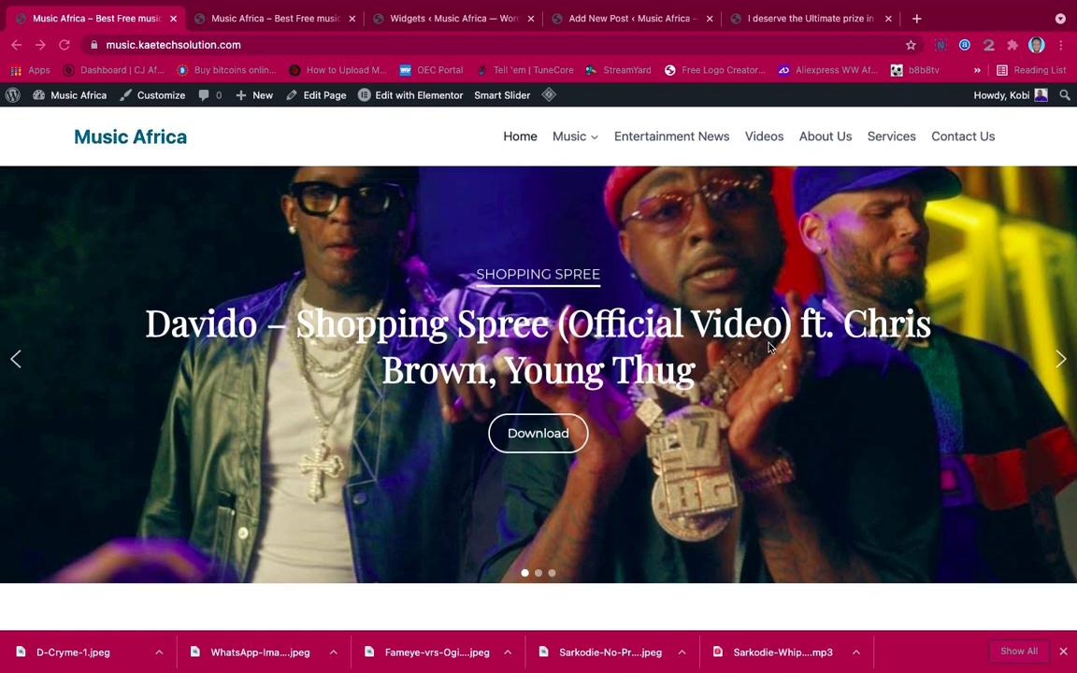
# Scroll the homepage and cycle the featured slider through Sarkodie and Ogidi Brown back to Davido
pyautogui.scroll(10, 768, 347)
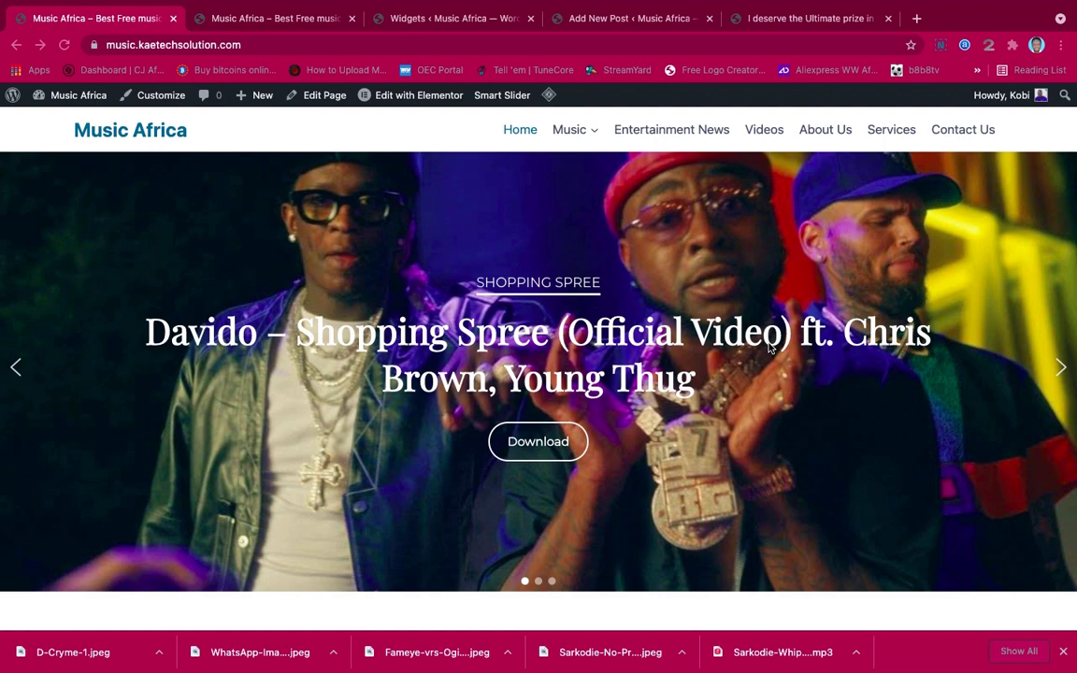
pyautogui.scroll(-4, 768, 347)
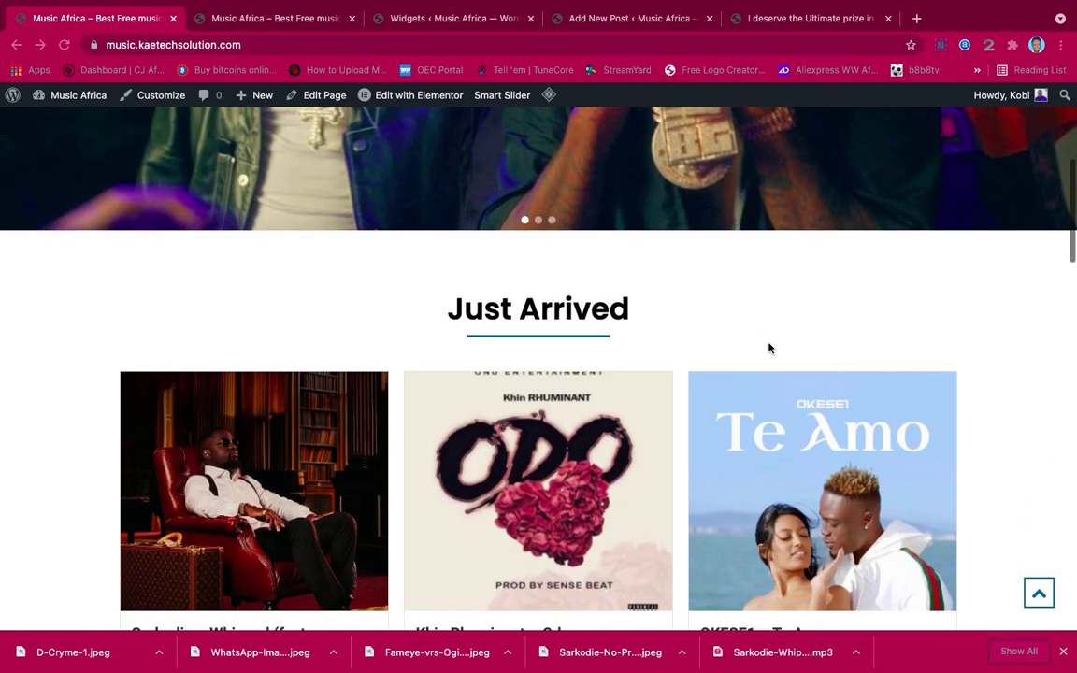
pyautogui.scroll(-8, 769, 347)
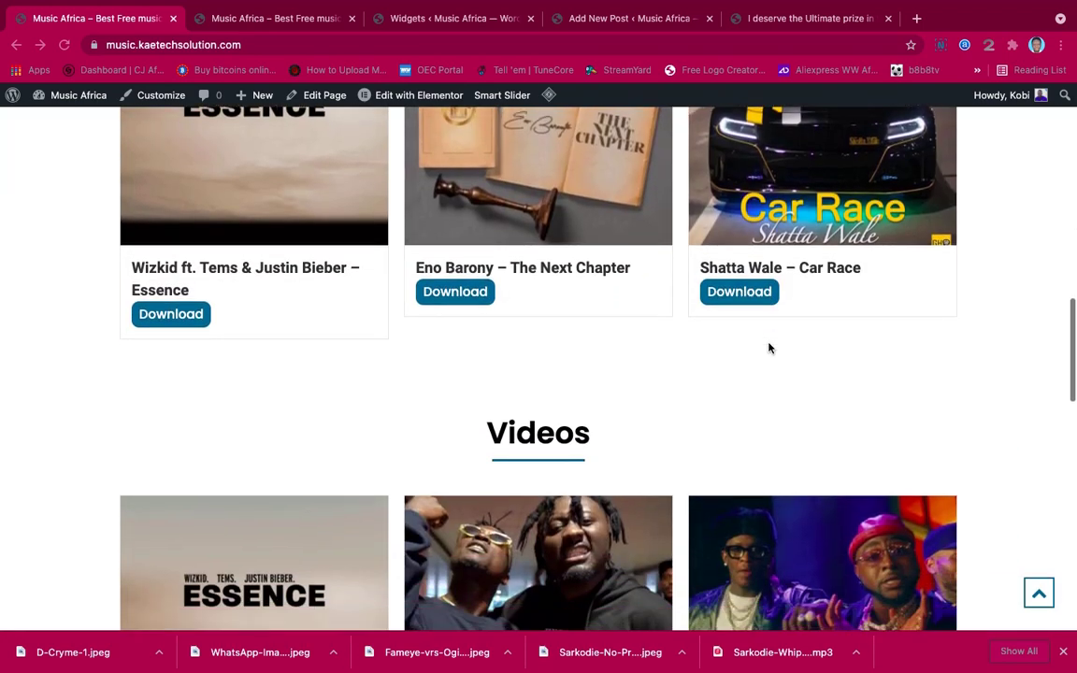
pyautogui.scroll(-10, 768, 348)
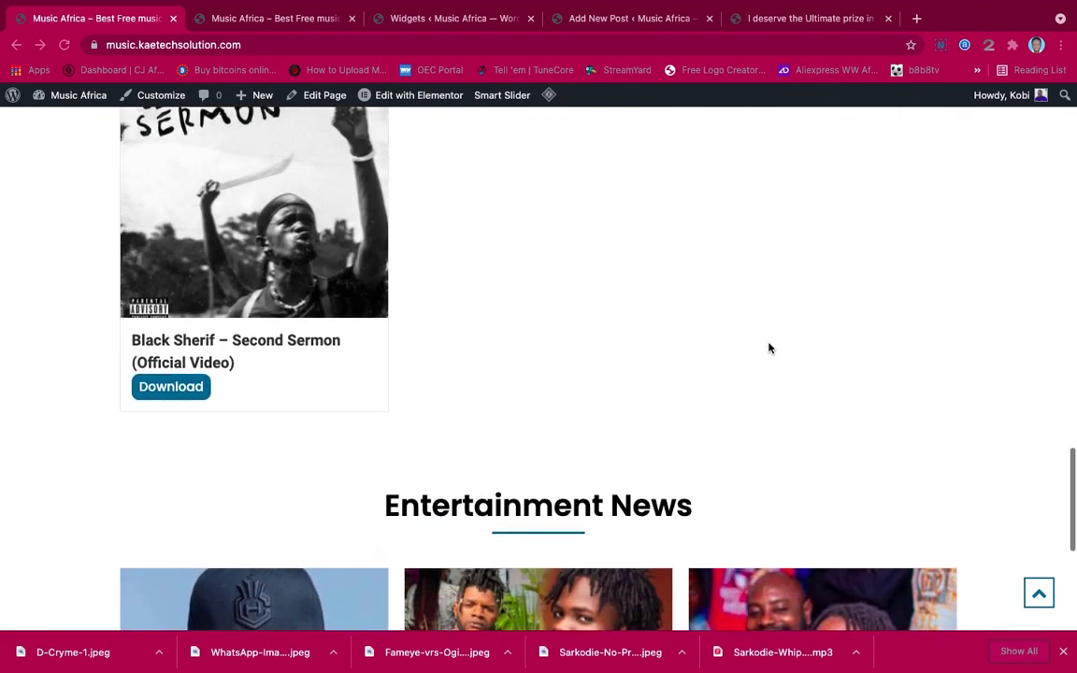
pyautogui.scroll(18, 769, 347)
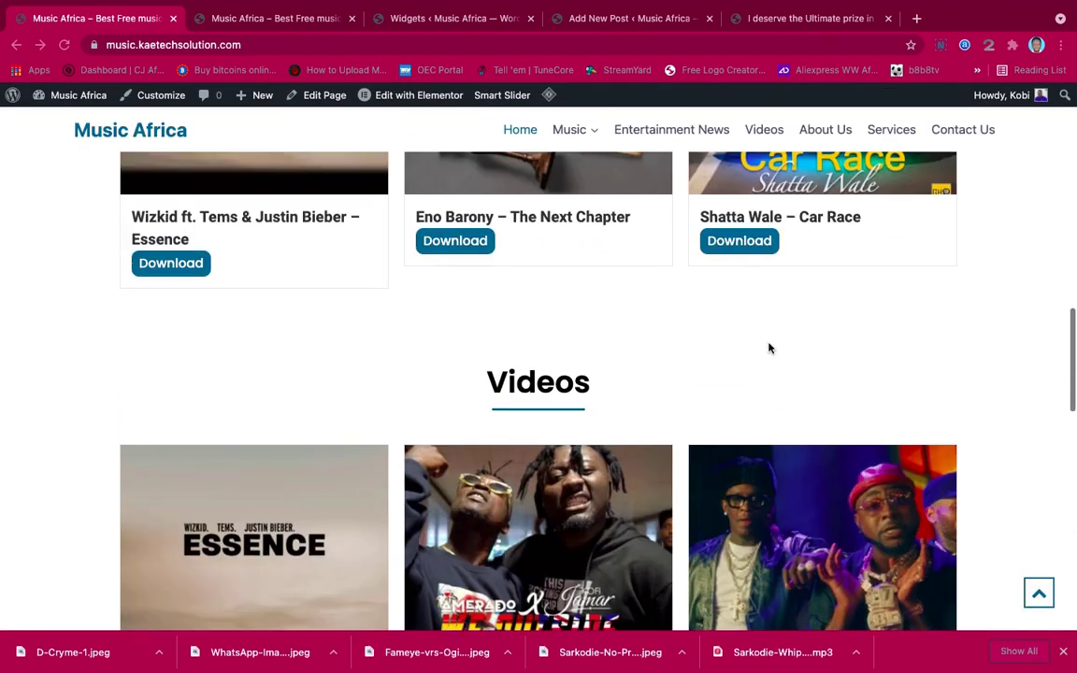
pyautogui.scroll(3, 769, 347)
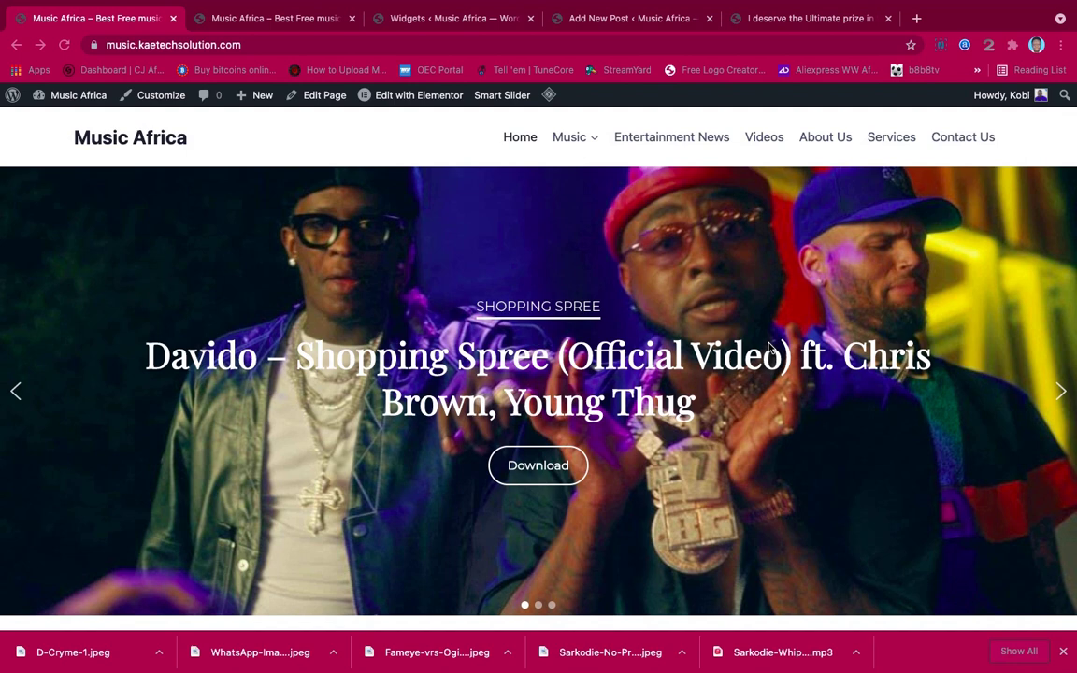
pyautogui.scroll(-1, 768, 348)
pyautogui.scroll(1, 887, 365)
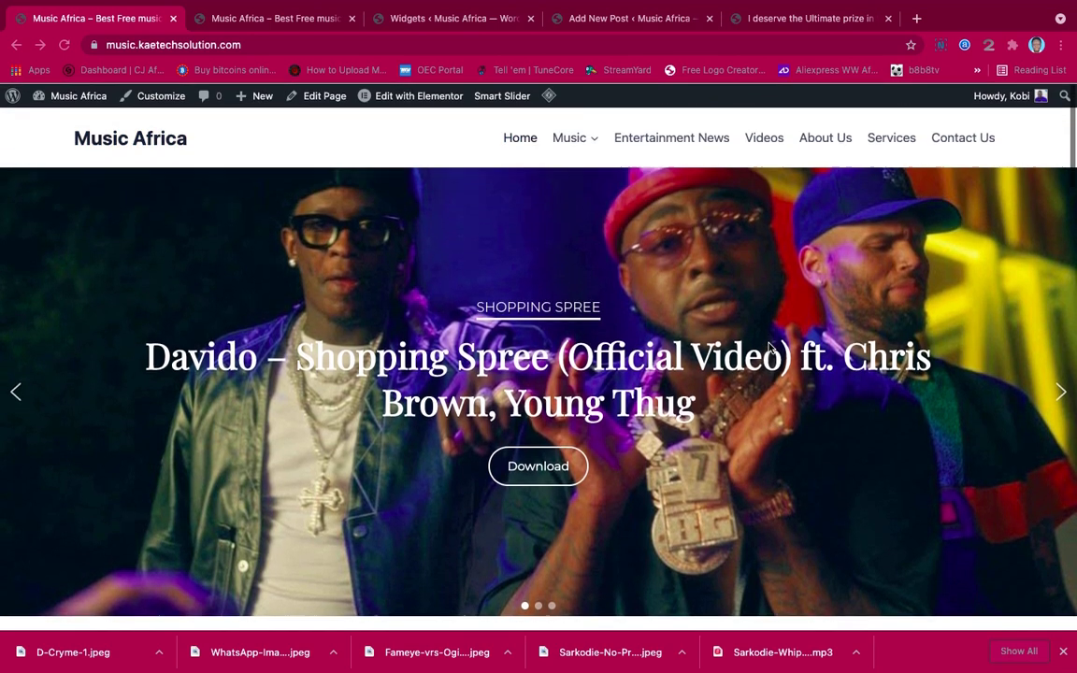
pyautogui.click(1059, 391)
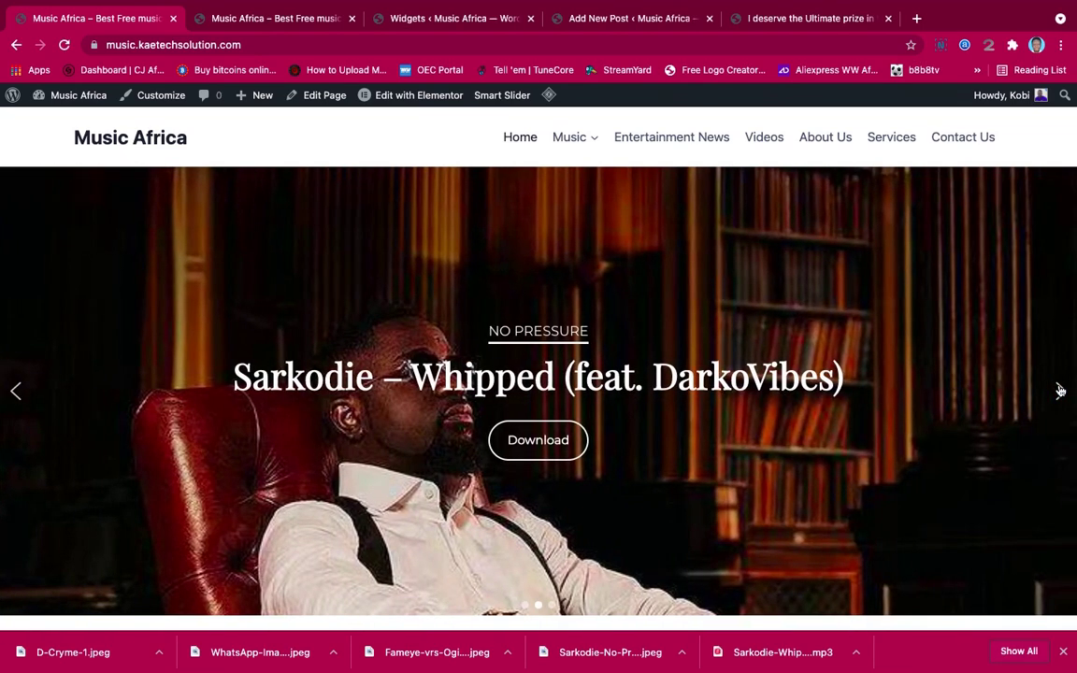
pyautogui.click(1060, 391)
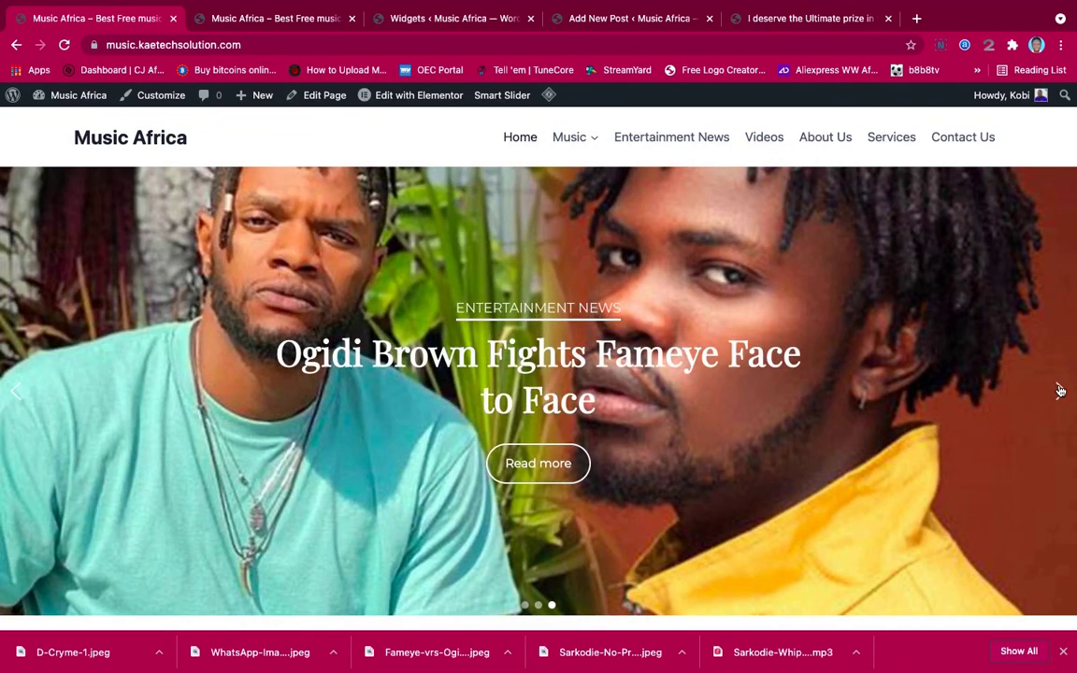
pyautogui.click(1060, 391)
# Scroll down through the homepage sections and back up
pyautogui.scroll(-1, 883, 371)
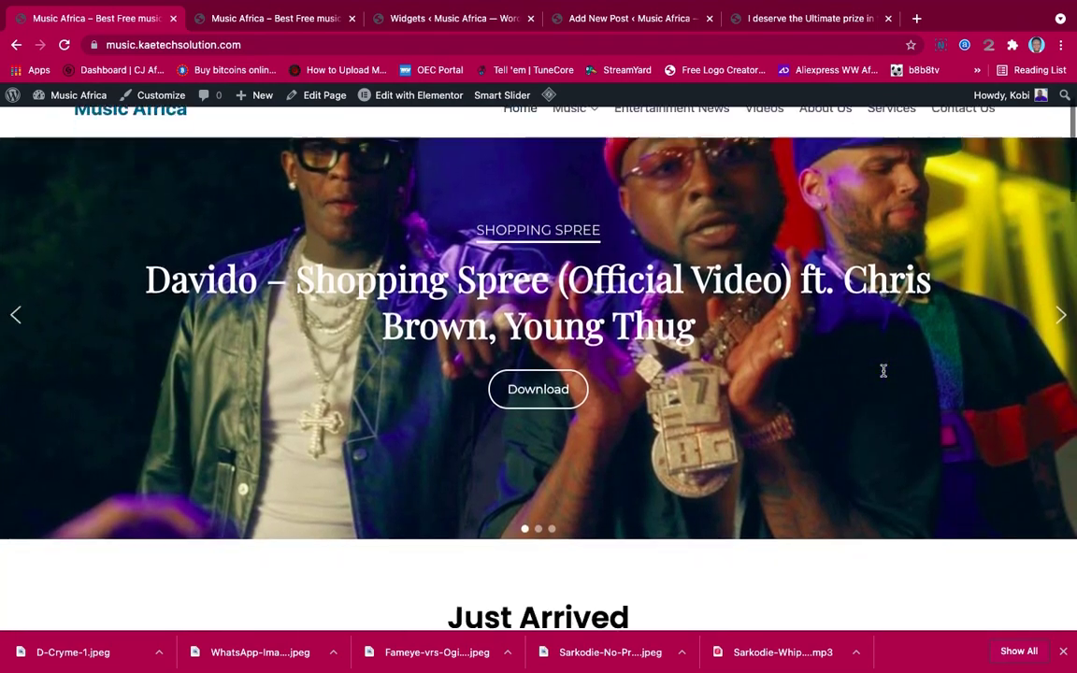
pyautogui.scroll(-5, 883, 371)
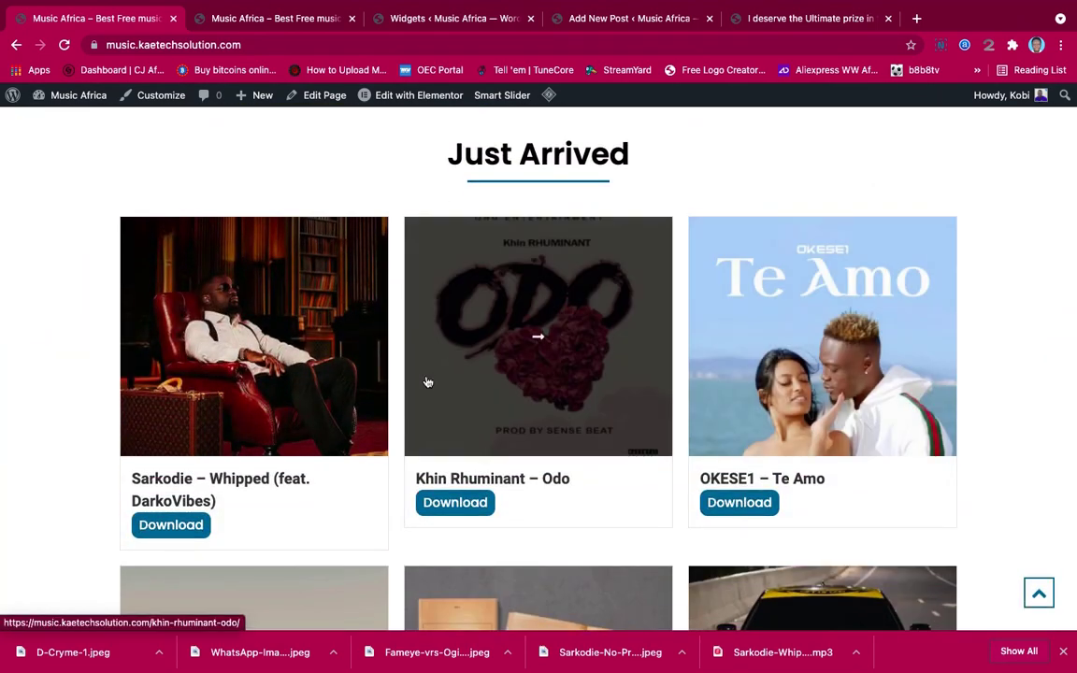
pyautogui.scroll(-5, 662, 532)
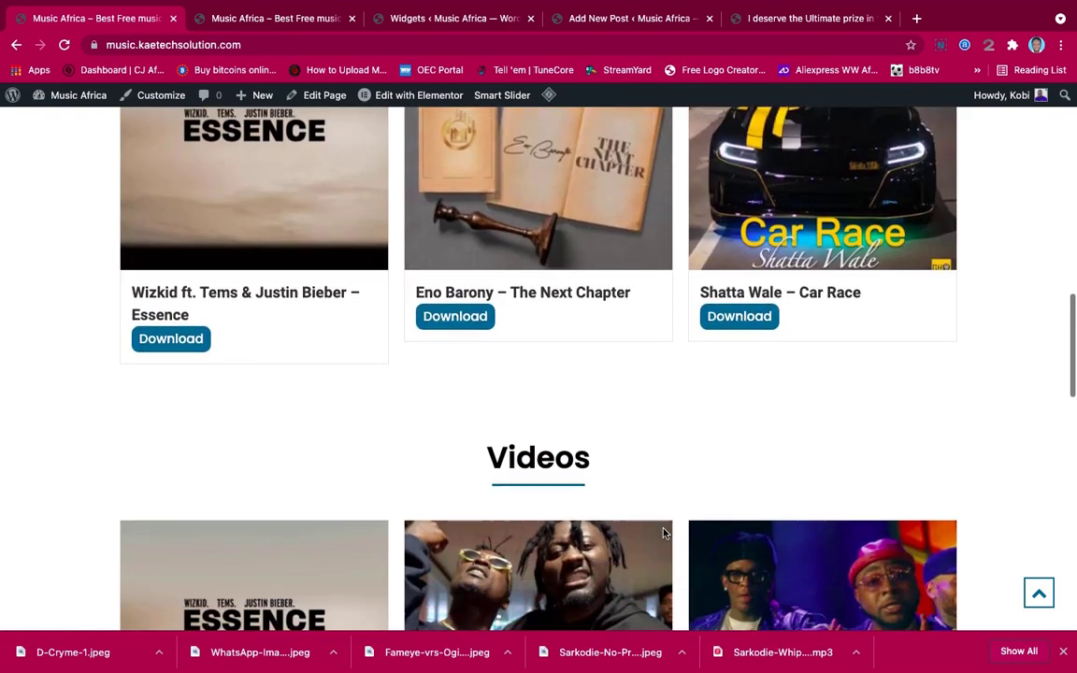
pyautogui.scroll(-3, 663, 533)
pyautogui.scroll(-1, 673, 563)
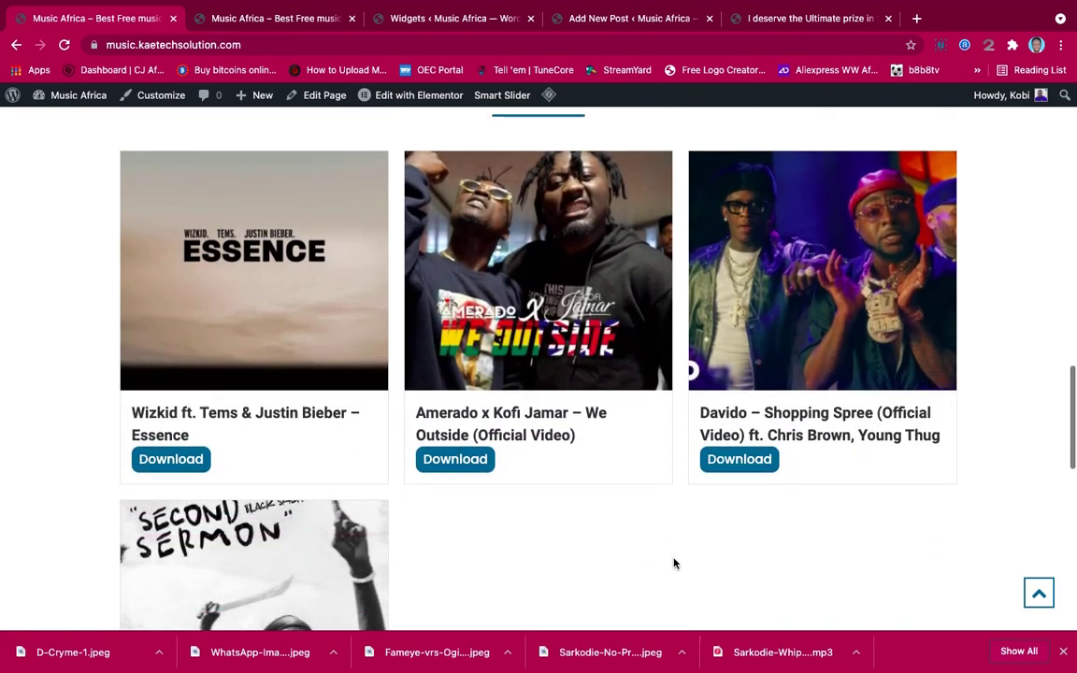
pyautogui.scroll(-7, 673, 563)
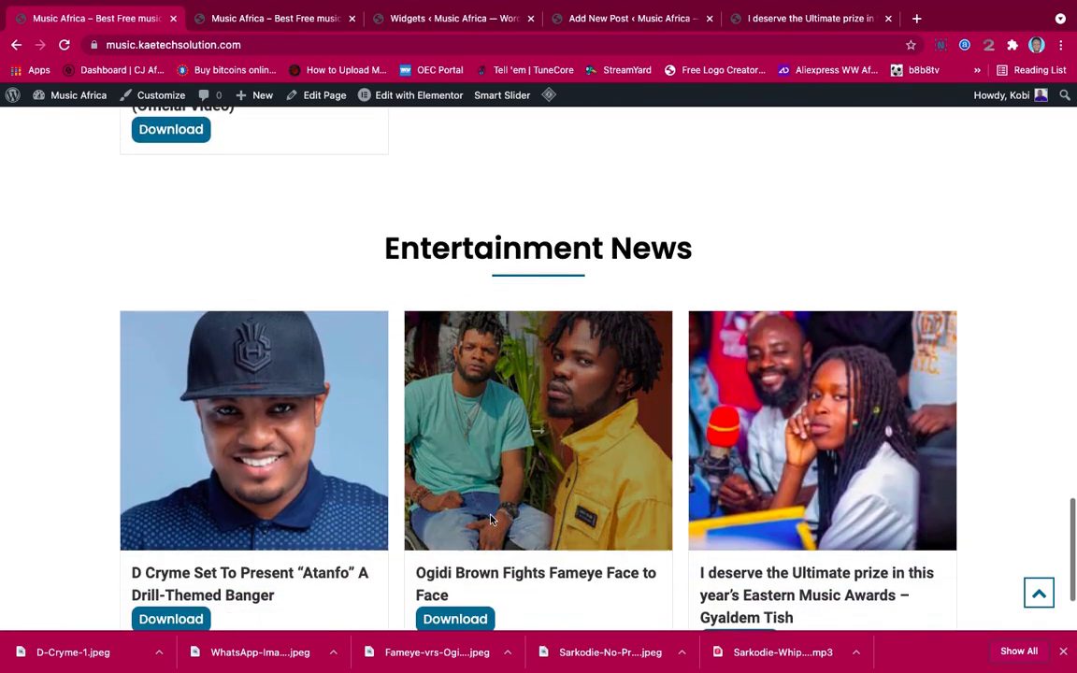
pyautogui.scroll(-2, 644, 513)
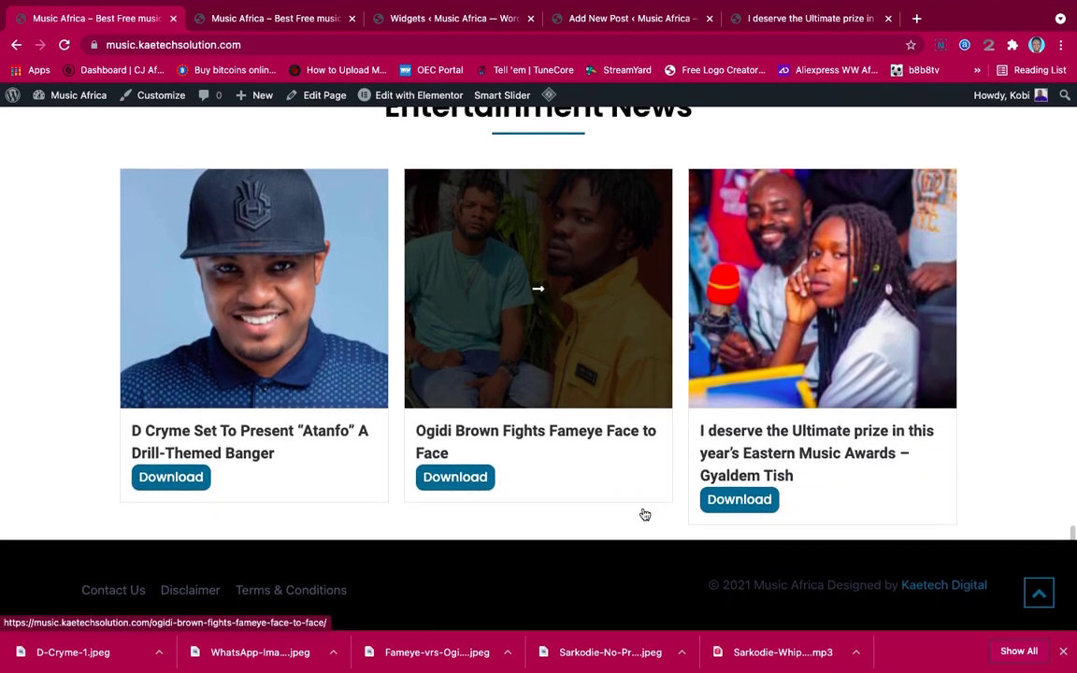
pyautogui.scroll(20, 644, 514)
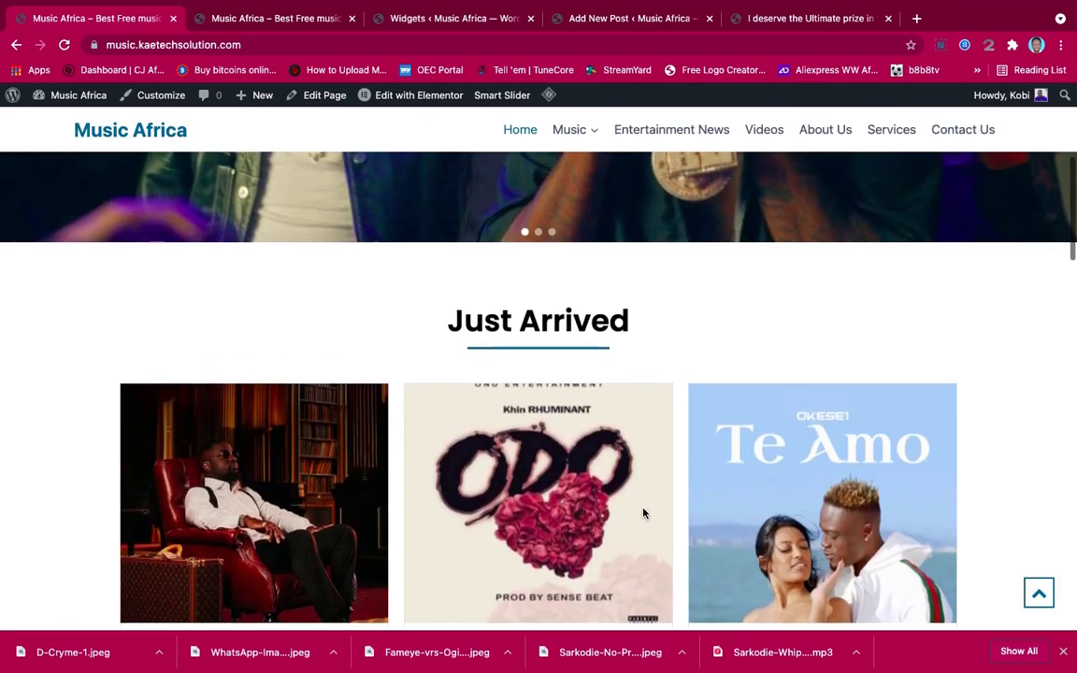
pyautogui.scroll(5, 643, 513)
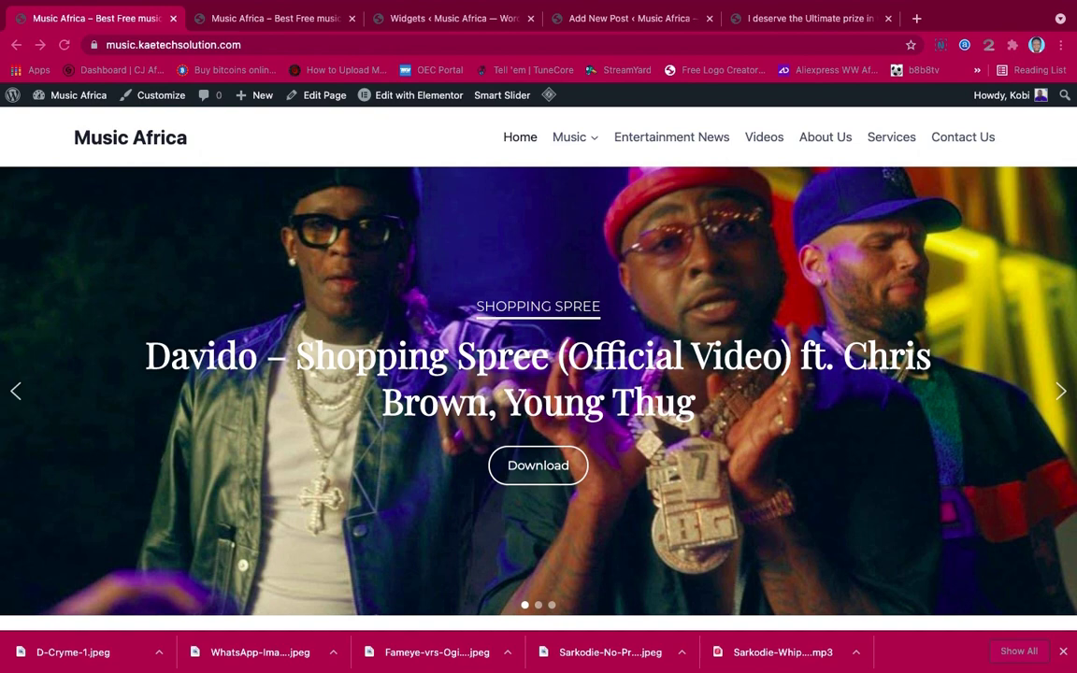
# Cycle the slider around again to the Davido slide and open the Davido – Shopping Spree post
pyautogui.scroll(-3, 676, 275)
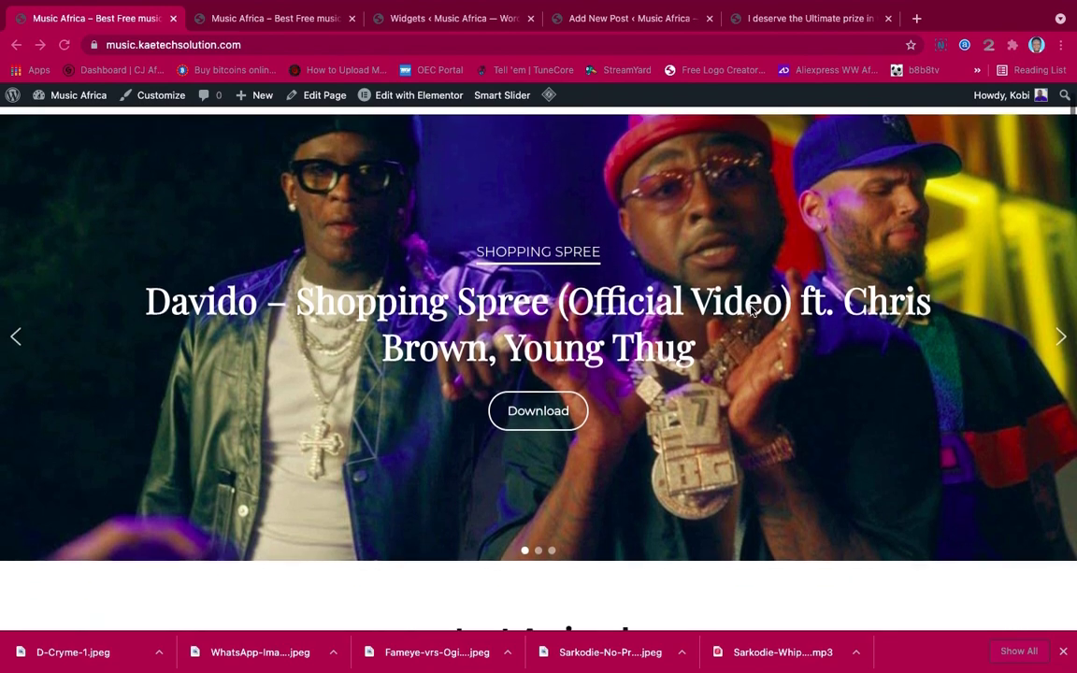
pyautogui.scroll(-3, 752, 311)
pyautogui.scroll(-7, 752, 311)
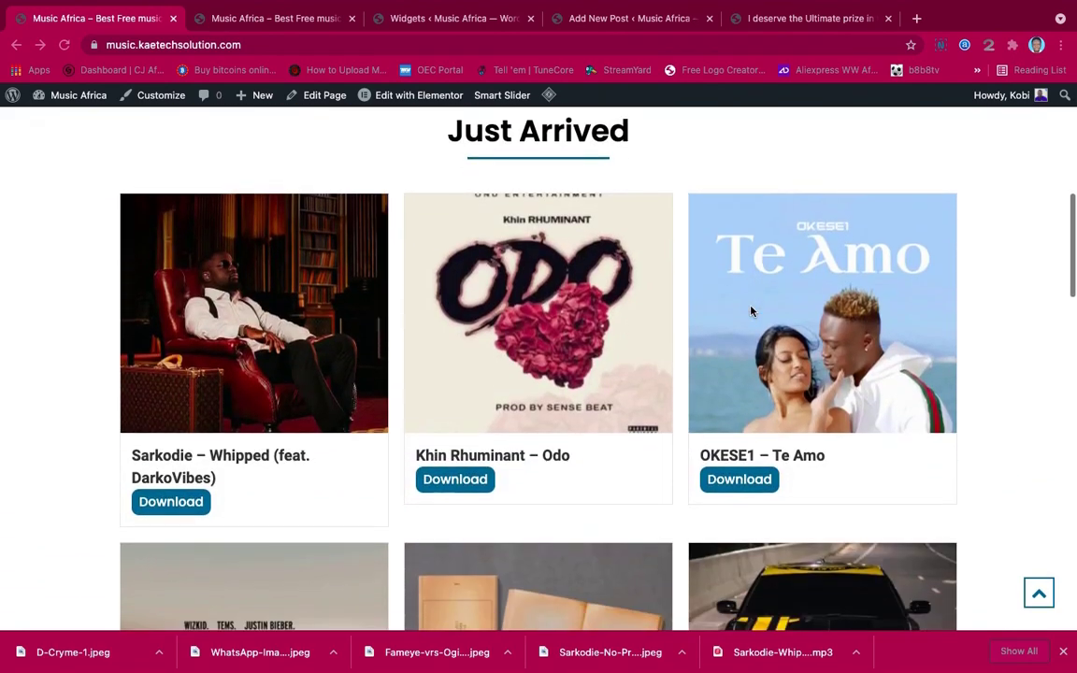
pyautogui.scroll(-15, 750, 311)
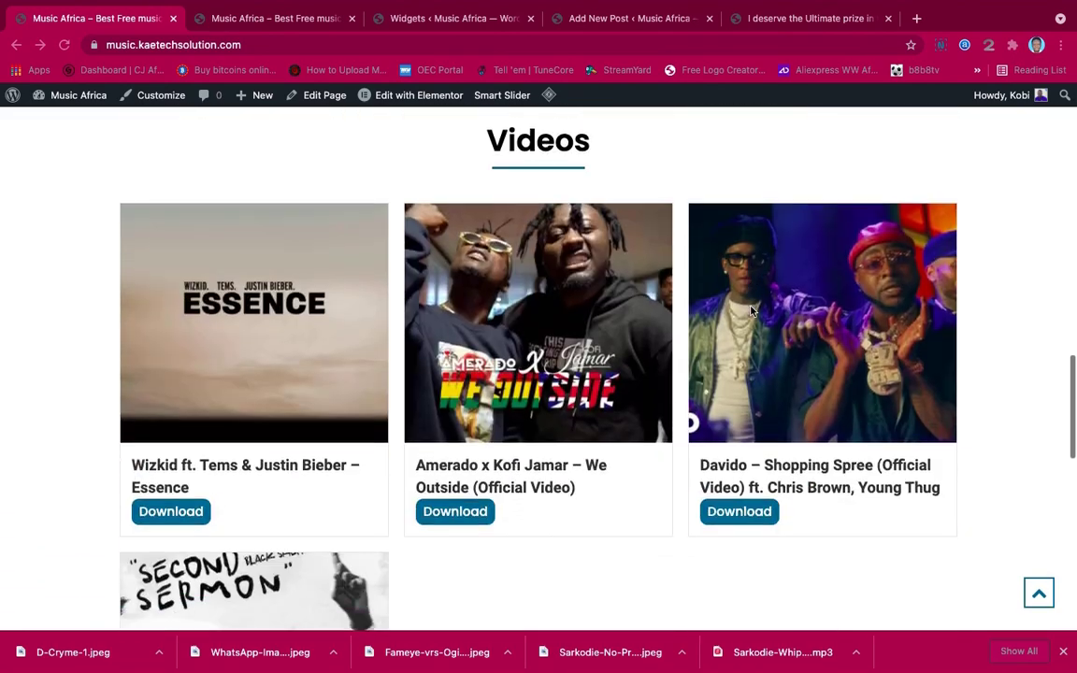
pyautogui.scroll(16, 750, 311)
pyautogui.scroll(10, 750, 311)
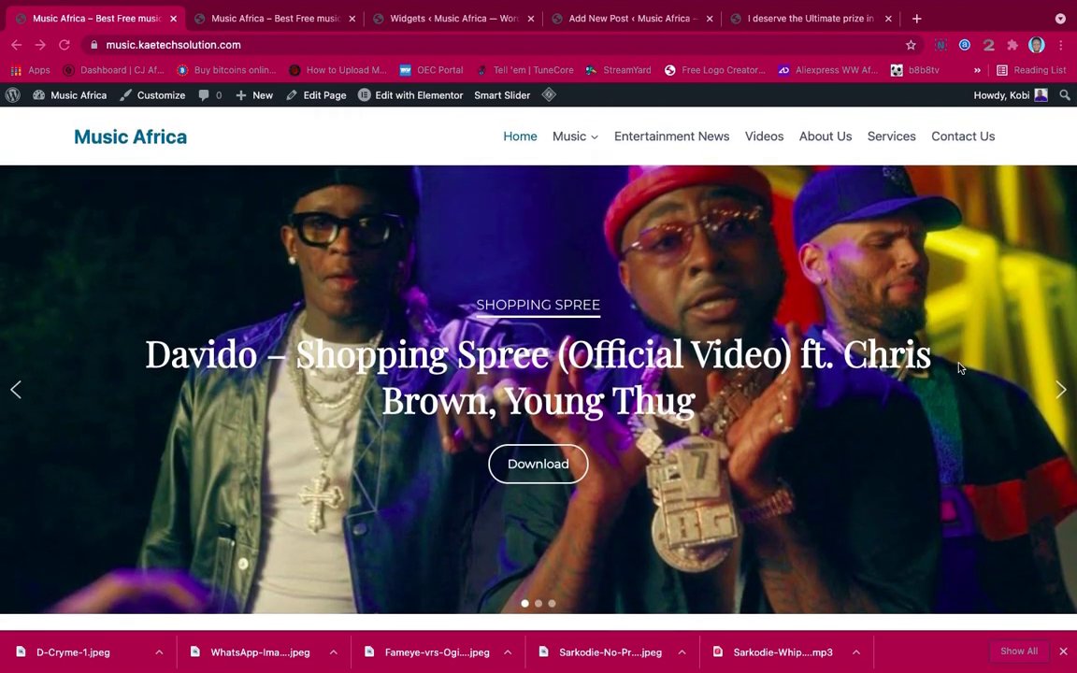
pyautogui.click(1062, 392)
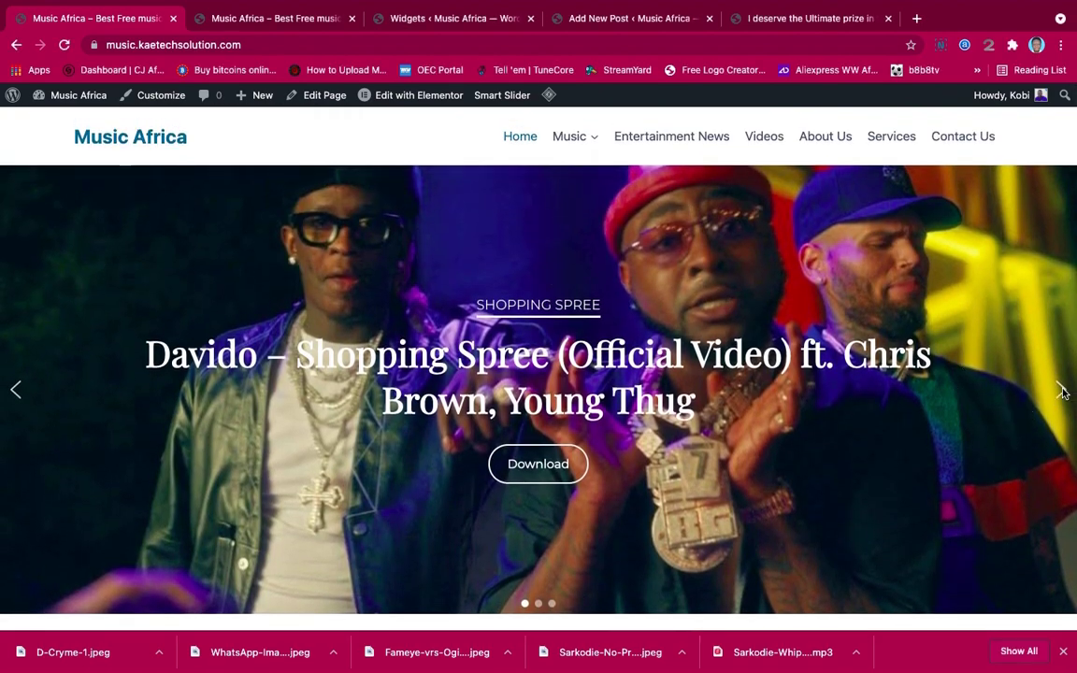
pyautogui.click(1061, 392)
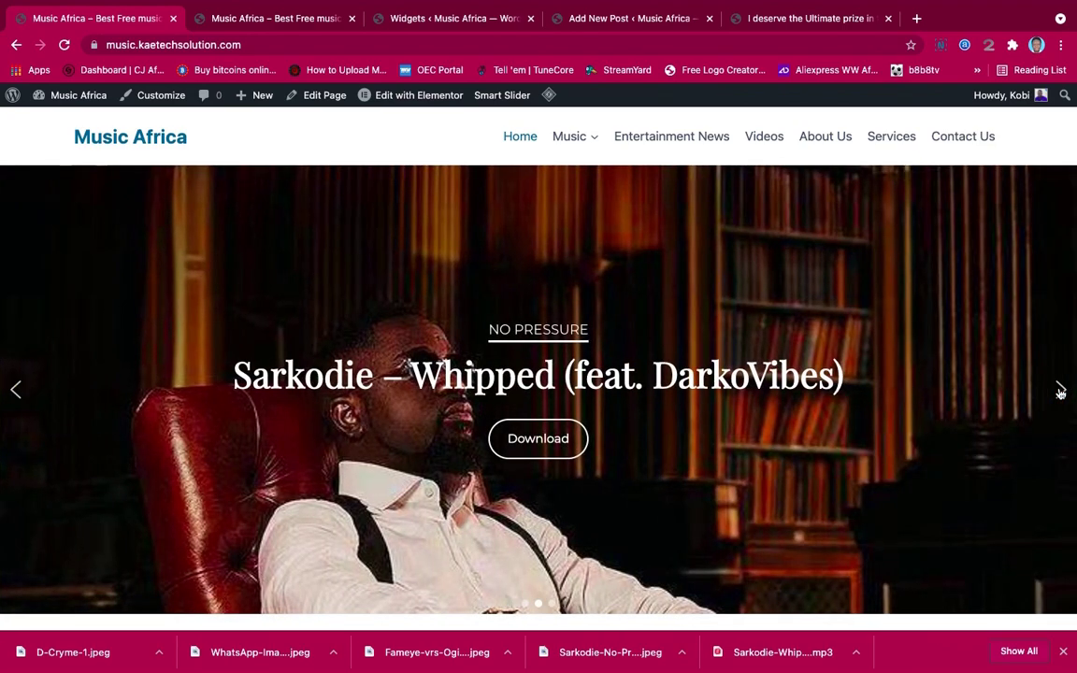
pyautogui.click(1061, 392)
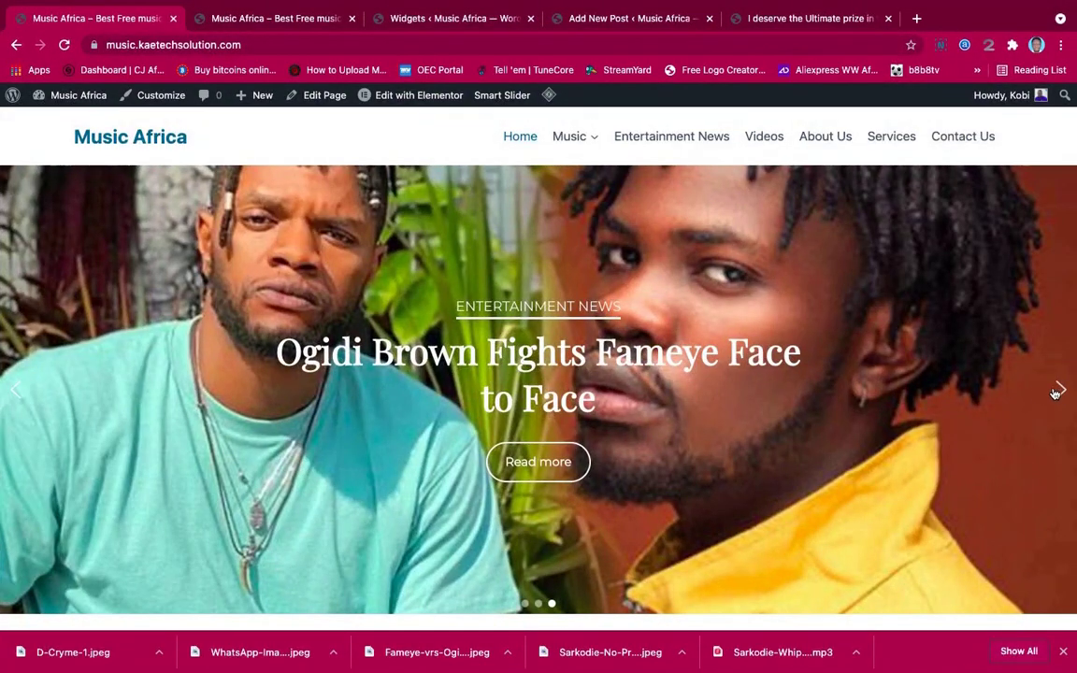
pyautogui.click(1062, 393)
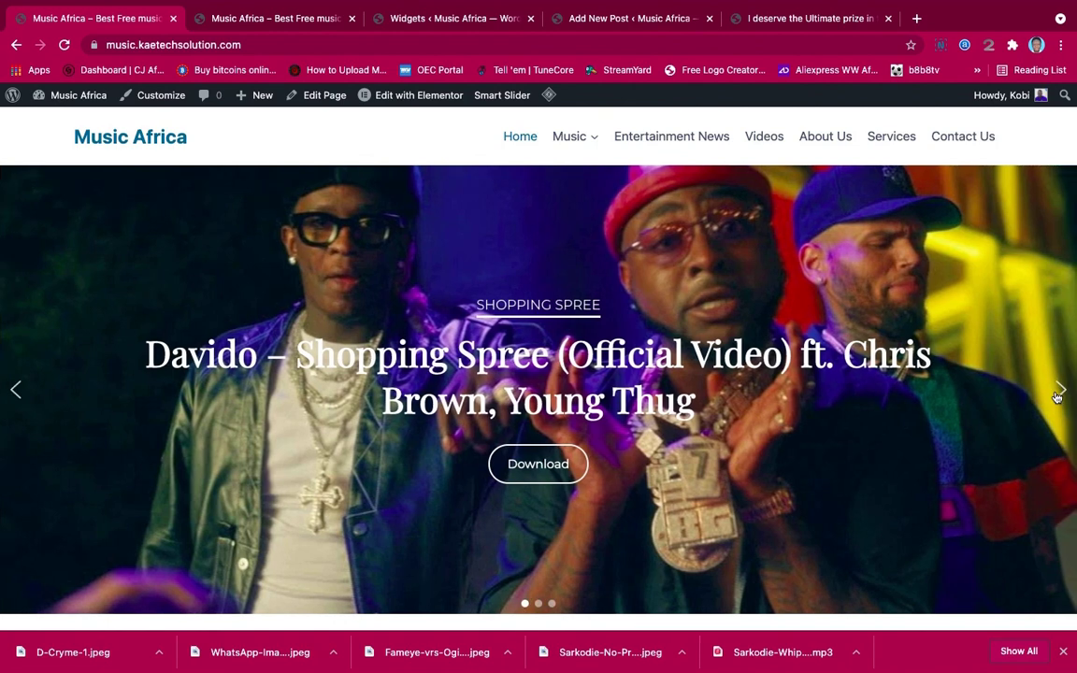
pyautogui.click(540, 469)
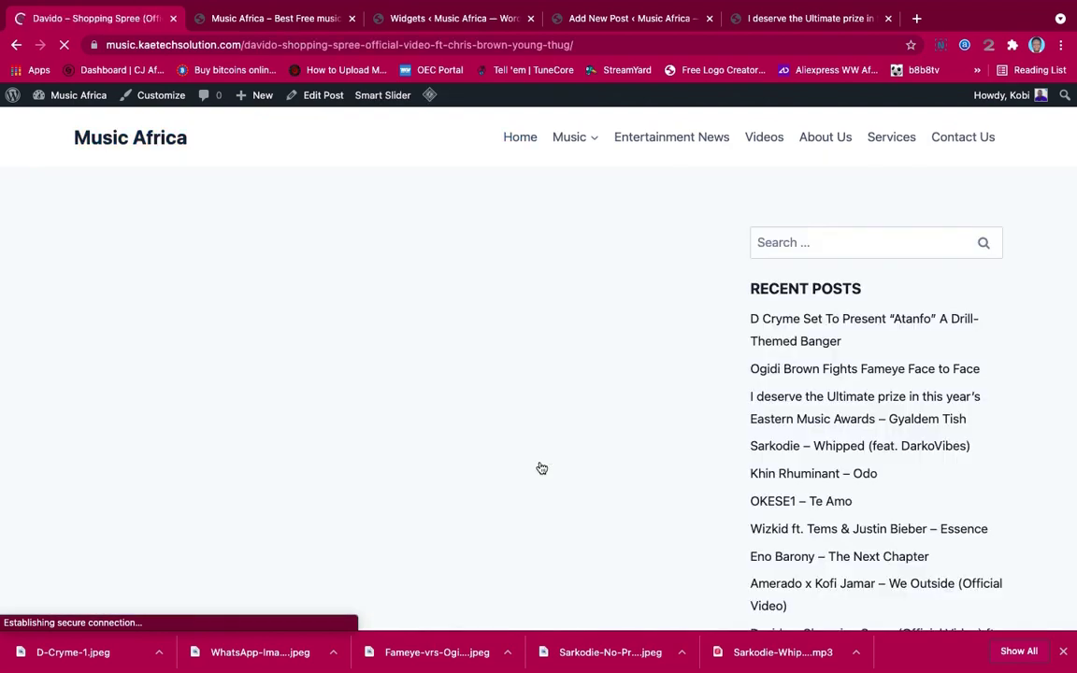
# Scroll through the Davido – Shopping Spree post and its embedded video, then go back Home
pyautogui.scroll(-5, 580, 427)
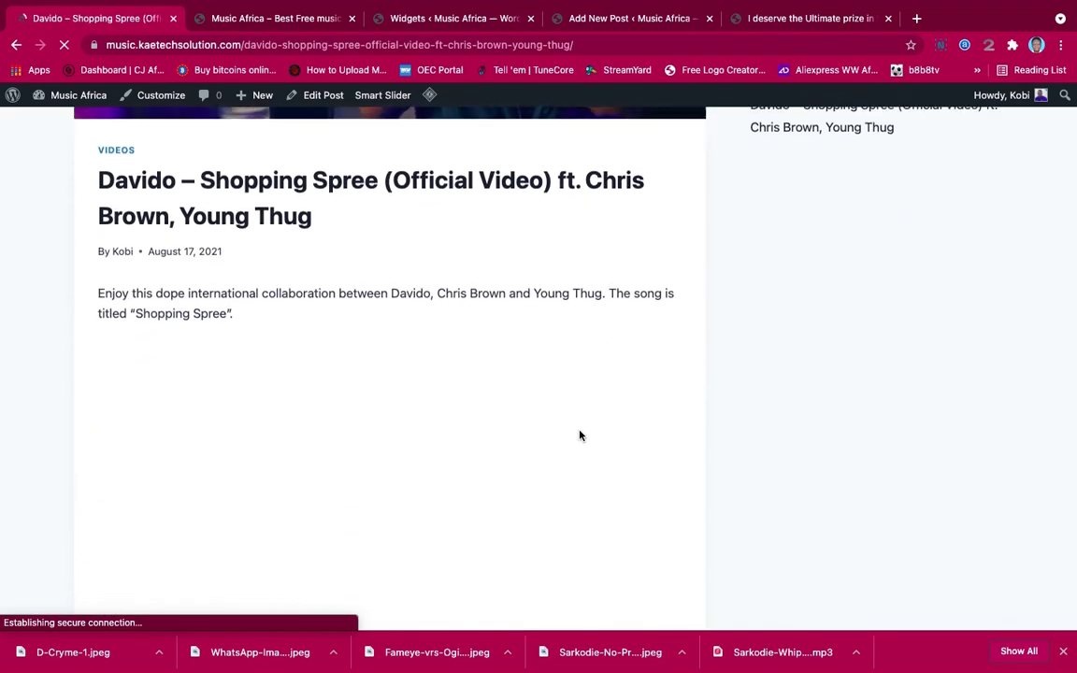
pyautogui.scroll(-4, 579, 435)
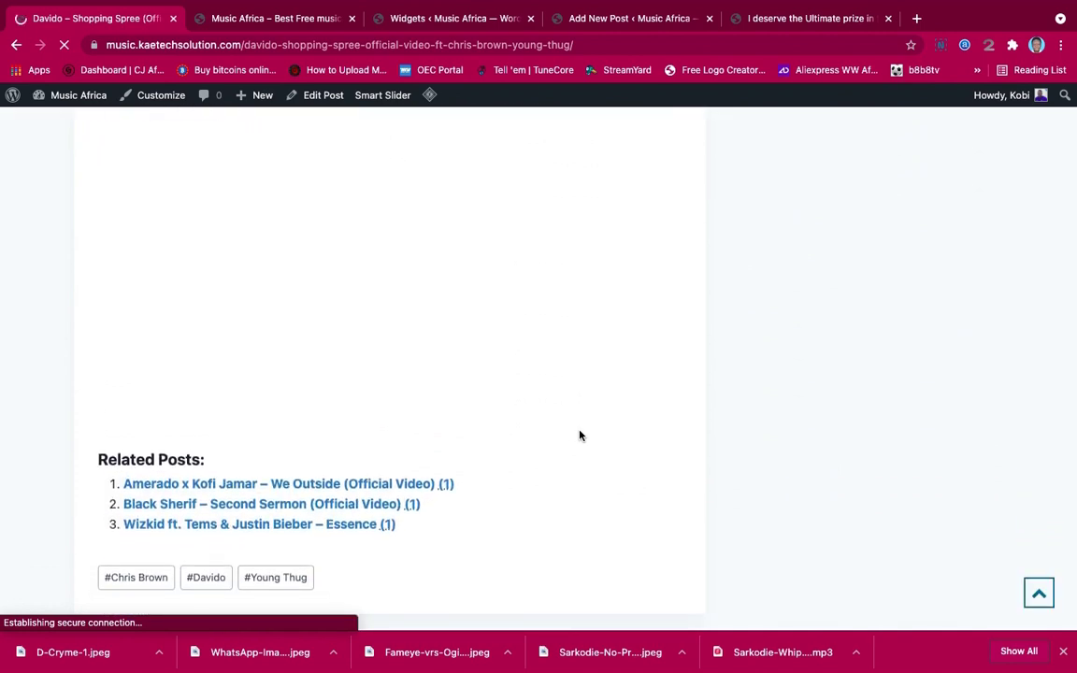
pyautogui.scroll(2, 580, 434)
pyautogui.scroll(2, 579, 434)
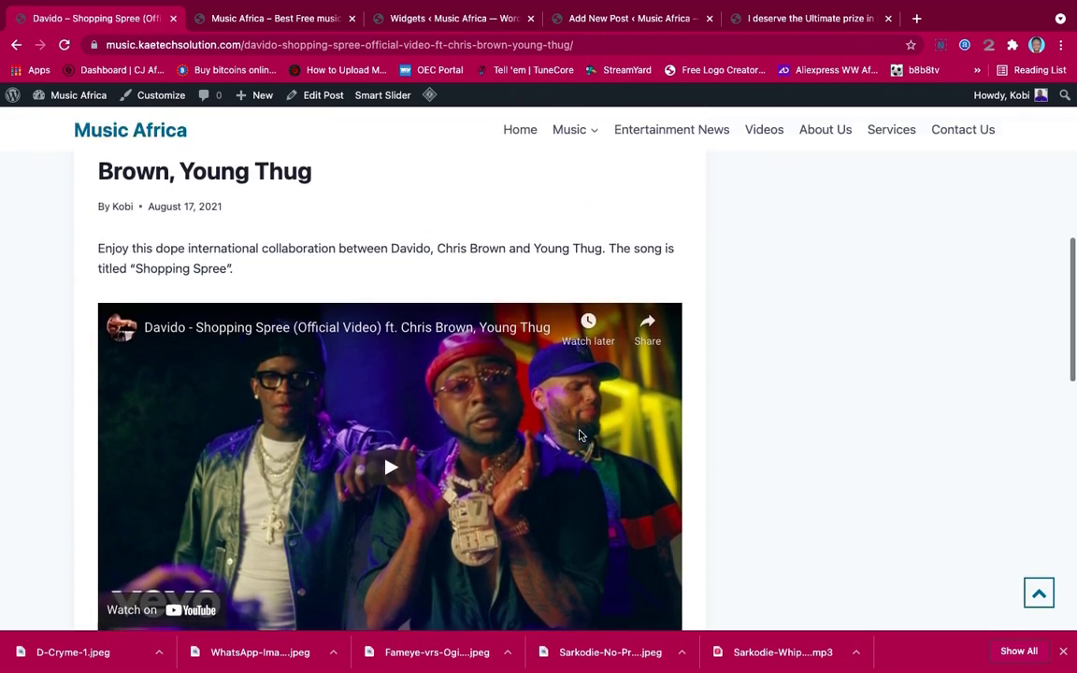
pyautogui.scroll(-2, 579, 434)
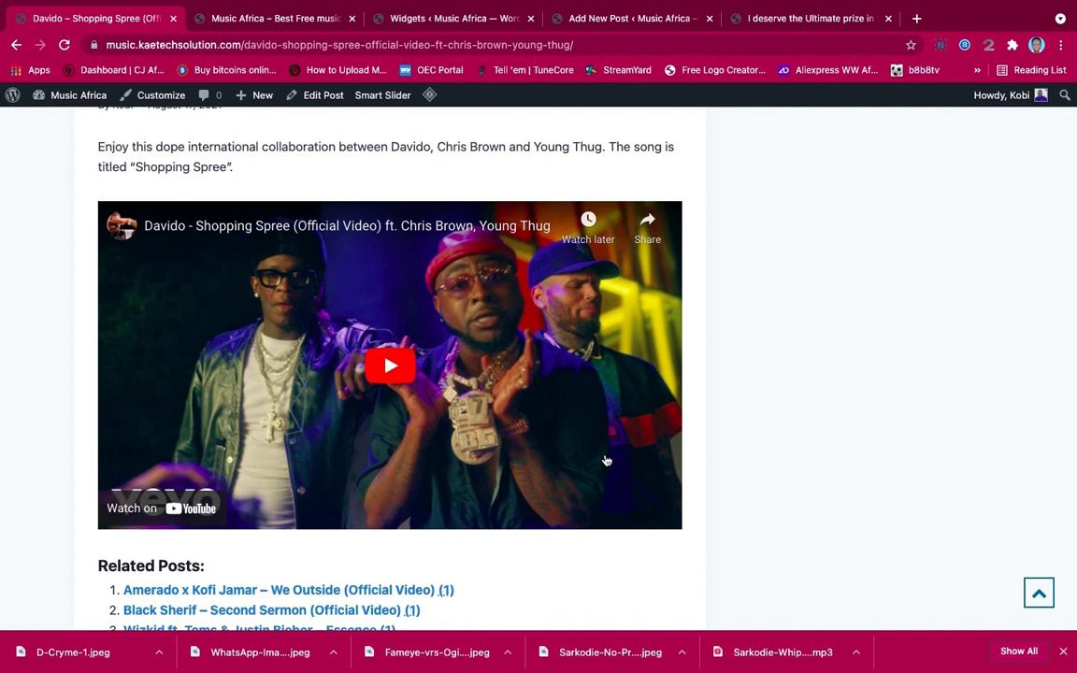
pyautogui.scroll(10, 605, 460)
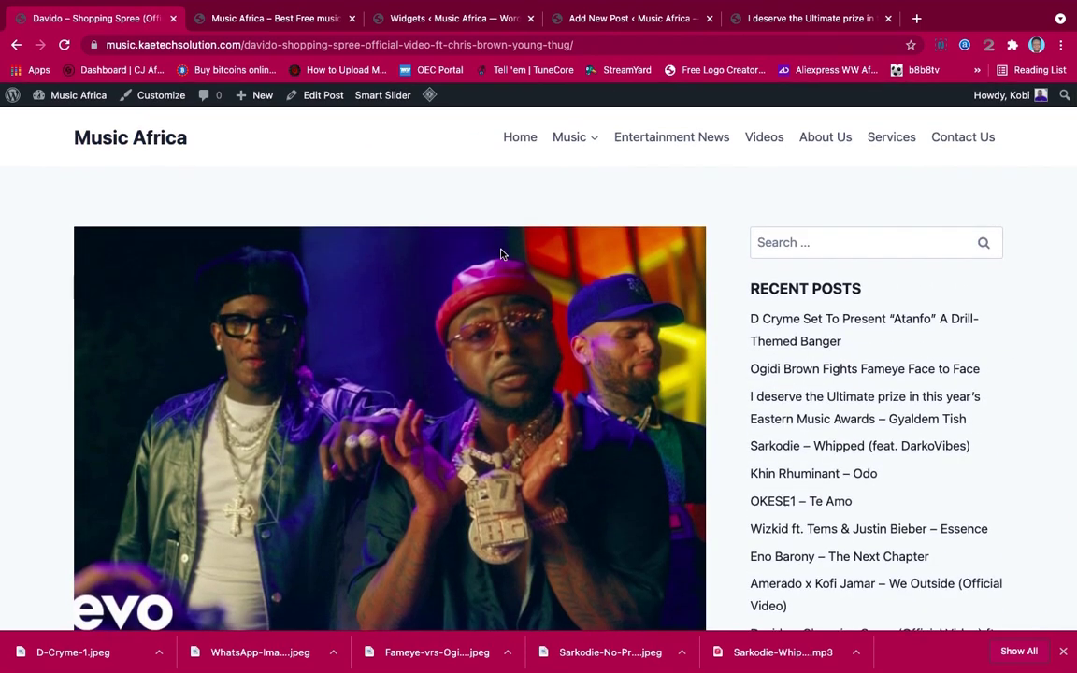
pyautogui.click(519, 140)
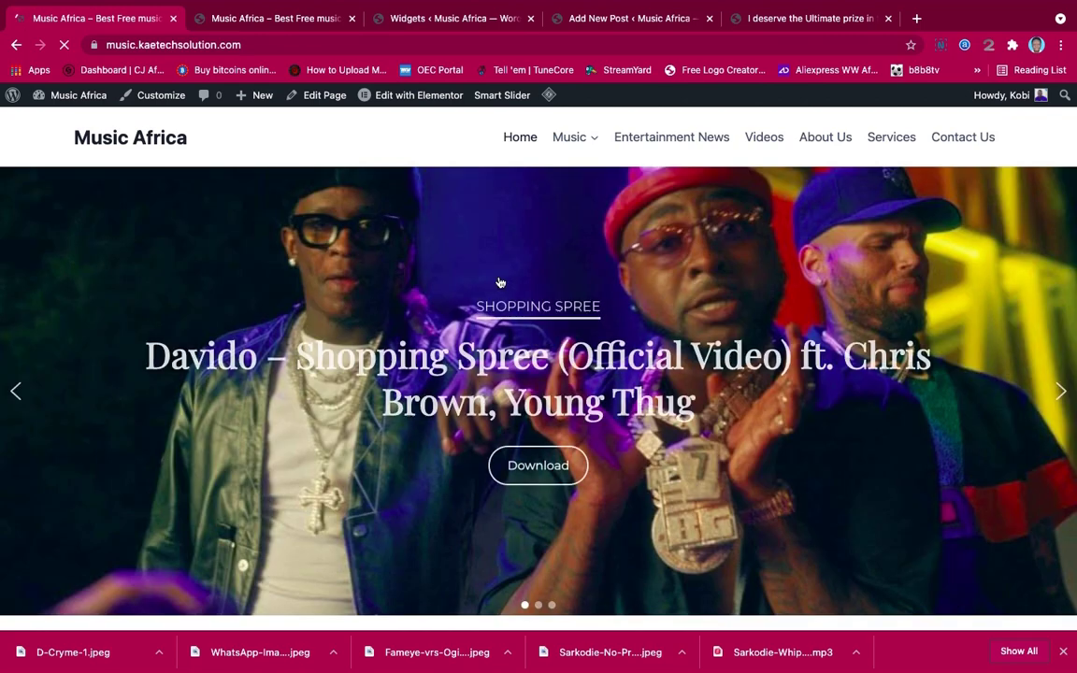
# Open the Sarkodie – Whipped (feat. DarkoVibes) post and scroll down to its audio player
pyautogui.scroll(-5, 500, 281)
pyautogui.scroll(-2, 500, 281)
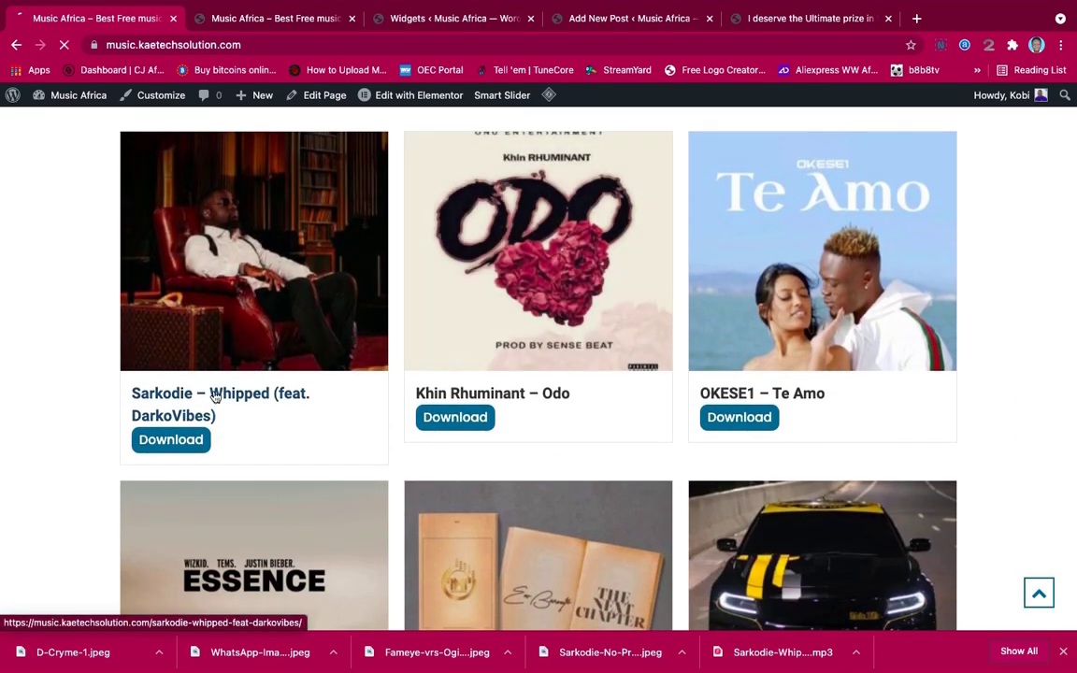
pyautogui.click(214, 397)
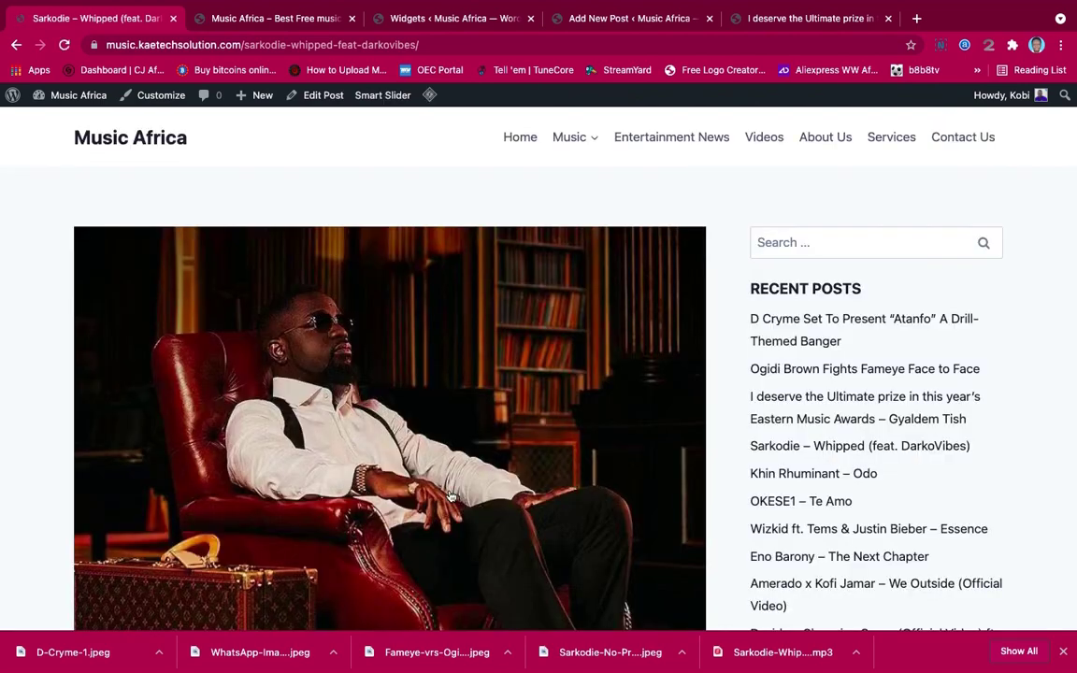
pyautogui.scroll(-7, 449, 495)
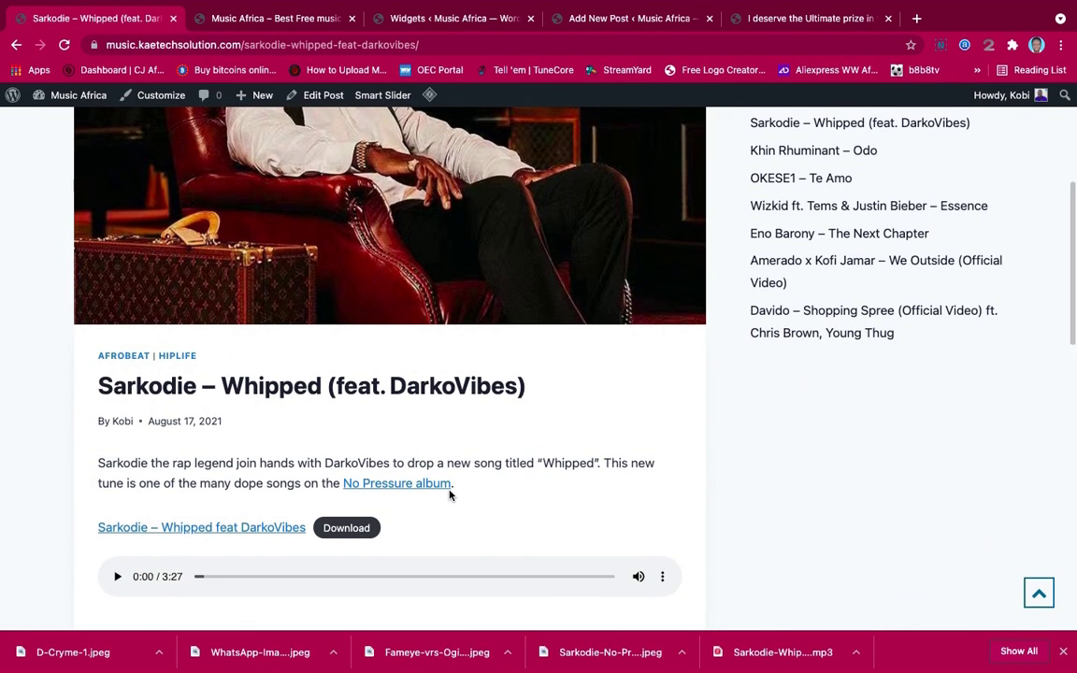
pyautogui.scroll(-3, 449, 495)
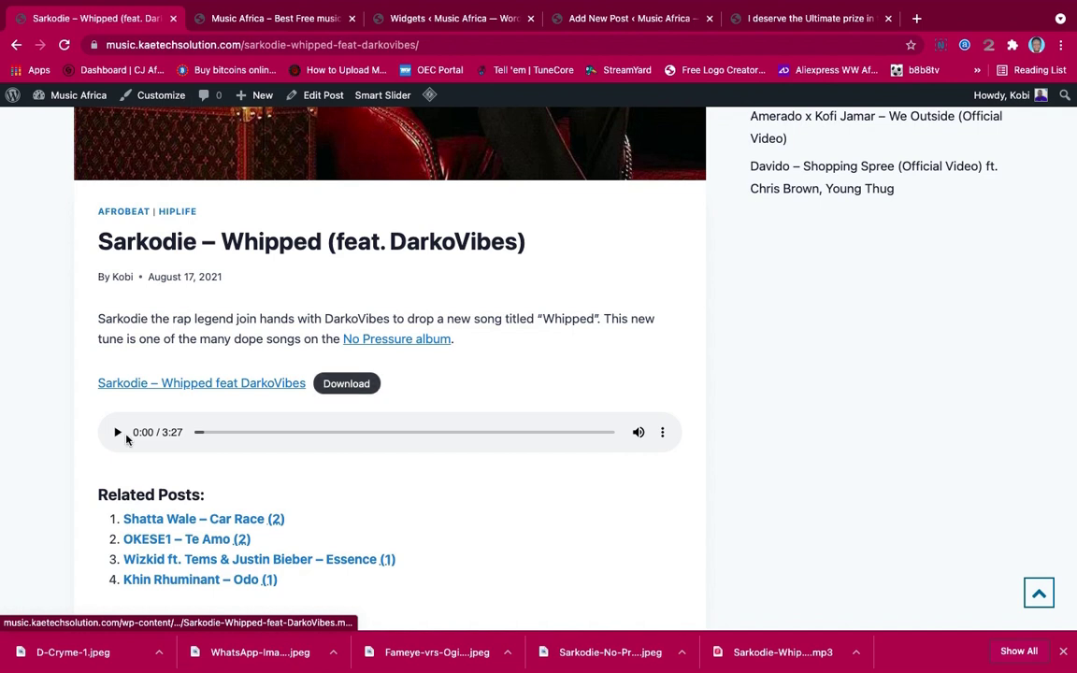
# Play and pause the audio preview, then download the song's mp3
pyautogui.click(115, 431)
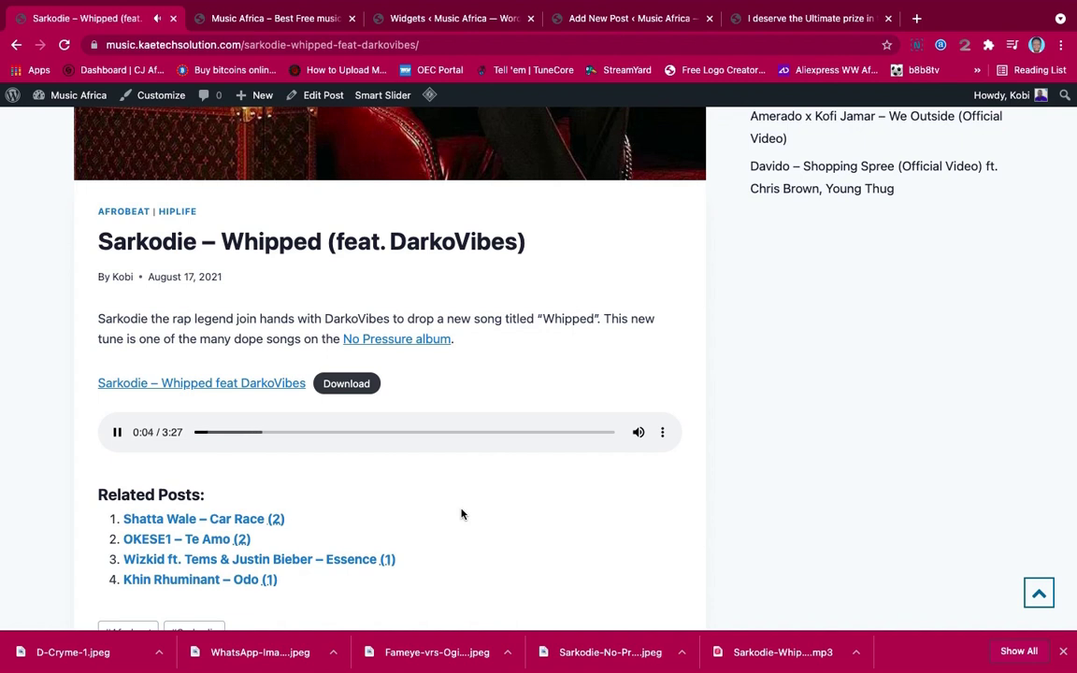
pyautogui.click(116, 432)
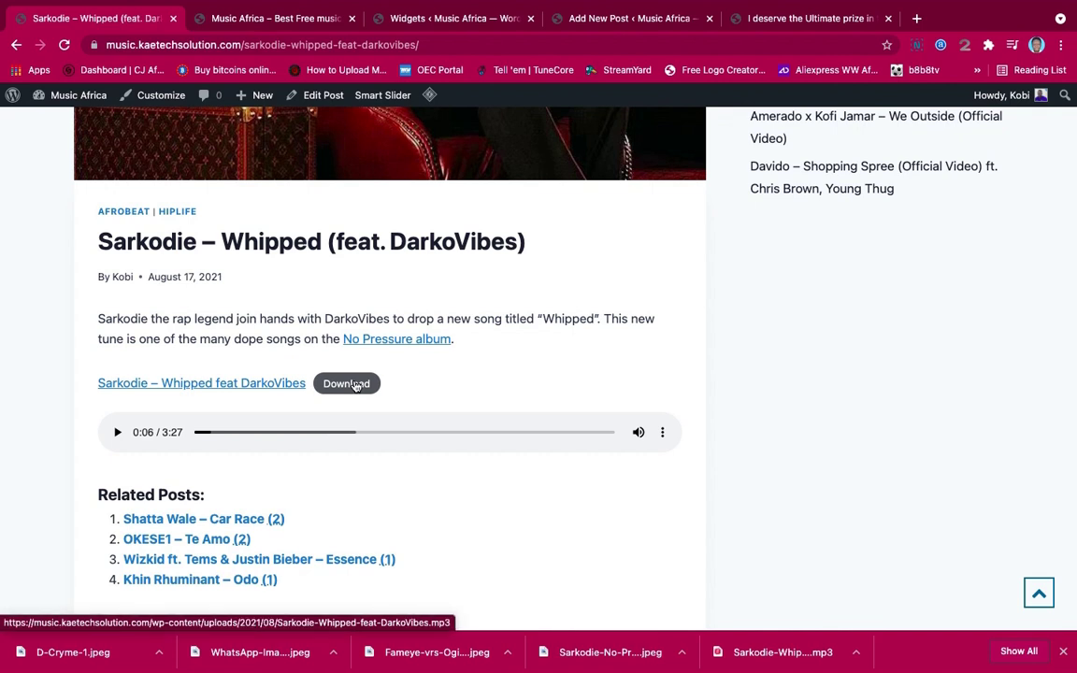
pyautogui.click(355, 385)
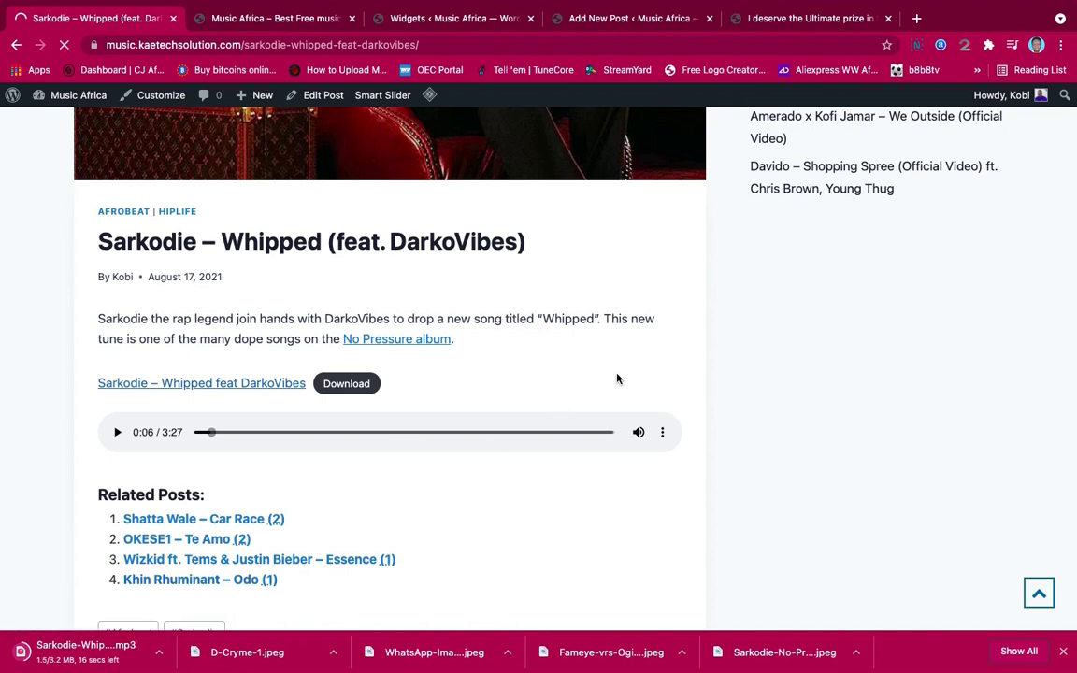
# Return from the Sarkodie – Whipped post to the Music Africa homepage
pyautogui.scroll(5, 596, 294)
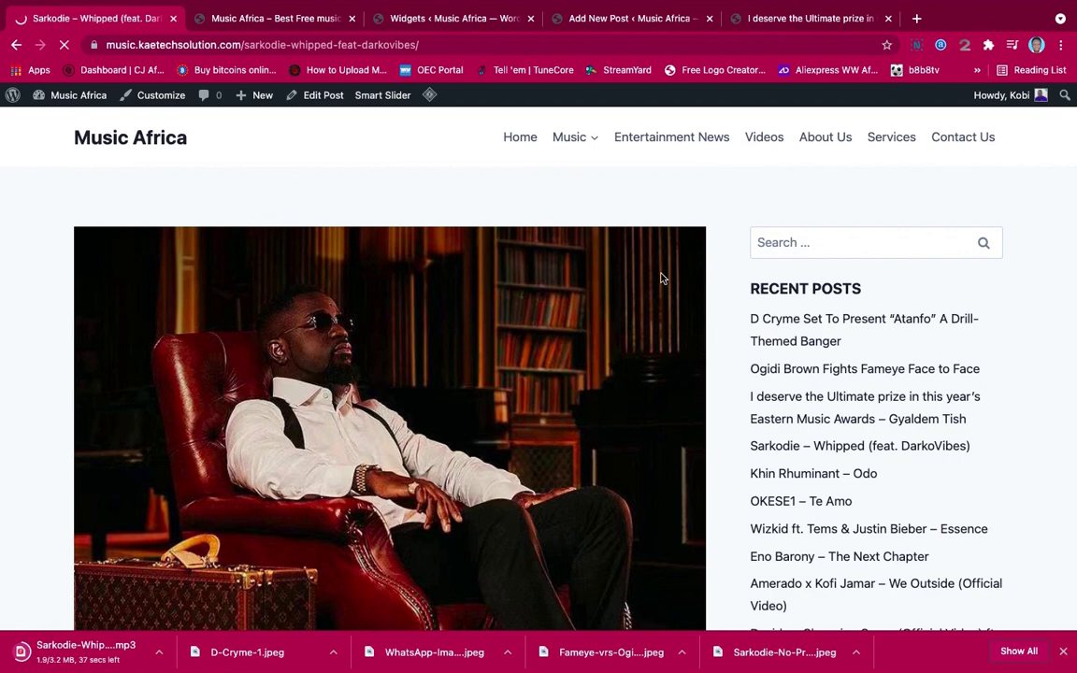
pyautogui.scroll(-20, 661, 277)
pyautogui.scroll(3, 663, 280)
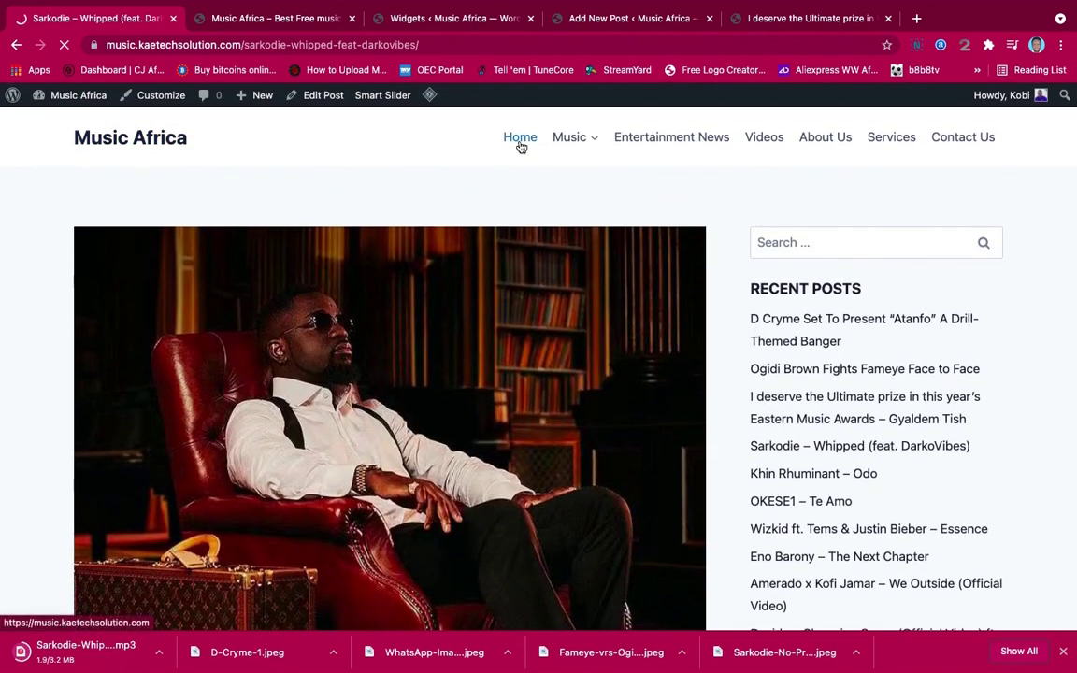
pyautogui.moveTo(588, 143)
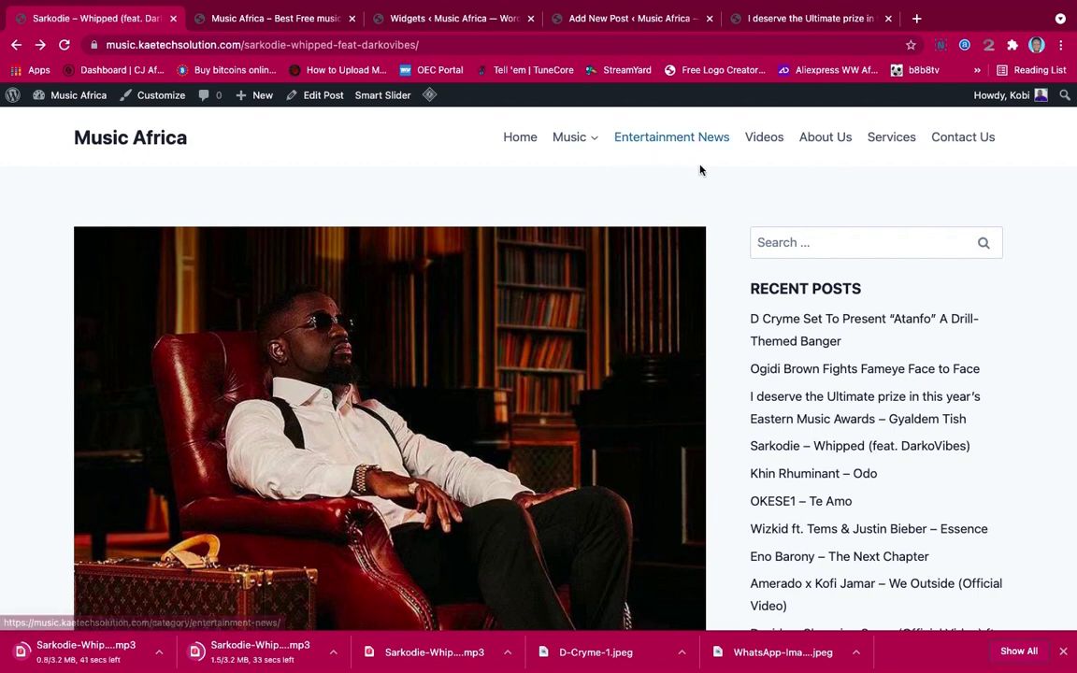
pyautogui.click(523, 143)
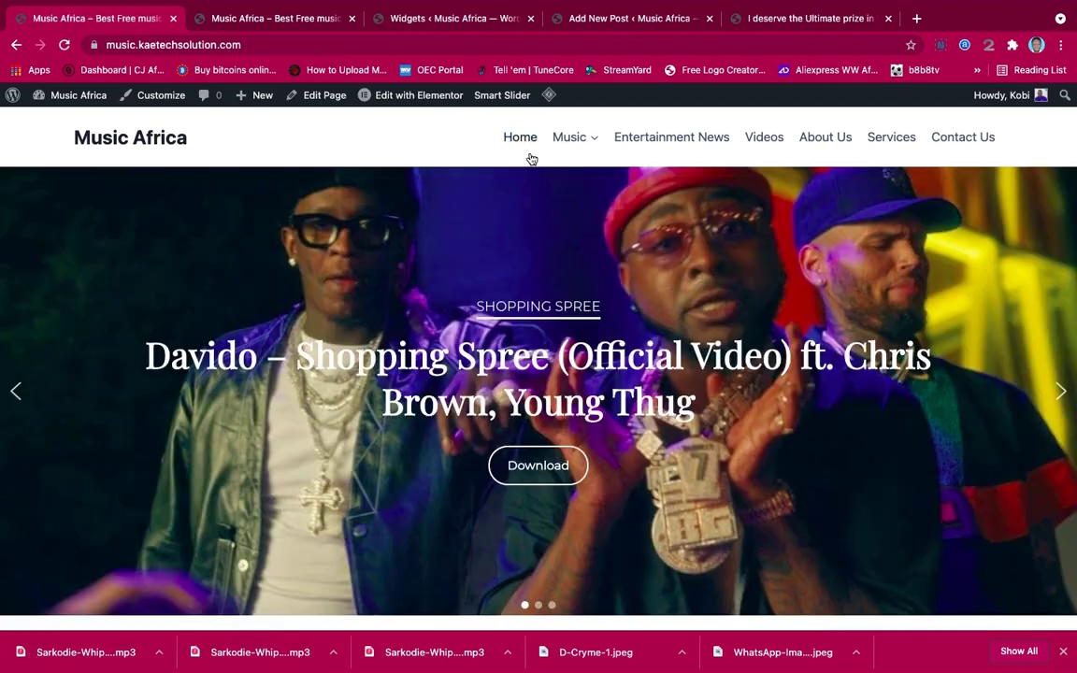
# Browse the Just Arrived, Videos and Entertainment News sections, then jump back to the top
pyautogui.scroll(-10, 642, 305)
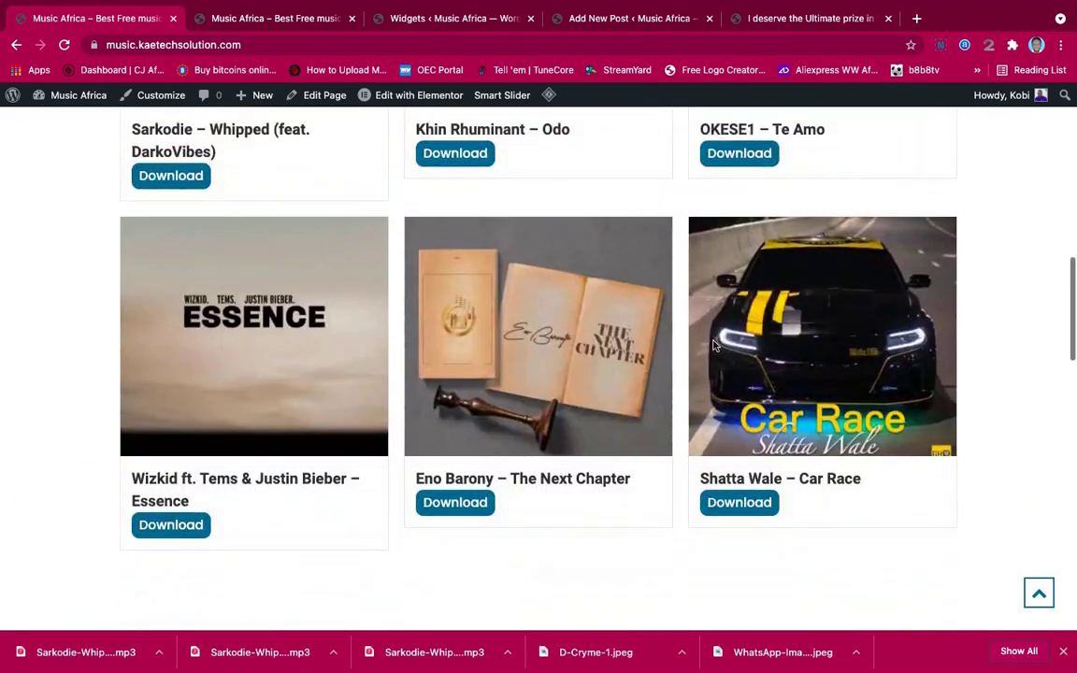
pyautogui.scroll(-15, 713, 345)
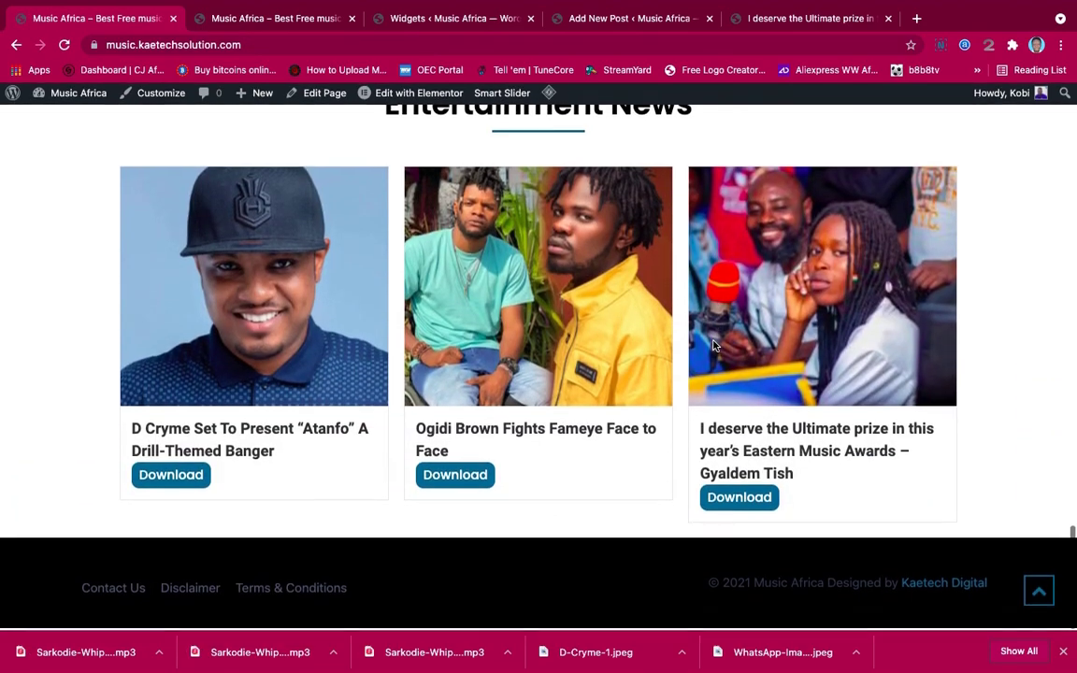
pyautogui.scroll(10, 713, 346)
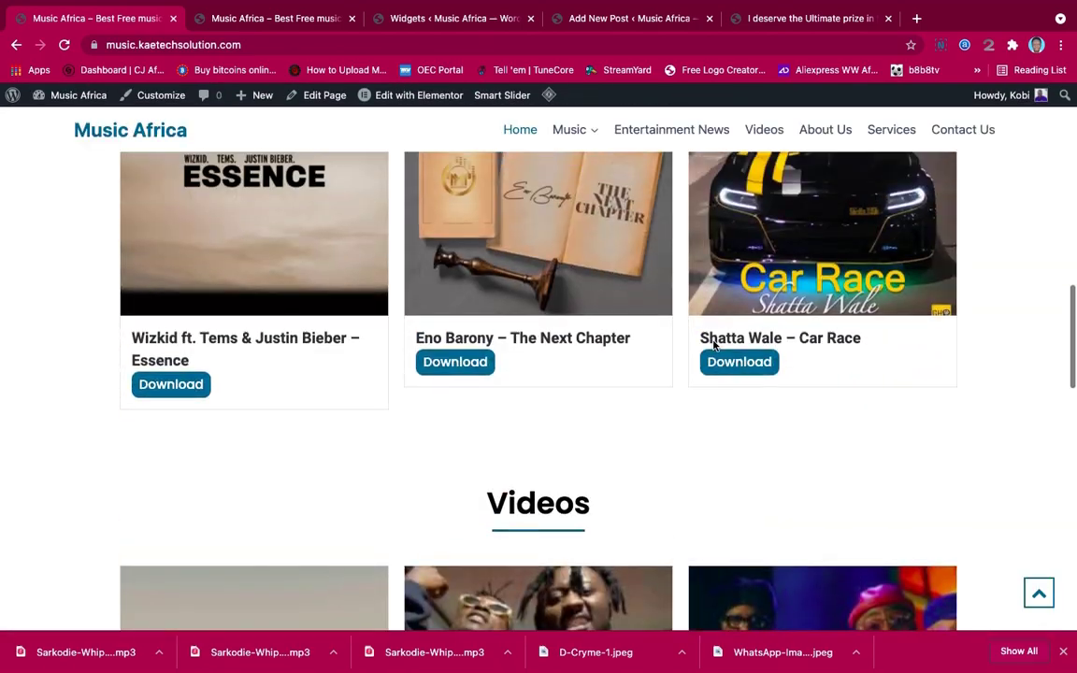
pyautogui.scroll(10, 713, 346)
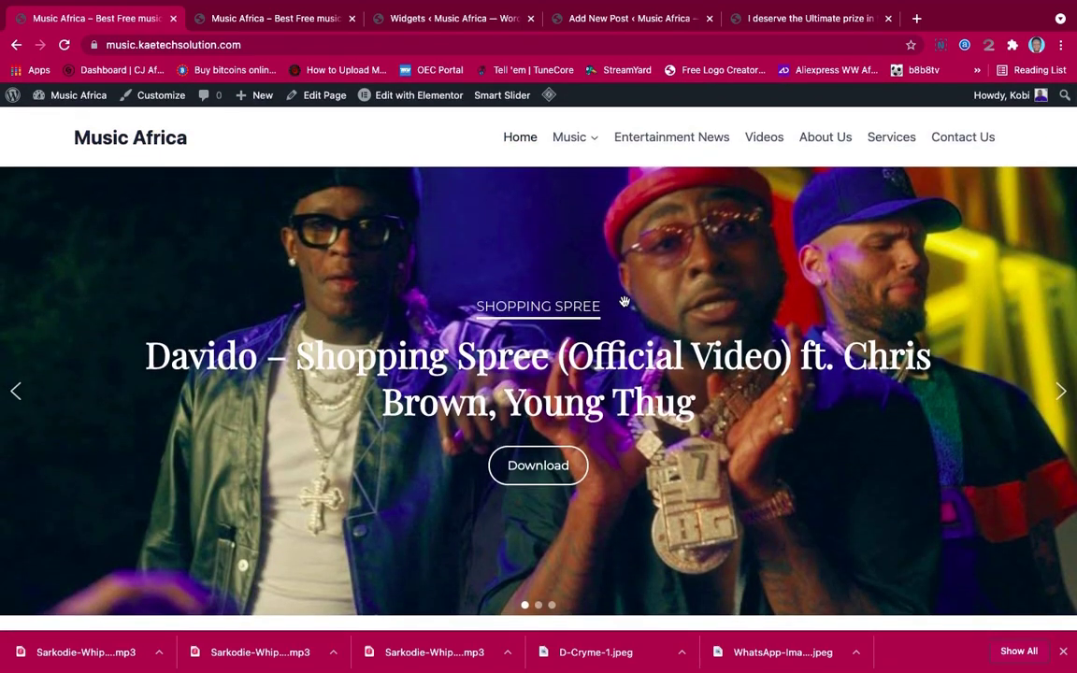
pyautogui.scroll(-15, 625, 301)
pyautogui.scroll(6, 624, 304)
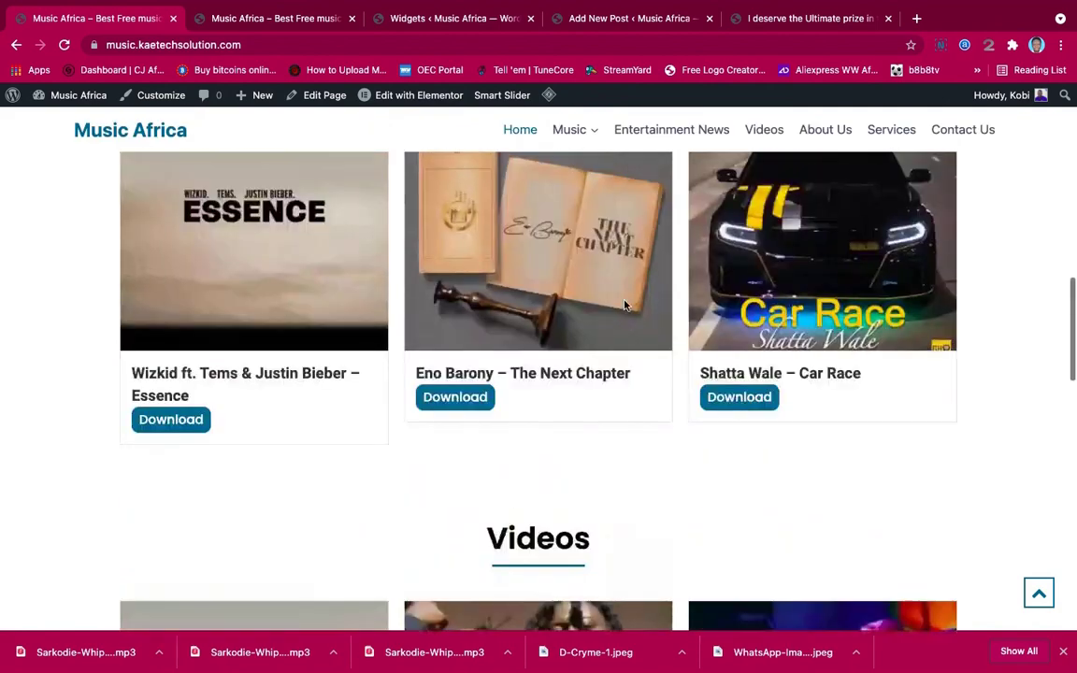
pyautogui.scroll(10, 624, 305)
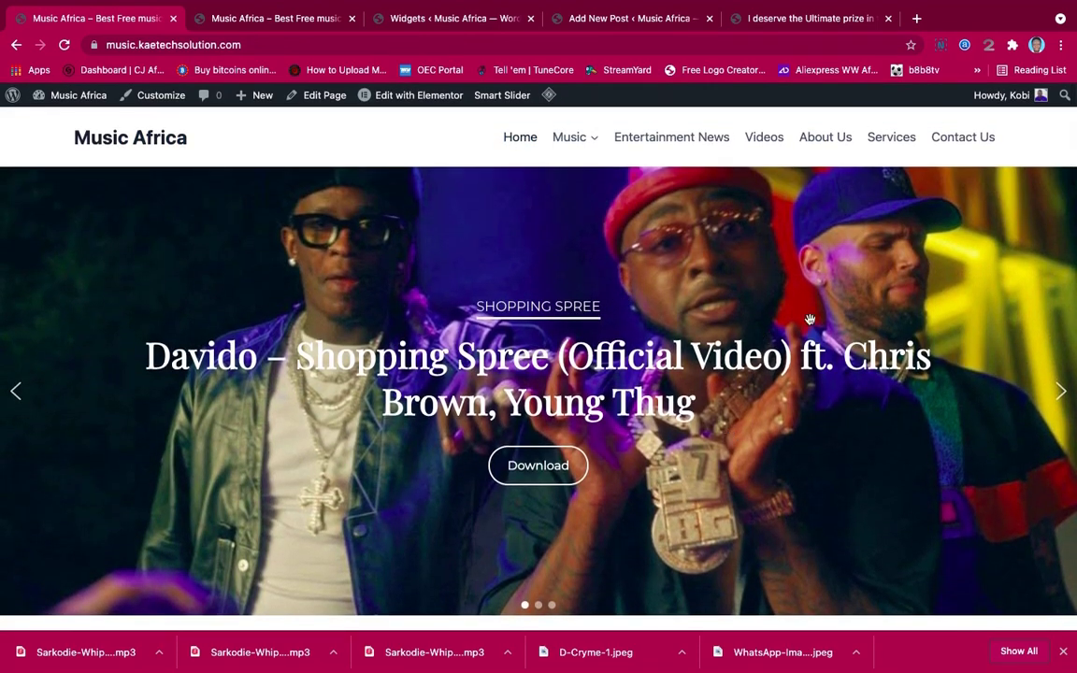
pyautogui.scroll(-1, 785, 440)
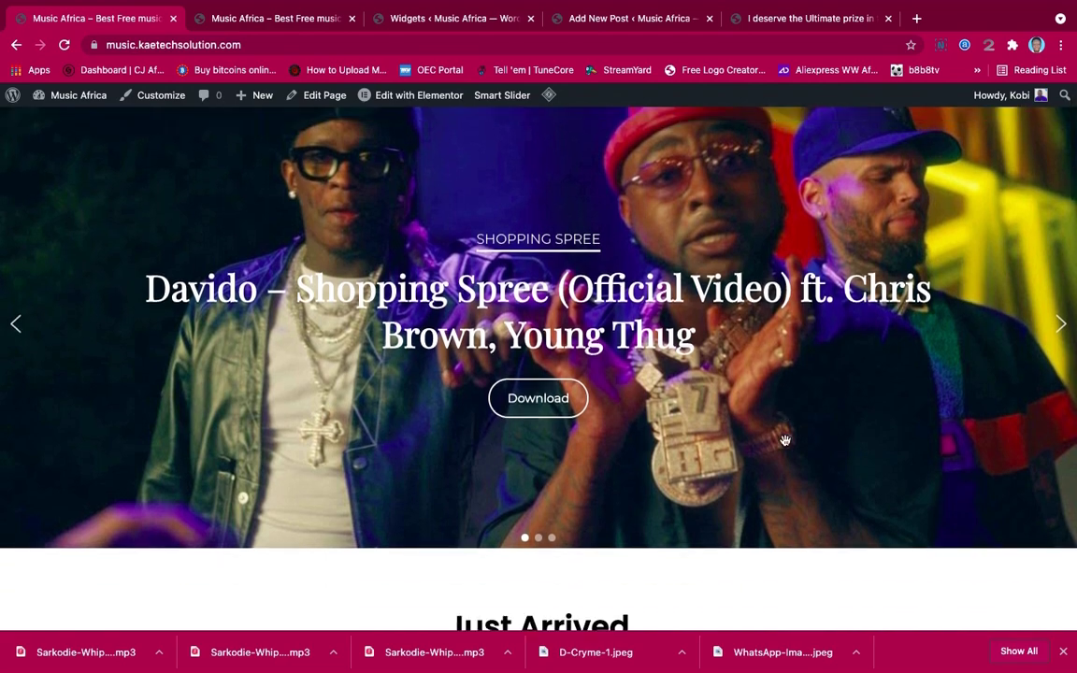
pyautogui.scroll(-5, 785, 440)
pyautogui.scroll(-2, 785, 440)
pyautogui.scroll(6, 785, 440)
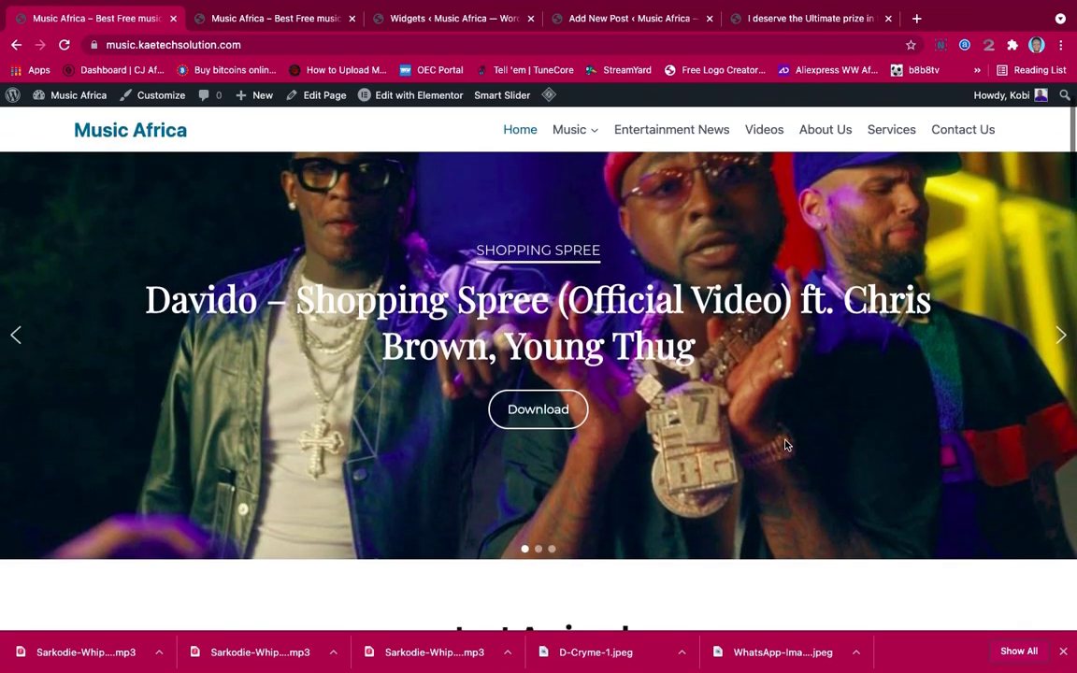
pyautogui.scroll(-5, 785, 440)
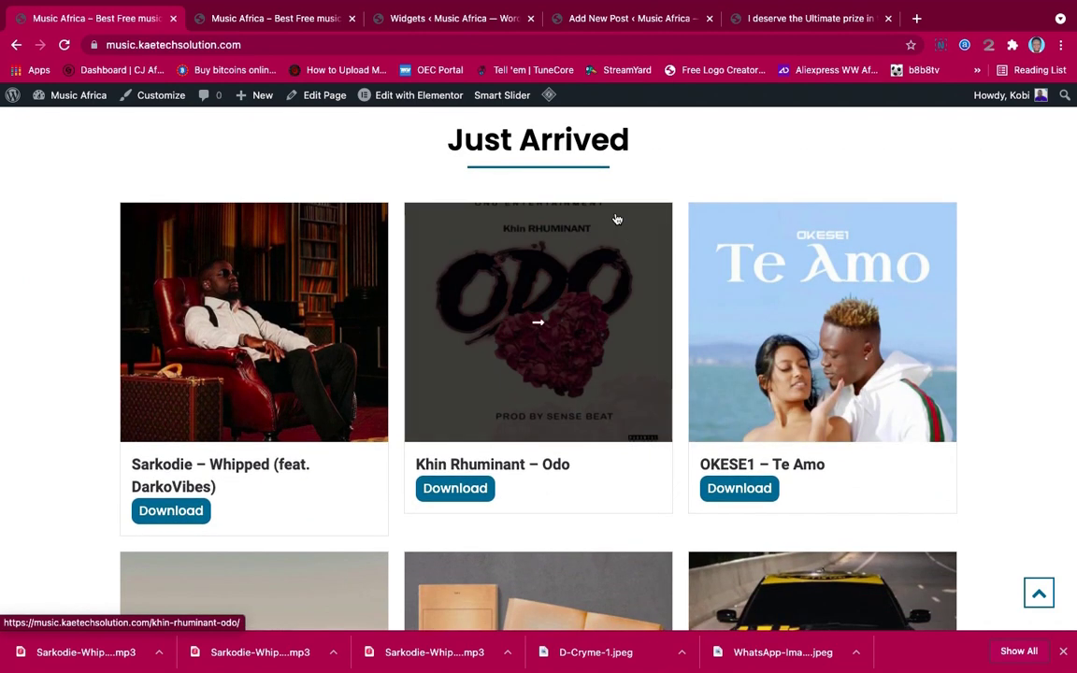
pyautogui.scroll(-3, 643, 534)
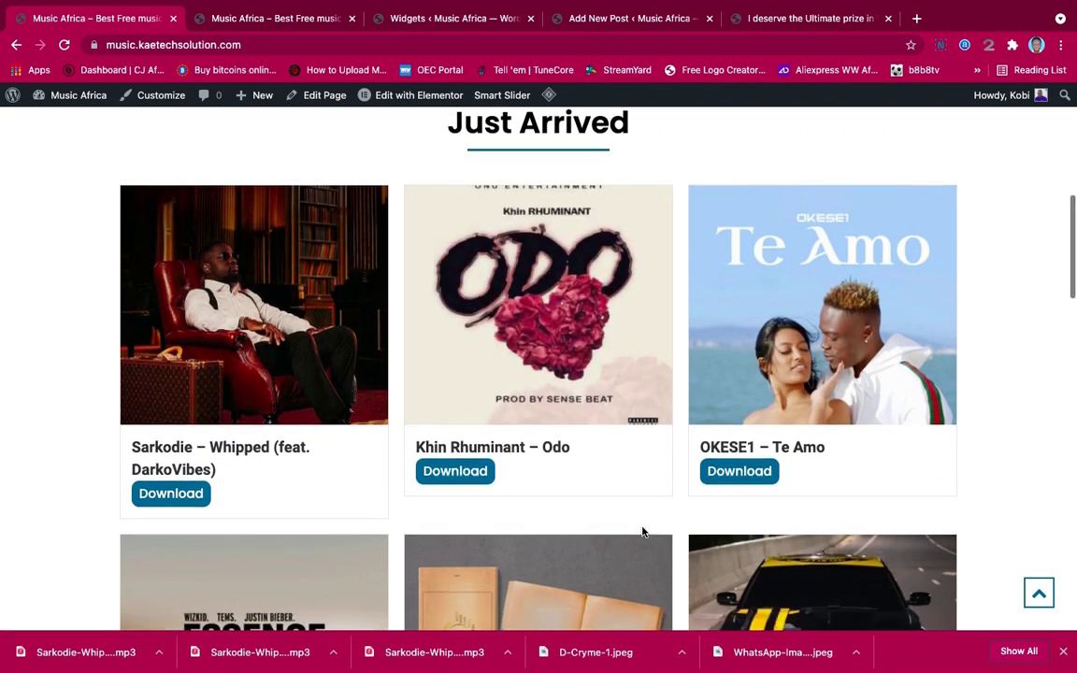
pyautogui.scroll(-6, 642, 532)
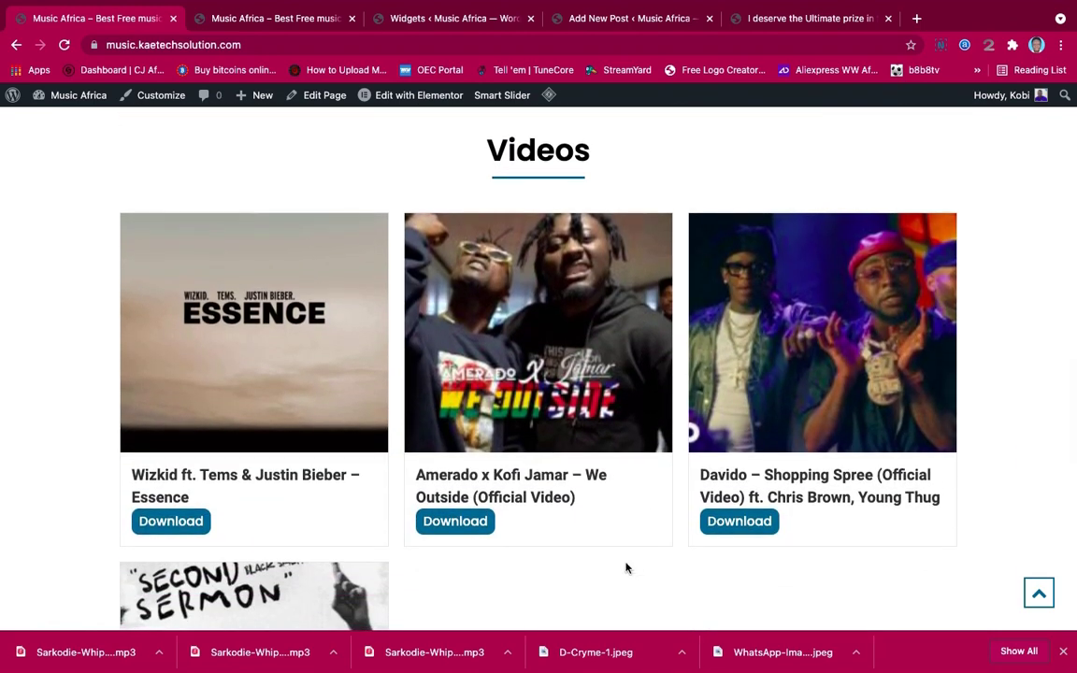
pyautogui.scroll(-8, 626, 568)
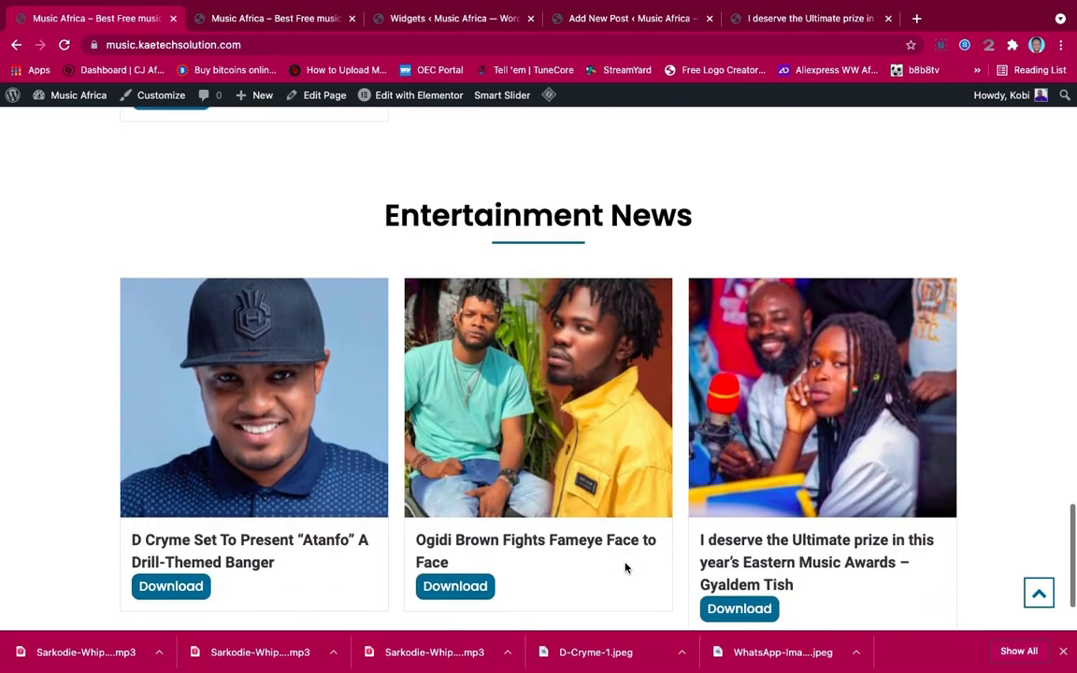
pyautogui.scroll(-1, 657, 529)
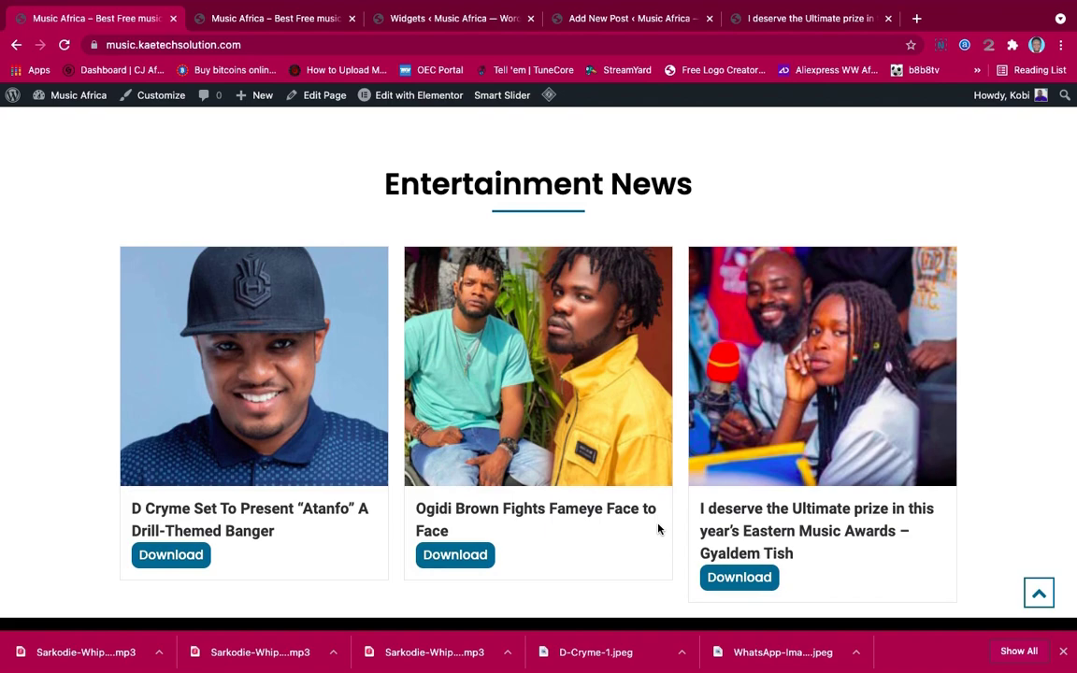
pyautogui.scroll(-4, 695, 400)
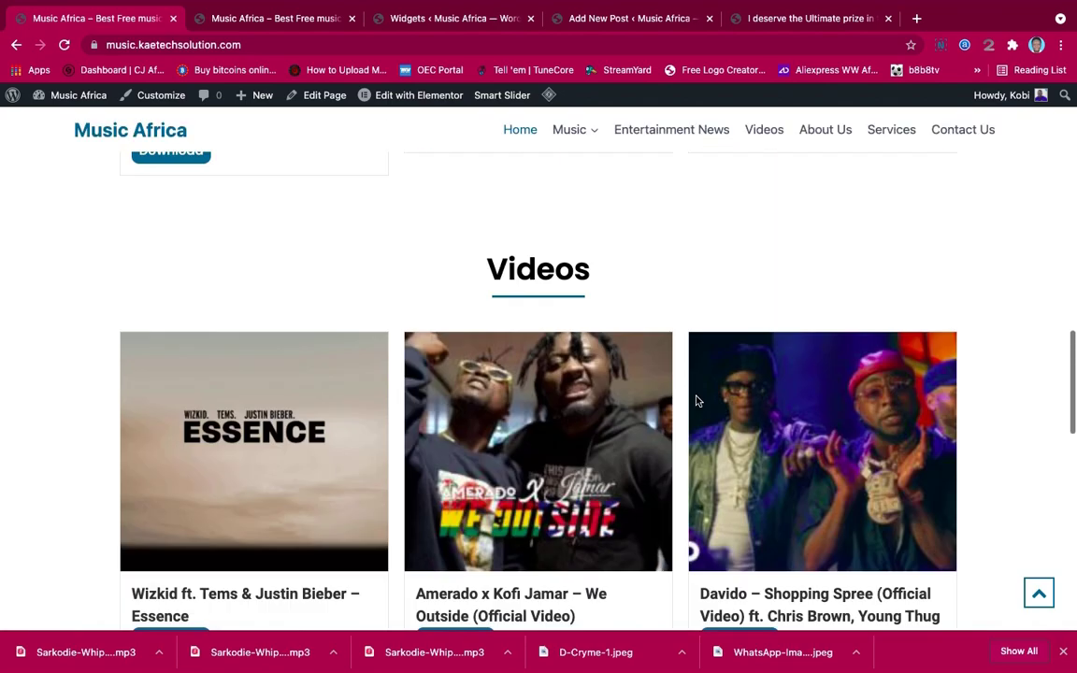
pyautogui.click(695, 400)
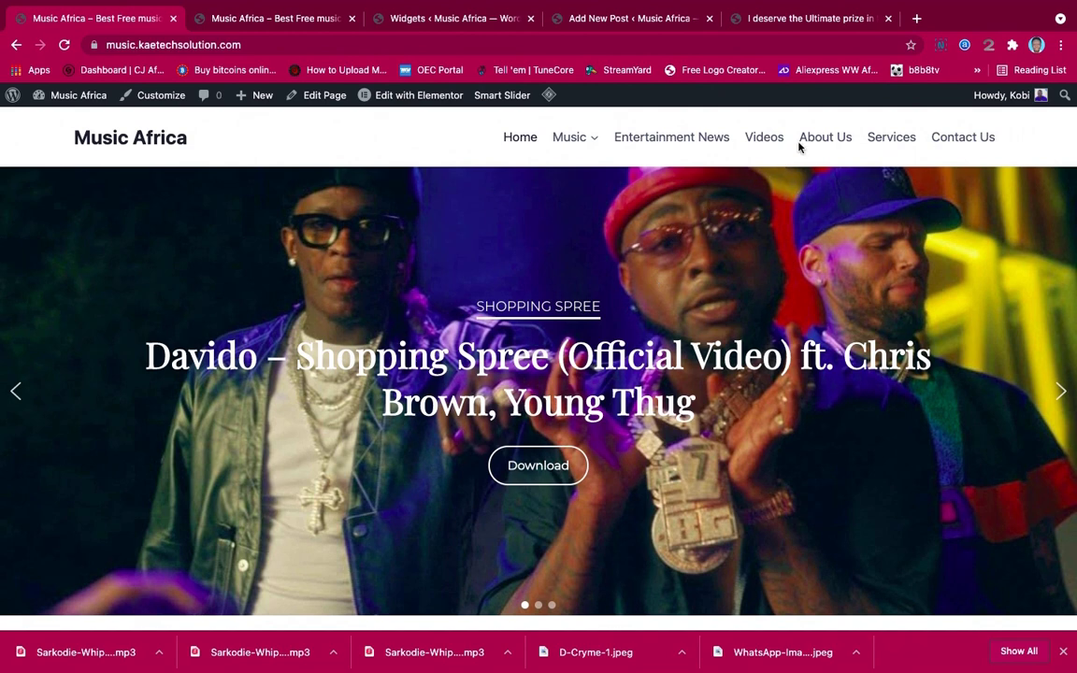
# Look over the About Us and Services pages
pyautogui.click(827, 140)
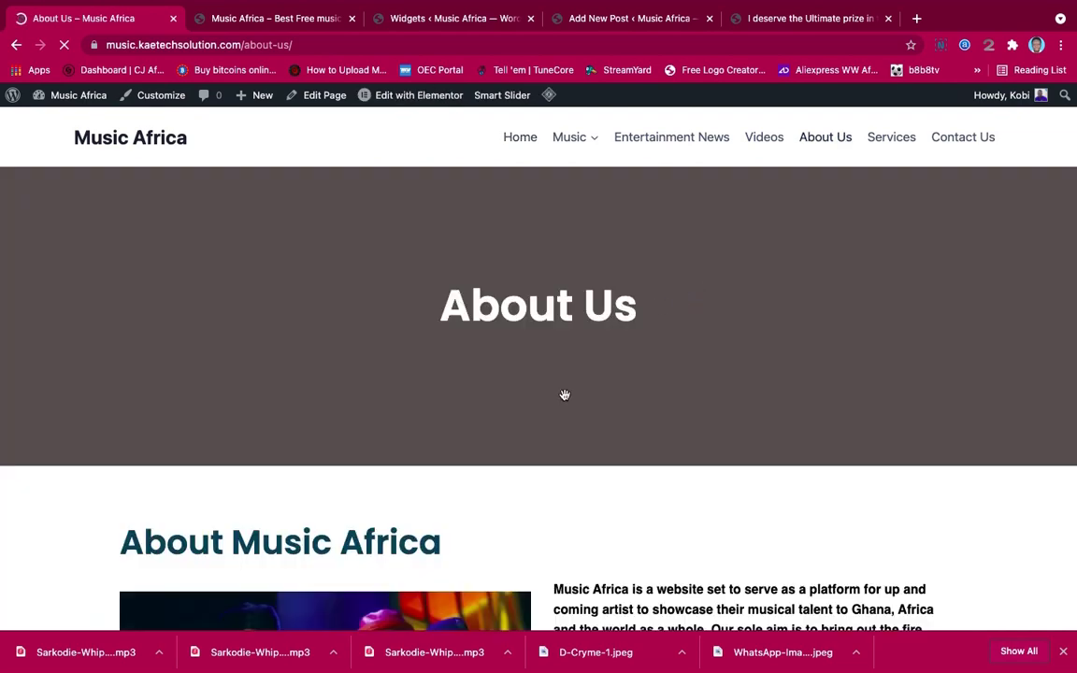
pyautogui.scroll(-4, 697, 459)
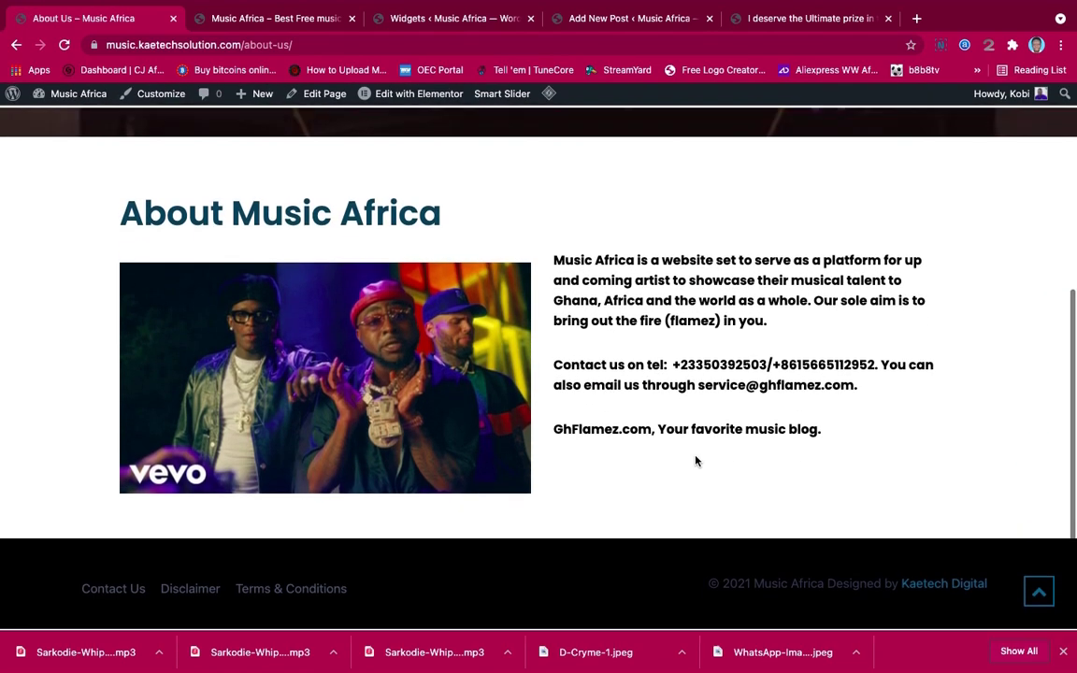
pyautogui.scroll(4, 695, 457)
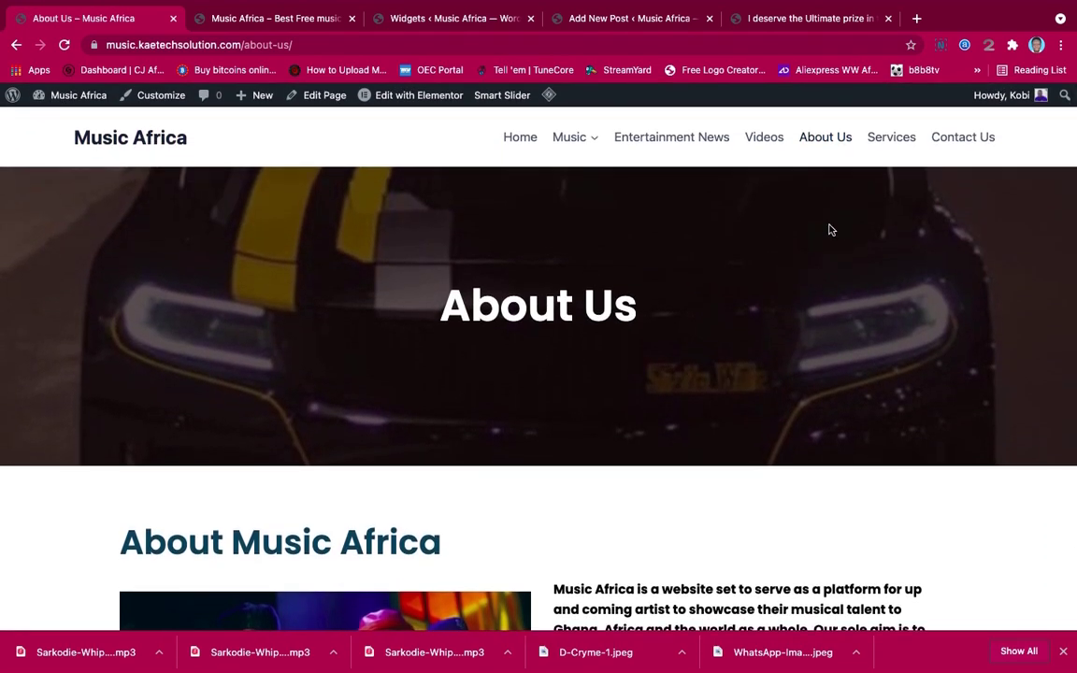
pyautogui.click(890, 147)
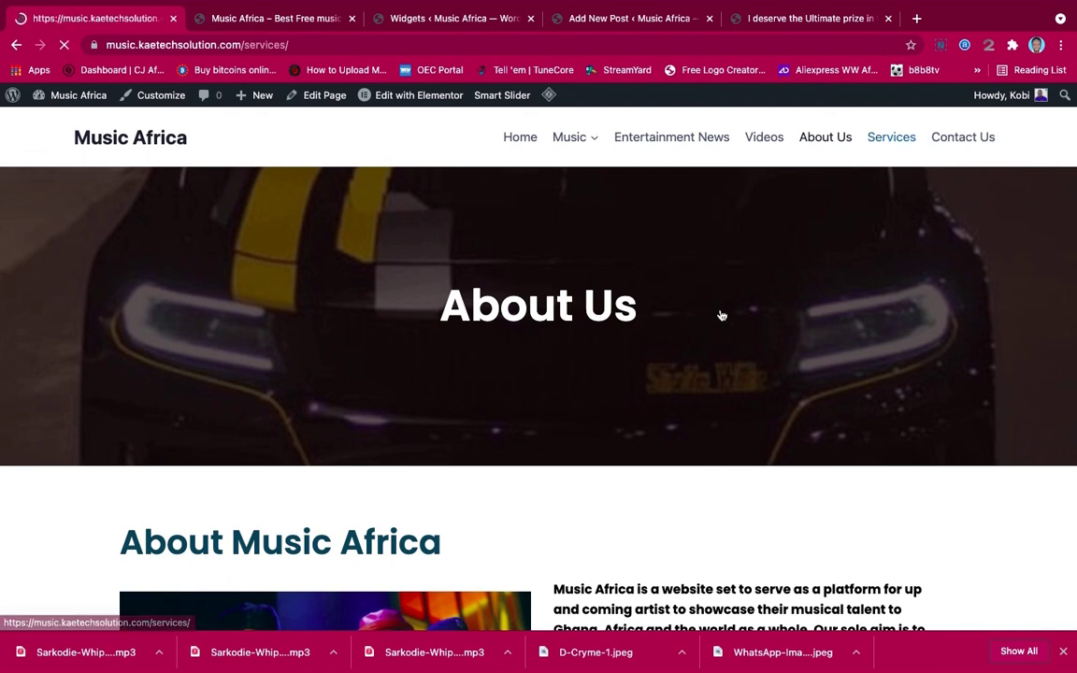
pyautogui.scroll(-5, 678, 458)
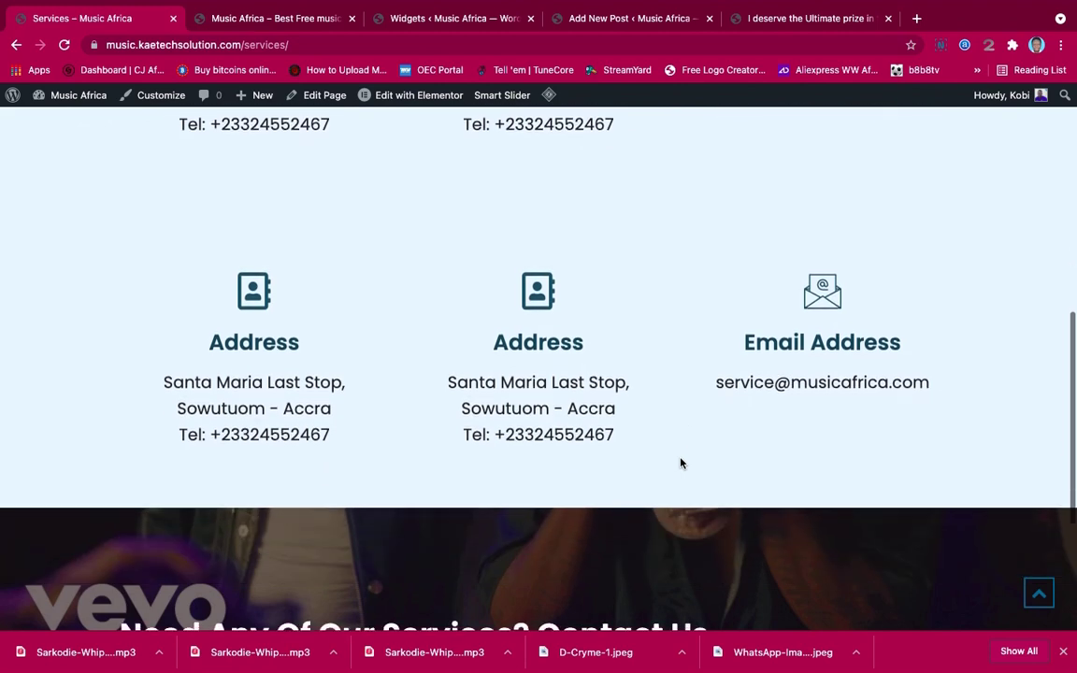
pyautogui.scroll(5, 680, 463)
pyautogui.scroll(3, 681, 463)
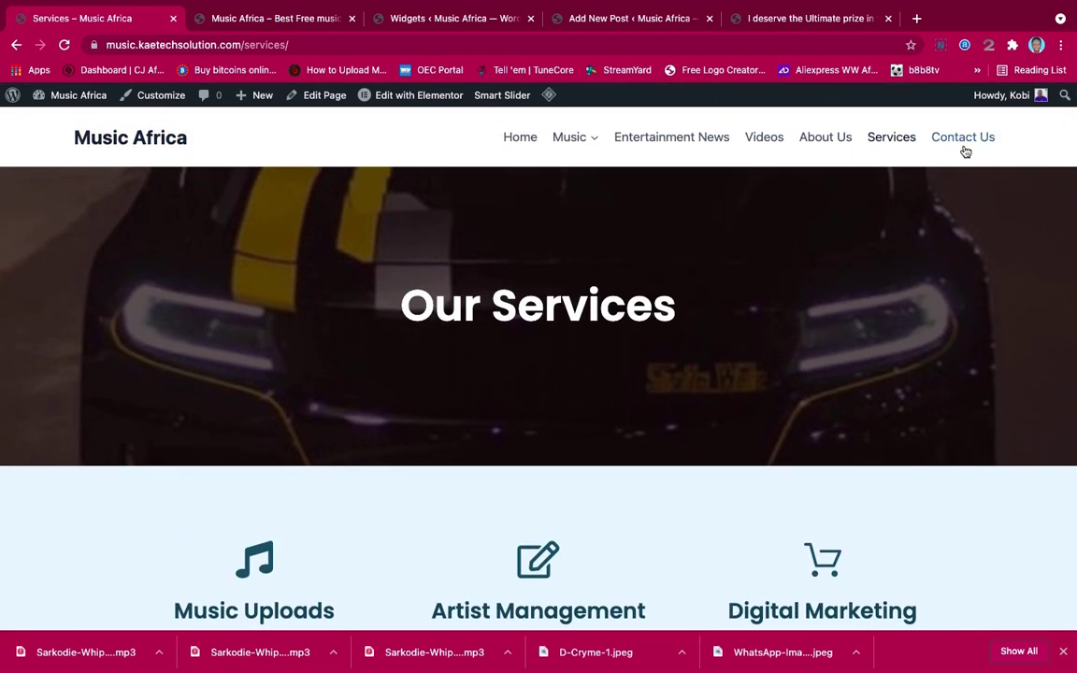
# Review the Contact Us form, Submit button and Address section, then return to the homepage
pyautogui.click(962, 141)
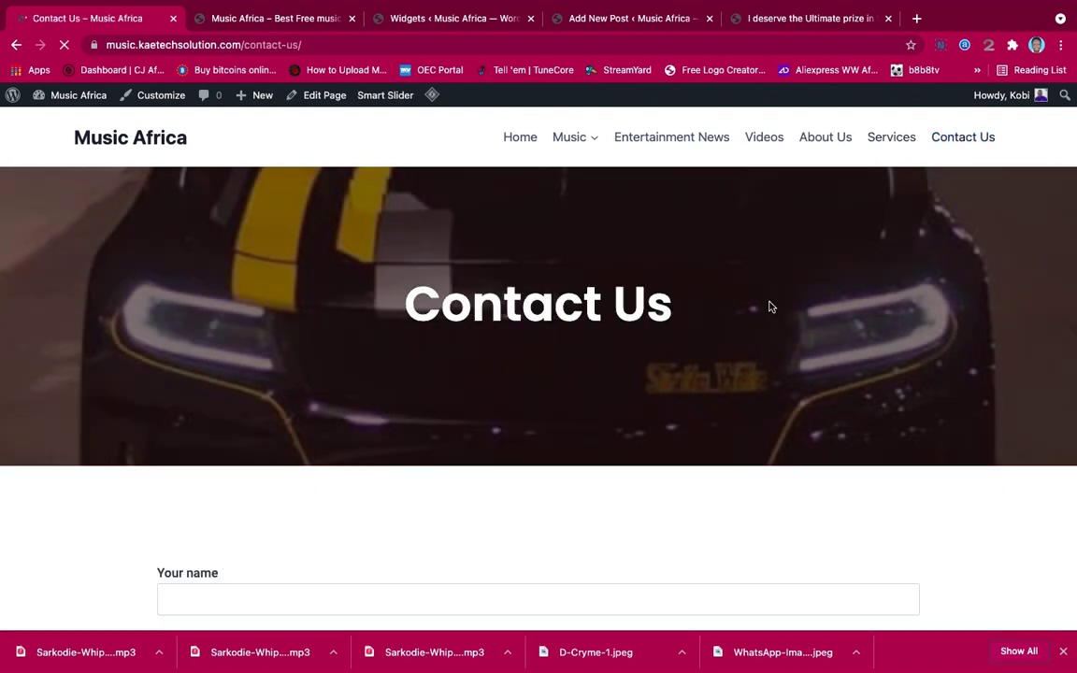
pyautogui.scroll(-4, 644, 412)
pyautogui.scroll(-5, 645, 411)
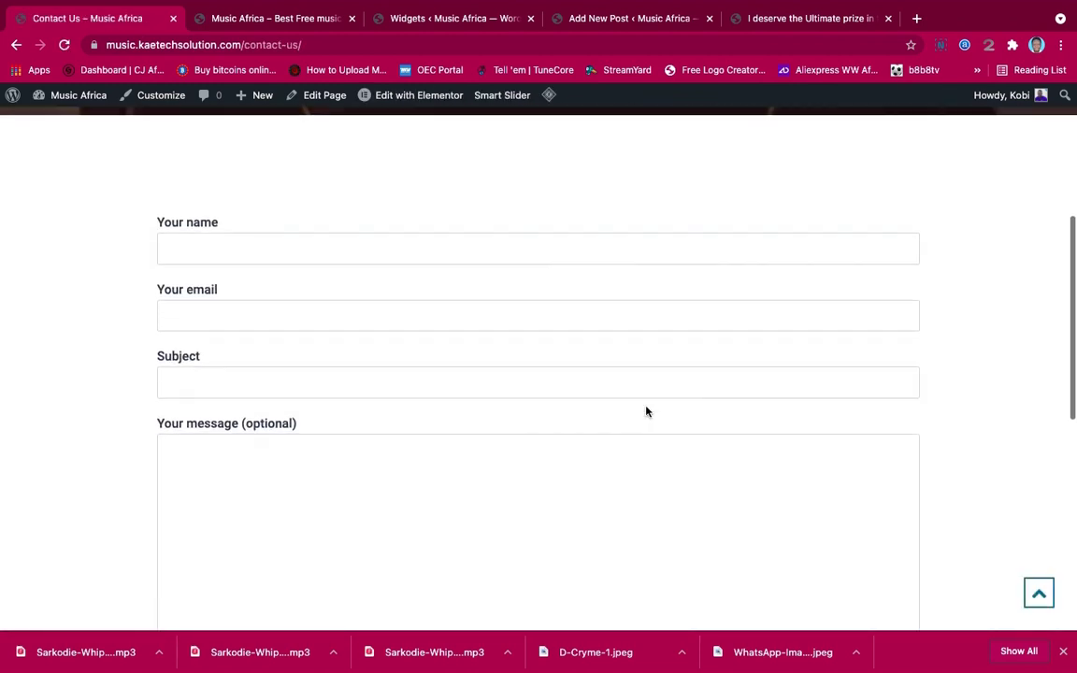
pyautogui.scroll(-3, 646, 407)
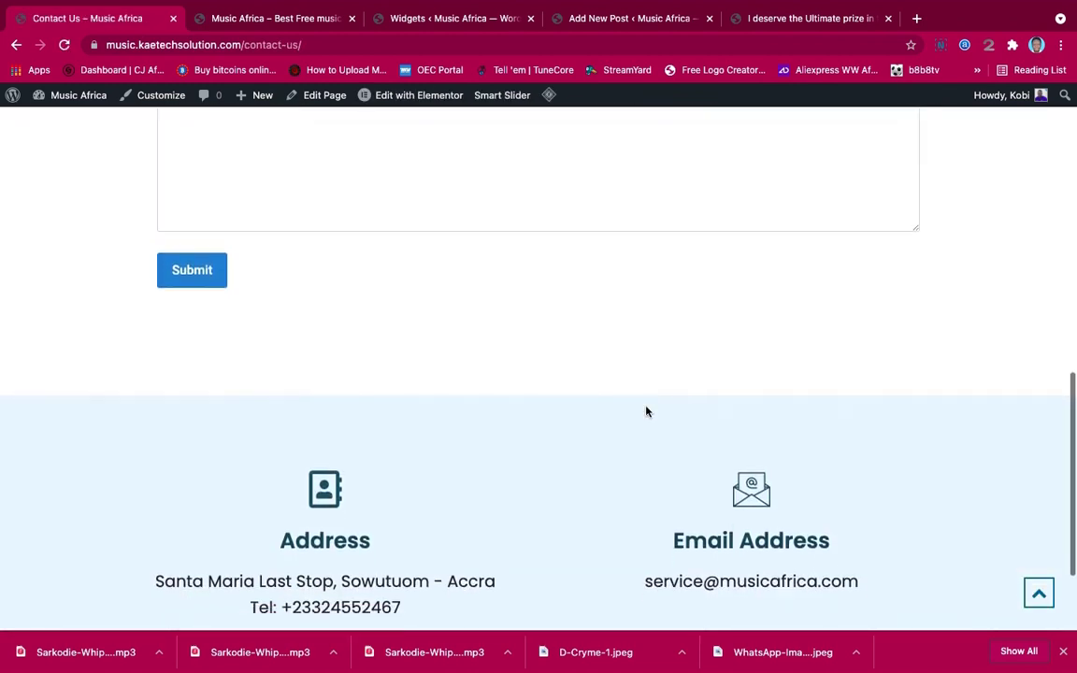
pyautogui.scroll(5, 645, 412)
pyautogui.scroll(2, 645, 411)
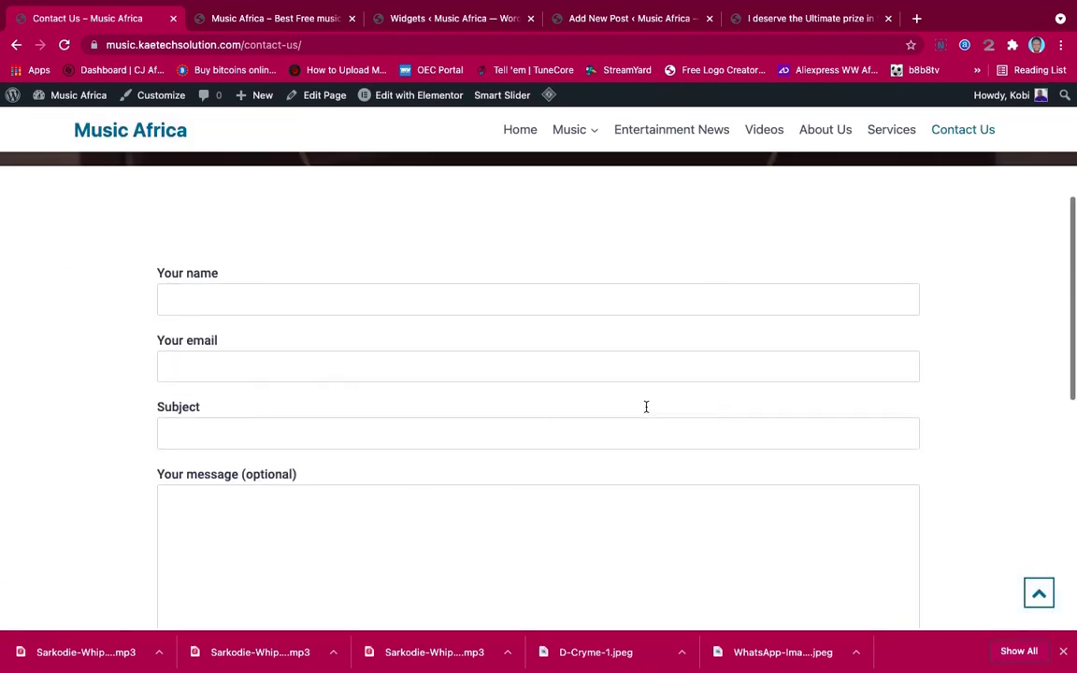
pyautogui.scroll(-6, 645, 411)
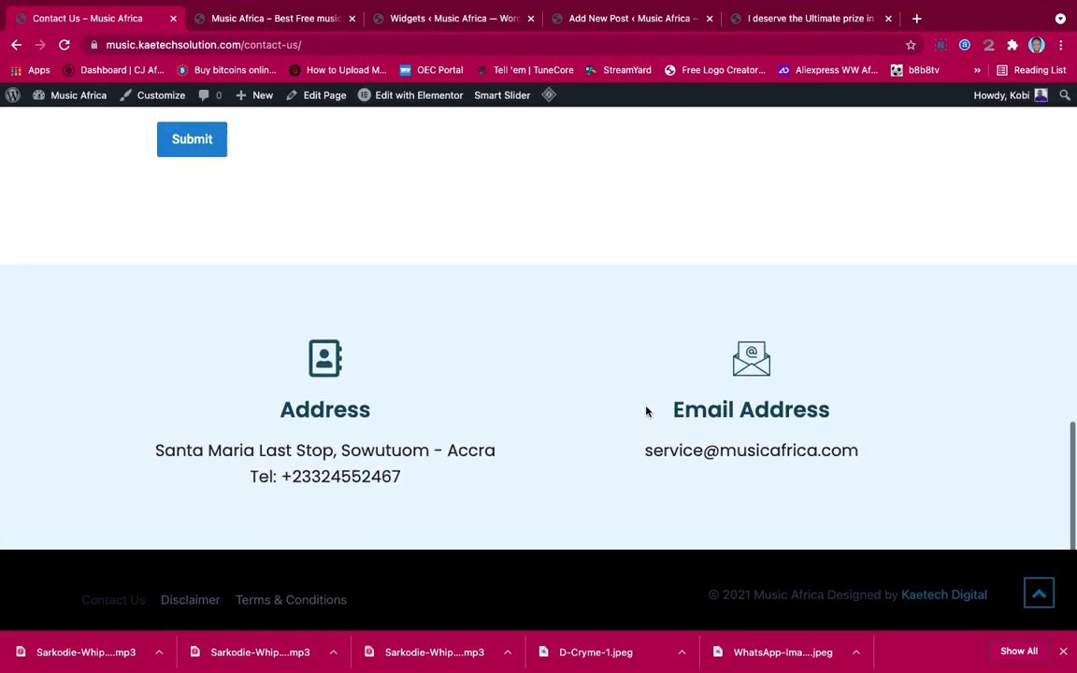
pyautogui.scroll(6, 645, 411)
pyautogui.scroll(4, 643, 407)
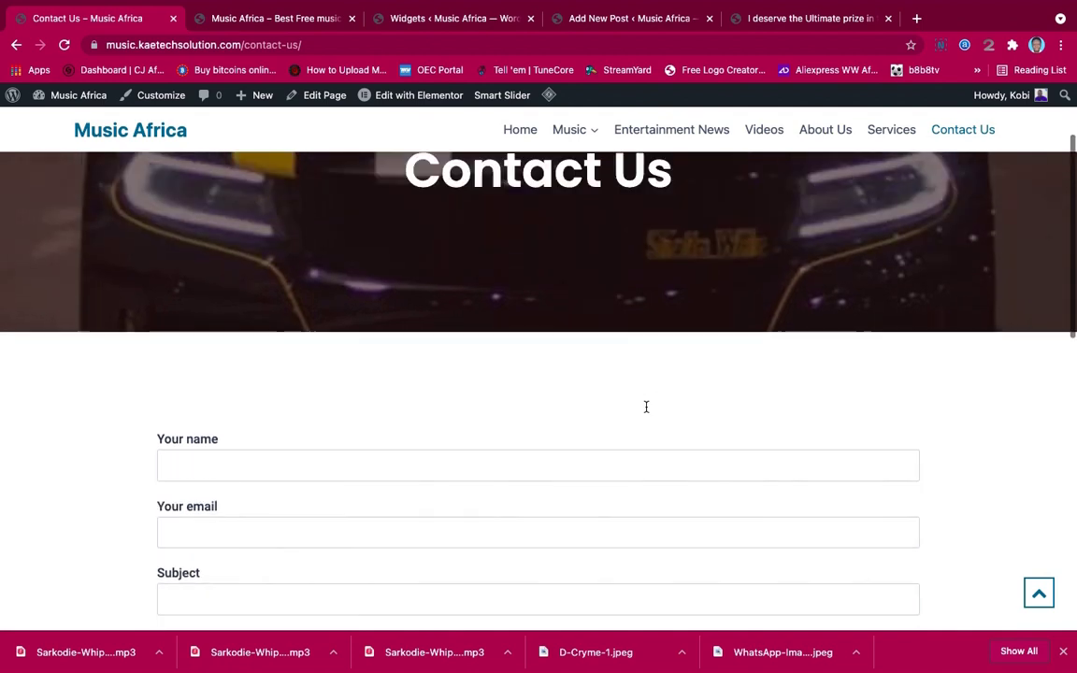
pyautogui.click(527, 144)
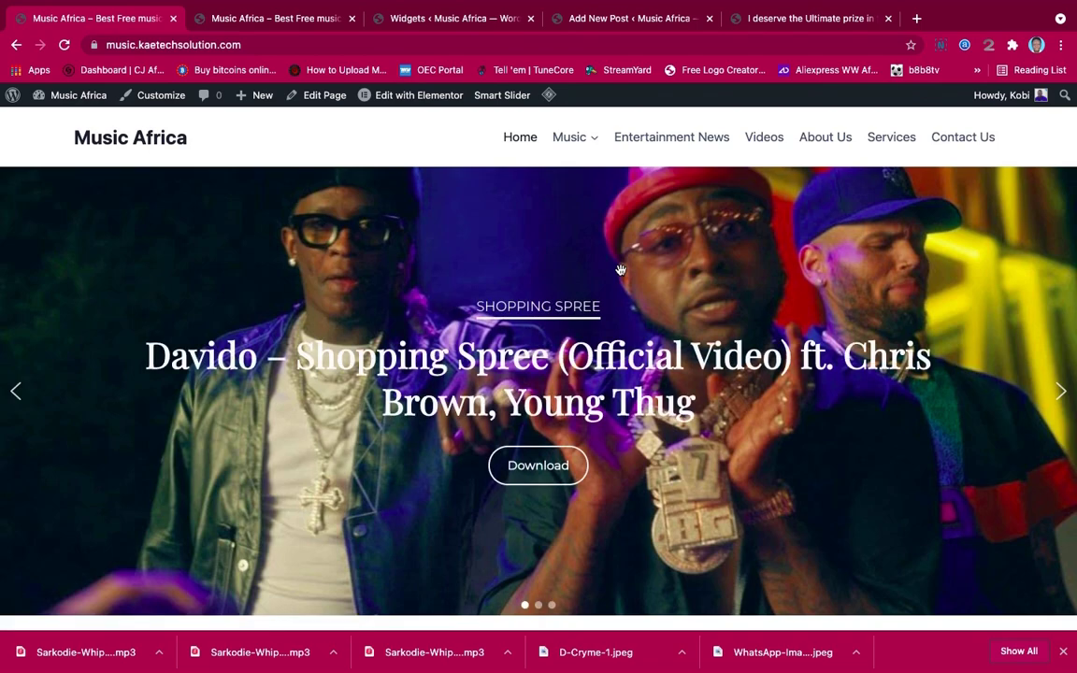
# Scroll down to the Just Arrived song cards and back up to the top slider
pyautogui.scroll(-2, 621, 270)
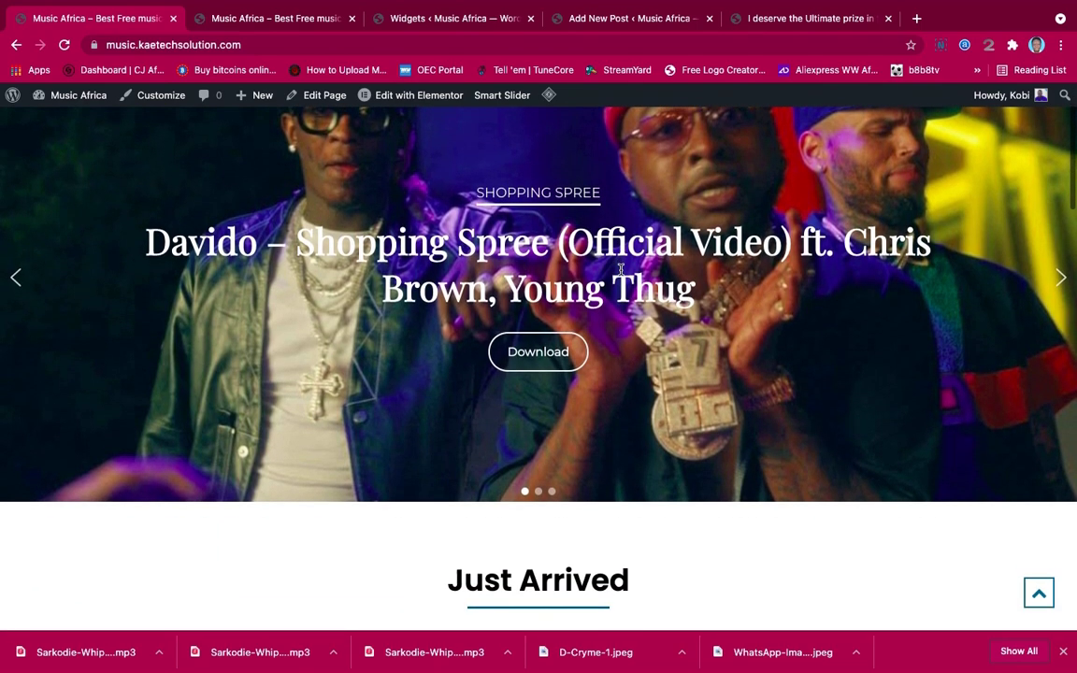
pyautogui.scroll(-5, 620, 270)
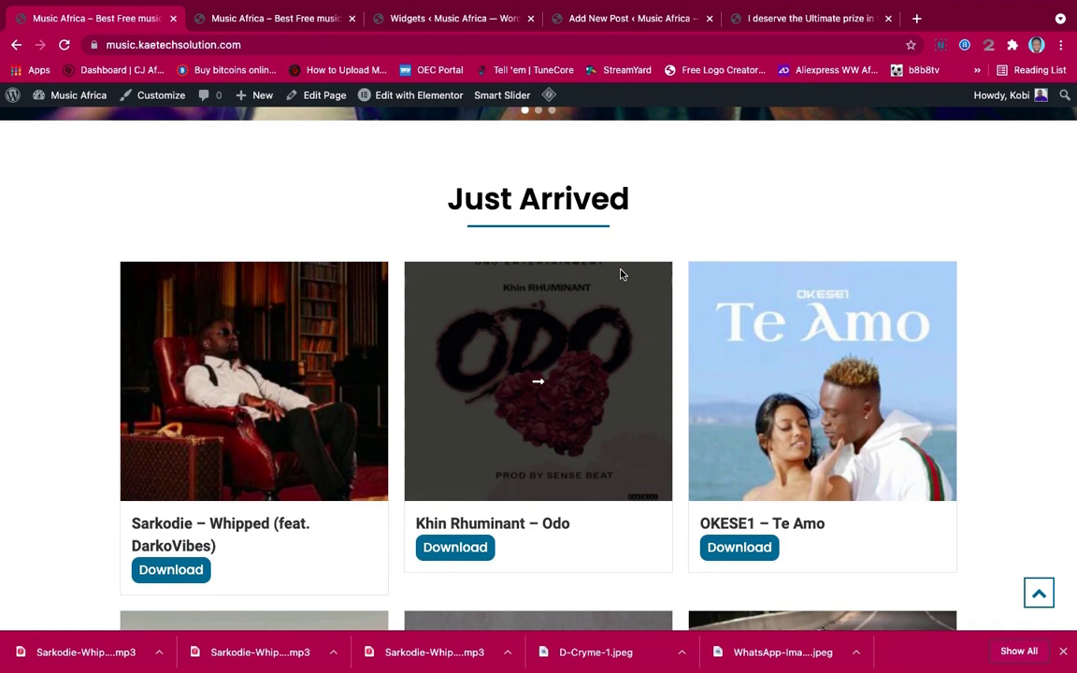
pyautogui.scroll(-3, 621, 274)
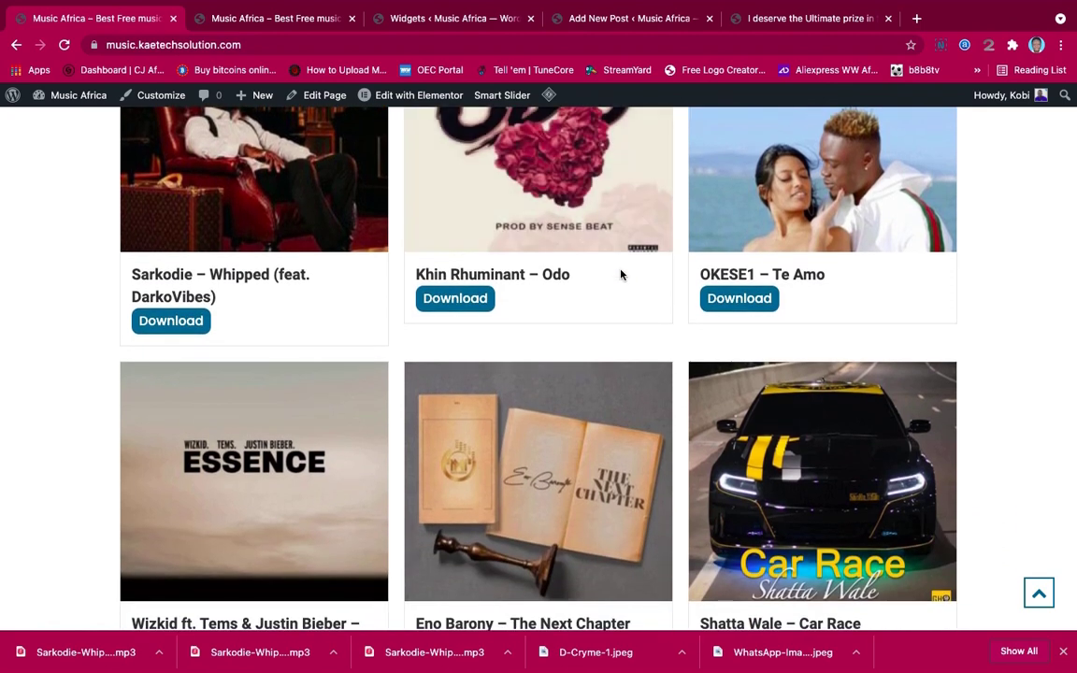
pyautogui.scroll(10, 621, 274)
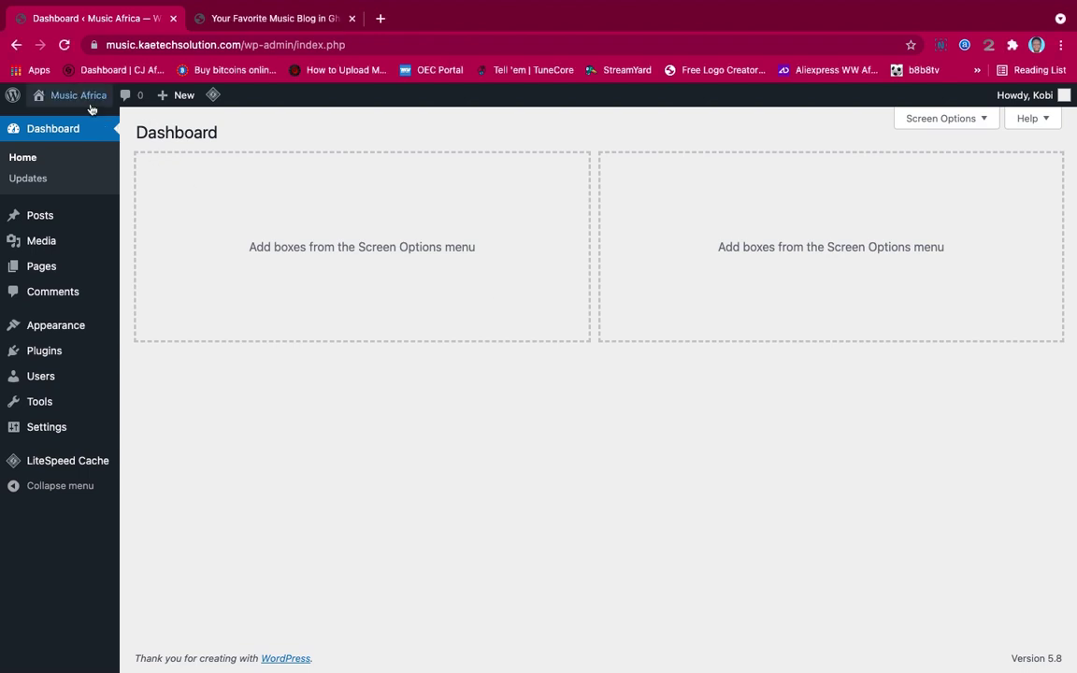
# Open the site's front end from Visit Site in a new browser tab
pyautogui.moveTo(75, 98)
pyautogui.rightClick(58, 125)
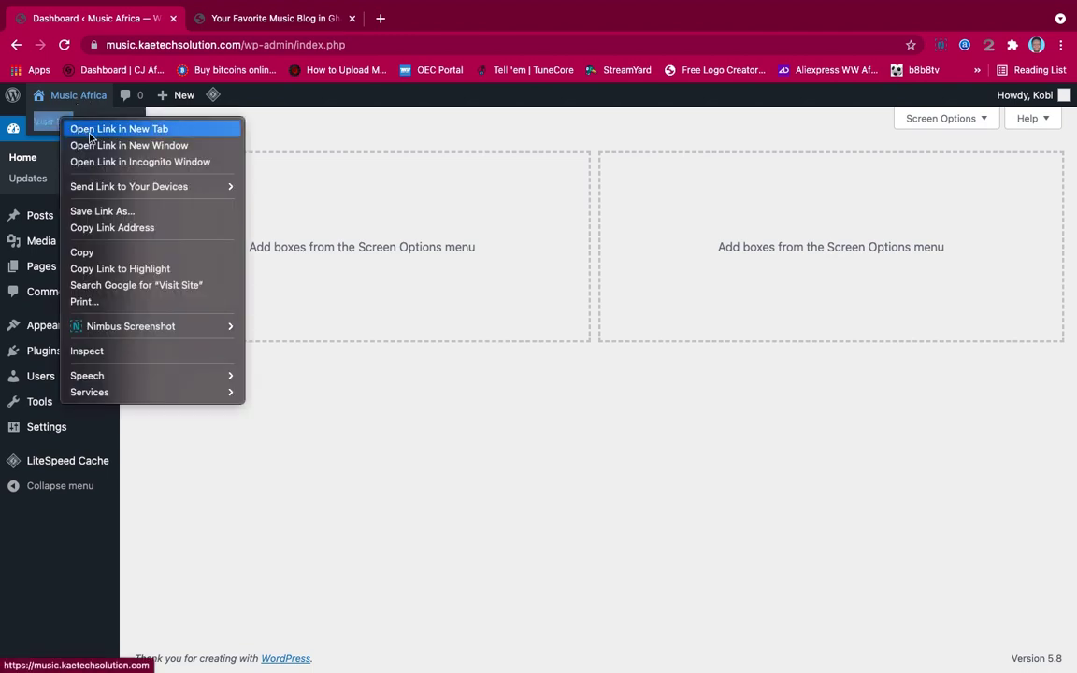
pyautogui.click(67, 128)
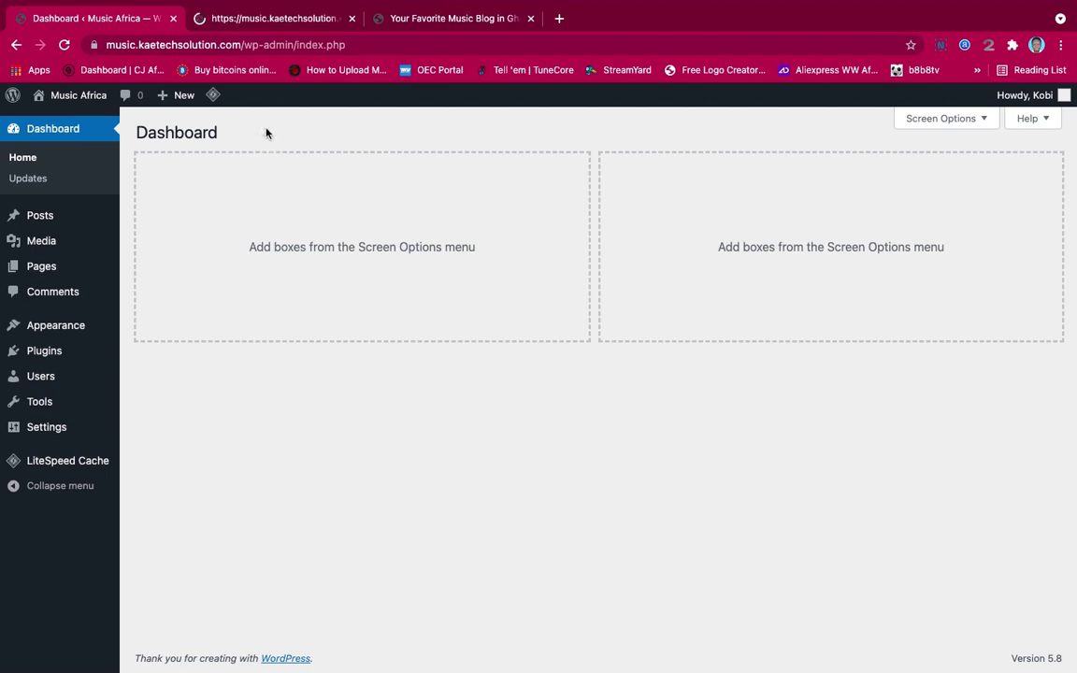
# Switch to the new tab and scroll the empty front page reading 'Nothing here'
pyautogui.click(259, 19)
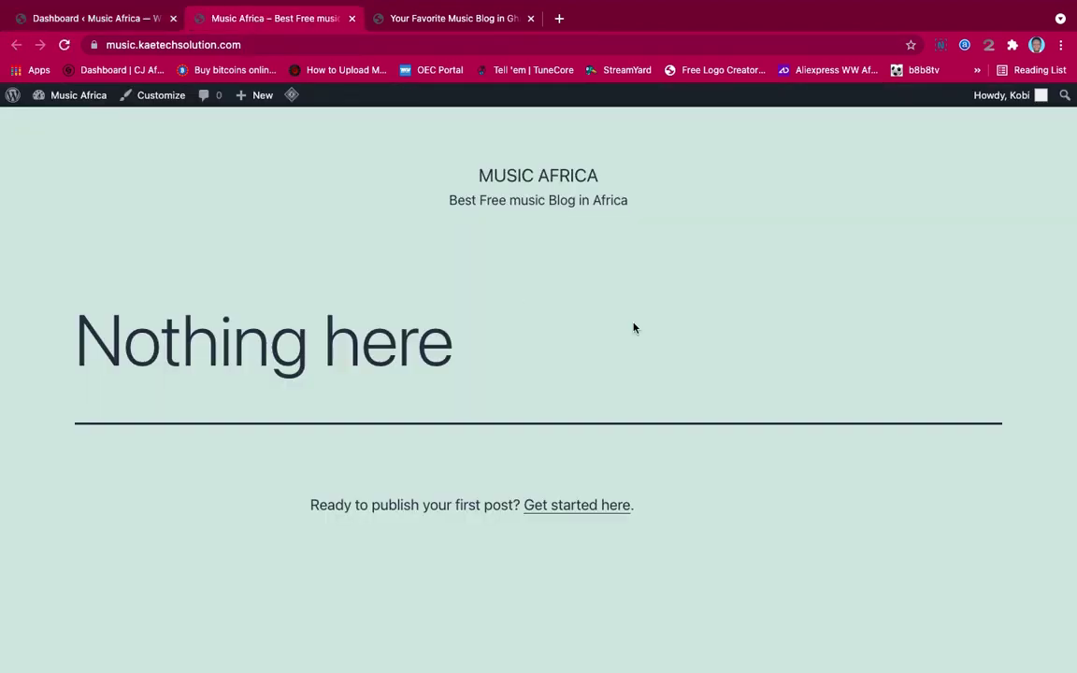
pyautogui.scroll(-5, 694, 363)
pyautogui.scroll(5, 695, 364)
pyautogui.scroll(-5, 671, 488)
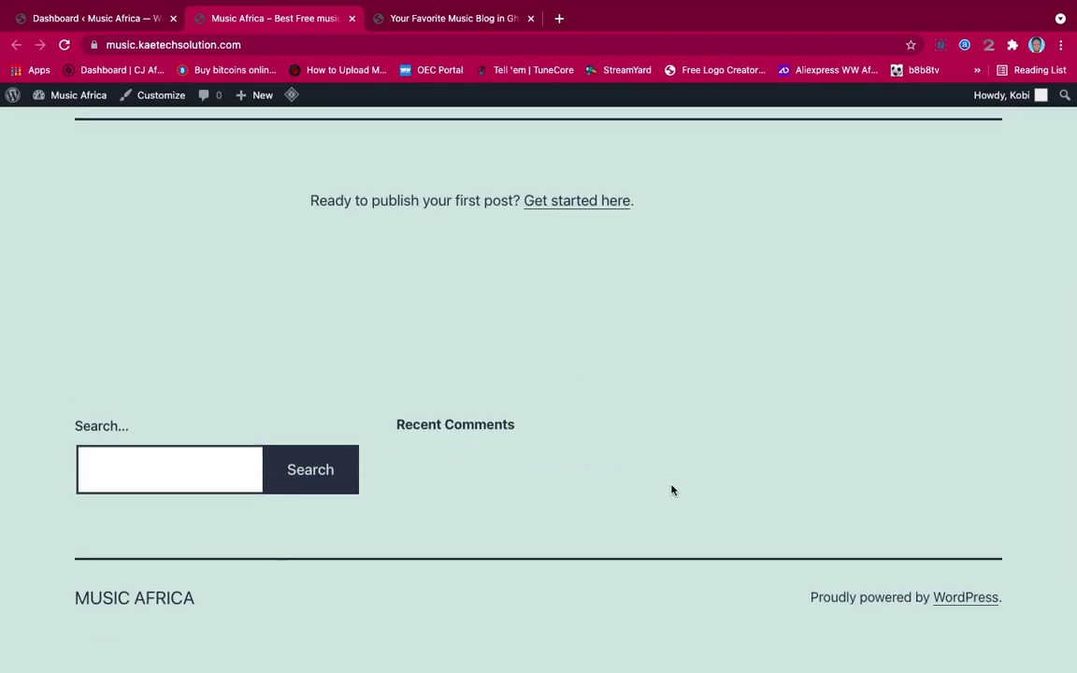
pyautogui.scroll(5, 670, 489)
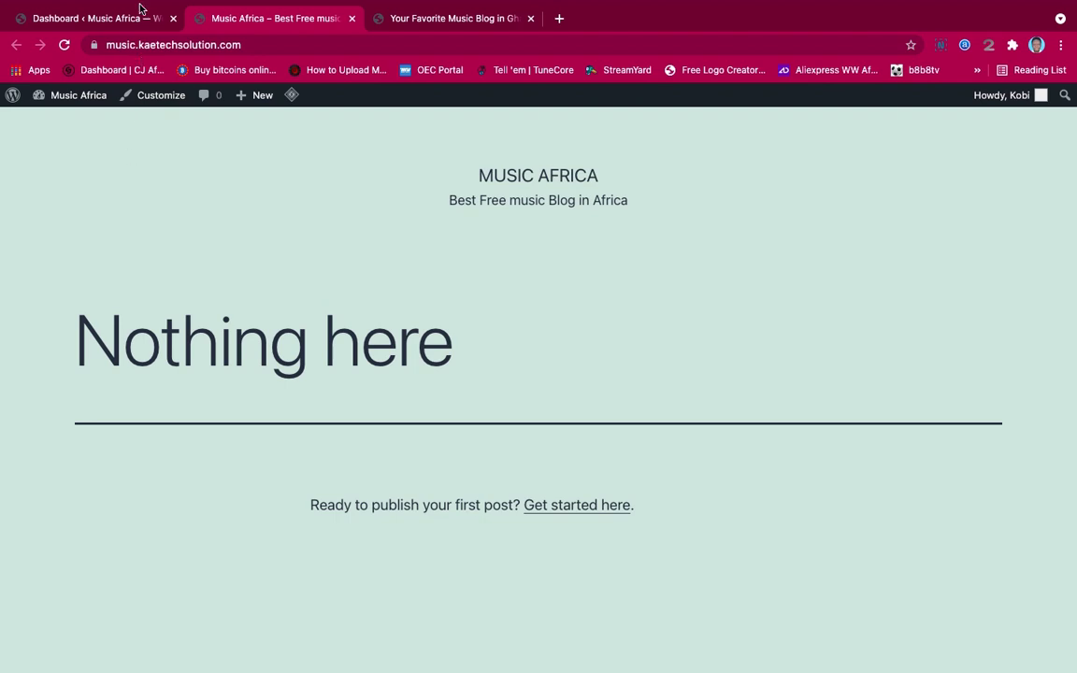
# Return to the admin Dashboard and open Settings > General
pyautogui.click(119, 59)
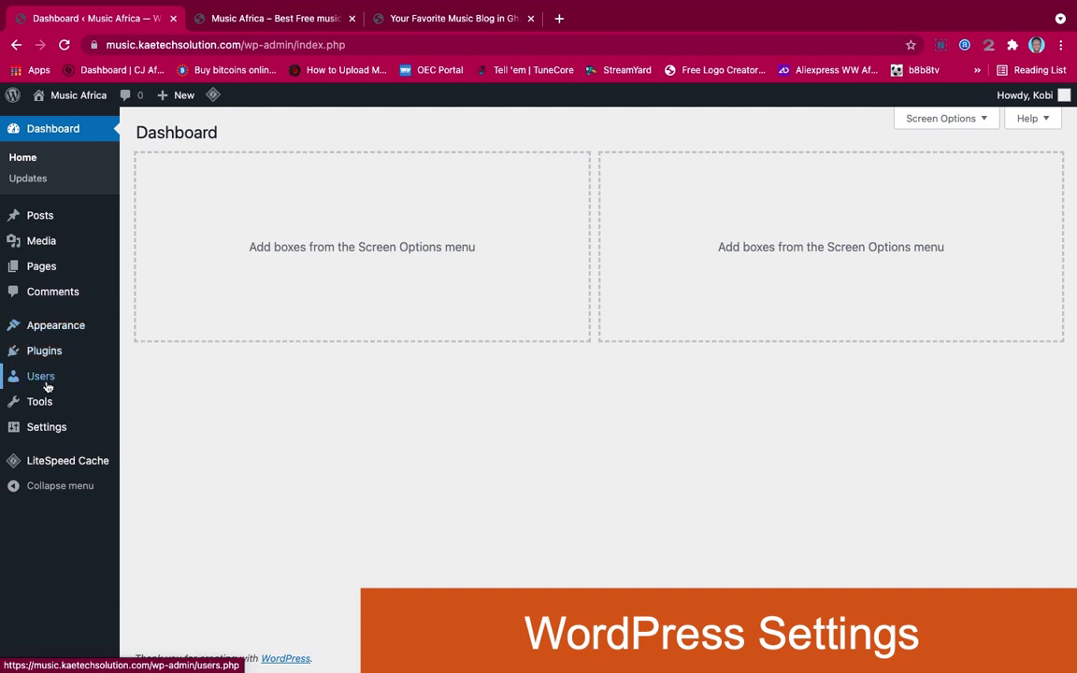
pyautogui.moveTo(51, 433)
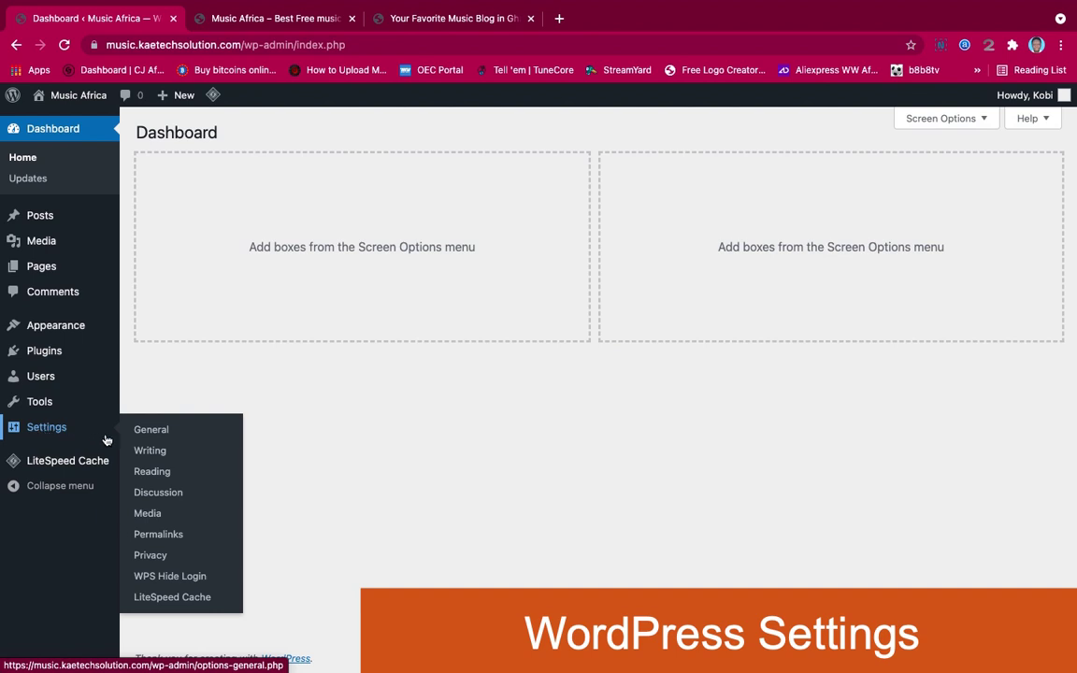
pyautogui.click(154, 432)
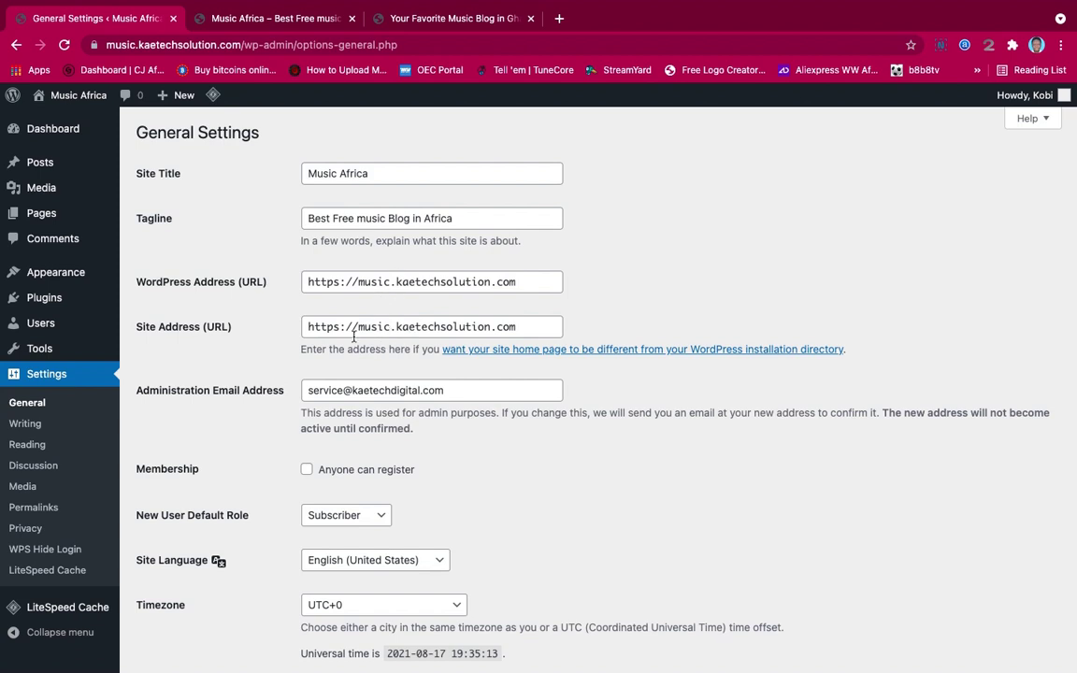
# Review the General Settings, leaving New User Default Role on Subscriber
pyautogui.scroll(-2, 257, 369)
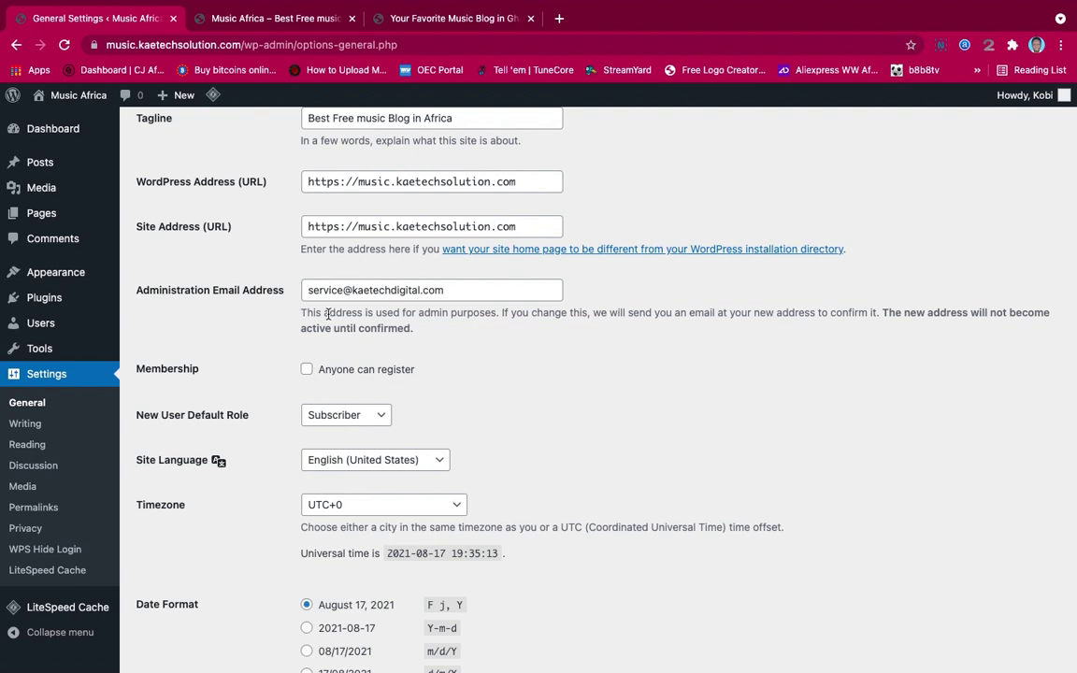
pyautogui.scroll(-3, 209, 433)
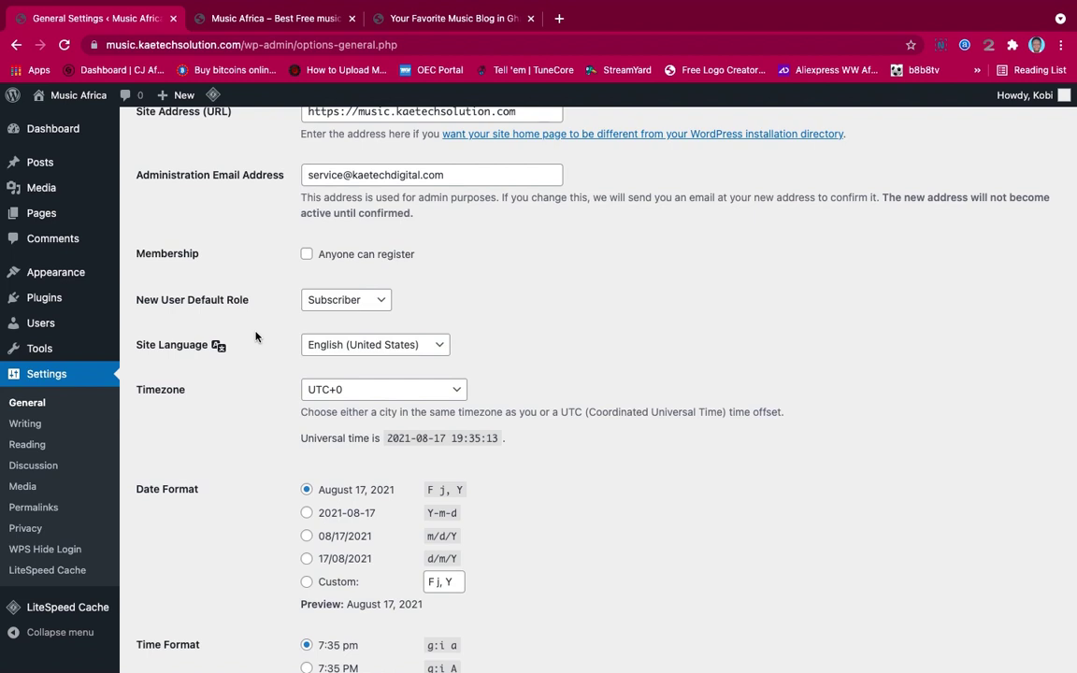
pyautogui.click(345, 301)
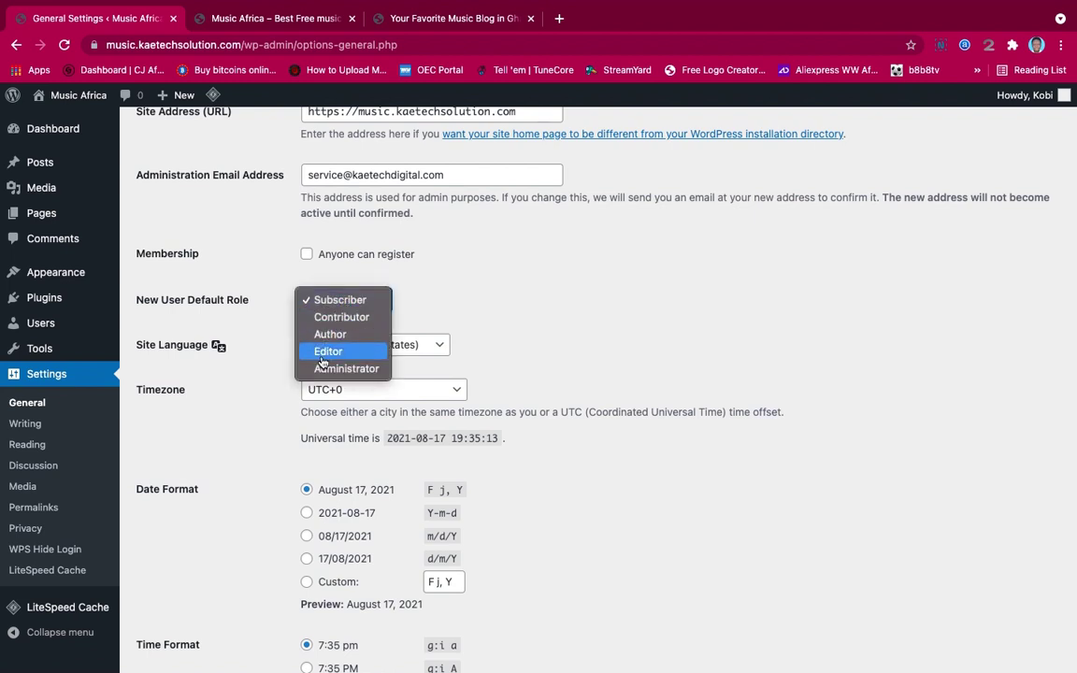
pyautogui.click(458, 306)
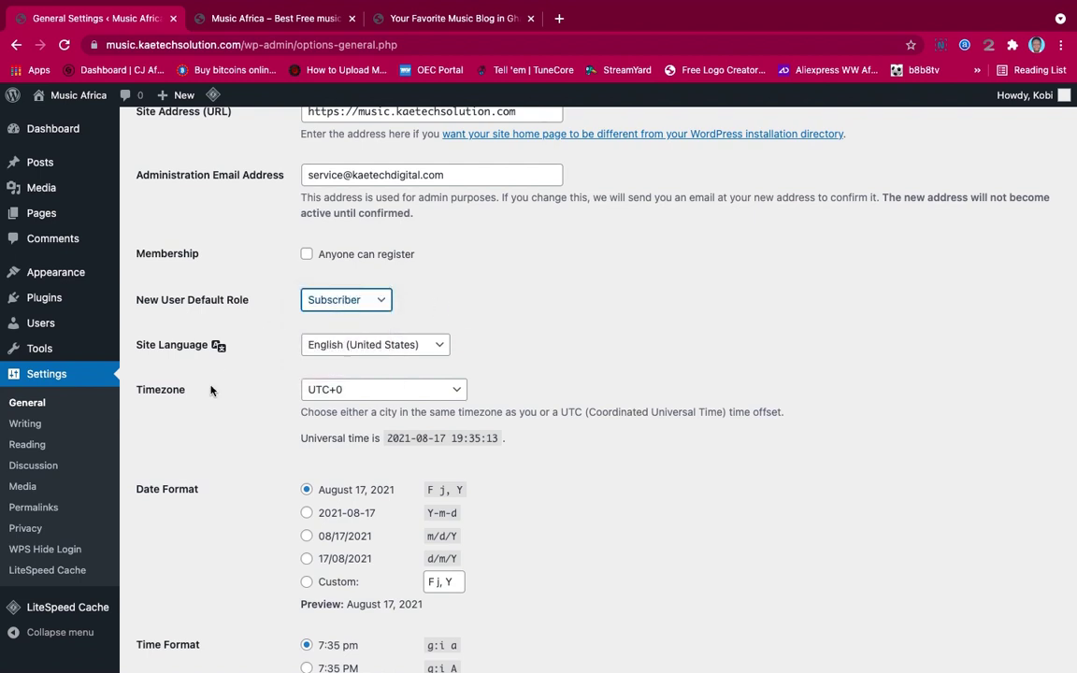
pyautogui.scroll(-1, 210, 391)
pyautogui.scroll(-1, 210, 390)
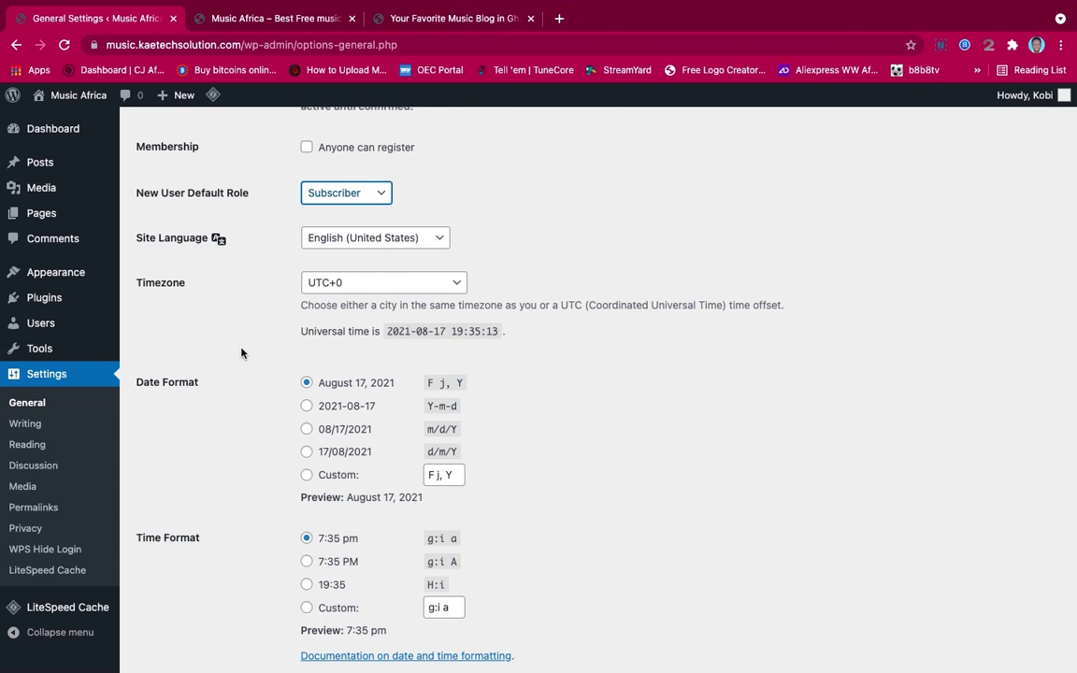
pyautogui.click(350, 290)
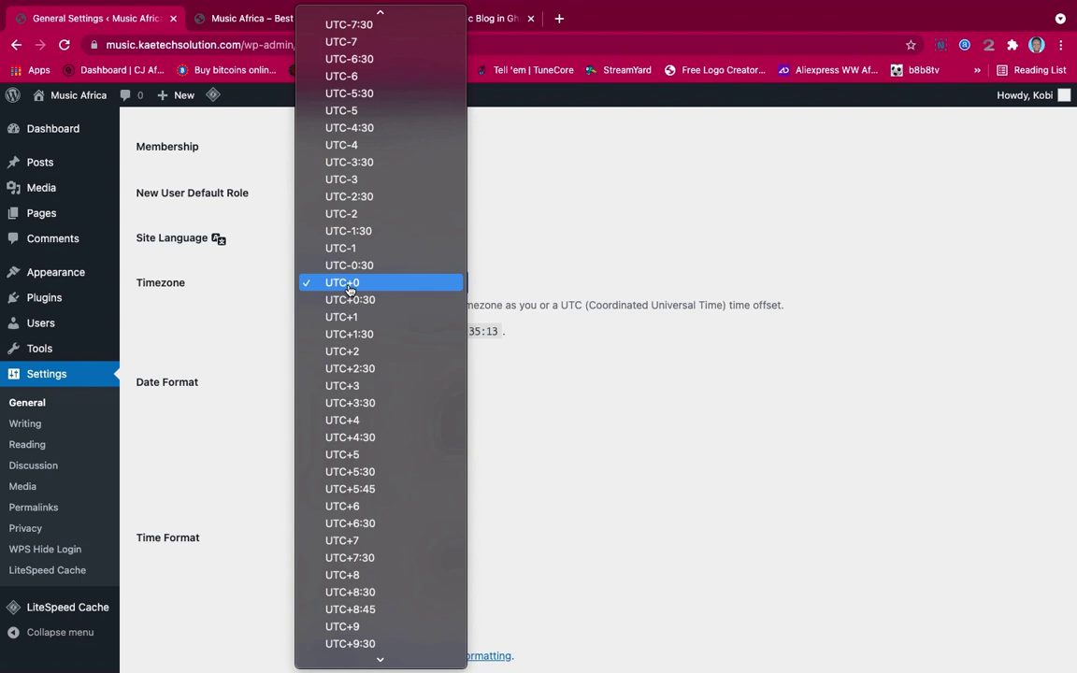
pyautogui.scroll(-3, 349, 291)
pyautogui.scroll(20, 350, 291)
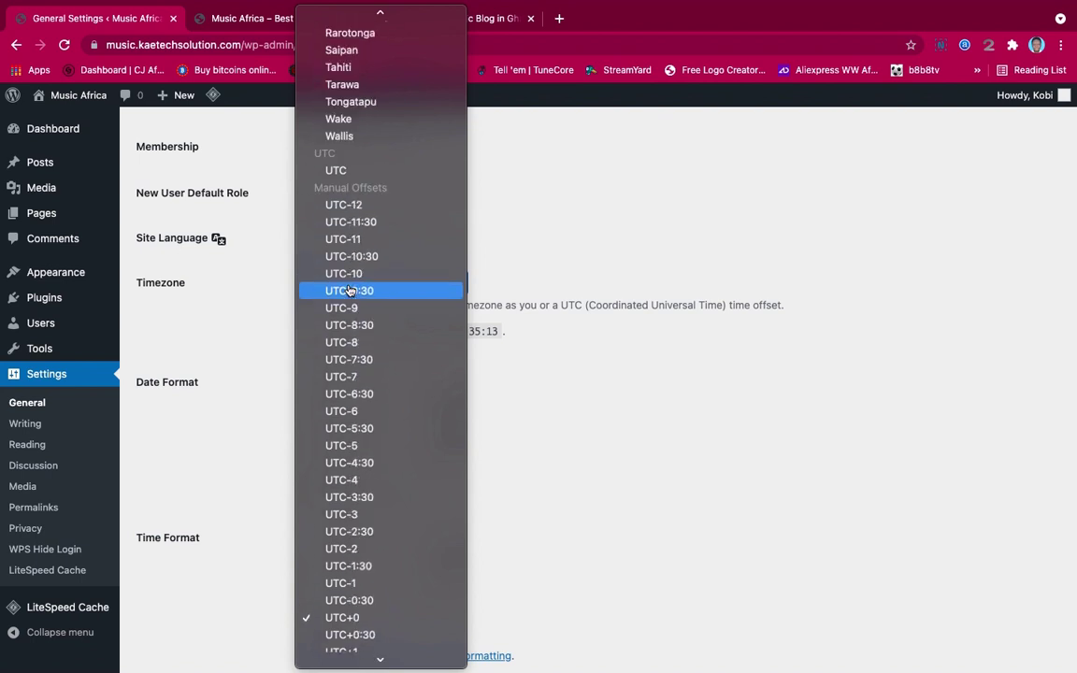
pyautogui.scroll(-2, 349, 291)
pyautogui.scroll(20, 350, 291)
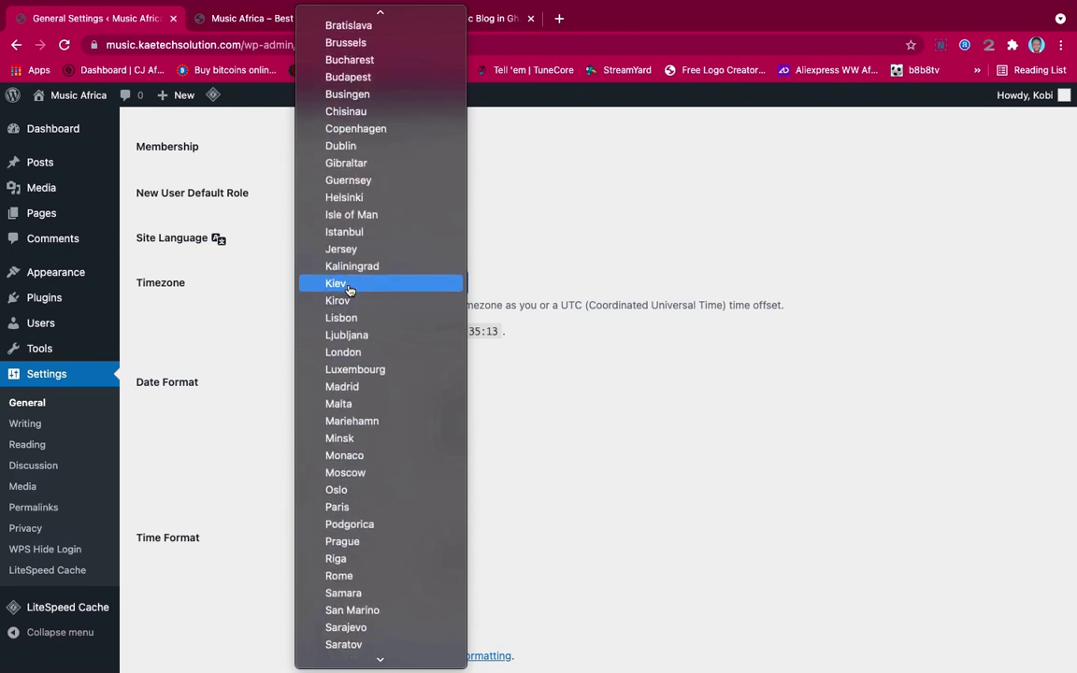
pyautogui.scroll(15, 350, 291)
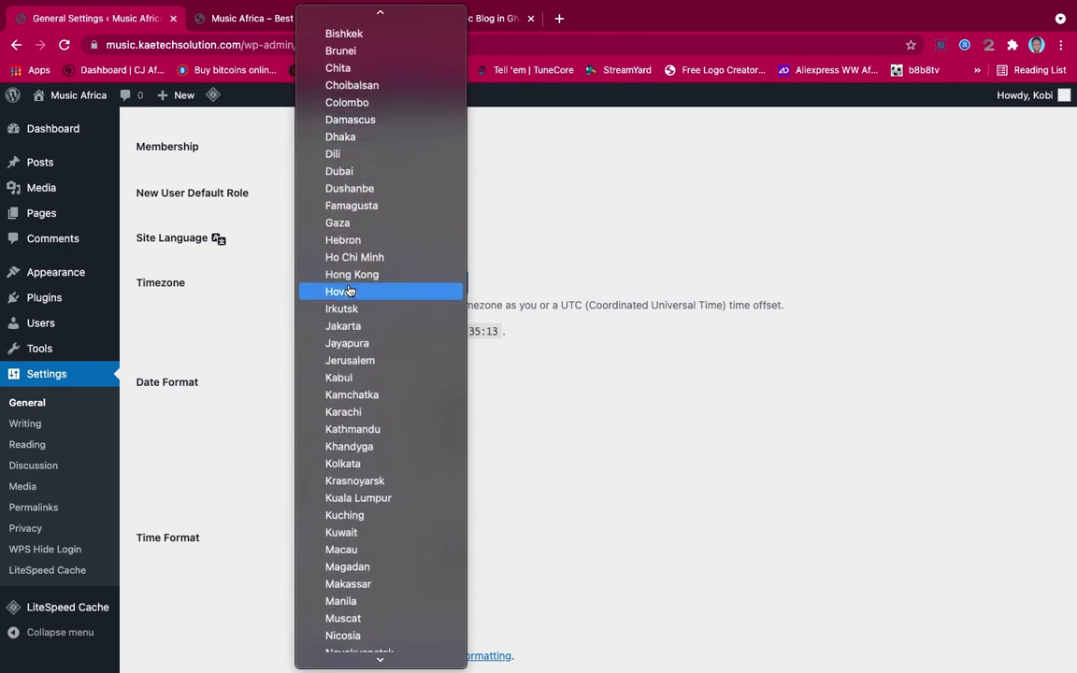
pyautogui.scroll(20, 350, 290)
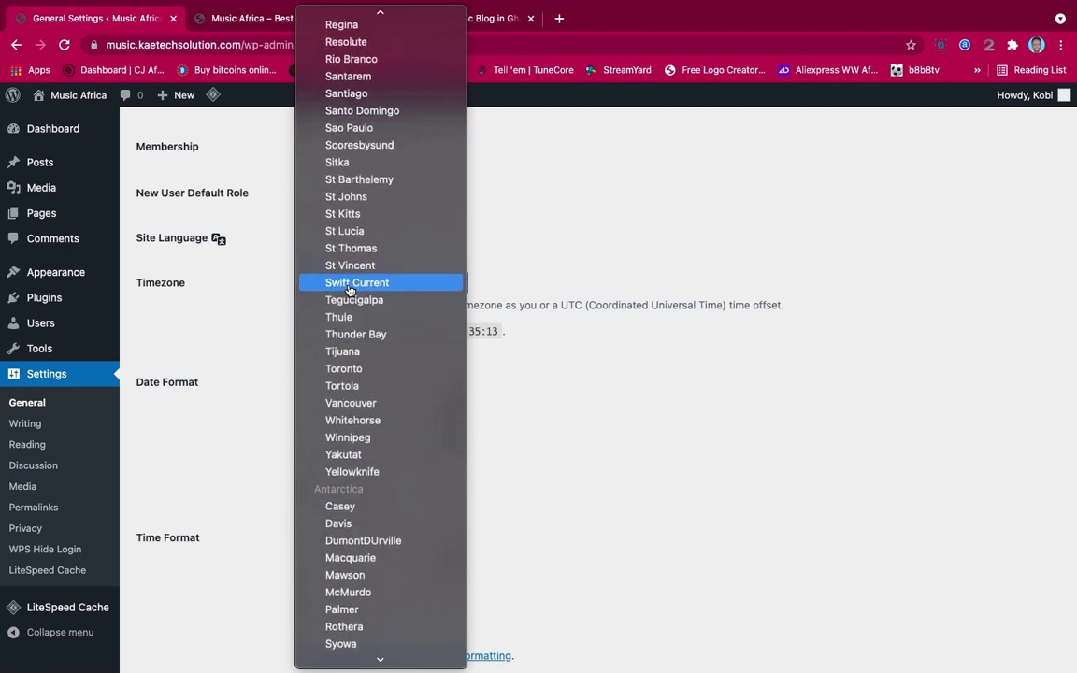
pyautogui.scroll(20, 350, 291)
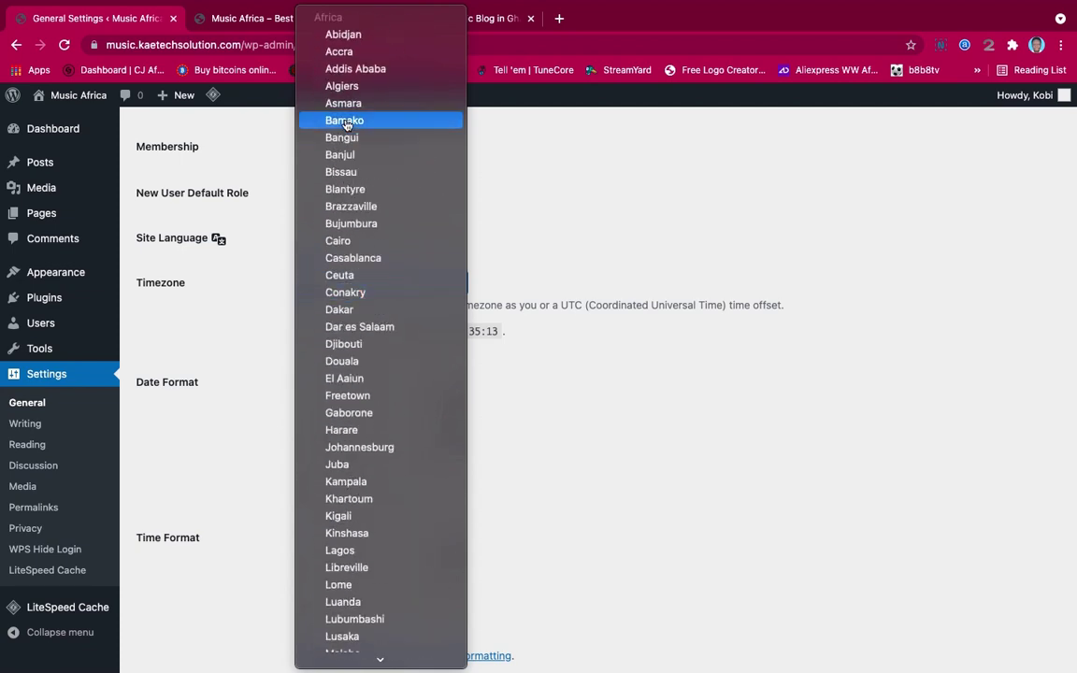
pyautogui.click(356, 53)
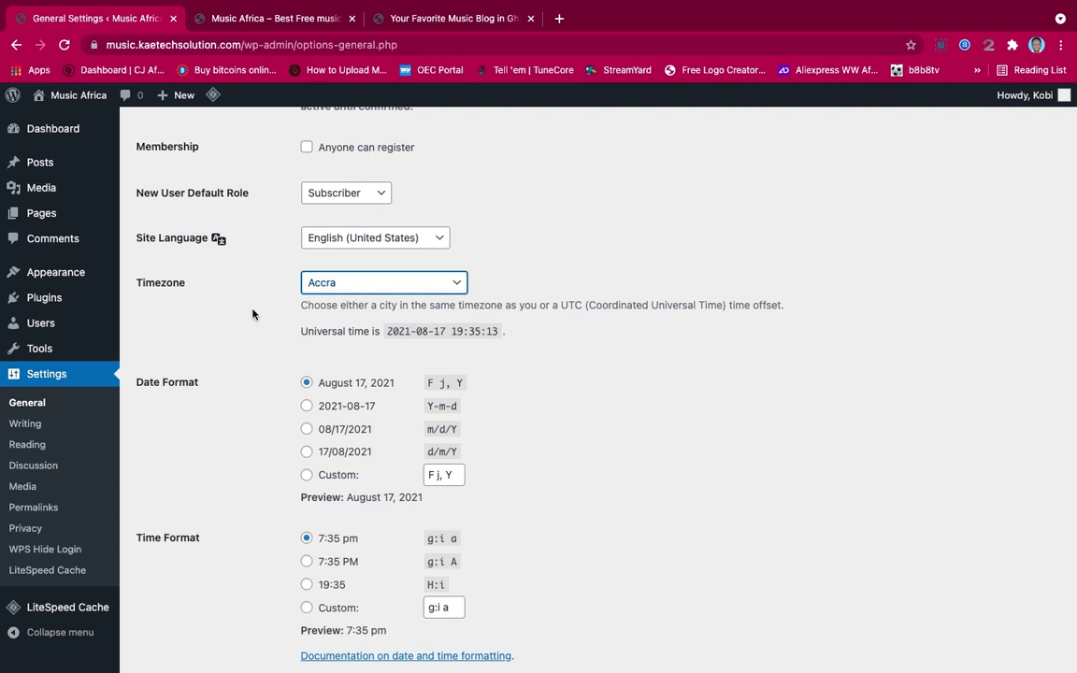
pyautogui.scroll(-3, 251, 314)
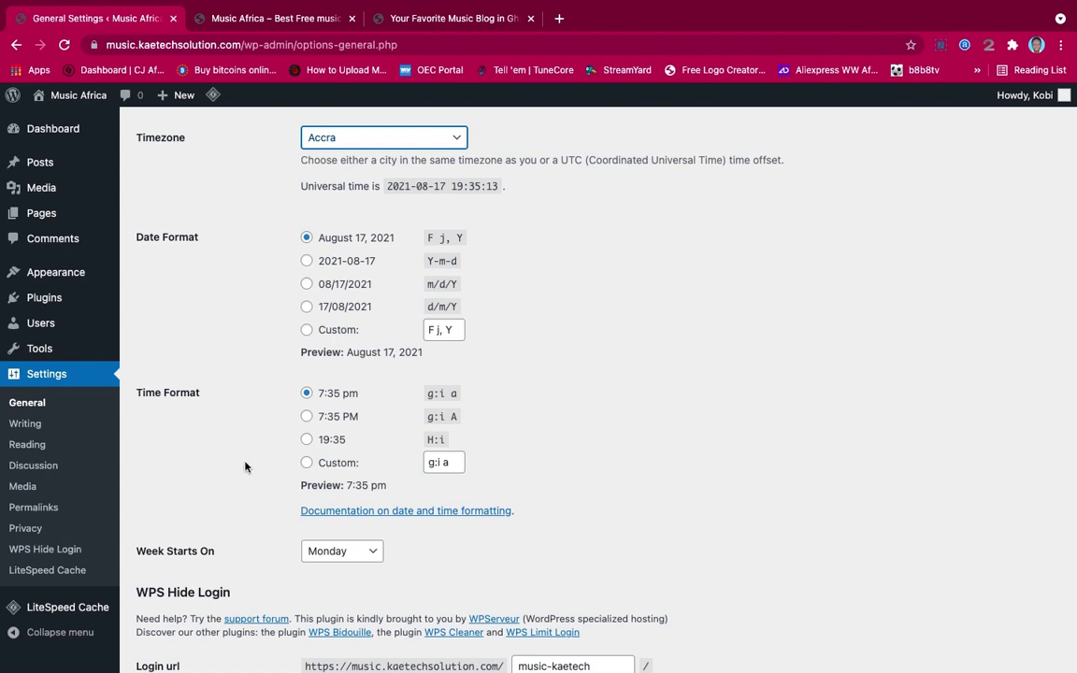
pyautogui.scroll(2, 245, 466)
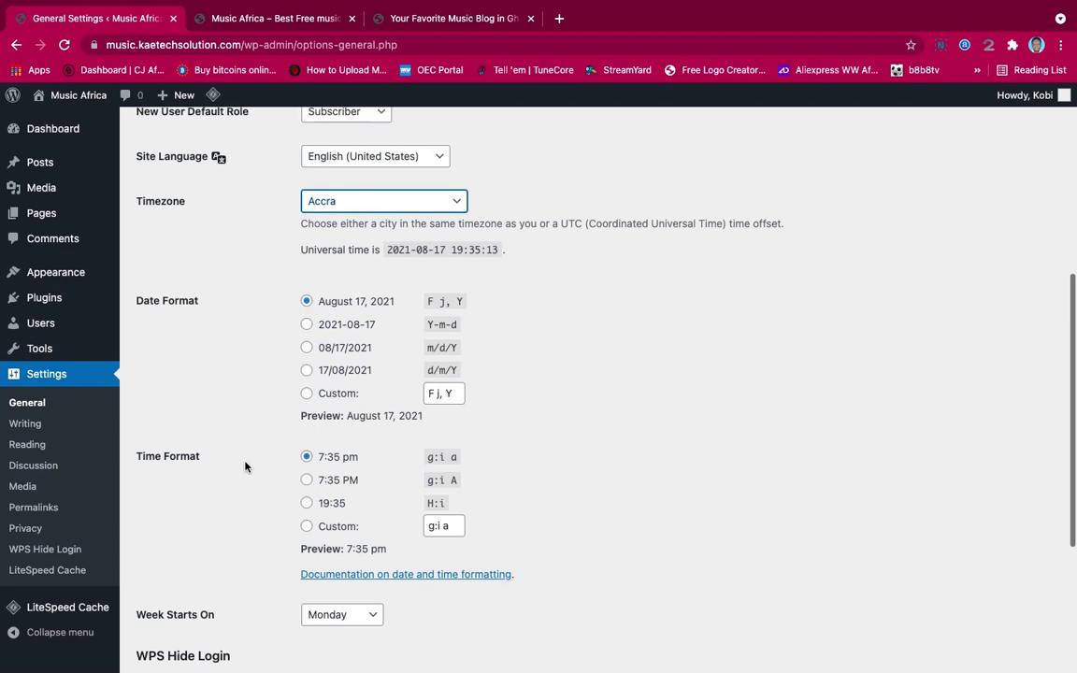
pyautogui.scroll(10, 245, 461)
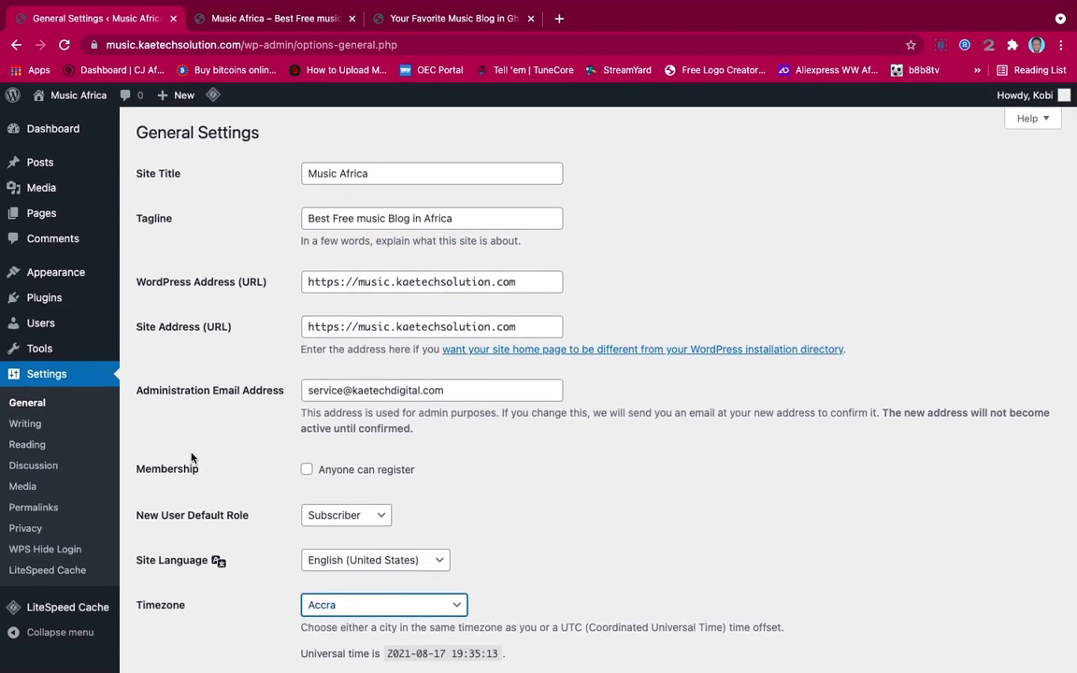
pyautogui.click(35, 425)
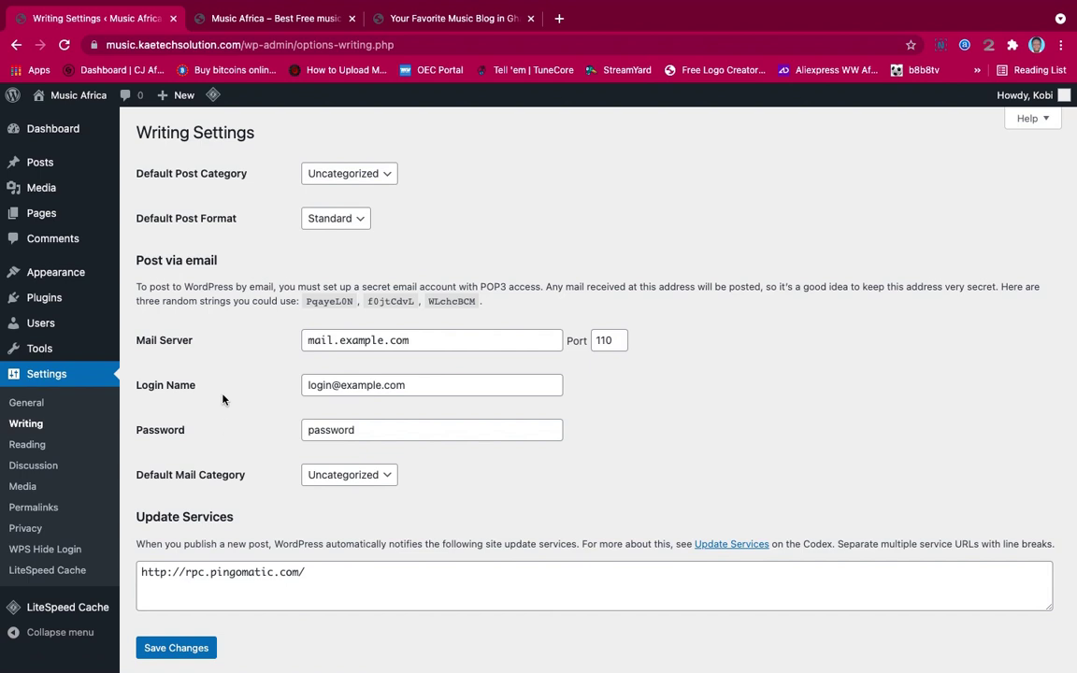
# Scroll through the Writing settings, then go to Settings > Reading
pyautogui.scroll(-1, 222, 399)
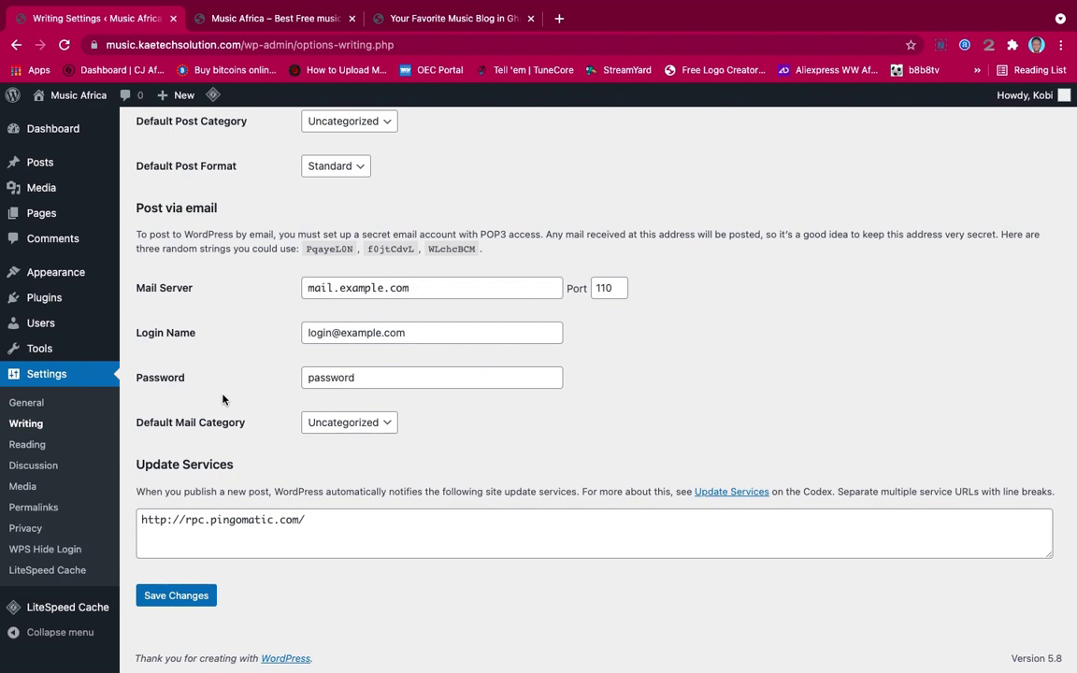
pyautogui.click(28, 449)
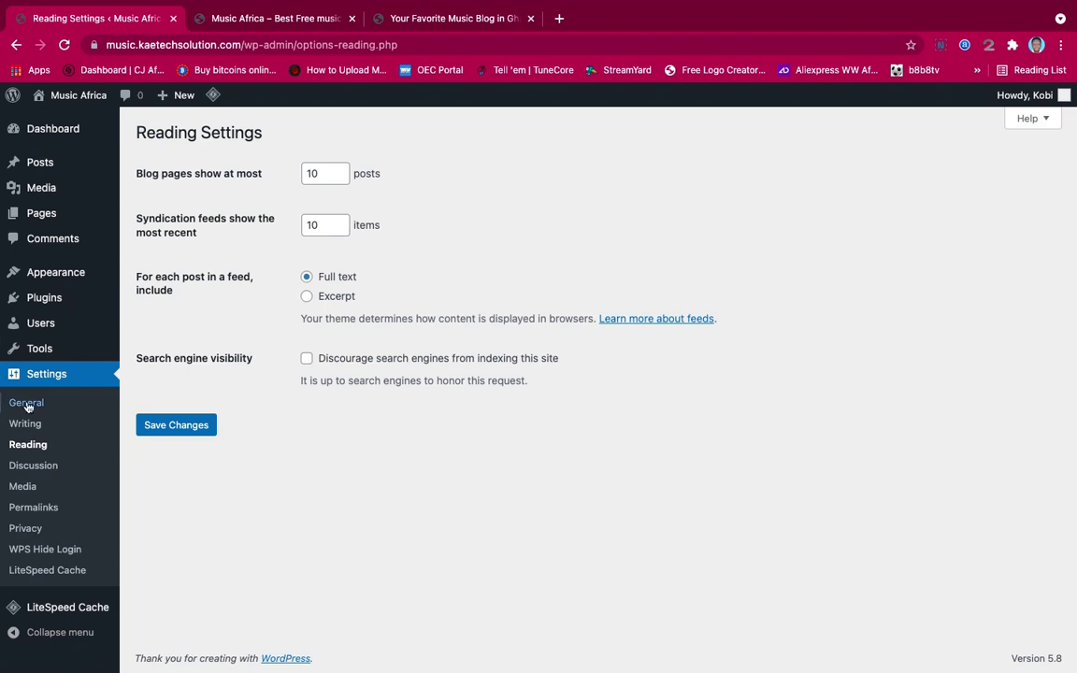
# Look through the Discussion settings, then move on to the Permalink settings page
pyautogui.click(30, 465)
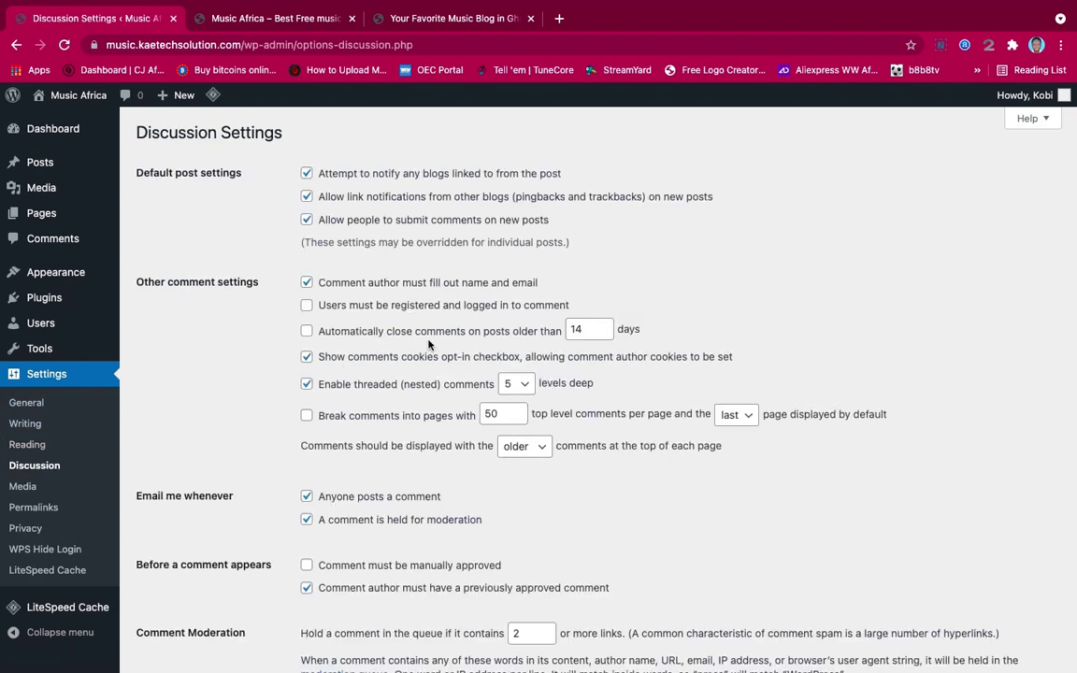
pyautogui.scroll(-5, 428, 345)
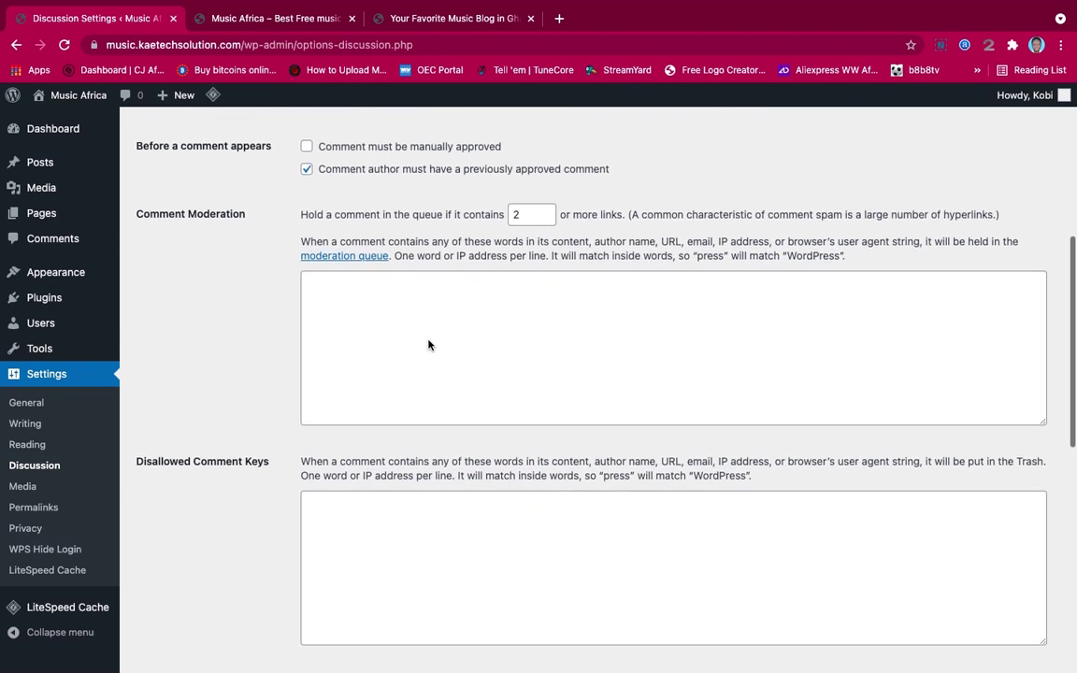
pyautogui.scroll(3, 428, 344)
pyautogui.scroll(3, 428, 340)
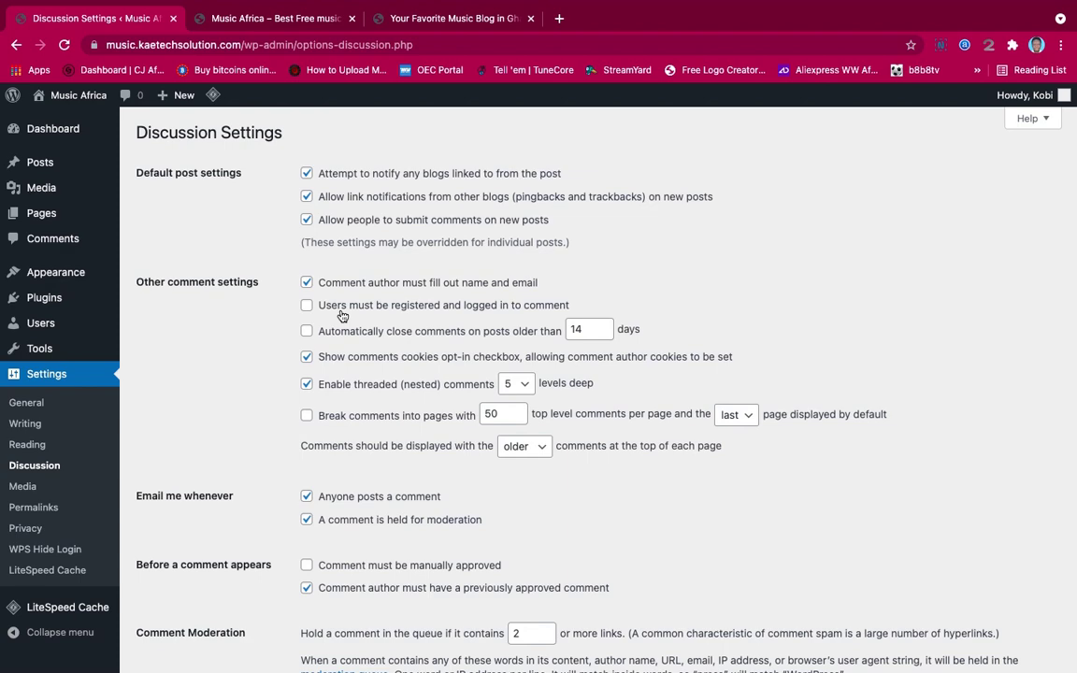
pyautogui.scroll(-3, 342, 316)
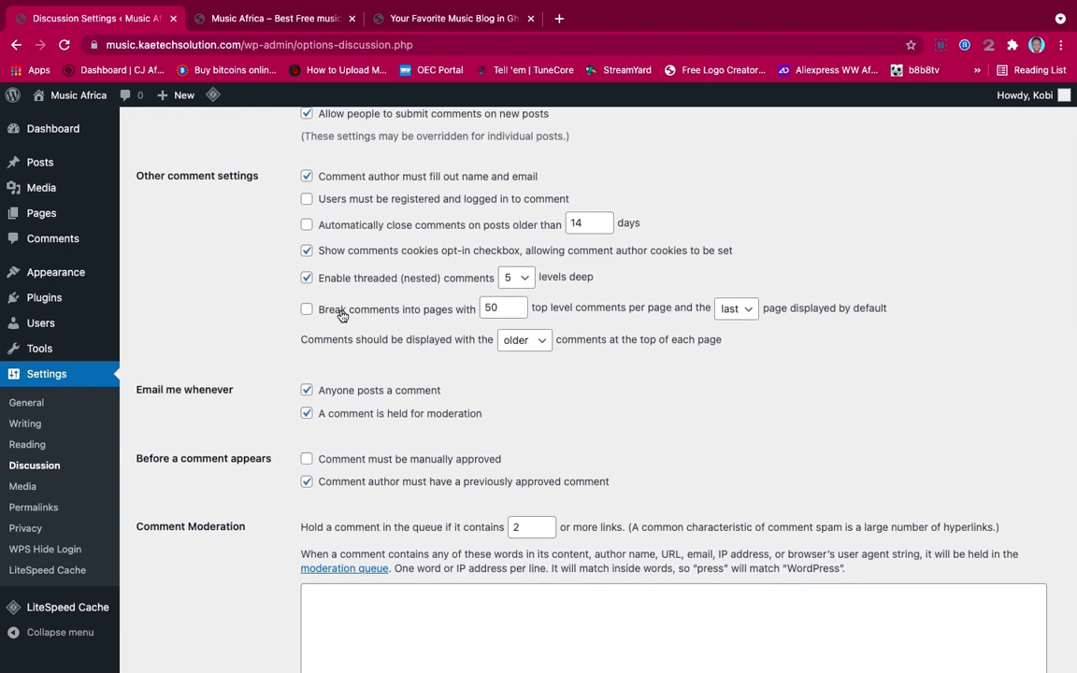
pyautogui.scroll(1, 342, 316)
pyautogui.scroll(-10, 342, 315)
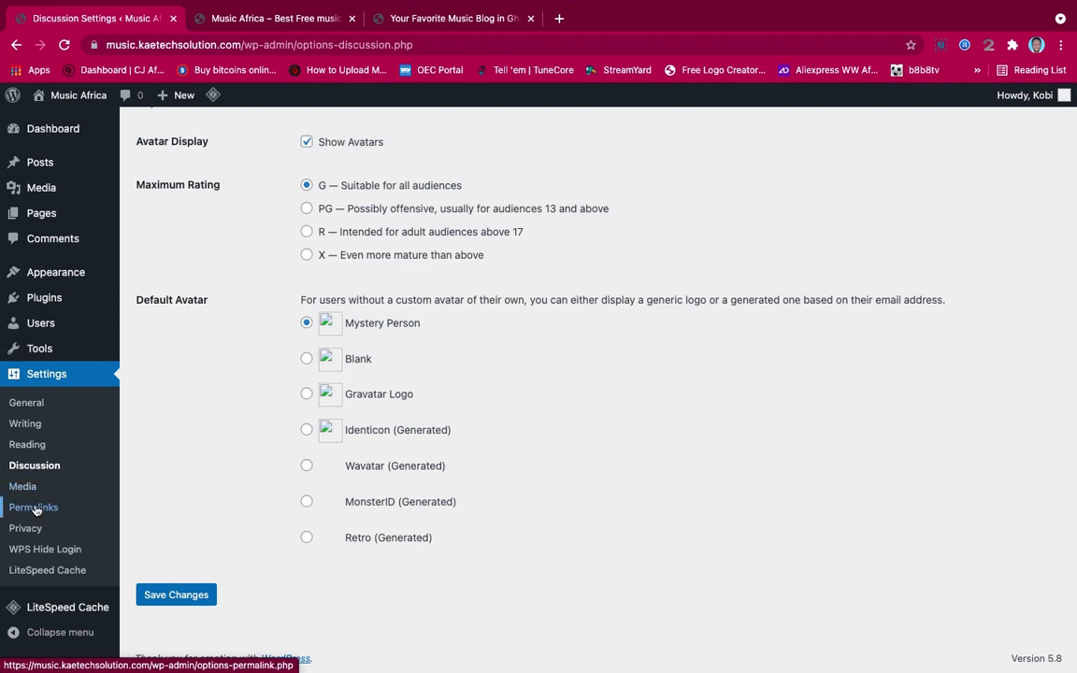
pyautogui.click(35, 507)
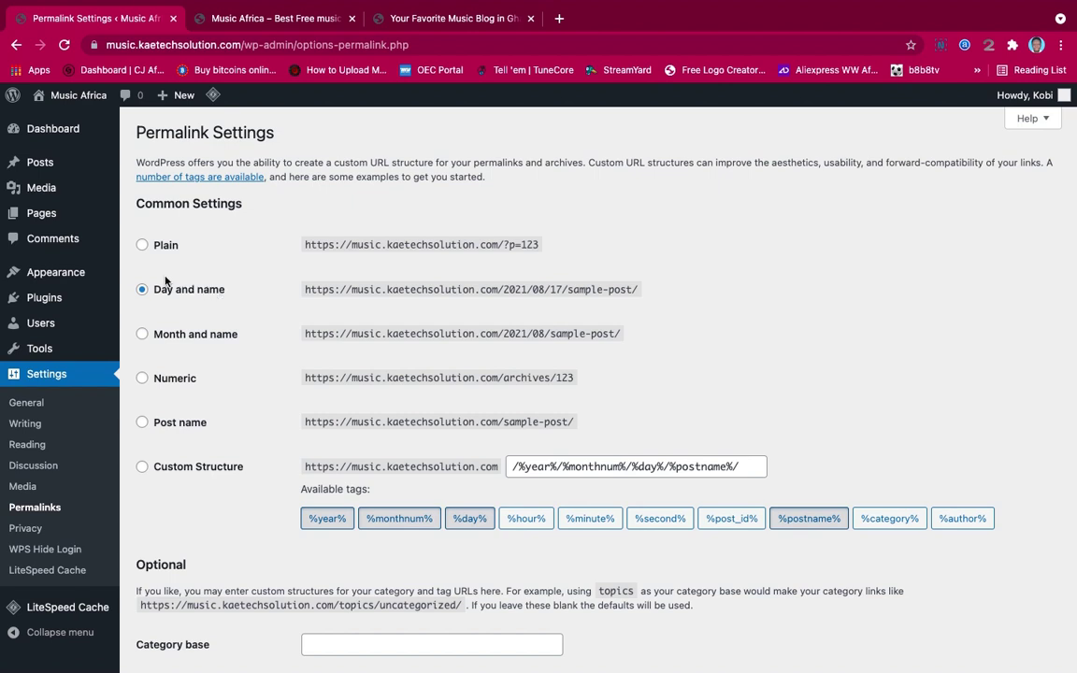
# Switch the permalink structure from Day and name to Post name (/%postname%/) and save it
pyautogui.click(143, 425)
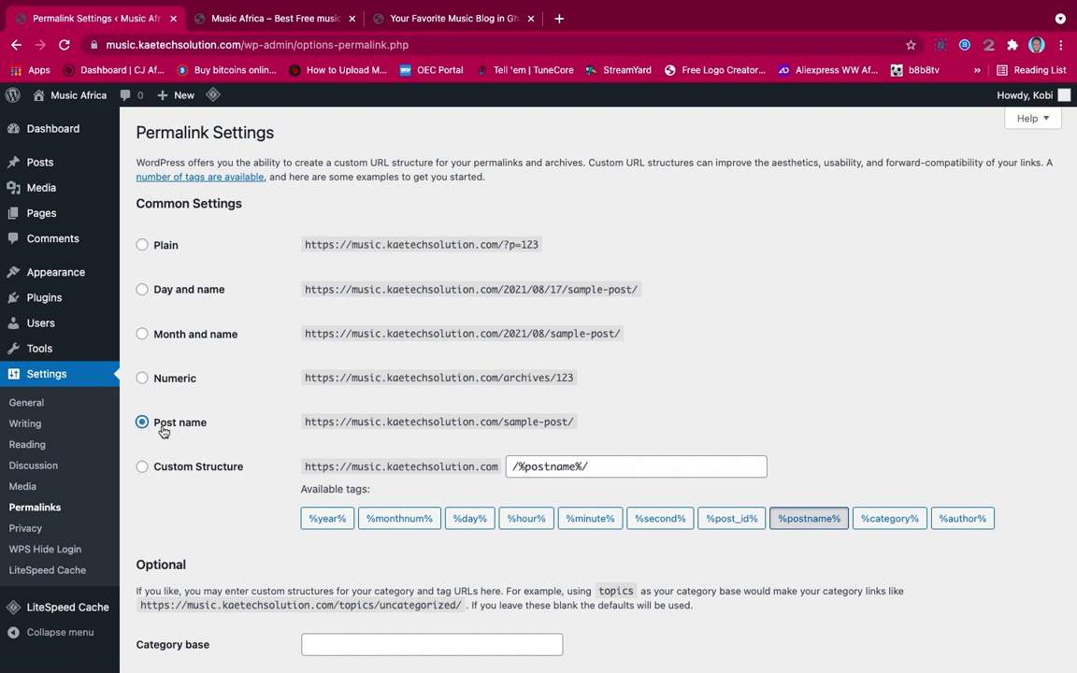
pyautogui.scroll(-3, 194, 443)
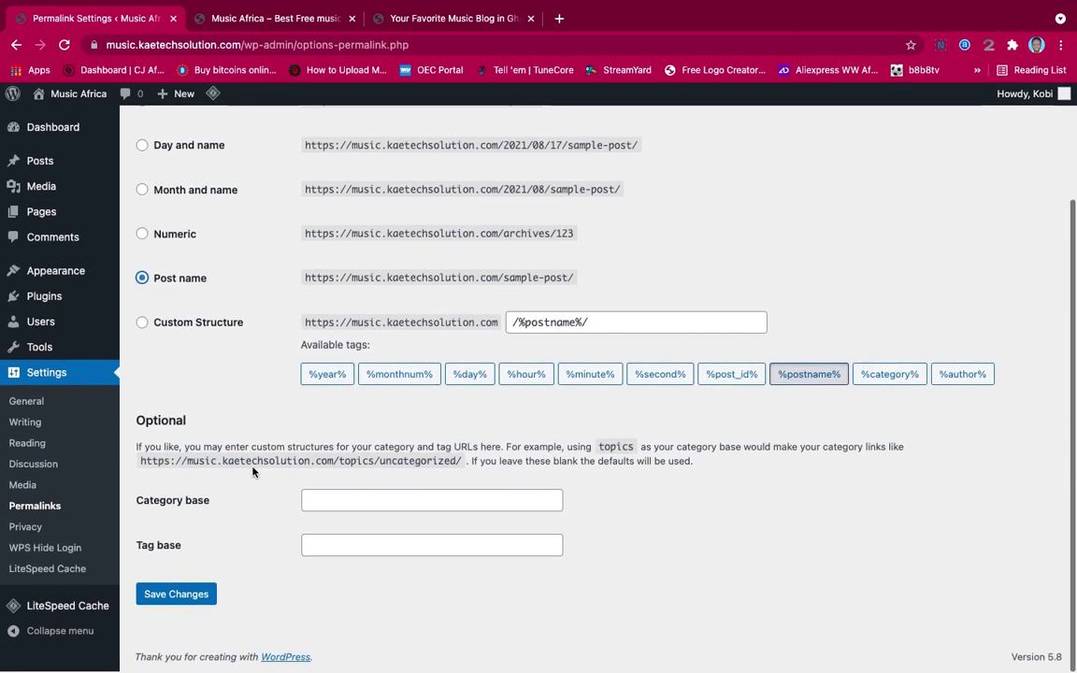
pyautogui.click(173, 595)
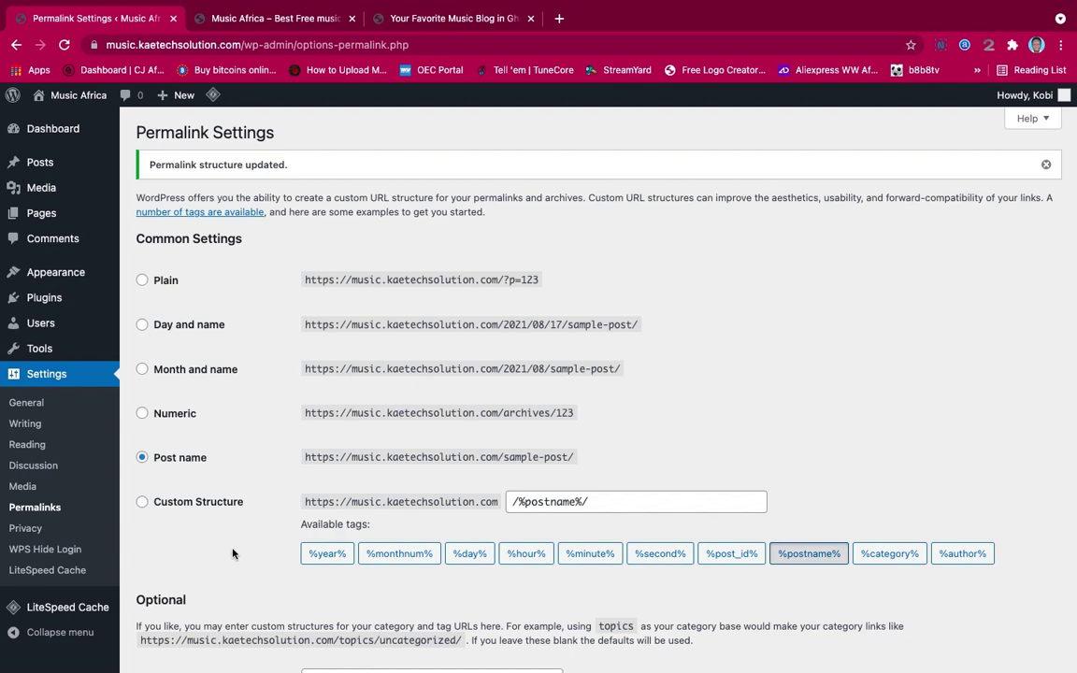
pyautogui.scroll(1, 232, 554)
pyautogui.moveTo(249, 3)
pyautogui.click(272, 58)
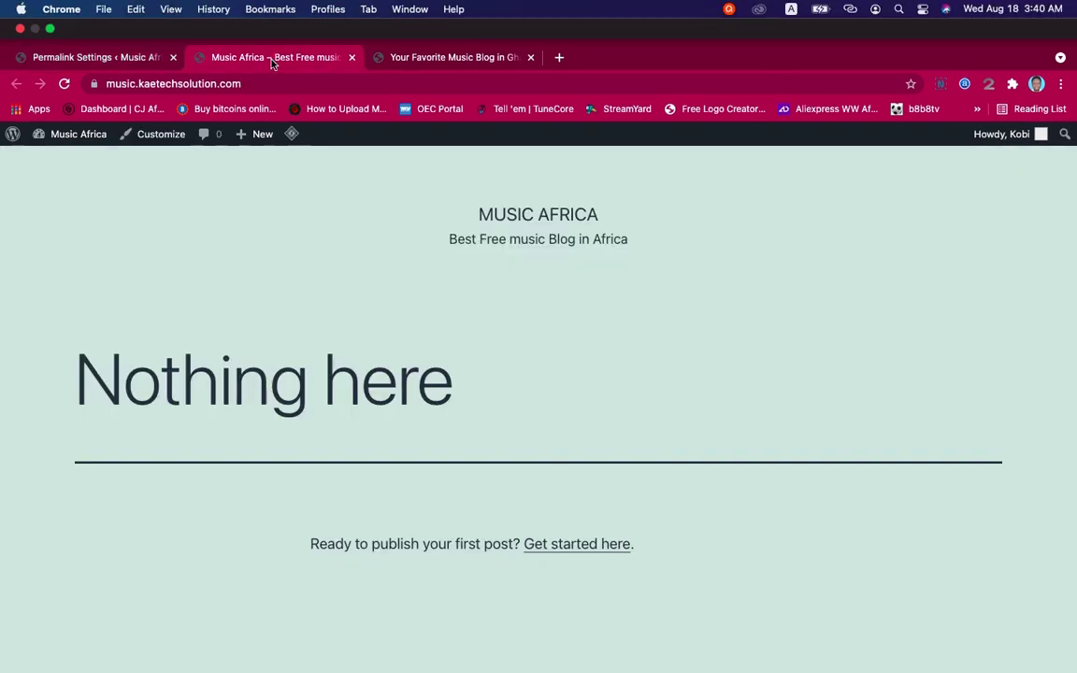
pyautogui.scroll(-5, 363, 249)
pyautogui.scroll(3, 352, 267)
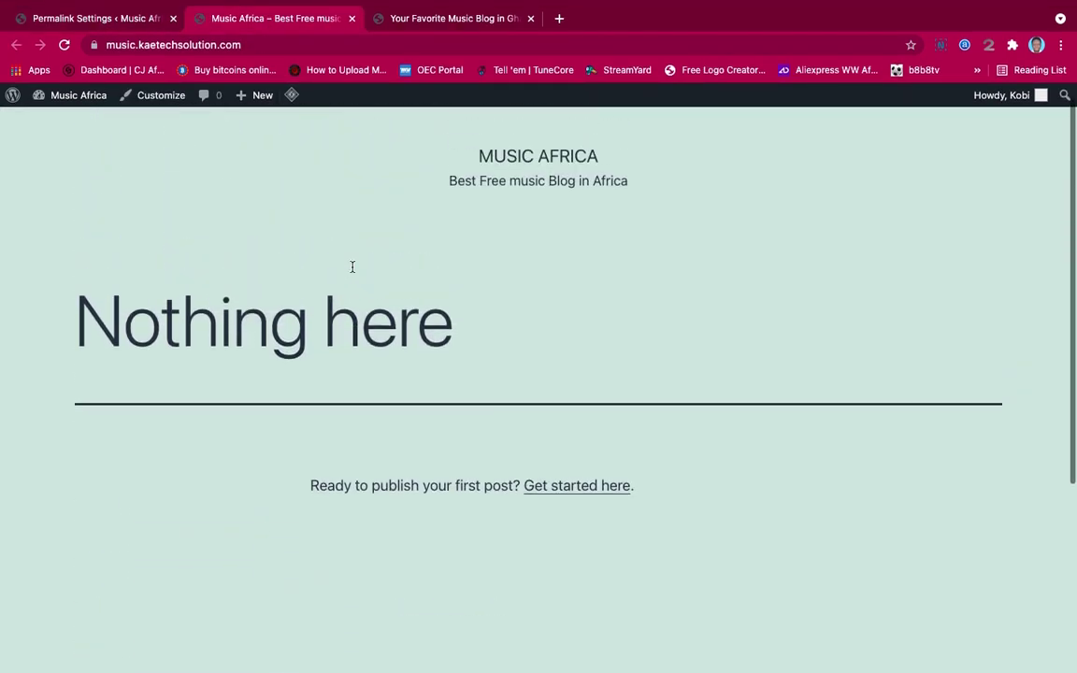
pyautogui.scroll(-5, 352, 267)
pyautogui.scroll(5, 352, 269)
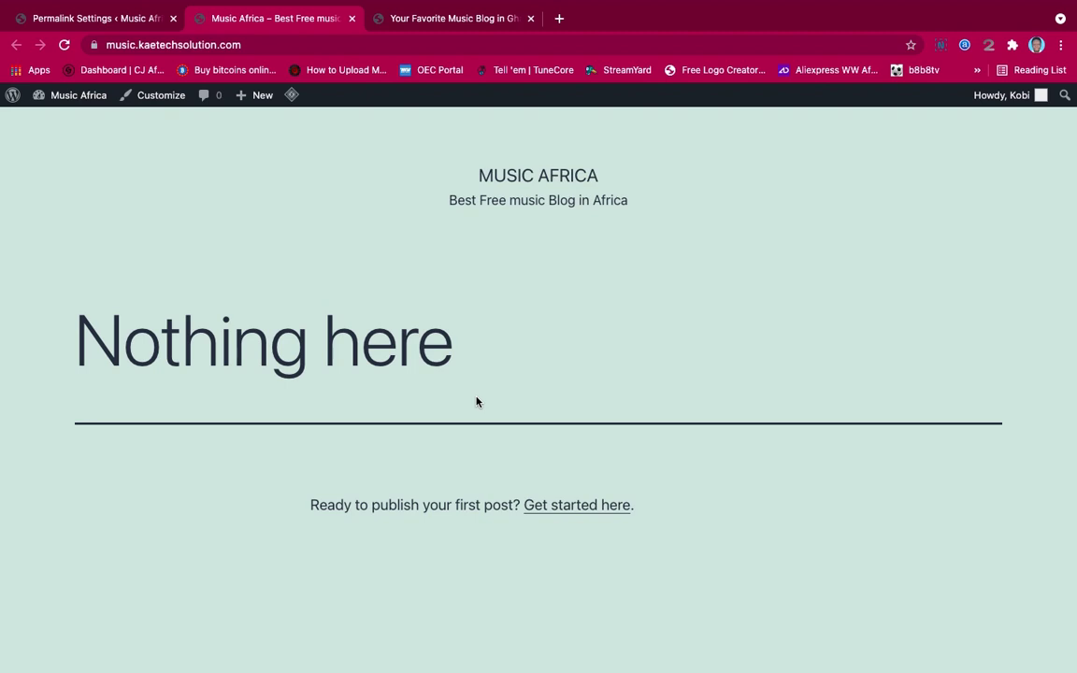
pyautogui.click(97, 18)
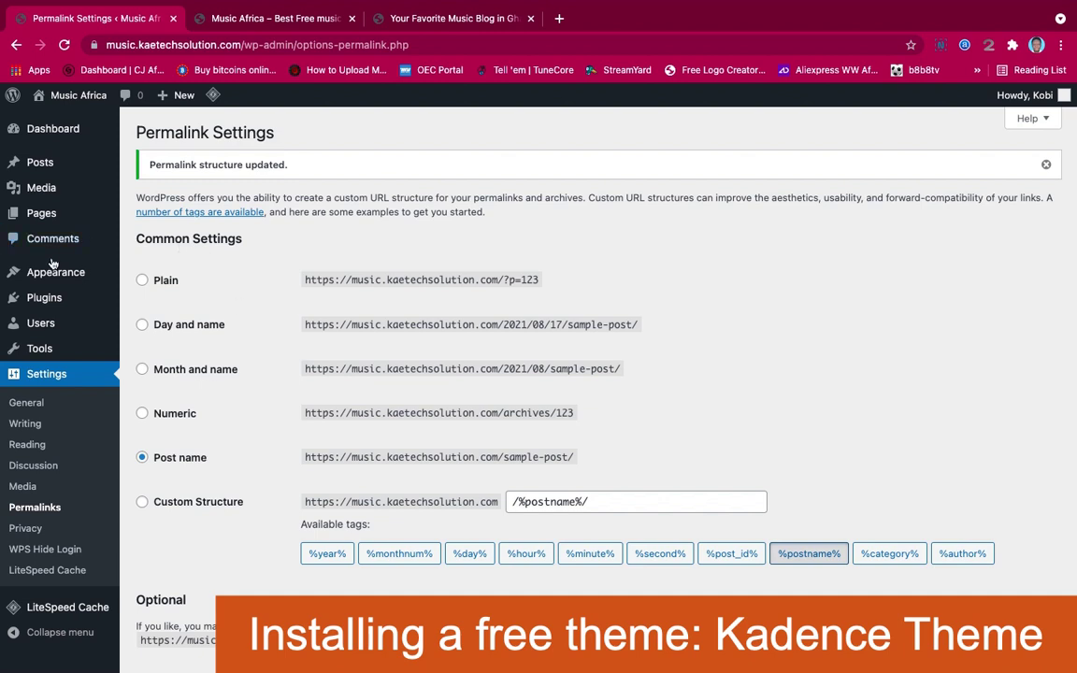
# Go to Appearance > Themes and open the Add Themes directory
pyautogui.moveTo(53, 271)
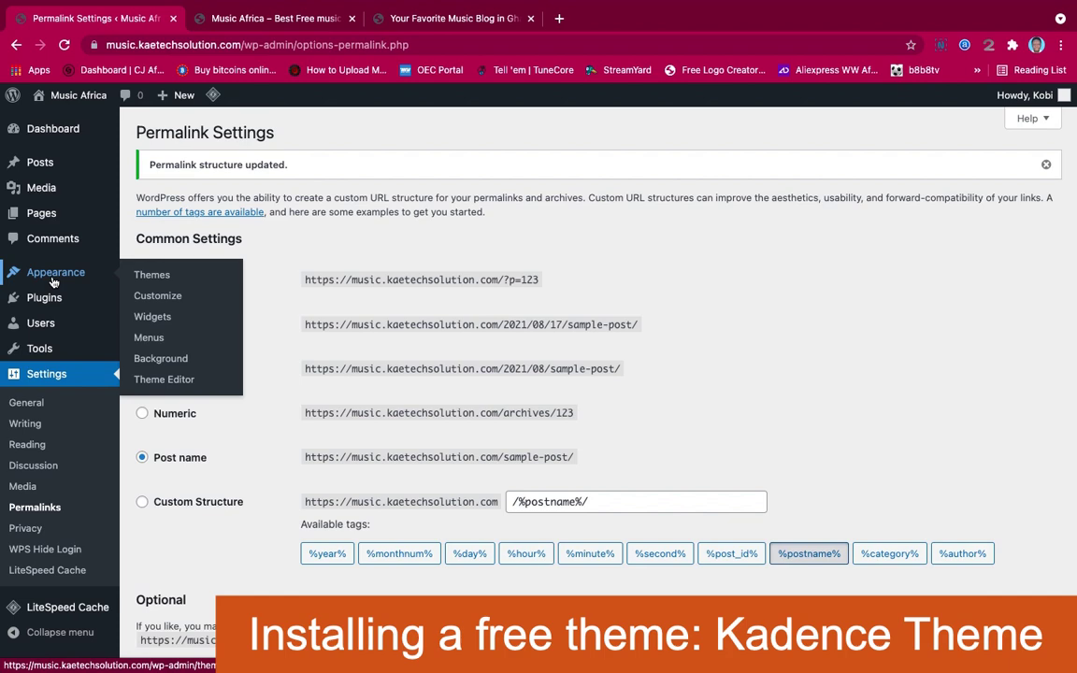
pyautogui.click(157, 277)
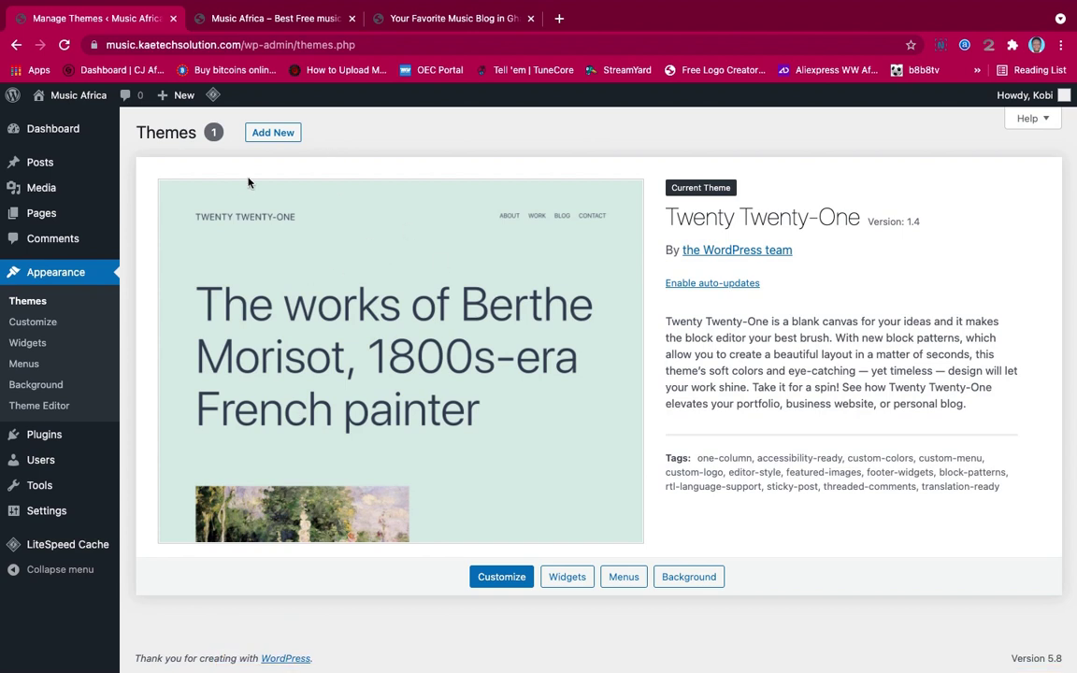
pyautogui.click(276, 136)
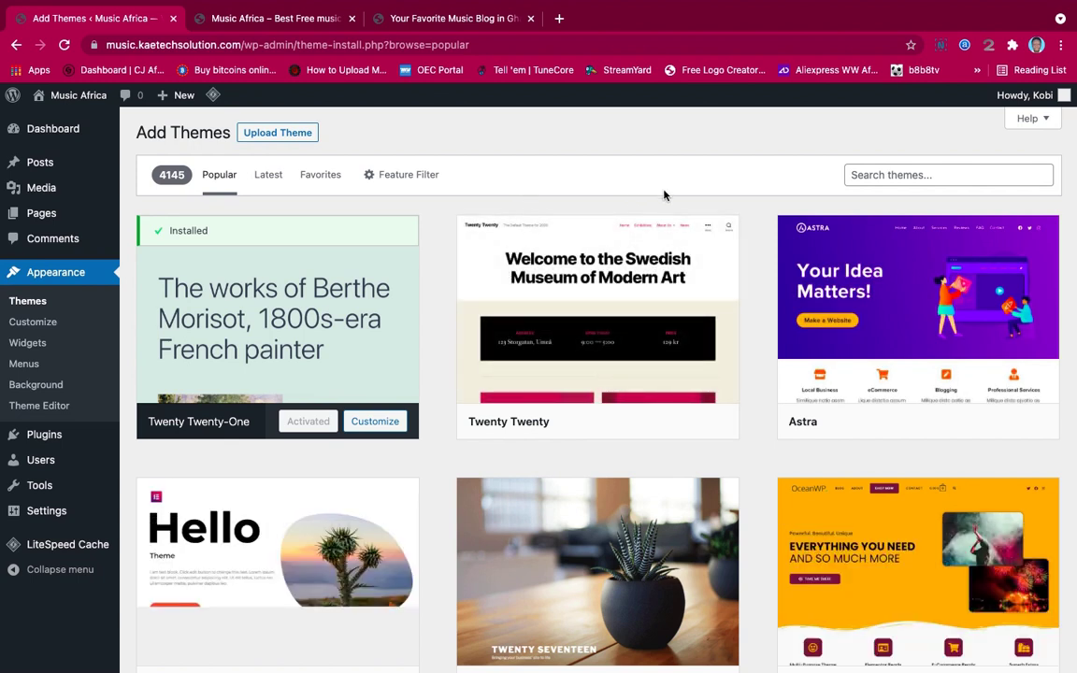
# Search the theme directory for 'Kadence', install the Kadence theme and activate it
pyautogui.click(875, 175)
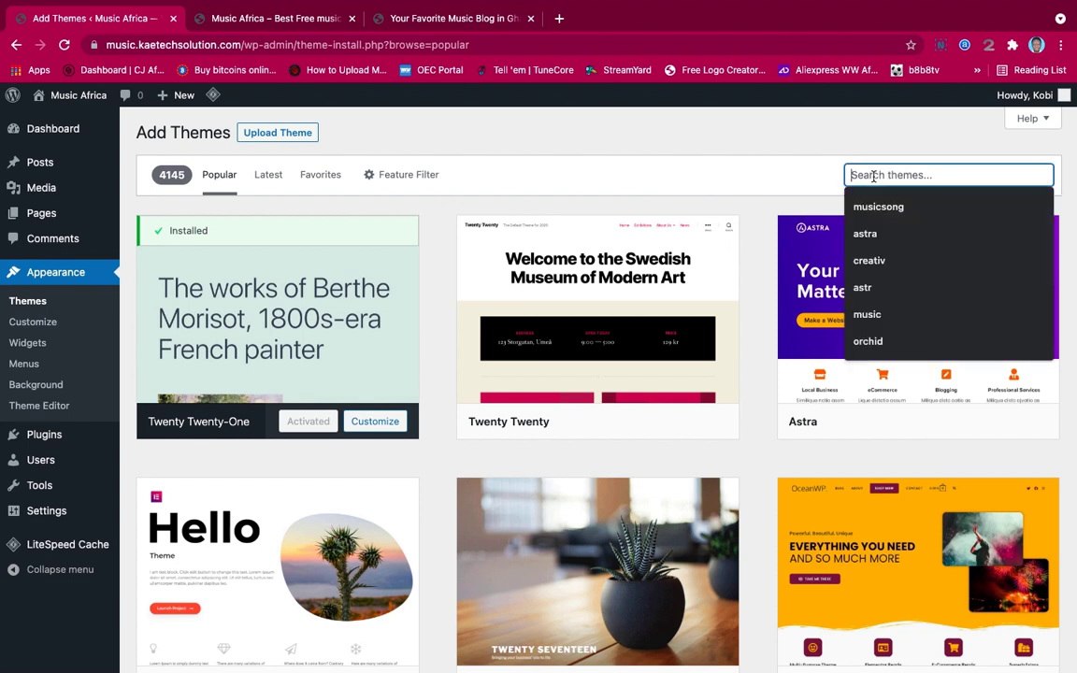
pyautogui.write('K')
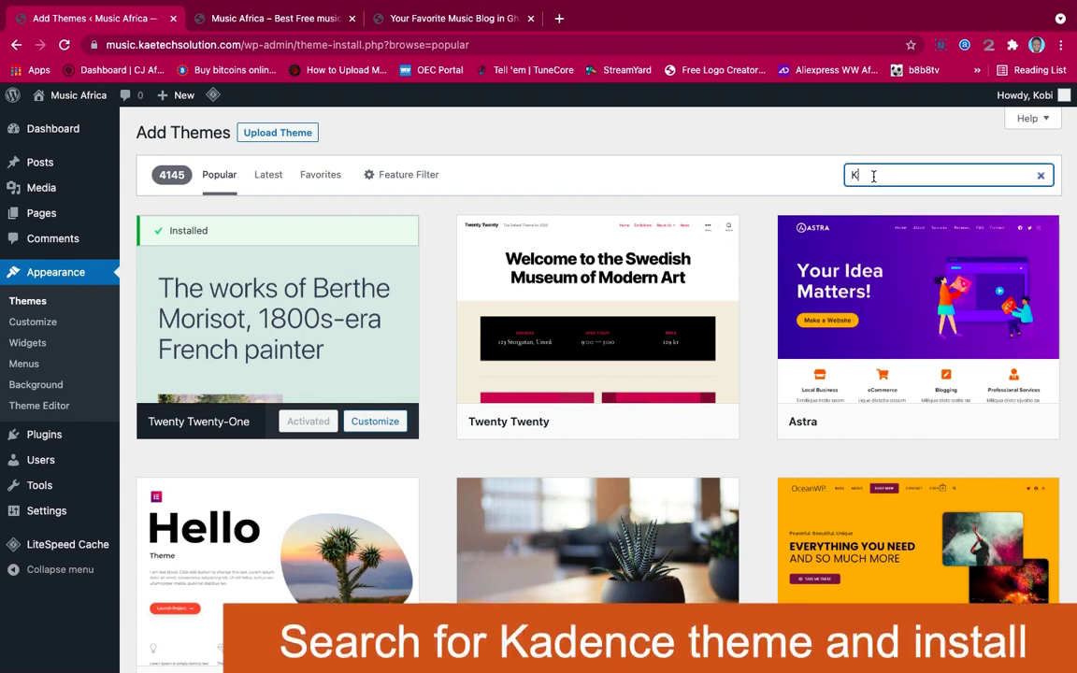
pyautogui.write('adence')
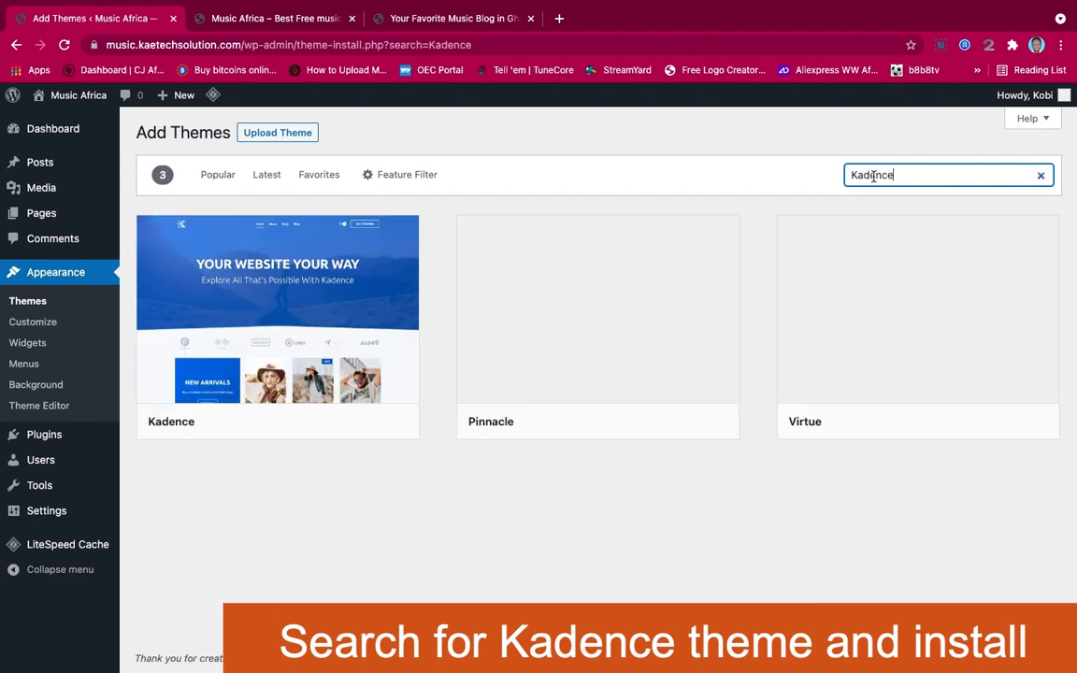
pyautogui.moveTo(240, 344)
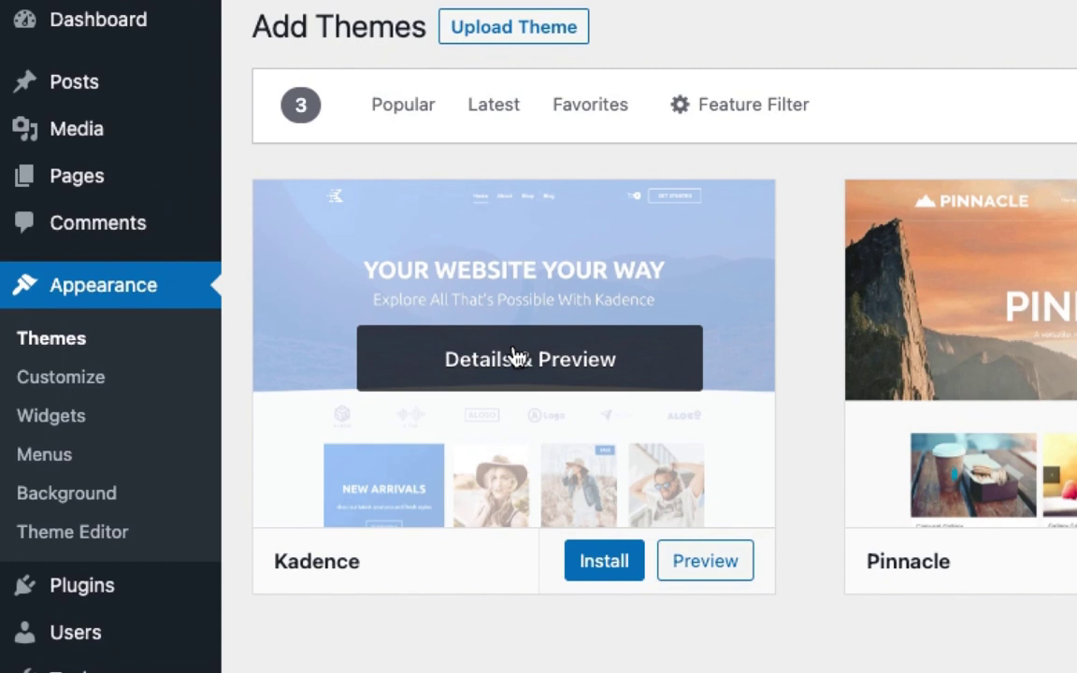
pyautogui.click(589, 565)
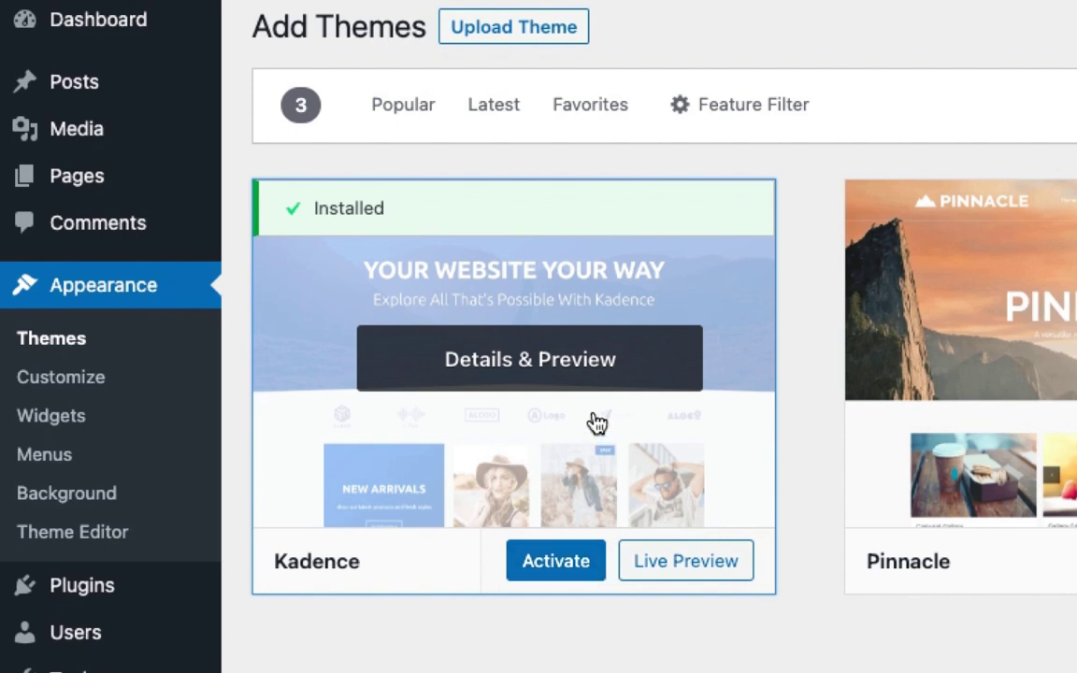
pyautogui.click(564, 570)
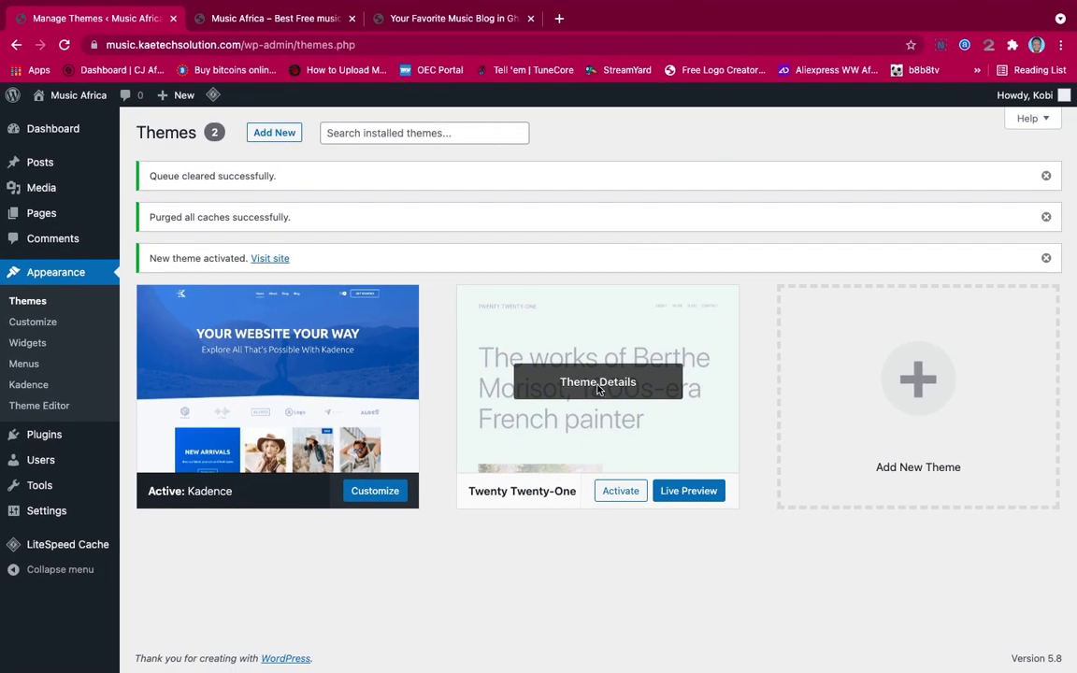
# Delete the Twenty Twenty-One theme from its details panel and confirm the removal
pyautogui.click(599, 390)
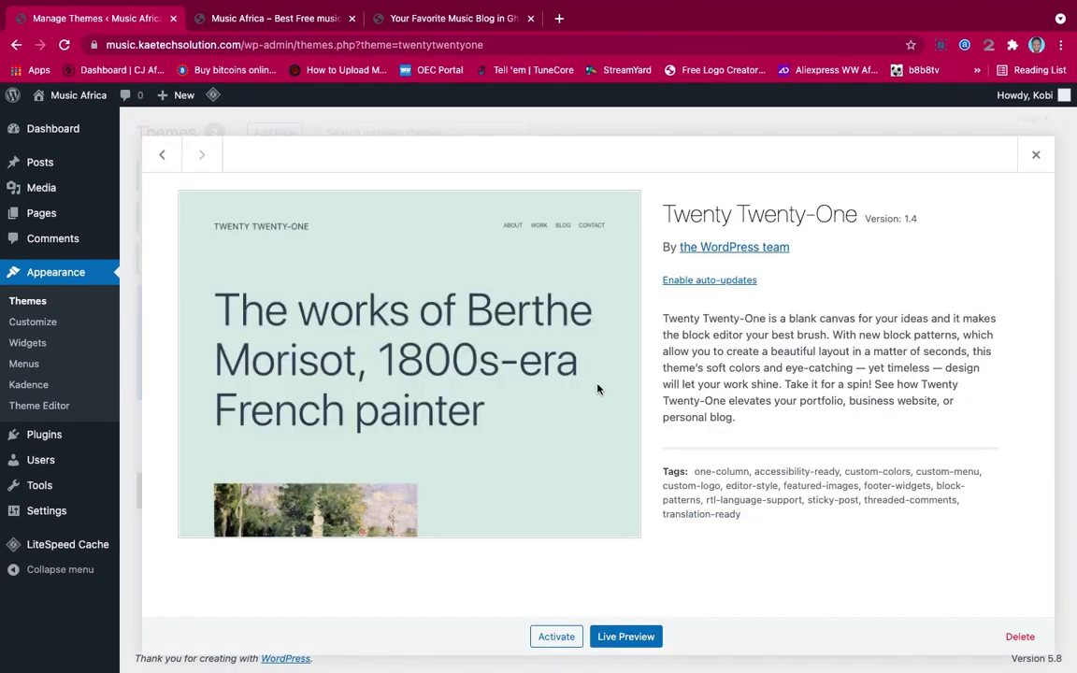
pyautogui.click(1021, 640)
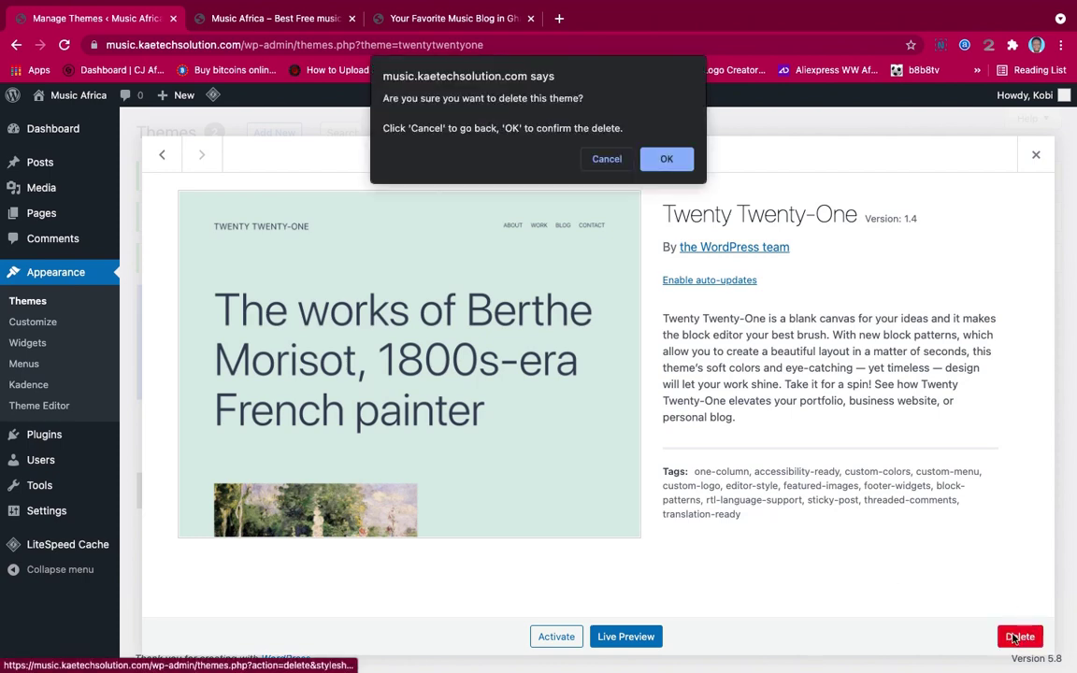
pyautogui.click(665, 165)
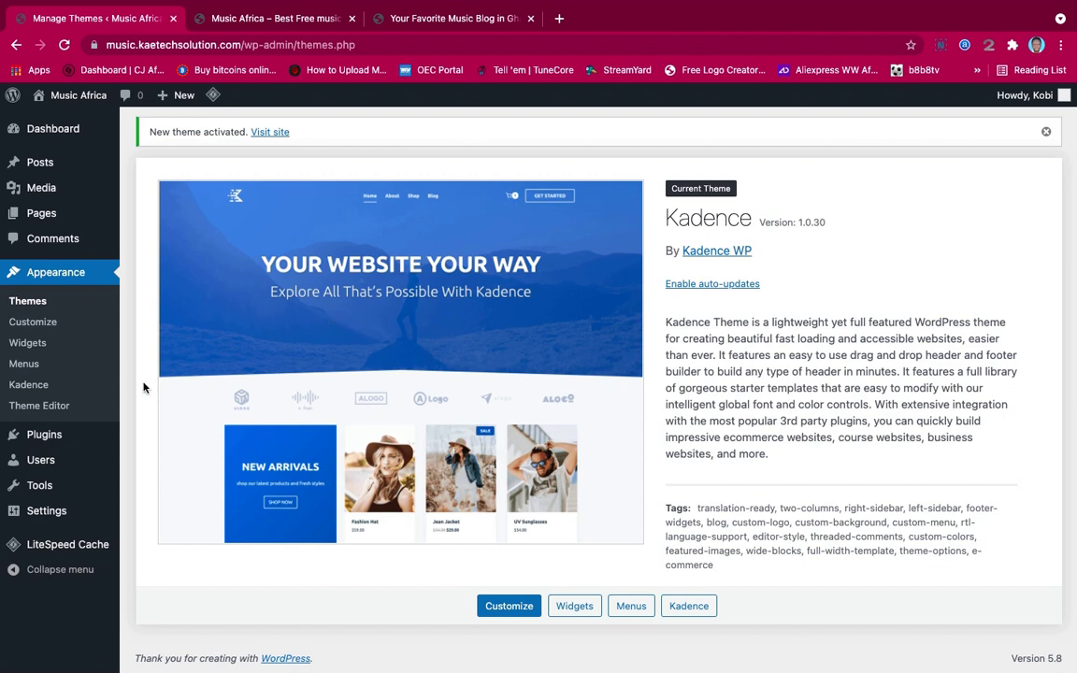
pyautogui.moveTo(56, 434)
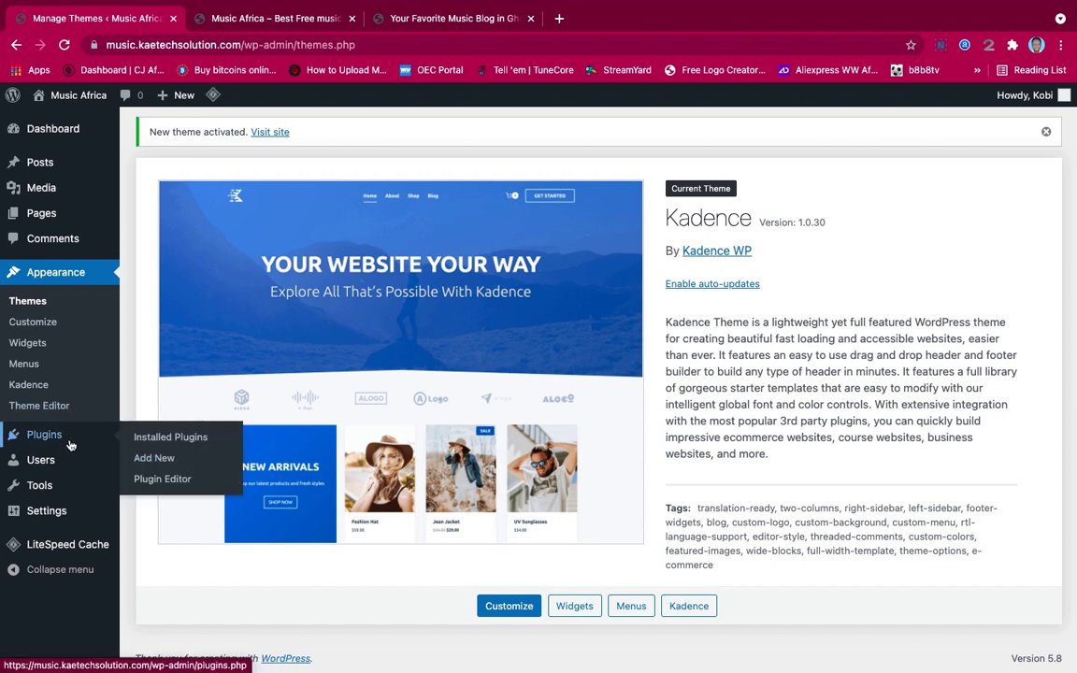
# Under Plugins > Add New, search 'Elementor' and install Elementor Website Builder
pyautogui.click(164, 462)
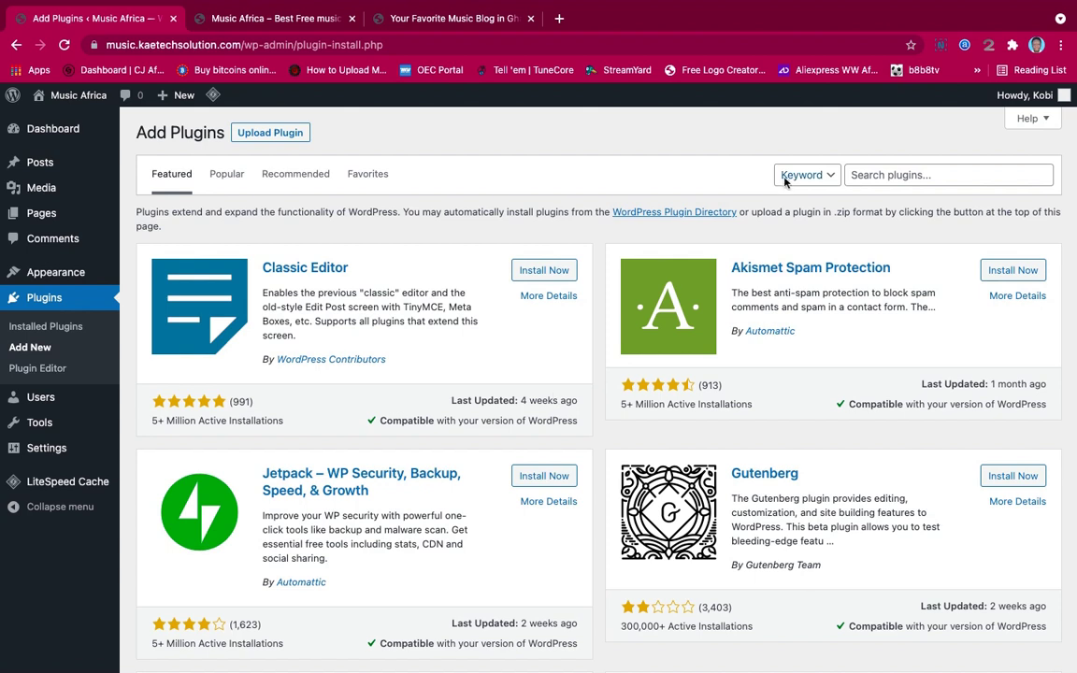
pyautogui.click(902, 176)
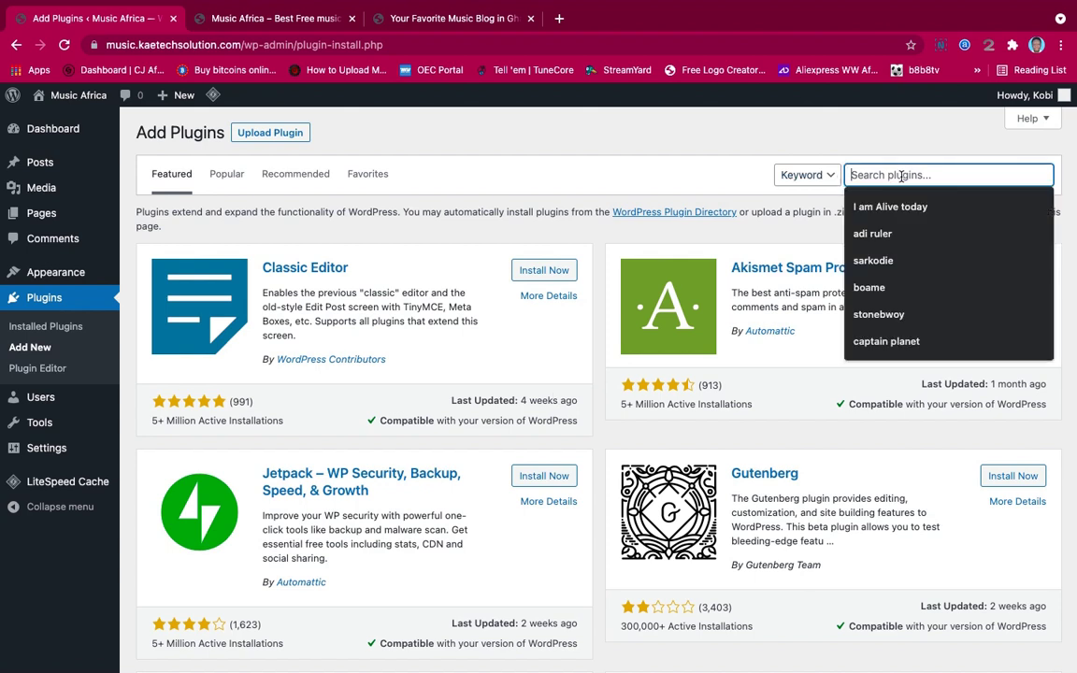
pyautogui.write('Elem')
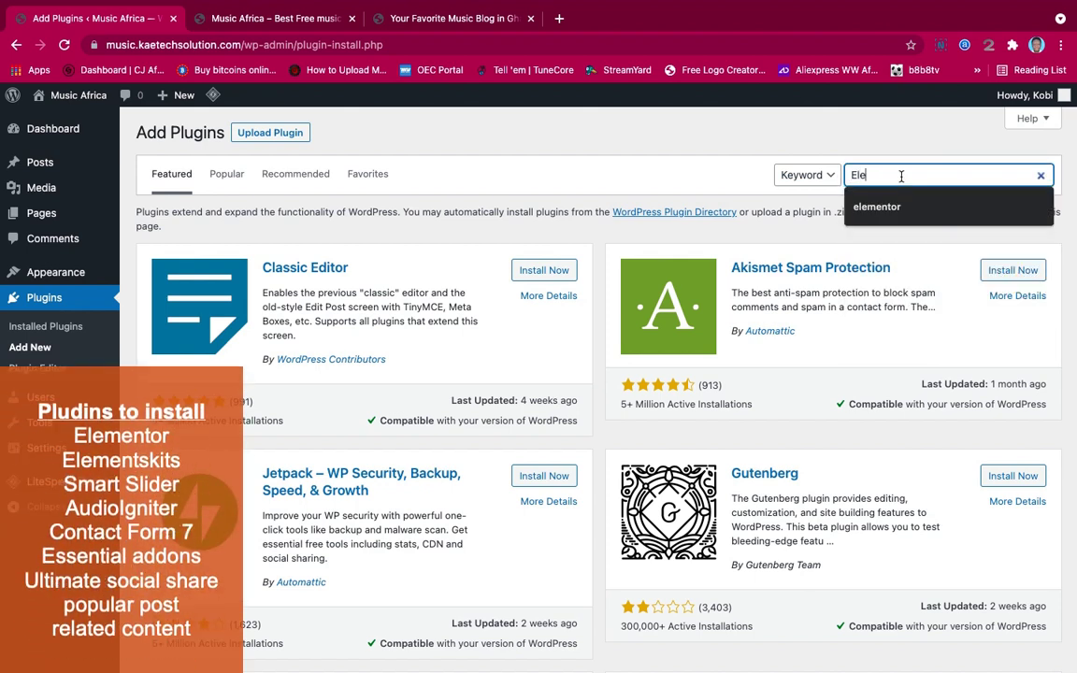
pyautogui.write('t')
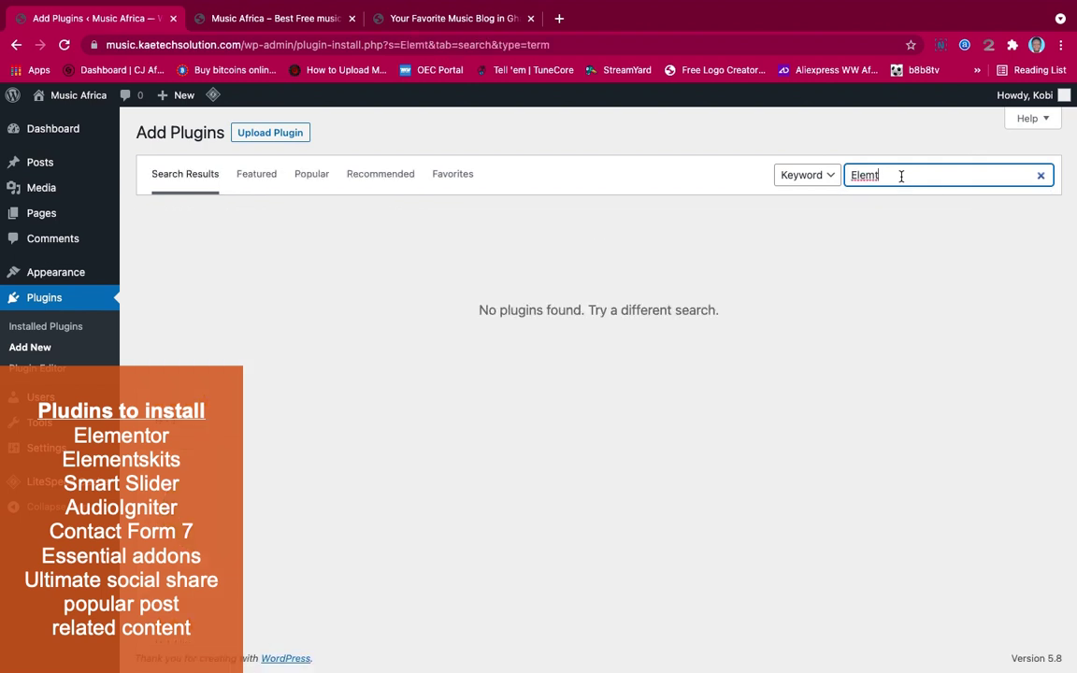
pyautogui.press('BackSpace')
pyautogui.write('ento')
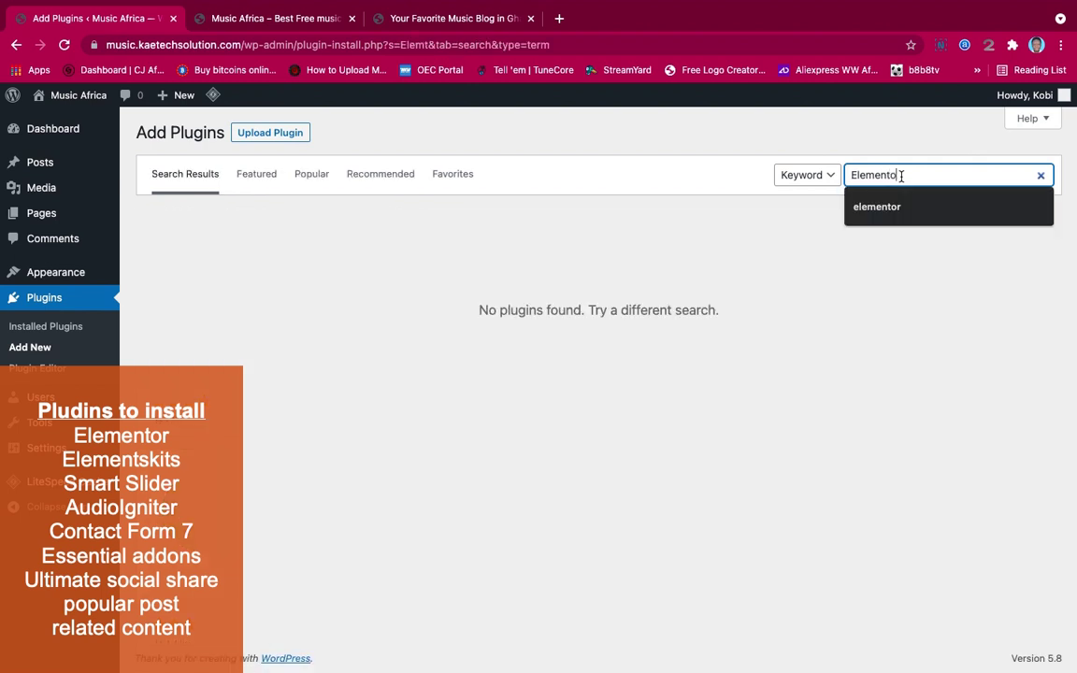
pyautogui.write('r')
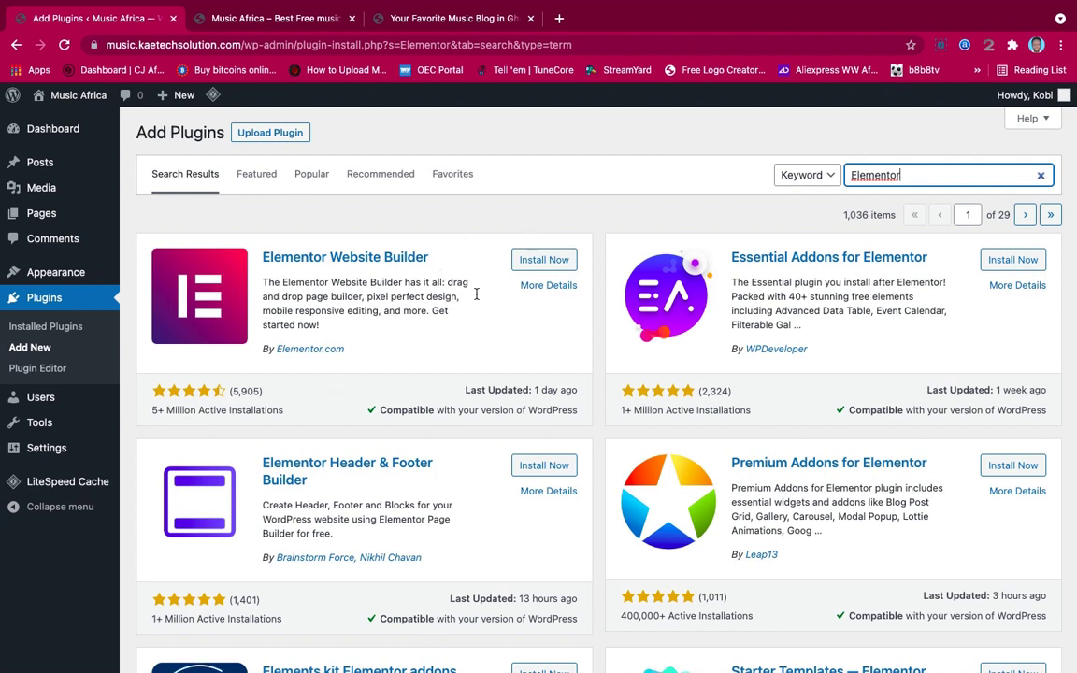
pyautogui.click(543, 261)
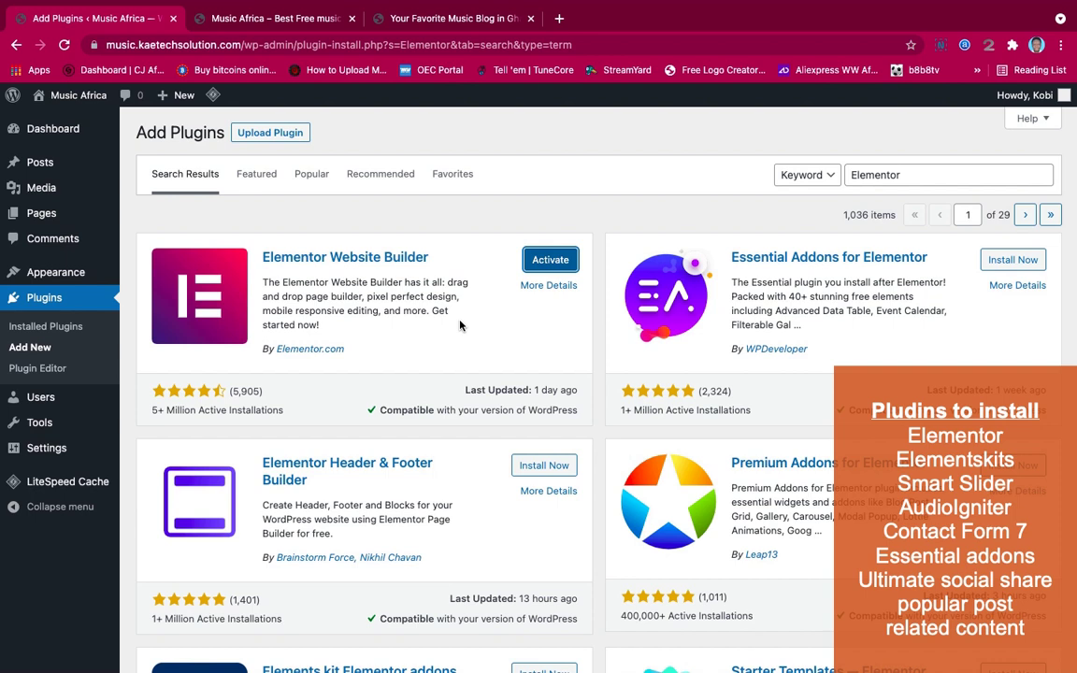
pyautogui.doubleClick(920, 176)
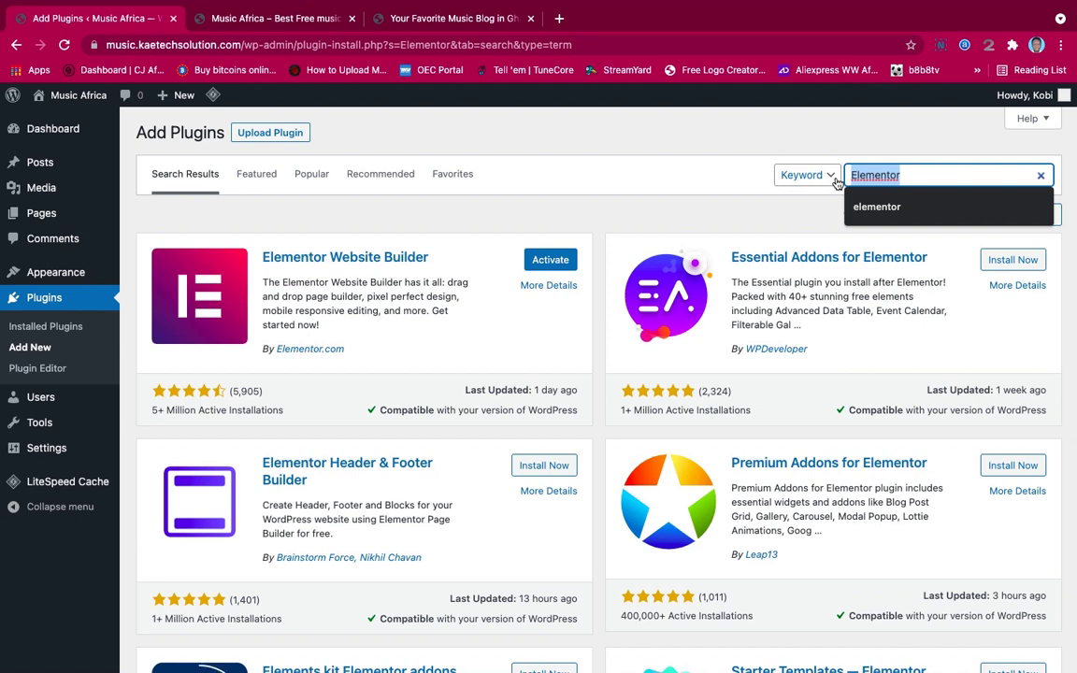
# Install Elements kit (search 'elementskits') and Essential Addons for Elementor (search 'essential addons')
pyautogui.write('ele')
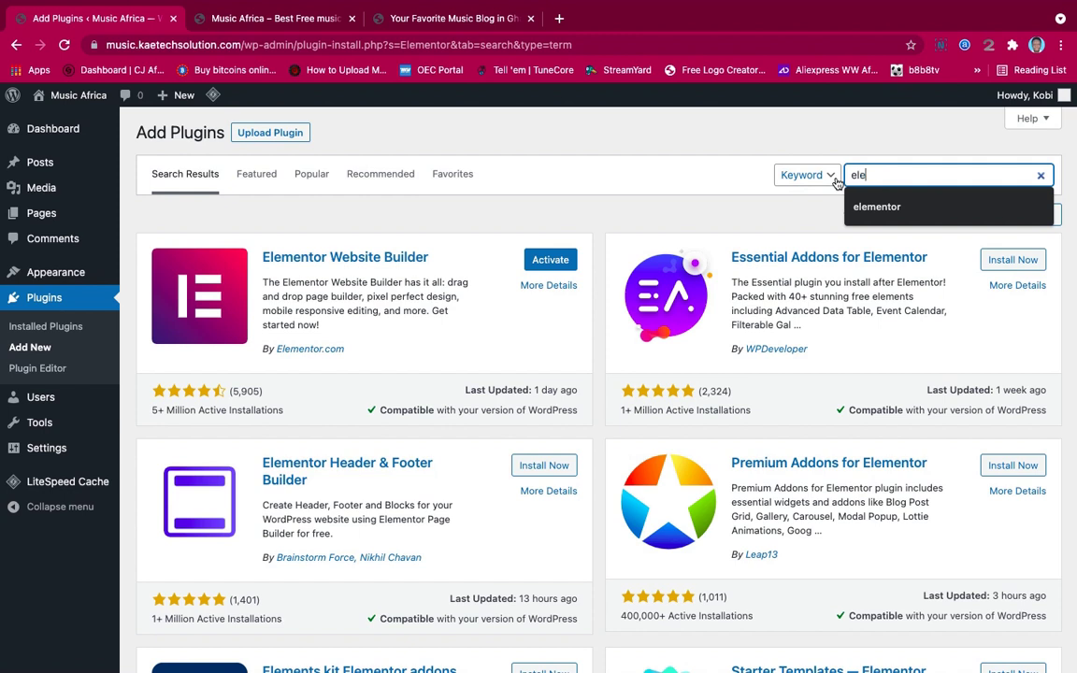
pyautogui.write('men')
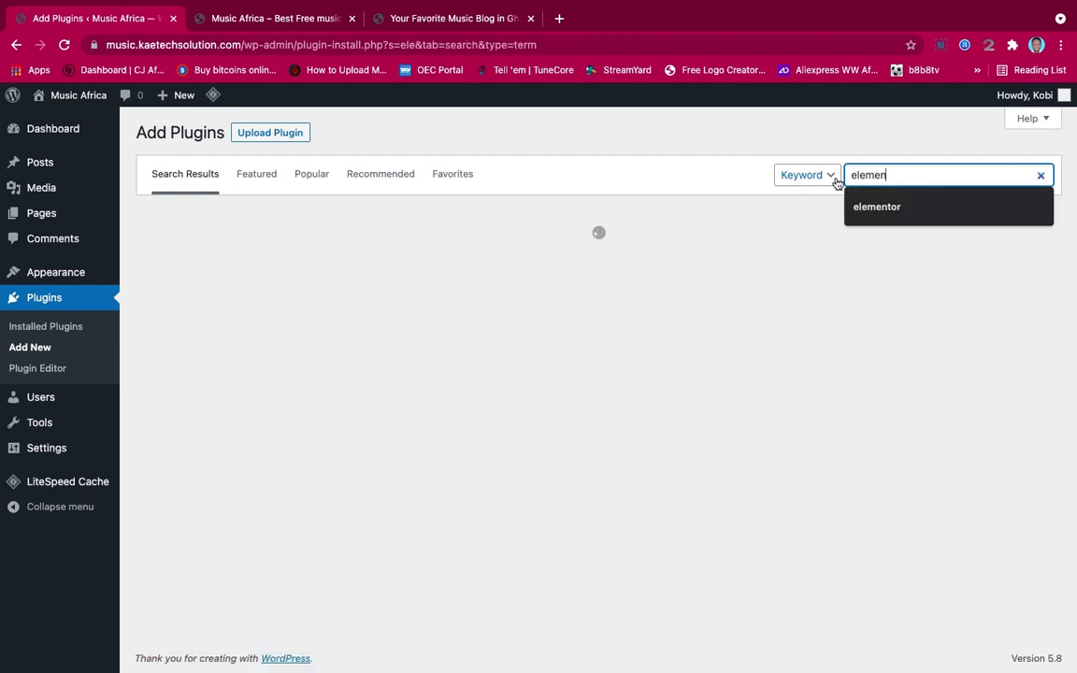
pyautogui.write('tskits')
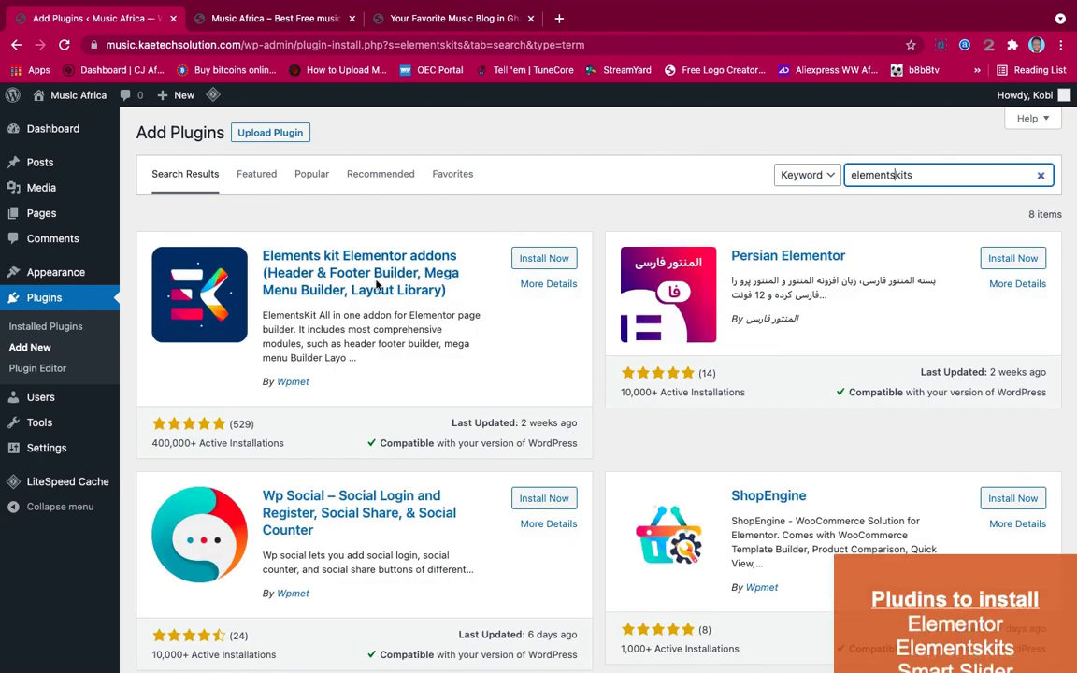
pyautogui.click(542, 260)
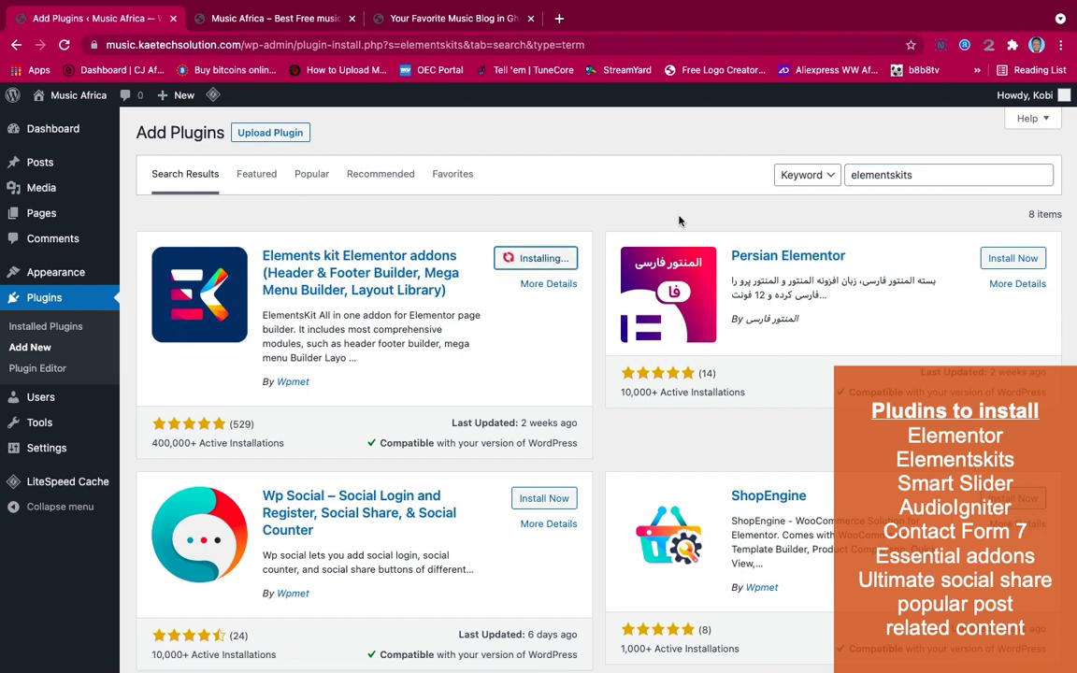
pyautogui.moveTo(920, 173); pyautogui.dragTo(809, 165)
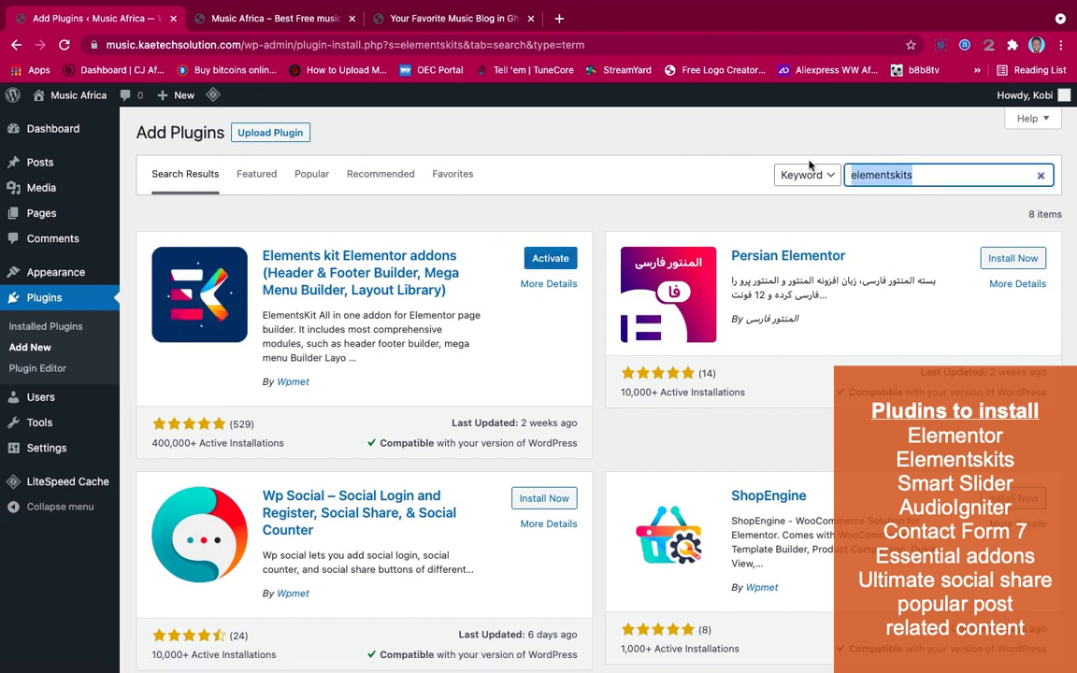
pyautogui.write('essential')
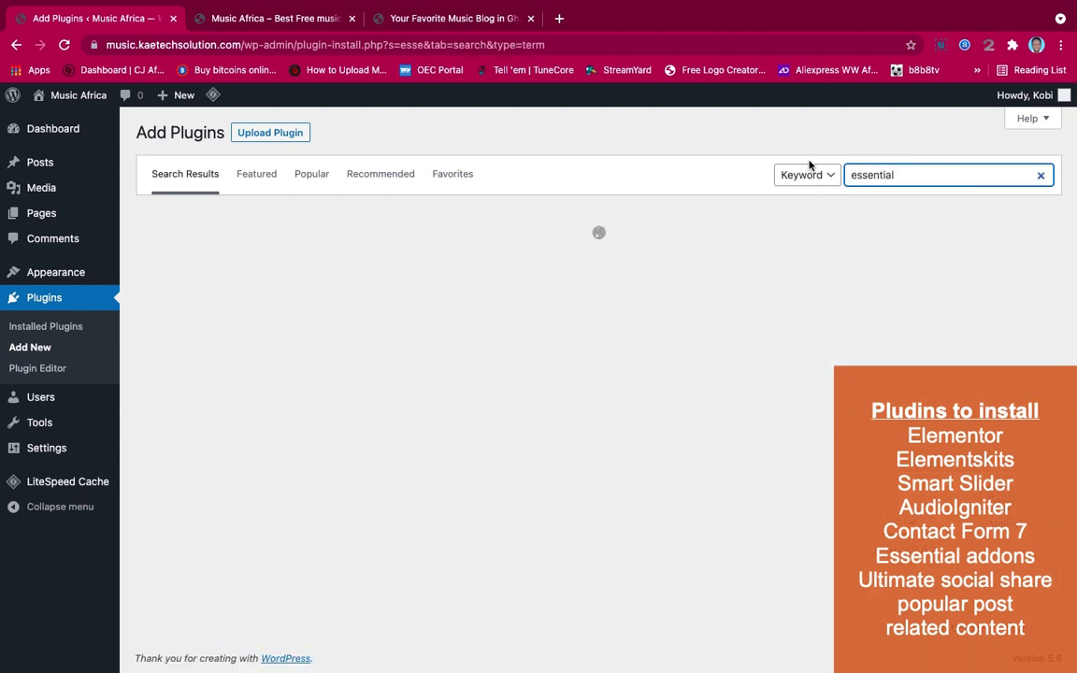
pyautogui.write(' addons')
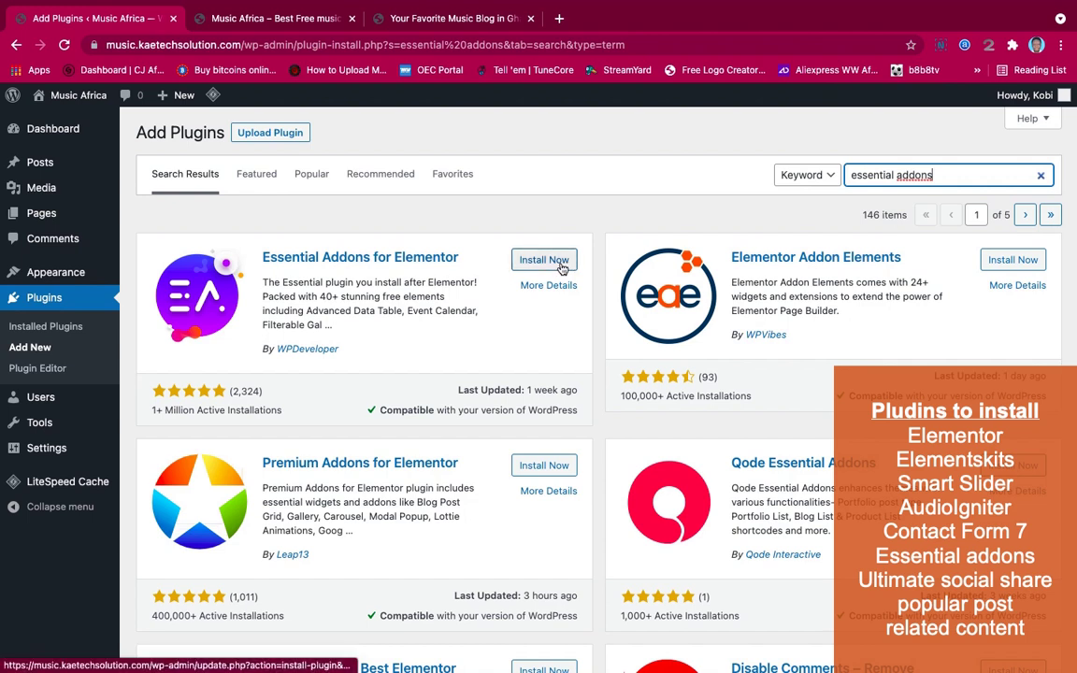
pyautogui.click(561, 263)
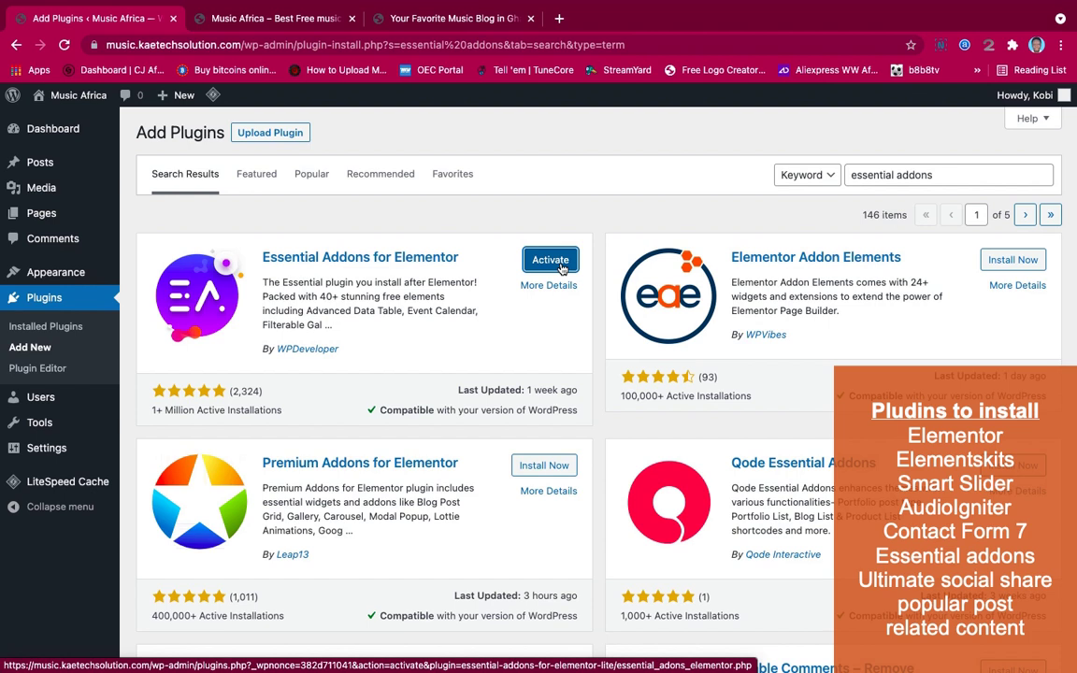
pyautogui.click(921, 173)
pyautogui.moveTo(921, 173); pyautogui.dragTo(796, 175)
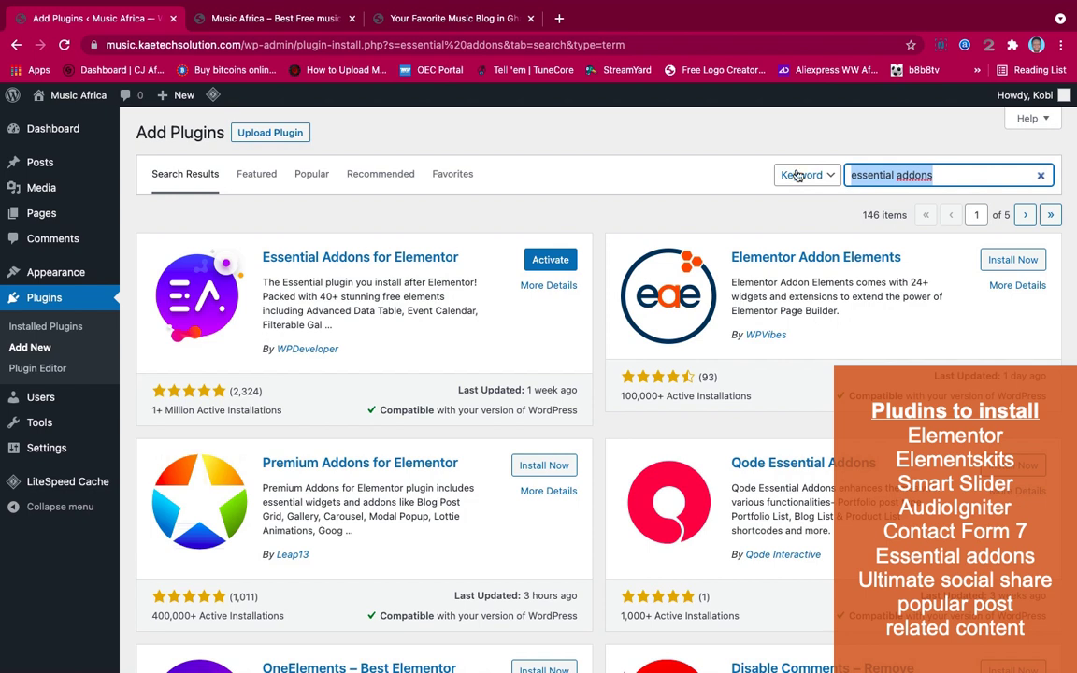
# Install Smart Slider 3 and Contact Form 7 via their searches, then empty the search box
pyautogui.write('sm')
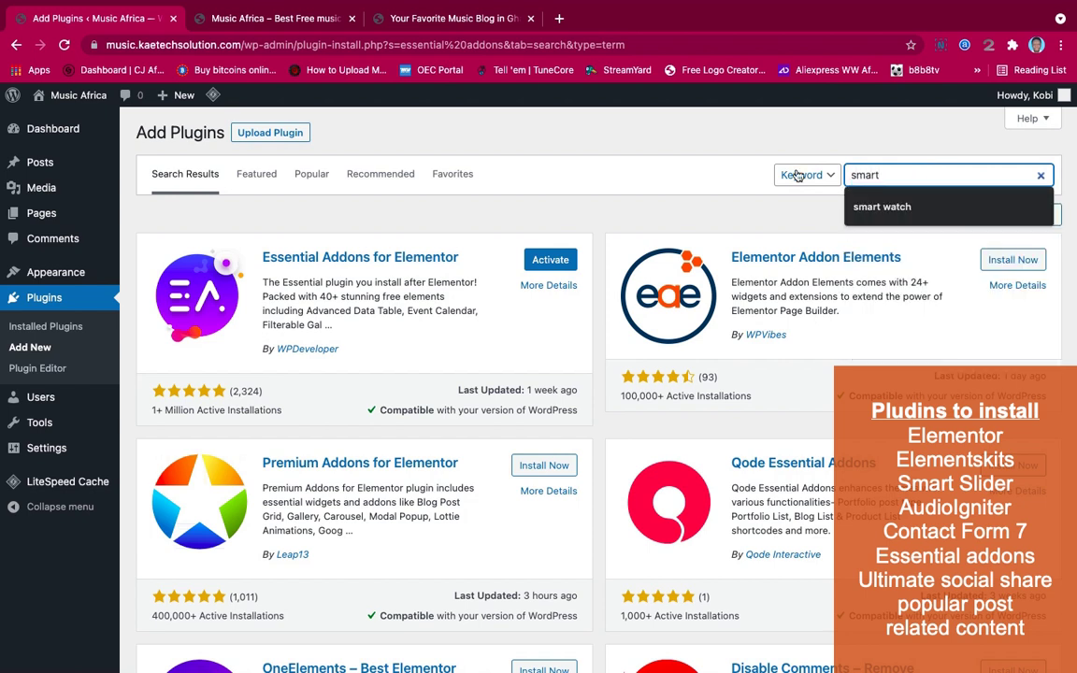
pyautogui.write('art ')
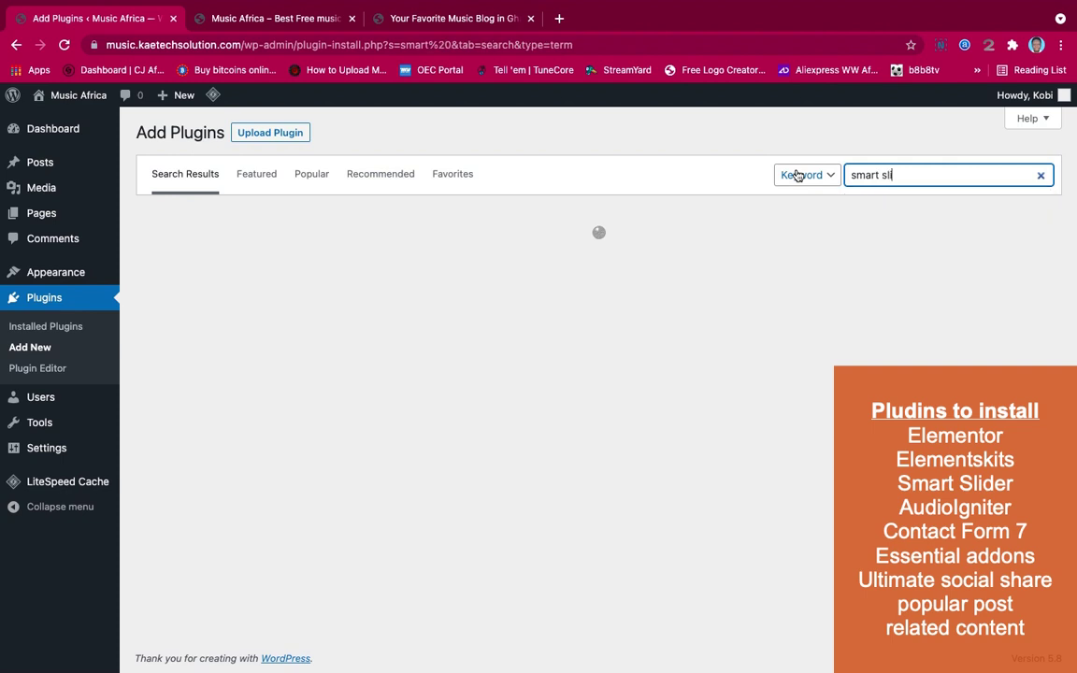
pyautogui.write('slider')
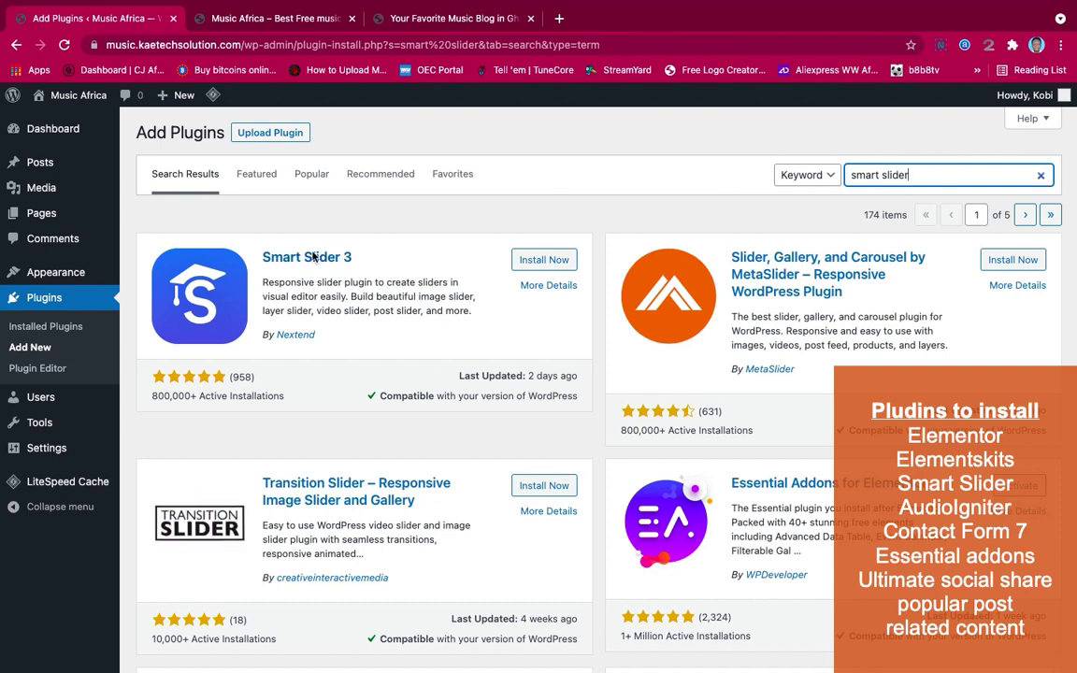
pyautogui.click(546, 266)
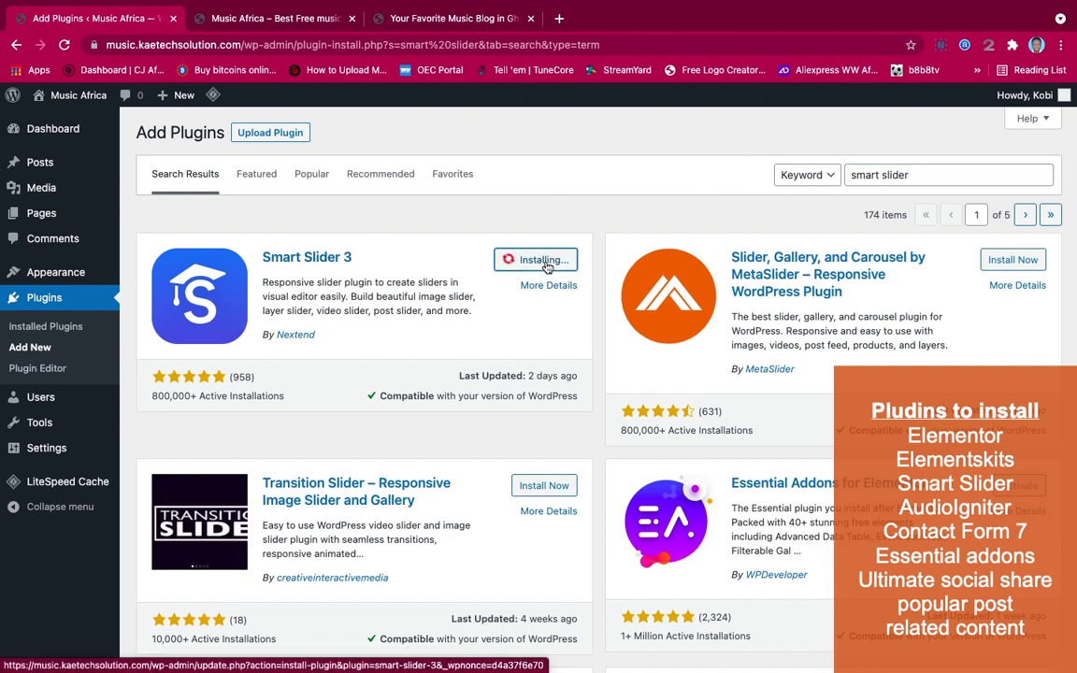
pyautogui.moveTo(977, 175); pyautogui.dragTo(803, 178)
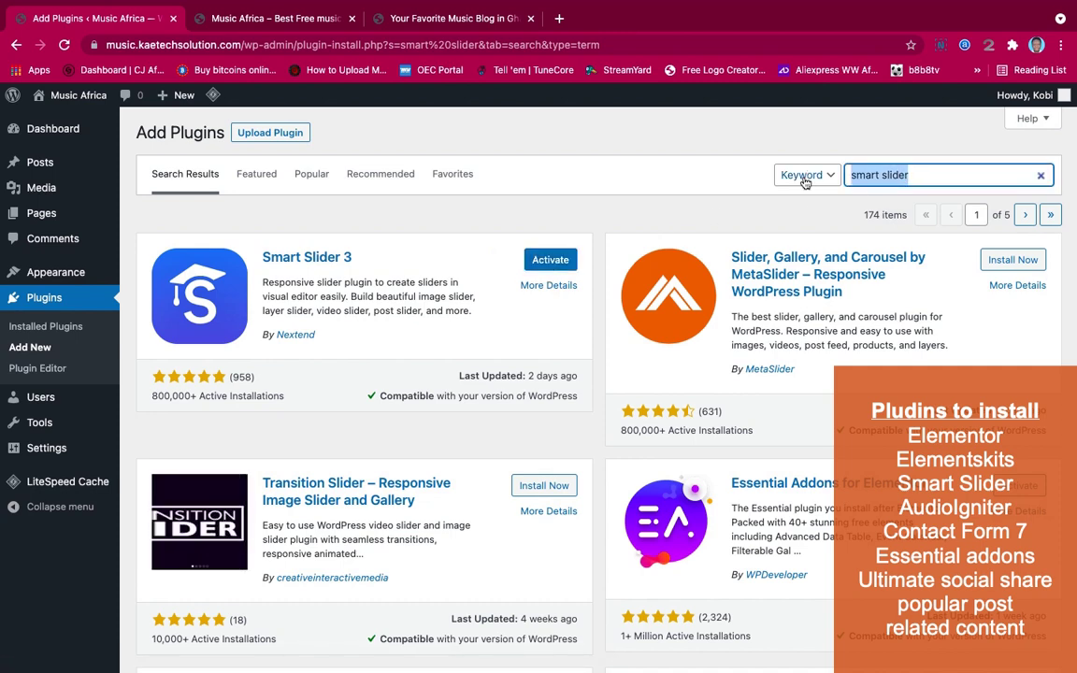
pyautogui.write('contact')
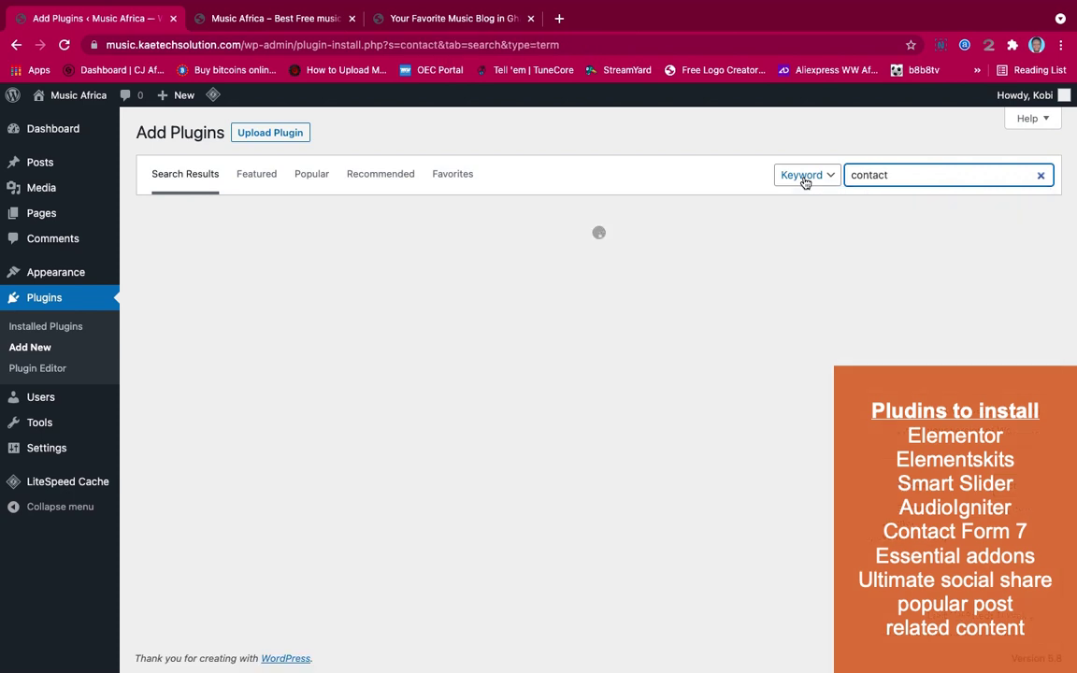
pyautogui.write(' form 7')
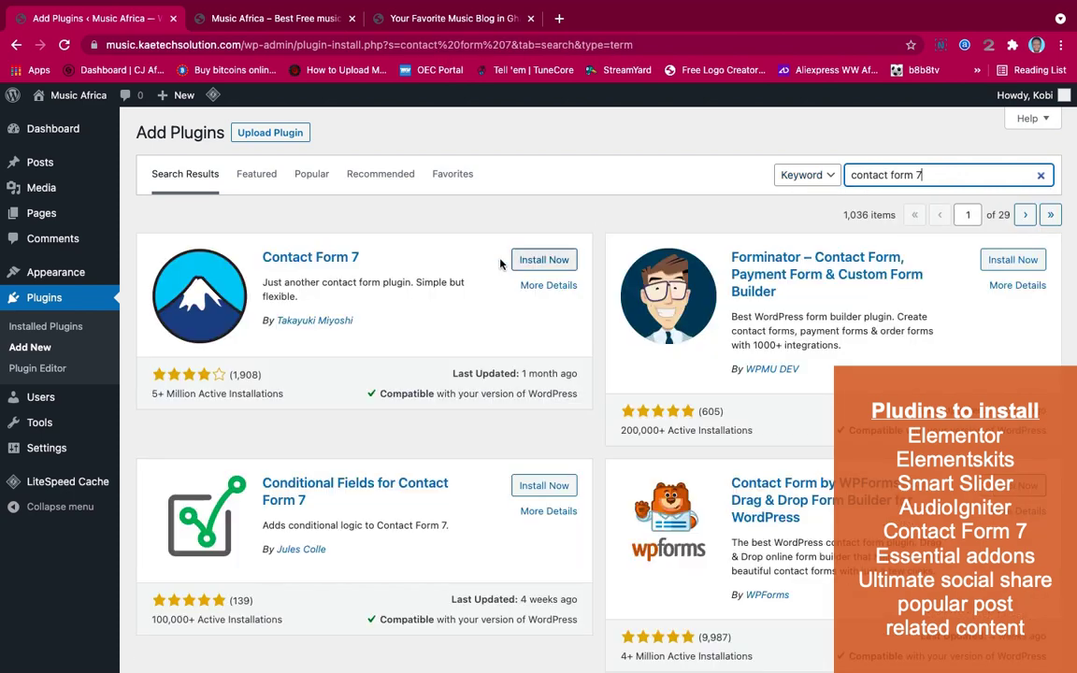
pyautogui.click(544, 259)
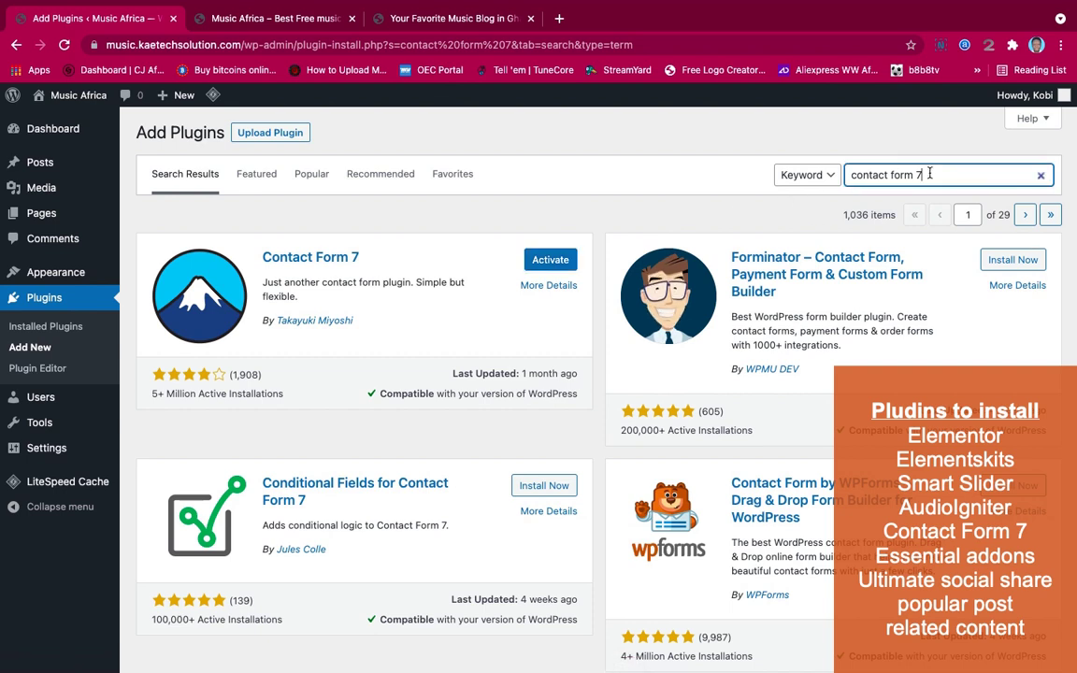
pyautogui.moveTo(922, 176); pyautogui.dragTo(841, 175)
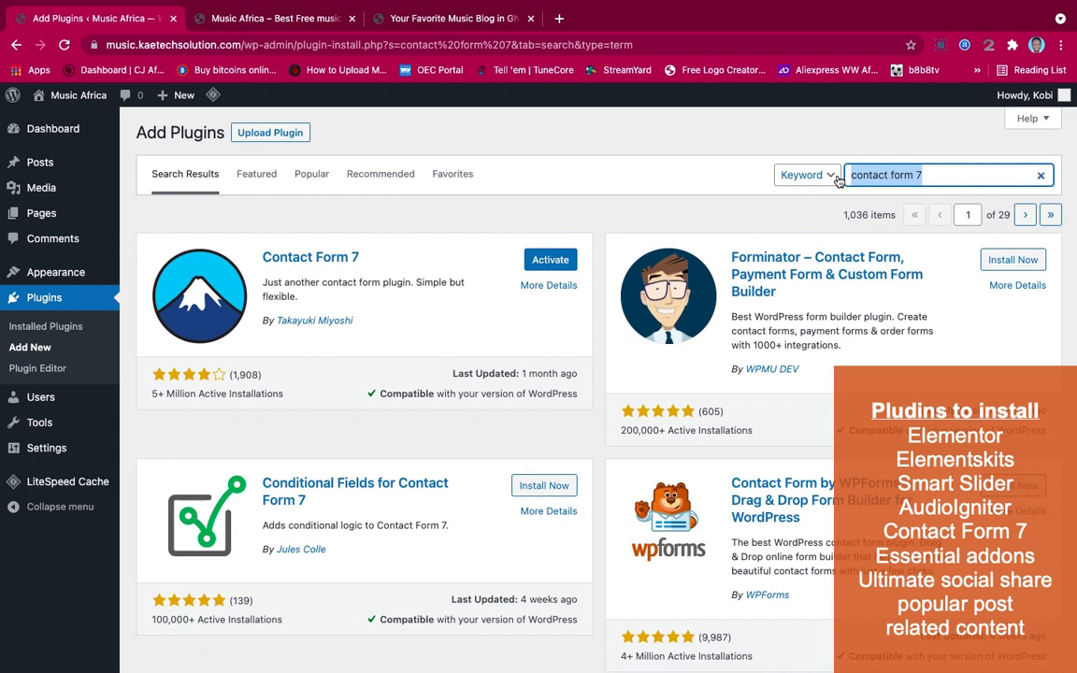
pyautogui.press('BackSpace')
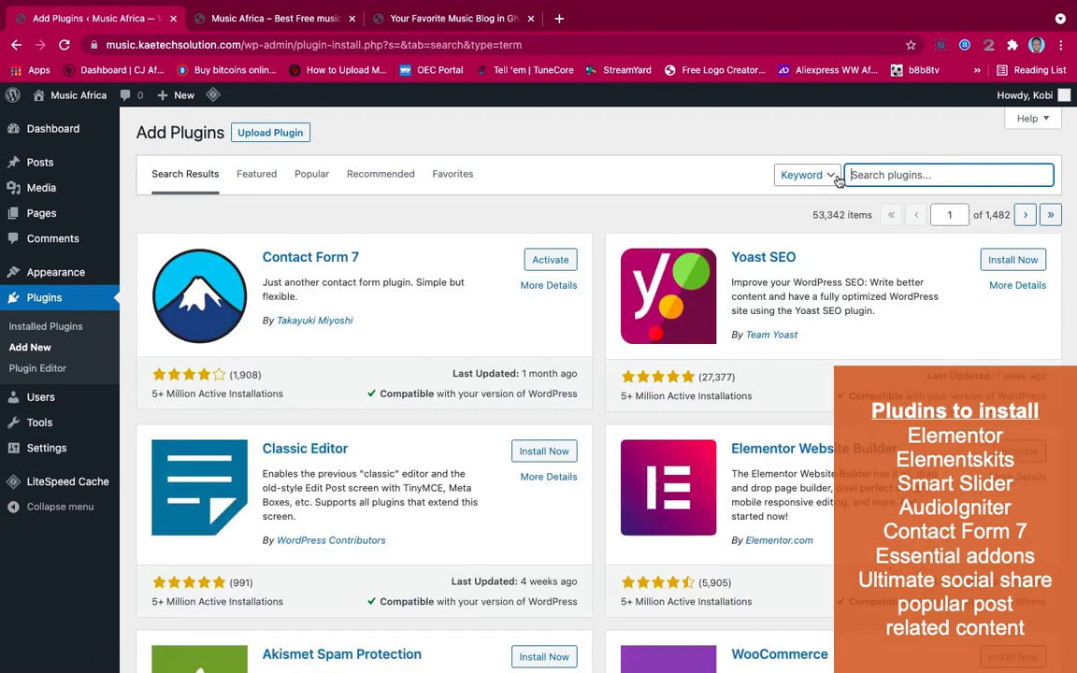
# Search 'social media share' and install the Social Media Share Buttons plugin
pyautogui.write('soc')
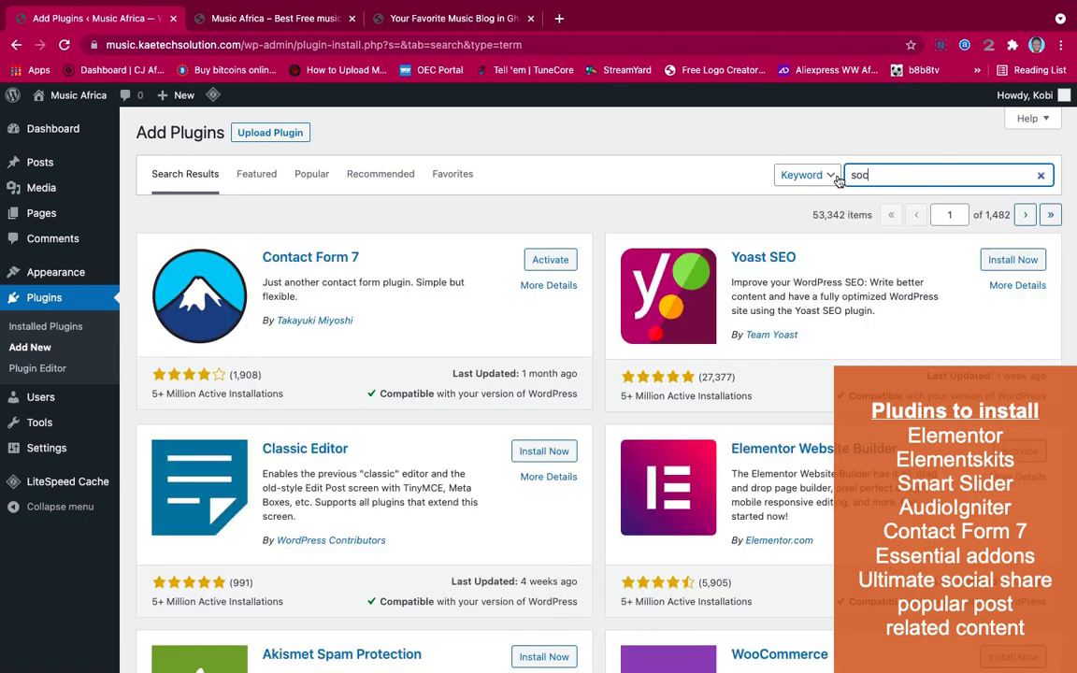
pyautogui.write('ial media share')
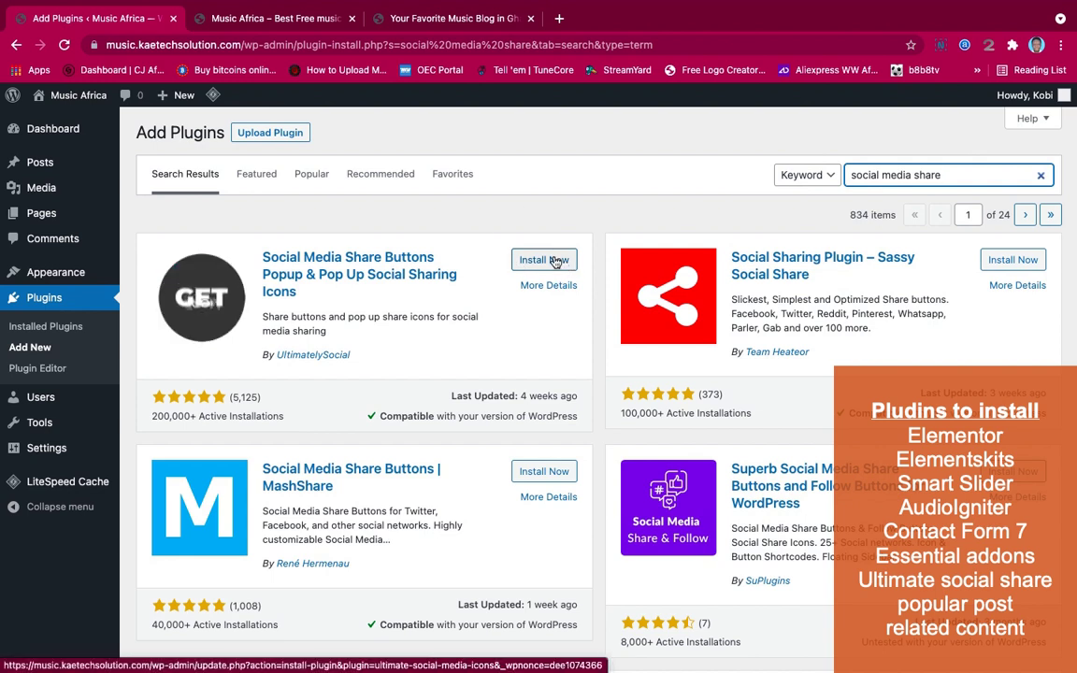
pyautogui.click(551, 260)
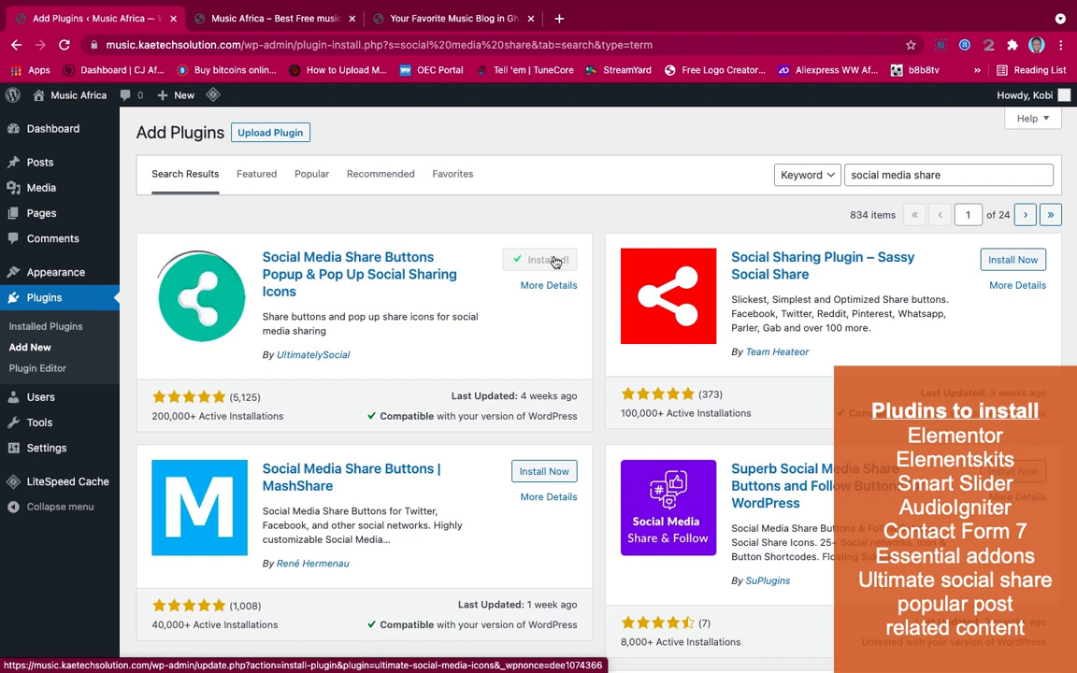
pyautogui.moveTo(943, 175); pyautogui.dragTo(845, 174)
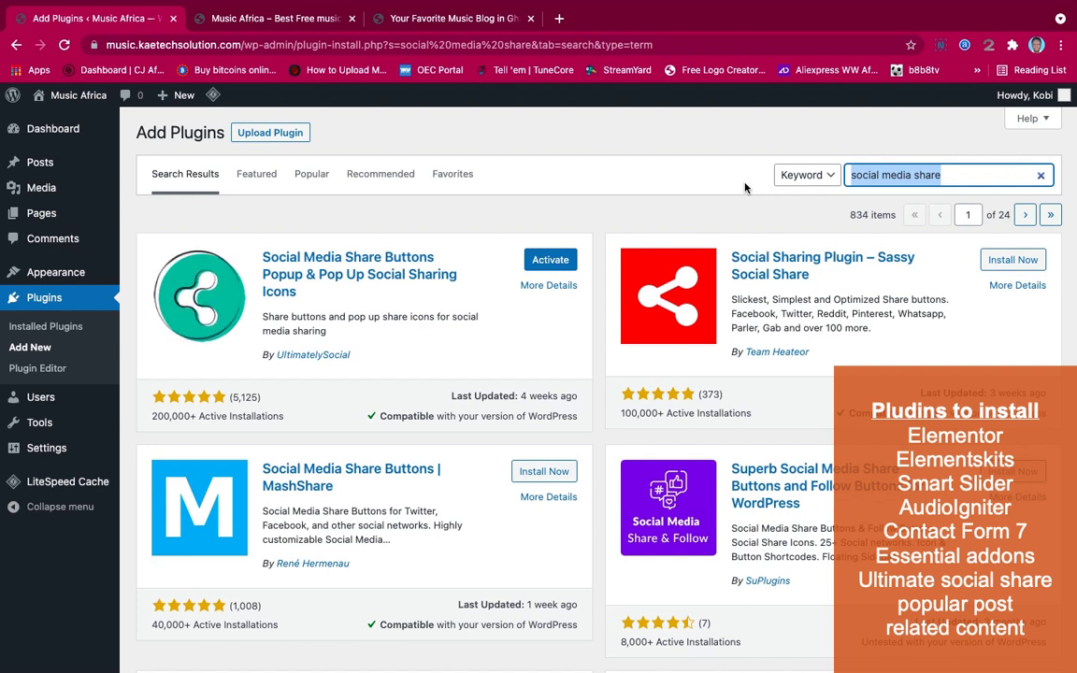
# Search 'audioigniter', fixing the typos, and install AudioIgniter Music Player
pyautogui.write('audio')
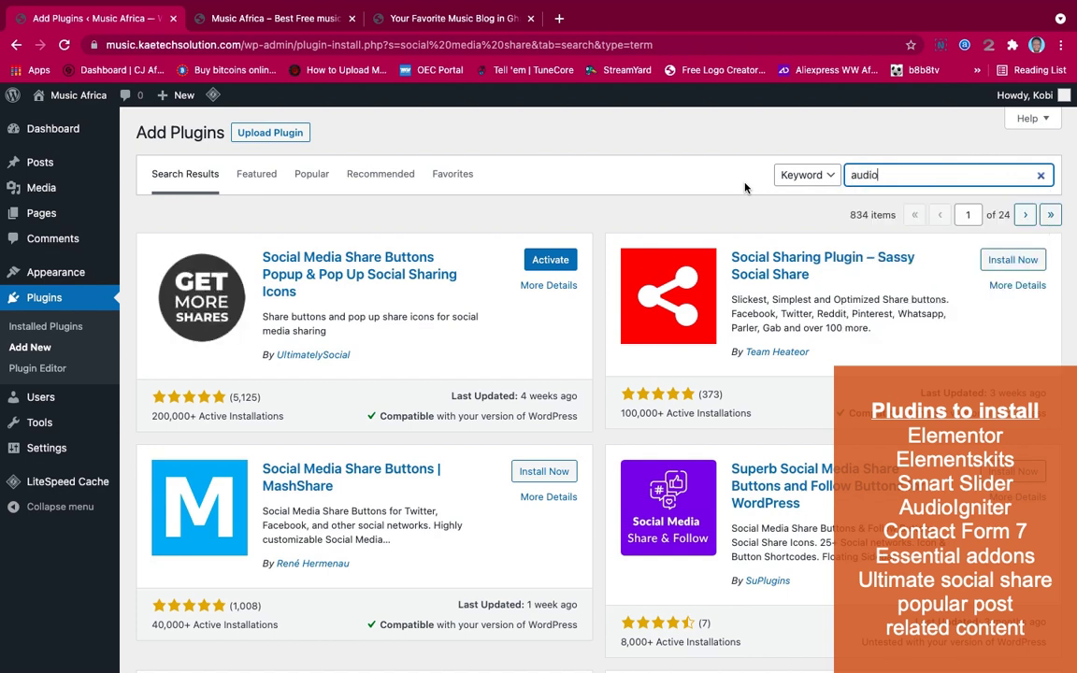
pyautogui.write(' li')
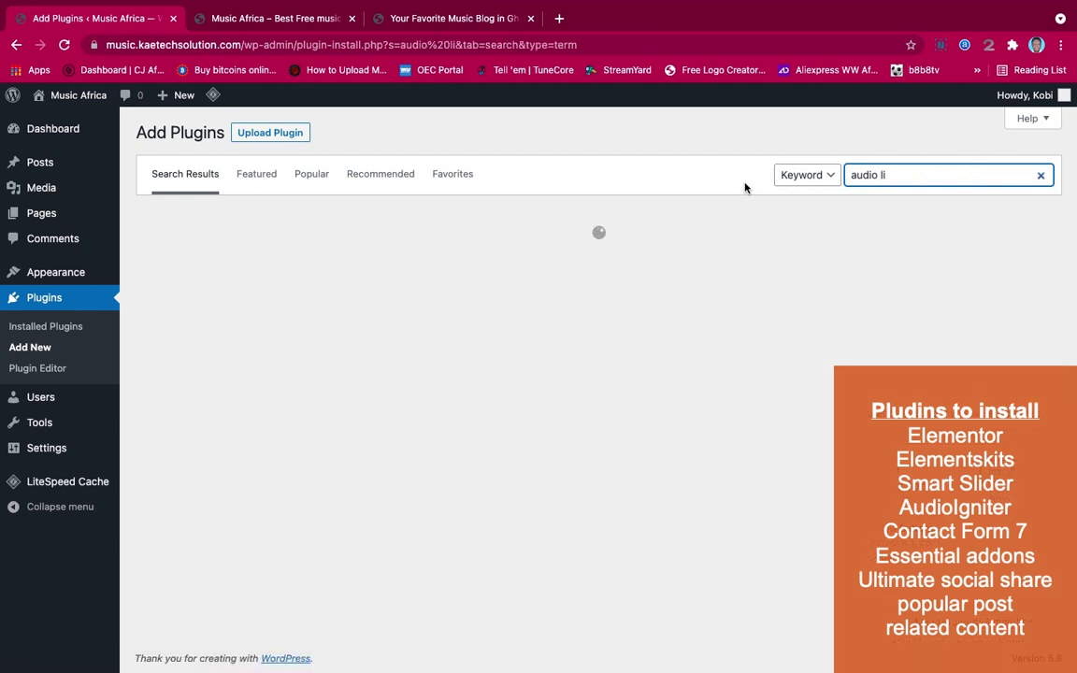
pyautogui.press('BackSpace')
pyautogui.press('BackSpace')
pyautogui.press('BackSpace')
pyautogui.write('i')
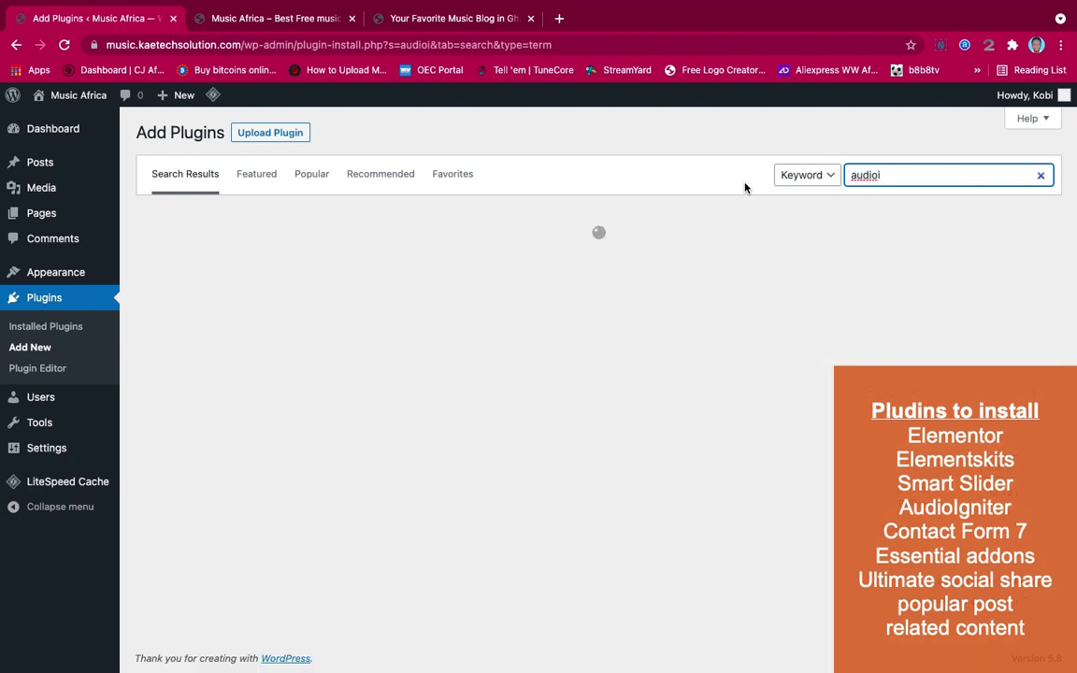
pyautogui.press('BackSpace')
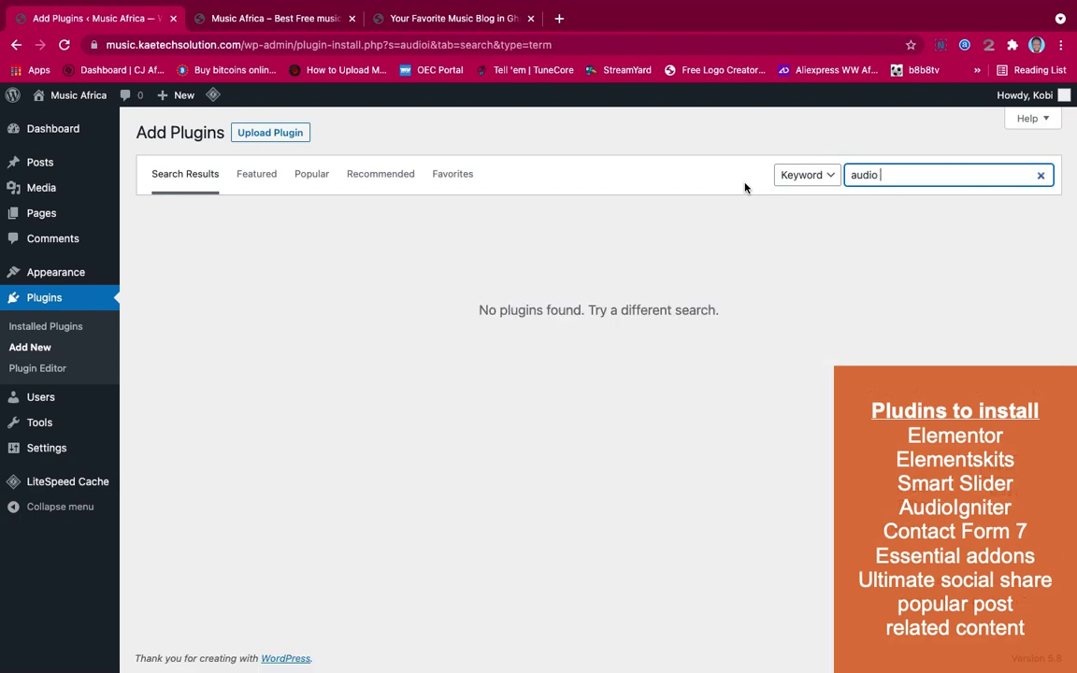
pyautogui.write('igniter')
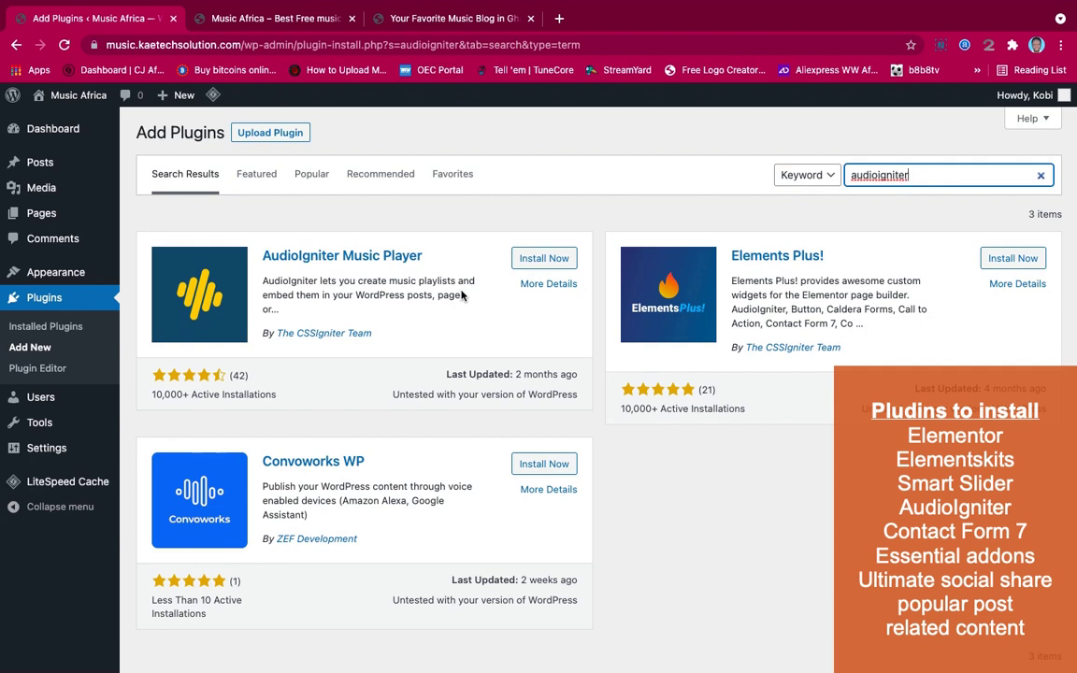
pyautogui.click(537, 261)
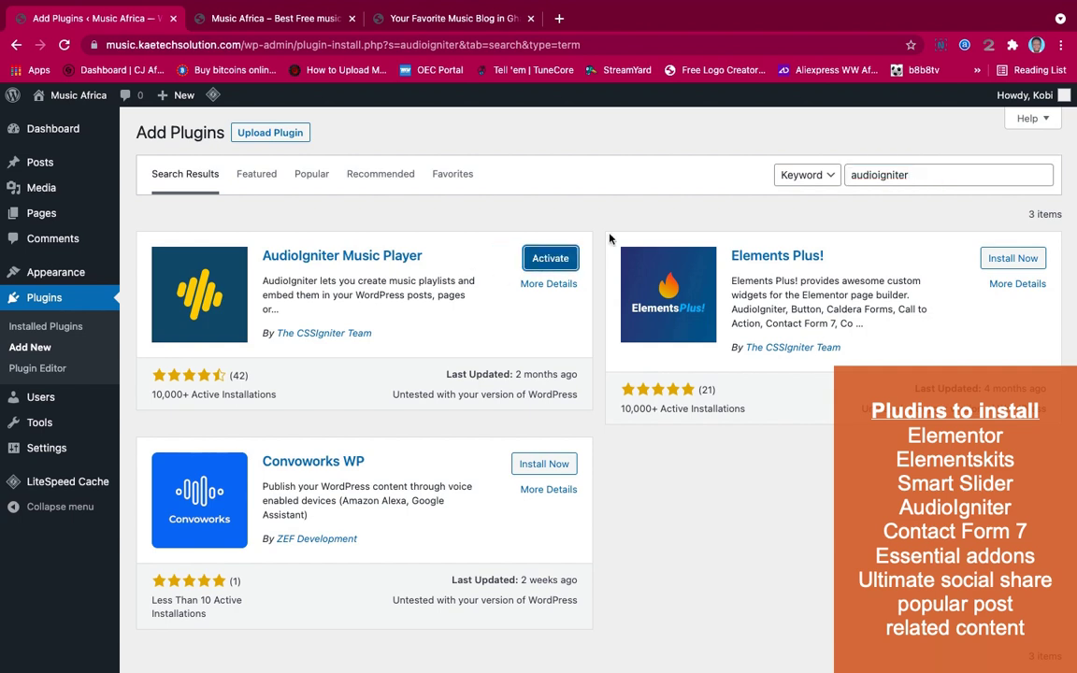
pyautogui.moveTo(925, 173); pyautogui.dragTo(797, 174)
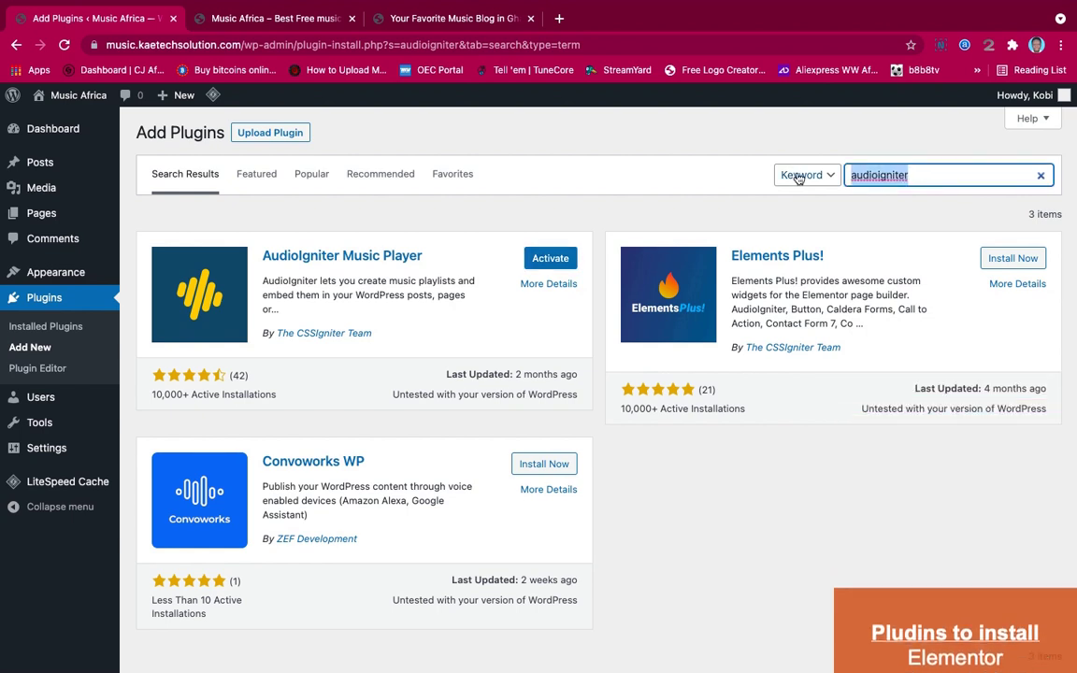
# Install YARPP ('related content') and WordPress Popular Posts ('popular post'), then view Installed Plugins
pyautogui.write('related')
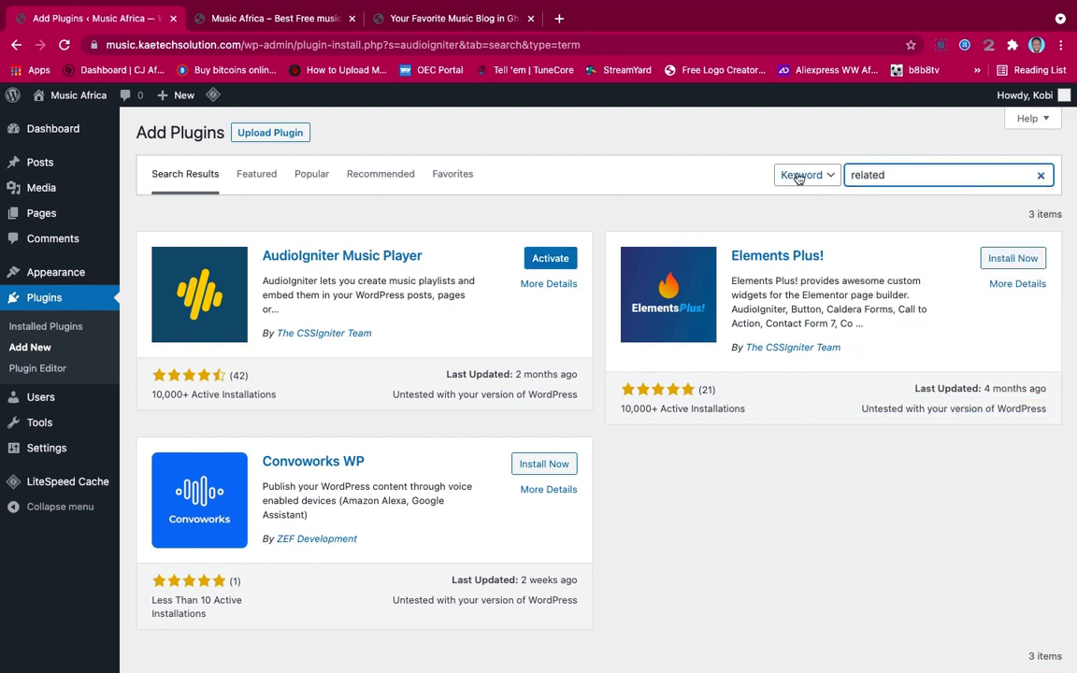
pyautogui.write(' content')
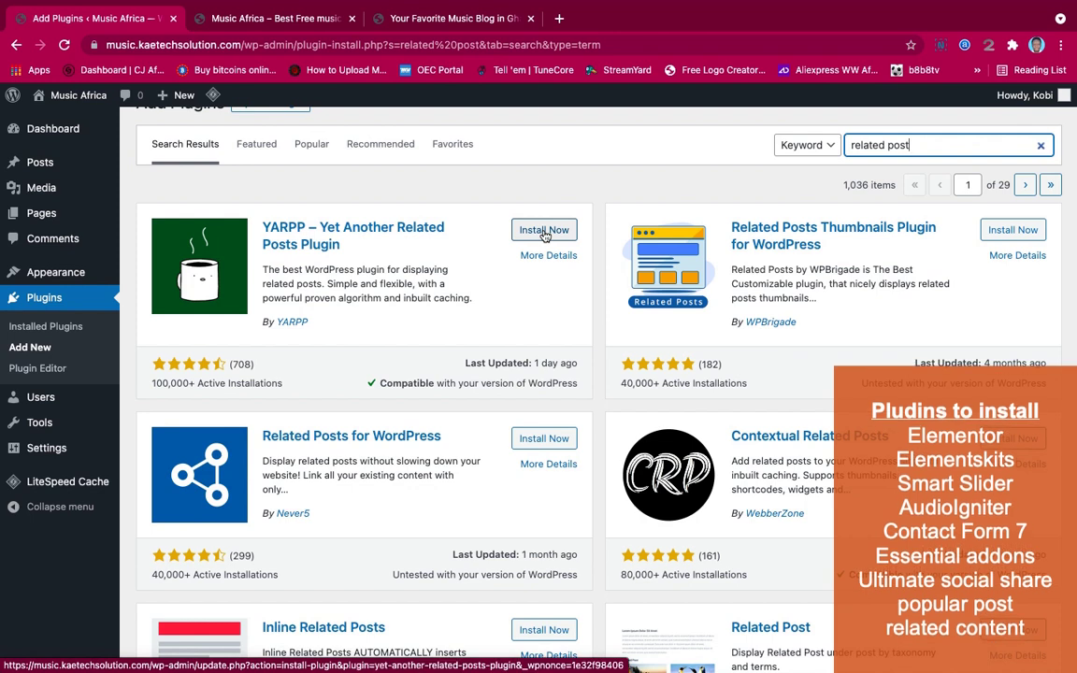
pyautogui.click(544, 233)
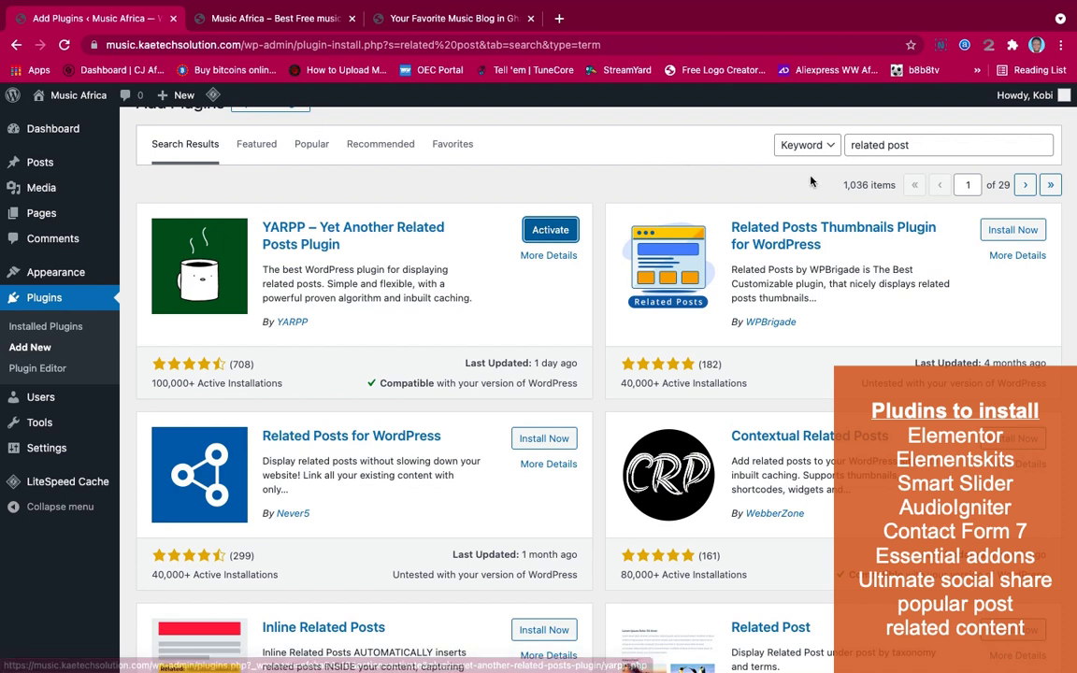
pyautogui.moveTo(913, 144); pyautogui.dragTo(752, 145)
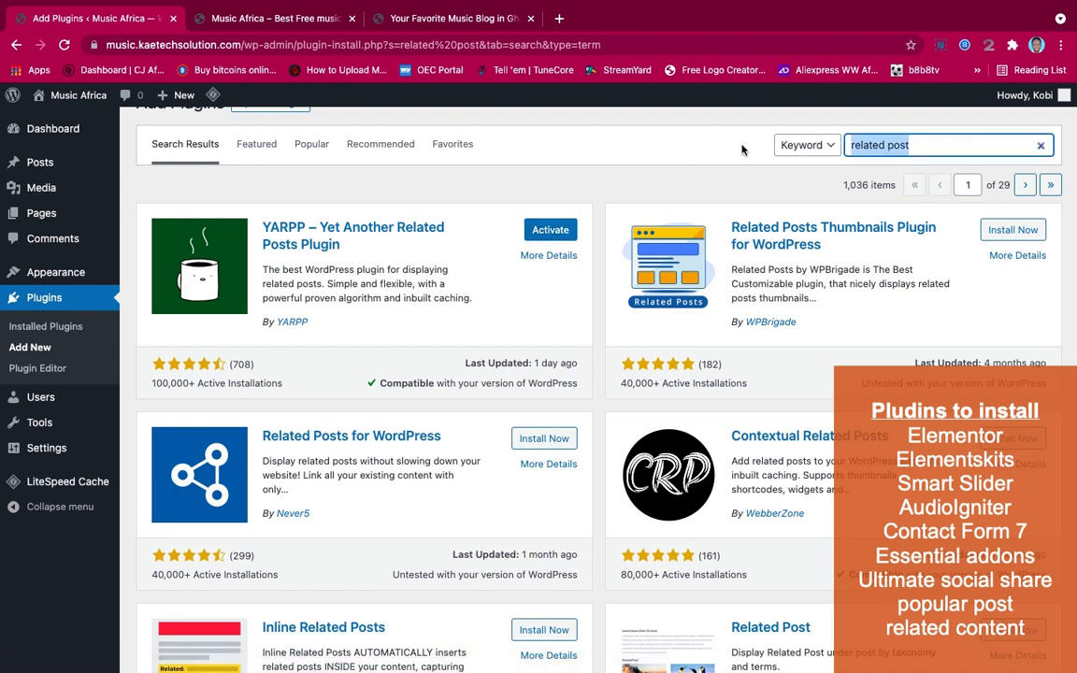
pyautogui.write('popu')
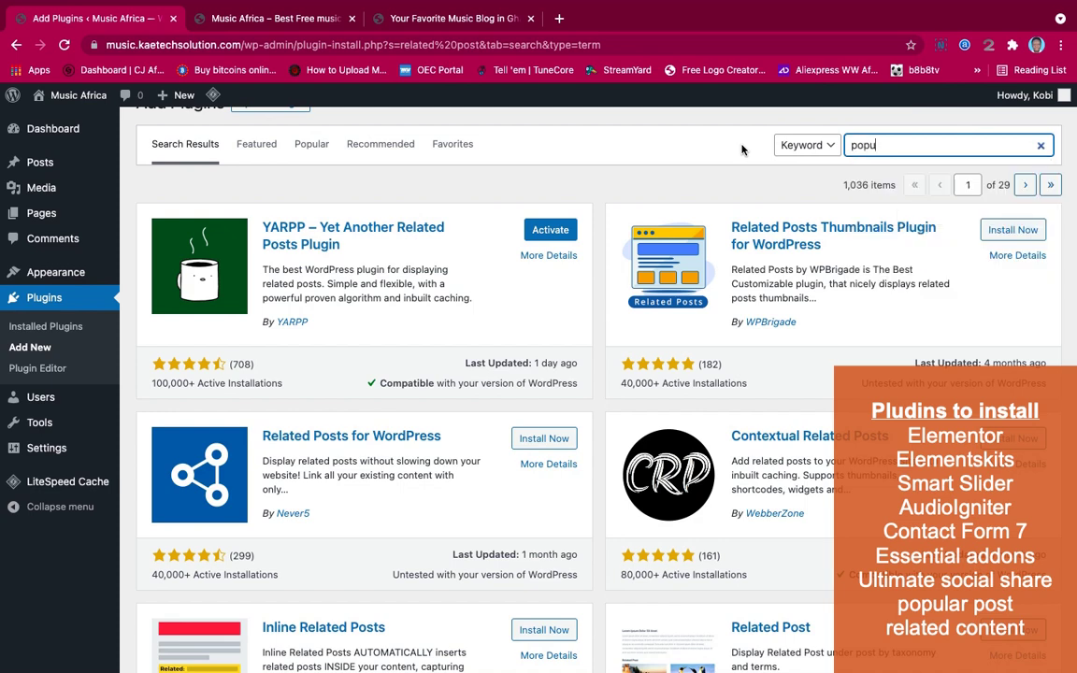
pyautogui.write('lar pos')
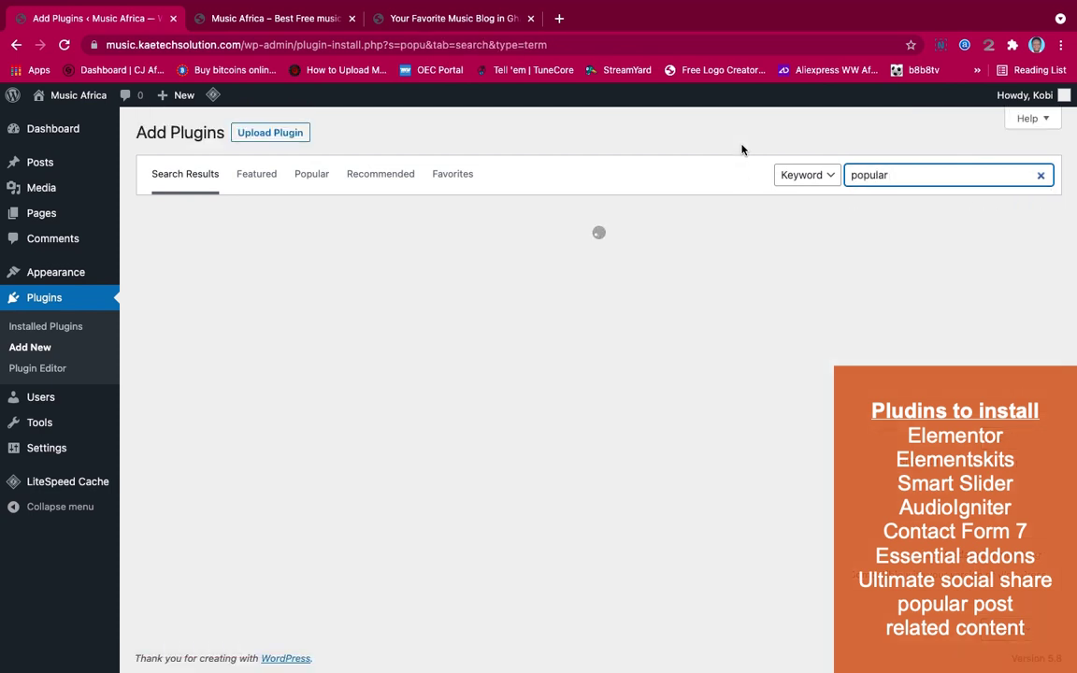
pyautogui.write('t')
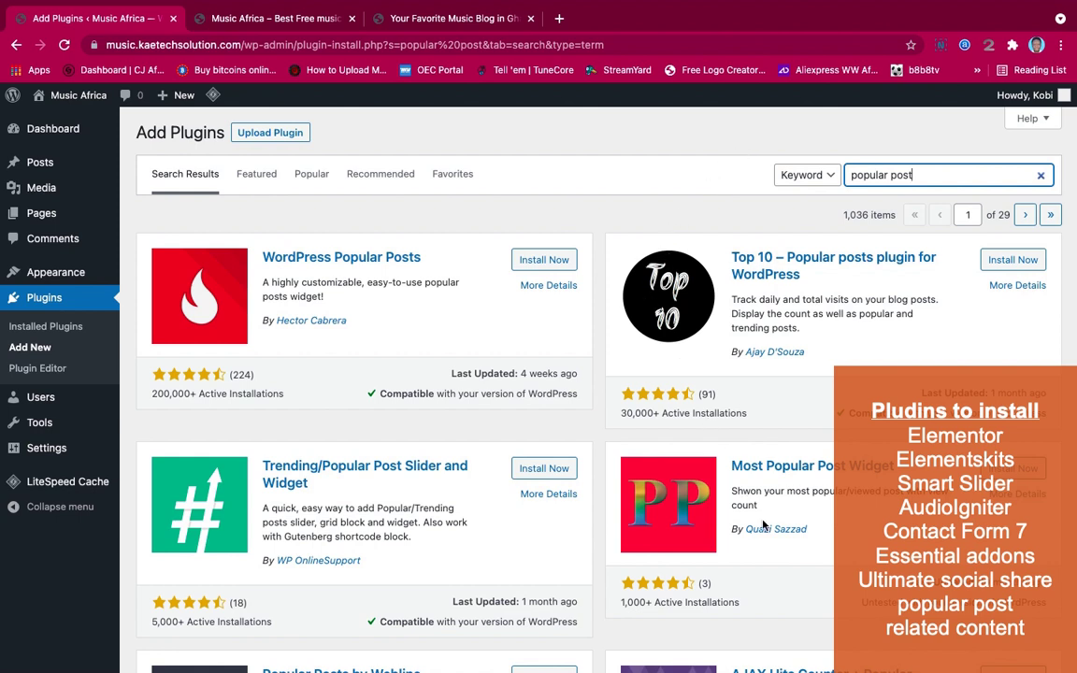
pyautogui.scroll(-3, 762, 525)
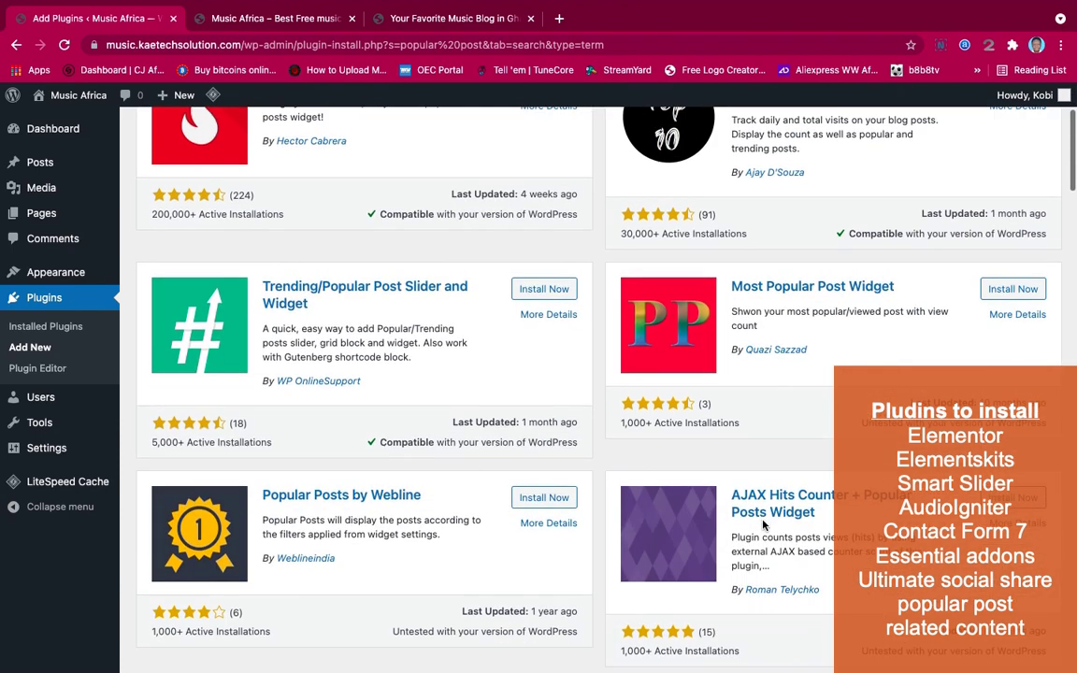
pyautogui.scroll(3, 764, 589)
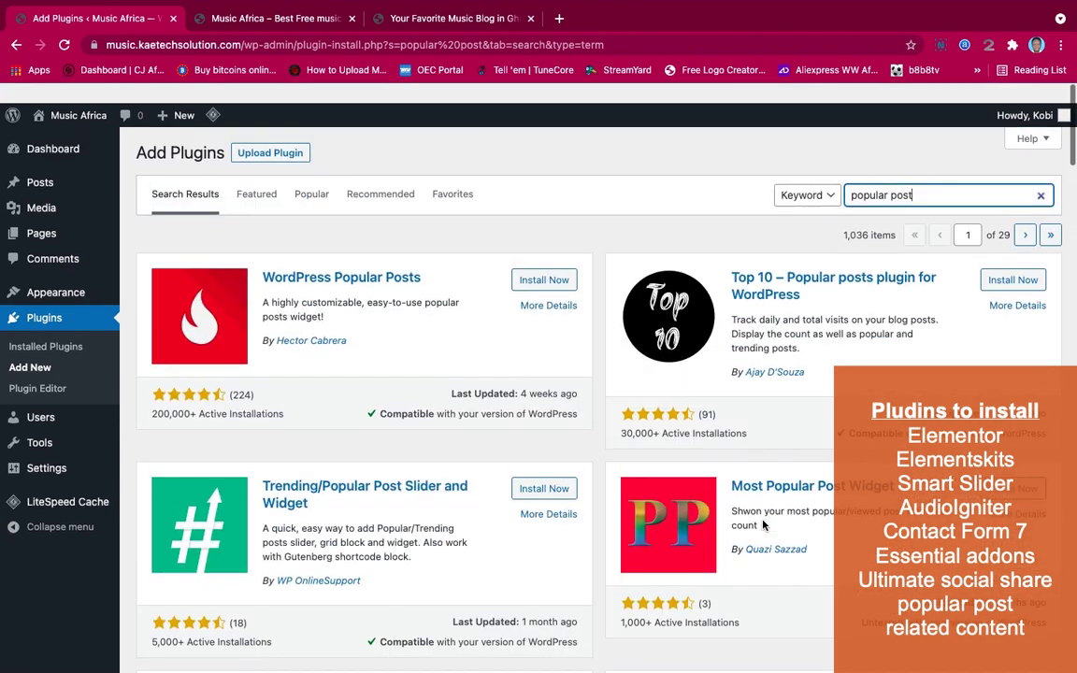
pyautogui.click(556, 263)
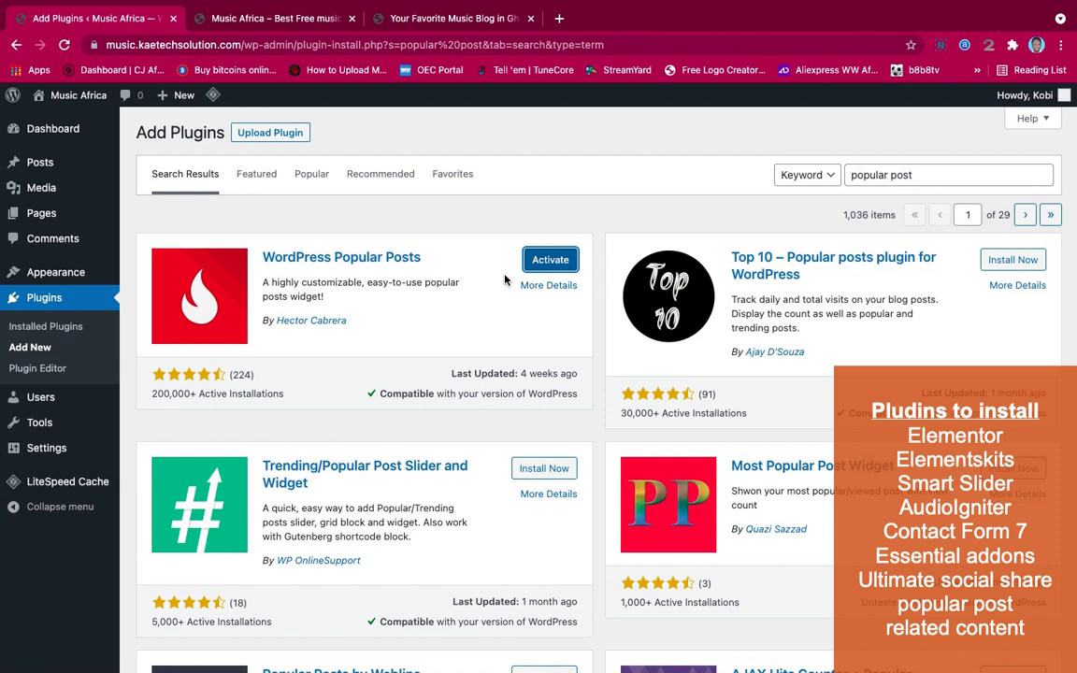
pyautogui.click(50, 328)
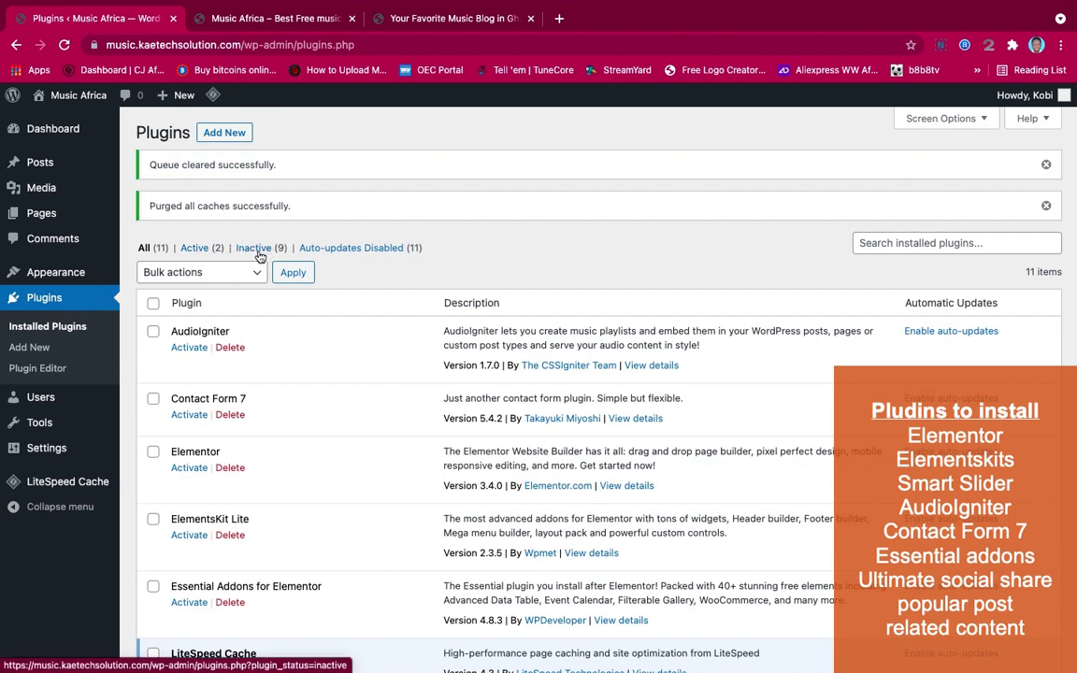
# Filter the plugins to Inactive, select all nine, and bulk-activate them
pyautogui.click(259, 250)
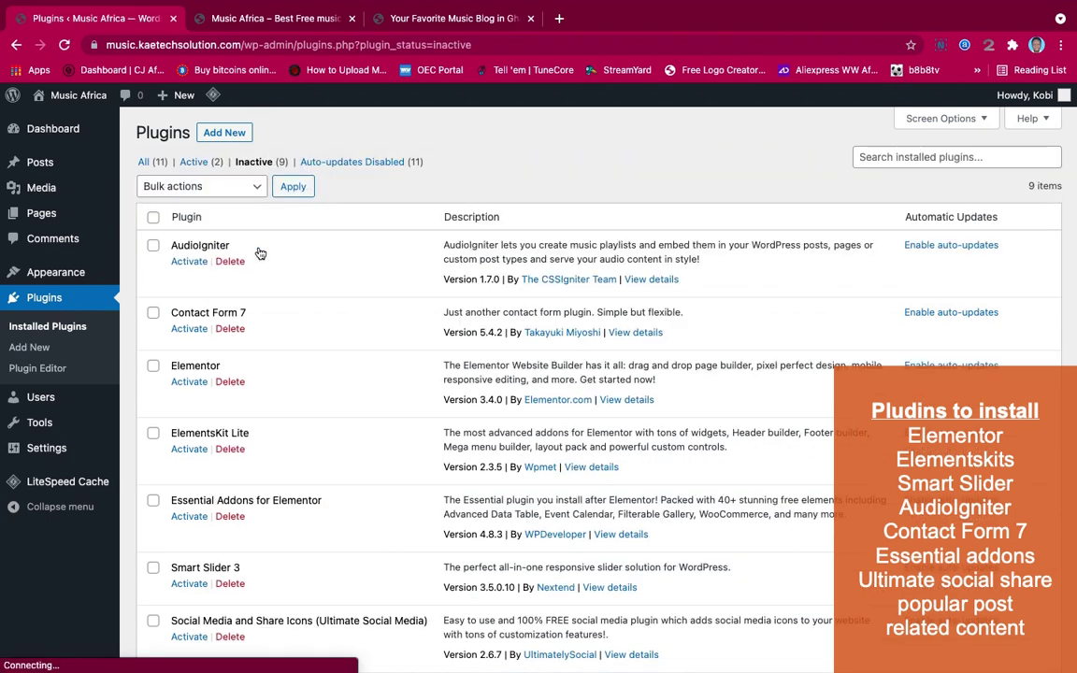
pyautogui.click(153, 218)
pyautogui.scroll(-2, 277, 400)
pyautogui.scroll(-2, 277, 400)
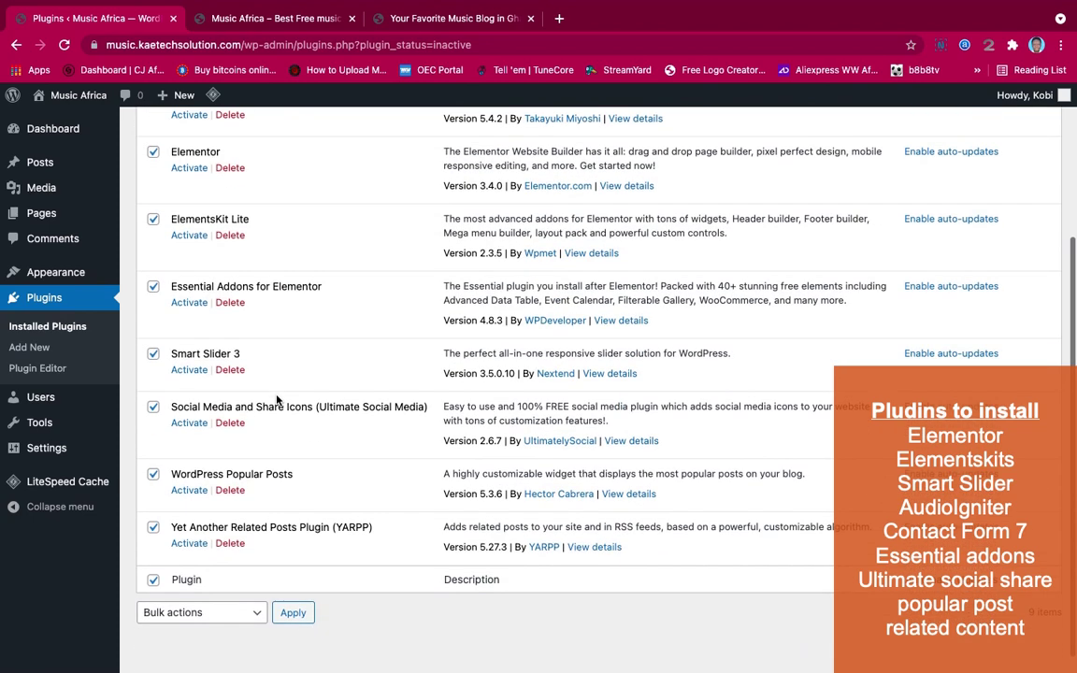
pyautogui.scroll(4, 278, 353)
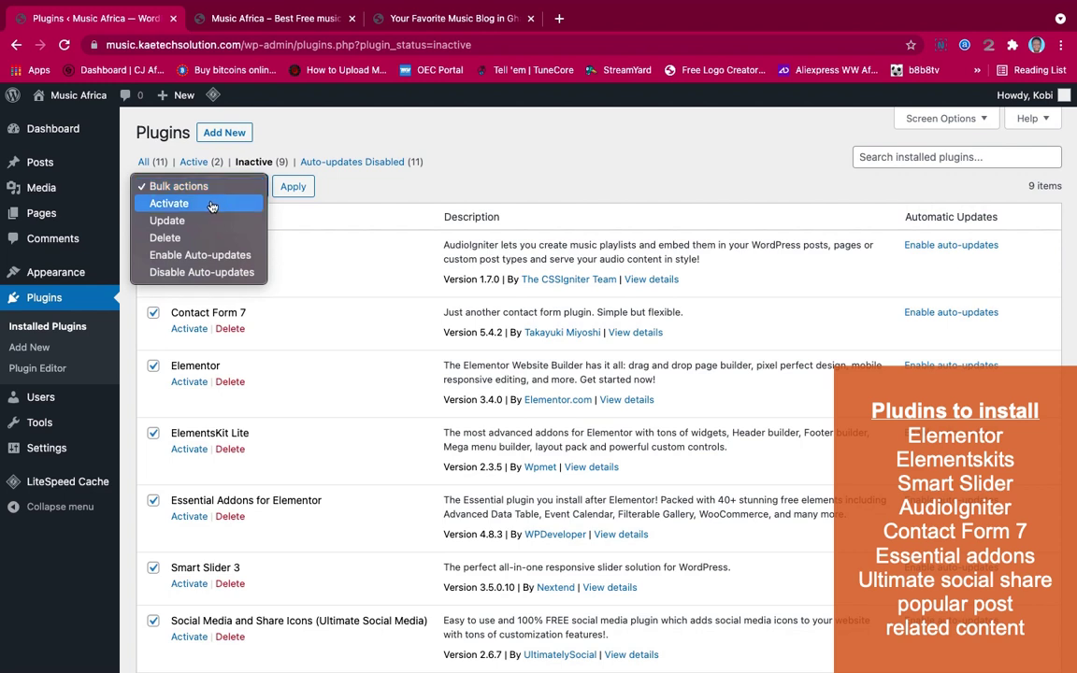
pyautogui.click(245, 203)
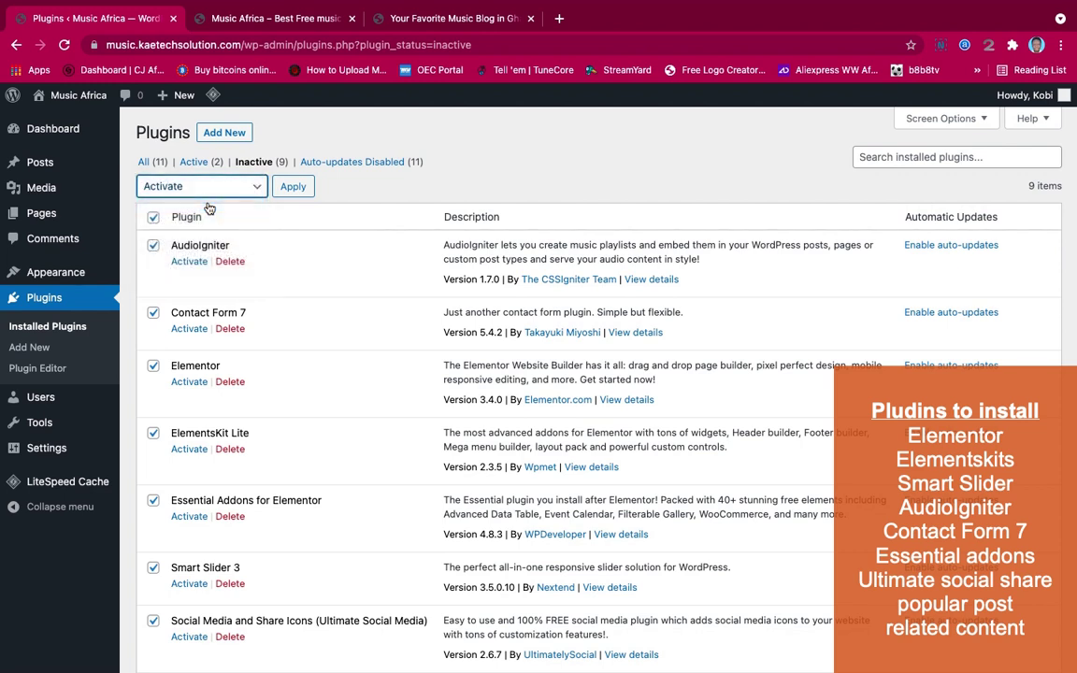
pyautogui.click(292, 185)
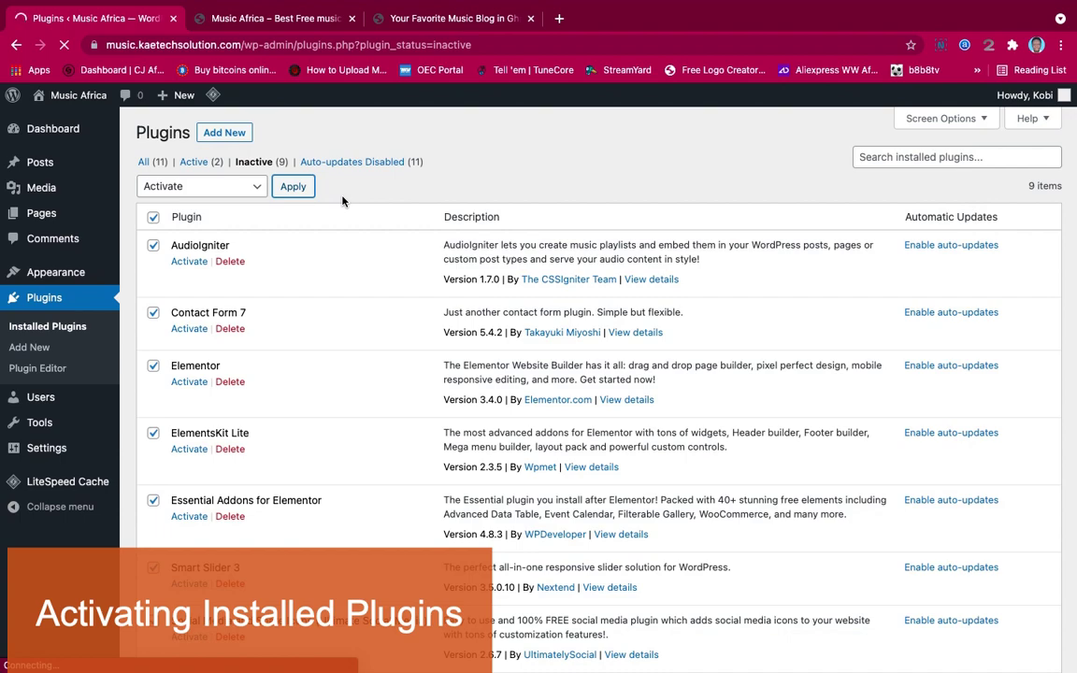
# Scroll through the Installed Plugins list to confirm all eleven plugins, including Elementor and Contact Form 7, are active
pyautogui.scroll(-6, 409, 449)
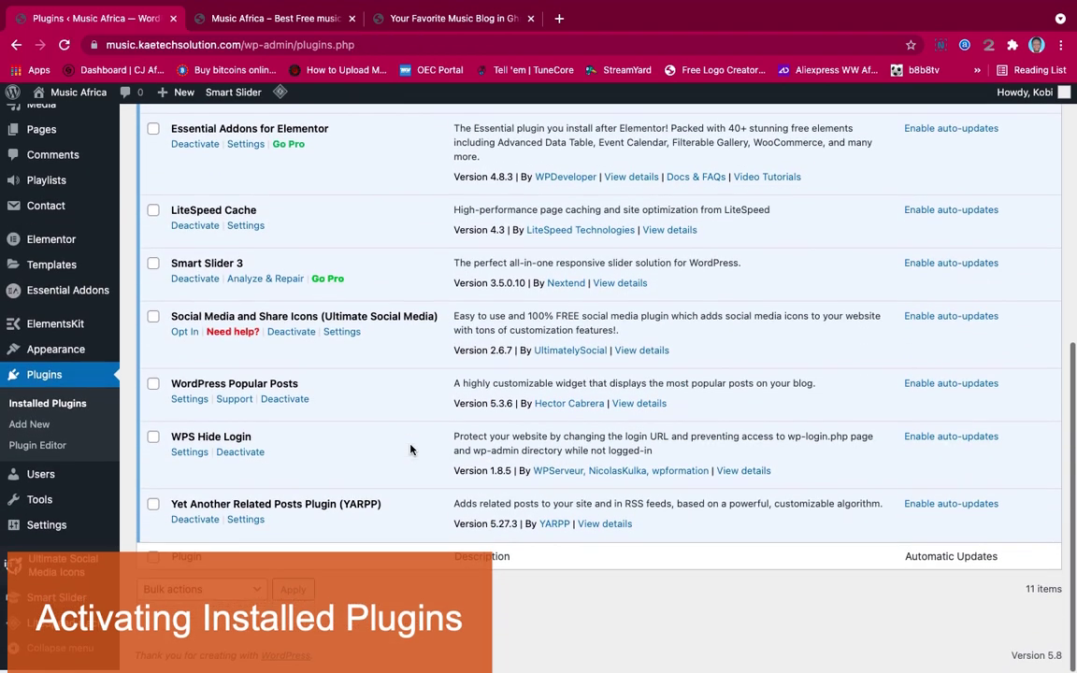
pyautogui.scroll(6, 408, 448)
pyautogui.scroll(-5, 408, 450)
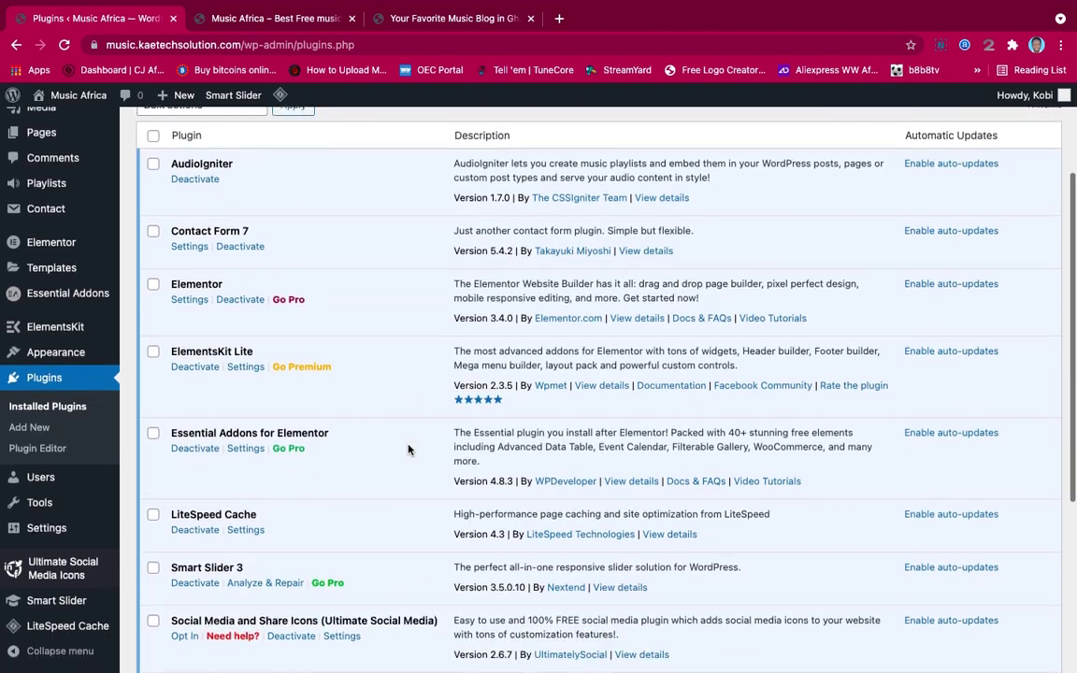
pyautogui.scroll(5, 408, 450)
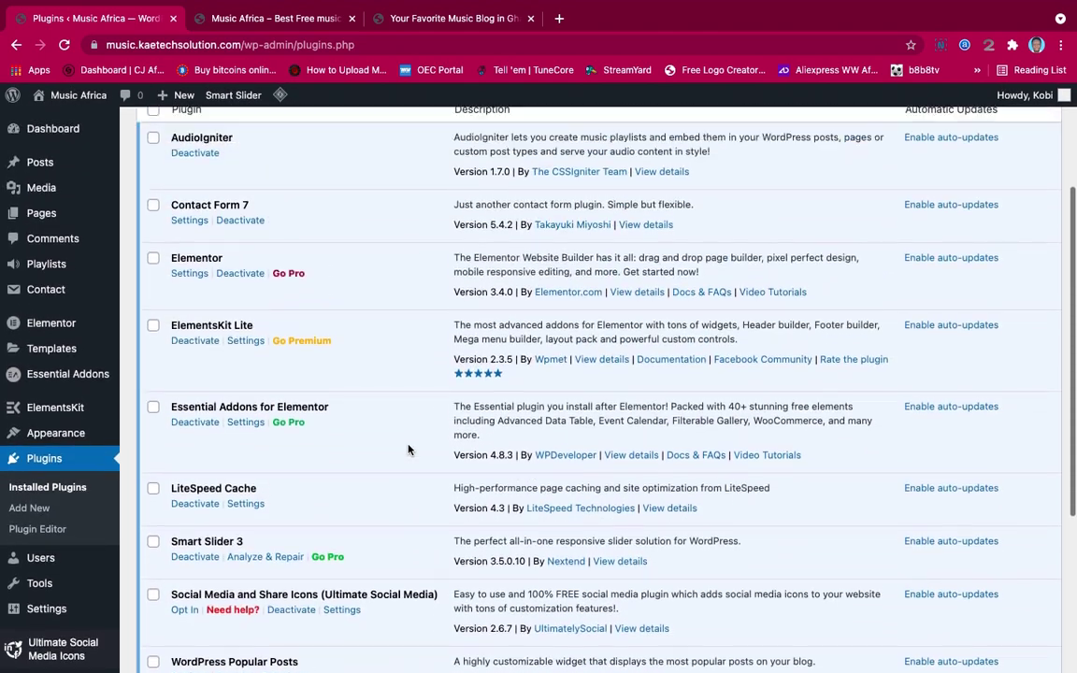
pyautogui.scroll(1, 308, 467)
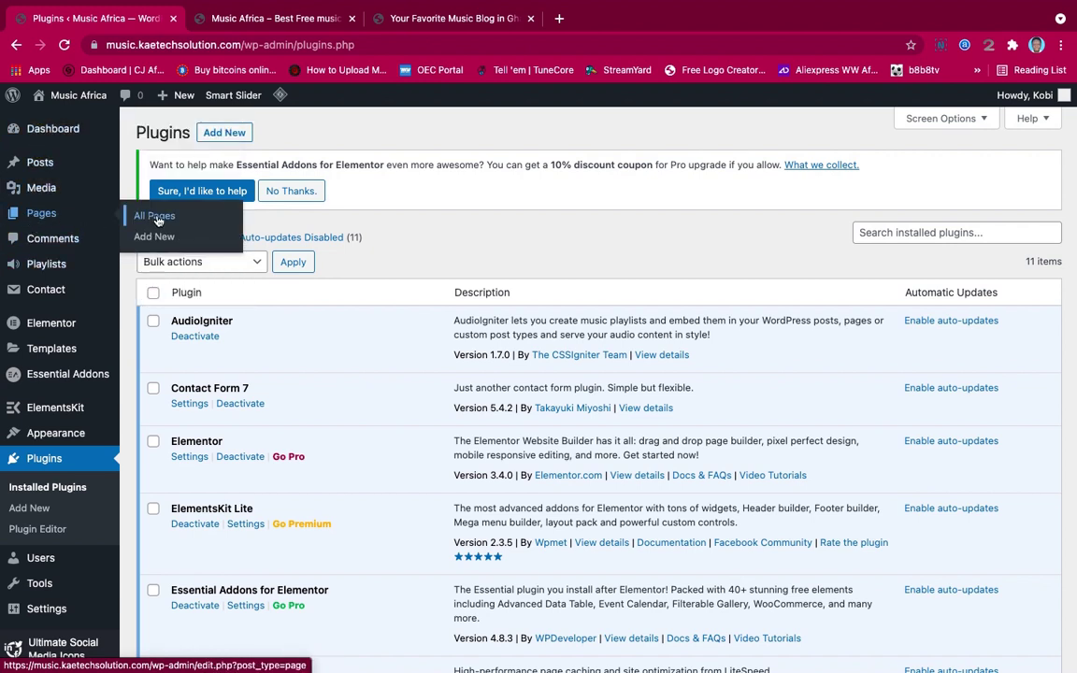
# Publish a new page titled 'Home' and begin another blank page
pyautogui.click(153, 237)
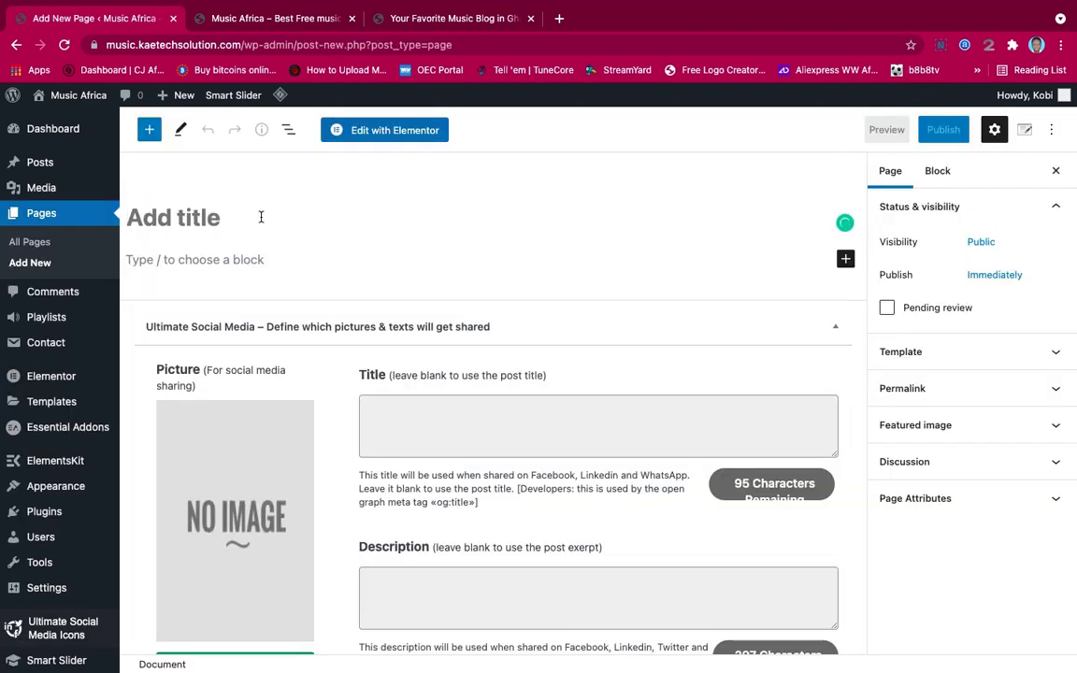
pyautogui.write('Home')
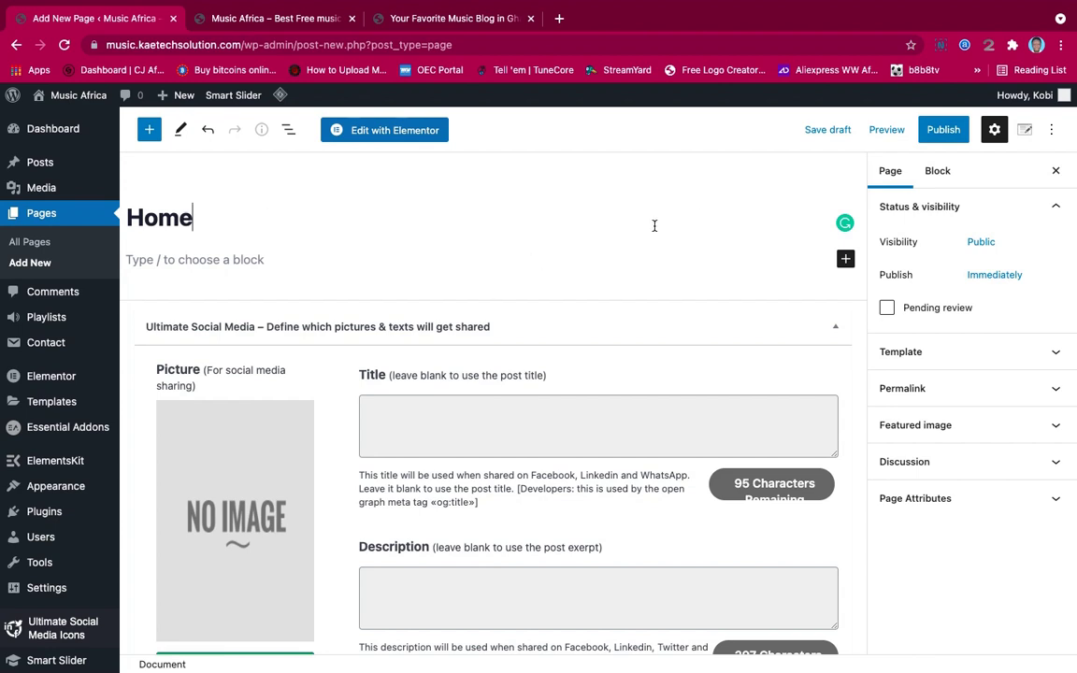
pyautogui.click(943, 129)
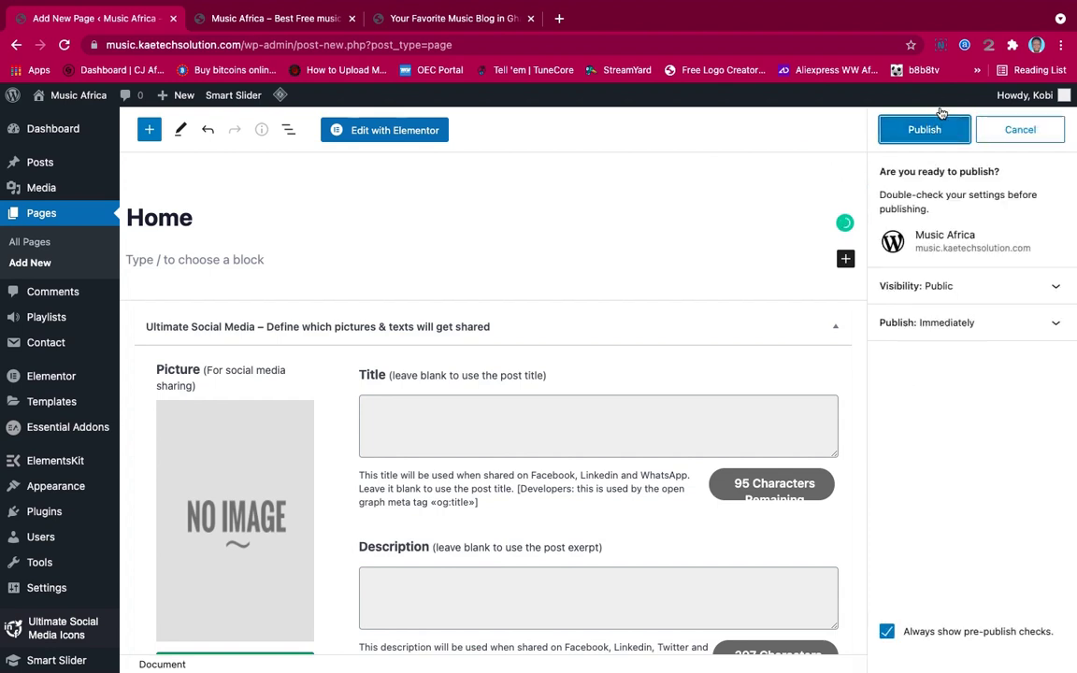
pyautogui.click(923, 129)
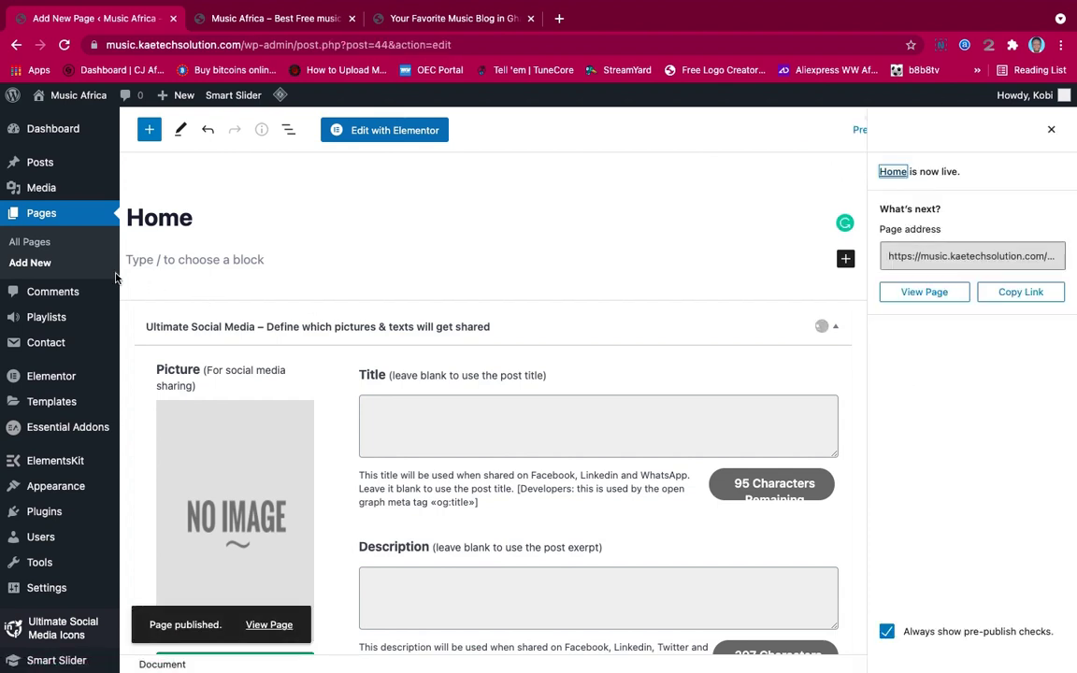
pyautogui.click(29, 263)
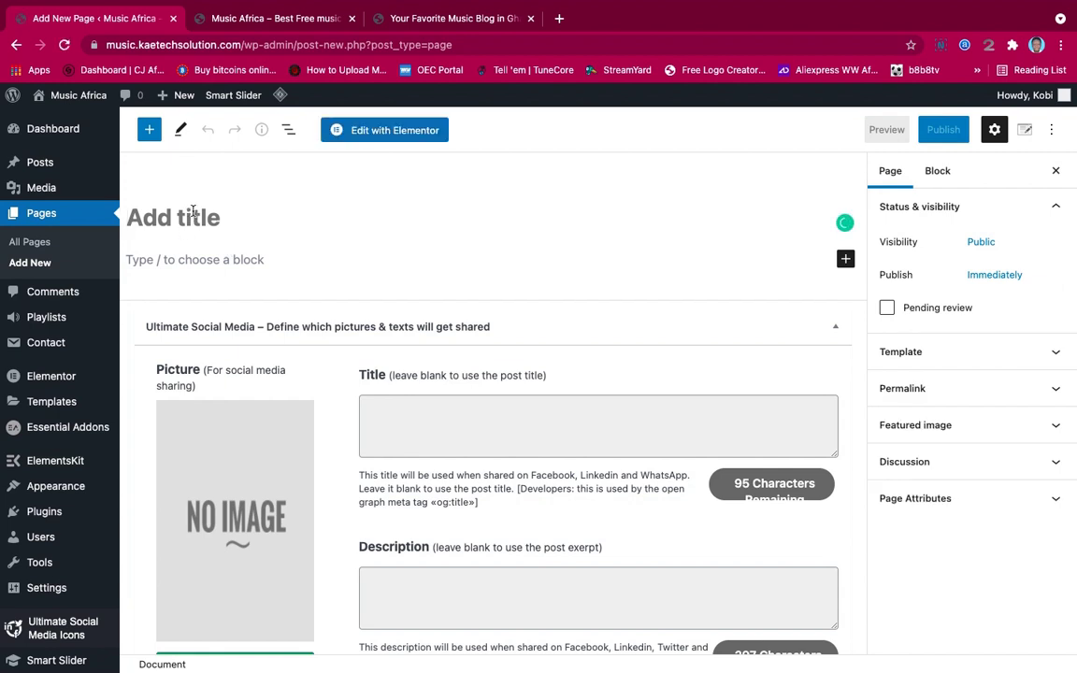
# Title the open page 'About Us' and publish it
pyautogui.write('Abou')
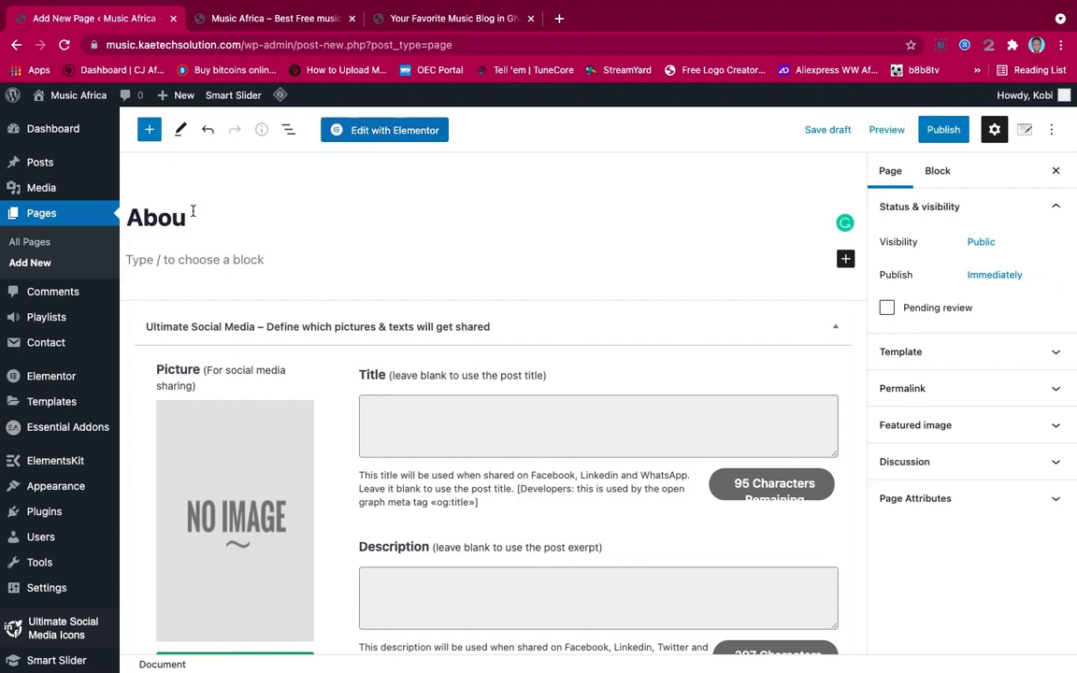
pyautogui.write('y')
pyautogui.press('BackSpace')
pyautogui.write('t Us')
pyautogui.click(943, 131)
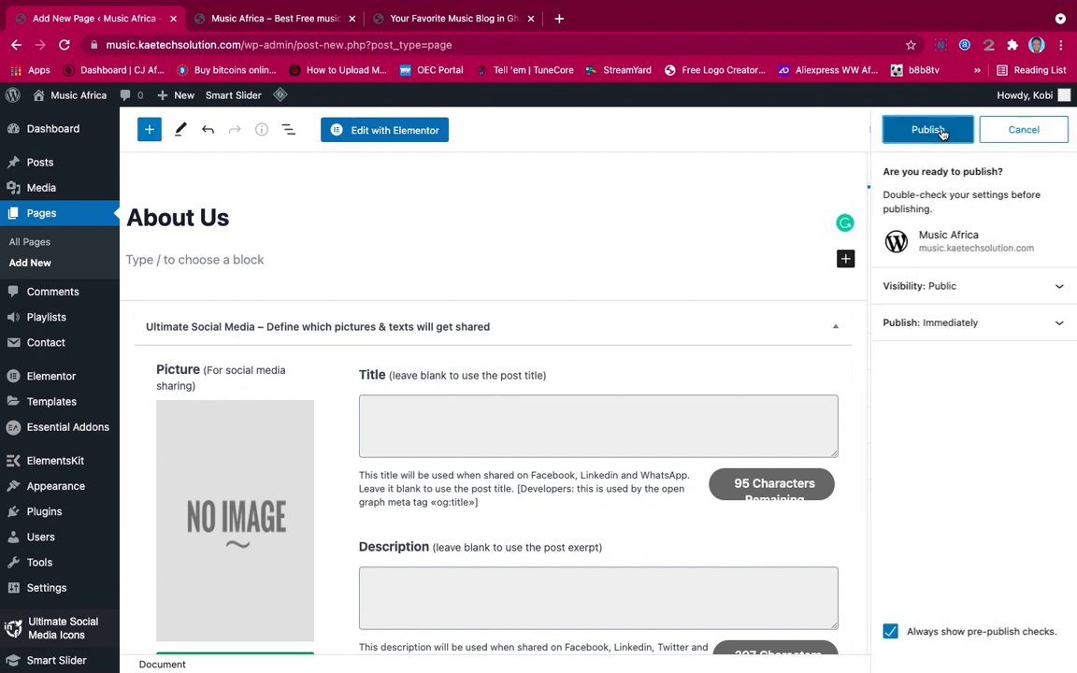
pyautogui.click(943, 131)
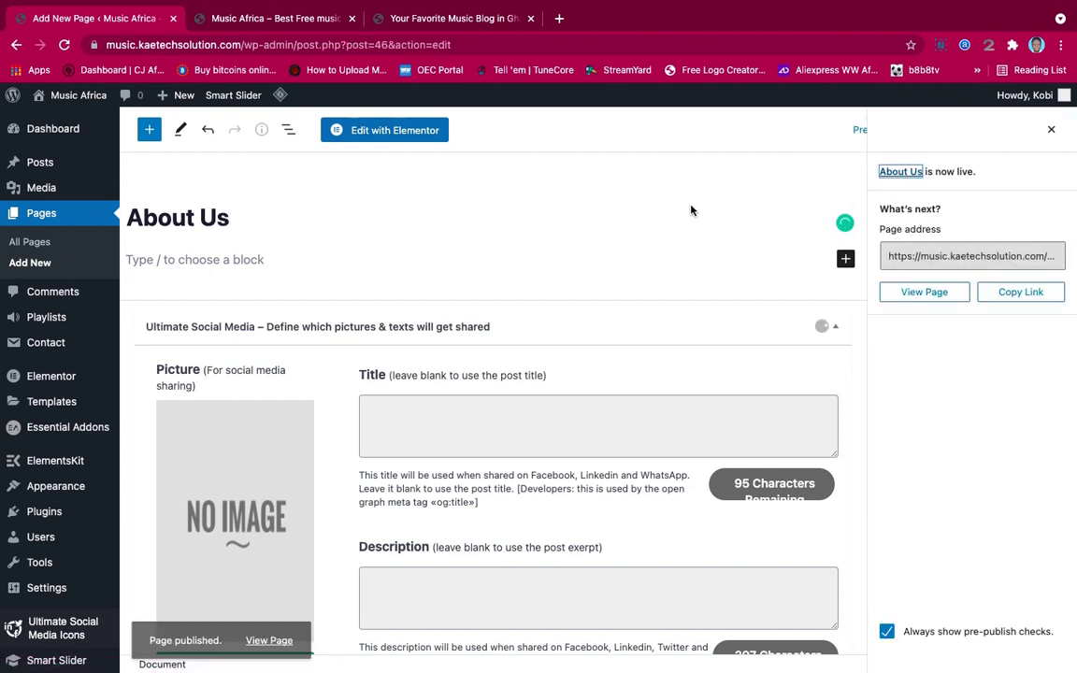
# Publish a new page titled 'Contact Us', then begin another blank page
pyautogui.click(31, 264)
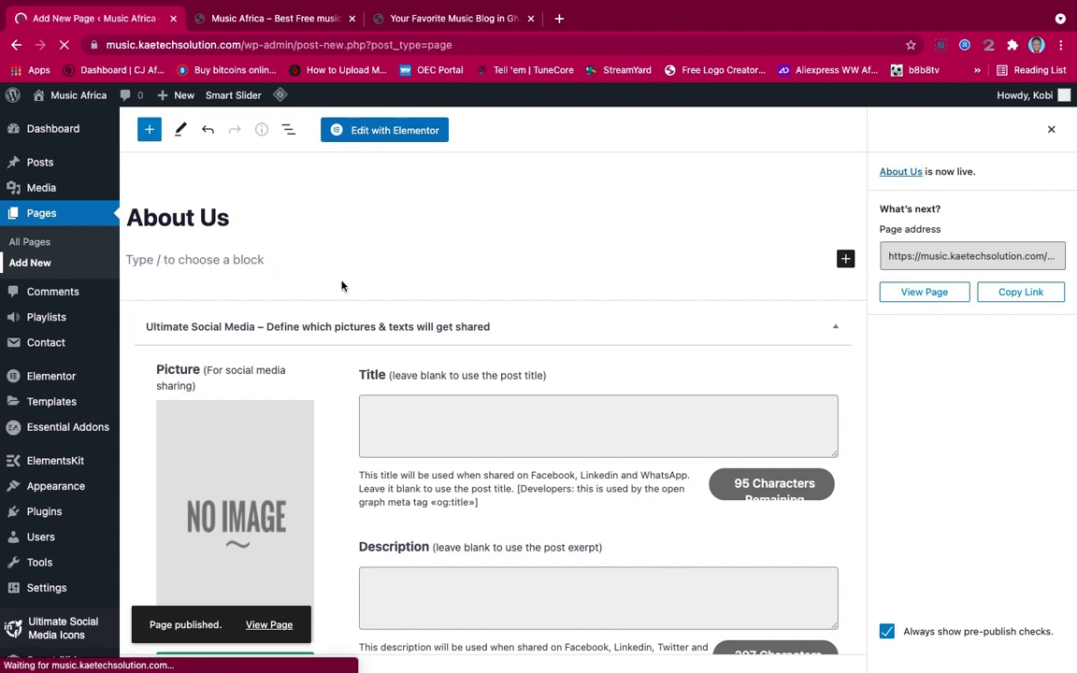
pyautogui.write('C')
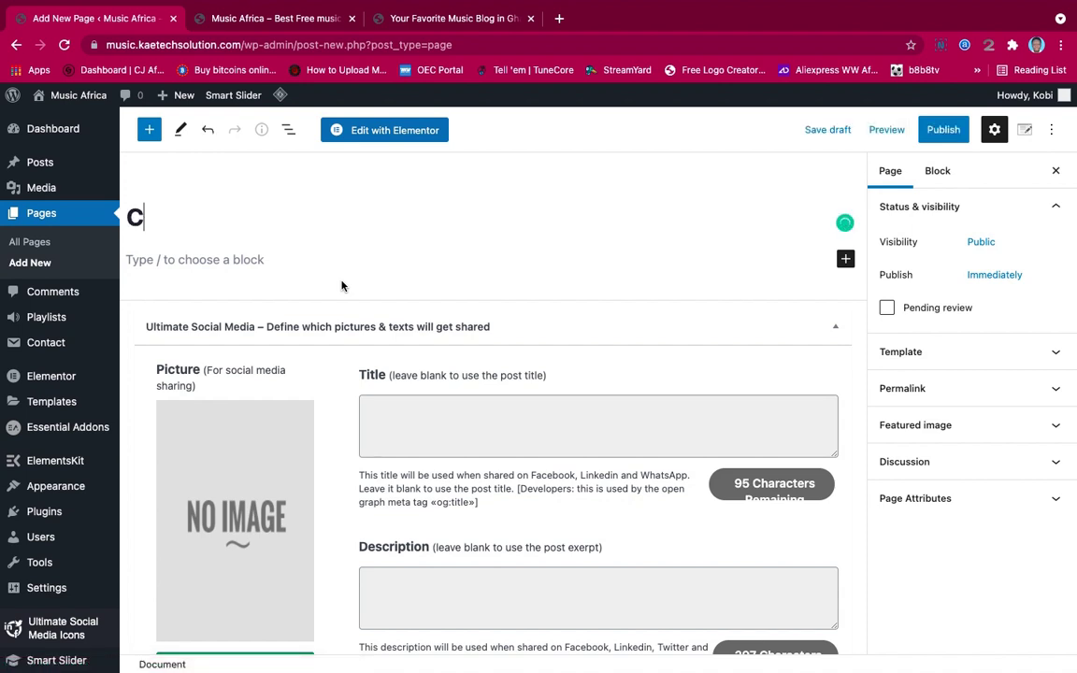
pyautogui.write('ontact Us')
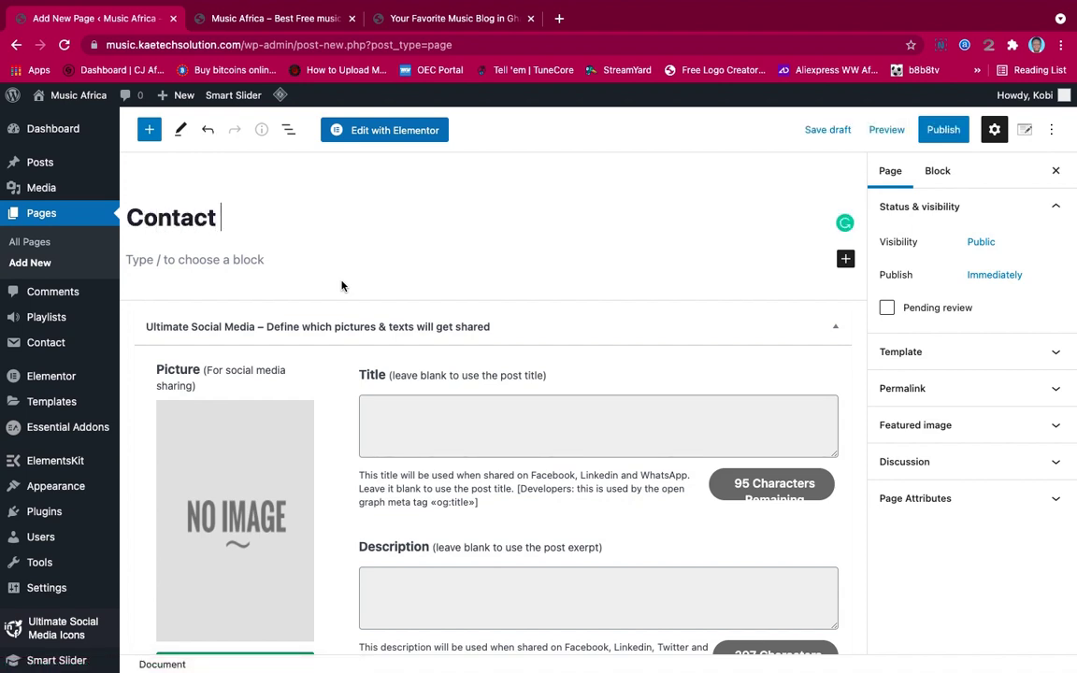
pyautogui.click(937, 134)
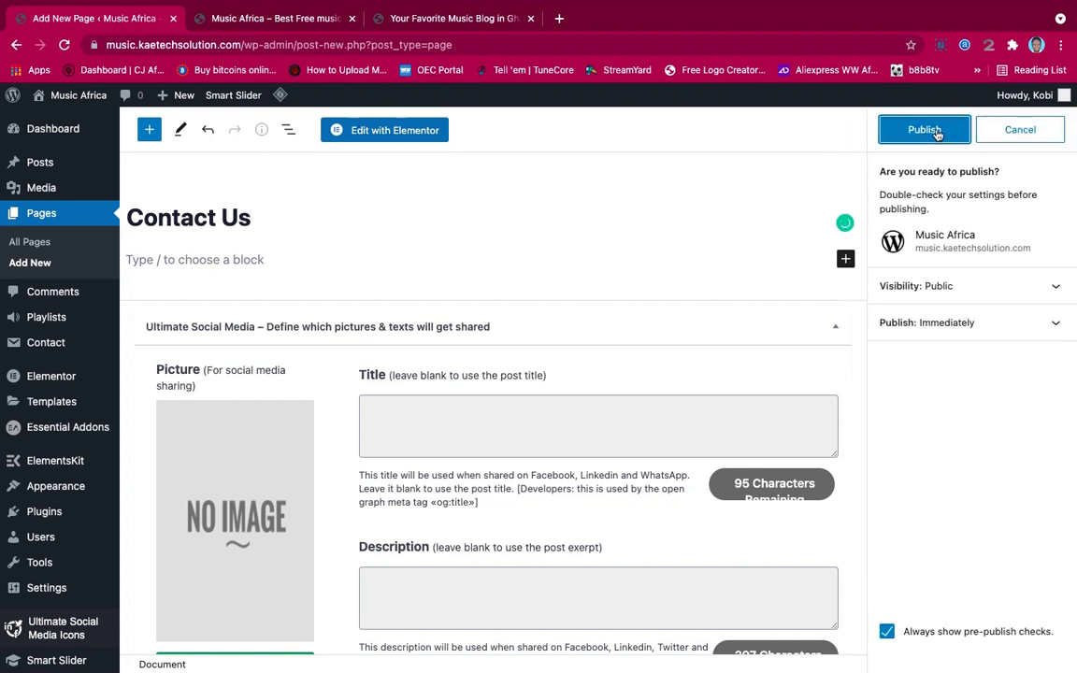
pyautogui.click(934, 131)
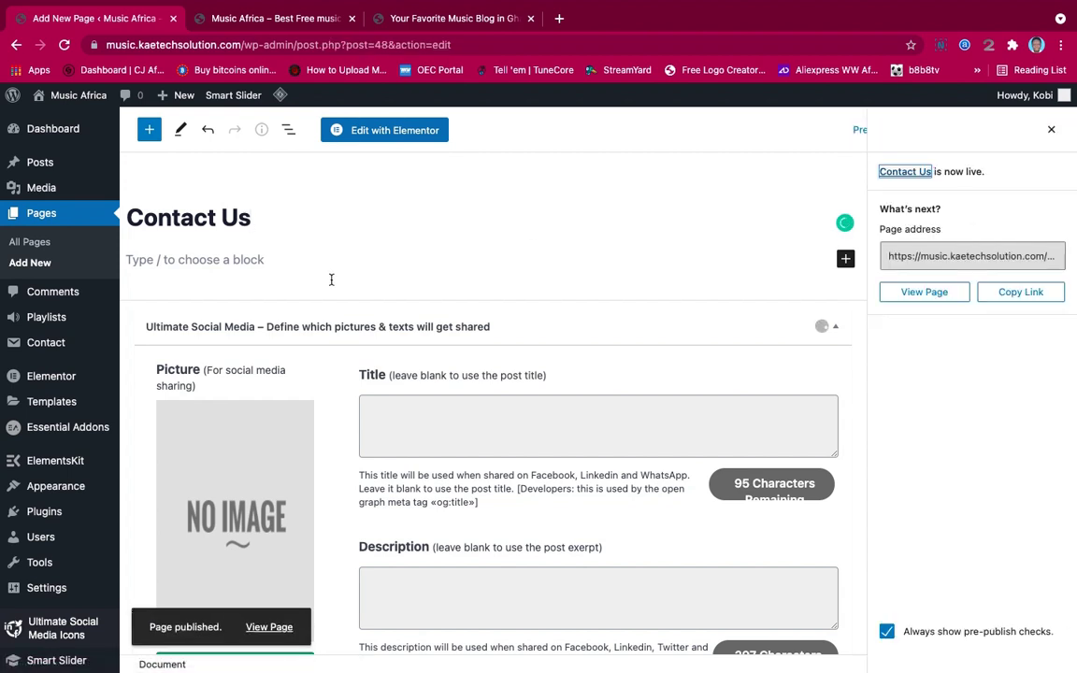
pyautogui.click(26, 265)
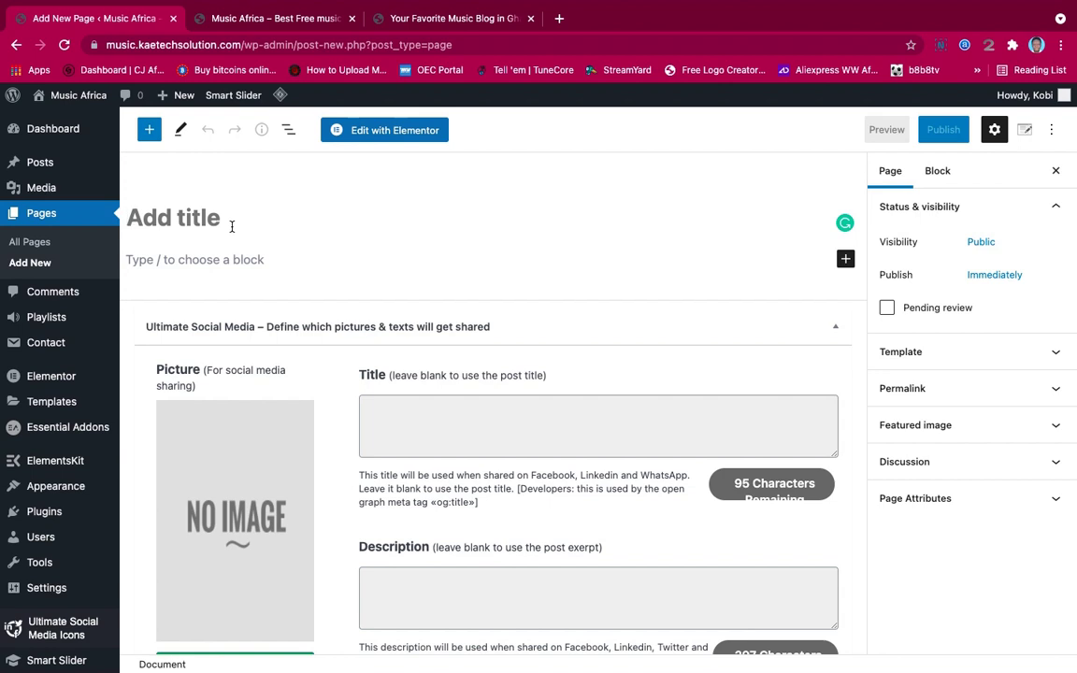
# Title the open page 'Blog' and publish it
pyautogui.write('Blog')
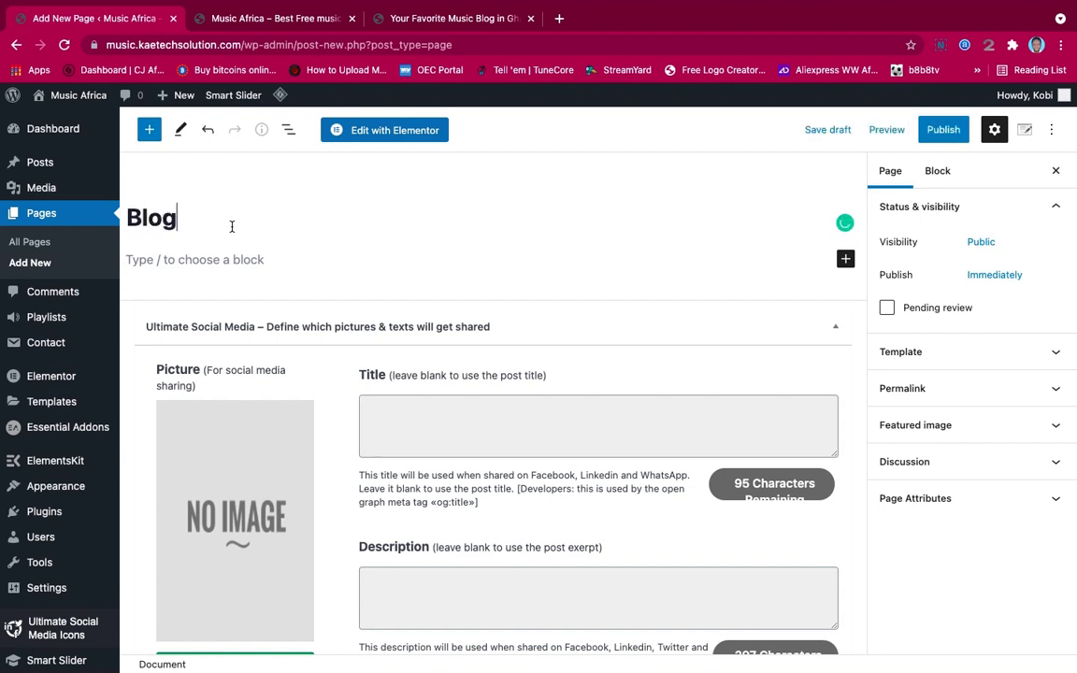
pyautogui.click(938, 132)
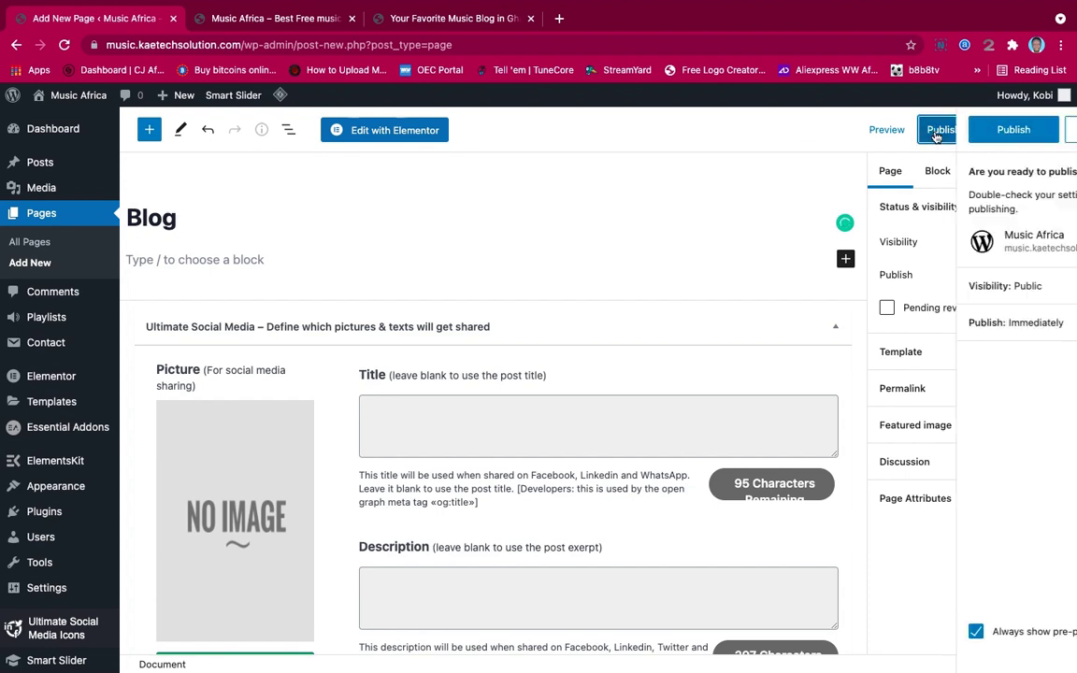
pyautogui.click(923, 129)
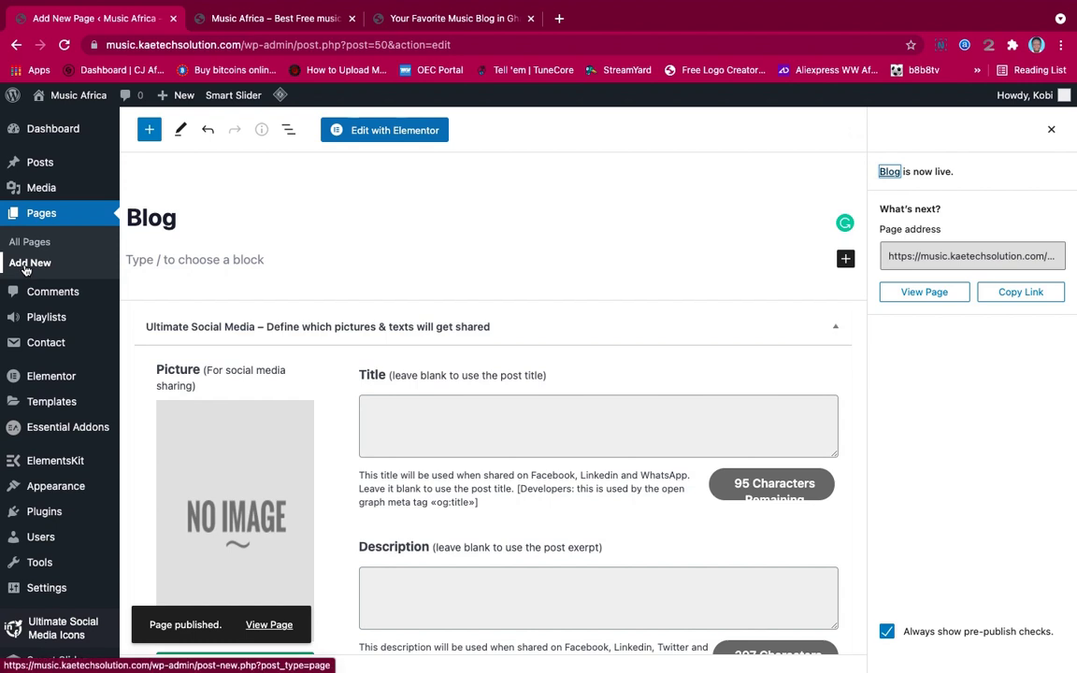
# Publish a new page titled 'Terms & Conditions', then begin another blank page
pyautogui.click(27, 268)
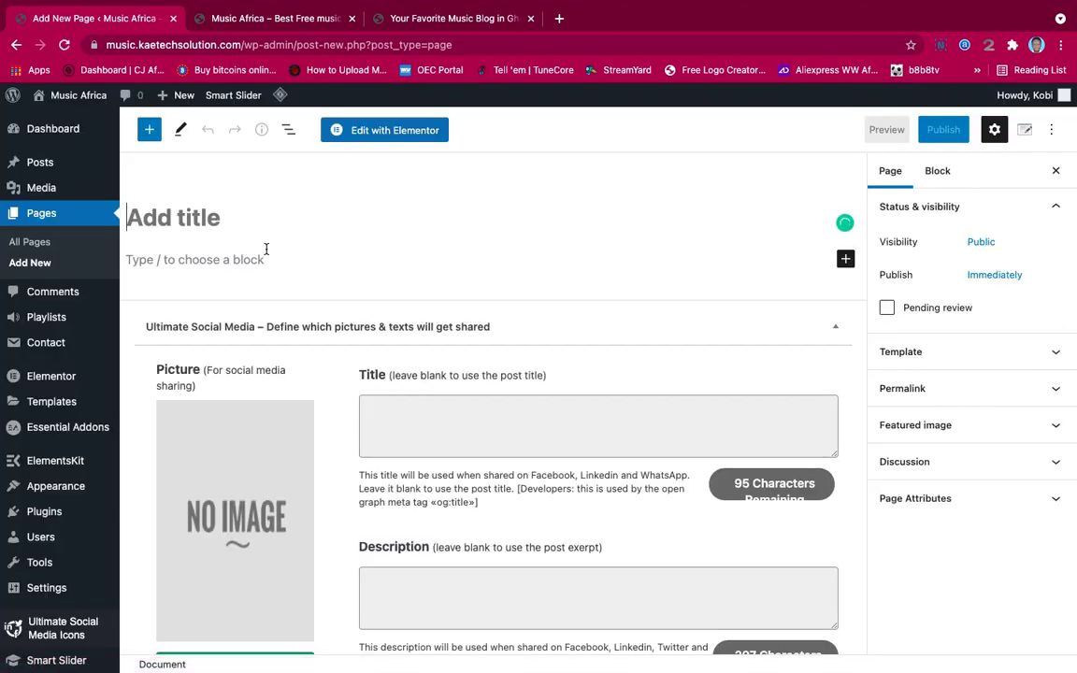
pyautogui.write('Terms')
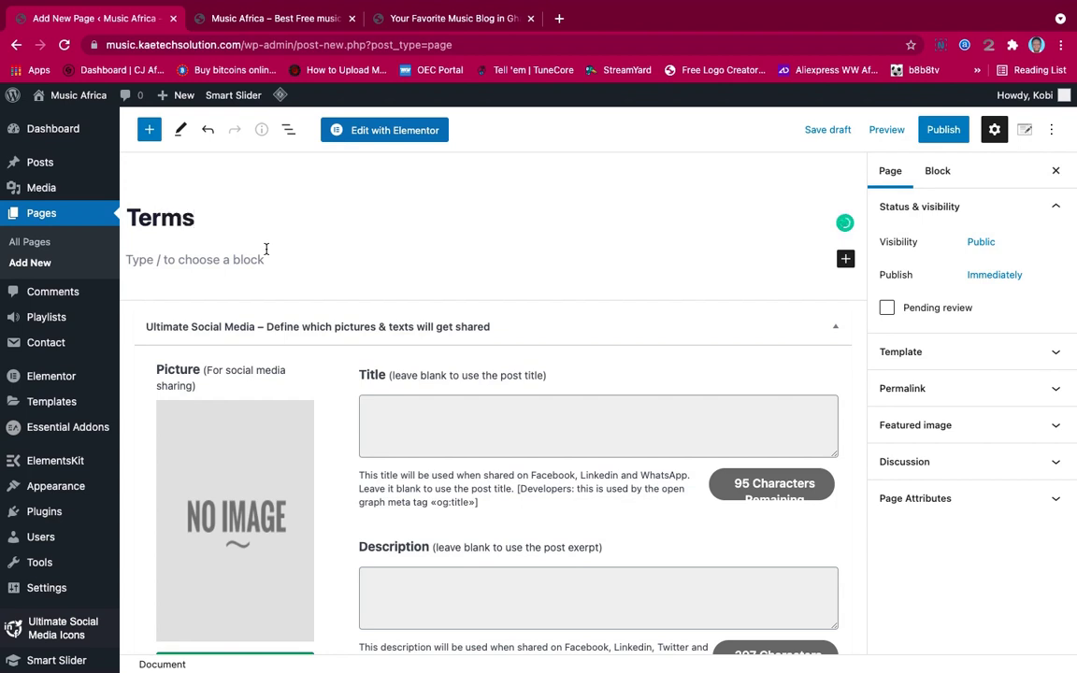
pyautogui.write(' & Conditions')
pyautogui.click(942, 129)
pyautogui.click(943, 130)
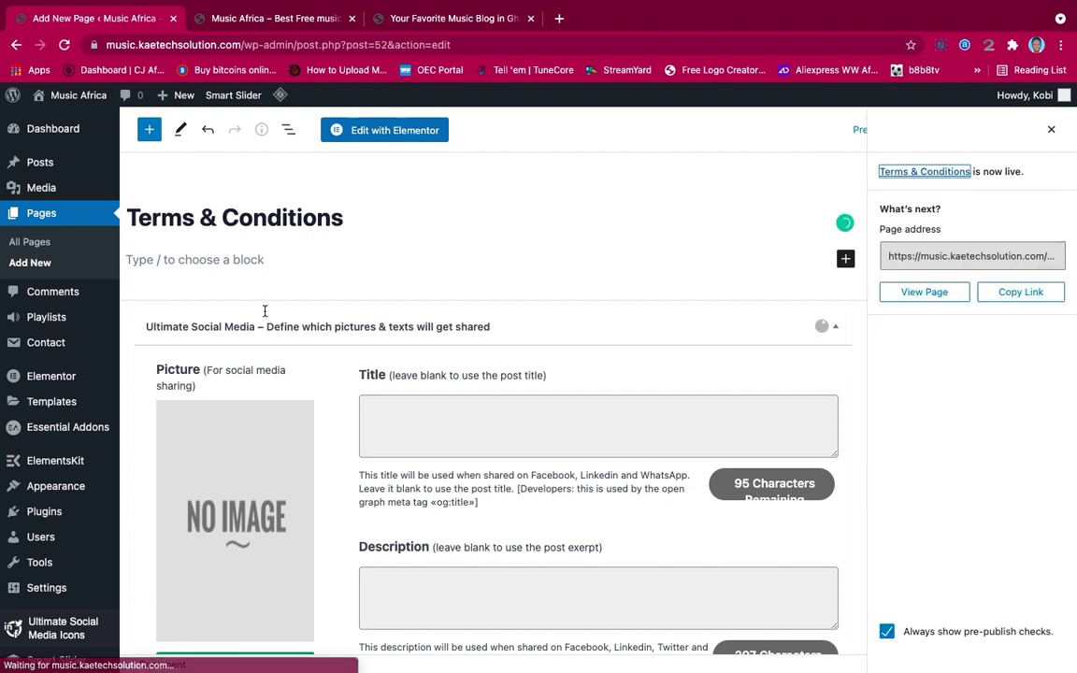
pyautogui.click(30, 265)
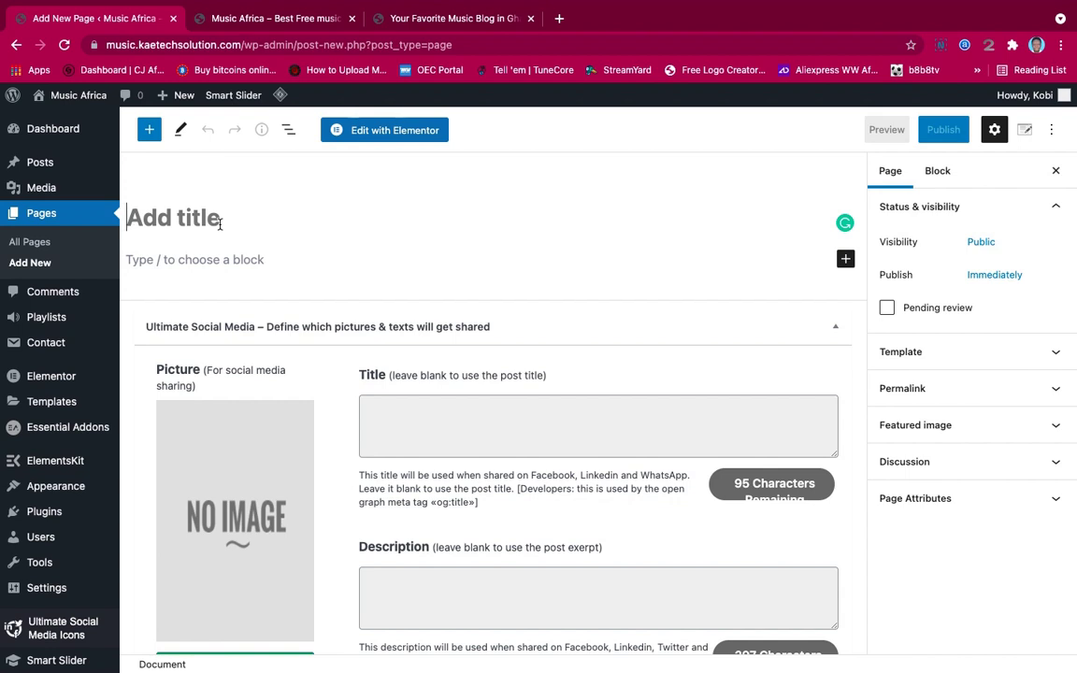
# Publish the open page titled 'Services', then begin another blank page
pyautogui.write('Se')
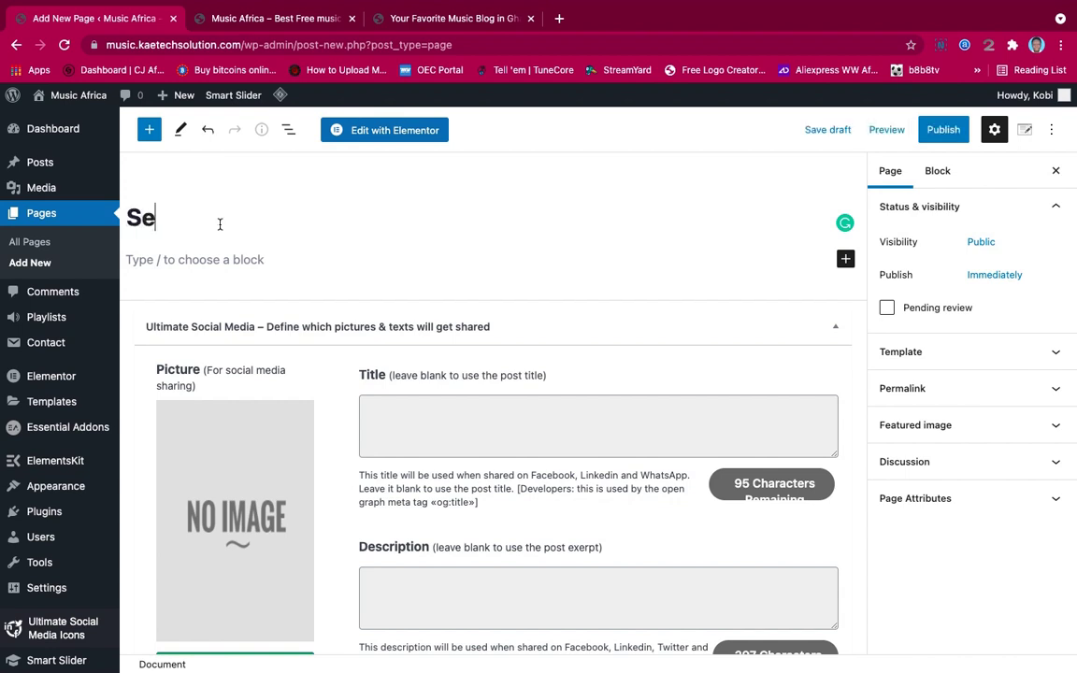
pyautogui.write('rvice')
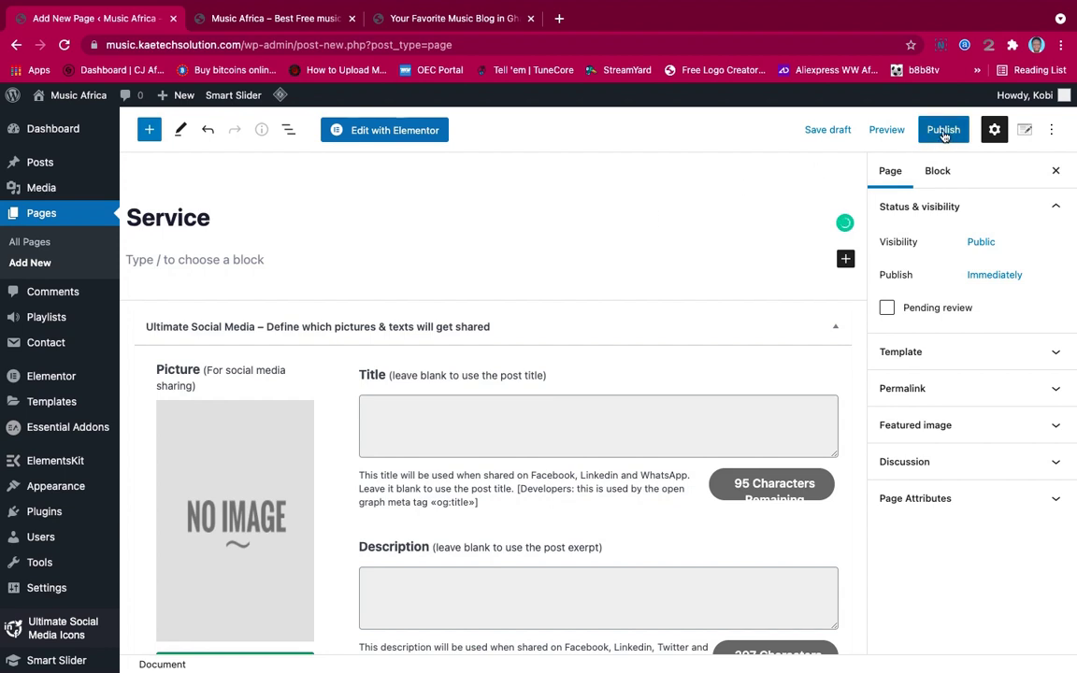
pyautogui.write('s')
pyautogui.click(945, 134)
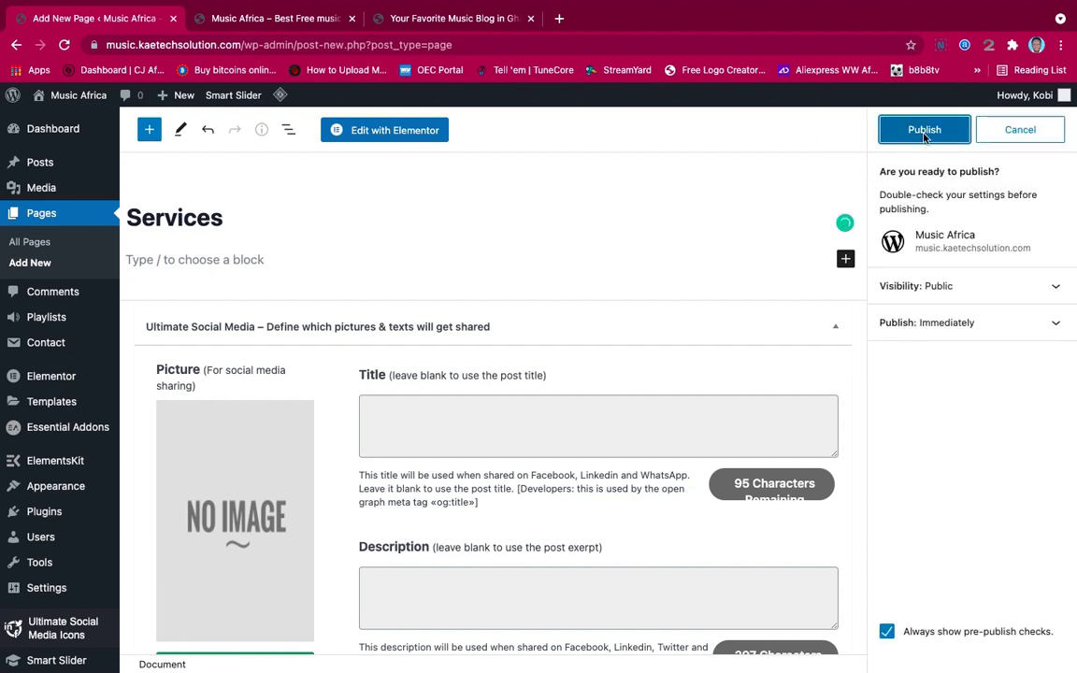
pyautogui.click(948, 132)
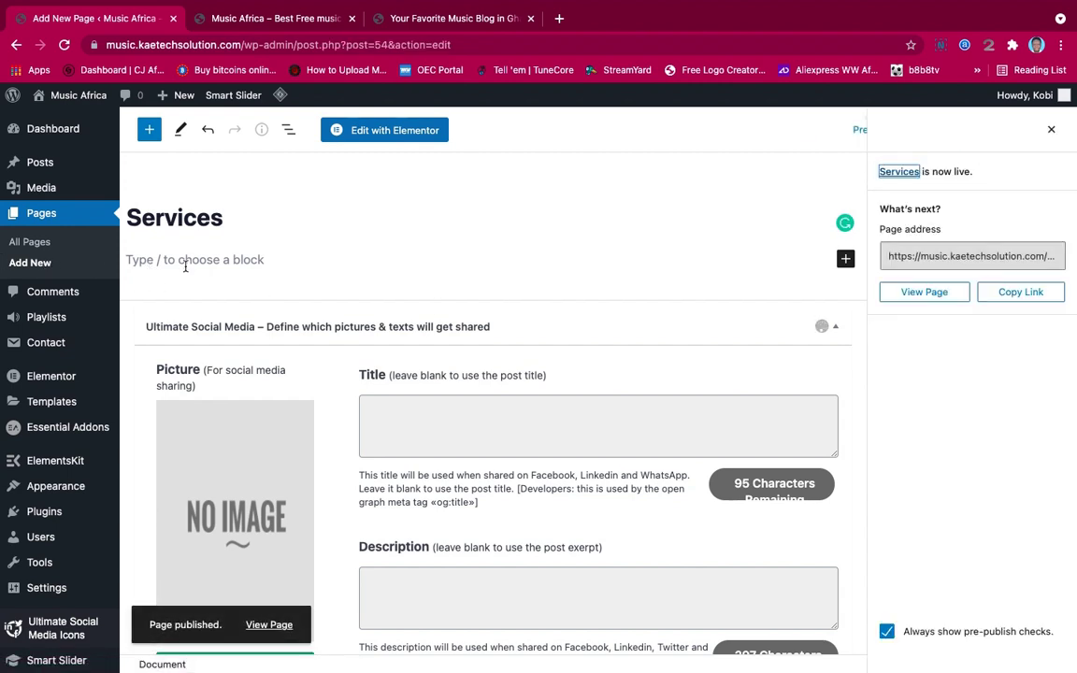
pyautogui.scroll(-5, 323, 367)
pyautogui.scroll(5, 324, 367)
pyautogui.click(31, 263)
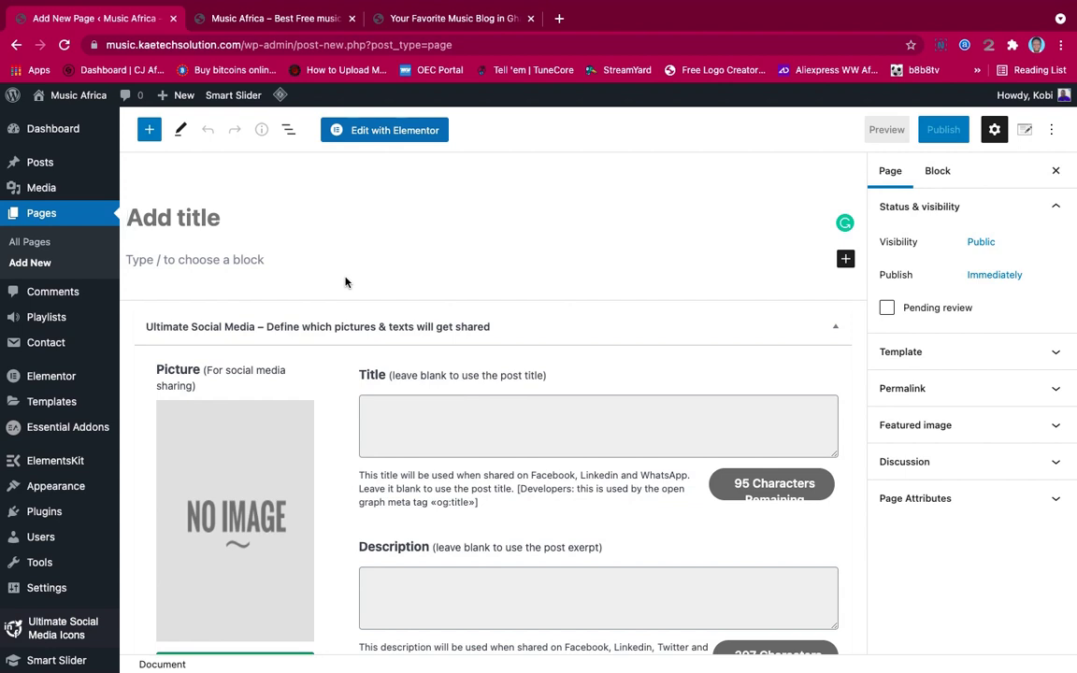
# Publish a page titled 'Disclaimer', then view All Pages showing 7 published pages
pyautogui.write('D')
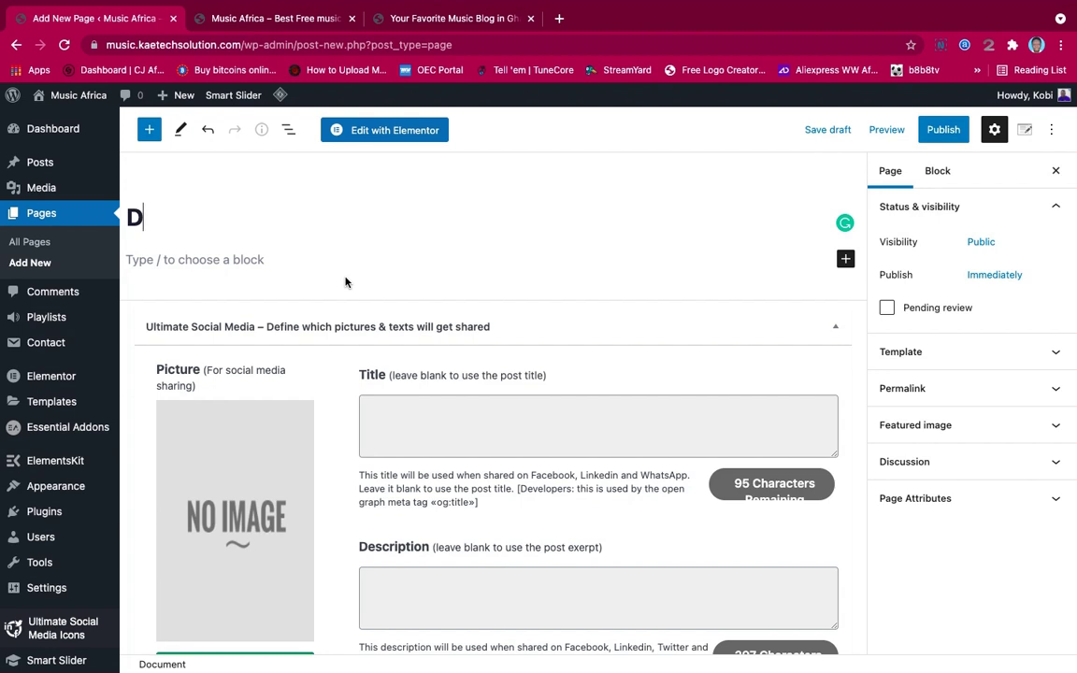
pyautogui.write('isclaimer Pa')
pyautogui.press('BackSpace')
pyautogui.press('BackSpace')
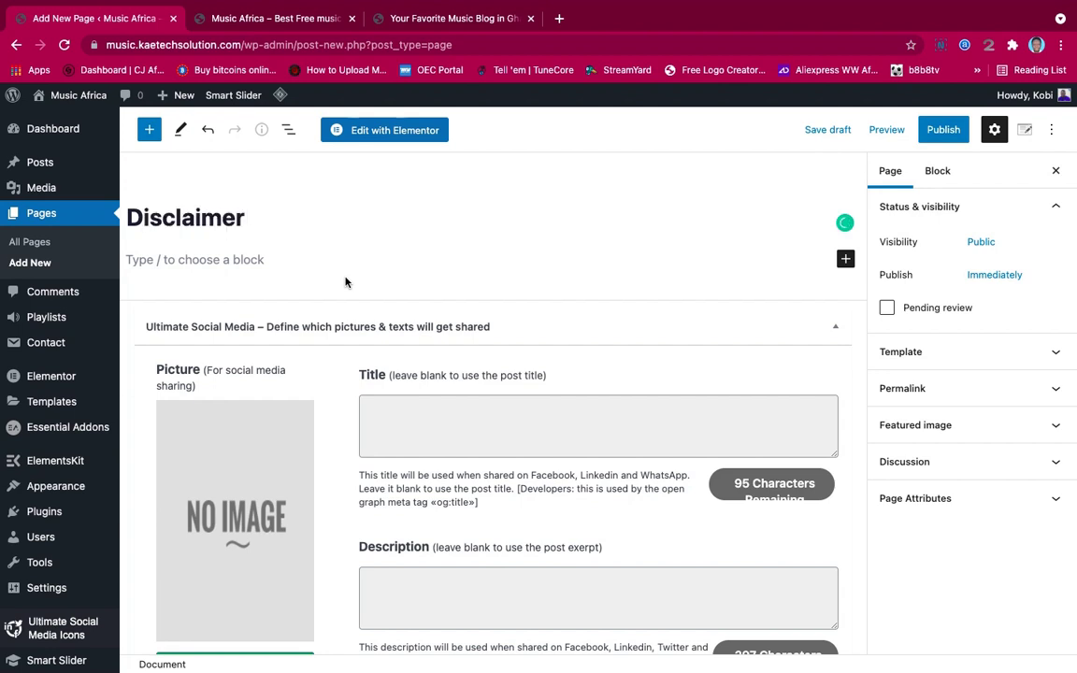
pyautogui.press('BackSpace')
pyautogui.click(945, 130)
pyautogui.click(951, 131)
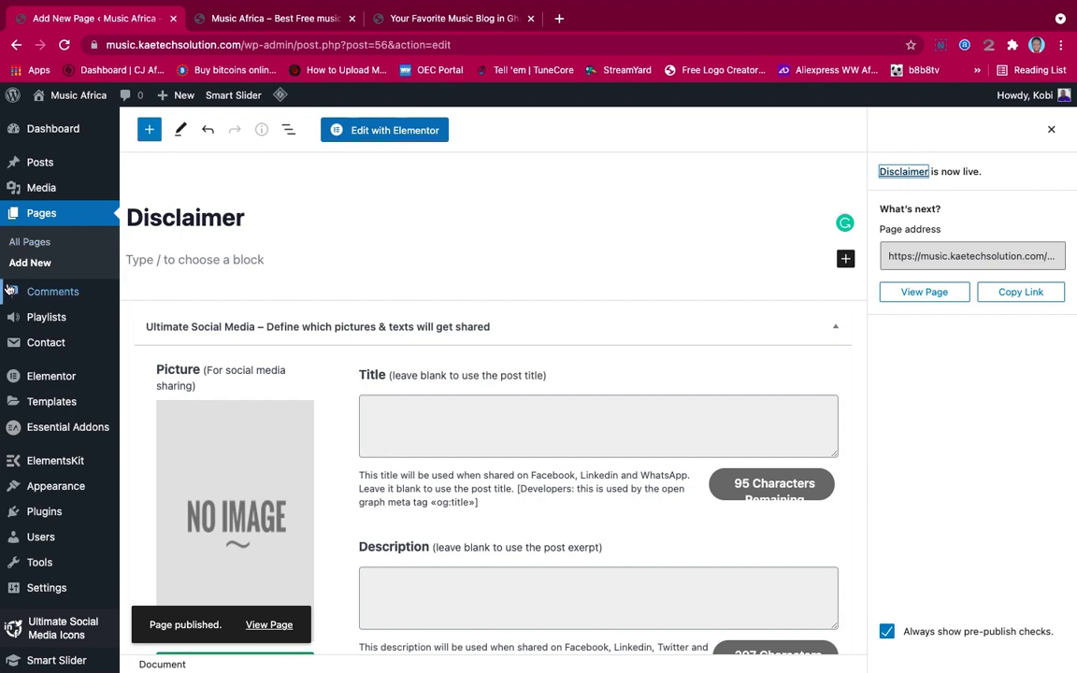
pyautogui.click(31, 242)
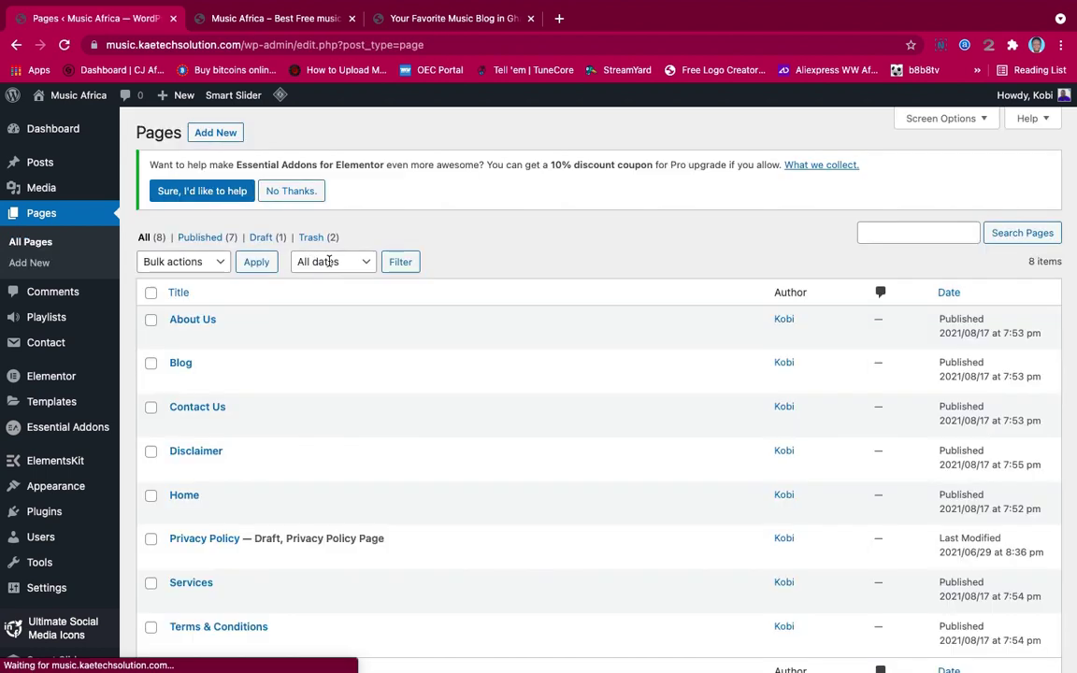
pyautogui.scroll(-2, 280, 355)
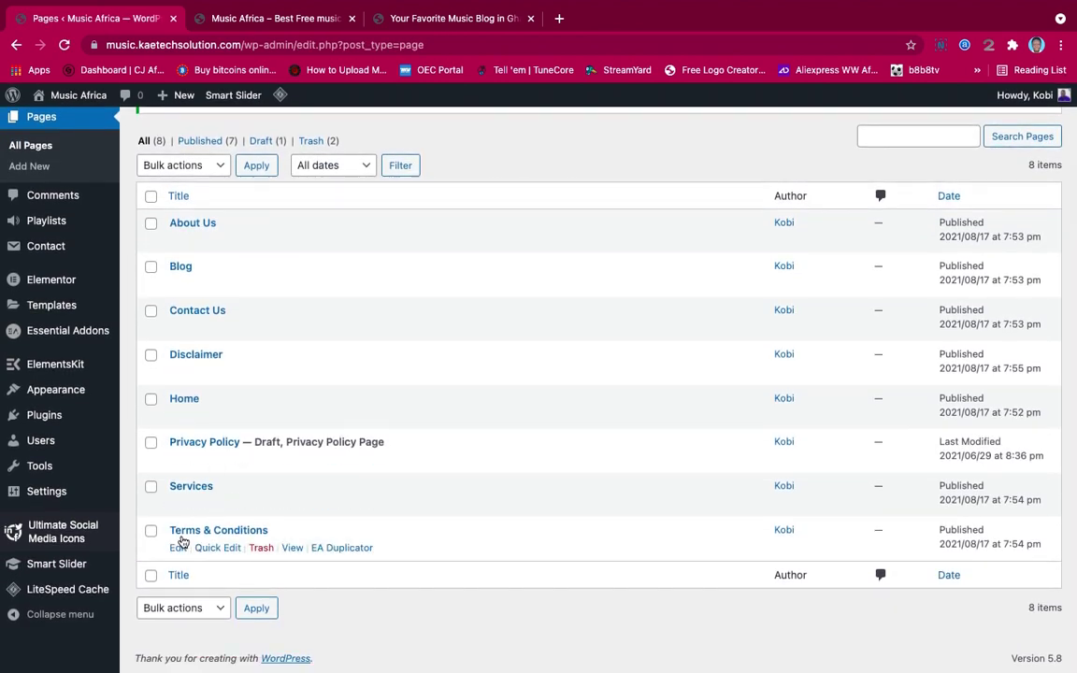
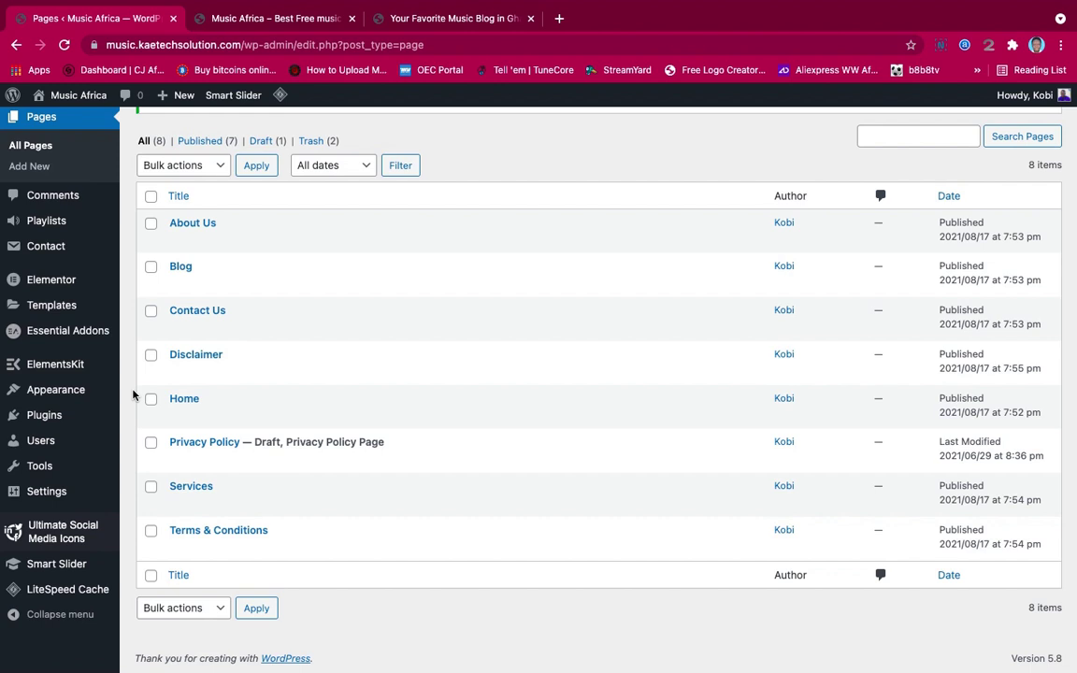
# Add Afrobeat as a new post category on the Posts > Categories screen
pyautogui.scroll(2, 133, 394)
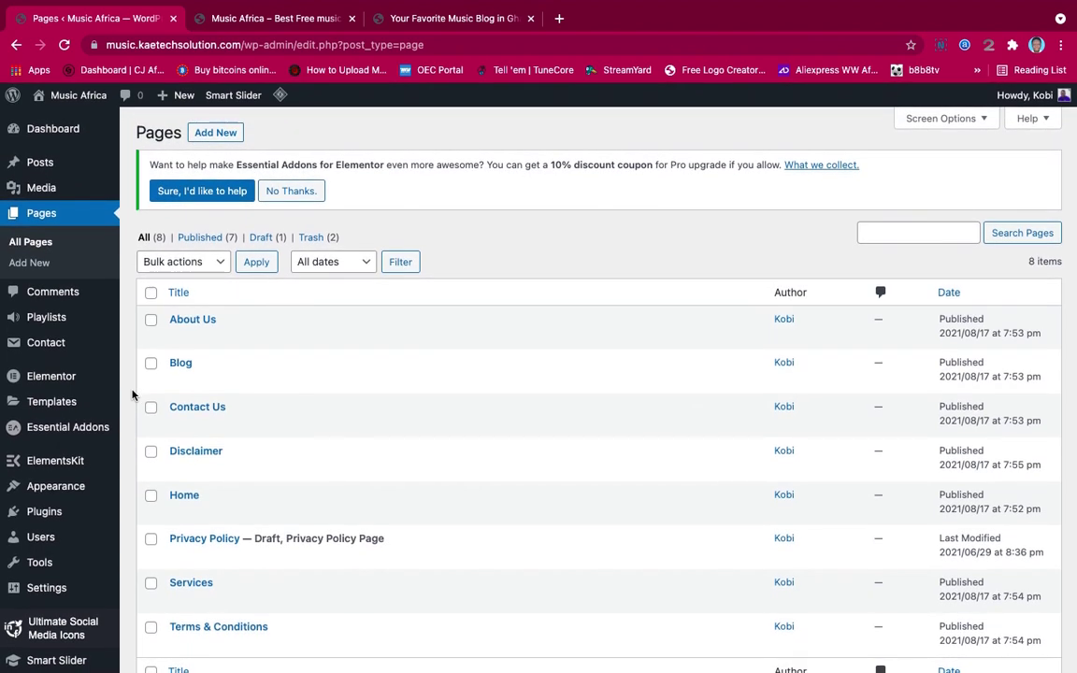
pyautogui.moveTo(68, 161)
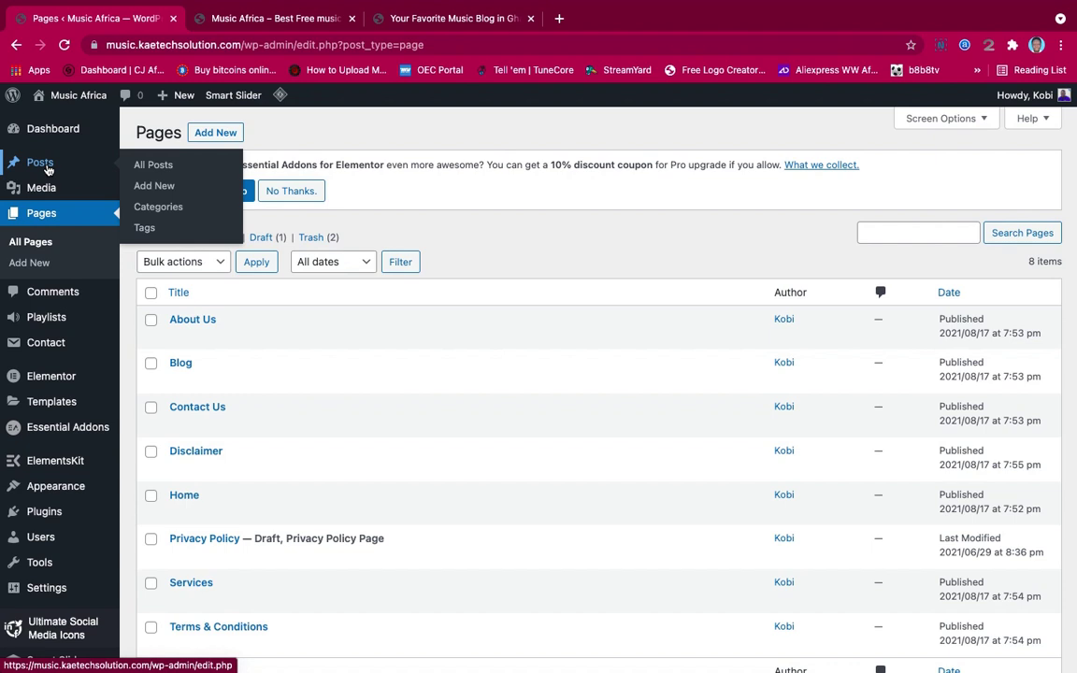
pyautogui.click(157, 212)
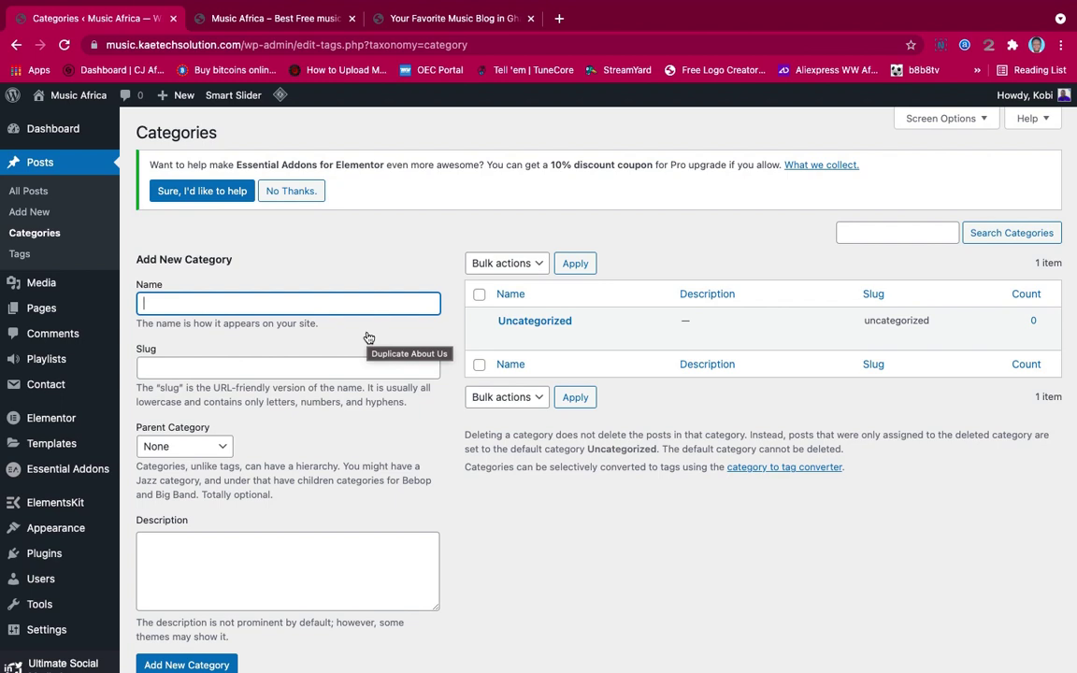
pyautogui.write('Afrobeat')
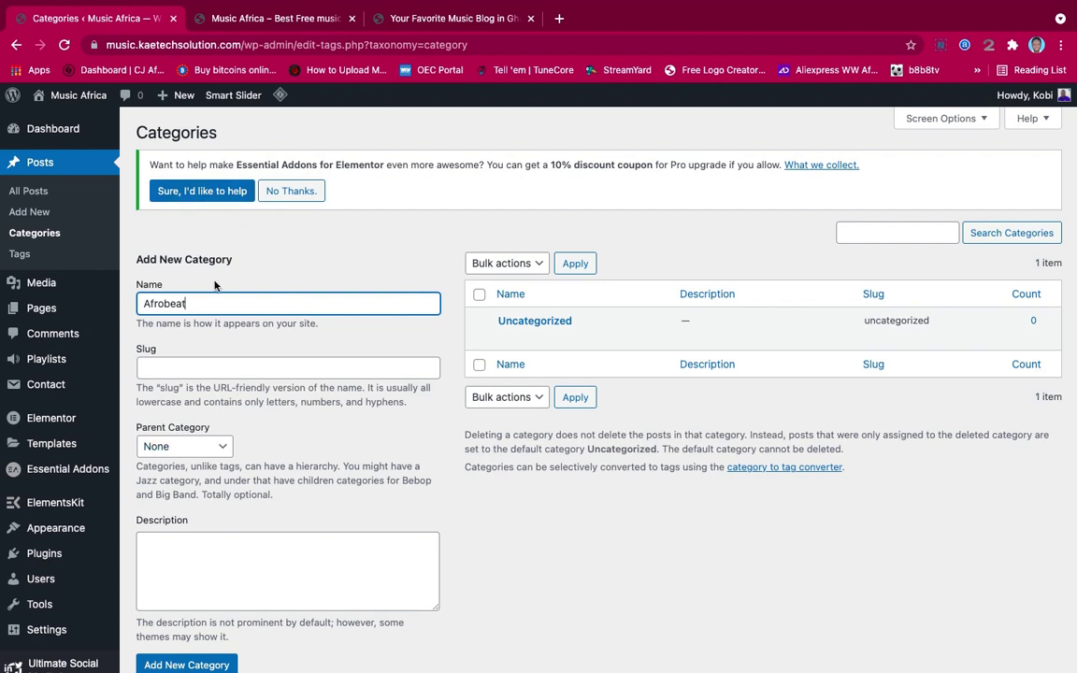
pyautogui.scroll(-2, 312, 367)
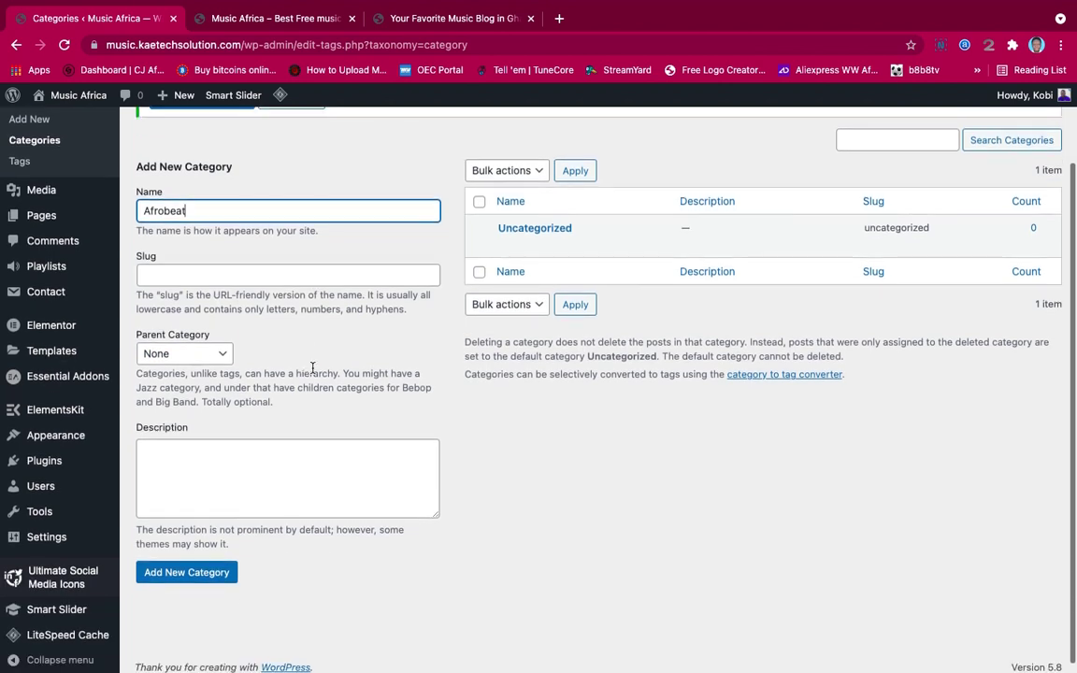
pyautogui.click(172, 577)
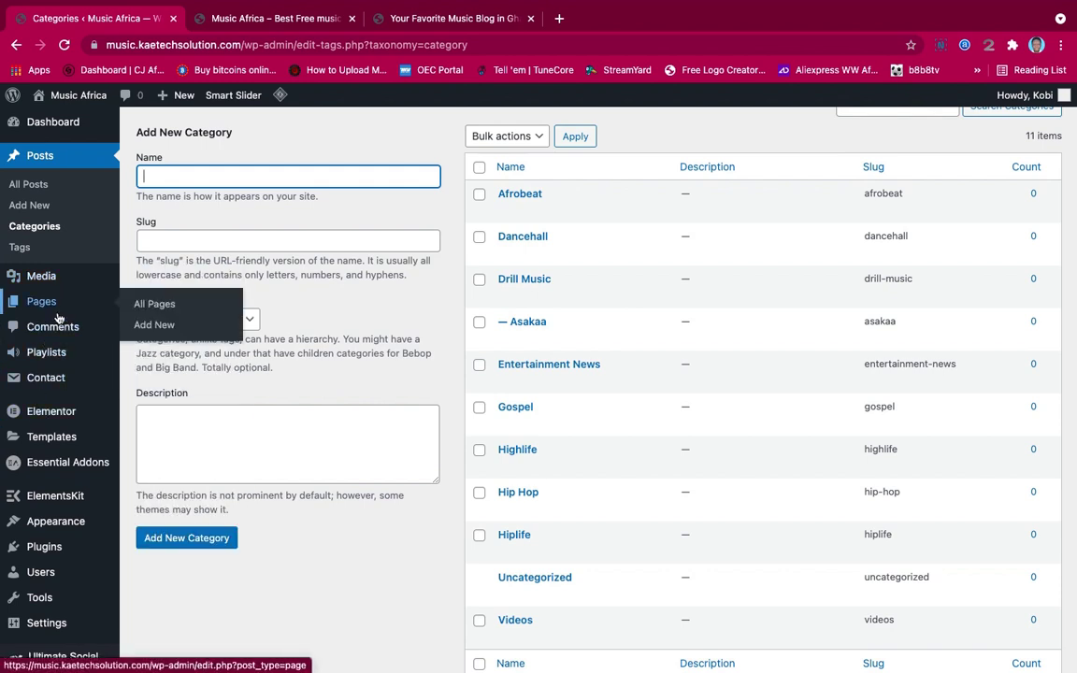
pyautogui.scroll(-2, 38, 318)
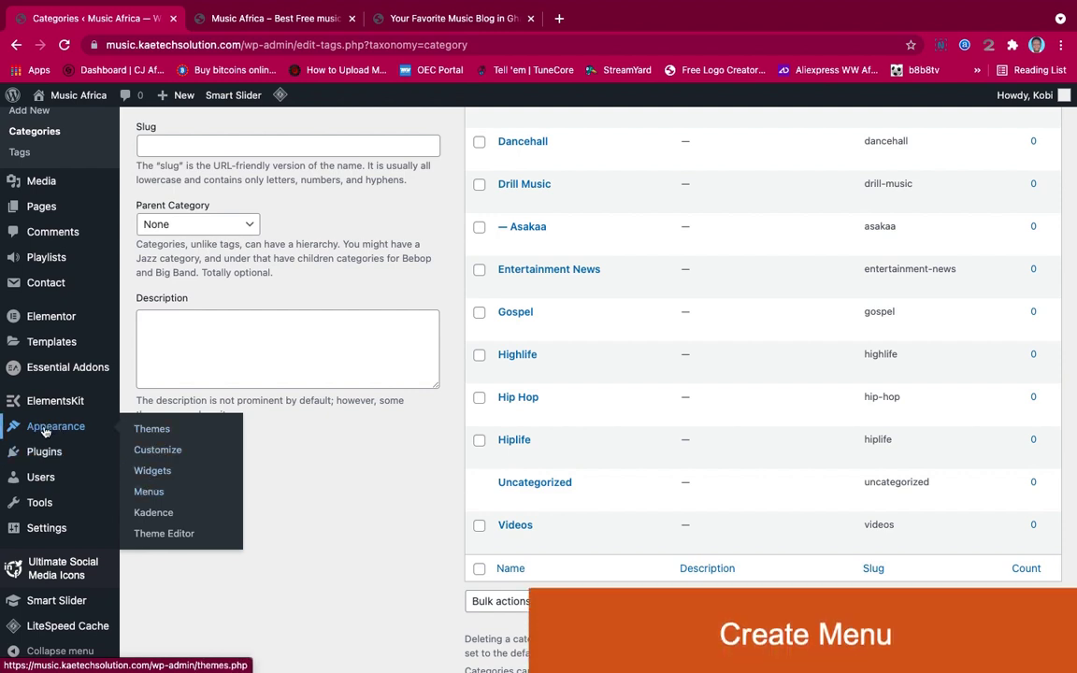
# Go to Appearance > Menus, then check the live site's front page, still showing 'Nothing here'
pyautogui.click(153, 501)
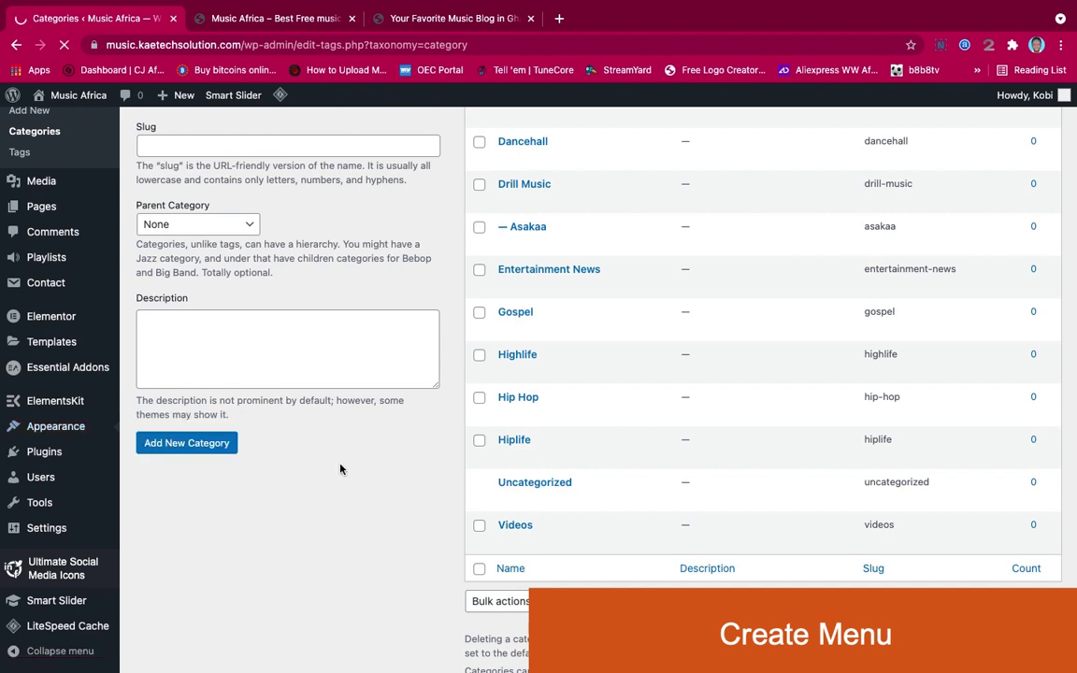
pyautogui.click(238, 17)
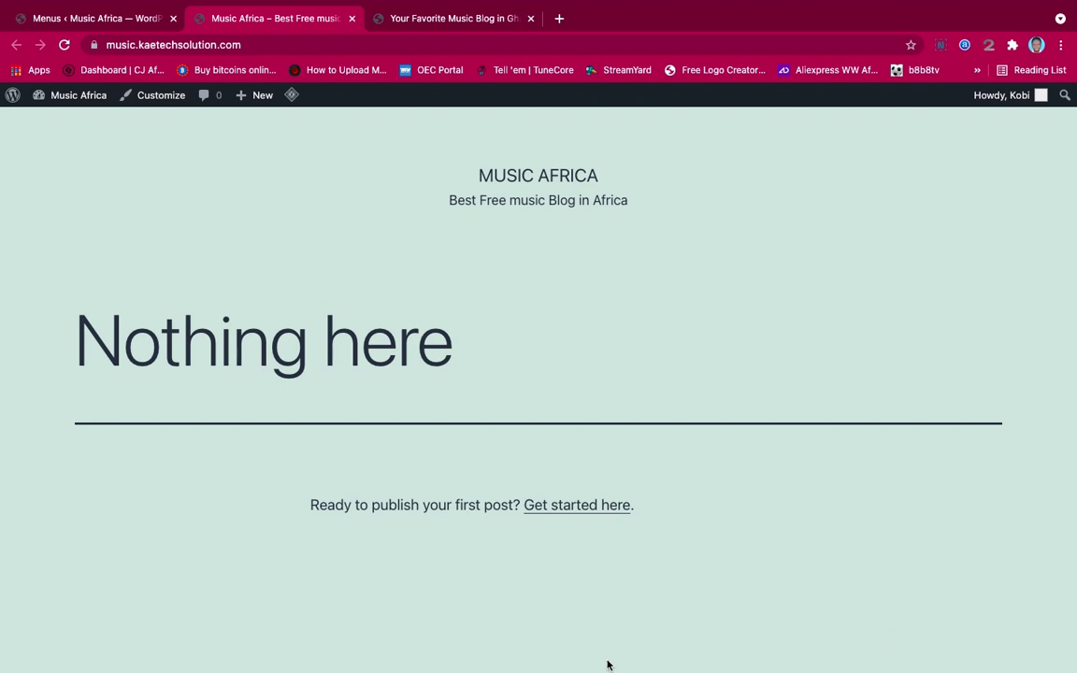
pyautogui.scroll(-5, 738, 544)
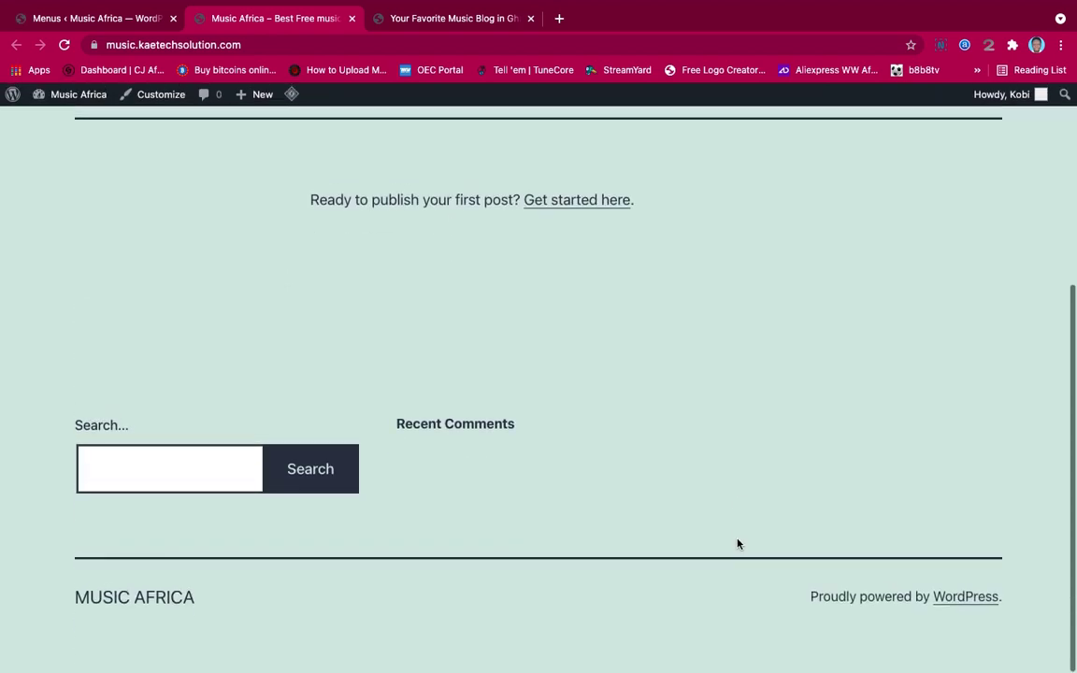
pyautogui.scroll(5, 678, 397)
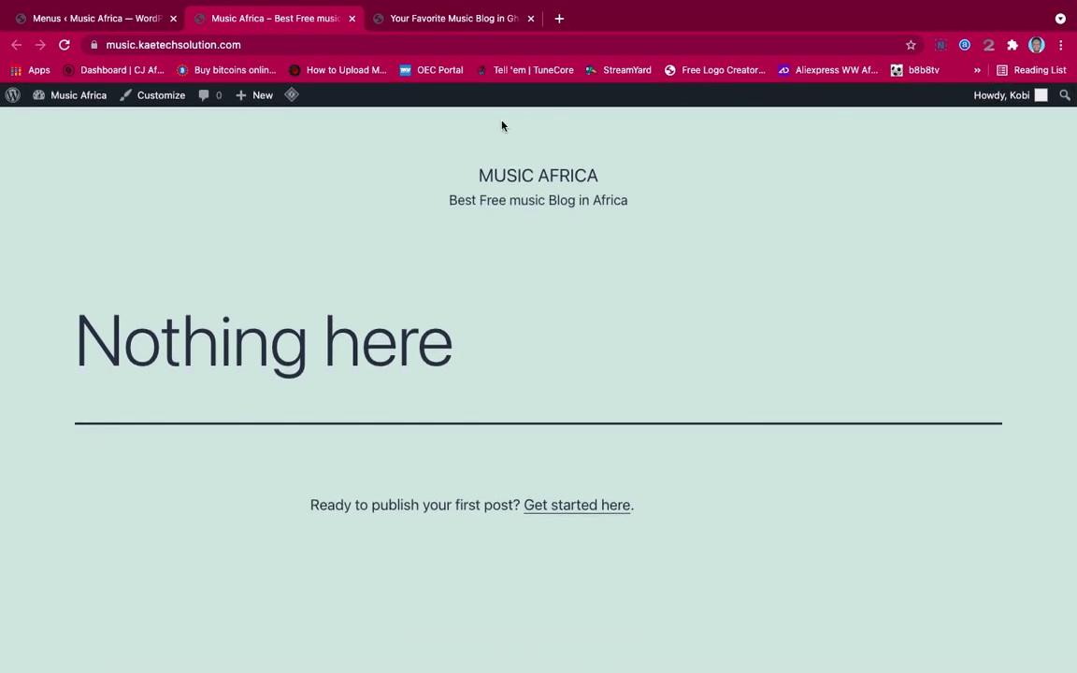
# Create a menu named 'Main Menu' assigned to the Primary display location
pyautogui.click(88, 20)
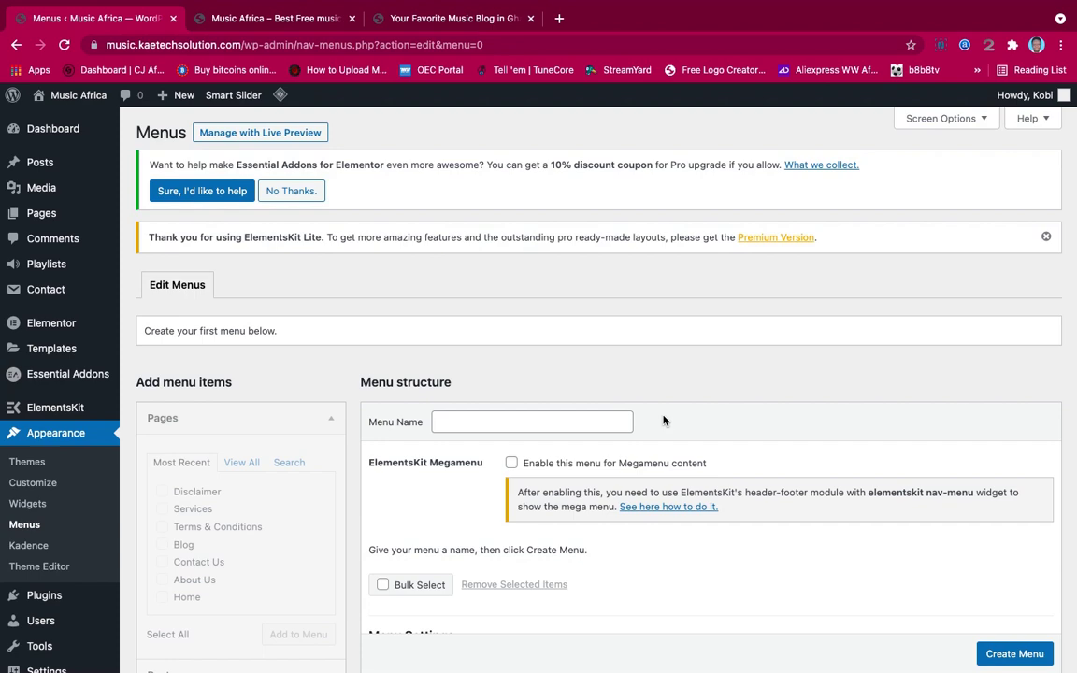
pyautogui.scroll(-3, 663, 420)
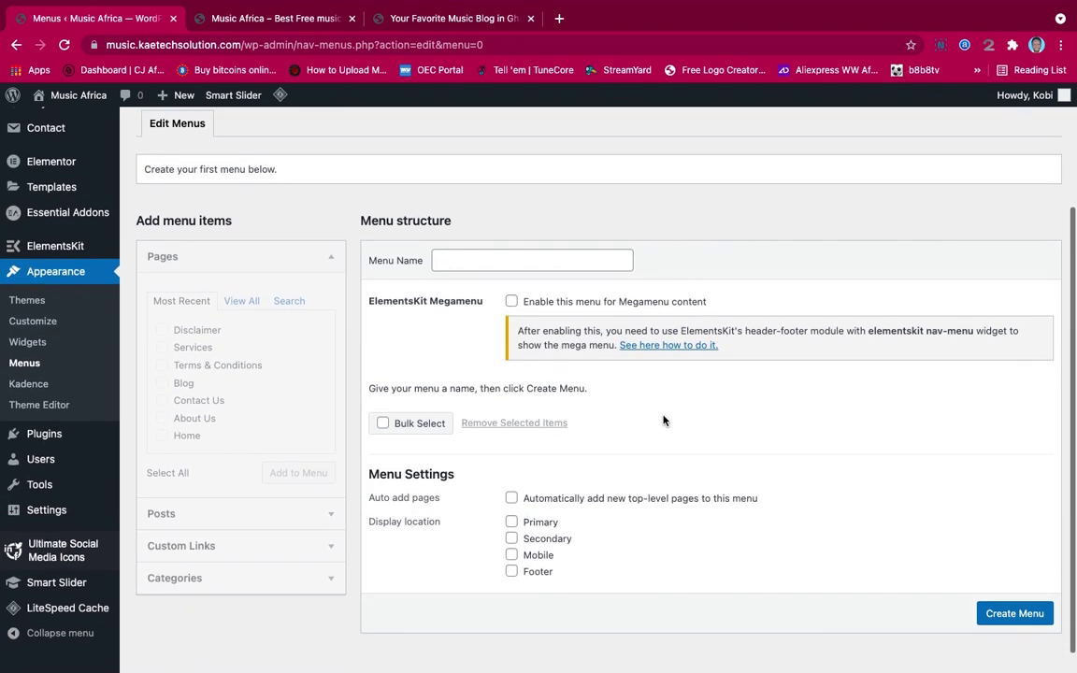
pyautogui.scroll(-1, 663, 421)
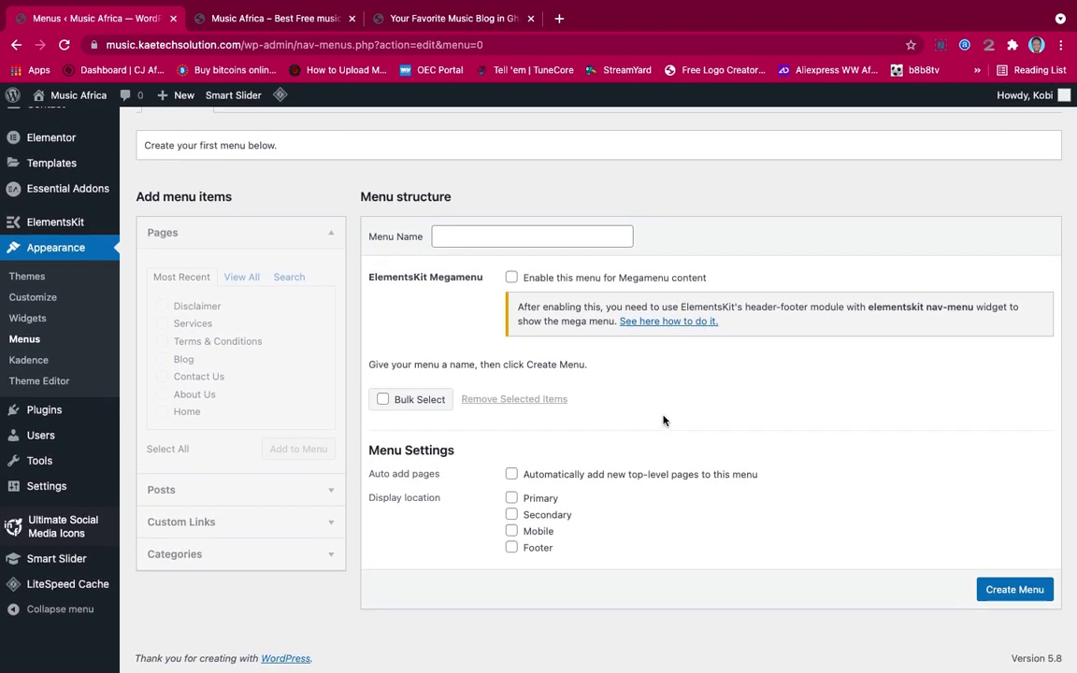
pyautogui.scroll(4, 663, 420)
pyautogui.scroll(-4, 663, 420)
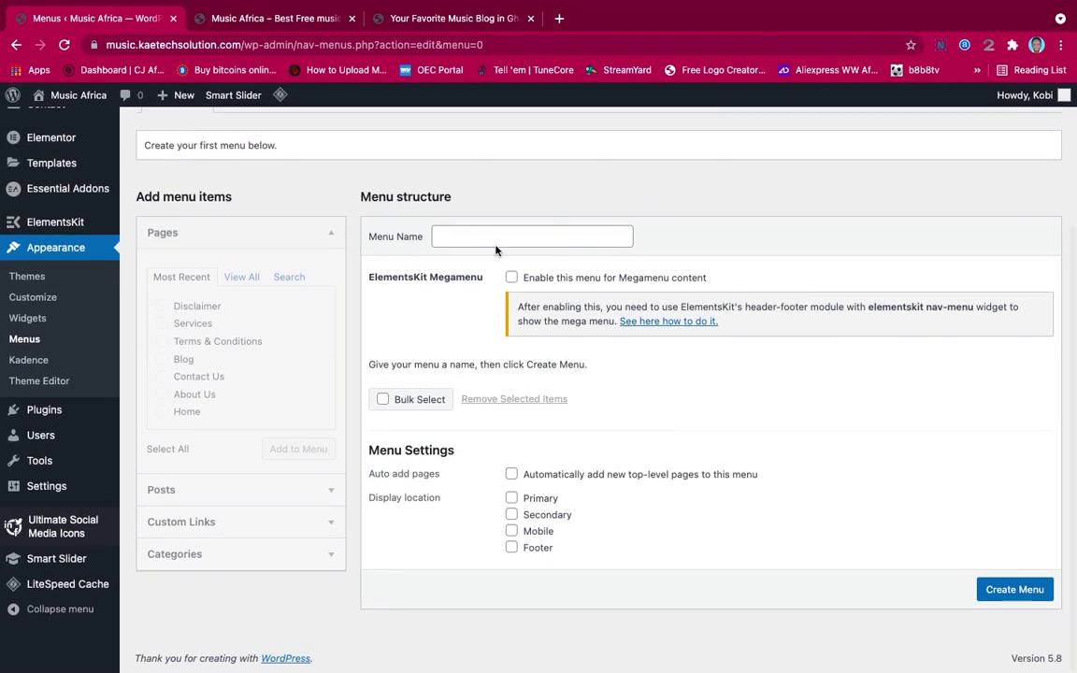
pyautogui.click(484, 235)
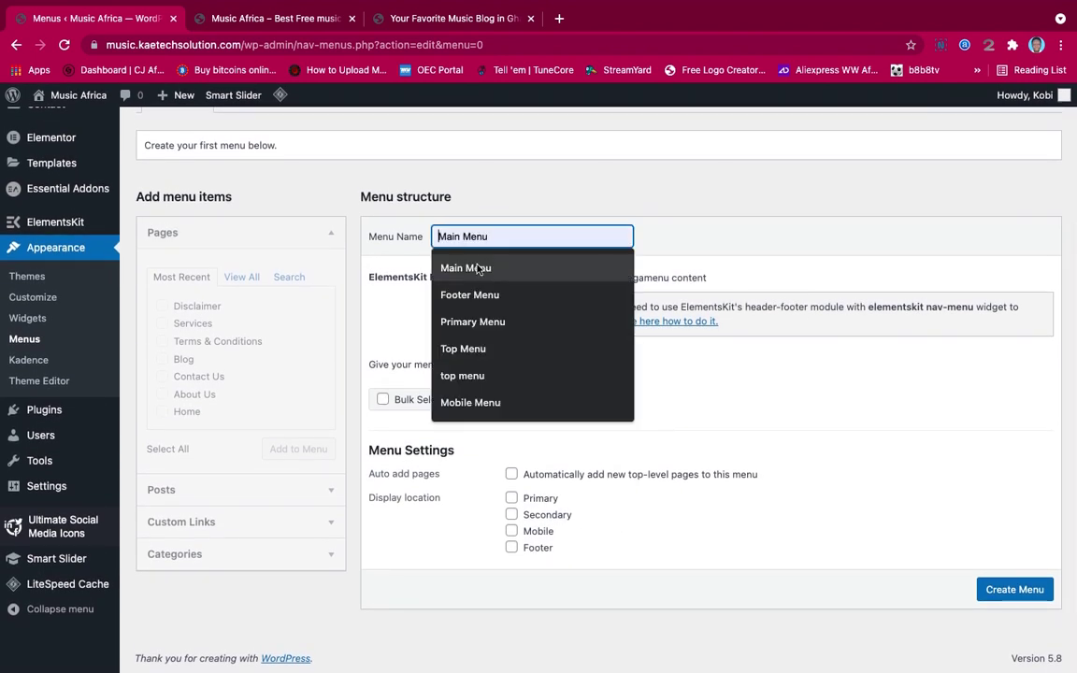
pyautogui.click(476, 267)
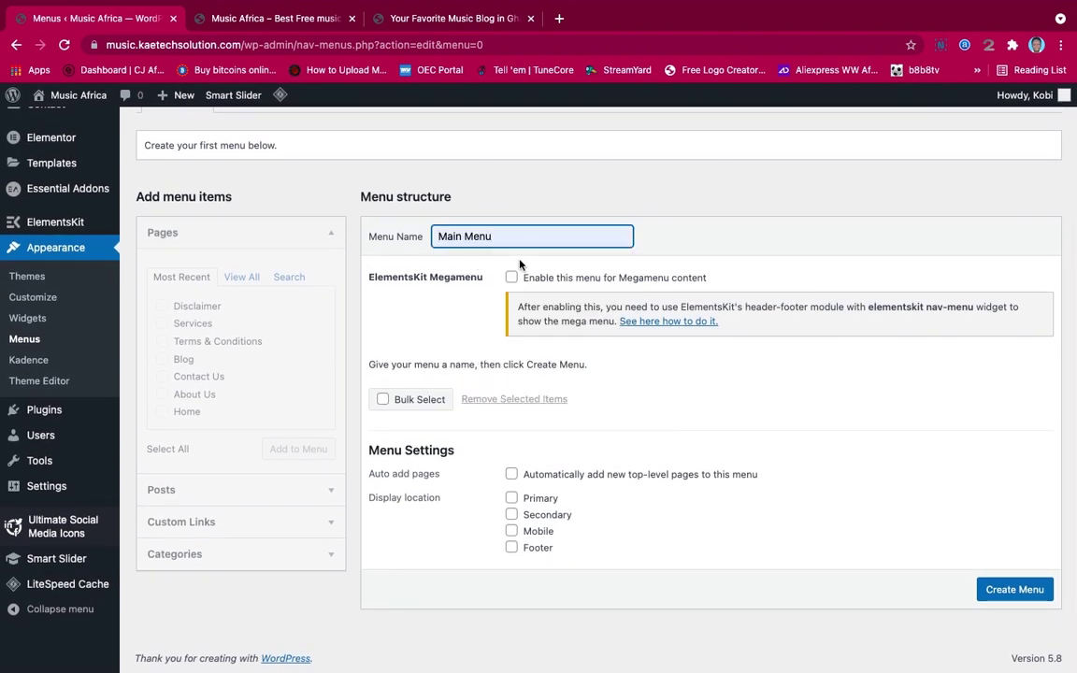
pyautogui.click(512, 499)
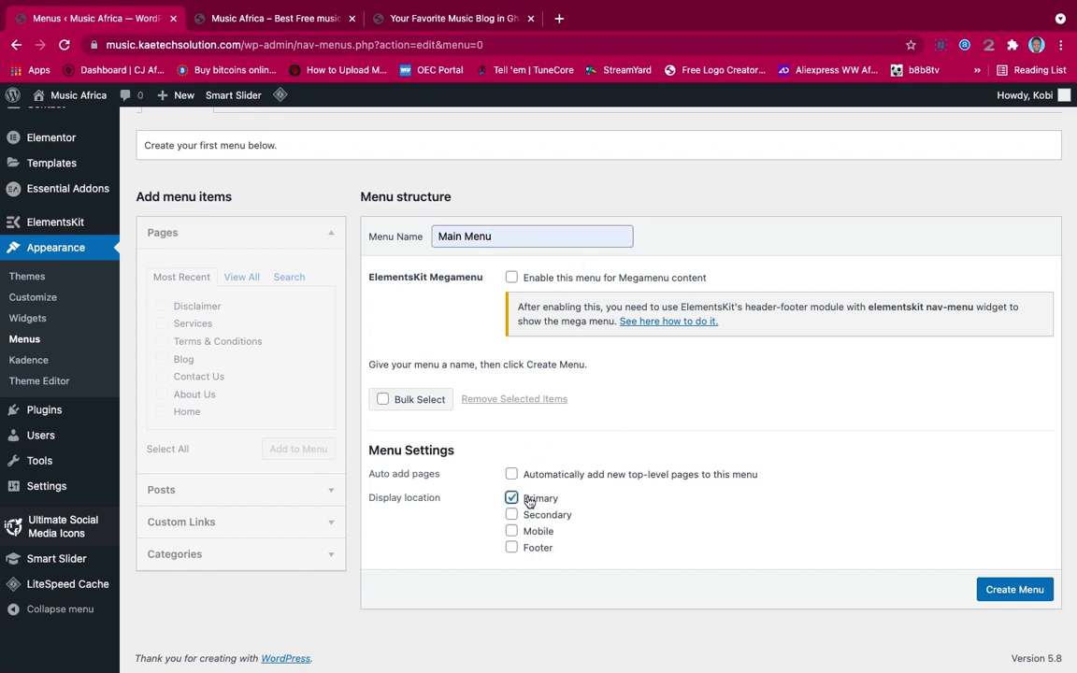
pyautogui.click(1009, 597)
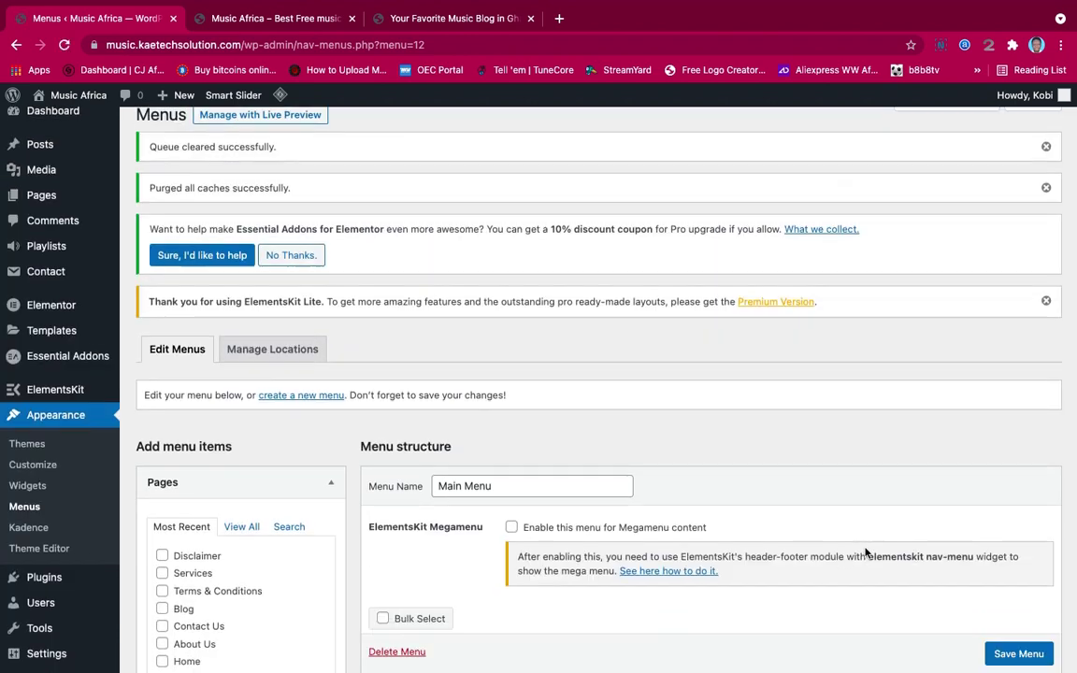
# In the full Pages list, tick Home, About Us, Blog and Contact Us
pyautogui.scroll(-5, 865, 553)
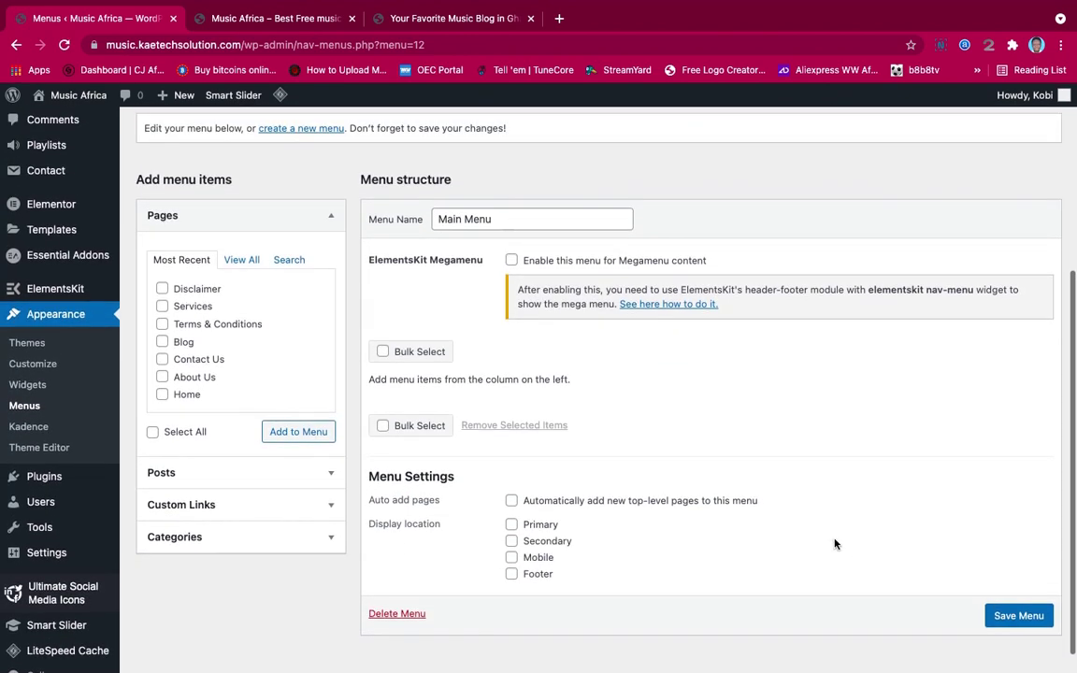
pyautogui.click(241, 260)
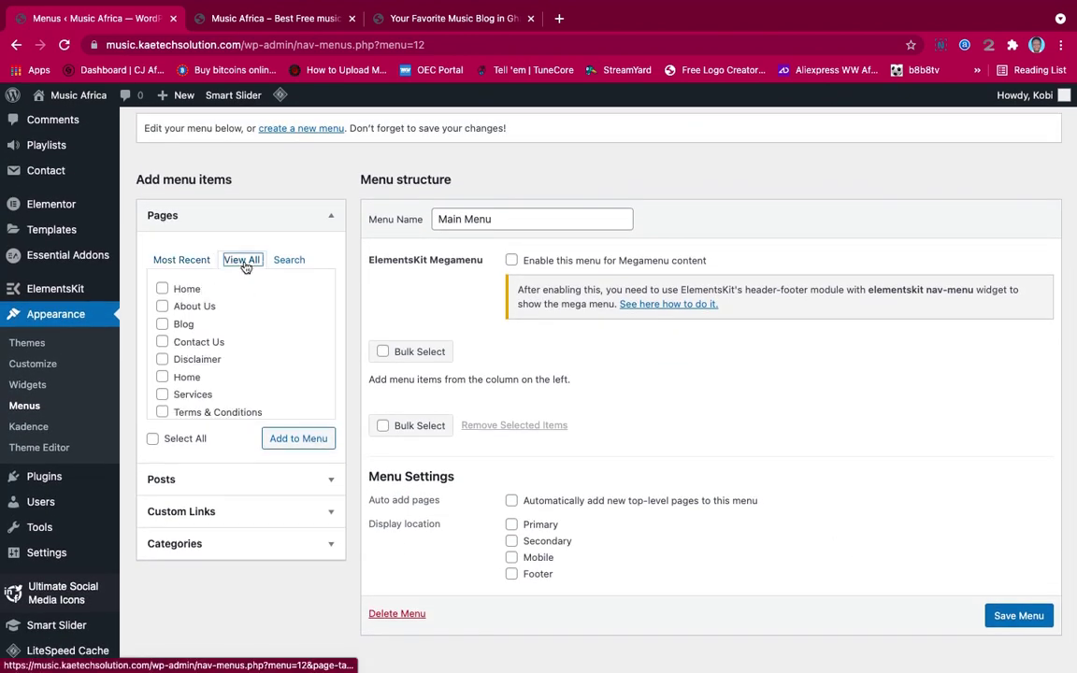
pyautogui.scroll(-1, 199, 370)
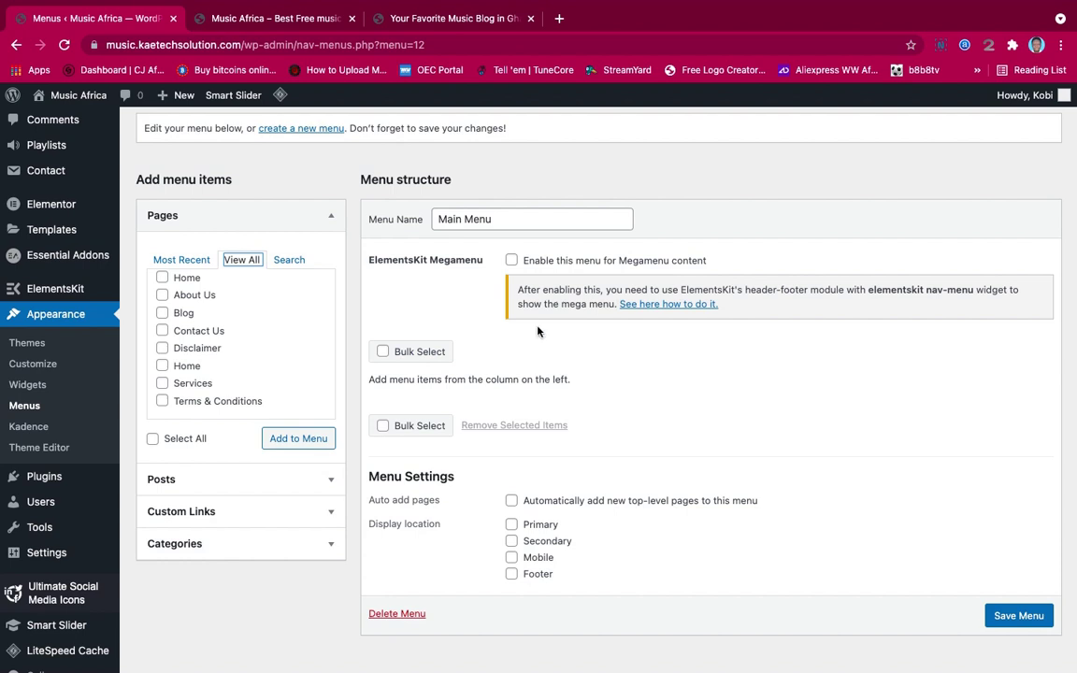
pyautogui.scroll(1, 199, 353)
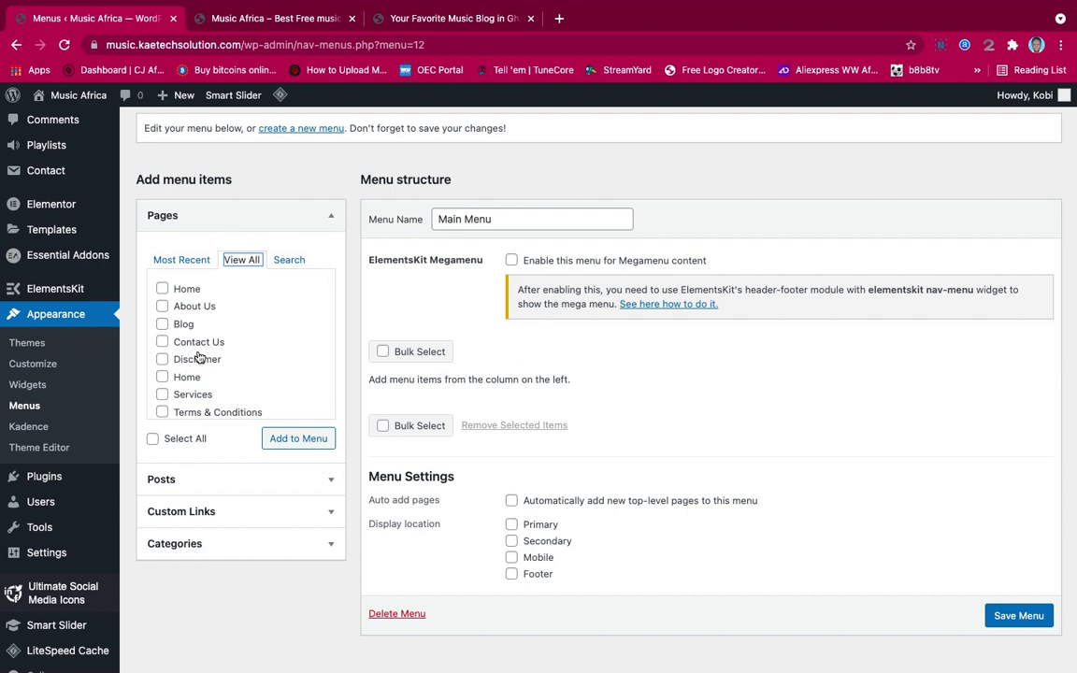
pyautogui.click(162, 290)
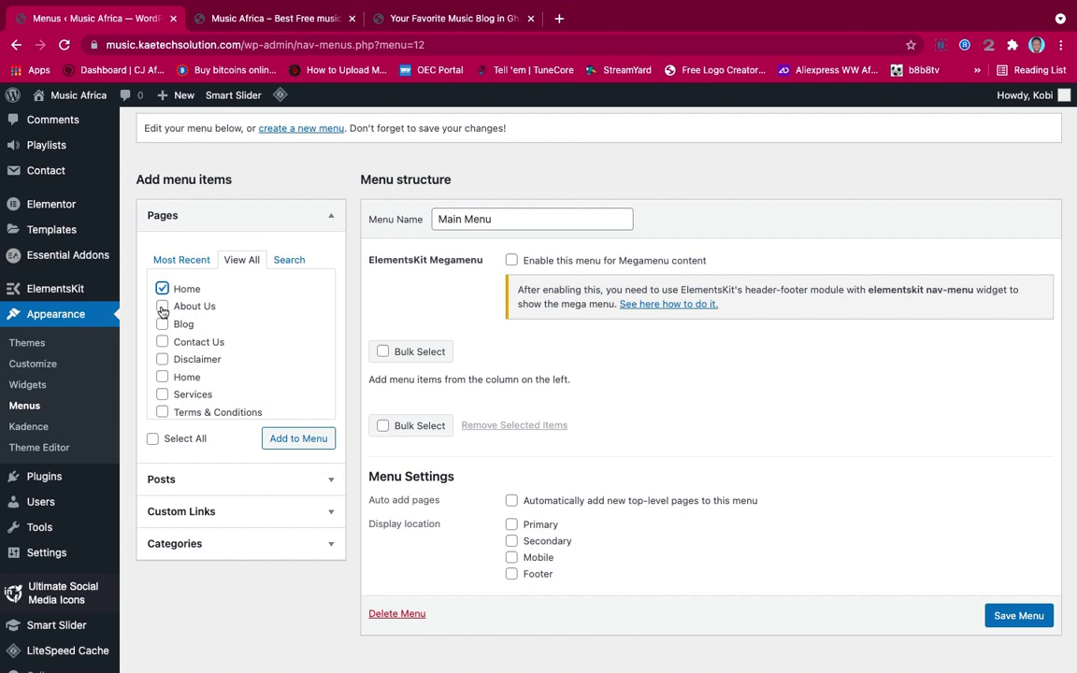
pyautogui.click(163, 307)
pyautogui.click(163, 325)
pyautogui.scroll(-1, 165, 329)
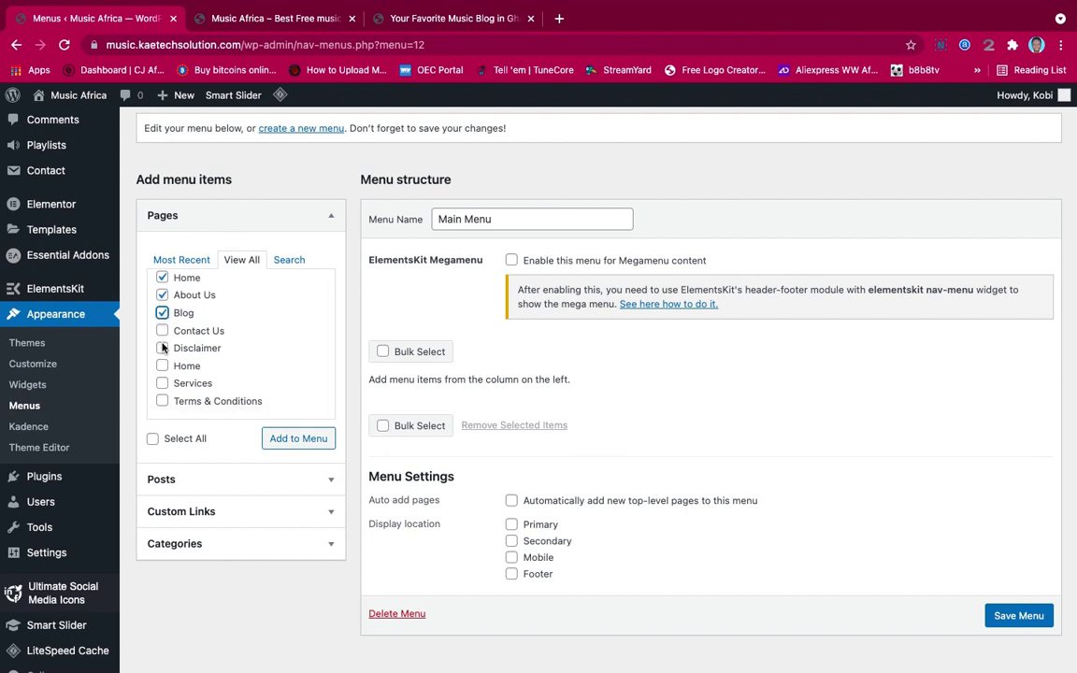
pyautogui.click(162, 332)
# Add the selected pages to Main Menu and expand the Home item's settings
pyautogui.scroll(-1, 220, 333)
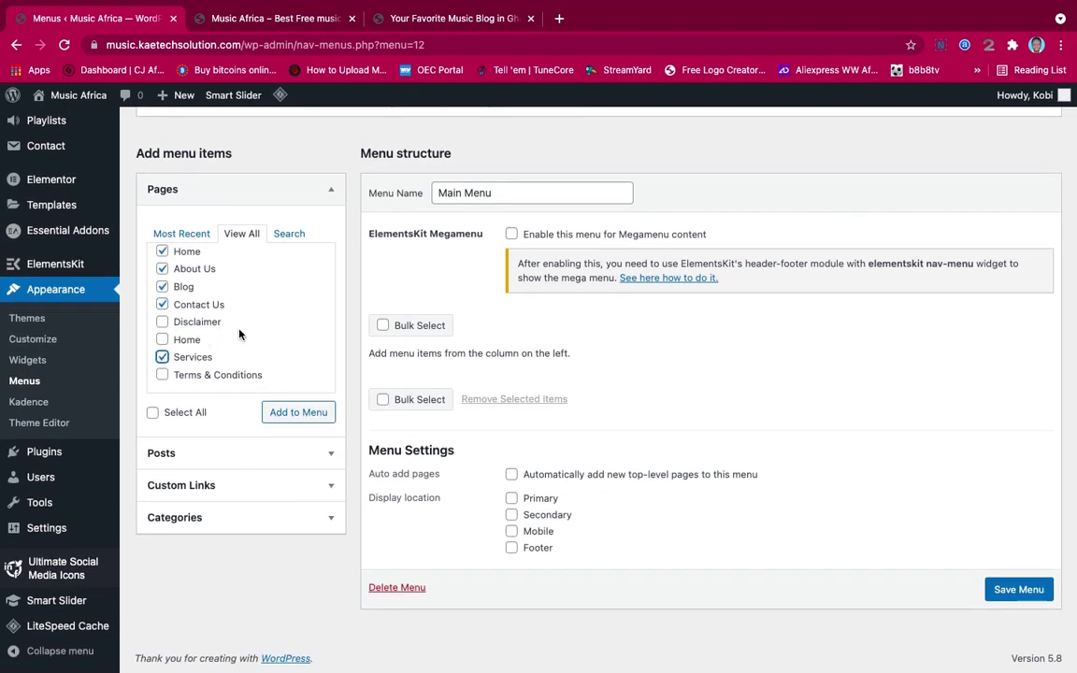
pyautogui.scroll(1, 238, 335)
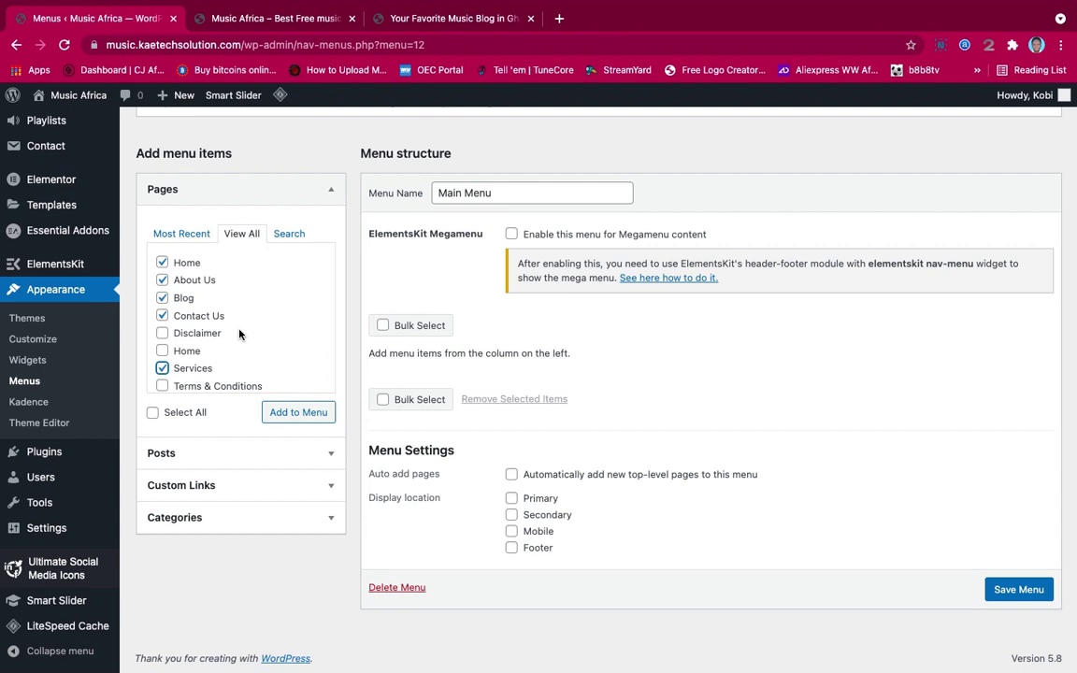
pyautogui.scroll(-1, 238, 335)
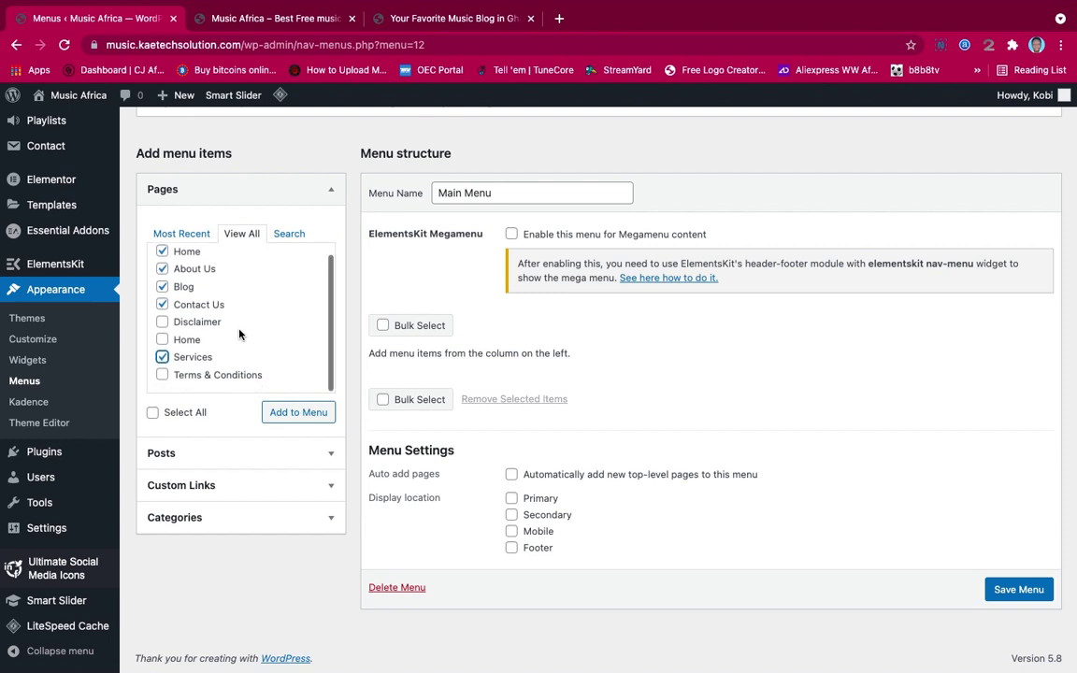
pyautogui.click(289, 417)
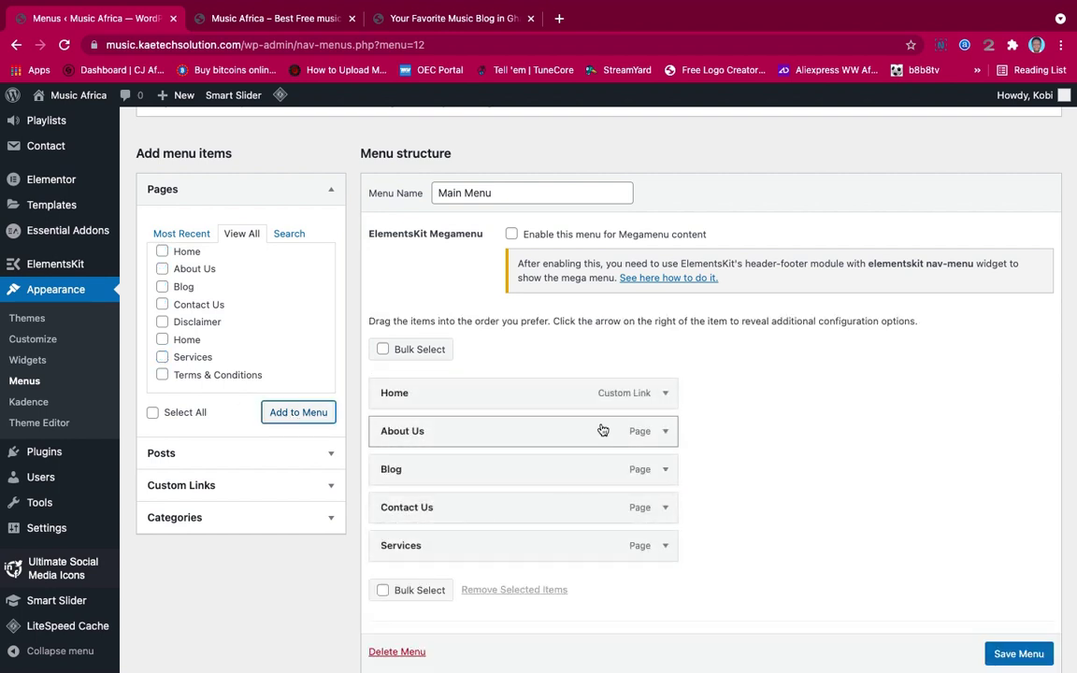
pyautogui.click(666, 395)
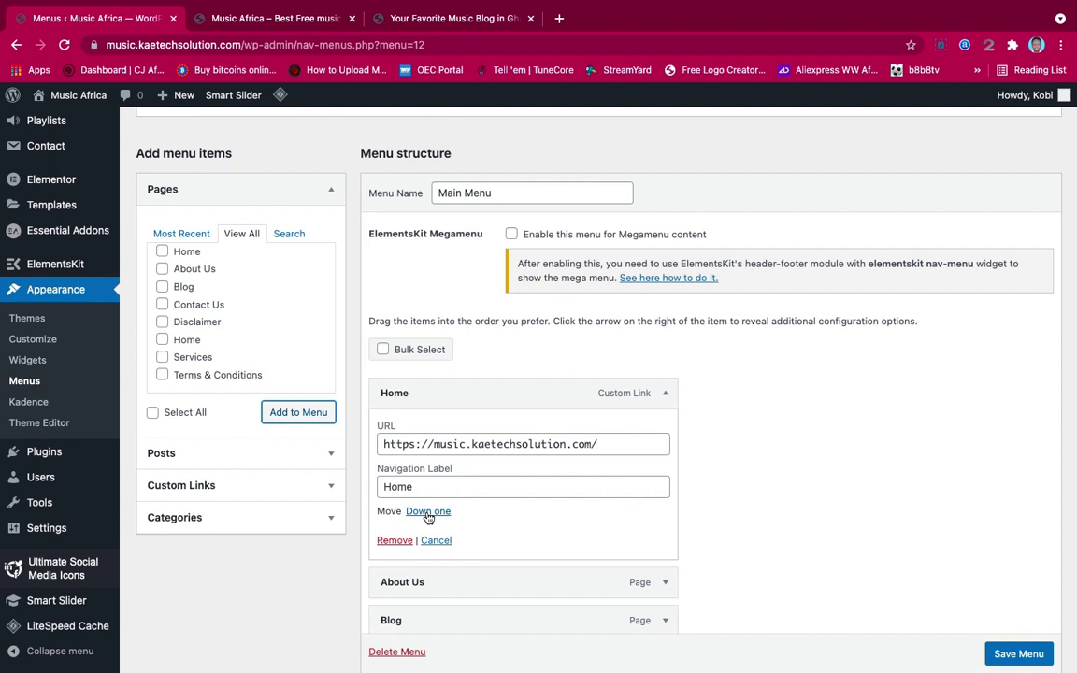
# Replace the Home custom link with the Home page and reorder items: Home, Blog, About Us, Services, Contact Us
pyautogui.click(388, 540)
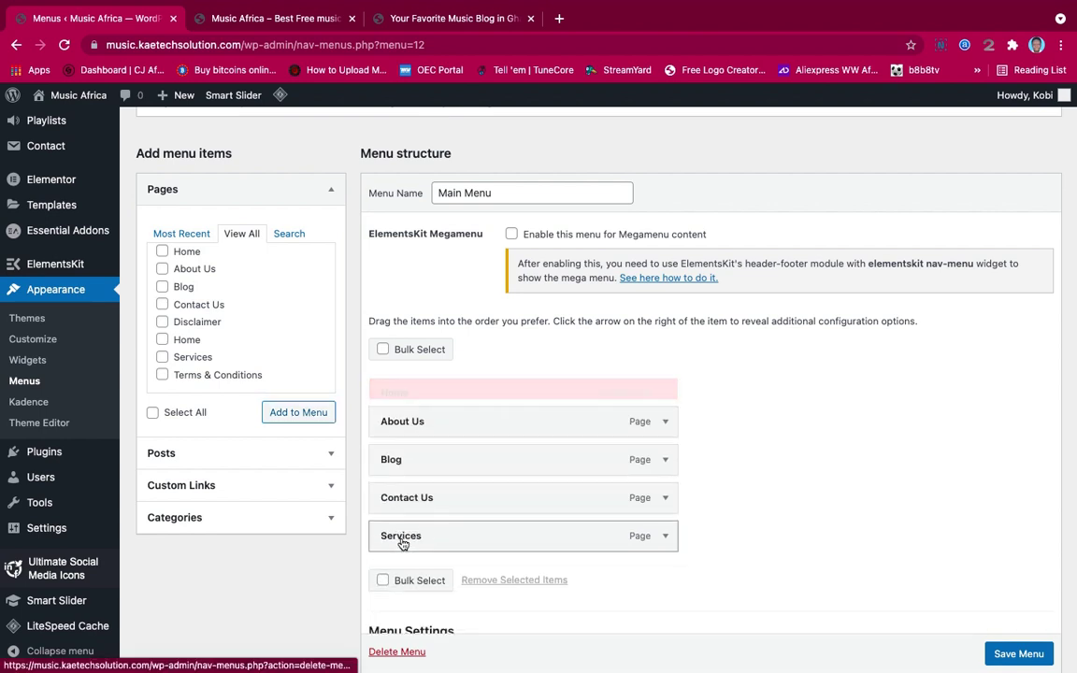
pyautogui.click(162, 340)
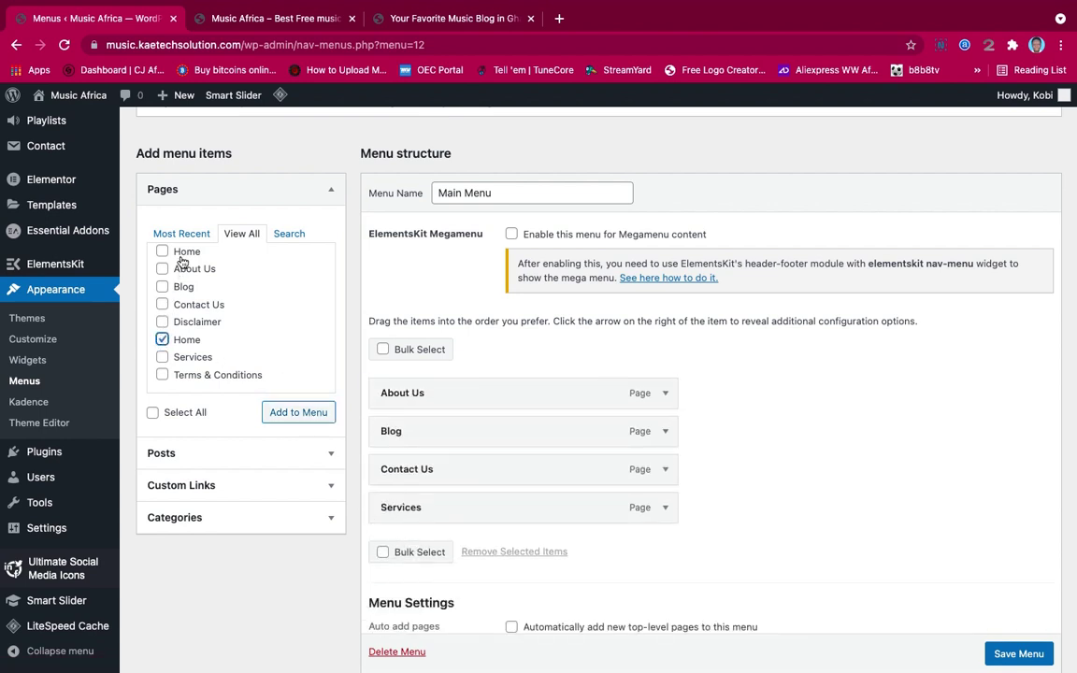
pyautogui.click(292, 413)
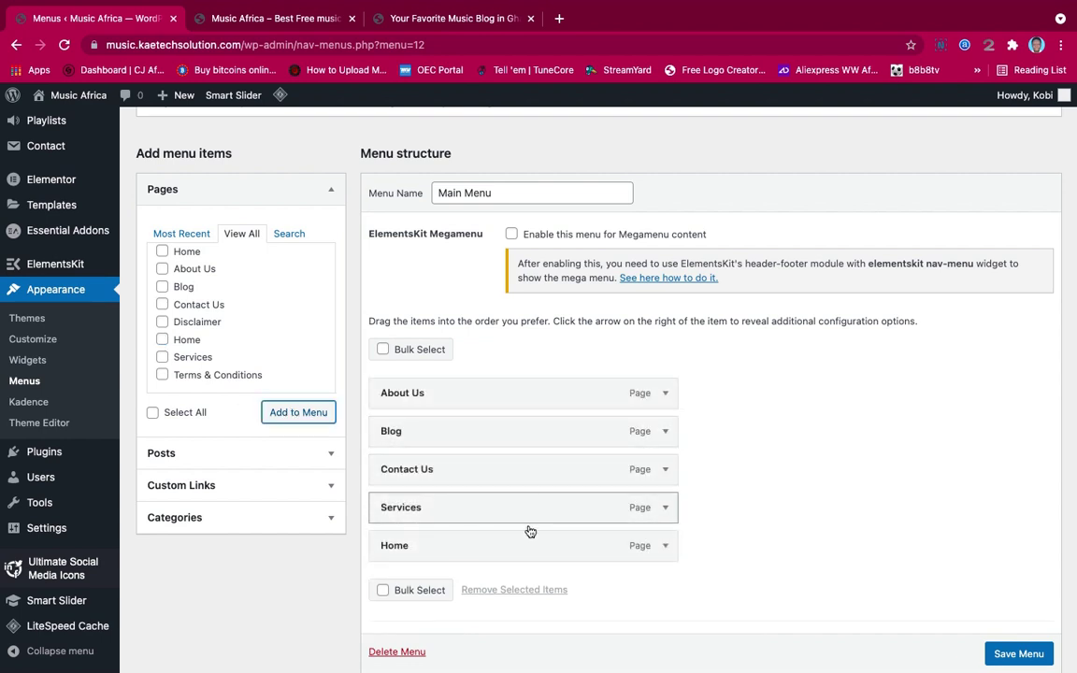
pyautogui.moveTo(519, 551); pyautogui.dragTo(522, 399)
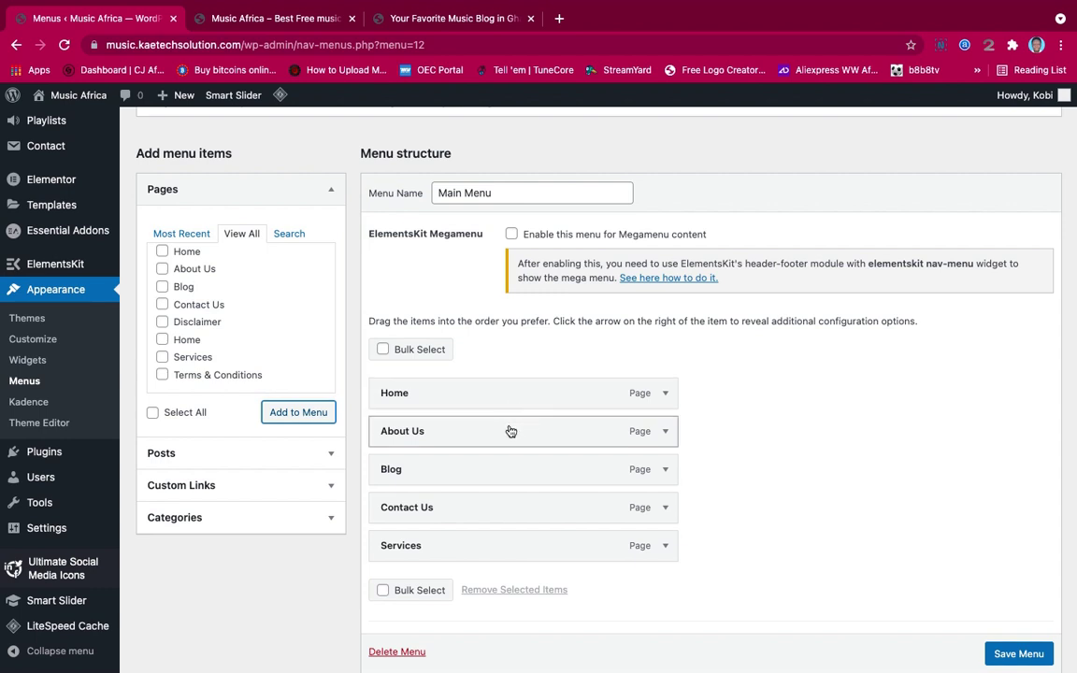
pyautogui.moveTo(510, 431); pyautogui.dragTo(508, 490)
pyautogui.moveTo(490, 547); pyautogui.dragTo(485, 510)
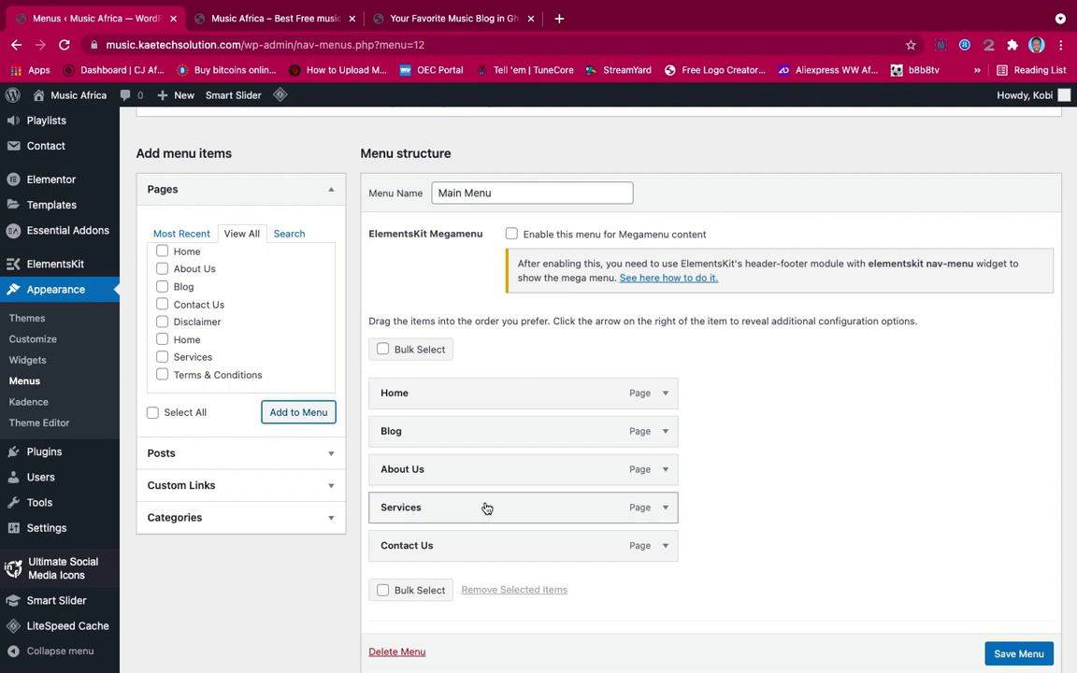
# Change the Blog menu item's navigation label to Music
pyautogui.click(664, 434)
pyautogui.moveTo(447, 483); pyautogui.dragTo(349, 485)
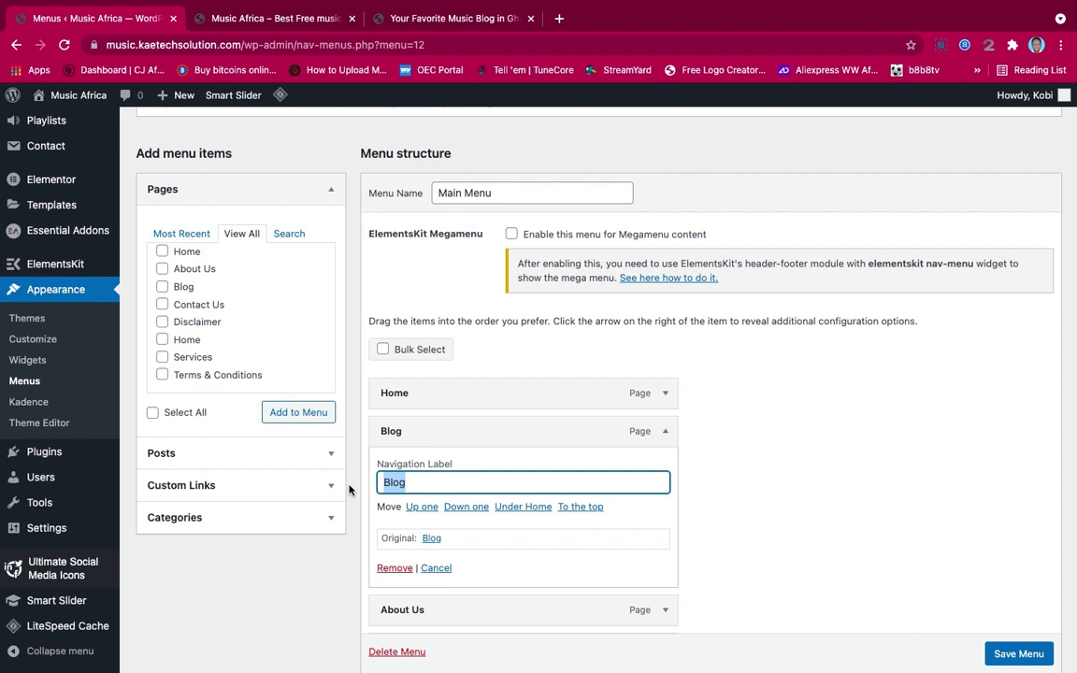
pyautogui.write('Music')
pyautogui.click(665, 433)
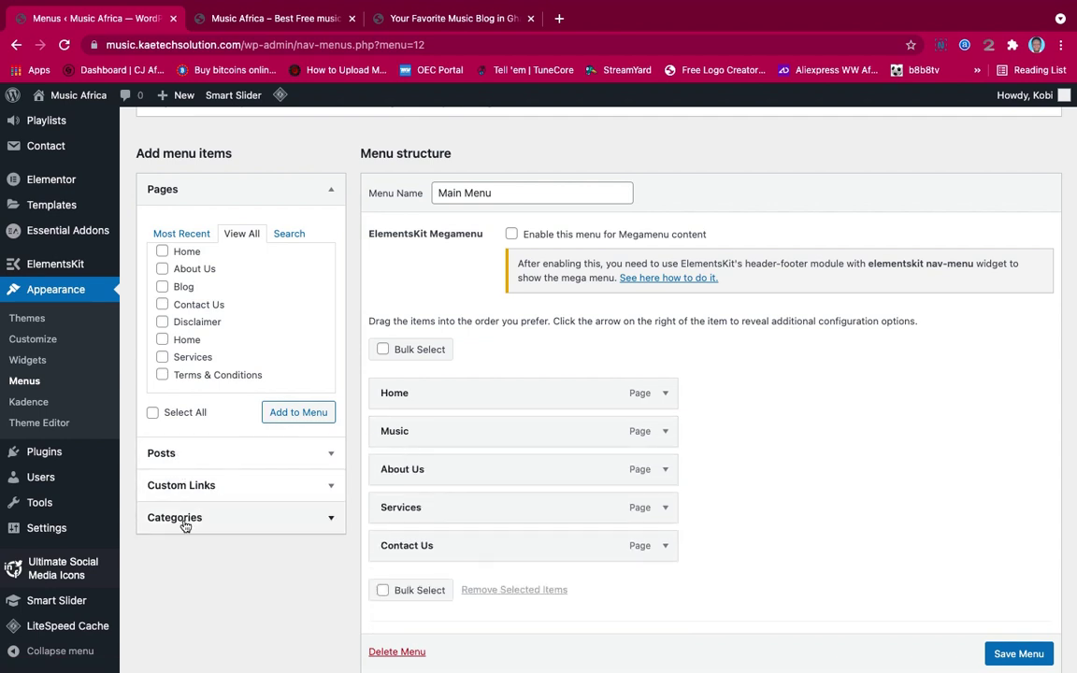
# Show all categories and tick Afrobeat, Dancehall, Drill Music, Asakaa and Entertainment News
pyautogui.scroll(-1, 223, 516)
pyautogui.scroll(-1, 224, 517)
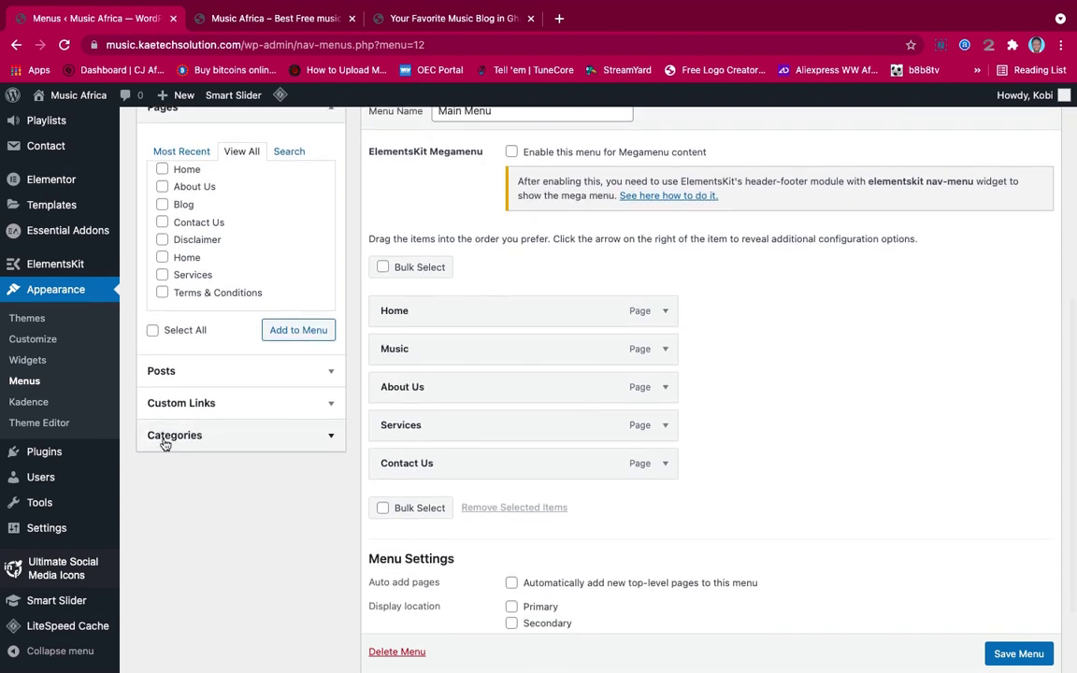
pyautogui.click(318, 442)
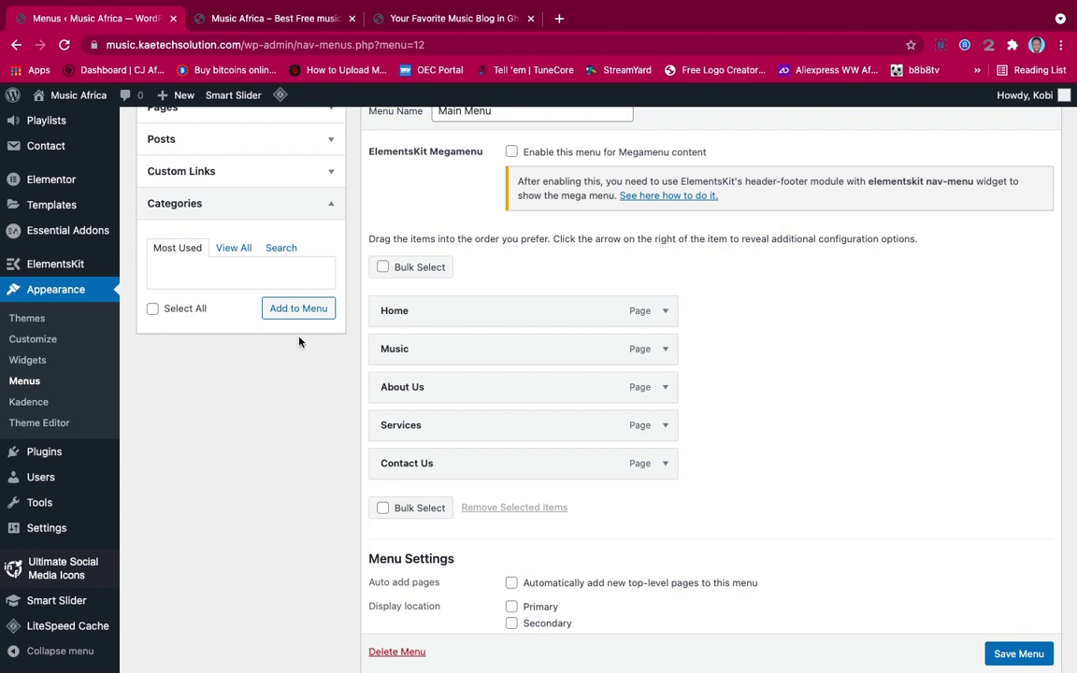
pyautogui.click(241, 249)
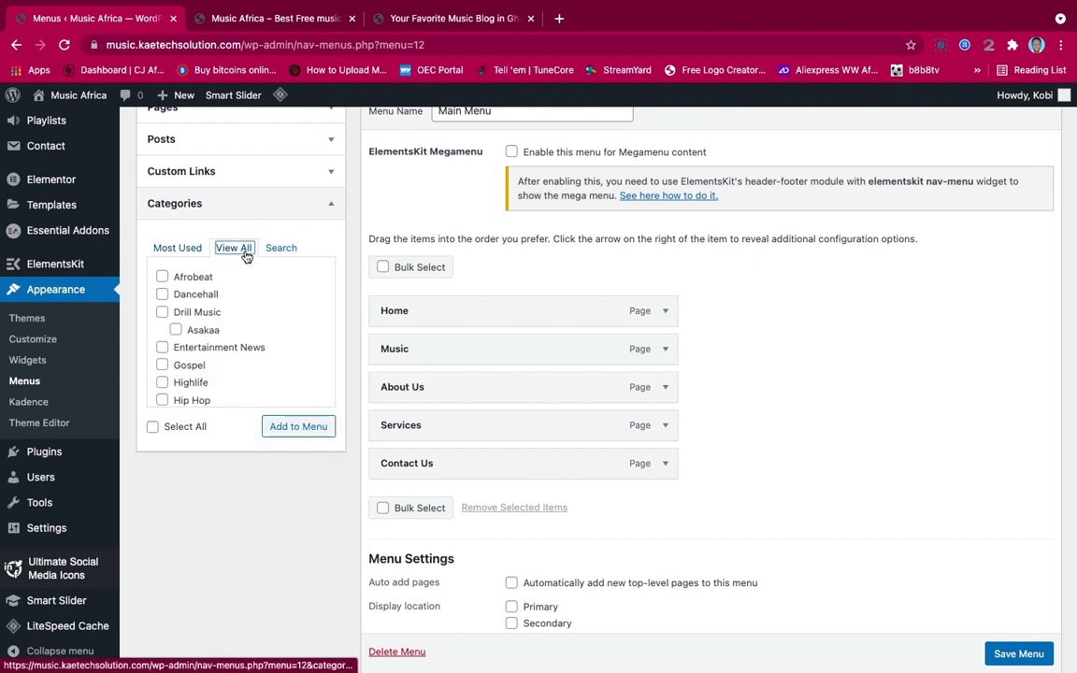
pyautogui.click(162, 278)
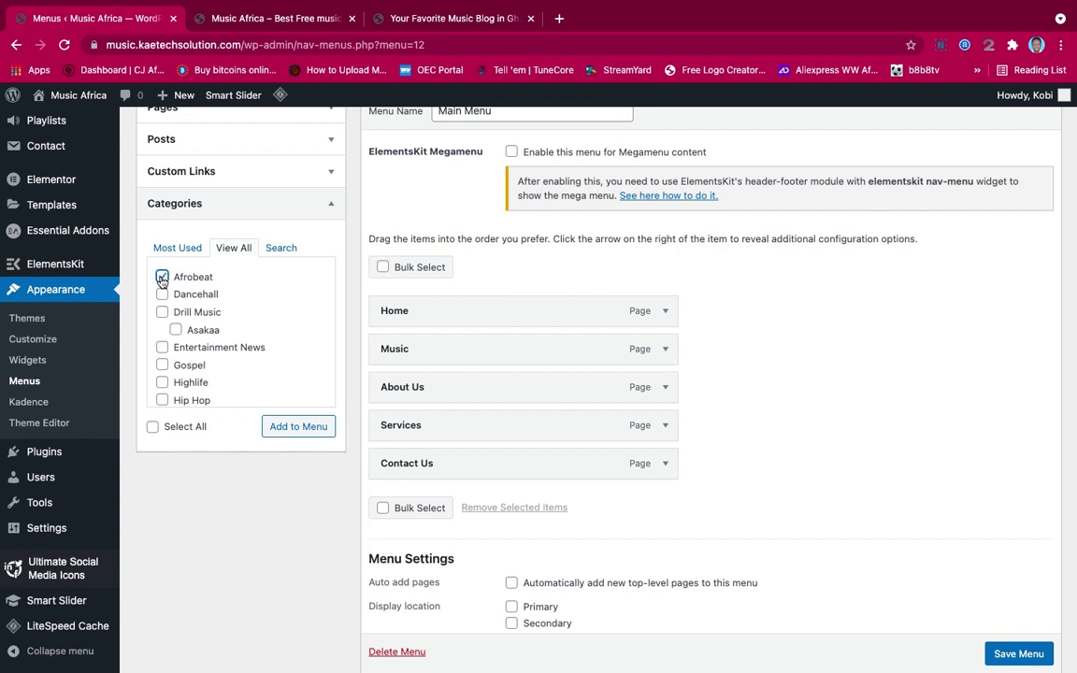
pyautogui.click(161, 294)
pyautogui.click(162, 314)
pyautogui.click(175, 331)
pyautogui.click(162, 348)
# Also tick Gospel, Highlife, Hip Hop, Hiplife and Videos, and add them all to Main Menu
pyautogui.click(162, 365)
pyautogui.click(162, 382)
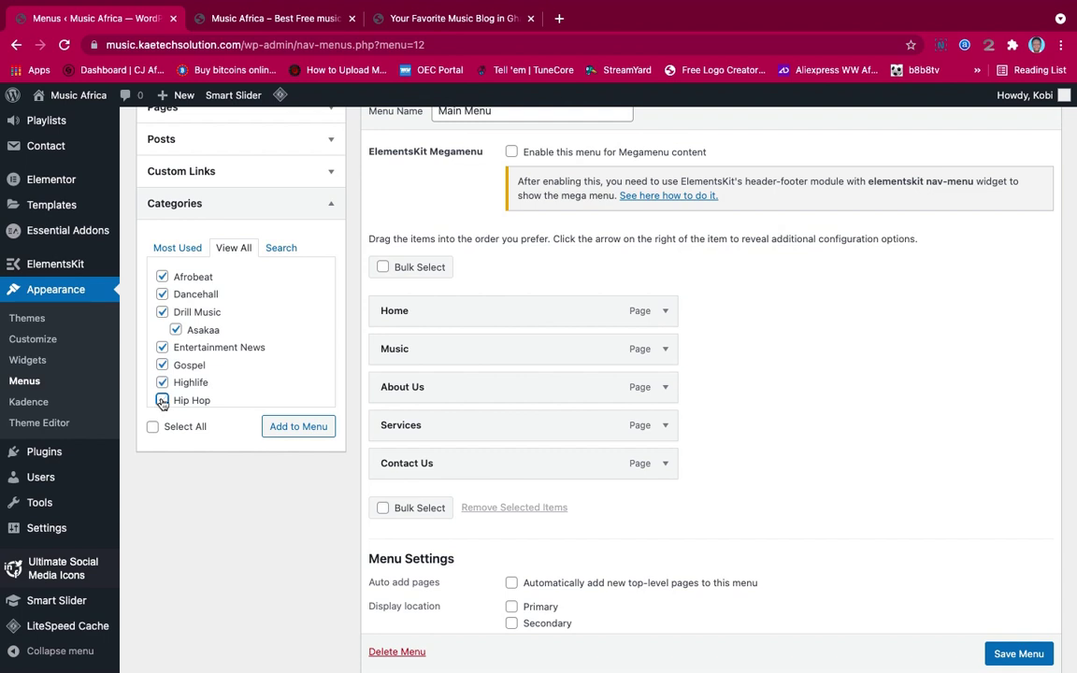
pyautogui.click(162, 400)
pyautogui.scroll(-2, 171, 398)
pyautogui.click(162, 354)
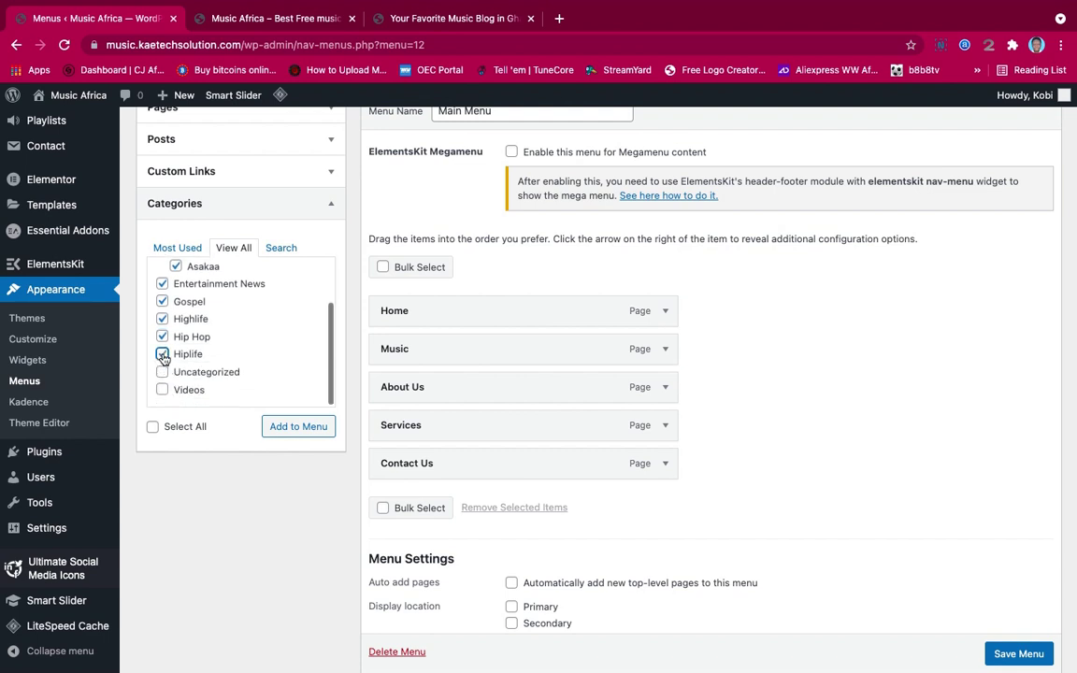
pyautogui.click(161, 390)
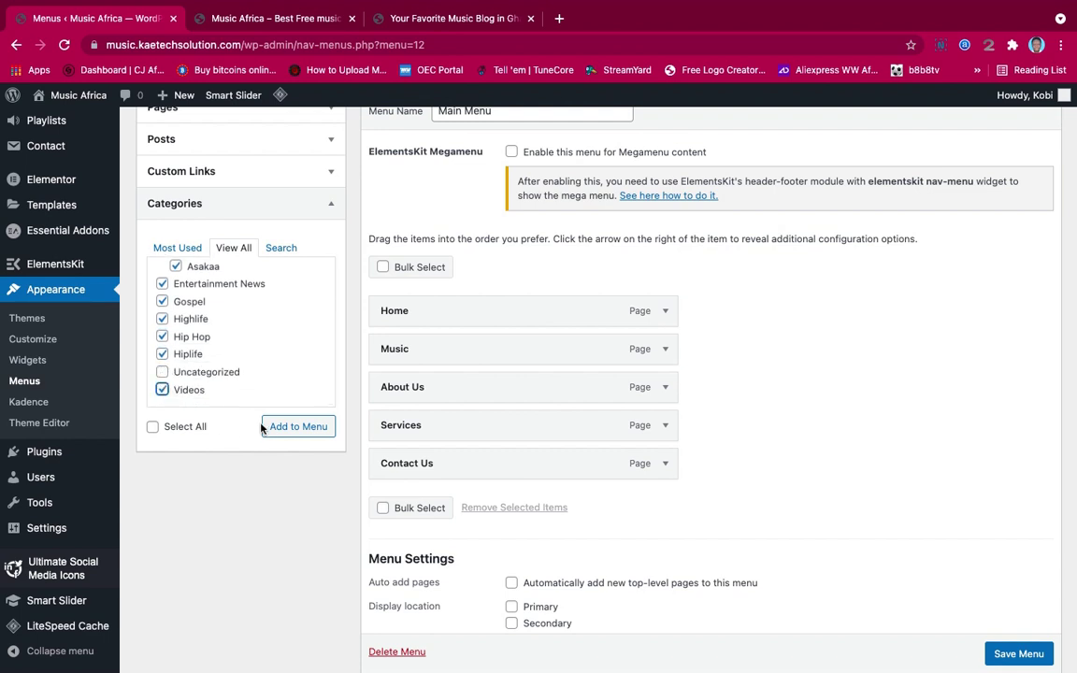
pyautogui.click(290, 428)
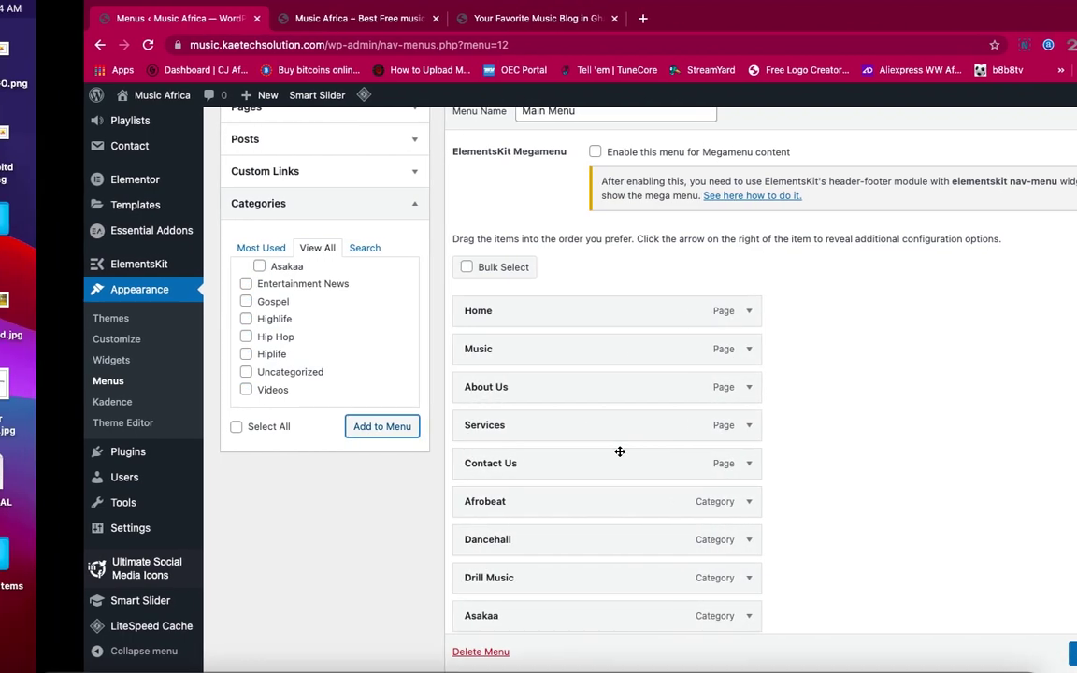
pyautogui.scroll(-5, 747, 481)
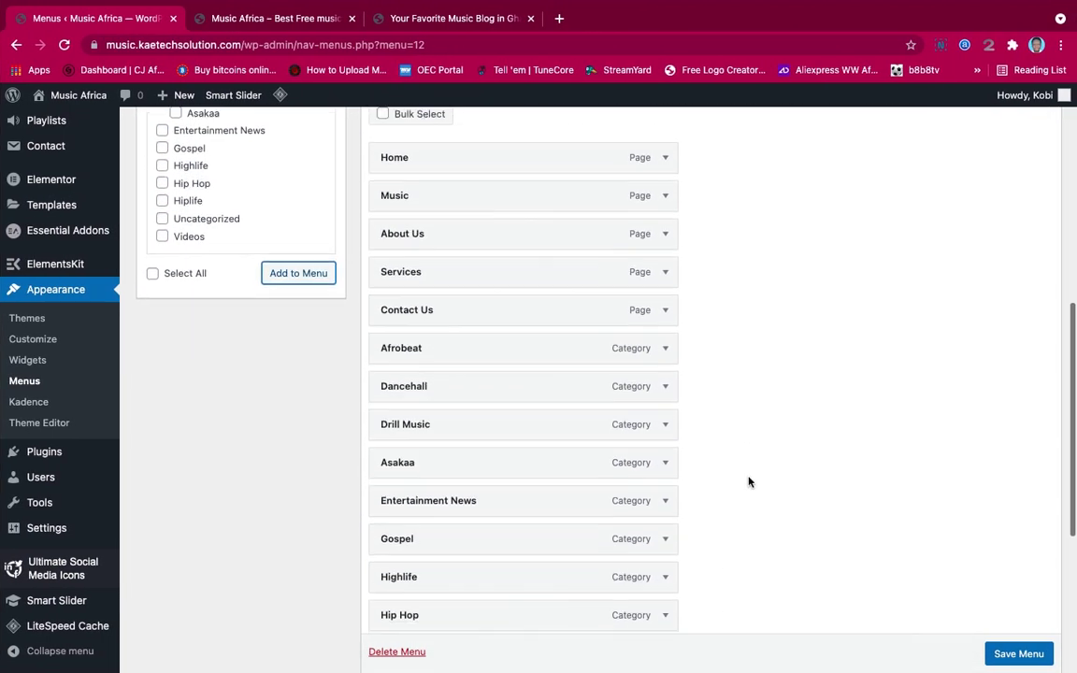
pyautogui.scroll(1, 748, 481)
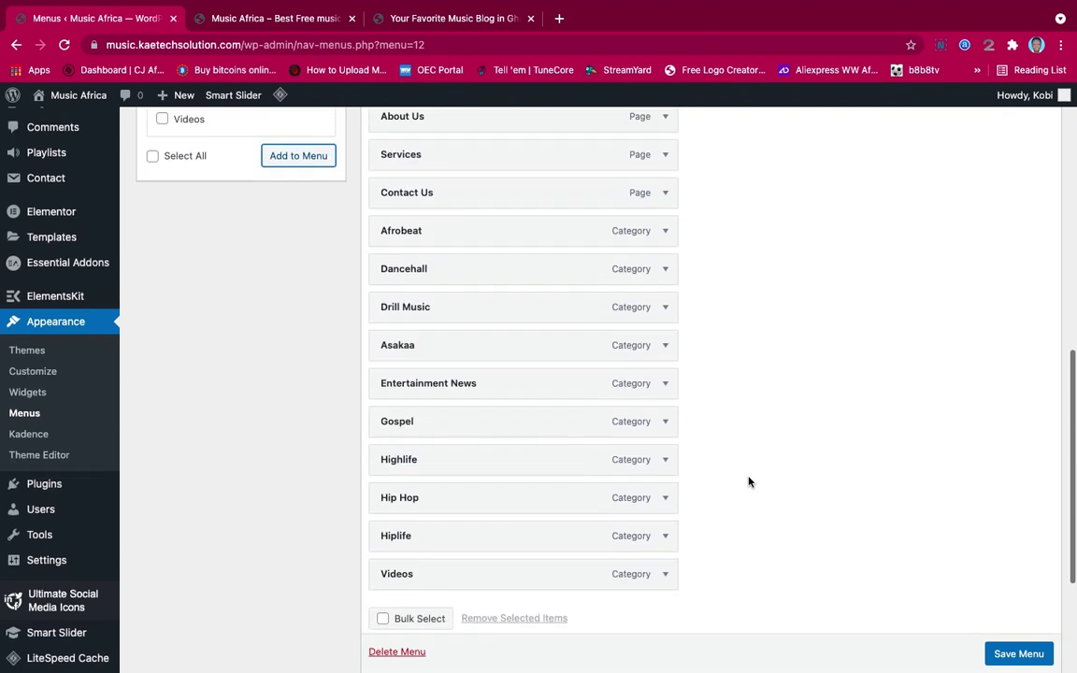
# Nest Afrobeat, Highlife, Hiplife, Hip Hop and Gospel as sub items under Music
pyautogui.scroll(2, 748, 481)
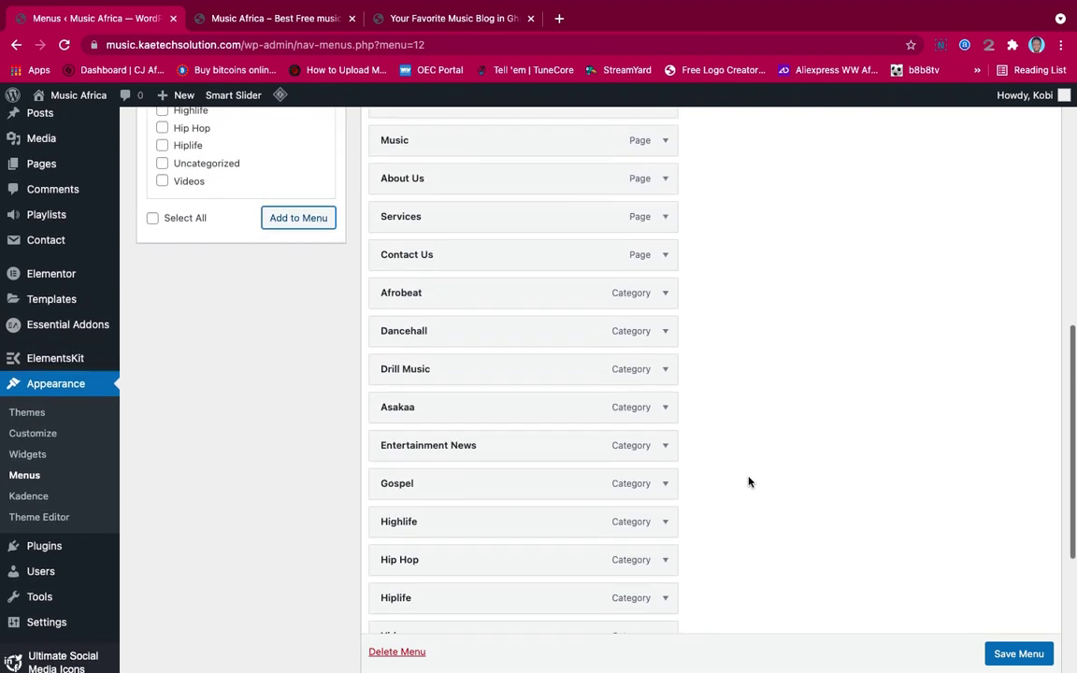
pyautogui.scroll(2, 748, 481)
pyautogui.scroll(-1, 748, 481)
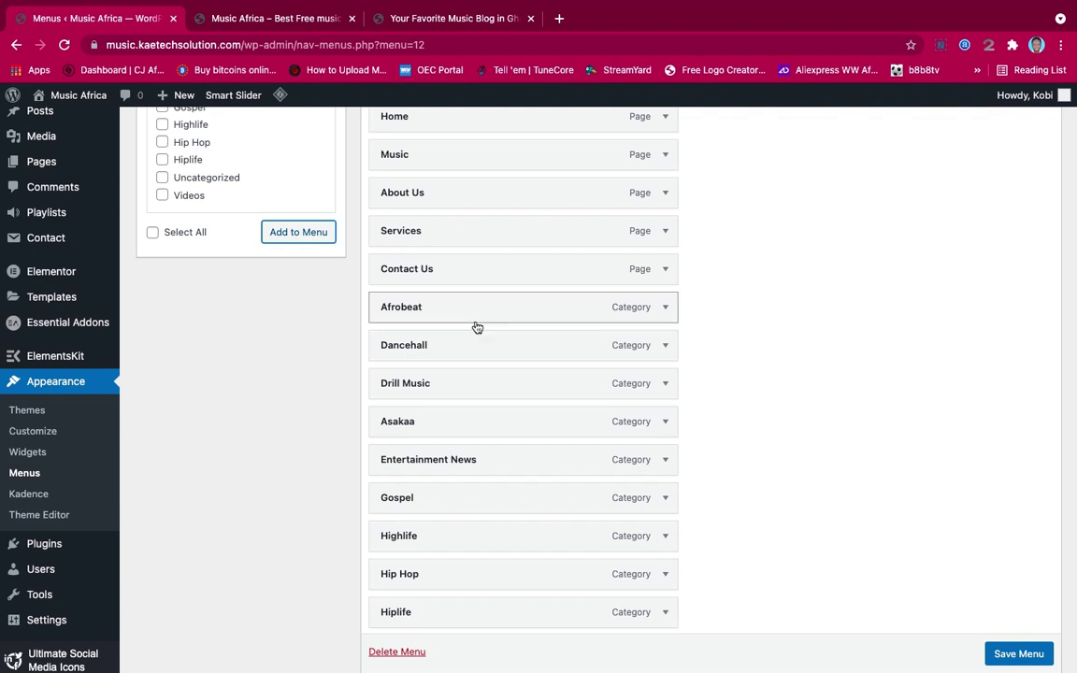
pyautogui.moveTo(476, 315); pyautogui.dragTo(492, 195)
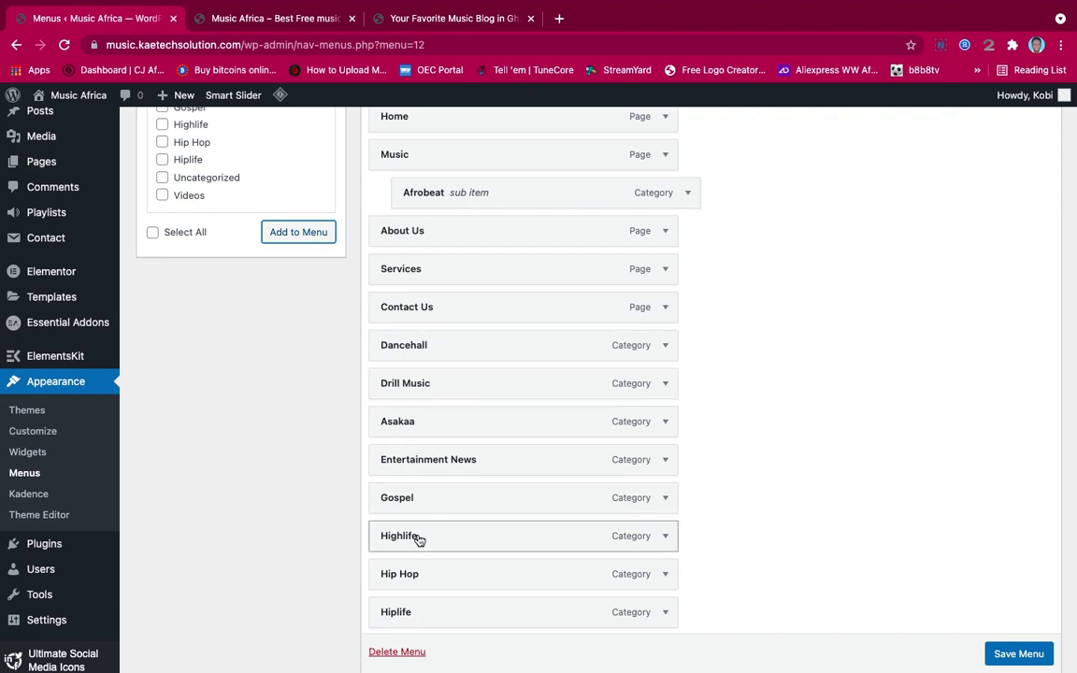
pyautogui.moveTo(420, 538); pyautogui.dragTo(445, 232)
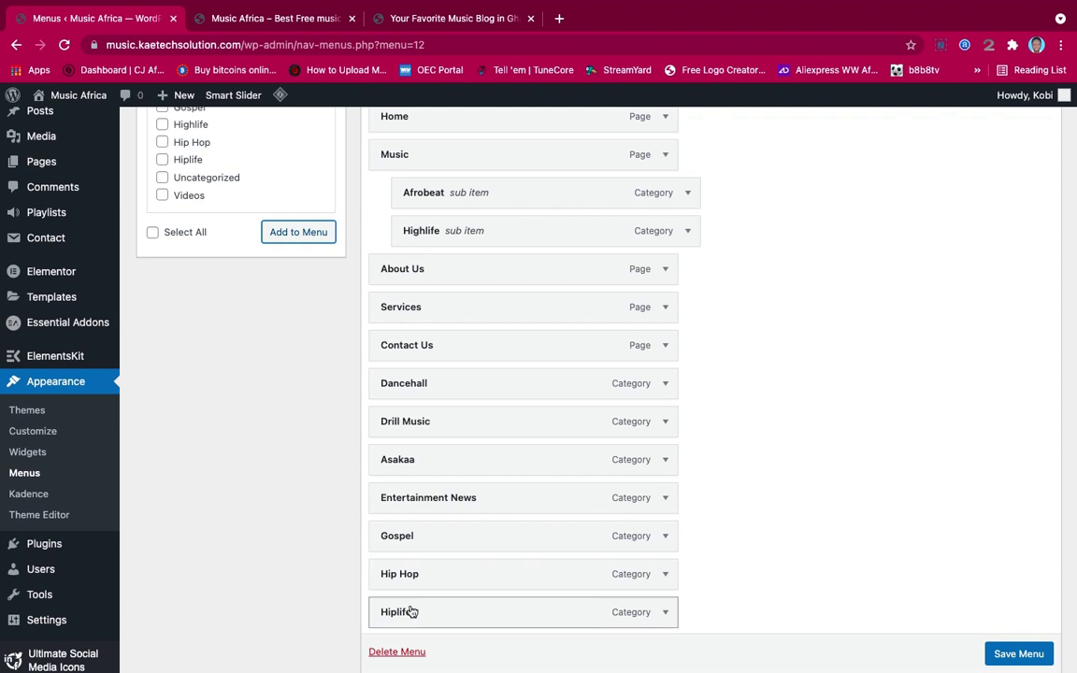
pyautogui.moveTo(411, 611); pyautogui.dragTo(436, 268)
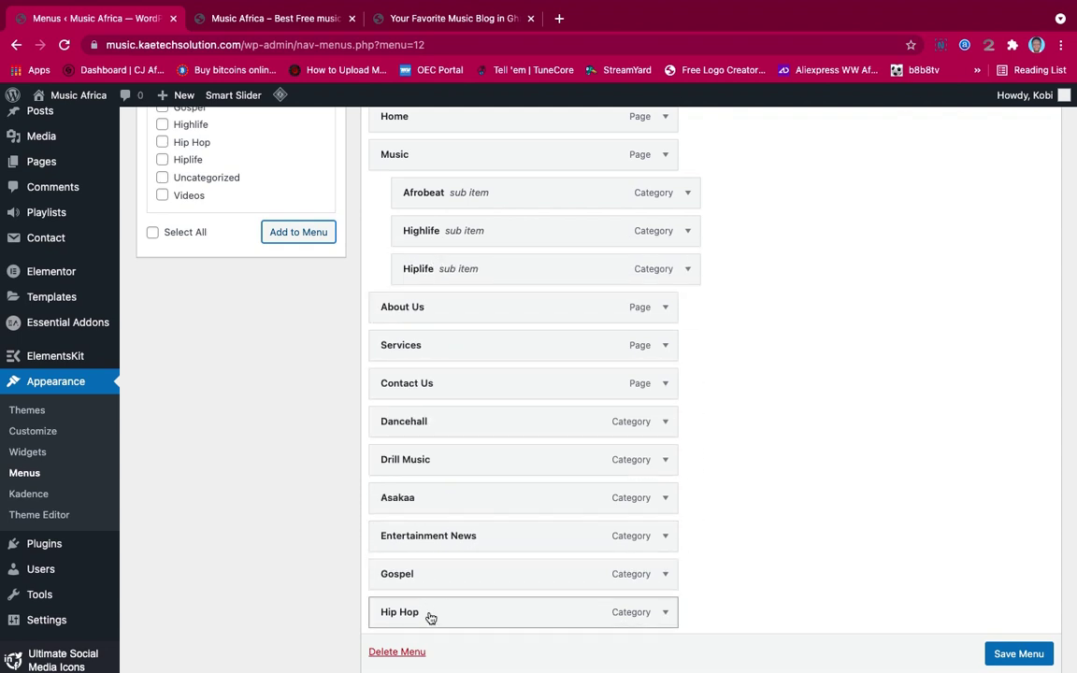
pyautogui.moveTo(430, 617); pyautogui.dragTo(455, 312)
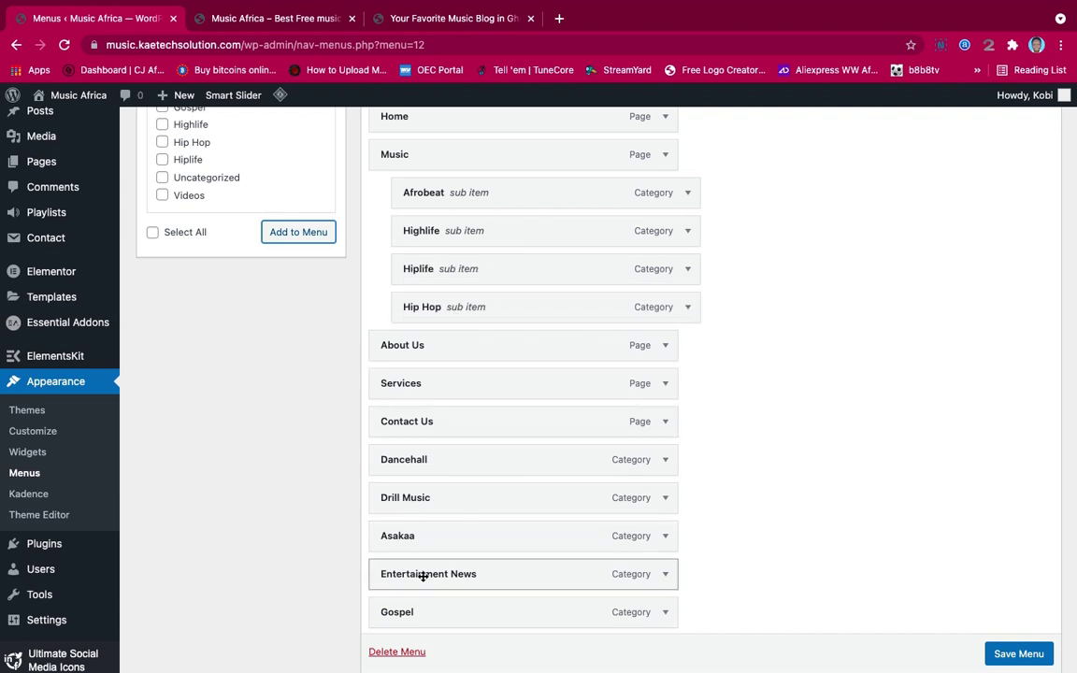
pyautogui.moveTo(420, 620); pyautogui.dragTo(444, 357)
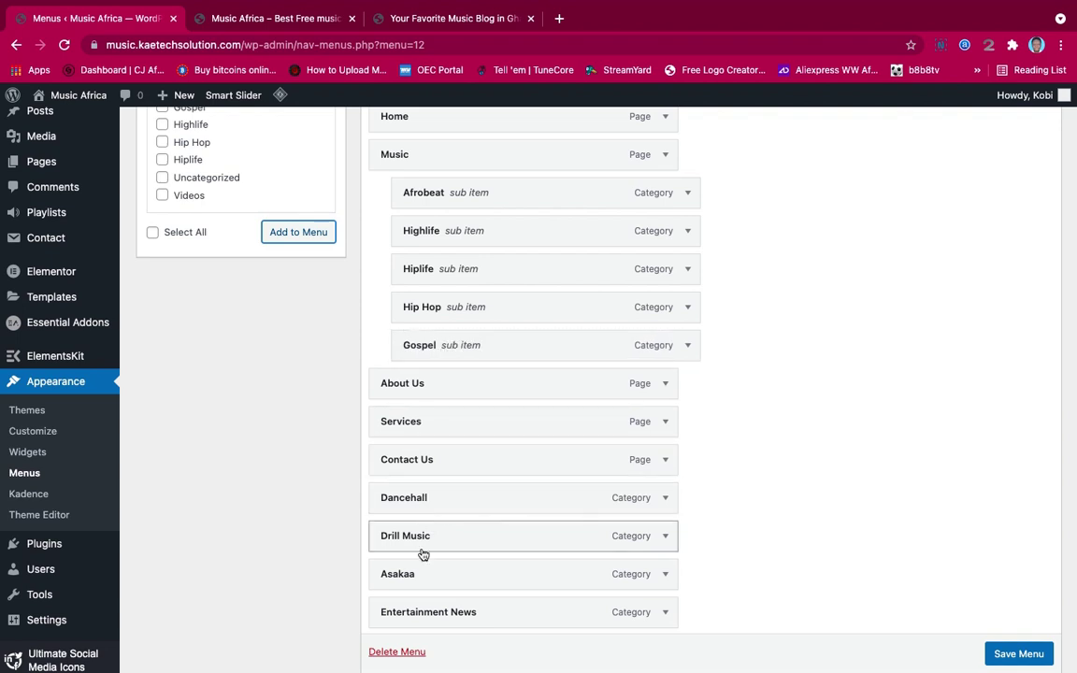
# Nest Drill Music and Dancehall under Music, Asakaa under Hip Hop, and move Entertainment News after them
pyautogui.moveTo(429, 529); pyautogui.dragTo(453, 348)
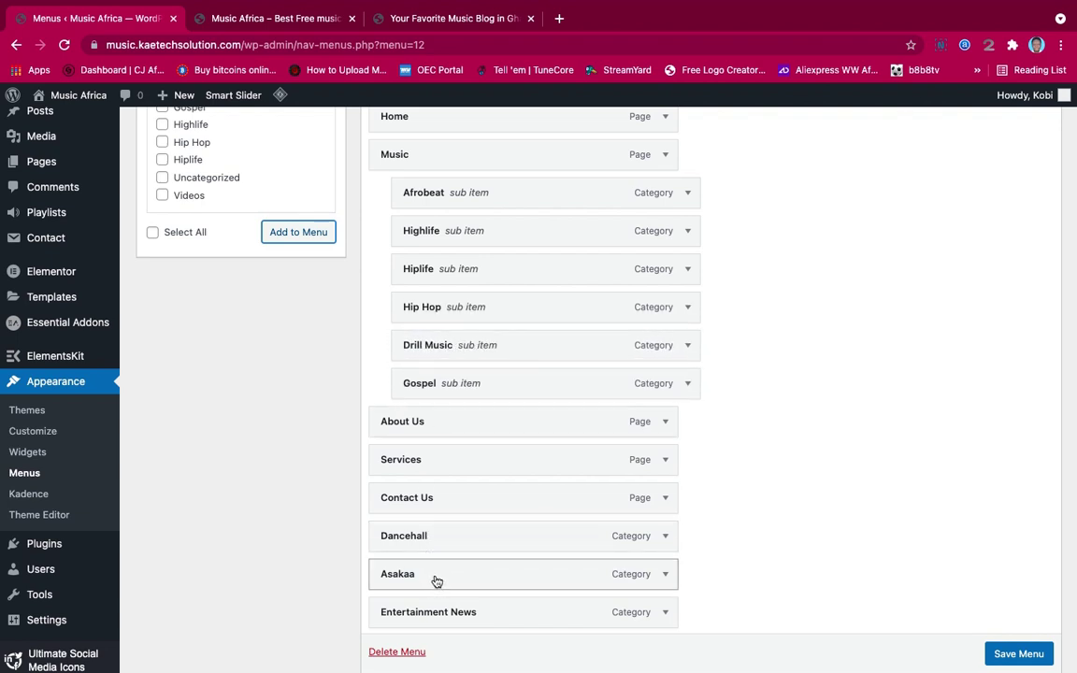
pyautogui.moveTo(435, 581); pyautogui.dragTo(493, 353)
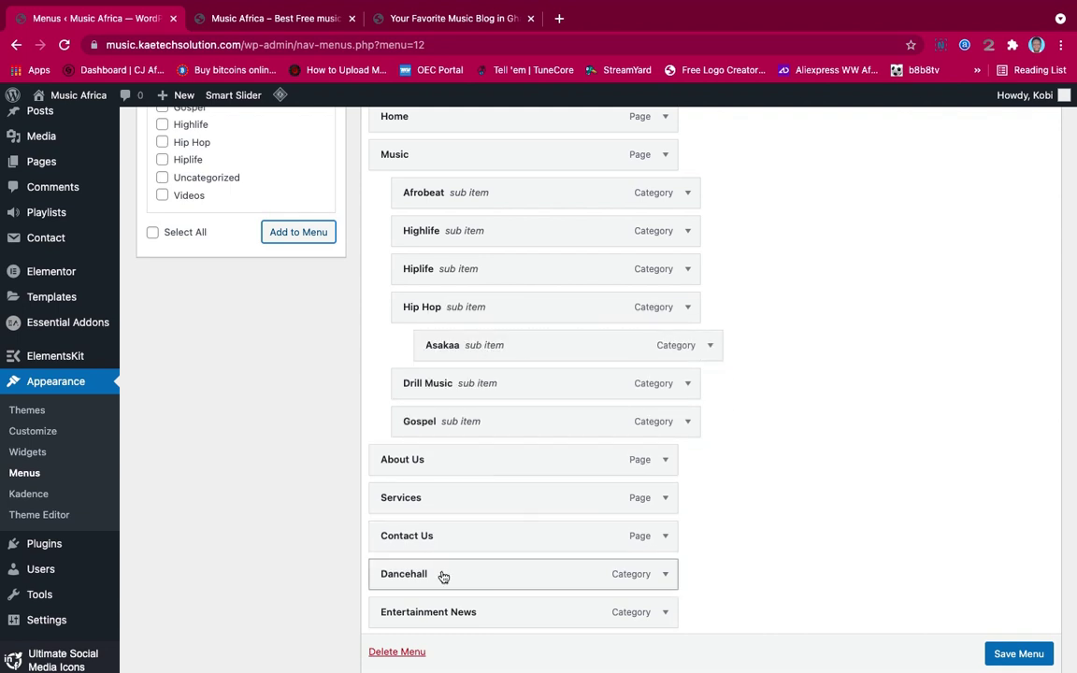
pyautogui.moveTo(443, 579); pyautogui.dragTo(472, 464)
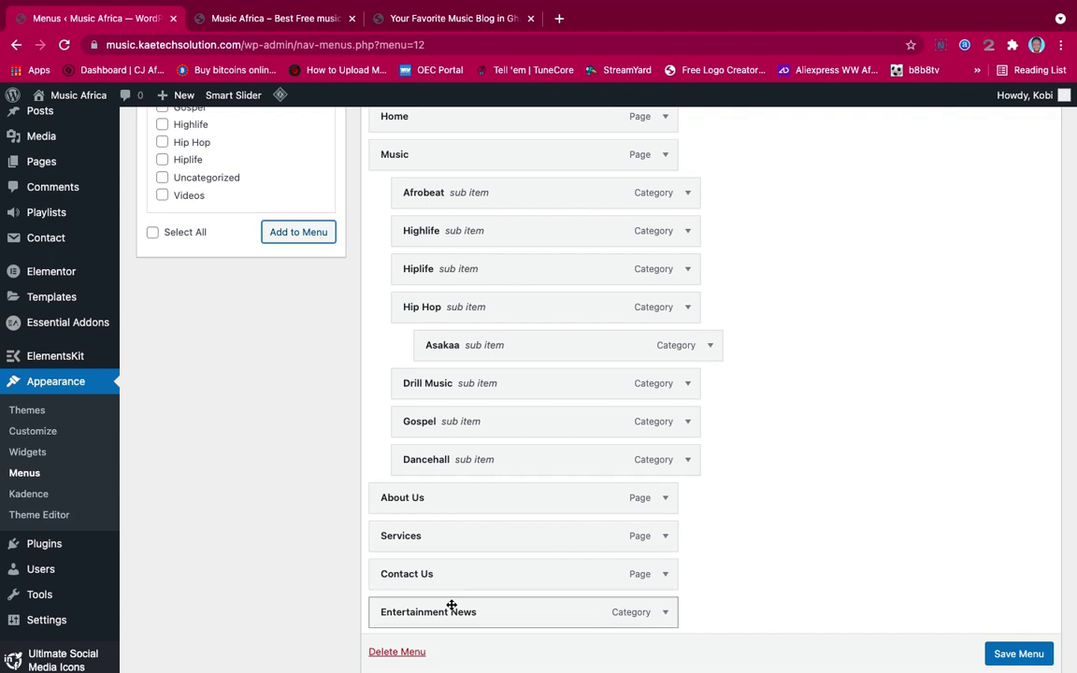
pyautogui.moveTo(482, 620); pyautogui.dragTo(482, 512)
# Adjust one more menu item's position and tick the Primary display location
pyautogui.scroll(-2, 482, 551)
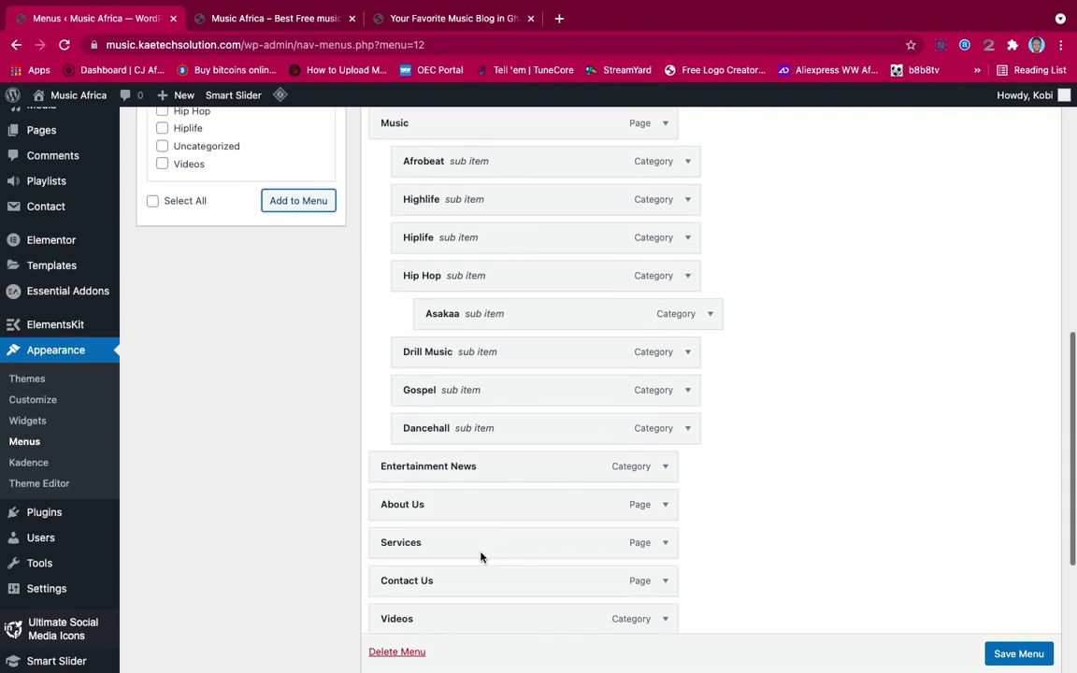
pyautogui.moveTo(456, 598); pyautogui.dragTo(457, 481)
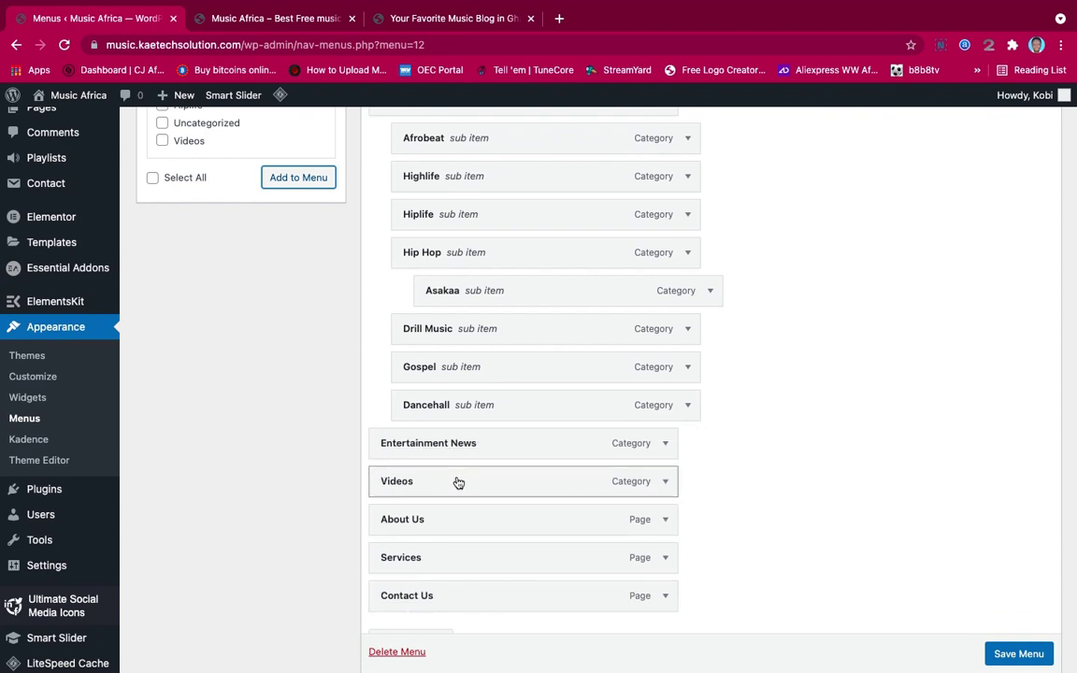
pyautogui.scroll(5, 458, 482)
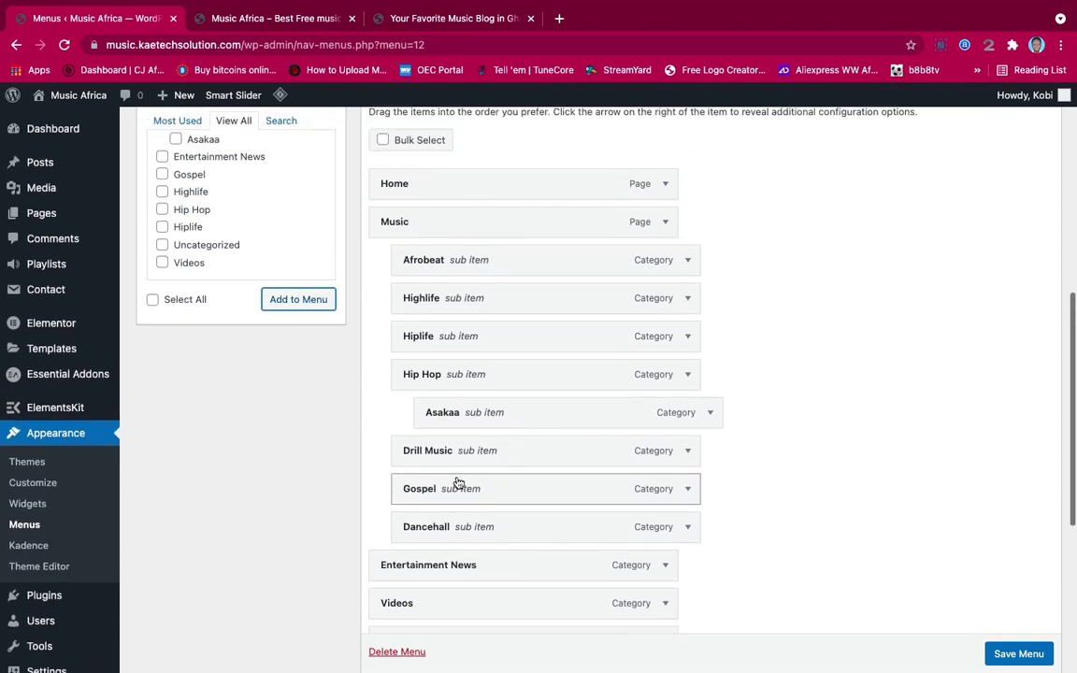
pyautogui.scroll(-5, 457, 478)
pyautogui.scroll(-2, 457, 477)
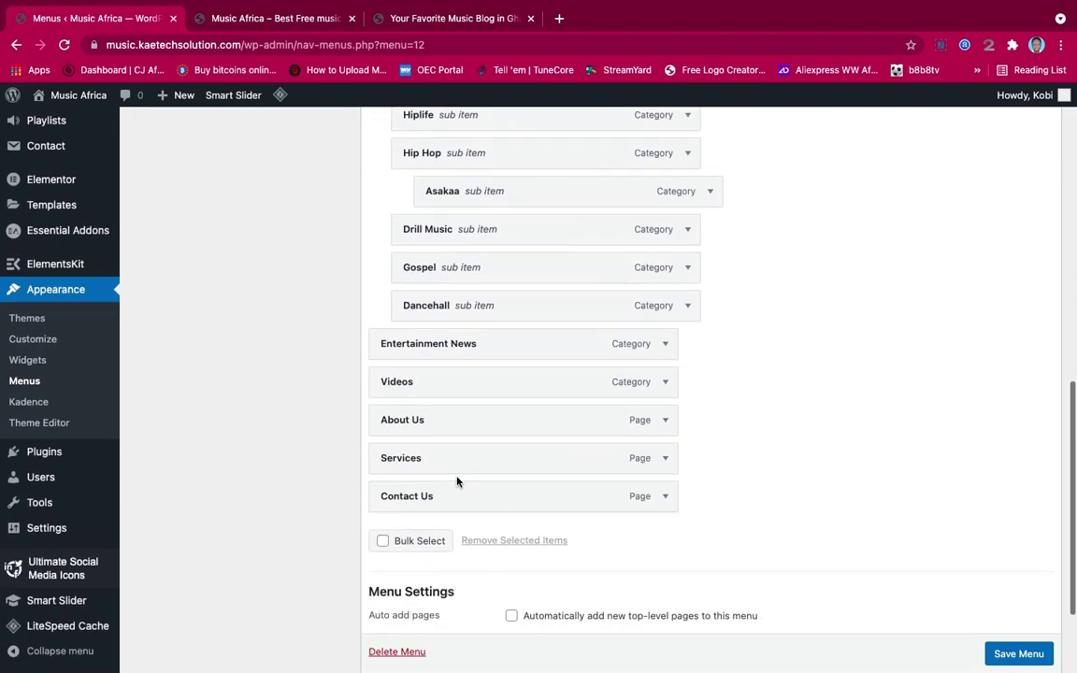
pyautogui.scroll(1, 457, 481)
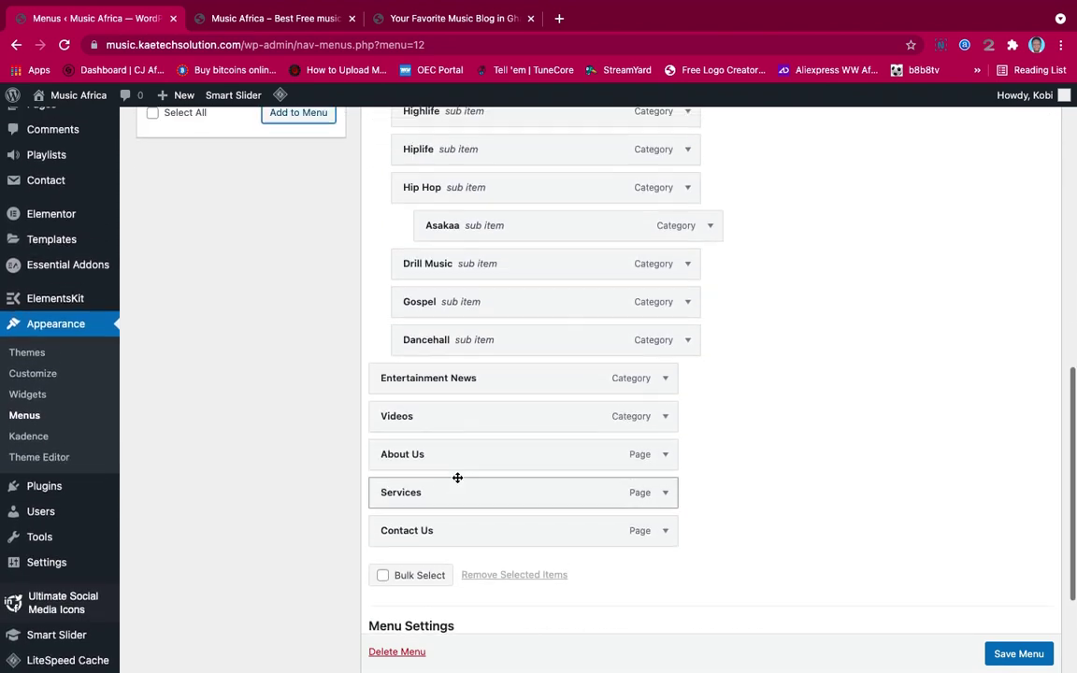
pyautogui.scroll(-4, 457, 481)
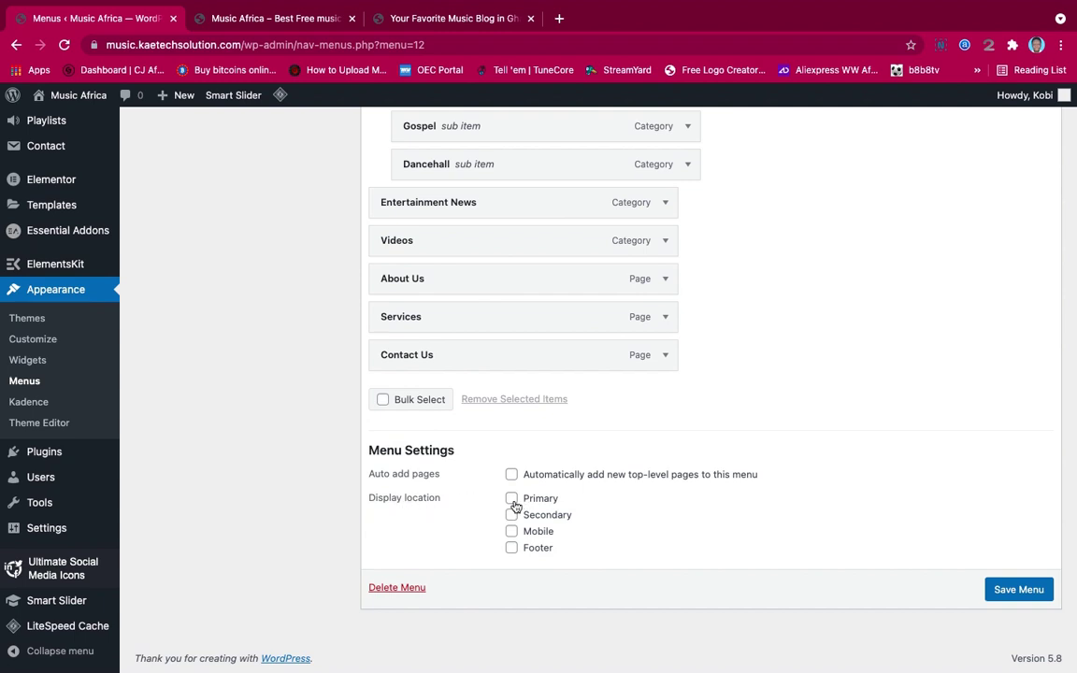
pyautogui.click(511, 498)
# Save Main Menu, getting the 'Main Menu has been updated' confirmation
pyautogui.scroll(5, 750, 442)
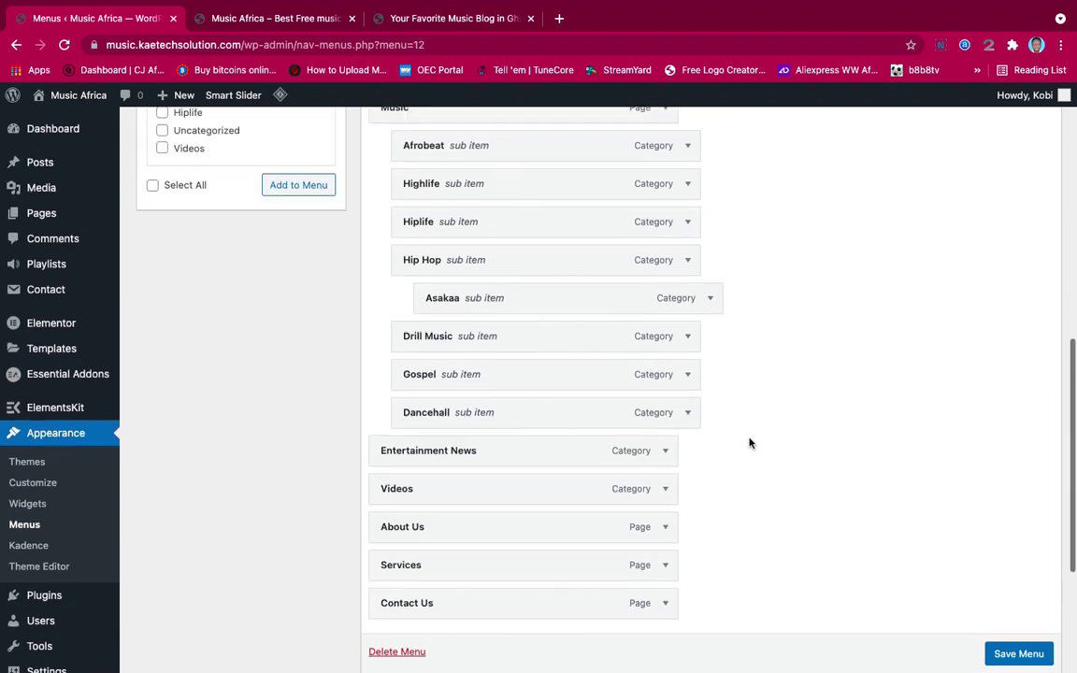
pyautogui.scroll(-3, 749, 442)
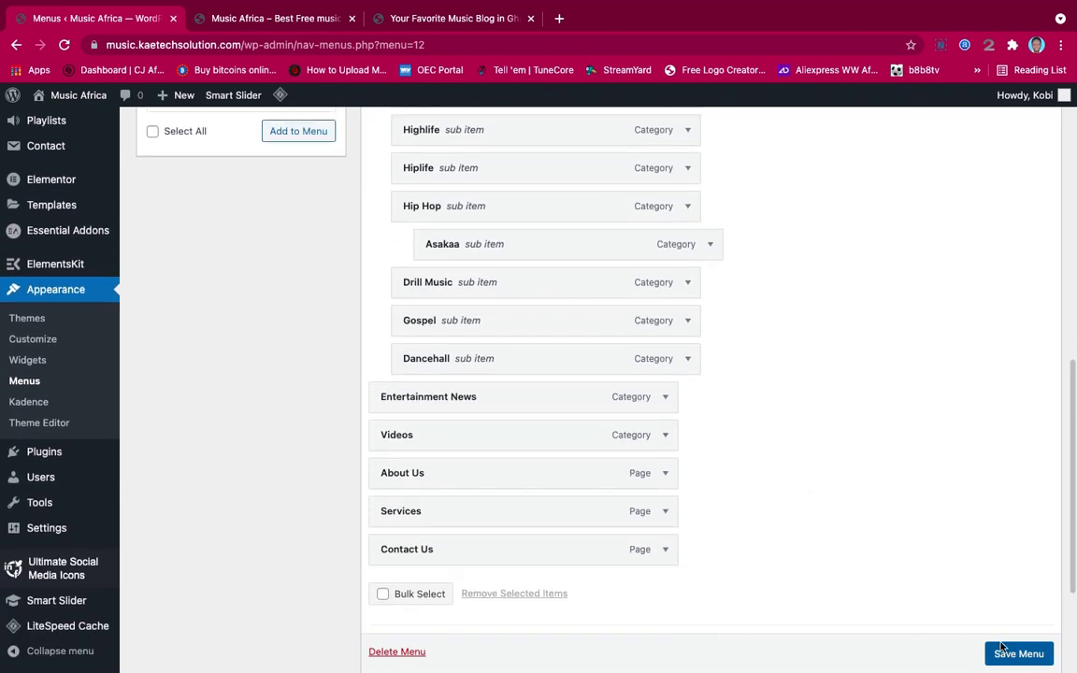
pyautogui.scroll(-1, 935, 598)
pyautogui.click(1018, 654)
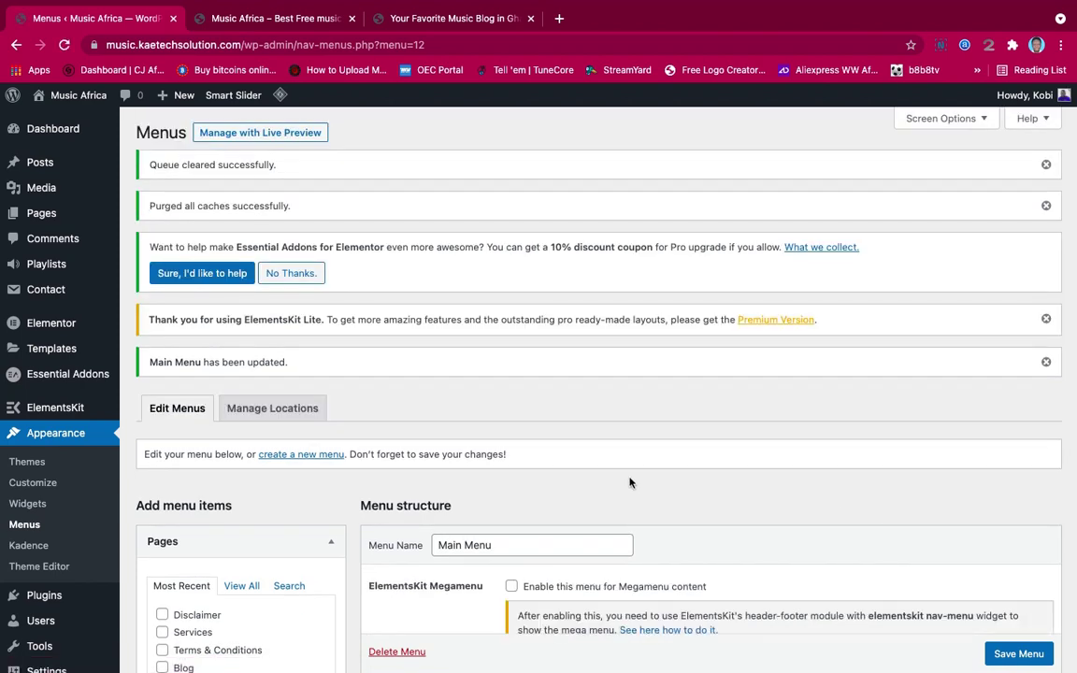
pyautogui.scroll(-2, 629, 477)
pyautogui.scroll(1, 630, 477)
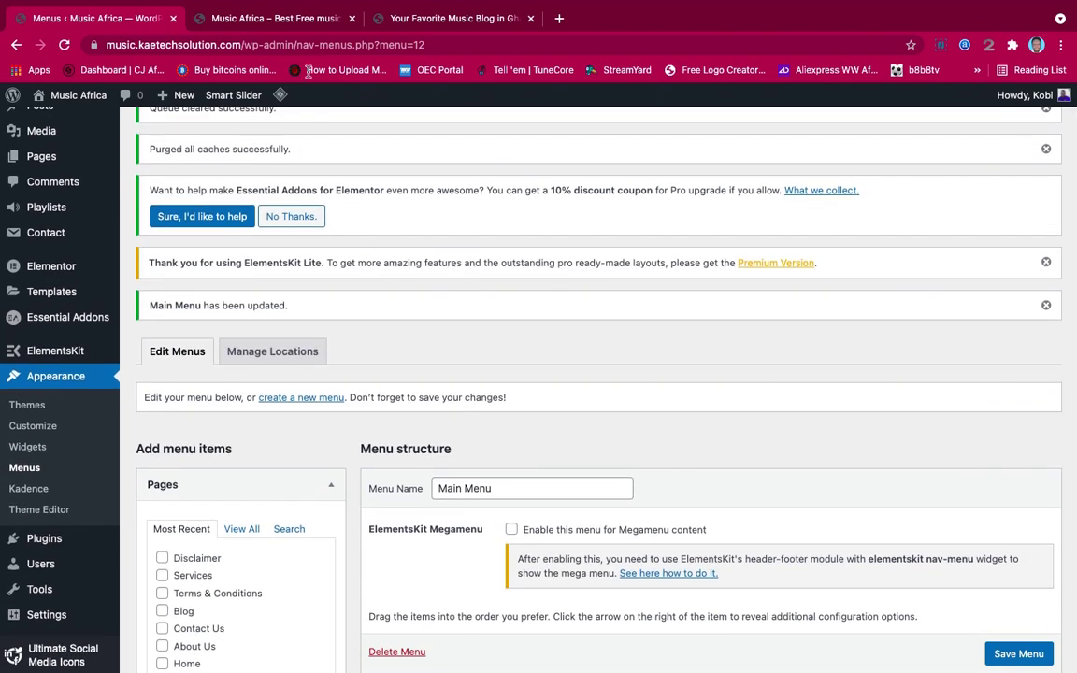
# Reload the live Music Africa site to see Main Menu's genres under Music and Asakaa under Hip Hop
pyautogui.click(291, 22)
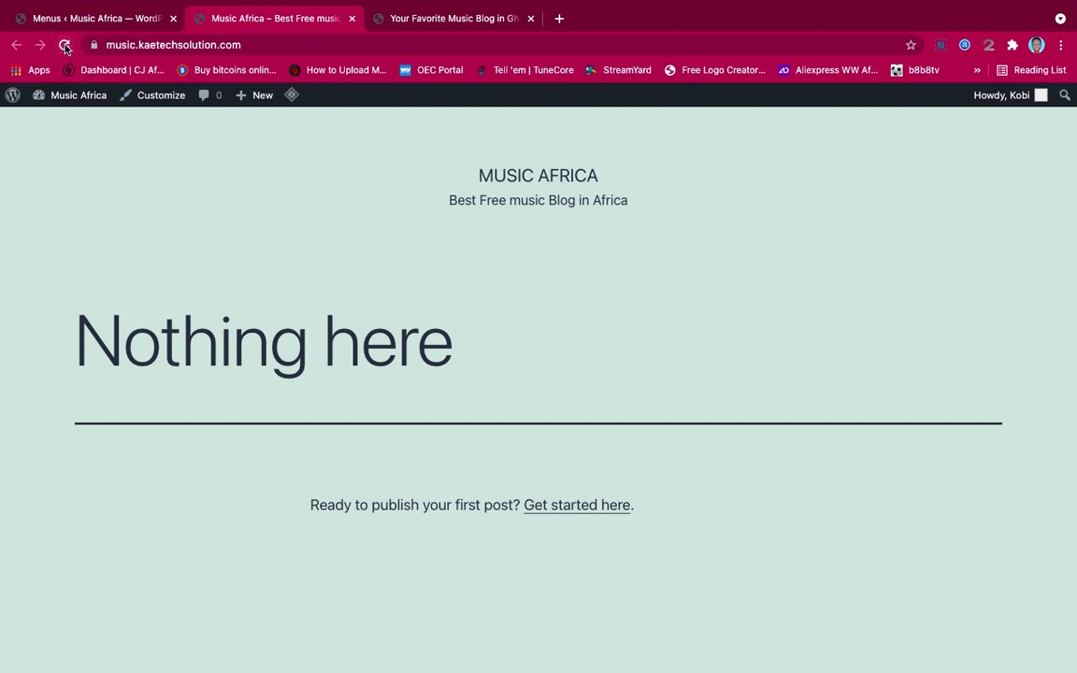
pyautogui.click(64, 45)
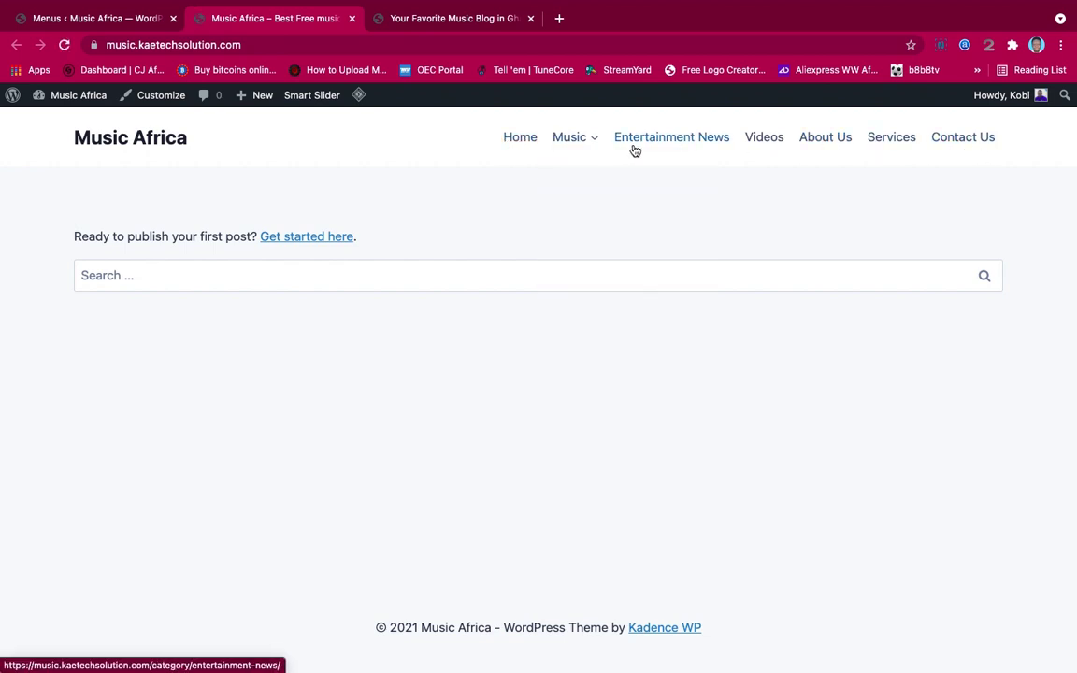
pyautogui.moveTo(590, 137)
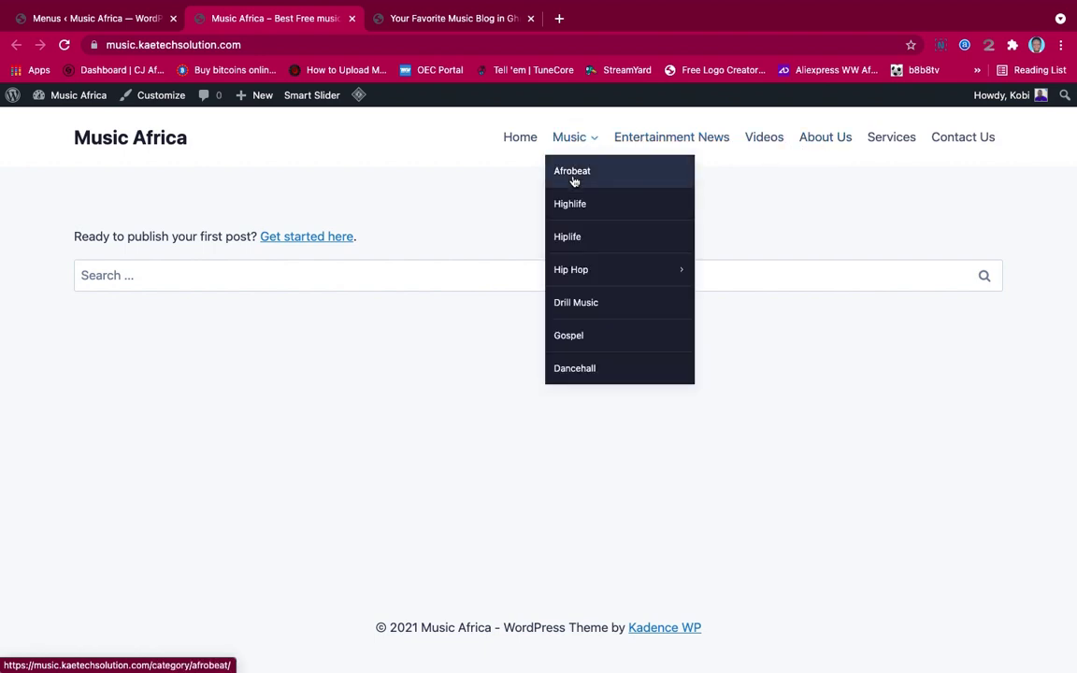
pyautogui.moveTo(572, 270)
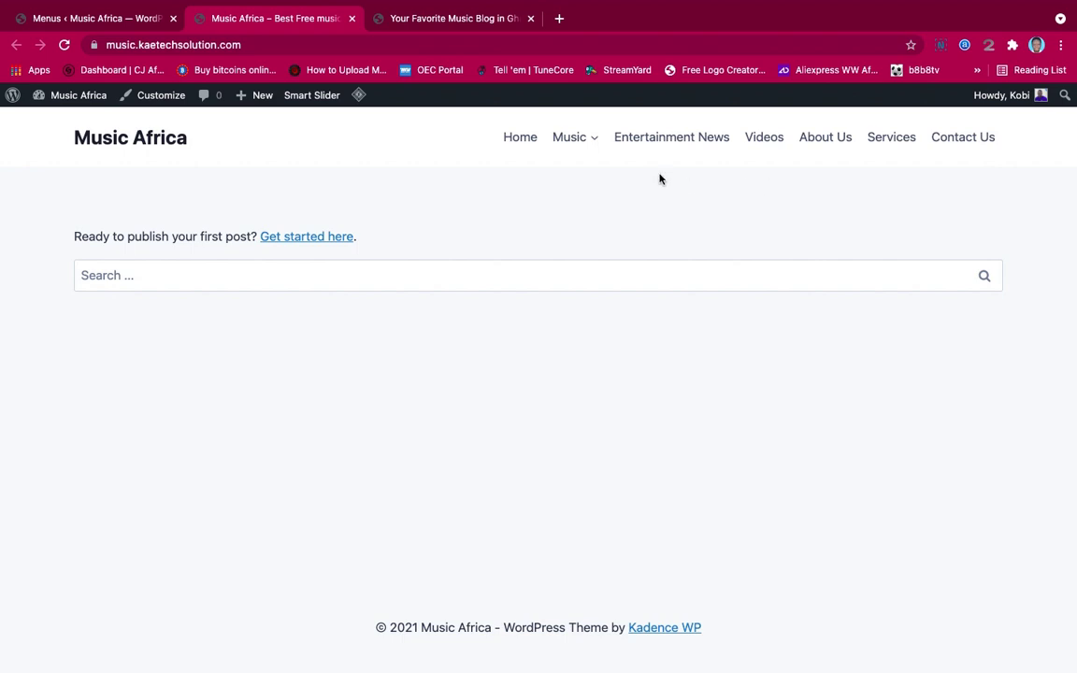
# Create an empty menu named 'Footer Menu' assigned to the Footer display location
pyautogui.moveTo(101, 13)
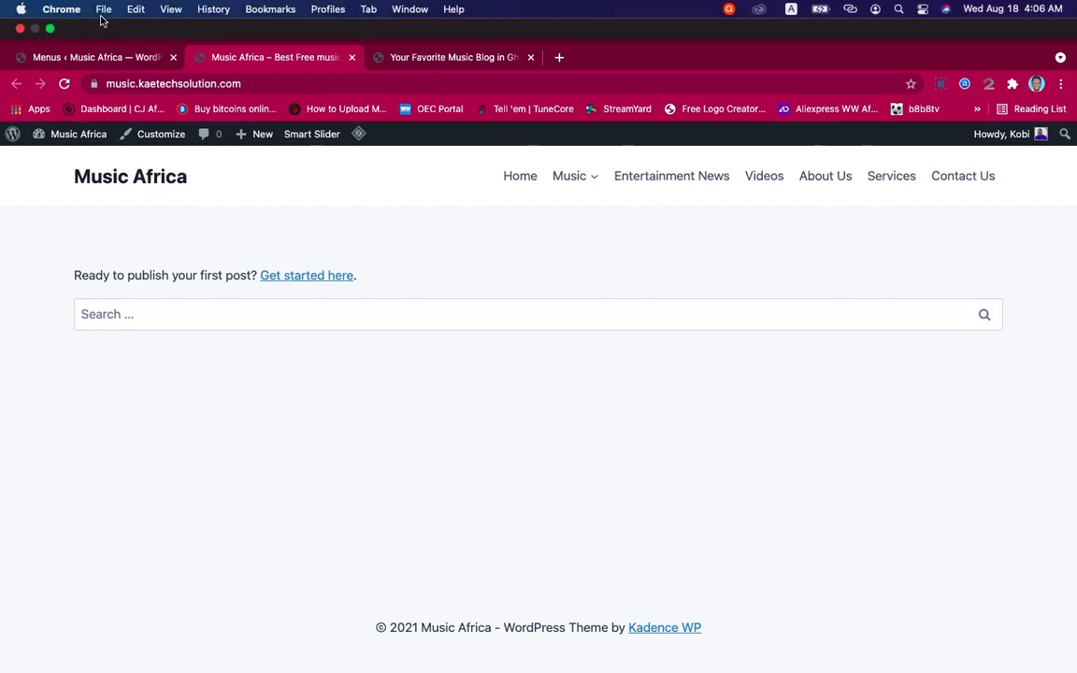
pyautogui.click(90, 55)
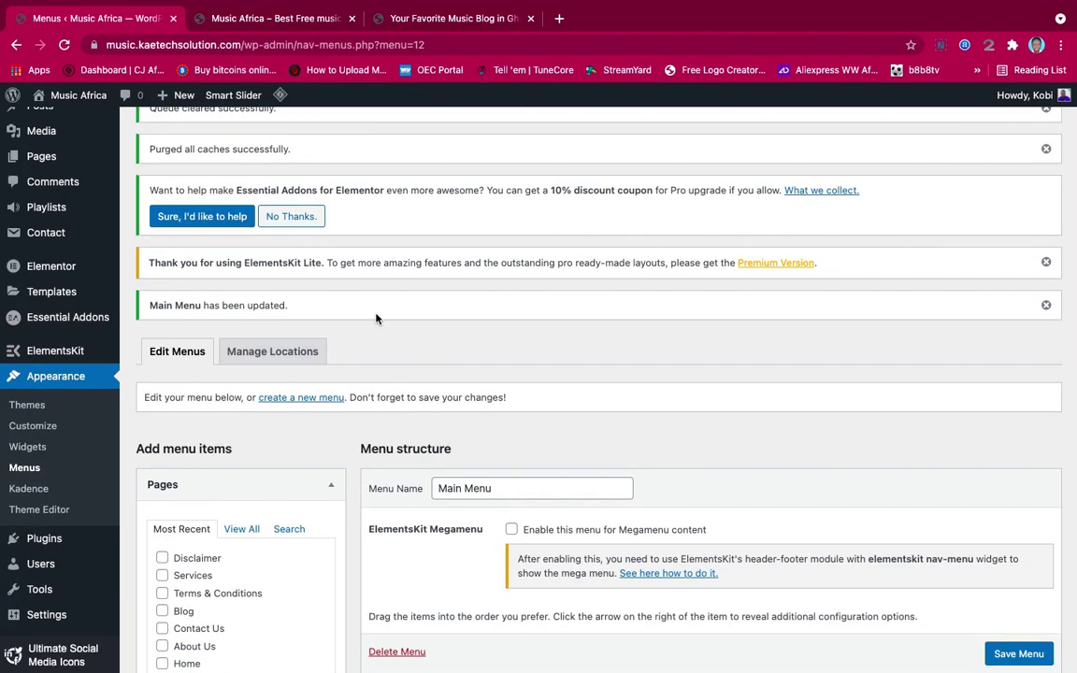
pyautogui.scroll(-5, 411, 355)
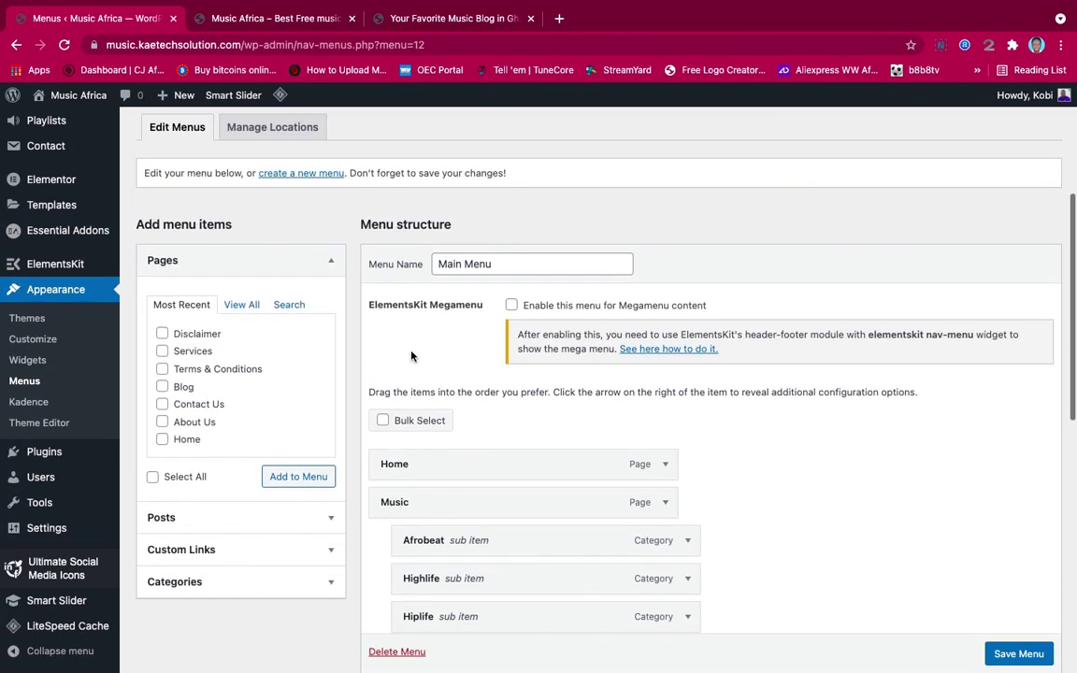
pyautogui.scroll(1, 411, 355)
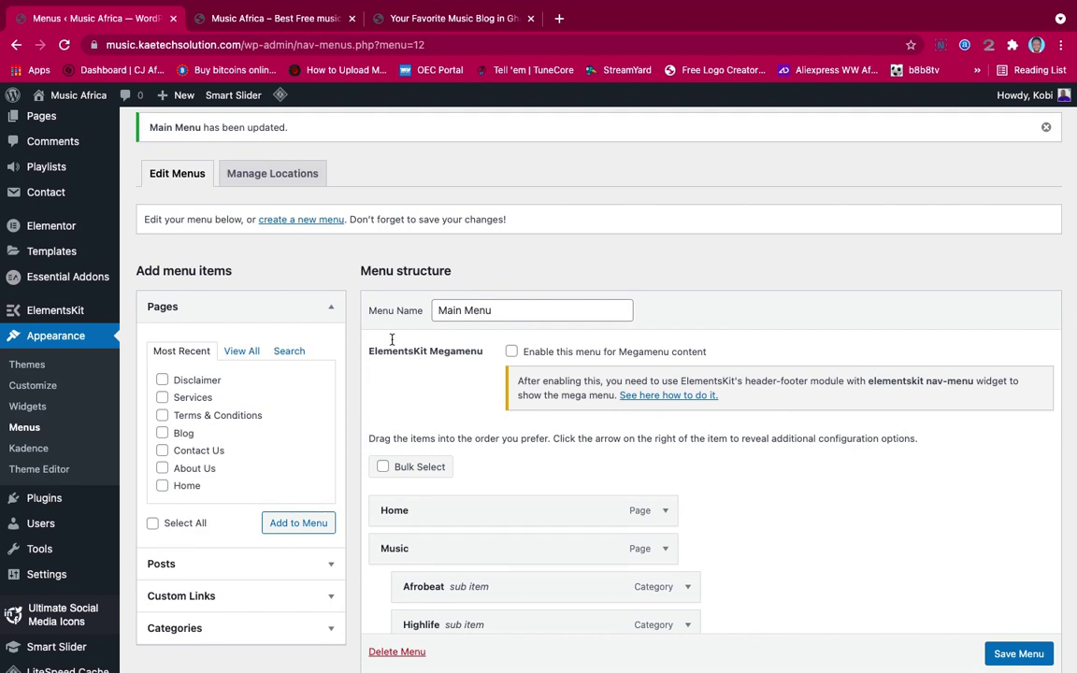
pyautogui.click(308, 221)
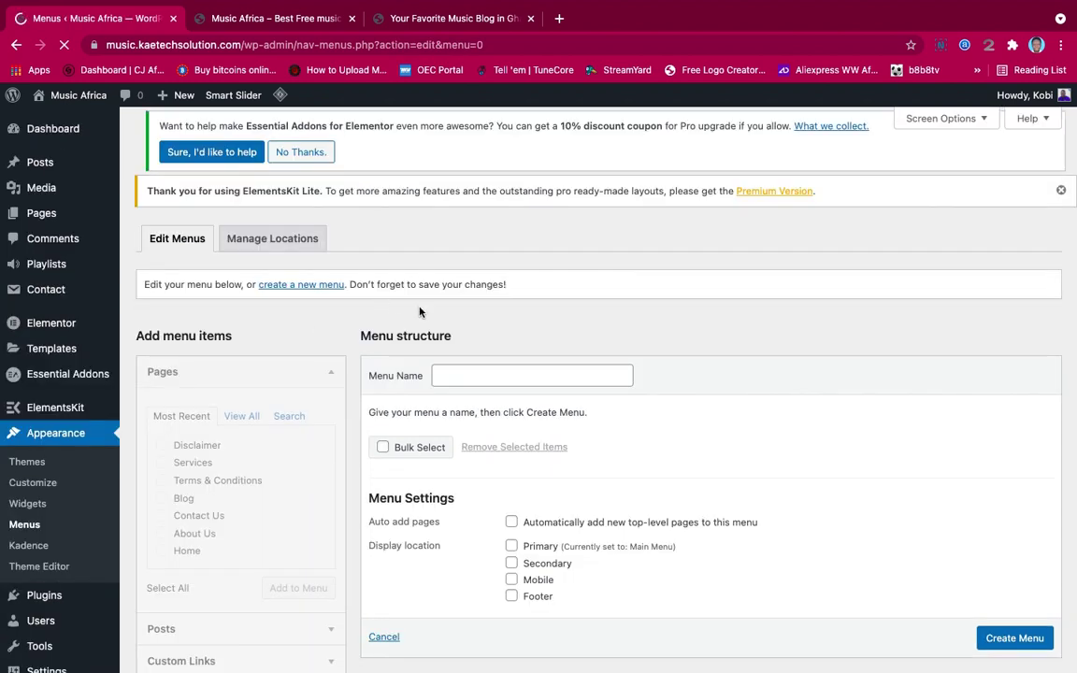
pyautogui.click(456, 419)
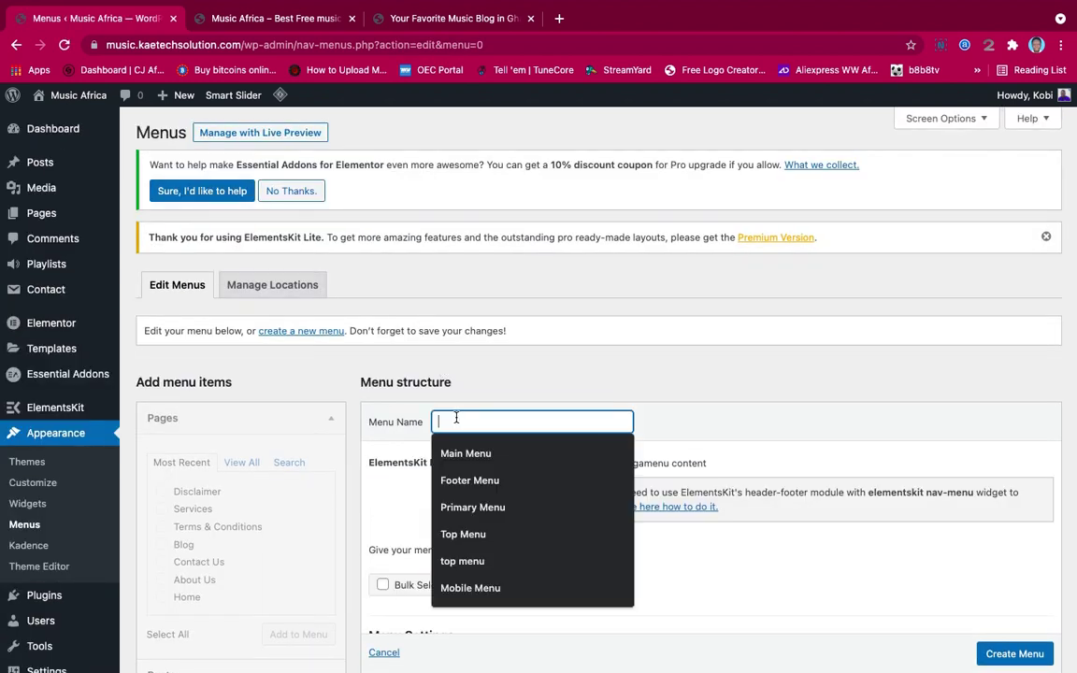
pyautogui.click(467, 479)
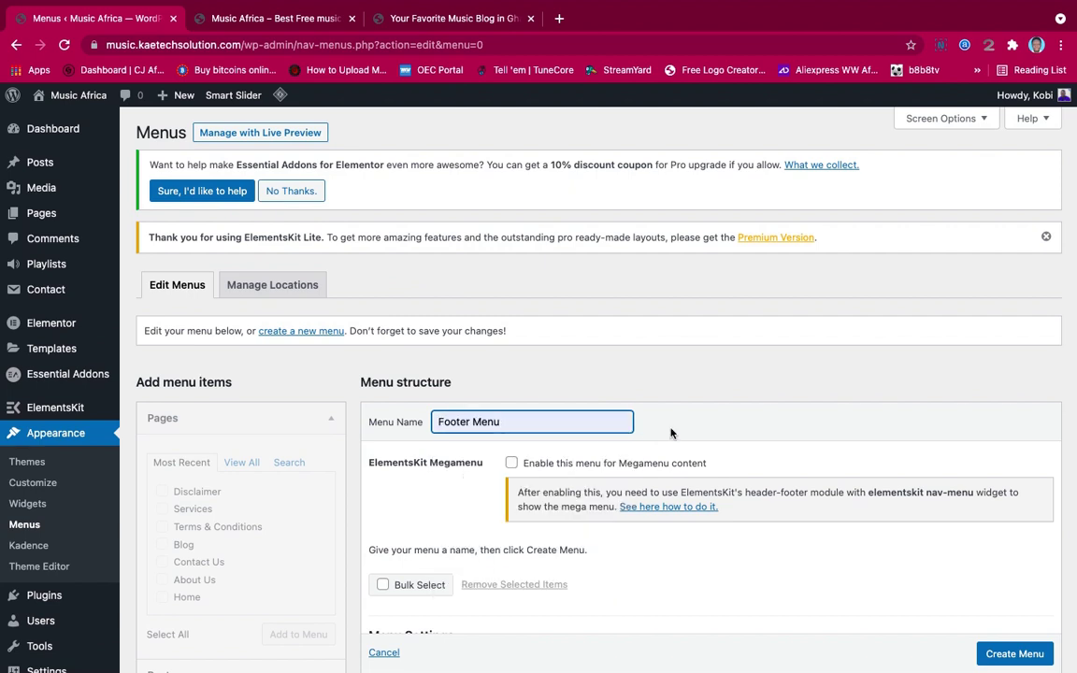
pyautogui.scroll(-3, 671, 432)
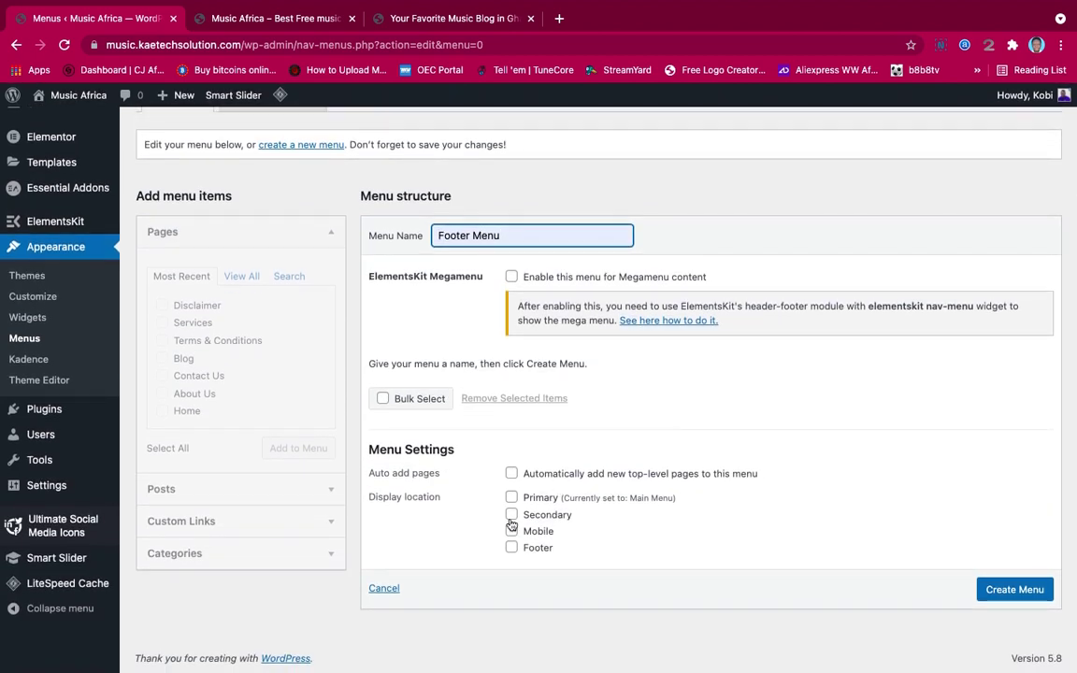
pyautogui.click(511, 550)
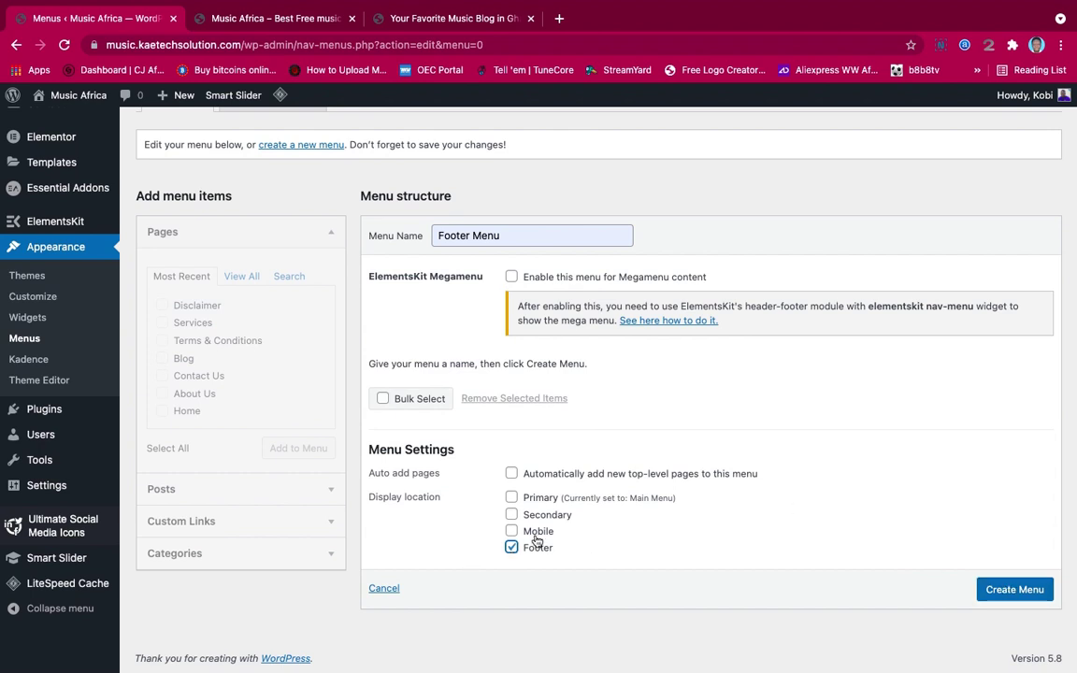
pyautogui.click(1025, 589)
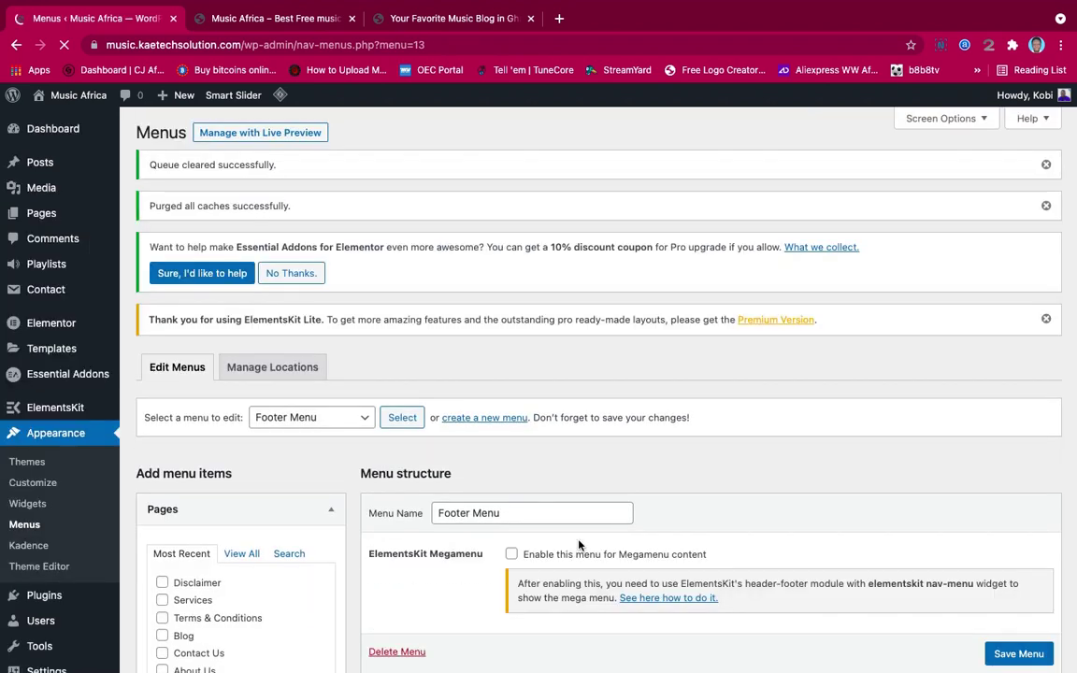
pyautogui.scroll(-1, 577, 546)
pyautogui.scroll(-3, 577, 545)
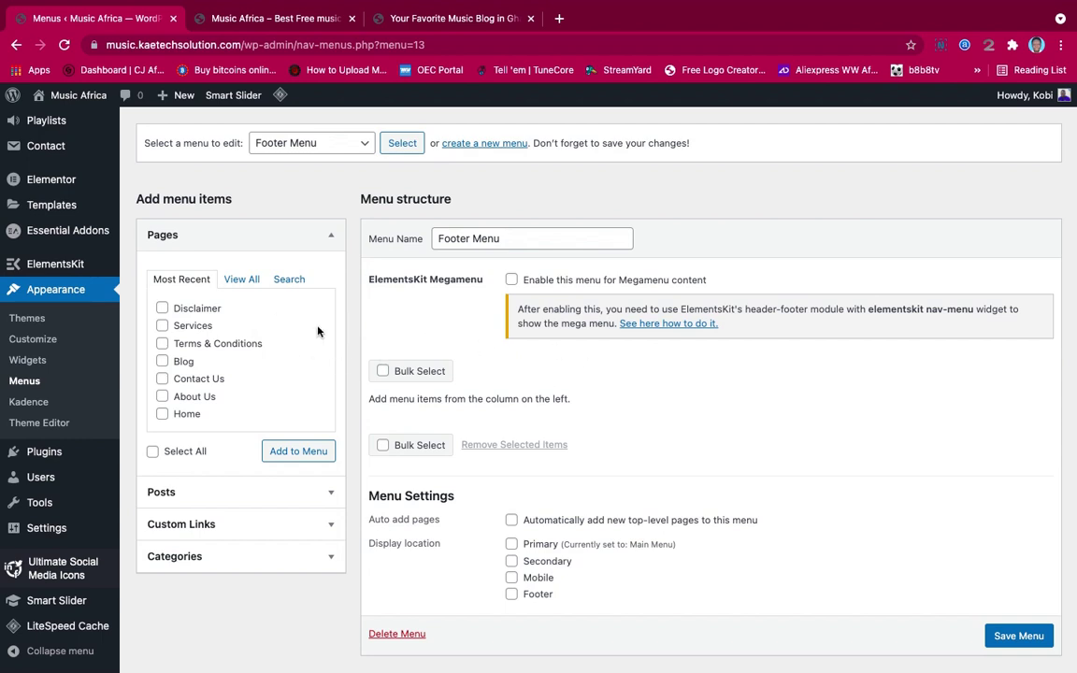
# Add the Disclaimer, Terms & Conditions and Contact Us pages to the Footer Menu
pyautogui.click(249, 283)
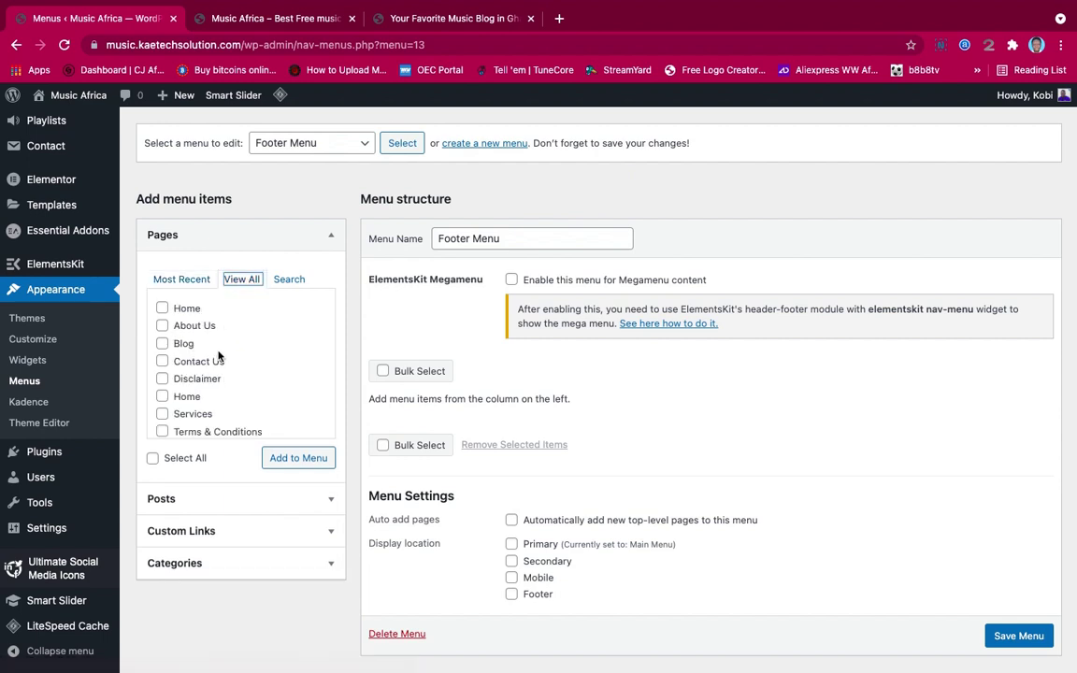
pyautogui.scroll(-1, 215, 353)
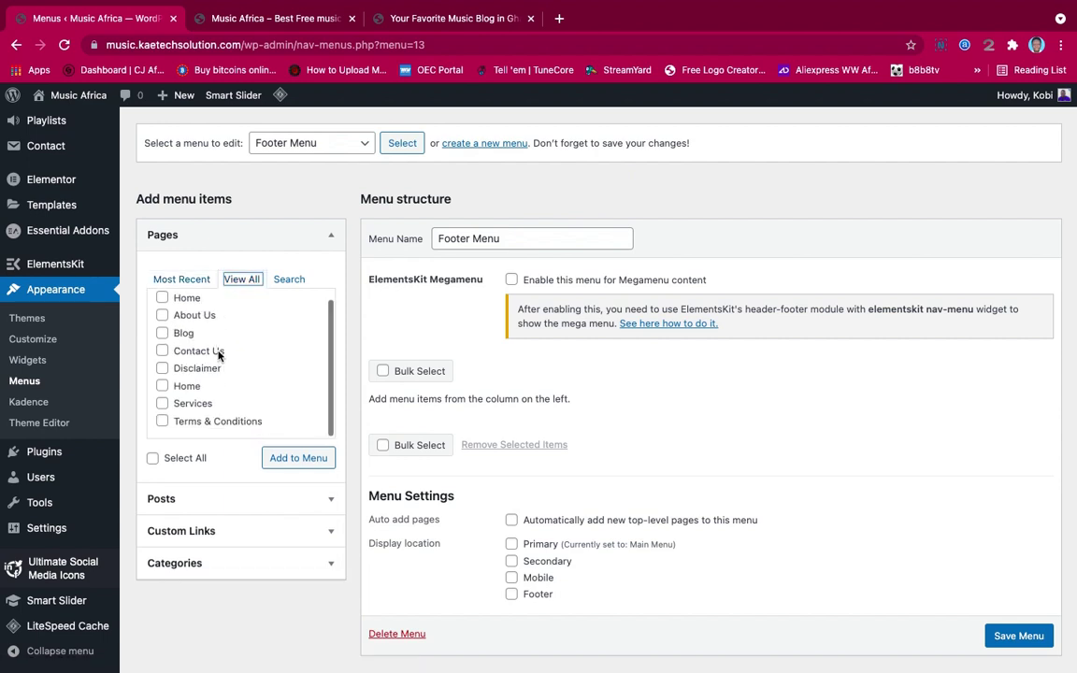
pyautogui.click(163, 369)
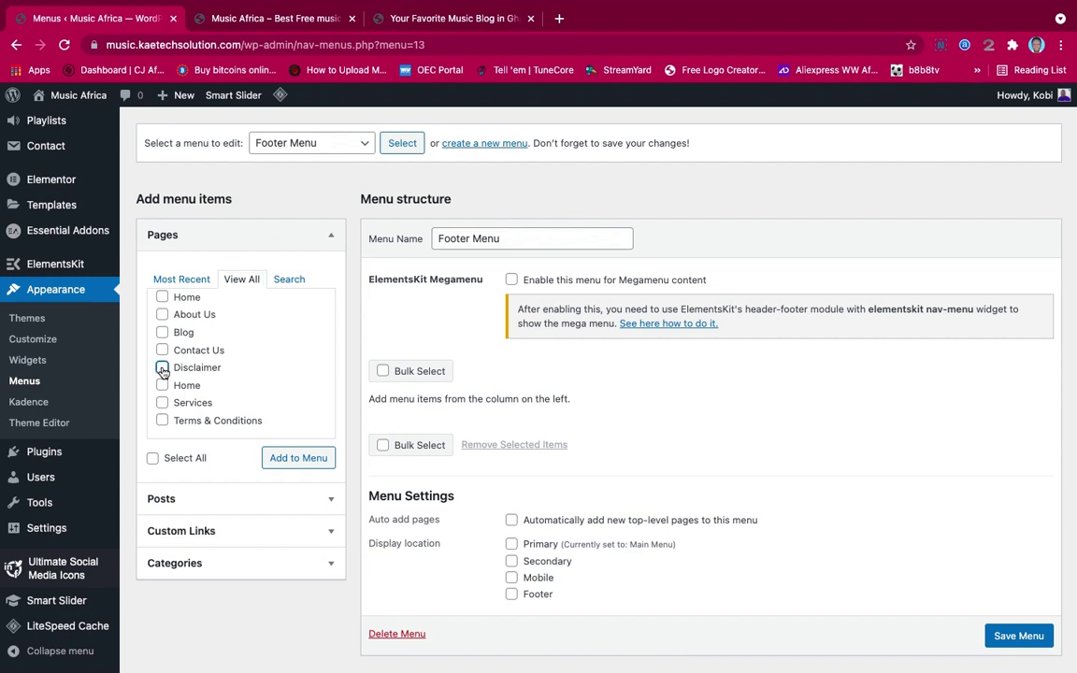
pyautogui.click(162, 421)
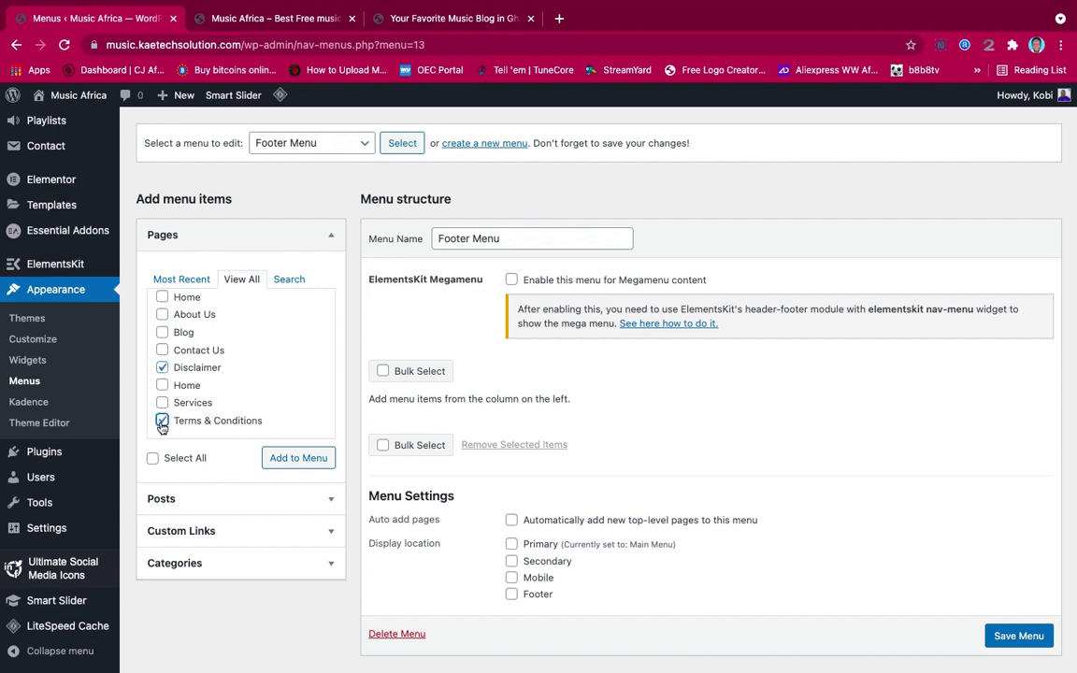
pyautogui.click(162, 352)
pyautogui.click(281, 458)
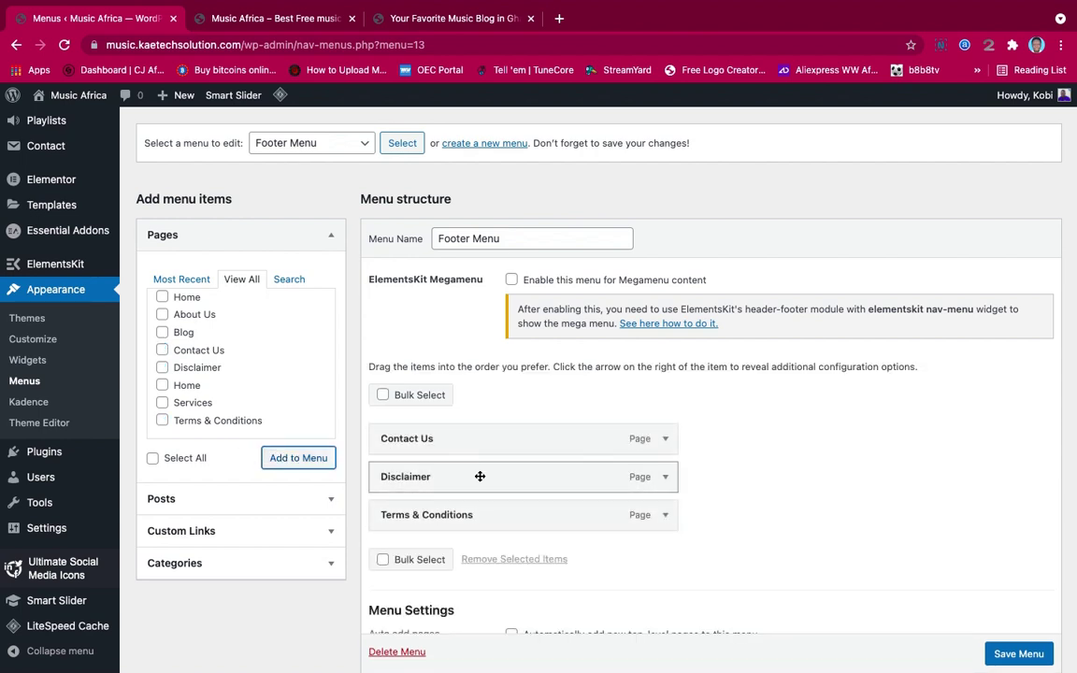
# Assign the Footer Menu to the Footer location, save it, and view the live site
pyautogui.scroll(-3, 530, 509)
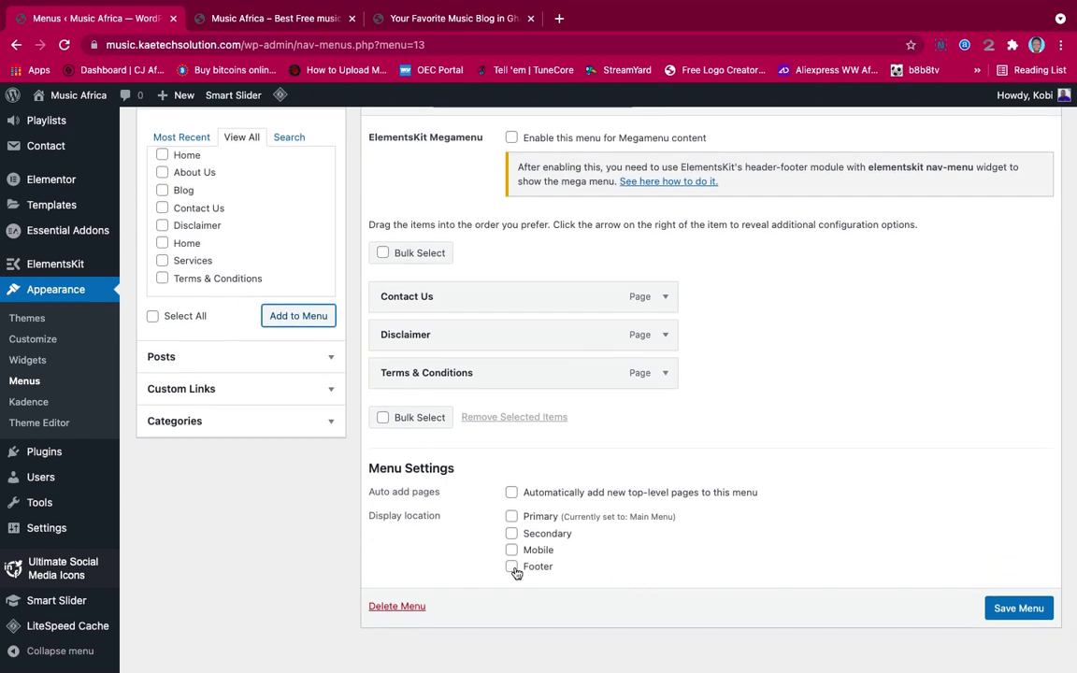
pyautogui.click(512, 568)
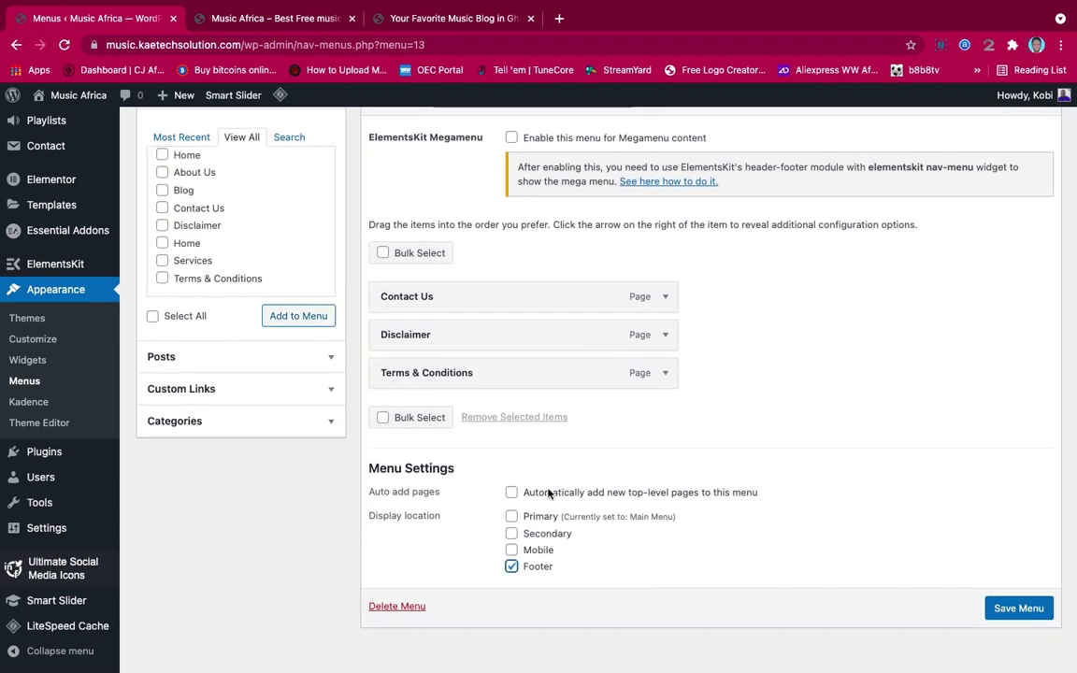
pyautogui.click(1028, 606)
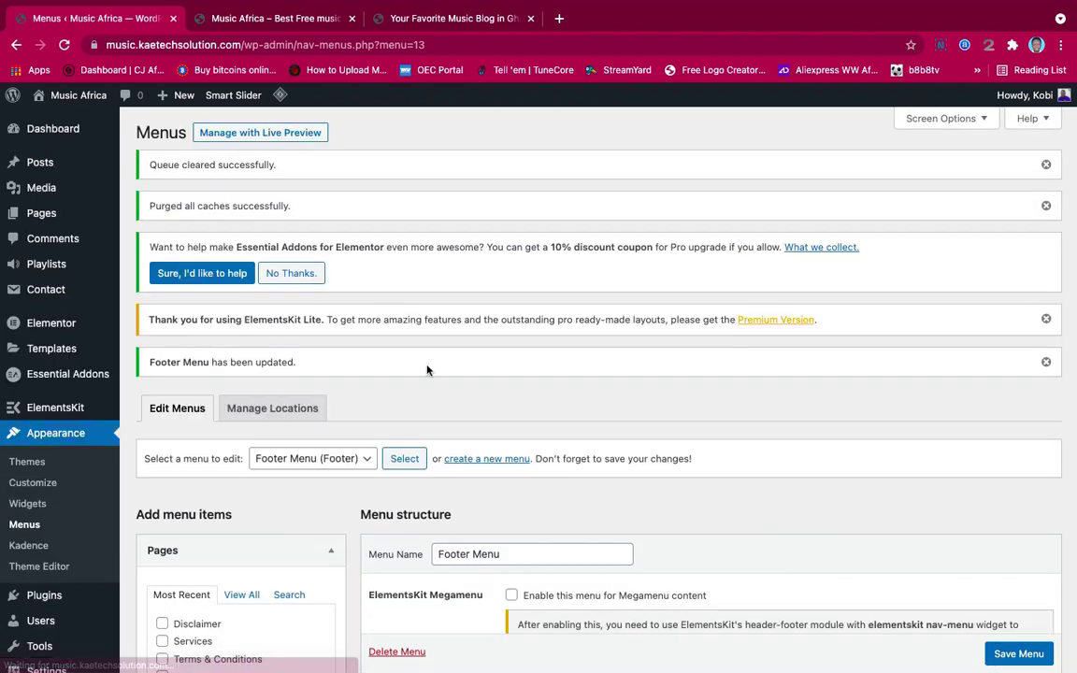
pyautogui.click(276, 21)
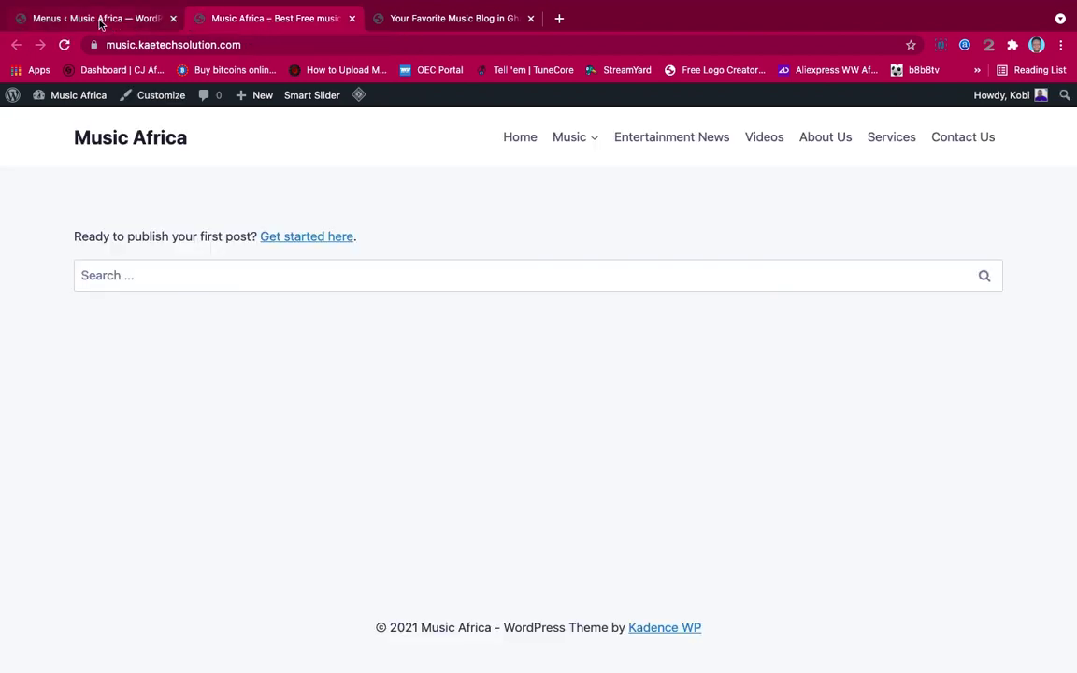
# Reload the live front page, then review the saved Footer Menu structure and settings
pyautogui.click(64, 44)
pyautogui.click(119, 18)
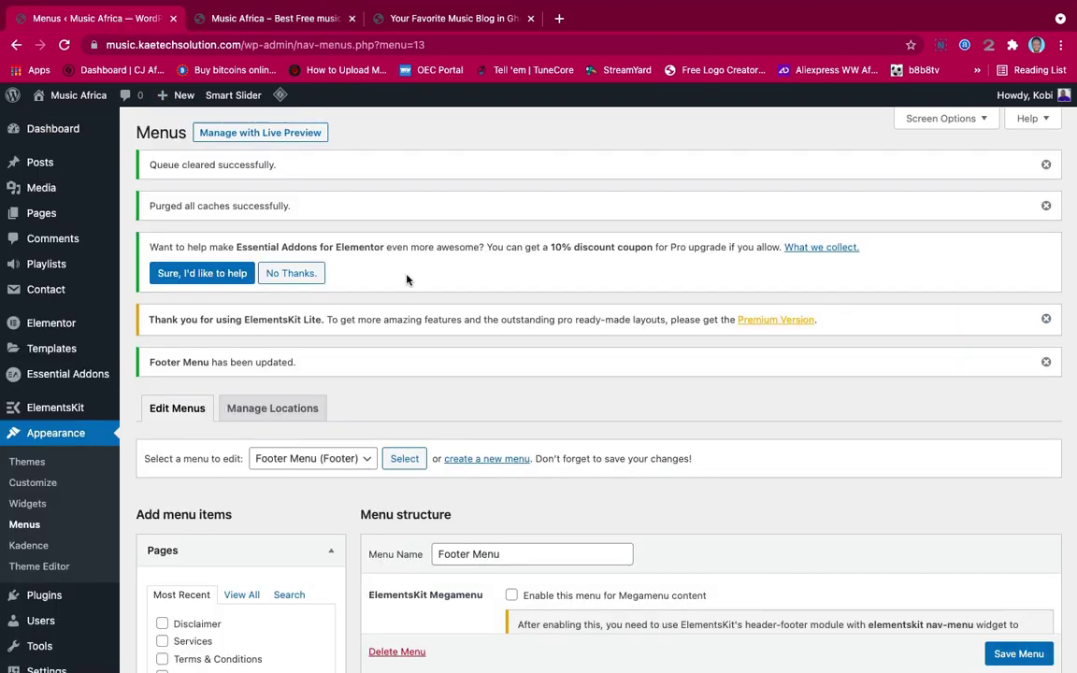
pyautogui.scroll(-5, 420, 289)
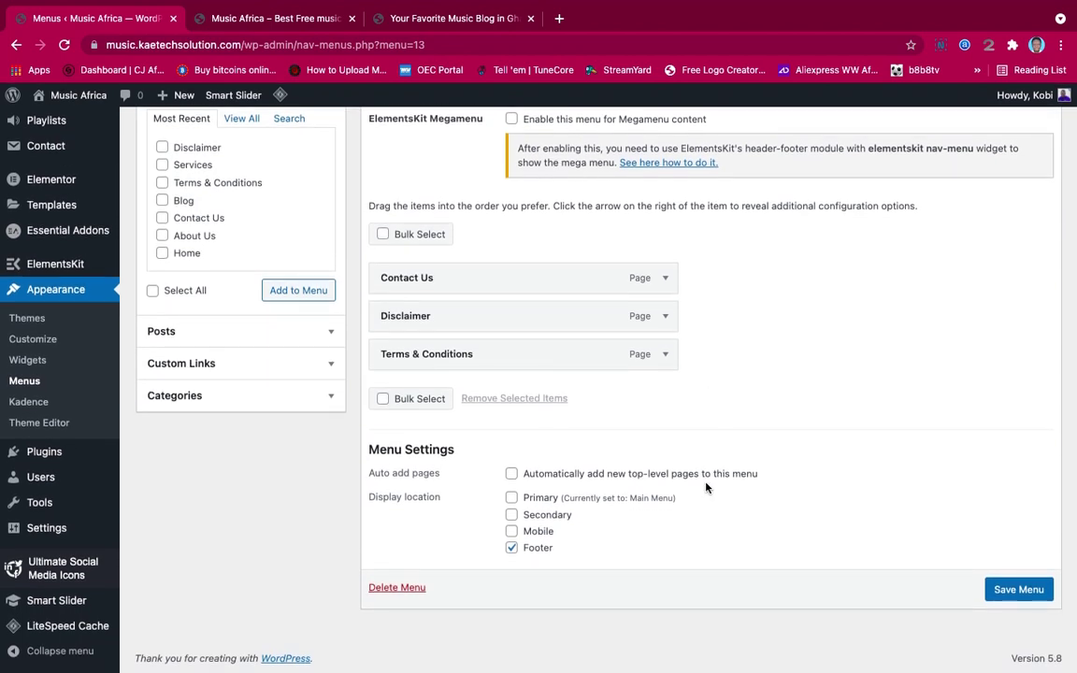
pyautogui.scroll(3, 706, 487)
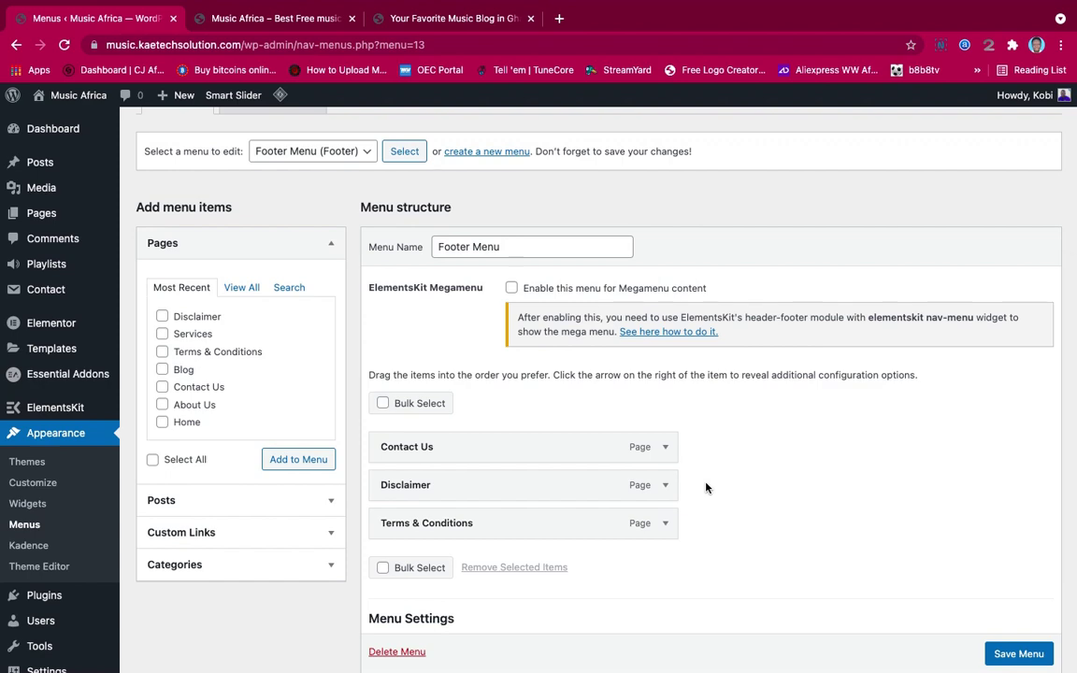
pyautogui.scroll(-1, 705, 487)
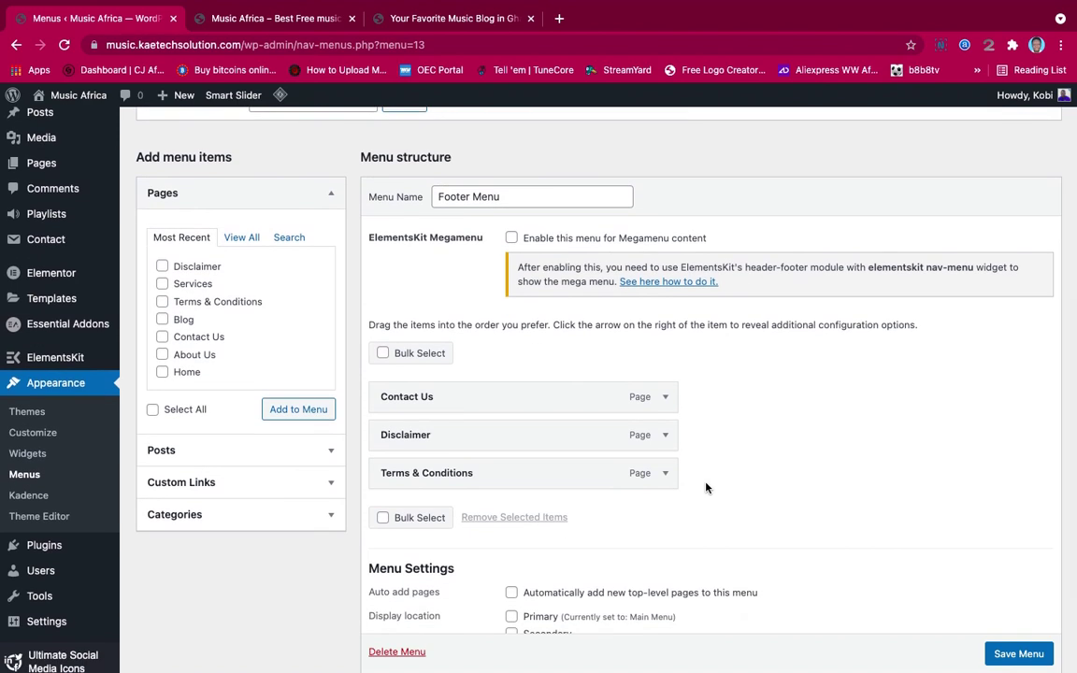
pyautogui.scroll(-2, 706, 487)
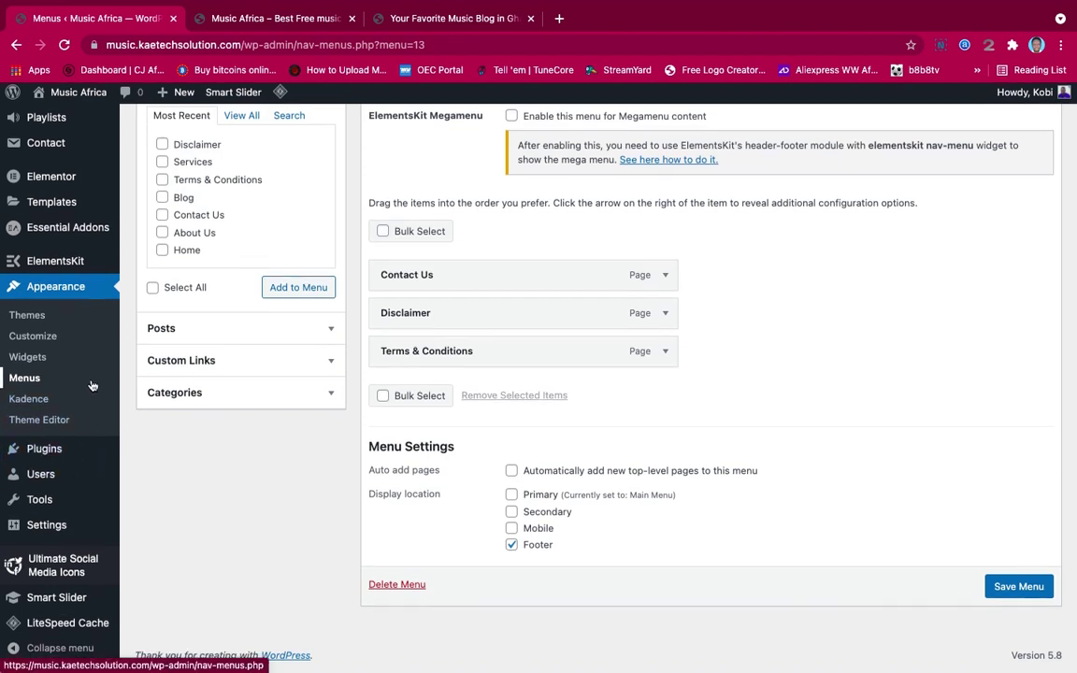
pyautogui.moveTo(39, 534)
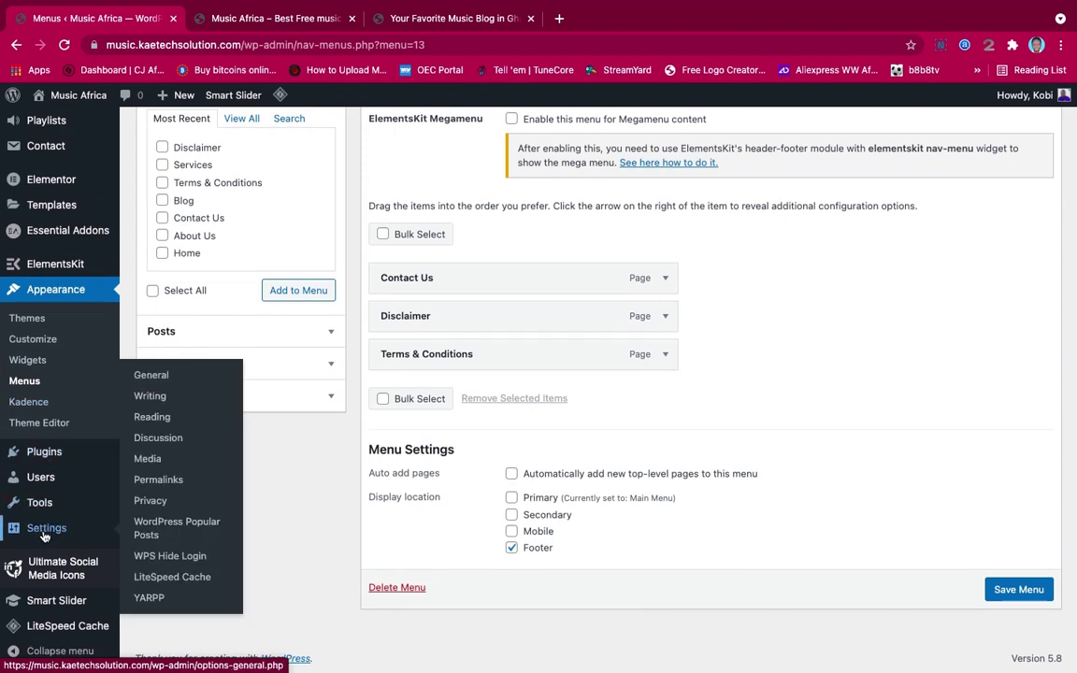
# In Reading settings, use static page Home as homepage and Blog as posts page, and save
pyautogui.click(163, 424)
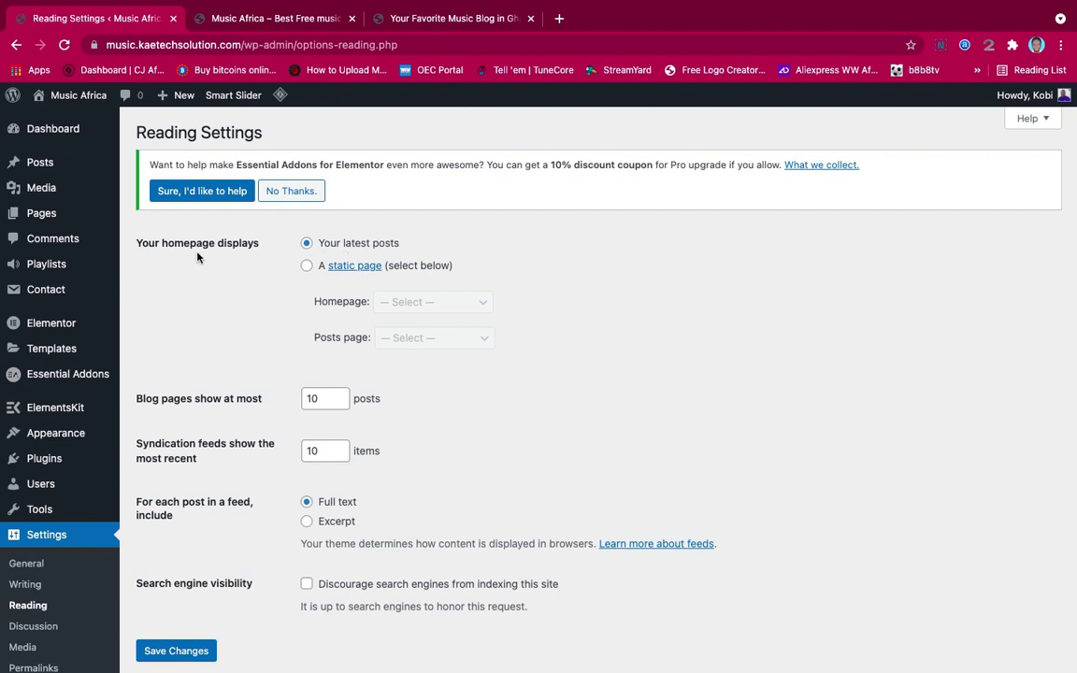
pyautogui.click(307, 267)
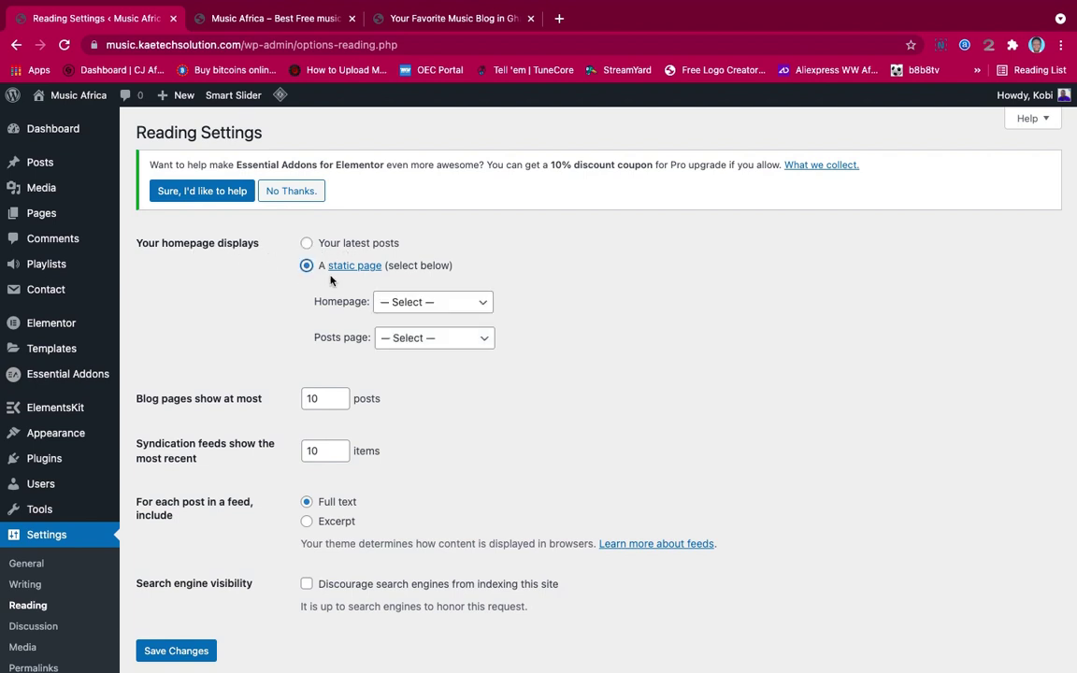
pyautogui.click(449, 307)
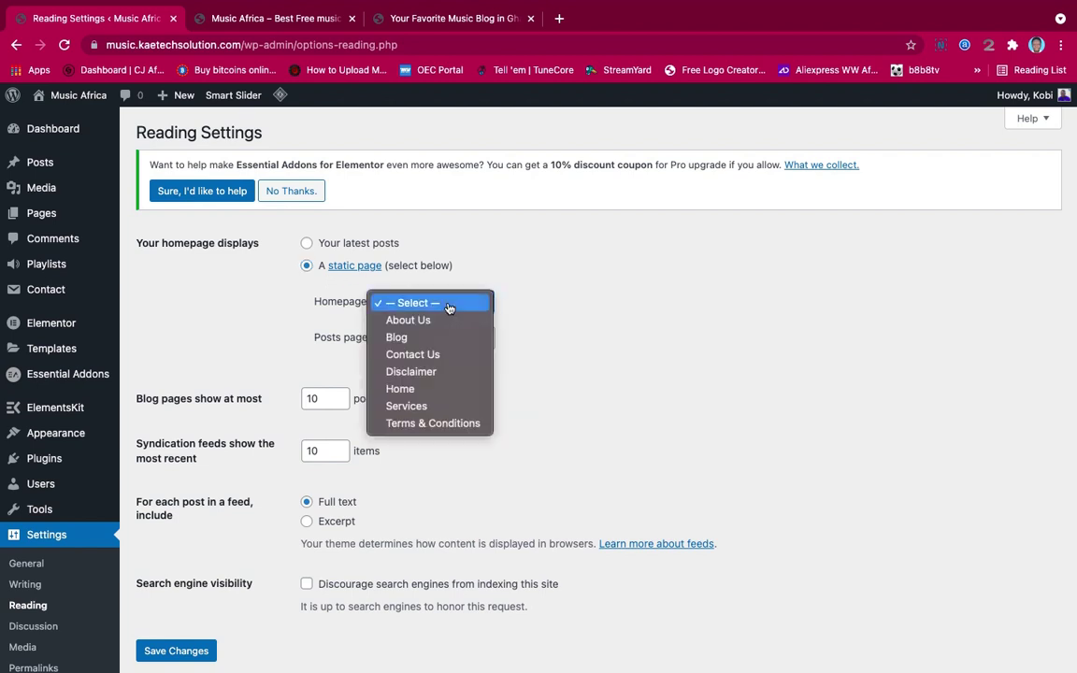
pyautogui.click(410, 390)
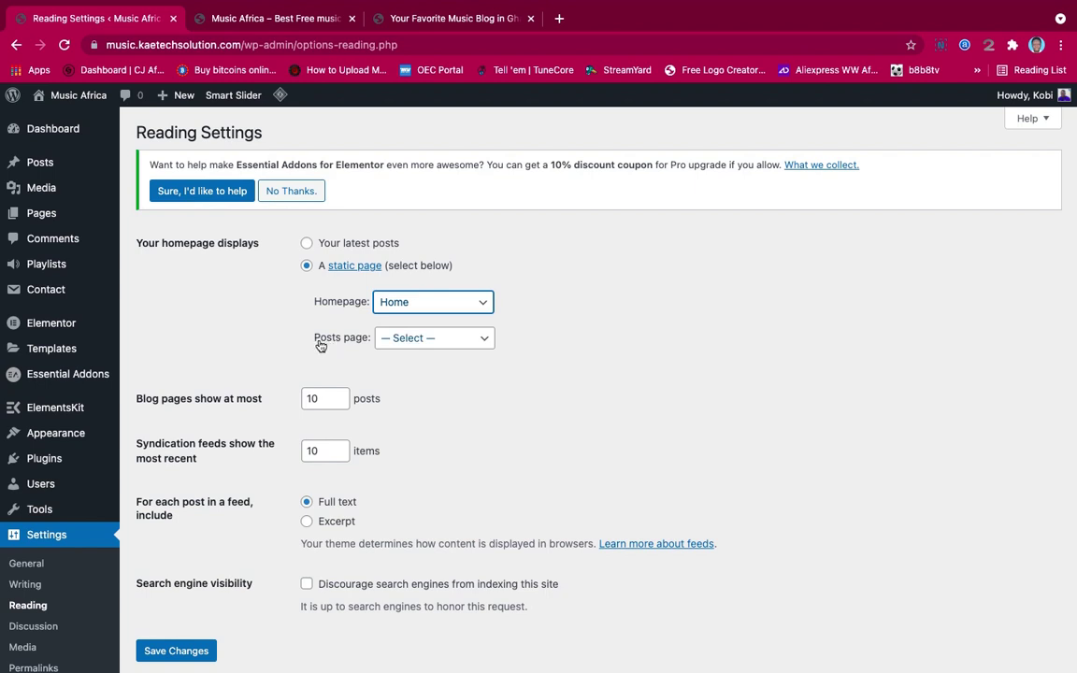
pyautogui.click(429, 340)
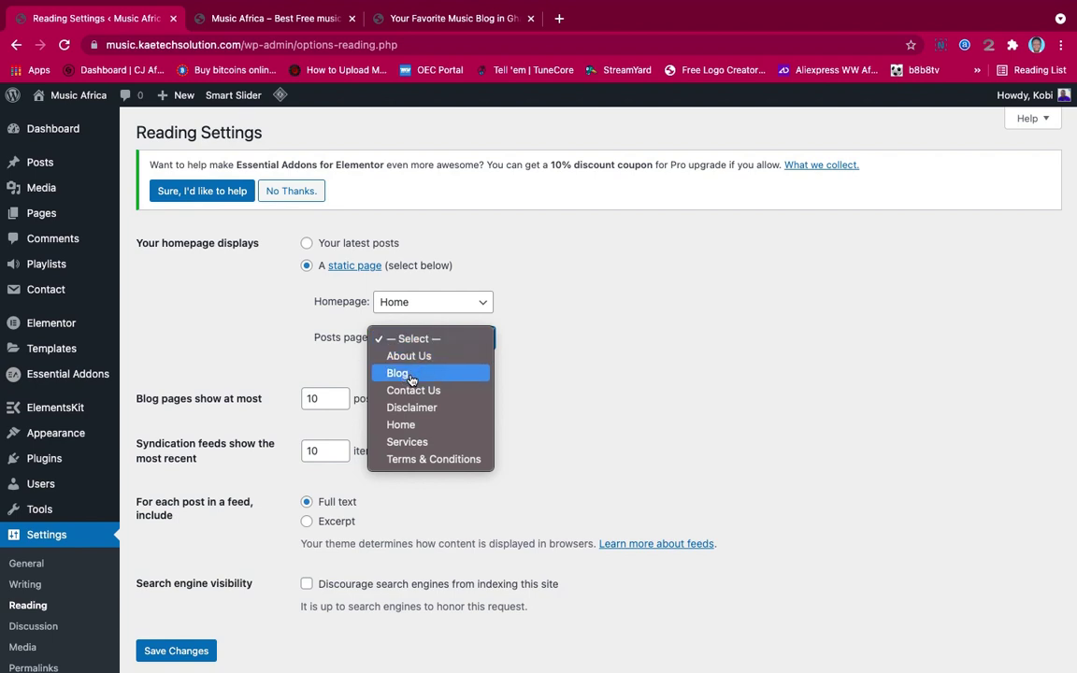
pyautogui.click(412, 377)
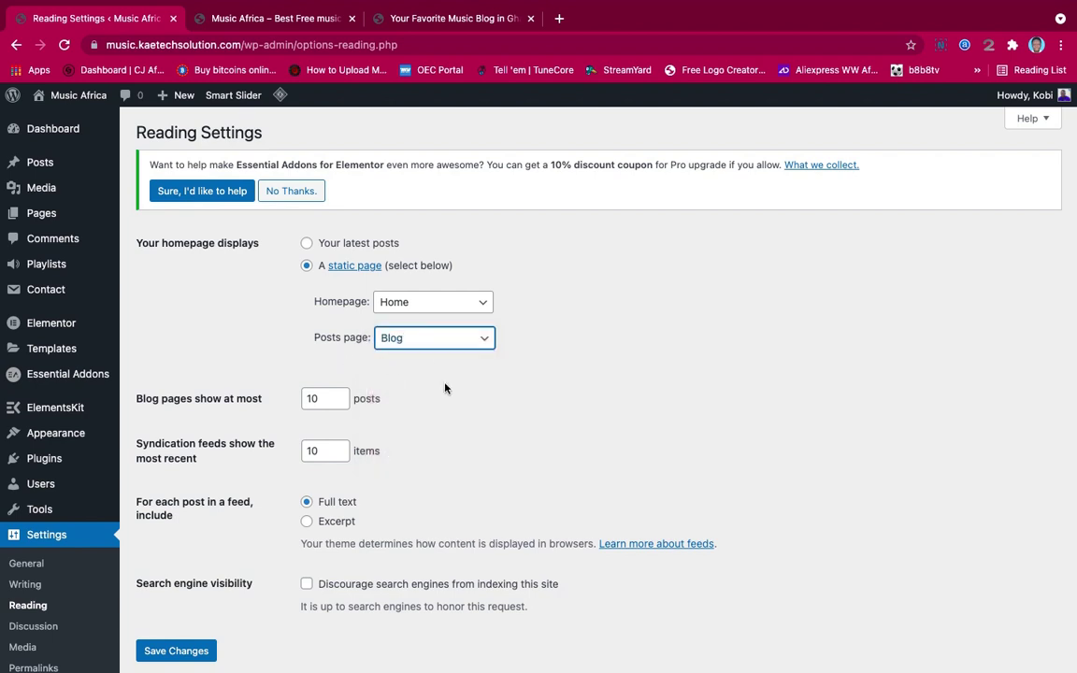
pyautogui.scroll(-2, 445, 385)
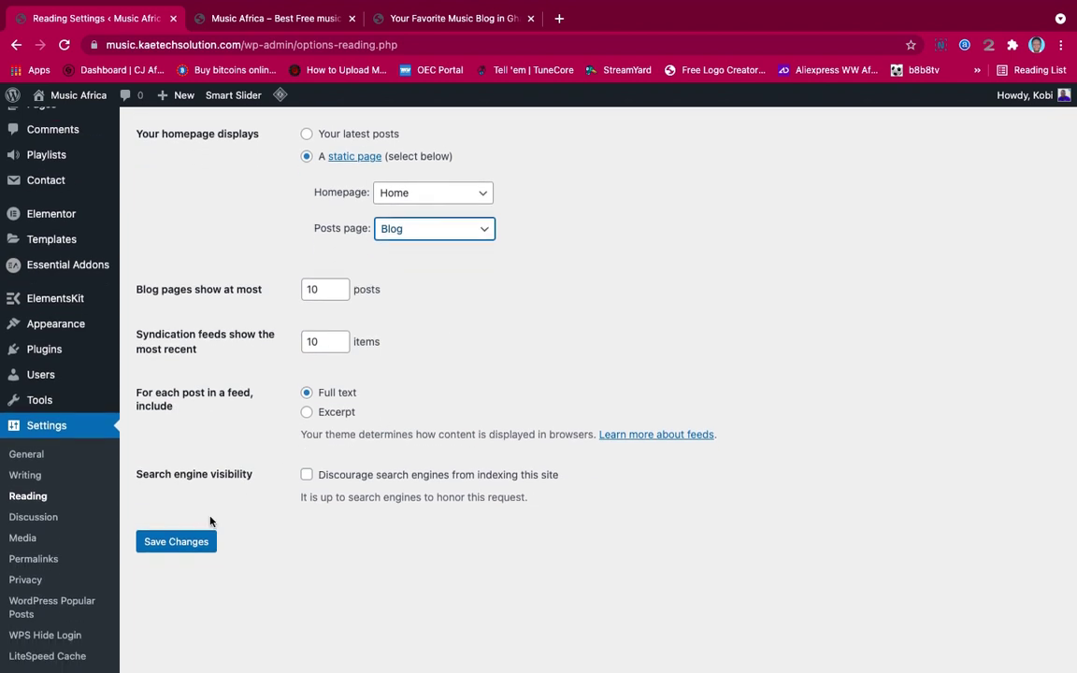
pyautogui.click(175, 541)
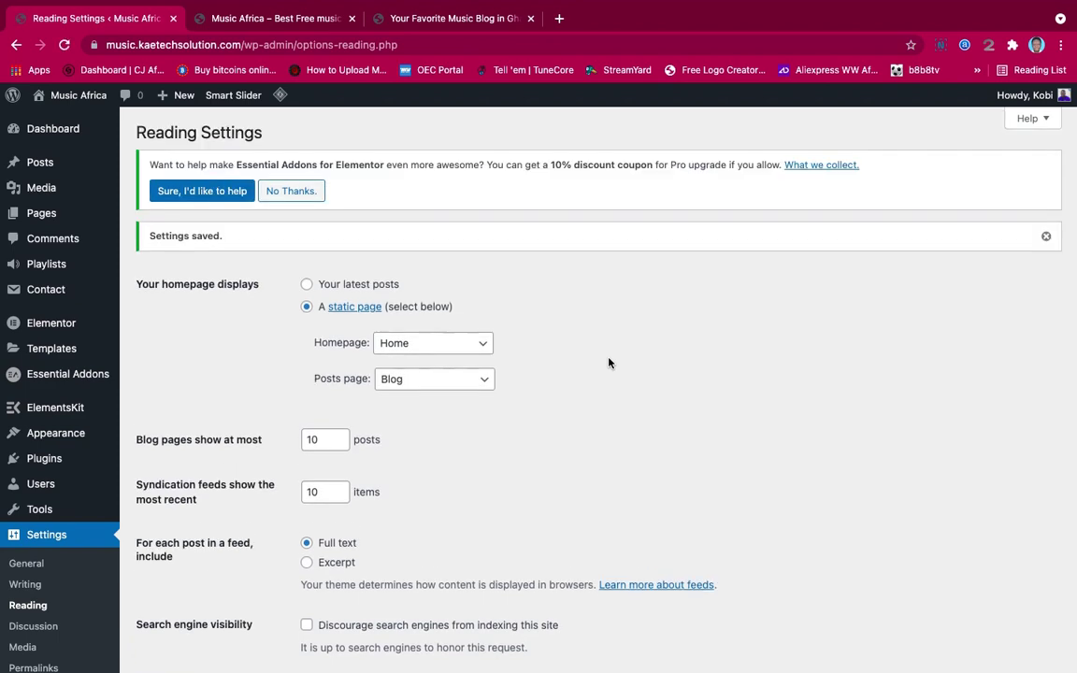
pyautogui.scroll(-2, 608, 363)
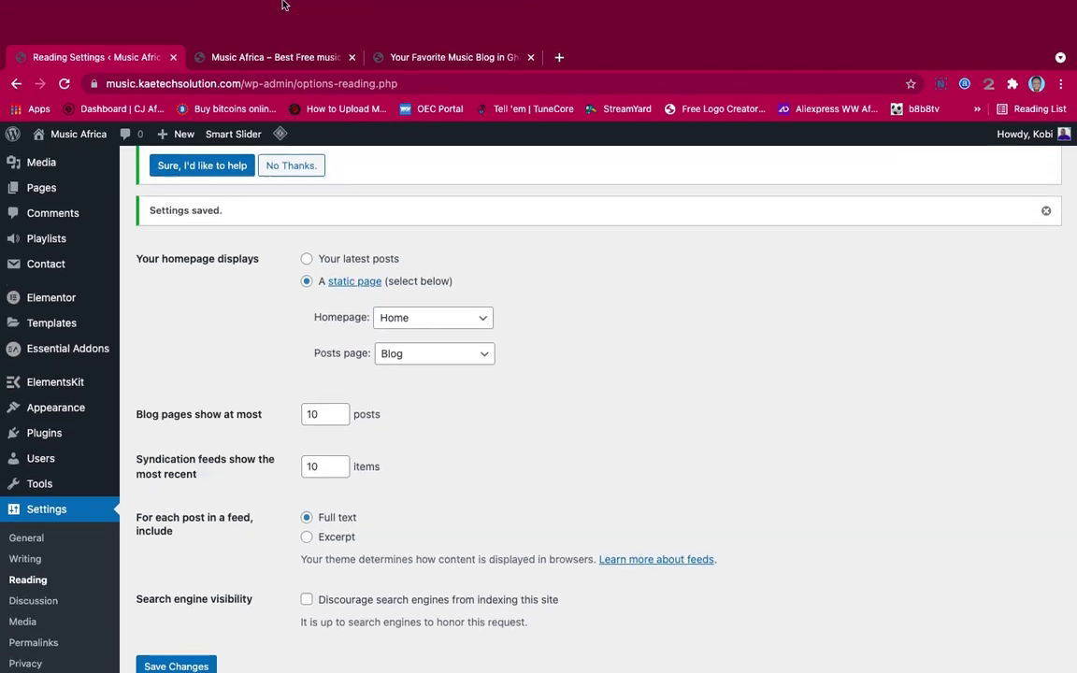
pyautogui.click(281, 58)
pyautogui.click(63, 83)
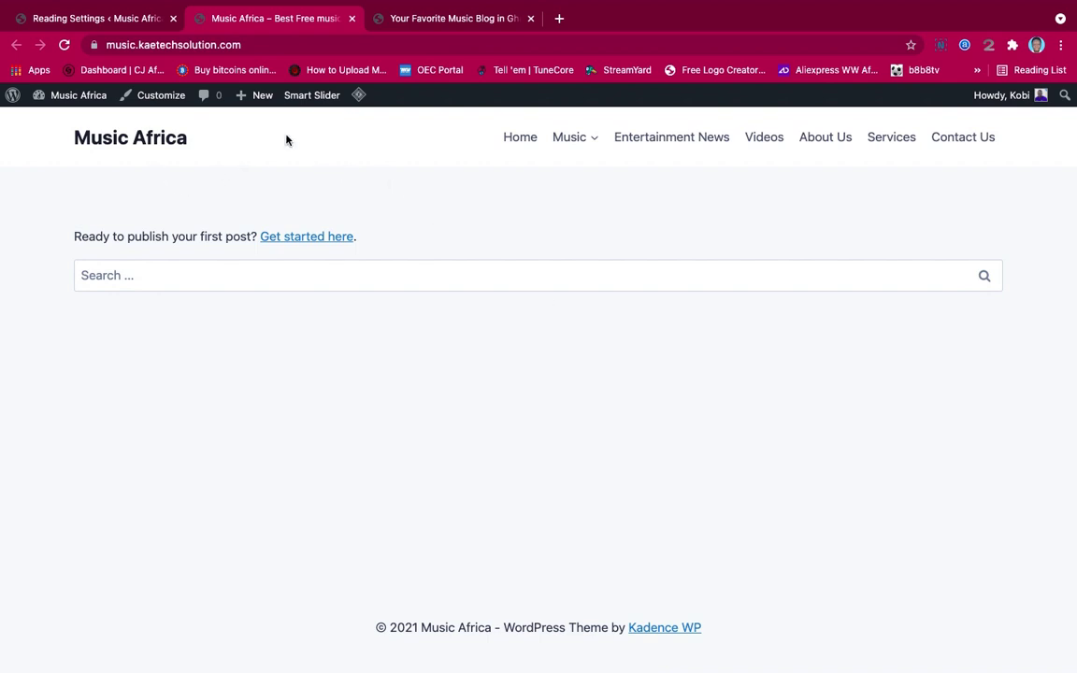
pyautogui.click(104, 18)
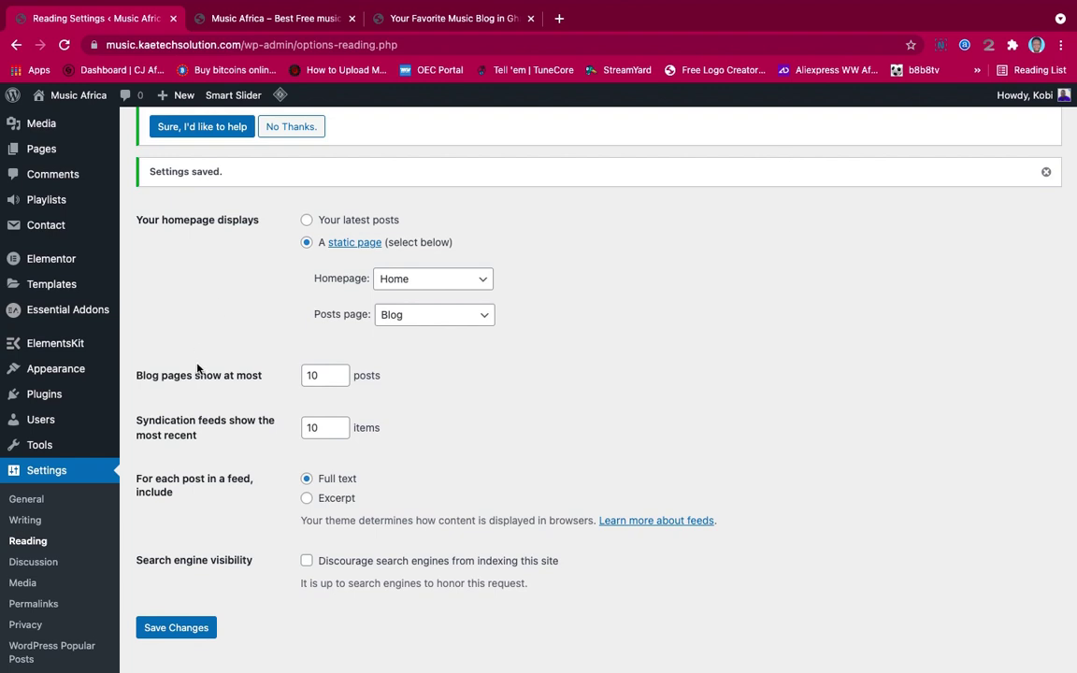
pyautogui.scroll(-1, 197, 367)
pyautogui.scroll(3, 197, 367)
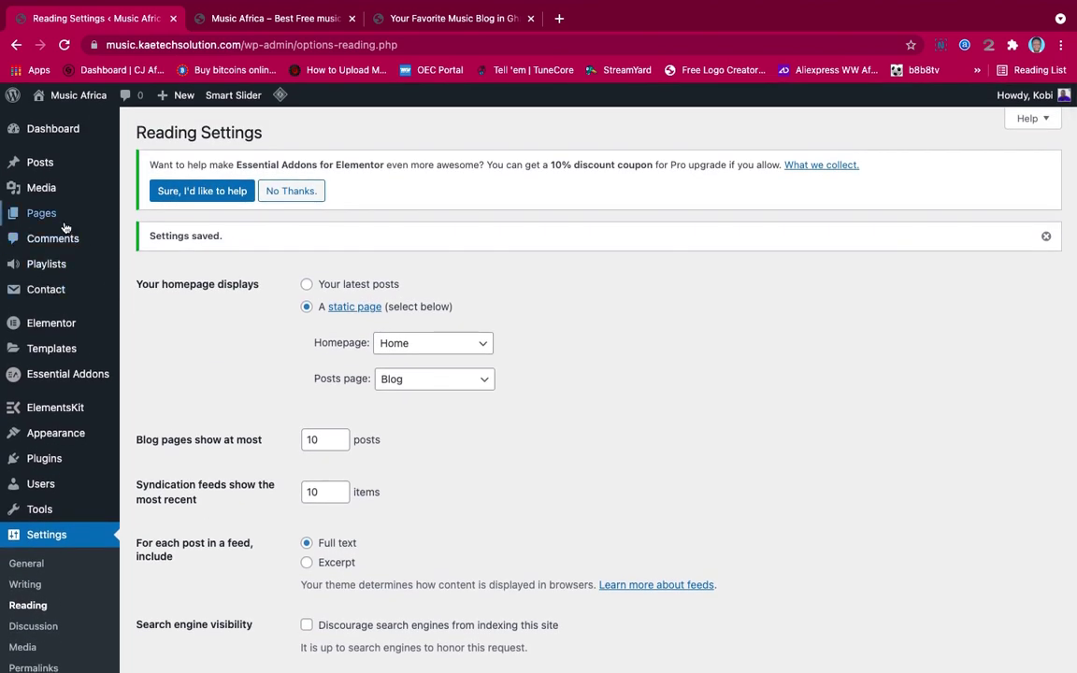
pyautogui.moveTo(60, 163)
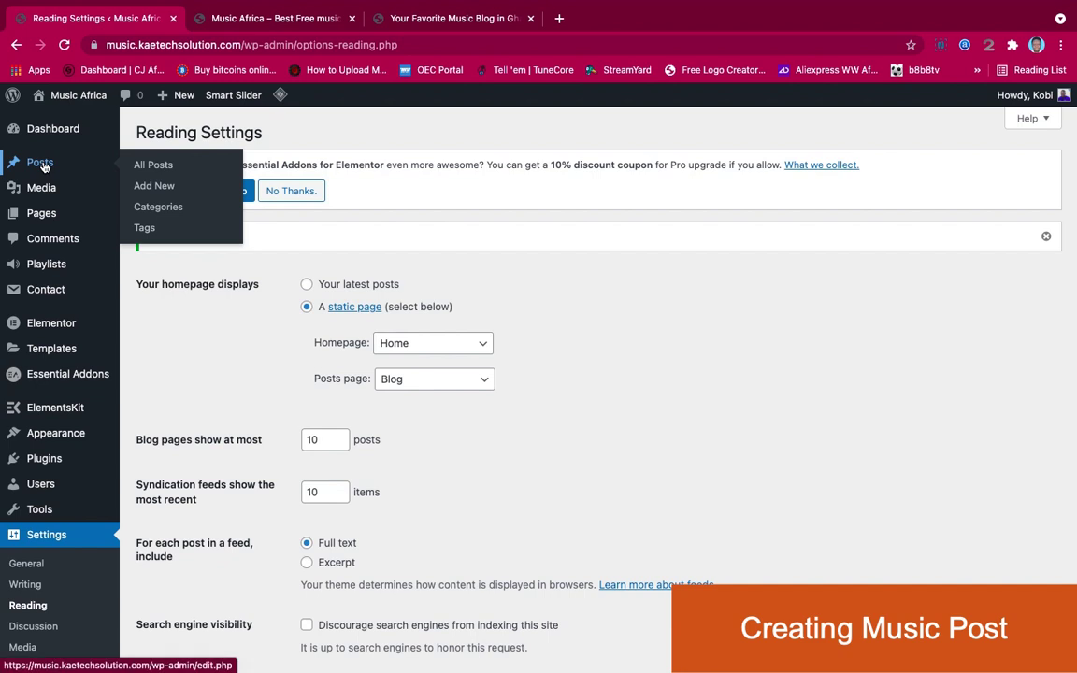
# Start a new blank post from Posts > Add New
pyautogui.click(155, 188)
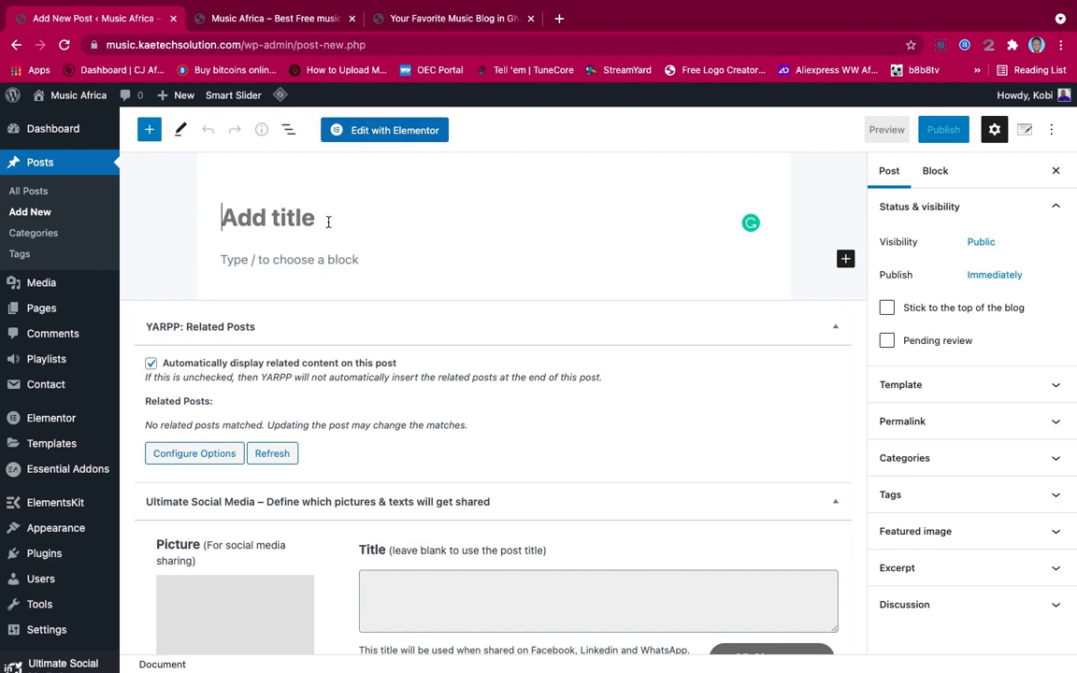
# On Ghflamez.com, find and open the 'Shatta Wale – Car Race' post under Just Arrived
pyautogui.click(442, 25)
pyautogui.scroll(-1, 446, 322)
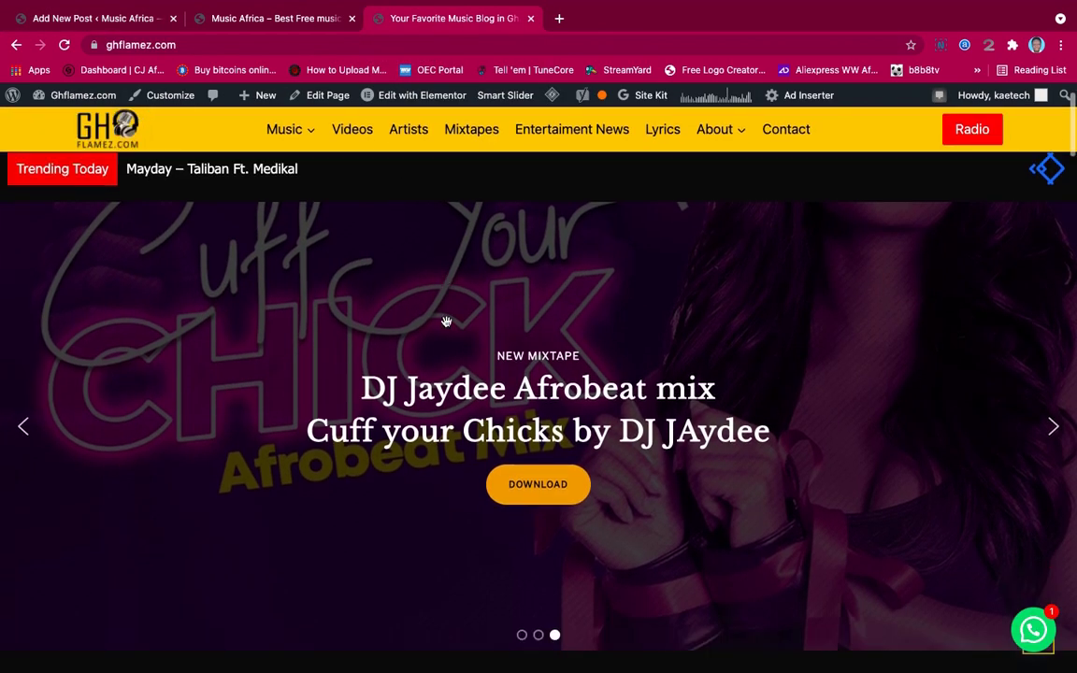
pyautogui.scroll(-6, 446, 321)
pyautogui.scroll(1, 446, 326)
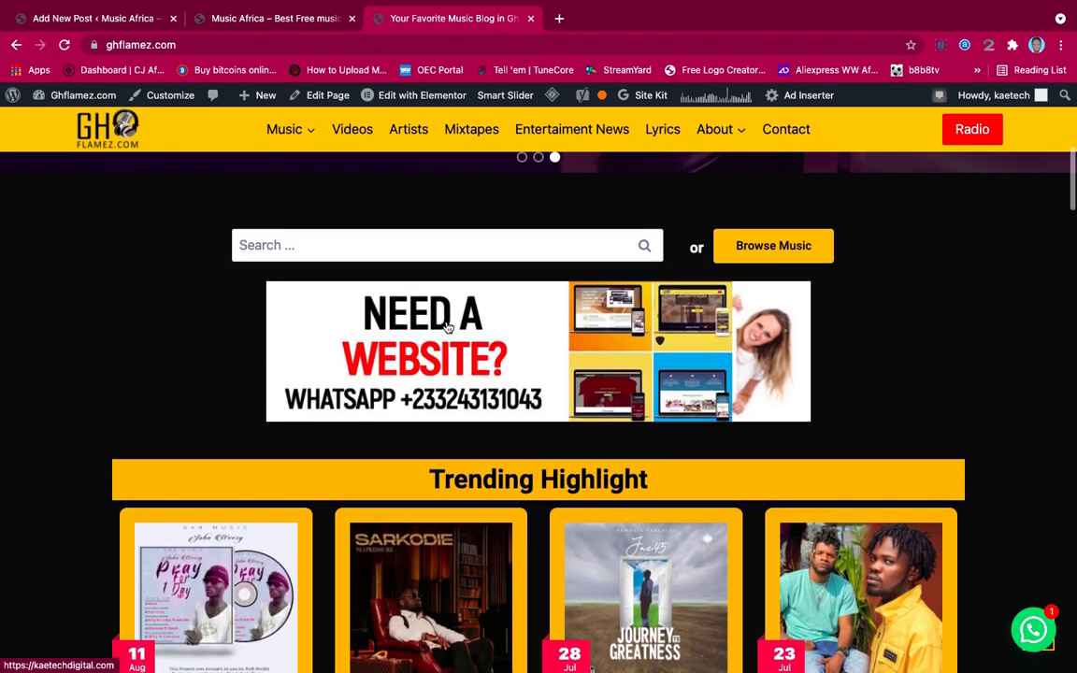
pyautogui.scroll(2, 447, 326)
pyautogui.scroll(-10, 447, 327)
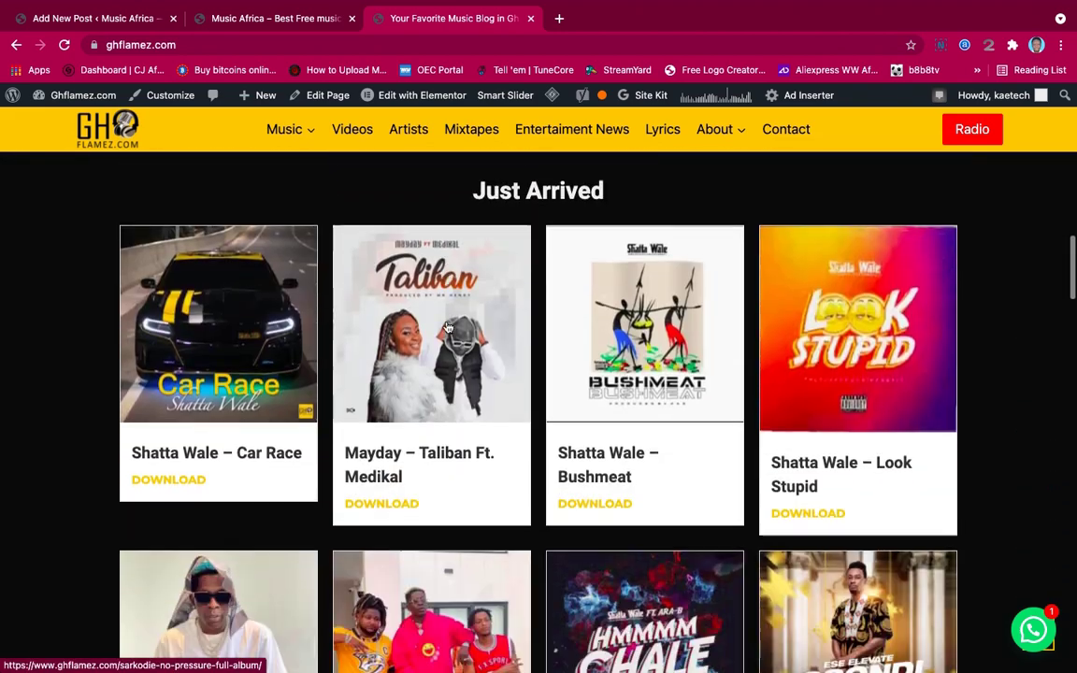
pyautogui.scroll(-5, 448, 327)
pyautogui.scroll(4, 447, 325)
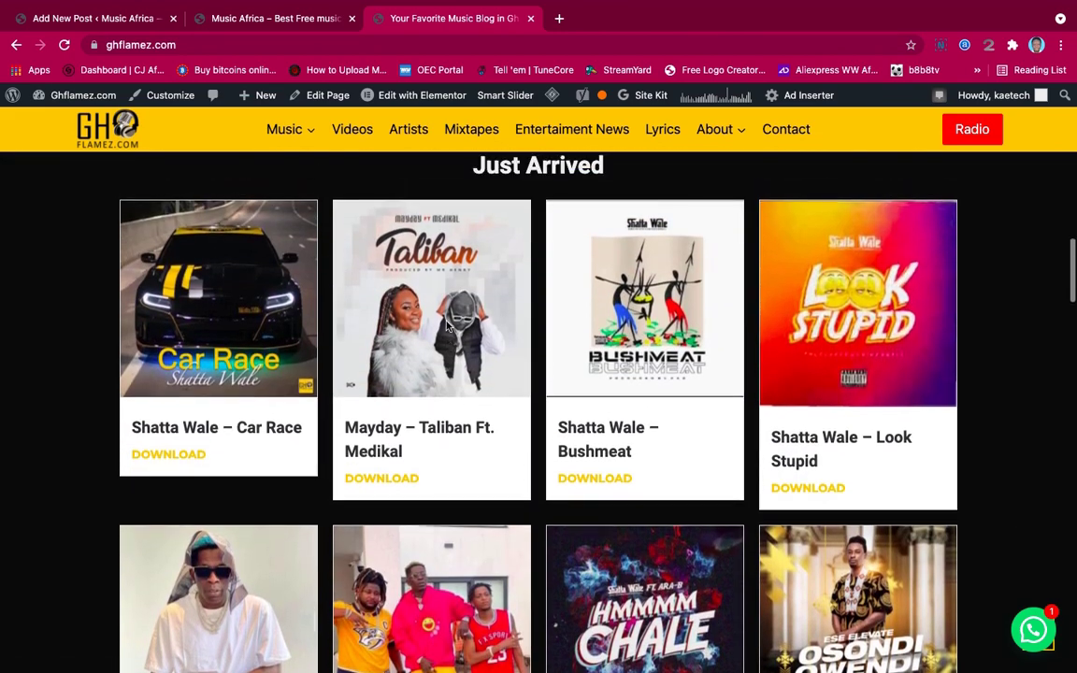
pyautogui.scroll(1, 447, 324)
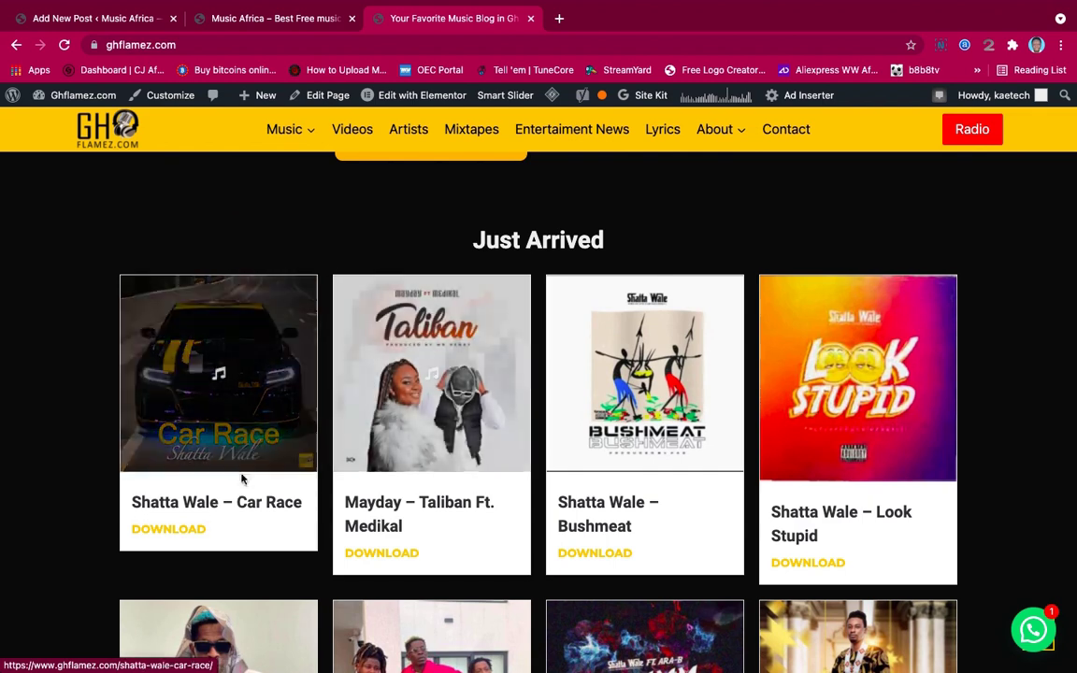
pyautogui.click(223, 505)
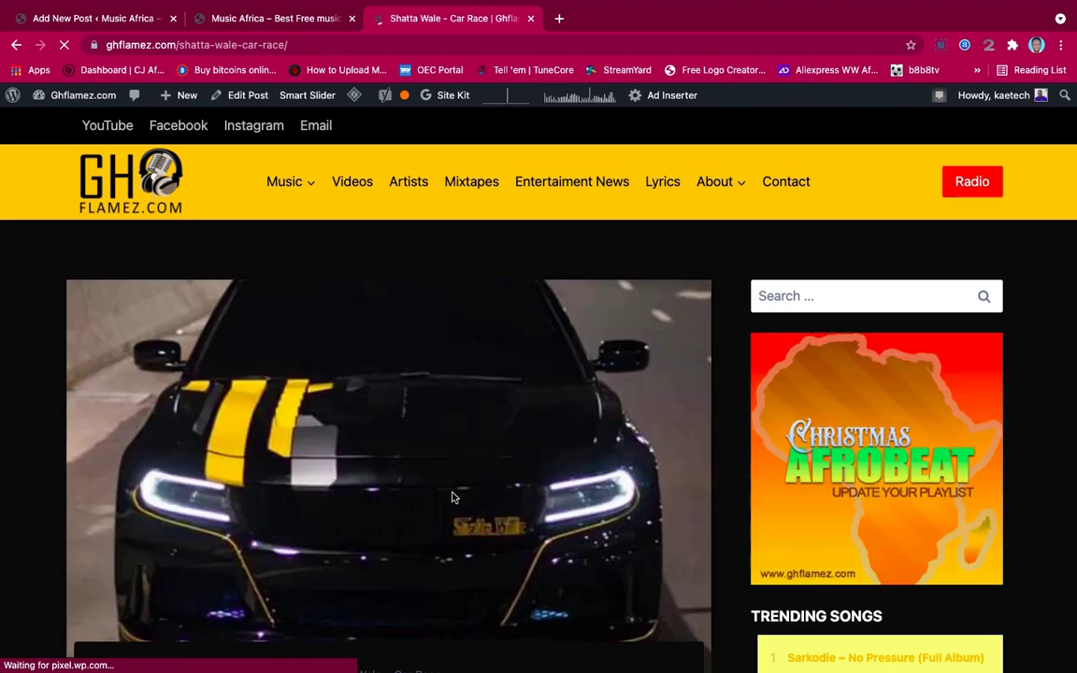
# Copy the post title 'Shatta Wale – Car Race' and return to the new post editor
pyautogui.scroll(-5, 205, 420)
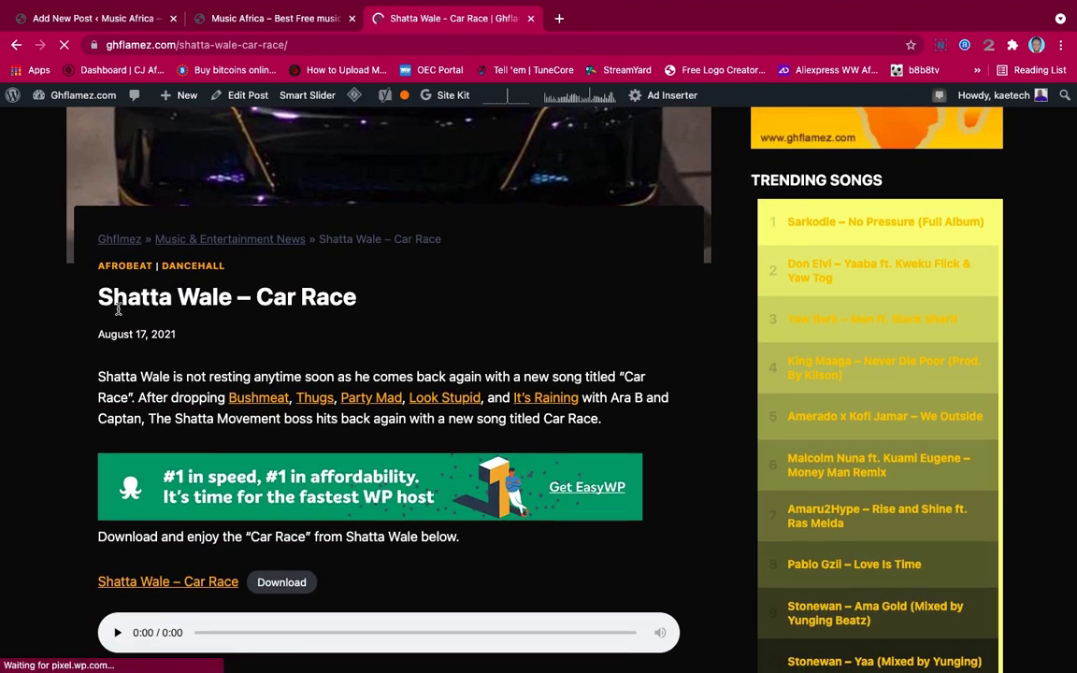
pyautogui.moveTo(95, 285); pyautogui.dragTo(371, 311)
pyautogui.press('super+c')
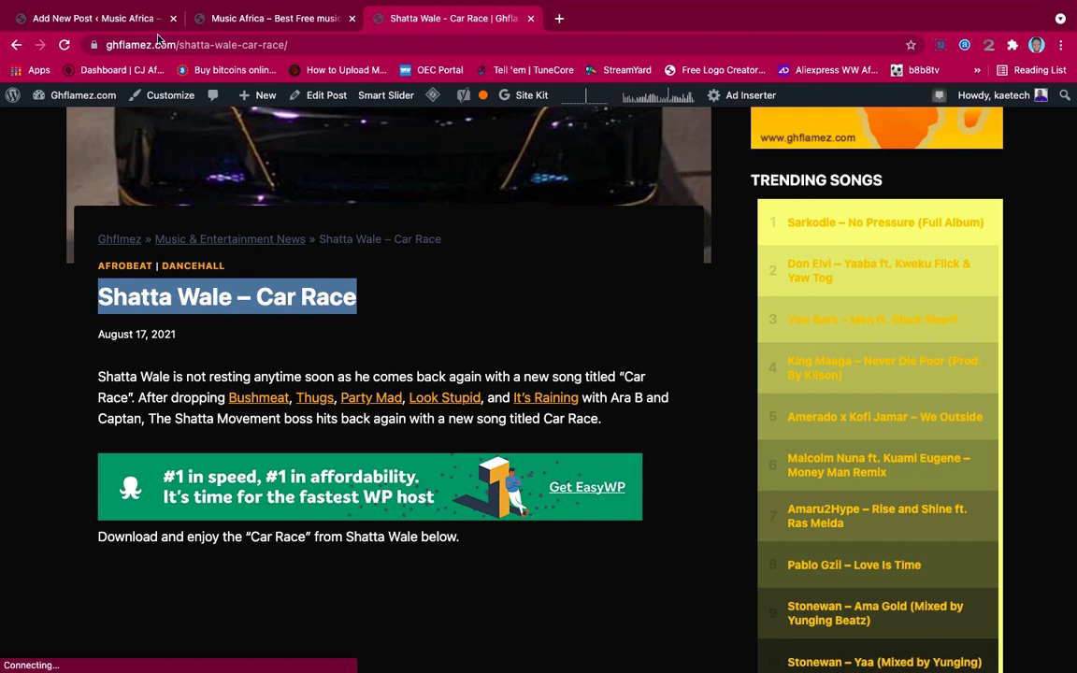
pyautogui.click(142, 21)
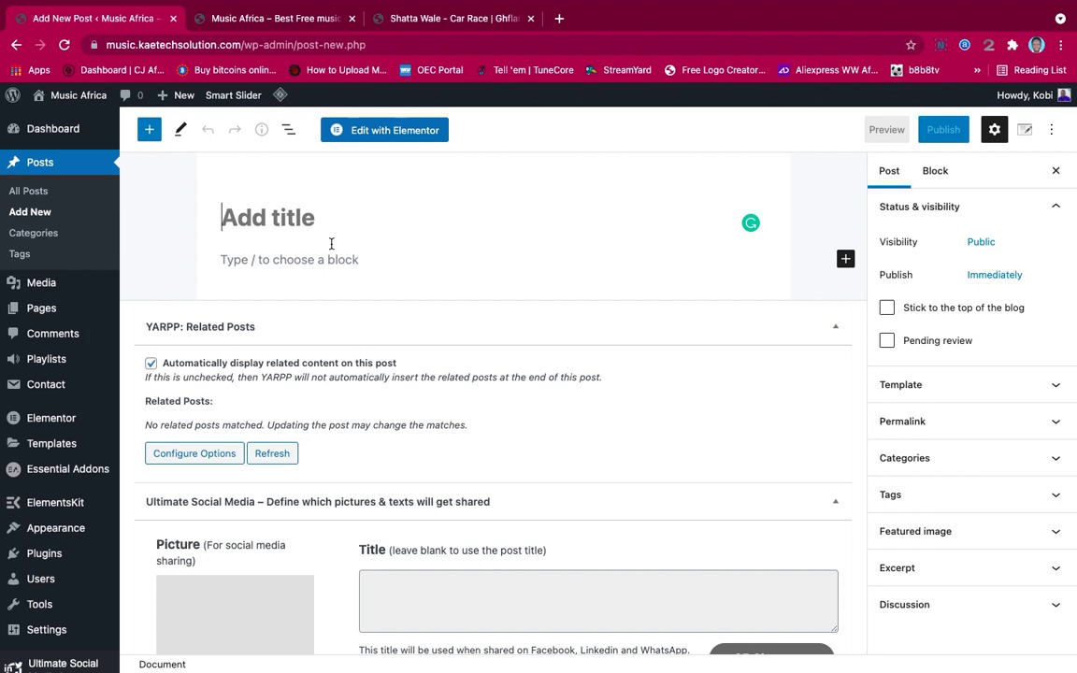
# Paste 'Shatta Wale – Car Race' as the title and the copied Ghflamez intro paragraph as the body
pyautogui.press('super+v')
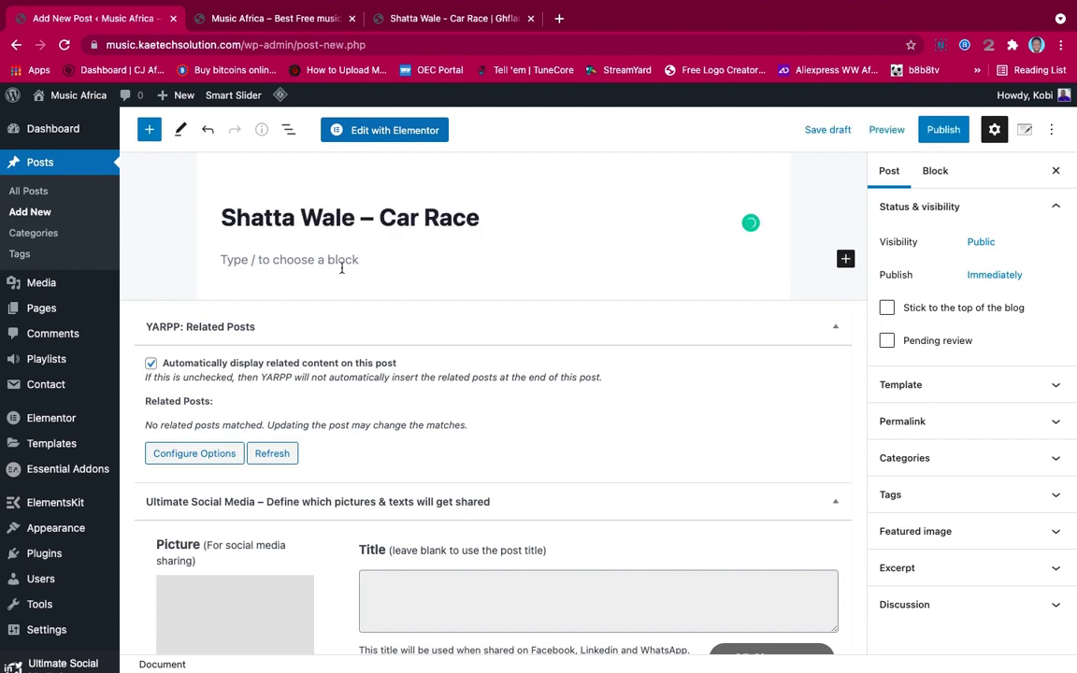
pyautogui.click(341, 262)
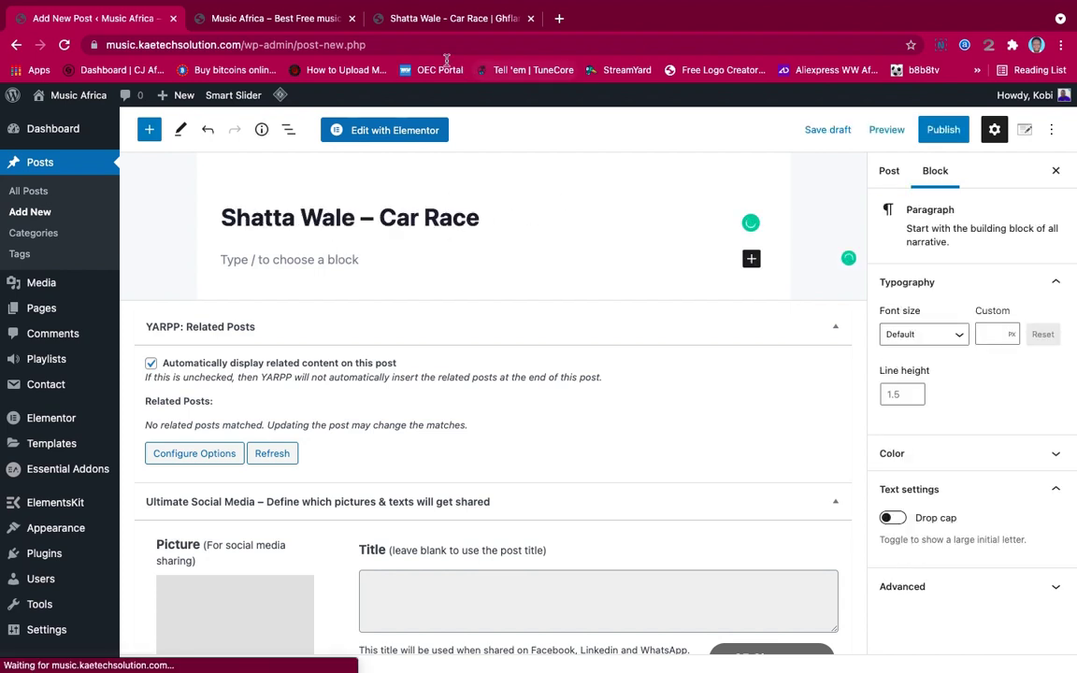
pyautogui.click(397, 19)
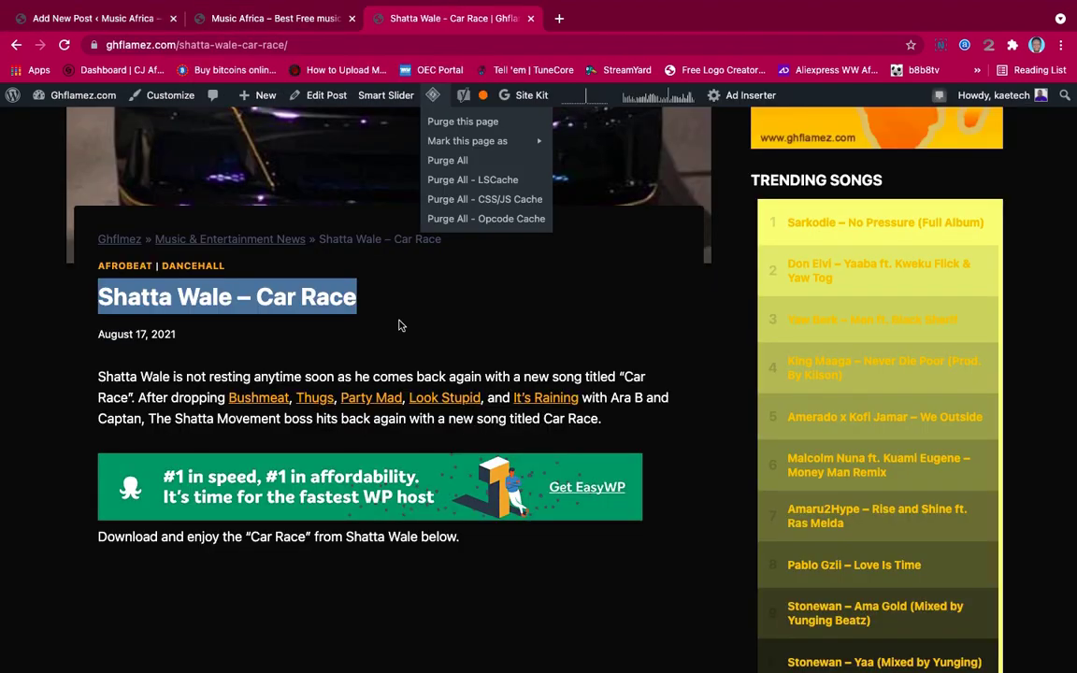
pyautogui.tripleClick(98, 374)
pyautogui.press('super+c')
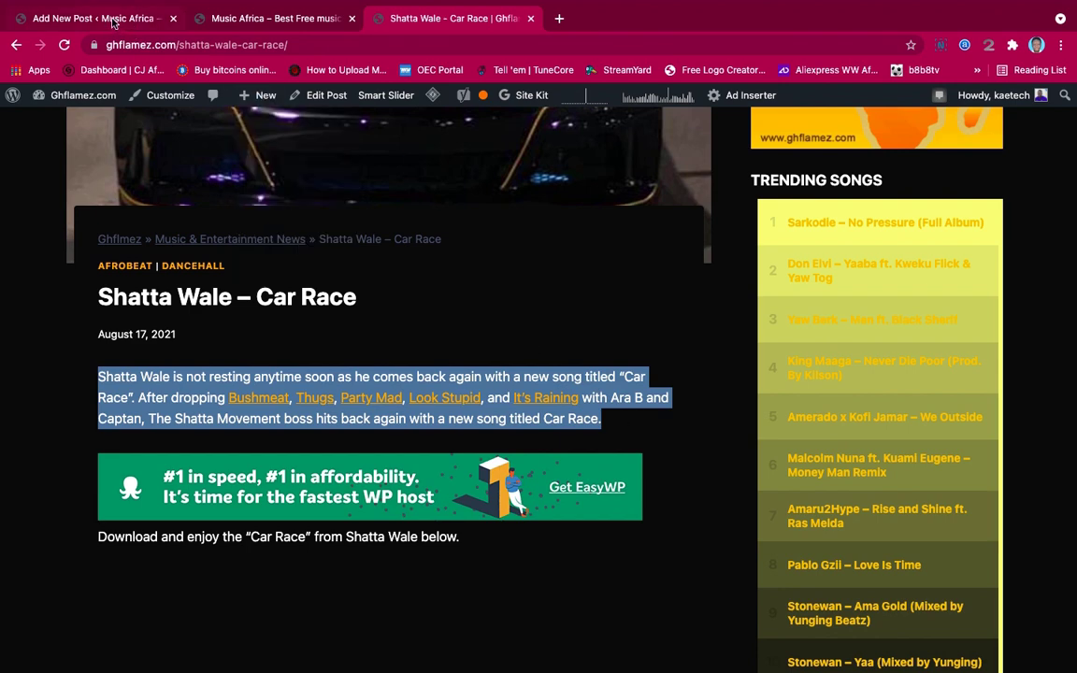
pyautogui.click(110, 19)
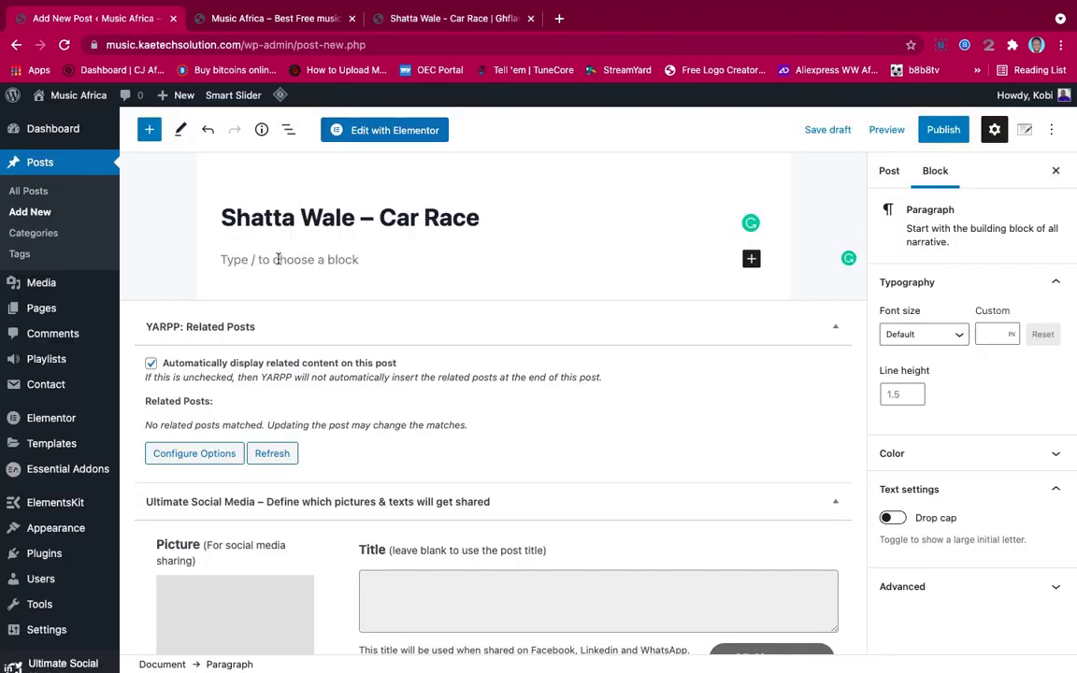
pyautogui.press('super+v')
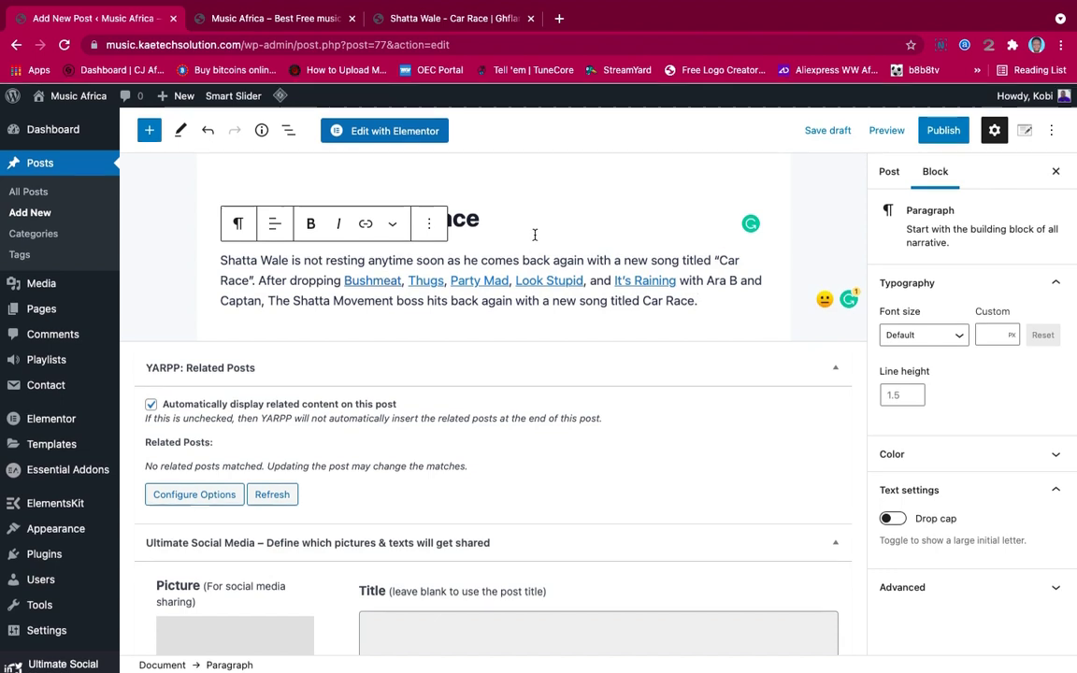
pyautogui.press('Return')
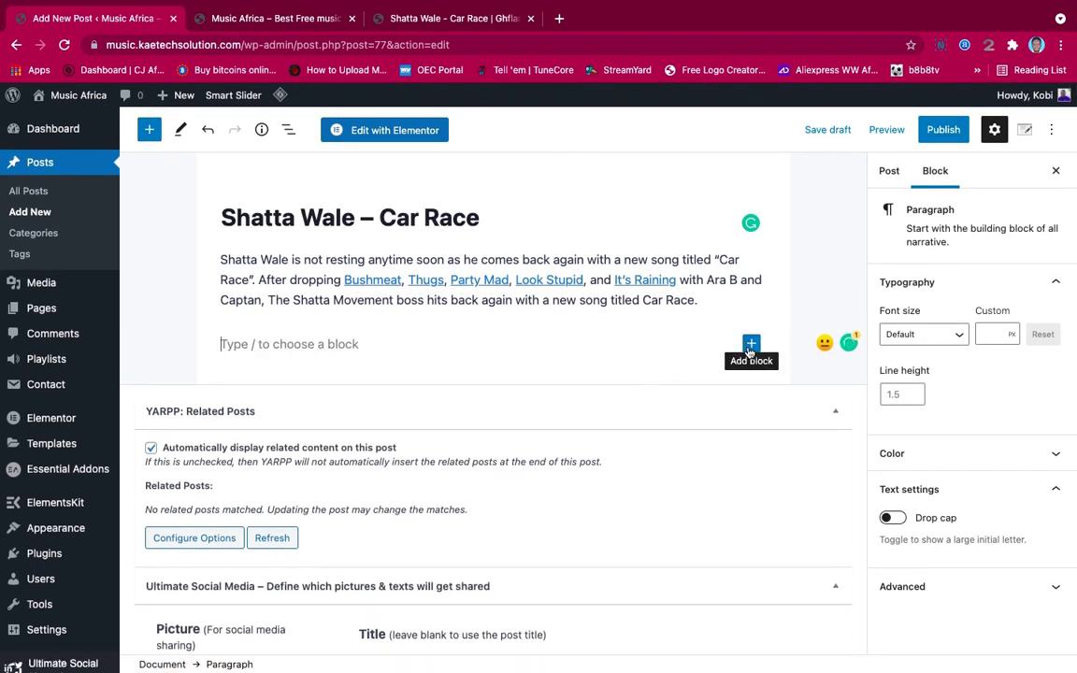
# Insert a File block below the intro paragraph
pyautogui.click(751, 345)
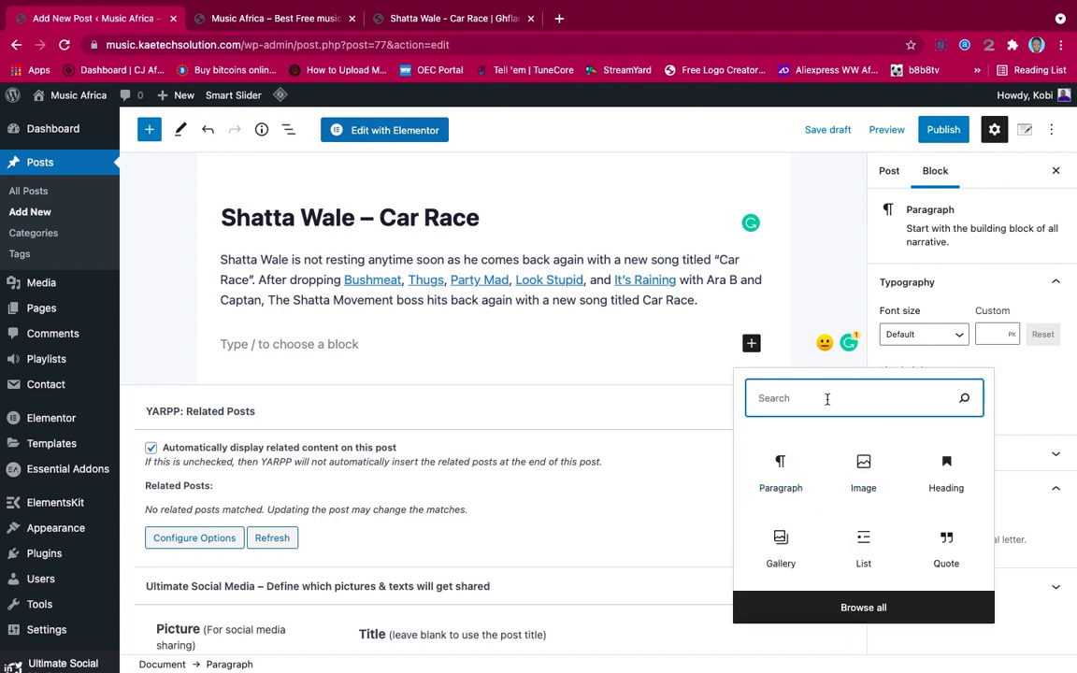
pyautogui.write('file')
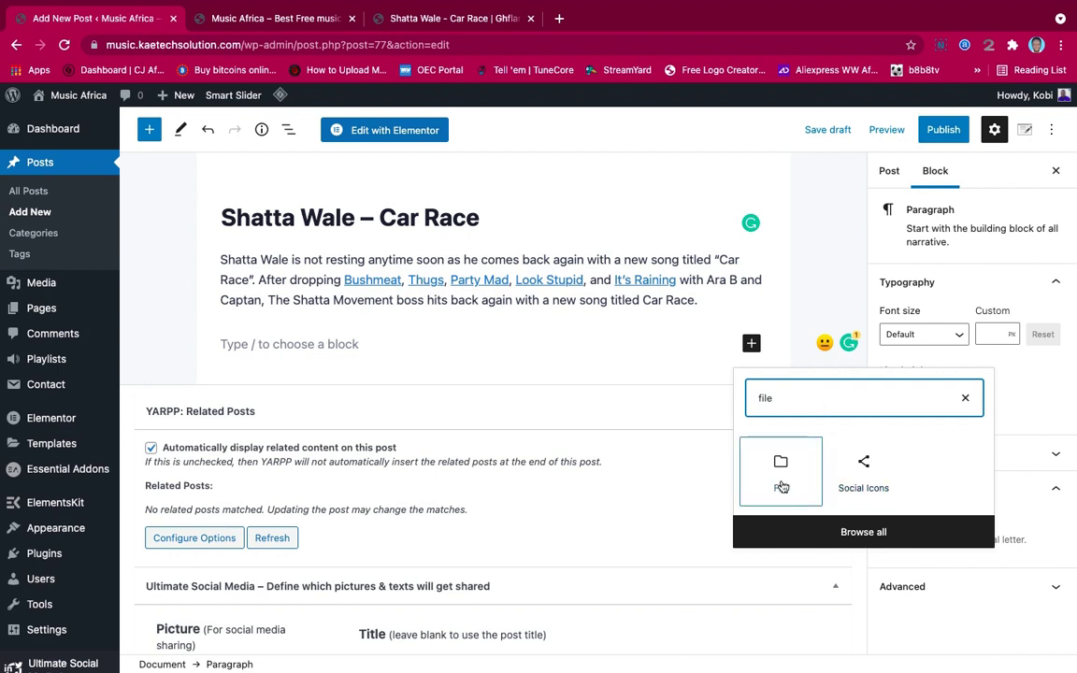
pyautogui.click(780, 481)
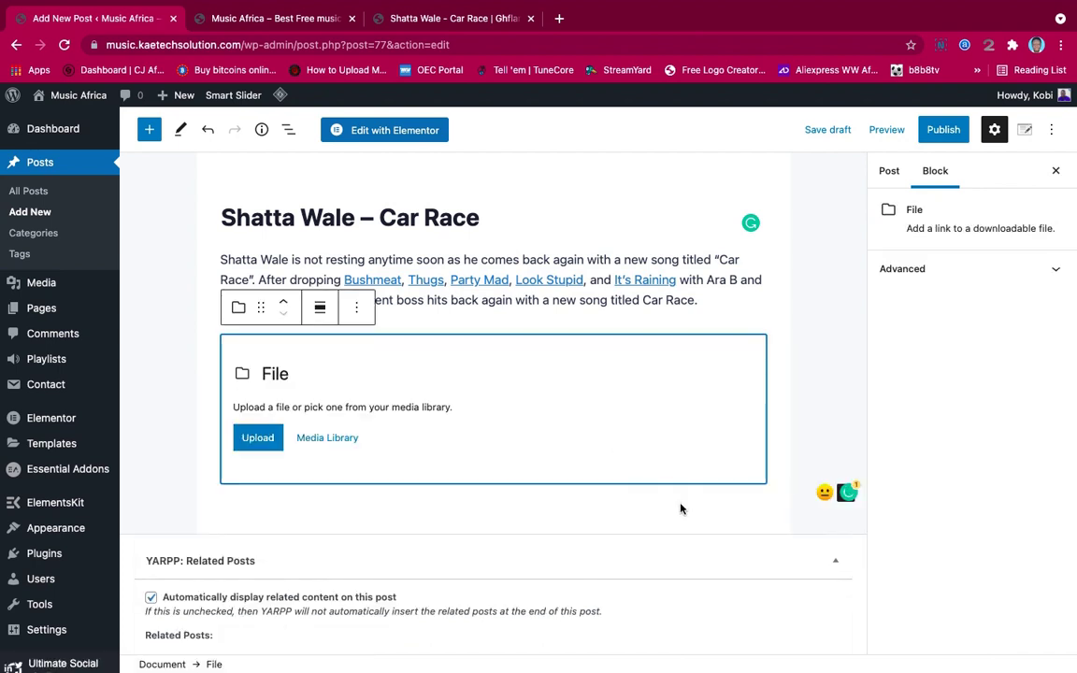
# Insert an Audio block below the File block
pyautogui.click(651, 497)
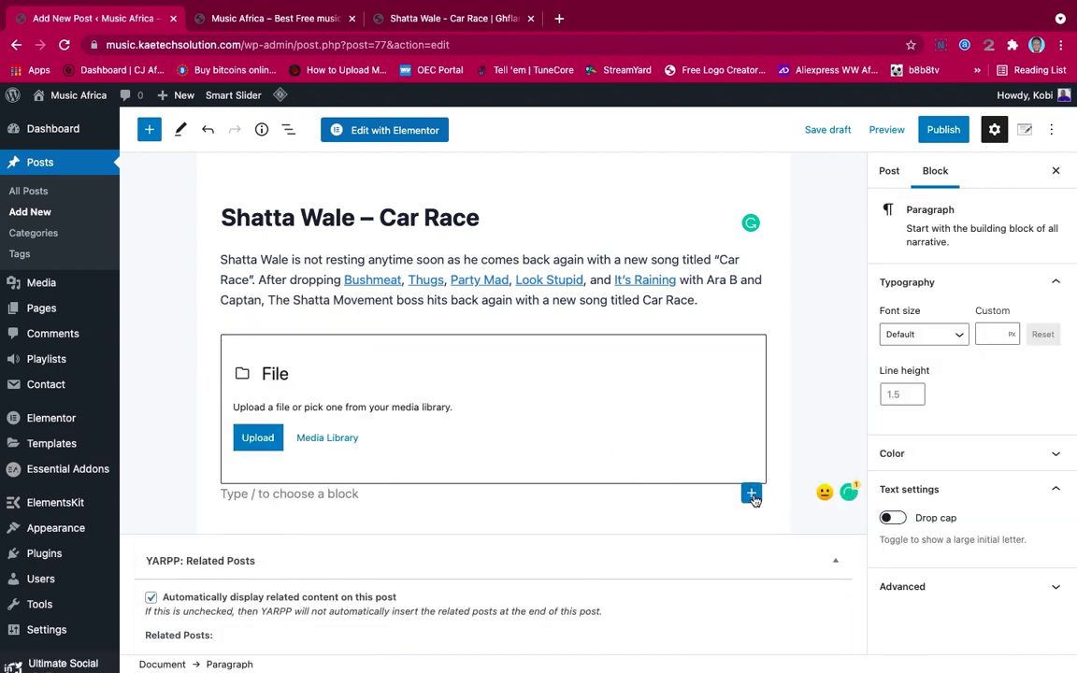
pyautogui.click(750, 493)
pyautogui.write('audi')
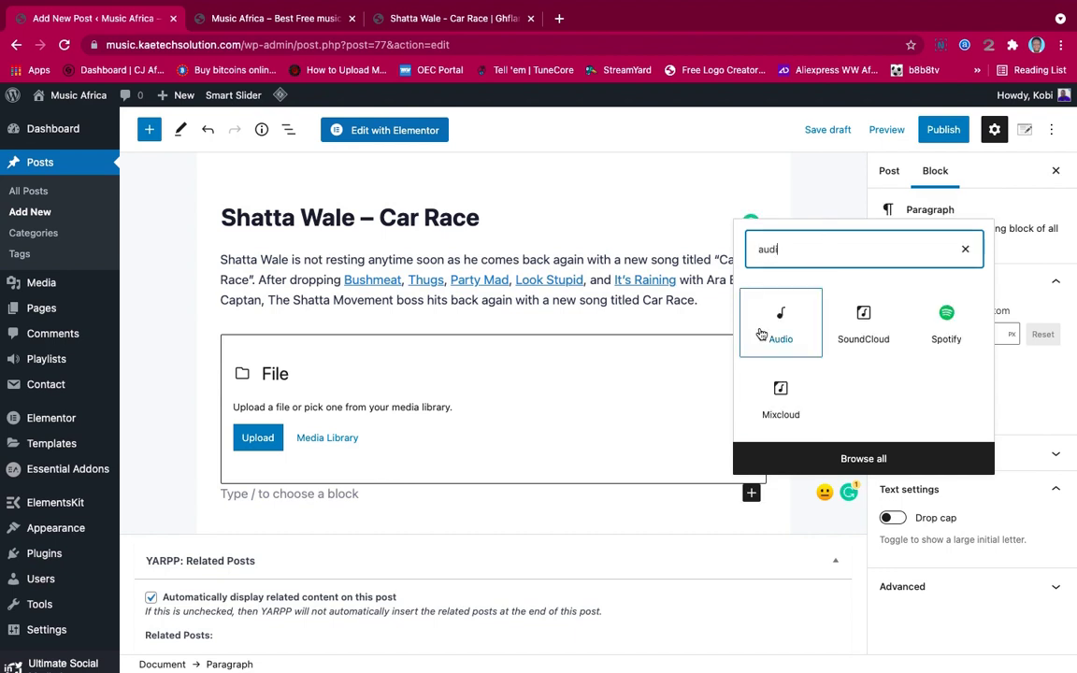
pyautogui.click(753, 328)
pyautogui.scroll(-2, 576, 395)
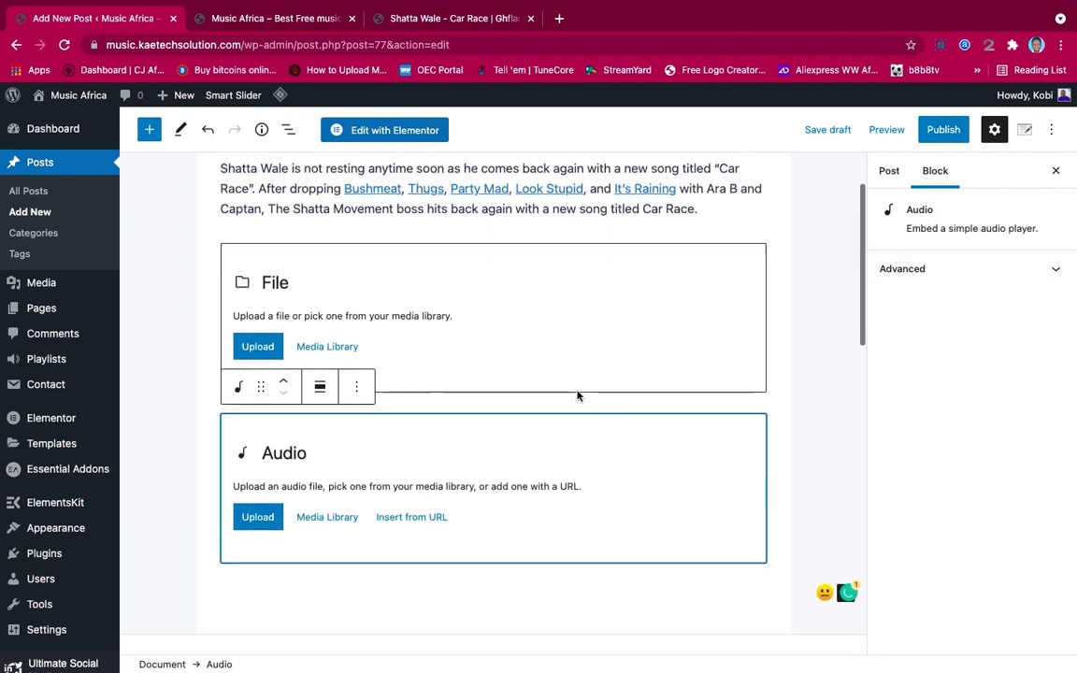
pyautogui.scroll(2, 577, 395)
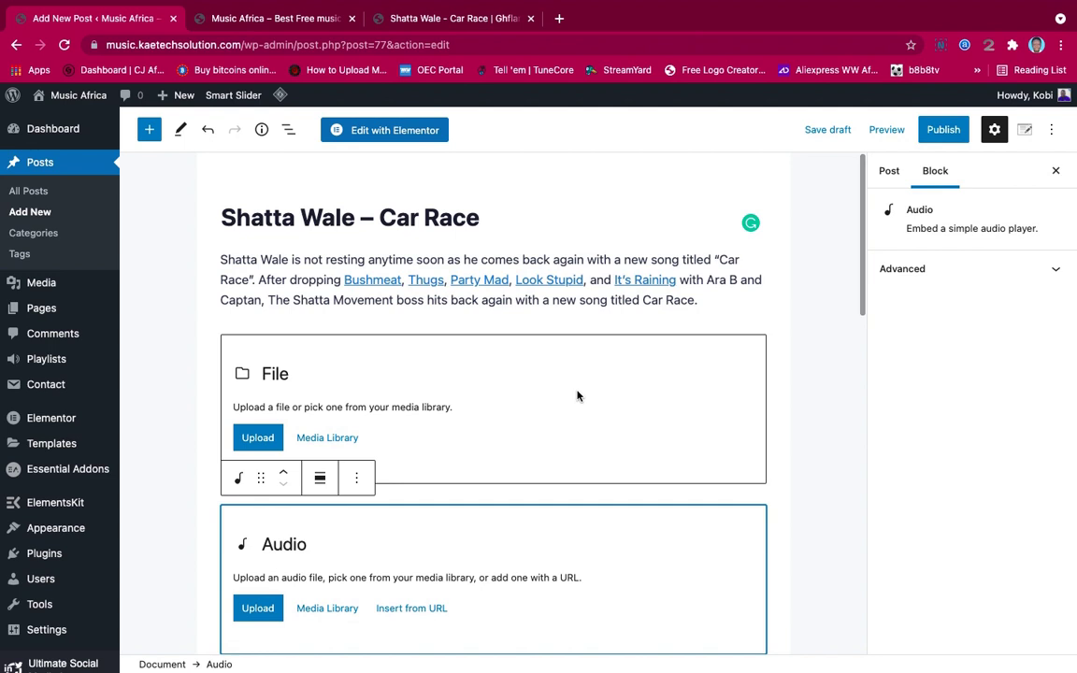
pyautogui.scroll(-3, 576, 395)
pyautogui.scroll(1, 576, 395)
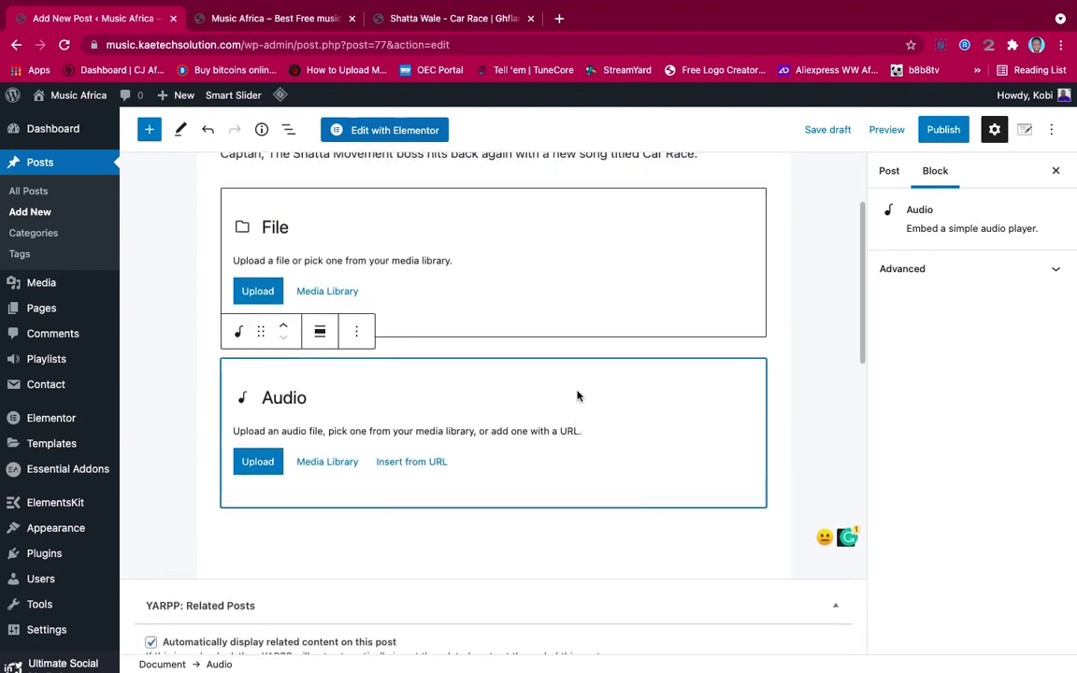
pyautogui.scroll(3, 539, 290)
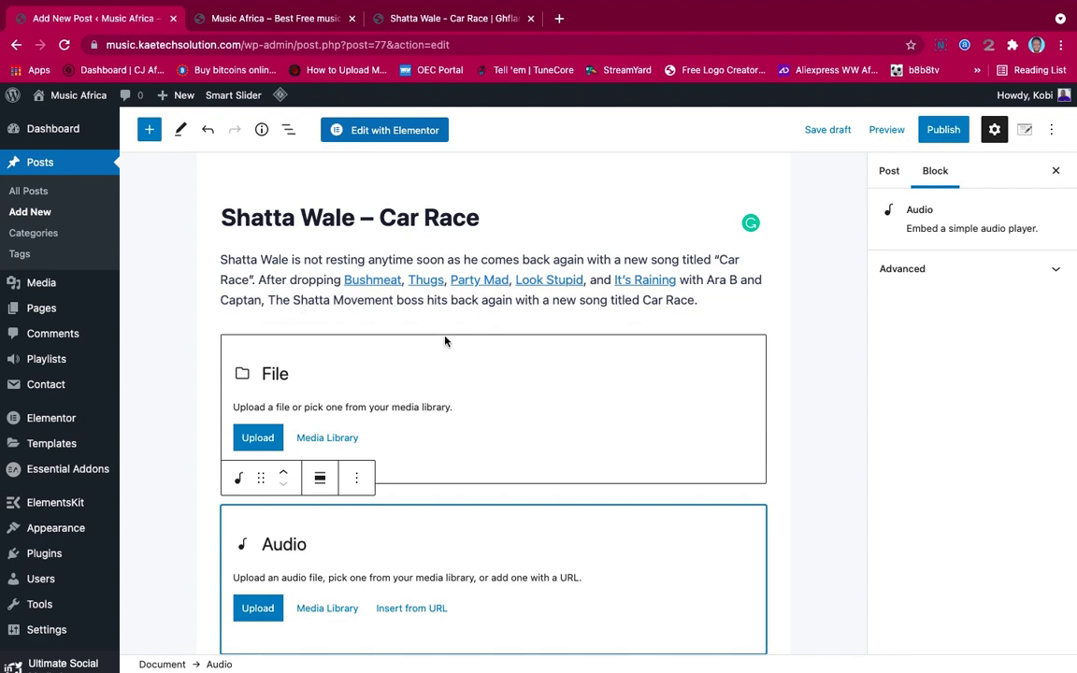
pyautogui.scroll(-2, 388, 399)
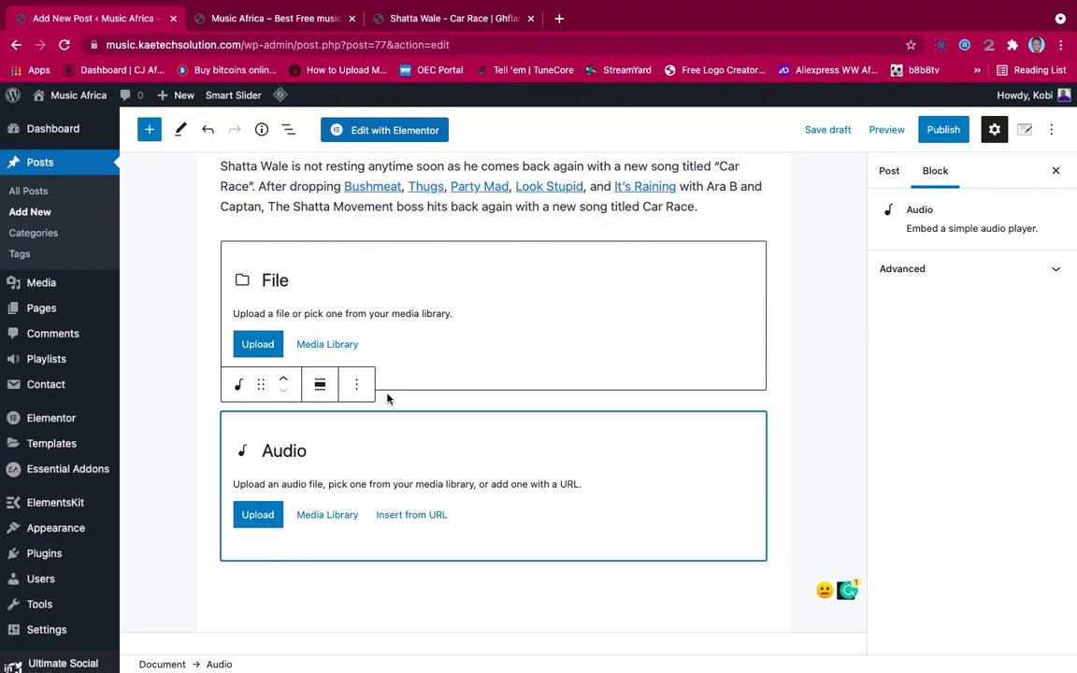
pyautogui.scroll(1, 517, 303)
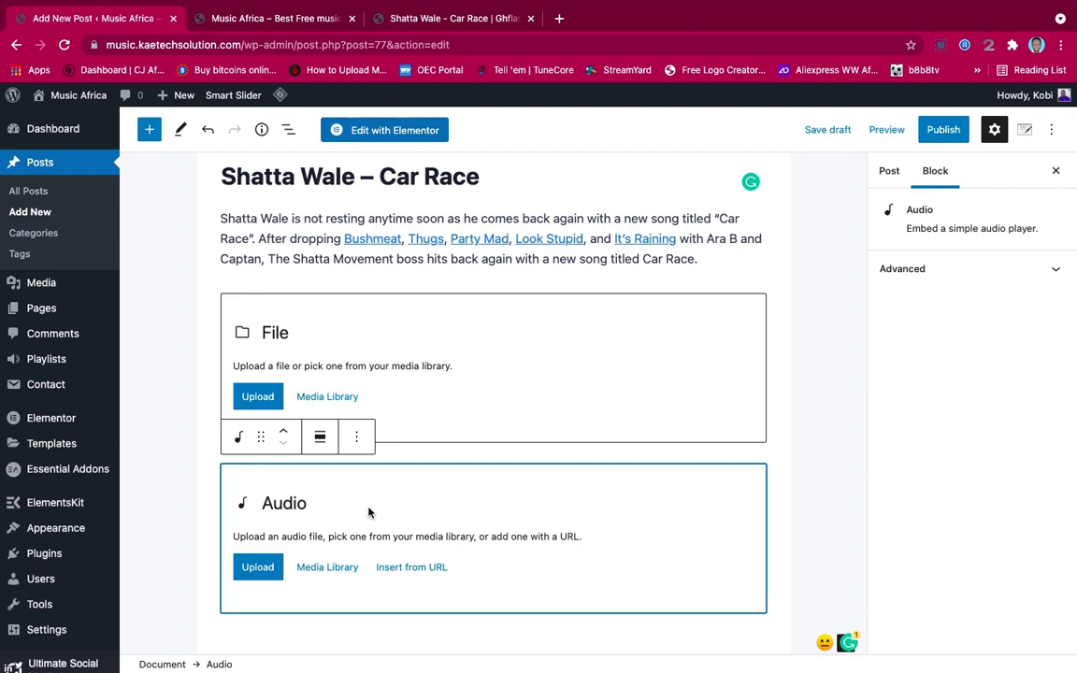
# Open the Media Library picker from the File block
pyautogui.click(327, 396)
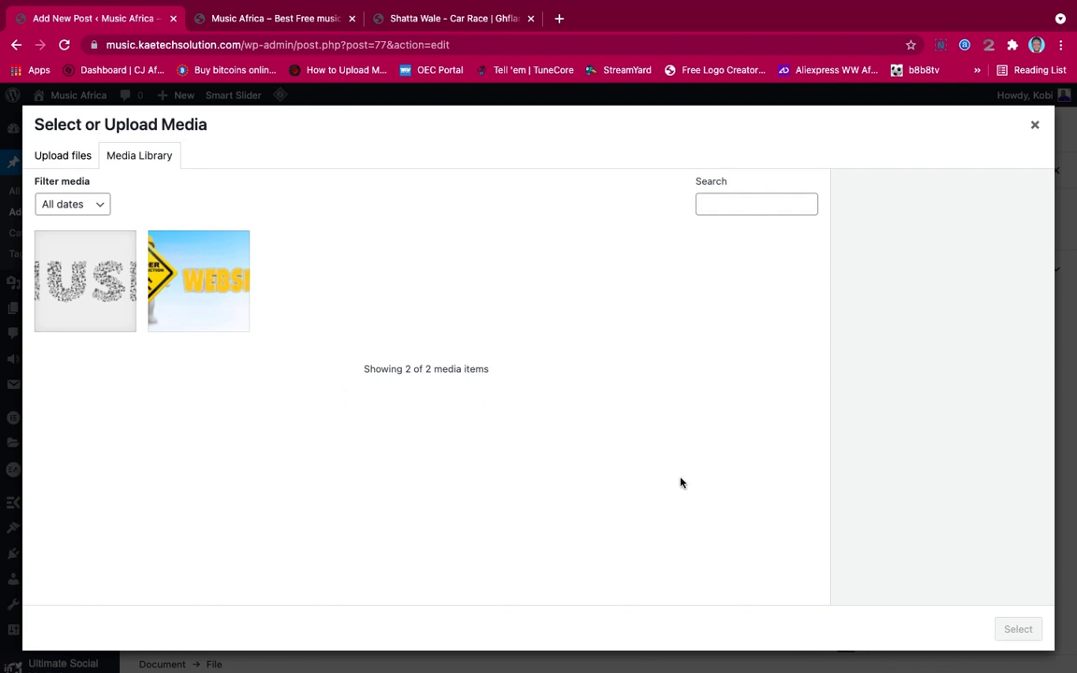
pyautogui.moveTo(872, 659)
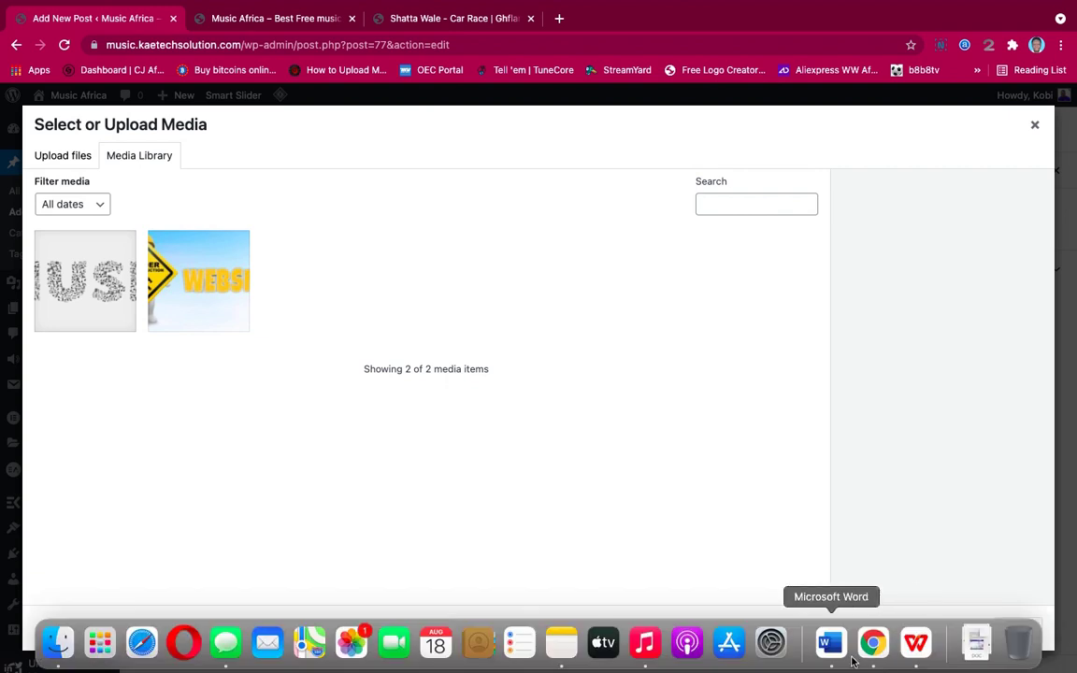
pyautogui.click(973, 648)
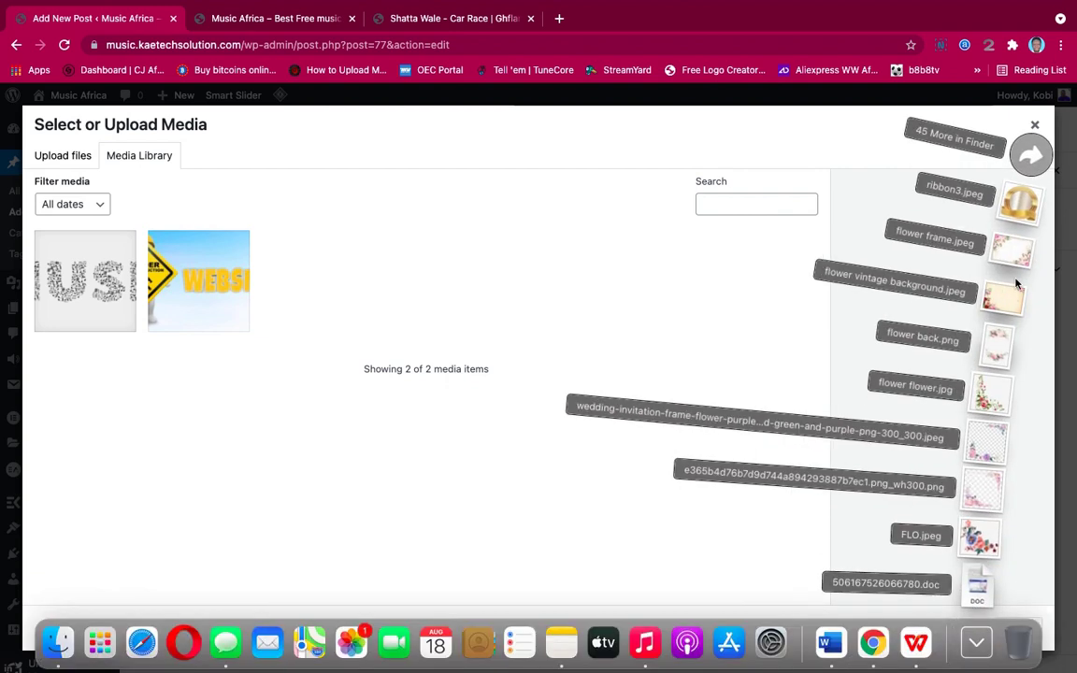
pyautogui.press('Escape')
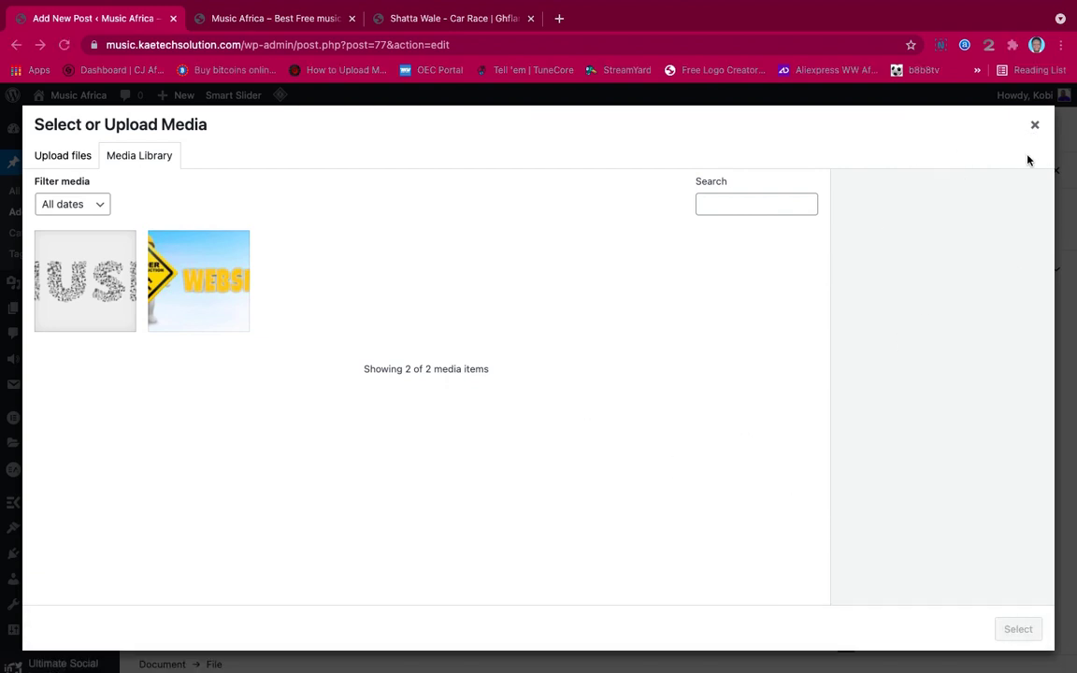
# In Finder Downloads, select Shatta Wale - Car Race.jpg and Shatta Wale - Car Race.mp3
pyautogui.press('super+Tab')
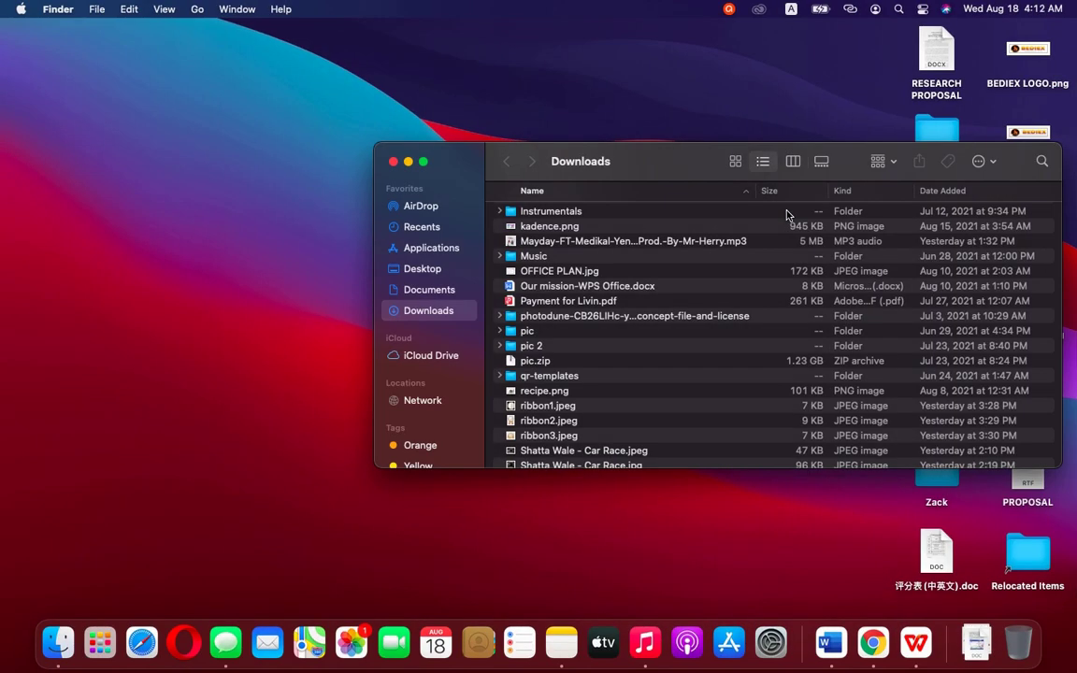
pyautogui.scroll(10, 517, 351)
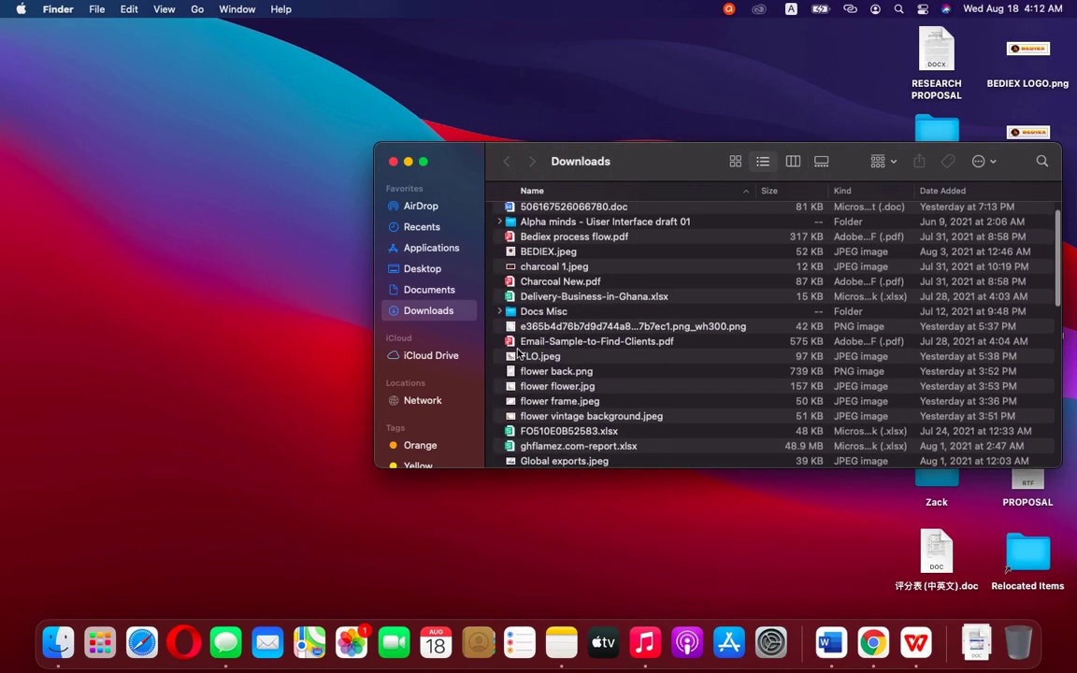
pyautogui.scroll(-10, 516, 350)
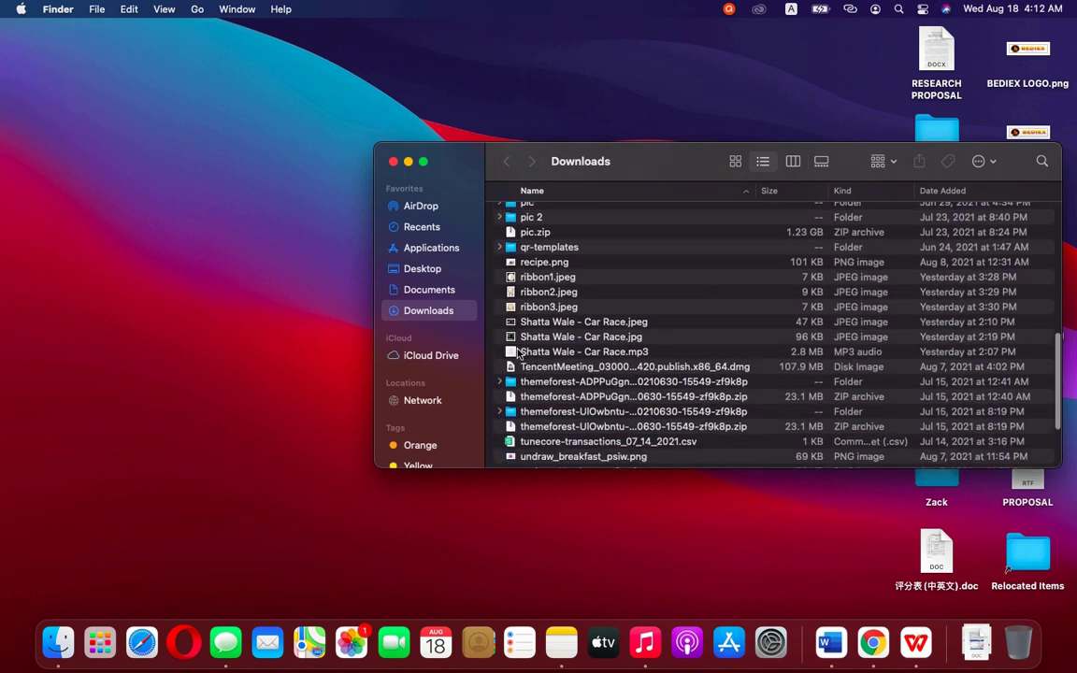
pyautogui.scroll(-5, 517, 351)
pyautogui.scroll(3, 519, 339)
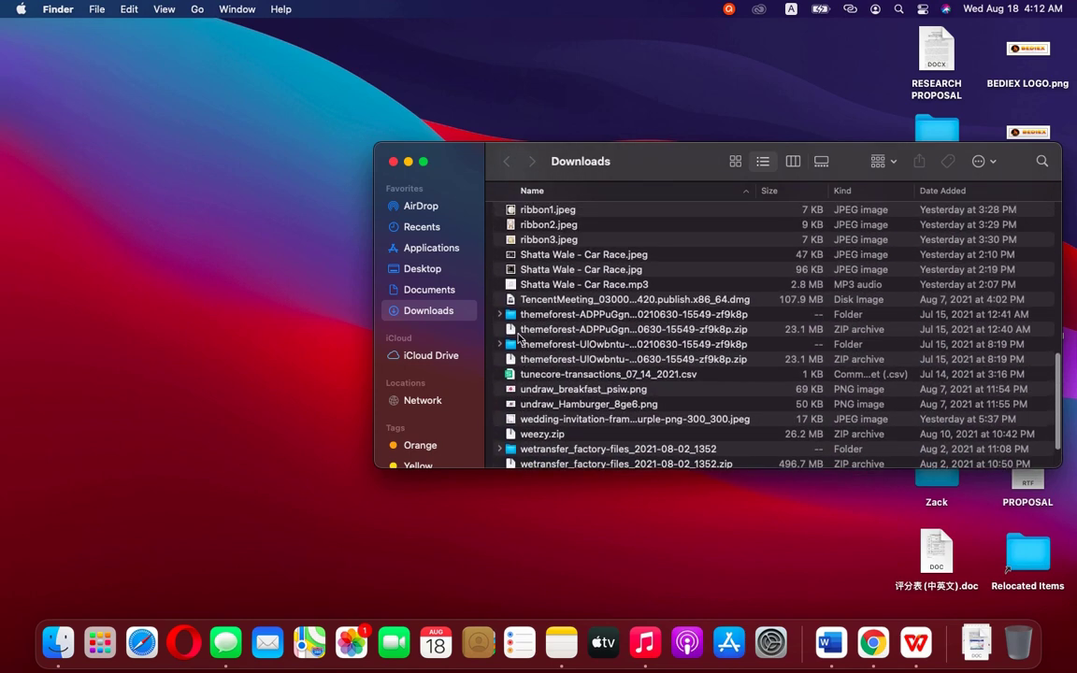
pyautogui.click(523, 254)
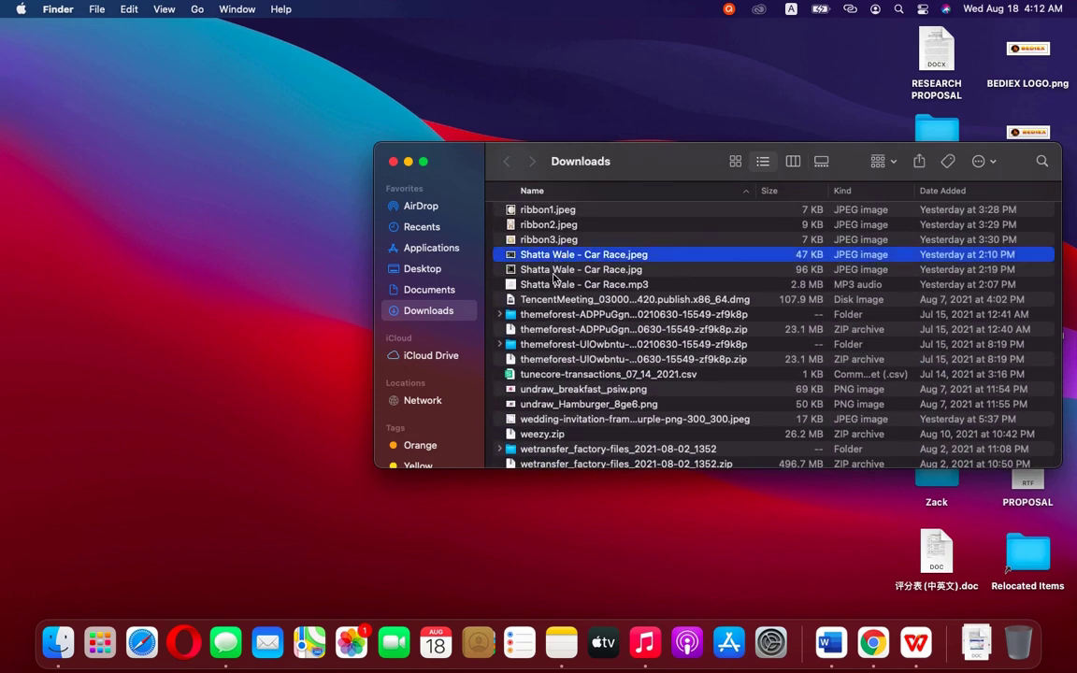
pyautogui.click(553, 271)
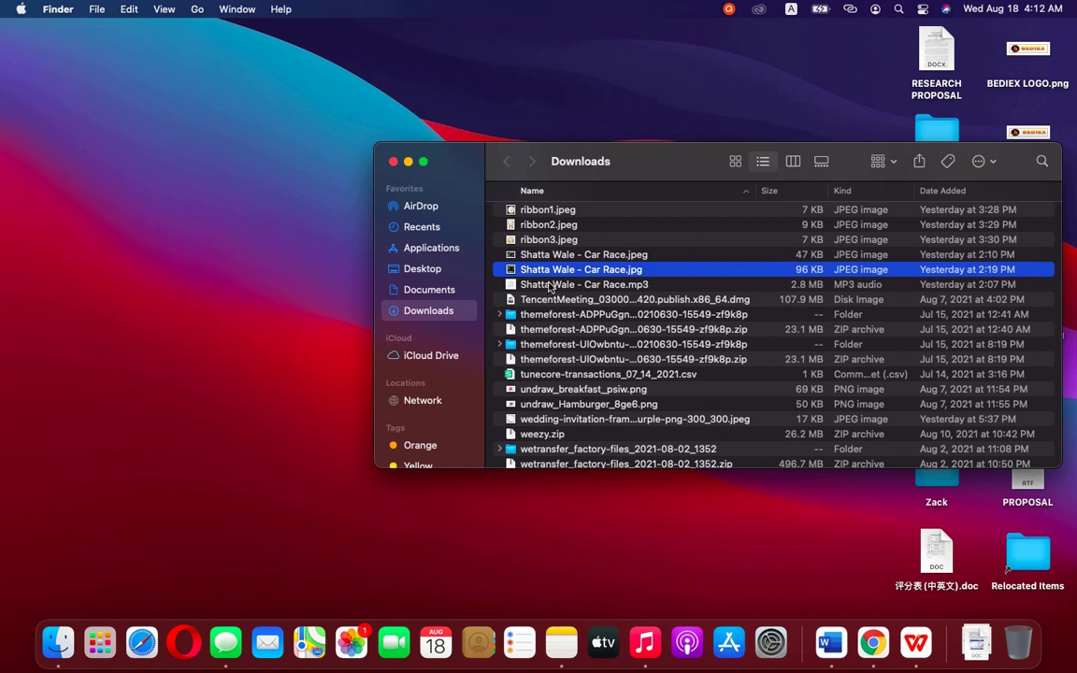
pyautogui.keyDown('super'); pyautogui.click(548, 284); pyautogui.keyUp('super')
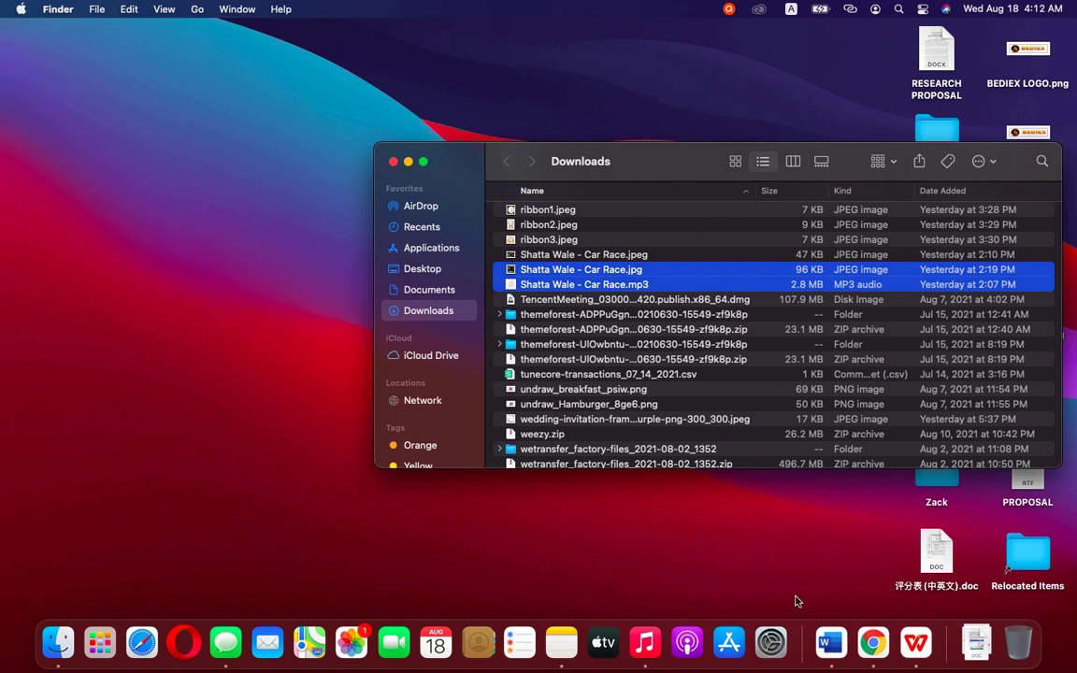
pyautogui.click(869, 641)
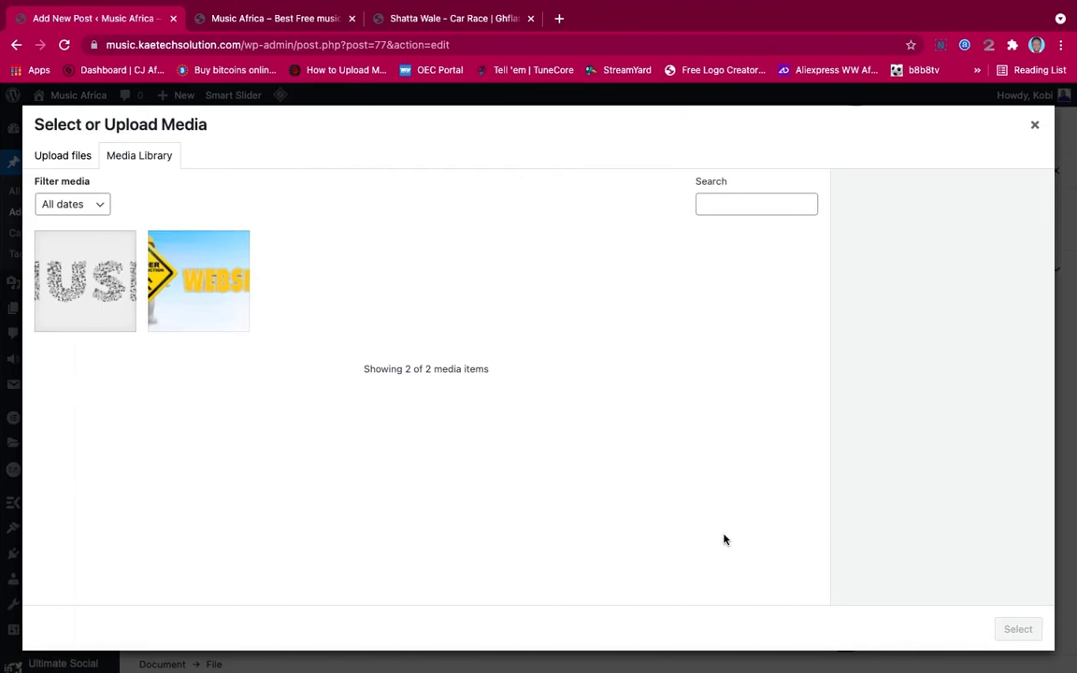
# Upload Shatta Wale - Car Race.mp3 and Shatta Wale - Car Race.jpg from Downloads
pyautogui.click(74, 157)
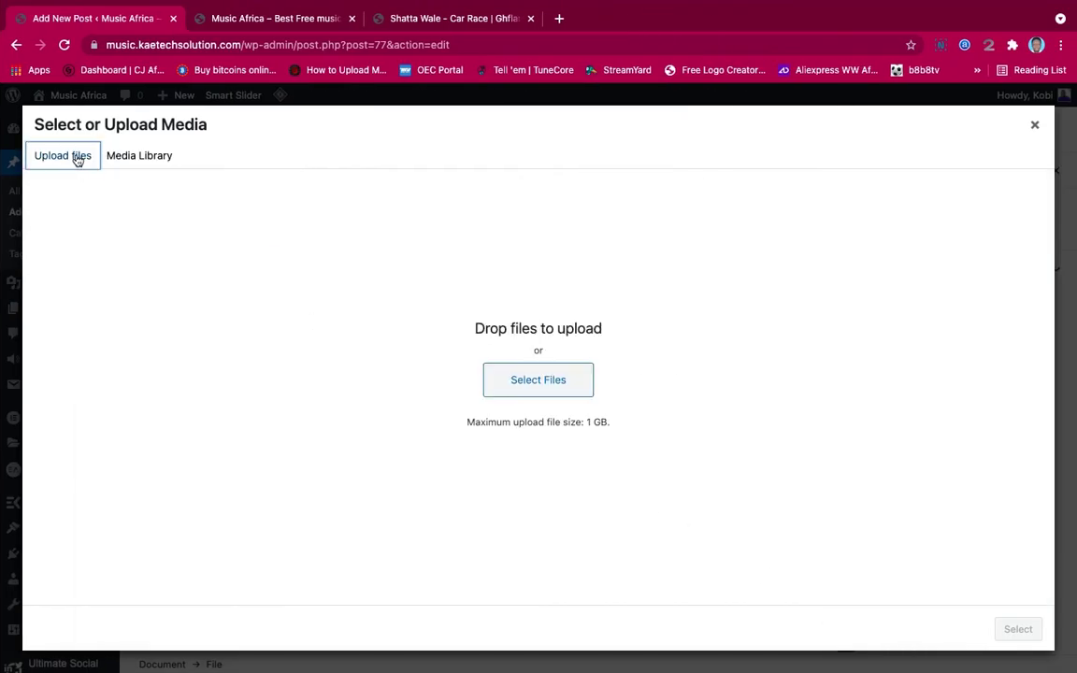
pyautogui.click(559, 382)
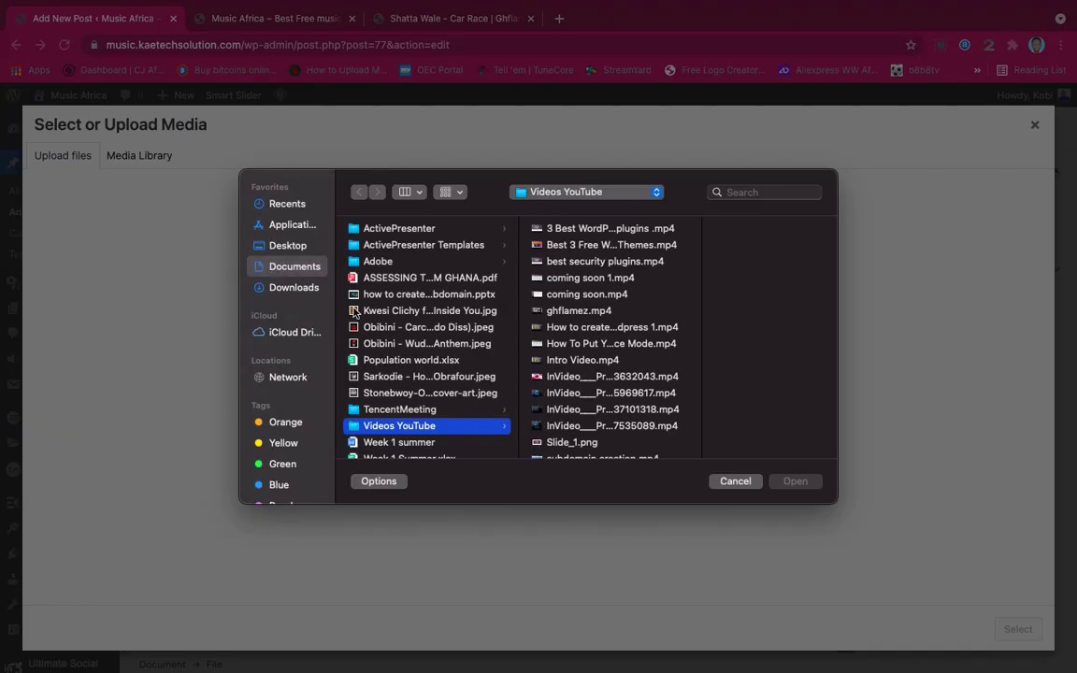
pyautogui.click(273, 288)
pyautogui.scroll(-10, 400, 382)
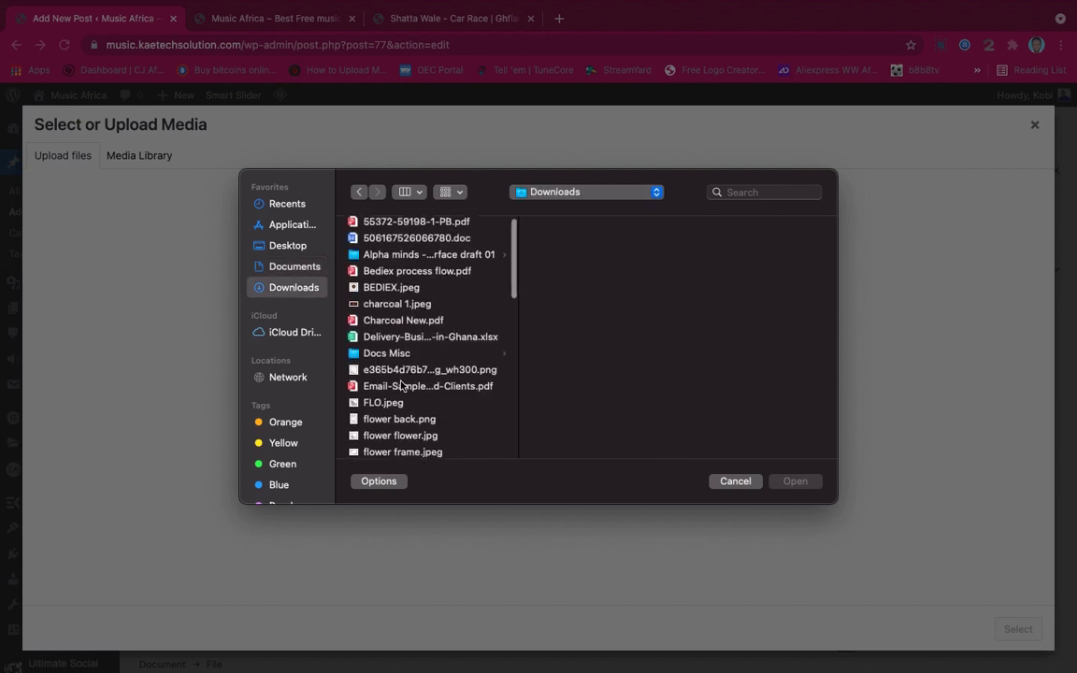
pyautogui.scroll(-4, 400, 382)
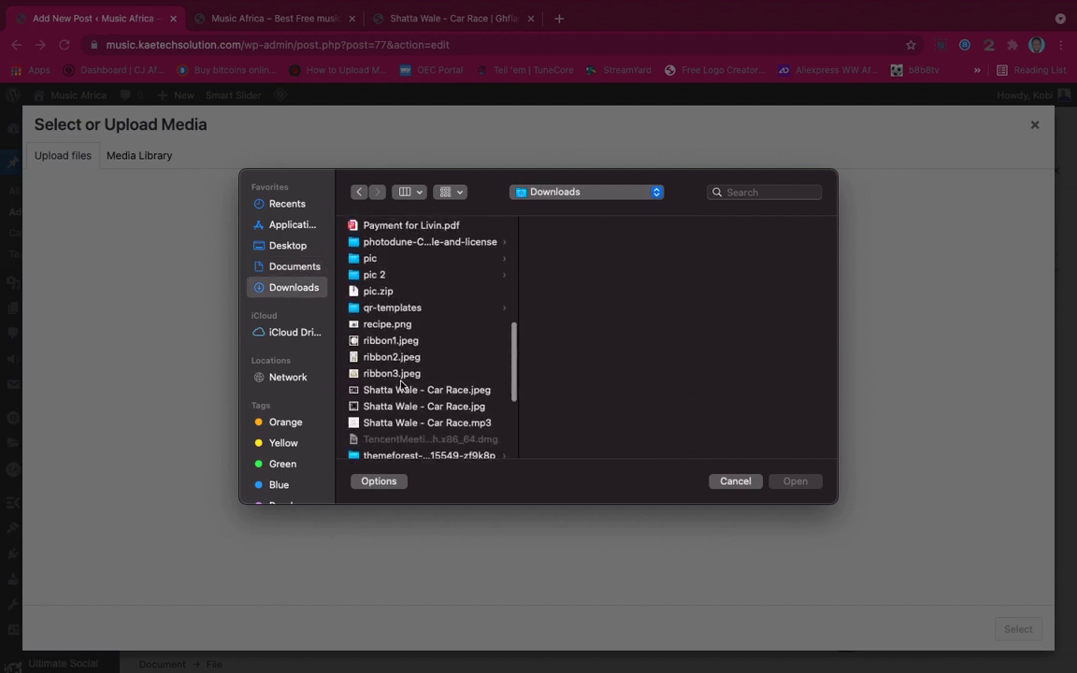
pyautogui.click(400, 371)
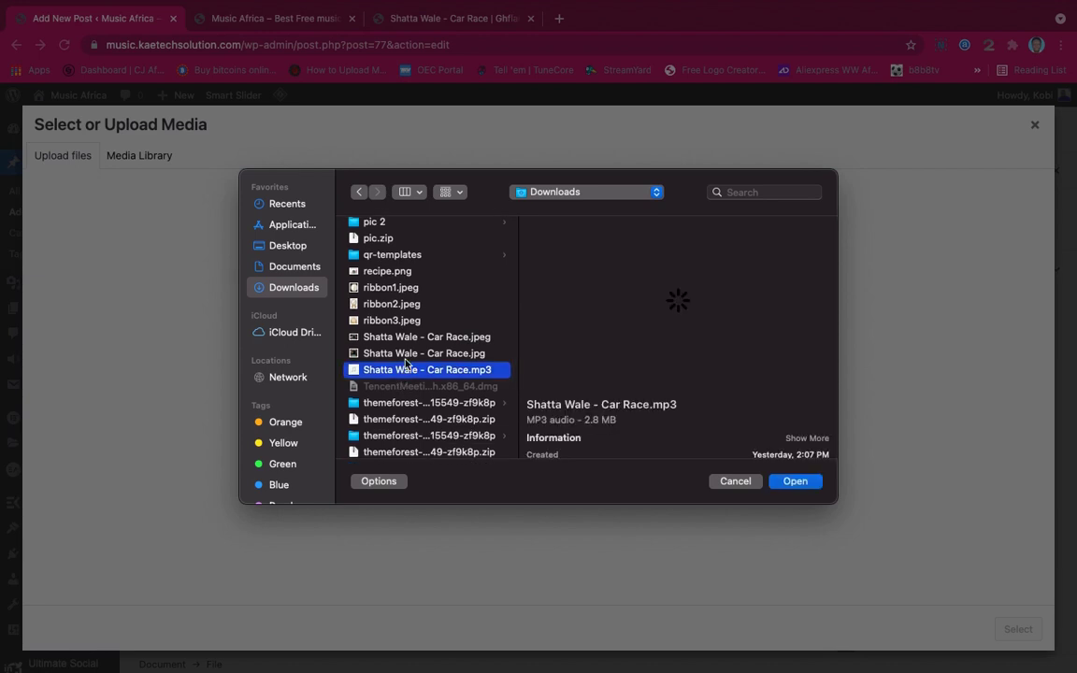
pyautogui.keyDown('super'); pyautogui.click(405, 353); pyautogui.keyUp('super')
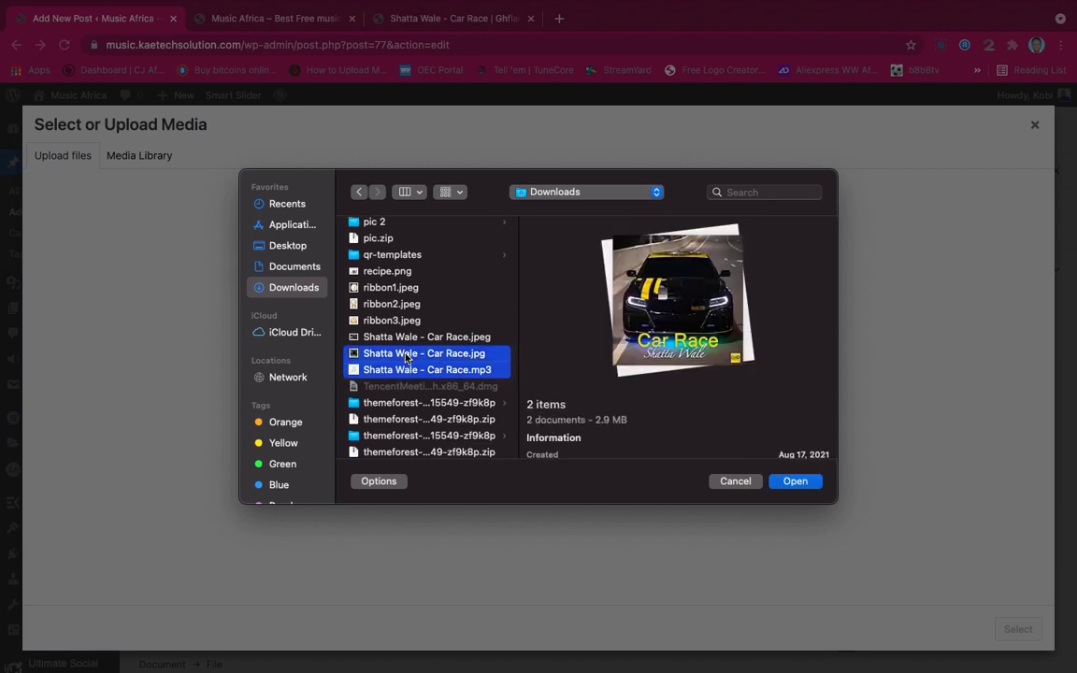
pyautogui.click(807, 487)
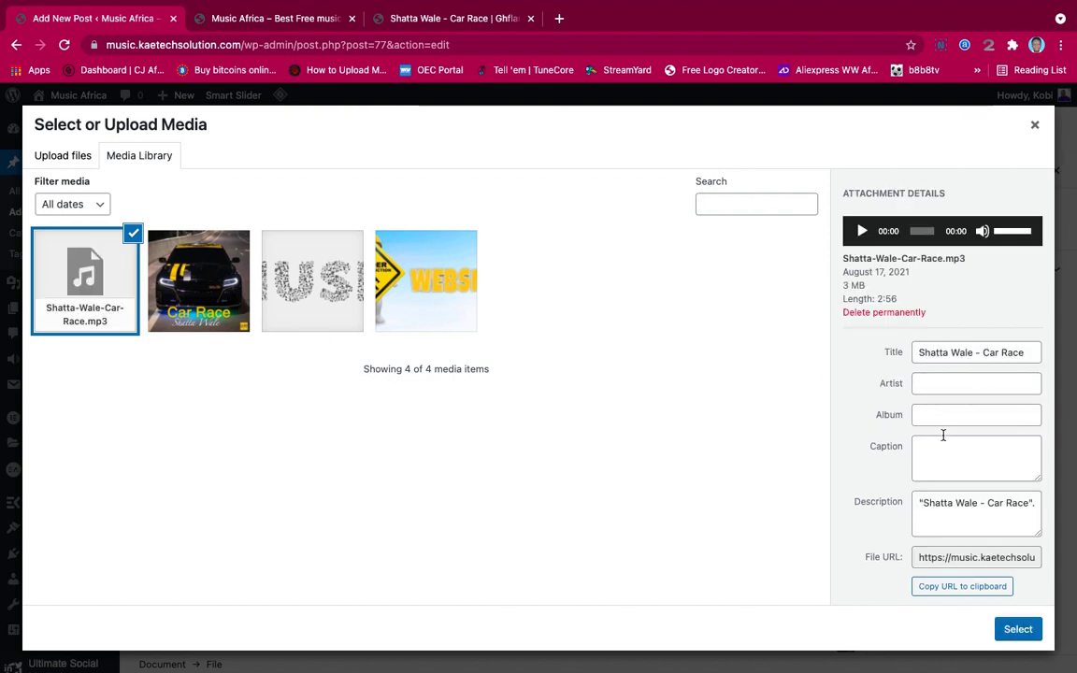
# Set the mp3's Artist and Album to 'Shatta Wale'
pyautogui.scroll(-1, 942, 435)
pyautogui.scroll(1, 942, 436)
pyautogui.moveTo(918, 354); pyautogui.dragTo(972, 356)
pyautogui.hotkey('ctrl', 'c')
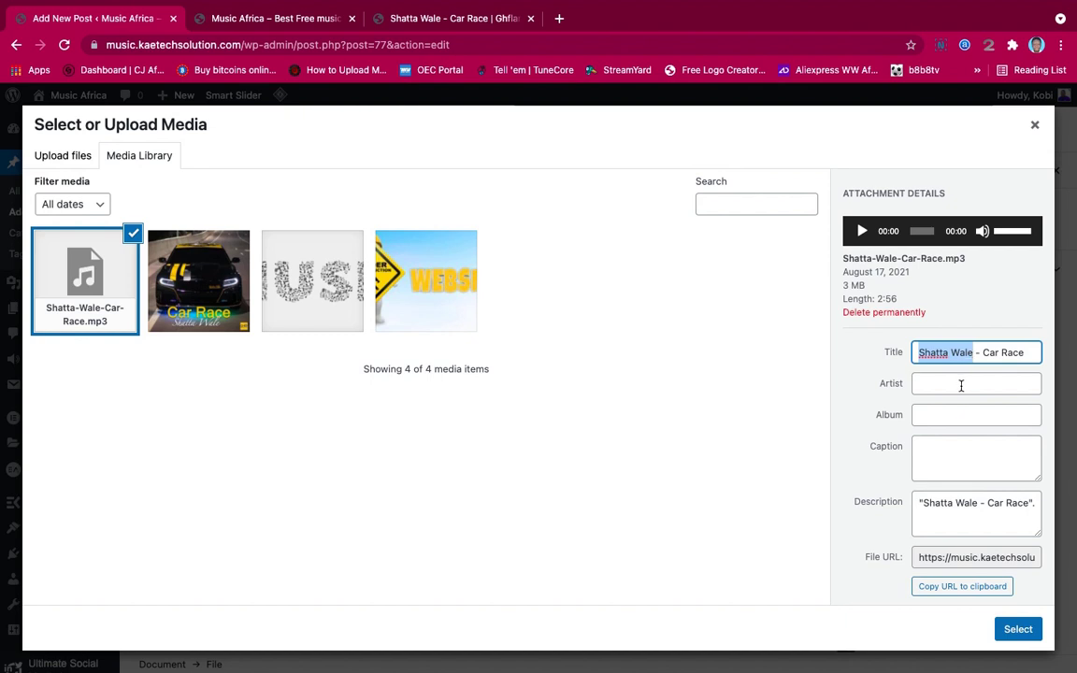
pyautogui.click(961, 385)
pyautogui.hotkey('ctrl', 'v')
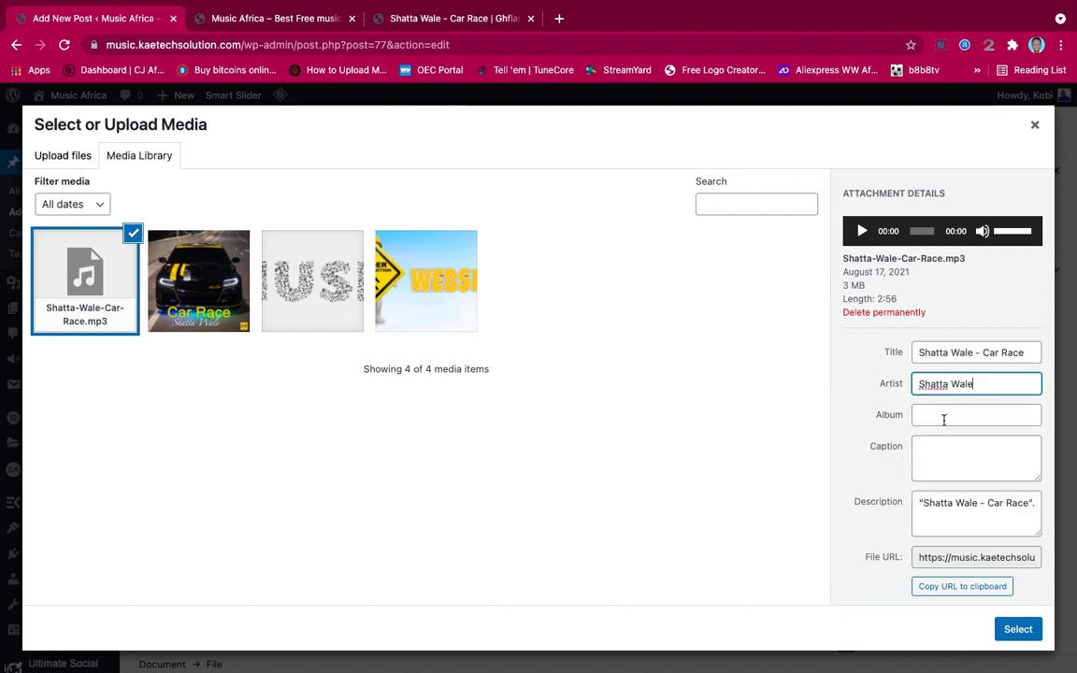
pyautogui.click(921, 417)
pyautogui.click(921, 448)
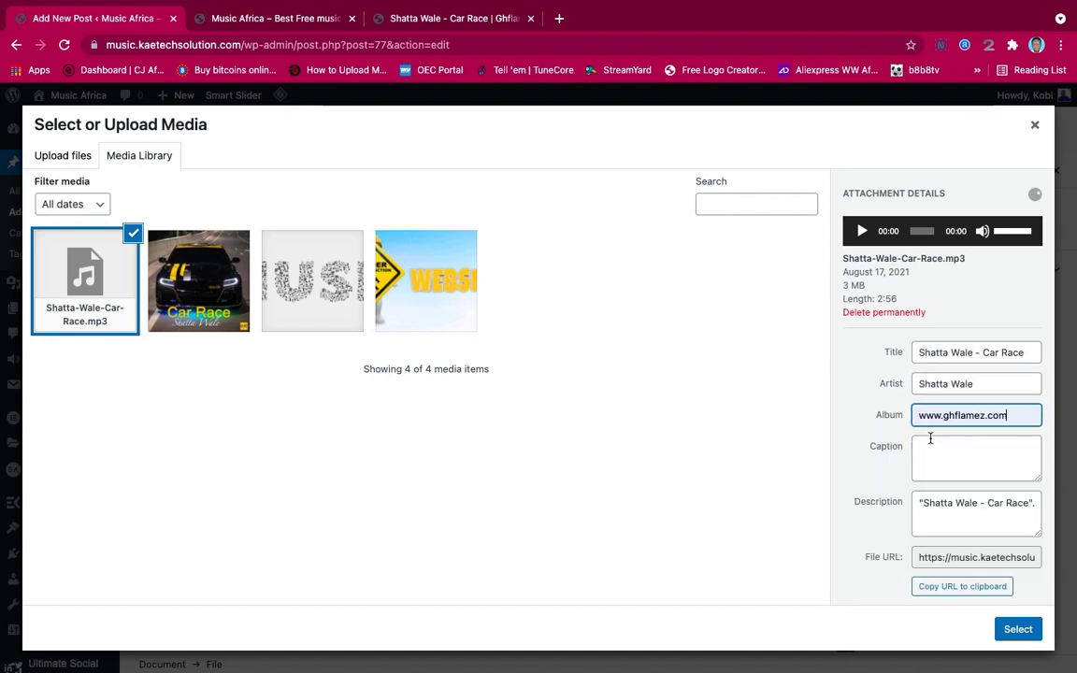
pyautogui.hotkey('ctrl', 'a')
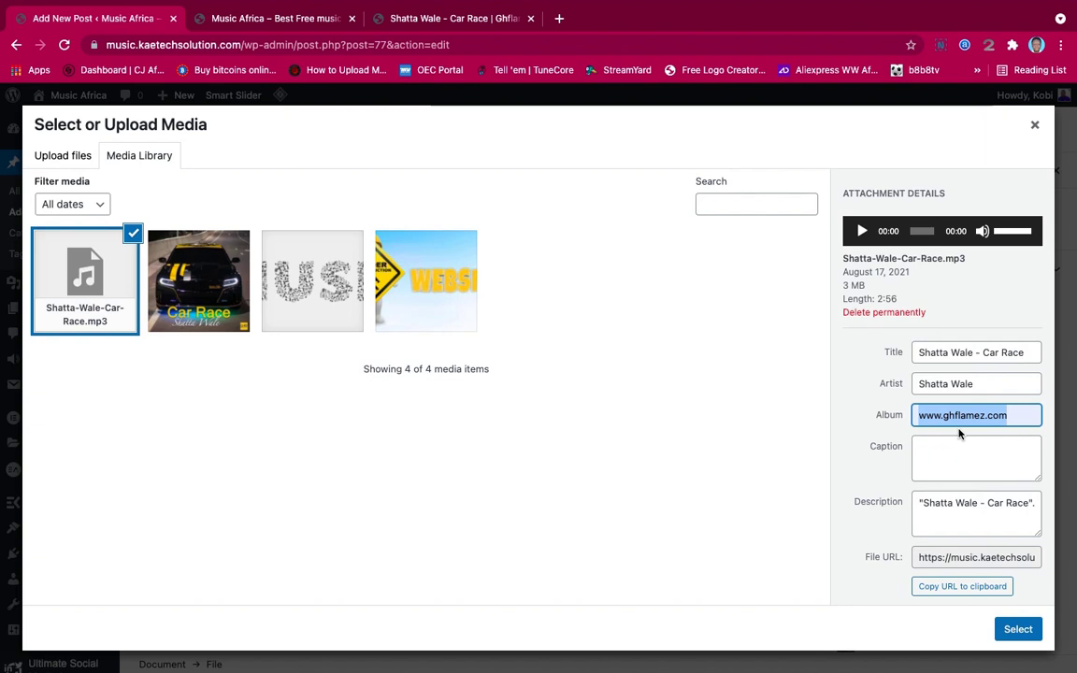
pyautogui.write('Shatta')
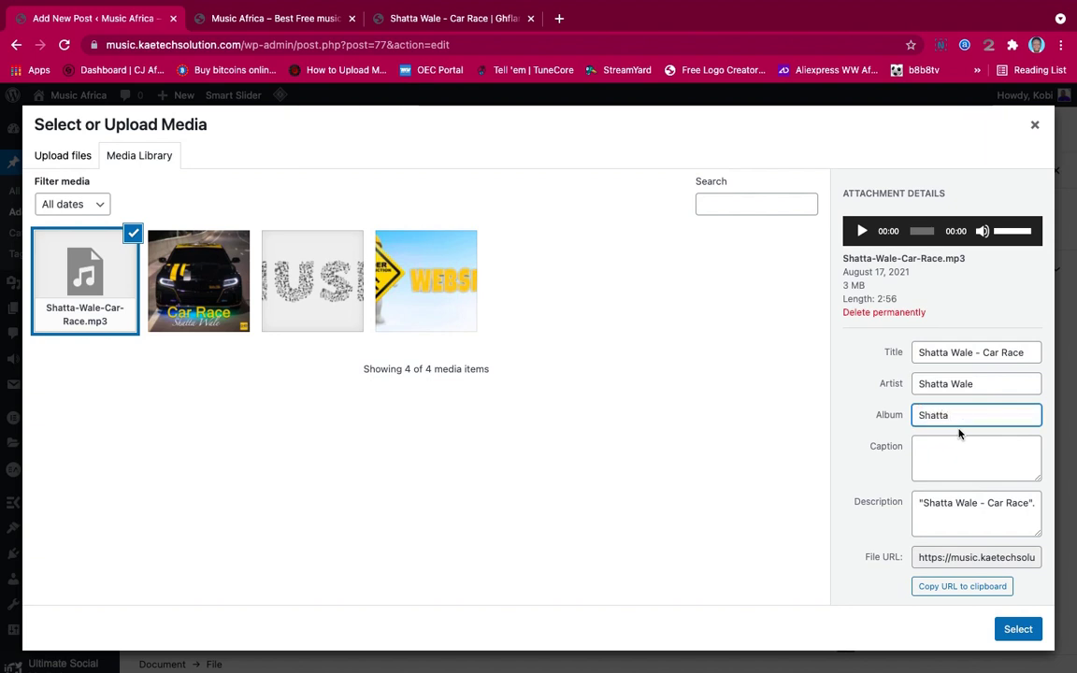
pyautogui.write(' Wale')
# Give the Car Race image the alt text 'Shatta Wale - Car Race'
pyautogui.click(215, 298)
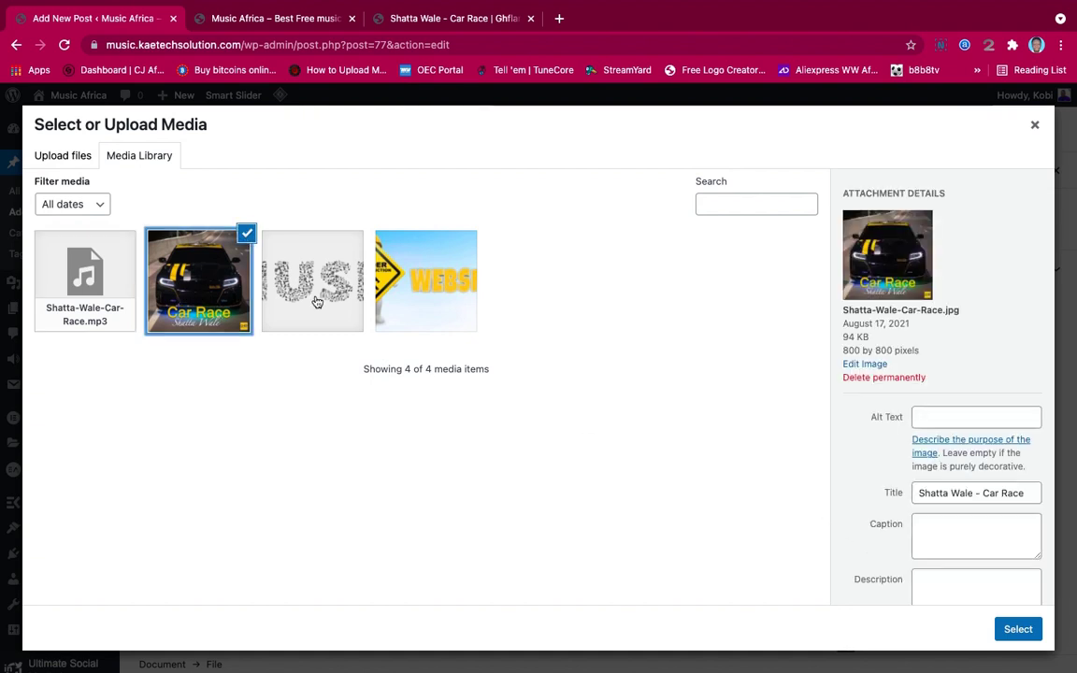
pyautogui.click(928, 490)
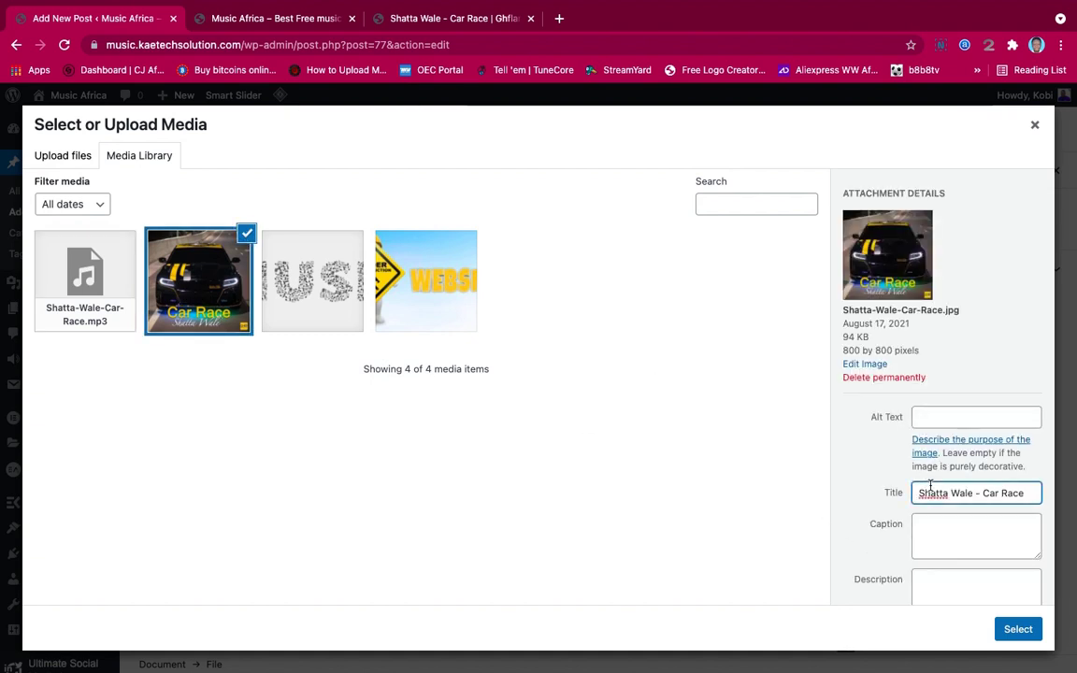
pyautogui.tripleClick(930, 488)
pyautogui.hotkey('ctrl', 'c')
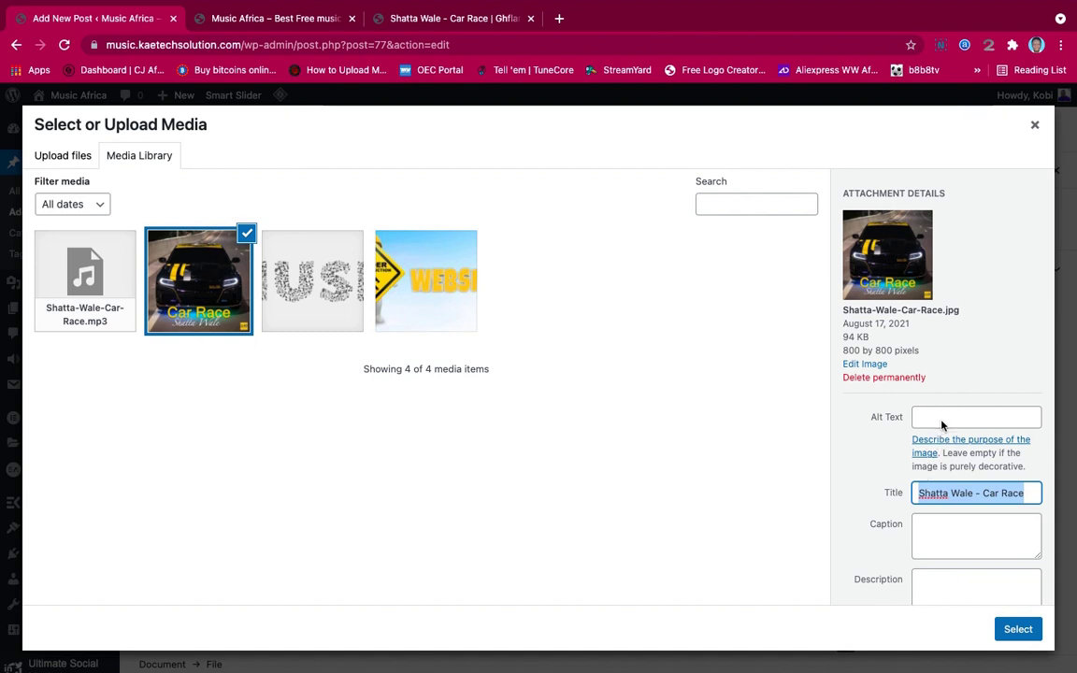
pyautogui.click(939, 417)
pyautogui.hotkey('ctrl', 'v')
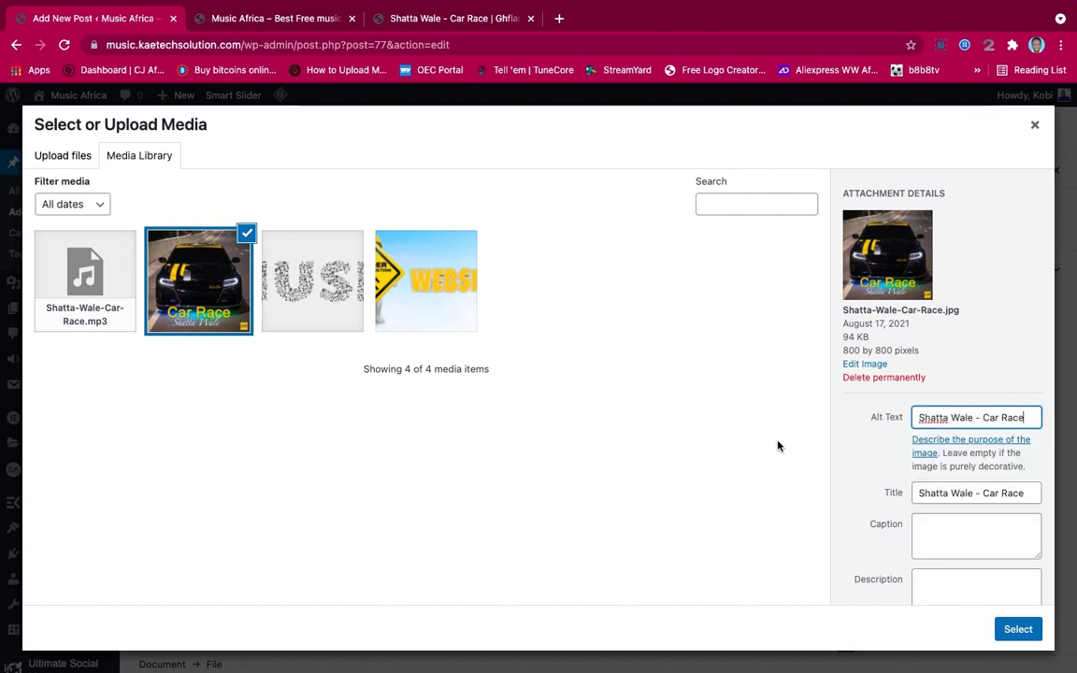
pyautogui.click(111, 281)
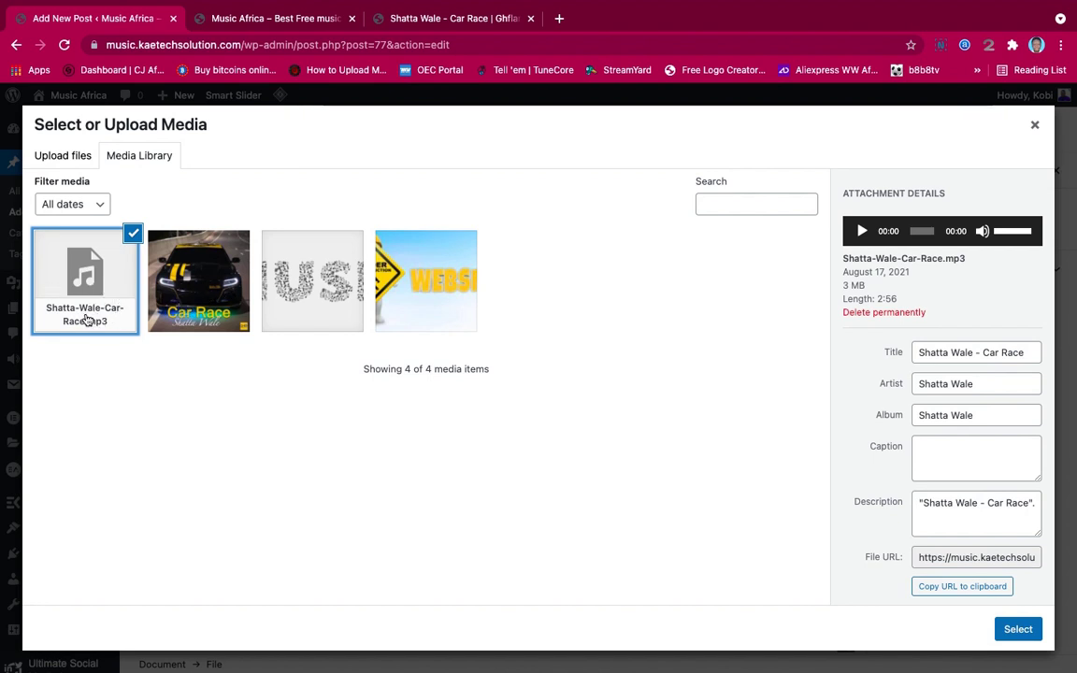
pyautogui.click(196, 311)
pyautogui.click(86, 264)
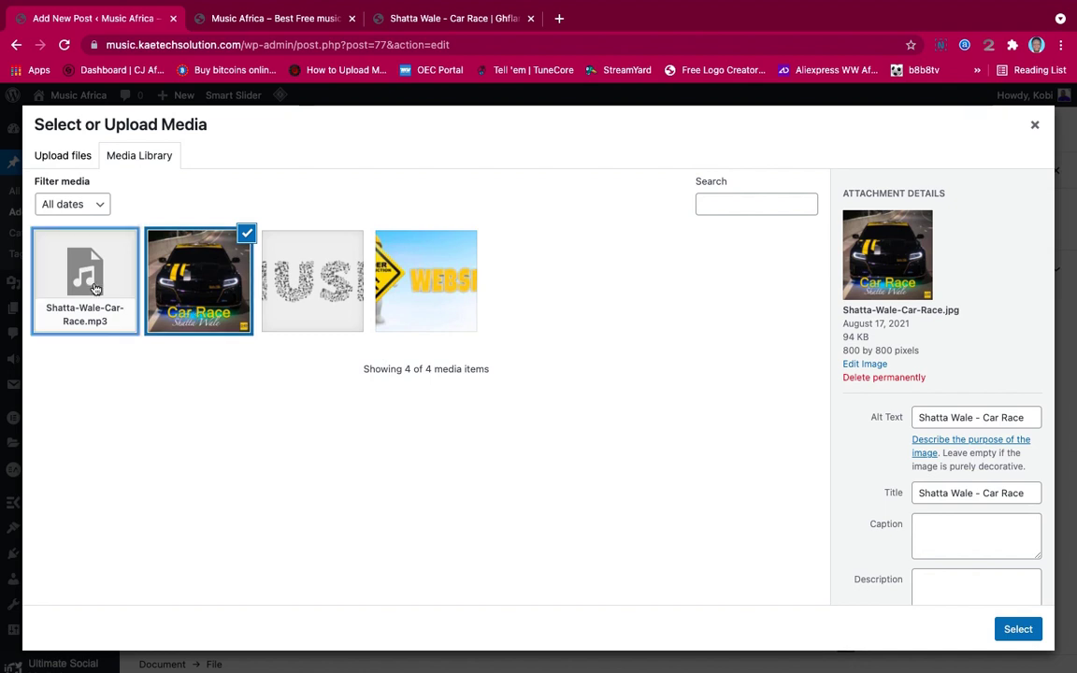
# Link Shatta-Wale-Car-Race.mp3 from the Media Library into the File block as a download
pyautogui.click(1033, 127)
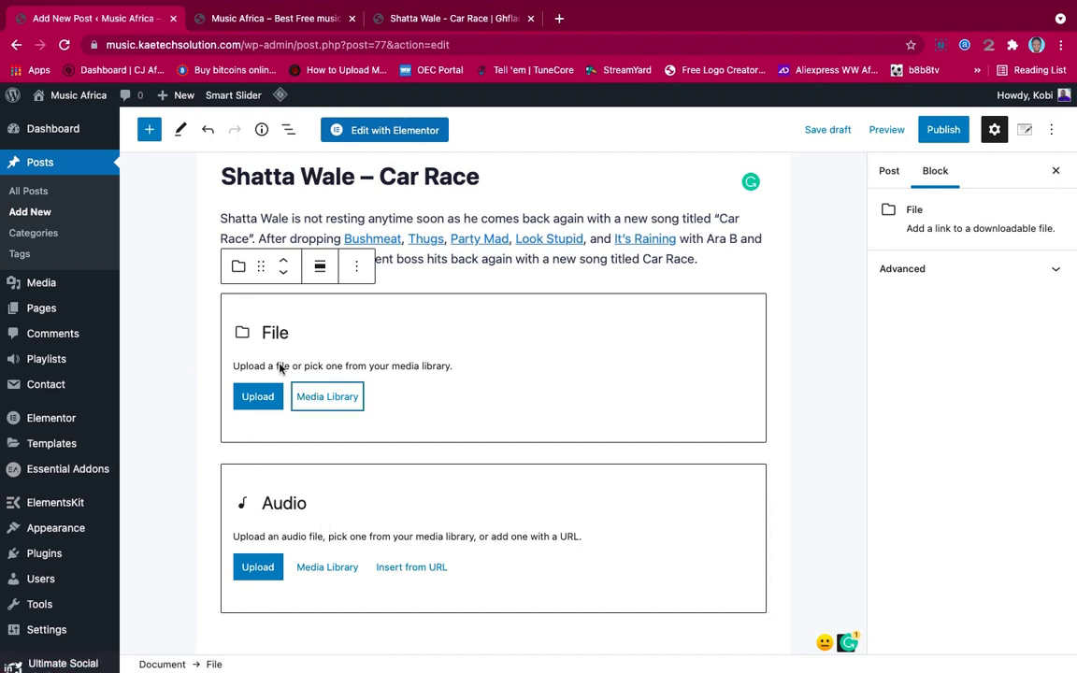
pyautogui.click(327, 396)
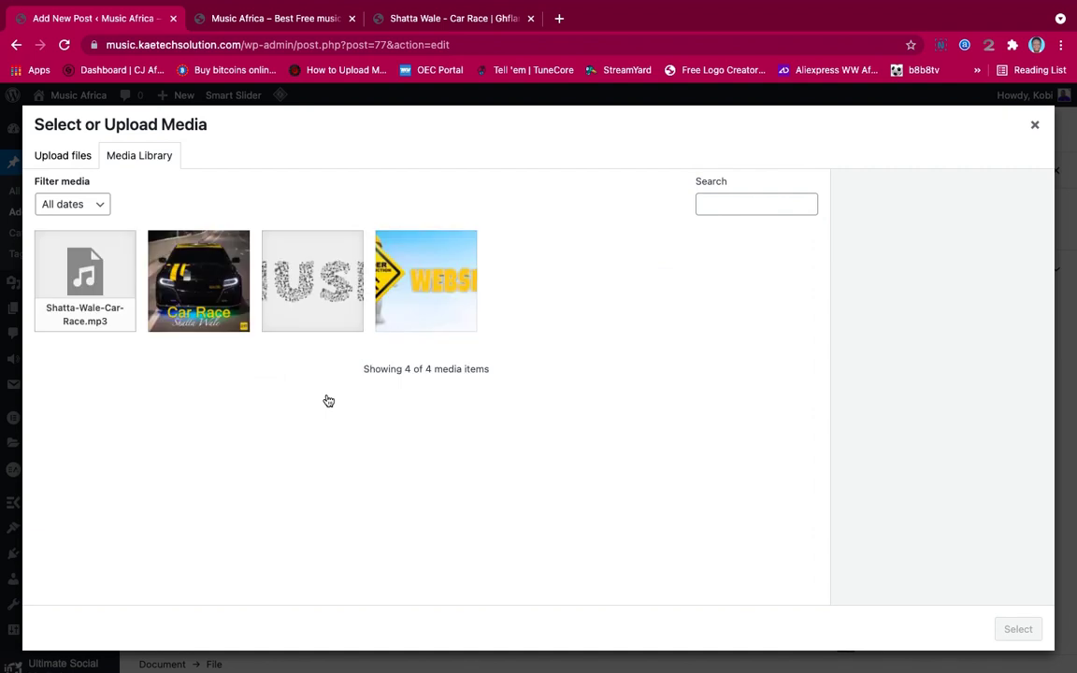
pyautogui.click(96, 288)
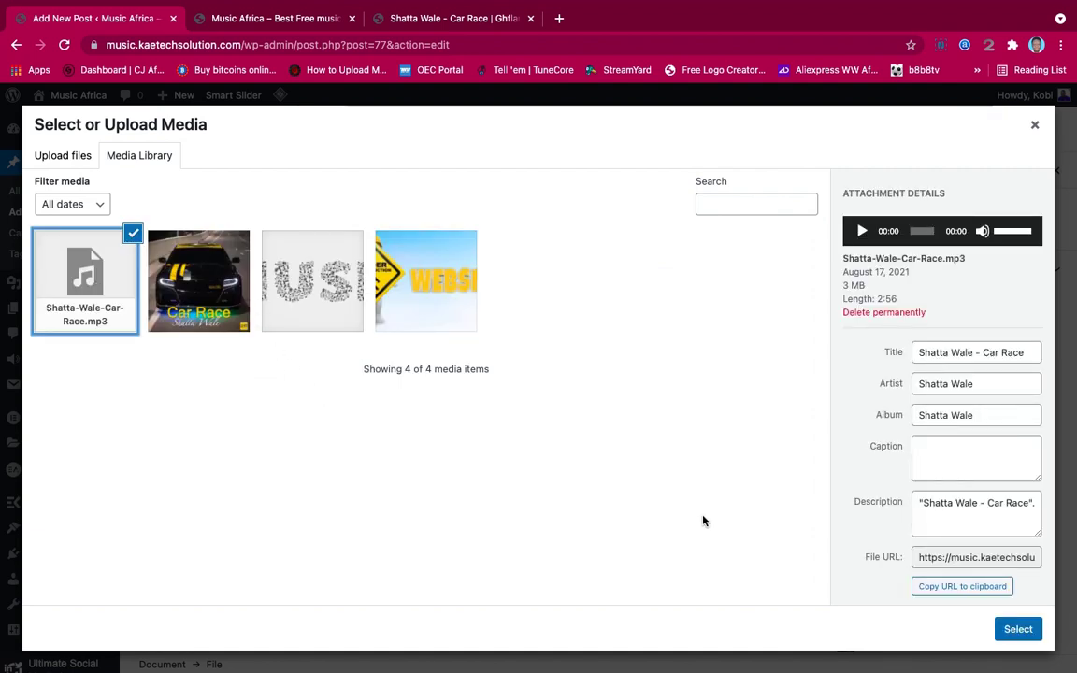
pyautogui.click(1017, 627)
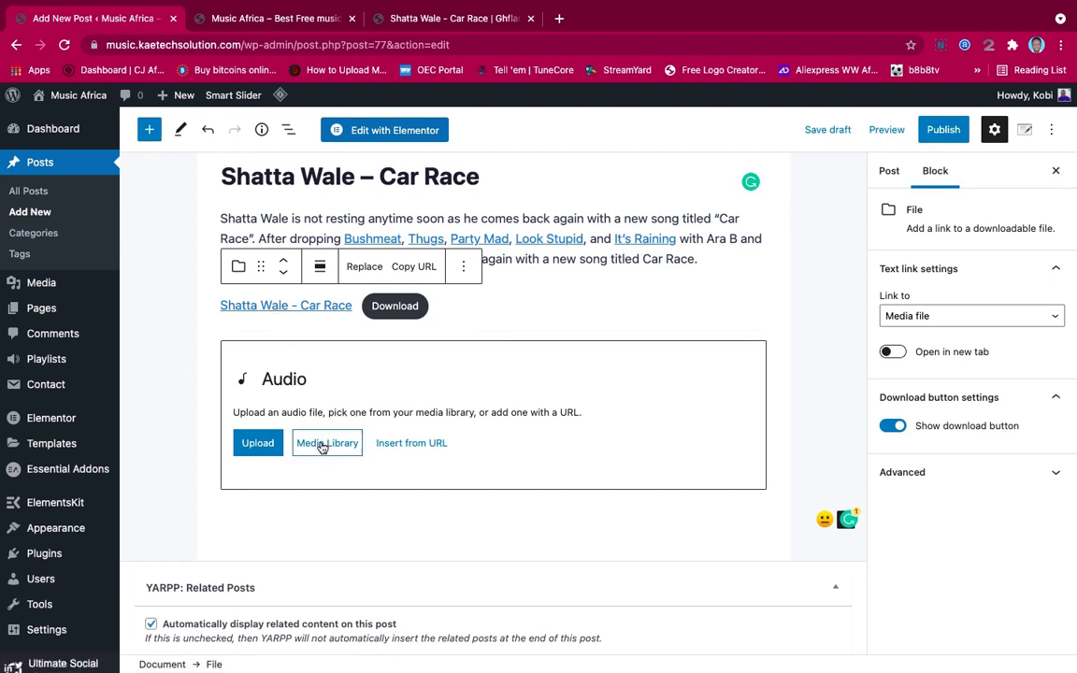
# Embed Shatta-Wale-Car-Race.mp3 in the Audio block as a 2:56 player, then show the Post settings
pyautogui.click(321, 446)
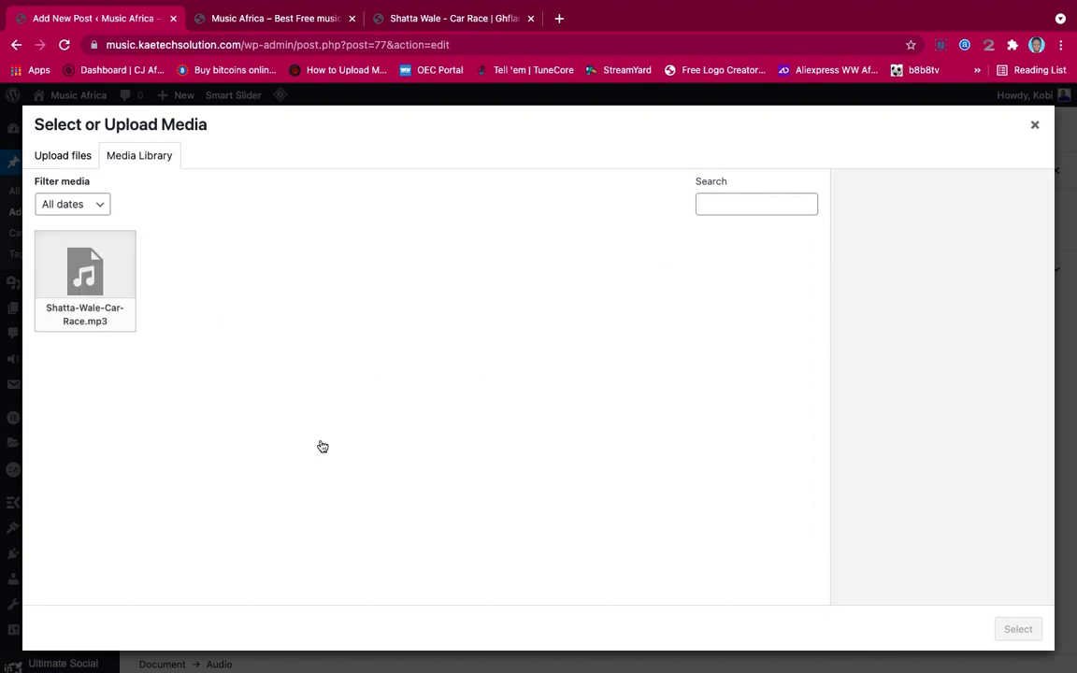
pyautogui.click(93, 304)
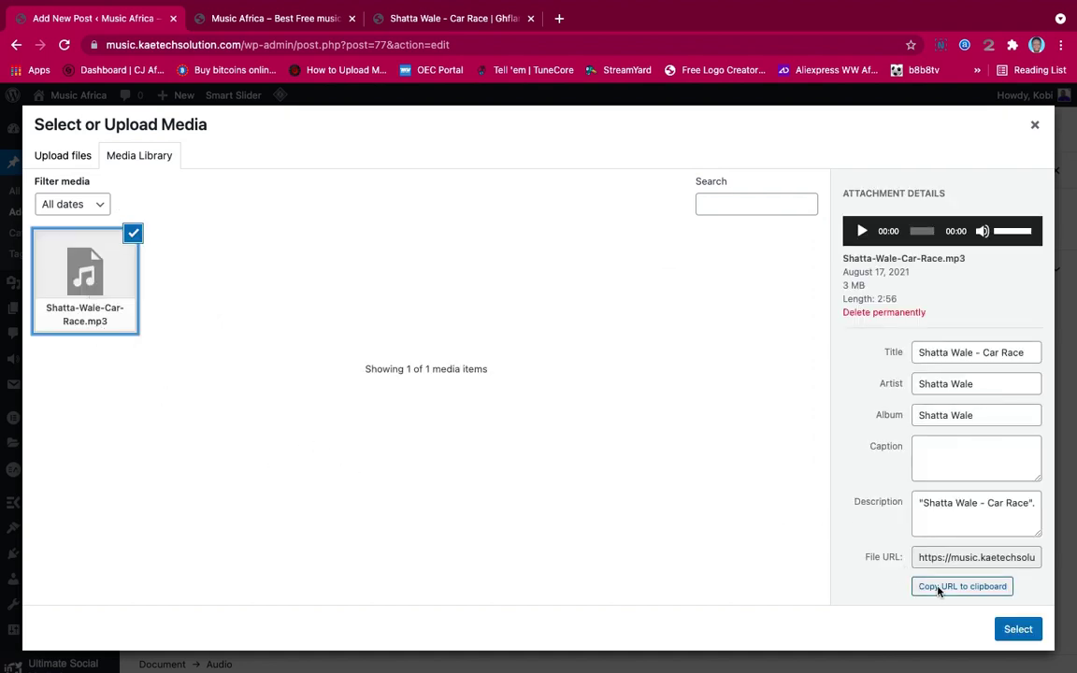
pyautogui.click(1017, 629)
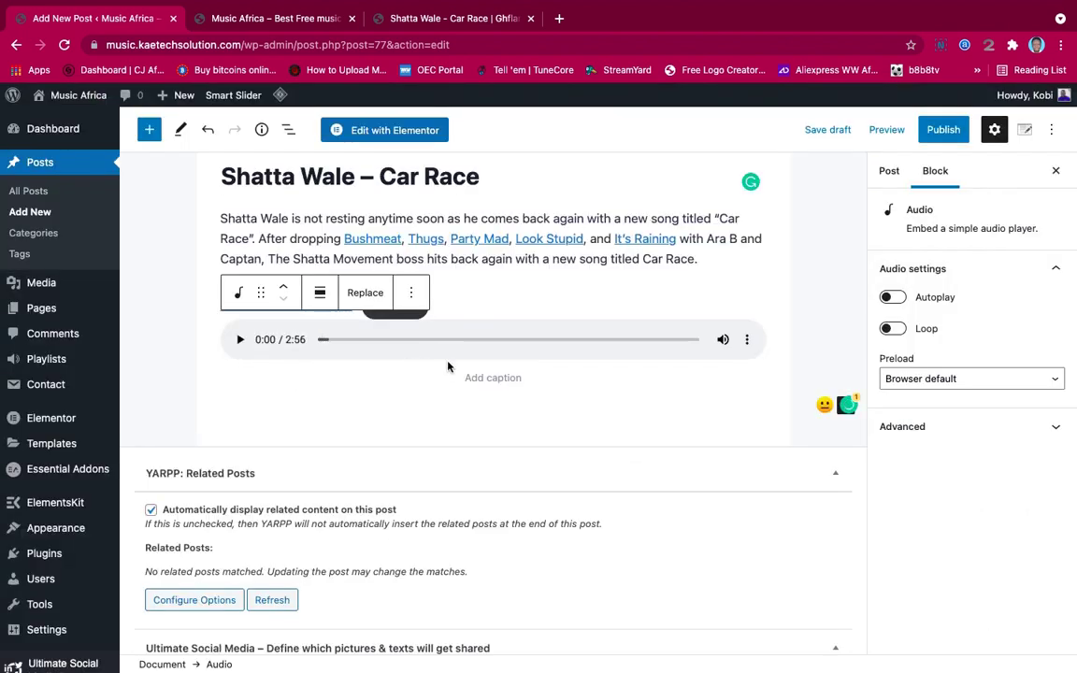
pyautogui.scroll(1, 512, 286)
pyautogui.scroll(-2, 512, 286)
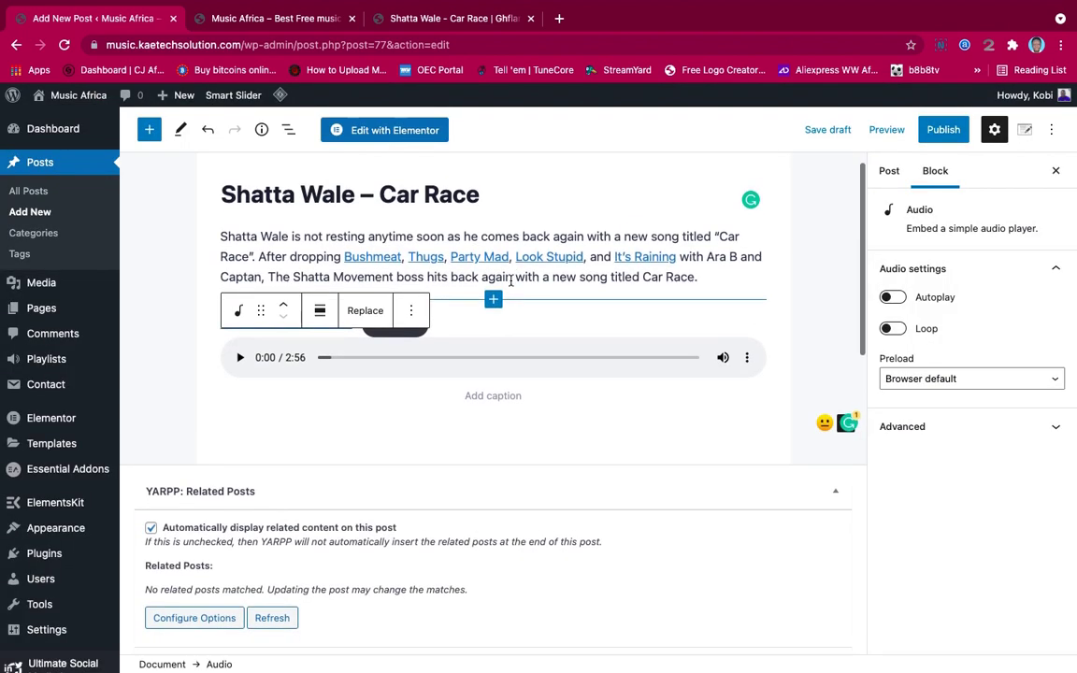
pyautogui.scroll(2, 510, 281)
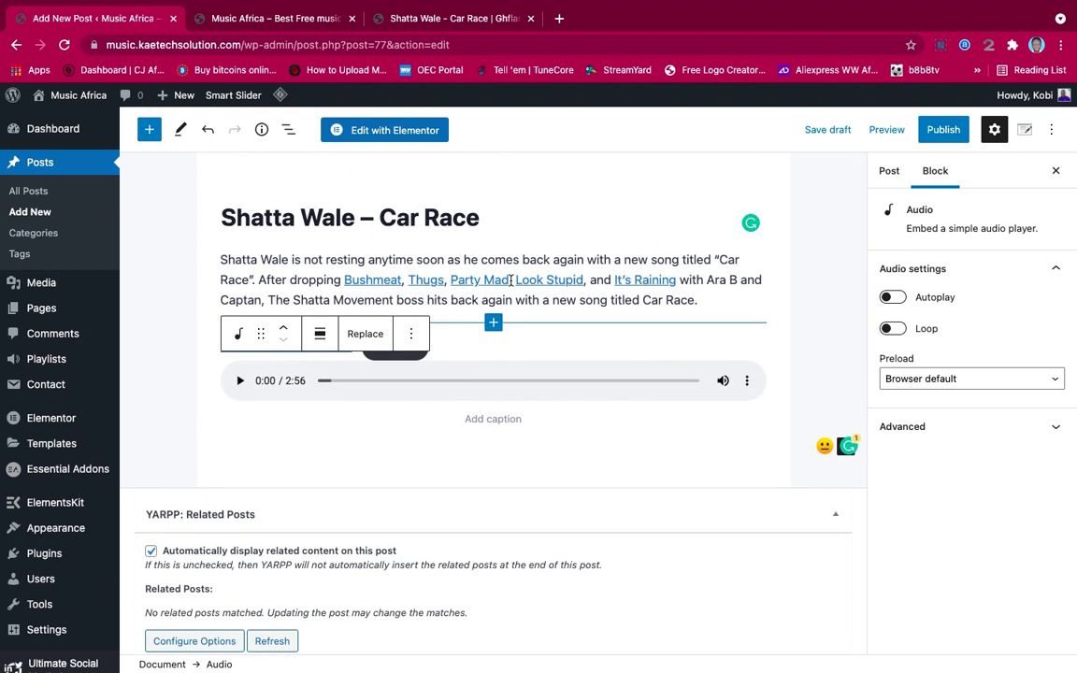
pyautogui.click(889, 173)
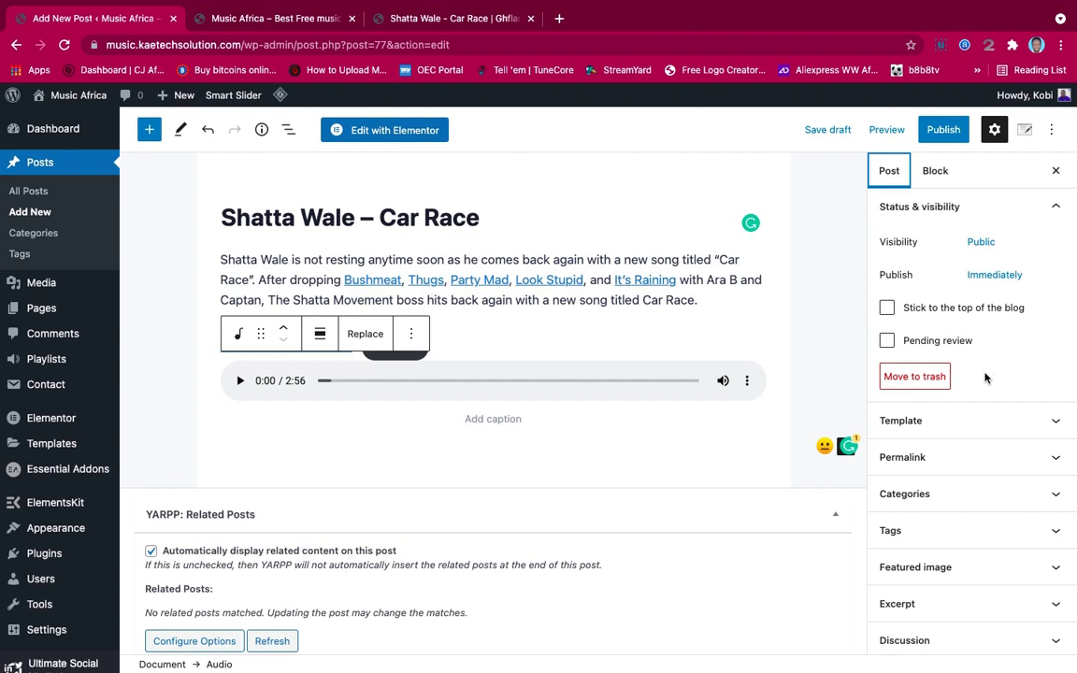
# Tick the Dancehall and Afrobeat categories for the post and expand the Tags panel
pyautogui.scroll(-1, 984, 377)
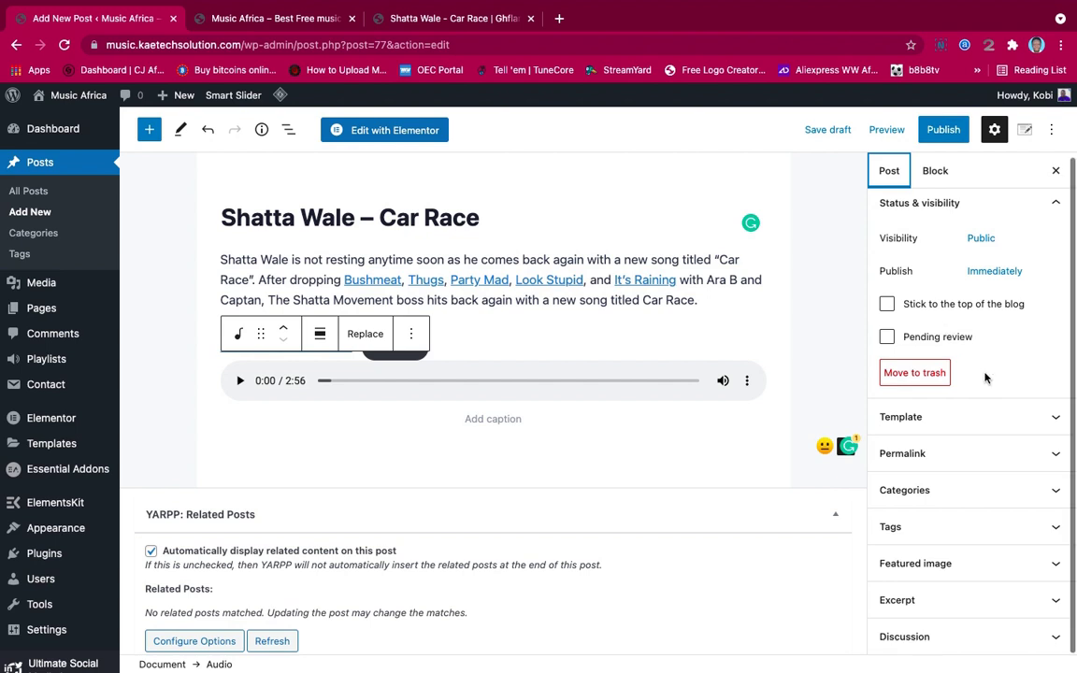
pyautogui.click(973, 496)
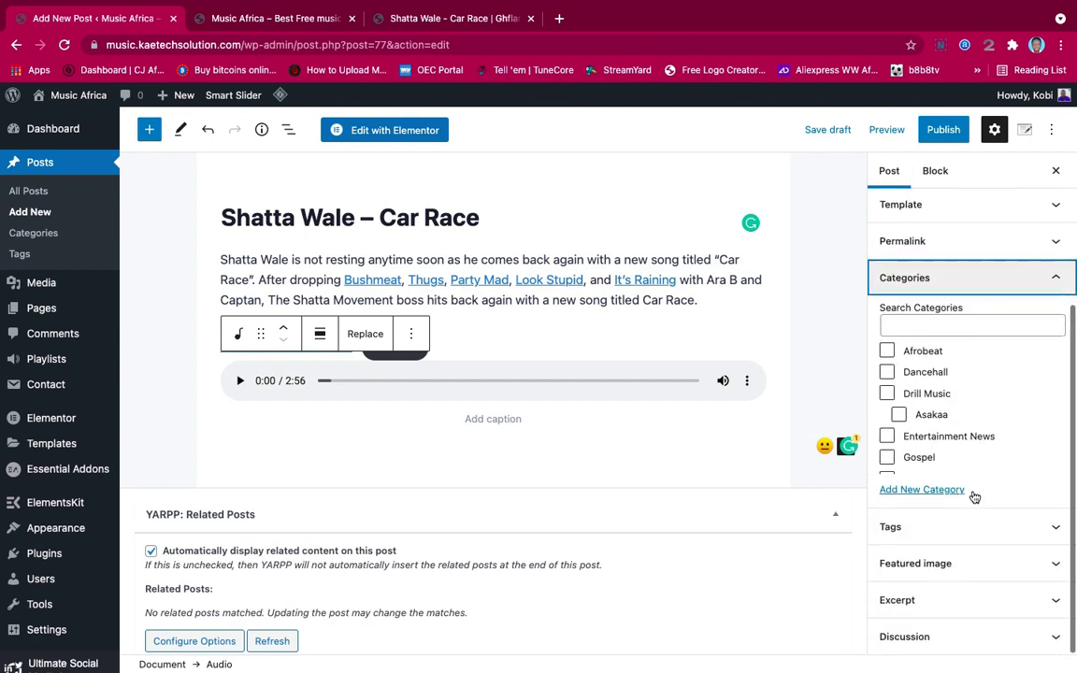
pyautogui.scroll(-3, 937, 413)
pyautogui.scroll(2, 934, 413)
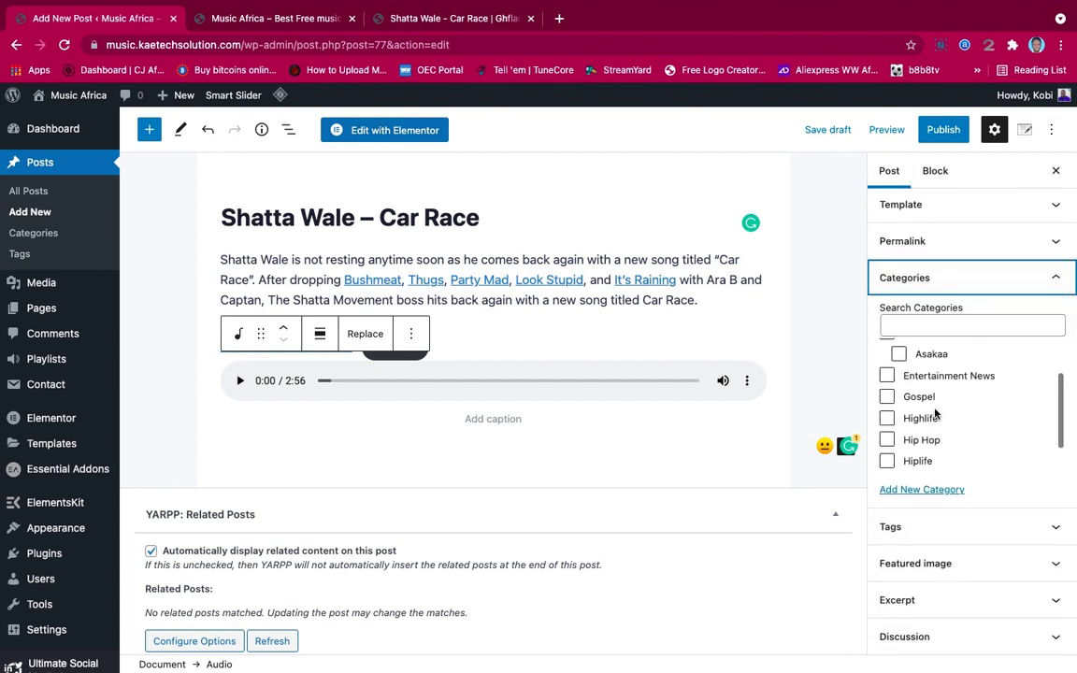
pyautogui.scroll(2, 935, 413)
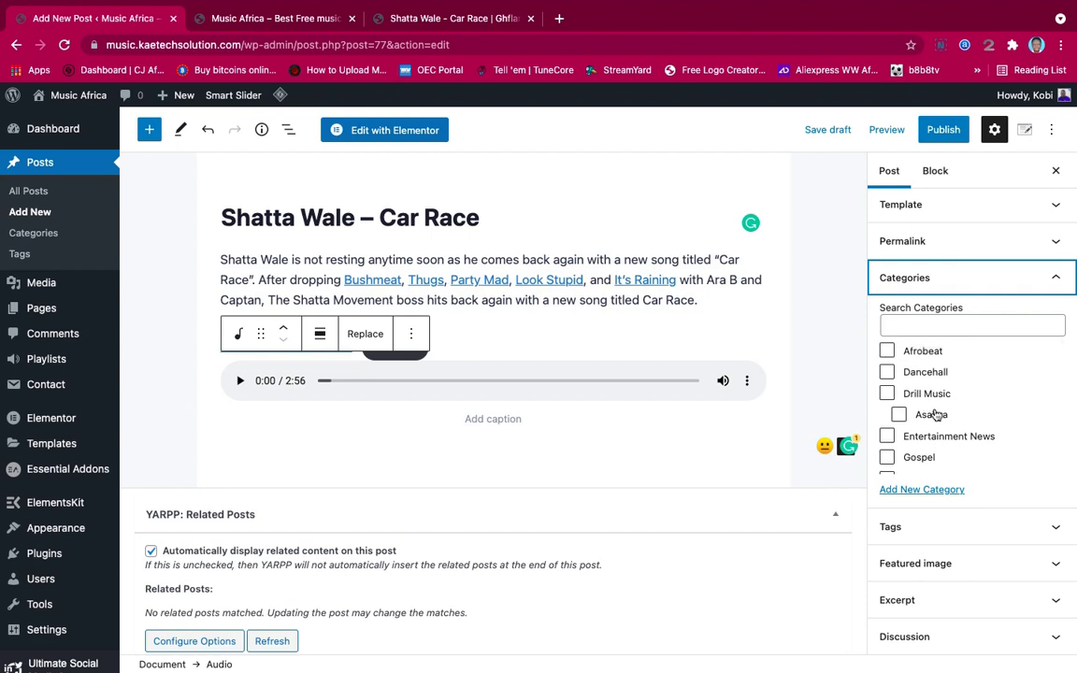
pyautogui.scroll(-2, 934, 413)
pyautogui.scroll(2, 933, 413)
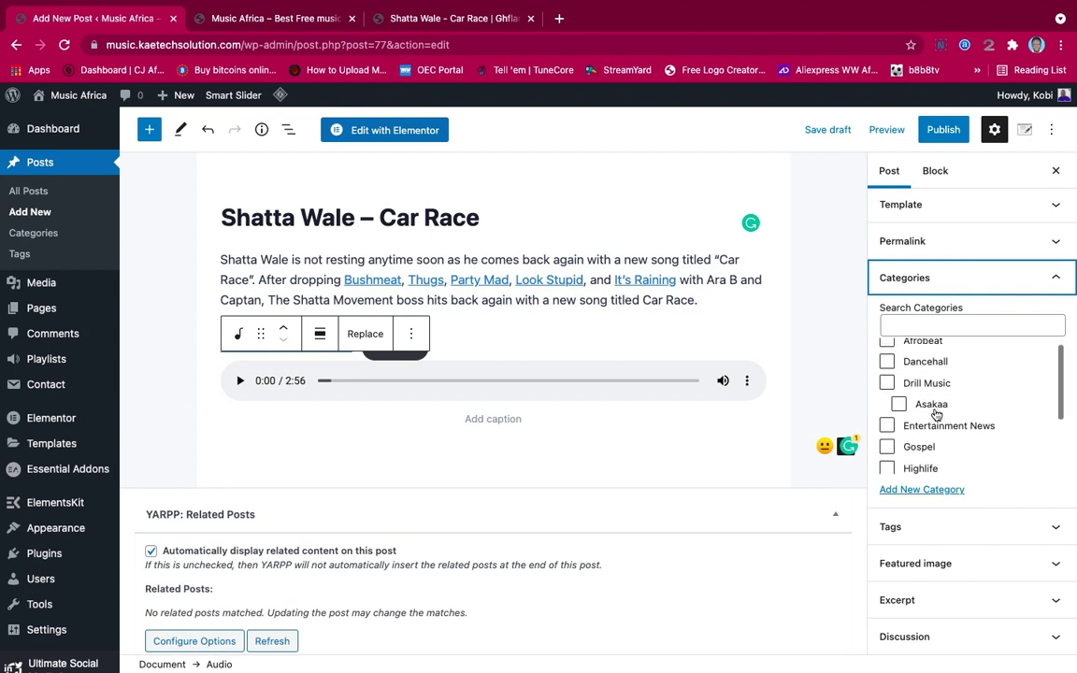
pyautogui.click(887, 363)
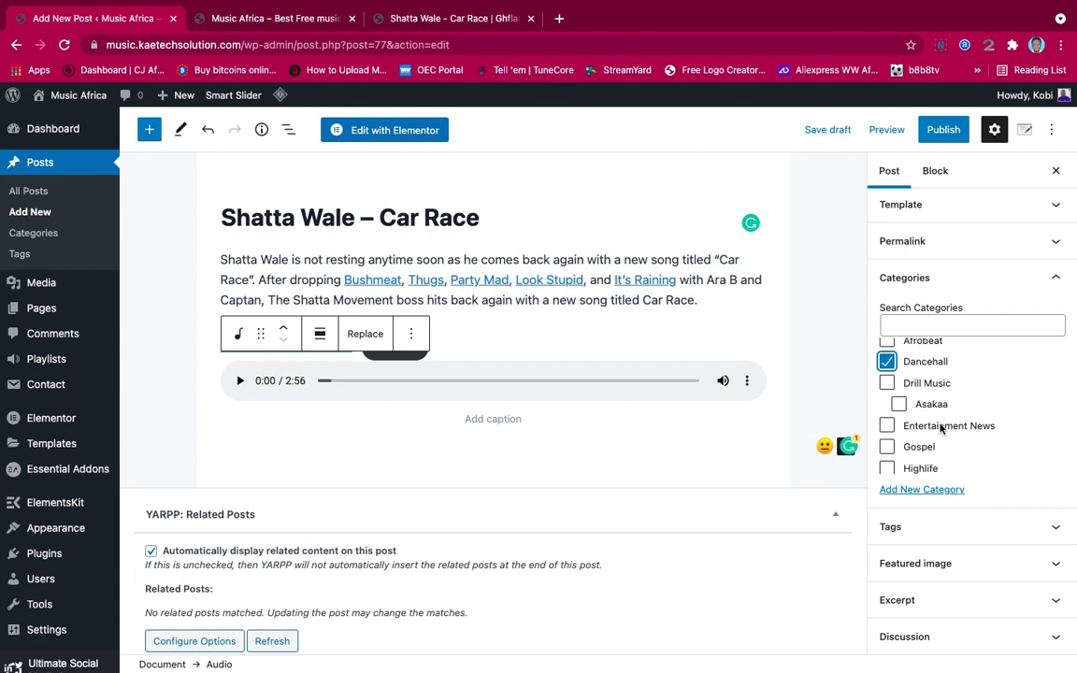
pyautogui.scroll(1, 941, 427)
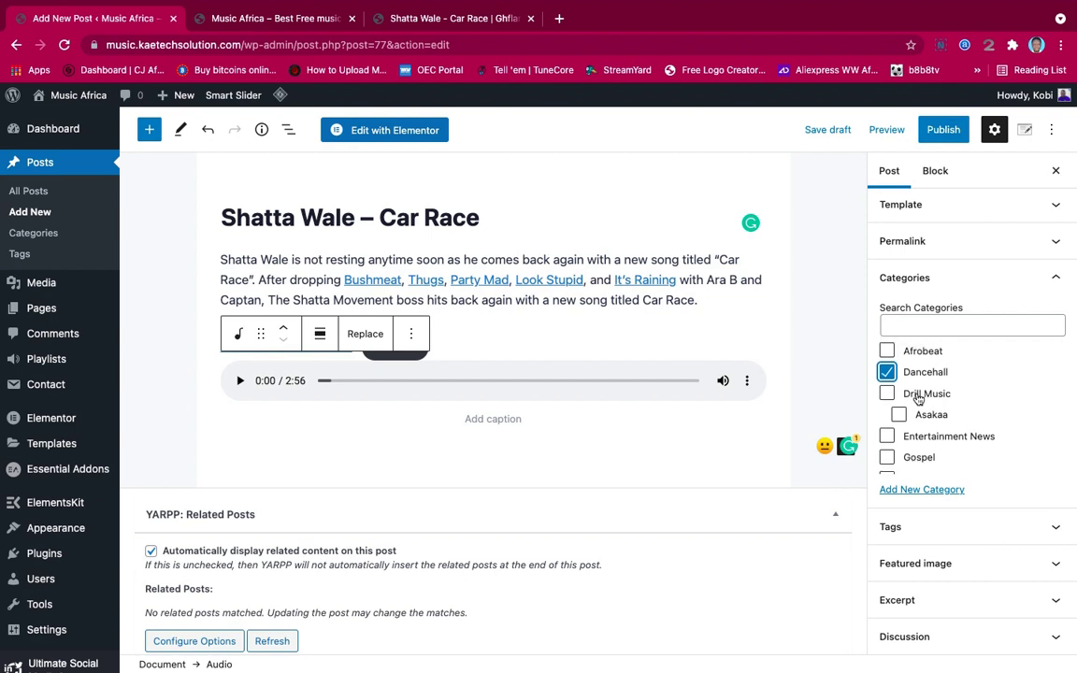
pyautogui.click(888, 351)
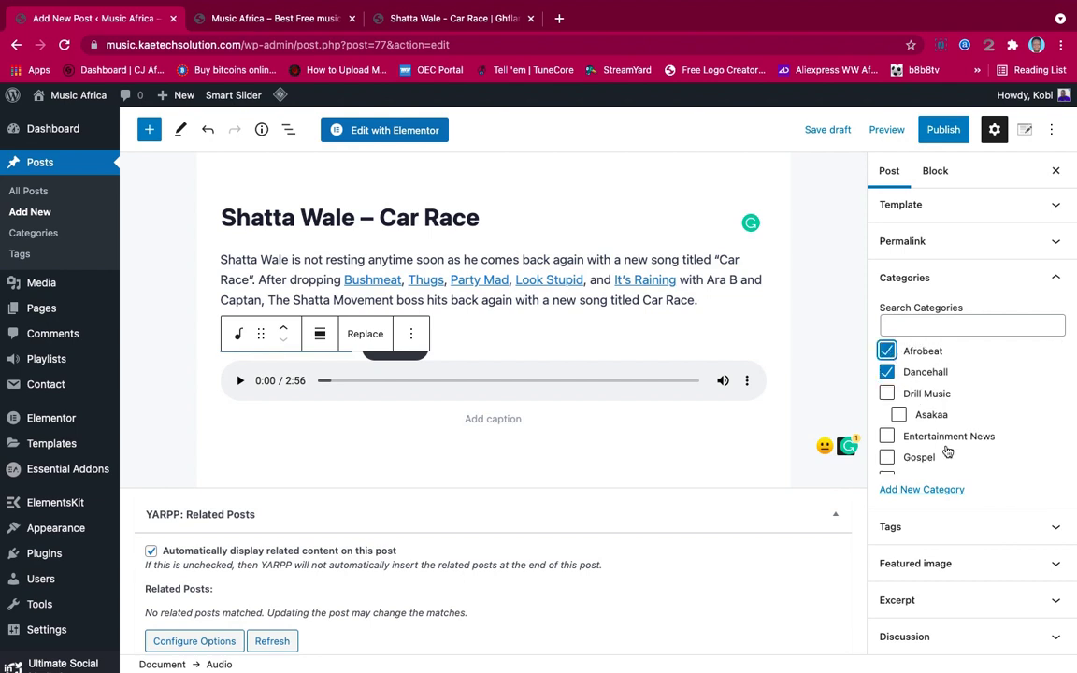
pyautogui.scroll(-5, 946, 451)
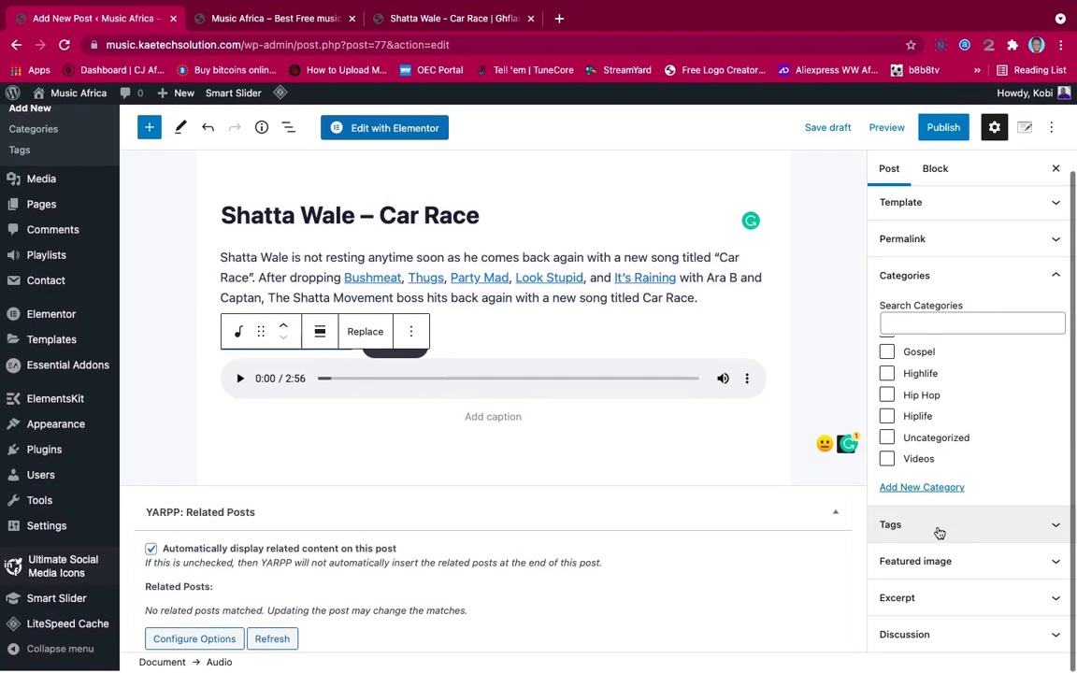
pyautogui.click(938, 529)
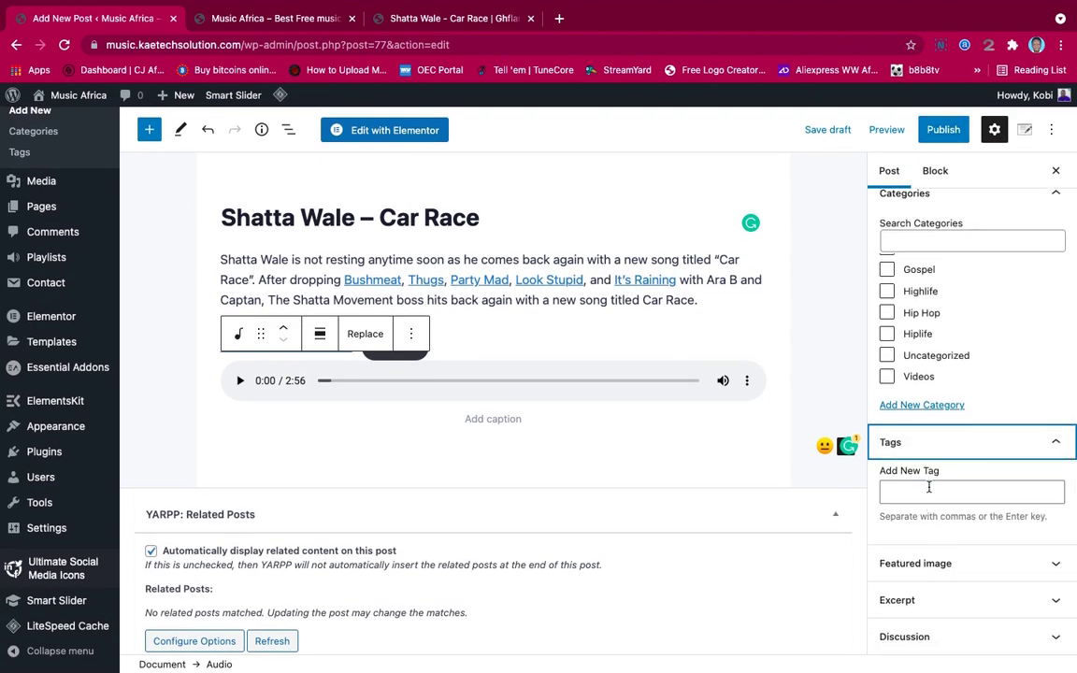
# Add the tags Shatta Wale, Dancehall and Afrobeat to the post
pyautogui.click(928, 487)
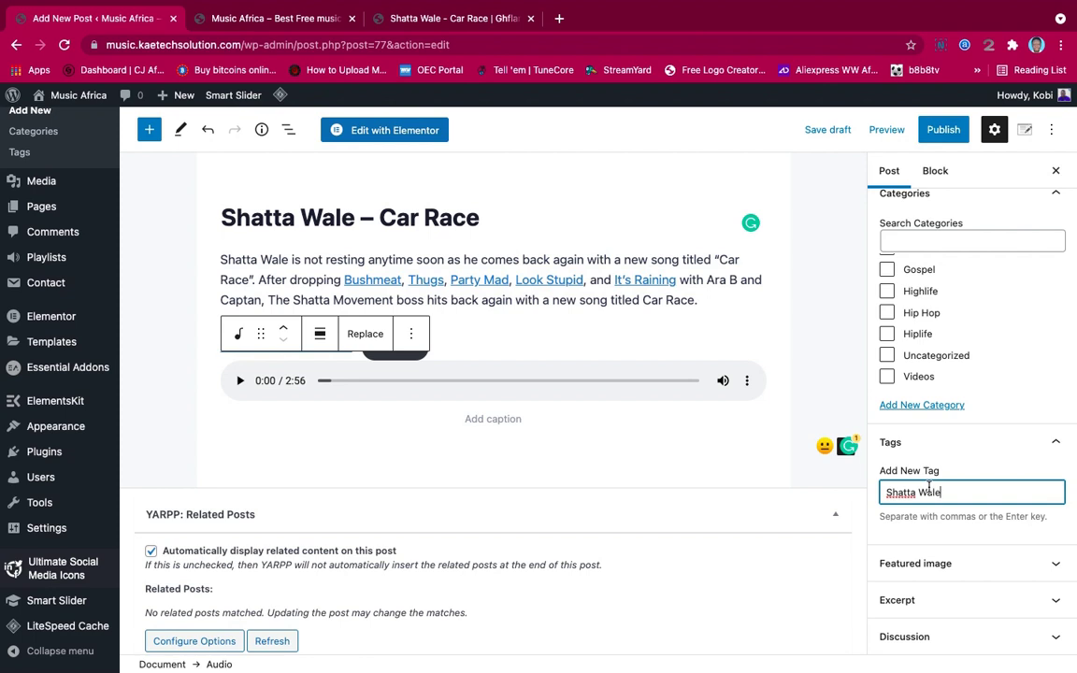
pyautogui.press('Return')
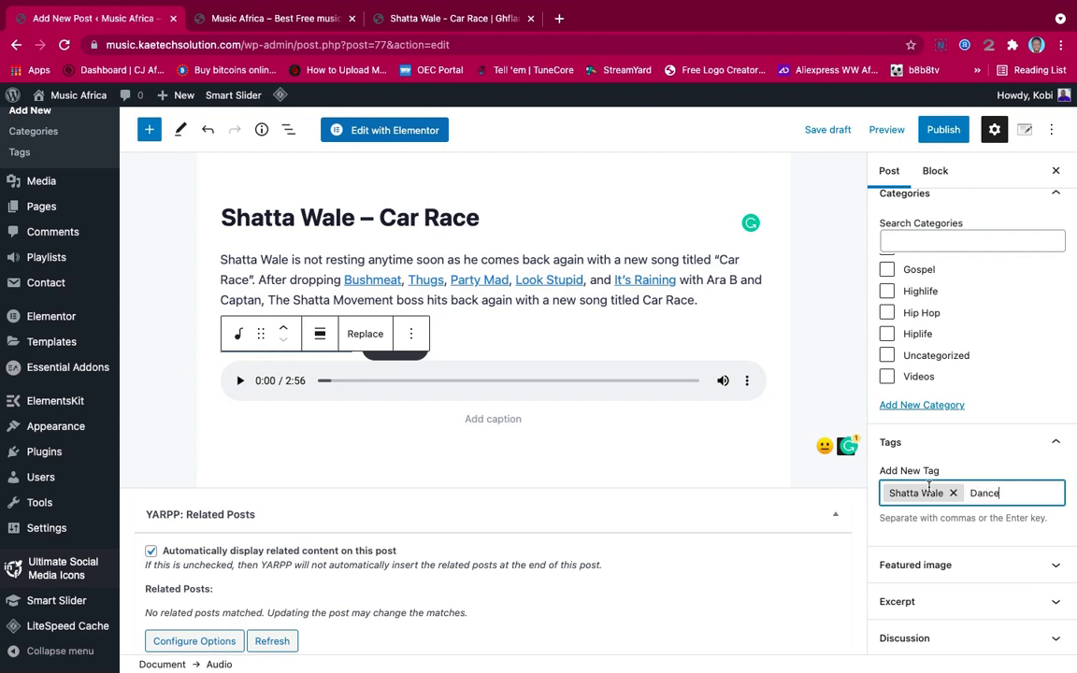
pyautogui.write('ll')
pyautogui.press('Return')
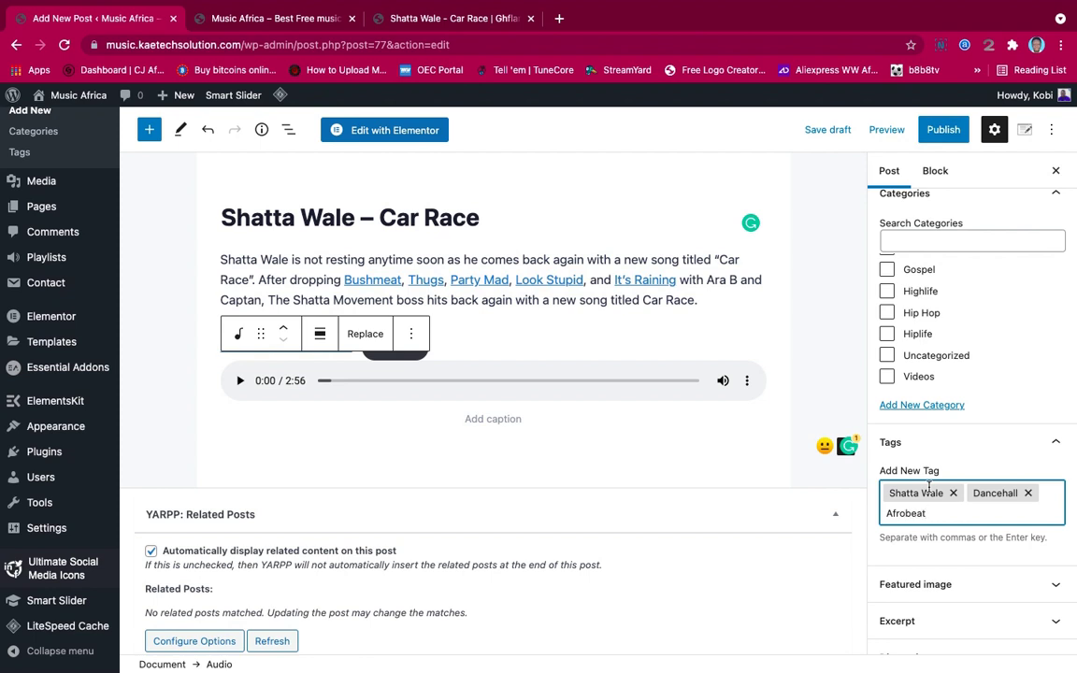
pyautogui.write('Afrobeat')
pyautogui.press('Return')
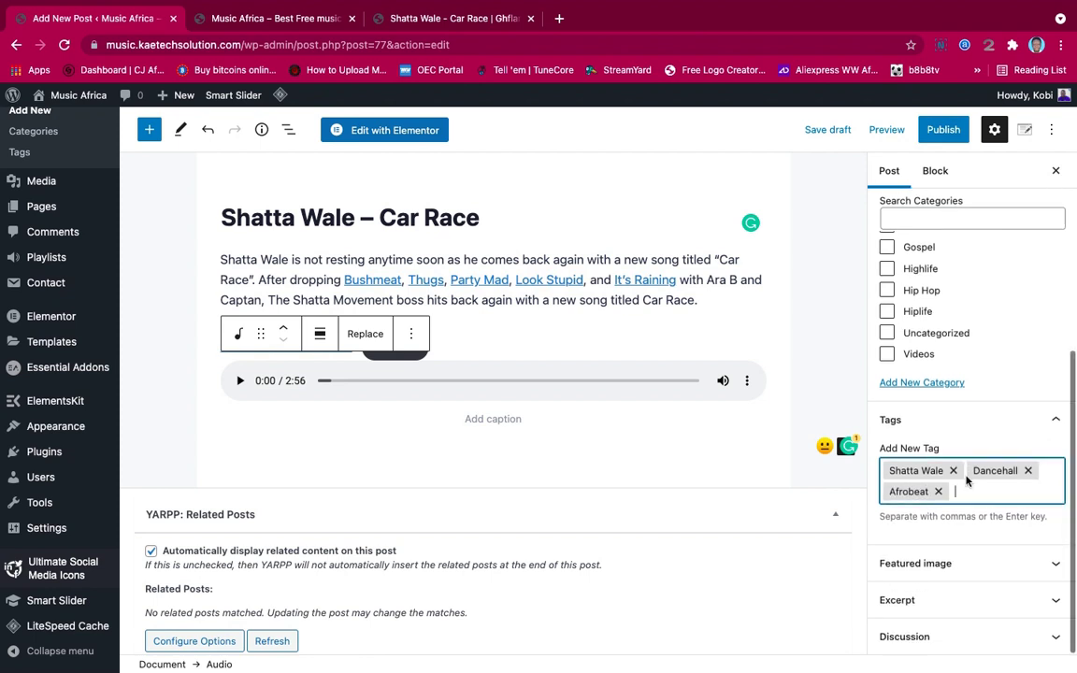
pyautogui.click(872, 562)
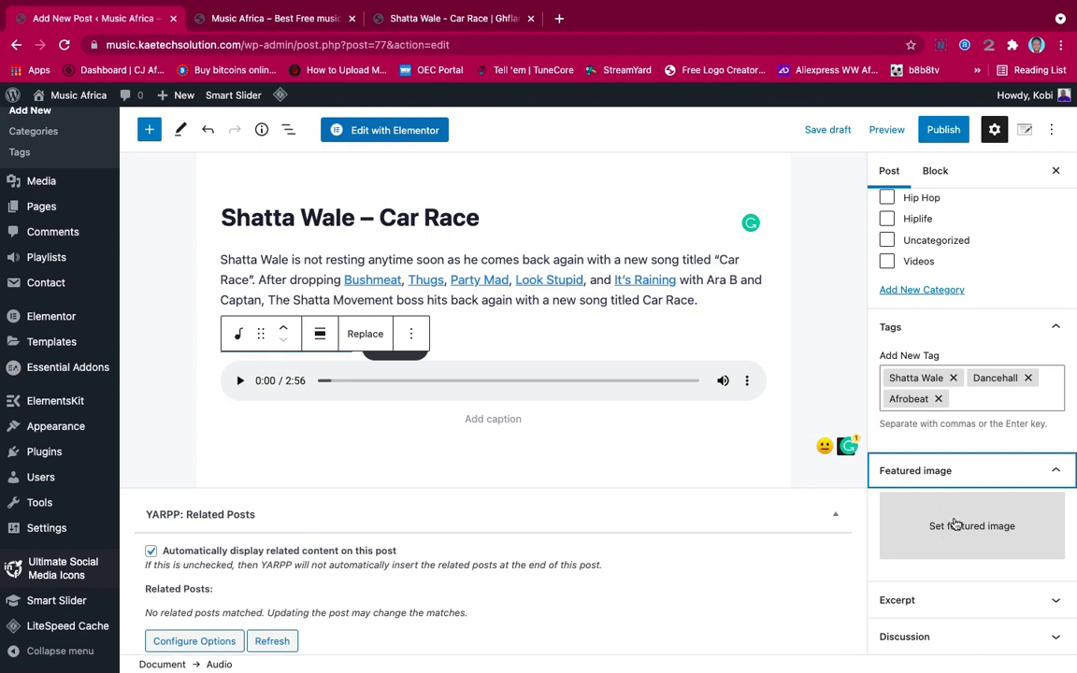
# Set the Shatta Wale Car Race cover art from the Media Library as the featured image
pyautogui.click(956, 531)
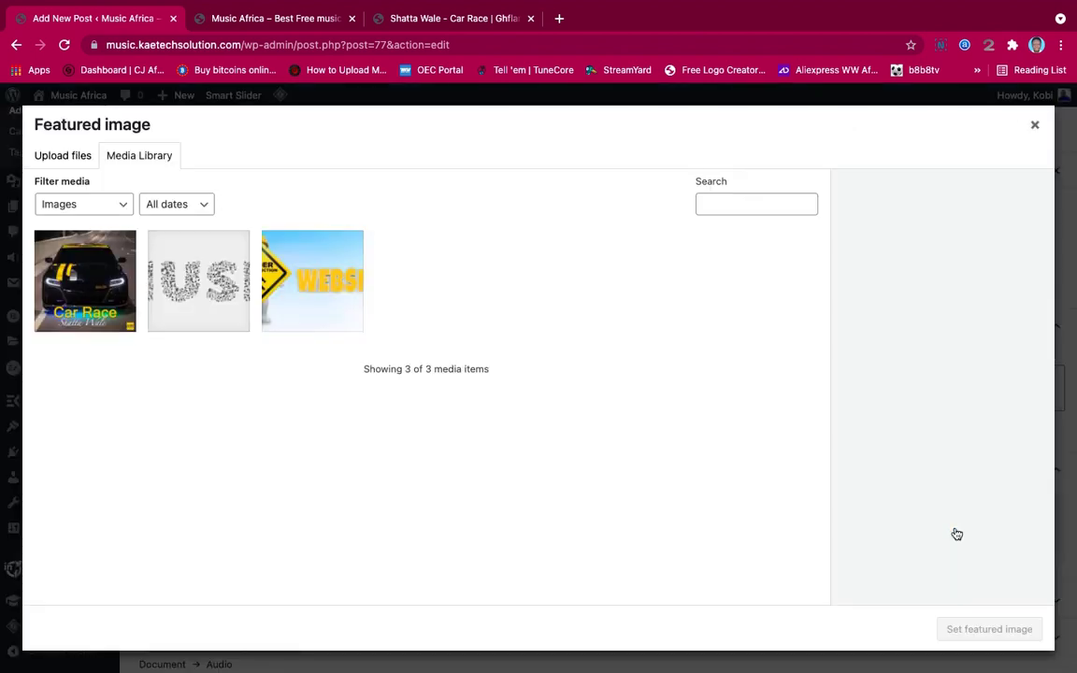
pyautogui.click(93, 272)
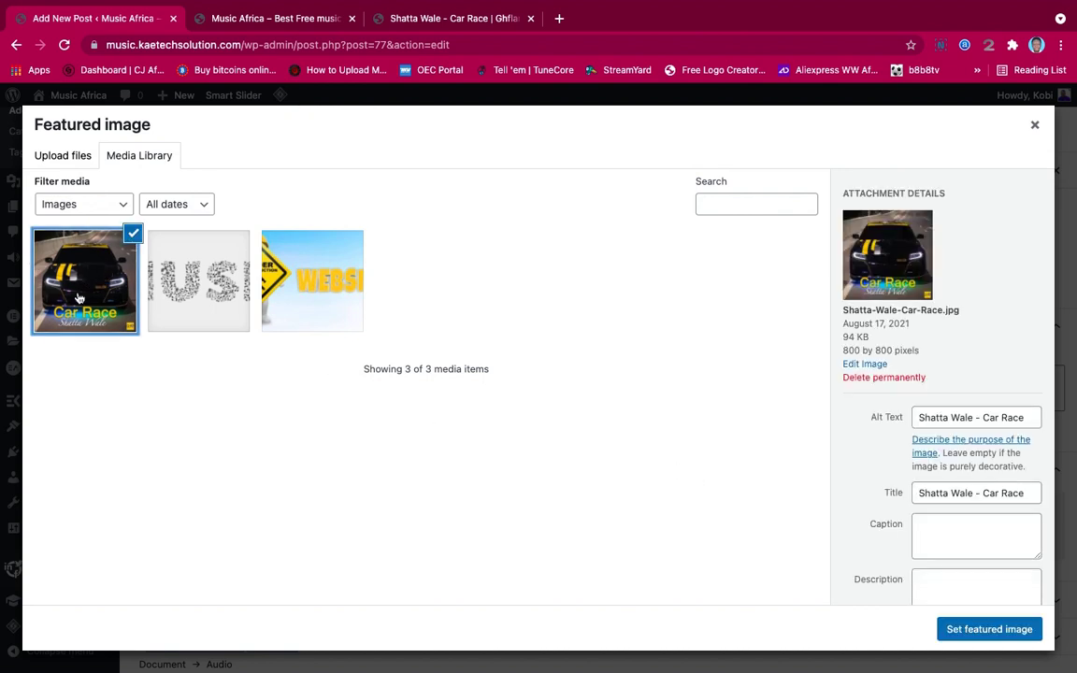
pyautogui.click(1003, 629)
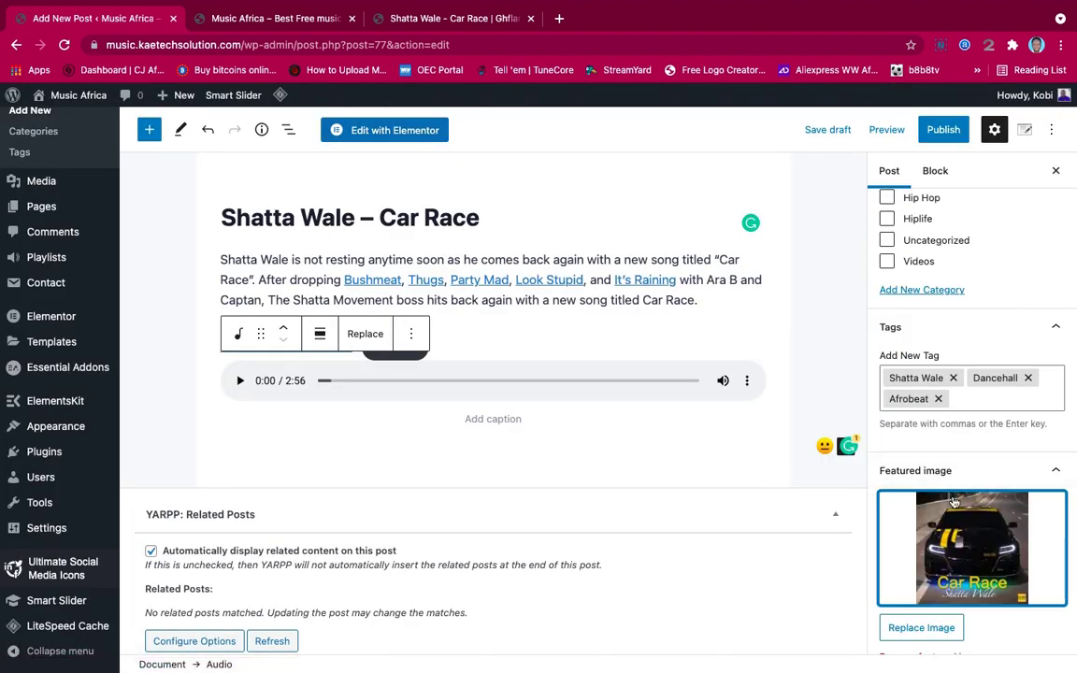
pyautogui.scroll(-2, 957, 501)
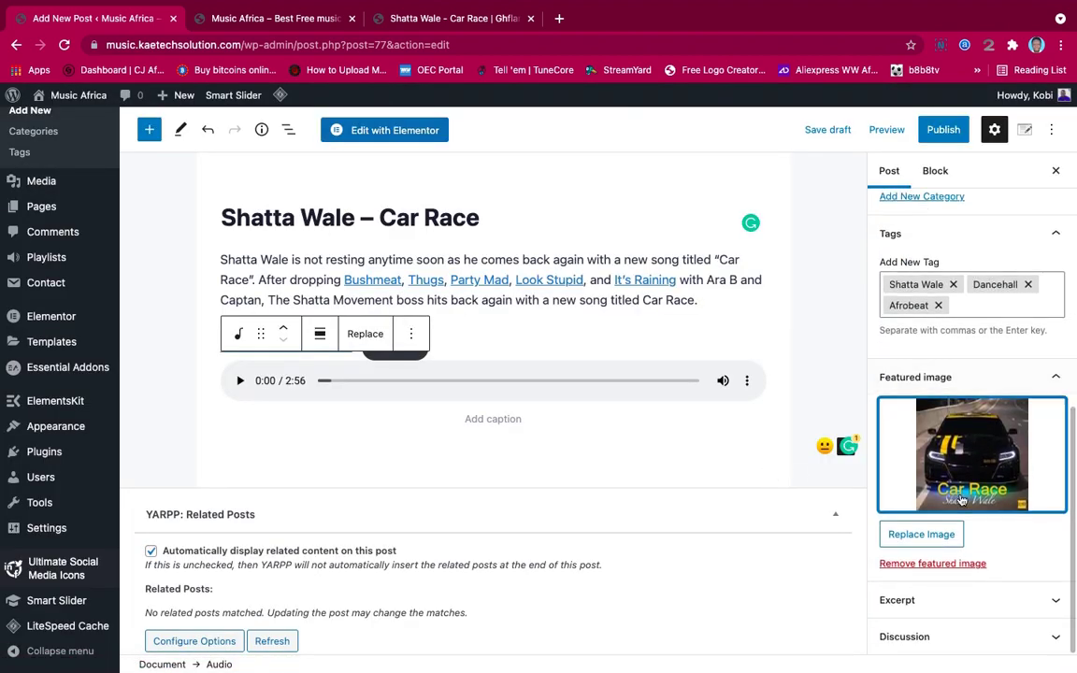
pyautogui.click(948, 600)
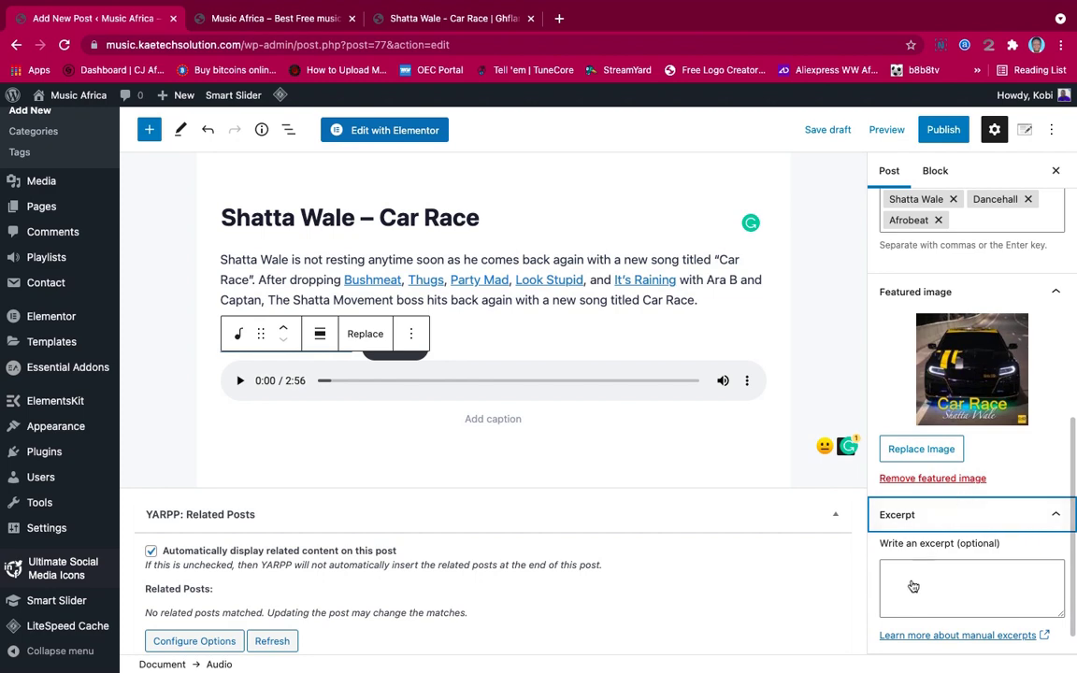
pyautogui.click(967, 514)
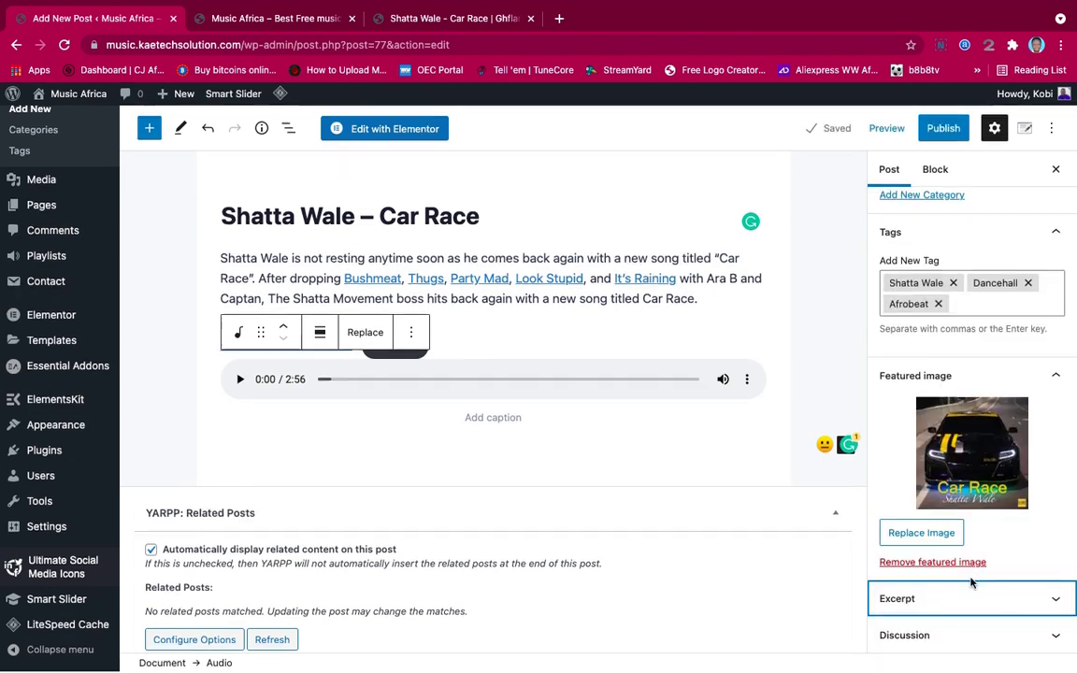
# Untick Allow comments and Allow pingbacks & trackbacks in the post's Discussion settings
pyautogui.click(946, 637)
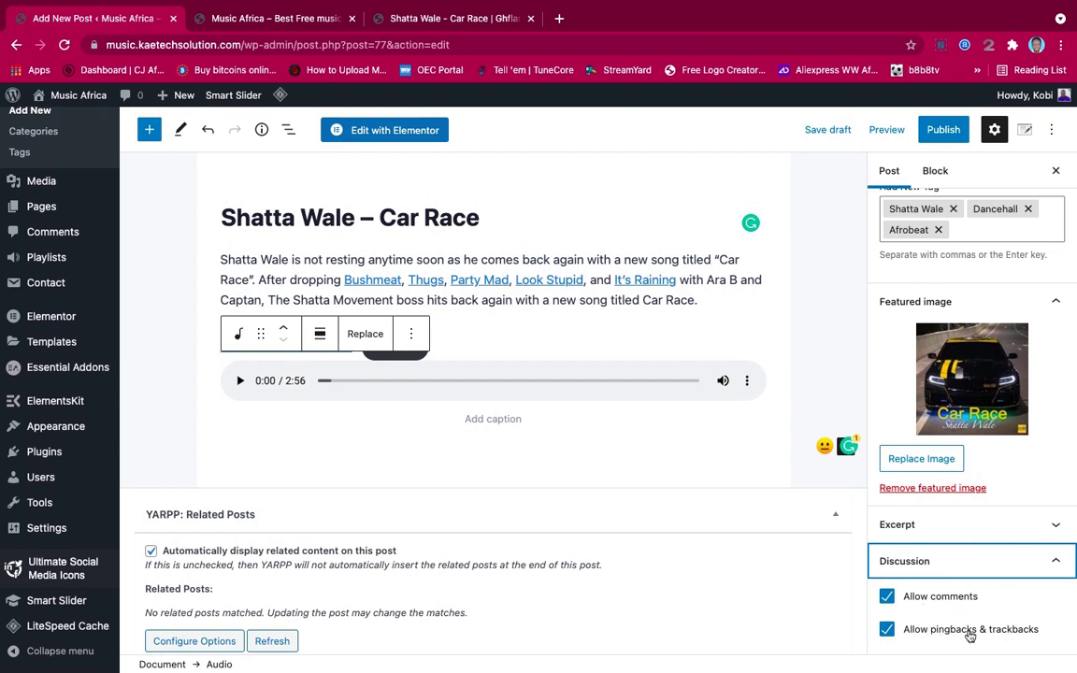
pyautogui.click(886, 597)
pyautogui.click(886, 628)
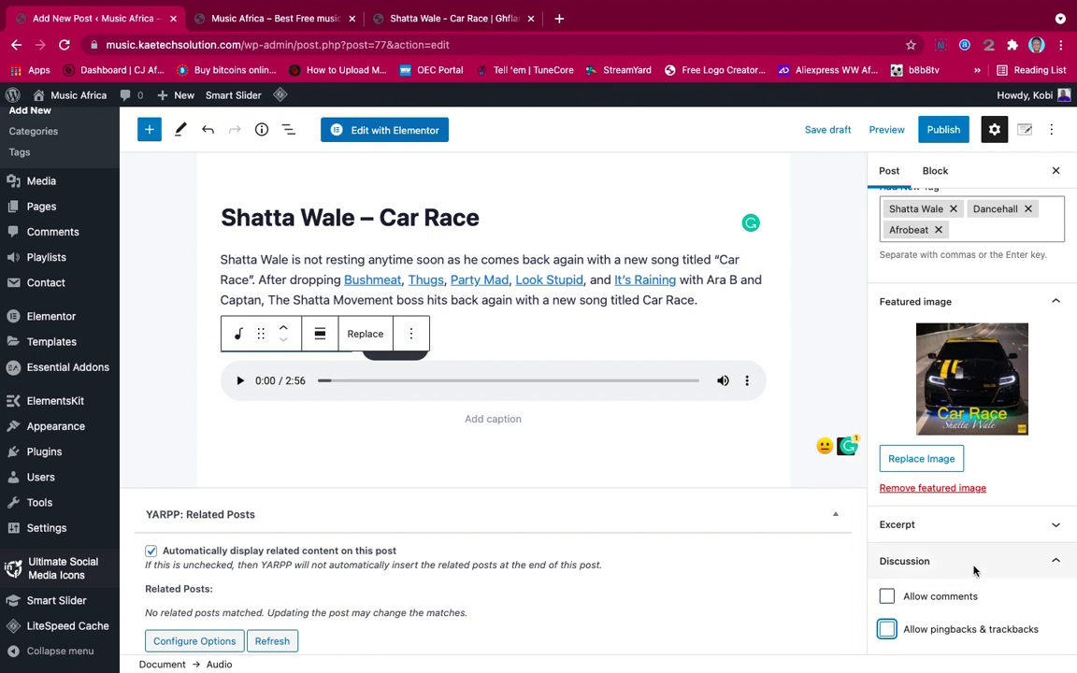
pyautogui.click(978, 563)
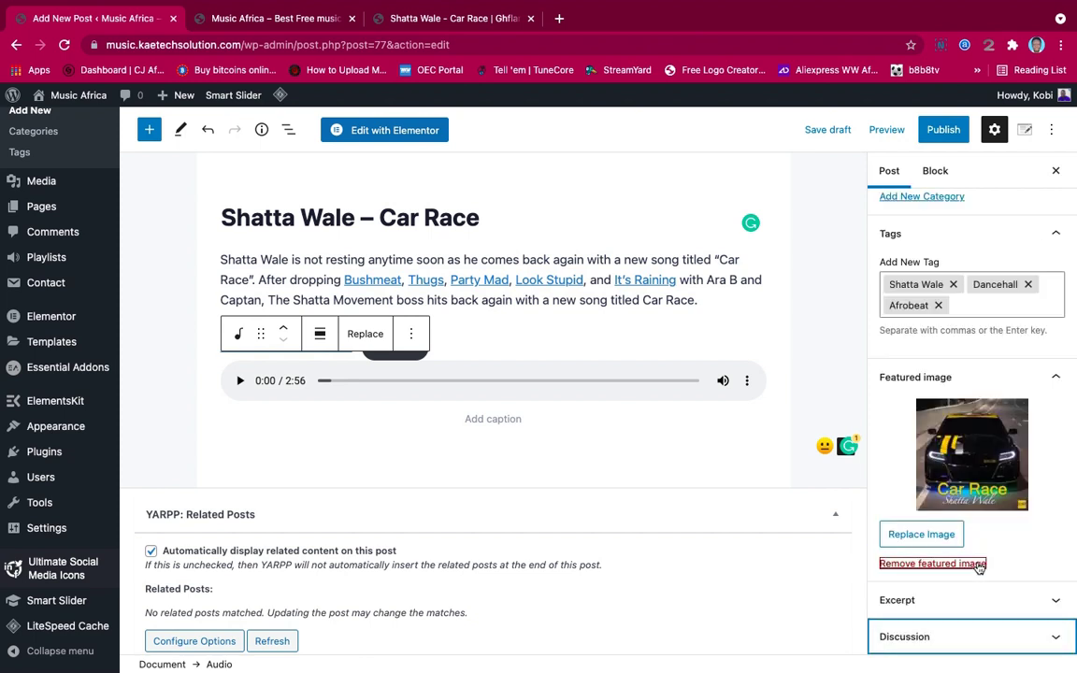
# Publish the Shatta Wale – Car Race post, confirming in the pre-publish panel
pyautogui.scroll(4, 928, 493)
pyautogui.scroll(4, 883, 271)
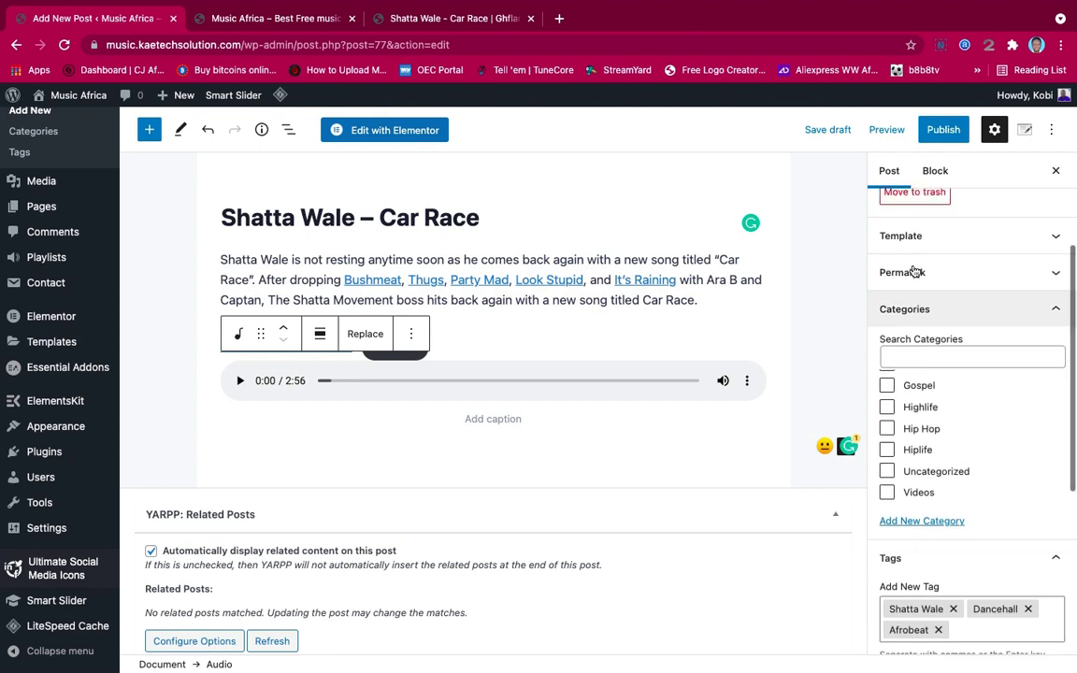
pyautogui.scroll(1, 914, 269)
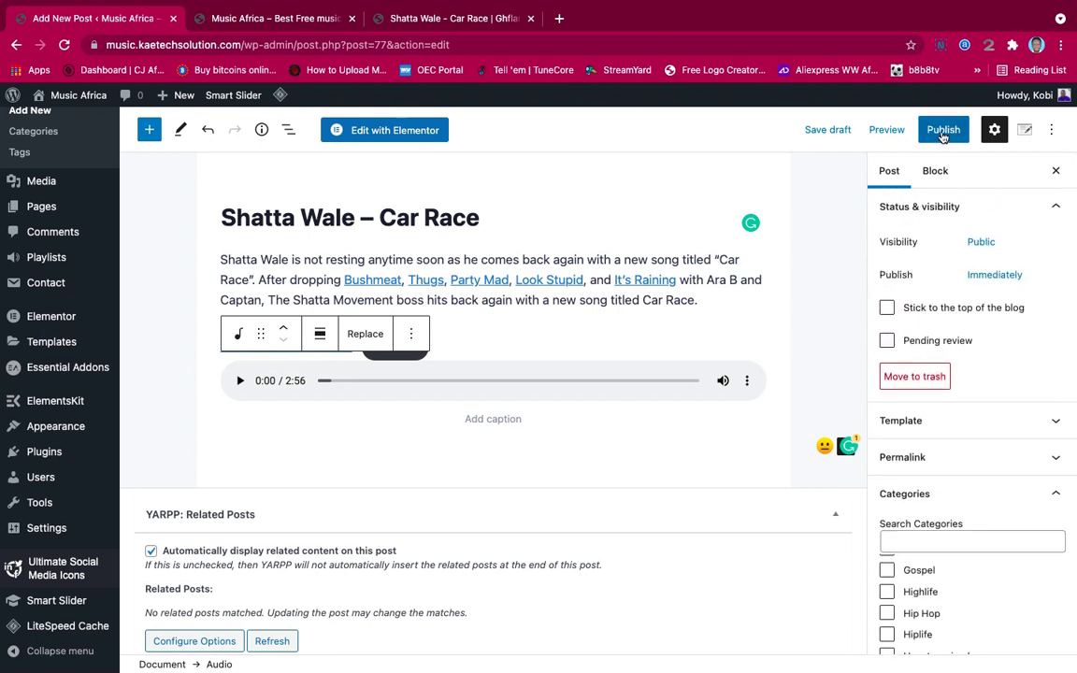
pyautogui.click(942, 131)
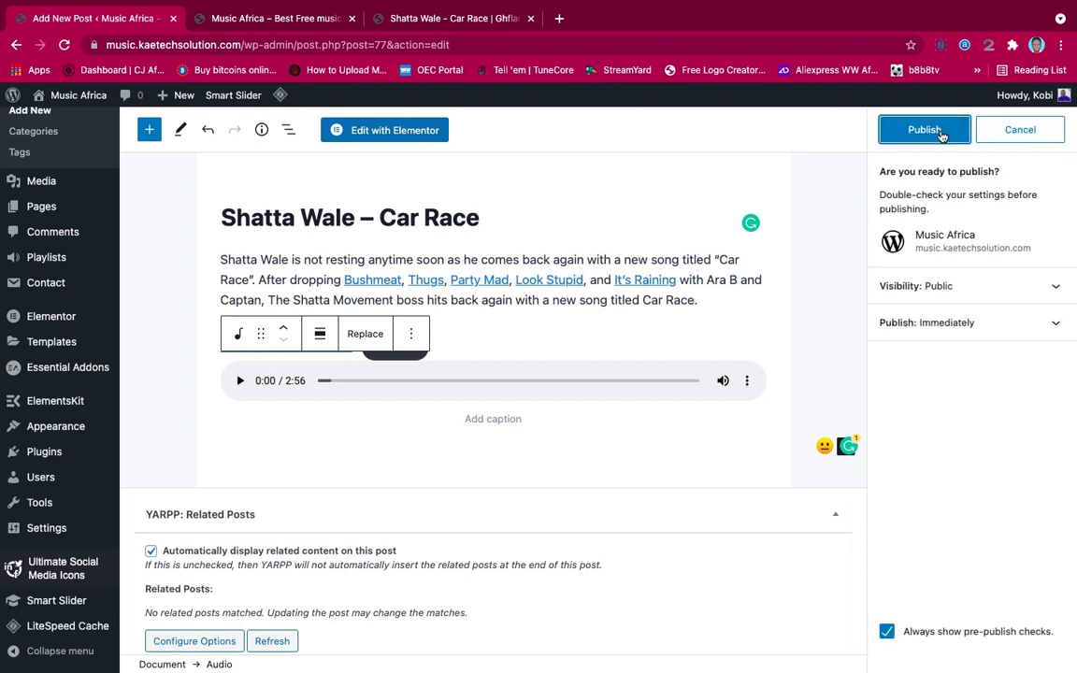
pyautogui.click(940, 132)
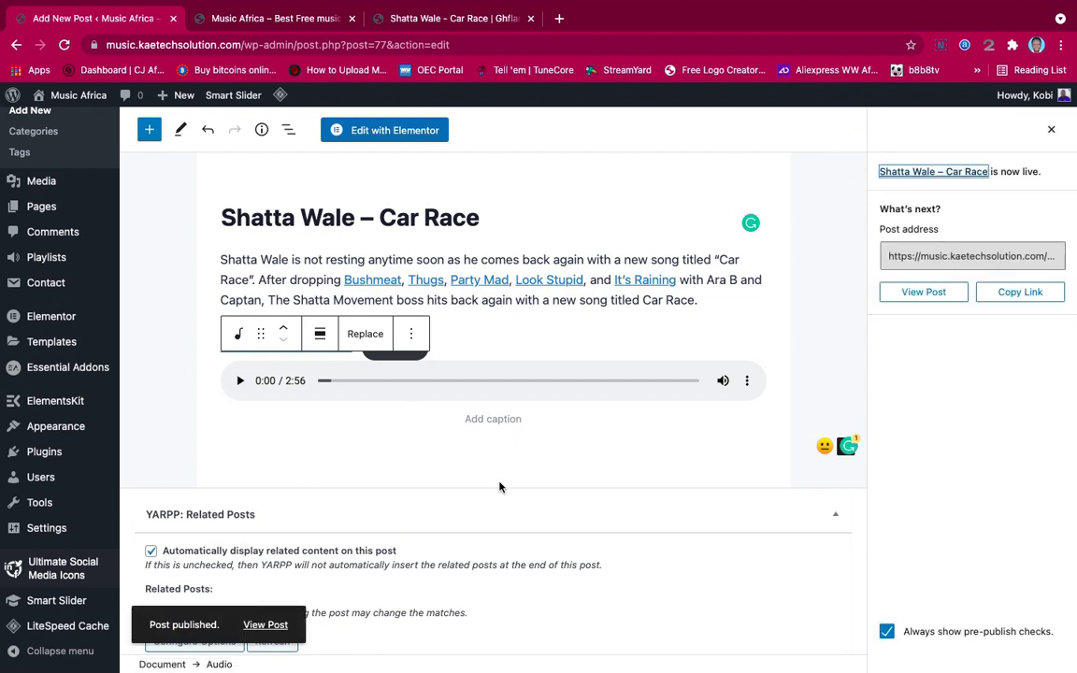
# Open the published Shatta Wale – Car Race post in a new browser tab
pyautogui.rightClick(265, 624)
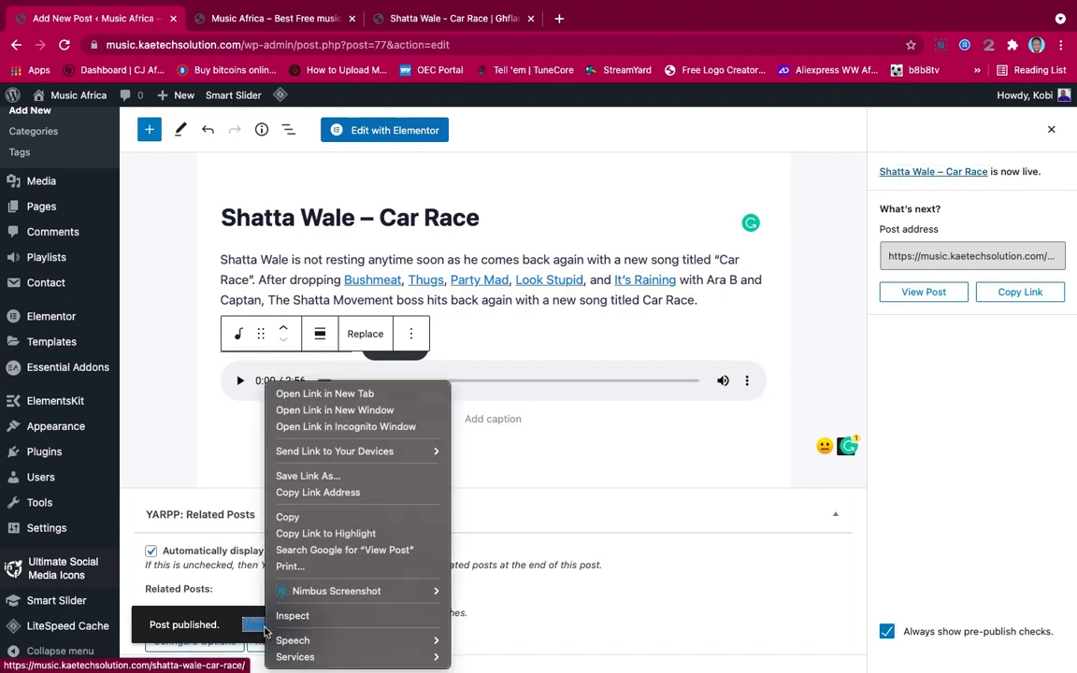
pyautogui.click(325, 394)
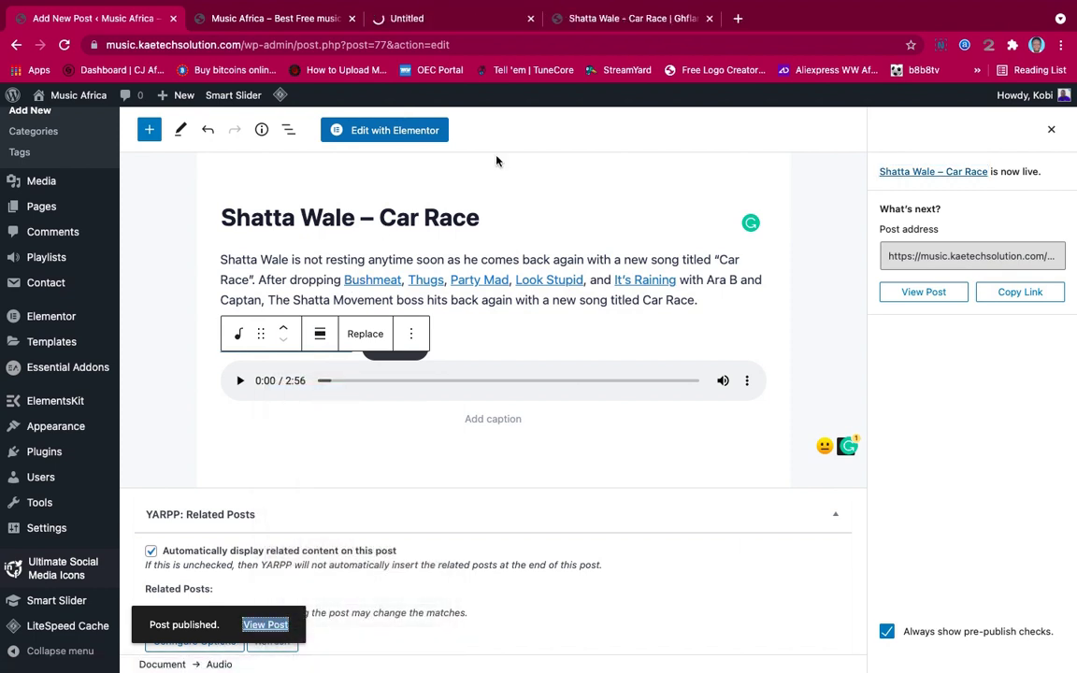
pyautogui.hotkey('ctrl', 'Tab')
pyautogui.scroll(-5, 697, 368)
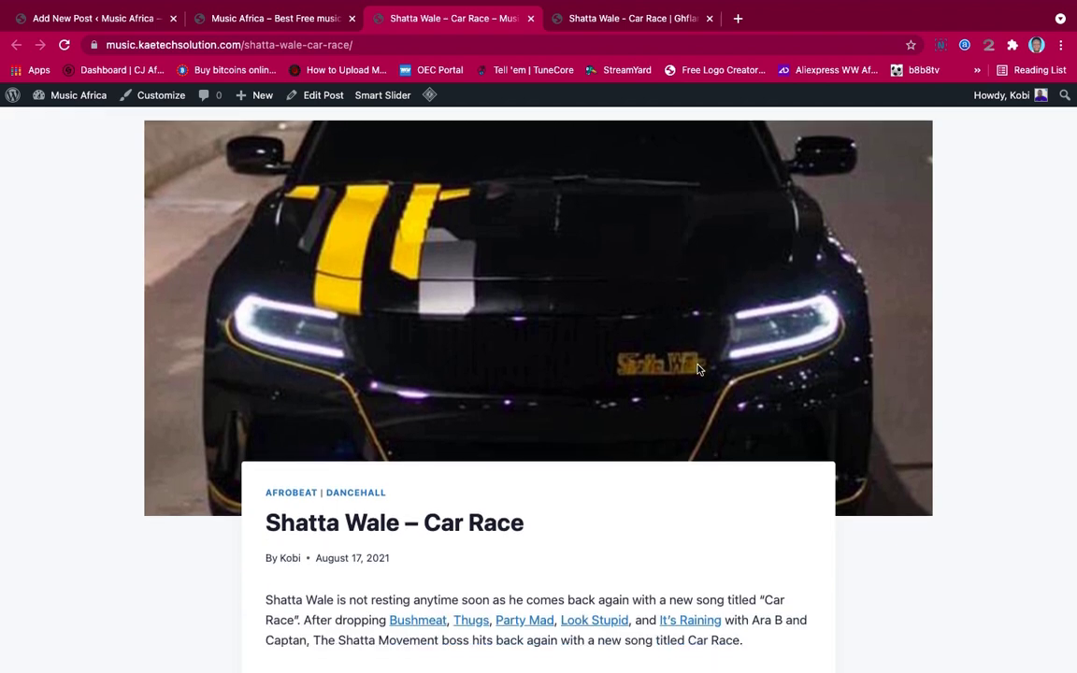
pyautogui.scroll(-2, 697, 369)
pyautogui.scroll(4, 697, 369)
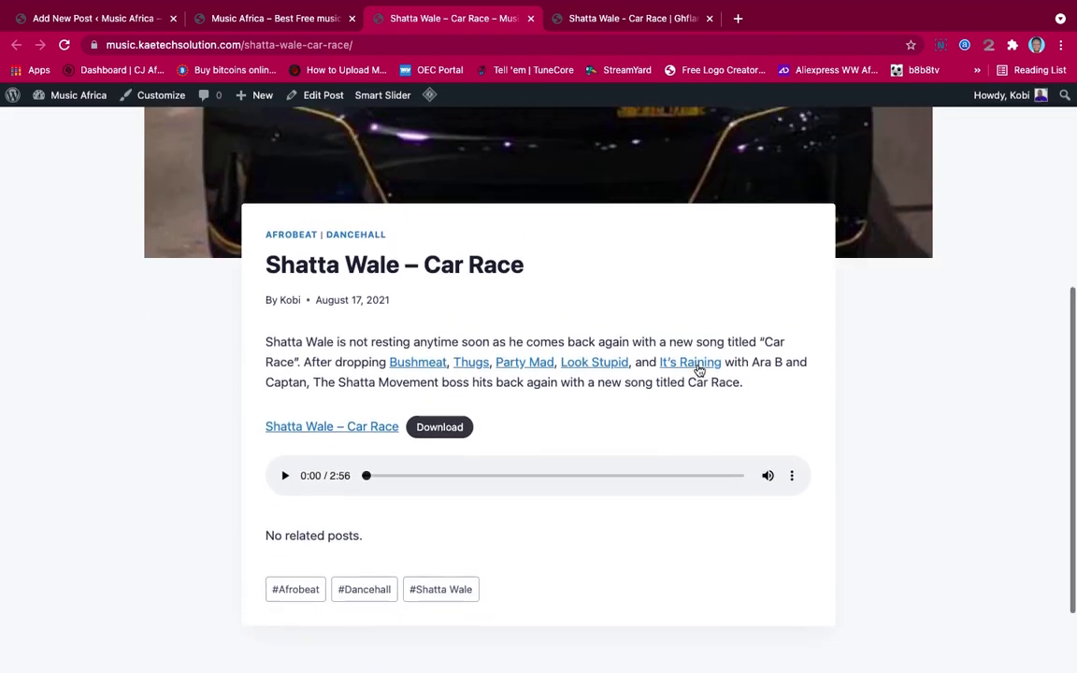
pyautogui.scroll(1, 697, 369)
pyautogui.scroll(-3, 697, 369)
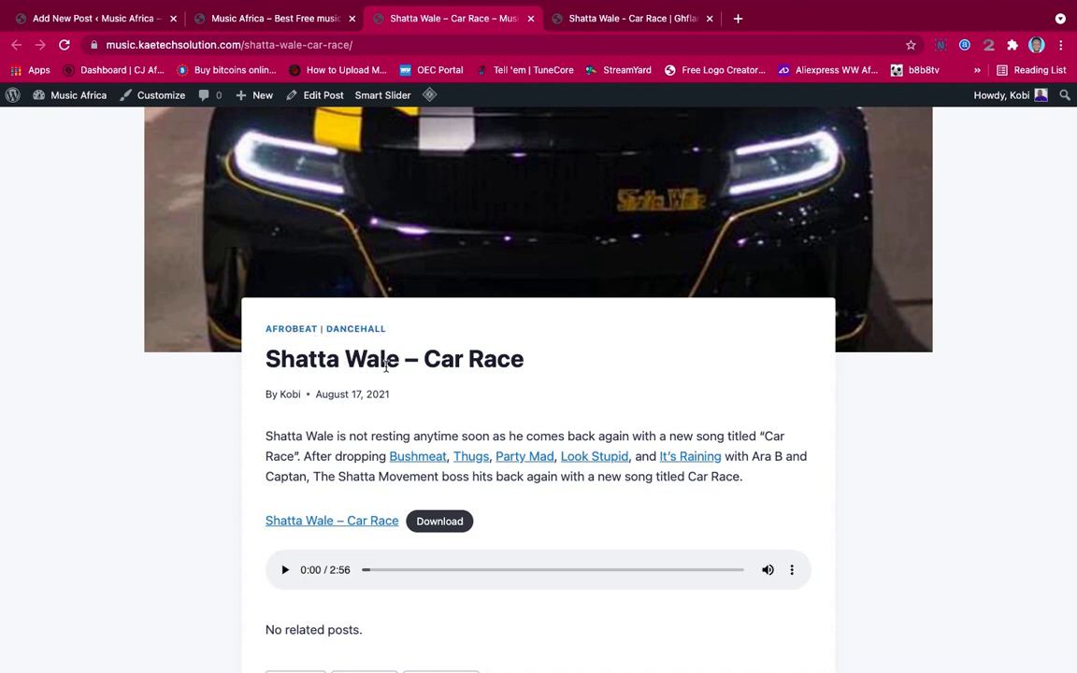
pyautogui.scroll(-5, 530, 396)
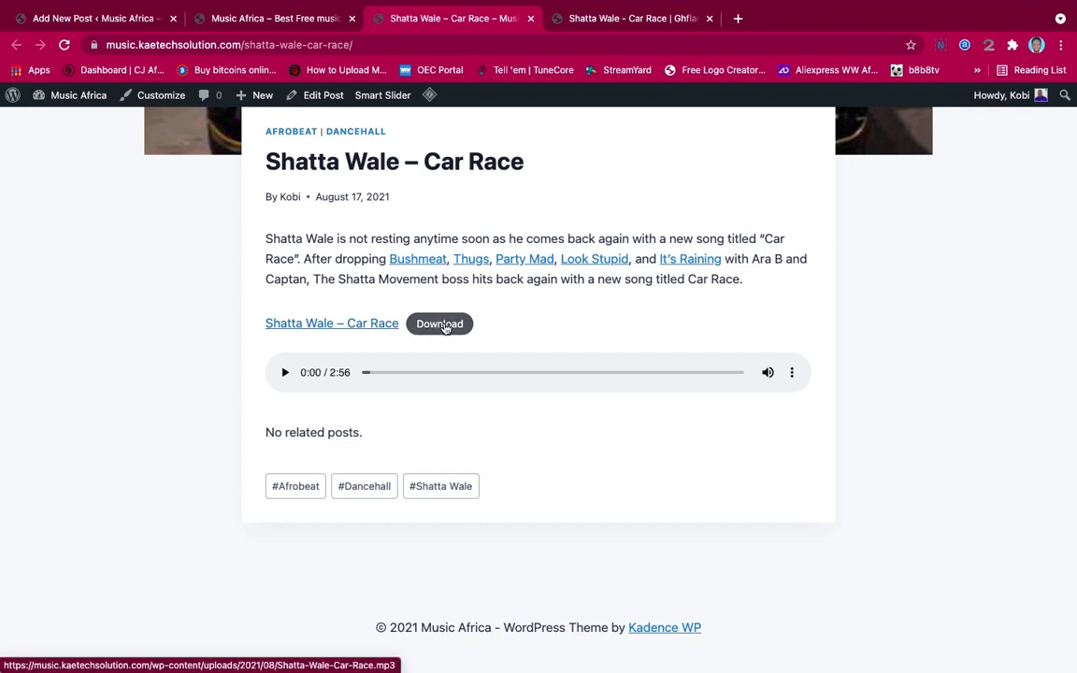
# Download the Car Race MP3 and test the audio player with play and pause
pyautogui.click(445, 325)
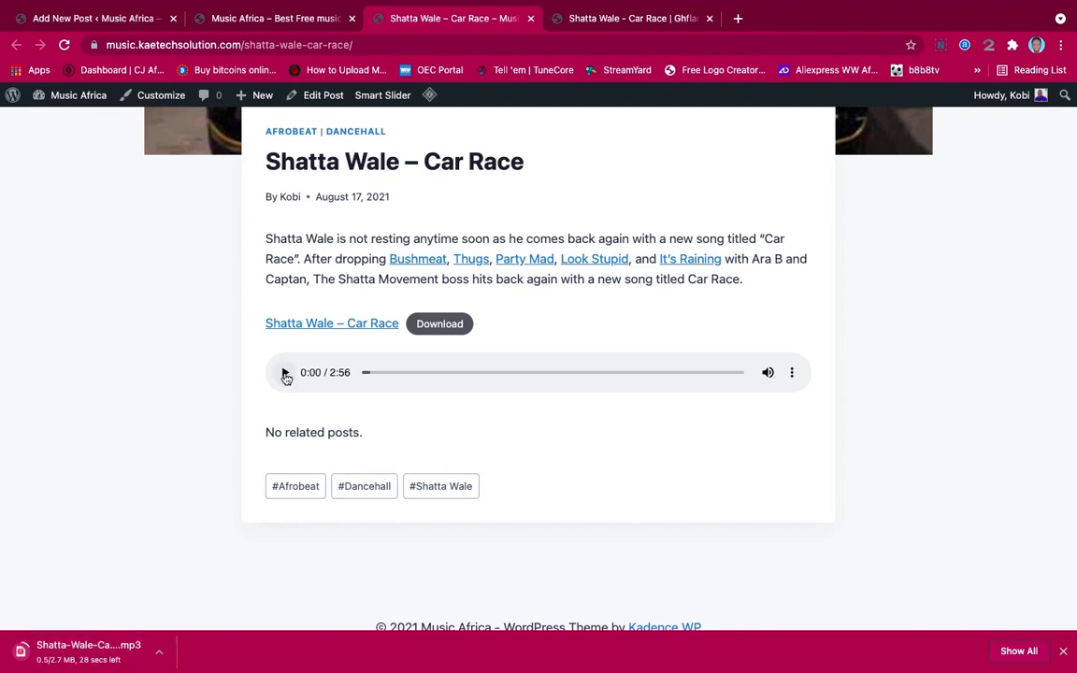
pyautogui.click(285, 373)
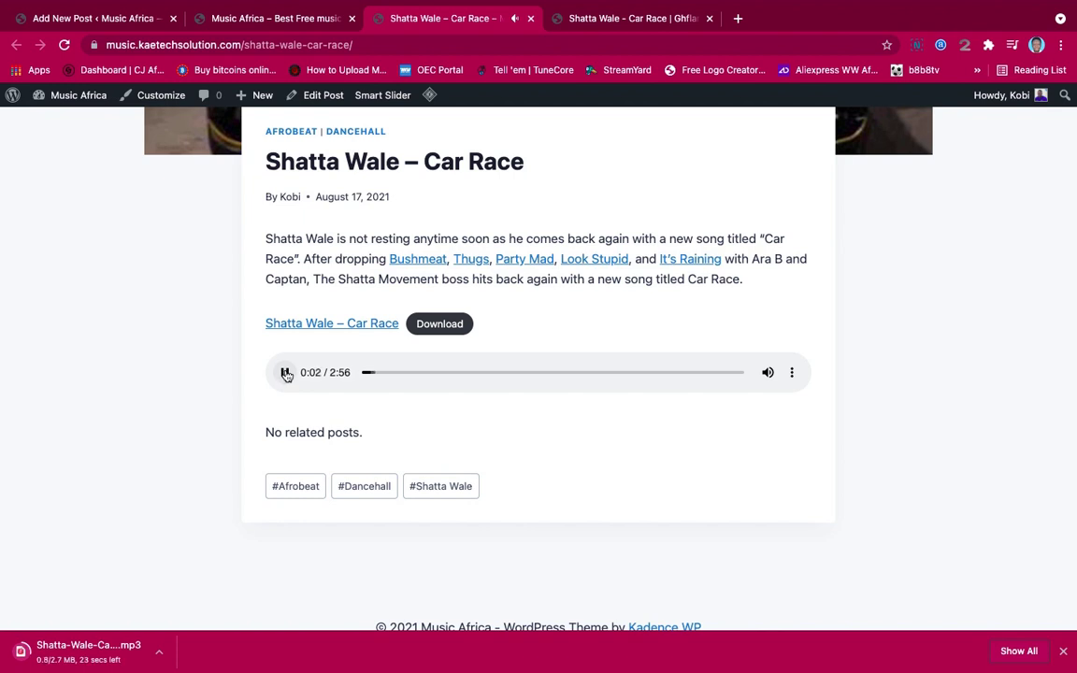
pyautogui.click(285, 373)
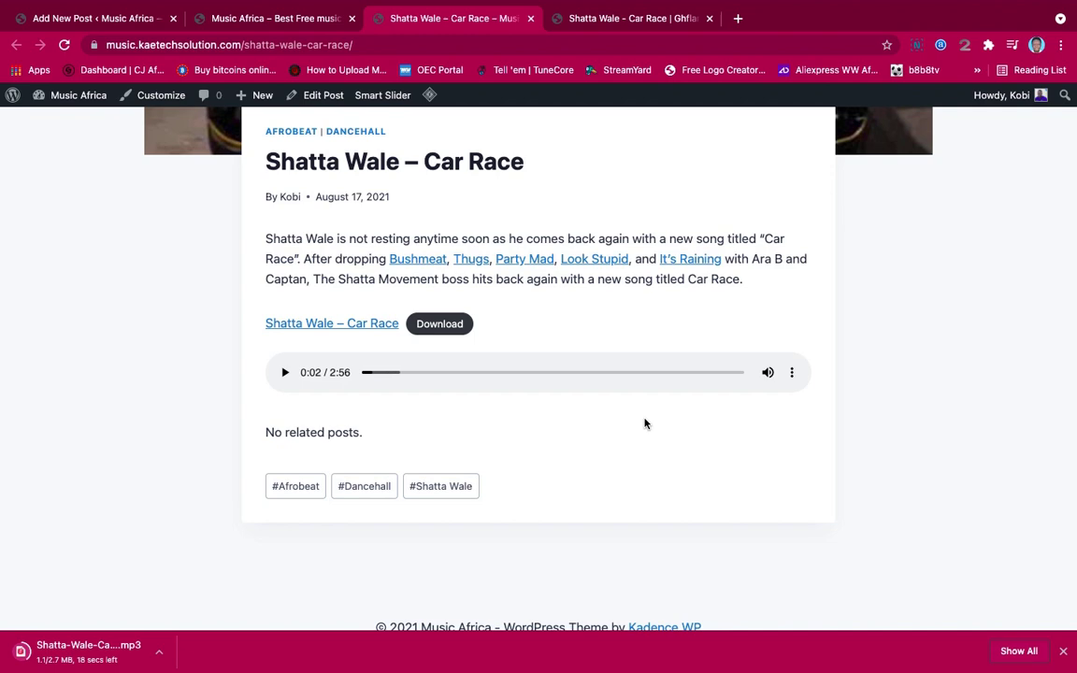
pyautogui.scroll(5, 644, 423)
pyautogui.scroll(-5, 644, 423)
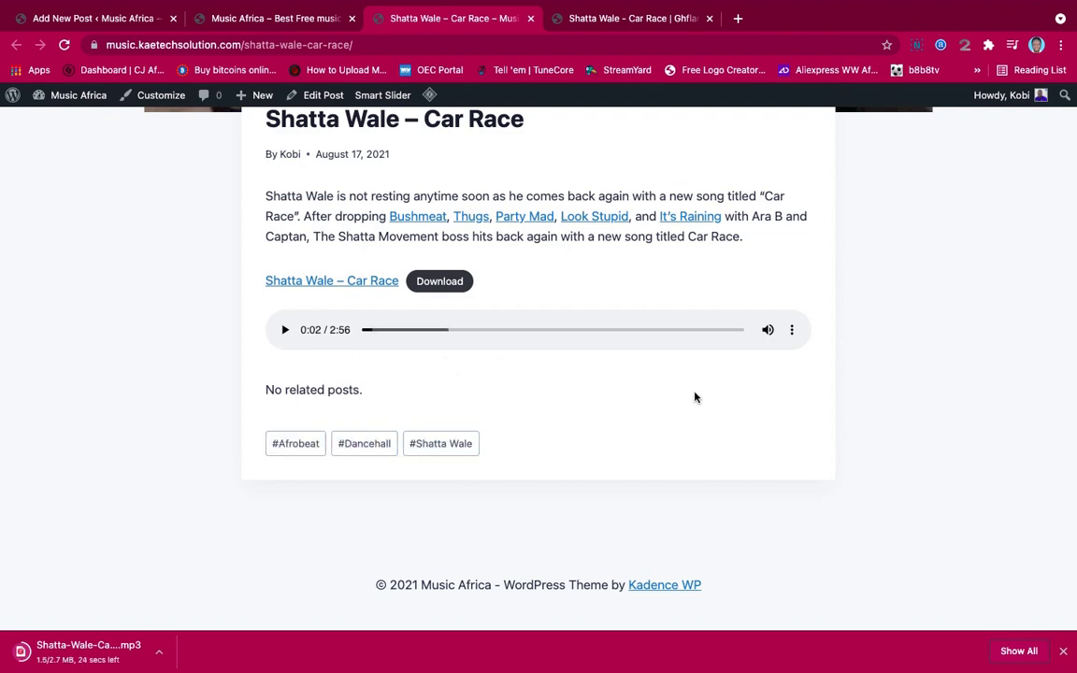
pyautogui.scroll(5, 695, 396)
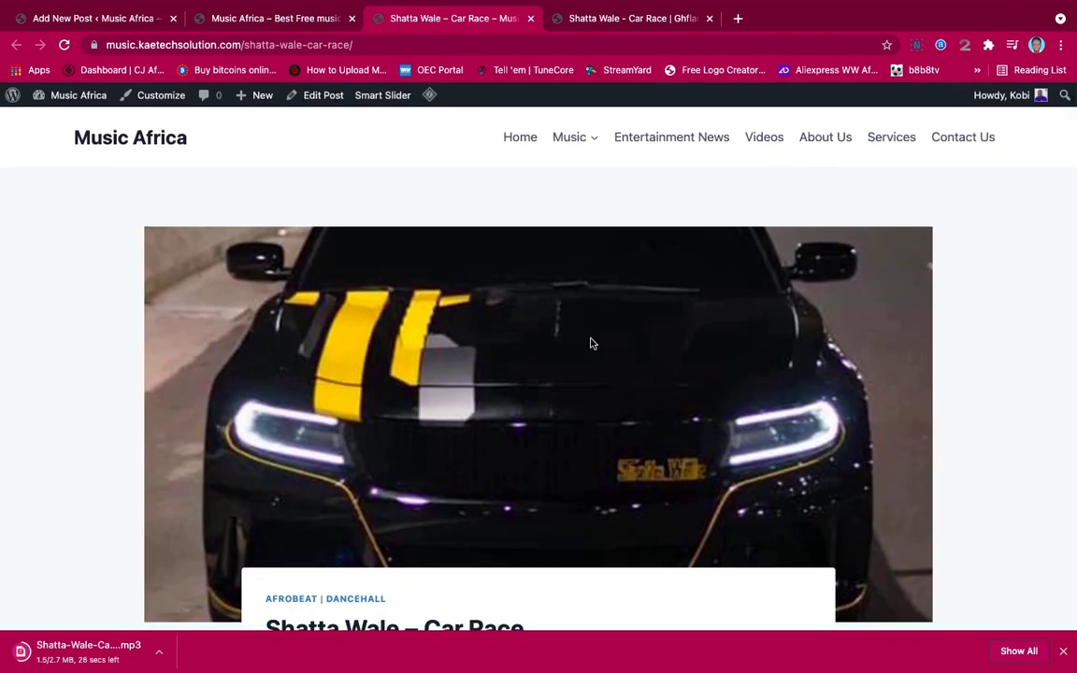
pyautogui.scroll(-3, 413, 381)
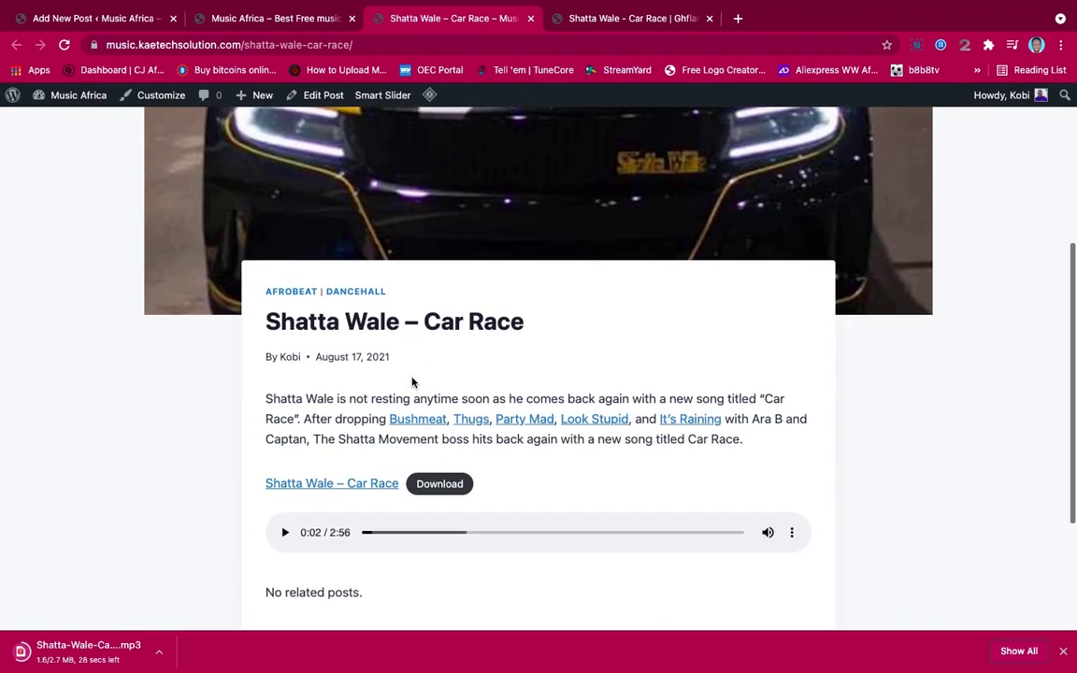
pyautogui.scroll(-2, 412, 382)
pyautogui.scroll(5, 412, 381)
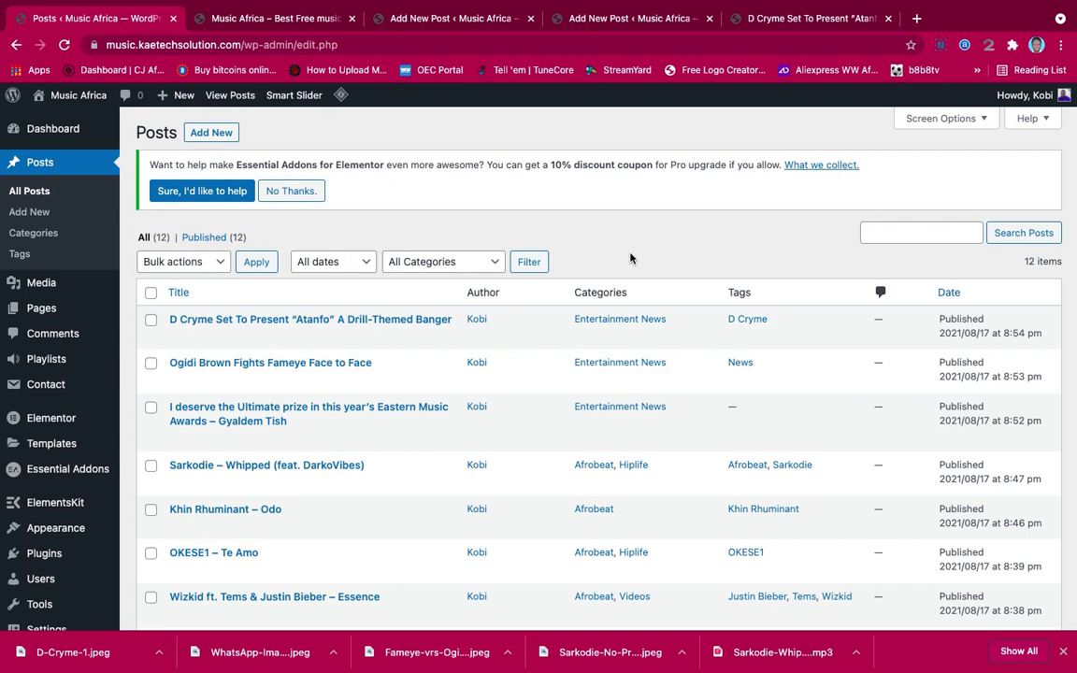
# Scroll through the All Posts list of 12 published posts, including Shatta Wale – Car Race
pyautogui.scroll(-5, 584, 387)
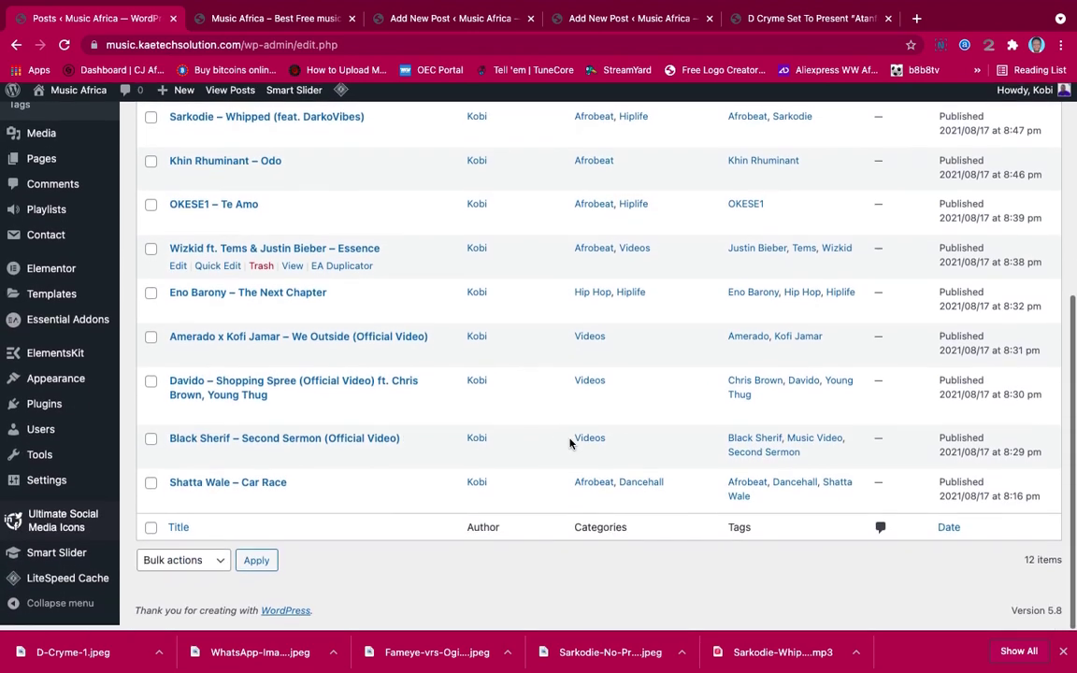
pyautogui.scroll(3, 570, 443)
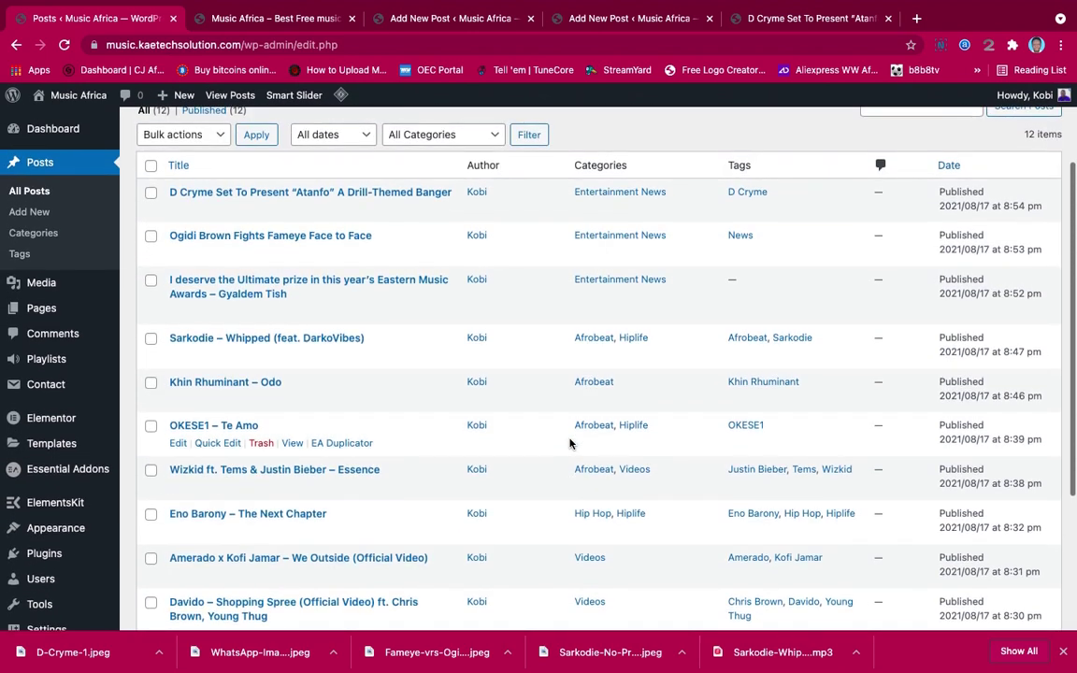
pyautogui.scroll(-3, 264, 567)
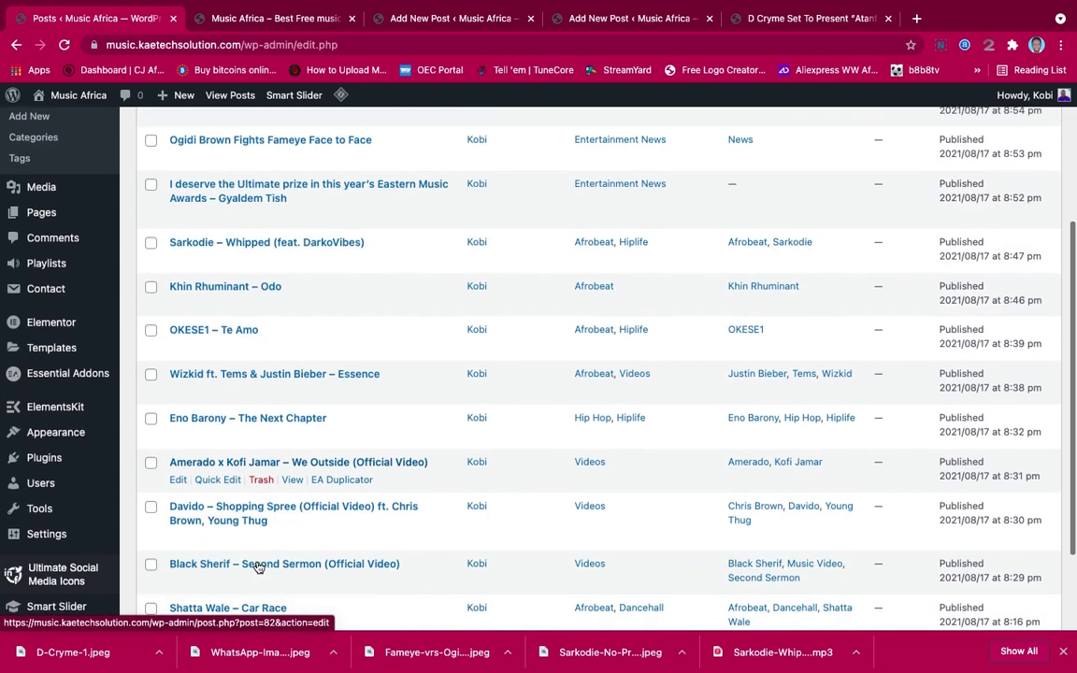
pyautogui.scroll(3, 259, 567)
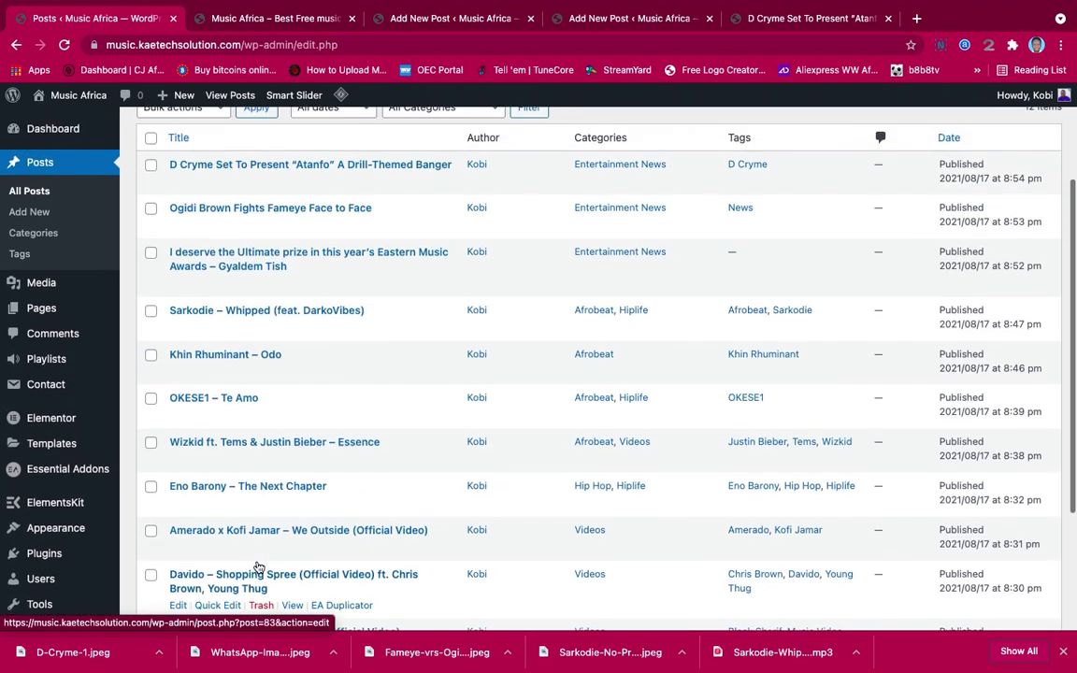
pyautogui.scroll(-2, 380, 380)
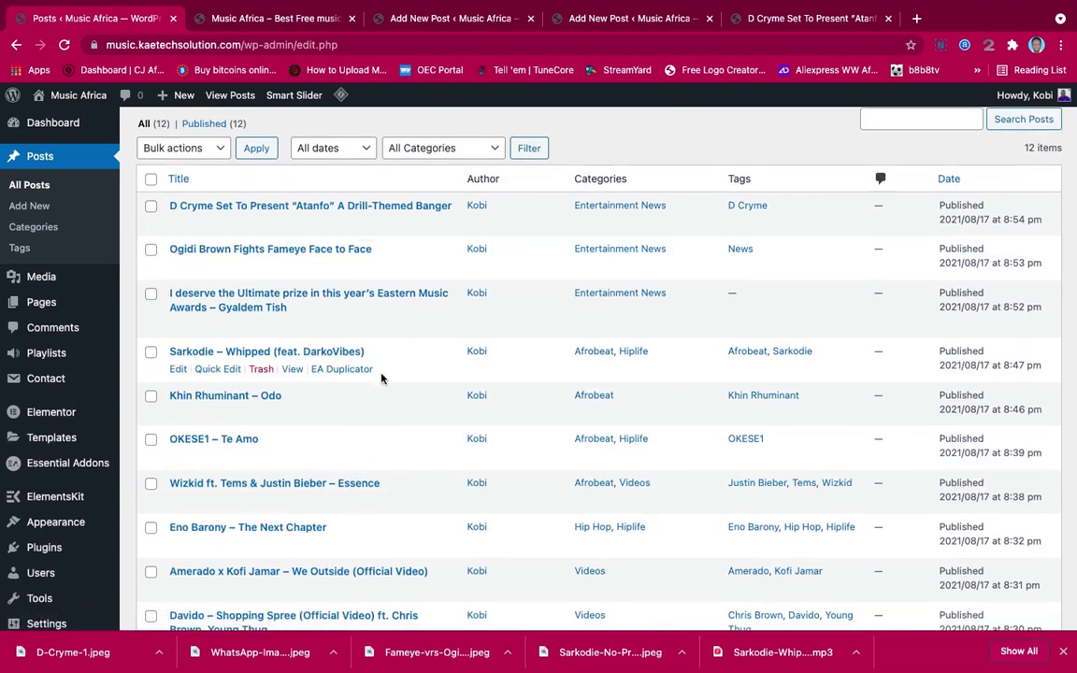
pyautogui.scroll(2, 380, 377)
pyautogui.scroll(-3, 379, 378)
pyautogui.scroll(2, 380, 377)
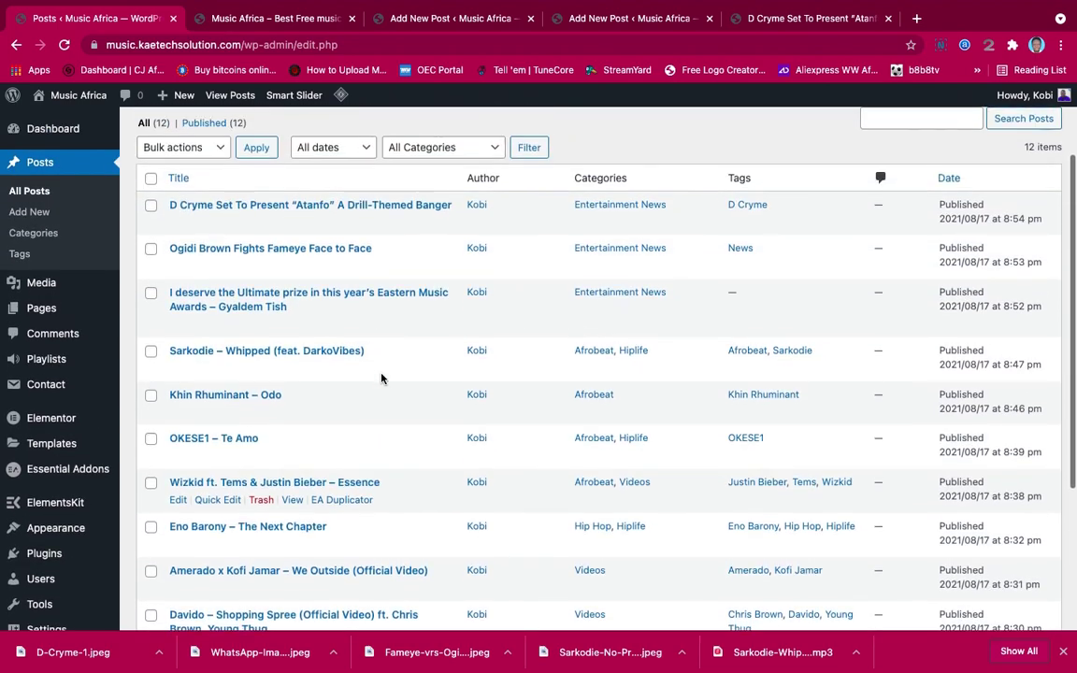
pyautogui.scroll(-3, 309, 412)
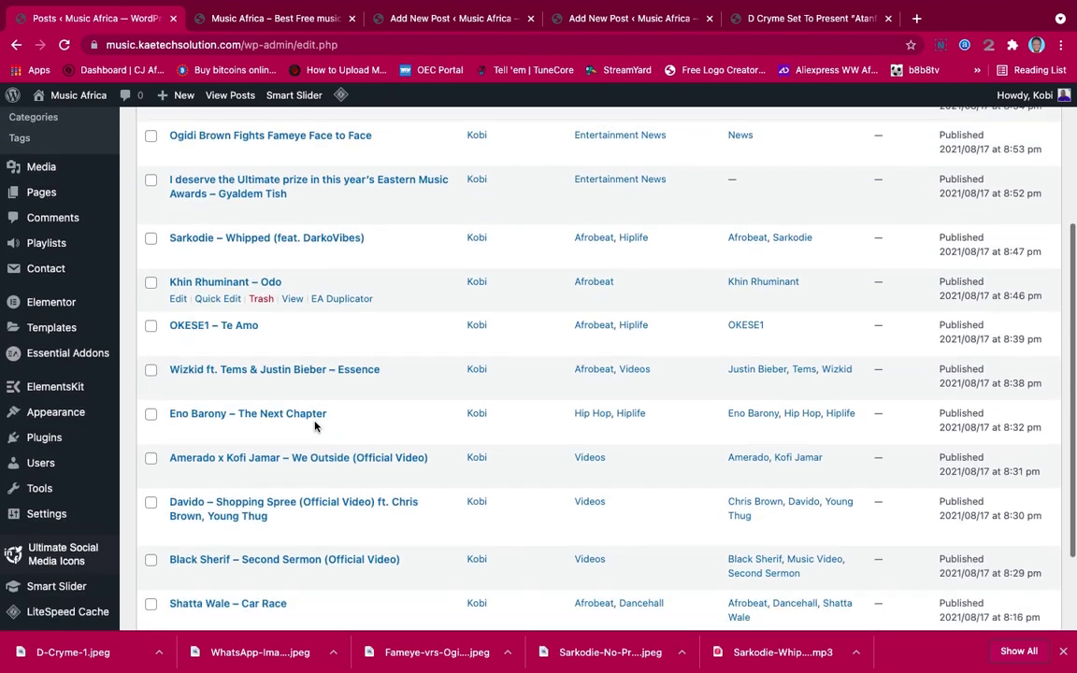
pyautogui.scroll(3, 314, 425)
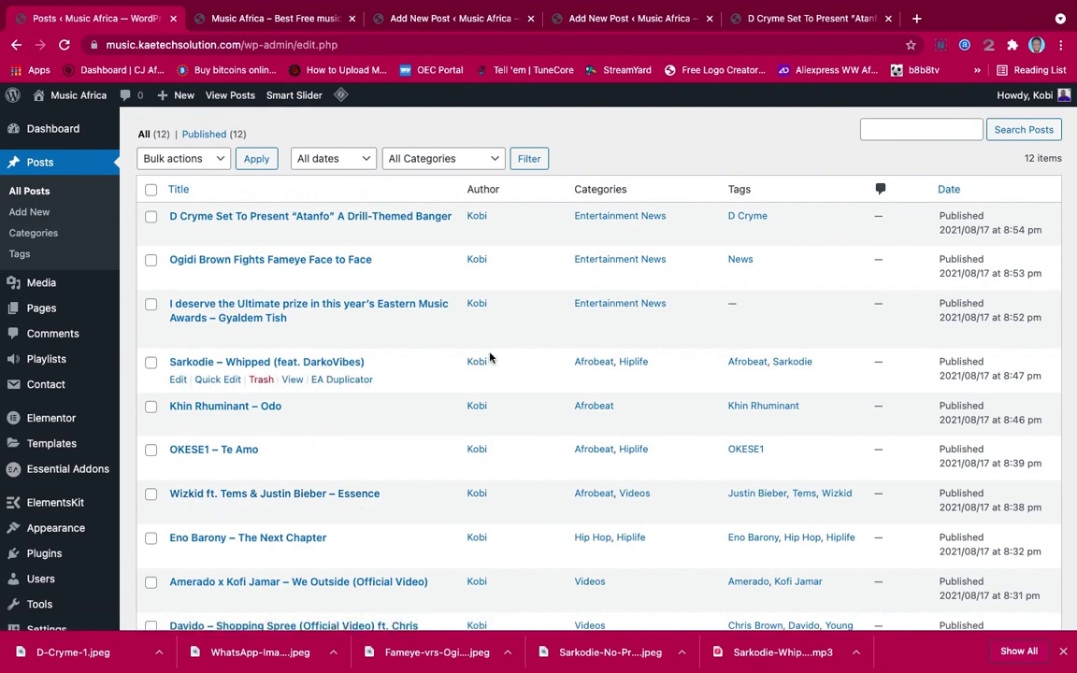
pyautogui.scroll(2, 490, 357)
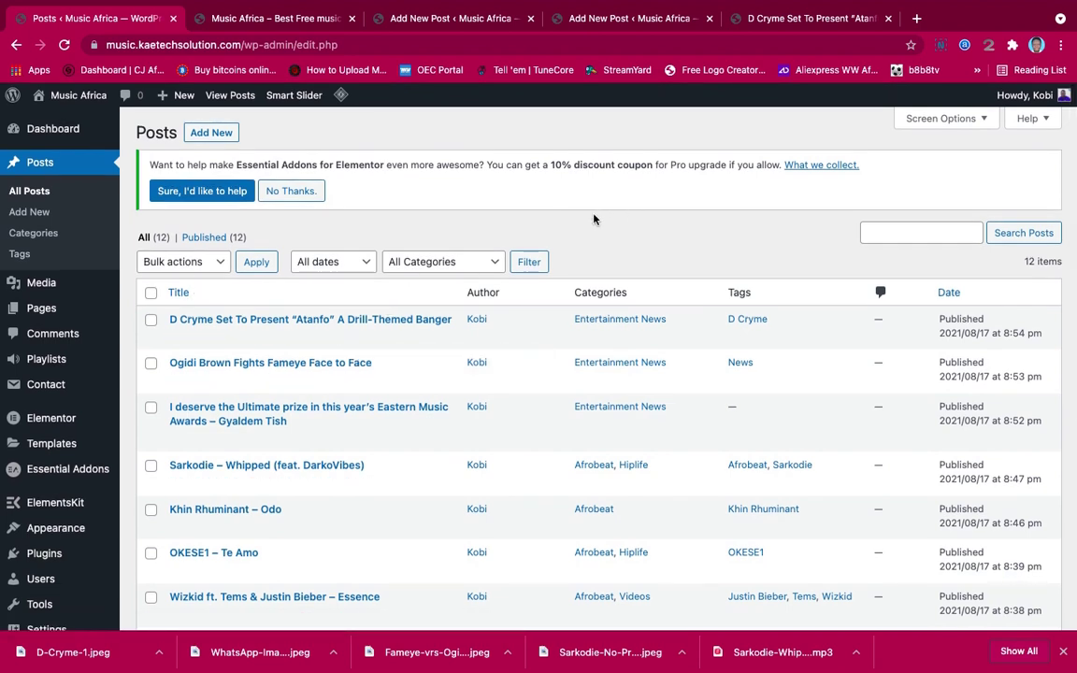
# View the empty Home page on the live site, then go to the admin All Pages list
pyautogui.click(269, 18)
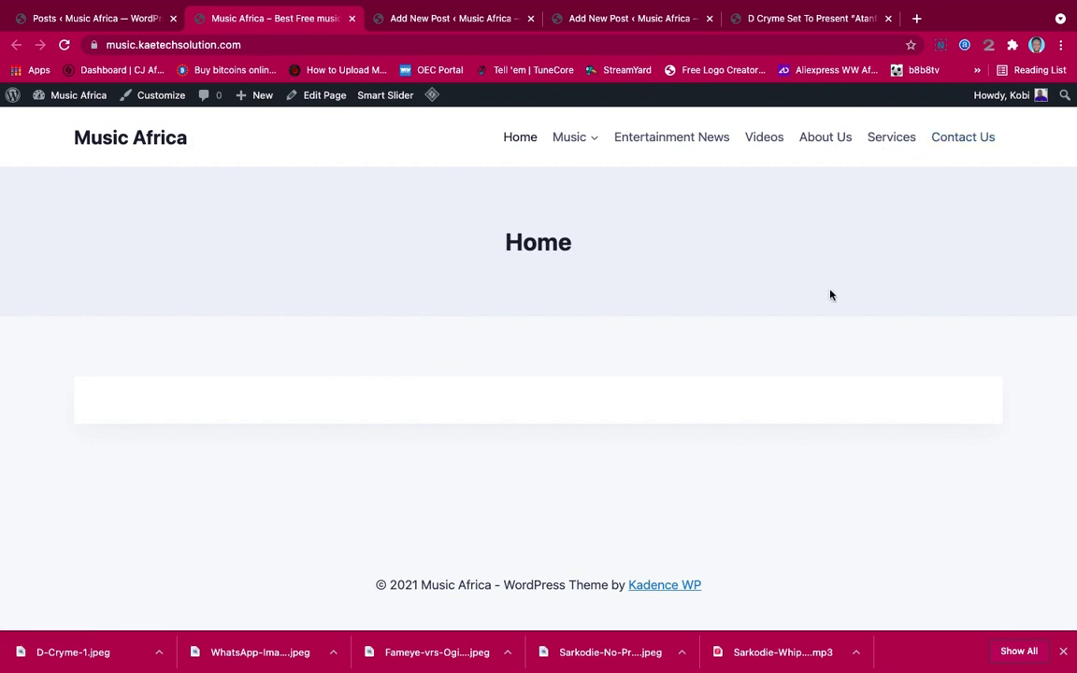
pyautogui.click(94, 18)
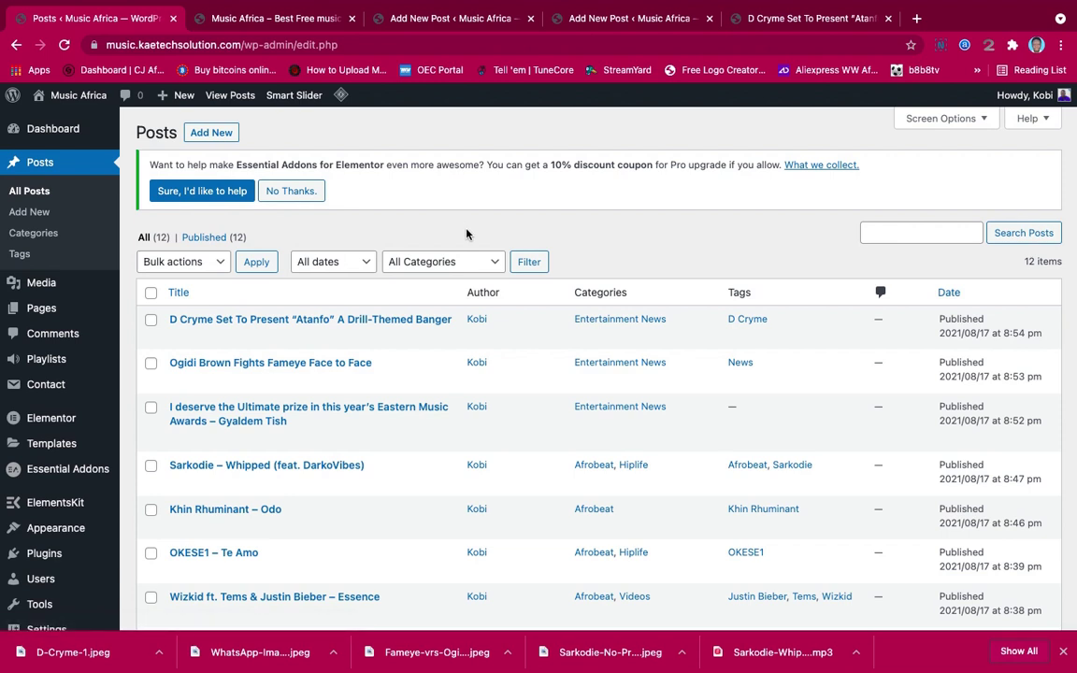
pyautogui.scroll(-2, 466, 233)
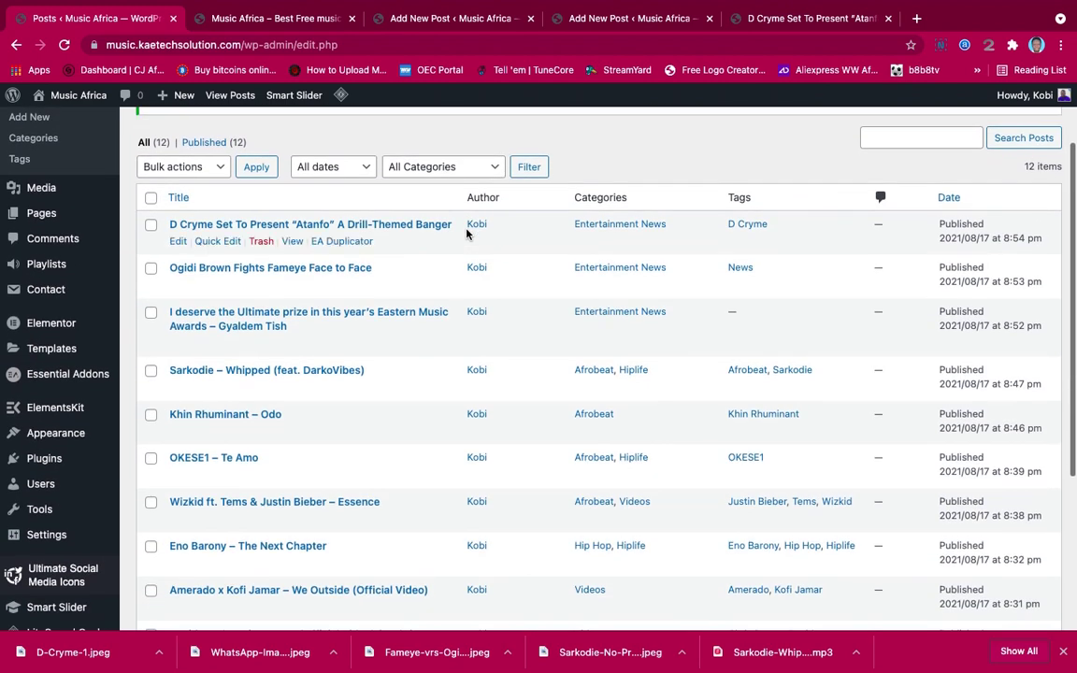
pyautogui.moveTo(25, 219)
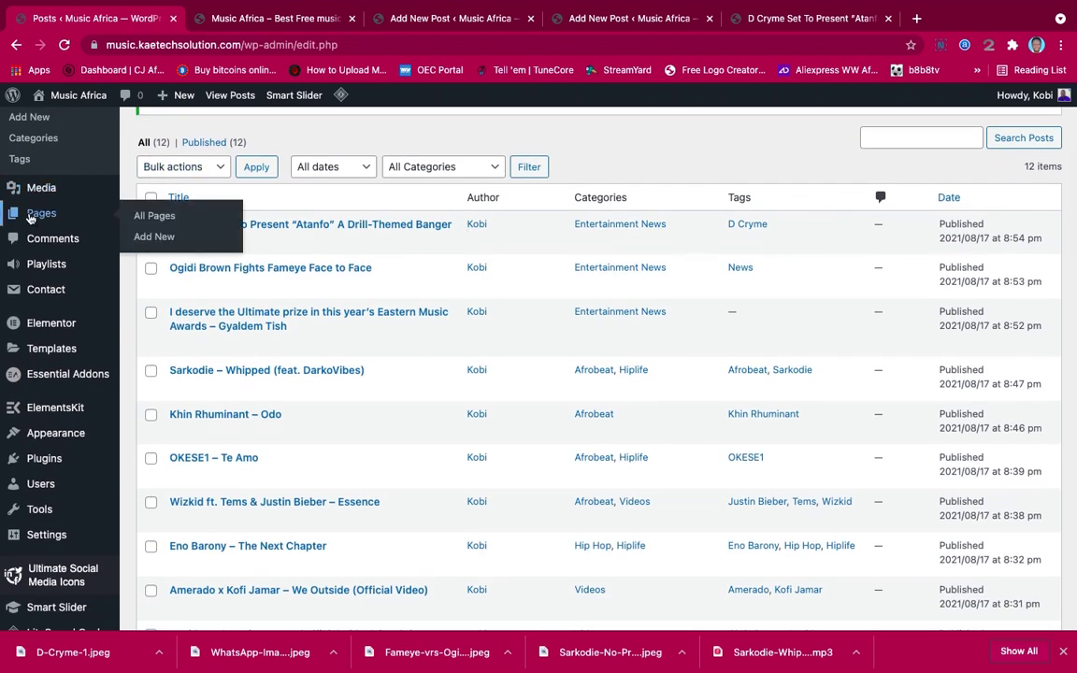
pyautogui.click(158, 220)
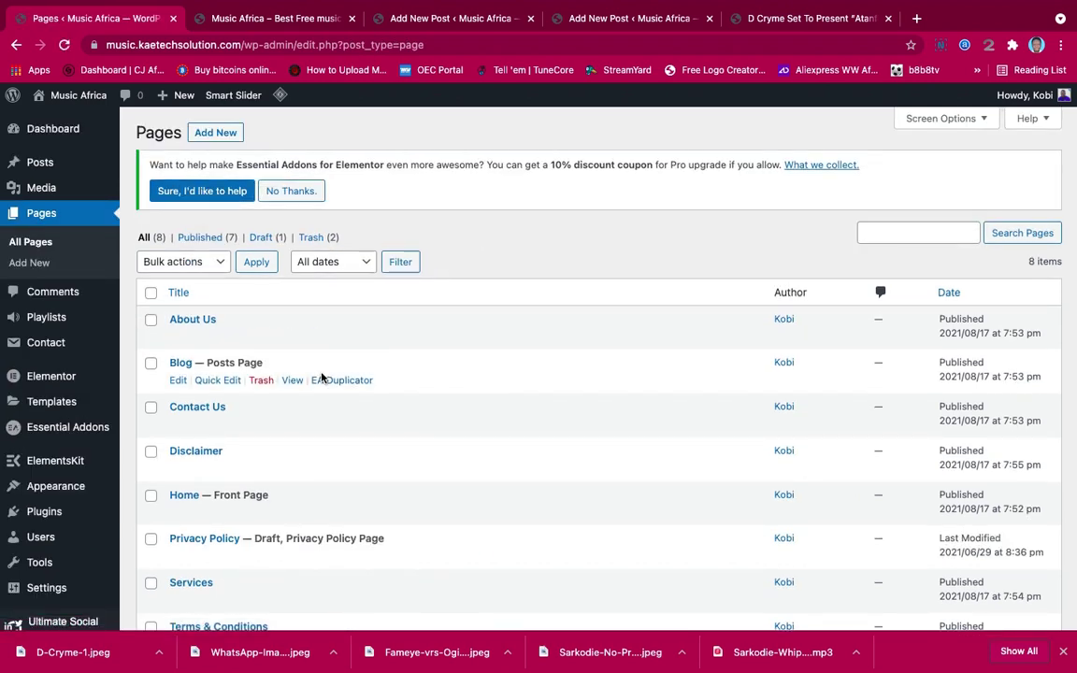
pyautogui.scroll(-3, 320, 377)
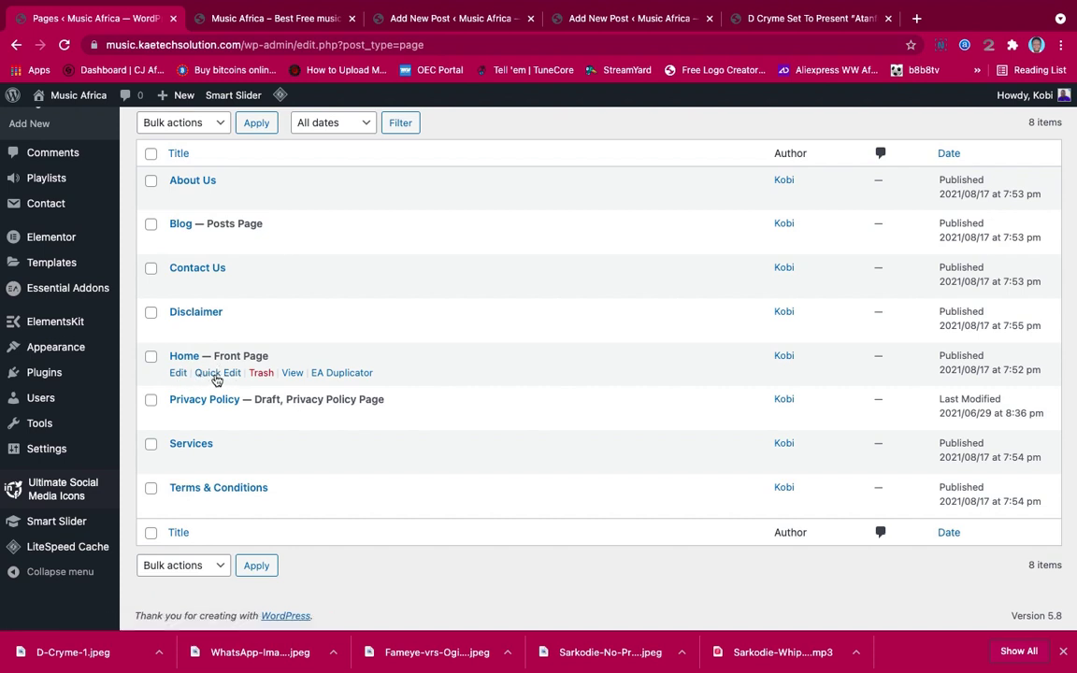
# Edit the Home — Front Page row in the block editor and scroll its empty body
pyautogui.click(177, 373)
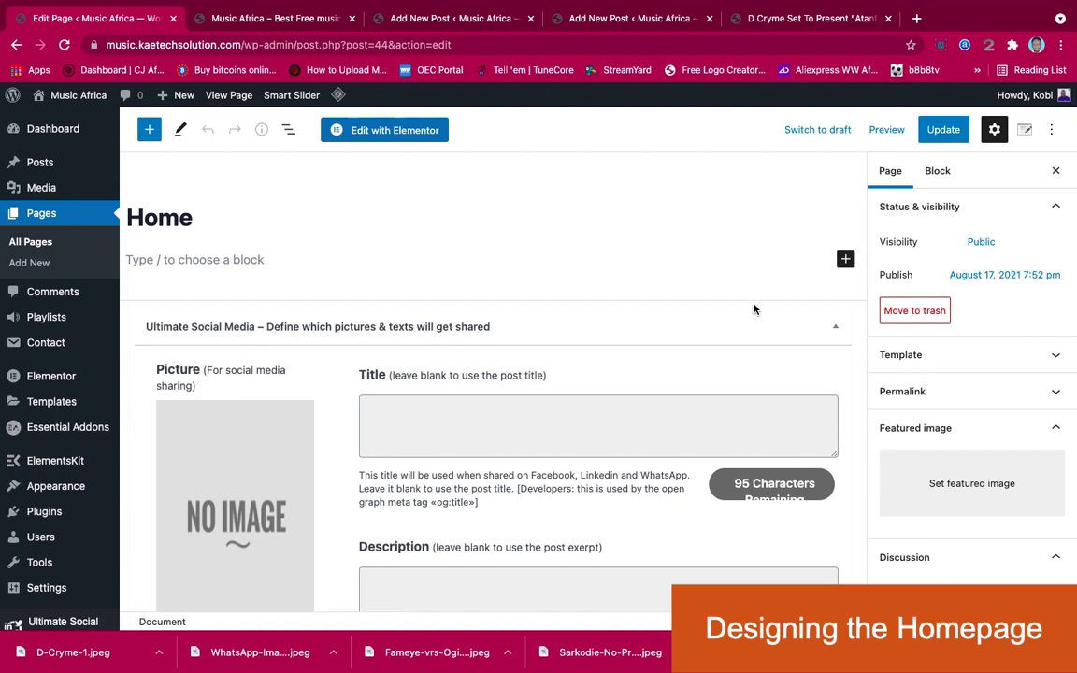
pyautogui.scroll(-10, 753, 308)
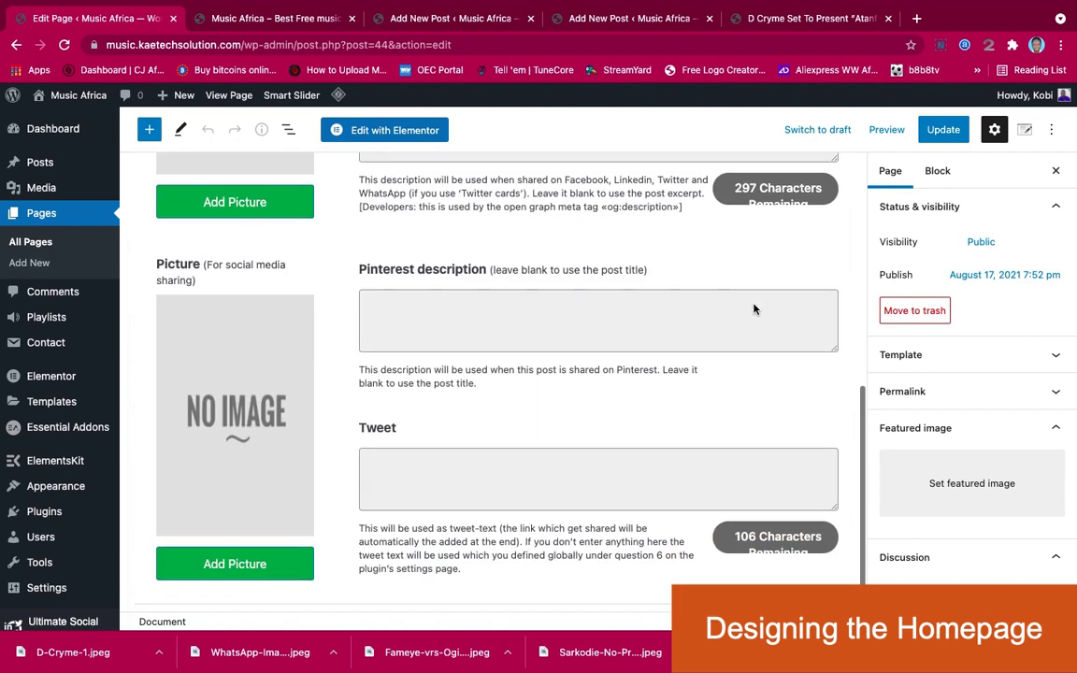
pyautogui.scroll(10, 753, 309)
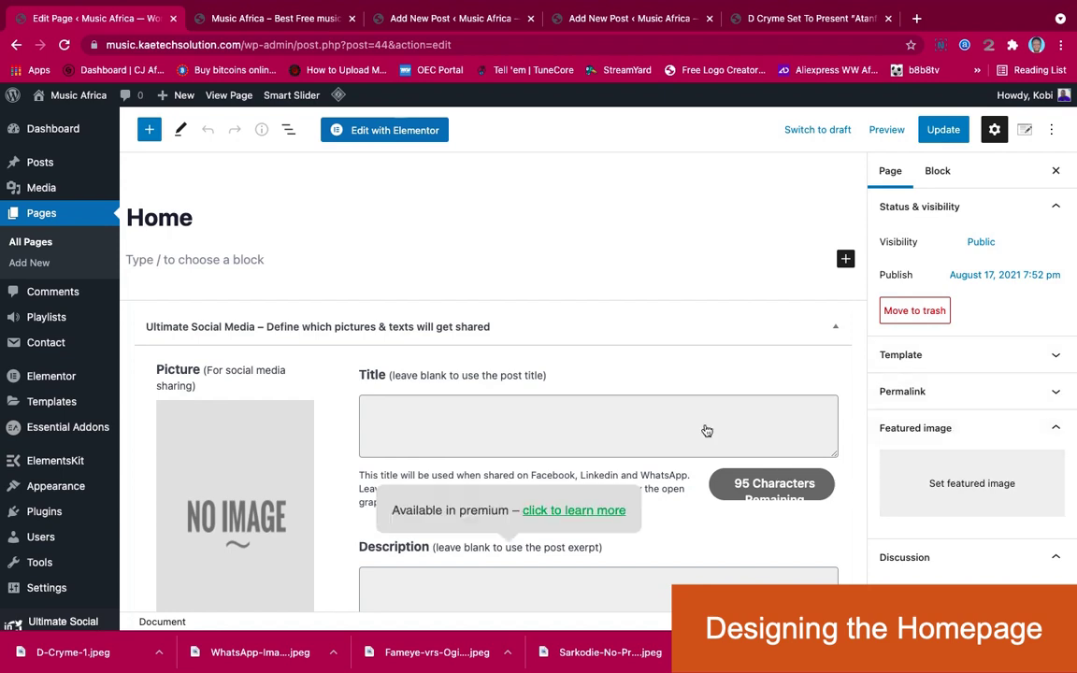
pyautogui.scroll(-2, 637, 368)
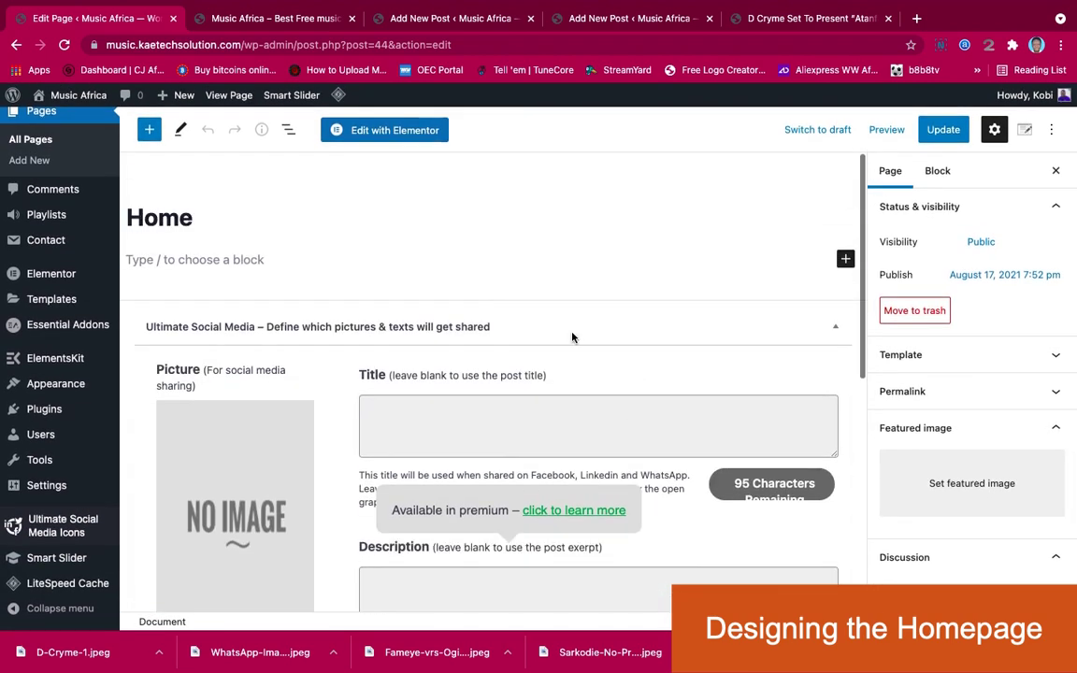
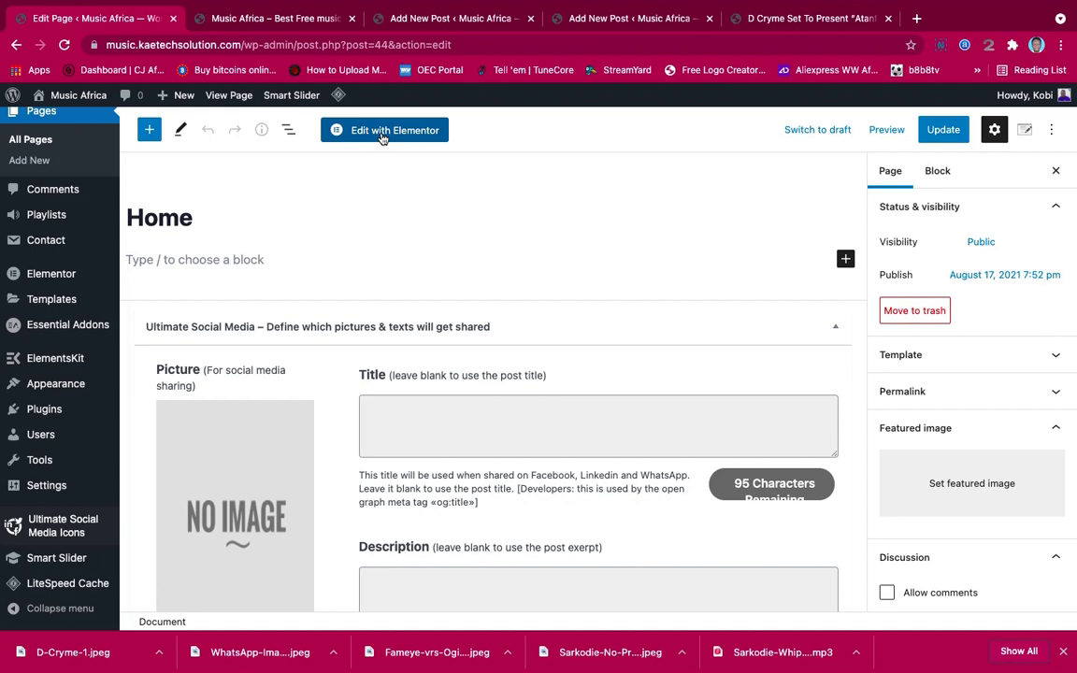
# Open the Smart Slider dashboard past the welcome screen and start a New Project
pyautogui.moveTo(54, 387)
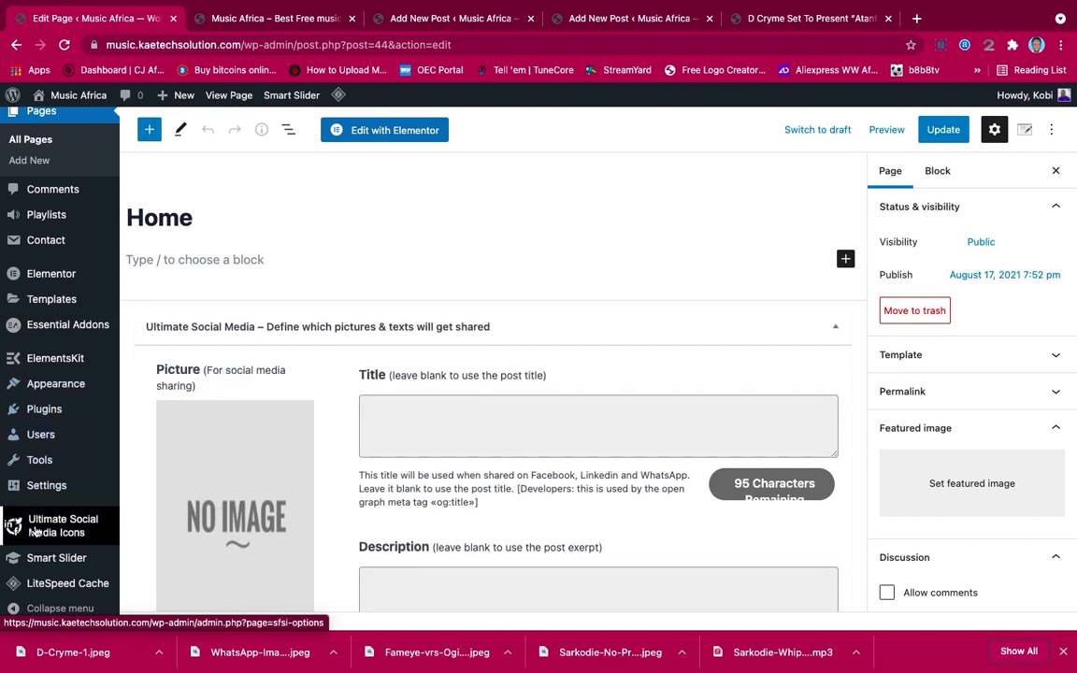
pyautogui.moveTo(52, 564)
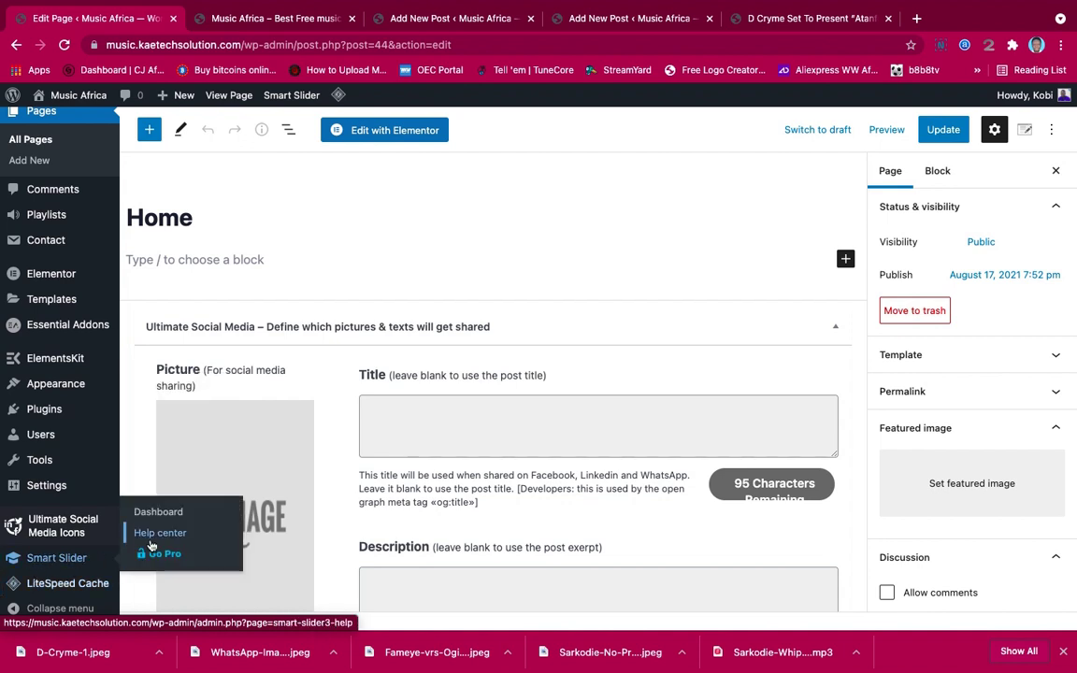
pyautogui.click(59, 564)
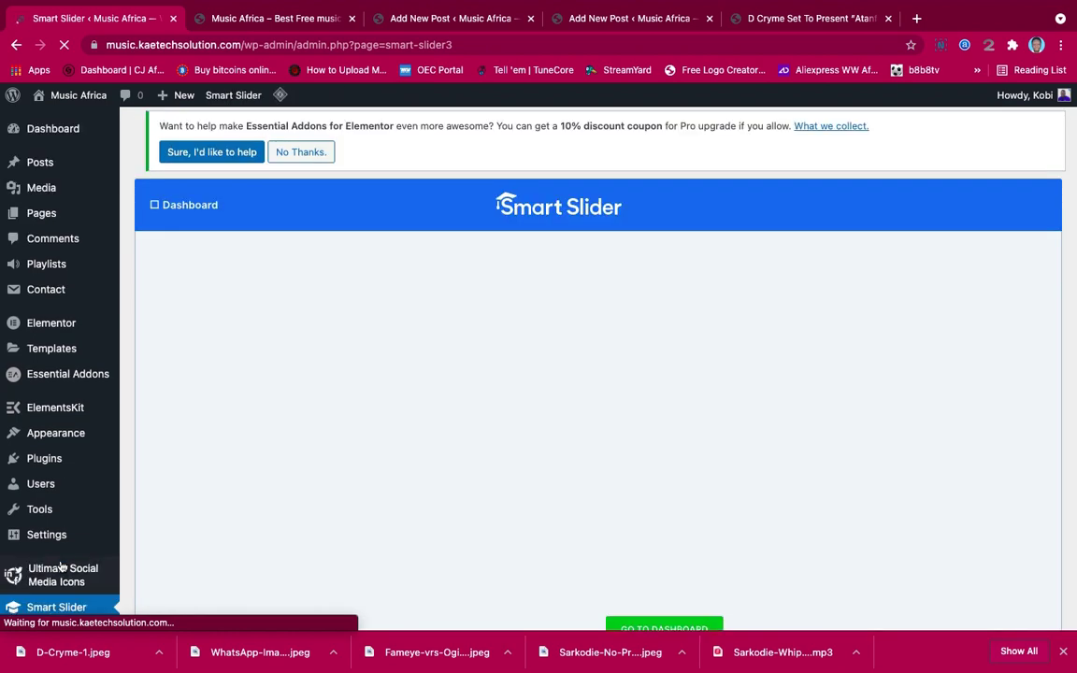
pyautogui.scroll(-3, 427, 467)
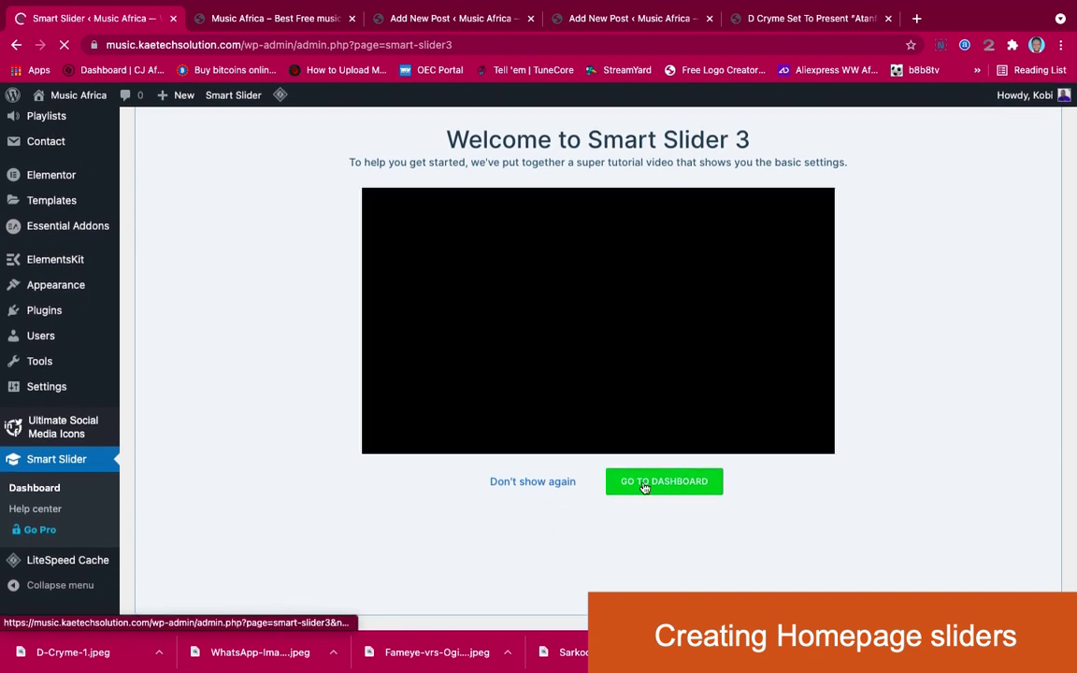
pyautogui.click(643, 486)
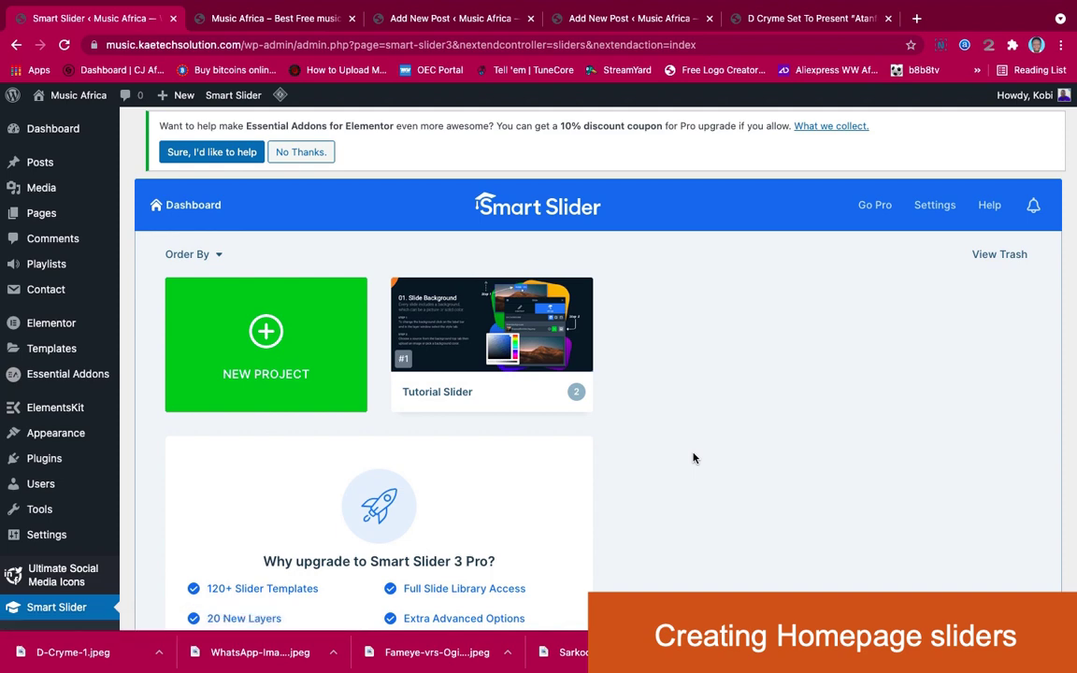
pyautogui.scroll(-2, 693, 458)
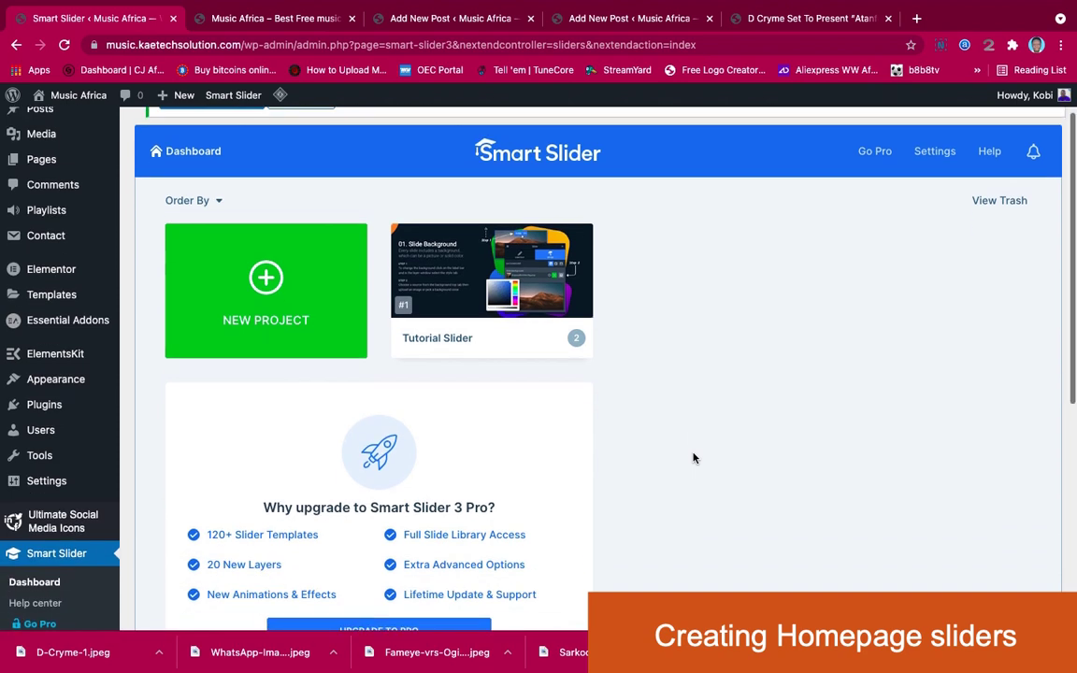
pyautogui.scroll(1, 693, 458)
pyautogui.scroll(1, 693, 458)
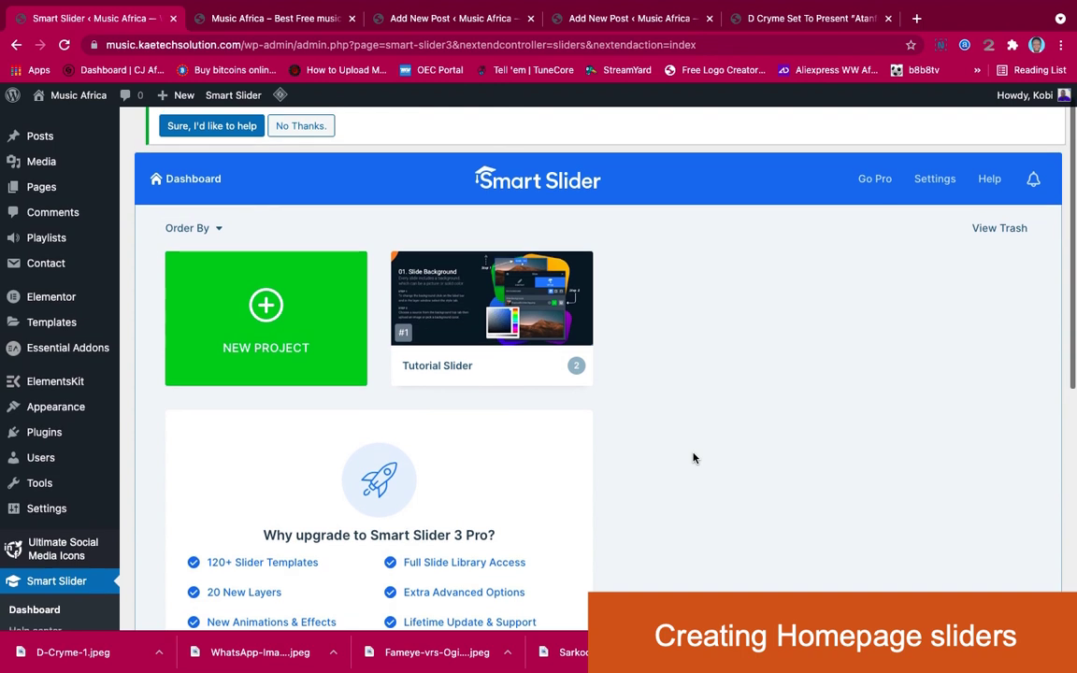
pyautogui.moveTo(509, 307)
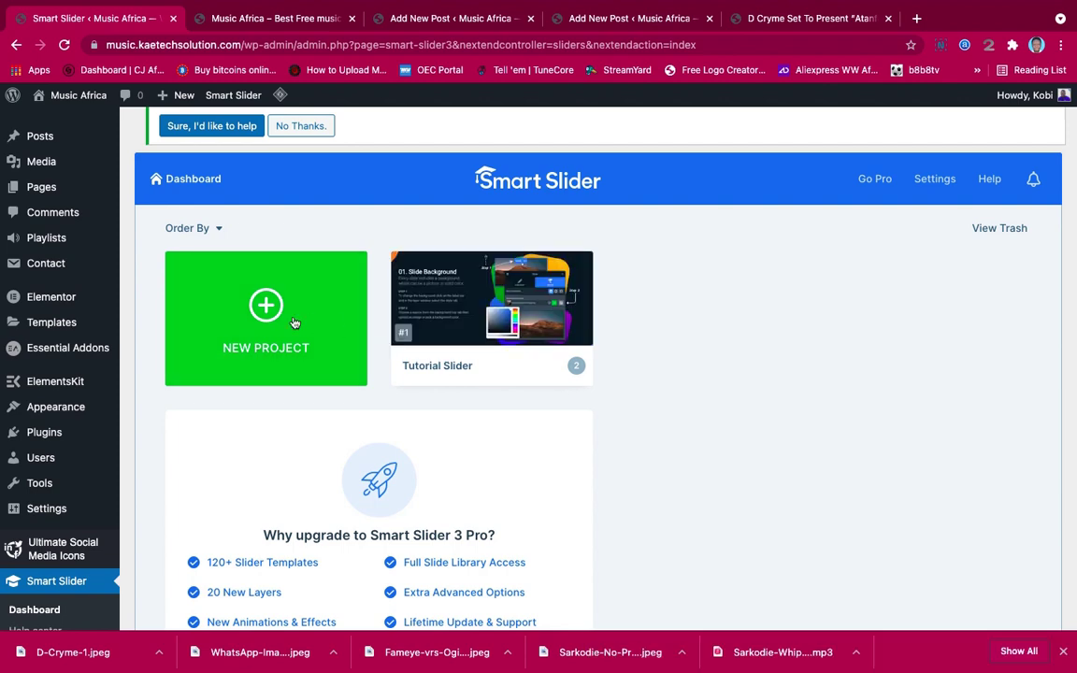
pyautogui.click(267, 306)
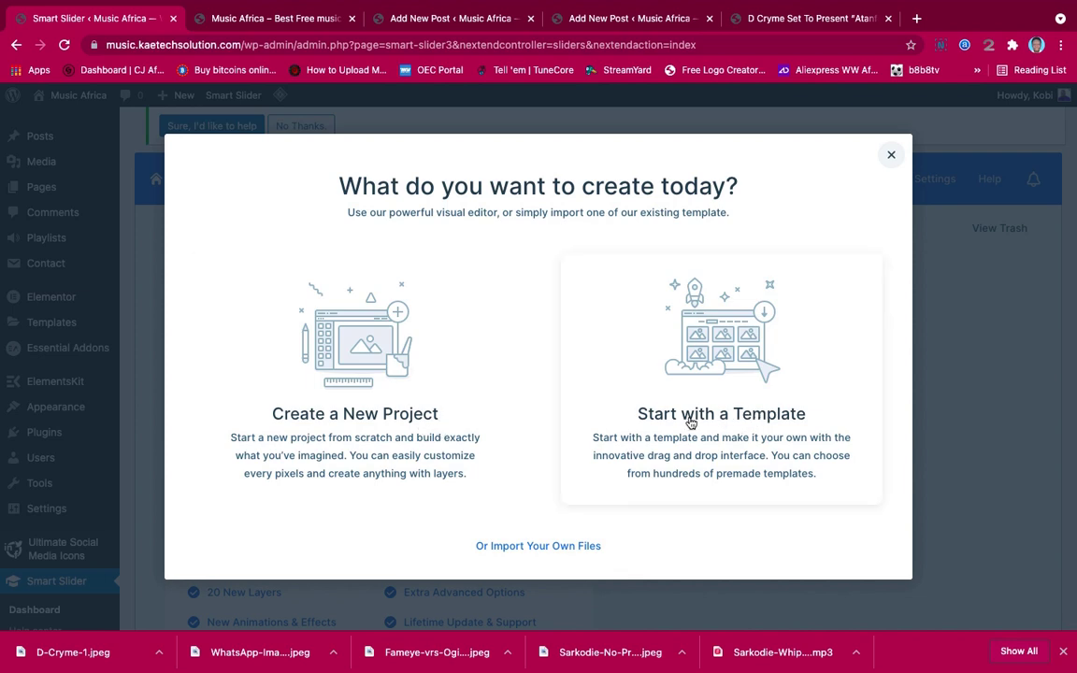
# Import the Free Full Width template, subscribing with a saved e-mail address, and open slide Full 1
pyautogui.click(723, 350)
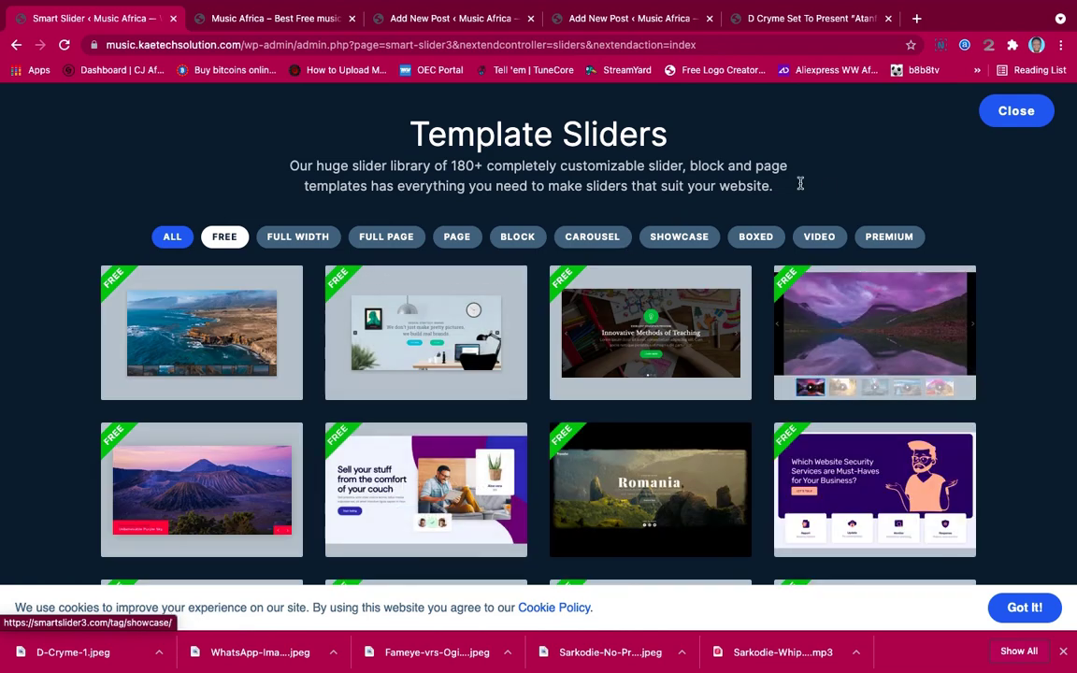
pyautogui.scroll(-3, 1021, 365)
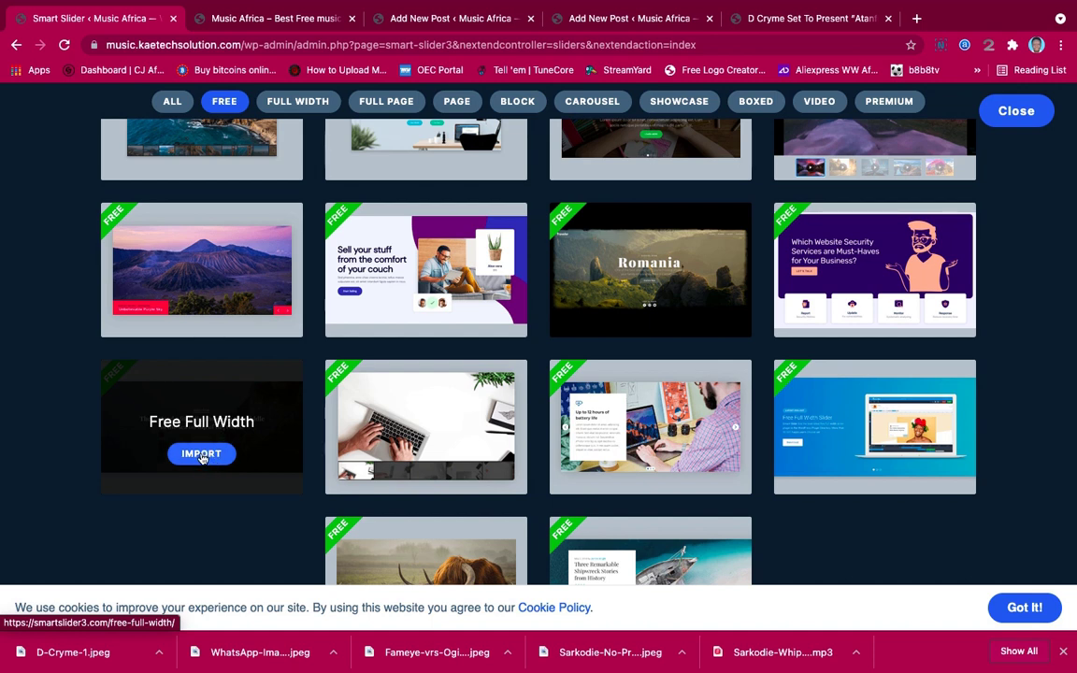
pyautogui.click(201, 455)
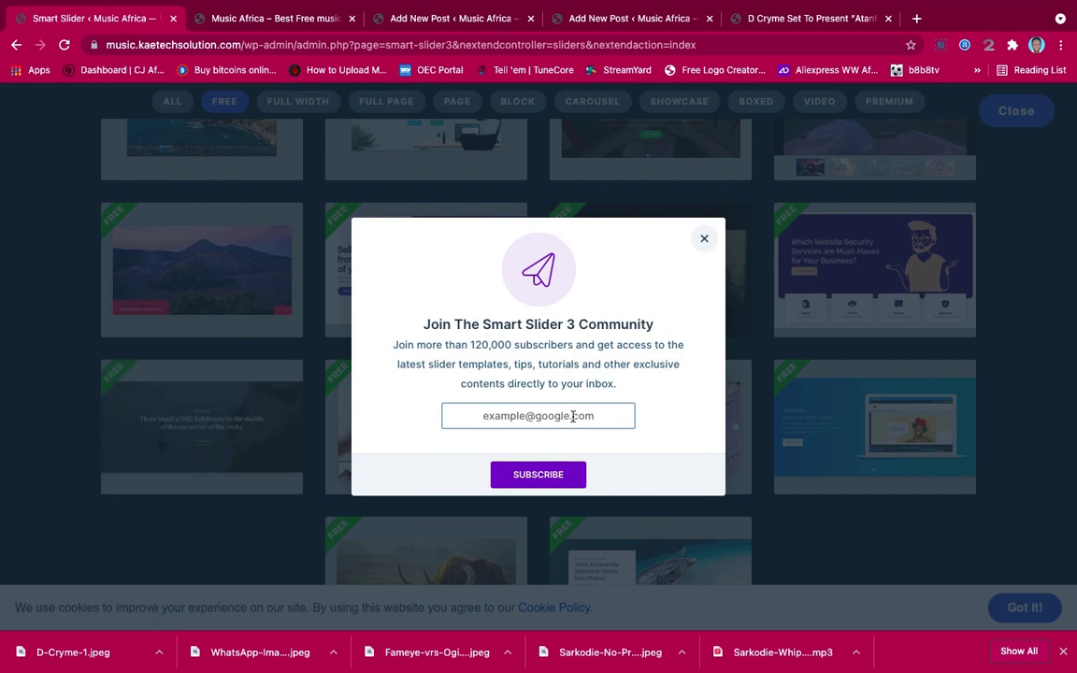
pyautogui.click(604, 416)
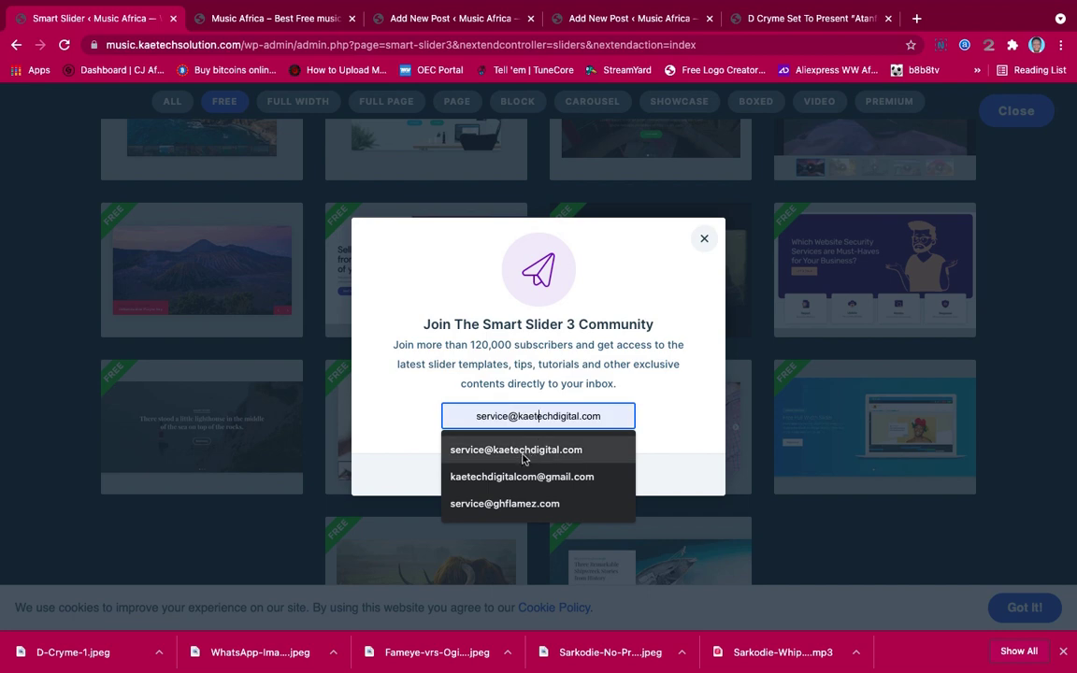
pyautogui.click(486, 477)
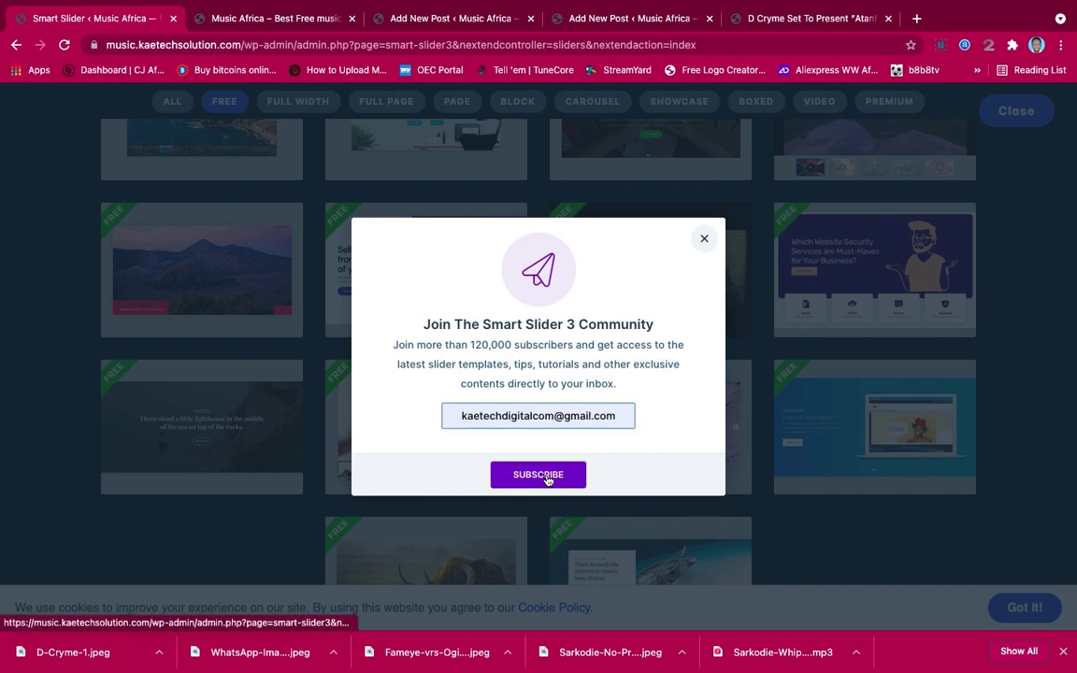
pyautogui.click(555, 480)
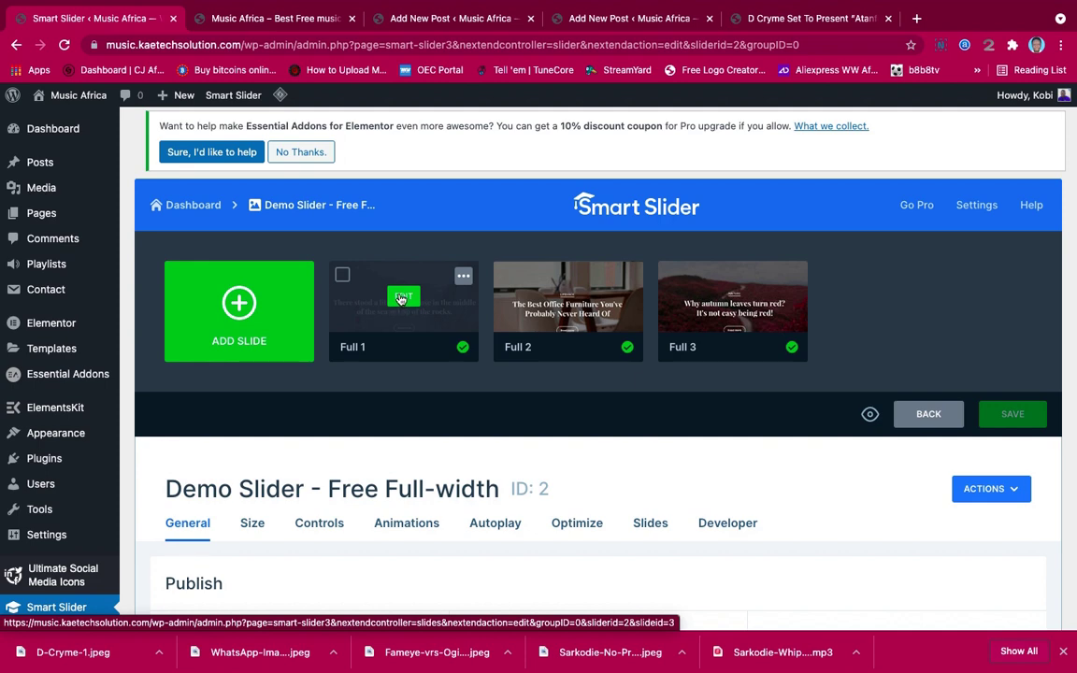
pyautogui.click(400, 298)
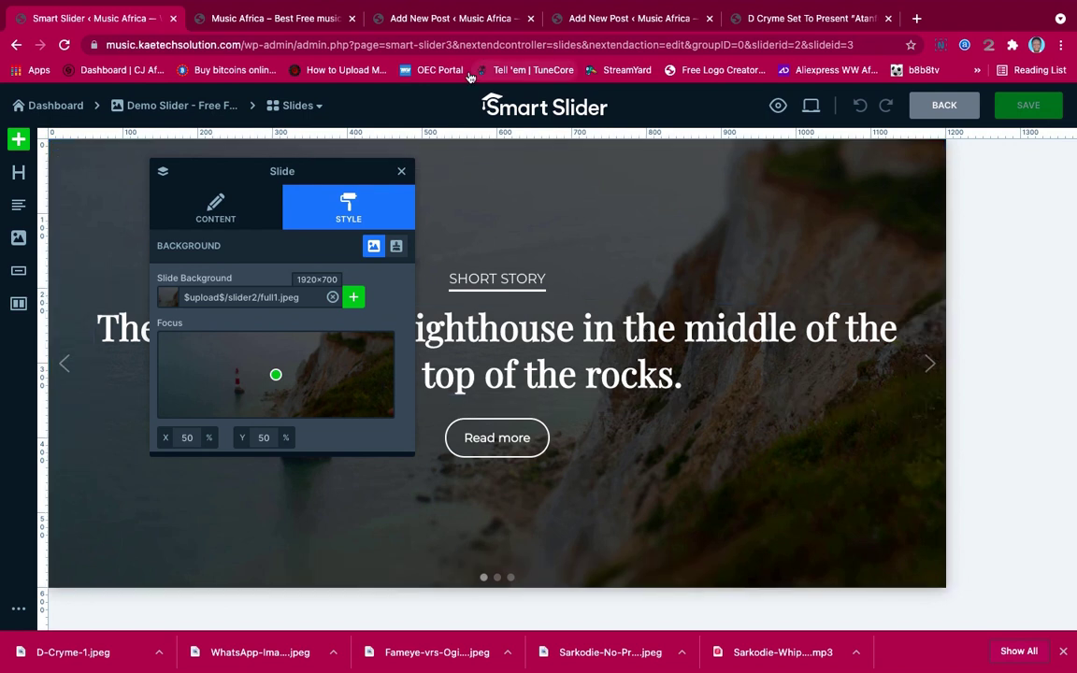
pyautogui.click(279, 13)
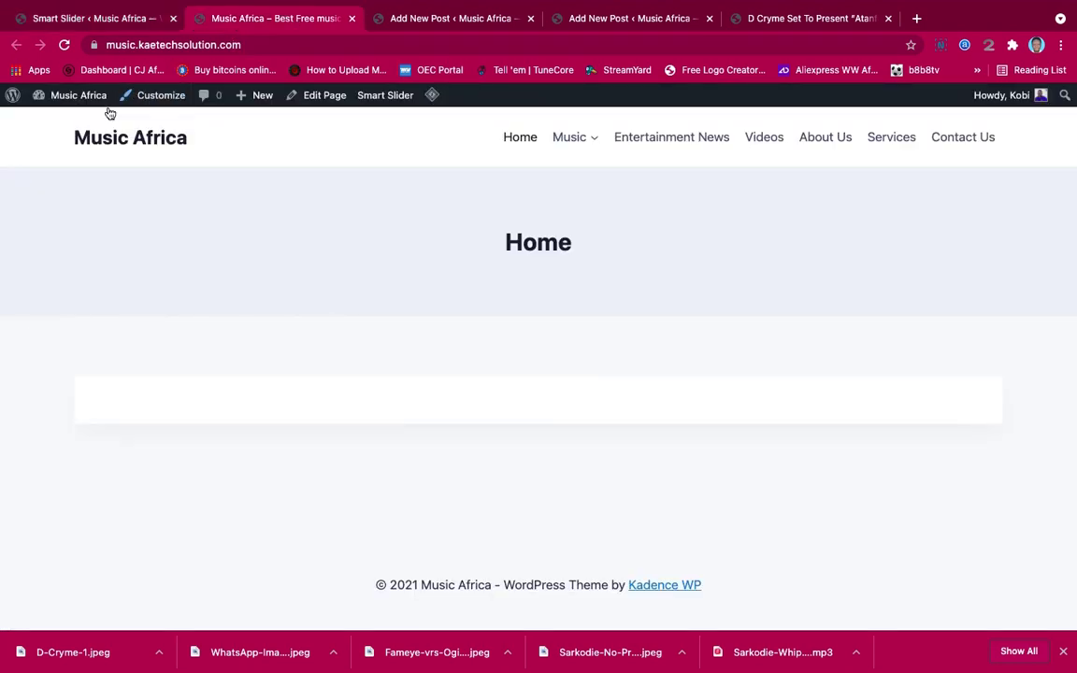
pyautogui.moveTo(83, 103)
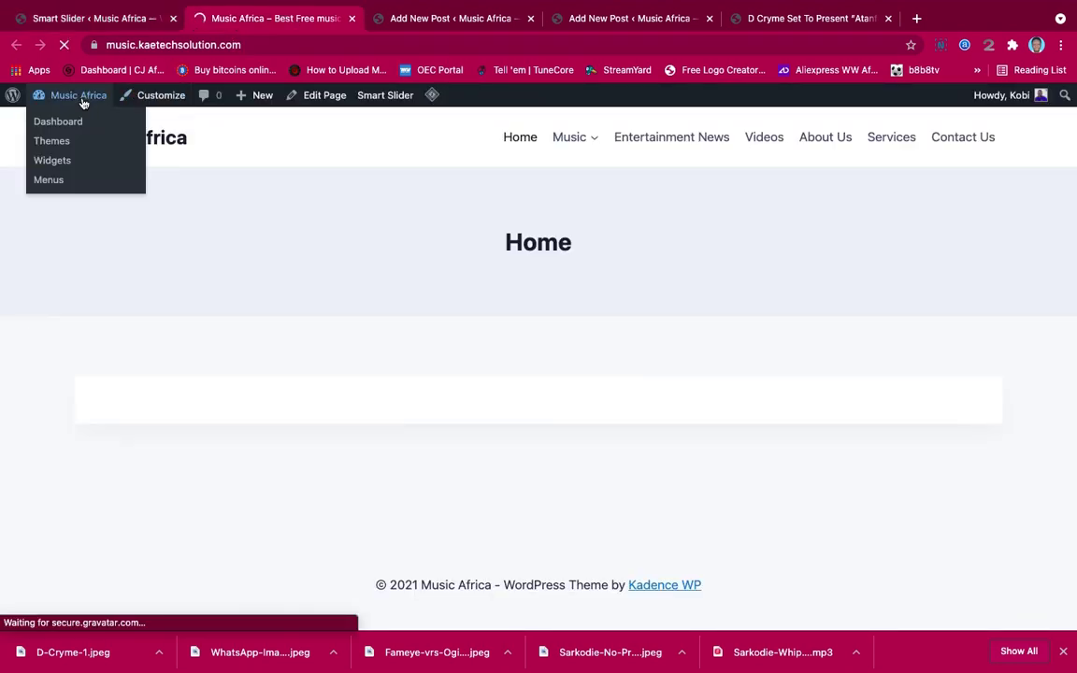
pyautogui.click(83, 102)
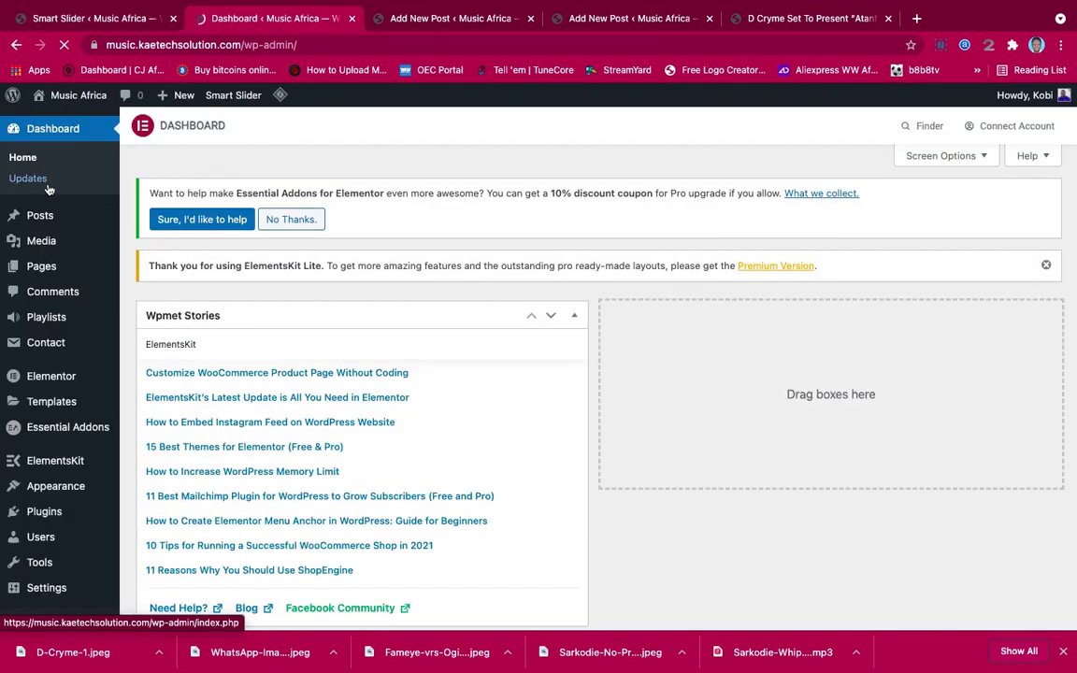
pyautogui.moveTo(38, 217)
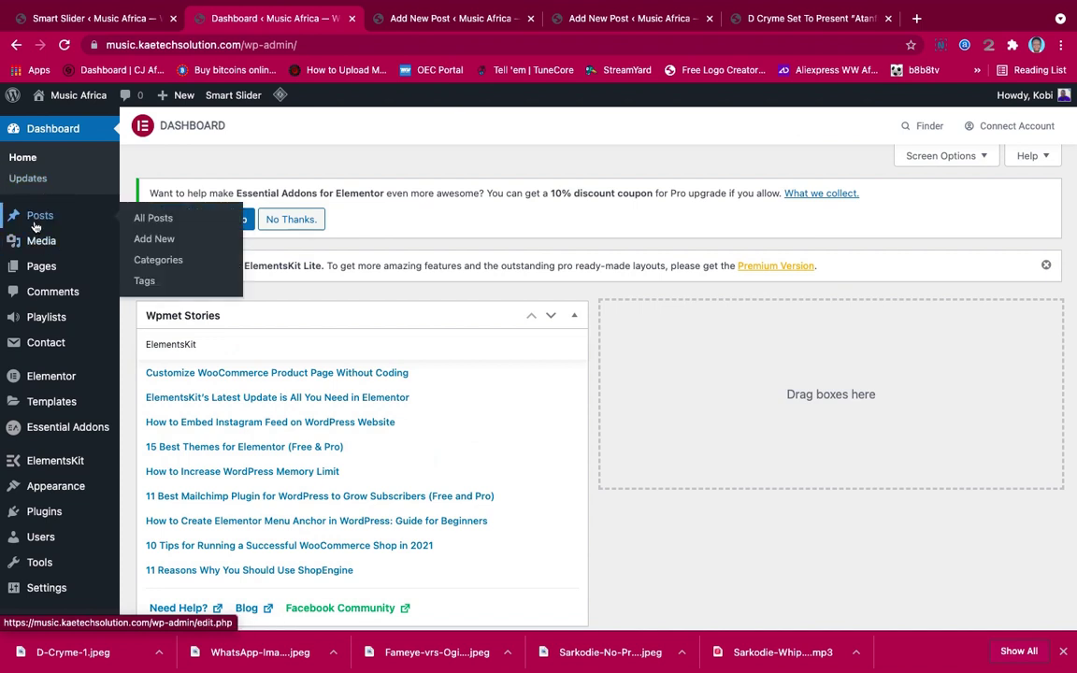
pyautogui.click(160, 220)
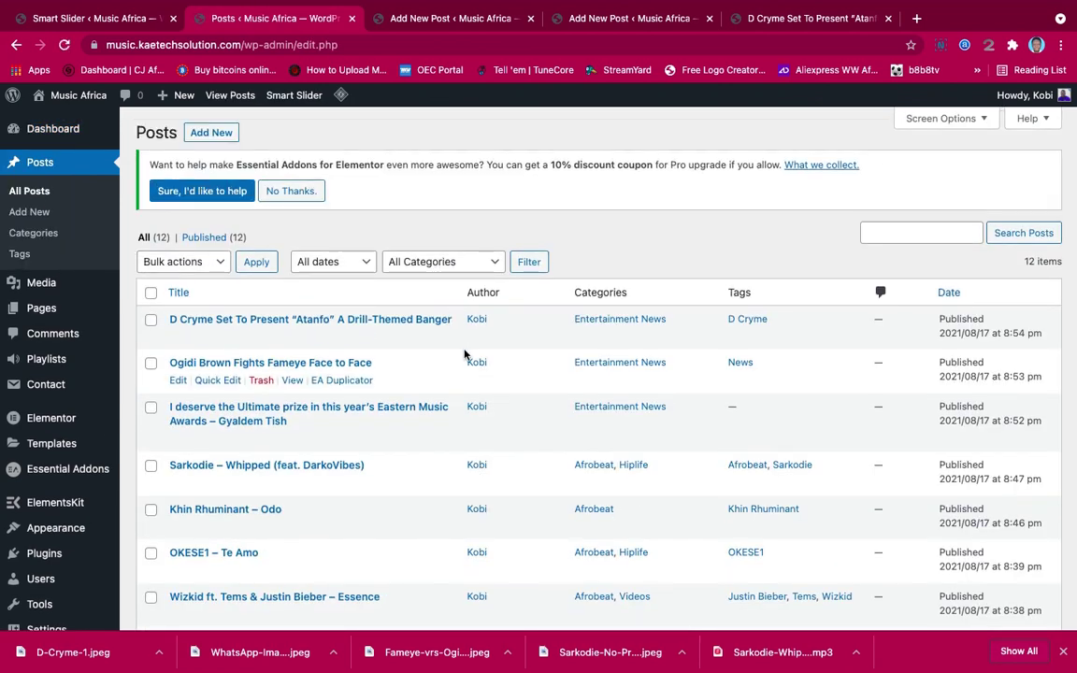
pyautogui.scroll(-3, 463, 354)
pyautogui.scroll(1, 464, 353)
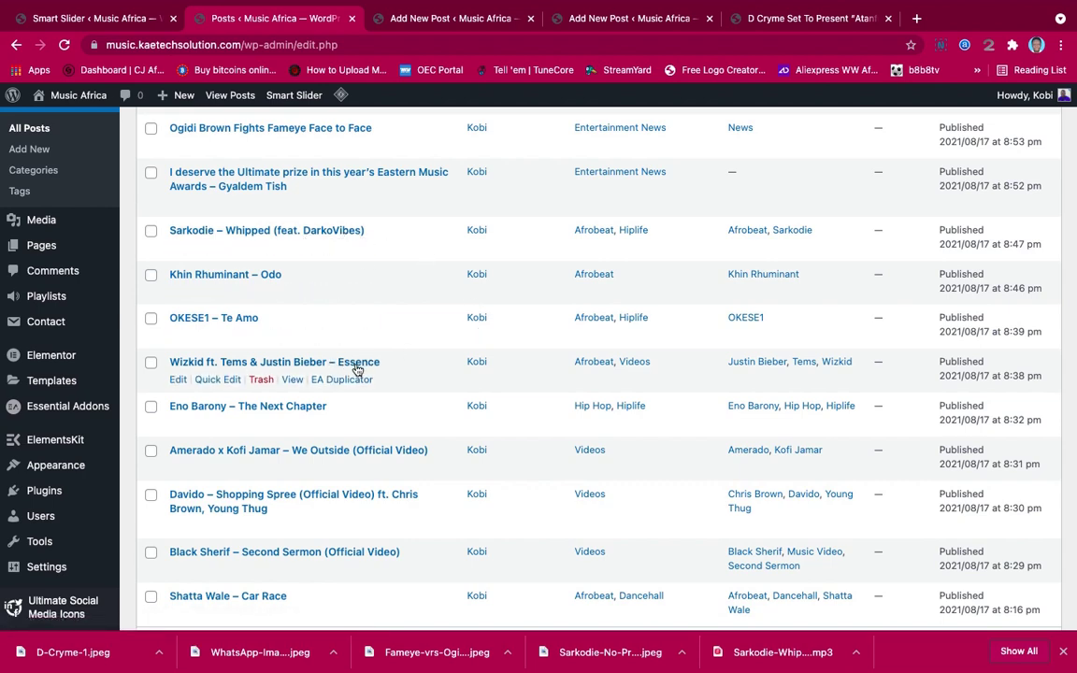
pyautogui.scroll(-2, 358, 370)
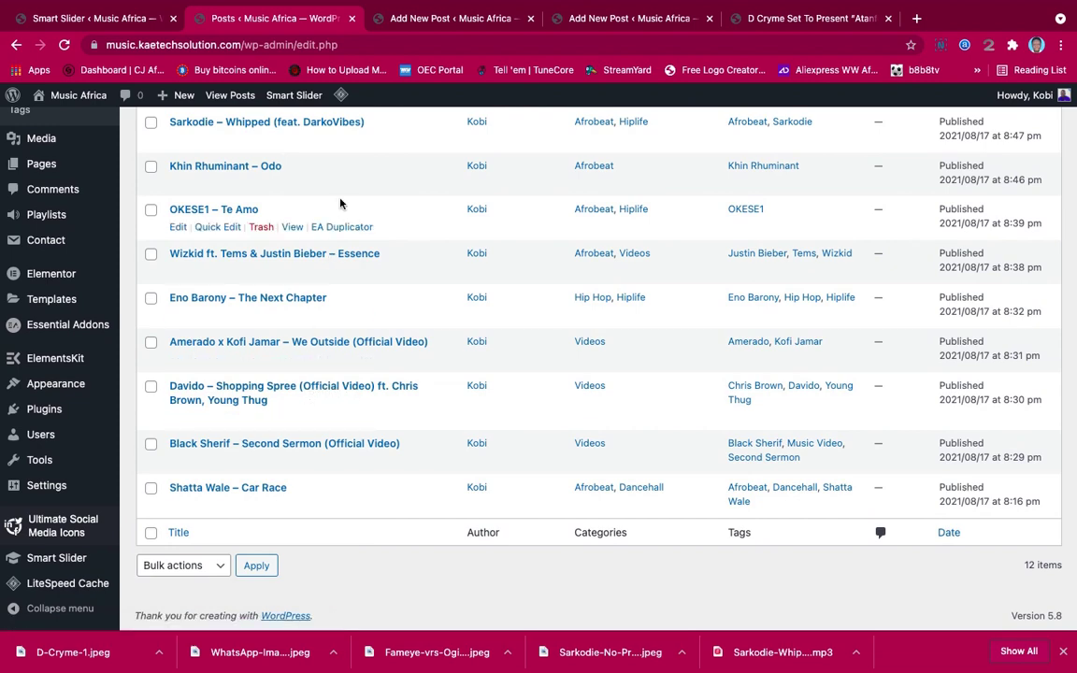
pyautogui.click(107, 20)
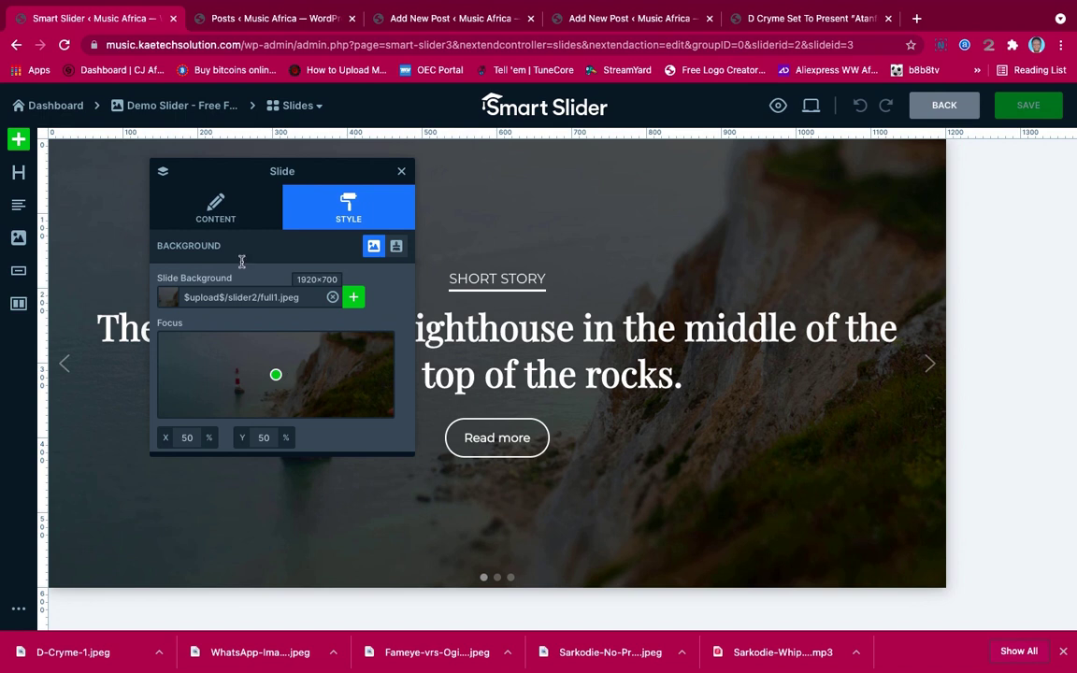
# Look through the Full 1 slide's general Content settings
pyautogui.click(213, 215)
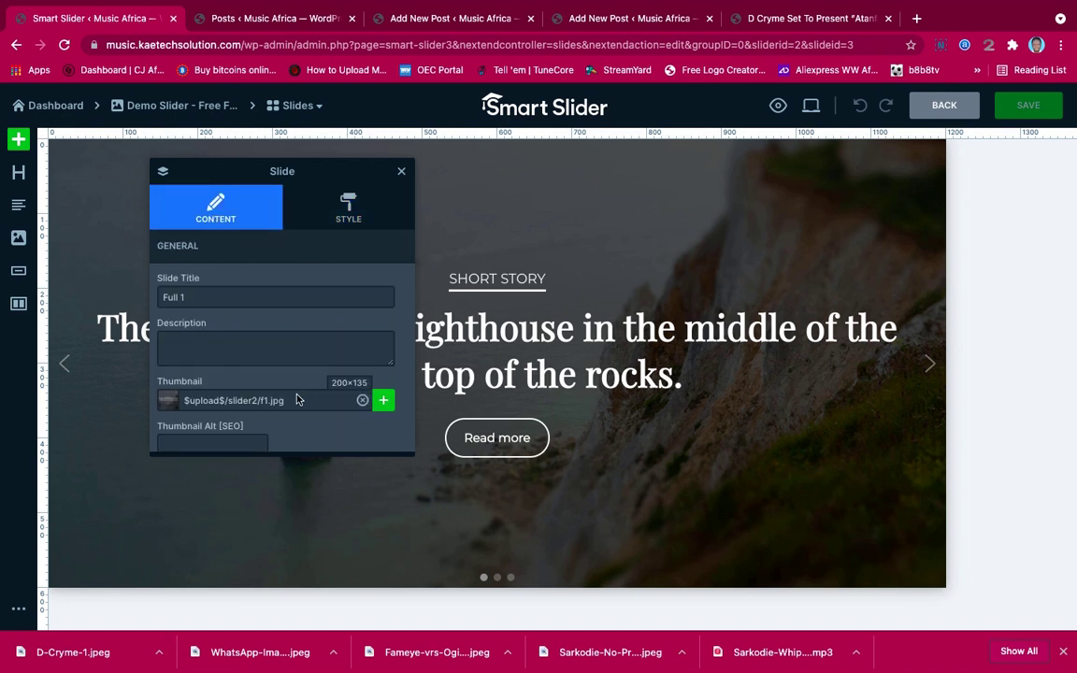
pyautogui.scroll(-3, 295, 383)
pyautogui.scroll(-3, 296, 394)
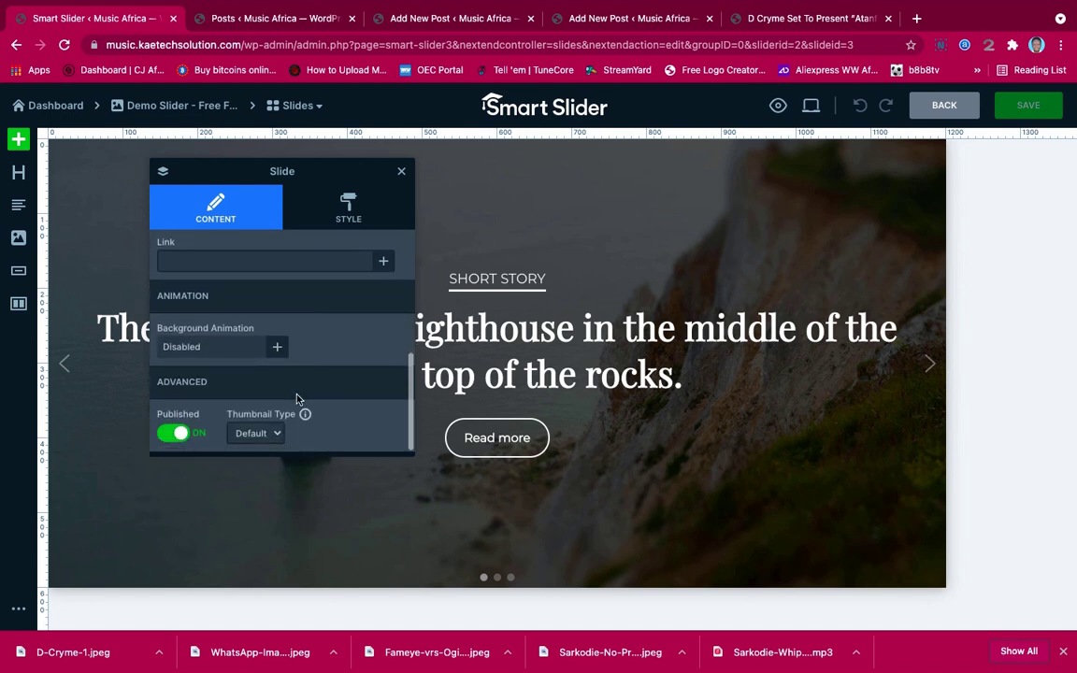
pyautogui.scroll(6, 296, 394)
pyautogui.scroll(1, 297, 399)
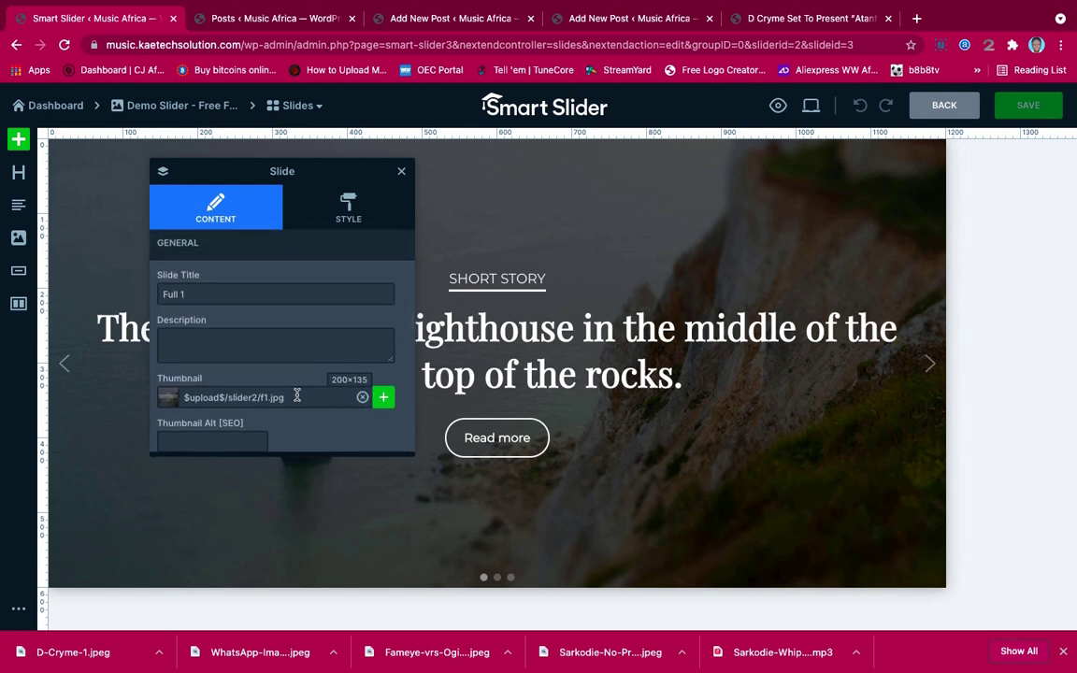
pyautogui.scroll(-1, 296, 395)
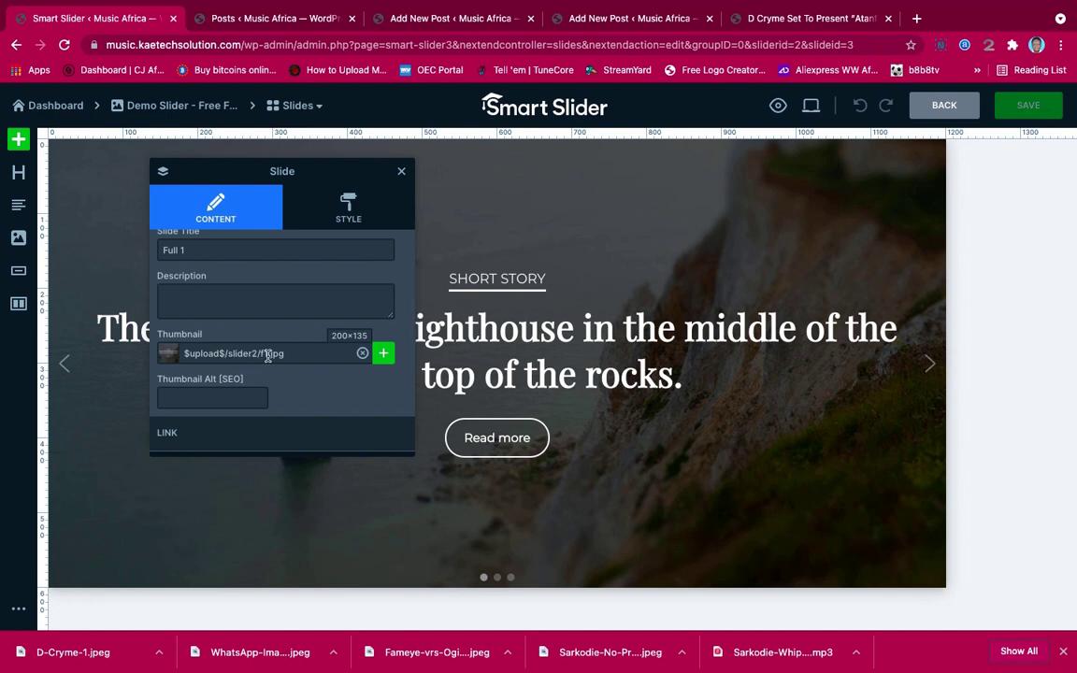
# Replace the lighthouse slide background with the Davido-shopping-spree image from the Media Library
pyautogui.click(314, 191)
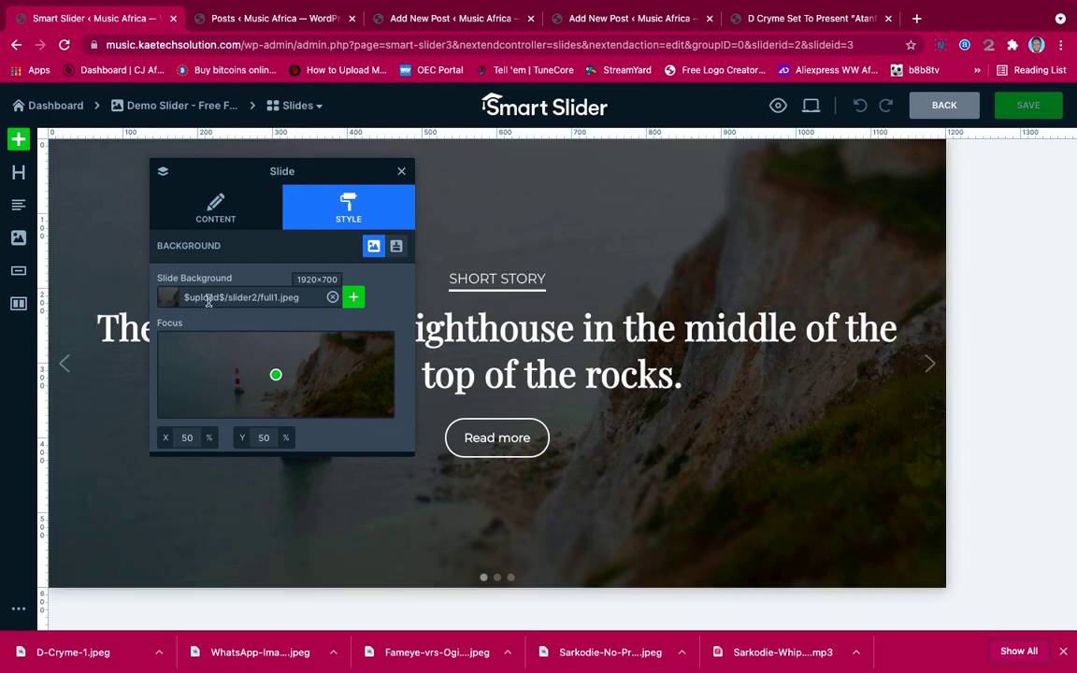
pyautogui.click(332, 298)
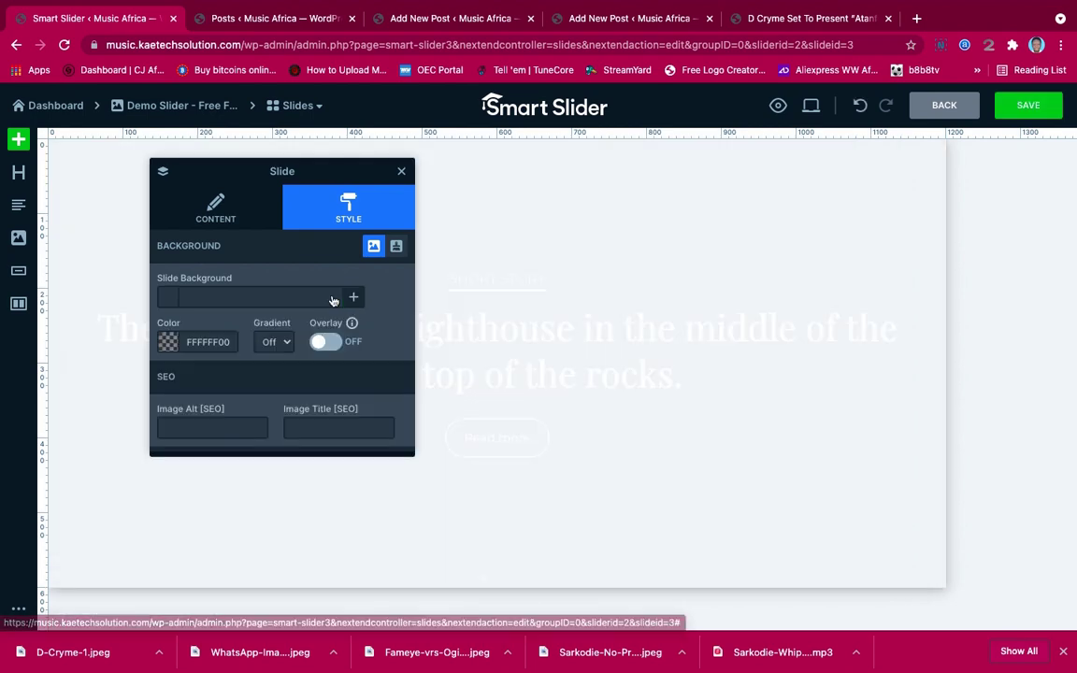
pyautogui.click(353, 298)
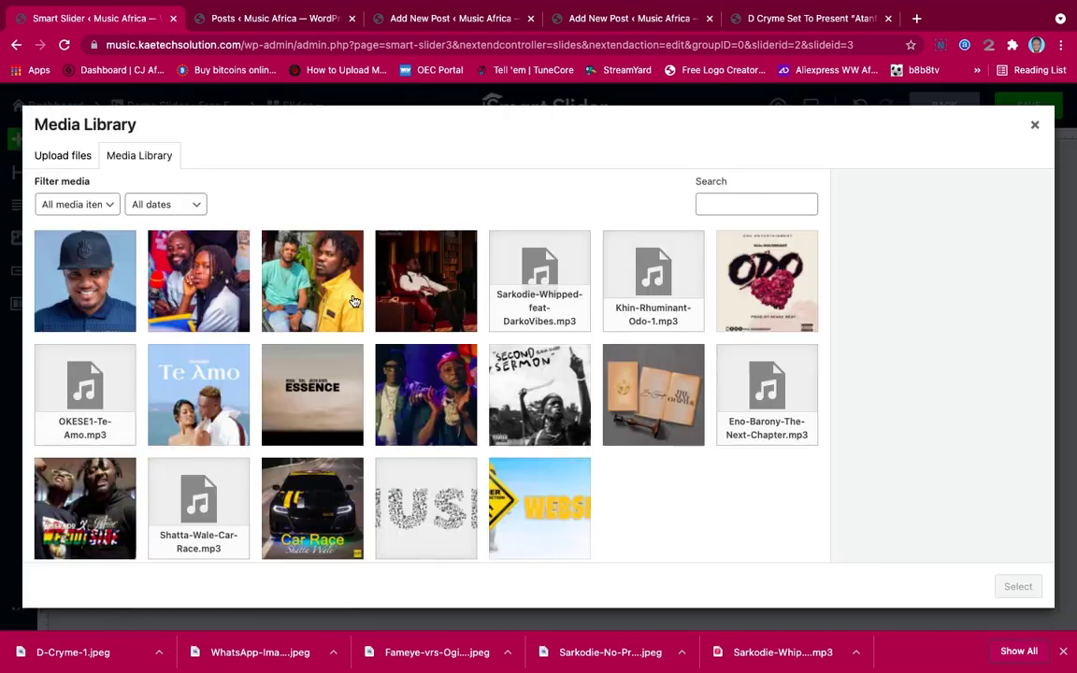
pyautogui.click(378, 295)
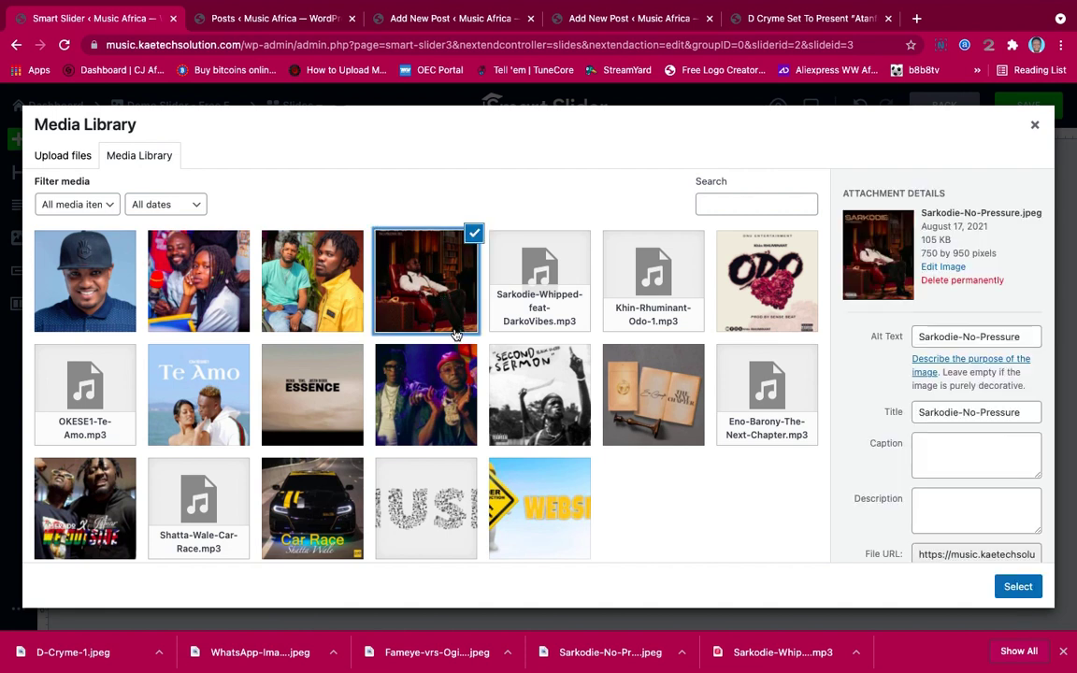
pyautogui.click(384, 352)
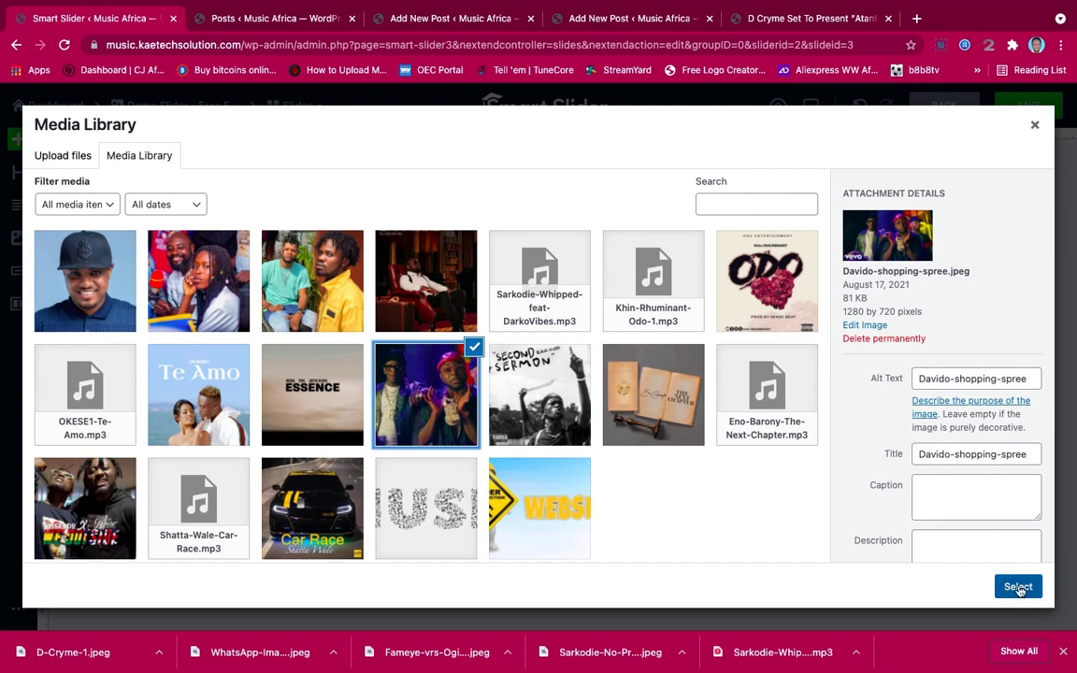
pyautogui.click(1018, 587)
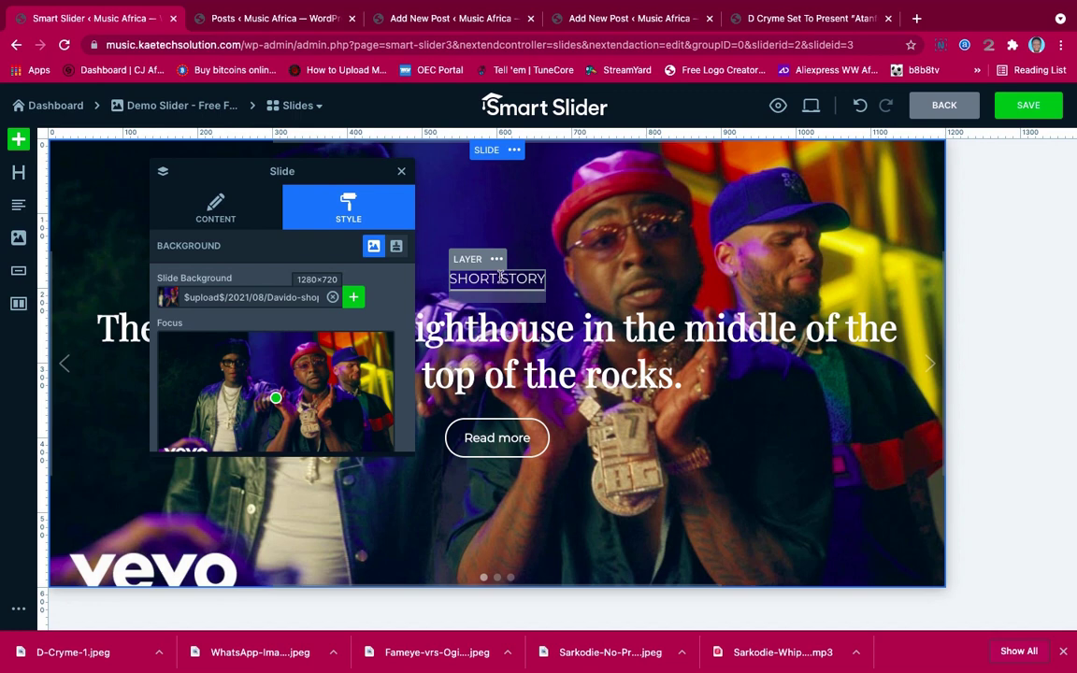
pyautogui.click(500, 278)
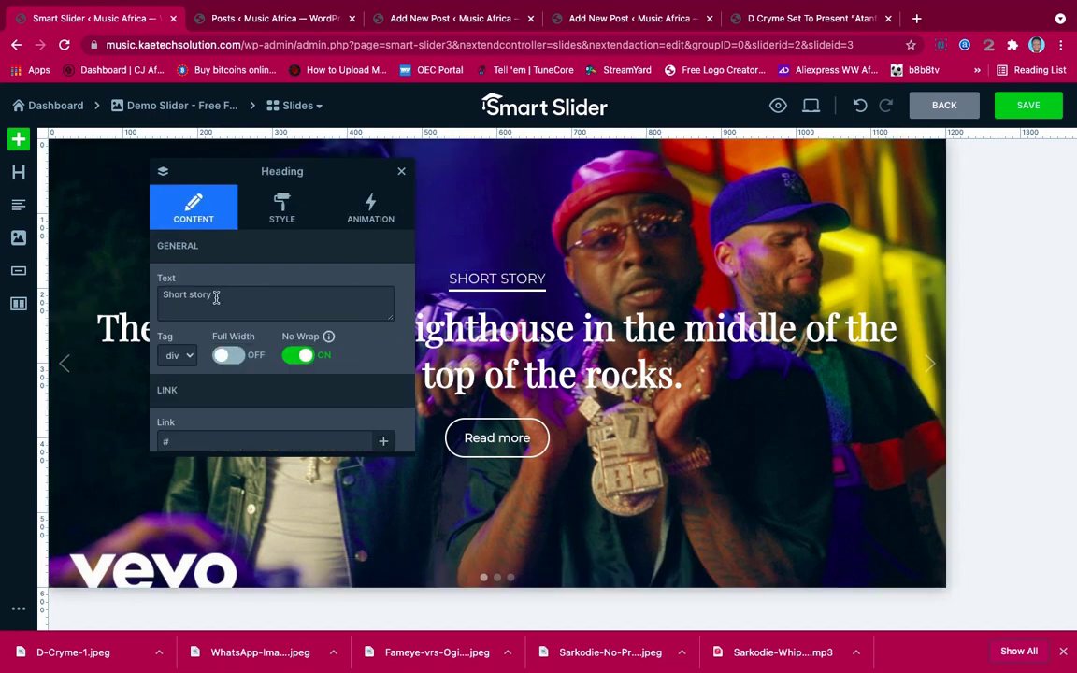
# Change the small heading text from 'Short story' to 'SHopping spree'
pyautogui.click(214, 295)
pyautogui.tripleClick(240, 311)
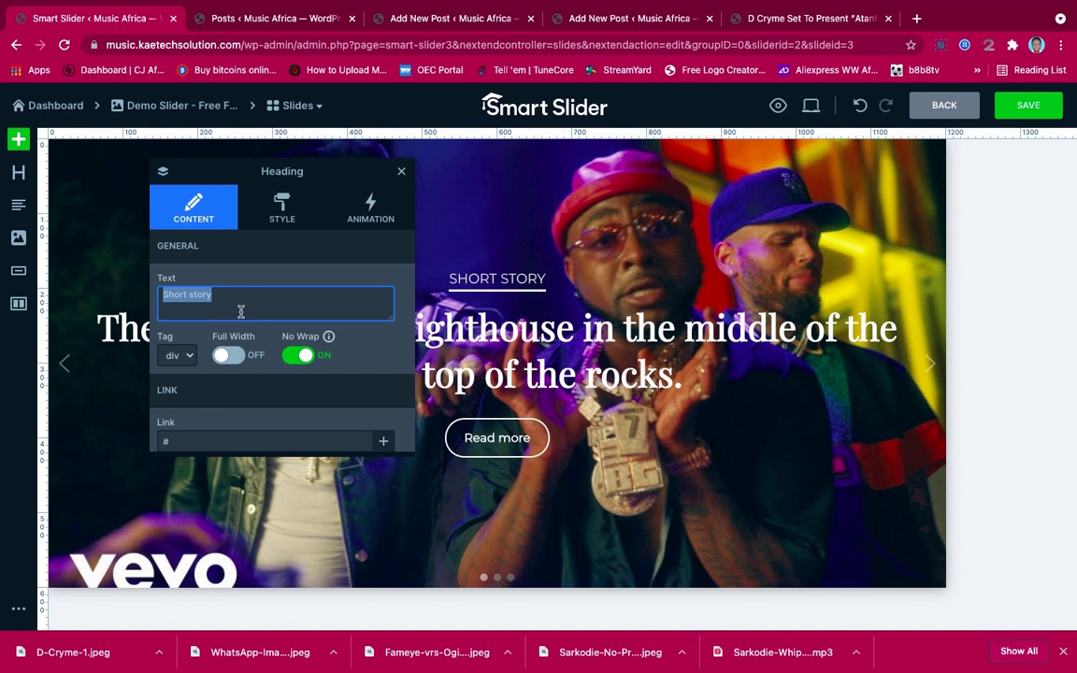
pyautogui.write('SH')
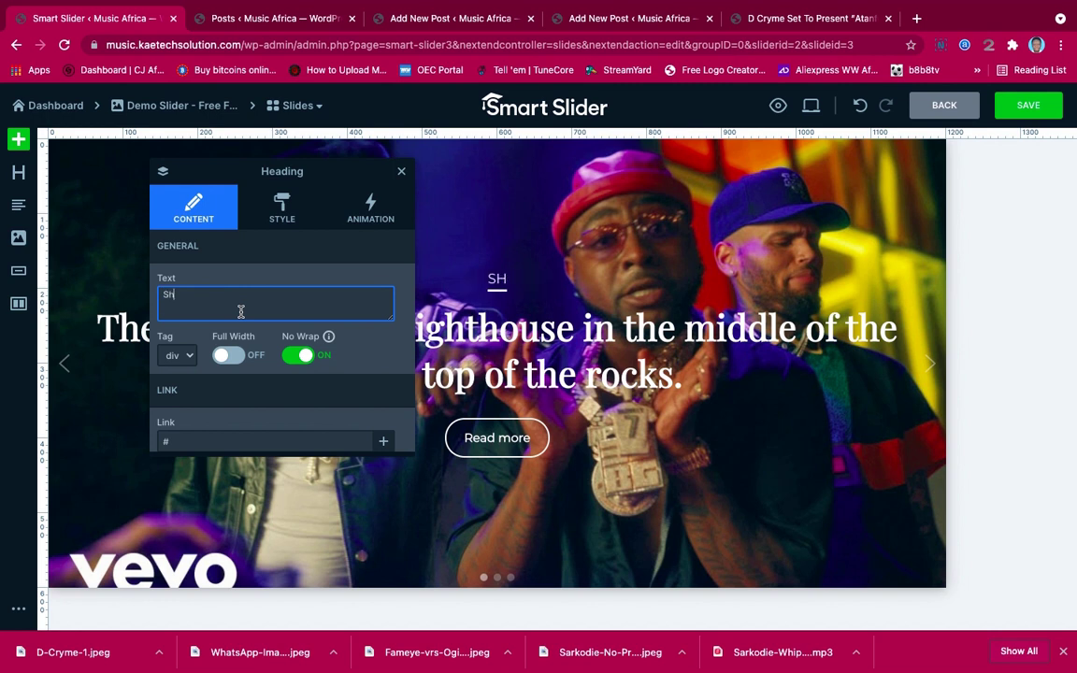
pyautogui.write('opping spre')
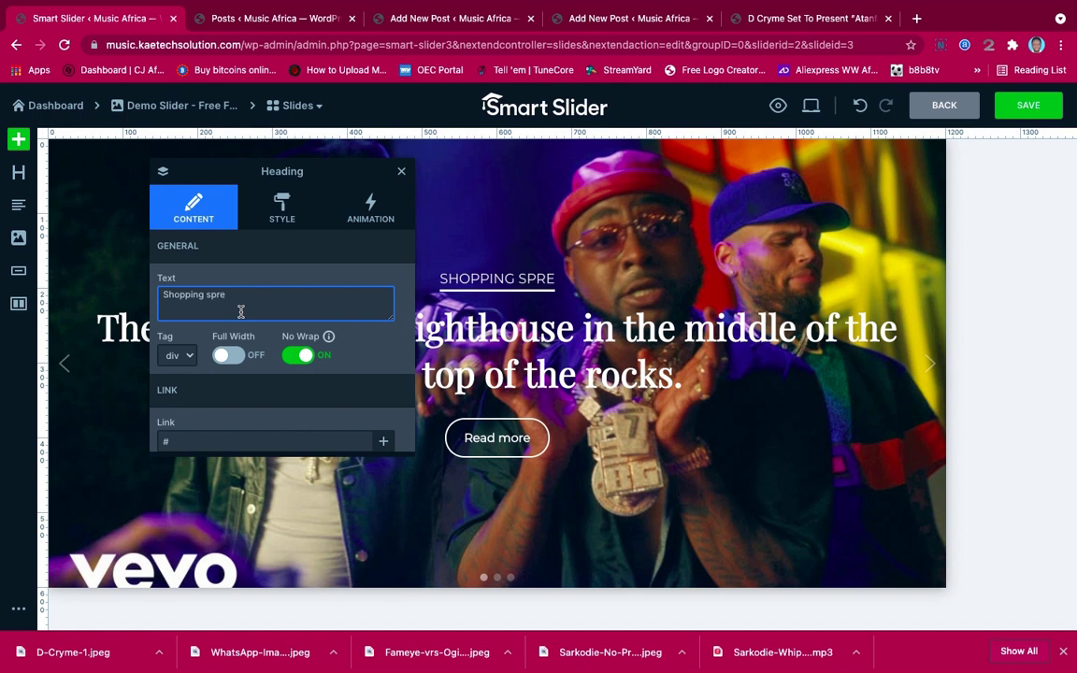
pyautogui.write('e')
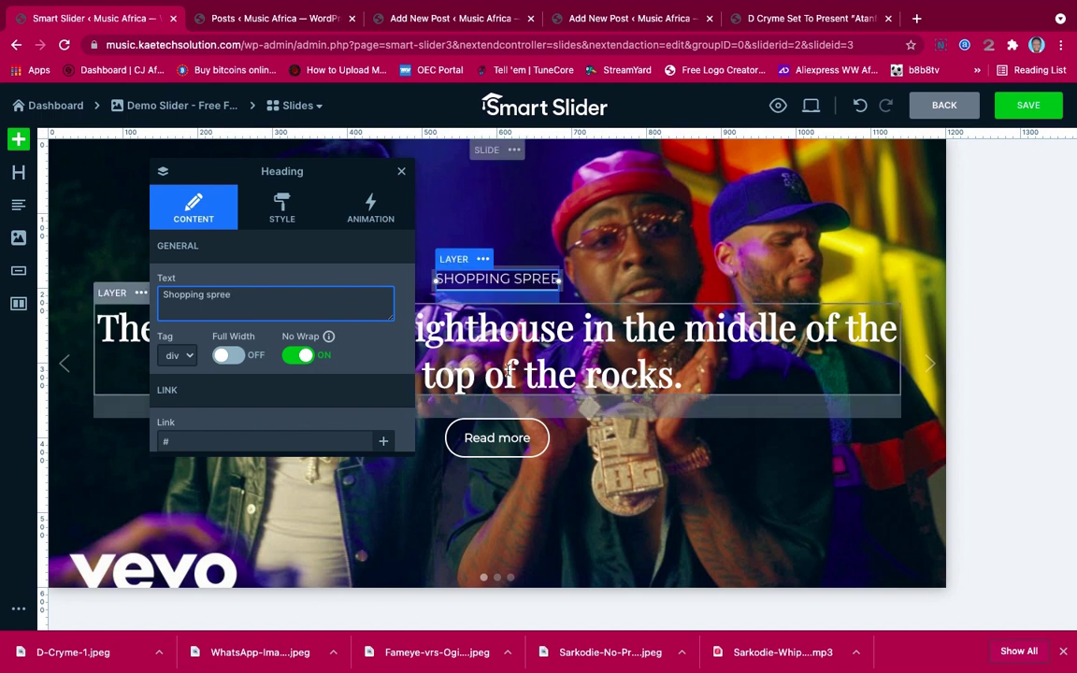
pyautogui.click(545, 343)
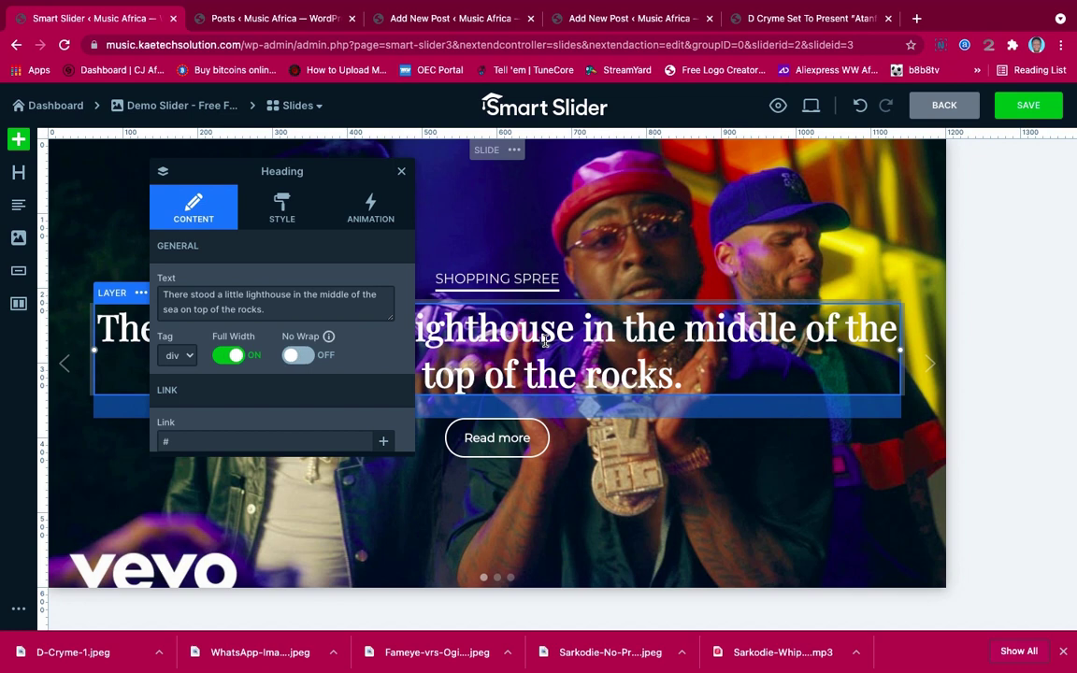
# Select the Davido – Shopping Spree (Official Video) title in the post's Quick Edit Title field
pyautogui.click(276, 19)
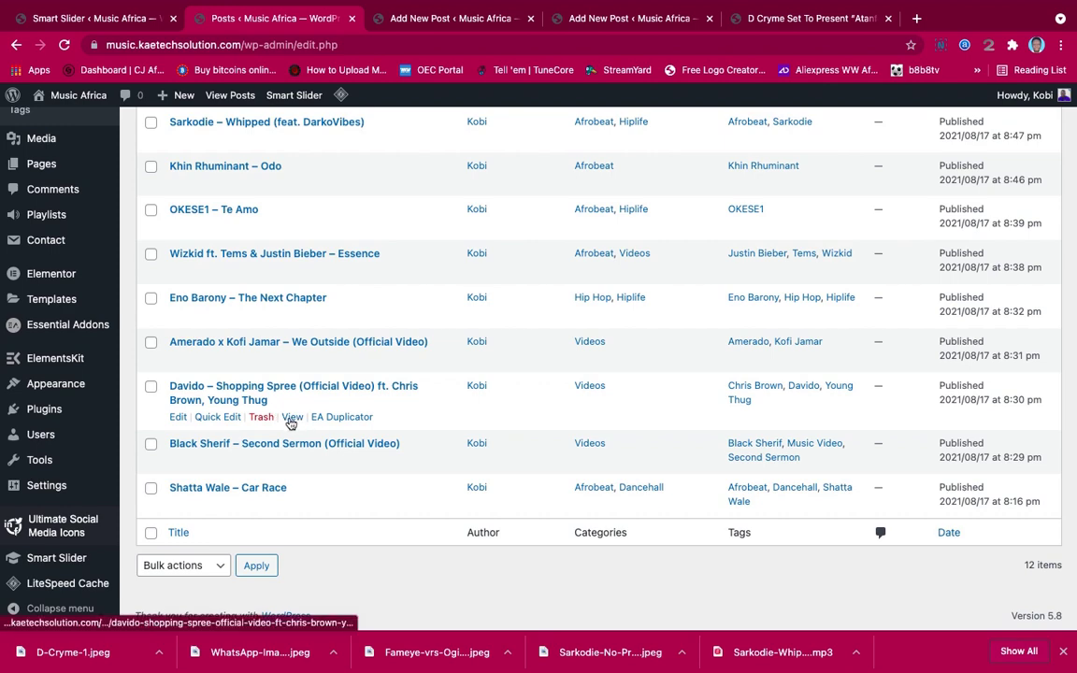
pyautogui.click(217, 417)
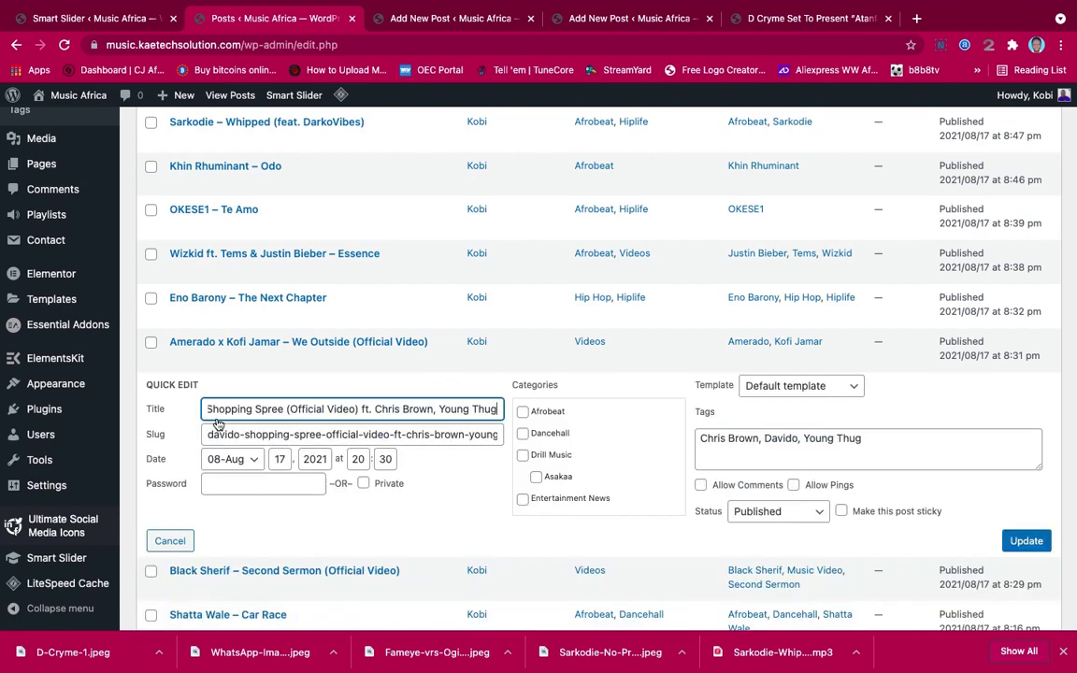
pyautogui.tripleClick(391, 409)
pyautogui.press('super+c')
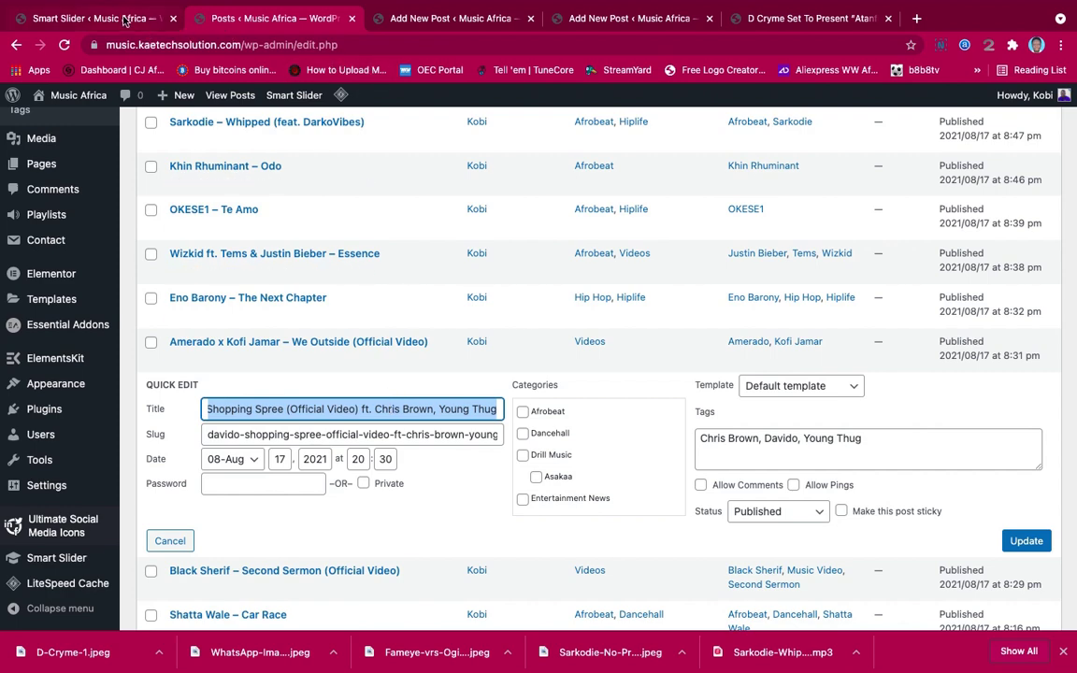
pyautogui.click(125, 21)
# Paste the Davido post title over the lighthouse text in the slide's main heading
pyautogui.click(290, 314)
pyautogui.tripleClick(291, 311)
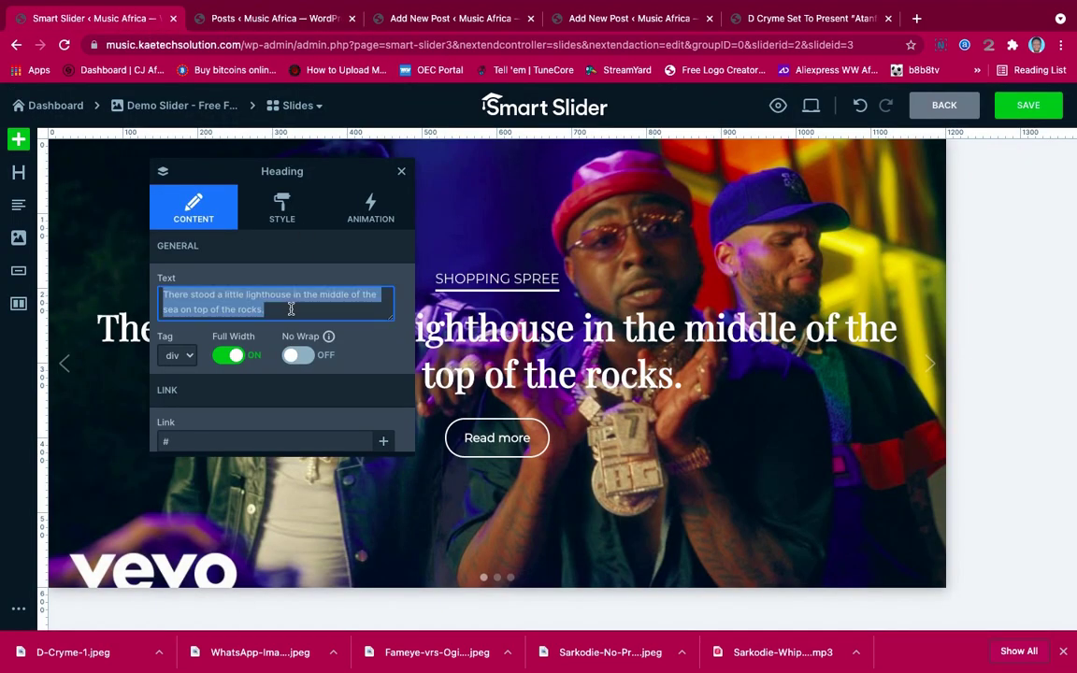
pyautogui.press('super+v')
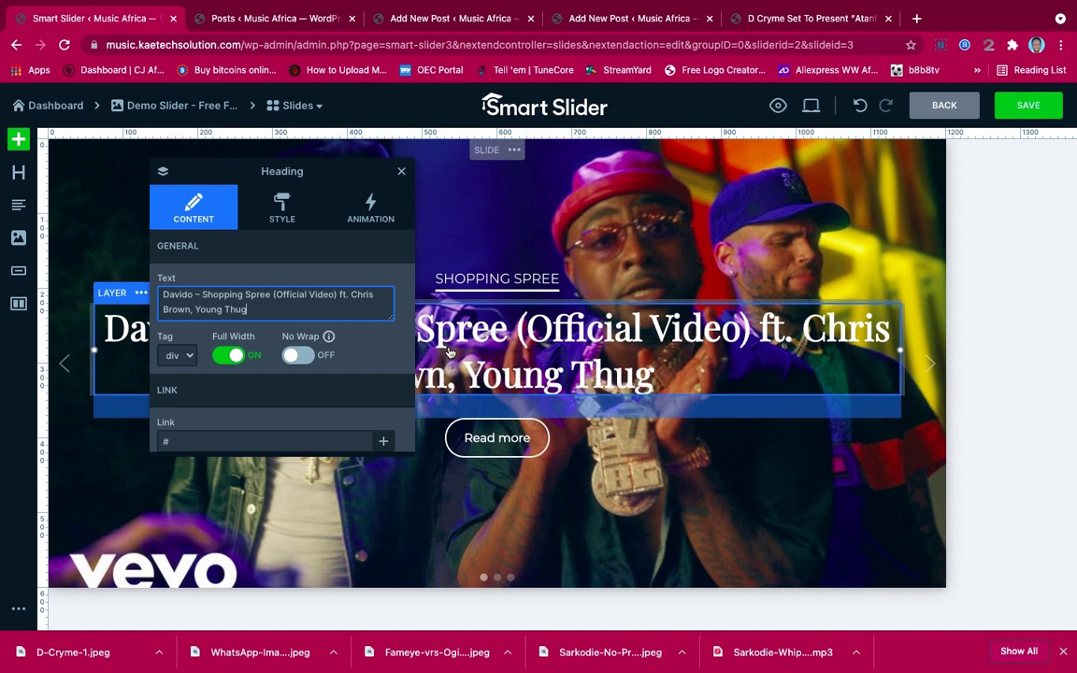
# Link the Read more button to the Davido – Shopping Spree post
pyautogui.click(525, 447)
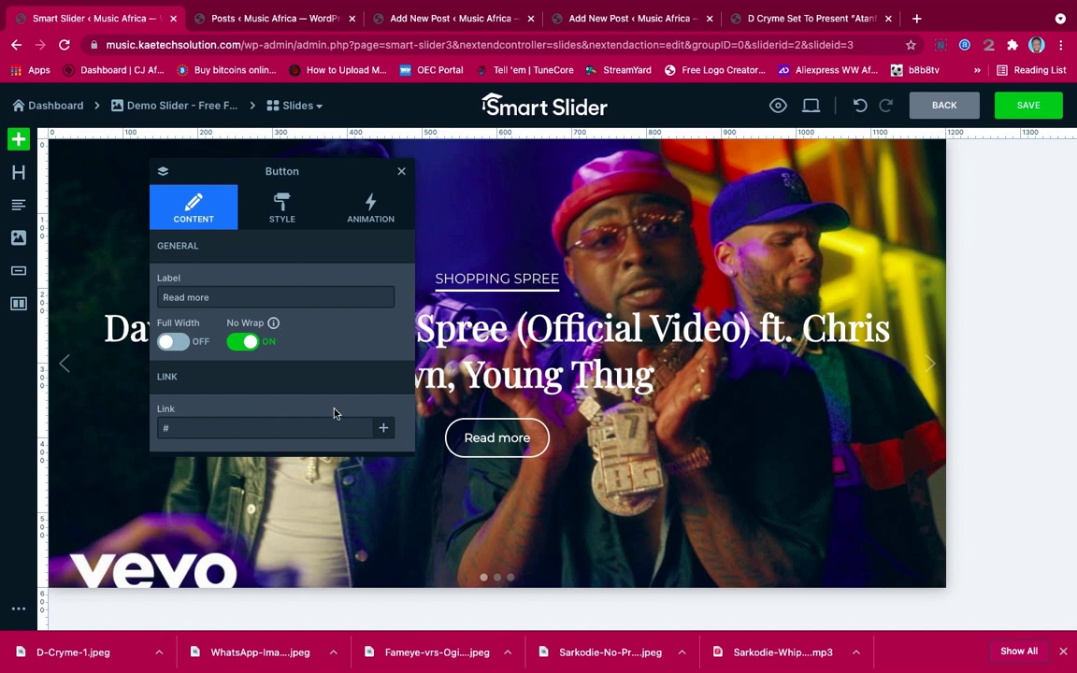
pyautogui.click(383, 430)
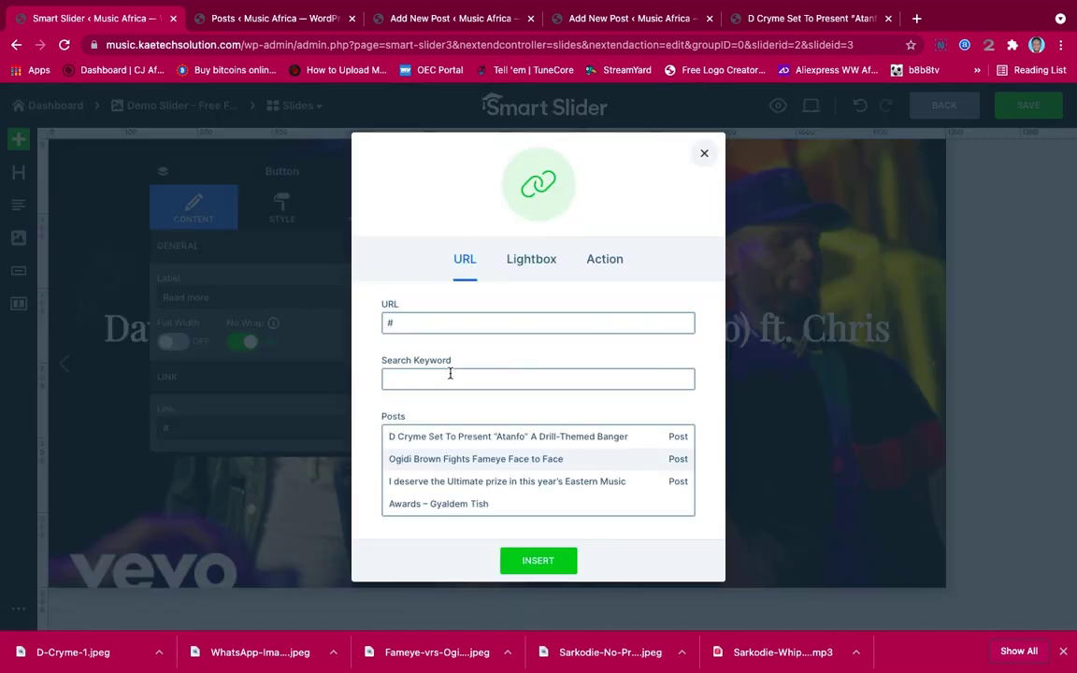
pyautogui.scroll(-10, 456, 471)
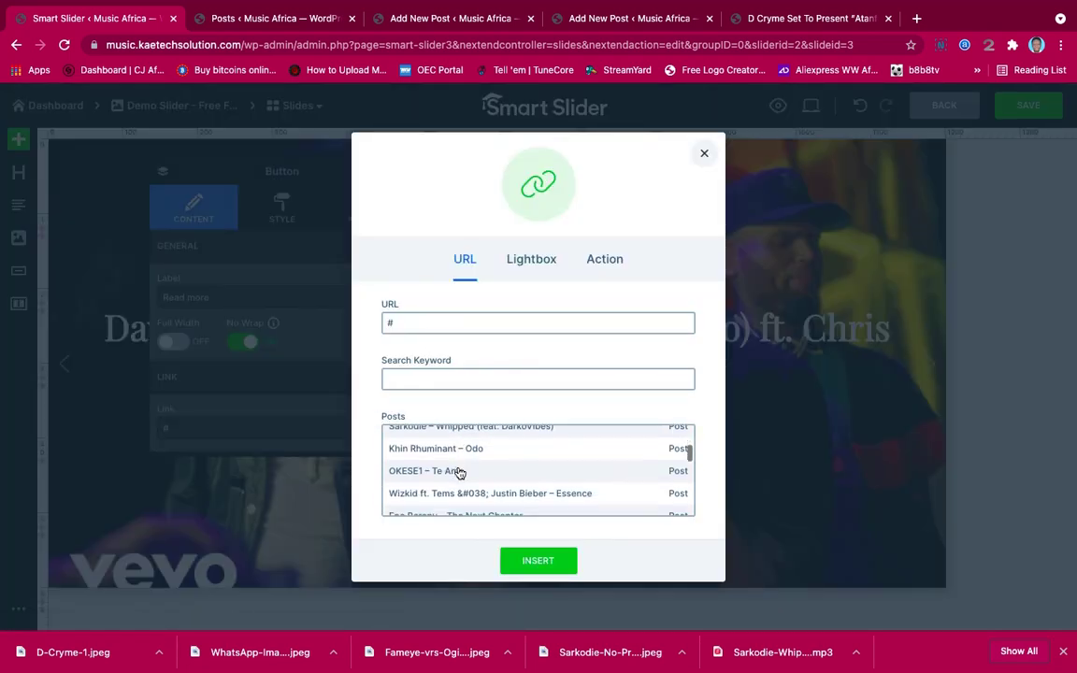
pyautogui.scroll(-1, 459, 472)
pyautogui.click(459, 473)
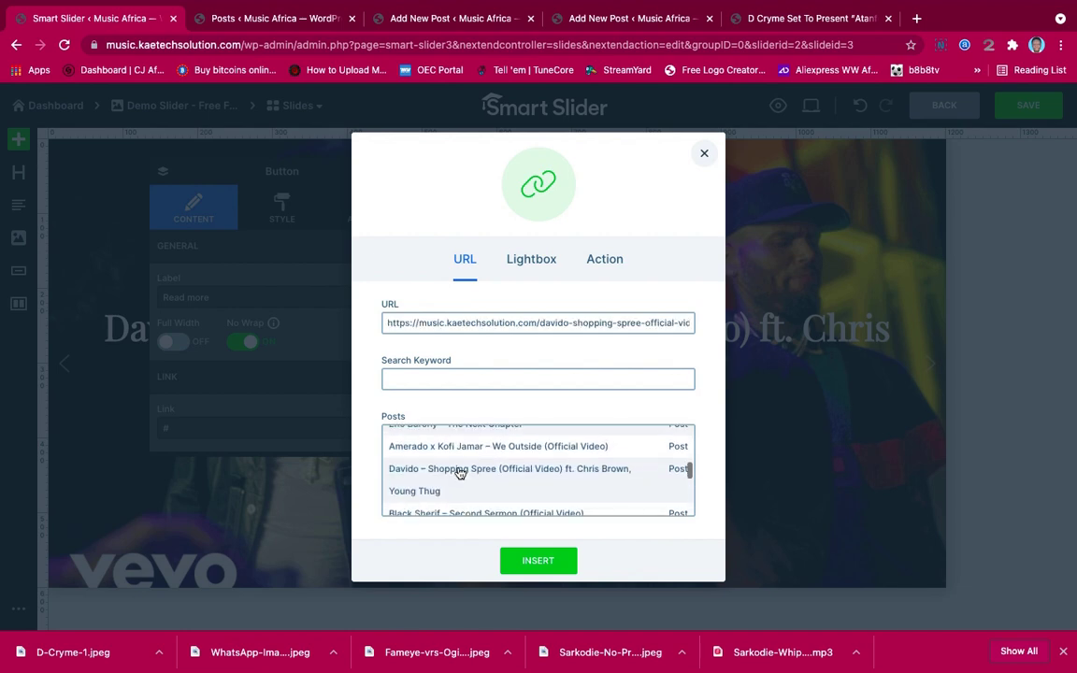
pyautogui.click(543, 564)
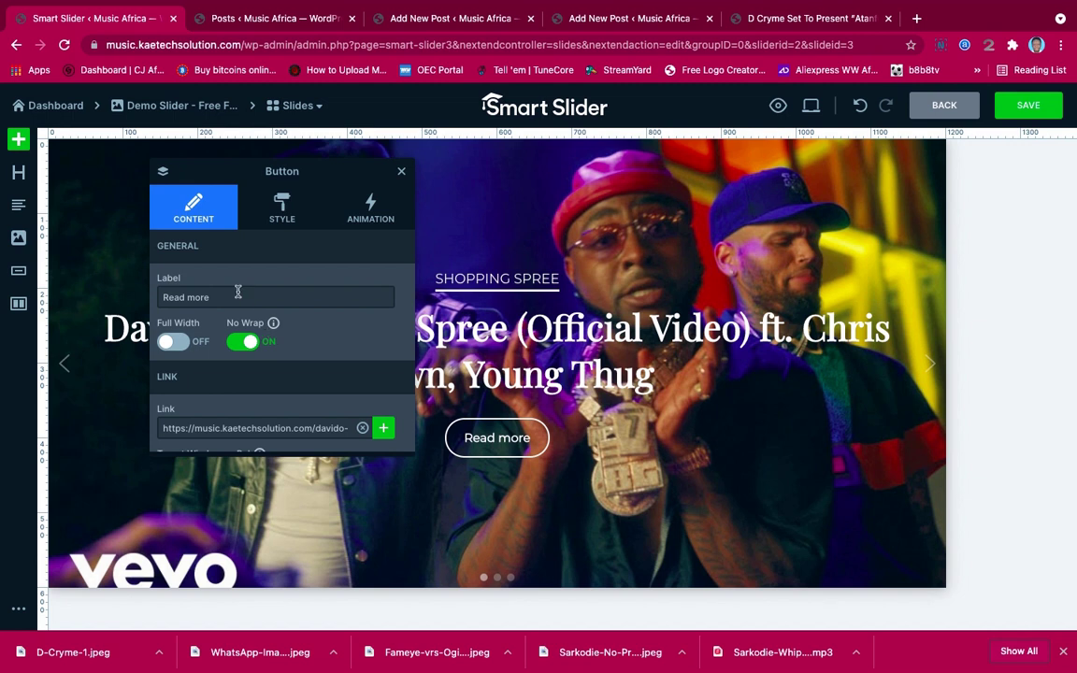
# Change the button label from 'Read more' to 'Download'
pyautogui.click(237, 294)
pyautogui.moveTo(237, 295); pyautogui.dragTo(110, 300)
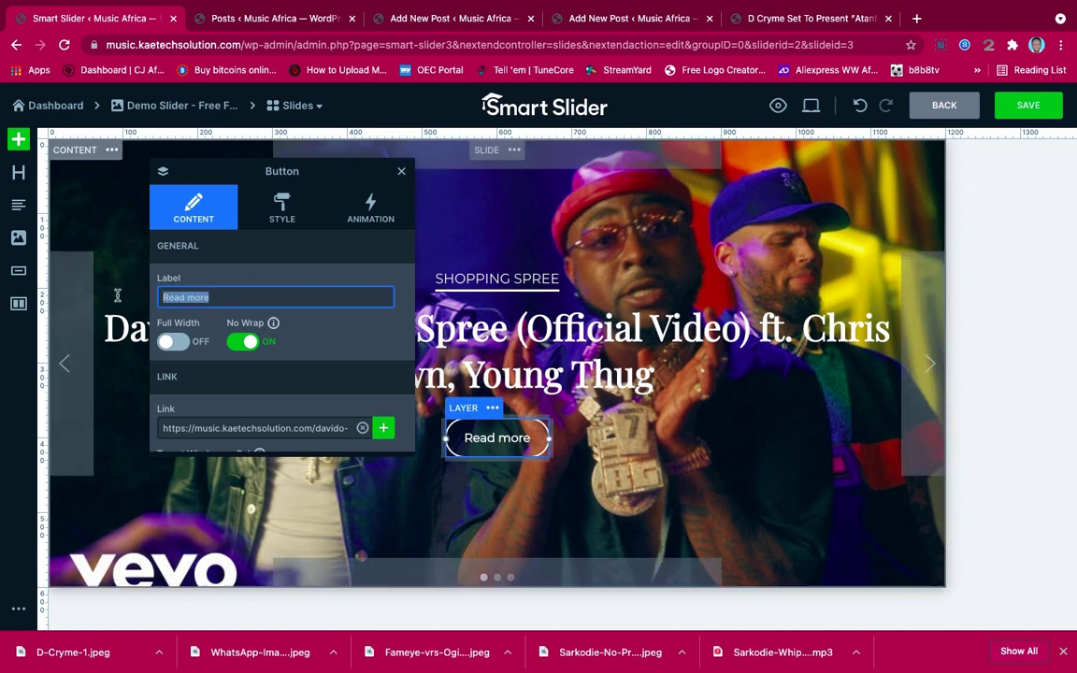
pyautogui.write('Download')
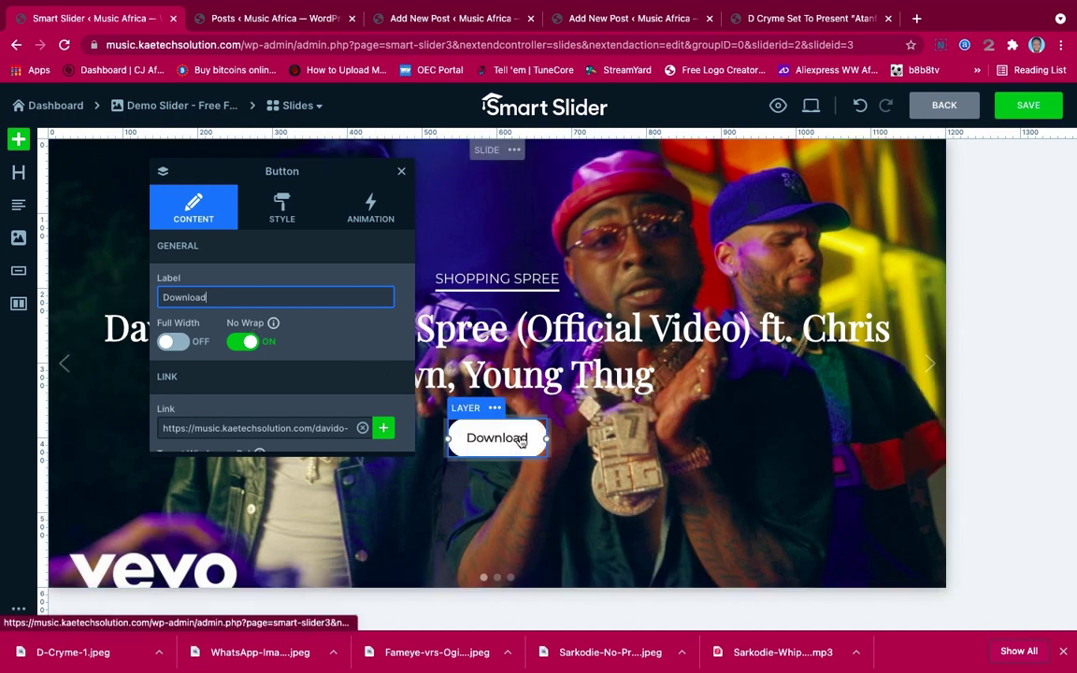
# Review the button's rounded white-outline style, save the slide, and return to the Demo Slider overview
pyautogui.click(286, 217)
pyautogui.scroll(-2, 292, 352)
pyautogui.scroll(-5, 293, 351)
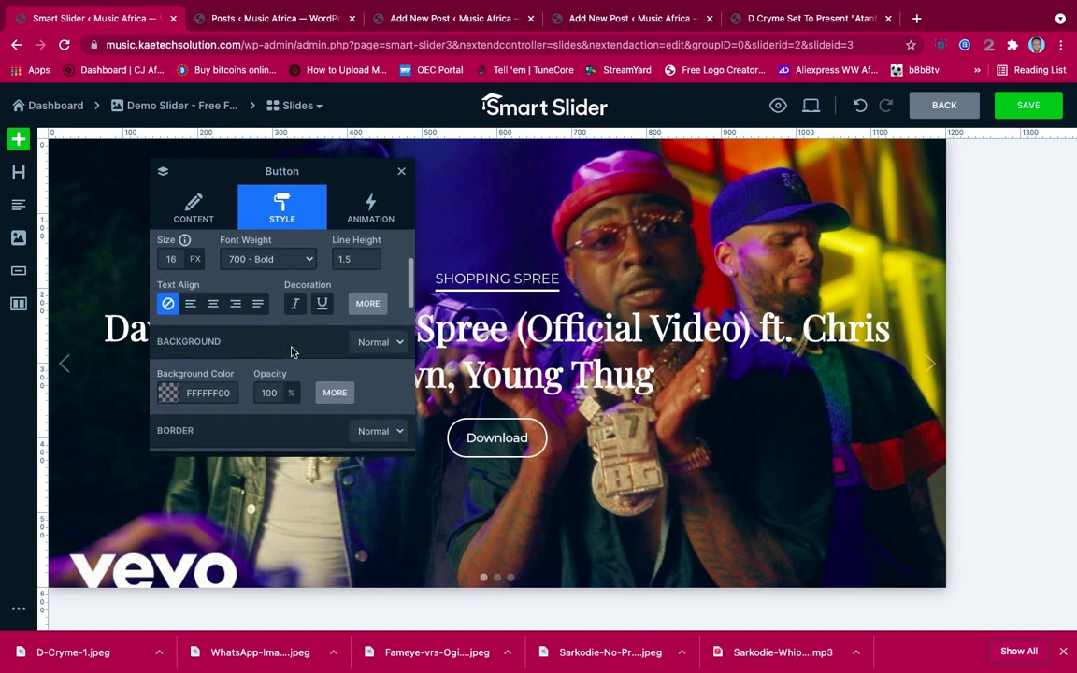
pyautogui.scroll(6, 291, 351)
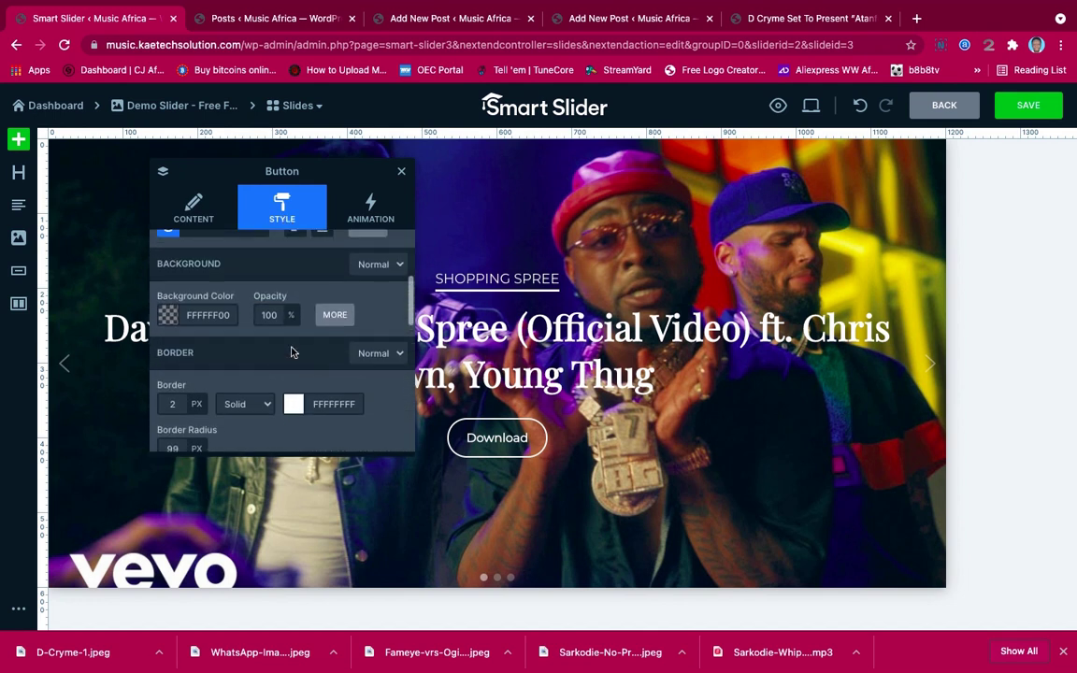
pyautogui.scroll(-1, 292, 351)
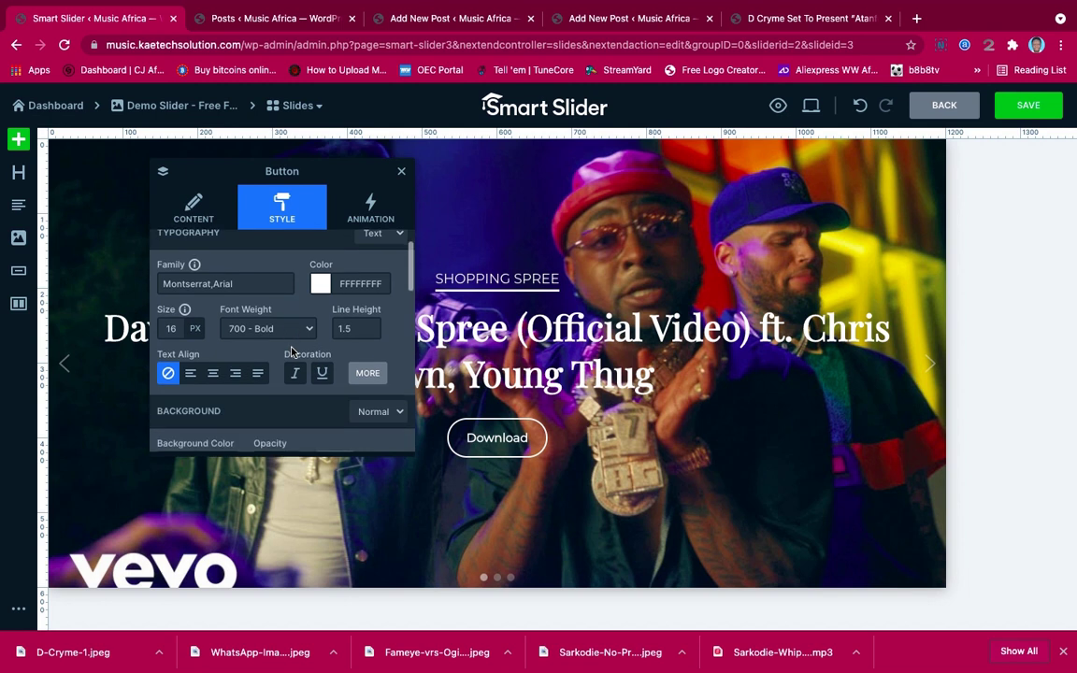
pyautogui.scroll(1, 291, 351)
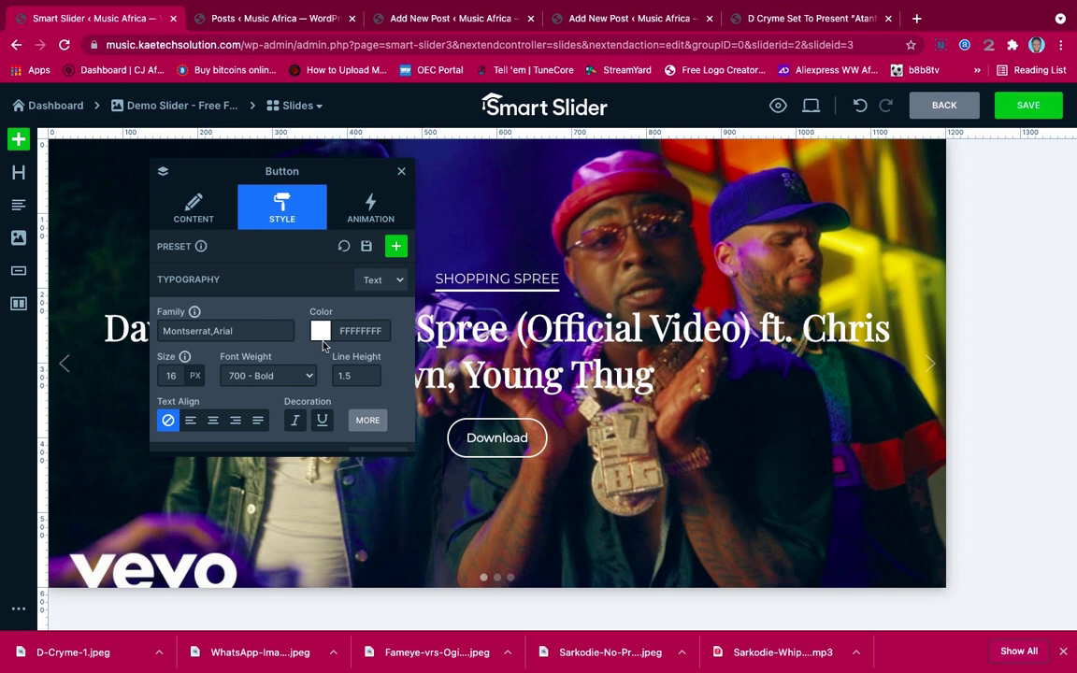
pyautogui.scroll(-1, 296, 353)
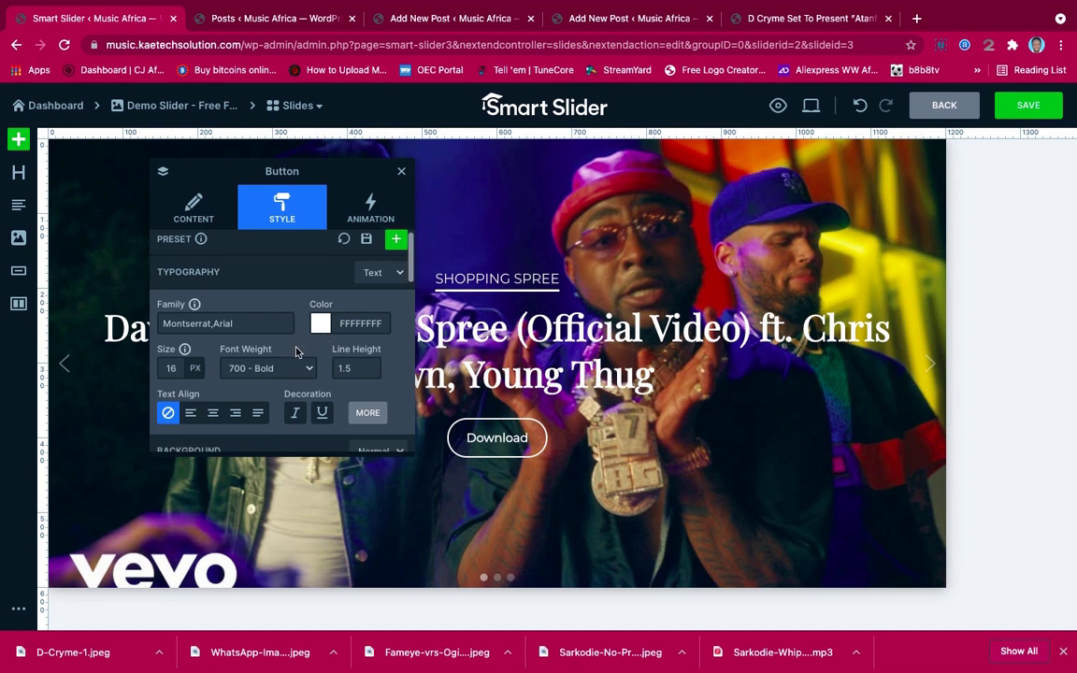
pyautogui.scroll(1, 296, 352)
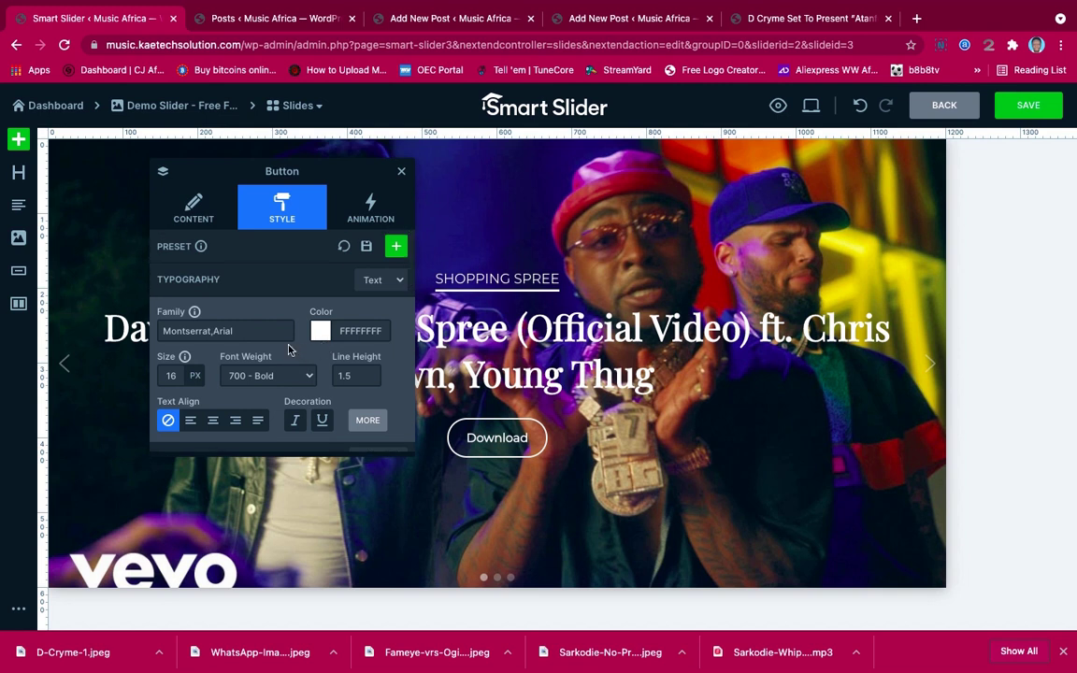
pyautogui.scroll(-2, 317, 370)
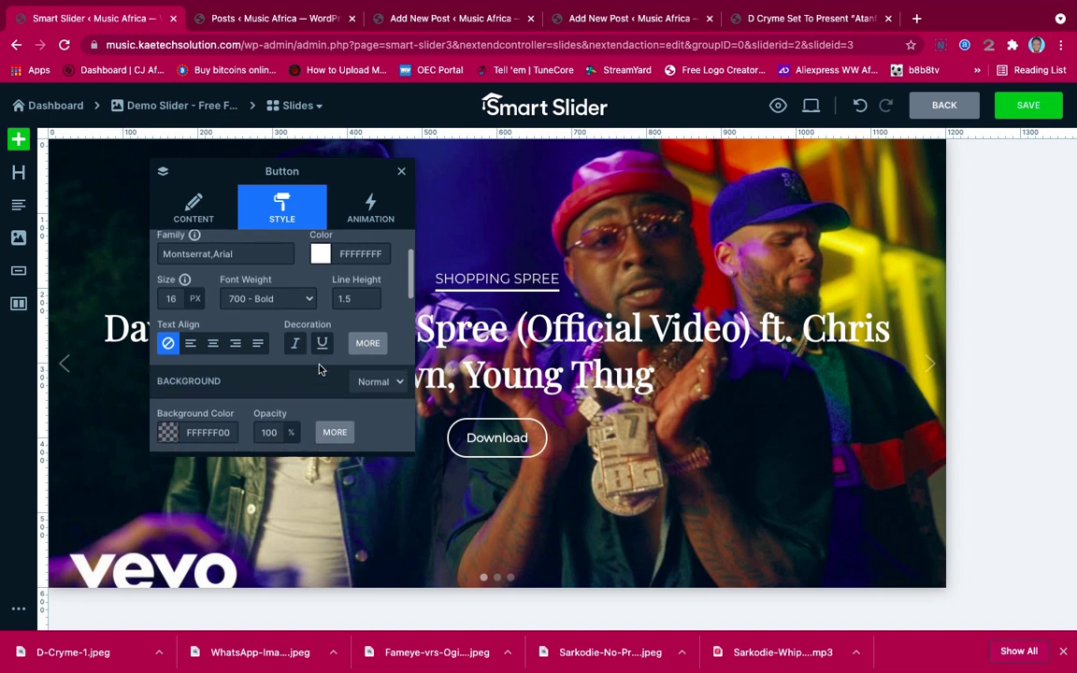
pyautogui.scroll(2, 318, 370)
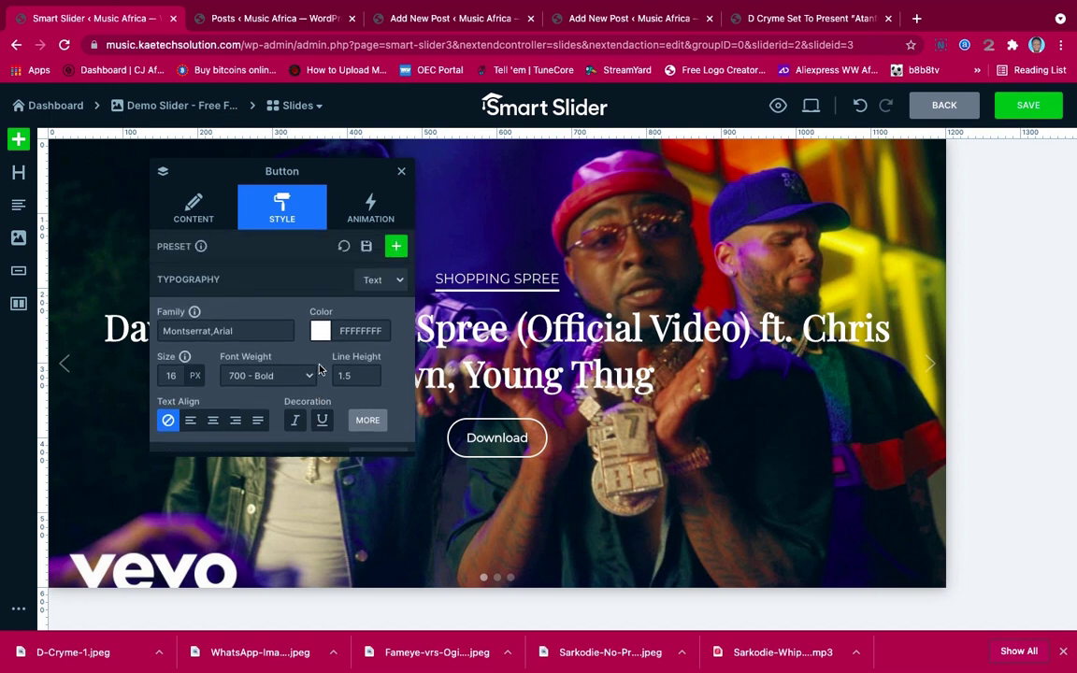
pyautogui.scroll(-3, 318, 370)
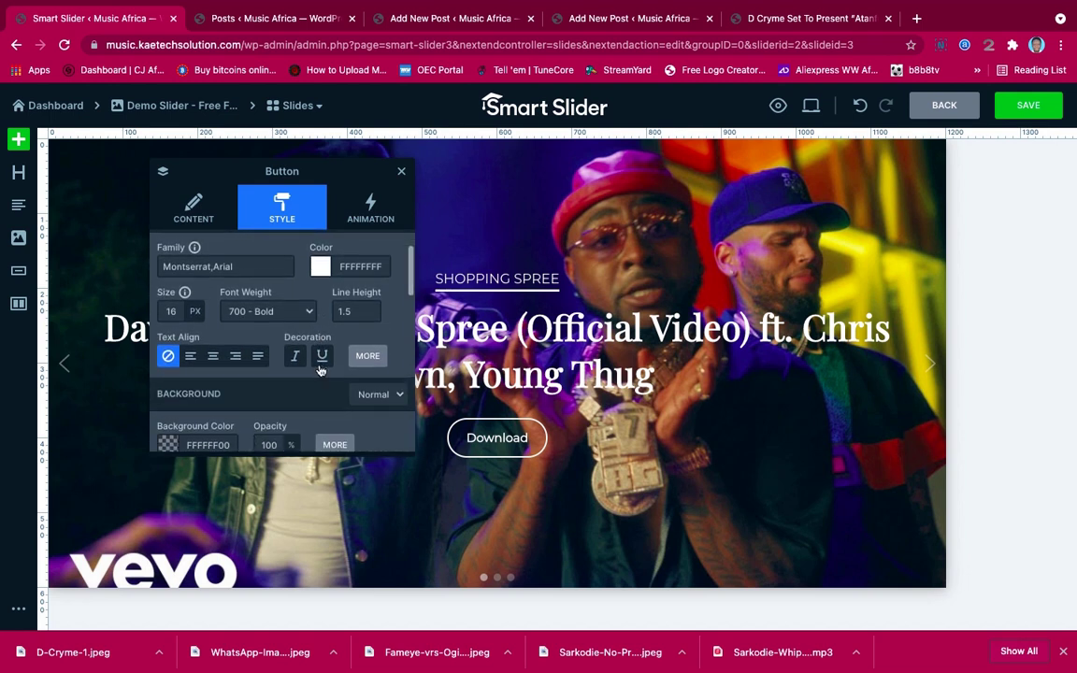
pyautogui.scroll(-4, 319, 370)
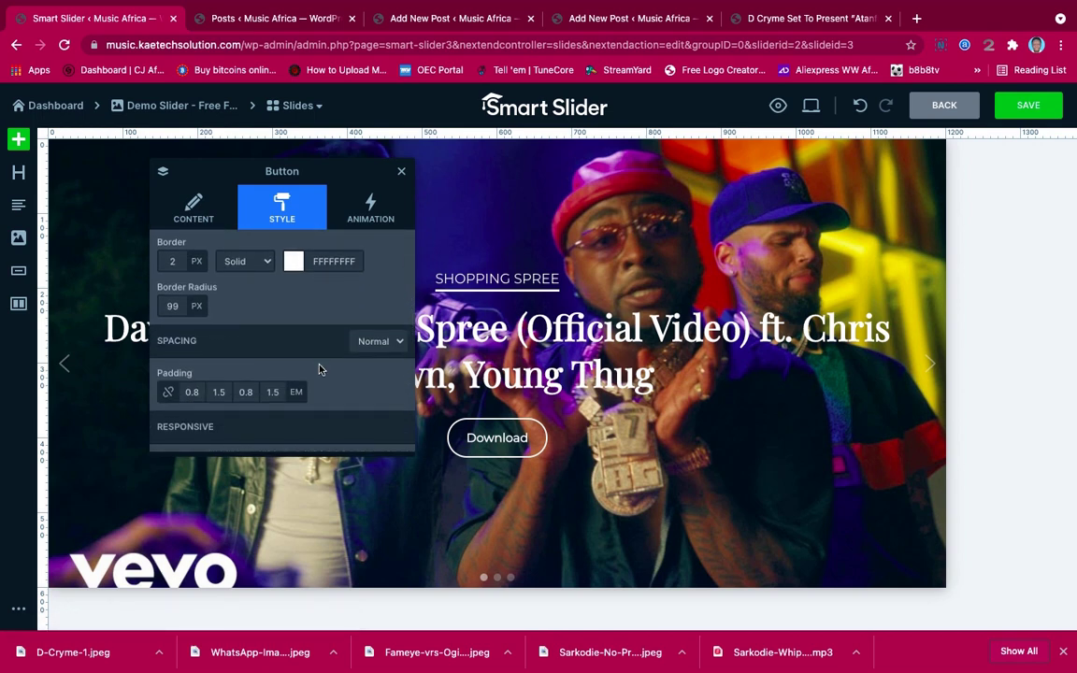
pyautogui.scroll(-3, 318, 369)
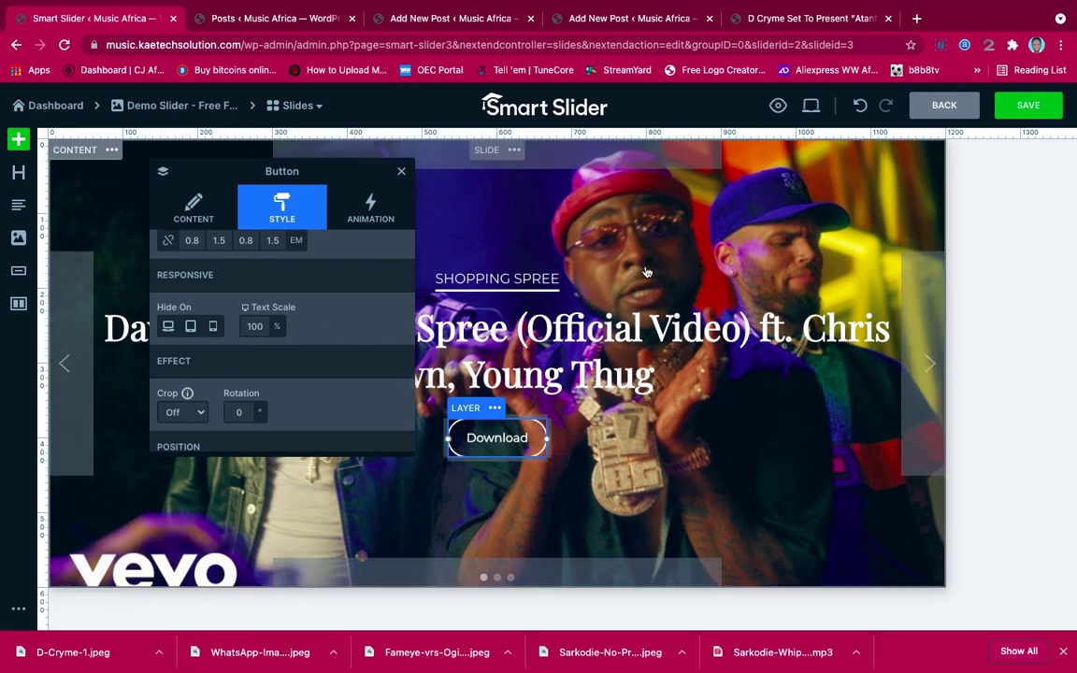
pyautogui.click(1028, 106)
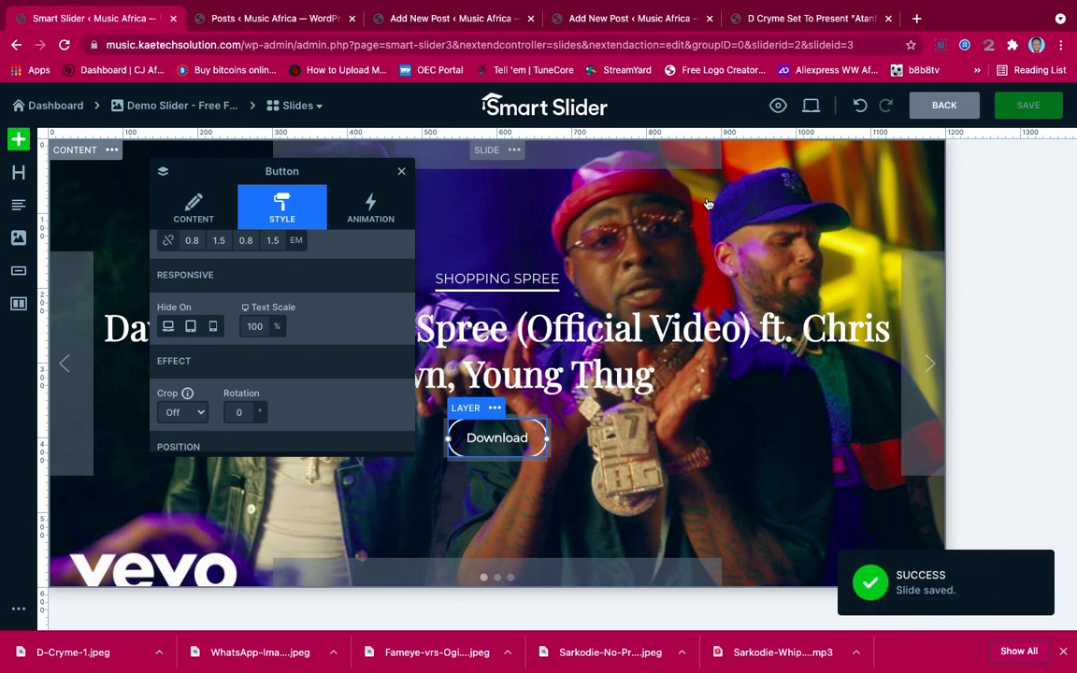
pyautogui.click(940, 106)
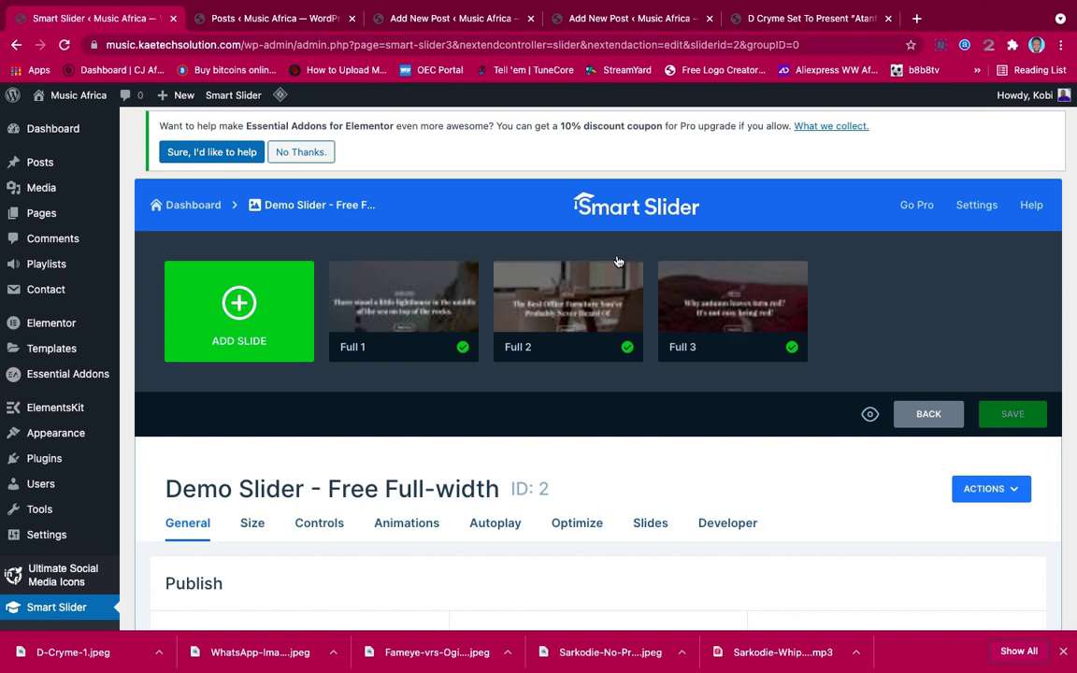
# Set the Full 1 slide's thumbnail to the Davido-shopping-spree image and save the slide
pyautogui.moveTo(378, 259)
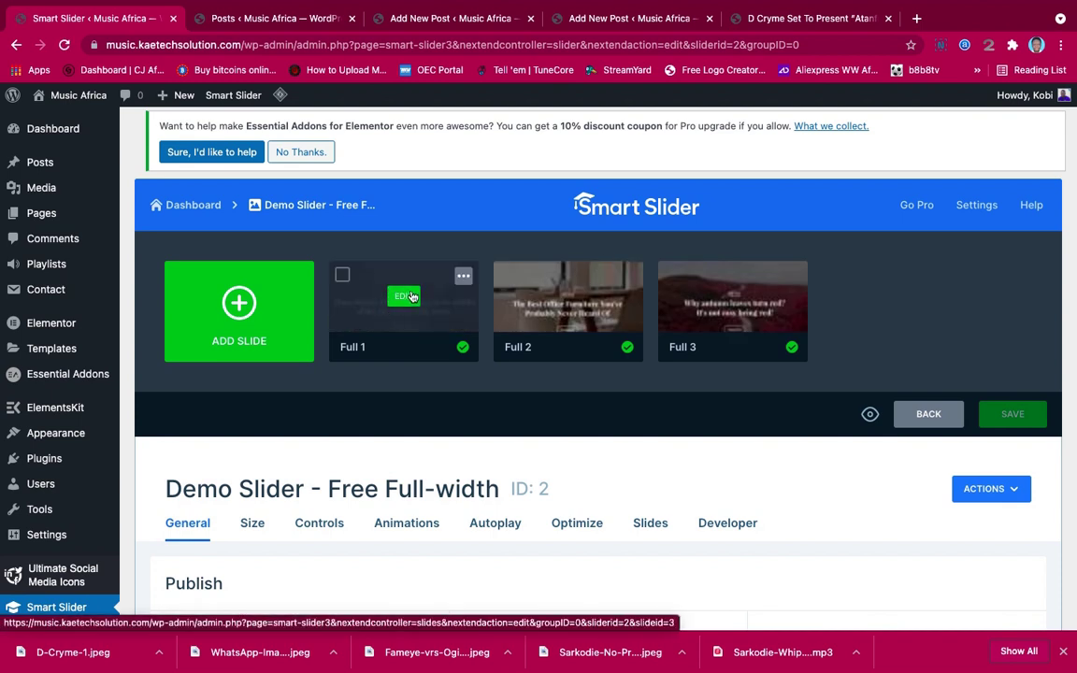
pyautogui.click(403, 301)
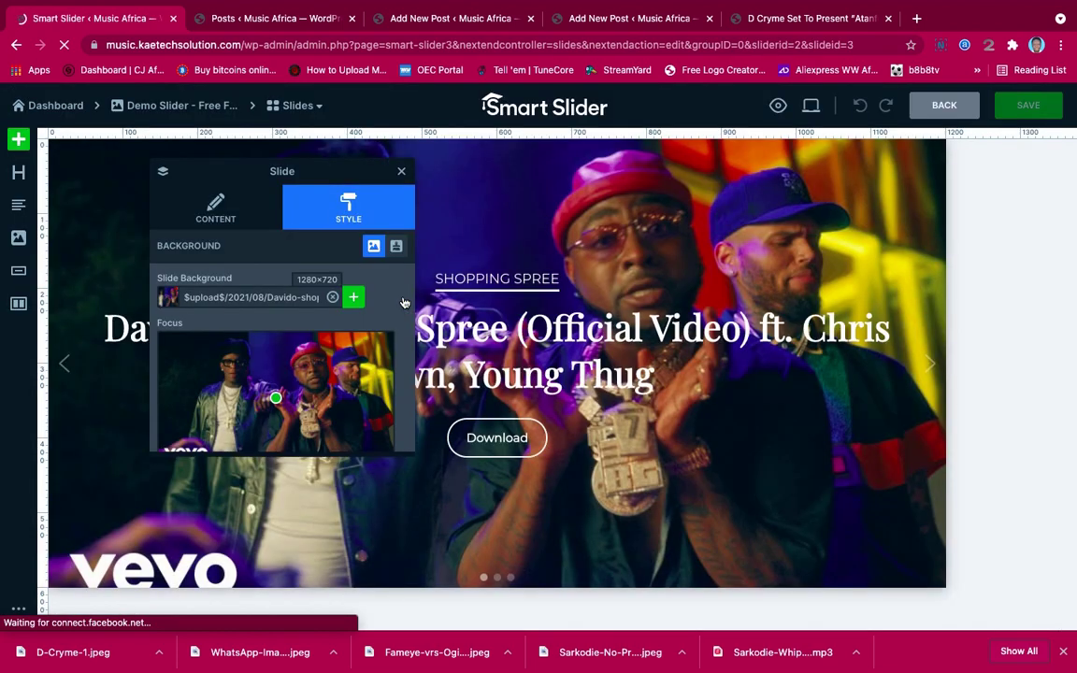
pyautogui.click(217, 211)
pyautogui.click(361, 400)
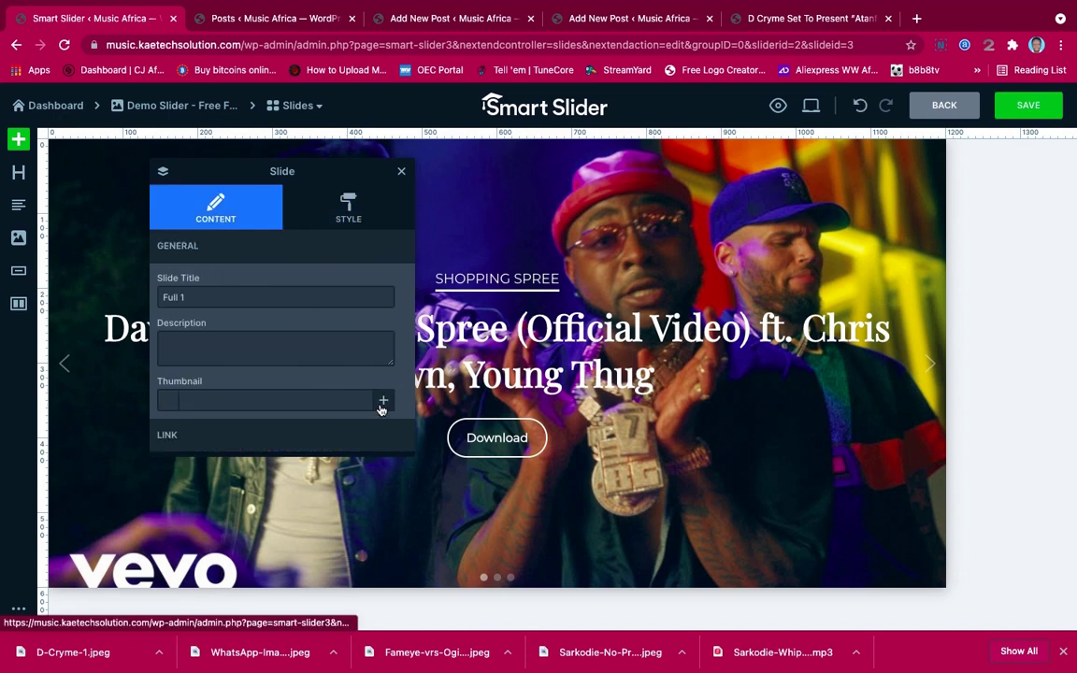
pyautogui.click(381, 403)
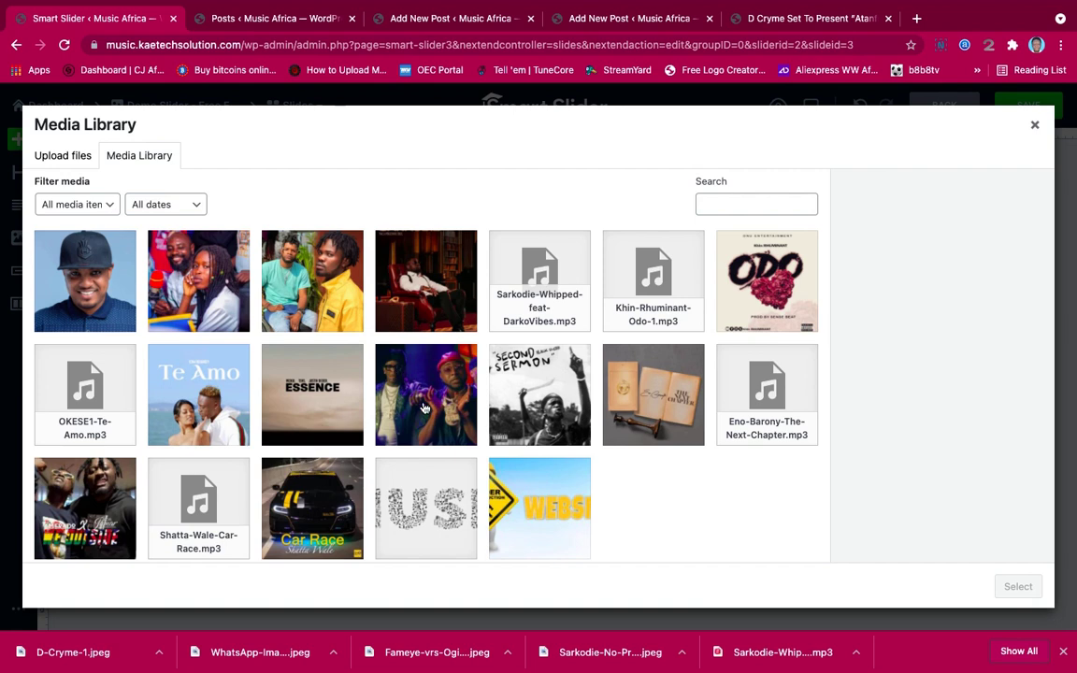
pyautogui.click(385, 364)
pyautogui.click(1018, 586)
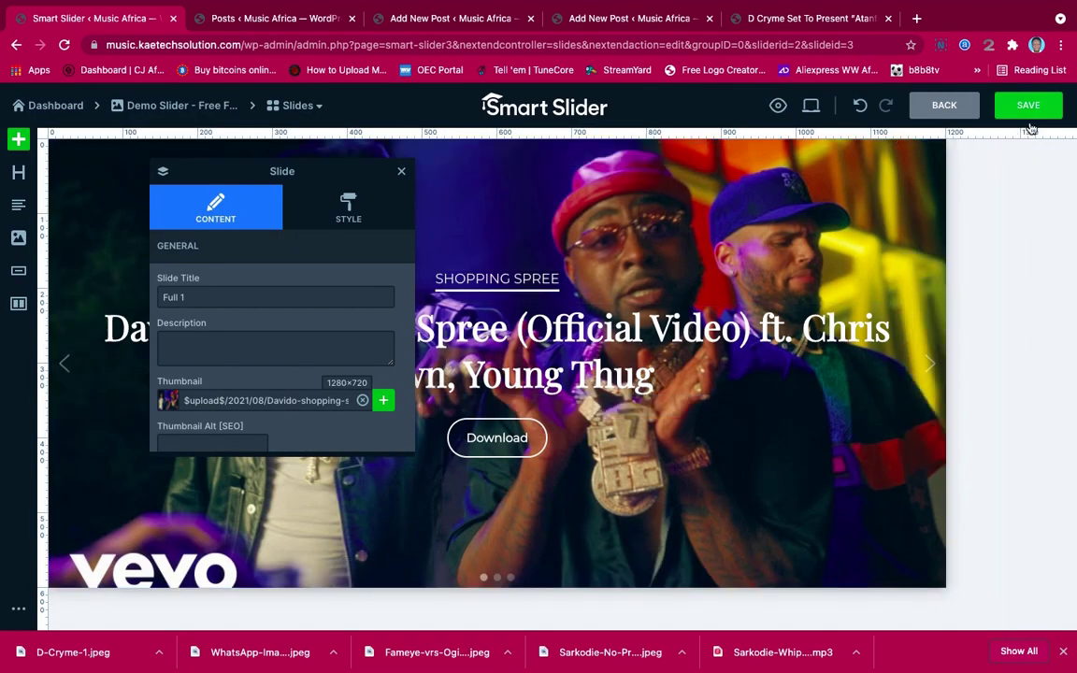
pyautogui.click(1029, 107)
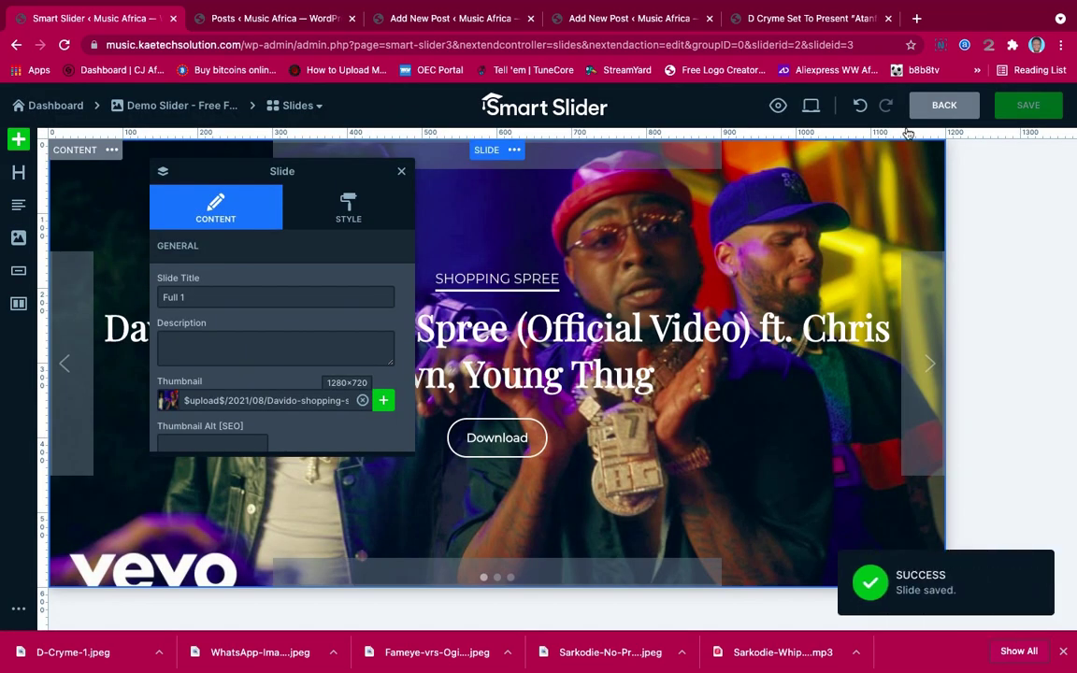
pyautogui.click(929, 111)
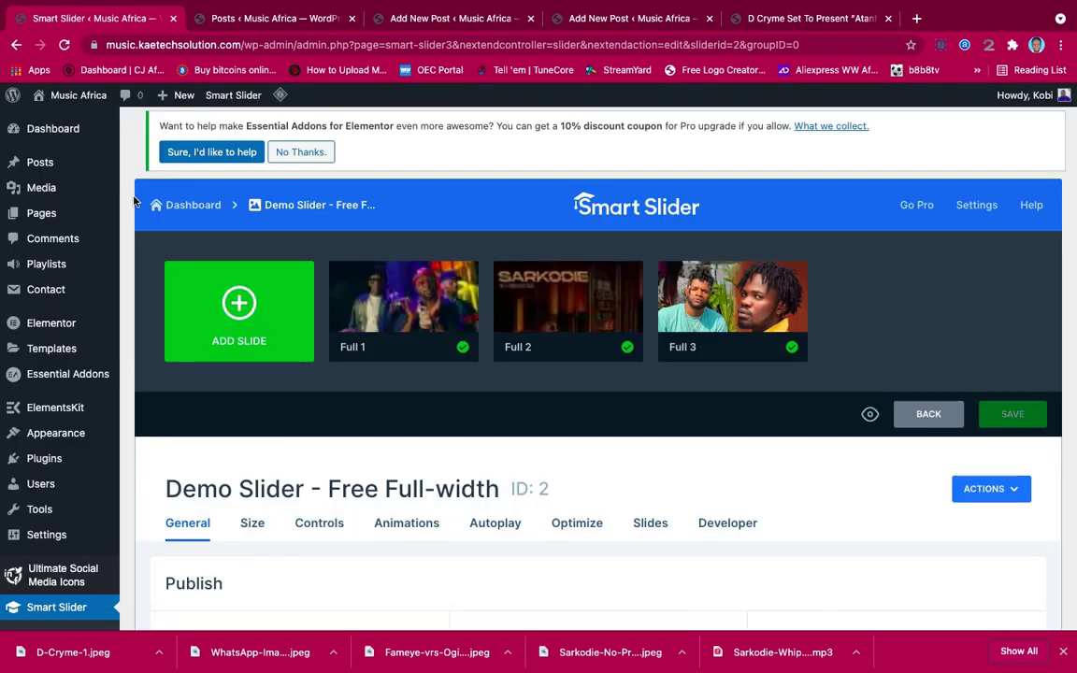
# Open the Home page from All Pages and launch it with Edit with Elementor
pyautogui.moveTo(51, 266)
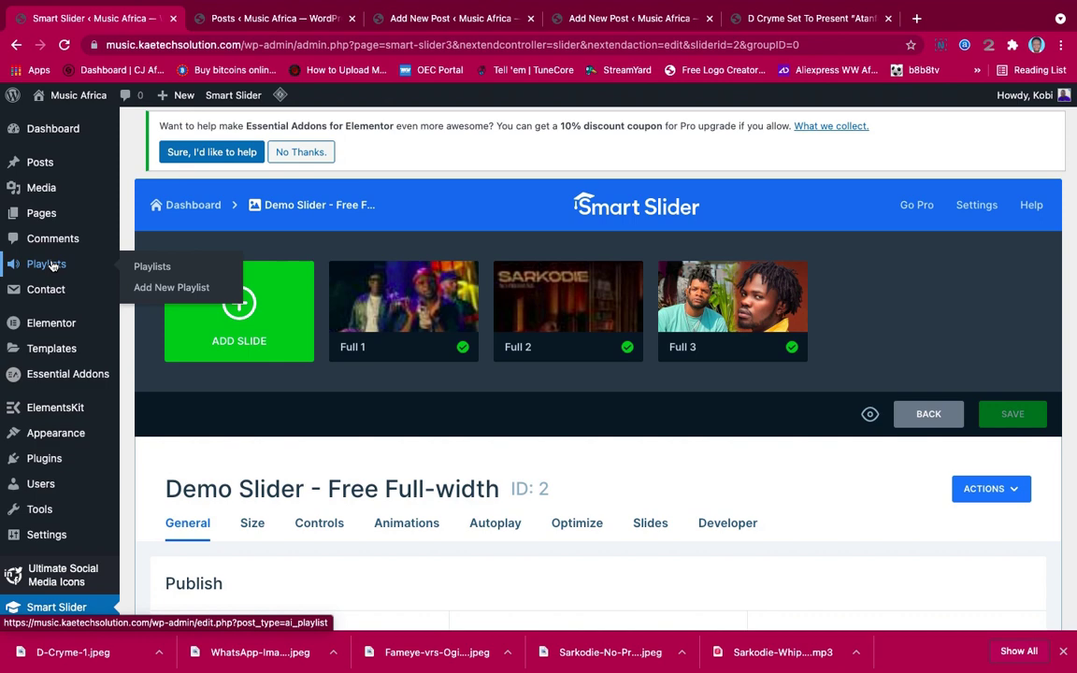
pyautogui.click(245, 17)
pyautogui.moveTo(42, 309)
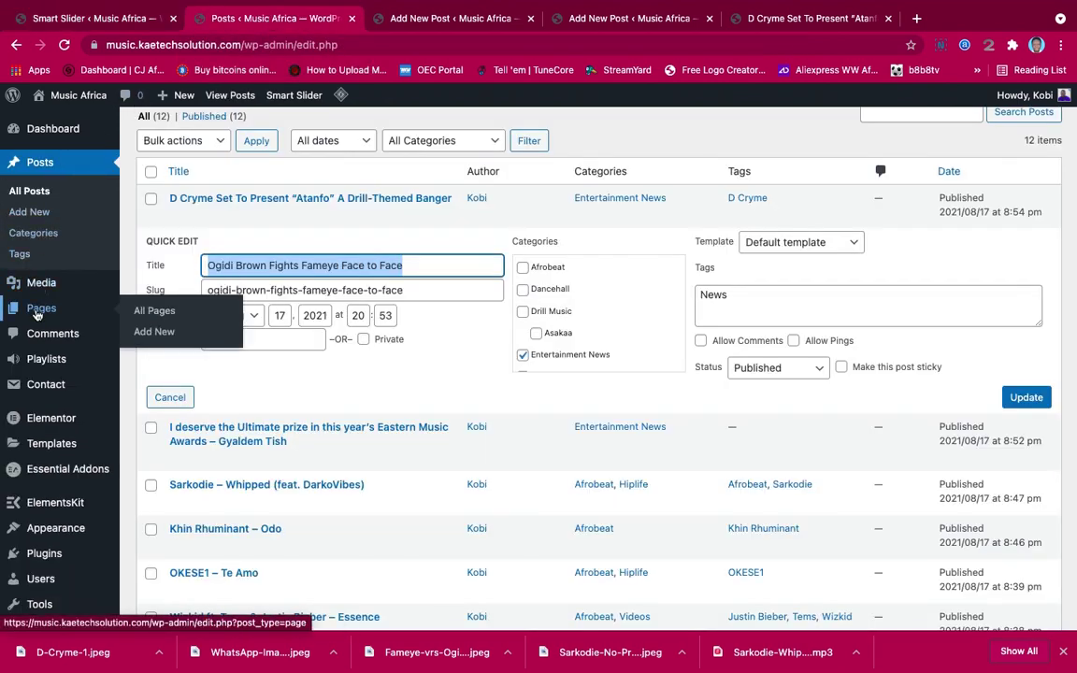
pyautogui.click(154, 314)
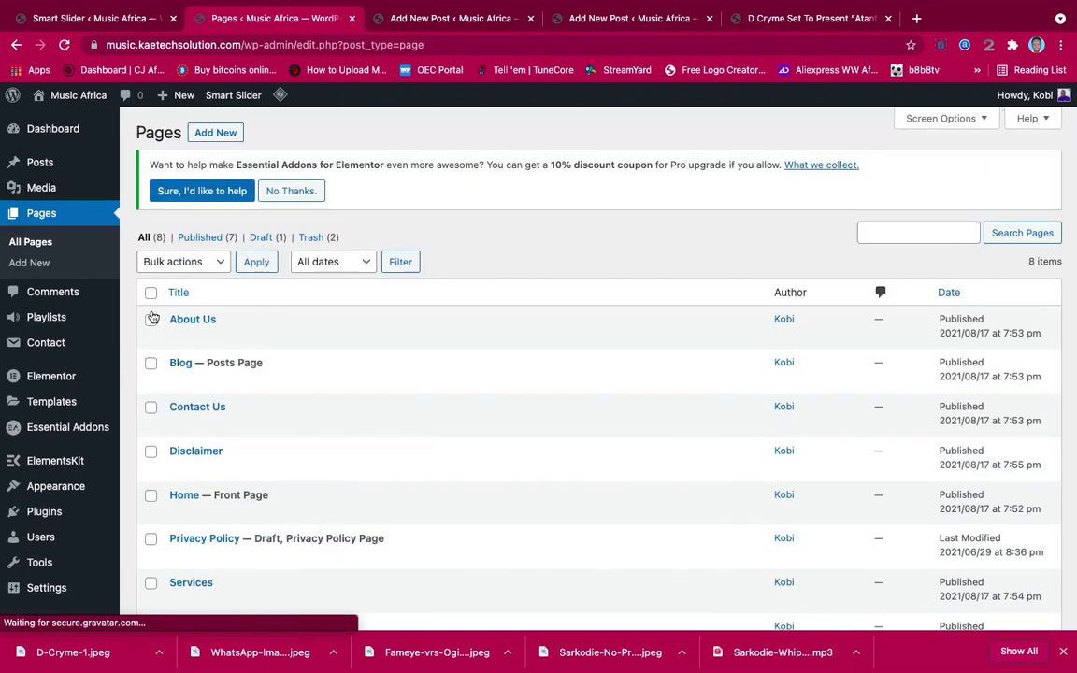
pyautogui.scroll(-3, 332, 505)
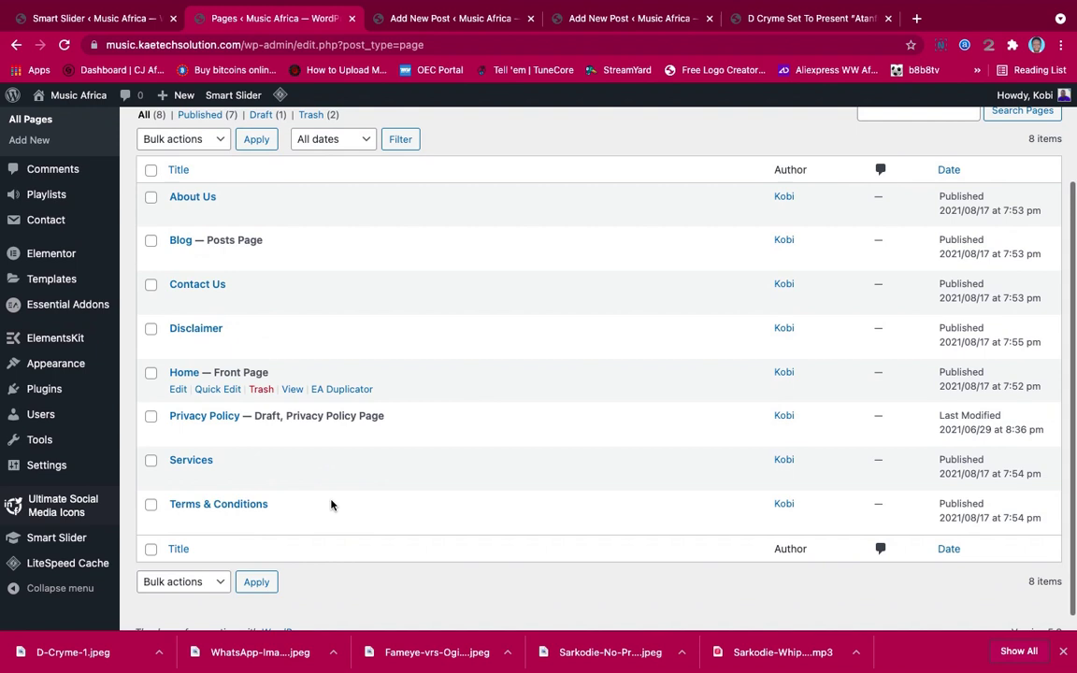
pyautogui.click(178, 389)
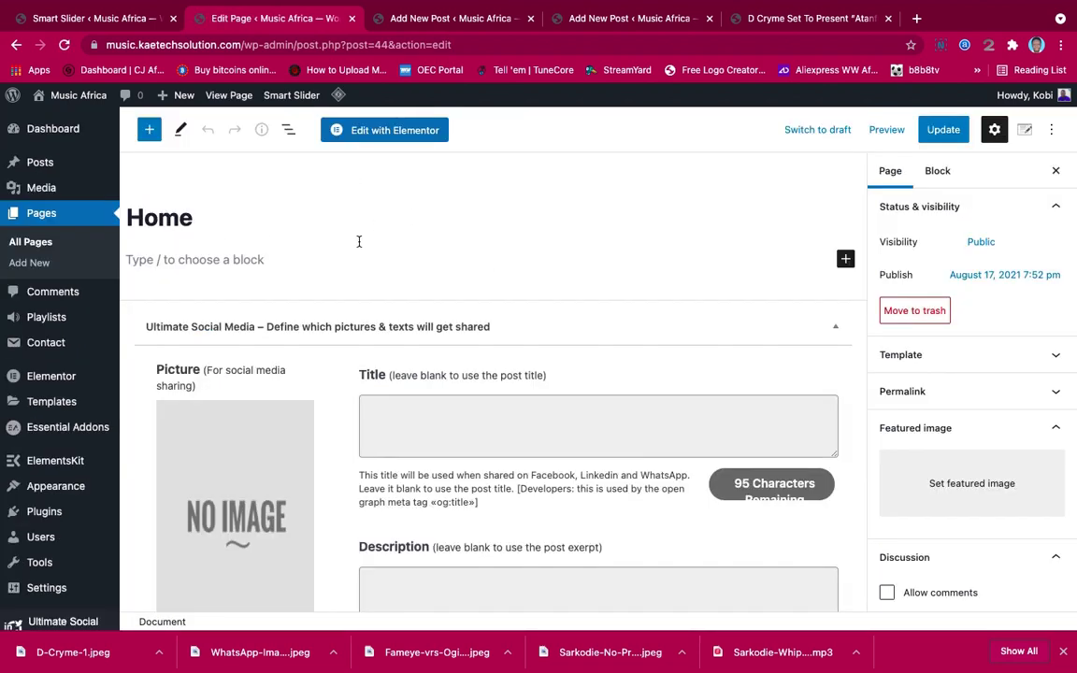
pyautogui.click(388, 132)
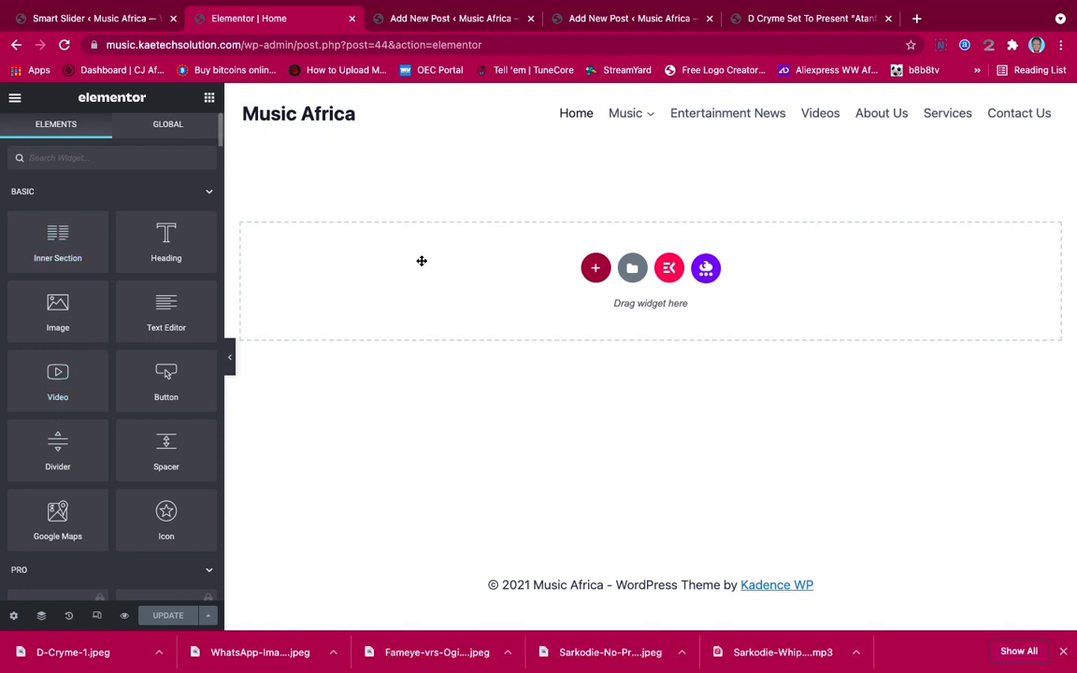
# Add a new single-column section to the Home page
pyautogui.click(230, 357)
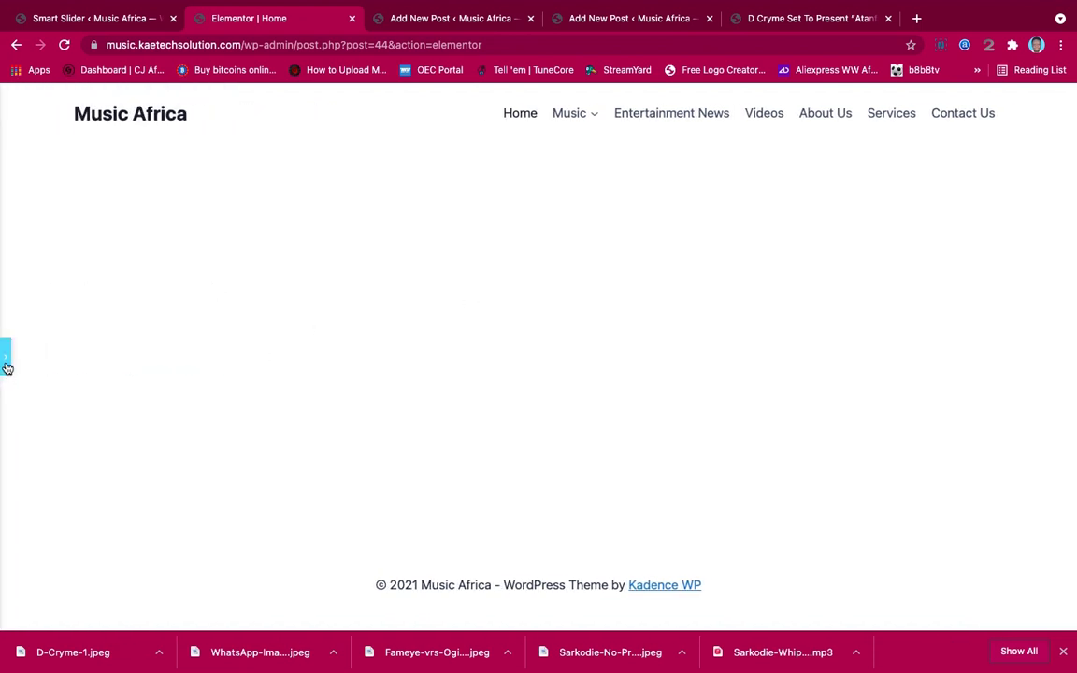
pyautogui.click(6, 359)
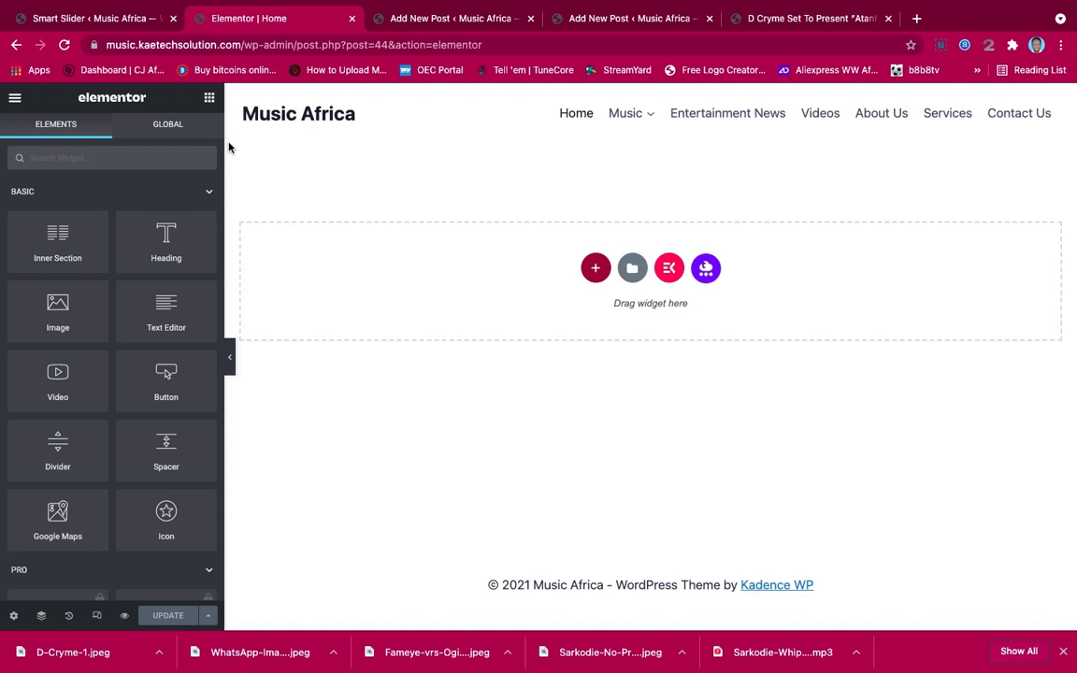
pyautogui.click(595, 268)
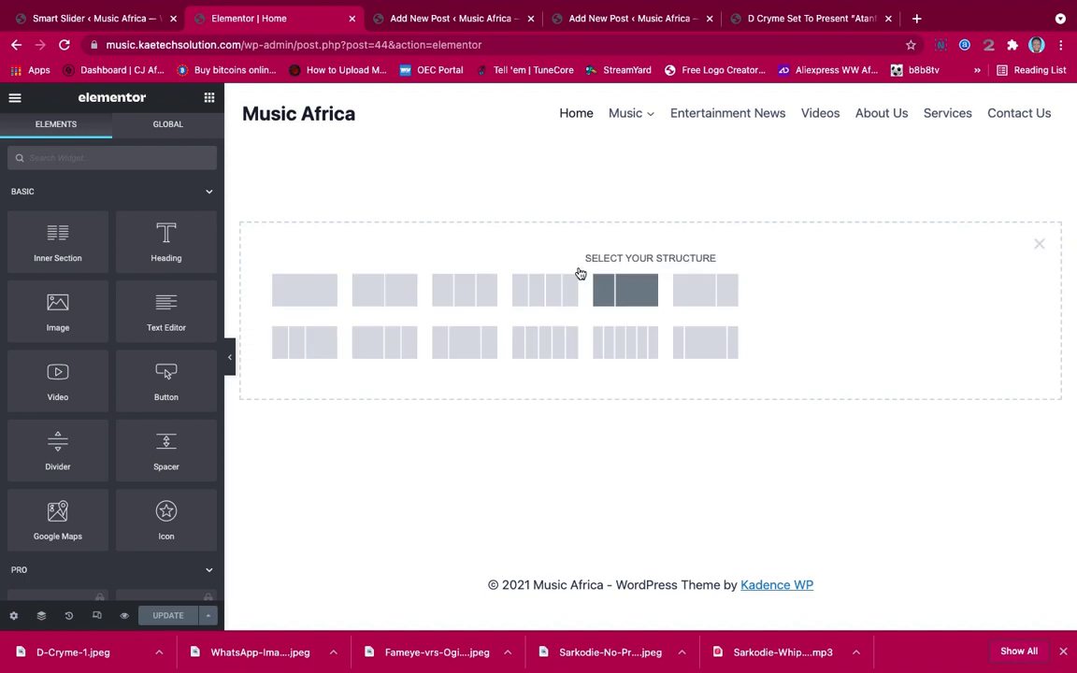
pyautogui.click(306, 294)
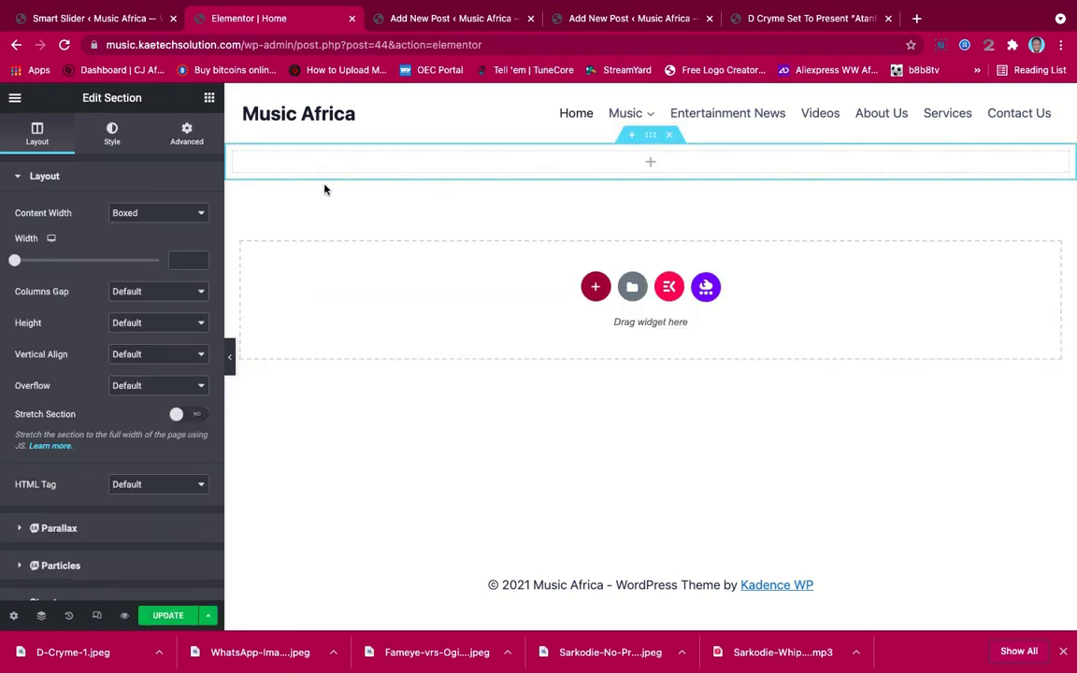
# Place a Smart Slider widget in the section showing the Demo Slider - Free Full-width slider
pyautogui.click(207, 100)
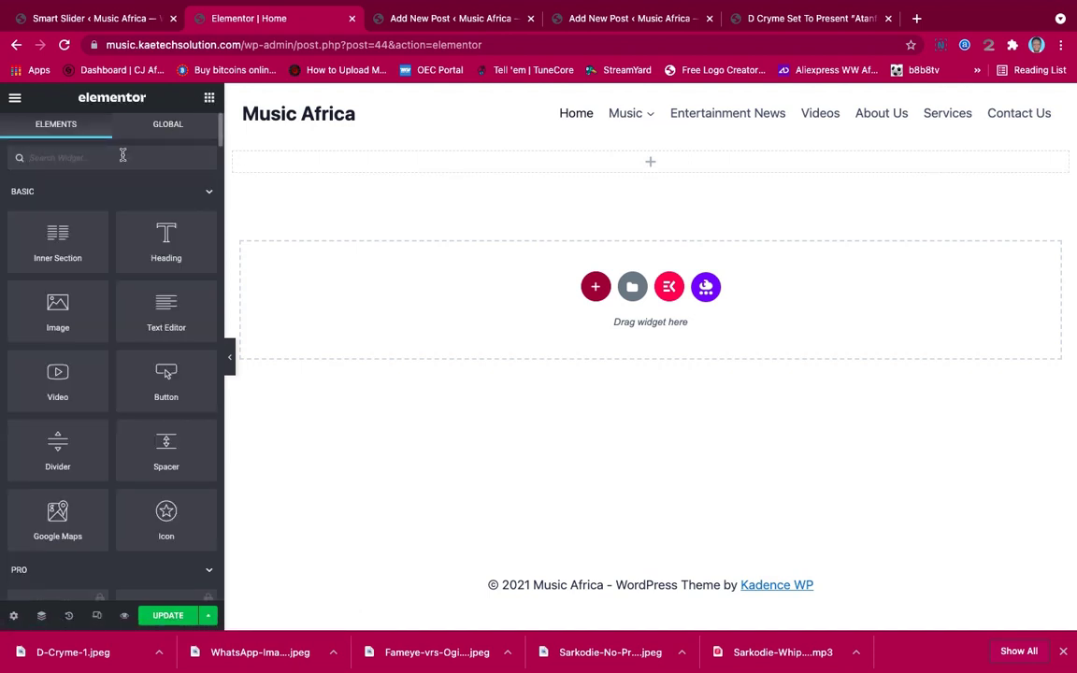
pyautogui.write('sma')
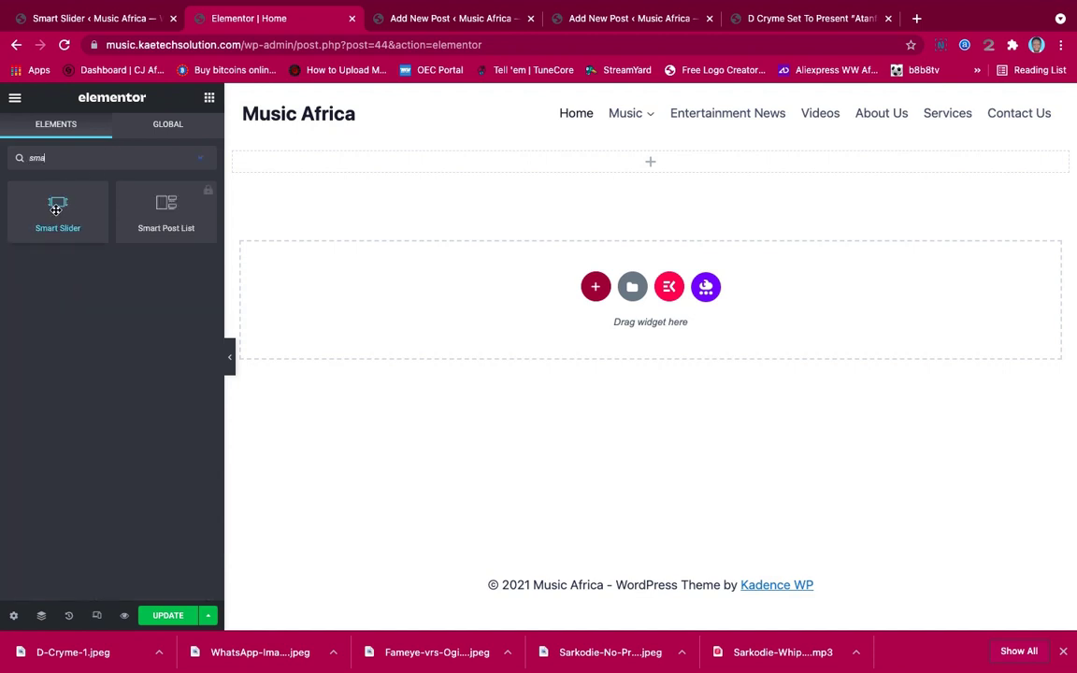
pyautogui.moveTo(62, 204); pyautogui.dragTo(532, 168)
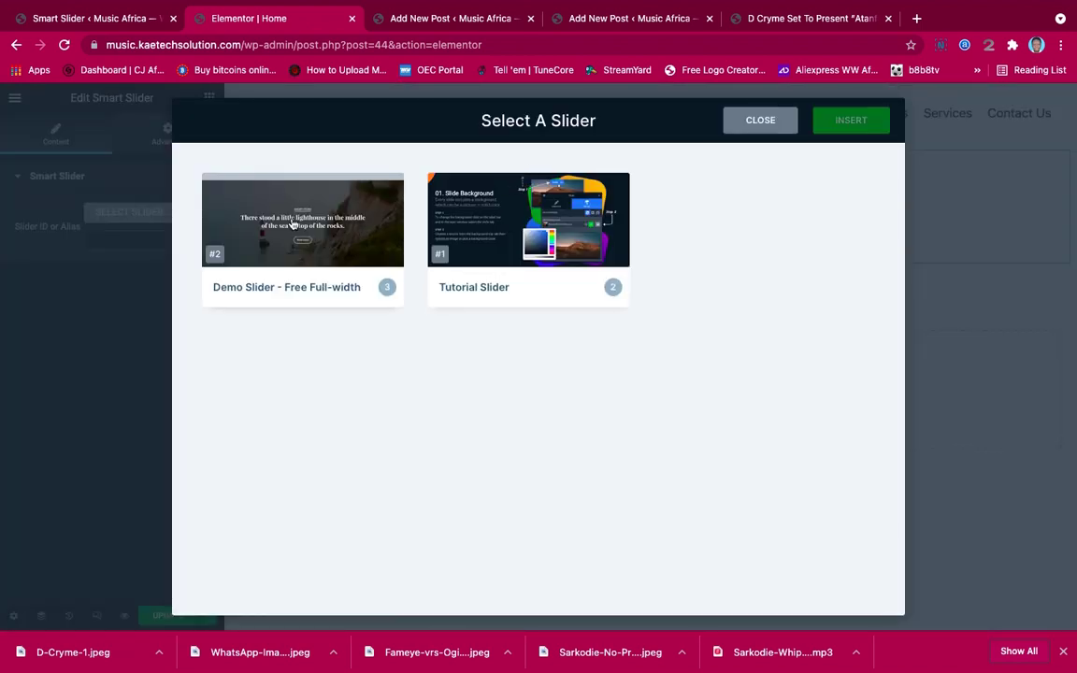
pyautogui.click(292, 224)
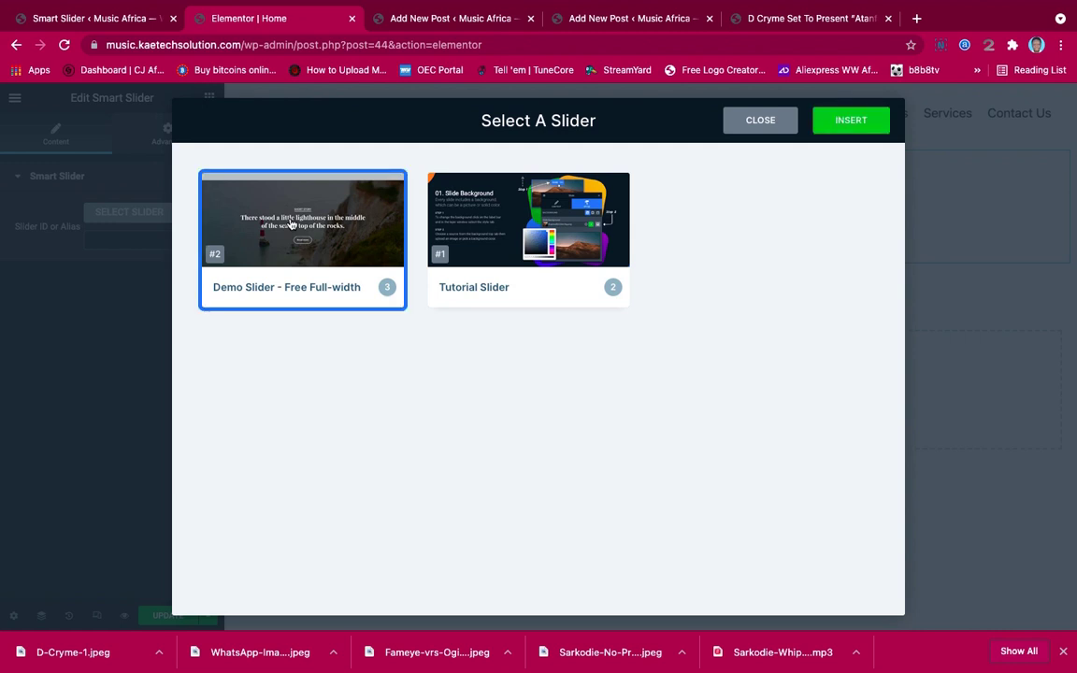
pyautogui.click(856, 124)
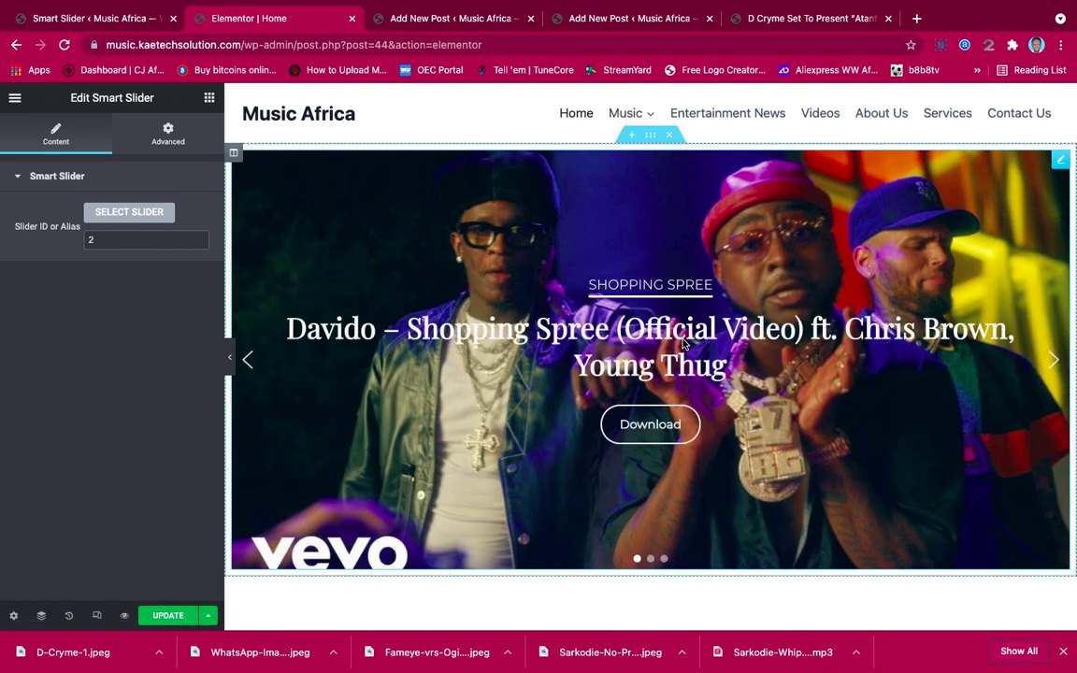
# Preview the slider full-width, then view the widget's Advanced margin and padding settings
pyautogui.click(231, 364)
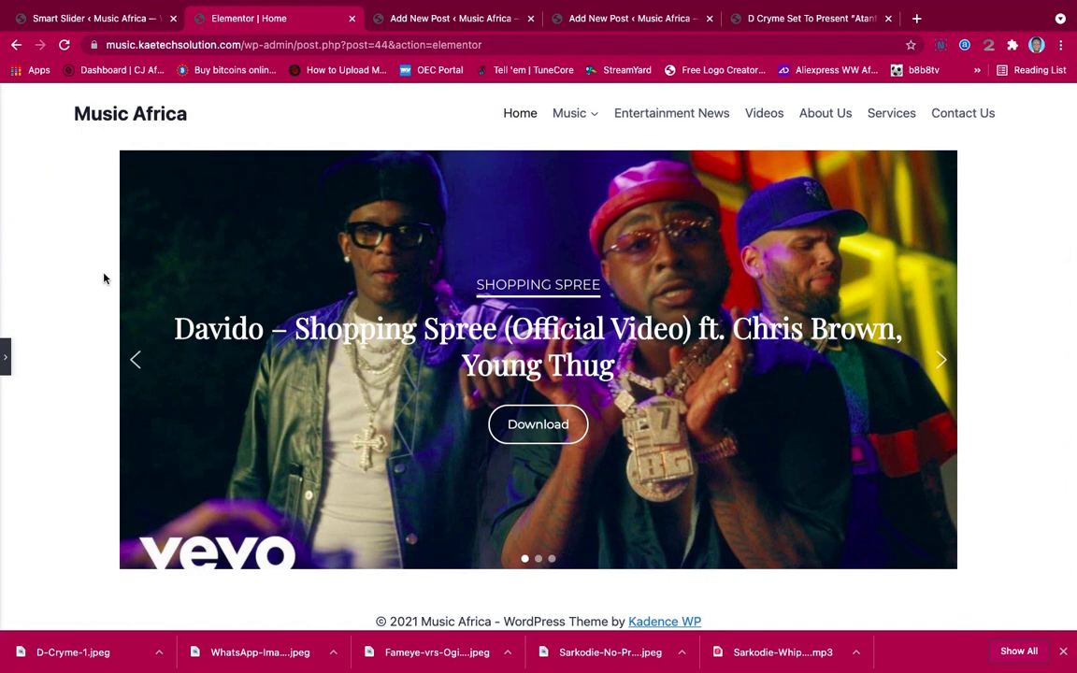
pyautogui.click(4, 358)
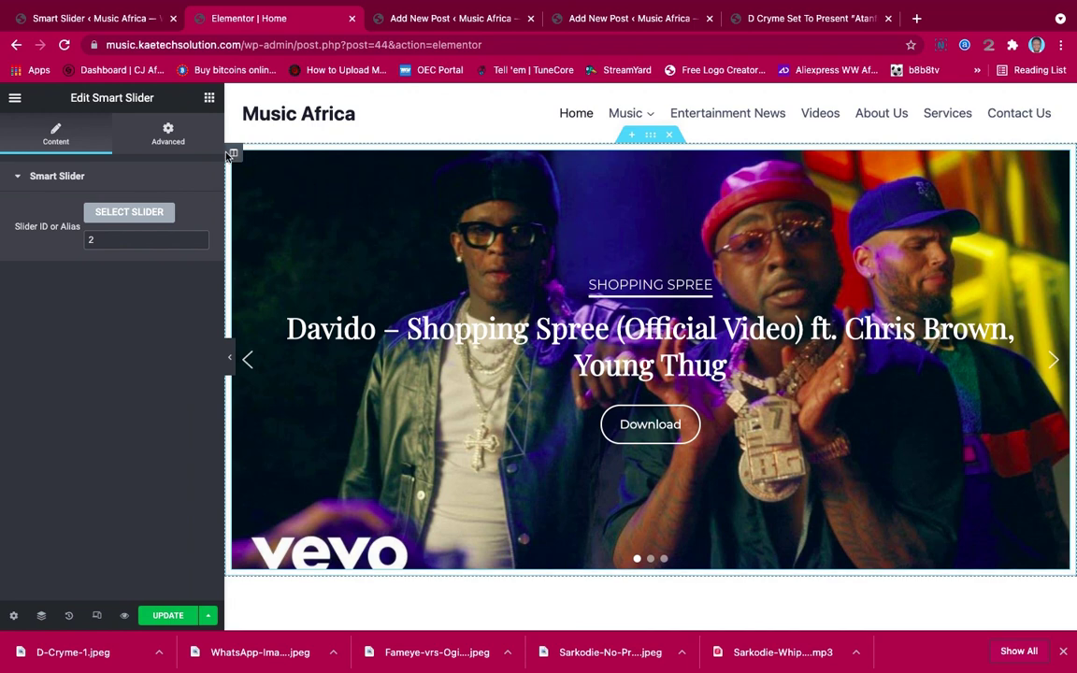
pyautogui.click(165, 133)
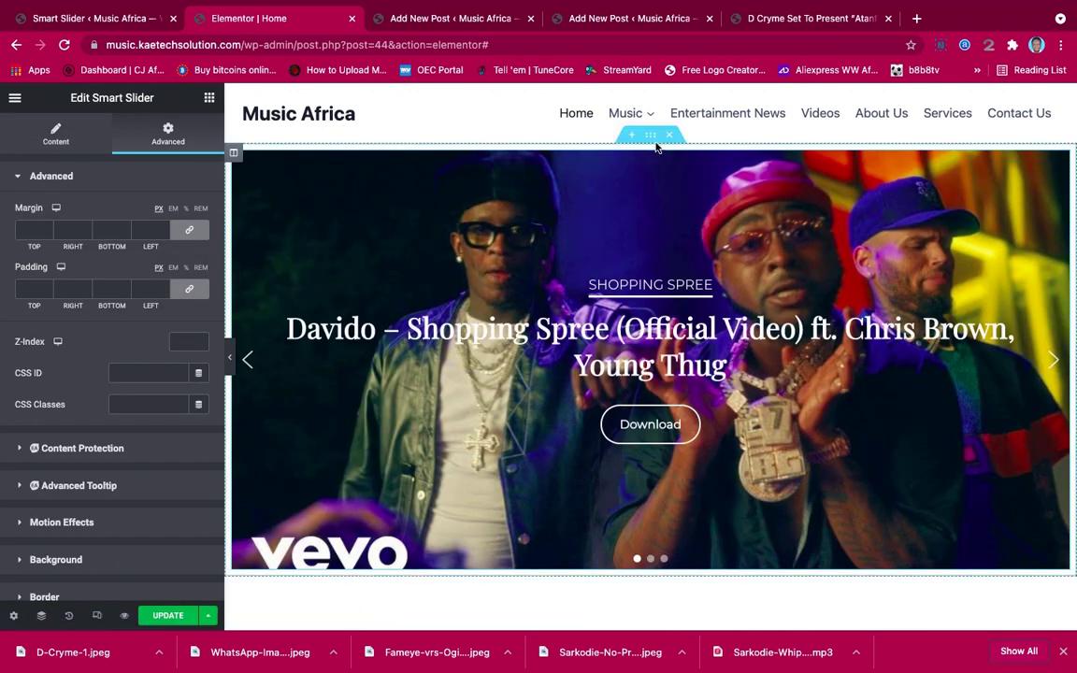
# Set the slider section to Full Width, No Gap columns and Min Height 400
pyautogui.click(651, 137)
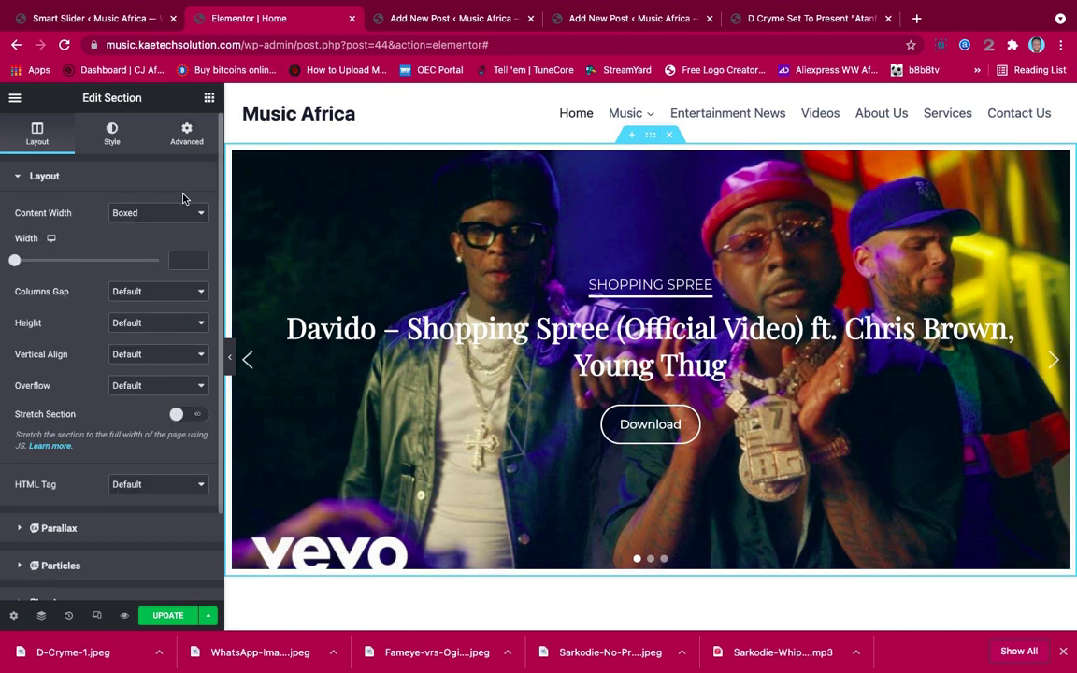
pyautogui.click(164, 214)
pyautogui.click(163, 229)
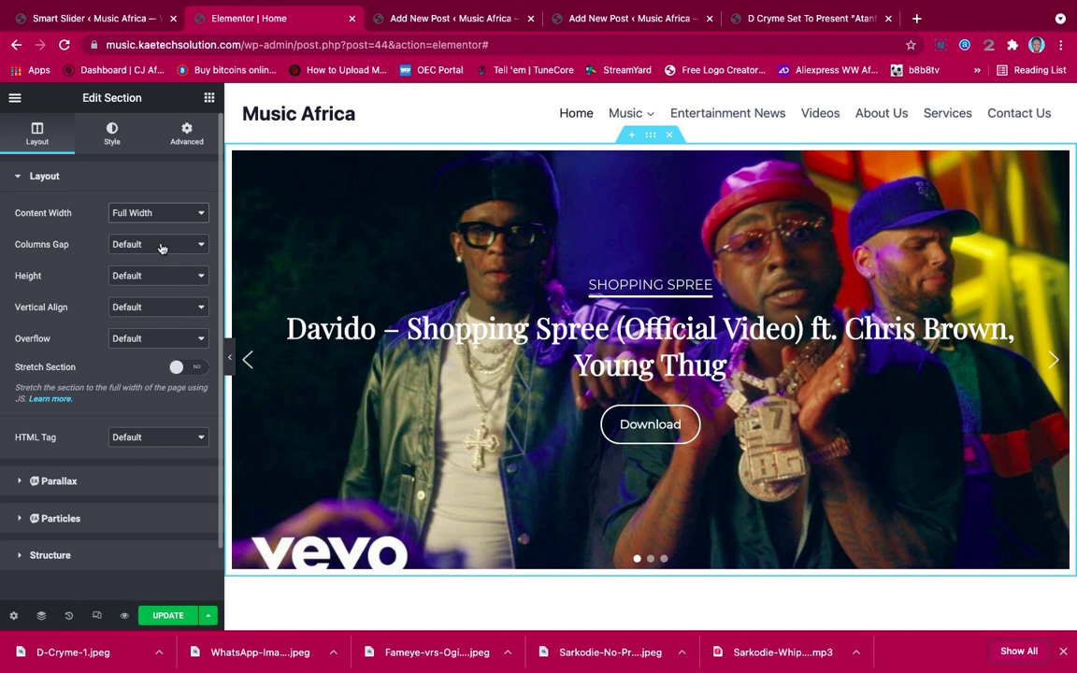
pyautogui.click(160, 246)
pyautogui.click(142, 259)
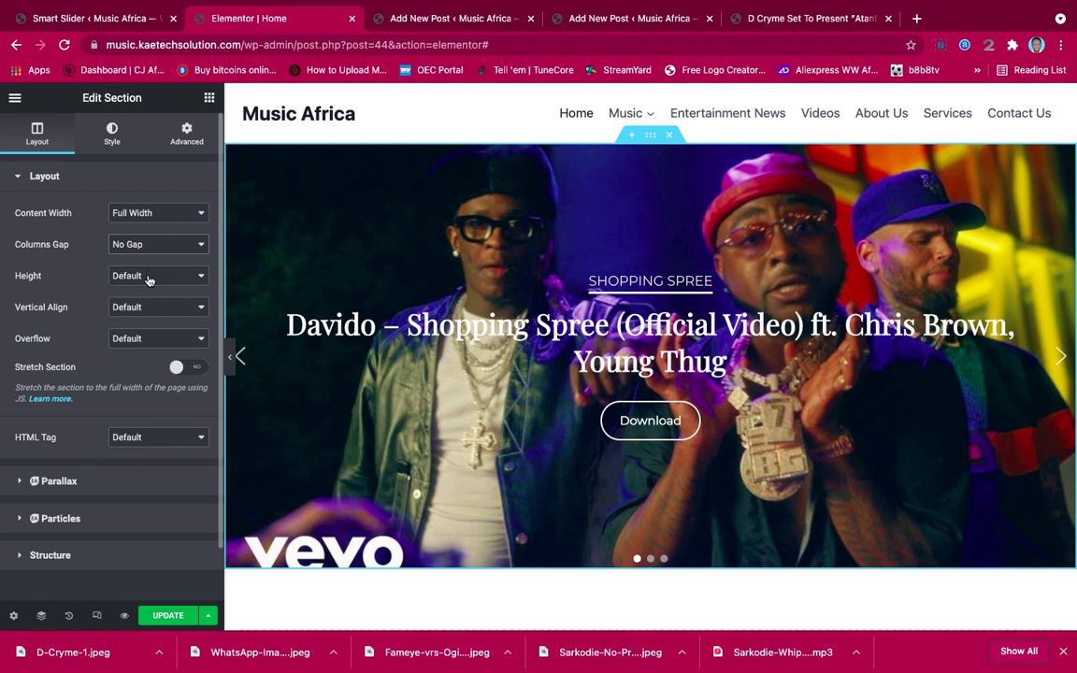
pyautogui.click(148, 278)
pyautogui.click(145, 308)
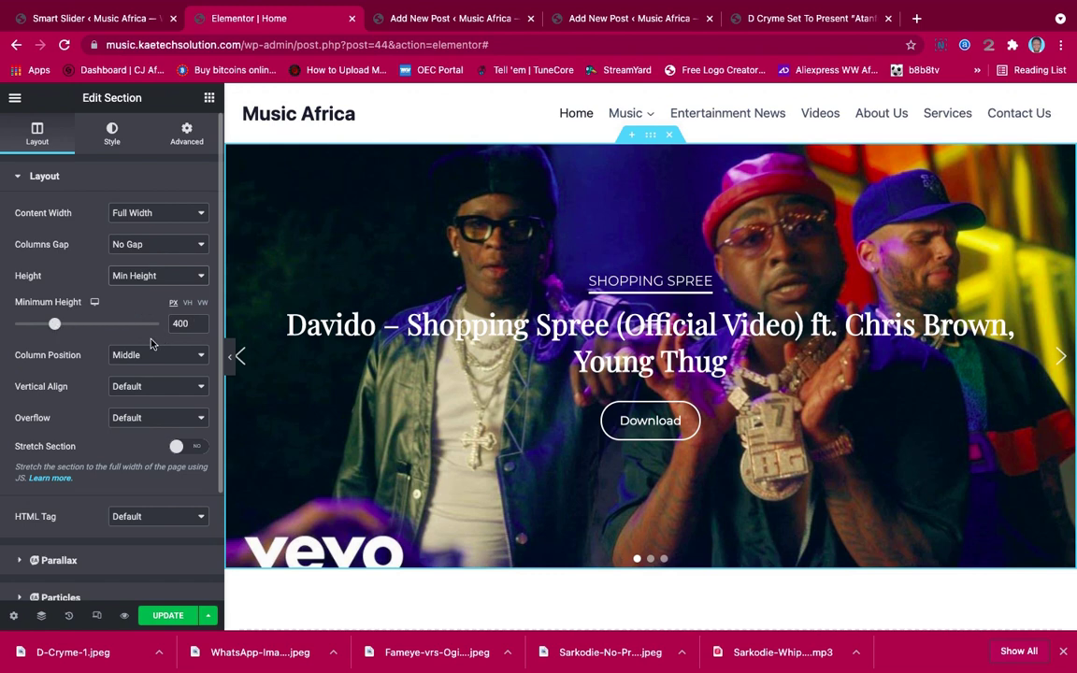
# Preview the full-width slider section with the editing panel hidden, then restore the panel
pyautogui.click(230, 357)
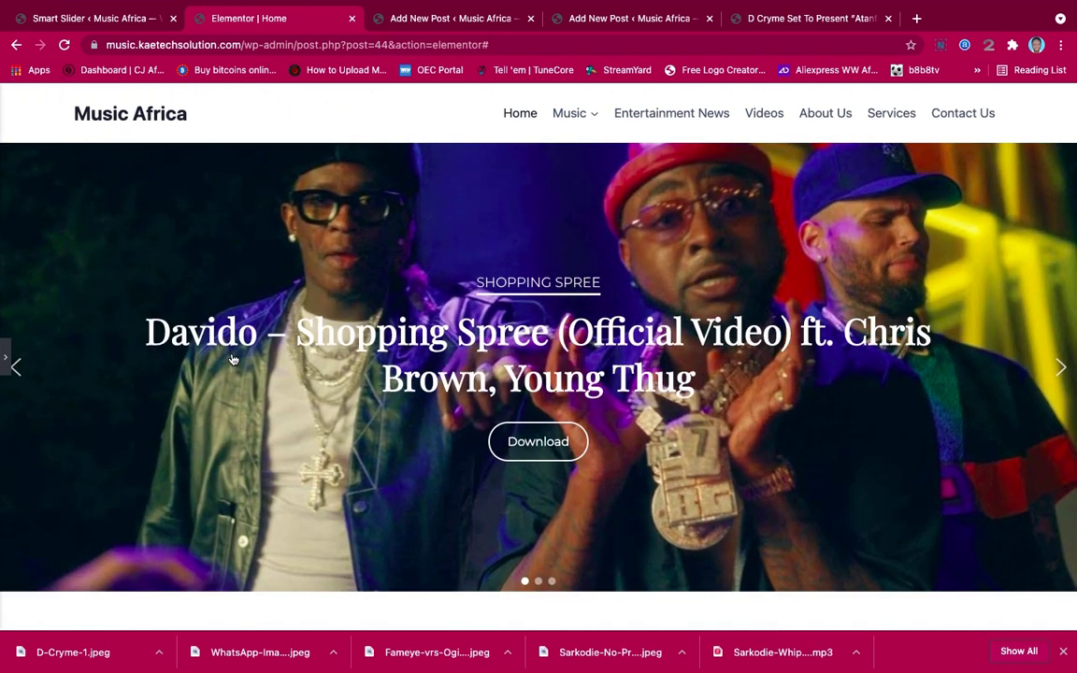
pyautogui.scroll(-1, 682, 313)
pyautogui.scroll(1, 681, 313)
pyautogui.click(5, 364)
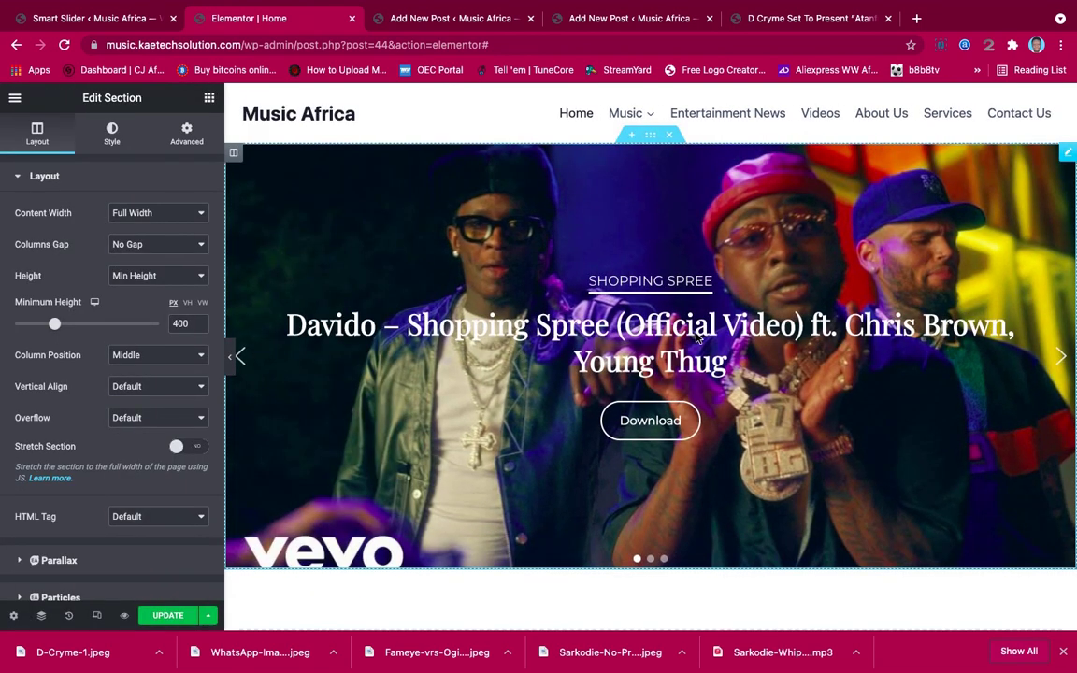
pyautogui.scroll(-1, 785, 432)
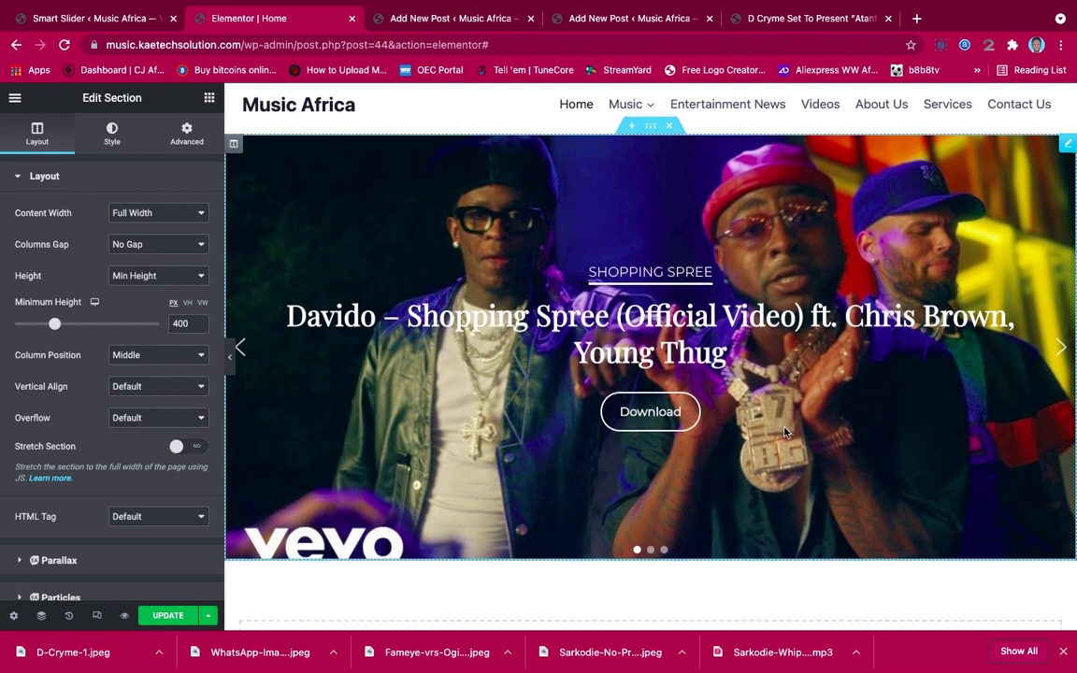
pyautogui.scroll(-5, 785, 432)
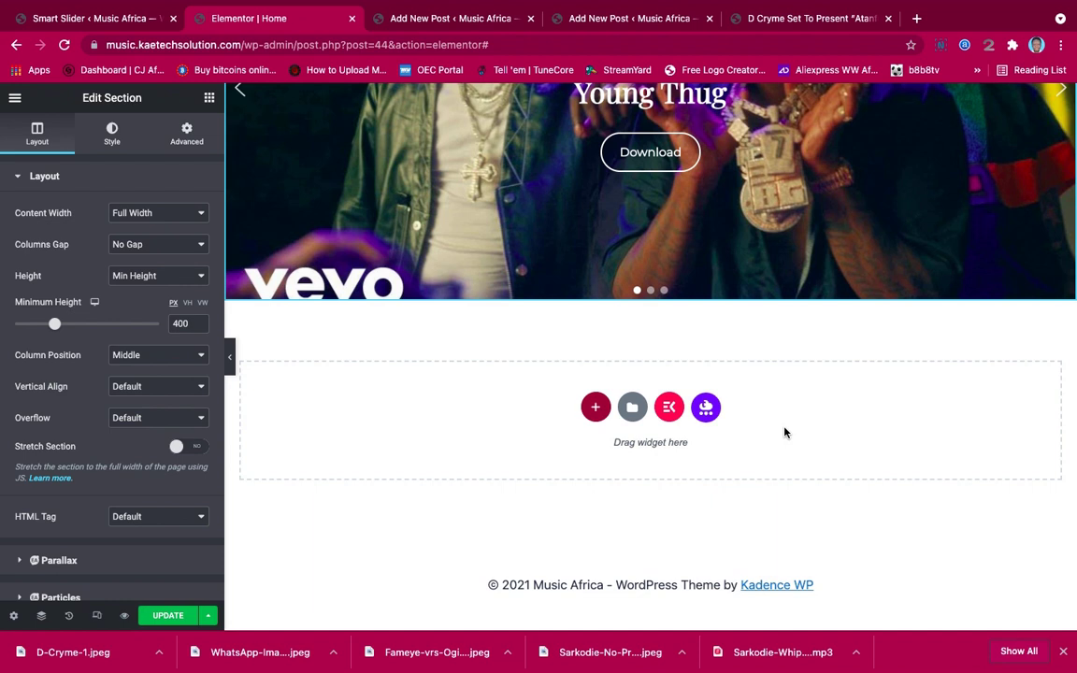
# Add a one-column section below the slider with a centred 'Just Arrived' heading
pyautogui.click(596, 406)
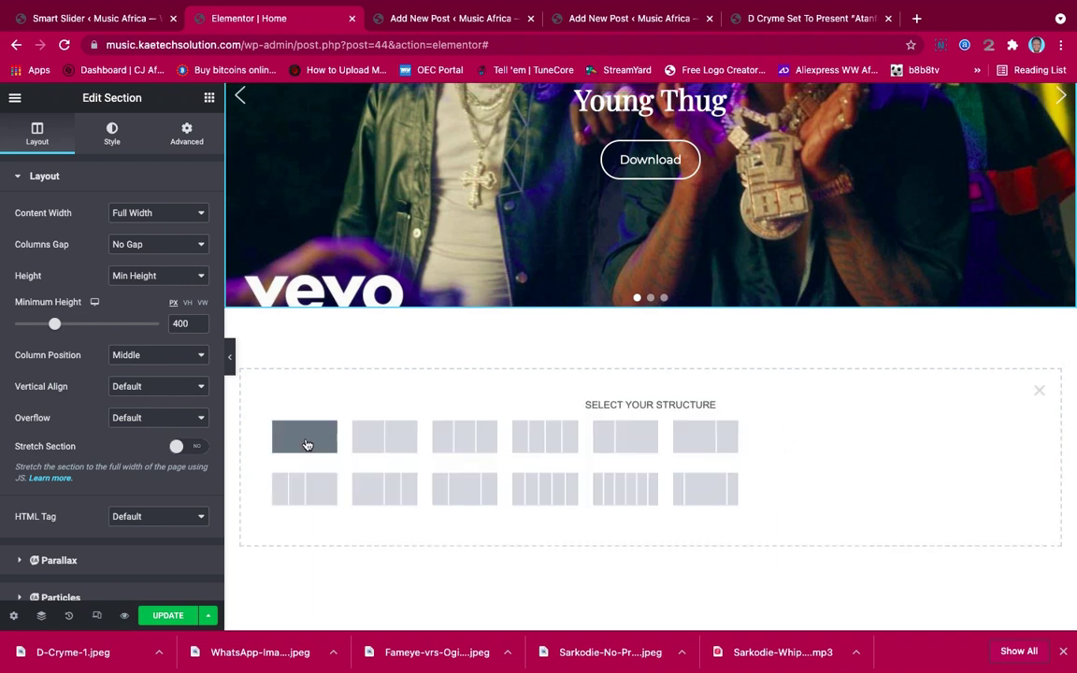
pyautogui.click(305, 444)
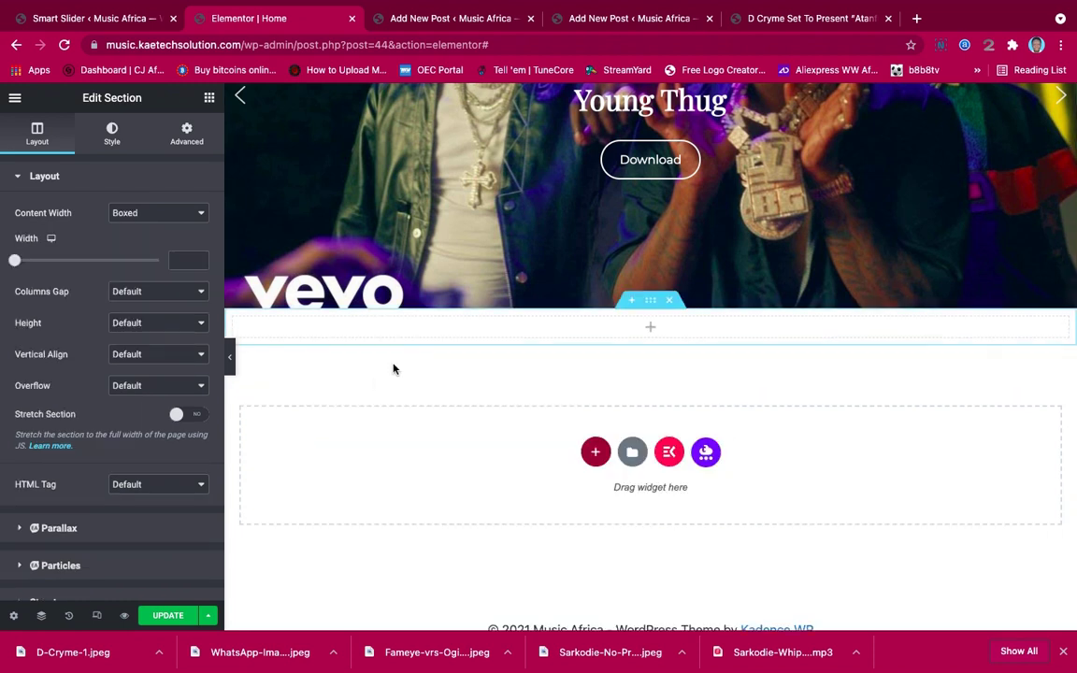
pyautogui.click(212, 99)
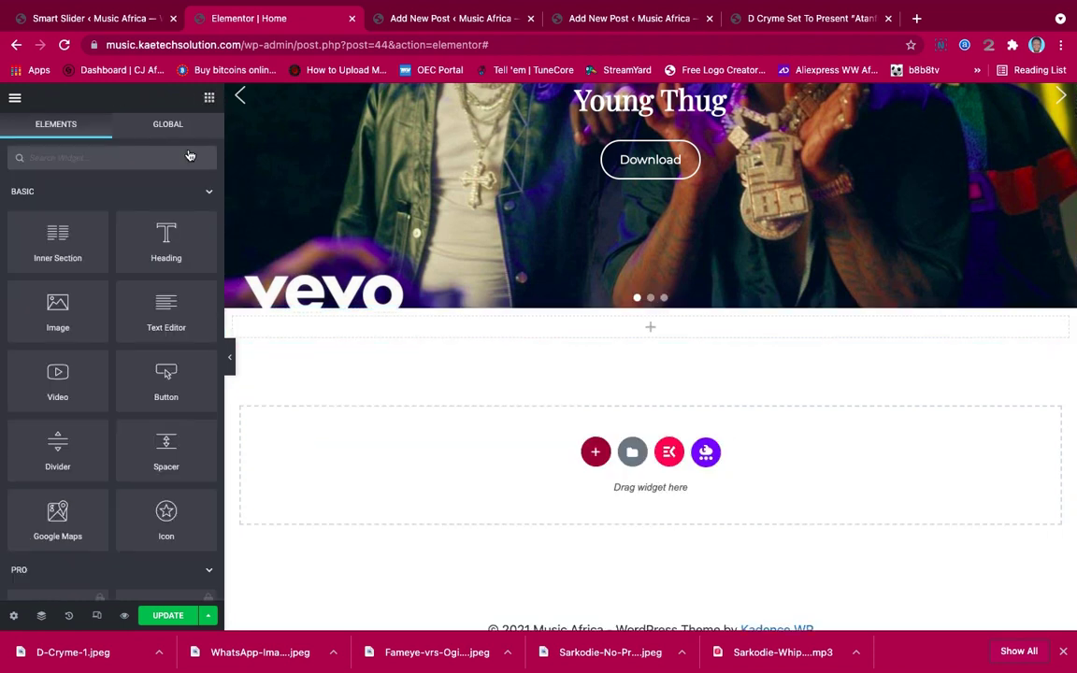
pyautogui.moveTo(165, 245); pyautogui.dragTo(634, 327)
pyautogui.click(150, 241)
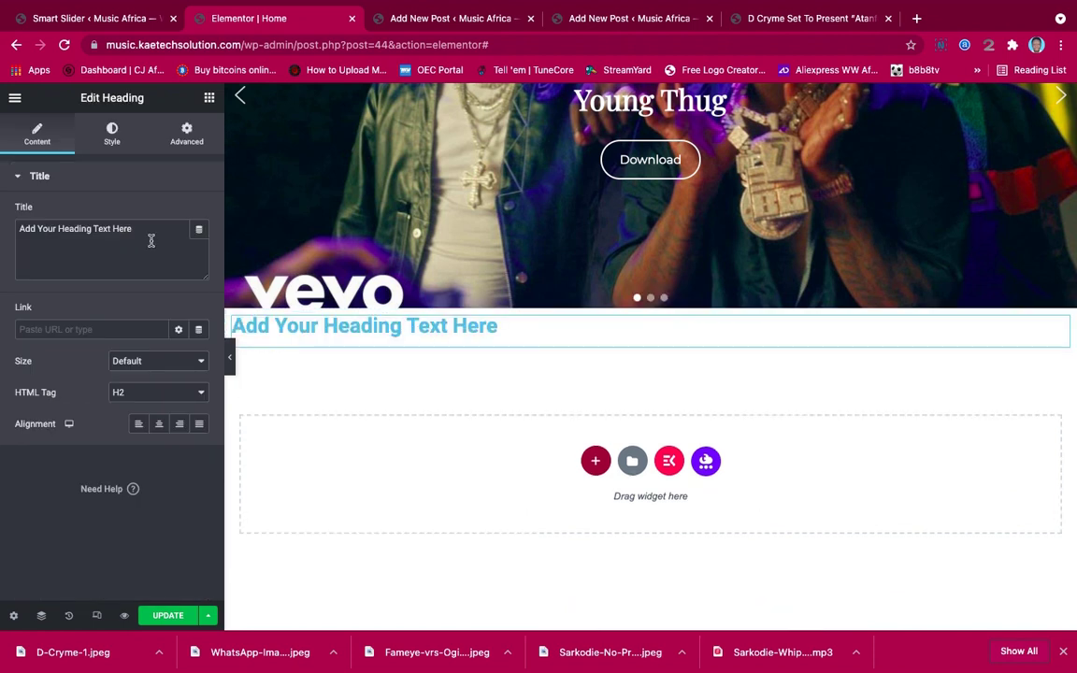
pyautogui.moveTo(149, 239); pyautogui.dragTo(19, 223)
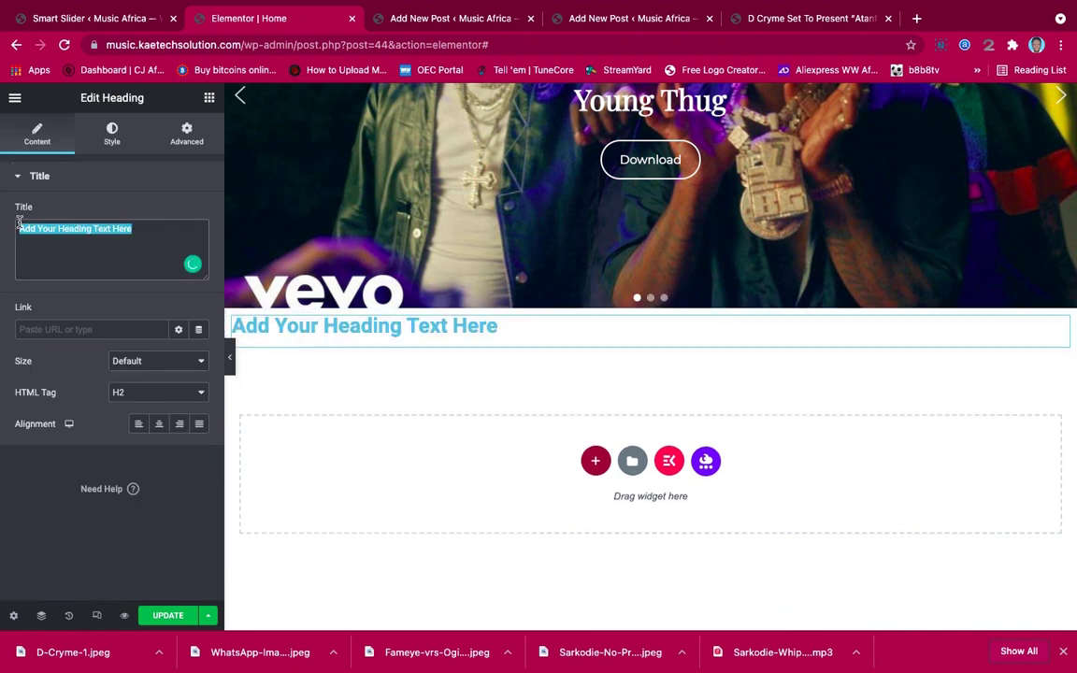
pyautogui.write('Trending Music')
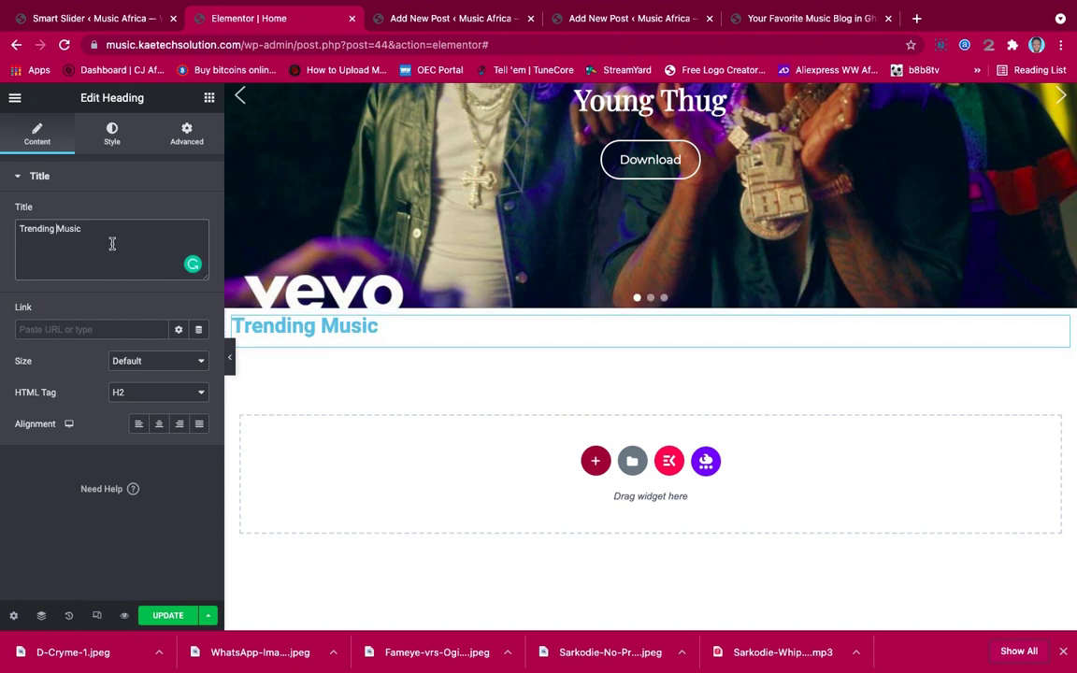
pyautogui.moveTo(92, 229); pyautogui.dragTo(5, 231)
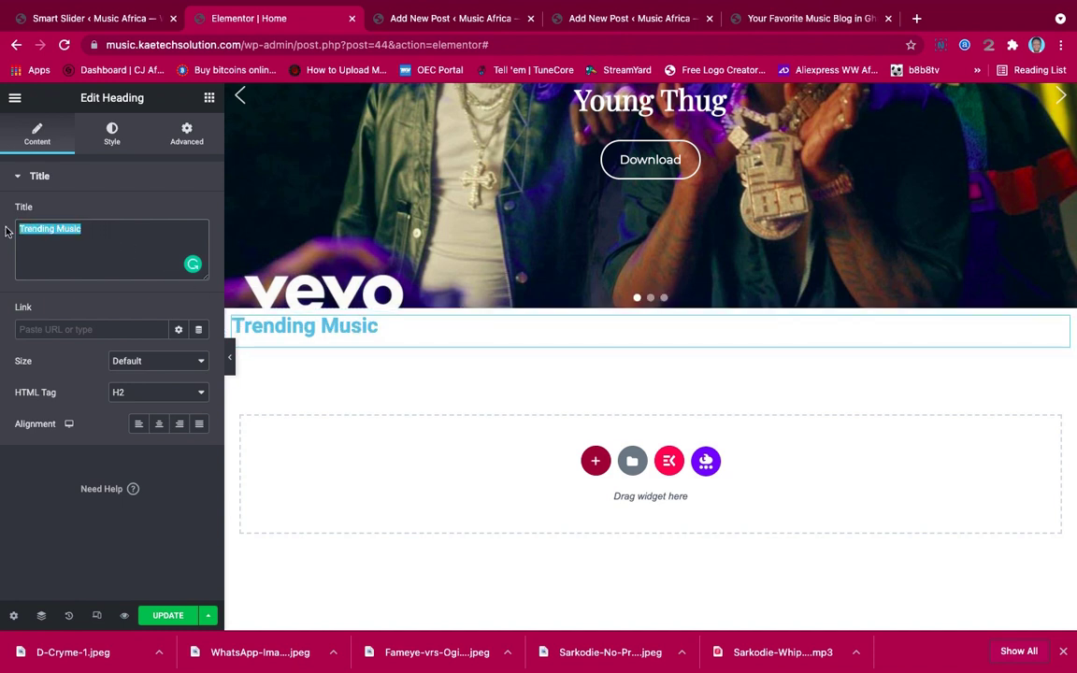
pyautogui.write('Ju')
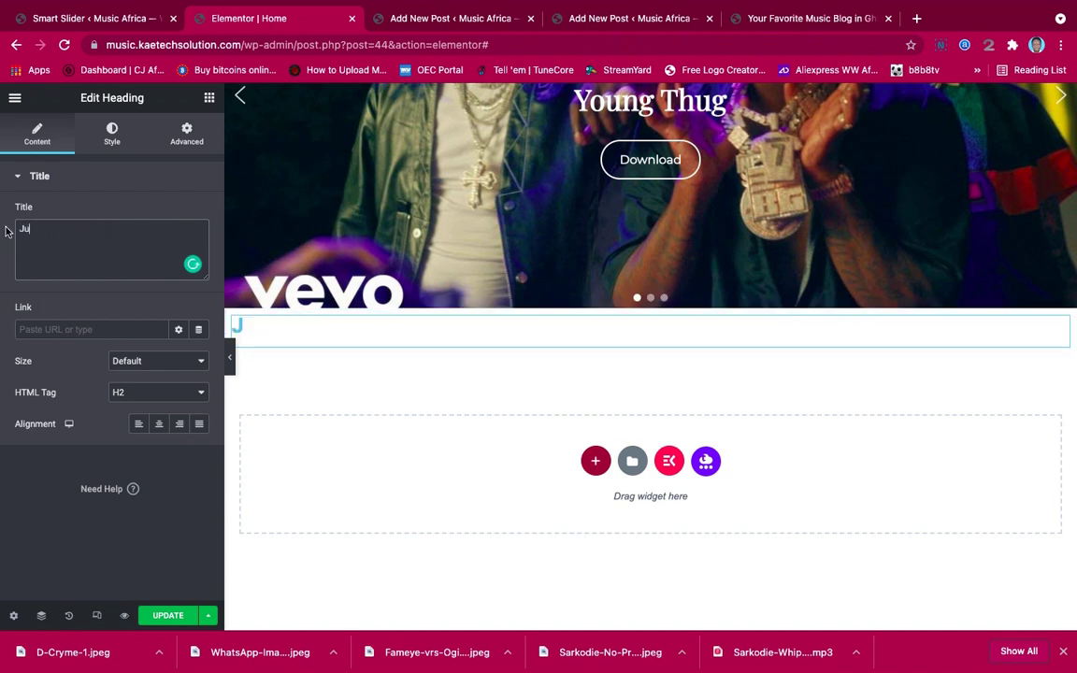
pyautogui.write('st Arrived')
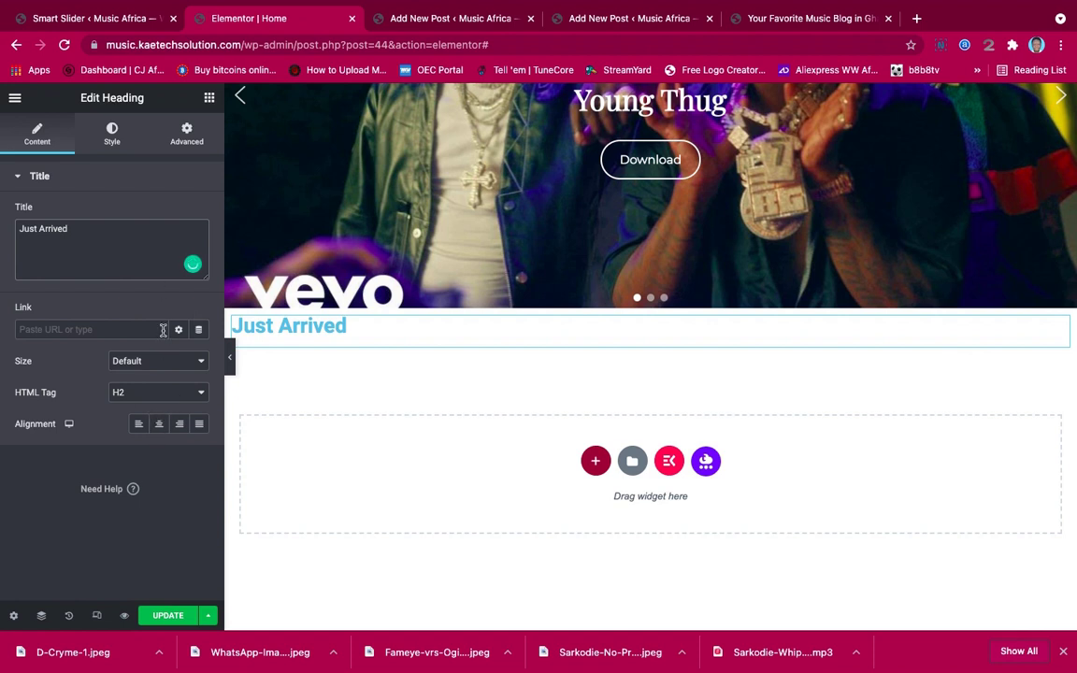
pyautogui.click(159, 423)
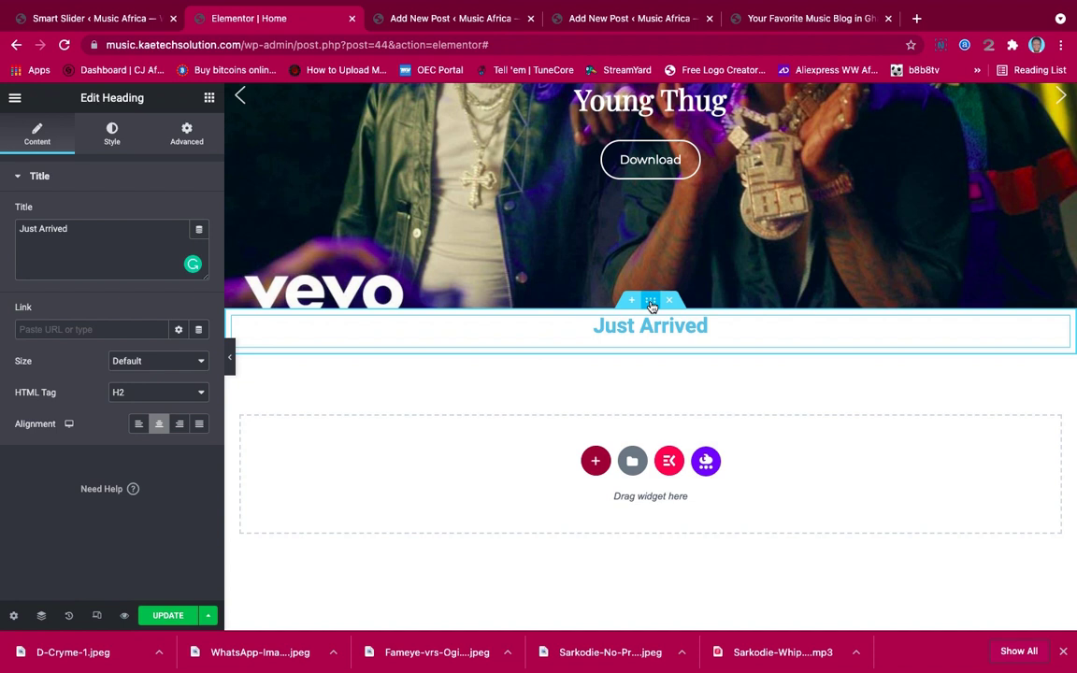
# Unlink the section's padding and set the top padding to 75
pyautogui.click(652, 303)
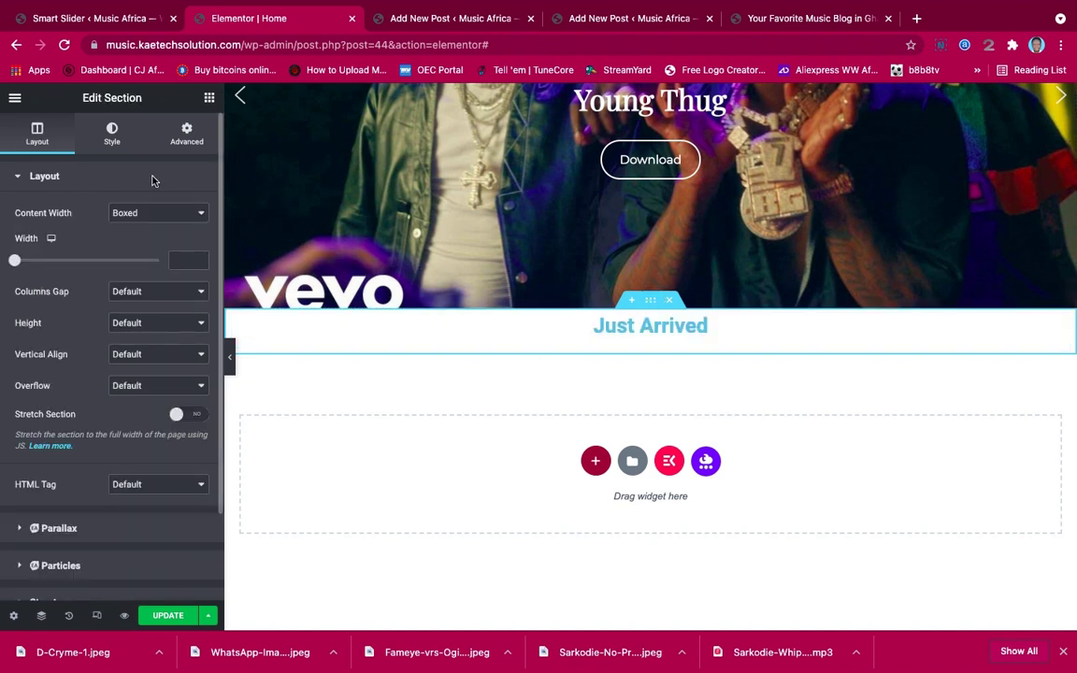
pyautogui.click(170, 124)
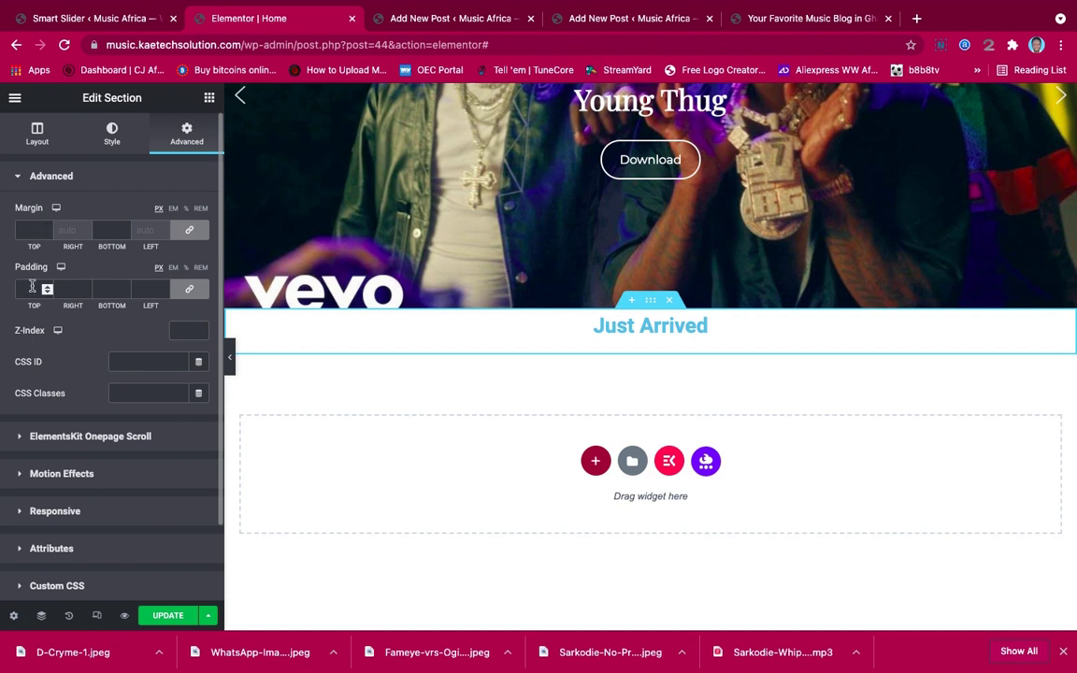
pyautogui.click(189, 289)
pyautogui.click(25, 292)
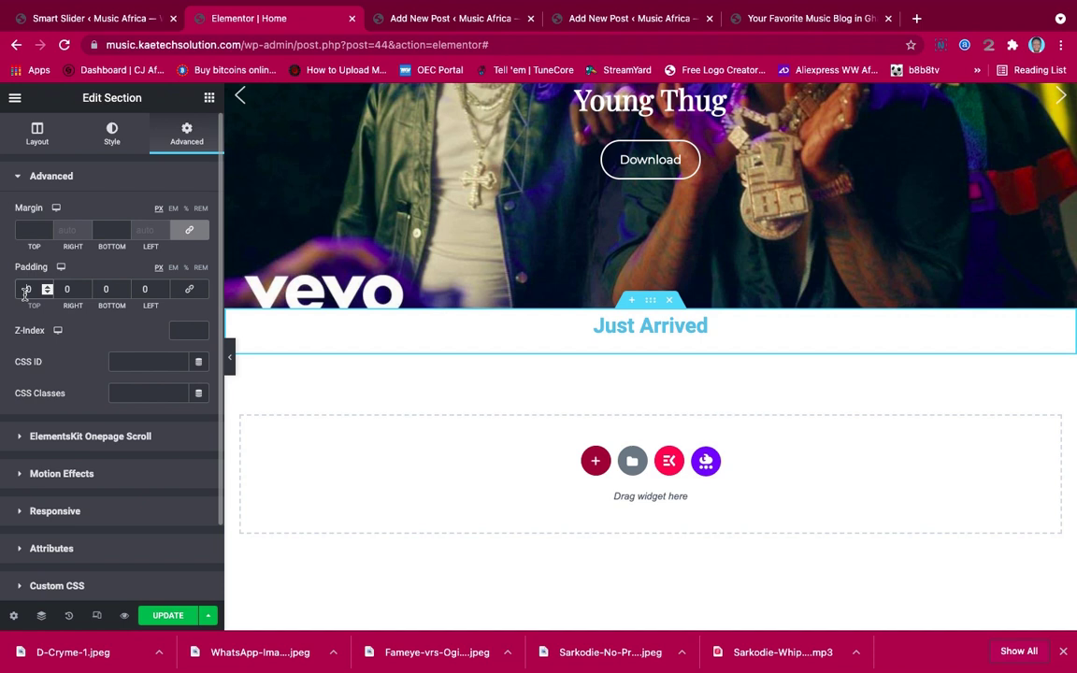
pyautogui.write('7')
pyautogui.press('Delete')
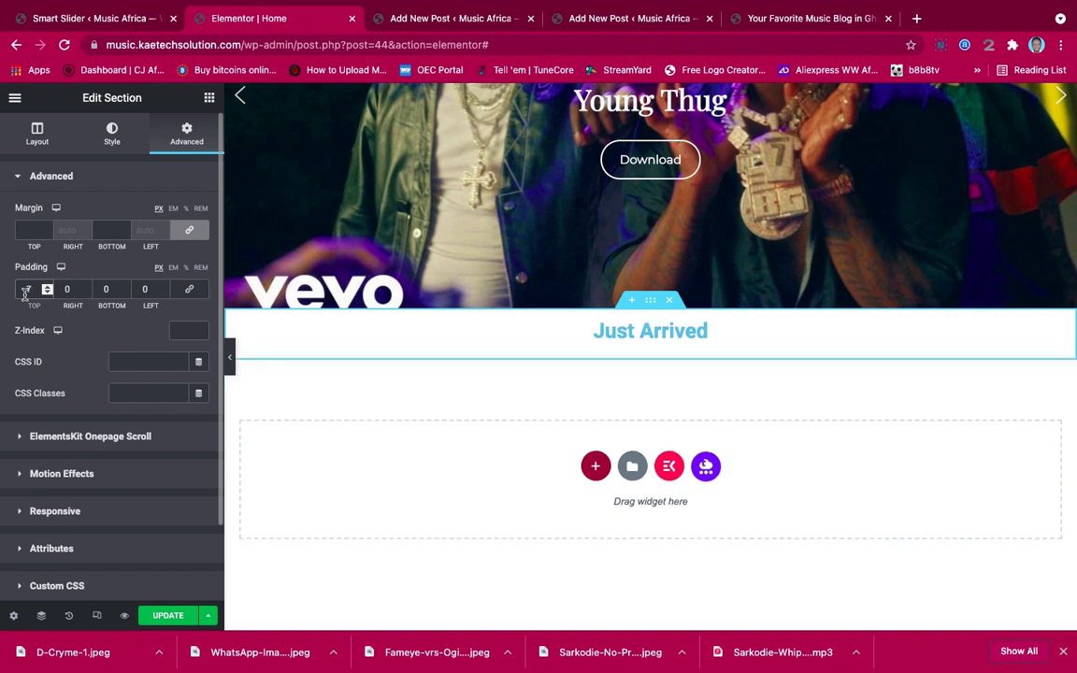
pyautogui.write('5')
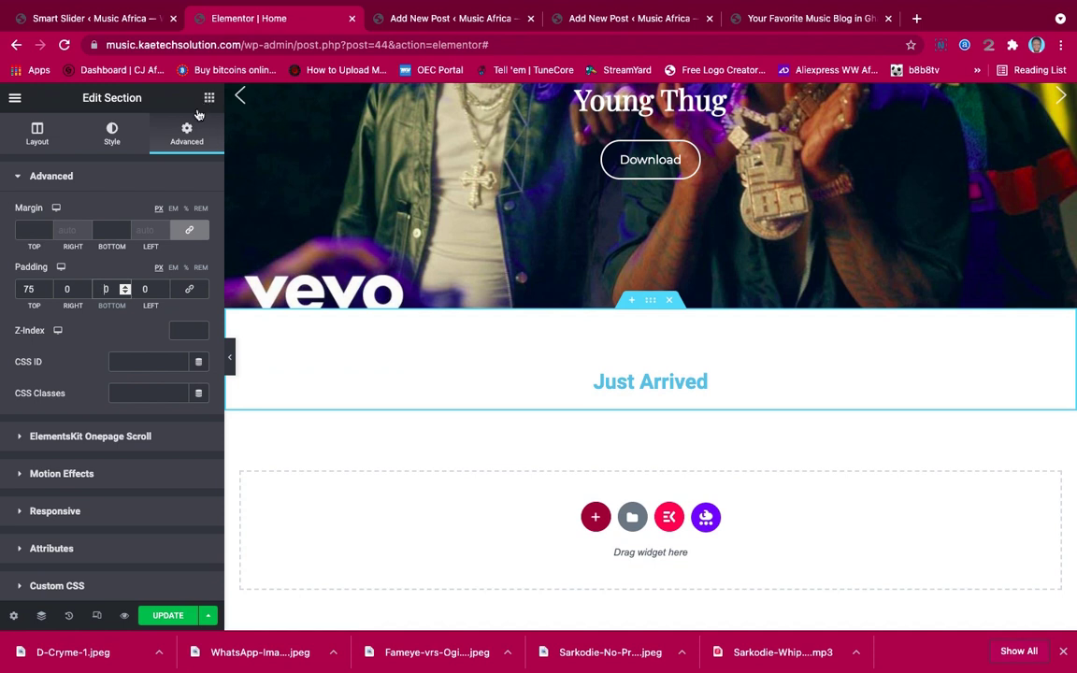
# Give the section a classic background and make the Just Arrived heading black (#000000)
pyautogui.click(112, 134)
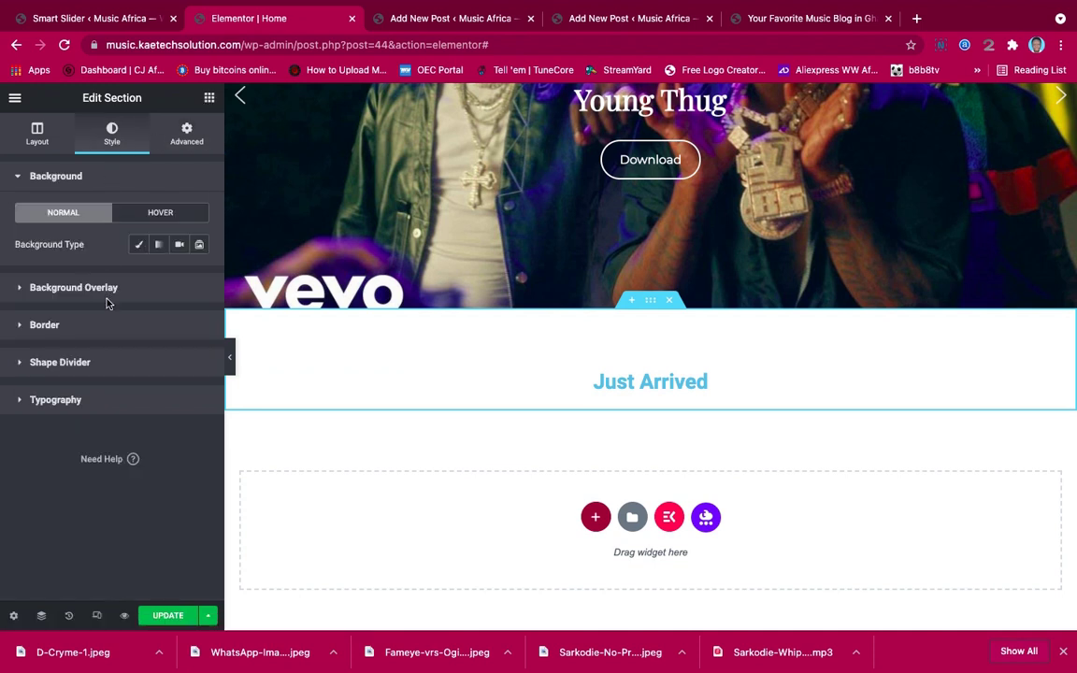
pyautogui.click(138, 244)
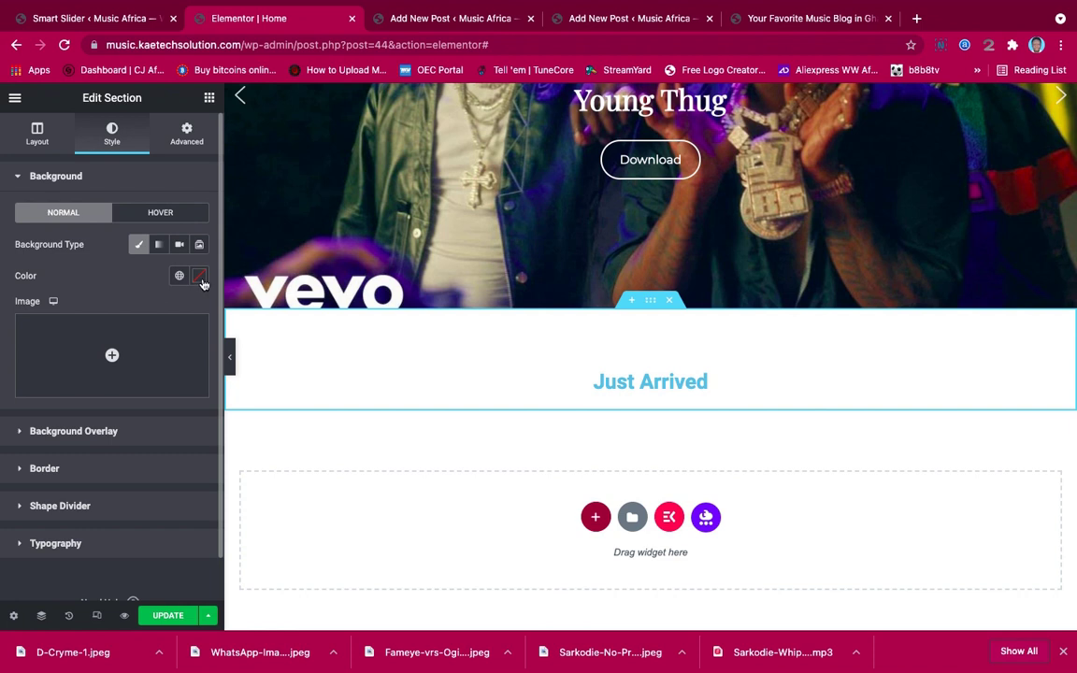
pyautogui.click(702, 382)
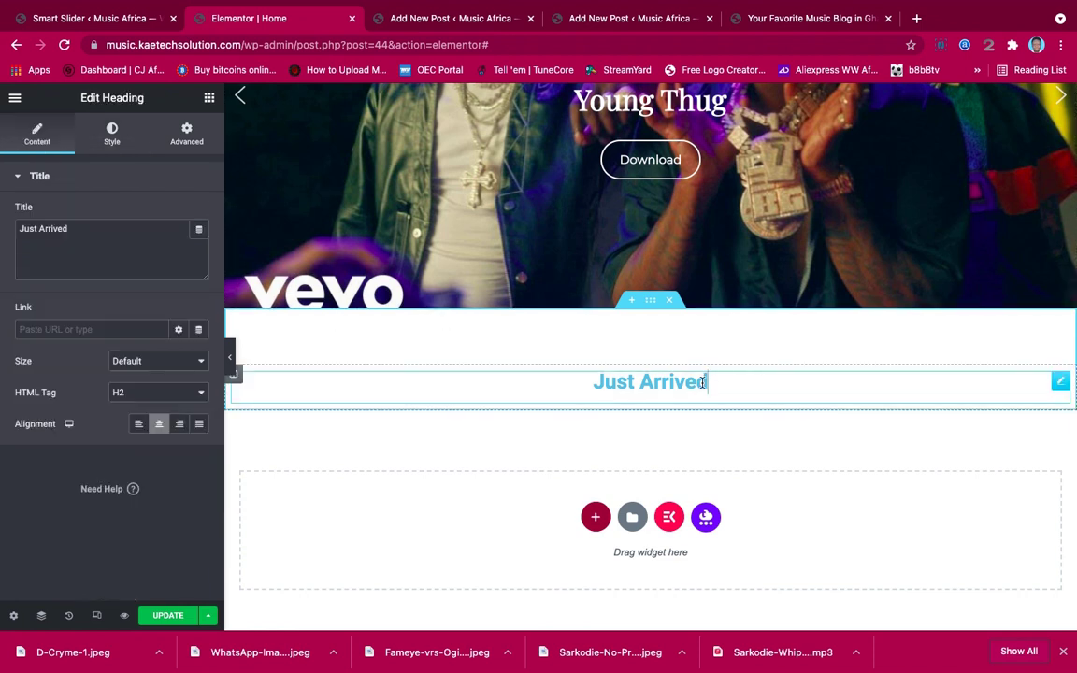
pyautogui.click(112, 134)
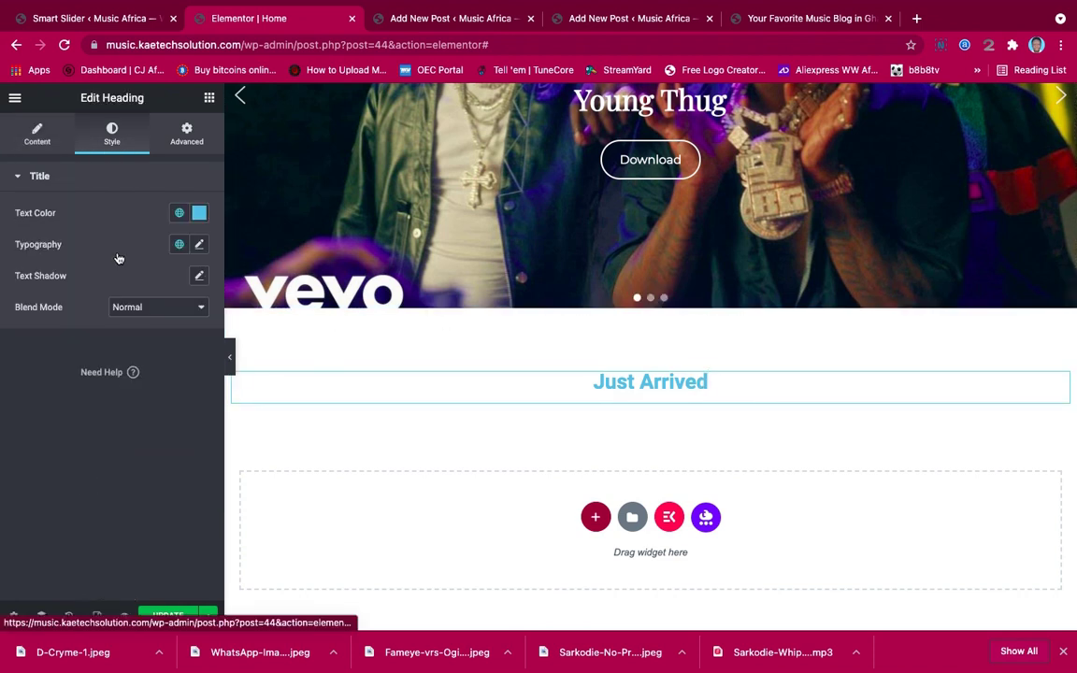
pyautogui.click(199, 214)
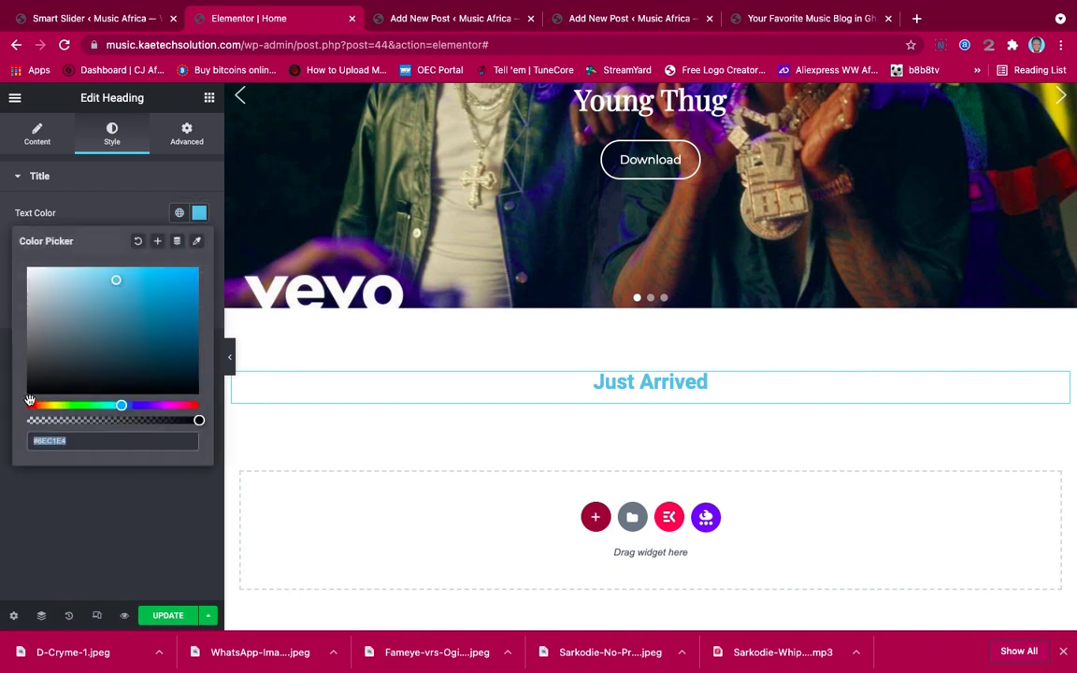
pyautogui.click(30, 394)
pyautogui.moveTo(31, 394); pyautogui.dragTo(17, 400)
pyautogui.click(114, 222)
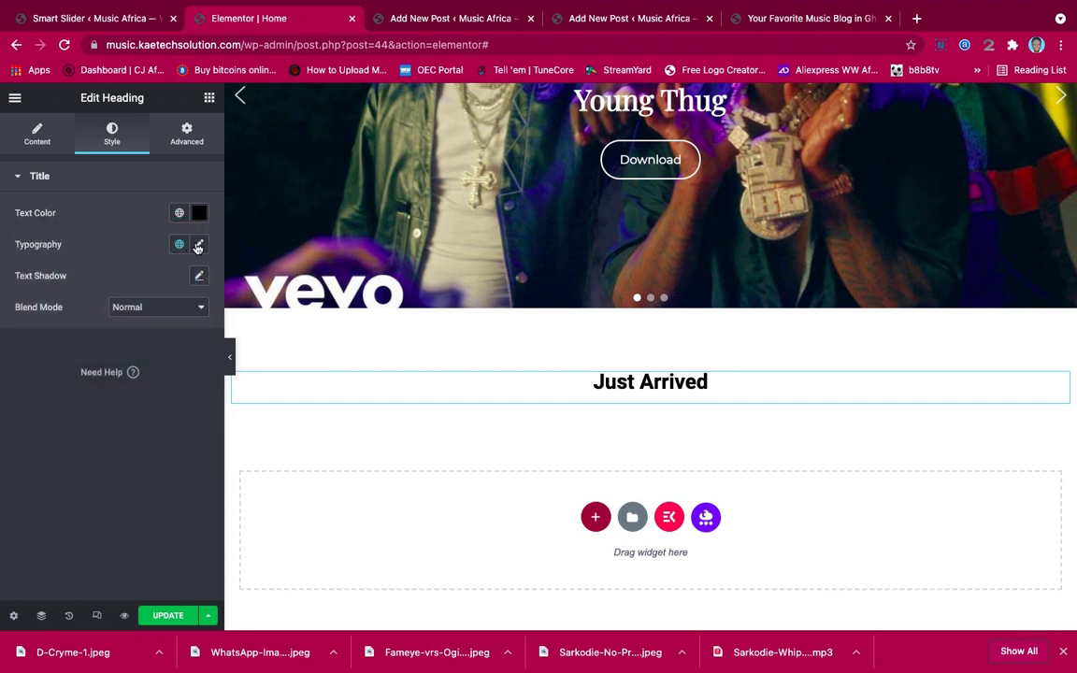
# Set the heading typography to Poppins at 40 px
pyautogui.click(197, 245)
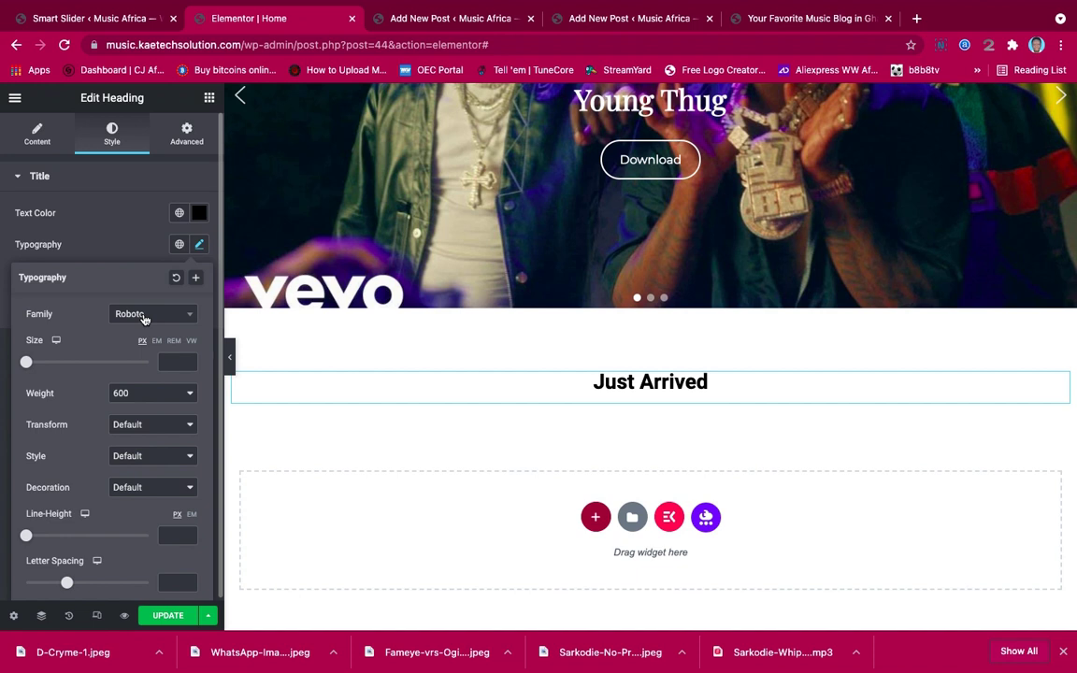
pyautogui.click(144, 319)
pyautogui.write('Poppins')
pyautogui.click(139, 383)
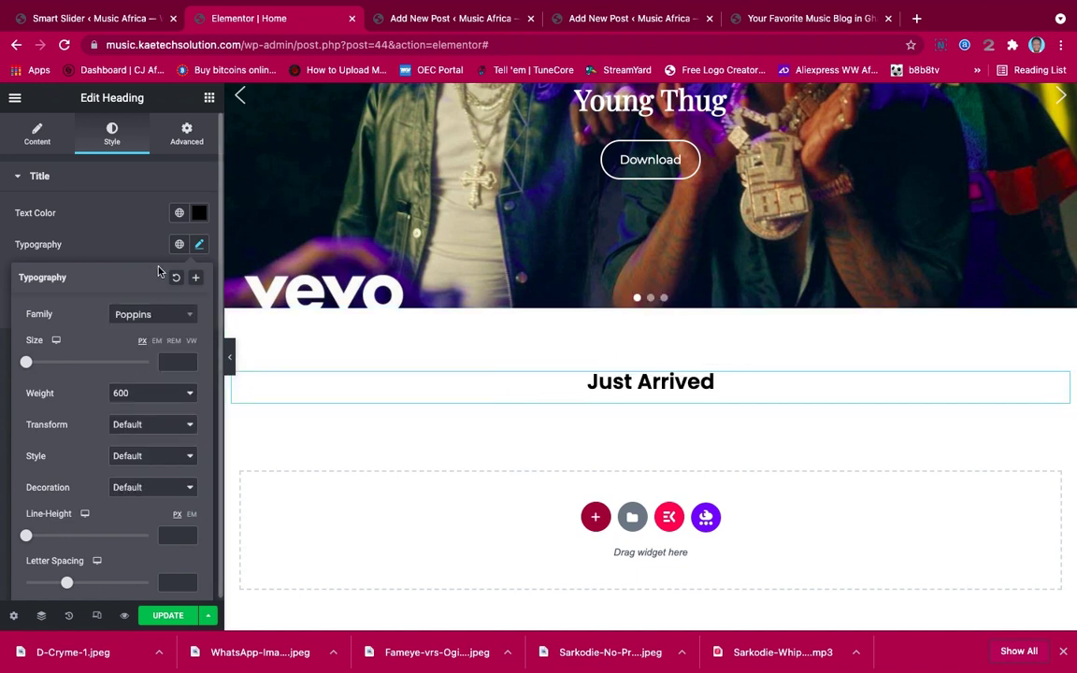
pyautogui.moveTo(27, 363); pyautogui.dragTo(51, 364)
pyautogui.scroll(-1, 87, 303)
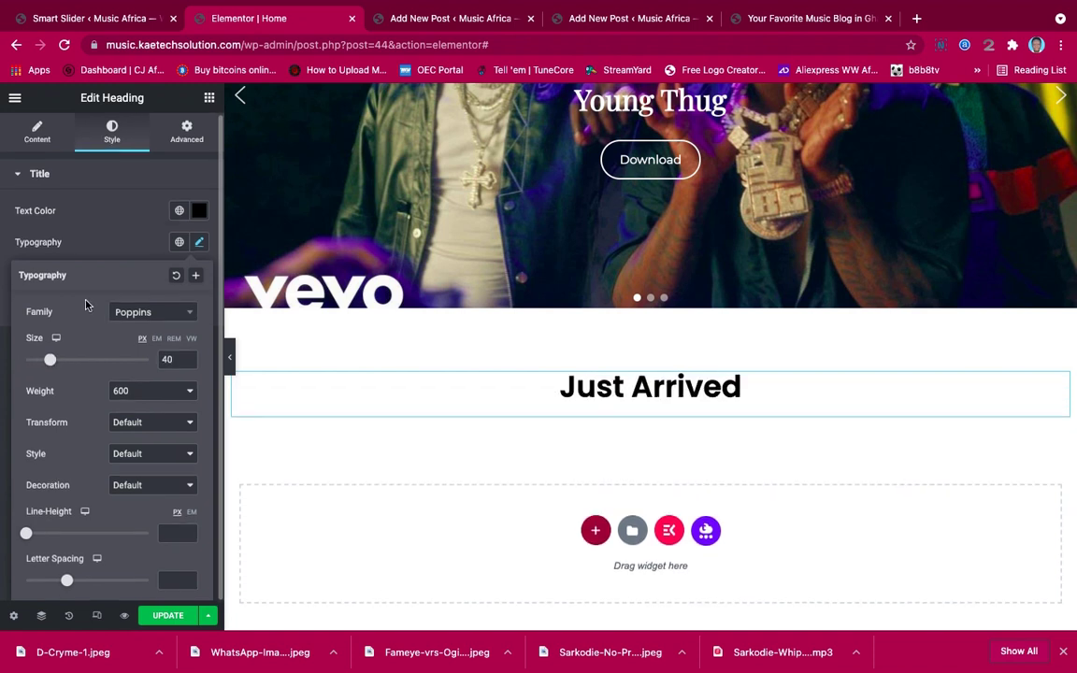
pyautogui.click(120, 254)
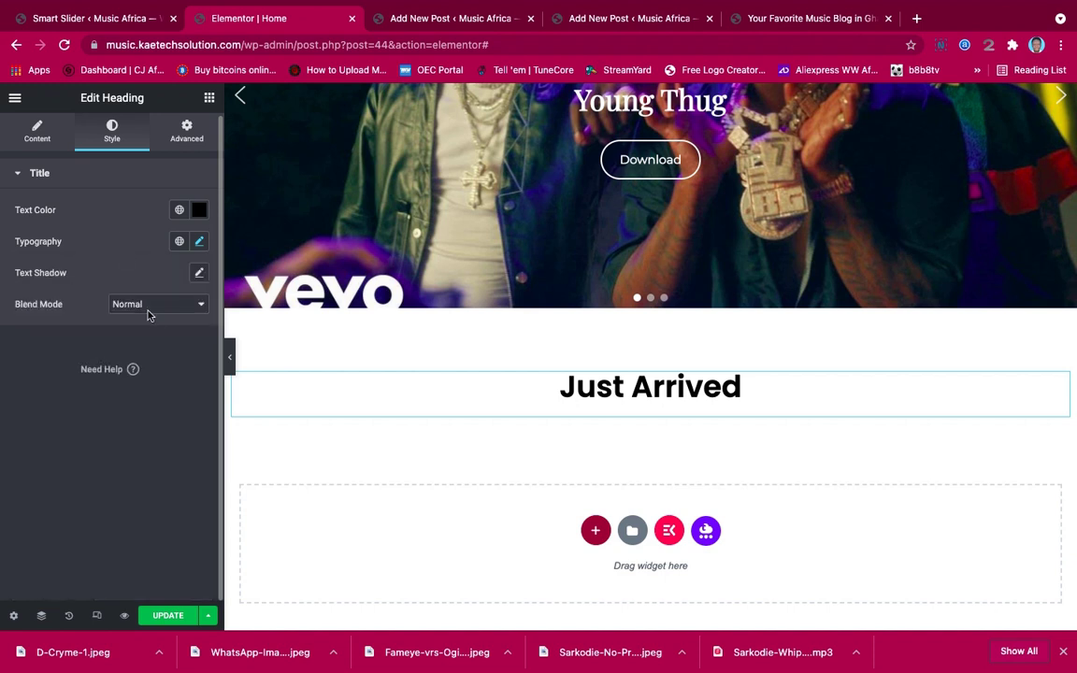
pyautogui.click(209, 98)
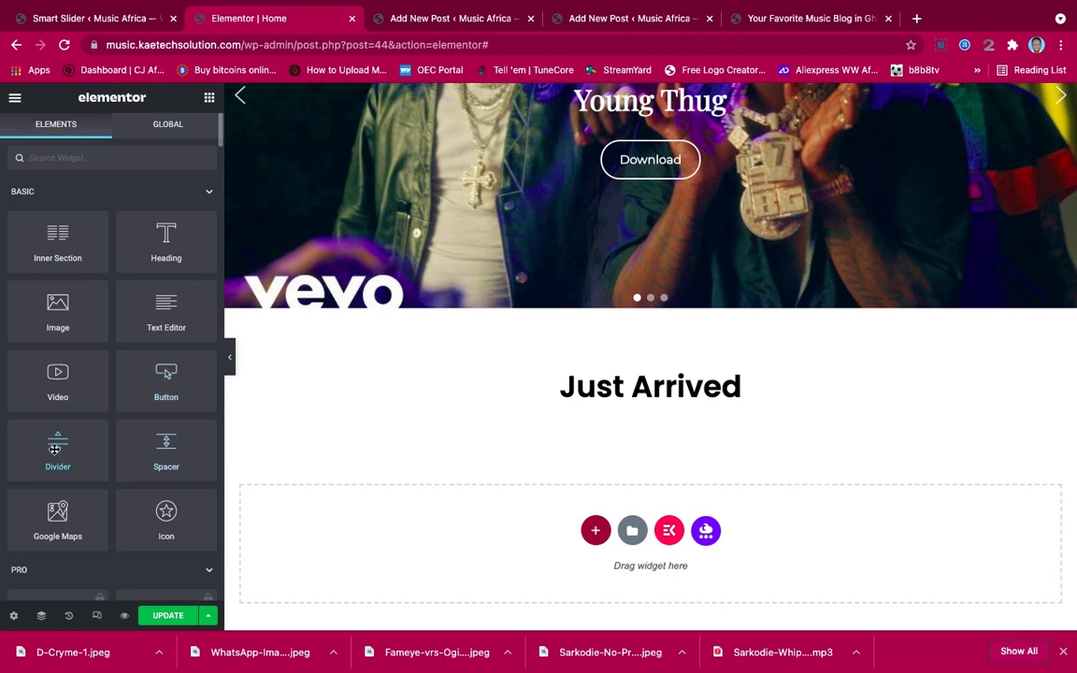
# Place a Divider under the heading, narrow it to 17% width, centre it and keep Solid style
pyautogui.moveTo(54, 450); pyautogui.dragTo(634, 408)
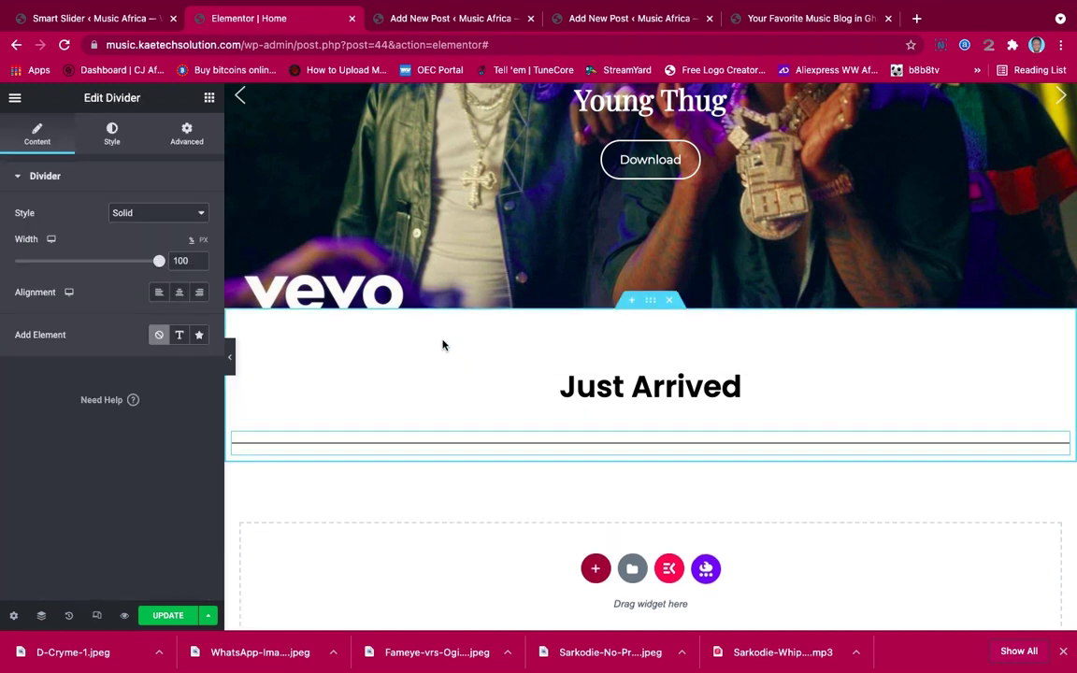
pyautogui.moveTo(159, 263); pyautogui.dragTo(39, 262)
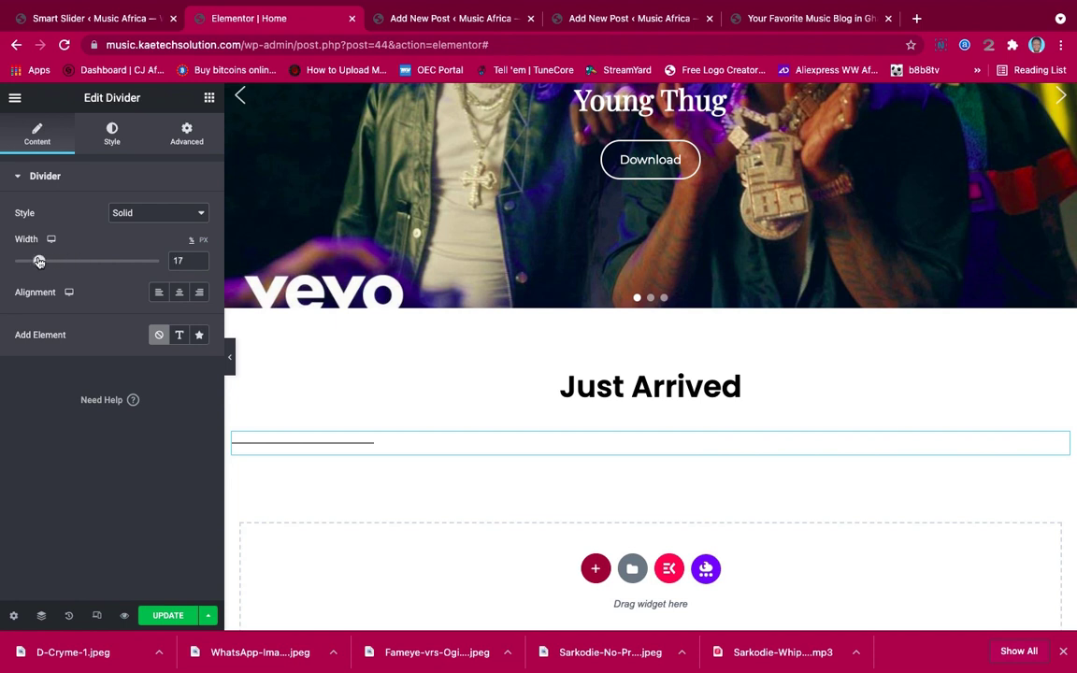
pyautogui.click(180, 294)
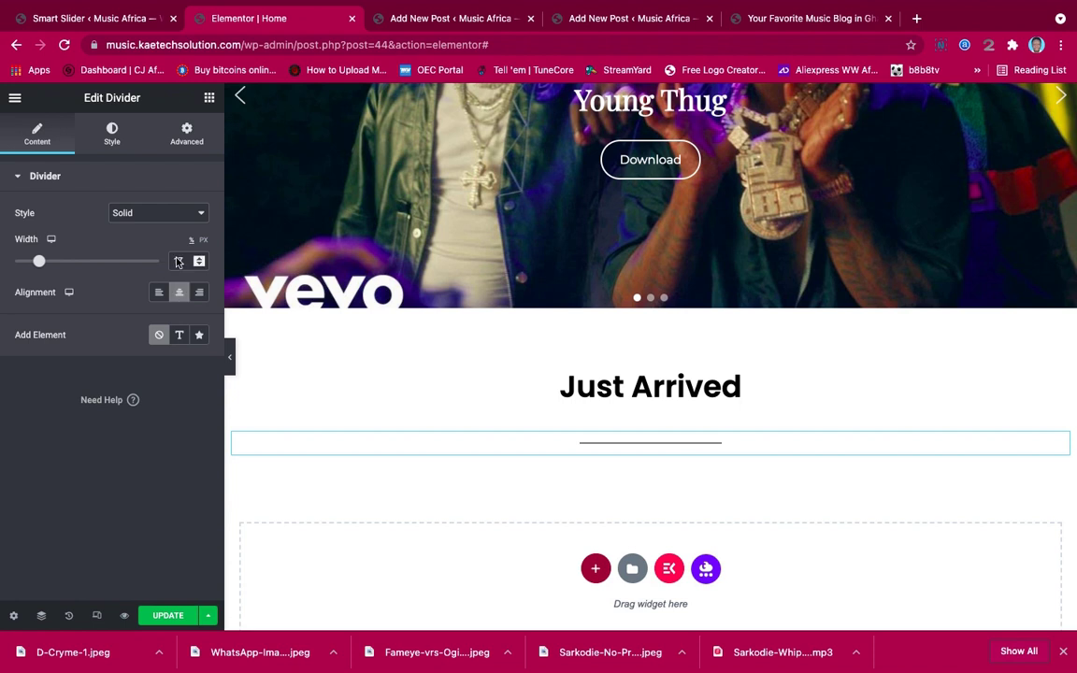
pyautogui.click(159, 217)
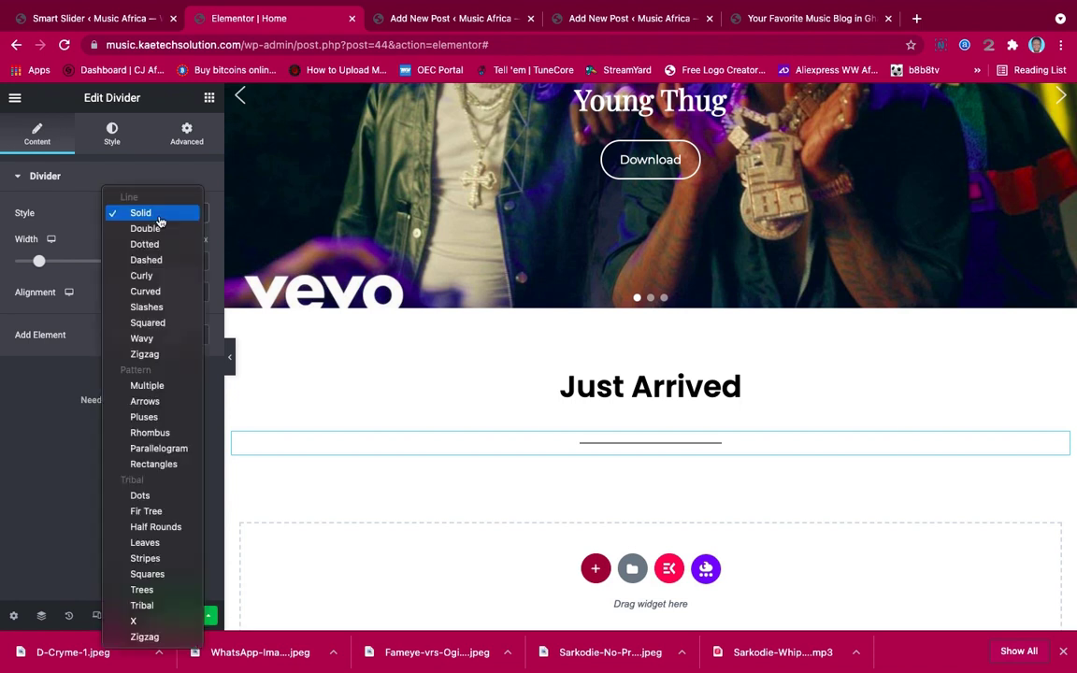
pyautogui.click(79, 244)
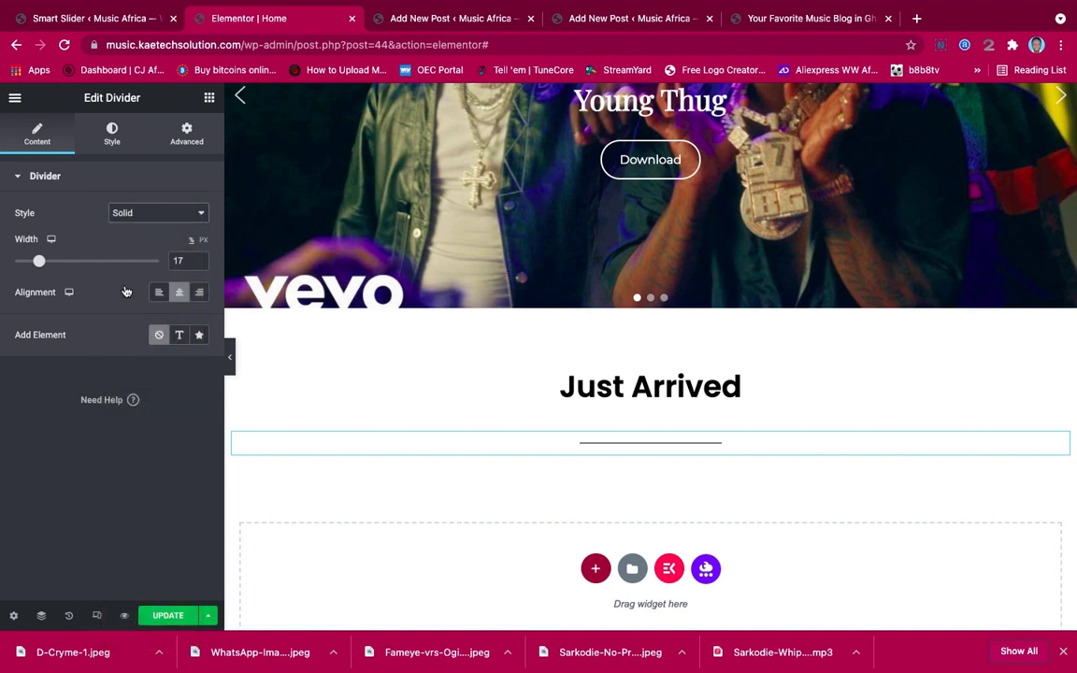
# Colour the divider blue #0764FF and raise its weight to about 3
pyautogui.click(108, 134)
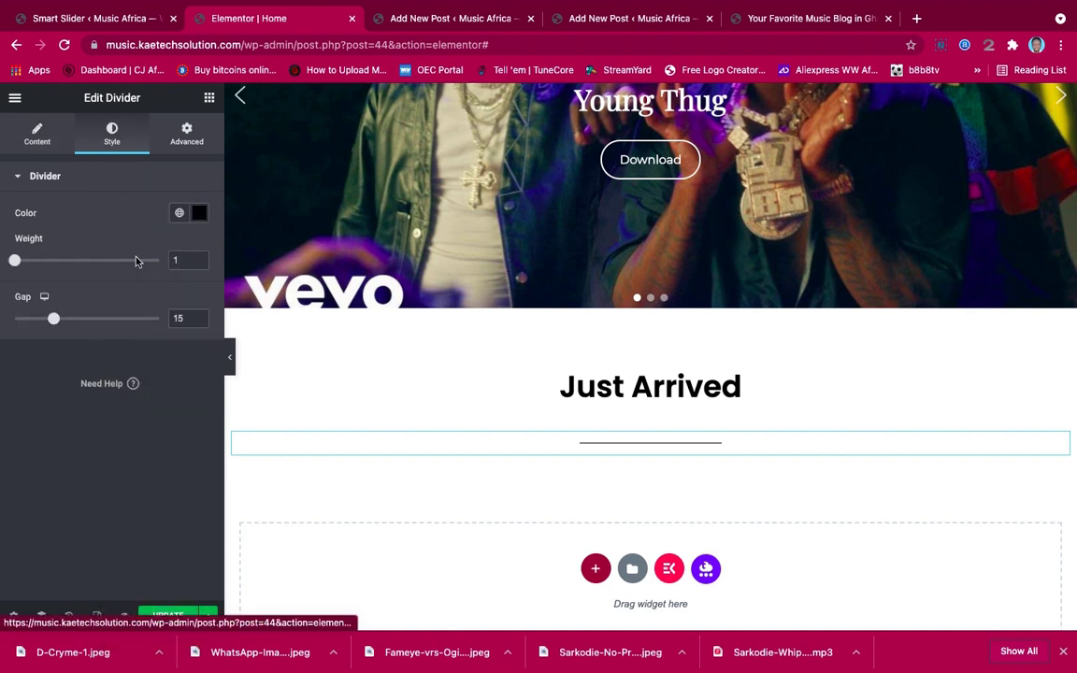
pyautogui.moveTo(17, 265); pyautogui.dragTo(37, 264)
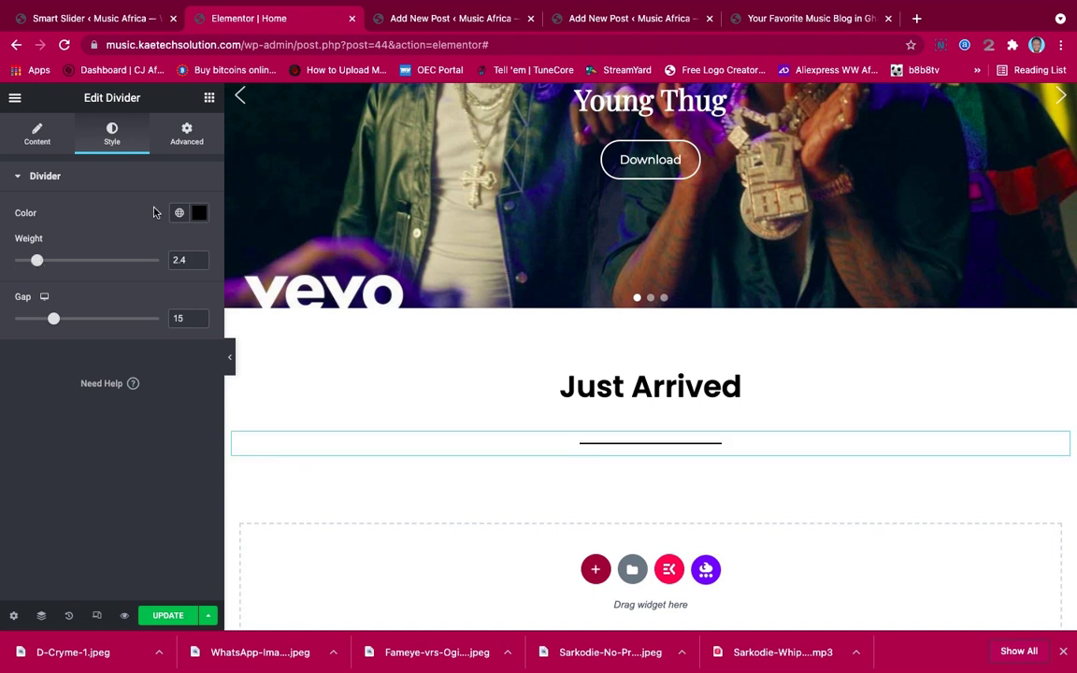
pyautogui.click(200, 214)
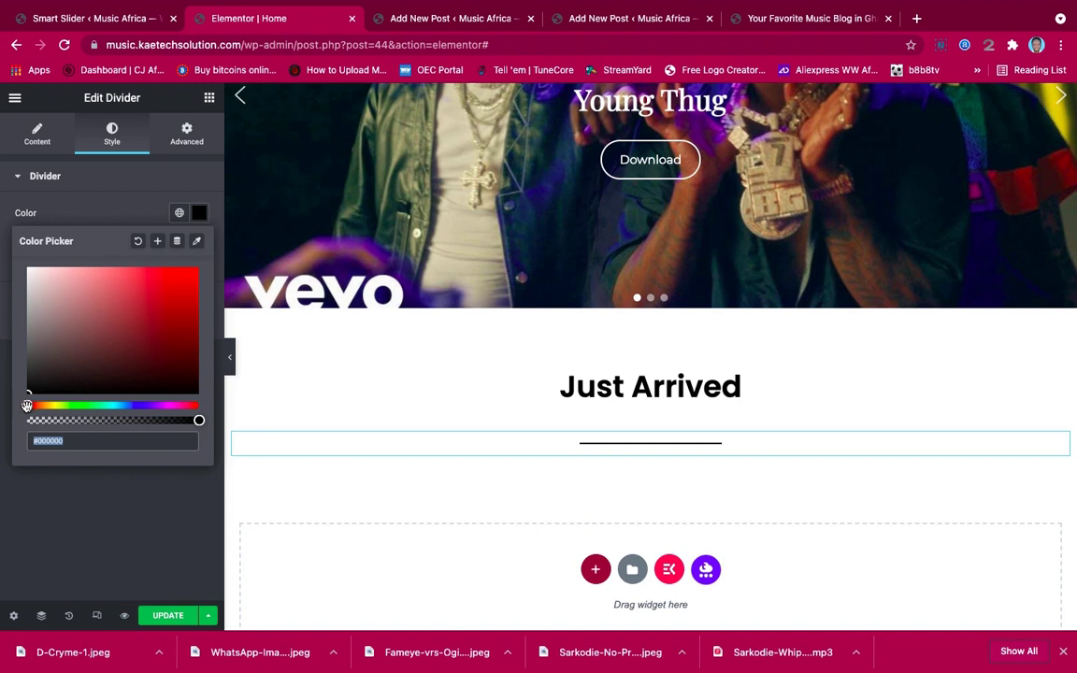
pyautogui.moveTo(27, 404); pyautogui.dragTo(128, 409)
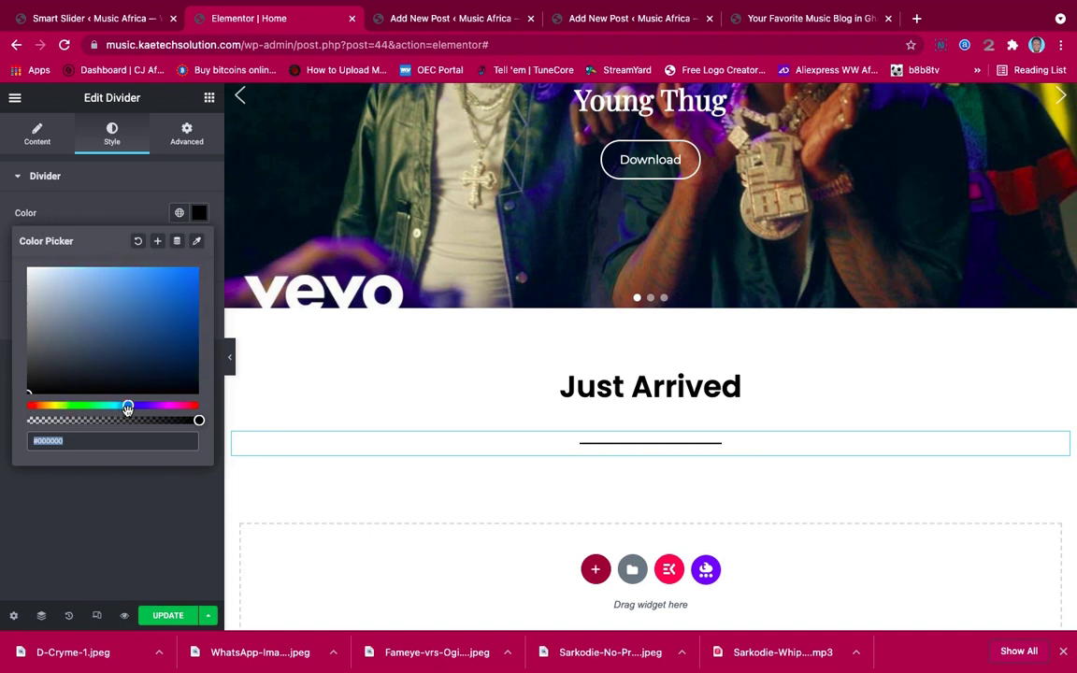
pyautogui.click(194, 307)
pyautogui.moveTo(194, 307); pyautogui.dragTo(193, 269)
pyautogui.moveTo(129, 404); pyautogui.dragTo(131, 406)
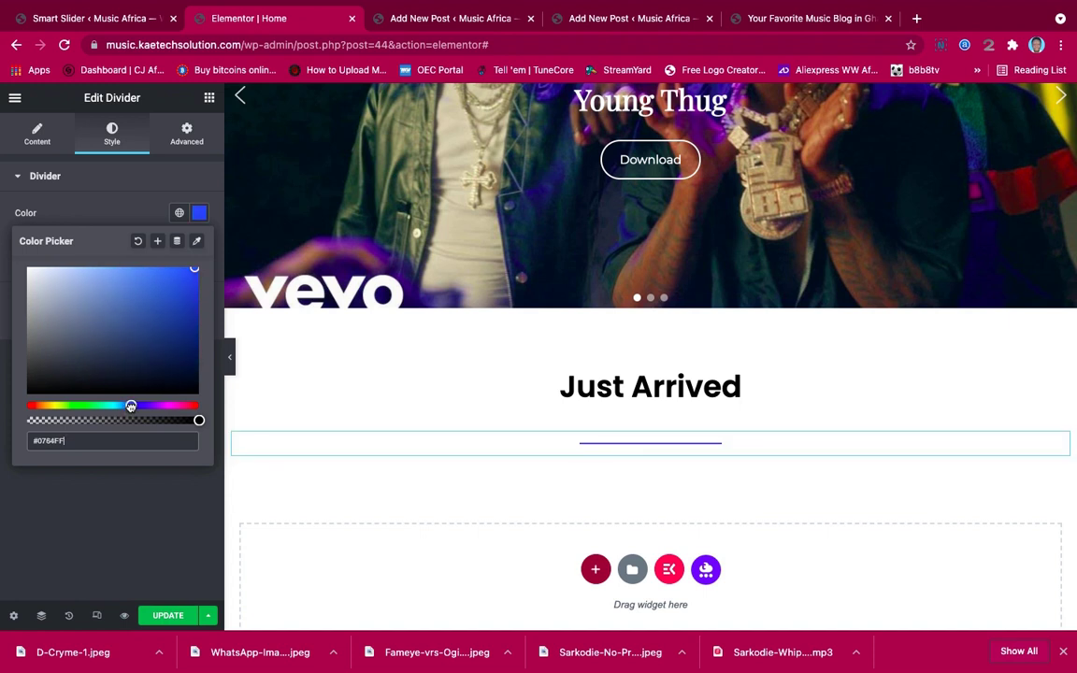
pyautogui.click(128, 218)
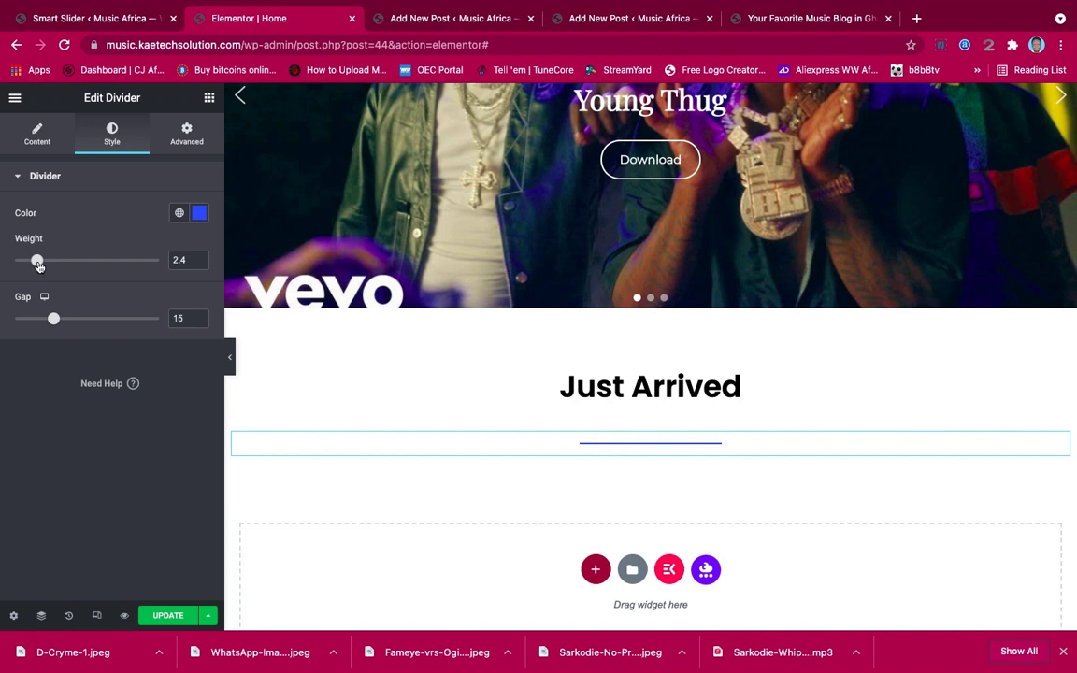
pyautogui.moveTo(39, 266); pyautogui.dragTo(49, 266)
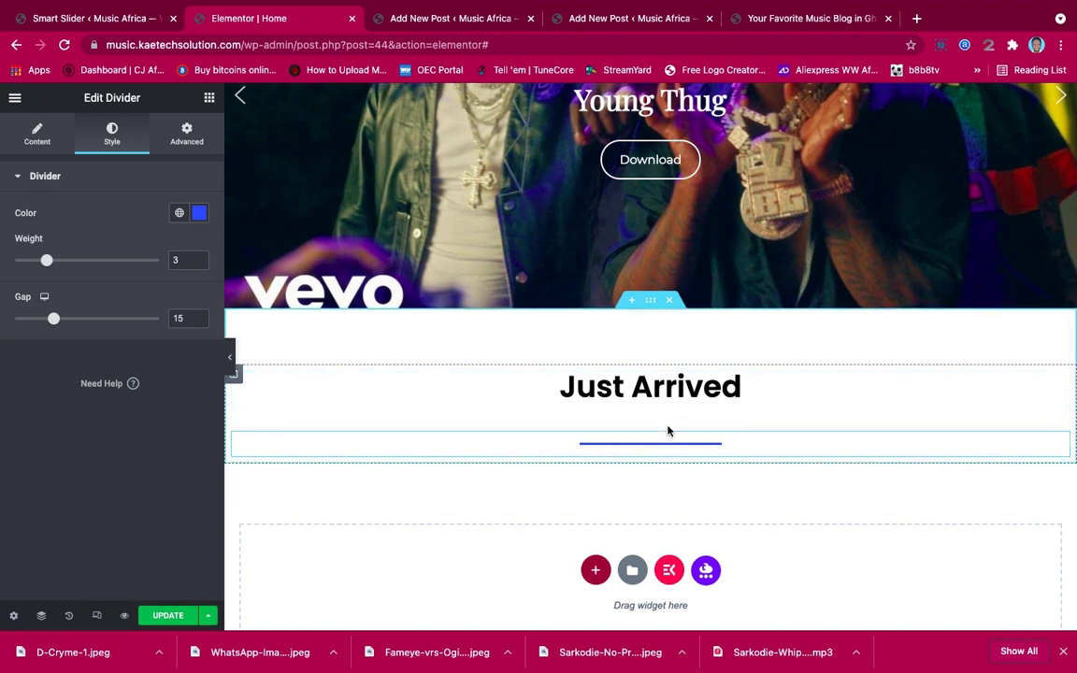
# Unlink the divider's margin and padding and set its top margin to -20 px
pyautogui.click(184, 134)
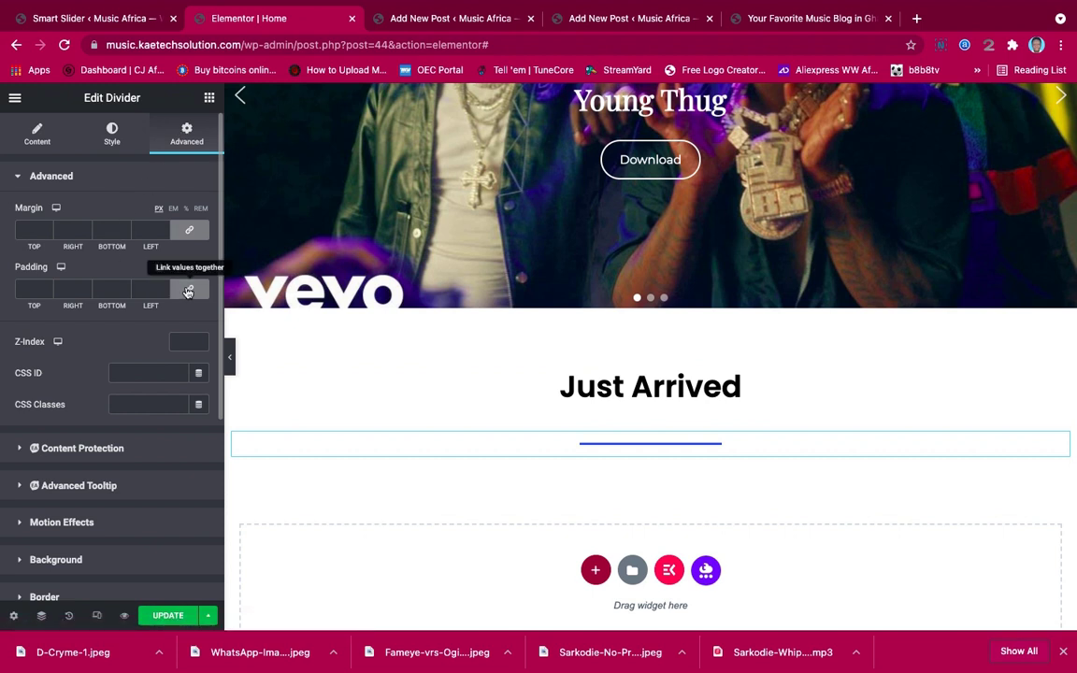
pyautogui.click(187, 292)
pyautogui.click(192, 233)
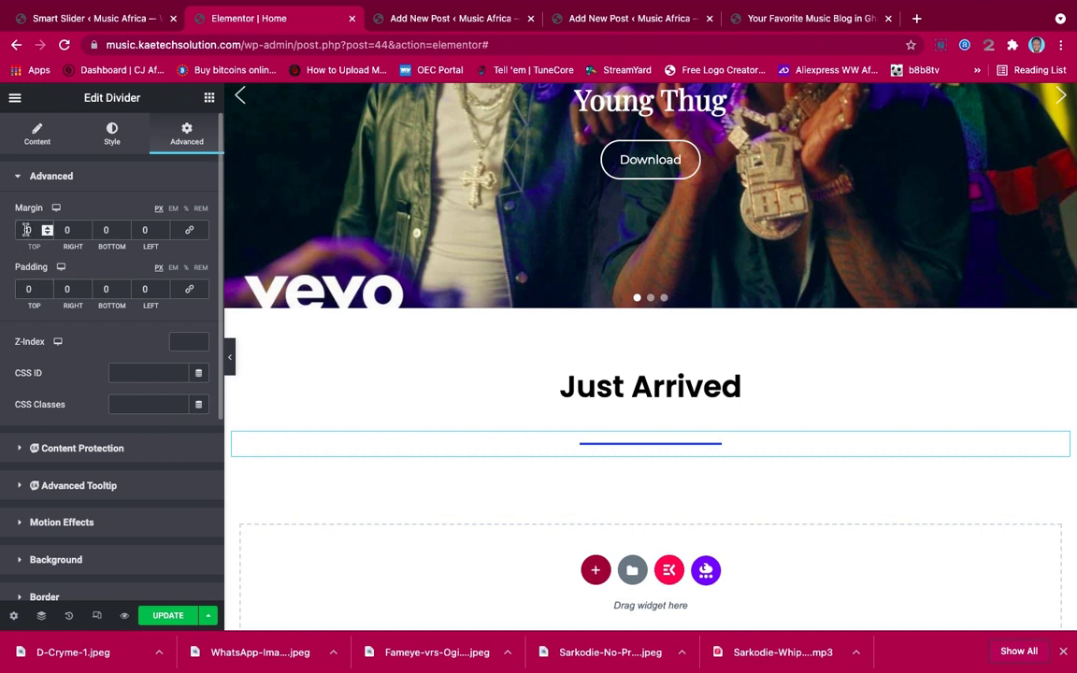
pyautogui.write('20')
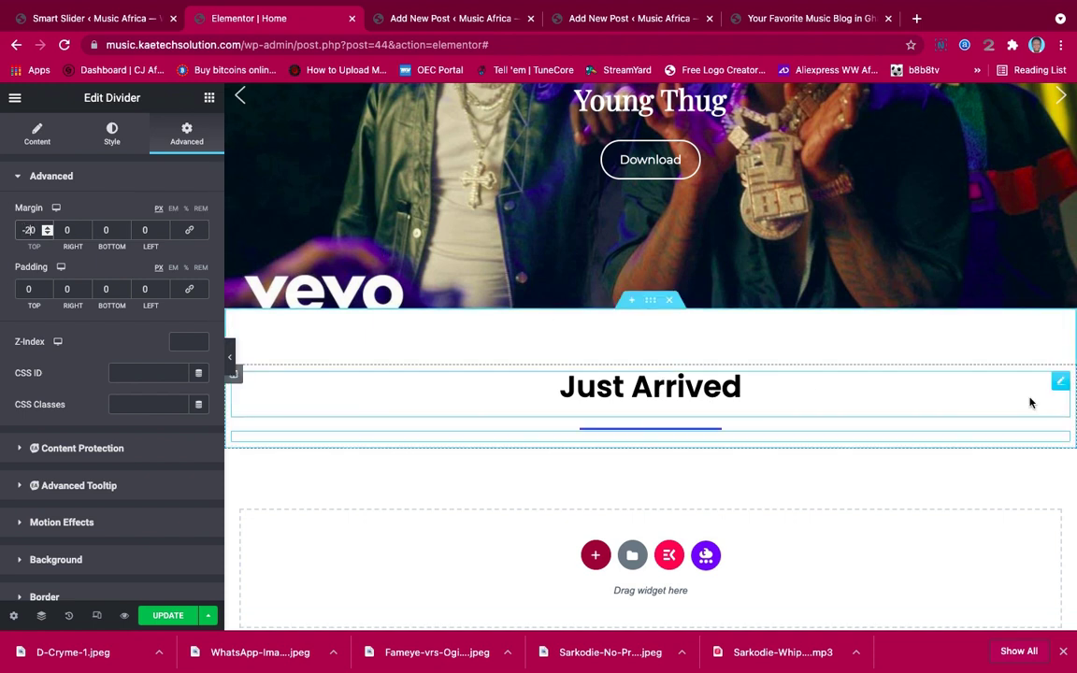
# Unlink the Just Arrived heading's margins and set the bottom margin to -20 px
pyautogui.click(1059, 383)
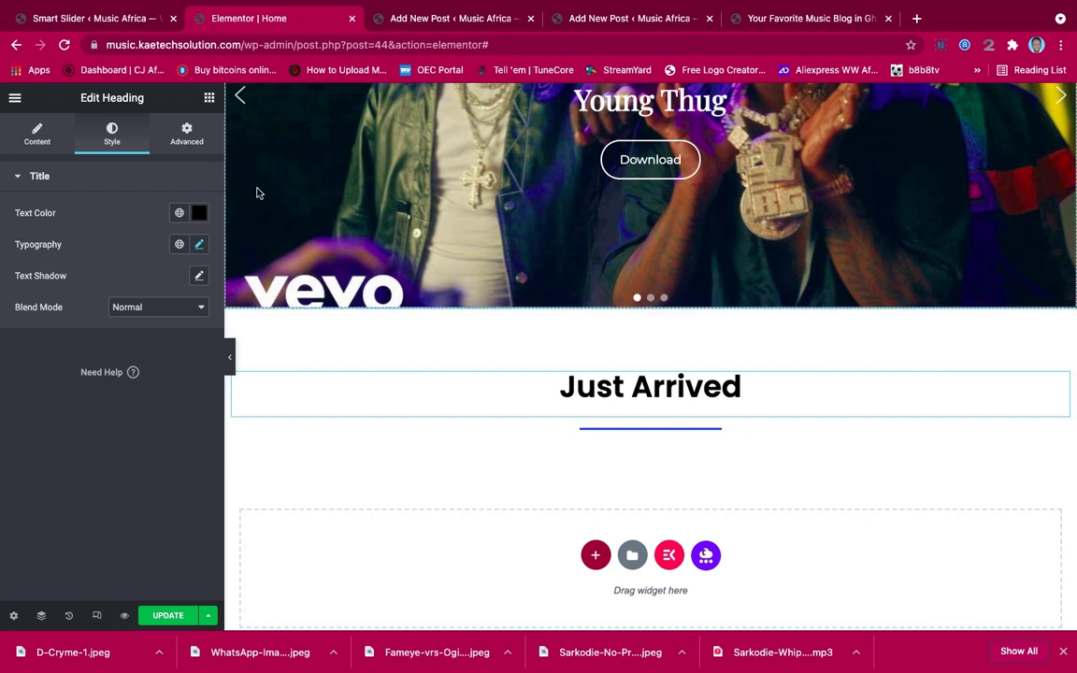
pyautogui.click(187, 133)
pyautogui.click(187, 230)
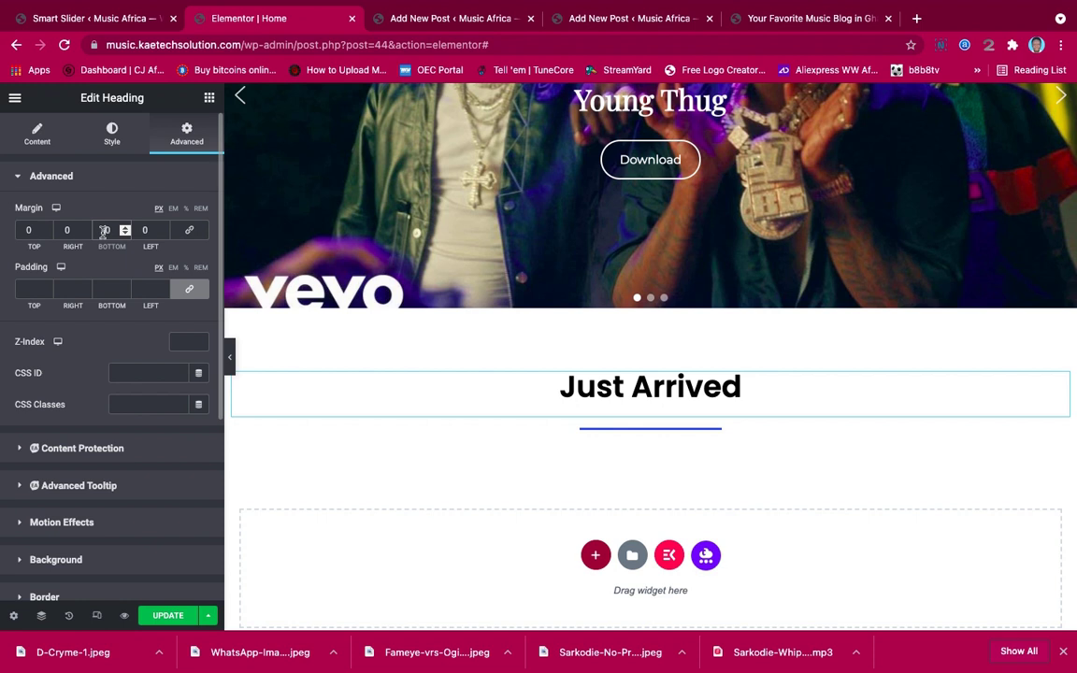
pyautogui.write('0')
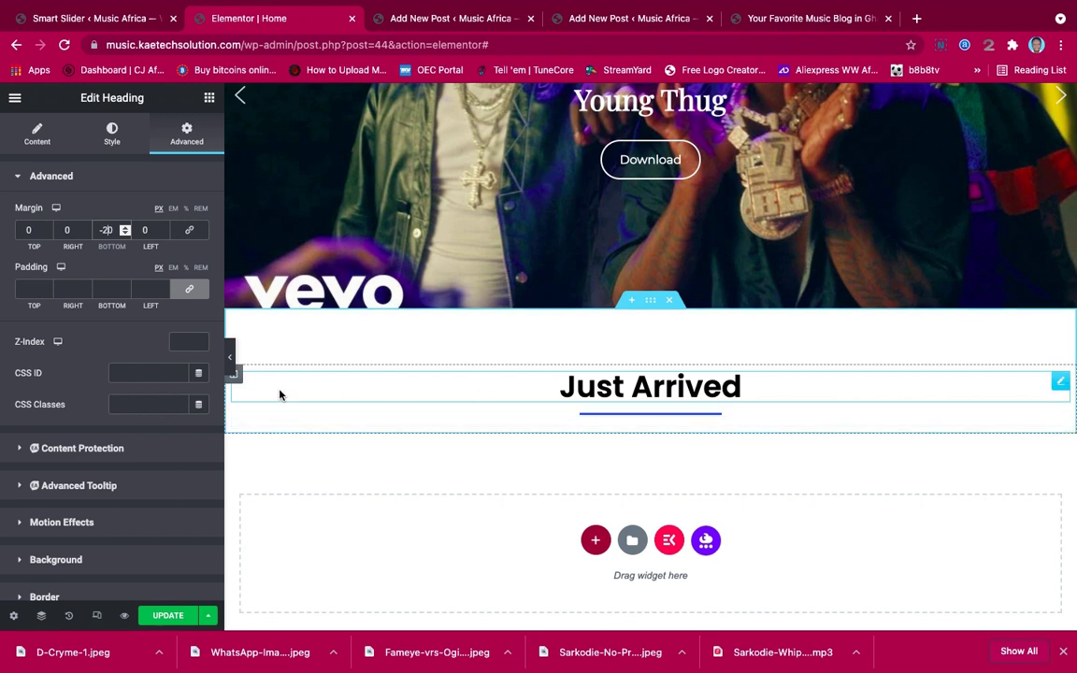
# Preview the heading and divider spacing with the editing panel hidden, then restore the panel
pyautogui.click(231, 361)
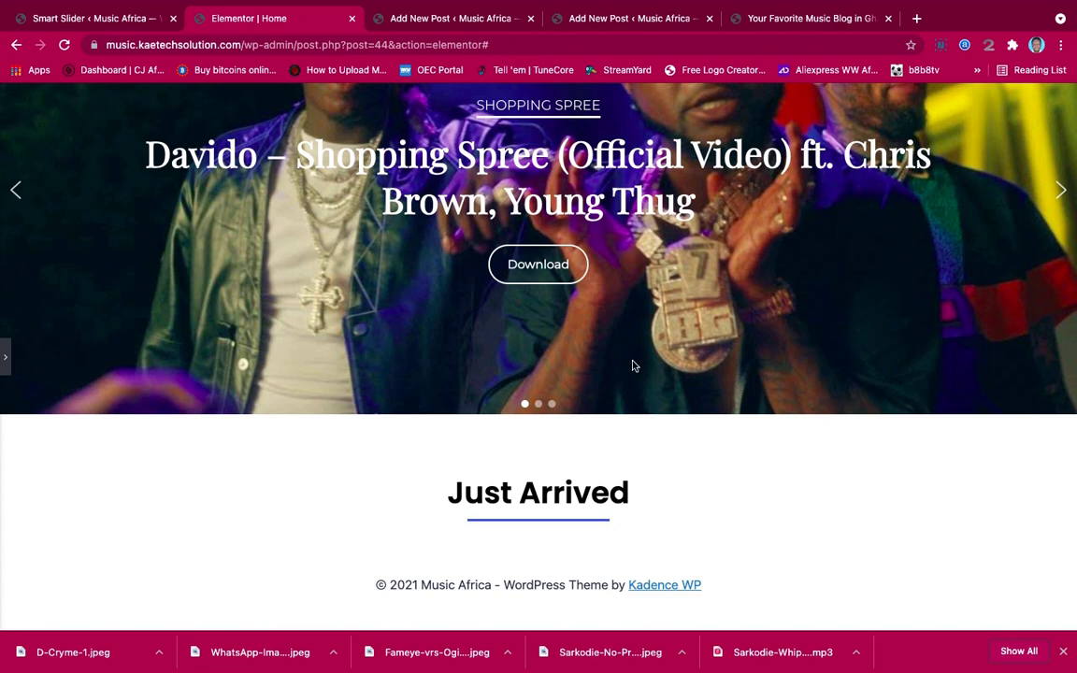
pyautogui.scroll(3, 632, 284)
pyautogui.scroll(-3, 632, 286)
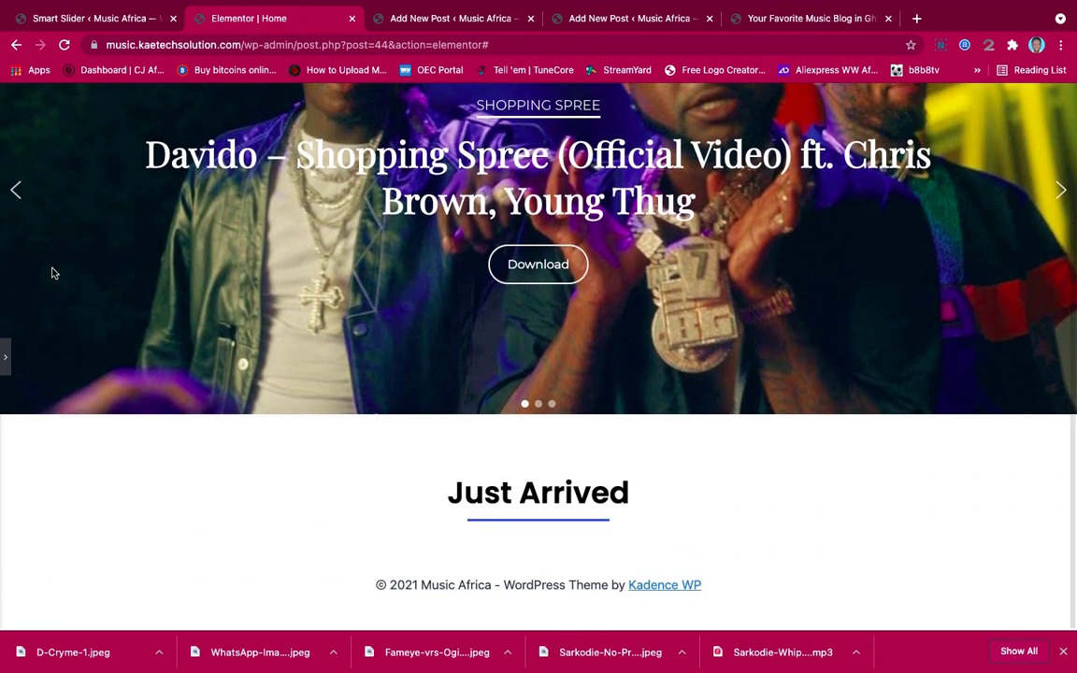
pyautogui.click(5, 355)
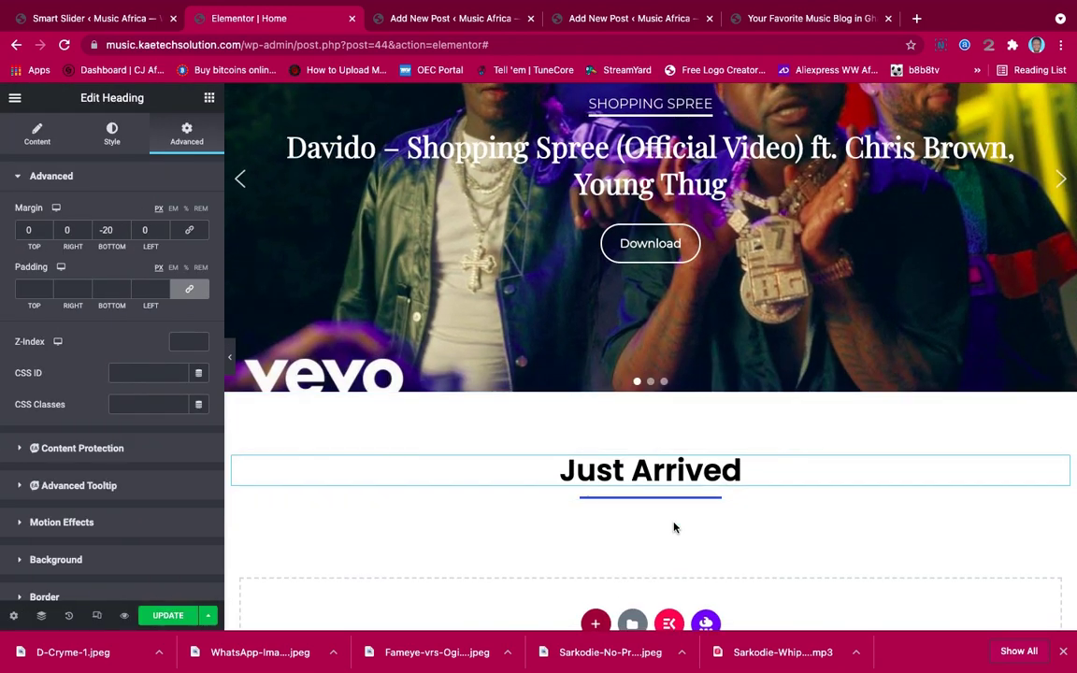
pyautogui.scroll(-3, 675, 526)
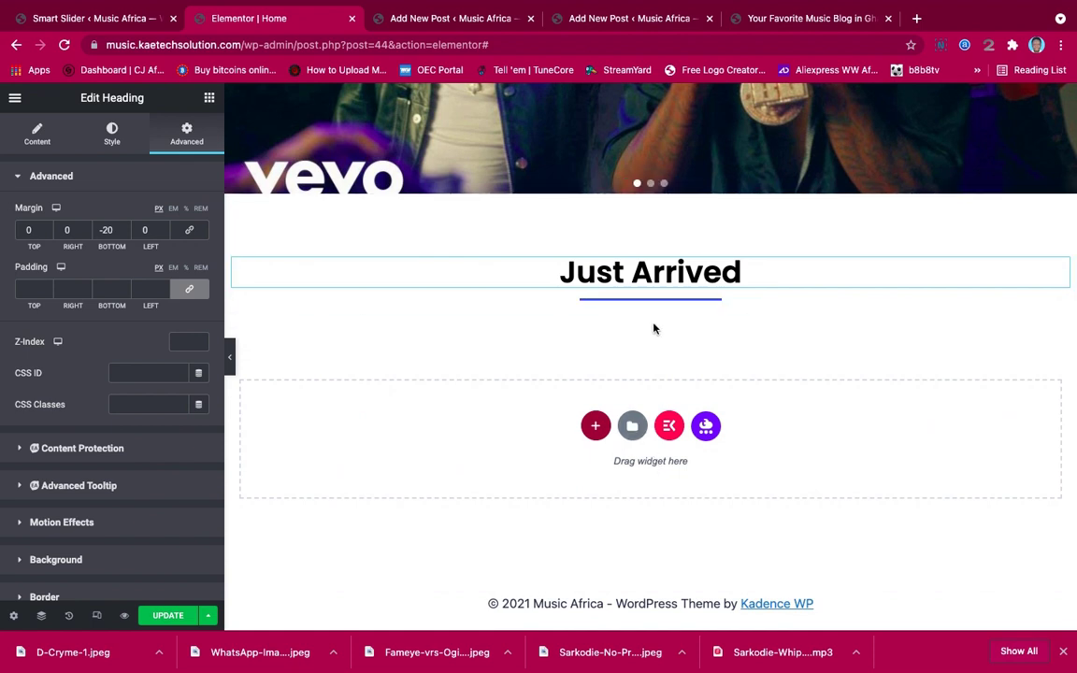
# Search widgets for 'post' and drop the EA Post Grid under the Just Arrived heading
pyautogui.click(211, 98)
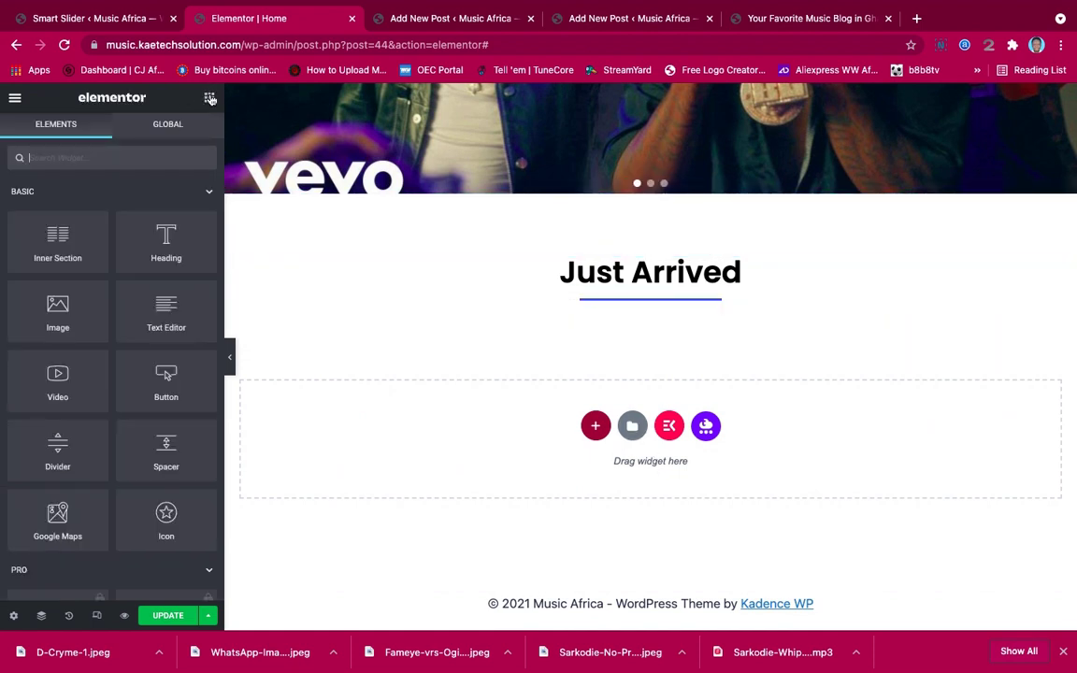
pyautogui.click(141, 164)
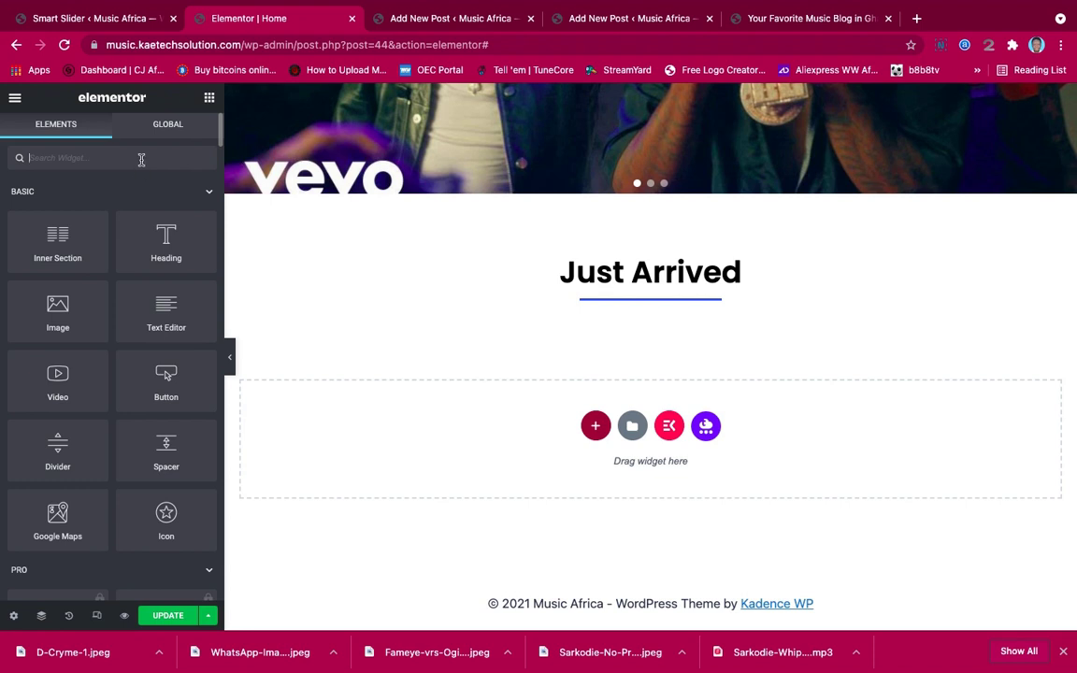
pyautogui.write('post')
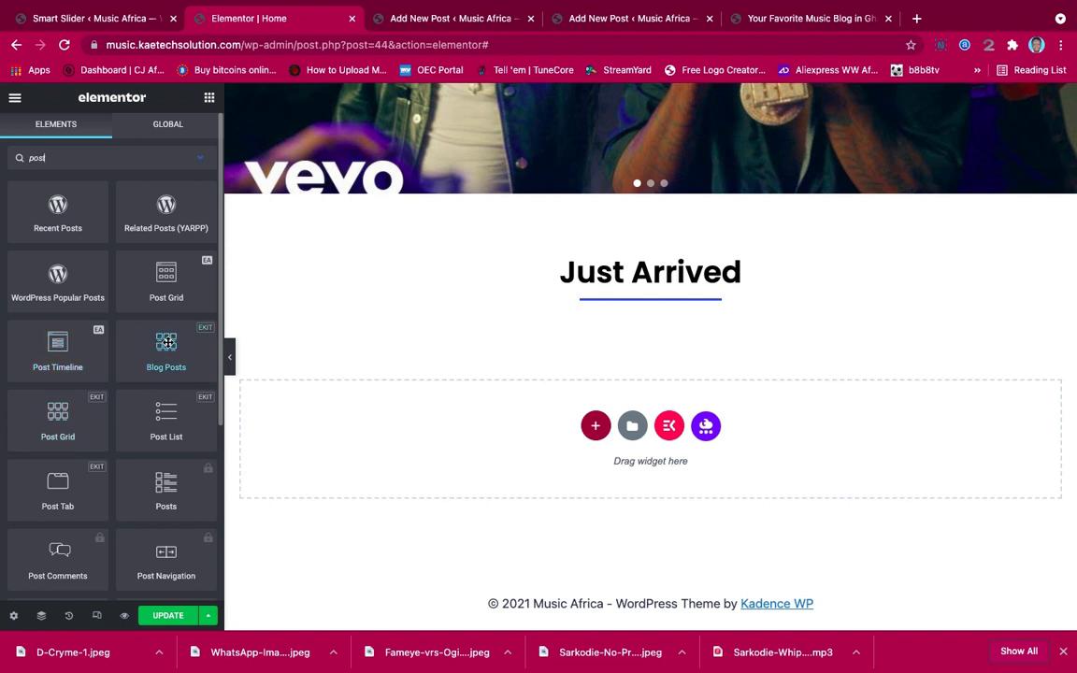
pyautogui.moveTo(161, 285); pyautogui.dragTo(669, 360)
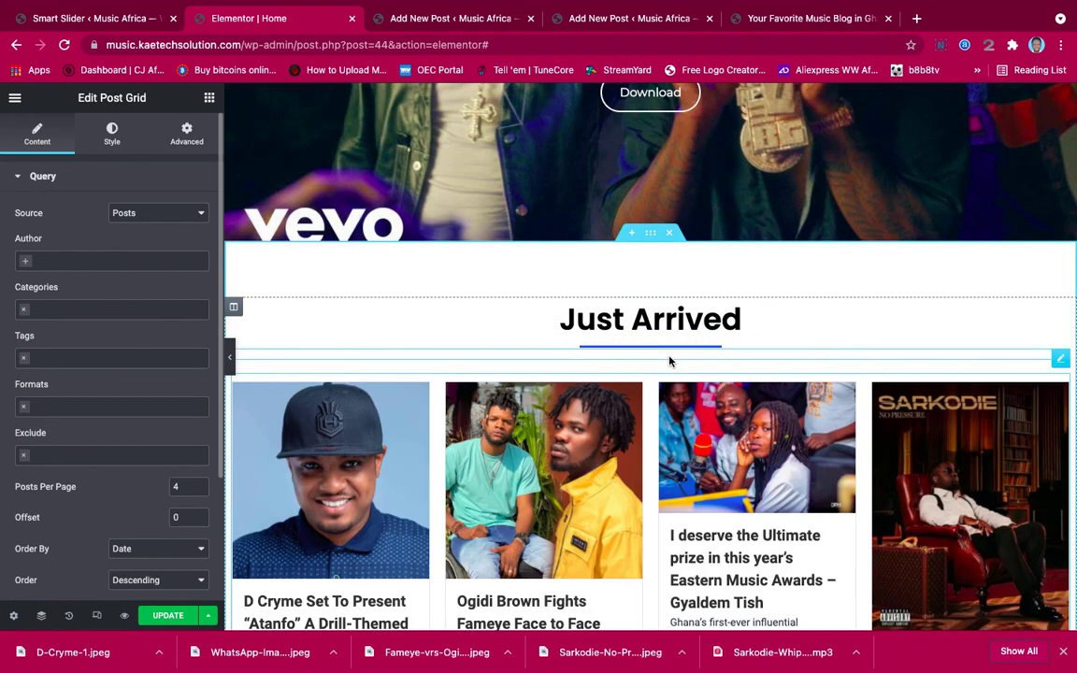
pyautogui.scroll(-2, 663, 432)
pyautogui.scroll(-1, 663, 433)
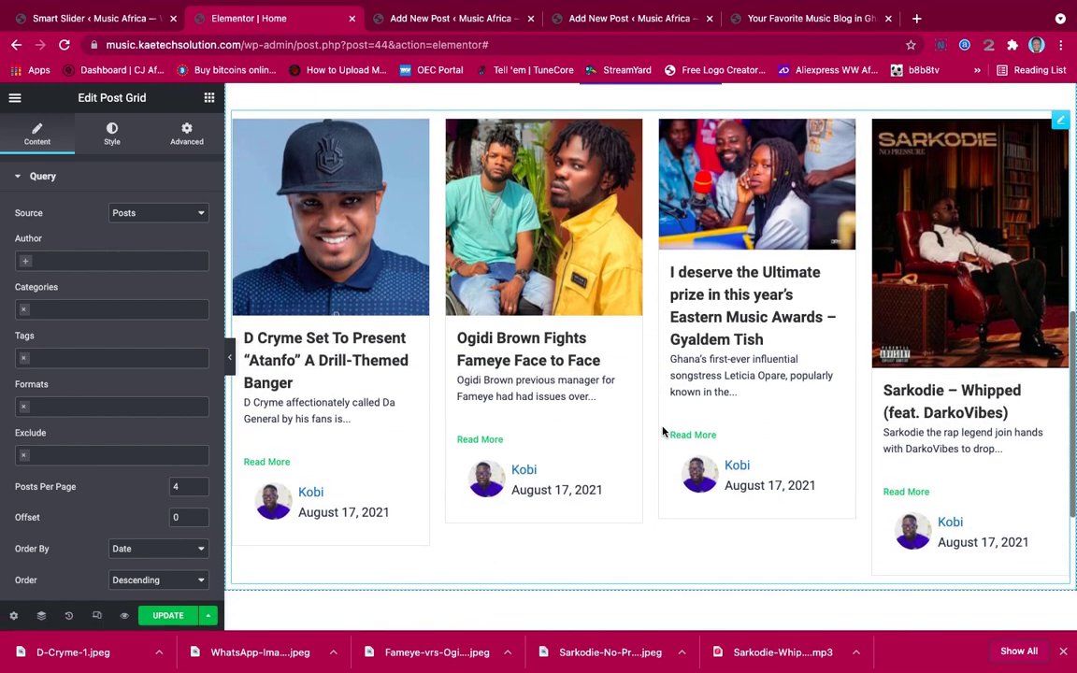
pyautogui.scroll(1, 663, 432)
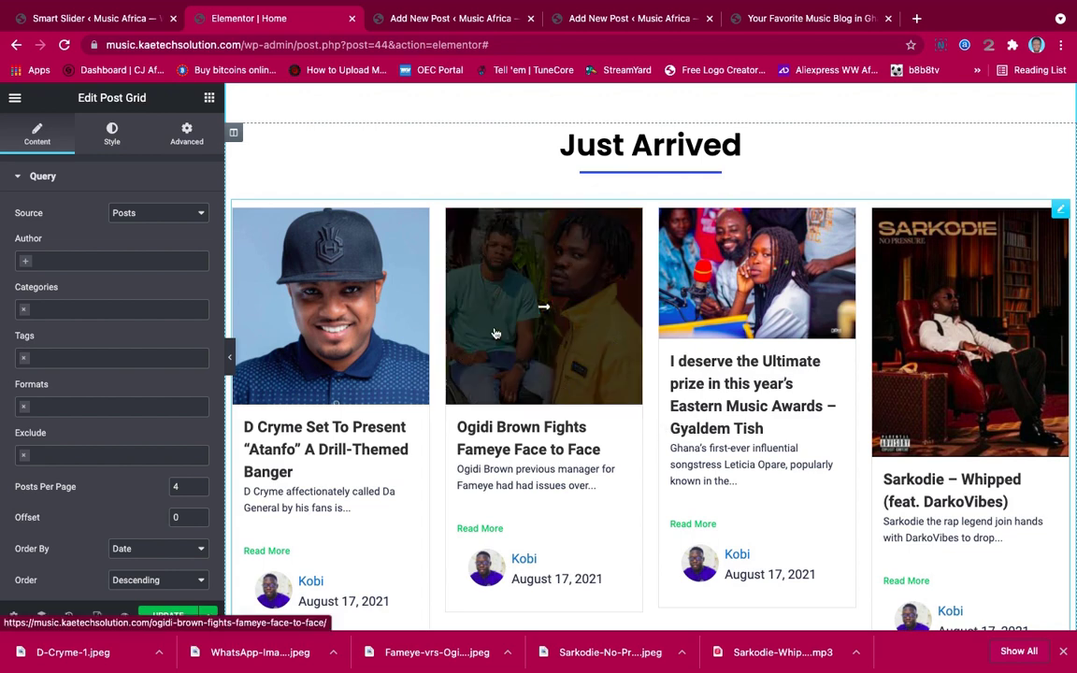
# Keep Posts as the source and filter the grid to Afrobeat, Hiplife and Dancehall categories
pyautogui.click(137, 214)
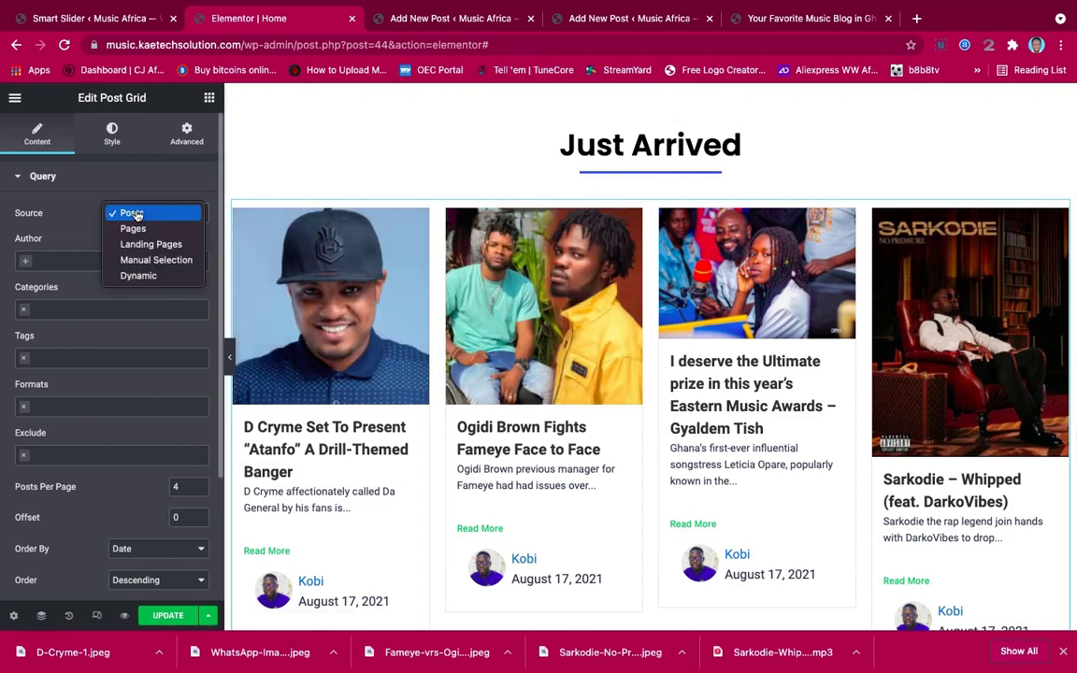
pyautogui.click(136, 214)
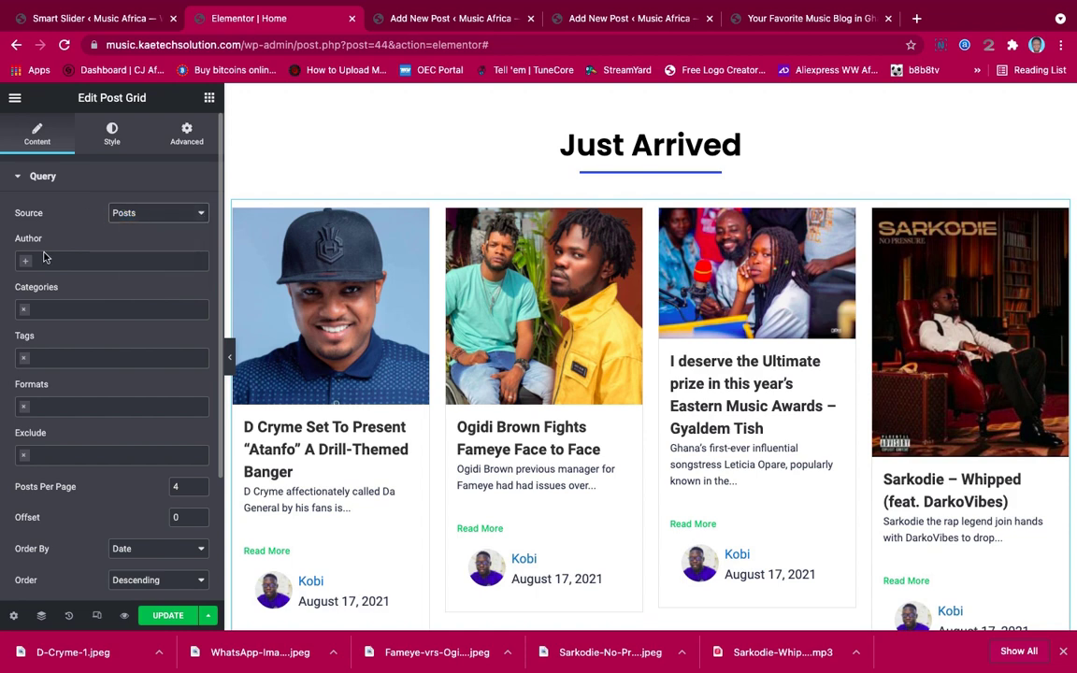
pyautogui.click(23, 316)
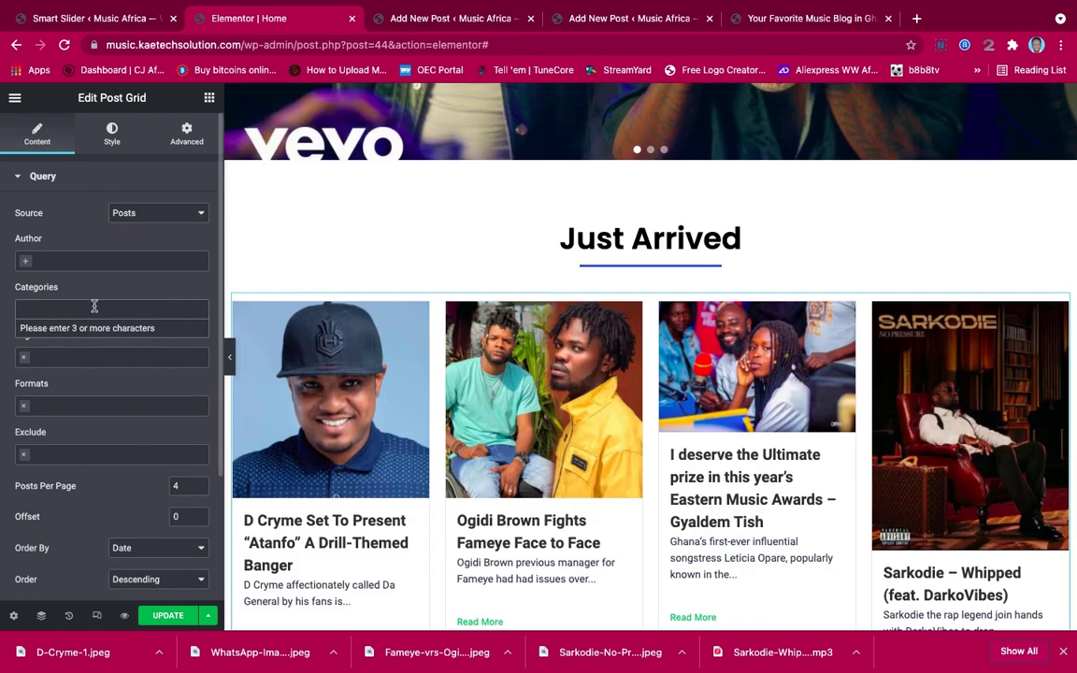
pyautogui.click(93, 306)
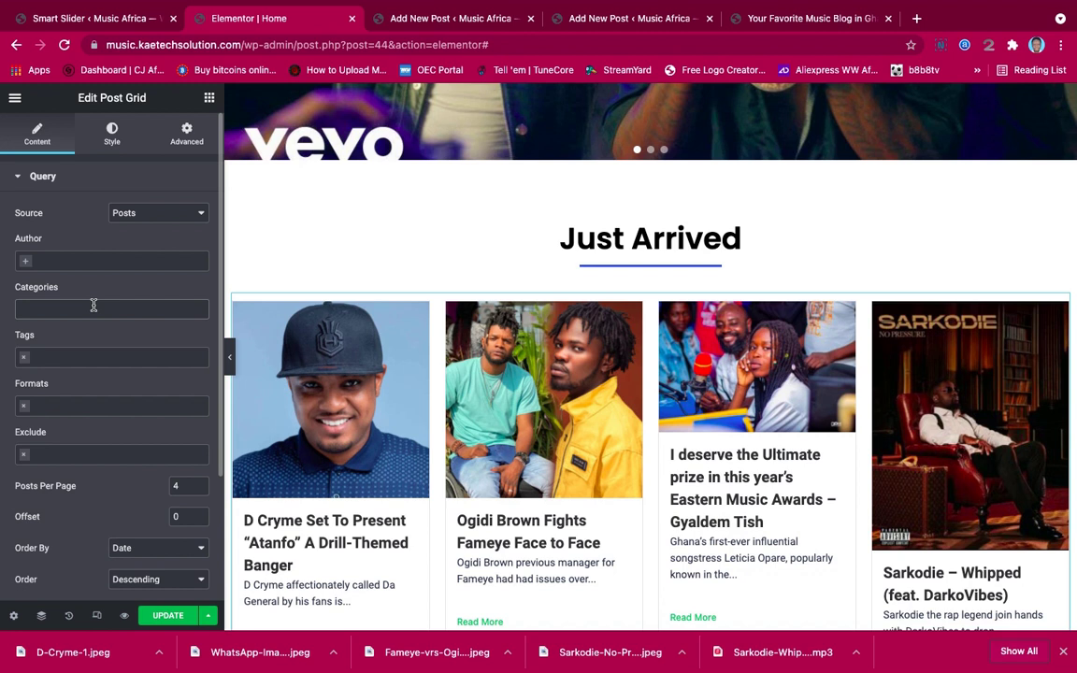
pyautogui.click(93, 305)
pyautogui.write('afr')
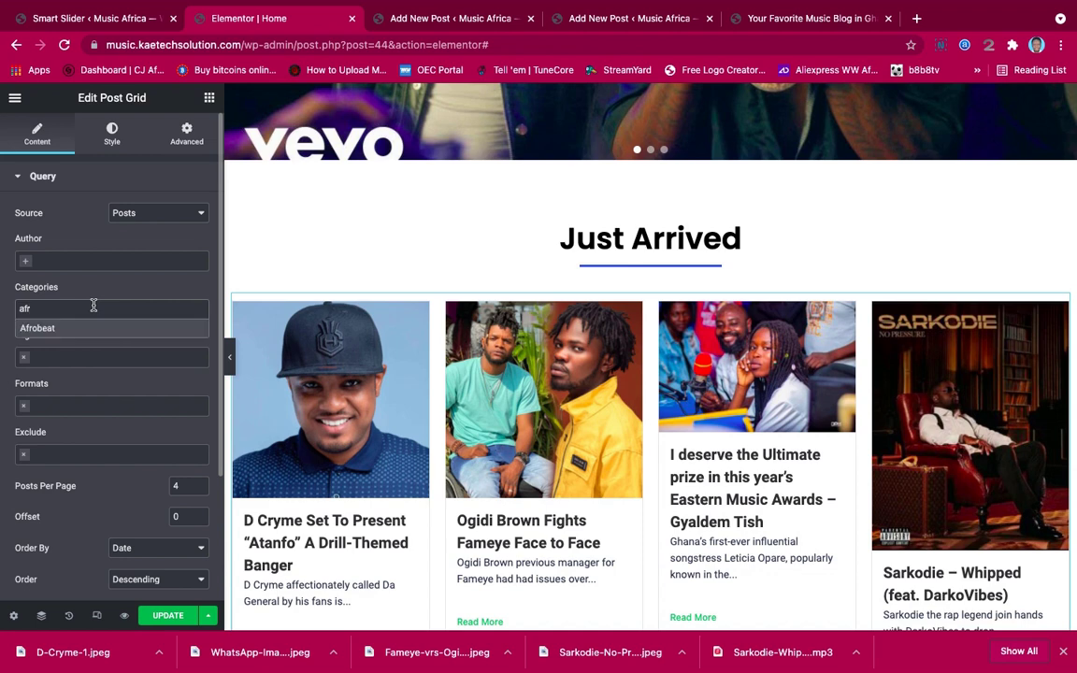
pyautogui.click(89, 328)
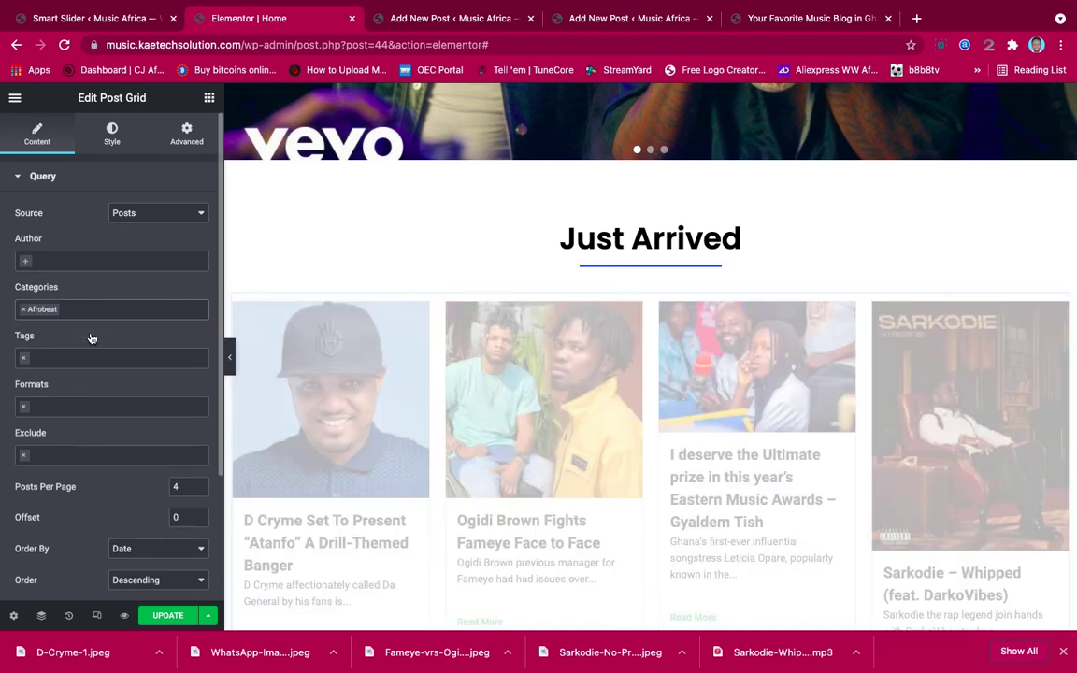
pyautogui.click(103, 307)
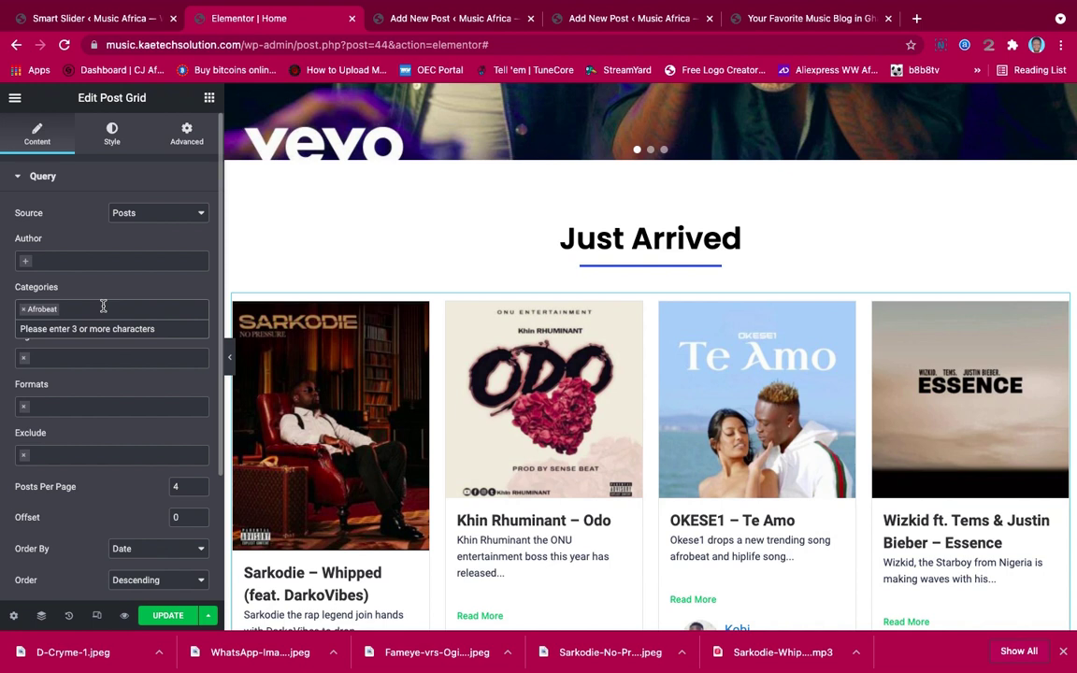
pyautogui.write('Hiplife')
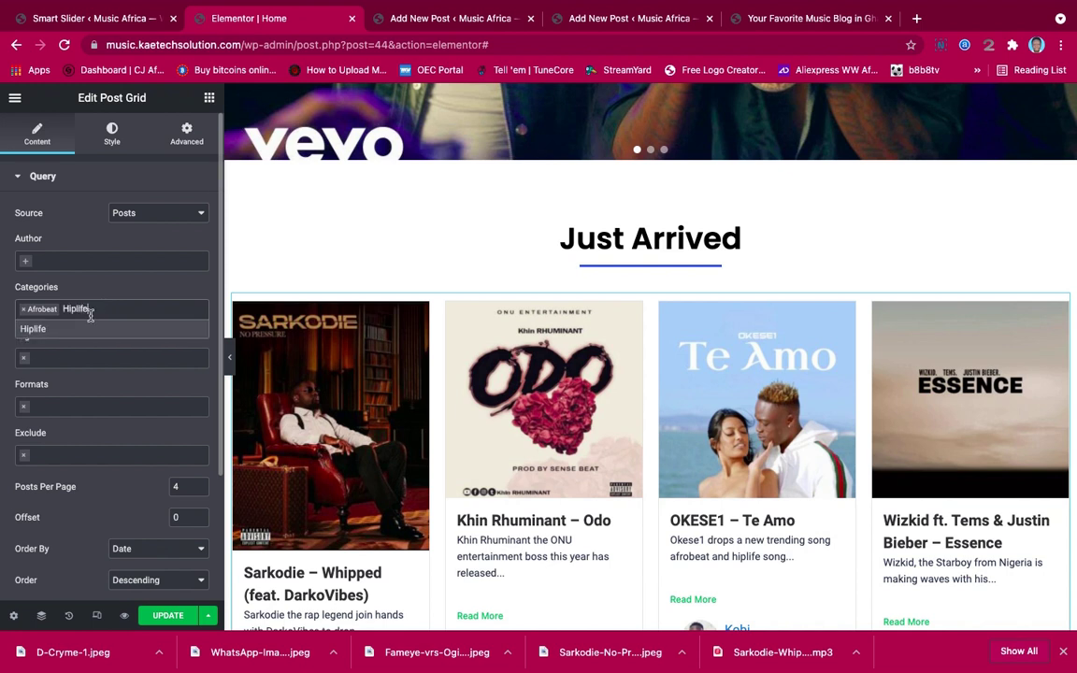
pyautogui.click(72, 332)
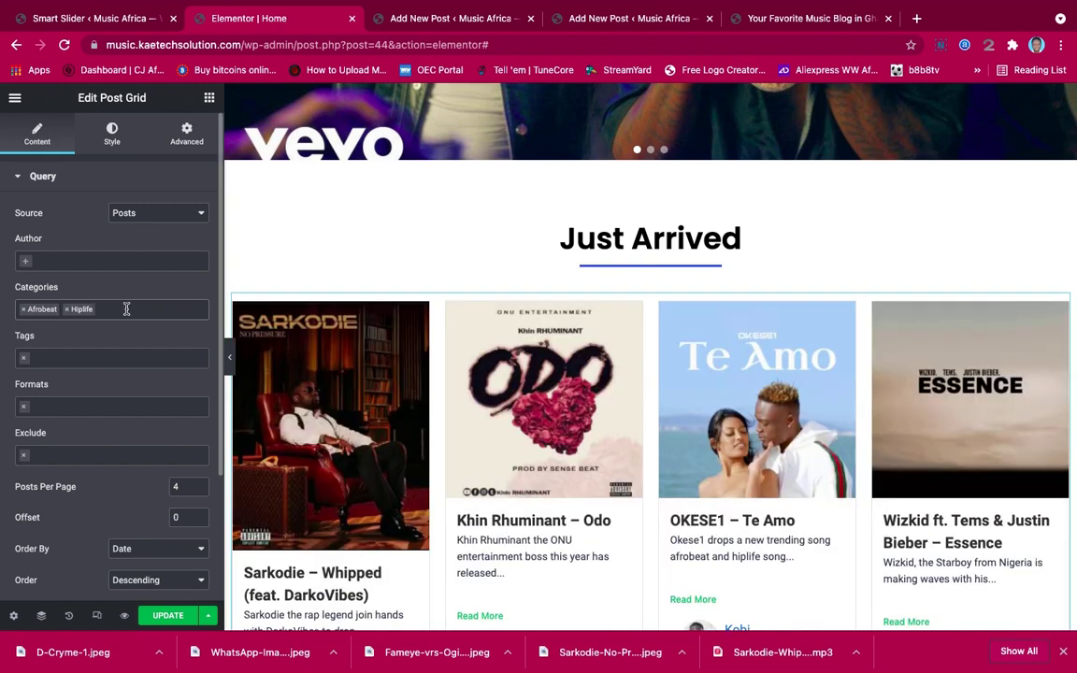
pyautogui.click(126, 308)
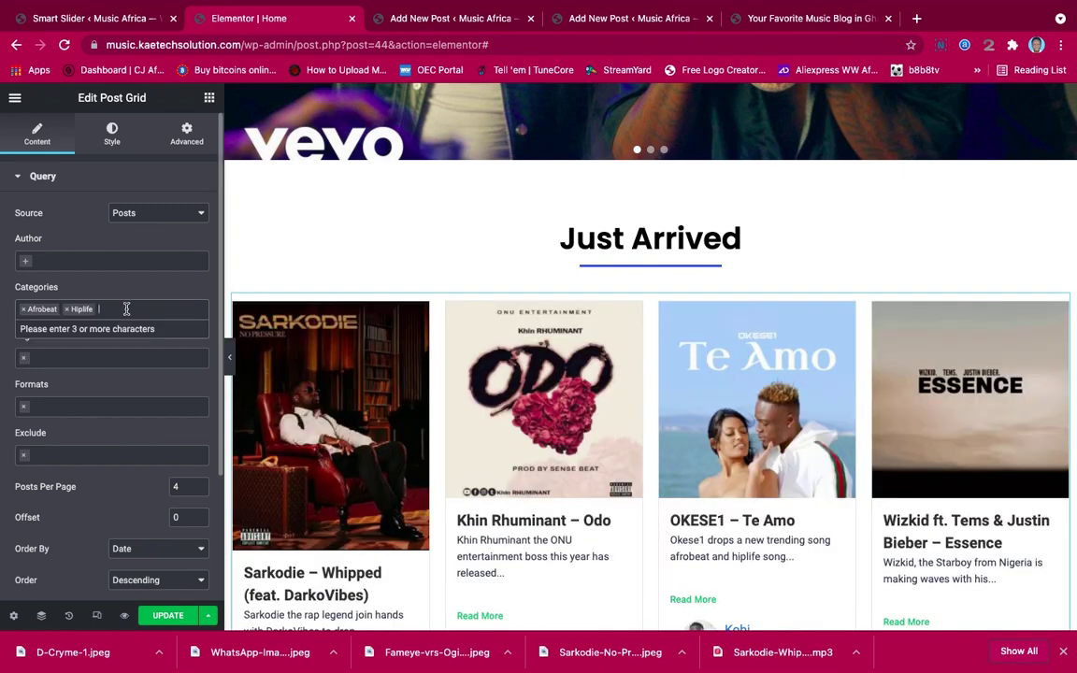
pyautogui.write('Da')
pyautogui.click(74, 328)
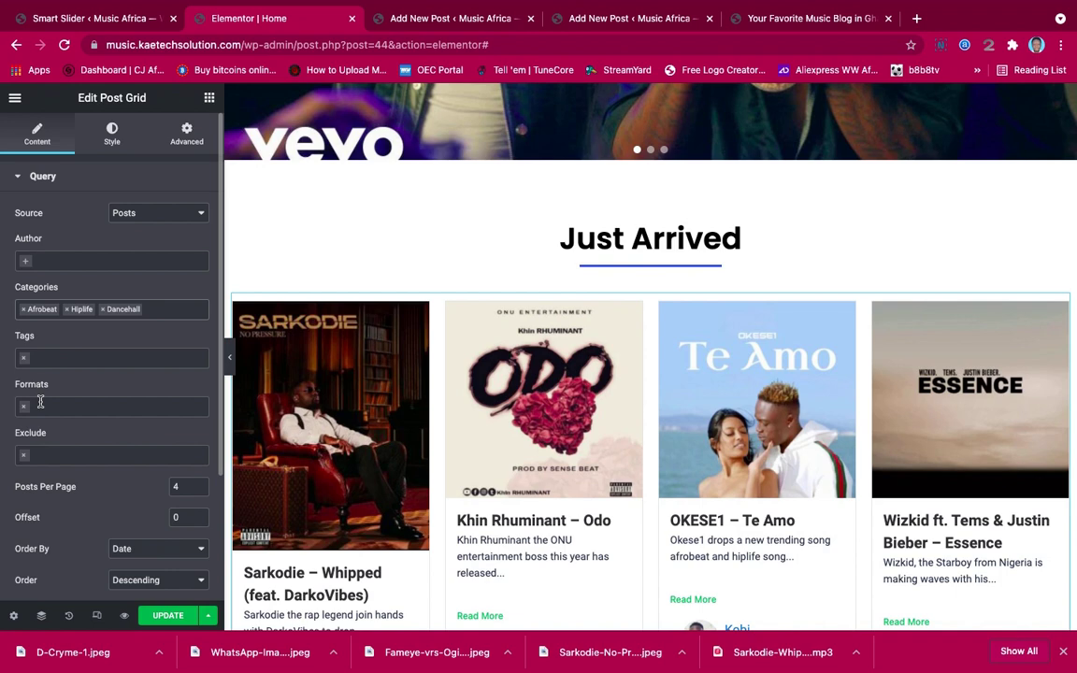
# Change the grid's Posts Per Page from 4 to 6
pyautogui.scroll(-5, 40, 402)
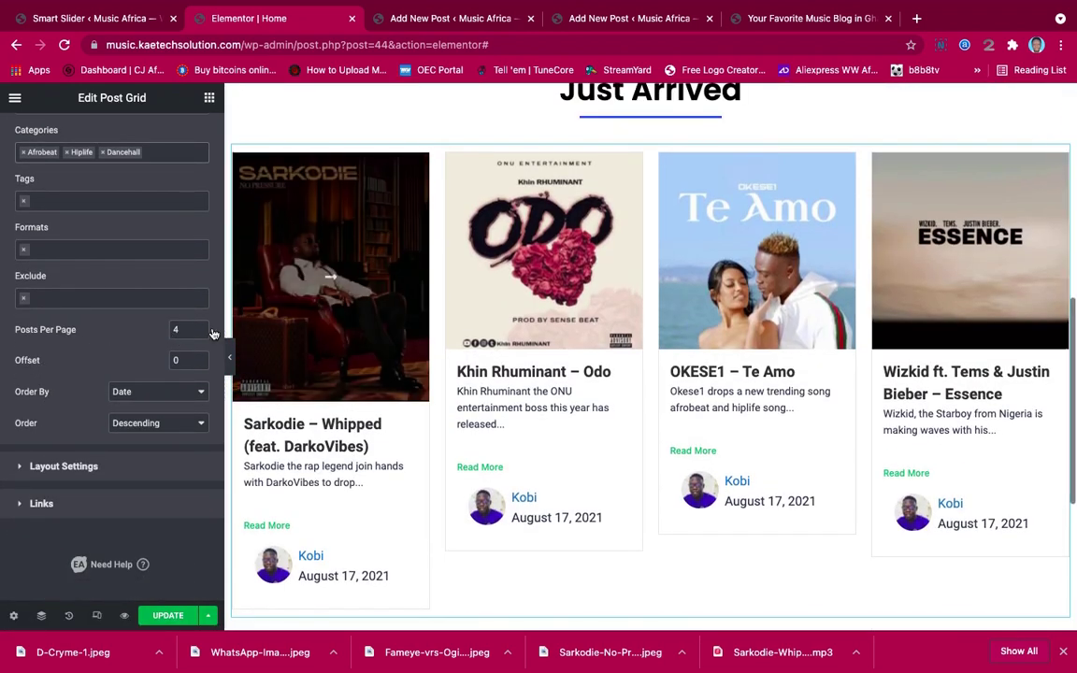
pyautogui.moveTo(179, 329); pyautogui.dragTo(156, 331)
pyautogui.write('6')
pyautogui.scroll(-3, 493, 361)
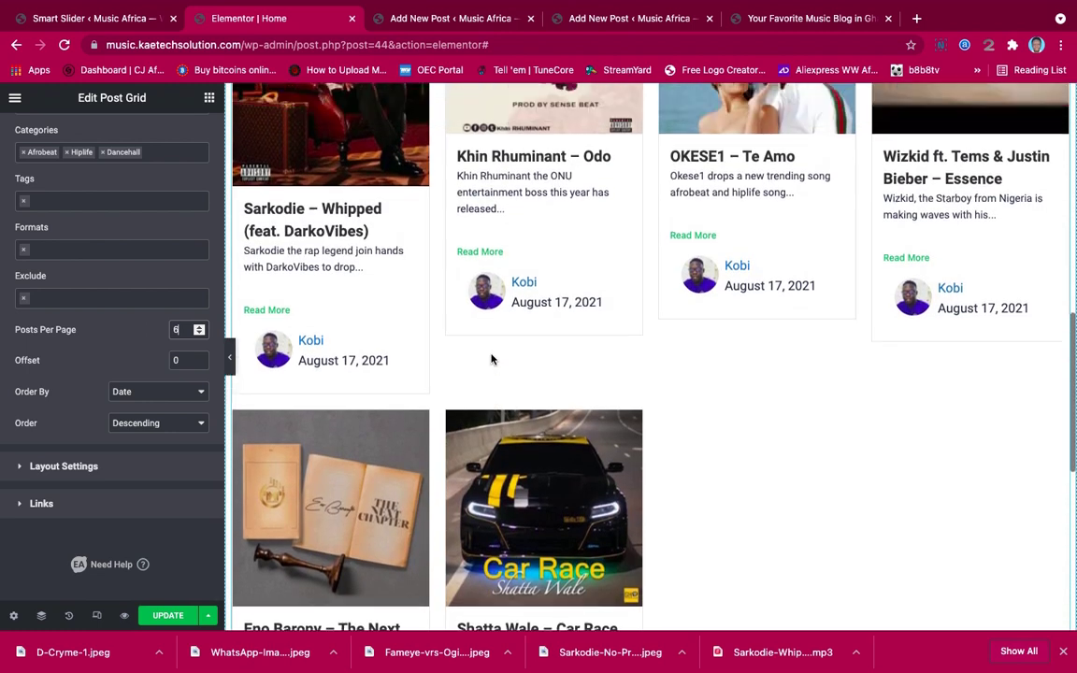
pyautogui.scroll(2, 492, 361)
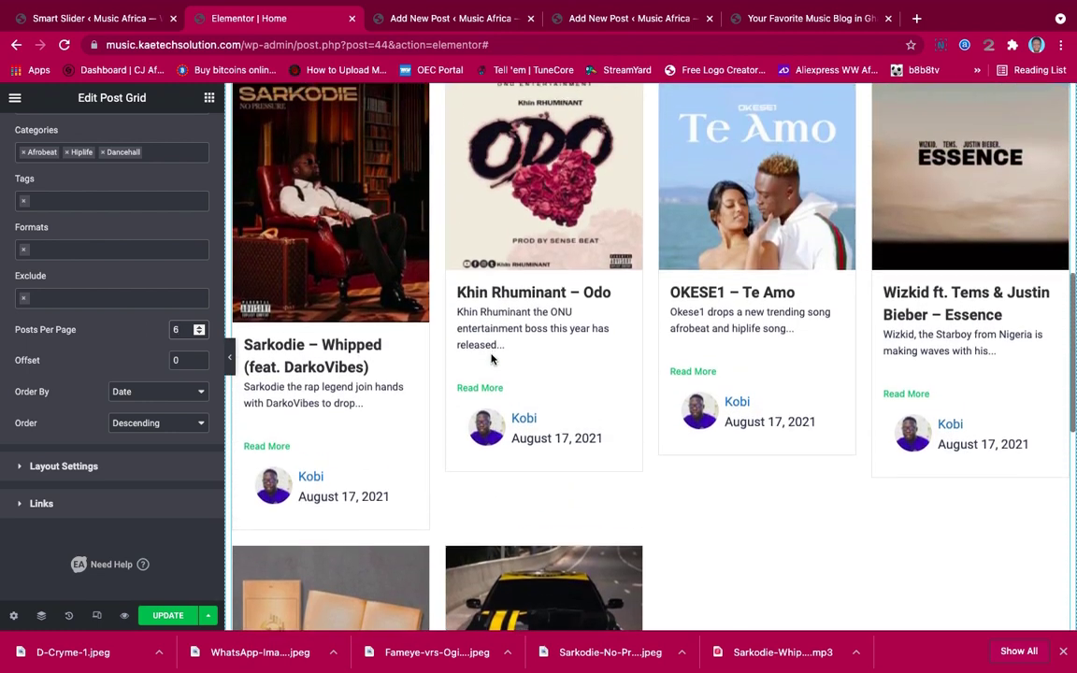
pyautogui.scroll(5, 119, 365)
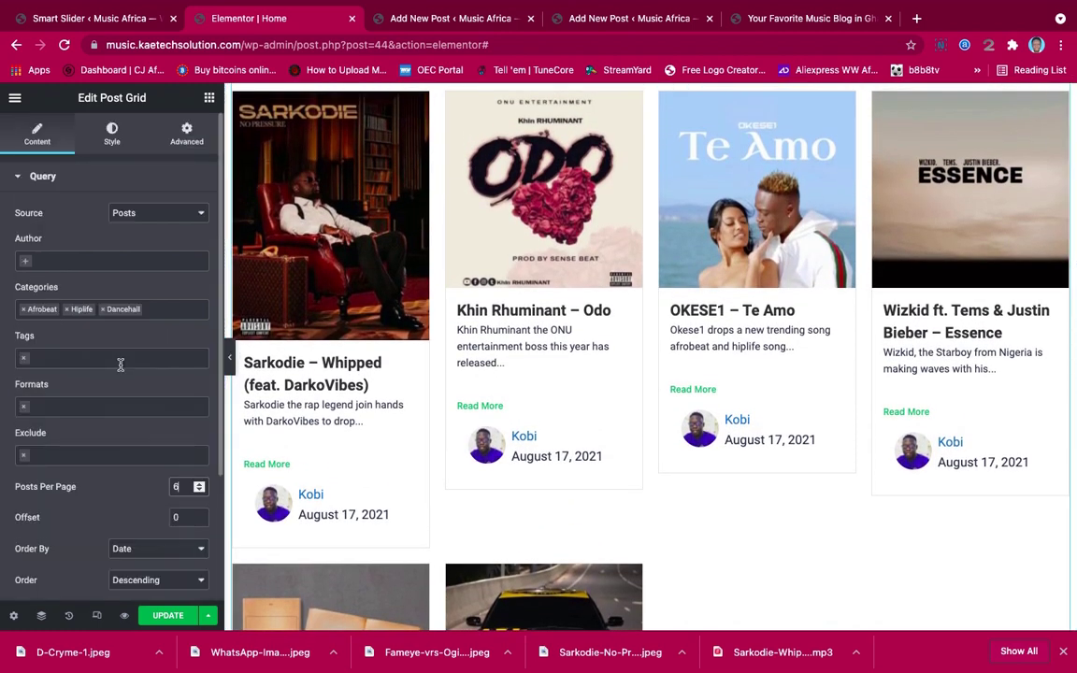
# Set the post grid's Layout Settings column count to 3 and review the resulting grid
pyautogui.scroll(-3, 102, 411)
pyautogui.click(77, 467)
pyautogui.click(149, 282)
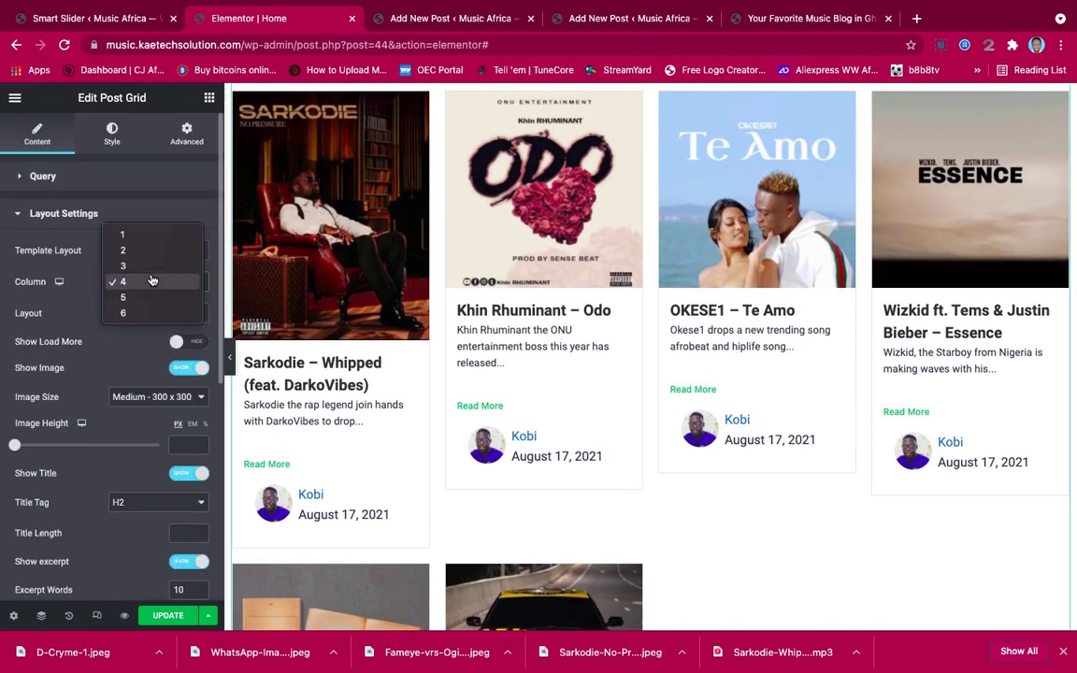
pyautogui.click(150, 269)
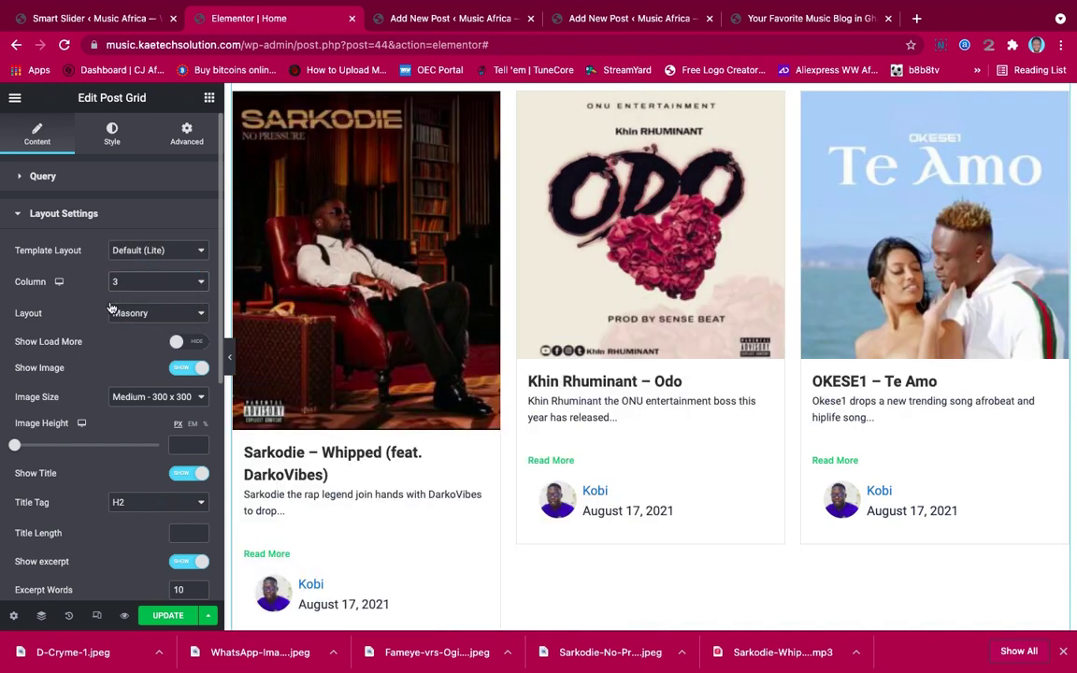
pyautogui.scroll(3, 592, 343)
pyautogui.scroll(-5, 591, 343)
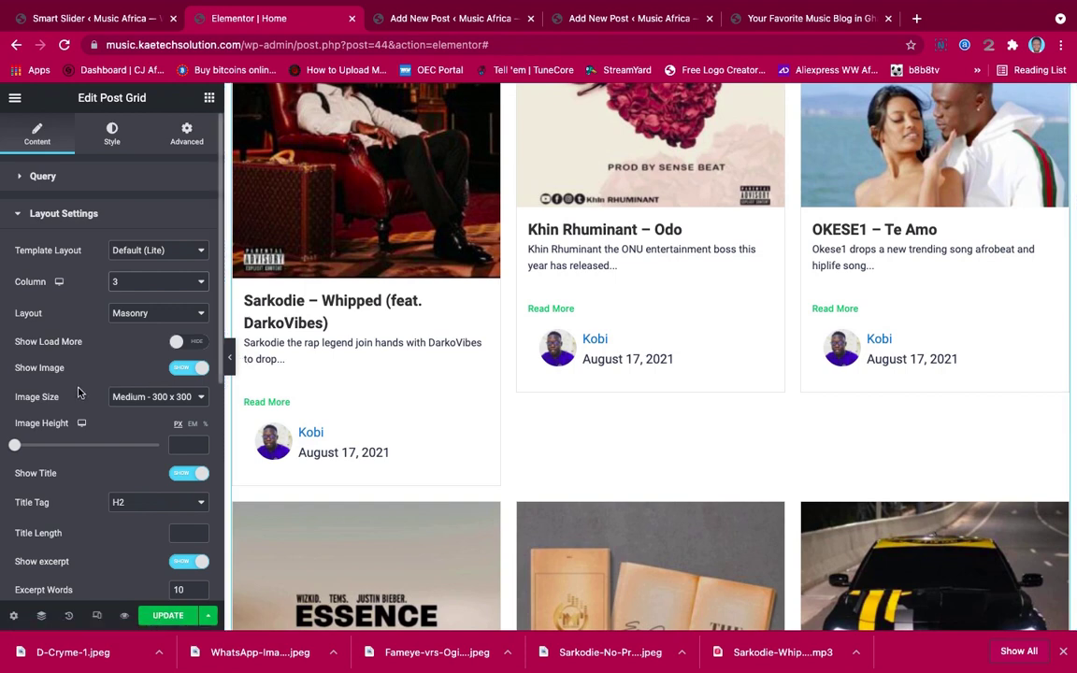
pyautogui.scroll(-3, 103, 373)
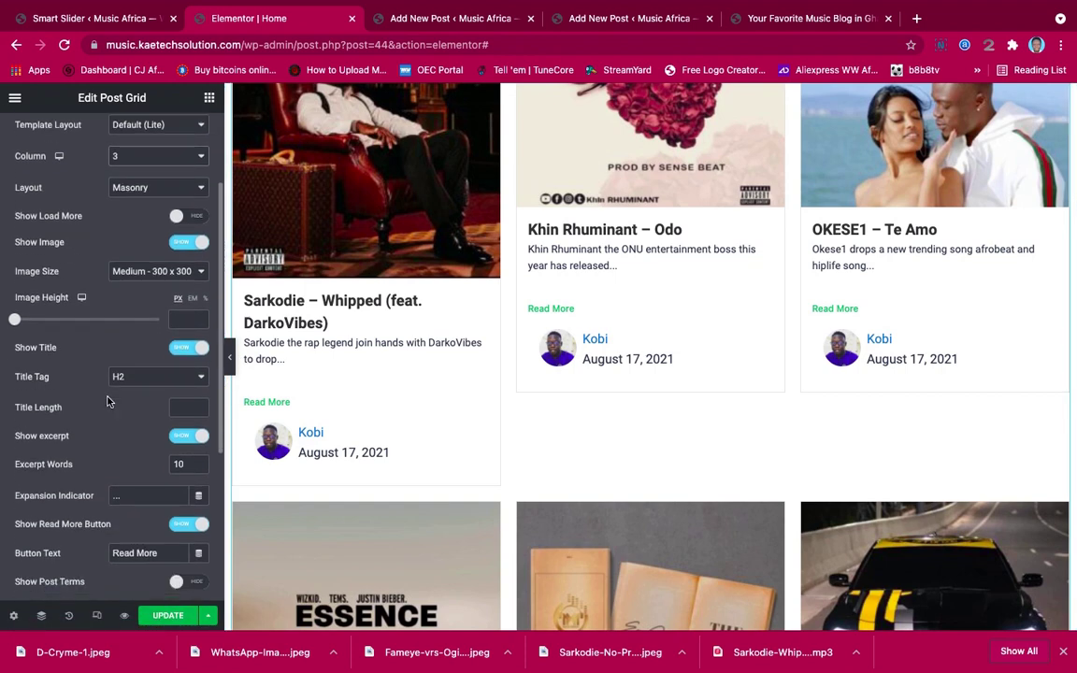
pyautogui.scroll(-2, 107, 401)
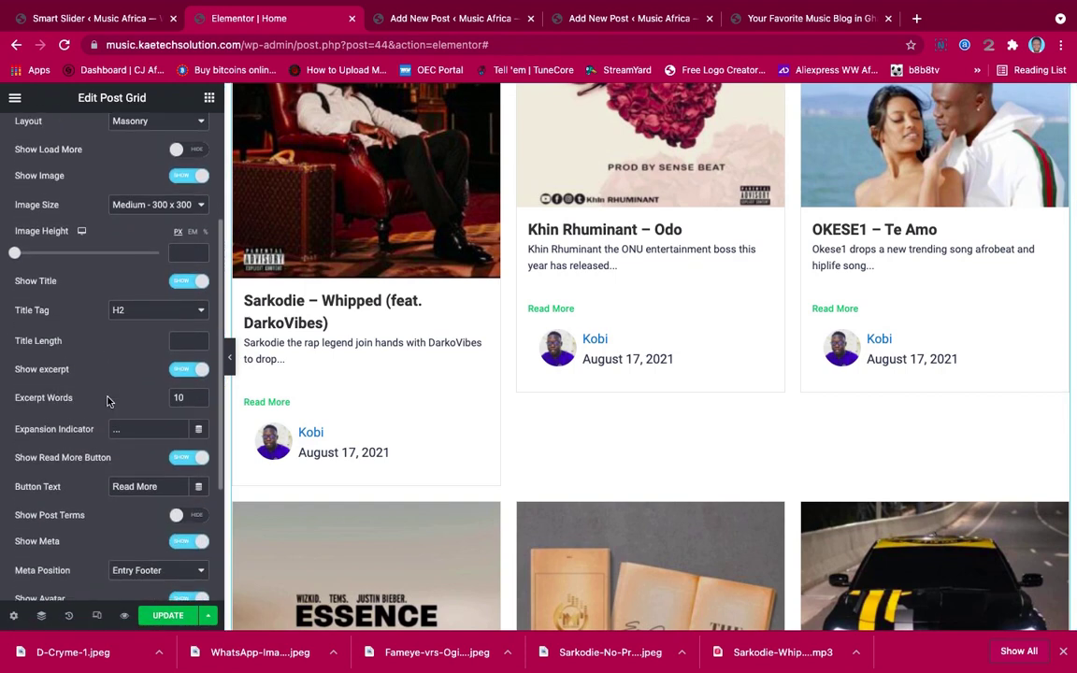
pyautogui.scroll(-2, 108, 401)
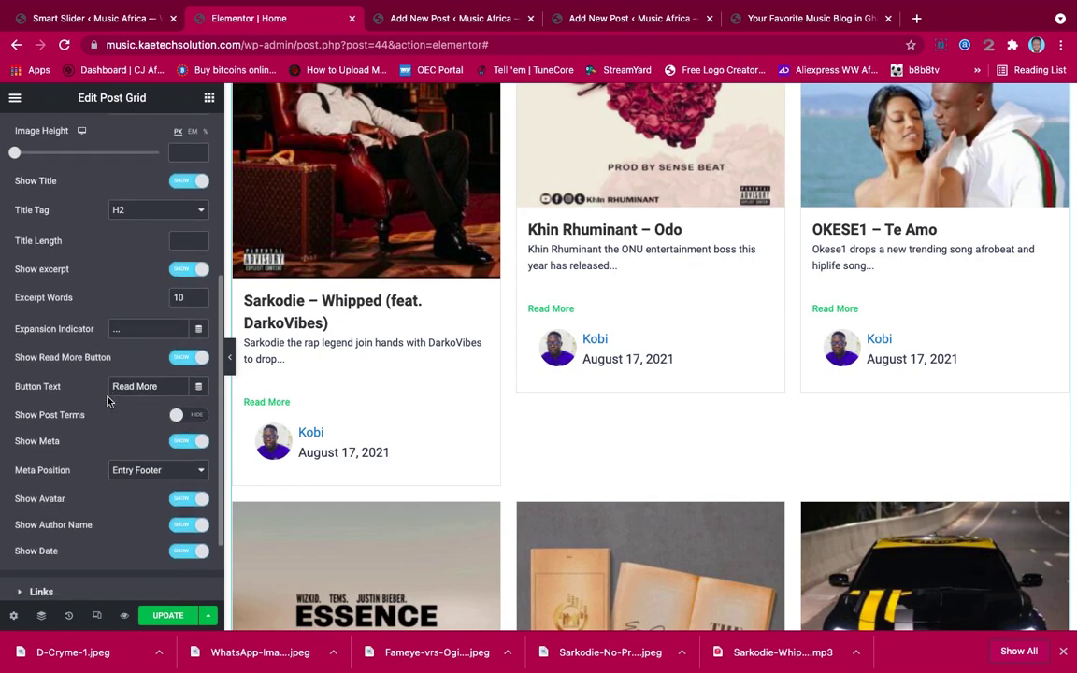
pyautogui.scroll(3, 642, 287)
pyautogui.scroll(3, 642, 287)
pyautogui.scroll(-1, 642, 287)
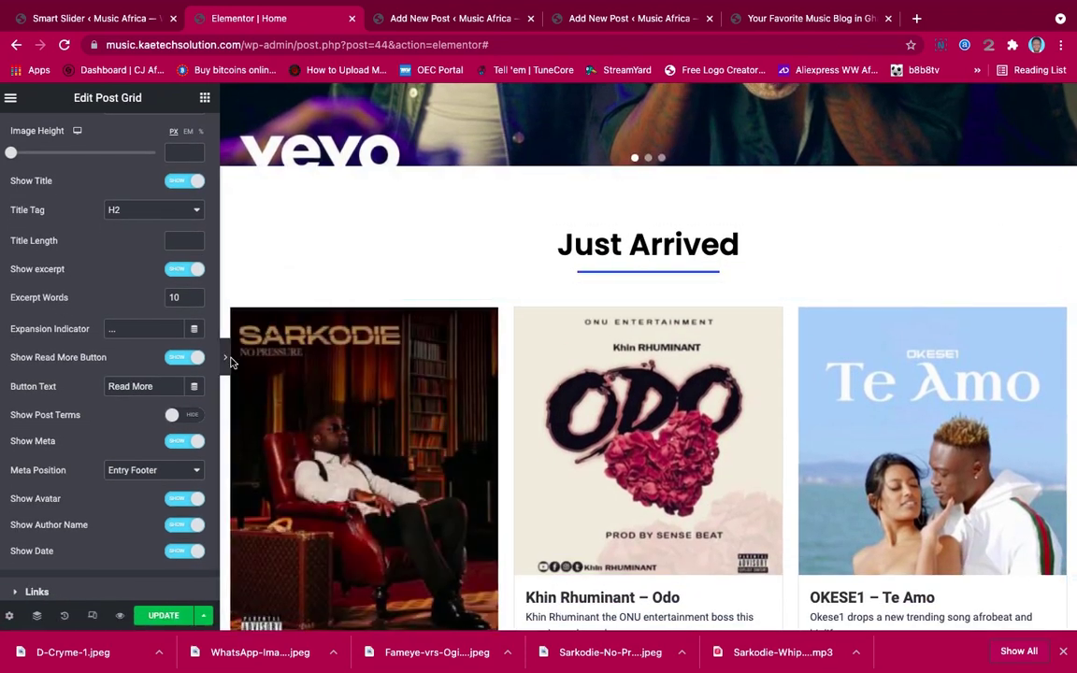
# Collapse the editor to view the six-post Just Arrived grid, then restore the Edit Post Grid panel
pyautogui.click(229, 356)
pyautogui.scroll(-10, 710, 352)
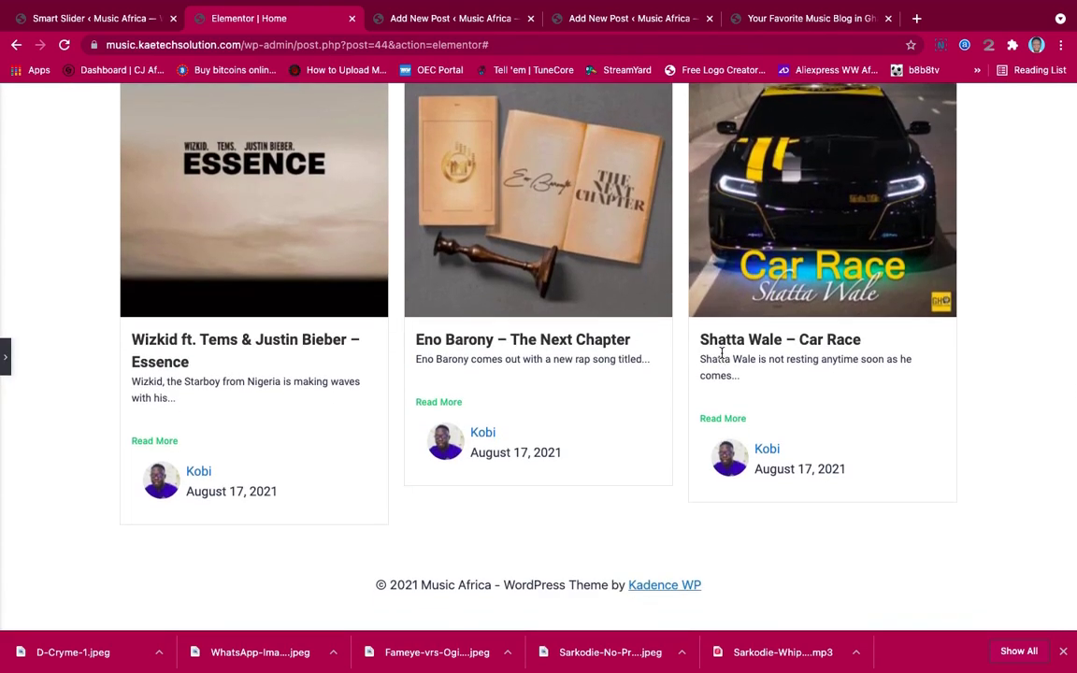
pyautogui.scroll(5, 722, 357)
pyautogui.scroll(10, 722, 356)
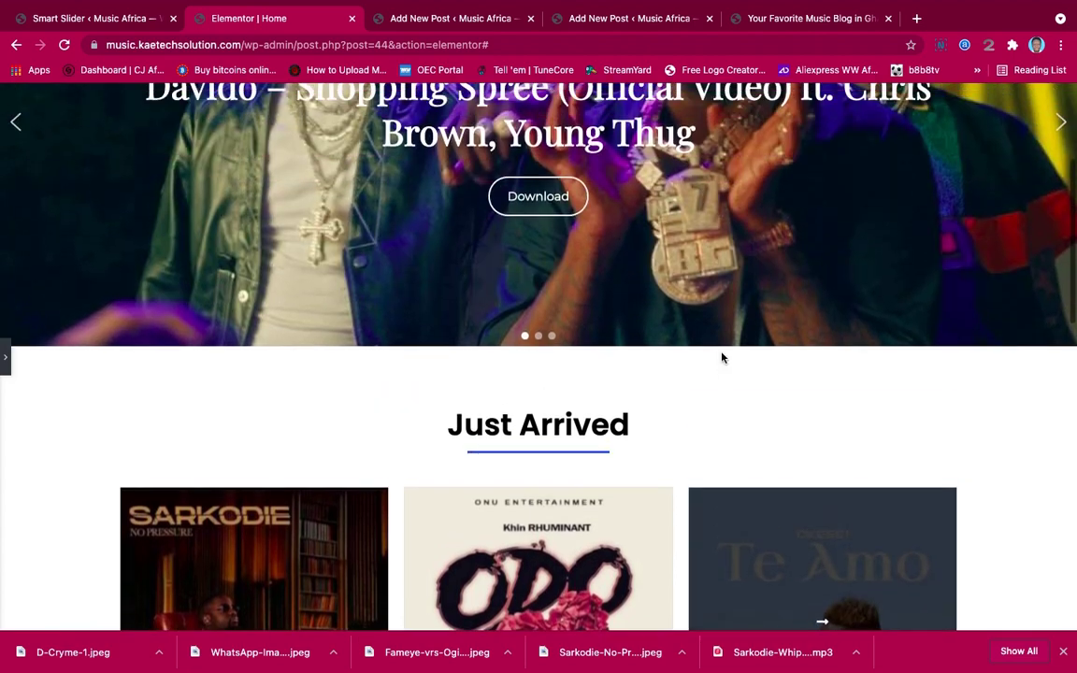
pyautogui.scroll(-8, 584, 391)
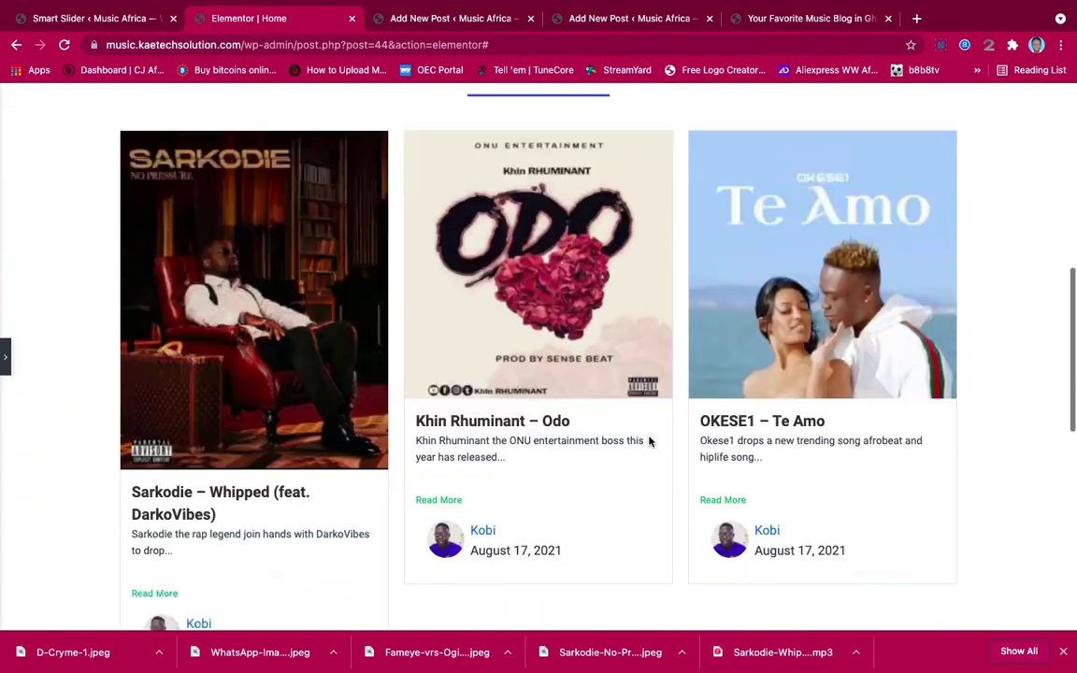
pyautogui.scroll(1, 280, 402)
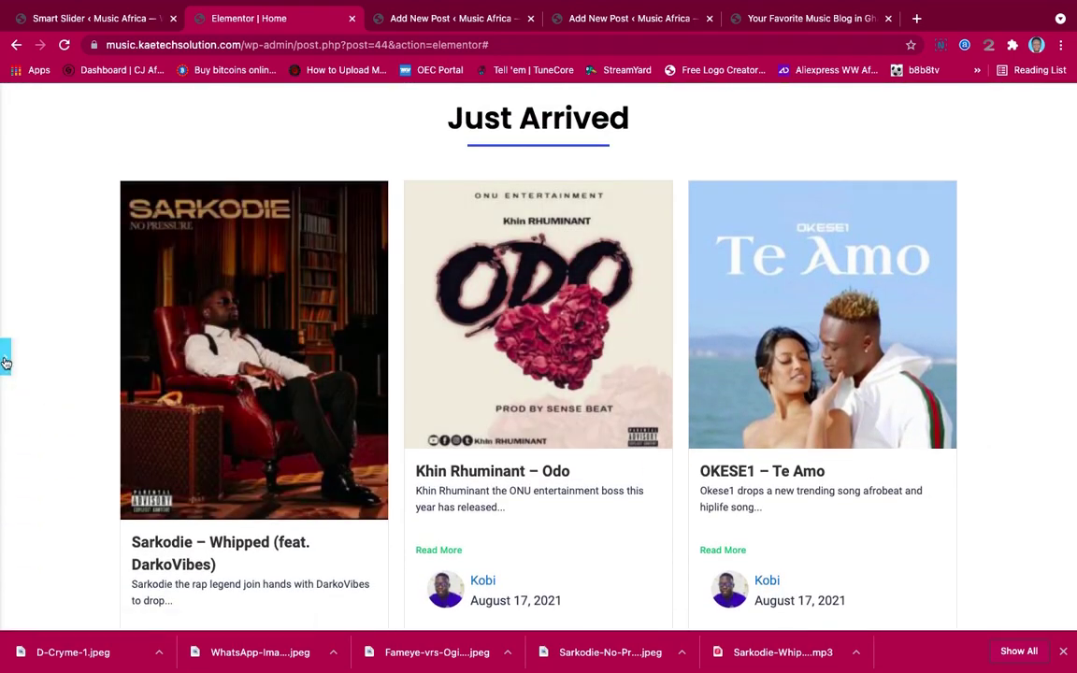
pyautogui.click(4, 356)
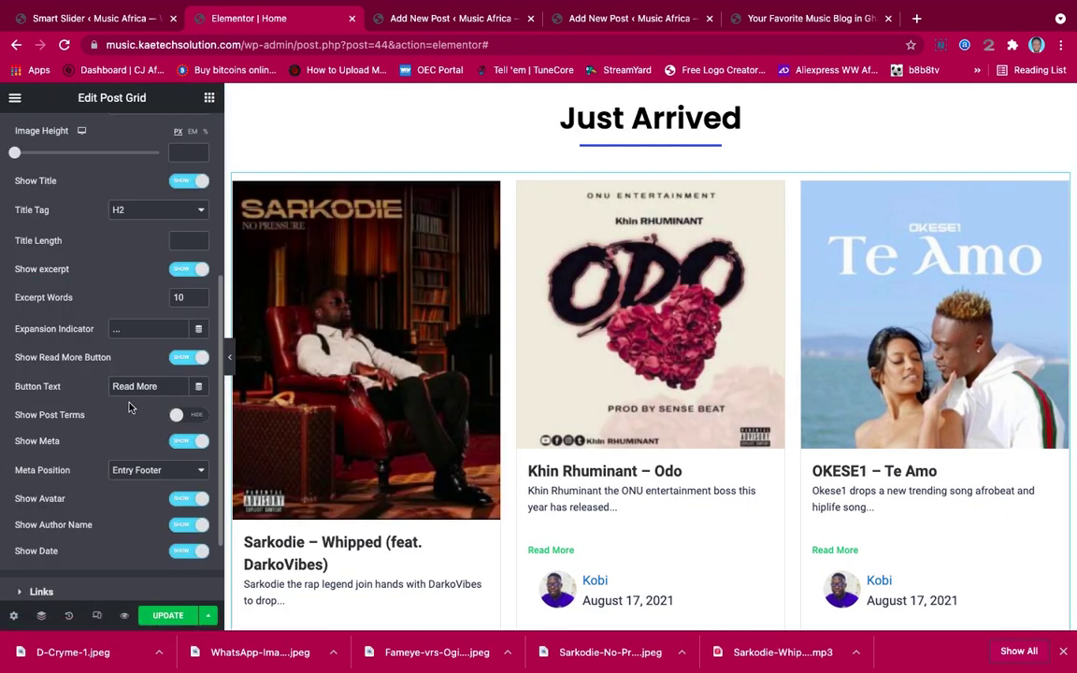
# Relabel the post buttons 'Download' and switch off Show Excerpt and Show Meta
pyautogui.moveTo(161, 389); pyautogui.dragTo(114, 388)
pyautogui.write('Download')
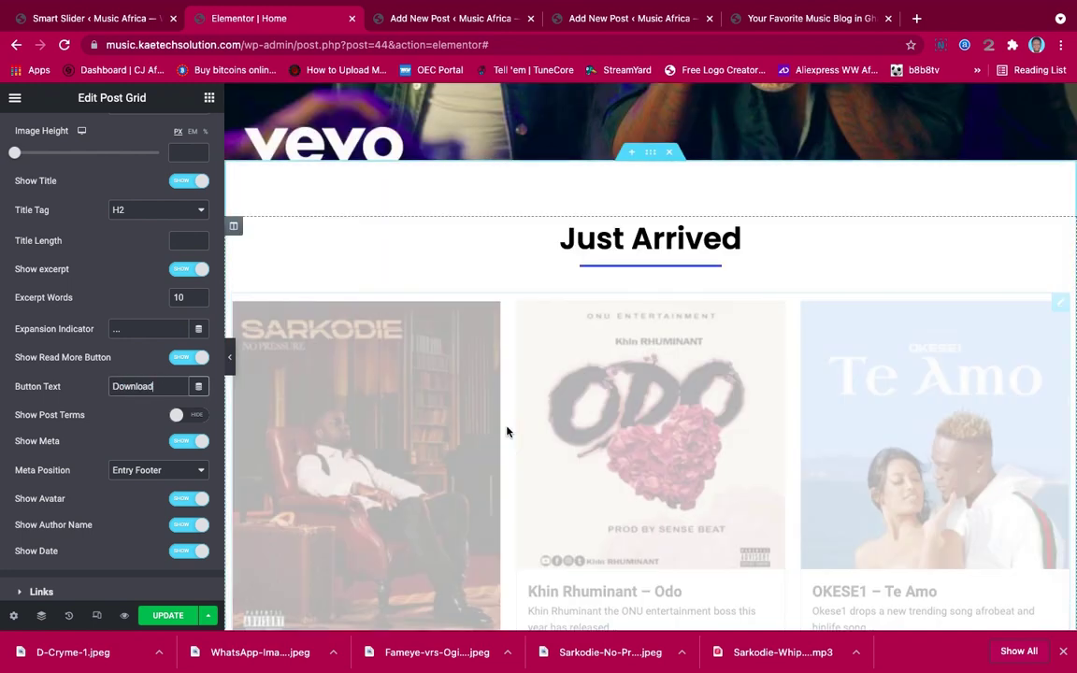
pyautogui.scroll(-2, 506, 431)
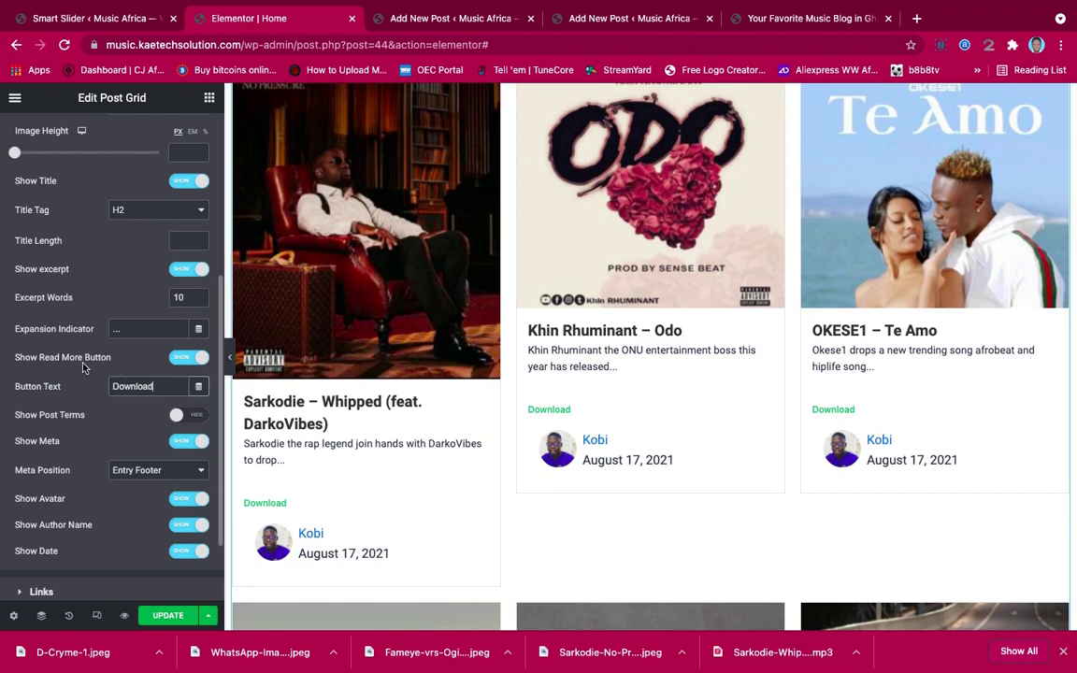
pyautogui.click(175, 267)
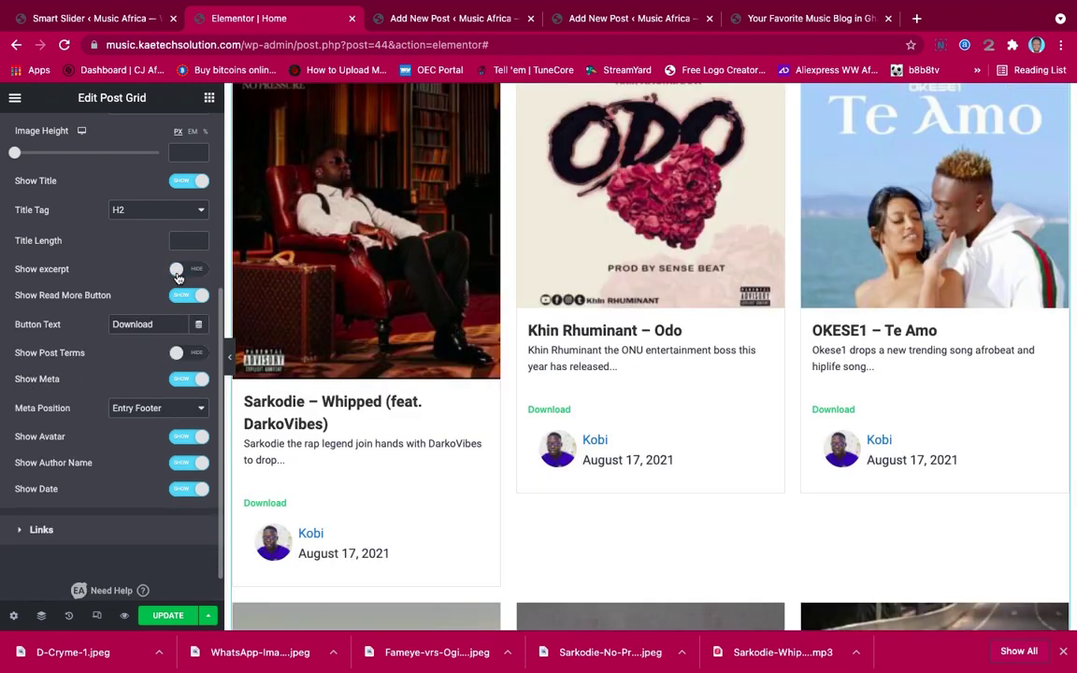
pyautogui.scroll(-1, 103, 392)
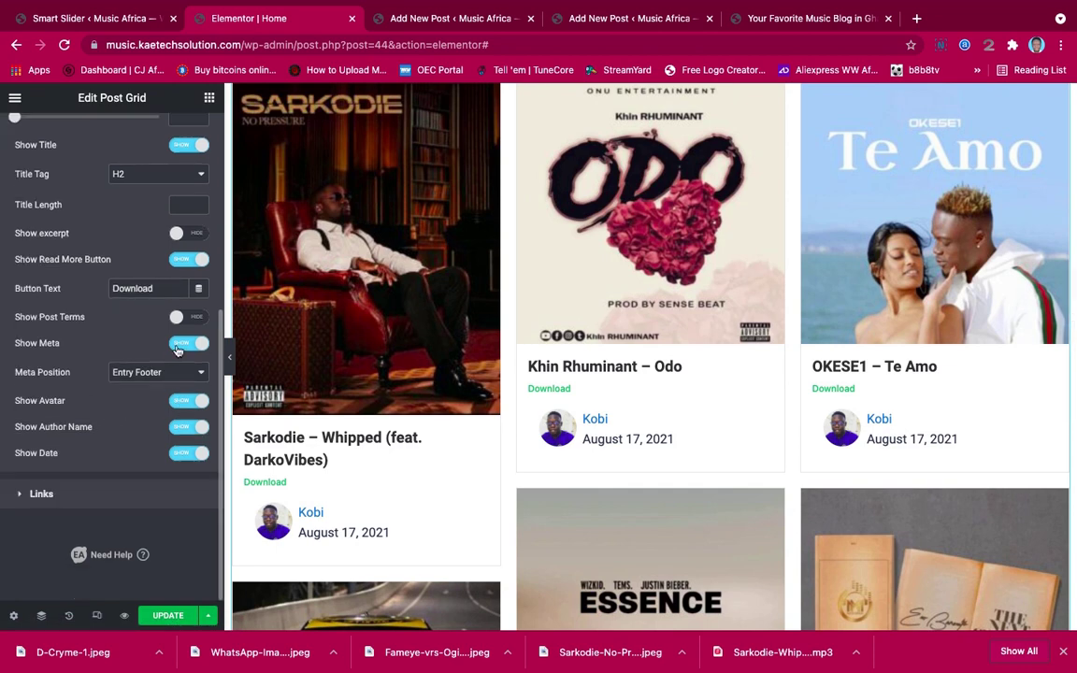
pyautogui.click(178, 344)
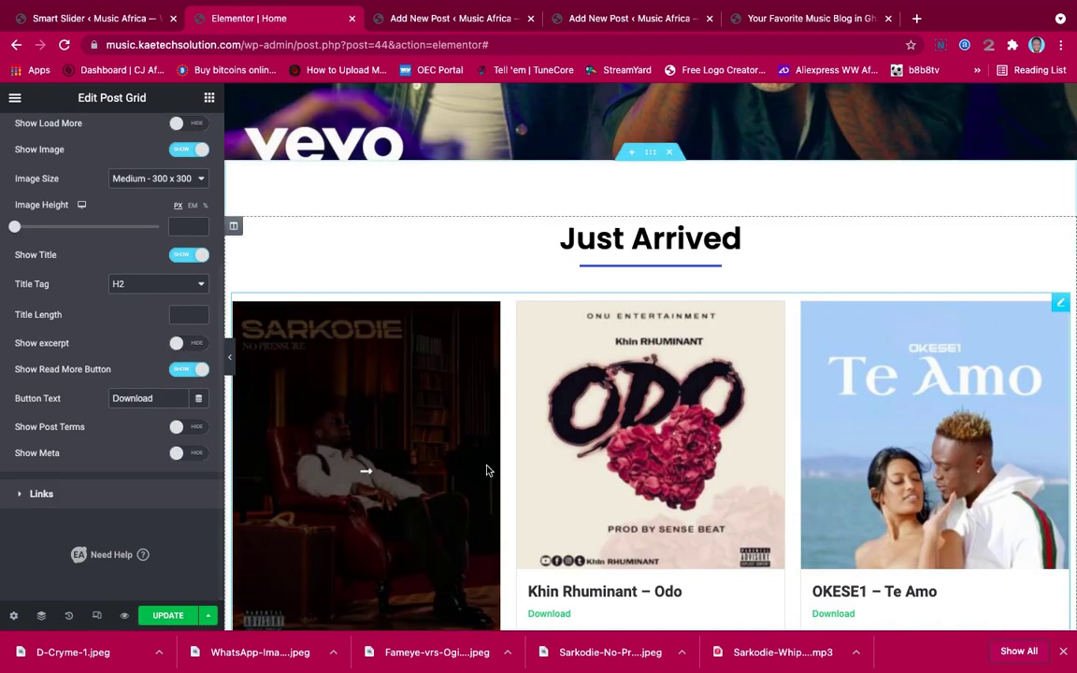
# Set the post card Image Height to 320 px
pyautogui.scroll(-3, 488, 469)
pyautogui.scroll(-4, 488, 471)
pyautogui.scroll(4, 506, 442)
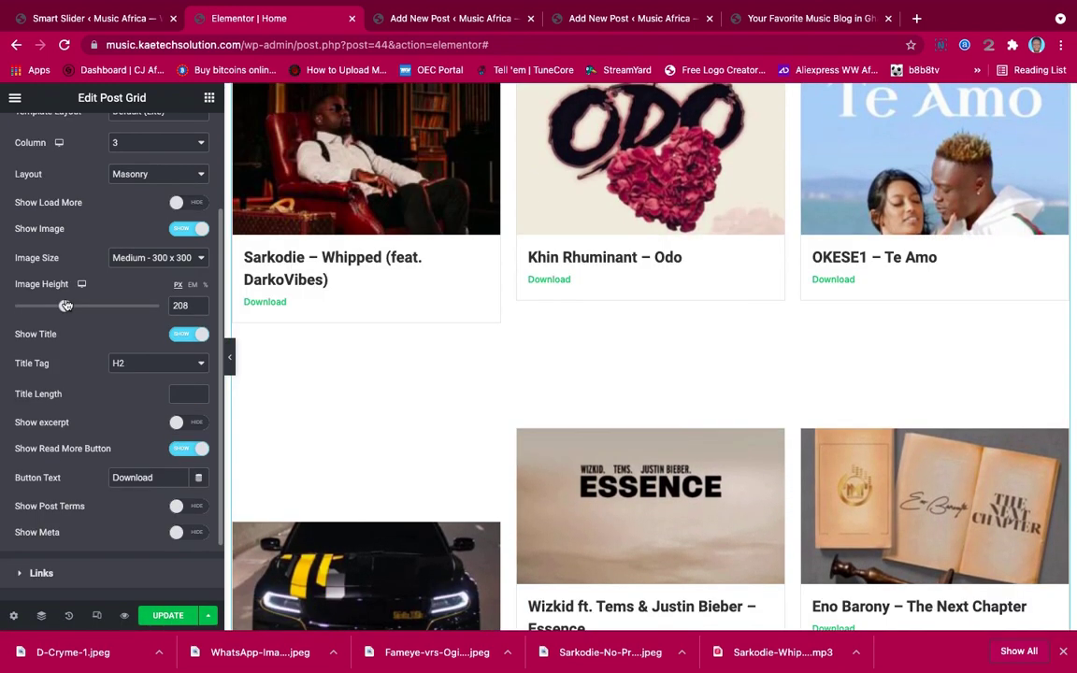
pyautogui.moveTo(66, 305); pyautogui.dragTo(94, 305)
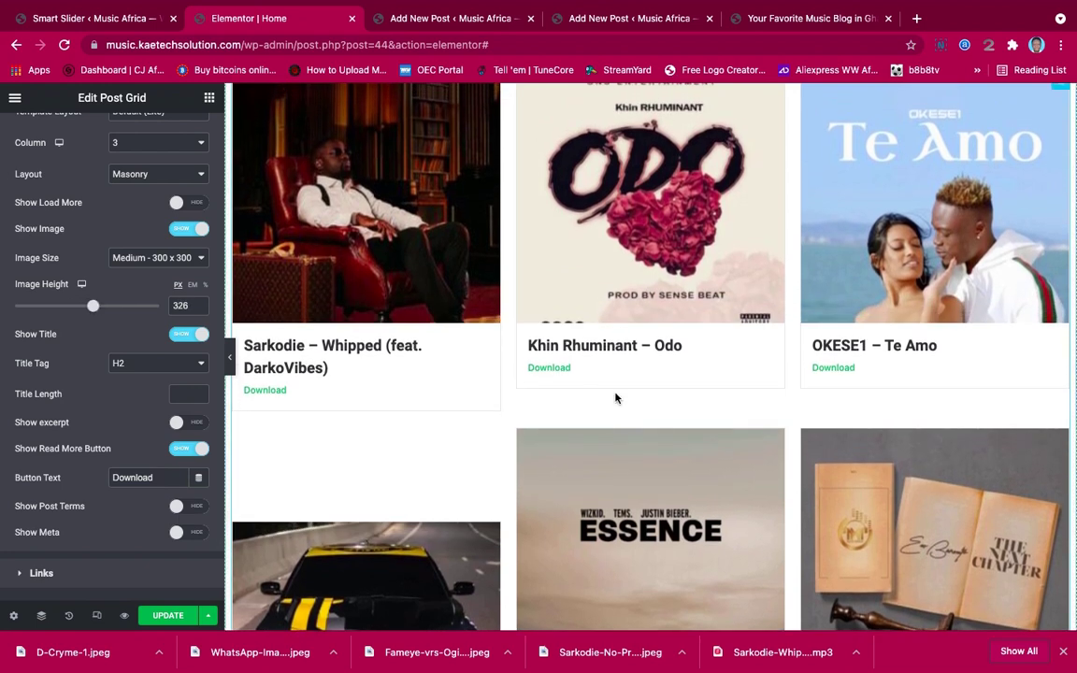
pyautogui.scroll(-3, 615, 396)
pyautogui.scroll(2, 615, 399)
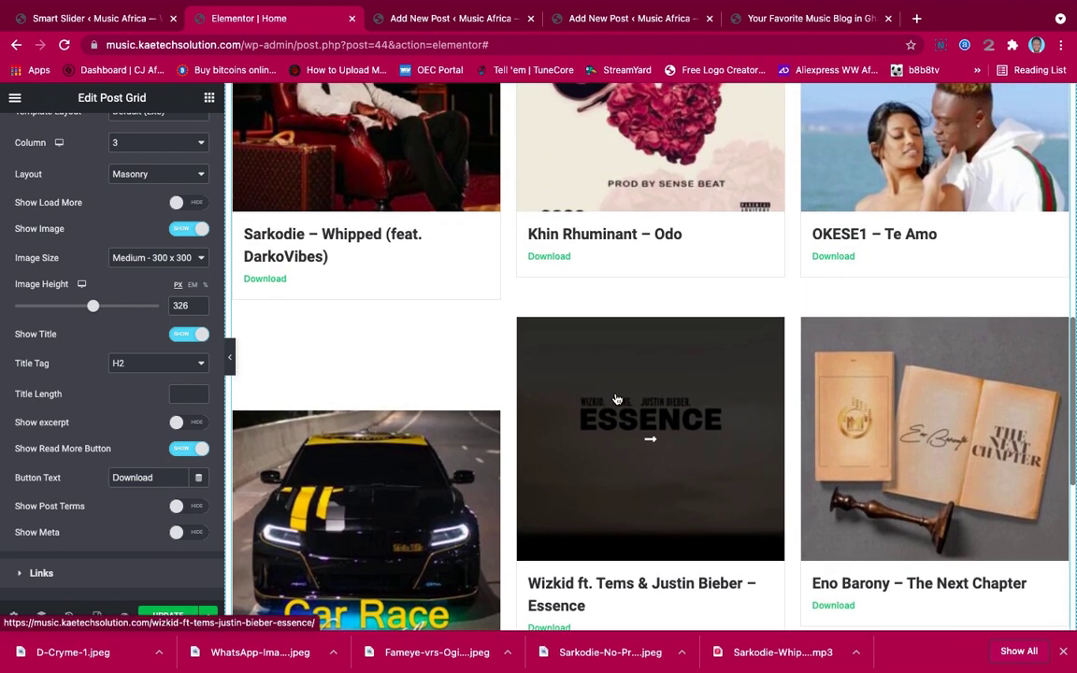
pyautogui.scroll(3, 615, 399)
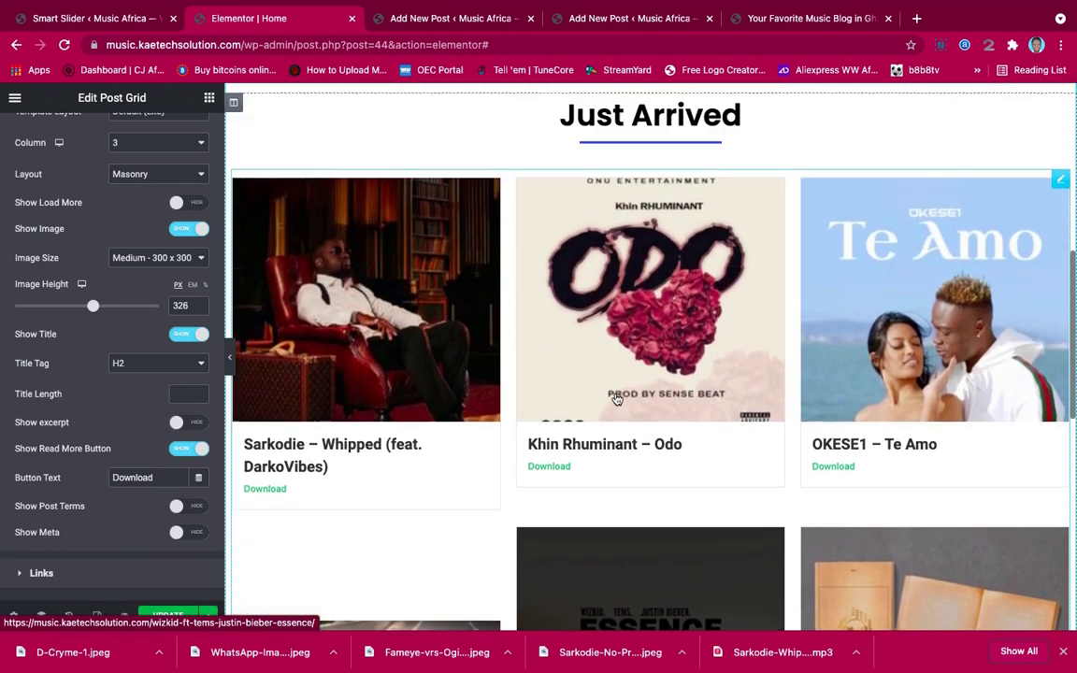
pyautogui.scroll(-2, 616, 399)
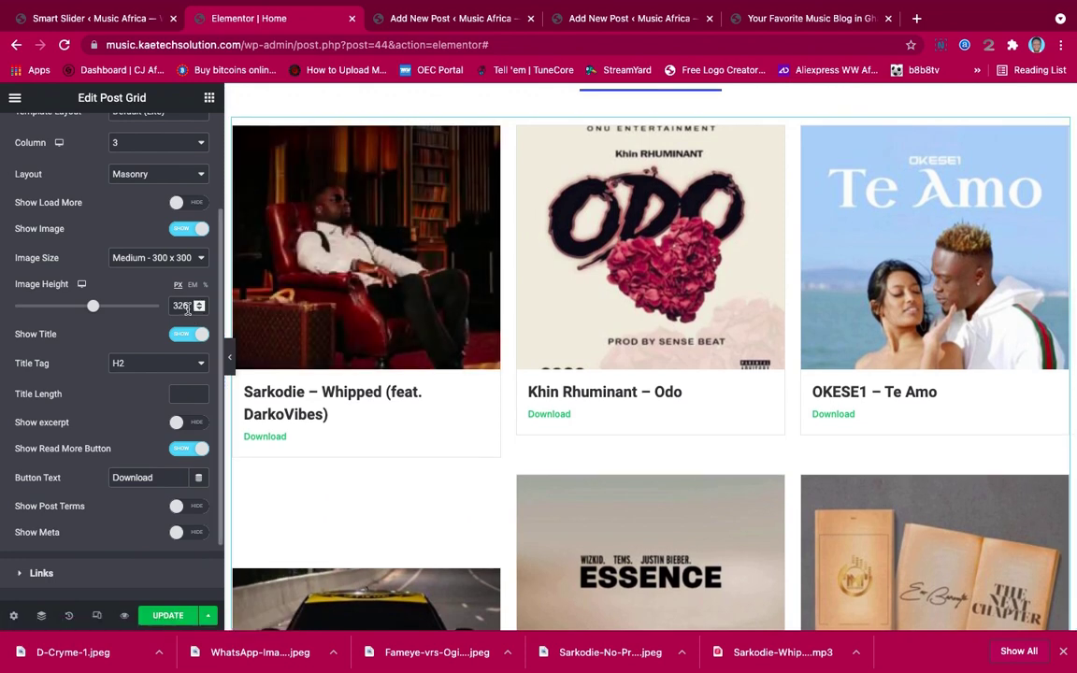
pyautogui.moveTo(186, 309); pyautogui.dragTo(150, 313)
pyautogui.write('320')
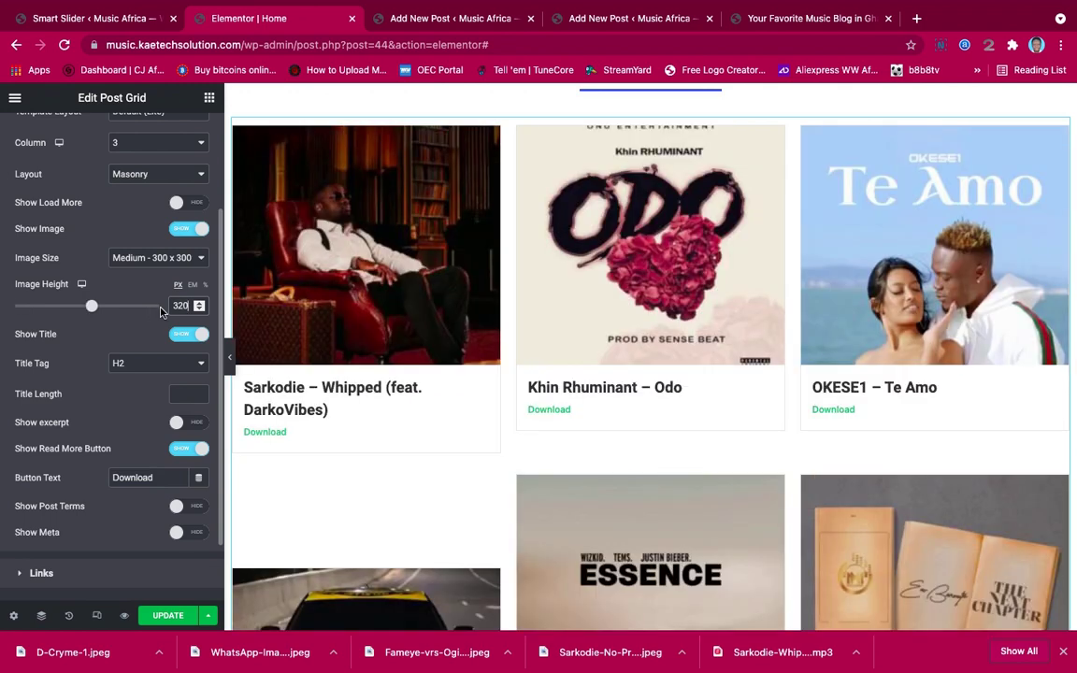
pyautogui.scroll(-2, 551, 432)
pyautogui.scroll(-2, 551, 433)
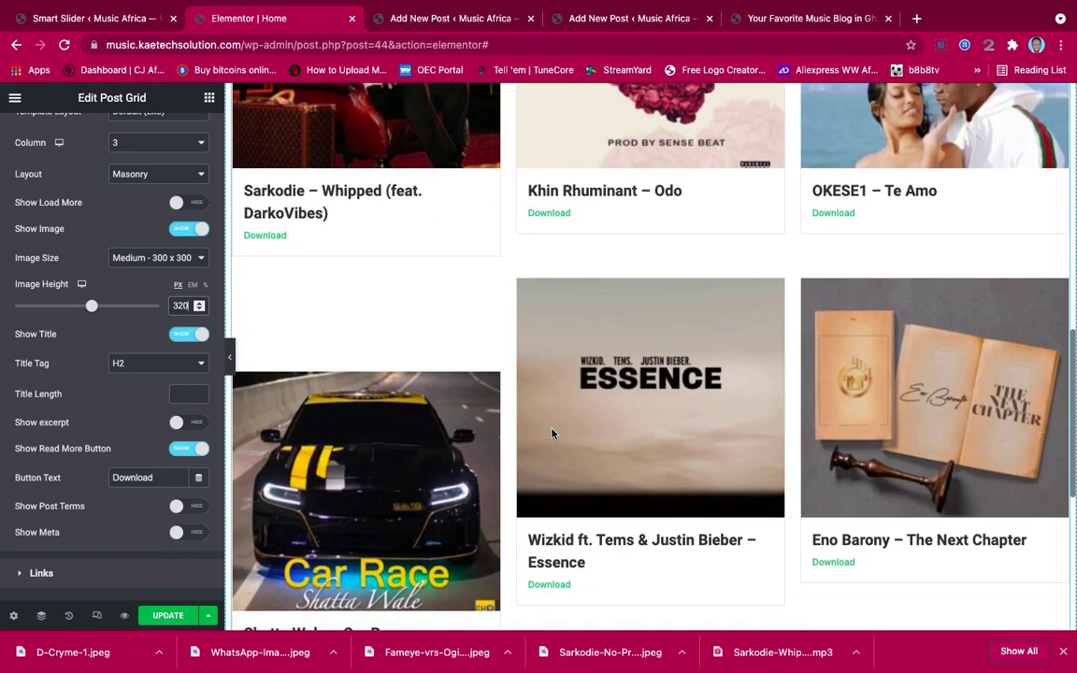
pyautogui.scroll(-2, 551, 432)
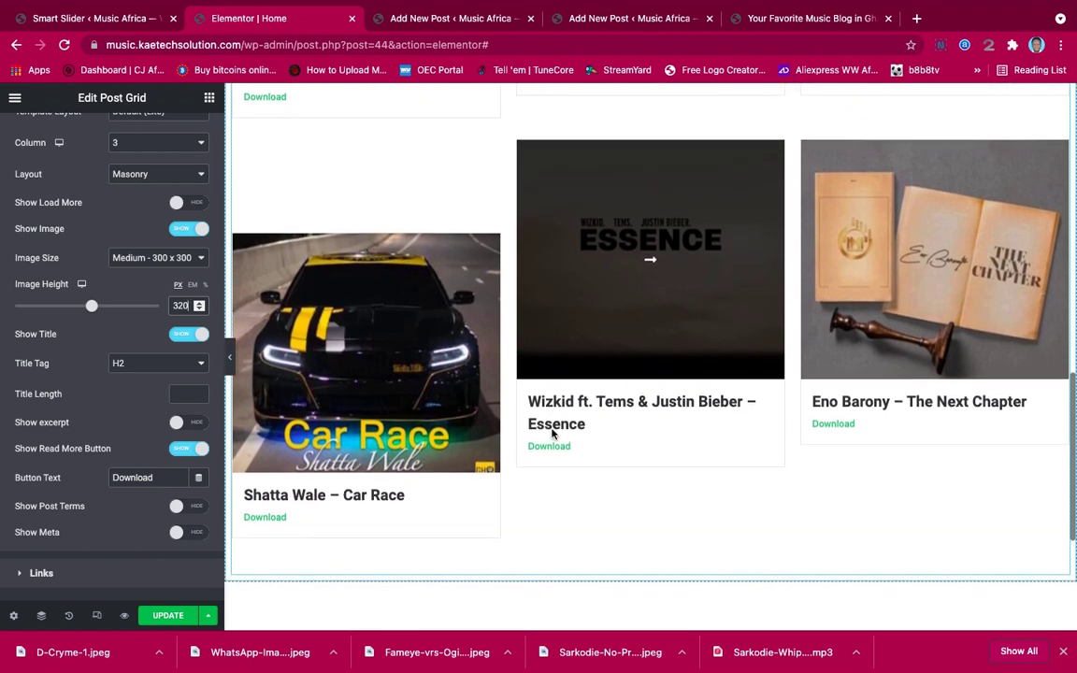
pyautogui.scroll(1, 551, 433)
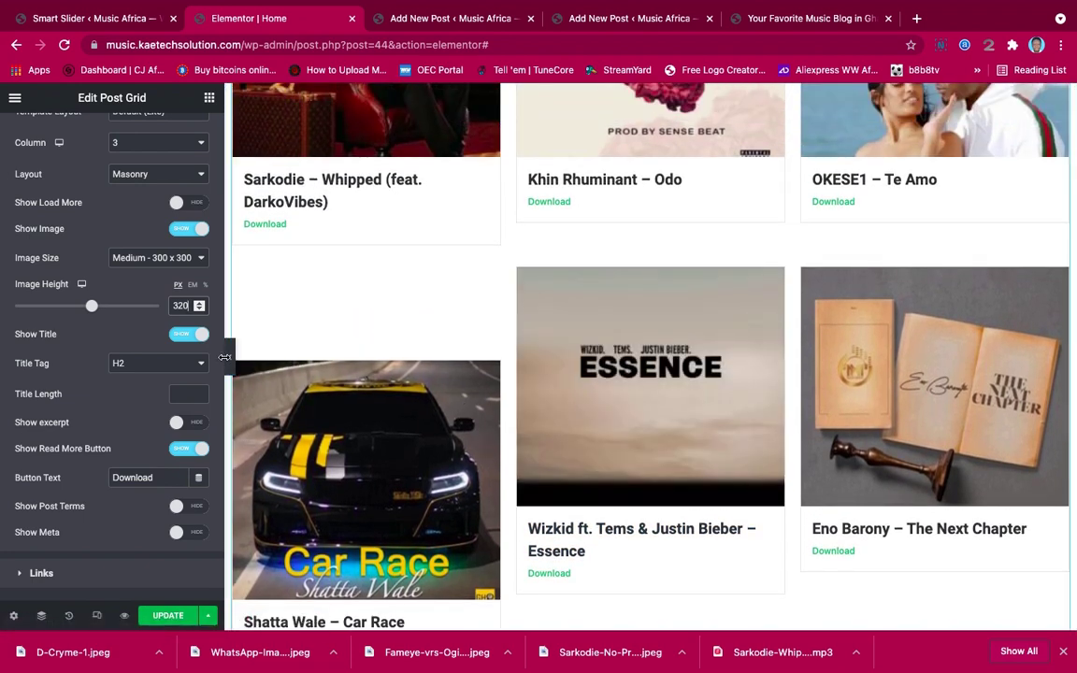
# Switch the post grid Layout from Masonry to Grid
pyautogui.click(231, 361)
pyautogui.click(4, 353)
pyautogui.click(134, 314)
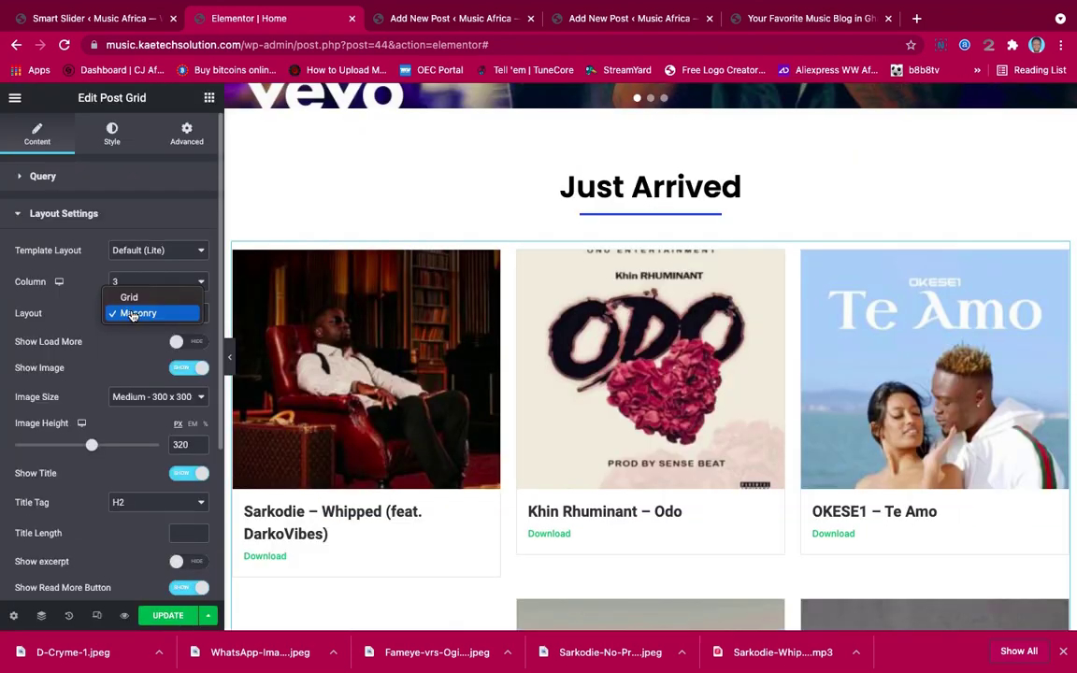
pyautogui.click(140, 299)
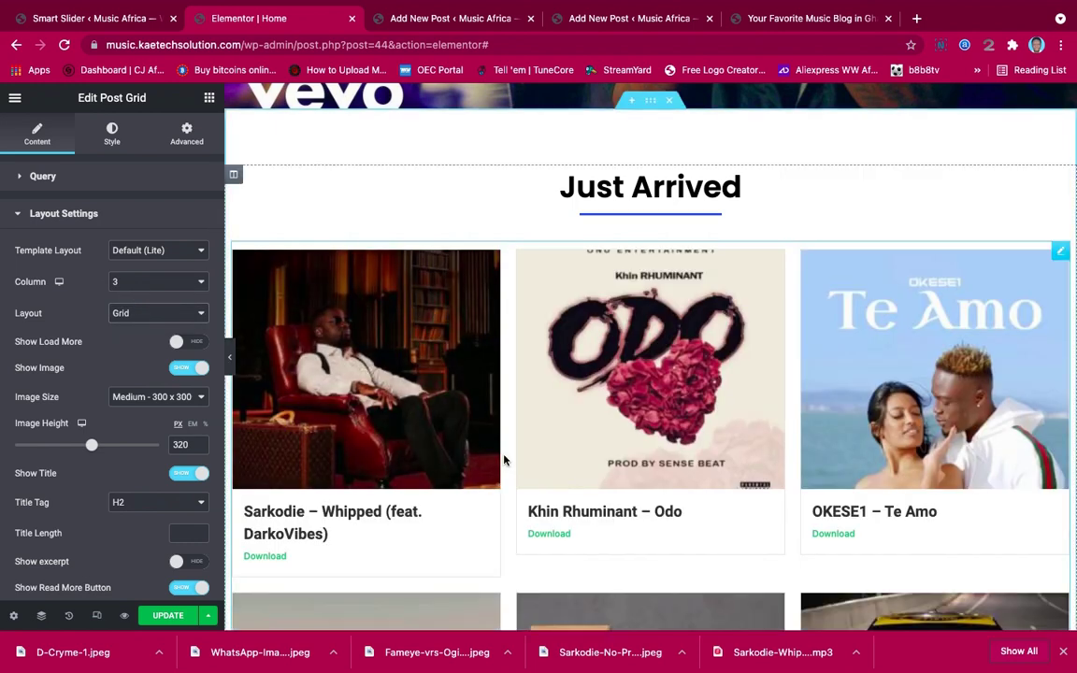
# Scroll the grid settings down and expand the Links section
pyautogui.scroll(-3, 505, 457)
pyautogui.scroll(2, 503, 460)
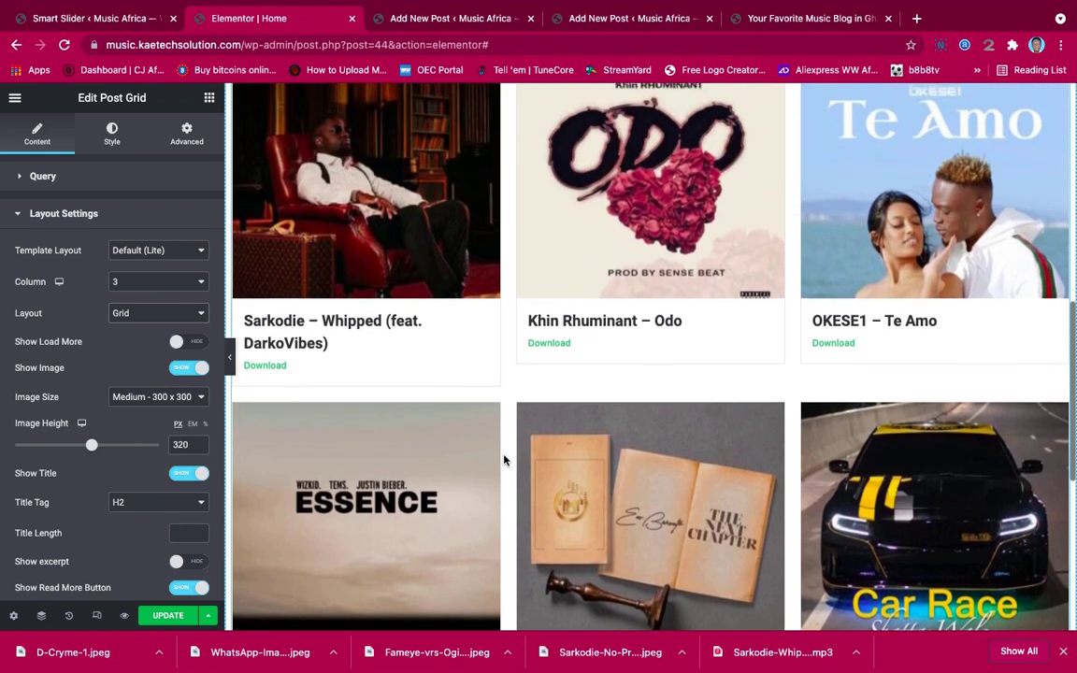
pyautogui.scroll(-3, 503, 460)
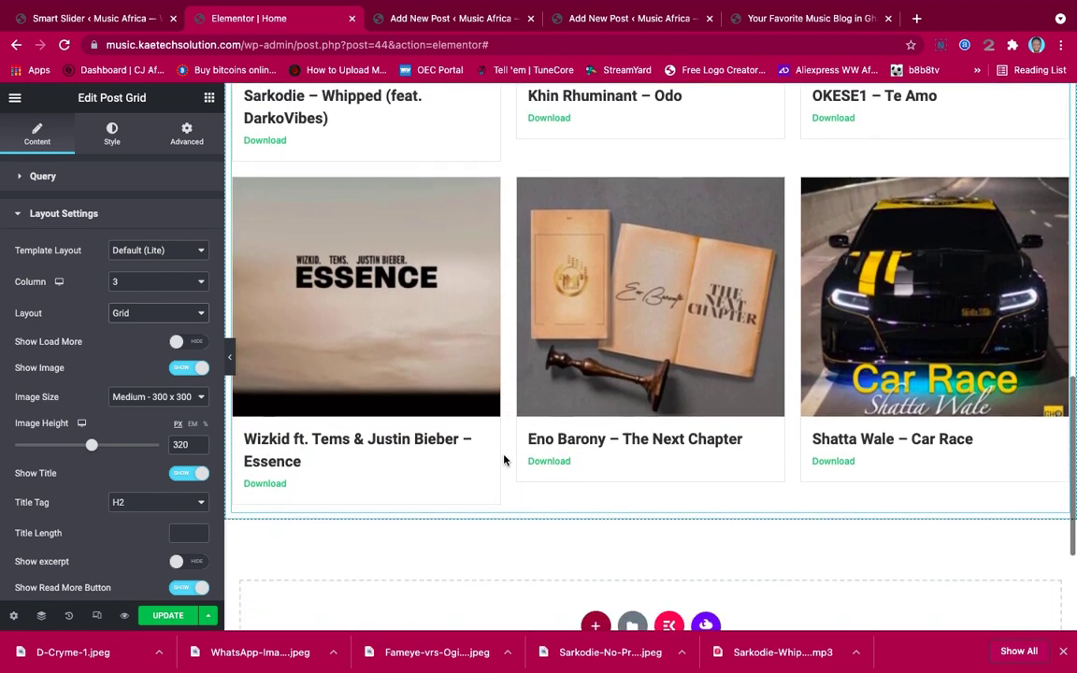
pyautogui.scroll(3, 503, 460)
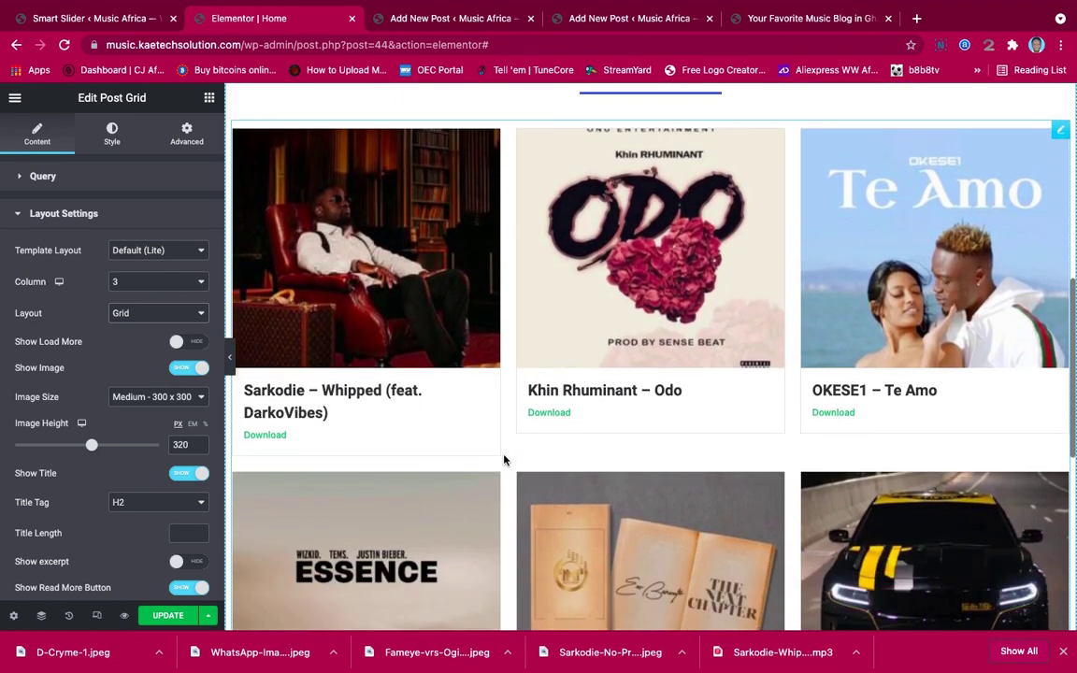
pyautogui.scroll(-3, 504, 458)
pyautogui.scroll(-3, 137, 477)
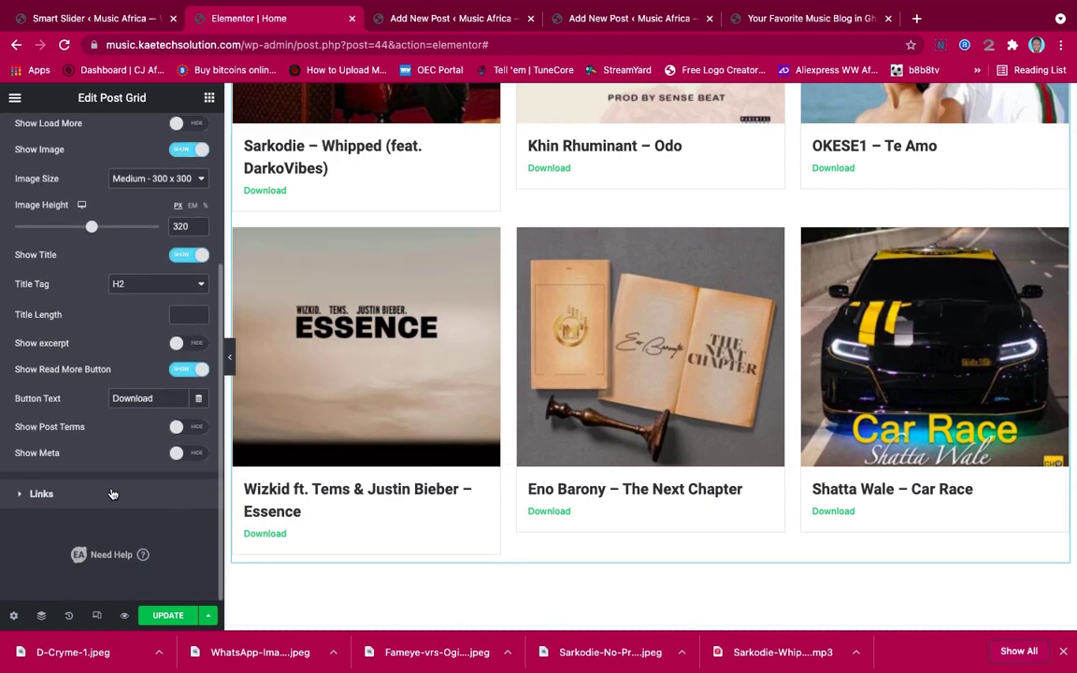
pyautogui.click(111, 492)
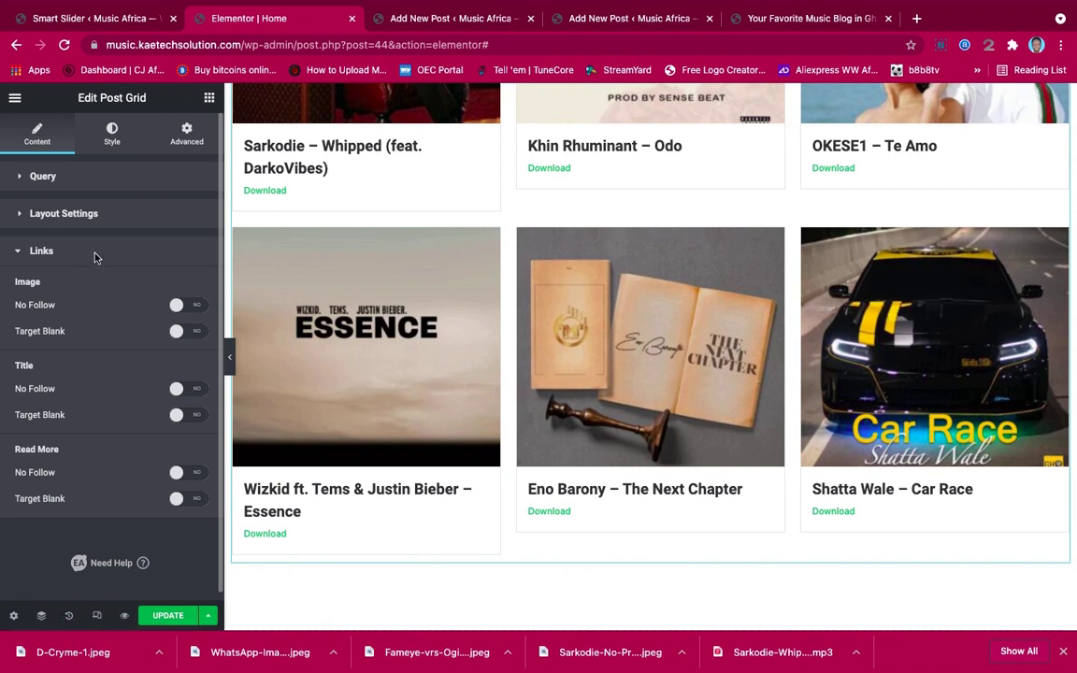
# In the Read More button style, set the Download text colour to teal #257D9C
pyautogui.click(112, 137)
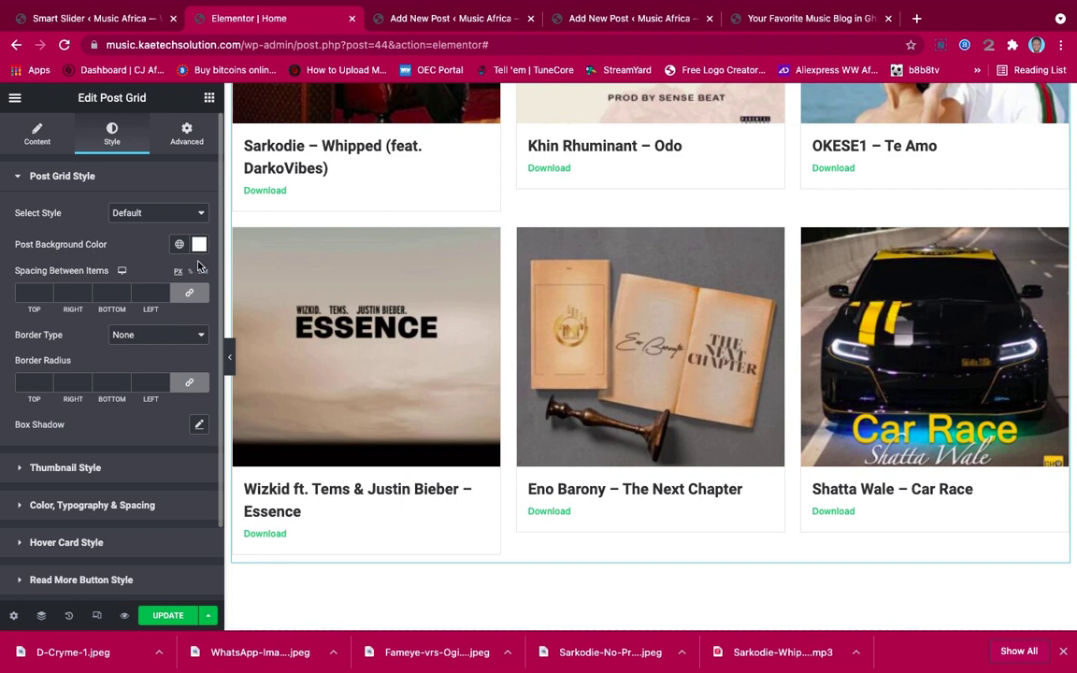
pyautogui.scroll(-2, 76, 393)
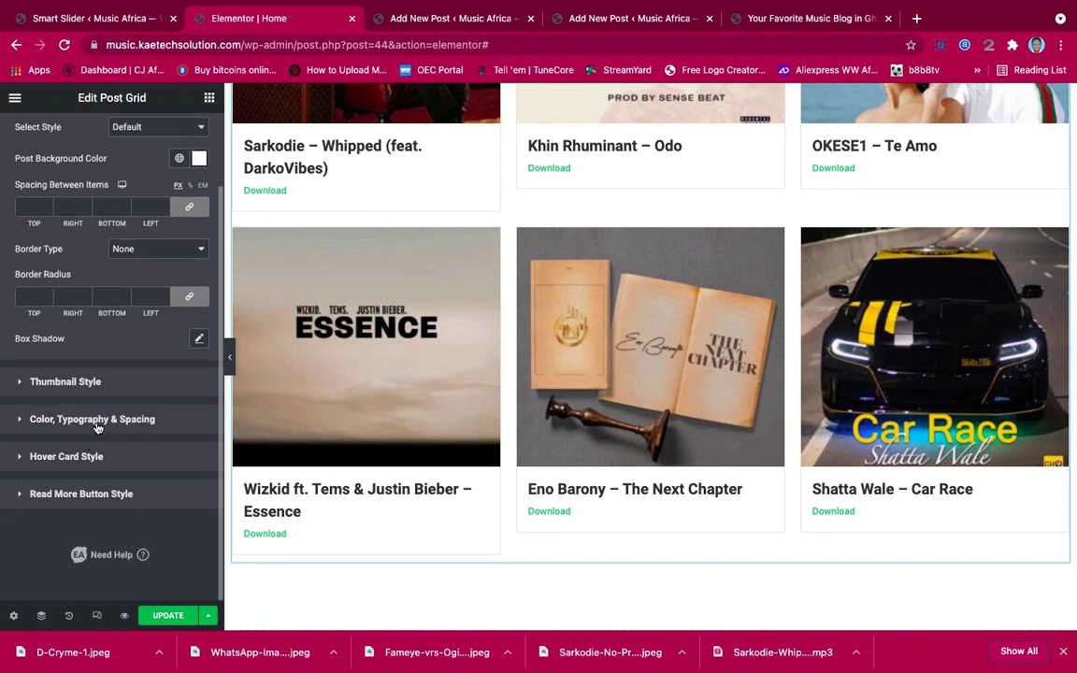
pyautogui.click(76, 498)
pyautogui.scroll(-2, 103, 420)
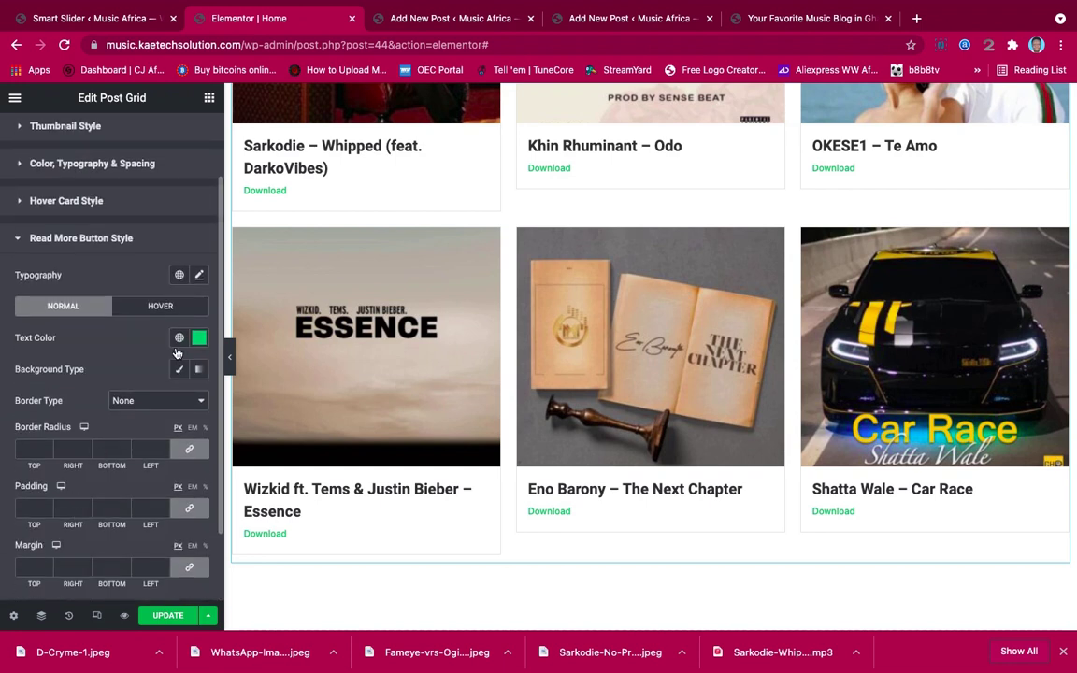
pyautogui.click(200, 339)
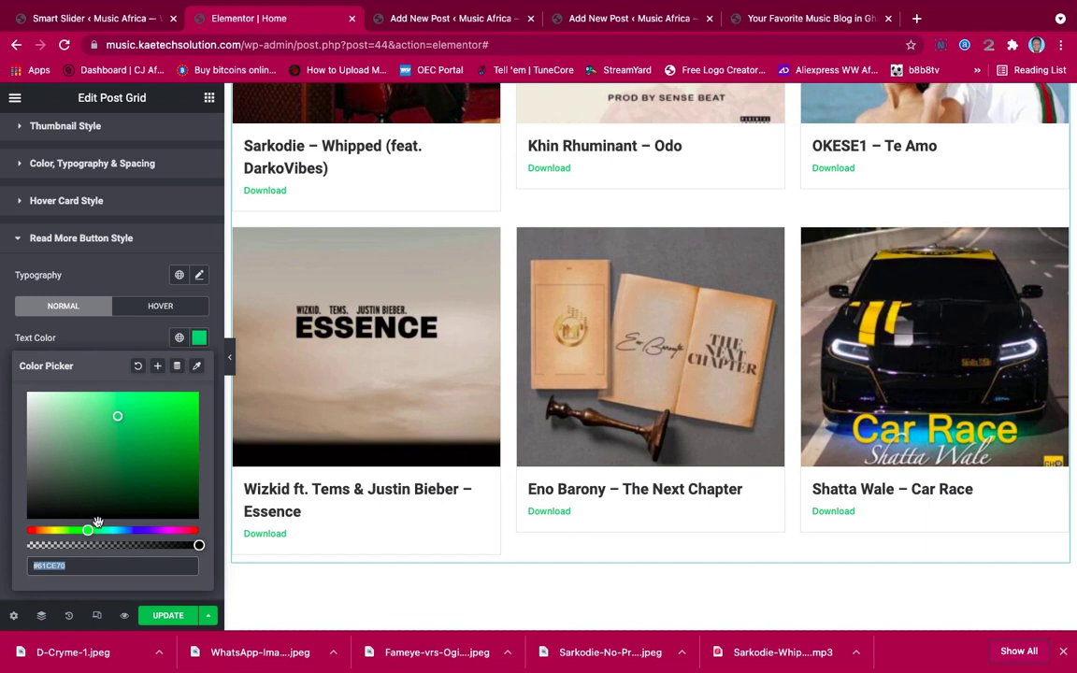
pyautogui.moveTo(88, 531); pyautogui.dragTo(131, 531)
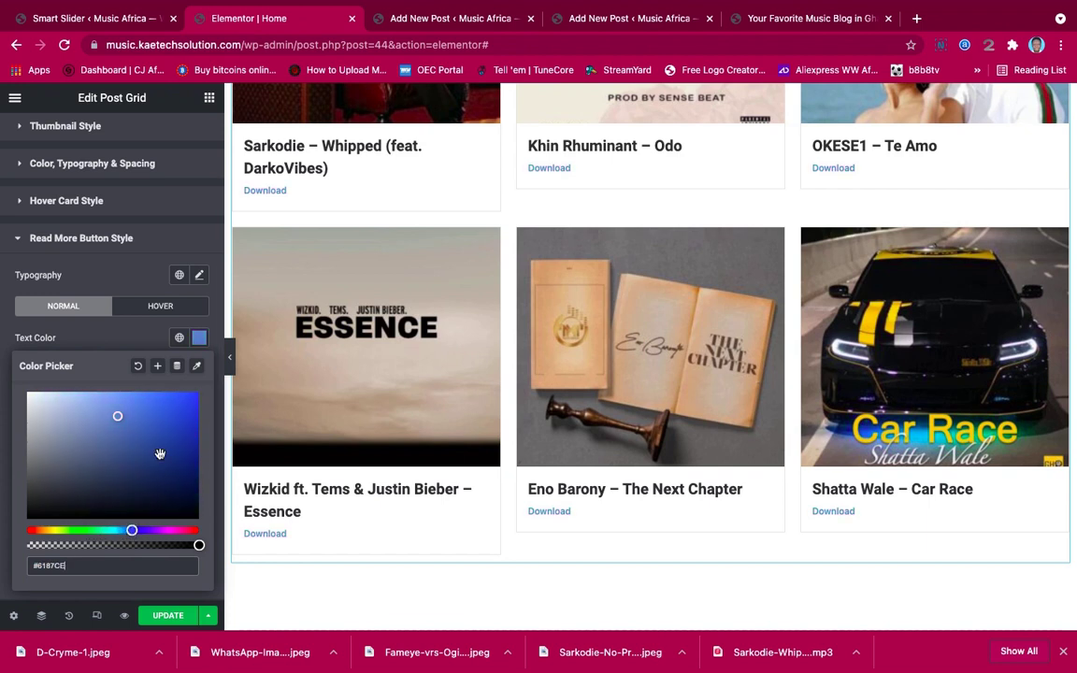
pyautogui.click(194, 398)
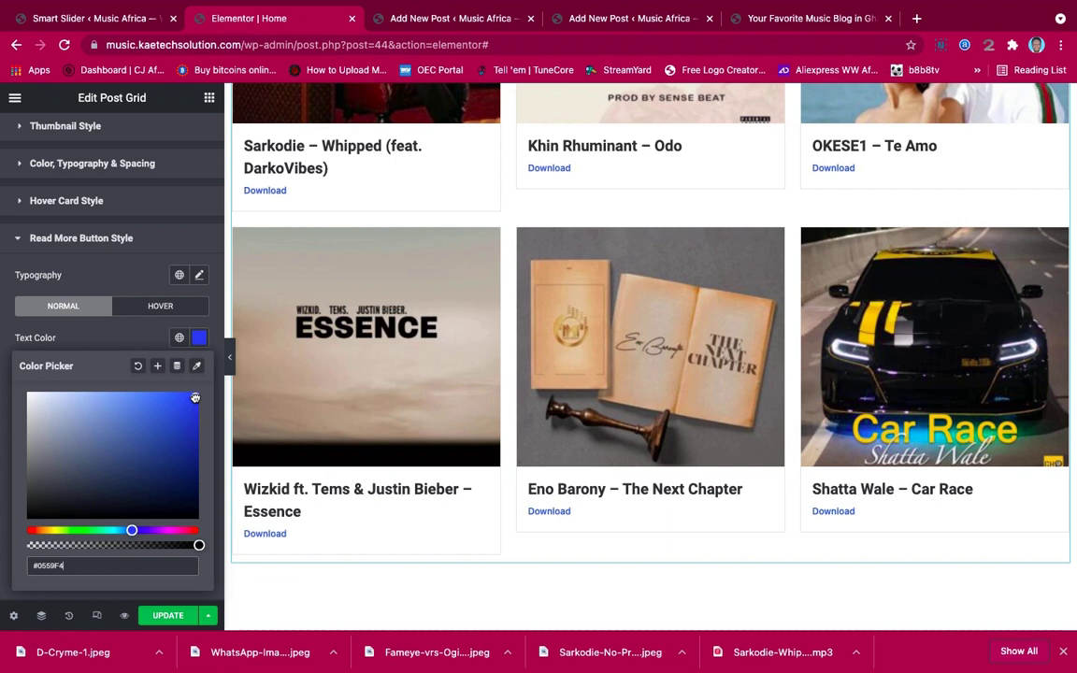
pyautogui.click(128, 346)
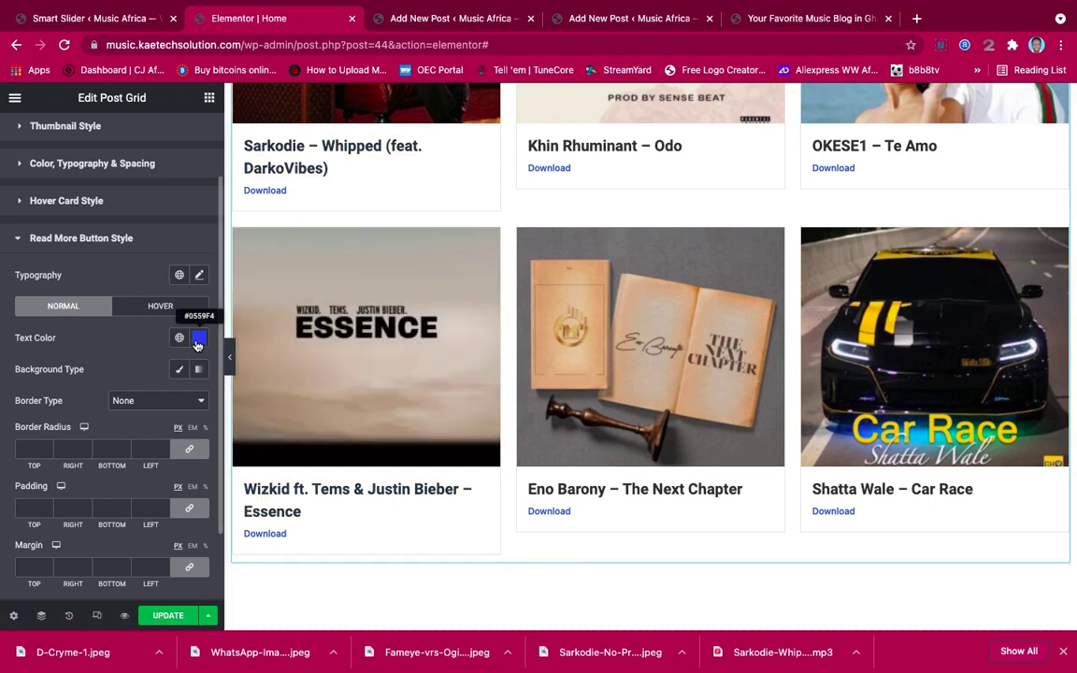
pyautogui.click(197, 340)
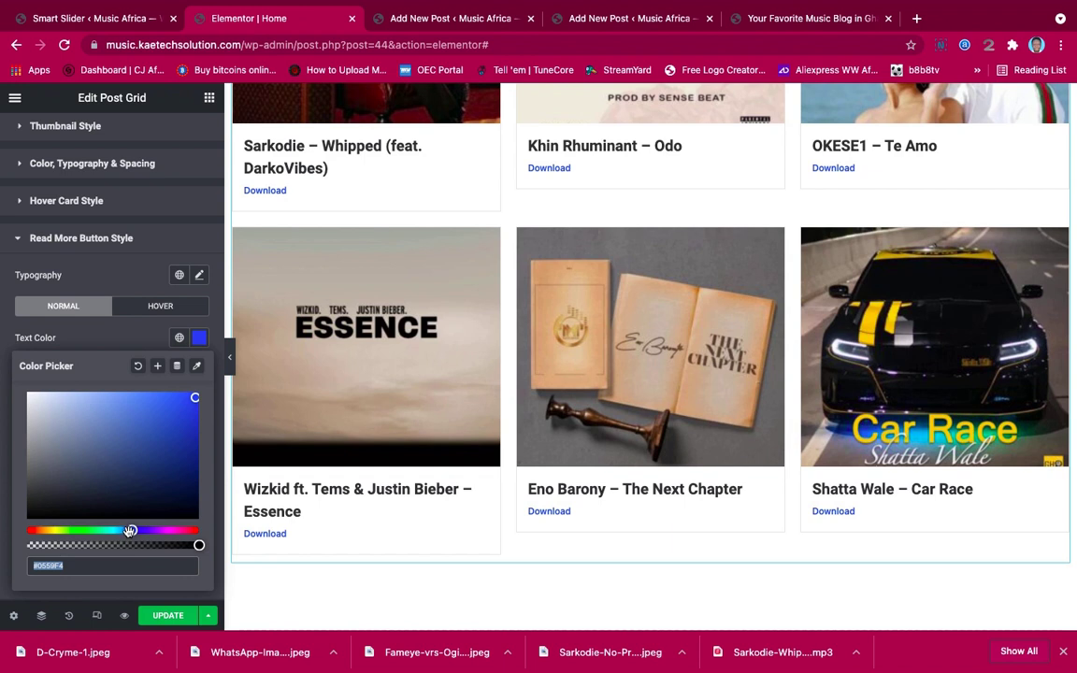
pyautogui.moveTo(130, 531); pyautogui.dragTo(121, 531)
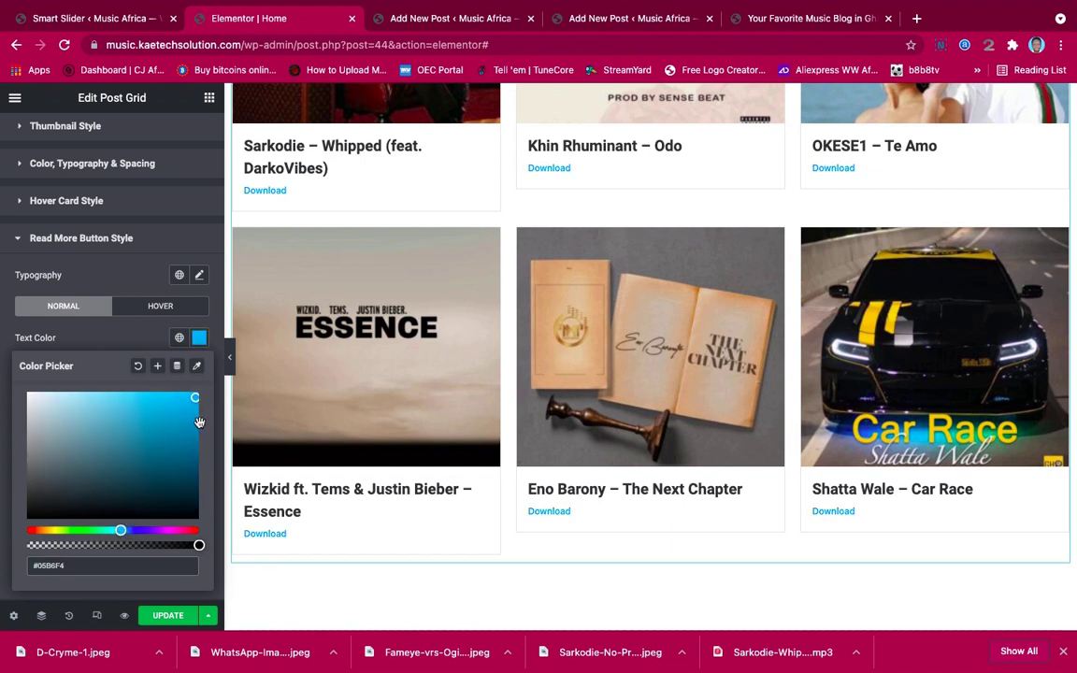
pyautogui.moveTo(195, 400); pyautogui.dragTo(158, 454)
pyautogui.click(143, 345)
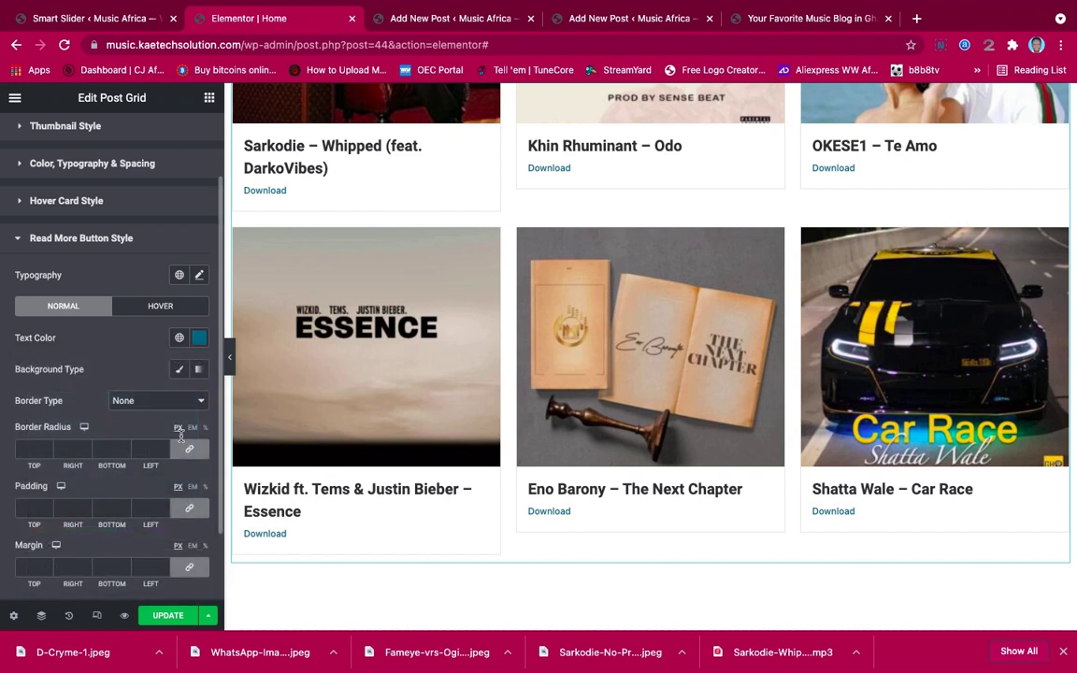
# Set the Download link font family to Poppins and enlarge its size
pyautogui.scroll(-1, 131, 435)
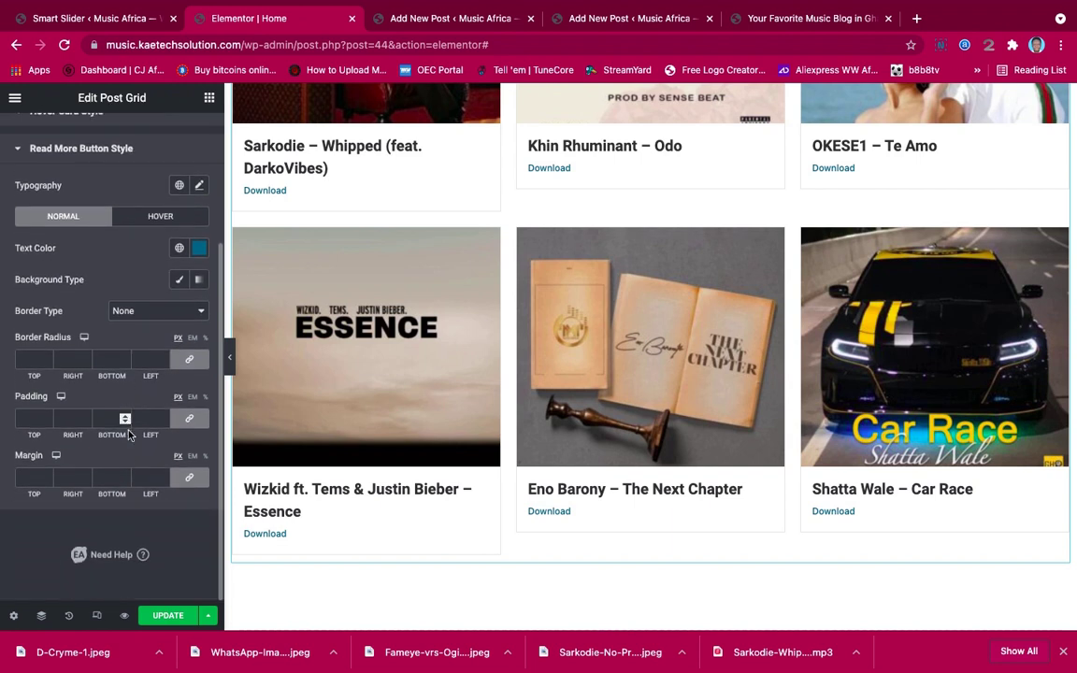
pyautogui.scroll(1, 129, 435)
pyautogui.scroll(1, 128, 436)
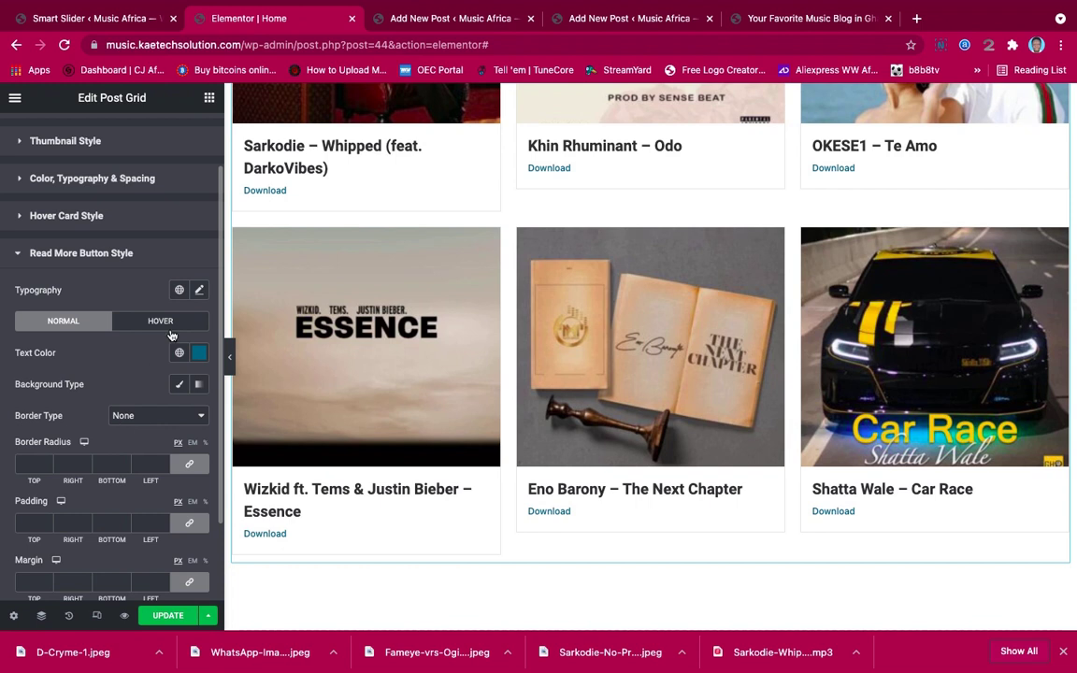
pyautogui.click(199, 292)
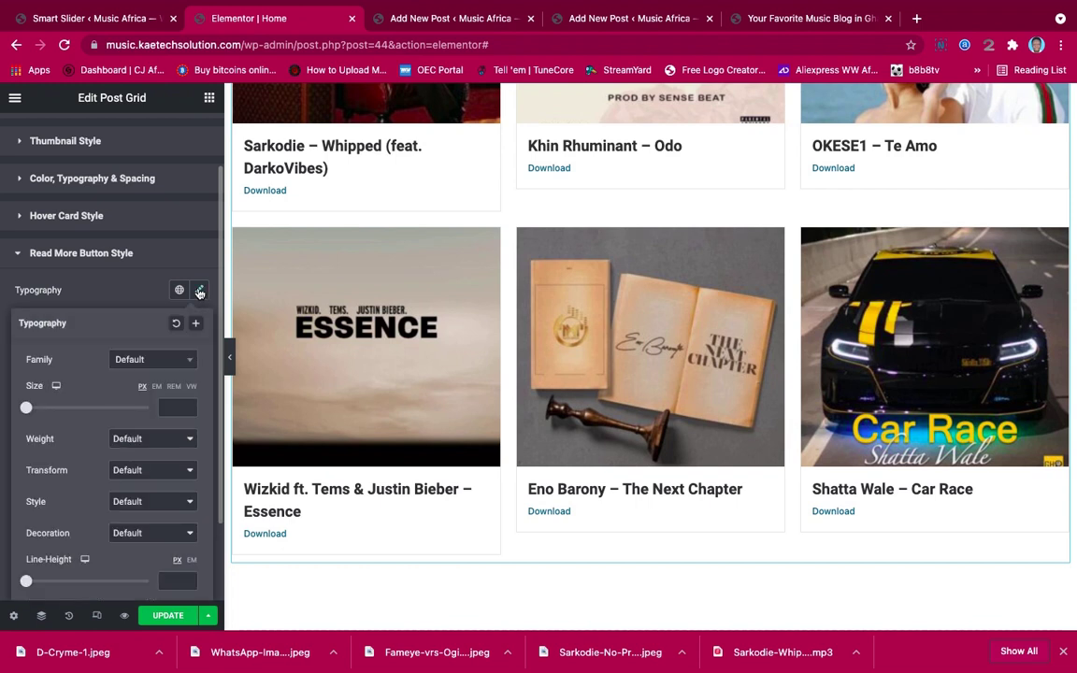
pyautogui.click(146, 361)
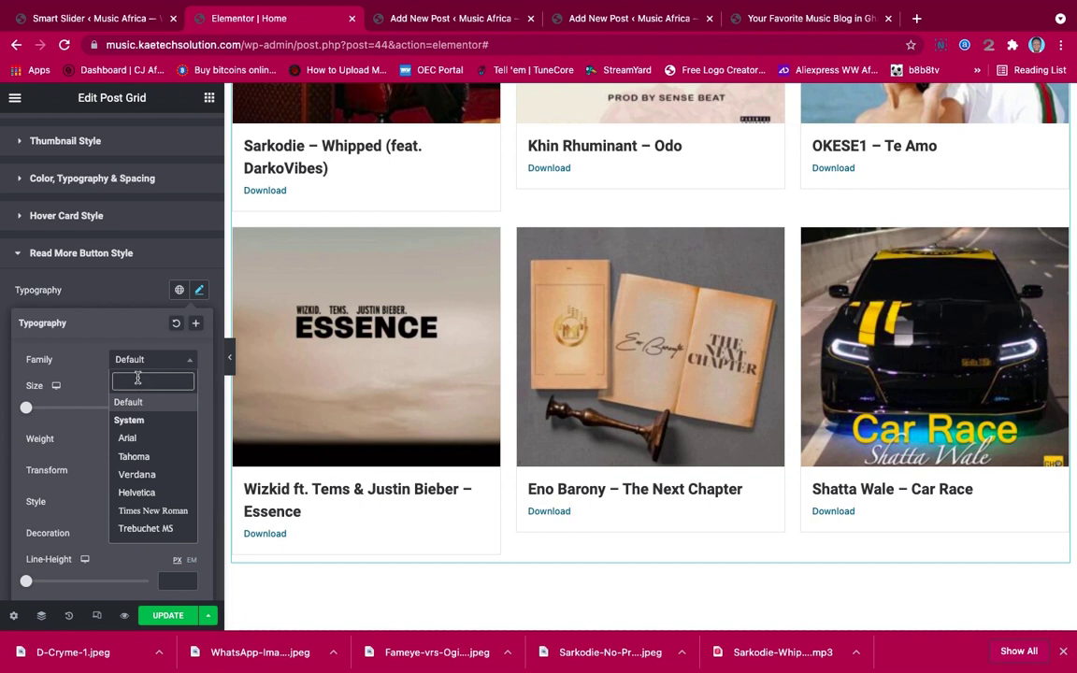
pyautogui.write('Popp')
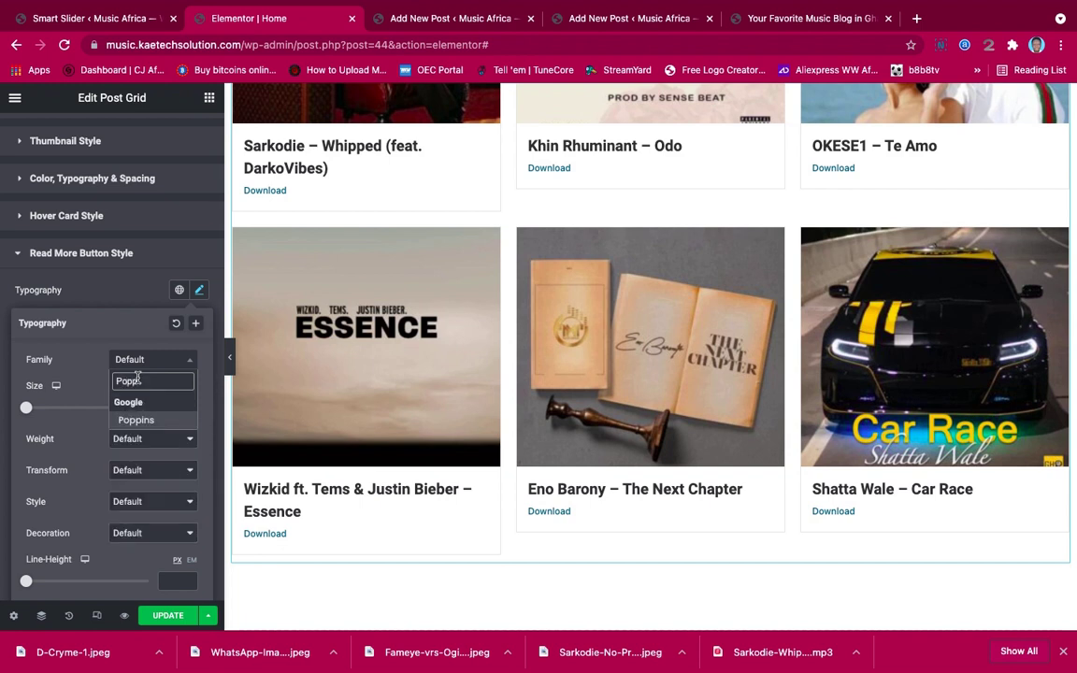
pyautogui.press('Return')
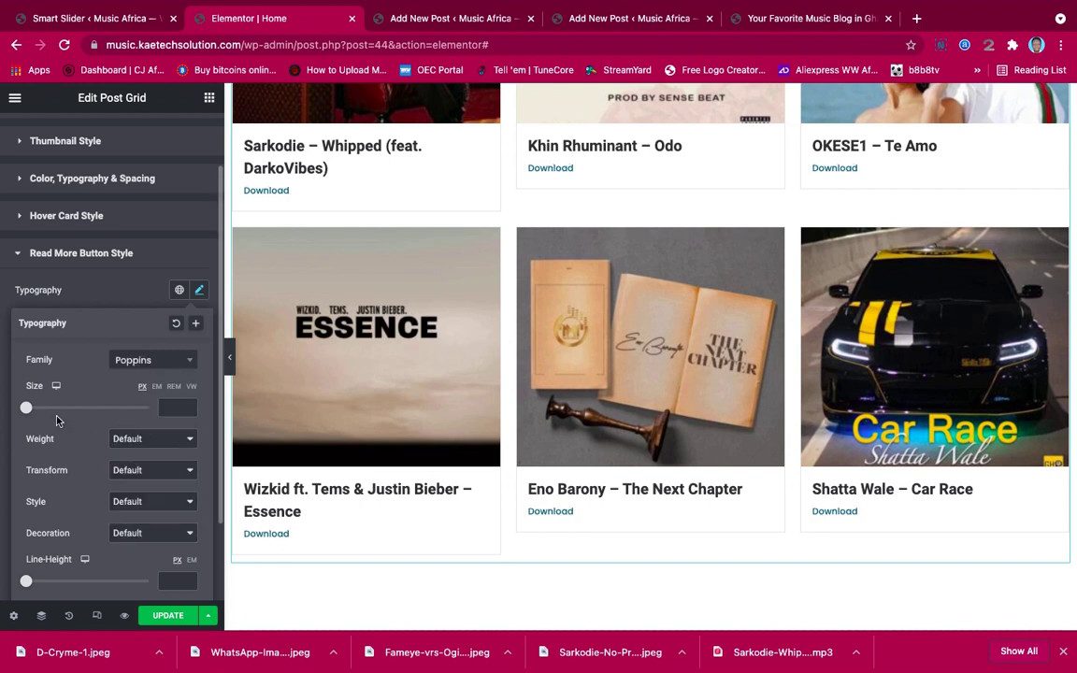
pyautogui.moveTo(27, 409); pyautogui.dragTo(39, 412)
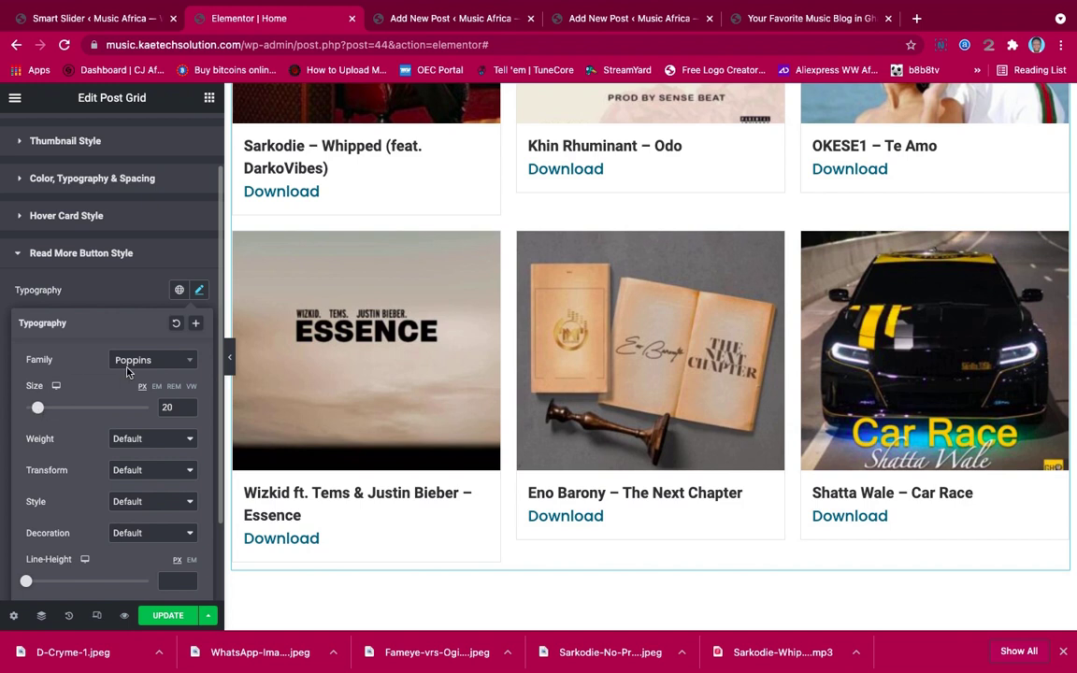
pyautogui.click(128, 304)
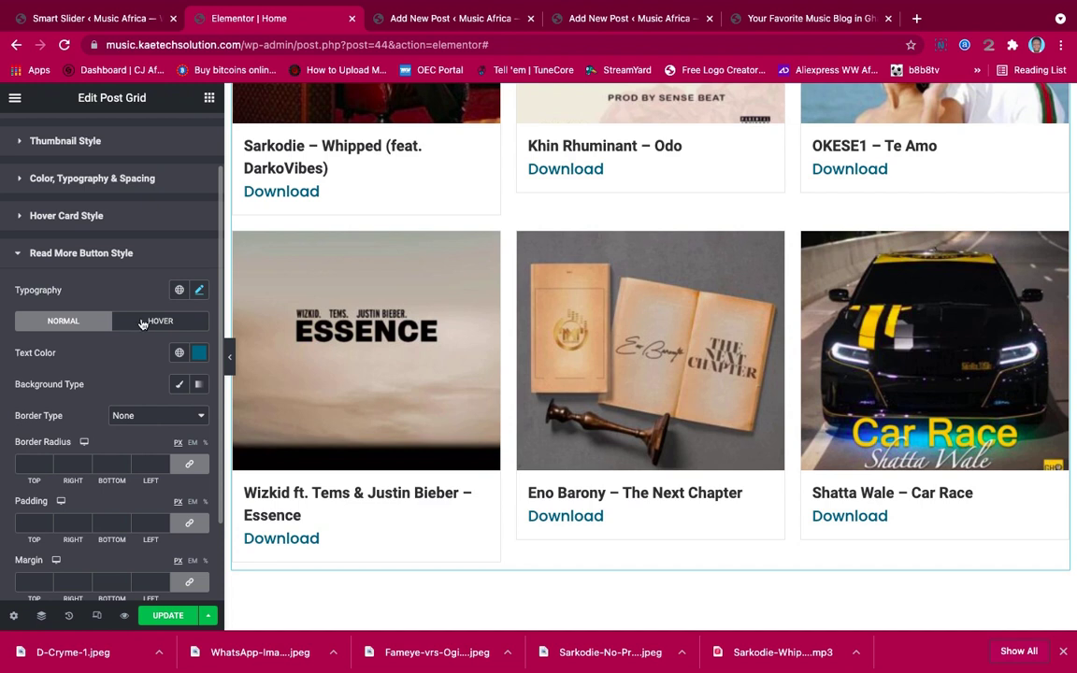
# Give the Download buttons a solid border with a 20 px corner radius
pyautogui.click(142, 323)
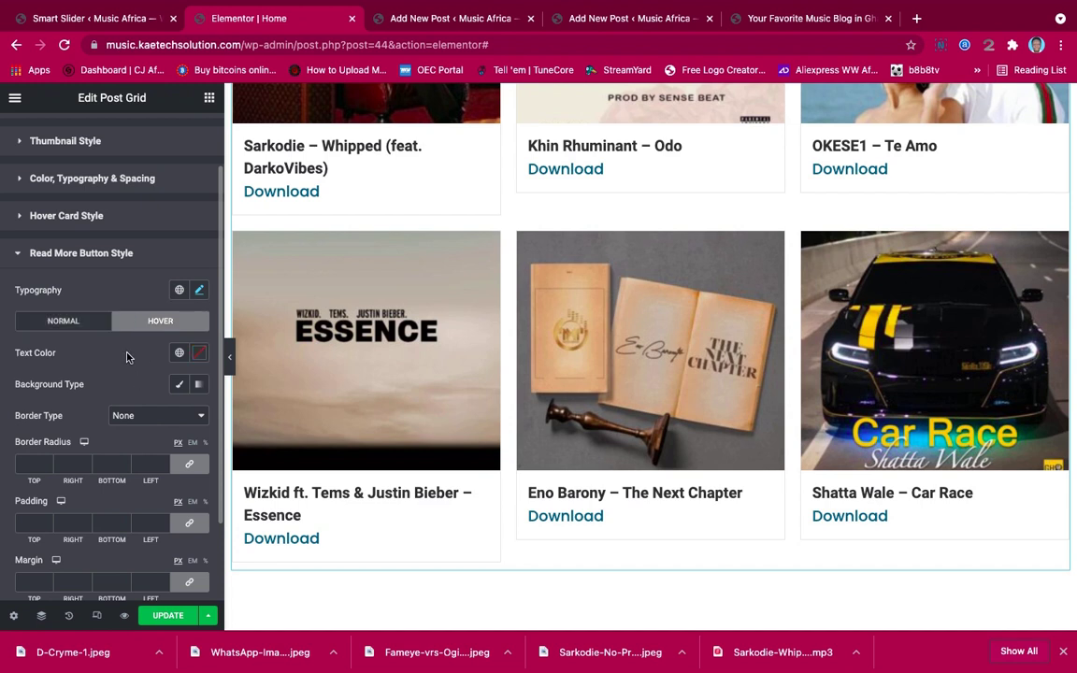
pyautogui.click(74, 321)
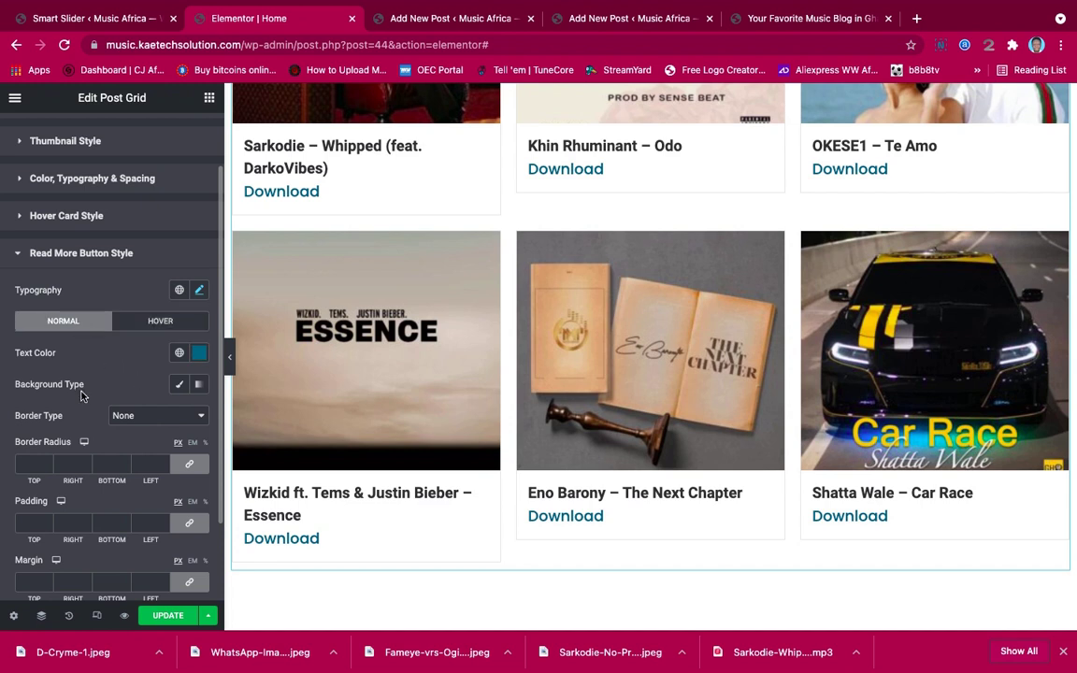
pyautogui.click(133, 417)
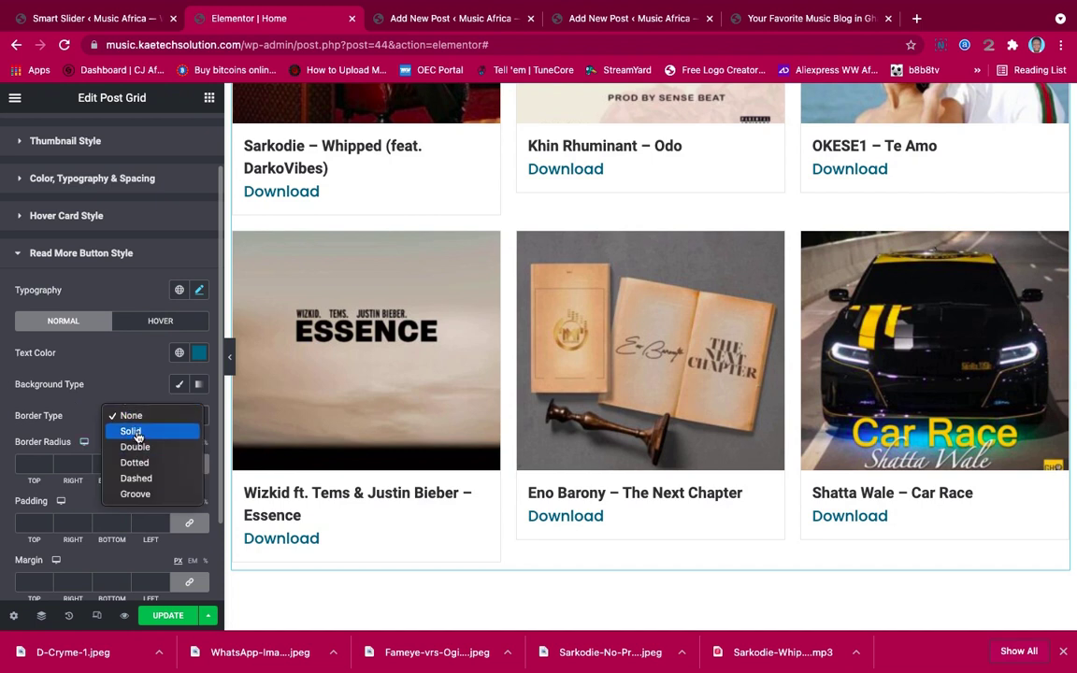
pyautogui.click(131, 431)
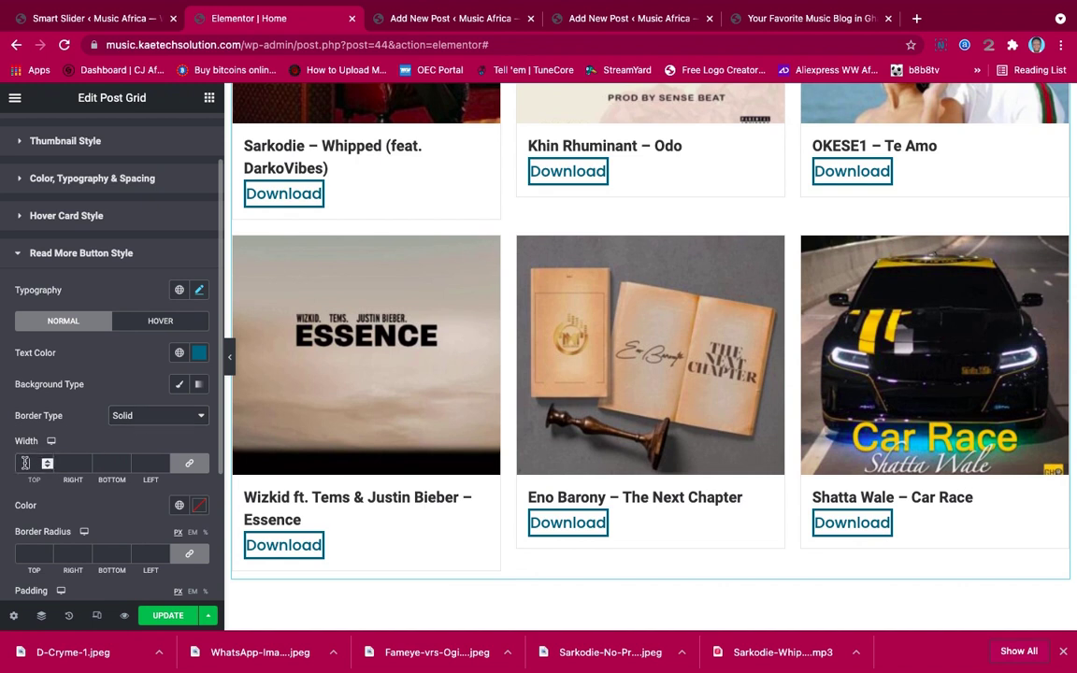
pyautogui.scroll(-2, 25, 463)
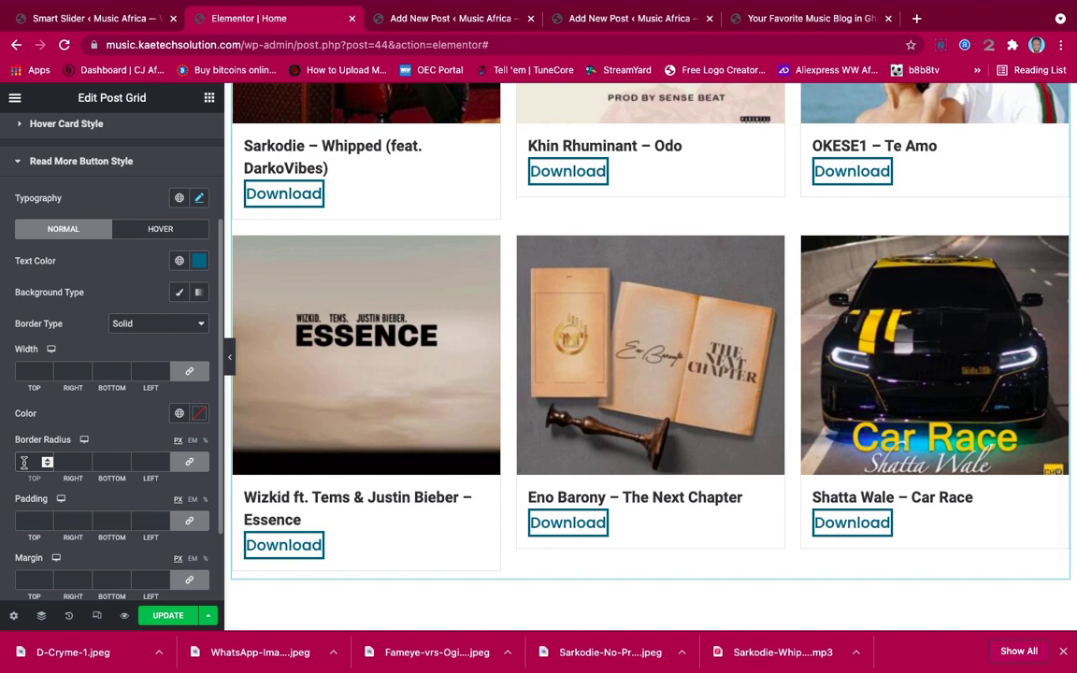
pyautogui.click(26, 462)
pyautogui.write('20')
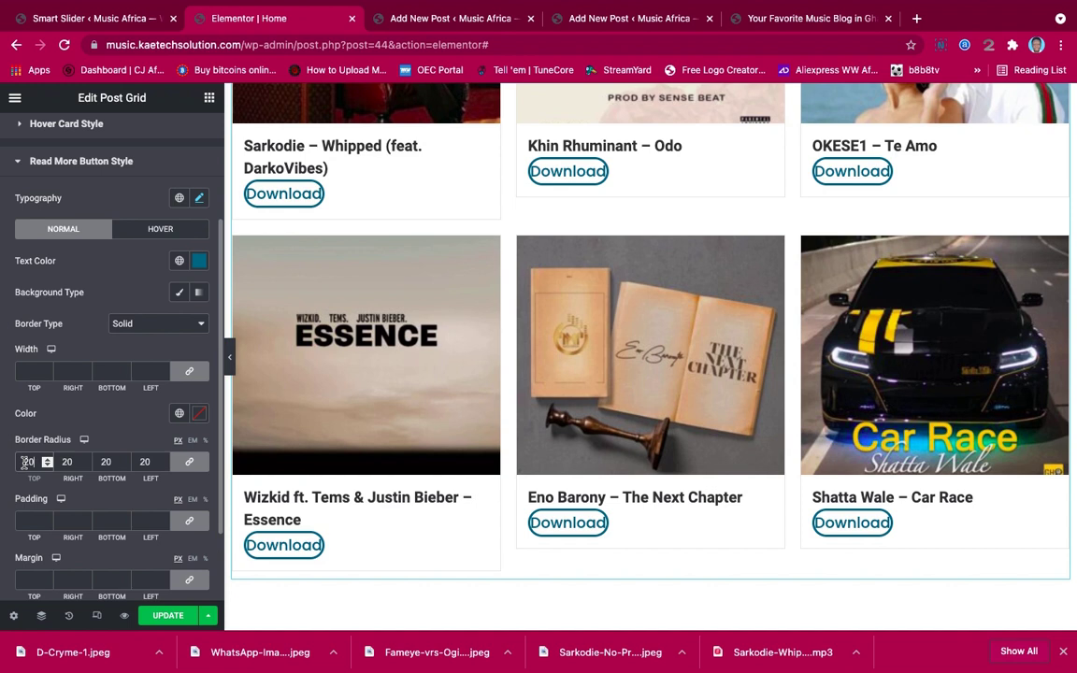
# Reduce the Download text size to 17 px and set Background Type to Classic
pyautogui.click(198, 197)
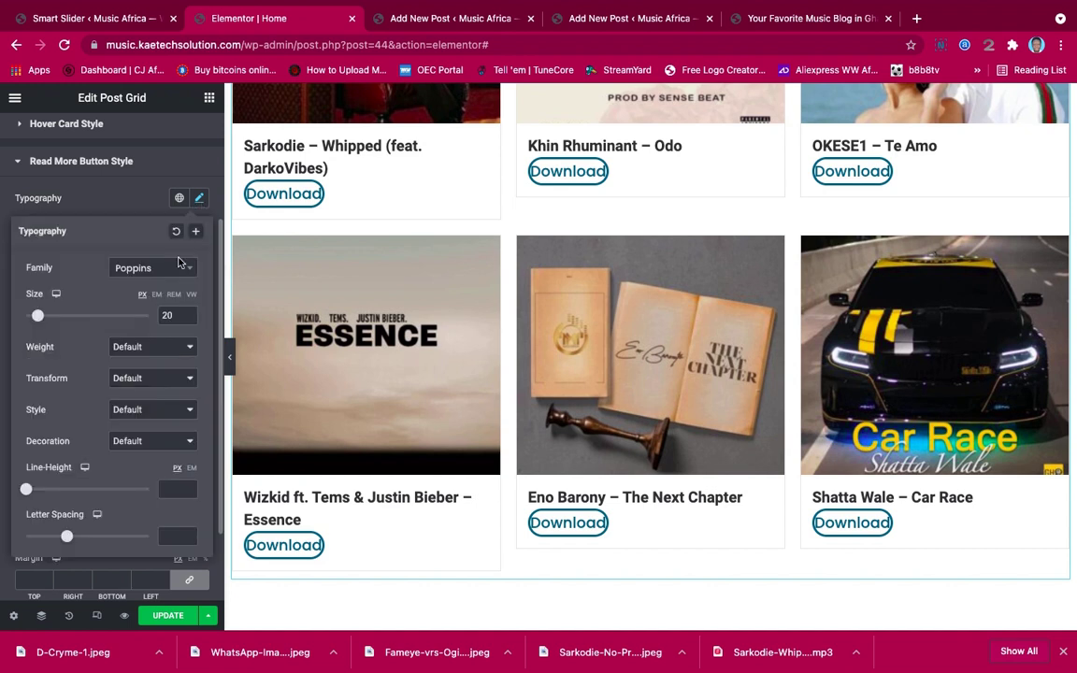
pyautogui.click(188, 319)
pyautogui.click(188, 319)
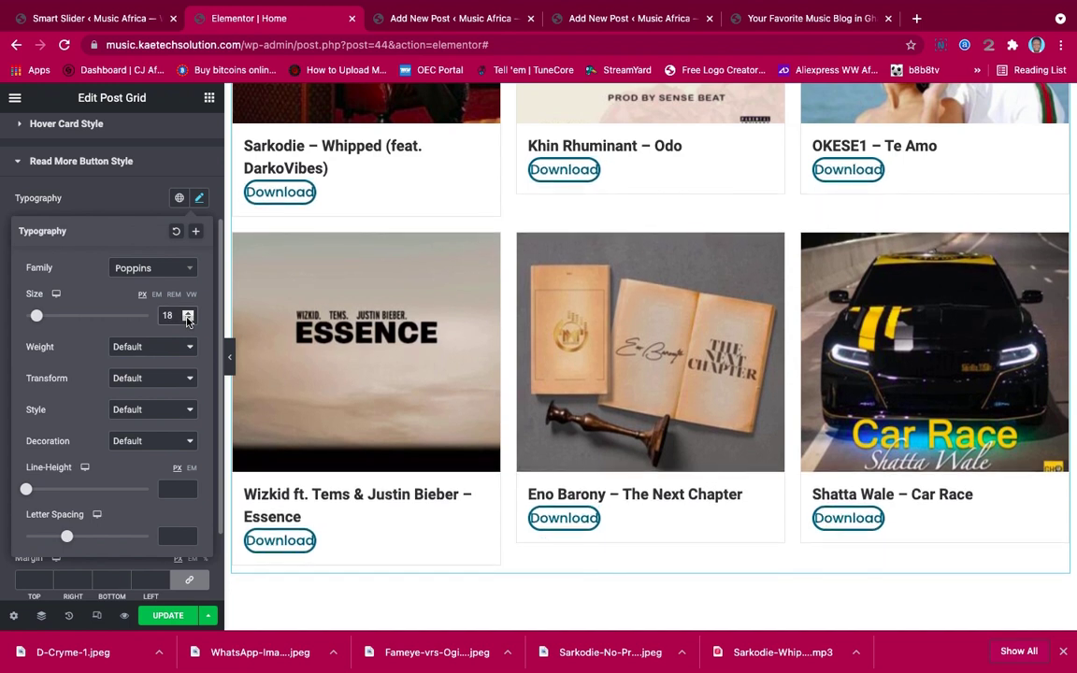
pyautogui.click(188, 318)
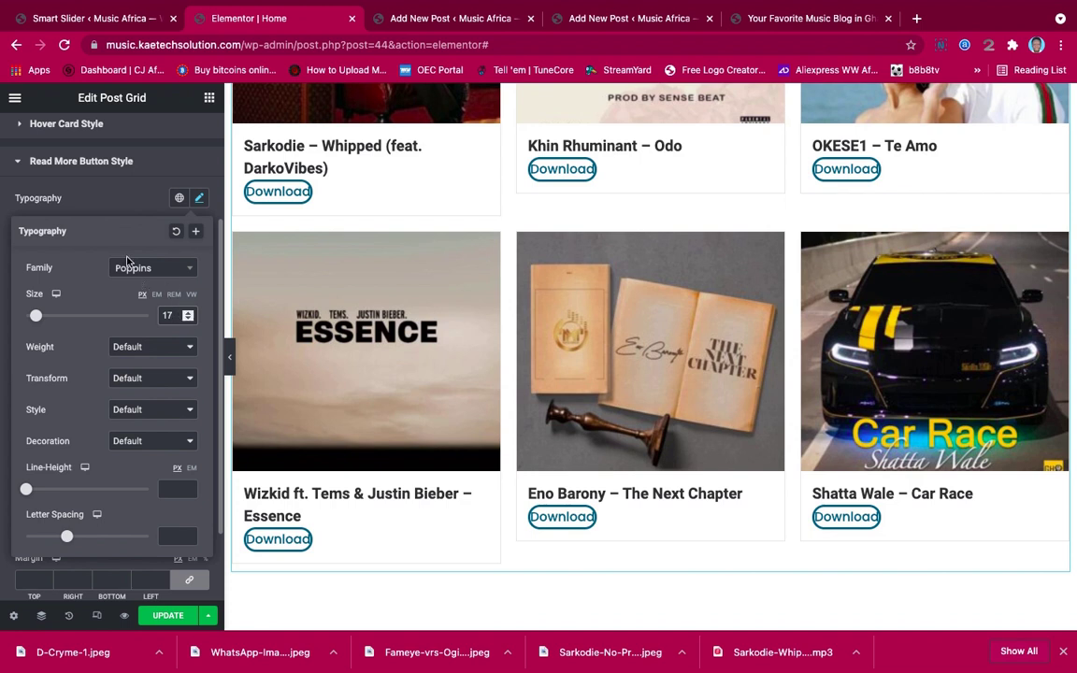
pyautogui.click(128, 205)
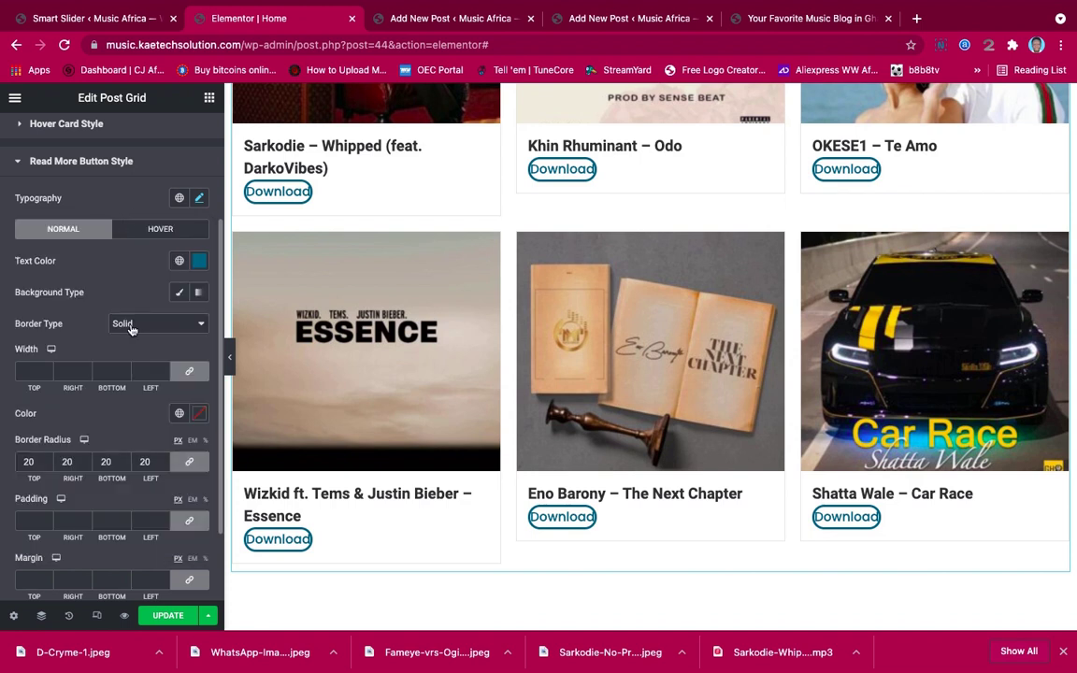
pyautogui.click(179, 292)
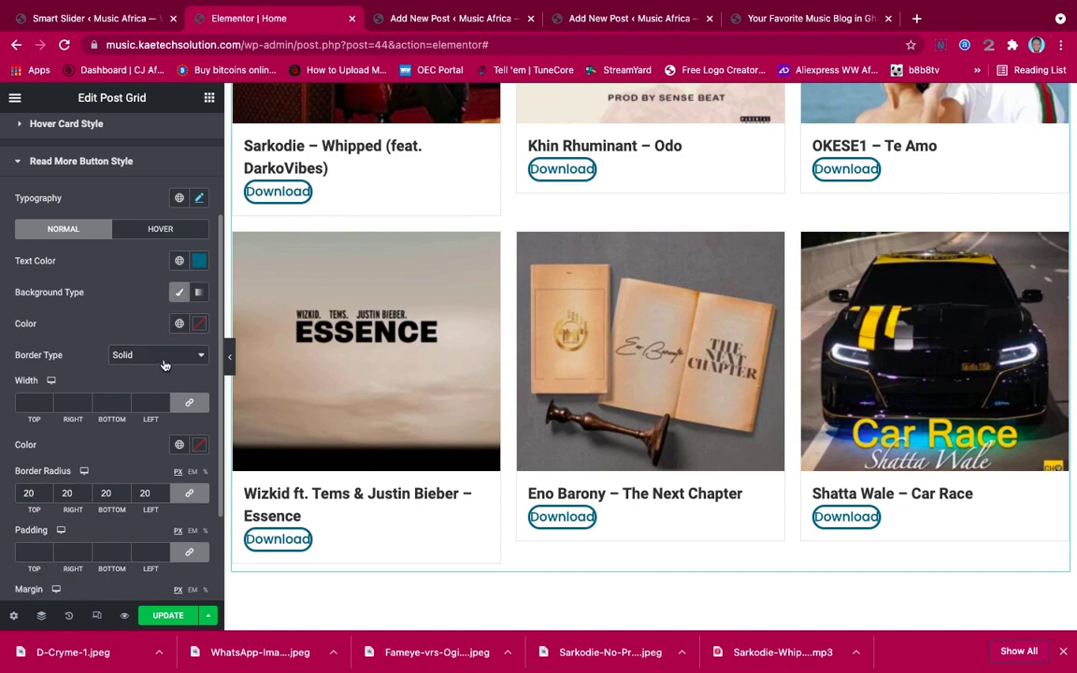
# Set the Download button background colour to blue #206B92
pyautogui.click(199, 323)
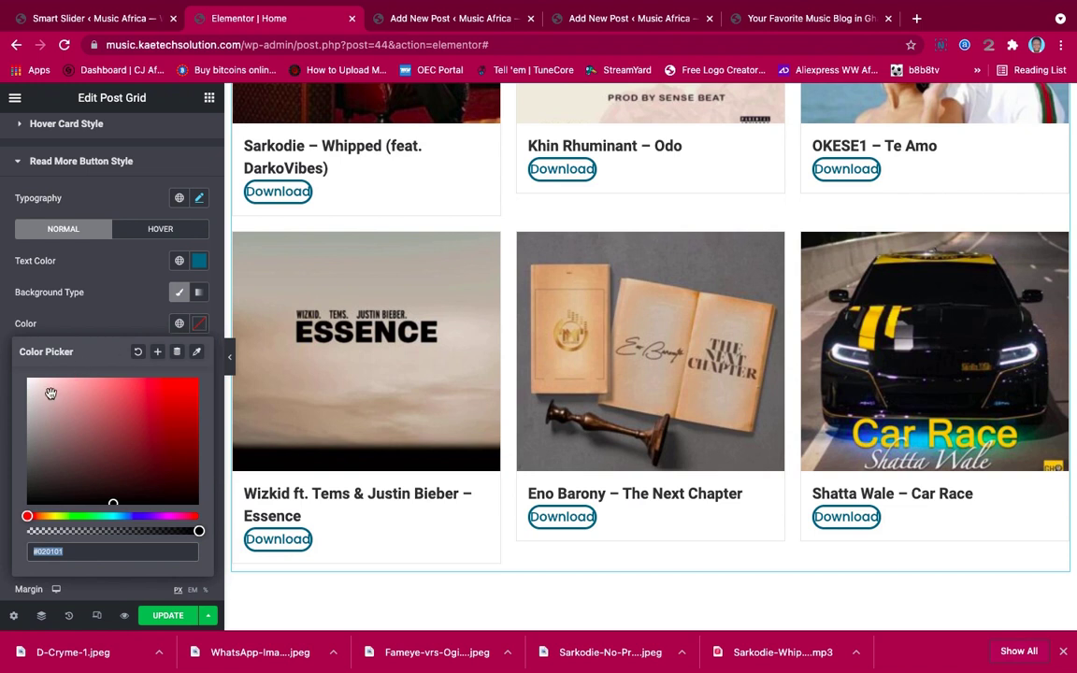
pyautogui.click(51, 393)
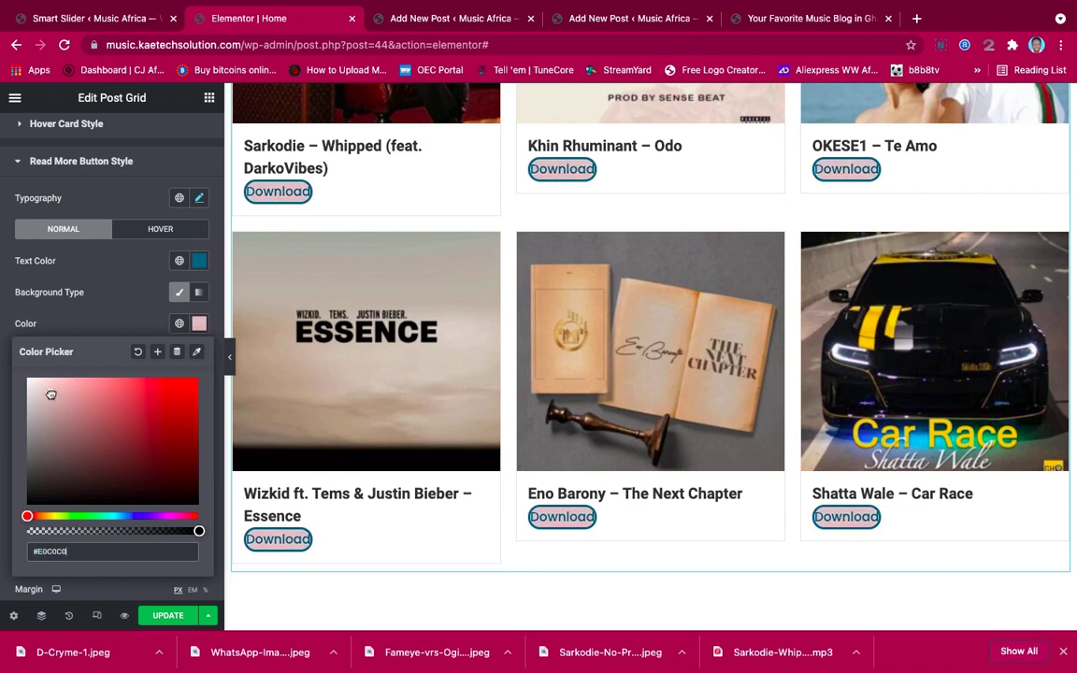
pyautogui.moveTo(51, 393); pyautogui.dragTo(38, 355)
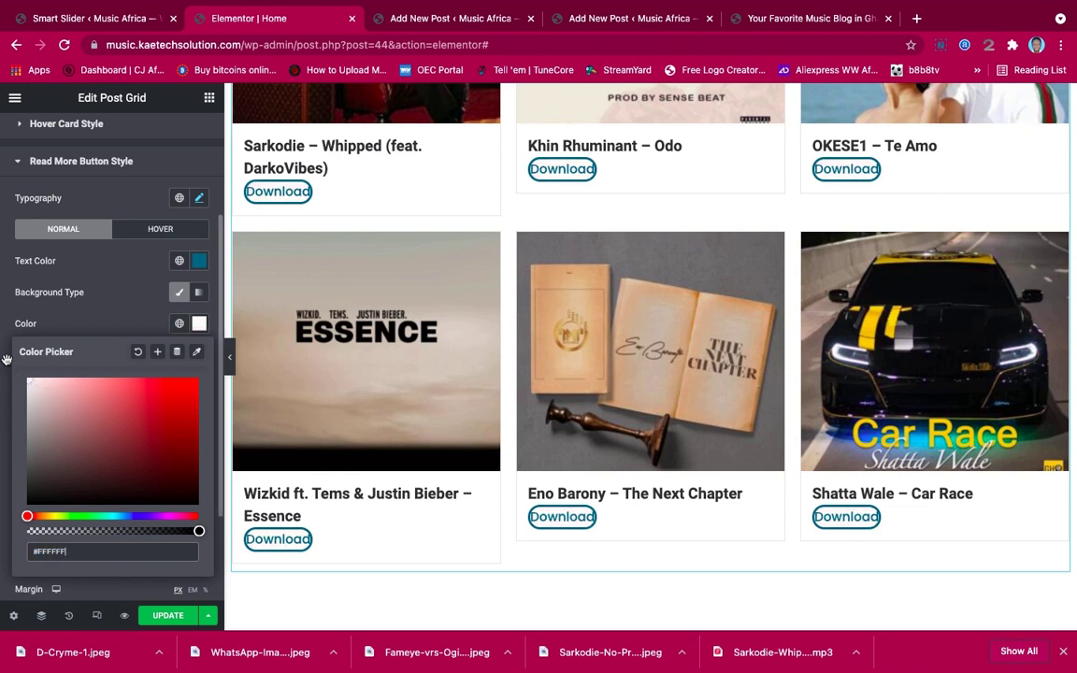
pyautogui.moveTo(29, 515); pyautogui.dragTo(121, 515)
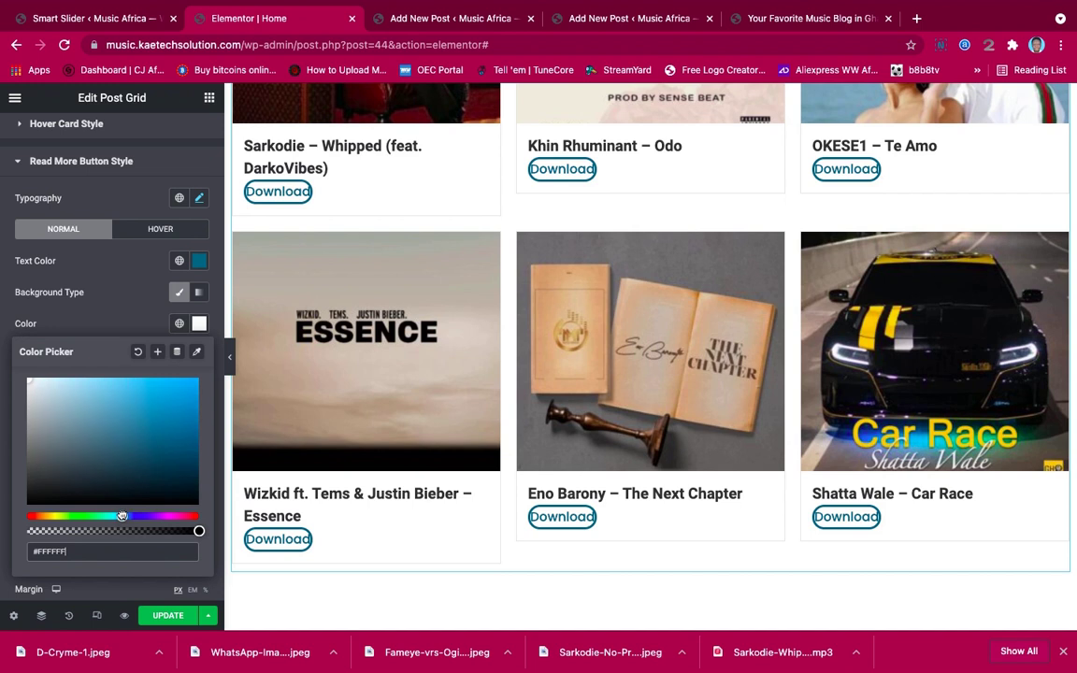
pyautogui.click(152, 442)
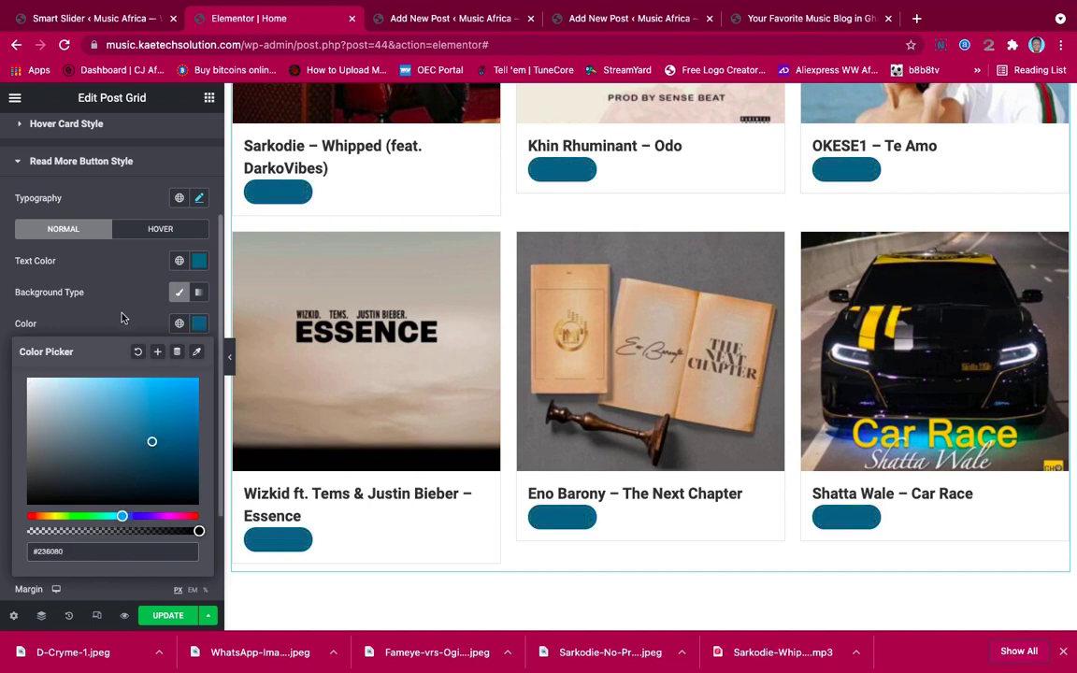
pyautogui.click(161, 432)
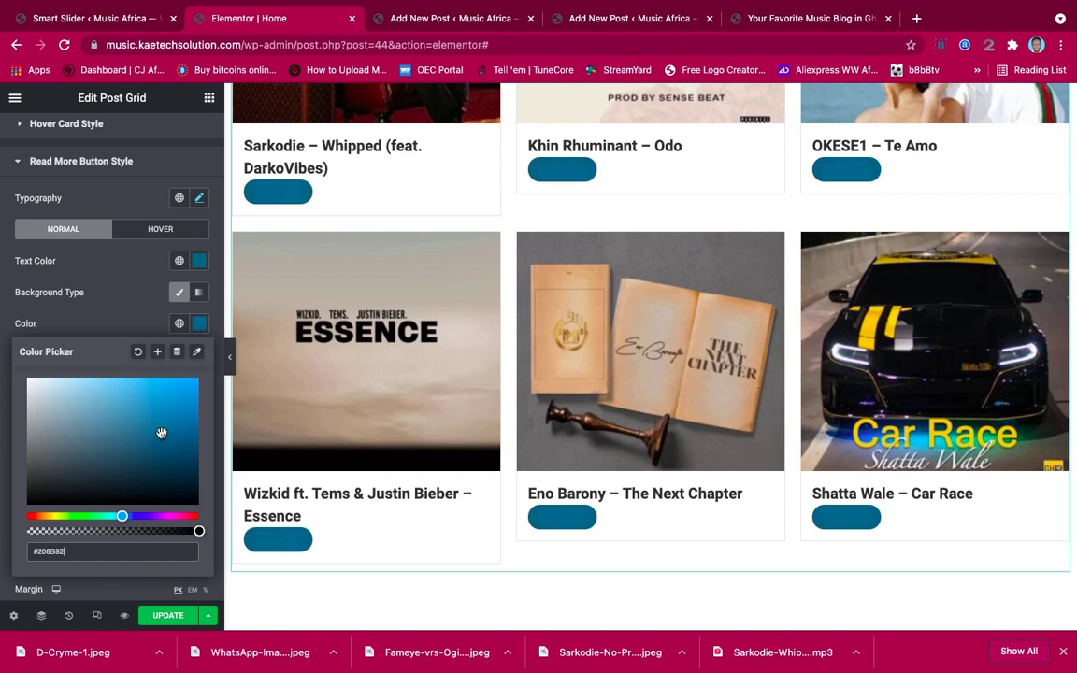
pyautogui.click(118, 329)
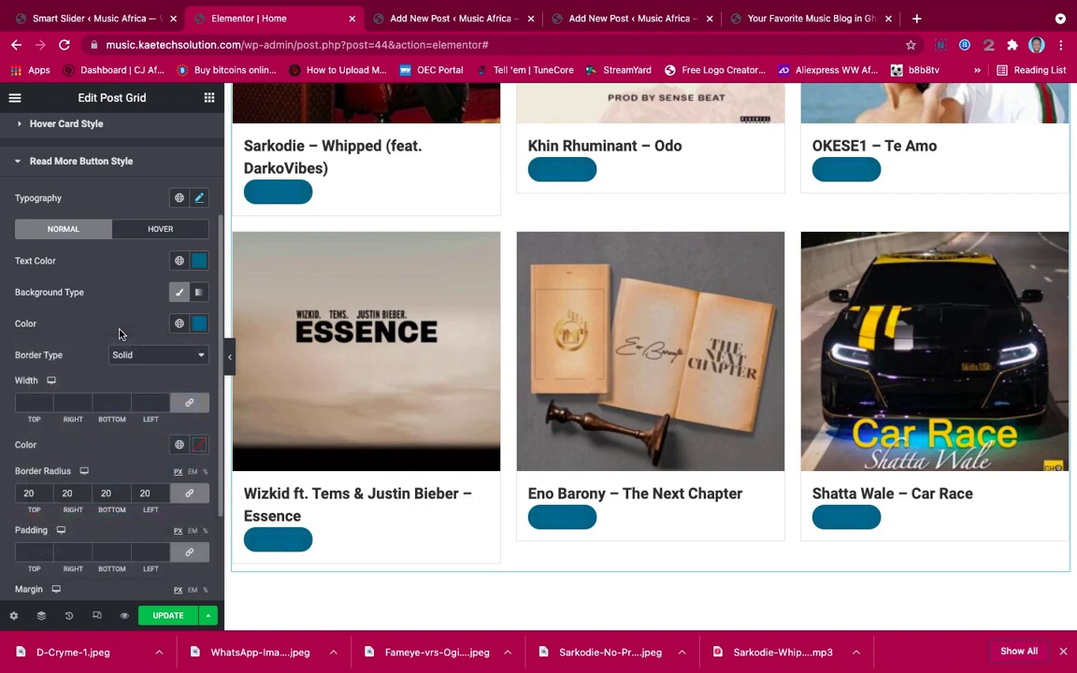
# Set the Download button text colour to white #FFFFFF
pyautogui.click(199, 260)
pyautogui.click(44, 324)
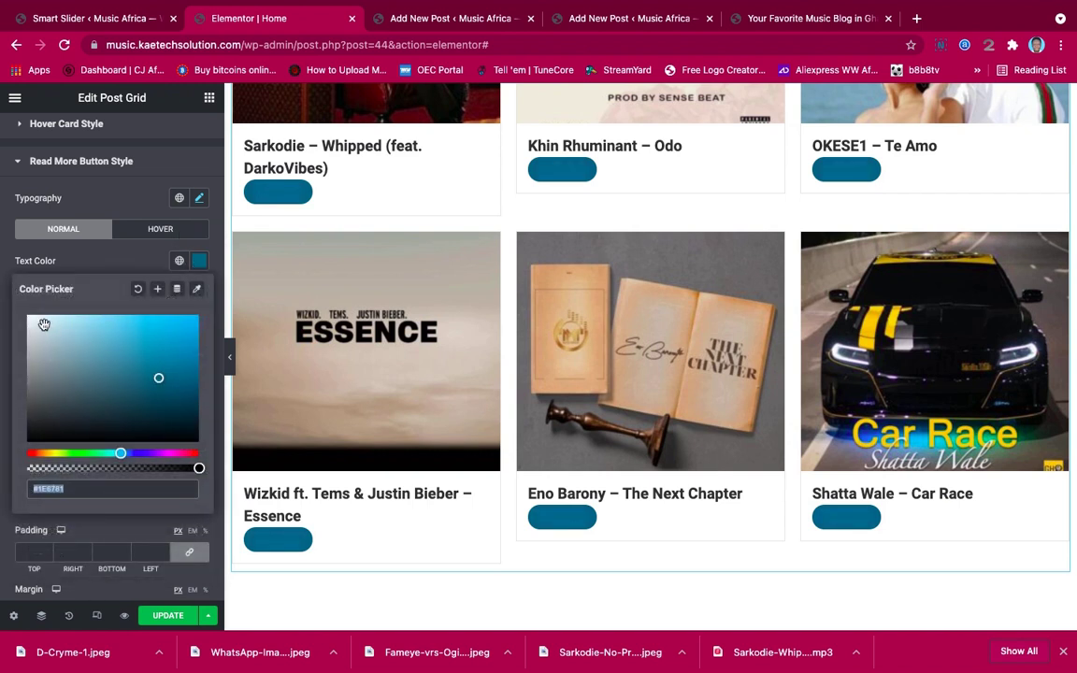
pyautogui.moveTo(23, 316); pyautogui.dragTo(14, 308)
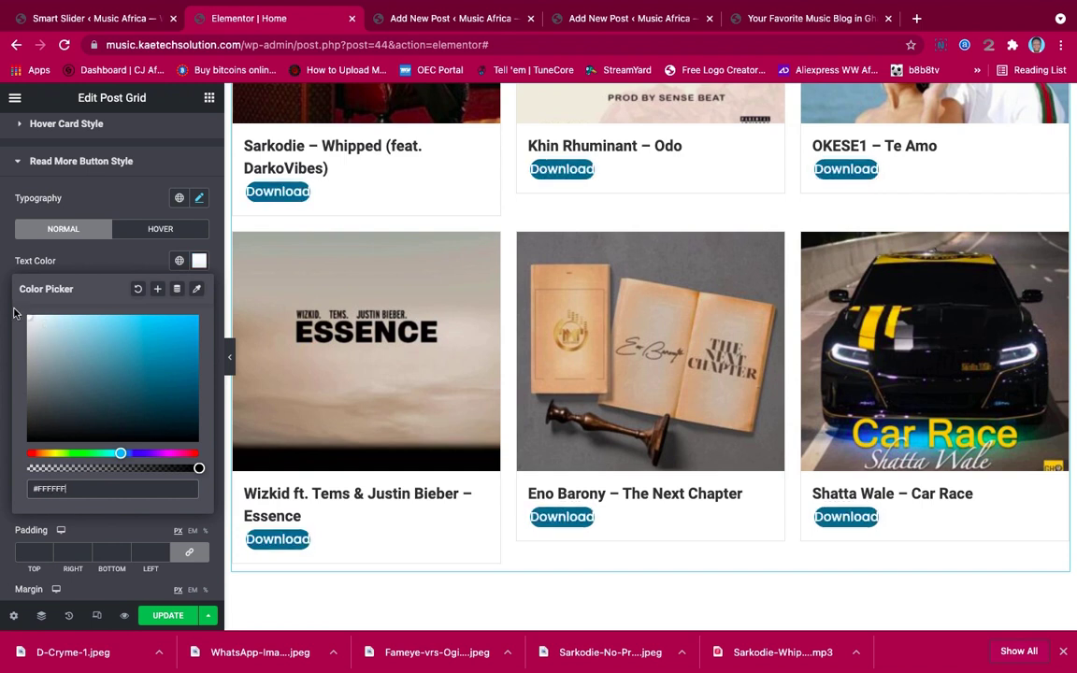
pyautogui.click(97, 263)
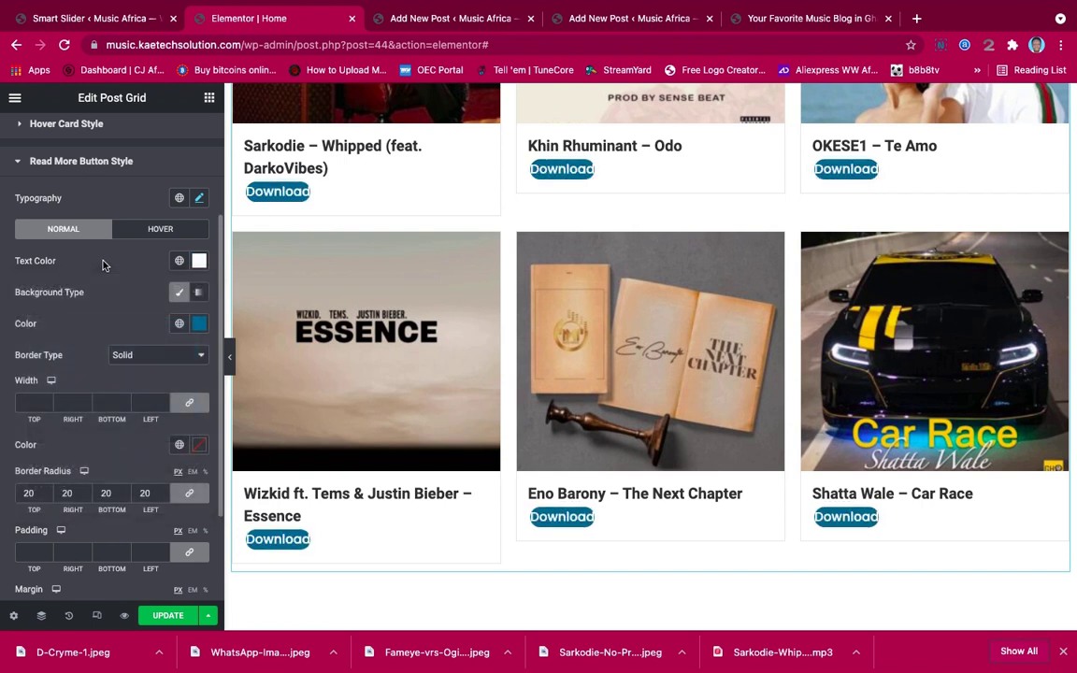
pyautogui.click(141, 359)
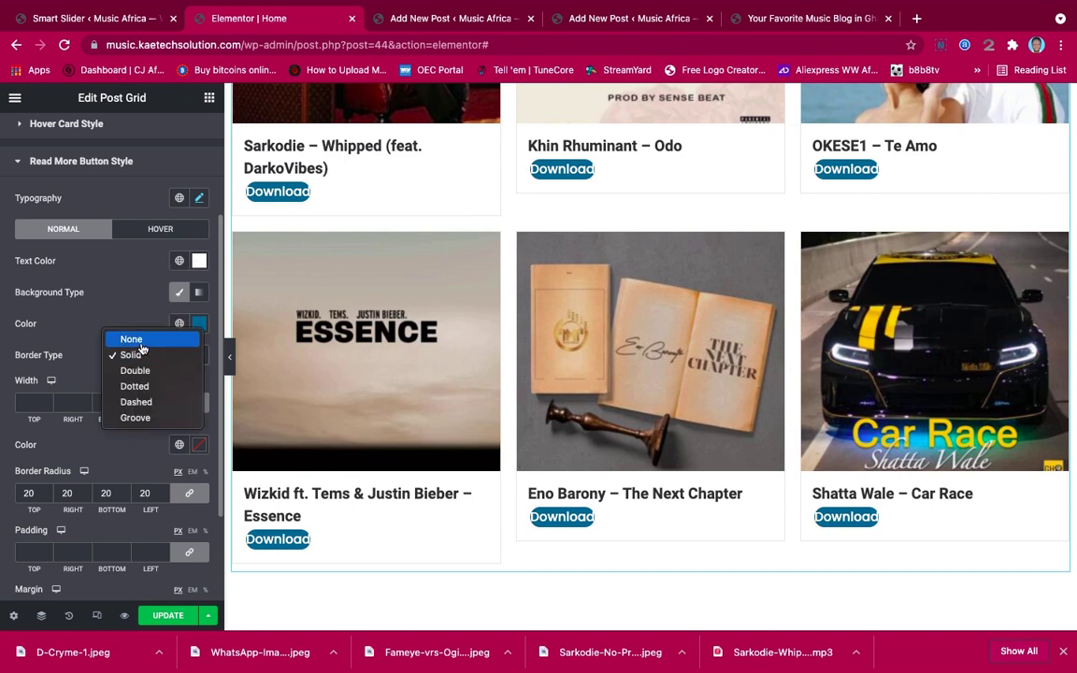
# Set Border Type to None, padding to 10 all round, and try a 100 corner radius
pyautogui.click(141, 341)
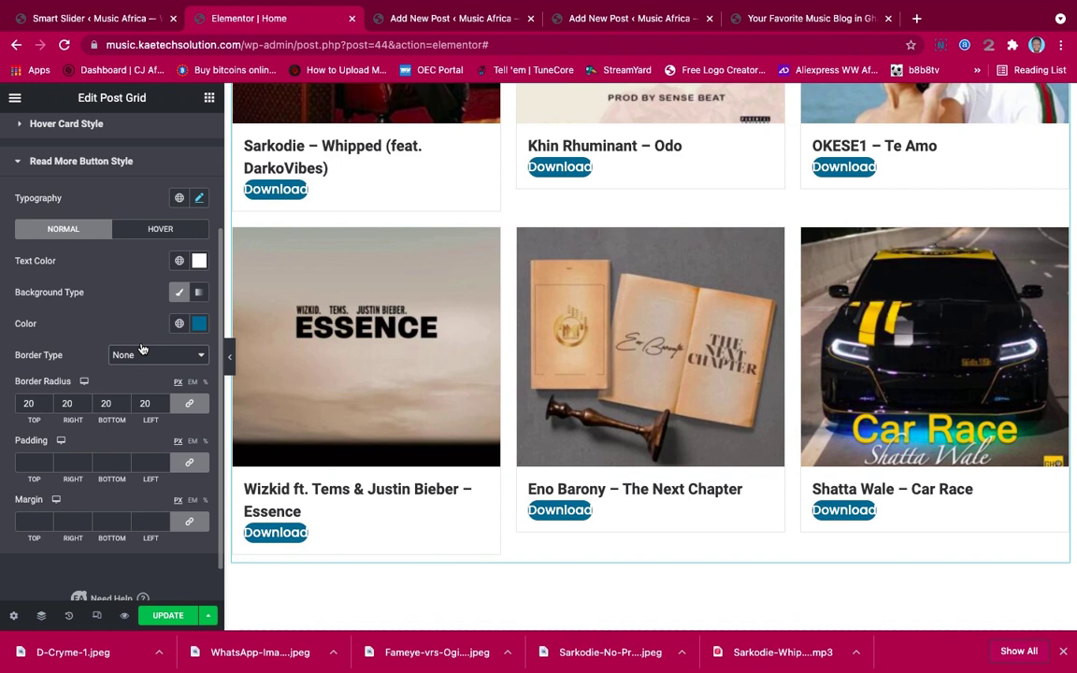
pyautogui.doubleClick(28, 402)
pyautogui.write('0')
pyautogui.scroll(-1, 37, 393)
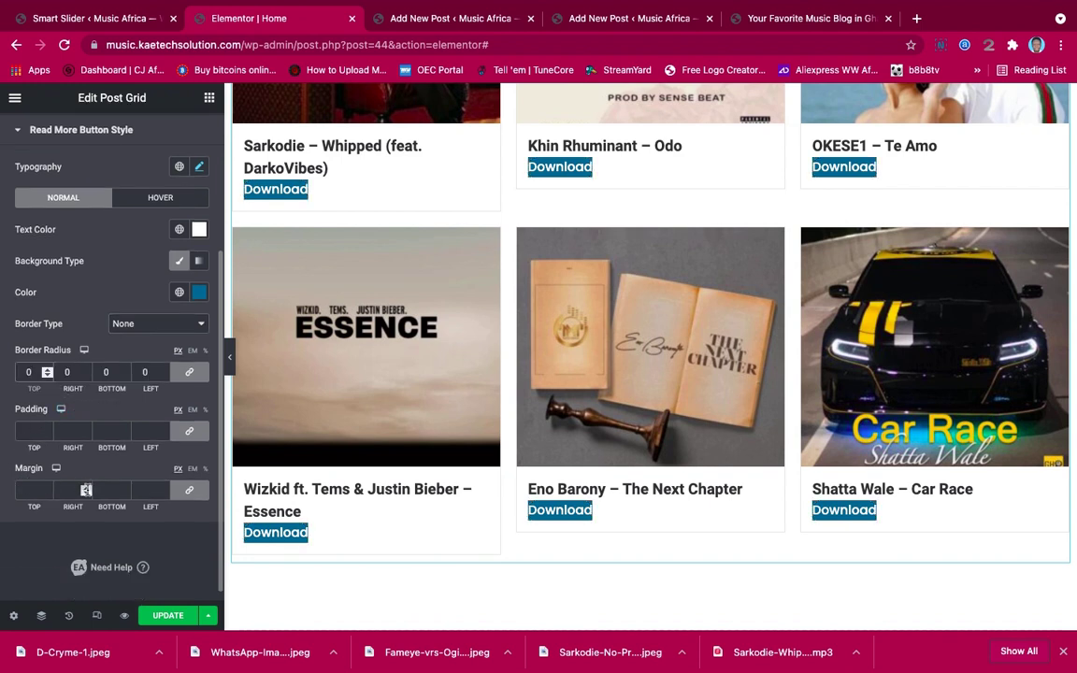
pyautogui.click(28, 432)
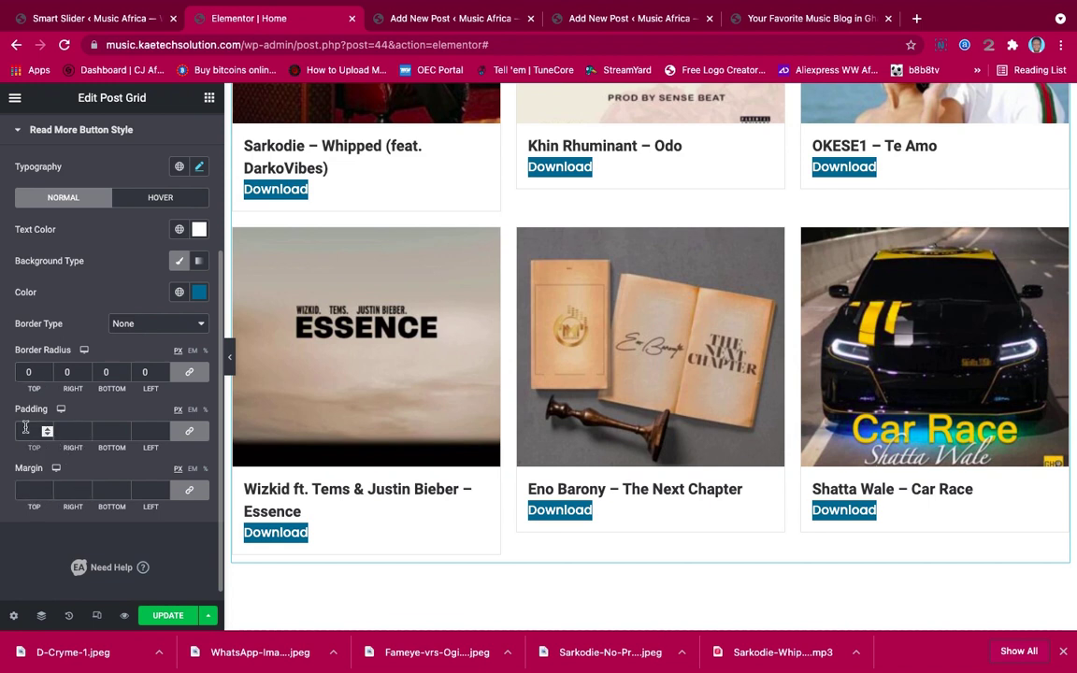
pyautogui.write('10')
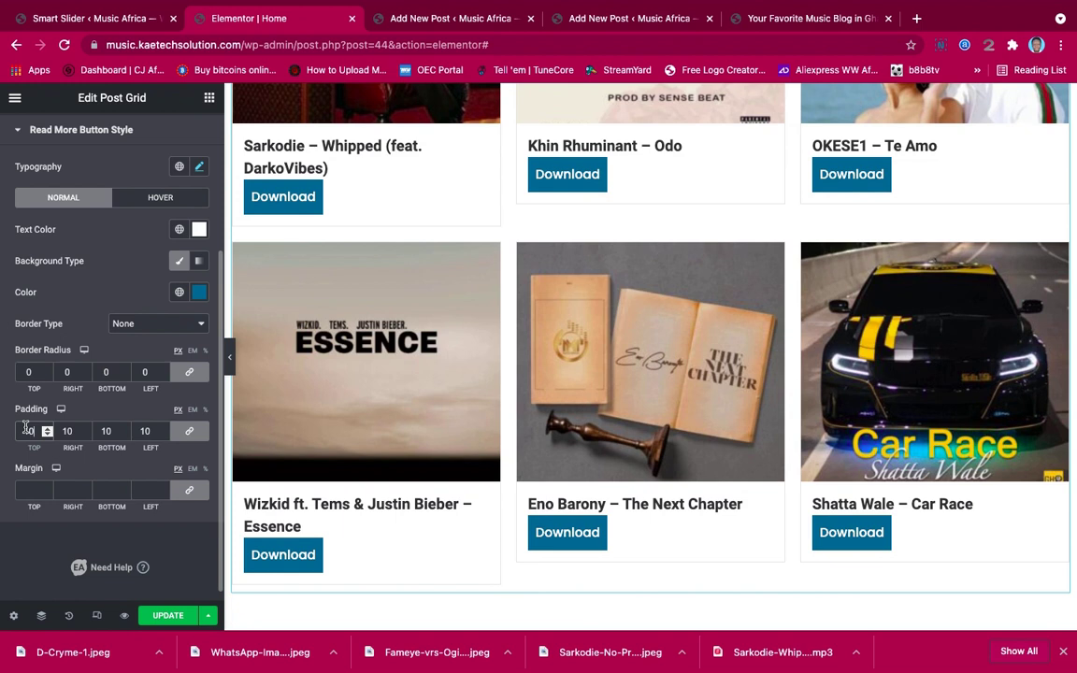
pyautogui.click(28, 372)
pyautogui.write('100')
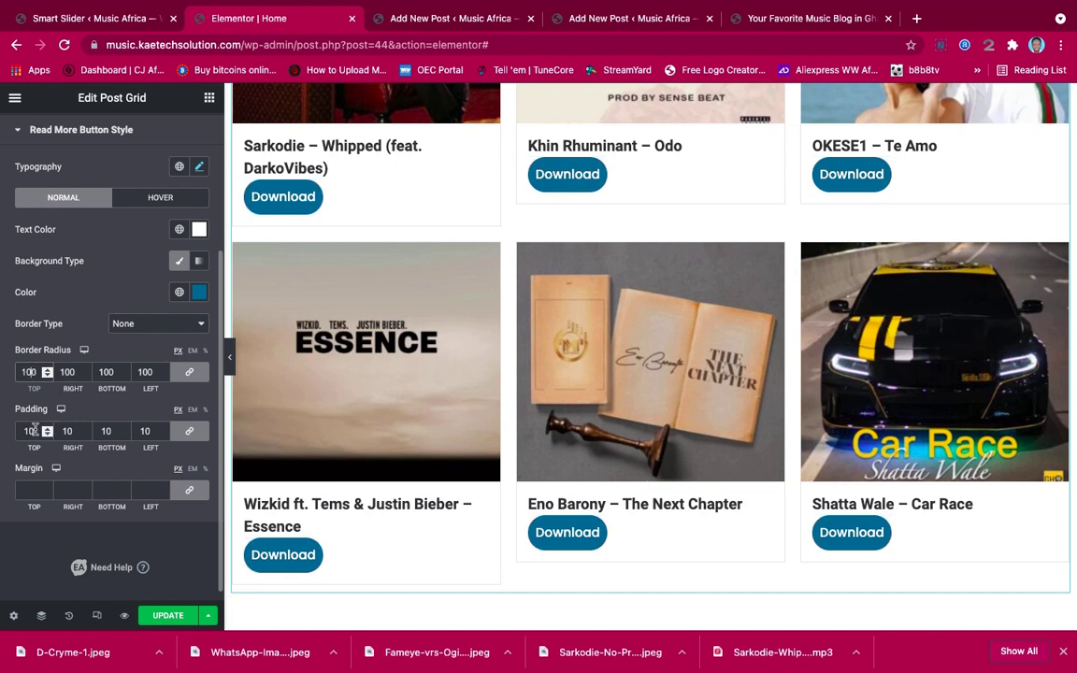
# Unlink the padding to 4/10/4/10 and reduce the corner radius to 10
pyautogui.moveTo(35, 431); pyautogui.dragTo(14, 429)
pyautogui.click(189, 431)
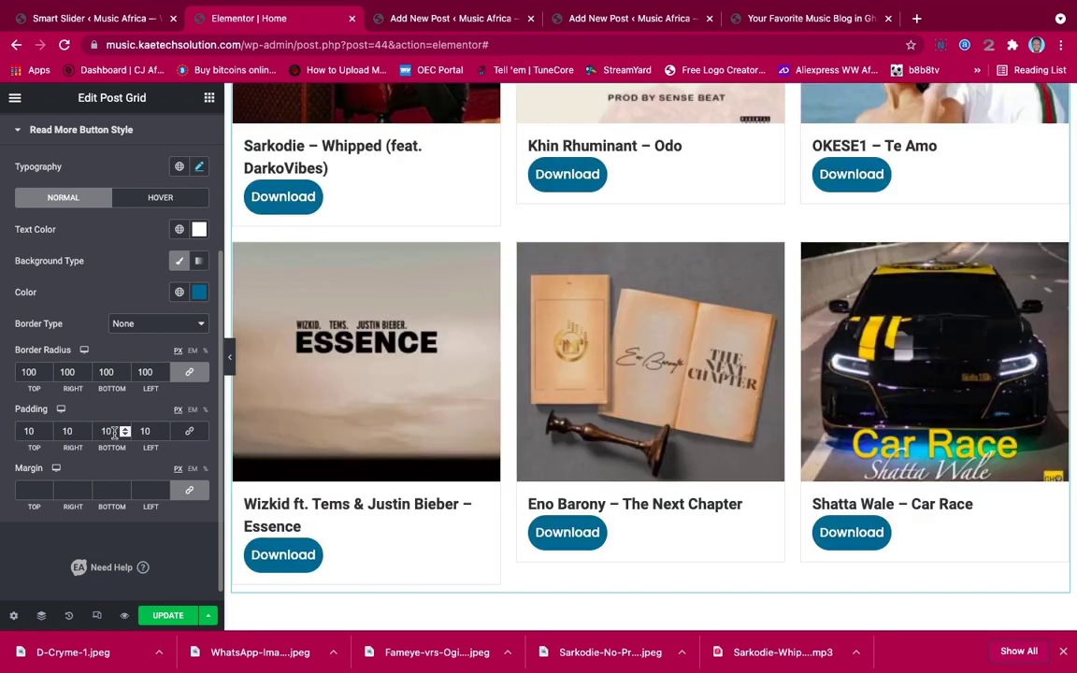
pyautogui.moveTo(76, 430); pyautogui.dragTo(64, 430)
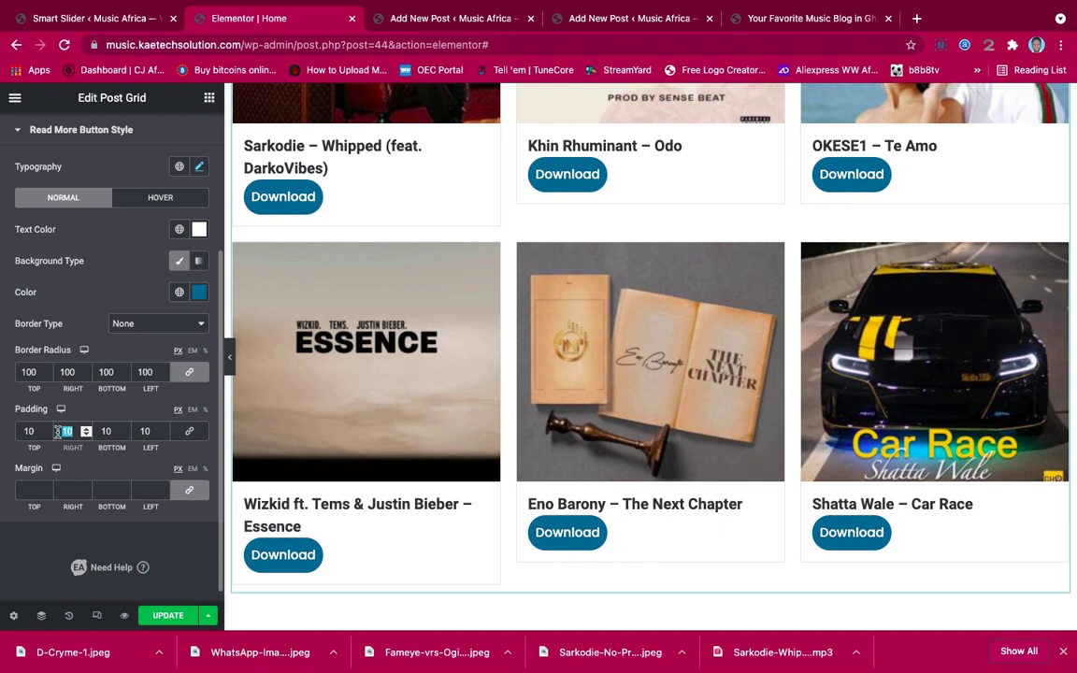
pyautogui.moveTo(37, 431); pyautogui.dragTo(16, 431)
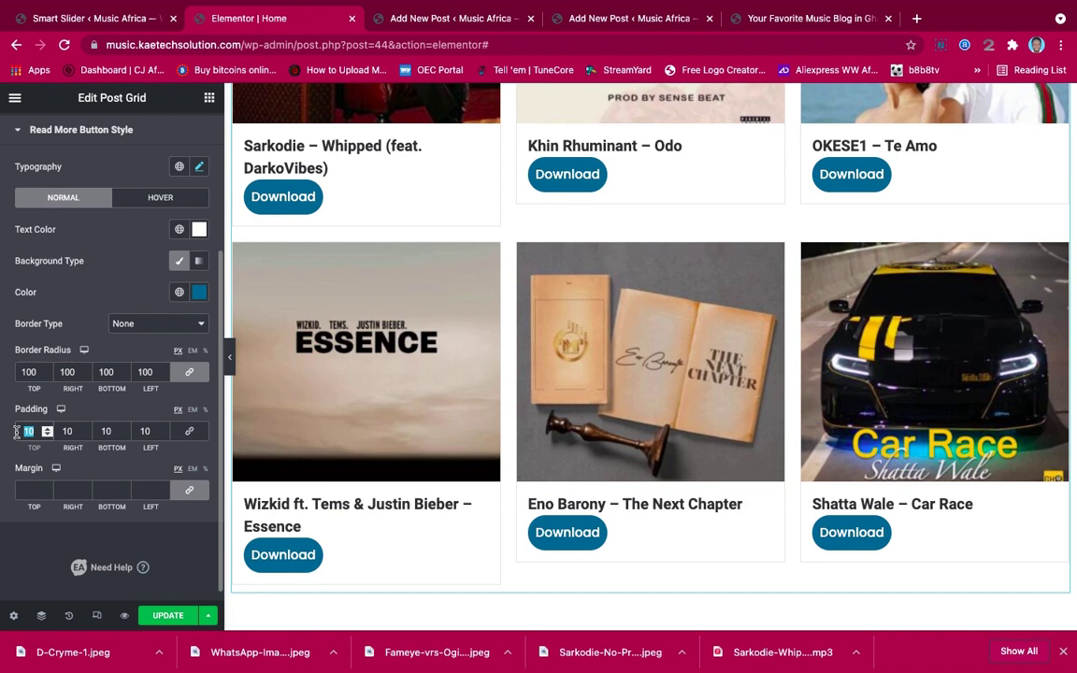
pyautogui.write('4')
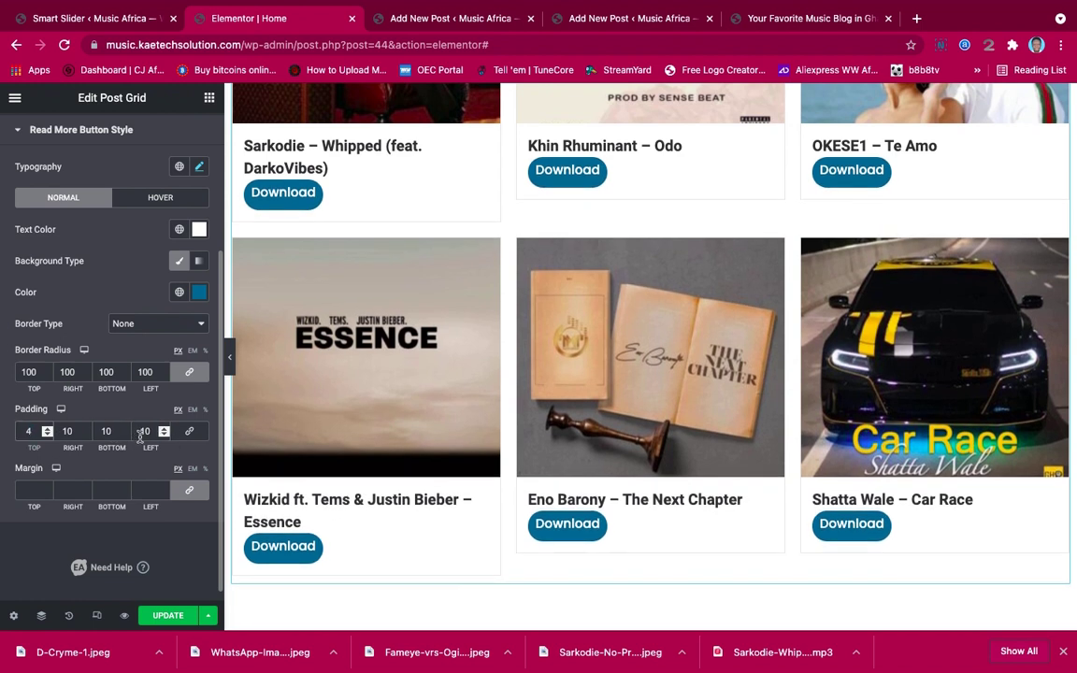
pyautogui.moveTo(113, 430); pyautogui.dragTo(104, 431)
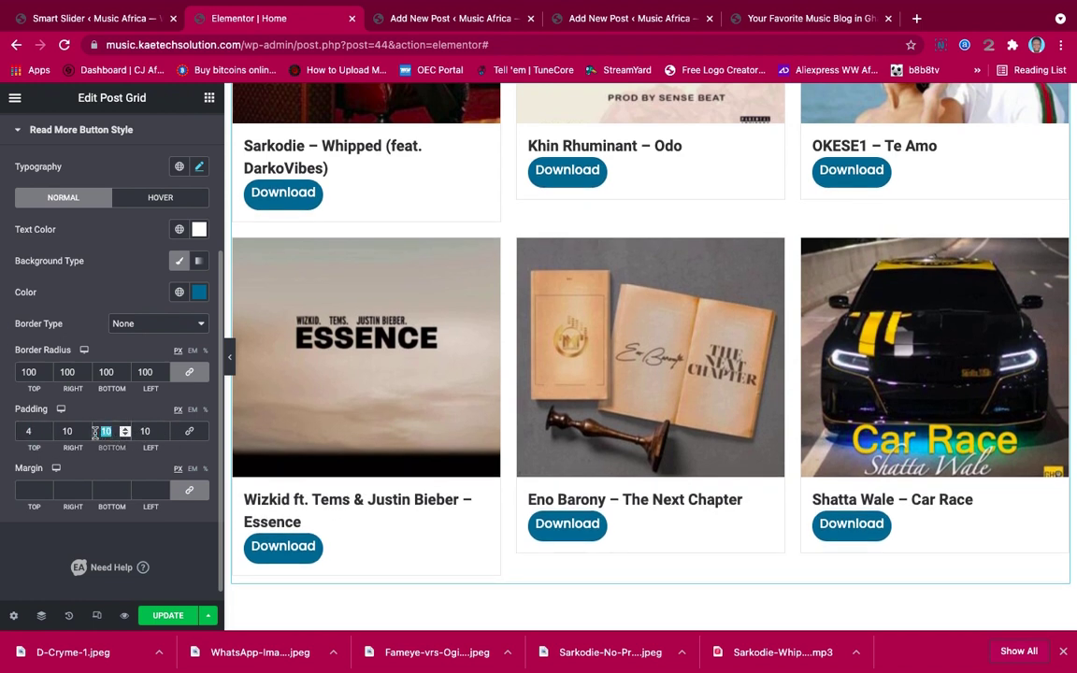
pyautogui.write('4')
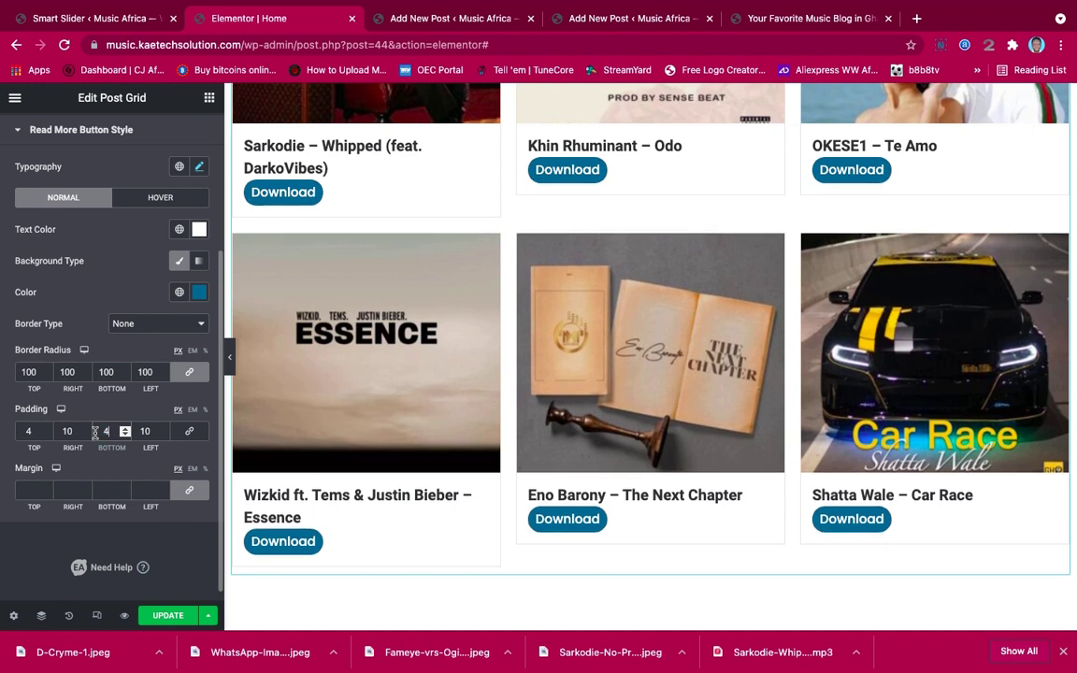
pyautogui.click(111, 372)
pyautogui.press('BackSpace')
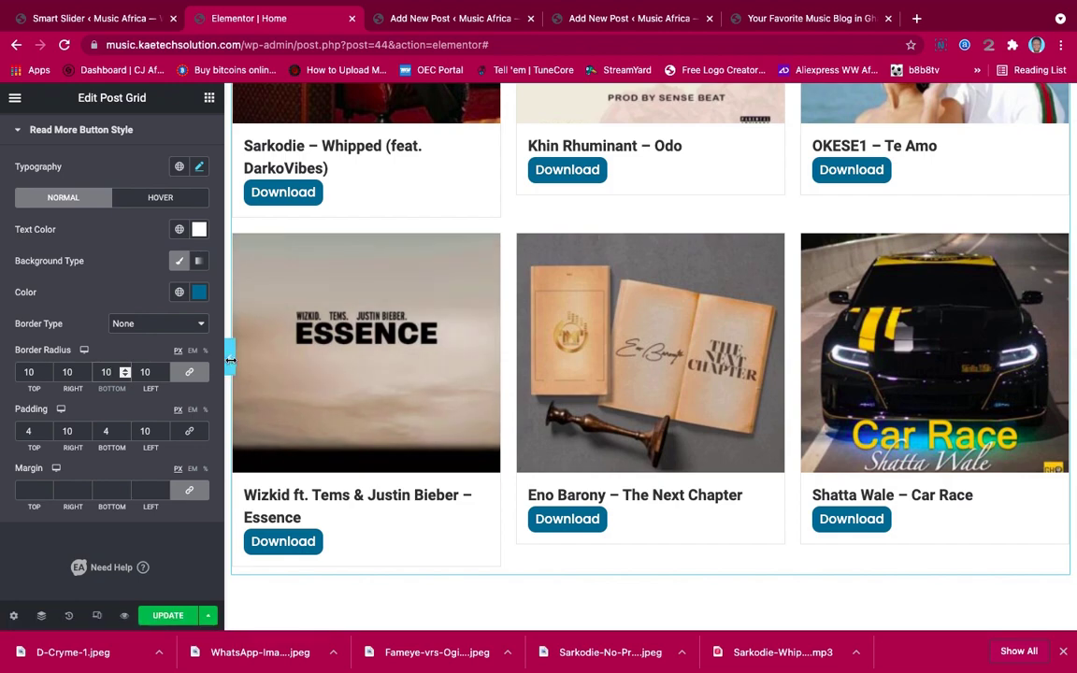
pyautogui.click(228, 357)
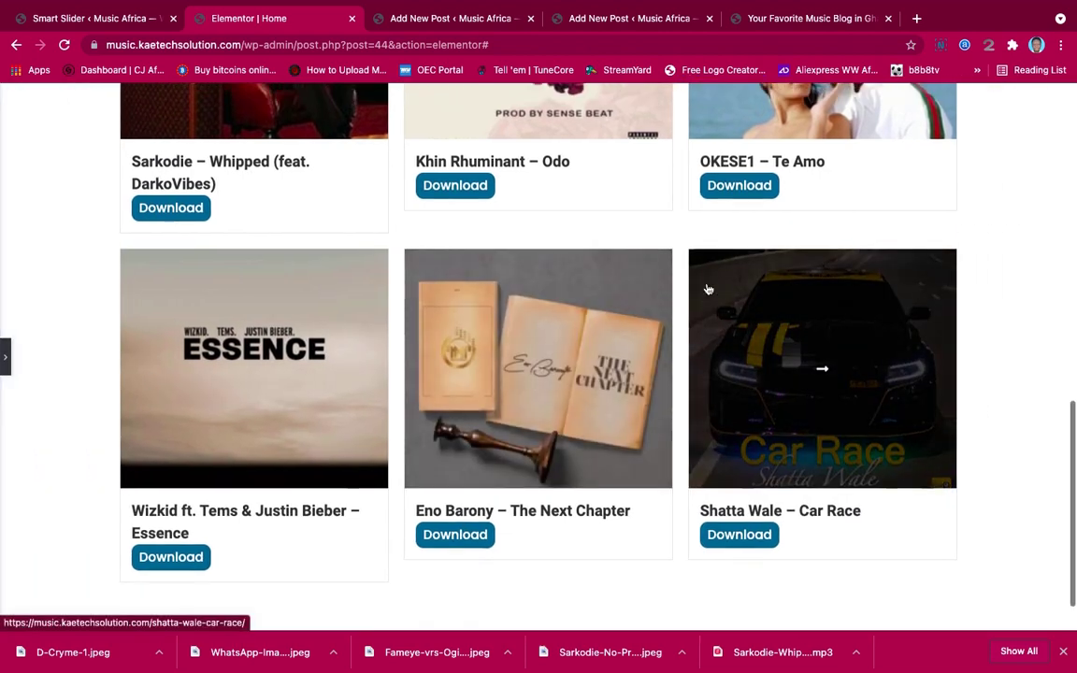
pyautogui.scroll(5, 707, 299)
pyautogui.scroll(-6, 708, 288)
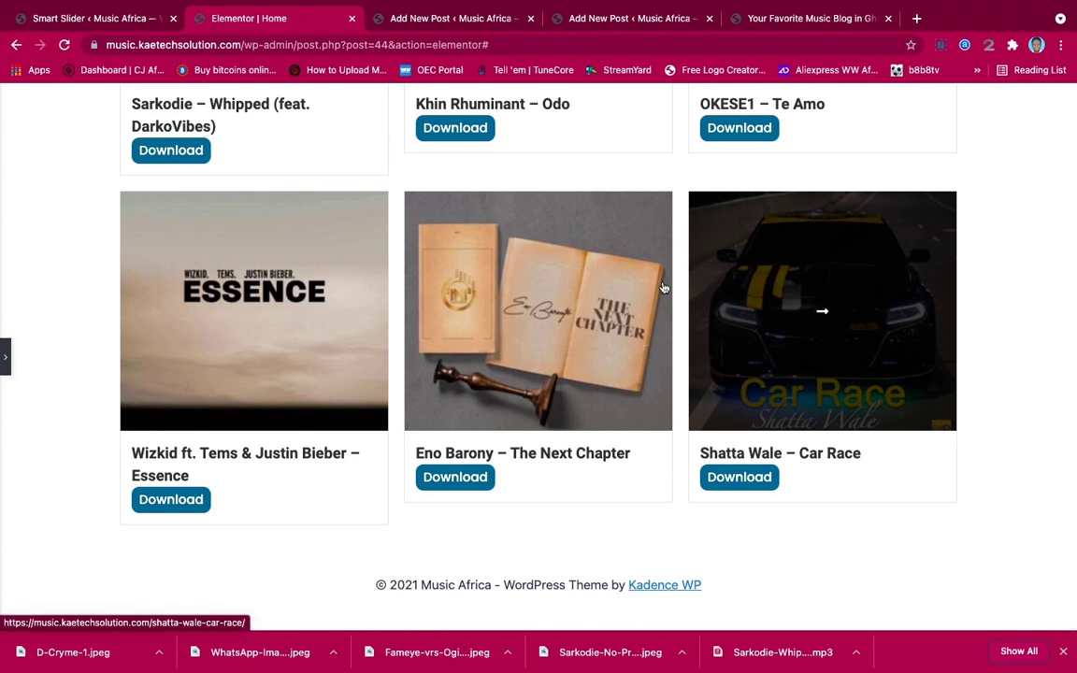
pyautogui.click(5, 361)
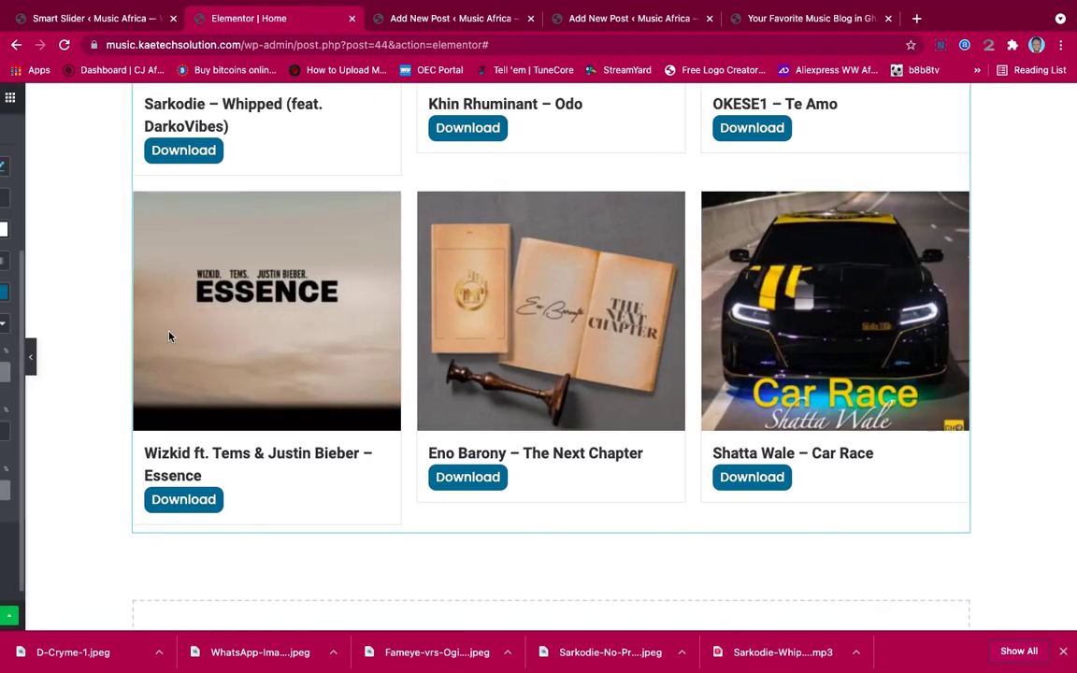
pyautogui.scroll(3, 552, 365)
pyautogui.scroll(4, 555, 369)
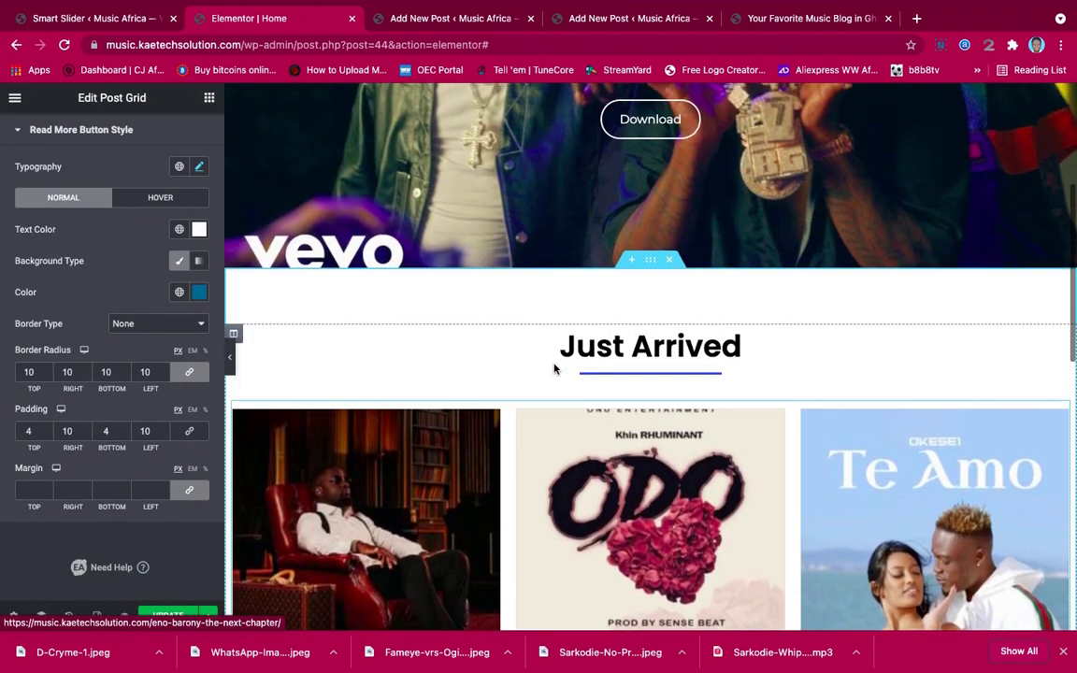
pyautogui.scroll(-8, 555, 368)
pyautogui.scroll(-3, 553, 368)
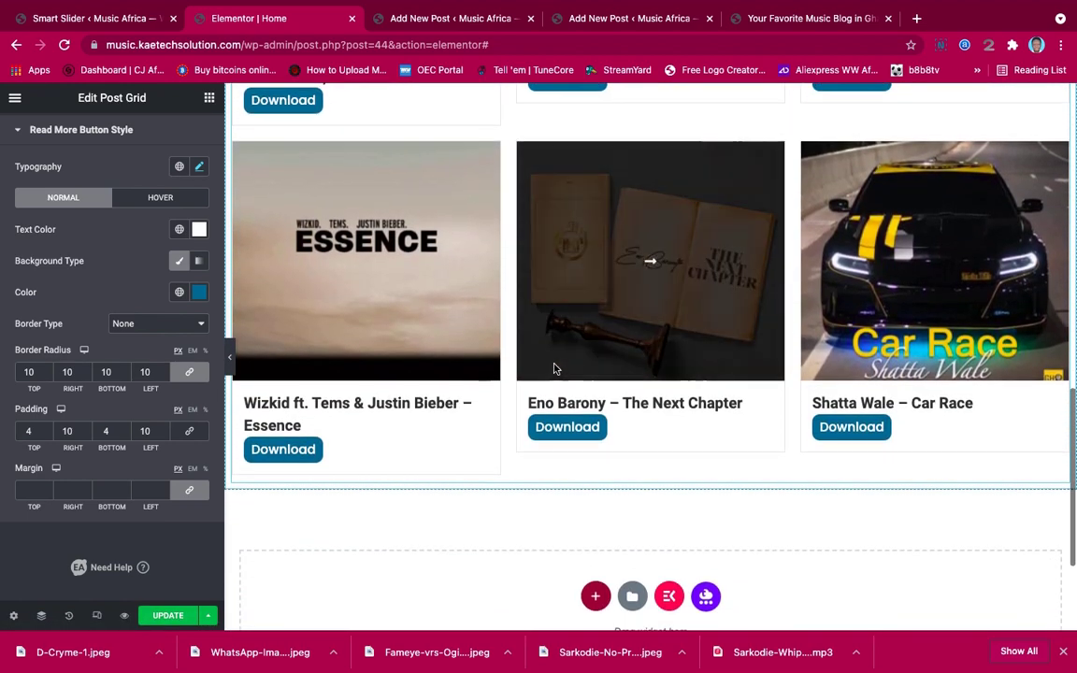
pyautogui.scroll(1, 553, 368)
pyautogui.scroll(7, 554, 368)
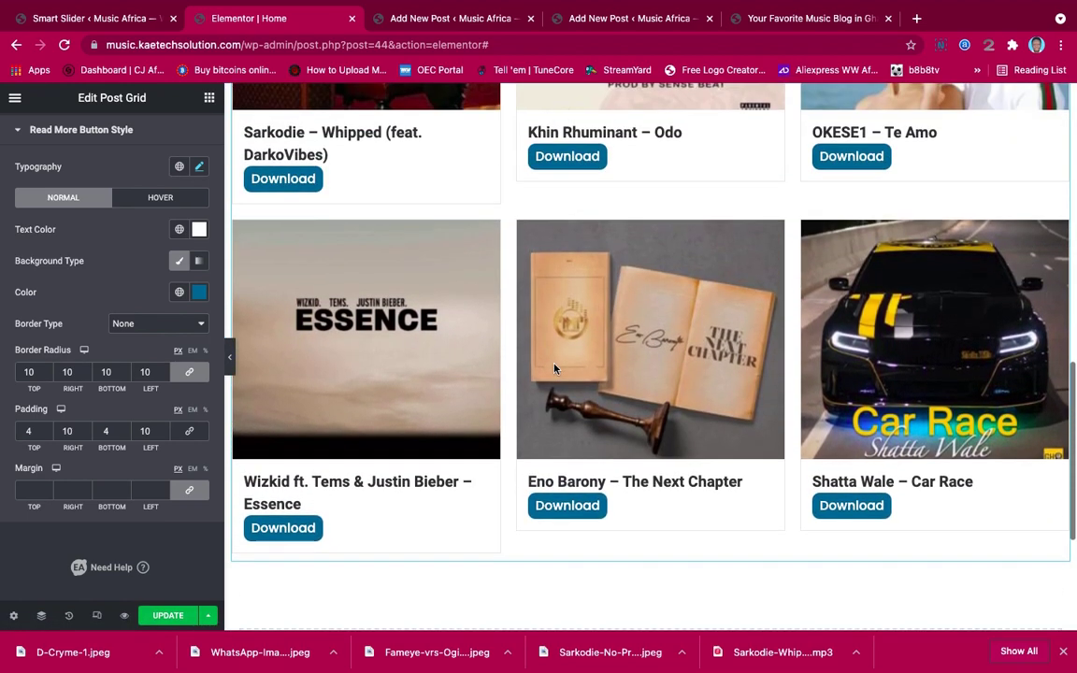
pyautogui.scroll(-1, 555, 370)
pyautogui.scroll(1, 554, 370)
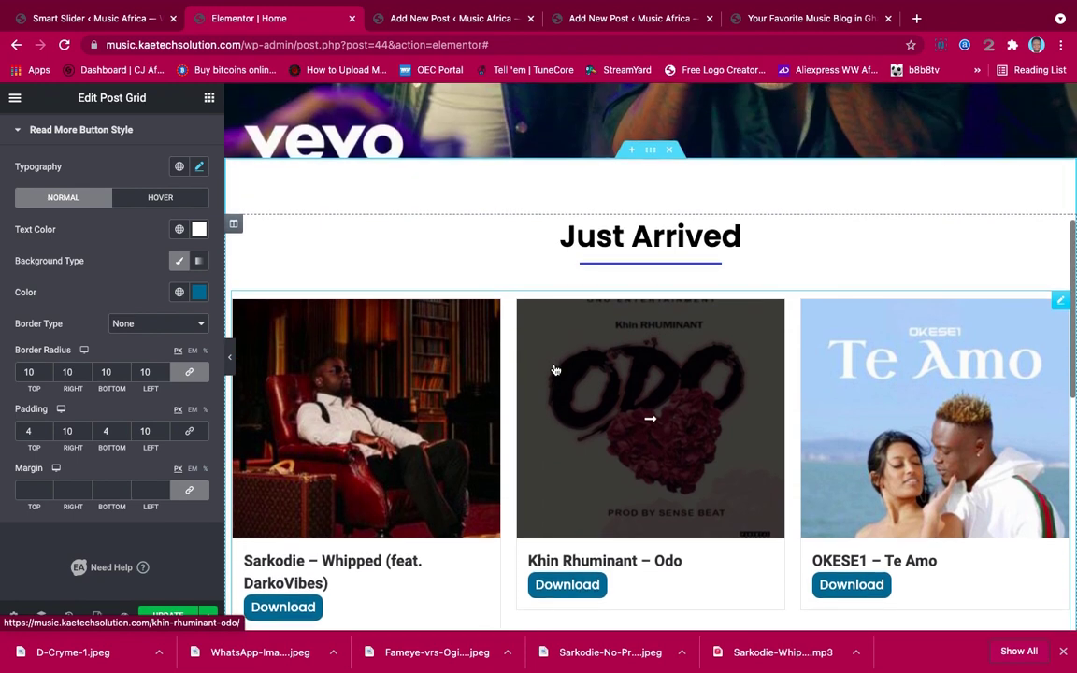
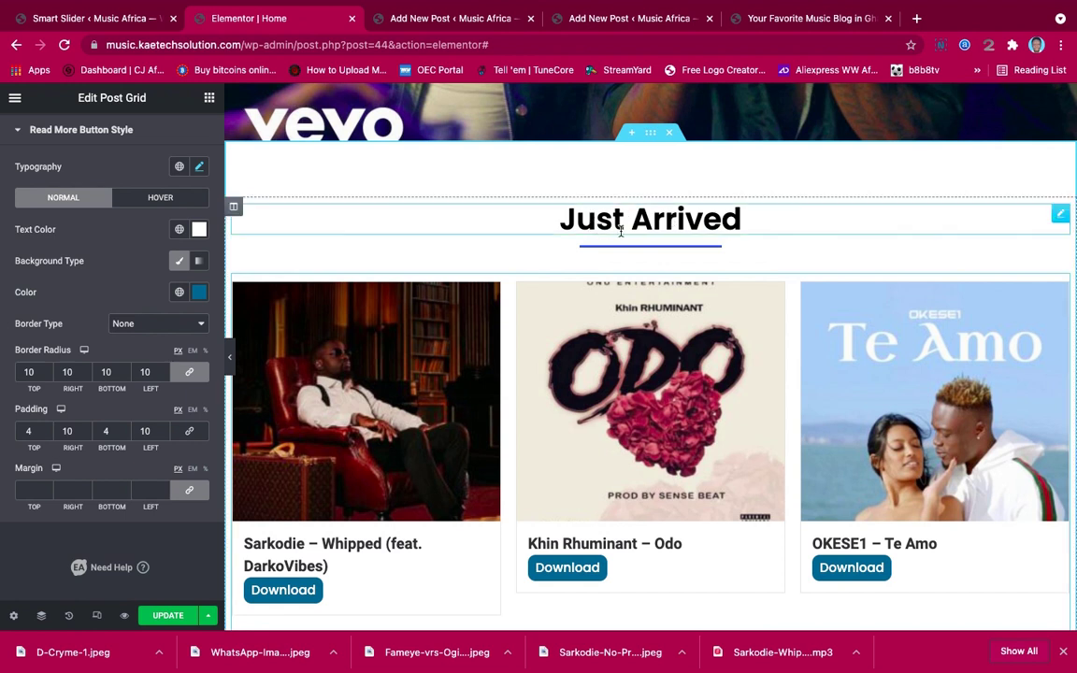
# Copy the Just Arrived section and paste it into the empty section at the page bottom
pyautogui.rightClick(648, 136)
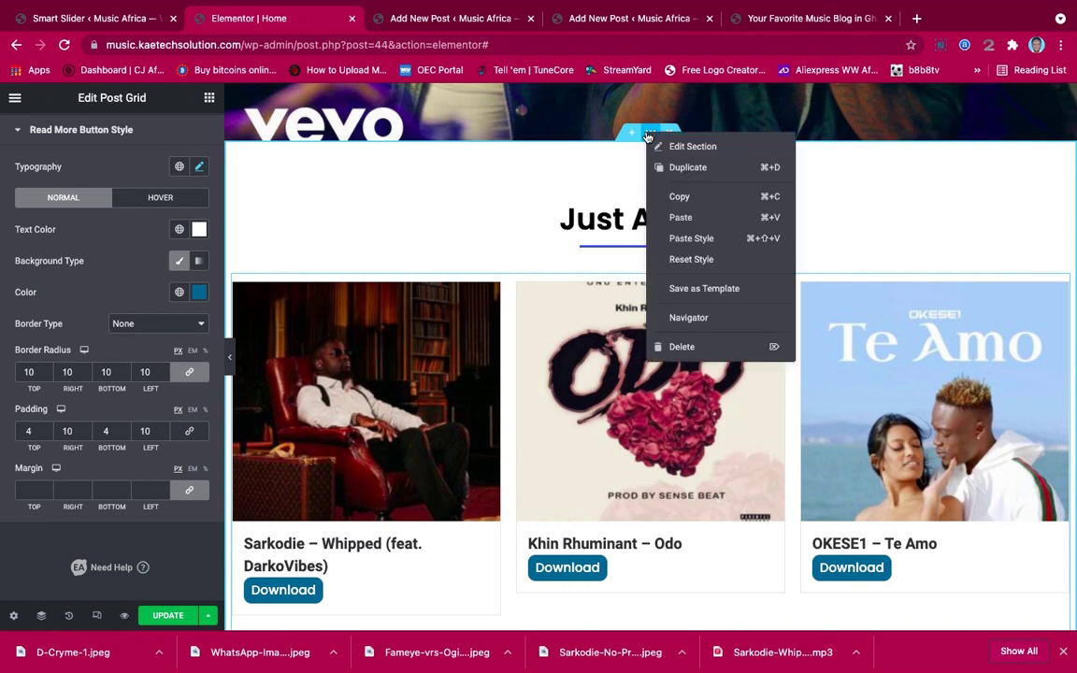
pyautogui.click(677, 198)
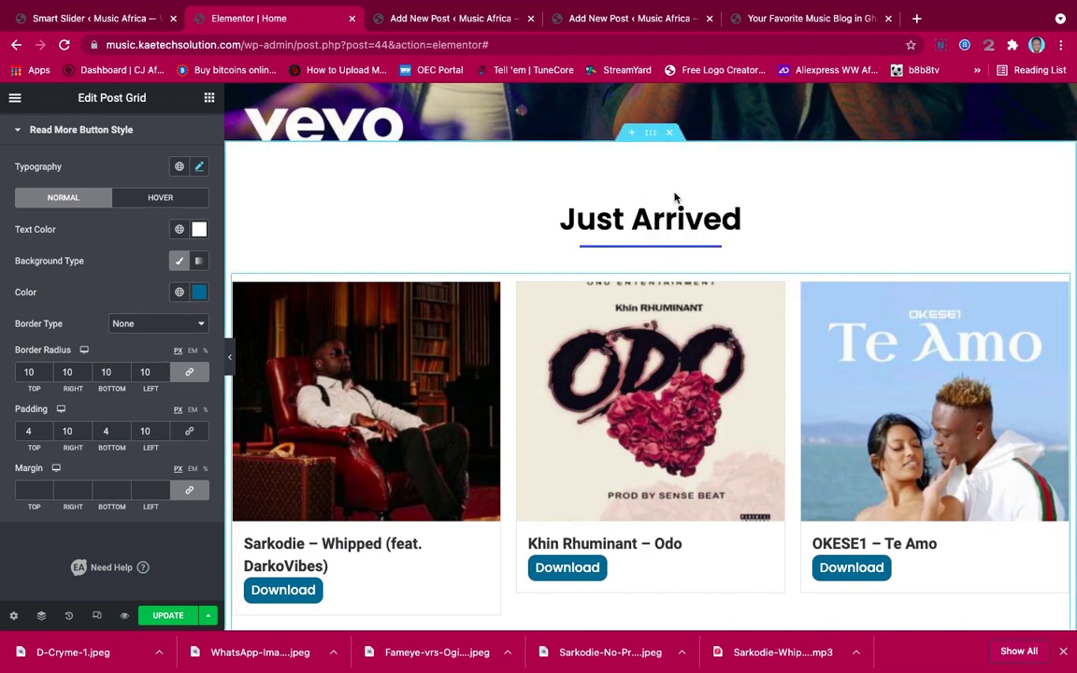
pyautogui.scroll(-7, 675, 196)
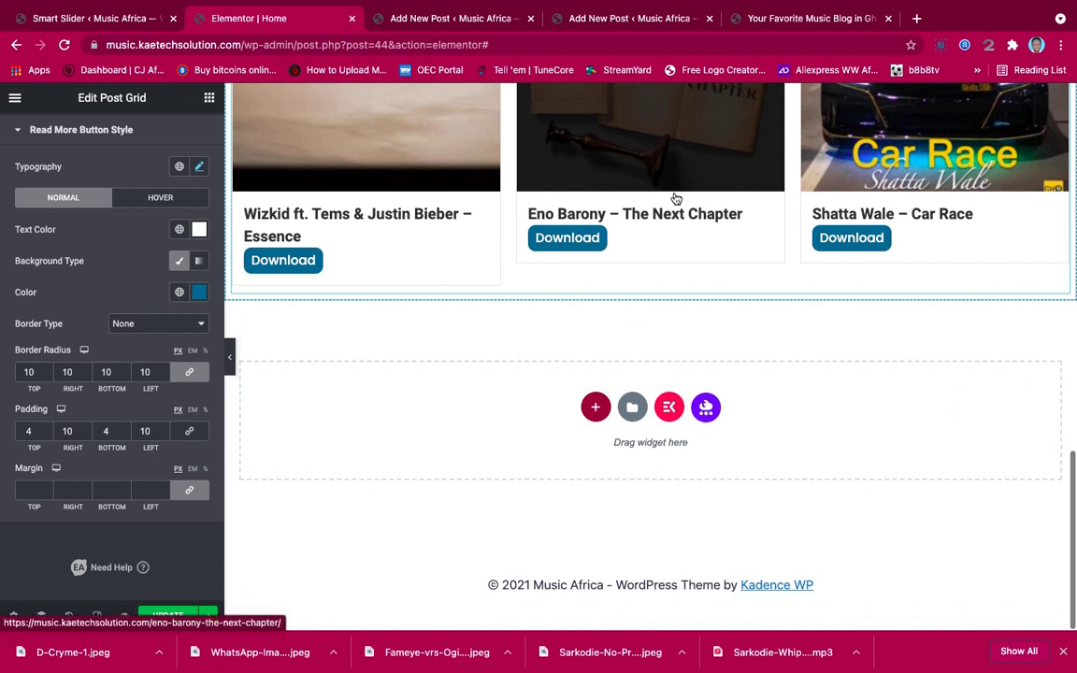
pyautogui.rightClick(531, 405)
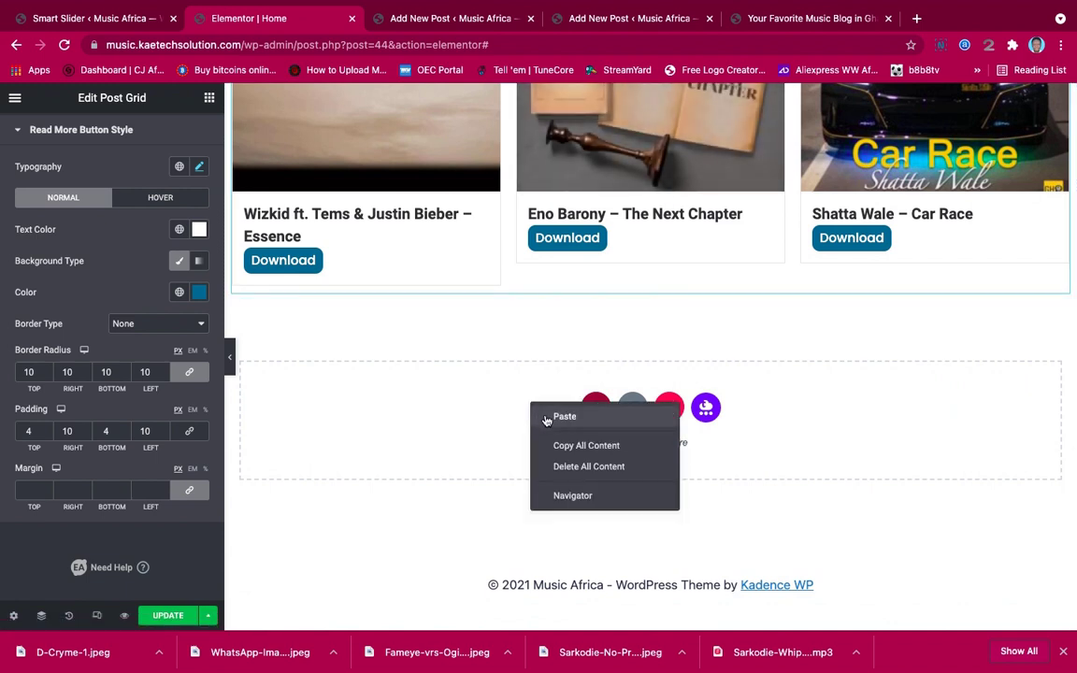
pyautogui.click(564, 416)
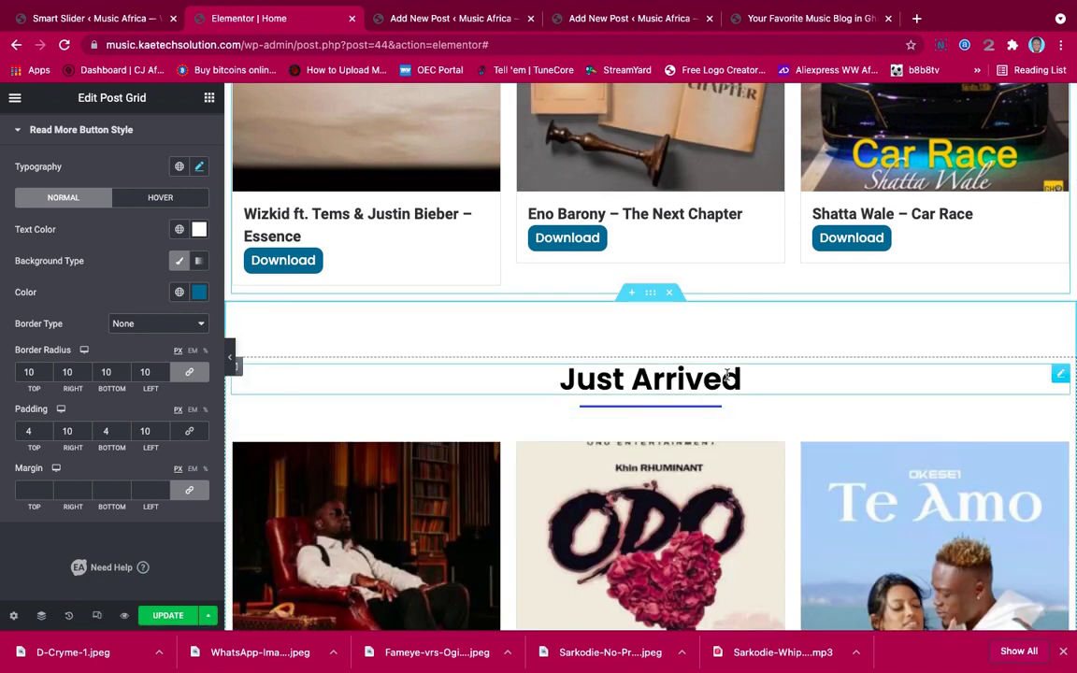
# Retitle the pasted heading 'Videos' and shorten its divider width to 11
pyautogui.click(727, 375)
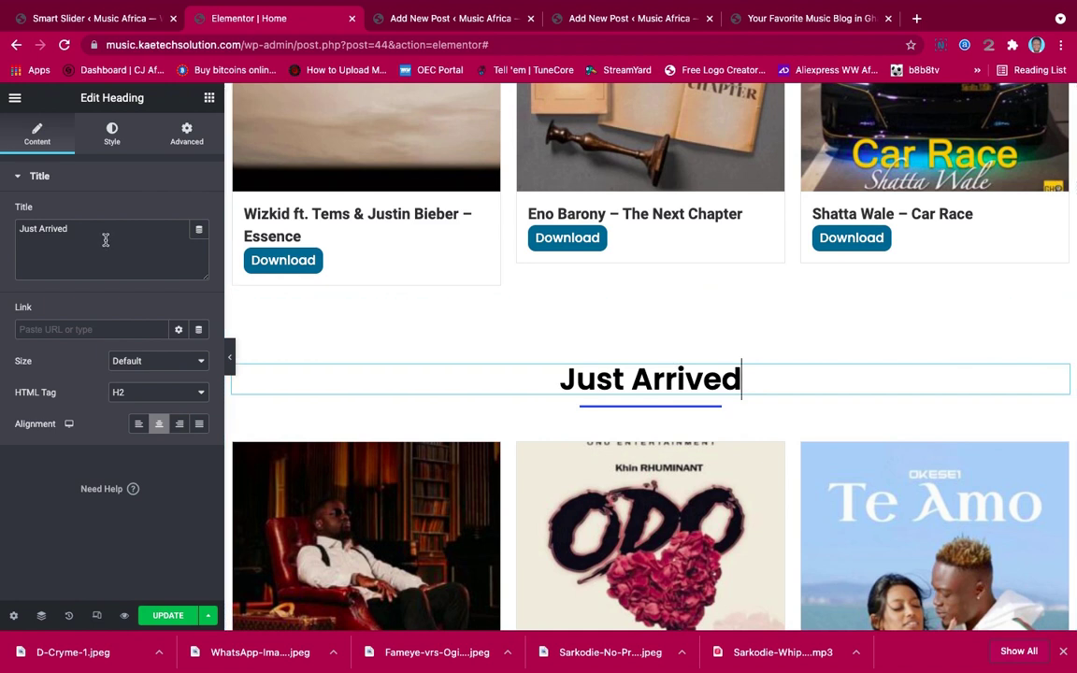
pyautogui.moveTo(81, 233); pyautogui.dragTo(17, 234)
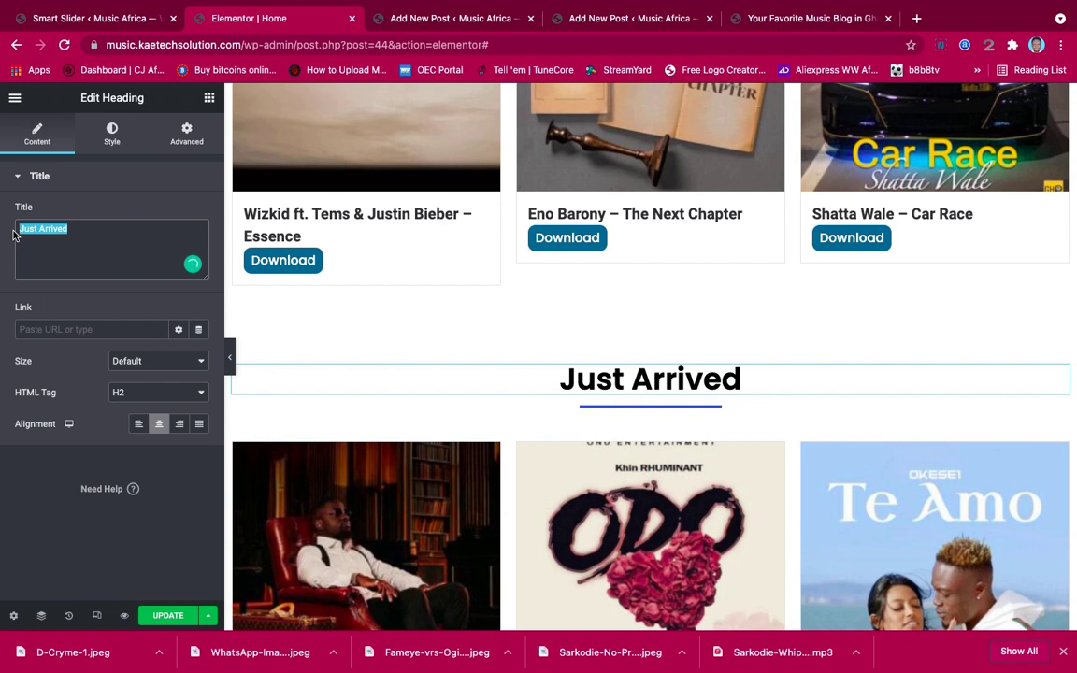
pyautogui.write('Vid')
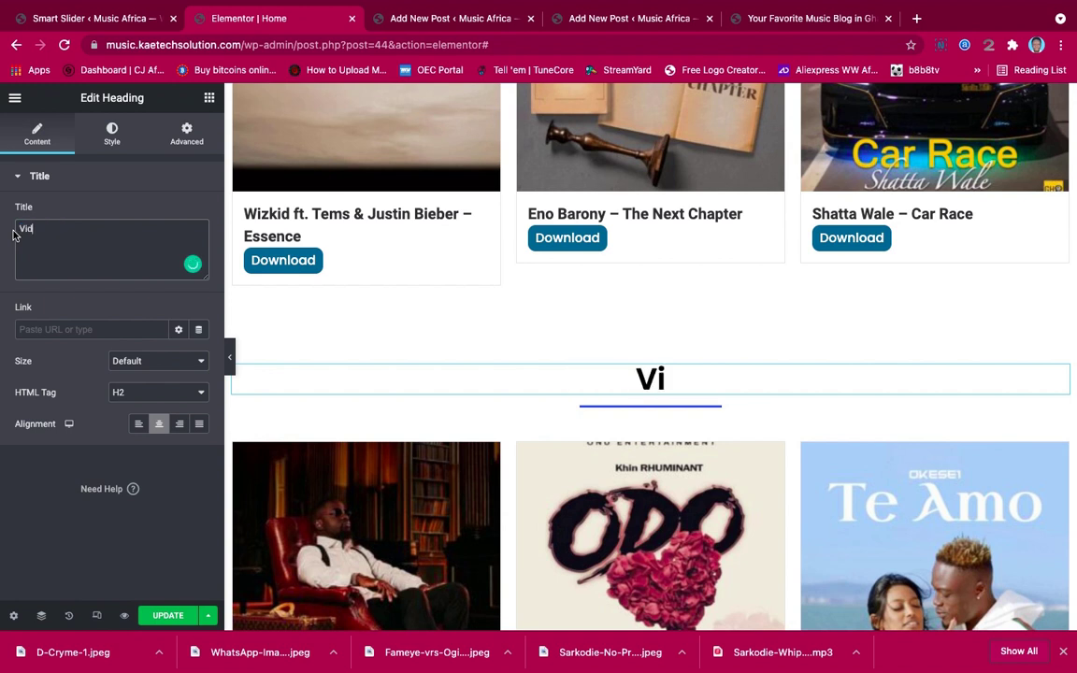
pyautogui.write('eos')
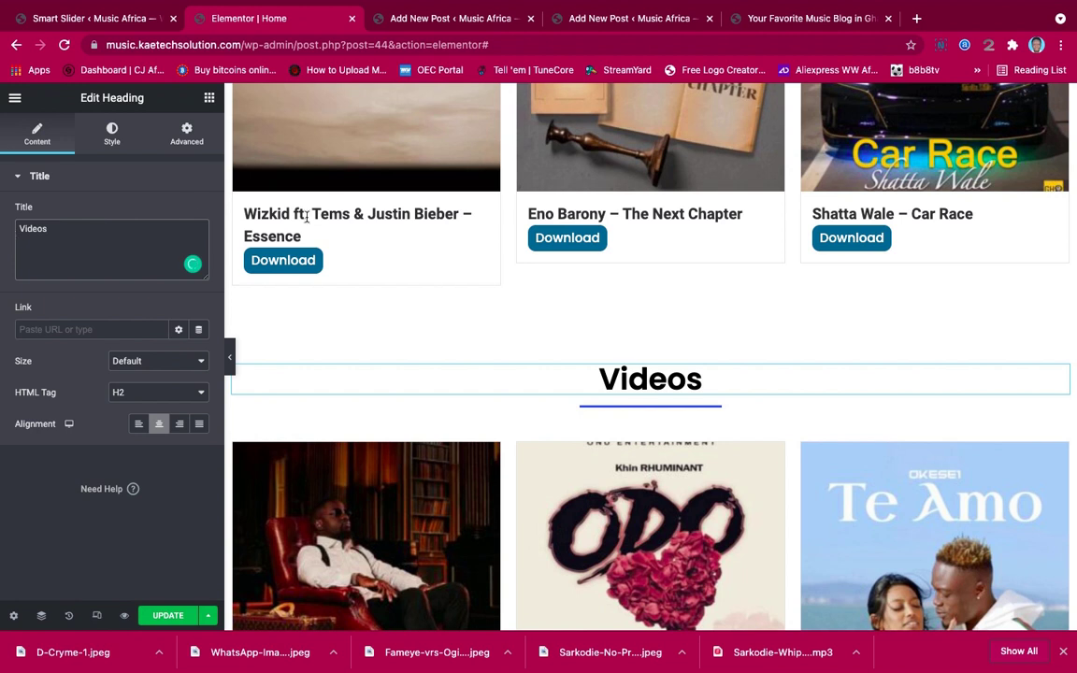
pyautogui.click(696, 408)
pyautogui.moveTo(42, 265); pyautogui.dragTo(30, 264)
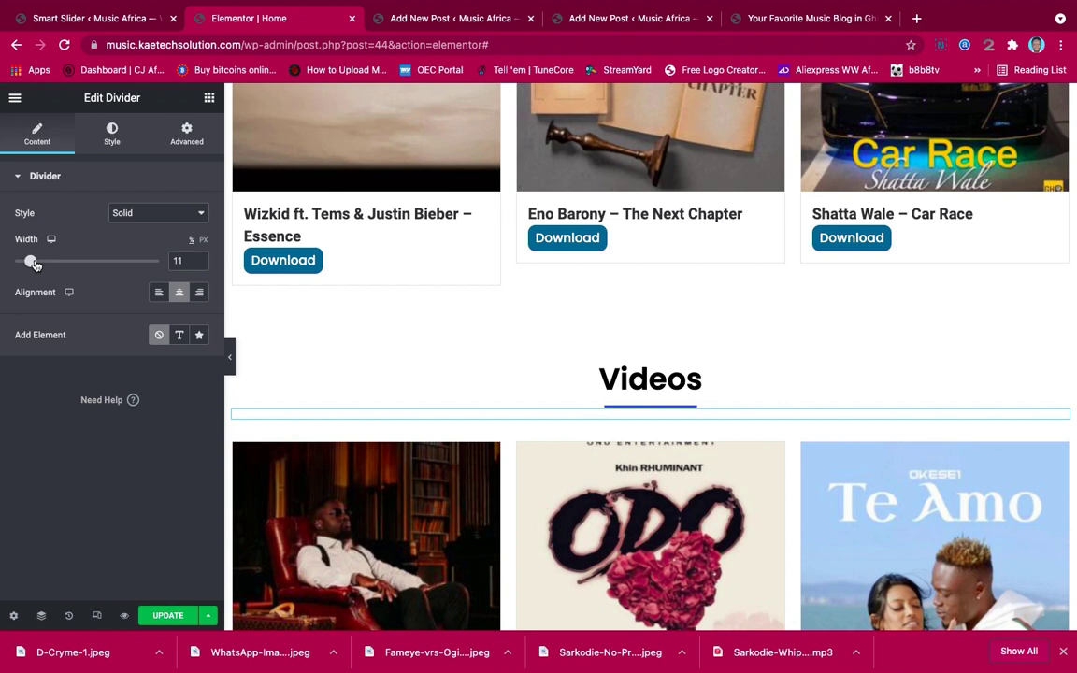
# Look up the Download buttons' background colour, #1F6A90, in the post grid styling
pyautogui.click(329, 259)
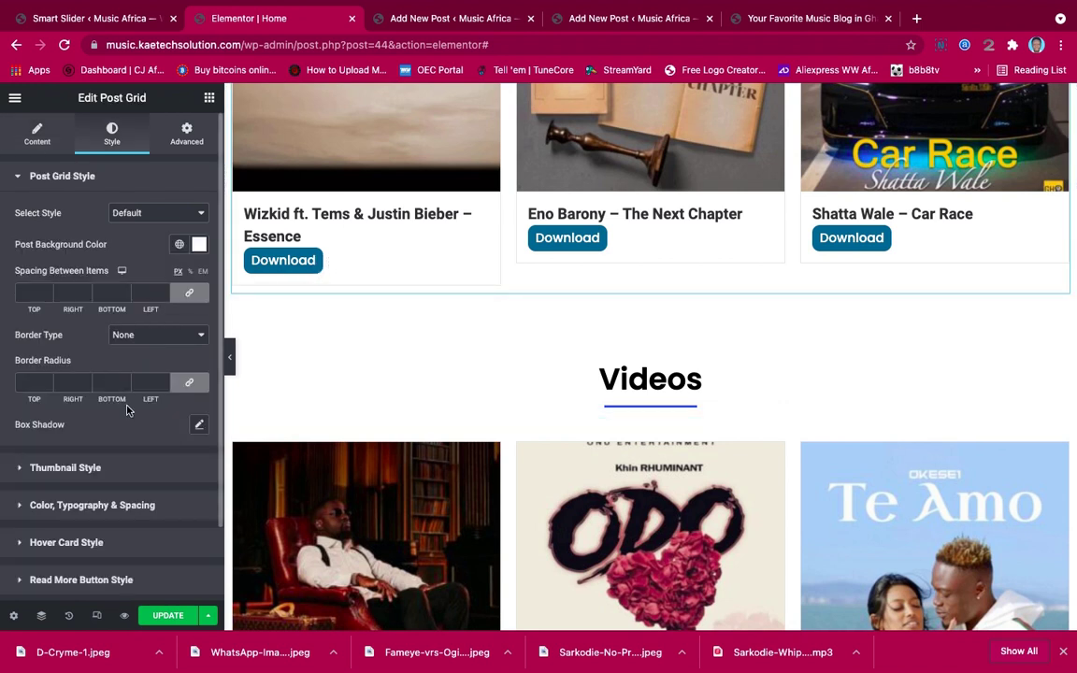
pyautogui.scroll(-2, 128, 409)
pyautogui.scroll(2, 128, 409)
pyautogui.scroll(-2, 128, 402)
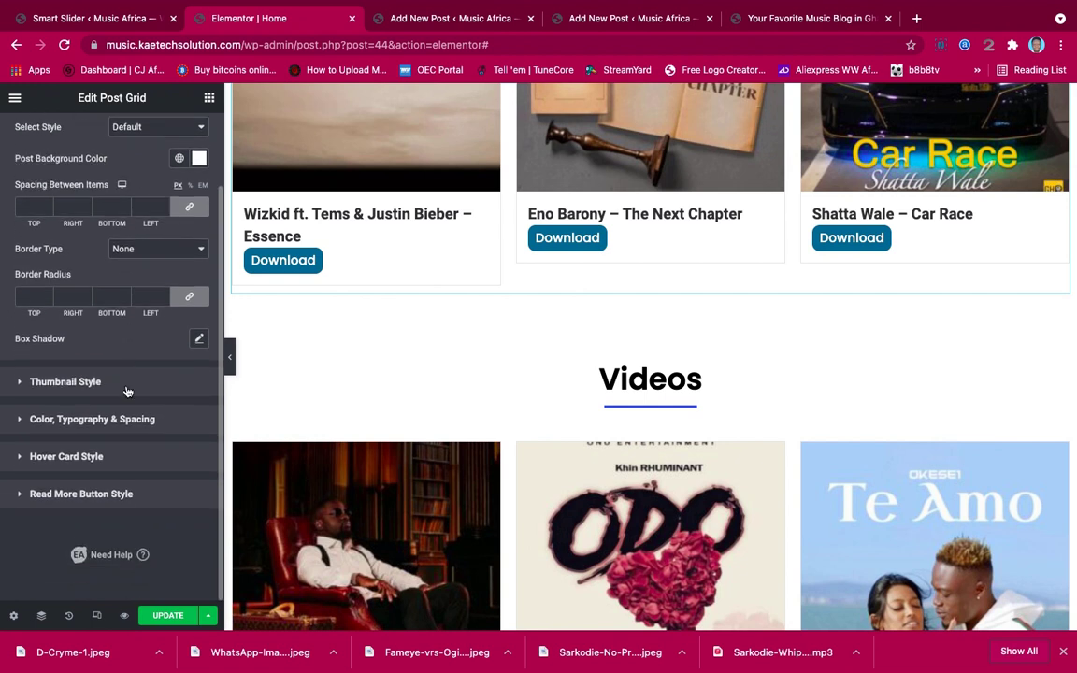
pyautogui.click(85, 493)
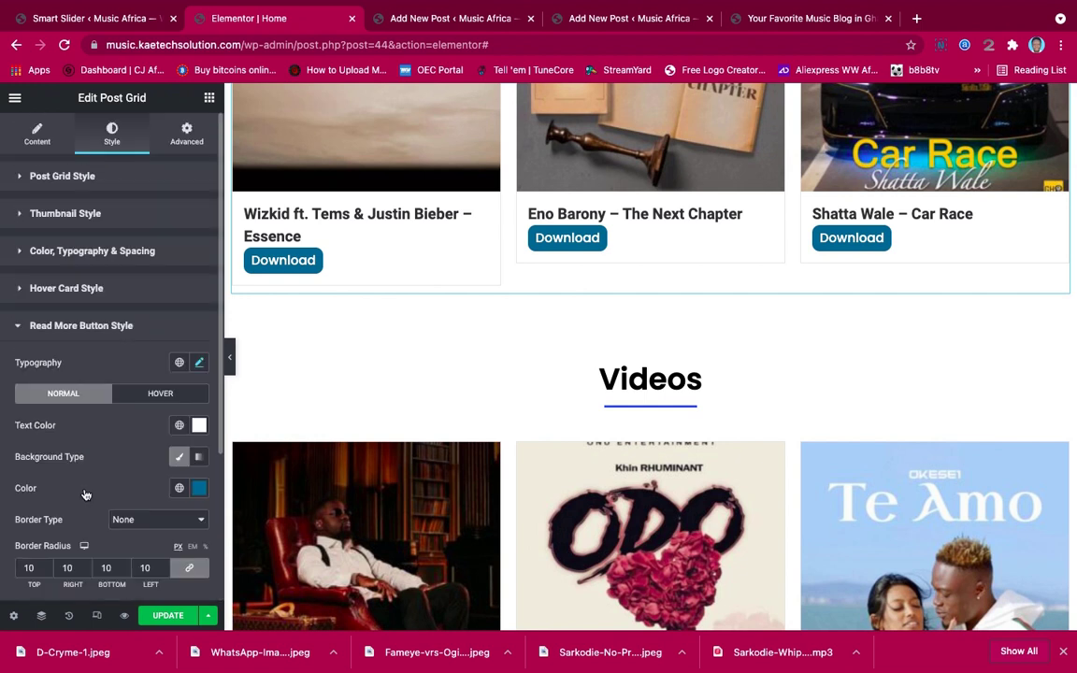
pyautogui.click(199, 488)
pyautogui.tripleClick(110, 451)
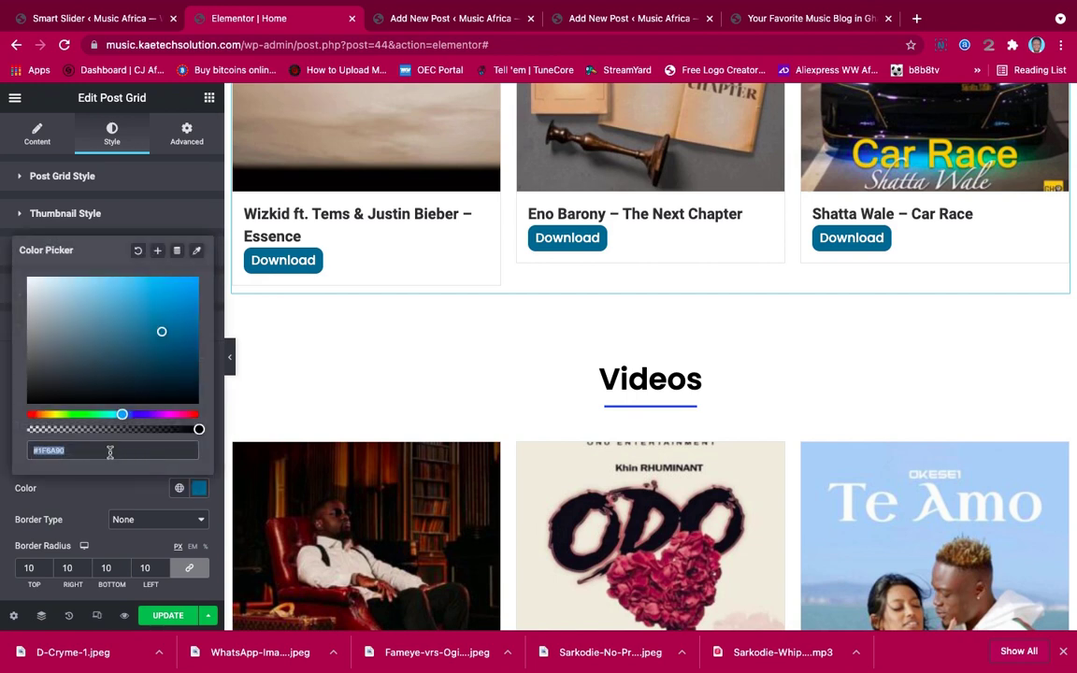
pyautogui.click(112, 498)
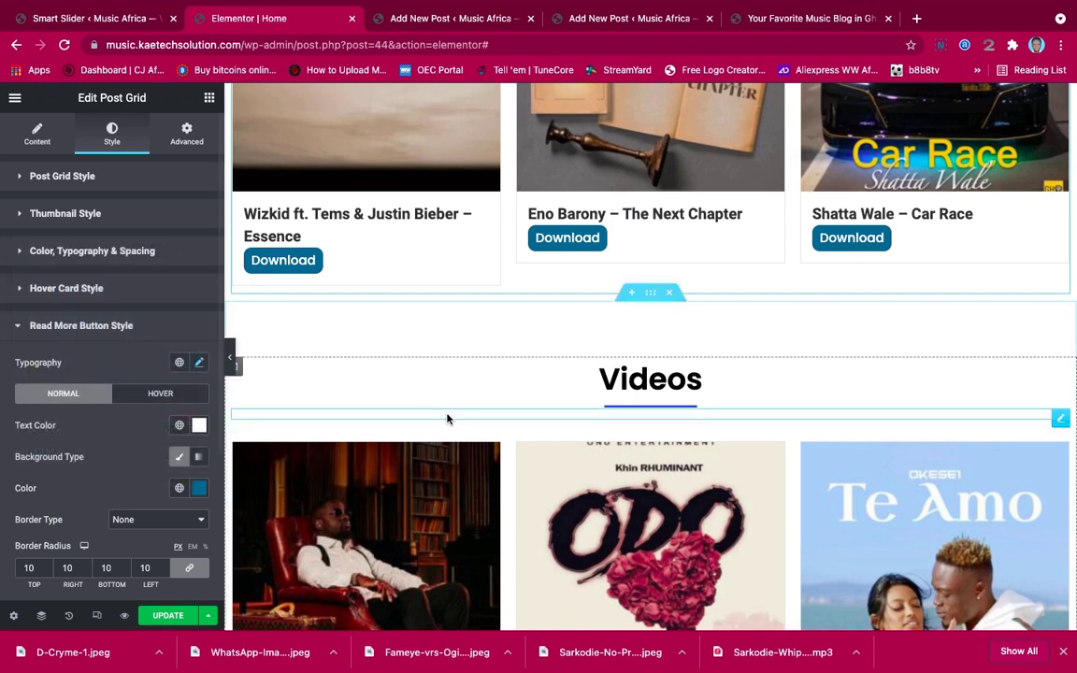
pyautogui.scroll(-1, 612, 483)
pyautogui.scroll(10, 612, 483)
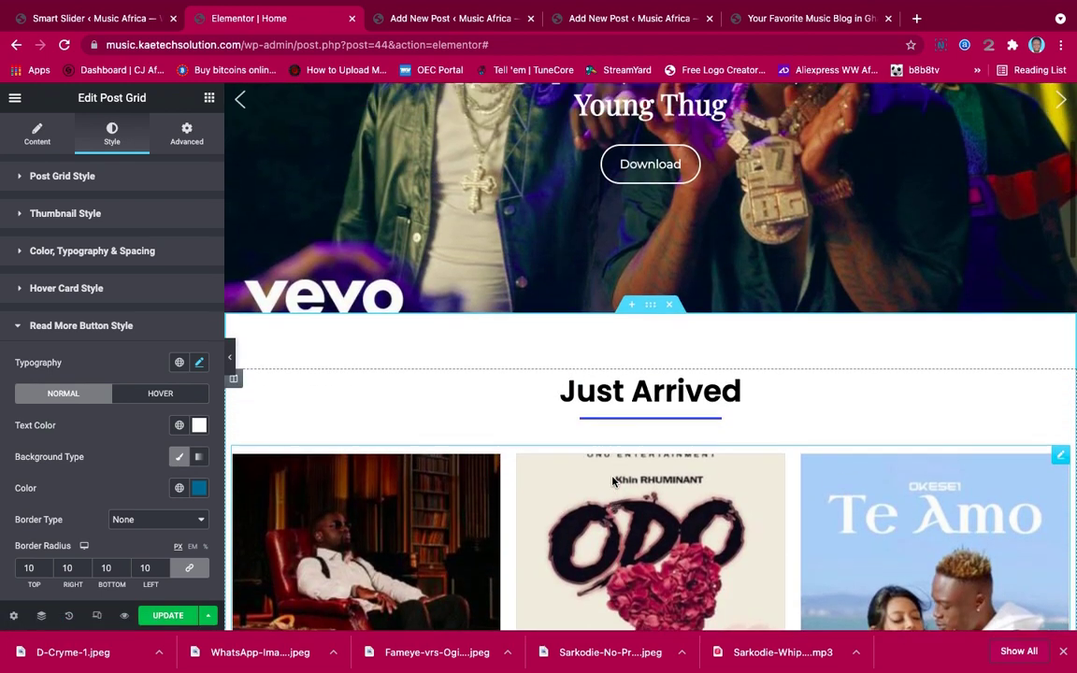
# Set the Just Arrived underline colour to #1F6A90
pyautogui.click(670, 436)
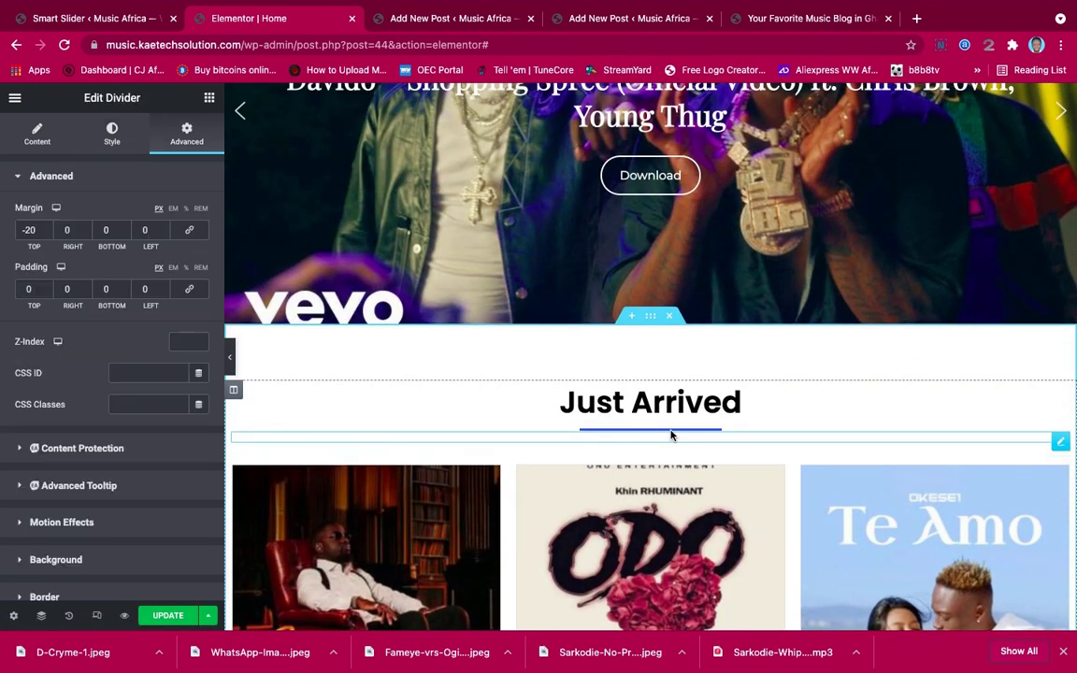
pyautogui.click(112, 133)
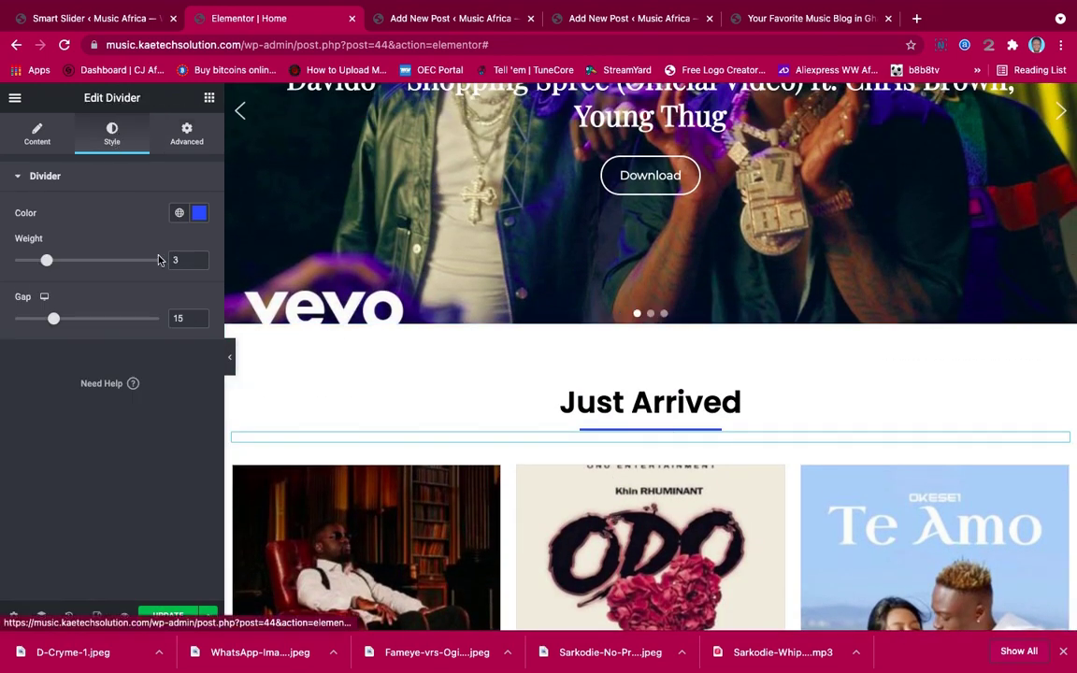
pyautogui.click(200, 214)
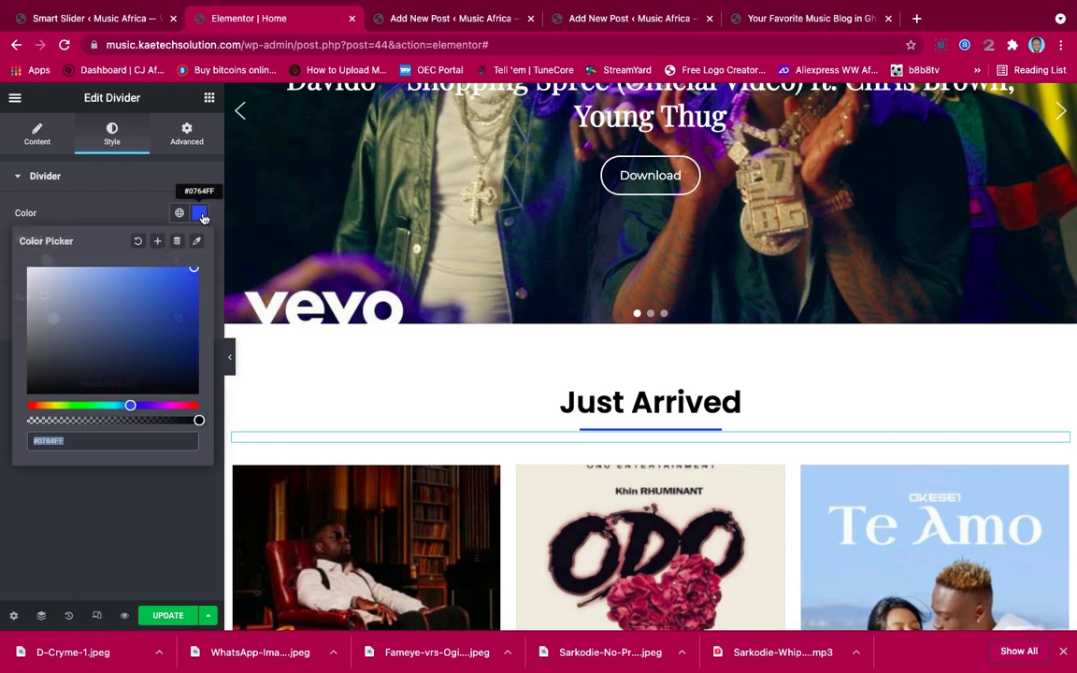
pyautogui.click(120, 403)
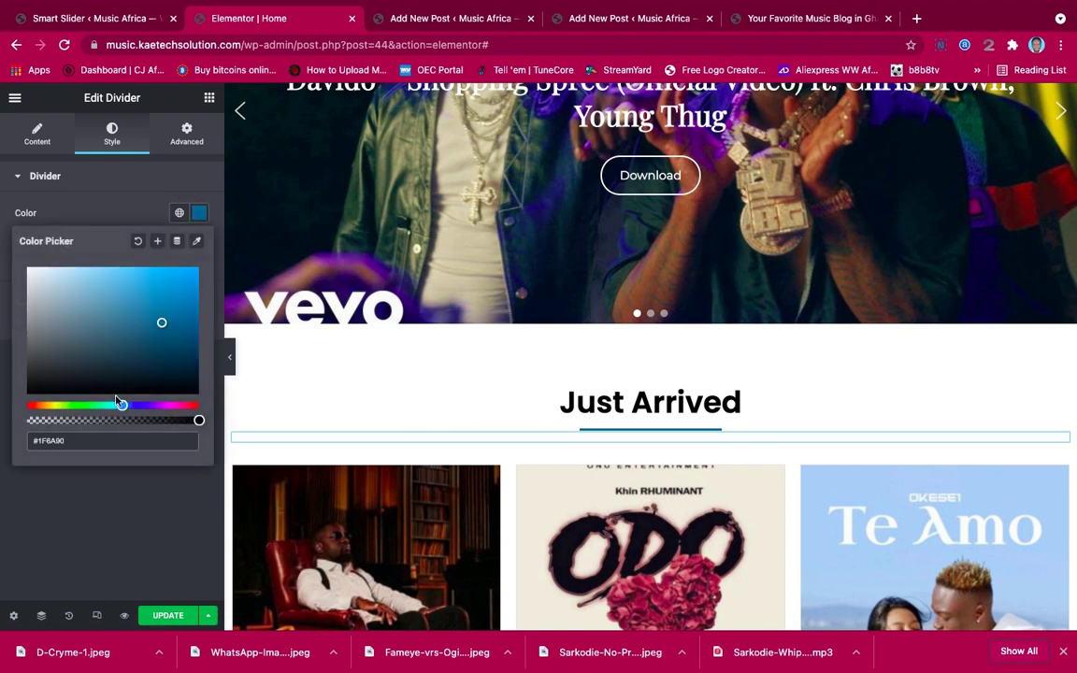
pyautogui.click(82, 490)
# Set the Videos underline colour to #1F6A90 as well
pyautogui.scroll(-8, 610, 459)
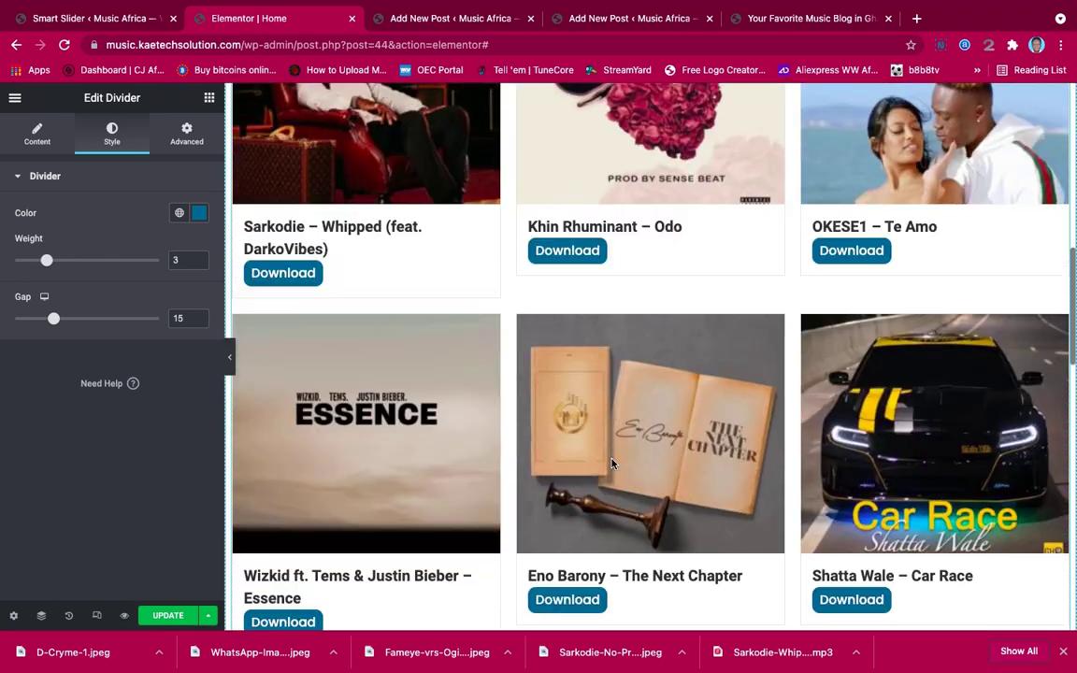
pyautogui.scroll(-3, 612, 464)
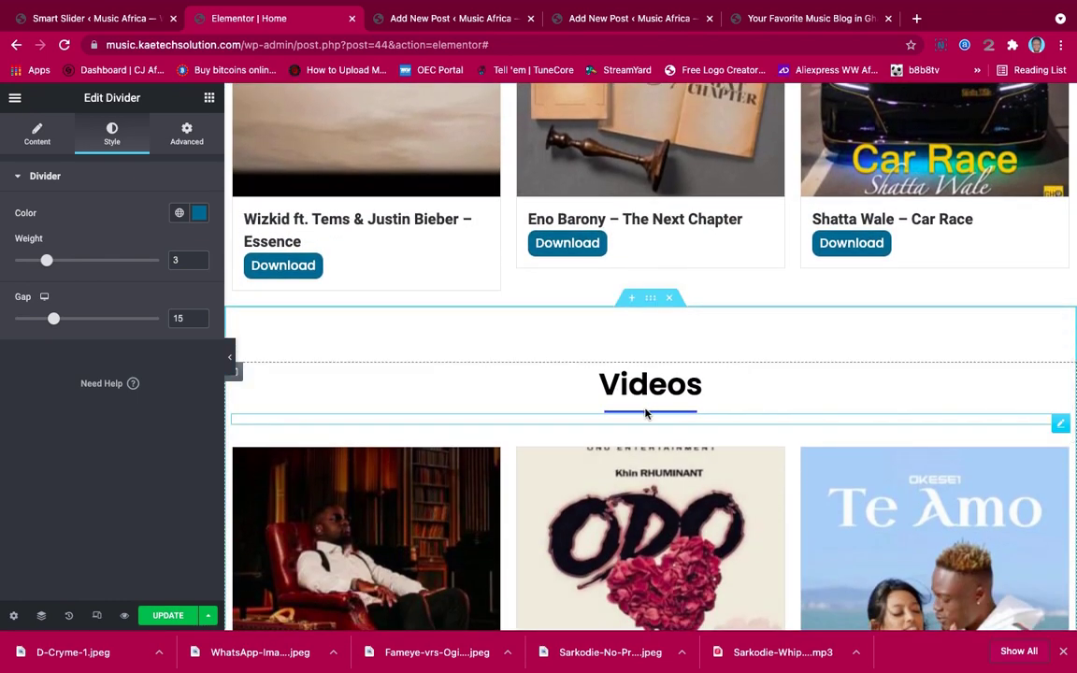
pyautogui.click(639, 412)
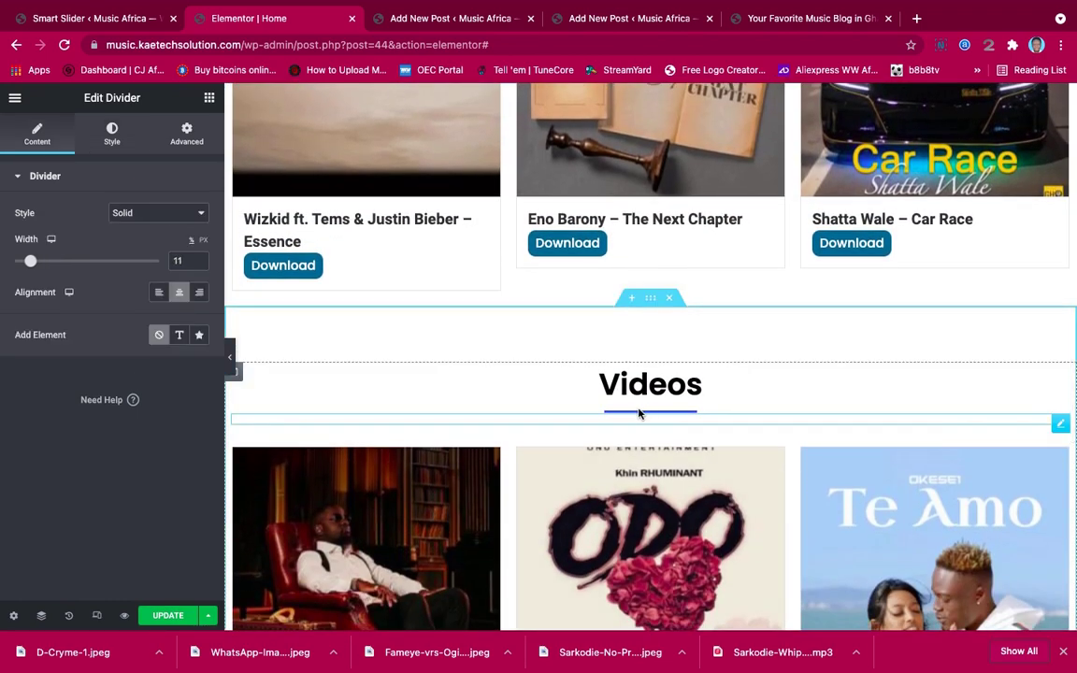
pyautogui.click(106, 130)
pyautogui.click(199, 213)
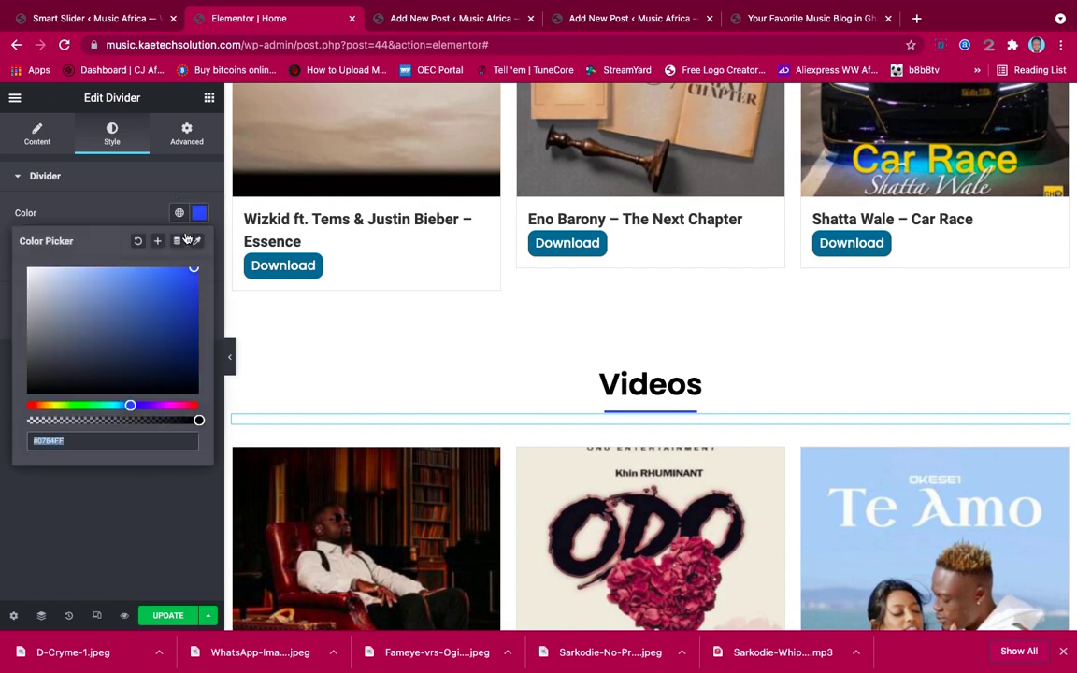
pyautogui.click(147, 308)
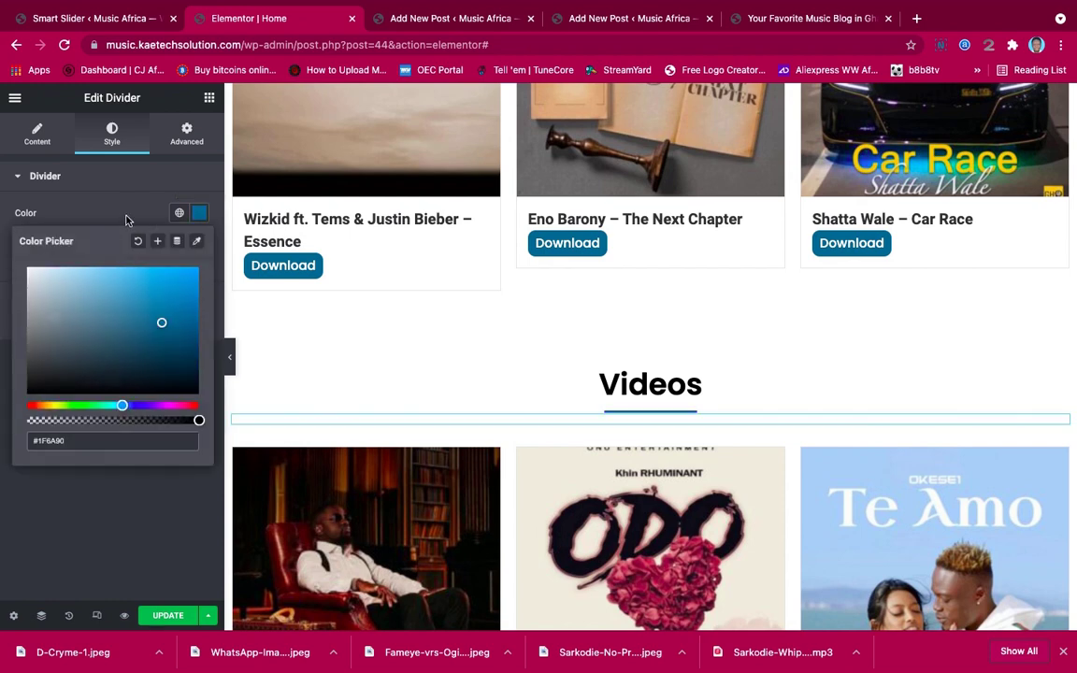
pyautogui.click(563, 408)
pyautogui.scroll(-5, 618, 445)
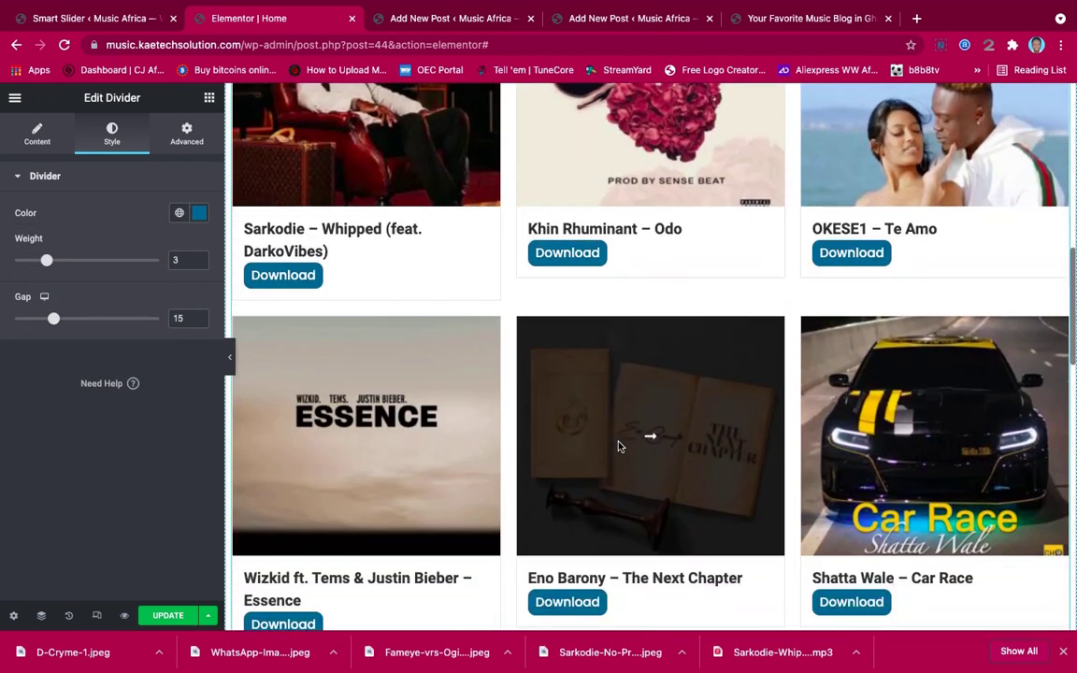
pyautogui.scroll(3, 617, 446)
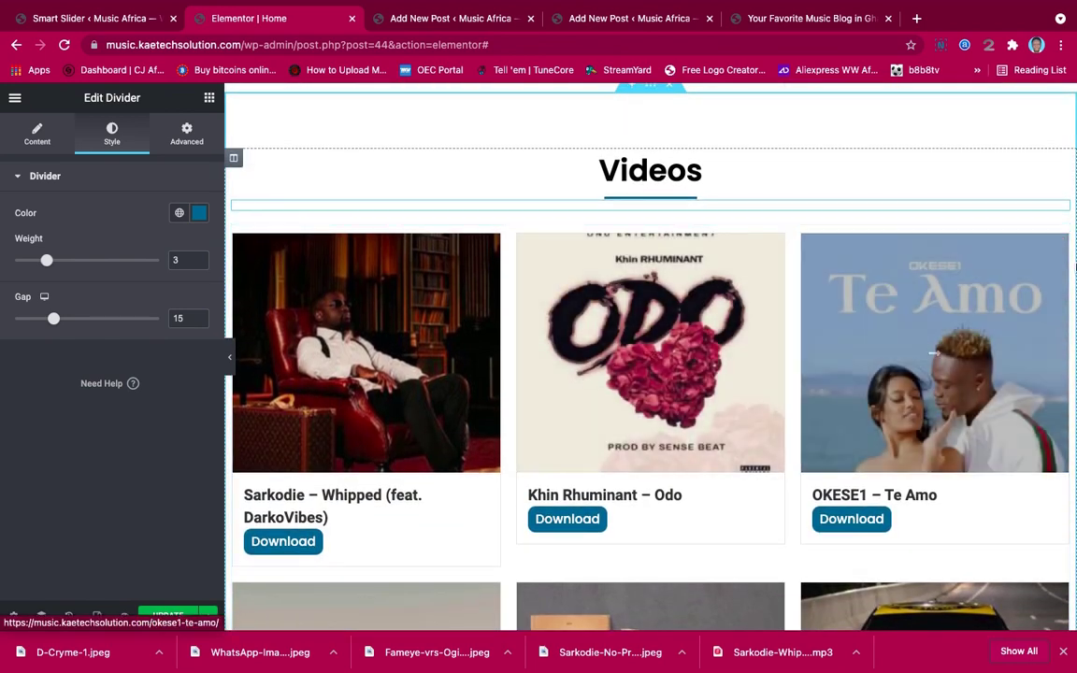
# Remove the Dancehall, Hiplife and Afrobeat categories from the Videos grid's query
pyautogui.click(1058, 236)
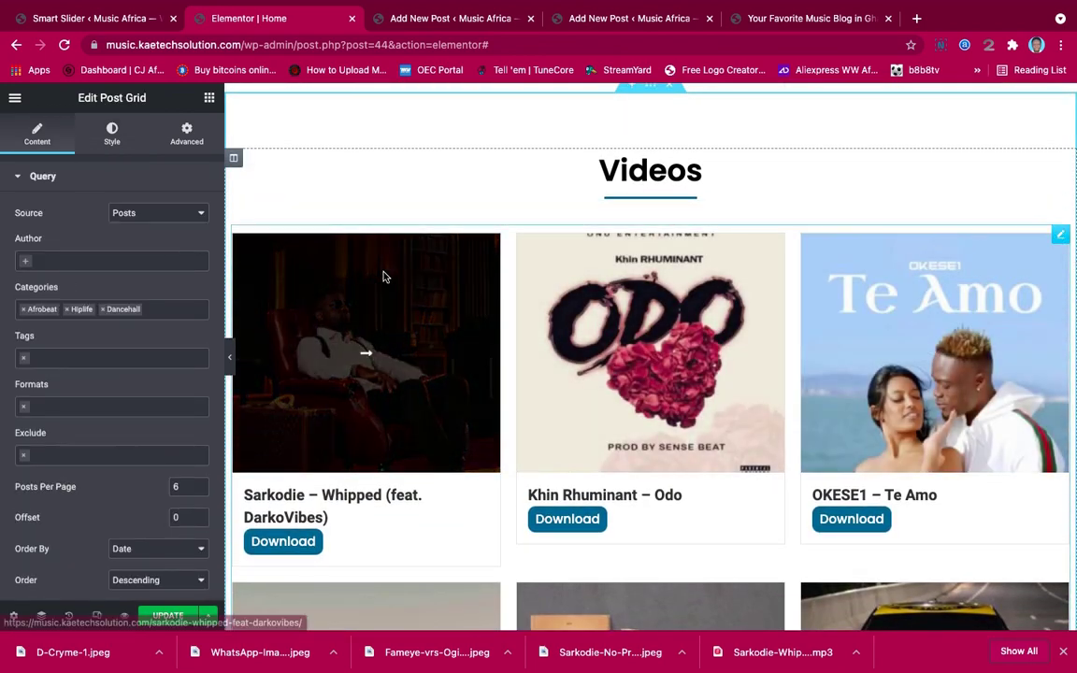
pyautogui.click(104, 309)
pyautogui.click(67, 309)
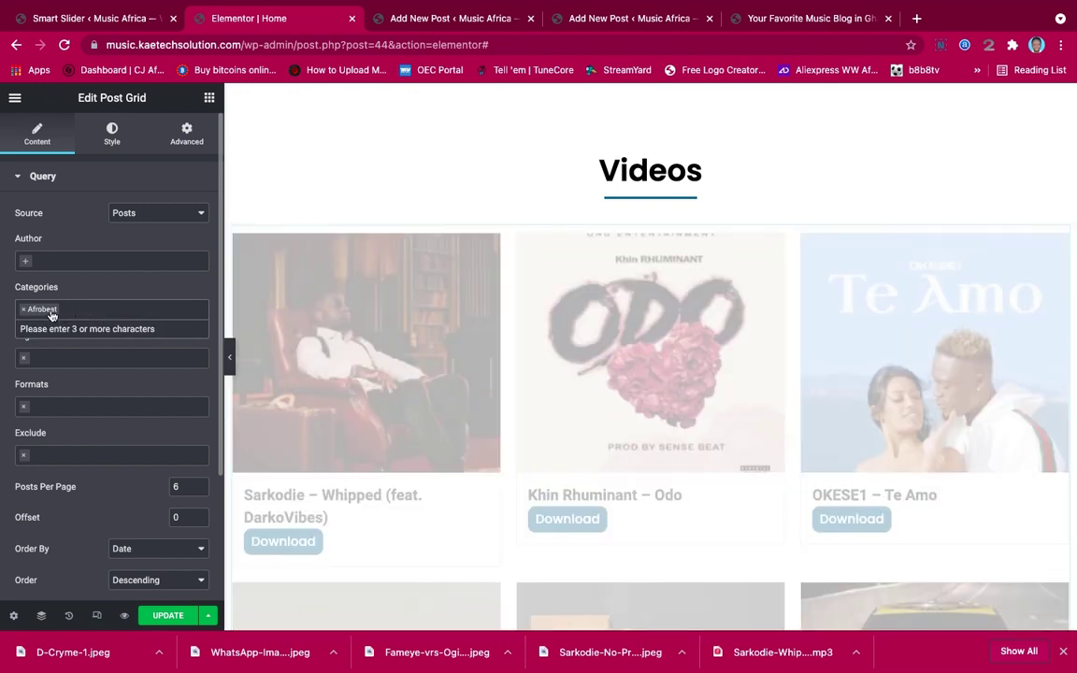
pyautogui.click(24, 310)
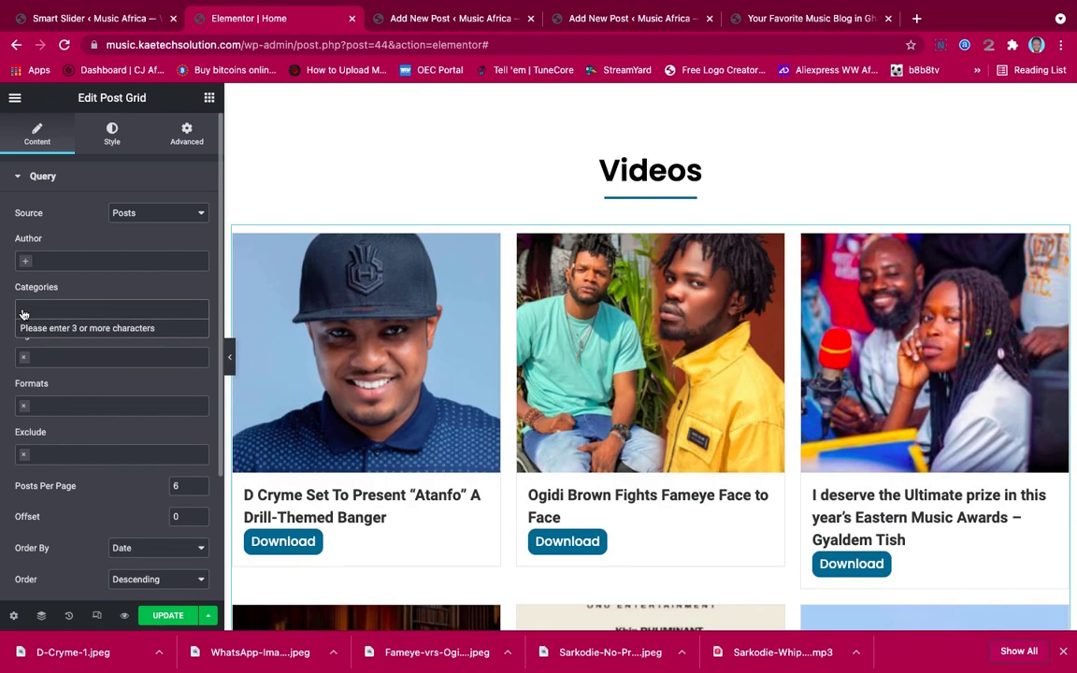
# Filter the grid to the Videos category and scroll to check the resulting posts
pyautogui.click(23, 309)
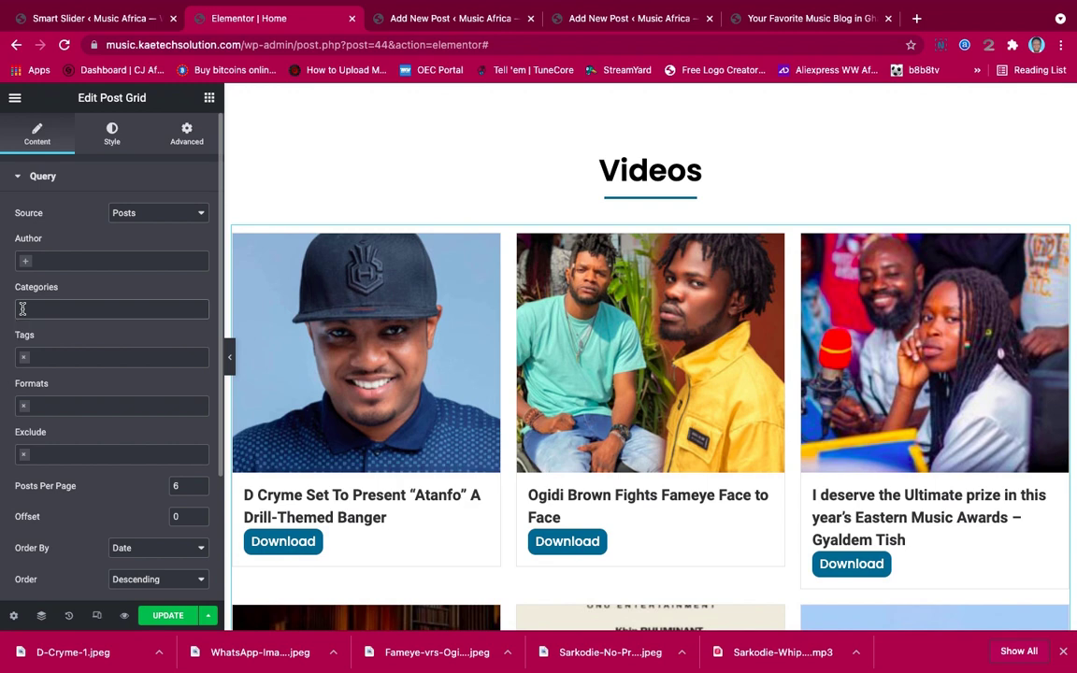
pyautogui.write('Vide')
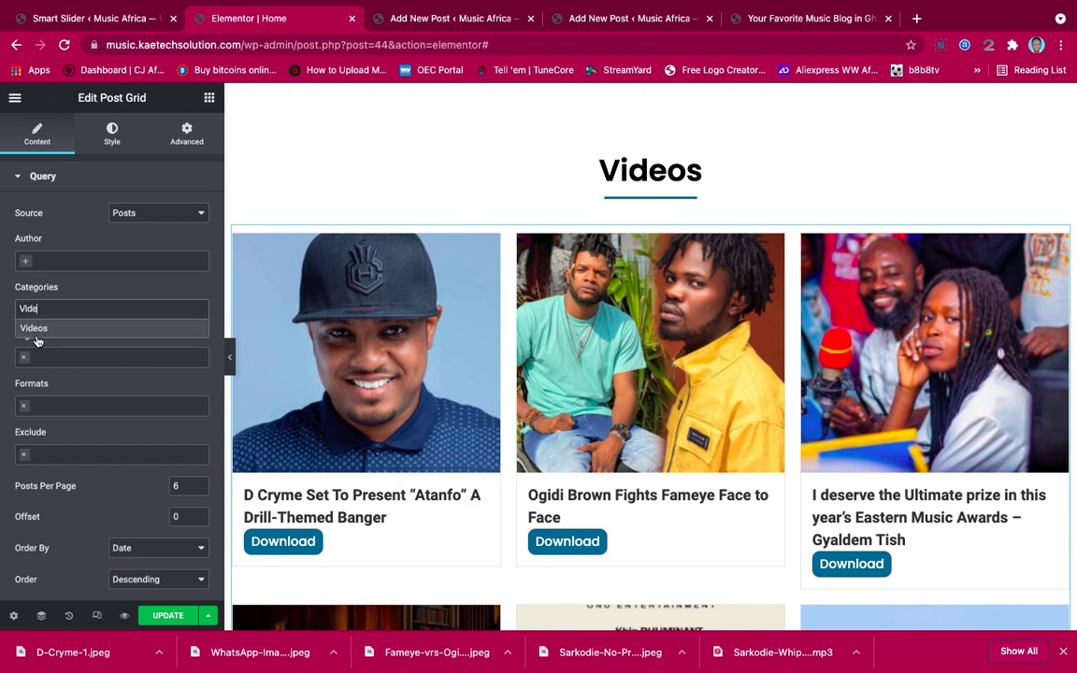
pyautogui.click(38, 331)
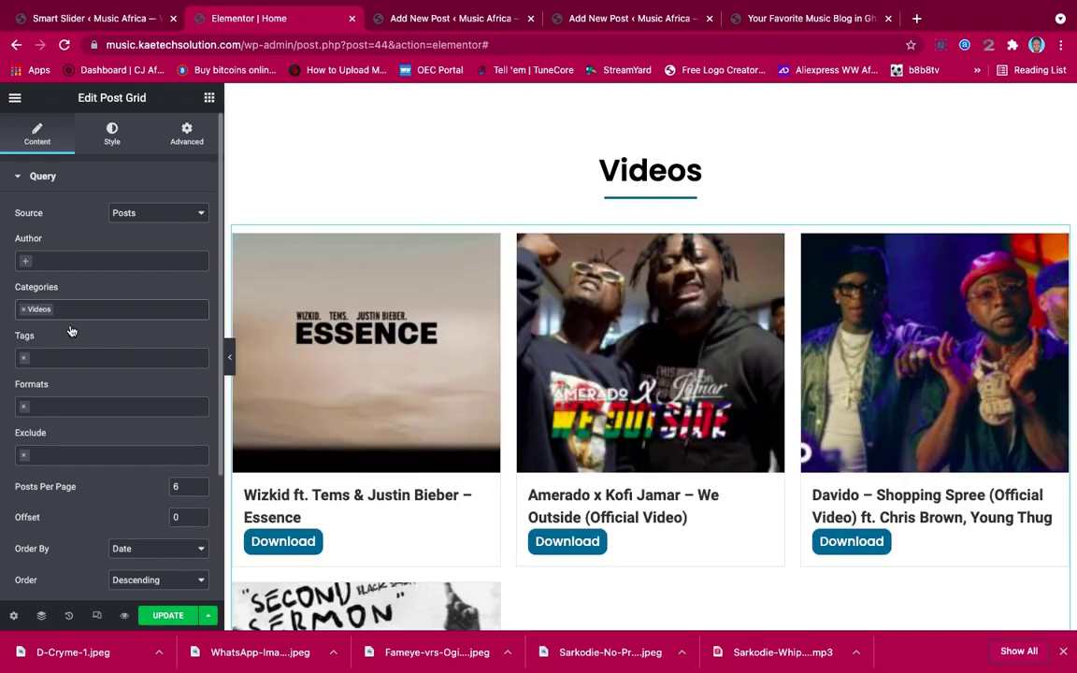
pyautogui.scroll(-3, 773, 404)
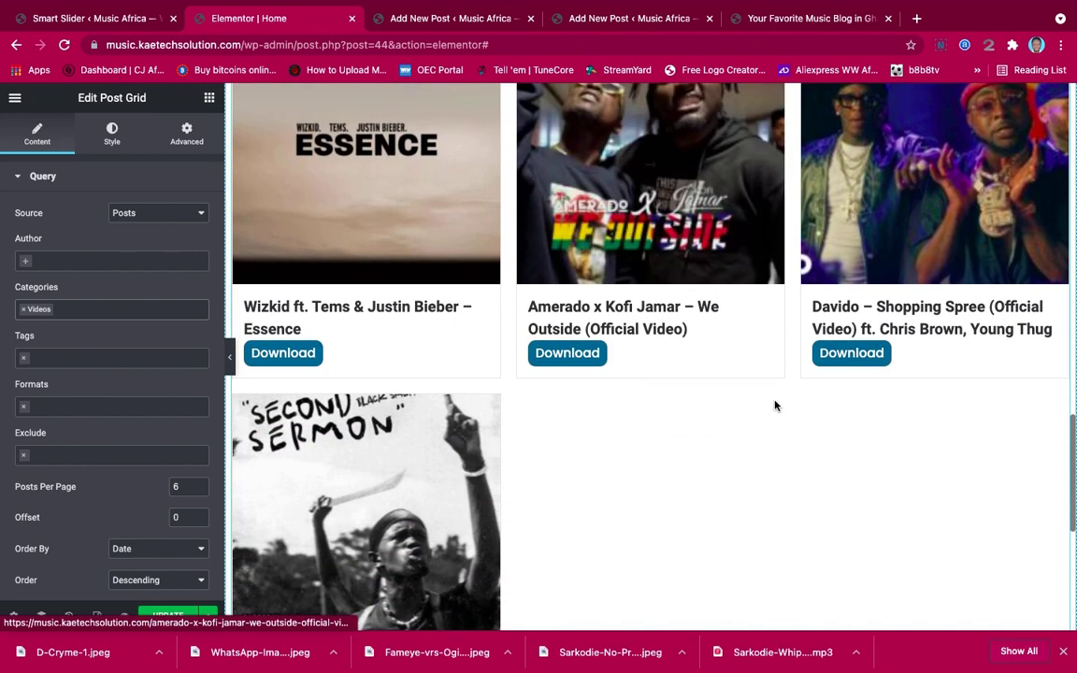
pyautogui.scroll(-3, 774, 404)
pyautogui.scroll(4, 774, 403)
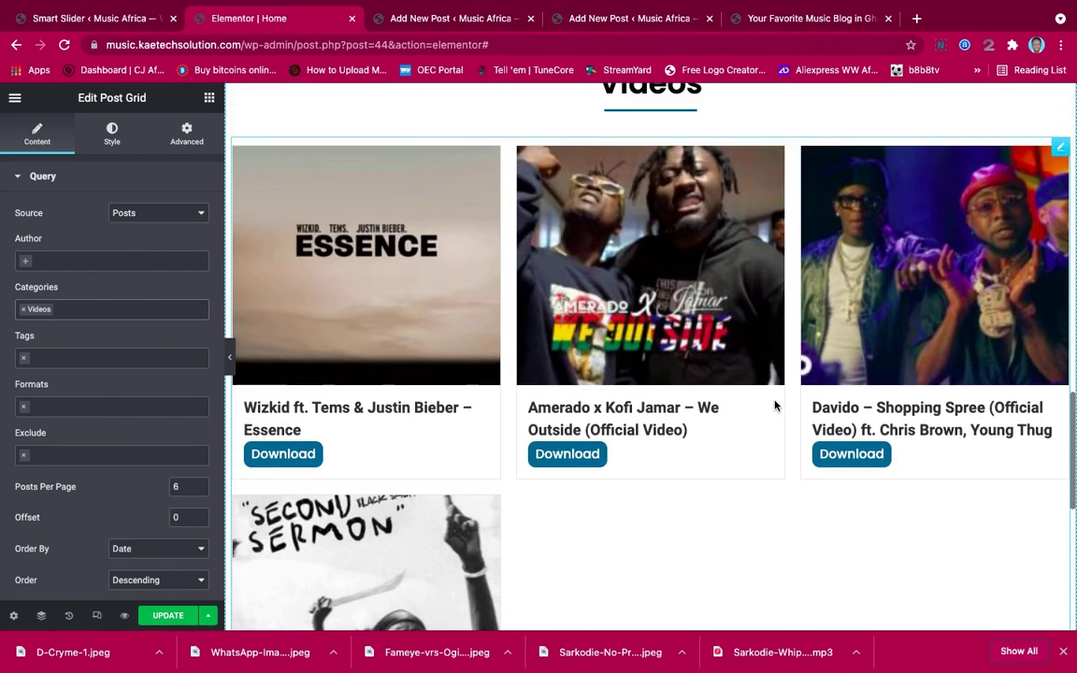
pyautogui.scroll(2, 774, 403)
pyautogui.scroll(-5, 774, 403)
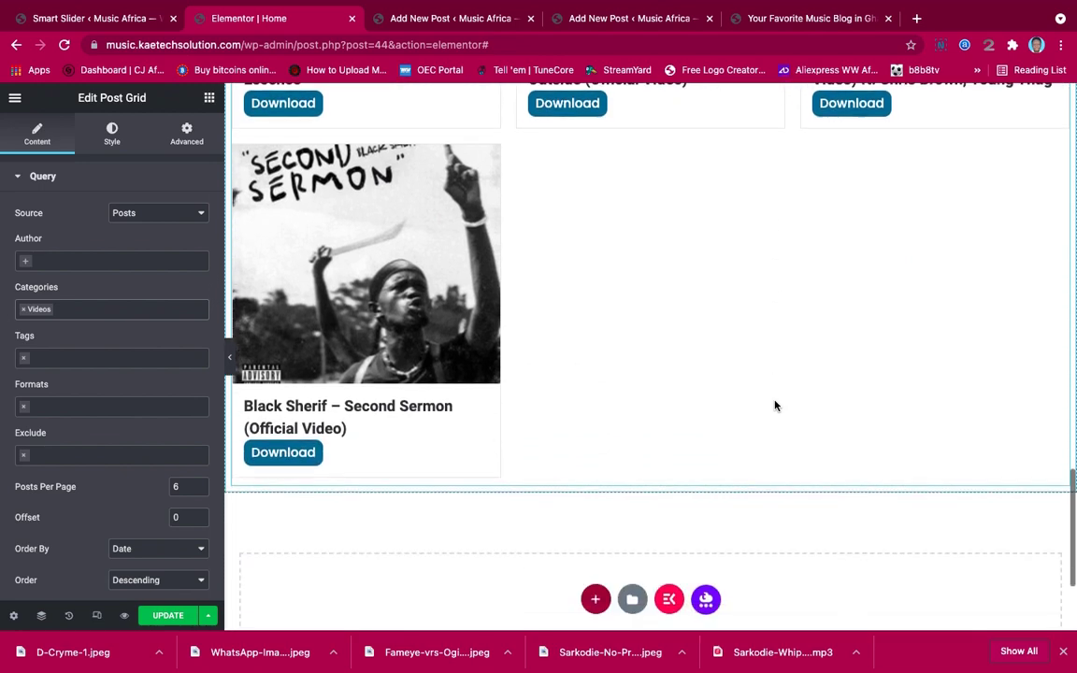
pyautogui.scroll(6, 774, 405)
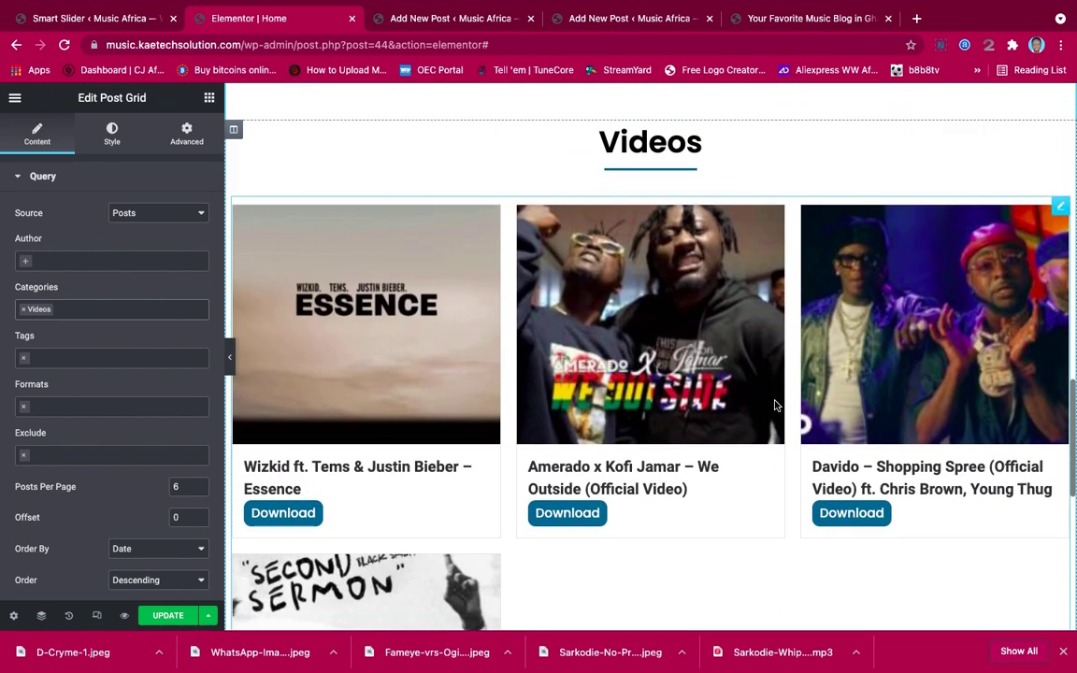
pyautogui.scroll(6, 774, 404)
pyautogui.scroll(-5, 776, 406)
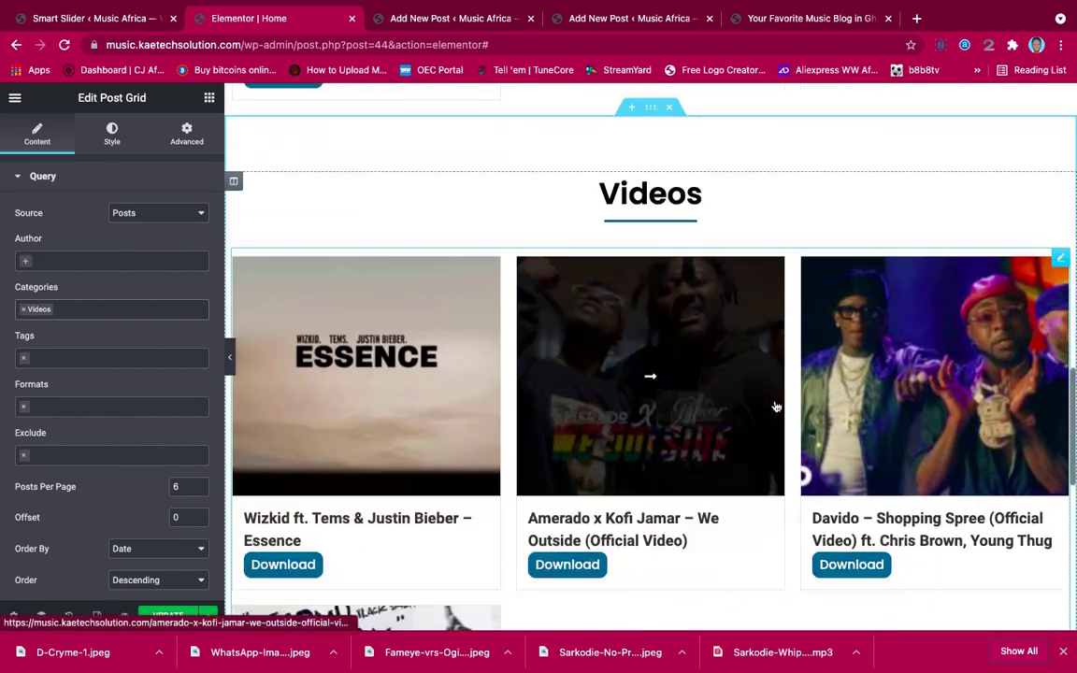
pyautogui.scroll(-3, 774, 404)
pyautogui.scroll(4, 774, 403)
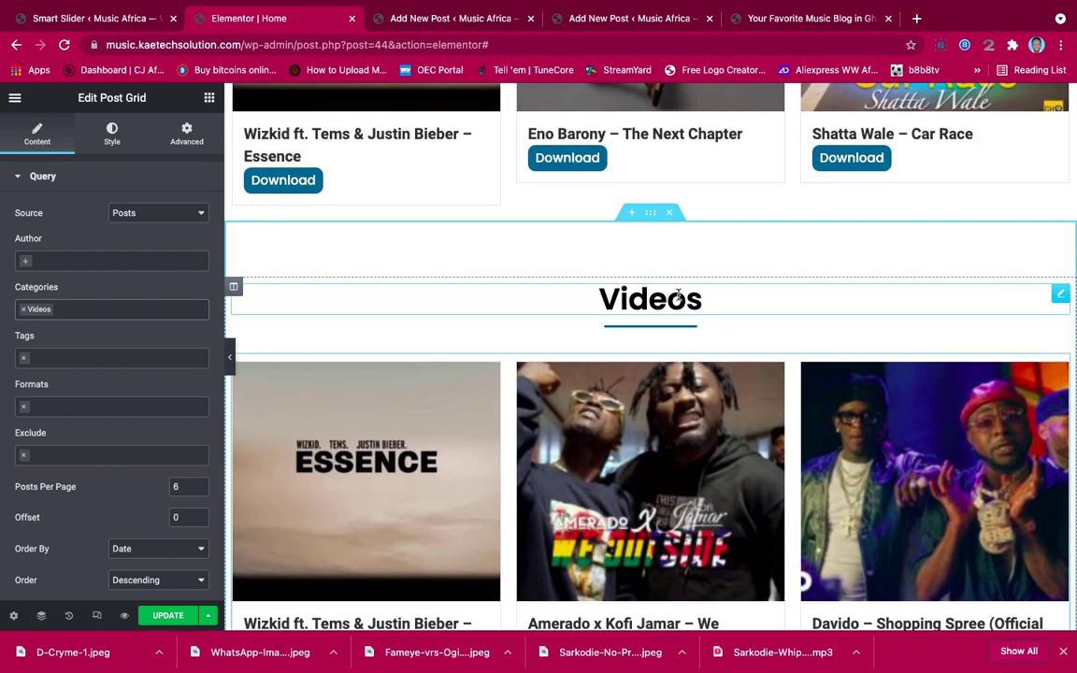
# Copy the Videos section and paste it into the empty section below
pyautogui.rightClick(652, 217)
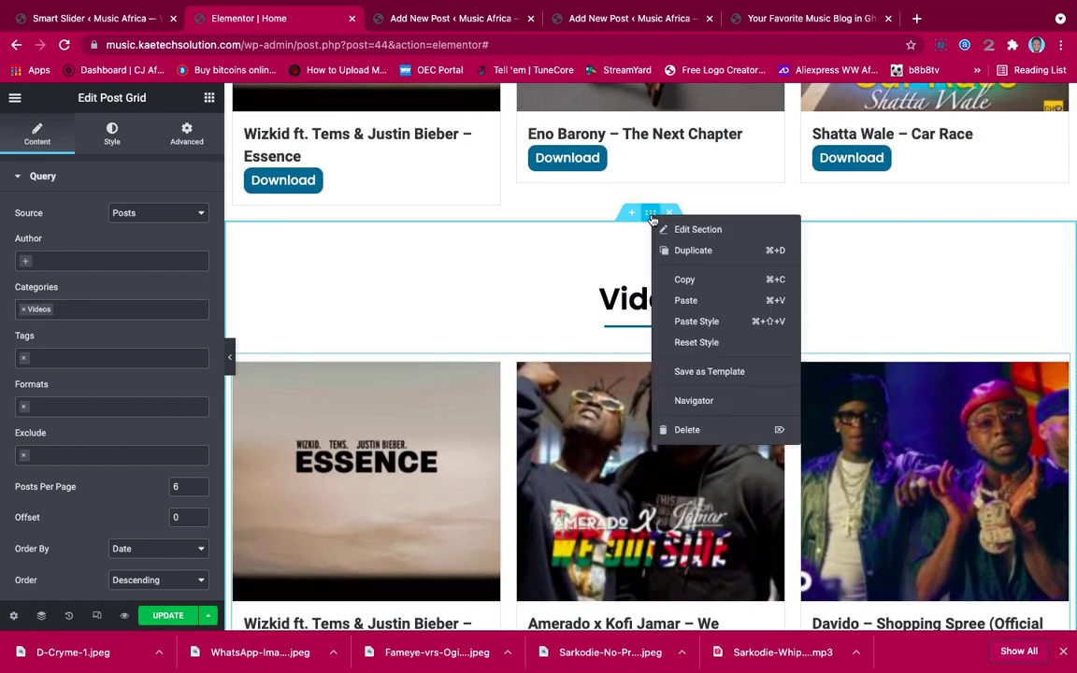
pyautogui.click(679, 277)
pyautogui.scroll(-1, 677, 278)
pyautogui.scroll(-10, 677, 277)
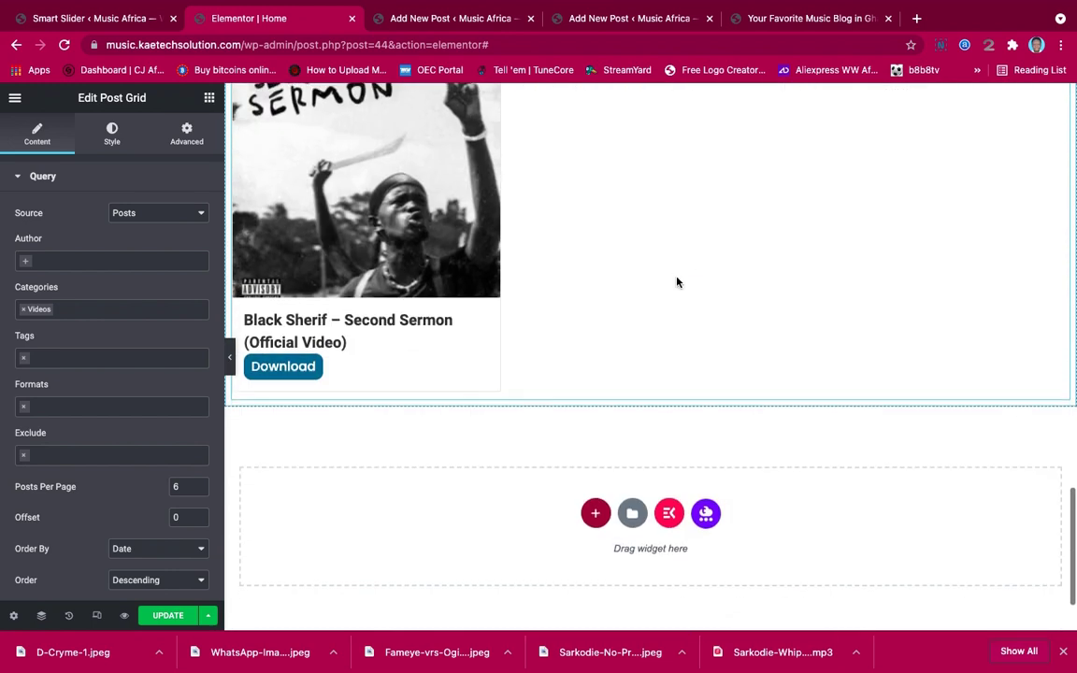
pyautogui.rightClick(512, 454)
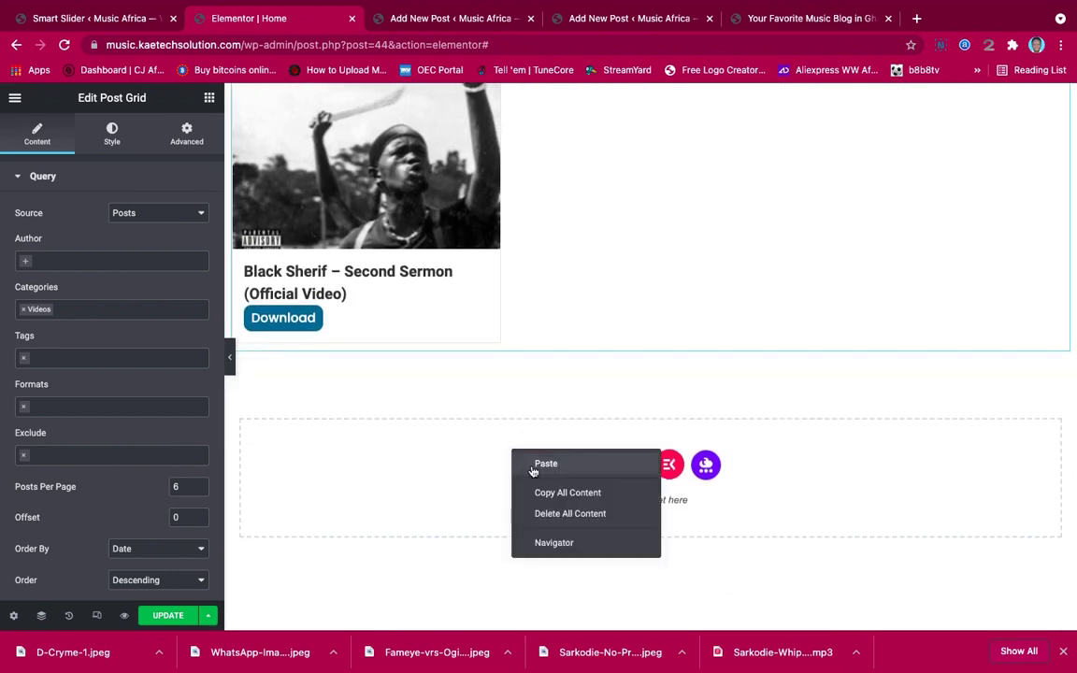
pyautogui.click(535, 464)
pyautogui.scroll(-5, 532, 470)
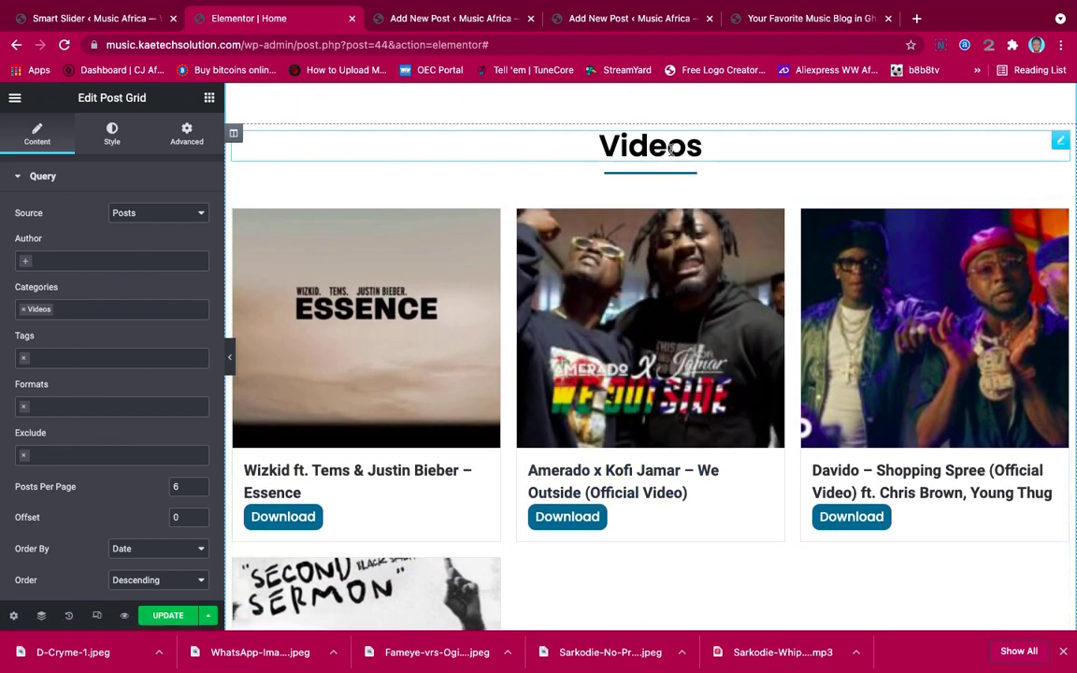
# Rename the pasted section's heading to 'Entertainment News'
pyautogui.click(670, 149)
pyautogui.moveTo(58, 231); pyautogui.dragTo(3, 230)
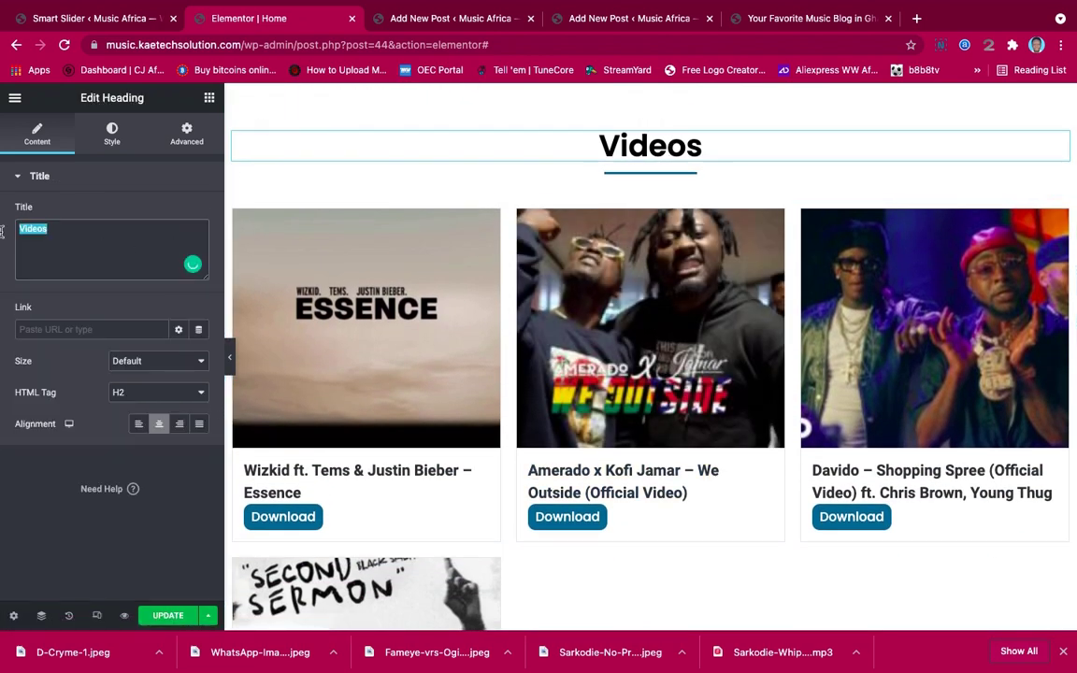
pyautogui.write('Enter')
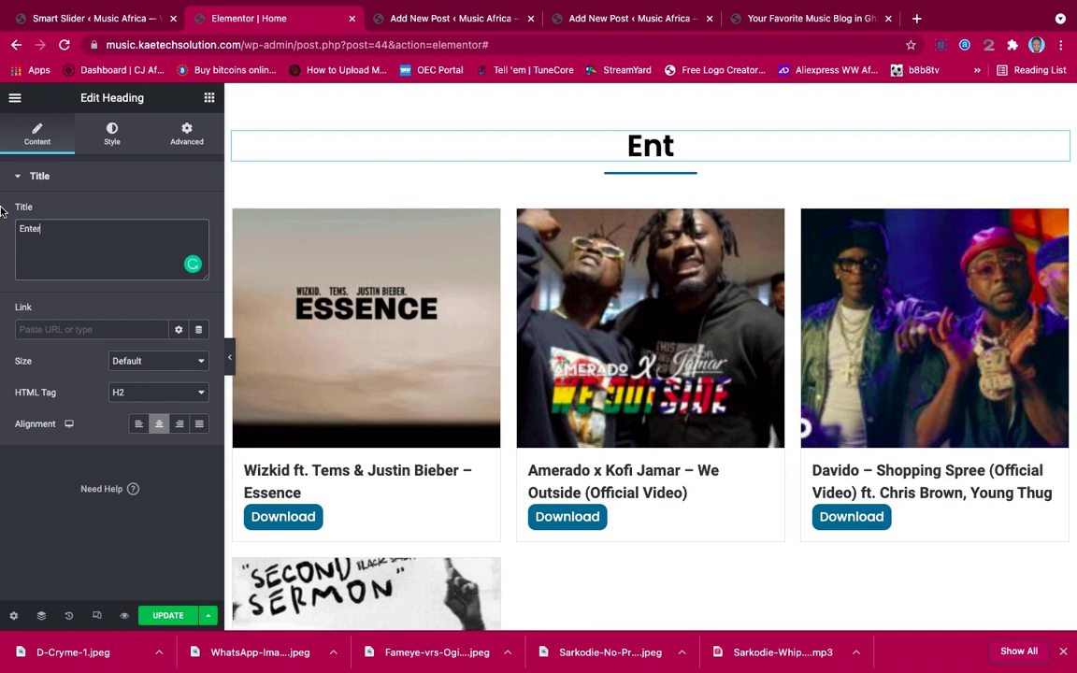
pyautogui.write('tainme')
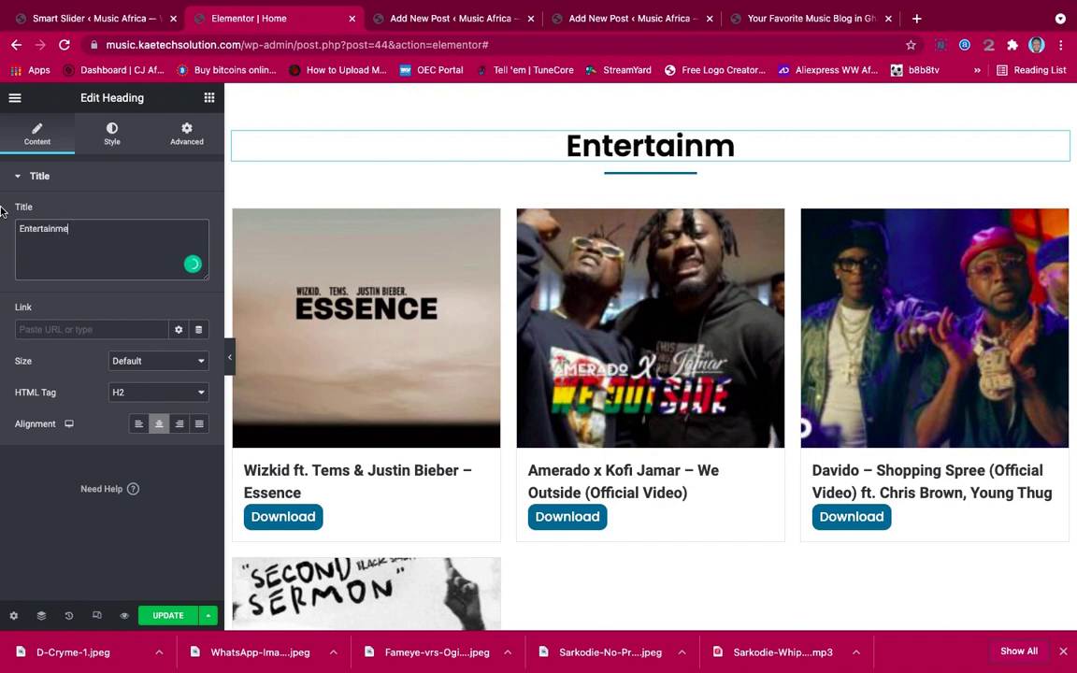
pyautogui.write('nt News')
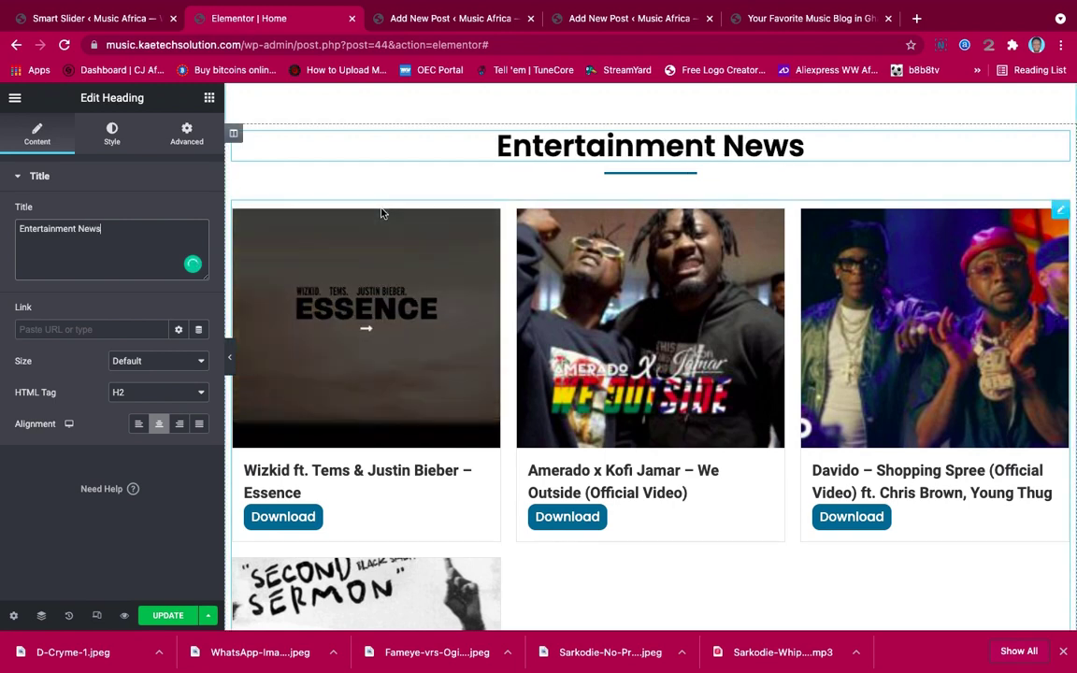
pyautogui.scroll(-5, 706, 277)
pyautogui.scroll(4, 707, 277)
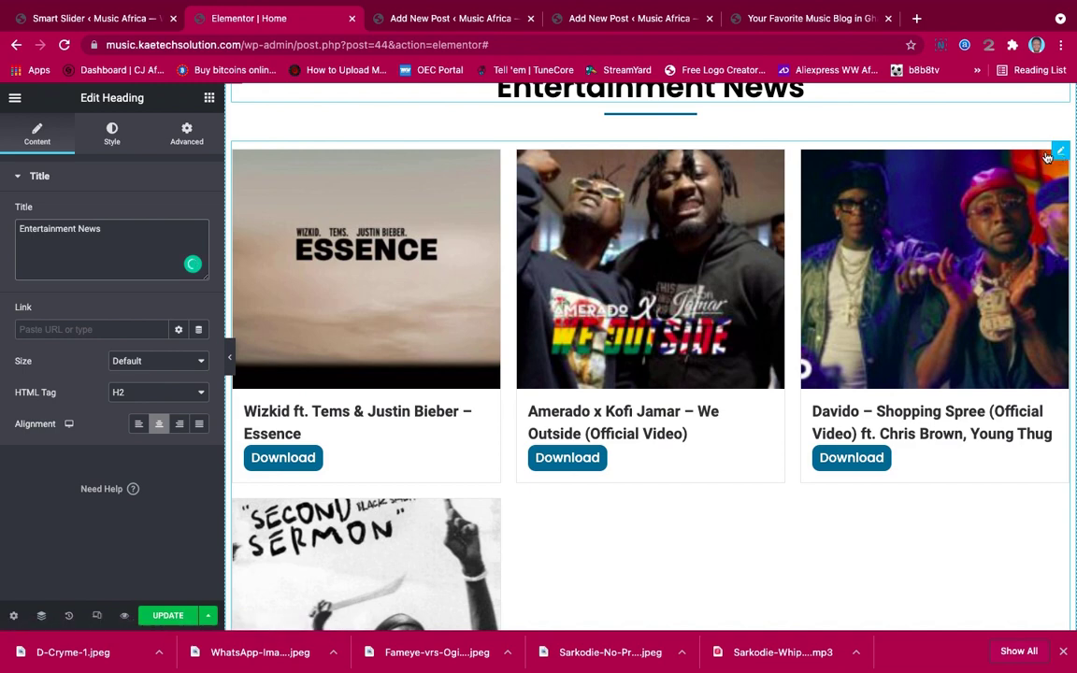
# Replace the copied grid's Videos category filter with Entertainment News
pyautogui.click(1058, 153)
pyautogui.click(55, 309)
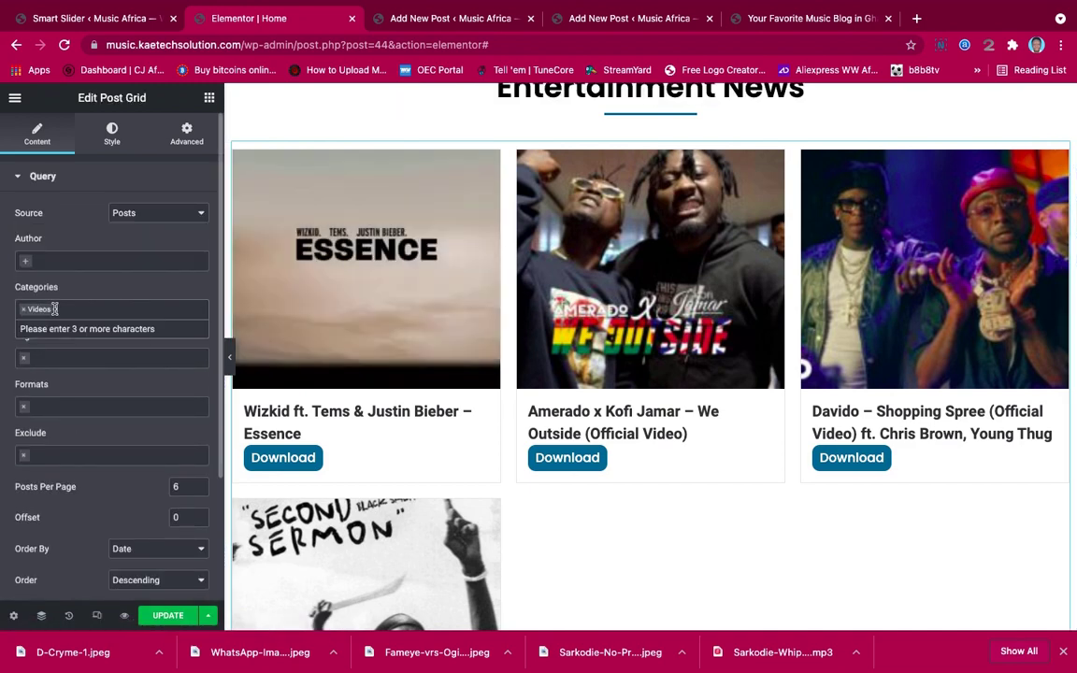
pyautogui.click(23, 310)
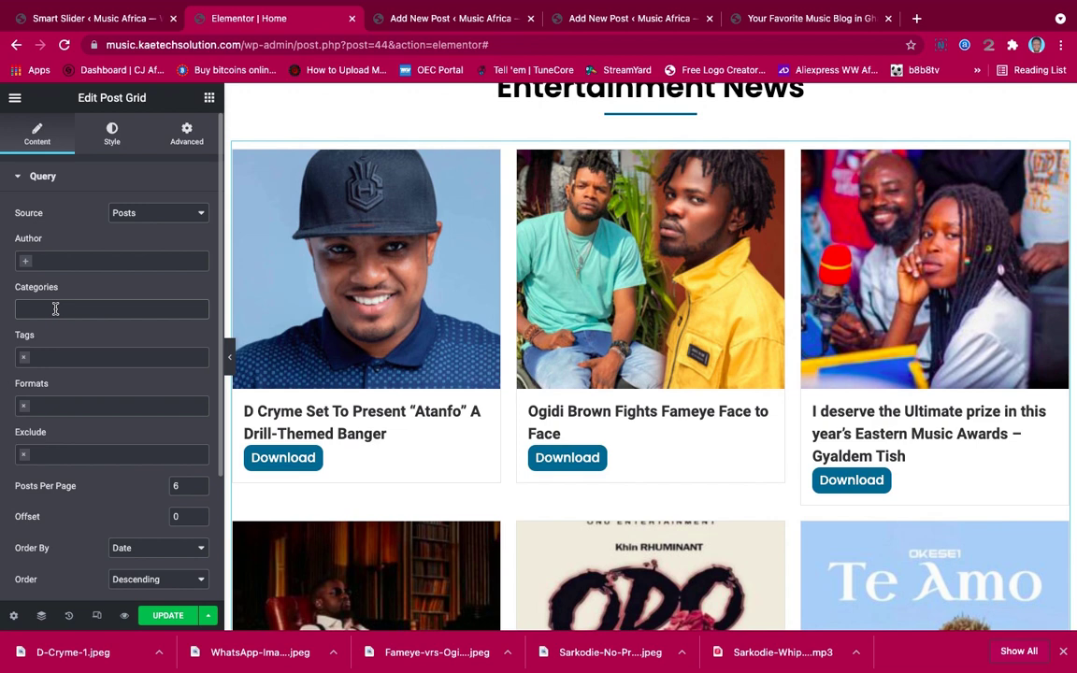
pyautogui.click(55, 308)
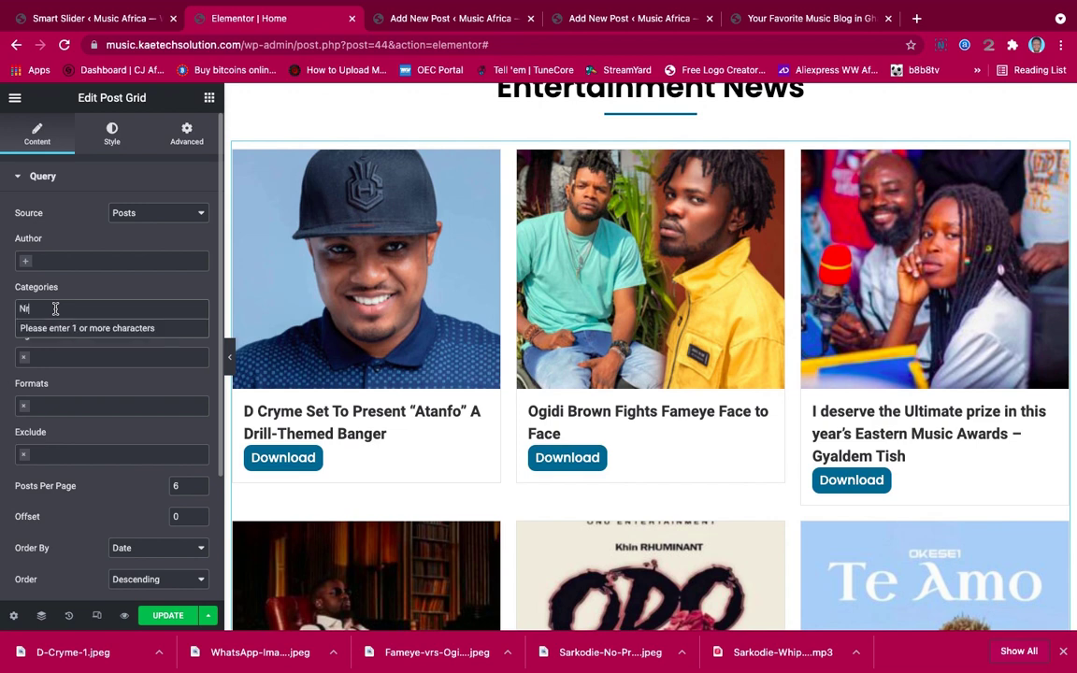
pyautogui.write('News')
pyautogui.click(59, 327)
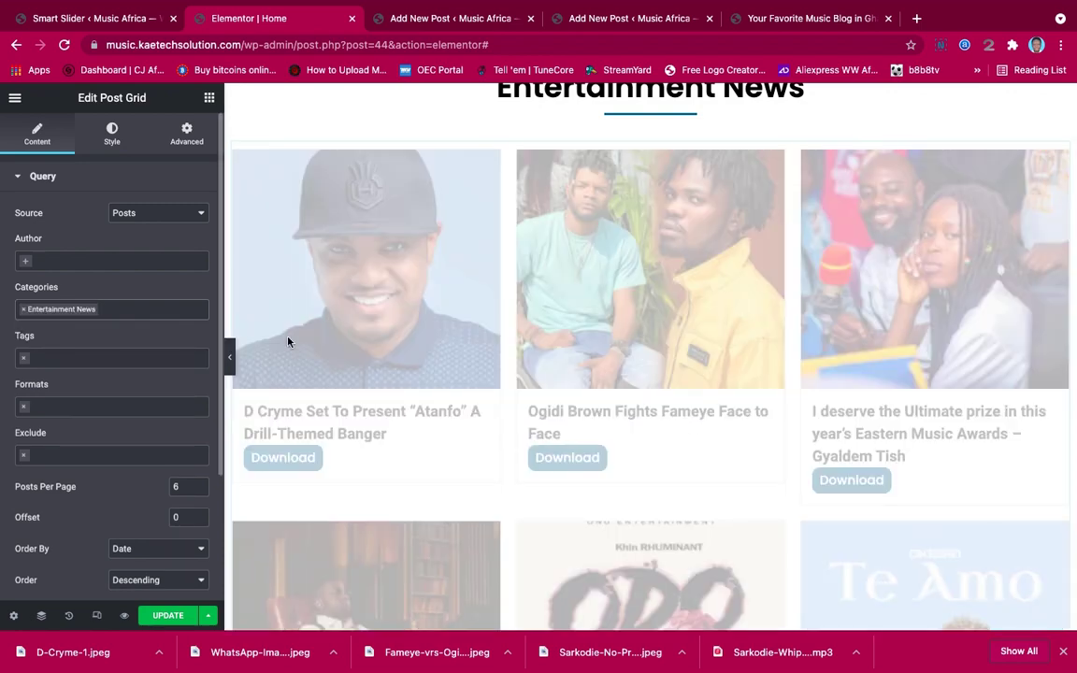
pyautogui.scroll(3, 726, 373)
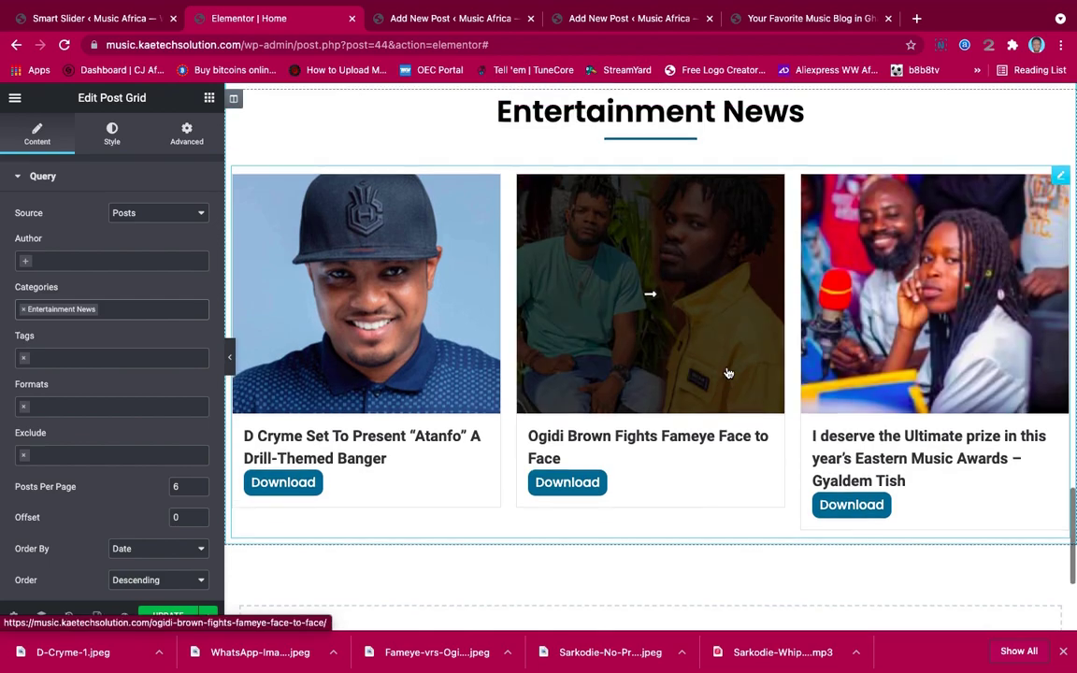
pyautogui.scroll(-8, 726, 373)
pyautogui.scroll(10, 728, 373)
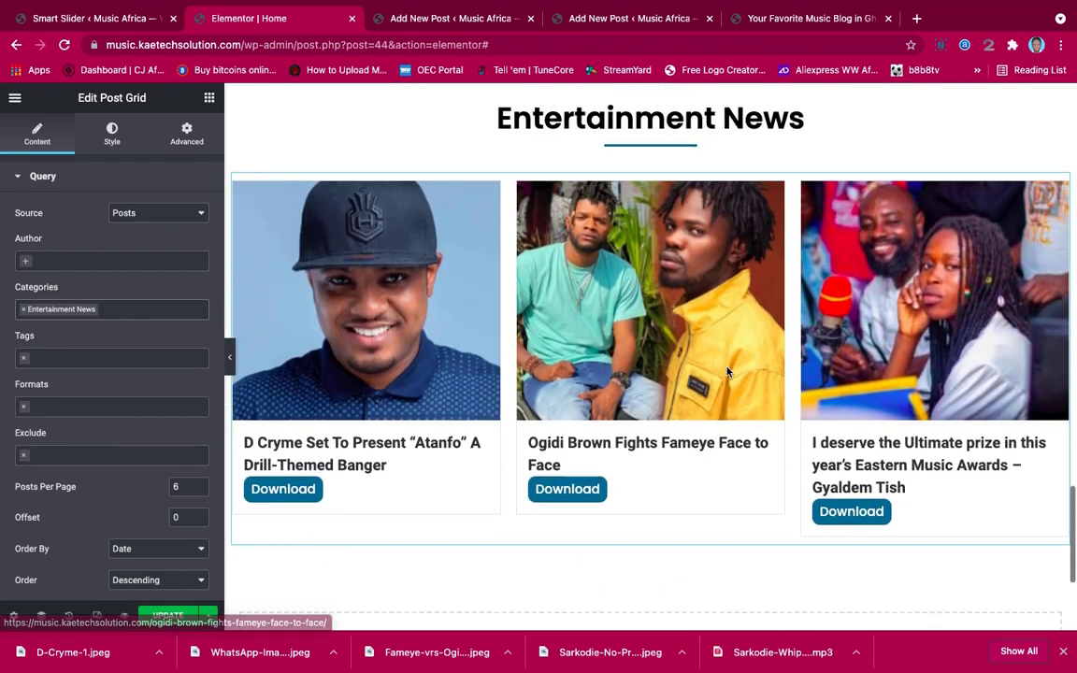
pyautogui.scroll(5, 728, 371)
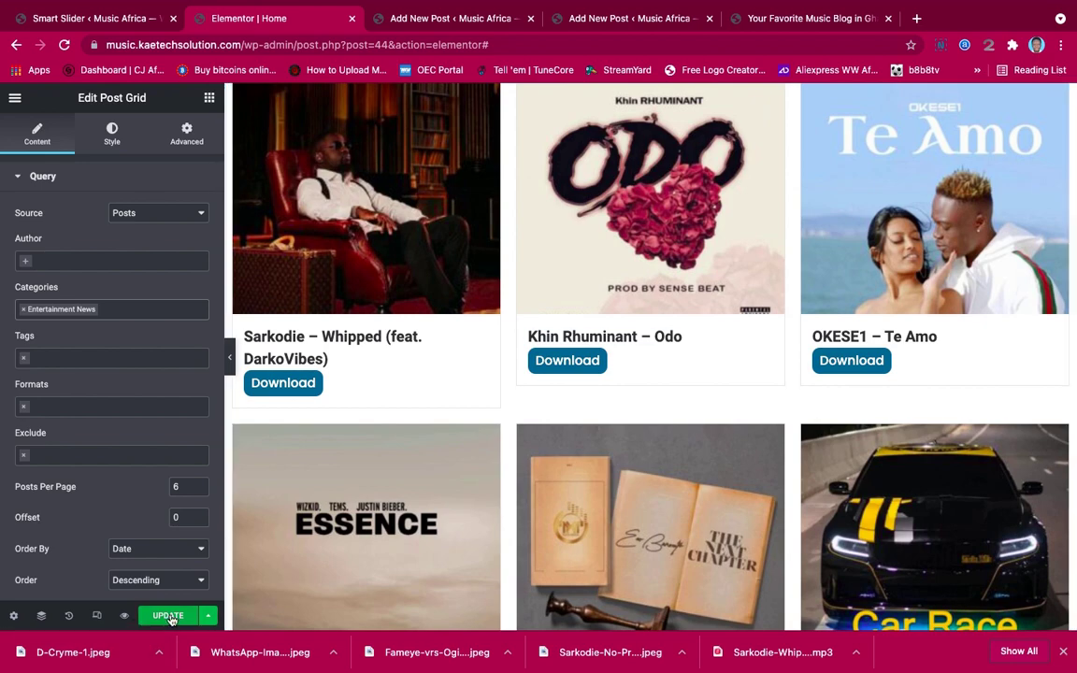
pyautogui.scroll(-5, 699, 369)
# Exit Elementor through its main menu's View Page to load the live Music Africa homepage
pyautogui.scroll(4, 699, 370)
pyautogui.scroll(6, 699, 369)
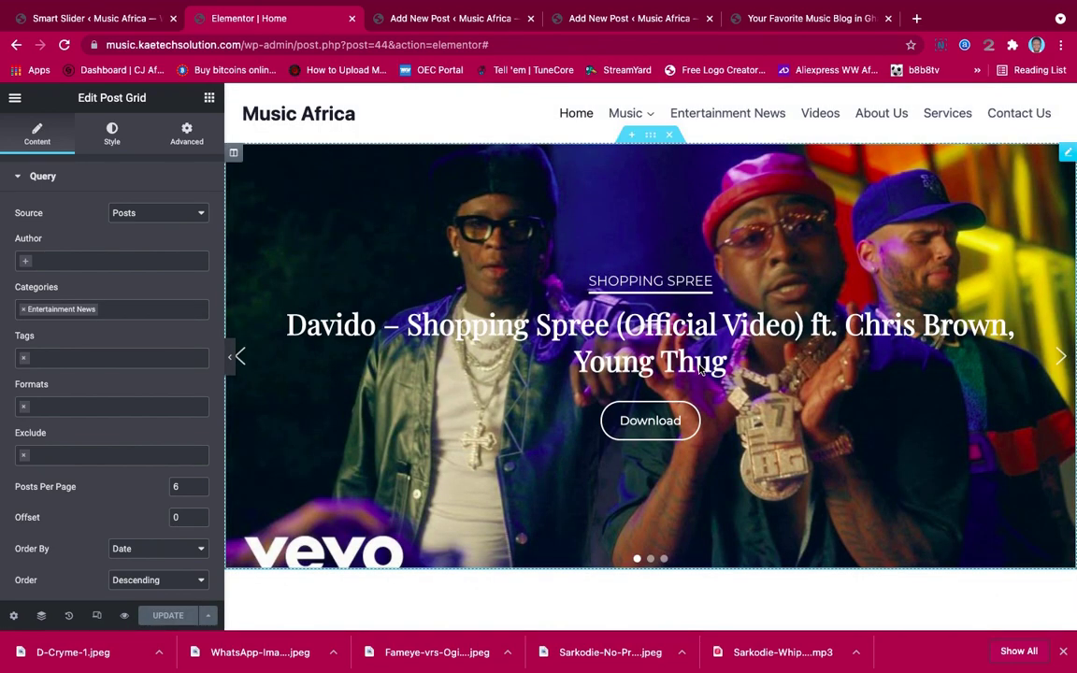
pyautogui.scroll(-10, 699, 369)
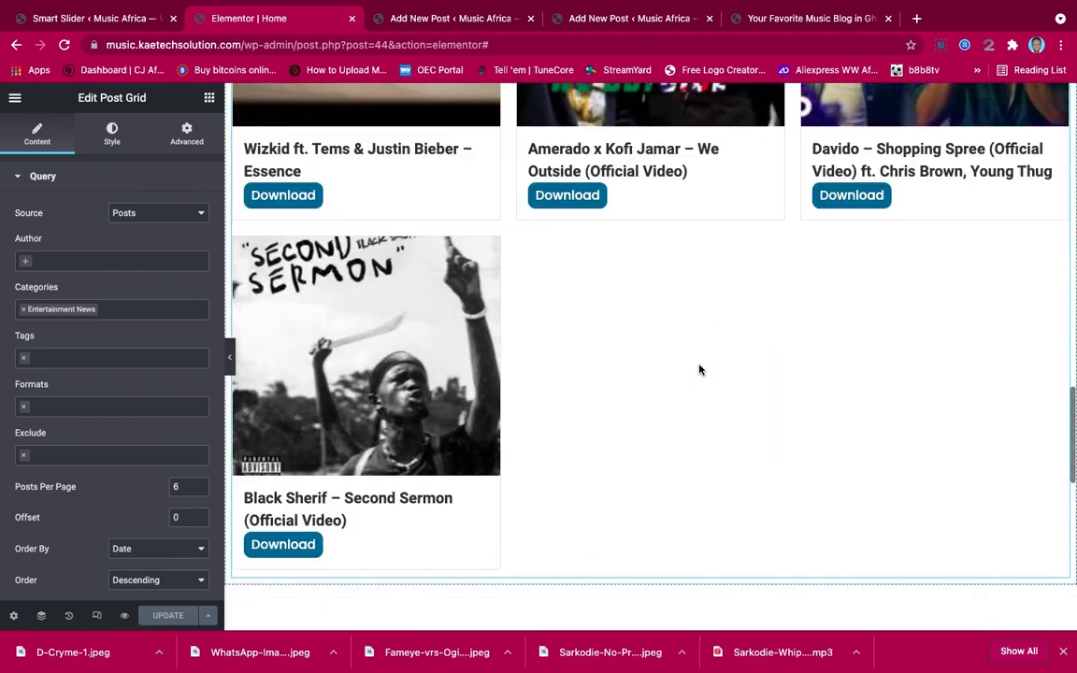
pyautogui.scroll(-3, 699, 369)
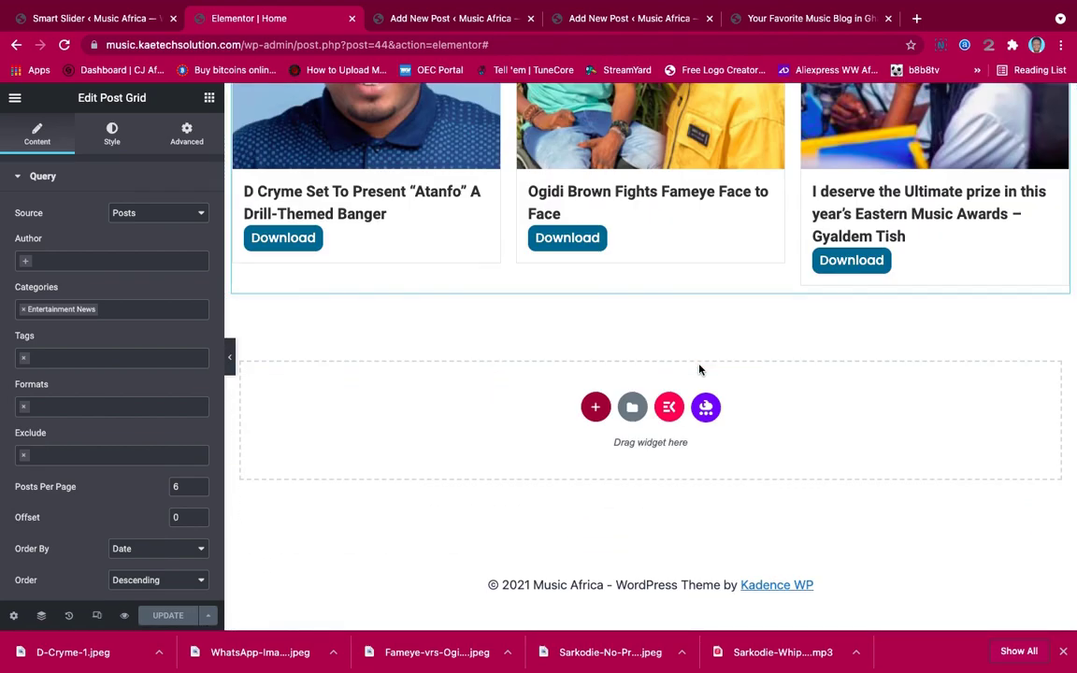
pyautogui.scroll(10, 699, 369)
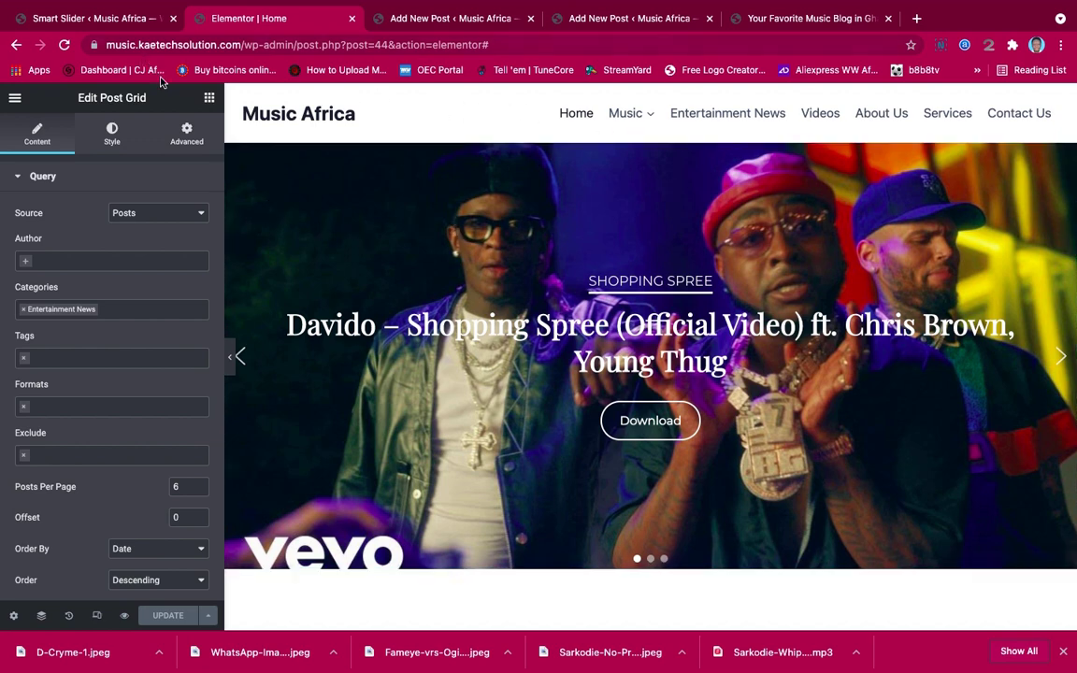
pyautogui.click(15, 96)
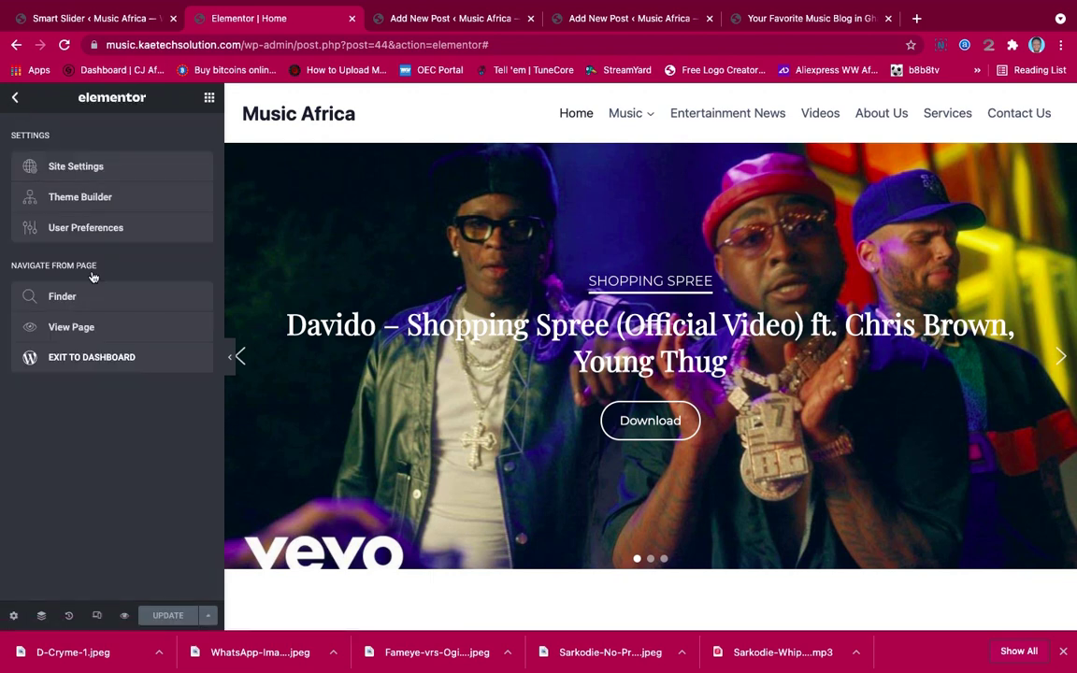
pyautogui.click(71, 332)
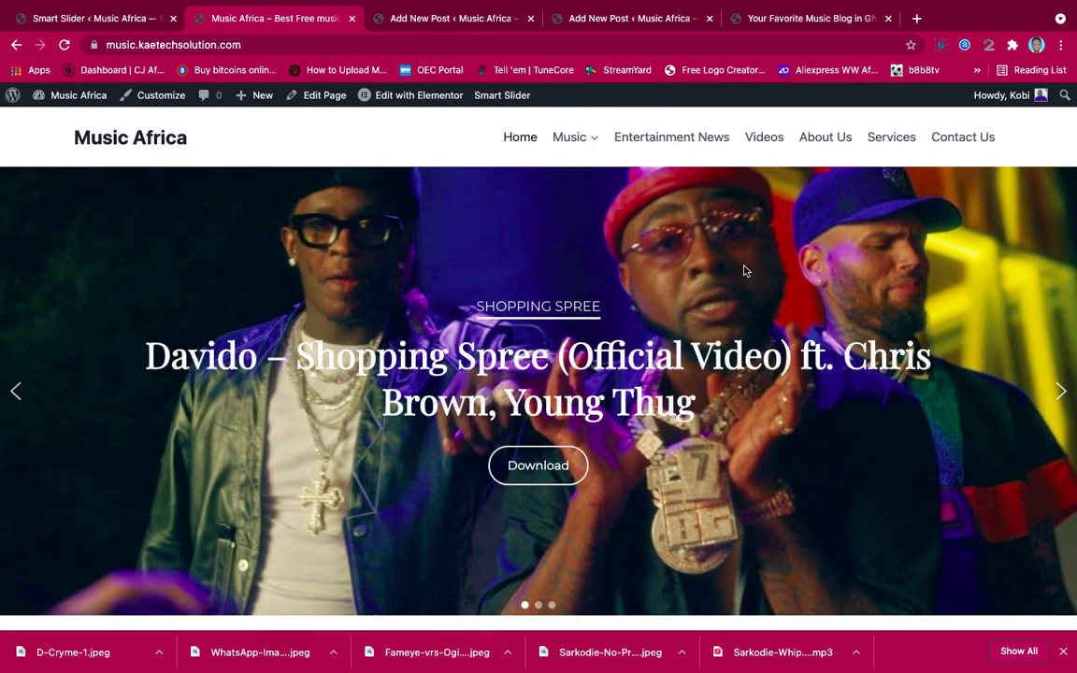
# Browse the live homepage sections, then open the Sarkodie – Whipped (feat. DarkoVibes) post
pyautogui.scroll(-15, 734, 411)
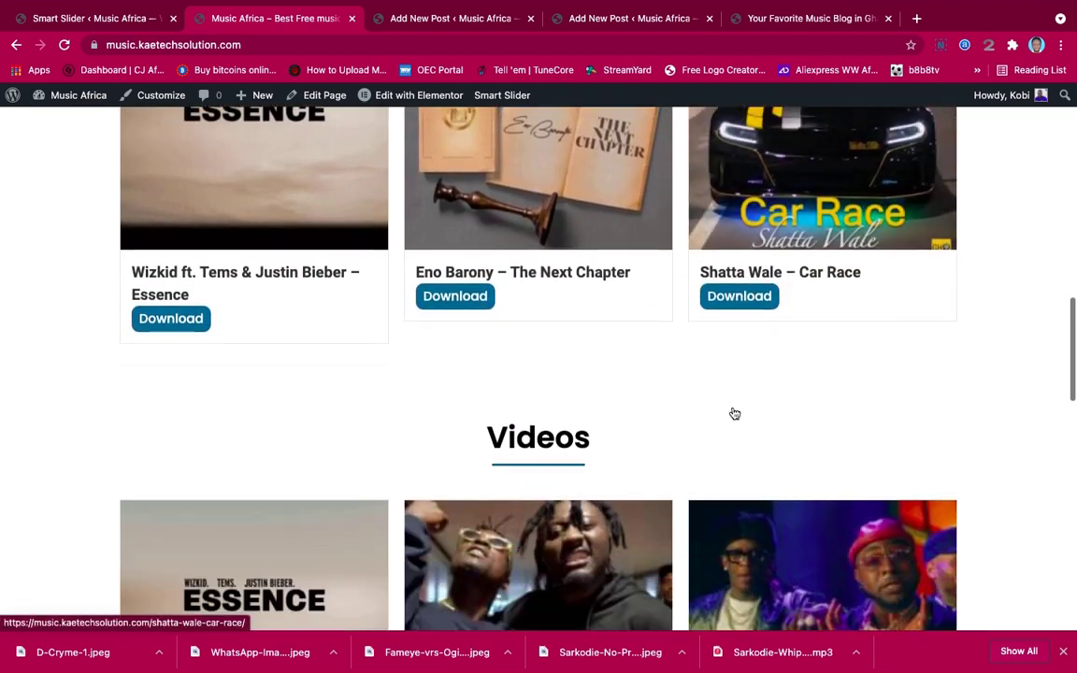
pyautogui.scroll(-10, 734, 411)
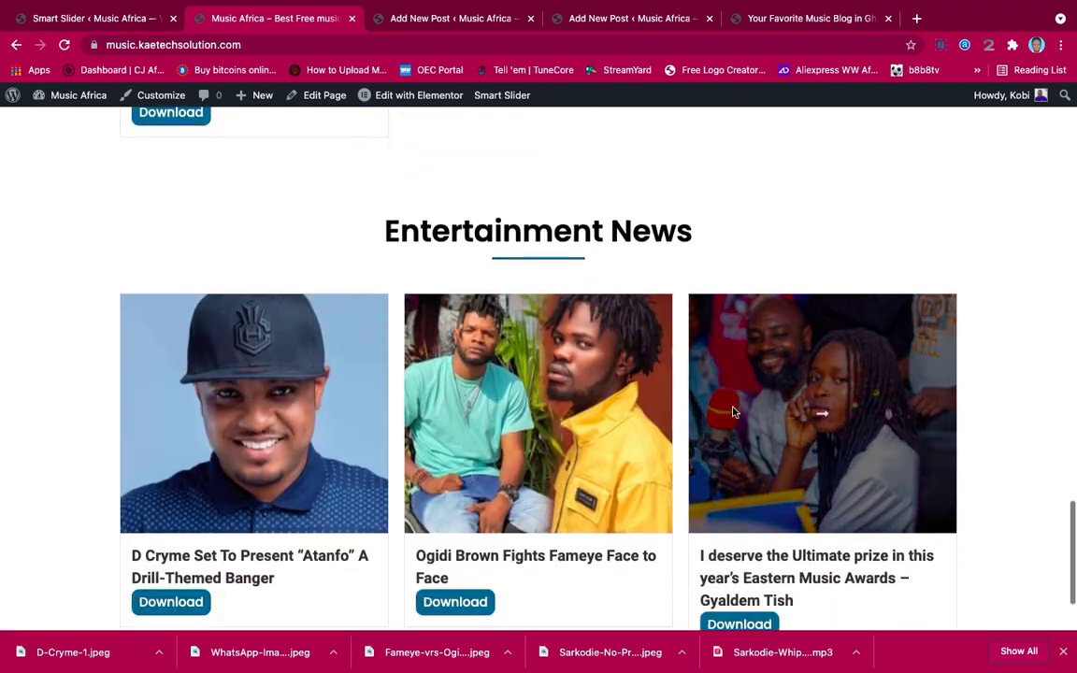
pyautogui.scroll(20, 734, 411)
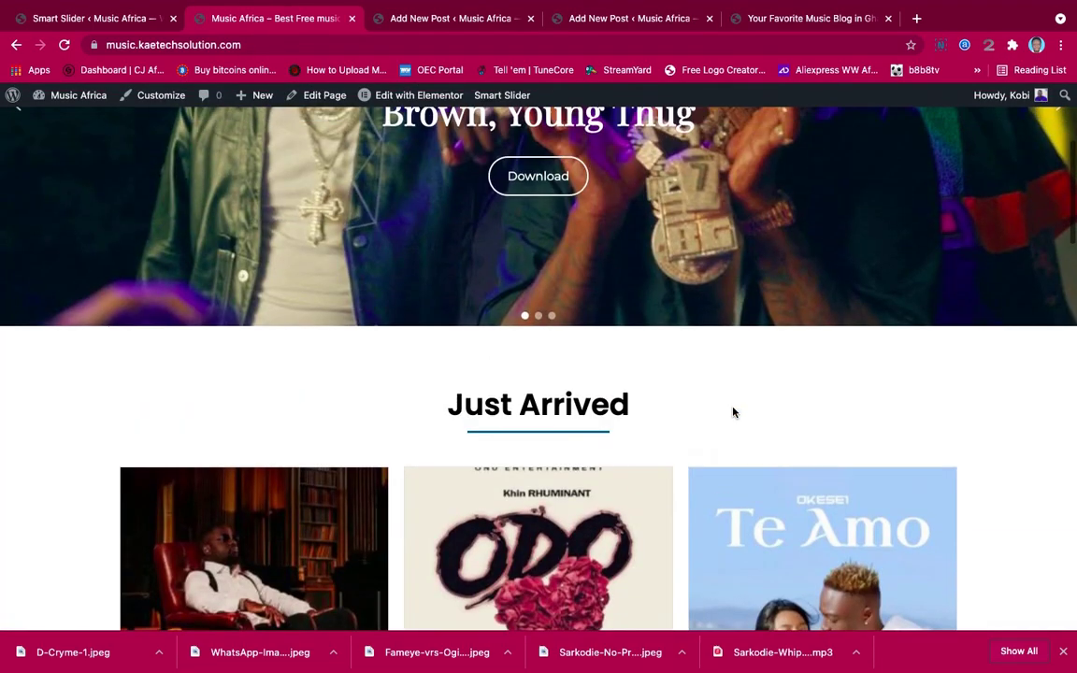
pyautogui.scroll(-8, 734, 411)
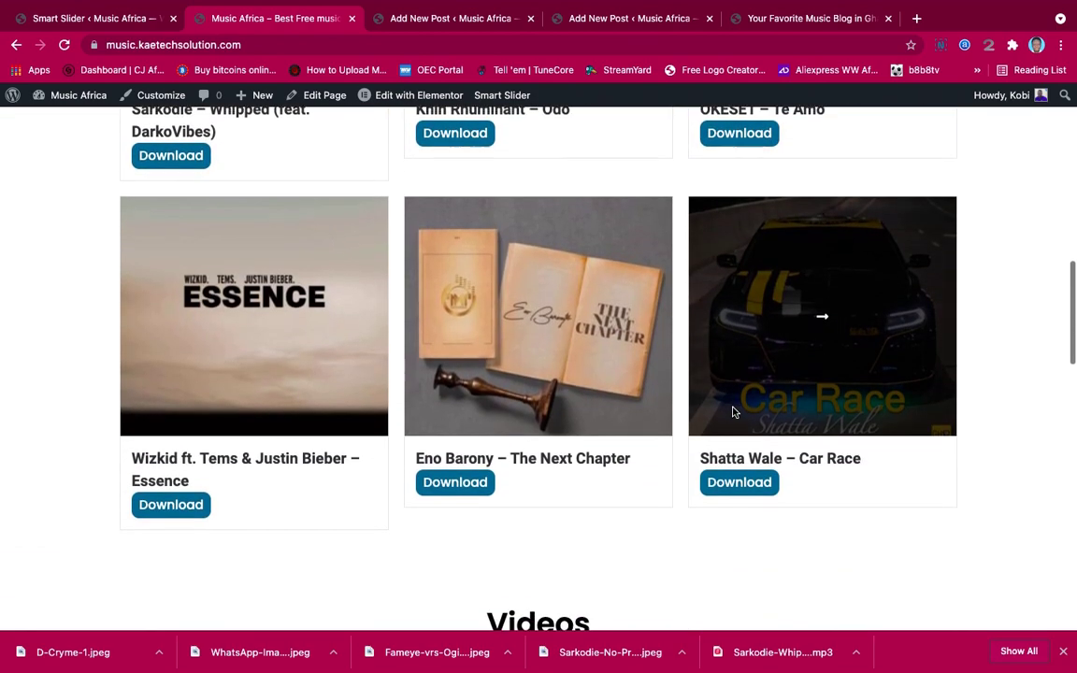
pyautogui.scroll(-2, 734, 412)
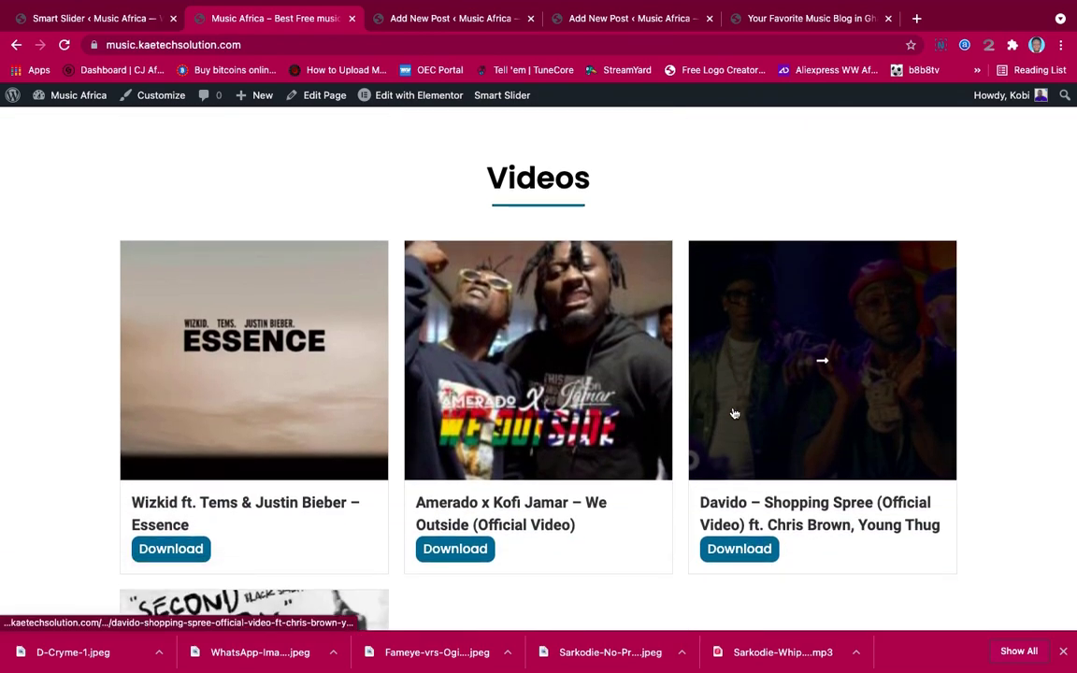
pyautogui.scroll(-8, 733, 412)
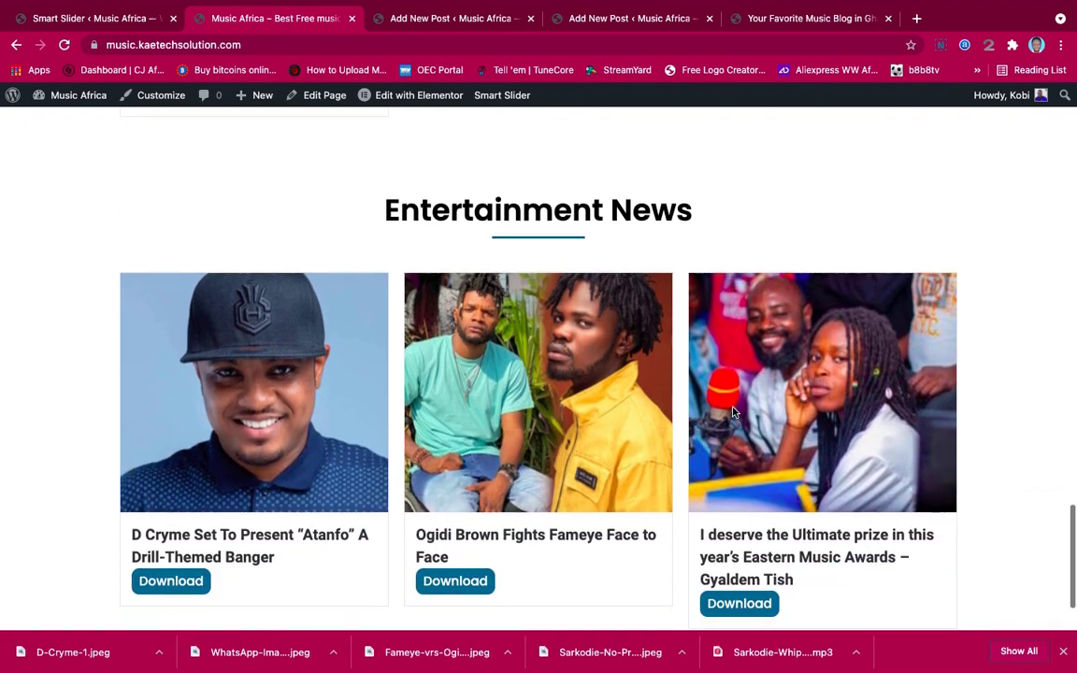
pyautogui.scroll(-2, 733, 413)
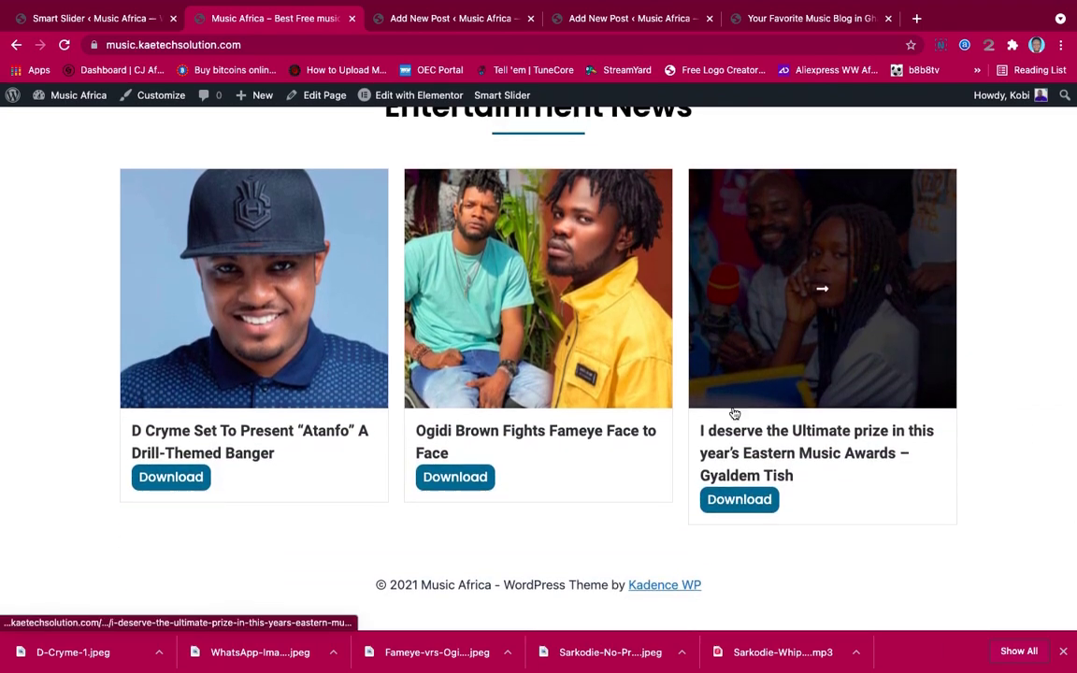
pyautogui.scroll(3, 734, 413)
pyautogui.scroll(15, 734, 413)
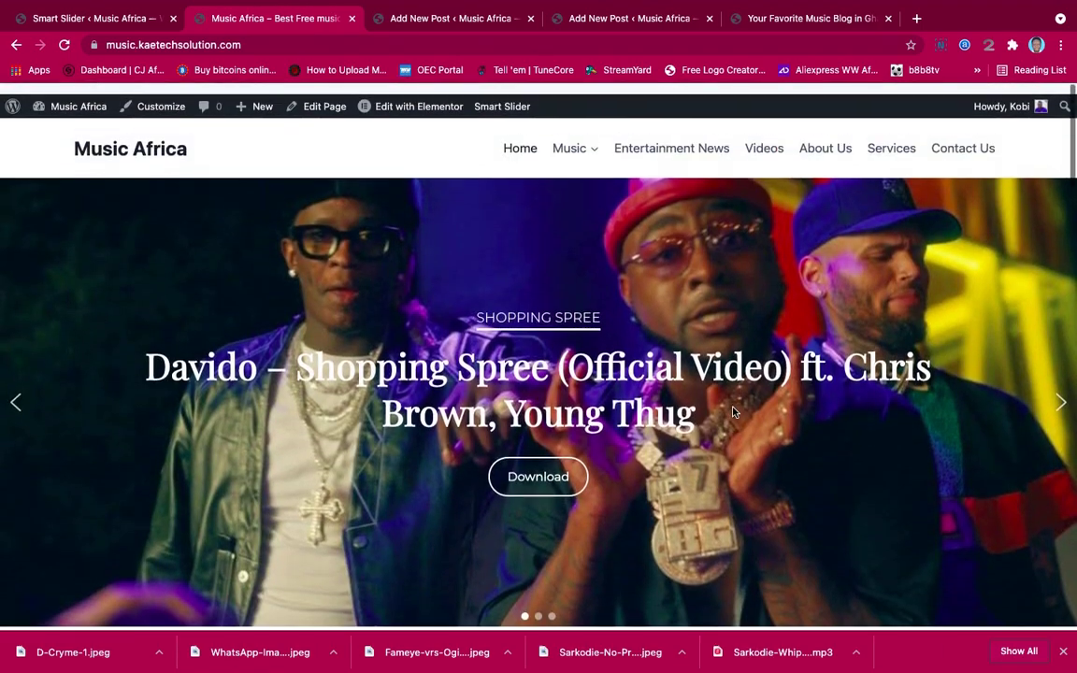
pyautogui.scroll(-8, 608, 430)
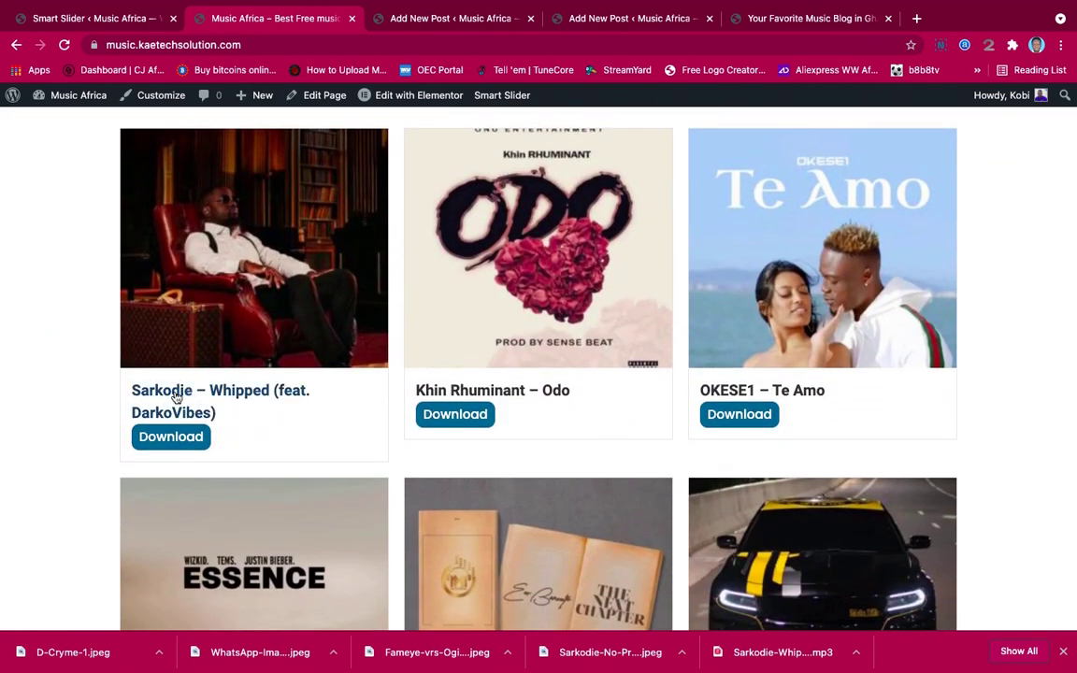
pyautogui.click(162, 394)
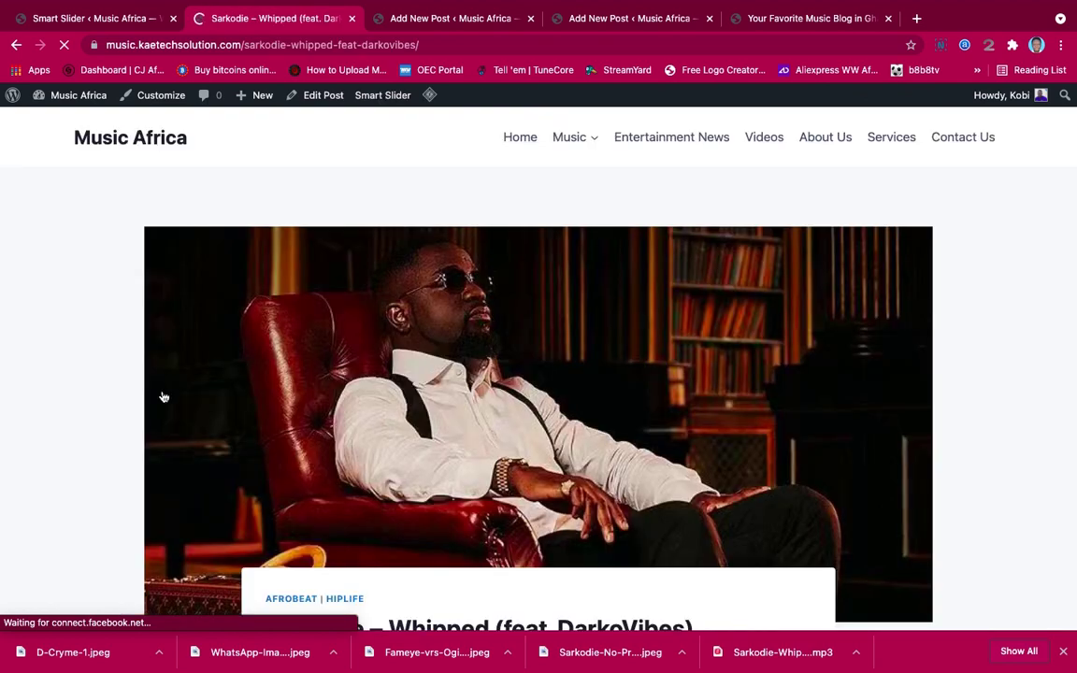
# Scroll through the Sarkodie post page, then return to the Demo Slider - Free Full-width editor tab
pyautogui.scroll(-15, 528, 487)
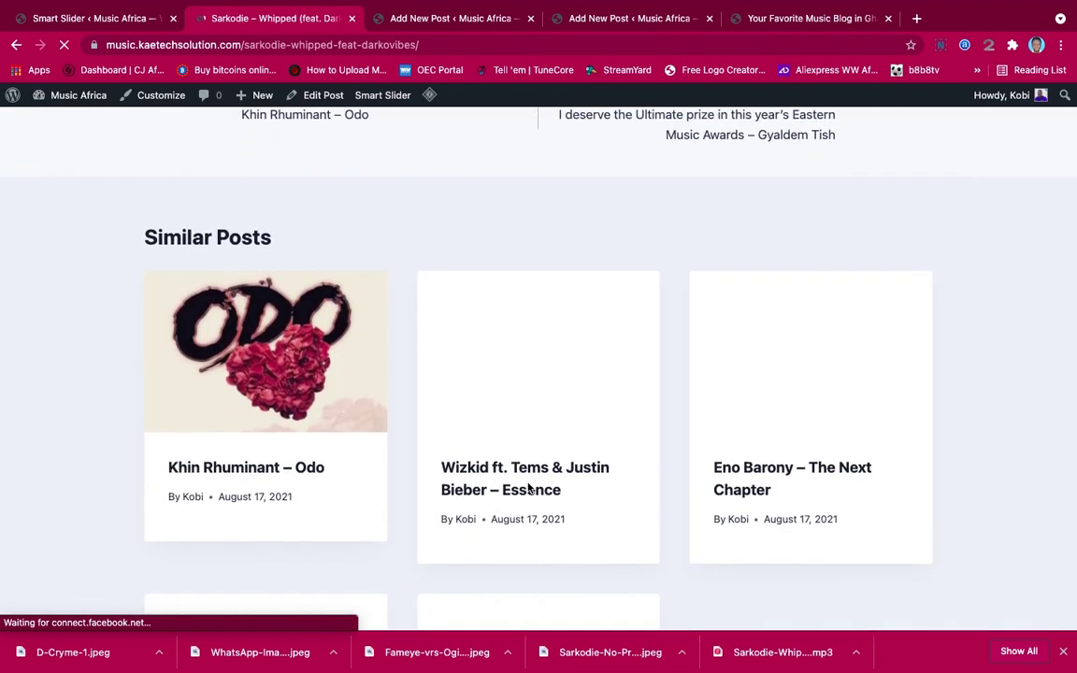
pyautogui.scroll(-4, 528, 487)
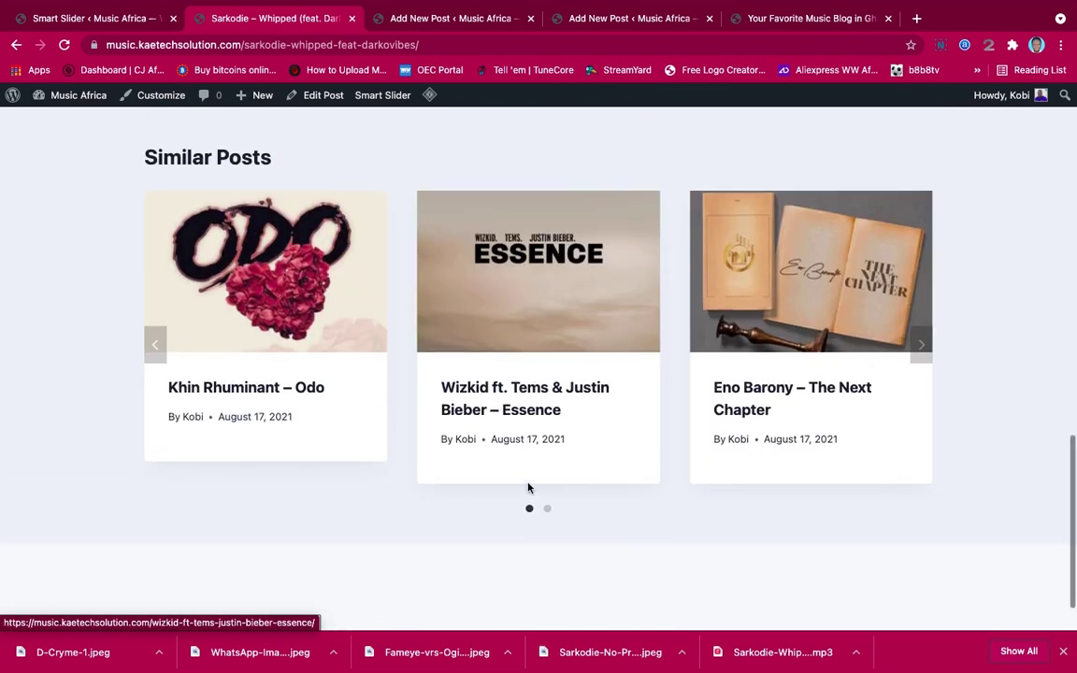
pyautogui.scroll(5, 528, 486)
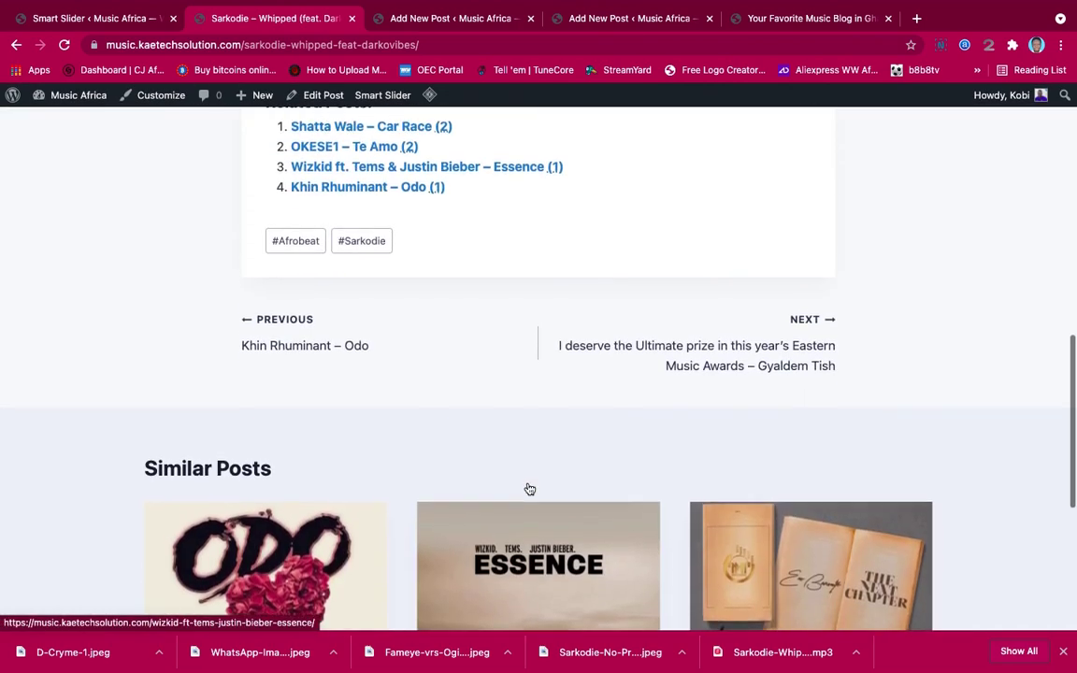
pyautogui.scroll(1, 528, 487)
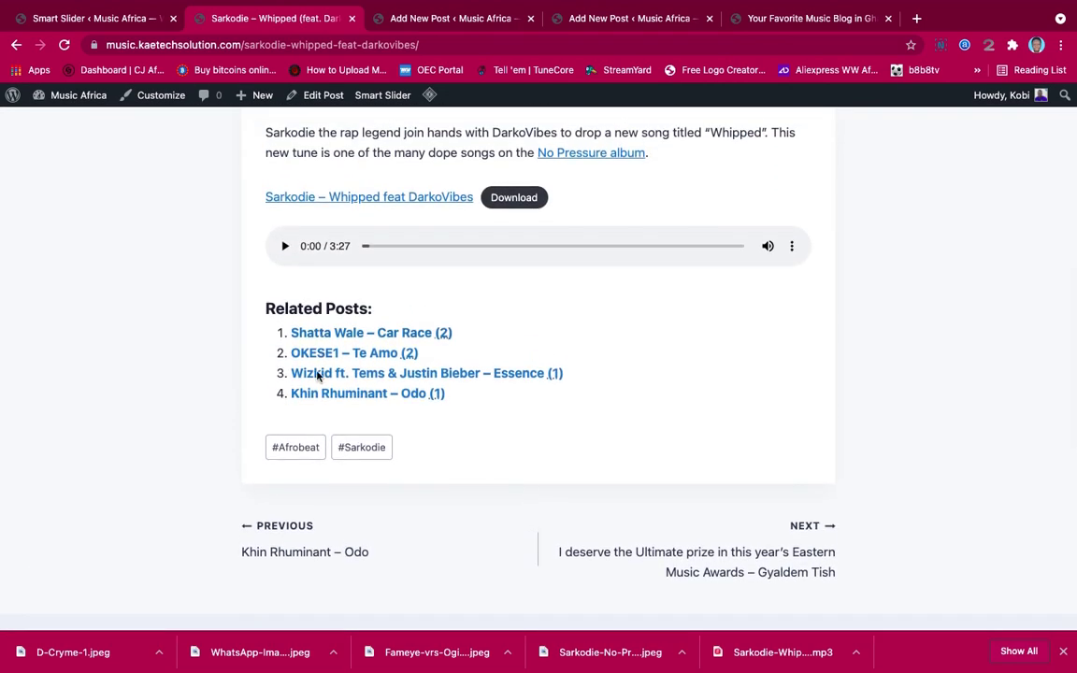
pyautogui.scroll(-3, 498, 512)
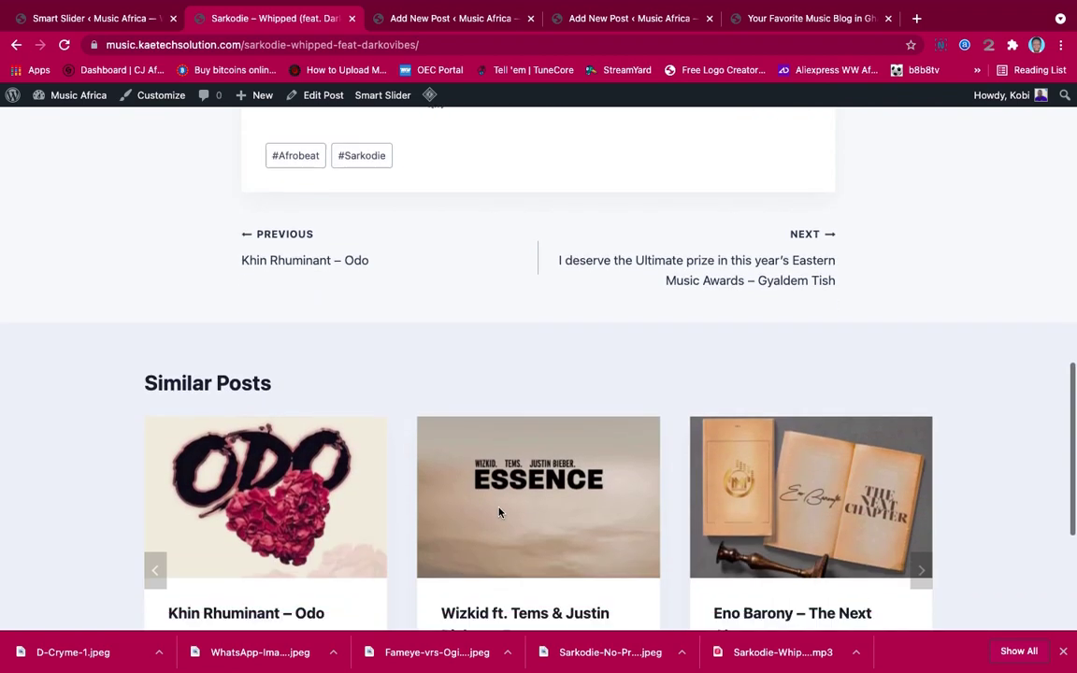
pyautogui.scroll(6, 498, 512)
pyautogui.scroll(5, 498, 512)
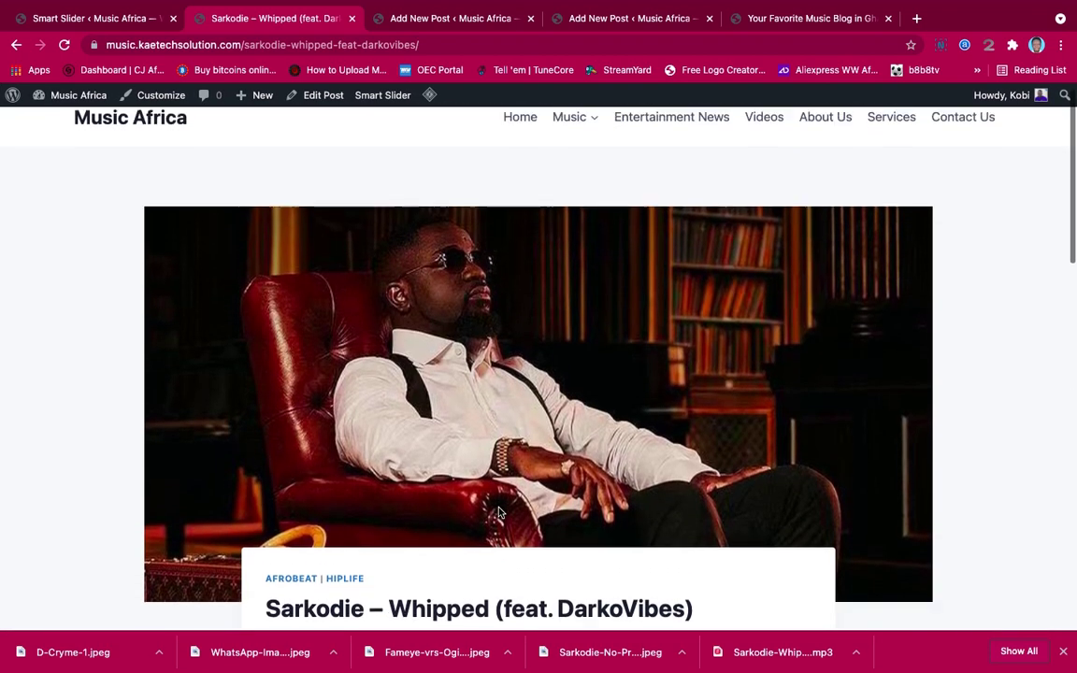
pyautogui.scroll(-2, 498, 512)
pyautogui.scroll(3, 498, 512)
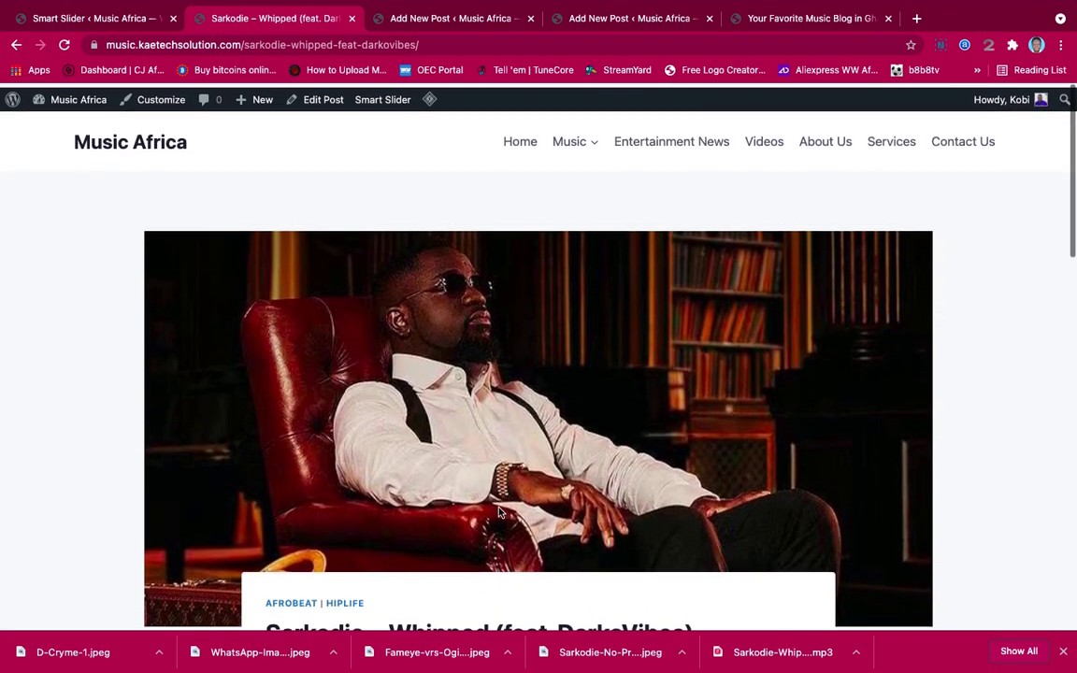
pyautogui.scroll(-2, 770, 518)
pyautogui.scroll(3, 770, 517)
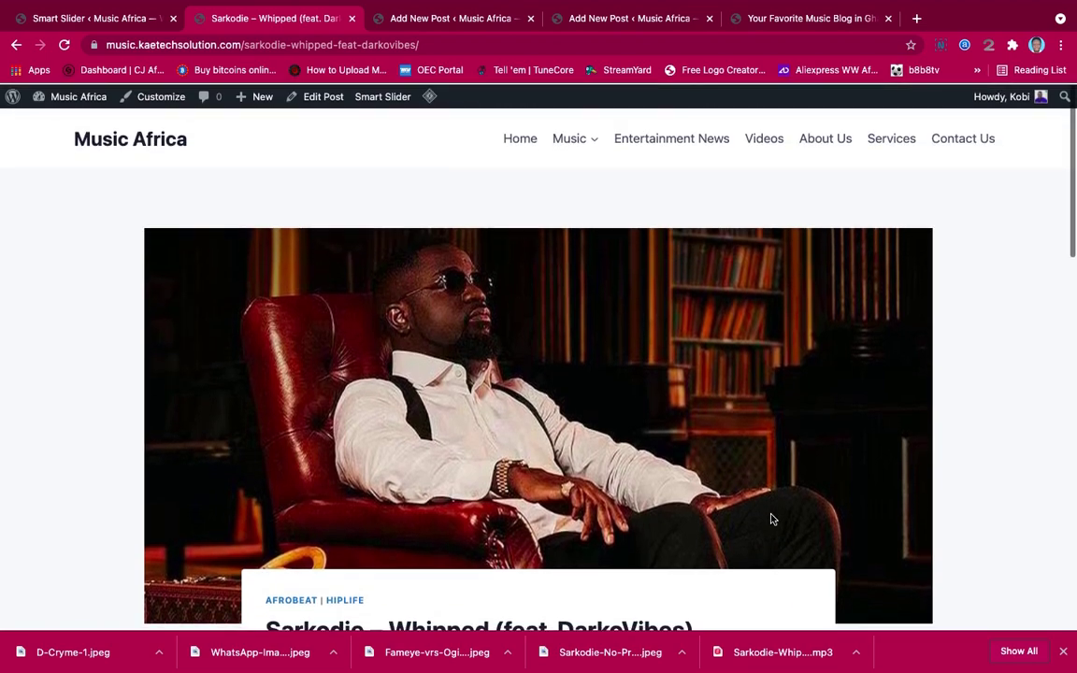
pyautogui.scroll(-10, 770, 518)
pyautogui.scroll(10, 772, 519)
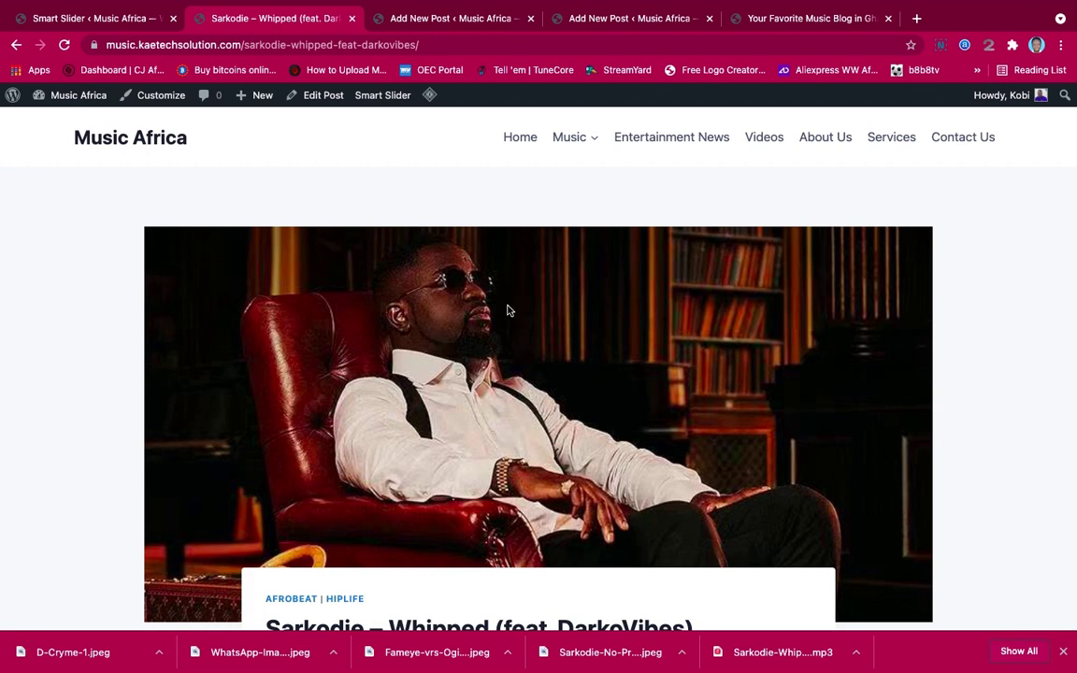
pyautogui.scroll(-8, 508, 310)
pyautogui.scroll(3, 507, 310)
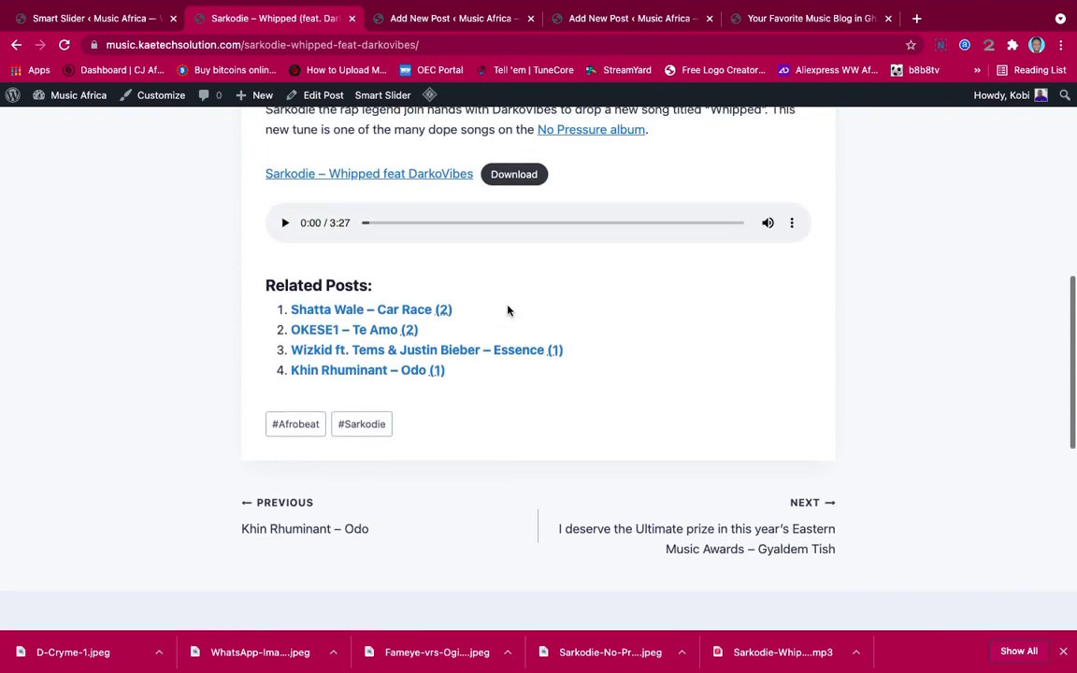
pyautogui.scroll(5, 558, 326)
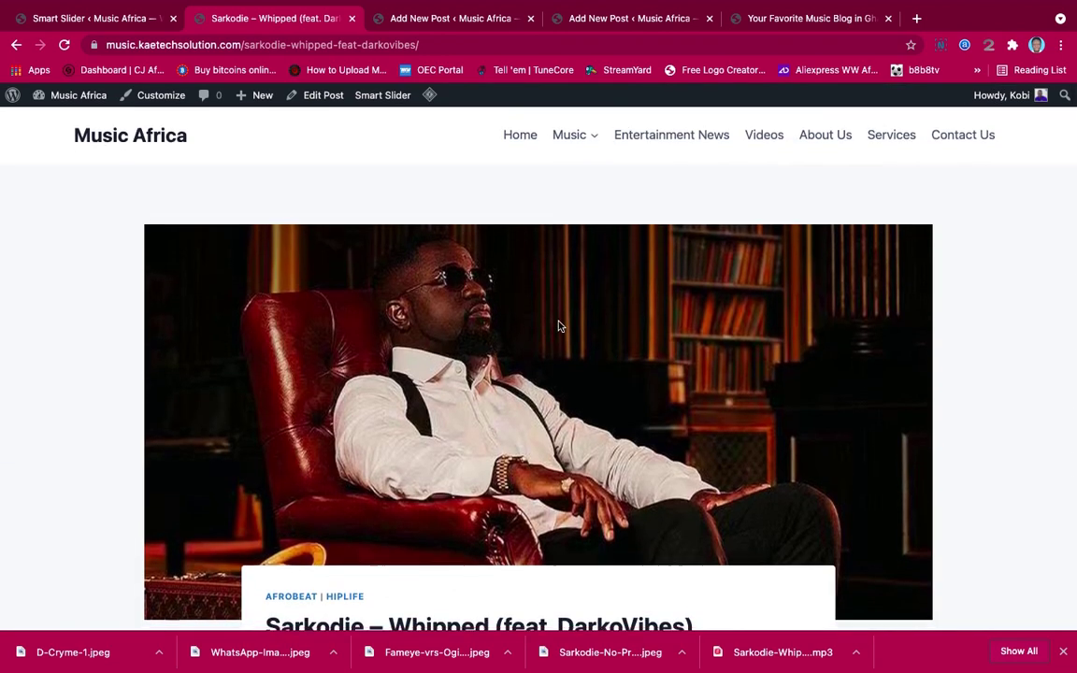
pyautogui.scroll(-4, 559, 326)
pyautogui.scroll(4, 559, 326)
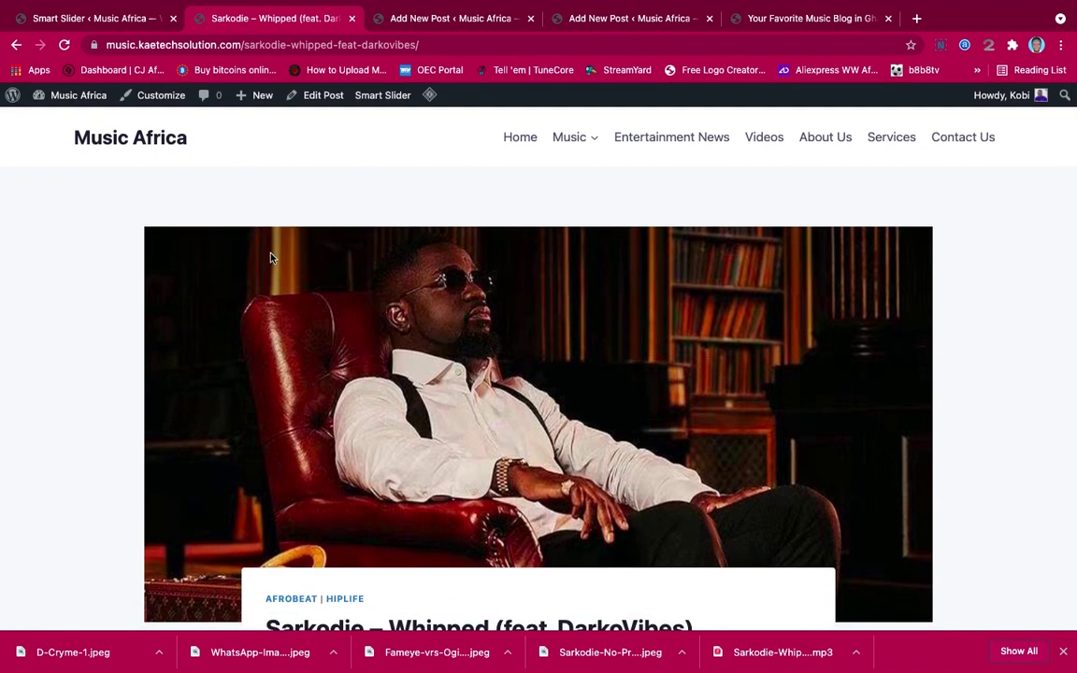
pyautogui.click(96, 19)
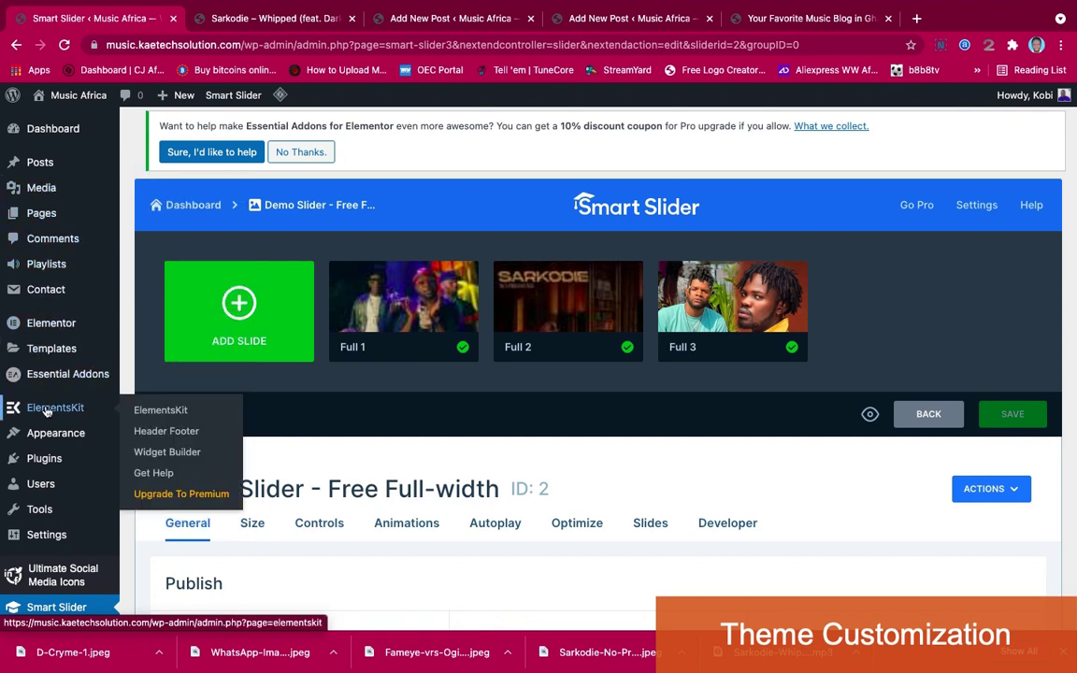
# Open Appearance > Customize to load the Kadence customizer with its live homepage preview
pyautogui.moveTo(57, 447)
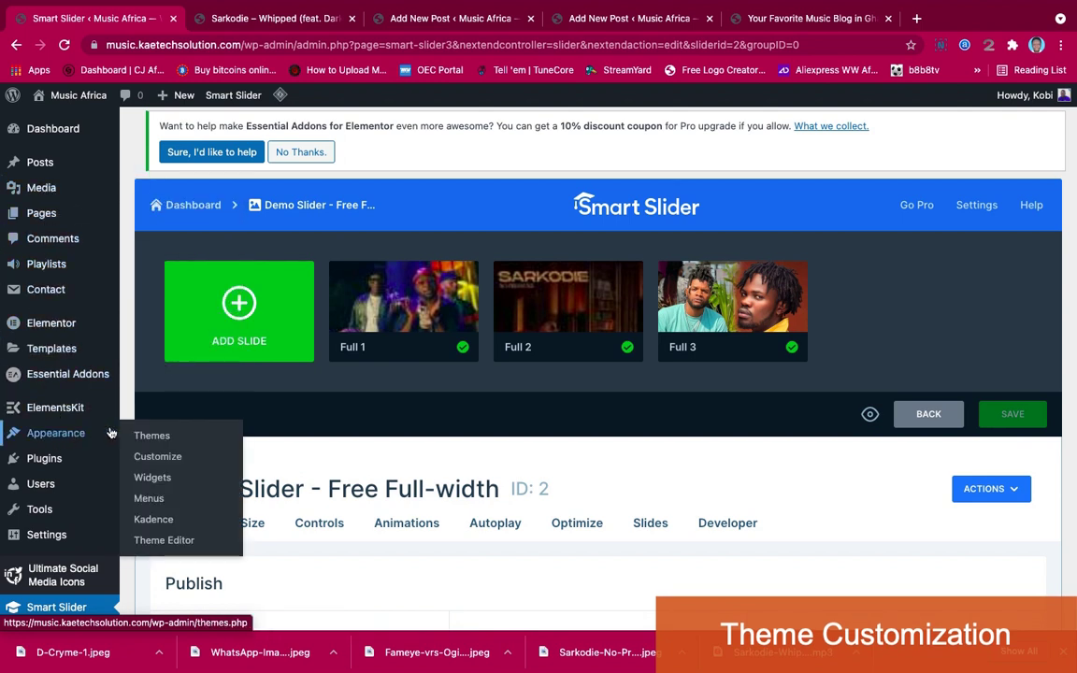
pyautogui.click(146, 457)
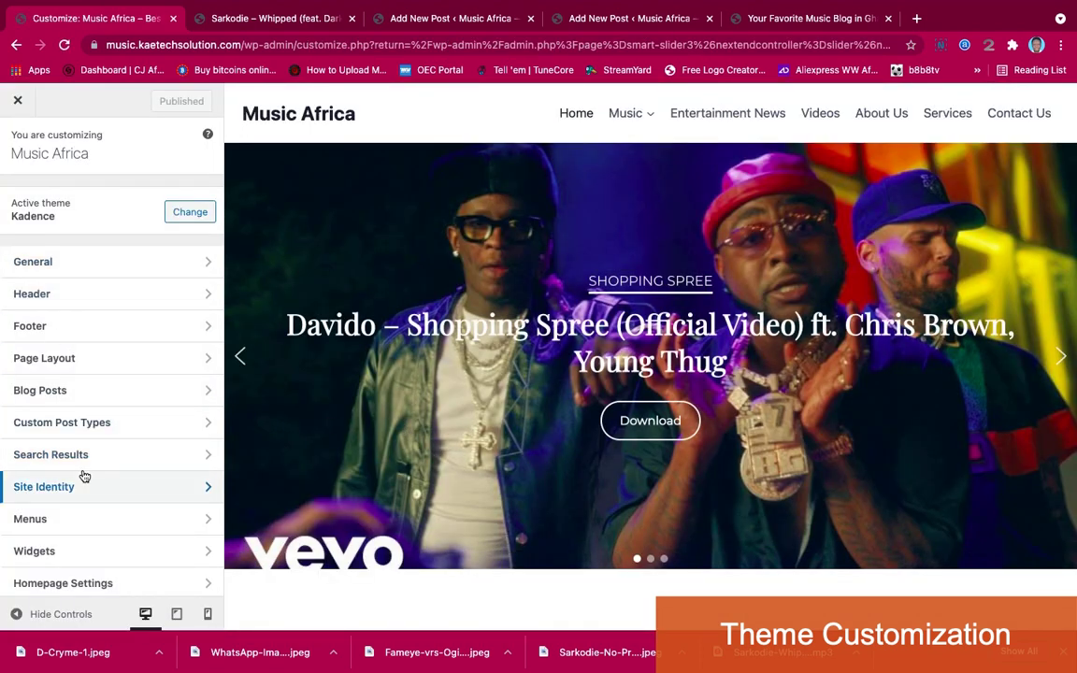
pyautogui.scroll(-1, 84, 476)
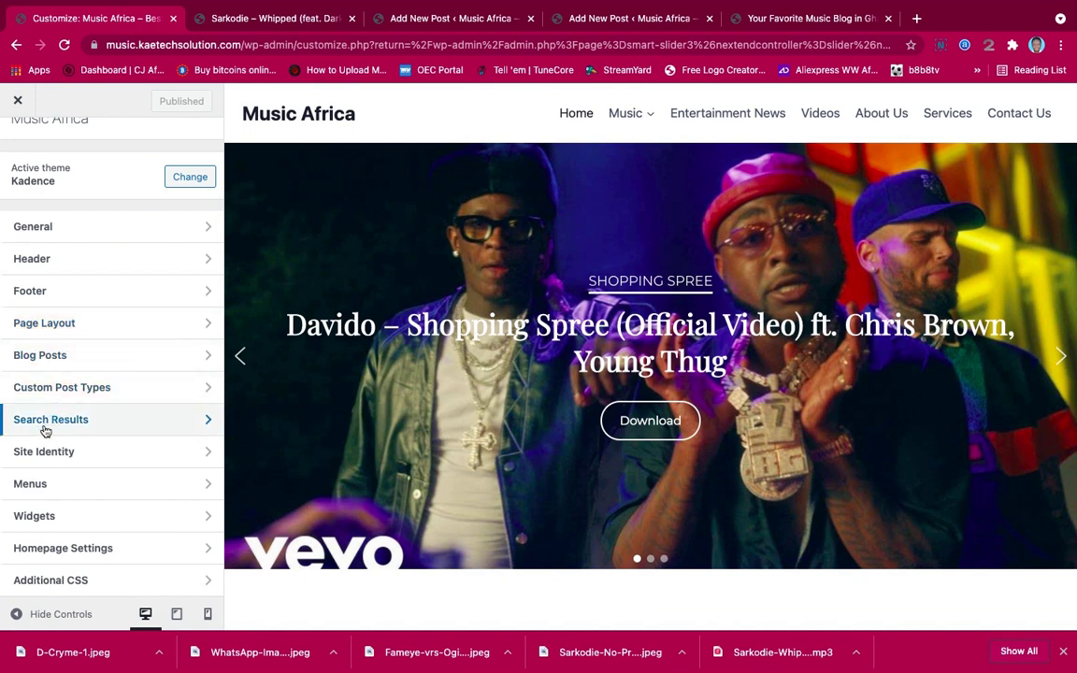
# Set the desktop sticky header to 'Yes - Only Main Row' with scroll-up reveal and main row shrinking
pyautogui.click(96, 261)
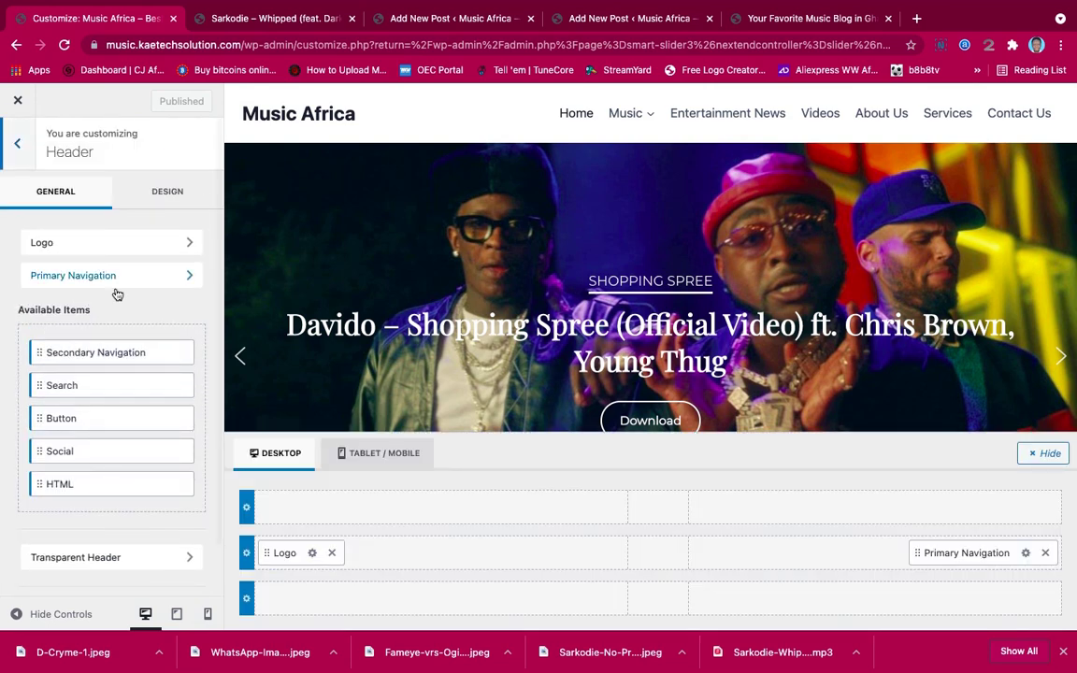
pyautogui.scroll(-1, 136, 320)
pyautogui.scroll(1, 137, 323)
pyautogui.scroll(-1, 136, 323)
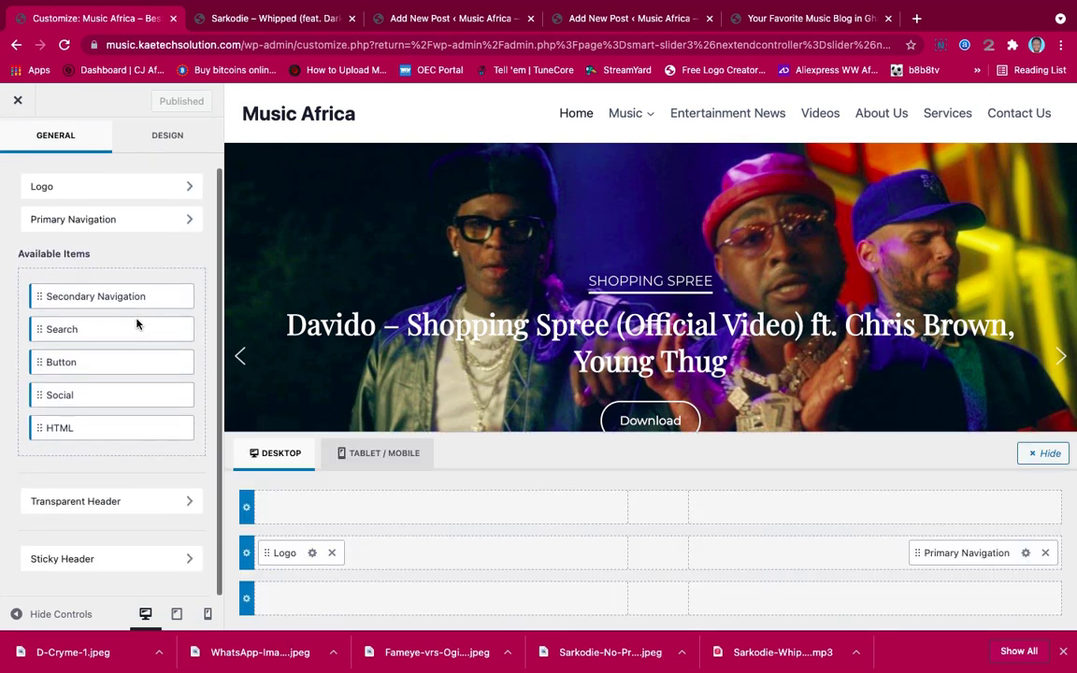
pyautogui.scroll(1, 136, 317)
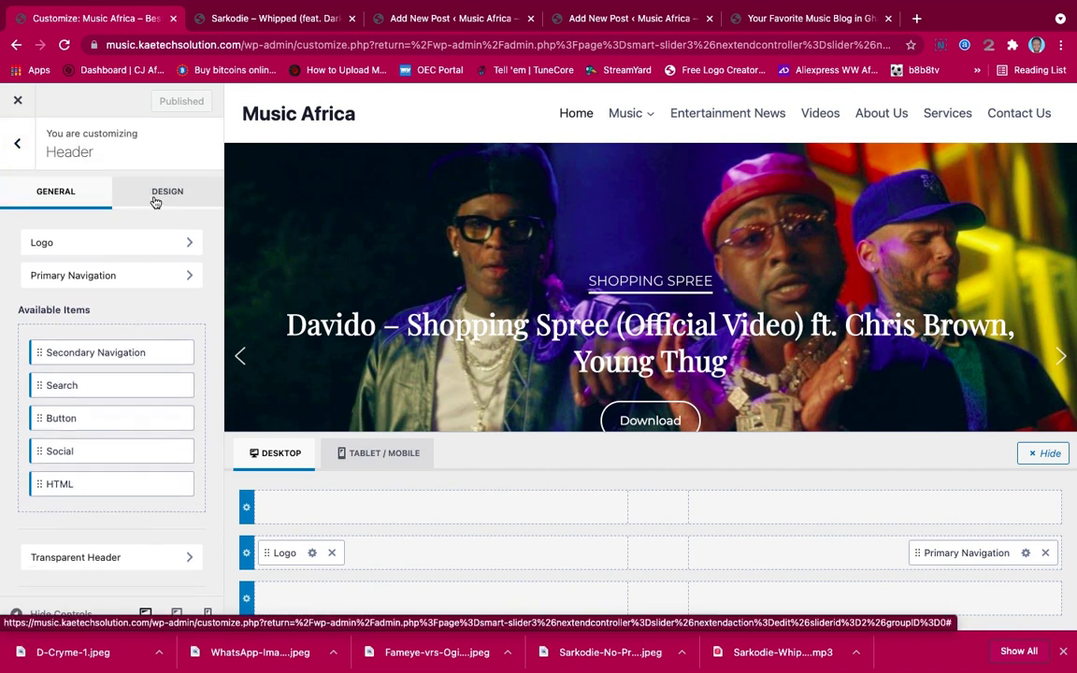
pyautogui.click(155, 196)
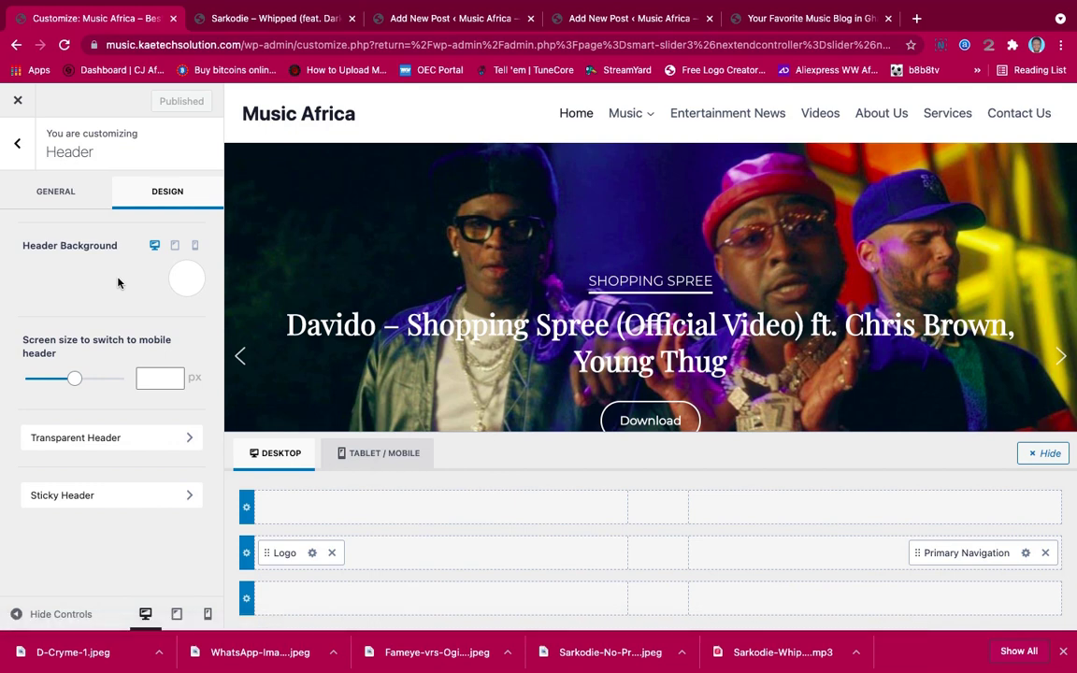
pyautogui.click(93, 495)
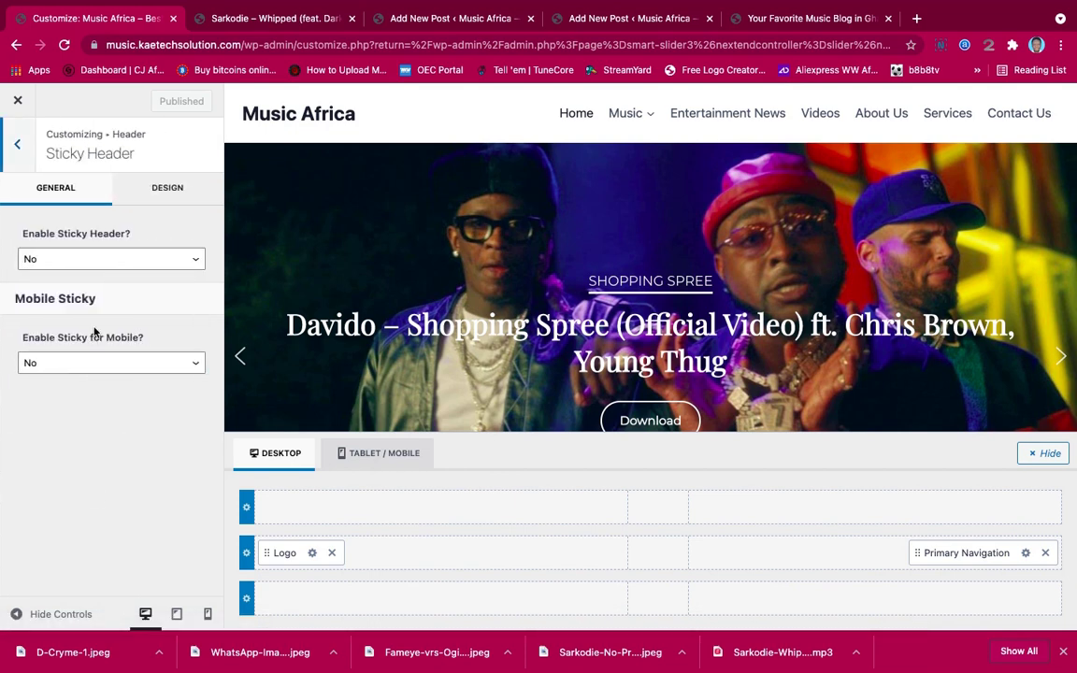
pyautogui.click(94, 261)
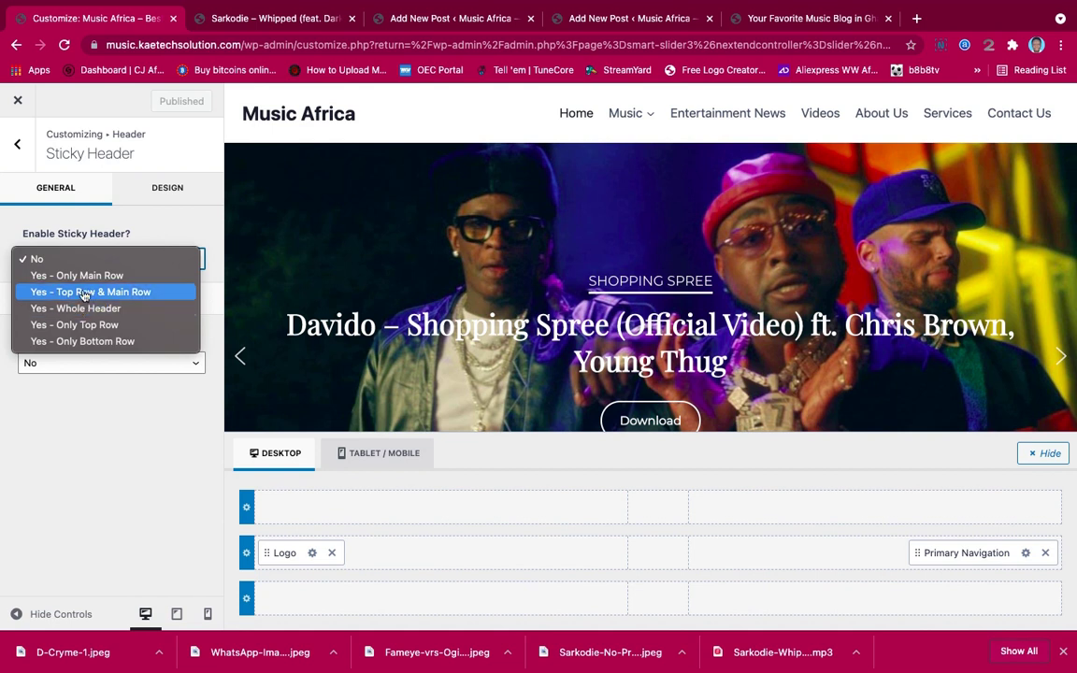
pyautogui.press('Up')
pyautogui.click(86, 276)
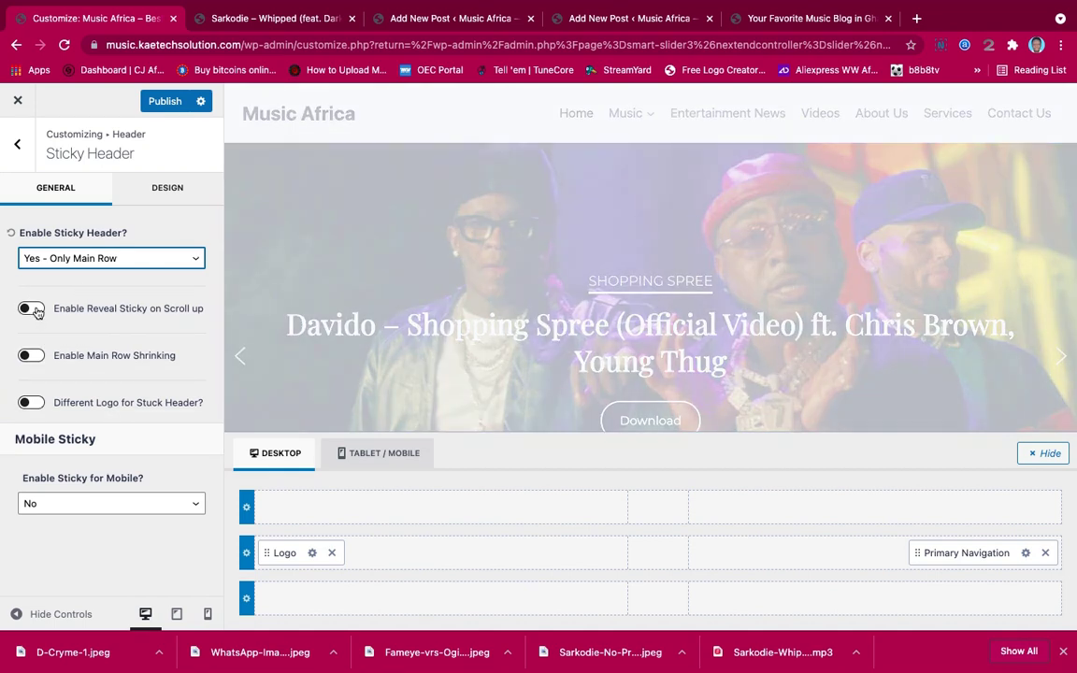
pyautogui.click(34, 310)
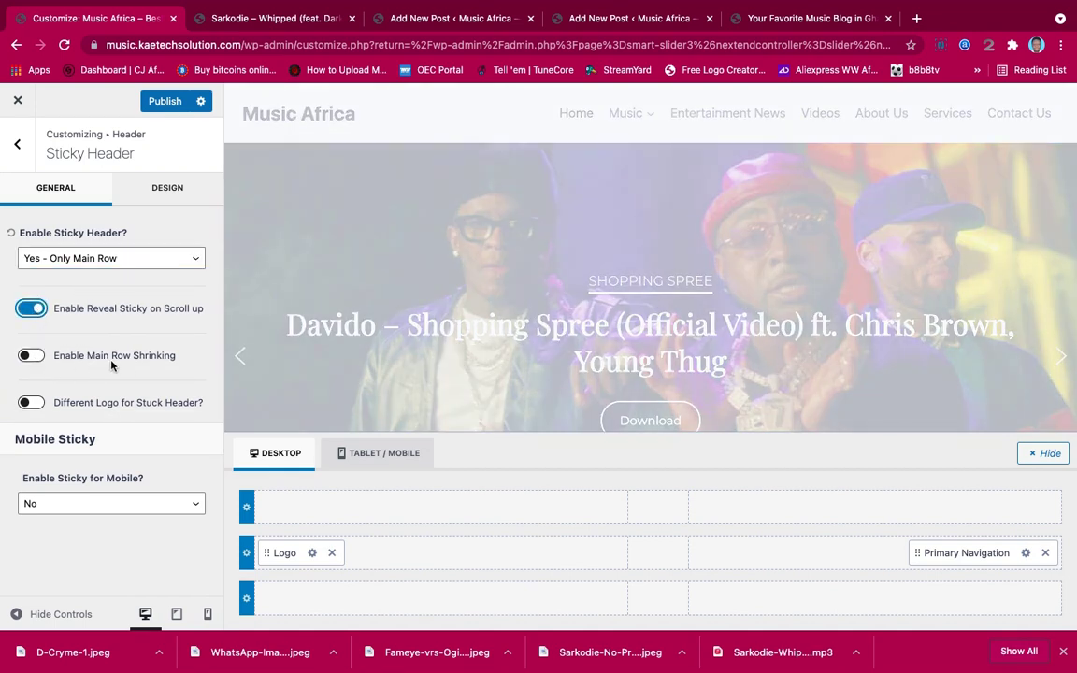
pyautogui.click(33, 356)
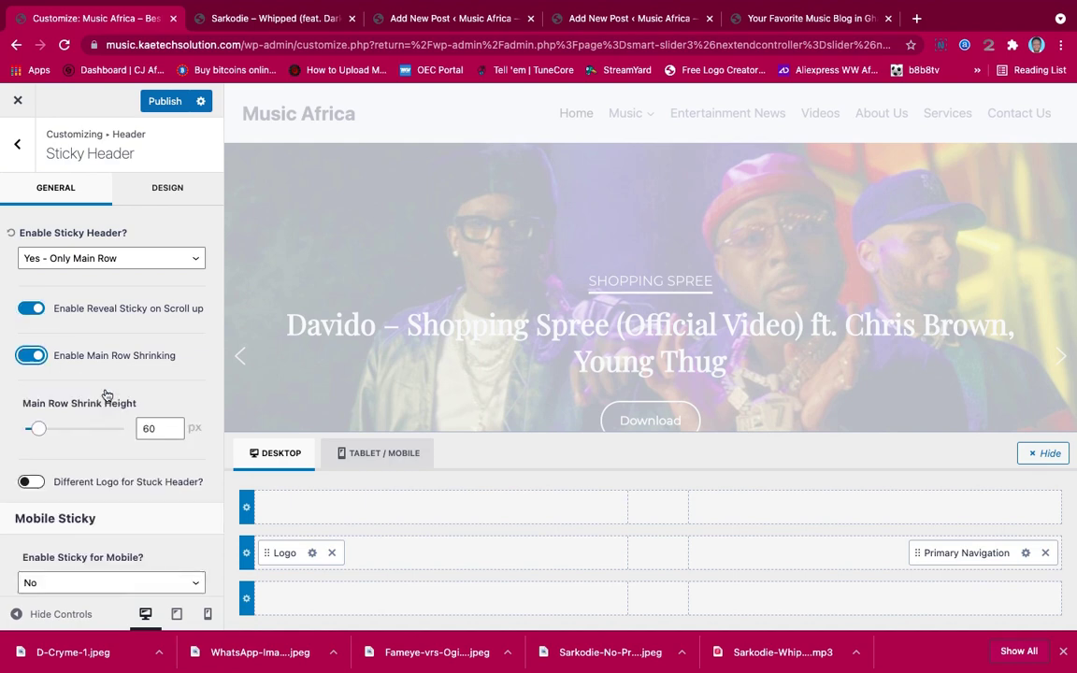
# Make only the main row sticky on mobile too, with main row shrinking on
pyautogui.scroll(-1, 84, 481)
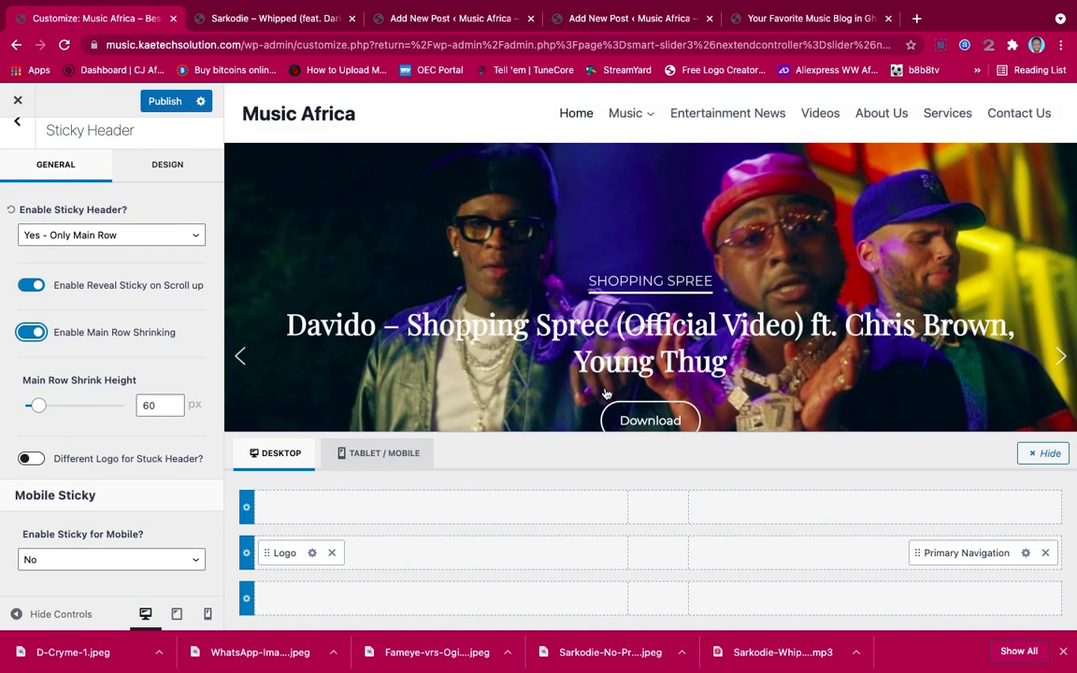
pyautogui.scroll(-3, 606, 393)
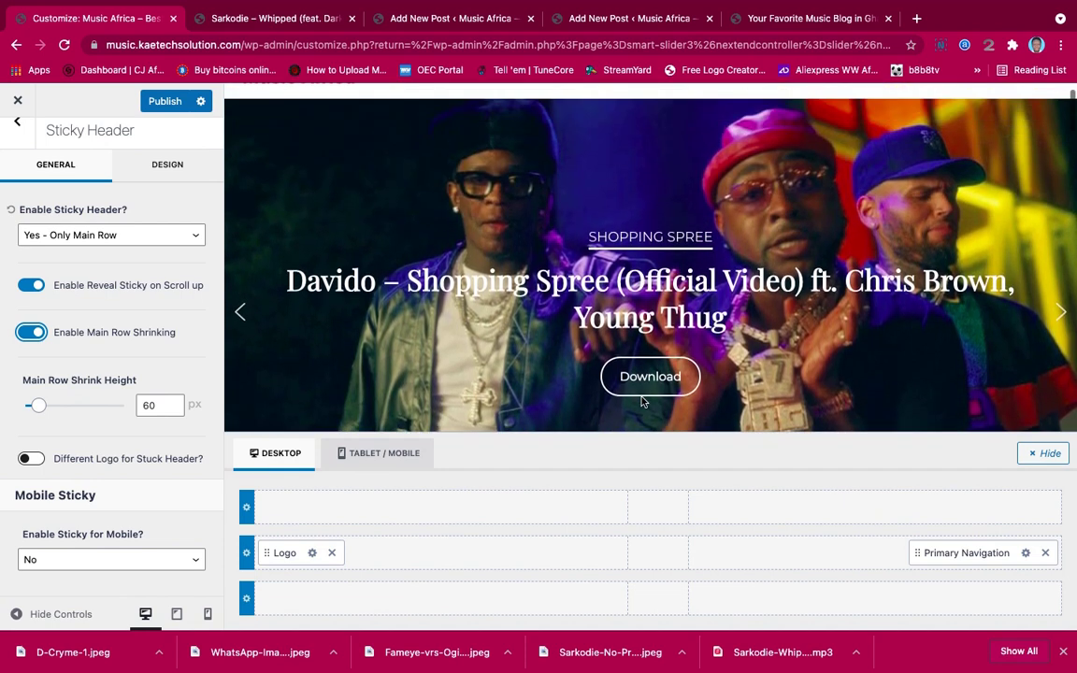
pyautogui.scroll(1, 641, 401)
pyautogui.scroll(-3, 641, 401)
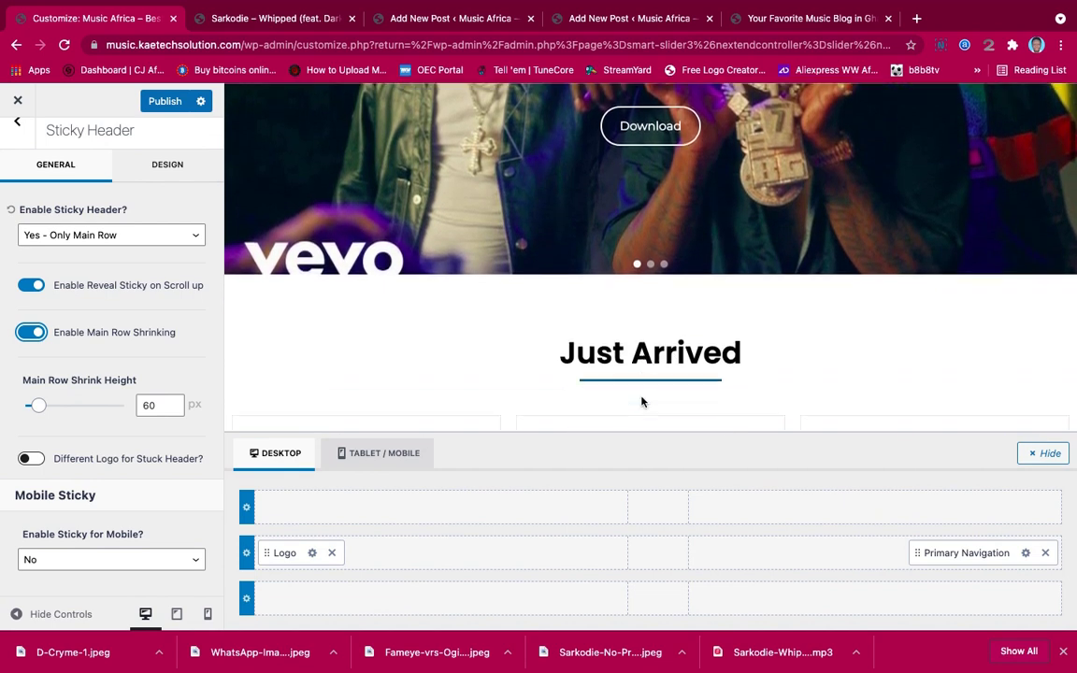
pyautogui.scroll(5, 641, 401)
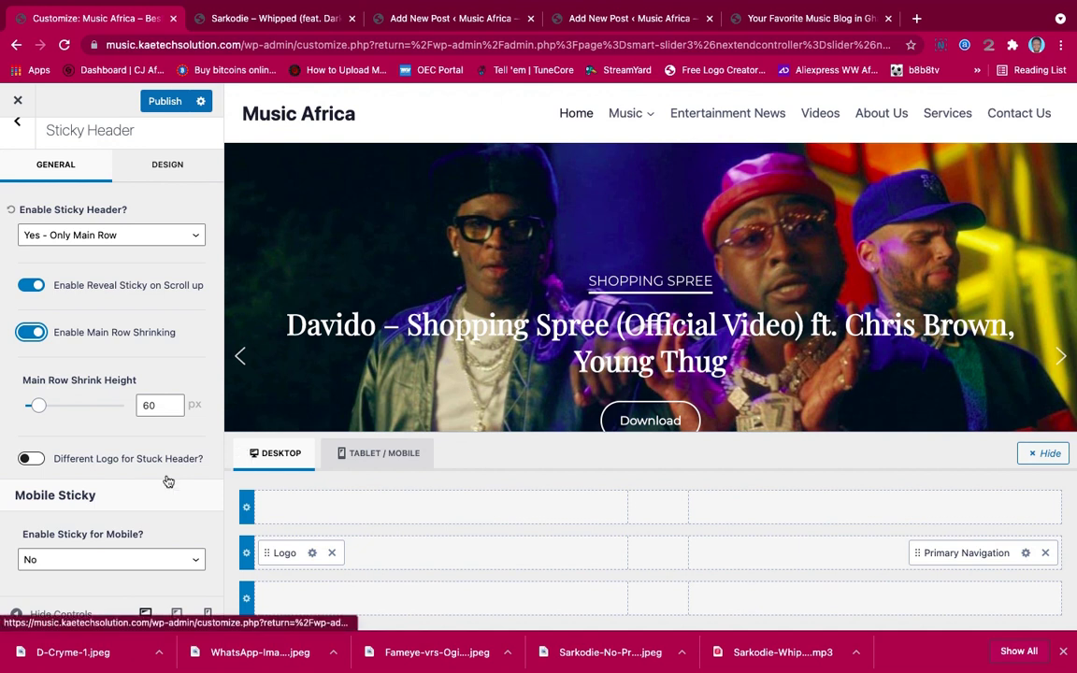
pyautogui.click(87, 560)
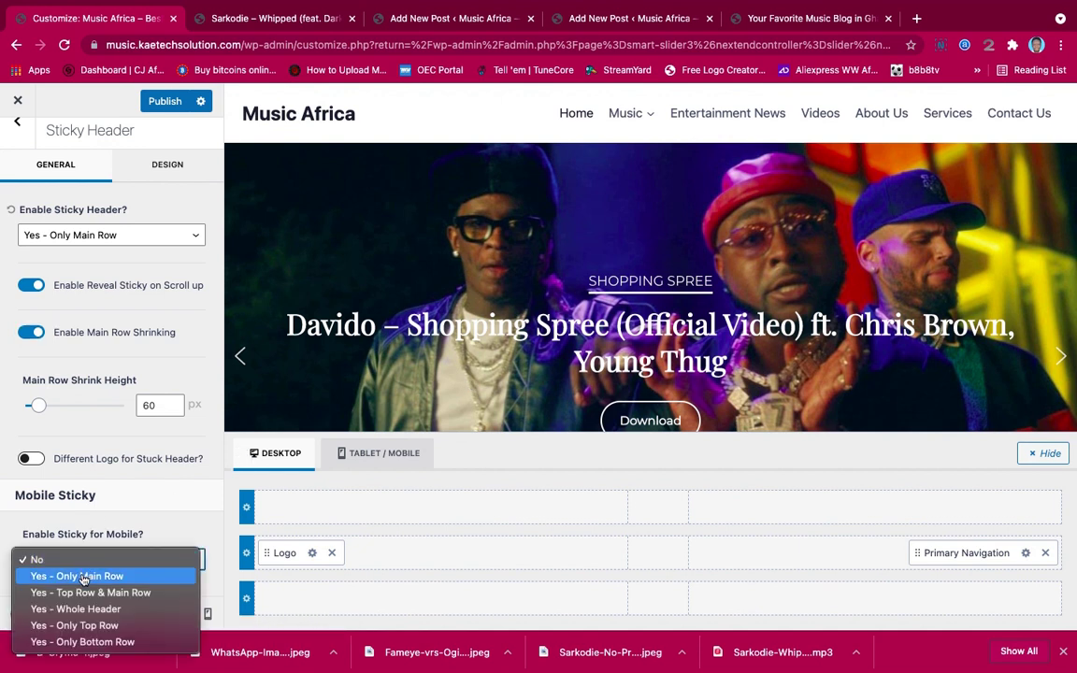
pyautogui.click(82, 576)
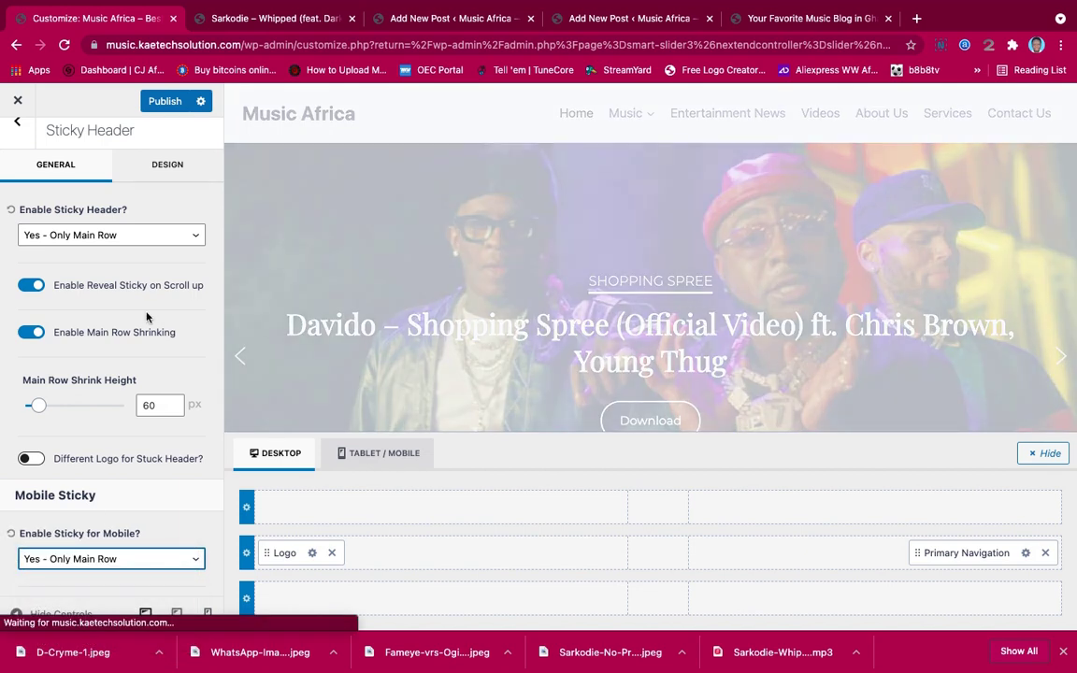
pyautogui.scroll(-2, 124, 475)
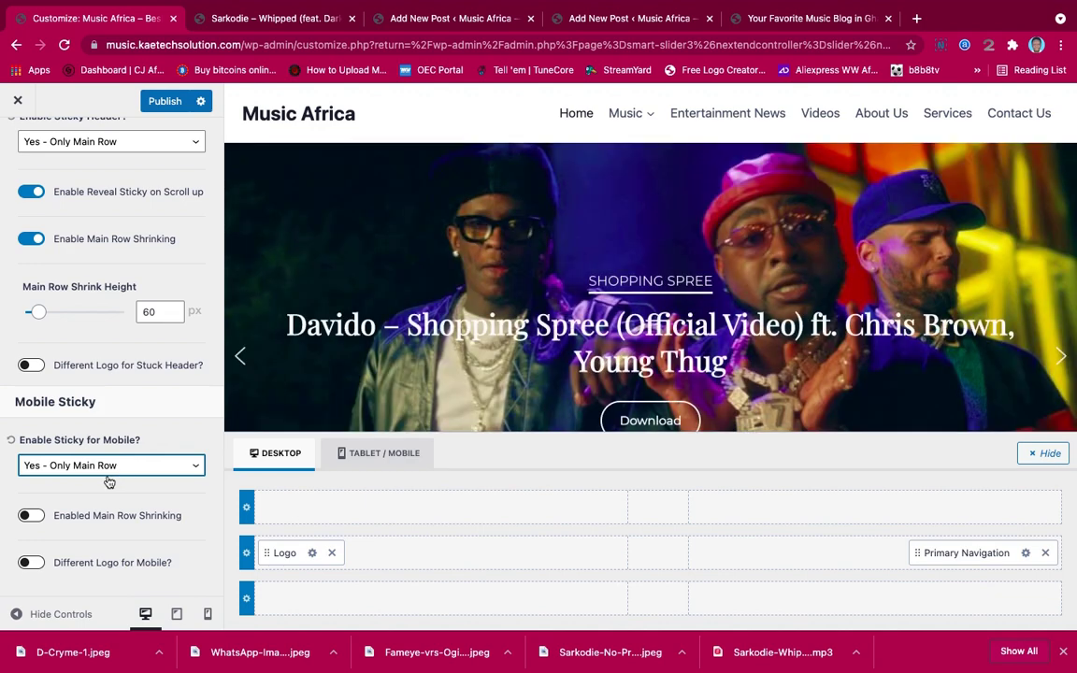
pyautogui.click(33, 517)
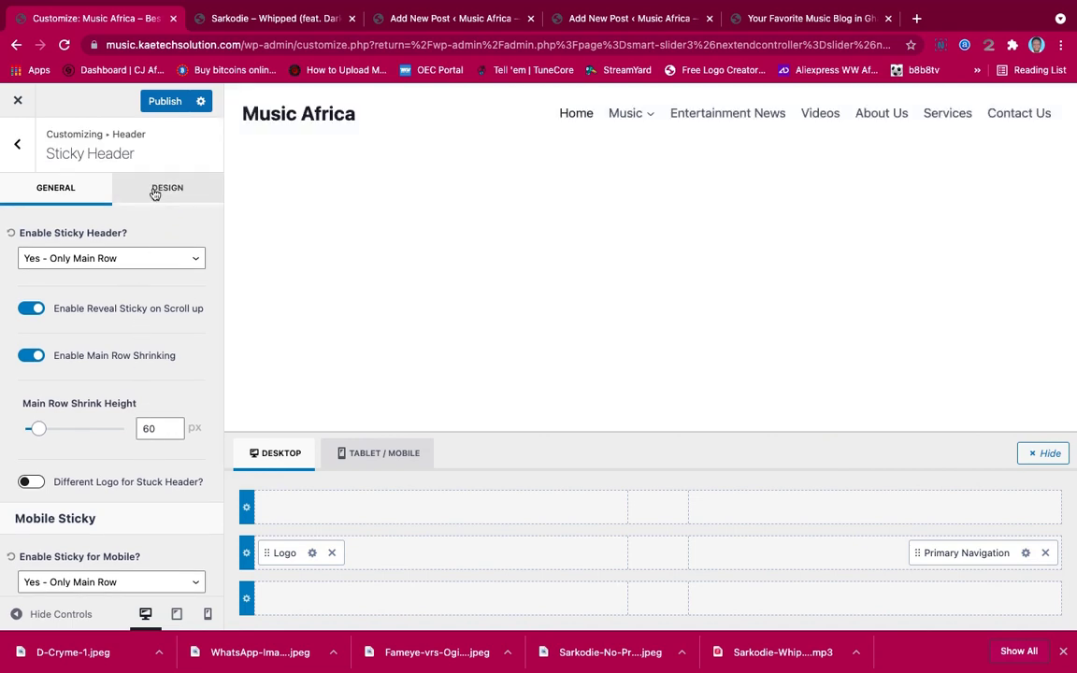
# Set the sticky header's Site Title Color to blue #1F6A90
pyautogui.click(156, 191)
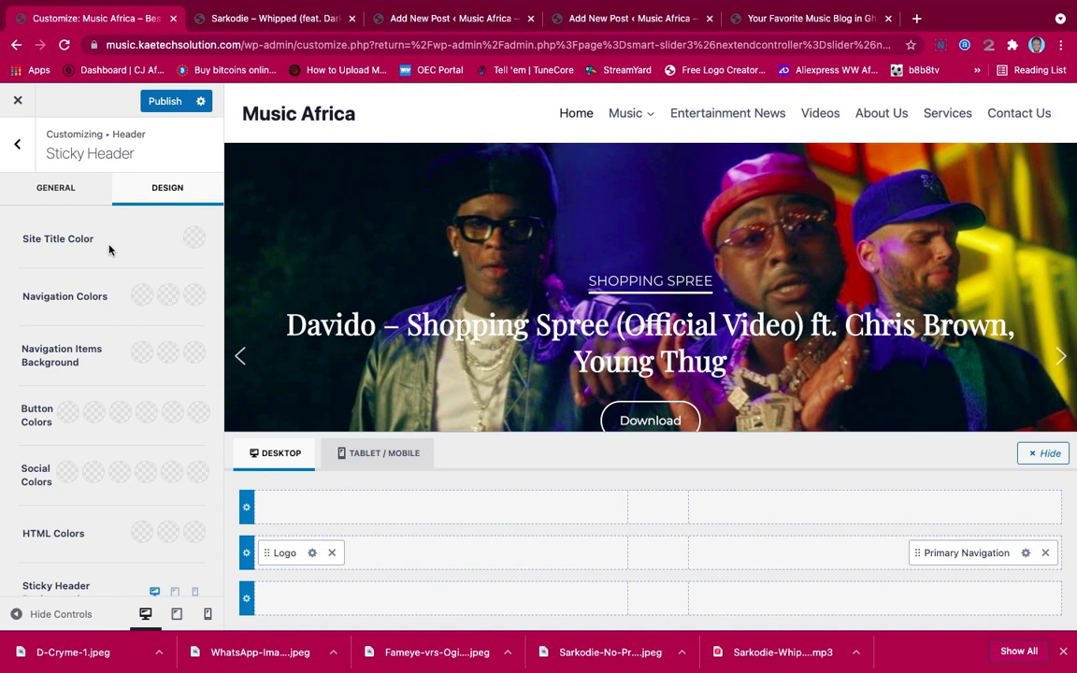
pyautogui.click(193, 239)
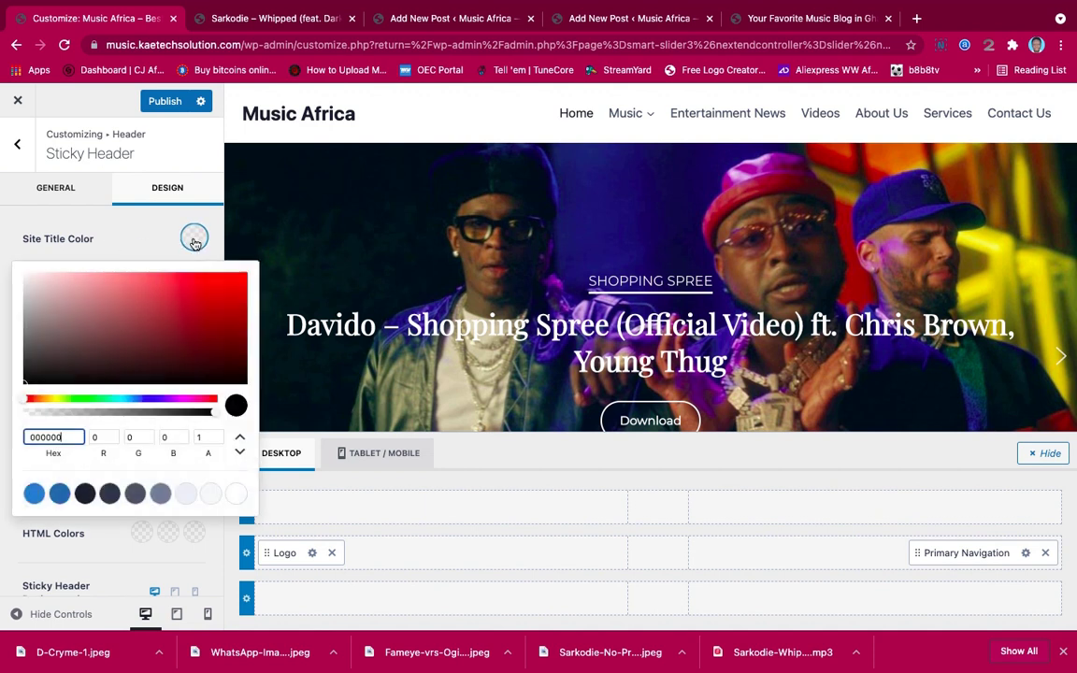
pyautogui.doubleClick(84, 437)
pyautogui.write('#1F6A90')
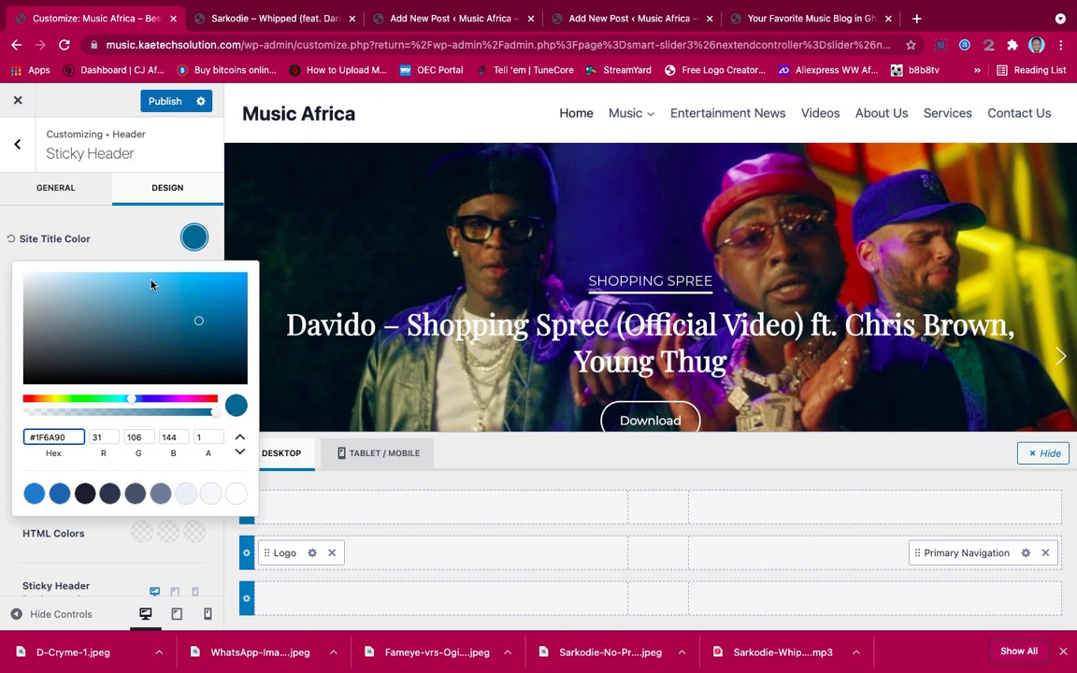
pyautogui.click(141, 248)
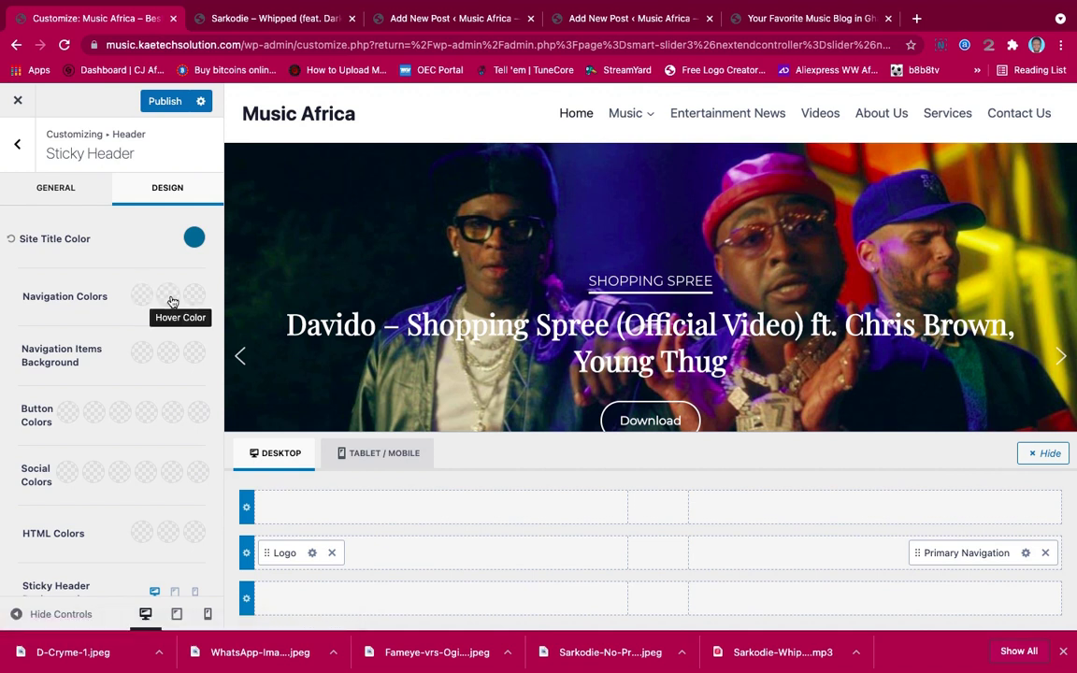
# Set the sticky header's navigation hover and active colours to #1F6A90
pyautogui.click(170, 297)
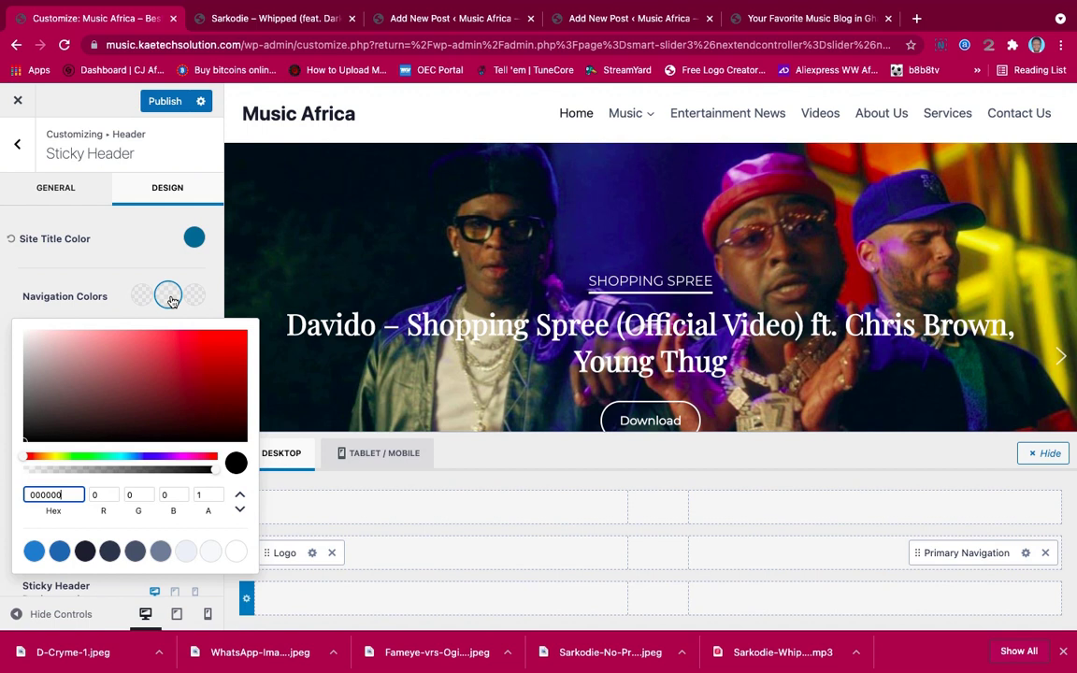
pyautogui.press('super+a')
pyautogui.write('#1f8ab8')
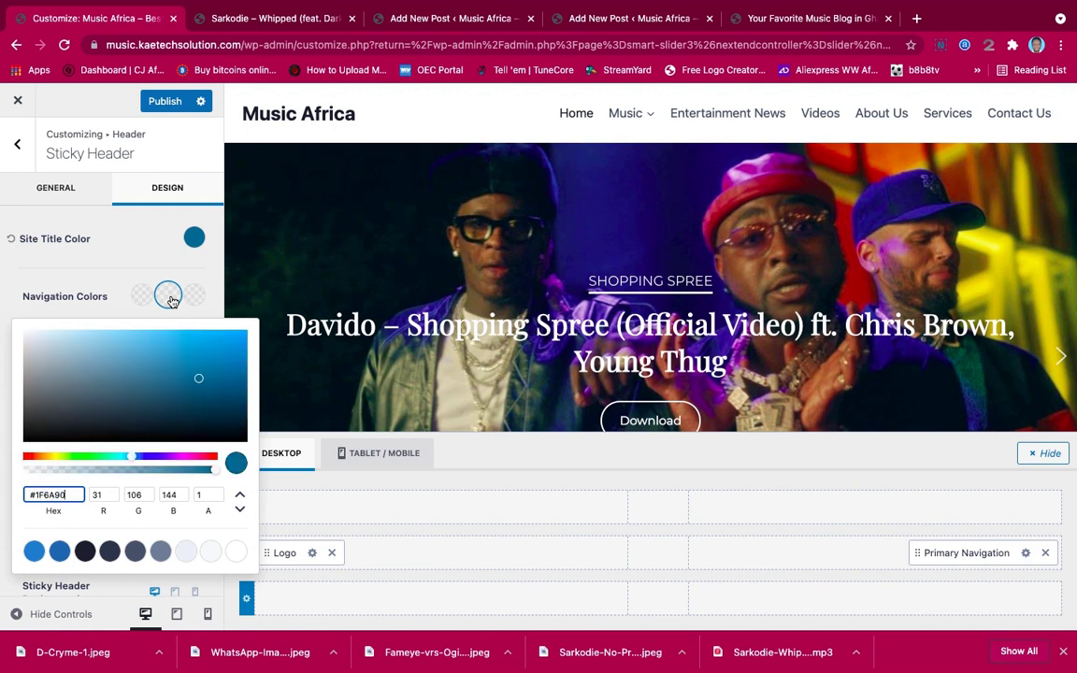
pyautogui.click(170, 297)
pyautogui.click(194, 297)
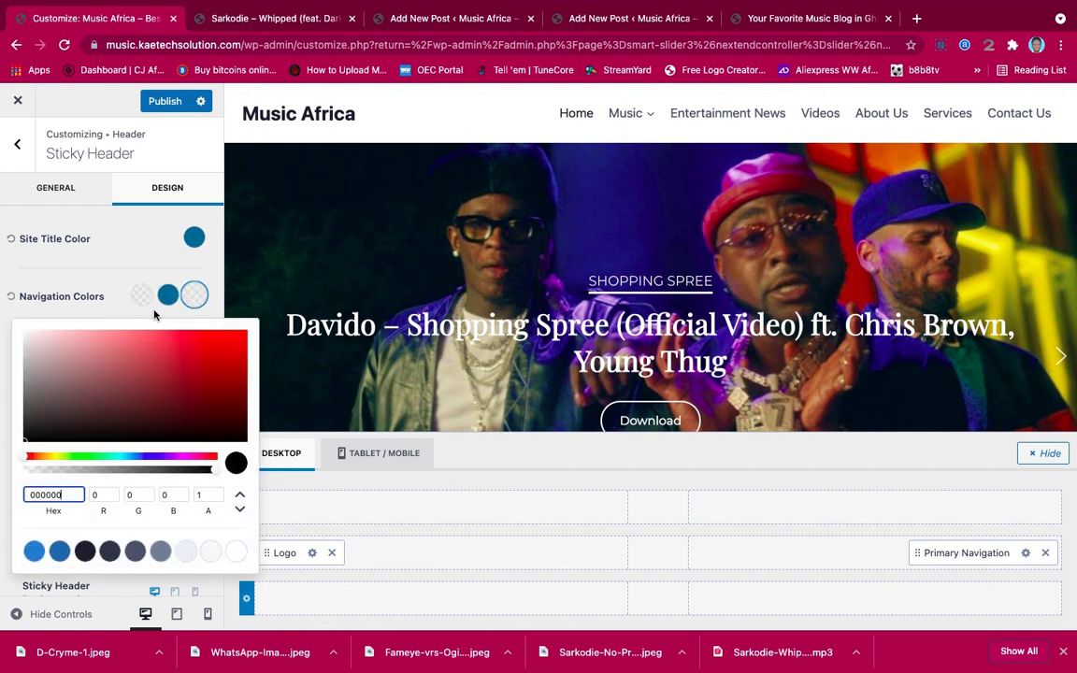
pyautogui.press('super+a')
pyautogui.write('1F6A90')
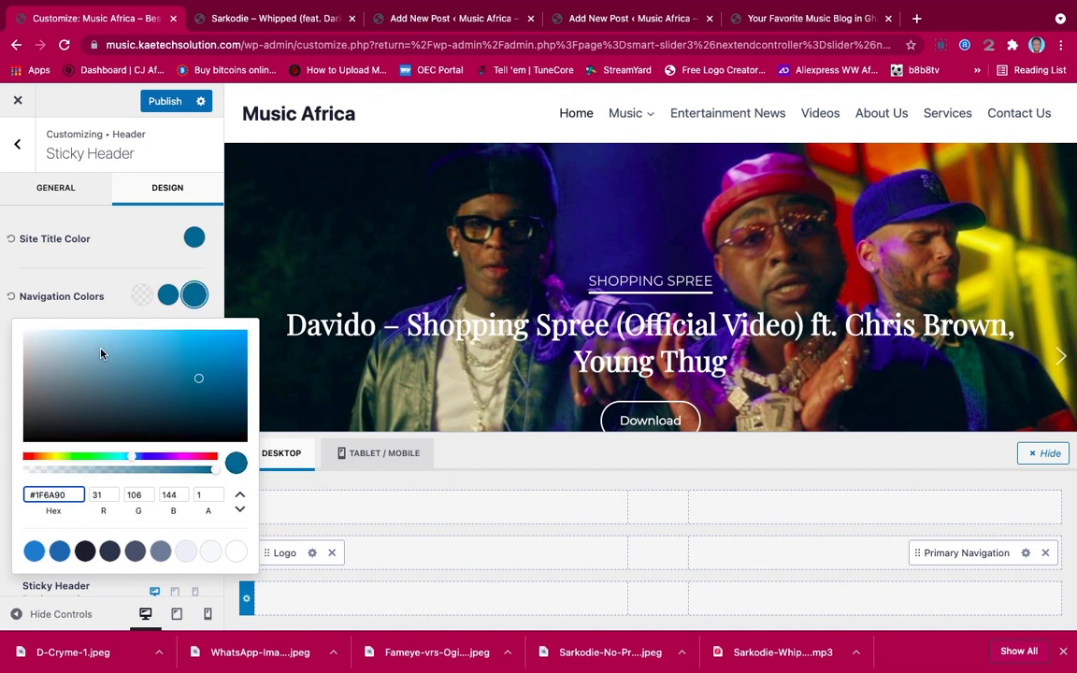
pyautogui.click(102, 296)
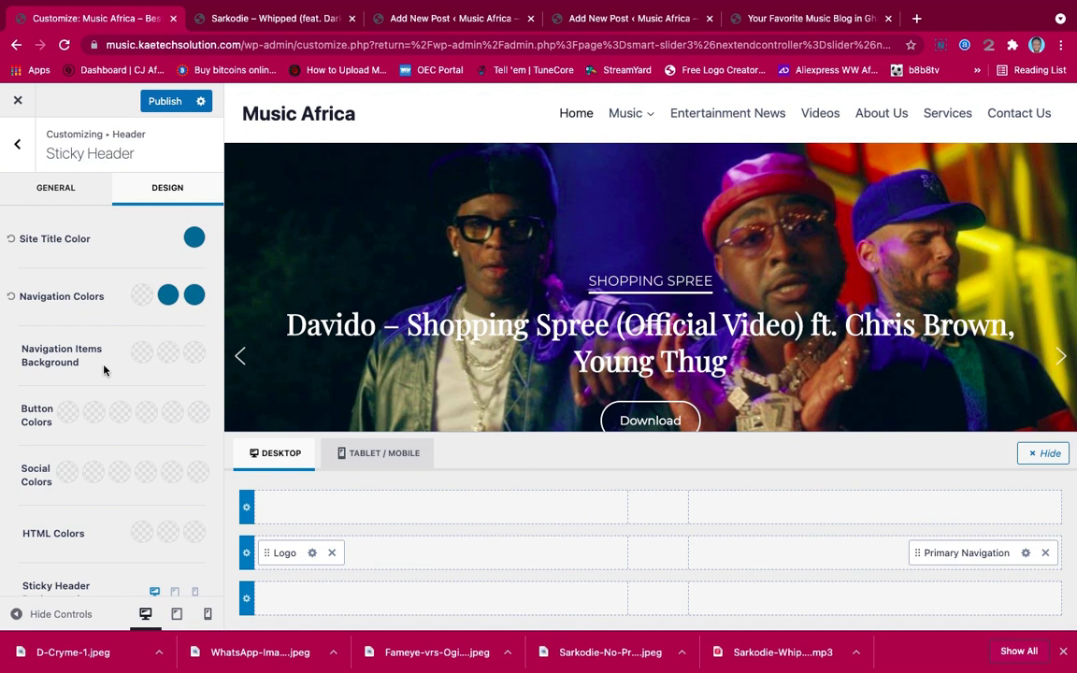
pyautogui.scroll(-3, 103, 370)
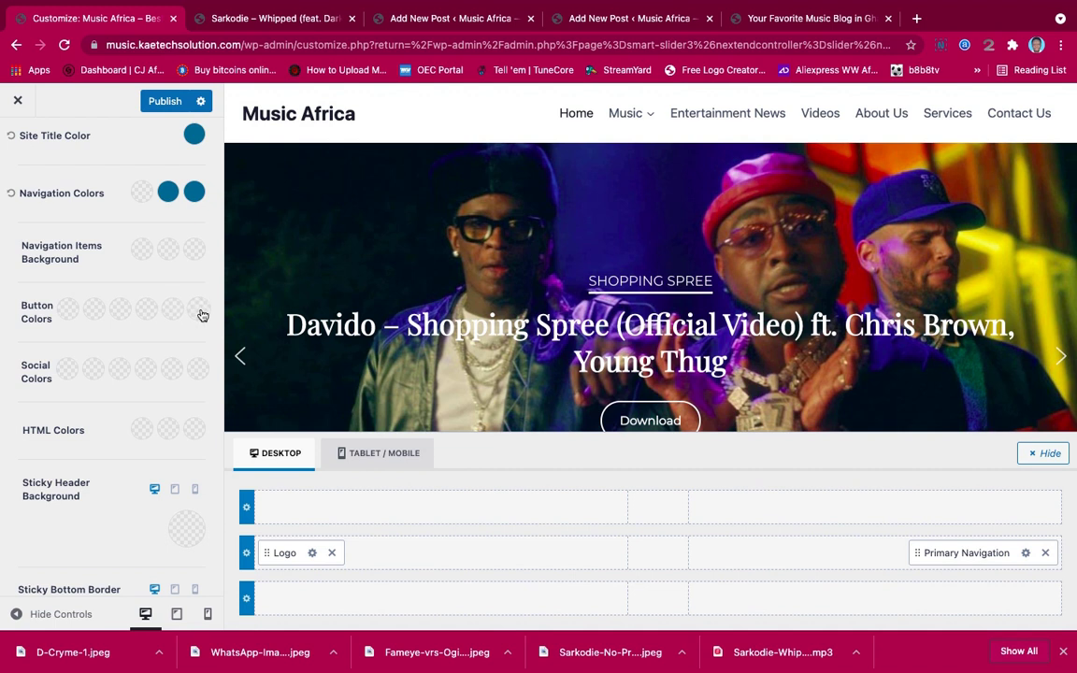
# Set the sticky header button colours to blue #1F6A90 and pure white
pyautogui.click(120, 310)
pyautogui.press('super+a')
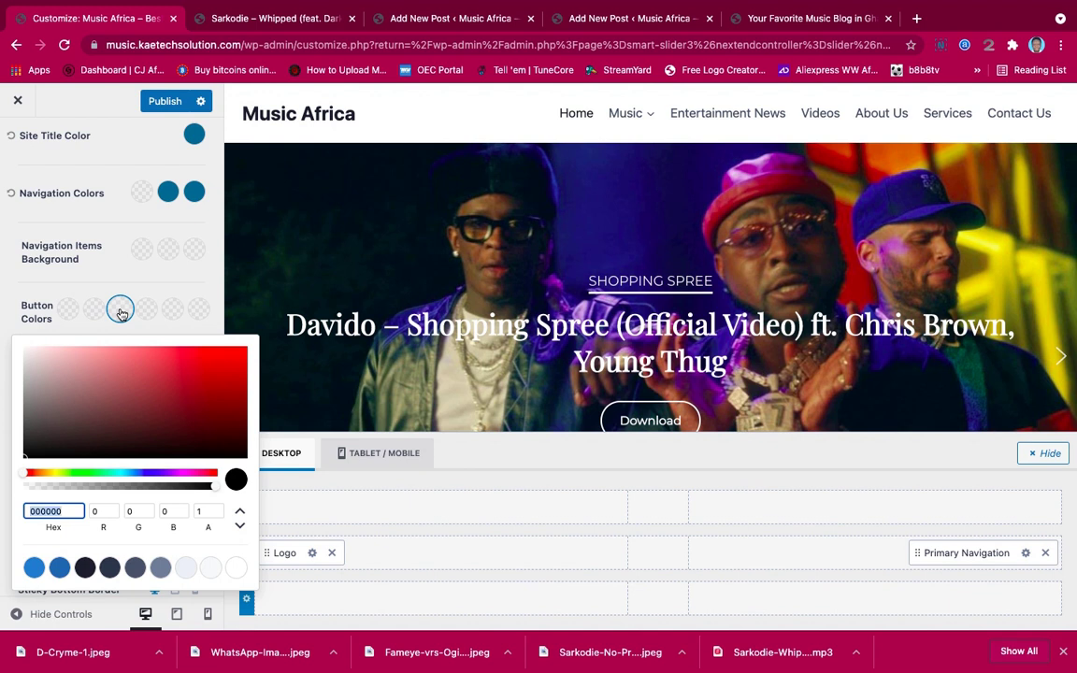
pyautogui.write('#1F6A90')
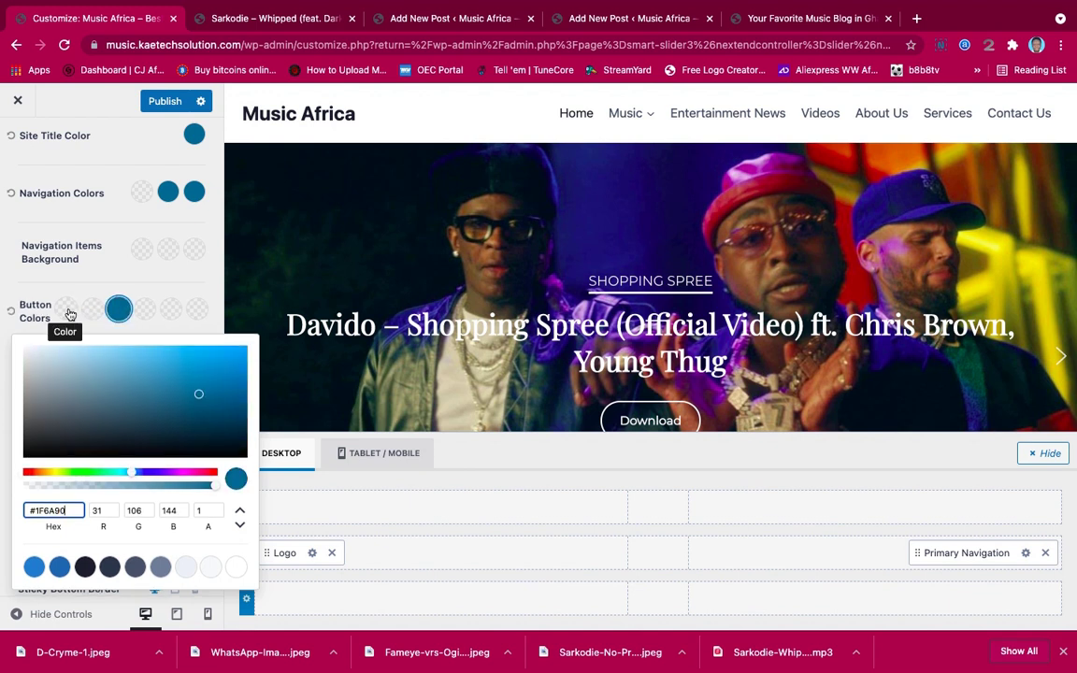
pyautogui.click(67, 310)
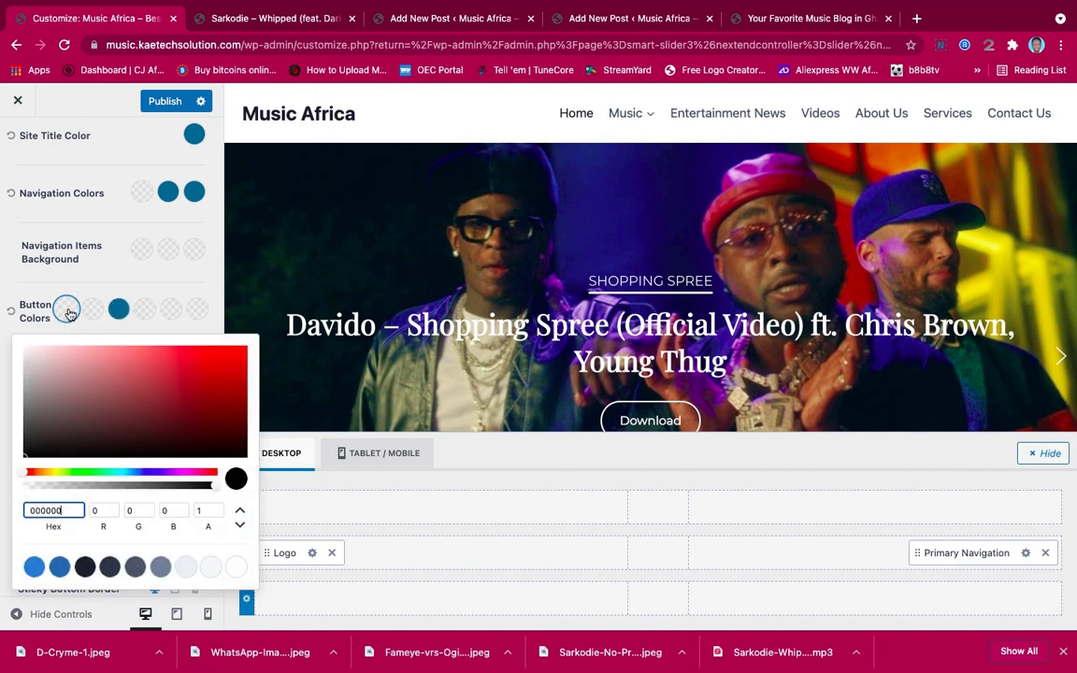
pyautogui.click(26, 352)
pyautogui.moveTo(27, 352); pyautogui.dragTo(23, 346)
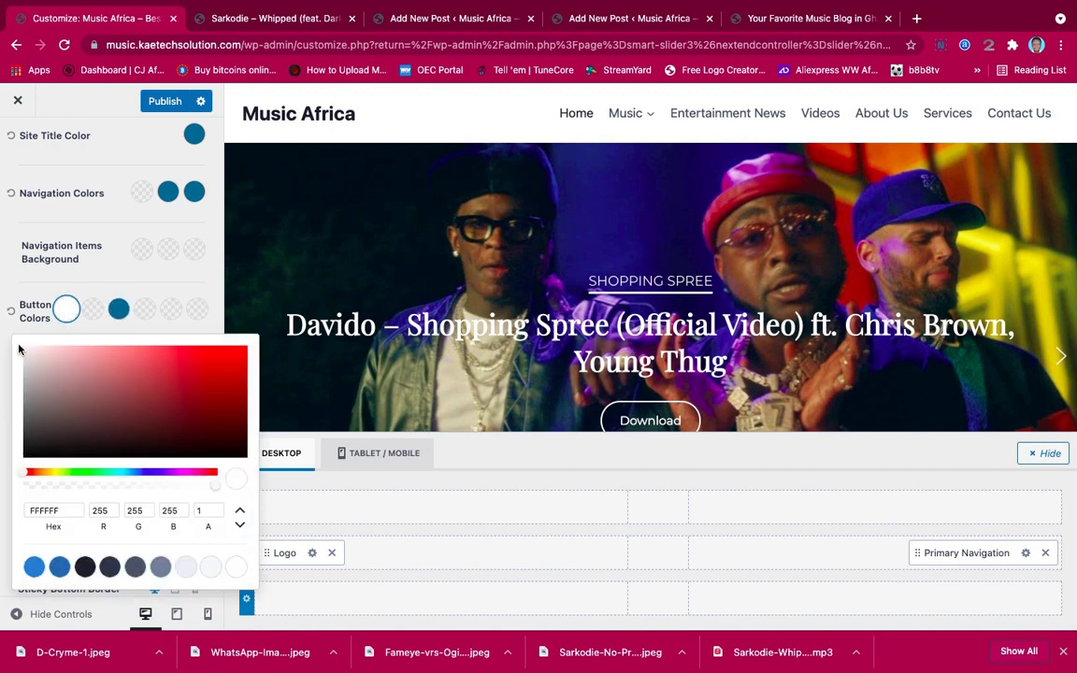
pyautogui.click(52, 291)
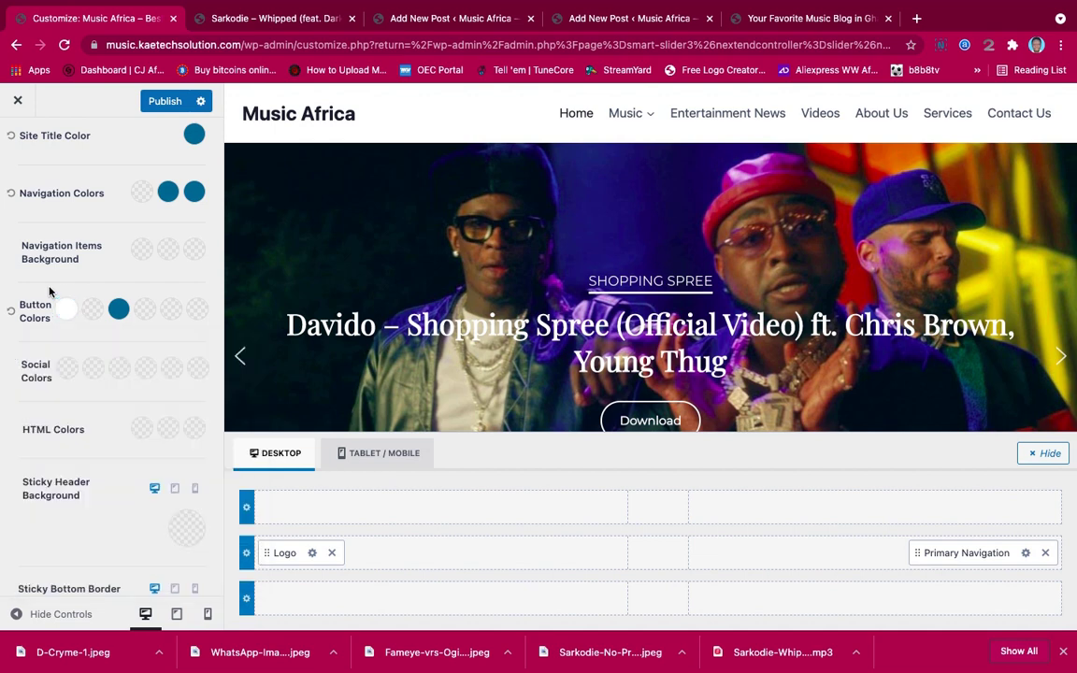
pyautogui.click(91, 310)
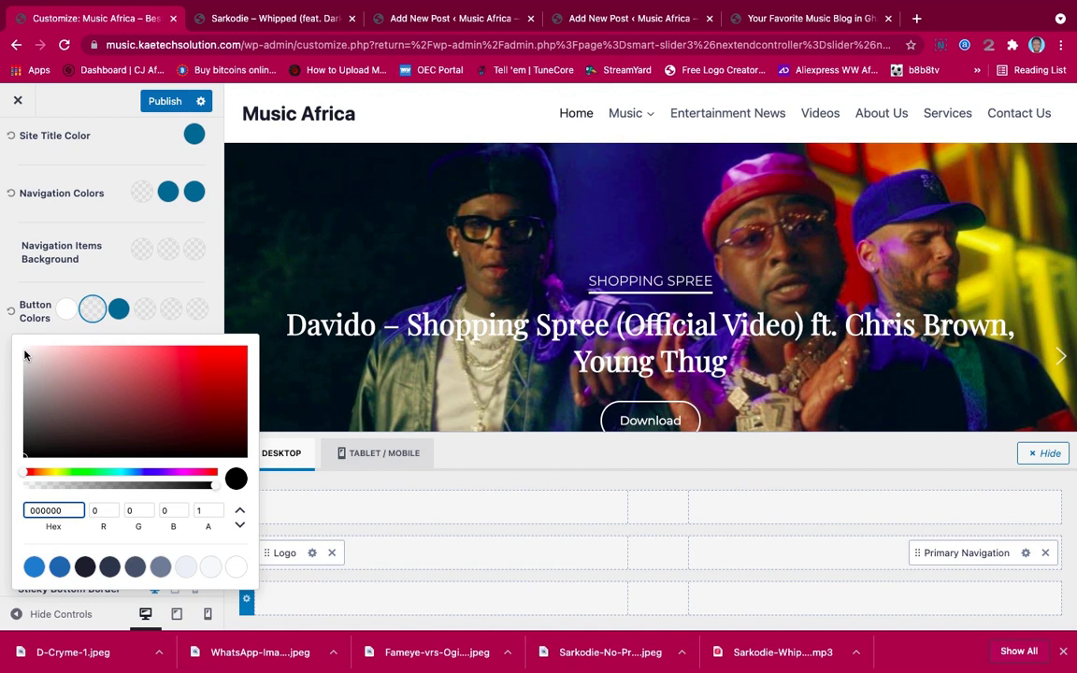
pyautogui.click(35, 267)
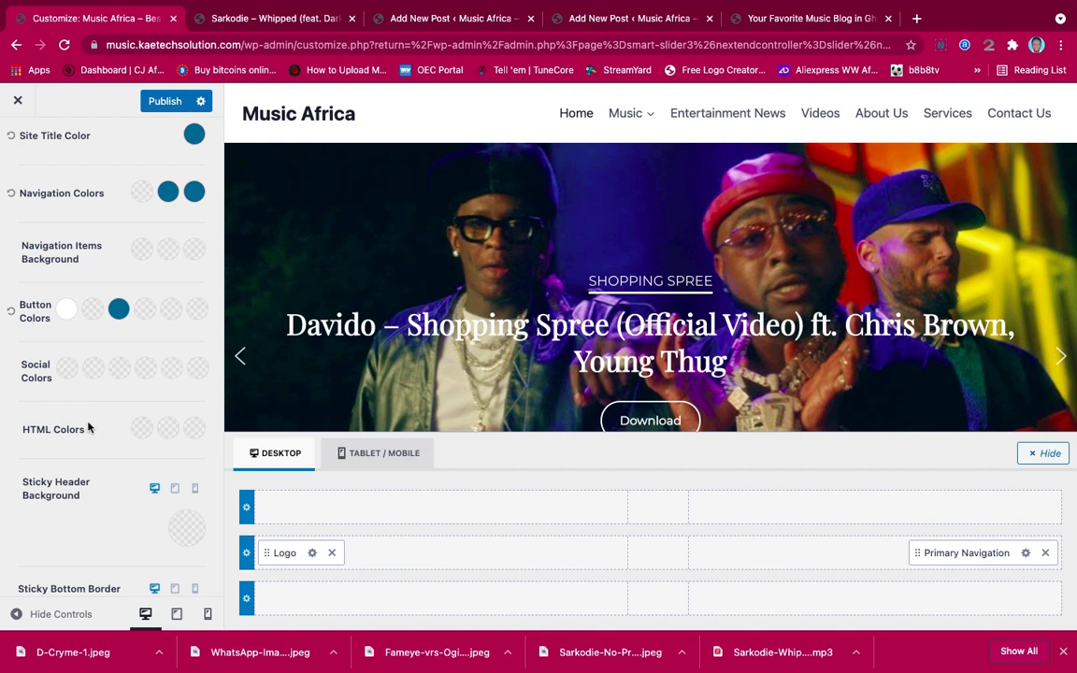
# Scroll the preview up and down to check the sticky header's blue site title
pyautogui.scroll(-1, 91, 480)
pyautogui.scroll(-1, 90, 480)
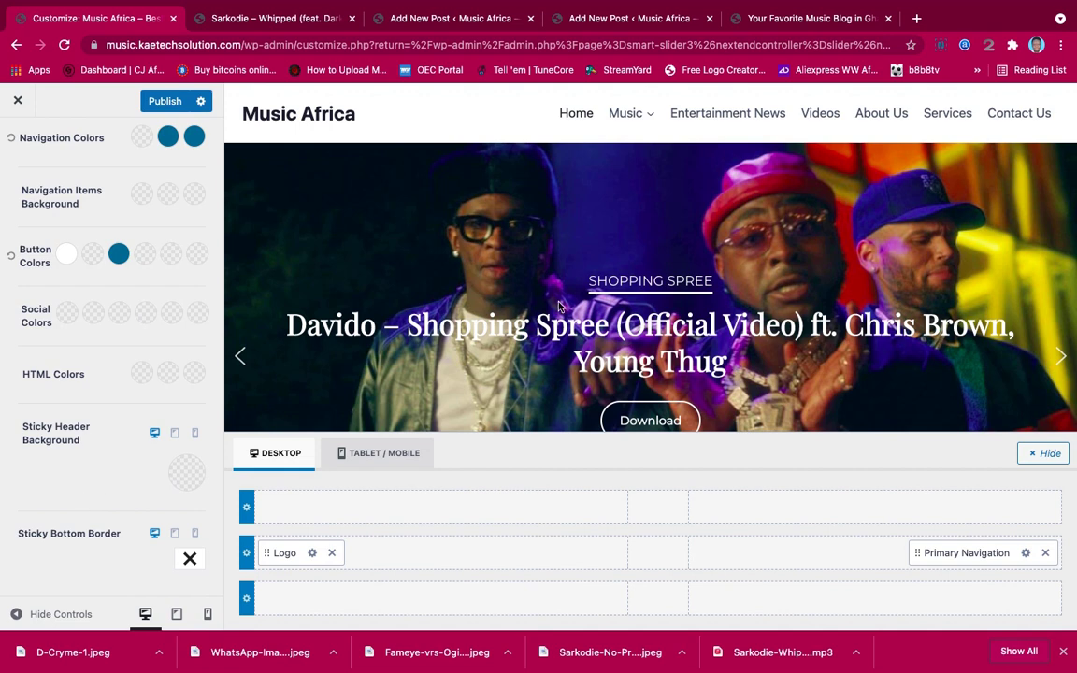
pyautogui.scroll(-5, 558, 301)
pyautogui.scroll(5, 557, 301)
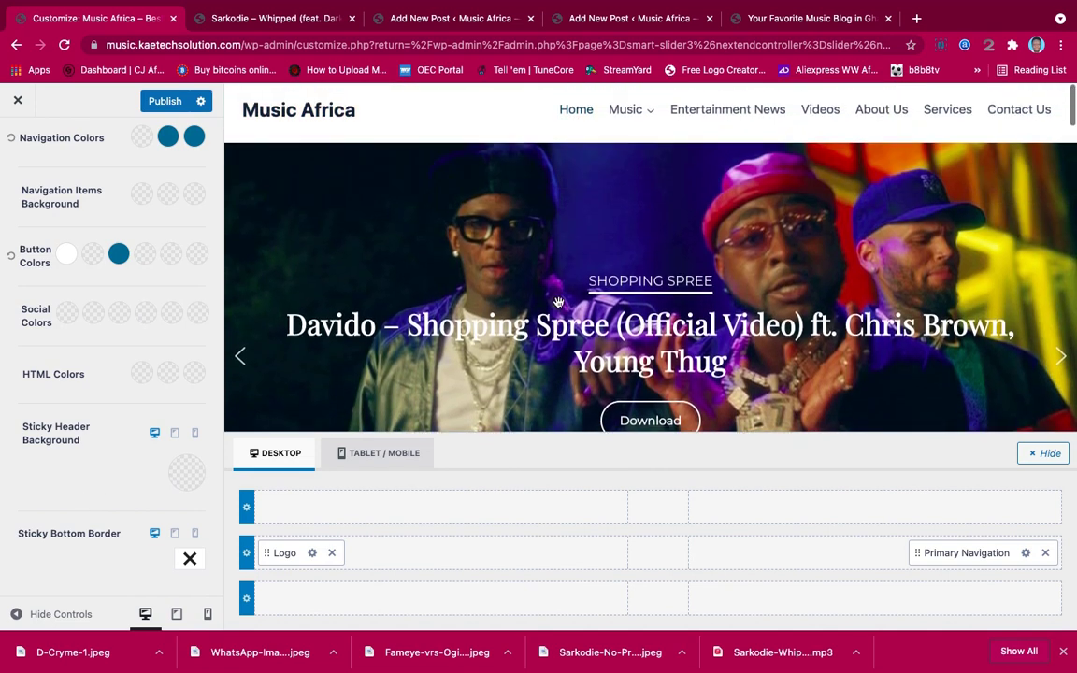
pyautogui.scroll(-1, 558, 302)
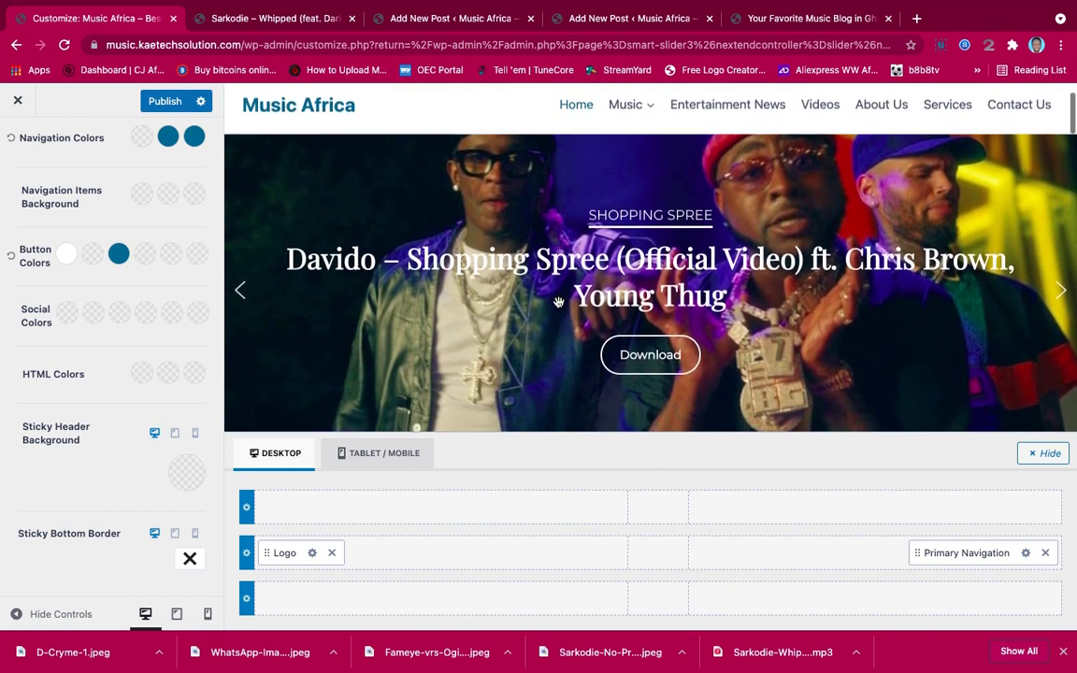
pyautogui.scroll(2, 558, 302)
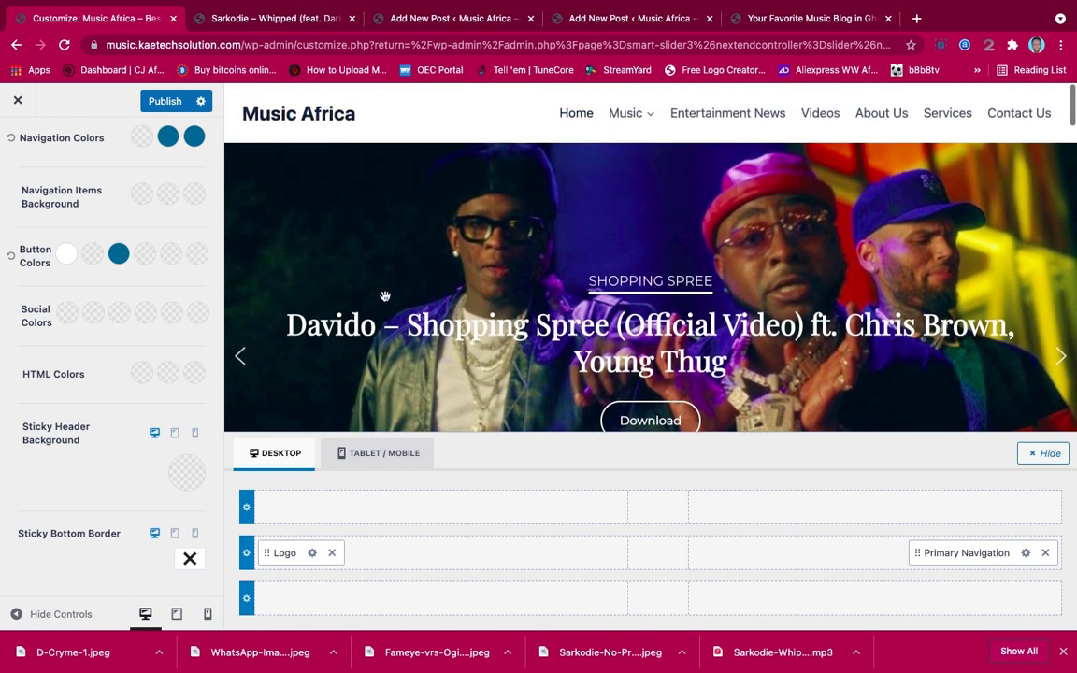
pyautogui.scroll(-1, 385, 299)
pyautogui.scroll(1, 386, 299)
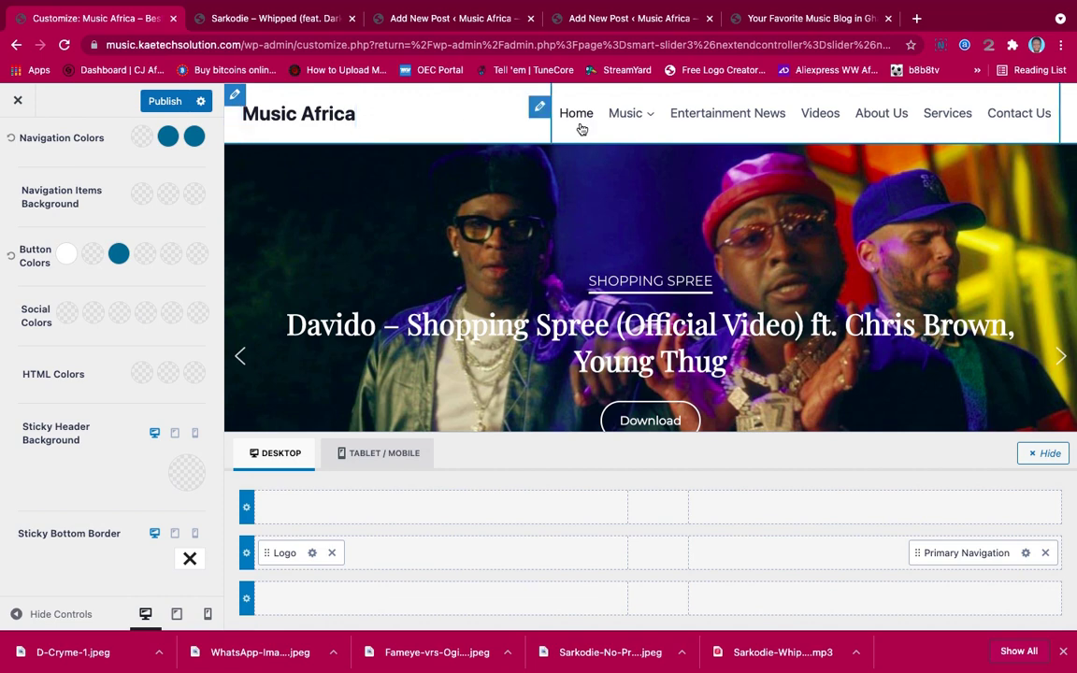
pyautogui.scroll(3, 100, 229)
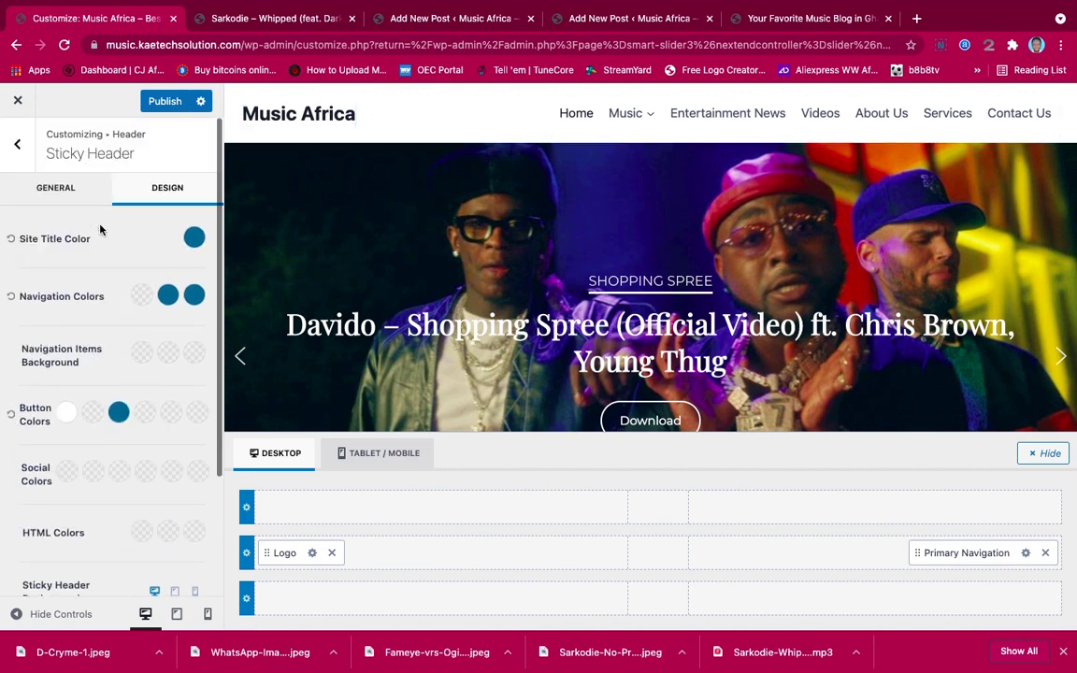
# Go back to the main Customizer list and show the Footer builder's General layout items
pyautogui.click(17, 146)
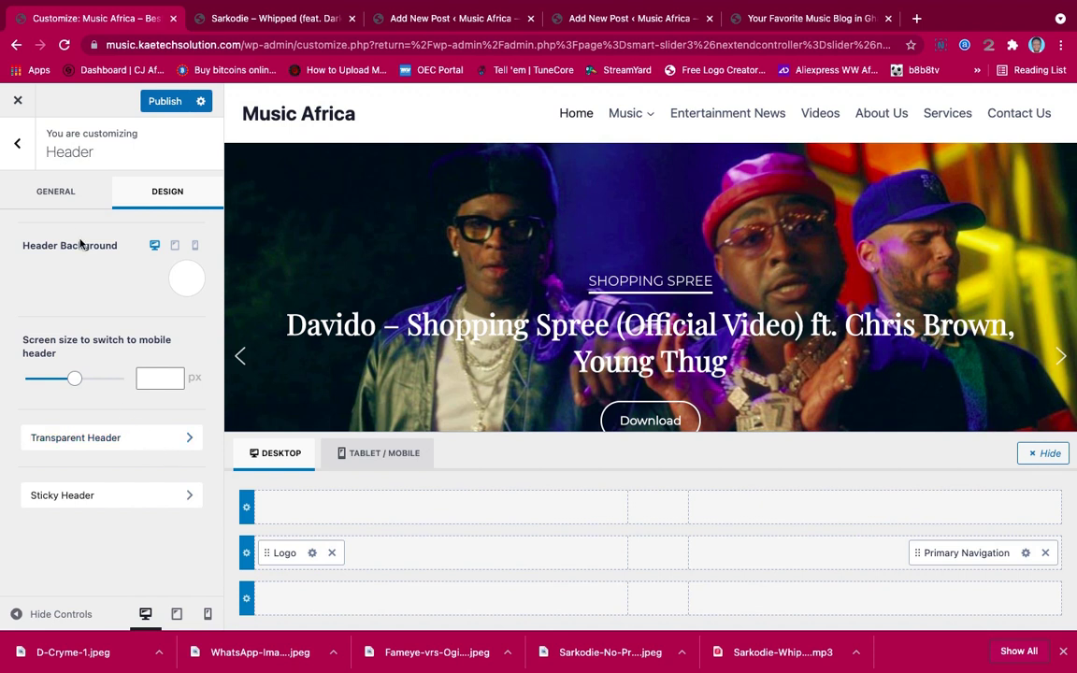
pyautogui.click(16, 143)
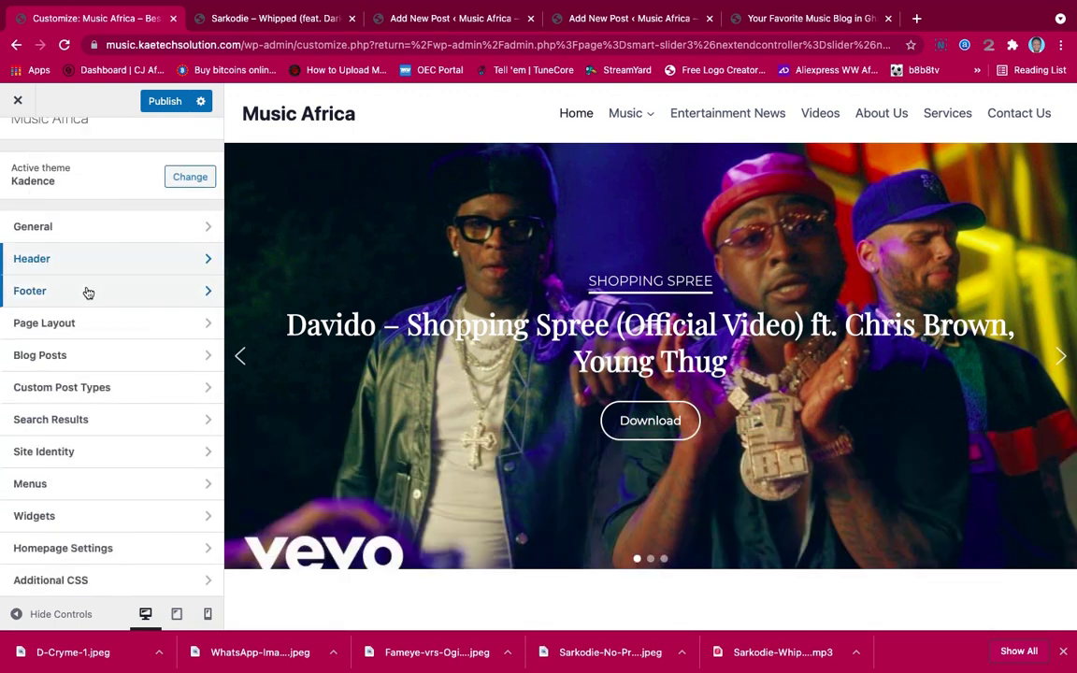
pyautogui.click(88, 292)
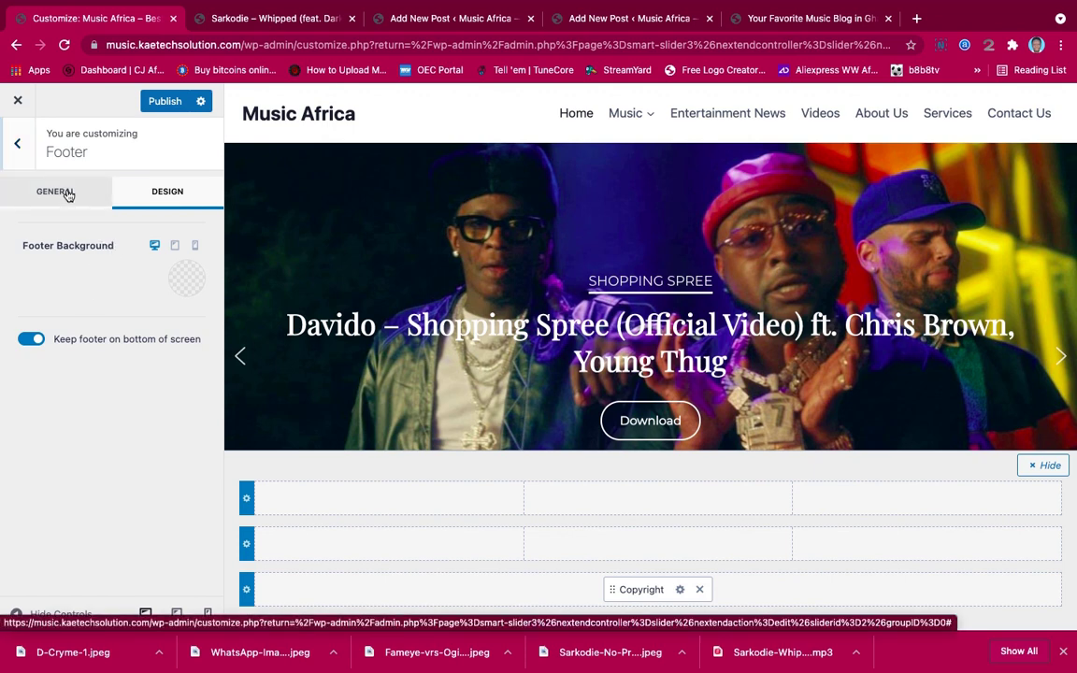
pyautogui.click(67, 194)
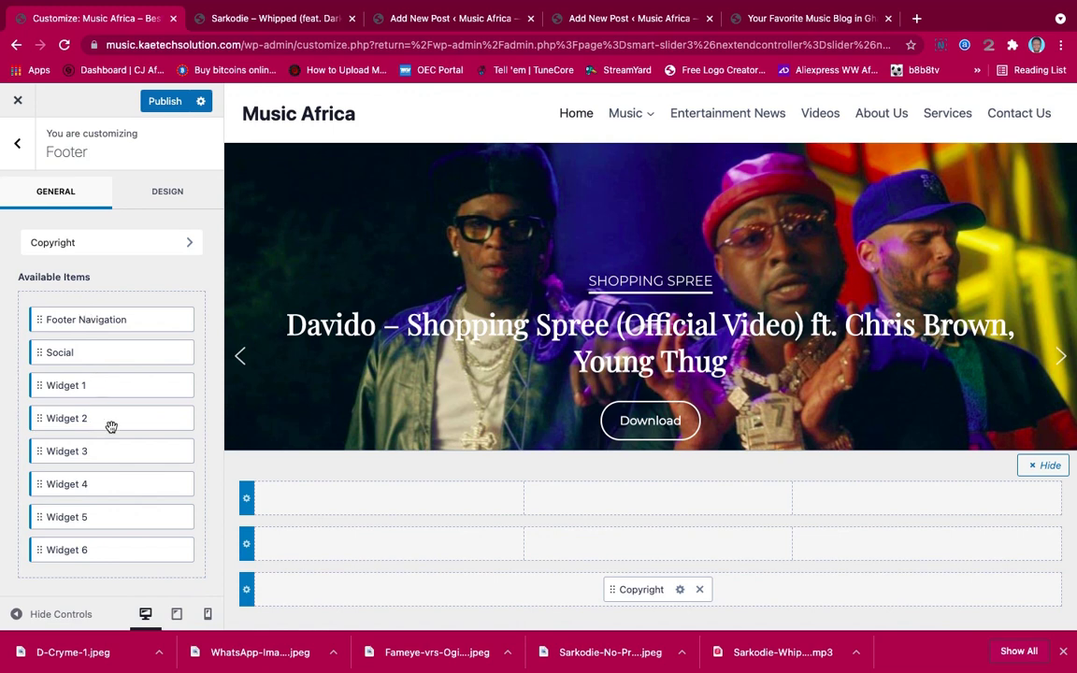
pyautogui.scroll(-1, 113, 431)
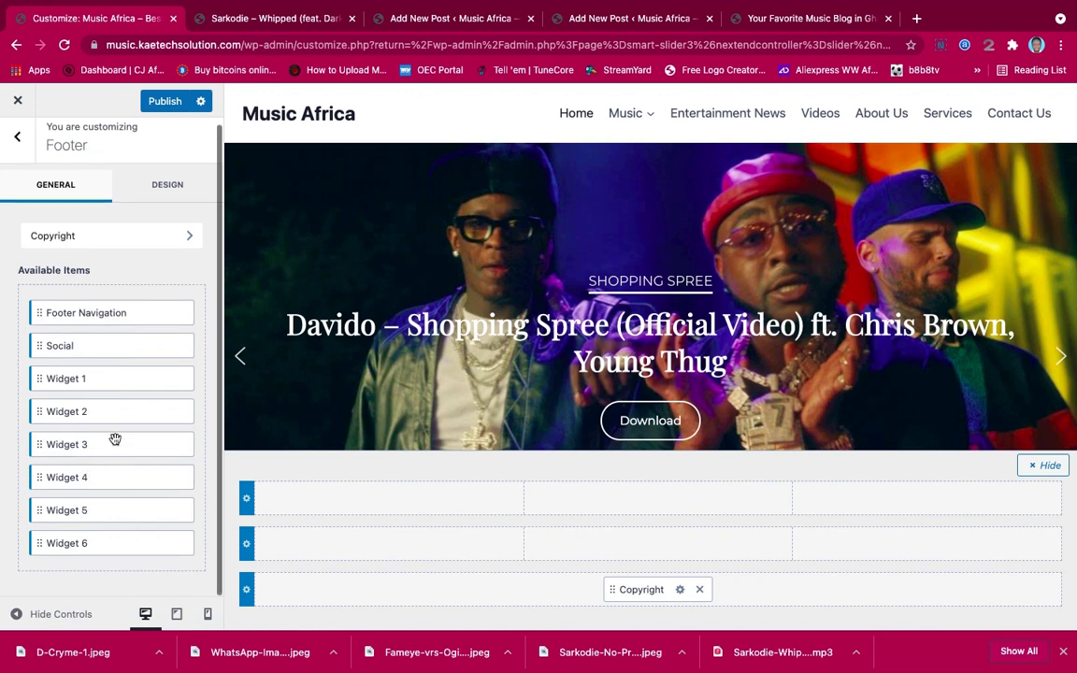
# Replace {theme-credit} with 'Designed by Kaetech Digital', linking Kaetech Digital to kaetechdigital.com
pyautogui.click(679, 589)
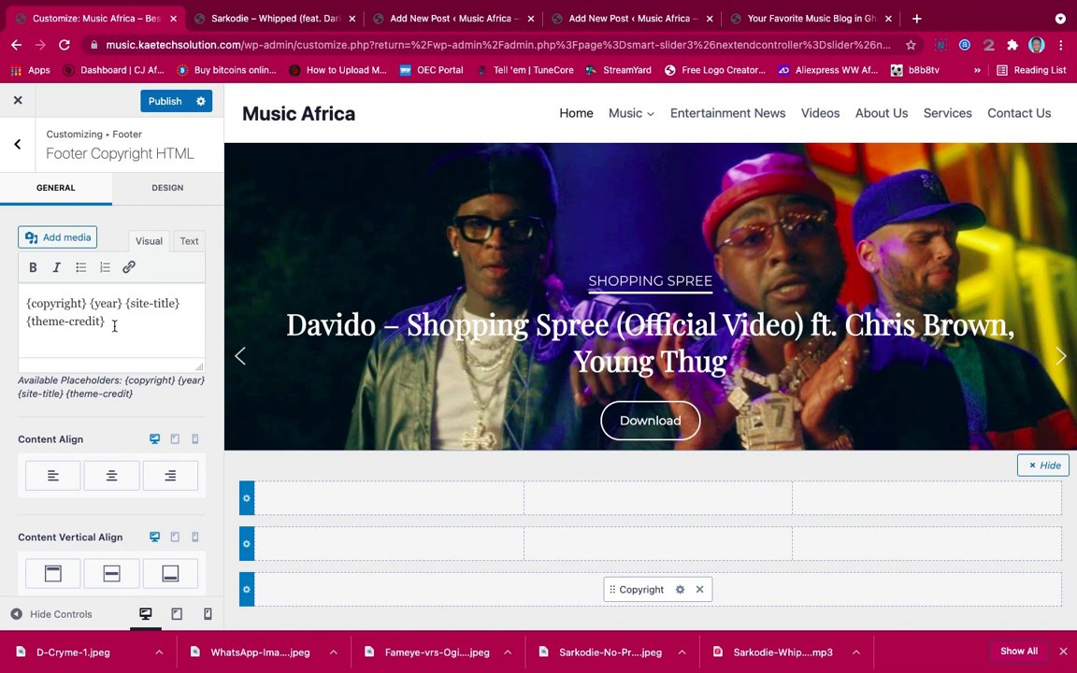
pyautogui.moveTo(110, 321); pyautogui.dragTo(24, 322)
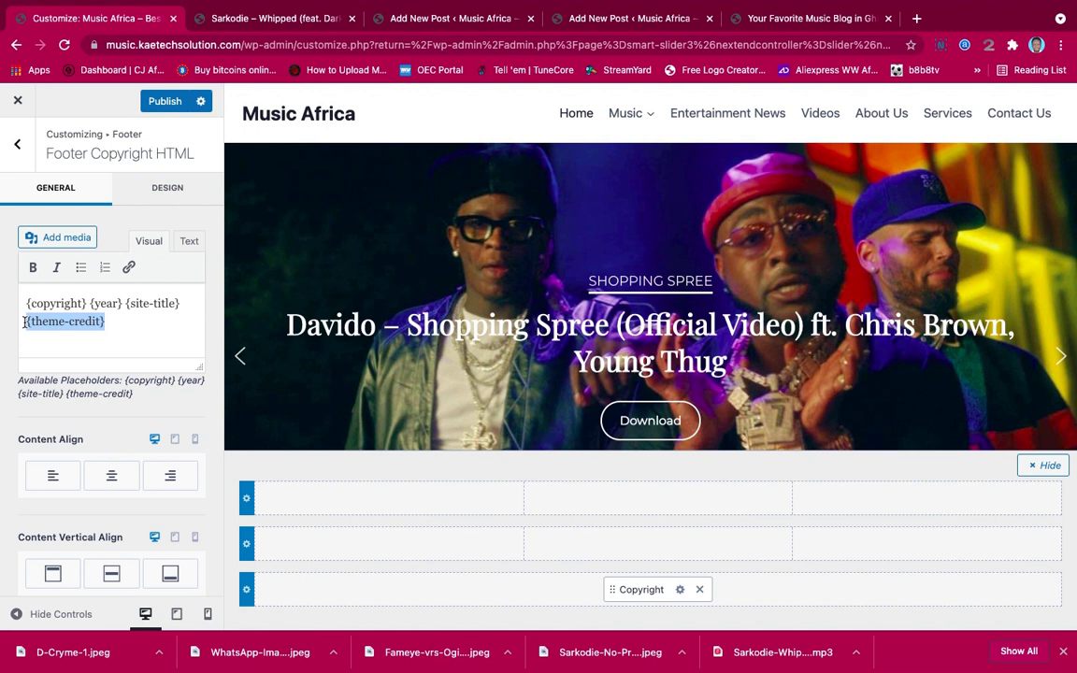
pyautogui.write('Desi')
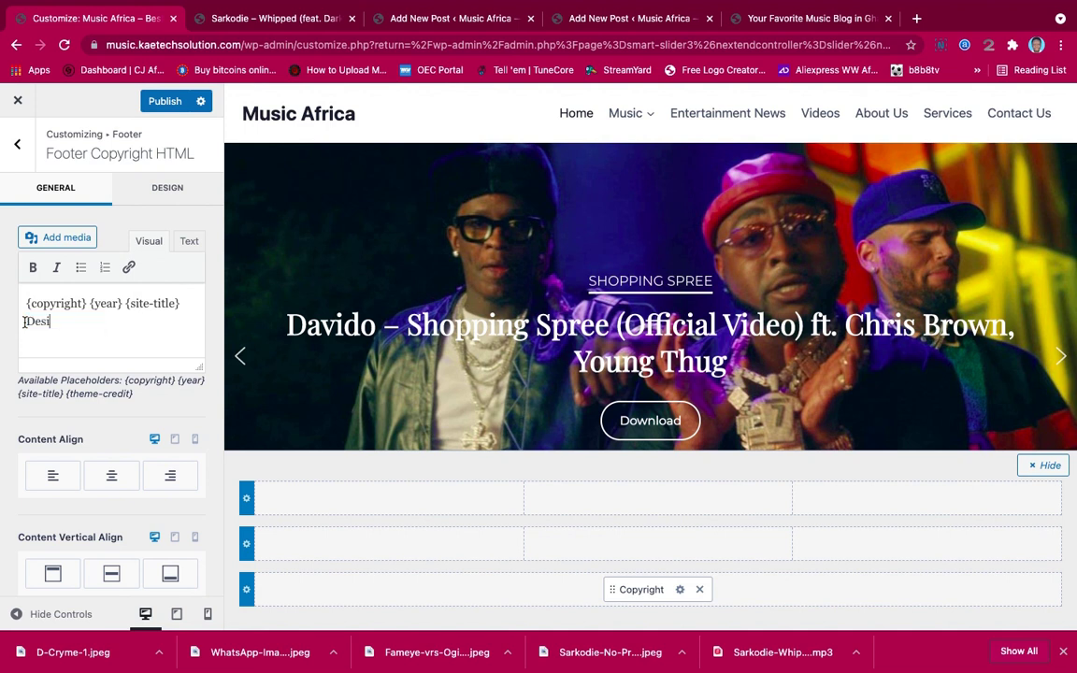
pyautogui.write('gned by Kaetech D')
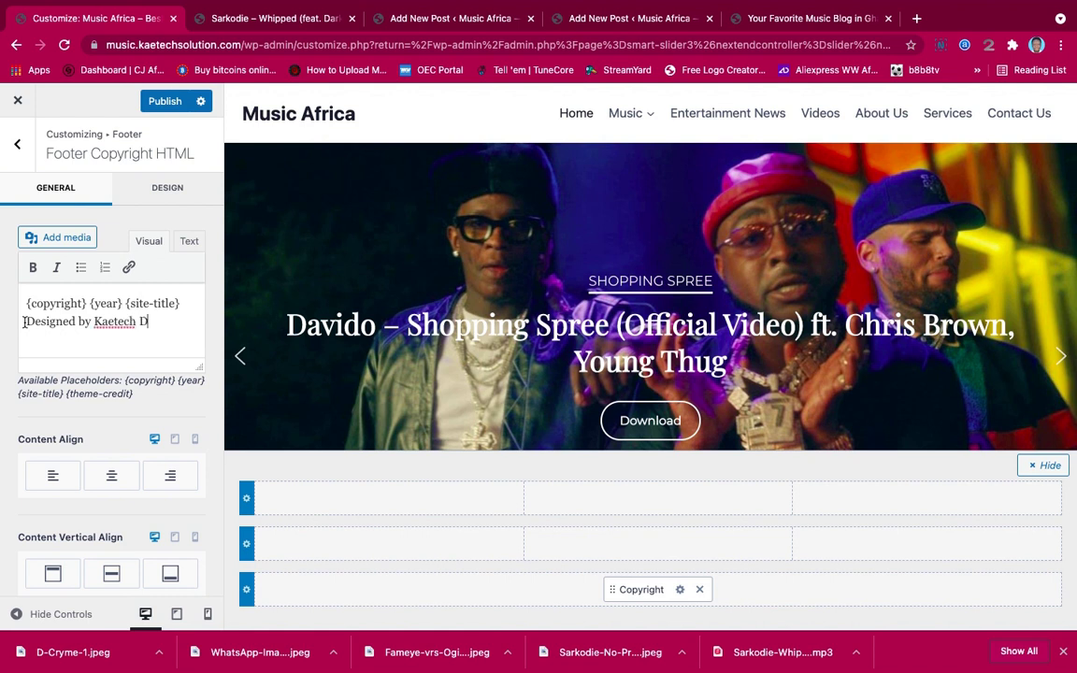
pyautogui.write('igital')
pyautogui.moveTo(177, 321); pyautogui.dragTo(94, 321)
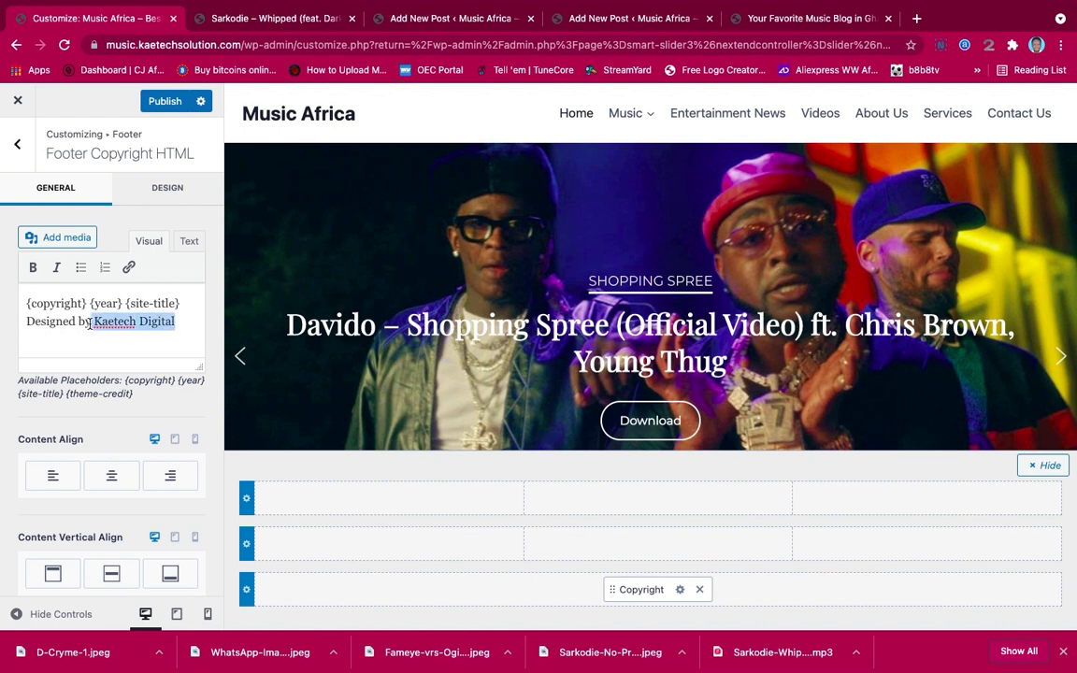
pyautogui.click(127, 269)
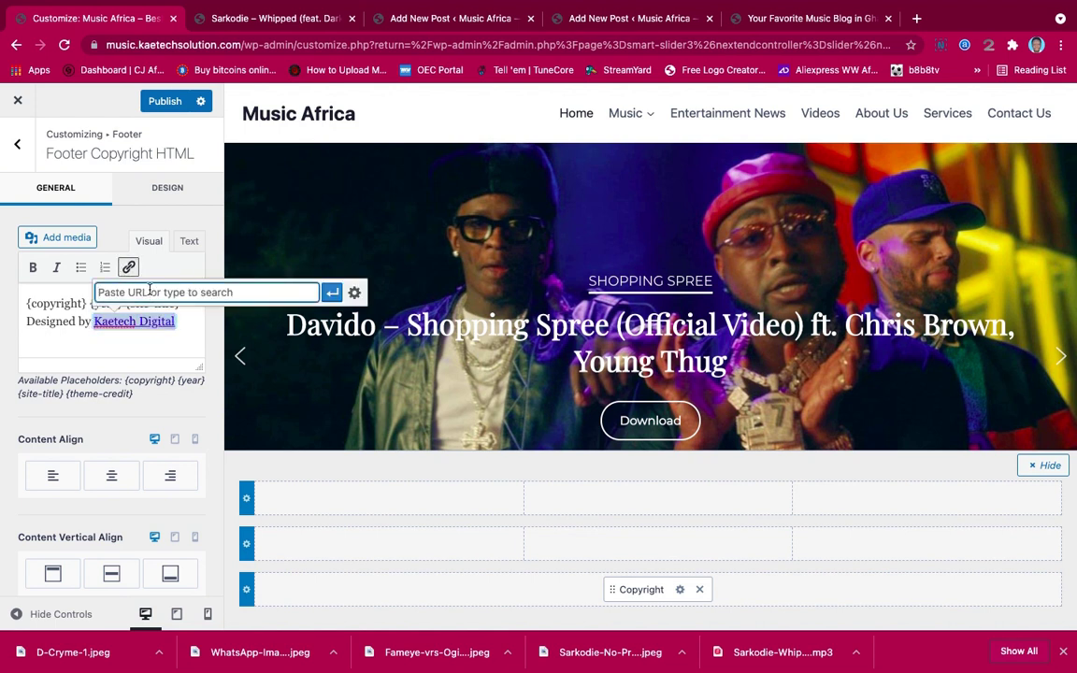
pyautogui.write('kaetec')
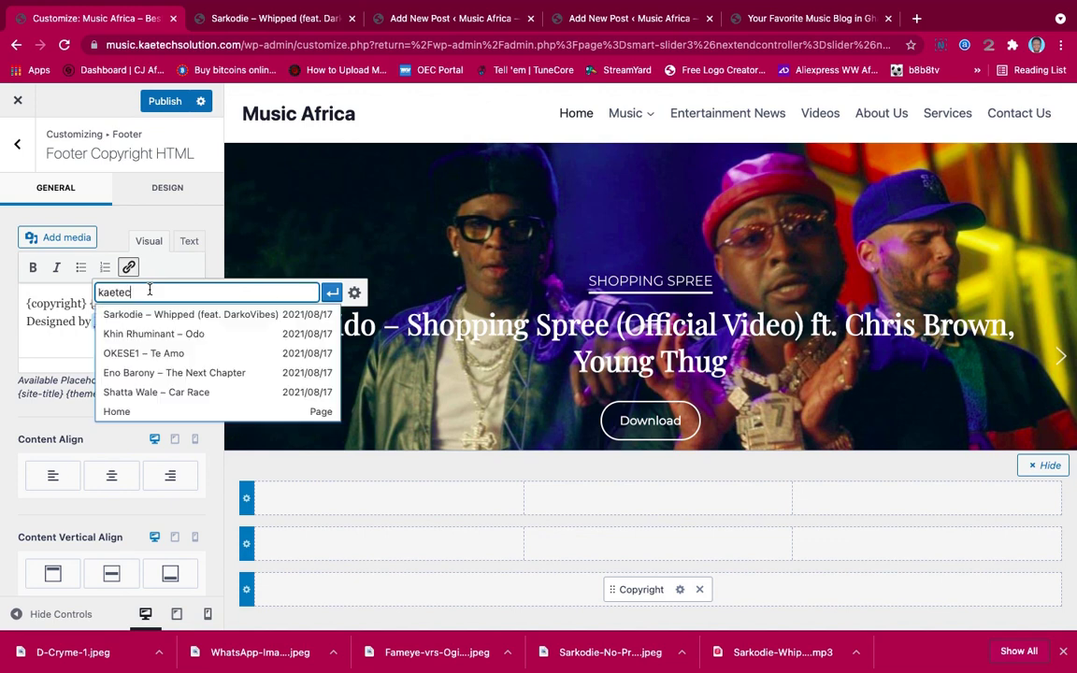
pyautogui.write('hd')
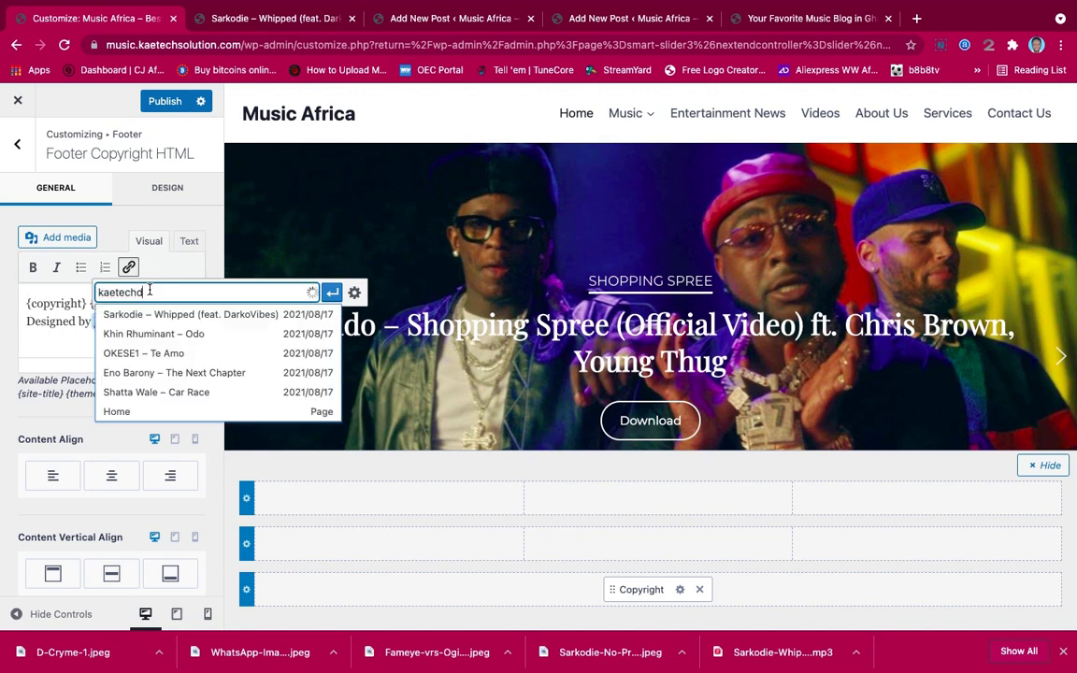
pyautogui.write('igital')
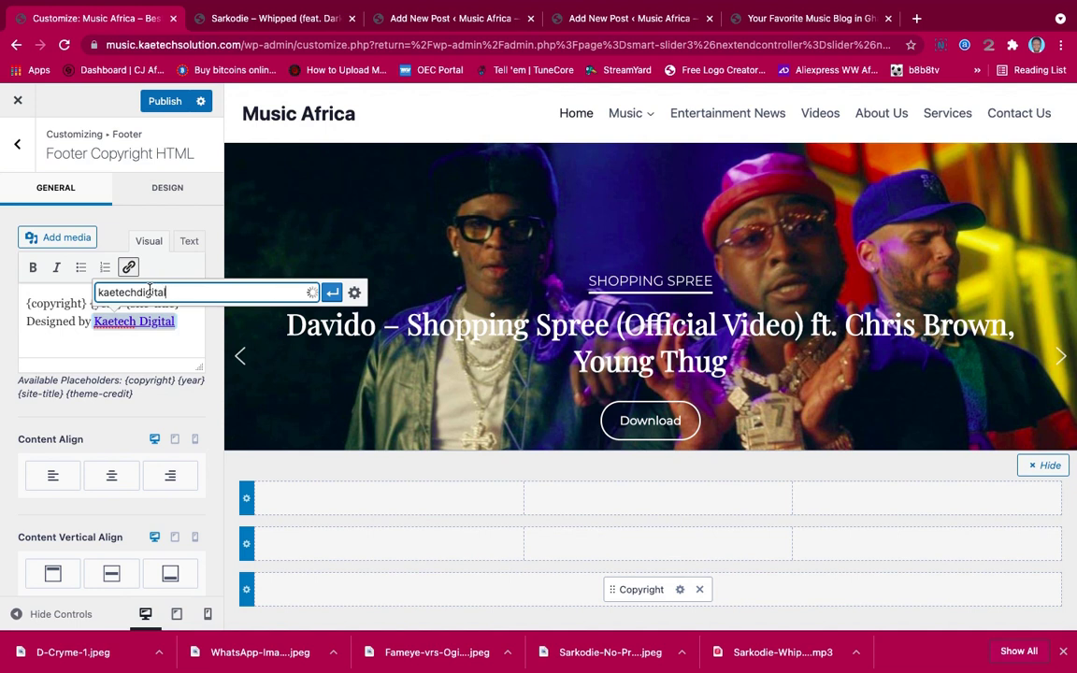
pyautogui.write('.com')
pyautogui.click(332, 293)
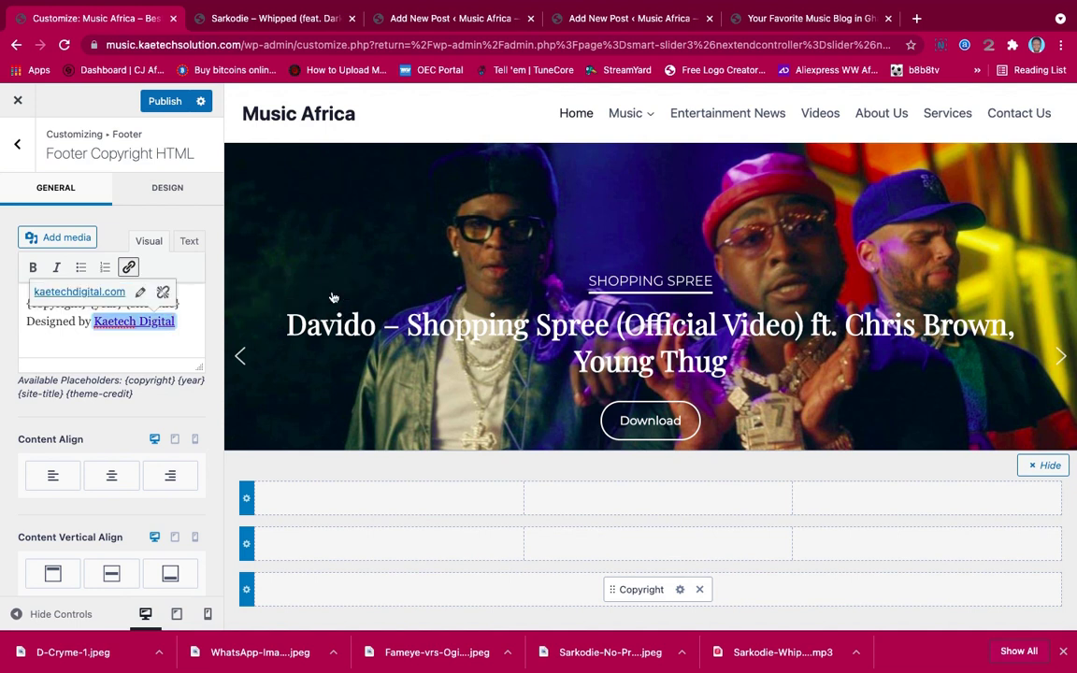
pyautogui.click(76, 321)
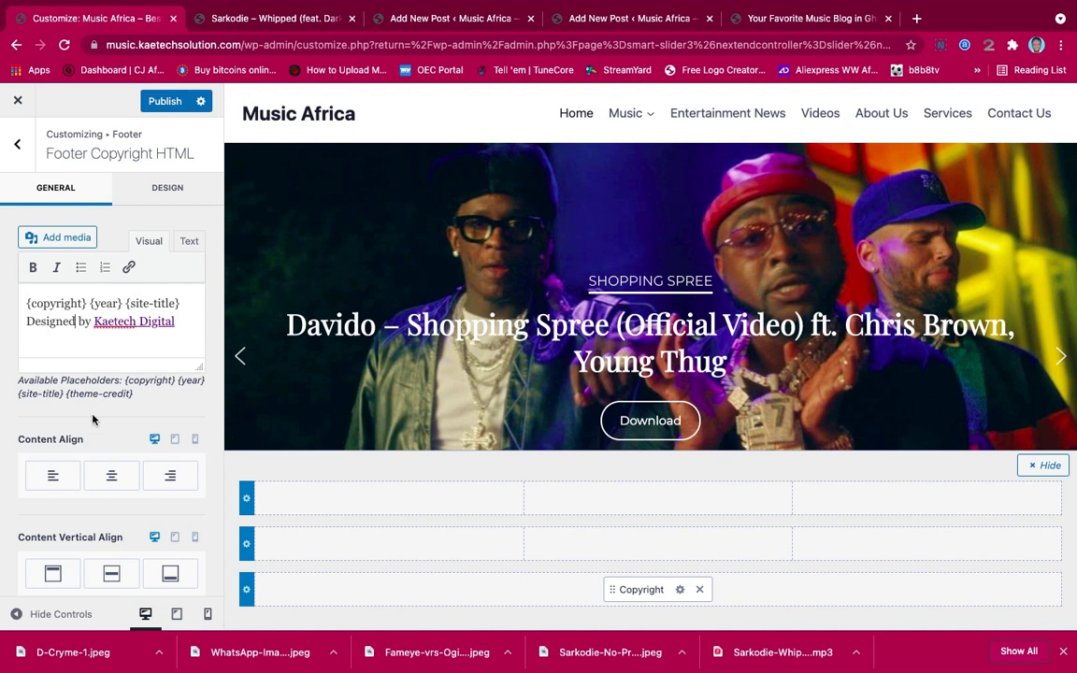
# Centre the copyright text horizontally and align it to the top
pyautogui.click(110, 482)
pyautogui.scroll(-1, 115, 495)
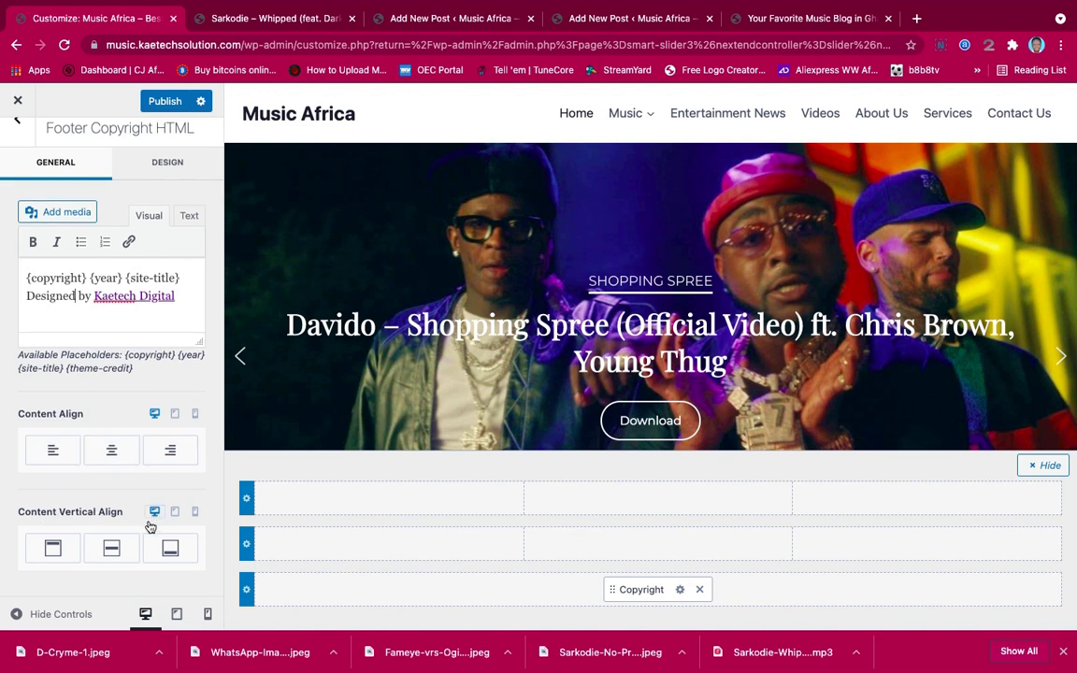
pyautogui.click(102, 558)
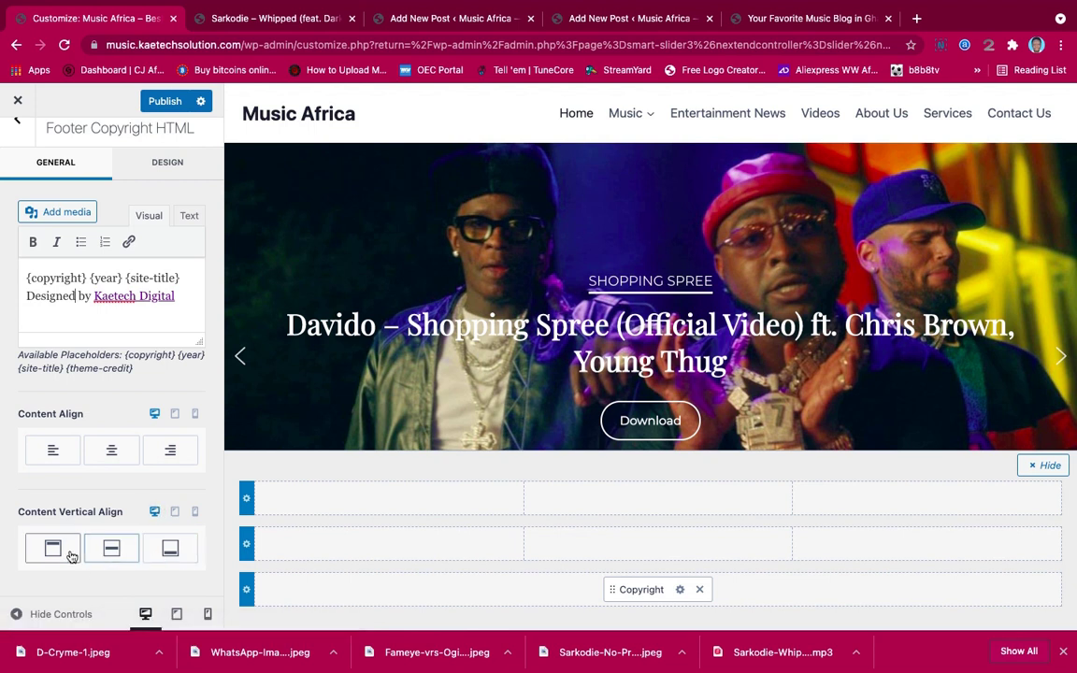
pyautogui.click(53, 551)
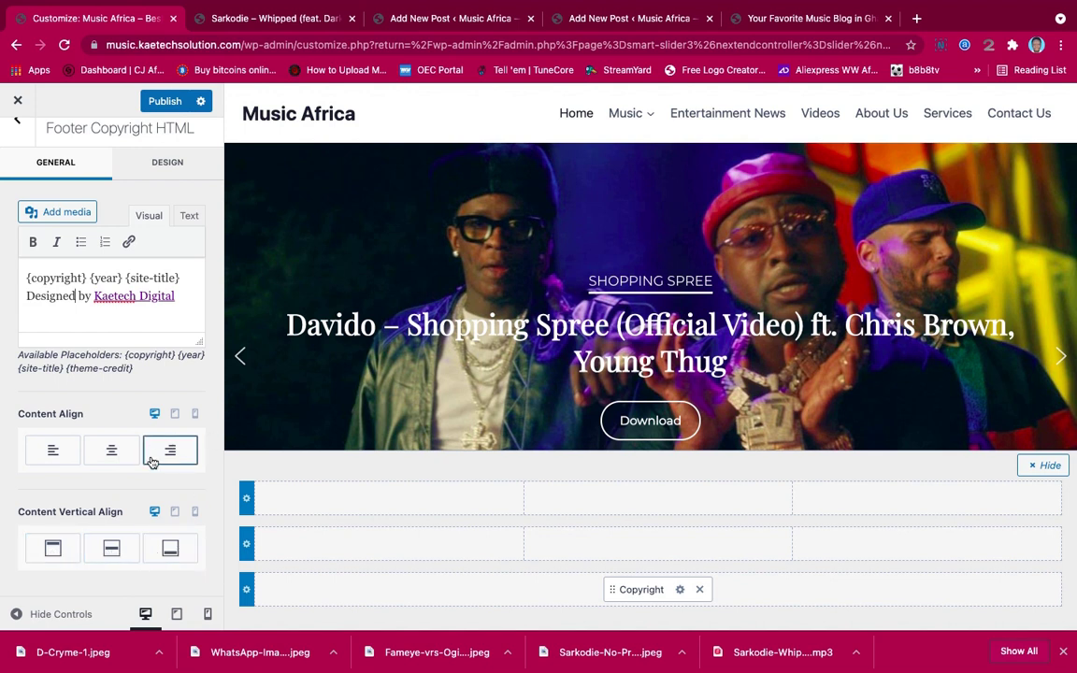
pyautogui.scroll(1, 159, 458)
pyautogui.scroll(-1, 153, 458)
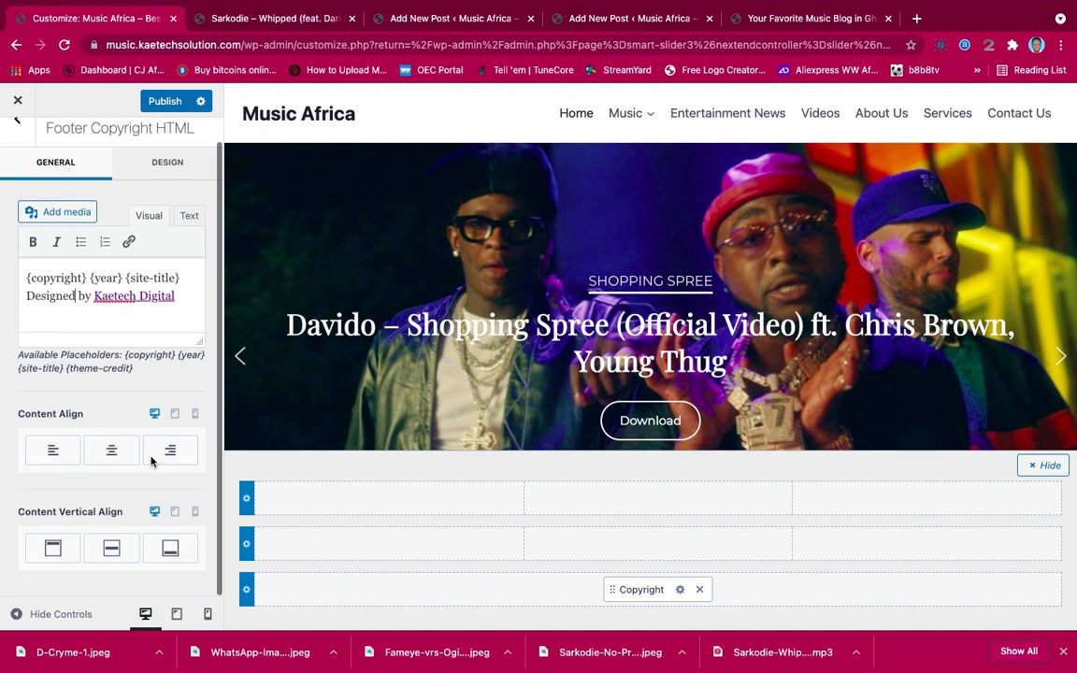
pyautogui.click(168, 163)
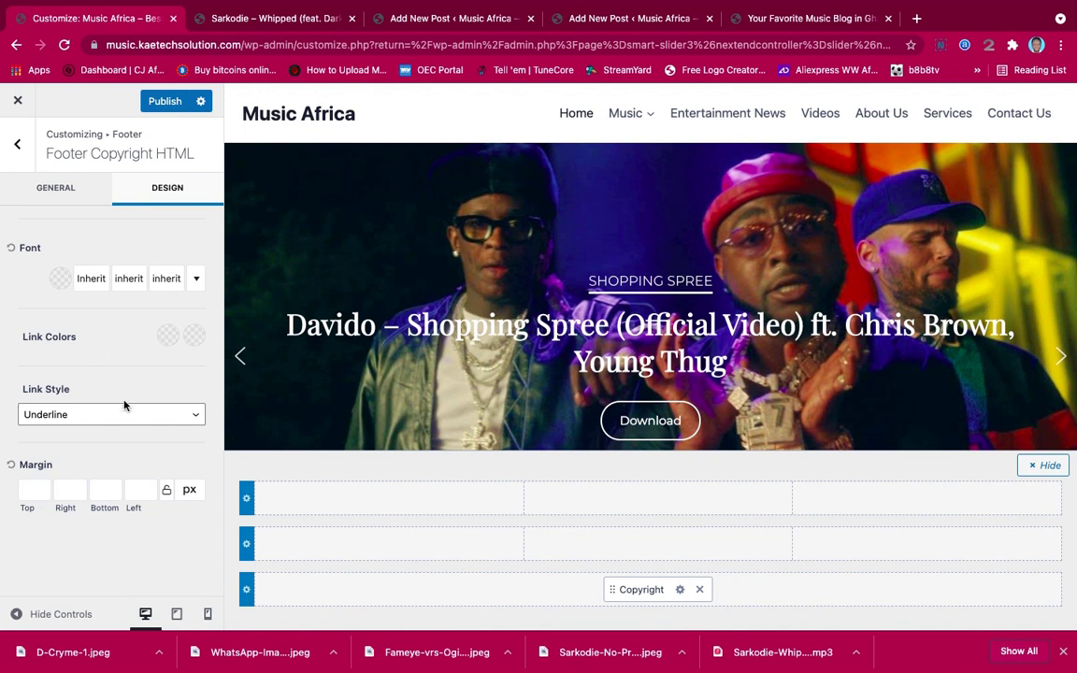
# Remove the footer link underline and set the link colour to #1F6A90
pyautogui.click(73, 417)
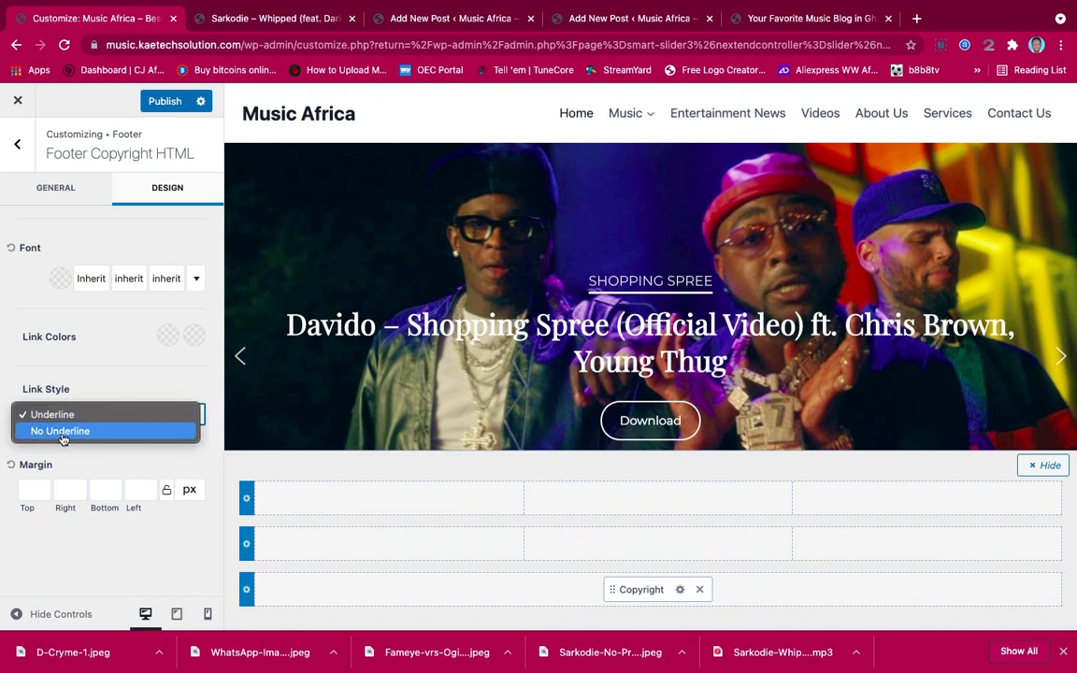
pyautogui.click(61, 431)
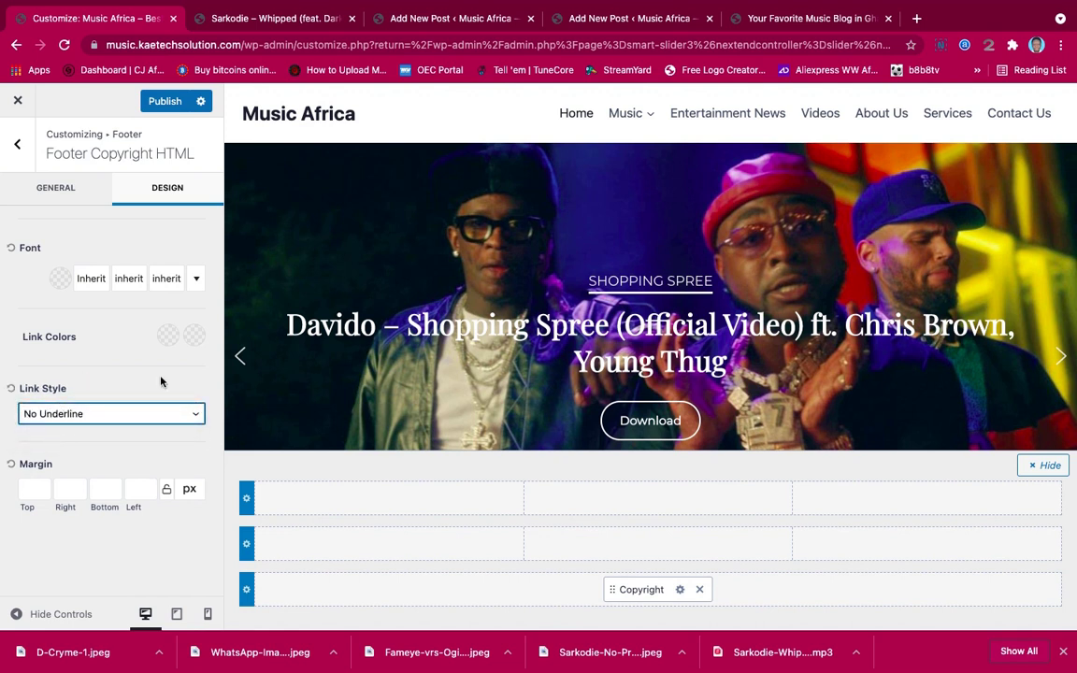
pyautogui.click(167, 334)
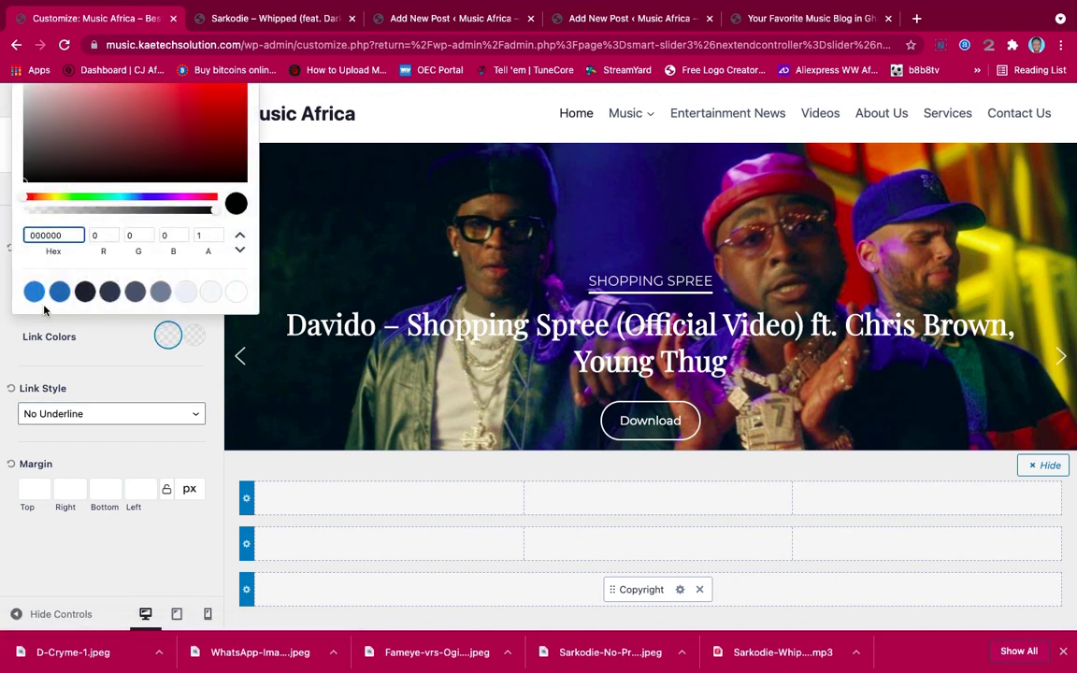
pyautogui.press('super+a')
pyautogui.write('#1F6A90')
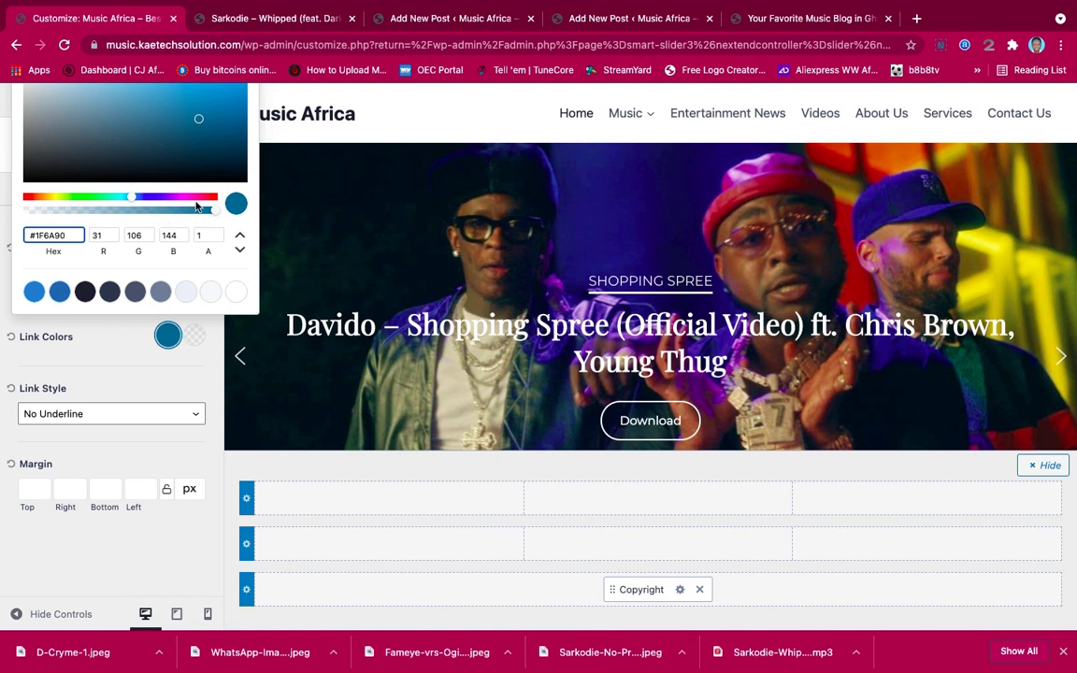
pyautogui.click(115, 319)
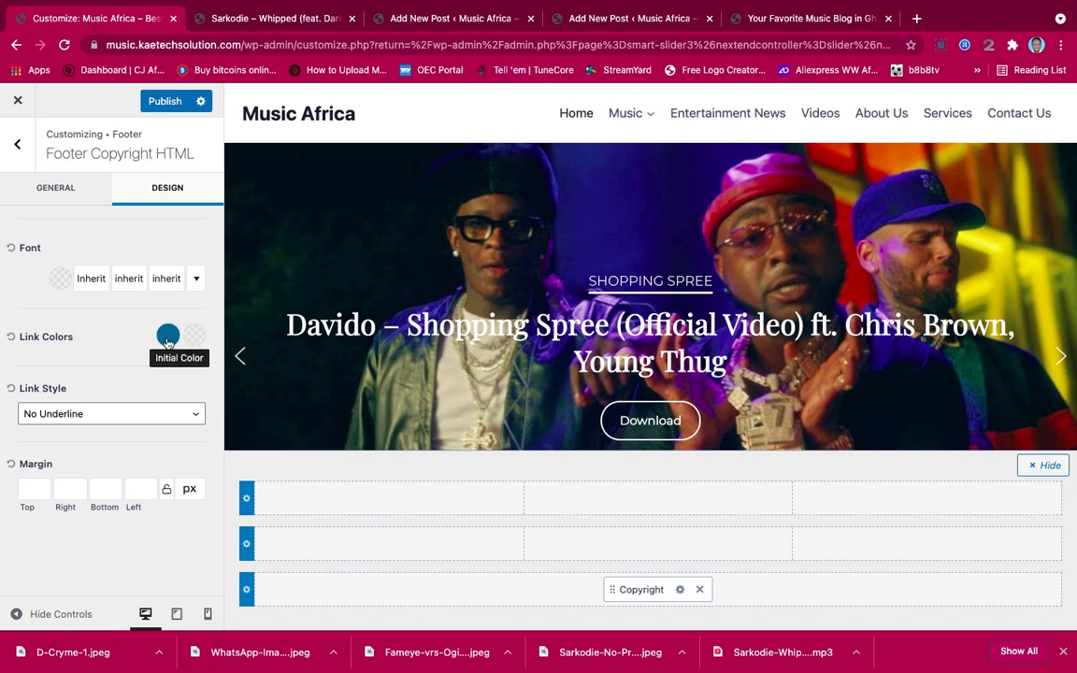
# Set the footer link hover colour to #1F6A90 and publish
pyautogui.click(197, 338)
pyautogui.click(197, 338)
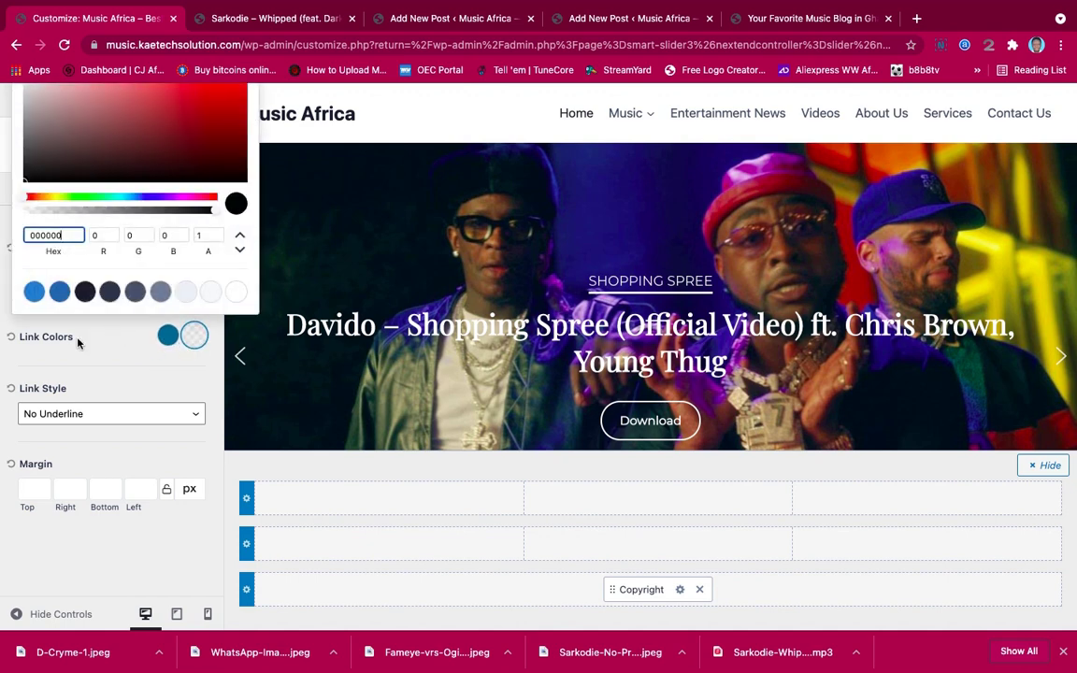
pyautogui.hotkey('ctrl', 'a')
pyautogui.hotkey('ctrl', 'v')
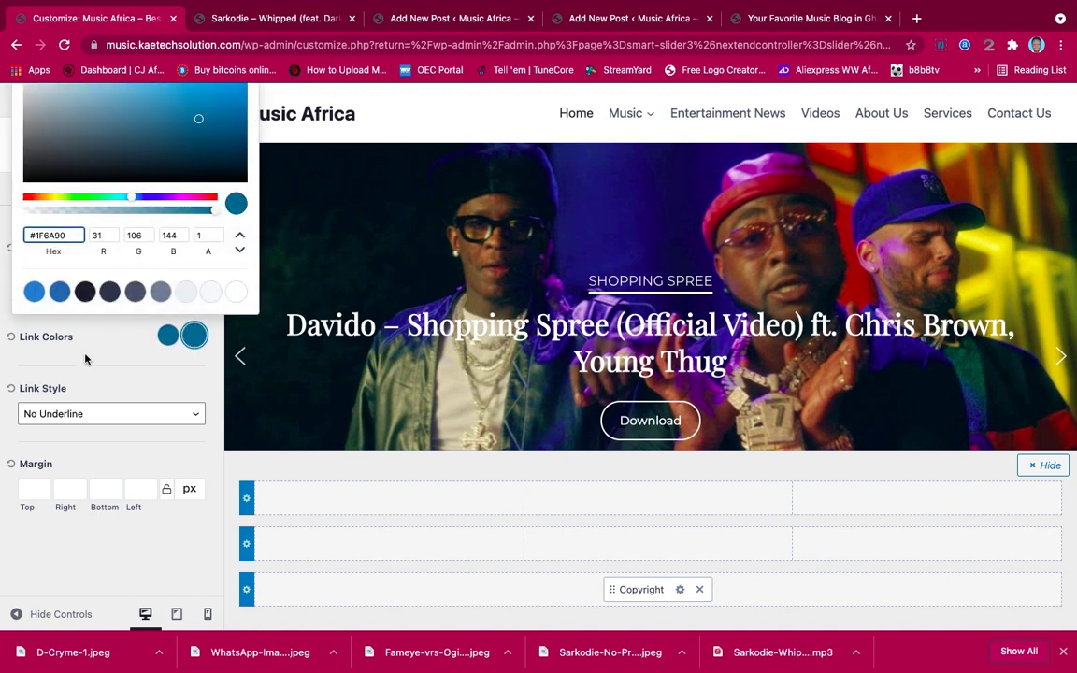
pyautogui.click(85, 359)
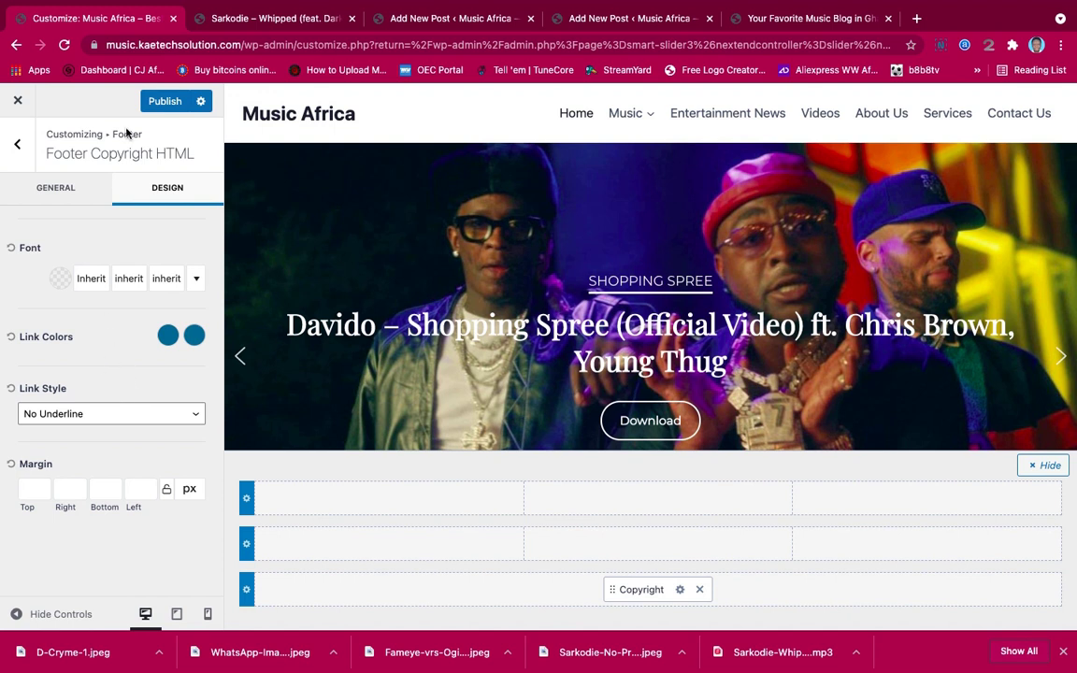
pyautogui.click(165, 101)
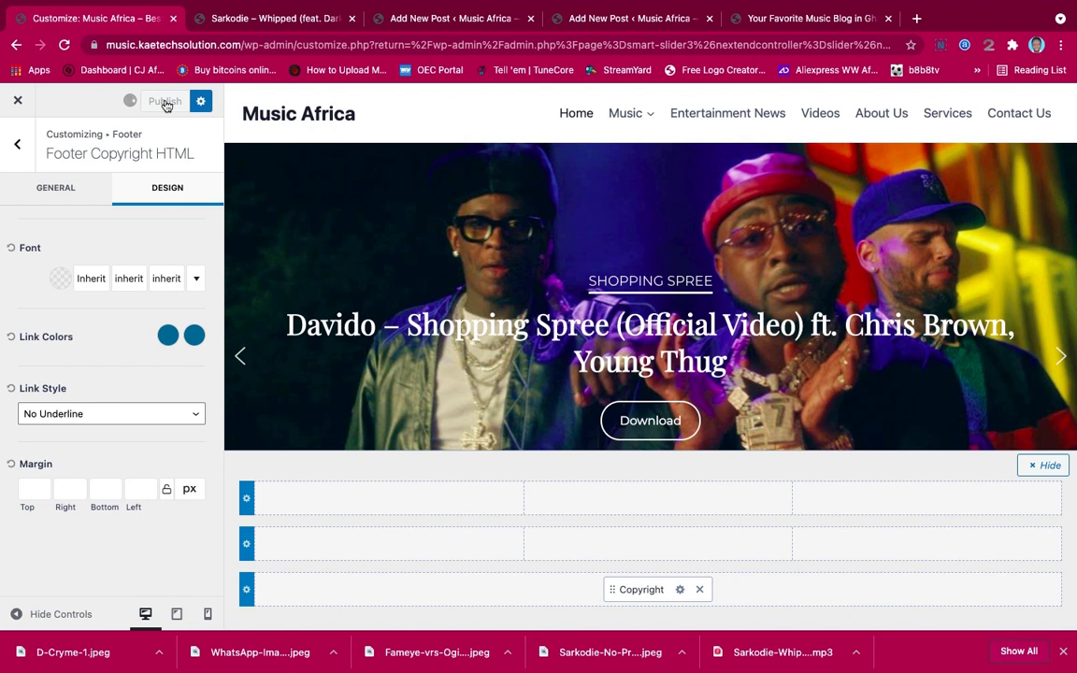
# Put Footer Navigation in the middle row's left cell and Copyright in its right cell
pyautogui.click(19, 143)
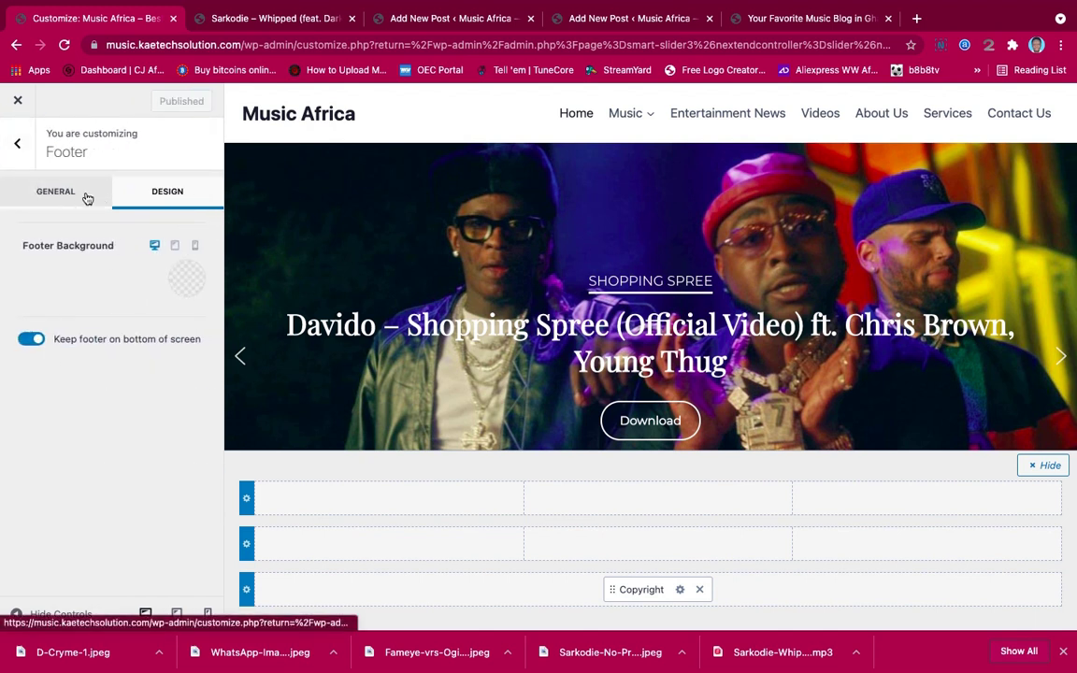
pyautogui.click(70, 197)
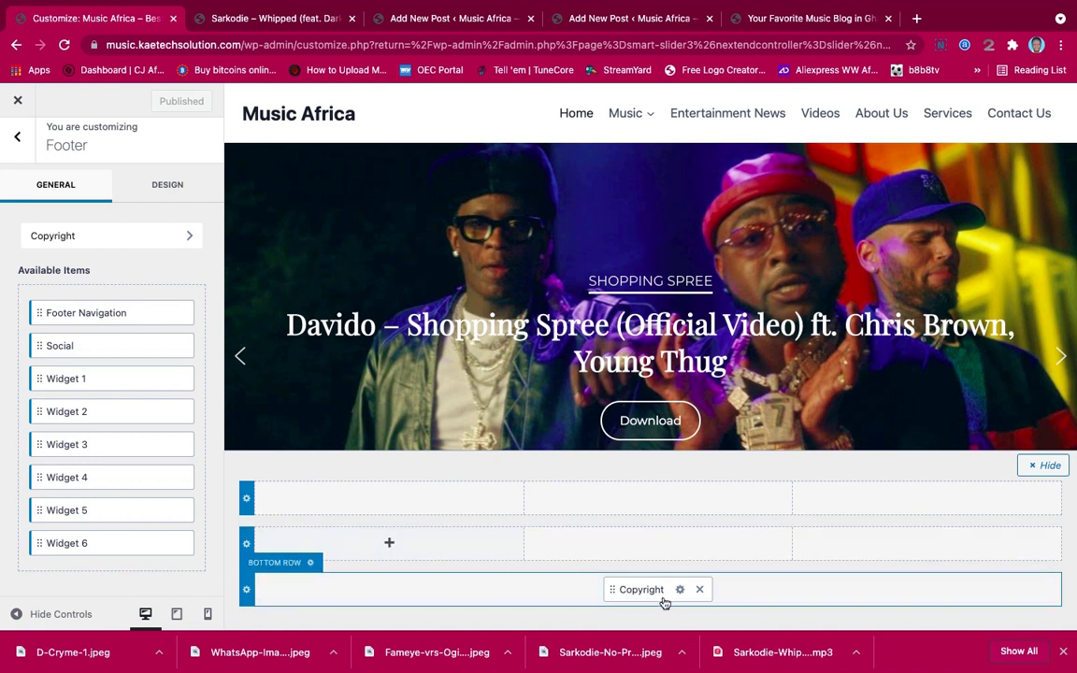
pyautogui.moveTo(658, 592); pyautogui.dragTo(651, 548)
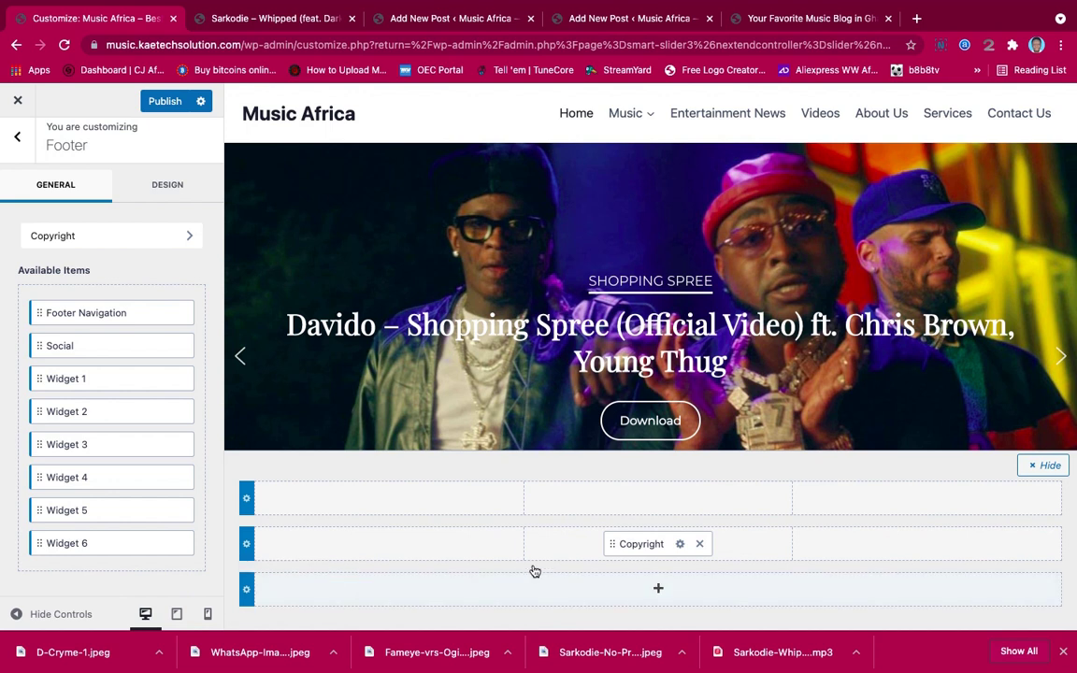
pyautogui.click(389, 542)
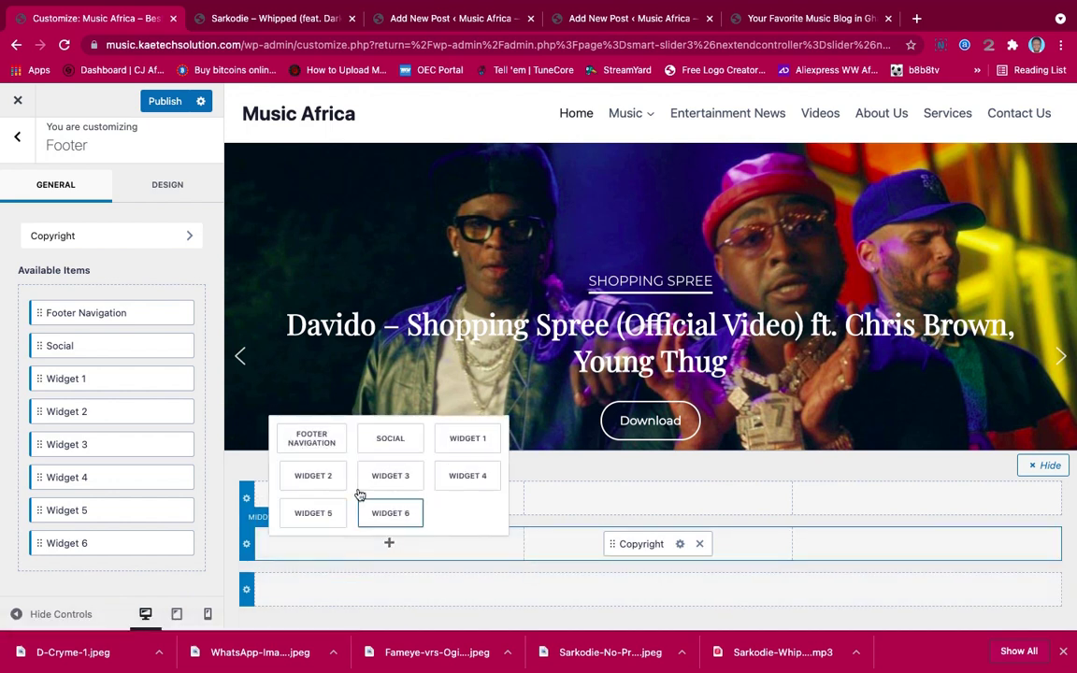
pyautogui.click(312, 440)
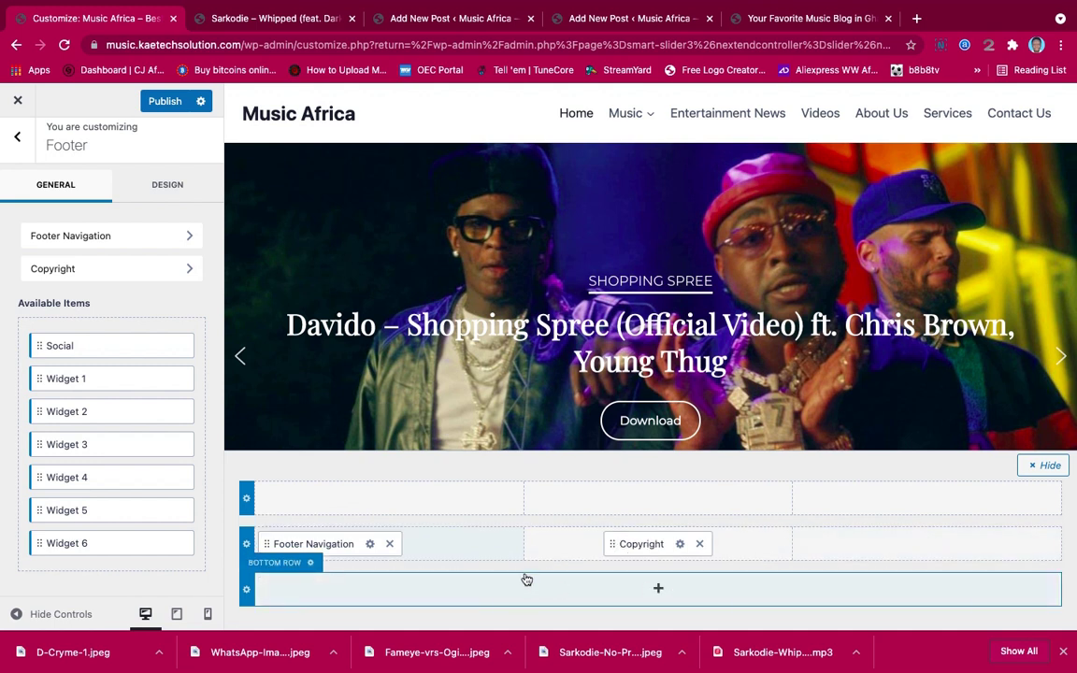
pyautogui.moveTo(627, 548); pyautogui.dragTo(836, 545)
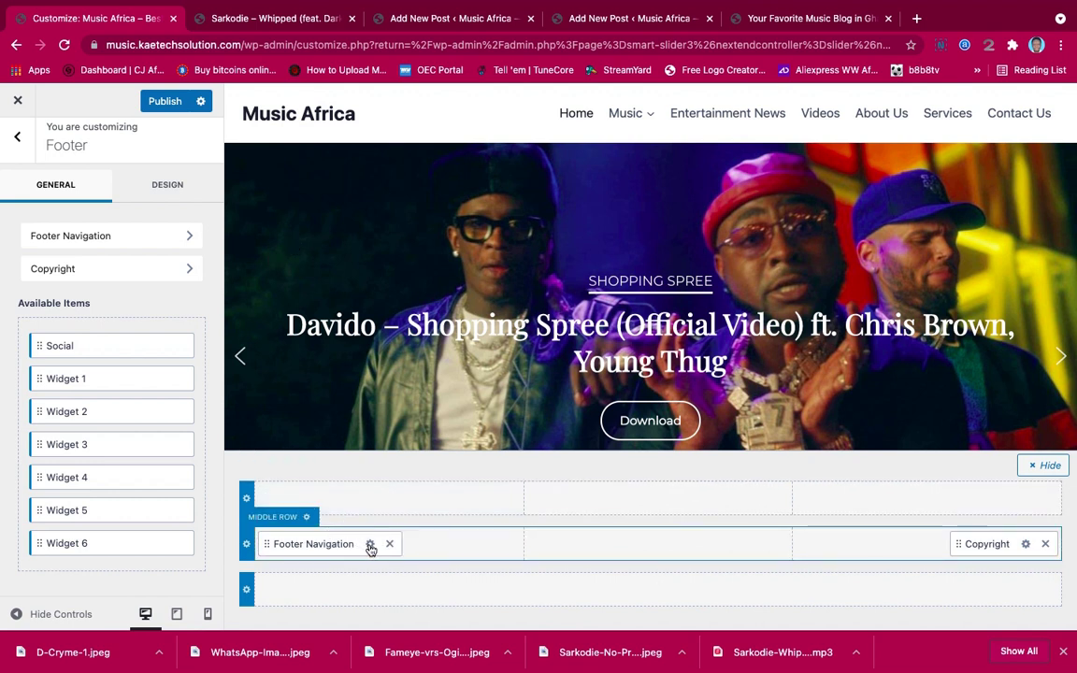
pyautogui.click(173, 242)
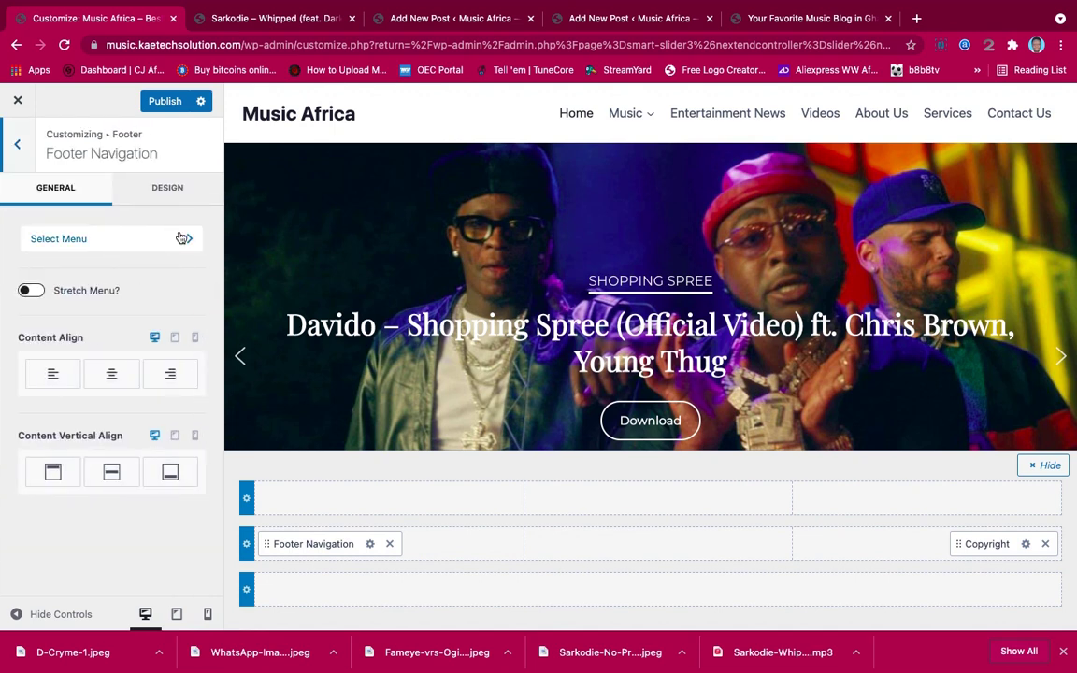
# Confirm in View All Locations that Footer Menu is assigned to the Footer location
pyautogui.click(184, 239)
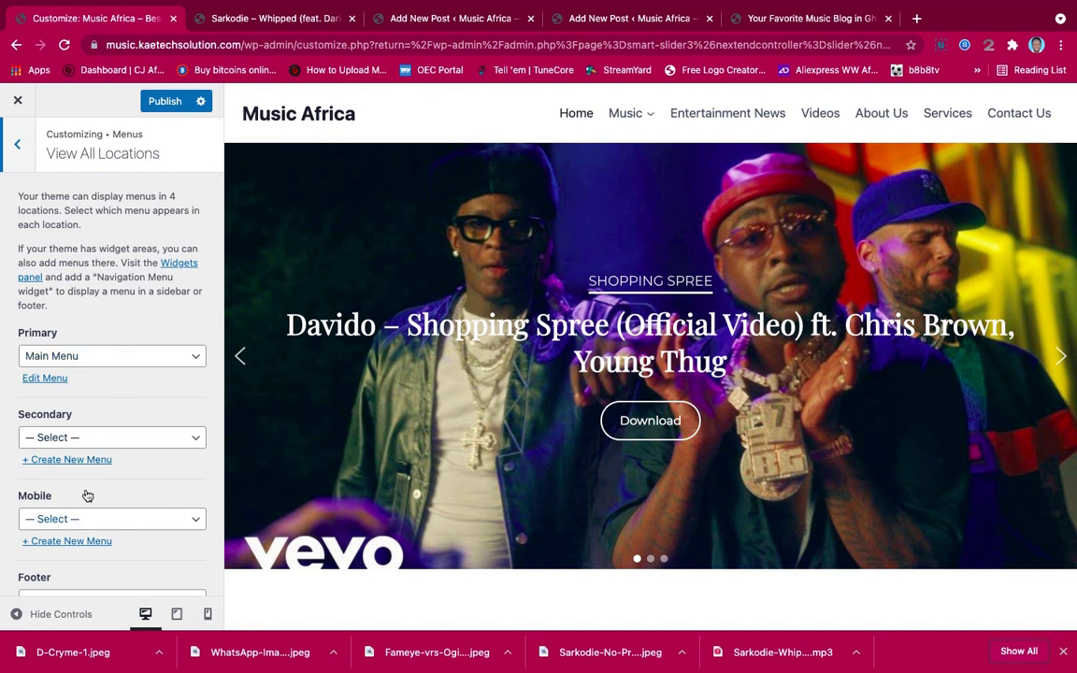
pyautogui.scroll(-1, 84, 491)
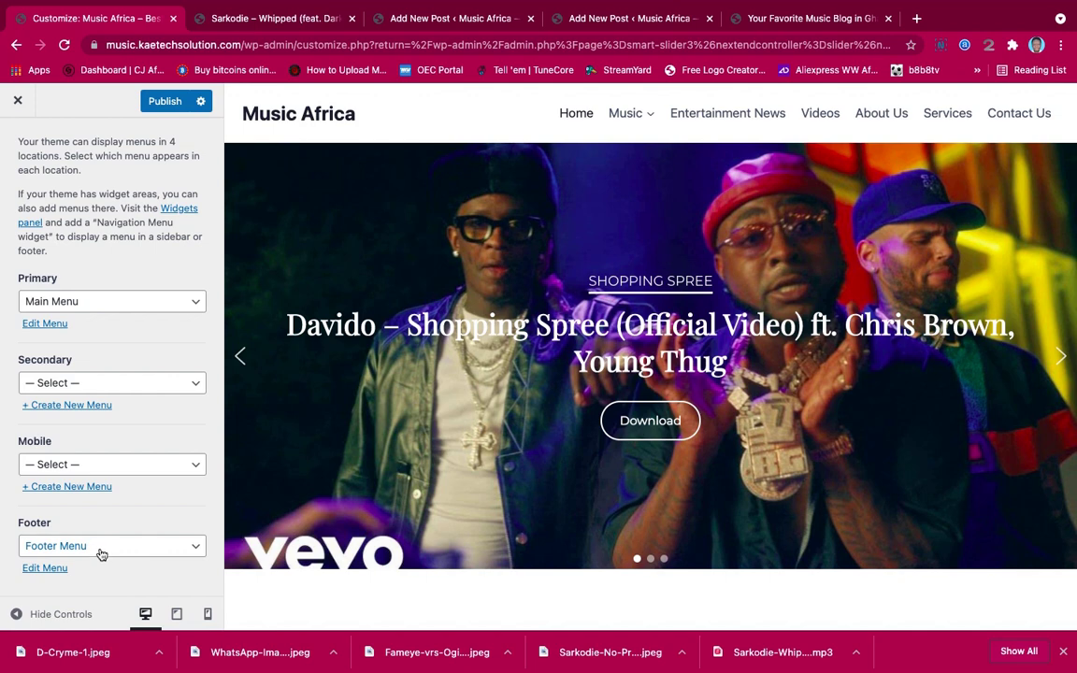
pyautogui.scroll(1, 116, 279)
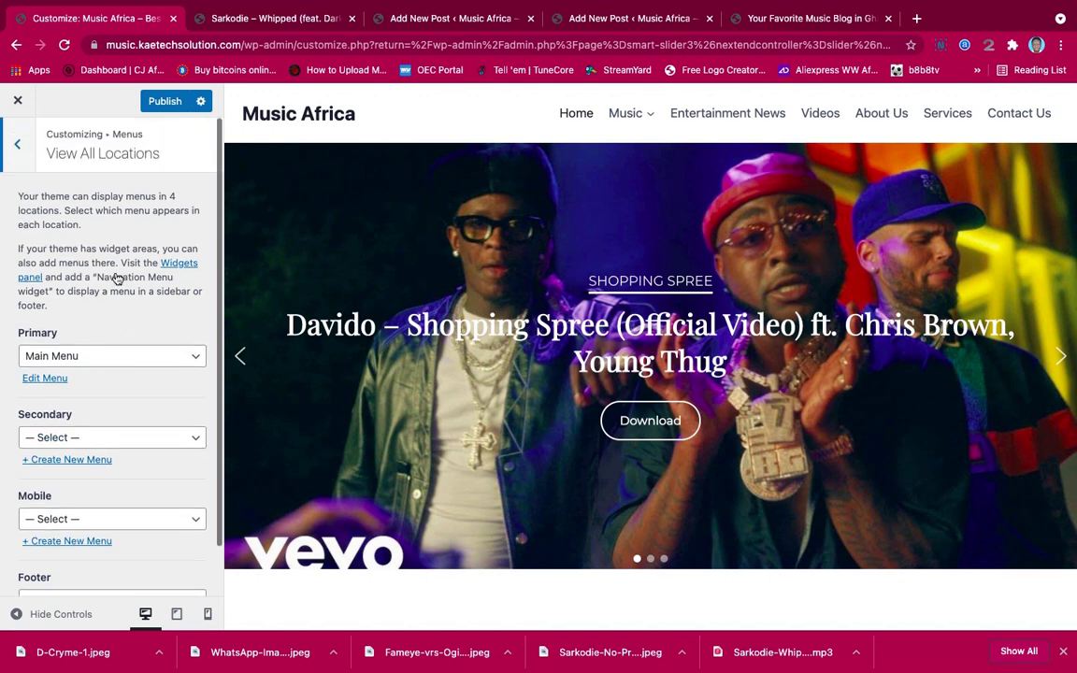
# Set the Footer Navigation's content vertical alignment to bottom
pyautogui.click(19, 146)
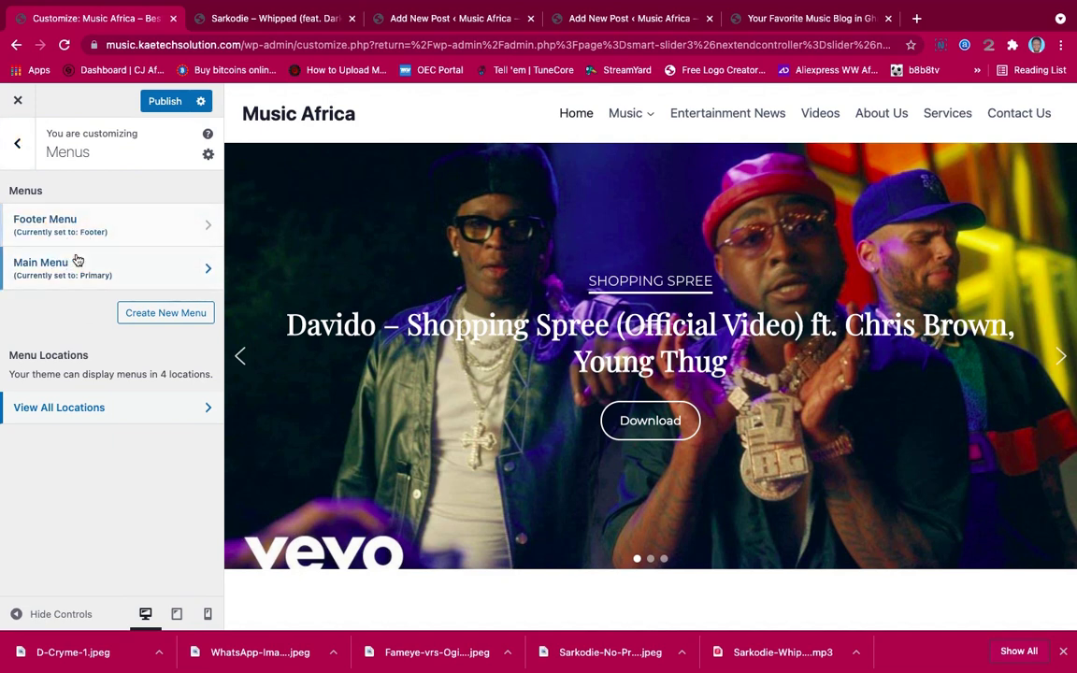
pyautogui.click(19, 145)
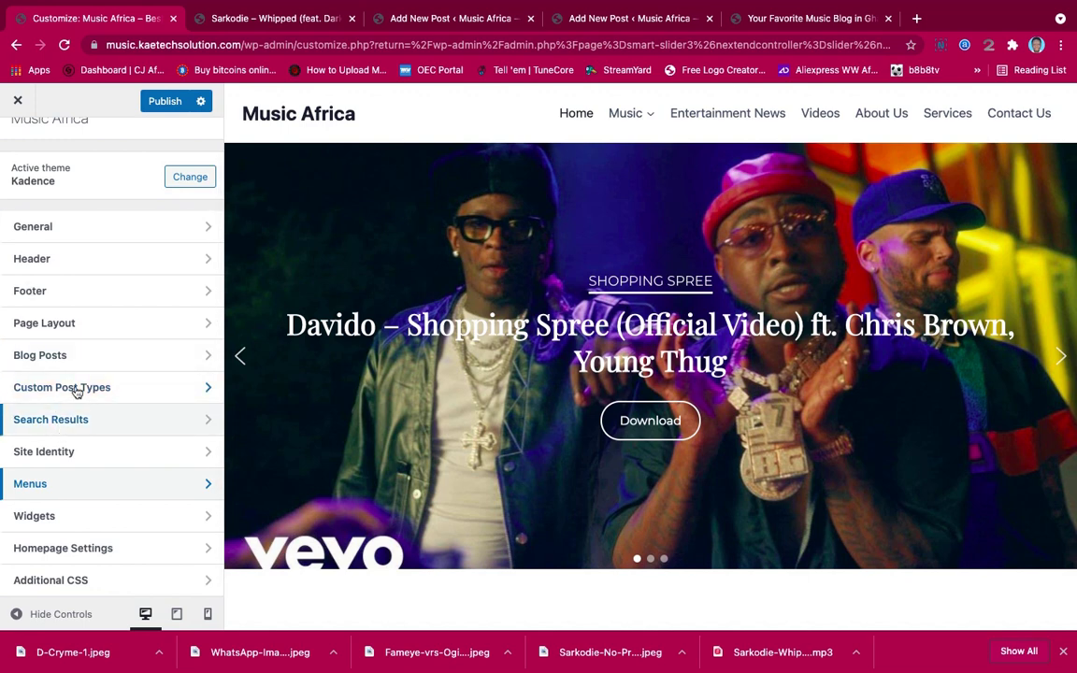
pyautogui.click(91, 290)
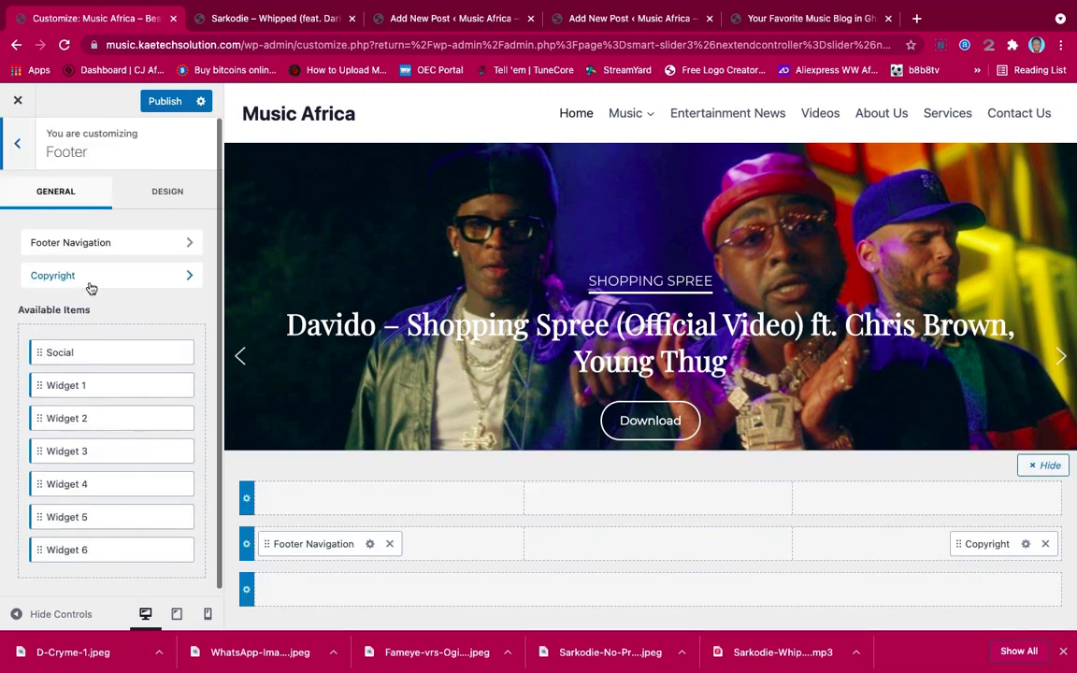
pyautogui.click(133, 245)
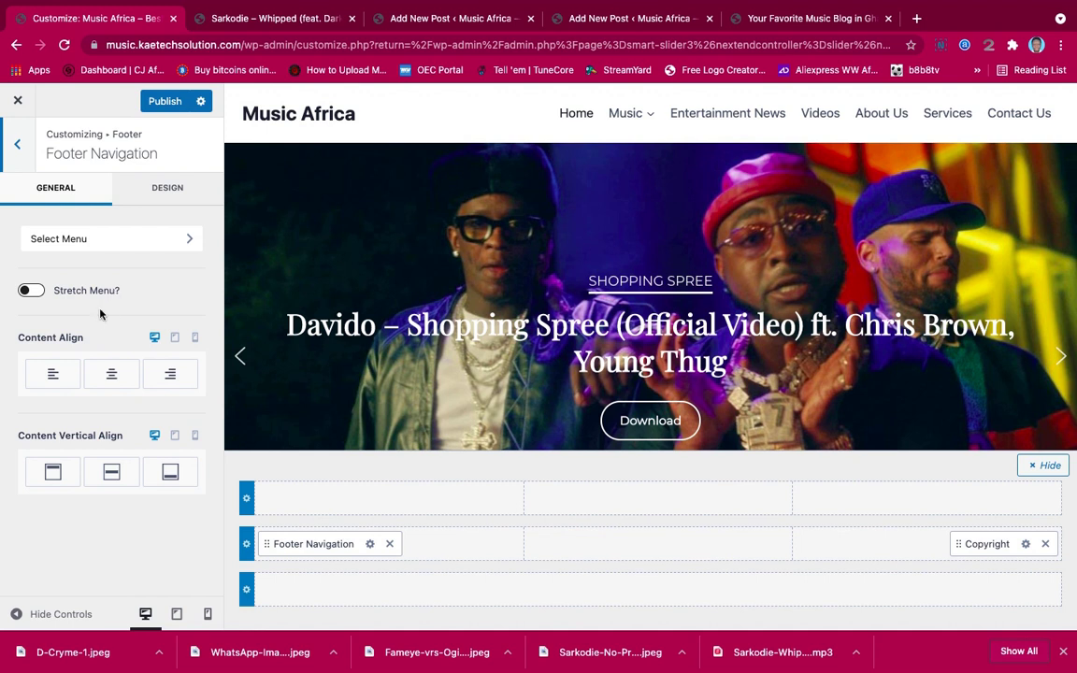
pyautogui.click(171, 475)
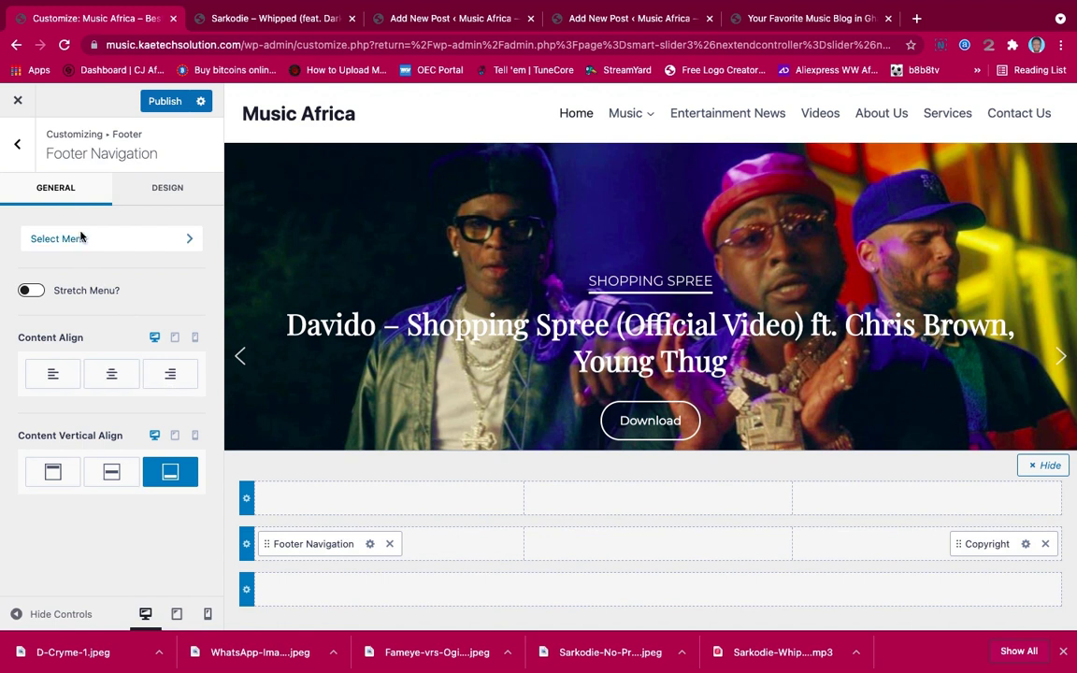
pyautogui.click(17, 142)
# Publish the footer and check the live home page footer's links and copyright
pyautogui.click(163, 103)
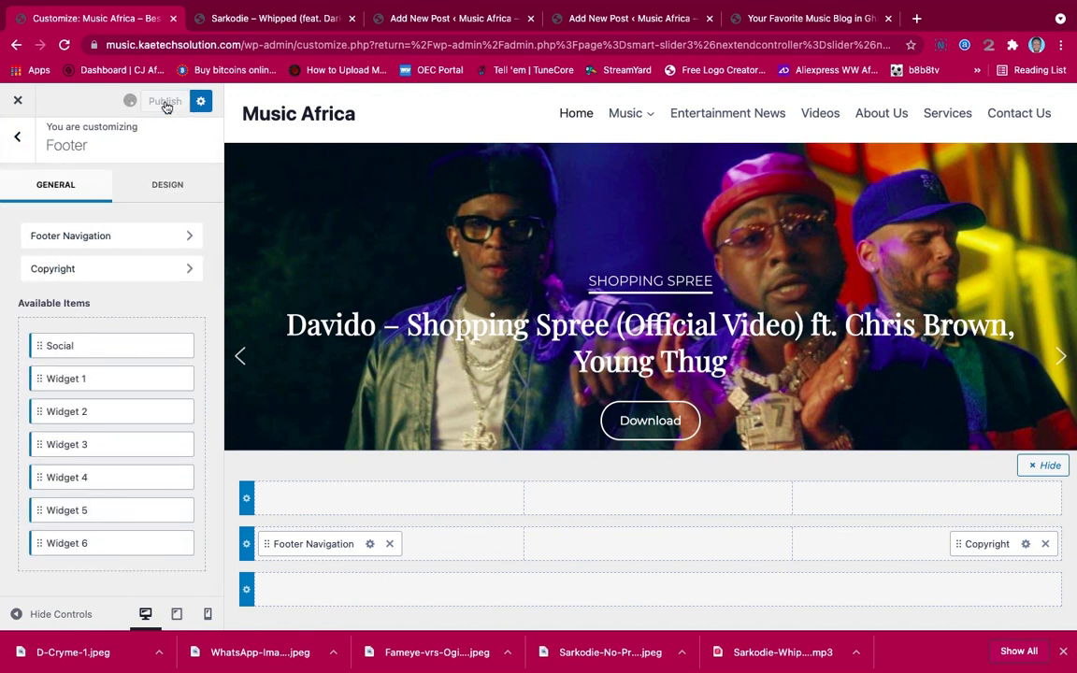
pyautogui.click(247, 21)
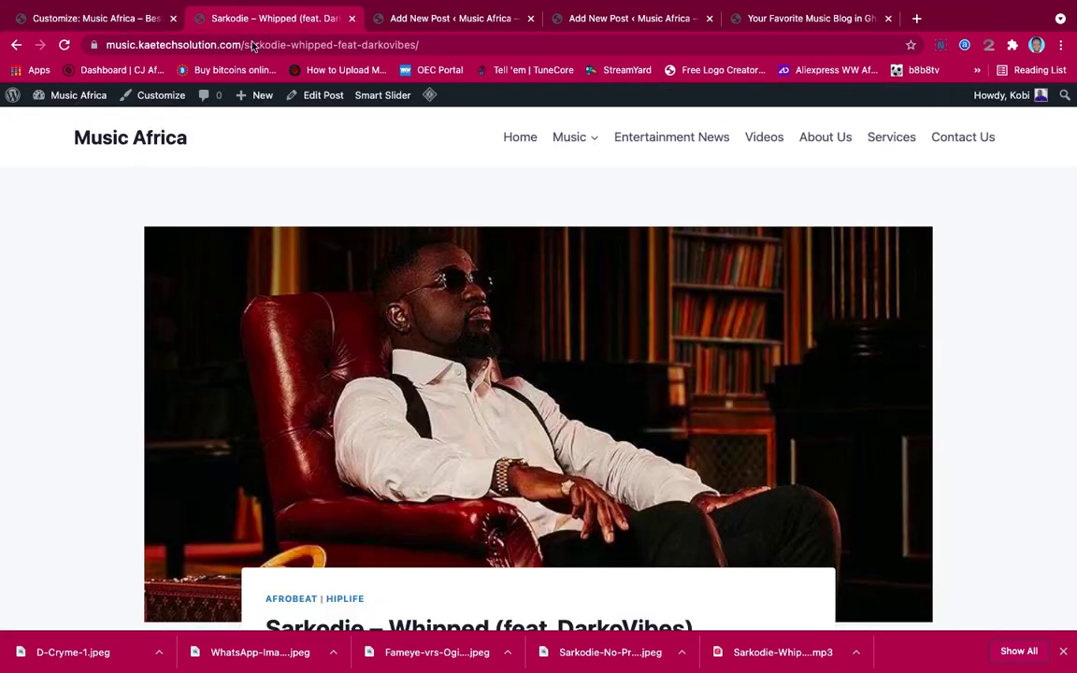
pyautogui.click(128, 137)
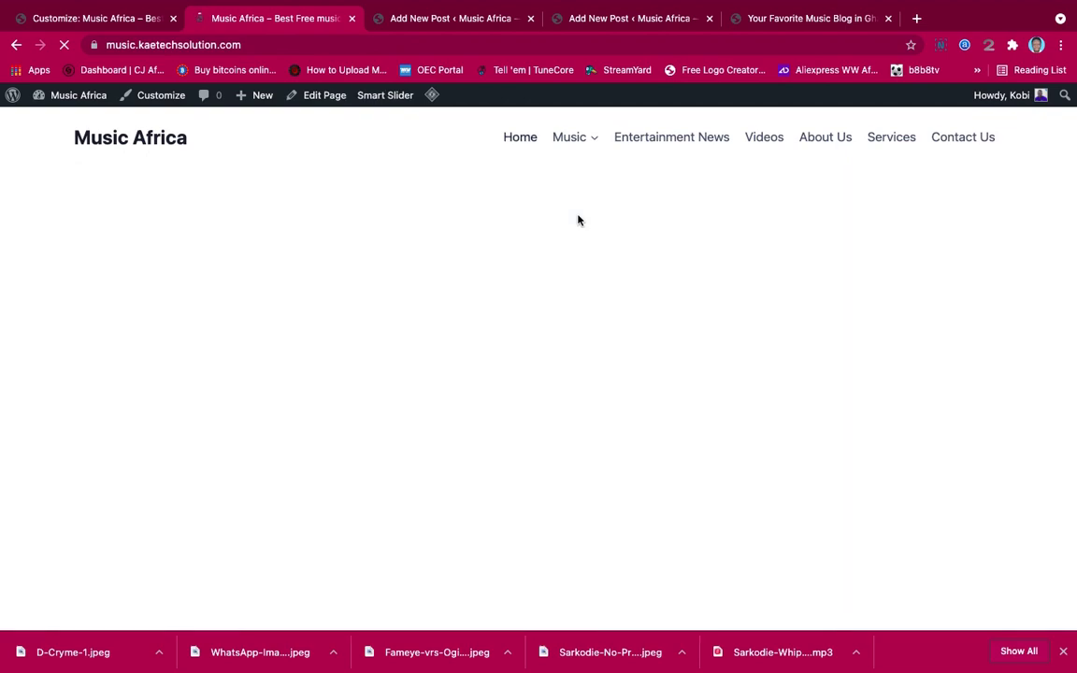
pyautogui.scroll(-20, 577, 220)
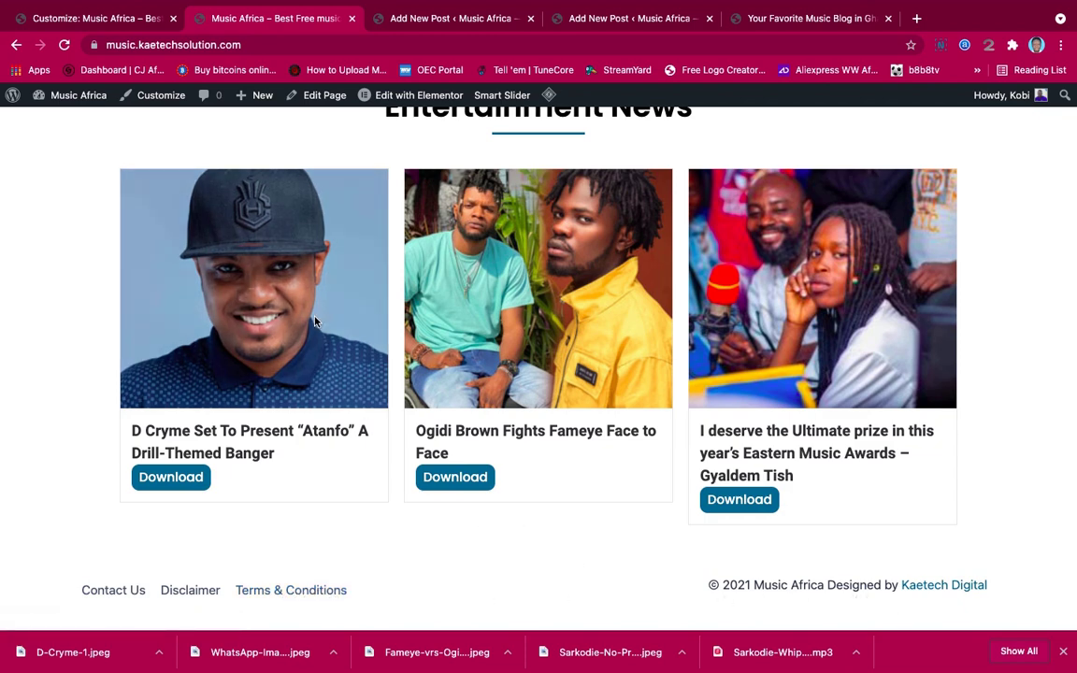
pyautogui.click(112, 21)
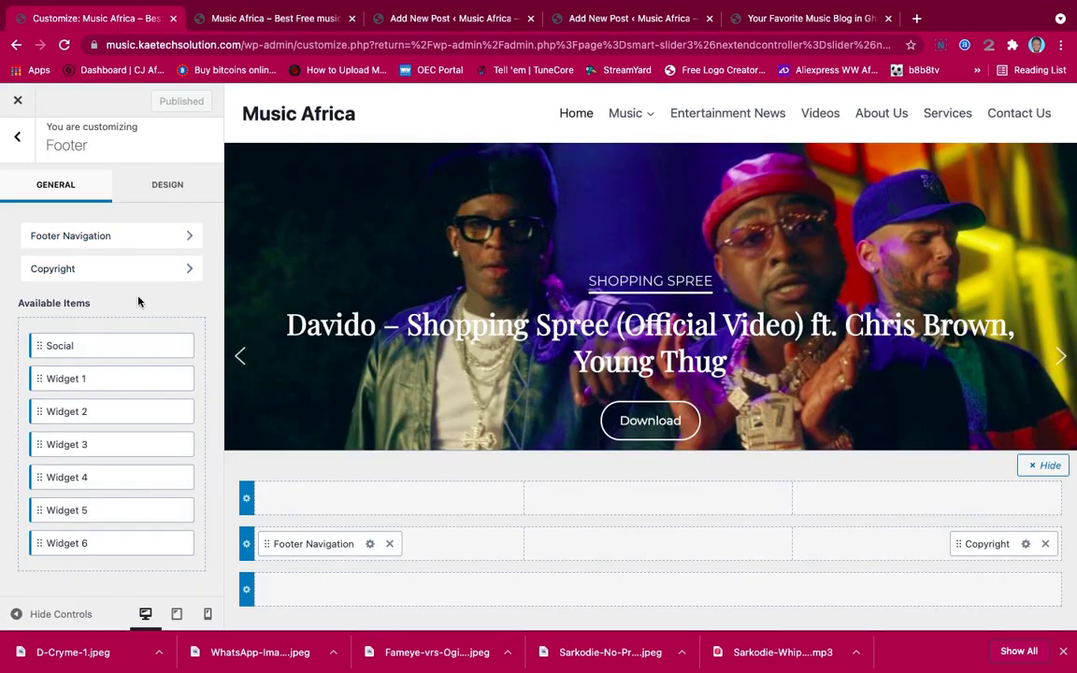
# Set the footer background colour to #272727, publish, and switch to the live site
pyautogui.click(164, 188)
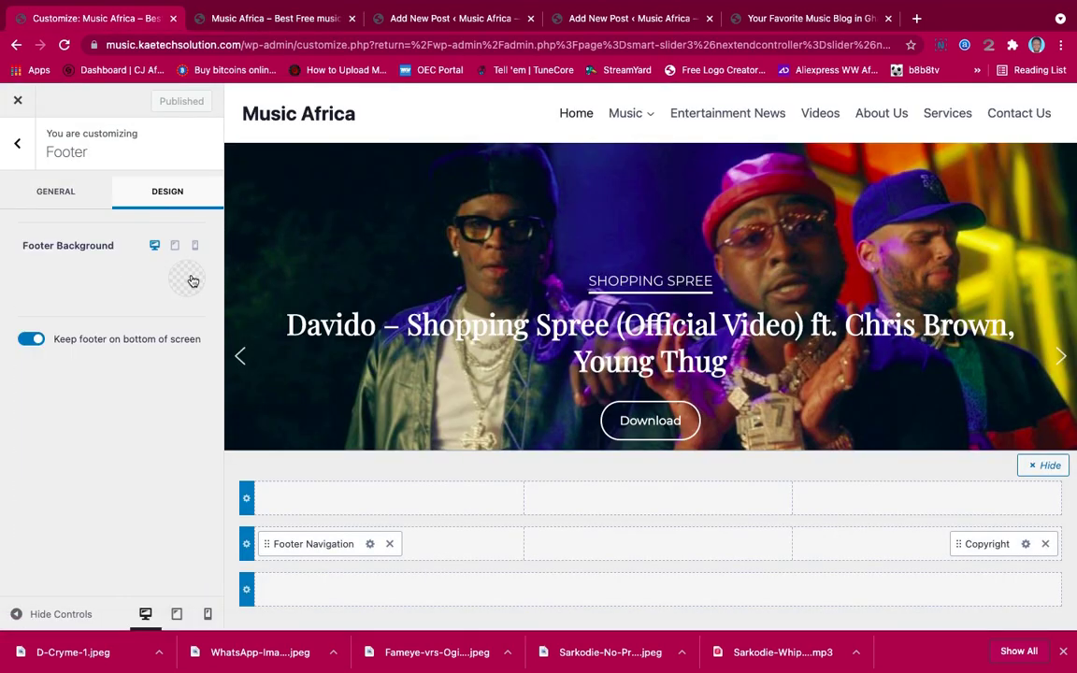
pyautogui.click(187, 280)
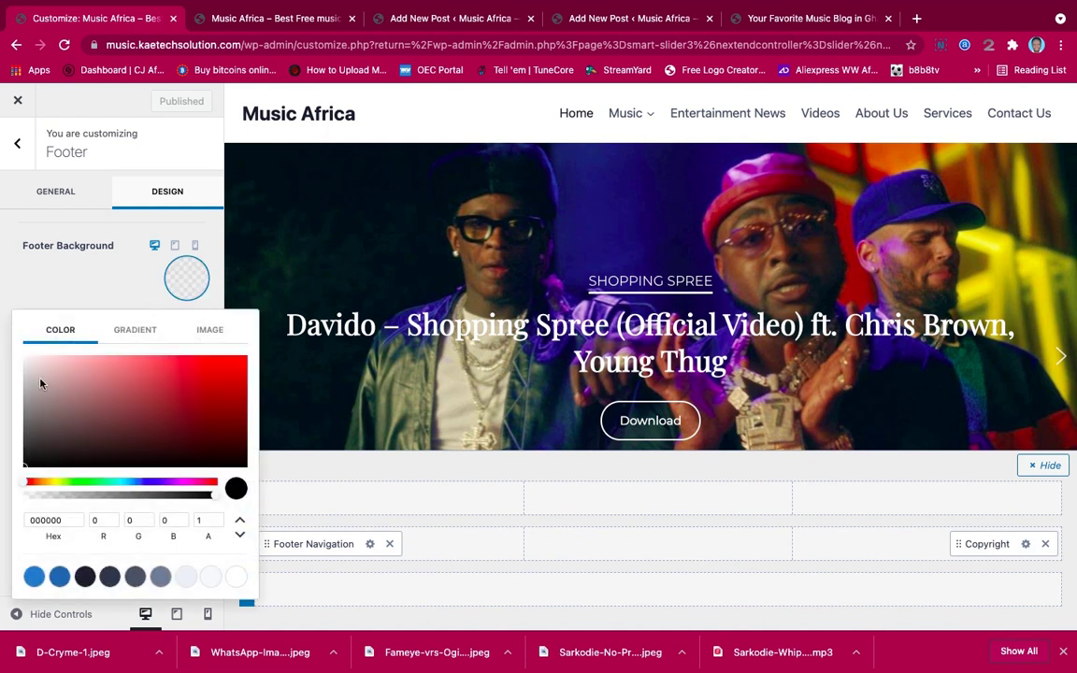
pyautogui.click(29, 455)
pyautogui.moveTo(29, 454); pyautogui.dragTo(16, 452)
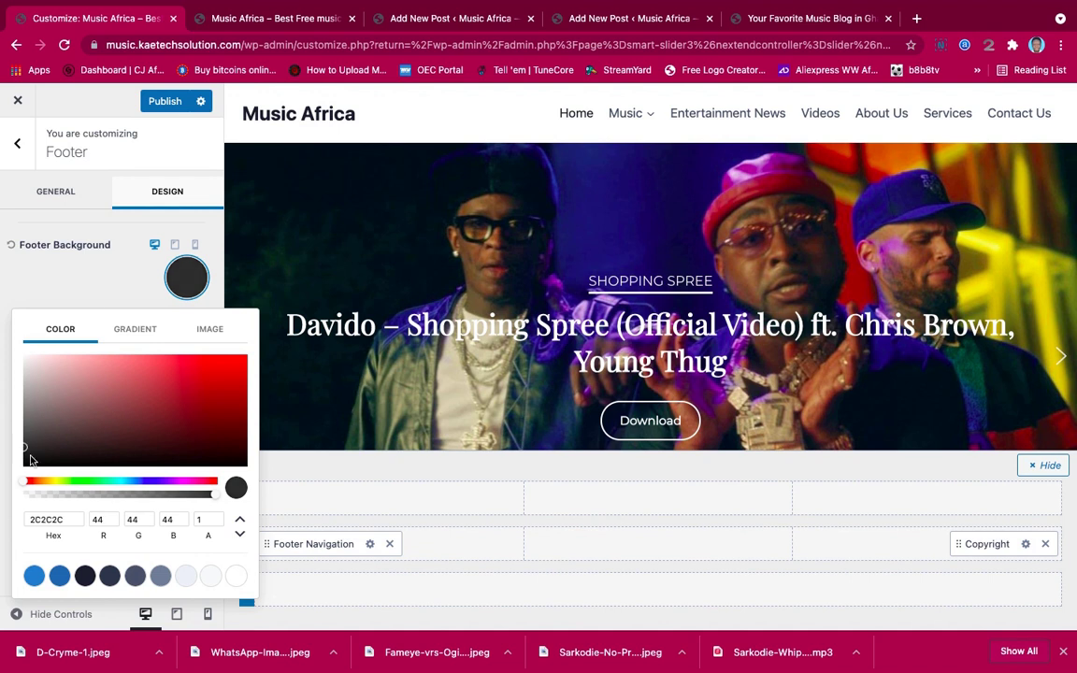
pyautogui.moveTo(61, 519); pyautogui.dragTo(1, 513)
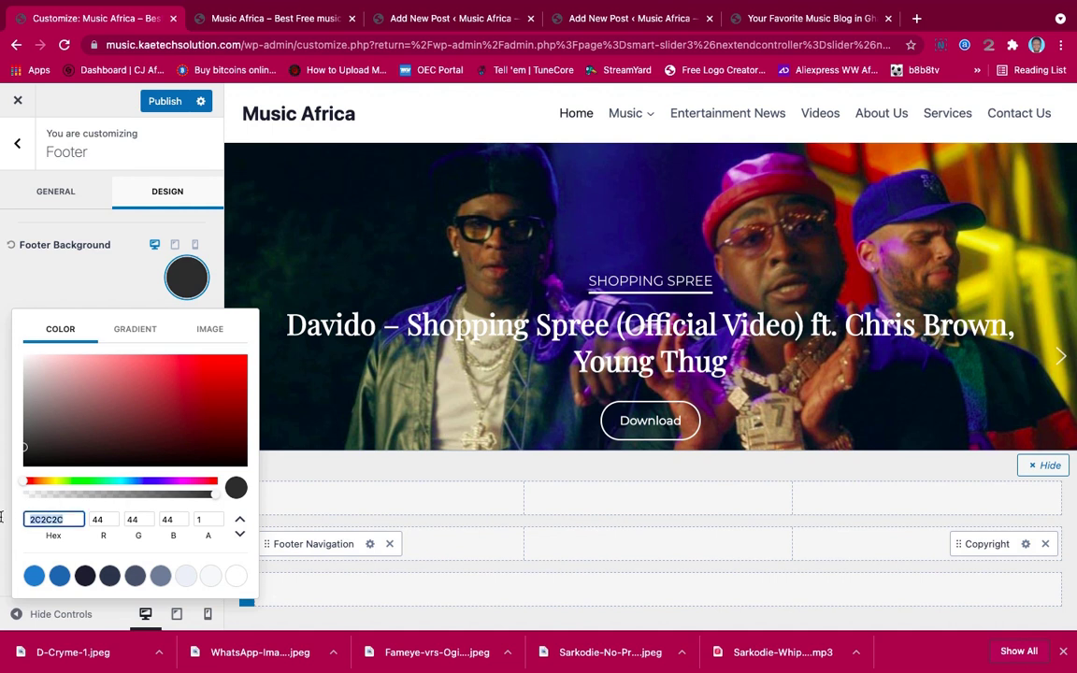
pyautogui.click(26, 451)
pyautogui.moveTo(25, 451); pyautogui.dragTo(21, 452)
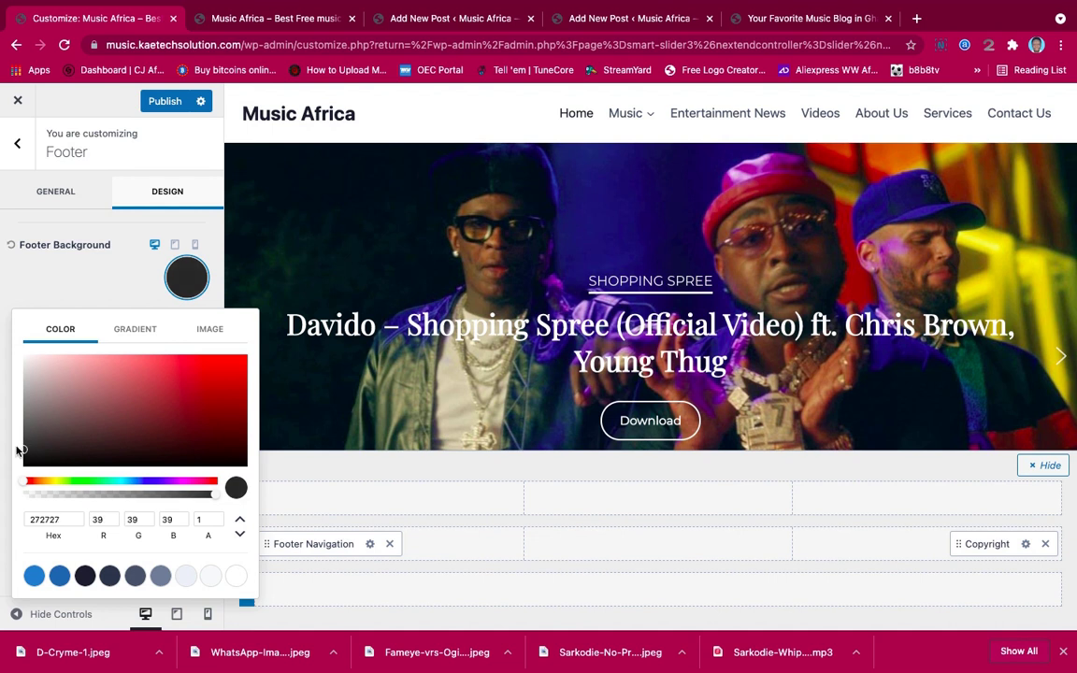
pyautogui.click(37, 276)
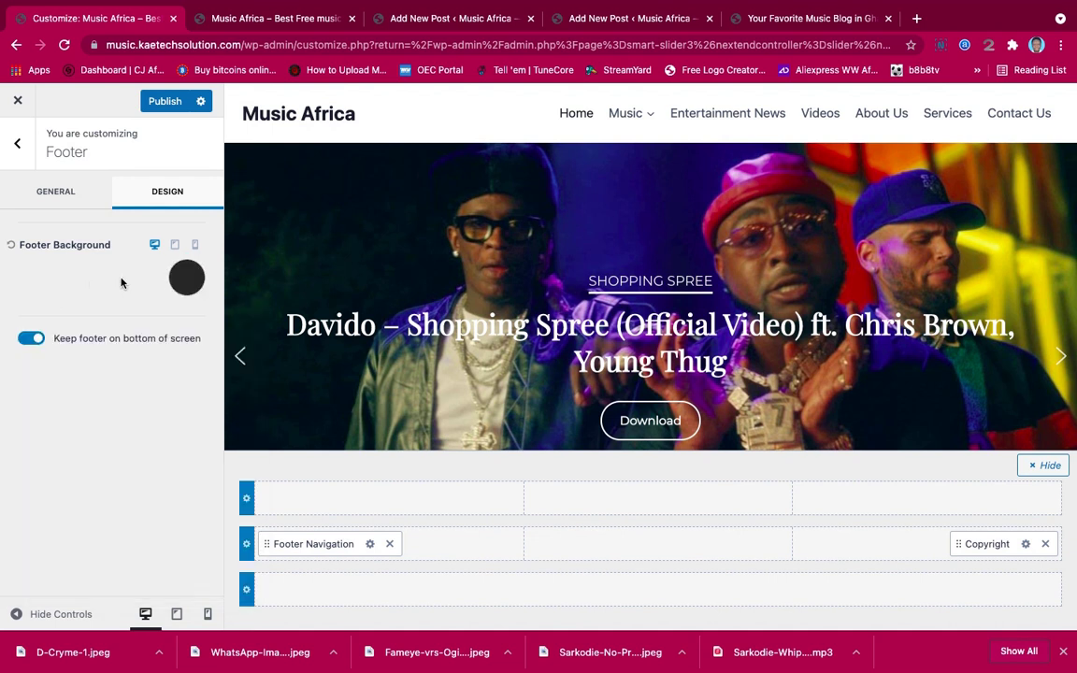
pyautogui.click(166, 100)
pyautogui.click(249, 18)
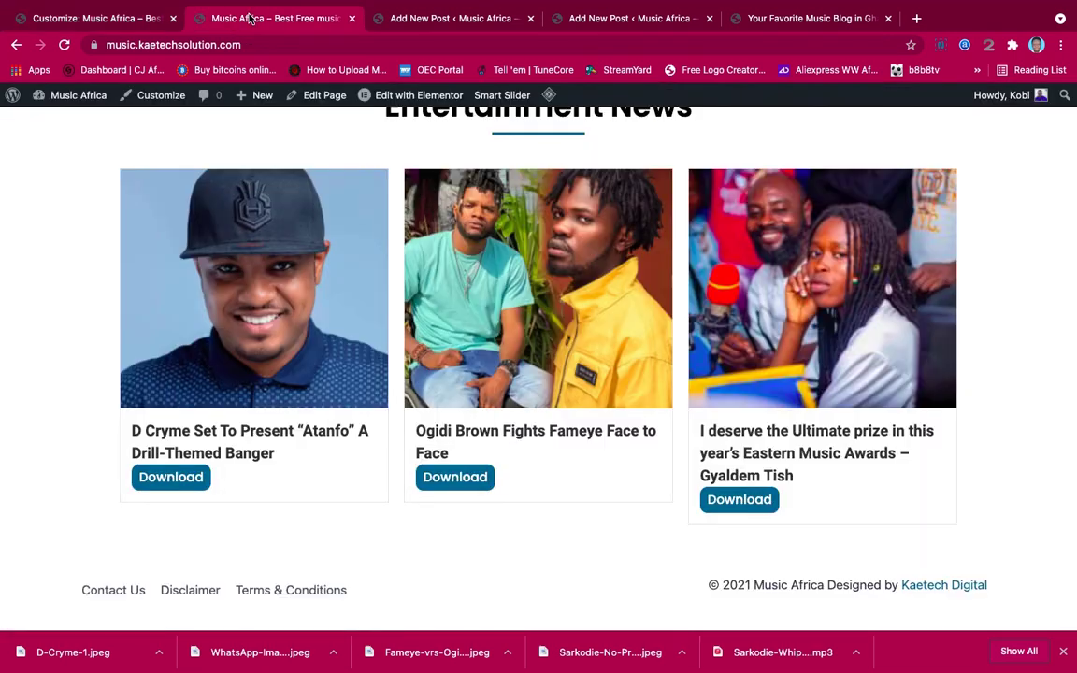
# Reload the live site and scroll to view the darker #272727 footer
pyautogui.click(63, 44)
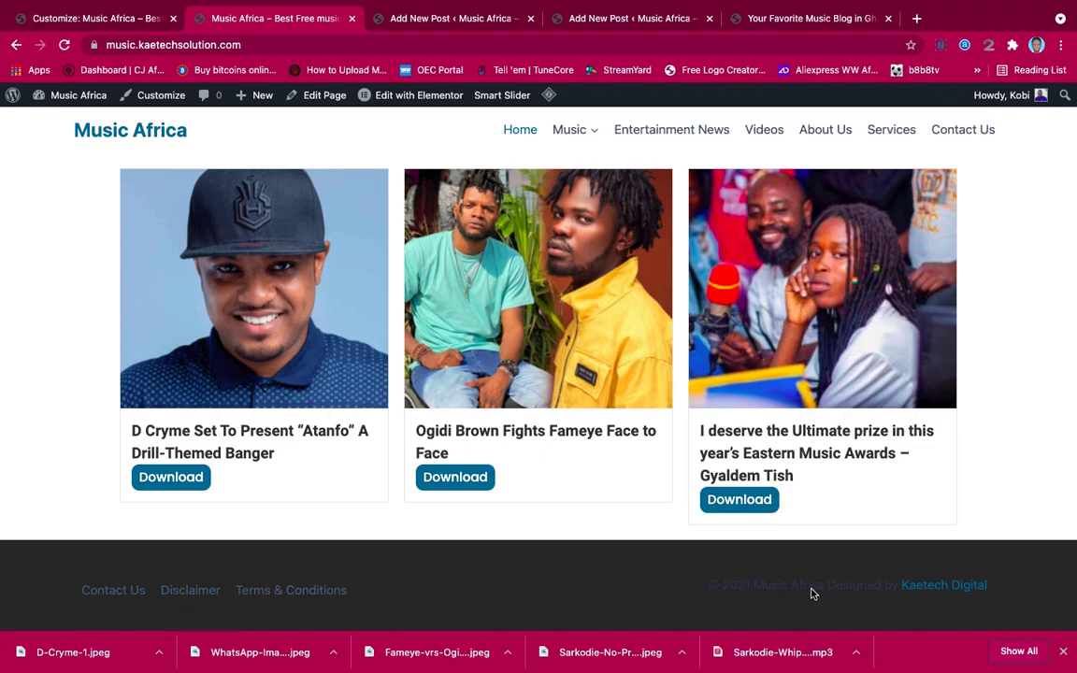
pyautogui.scroll(20, 475, 536)
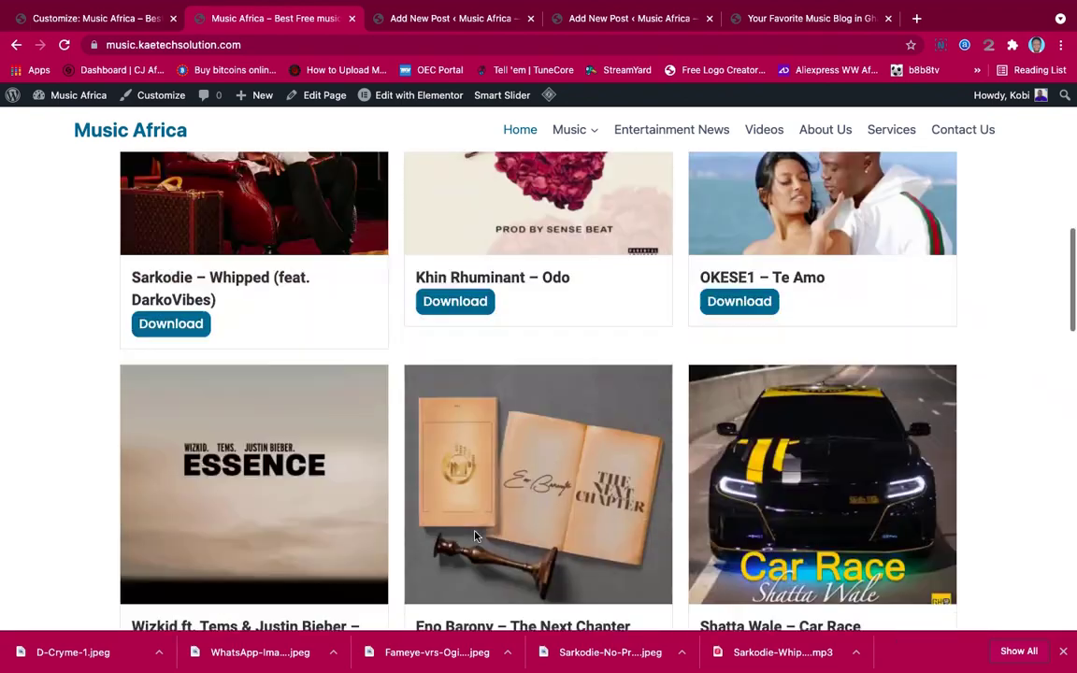
pyautogui.scroll(-20, 475, 532)
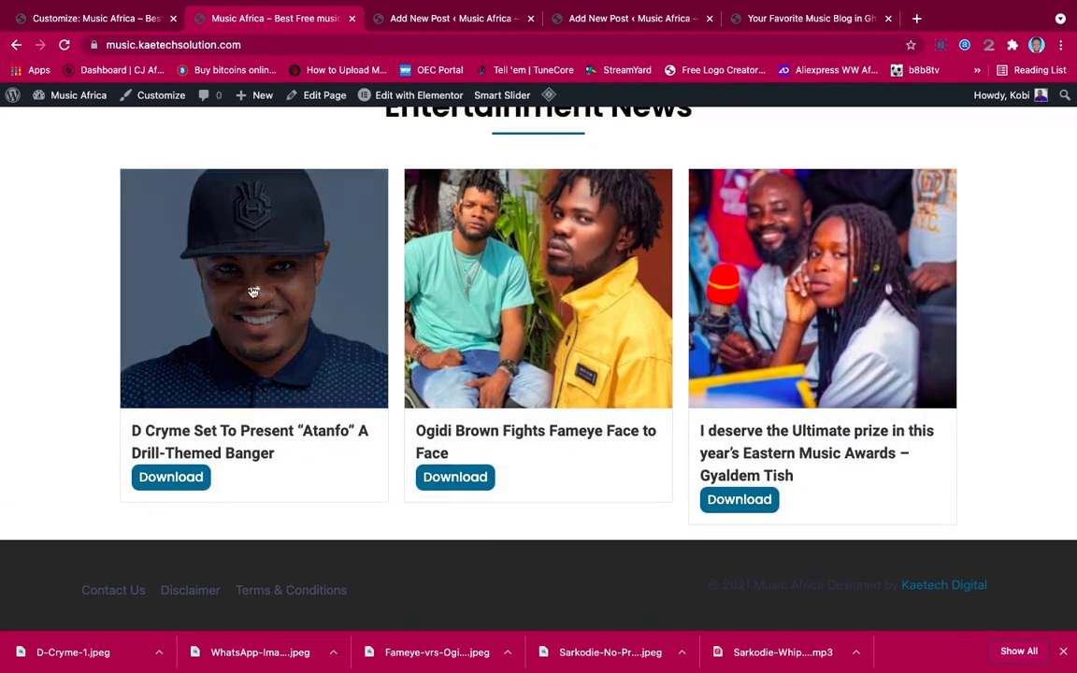
# Change the footer background to pure black #000000 and publish
pyautogui.click(98, 18)
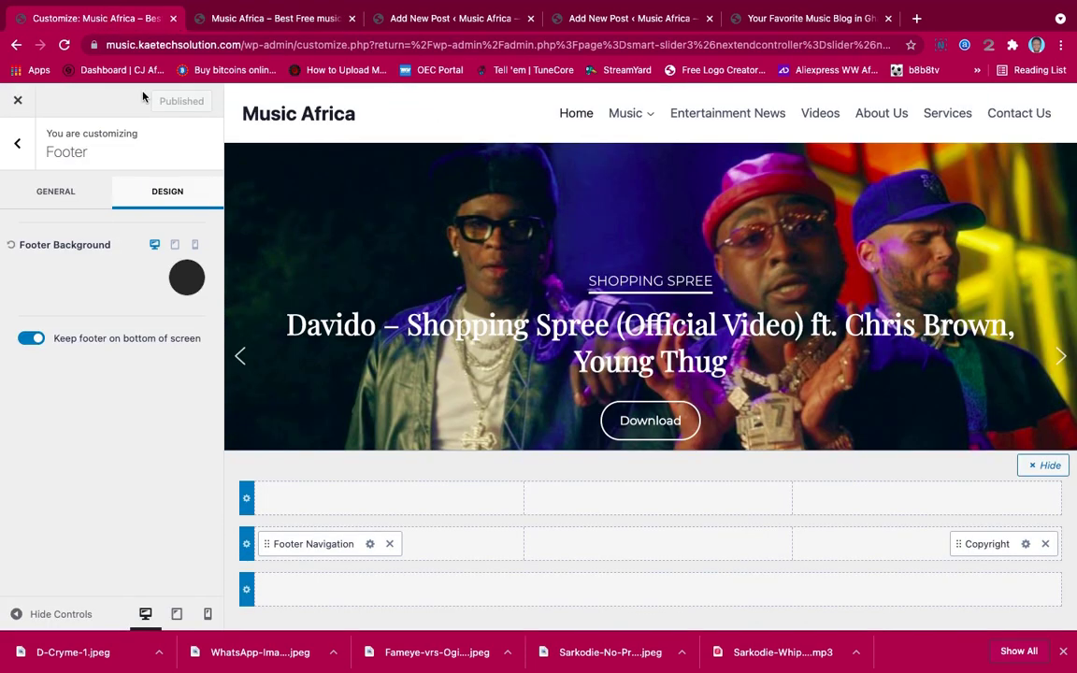
pyautogui.click(185, 280)
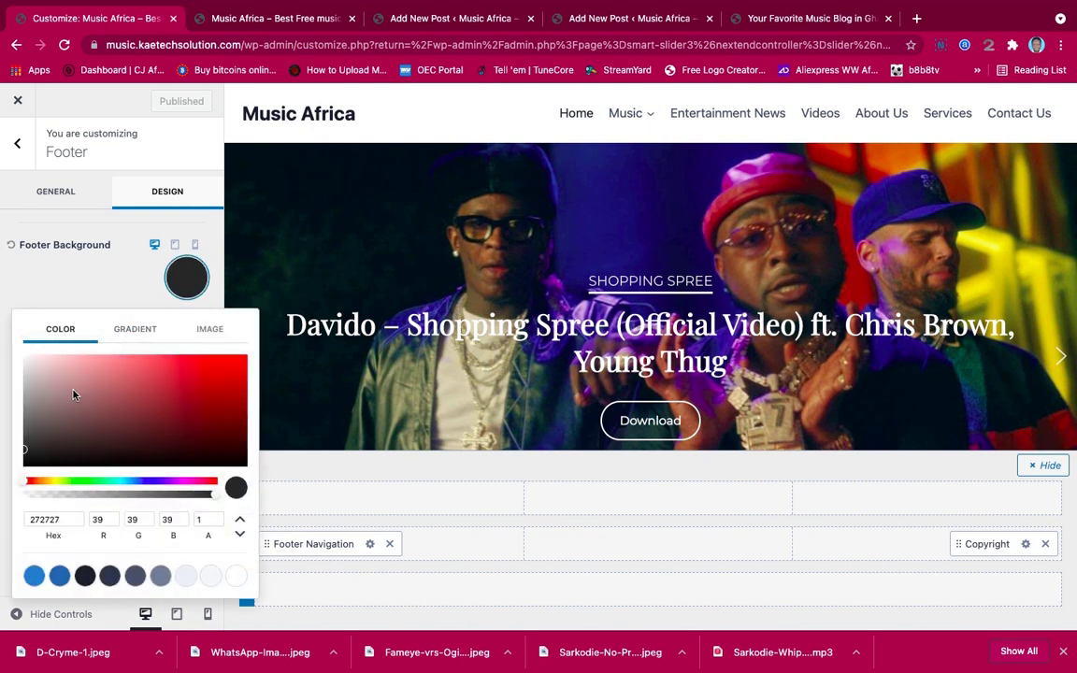
pyautogui.moveTo(25, 453); pyautogui.dragTo(19, 475)
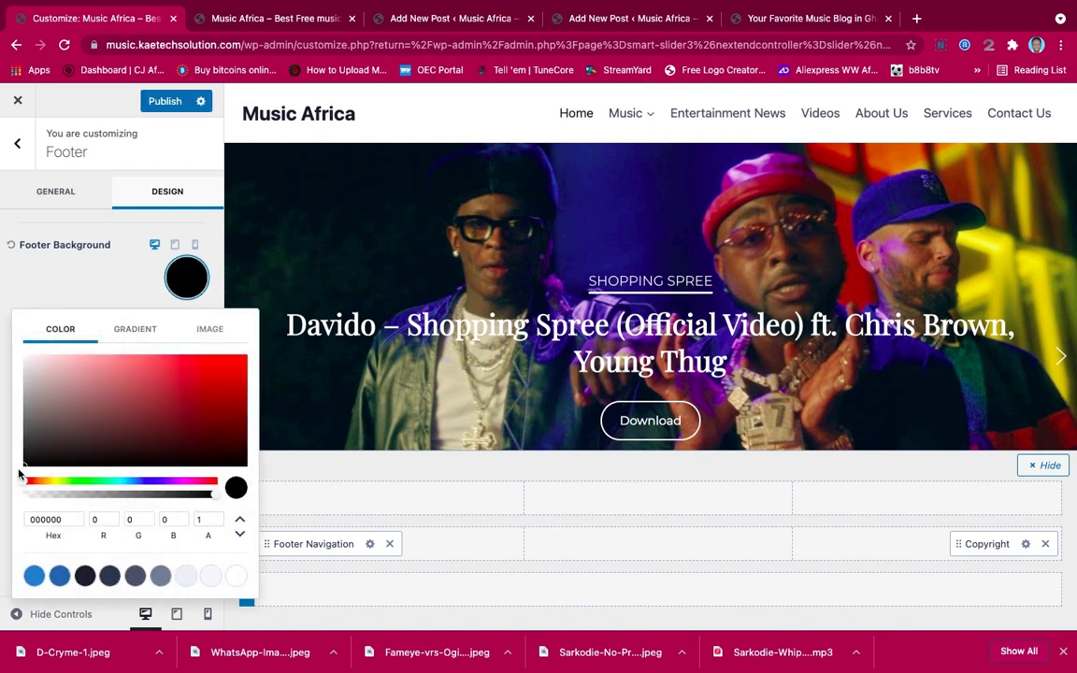
pyautogui.click(63, 299)
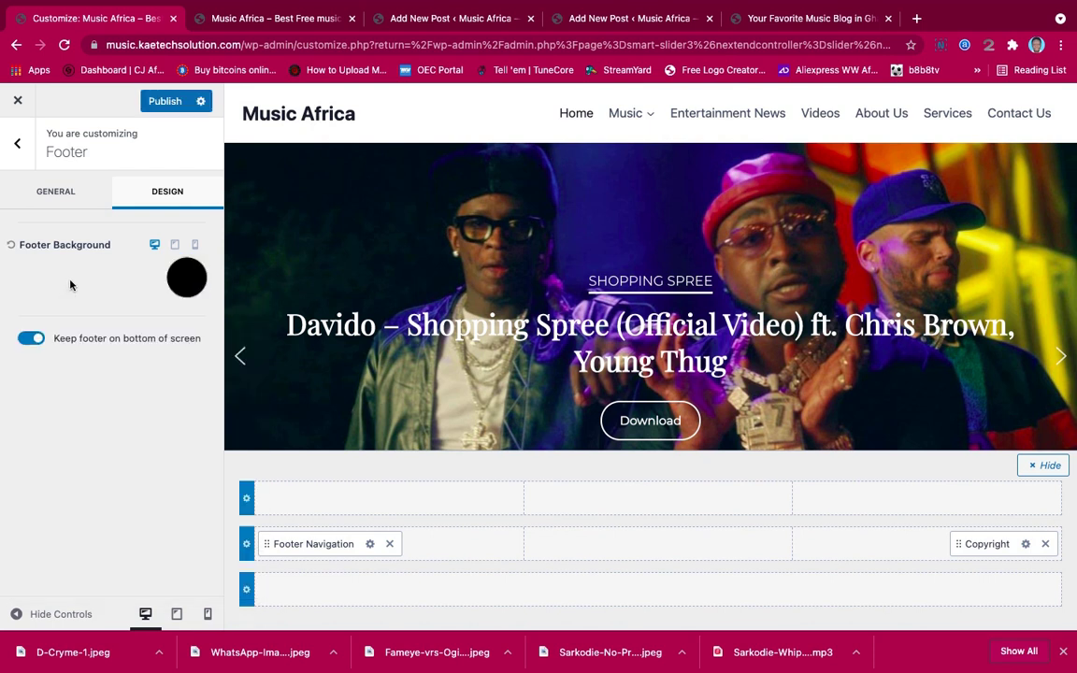
pyautogui.click(161, 103)
pyautogui.click(249, 16)
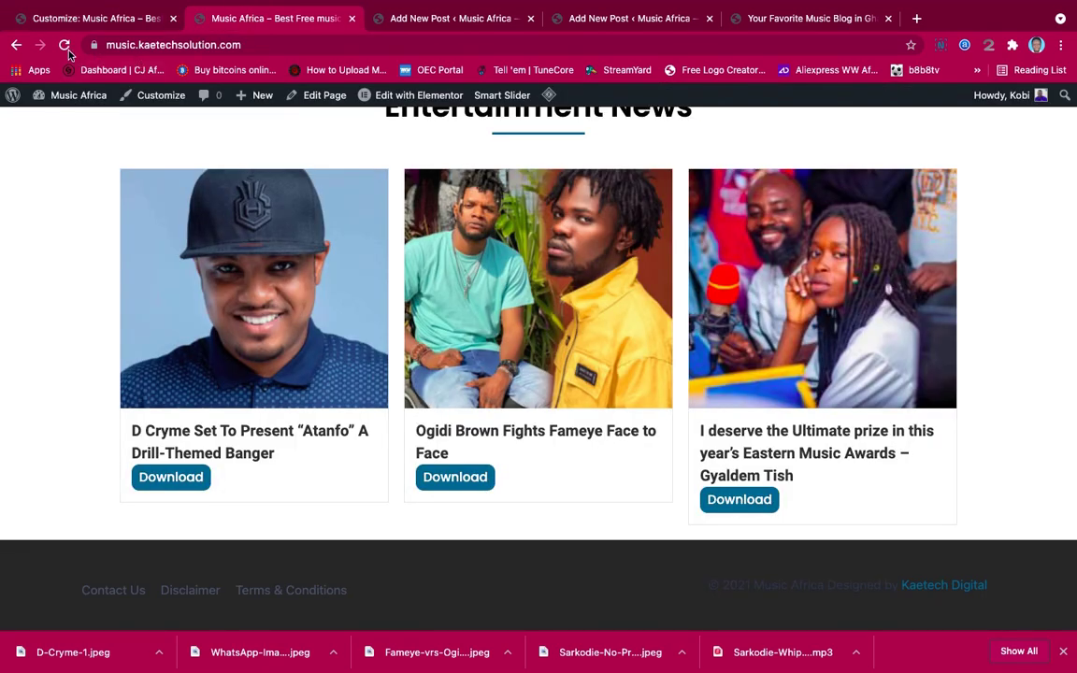
pyautogui.click(64, 45)
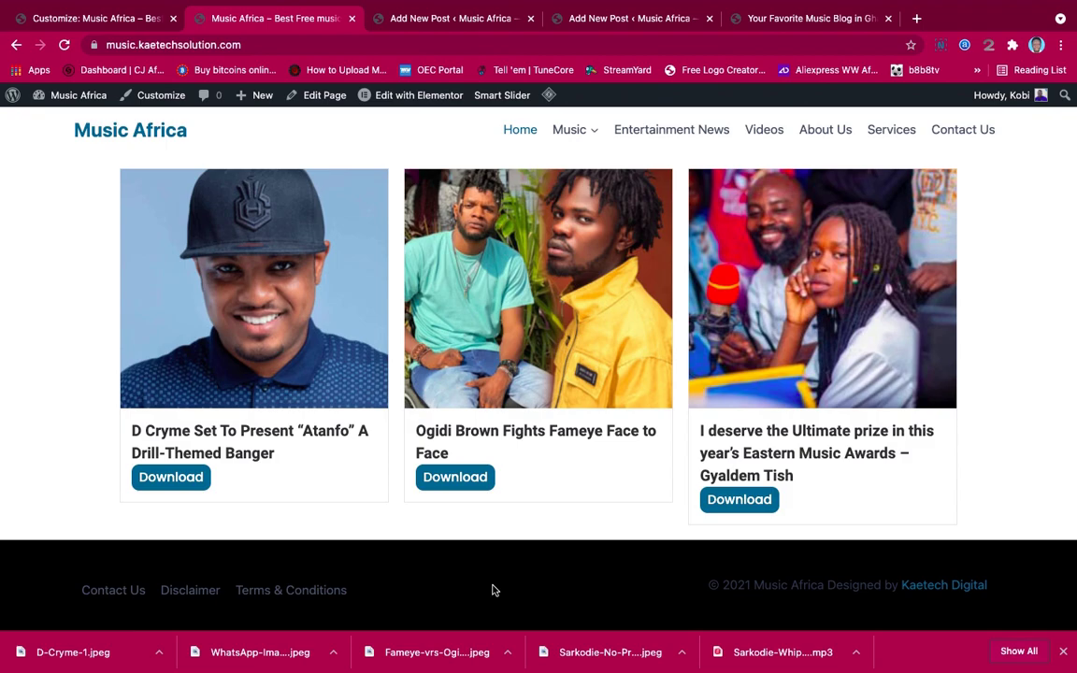
pyautogui.scroll(3, 559, 479)
pyautogui.scroll(-3, 560, 473)
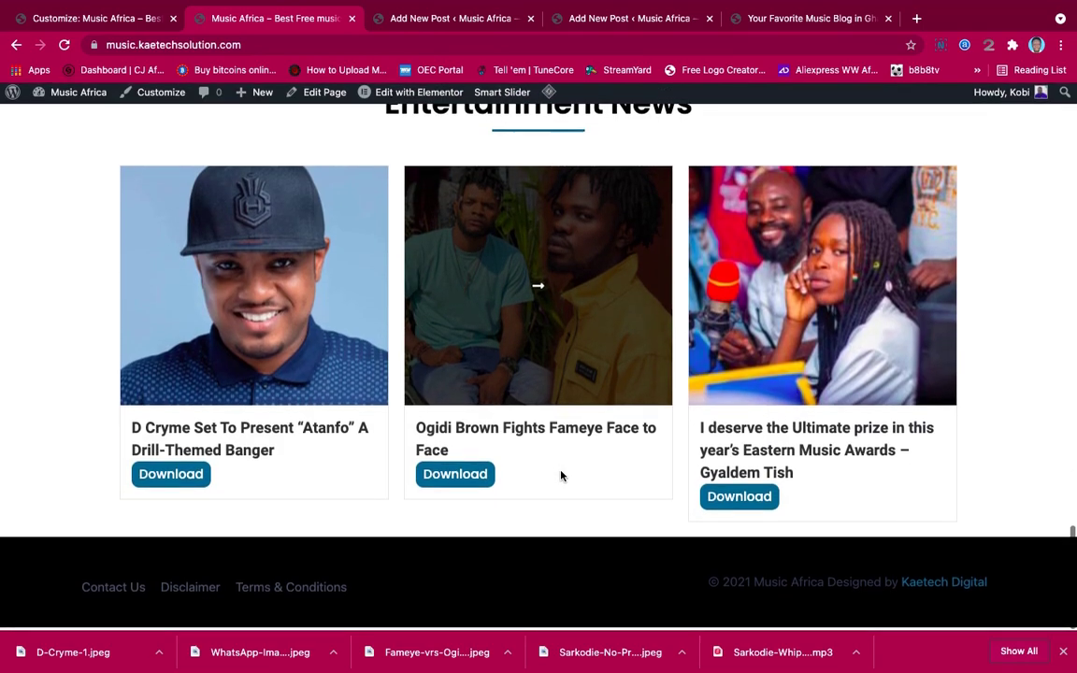
pyautogui.scroll(10, 561, 475)
pyautogui.scroll(10, 561, 475)
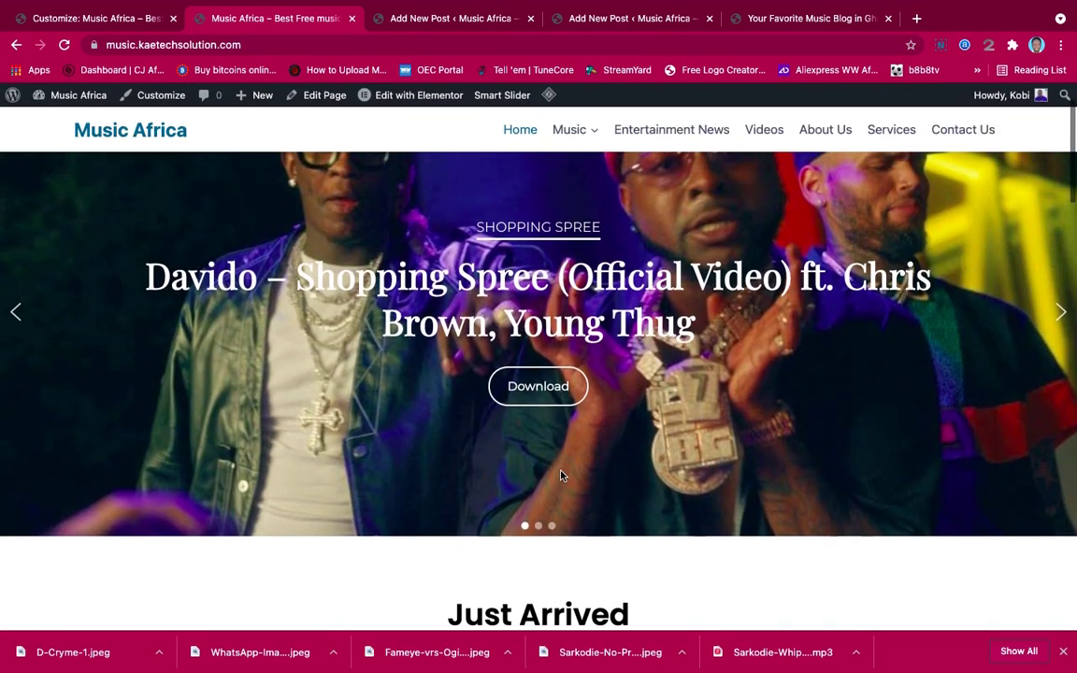
pyautogui.scroll(-5, 561, 470)
pyautogui.scroll(-15, 560, 470)
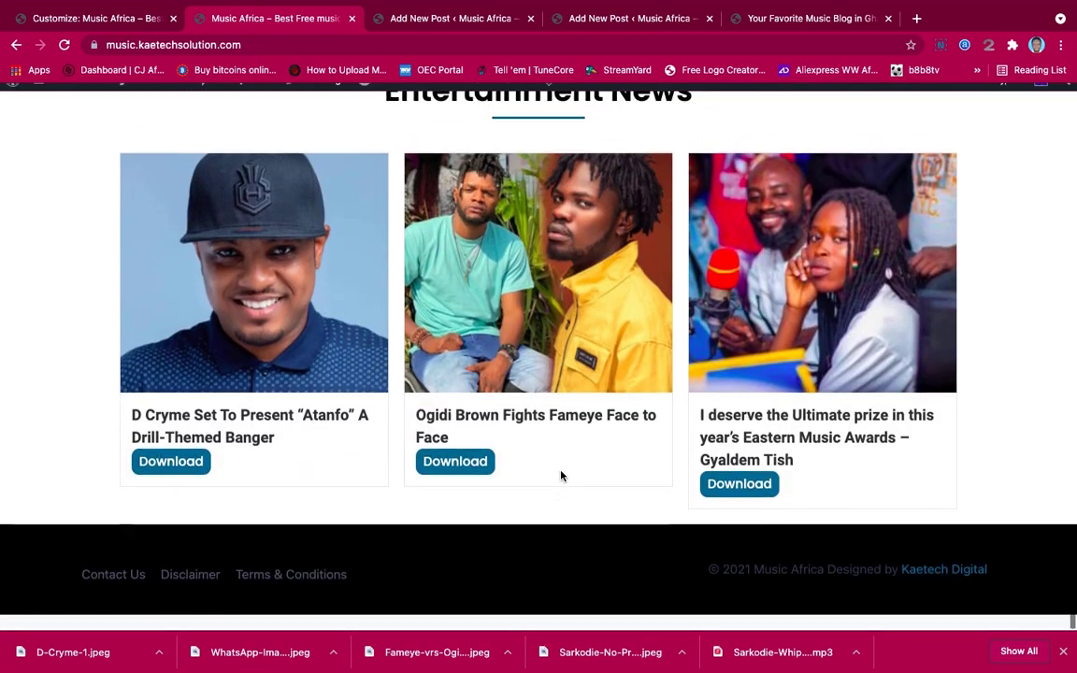
pyautogui.scroll(3, 560, 472)
pyautogui.scroll(15, 561, 474)
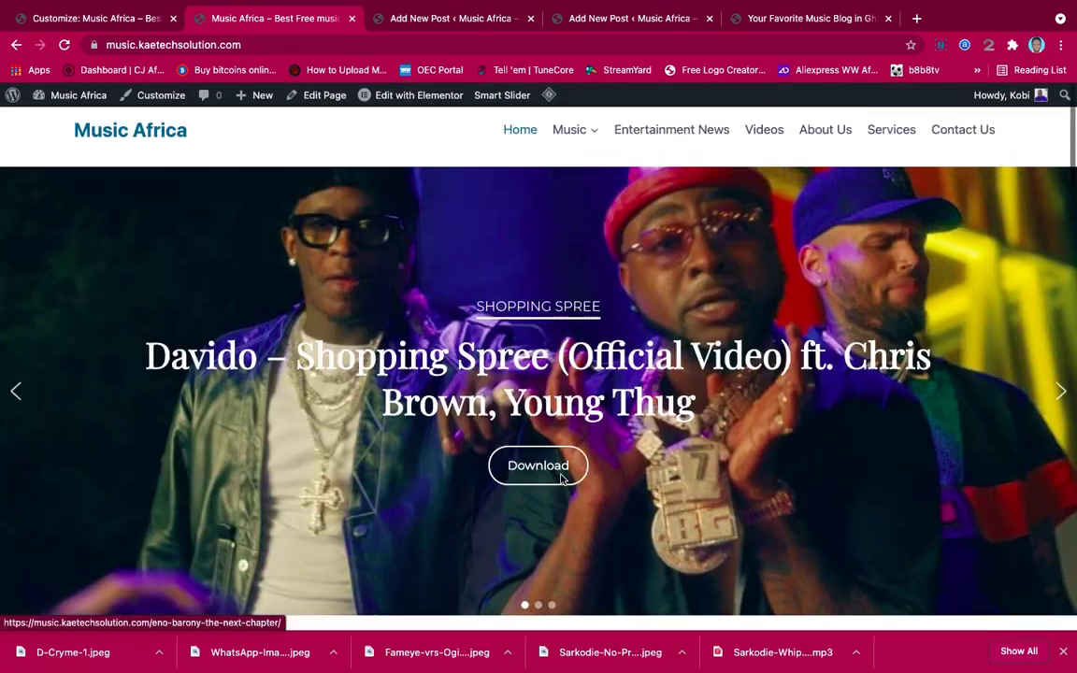
pyautogui.click(111, 22)
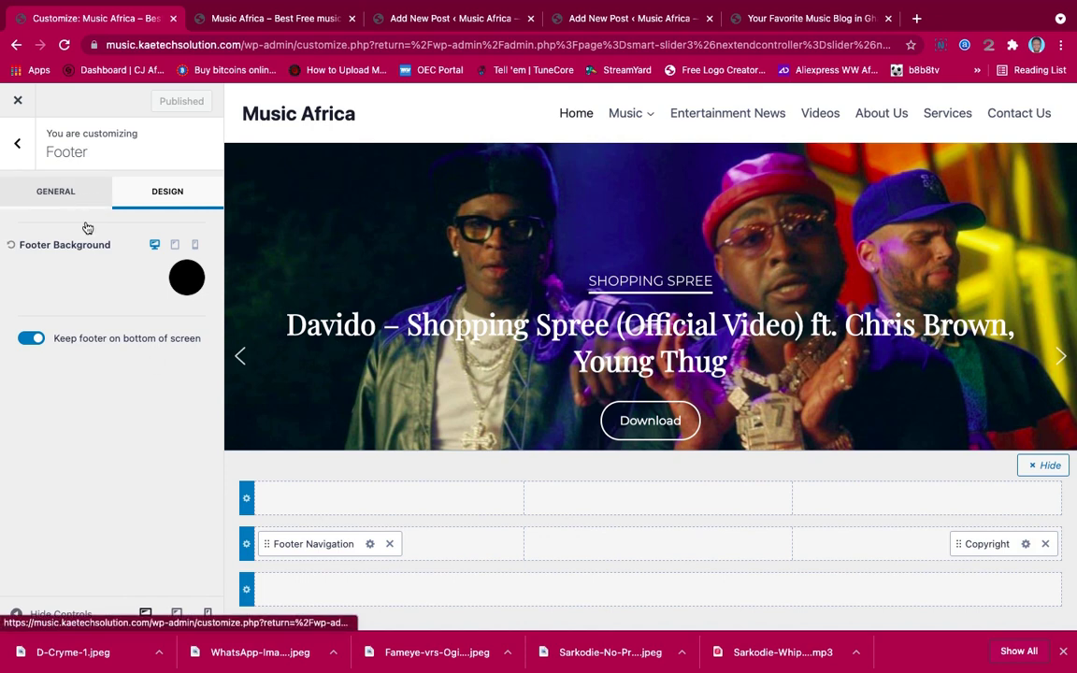
# Review the Typography settings, then return to the General customizer list
pyautogui.click(62, 192)
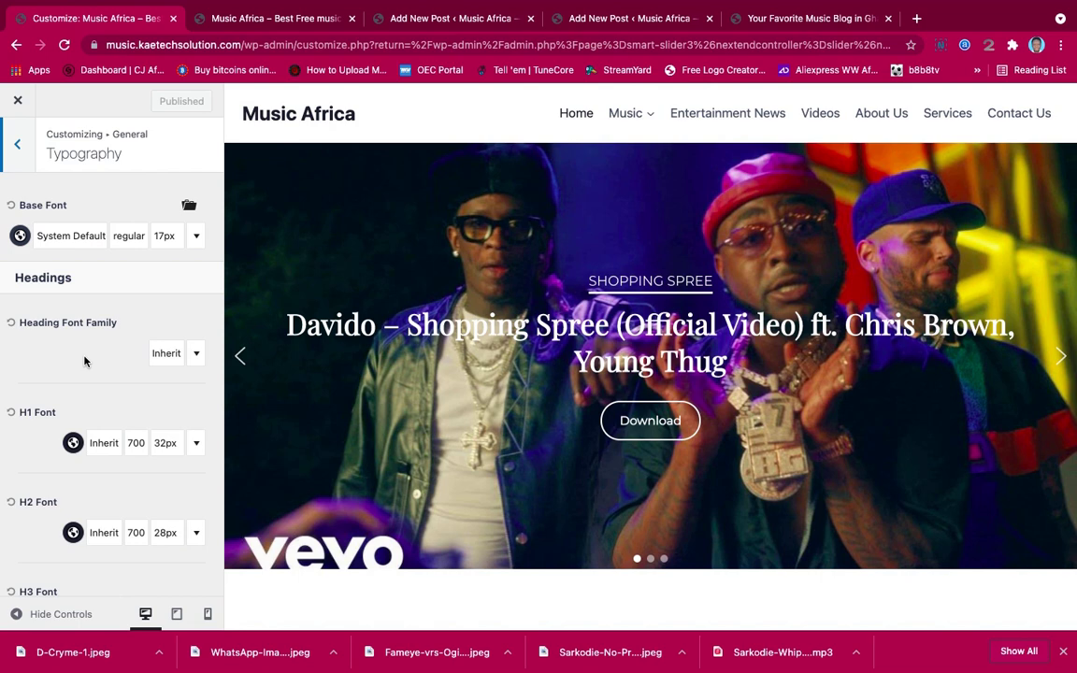
pyautogui.scroll(-10, 84, 360)
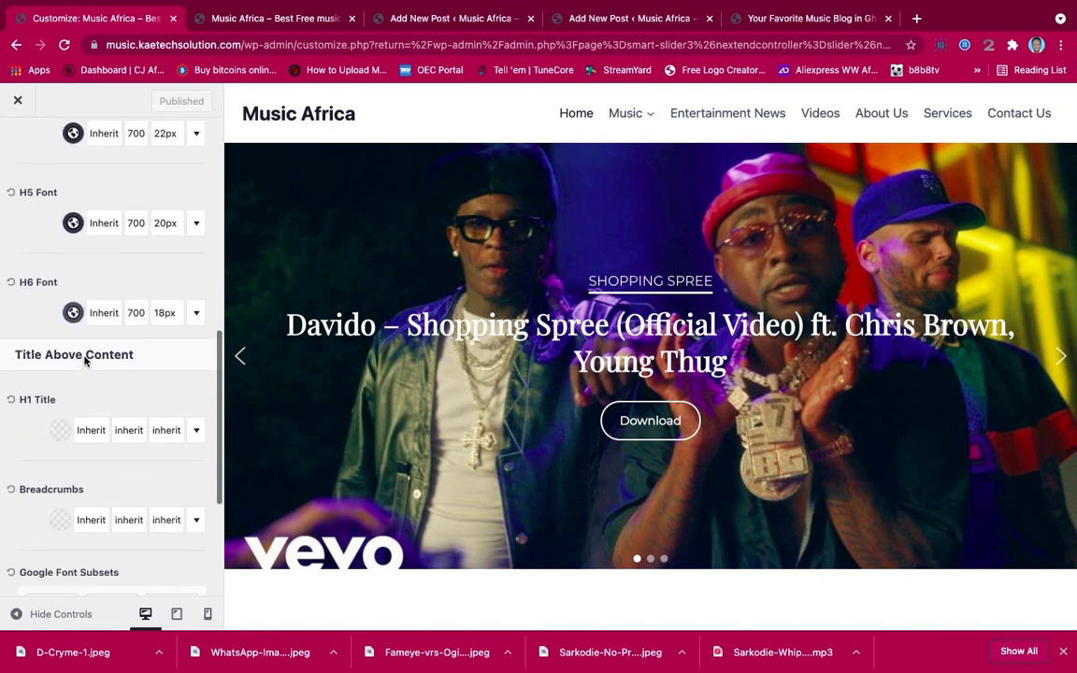
pyautogui.scroll(-5, 85, 361)
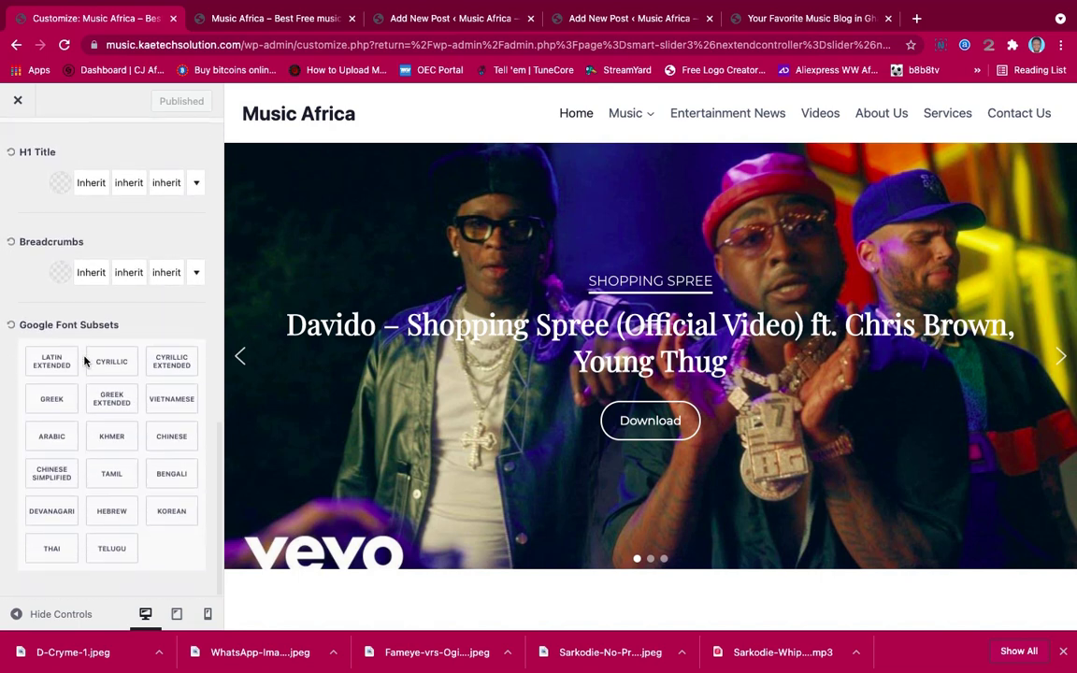
pyautogui.scroll(4, 84, 360)
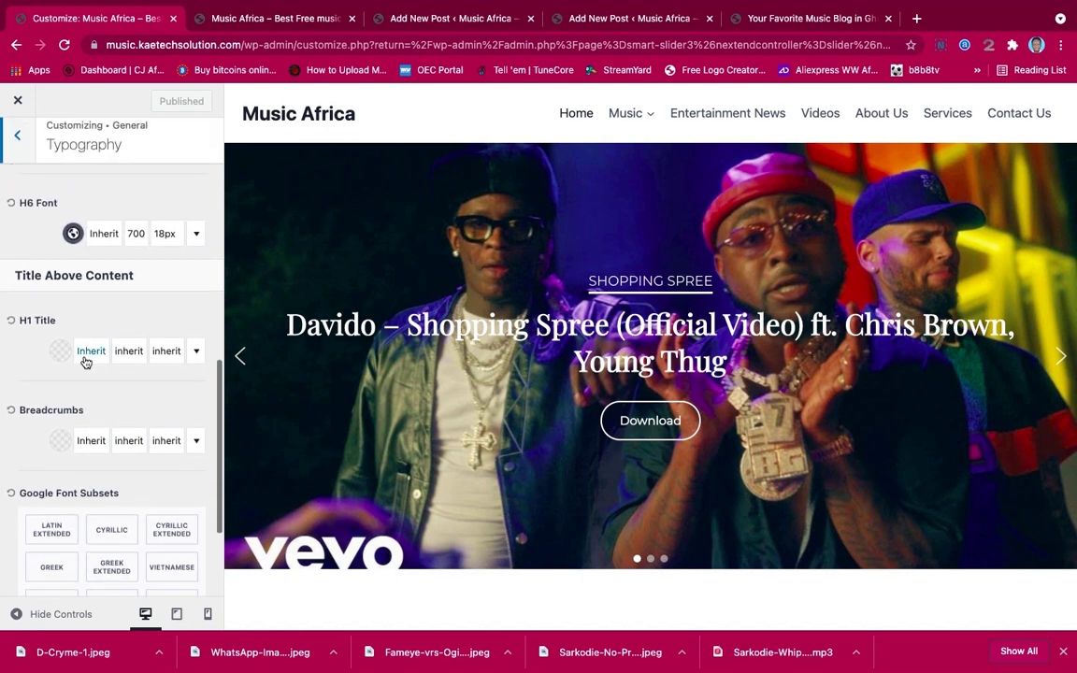
pyautogui.scroll(6, 84, 360)
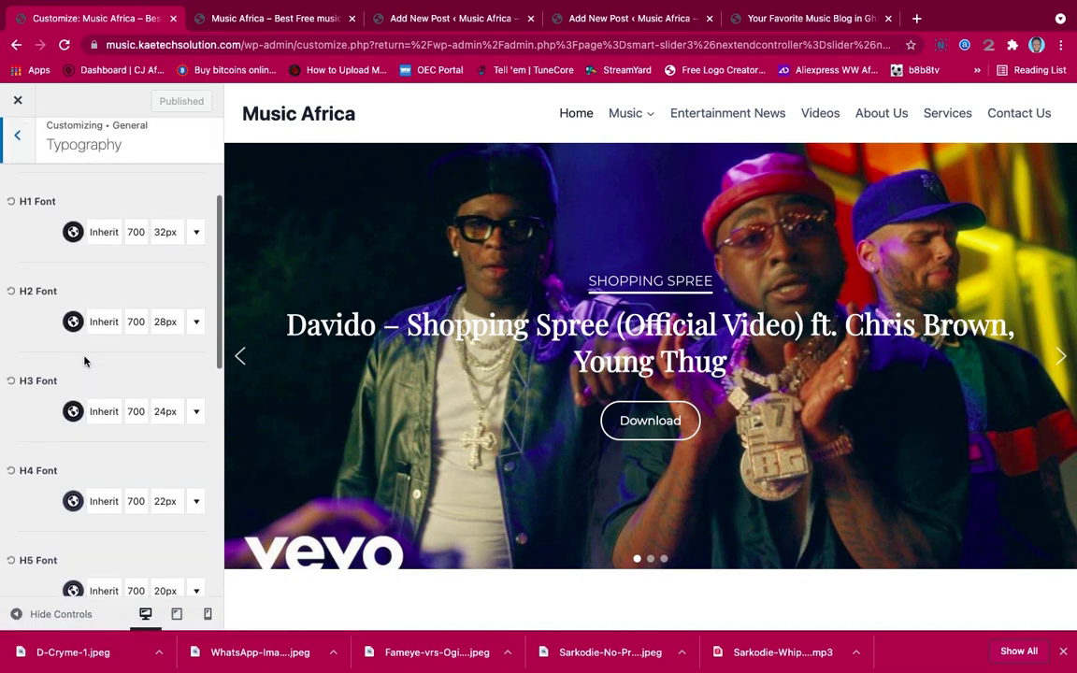
pyautogui.scroll(3, 84, 360)
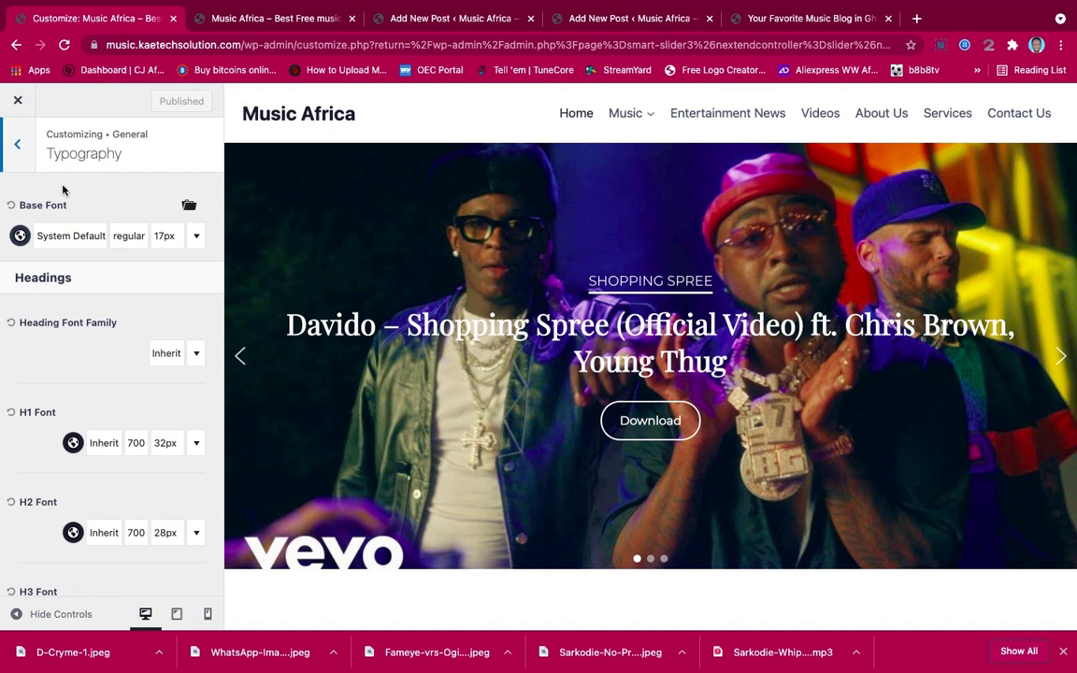
pyautogui.click(17, 142)
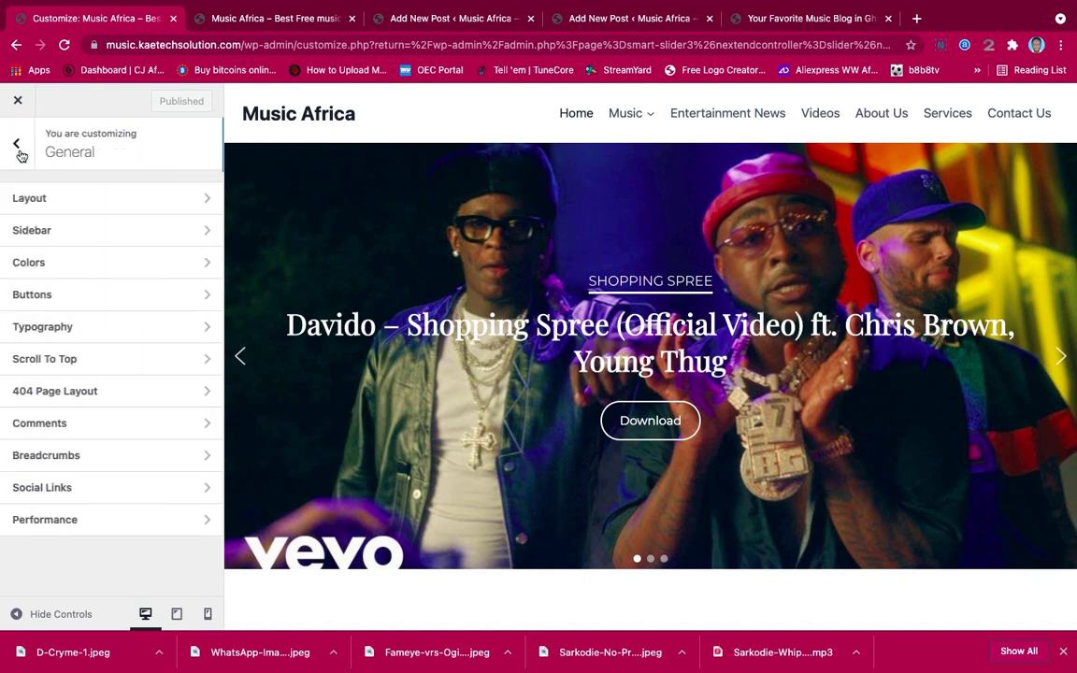
# Look over the Buttons settings, then go back and open Scroll To Top
pyautogui.click(94, 298)
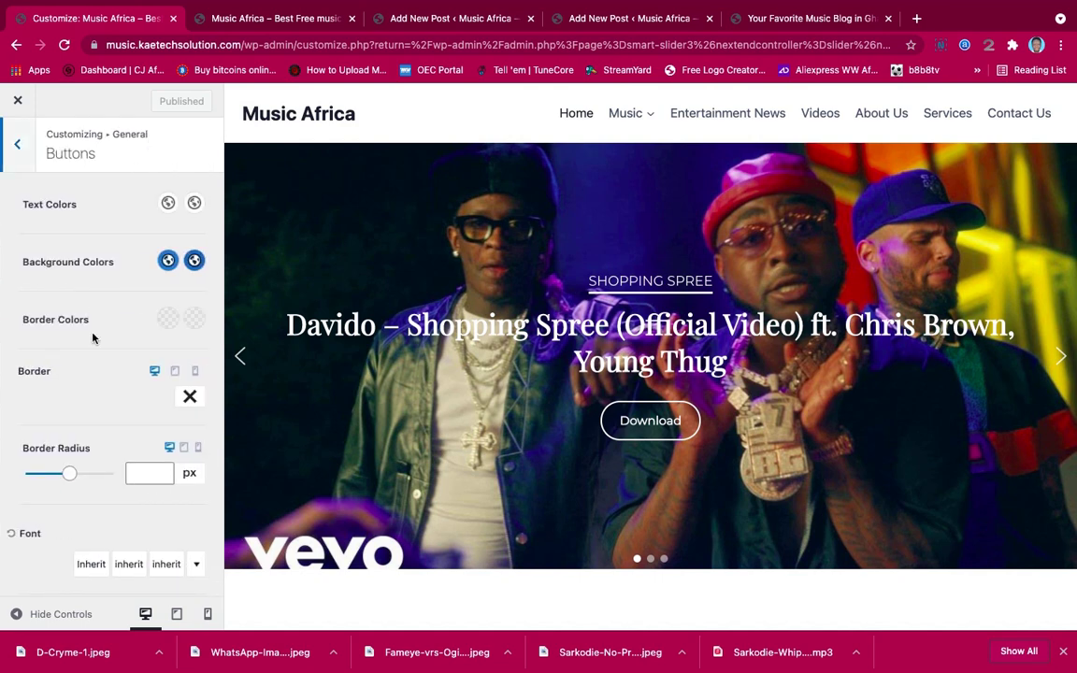
pyautogui.scroll(-2, 91, 349)
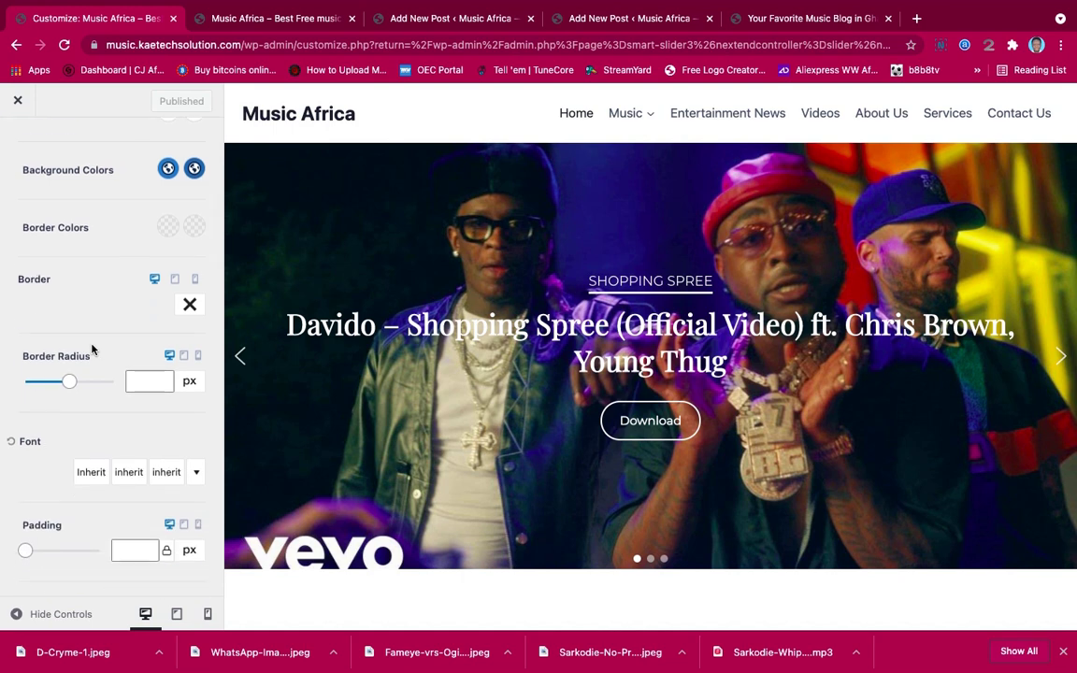
pyautogui.scroll(-5, 92, 350)
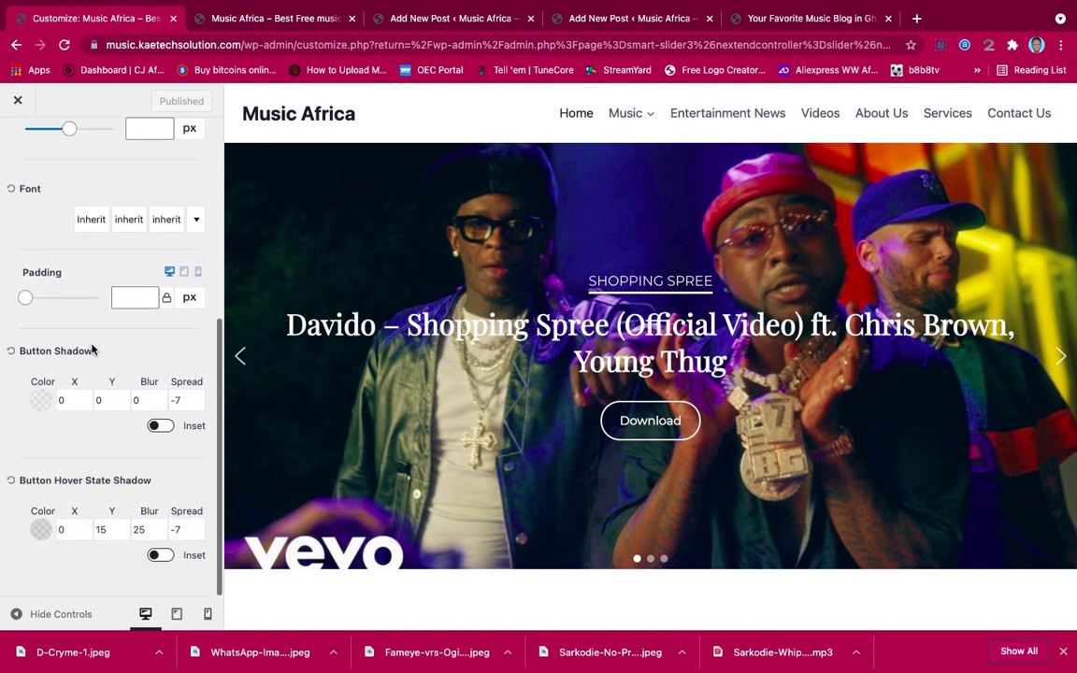
pyautogui.scroll(3, 92, 350)
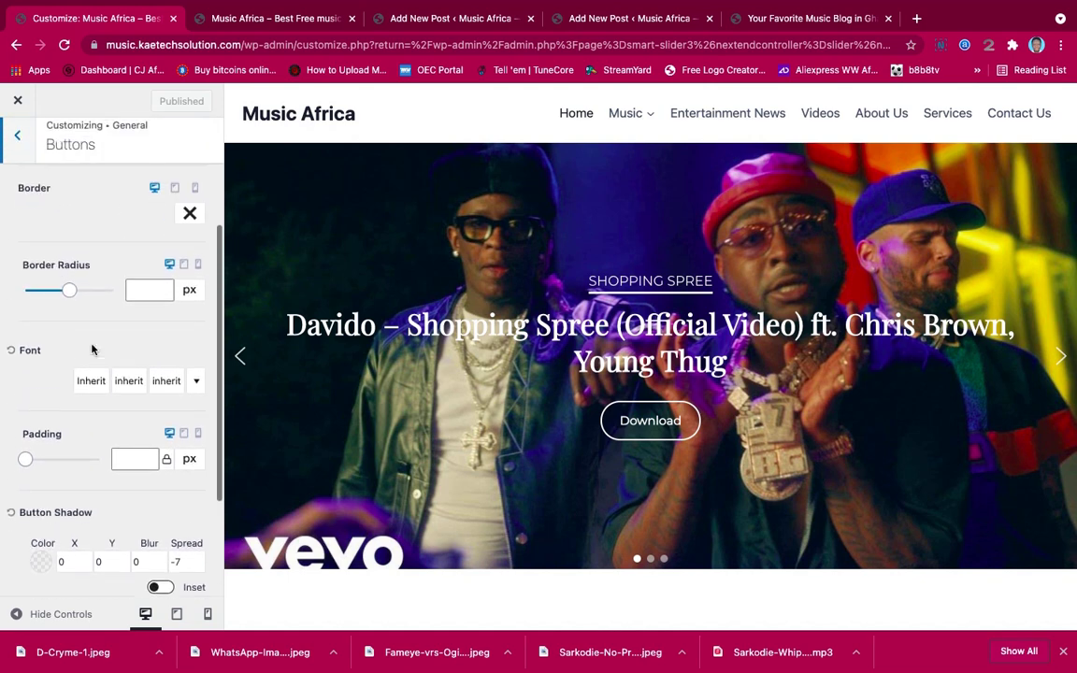
pyautogui.scroll(4, 92, 349)
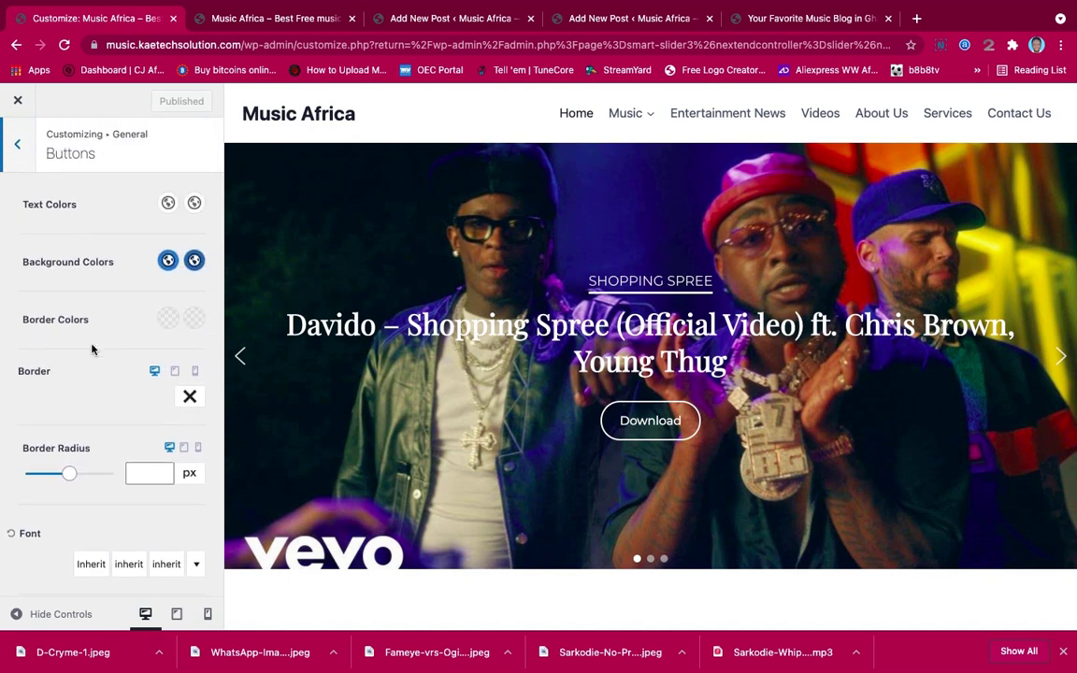
pyautogui.scroll(-7, 92, 349)
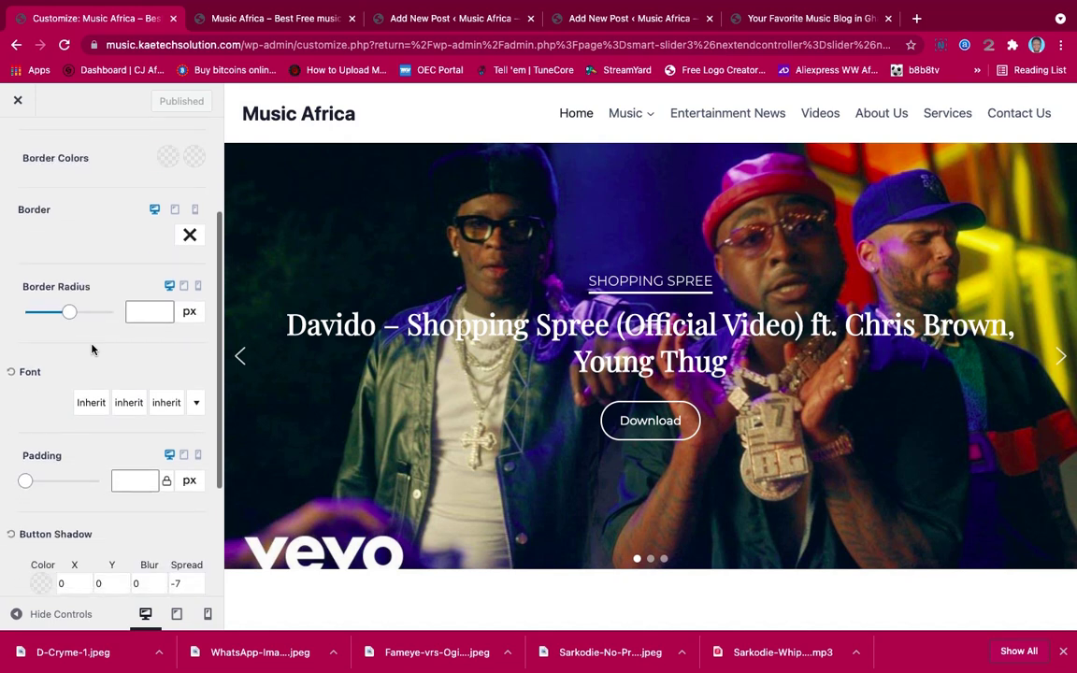
pyautogui.scroll(7, 92, 346)
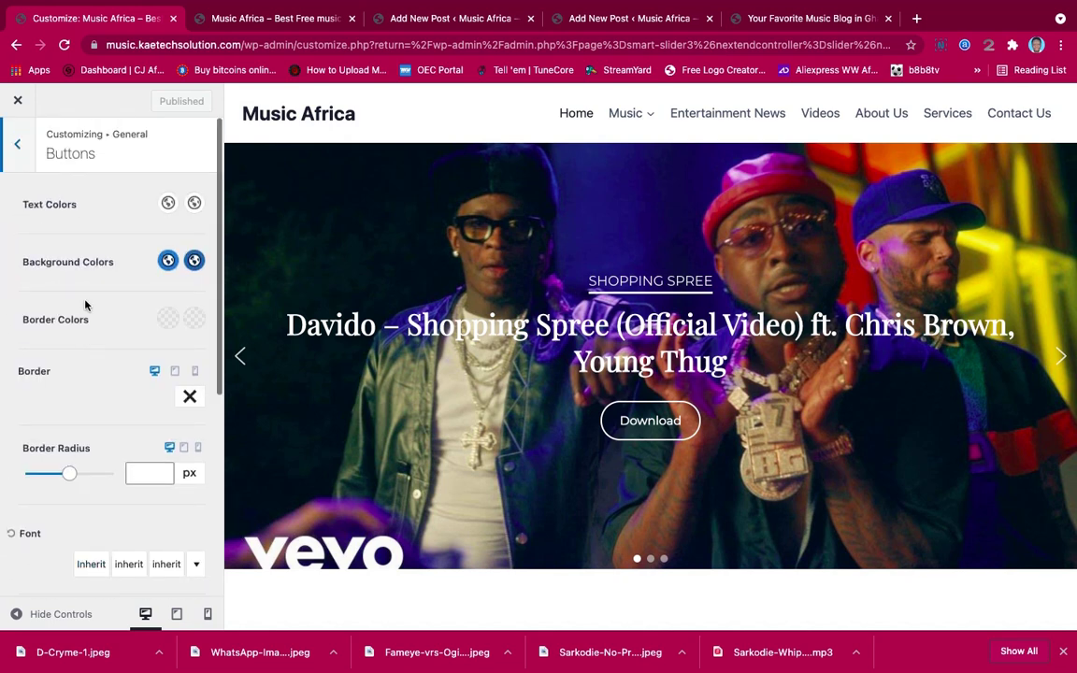
pyautogui.click(18, 143)
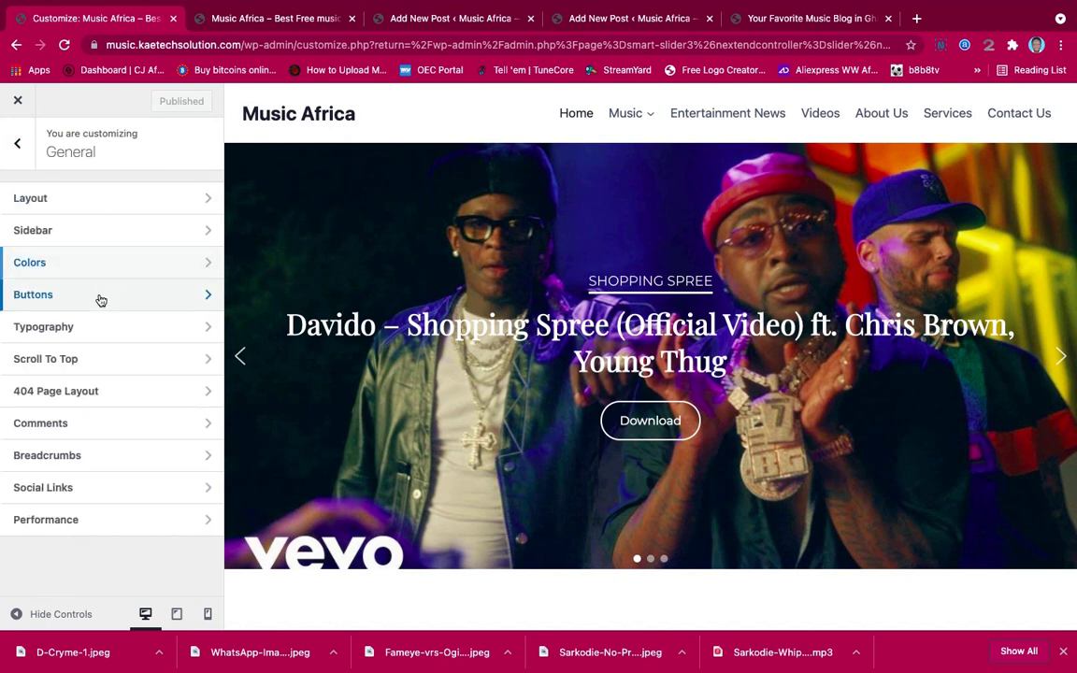
pyautogui.click(99, 362)
# Enable Scroll To Top and choose the bold chevron icon
pyautogui.click(31, 232)
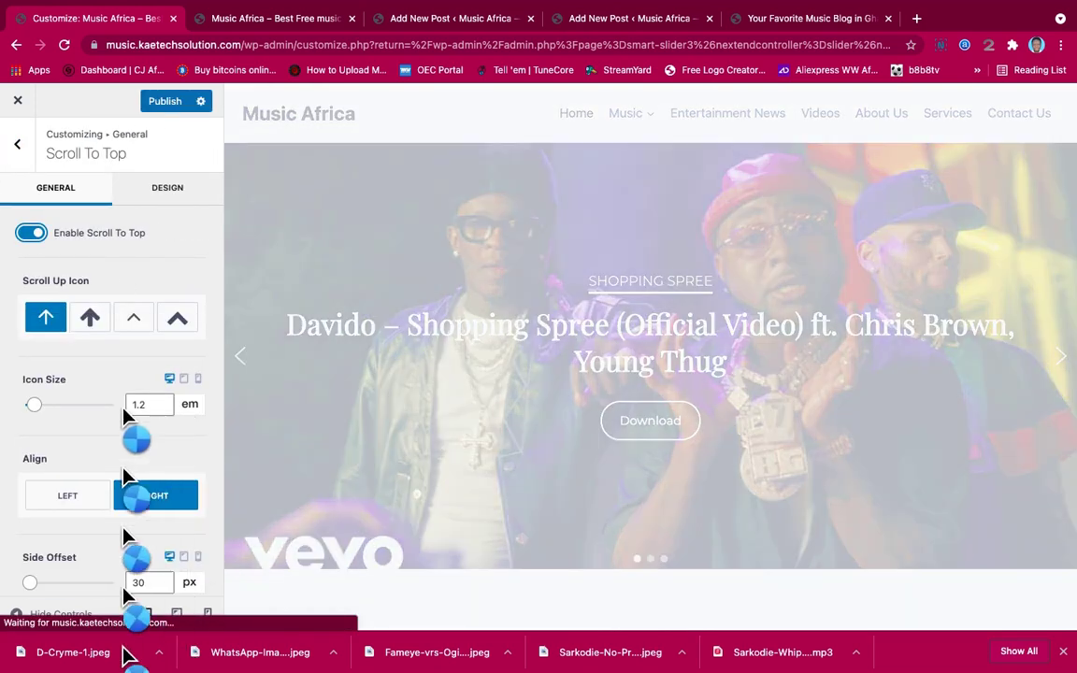
pyautogui.click(176, 320)
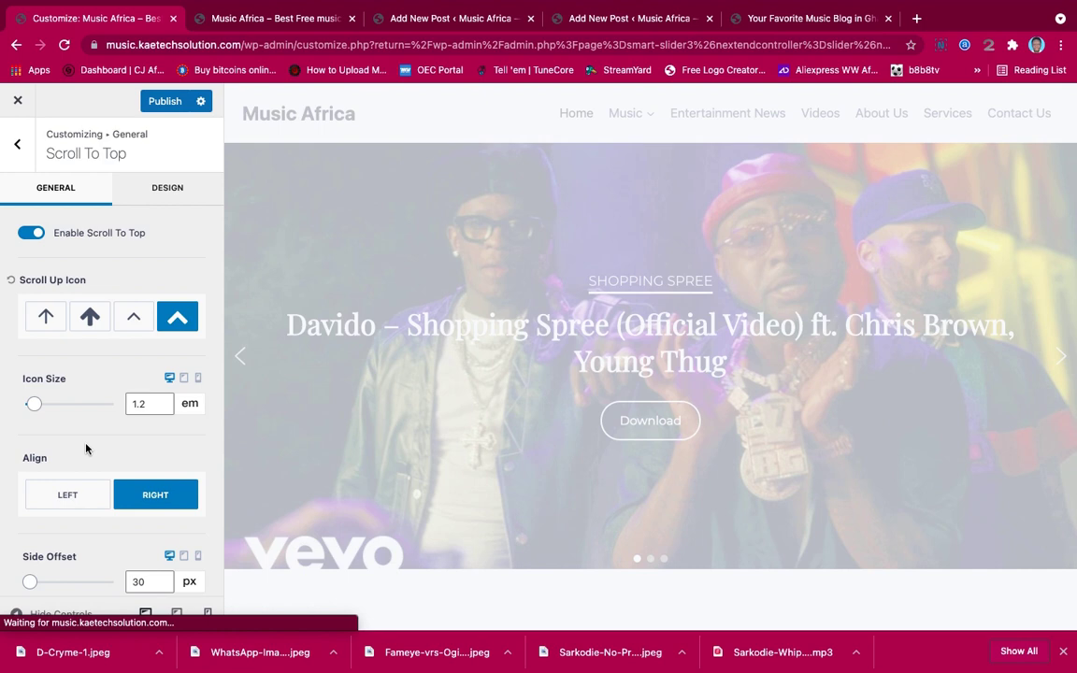
pyautogui.scroll(-4, 85, 448)
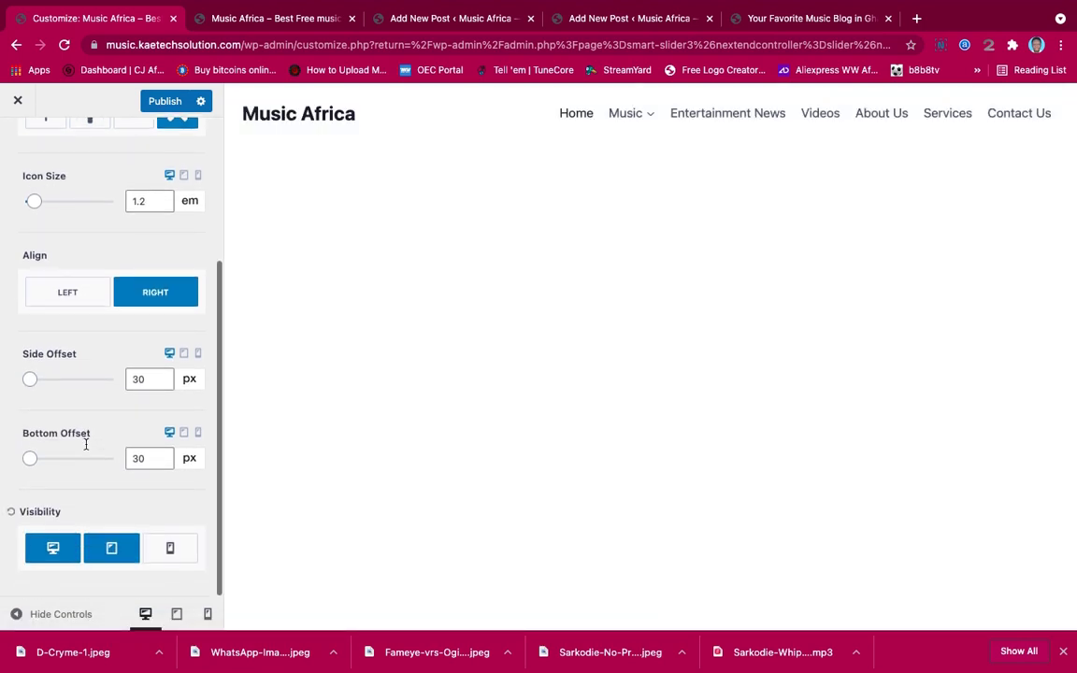
pyautogui.scroll(4, 86, 446)
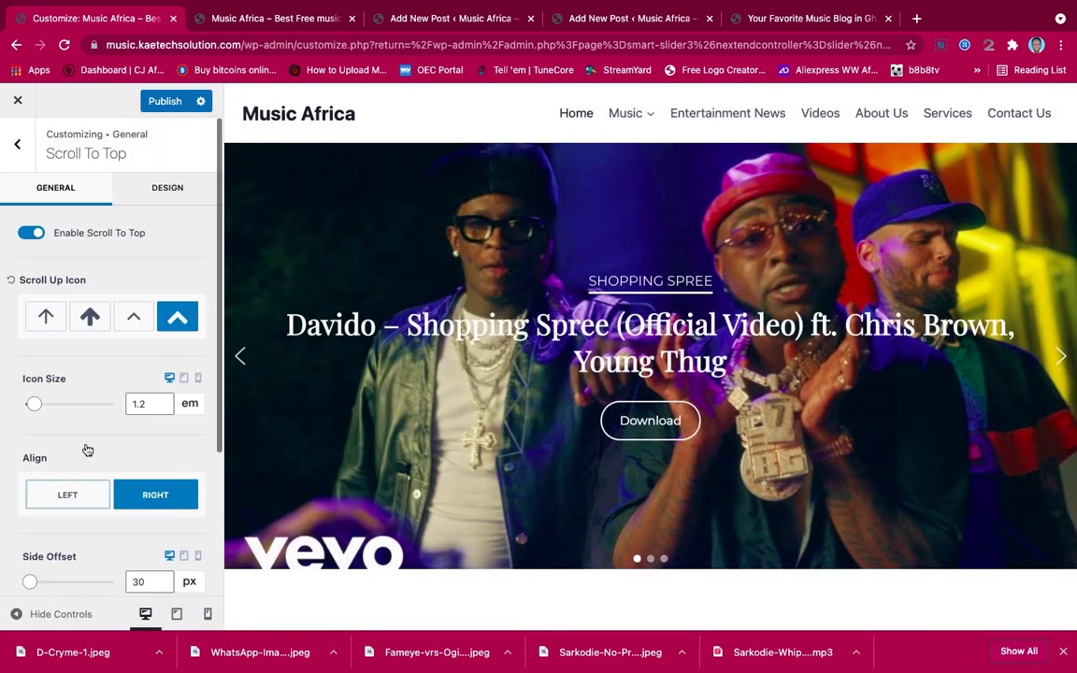
# In the Design options, set the scroll-to-top button colour to #1F6A90
pyautogui.click(165, 189)
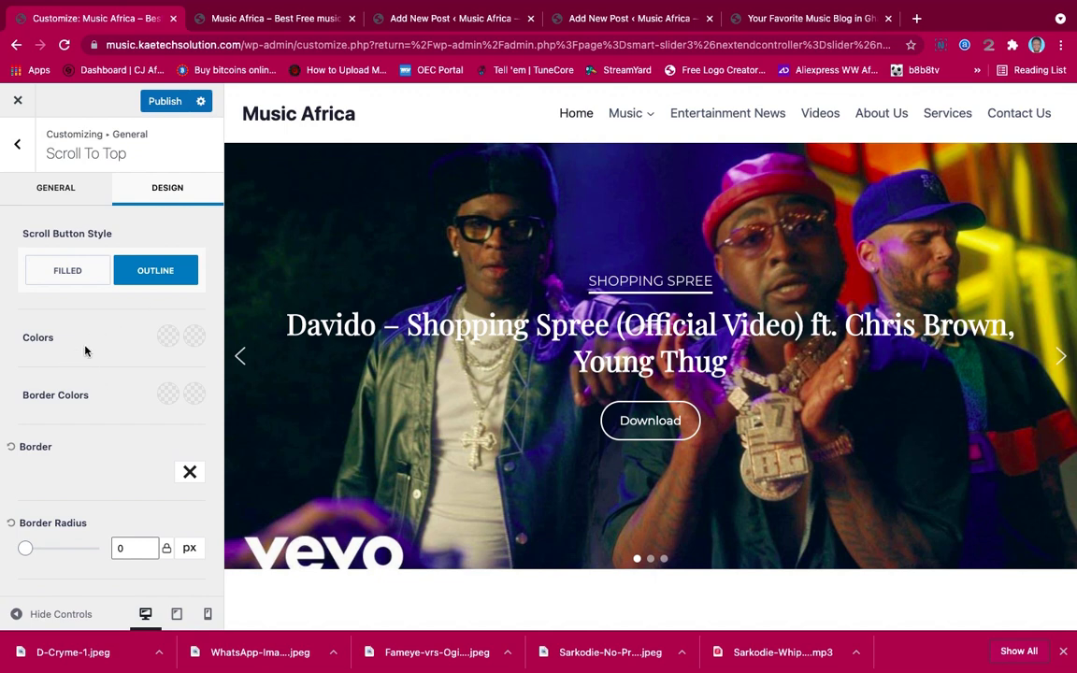
pyautogui.click(170, 336)
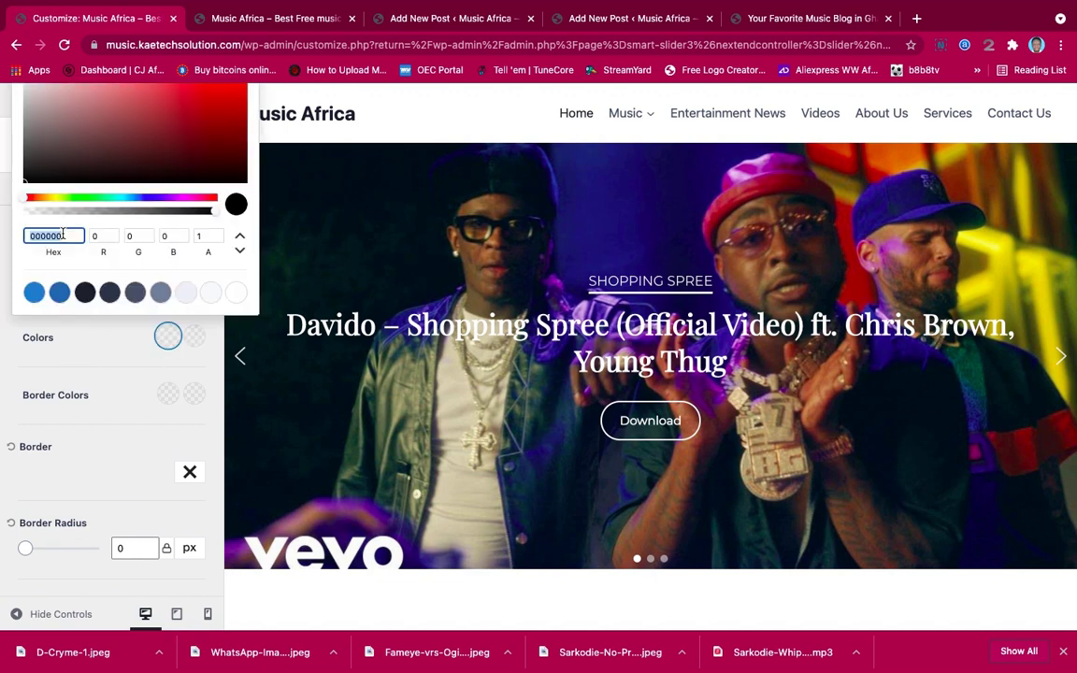
pyautogui.write('#1F6A90')
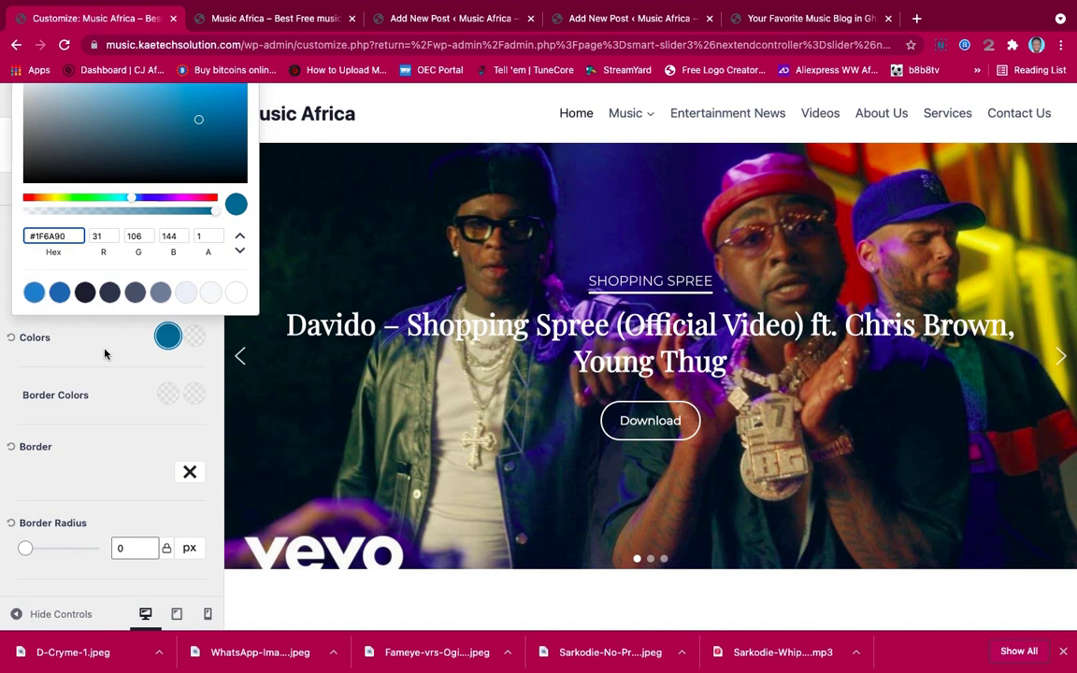
pyautogui.click(105, 353)
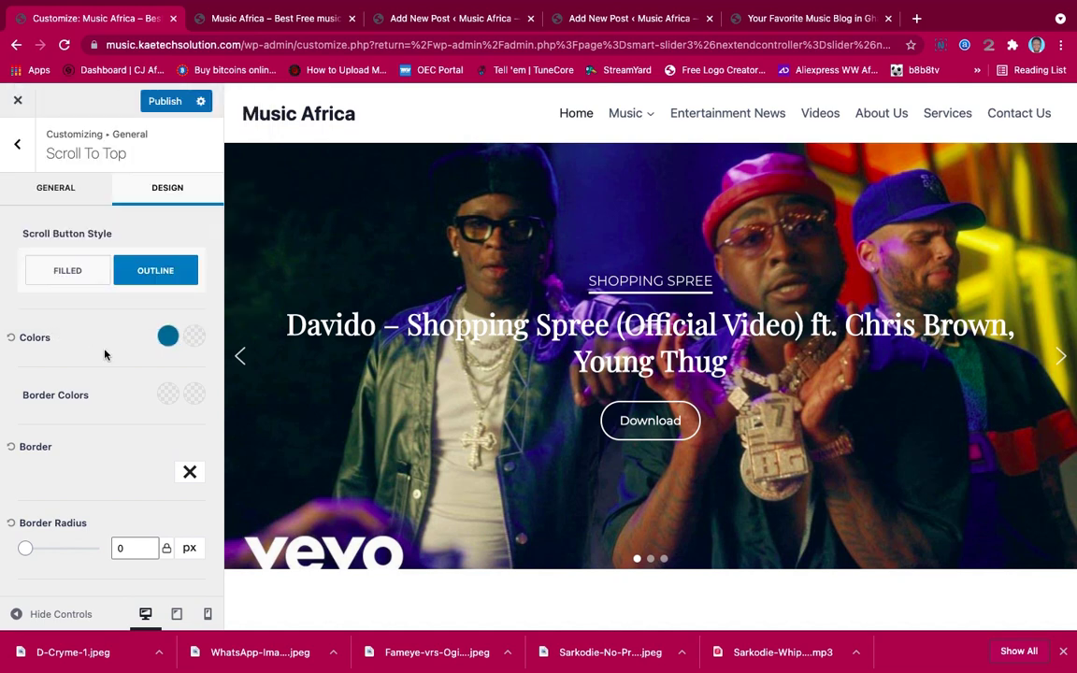
# Set the hover colour to blue #3182CE and publish the changes
pyautogui.click(194, 337)
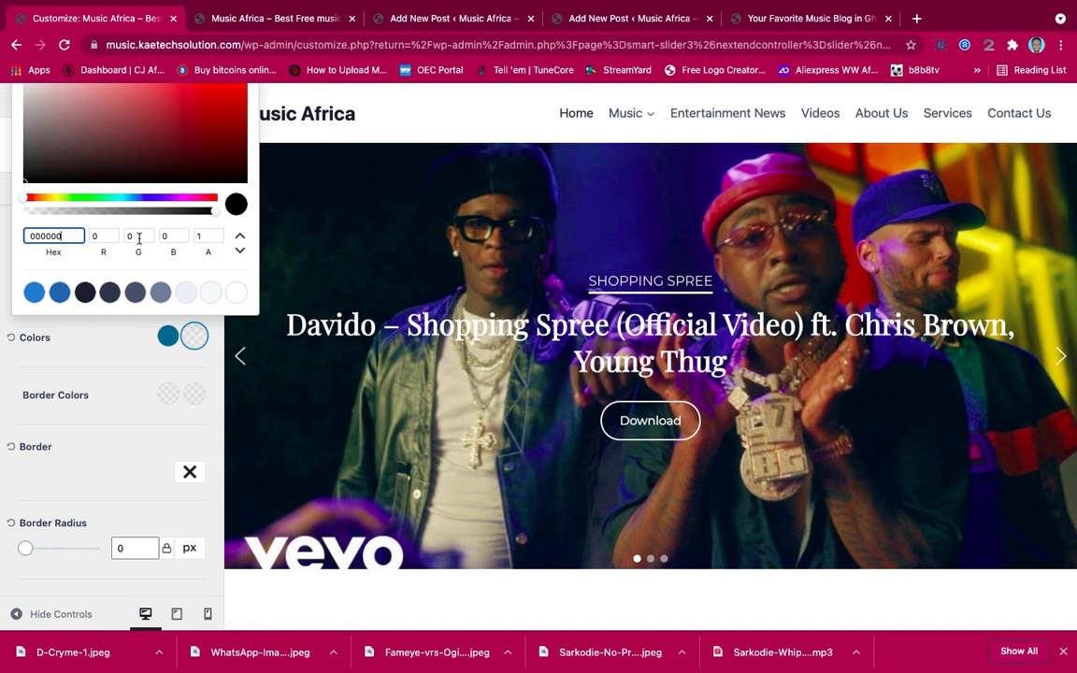
pyautogui.click(210, 294)
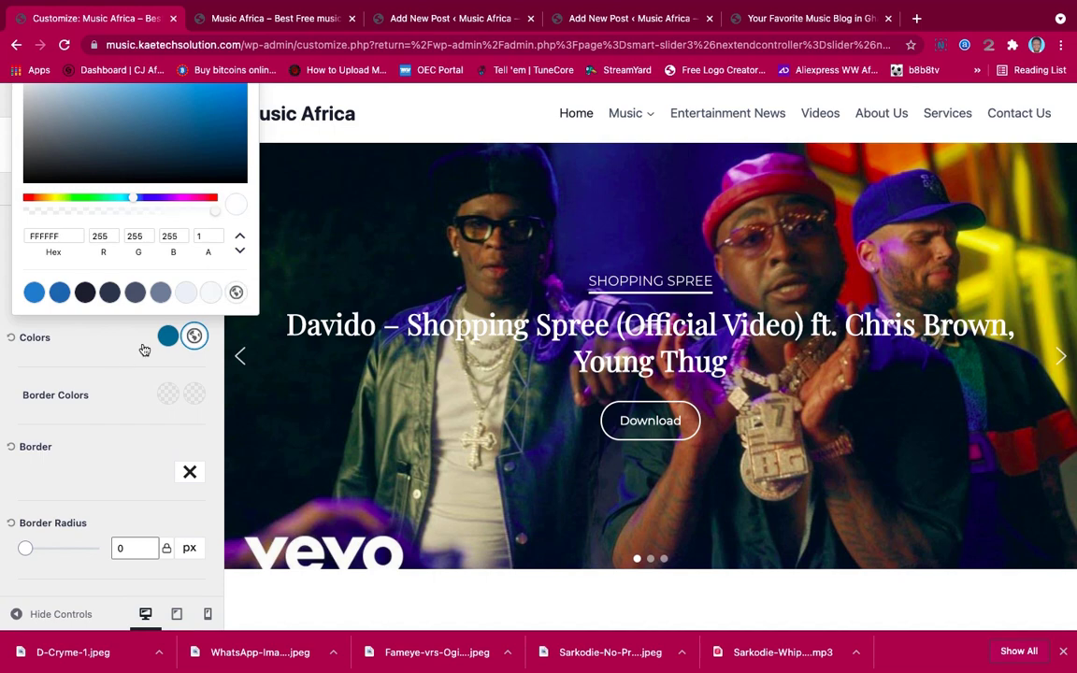
pyautogui.click(121, 355)
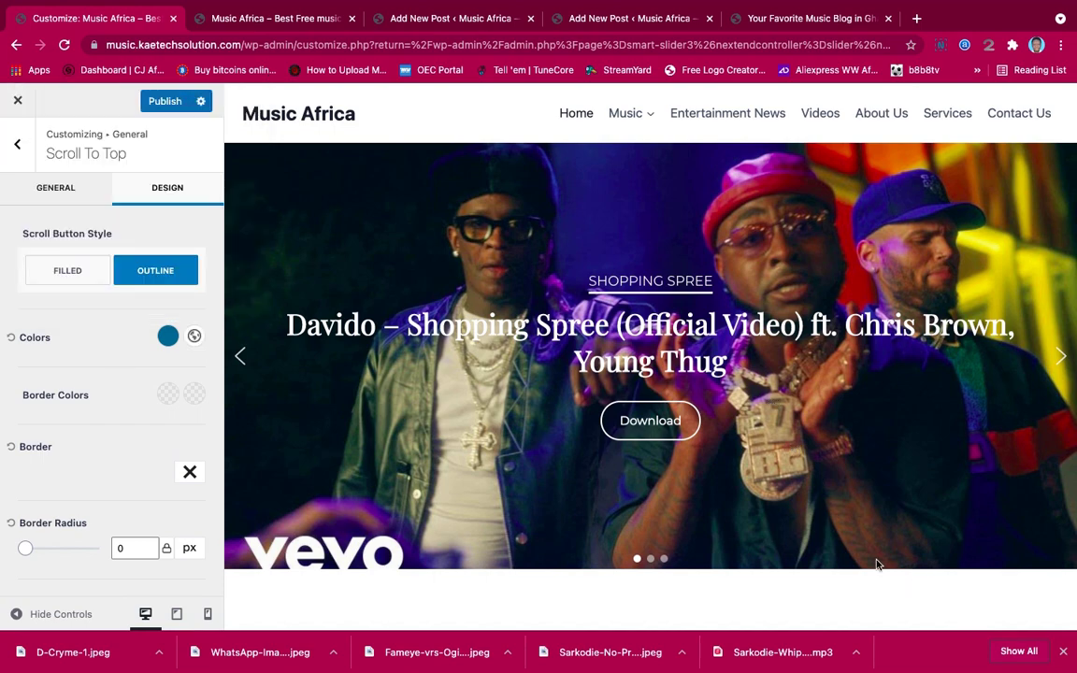
pyautogui.scroll(-10, 766, 558)
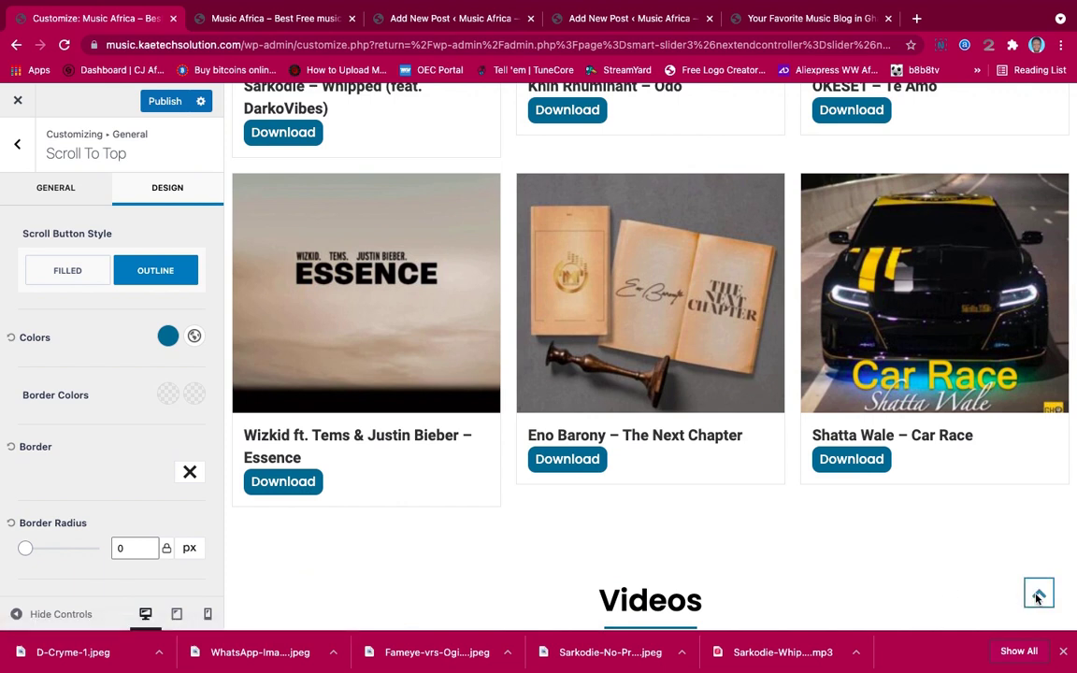
pyautogui.click(194, 338)
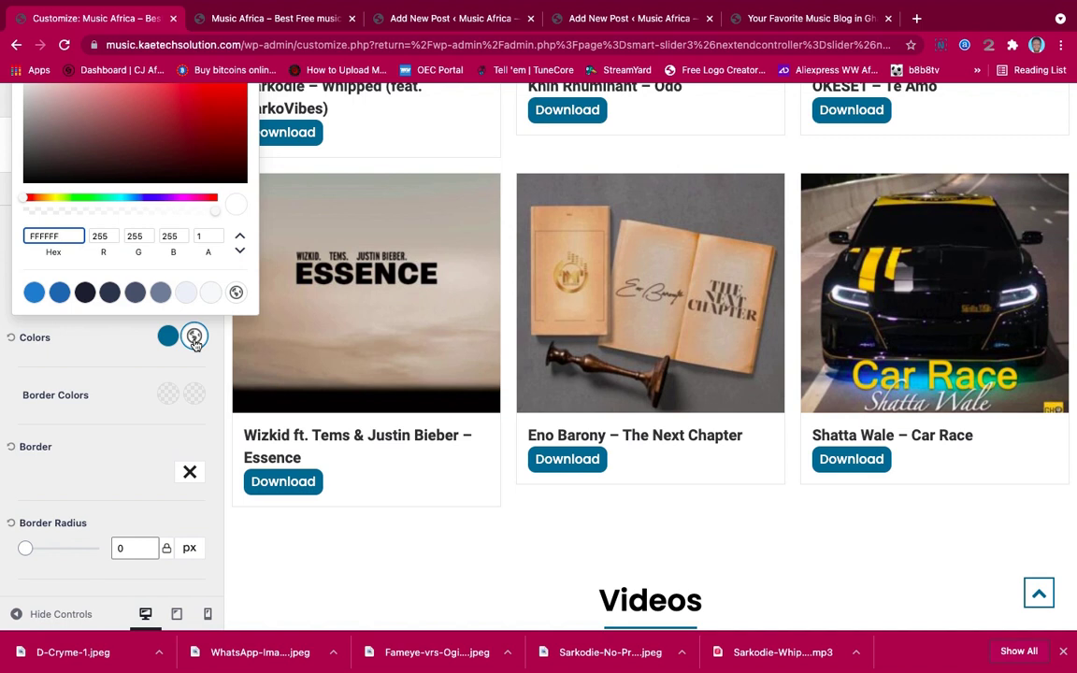
pyautogui.click(34, 293)
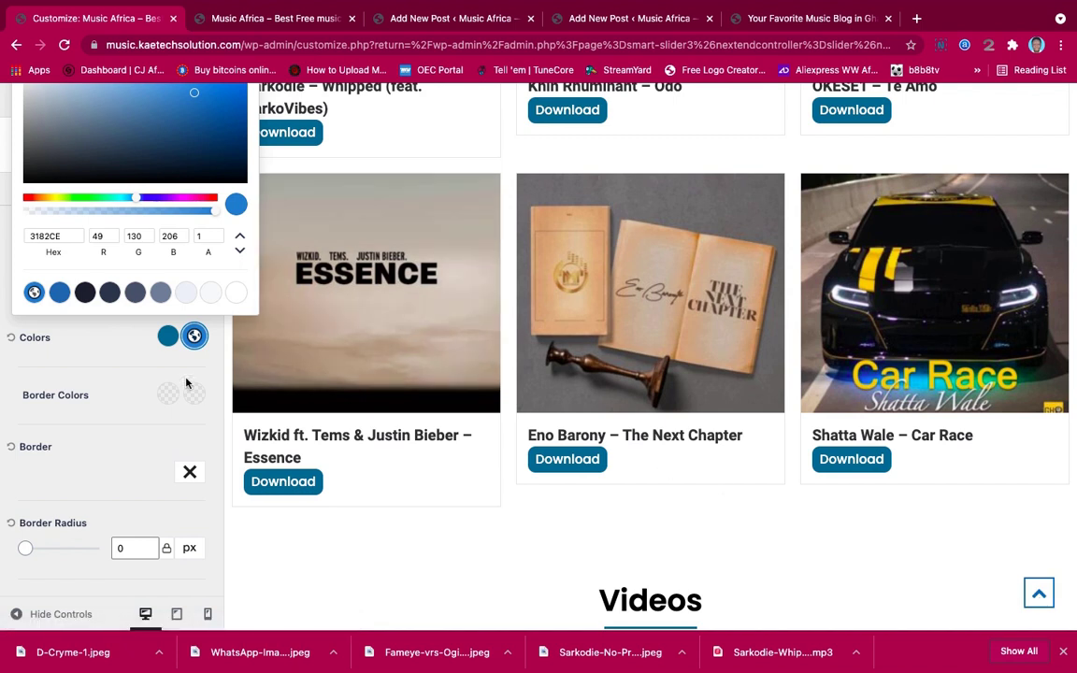
pyautogui.click(98, 372)
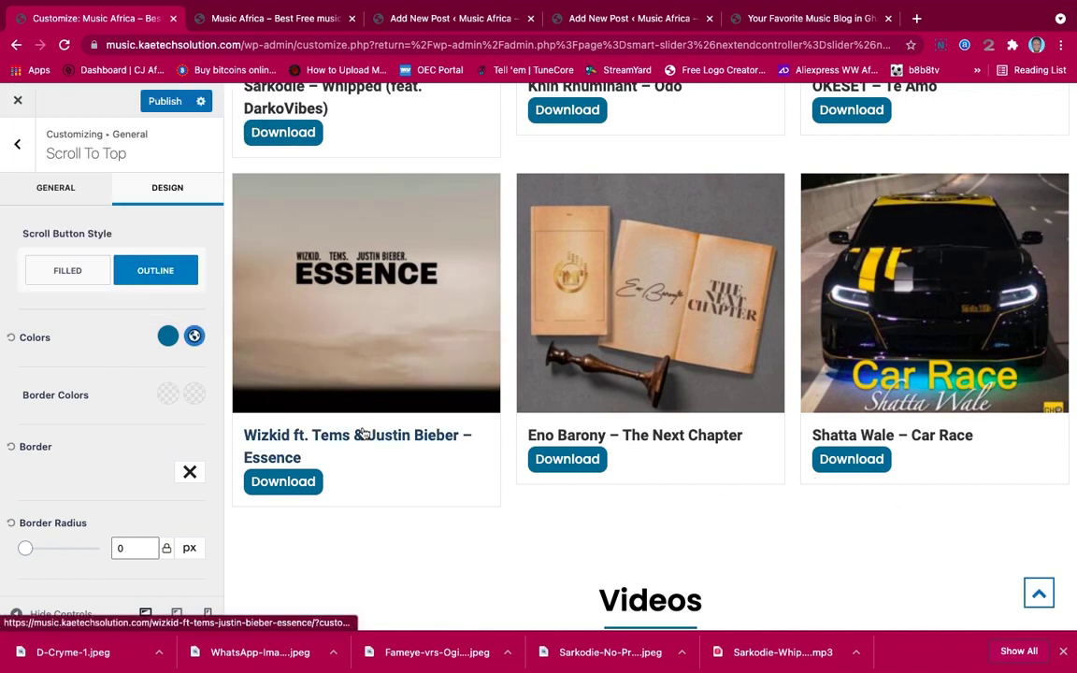
pyautogui.click(161, 101)
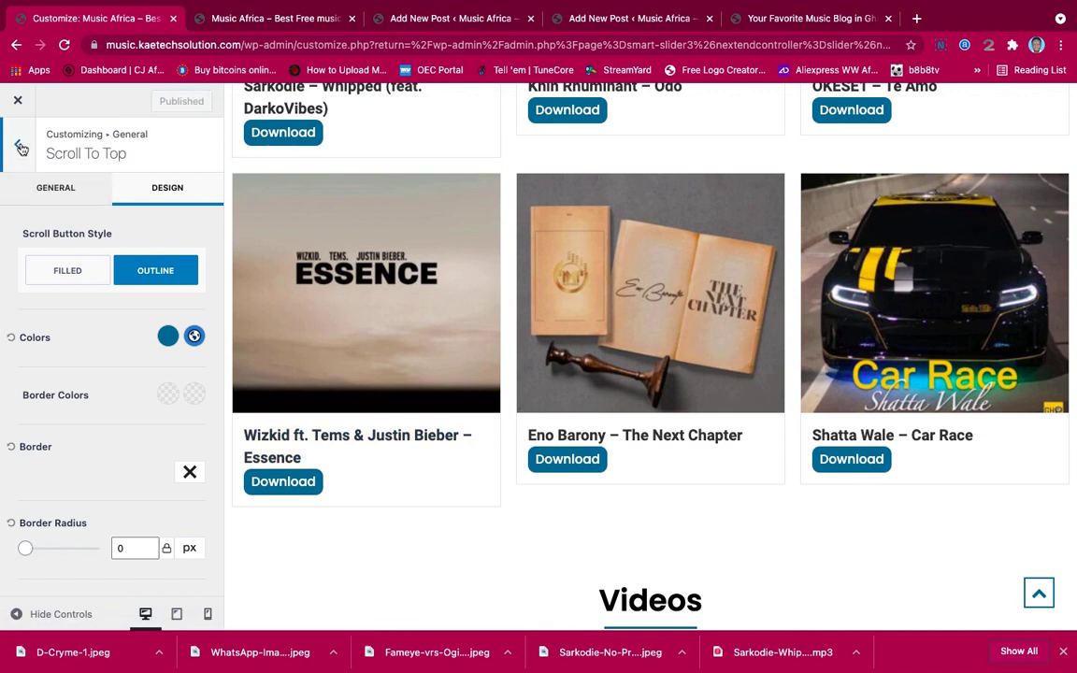
# Back out to General, check the scroll-to-top button in the preview, then return to the main sections
pyautogui.click(21, 148)
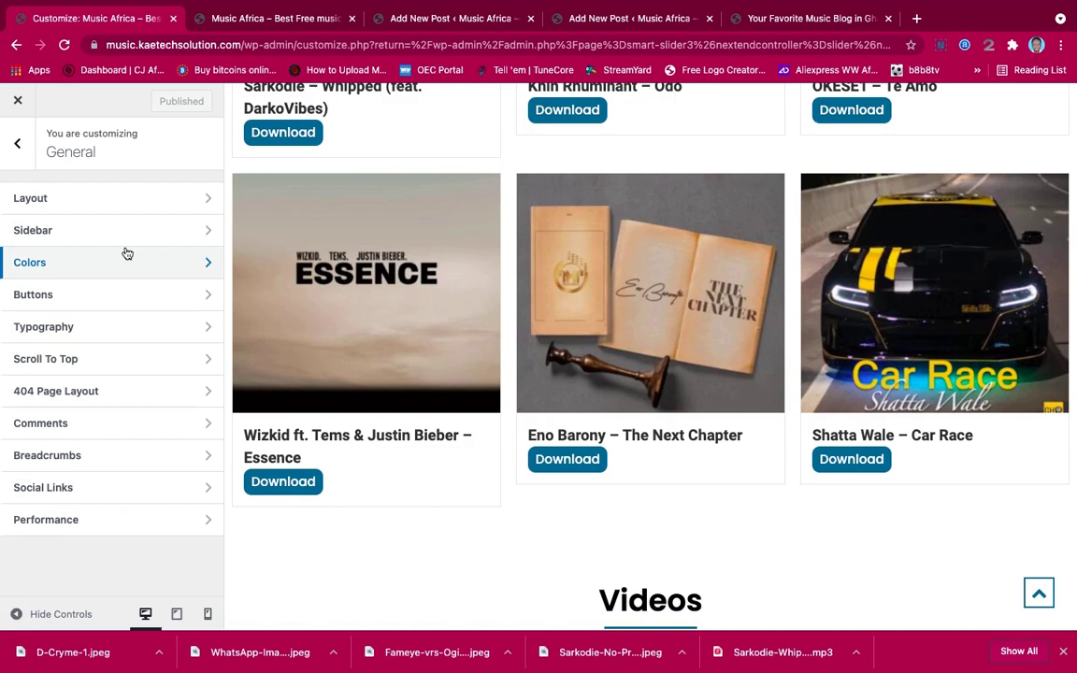
pyautogui.click(764, 308)
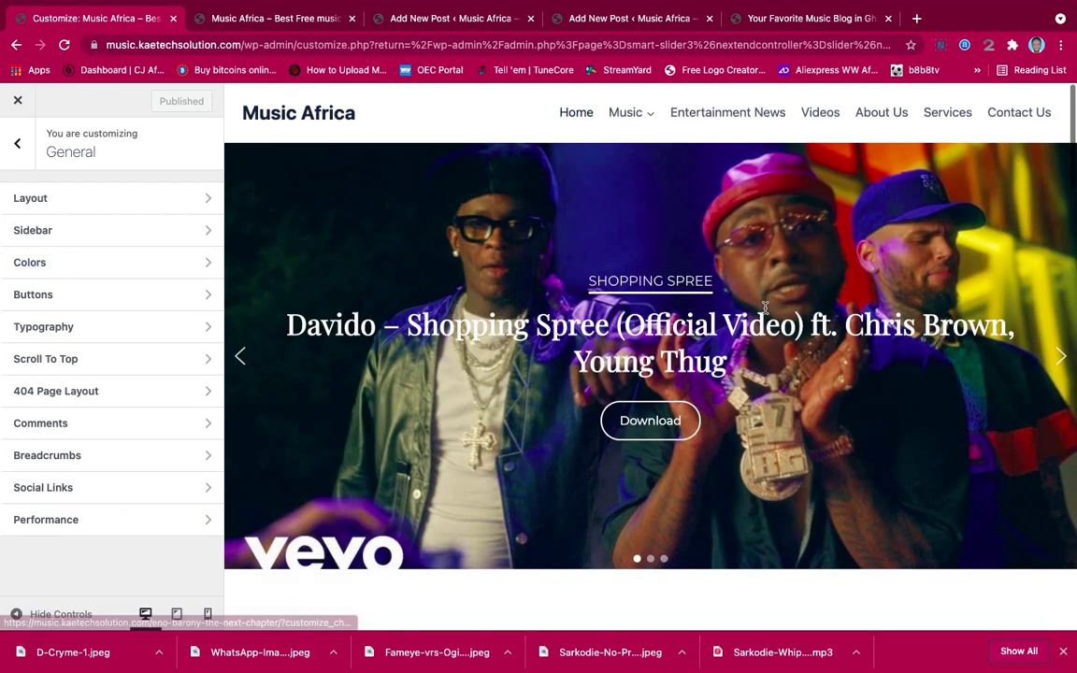
pyautogui.scroll(-20, 765, 308)
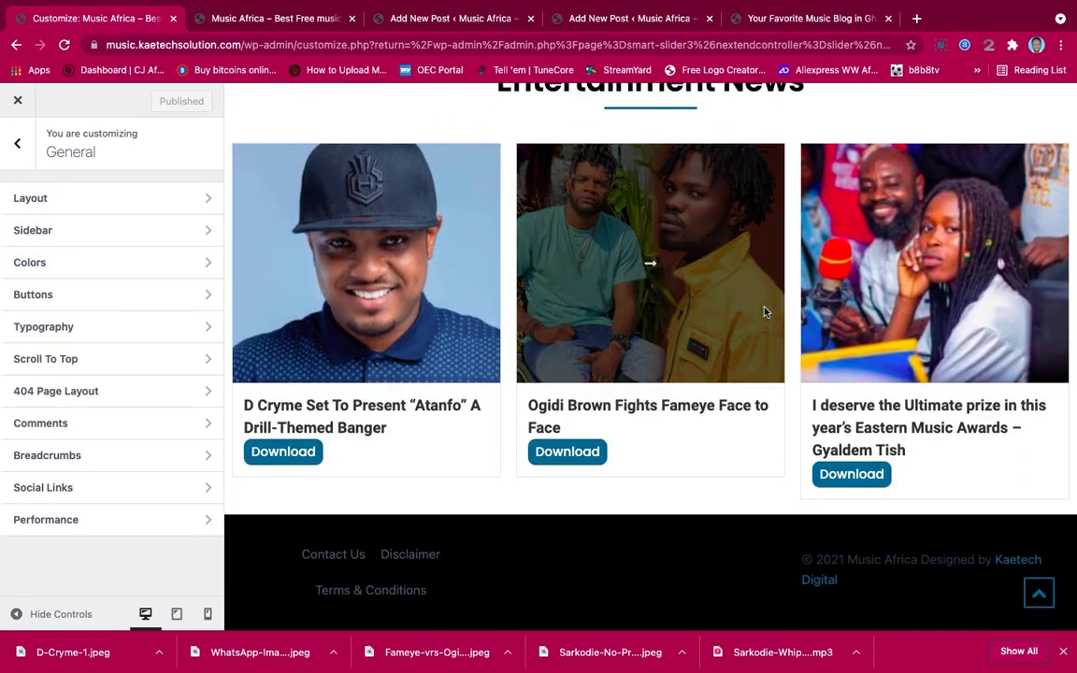
pyautogui.scroll(15, 764, 311)
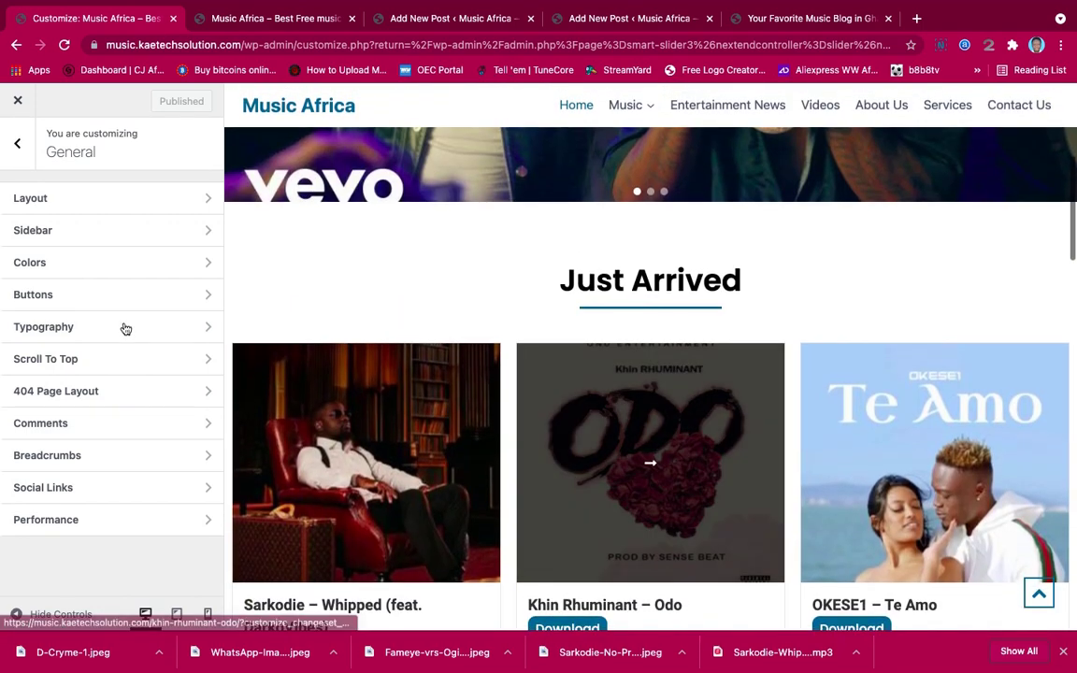
pyautogui.click(18, 145)
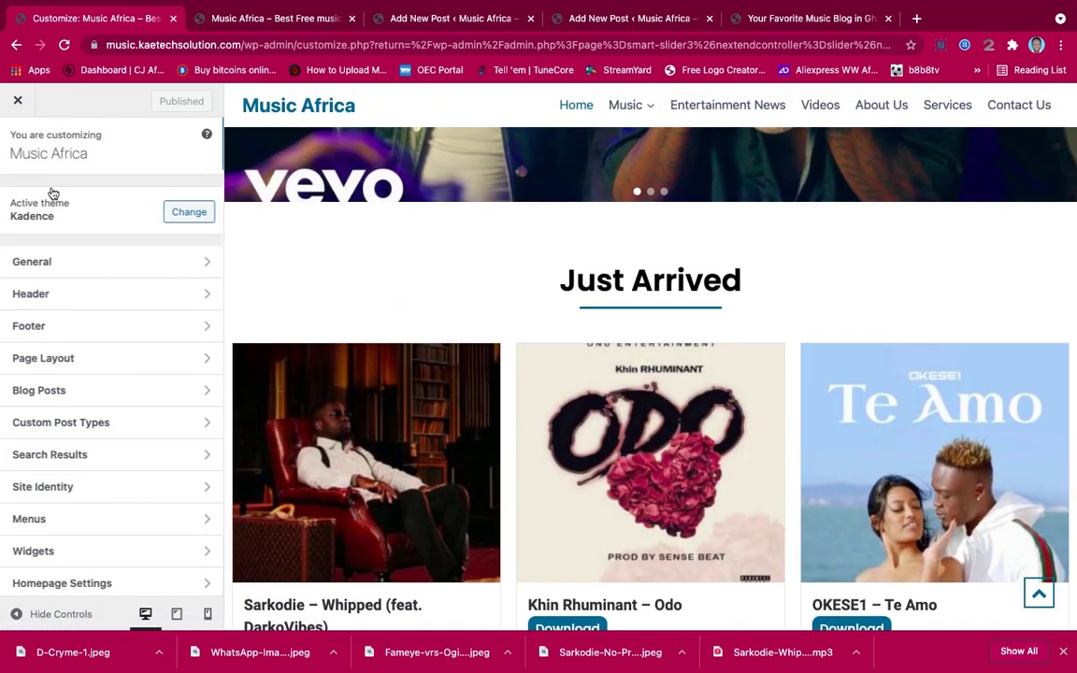
pyautogui.scroll(-1, 104, 315)
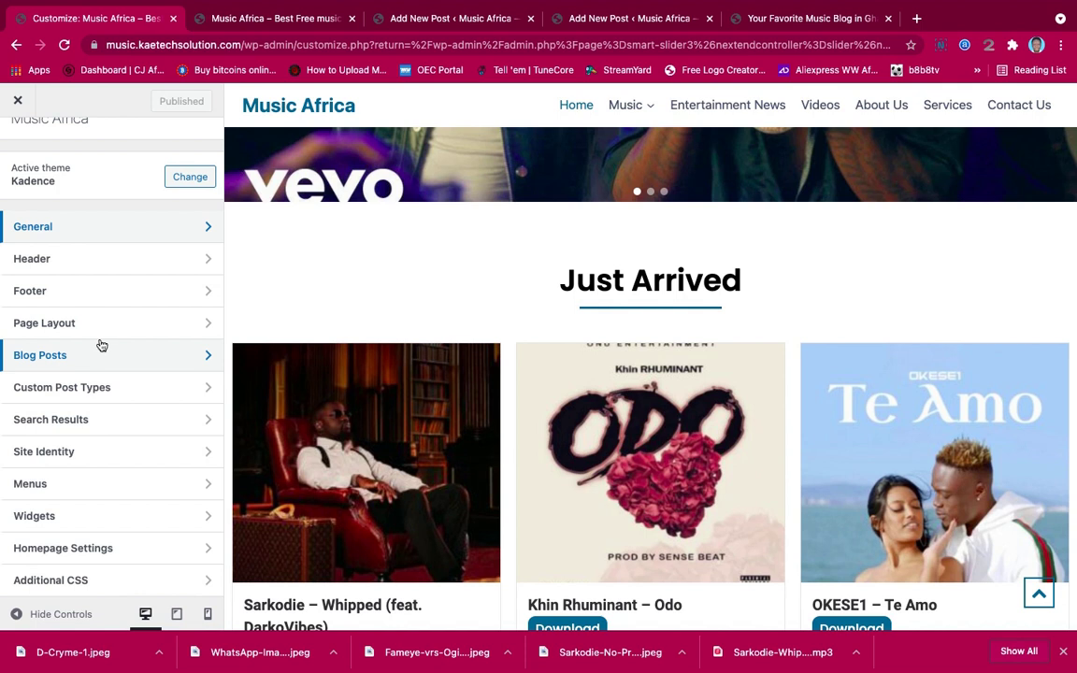
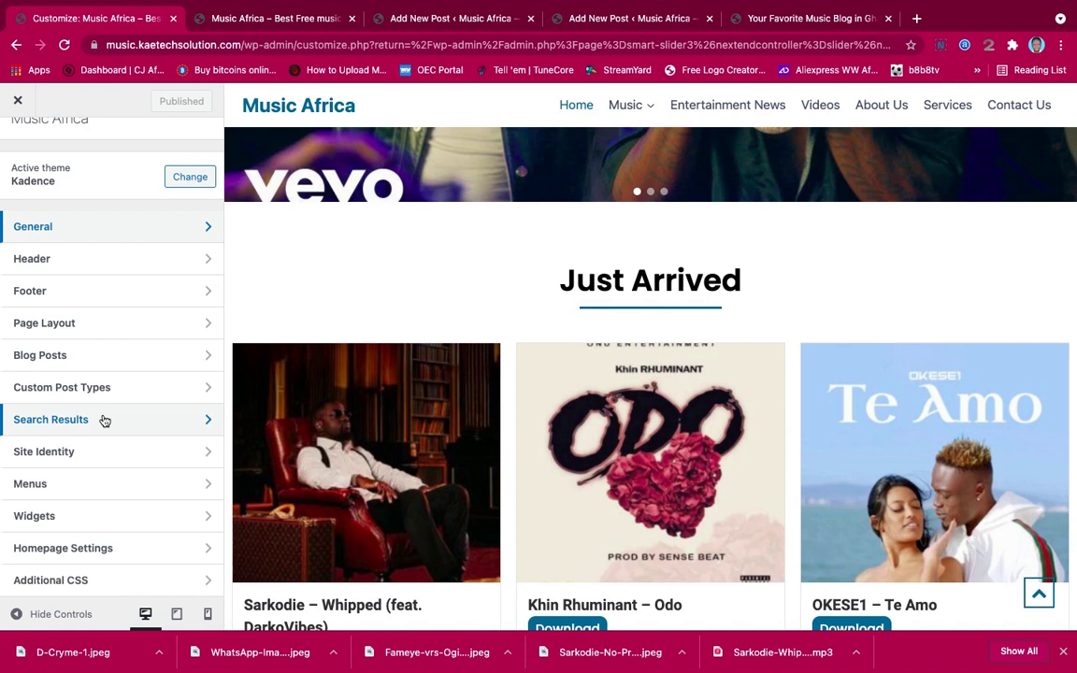
# In Blog Posts > Single Post Layout, pick a different Default Post Layout
pyautogui.click(102, 356)
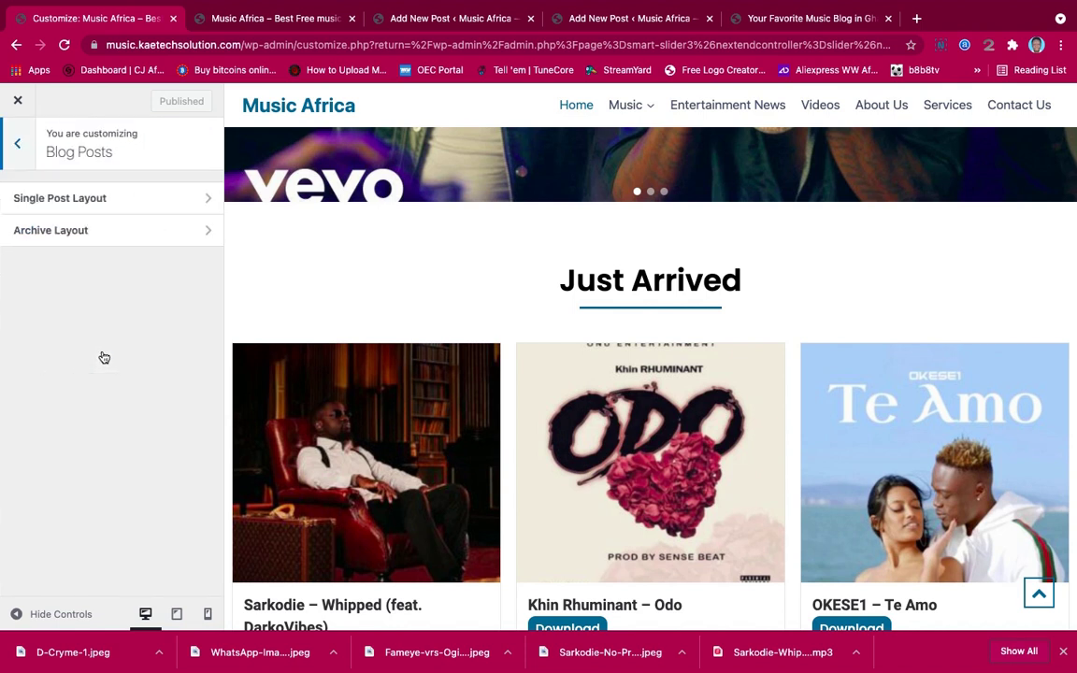
pyautogui.click(156, 204)
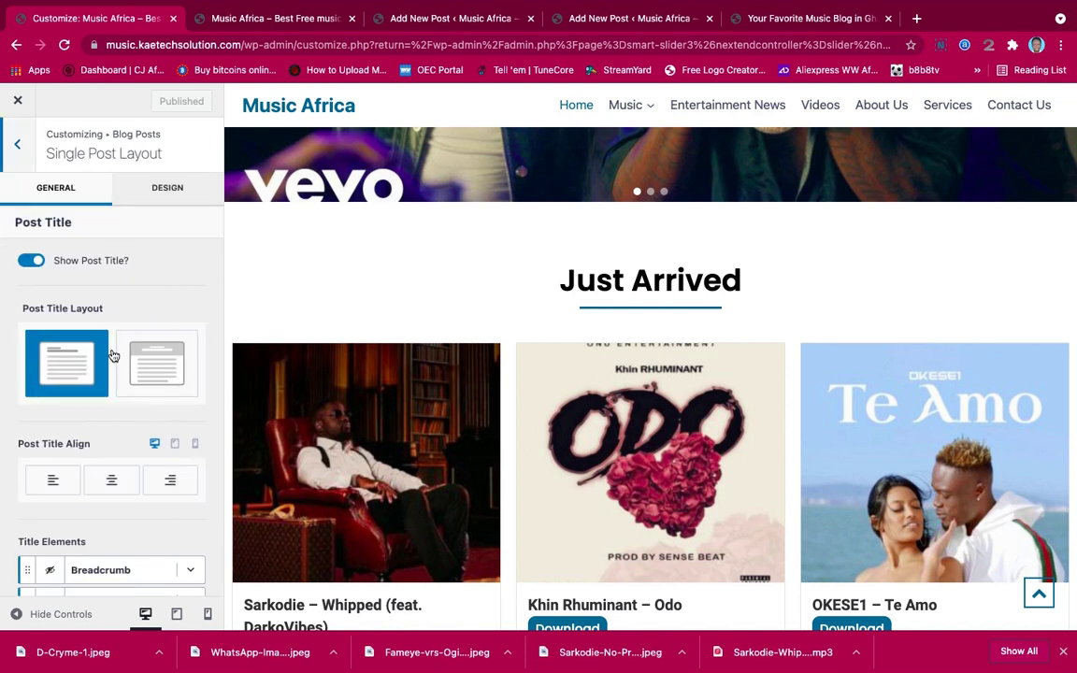
pyautogui.scroll(-2, 112, 355)
pyautogui.scroll(-5, 112, 353)
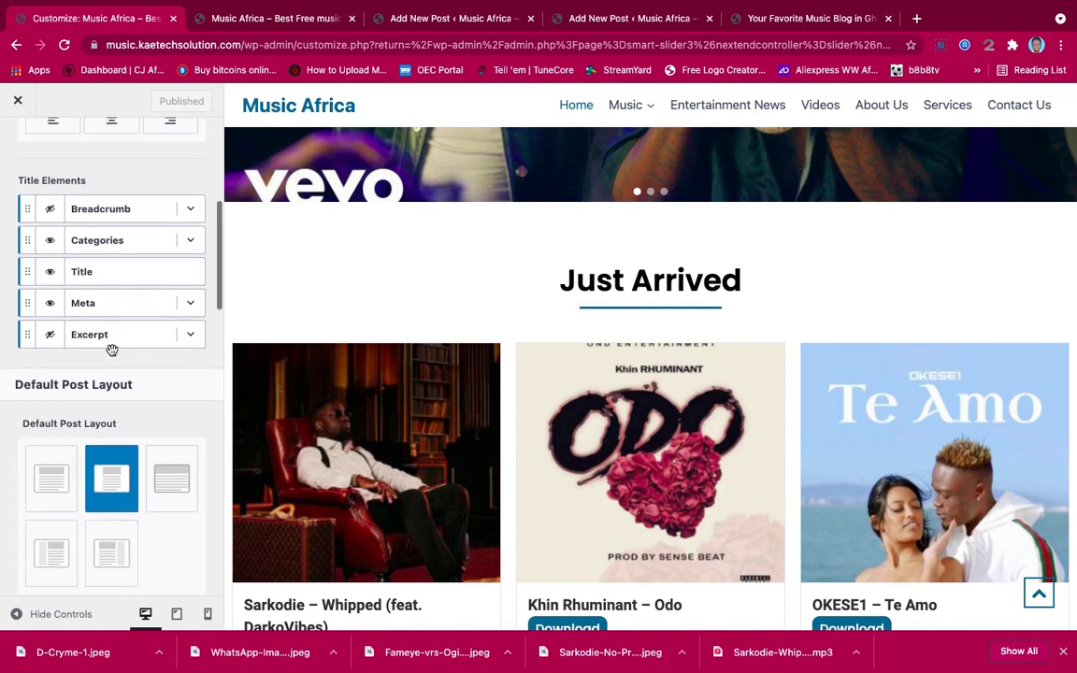
pyautogui.click(112, 335)
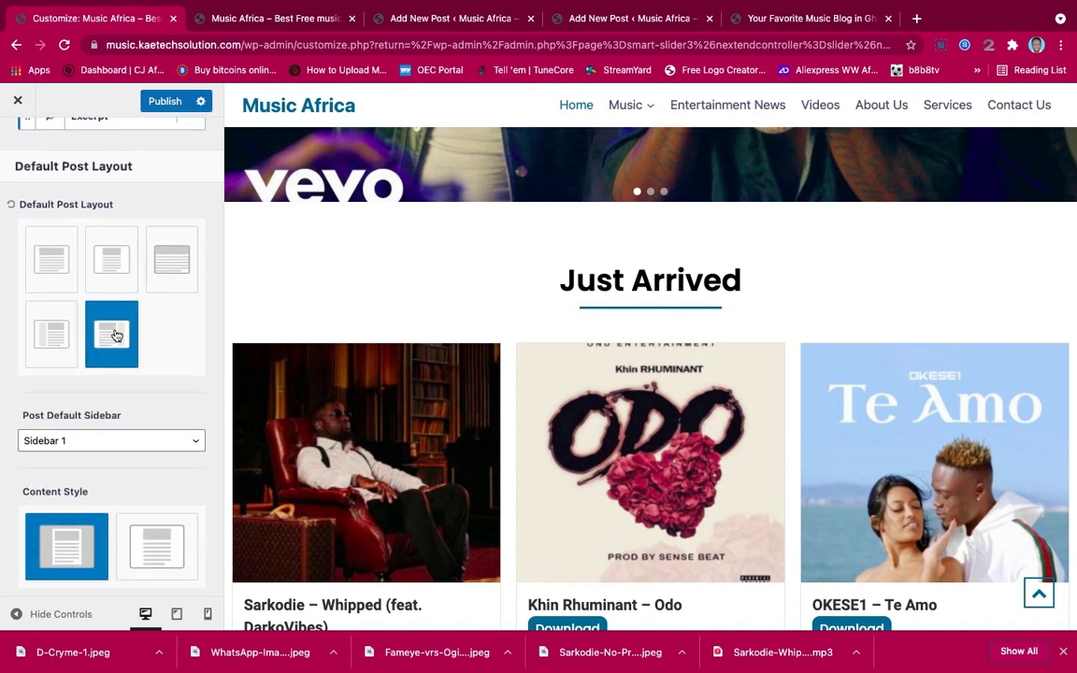
# Set Post Title Layout to Above Content and review the remaining single-post options
pyautogui.scroll(-4, 113, 334)
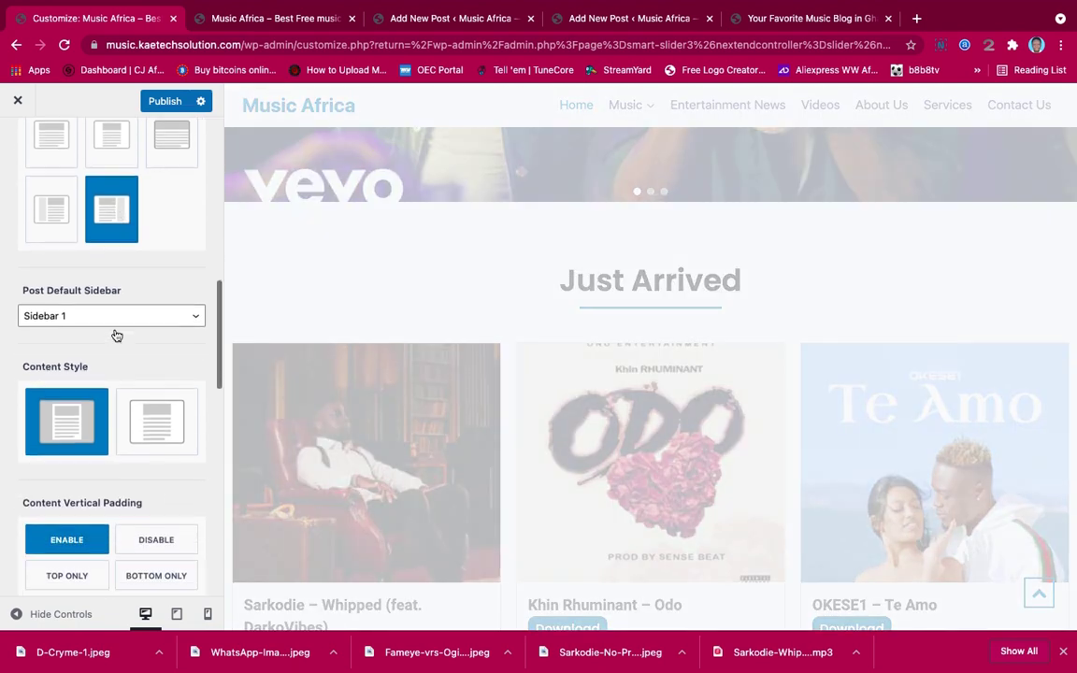
pyautogui.scroll(6, 116, 335)
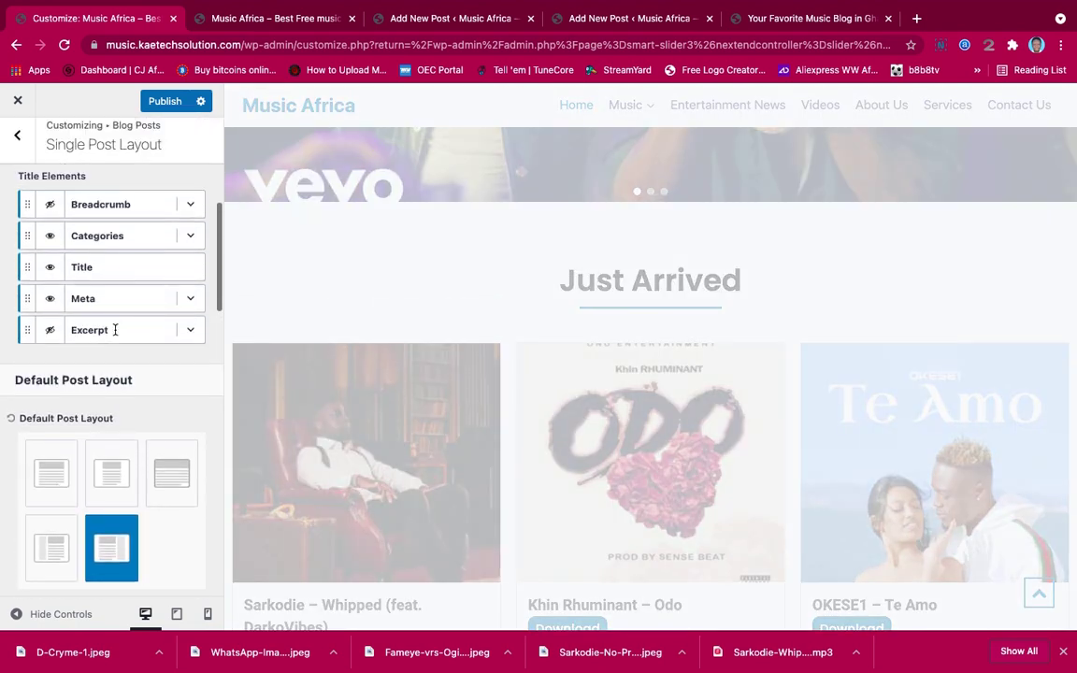
pyautogui.scroll(5, 115, 330)
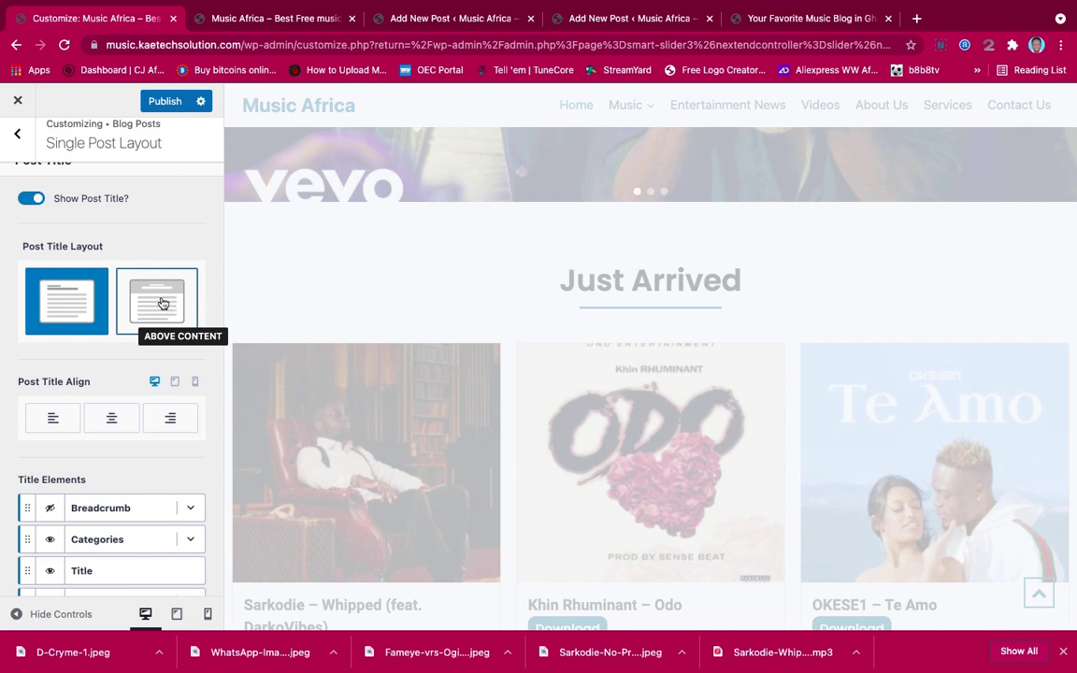
pyautogui.click(159, 301)
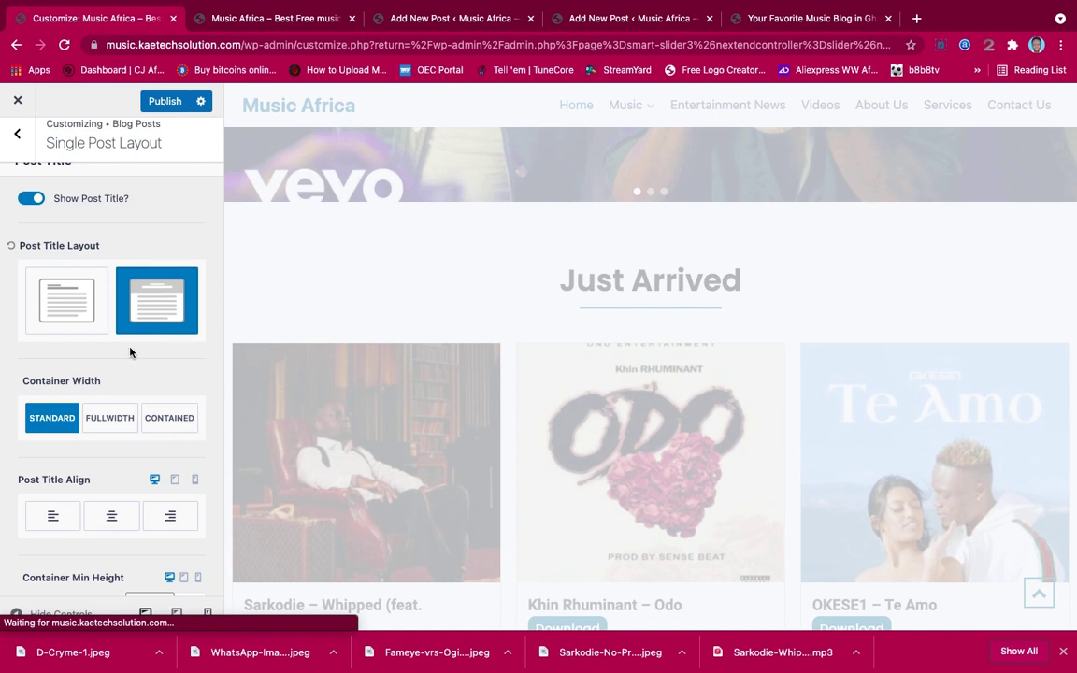
pyautogui.scroll(-8, 130, 351)
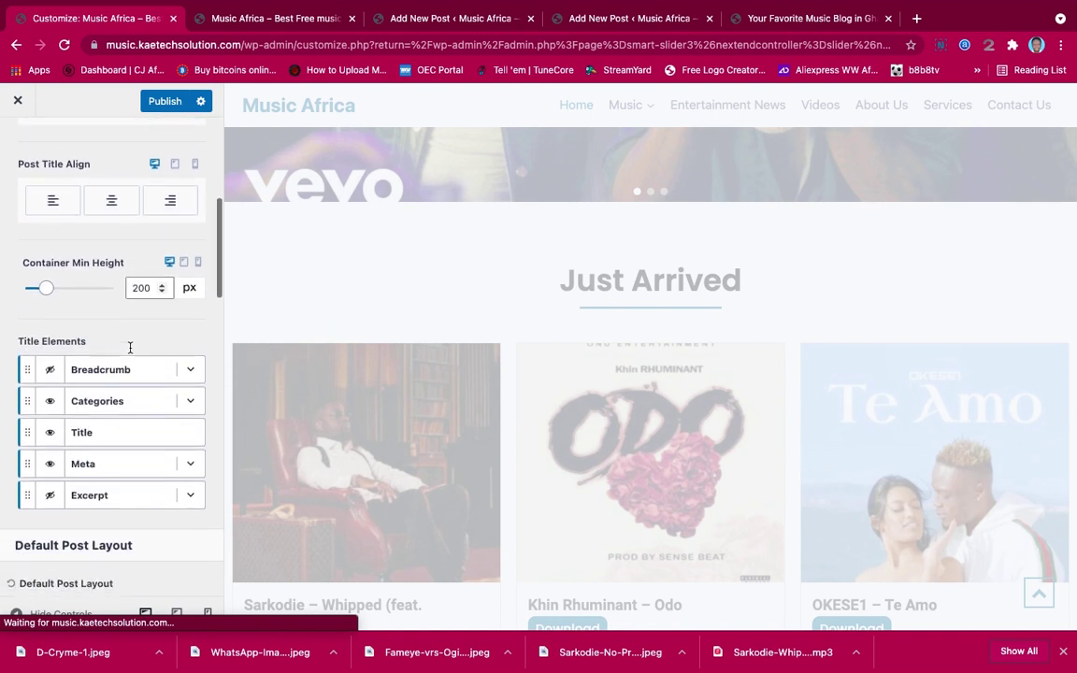
pyautogui.scroll(-2, 129, 351)
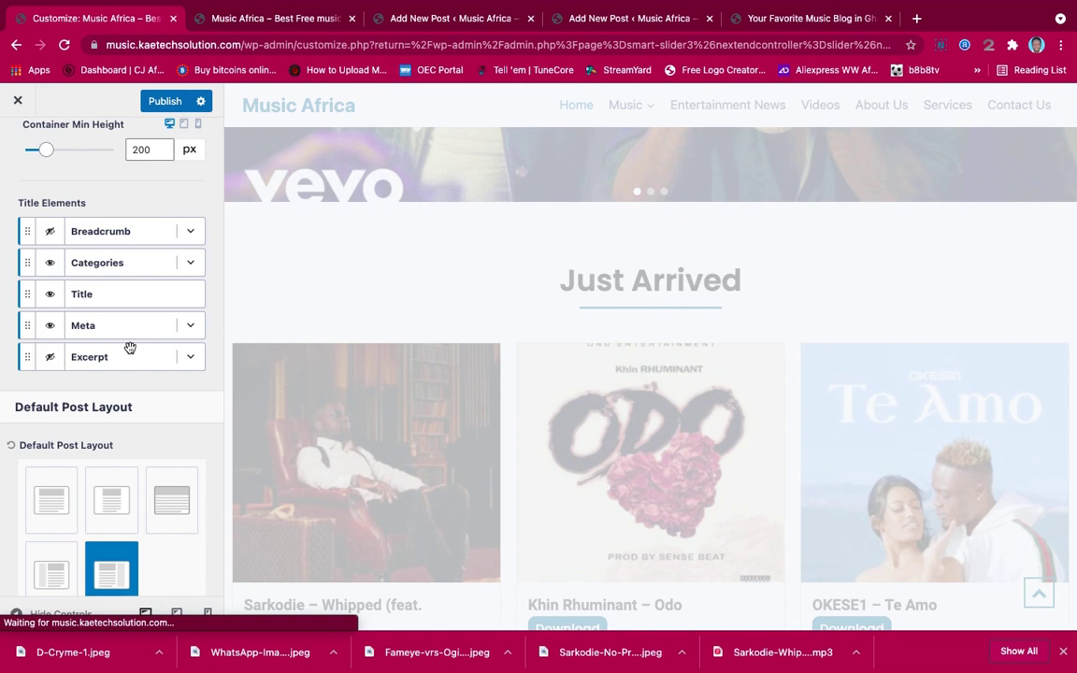
pyautogui.scroll(-3, 130, 348)
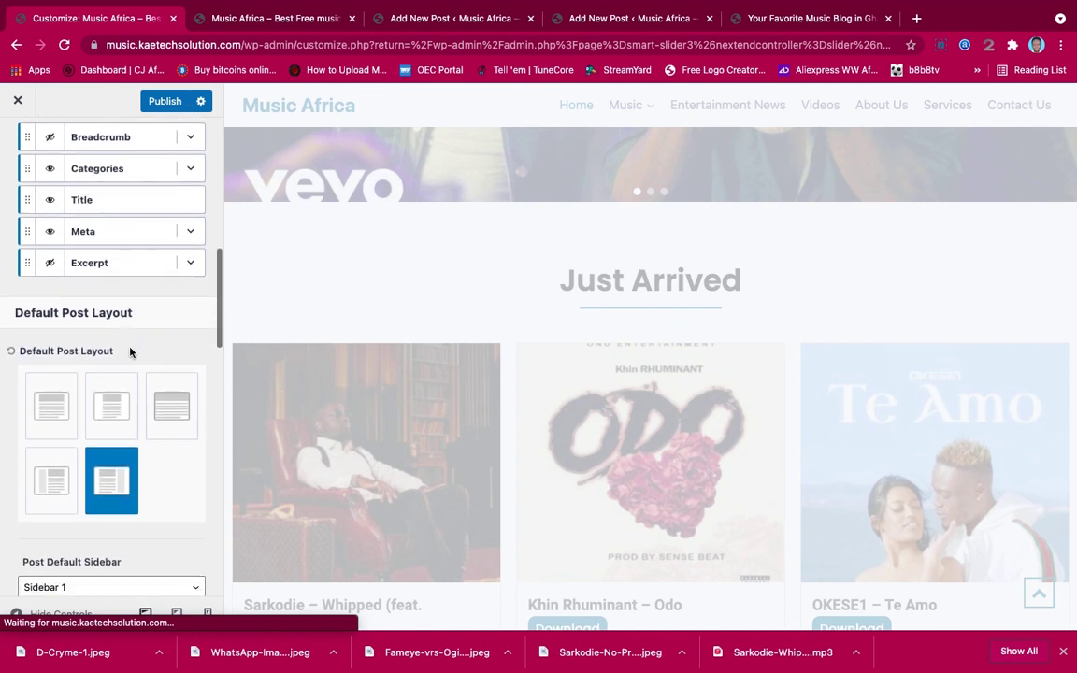
pyautogui.scroll(-5, 130, 352)
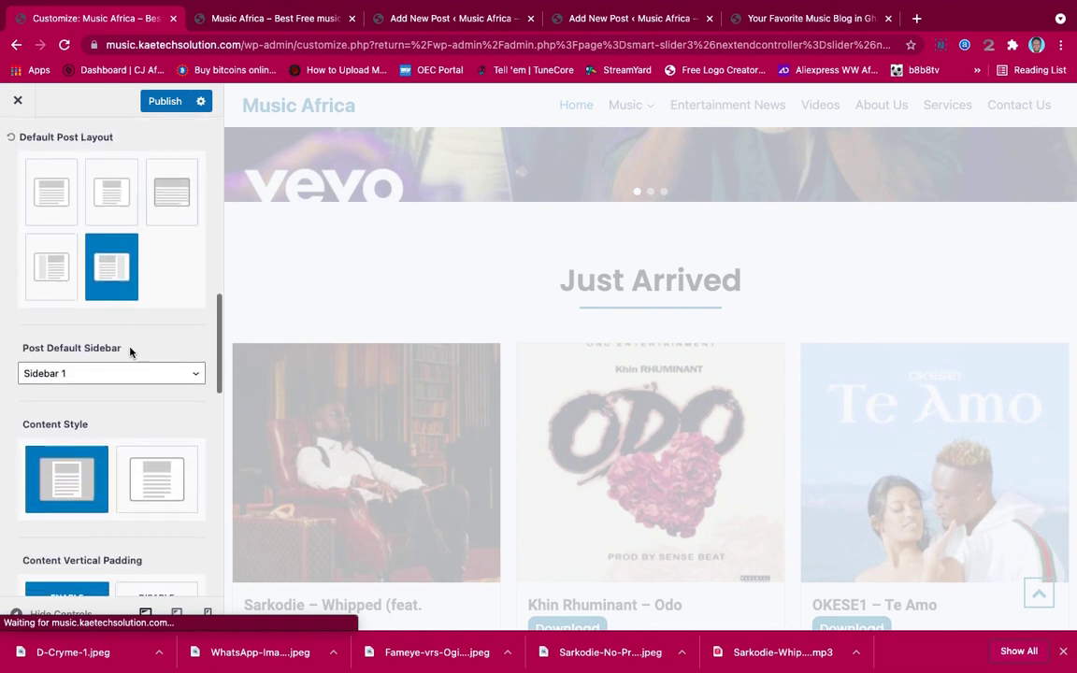
pyautogui.scroll(-3, 130, 351)
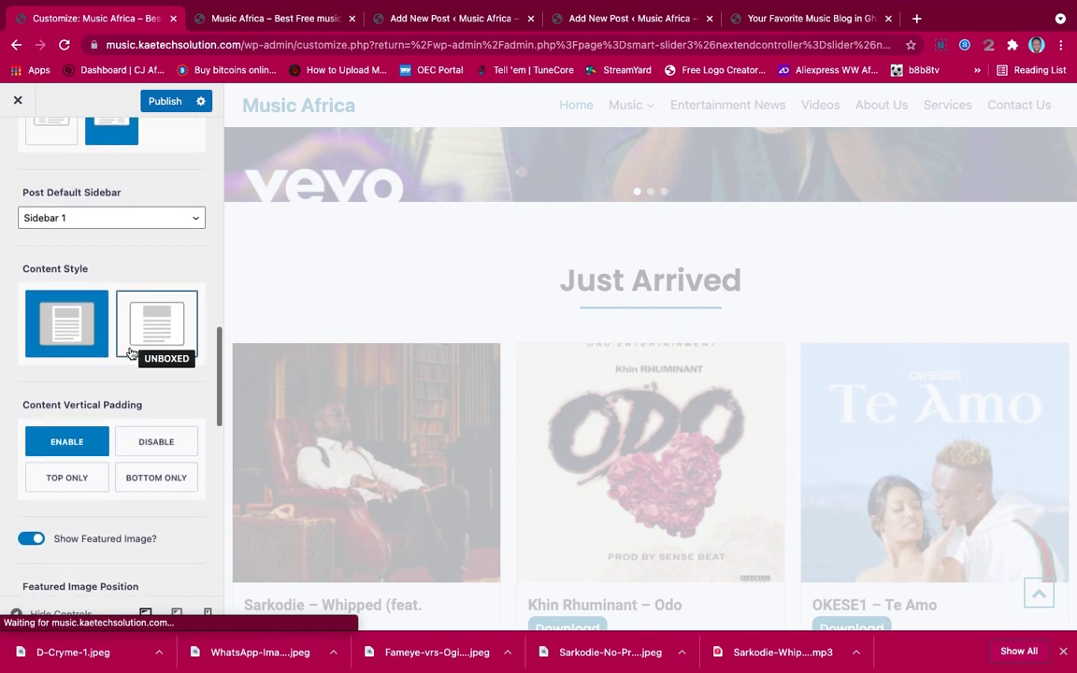
pyautogui.scroll(-3, 130, 351)
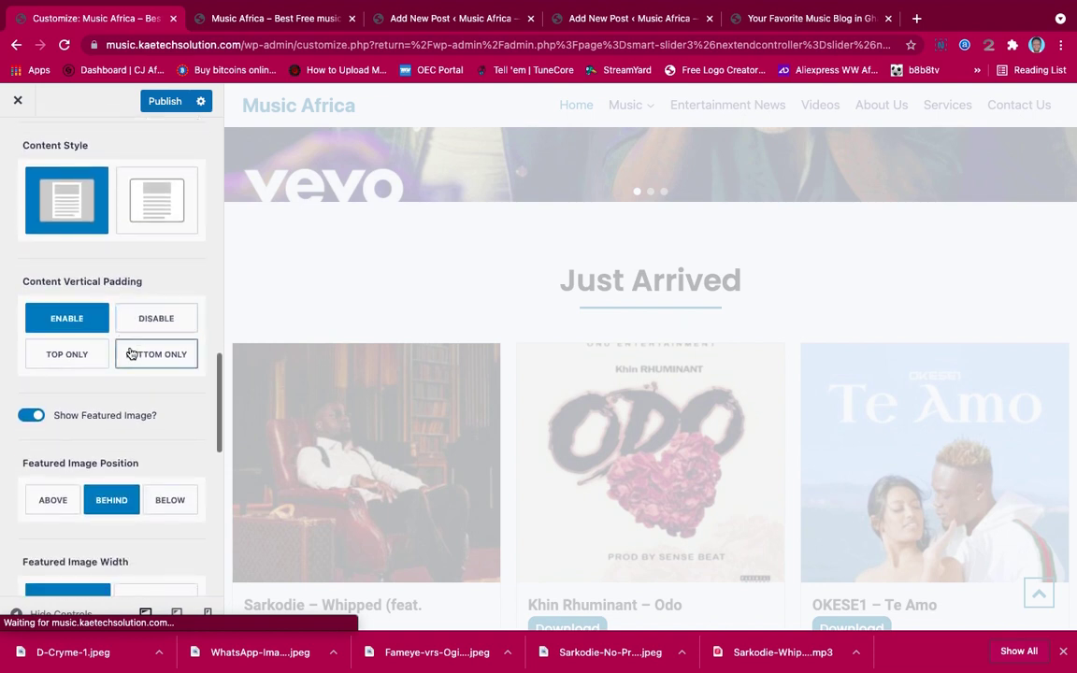
pyautogui.scroll(-4, 131, 352)
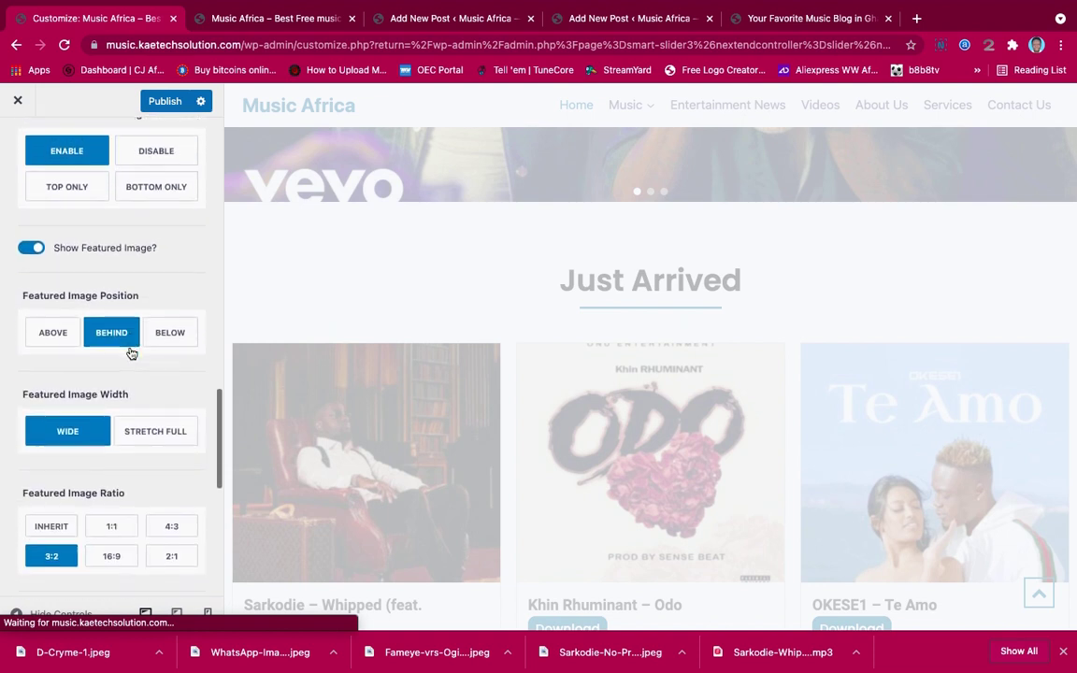
pyautogui.scroll(-6, 130, 352)
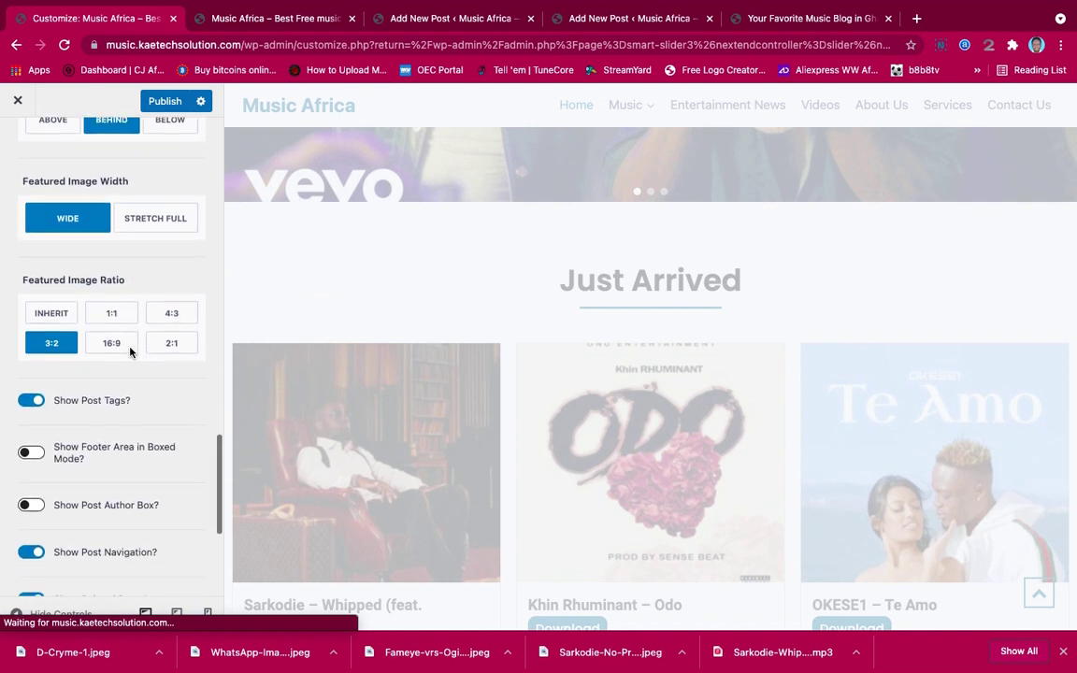
pyautogui.scroll(-6, 129, 352)
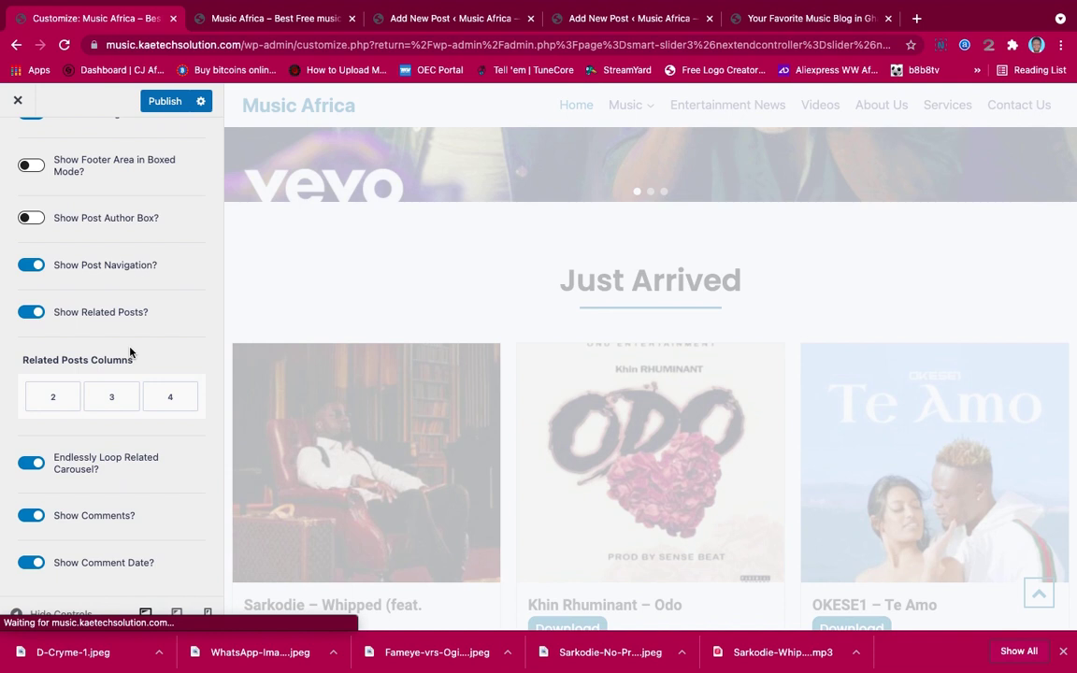
# Publish the single-post layout changes and switch to the Sarkodie – Whipped post tab
pyautogui.click(162, 100)
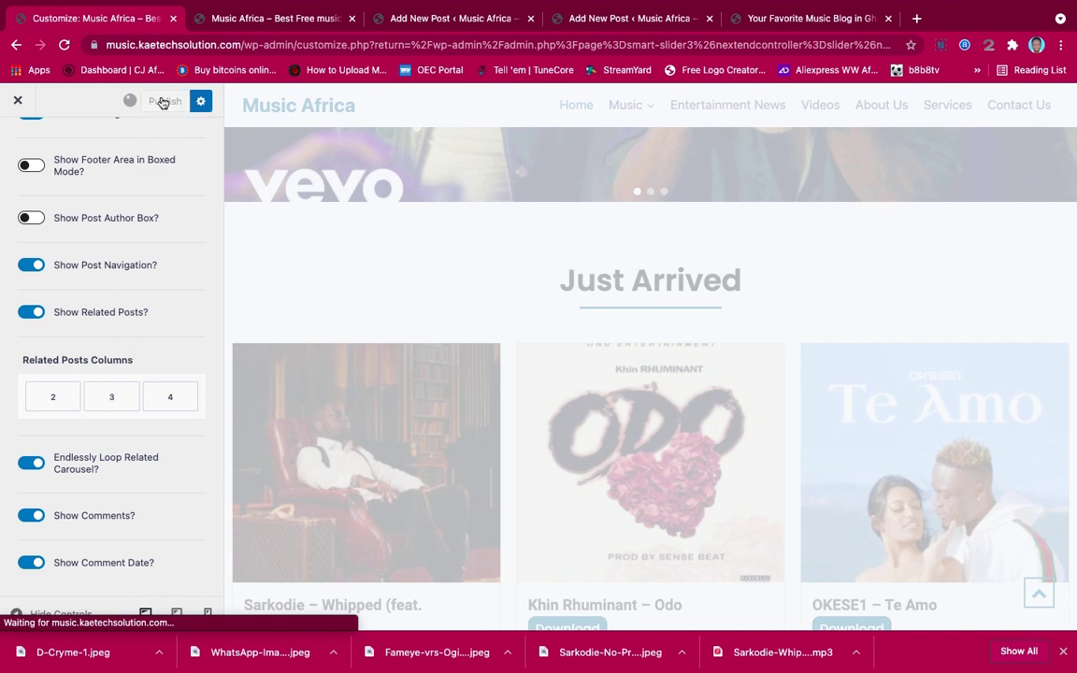
pyautogui.click(281, 19)
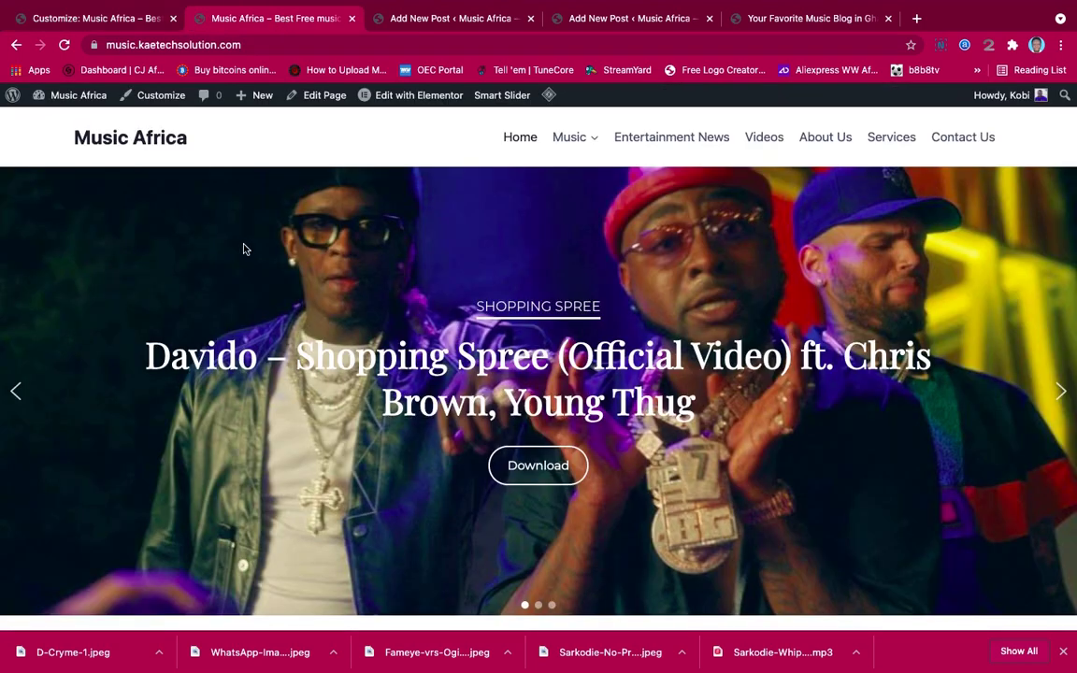
pyautogui.scroll(-10, 339, 265)
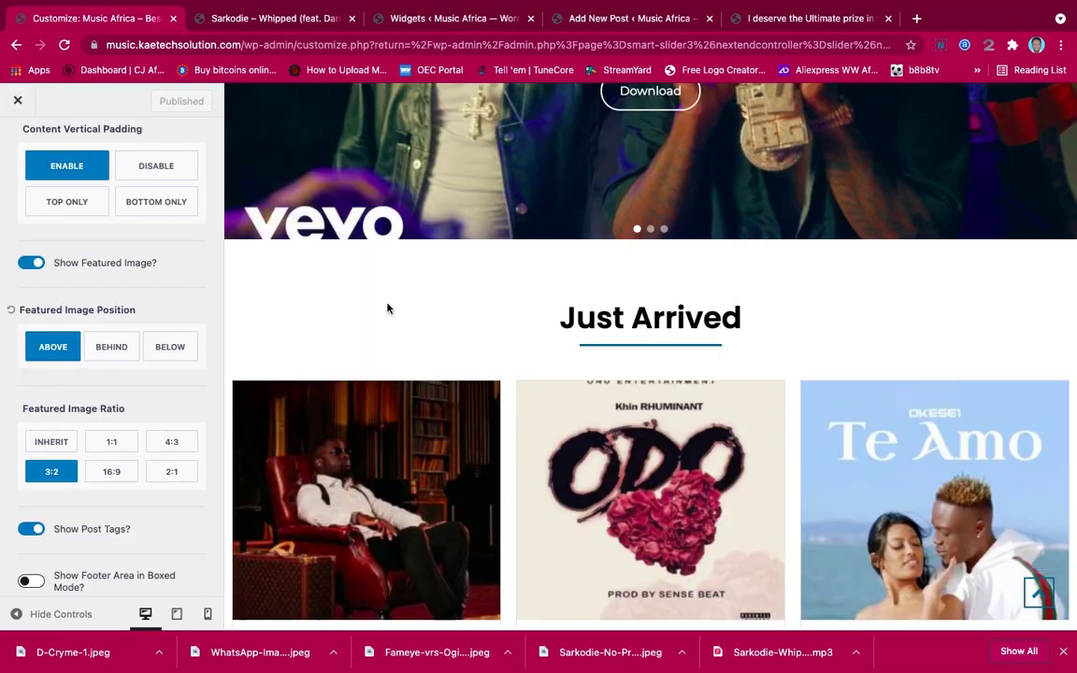
pyautogui.scroll(4, 388, 308)
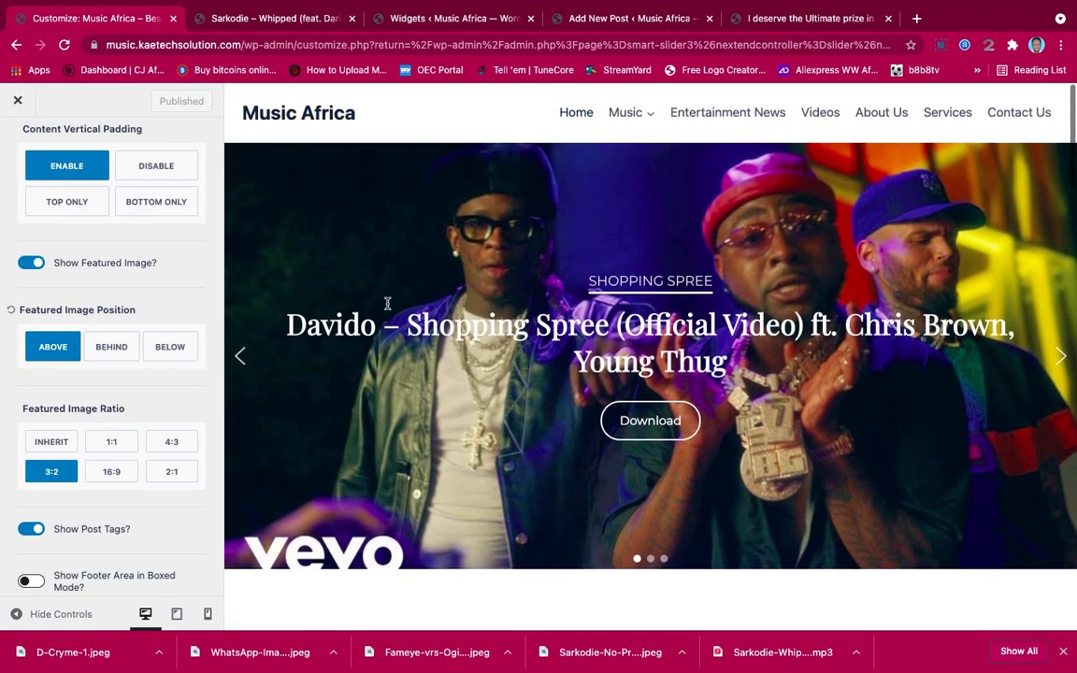
pyautogui.click(276, 21)
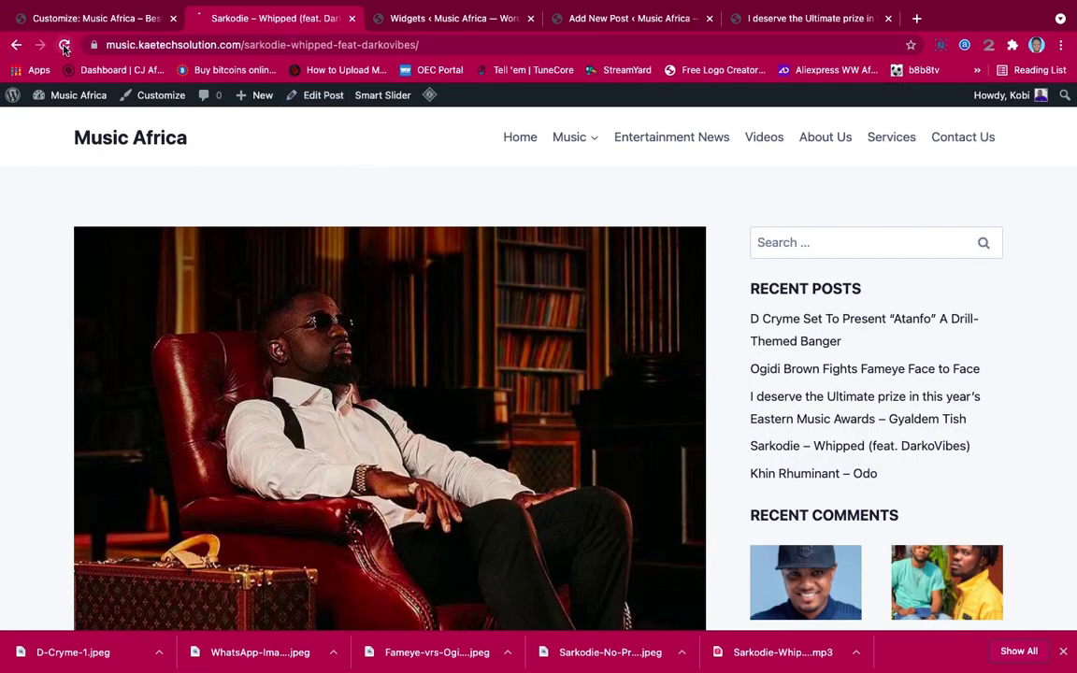
pyautogui.click(64, 46)
pyautogui.scroll(-6, 708, 404)
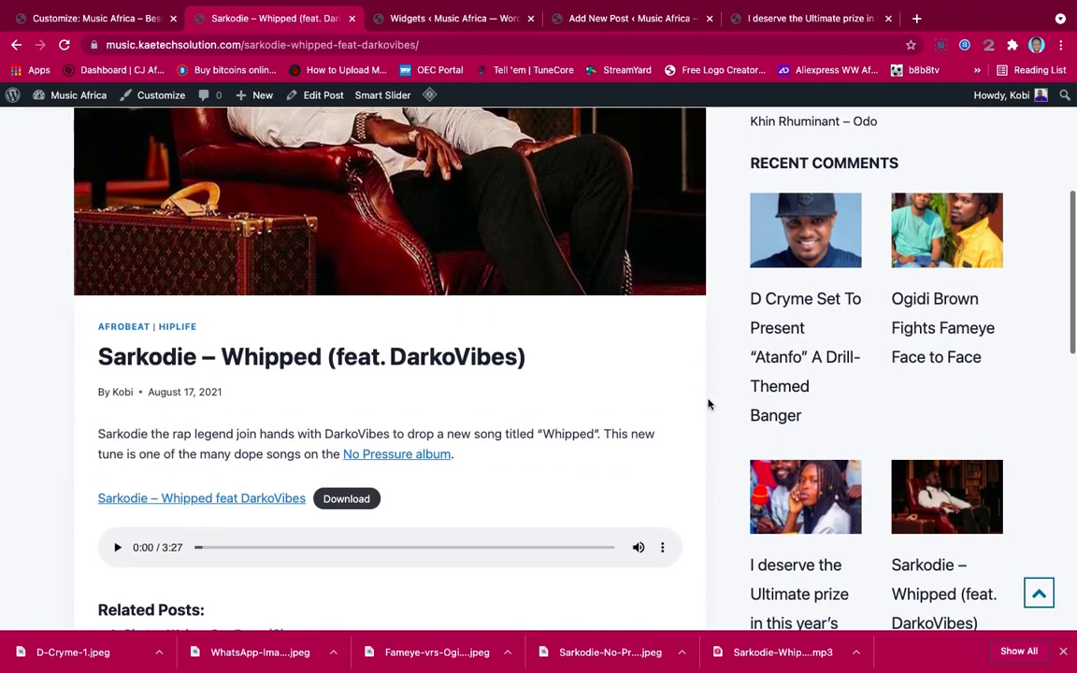
pyautogui.scroll(1, 708, 403)
pyautogui.scroll(-3, 708, 404)
pyautogui.scroll(-3, 708, 403)
pyautogui.scroll(7, 708, 404)
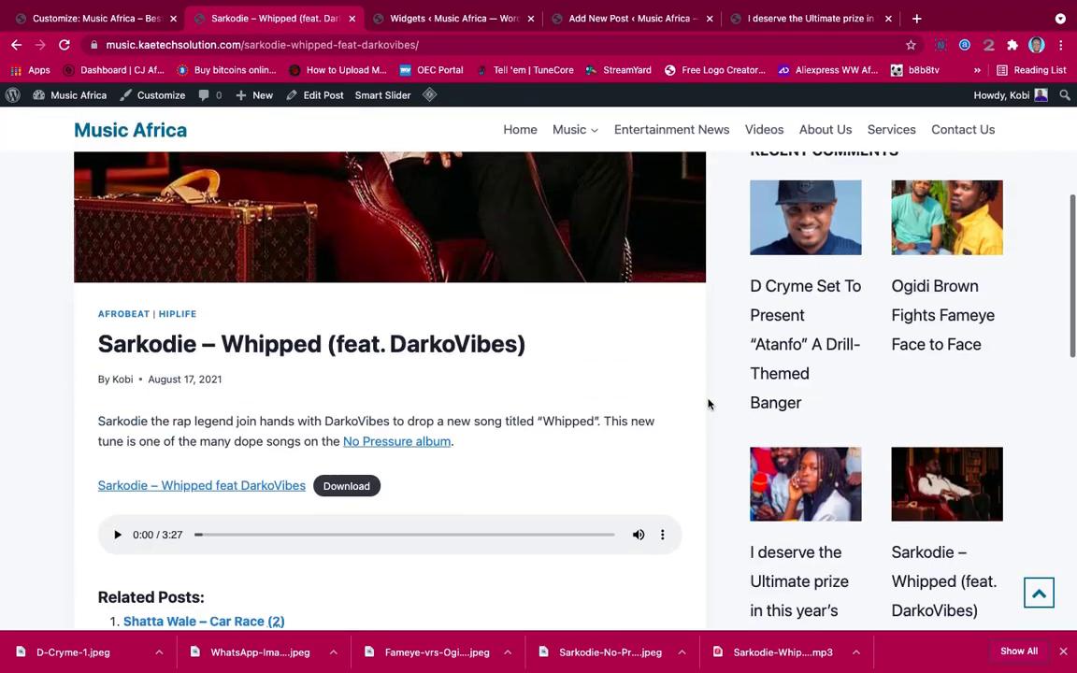
pyautogui.moveTo(428, 96)
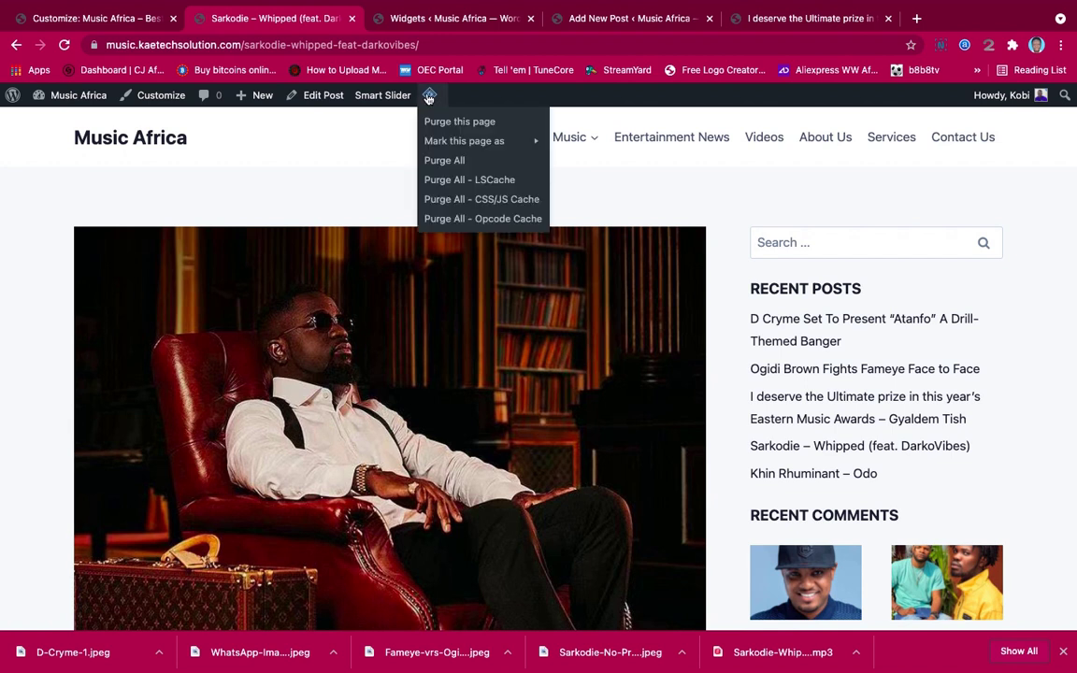
pyautogui.click(446, 161)
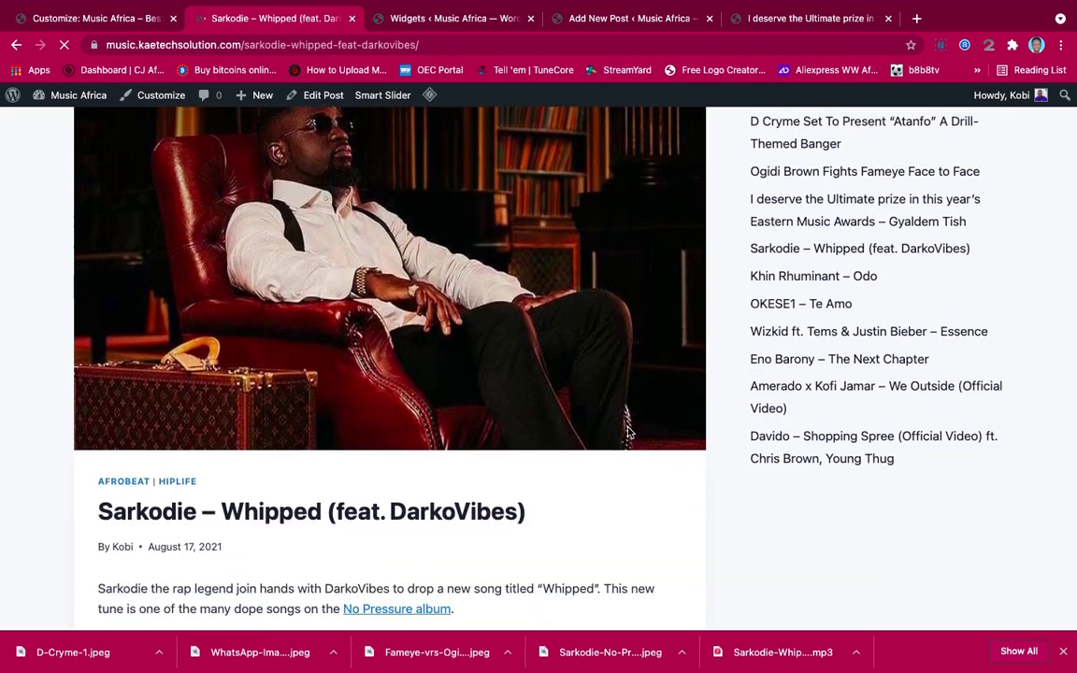
pyautogui.scroll(-7, 628, 431)
pyautogui.scroll(8, 628, 432)
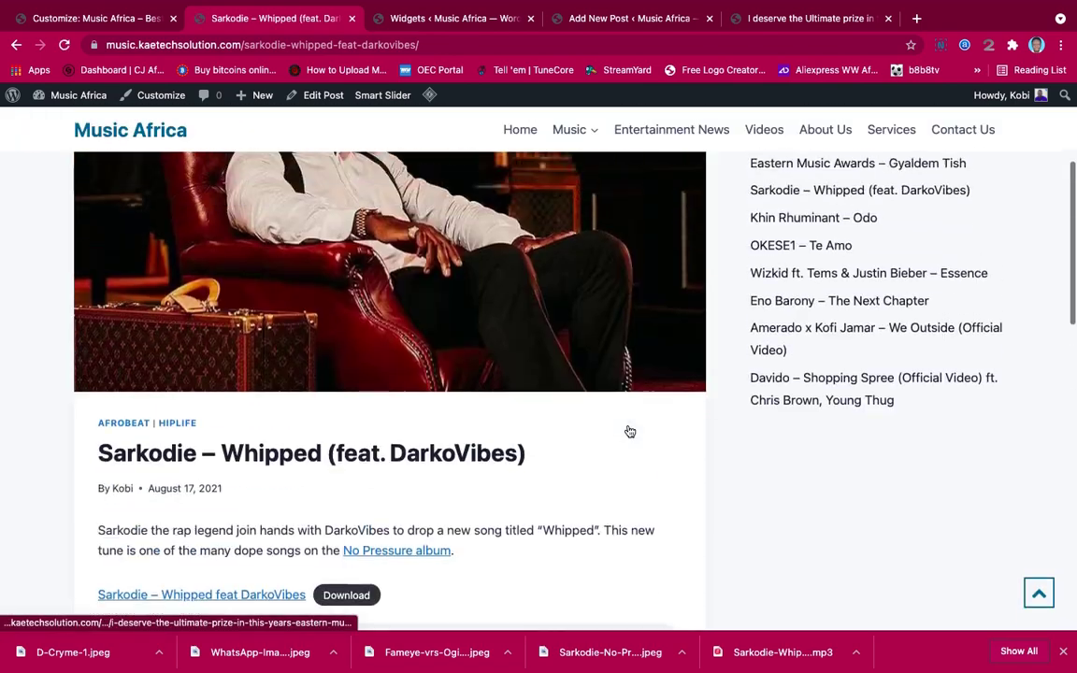
pyautogui.scroll(4, 630, 430)
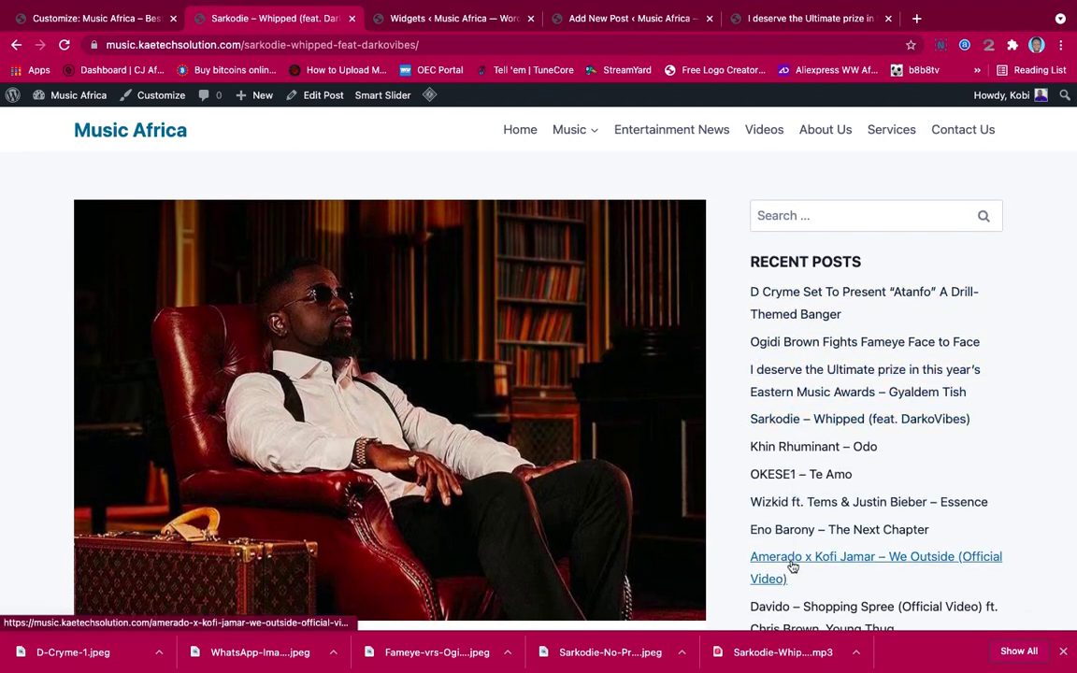
pyautogui.scroll(-4, 793, 404)
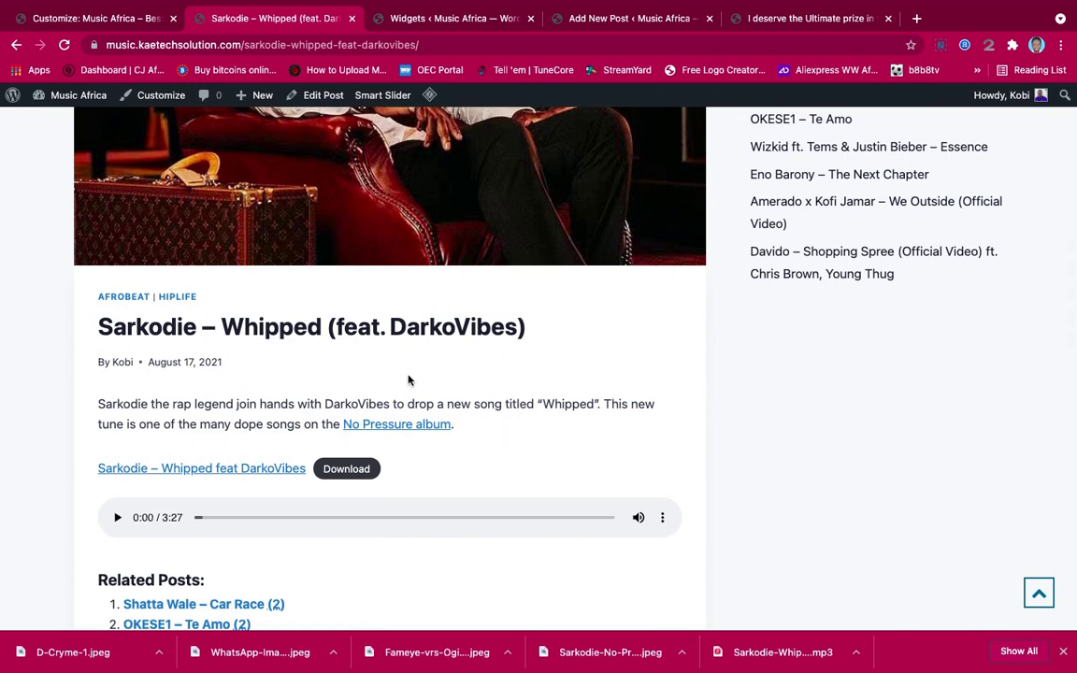
pyautogui.scroll(-10, 445, 396)
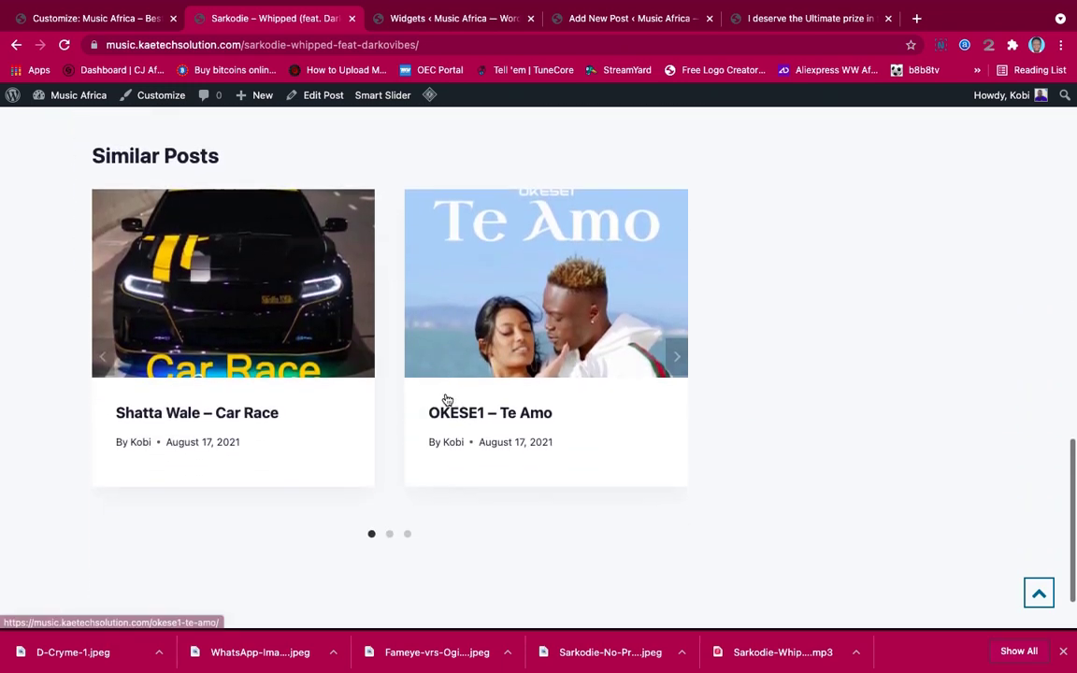
pyautogui.scroll(14, 446, 399)
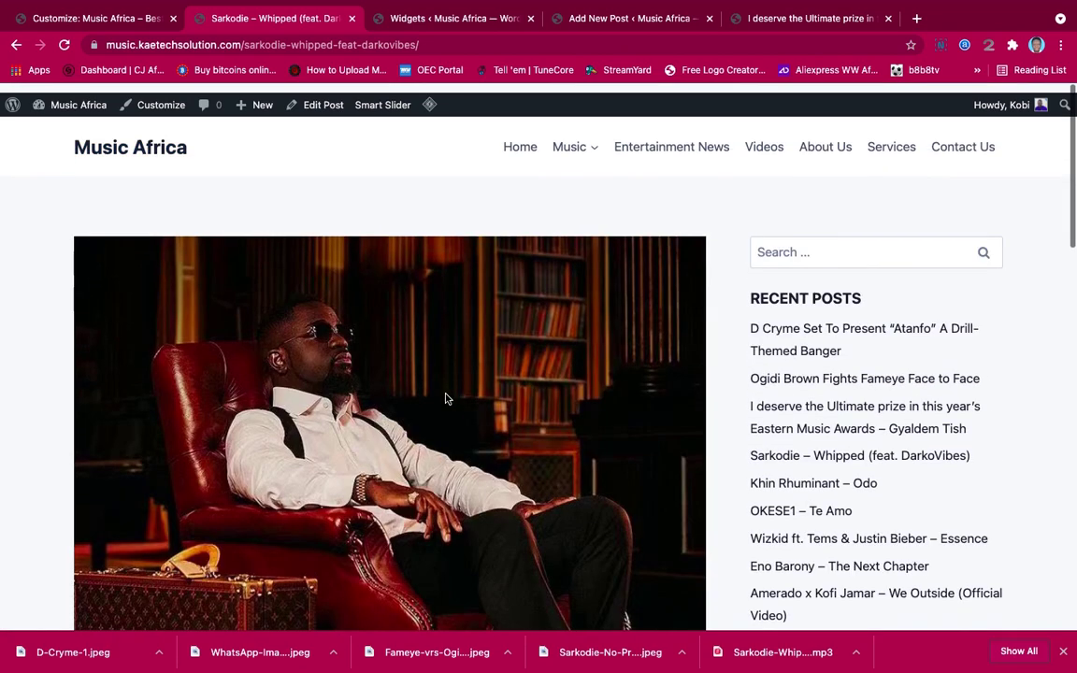
pyautogui.scroll(-8, 445, 399)
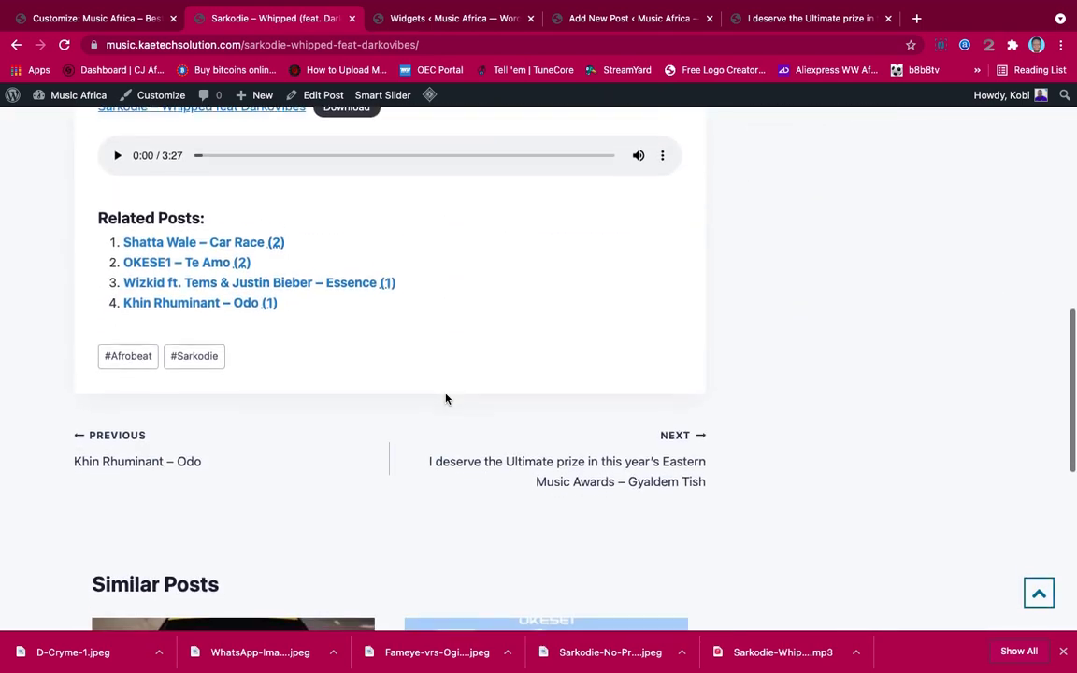
pyautogui.scroll(-3, 445, 399)
pyautogui.scroll(6, 445, 399)
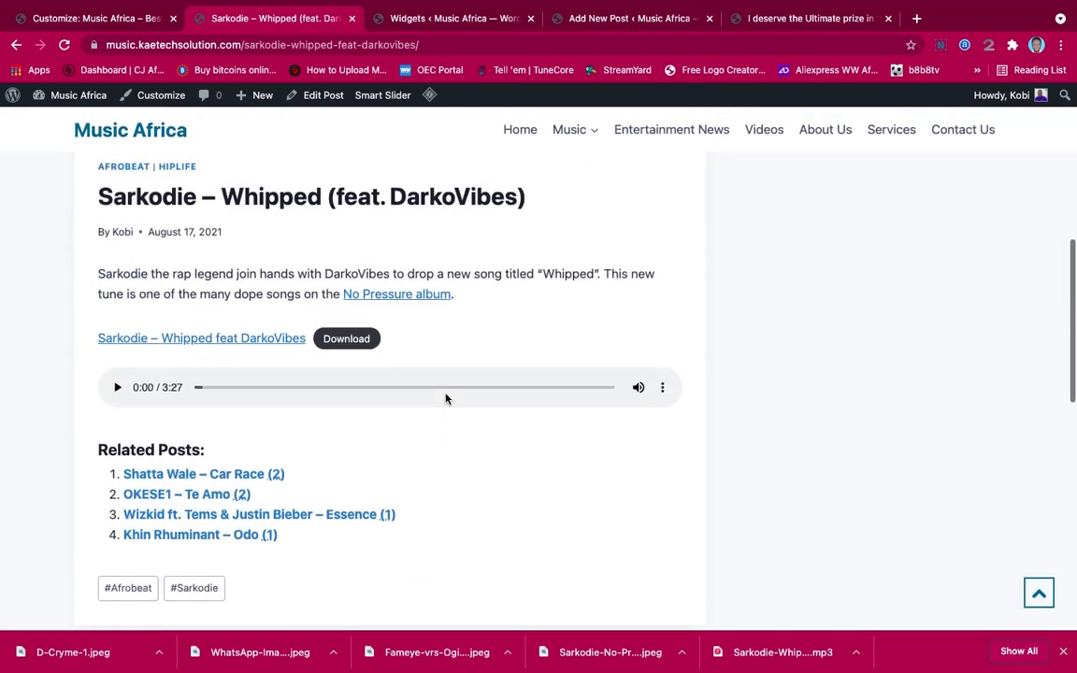
pyautogui.scroll(3, 445, 399)
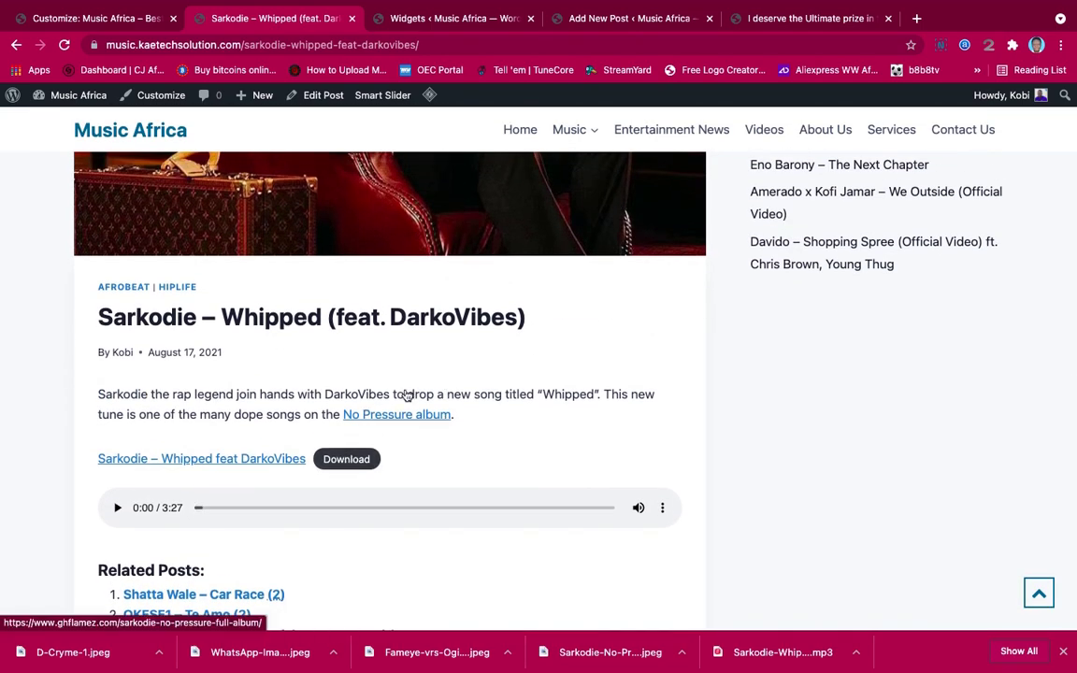
pyautogui.scroll(5, 493, 337)
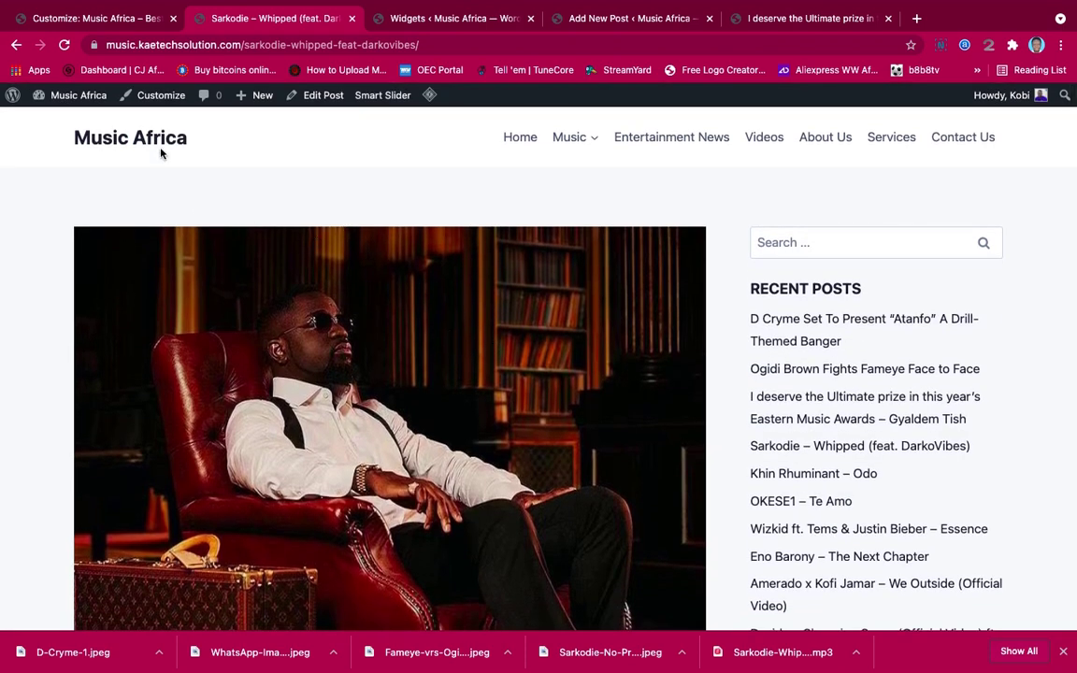
# Scroll through the Music Africa homepage, jump back to top, then close the Customizer
pyautogui.click(143, 136)
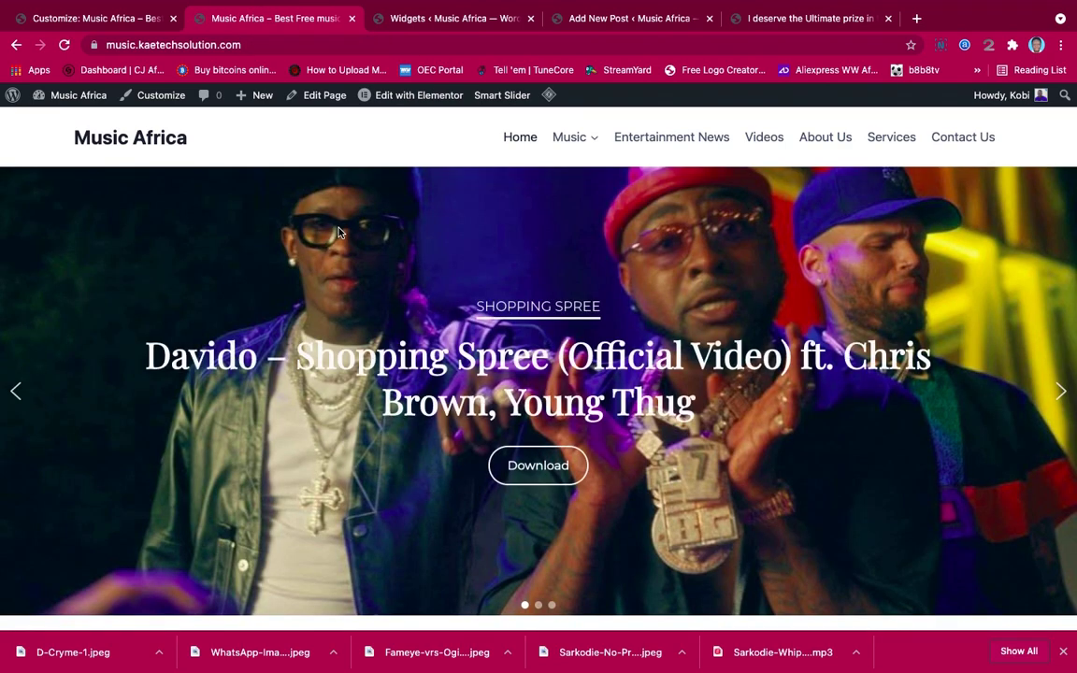
pyautogui.scroll(-6, 639, 289)
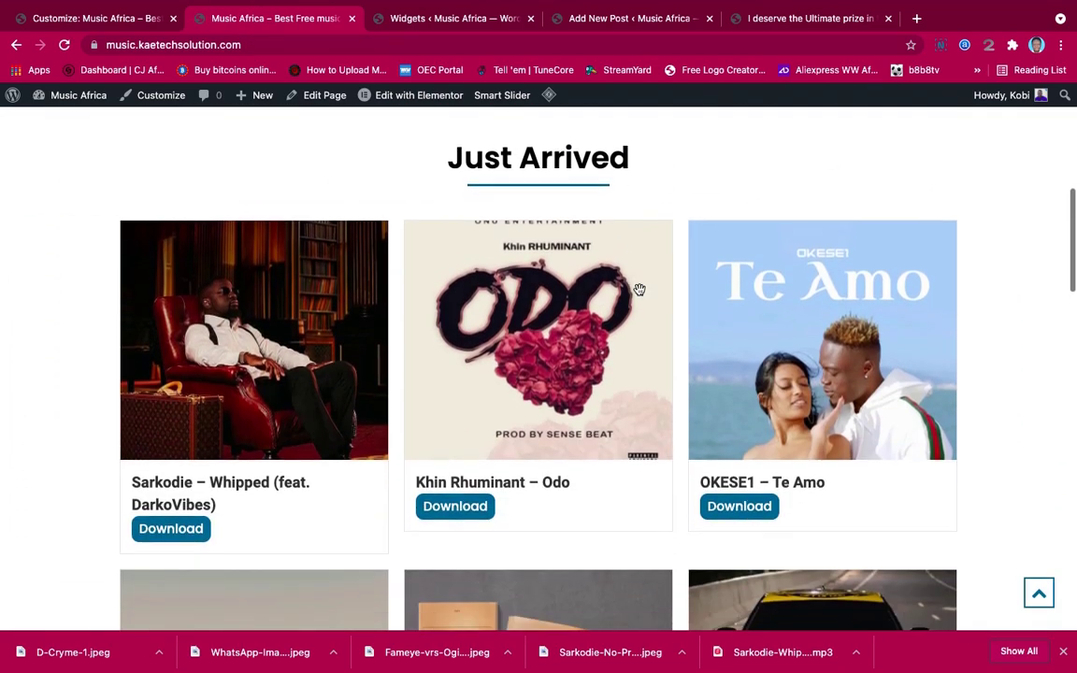
pyautogui.scroll(-15, 639, 289)
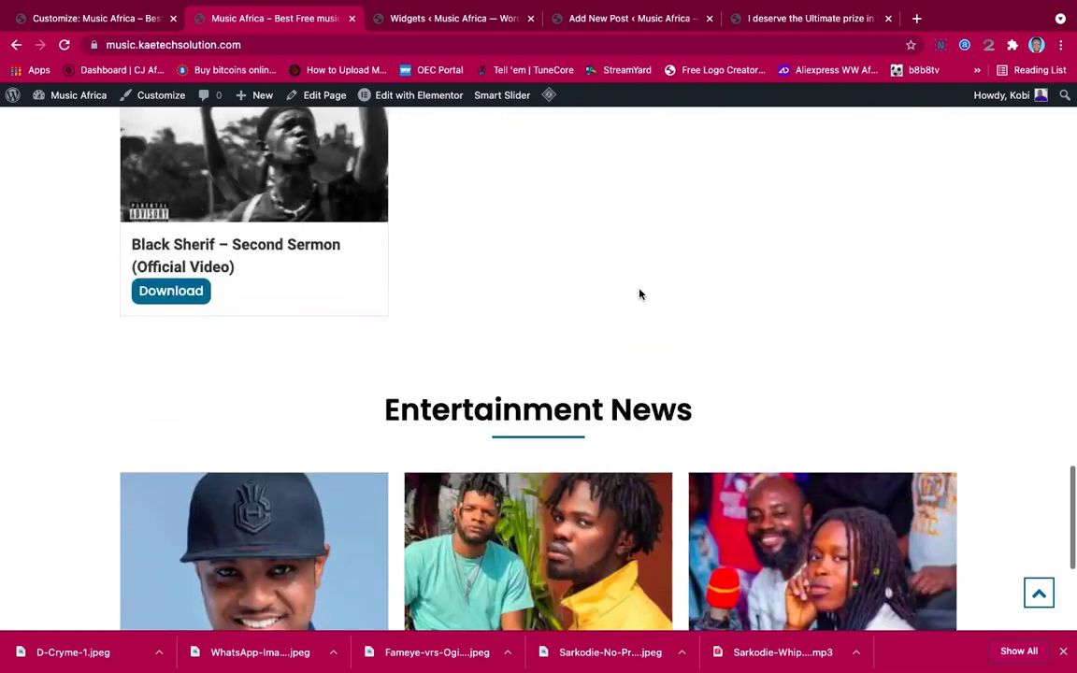
pyautogui.scroll(-5, 639, 294)
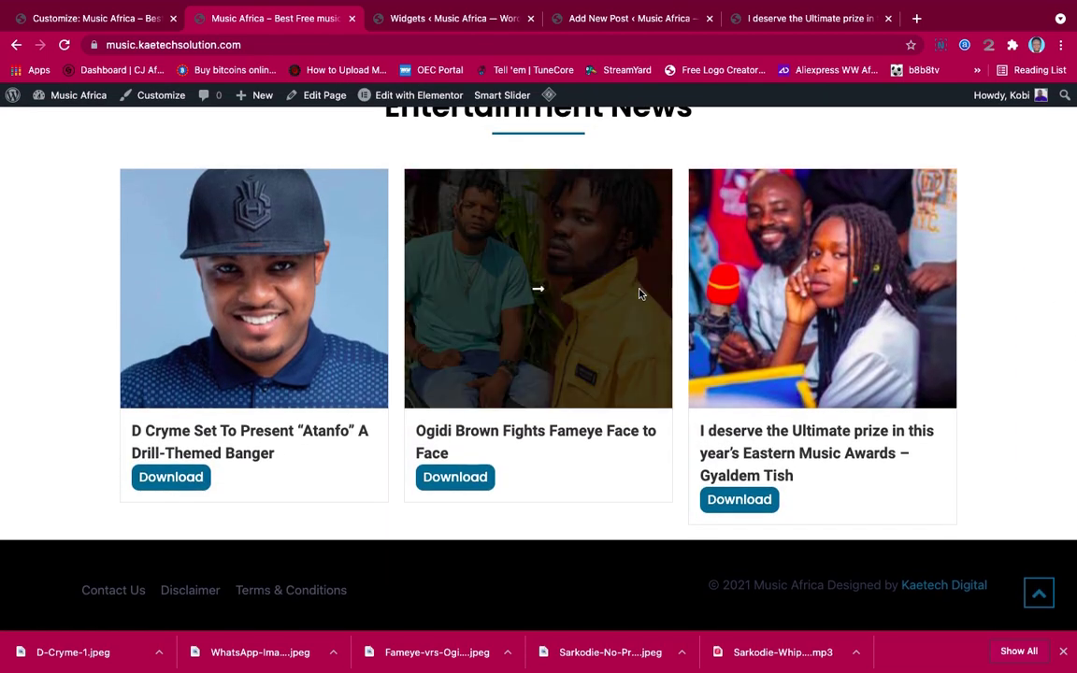
pyautogui.scroll(7, 639, 295)
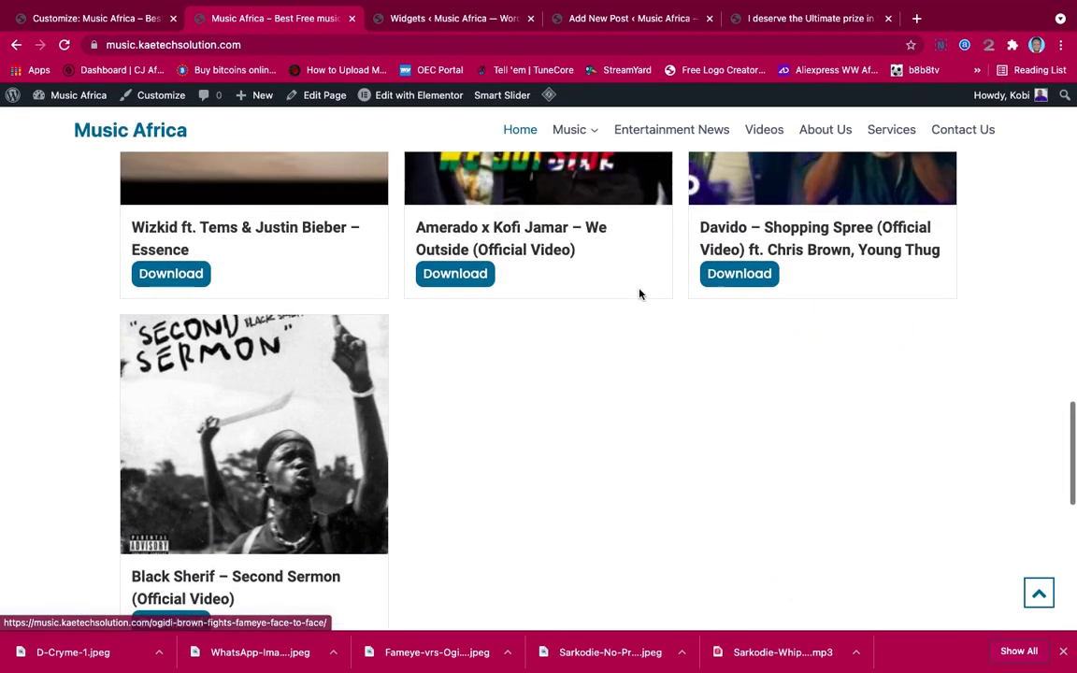
pyautogui.scroll(-5, 639, 292)
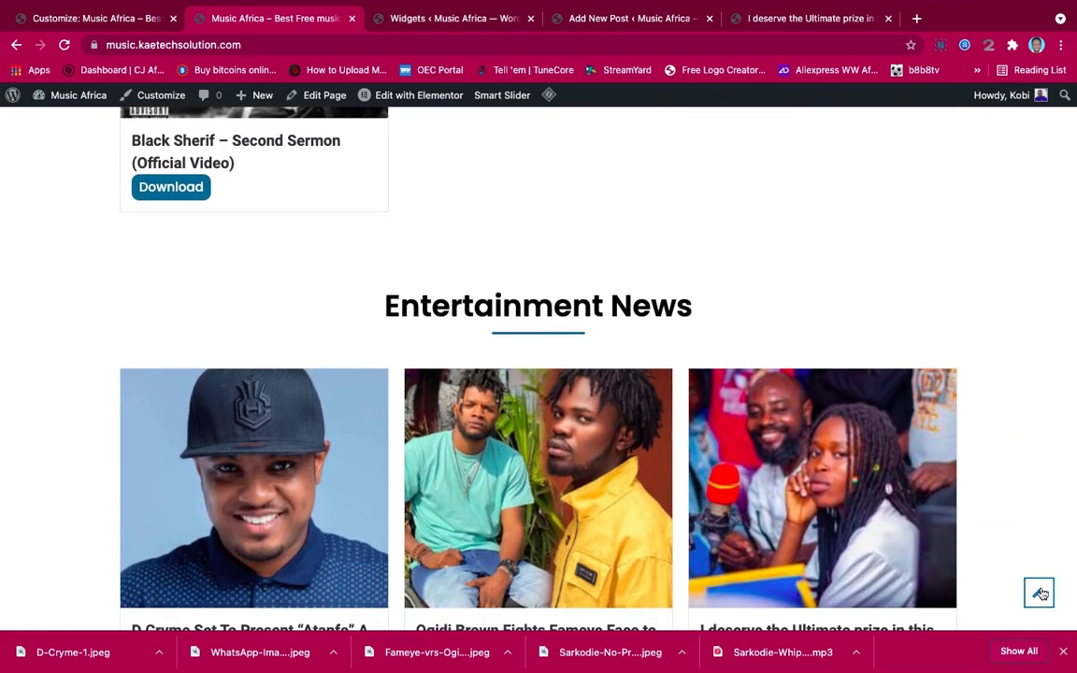
pyautogui.click(1038, 593)
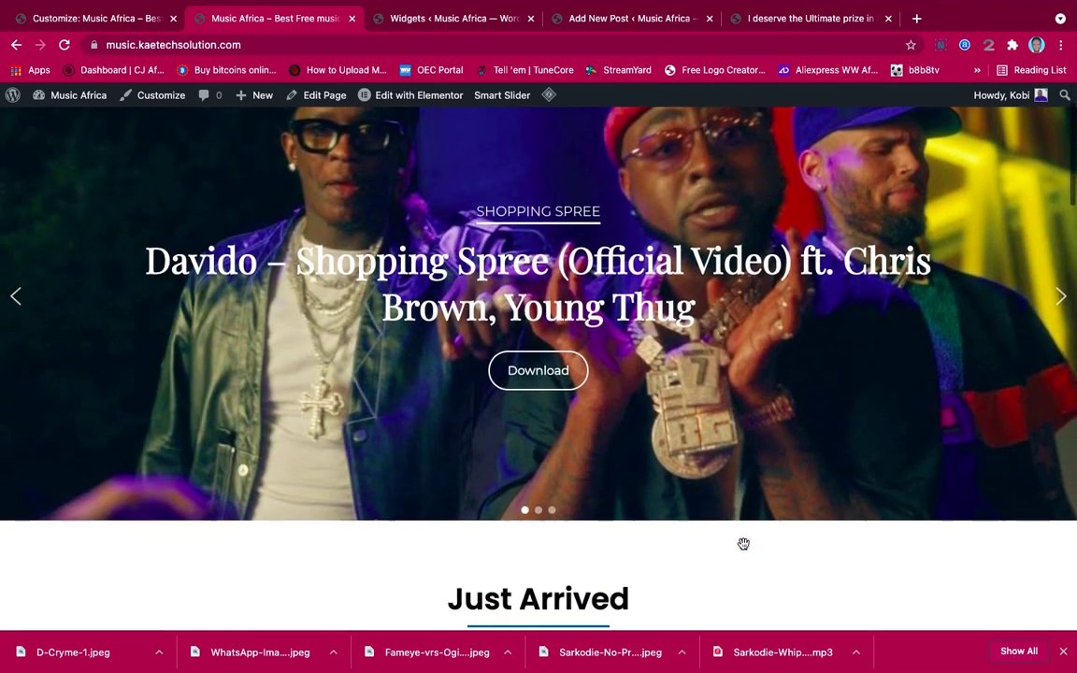
pyautogui.scroll(-3, 743, 544)
pyautogui.scroll(4, 668, 487)
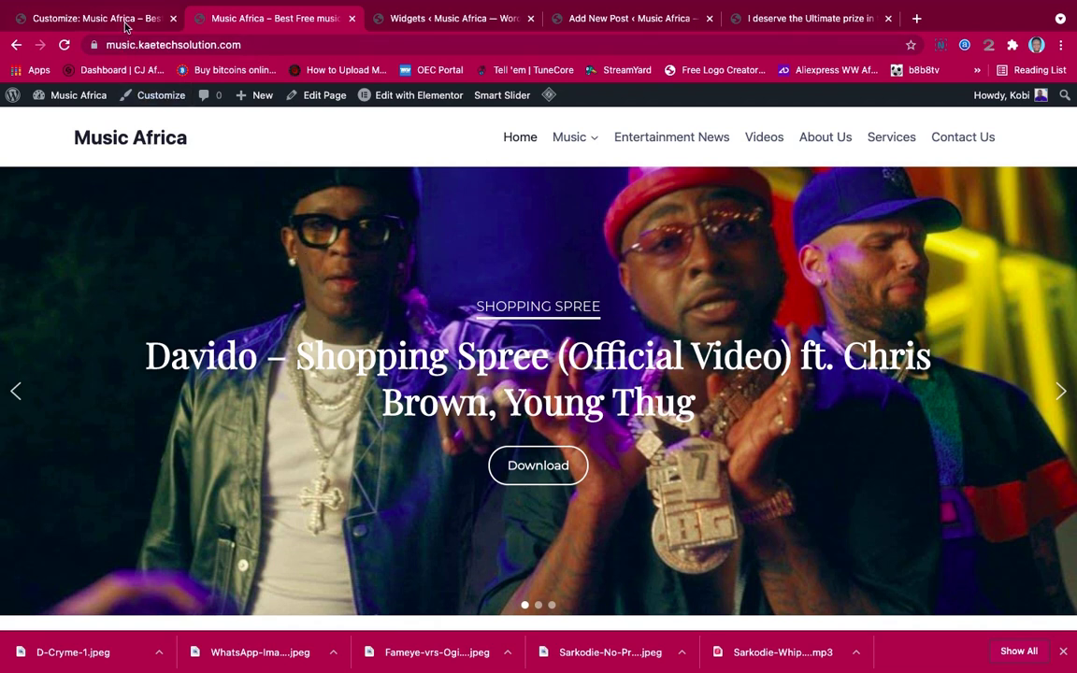
pyautogui.click(124, 20)
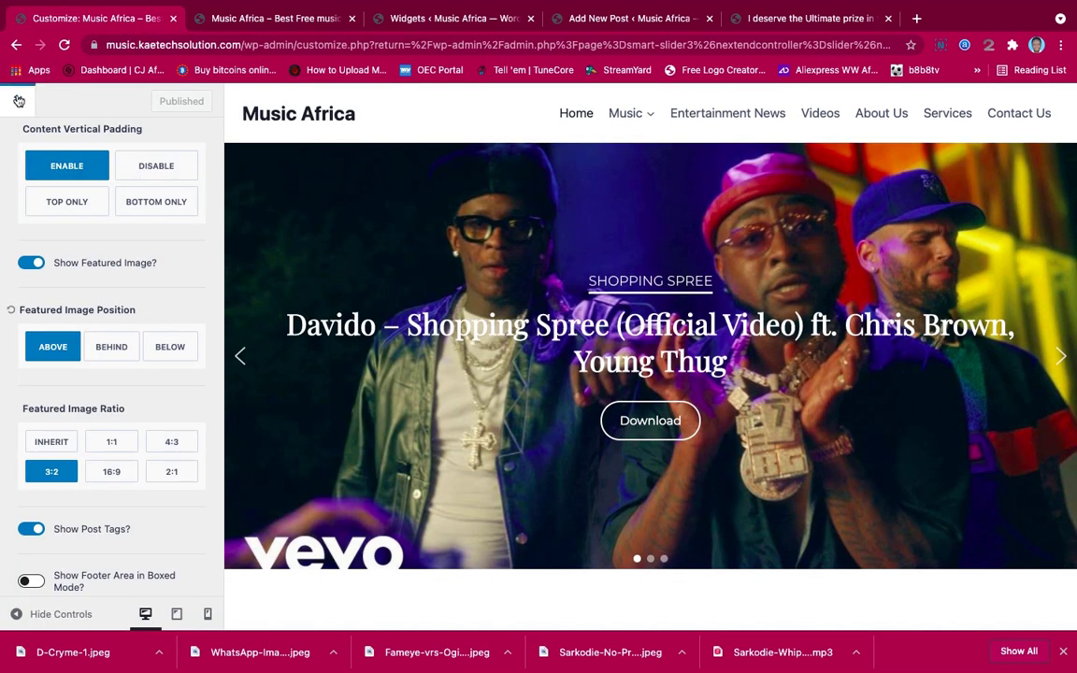
pyautogui.click(19, 101)
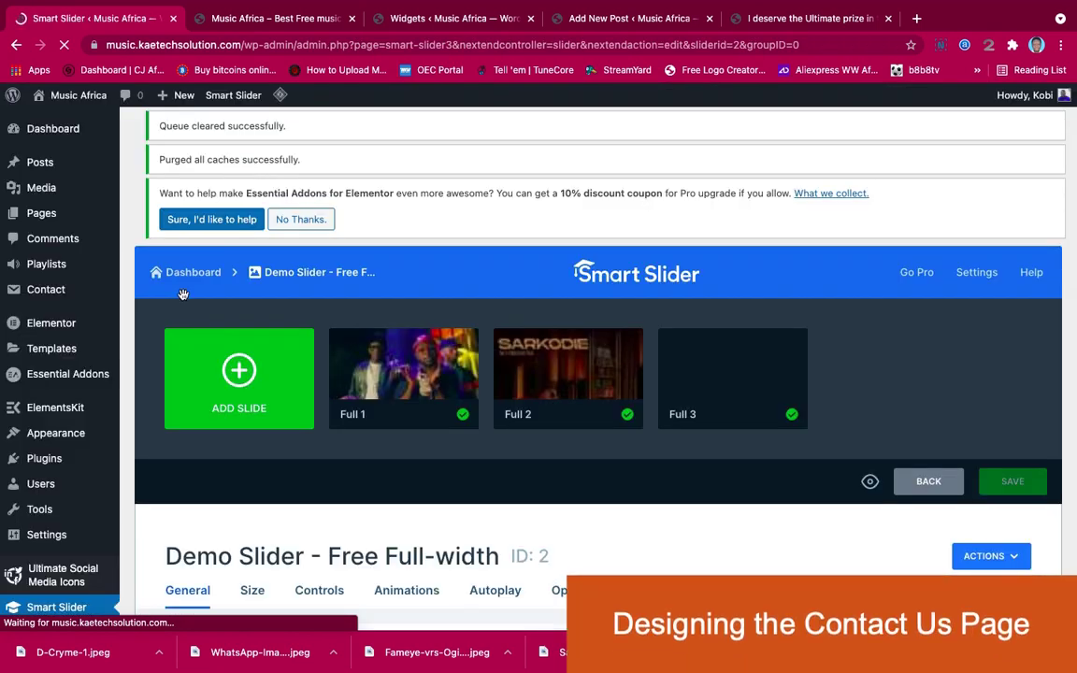
# Go to Contact > Contact Forms in the admin sidebar
pyautogui.moveTo(40, 292)
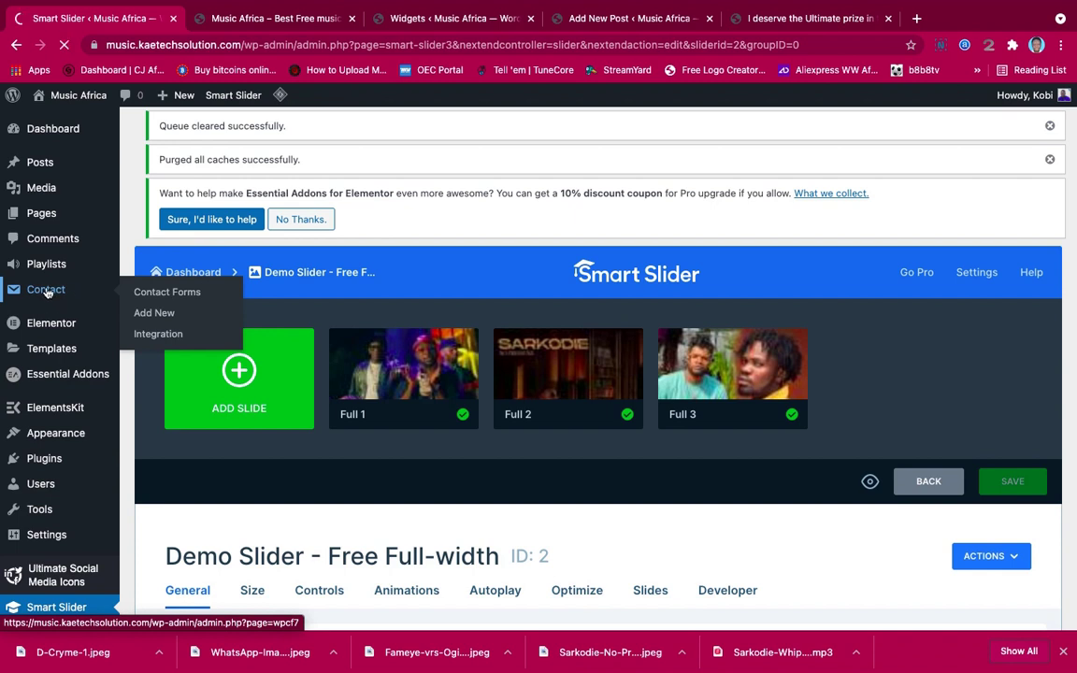
pyautogui.click(46, 291)
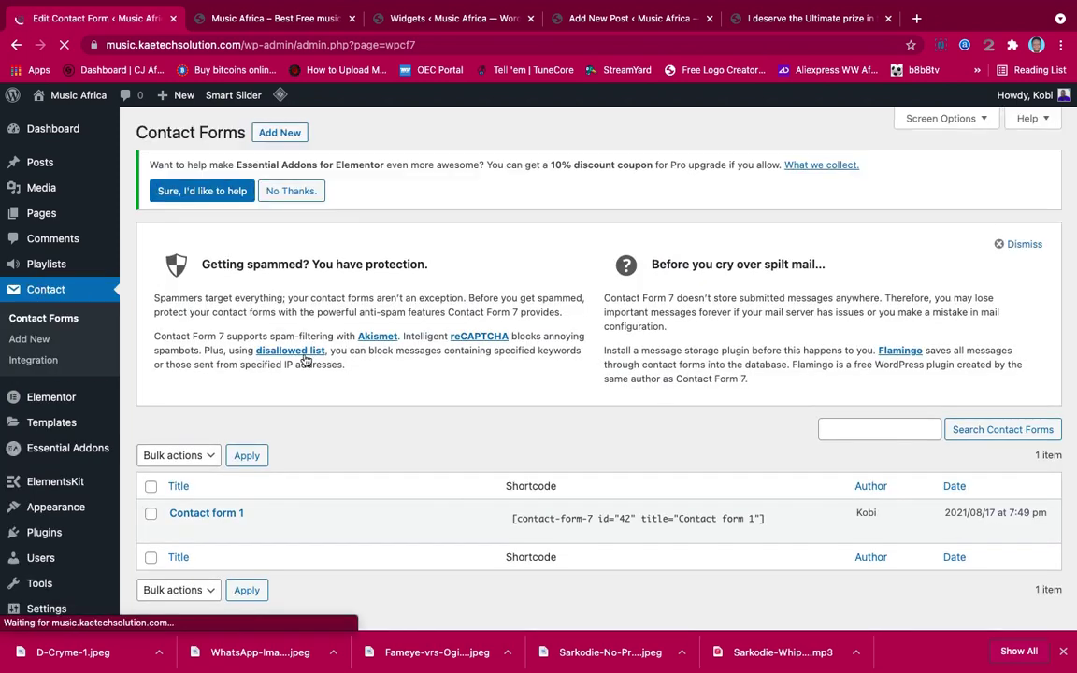
# Select the Contact form 1 shortcode to copy it, then go to Pages > All Pages
pyautogui.scroll(-3, 451, 458)
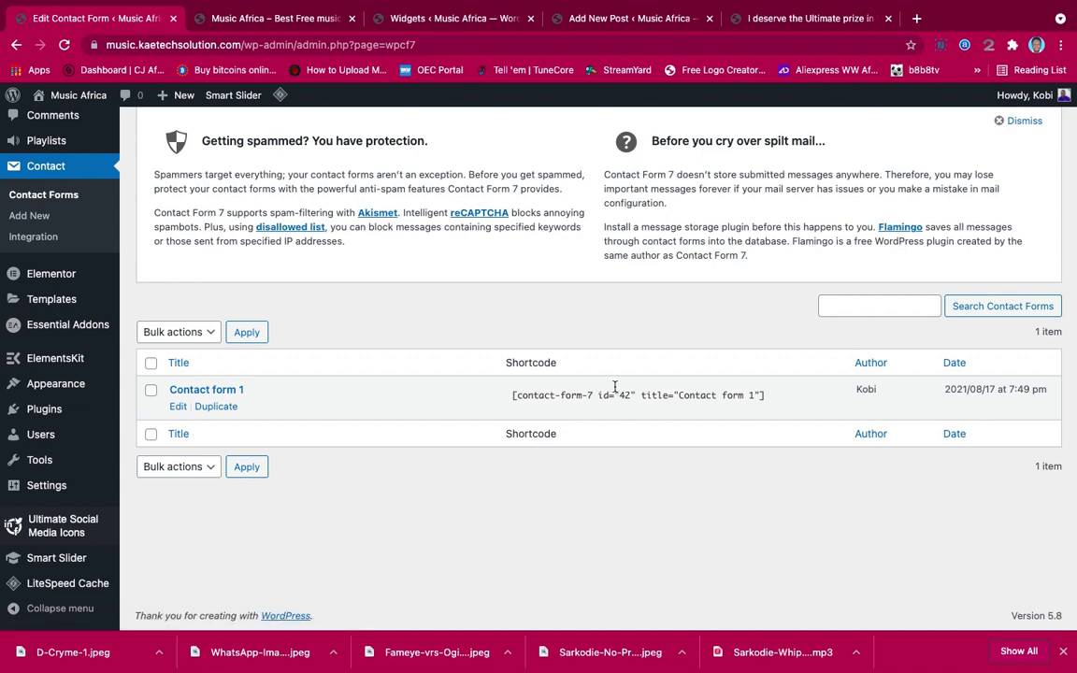
pyautogui.click(770, 397)
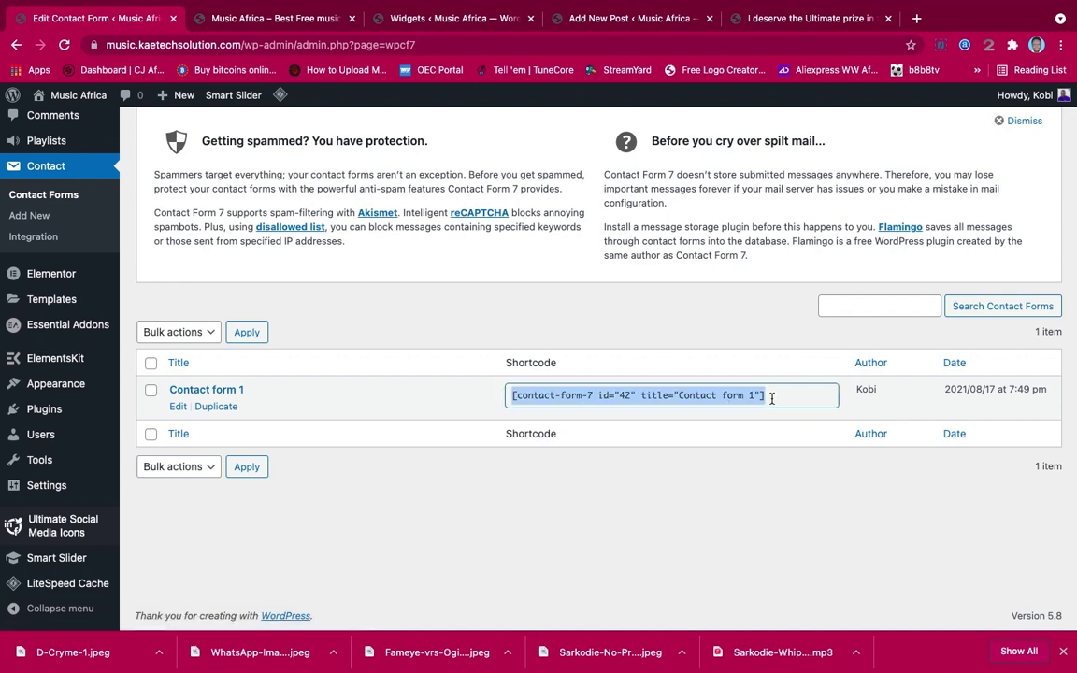
pyautogui.moveTo(510, 393); pyautogui.dragTo(757, 394)
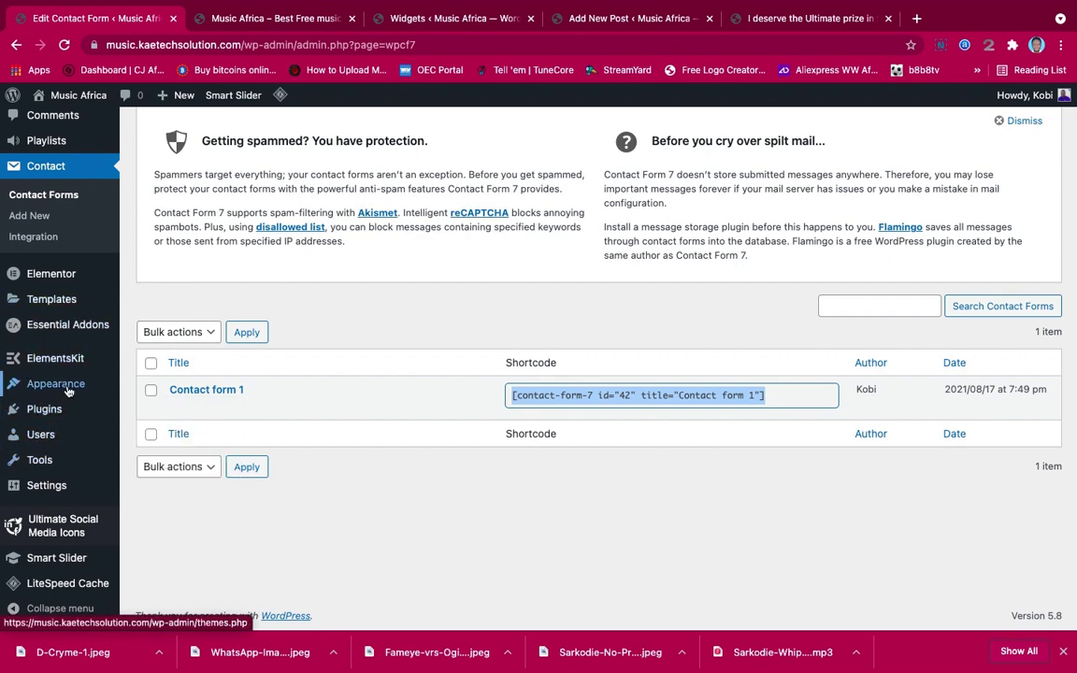
pyautogui.scroll(3, 67, 391)
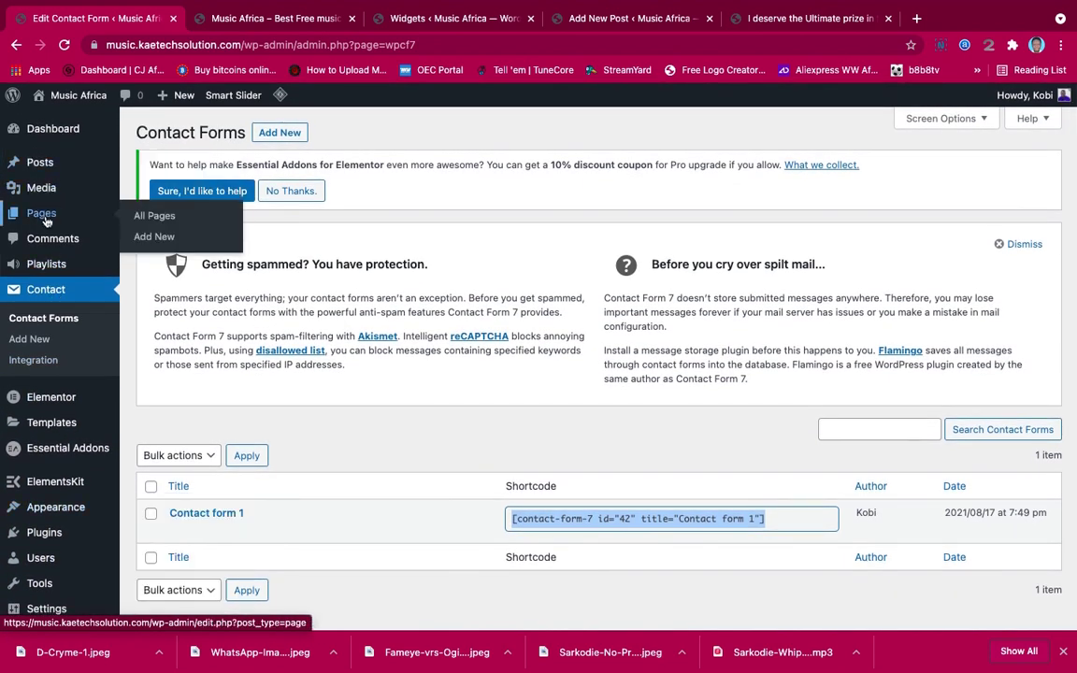
pyautogui.click(150, 215)
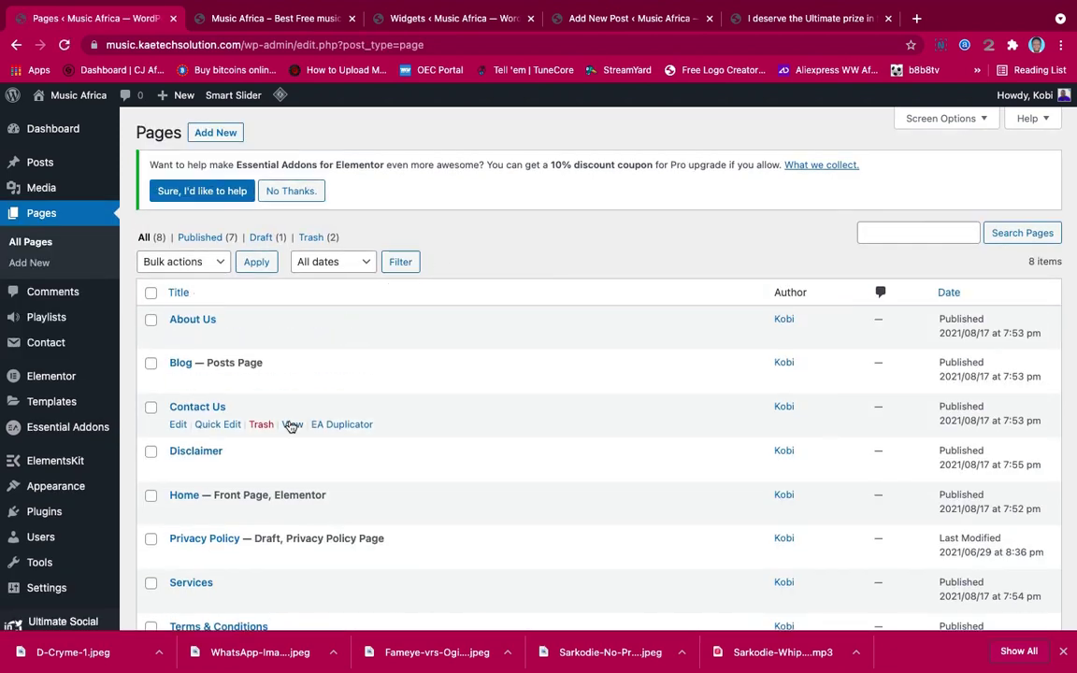
# Open the Contact Us page and switch it to Edit with Elementor, leaving the block editor
pyautogui.click(199, 409)
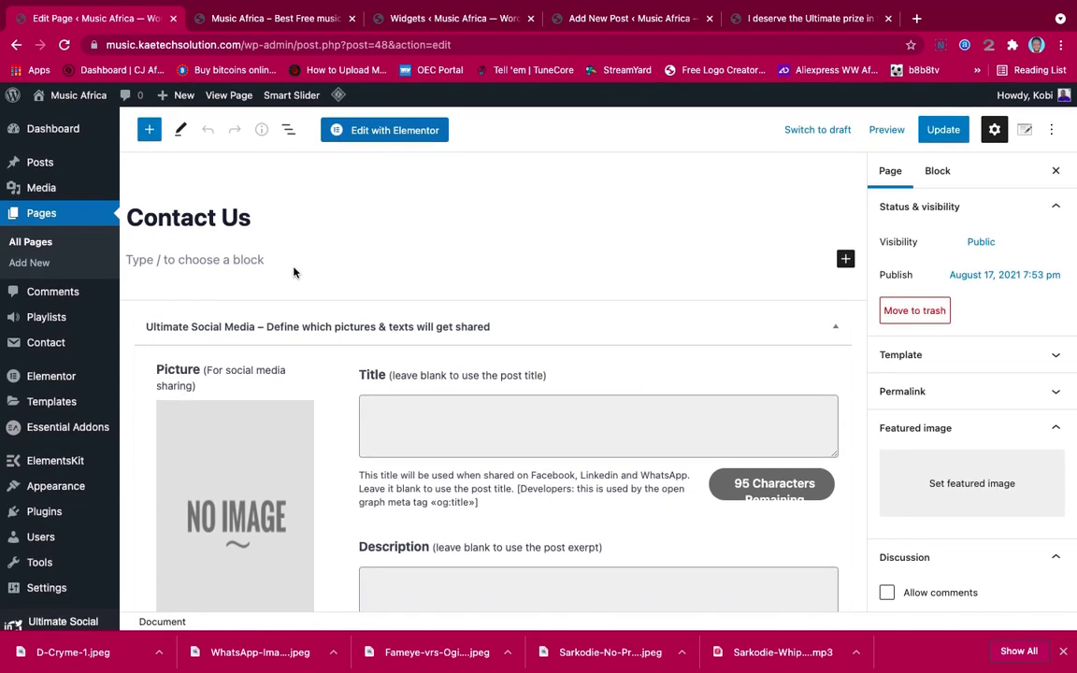
pyautogui.click(845, 258)
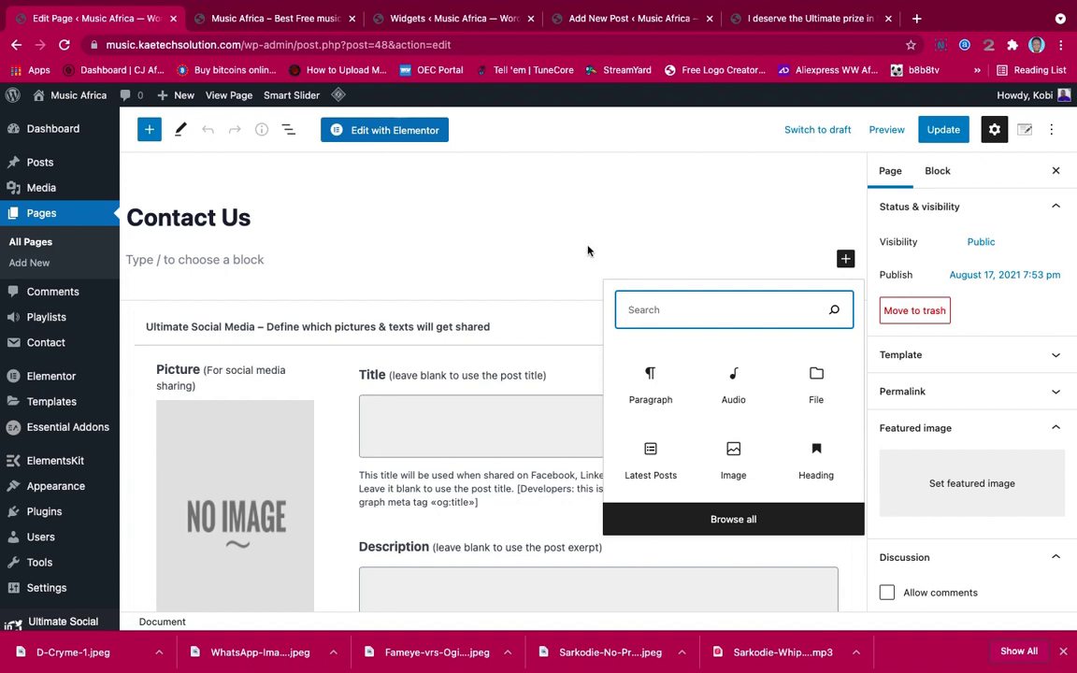
pyautogui.click(509, 244)
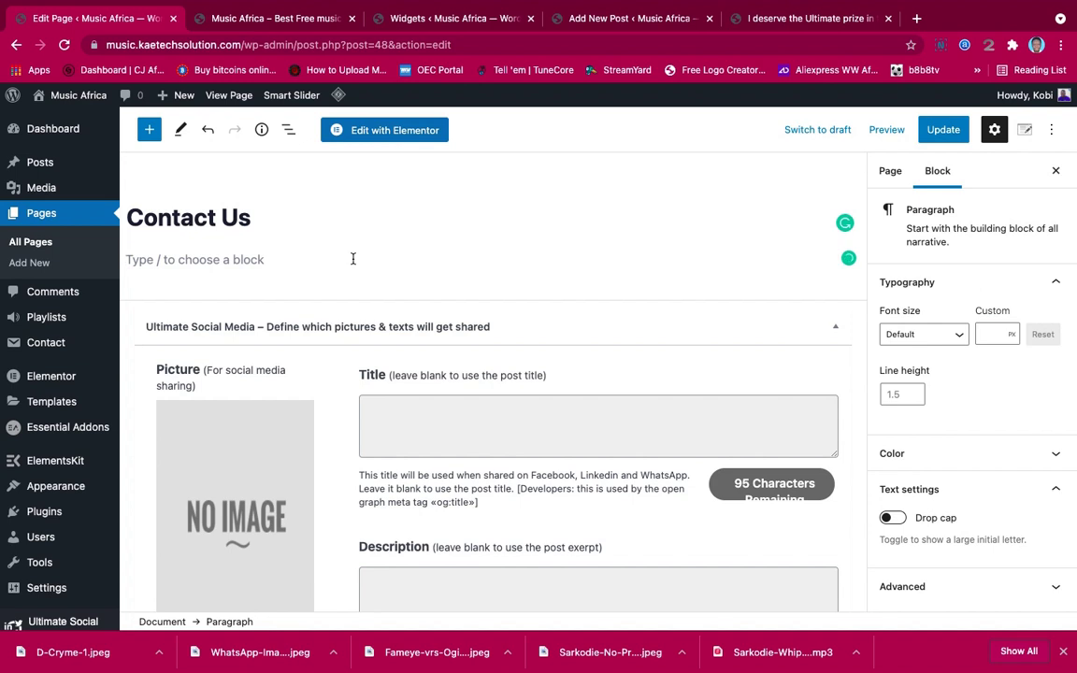
pyautogui.click(374, 129)
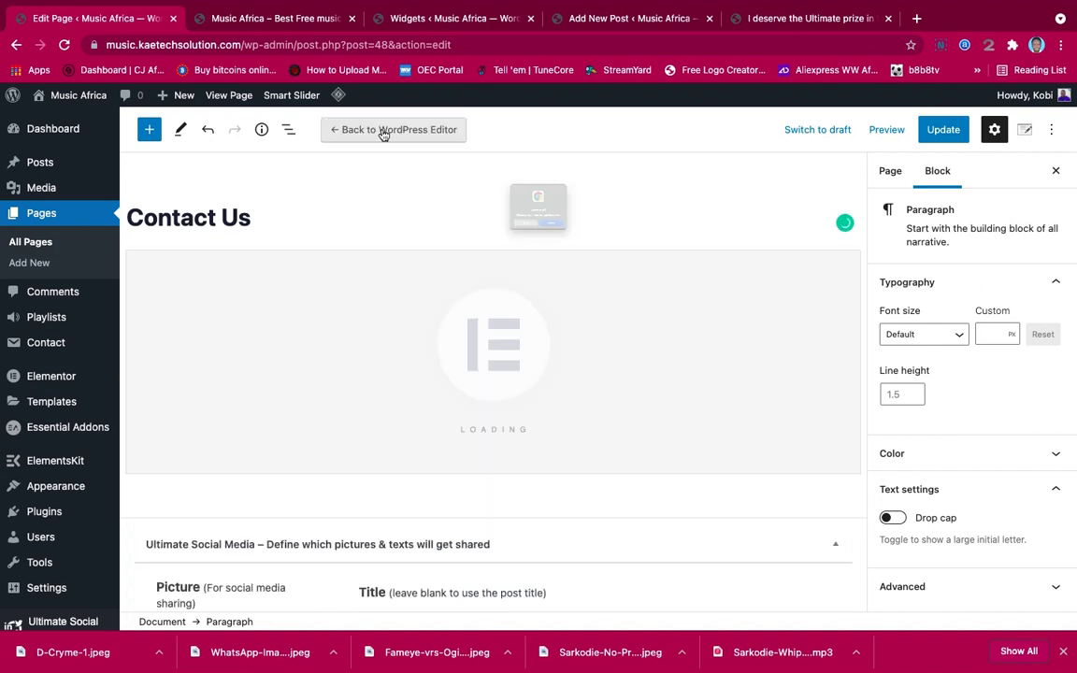
pyautogui.click(580, 261)
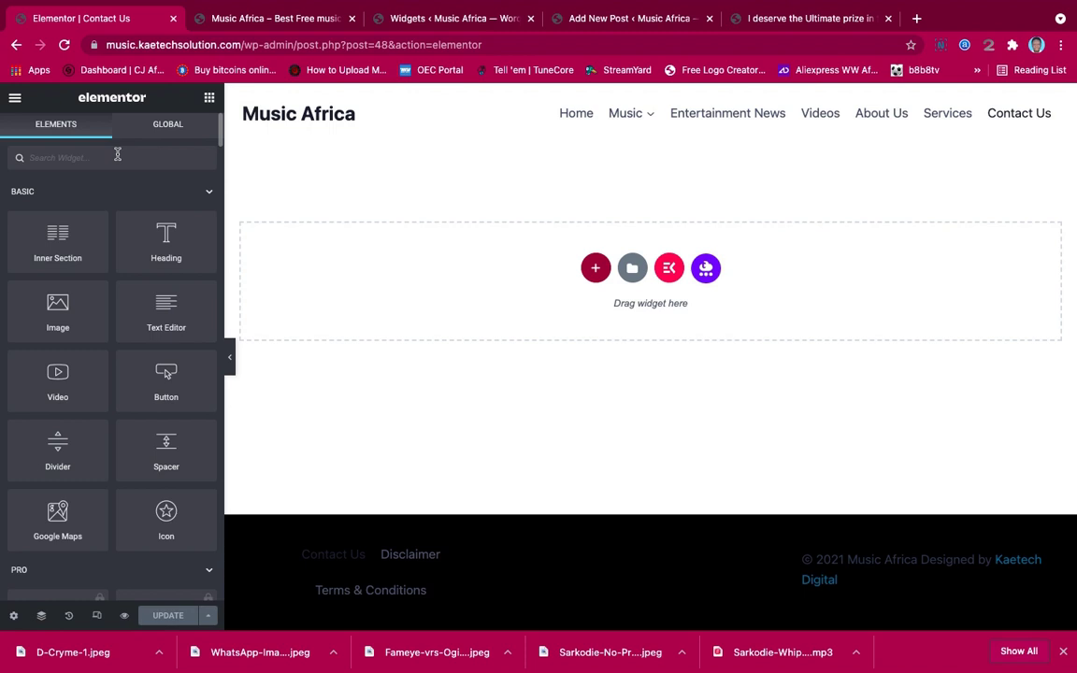
# Add a Contact Form 7 widget showing Contact form 1, with a new section above it
pyautogui.write('contact')
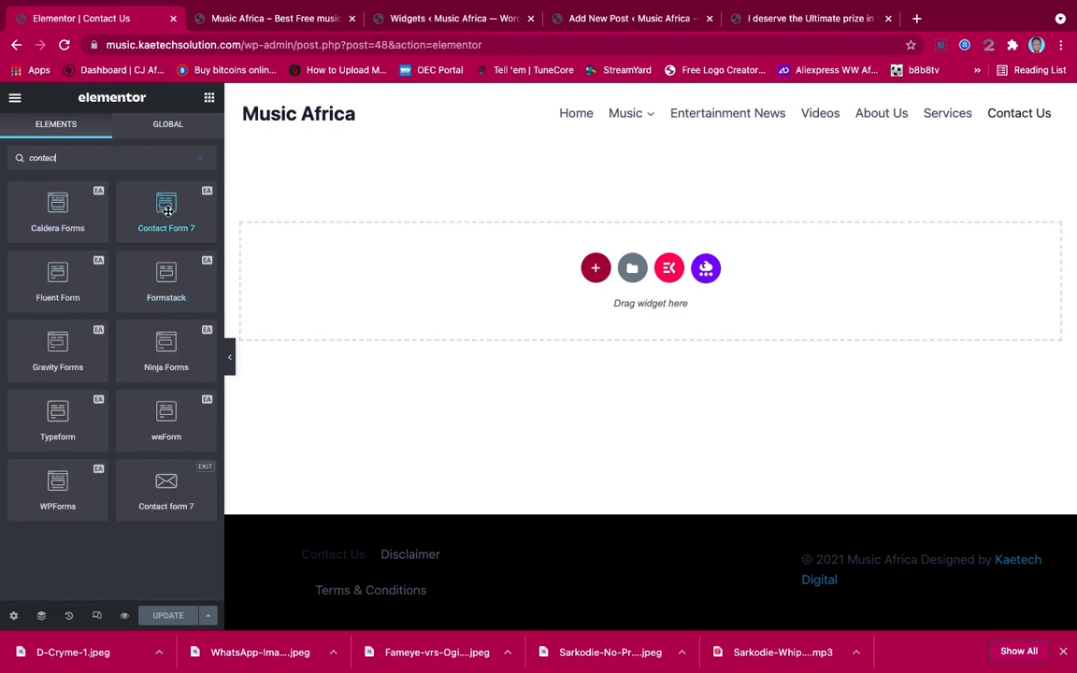
pyautogui.moveTo(168, 211); pyautogui.dragTo(571, 280)
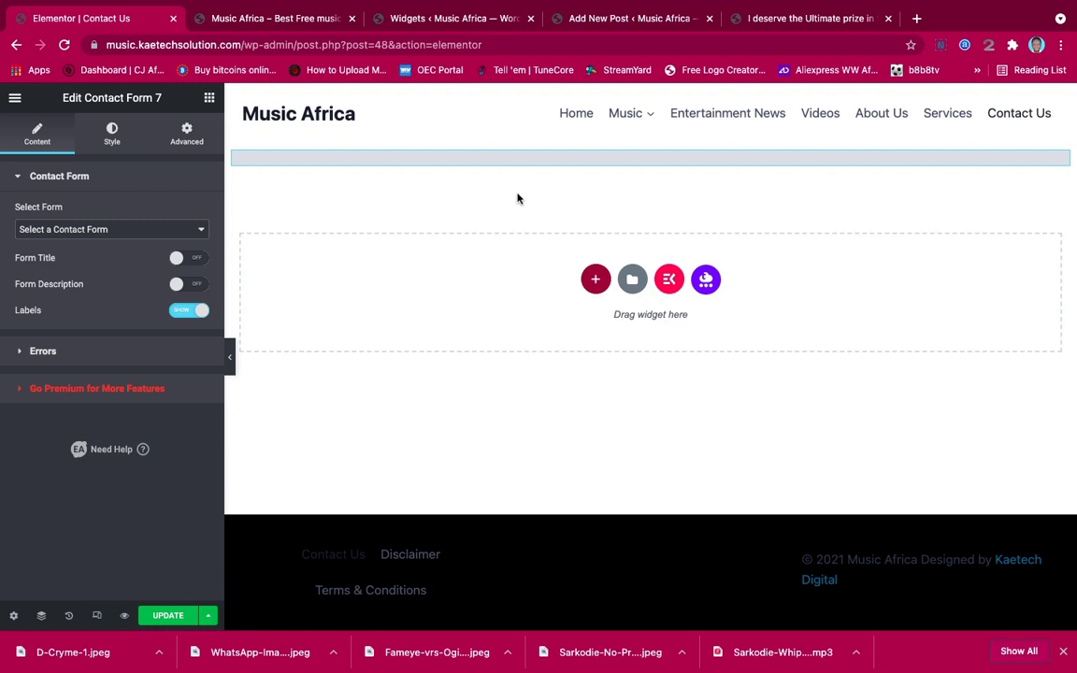
pyautogui.click(141, 224)
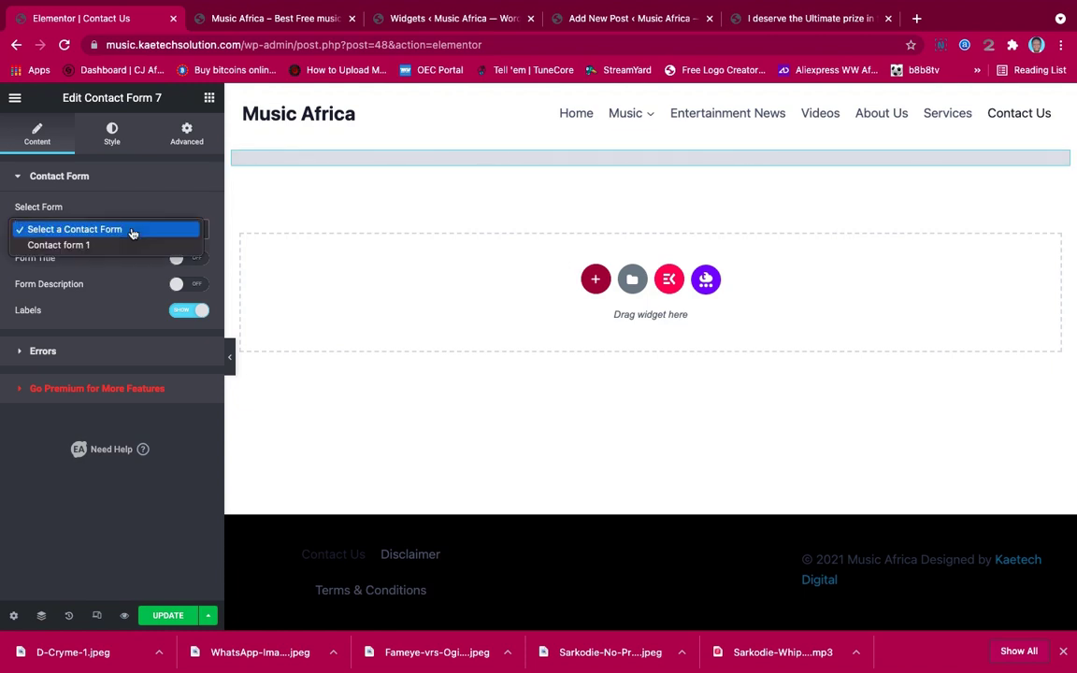
pyautogui.click(108, 244)
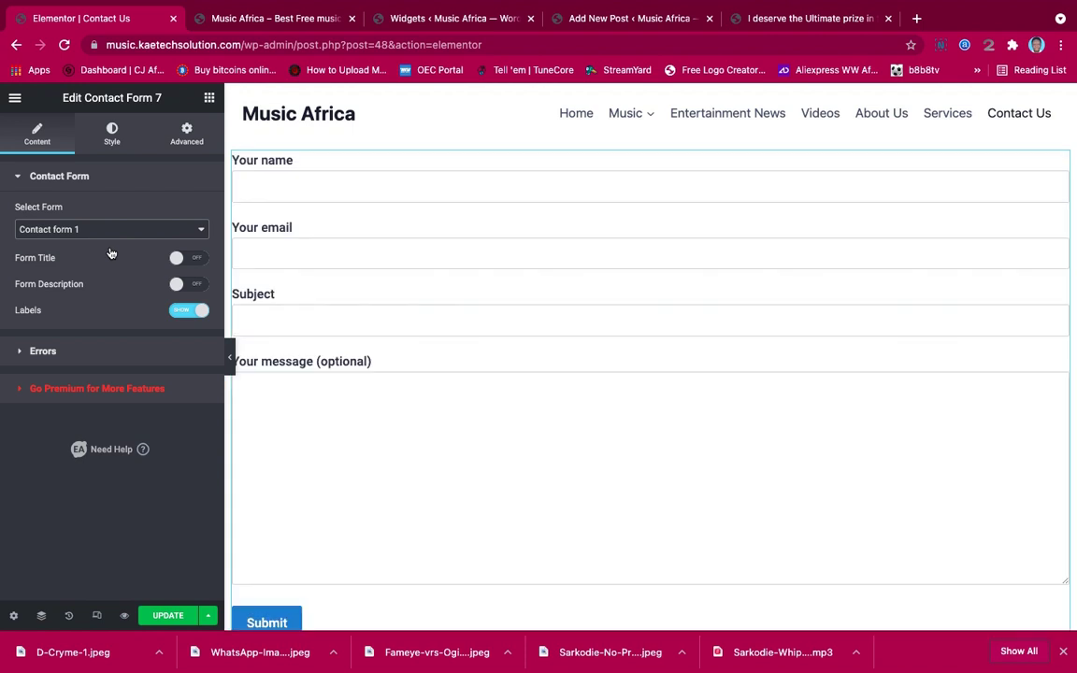
pyautogui.press('super+r')
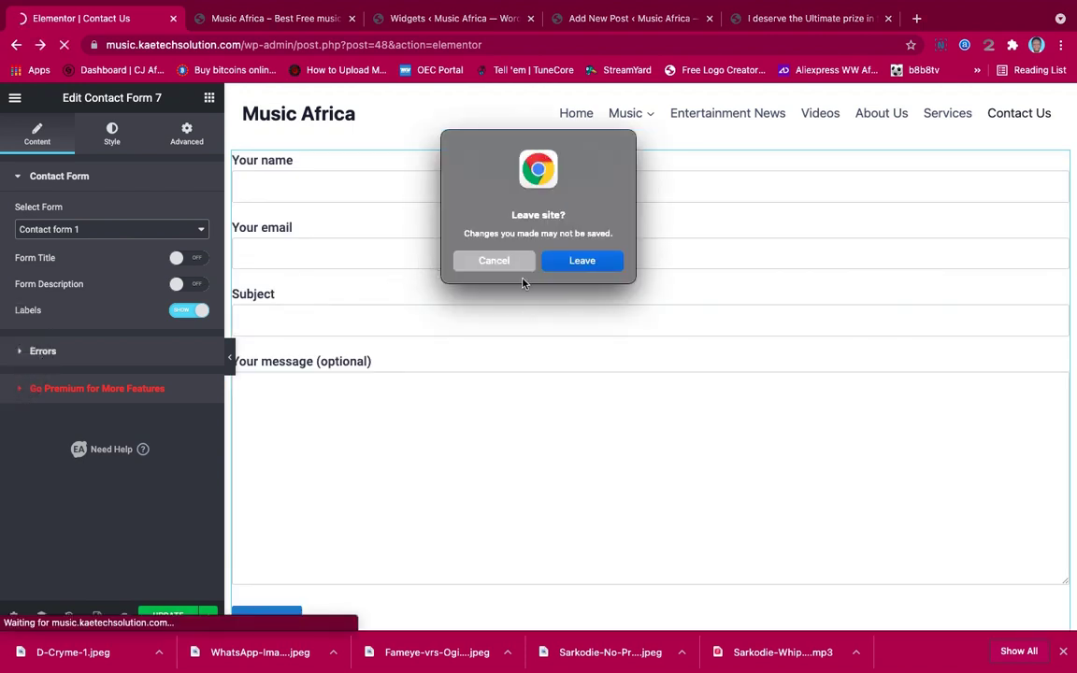
pyautogui.click(504, 262)
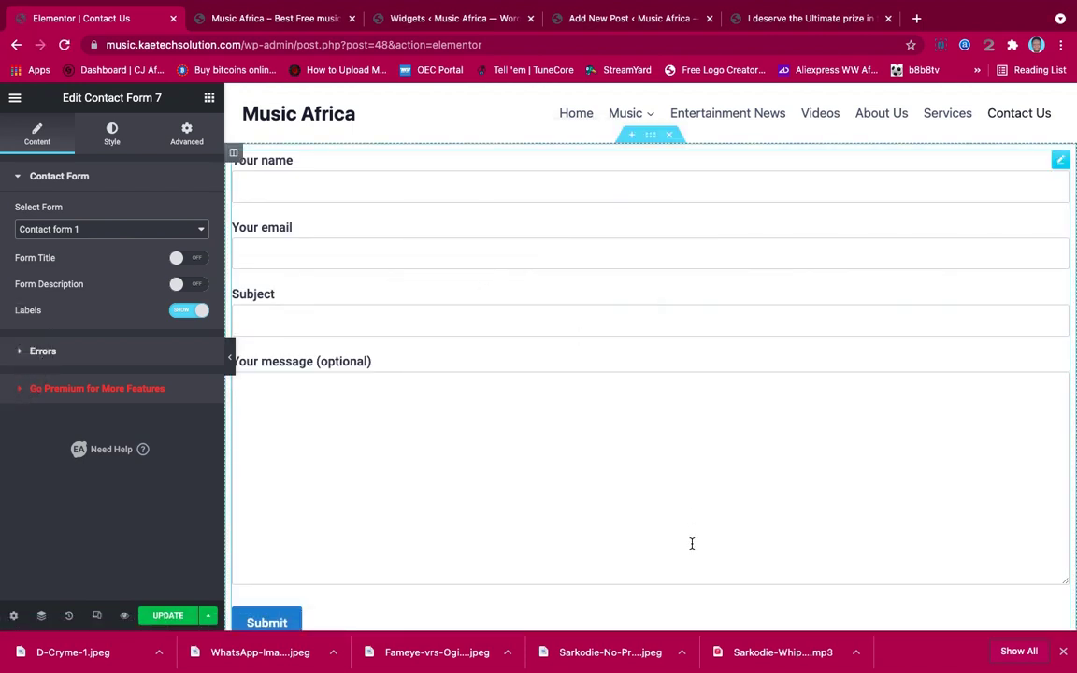
pyautogui.click(631, 135)
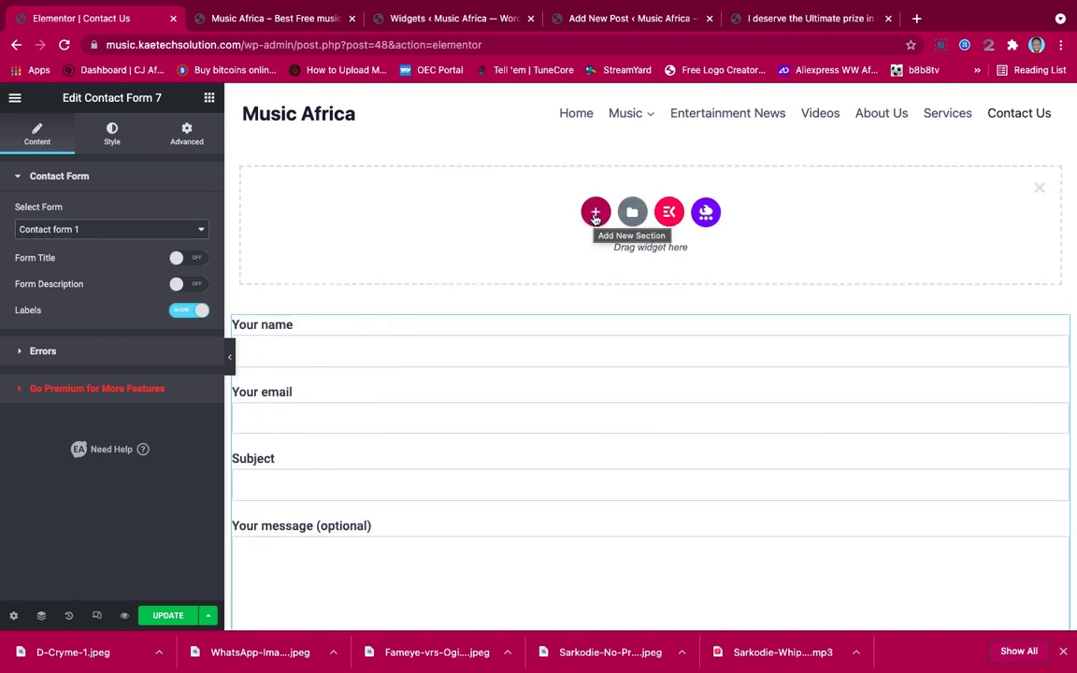
# Add a one-column section with Shatta-Wale-Car-Race.jpg as its classic background image
pyautogui.click(595, 215)
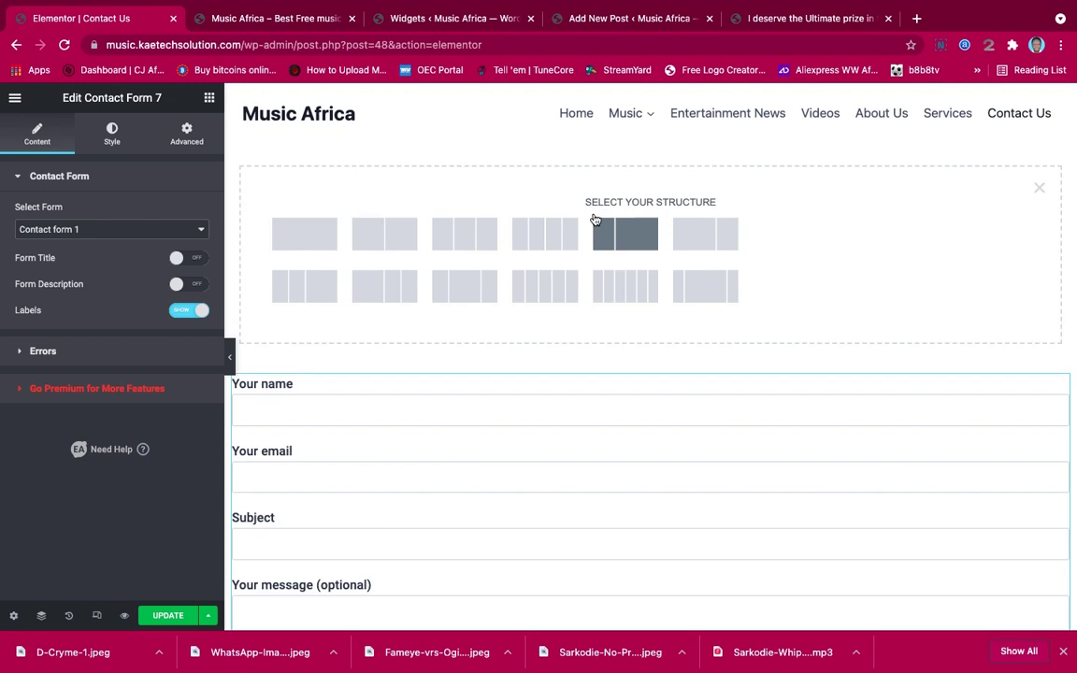
pyautogui.click(305, 237)
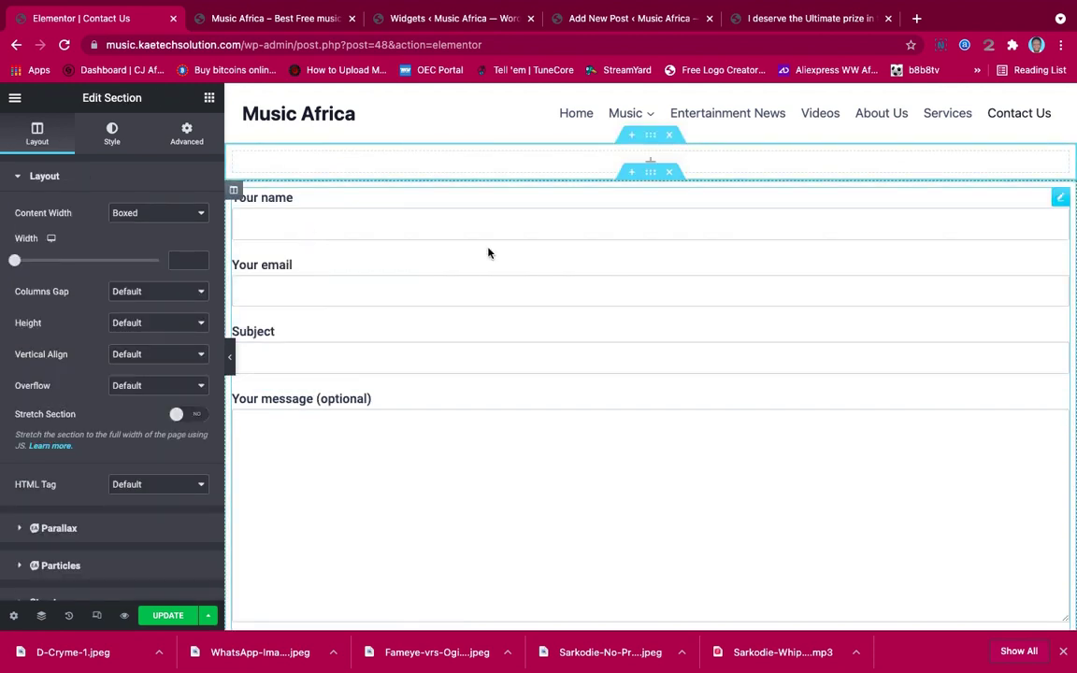
pyautogui.click(104, 131)
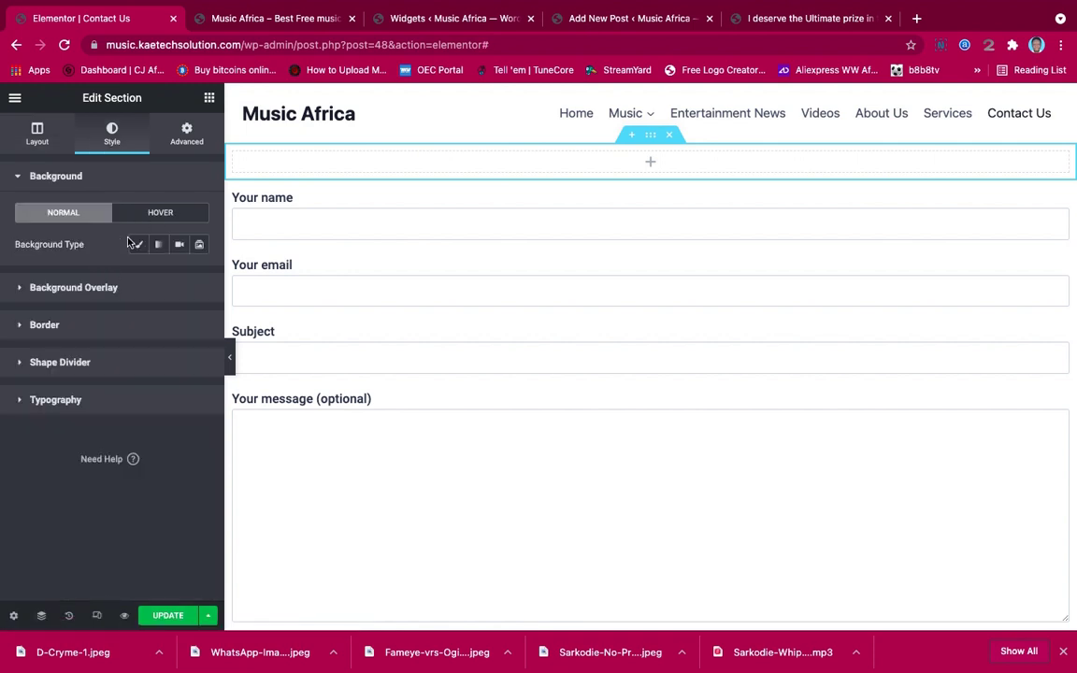
pyautogui.click(137, 243)
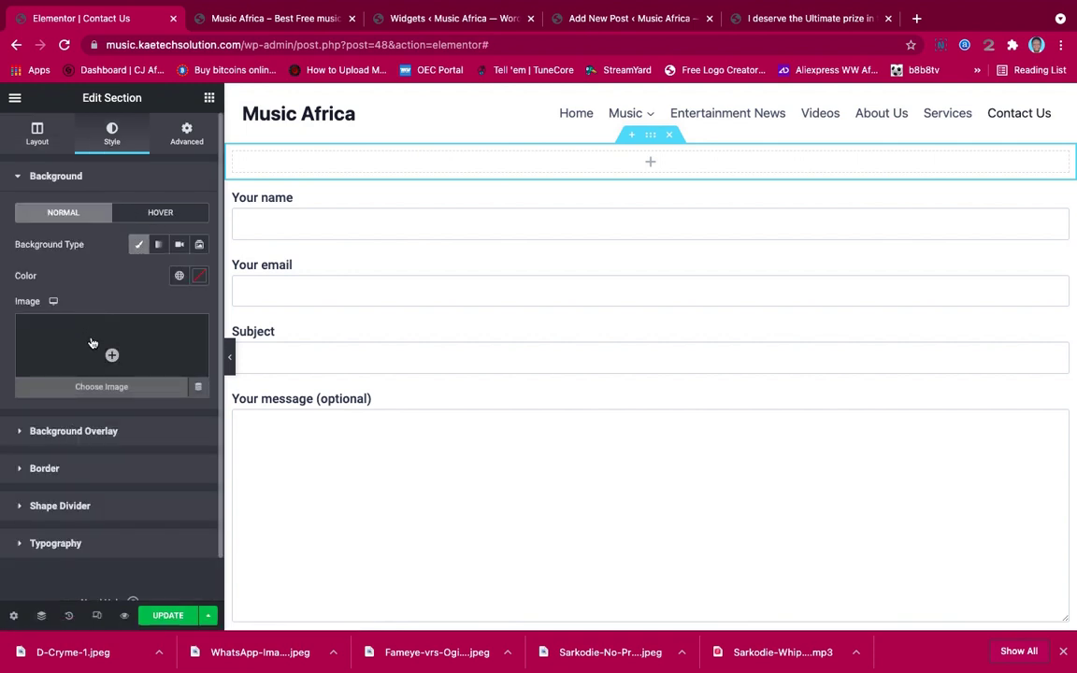
pyautogui.click(94, 341)
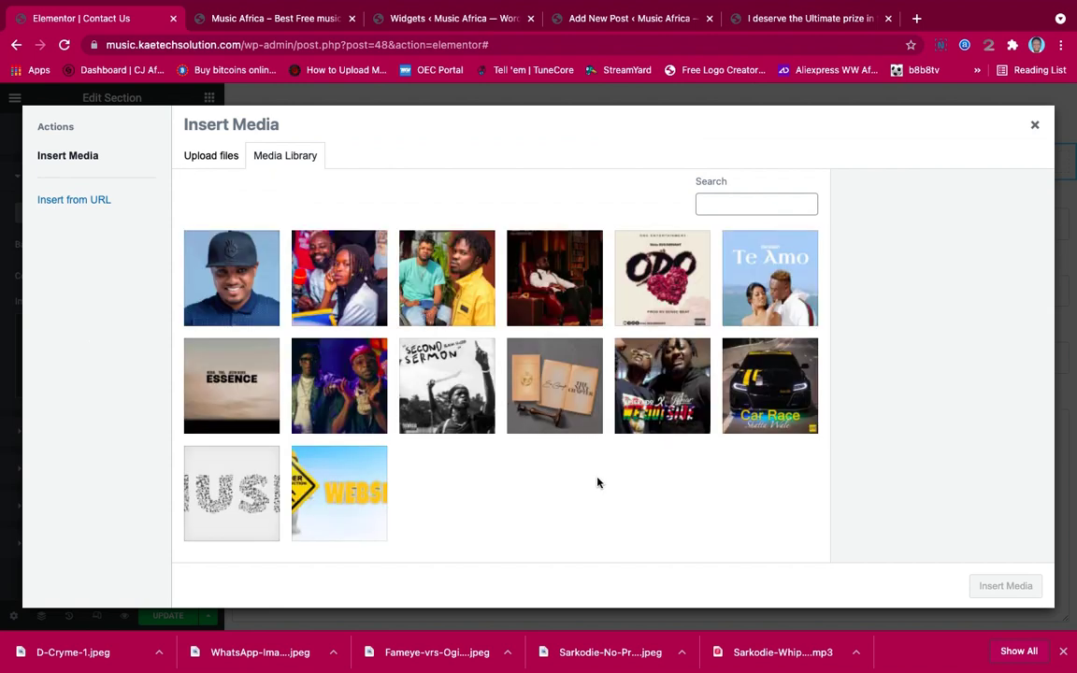
pyautogui.click(777, 381)
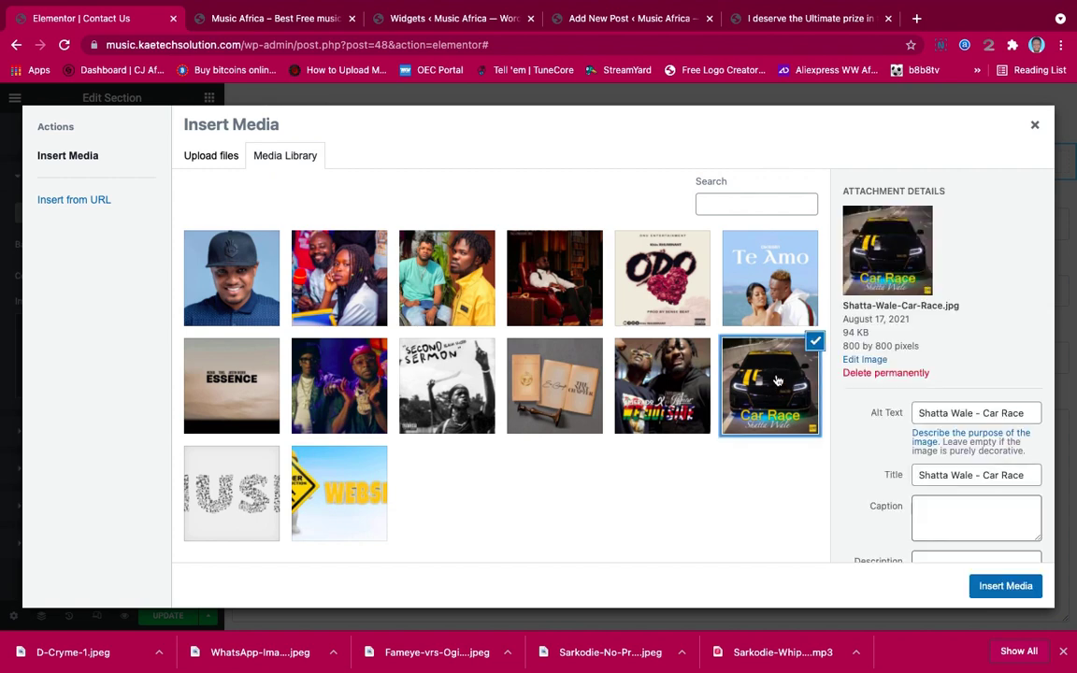
pyautogui.click(1004, 586)
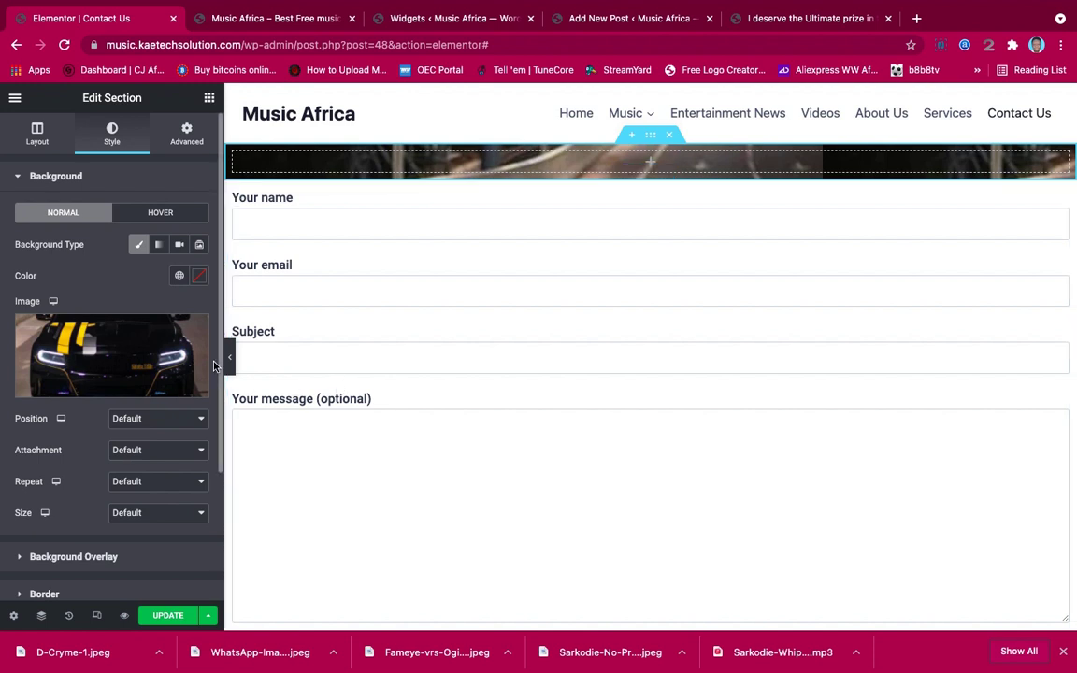
# Set the section layout to Full Width, No Gap and a 400 minimum height
pyautogui.click(37, 133)
pyautogui.click(140, 213)
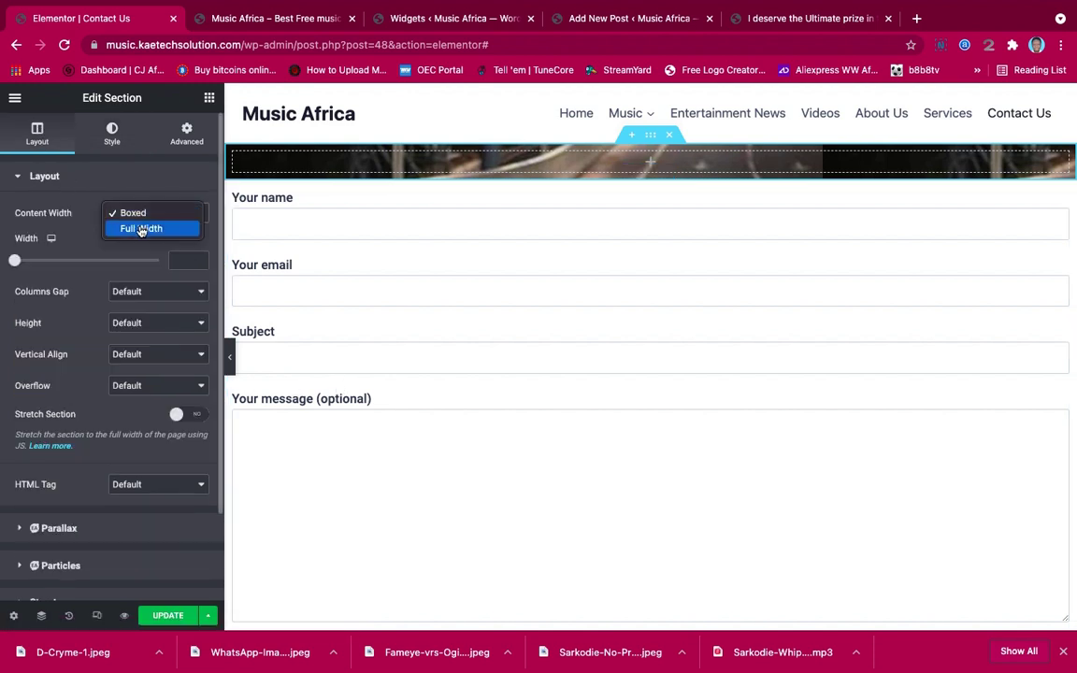
pyautogui.click(140, 228)
pyautogui.click(147, 247)
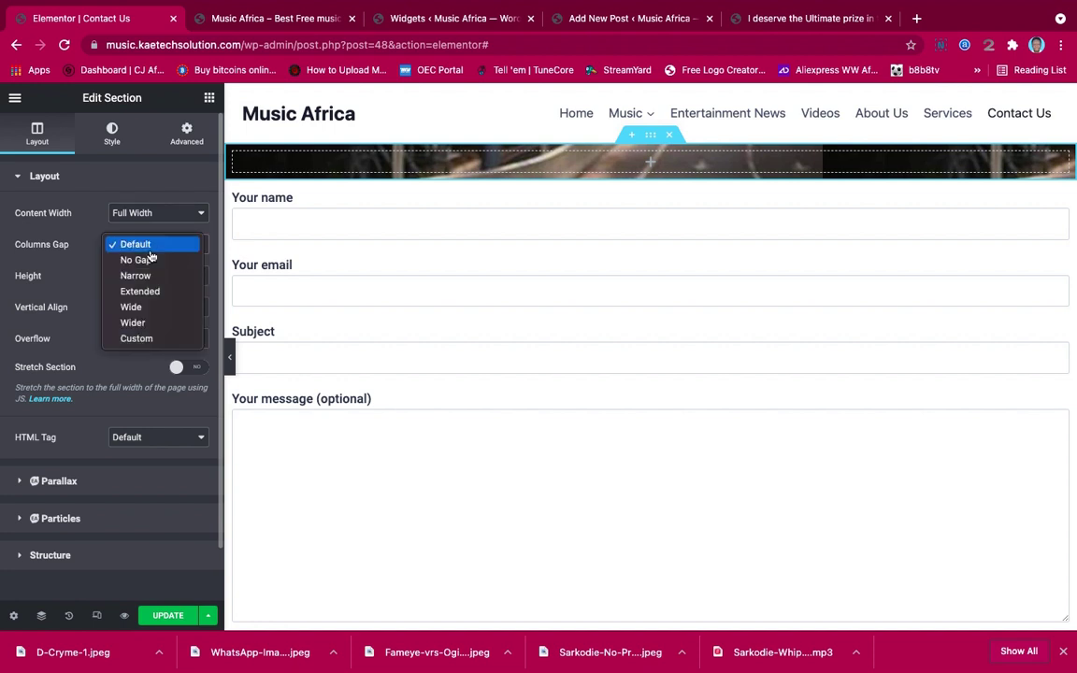
pyautogui.click(148, 261)
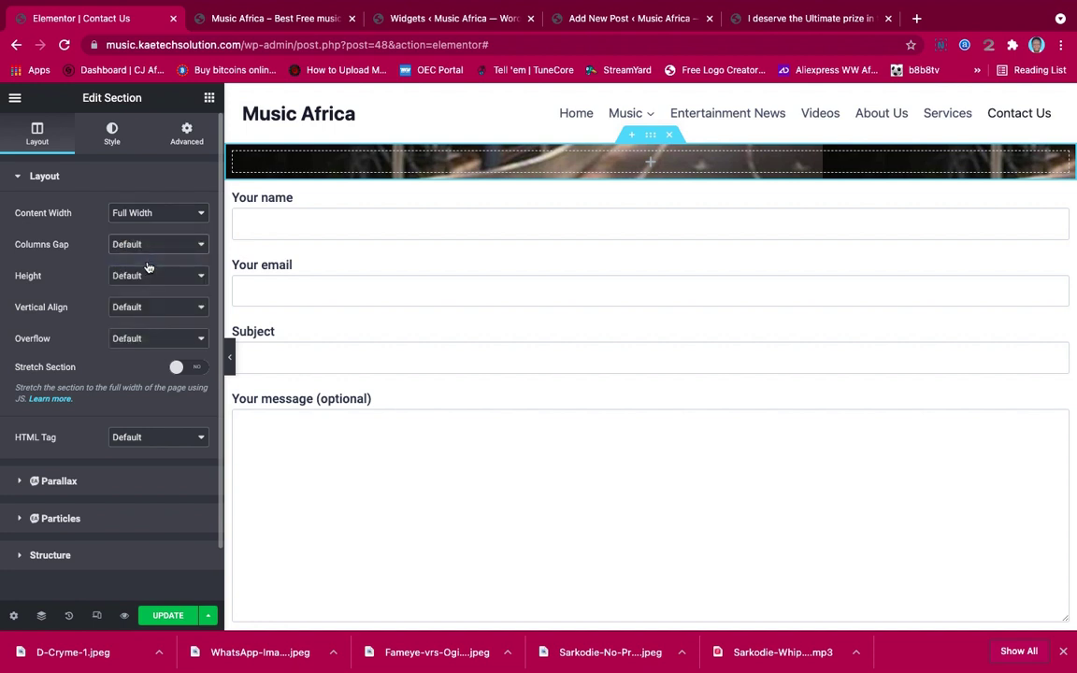
pyautogui.click(145, 276)
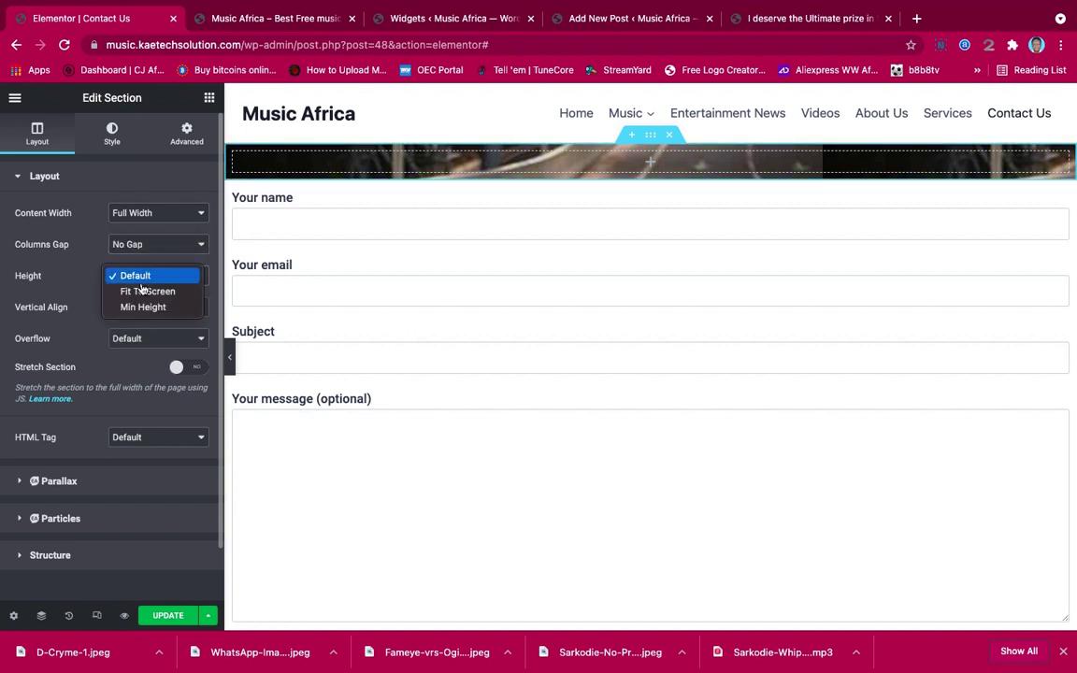
pyautogui.click(140, 307)
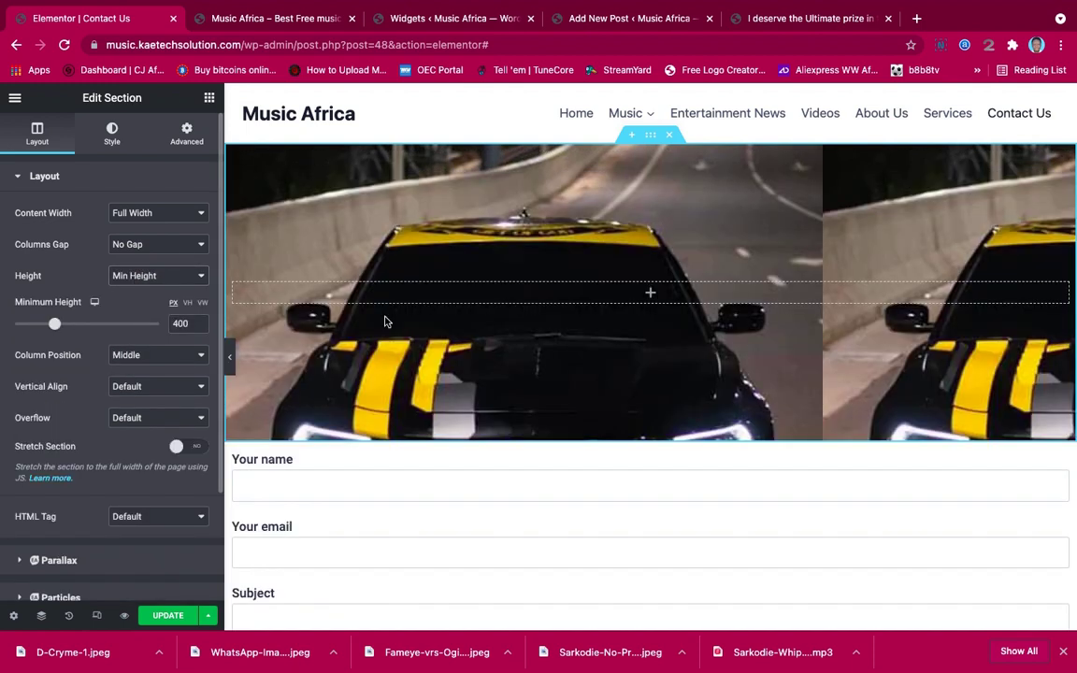
# Set the background image to Center Center position, No-repeat and Cover size
pyautogui.click(111, 138)
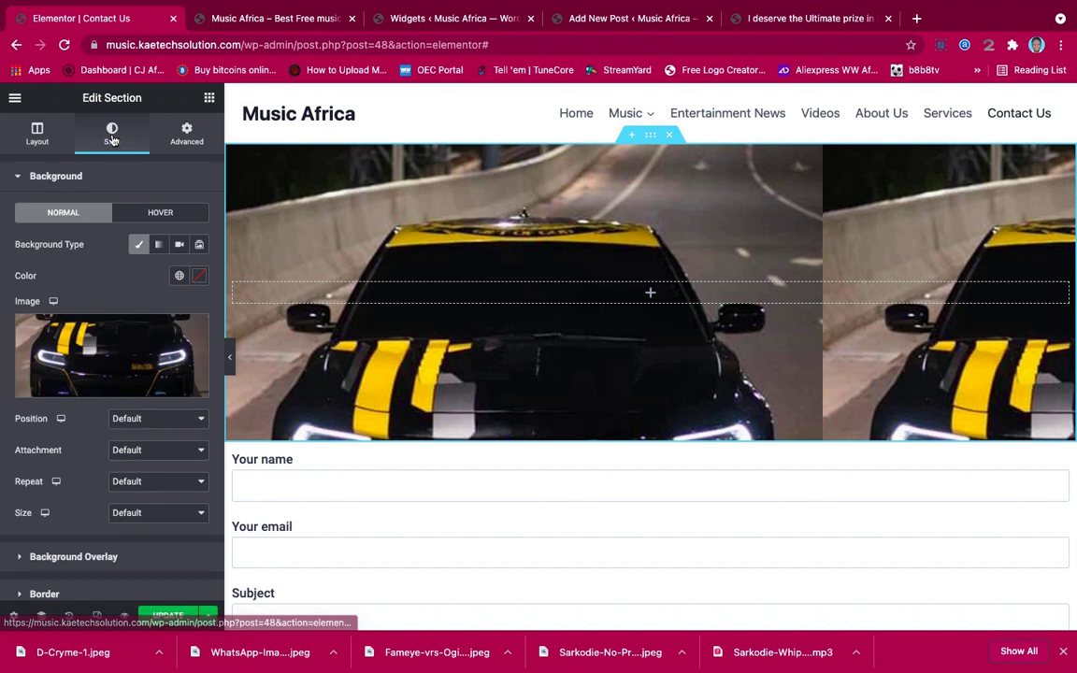
pyautogui.click(150, 419)
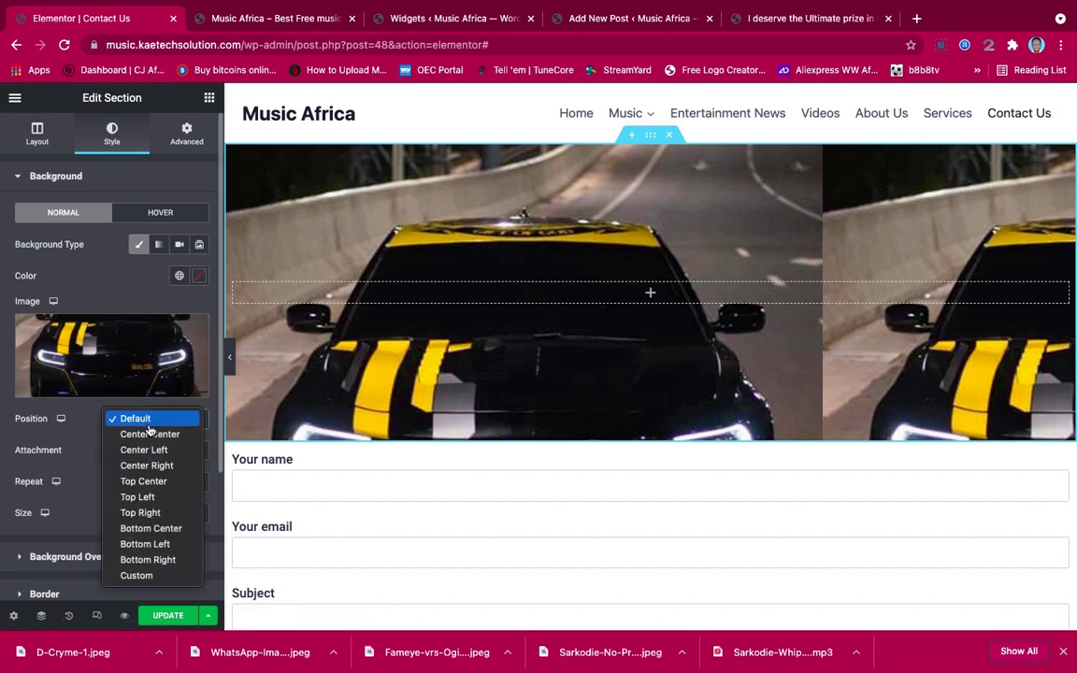
pyautogui.click(142, 434)
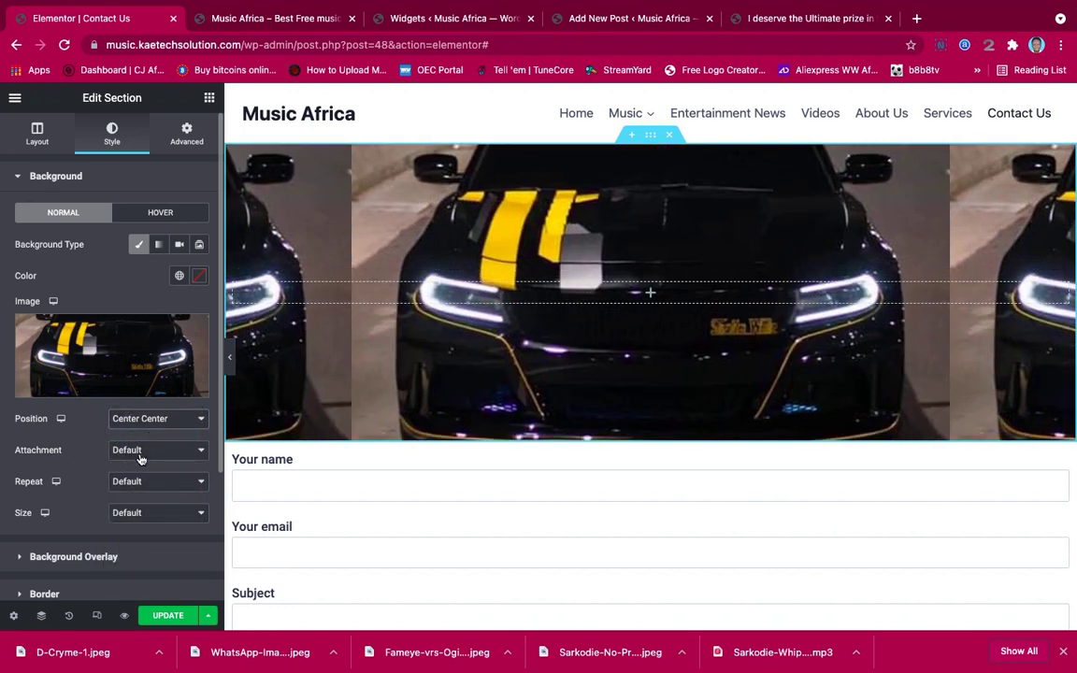
pyautogui.click(121, 480)
pyautogui.press('Escape')
pyautogui.click(129, 512)
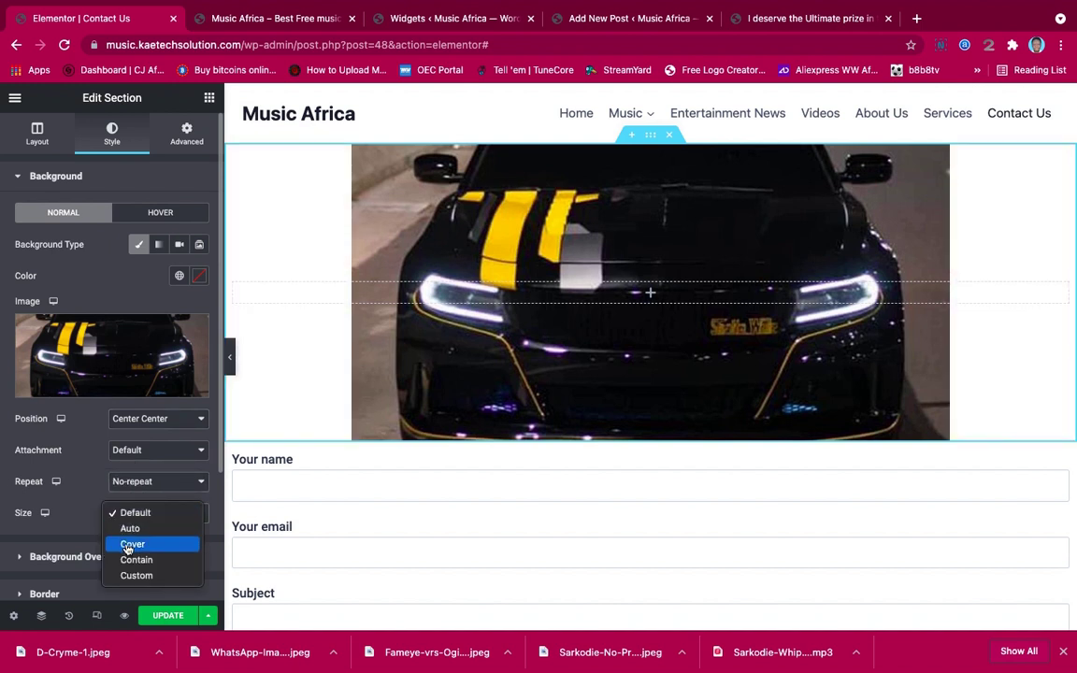
pyautogui.click(128, 546)
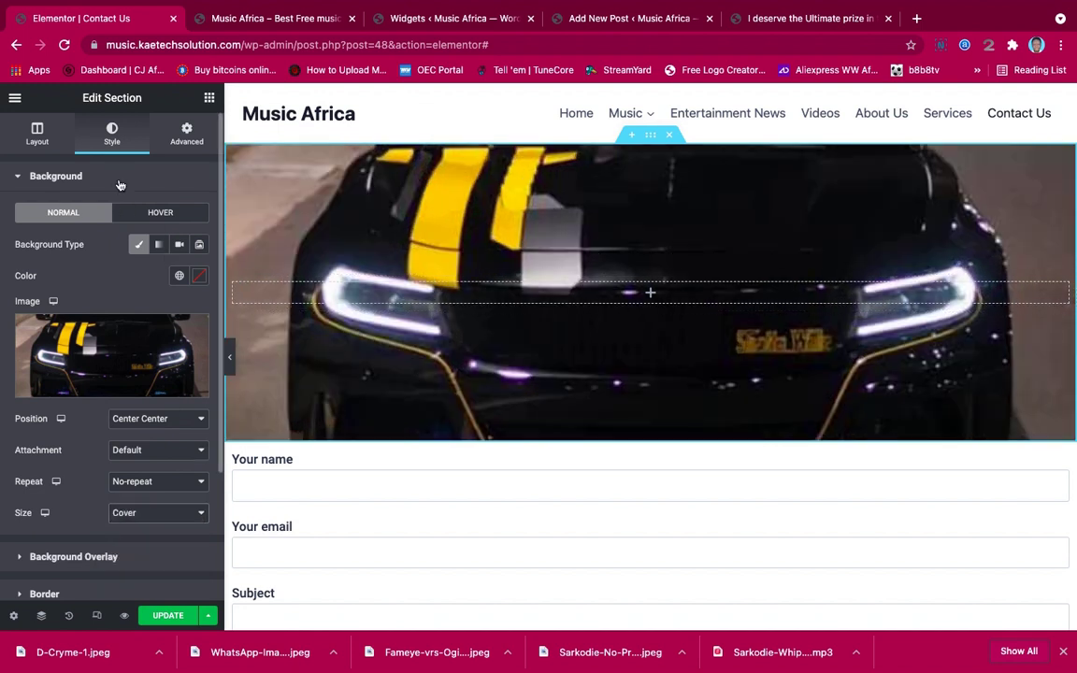
pyautogui.scroll(-5, 94, 450)
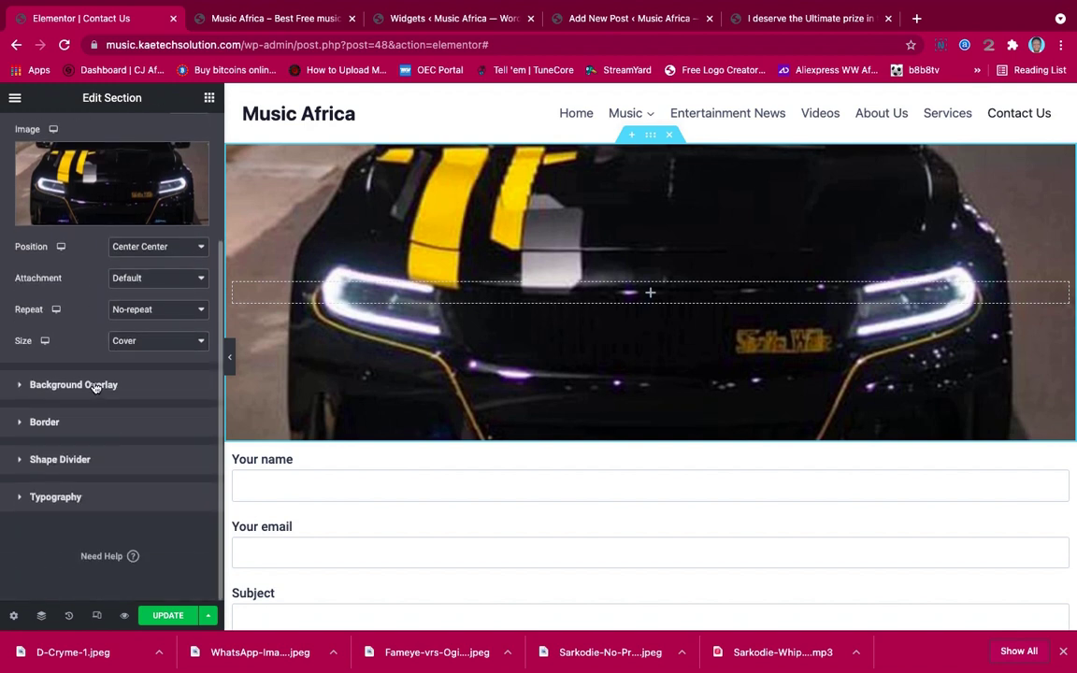
# Add a classic background overlay in a near-black colour
pyautogui.click(74, 384)
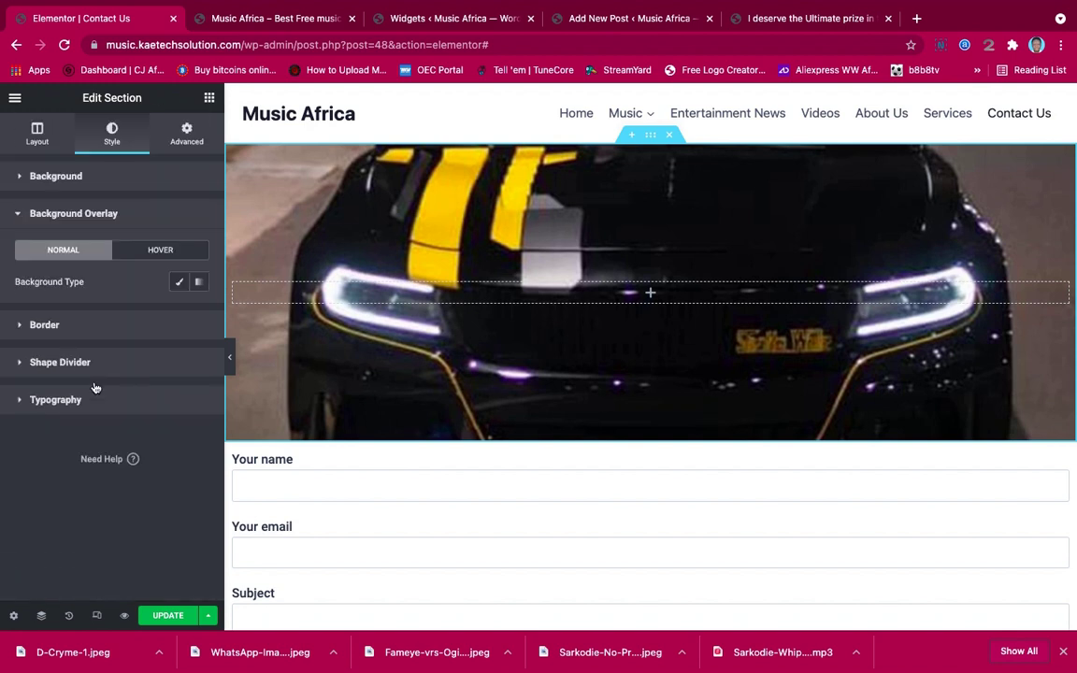
pyautogui.click(179, 281)
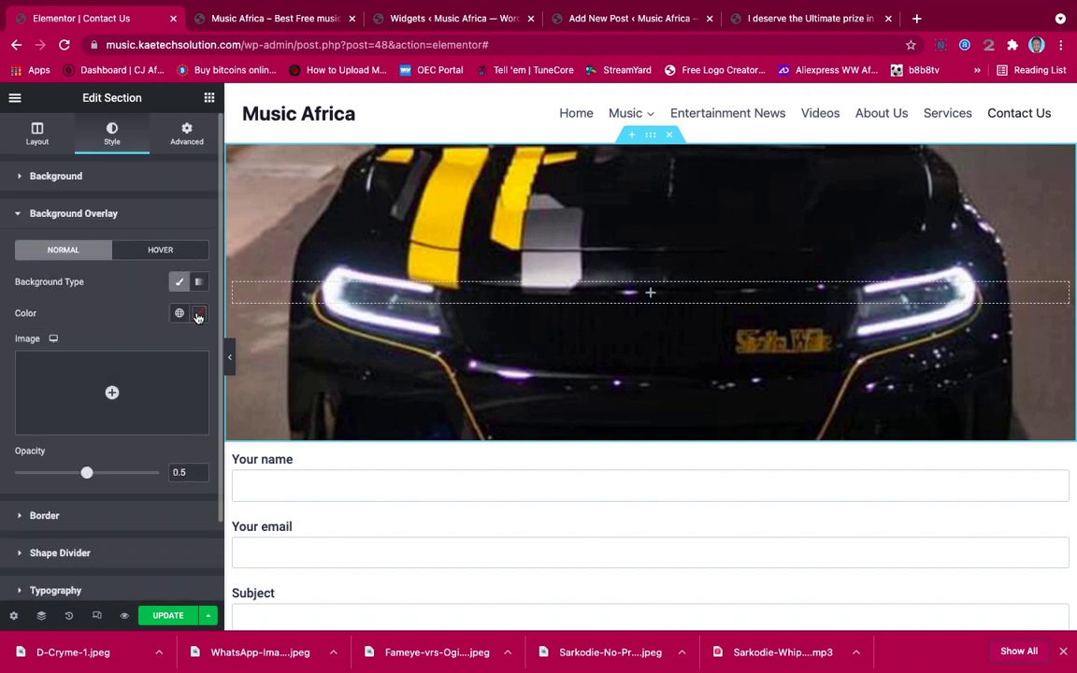
pyautogui.click(197, 315)
pyautogui.moveTo(125, 413); pyautogui.dragTo(109, 475)
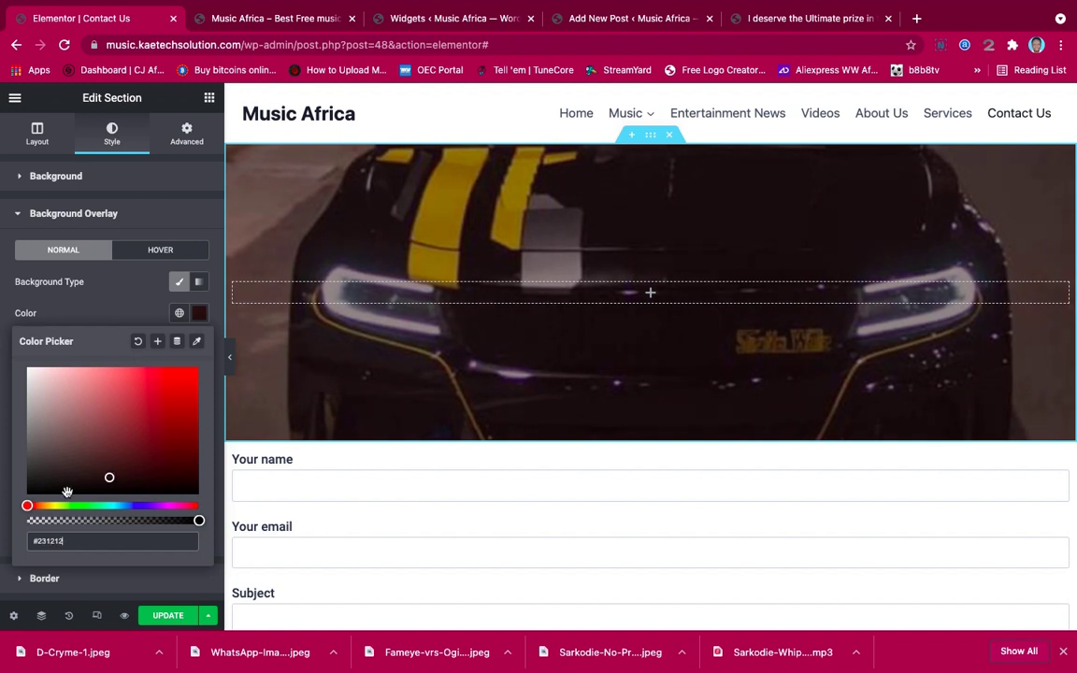
pyautogui.click(111, 317)
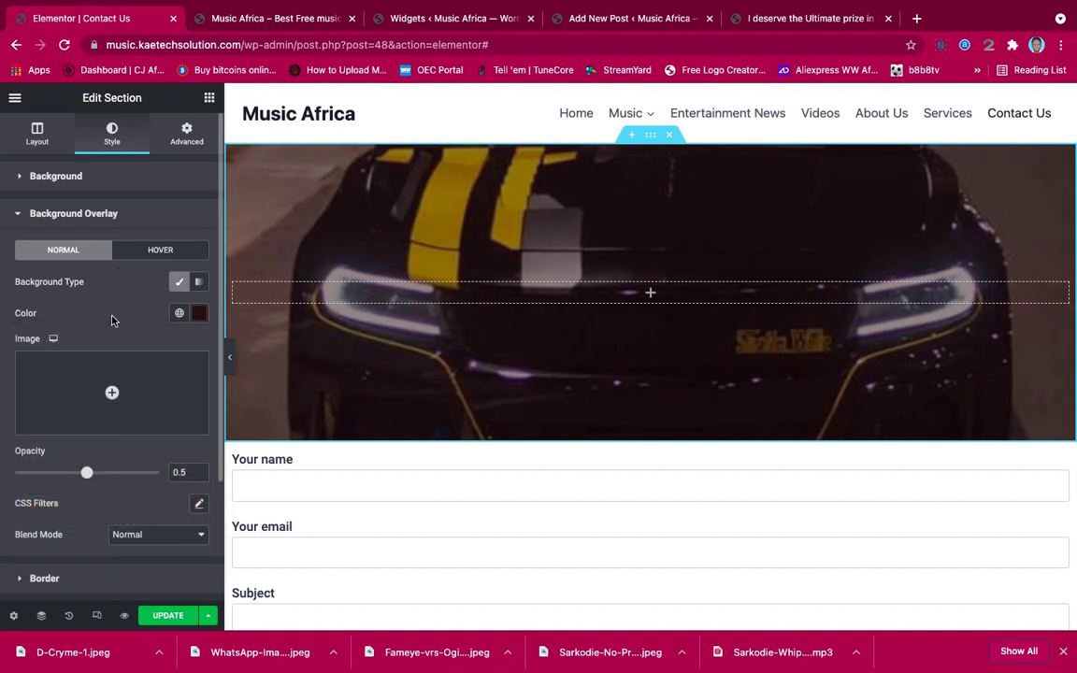
# Set the overlay opacity to 0.6 and drop a Heading widget into the section
pyautogui.rightClick(88, 477)
pyautogui.click(98, 476)
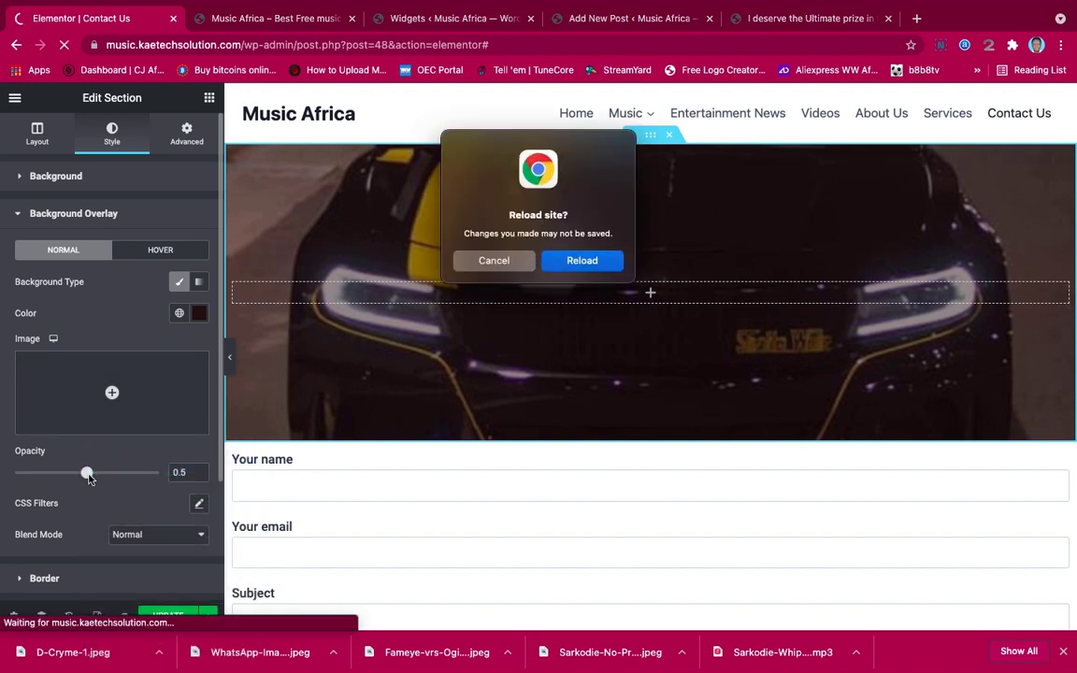
pyautogui.click(493, 260)
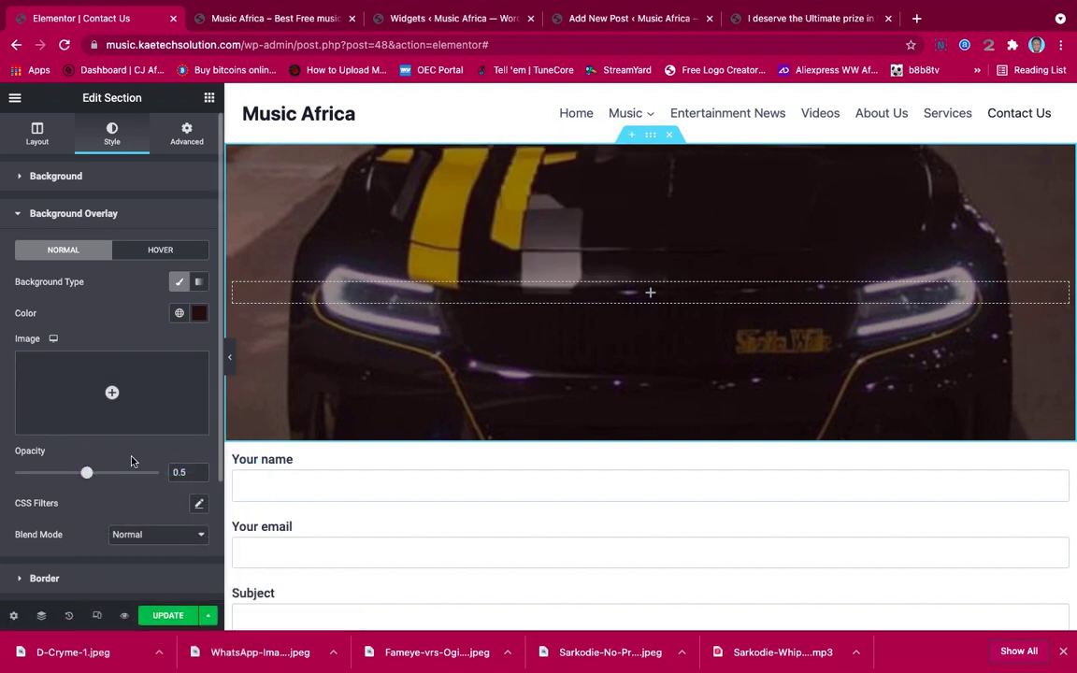
pyautogui.moveTo(87, 478); pyautogui.dragTo(102, 478)
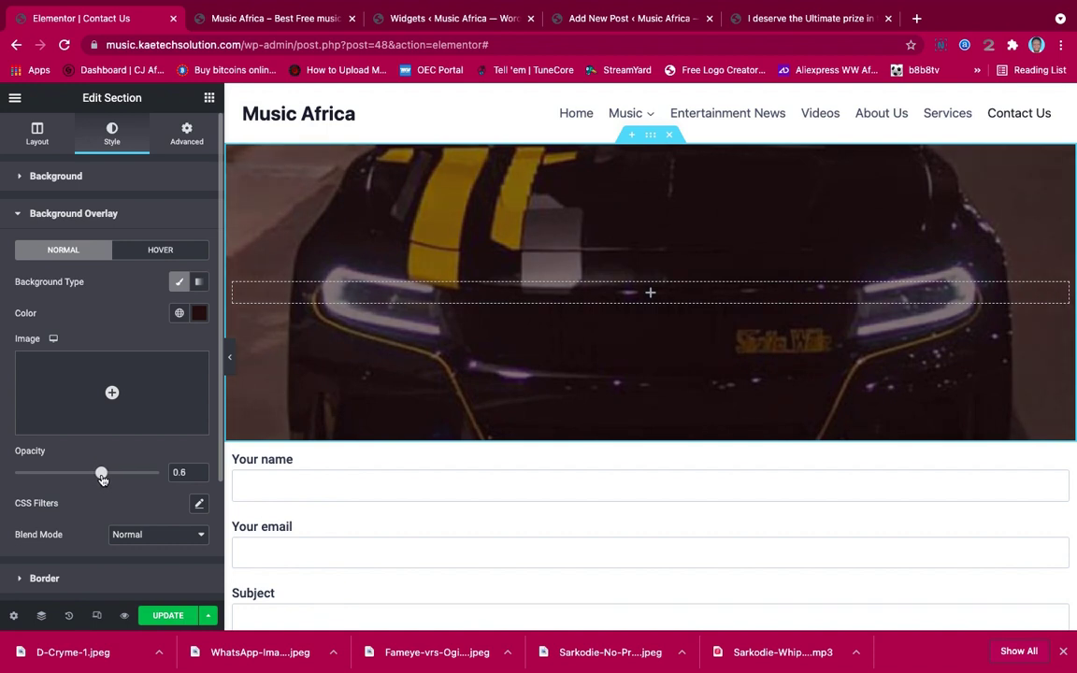
pyautogui.click(209, 98)
pyautogui.moveTo(149, 219); pyautogui.dragTo(627, 290)
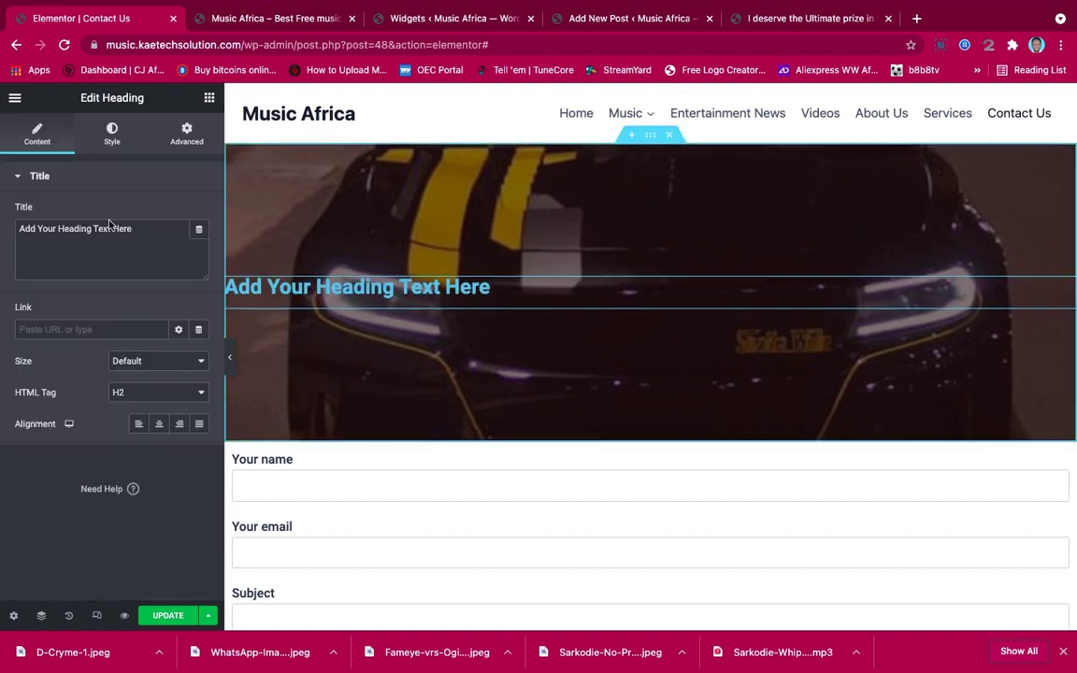
# Retitle the heading 'Contact Us' and centre-align it within the car-image section
pyautogui.moveTo(140, 232); pyautogui.dragTo(2, 228)
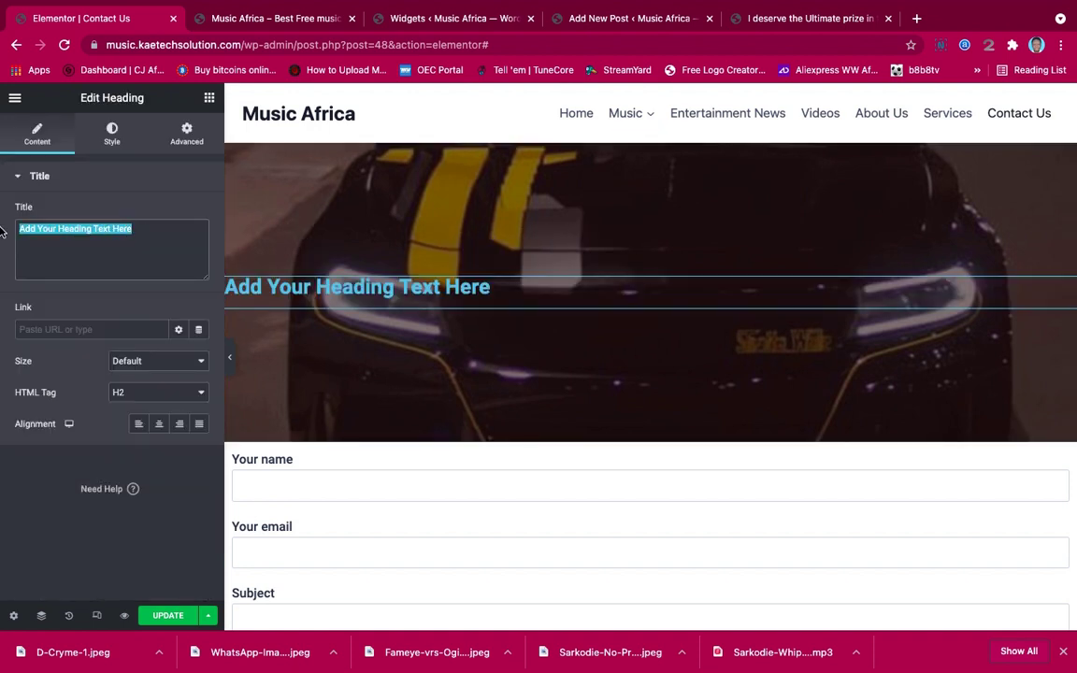
pyautogui.write('Contact')
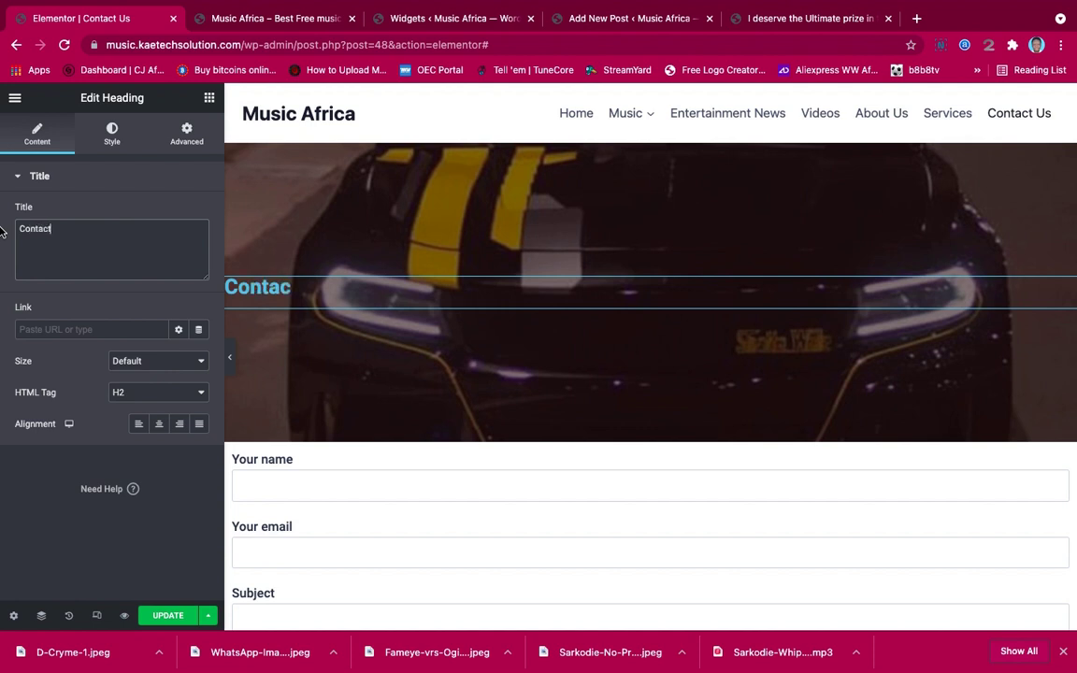
pyautogui.write(' Us')
pyautogui.click(159, 423)
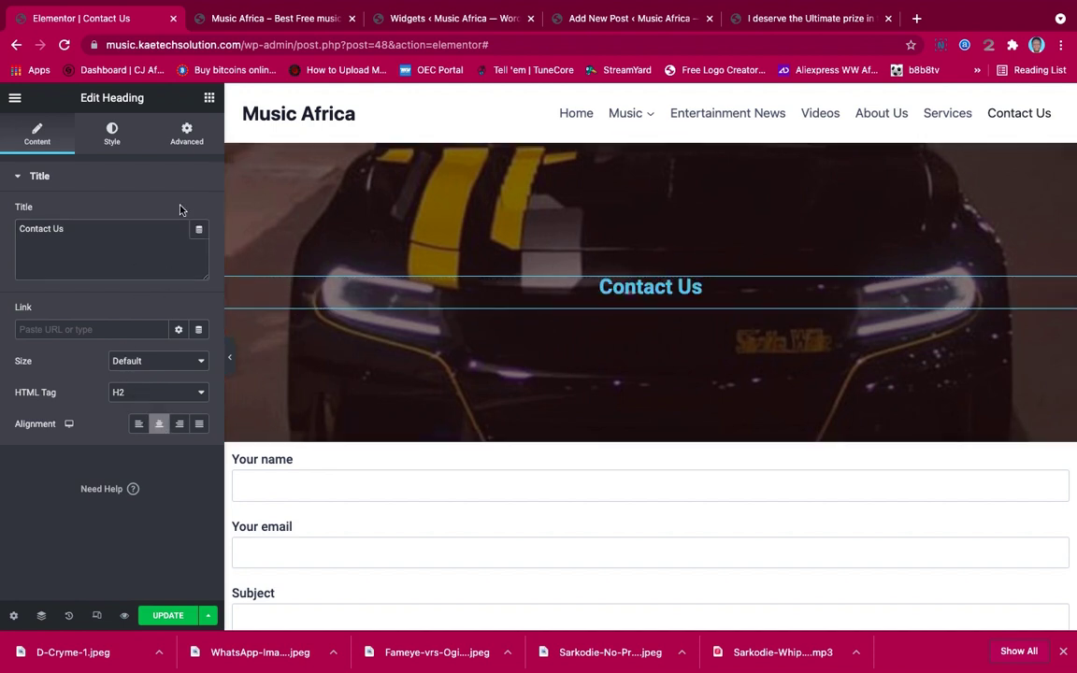
pyautogui.click(111, 133)
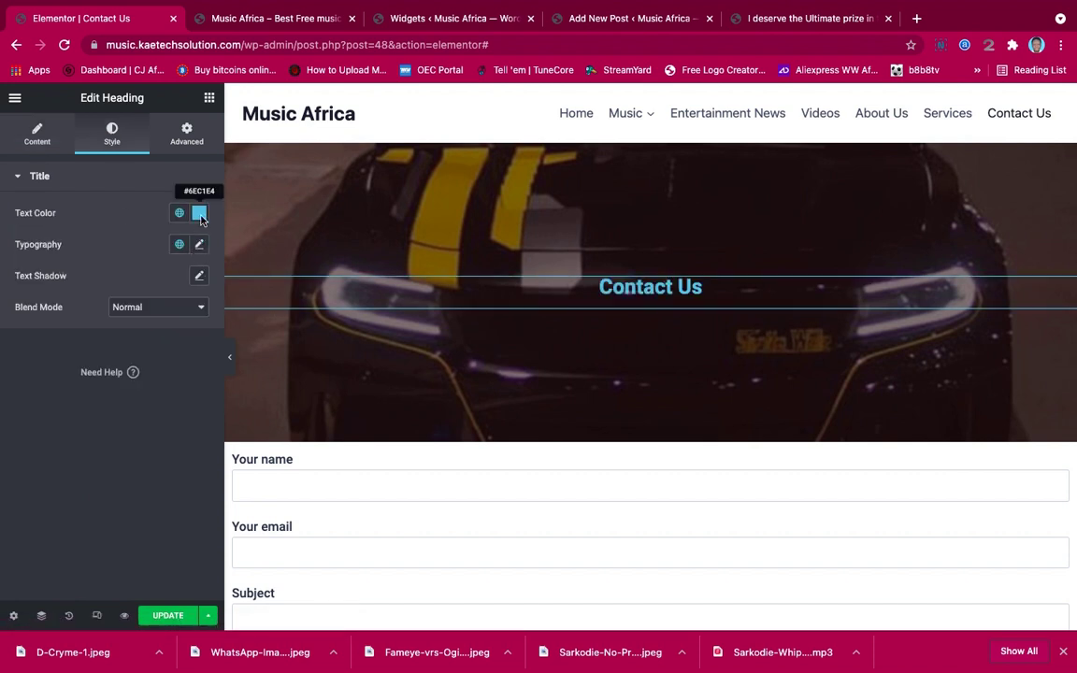
# Set the Contact Us heading text colour to white (#FFFFFF)
pyautogui.click(199, 215)
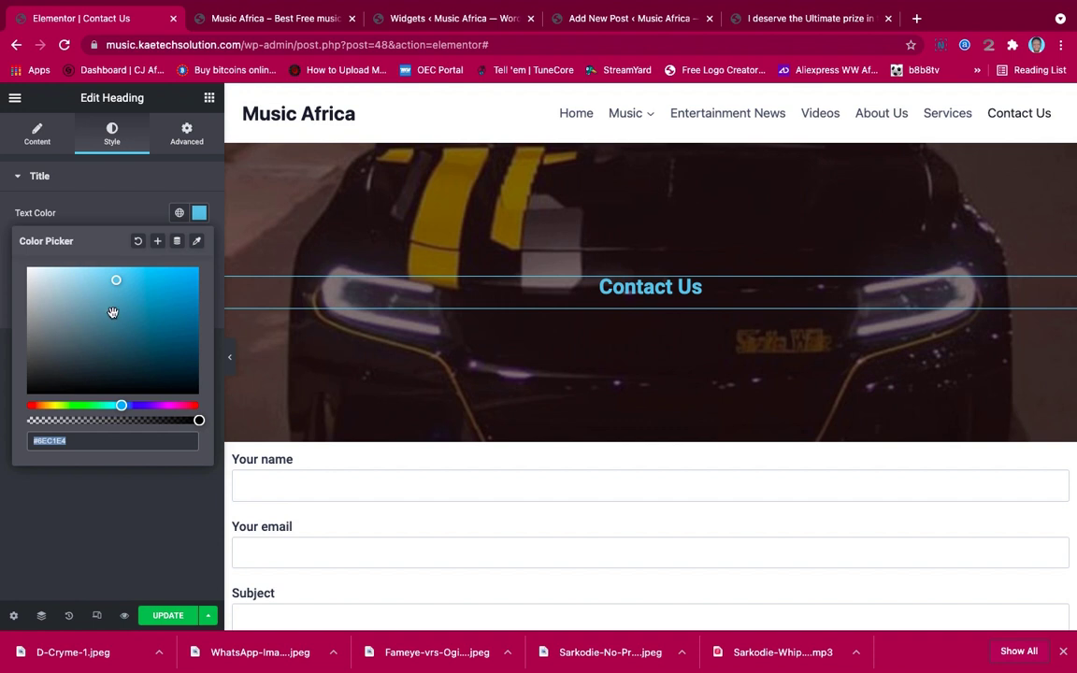
pyautogui.write('#FFFFFF')
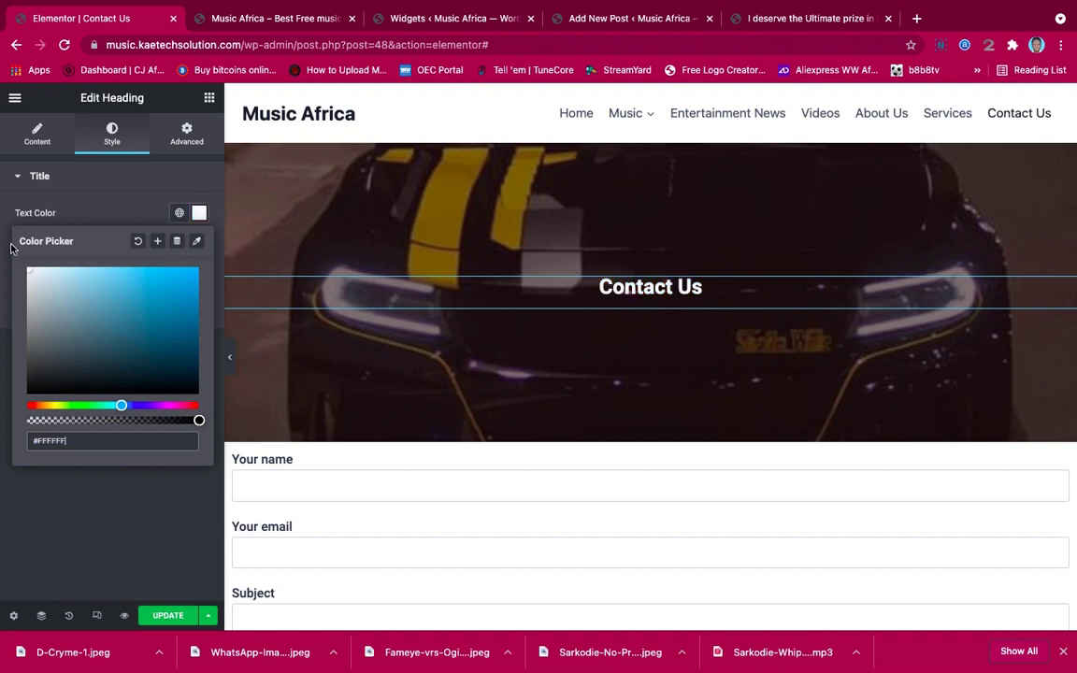
pyautogui.click(107, 212)
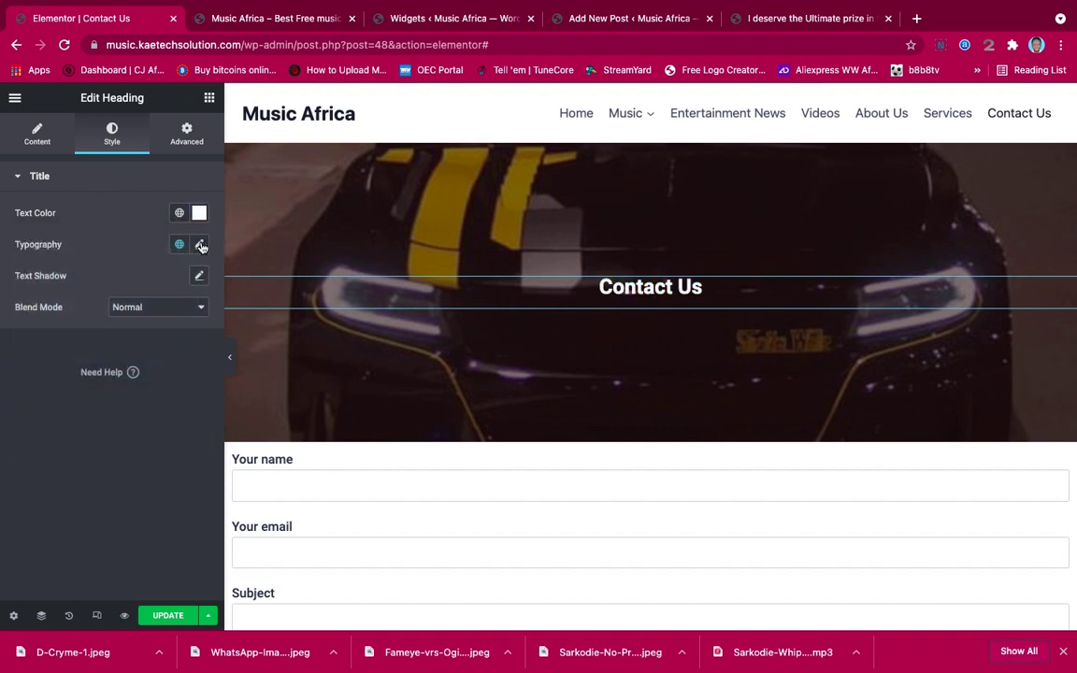
# Set the heading typography to the Poppins font at 64 px size
pyautogui.click(199, 244)
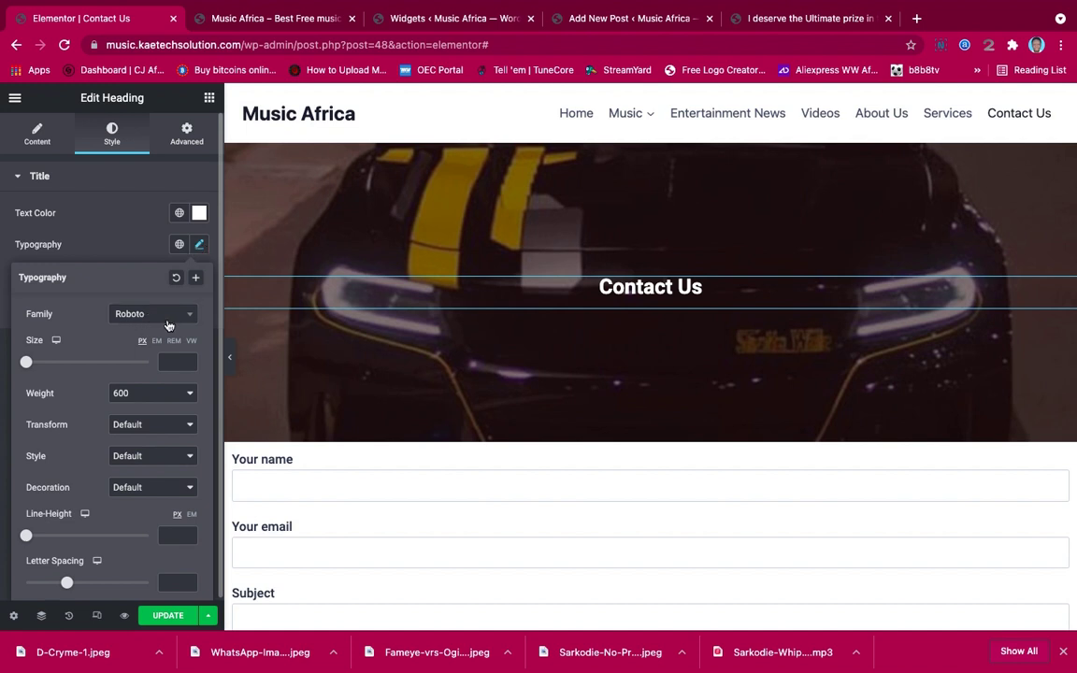
pyautogui.click(167, 316)
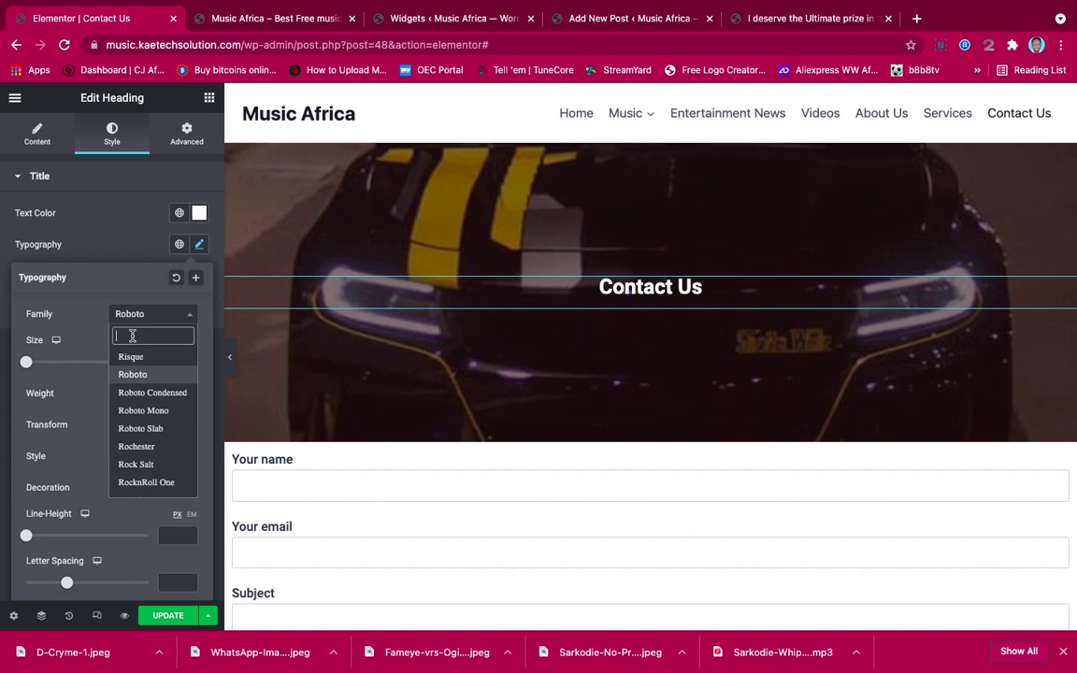
pyautogui.write('pop')
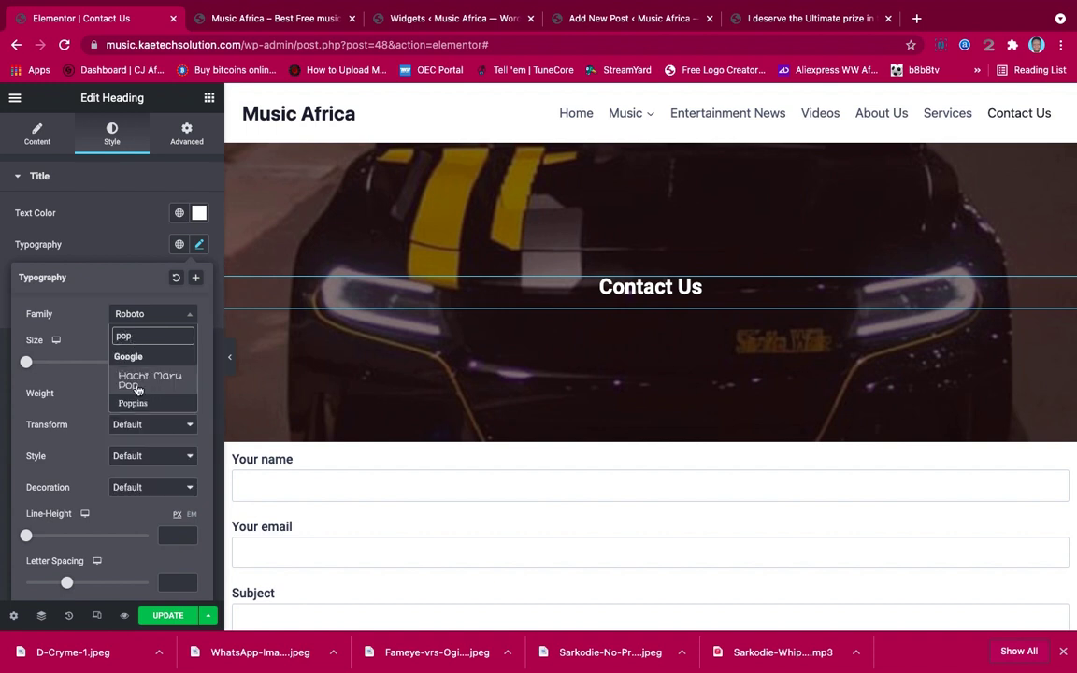
pyautogui.click(134, 404)
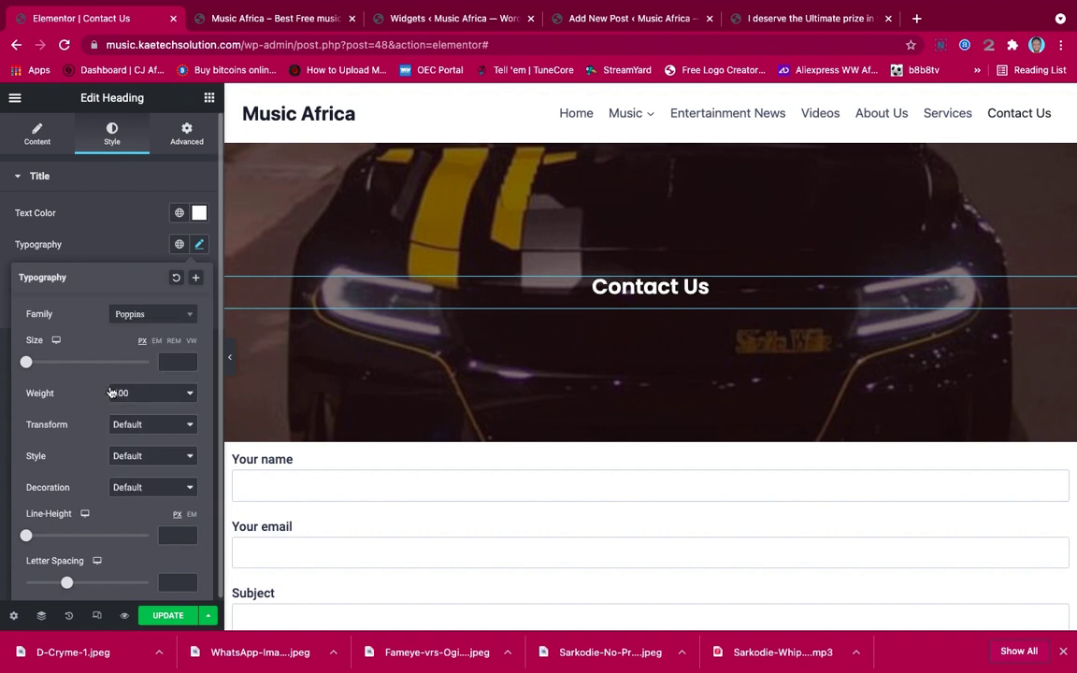
pyautogui.moveTo(27, 362); pyautogui.dragTo(66, 364)
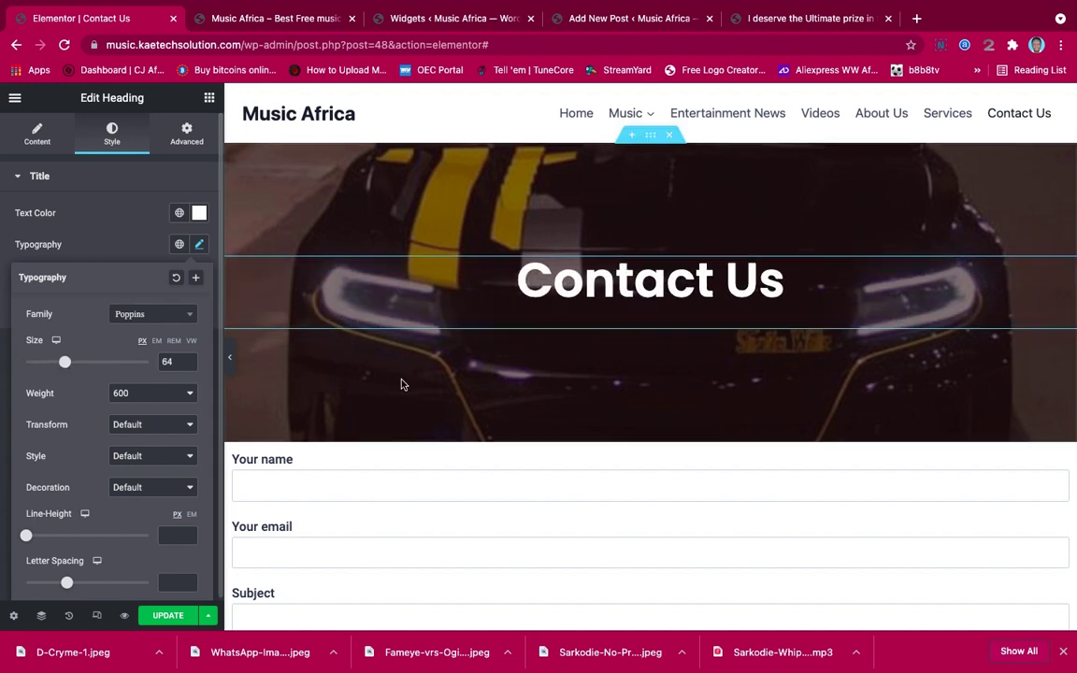
pyautogui.click(229, 357)
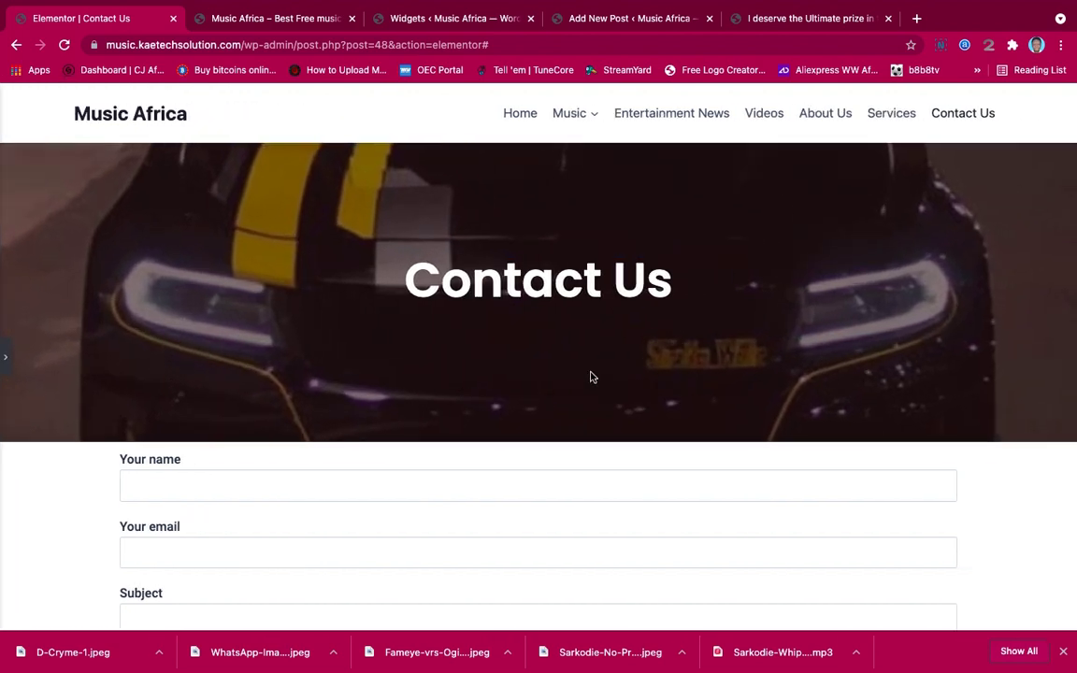
# Unlink the contact-form section's padding and set Top 70 px and Bottom 50 px
pyautogui.scroll(-5, 591, 374)
pyautogui.scroll(5, 590, 374)
pyautogui.click(6, 358)
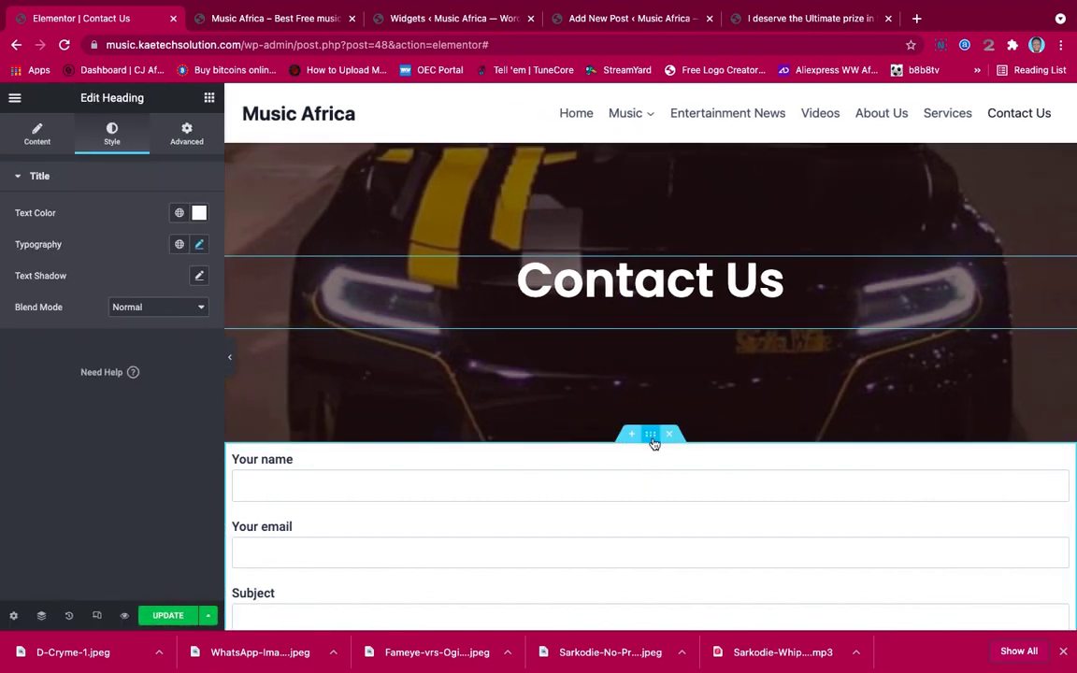
pyautogui.click(653, 443)
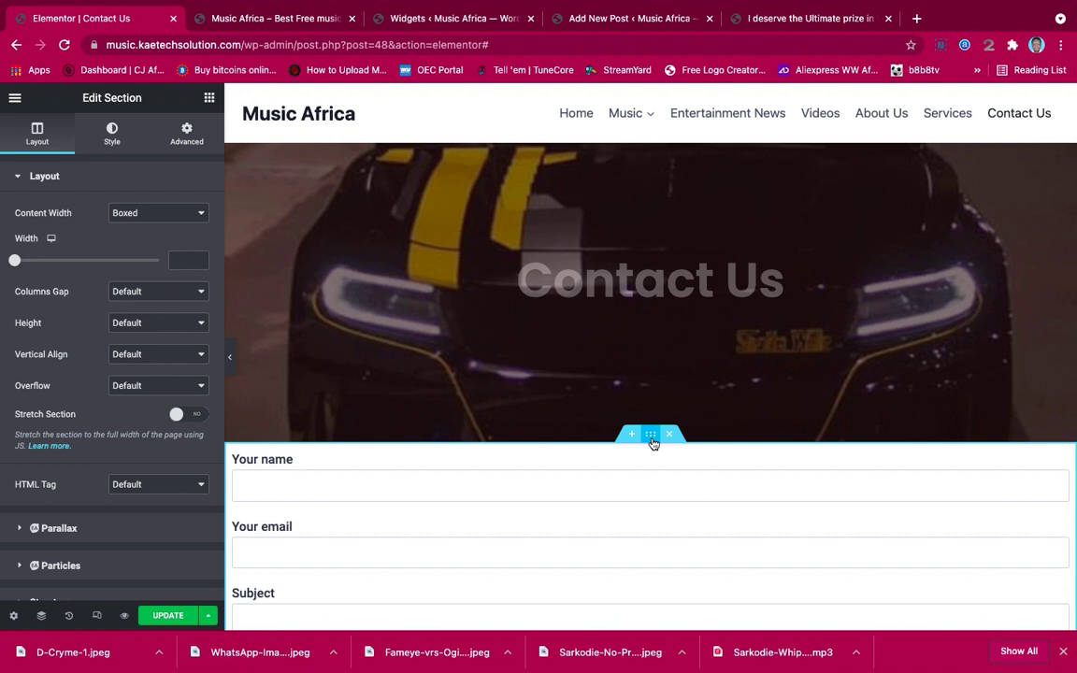
pyautogui.click(190, 139)
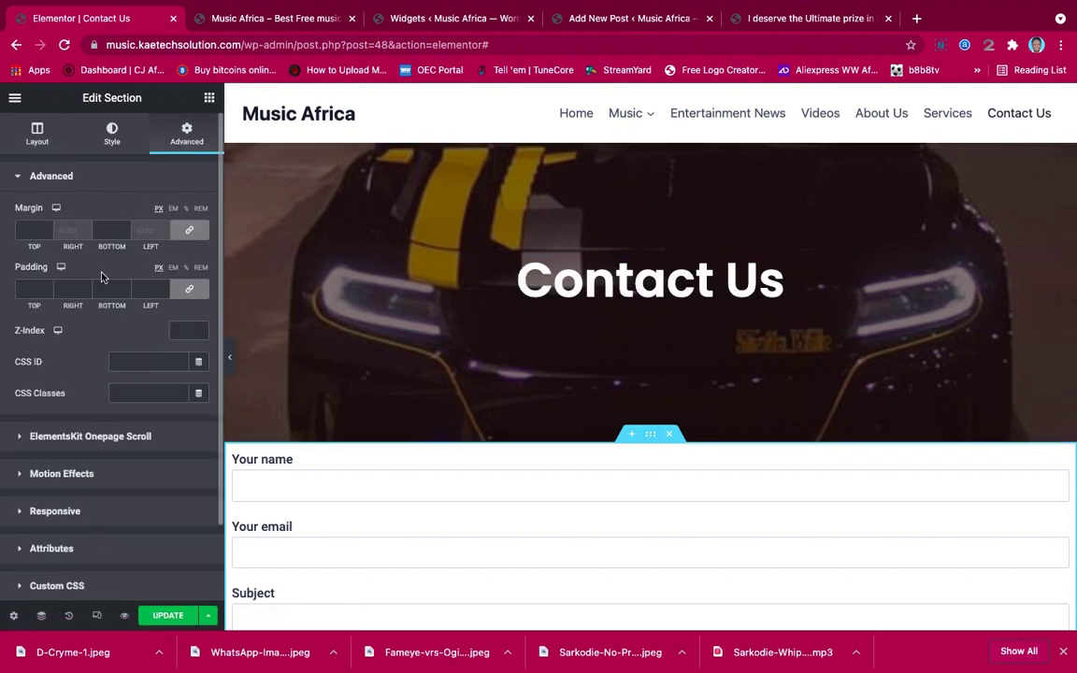
pyautogui.scroll(-2, 533, 427)
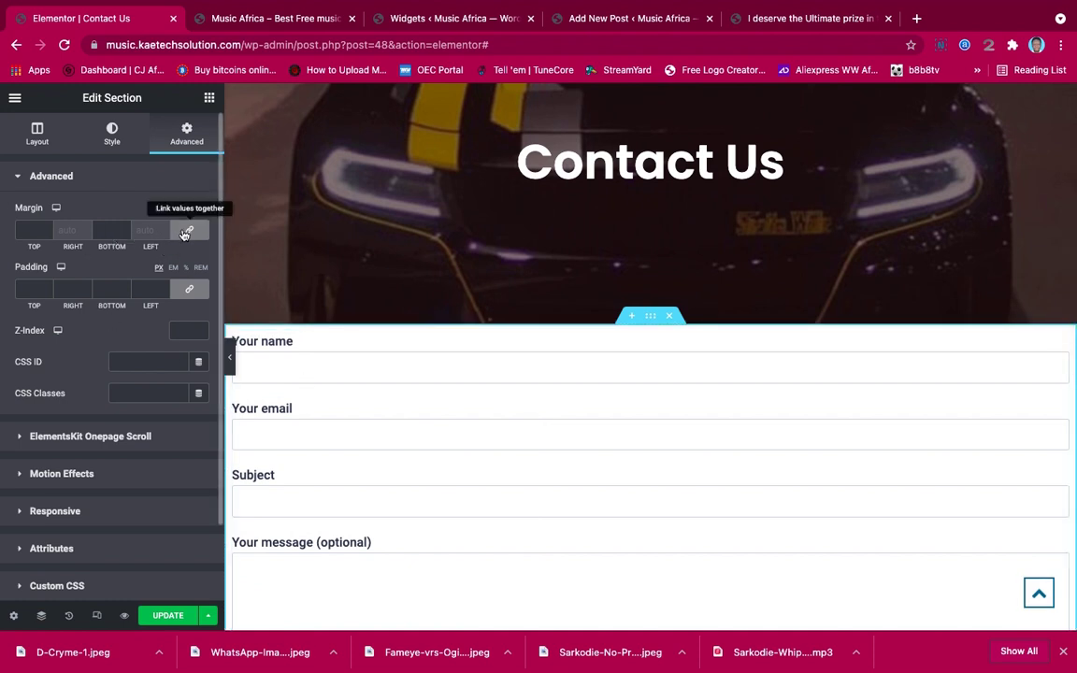
pyautogui.click(47, 292)
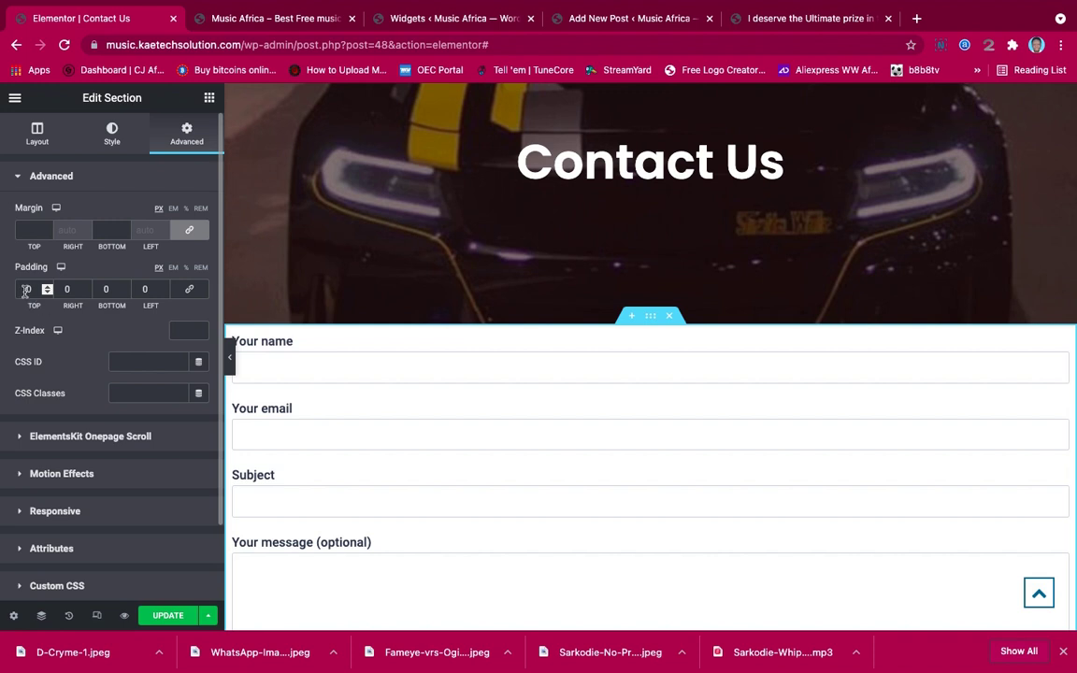
pyautogui.scroll(10, 26, 290)
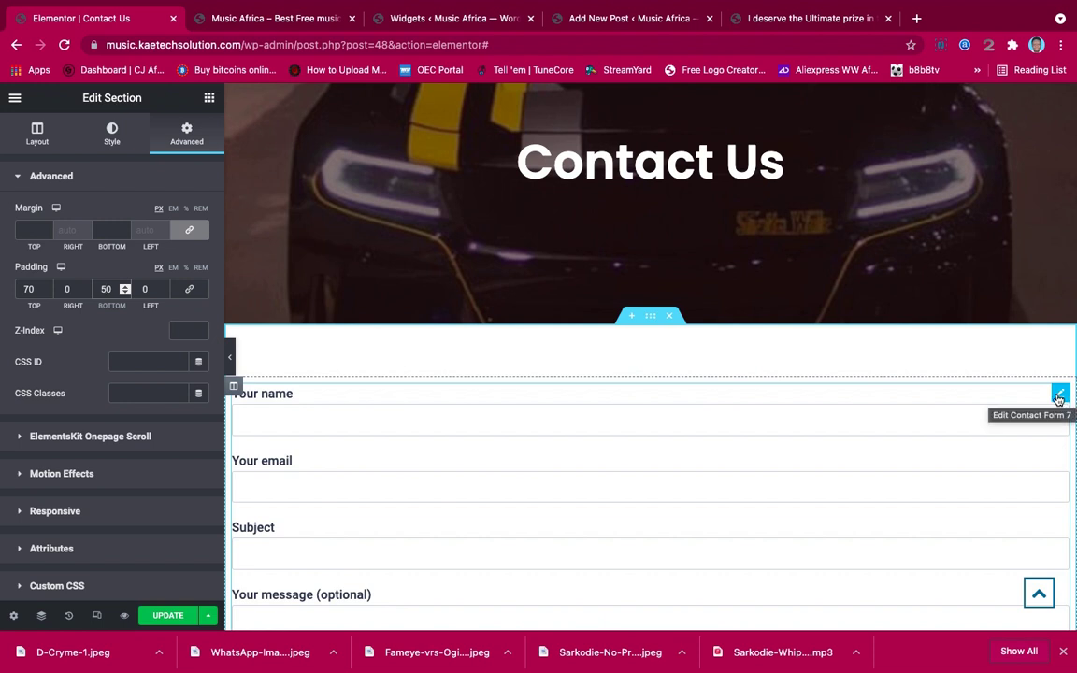
# Select the Contact Form 7 widget and bring up its Advanced spacing settings
pyautogui.click(1059, 396)
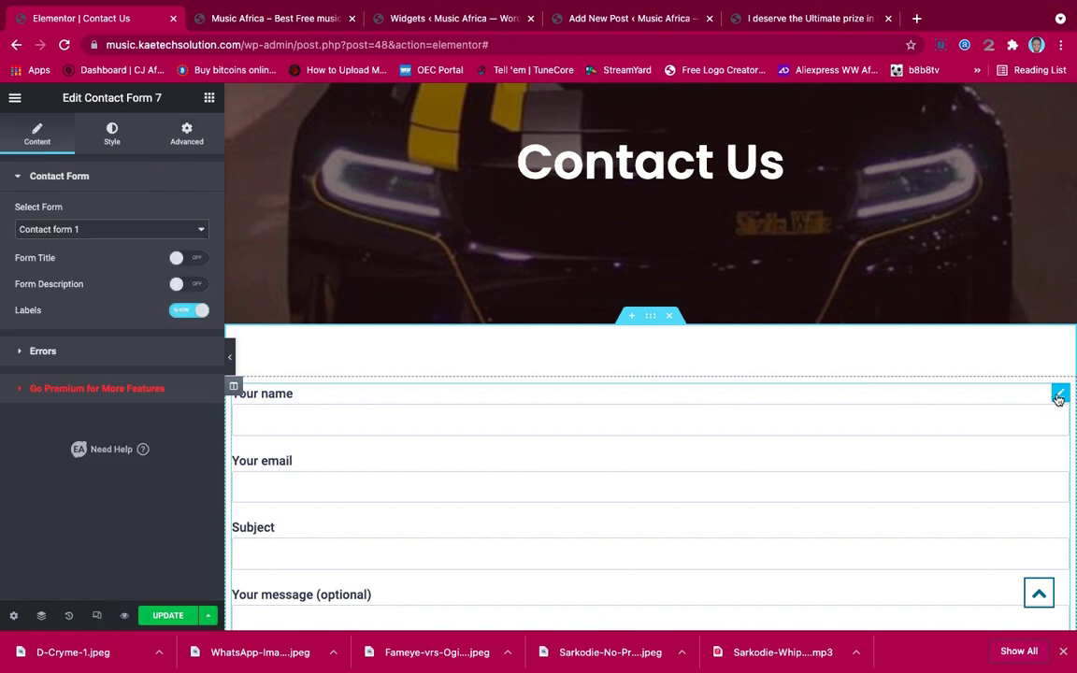
pyautogui.click(186, 134)
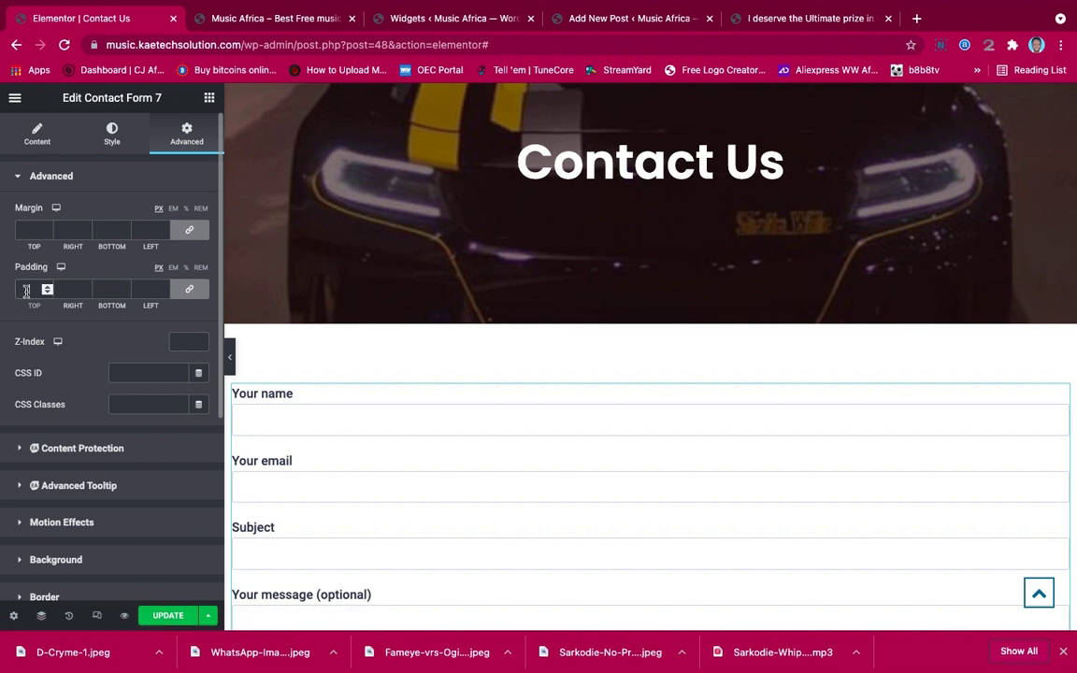
pyautogui.click(229, 356)
pyautogui.scroll(-4, 615, 454)
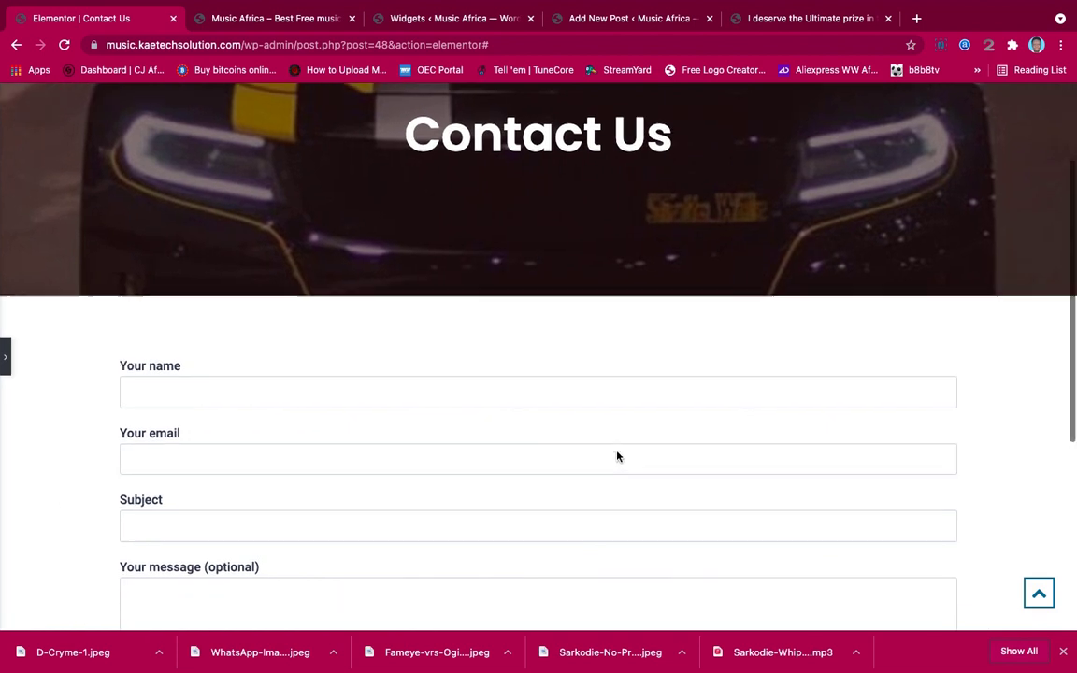
pyautogui.scroll(3, 616, 452)
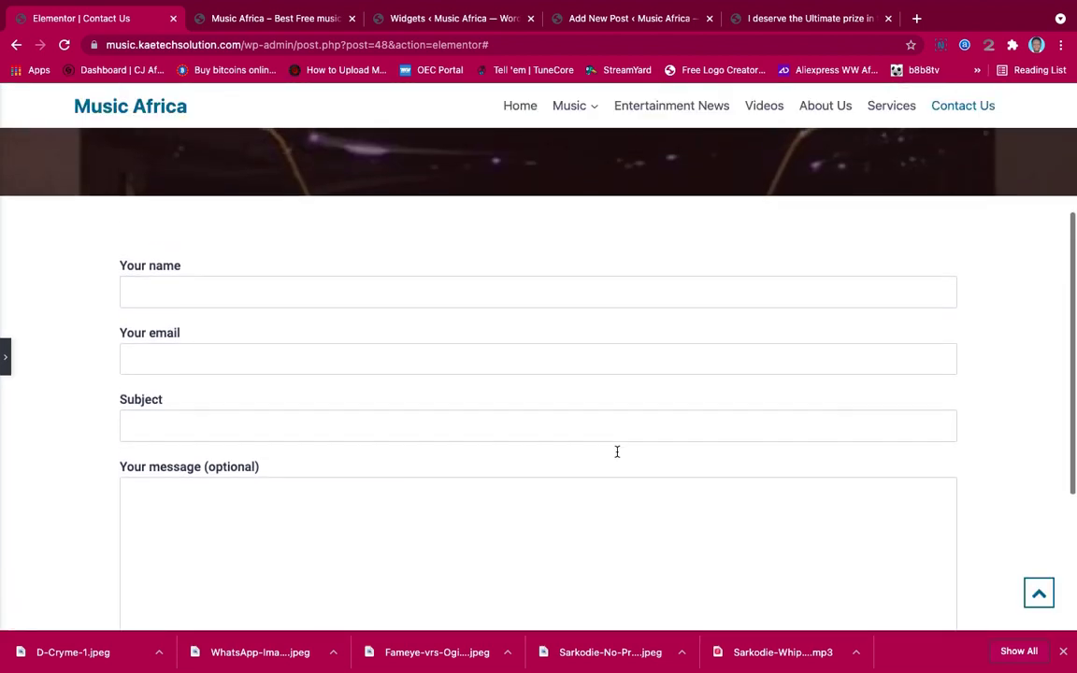
pyautogui.click(6, 357)
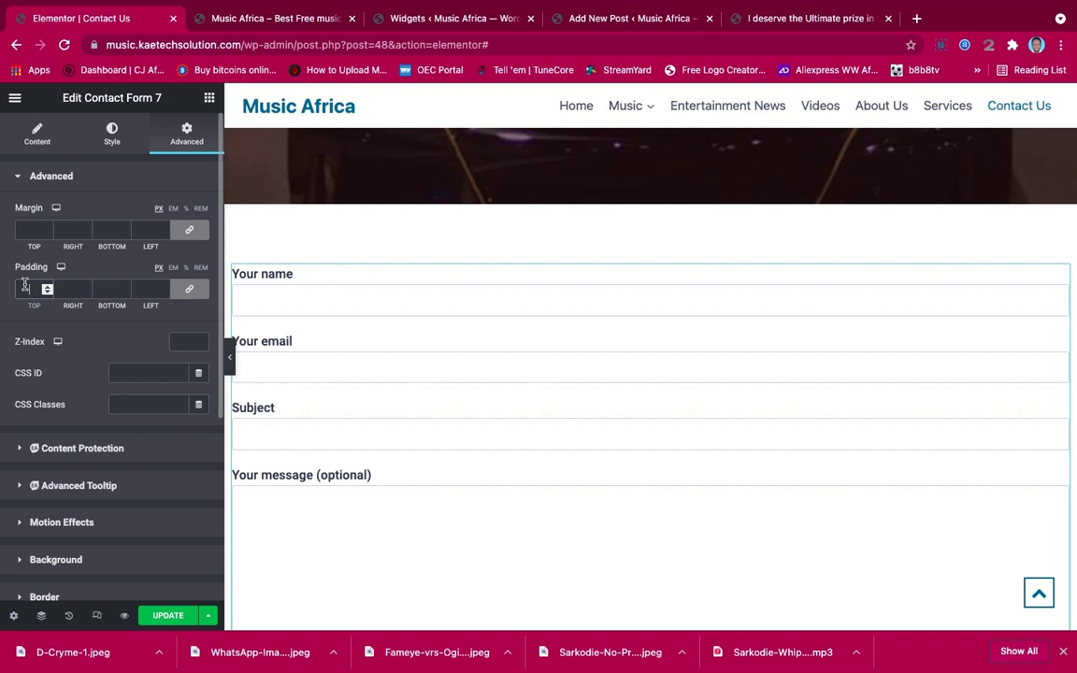
# Set the form widget's linked padding to 50 px on all sides and preview it
pyautogui.click(25, 288)
pyautogui.write('20')
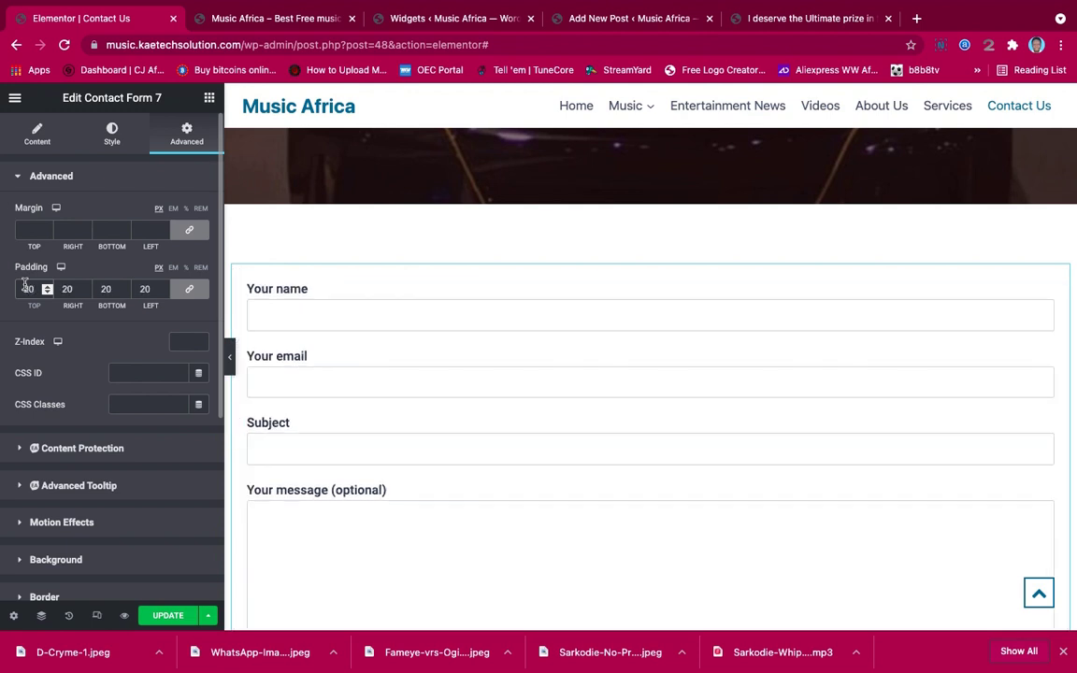
pyautogui.press('BackSpace')
pyautogui.press('BackSpace')
pyautogui.write('5')
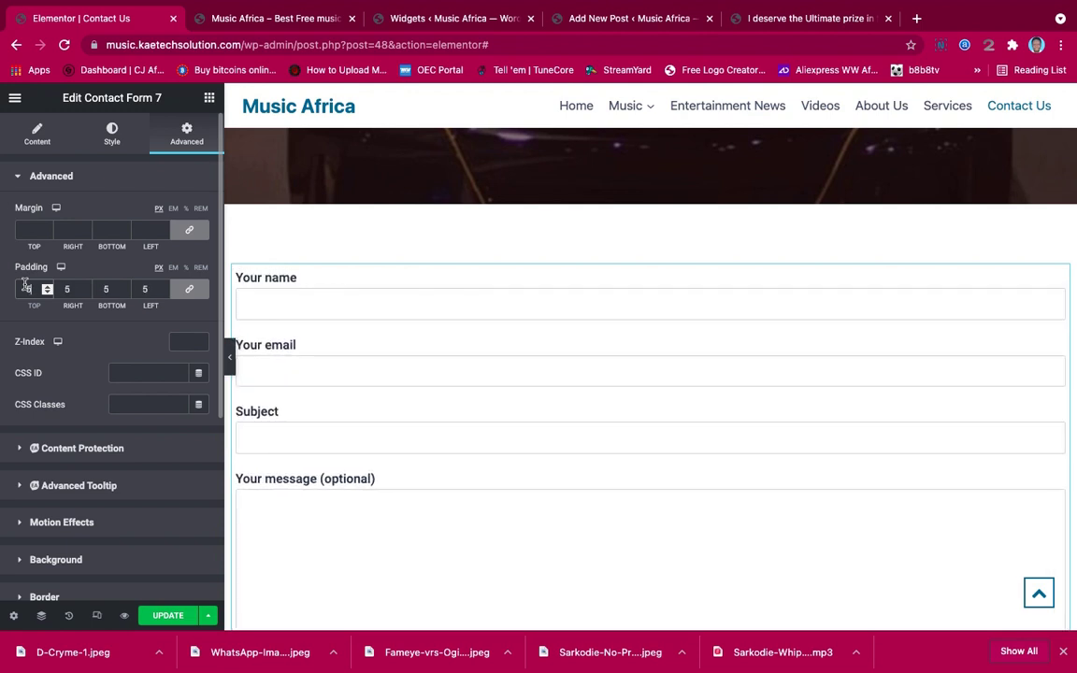
pyautogui.write('0')
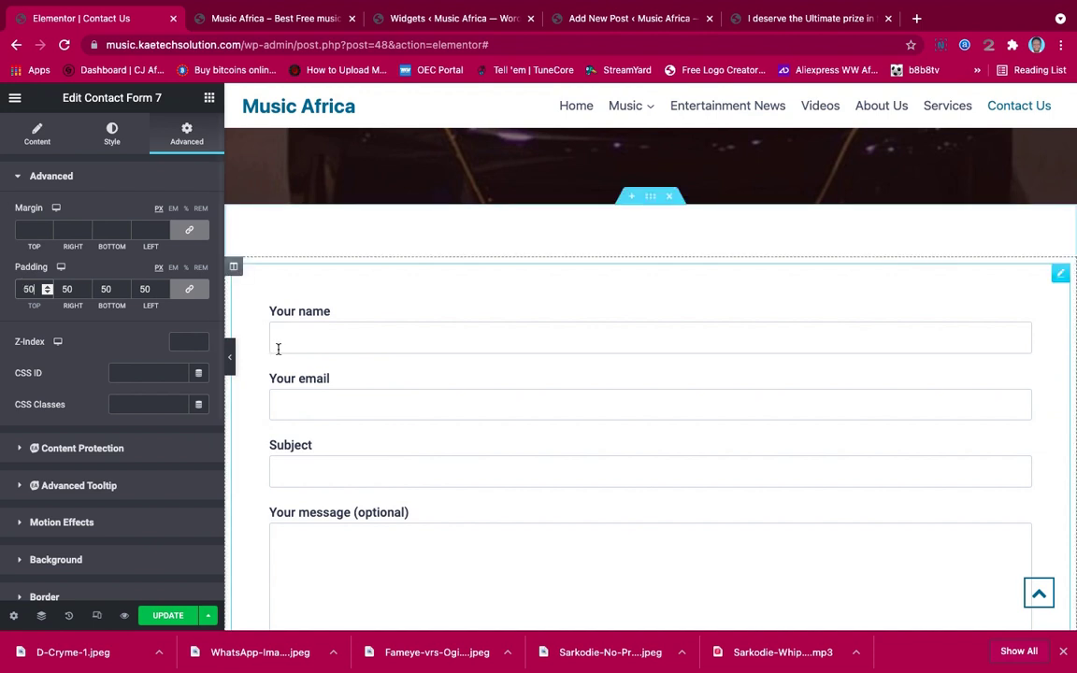
pyautogui.click(232, 364)
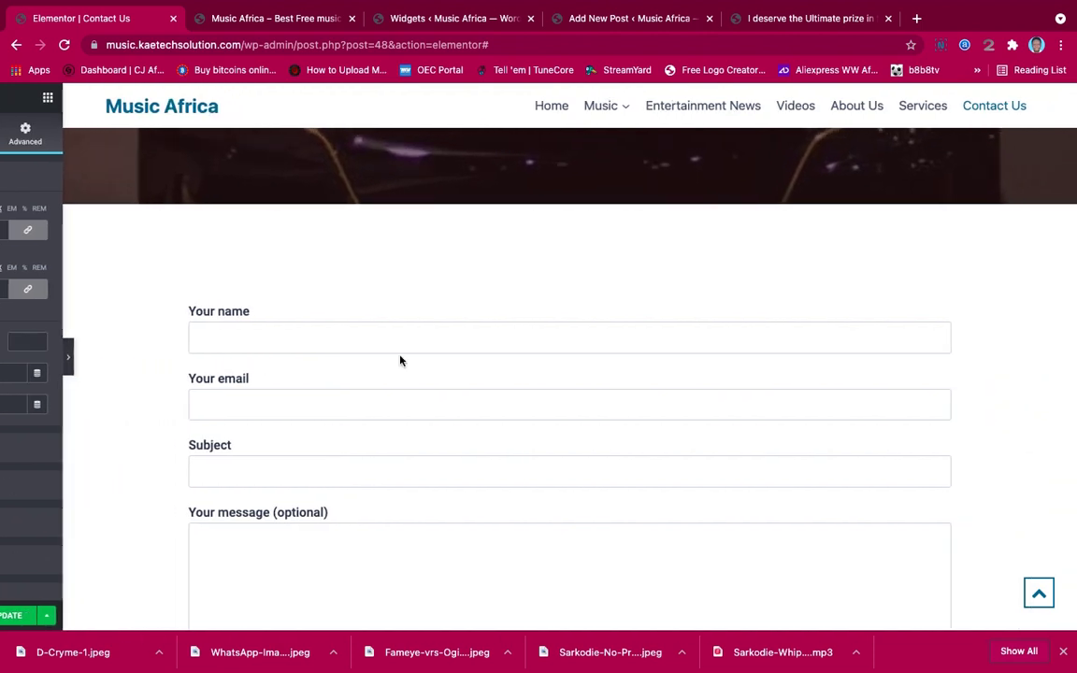
pyautogui.scroll(-5, 606, 392)
pyautogui.scroll(5, 605, 392)
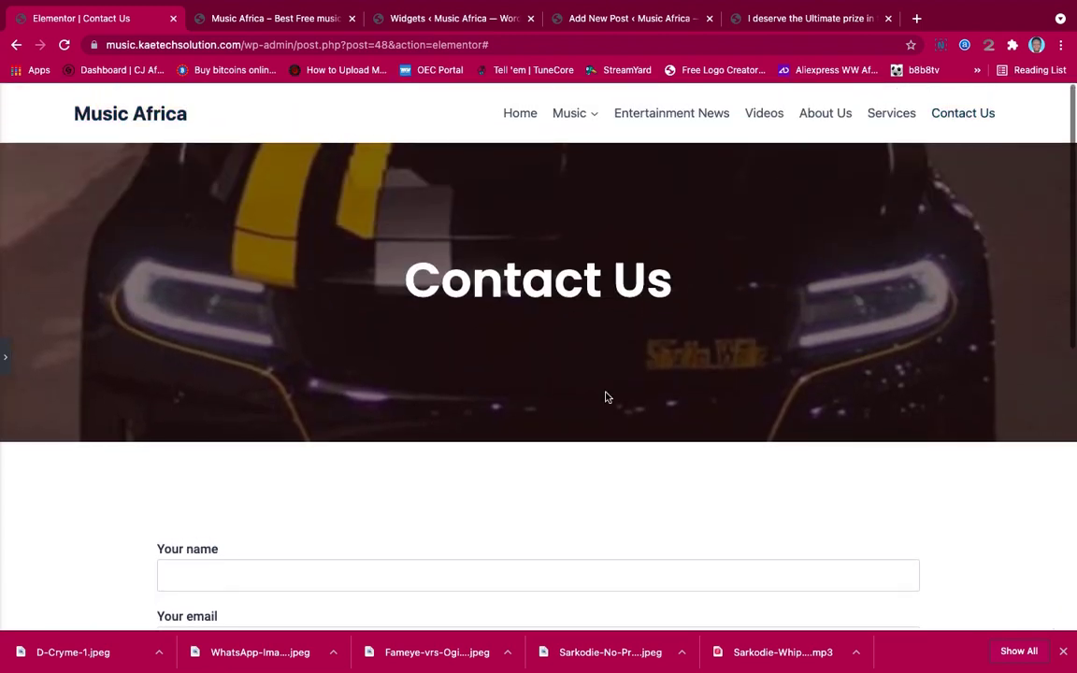
pyautogui.scroll(-5, 606, 392)
pyautogui.scroll(1, 606, 391)
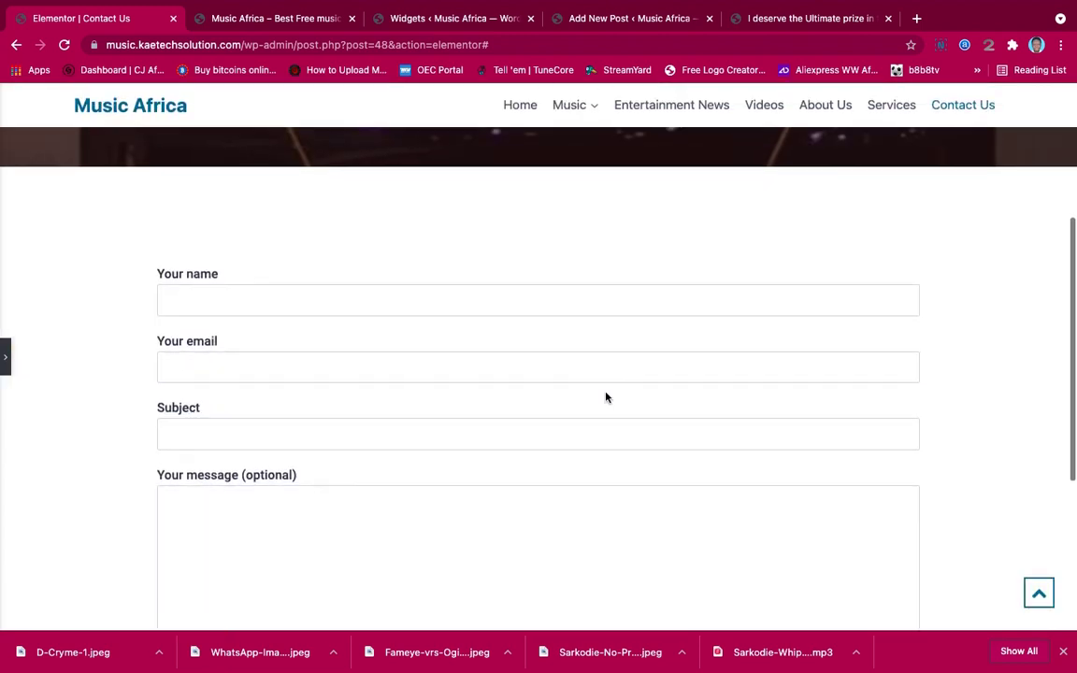
pyautogui.scroll(-3, 605, 391)
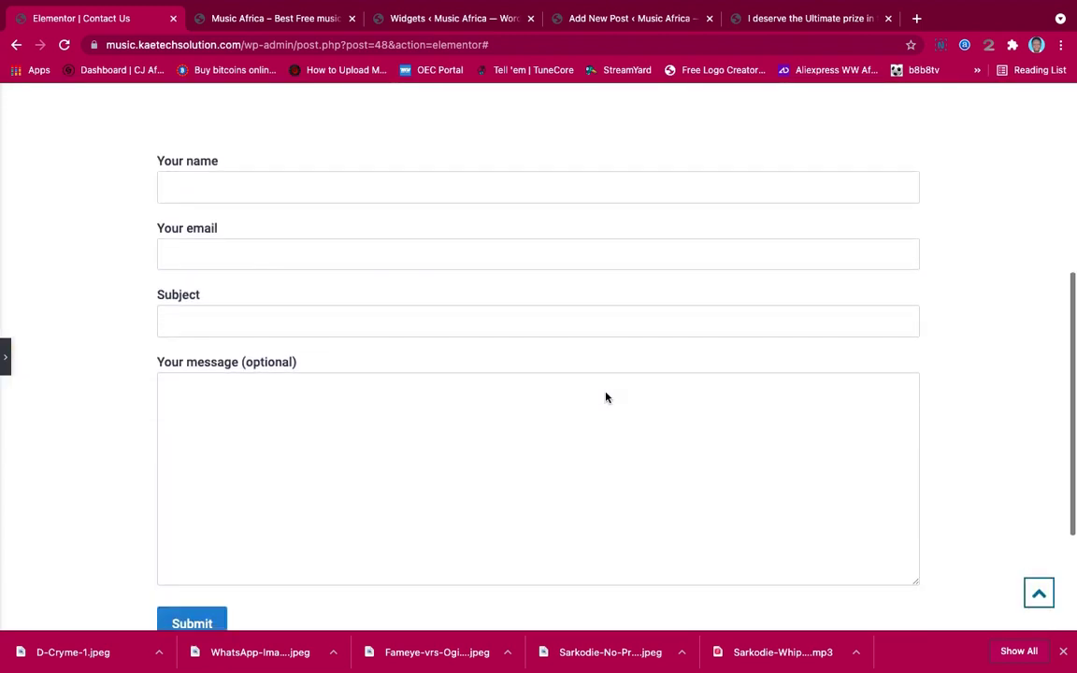
pyautogui.click(5, 358)
# Add a new section with a two-column structure below the contact form
pyautogui.scroll(-5, 505, 378)
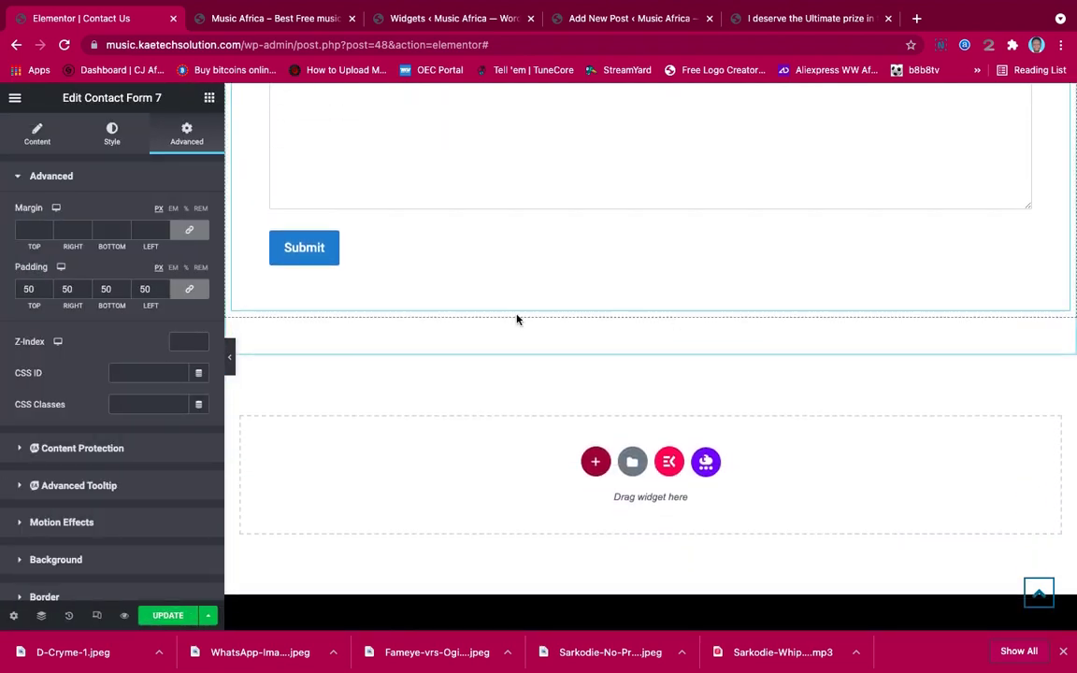
pyautogui.click(595, 462)
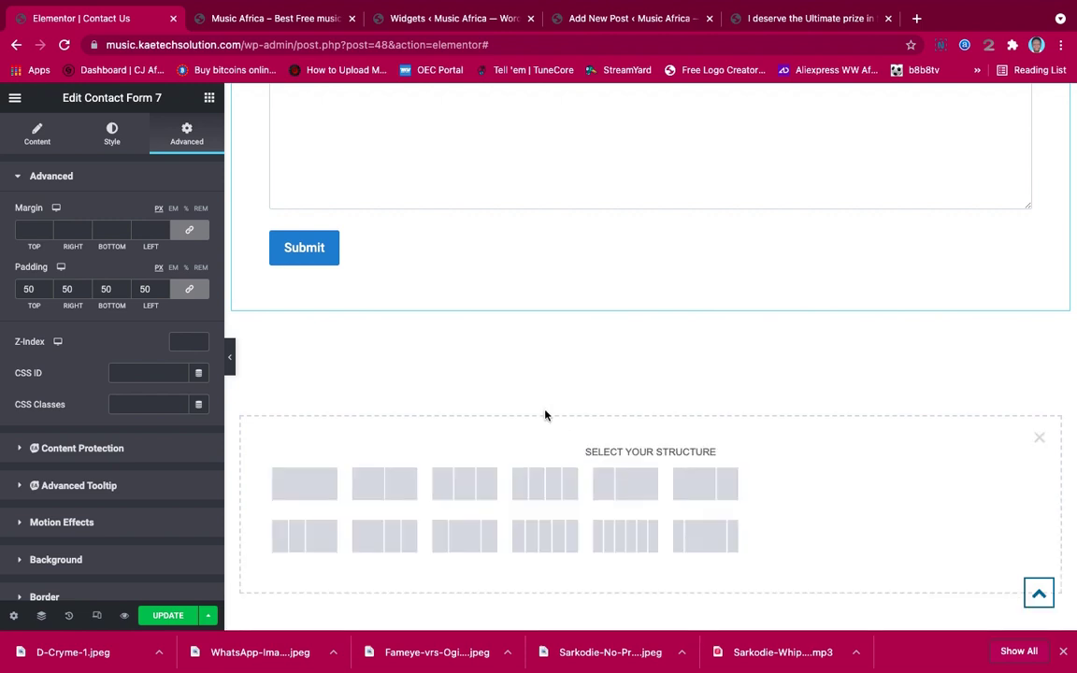
pyautogui.scroll(-2, 546, 415)
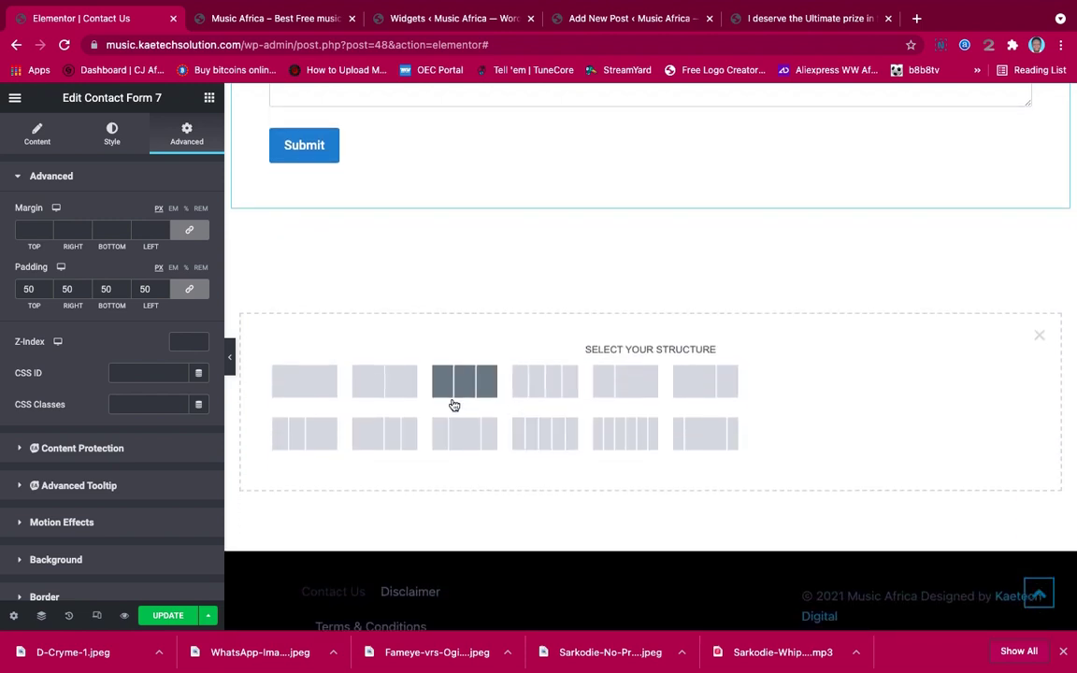
pyautogui.click(378, 390)
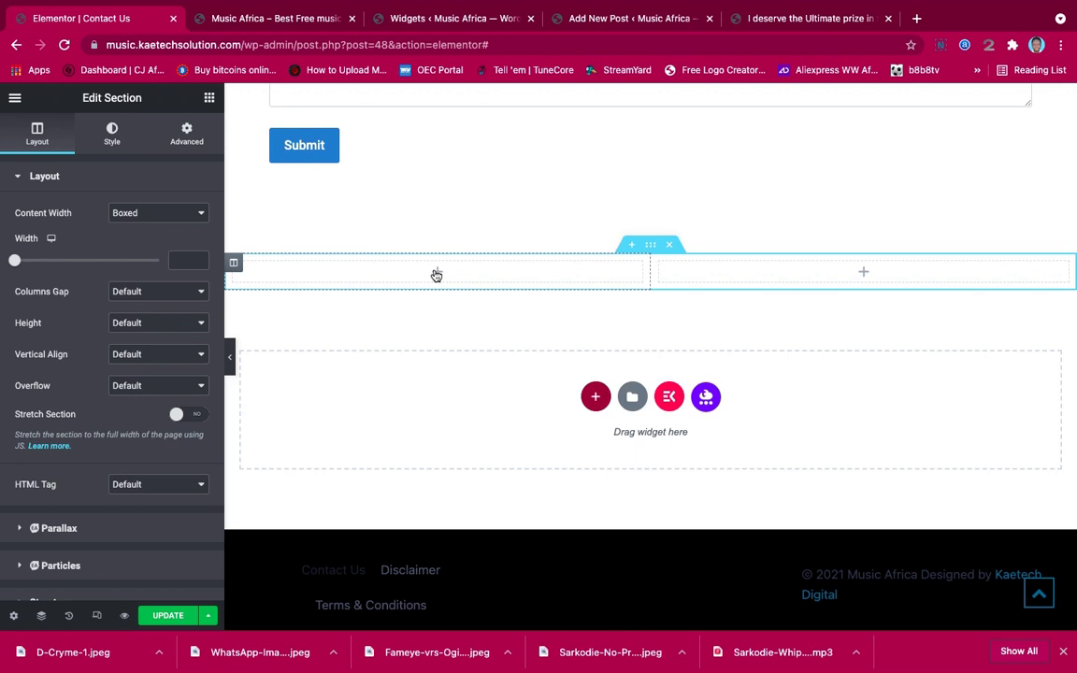
pyautogui.click(112, 135)
pyautogui.click(210, 99)
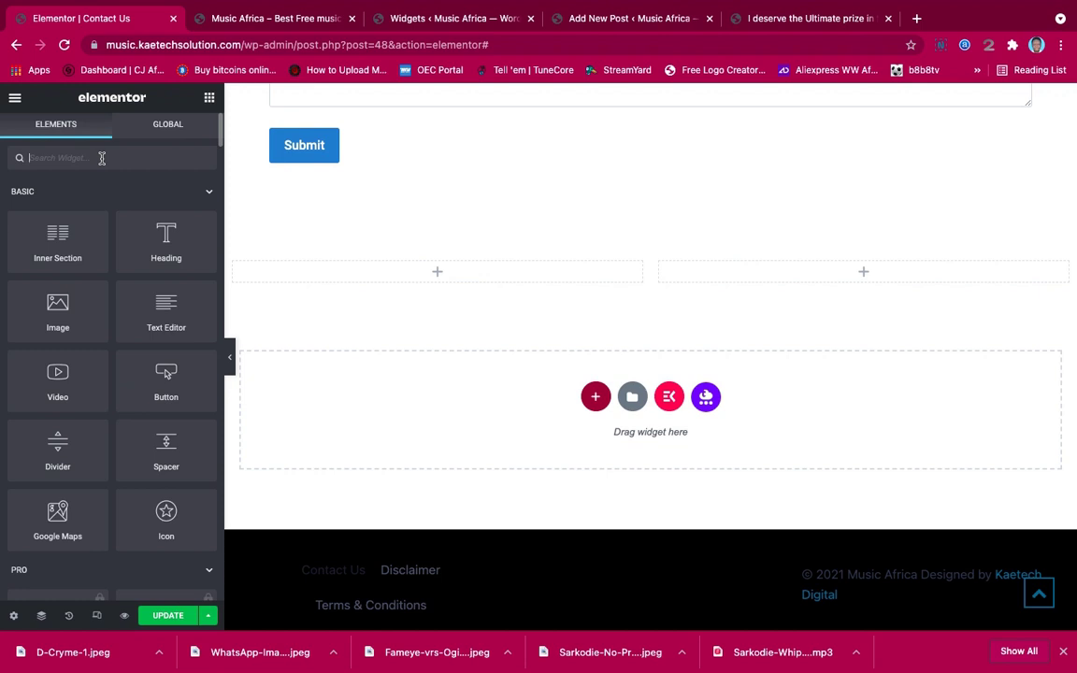
# Search the widgets for 'icon' and place an Icon Box in the left column
pyautogui.click(102, 158)
pyautogui.write('icon')
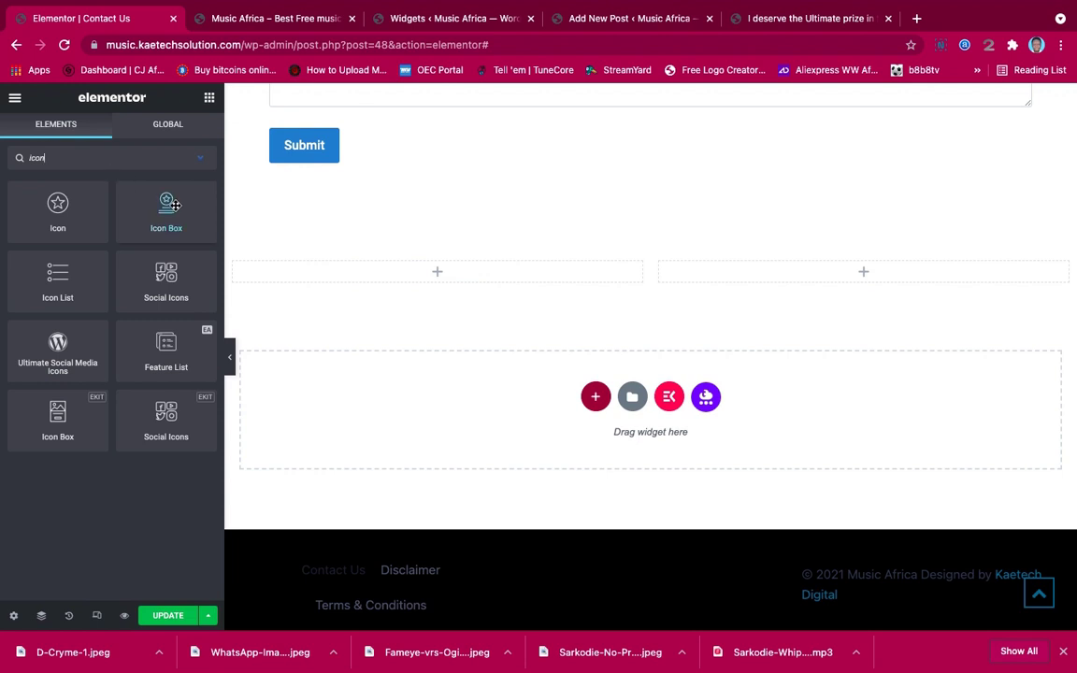
pyautogui.moveTo(166, 205); pyautogui.dragTo(428, 274)
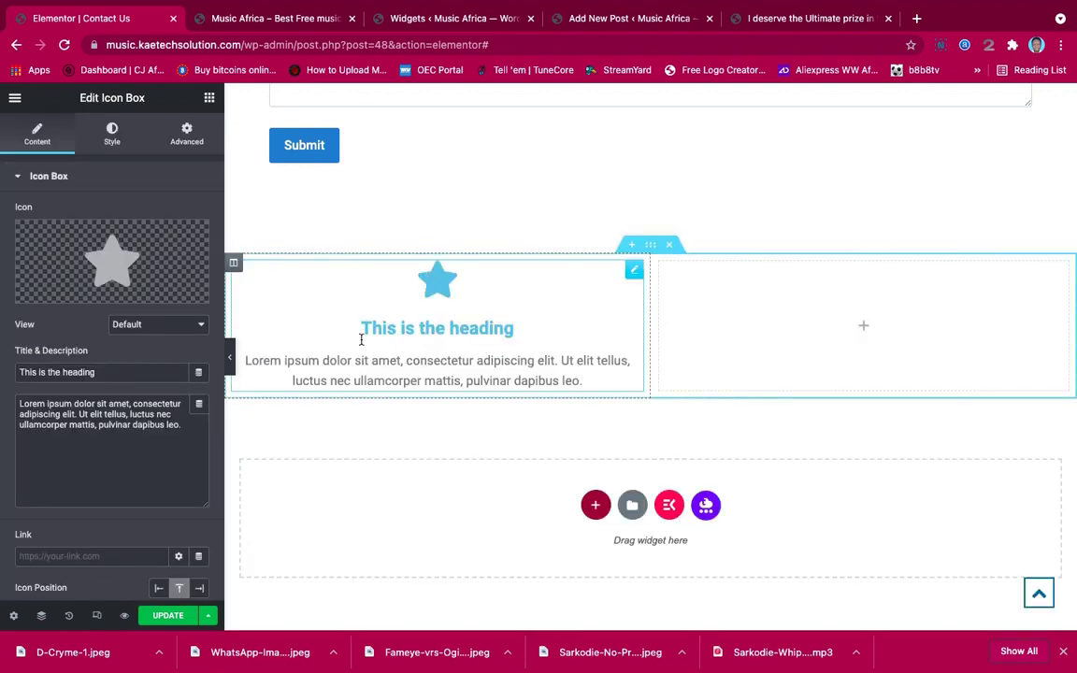
# Replace the Icon Box's star with the first Address icon from the Icon Library
pyautogui.click(130, 245)
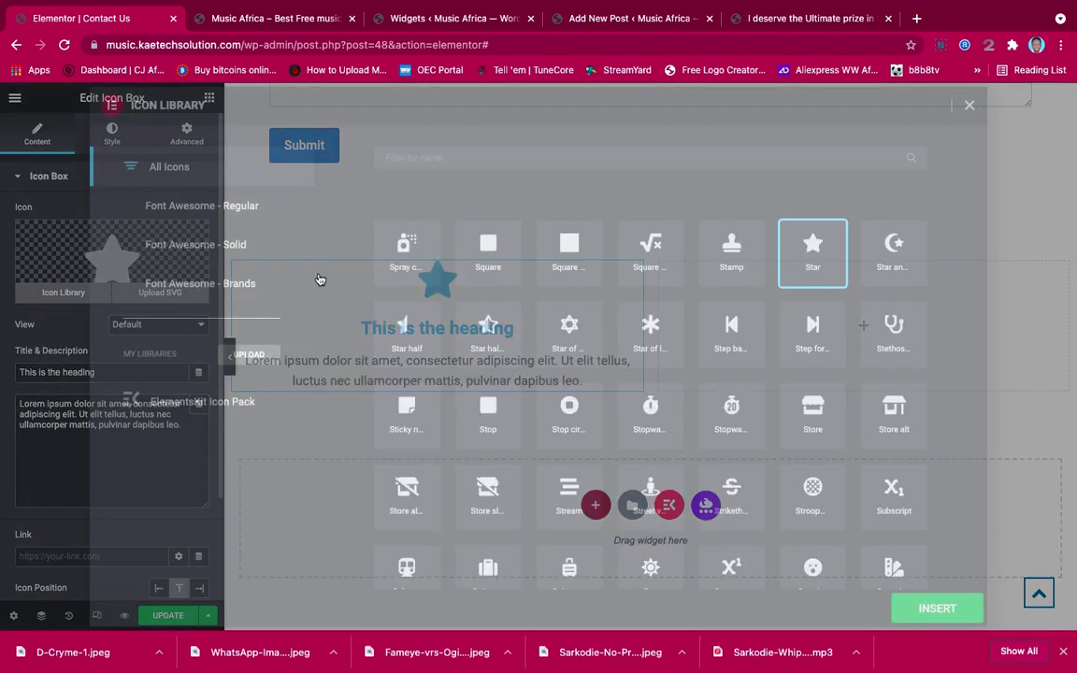
pyautogui.click(606, 159)
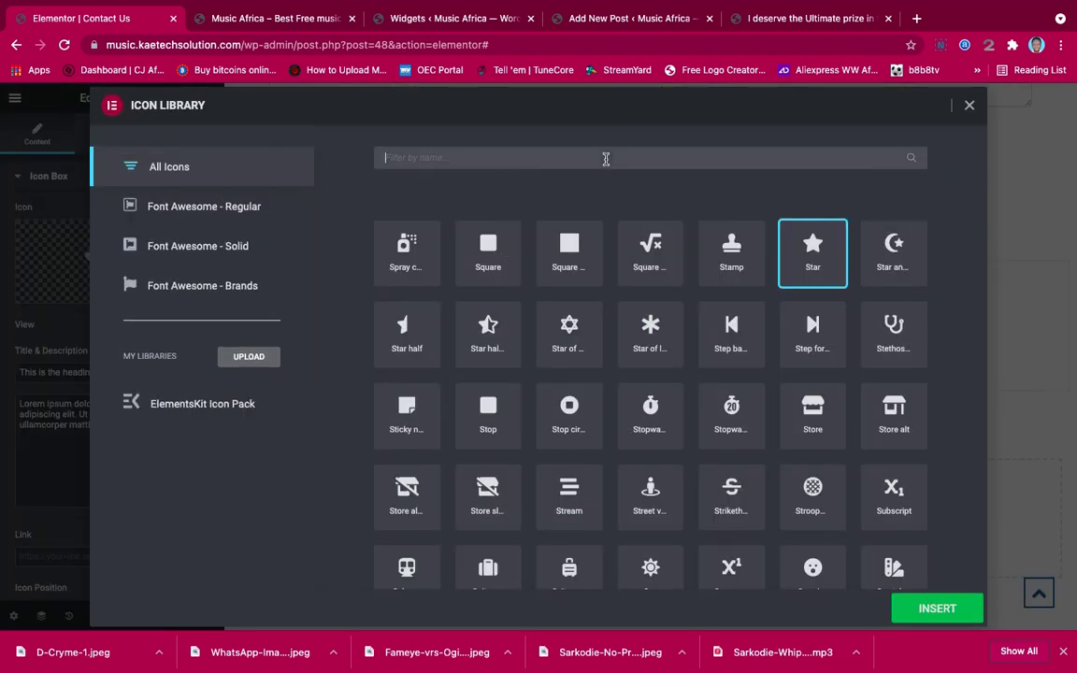
pyautogui.write('addr')
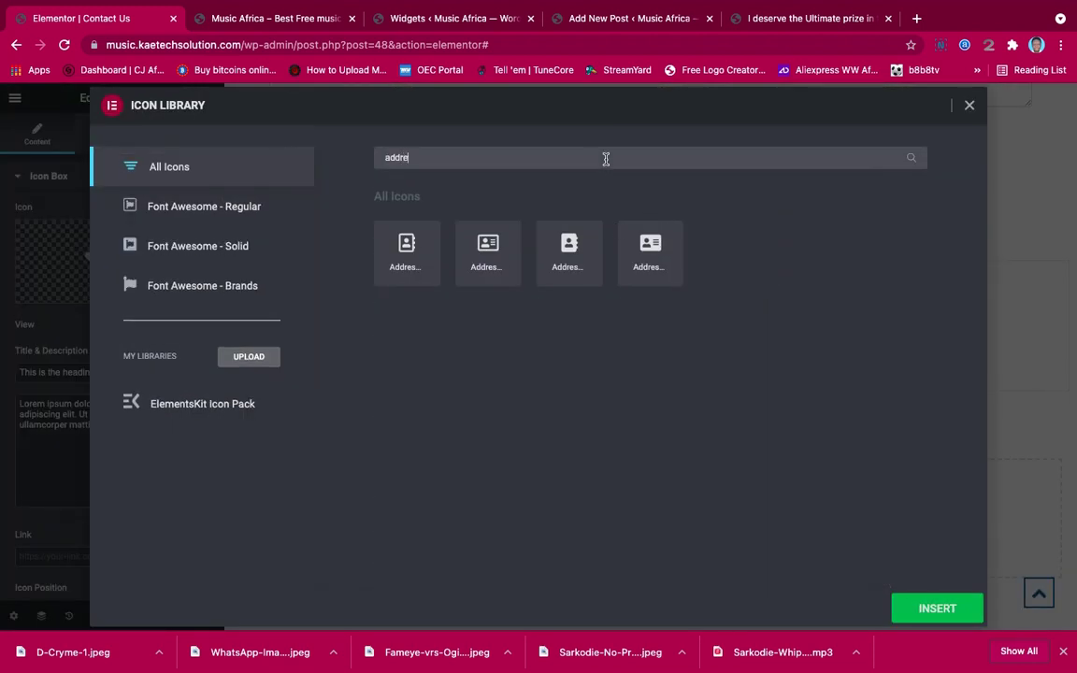
pyautogui.write('e')
pyautogui.click(404, 246)
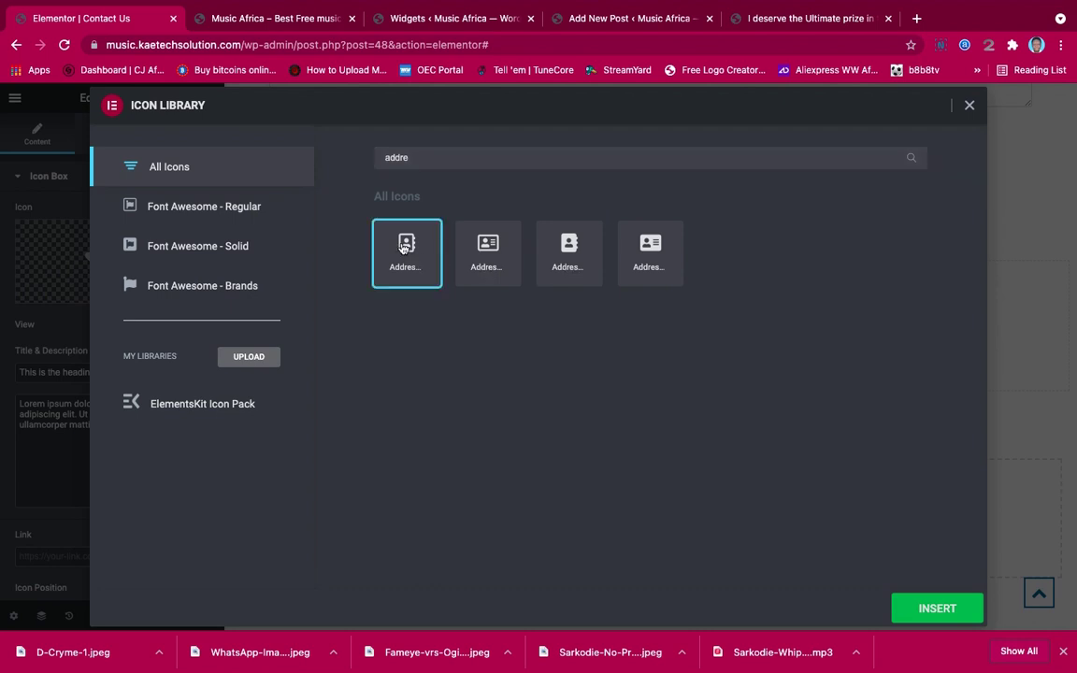
pyautogui.click(946, 612)
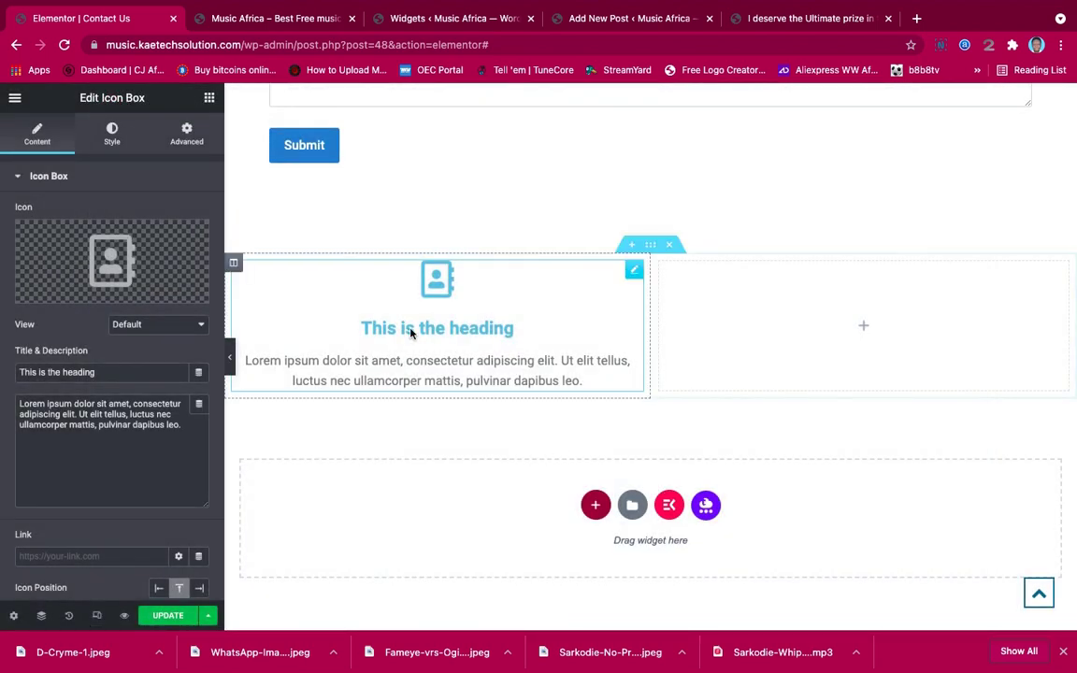
pyautogui.click(109, 372)
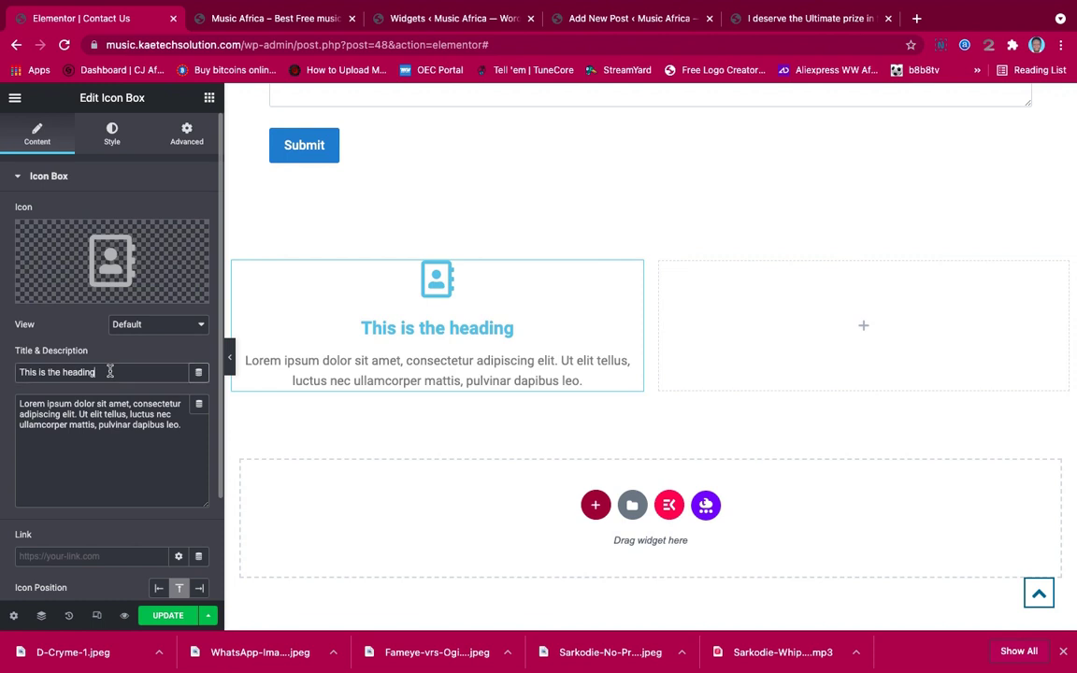
pyautogui.moveTo(110, 372); pyautogui.dragTo(2, 372)
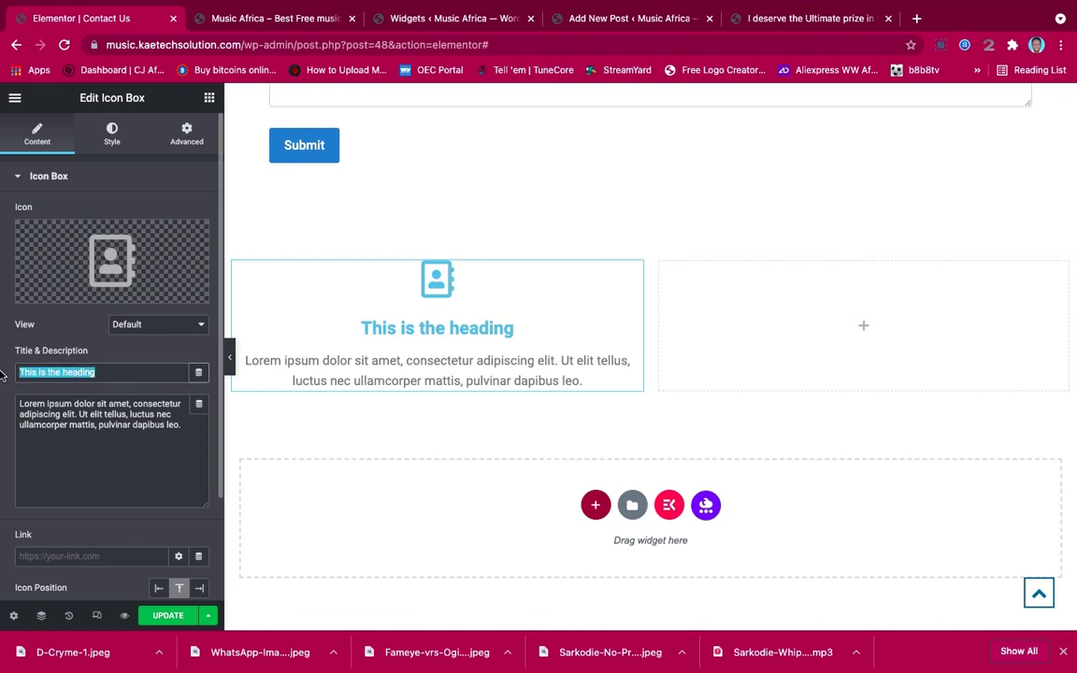
# Title the box 'Address' and set its description to 'Santa Maria Last Stop, Sowutuom - Accra' plus telephone number
pyautogui.write('Address')
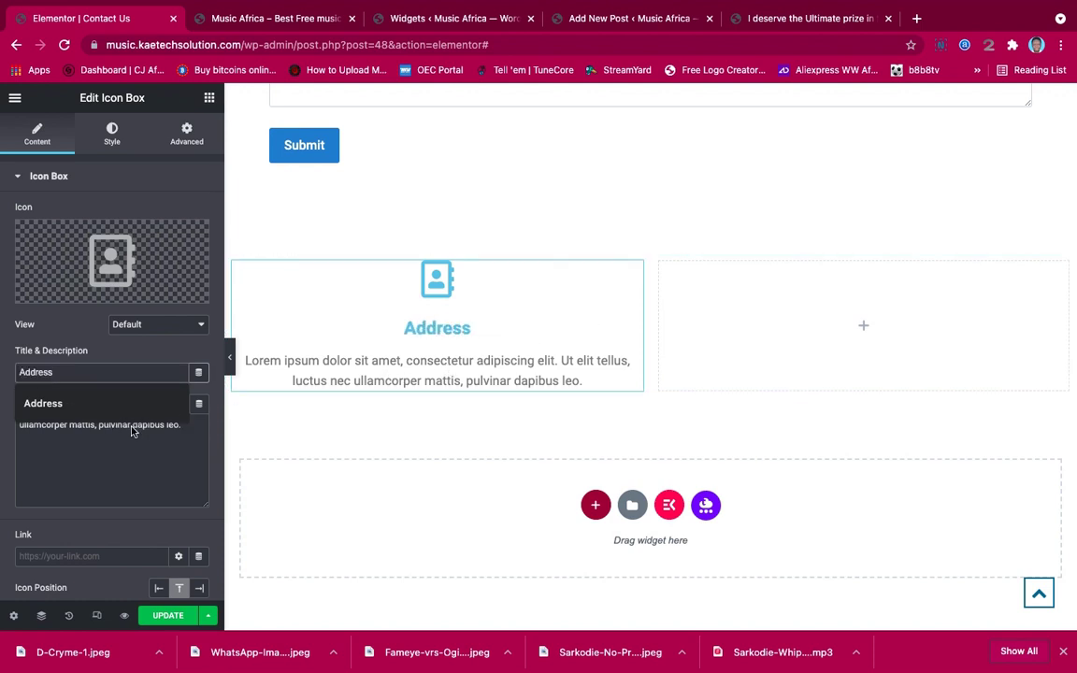
pyautogui.click(189, 431)
pyautogui.moveTo(189, 431); pyautogui.dragTo(4, 409)
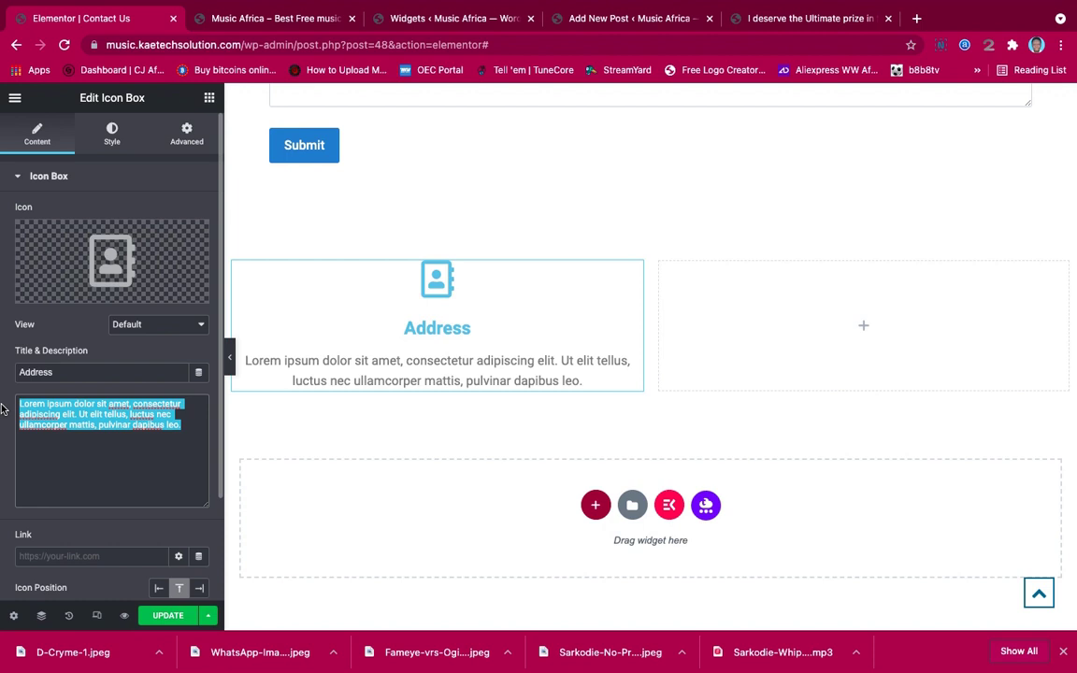
pyautogui.write('San')
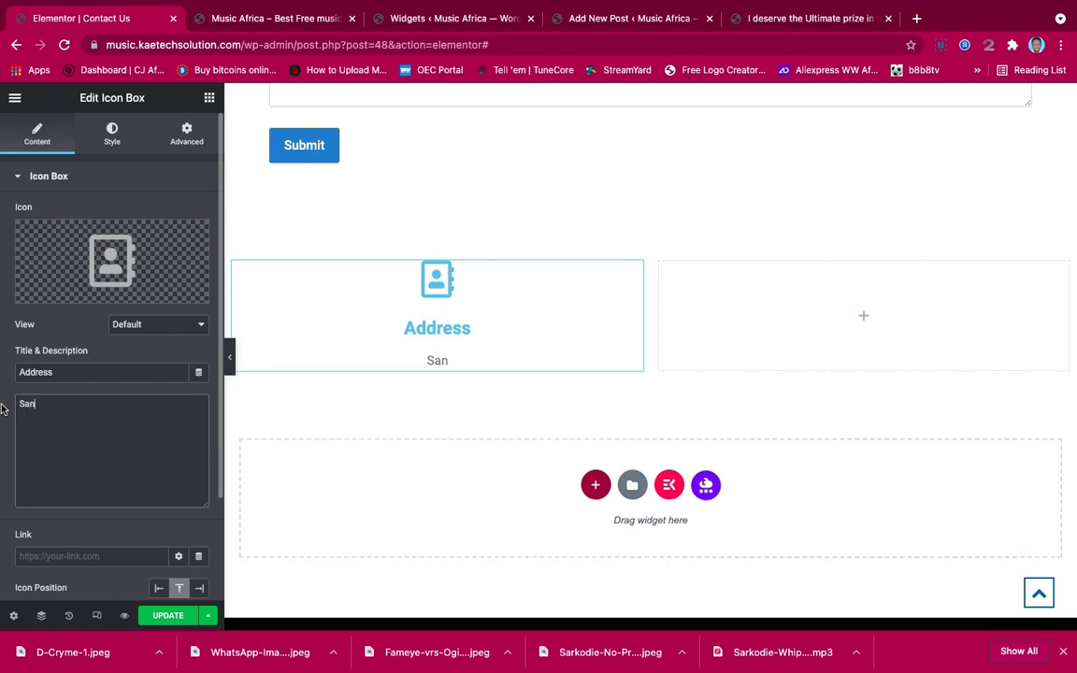
pyautogui.write('ta Maria La')
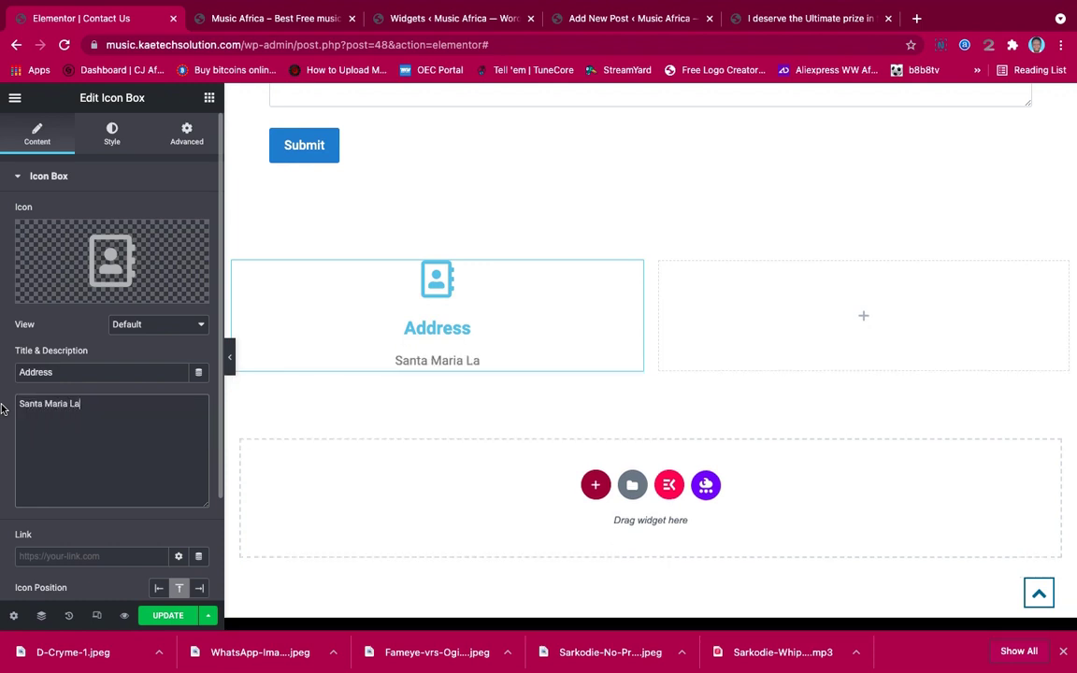
pyautogui.write('st St')
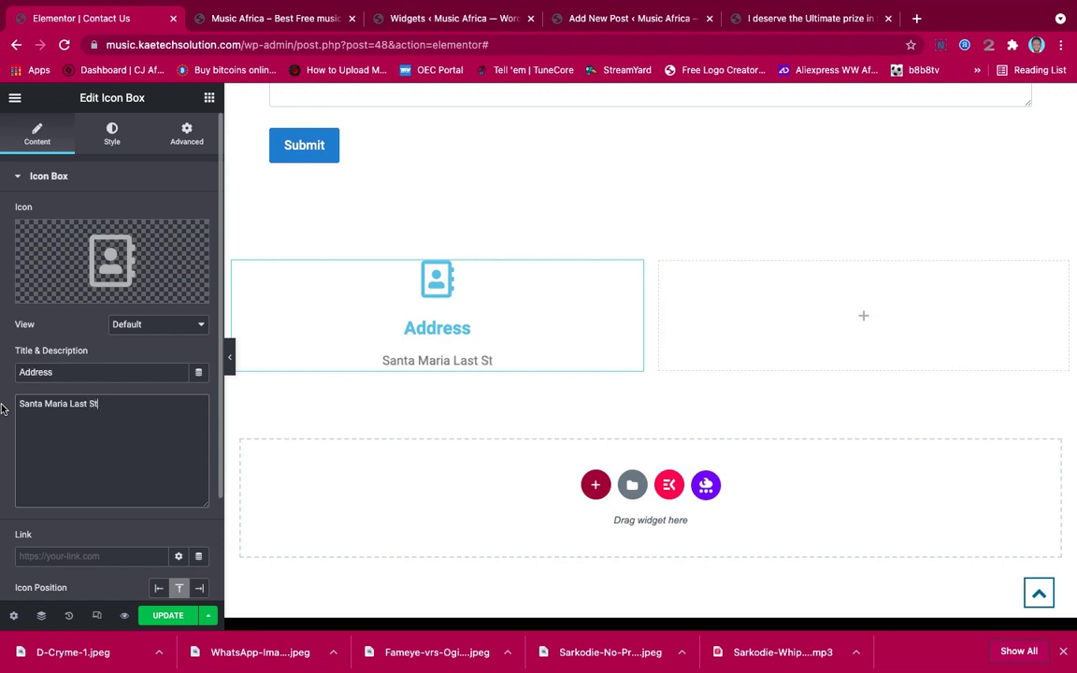
pyautogui.write('op, ')
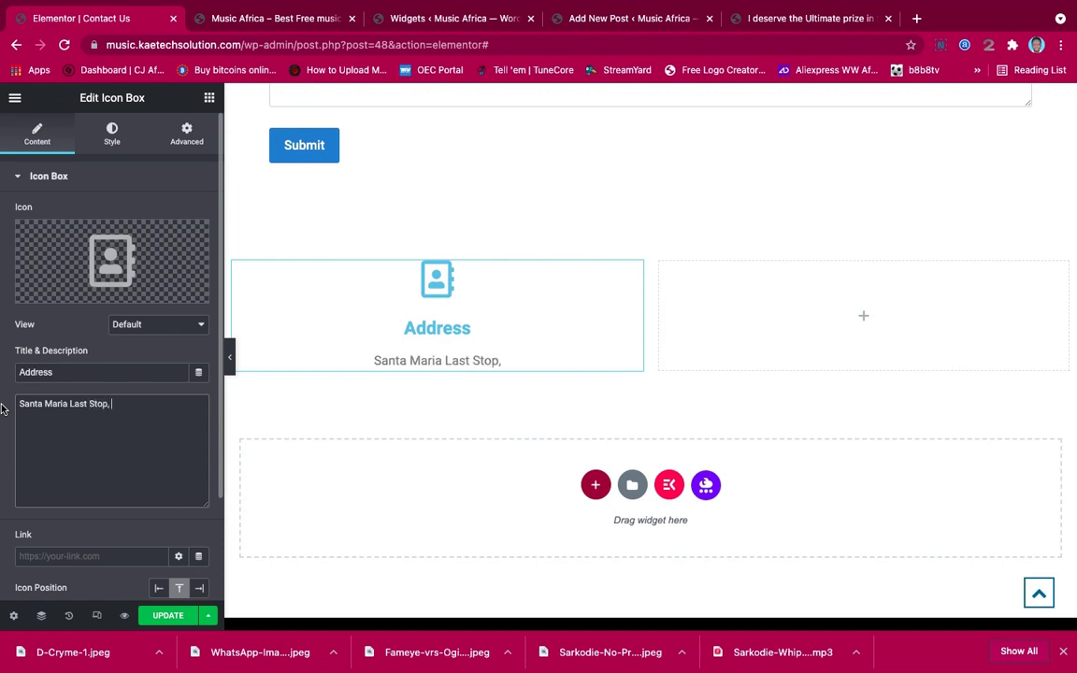
pyautogui.write('Sowut')
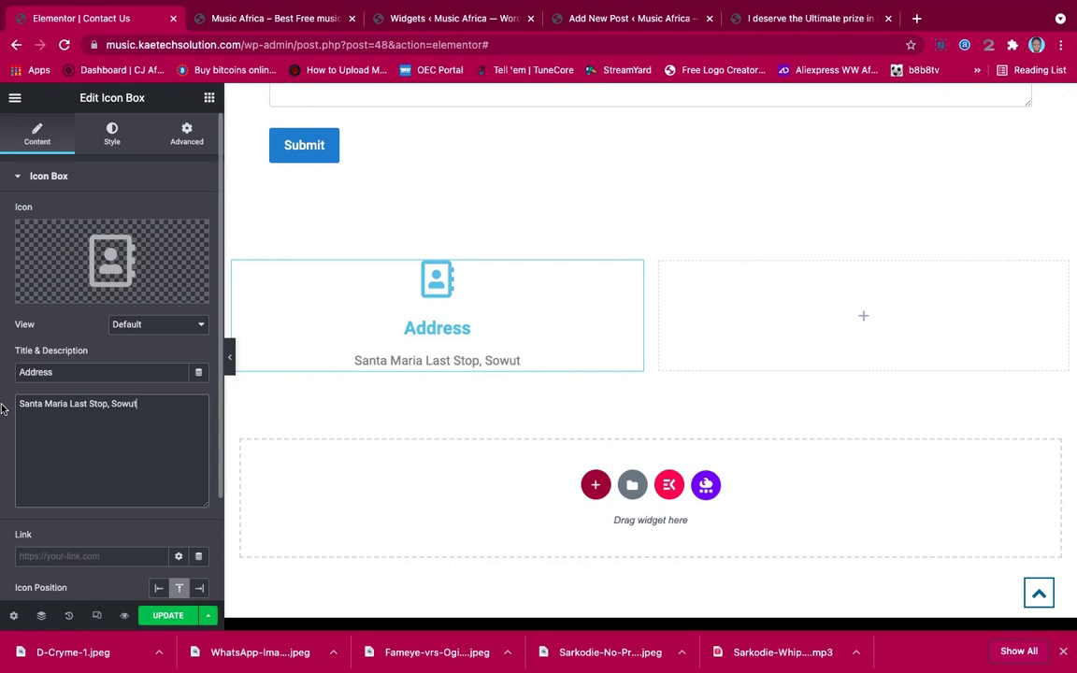
pyautogui.write('uom ')
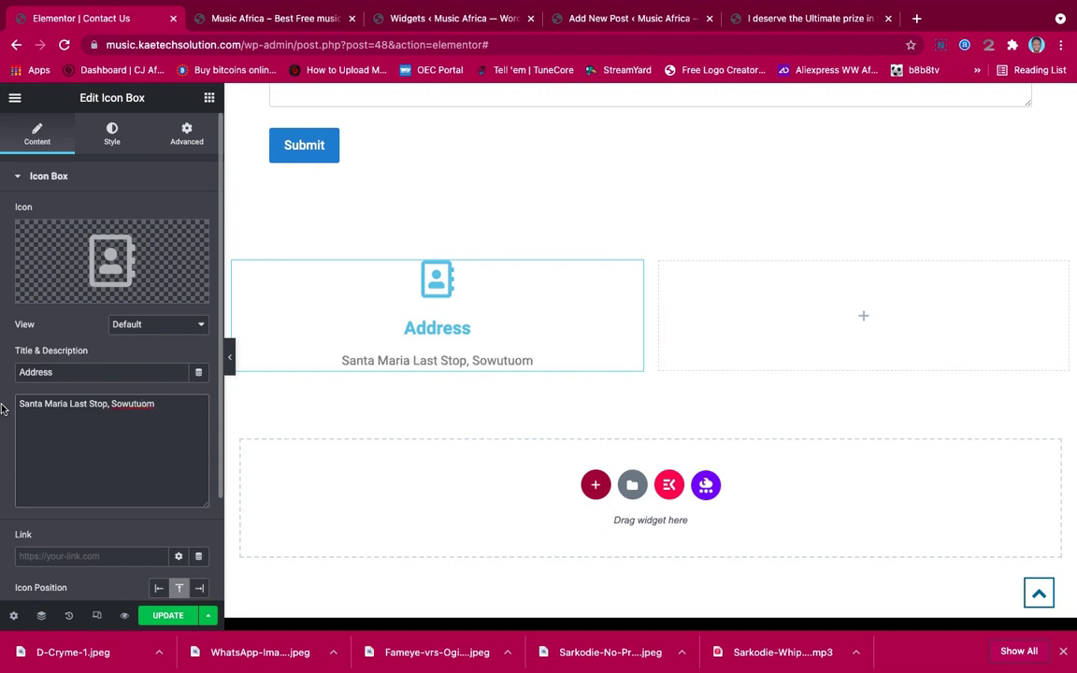
pyautogui.write('- Accra')
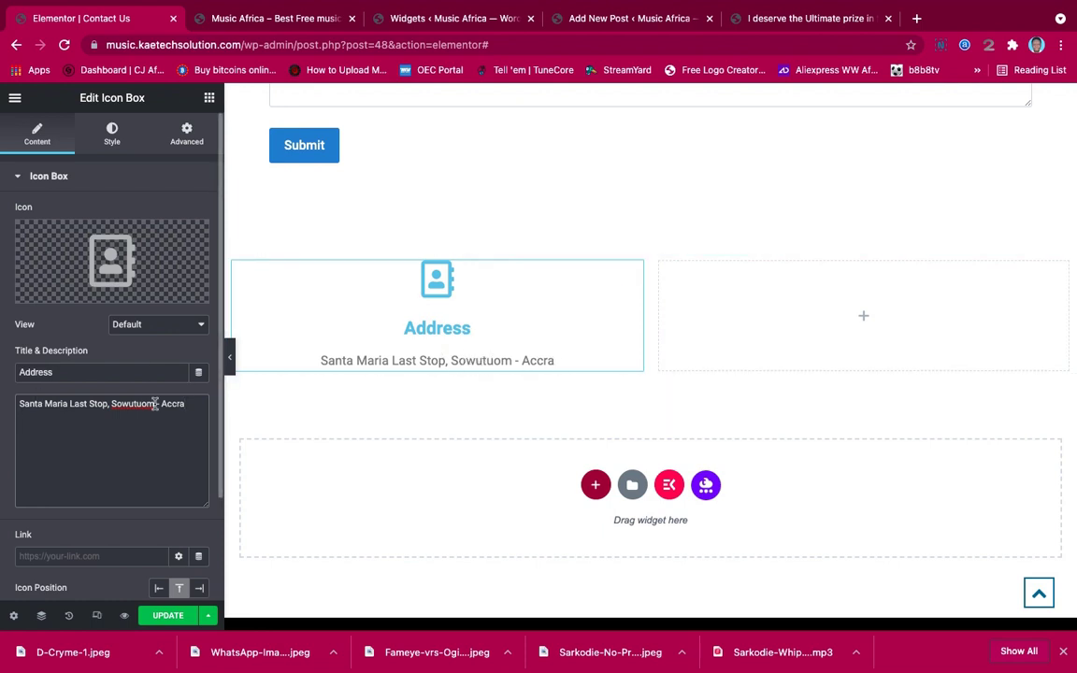
pyautogui.press('Return')
pyautogui.write('Tel')
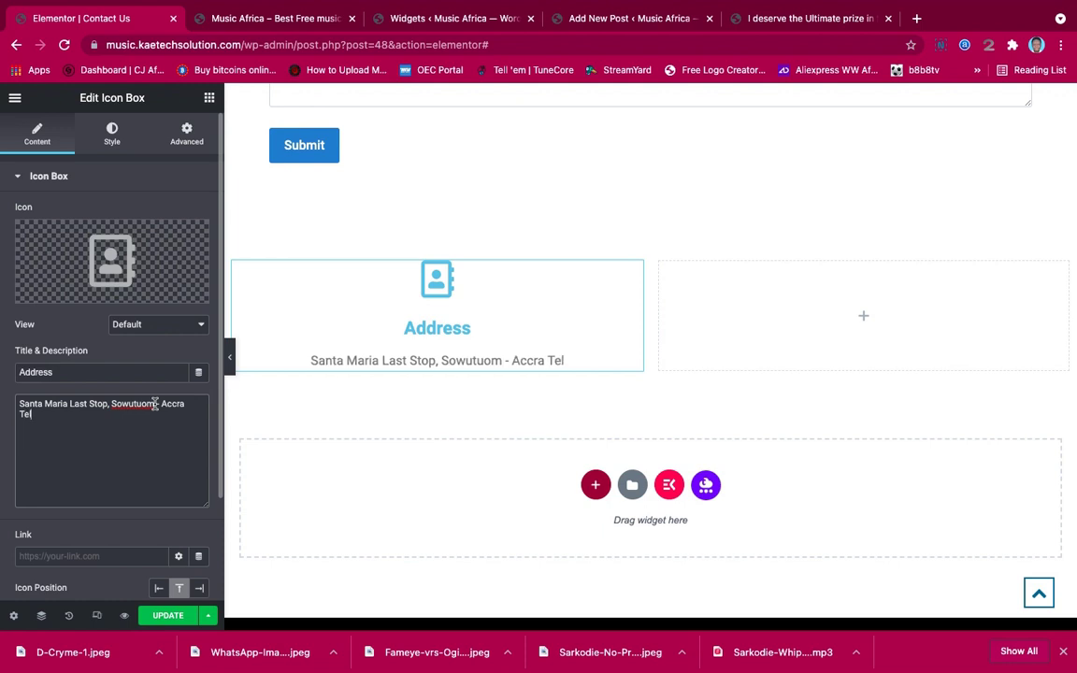
pyautogui.write(':')
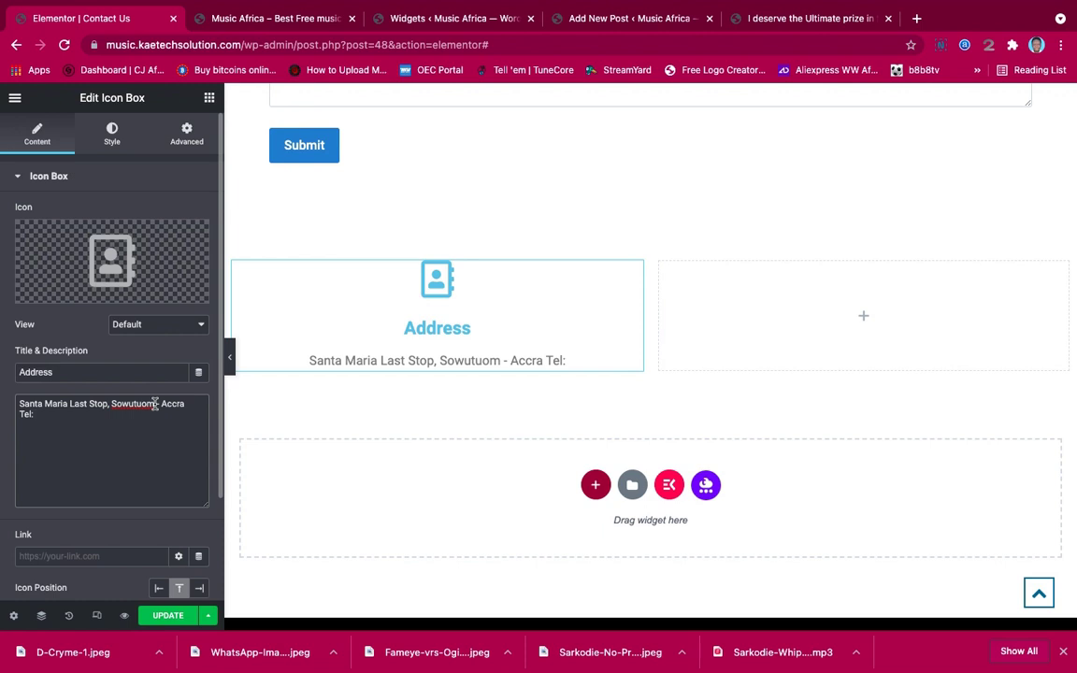
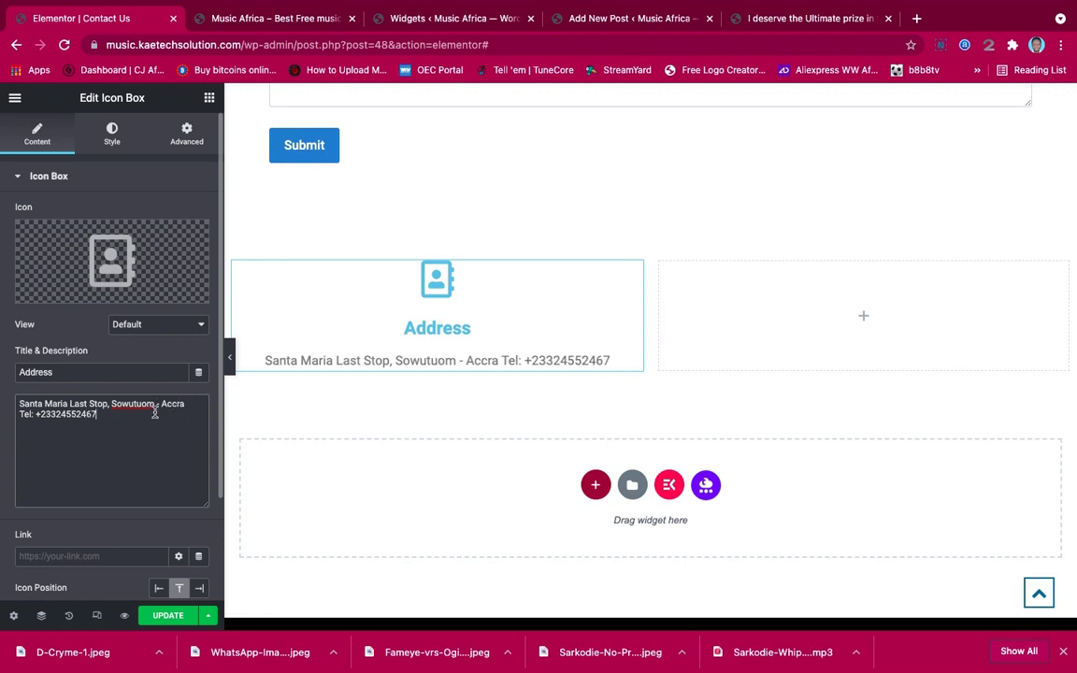
# Insert a <br/> line break before 'Tel:' in the Address box description
pyautogui.click(19, 413)
pyautogui.press('Return')
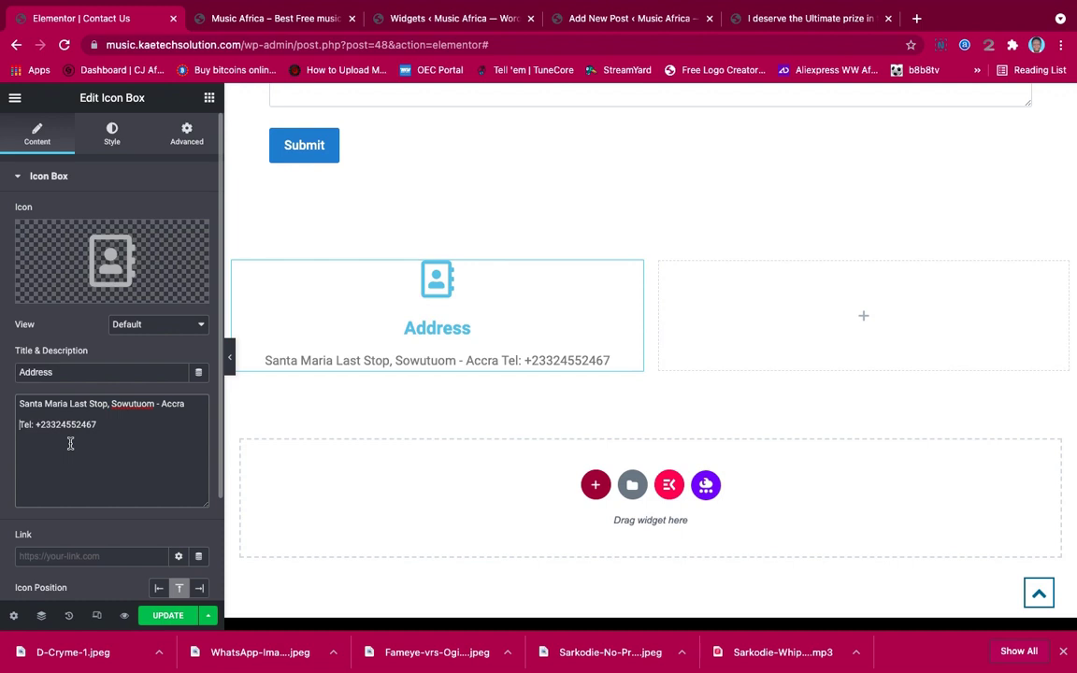
pyautogui.write('<')
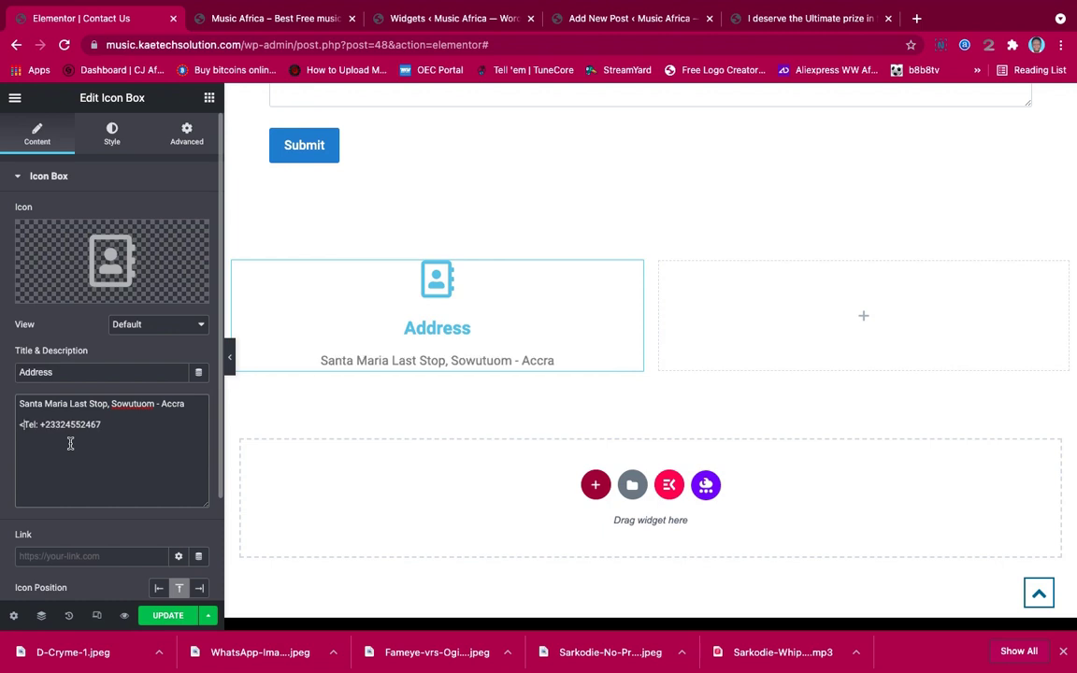
pyautogui.write('br/>')
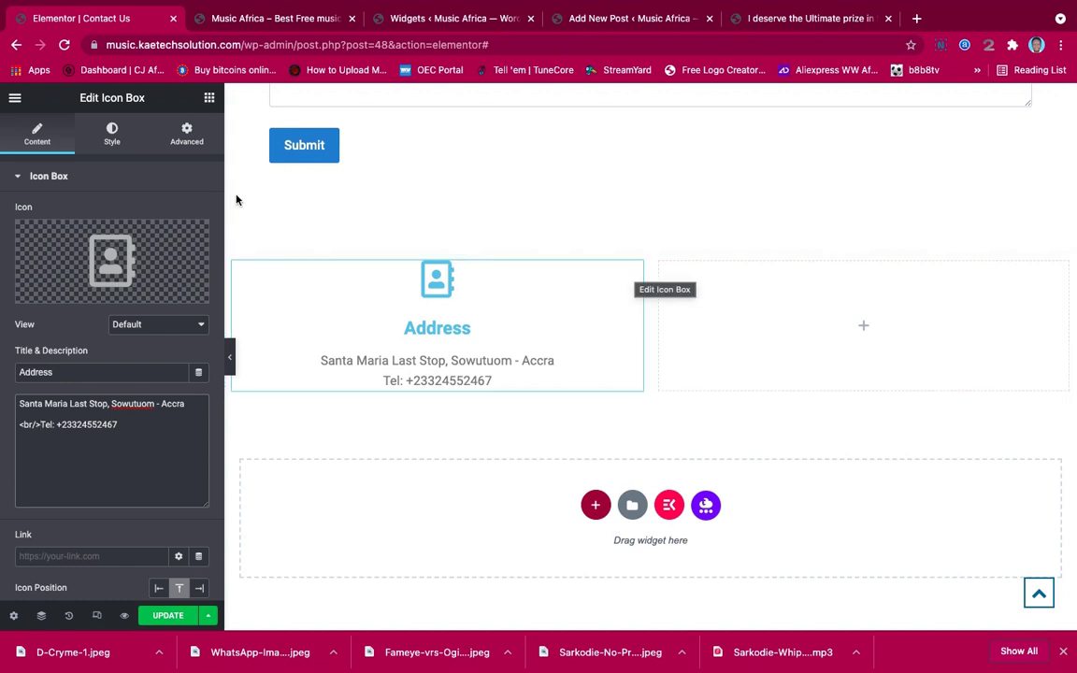
# Darken the Address box icon's primary colour to a deeper blue
pyautogui.click(110, 127)
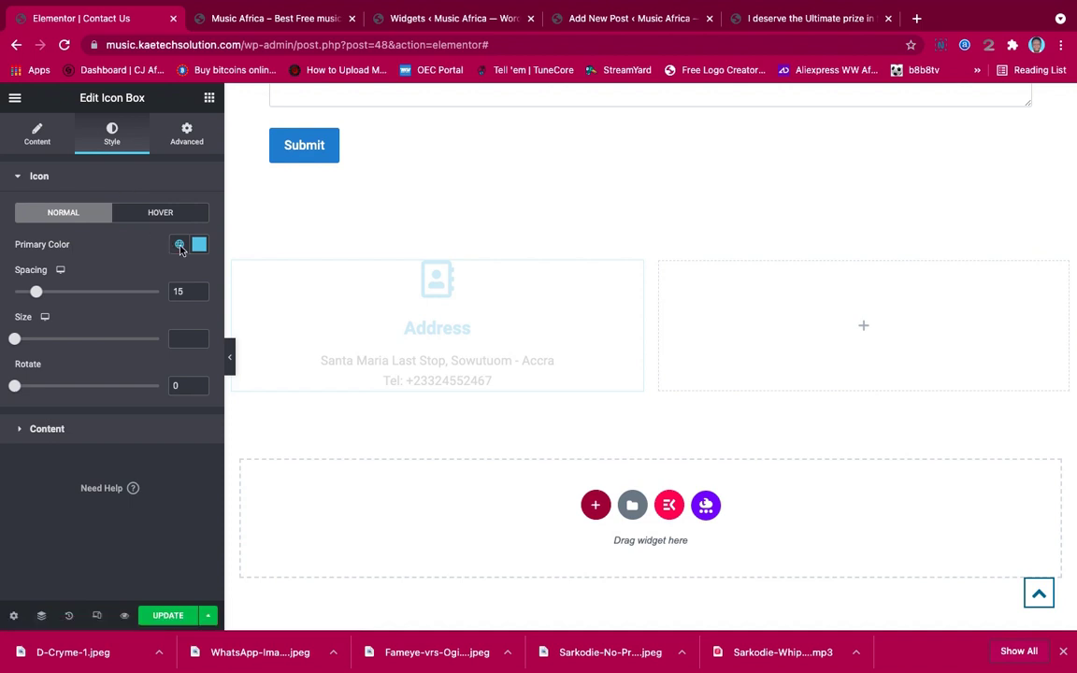
pyautogui.click(199, 244)
pyautogui.write('[contact-form-7 id="42" title="Contact form 1"]')
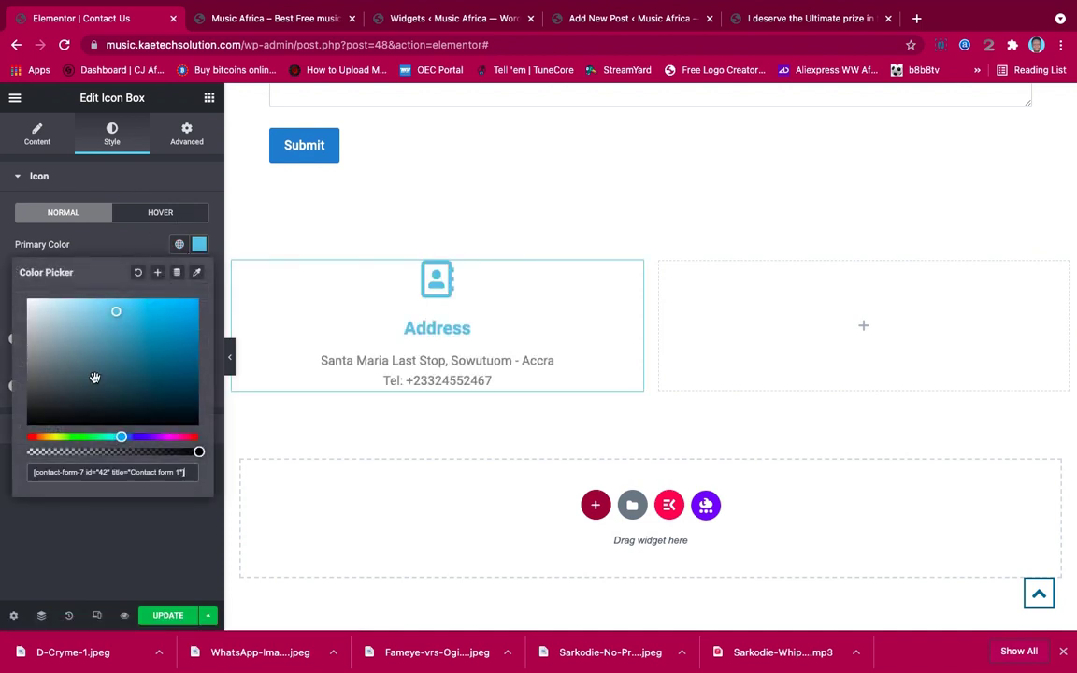
pyautogui.press('super+a')
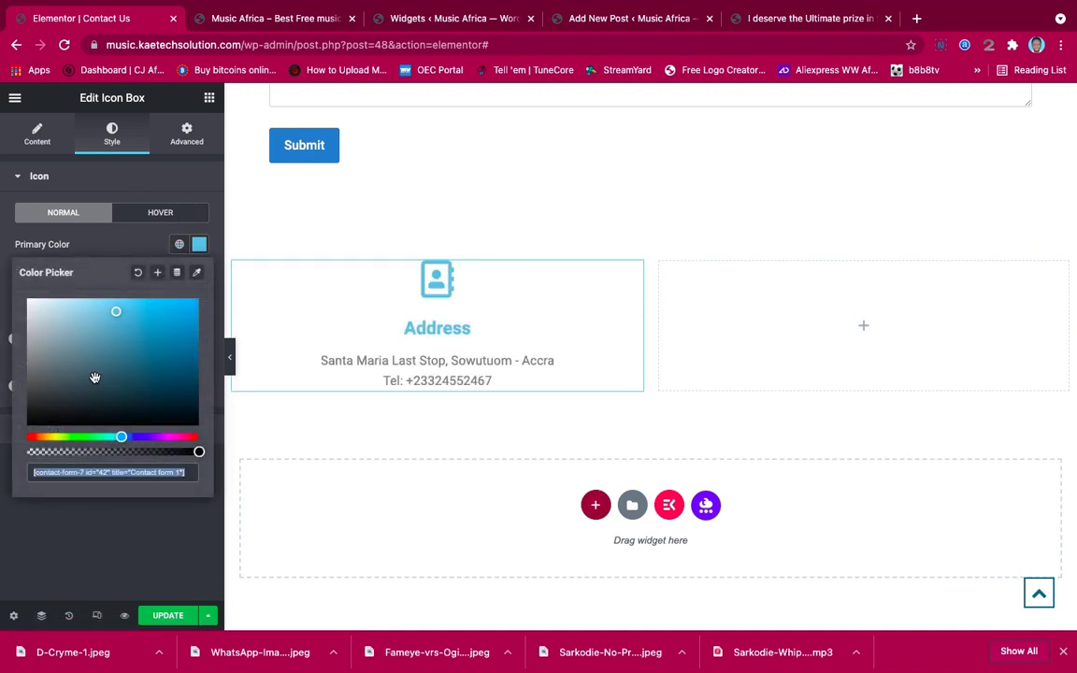
pyautogui.press('BackSpace')
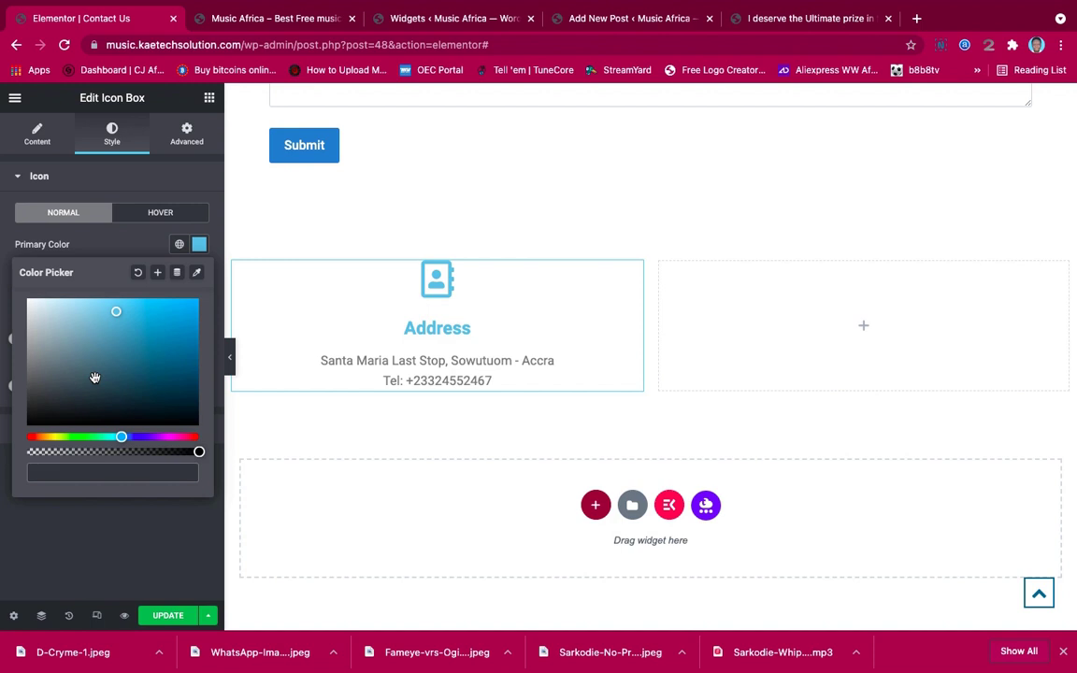
pyautogui.moveTo(116, 313); pyautogui.dragTo(133, 376)
pyautogui.click(119, 251)
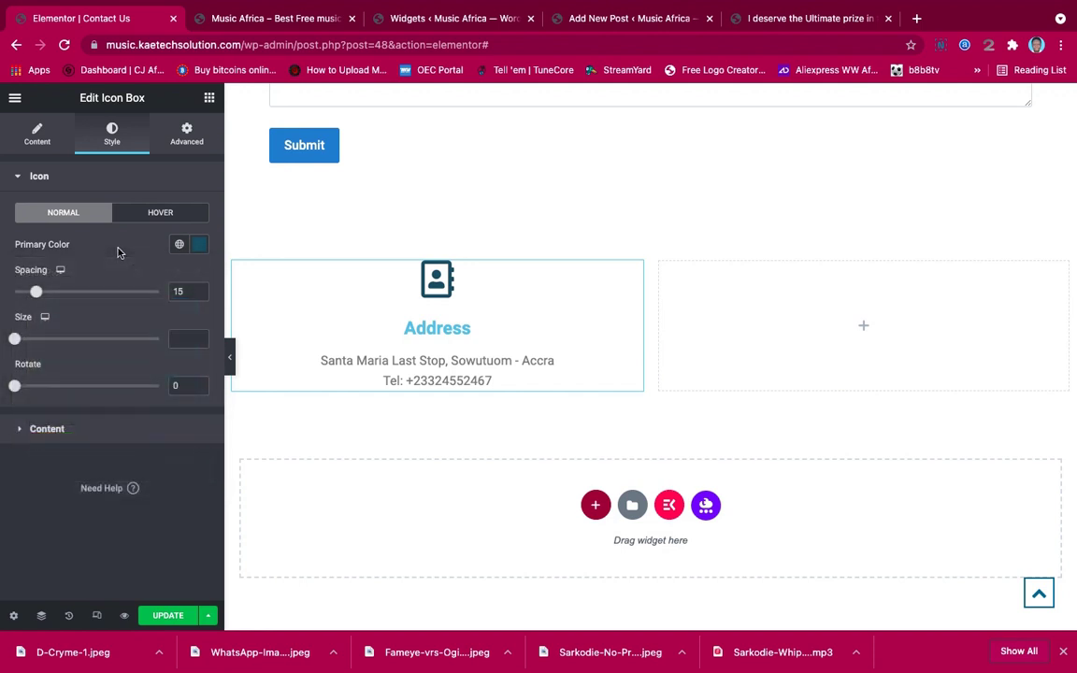
pyautogui.click(77, 432)
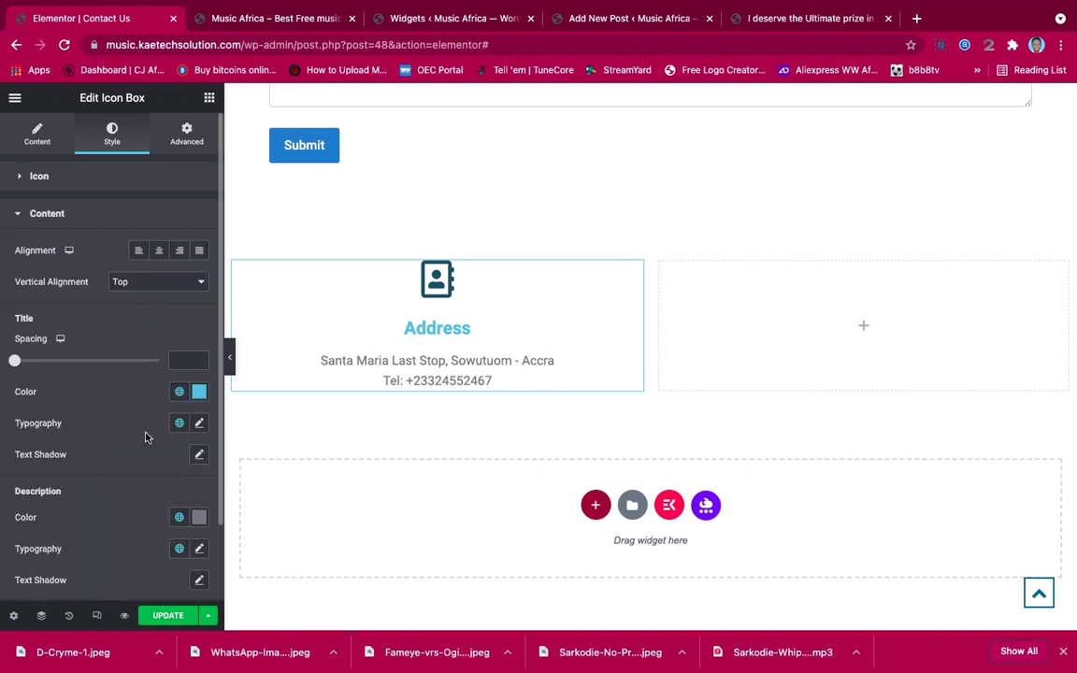
# Set the Address title colour to dark teal and the description colour to near-black (#232323)
pyautogui.click(199, 394)
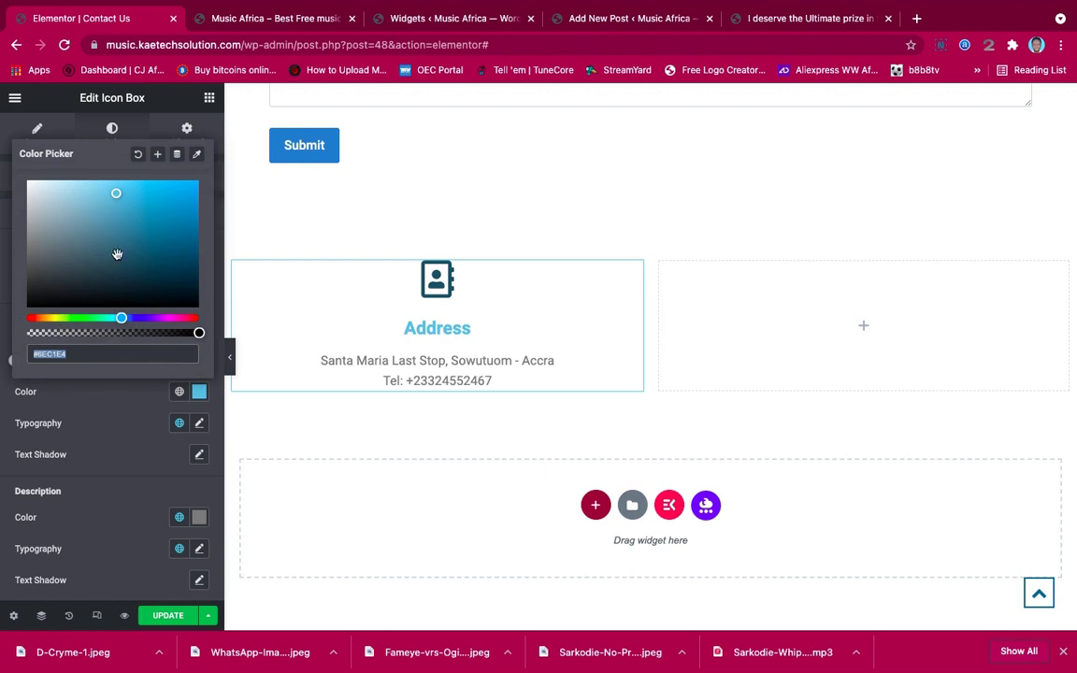
pyautogui.moveTo(118, 195); pyautogui.dragTo(130, 263)
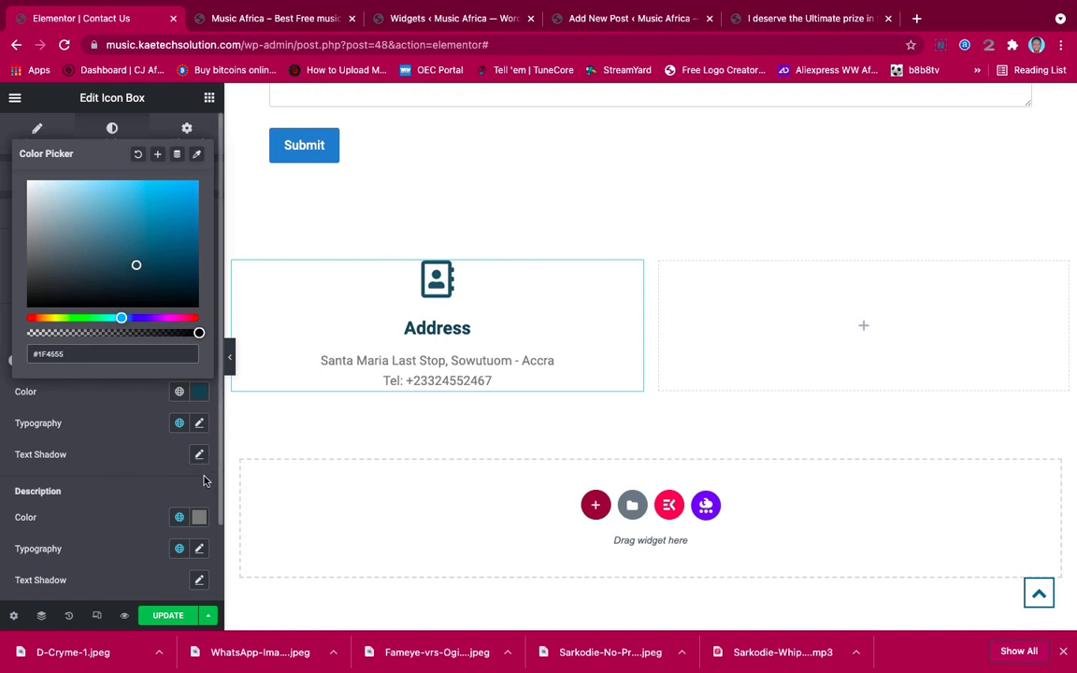
pyautogui.click(199, 517)
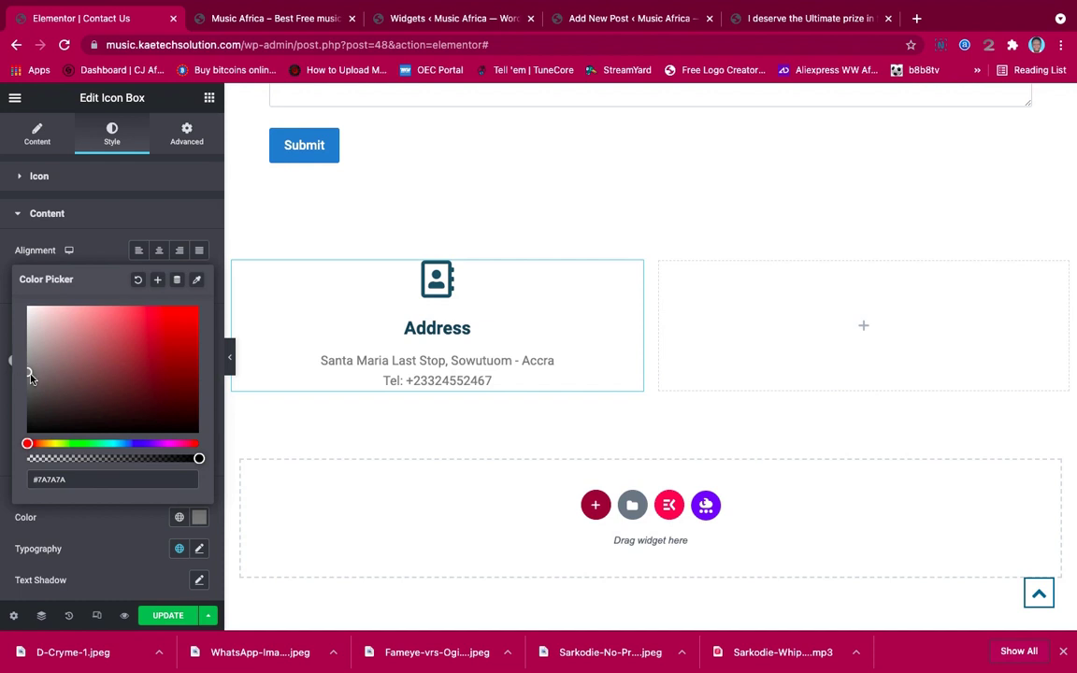
pyautogui.click(24, 408)
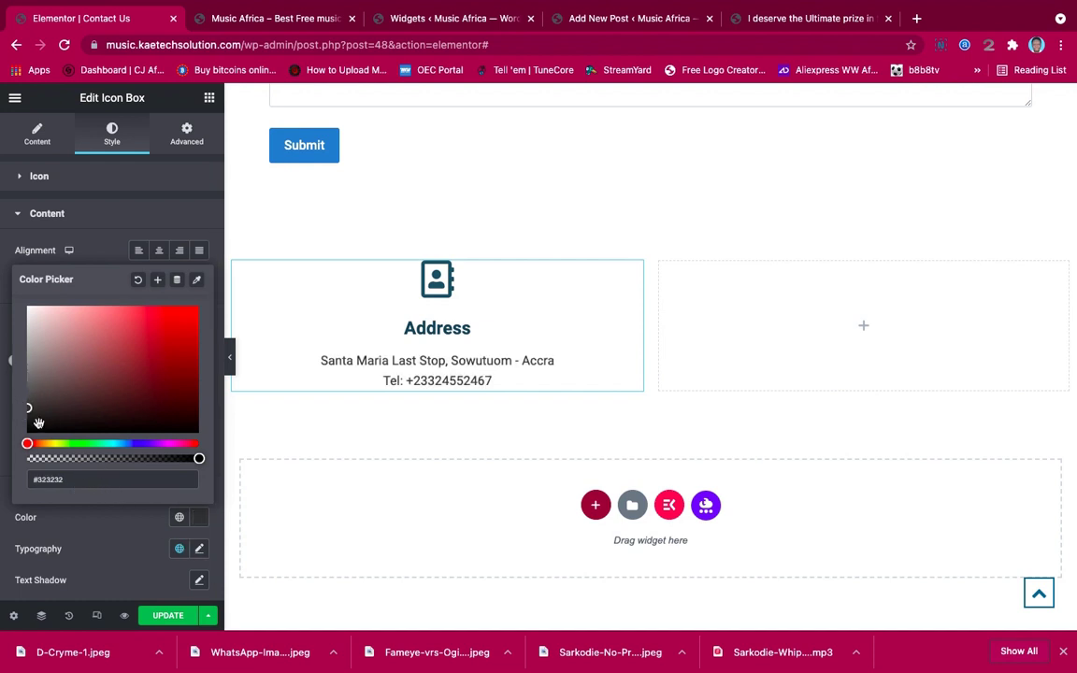
pyautogui.click(26, 414)
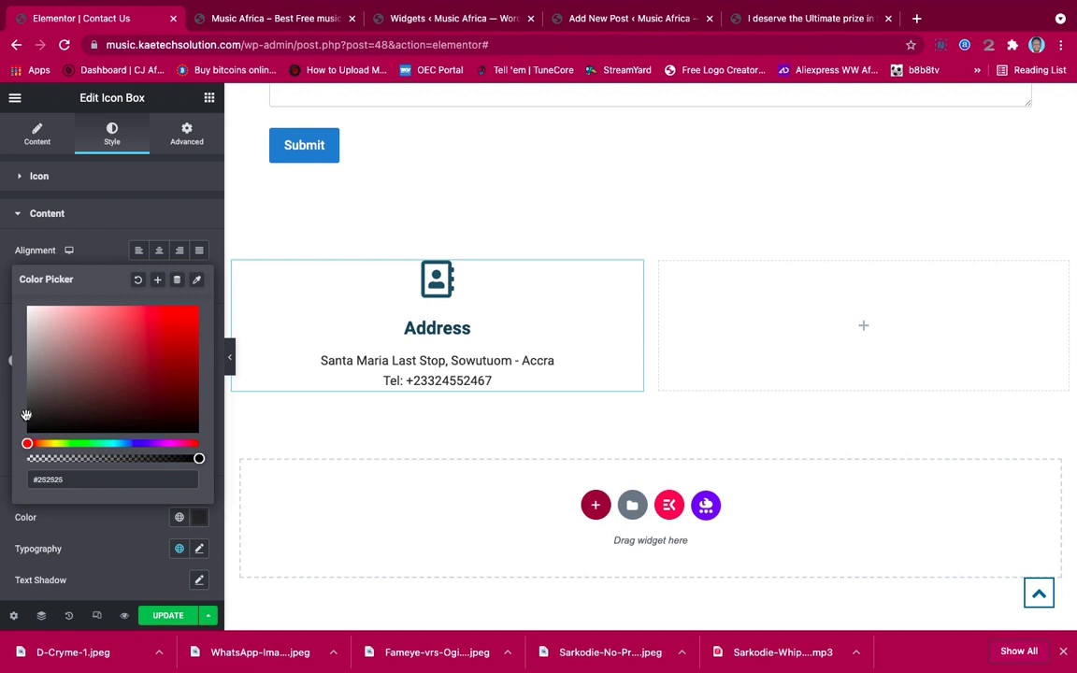
pyautogui.click(198, 549)
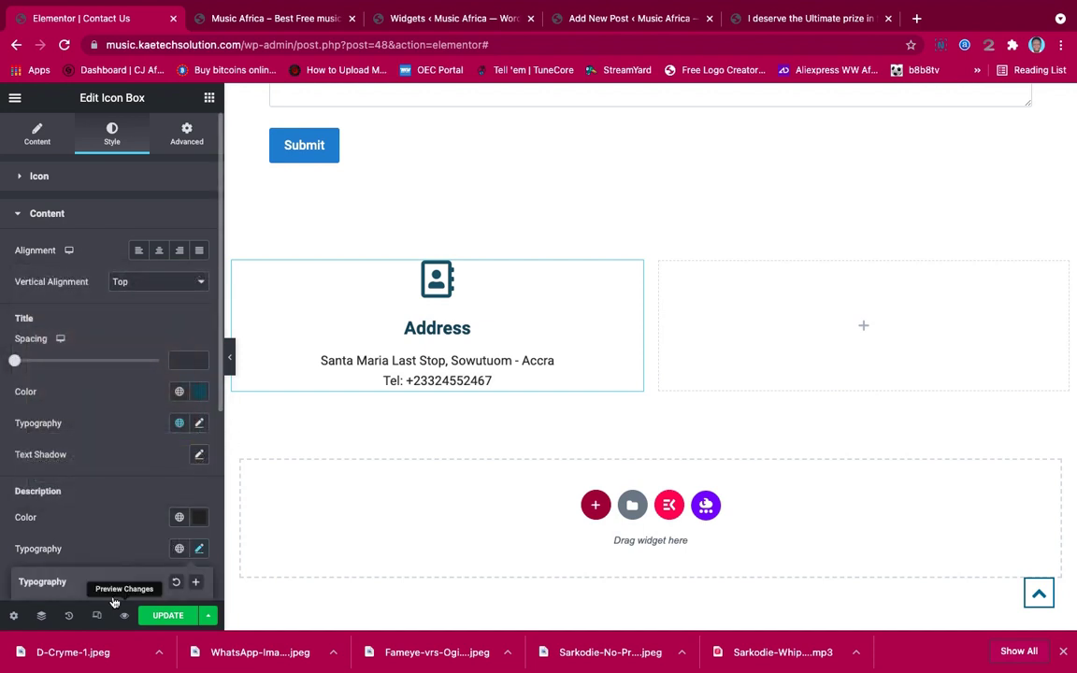
# Set the Address box's description typography to Poppins at size 22
pyautogui.scroll(-5, 116, 561)
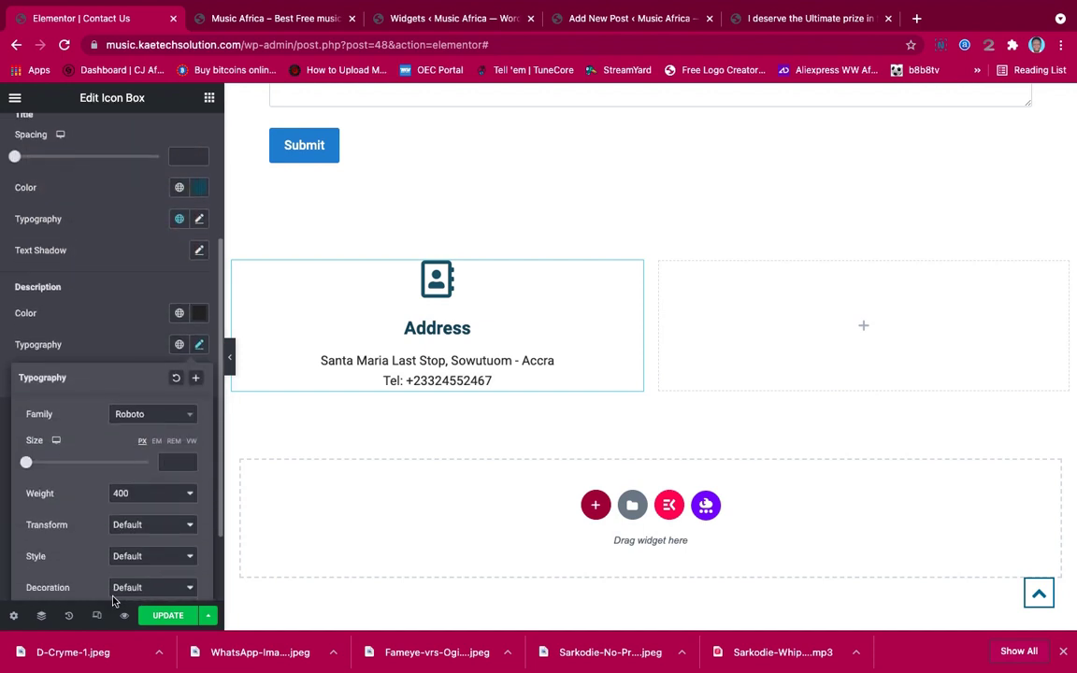
pyautogui.click(157, 397)
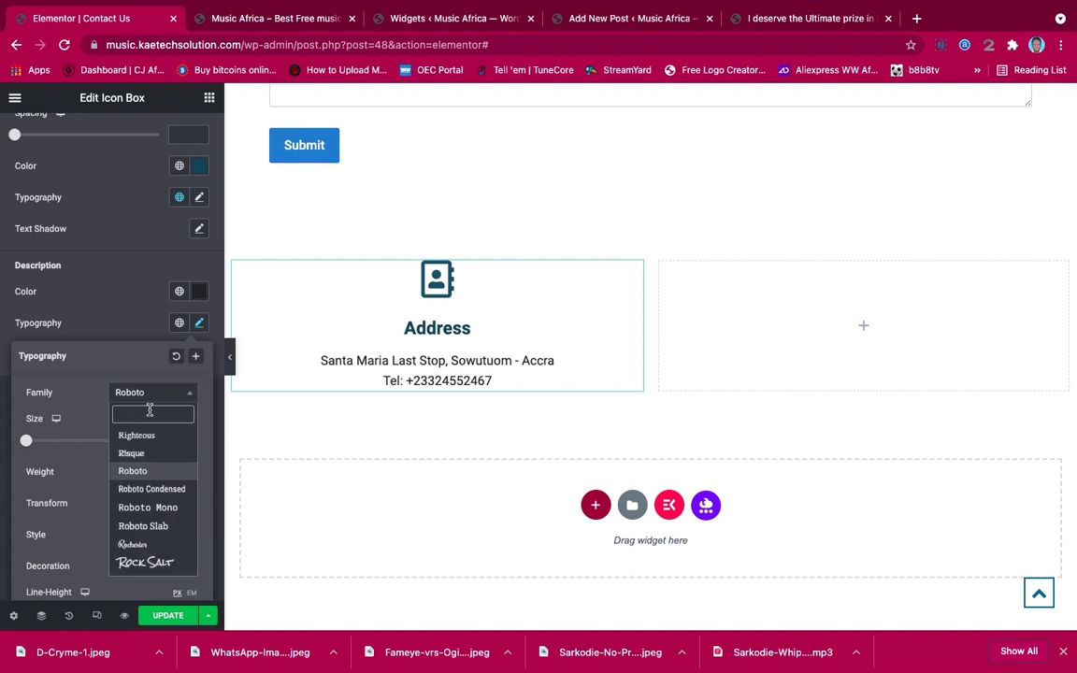
pyautogui.write('popp')
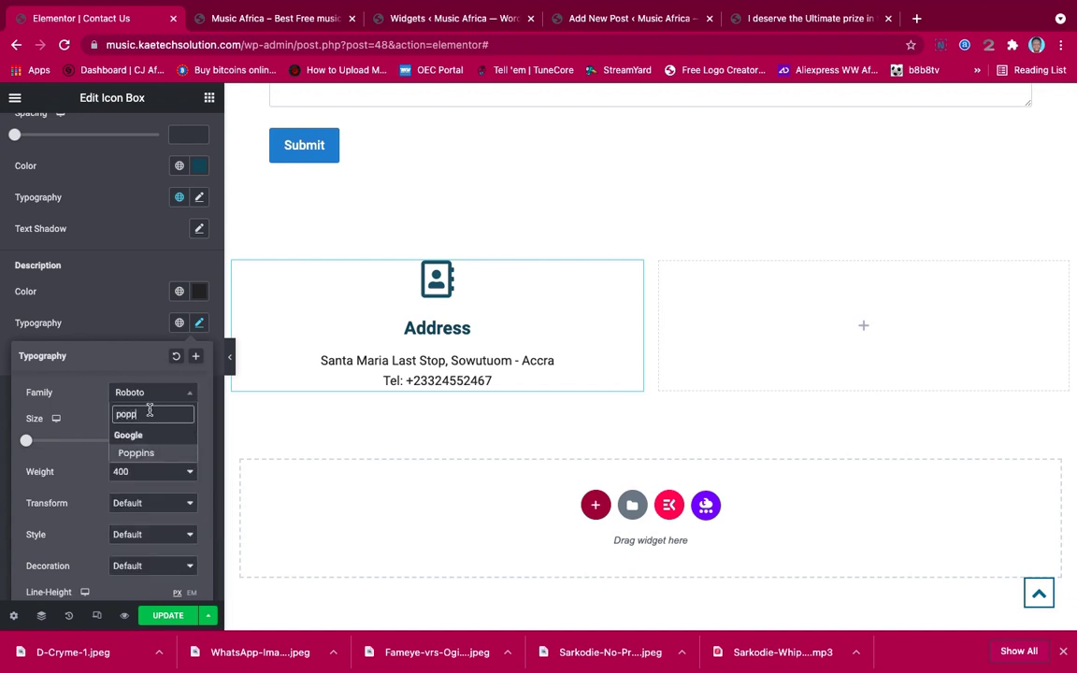
pyautogui.click(147, 458)
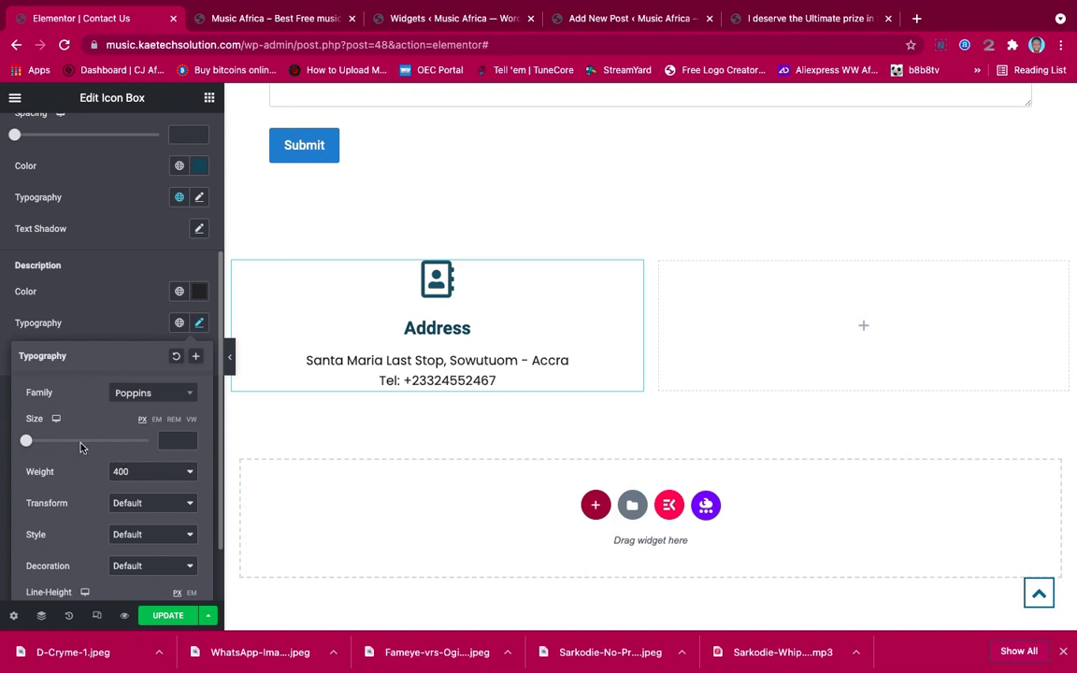
pyautogui.moveTo(26, 440); pyautogui.dragTo(39, 446)
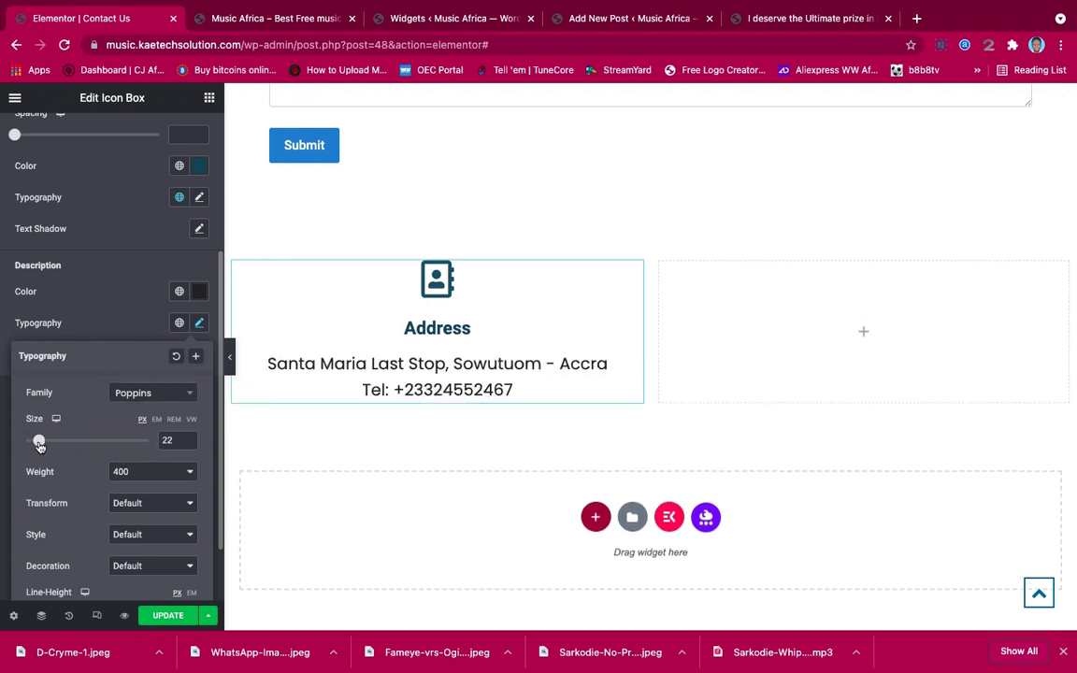
pyautogui.click(139, 327)
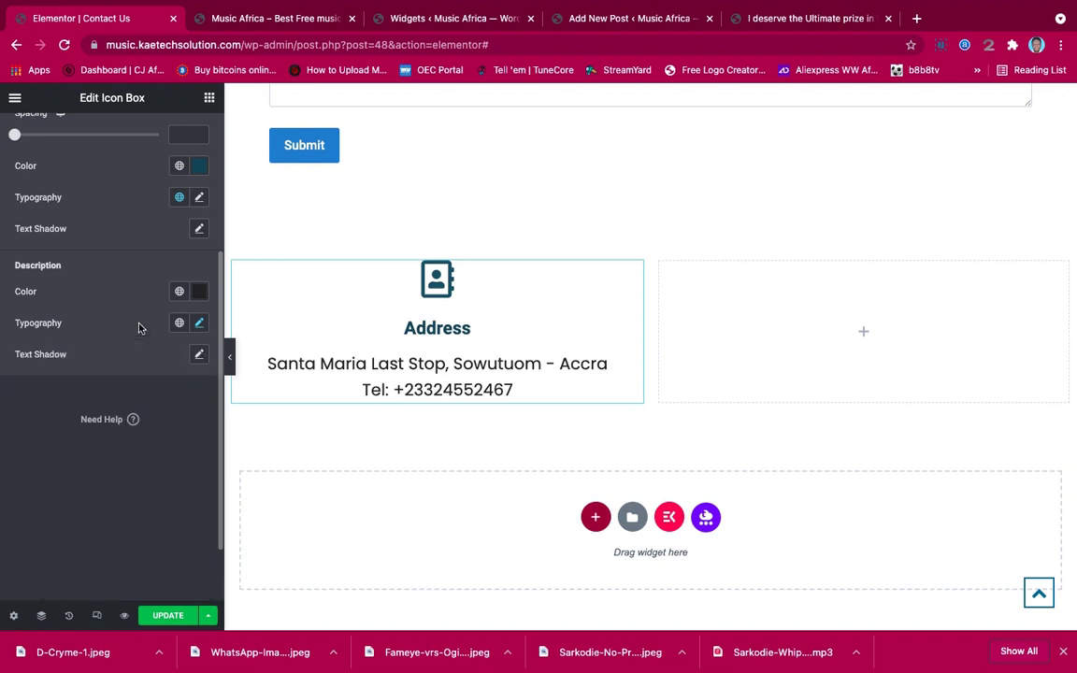
pyautogui.click(198, 323)
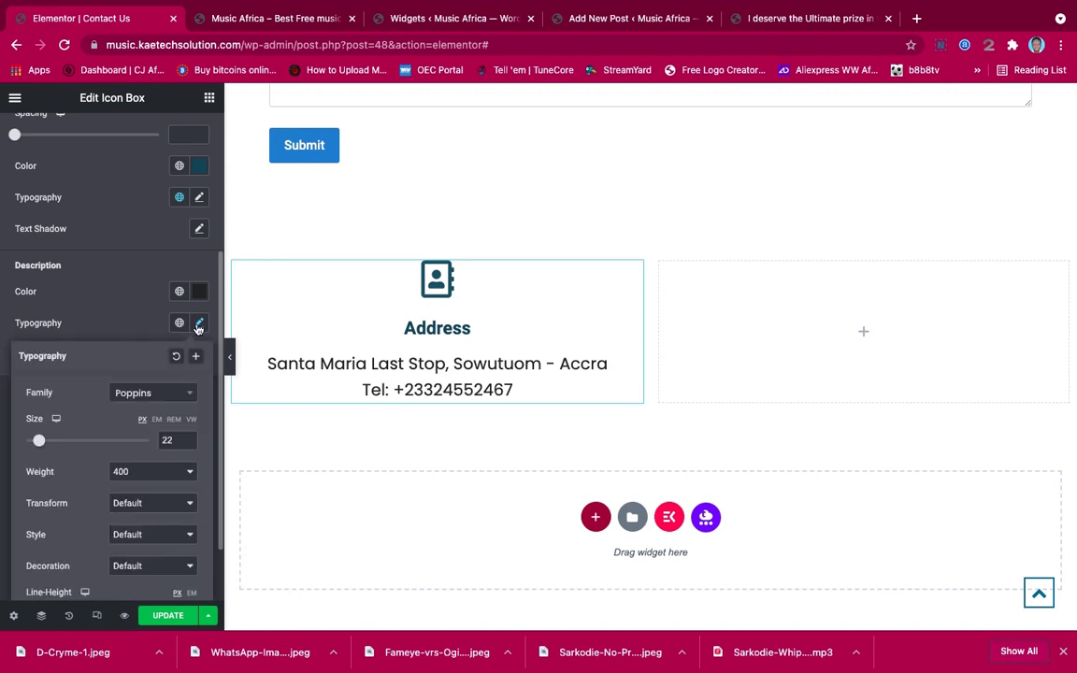
pyautogui.scroll(-1, 119, 464)
pyautogui.scroll(1, 120, 465)
# Set the Address box's title typography to Poppins at size 29
pyautogui.click(200, 197)
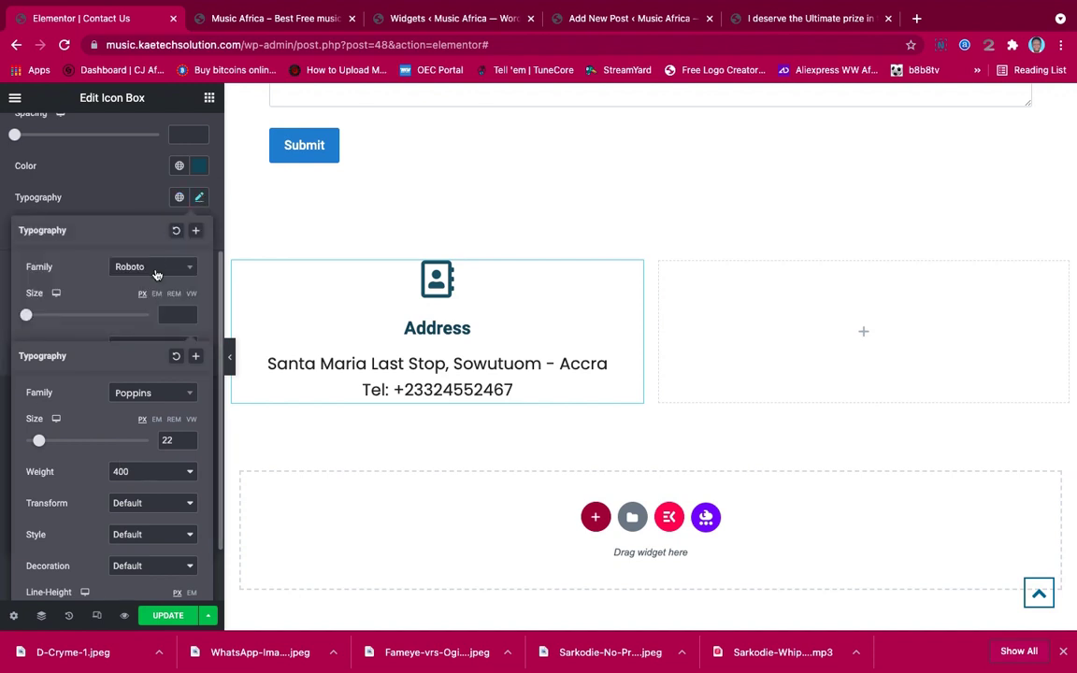
pyautogui.click(156, 269)
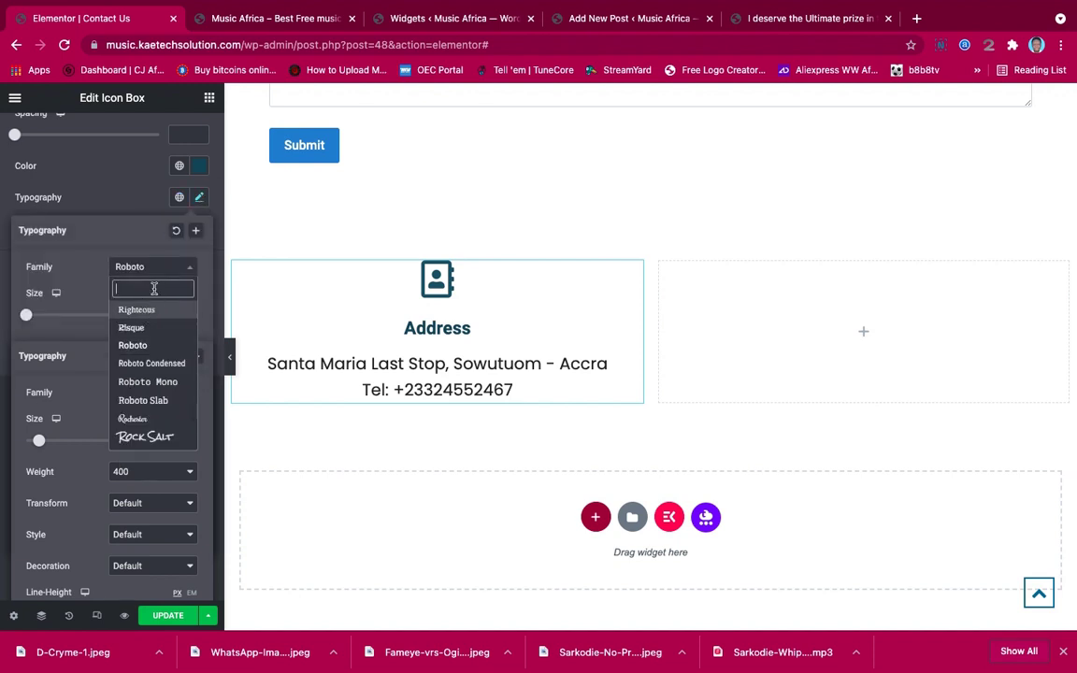
pyautogui.write('popp')
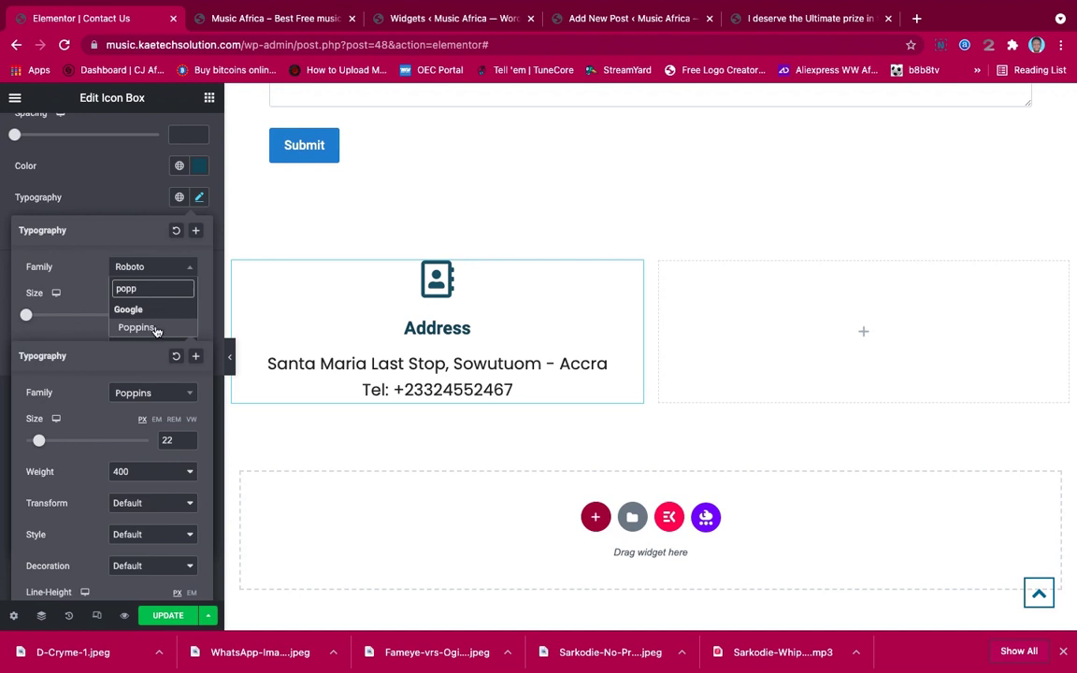
pyautogui.click(150, 327)
pyautogui.moveTo(28, 318); pyautogui.dragTo(47, 319)
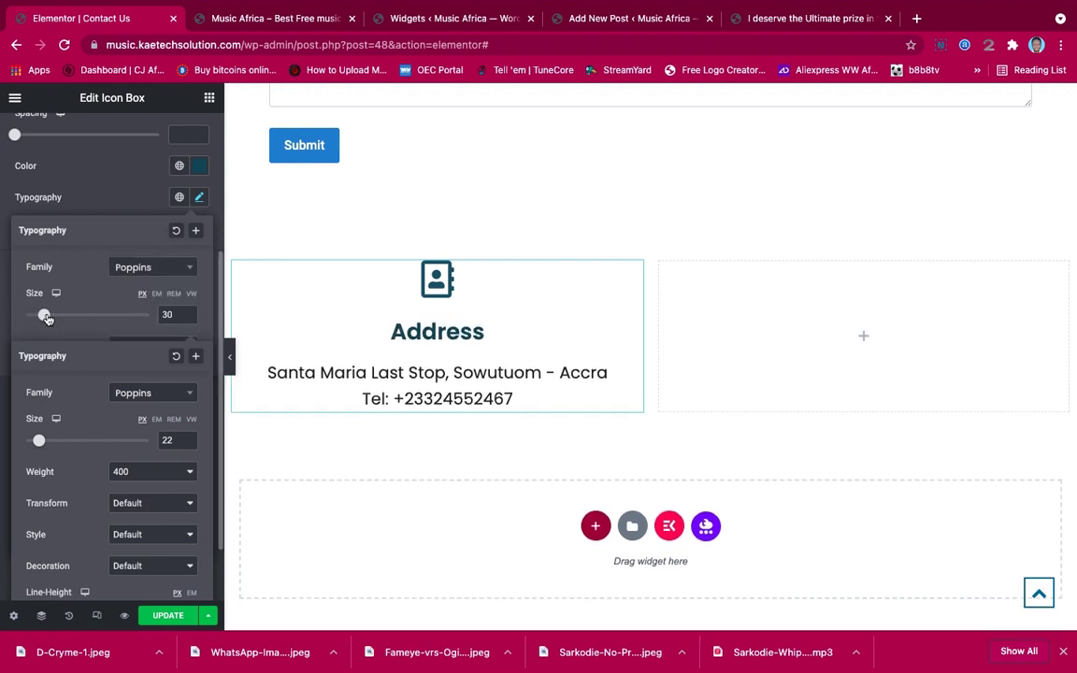
pyautogui.moveTo(47, 319); pyautogui.dragTo(46, 319)
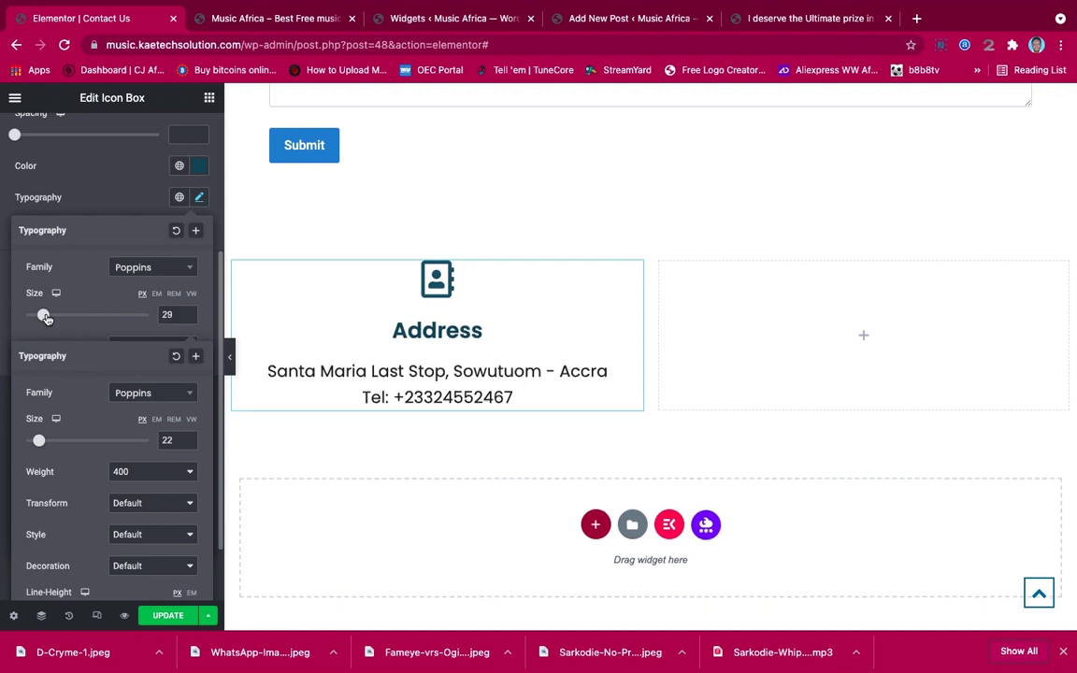
pyautogui.click(634, 270)
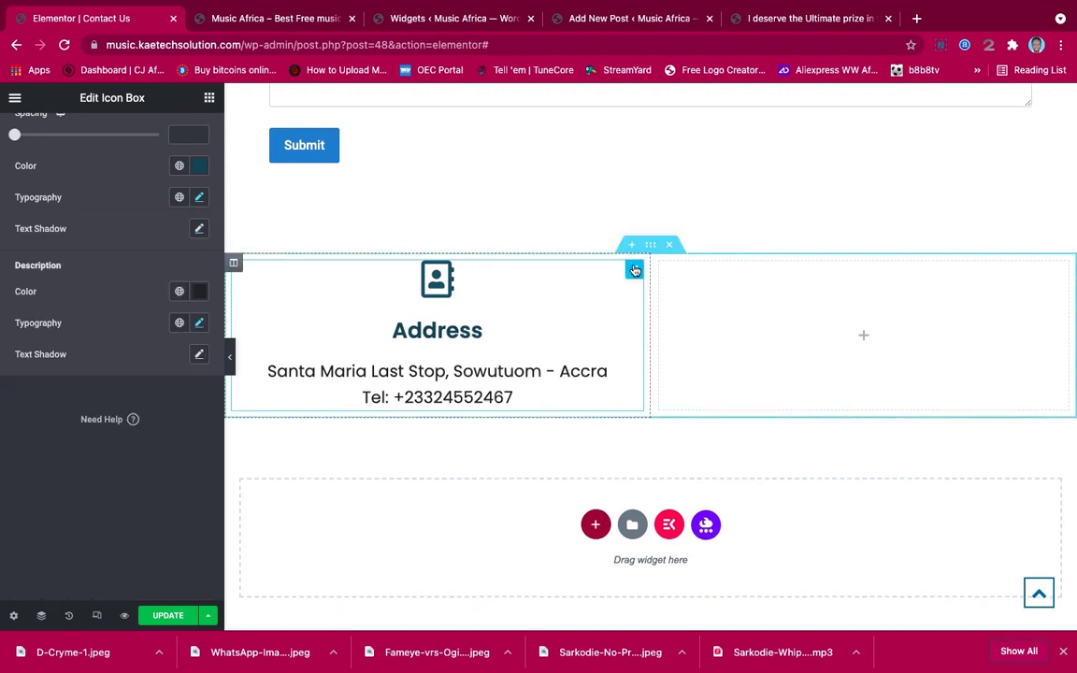
pyautogui.click(210, 98)
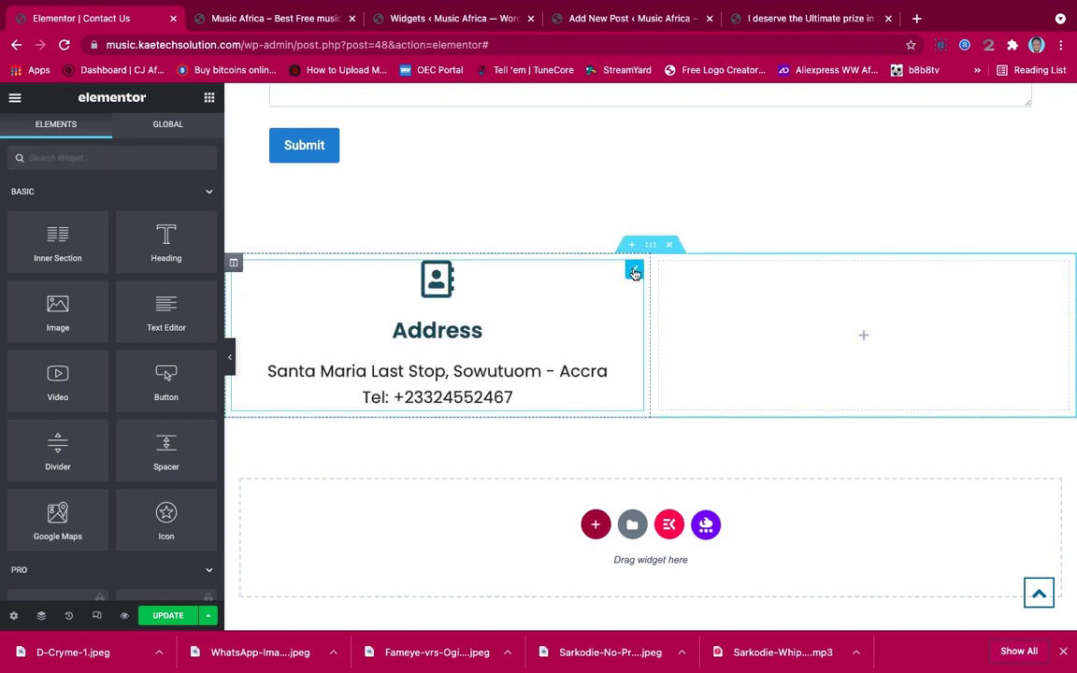
pyautogui.click(568, 251)
pyautogui.click(186, 140)
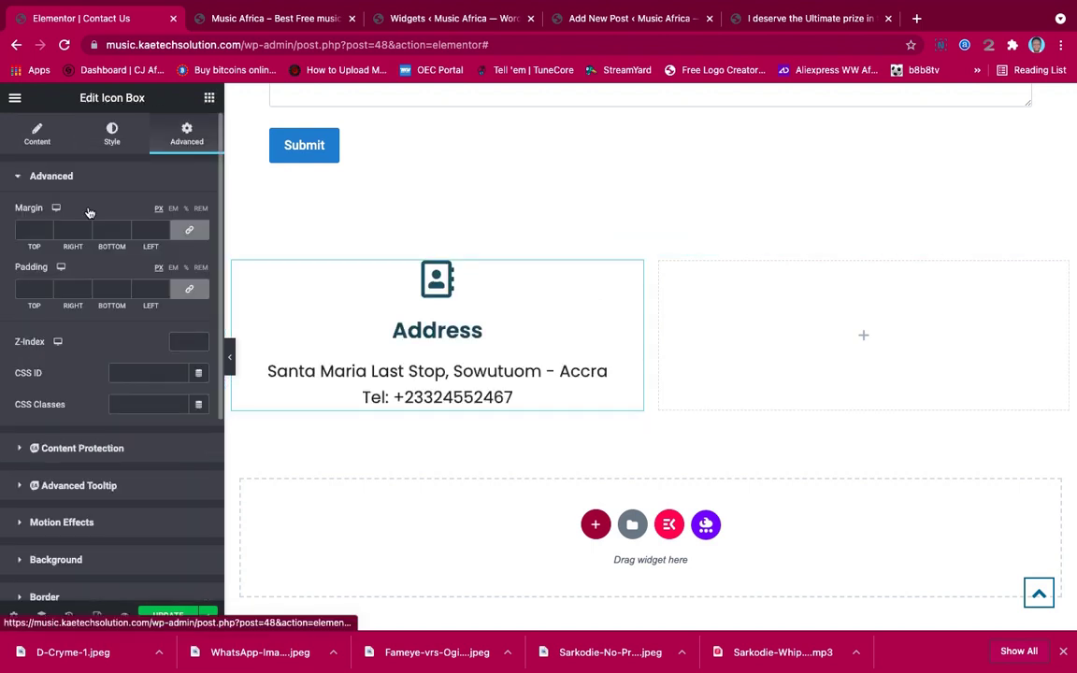
# Set the Address icon box's linked padding to 20 px on every side
pyautogui.click(25, 287)
pyautogui.write('10')
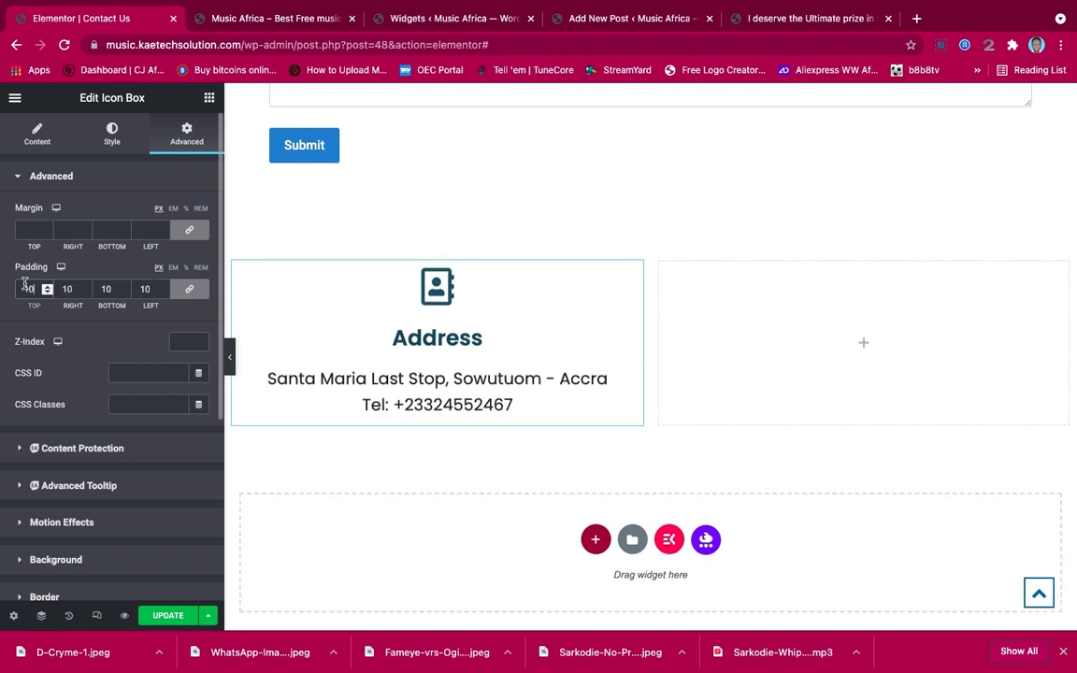
pyautogui.press('Up')
pyautogui.press('Up')
pyautogui.press('Up')
pyautogui.press('Up')
pyautogui.press('Up')
pyautogui.press('Up')
pyautogui.press('Up')
pyautogui.press('Up')
pyautogui.press('Up')
pyautogui.press('Up')
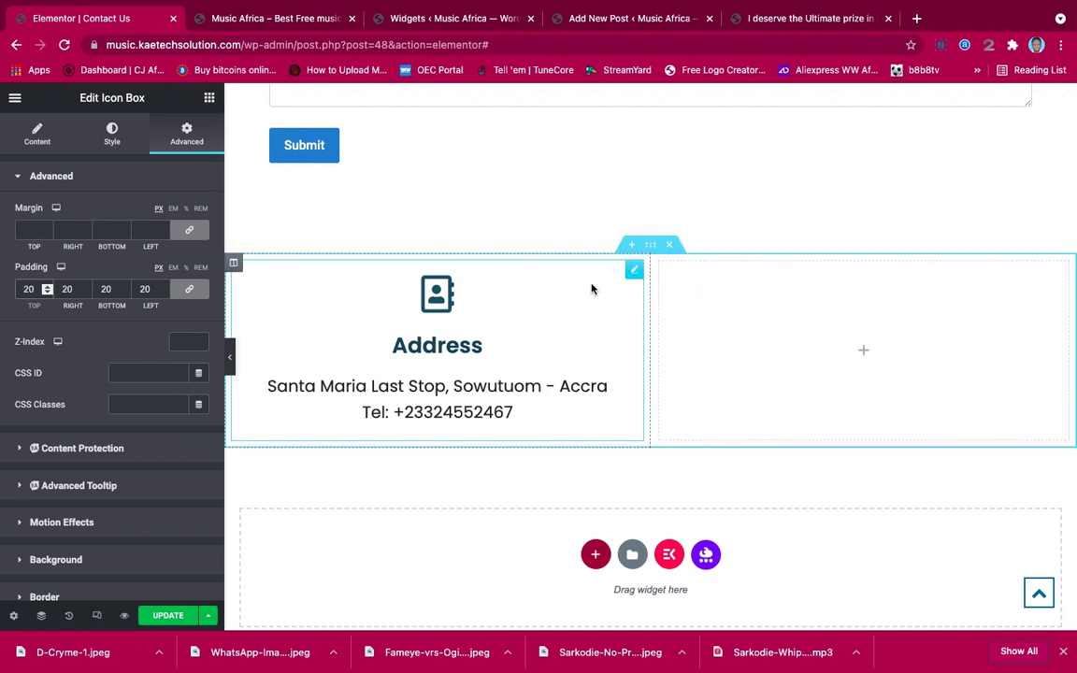
# Copy the Address icon box and paste it into the empty right column
pyautogui.rightClick(634, 272)
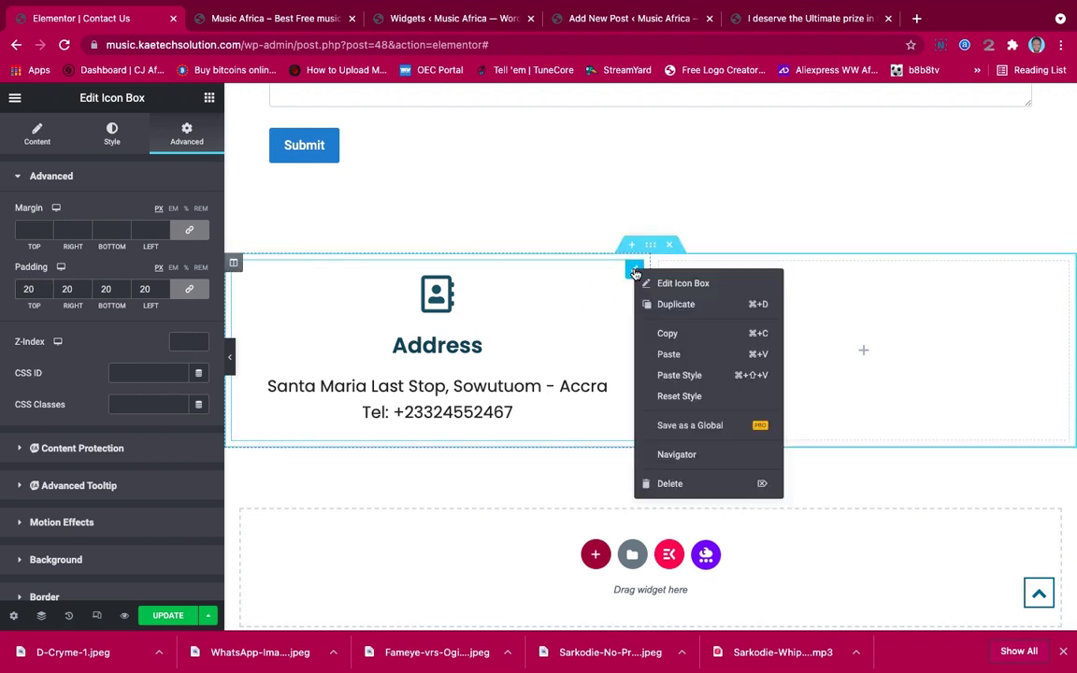
pyautogui.click(669, 335)
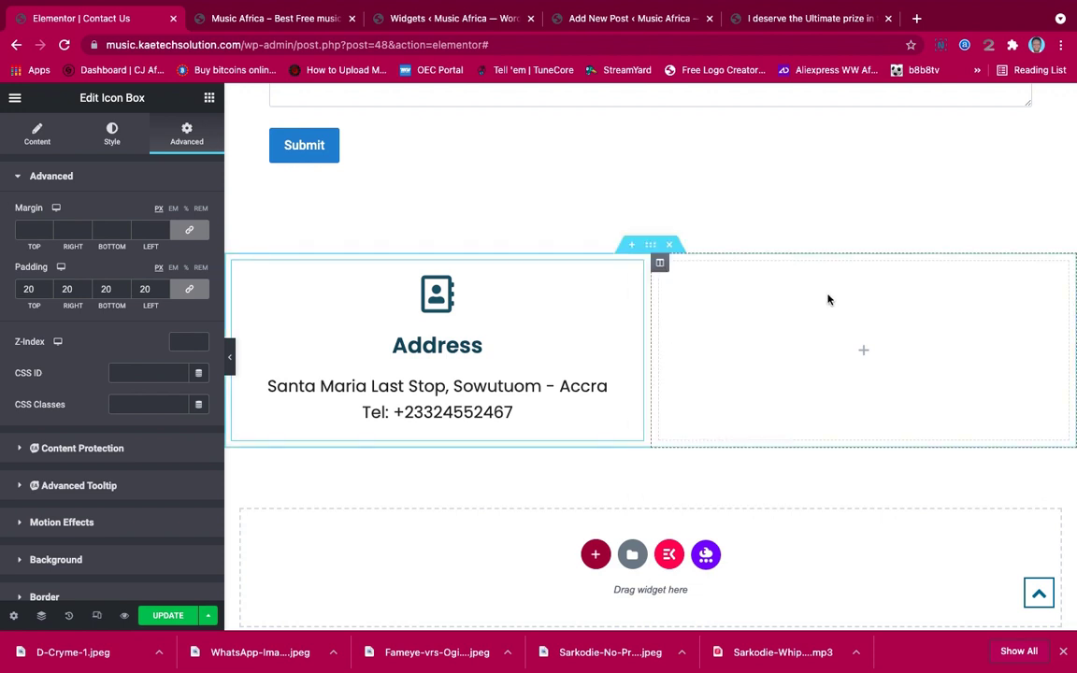
pyautogui.rightClick(773, 291)
pyautogui.click(806, 403)
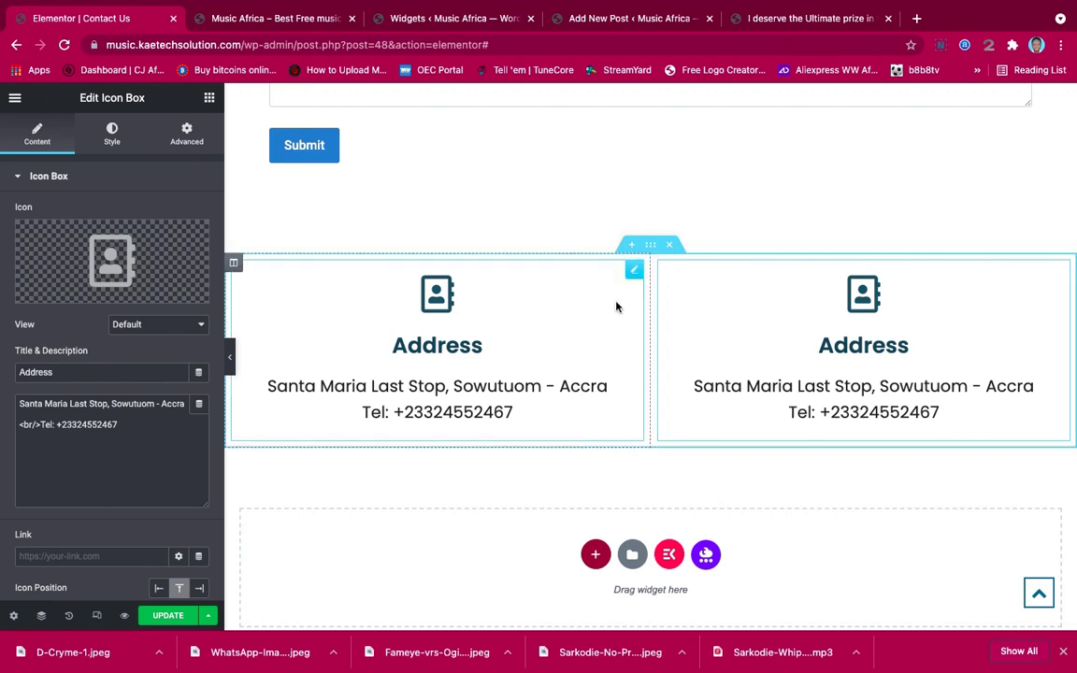
# Replace the copied box's icon with the Email envelope icon from the Icon Library
pyautogui.click(104, 258)
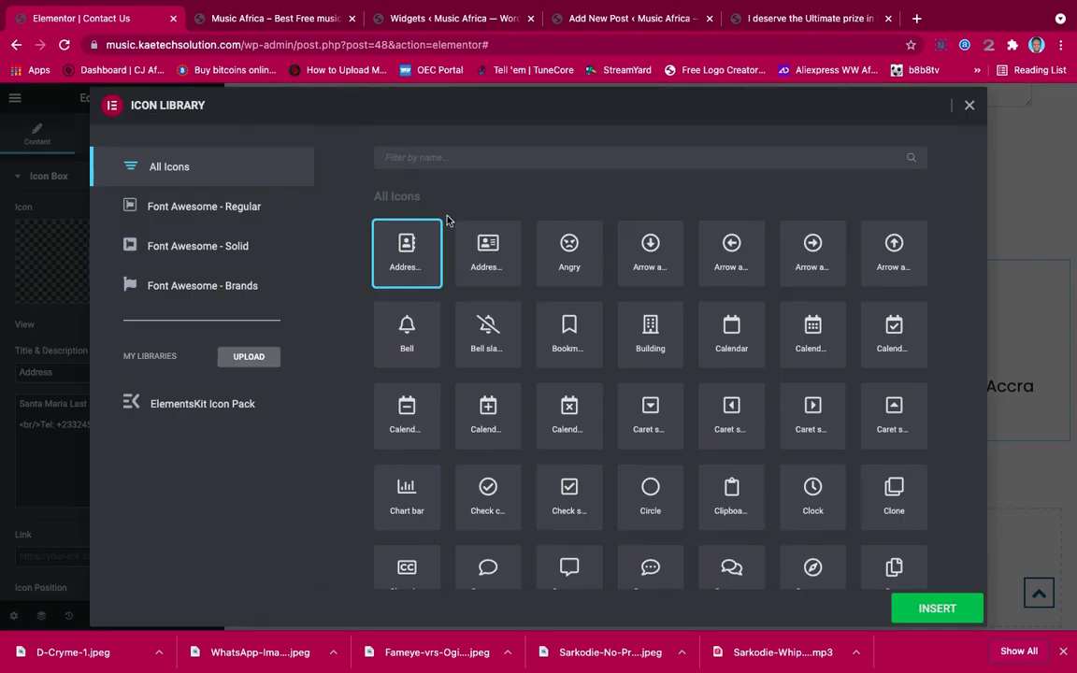
pyautogui.click(463, 162)
pyautogui.write('email')
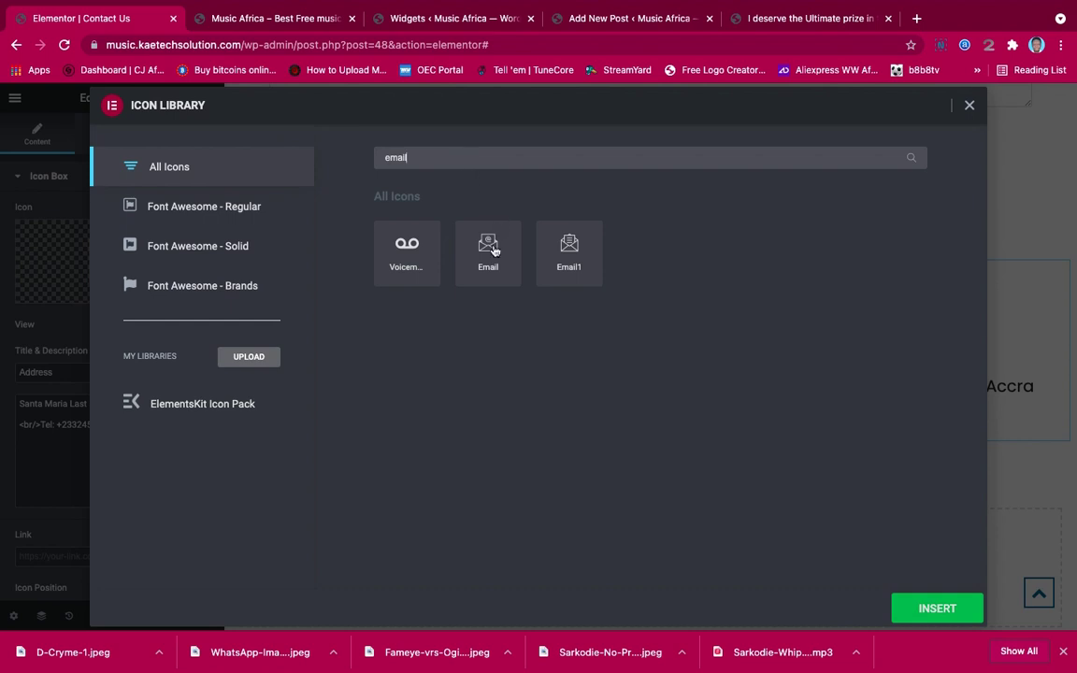
pyautogui.click(495, 250)
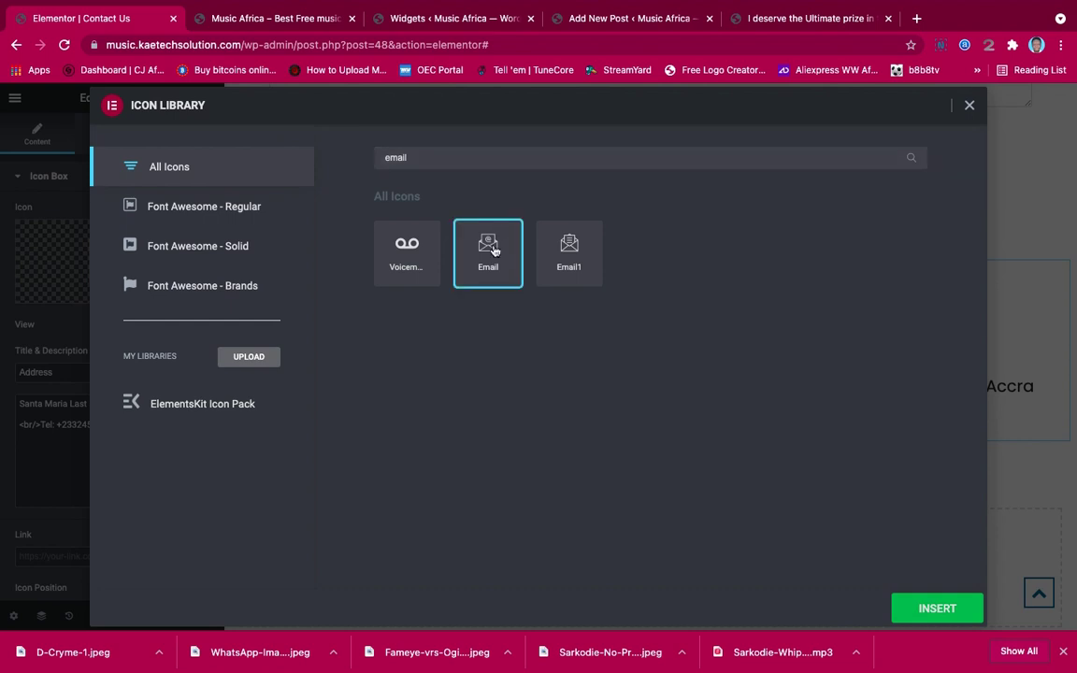
pyautogui.click(930, 610)
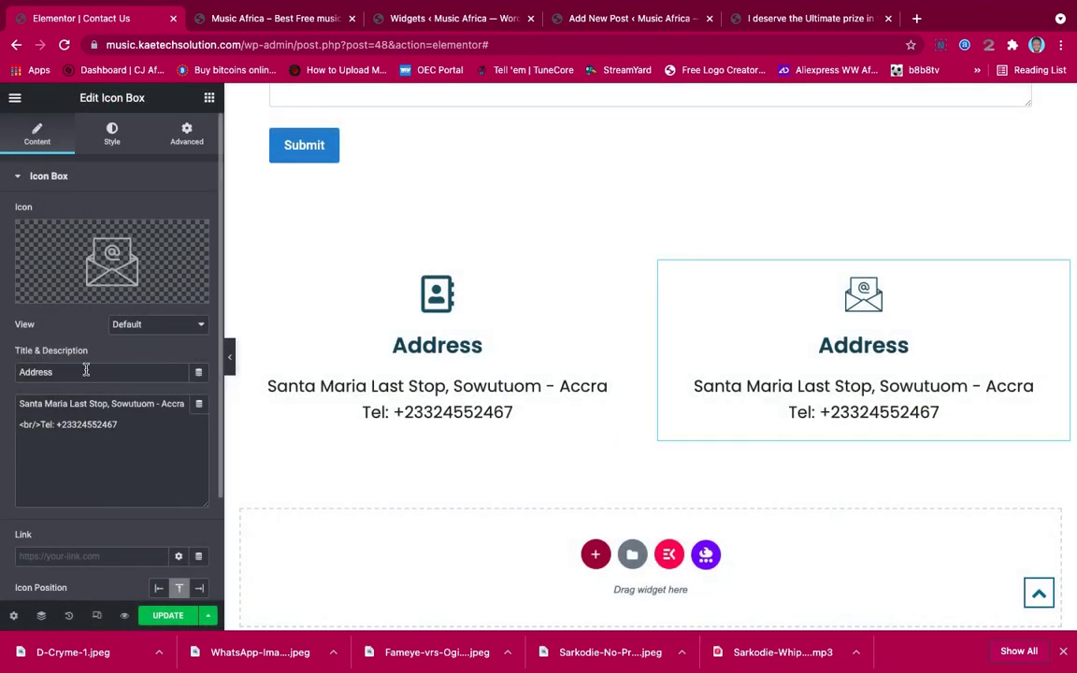
# Retitle the right box 'Email Address' and replace its description with the contact e-mail address
pyautogui.moveTo(86, 371); pyautogui.dragTo(2, 370)
pyautogui.write('E')
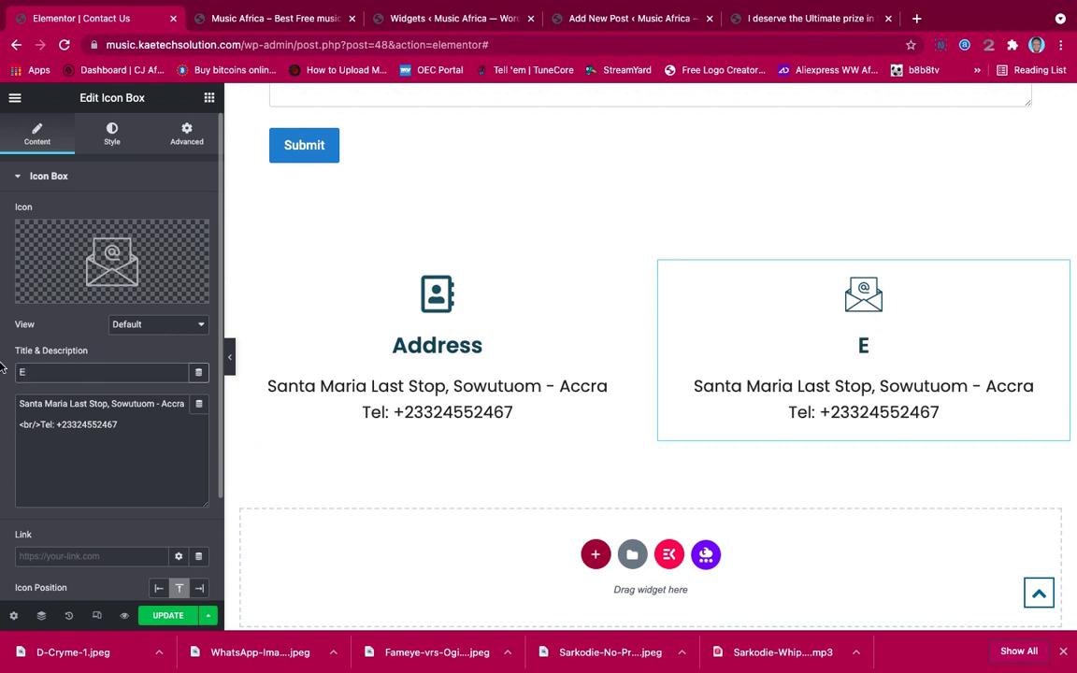
pyautogui.write('mail')
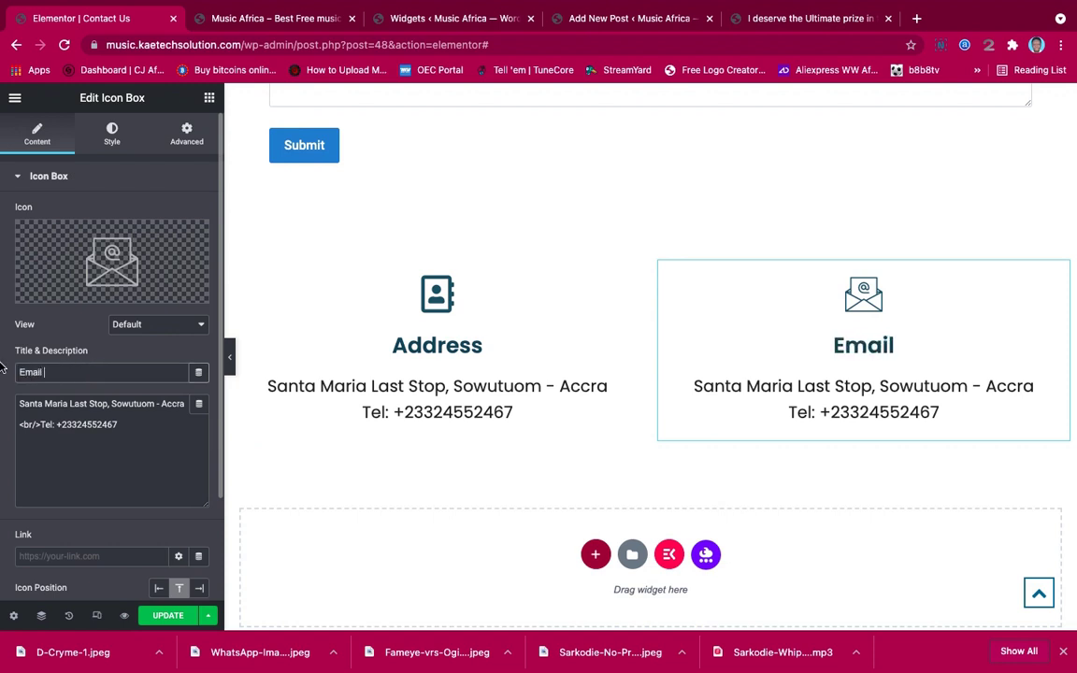
pyautogui.write(' Addr')
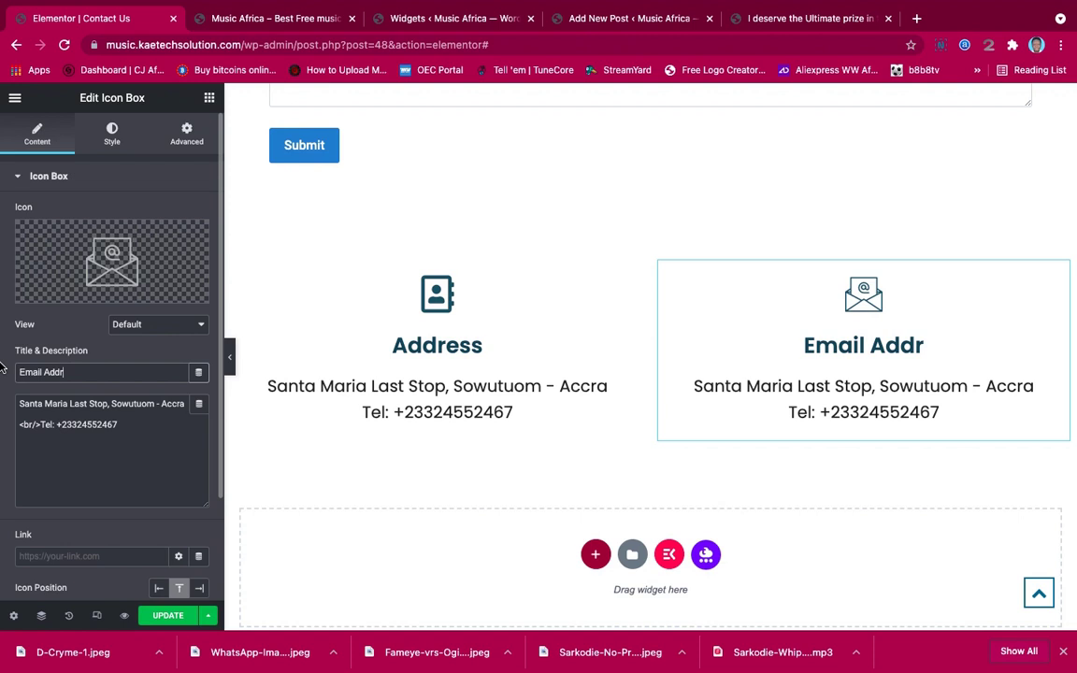
pyautogui.write('ess')
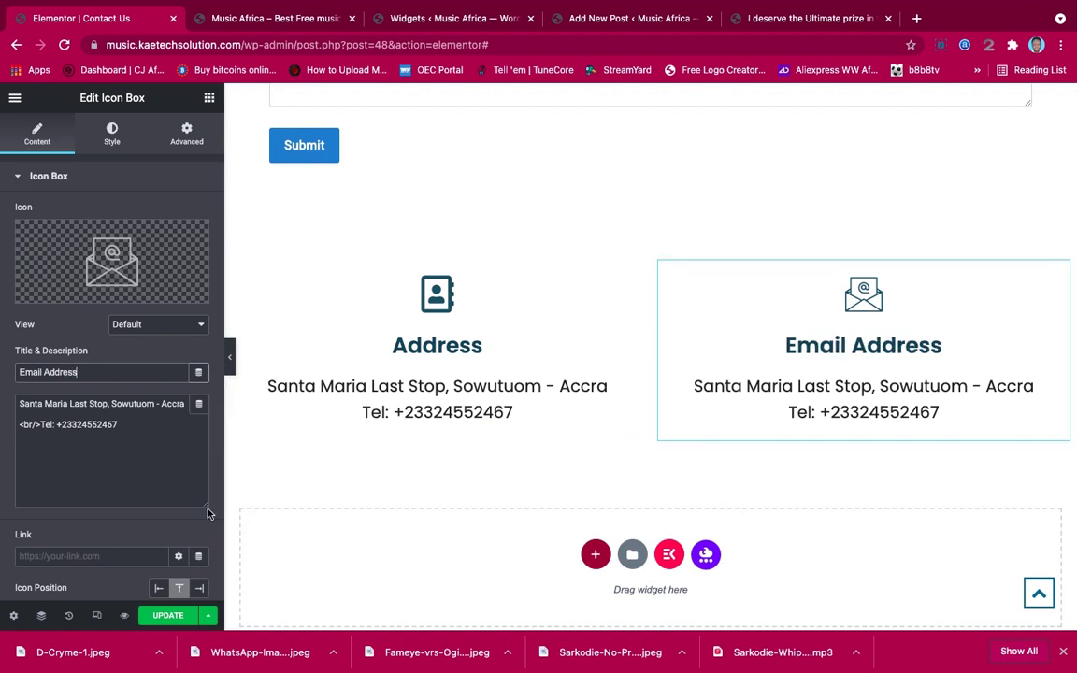
pyautogui.moveTo(137, 423); pyautogui.dragTo(2, 403)
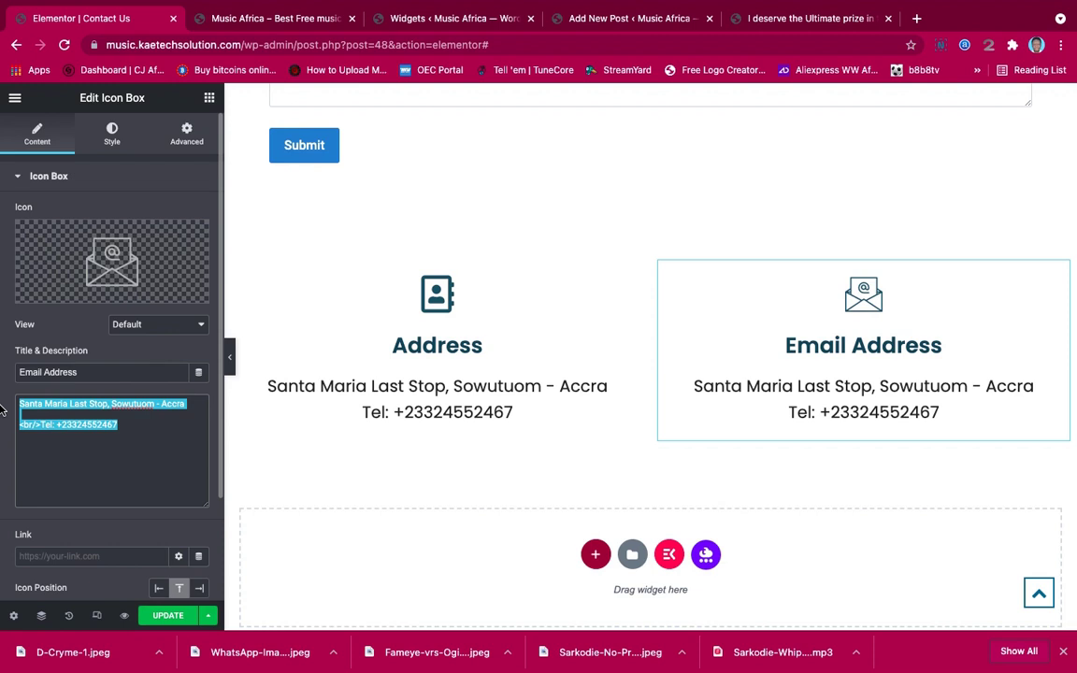
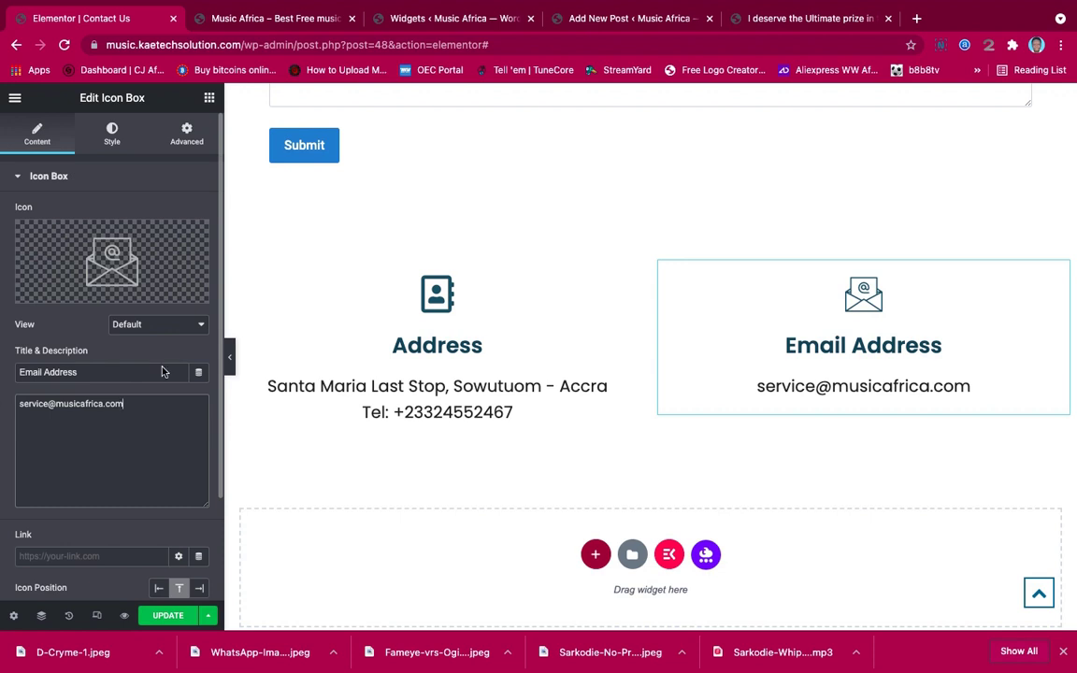
pyautogui.click(230, 359)
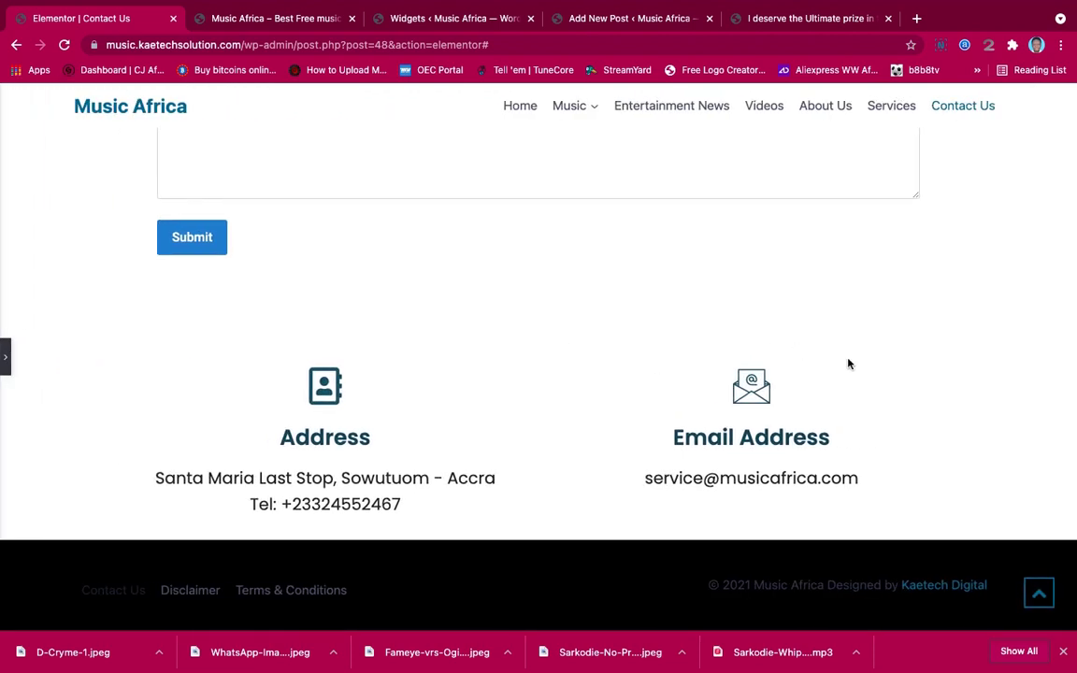
pyautogui.click(6, 353)
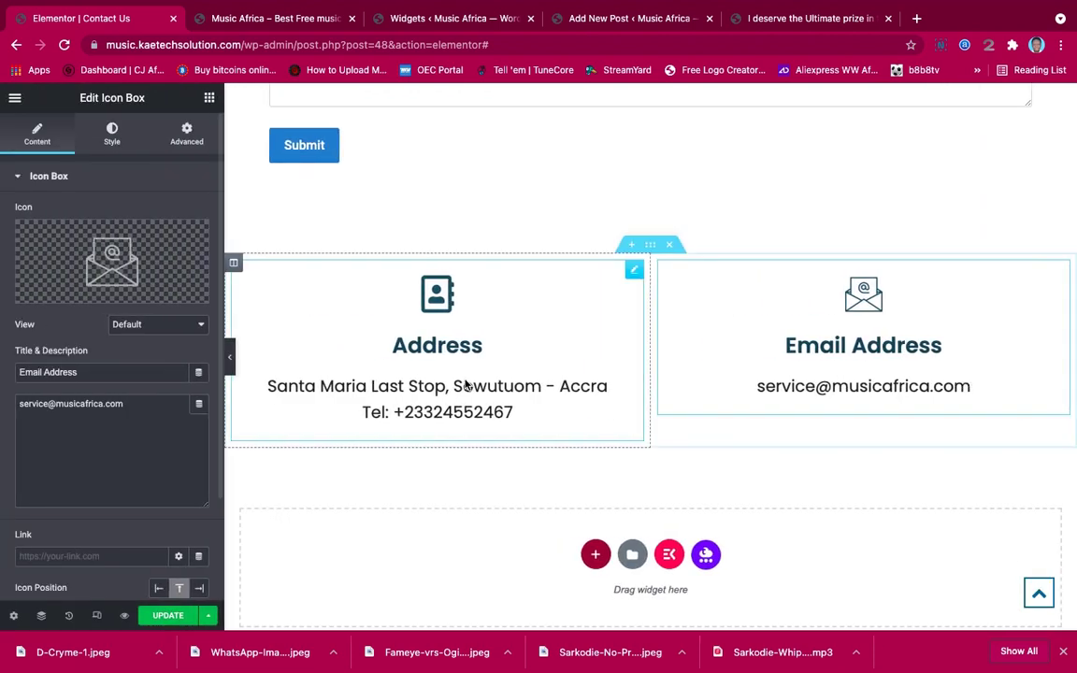
# Unlink the section's padding and set top to 70 px and bottom to 50 px
pyautogui.click(650, 245)
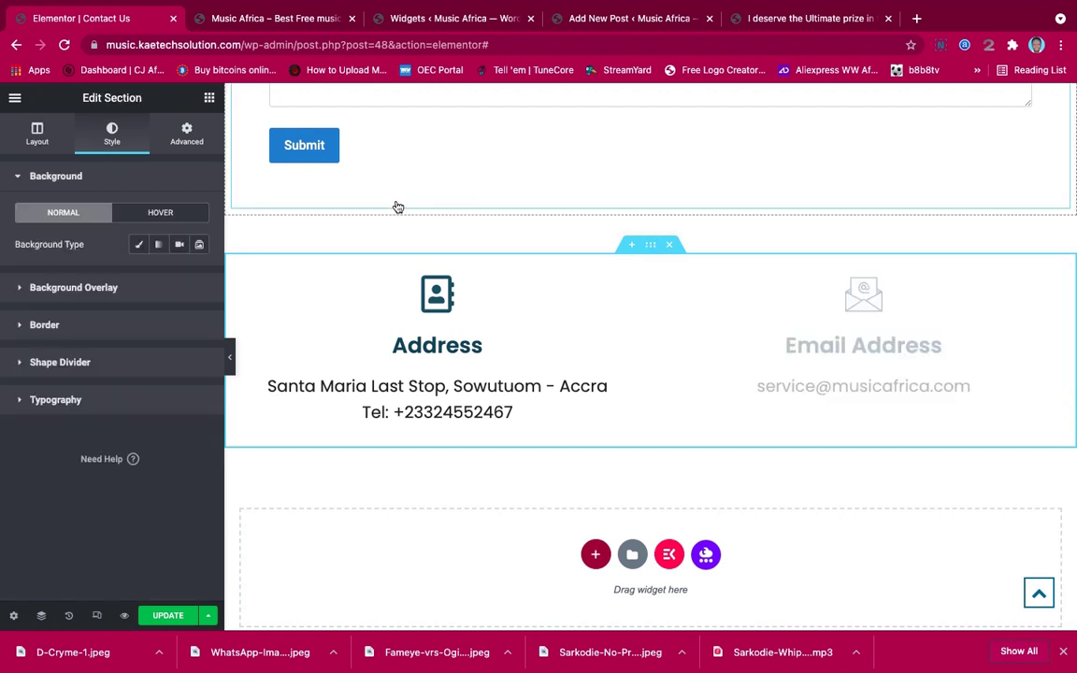
pyautogui.click(209, 99)
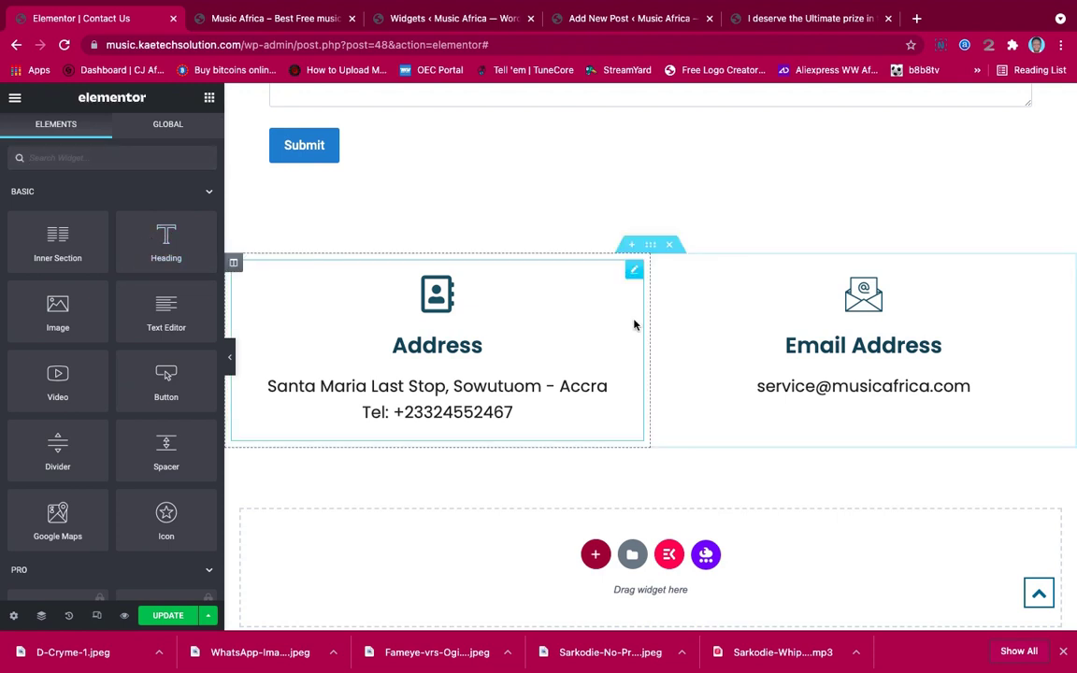
pyautogui.click(652, 249)
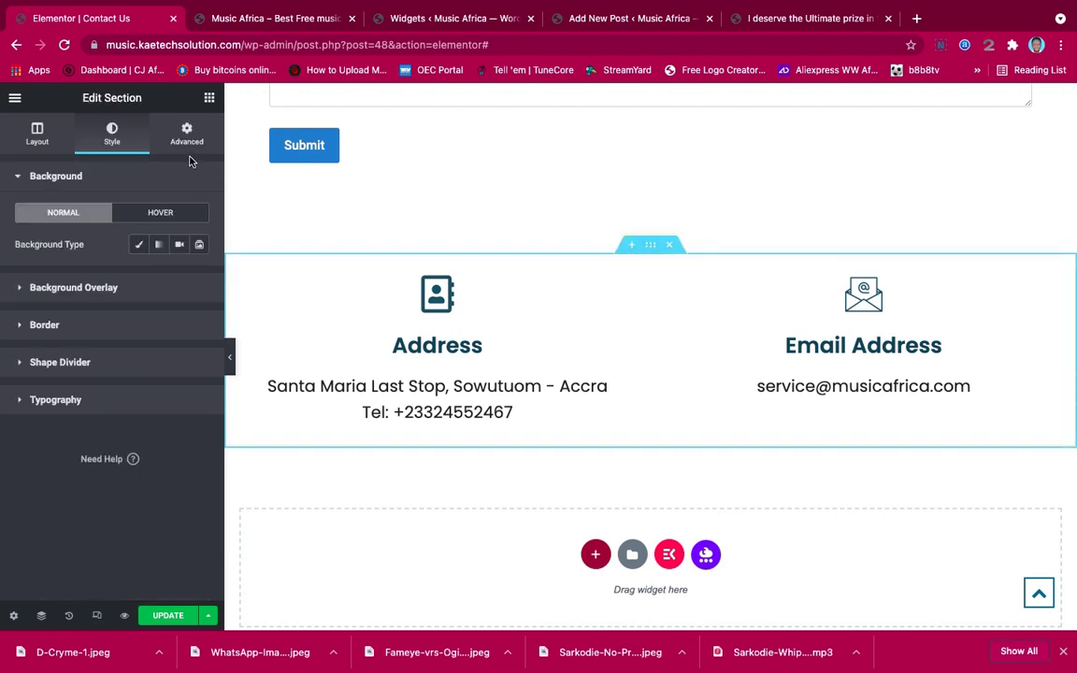
pyautogui.click(177, 133)
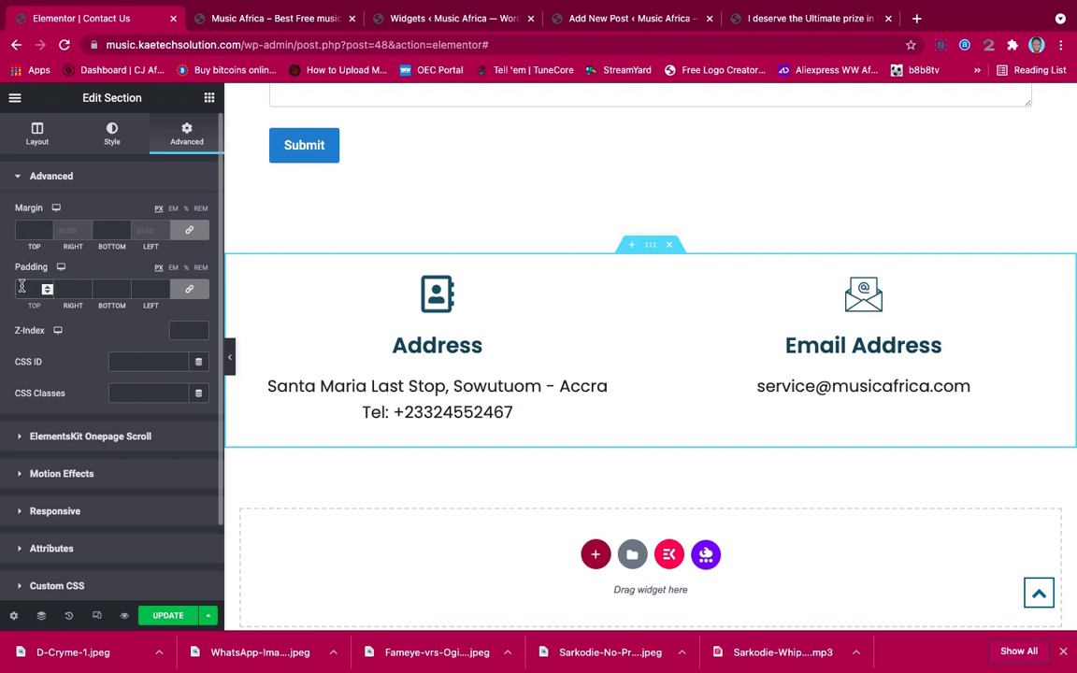
pyautogui.click(189, 289)
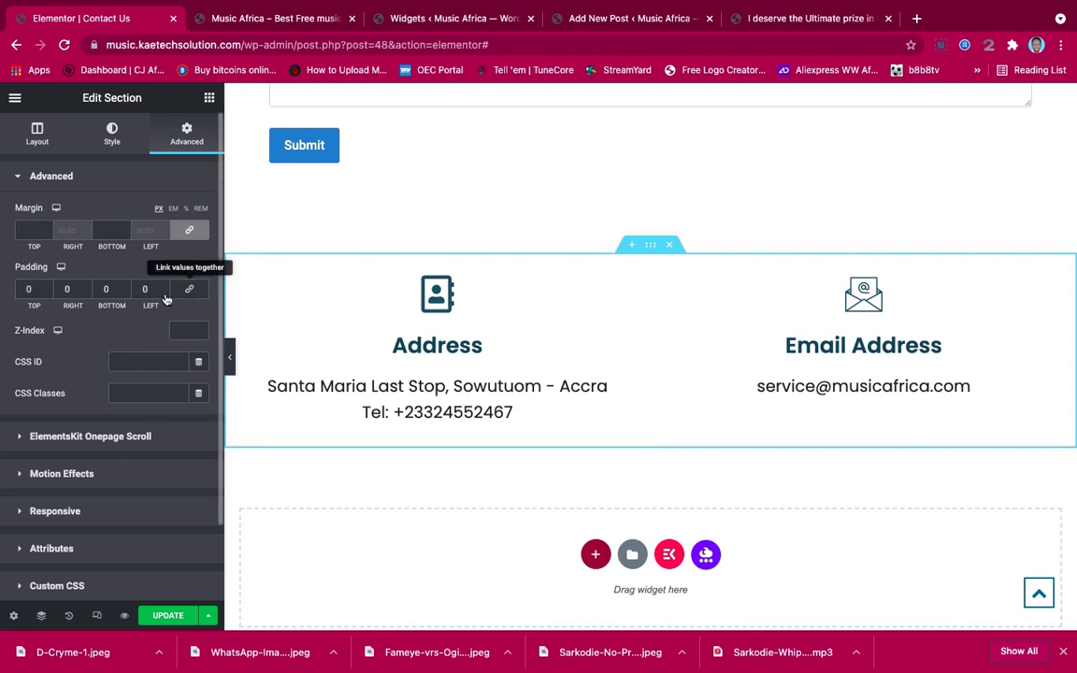
pyautogui.click(26, 289)
pyautogui.write('70')
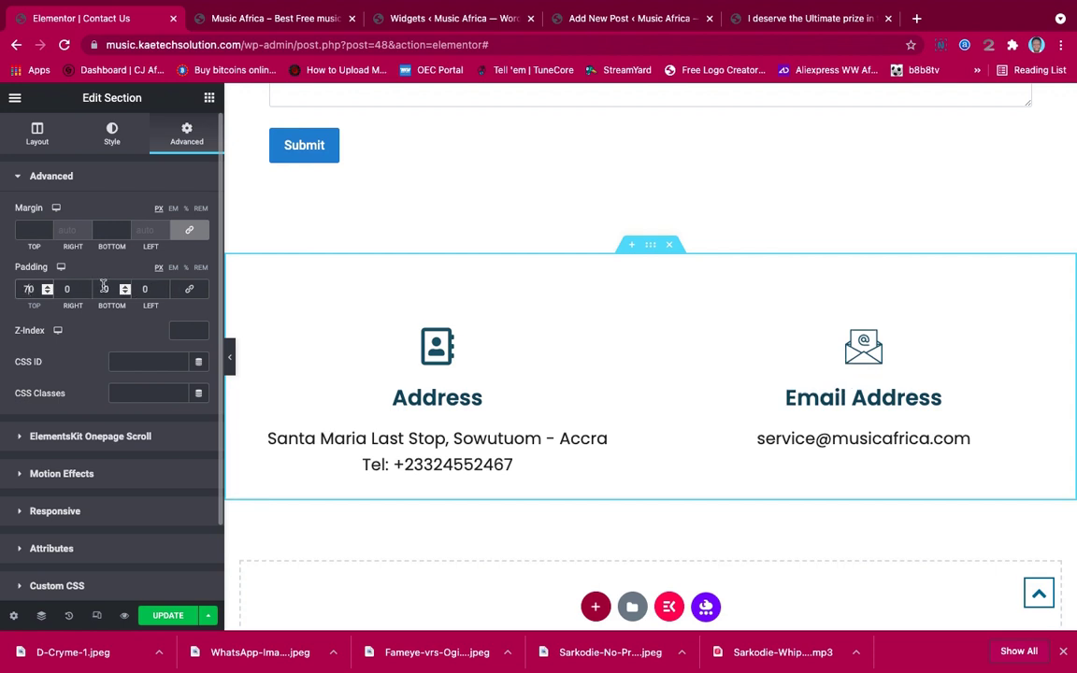
pyautogui.click(103, 289)
pyautogui.write('50')
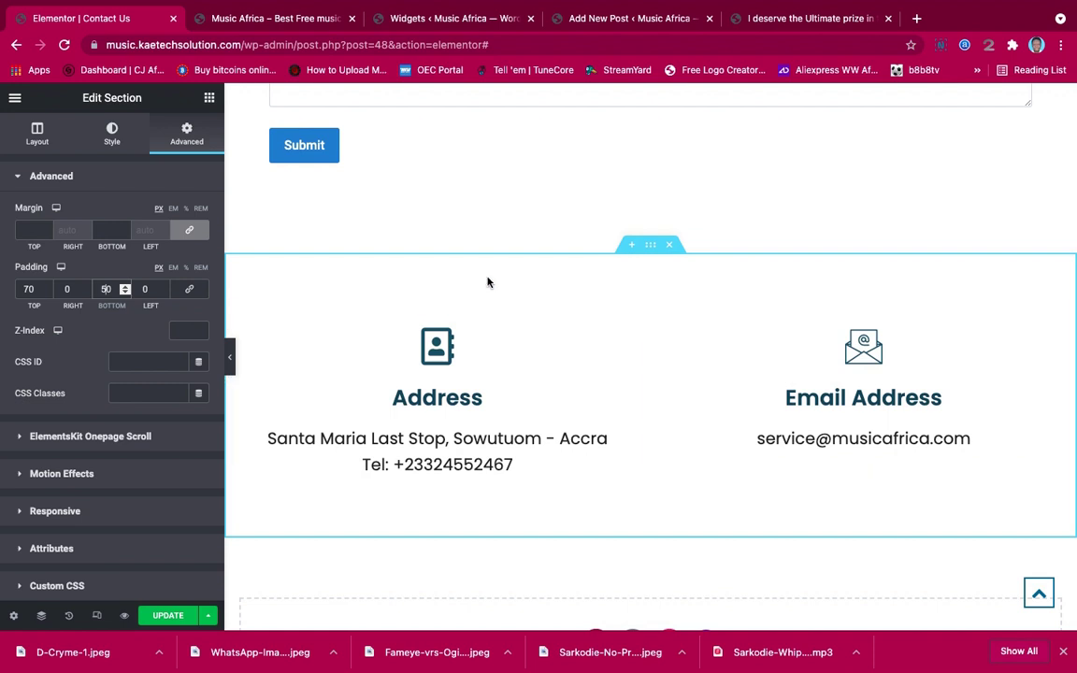
pyautogui.click(111, 138)
# Set a Classic light blue #ECF8FF section background and preview the result
pyautogui.click(138, 245)
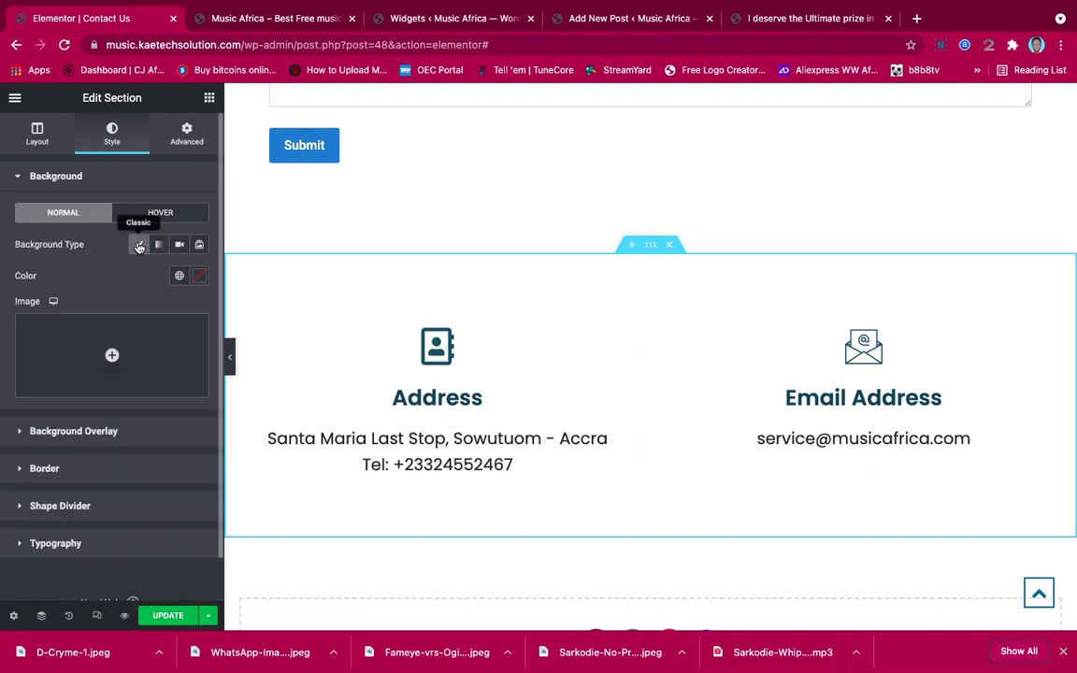
pyautogui.click(199, 275)
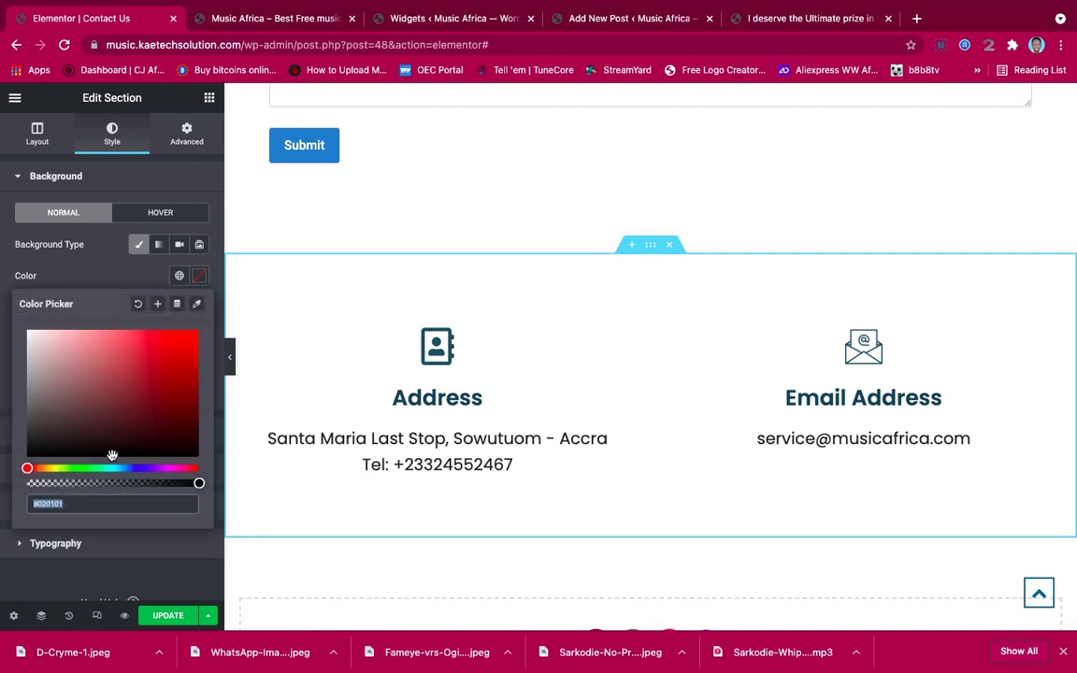
pyautogui.moveTo(37, 467)
pyautogui.mouseDown()
pyautogui.moveTo(124, 467)
pyautogui.moveTo(87, 378)
pyautogui.moveTo(38, 312)
pyautogui.mouseUp()
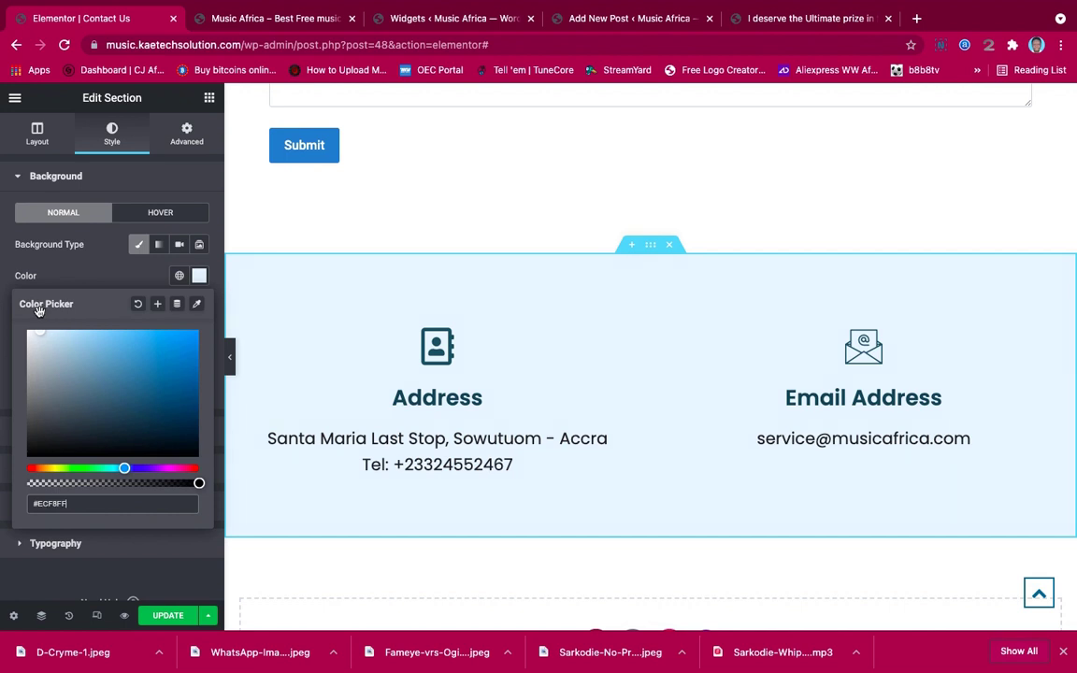
pyautogui.click(230, 356)
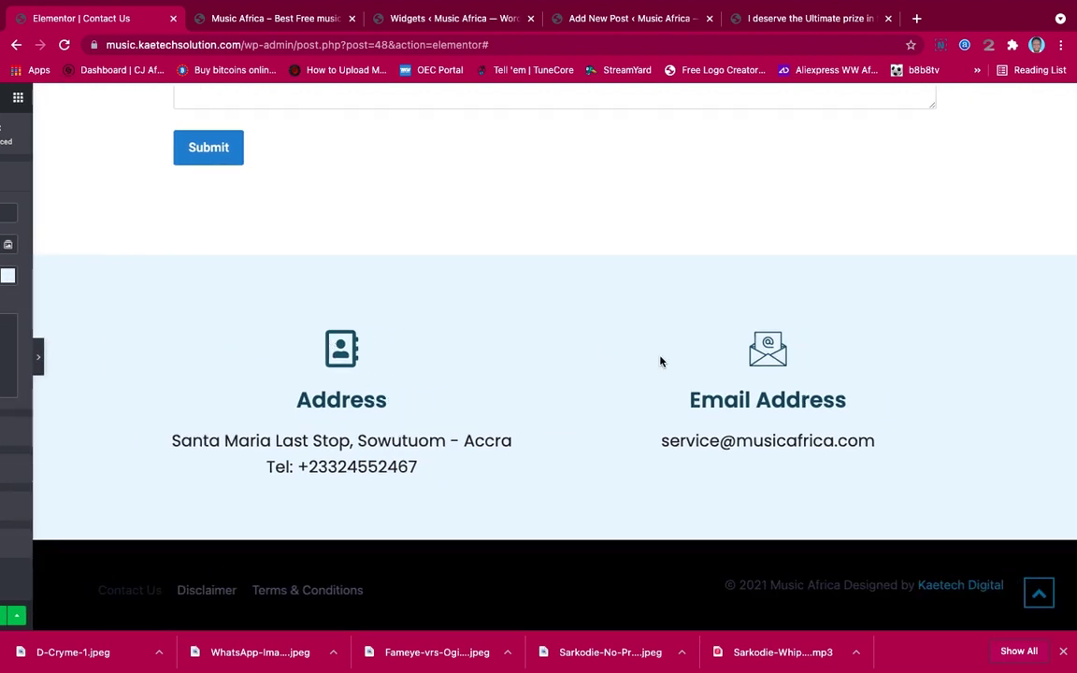
# Review the finished Contact Us page in preview, then save it with Update
pyautogui.scroll(10, 864, 285)
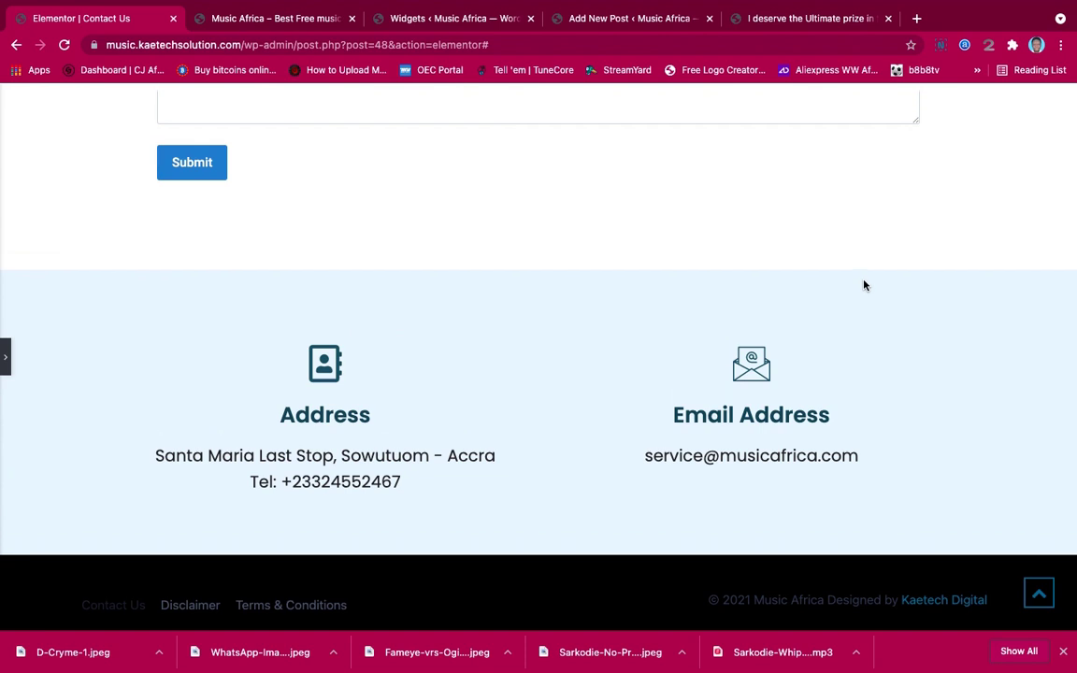
pyautogui.scroll(-8, 863, 285)
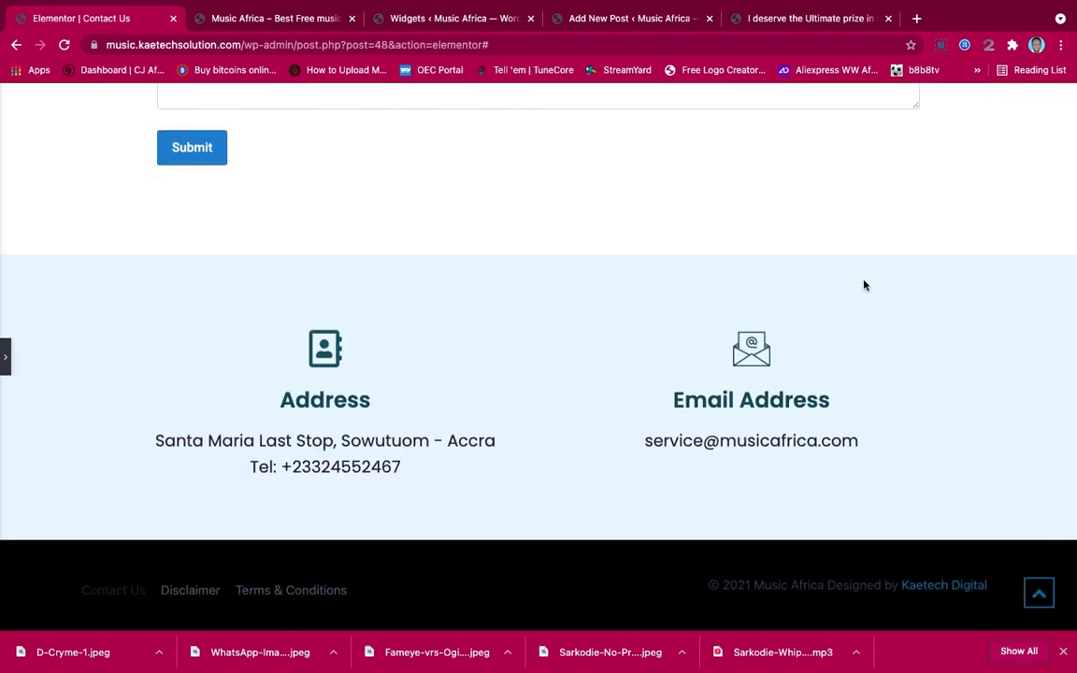
pyautogui.scroll(10, 864, 285)
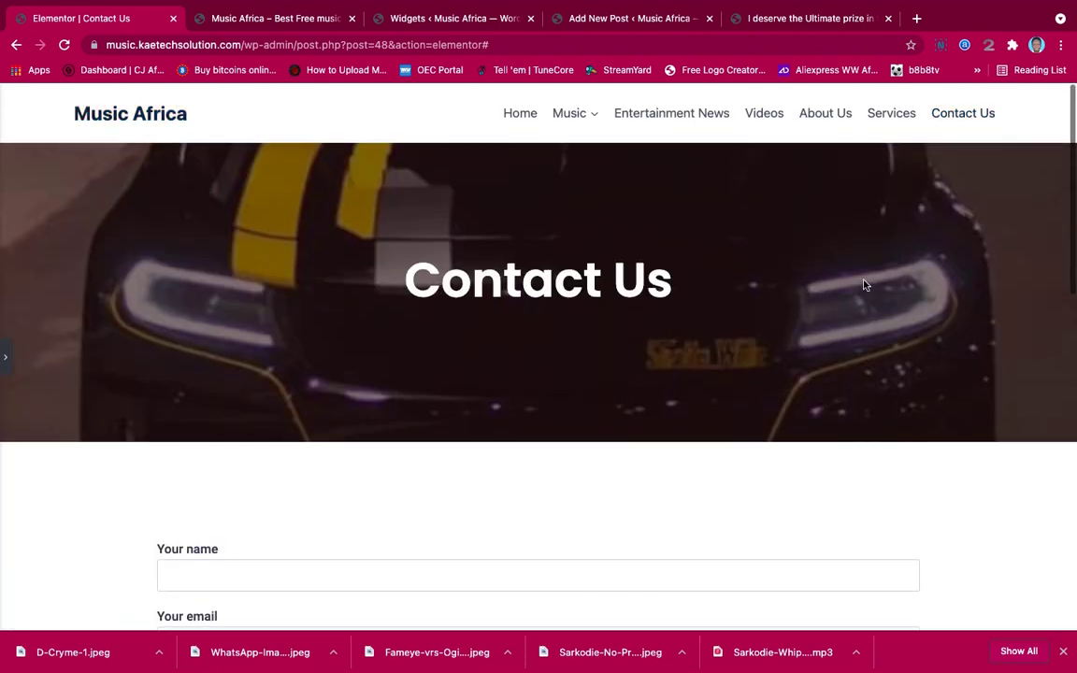
pyautogui.scroll(-5, 863, 285)
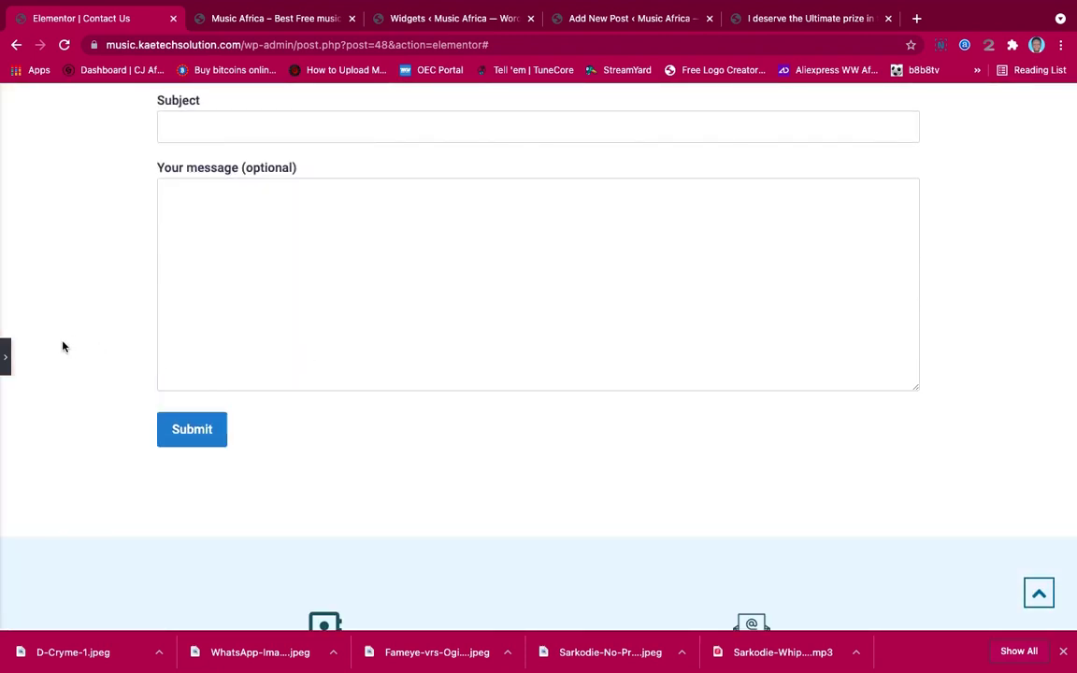
pyautogui.click(5, 356)
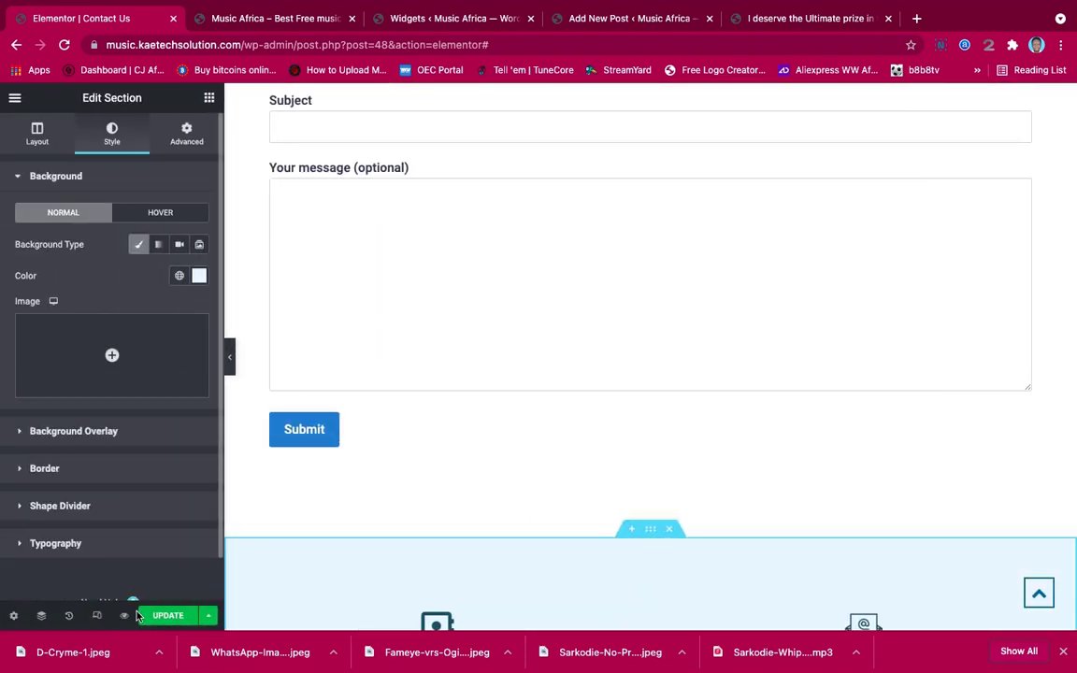
pyautogui.click(142, 615)
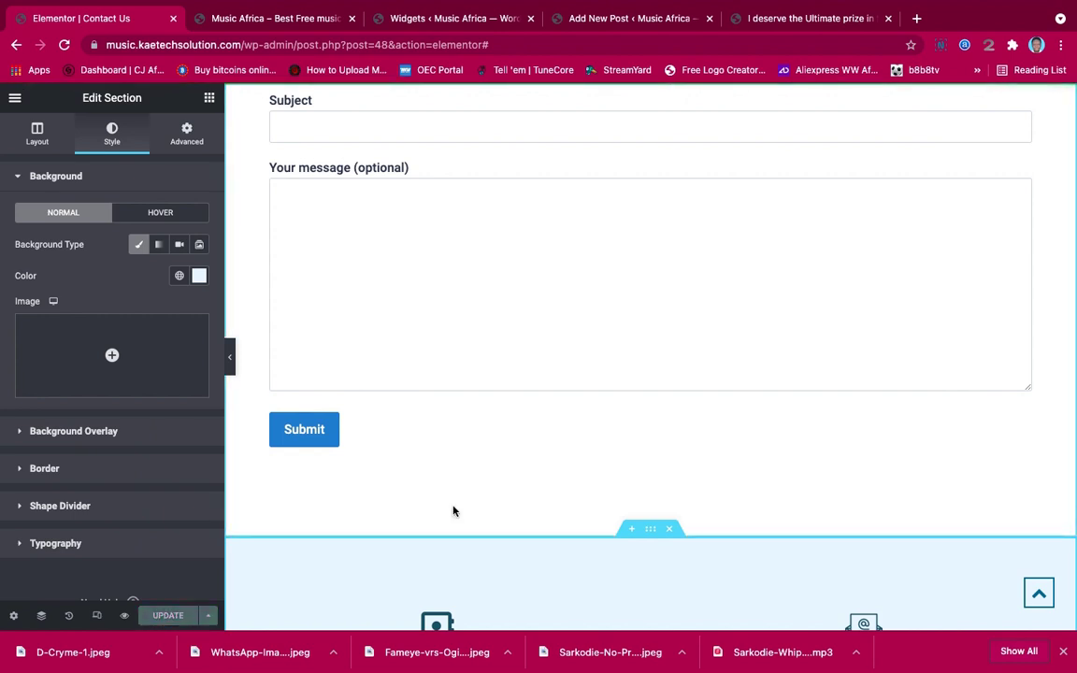
pyautogui.scroll(6, 452, 510)
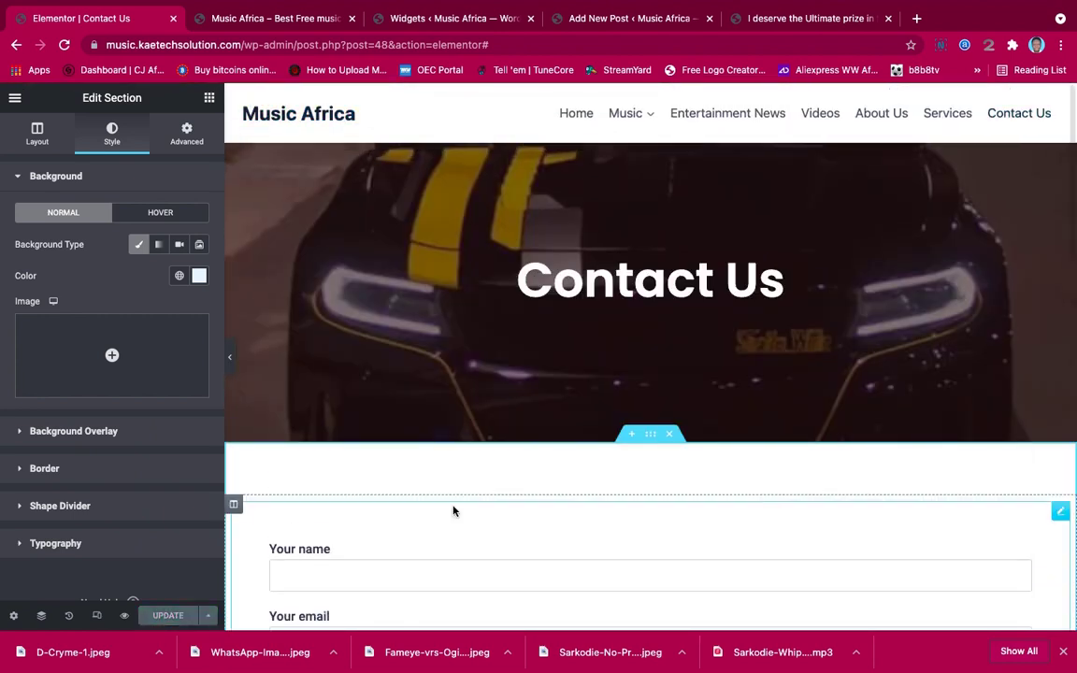
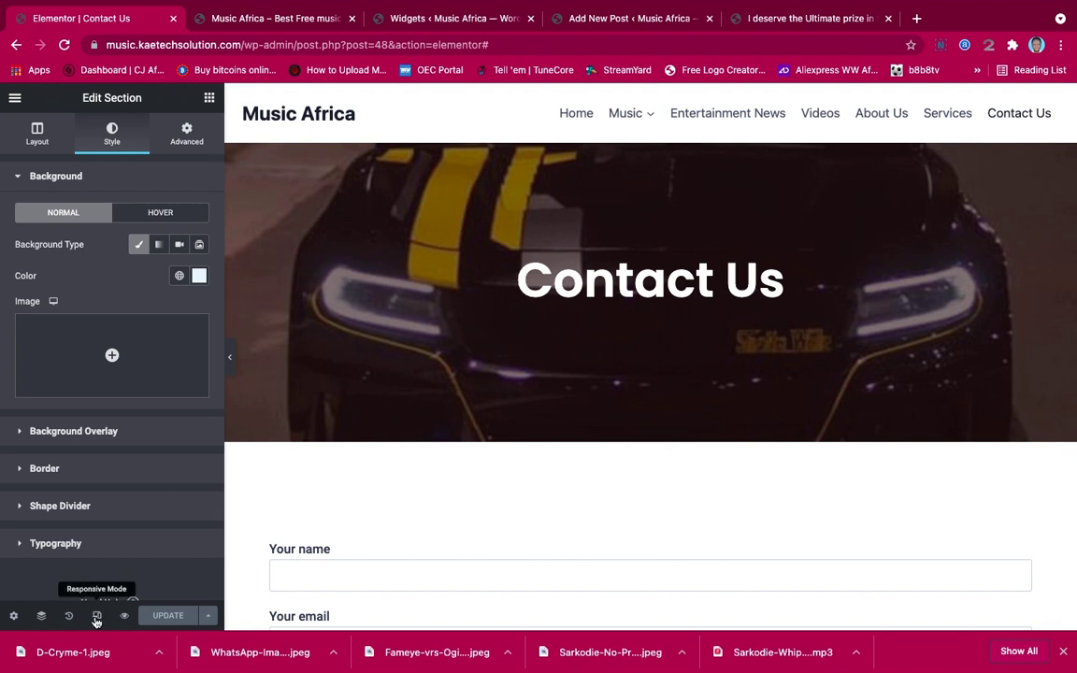
# Preview the Contact Us page at tablet width and scroll through it
pyautogui.click(97, 617)
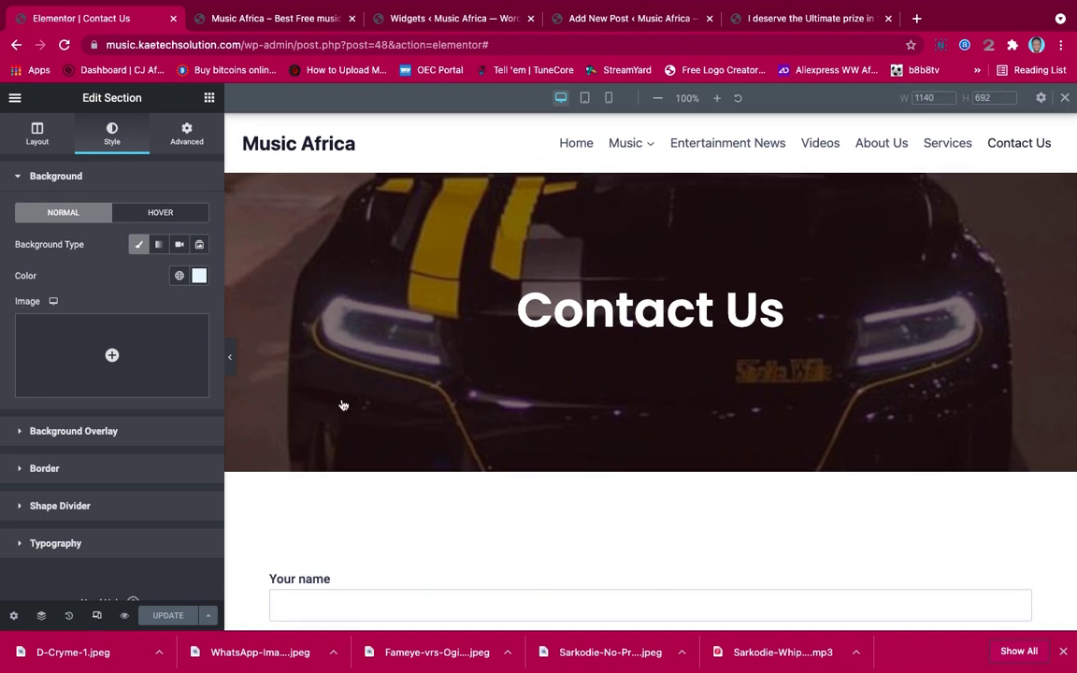
pyautogui.click(585, 98)
pyautogui.scroll(-10, 691, 281)
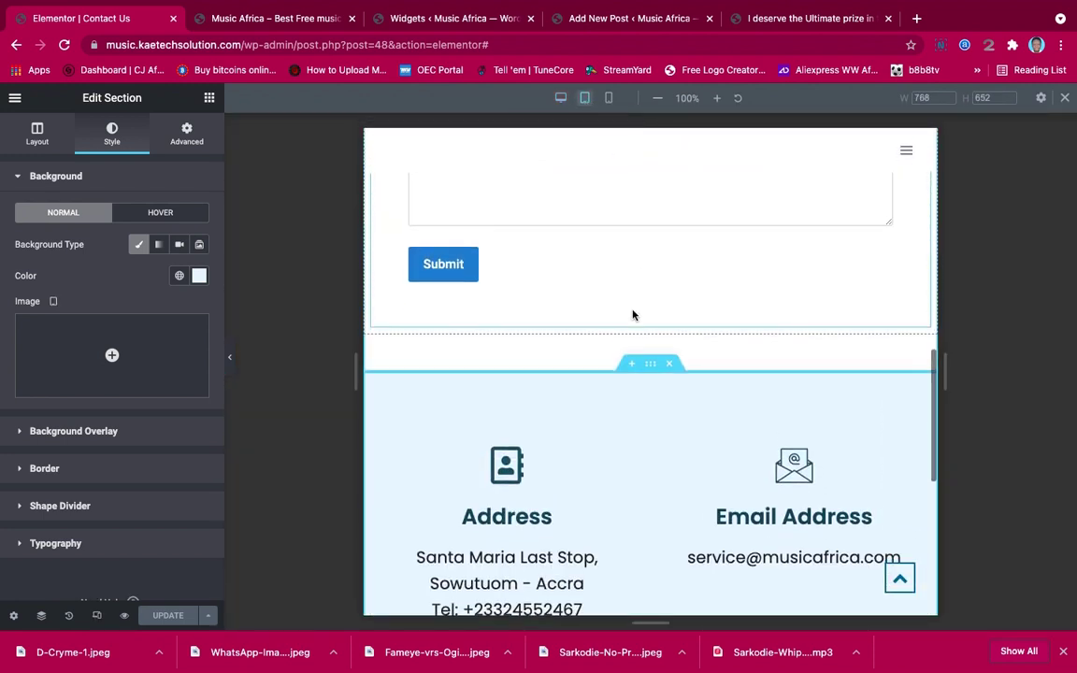
pyautogui.scroll(-5, 631, 315)
pyautogui.scroll(7, 631, 315)
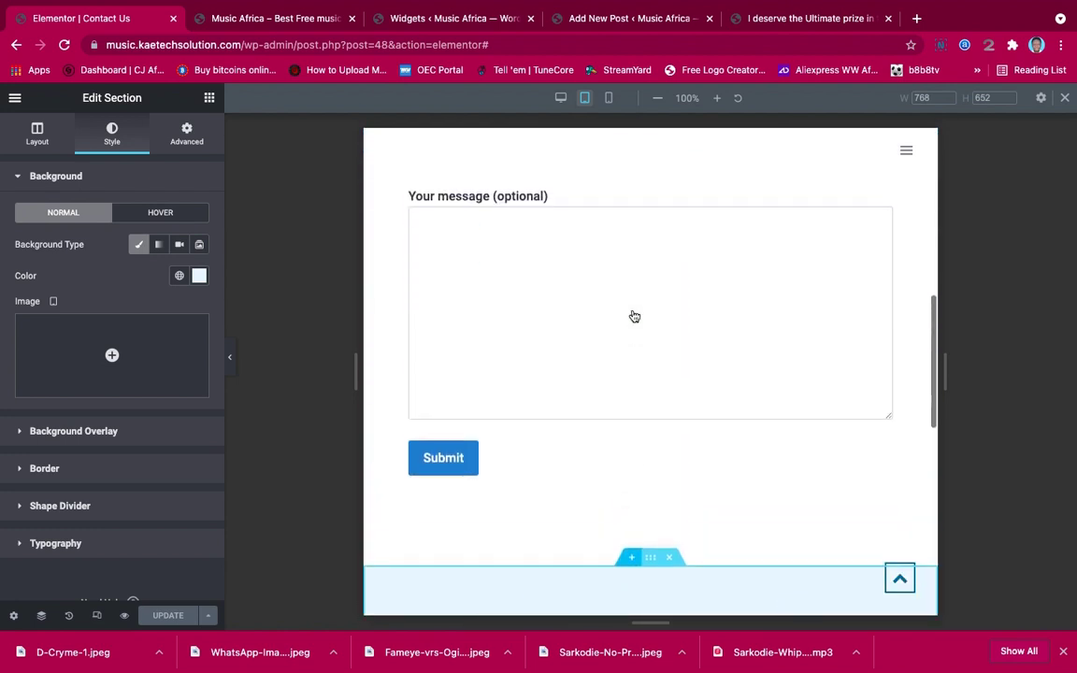
pyautogui.scroll(5, 634, 317)
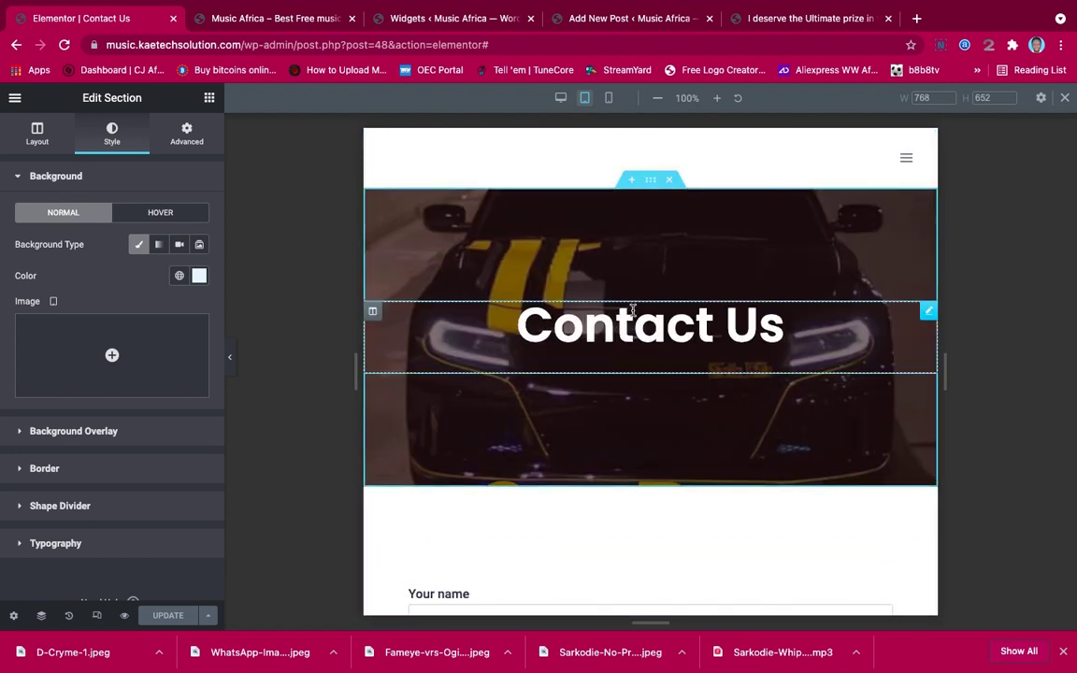
pyautogui.scroll(-8, 631, 311)
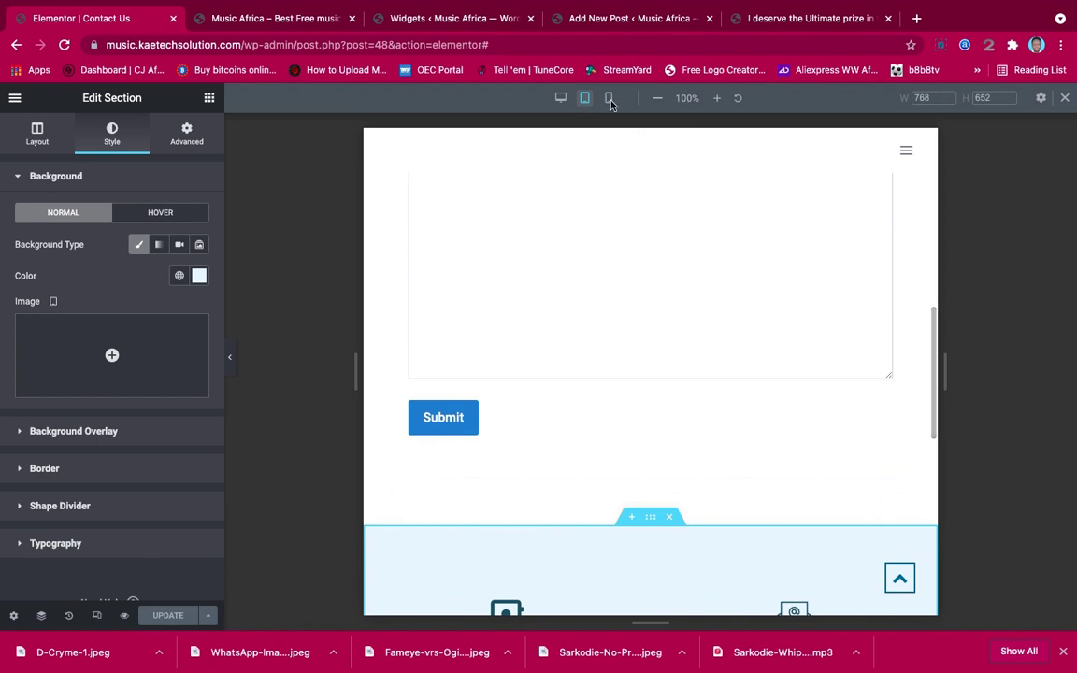
# Switch the preview to 360px mobile width and scroll back to the top
pyautogui.click(608, 98)
pyautogui.scroll(2, 623, 226)
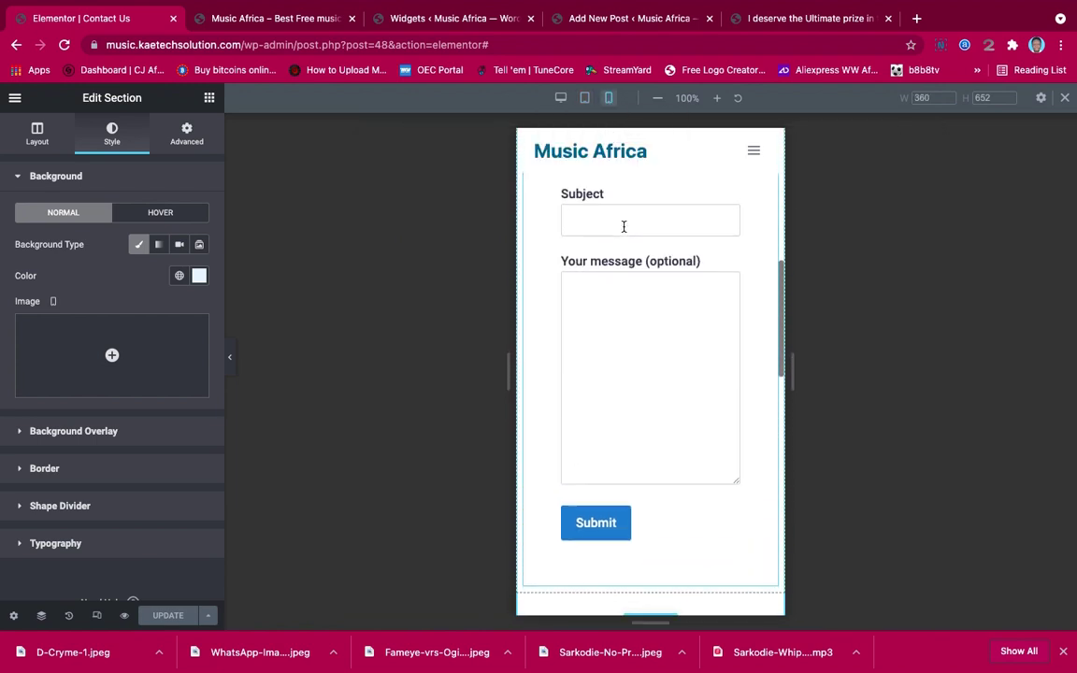
pyautogui.scroll(5, 623, 226)
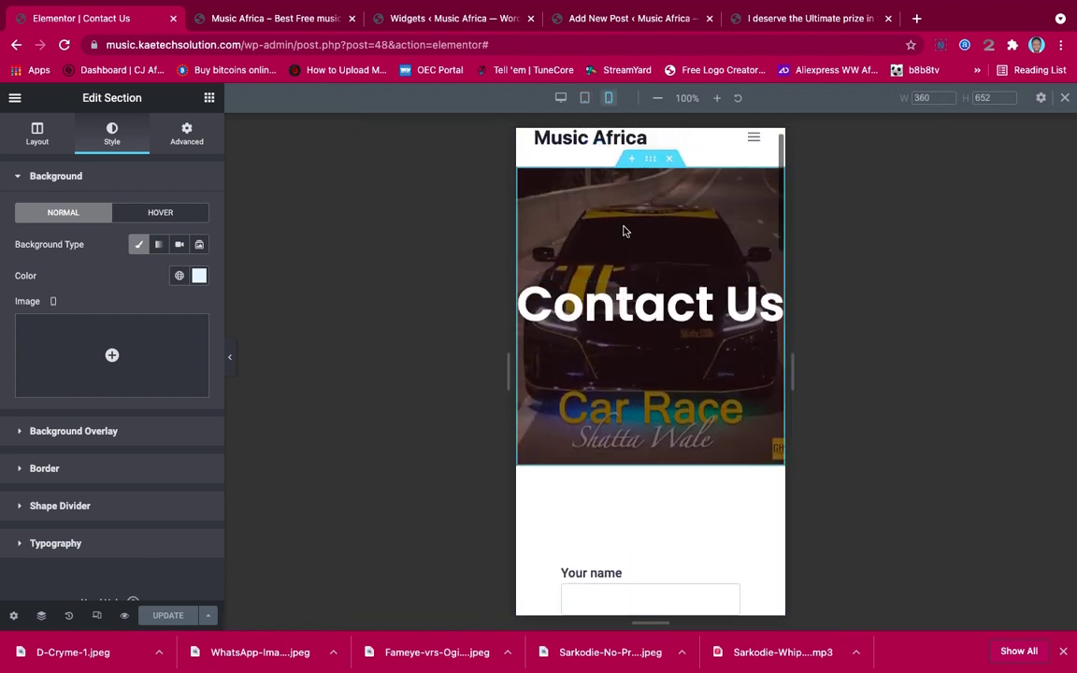
pyautogui.scroll(1, 625, 231)
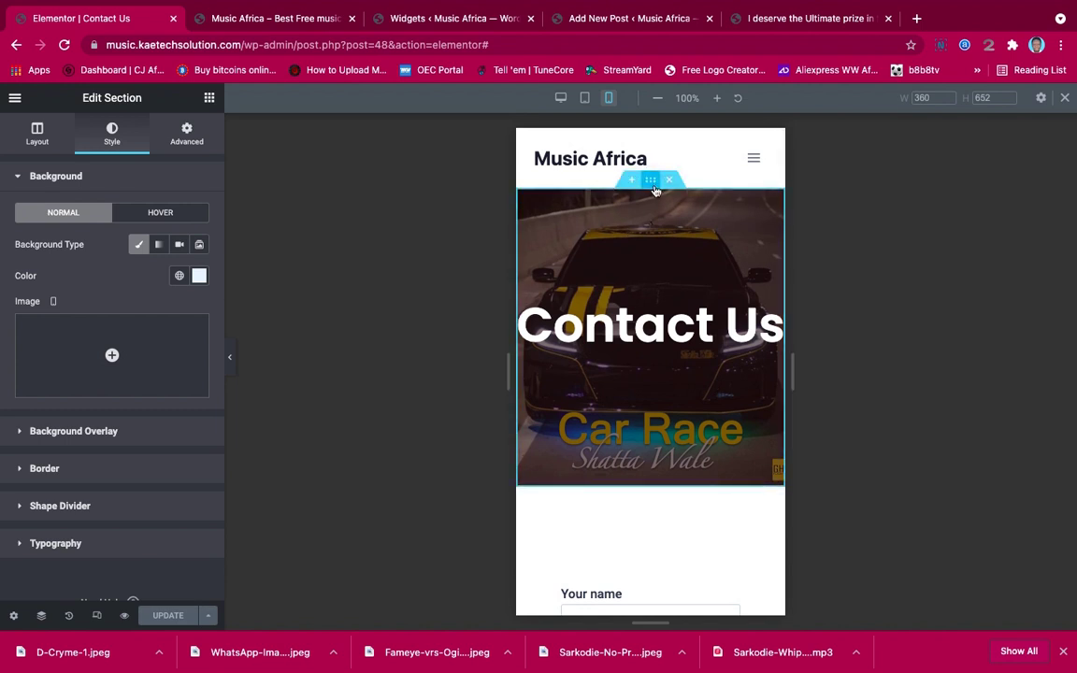
# Shrink the Contact Us heading to 40 px on mobile
pyautogui.click(655, 190)
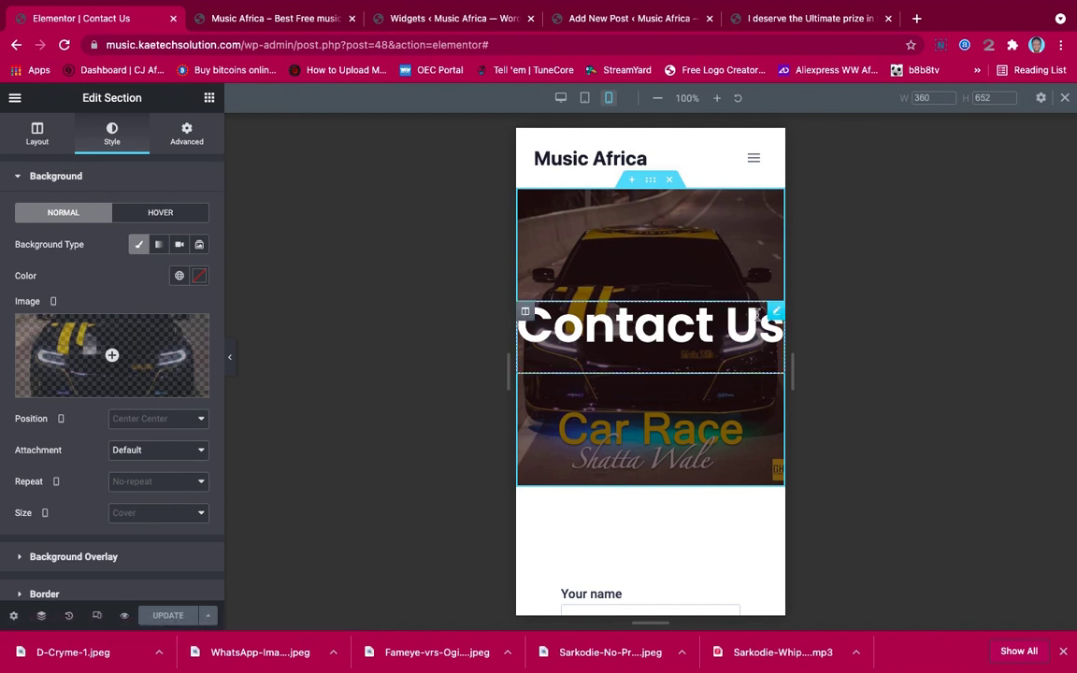
pyautogui.click(775, 316)
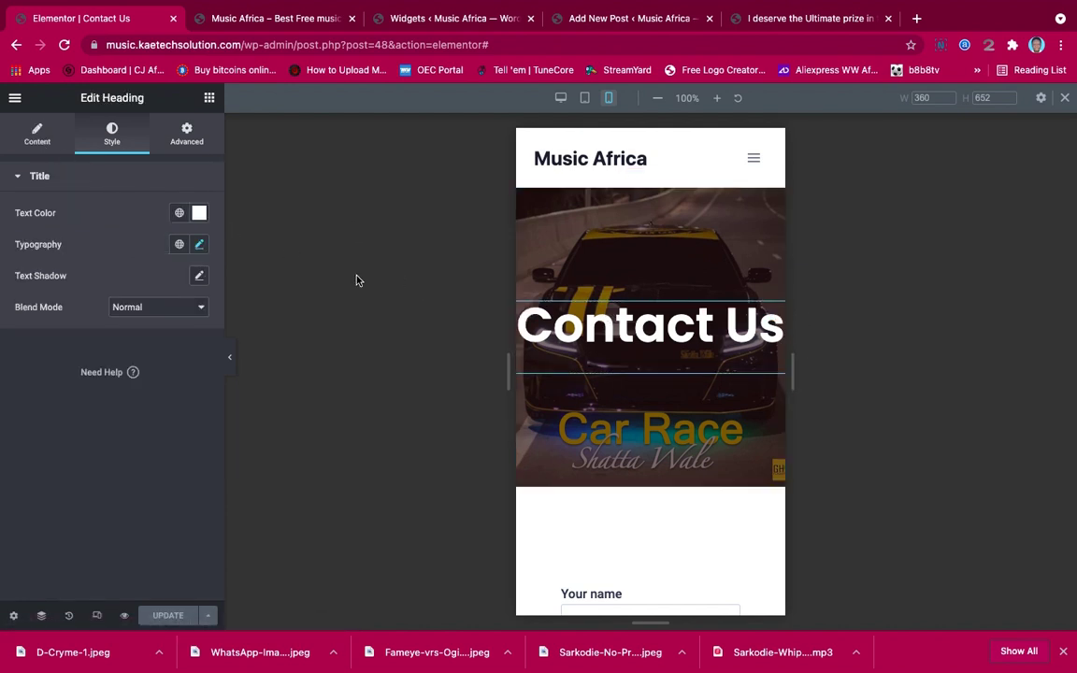
pyautogui.click(198, 245)
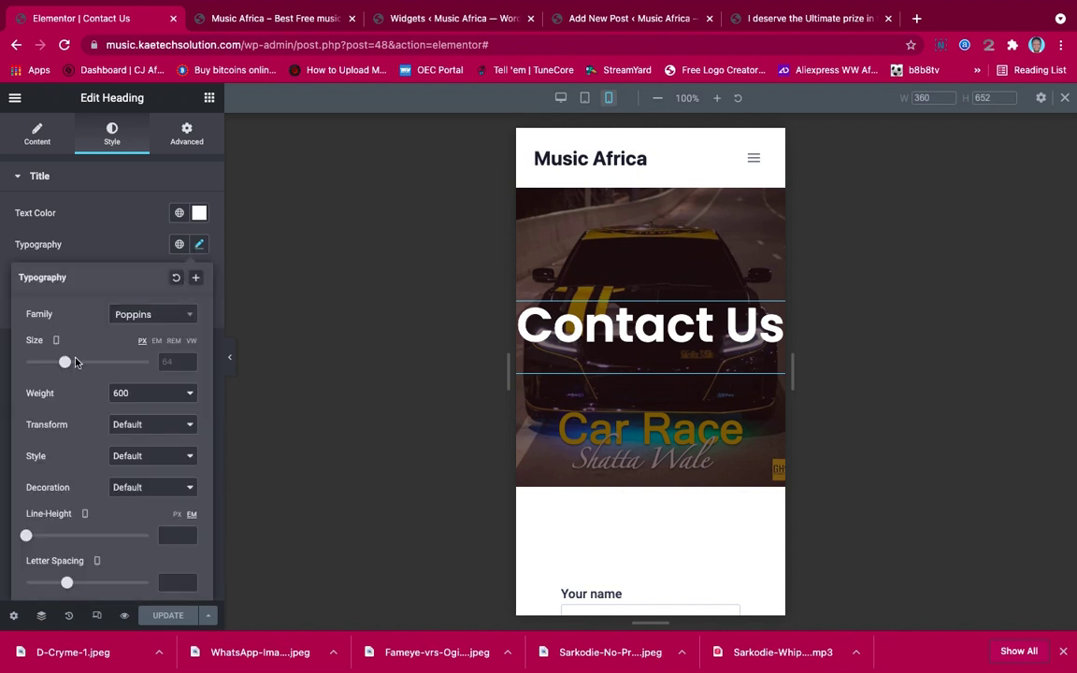
pyautogui.moveTo(64, 364); pyautogui.dragTo(50, 366)
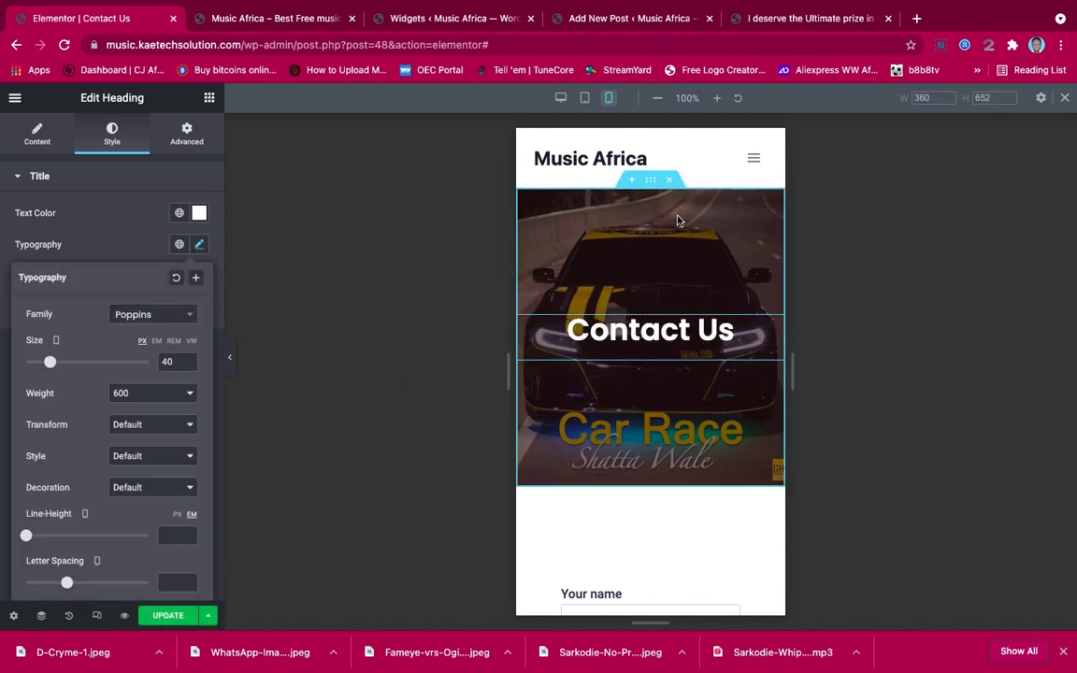
# Set the hero section's mobile minimum height to 186 px and save with Update
pyautogui.click(652, 188)
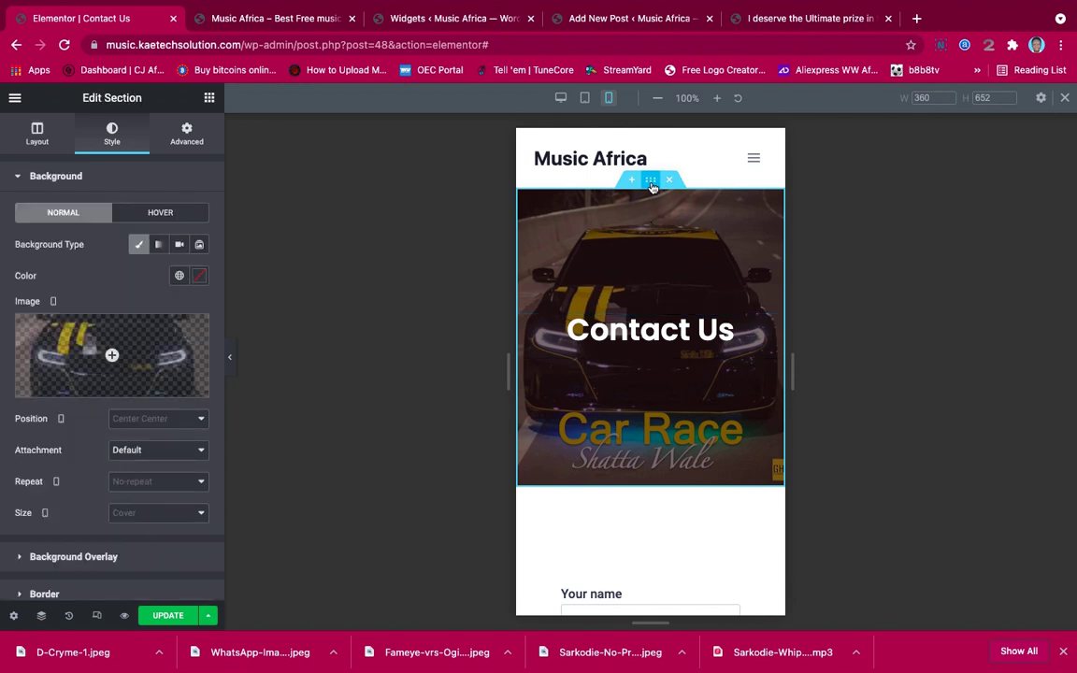
pyautogui.click(37, 132)
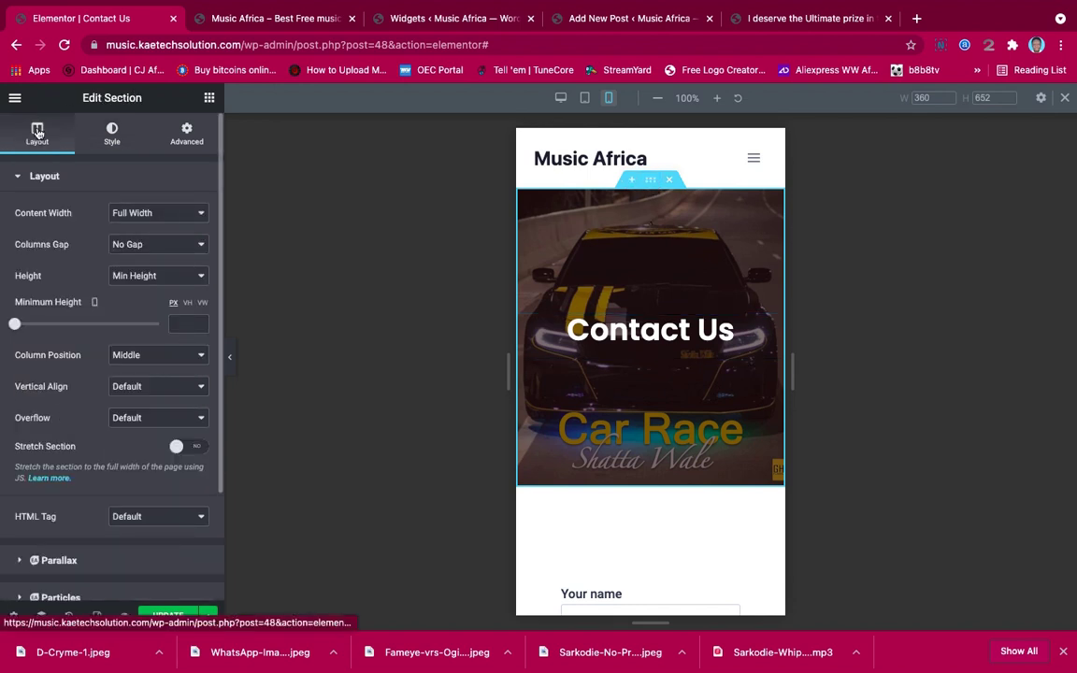
pyautogui.moveTo(16, 325); pyautogui.dragTo(35, 324)
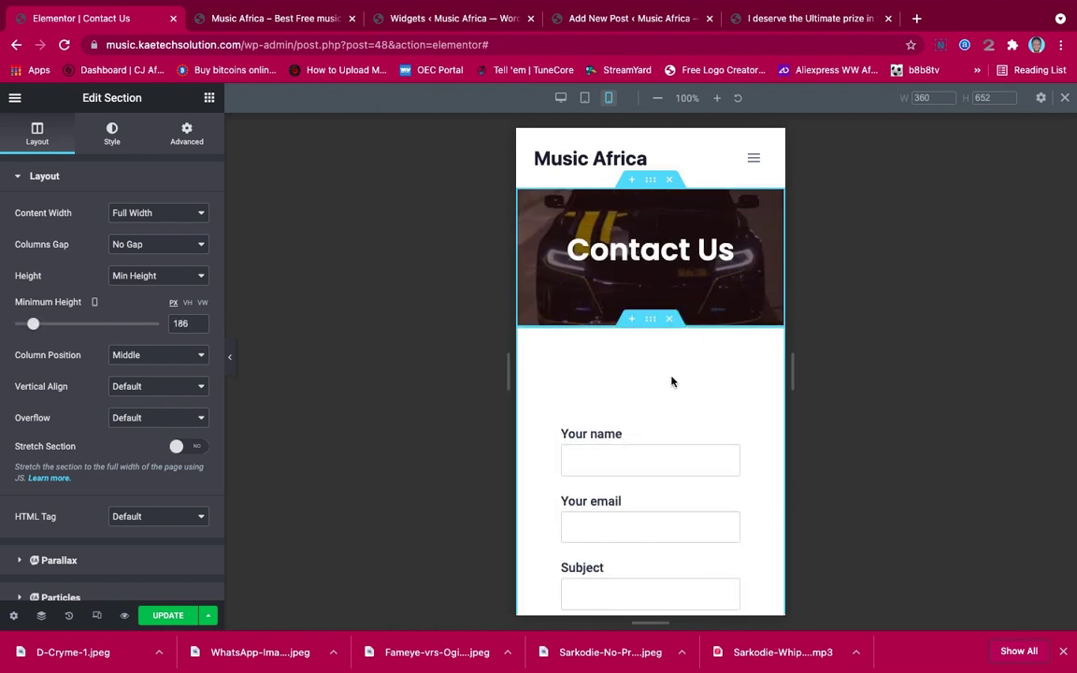
pyautogui.scroll(-8, 671, 381)
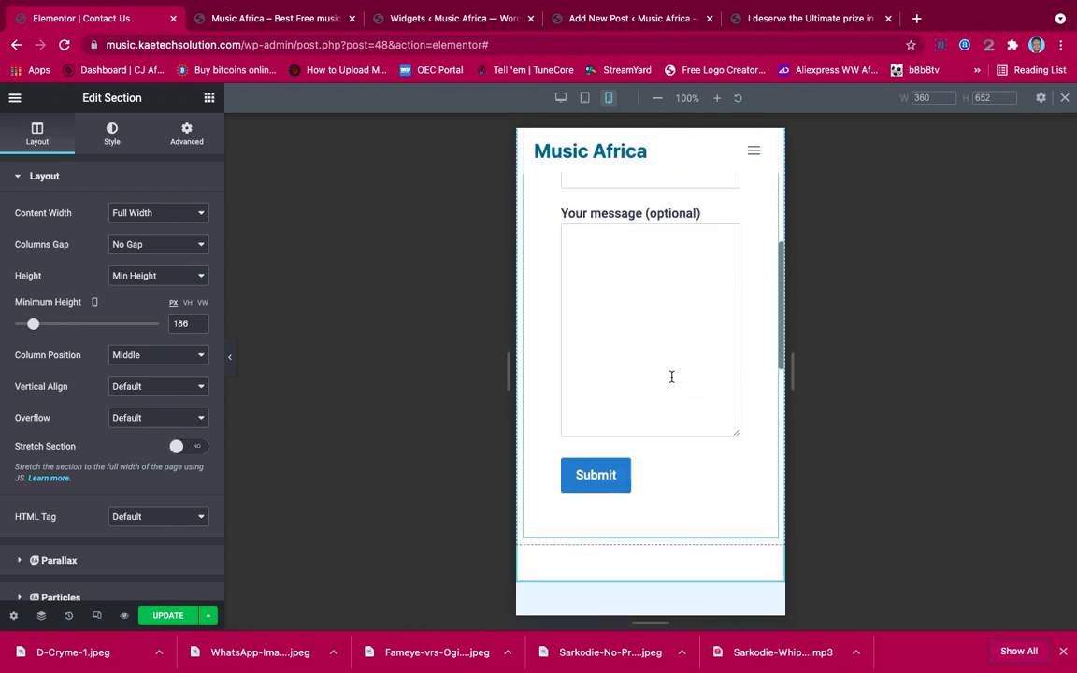
pyautogui.scroll(-8, 671, 381)
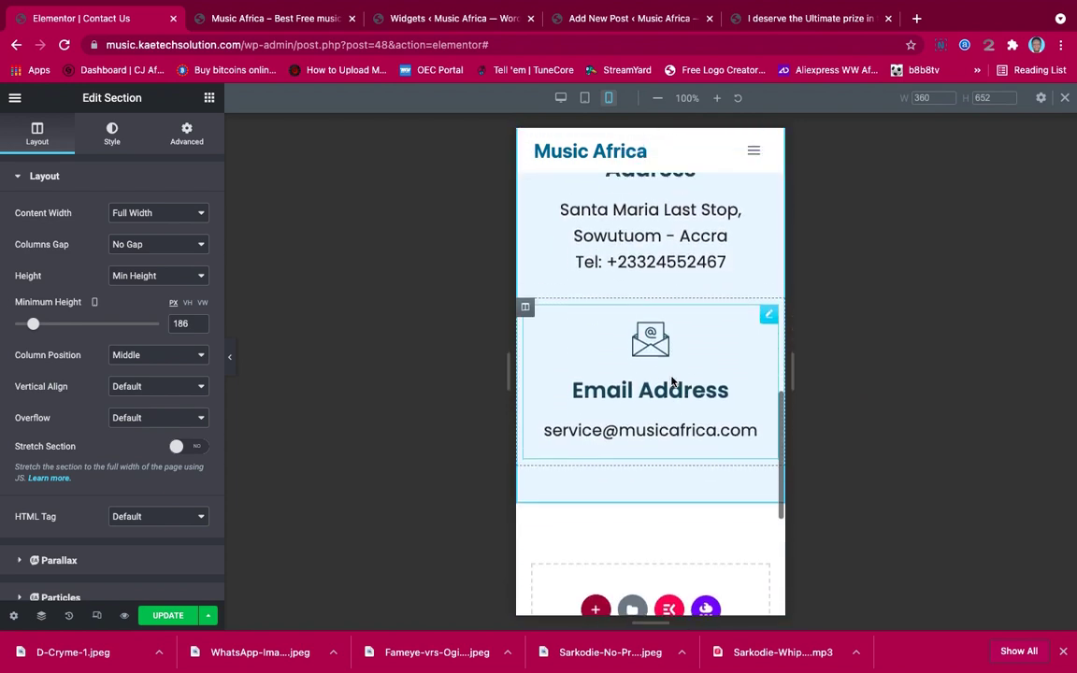
pyautogui.scroll(12, 671, 379)
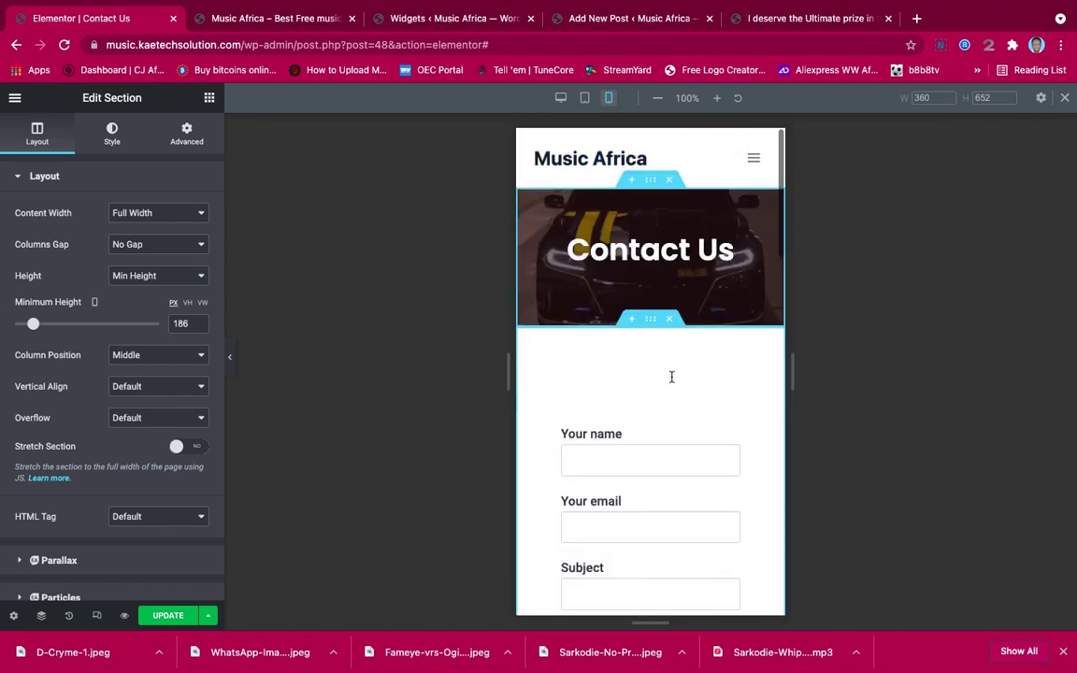
pyautogui.scroll(-12, 671, 381)
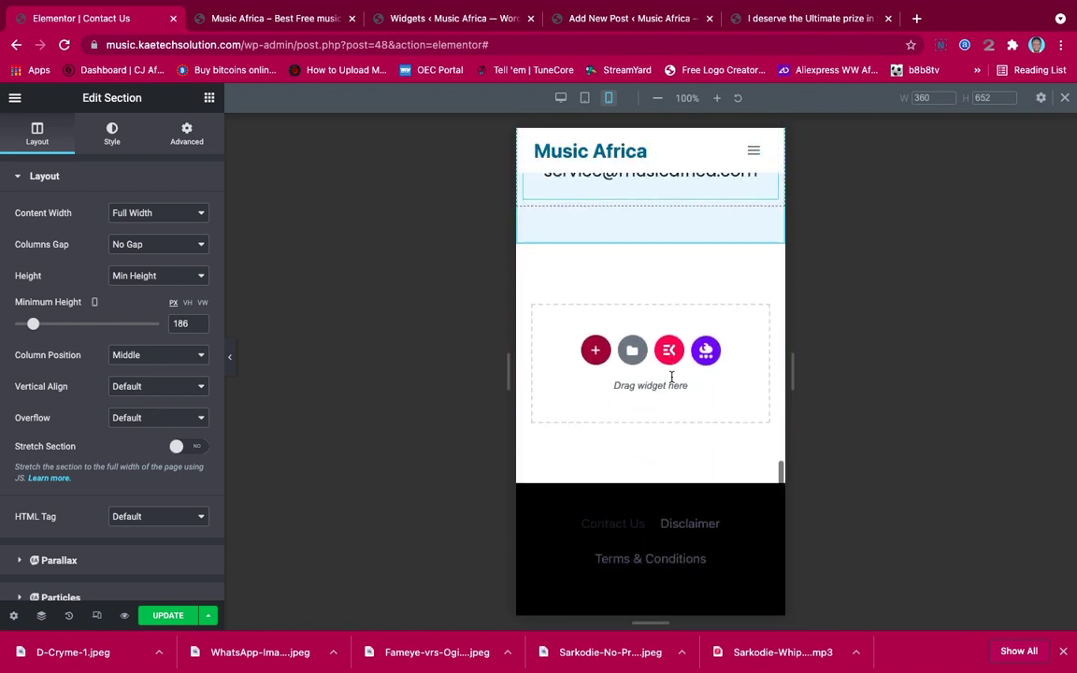
pyautogui.click(164, 617)
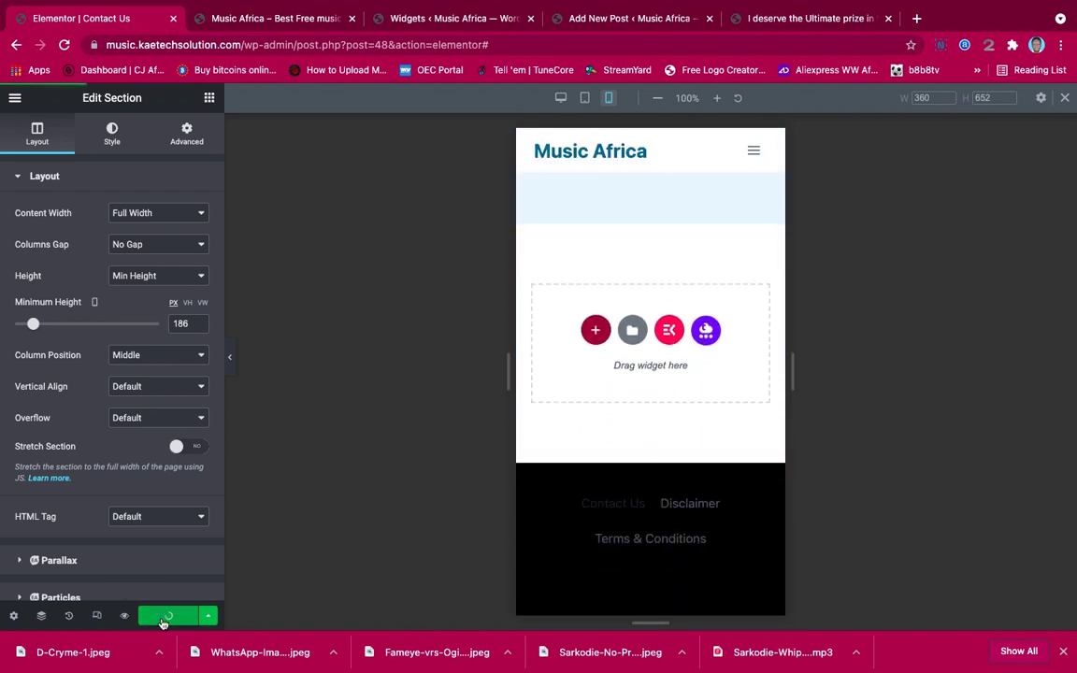
# Return the Contact Us preview from tablet to desktop width and open the editor's main menu
pyautogui.scroll(5, 591, 316)
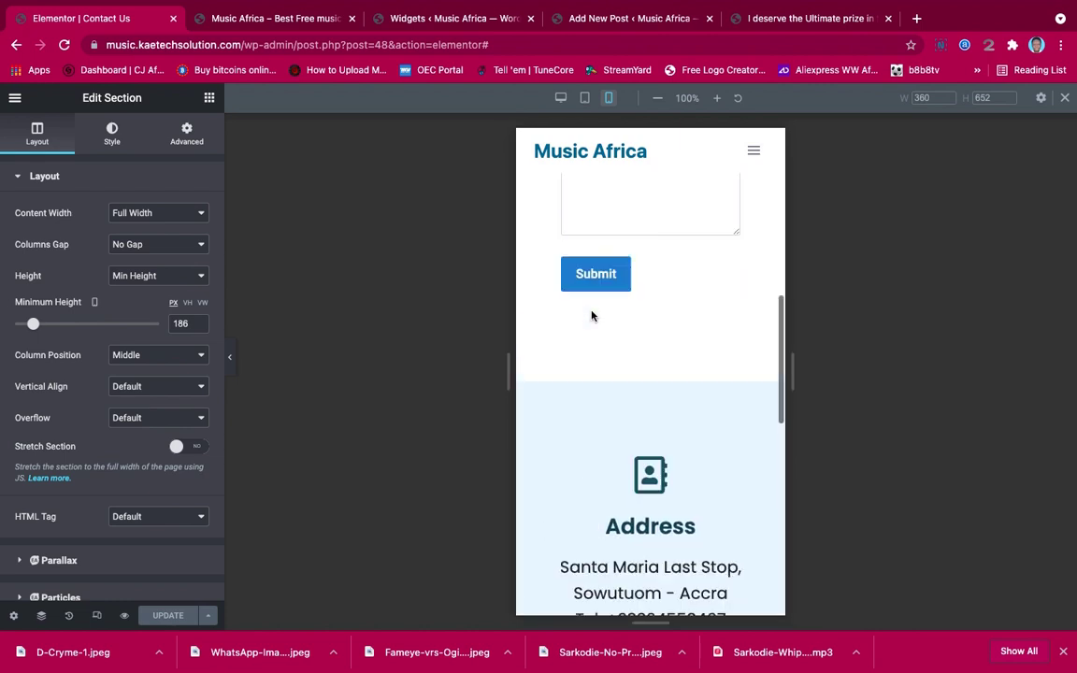
pyautogui.scroll(8, 590, 316)
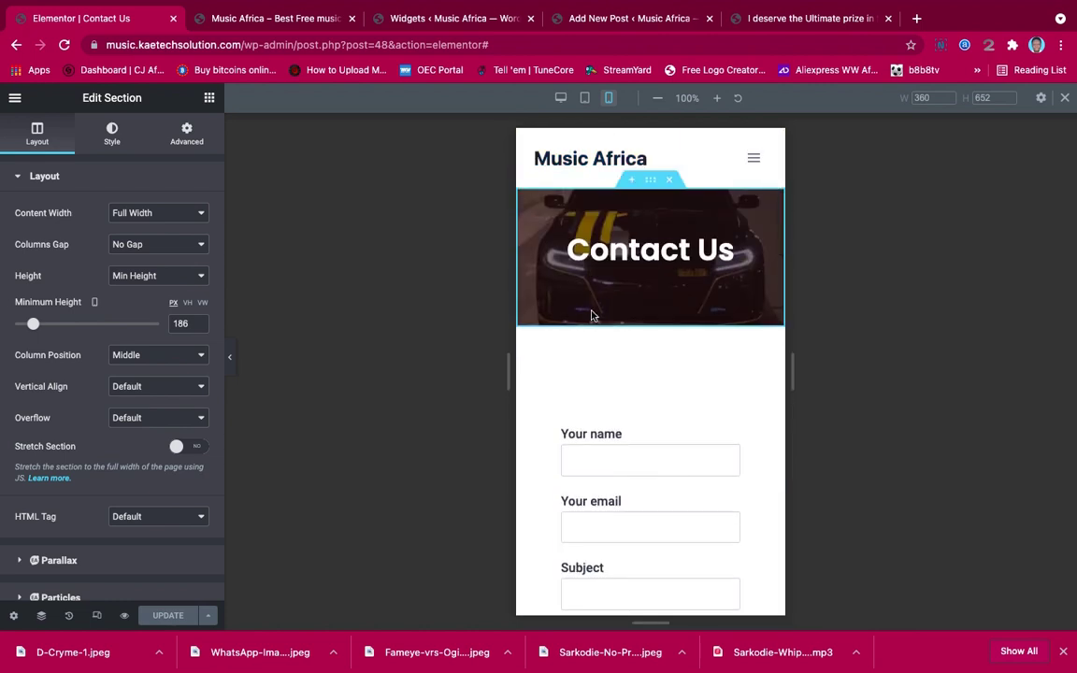
pyautogui.scroll(-13, 591, 316)
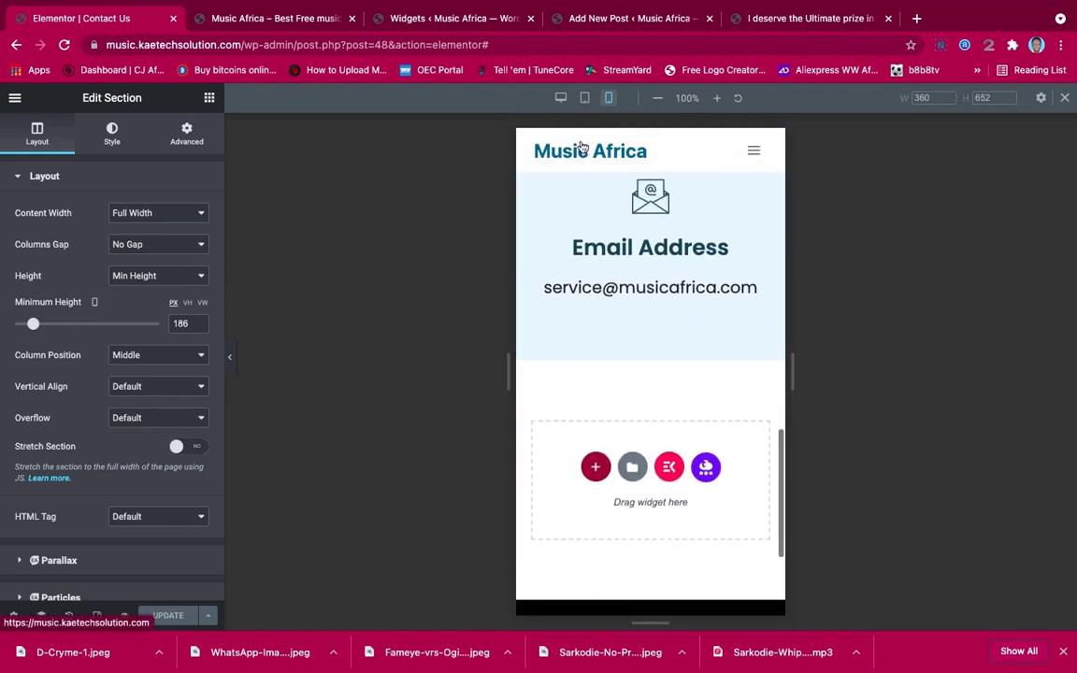
pyautogui.click(584, 97)
pyautogui.scroll(10, 625, 216)
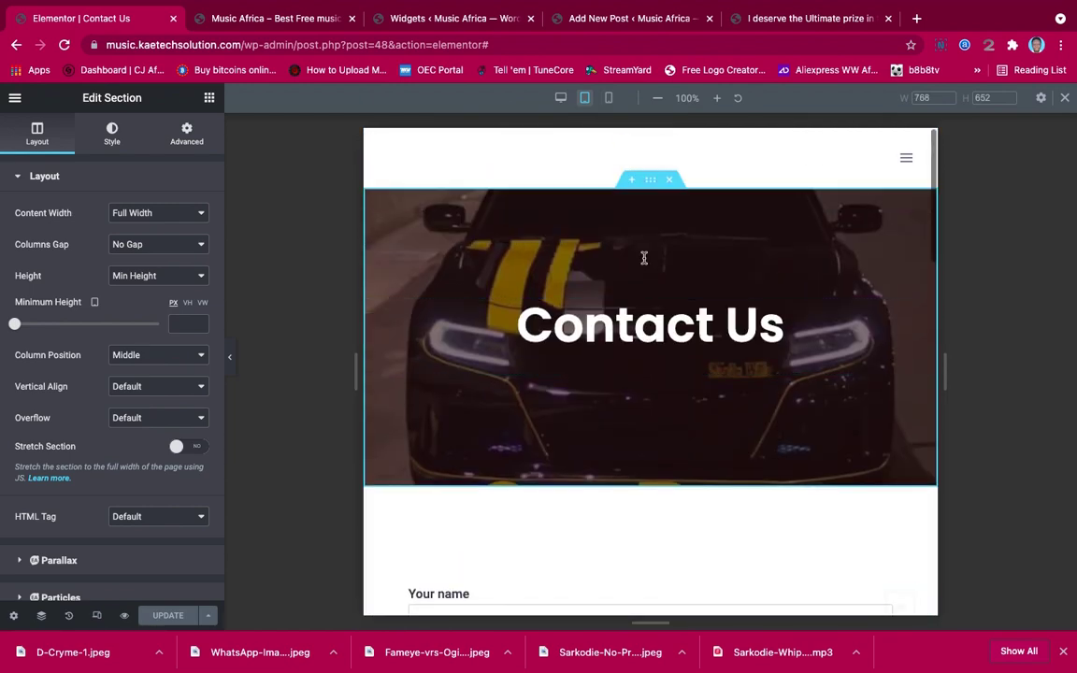
pyautogui.click(560, 97)
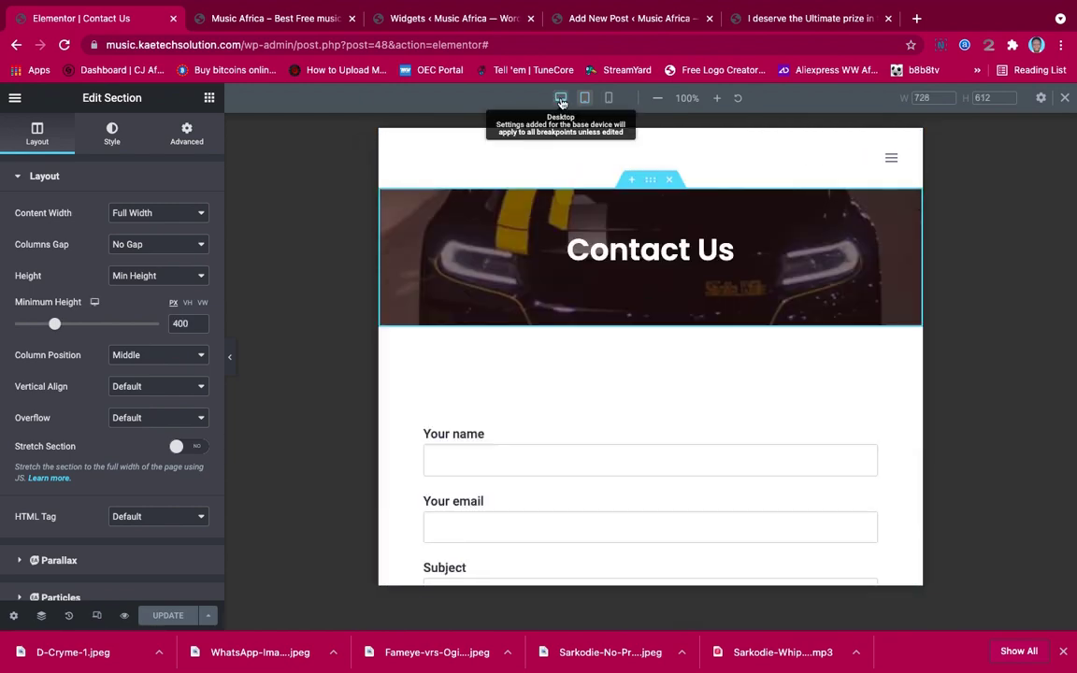
pyautogui.scroll(-8, 781, 262)
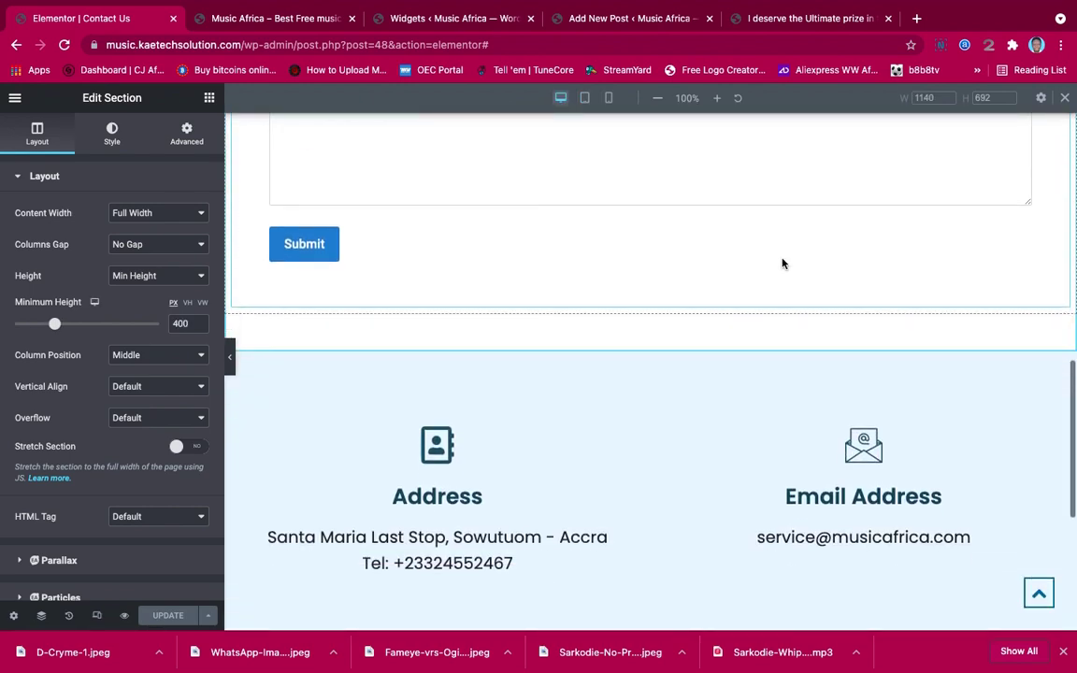
pyautogui.scroll(-4, 781, 263)
pyautogui.scroll(15, 781, 262)
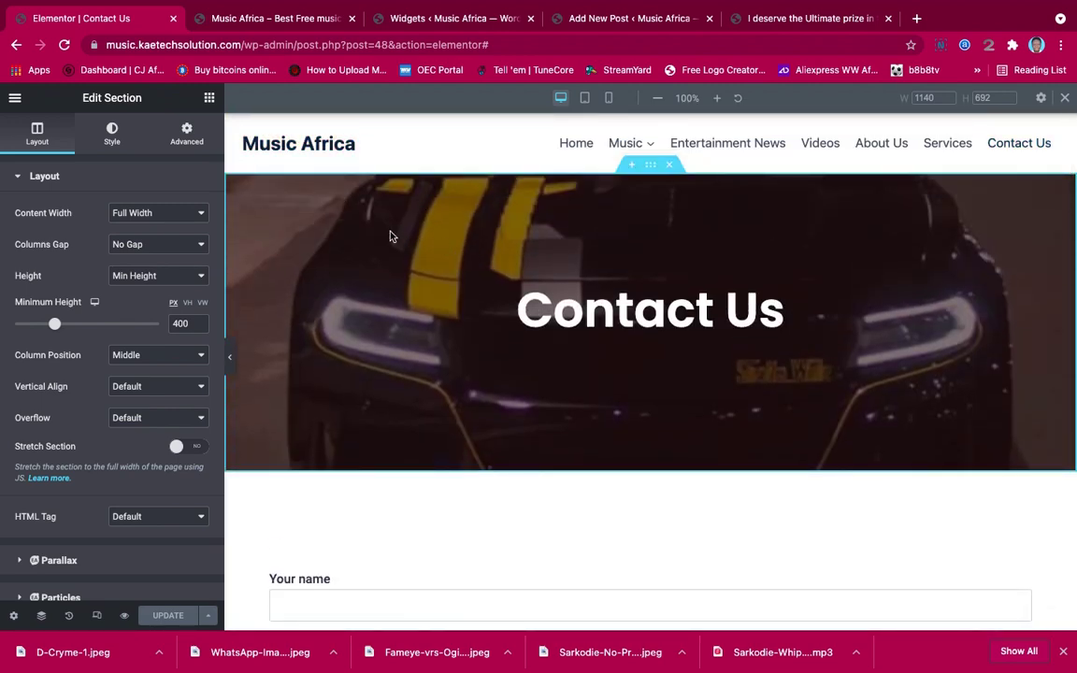
pyautogui.click(17, 99)
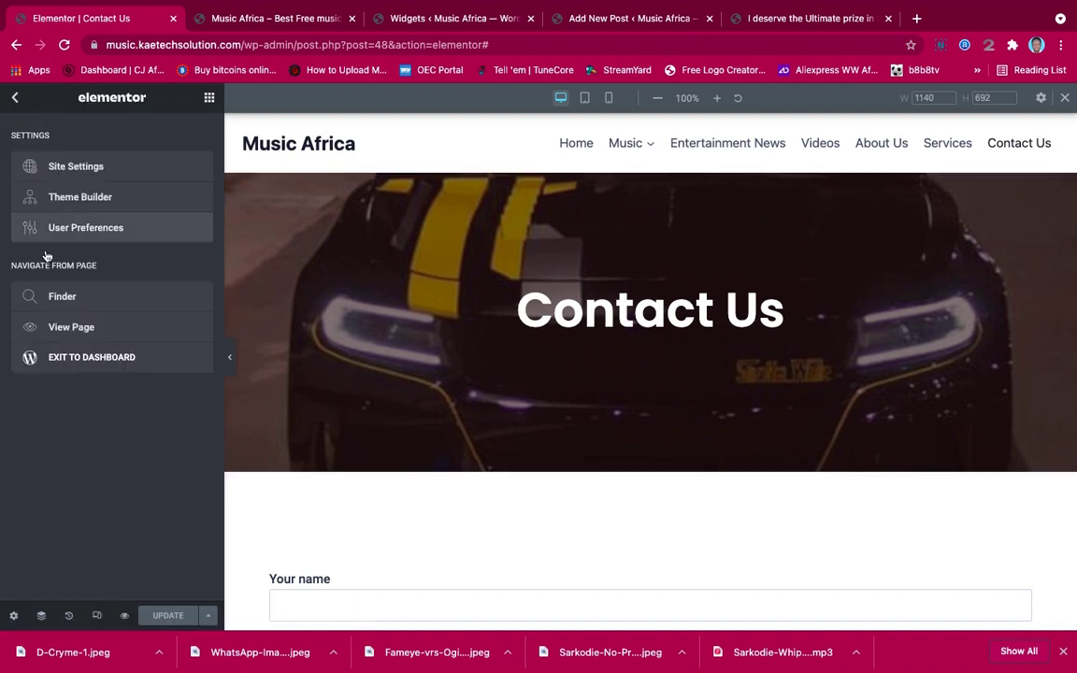
# View the live Contact Us page, then go to About Us from the site navigation
pyautogui.click(56, 326)
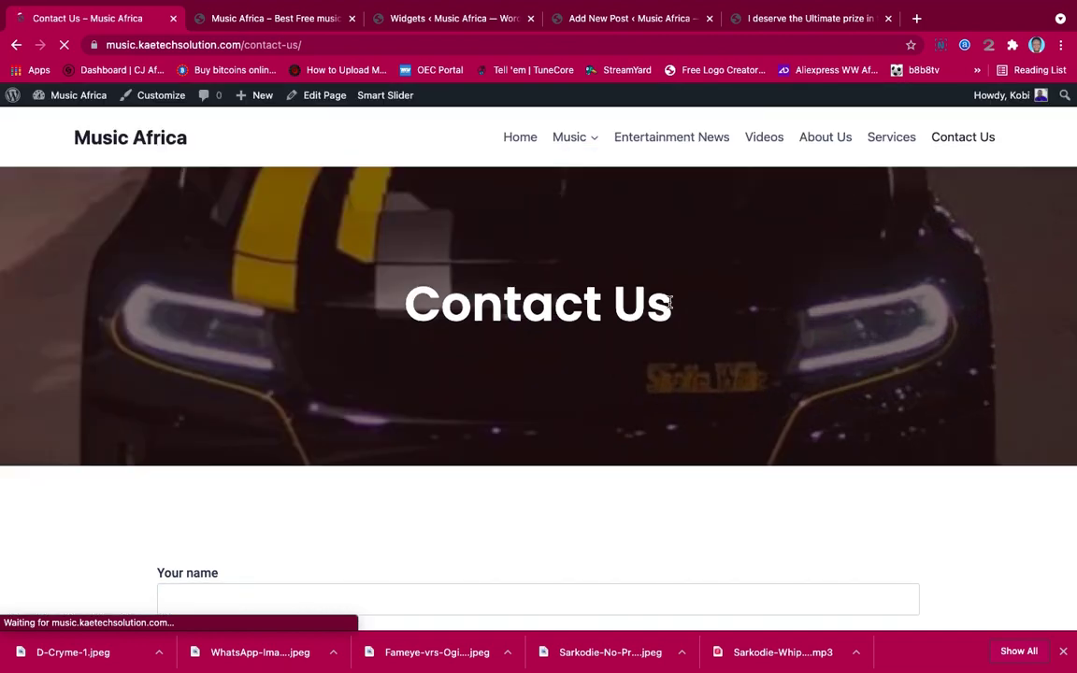
pyautogui.scroll(-10, 669, 302)
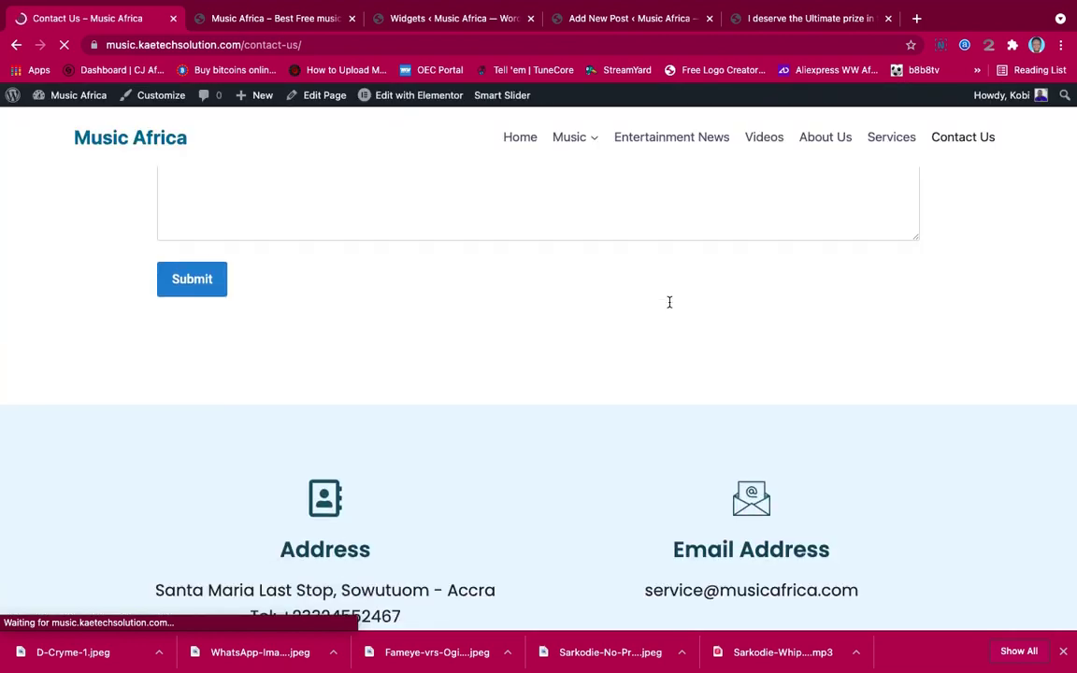
pyautogui.scroll(10, 669, 301)
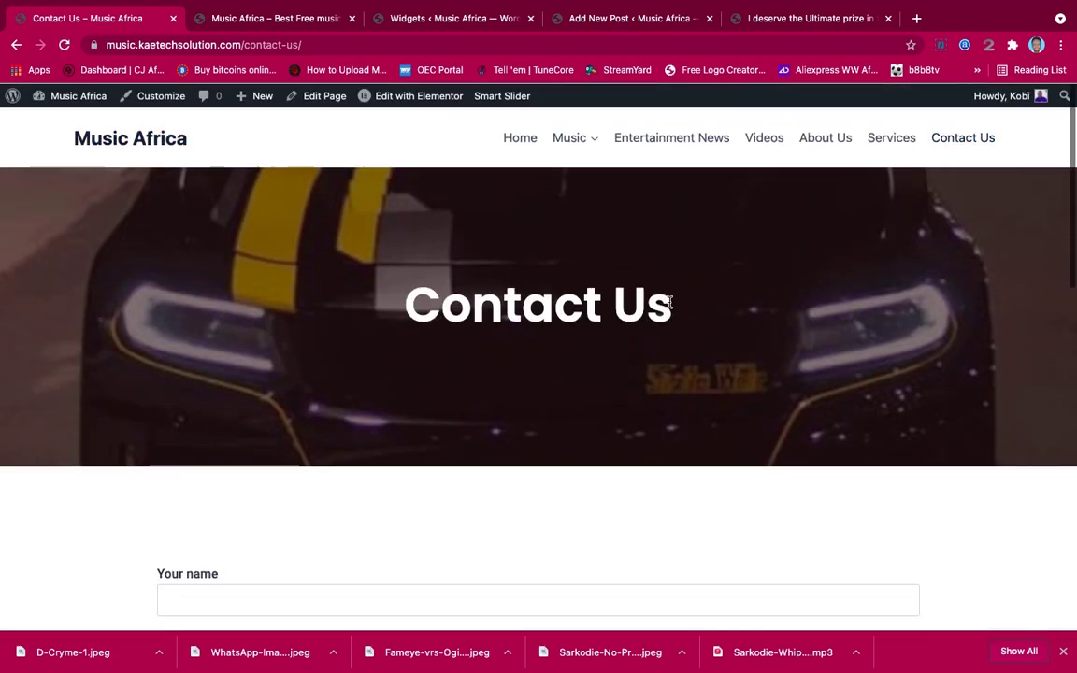
pyautogui.click(835, 141)
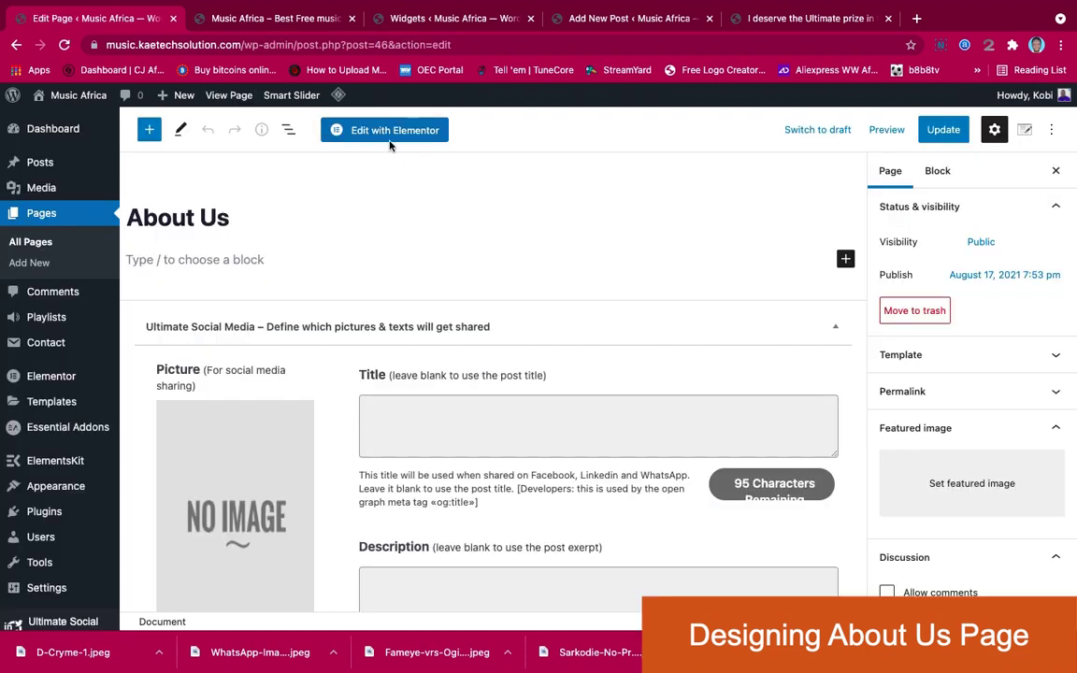
# Edit the About Us page with Elementor and add a single-column section
pyautogui.click(382, 131)
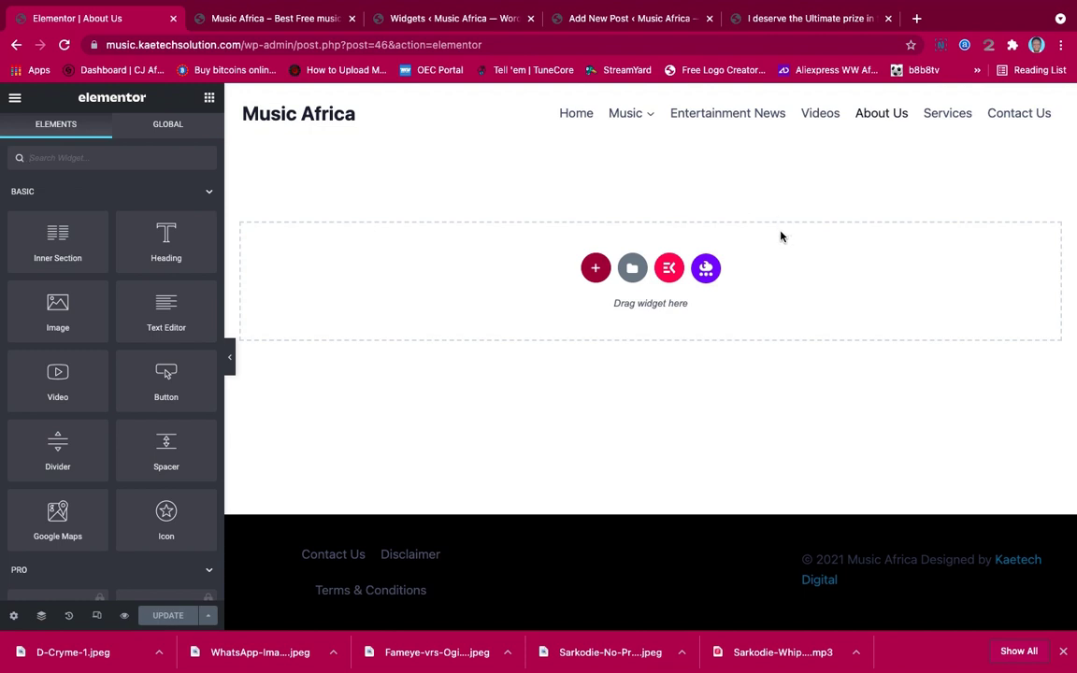
pyautogui.click(596, 269)
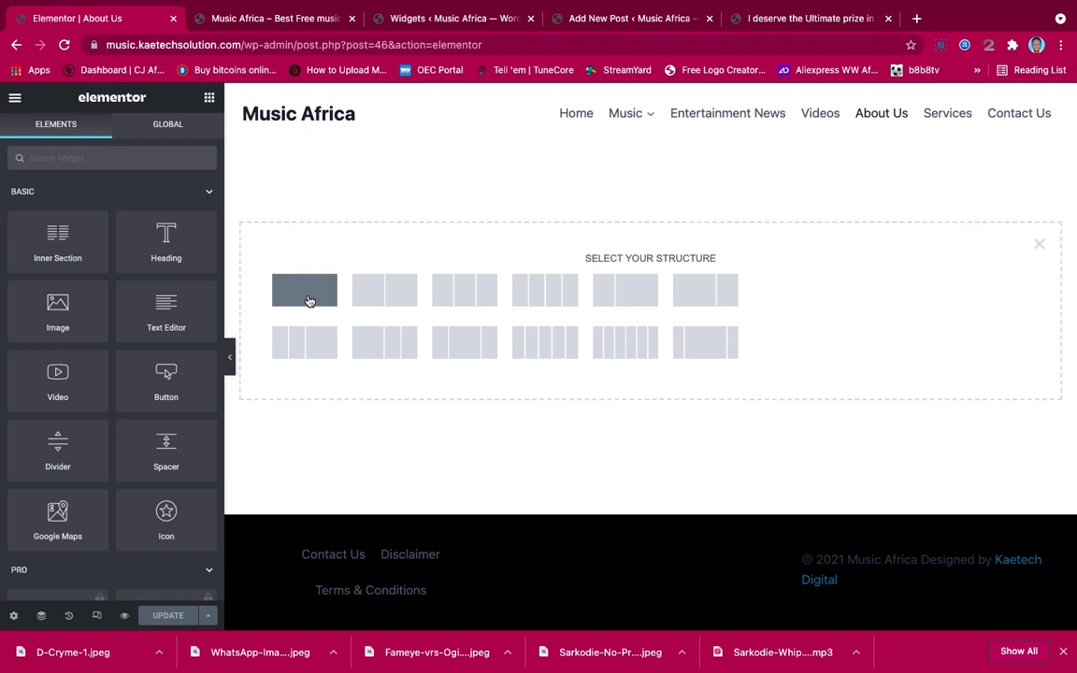
pyautogui.click(309, 301)
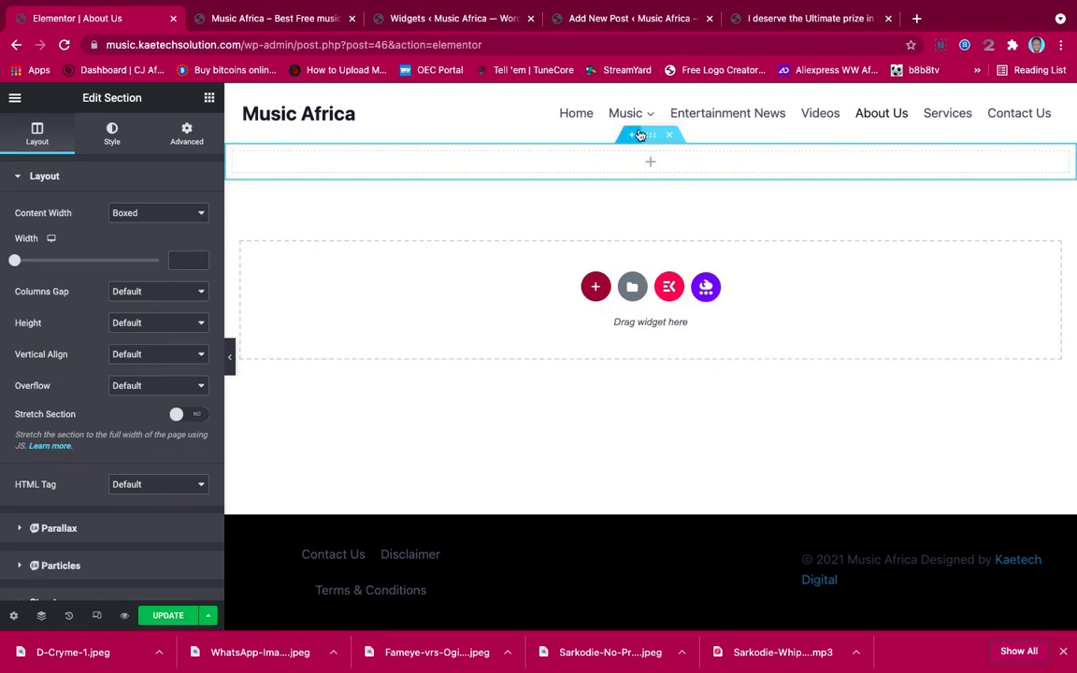
# Set the top section to Full Width content, No Gap columns and Min Height 400 px
pyautogui.click(210, 98)
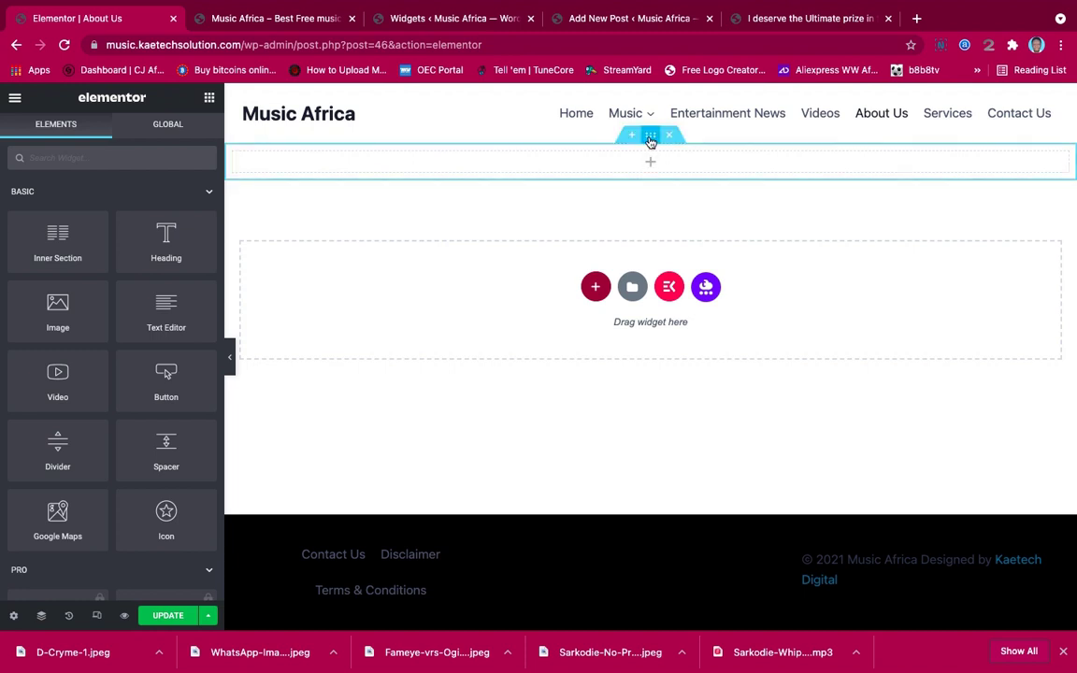
pyautogui.click(649, 138)
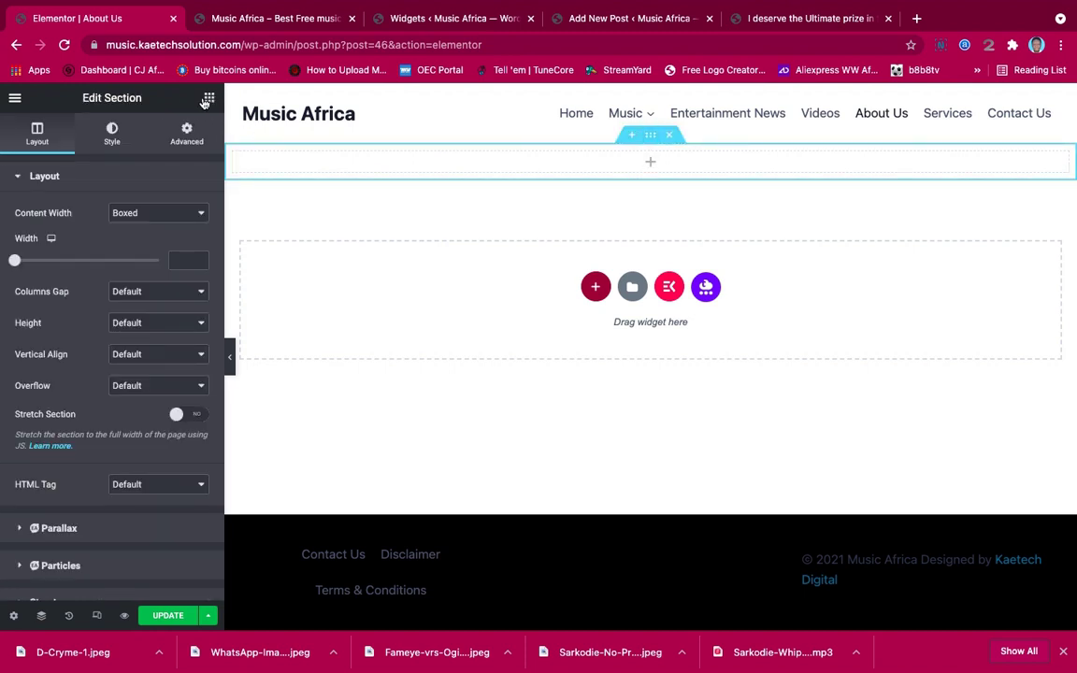
pyautogui.click(208, 100)
pyautogui.click(649, 136)
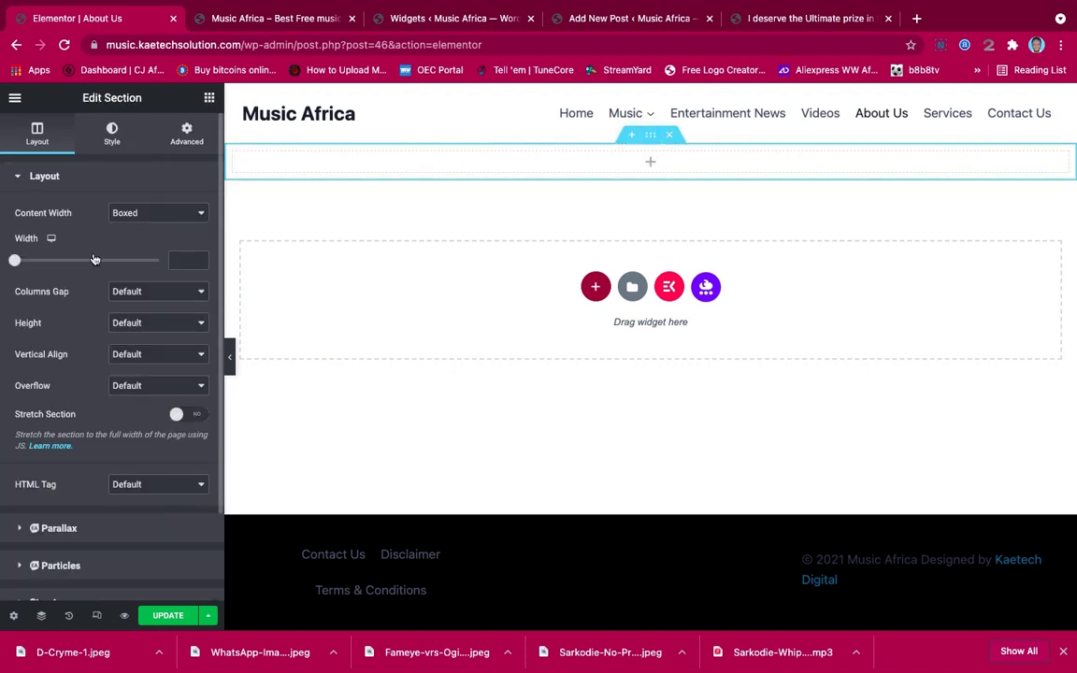
pyautogui.click(159, 215)
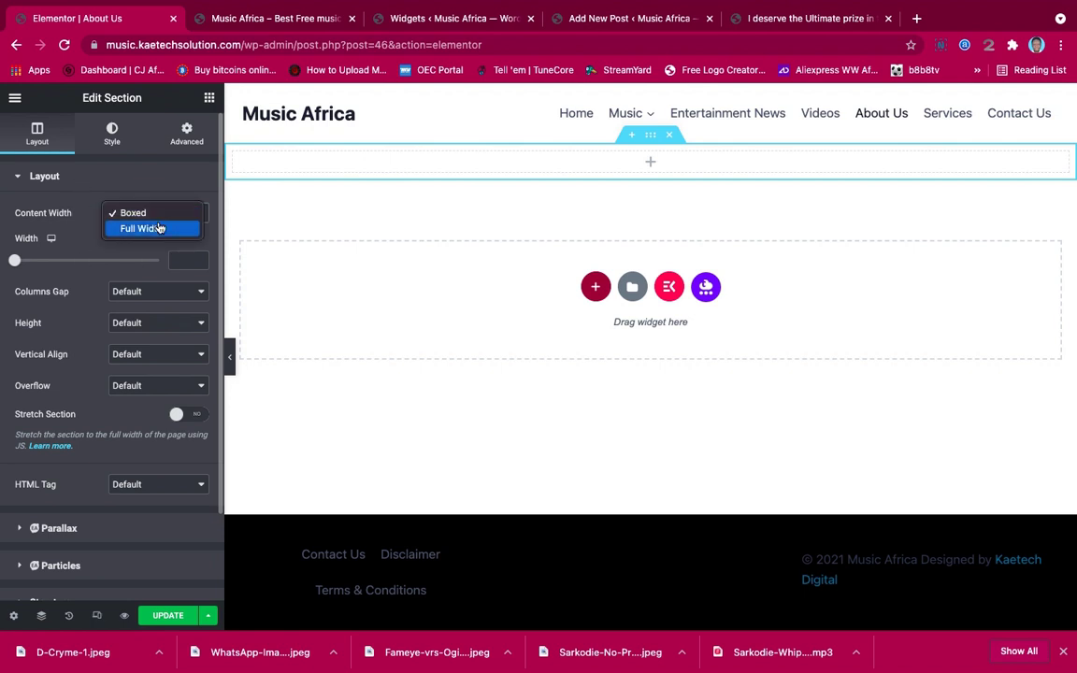
pyautogui.click(155, 228)
pyautogui.click(155, 246)
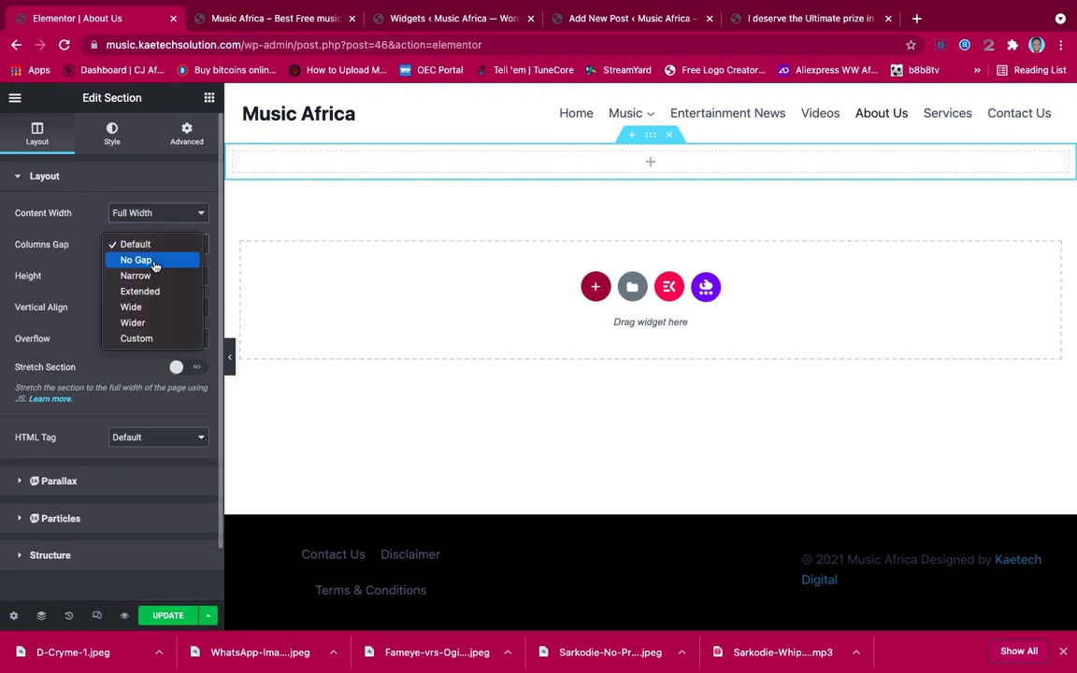
pyautogui.click(151, 258)
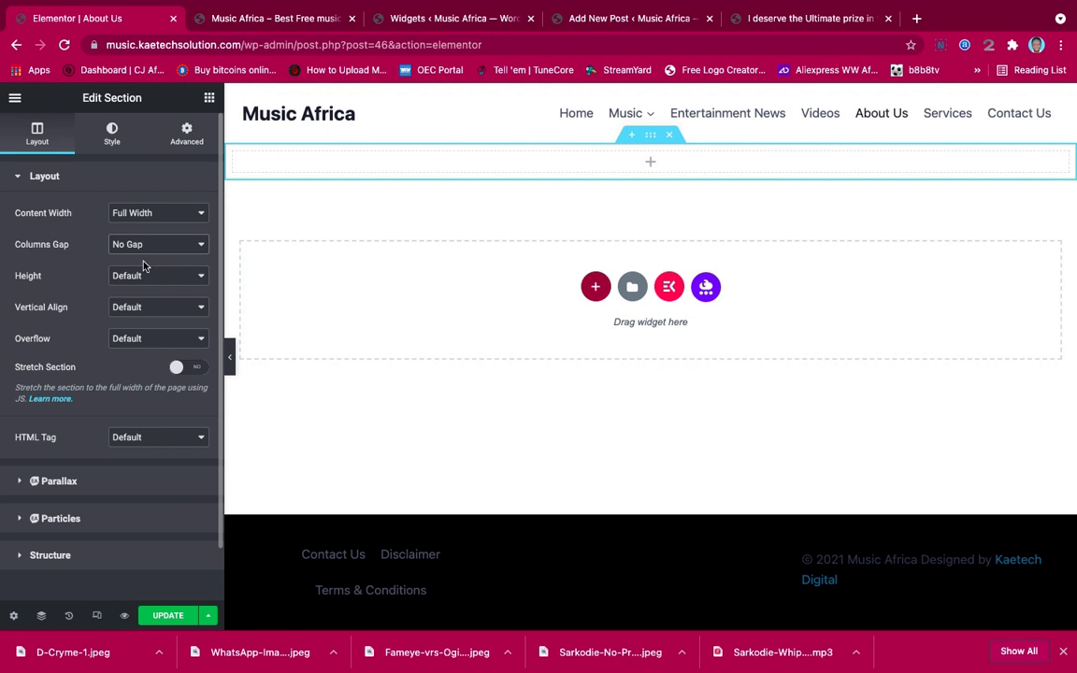
pyautogui.click(145, 277)
pyautogui.click(139, 309)
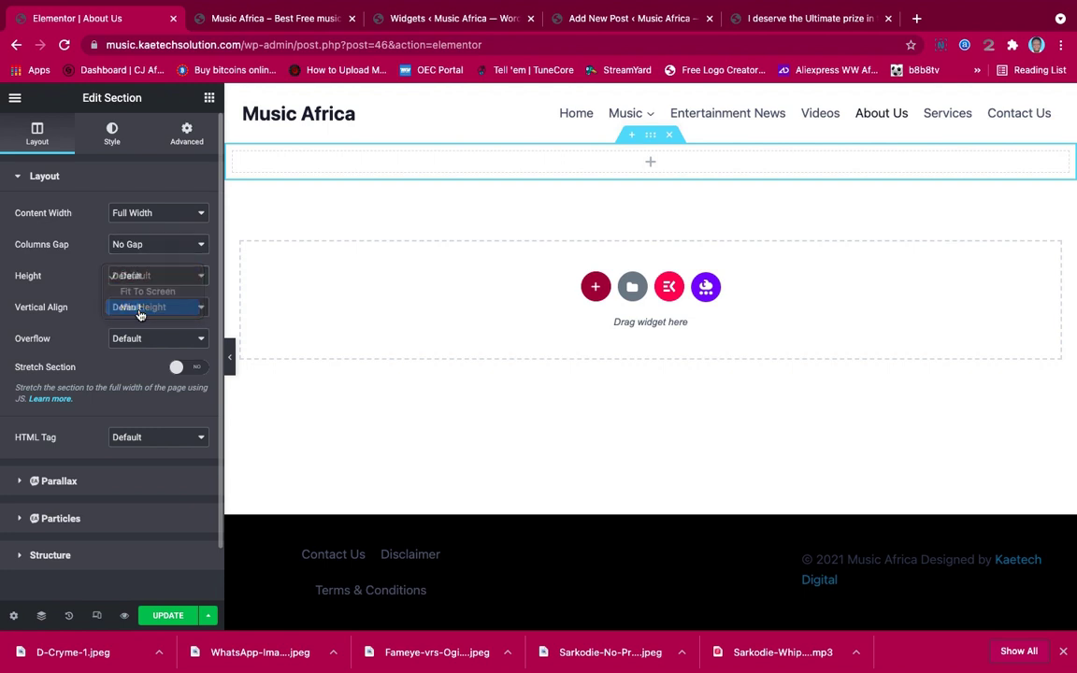
# Give the section a Classic background using the Car Race photo
pyautogui.click(111, 134)
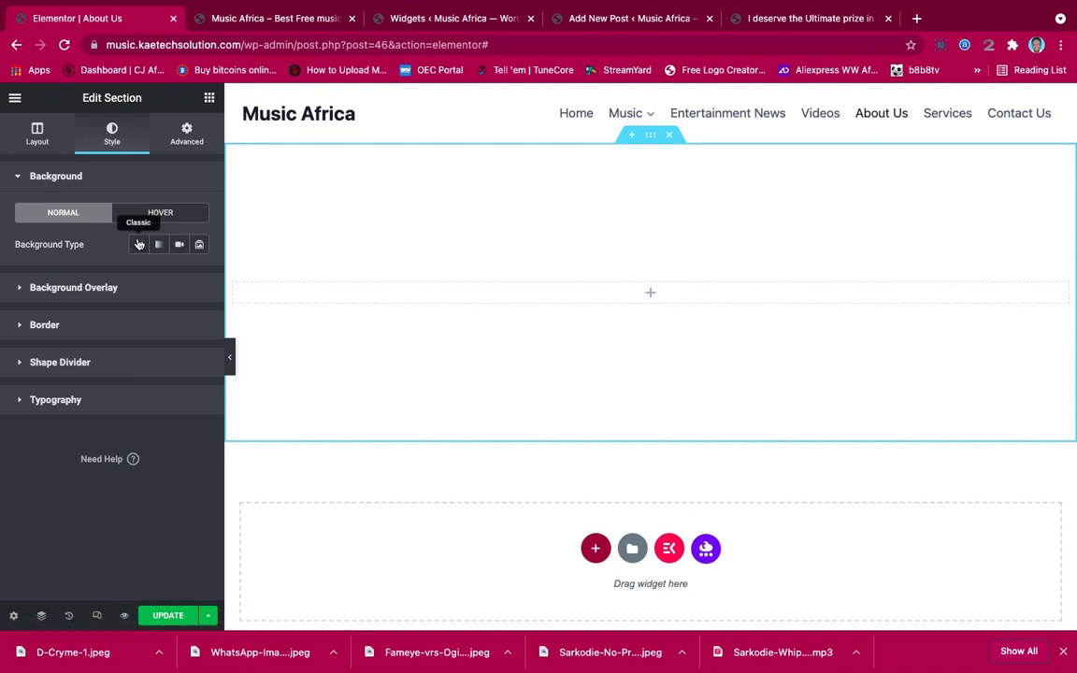
pyautogui.click(139, 244)
pyautogui.click(110, 353)
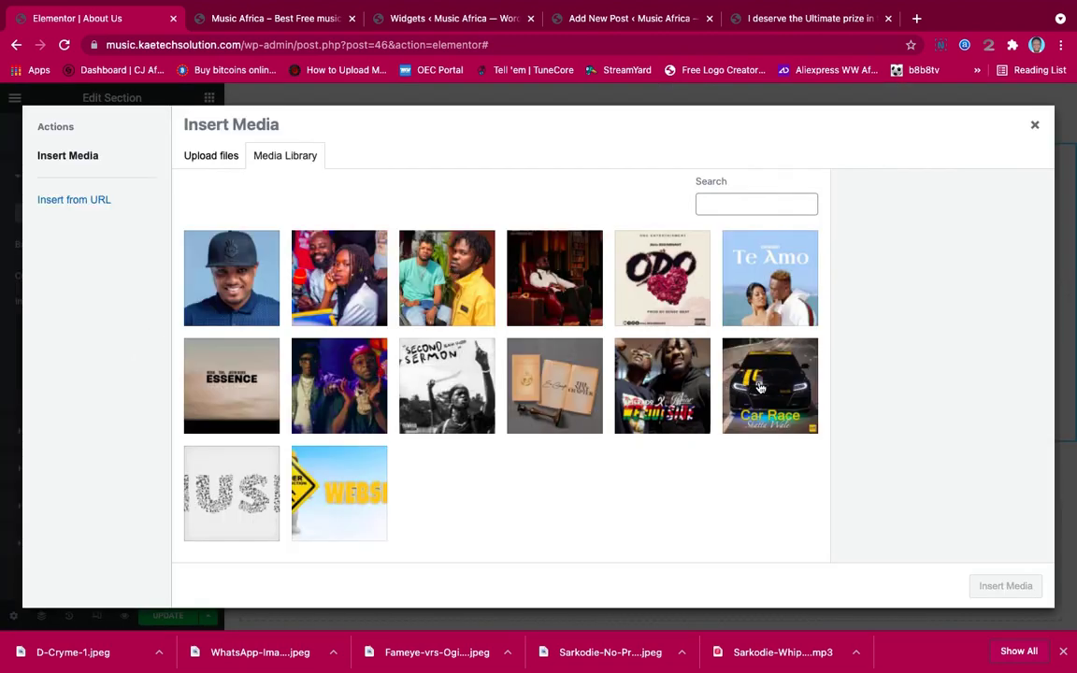
pyautogui.click(760, 387)
pyautogui.click(1006, 585)
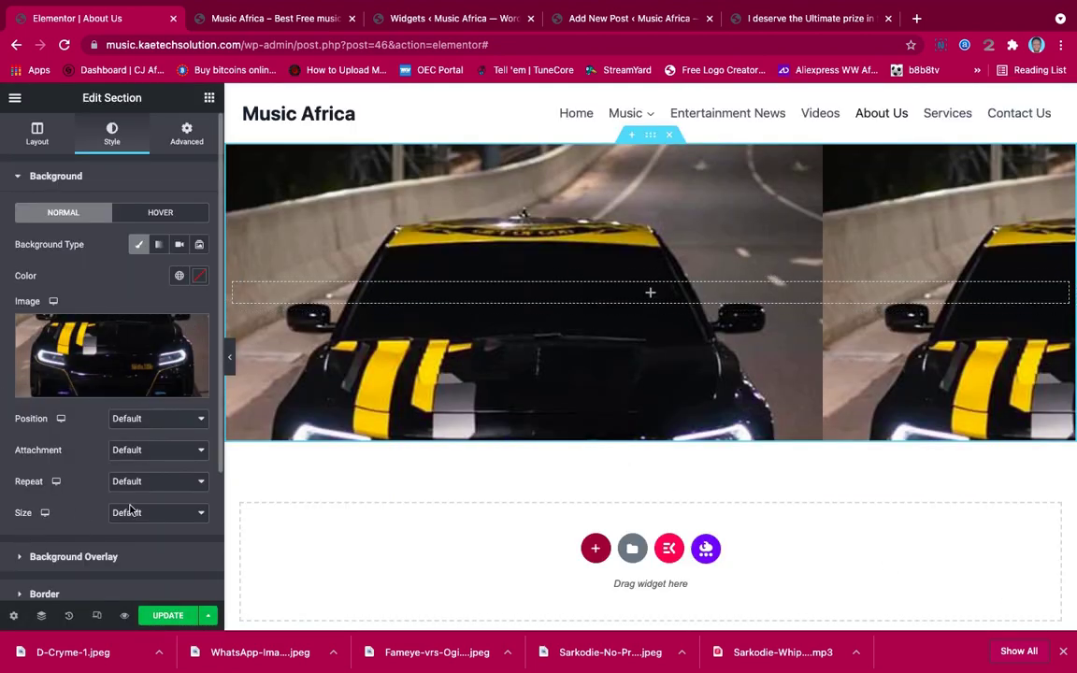
# Set the background to No-repeat, Cover size and Center Center position
pyautogui.click(150, 482)
pyautogui.click(140, 495)
pyautogui.click(145, 515)
pyautogui.click(141, 545)
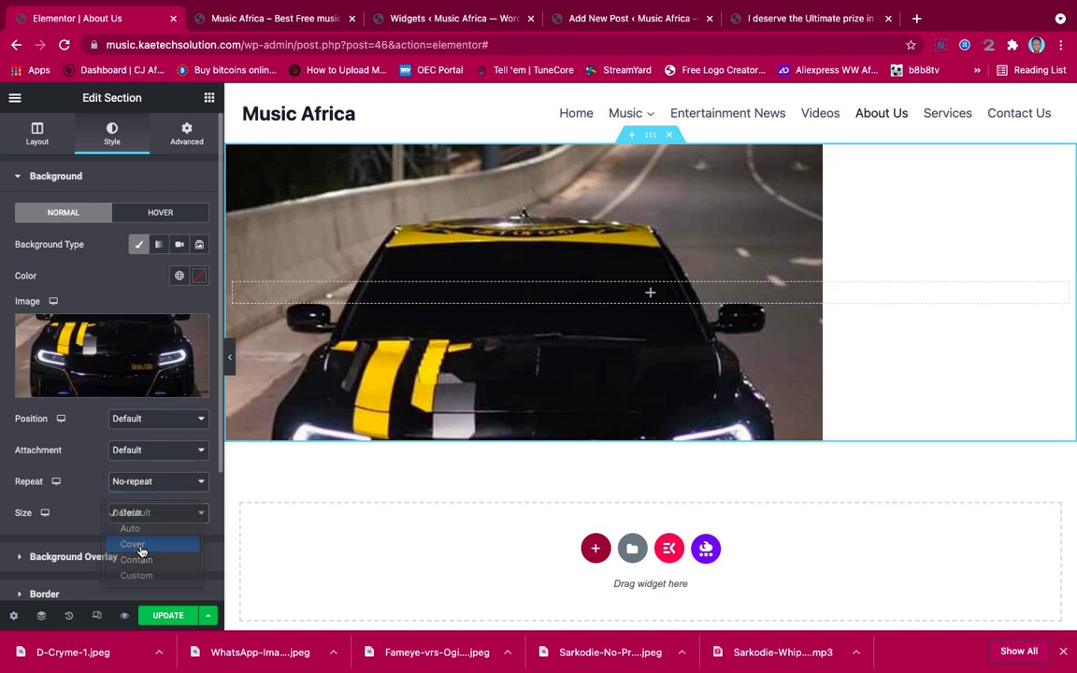
pyautogui.click(150, 419)
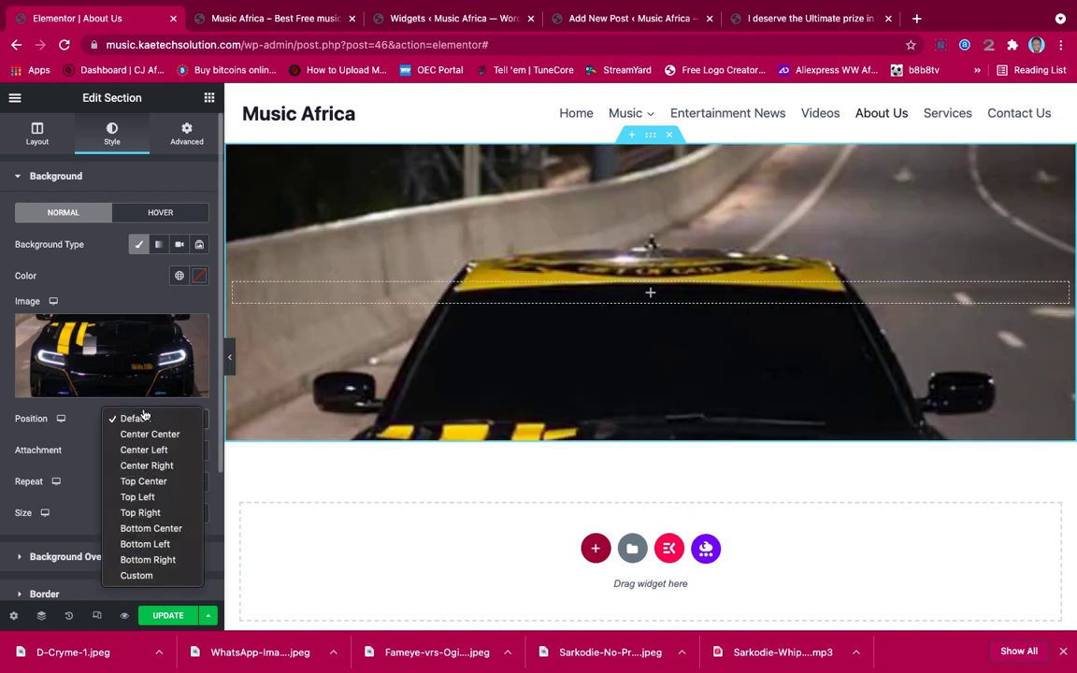
pyautogui.click(145, 440)
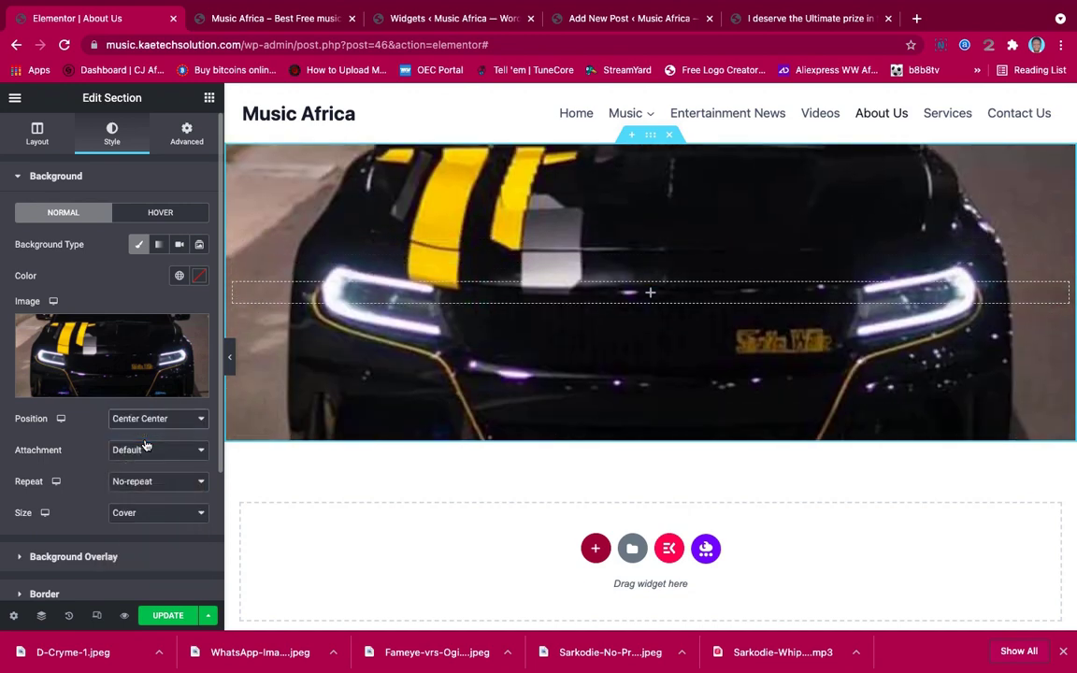
# Add a Classic #100808 background overlay at 0.72 opacity
pyautogui.click(118, 557)
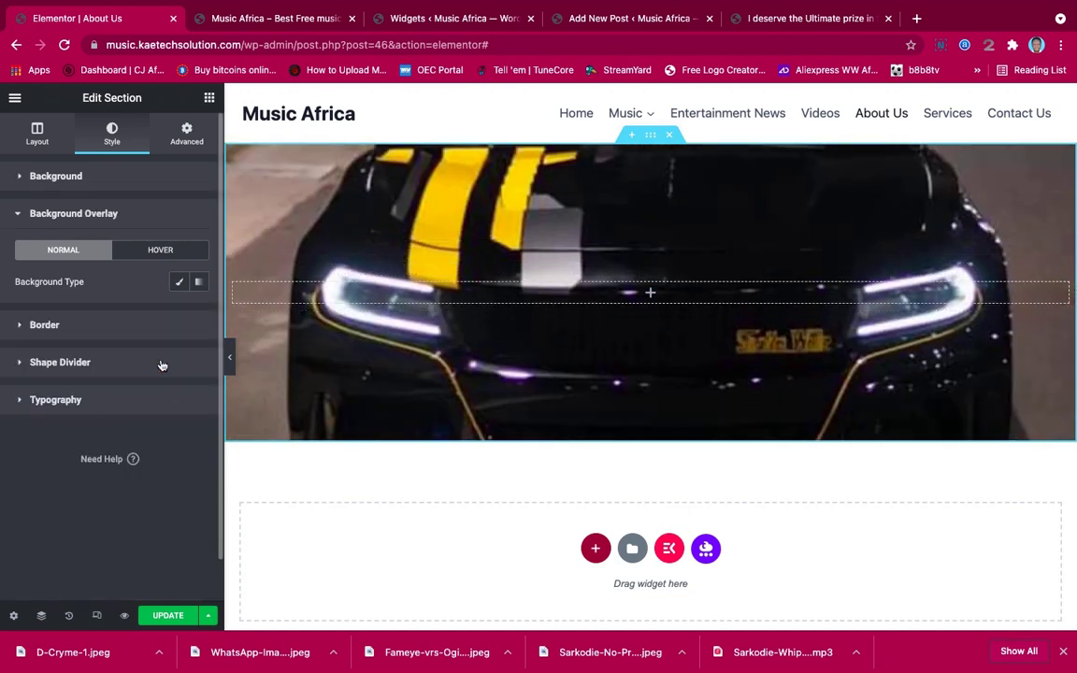
pyautogui.click(178, 281)
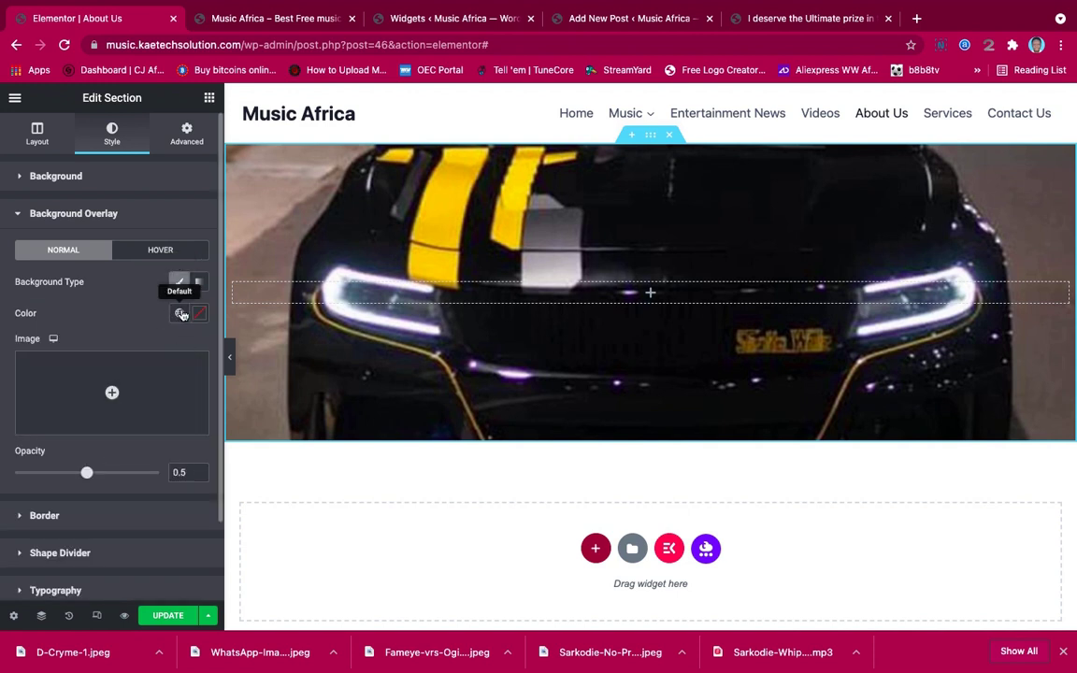
pyautogui.click(199, 312)
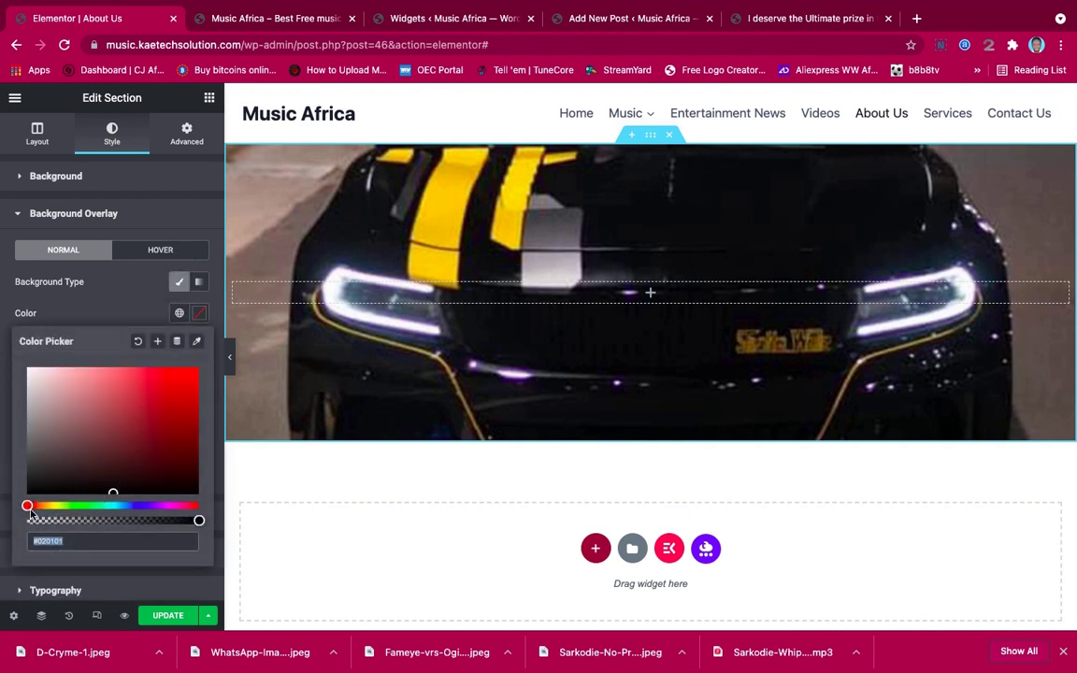
pyautogui.click(28, 507)
pyautogui.moveTo(111, 493); pyautogui.dragTo(111, 487)
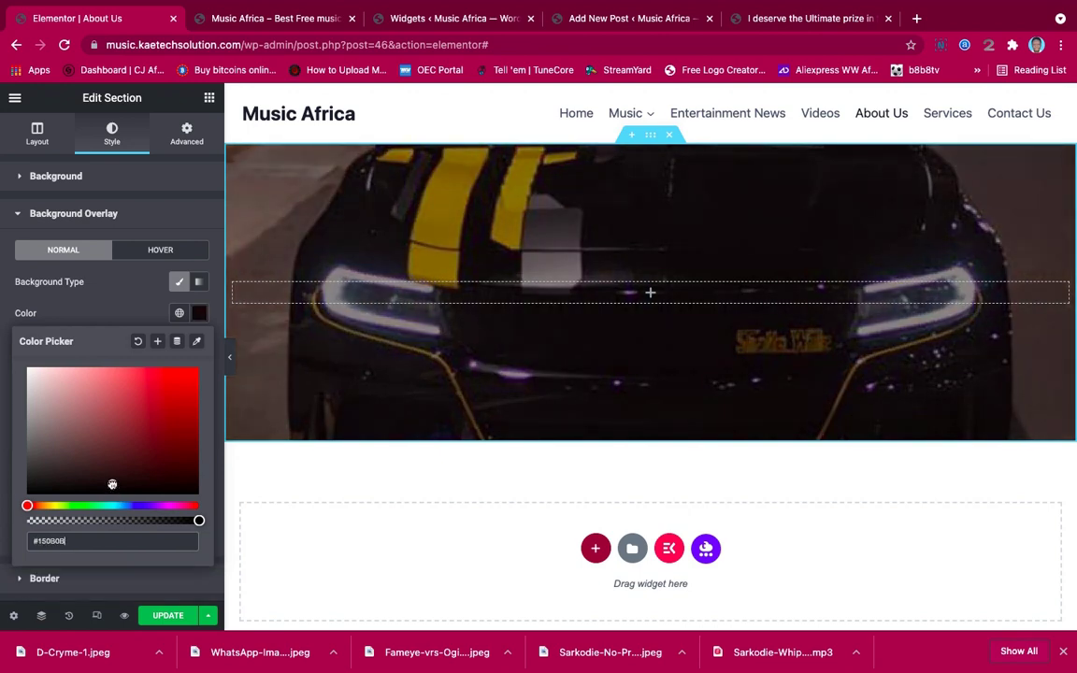
pyautogui.click(108, 279)
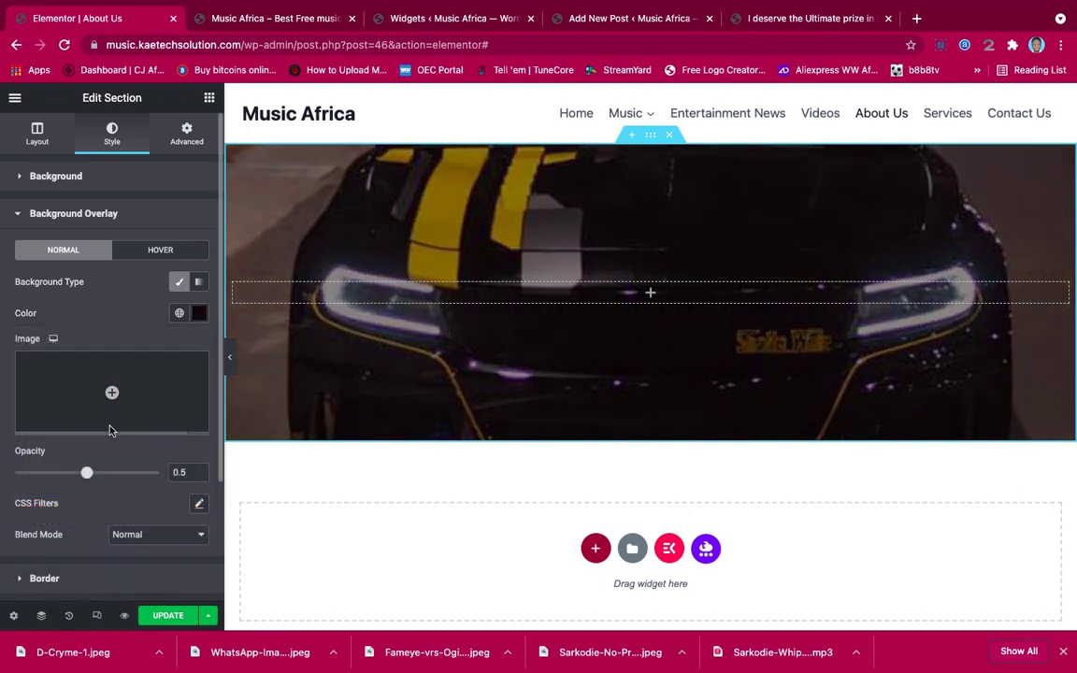
pyautogui.moveTo(86, 473); pyautogui.dragTo(118, 474)
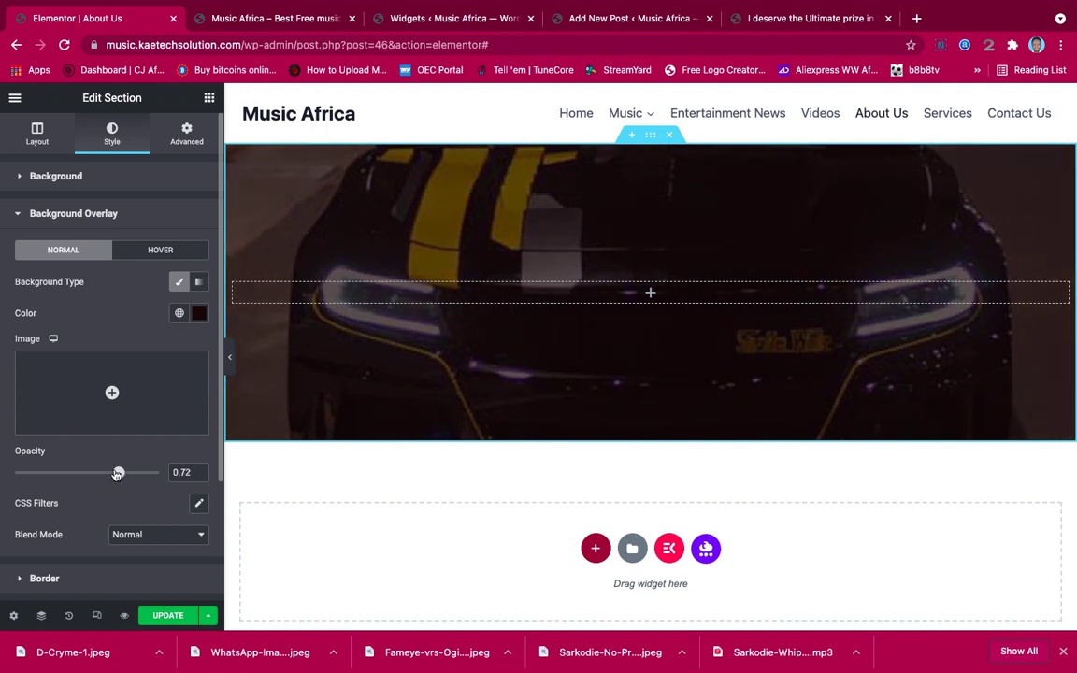
pyautogui.click(209, 100)
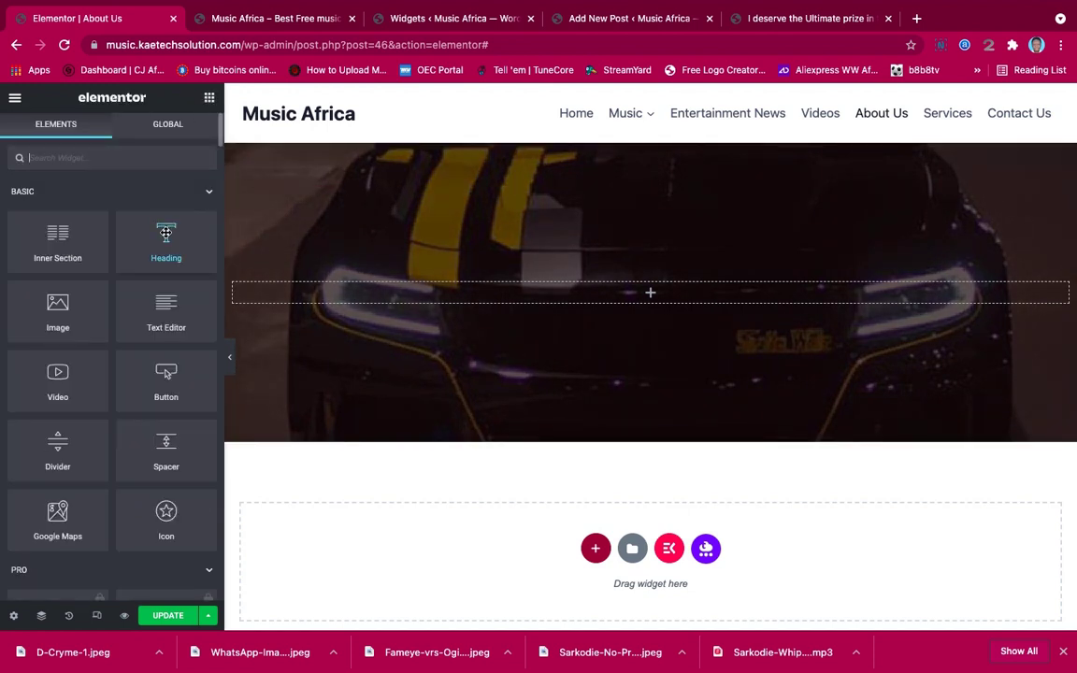
# Add a centred heading reading 'About Us' to the hero section
pyautogui.moveTo(166, 238); pyautogui.dragTo(630, 293)
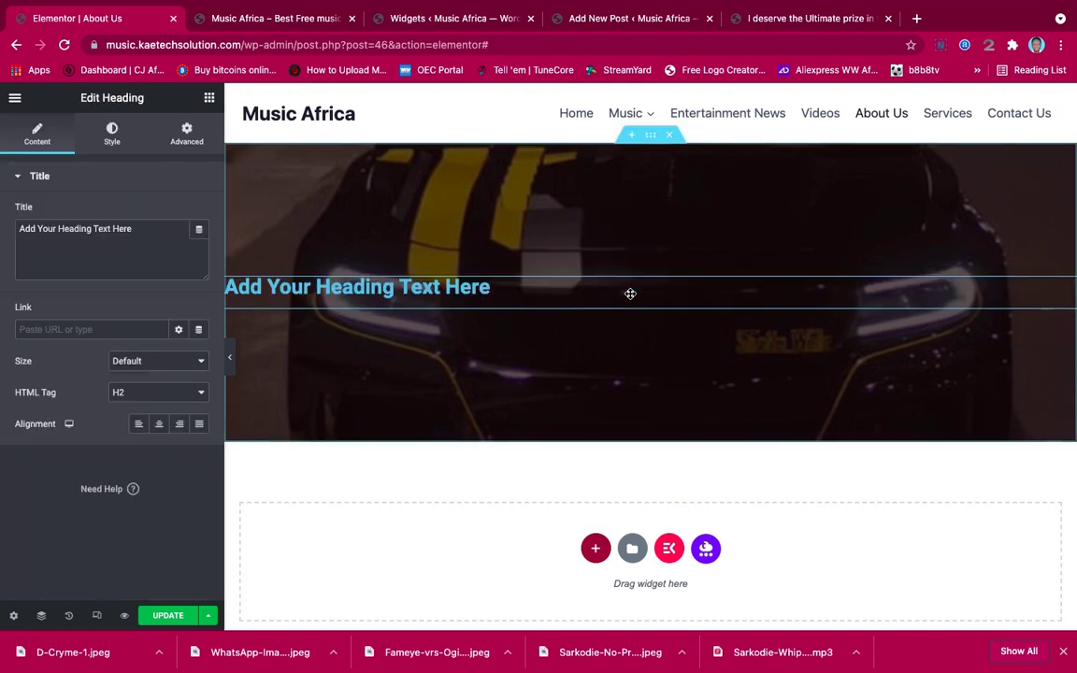
pyautogui.moveTo(155, 235); pyautogui.dragTo(2, 226)
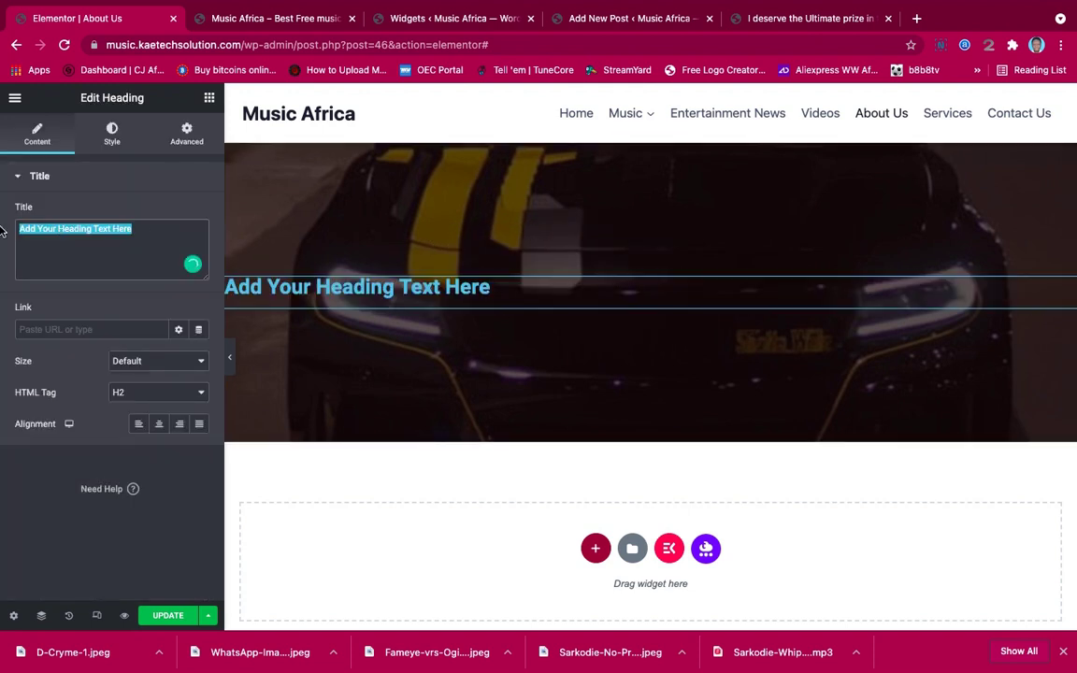
pyautogui.write('Ab')
pyautogui.write('ou')
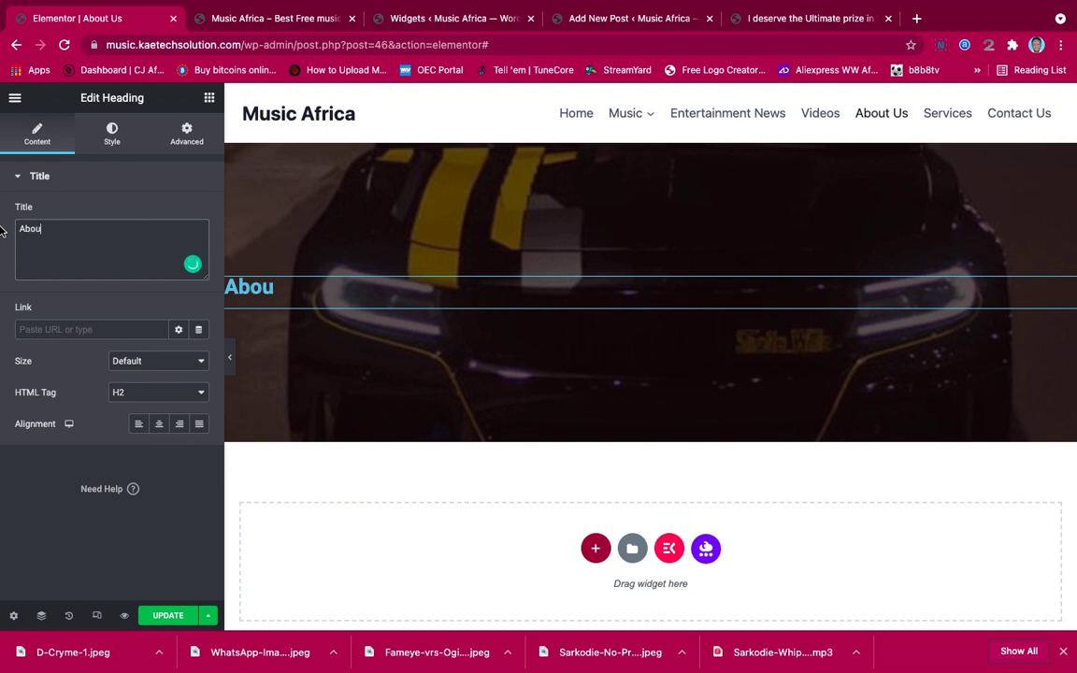
pyautogui.write('t Us')
pyautogui.click(159, 425)
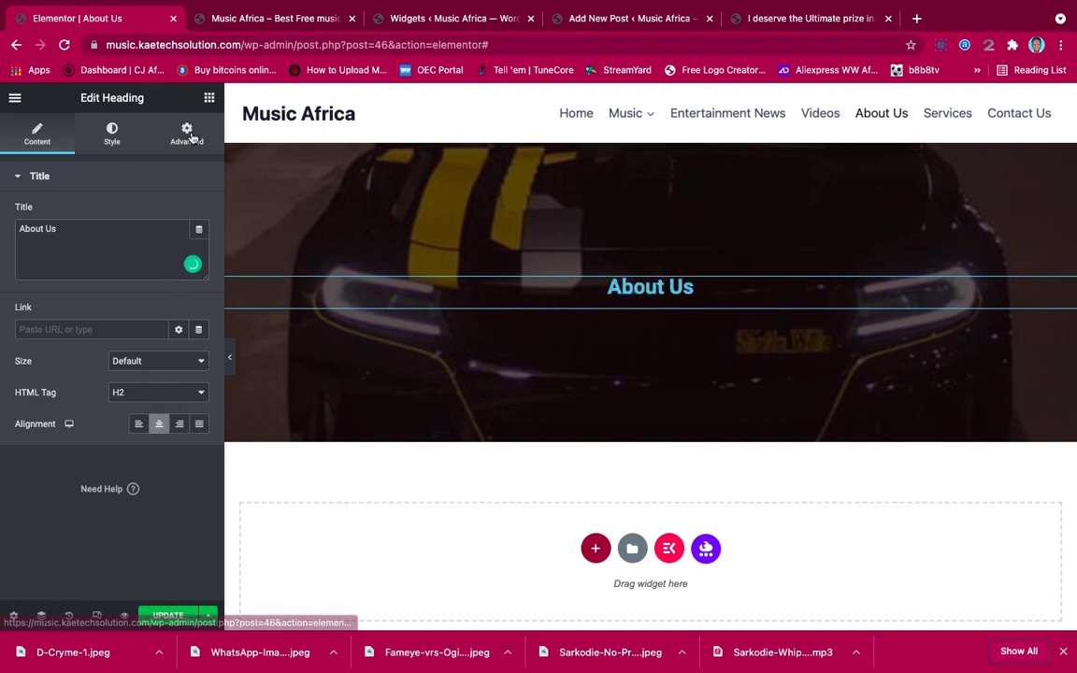
# Make the About Us heading text white
pyautogui.click(111, 134)
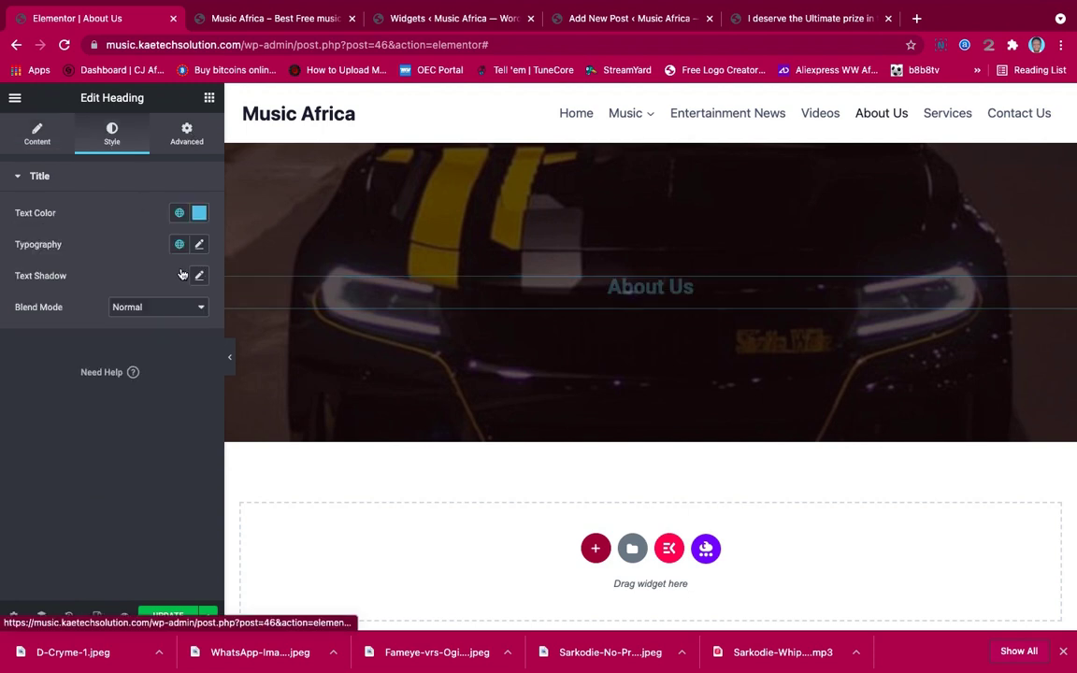
pyautogui.click(199, 212)
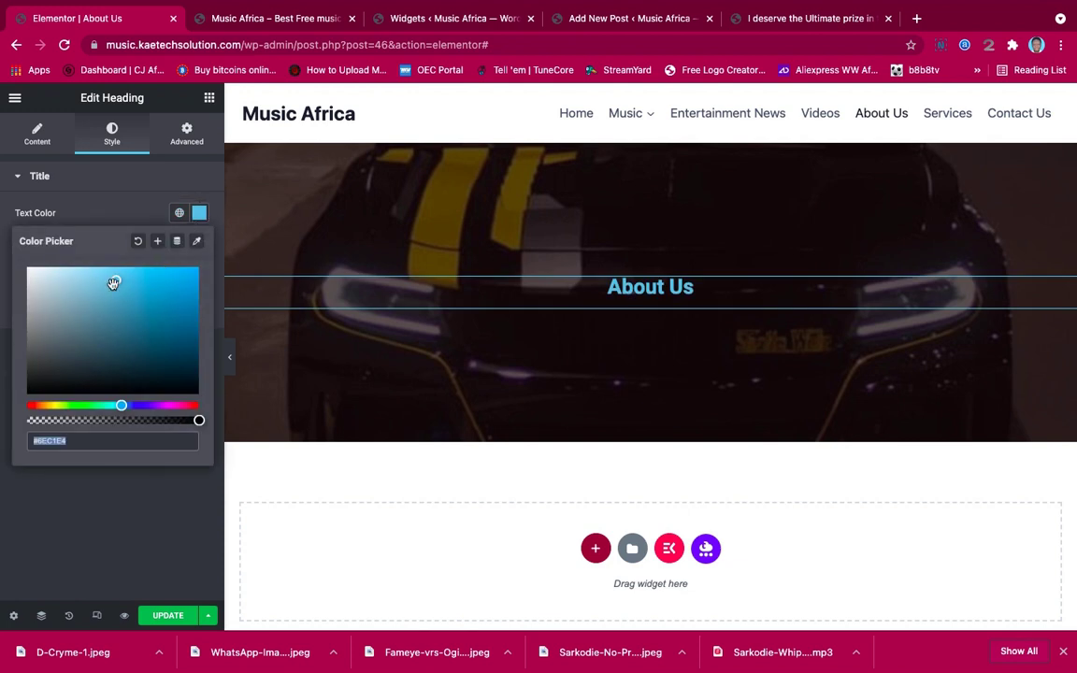
pyautogui.moveTo(98, 271); pyautogui.dragTo(8, 257)
pyautogui.click(88, 195)
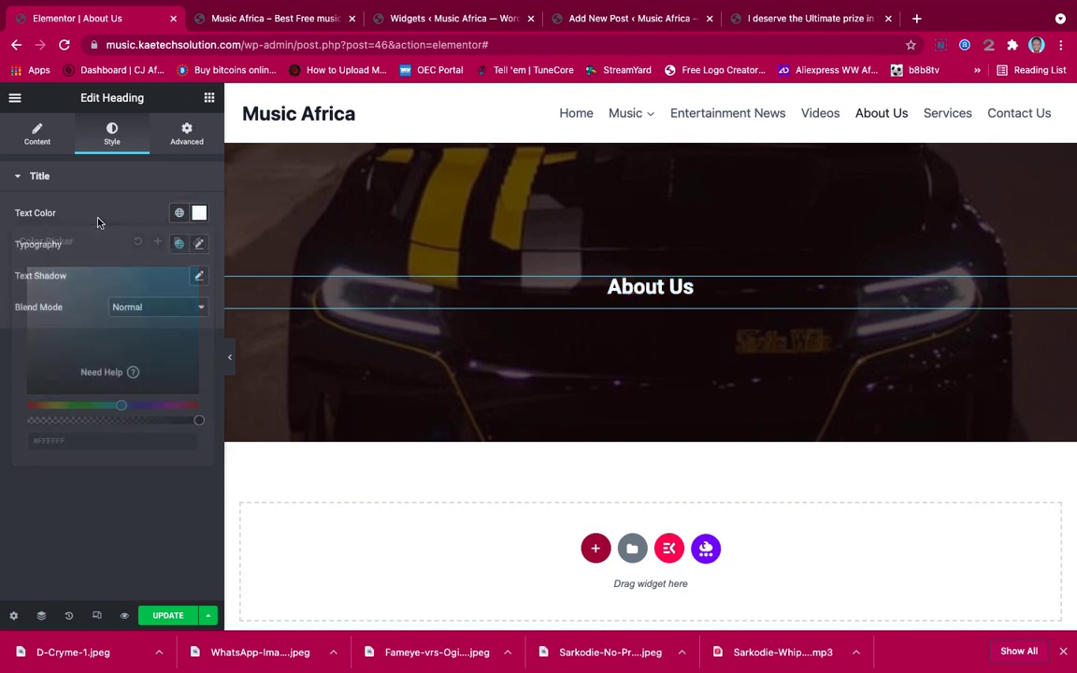
# Set the heading typography to Poppins at 58 px
pyautogui.click(198, 244)
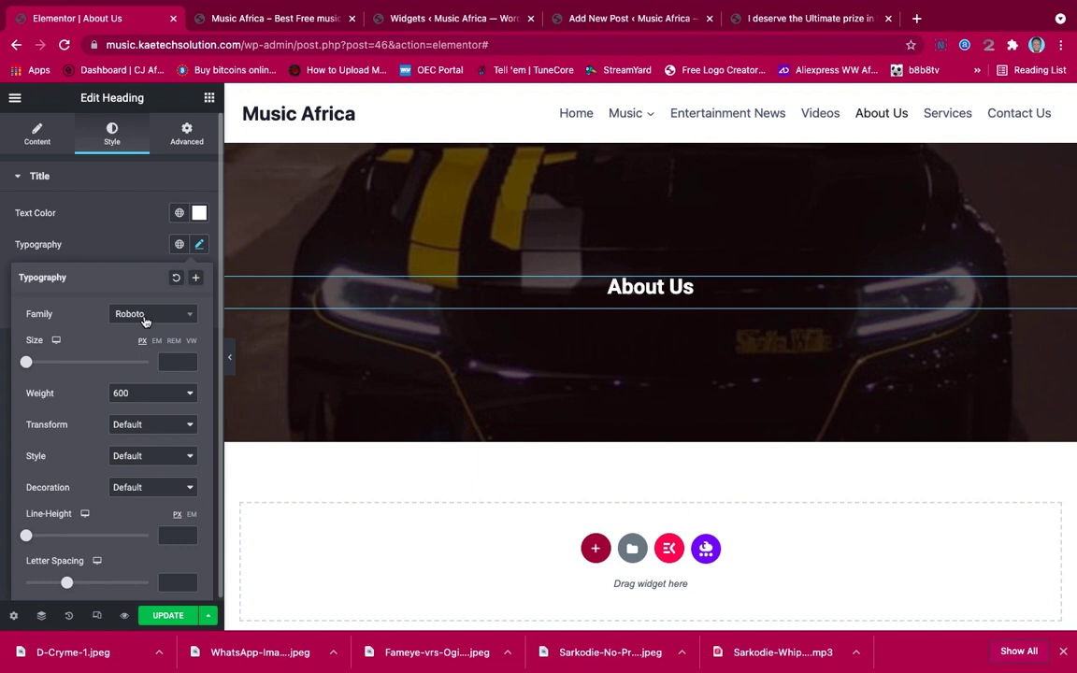
pyautogui.click(145, 318)
pyautogui.write('Po')
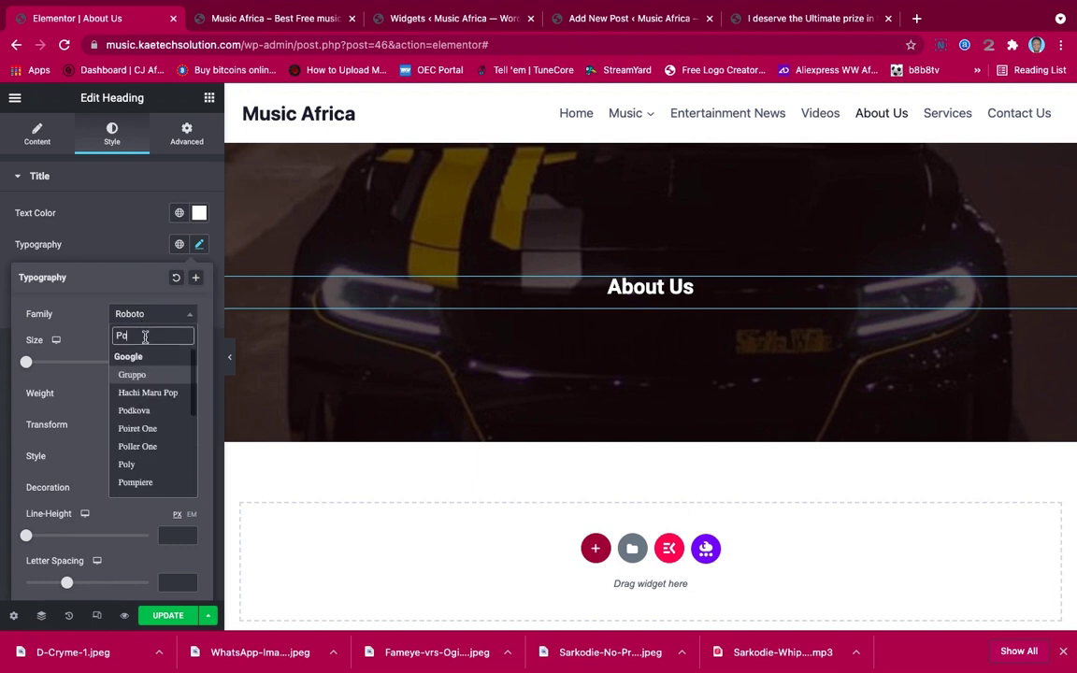
pyautogui.write('ppi')
pyautogui.click(147, 376)
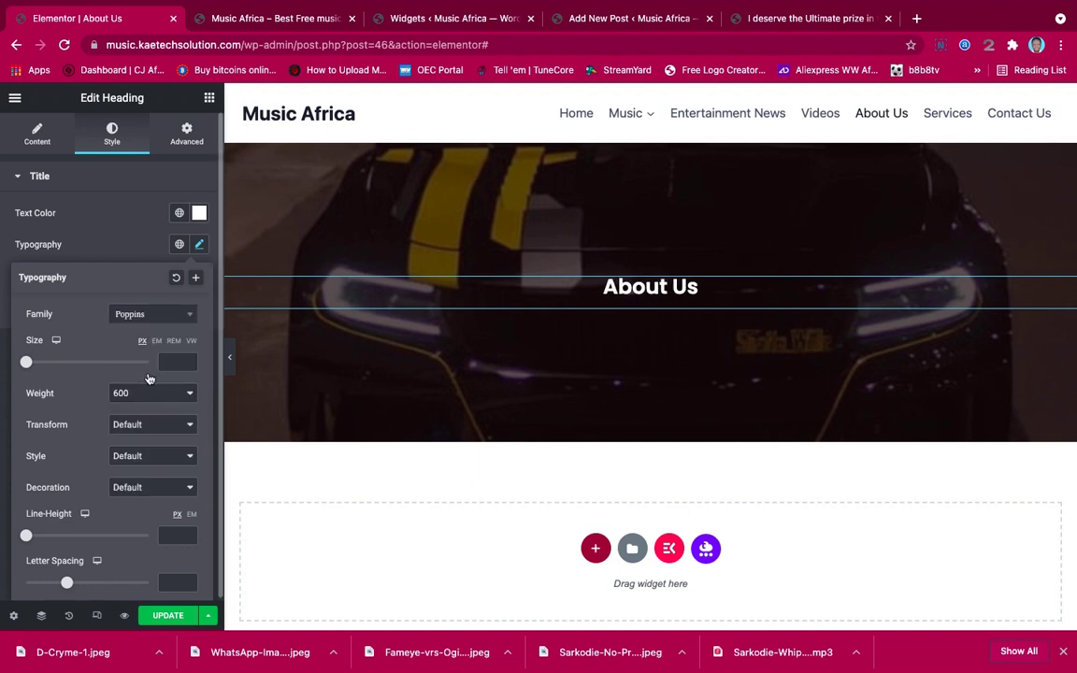
pyautogui.click(134, 257)
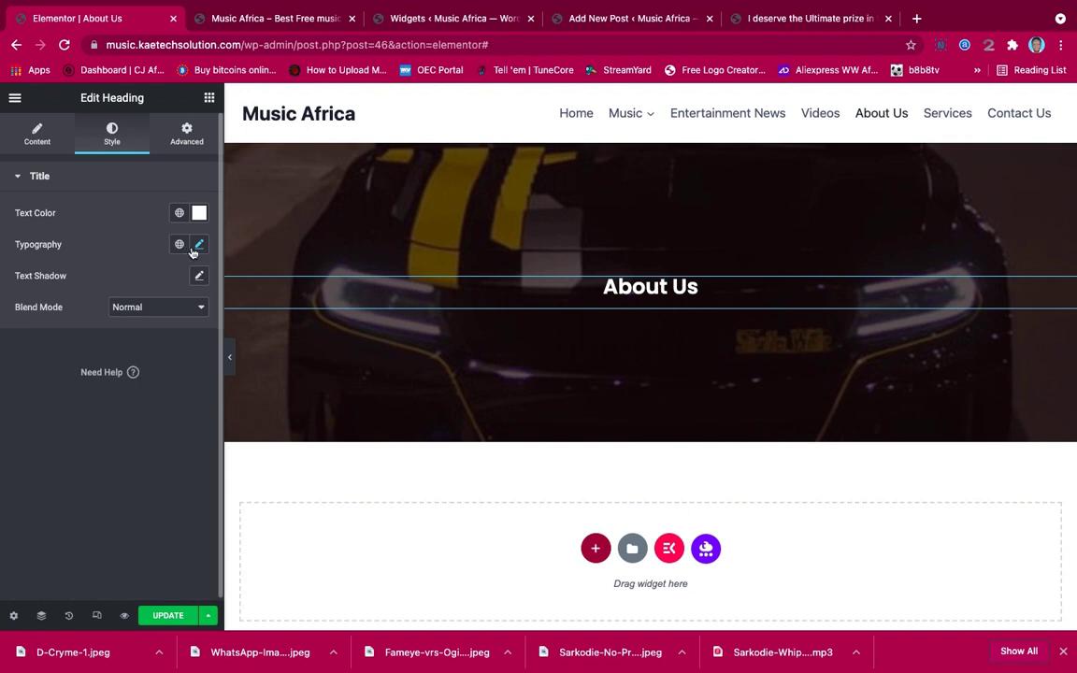
pyautogui.click(196, 246)
pyautogui.moveTo(27, 370); pyautogui.dragTo(61, 365)
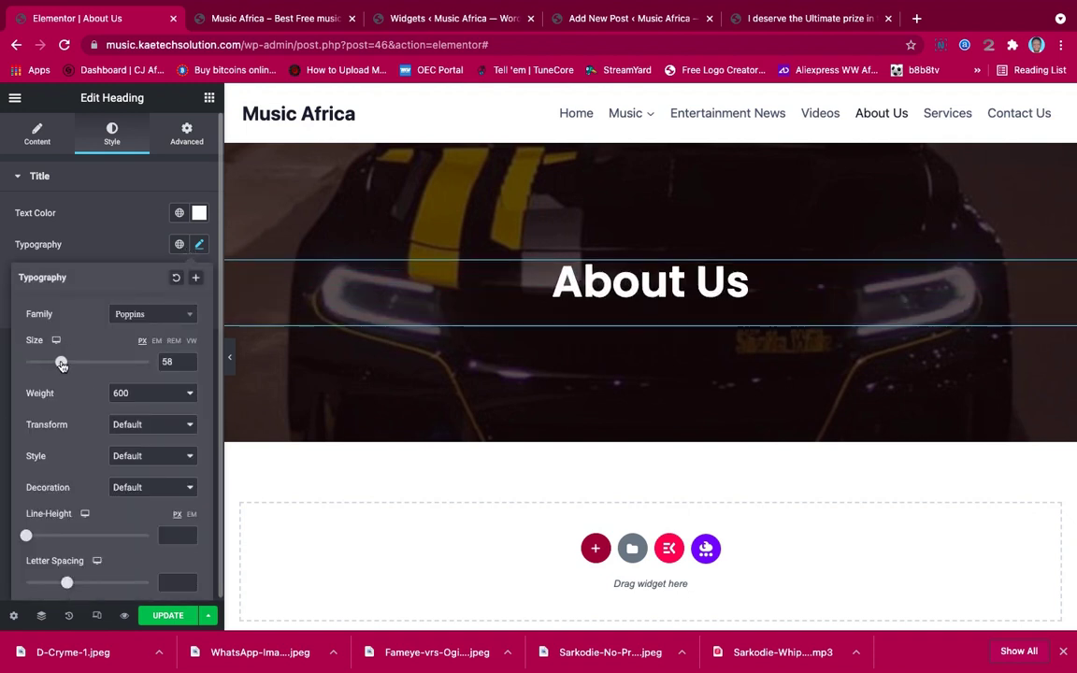
pyautogui.click(119, 252)
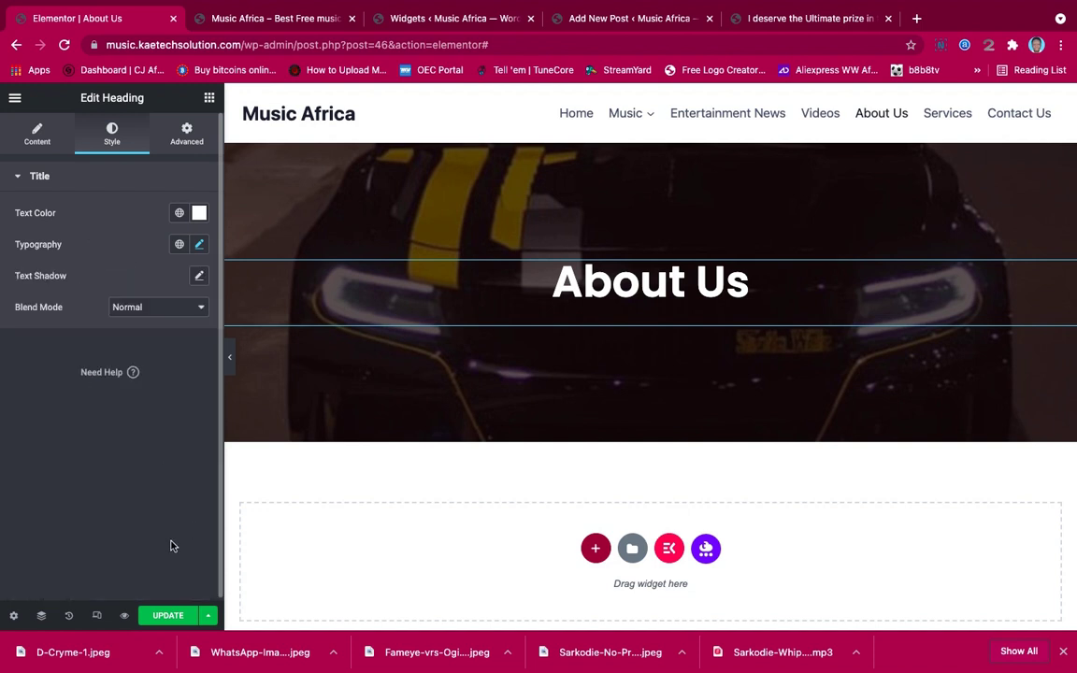
# In mobile preview, set the About Us banner's minimum height to 156 px
pyautogui.click(96, 615)
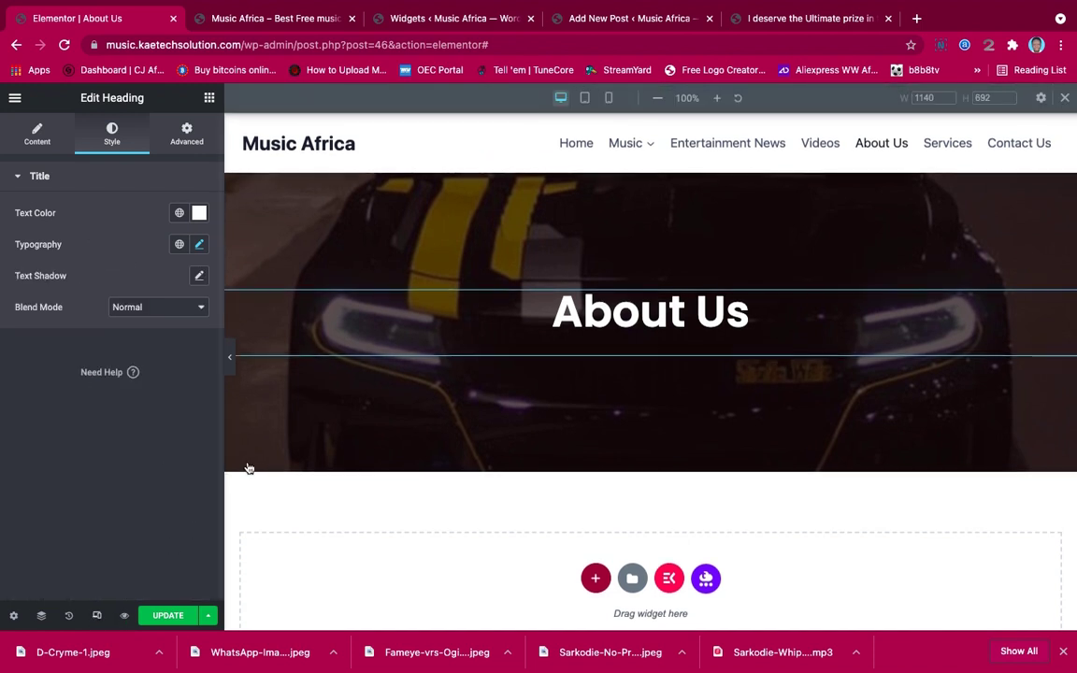
pyautogui.click(608, 97)
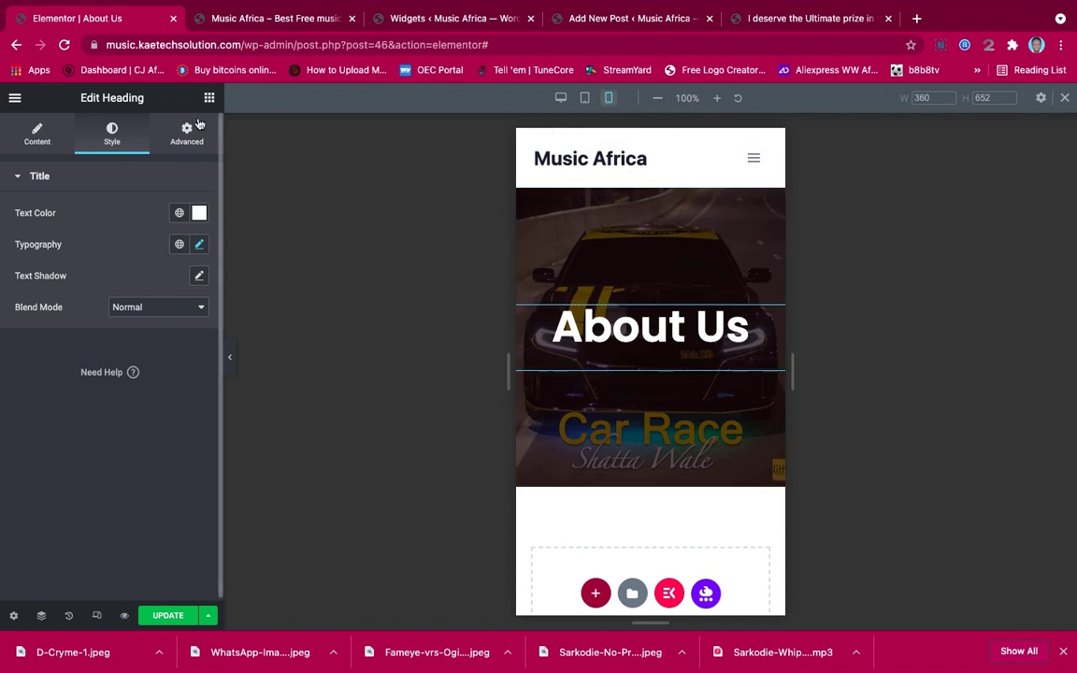
pyautogui.click(653, 188)
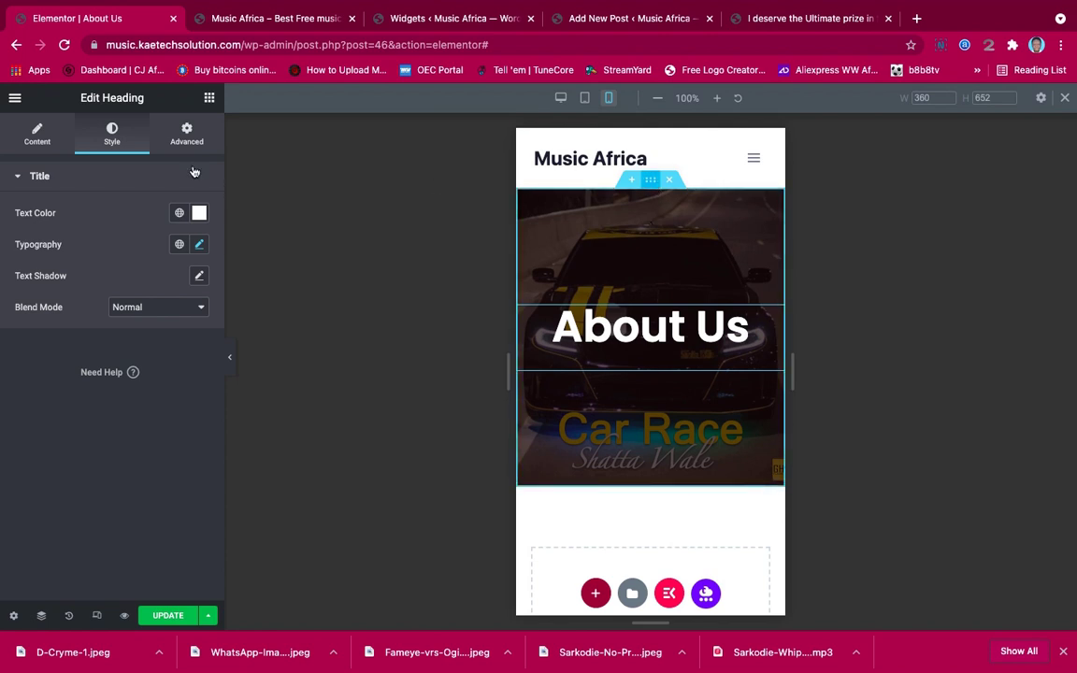
pyautogui.click(38, 132)
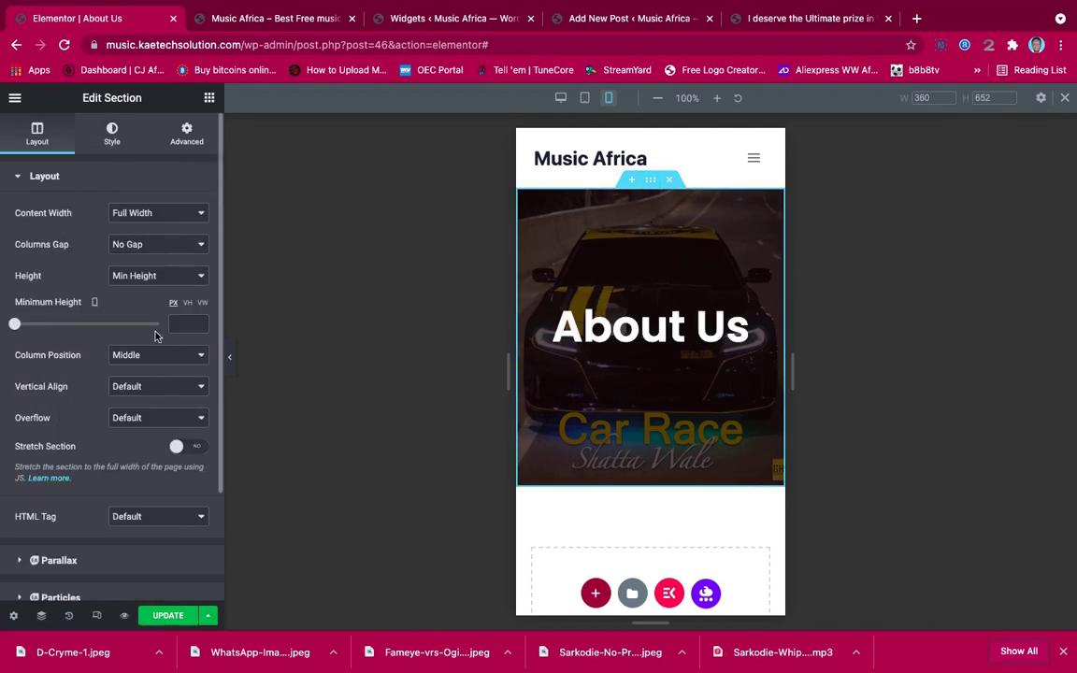
pyautogui.moveTo(14, 325); pyautogui.dragTo(30, 324)
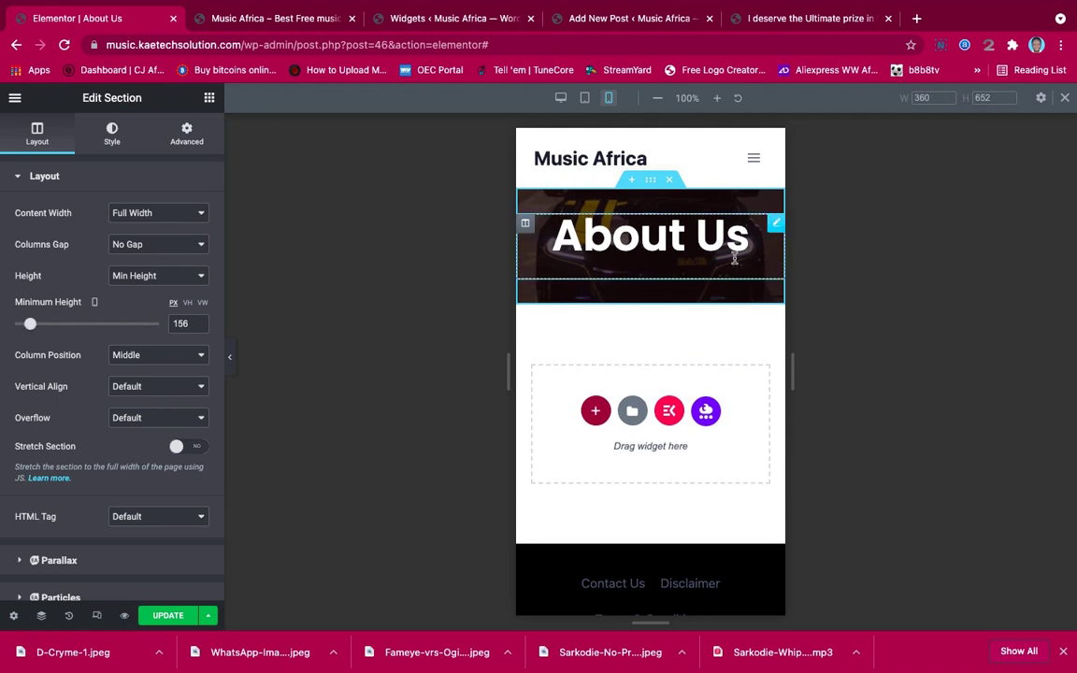
# Shrink the mobile heading to 35 px, then return the preview to desktop width
pyautogui.click(661, 233)
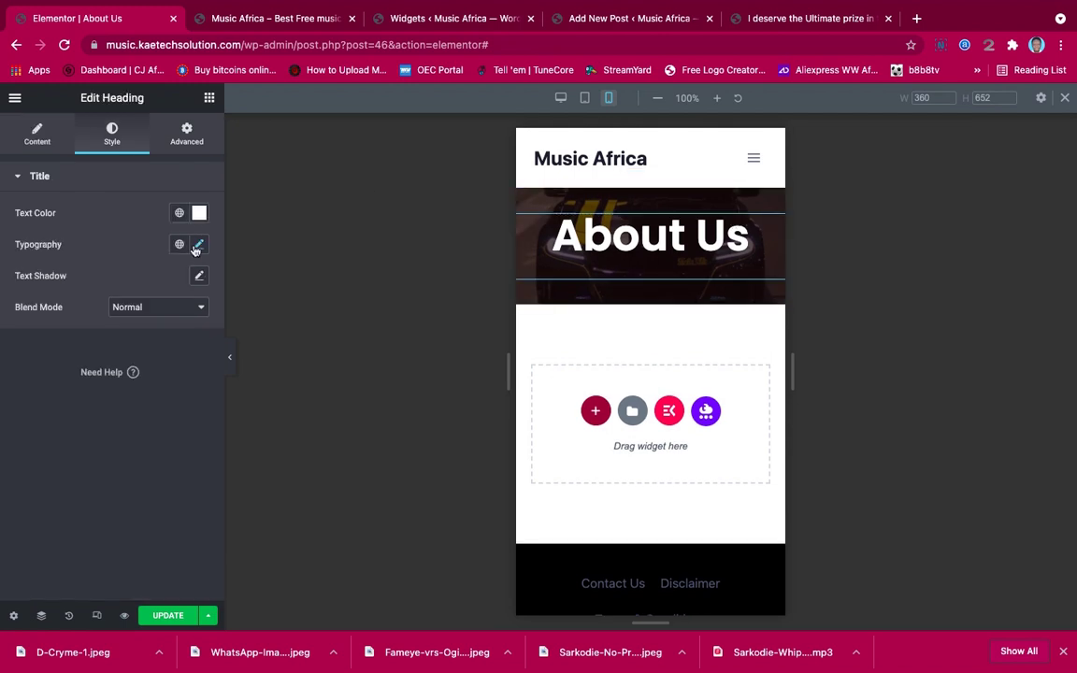
pyautogui.click(197, 245)
pyautogui.moveTo(62, 363); pyautogui.dragTo(48, 364)
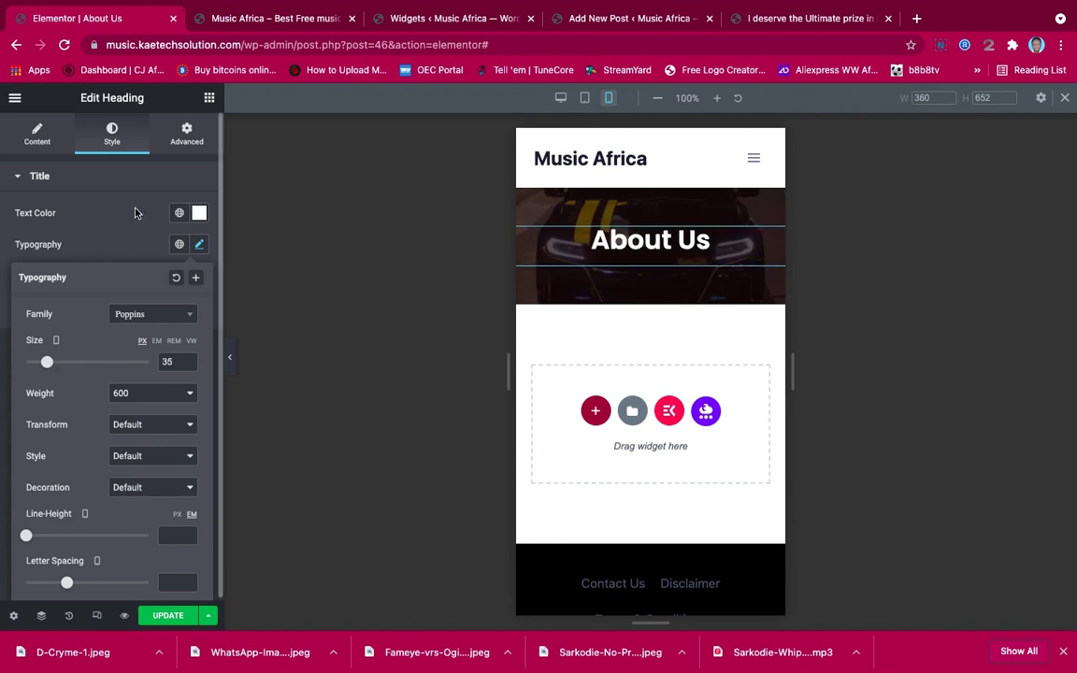
pyautogui.click(121, 183)
pyautogui.click(584, 99)
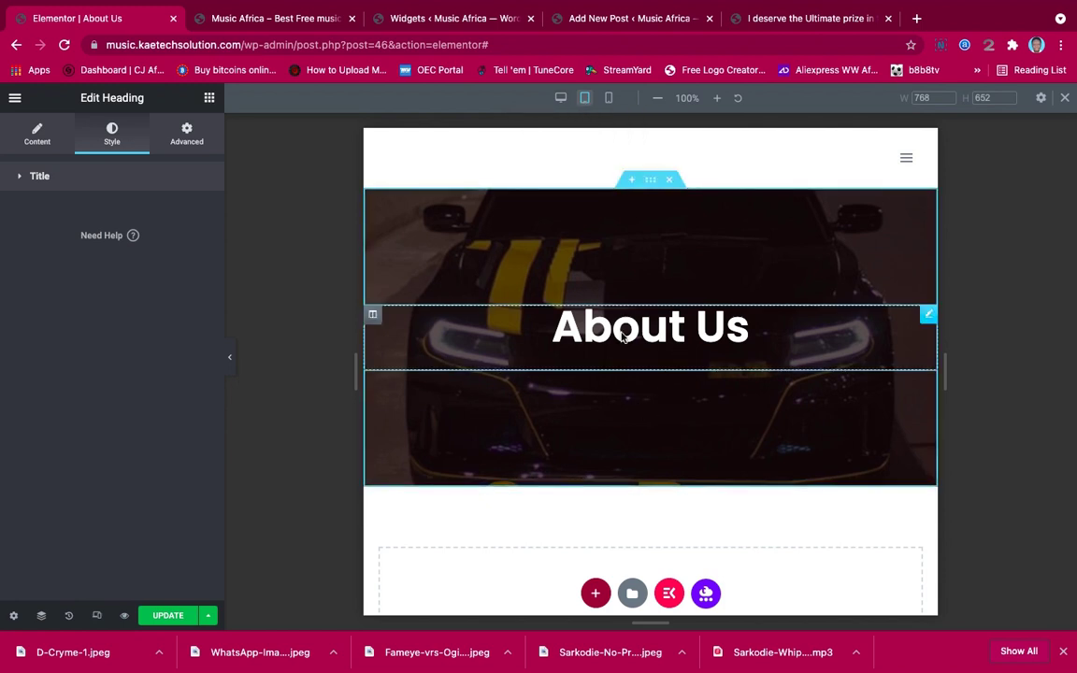
pyautogui.click(560, 97)
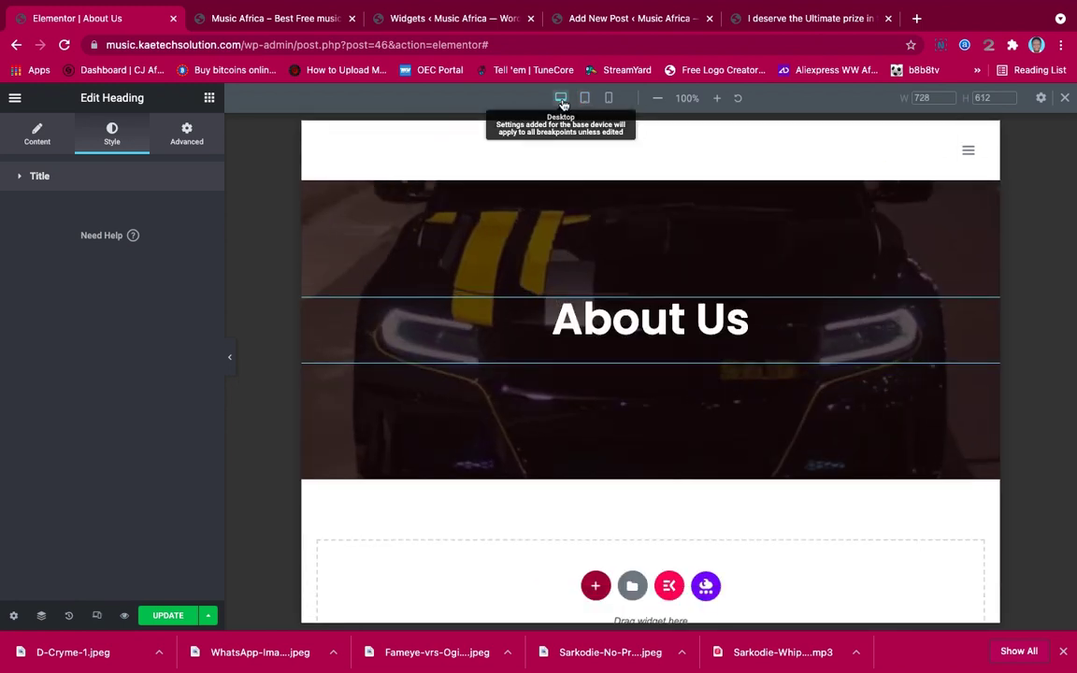
pyautogui.scroll(-3, 810, 368)
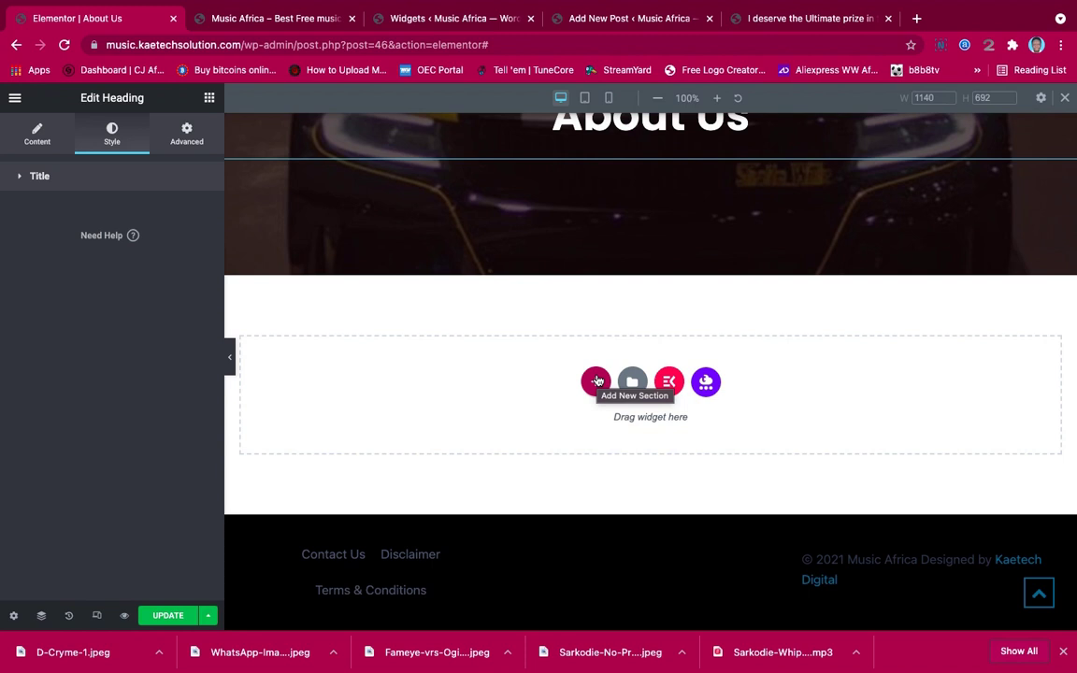
# Add a two-column section below the banner: heading and image on the left, text block on the right
pyautogui.click(597, 381)
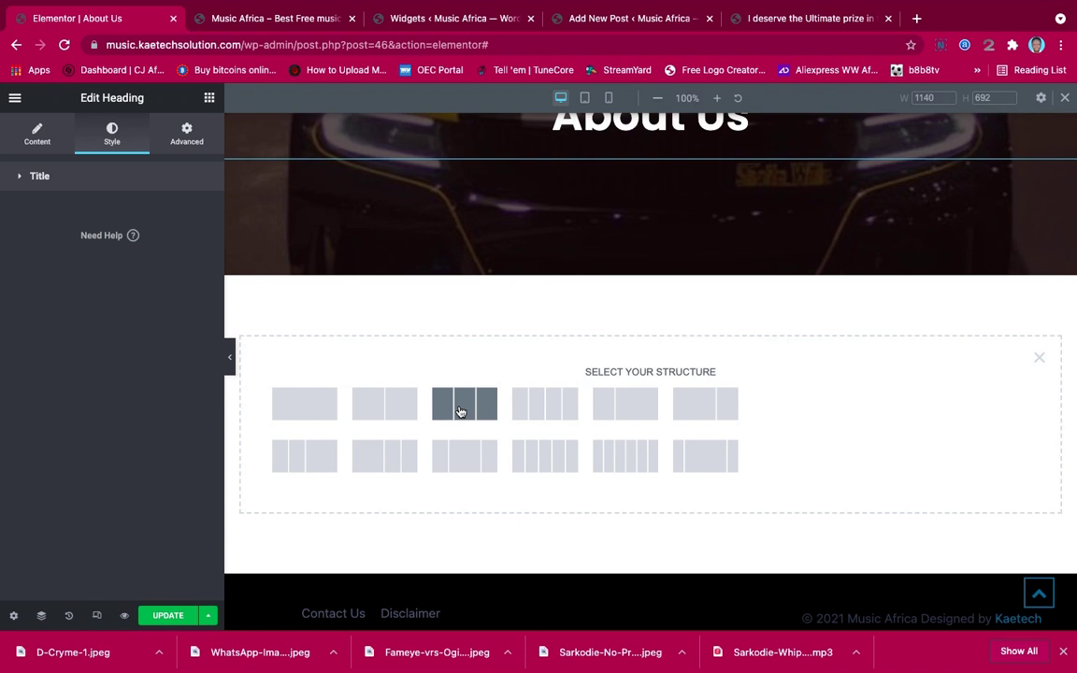
pyautogui.click(380, 403)
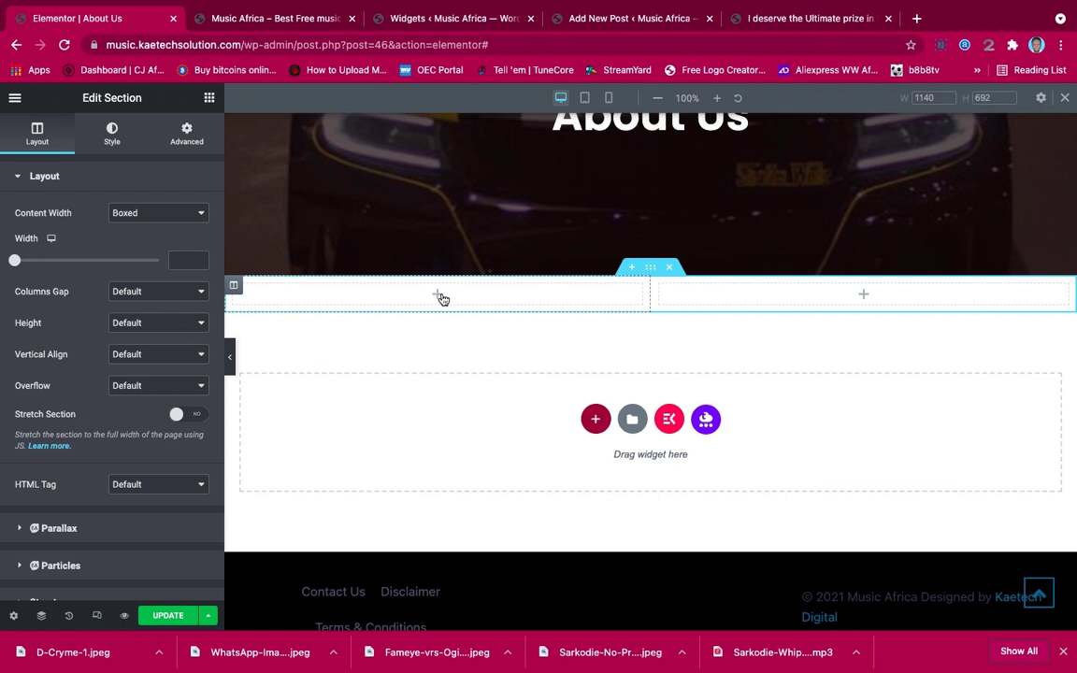
pyautogui.click(208, 97)
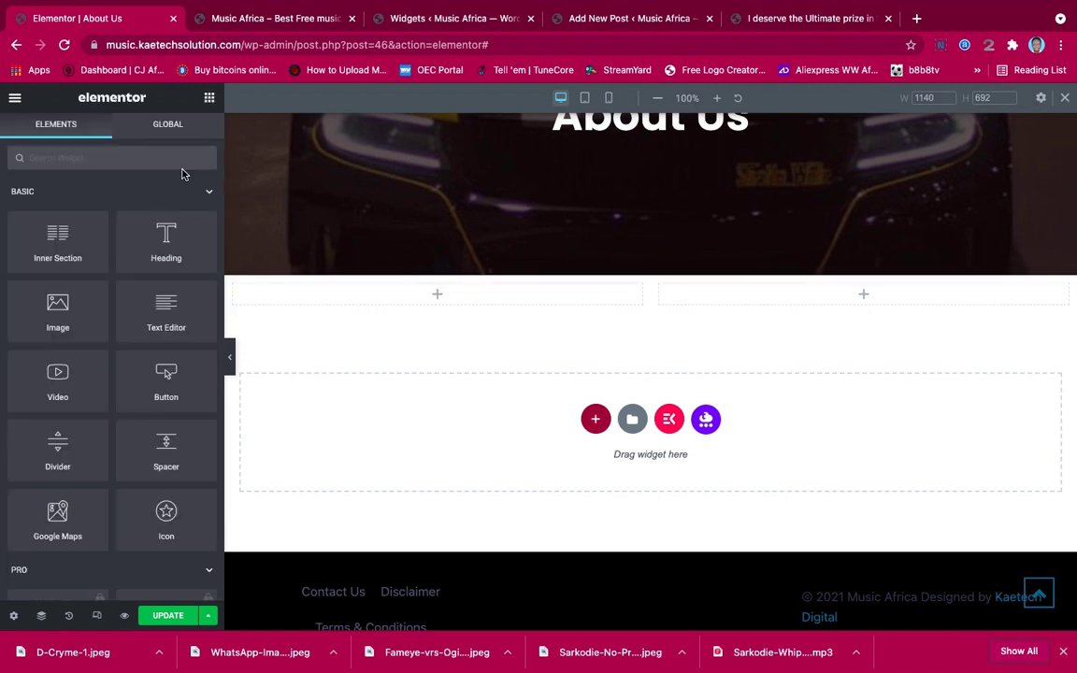
pyautogui.moveTo(166, 233); pyautogui.dragTo(420, 292)
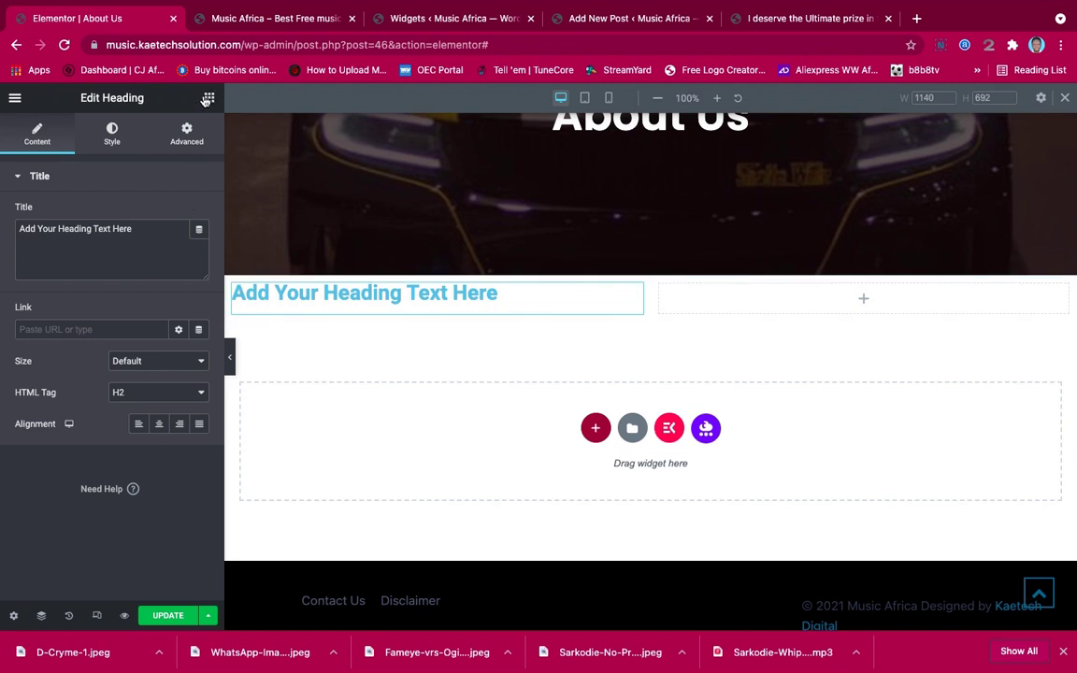
pyautogui.click(209, 97)
pyautogui.moveTo(45, 305); pyautogui.dragTo(422, 318)
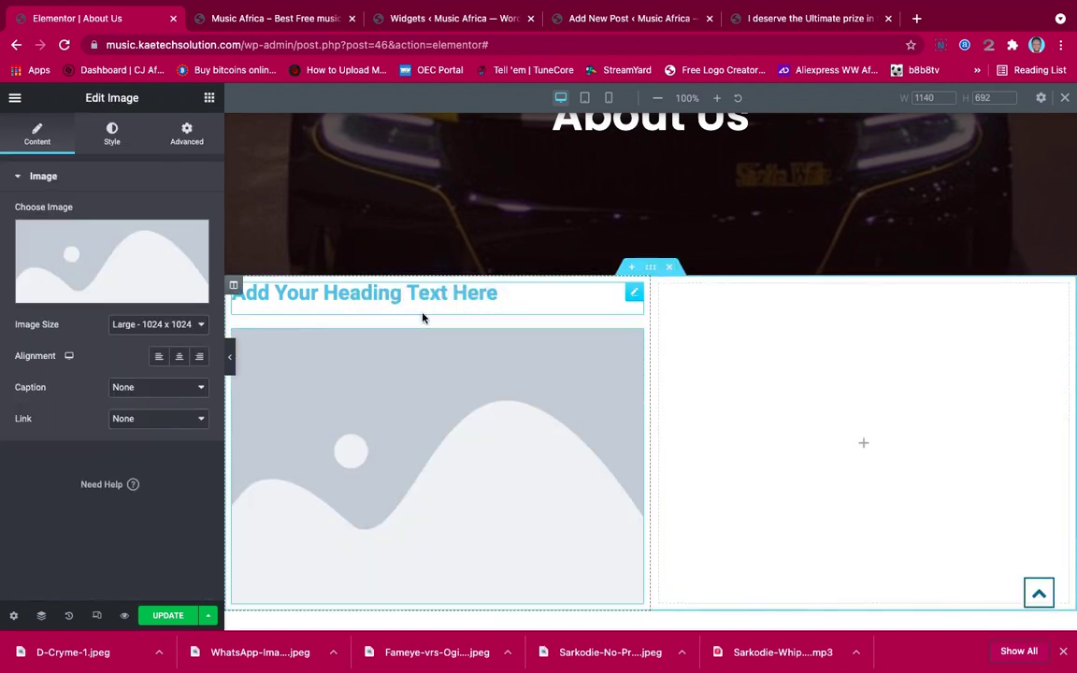
pyautogui.click(208, 98)
pyautogui.moveTo(146, 299); pyautogui.dragTo(805, 406)
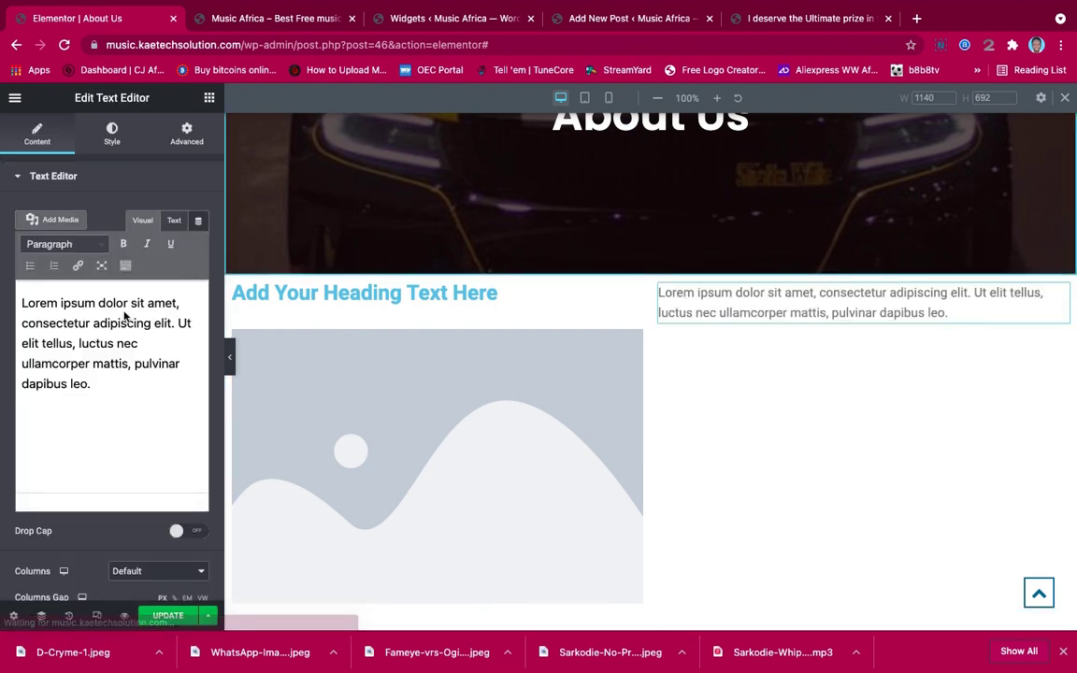
# Paste the site description into the text block and retitle the heading 'About Music Africa'
pyautogui.click(127, 319)
pyautogui.hotkey('ctrl', 'a')
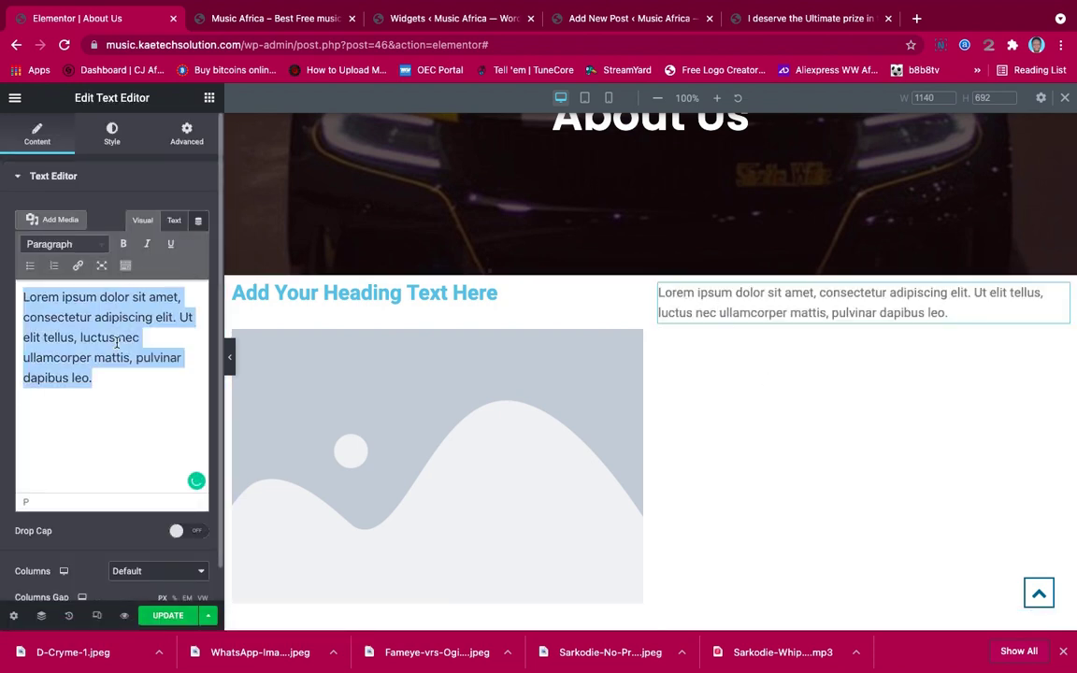
pyautogui.hotkey('ctrl', 'v')
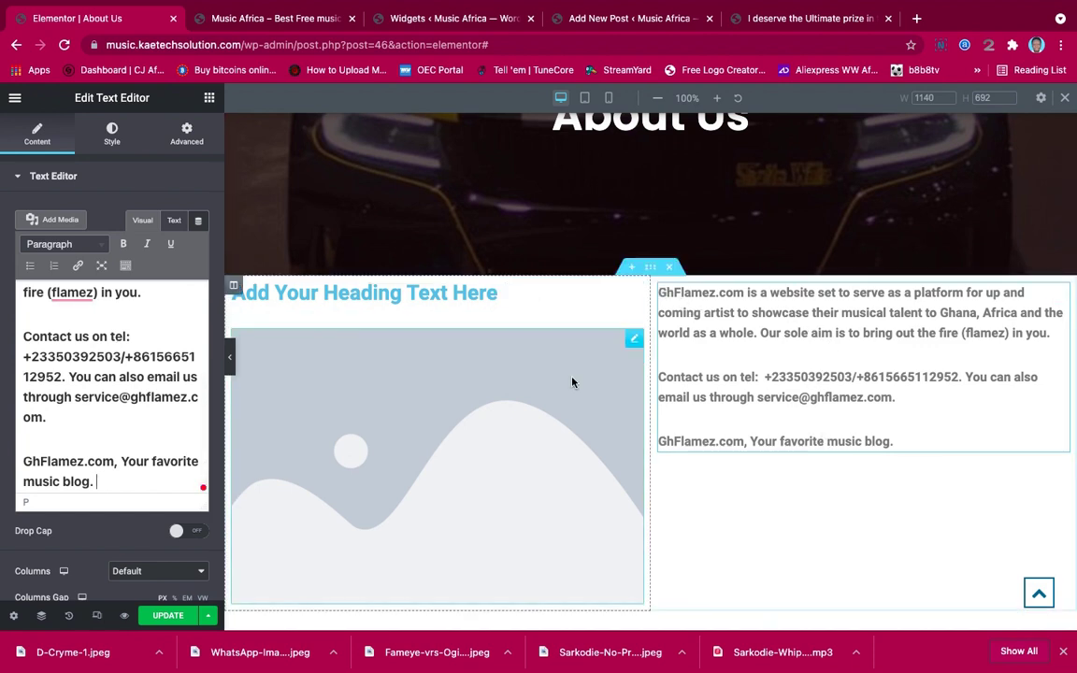
pyautogui.click(458, 292)
pyautogui.moveTo(140, 230); pyautogui.dragTo(0, 230)
pyautogui.write('About')
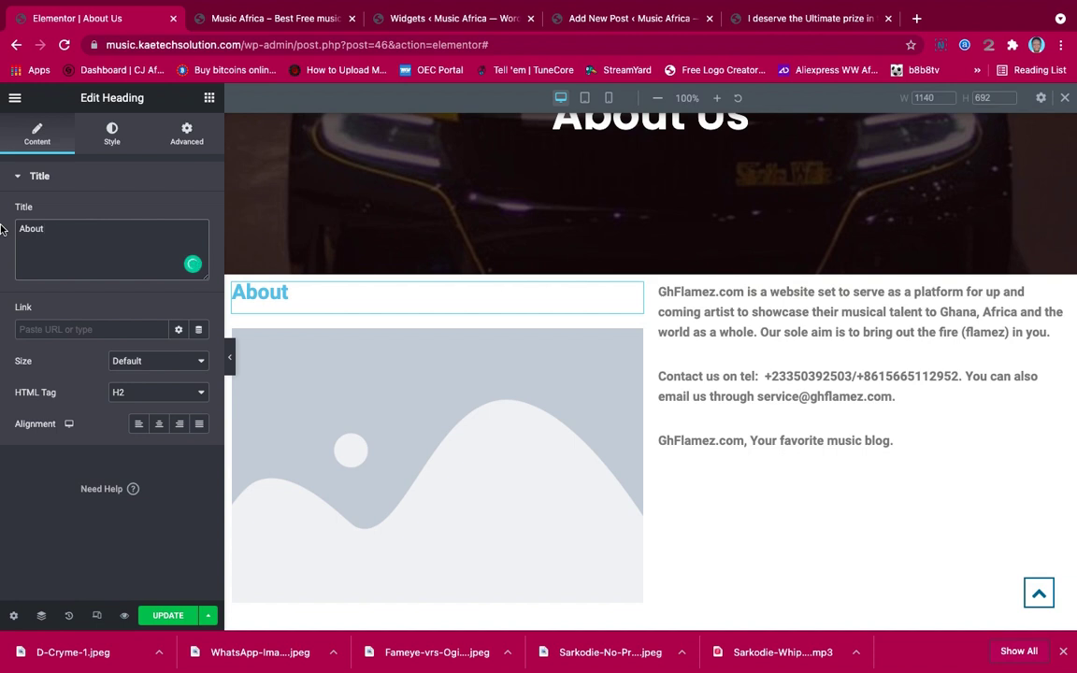
pyautogui.write(' Music ')
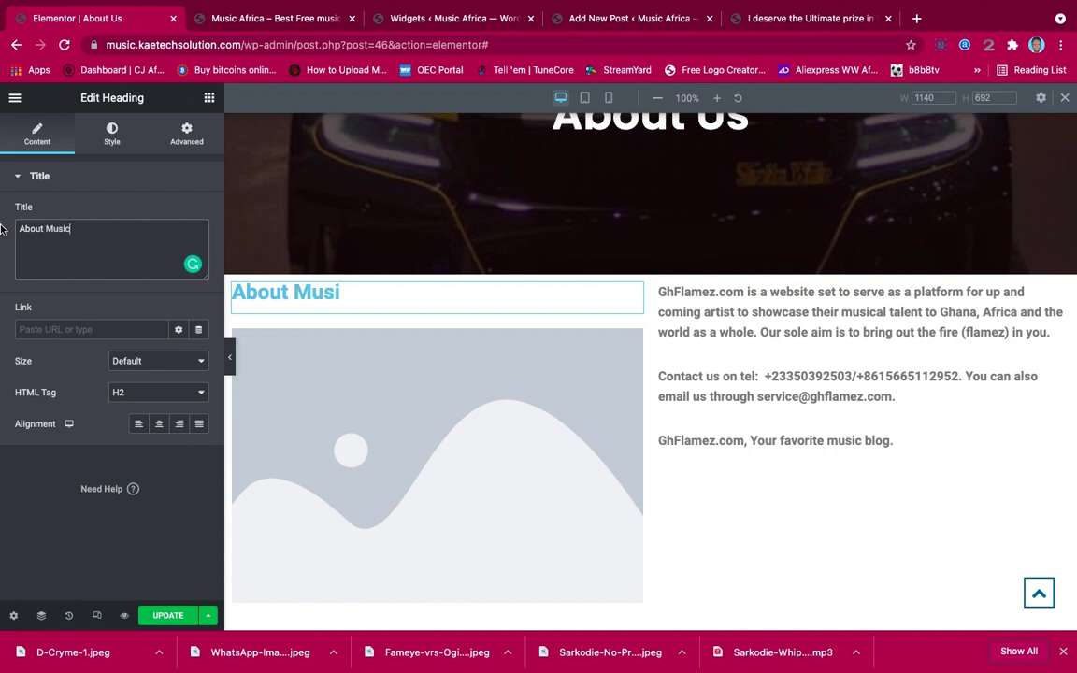
pyautogui.write('Afri')
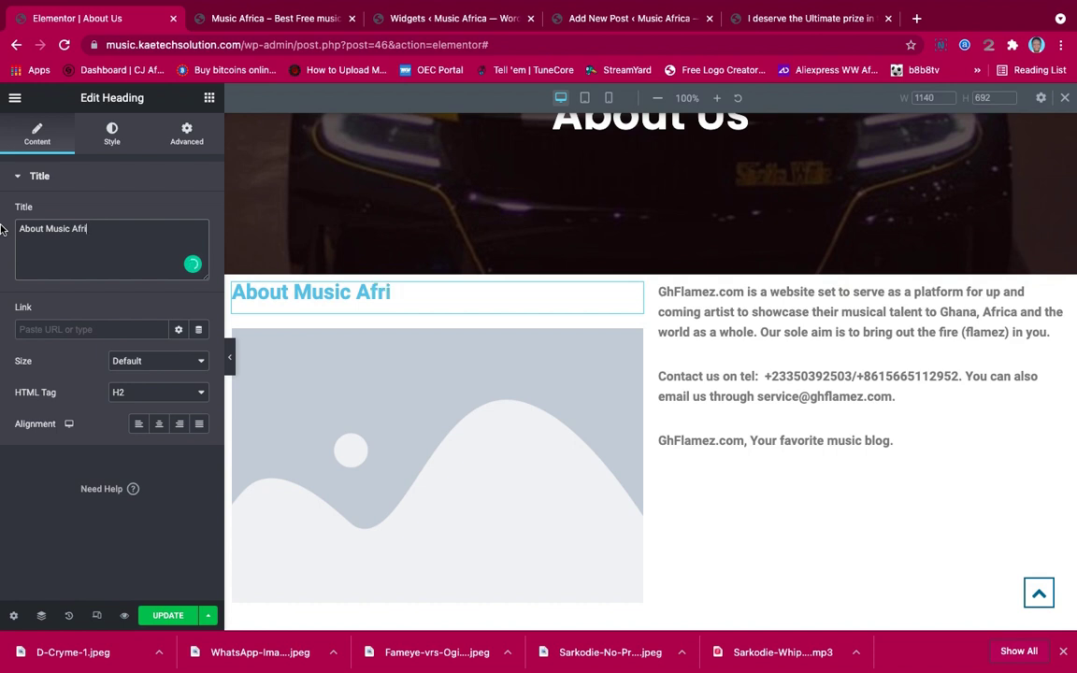
pyautogui.write('ca')
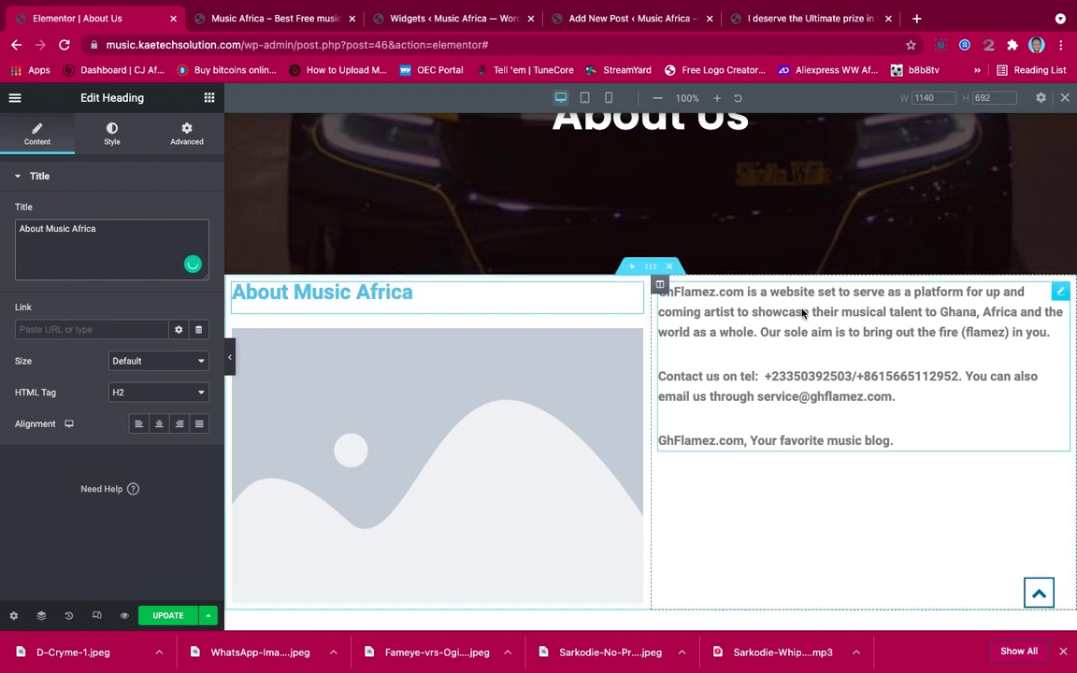
# Correct the paragraph's opening name to 'Music Africa' and bring up the About section's settings
pyautogui.click(800, 305)
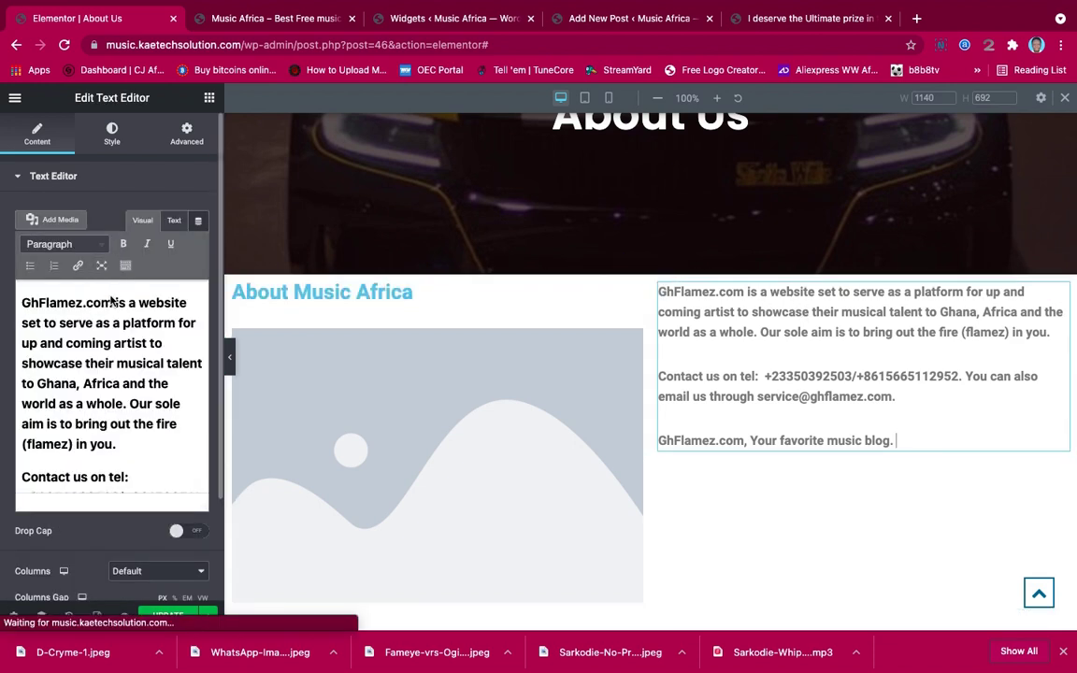
pyautogui.moveTo(114, 298); pyautogui.dragTo(16, 296)
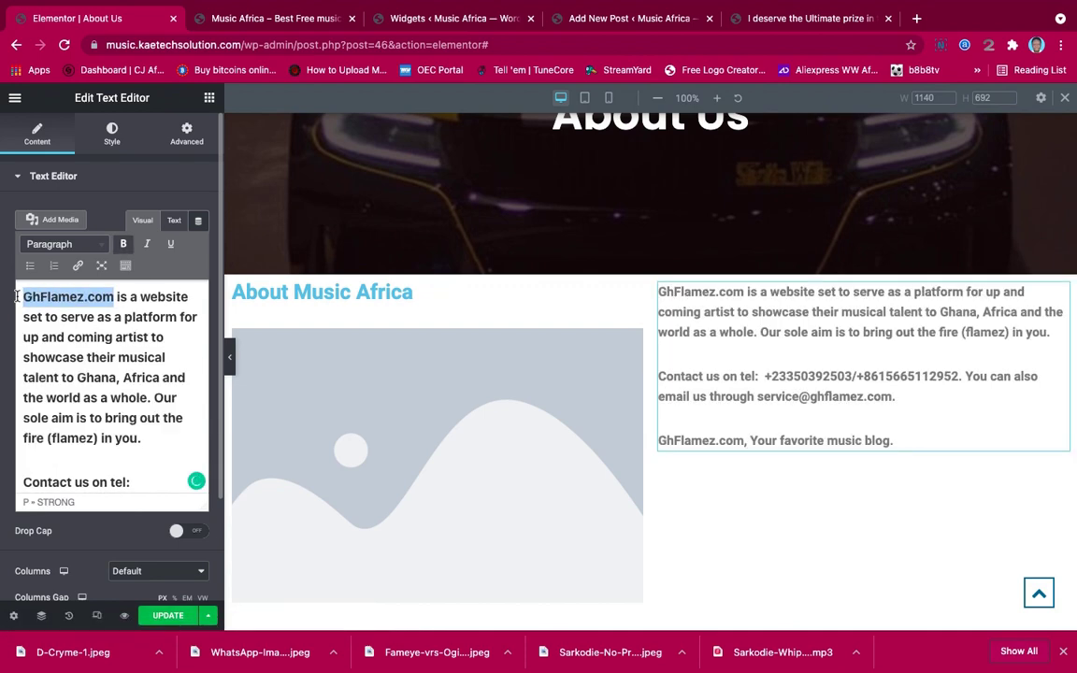
pyautogui.write('Music A')
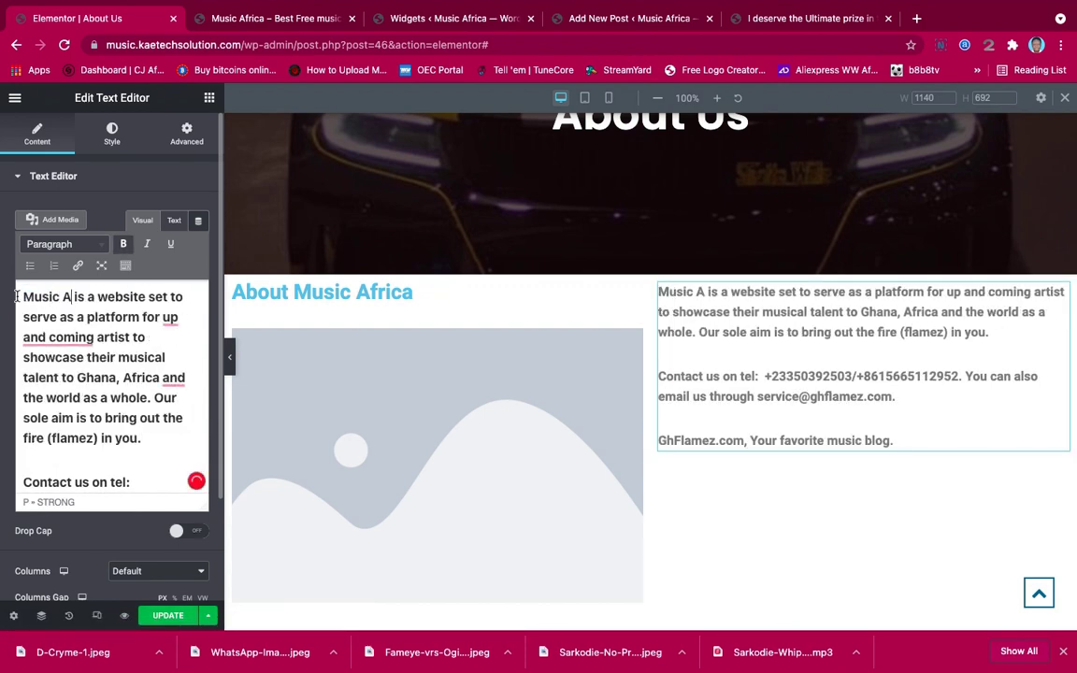
pyautogui.write('frica')
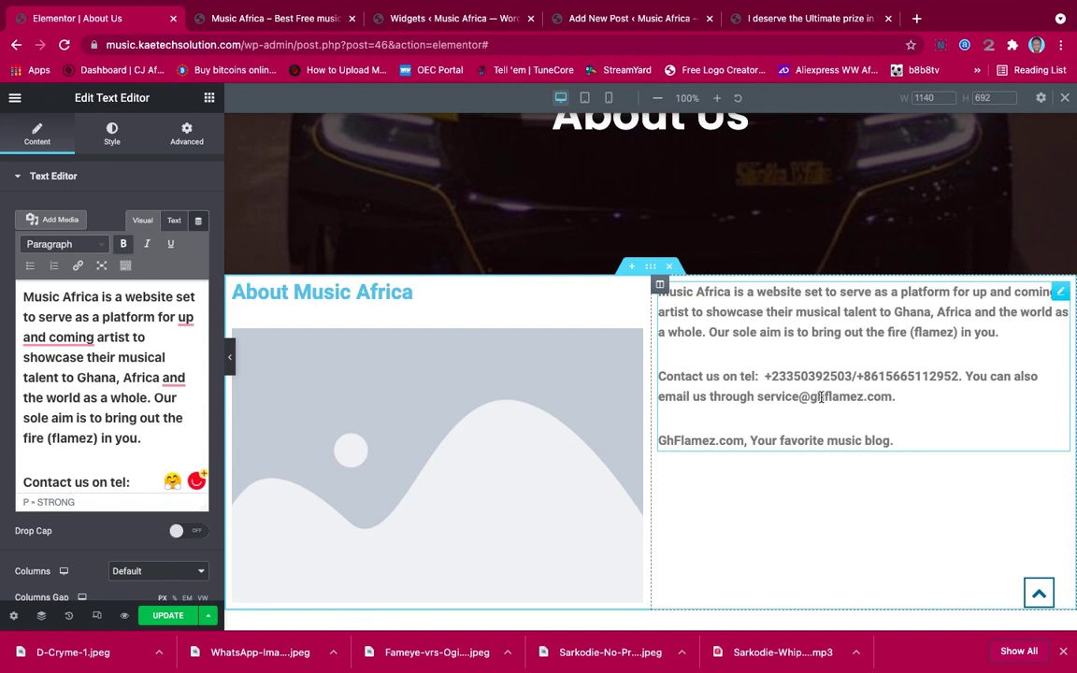
pyautogui.scroll(3, 820, 396)
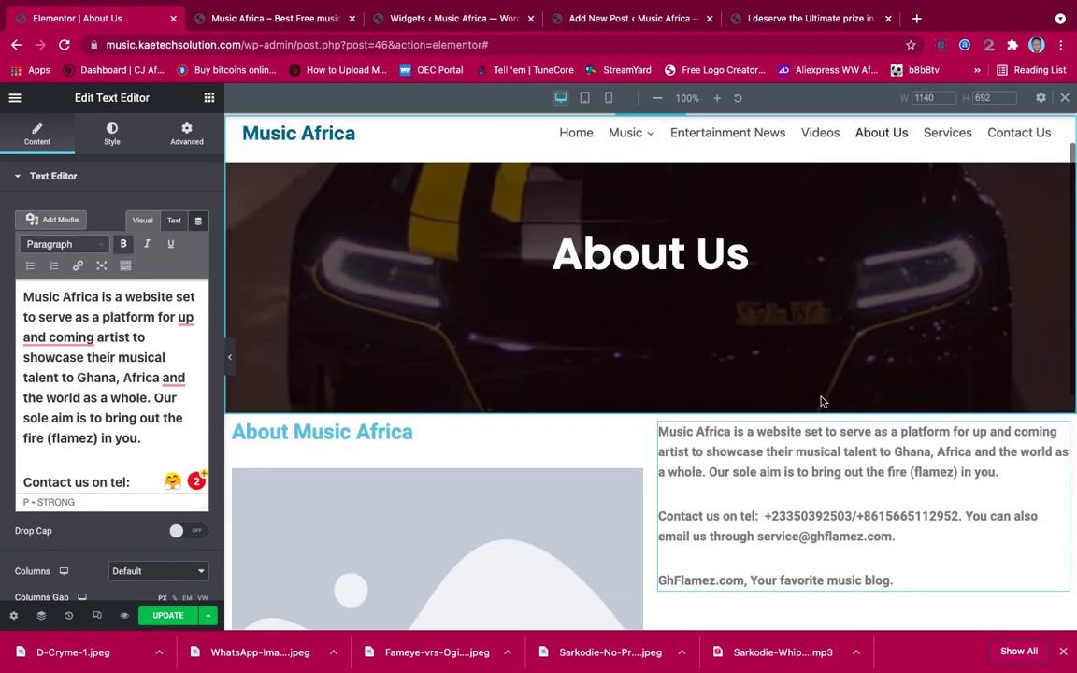
pyautogui.scroll(-2, 821, 401)
pyautogui.click(650, 312)
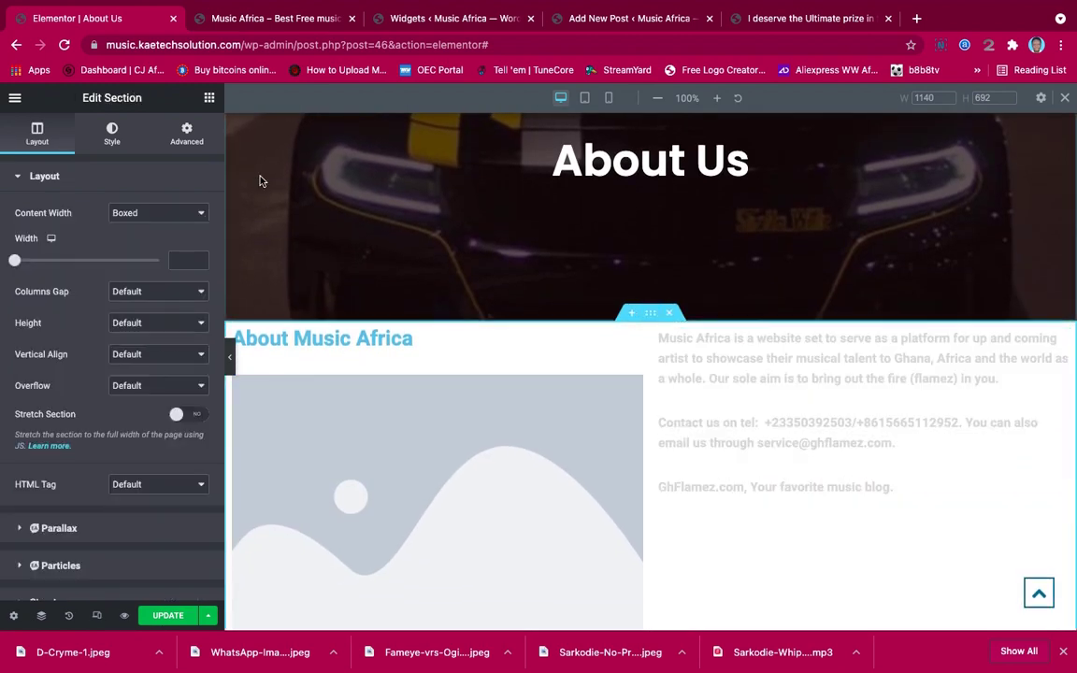
# Give the About section 70 px top padding and 50 px bottom padding
pyautogui.click(186, 134)
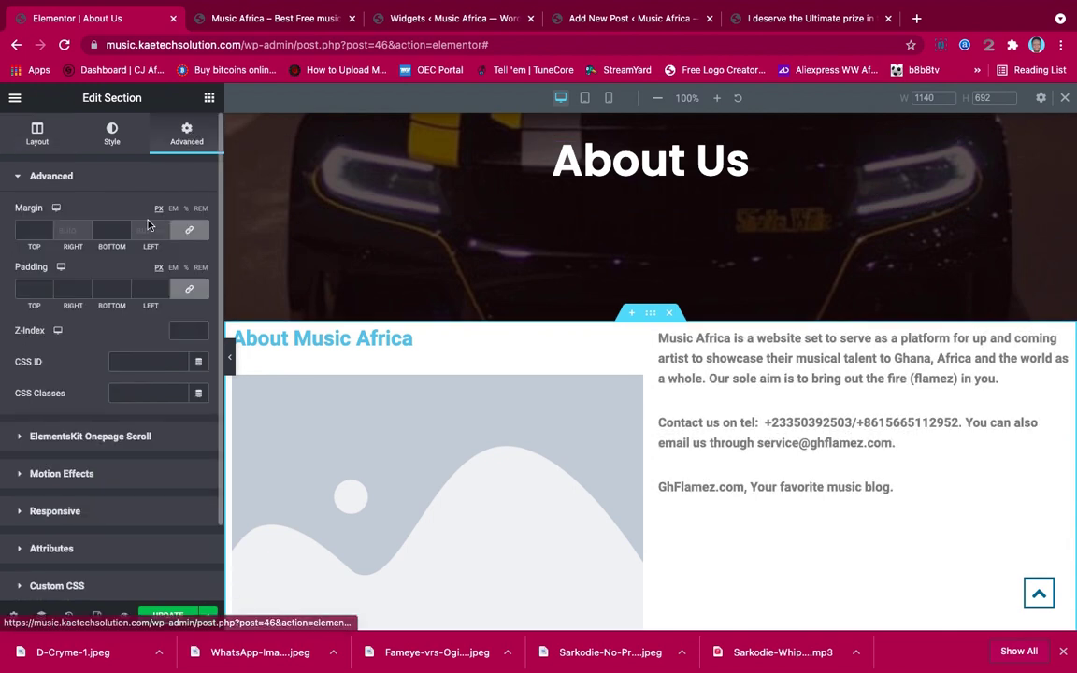
pyautogui.click(29, 289)
pyautogui.write('0')
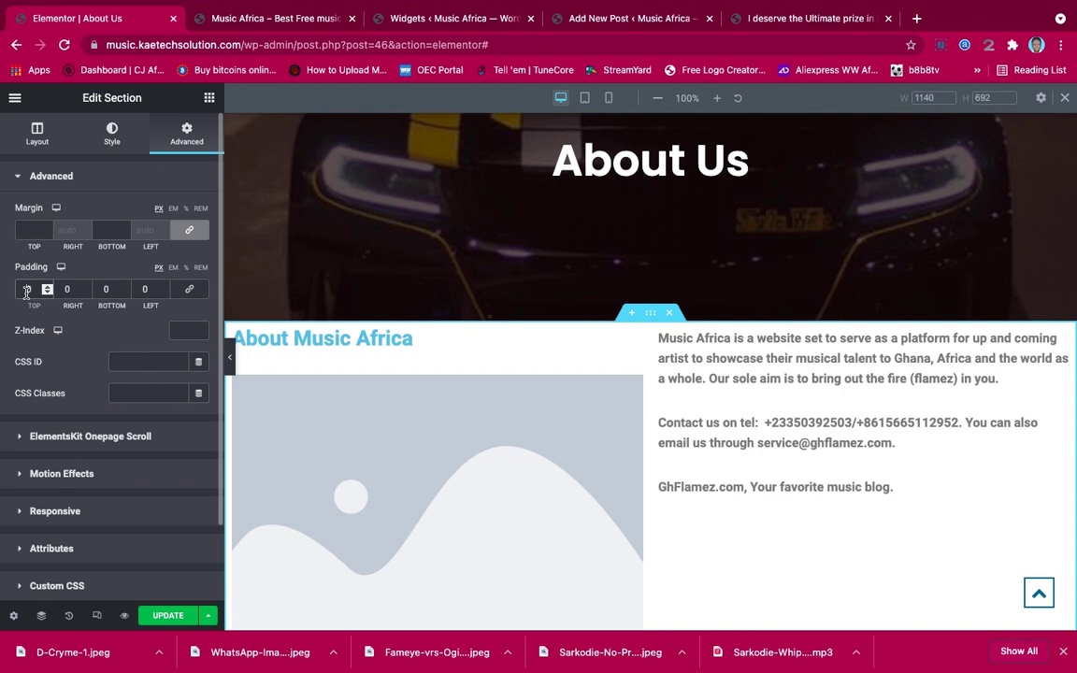
pyautogui.write('5')
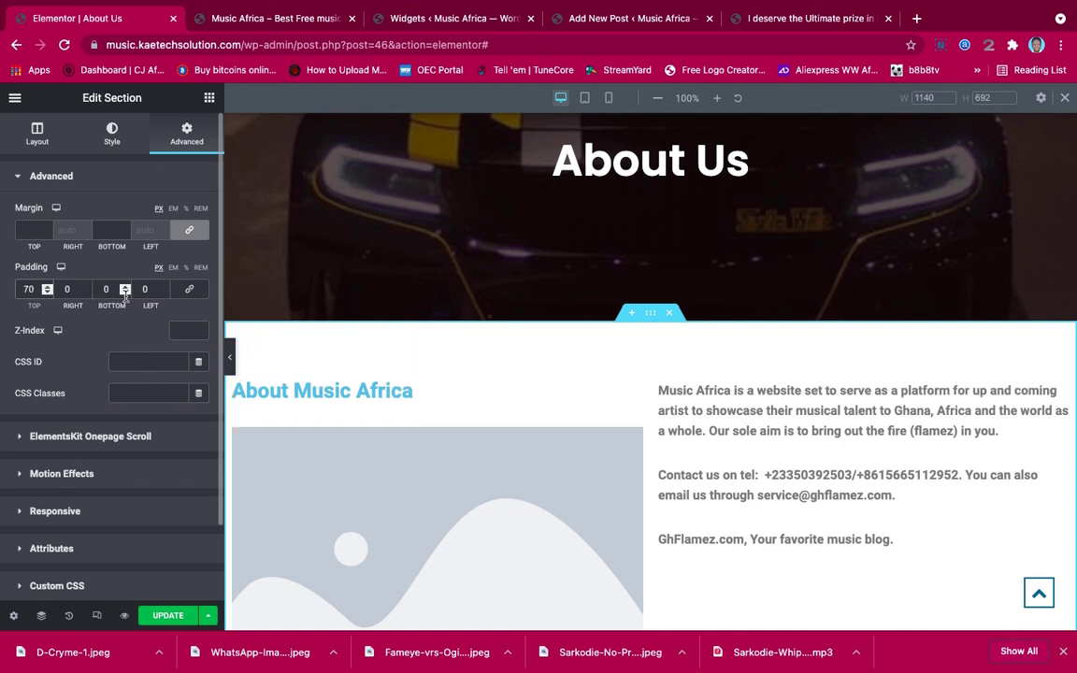
pyautogui.click(101, 288)
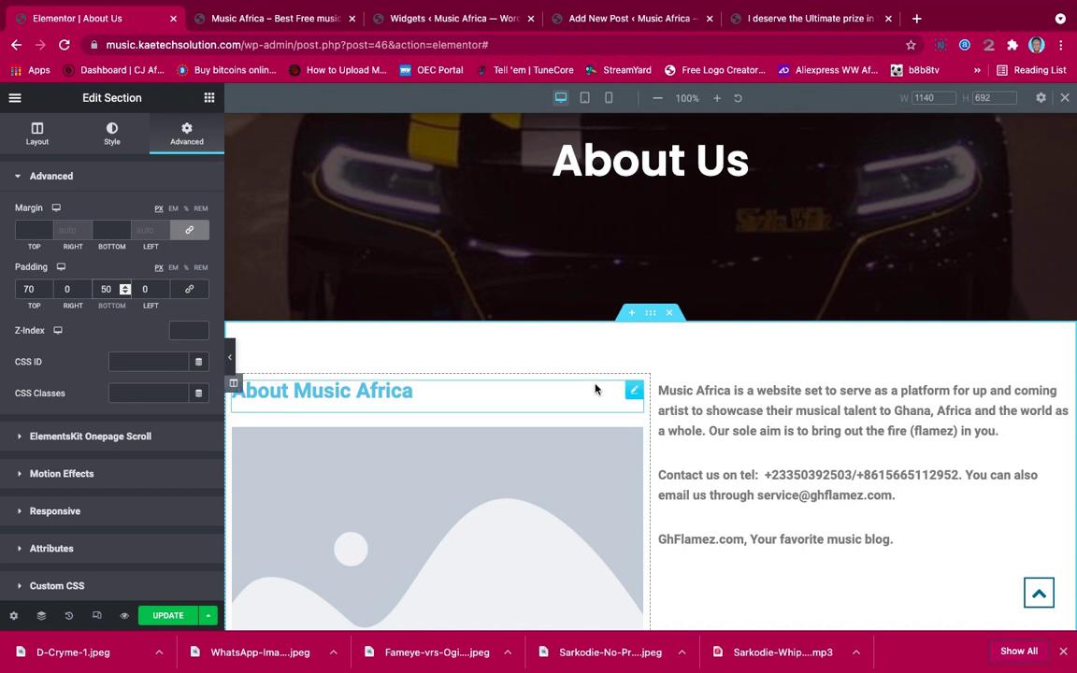
# Set the text column's vertical alignment to Middle
pyautogui.click(659, 383)
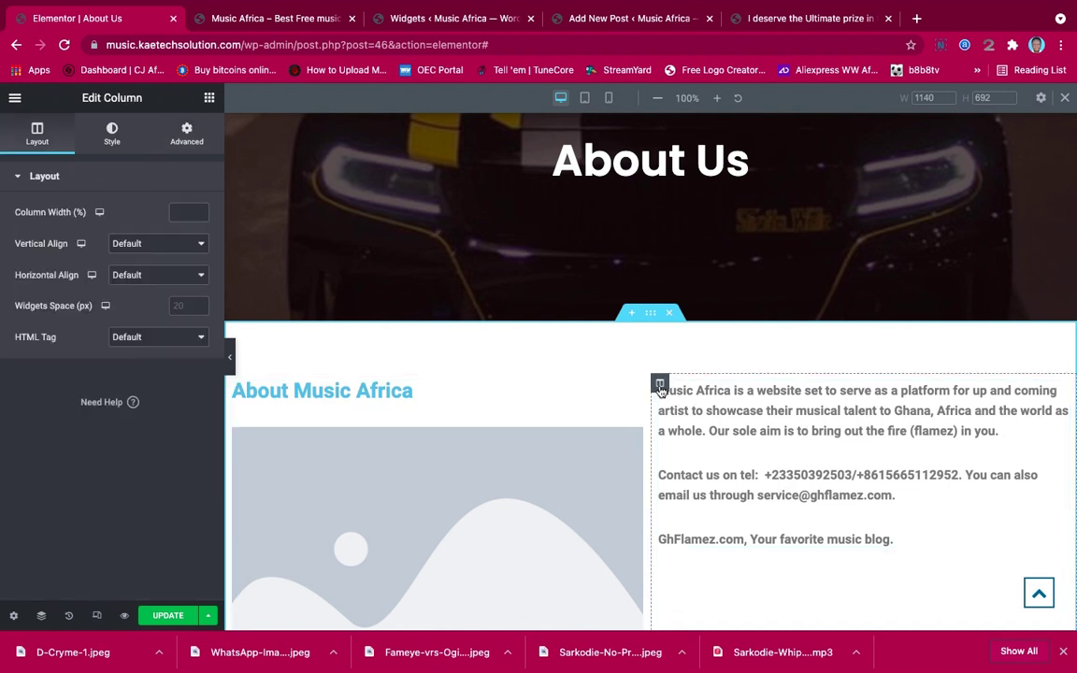
pyautogui.click(153, 246)
pyautogui.click(147, 278)
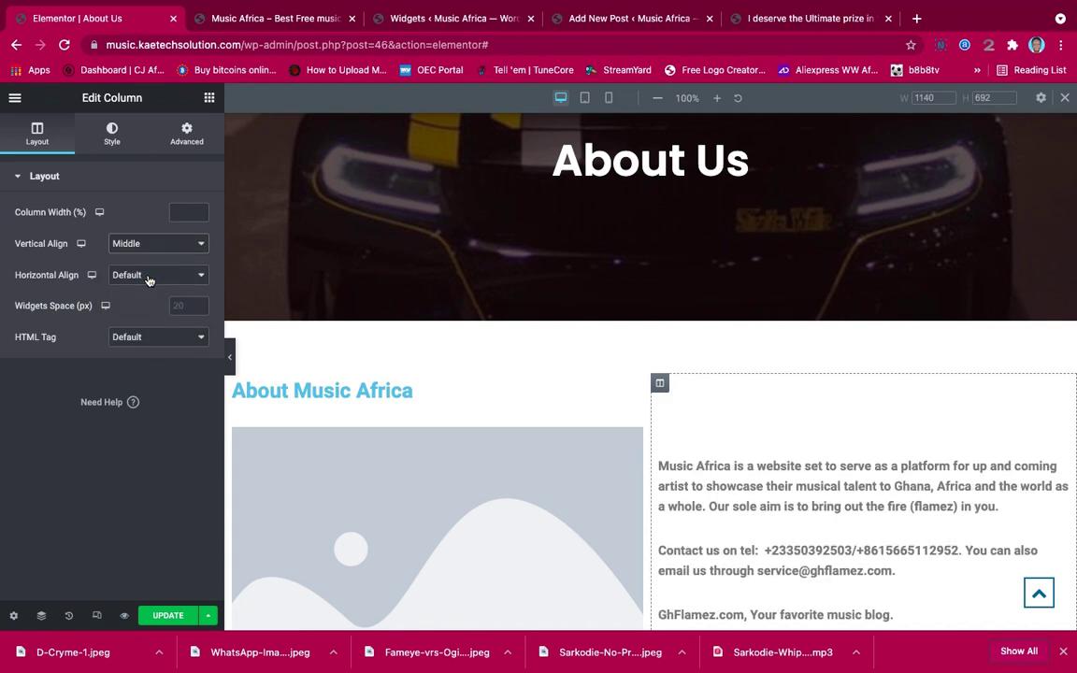
pyautogui.scroll(-2, 913, 486)
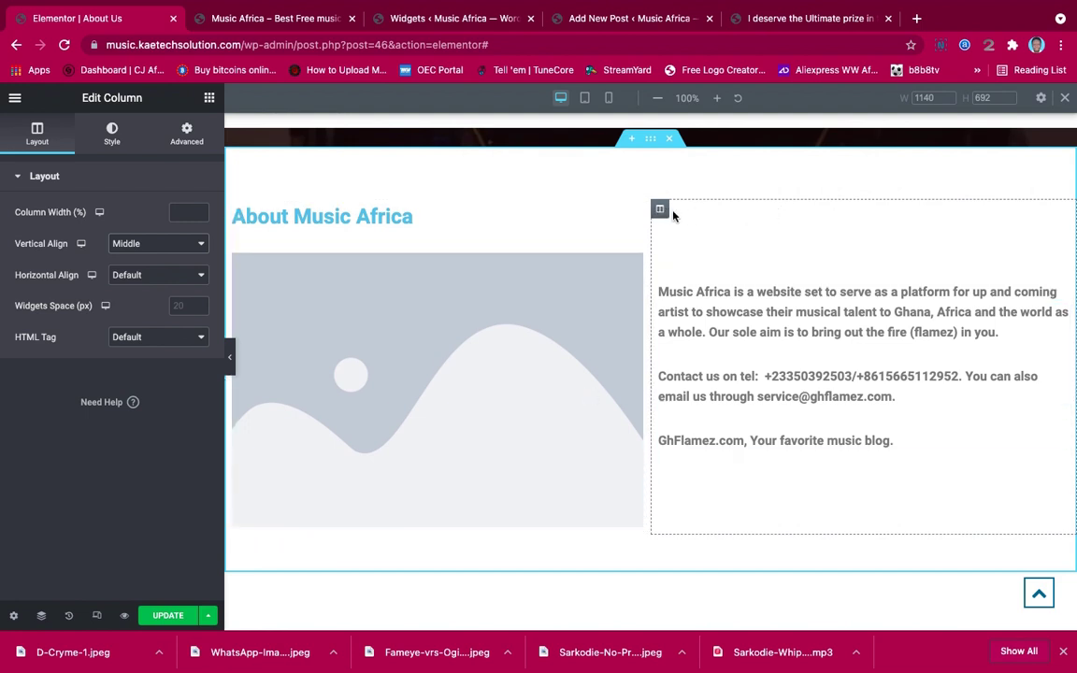
# Unlink the text column's padding and set 20 px on the right and left
pyautogui.click(167, 123)
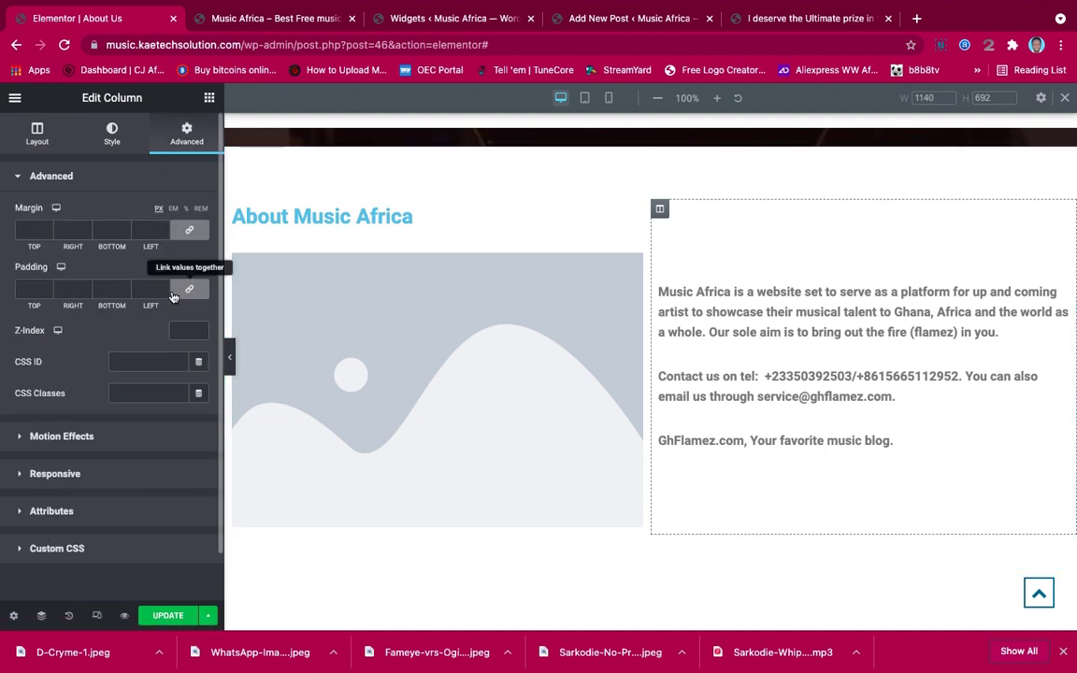
pyautogui.click(187, 293)
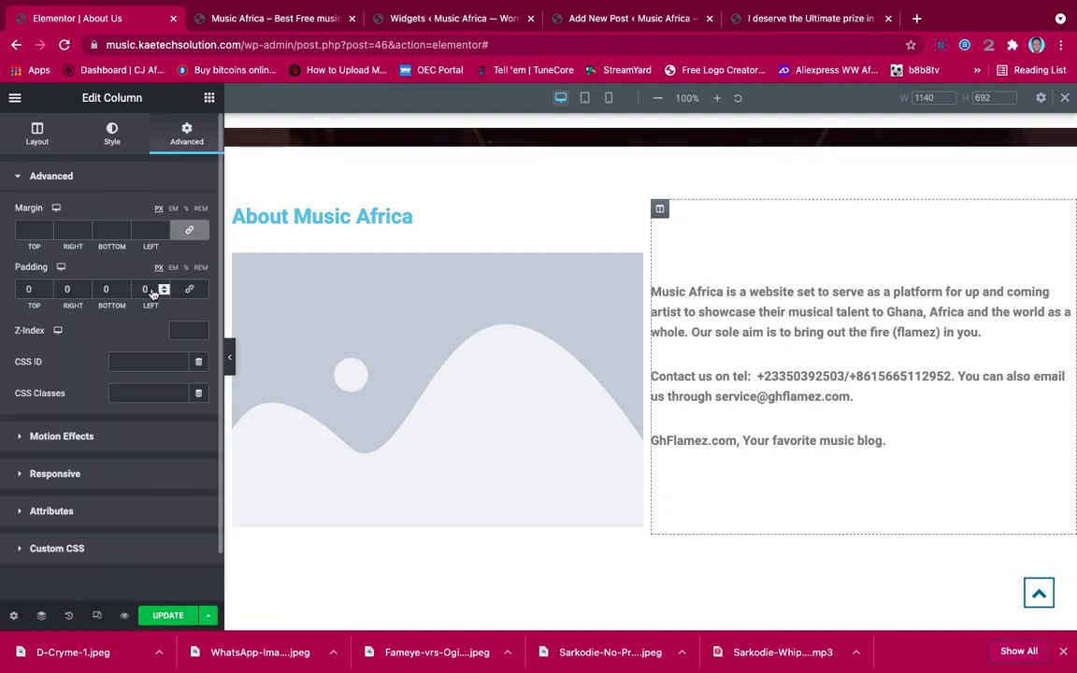
pyautogui.click(65, 292)
pyautogui.write('1')
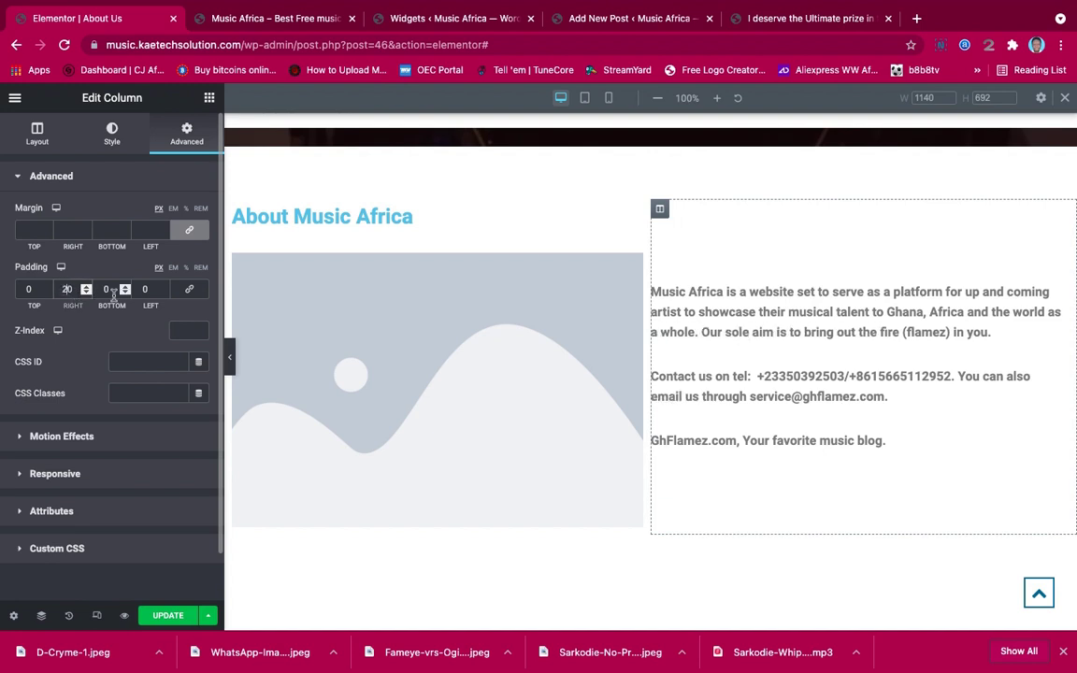
pyautogui.click(140, 289)
pyautogui.write('2')
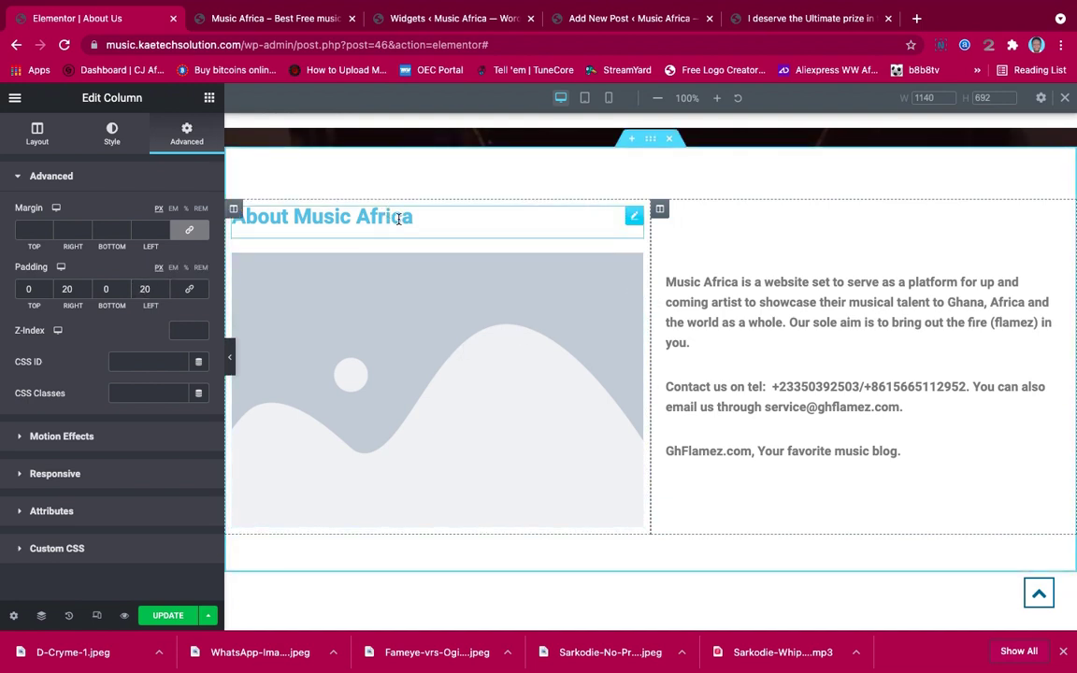
pyautogui.click(357, 218)
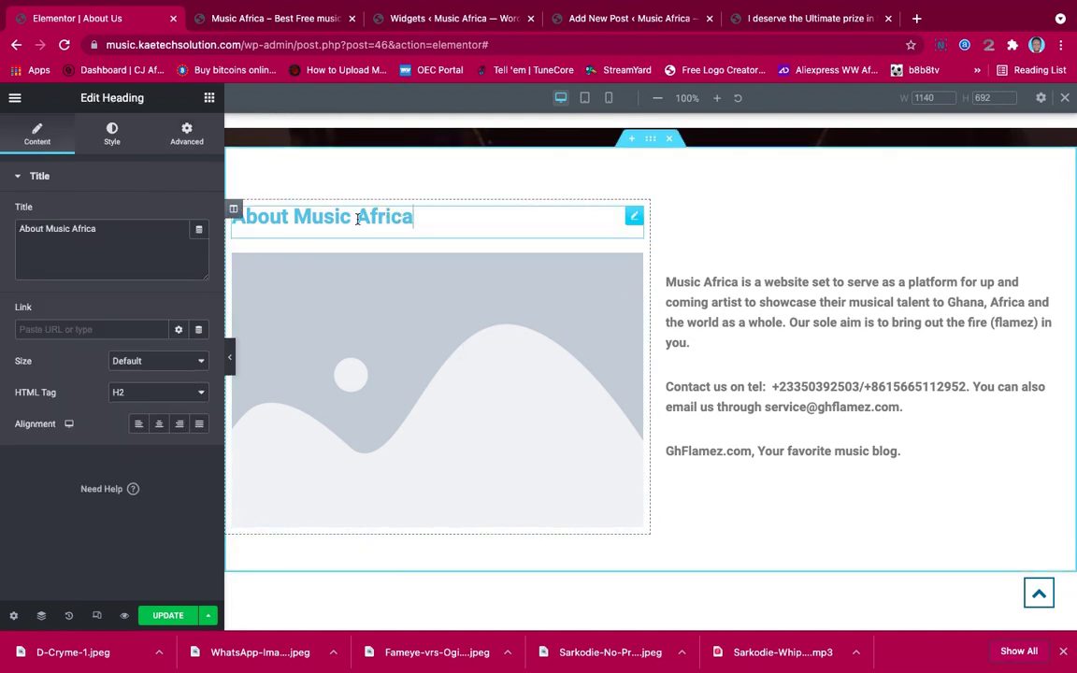
# Colour the About Music Africa heading dark teal #1A4456
pyautogui.click(110, 131)
pyautogui.click(199, 213)
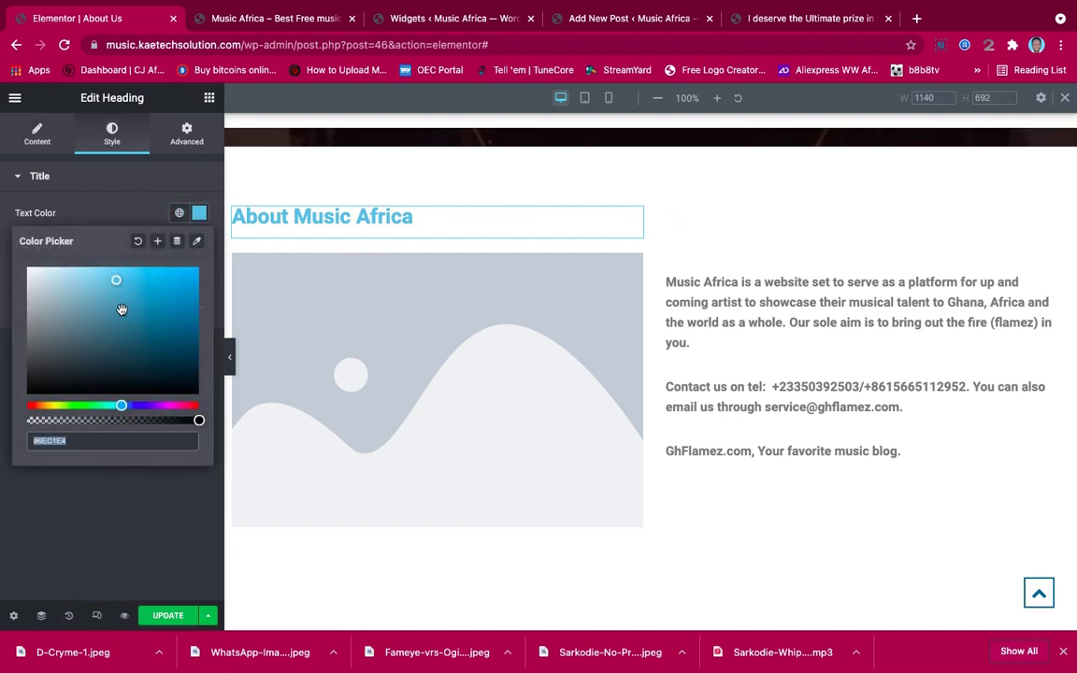
pyautogui.moveTo(114, 282); pyautogui.dragTo(145, 350)
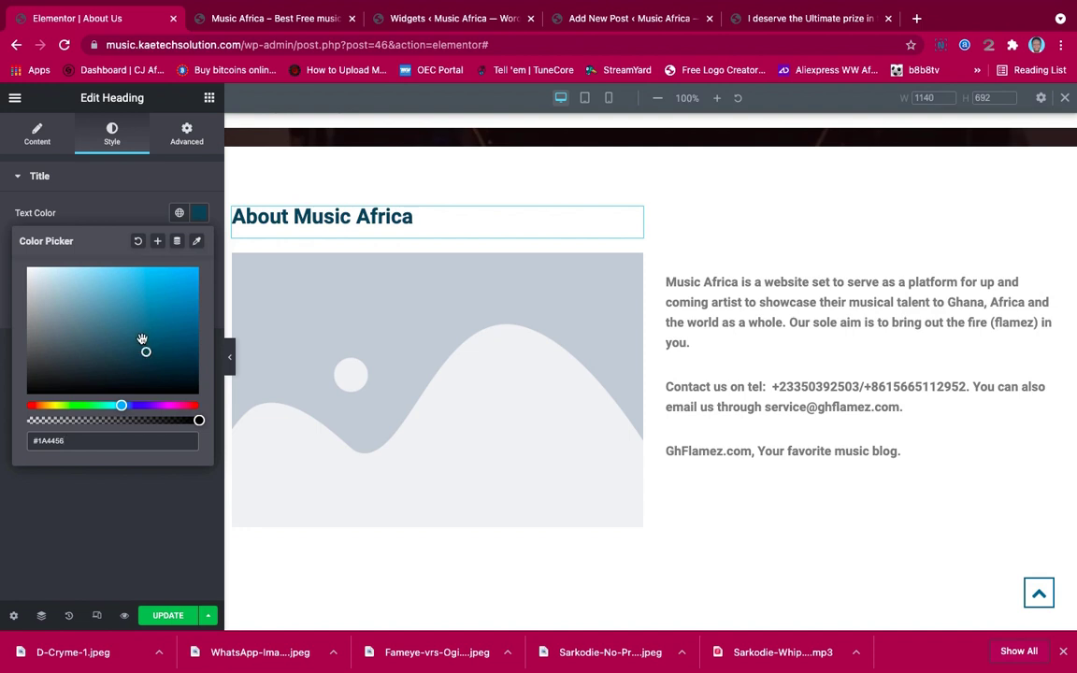
pyautogui.click(107, 213)
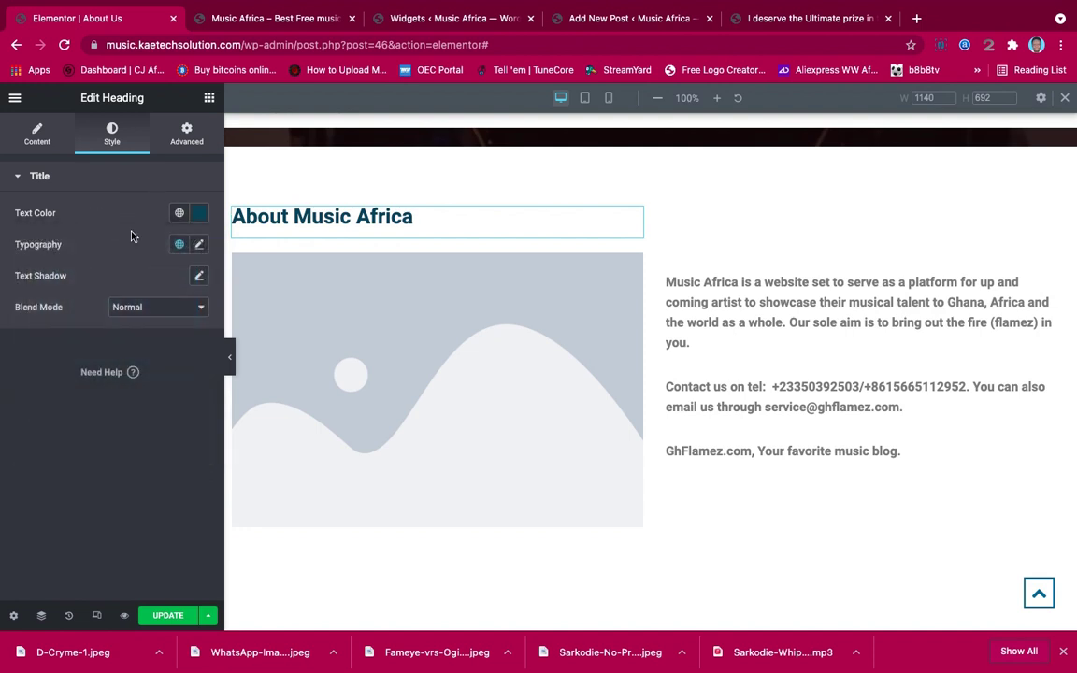
# Set the heading typography to the Poppins family at 45 px
pyautogui.click(199, 246)
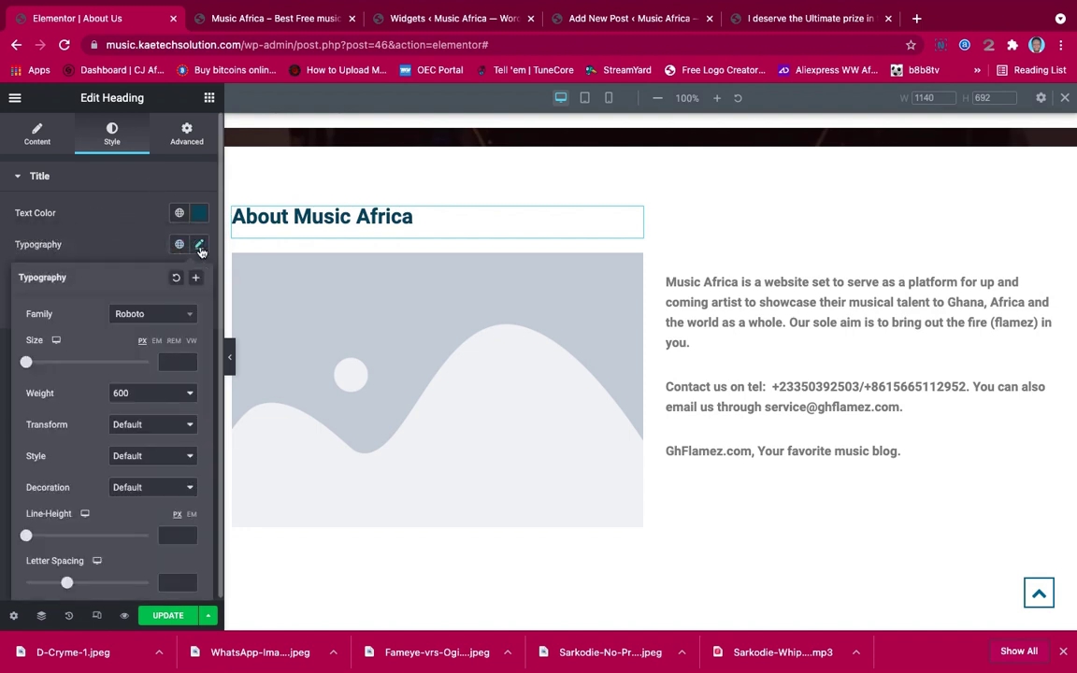
pyautogui.click(137, 316)
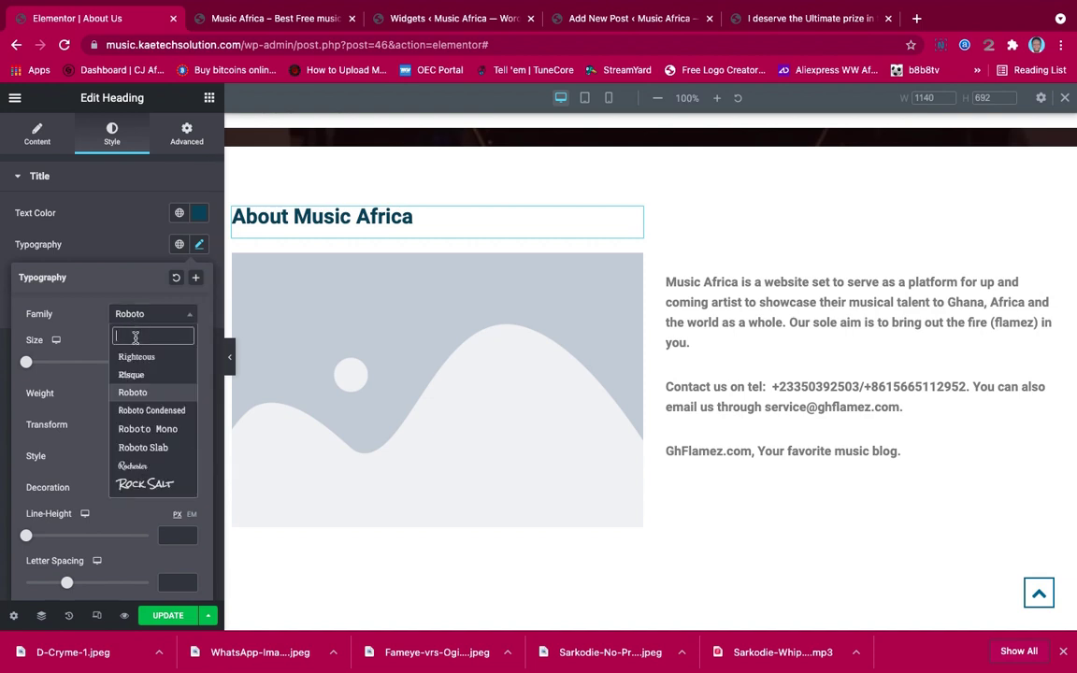
pyautogui.write('Popp')
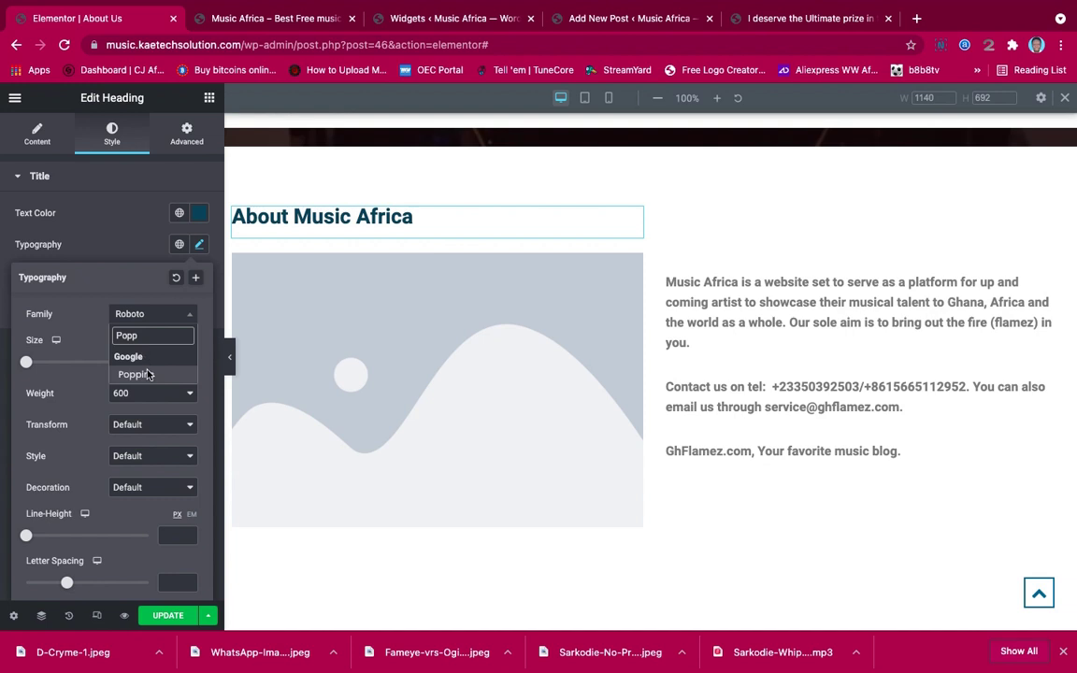
pyautogui.click(134, 373)
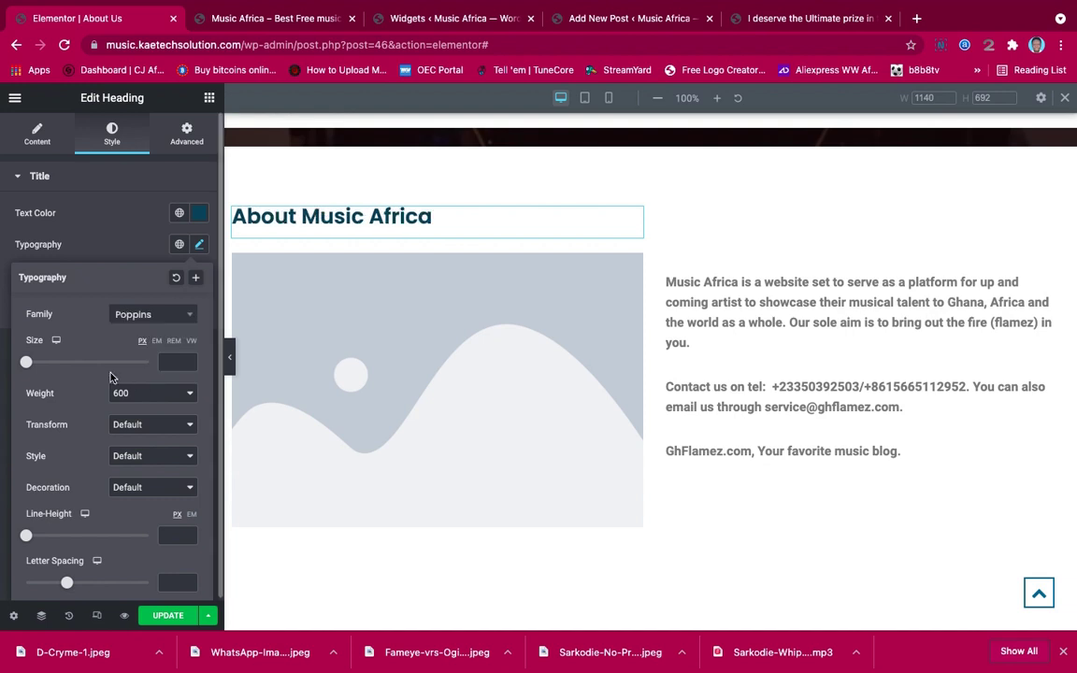
pyautogui.moveTo(45, 365); pyautogui.dragTo(55, 366)
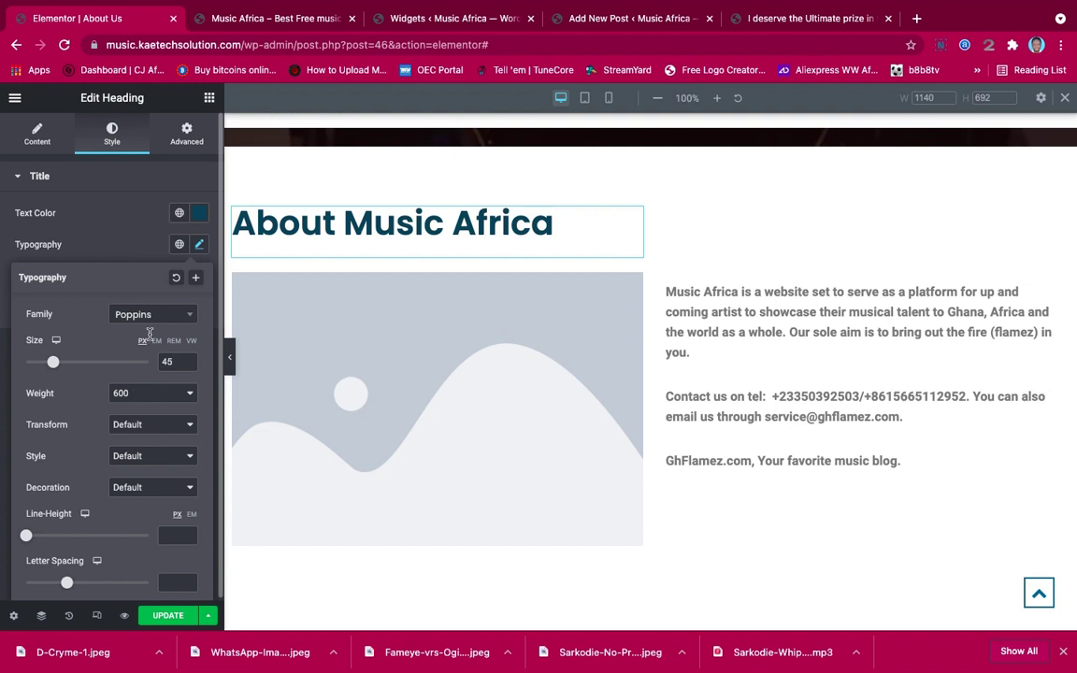
pyautogui.click(147, 255)
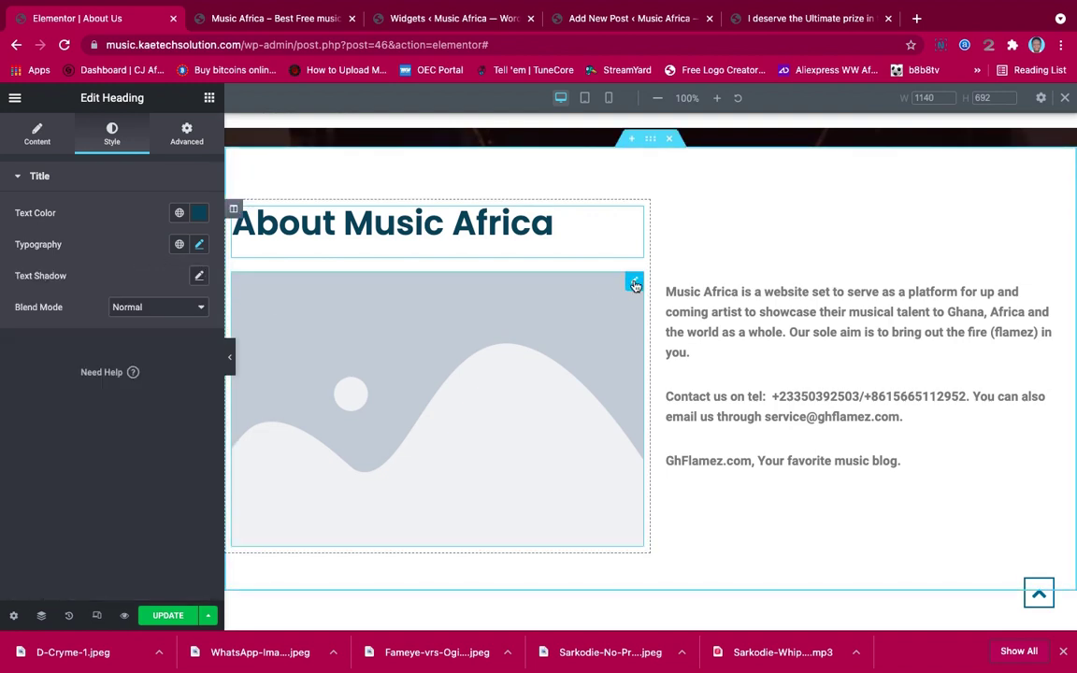
# Swap the placeholder image for the three-performer music-video still from the Media Library
pyautogui.click(632, 289)
pyautogui.click(148, 254)
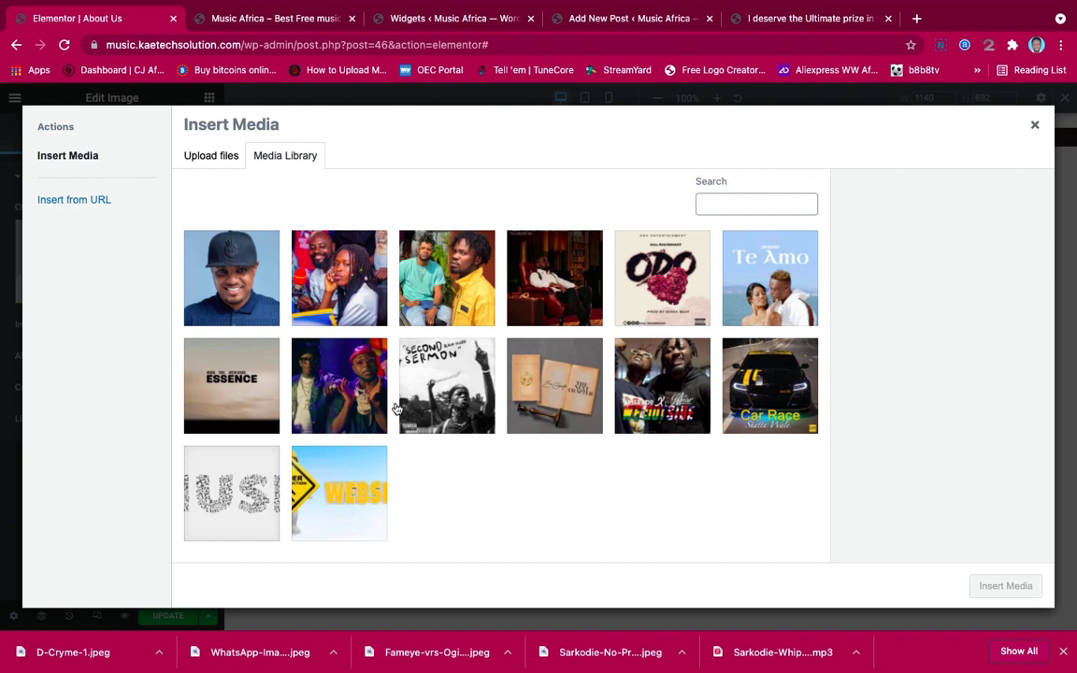
pyautogui.click(323, 354)
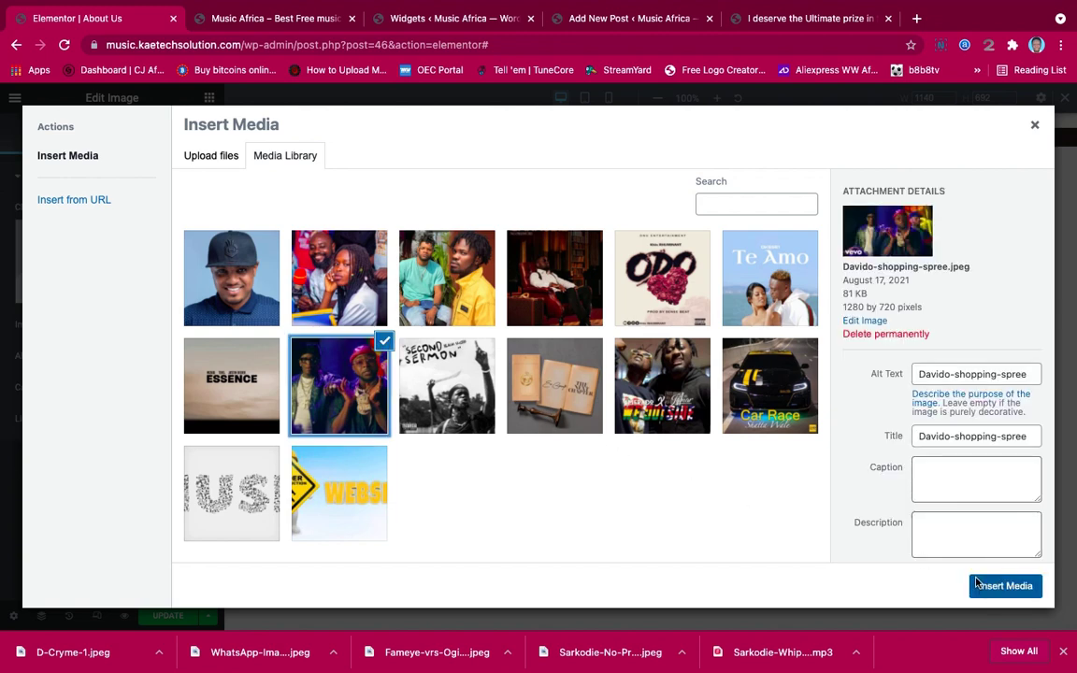
pyautogui.click(1004, 585)
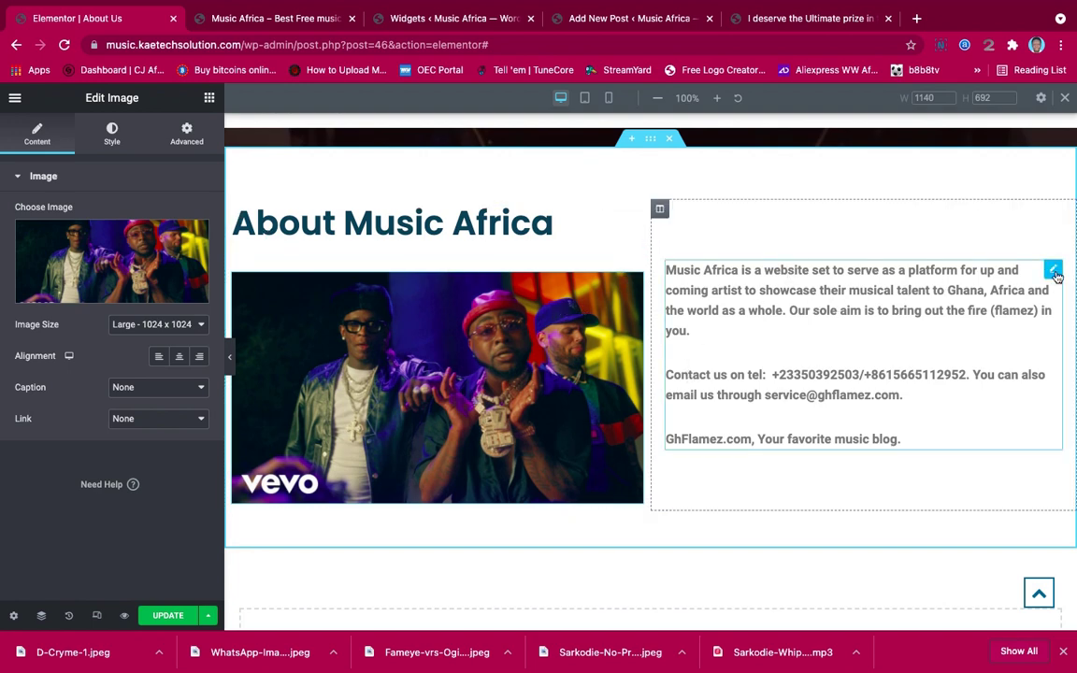
pyautogui.click(1052, 270)
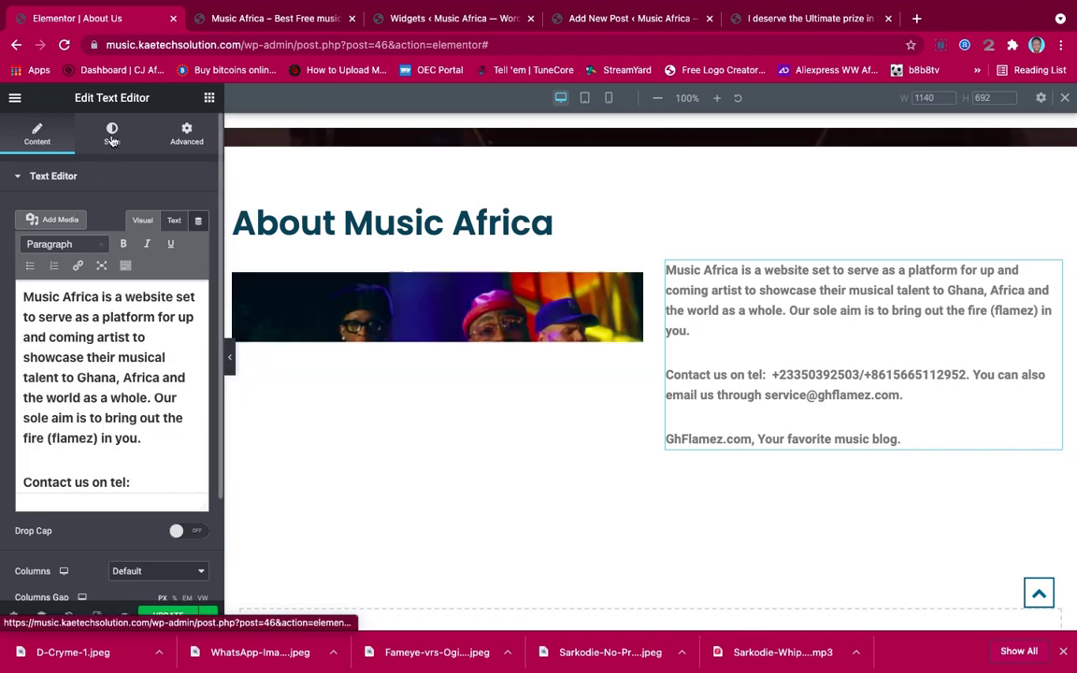
# Make the About paragraph text black and set its font family to Poppins
pyautogui.click(103, 130)
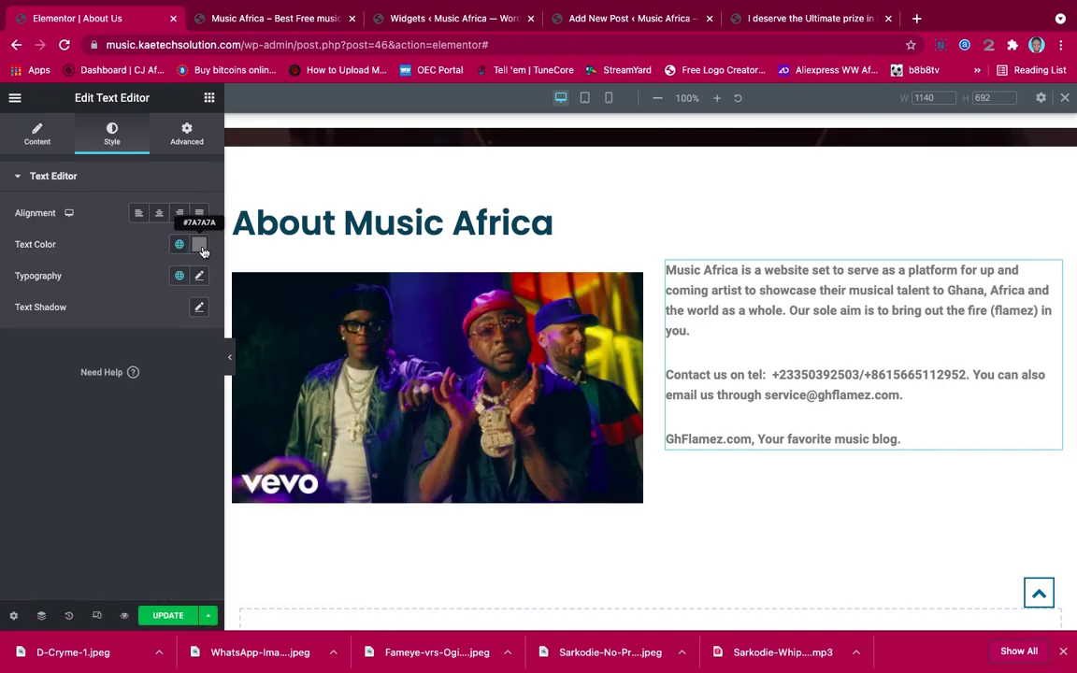
pyautogui.click(200, 245)
pyautogui.moveTo(29, 365); pyautogui.dragTo(13, 425)
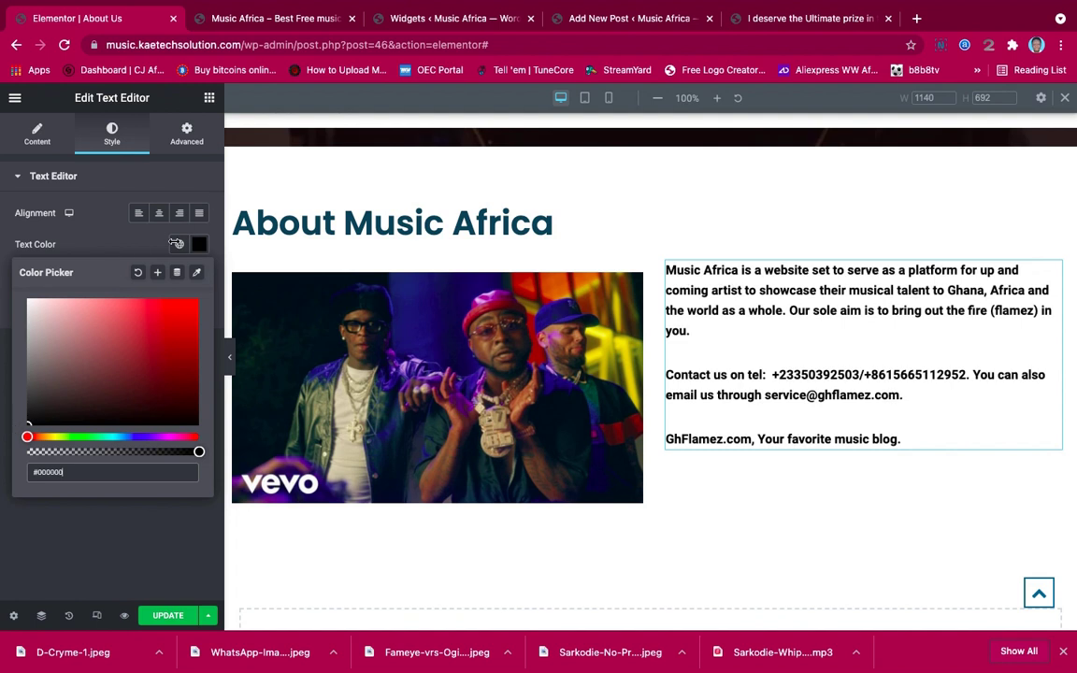
pyautogui.click(119, 222)
pyautogui.click(200, 276)
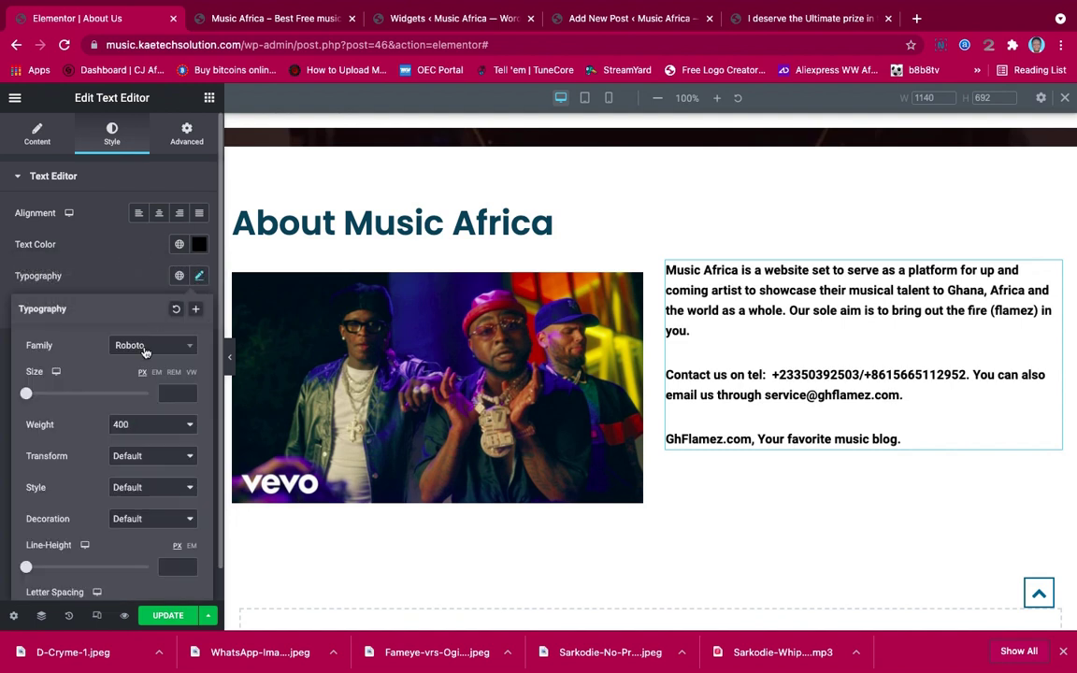
pyautogui.click(145, 346)
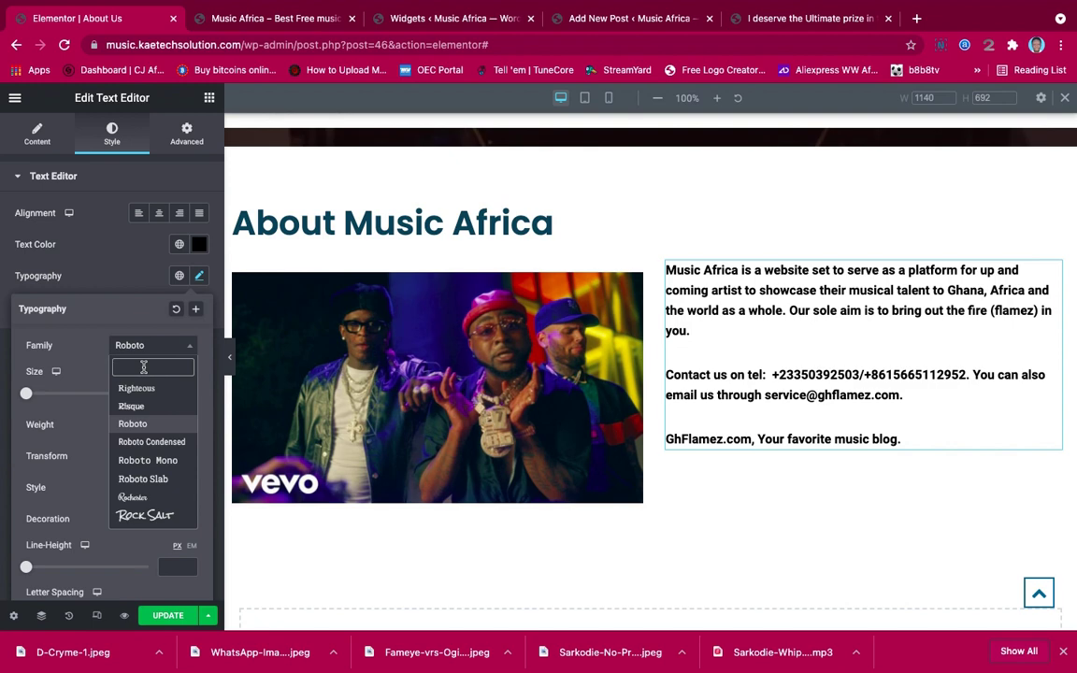
pyautogui.write('popp')
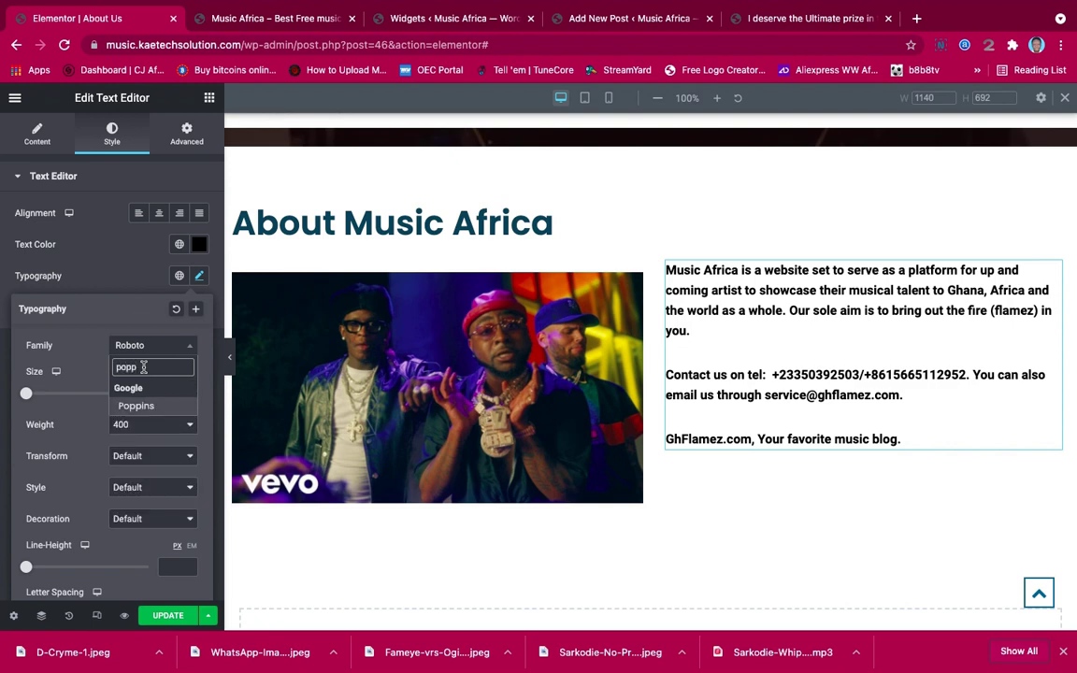
pyautogui.click(135, 407)
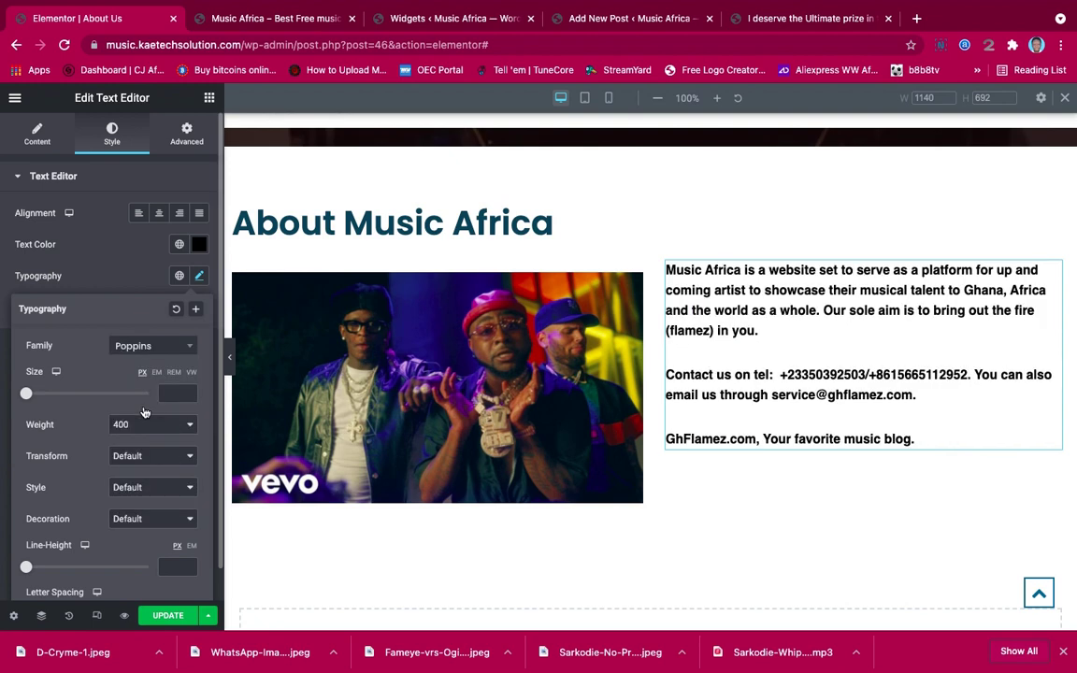
pyautogui.click(143, 276)
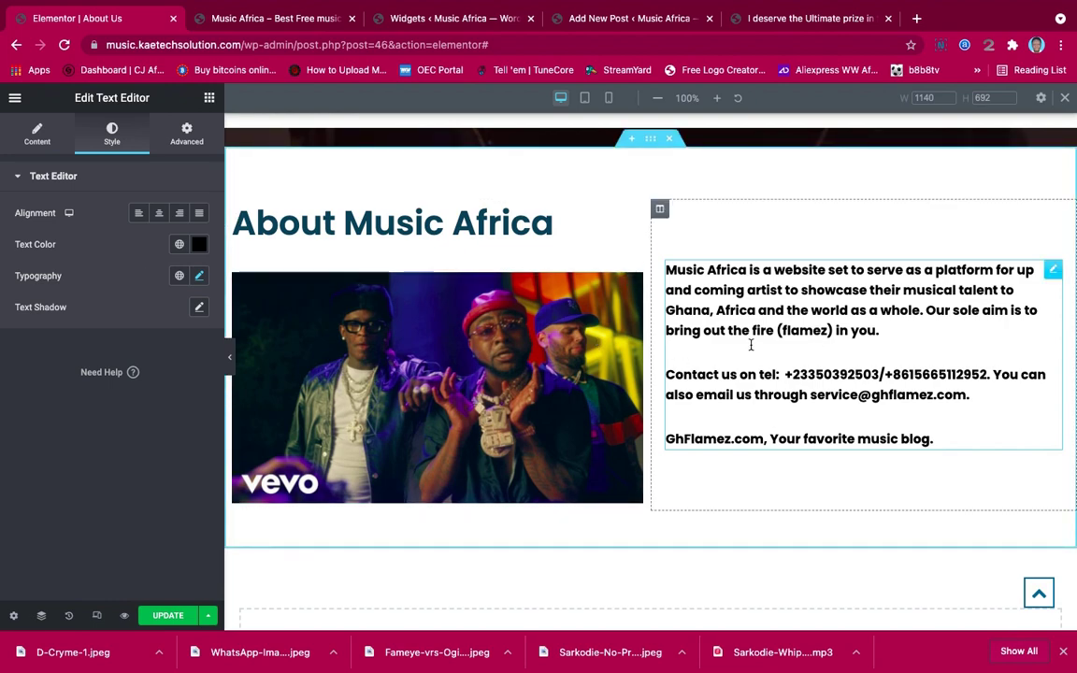
# Save the About Us page with UPDATE and scroll through the result
pyautogui.scroll(-2, 710, 319)
pyautogui.scroll(5, 709, 319)
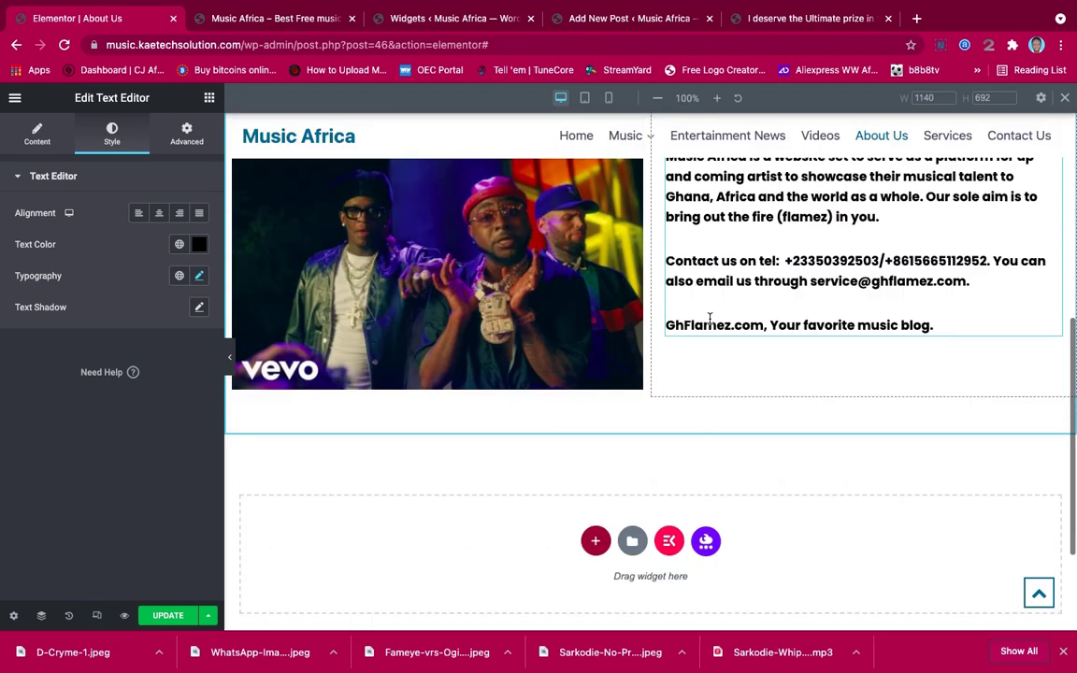
pyautogui.scroll(-3, 709, 319)
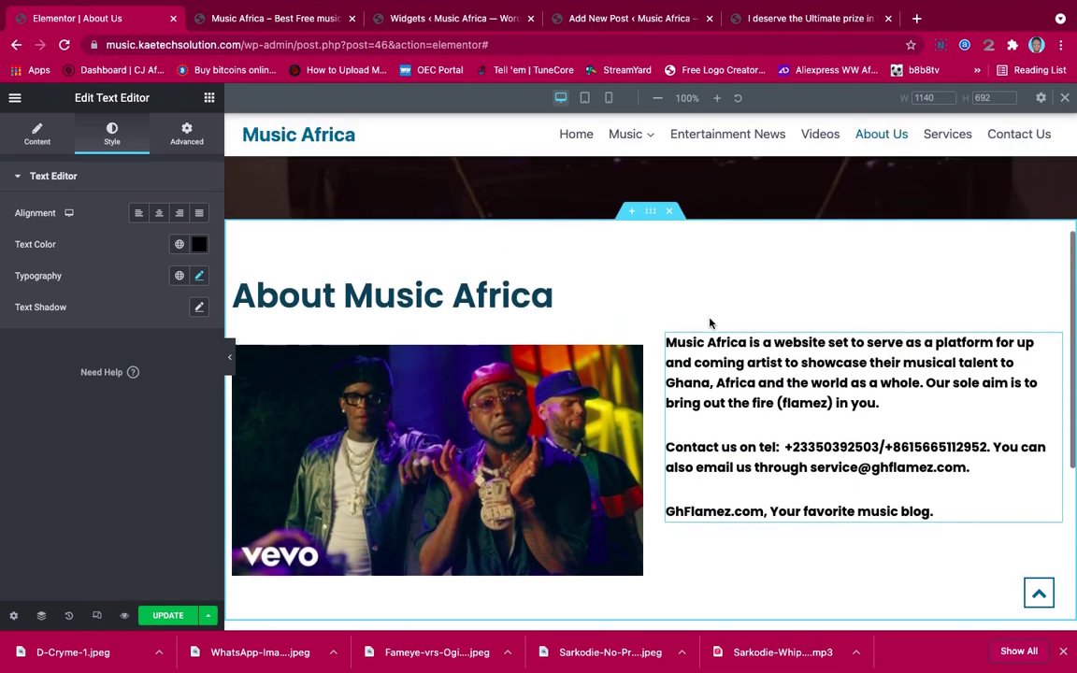
pyautogui.scroll(3, 710, 319)
pyautogui.scroll(-4, 709, 318)
pyautogui.scroll(-3, 709, 319)
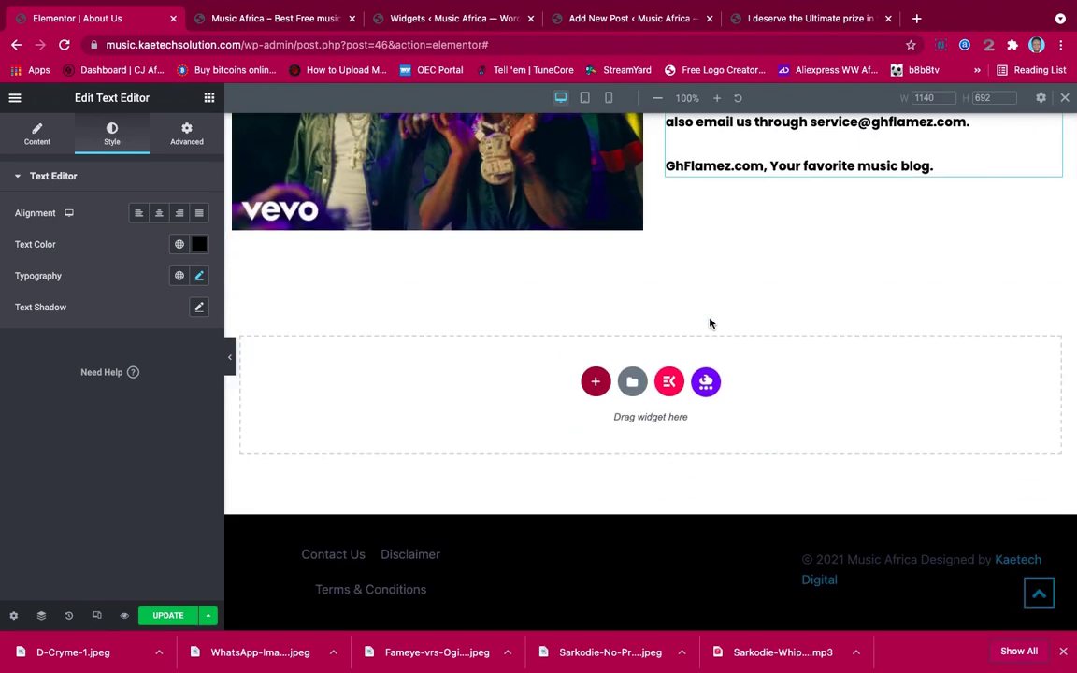
pyautogui.scroll(4, 709, 321)
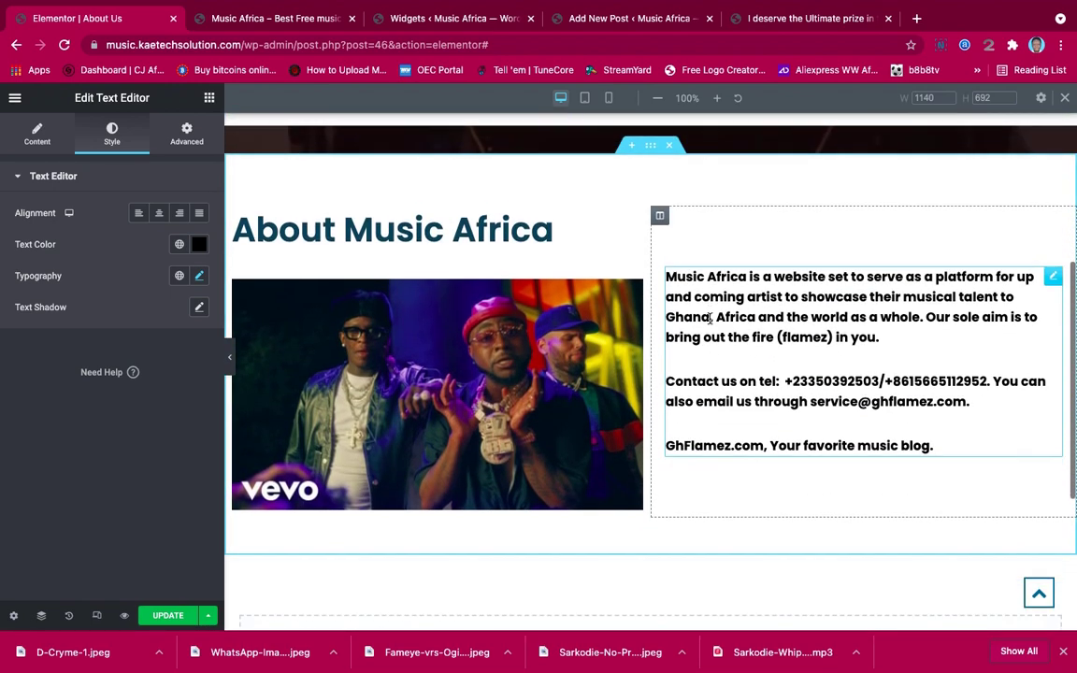
pyautogui.scroll(-3, 710, 318)
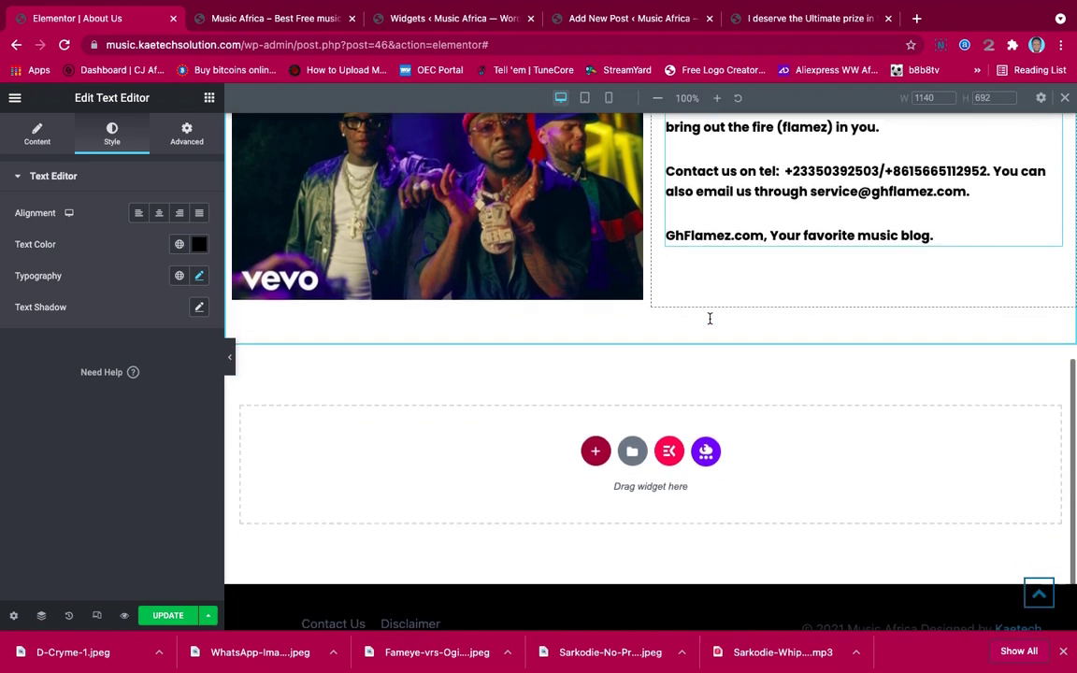
pyautogui.click(162, 615)
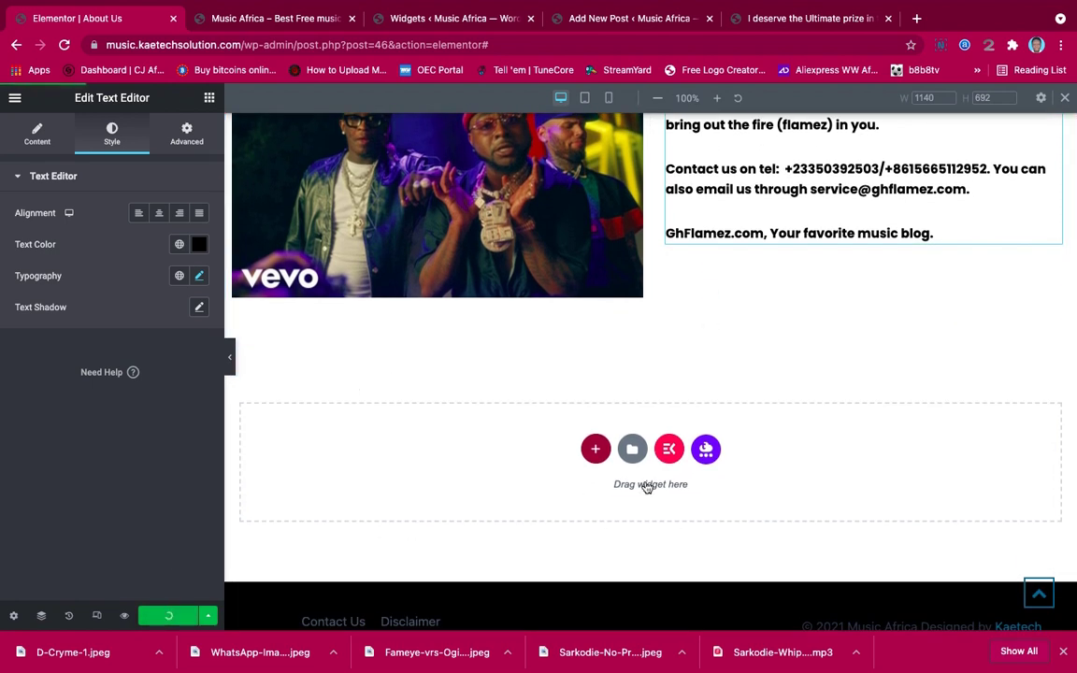
pyautogui.scroll(7, 720, 433)
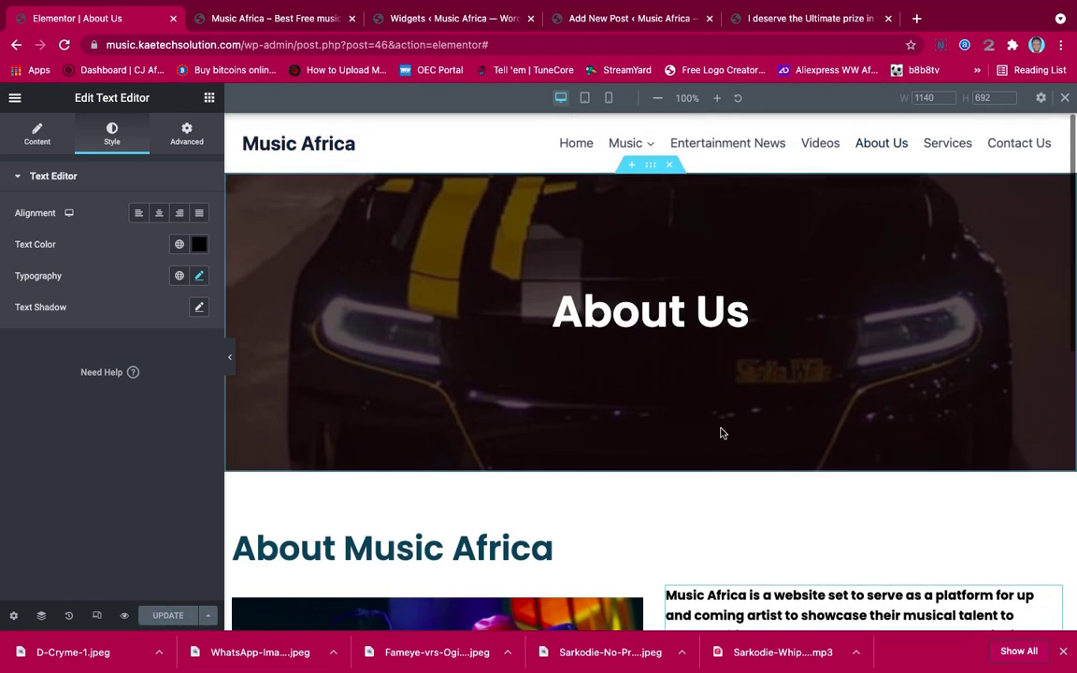
pyautogui.scroll(-3, 720, 433)
pyautogui.scroll(-2, 721, 433)
pyautogui.scroll(3, 721, 432)
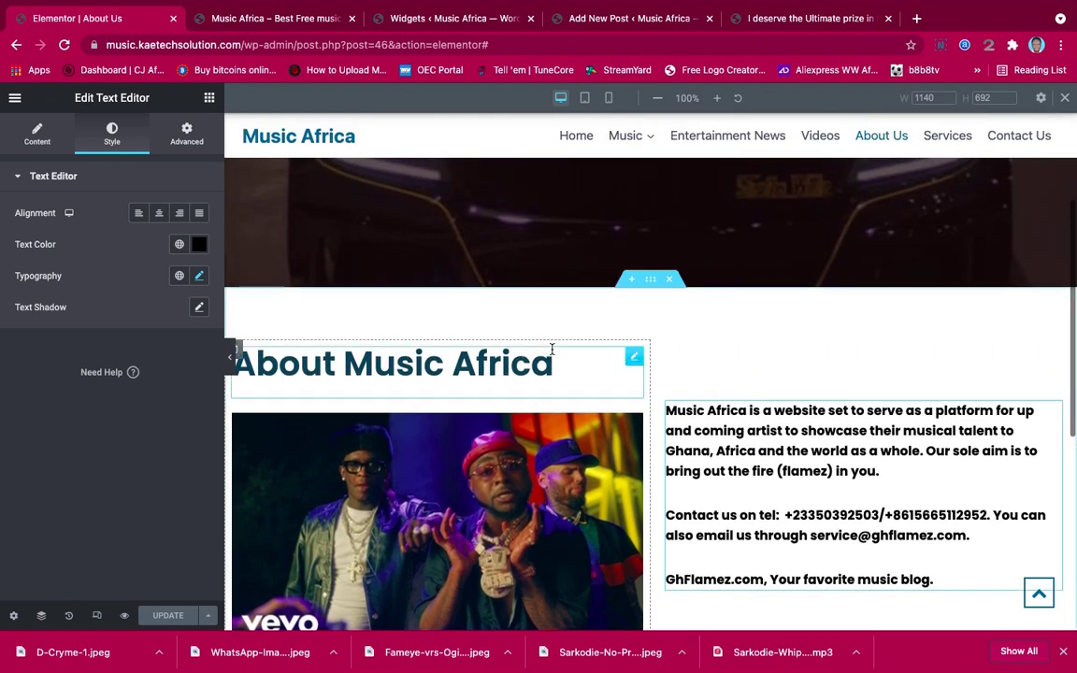
pyautogui.scroll(-1, 444, 312)
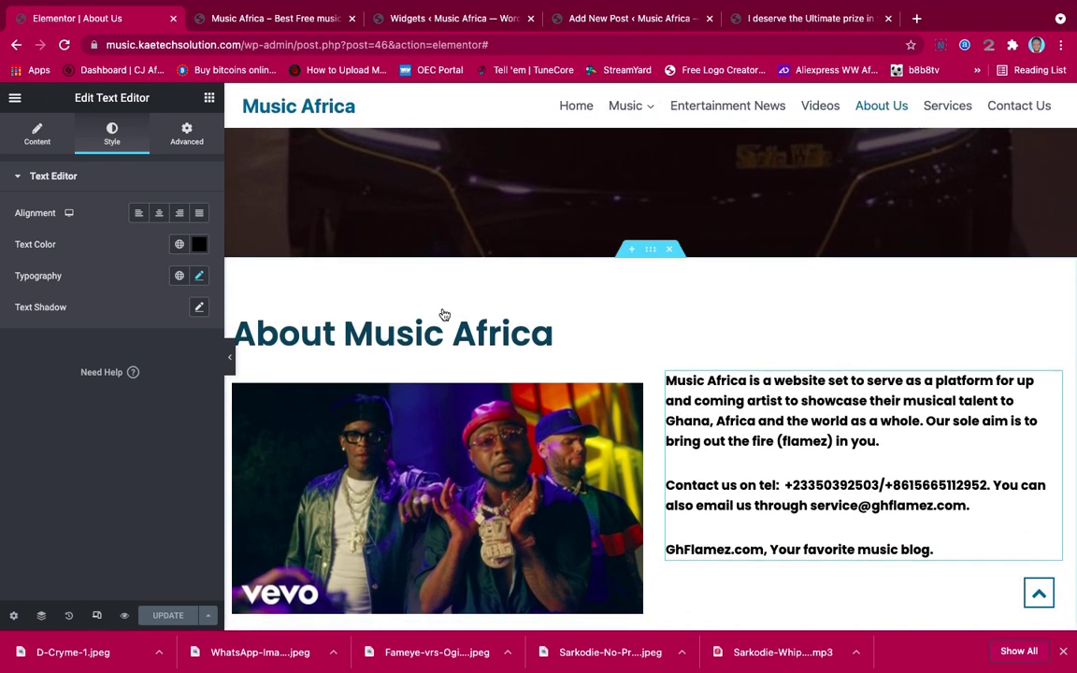
# Preview the About Us page at tablet width, then at mobile width
pyautogui.scroll(2, 619, 266)
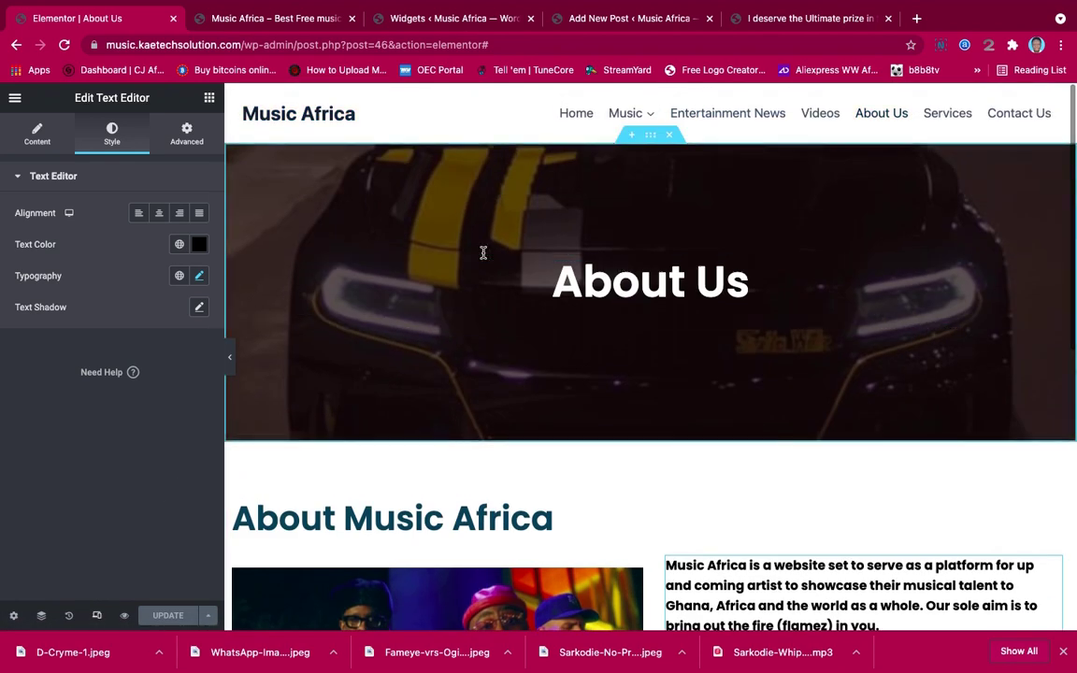
pyautogui.click(96, 615)
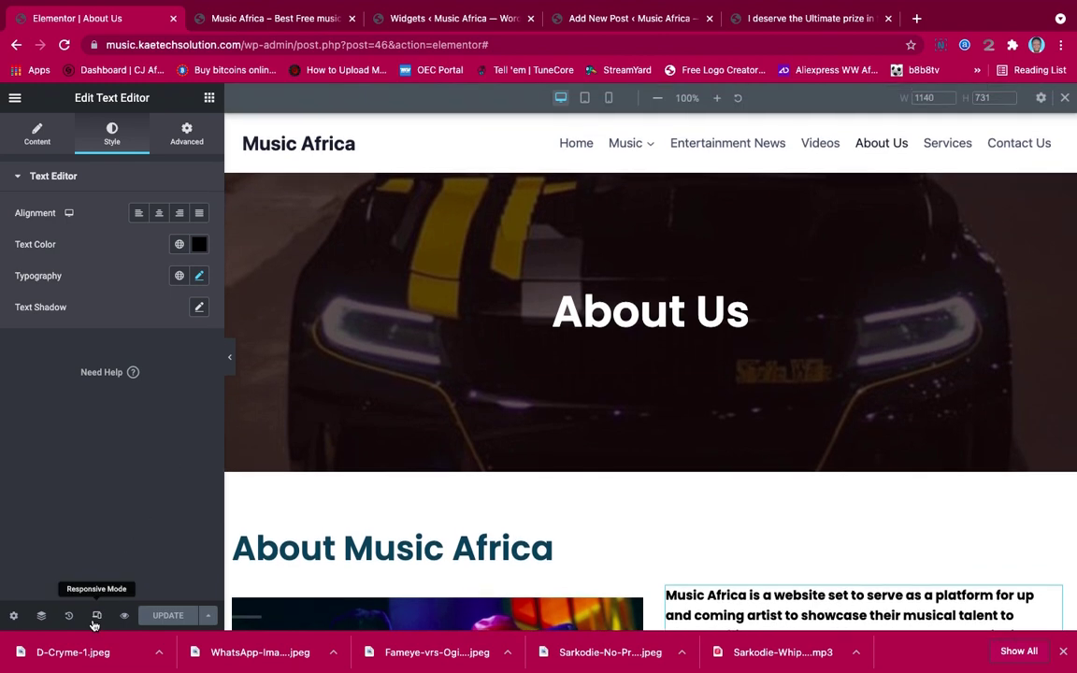
pyautogui.click(584, 97)
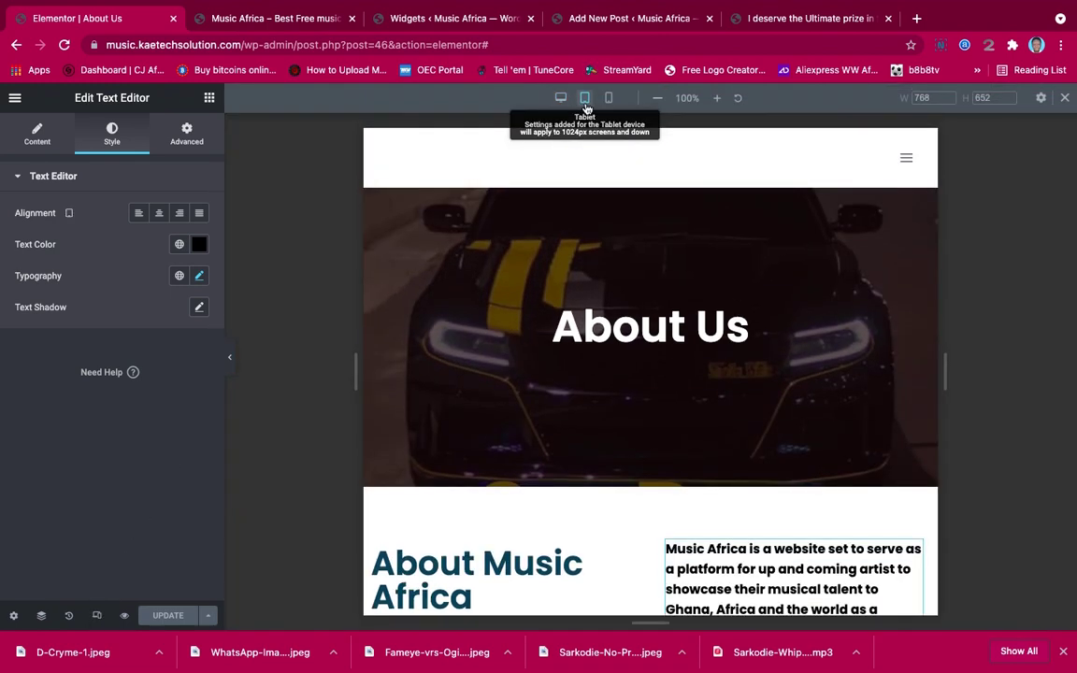
pyautogui.scroll(-4, 723, 324)
pyautogui.scroll(1, 723, 324)
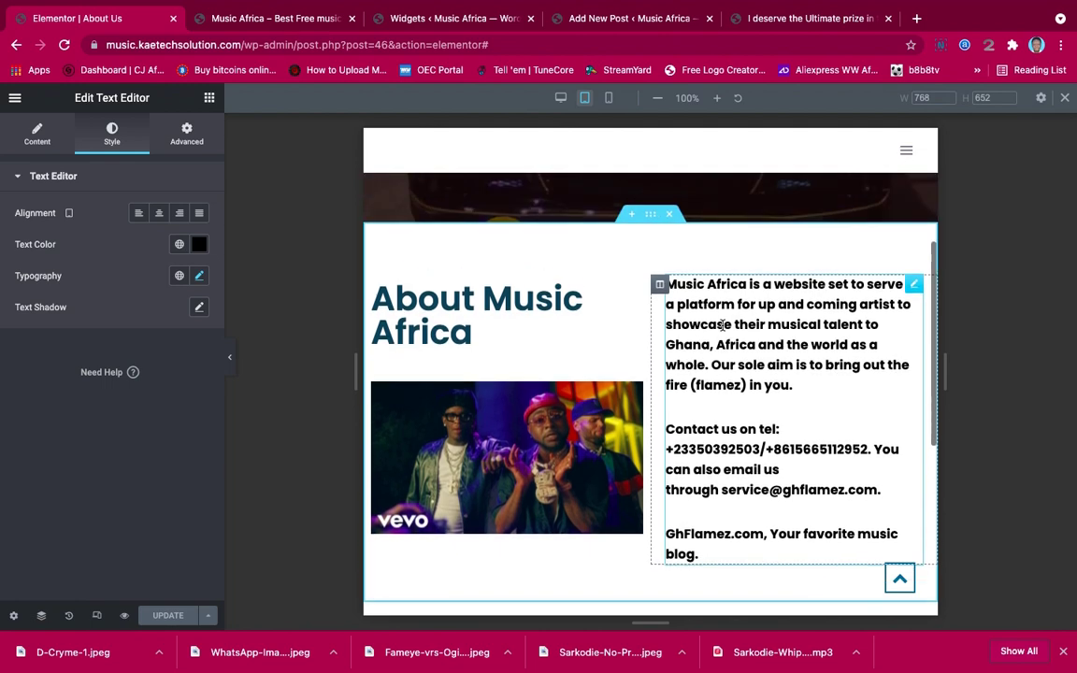
pyautogui.scroll(3, 723, 324)
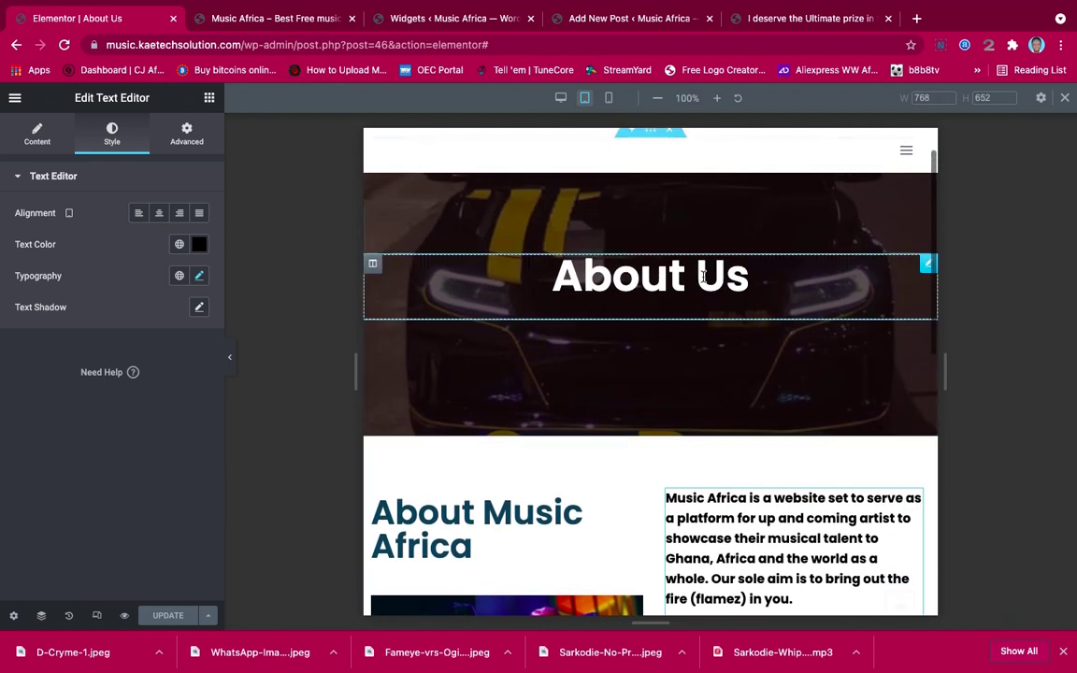
pyautogui.click(609, 98)
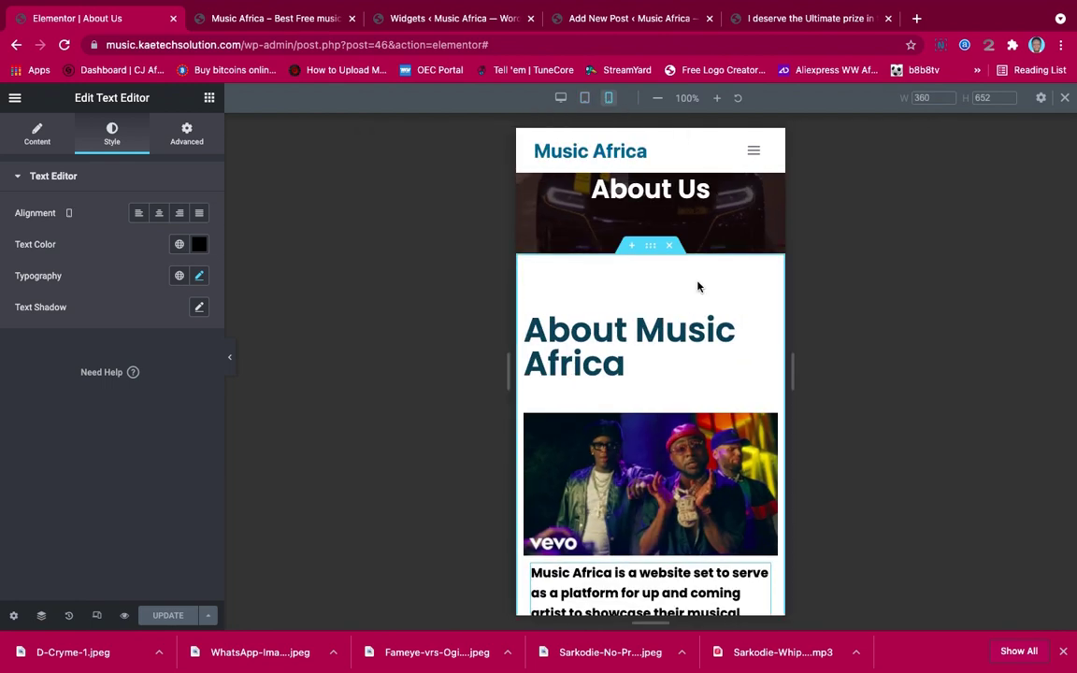
pyautogui.scroll(-2, 696, 287)
pyautogui.scroll(-3, 696, 287)
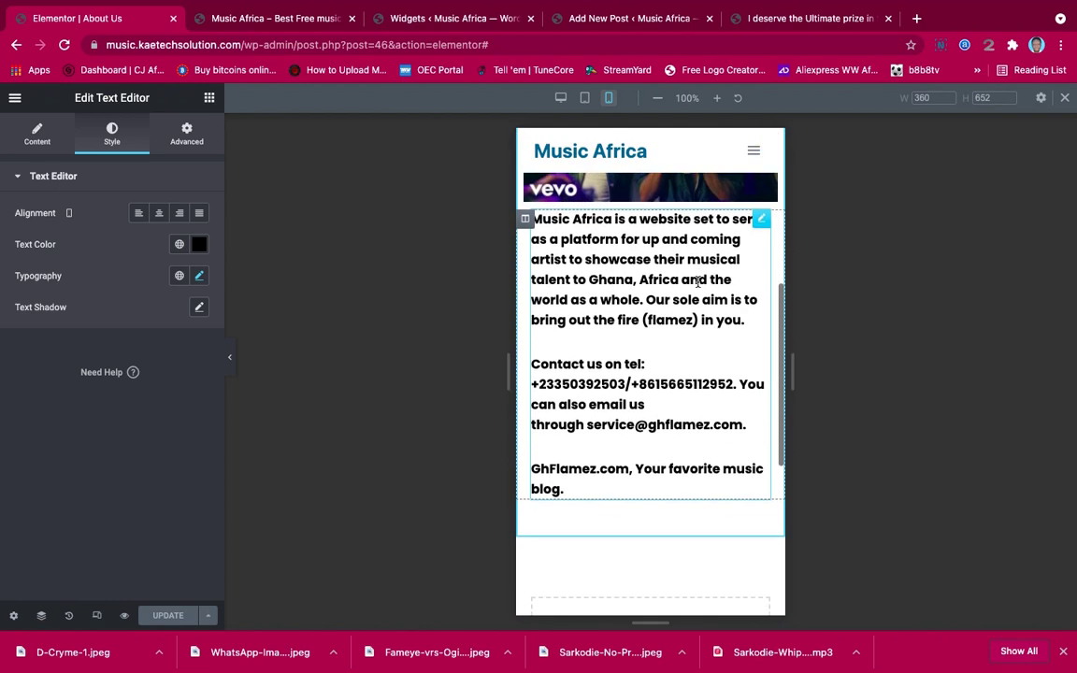
pyautogui.scroll(2, 697, 283)
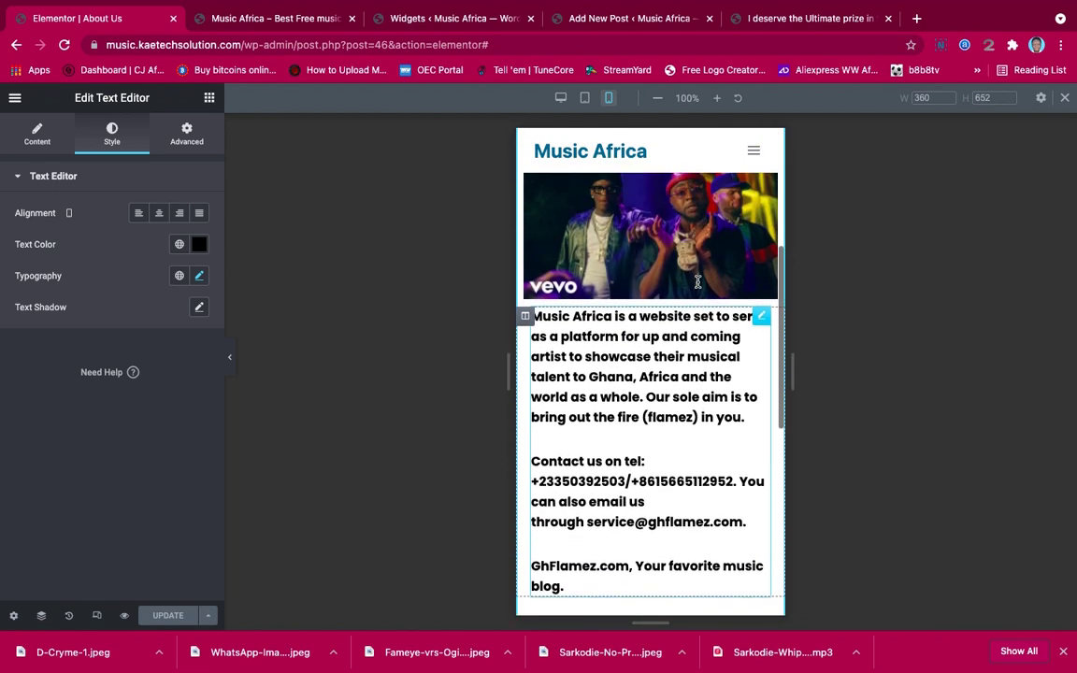
pyautogui.scroll(3, 697, 284)
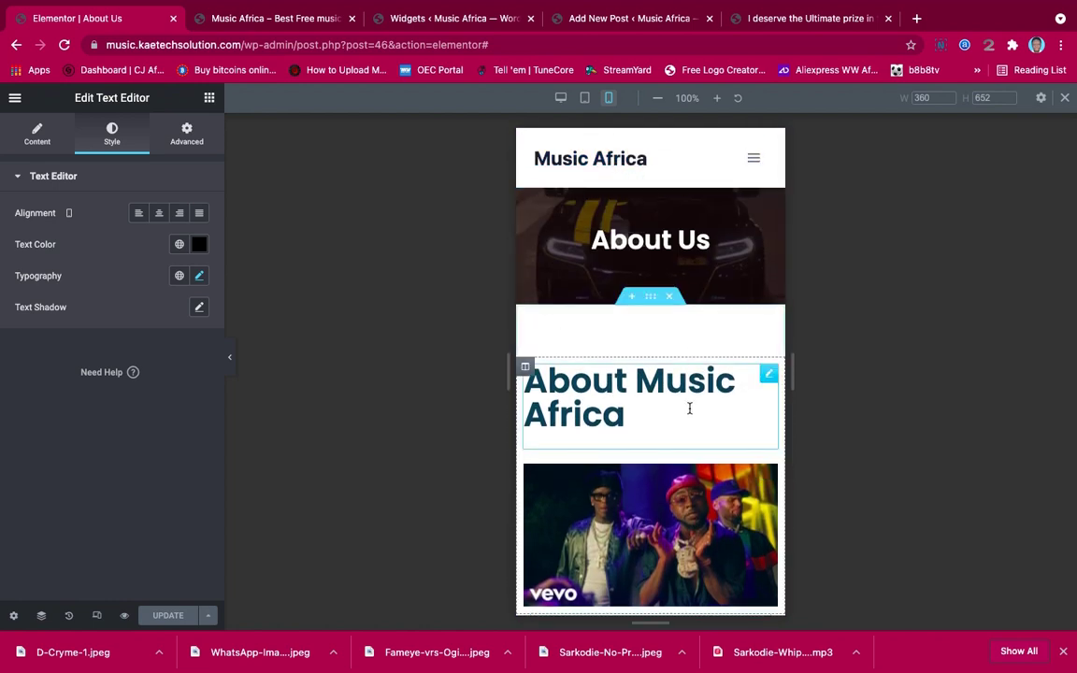
# On mobile, shrink the About Music Africa heading to 24 px and centre it
pyautogui.click(765, 375)
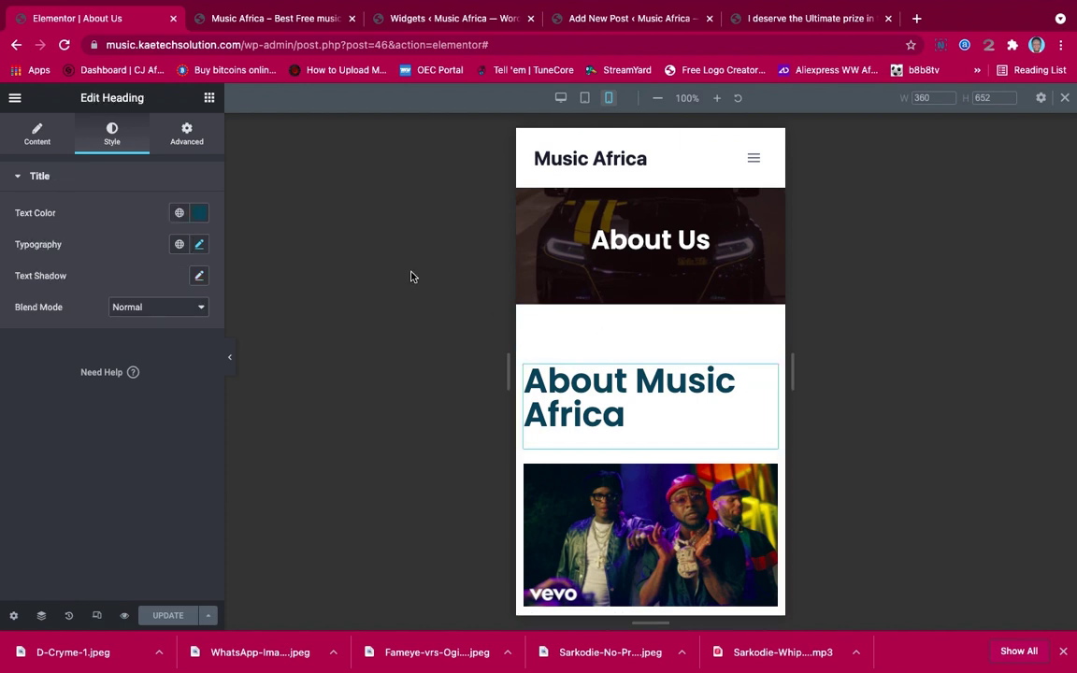
pyautogui.click(199, 245)
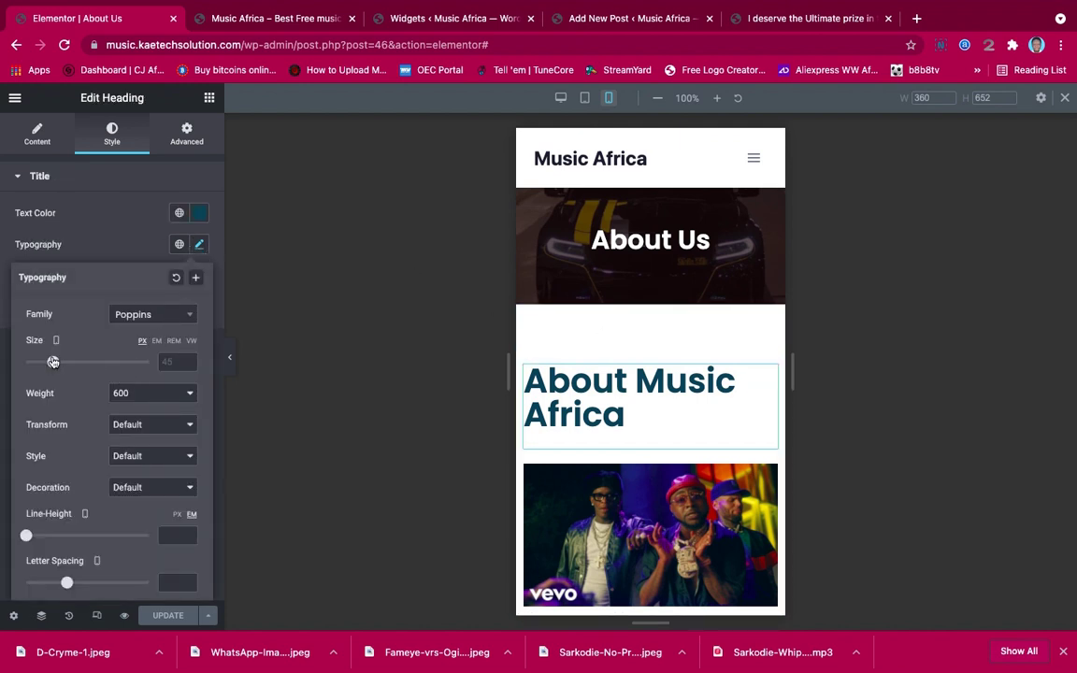
pyautogui.moveTo(53, 361); pyautogui.dragTo(41, 362)
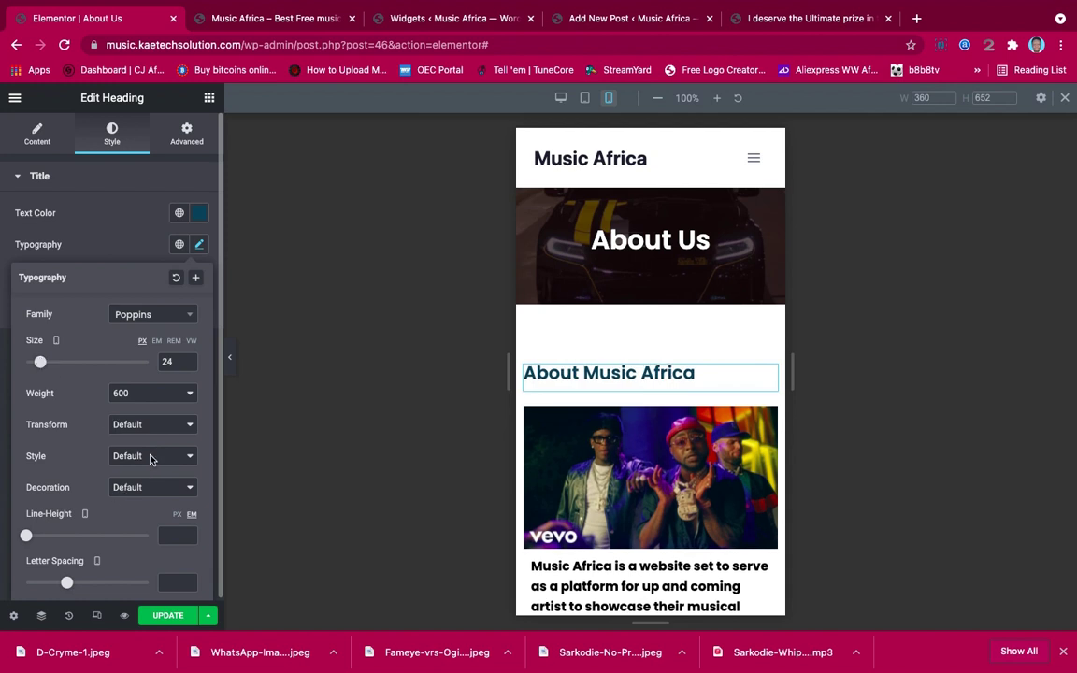
pyautogui.click(199, 244)
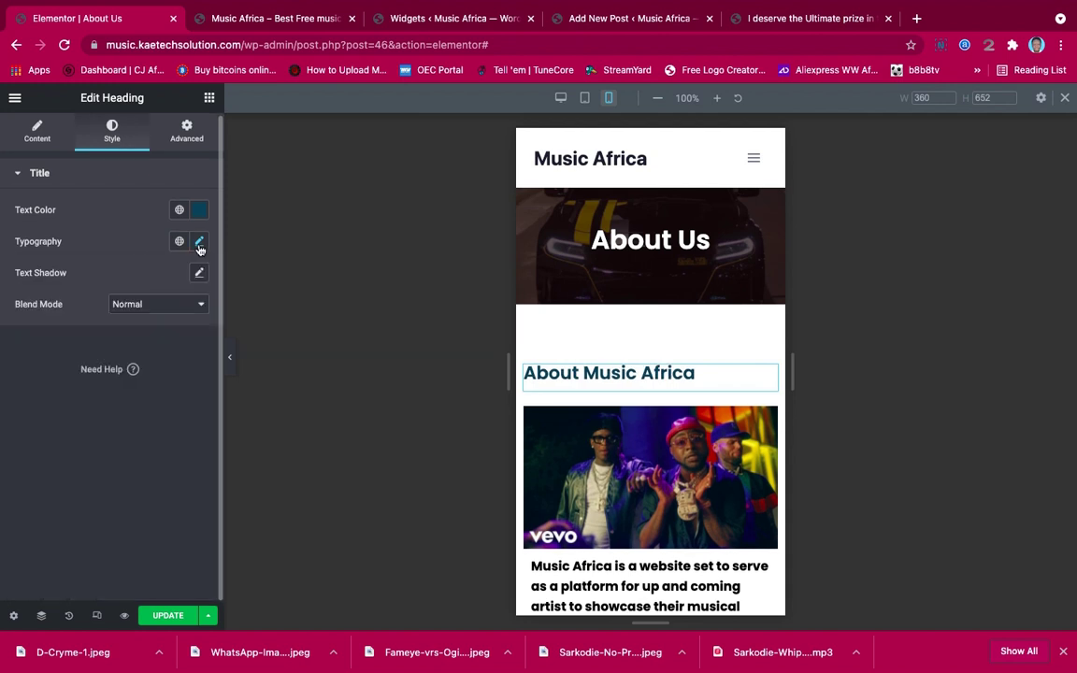
pyautogui.click(37, 131)
pyautogui.click(160, 424)
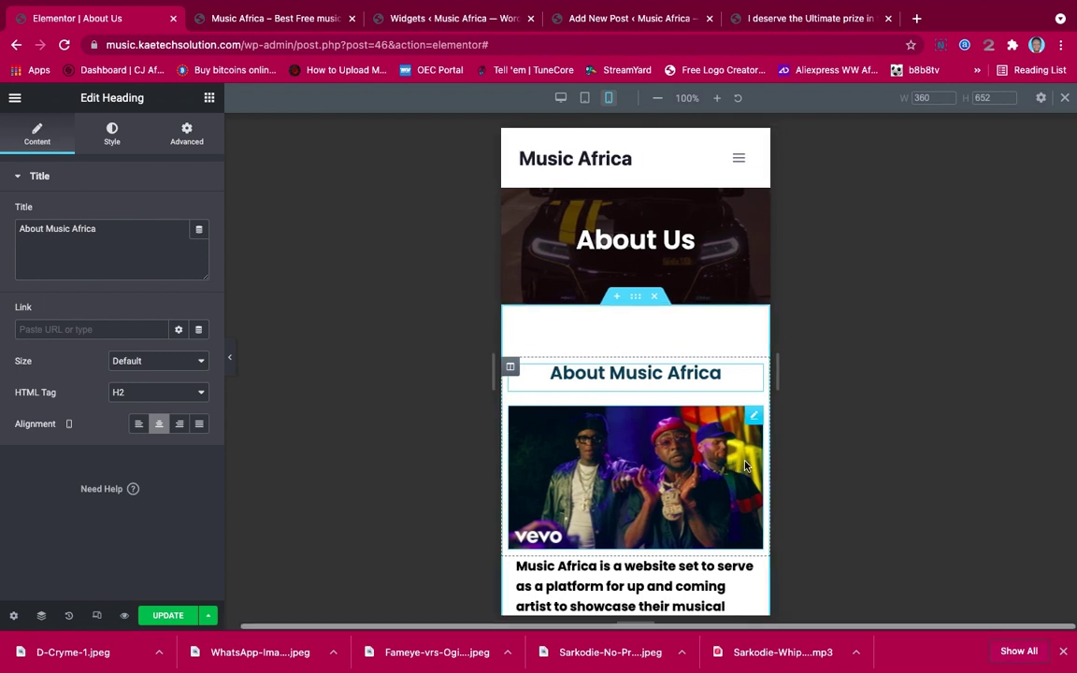
# Centre the paragraph text on mobile and collapse the Elementor panel to review the layout
pyautogui.scroll(-5, 744, 465)
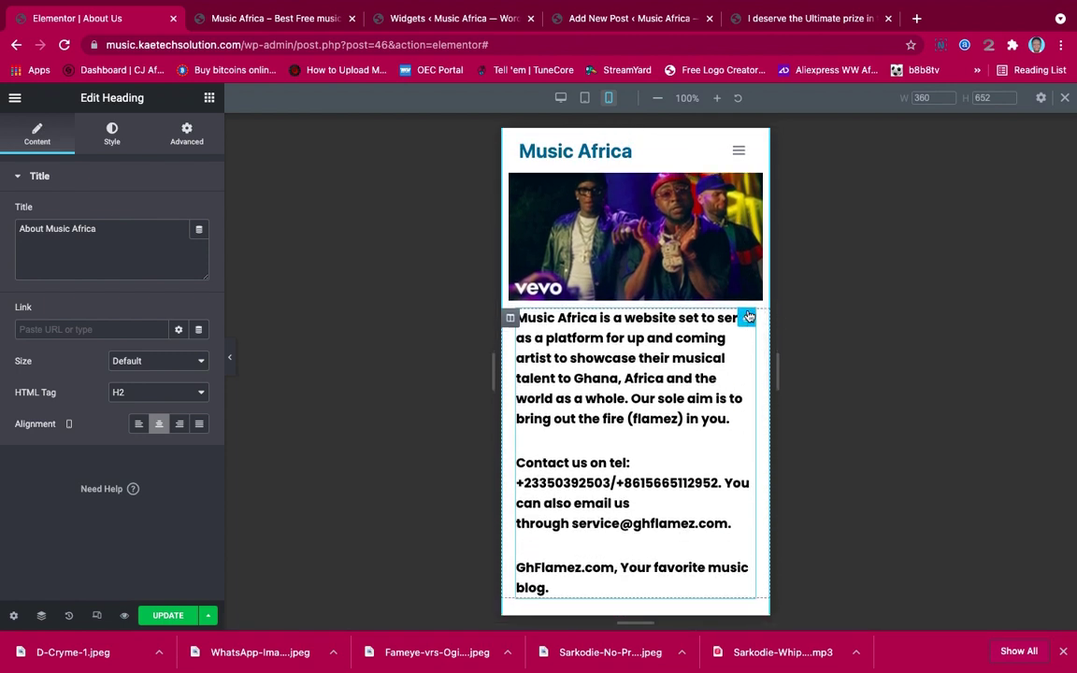
pyautogui.click(748, 318)
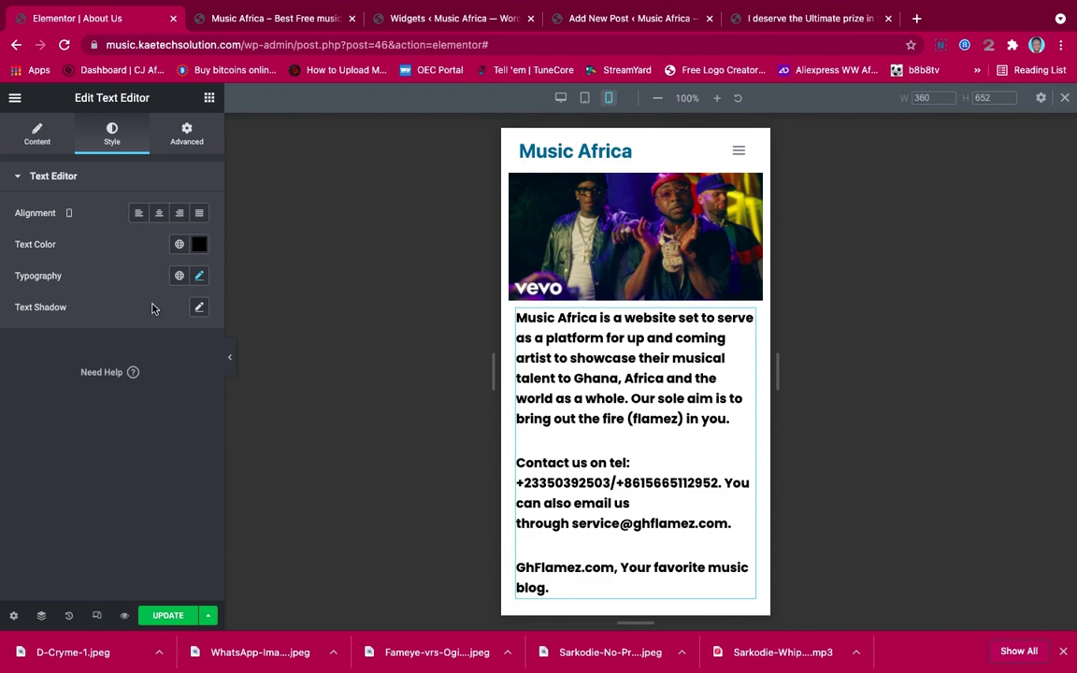
pyautogui.click(159, 213)
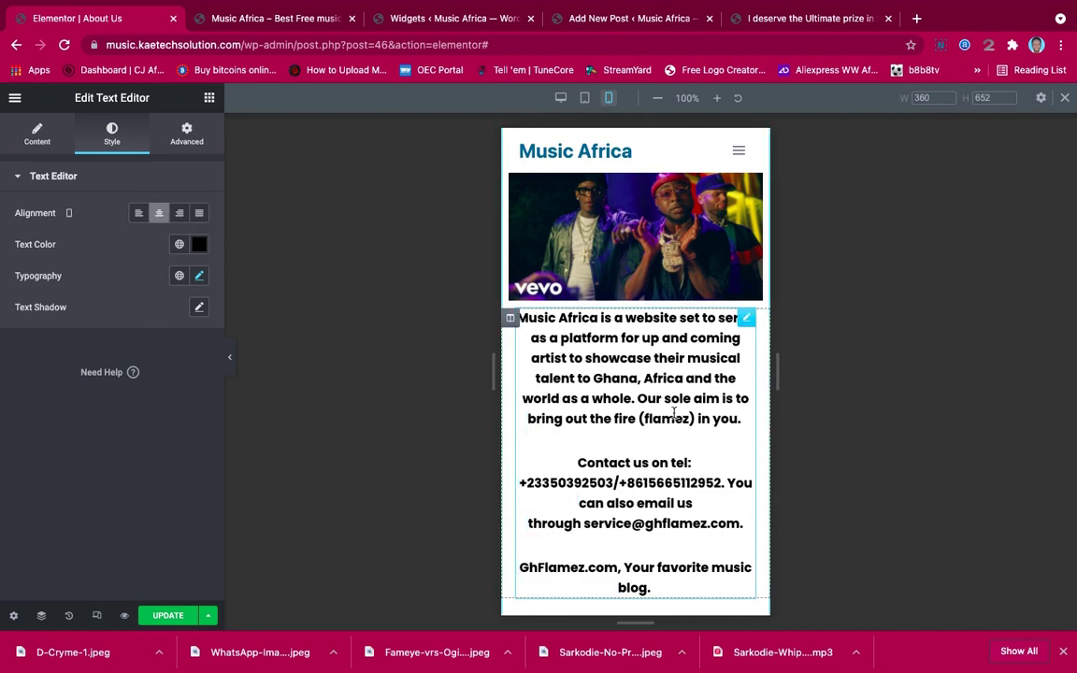
pyautogui.scroll(-2, 669, 425)
pyautogui.scroll(-3, 669, 425)
pyautogui.scroll(6, 670, 428)
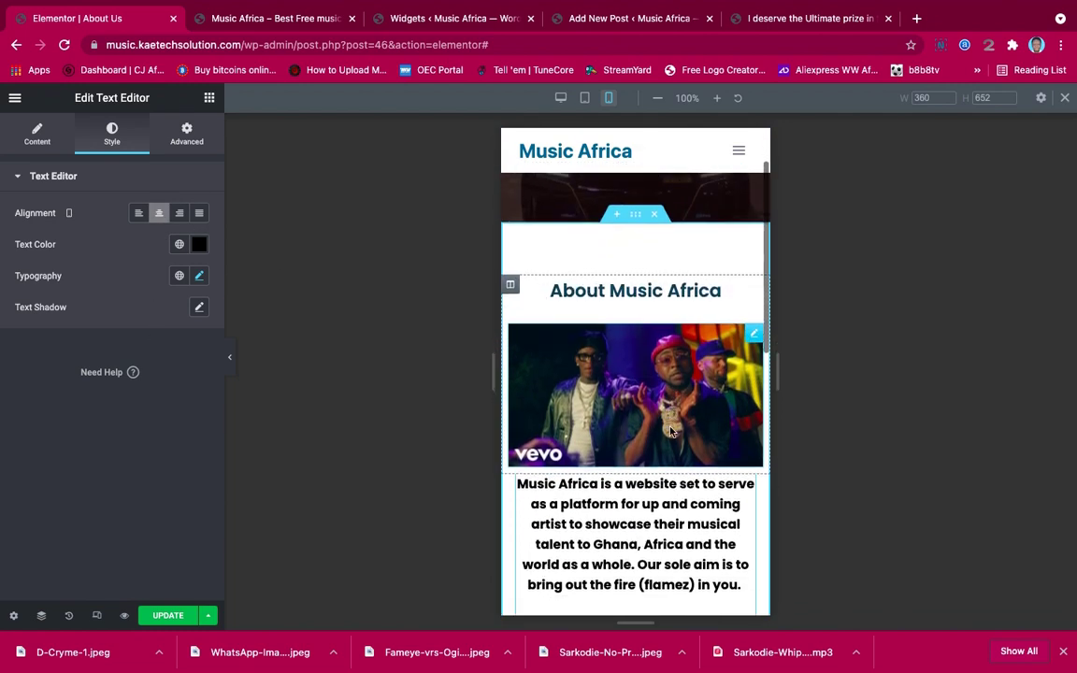
pyautogui.scroll(-1, 670, 430)
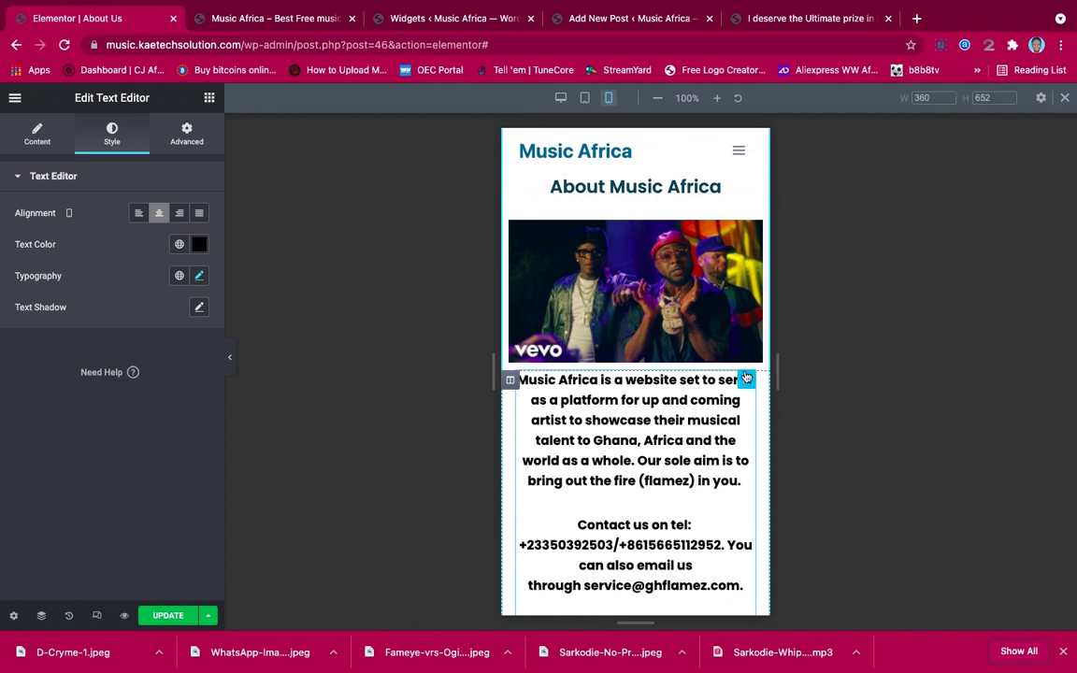
pyautogui.click(230, 357)
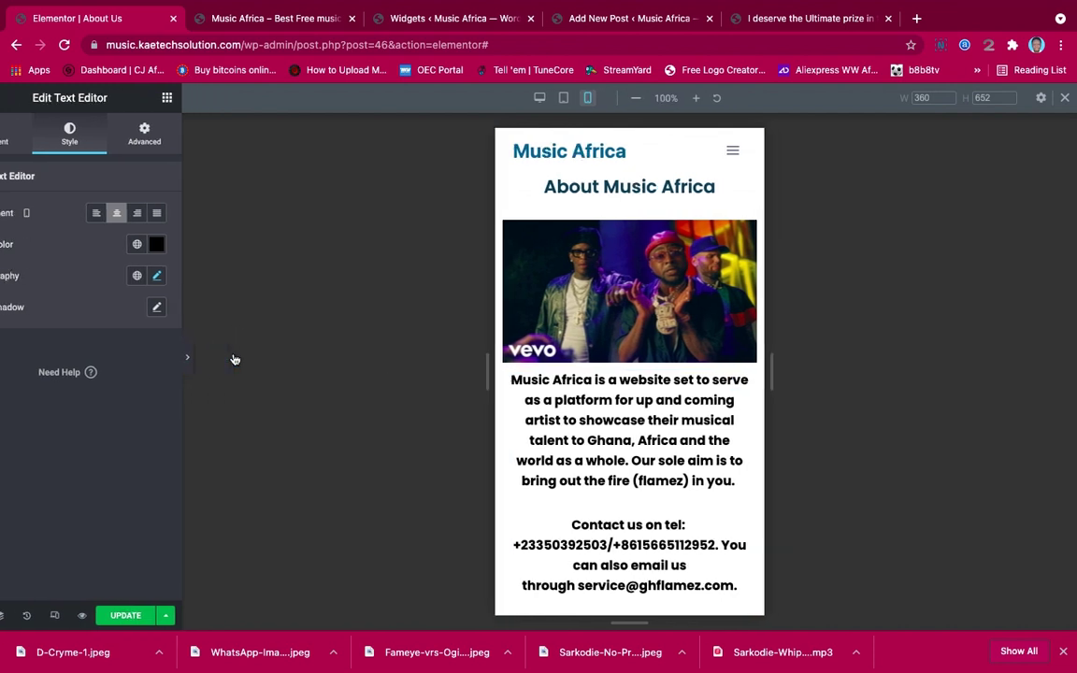
# Restore the Elementor panel, save with UPDATE, return to Desktop view, and bring up the main menu
pyautogui.scroll(3, 559, 318)
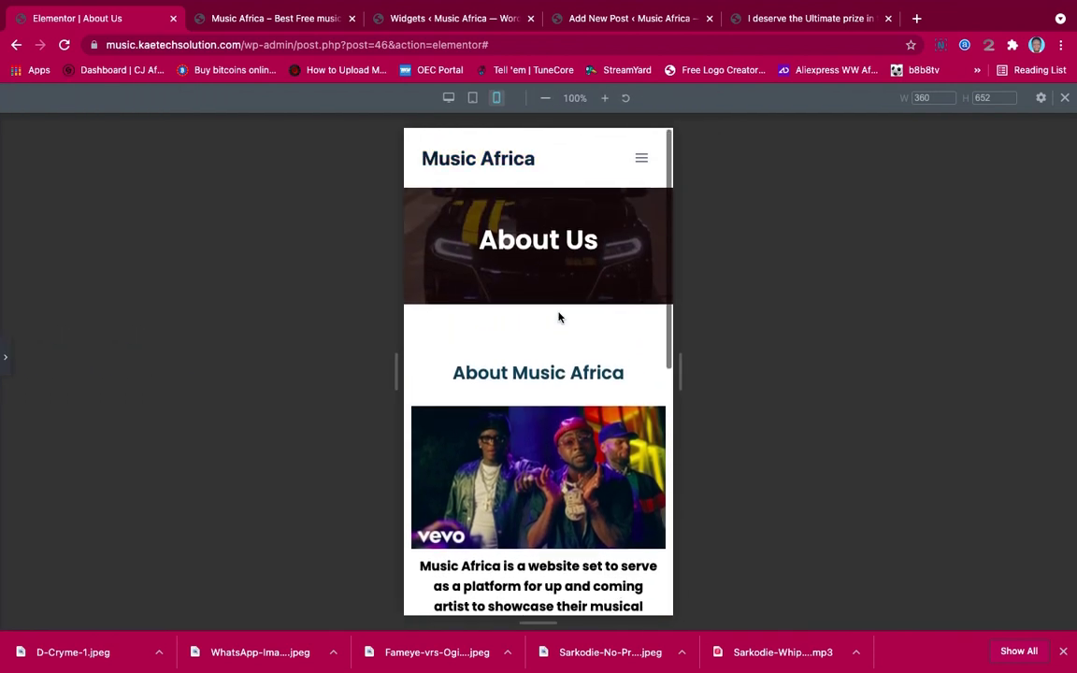
pyautogui.scroll(-10, 559, 318)
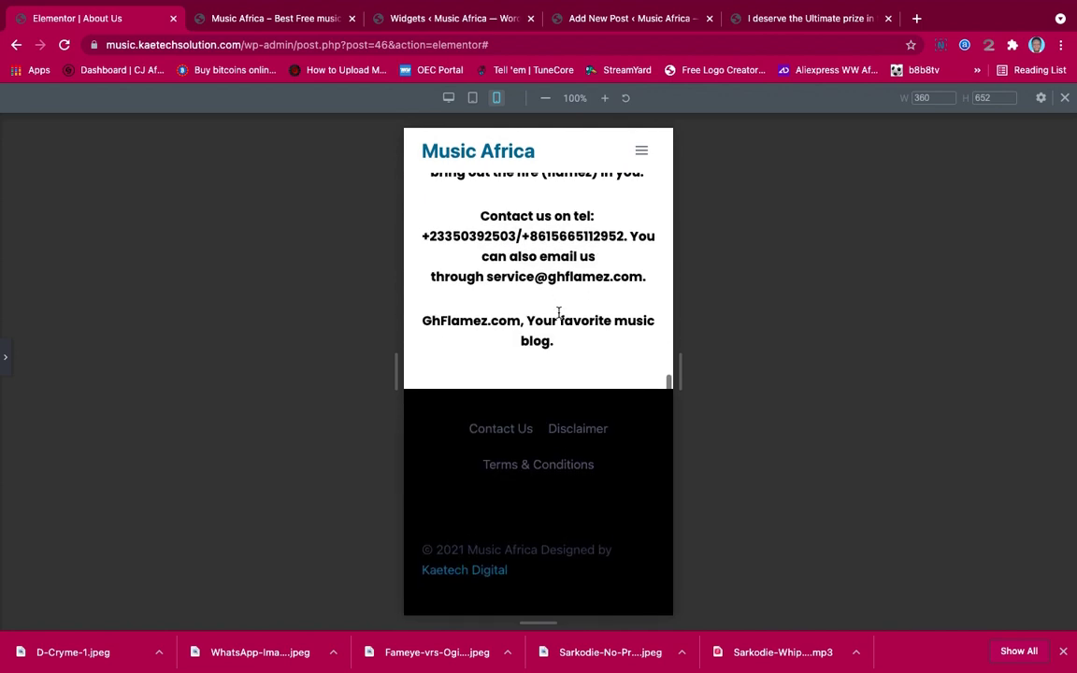
pyautogui.scroll(5, 558, 313)
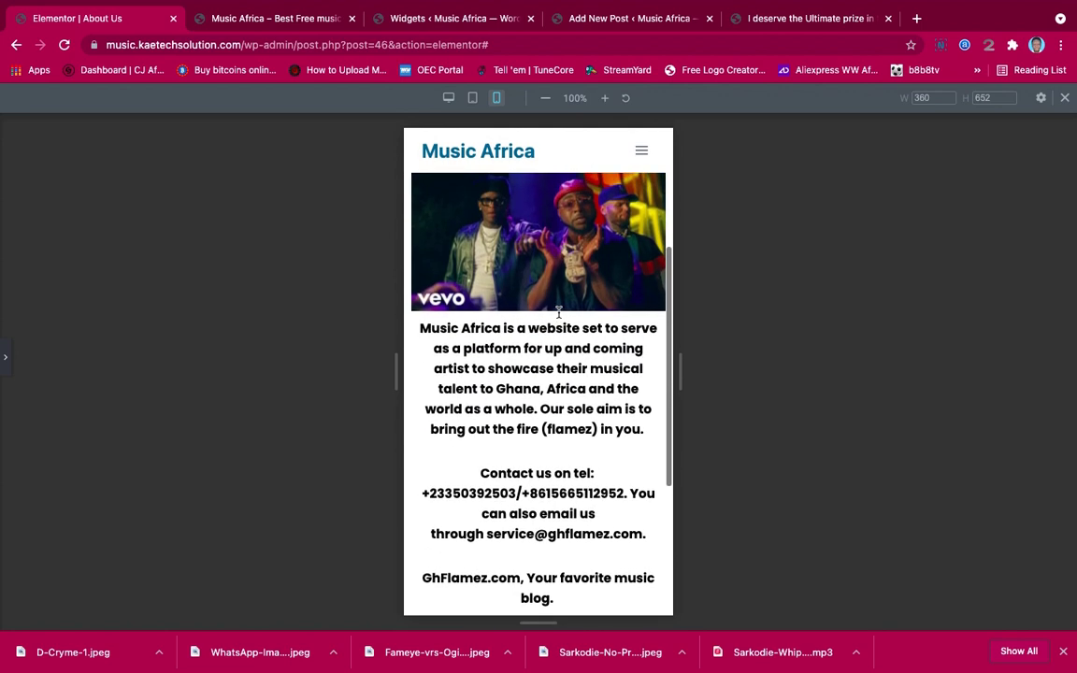
pyautogui.click(4, 370)
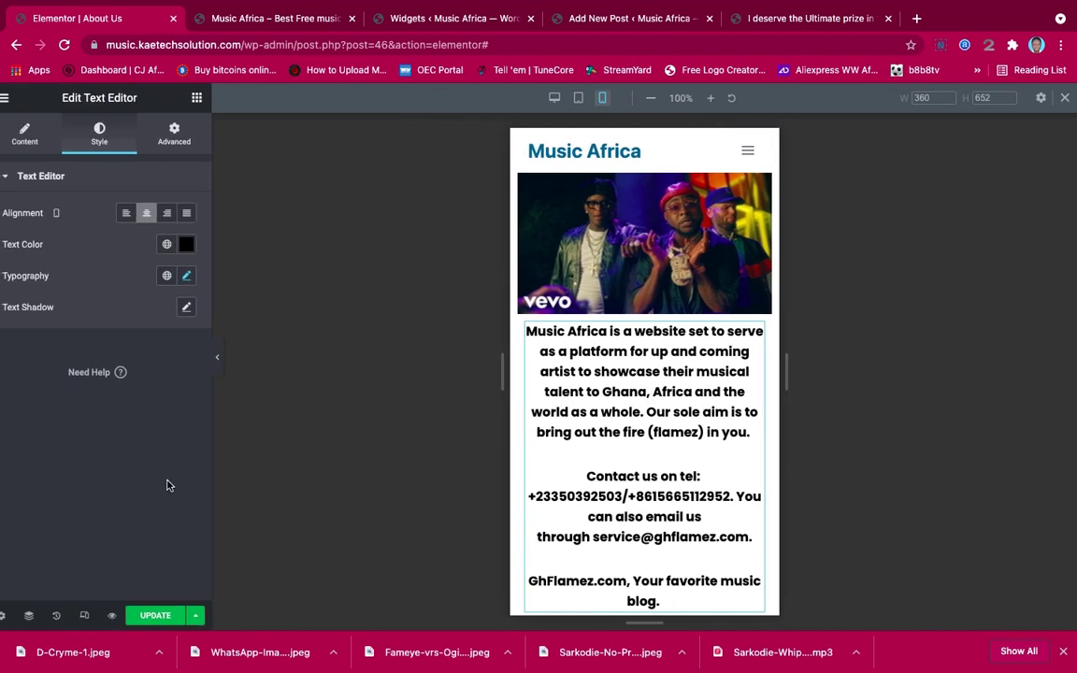
pyautogui.click(180, 615)
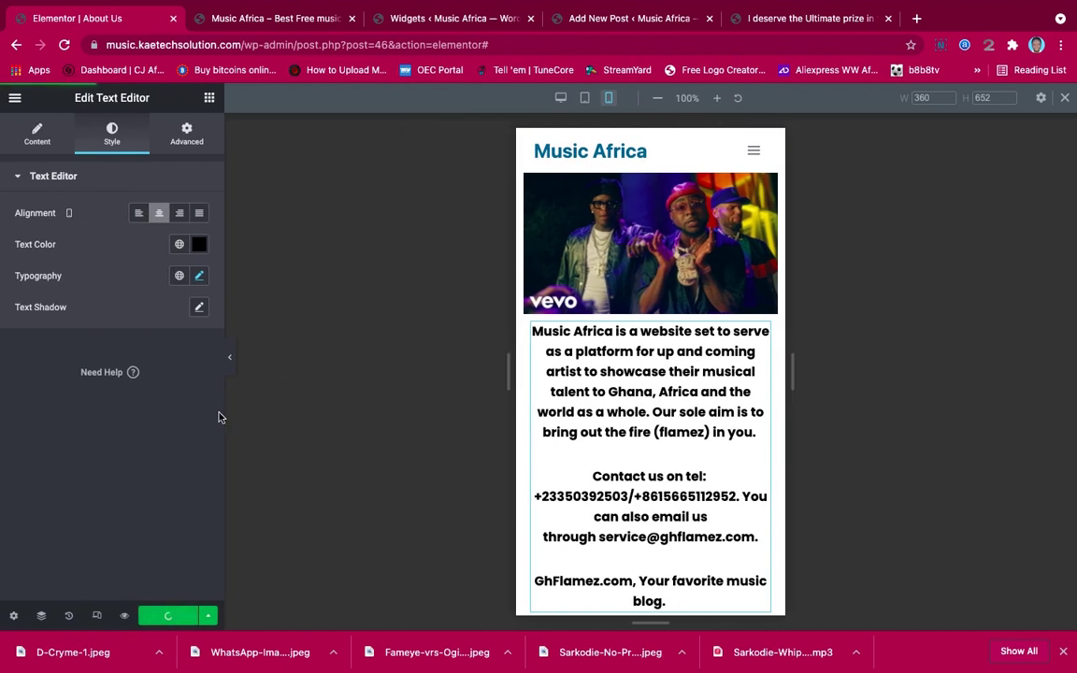
pyautogui.click(97, 615)
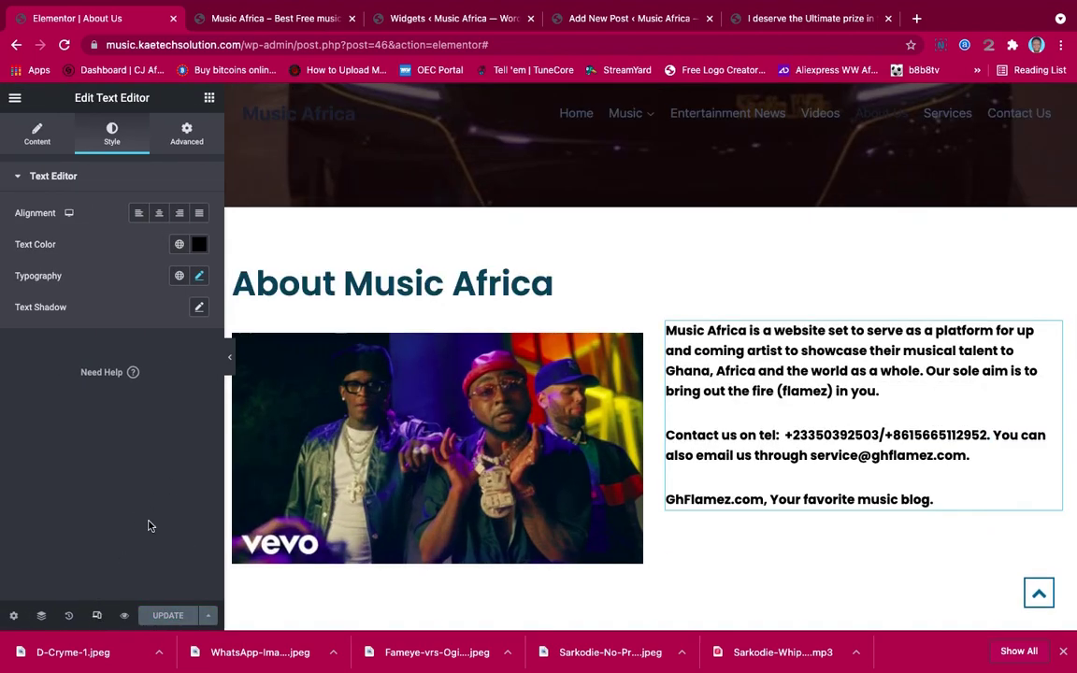
pyautogui.click(14, 101)
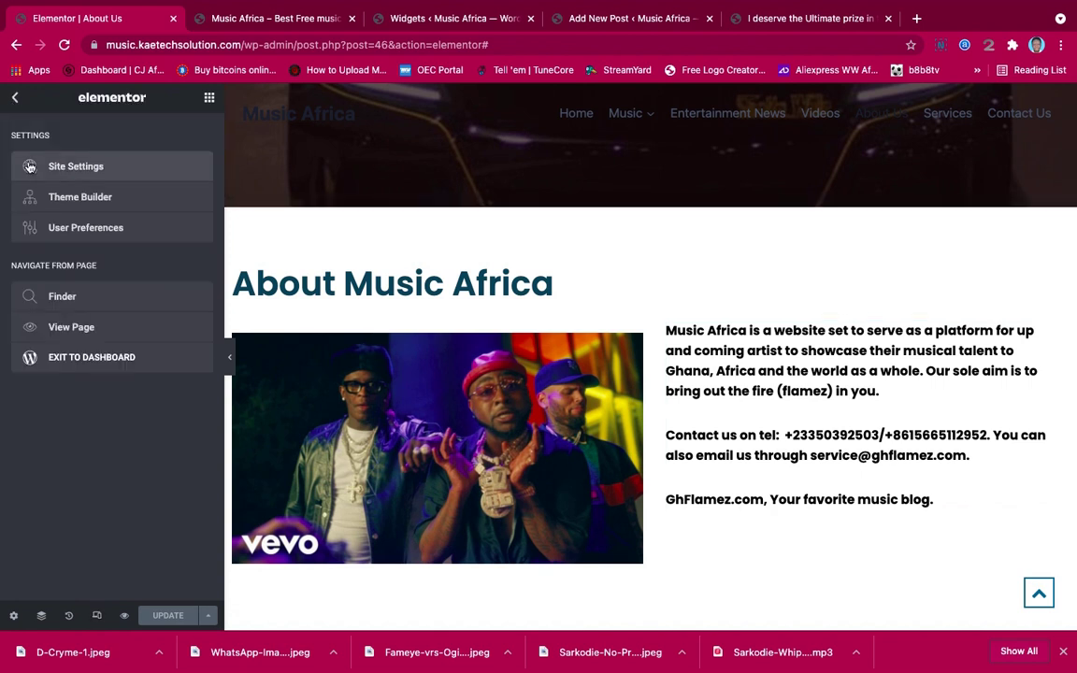
# View the live About Us page and scroll through it before returning to Edit with Elementor
pyautogui.click(68, 326)
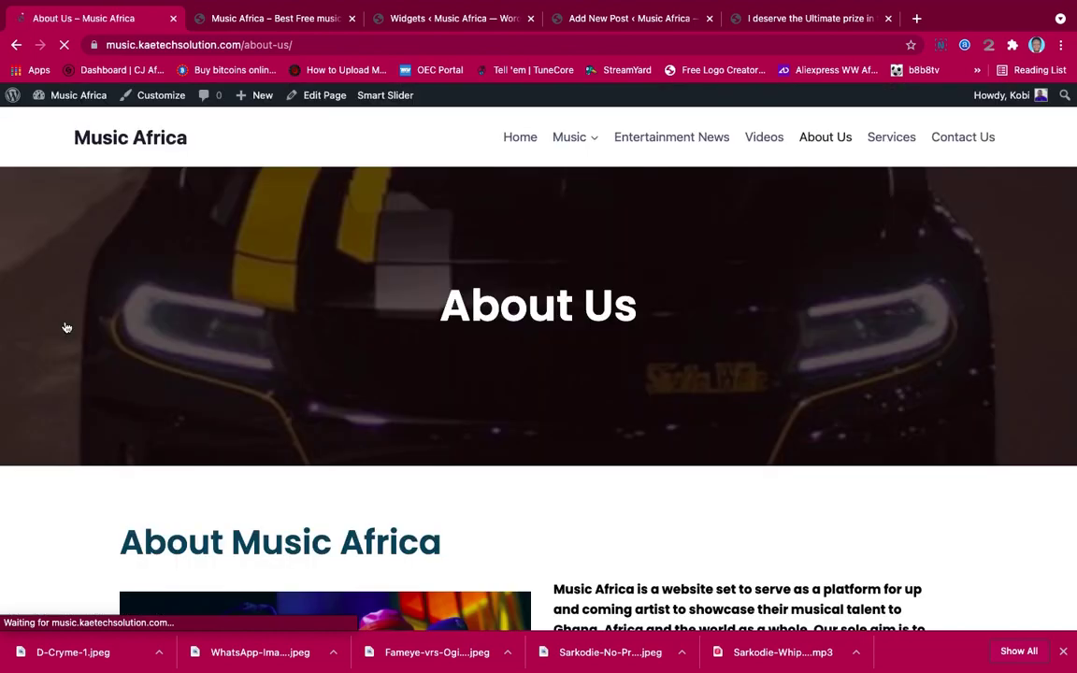
pyautogui.scroll(-3, 444, 411)
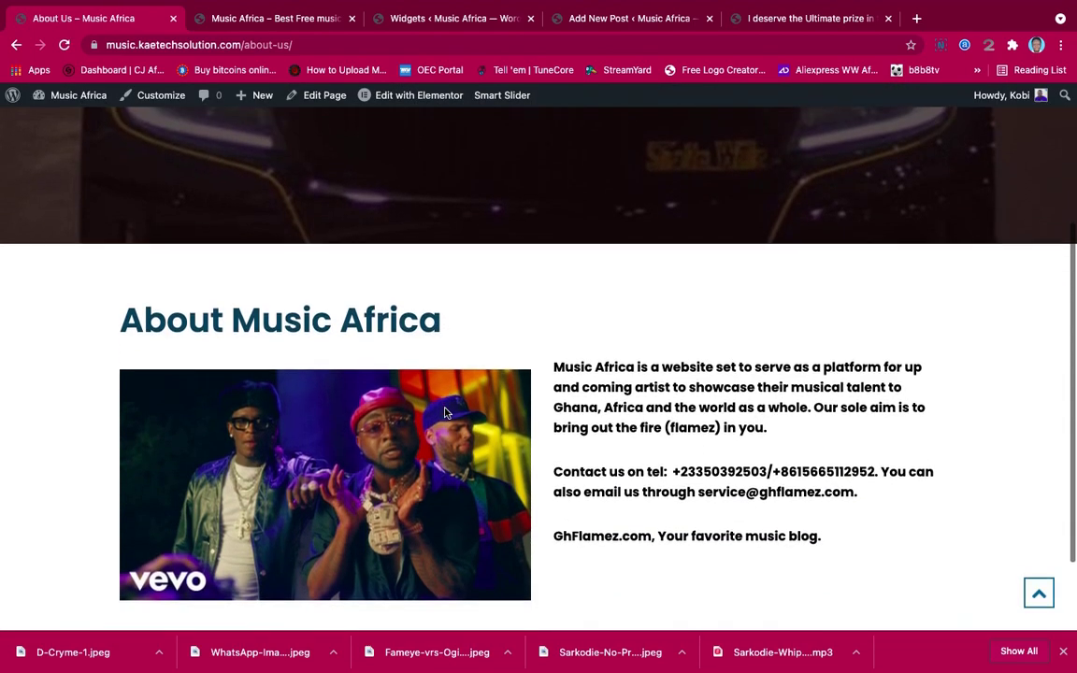
pyautogui.scroll(-2, 445, 413)
pyautogui.scroll(4, 445, 413)
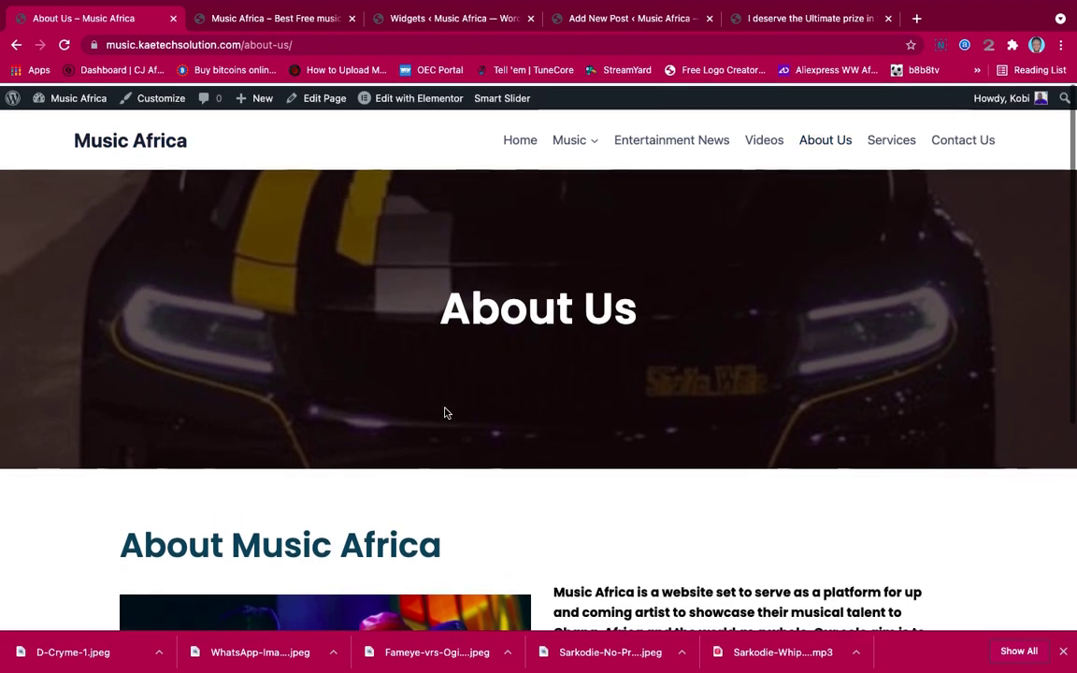
pyautogui.scroll(-4, 715, 391)
pyautogui.scroll(1, 717, 390)
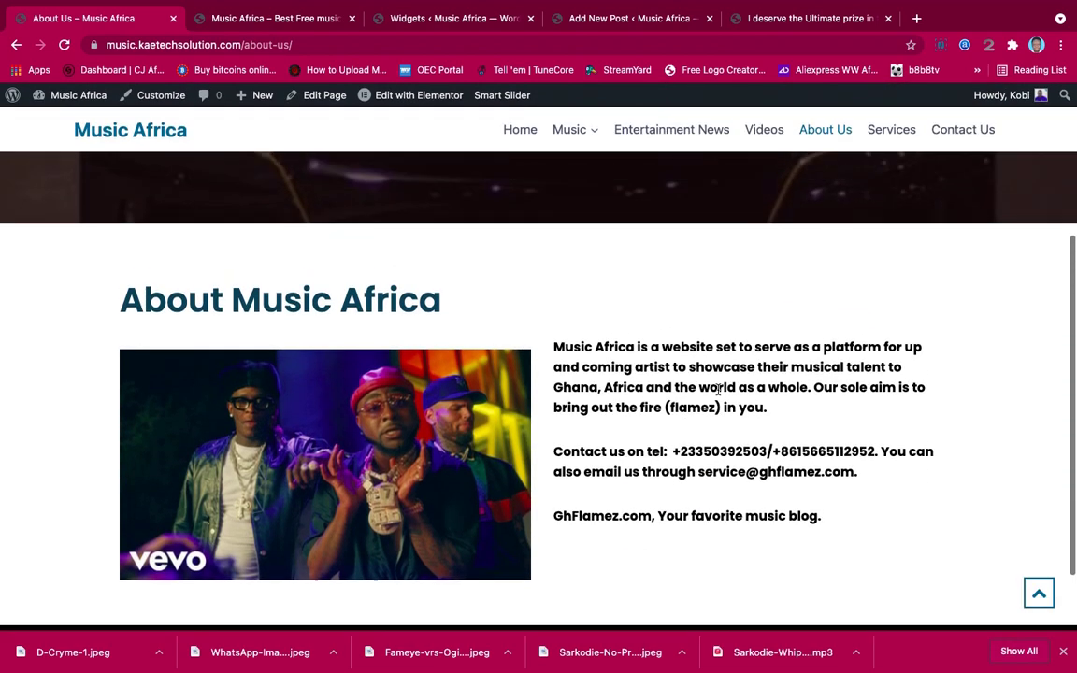
pyautogui.scroll(3, 717, 391)
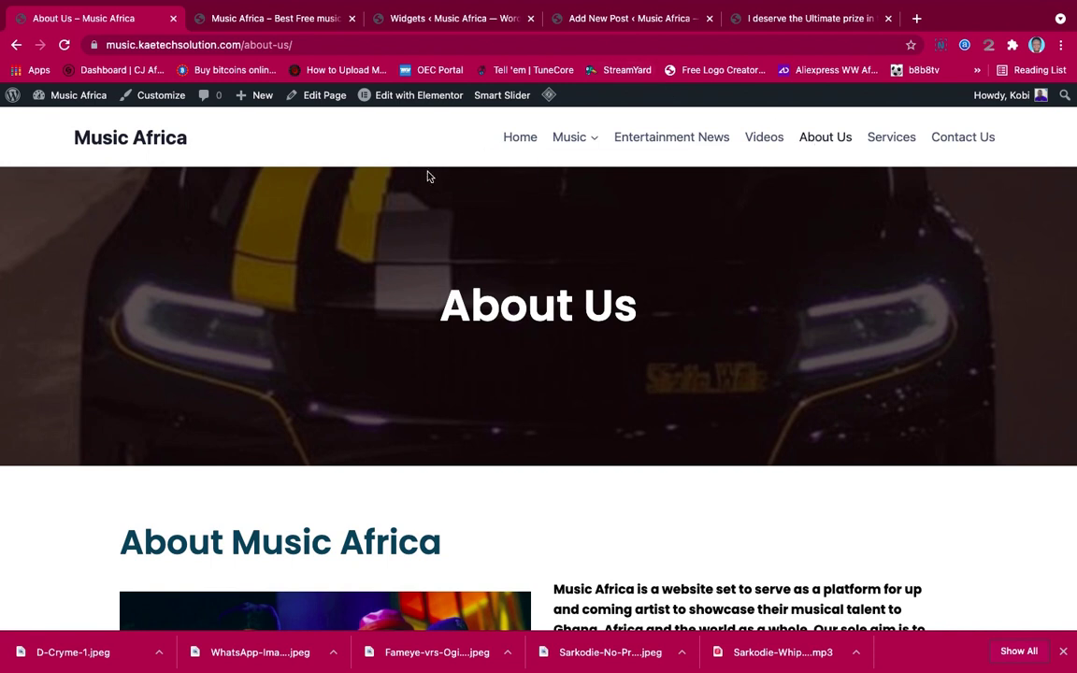
pyautogui.moveTo(407, 97)
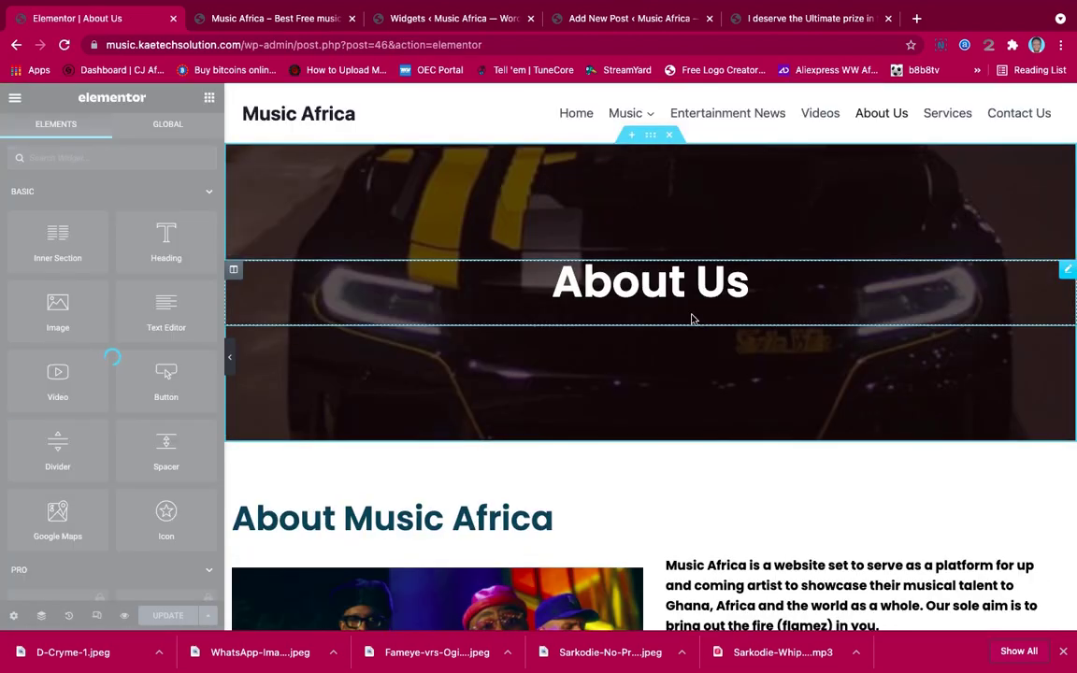
# Save the About Us hero section as a library template named 'Hero'
pyautogui.click(651, 137)
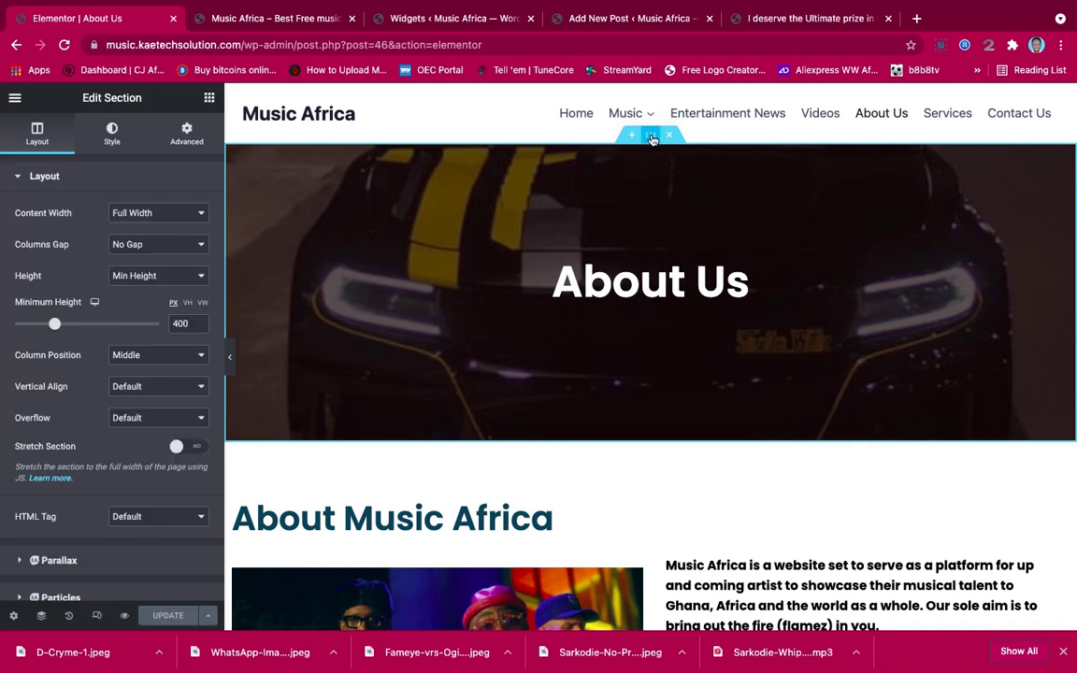
pyautogui.rightClick(651, 138)
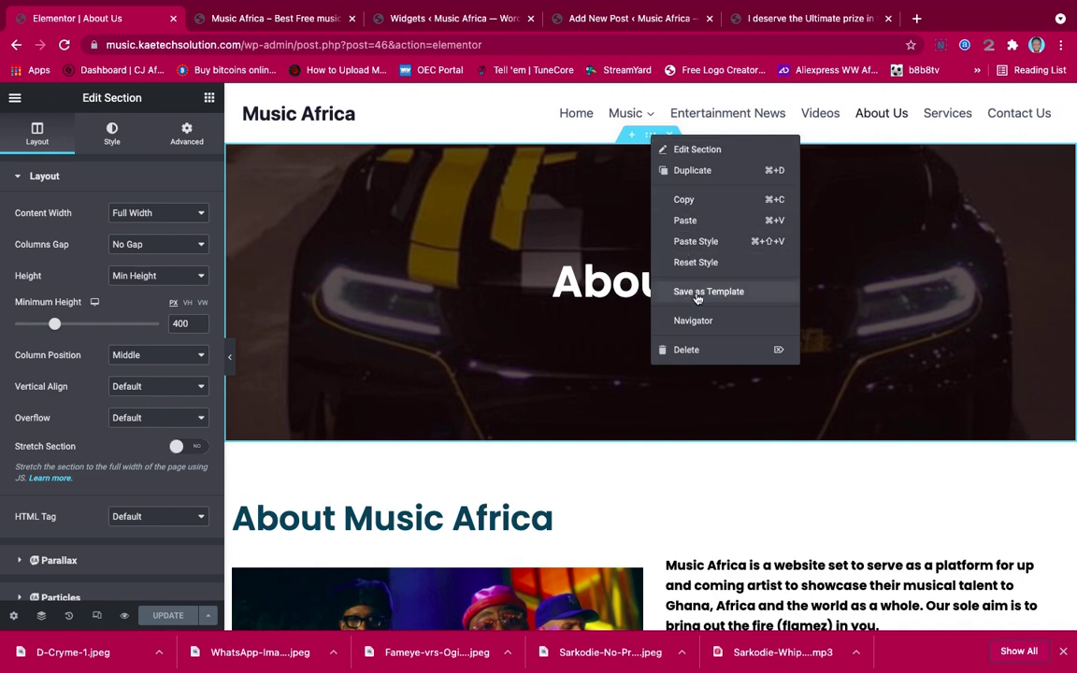
pyautogui.click(696, 293)
pyautogui.click(520, 387)
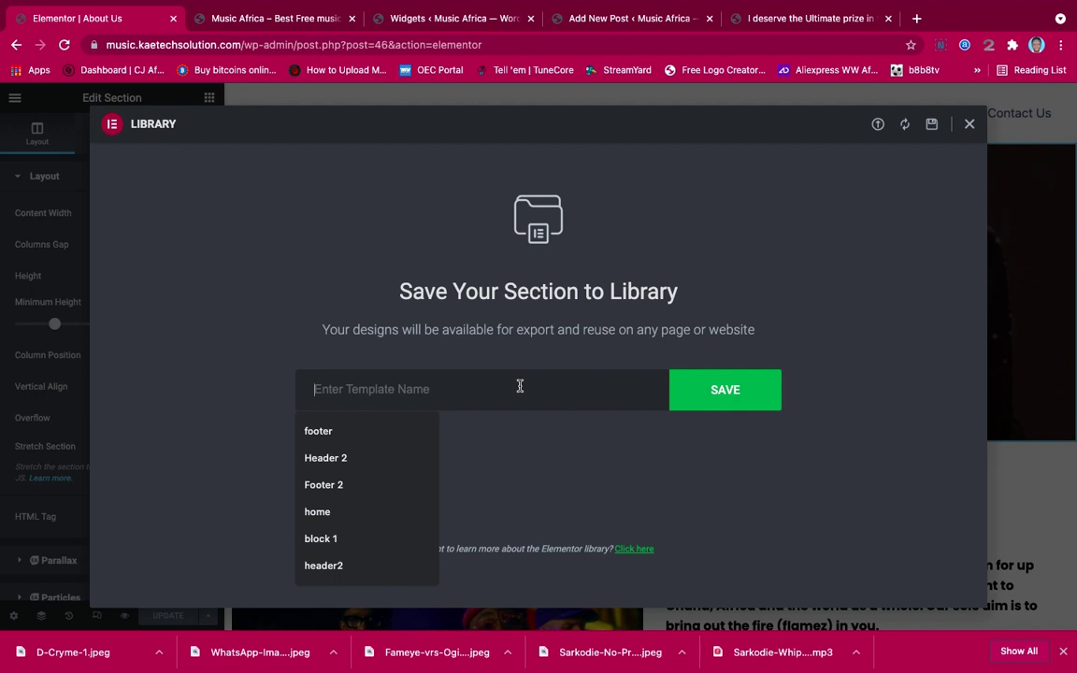
pyautogui.write('header')
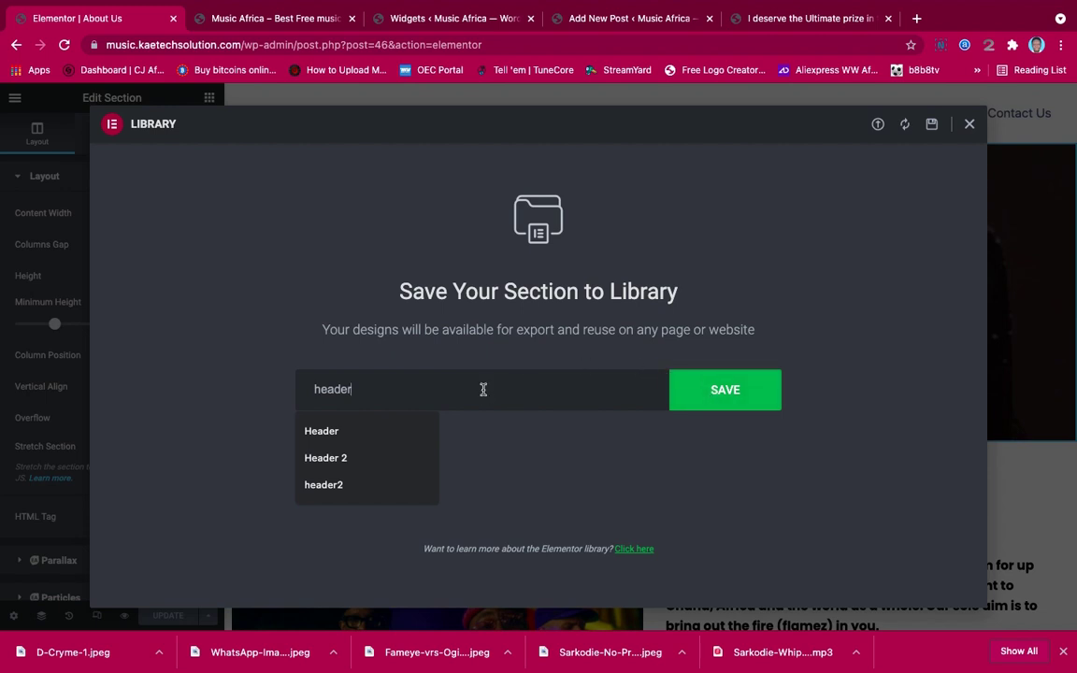
pyautogui.moveTo(483, 387); pyautogui.dragTo(257, 386)
pyautogui.write('Hero')
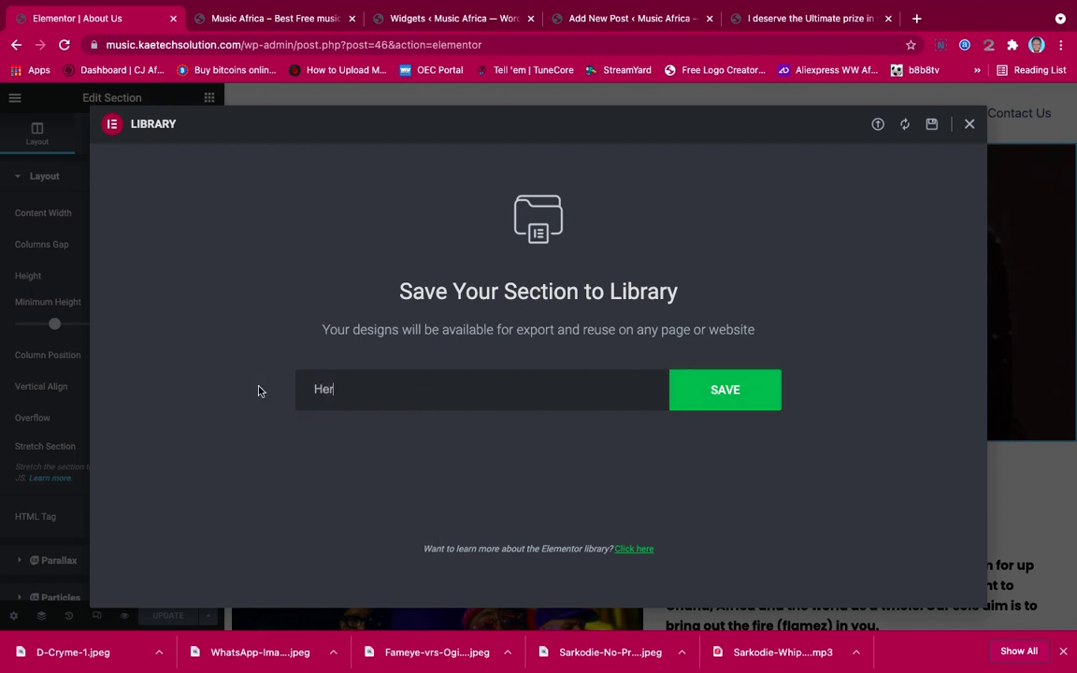
pyautogui.click(737, 393)
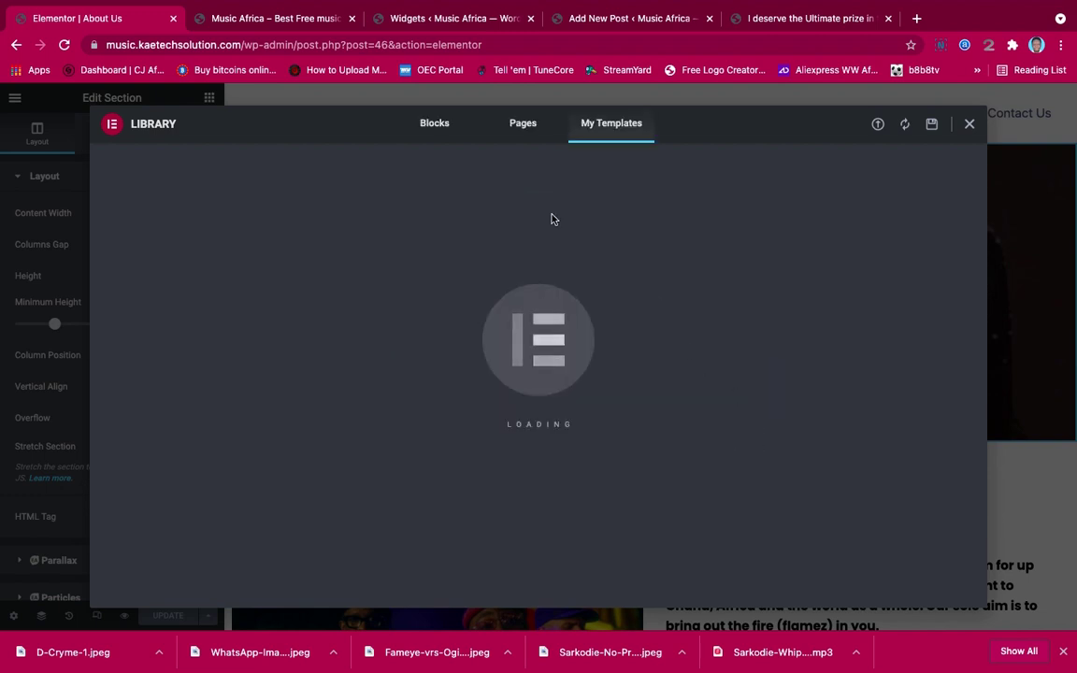
pyautogui.click(969, 125)
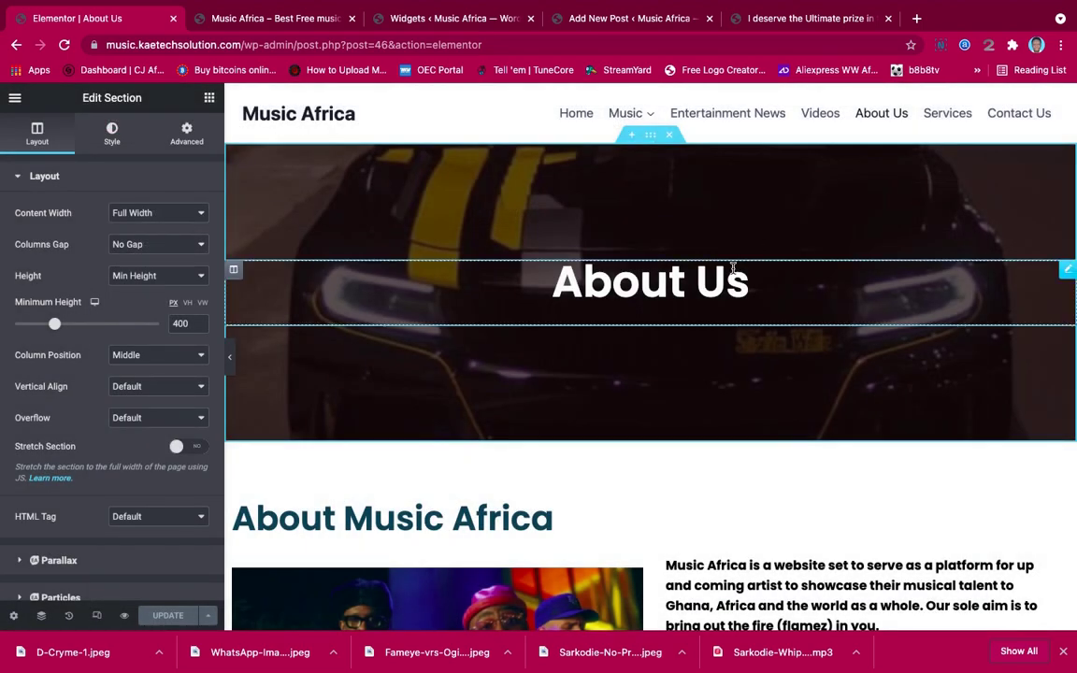
# Save the About Music Africa section as a library template named 'section'
pyautogui.scroll(-3, 733, 269)
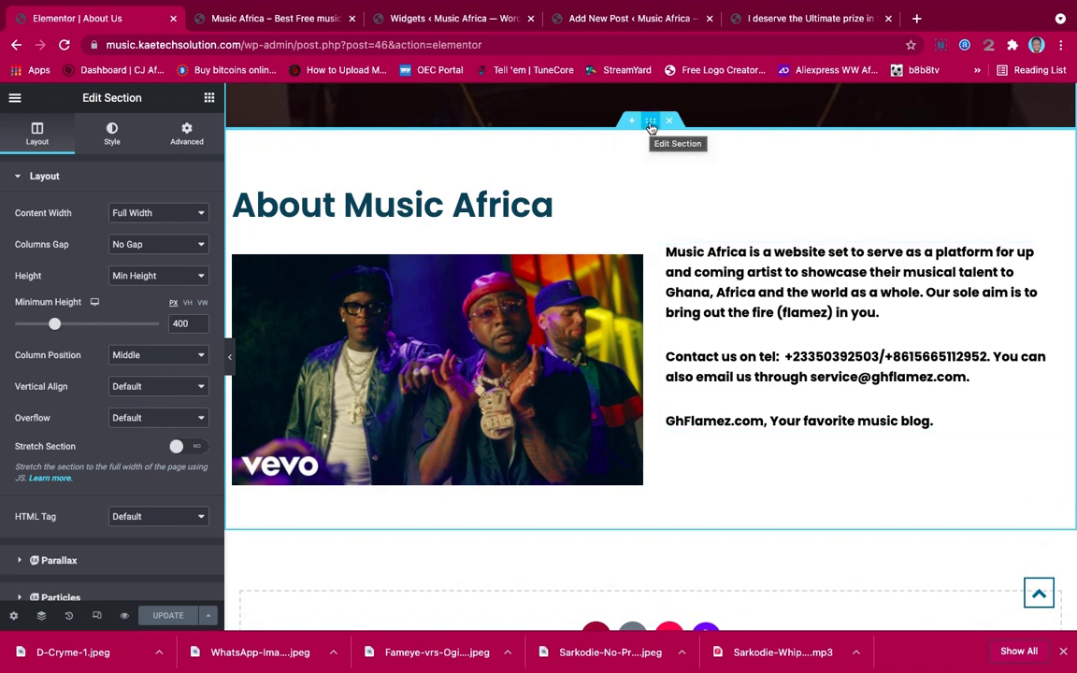
pyautogui.rightClick(652, 128)
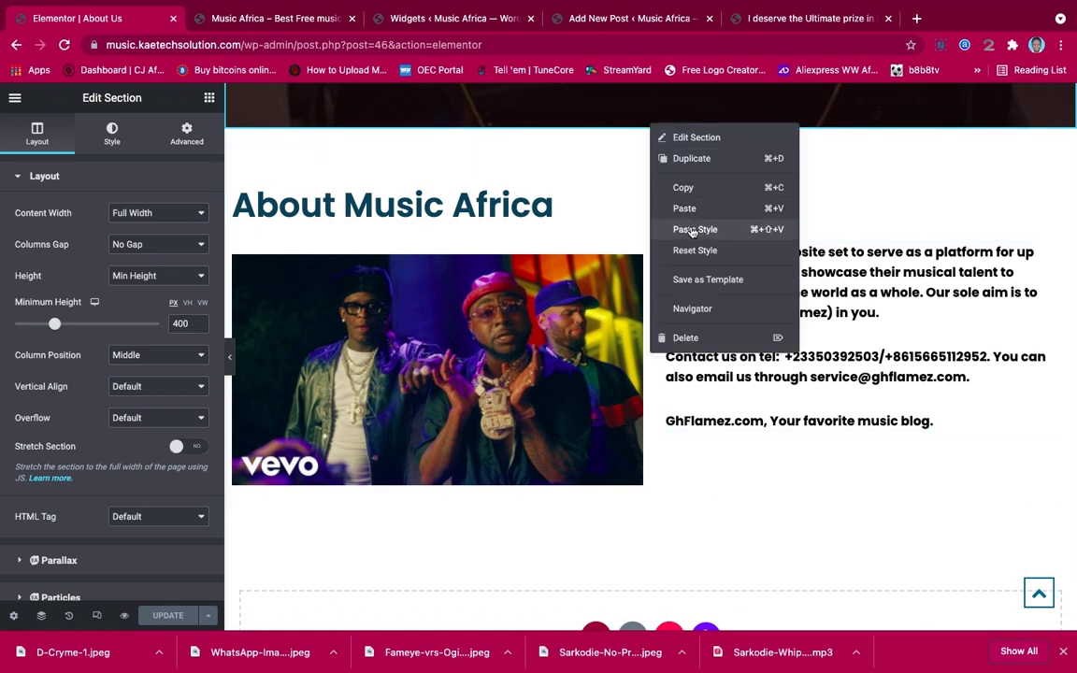
pyautogui.click(690, 280)
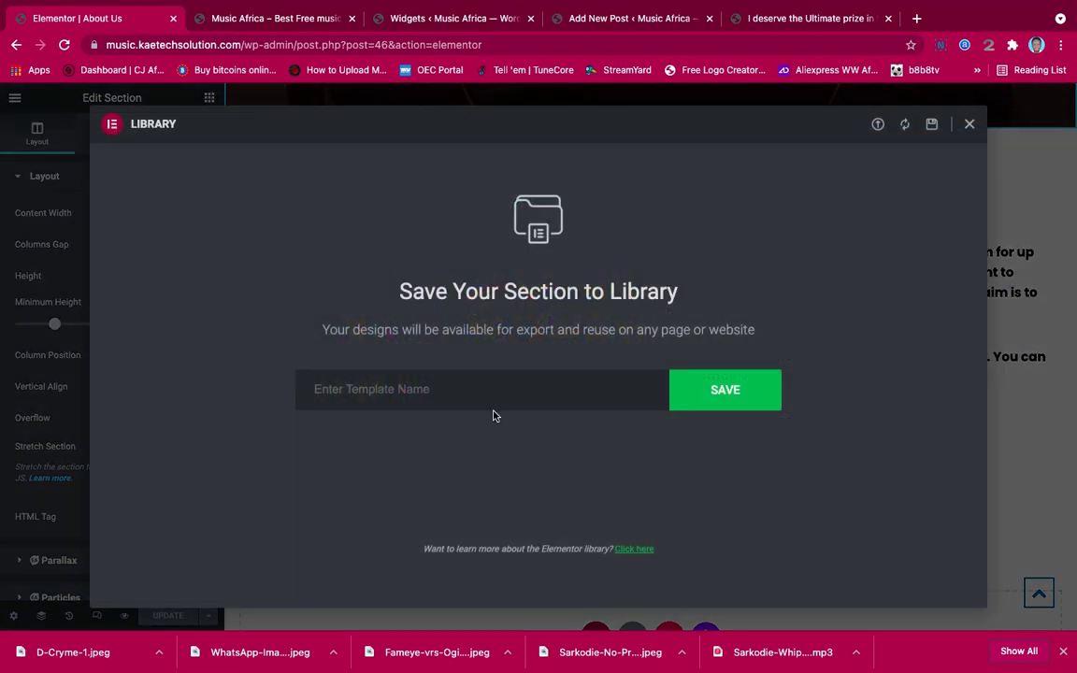
pyautogui.click(494, 377)
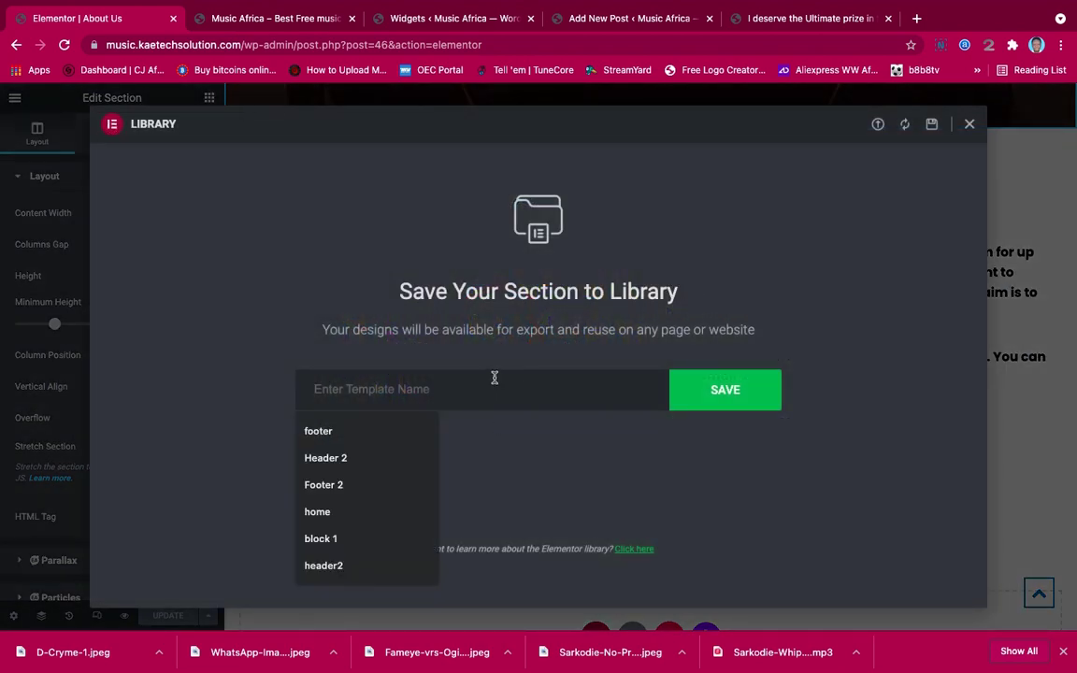
pyautogui.write('section')
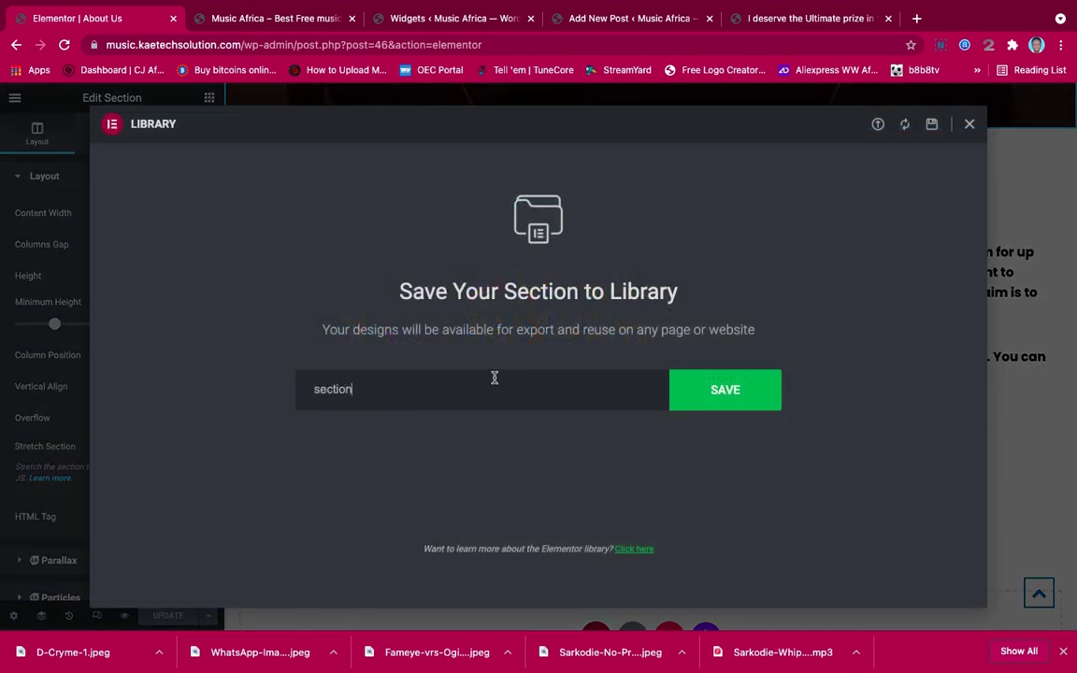
pyautogui.click(712, 392)
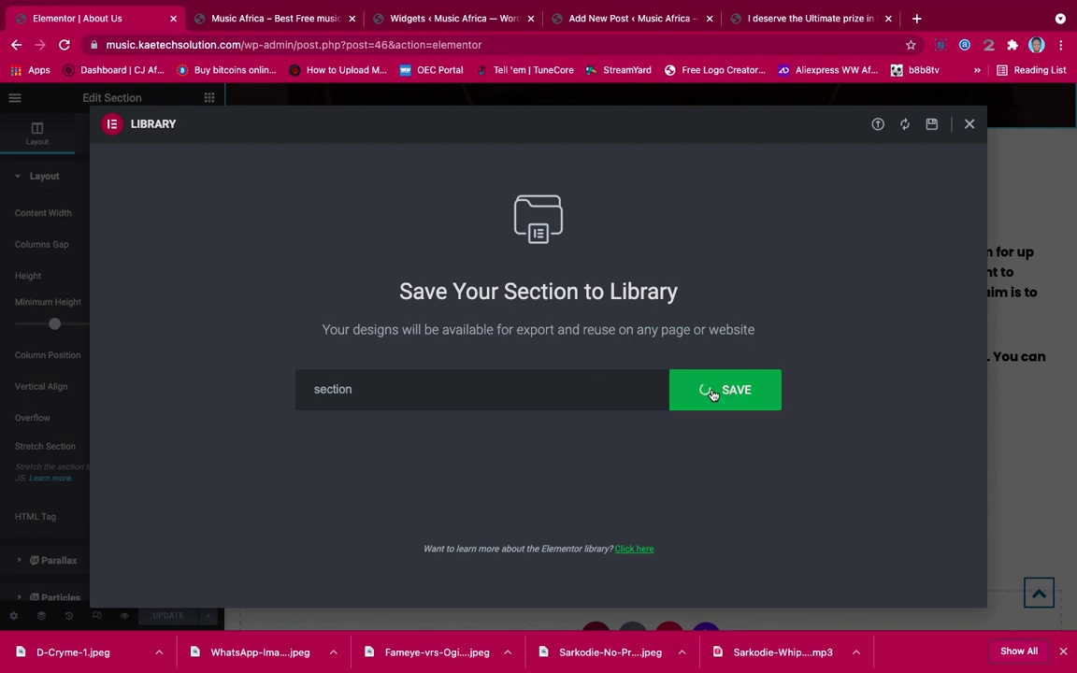
pyautogui.click(969, 124)
# From the editor menu view the live About Us page, then go to Contact Us and scroll through it
pyautogui.scroll(3, 616, 370)
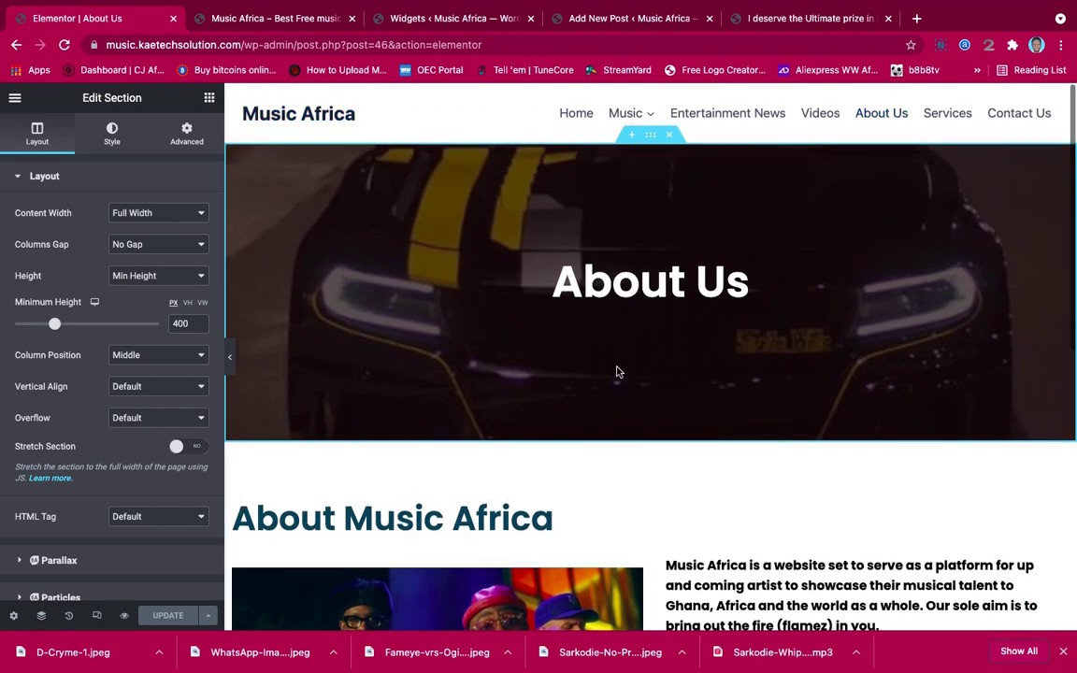
pyautogui.click(15, 98)
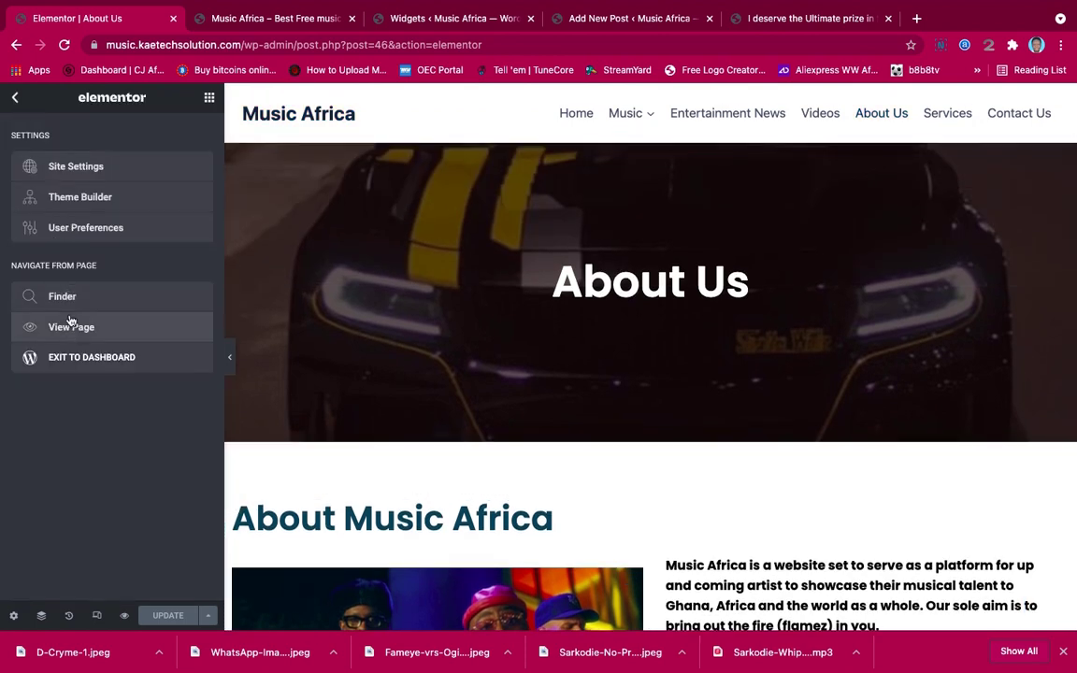
pyautogui.click(86, 328)
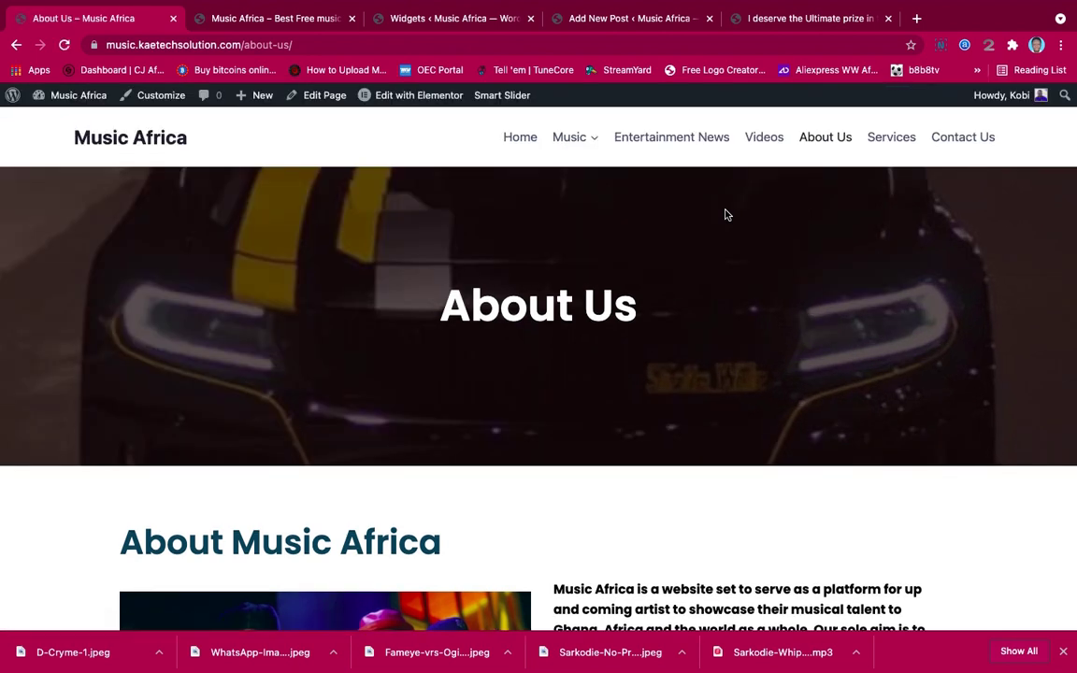
pyautogui.click(961, 137)
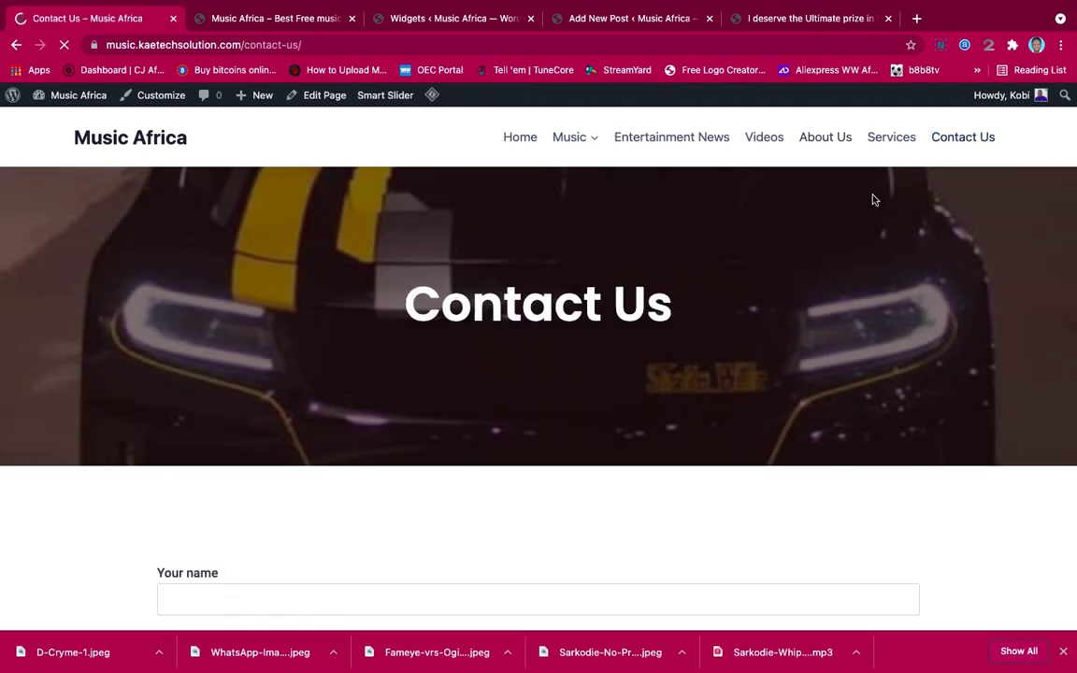
pyautogui.scroll(-5, 615, 377)
pyautogui.scroll(-5, 616, 376)
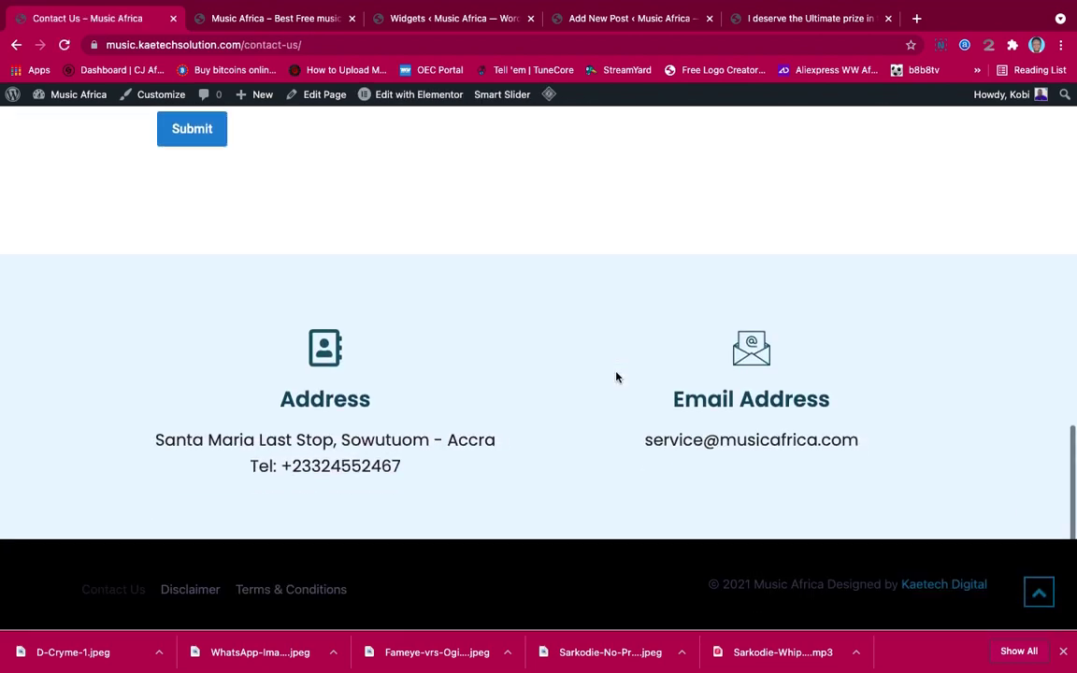
pyautogui.scroll(10, 513, 366)
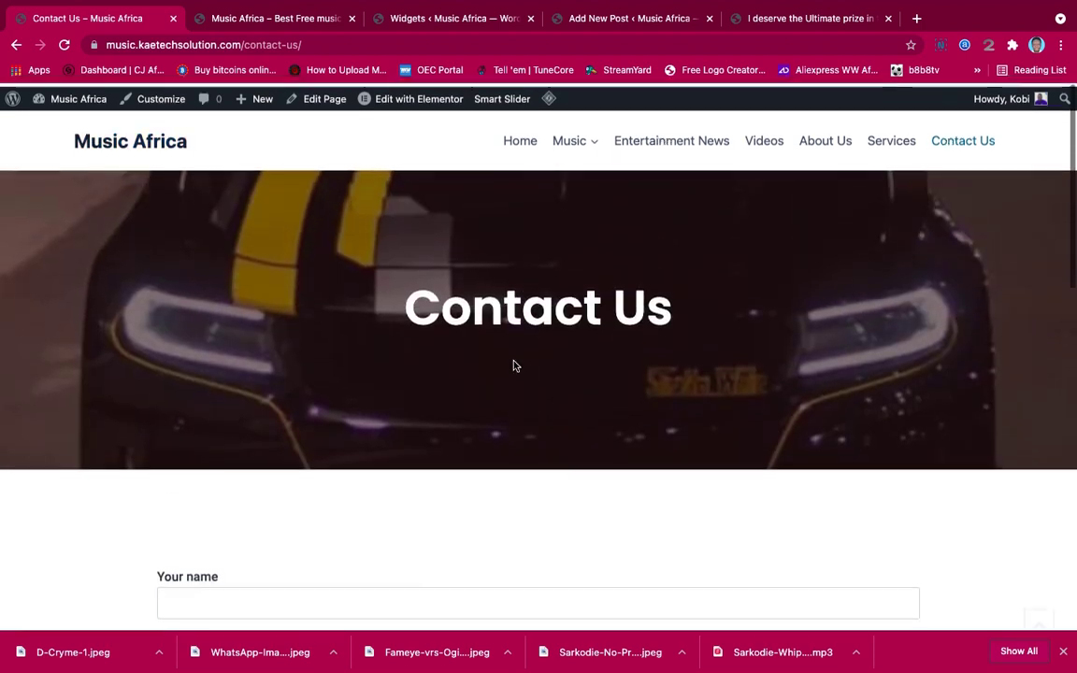
# Open the Contact Us page in Elementor
pyautogui.click(432, 95)
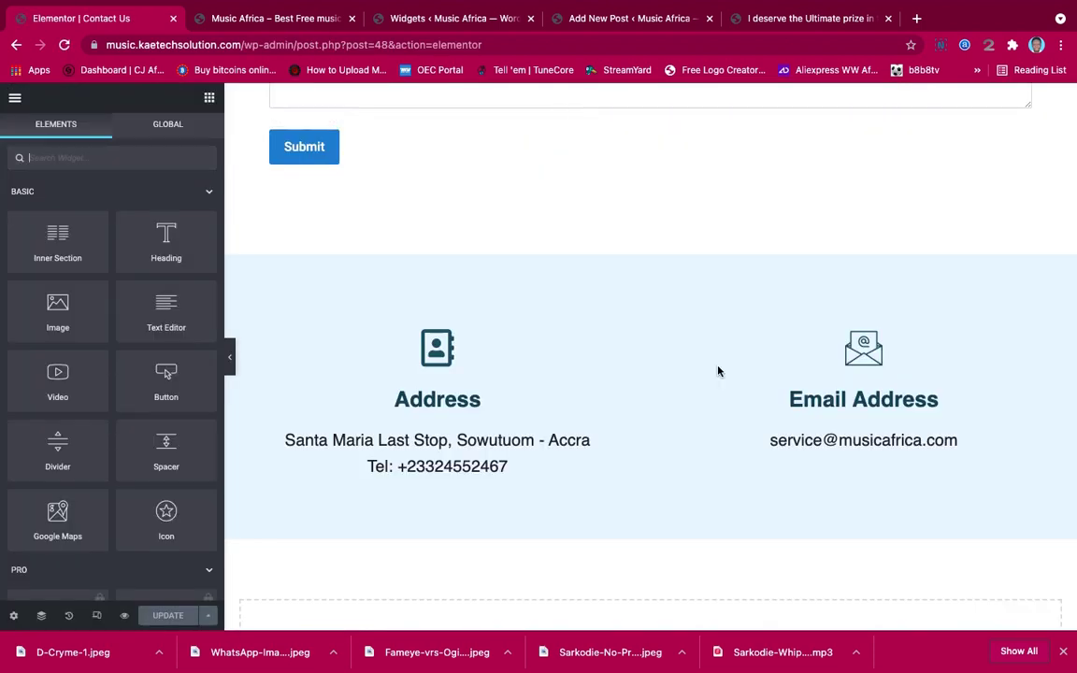
pyautogui.scroll(-10, 718, 371)
pyautogui.scroll(2, 717, 371)
pyautogui.scroll(1, 718, 371)
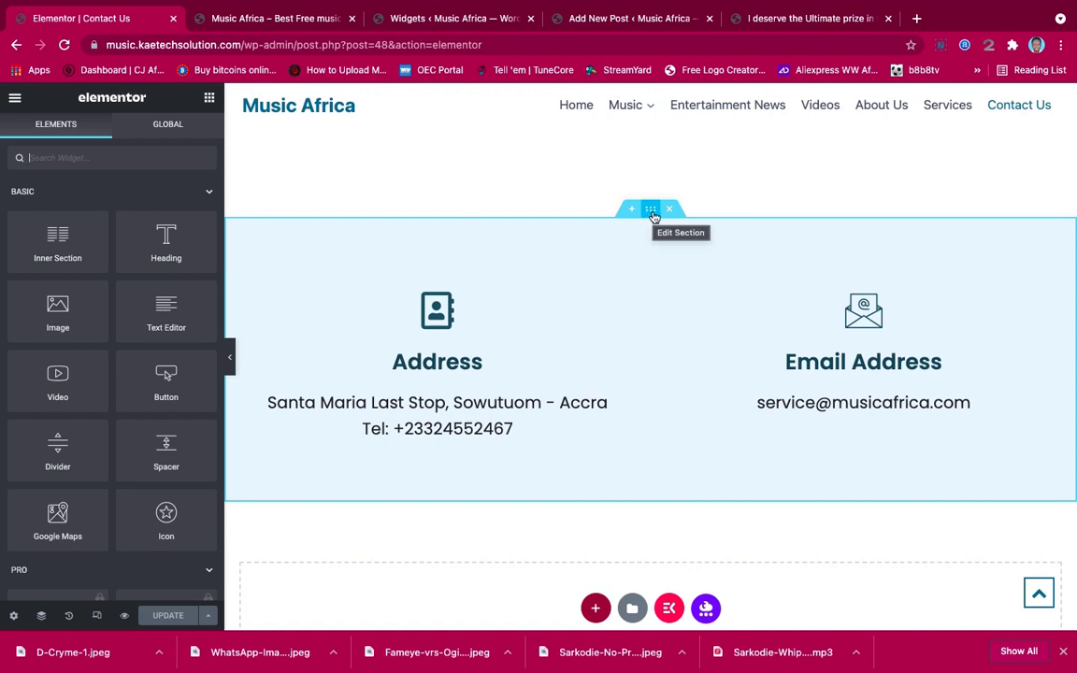
# Save the Address and Email section as the template 'icon box', then close the Library
pyautogui.rightClick(652, 213)
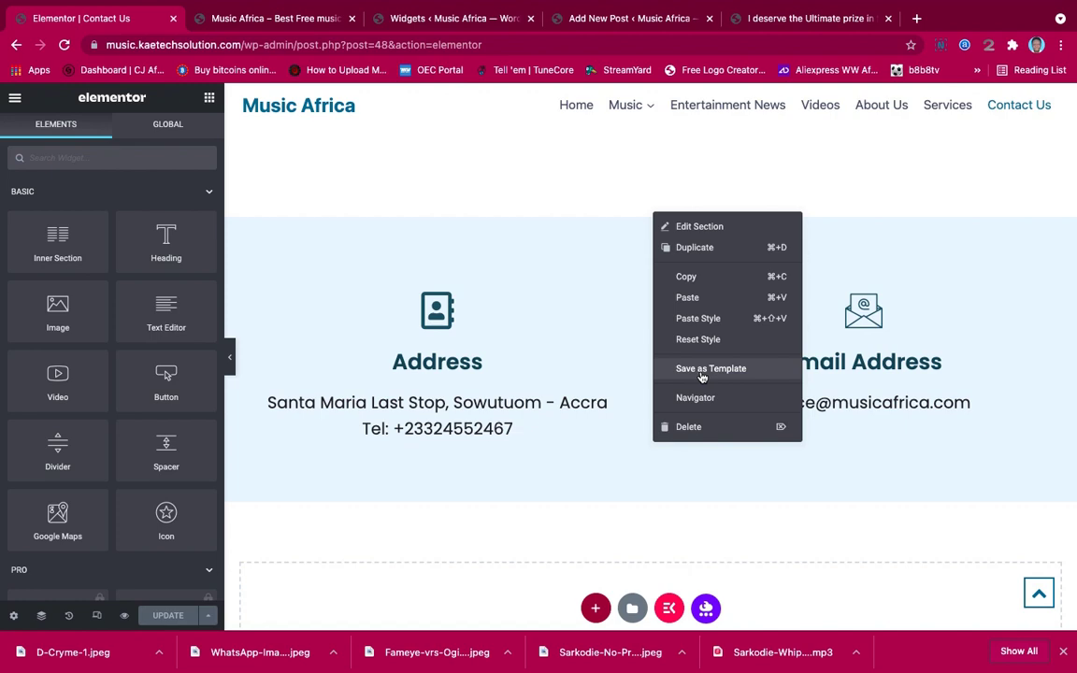
pyautogui.click(702, 370)
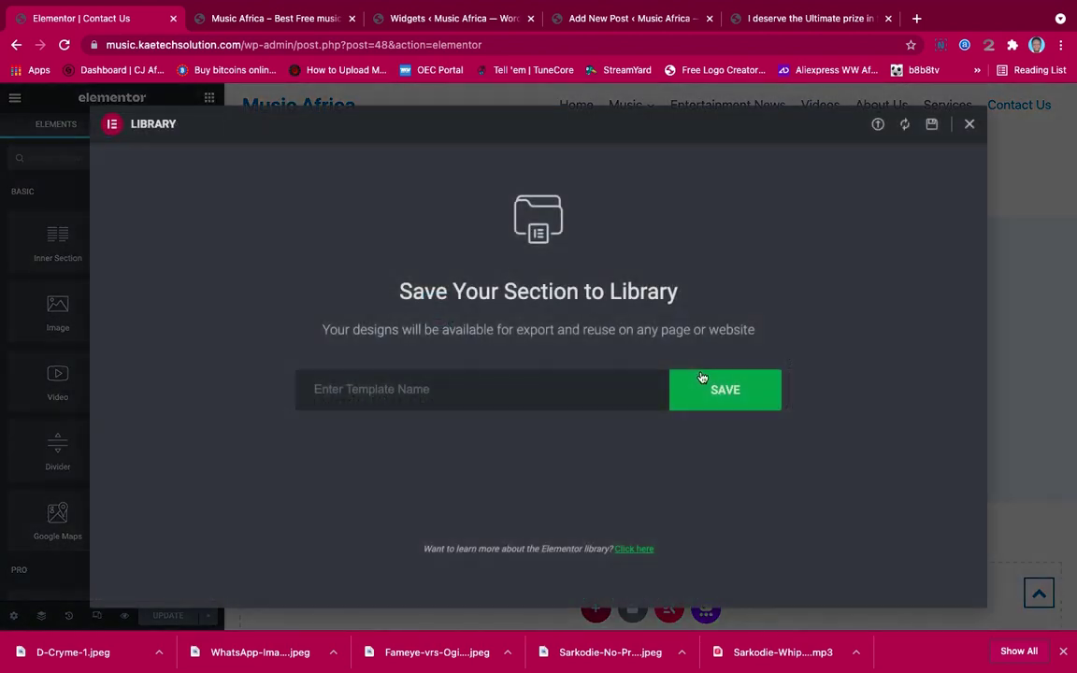
pyautogui.click(561, 389)
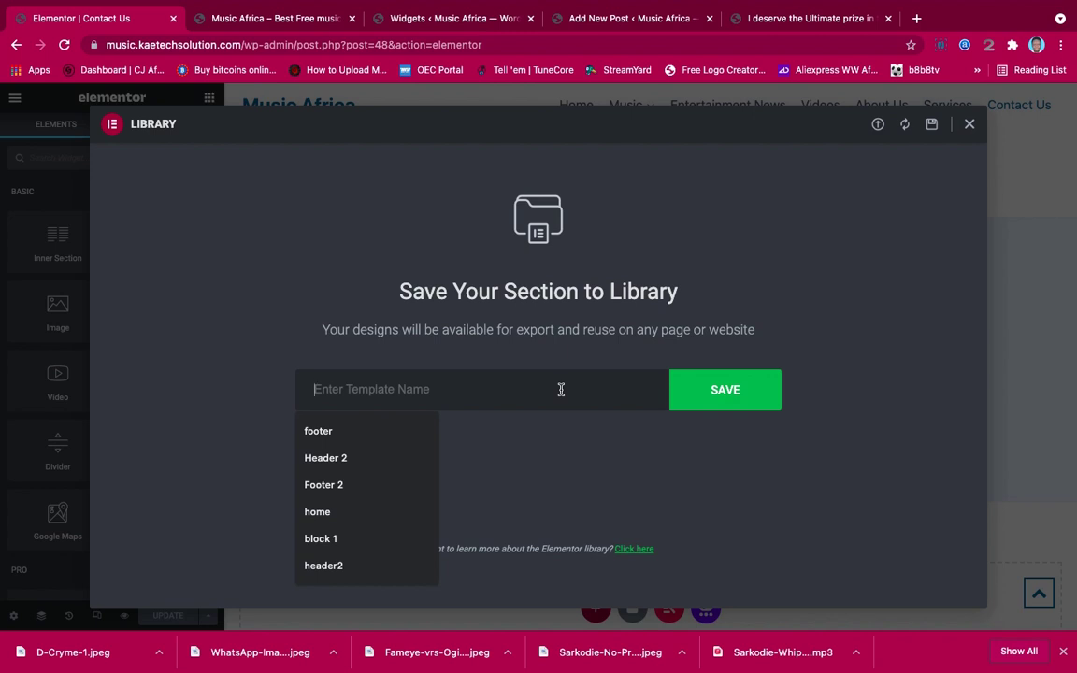
pyautogui.write('C')
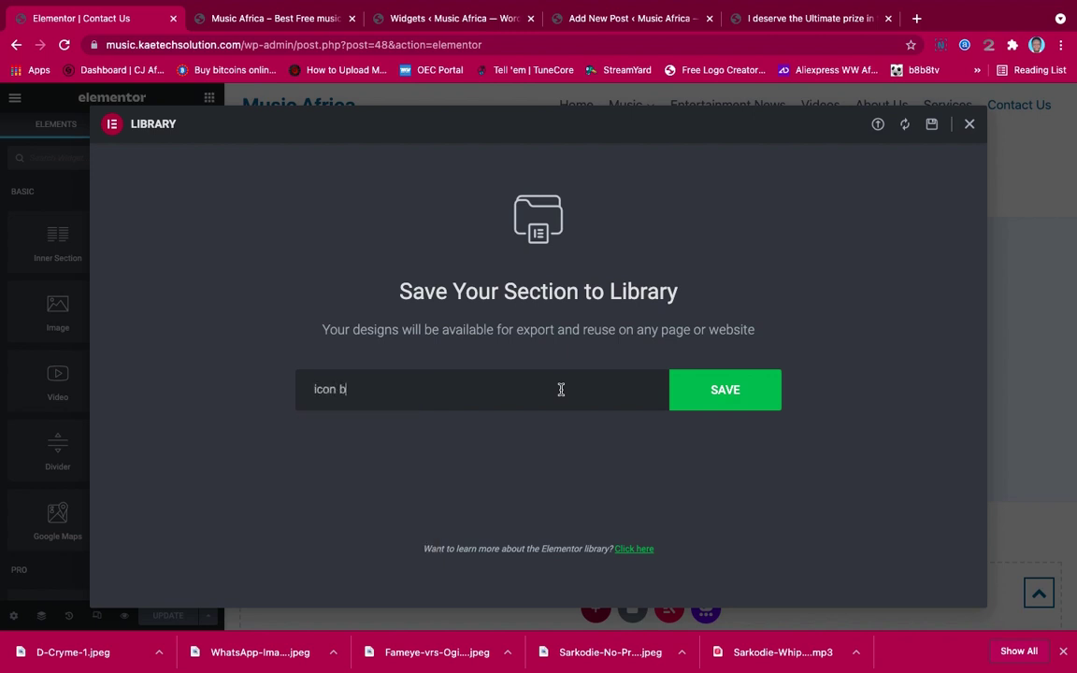
pyautogui.click(743, 388)
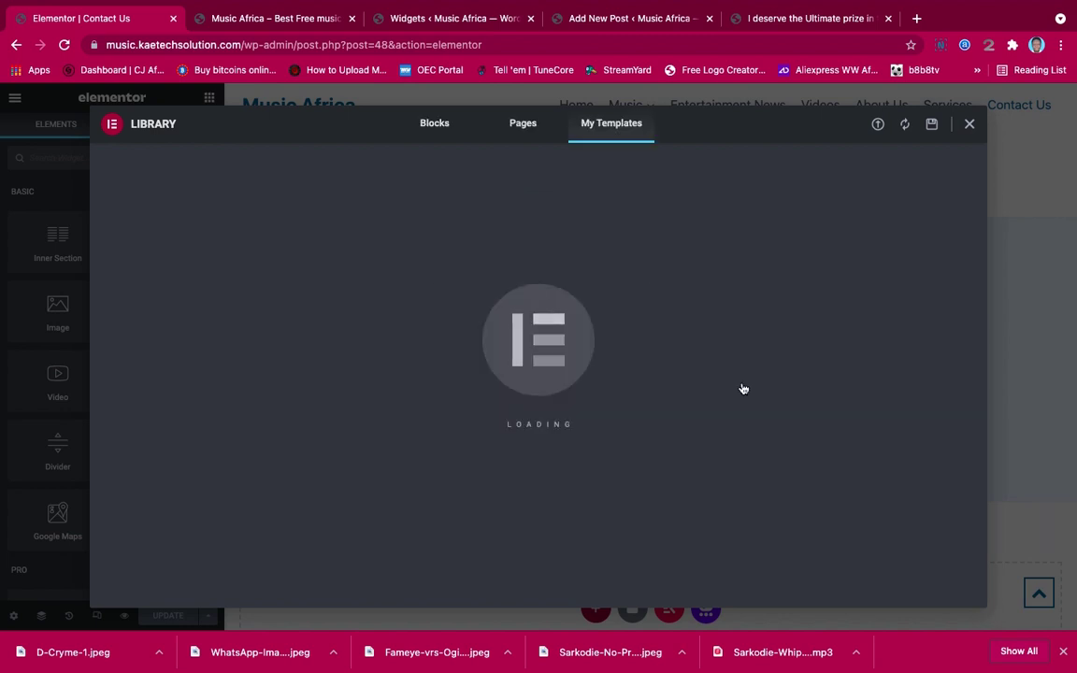
pyautogui.click(970, 126)
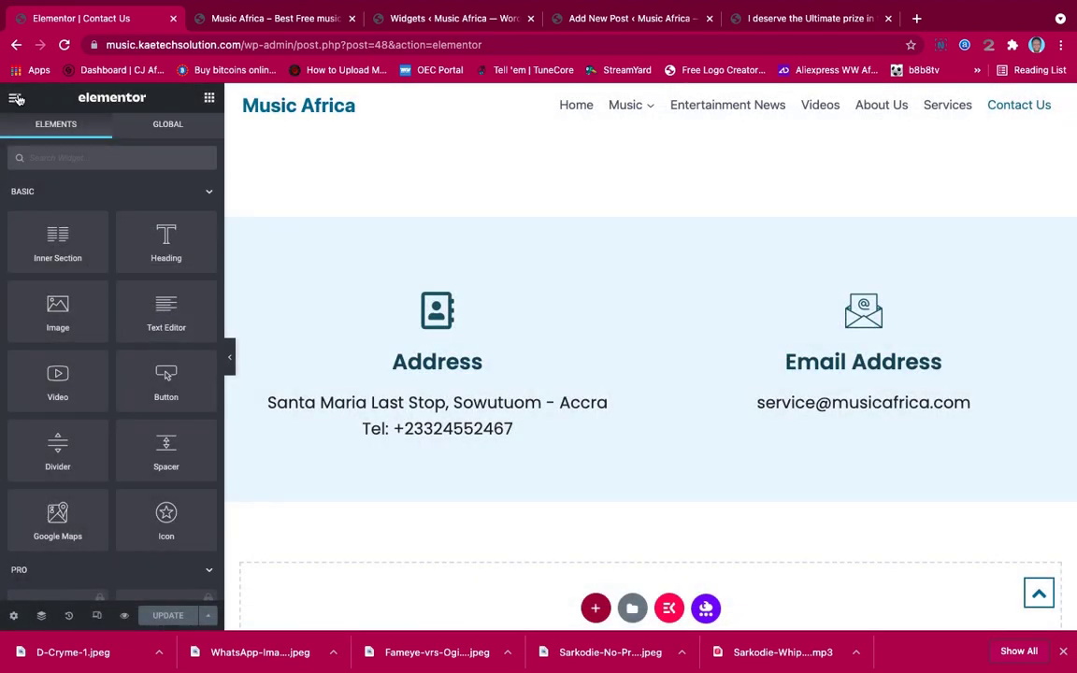
# From the live Contact Us page, go to Services and open it in Elementor
pyautogui.click(16, 98)
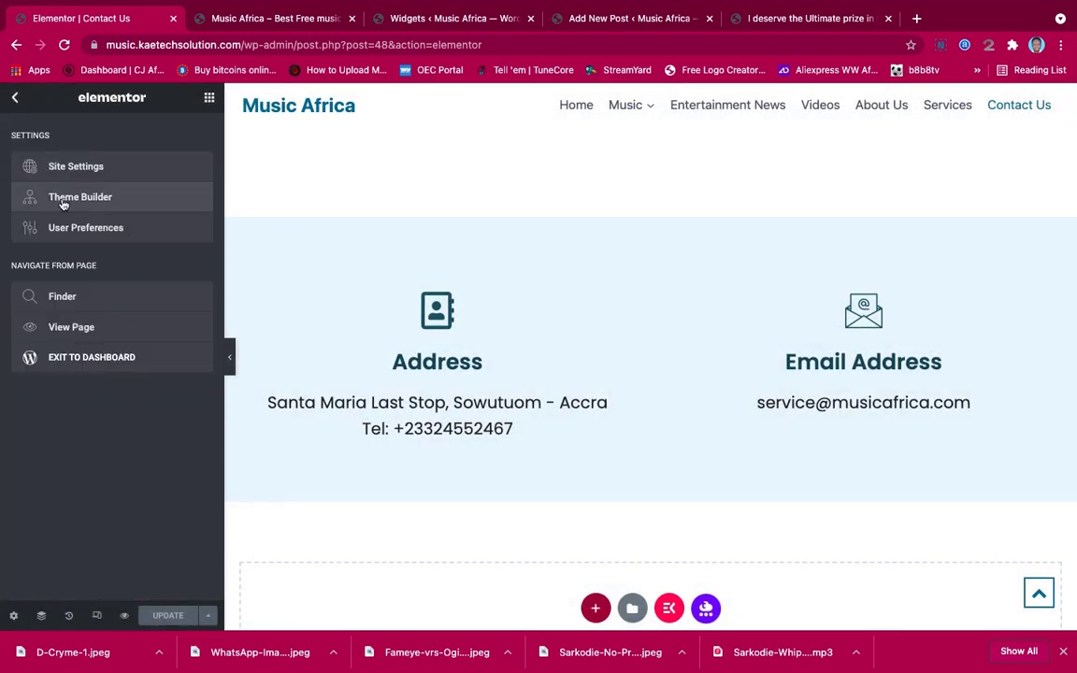
pyautogui.click(65, 328)
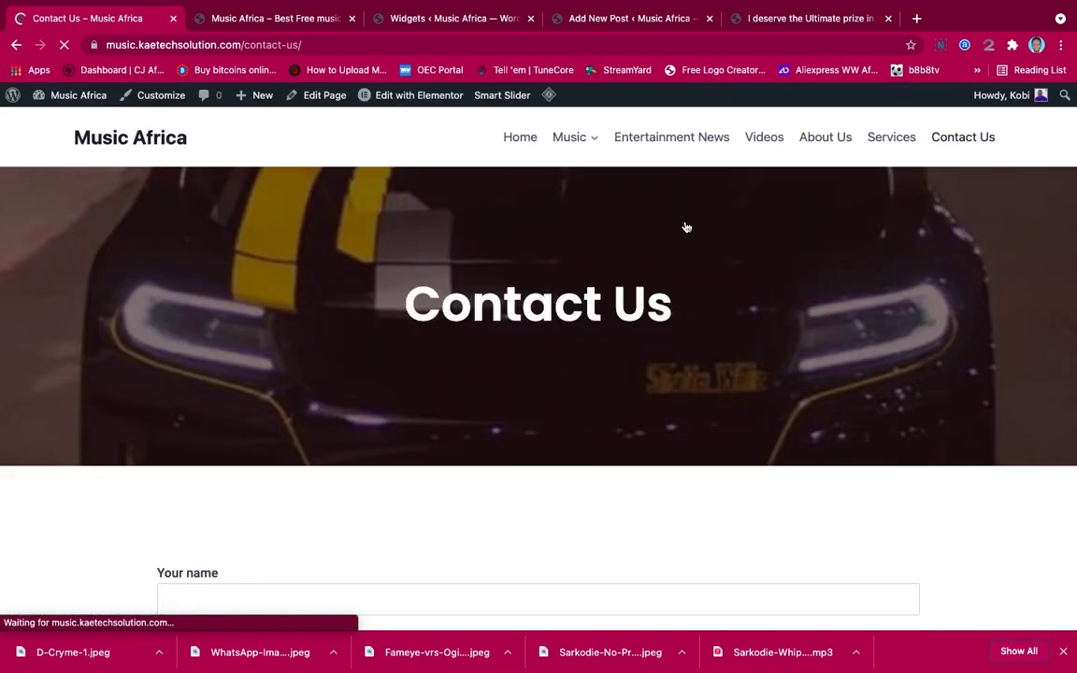
pyautogui.click(893, 139)
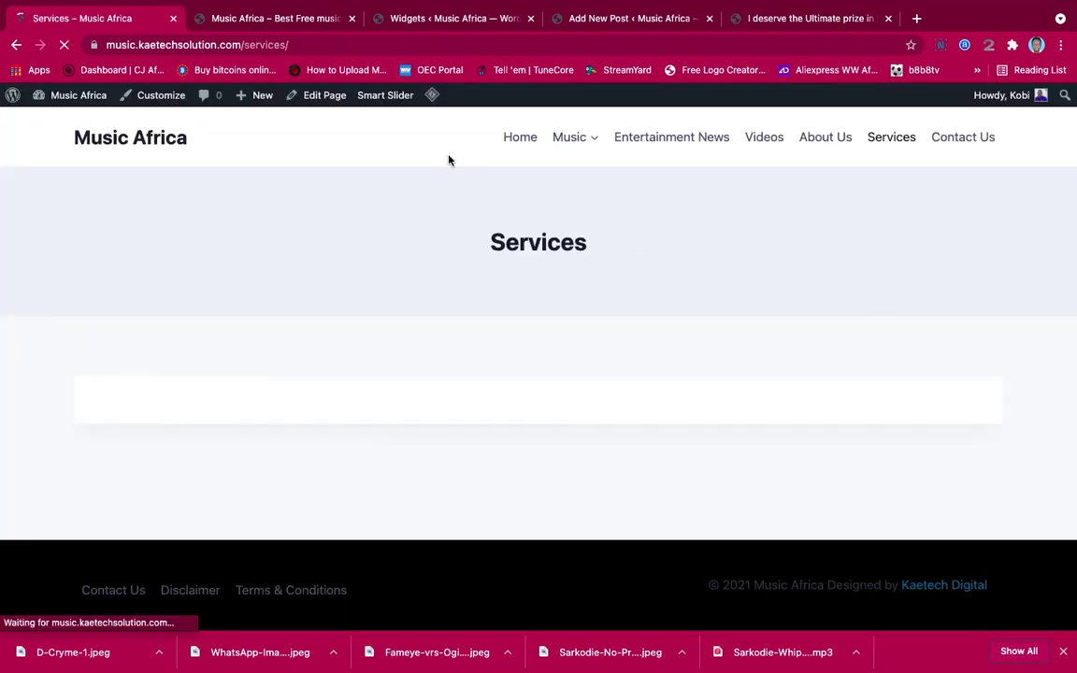
pyautogui.click(326, 97)
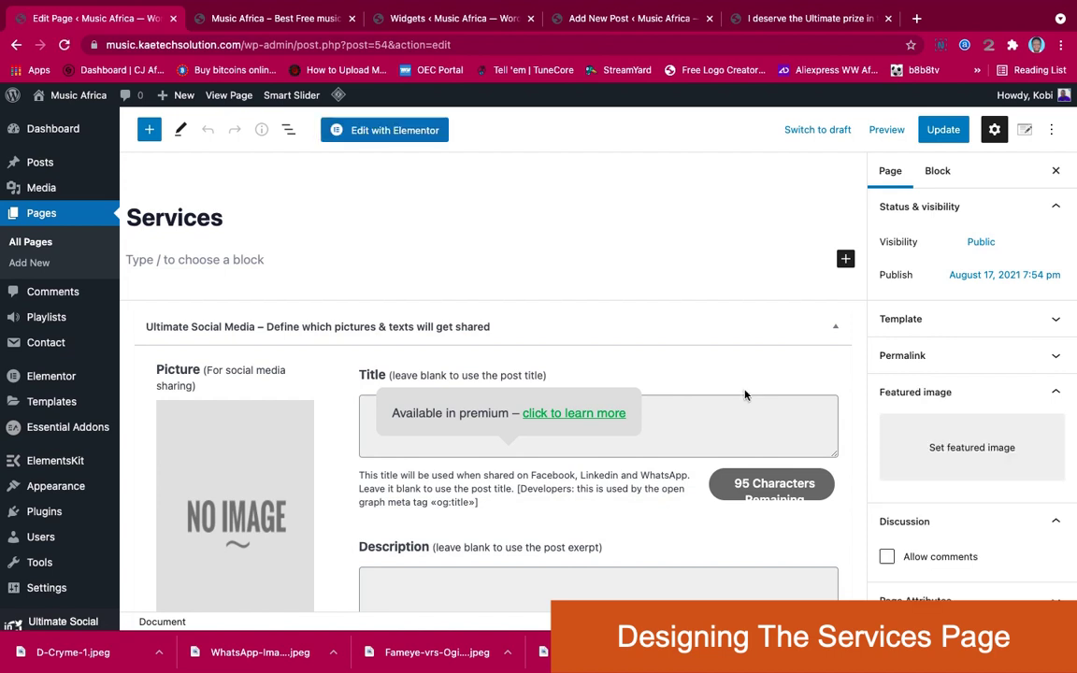
pyautogui.click(382, 130)
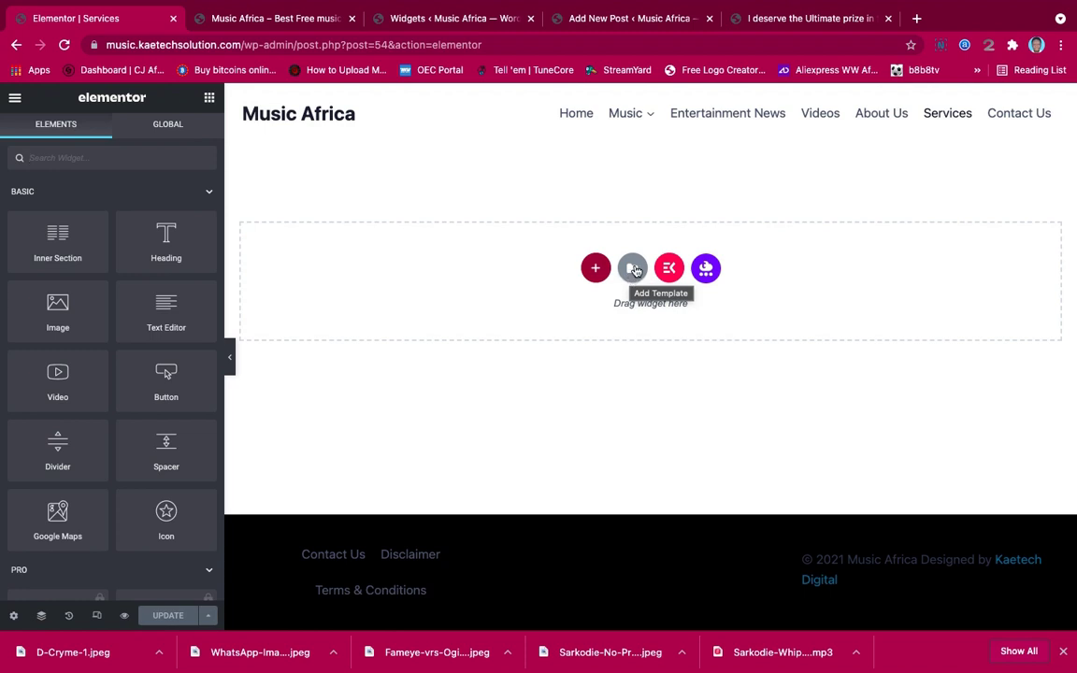
# Insert the saved Hero template from My Templates without importing document settings
pyautogui.click(631, 270)
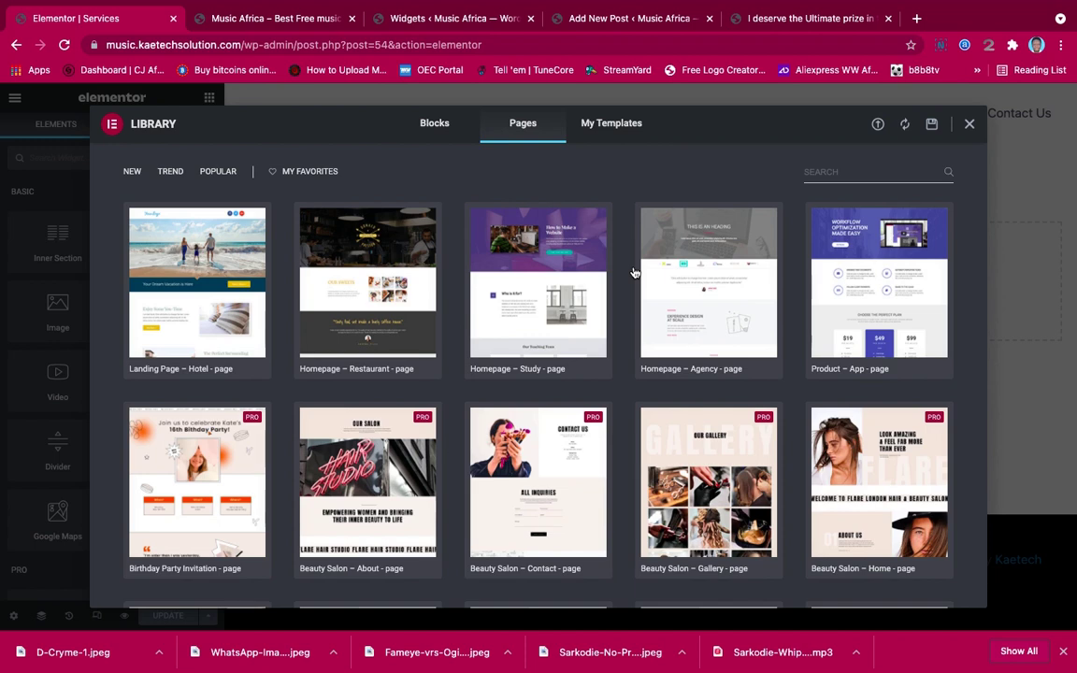
pyautogui.scroll(-4, 544, 428)
pyautogui.scroll(4, 544, 428)
pyautogui.click(610, 125)
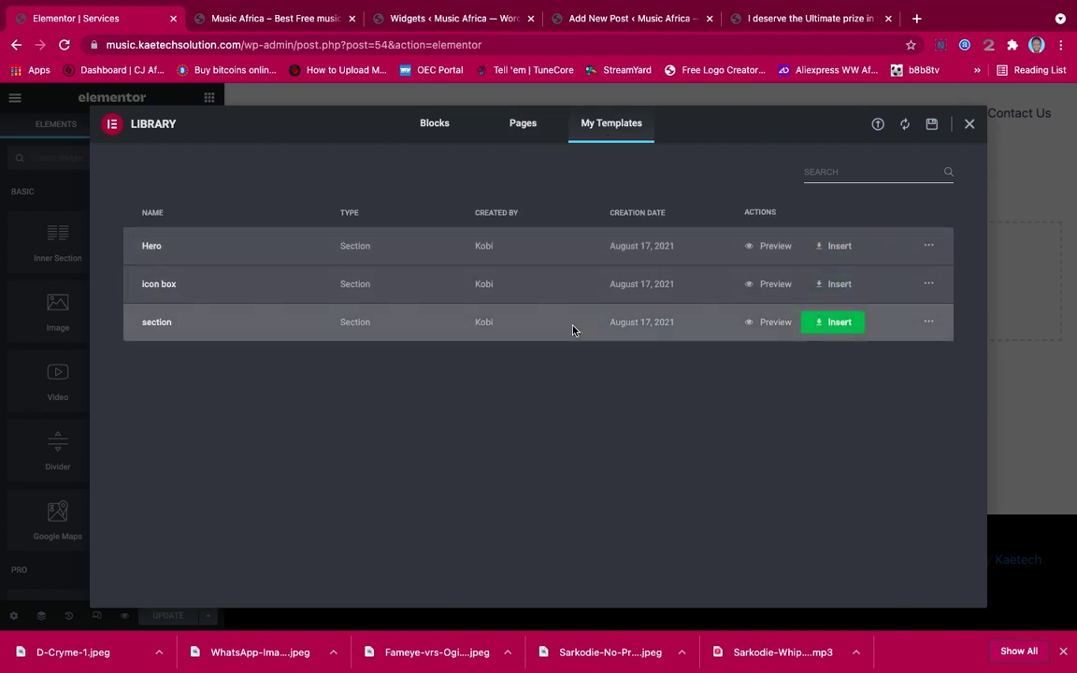
pyautogui.click(839, 247)
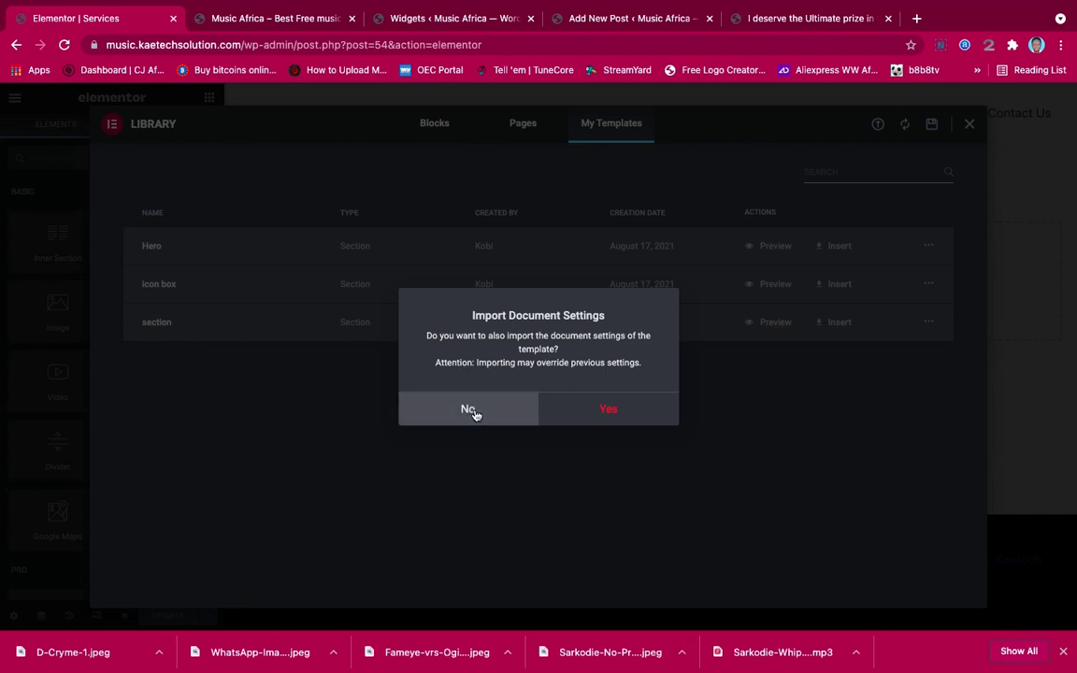
pyautogui.click(474, 413)
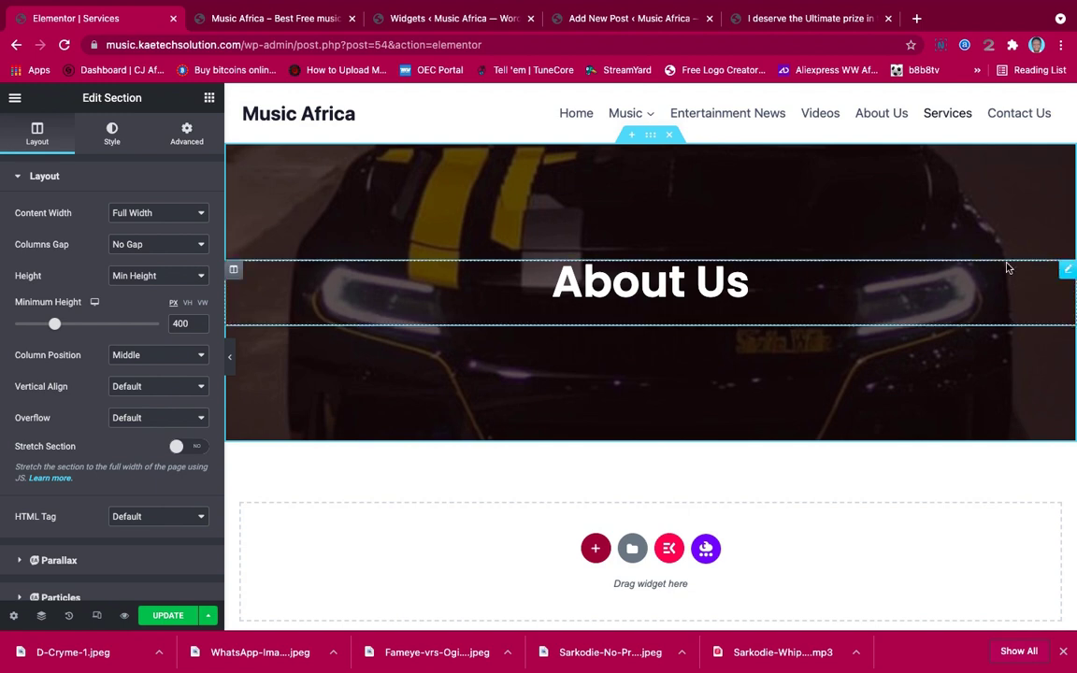
# Change the hero heading from 'About Us' to 'Our Services'
pyautogui.click(1065, 270)
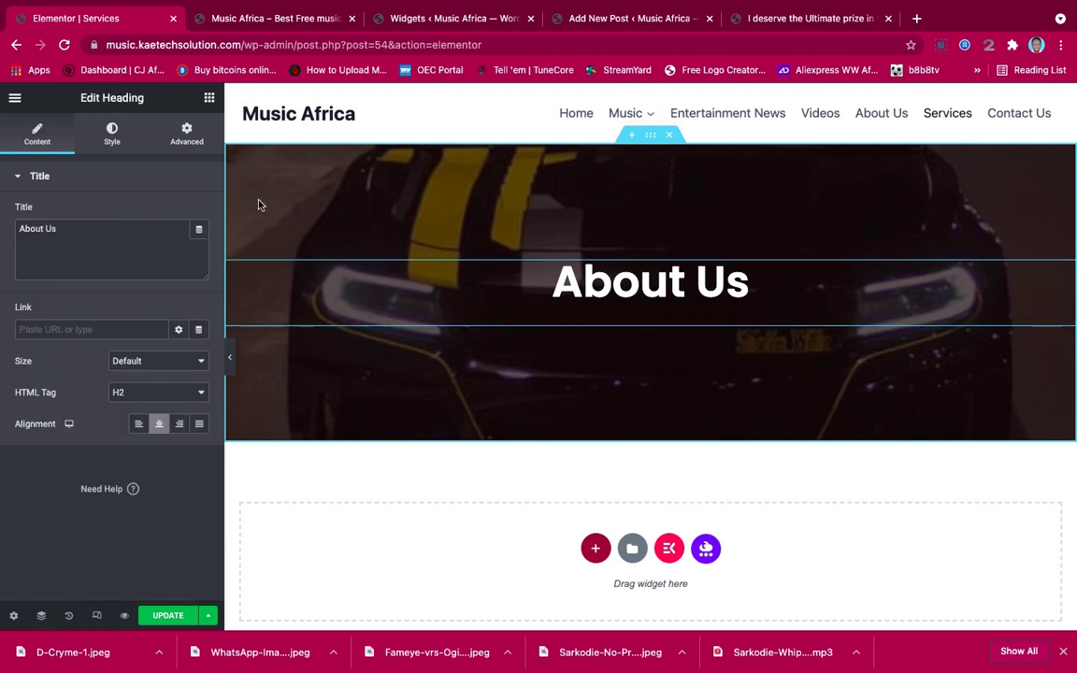
pyautogui.moveTo(75, 226); pyautogui.dragTo(2, 228)
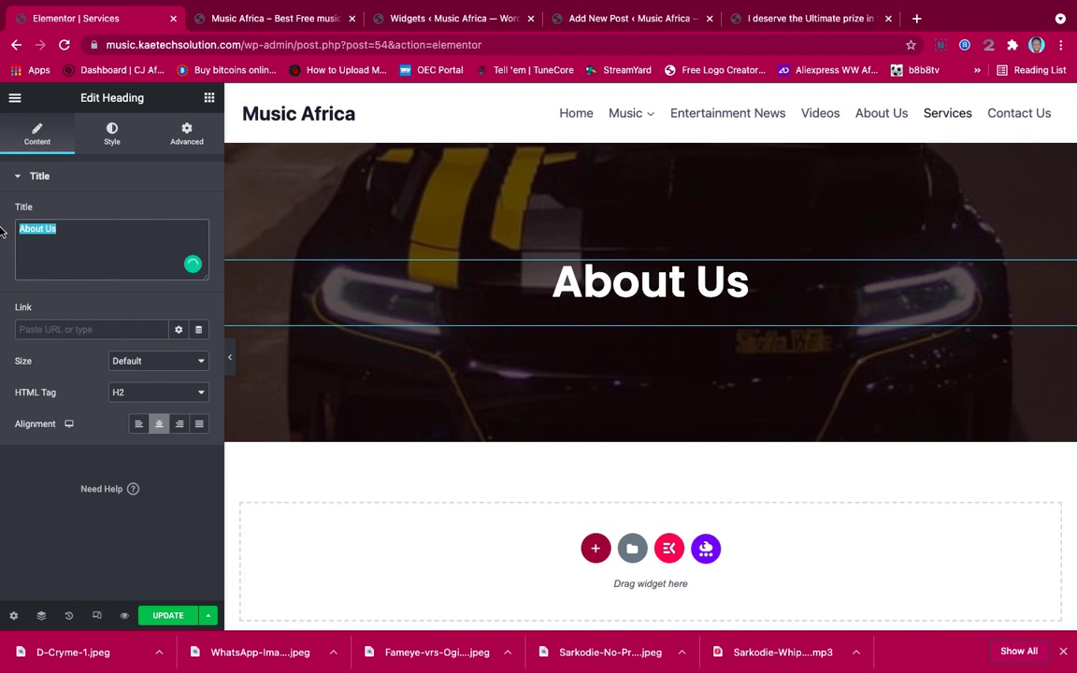
pyautogui.write('Our S')
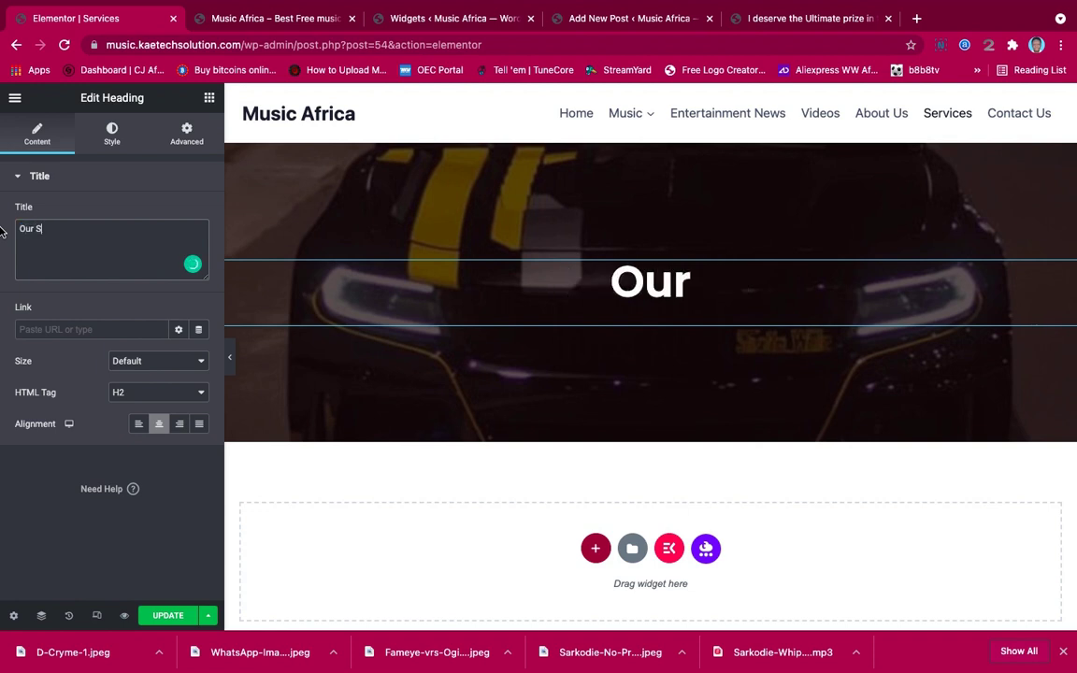
pyautogui.write('ervi')
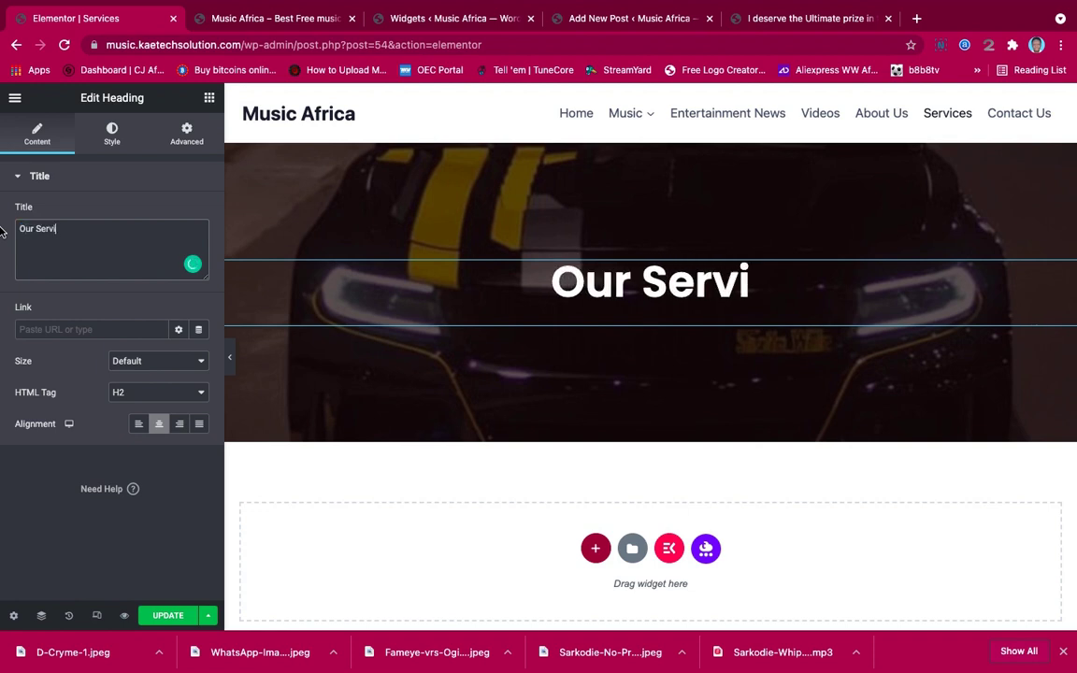
pyautogui.write('ces')
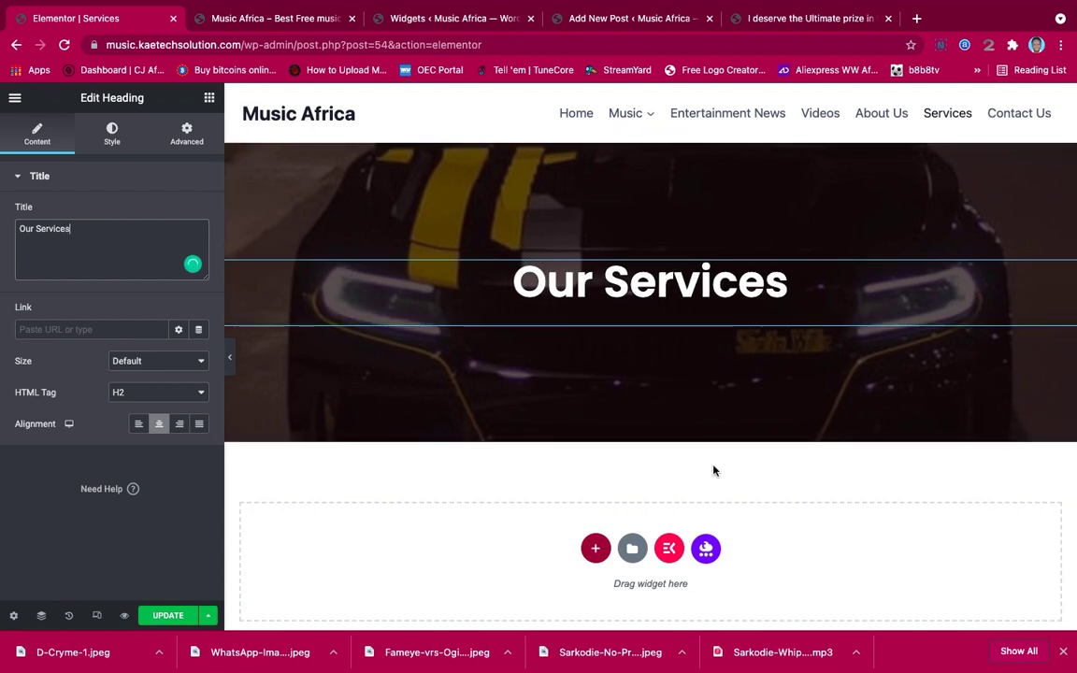
pyautogui.scroll(-3, 713, 470)
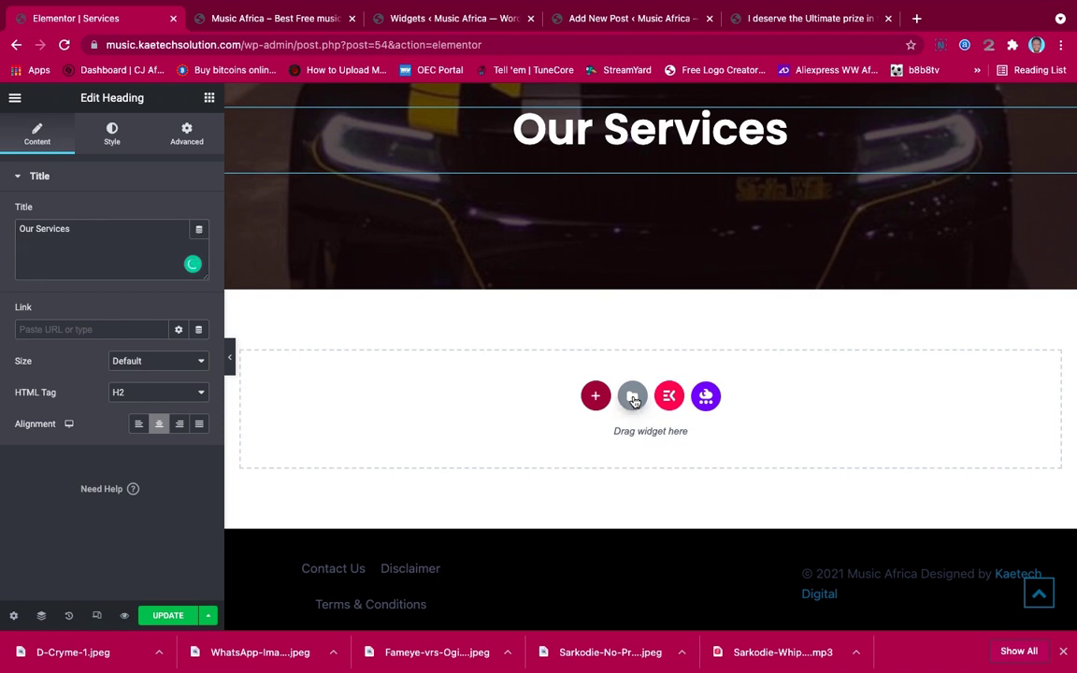
# Insert the 'icon box' template from My Templates below the hero, skipping document settings
pyautogui.click(632, 398)
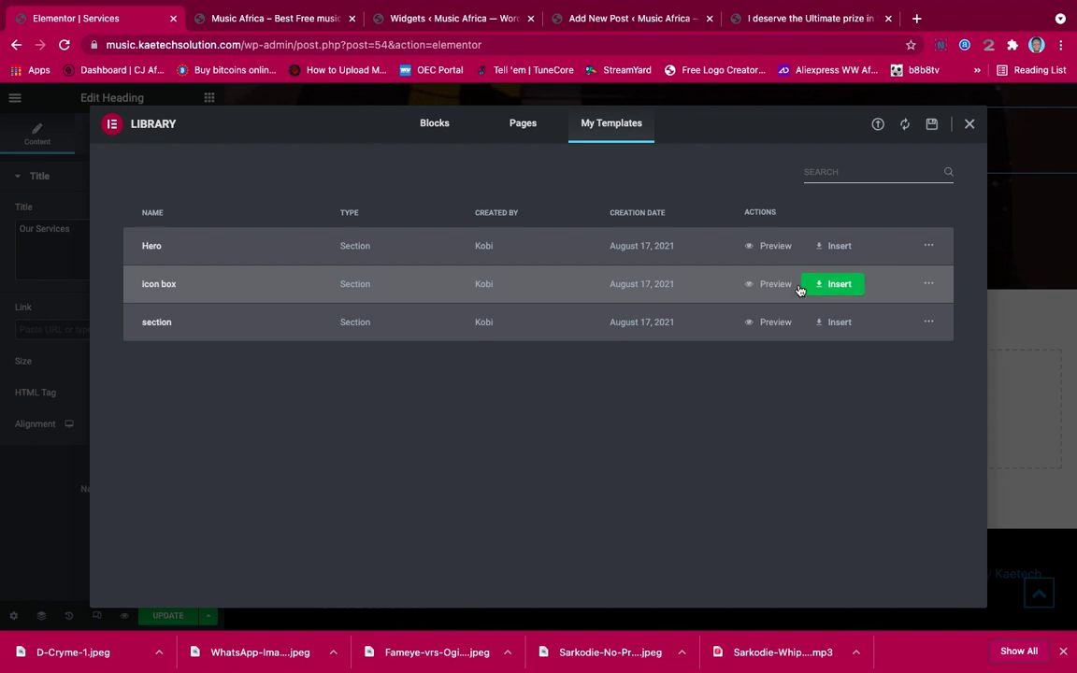
pyautogui.click(836, 287)
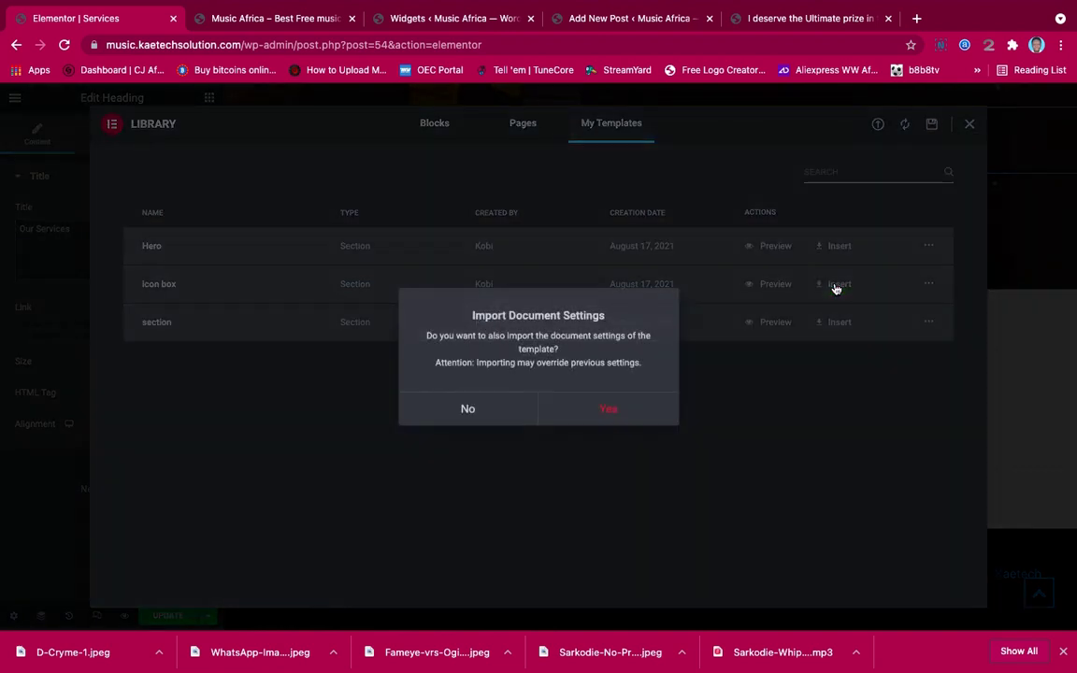
pyautogui.click(470, 409)
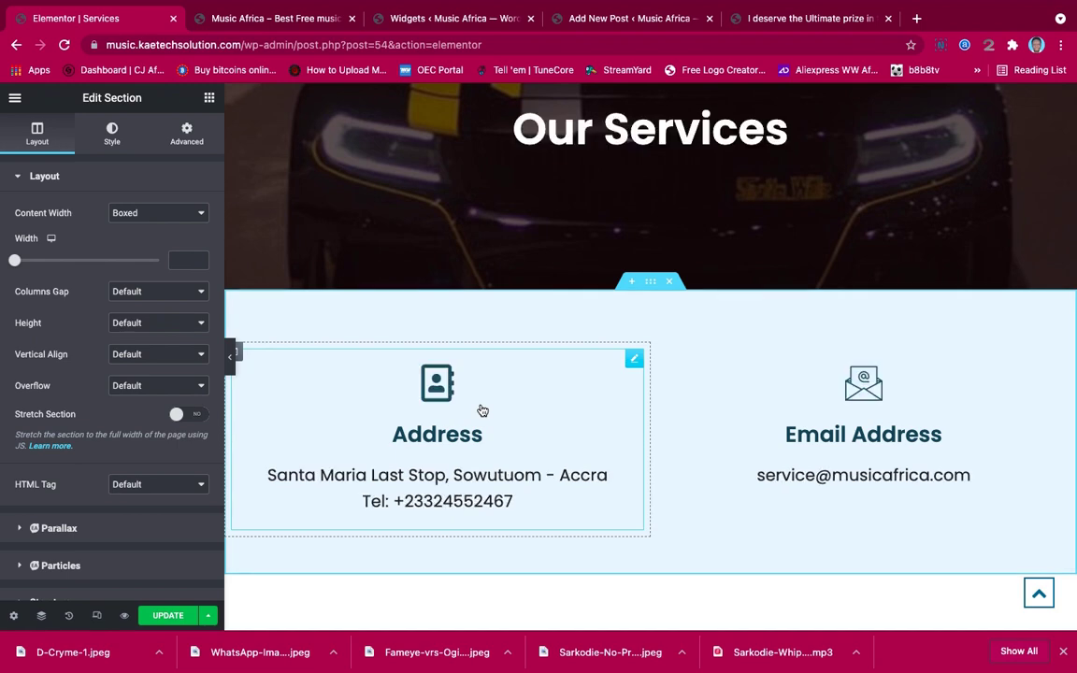
pyautogui.scroll(3, 786, 292)
pyautogui.scroll(-3, 786, 291)
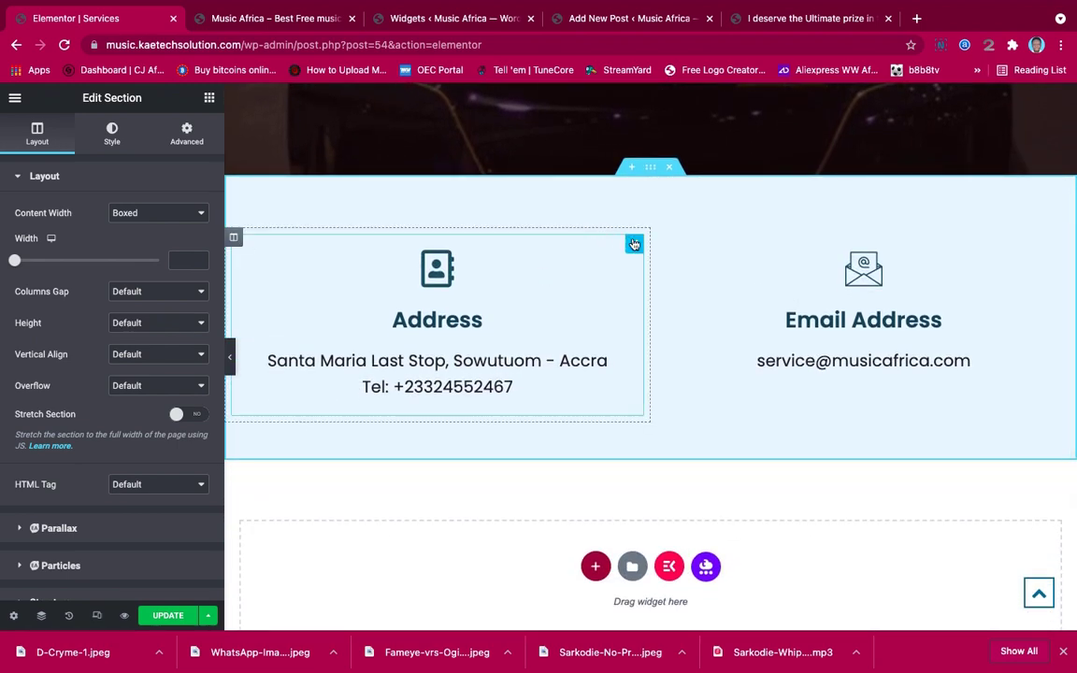
# Duplicate the Address column into a third column, then duplicate the whole section beneath it
pyautogui.rightClick(236, 240)
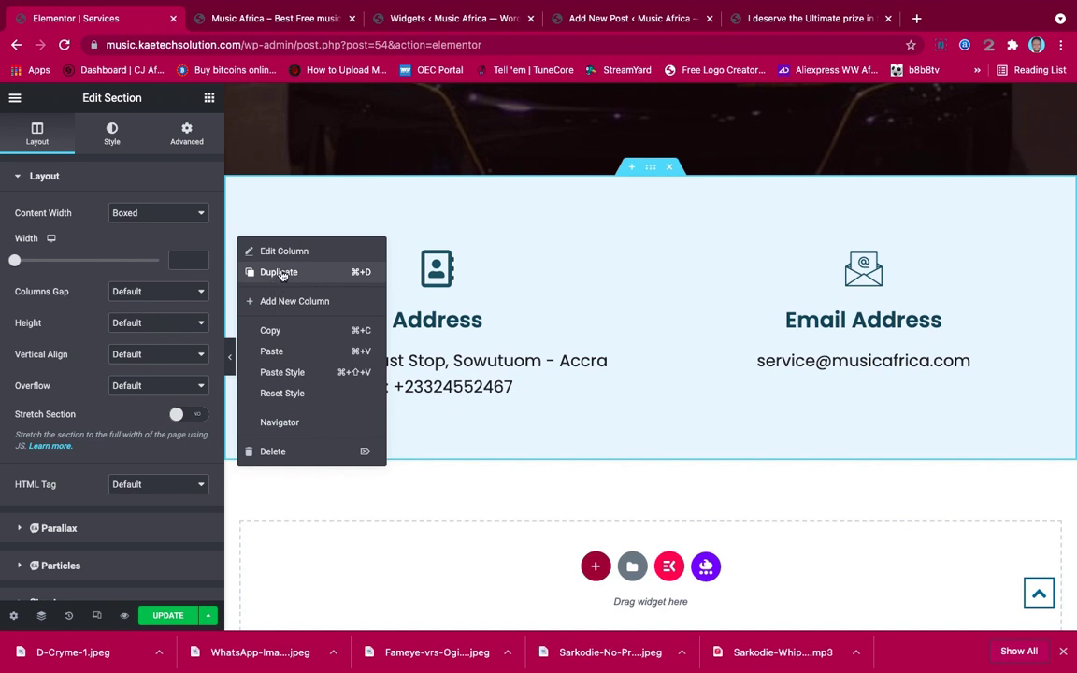
pyautogui.click(282, 273)
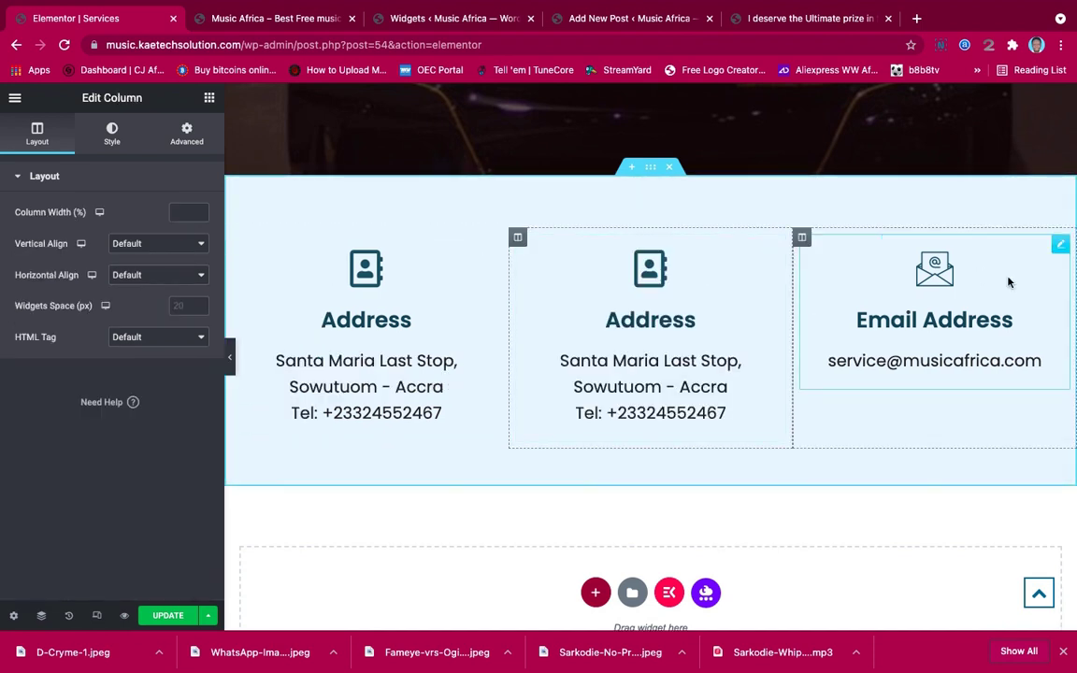
pyautogui.rightClick(650, 172)
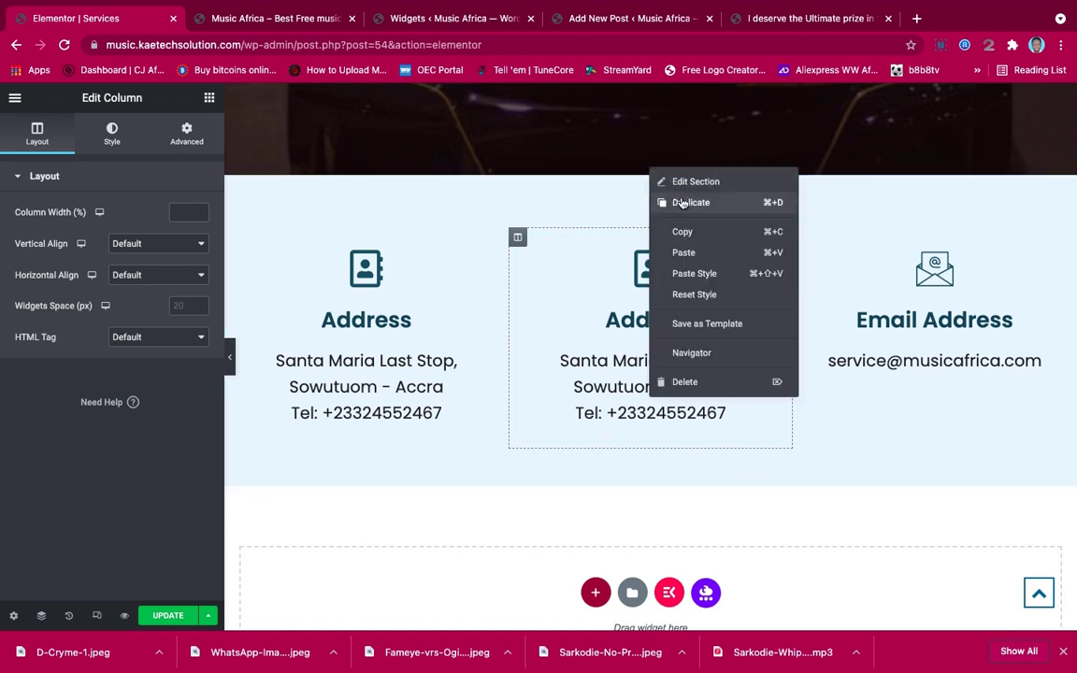
pyautogui.click(682, 203)
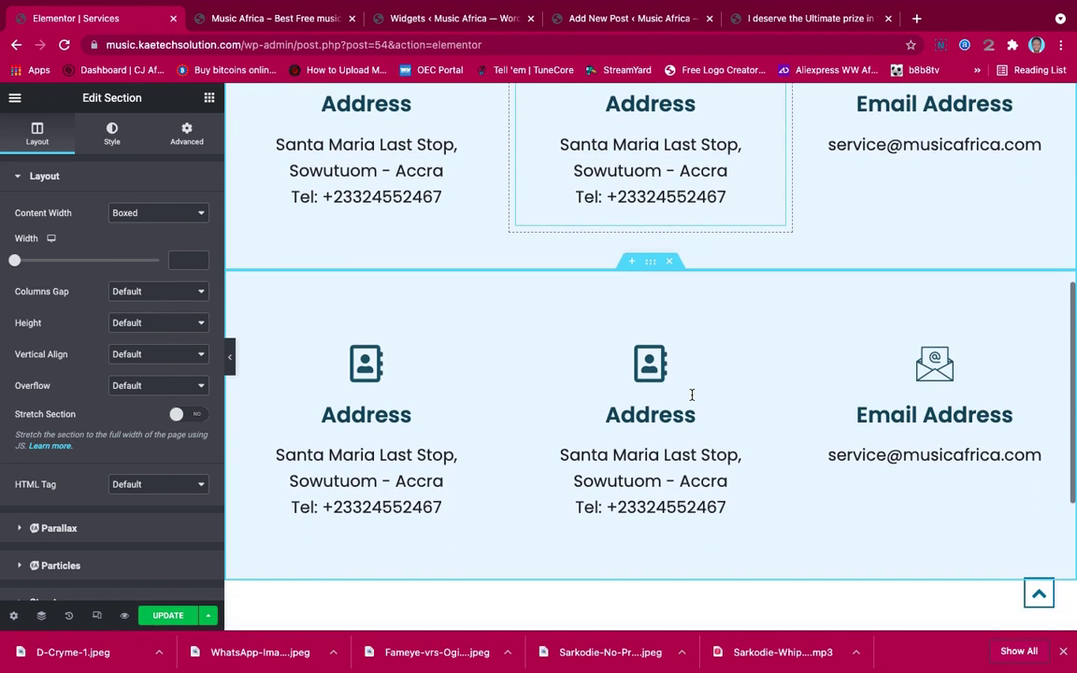
pyautogui.scroll(3, 692, 394)
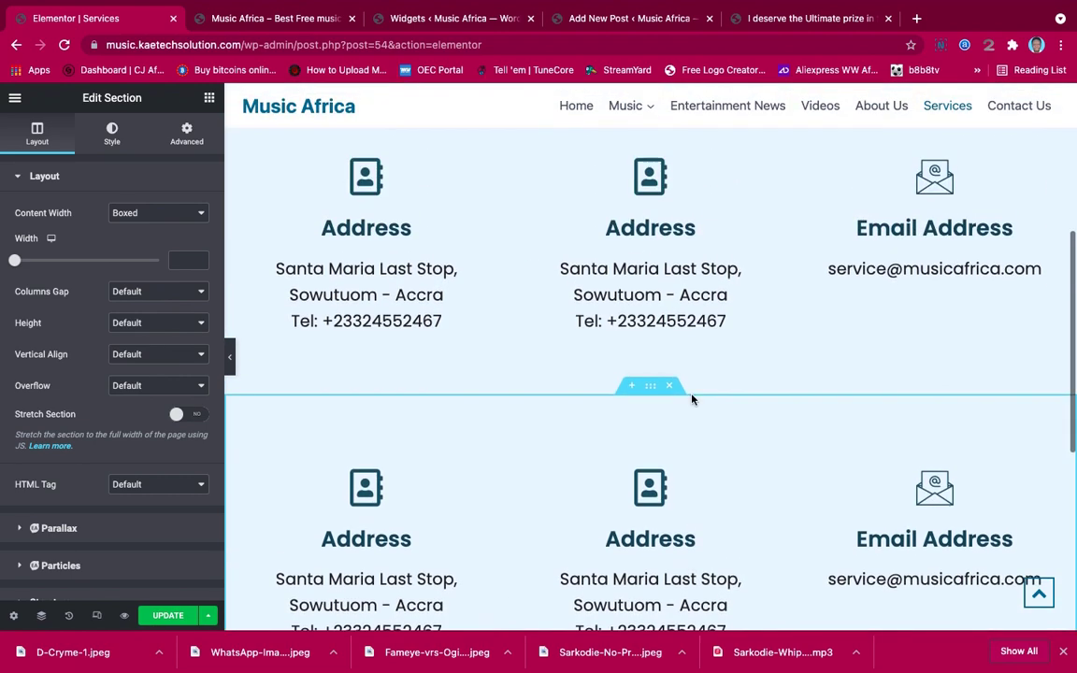
pyautogui.scroll(-2, 692, 398)
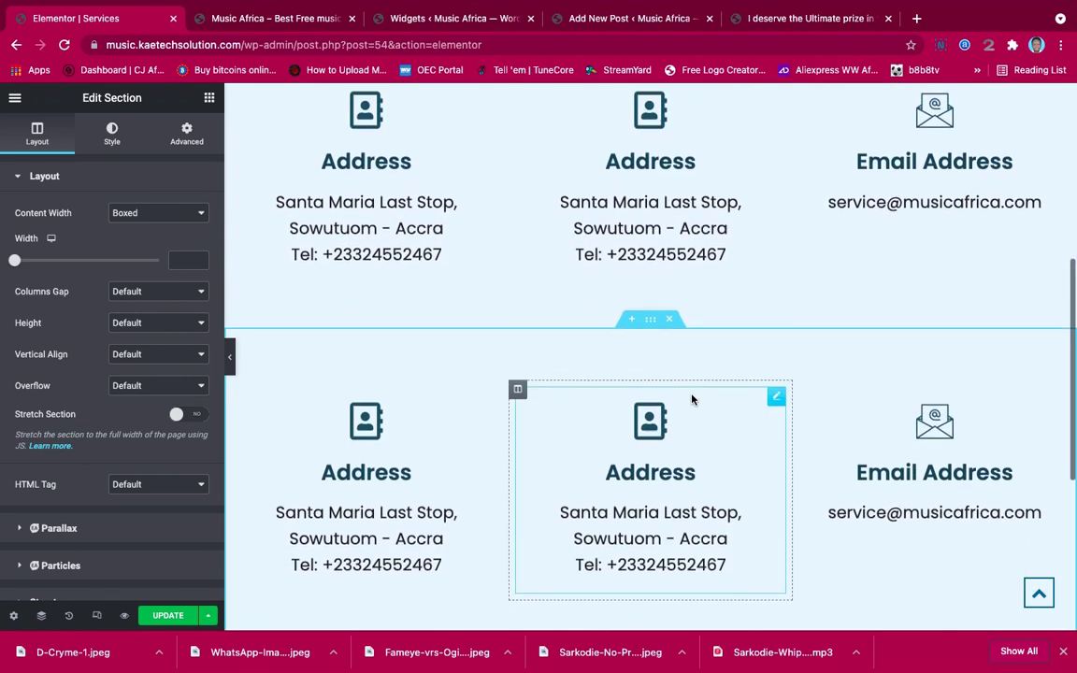
pyautogui.scroll(-4, 691, 398)
pyautogui.scroll(4, 692, 398)
pyautogui.scroll(-2, 692, 399)
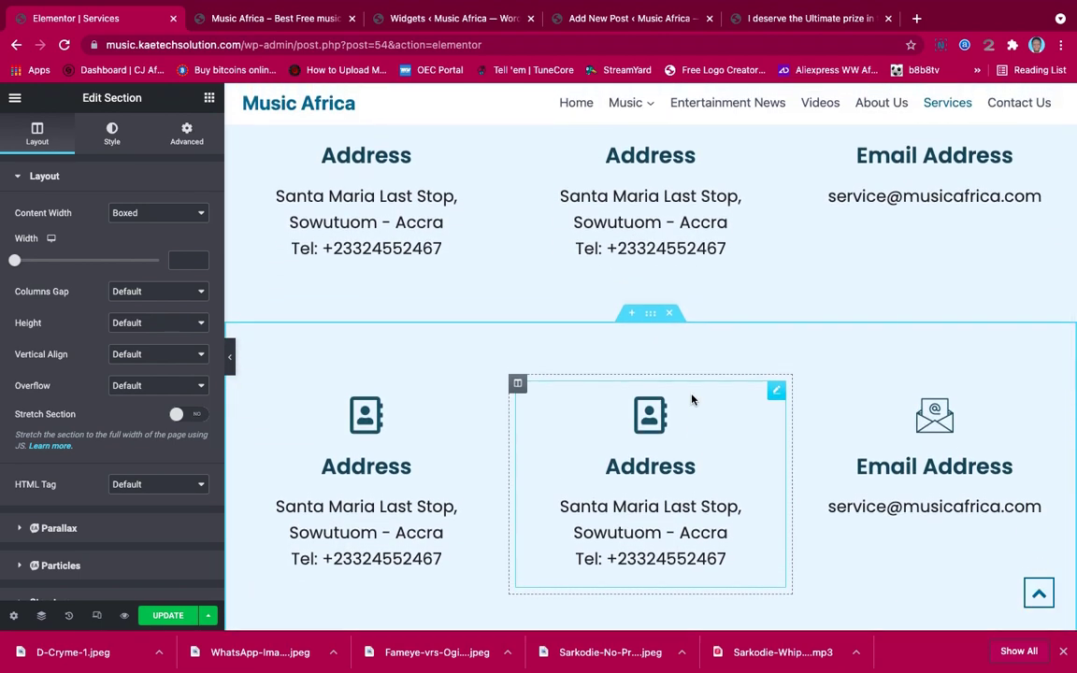
pyautogui.scroll(3, 692, 400)
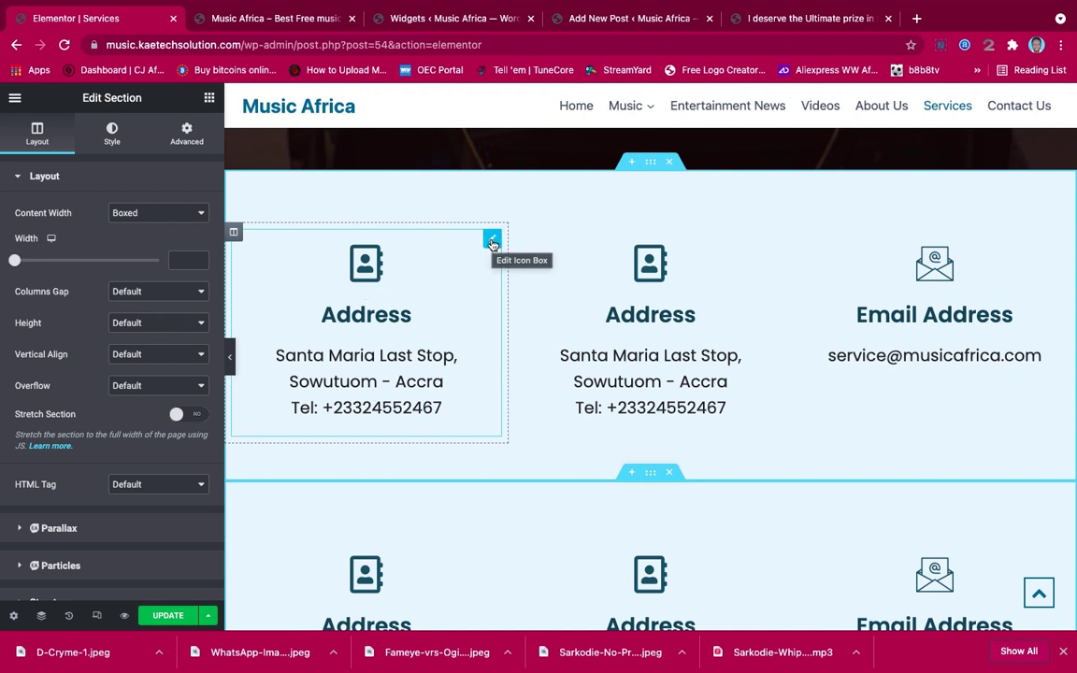
# Replace the first box's icon with the Music note icon from the Icon Library
pyautogui.click(491, 242)
pyautogui.moveTo(109, 230)
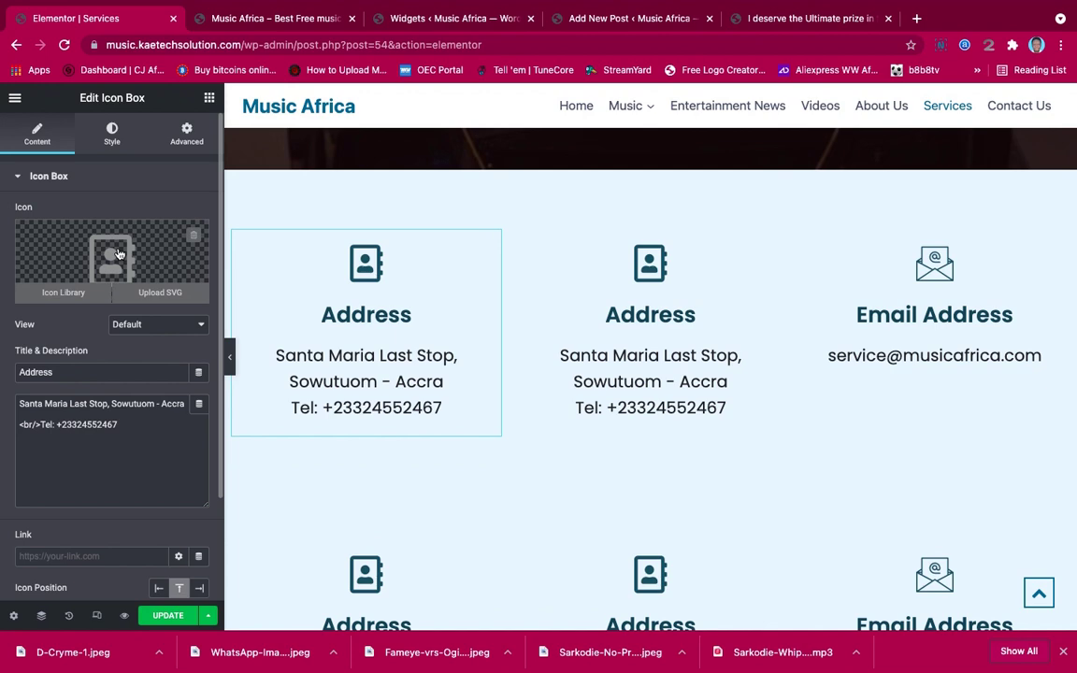
pyautogui.click(118, 253)
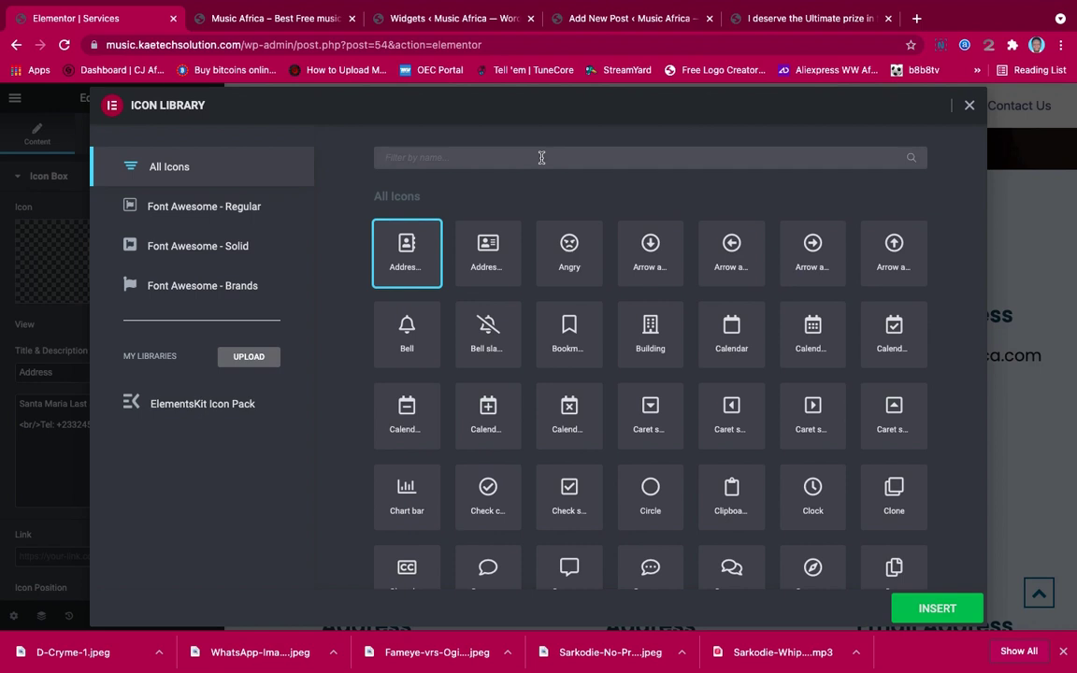
pyautogui.write('muc')
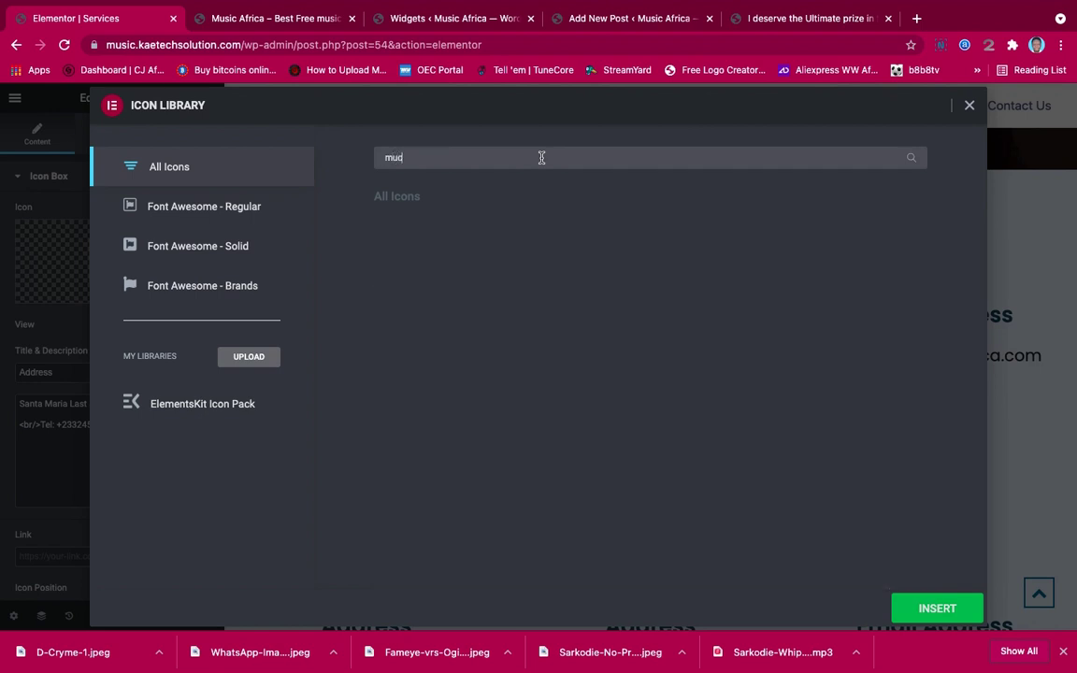
pyautogui.write('i')
pyautogui.press('BackSpace')
pyautogui.press('BackSpace')
pyautogui.write('s')
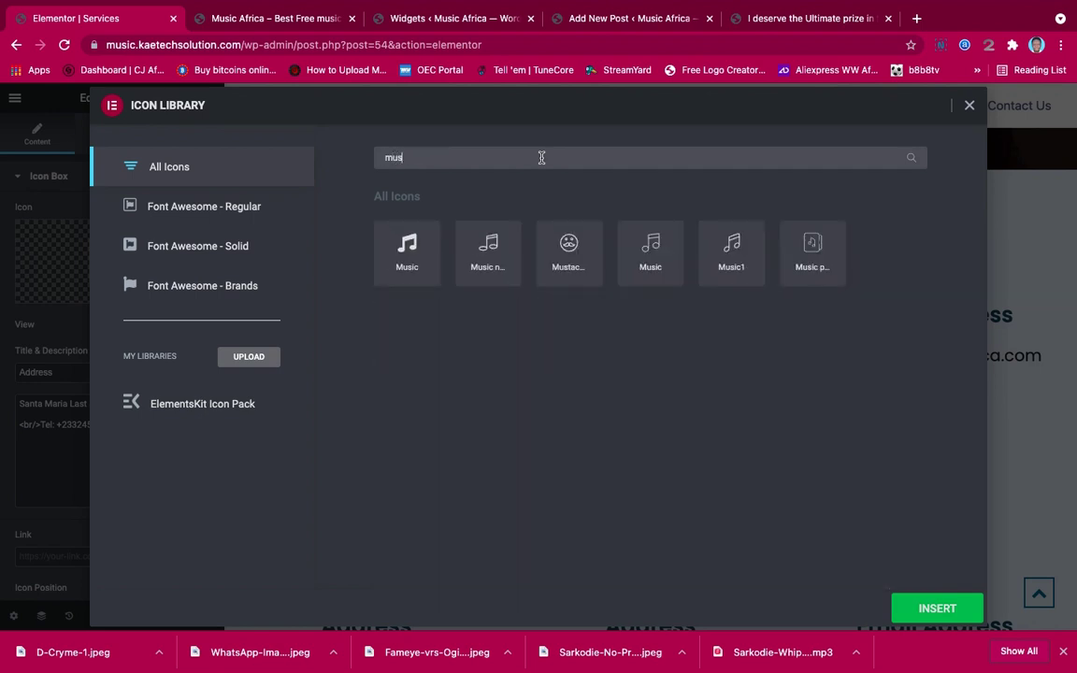
pyautogui.click(408, 254)
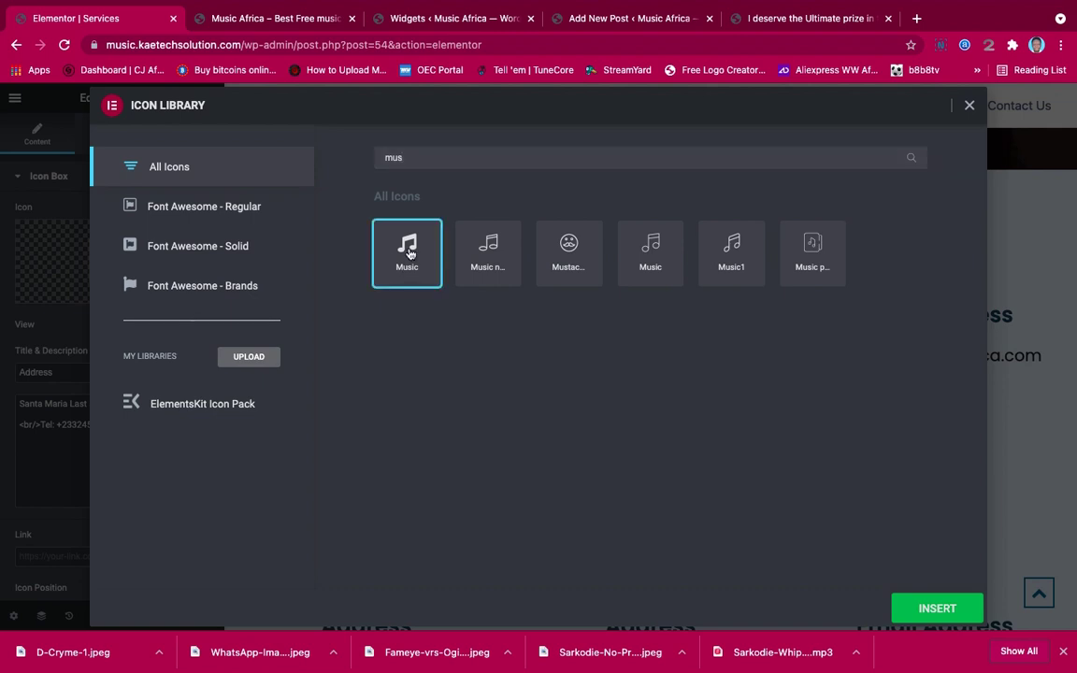
pyautogui.click(900, 603)
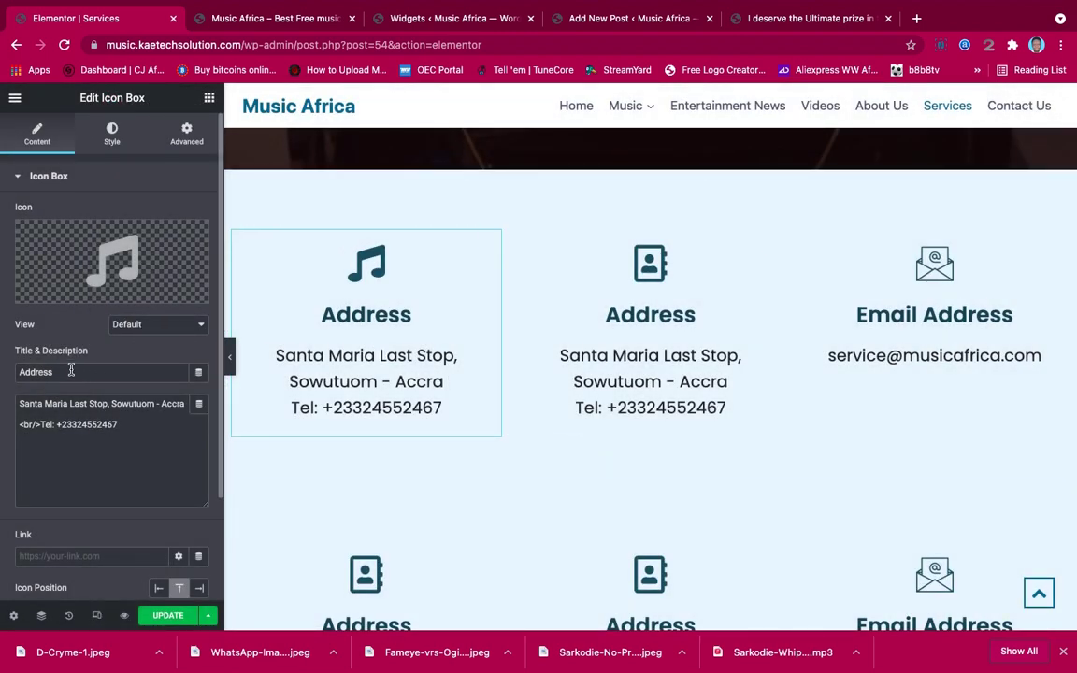
# Retitle the first box from 'Address' to 'Music Uploads'
pyautogui.moveTo(67, 372); pyautogui.dragTo(3, 371)
pyautogui.write('Music')
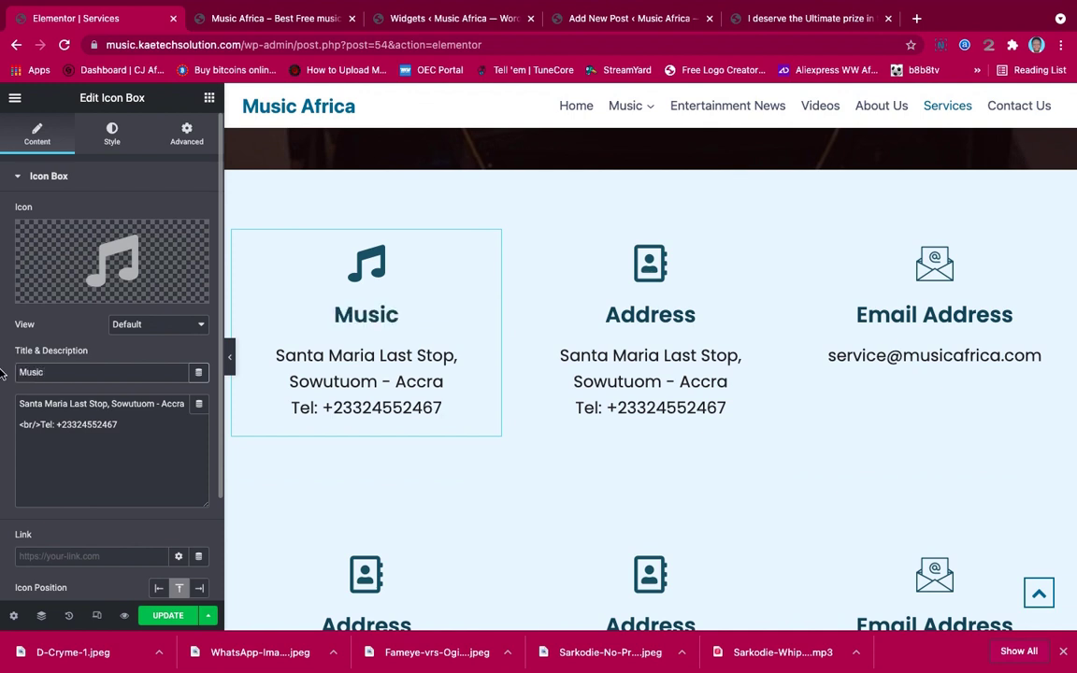
pyautogui.write(' Upload')
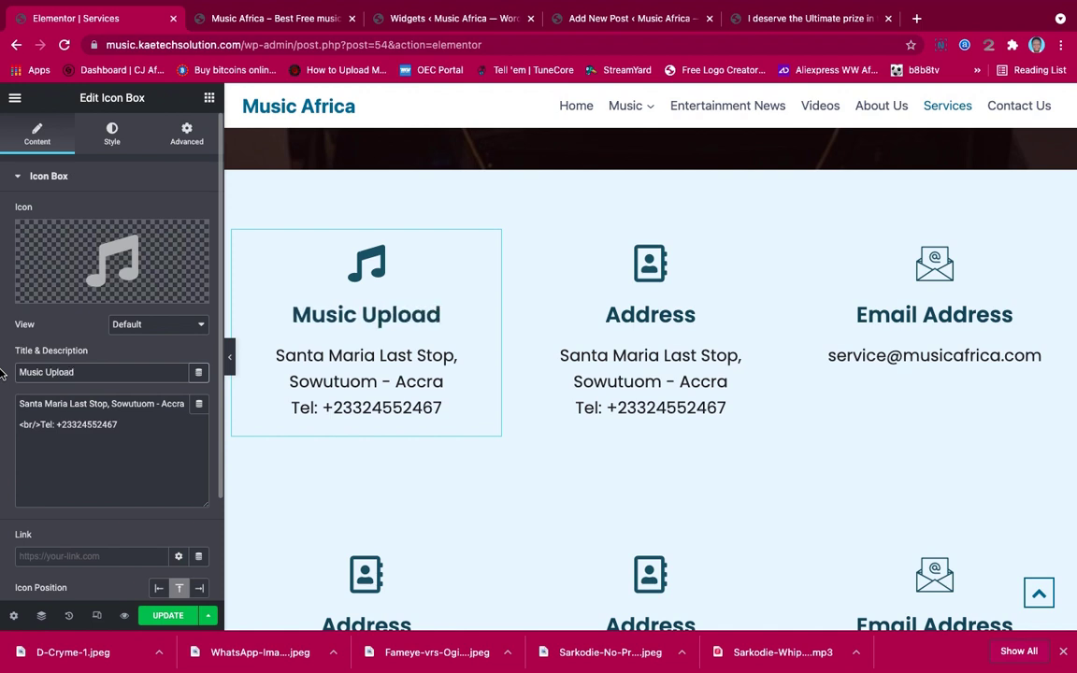
pyautogui.write('s')
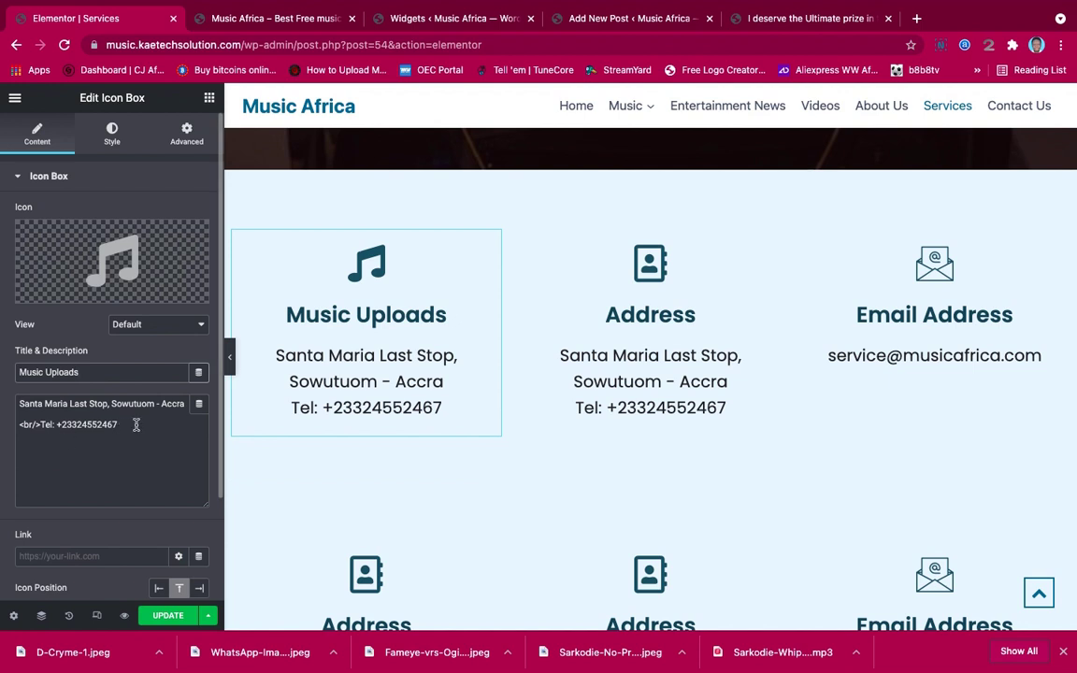
pyautogui.click(774, 241)
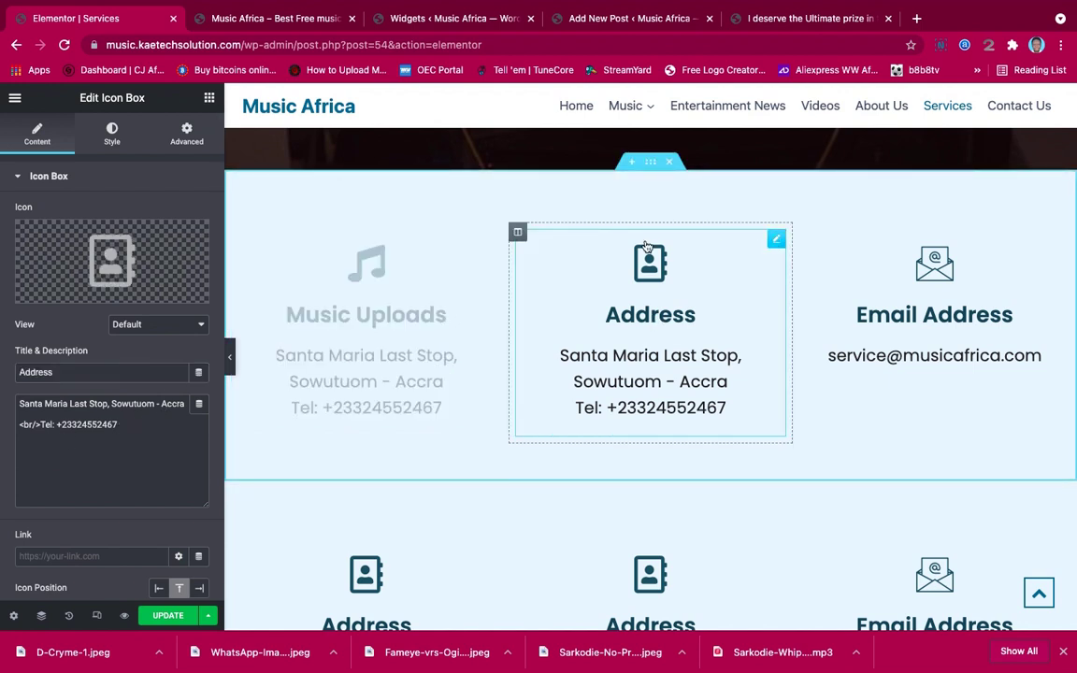
# Browse the Icon Library for a new icon for the middle box
pyautogui.moveTo(117, 250)
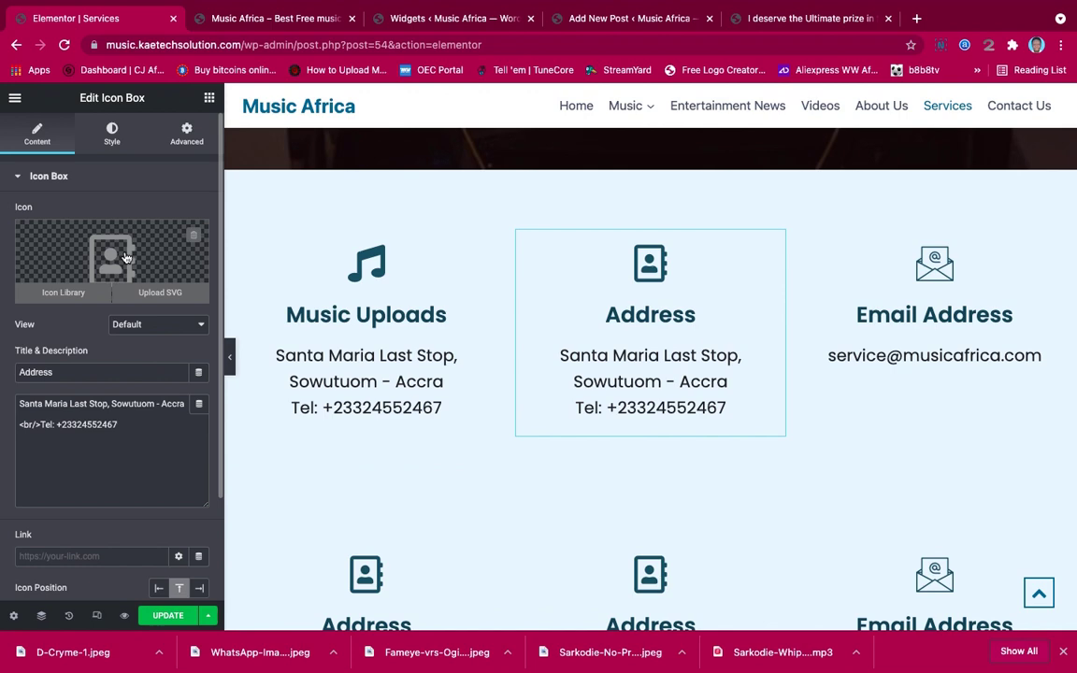
pyautogui.click(126, 257)
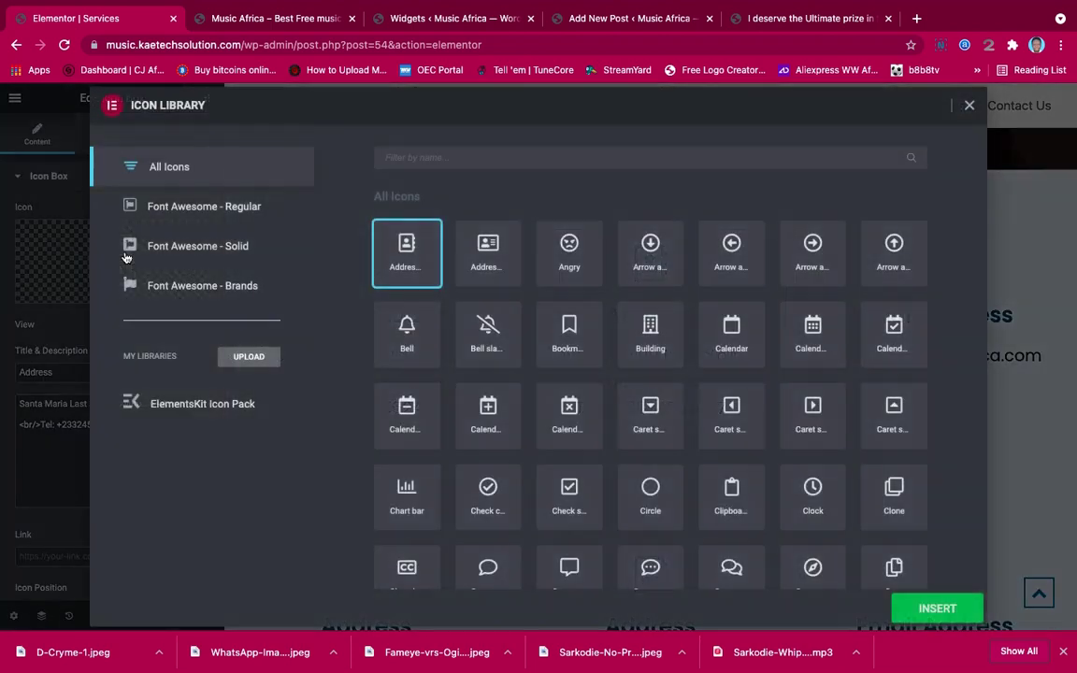
pyautogui.click(535, 160)
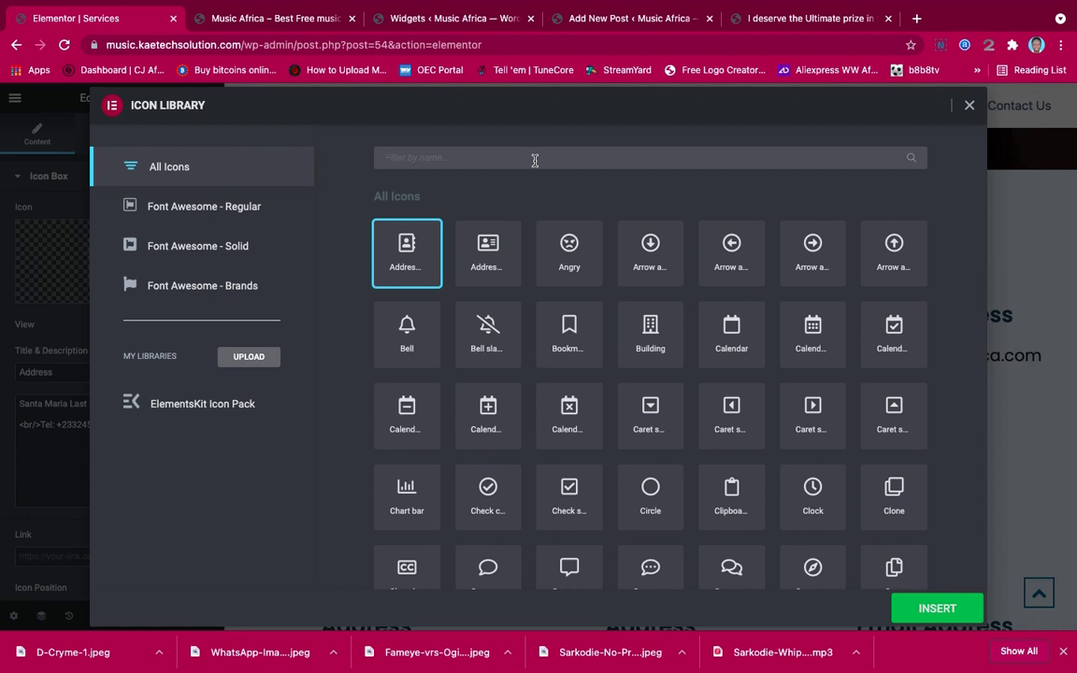
pyautogui.write('Ar')
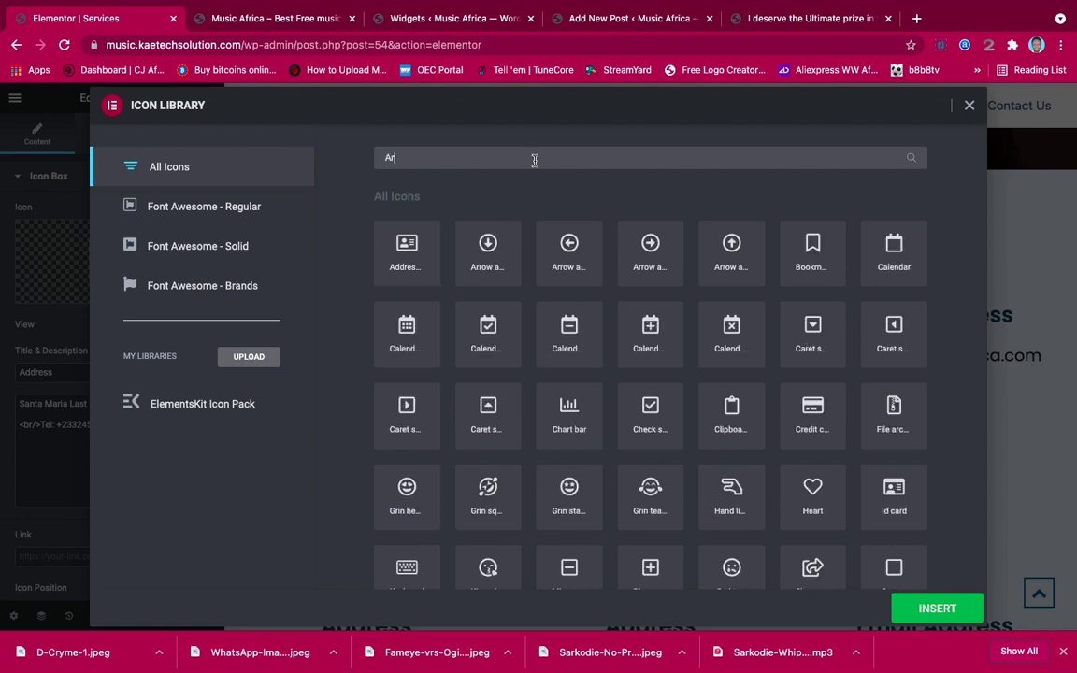
pyautogui.press('BackSpace')
pyautogui.press('BackSpace')
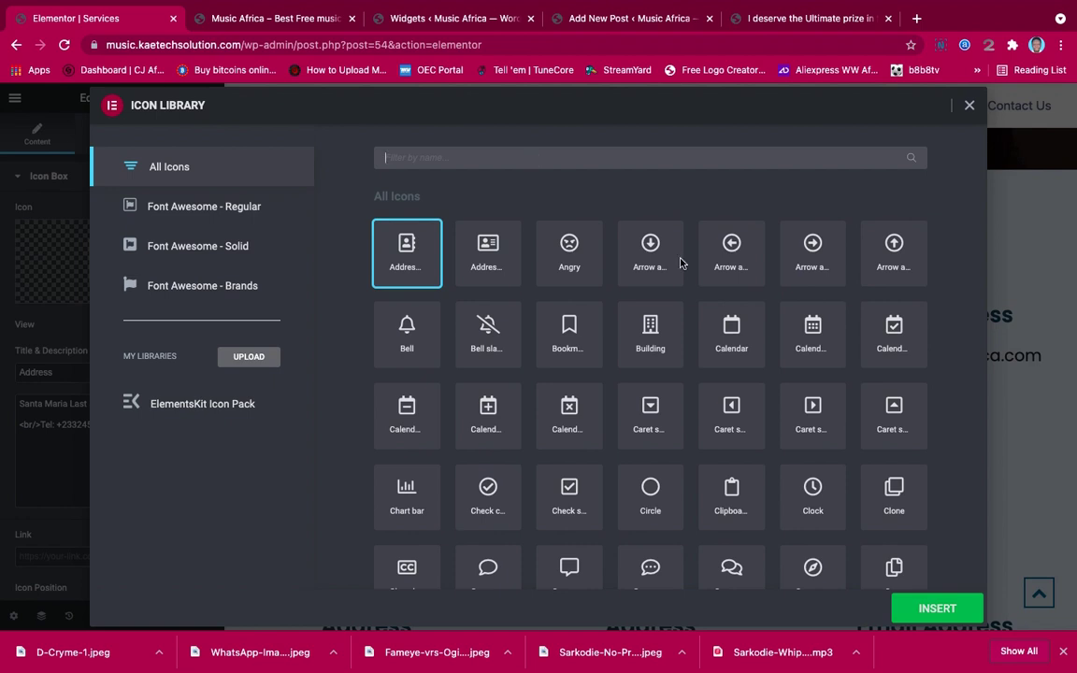
pyautogui.scroll(-4, 689, 384)
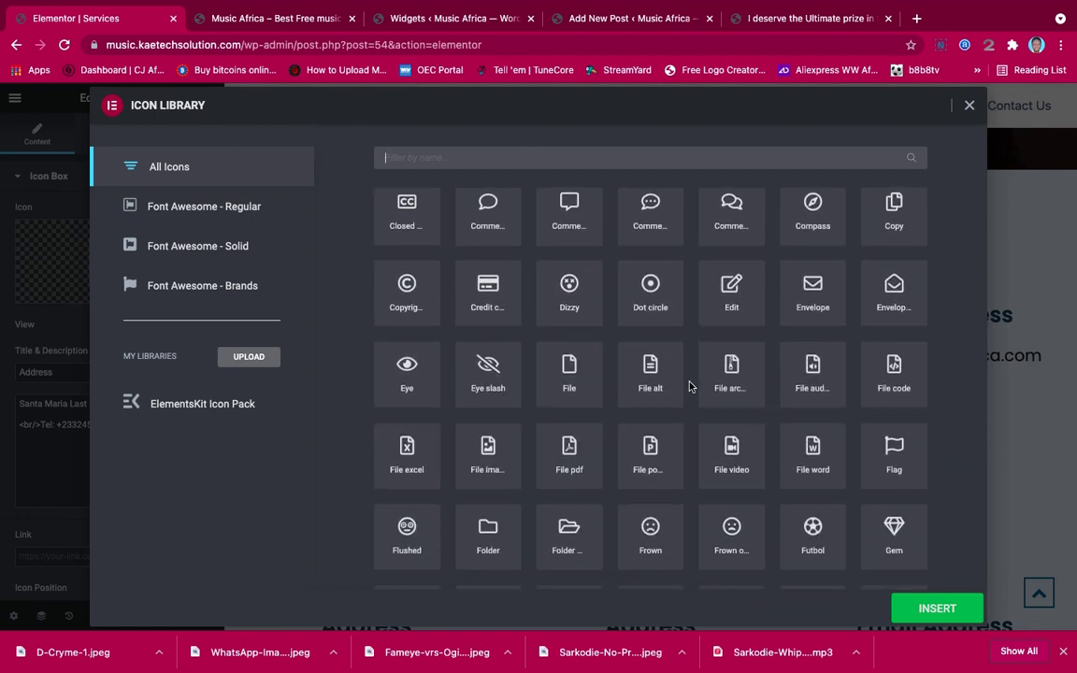
pyautogui.scroll(-5, 690, 378)
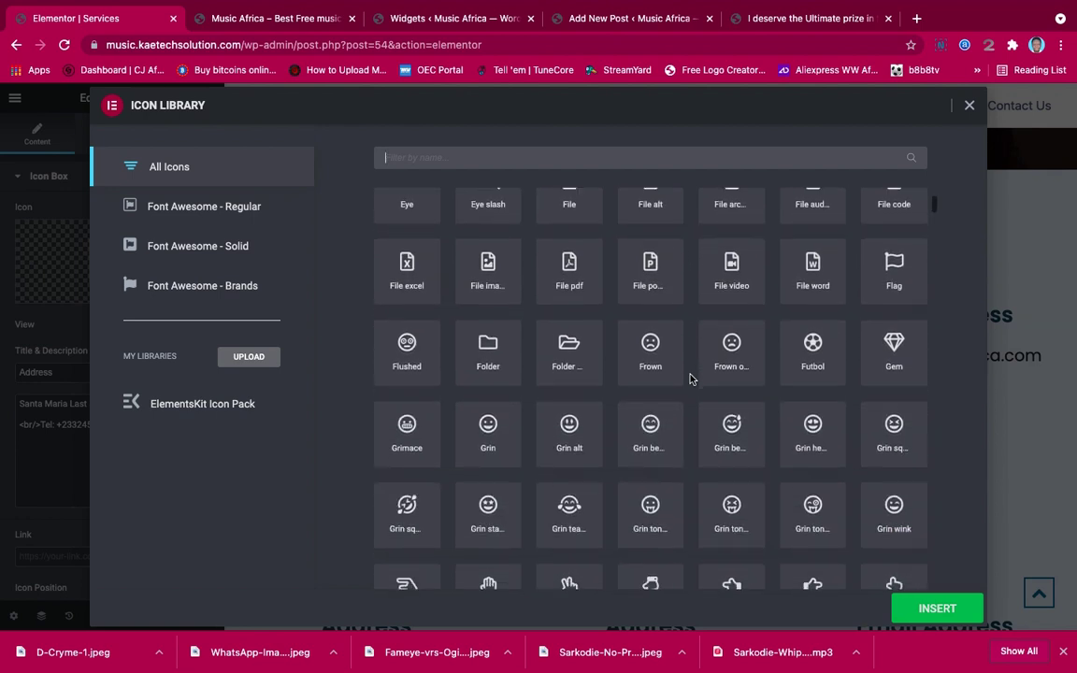
pyautogui.scroll(4, 689, 379)
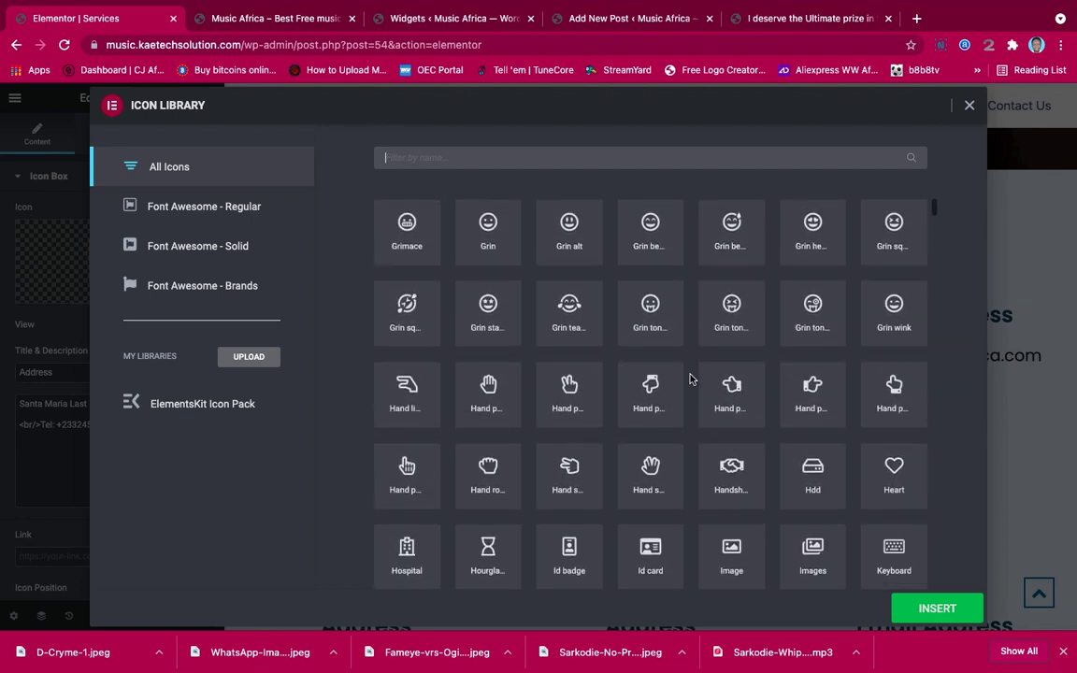
pyautogui.scroll(1, 689, 379)
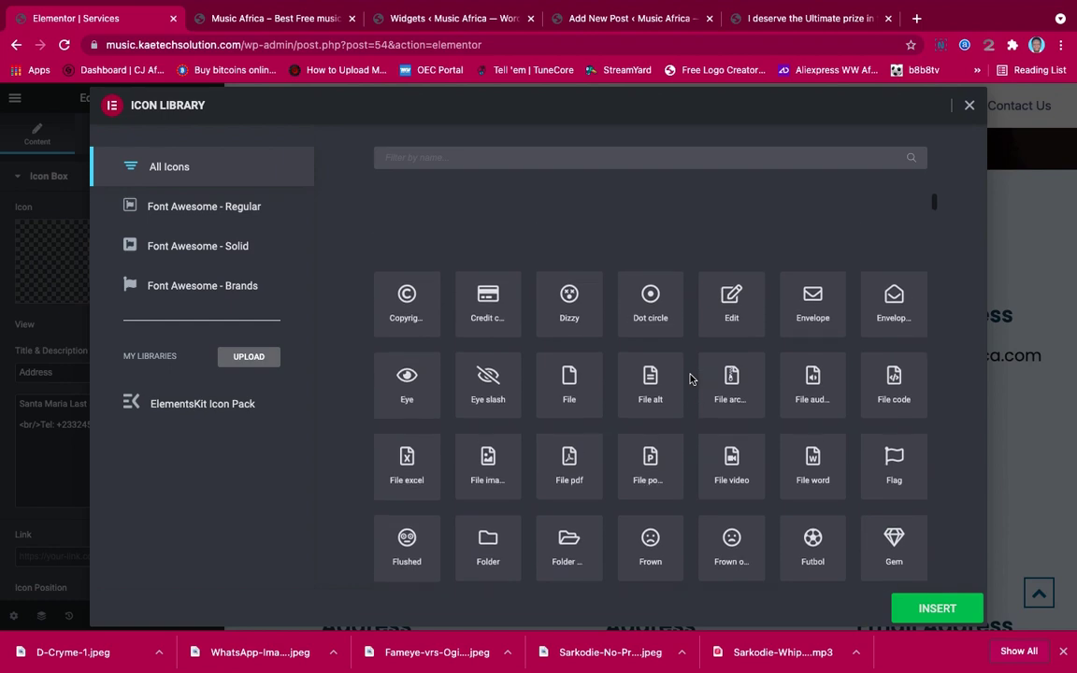
# Give the middle box the Edit pencil icon and the title 'Artist Management'
pyautogui.click(731, 300)
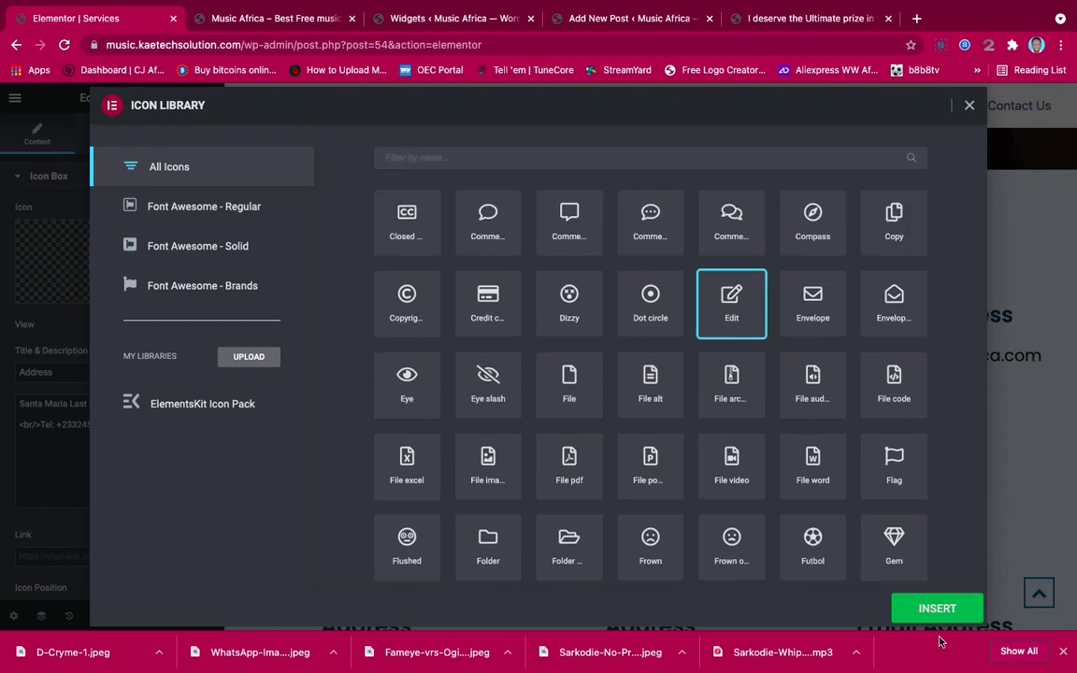
pyautogui.click(949, 609)
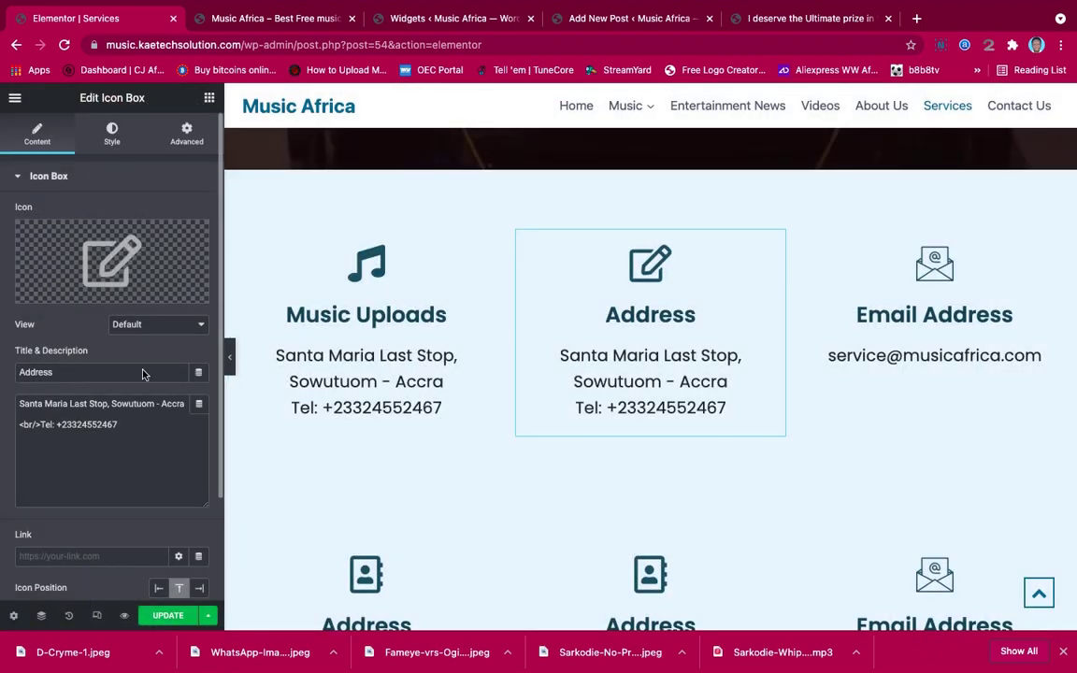
pyautogui.moveTo(140, 372); pyautogui.dragTo(3, 372)
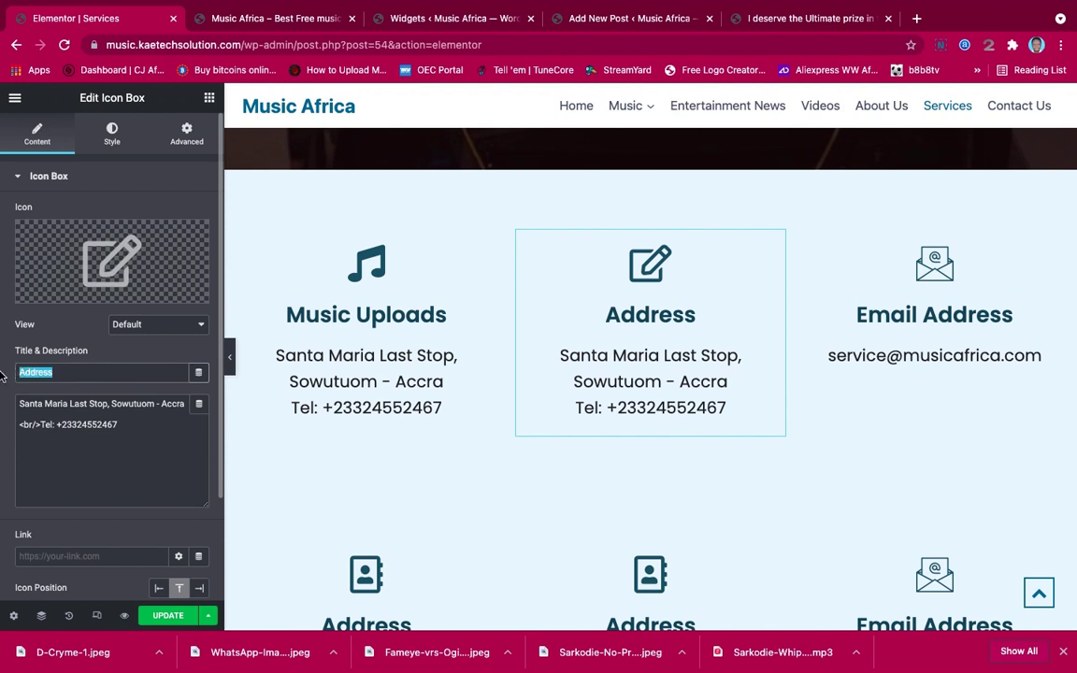
pyautogui.write('Artis')
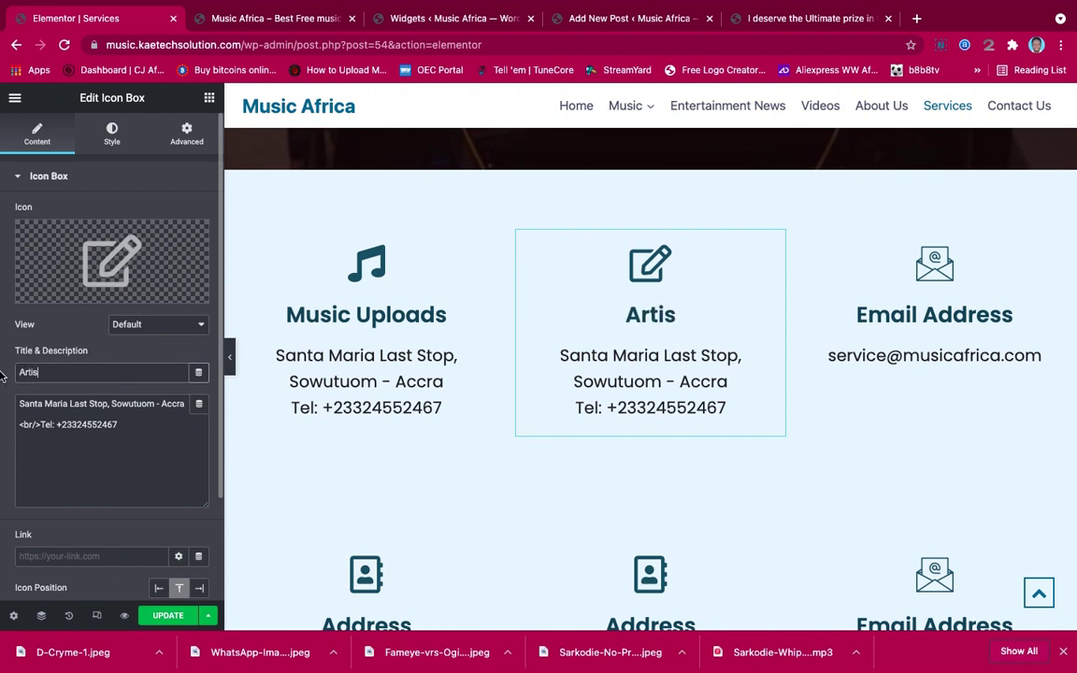
pyautogui.write('t Manag')
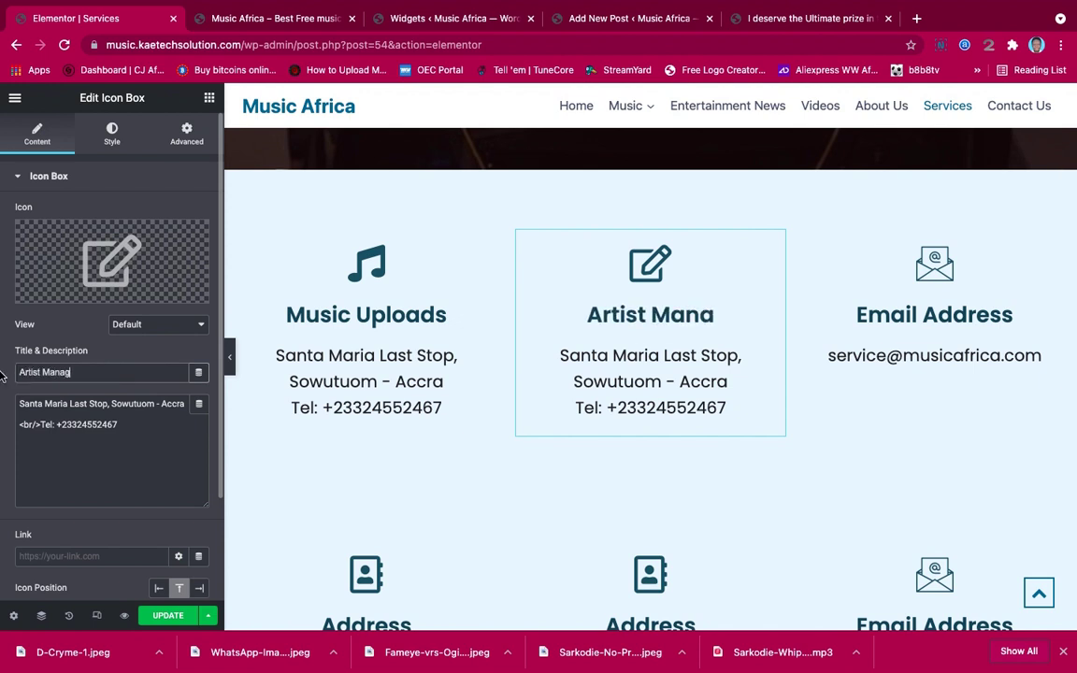
pyautogui.write('ement')
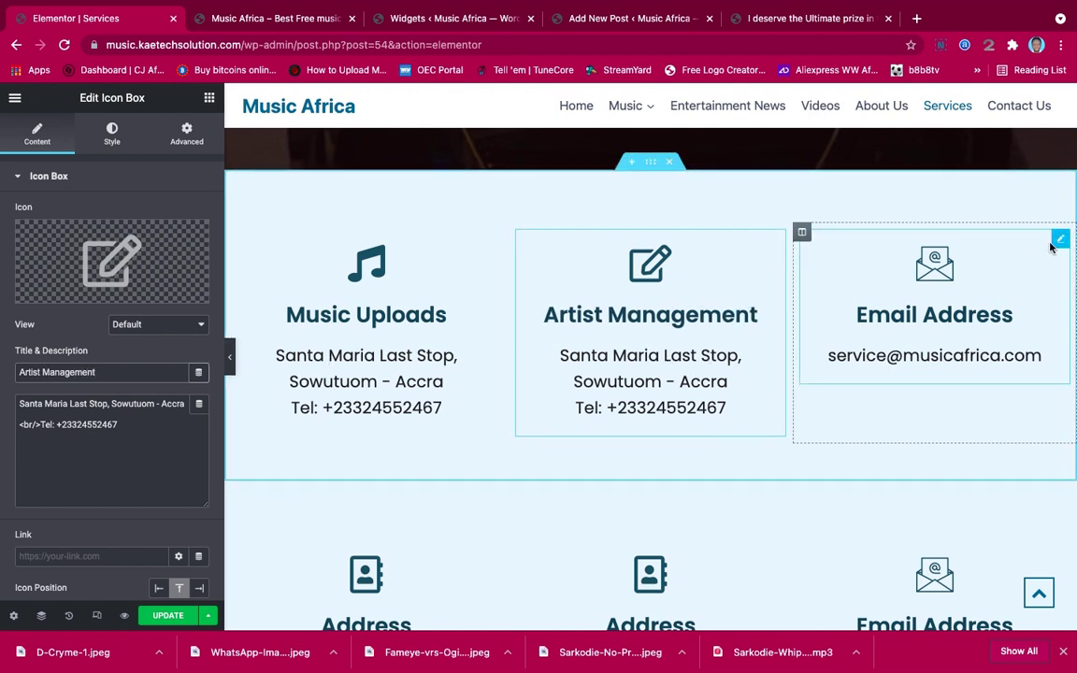
# Search the Icon Library for the Email Address box's new icon, settling on 'shop'
pyautogui.click(1059, 242)
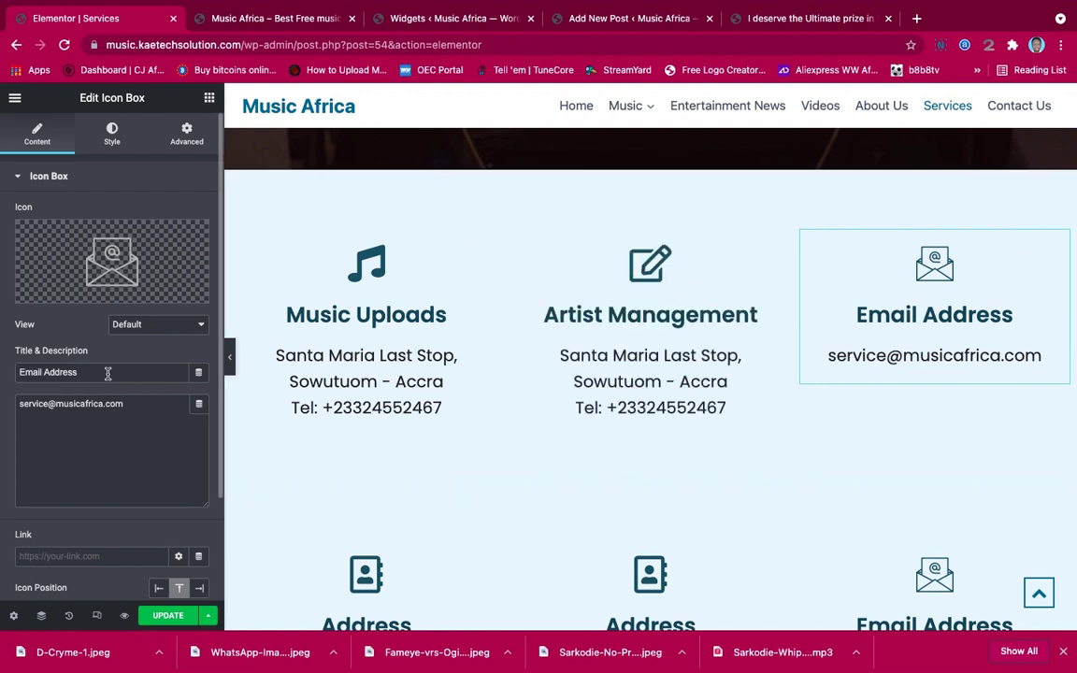
pyautogui.moveTo(94, 273)
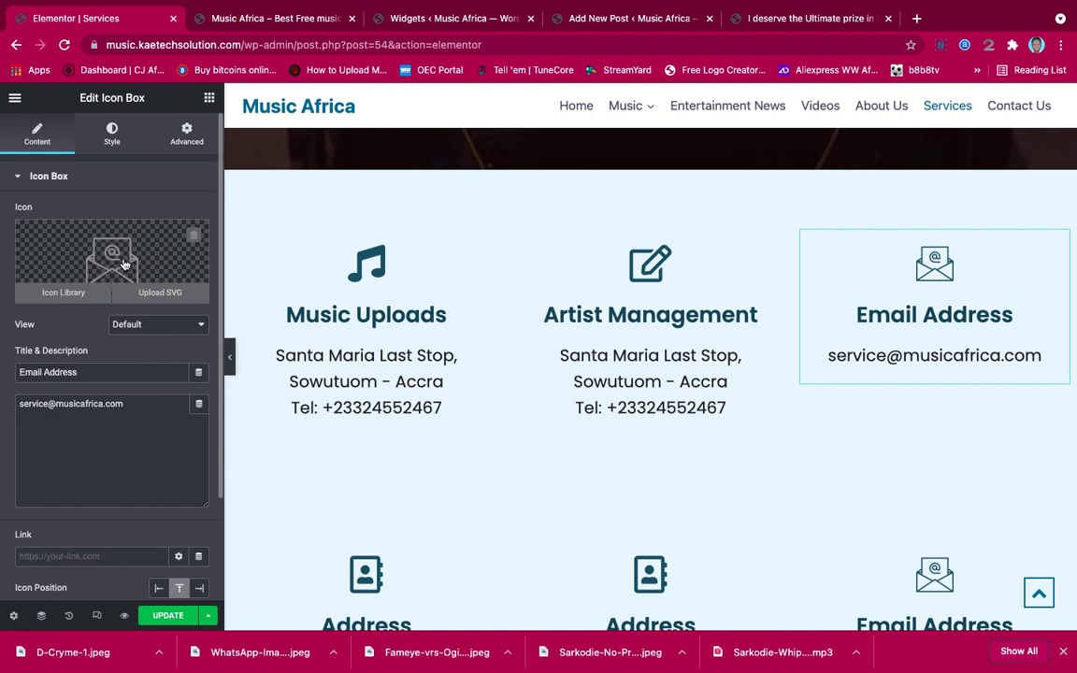
pyautogui.click(124, 265)
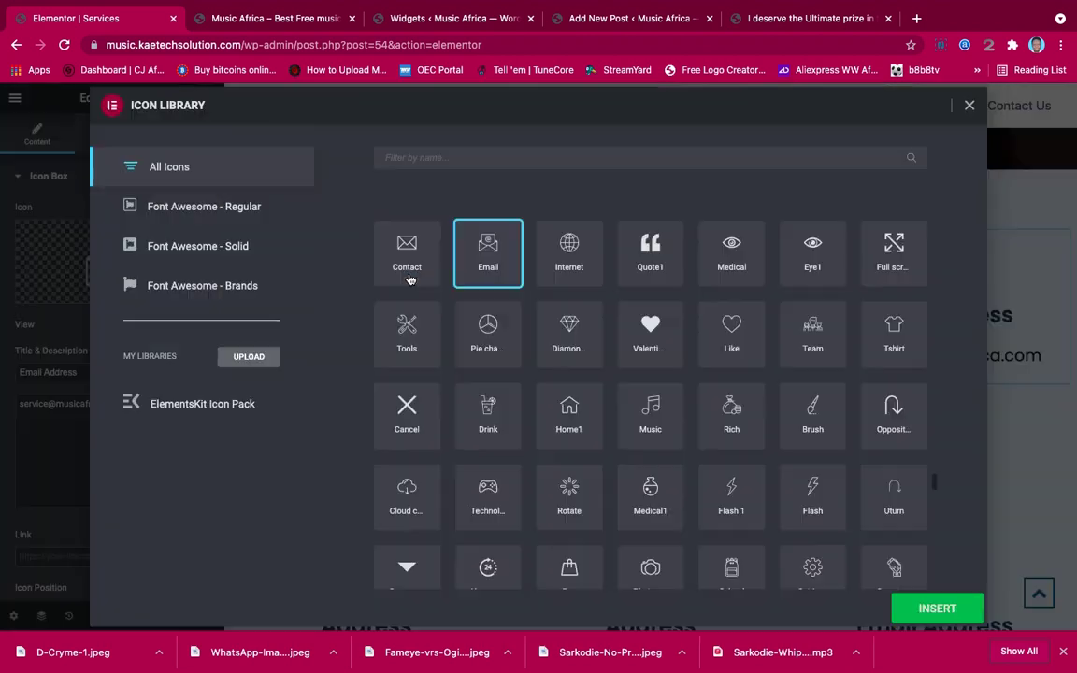
pyautogui.click(562, 161)
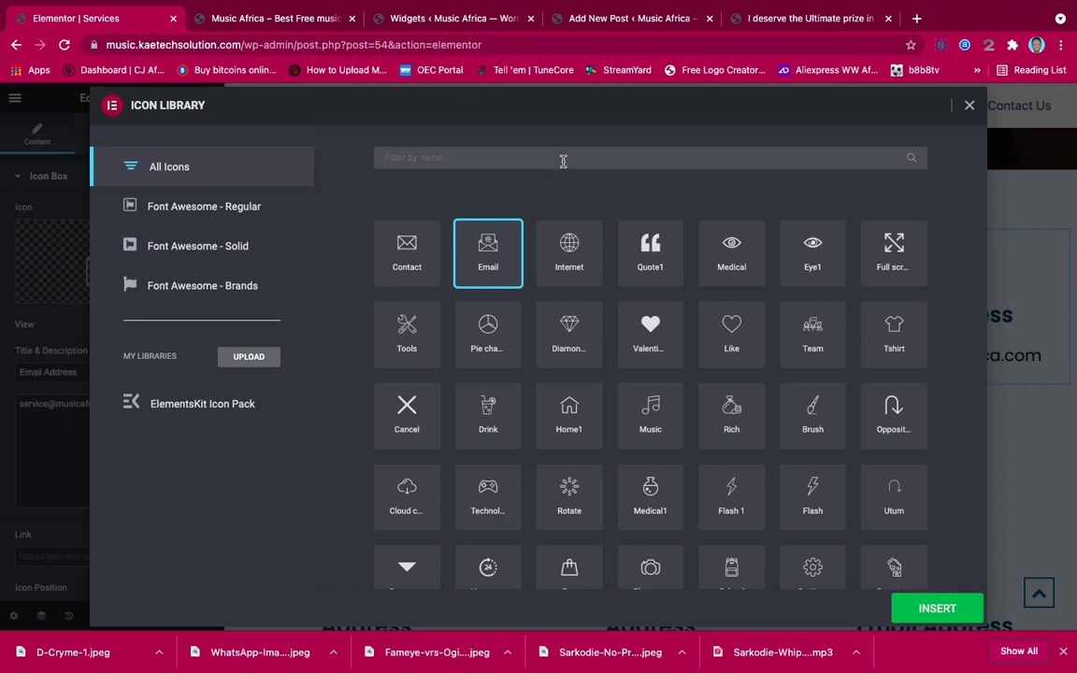
pyautogui.write('mar')
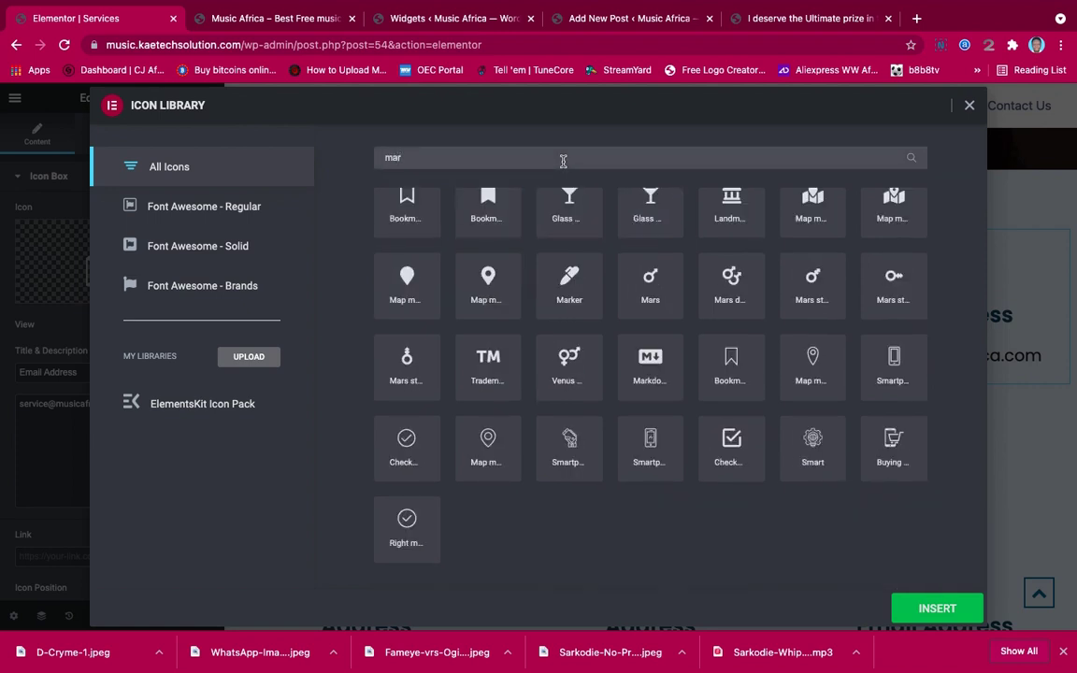
pyautogui.write('k')
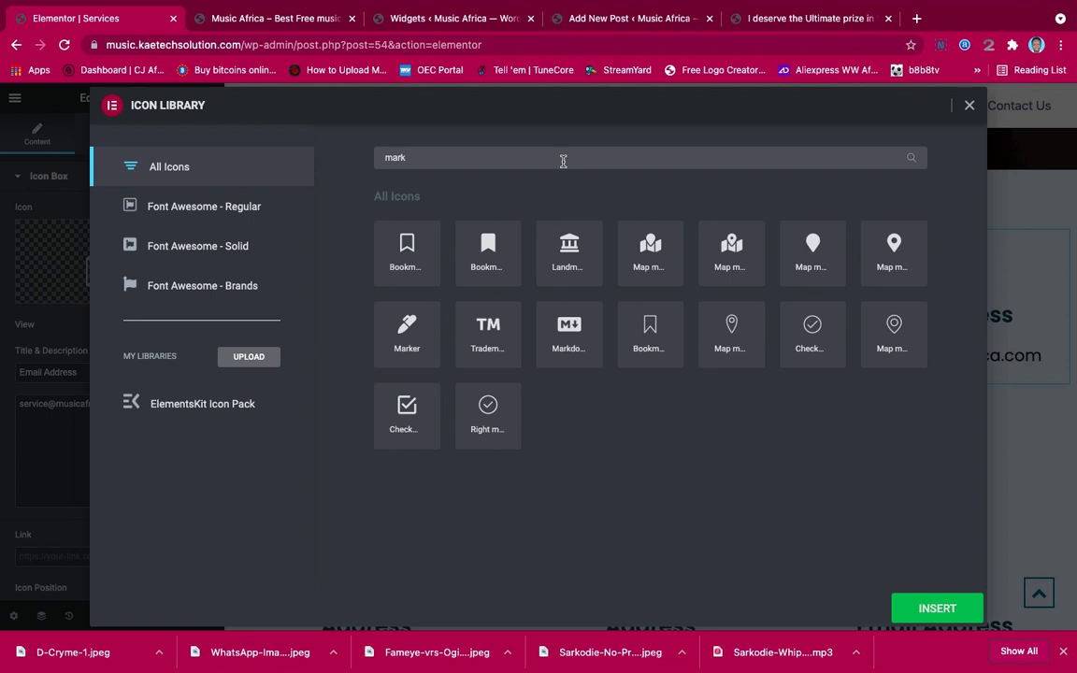
pyautogui.write('e')
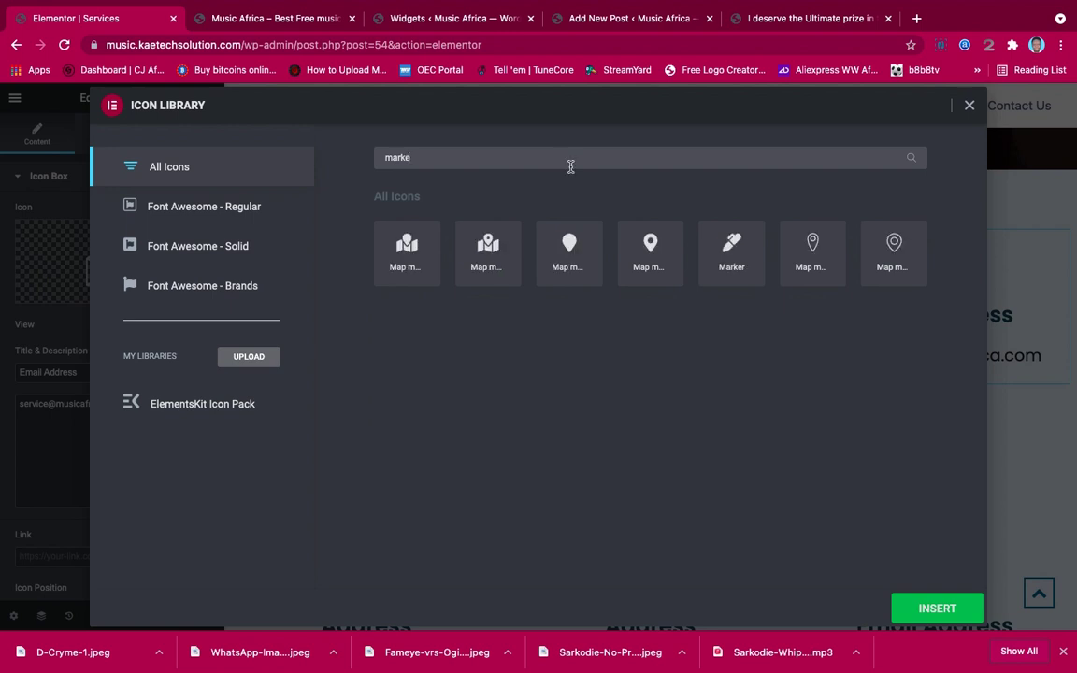
pyautogui.press('BackSpace')
pyautogui.press('BackSpace')
pyautogui.press('BackSpace')
pyautogui.press('BackSpace')
pyautogui.press('BackSpace')
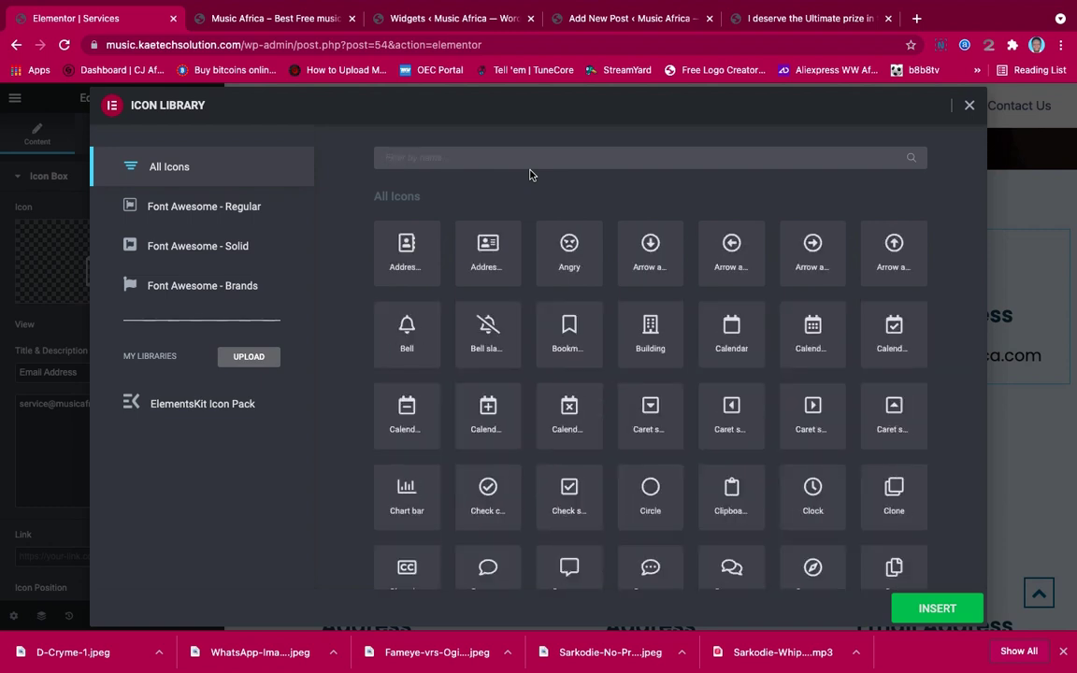
pyautogui.write('sell')
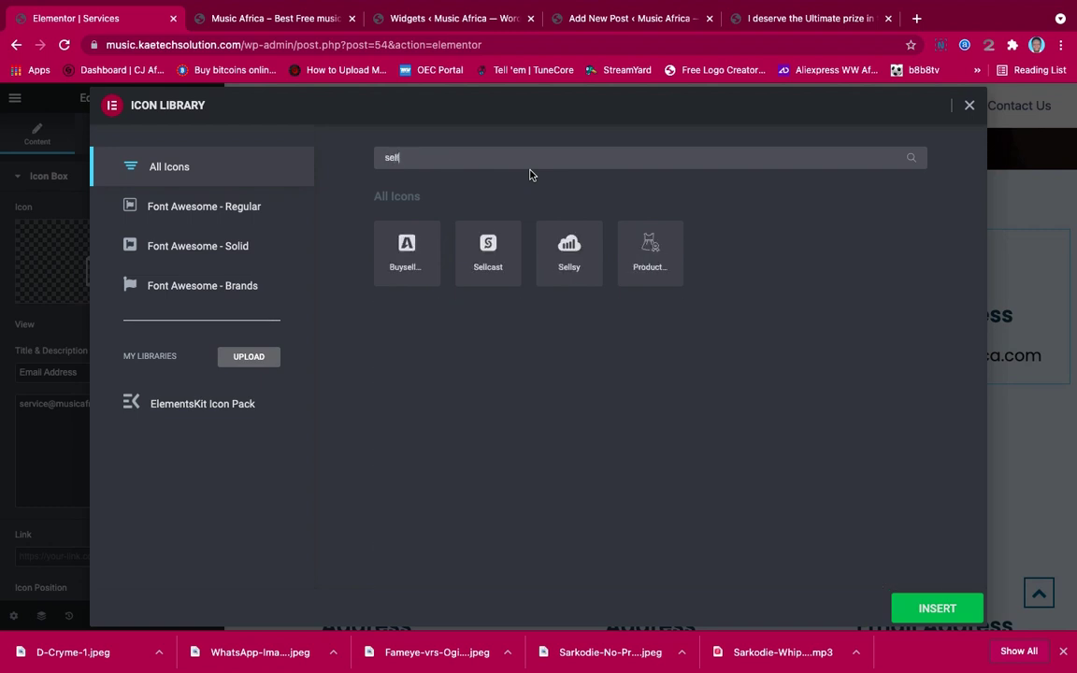
pyautogui.press('BackSpace')
pyautogui.press('BackSpace')
pyautogui.press('BackSpace')
pyautogui.press('BackSpace')
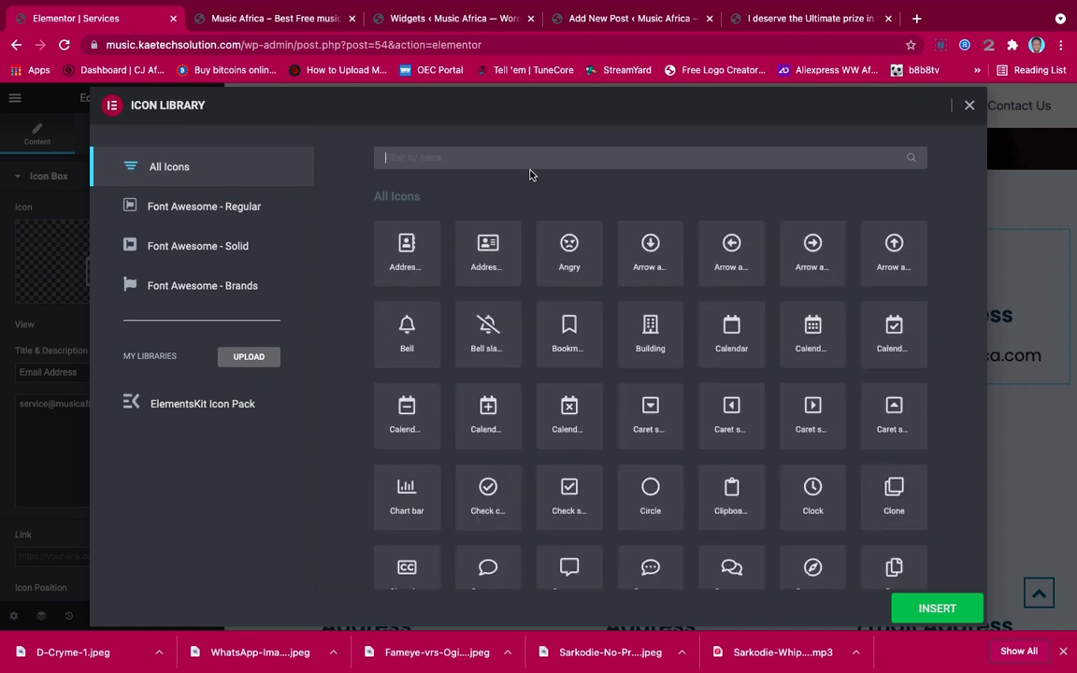
pyautogui.write('shop')
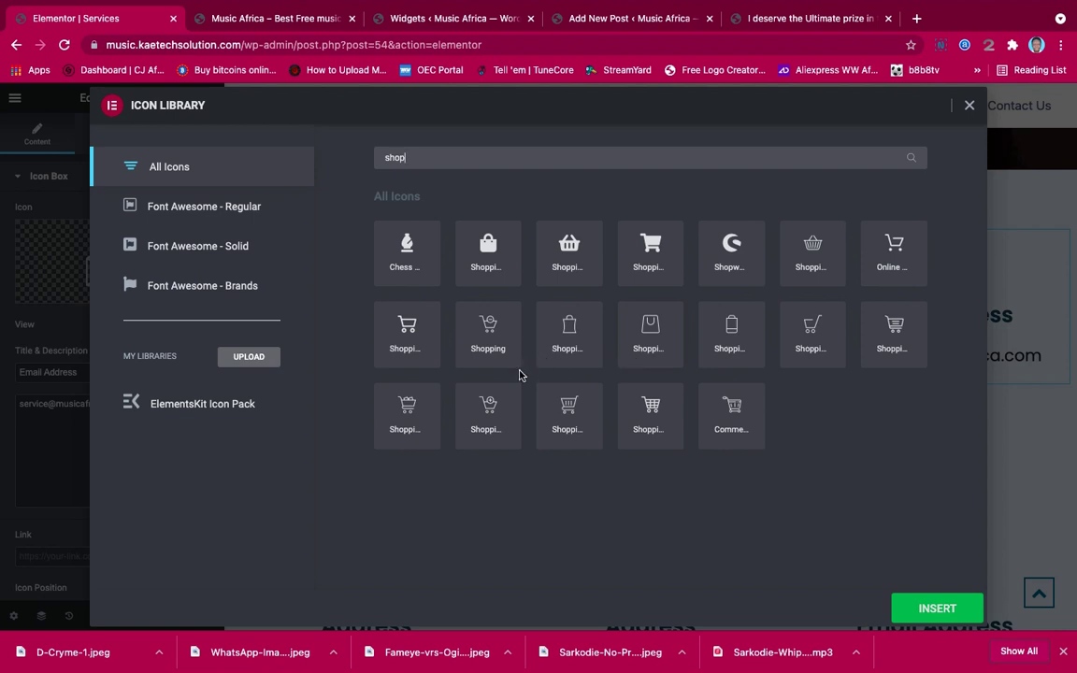
# Insert the outlined shopping cart icon and retitle the box 'Digital Marketing'
pyautogui.click(901, 250)
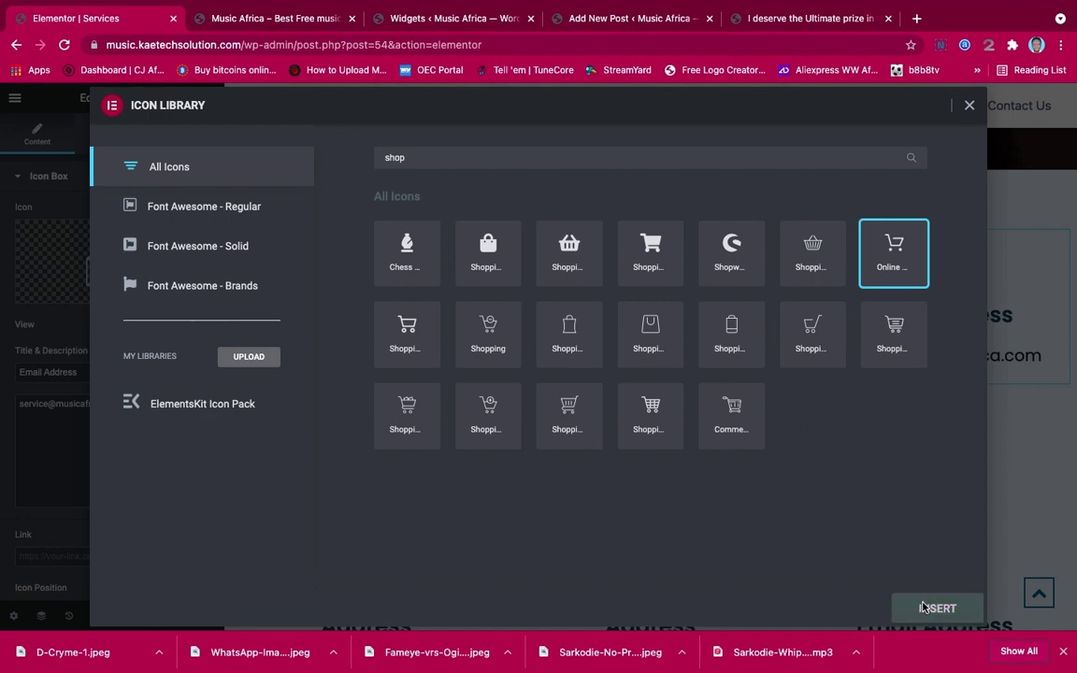
pyautogui.click(935, 608)
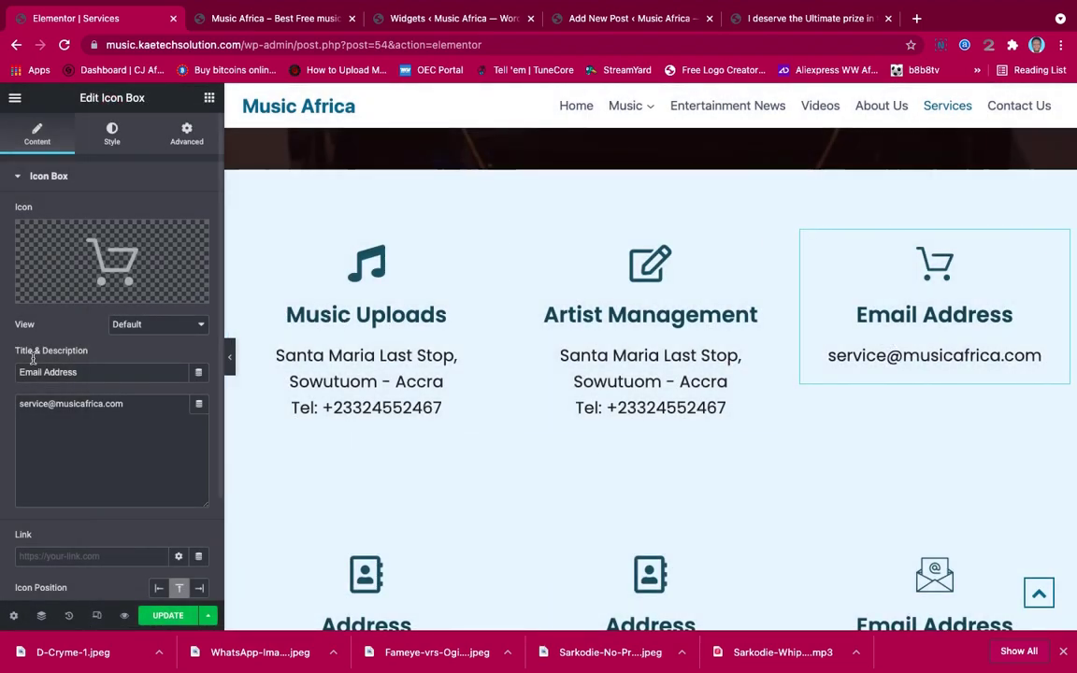
pyautogui.moveTo(88, 374); pyautogui.dragTo(3, 376)
pyautogui.write('D')
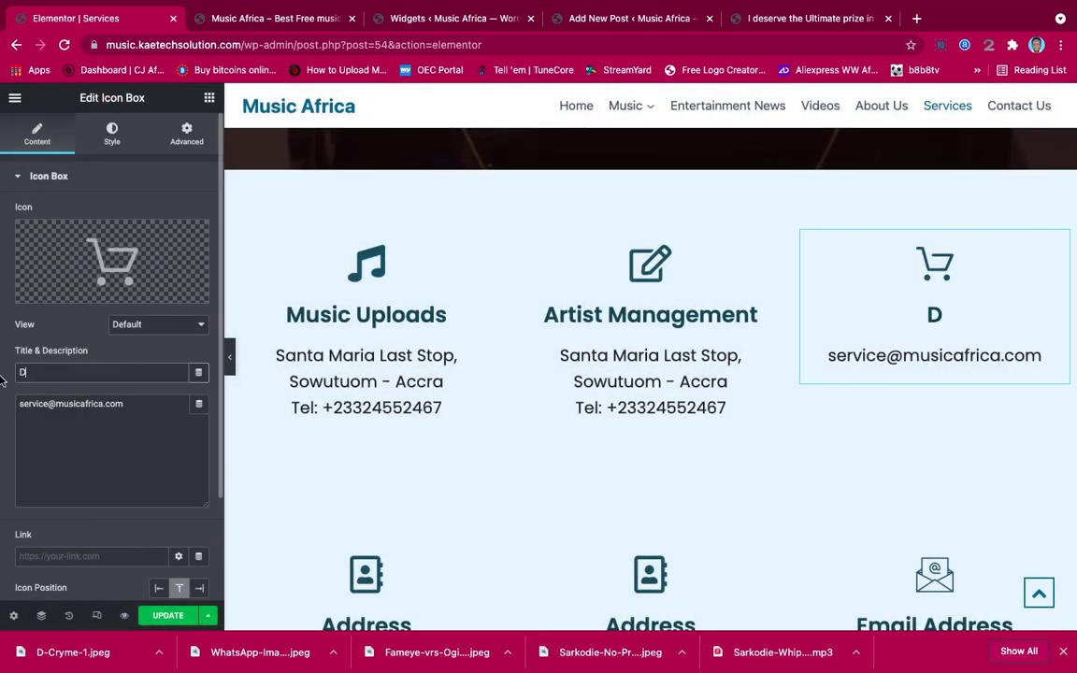
pyautogui.write('igita')
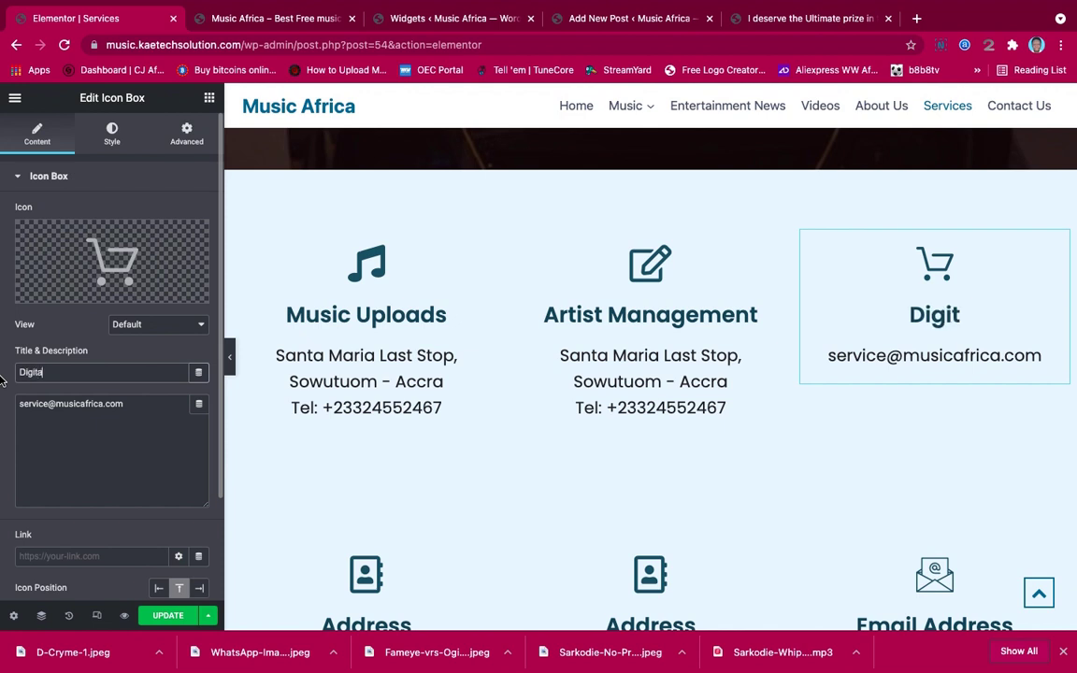
pyautogui.write('l Marke')
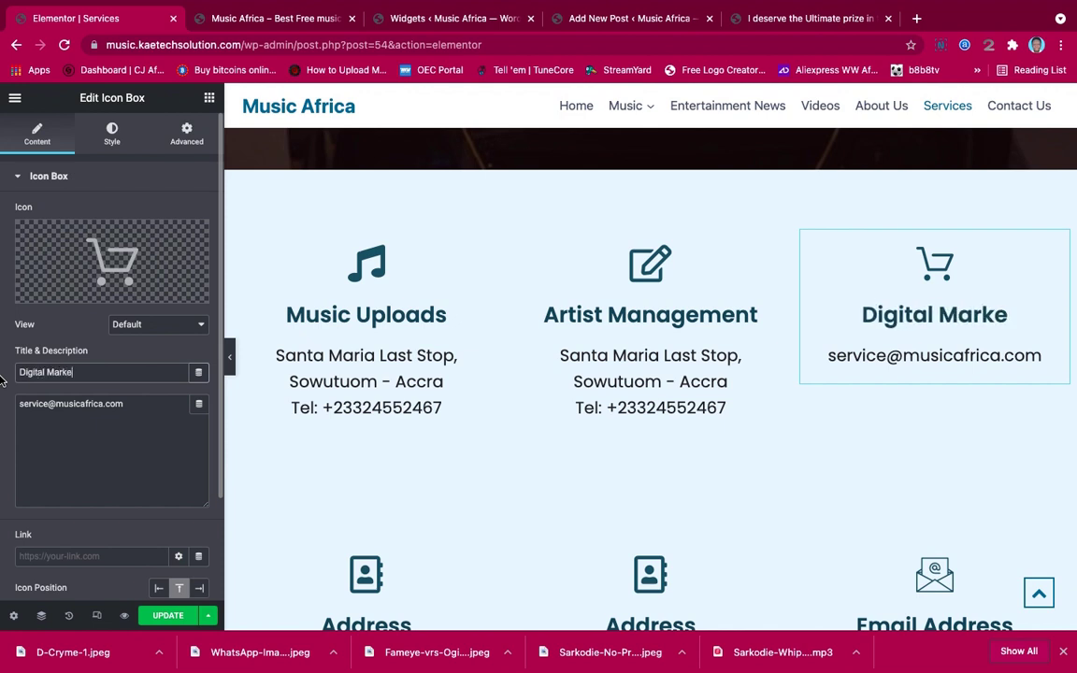
pyautogui.write('ting')
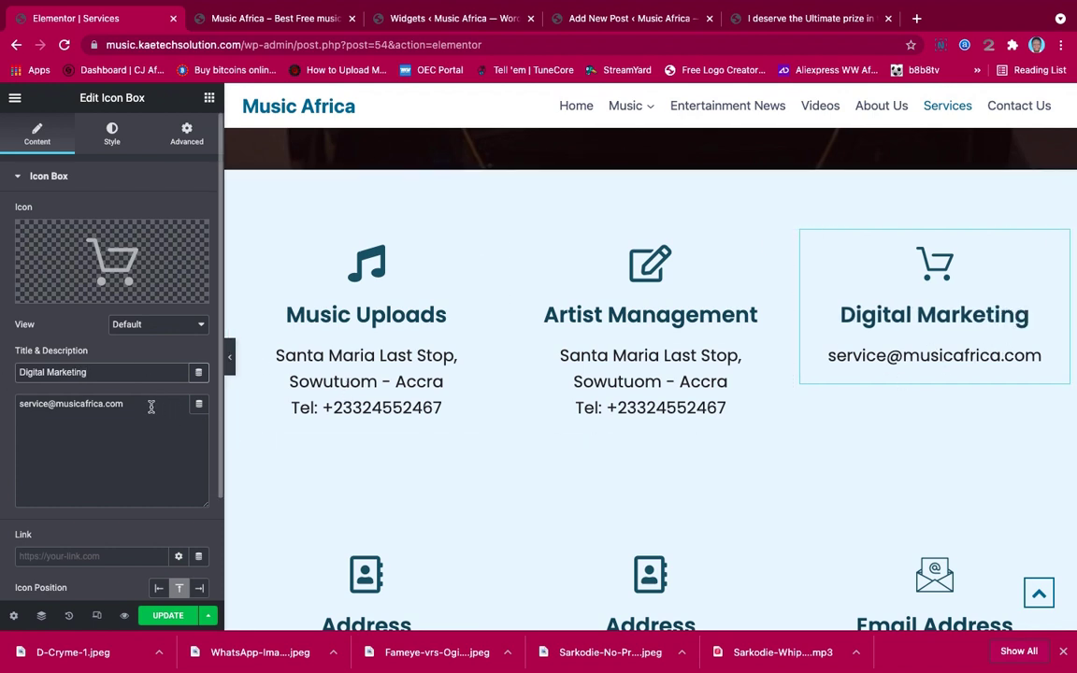
pyautogui.click(28, 408)
pyautogui.moveTo(122, 408); pyautogui.dragTo(18, 405)
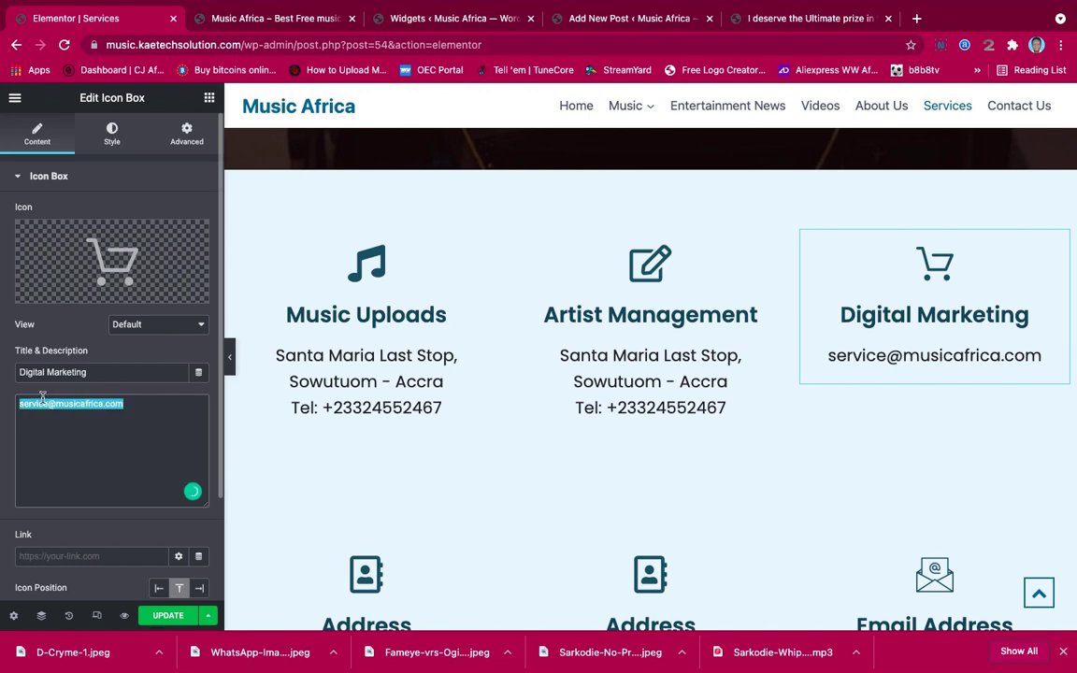
pyautogui.scroll(-3, 860, 385)
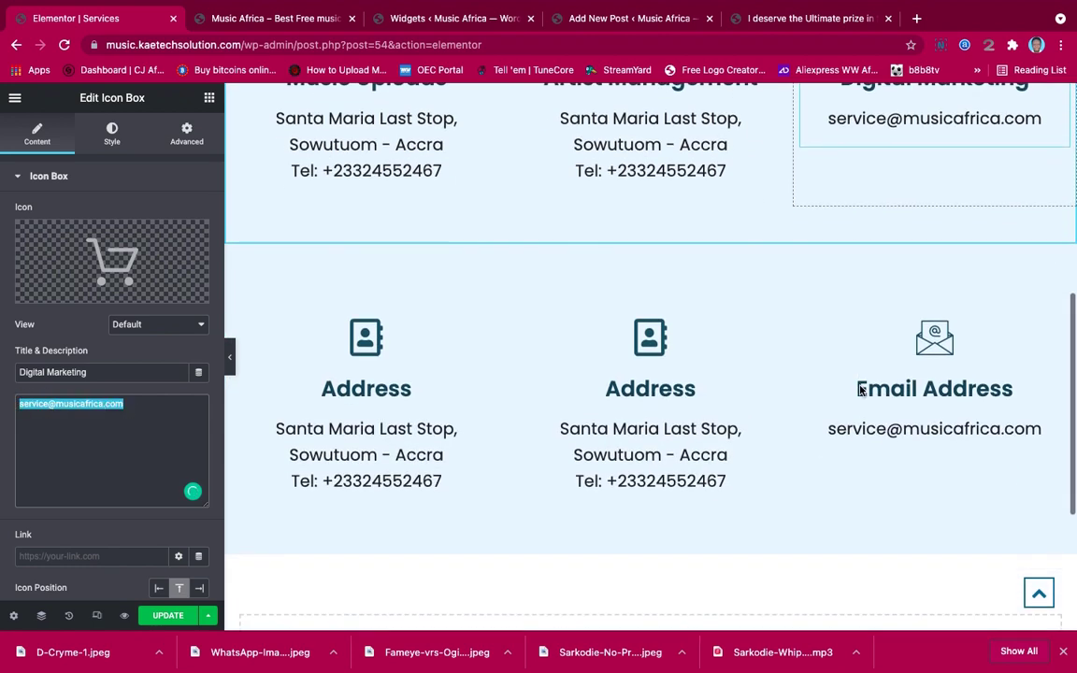
pyautogui.scroll(5, 860, 383)
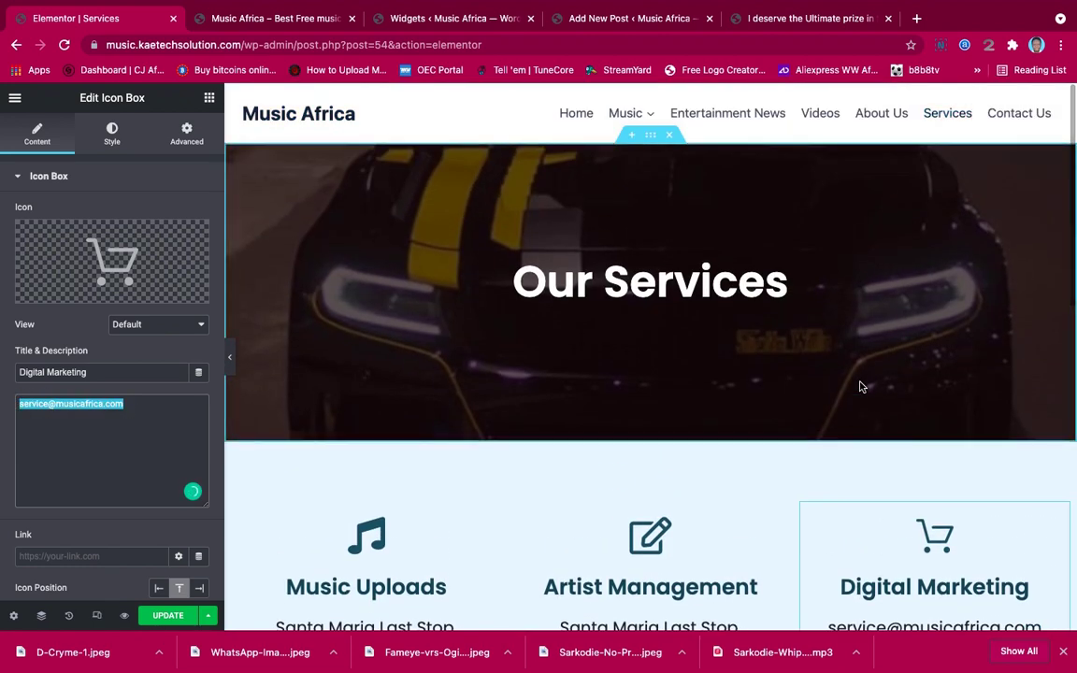
pyautogui.scroll(-3, 859, 381)
pyautogui.scroll(-5, 859, 383)
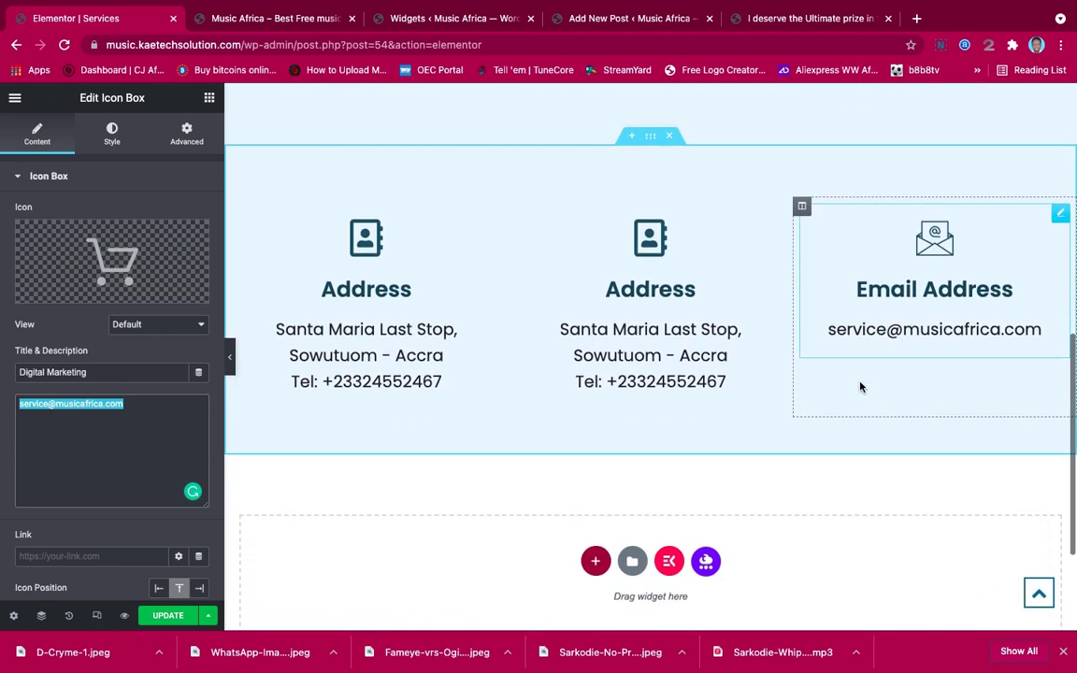
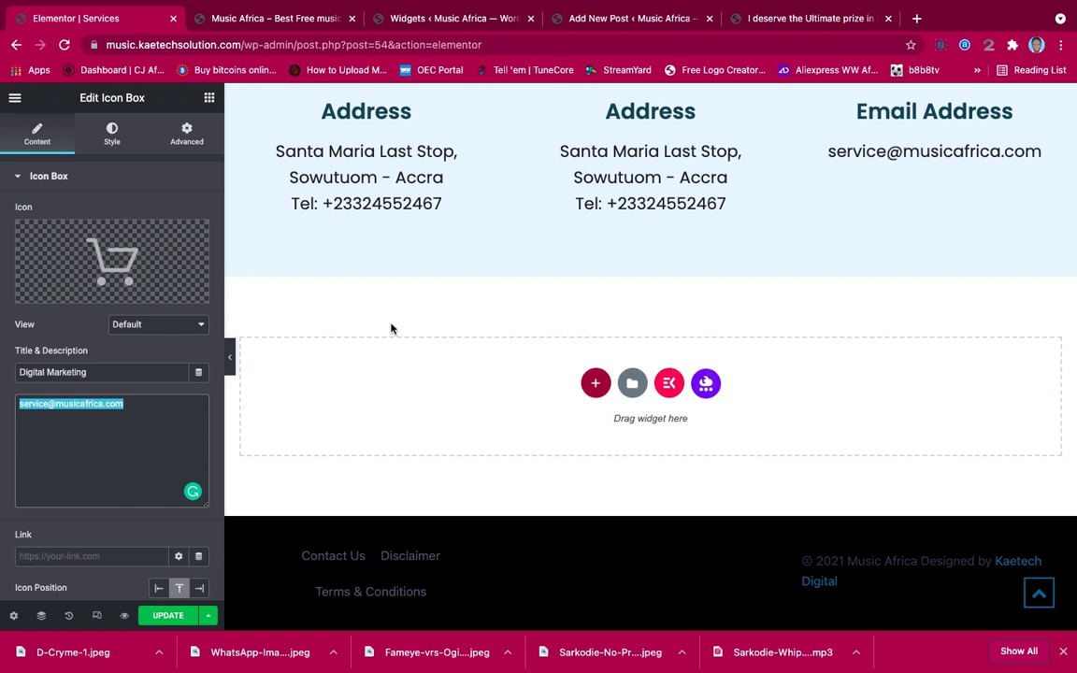
# Insert a single-column section below the address row and drop a two-column Inner Section into it
pyautogui.click(595, 383)
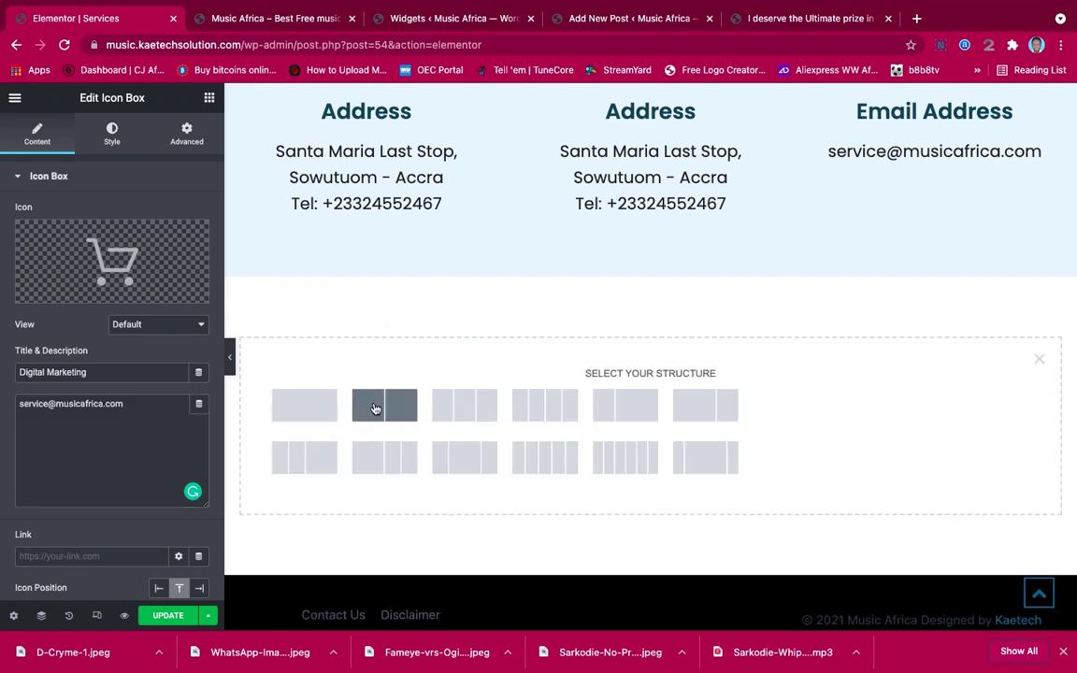
pyautogui.click(304, 404)
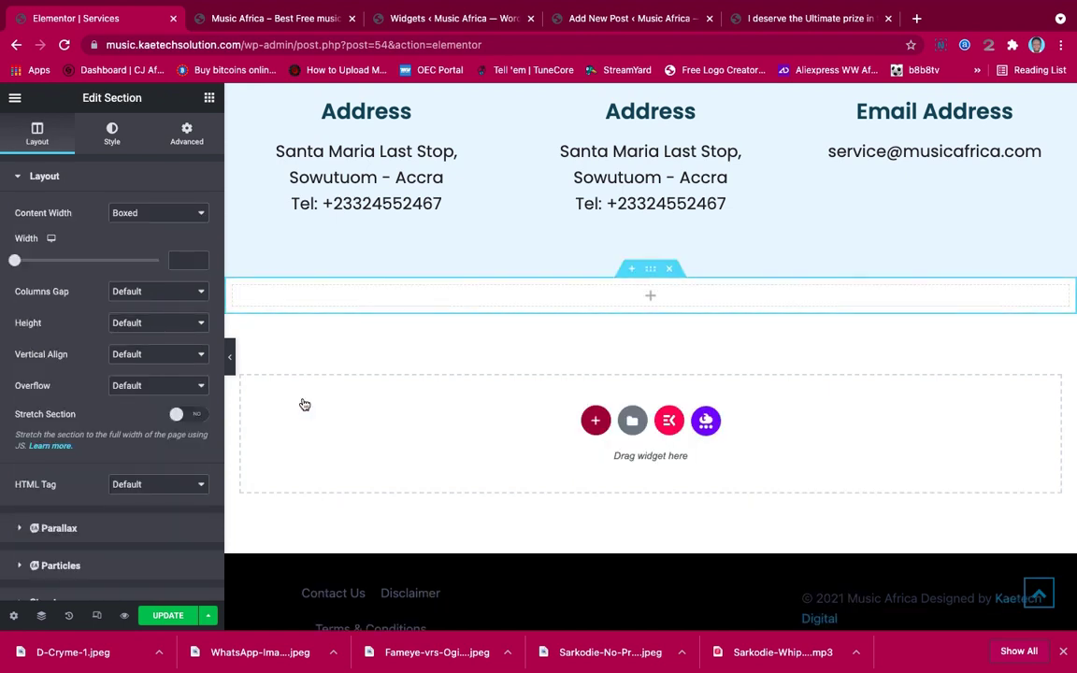
pyautogui.click(209, 99)
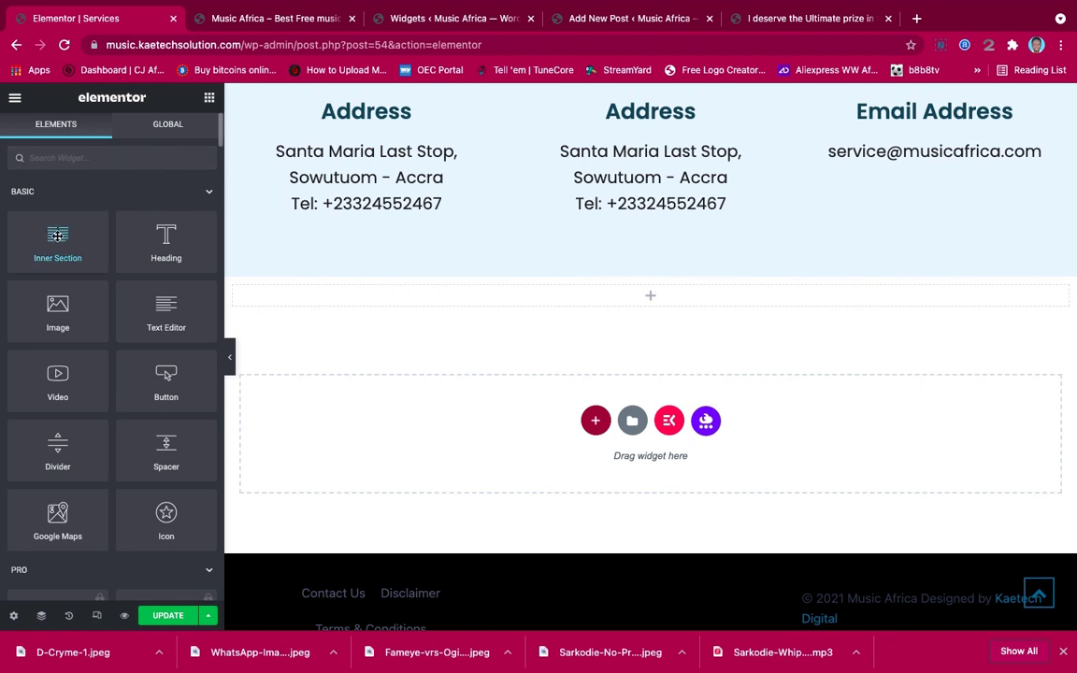
pyautogui.moveTo(57, 237); pyautogui.dragTo(492, 297)
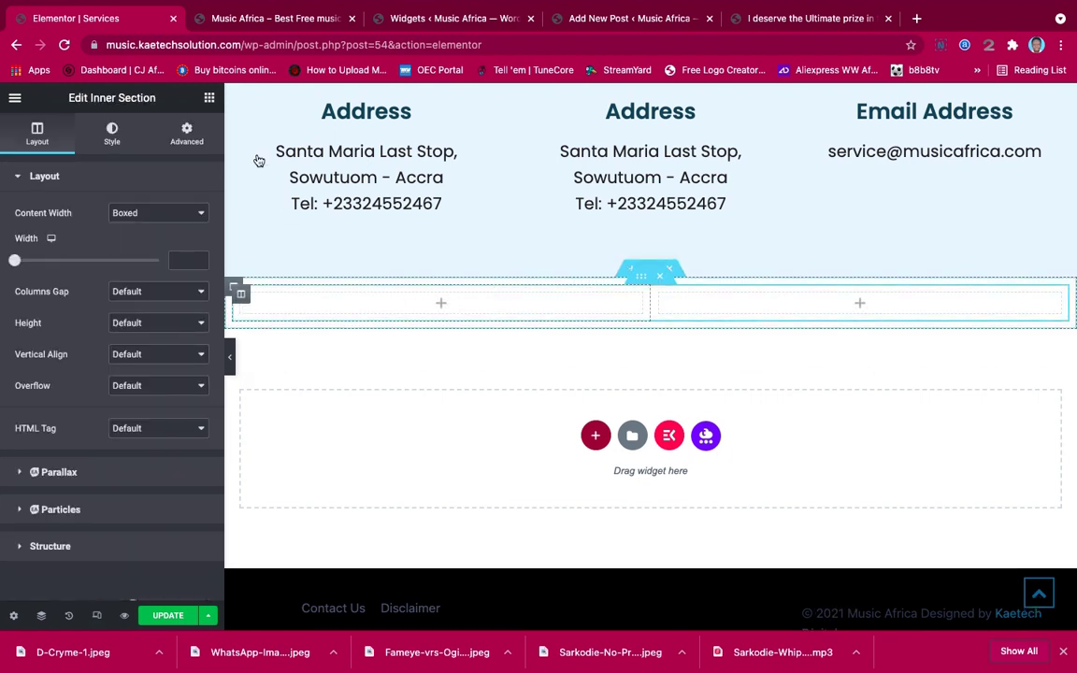
# Add the heading 'Need Any Of Our Services? Contact Us now!' in the left column, widened to about 62%
pyautogui.click(210, 97)
pyautogui.moveTo(165, 255); pyautogui.dragTo(432, 303)
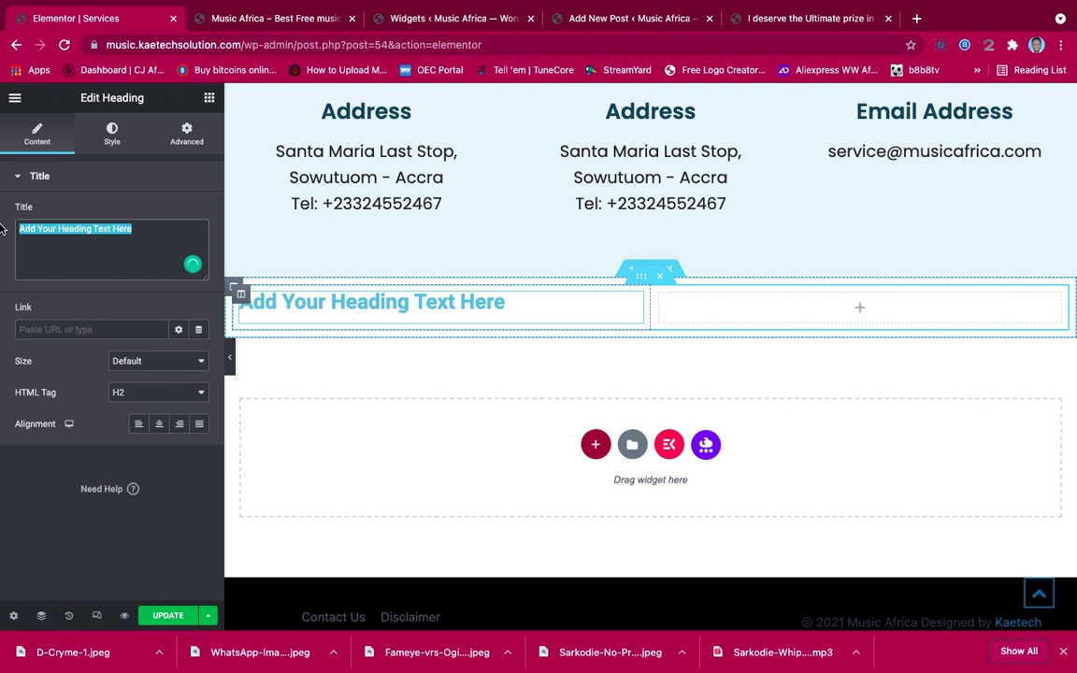
pyautogui.write('Neee')
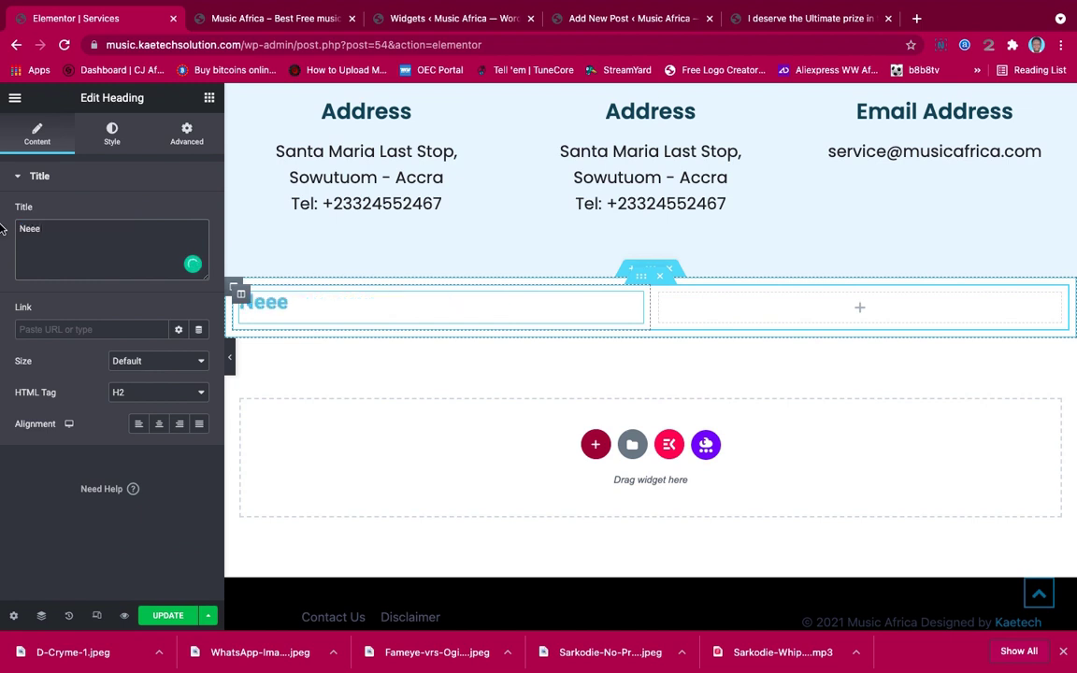
pyautogui.press('BackSpace')
pyautogui.write('d Any Of Ou')
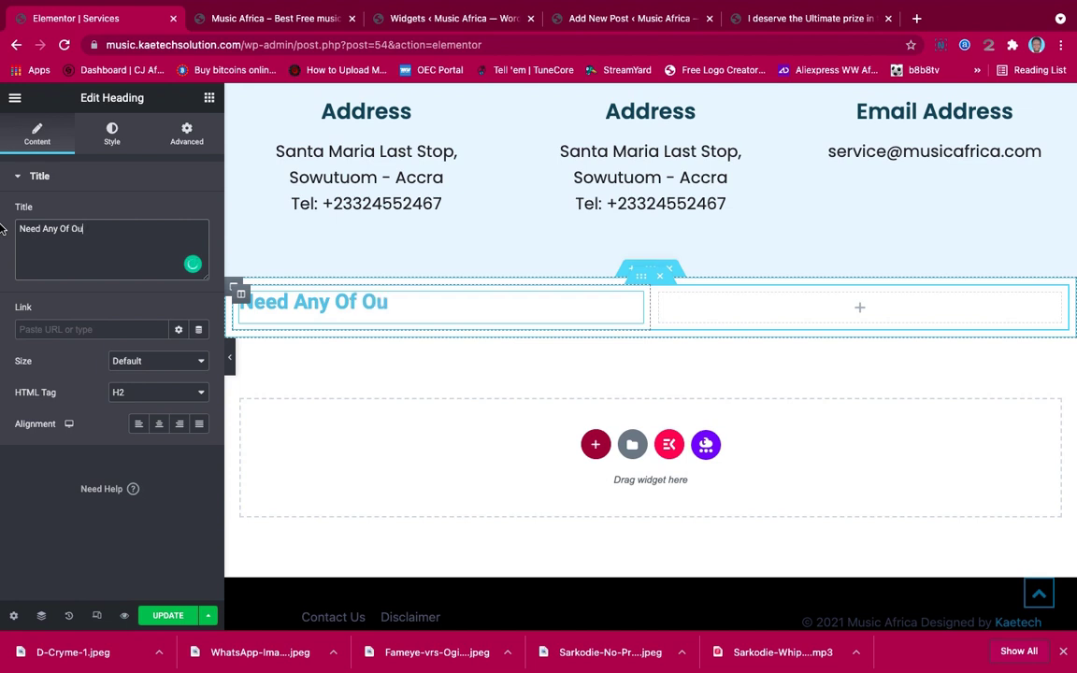
pyautogui.write('r Services')
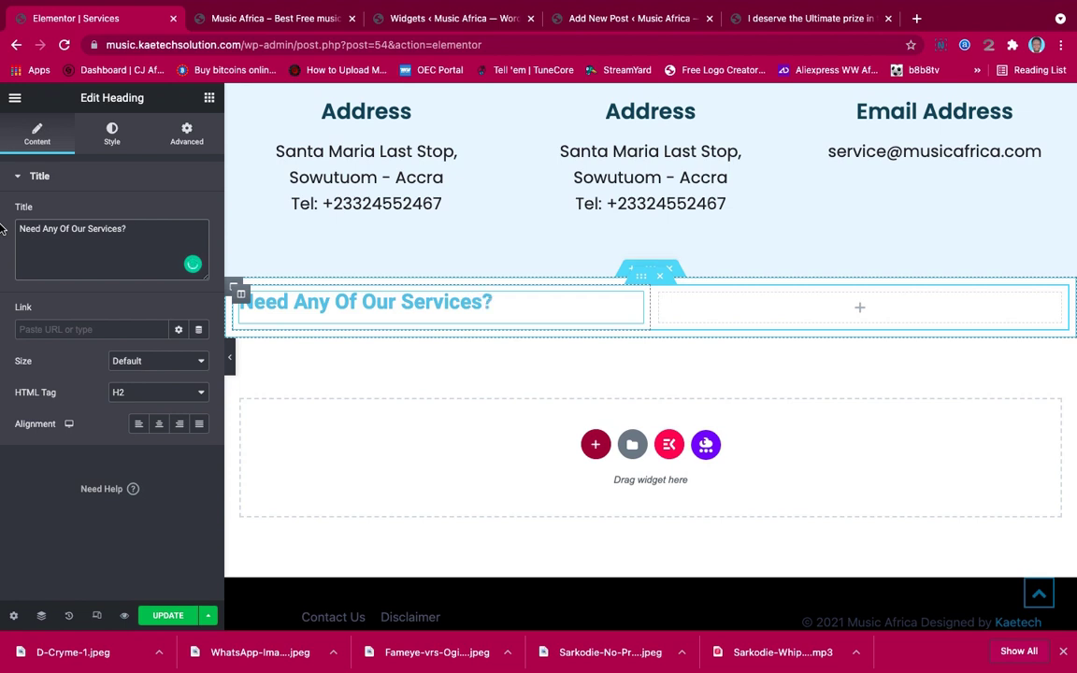
pyautogui.write('? Contact ')
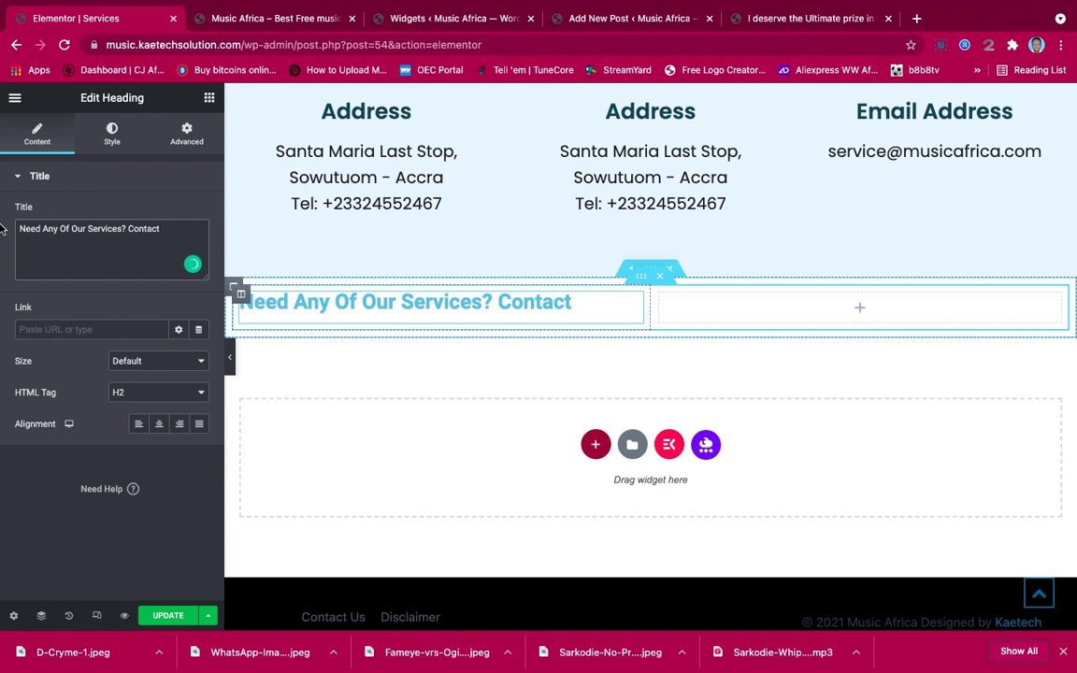
pyautogui.write('Us now')
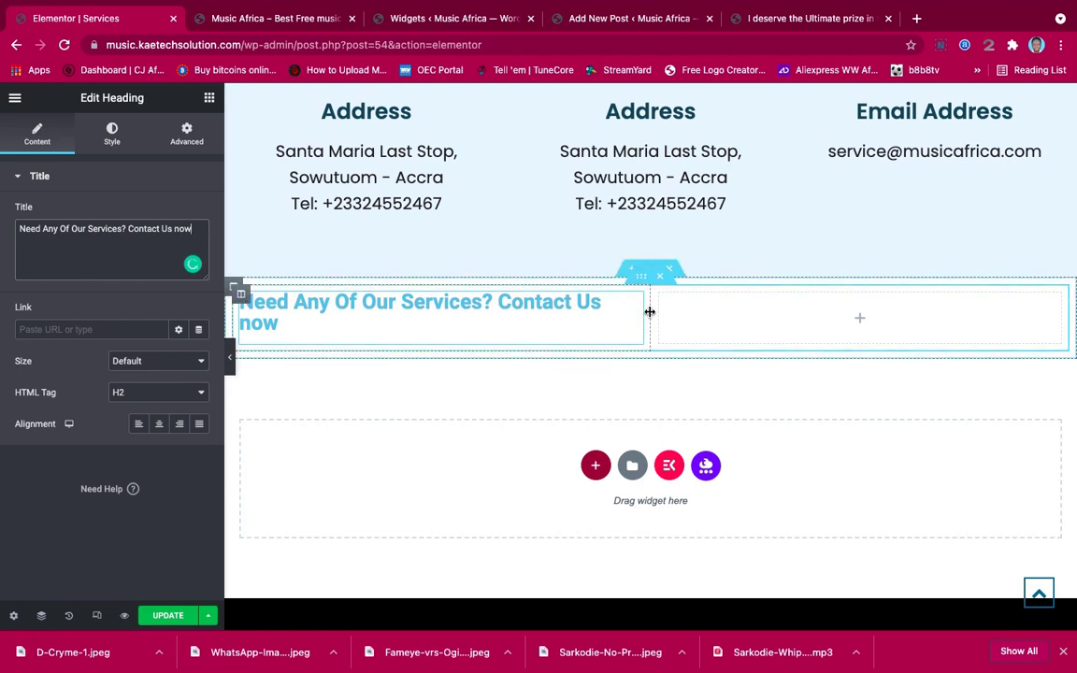
pyautogui.moveTo(668, 311); pyautogui.dragTo(751, 309)
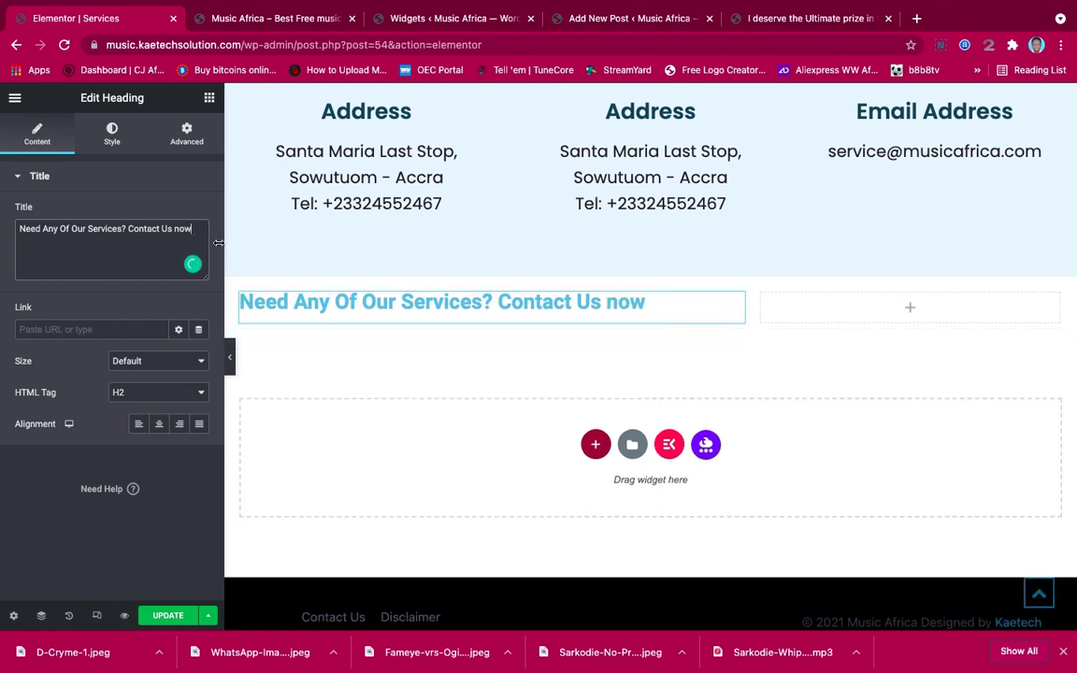
pyautogui.write('!')
pyautogui.click(908, 309)
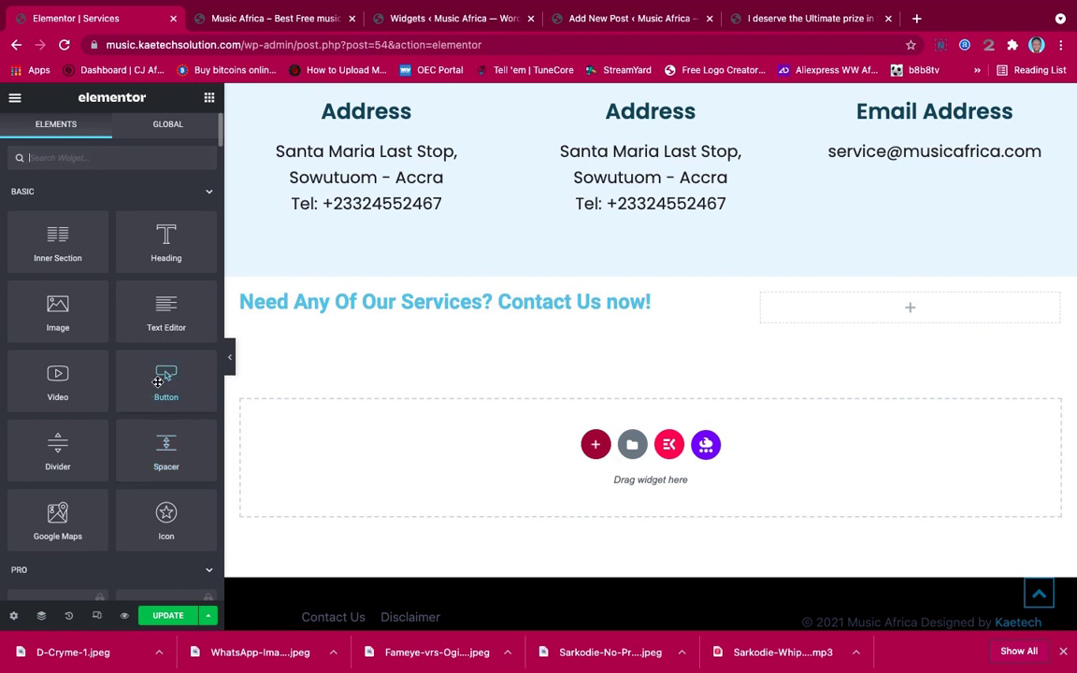
# Add a Large button in the right column linked to the Contact Us page
pyautogui.moveTo(159, 381); pyautogui.dragTo(904, 310)
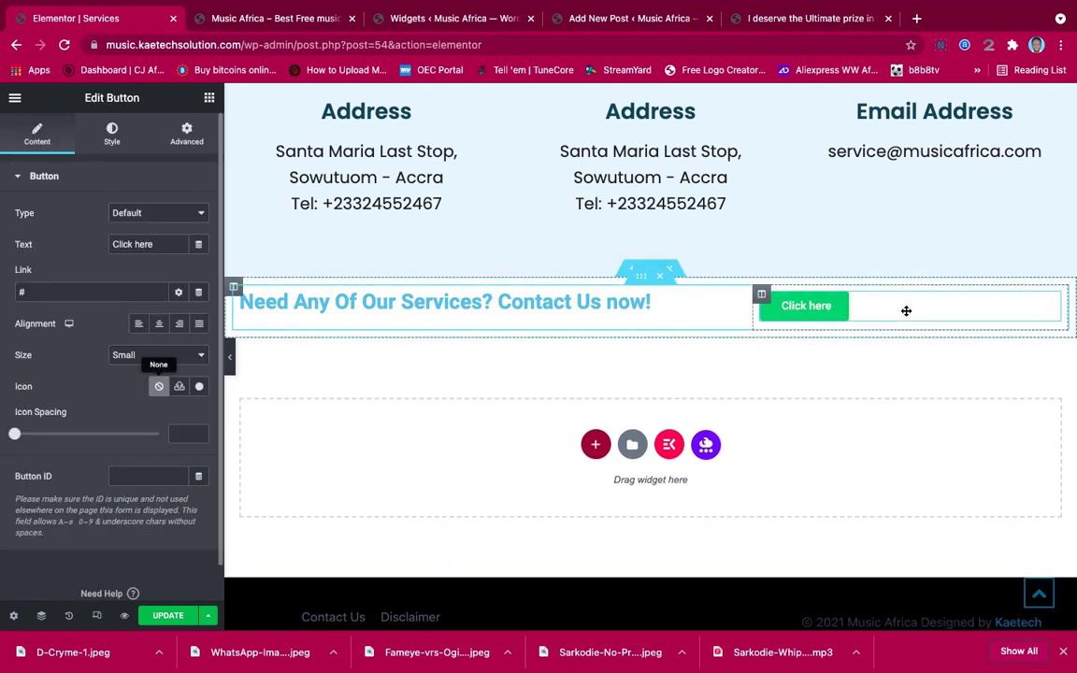
pyautogui.click(129, 291)
pyautogui.press('BackSpace')
pyautogui.write('co')
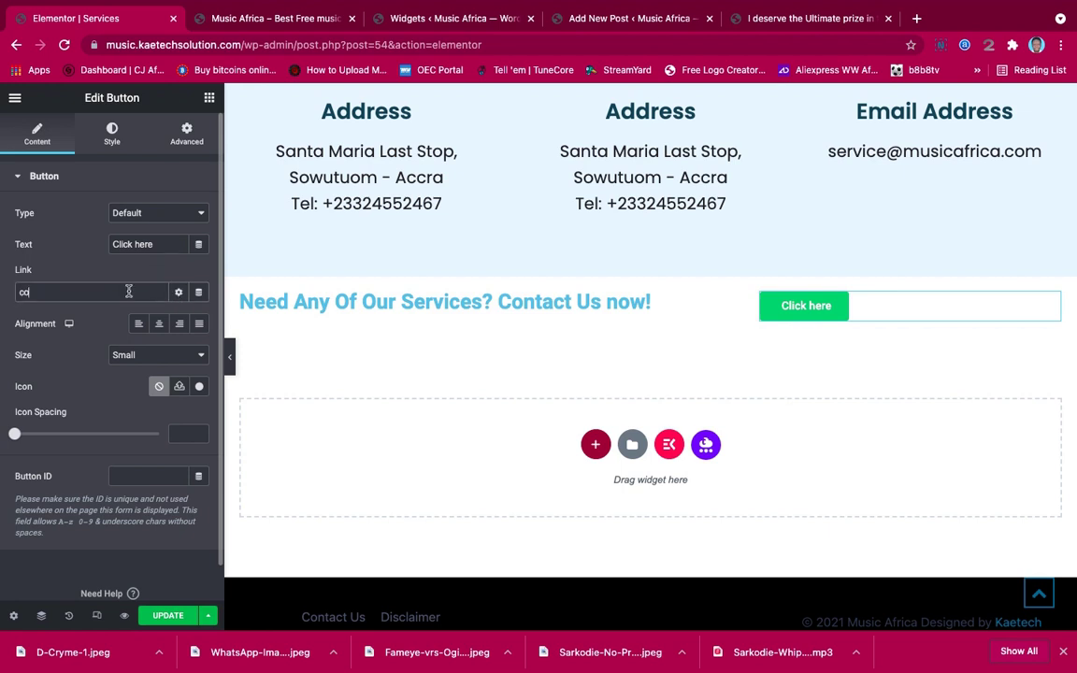
pyautogui.write('ntact')
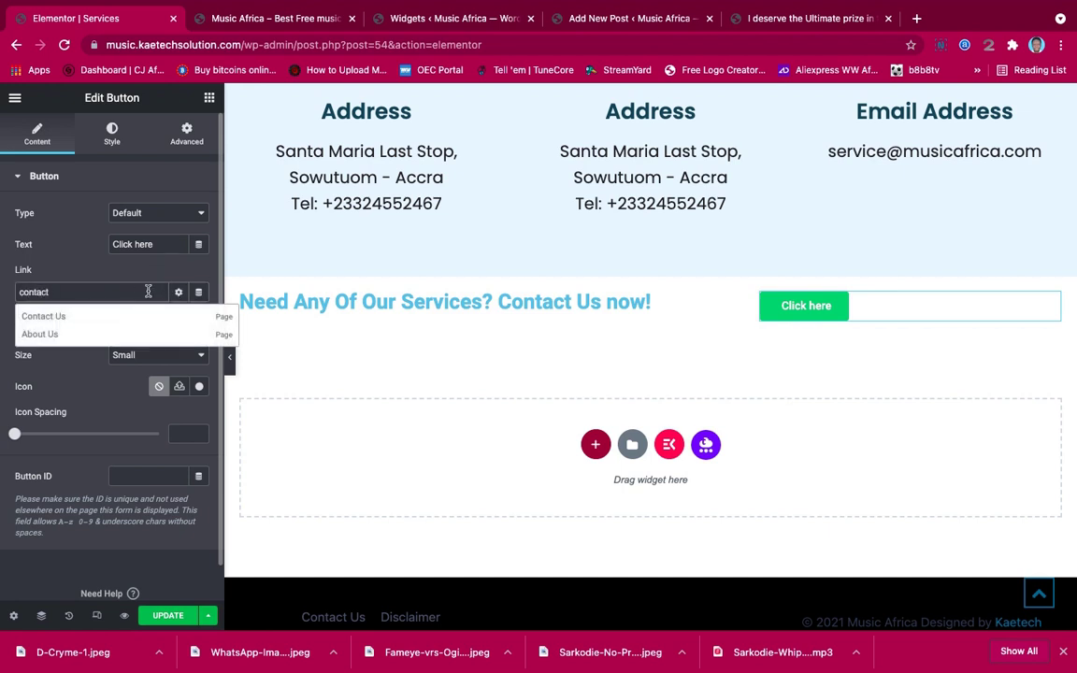
pyautogui.click(70, 316)
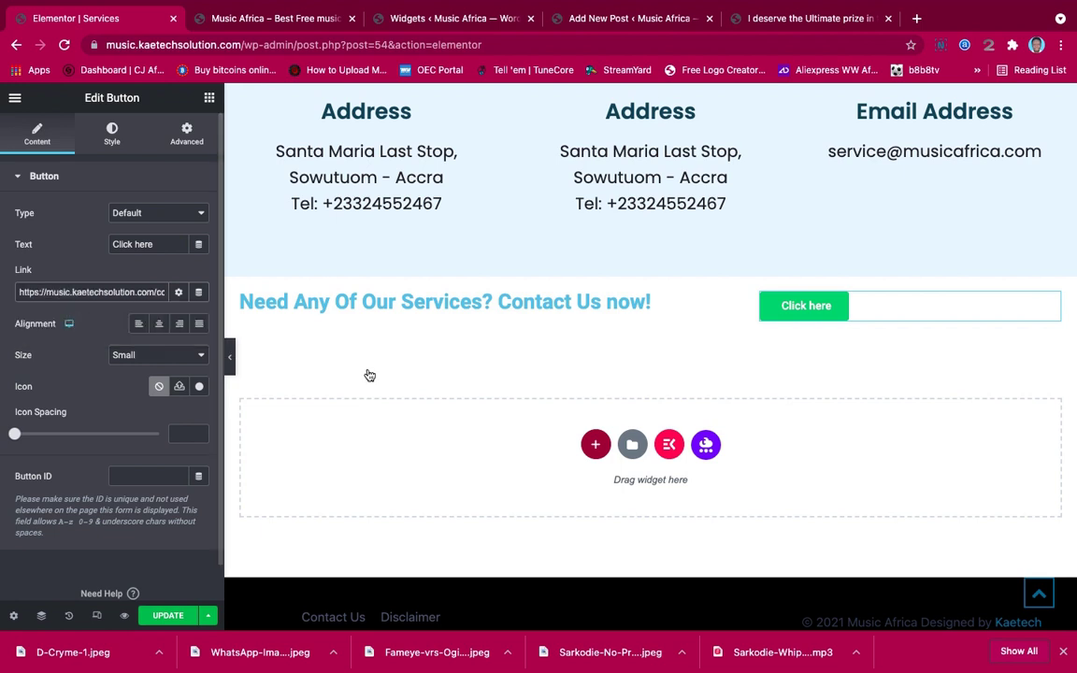
pyautogui.click(150, 354)
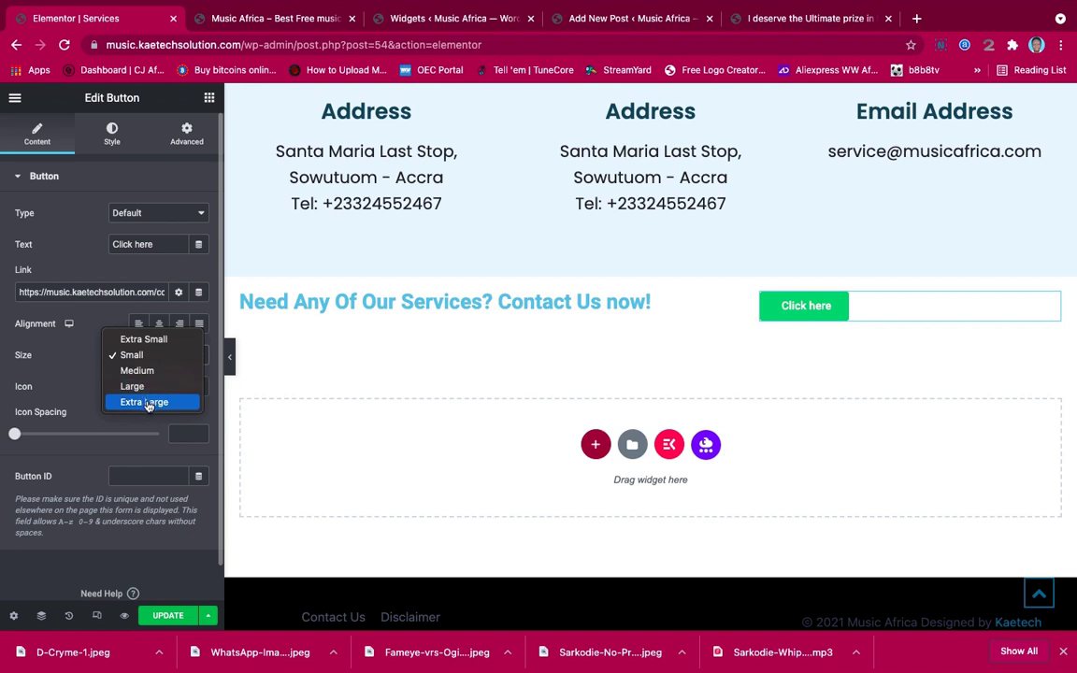
pyautogui.click(149, 402)
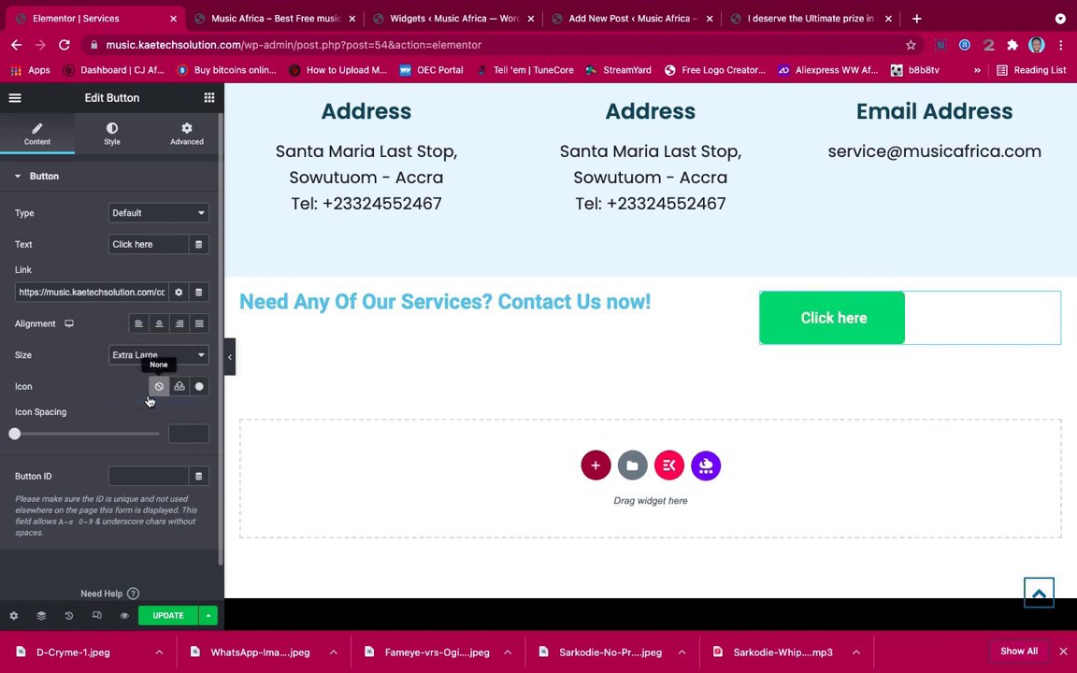
pyautogui.click(172, 355)
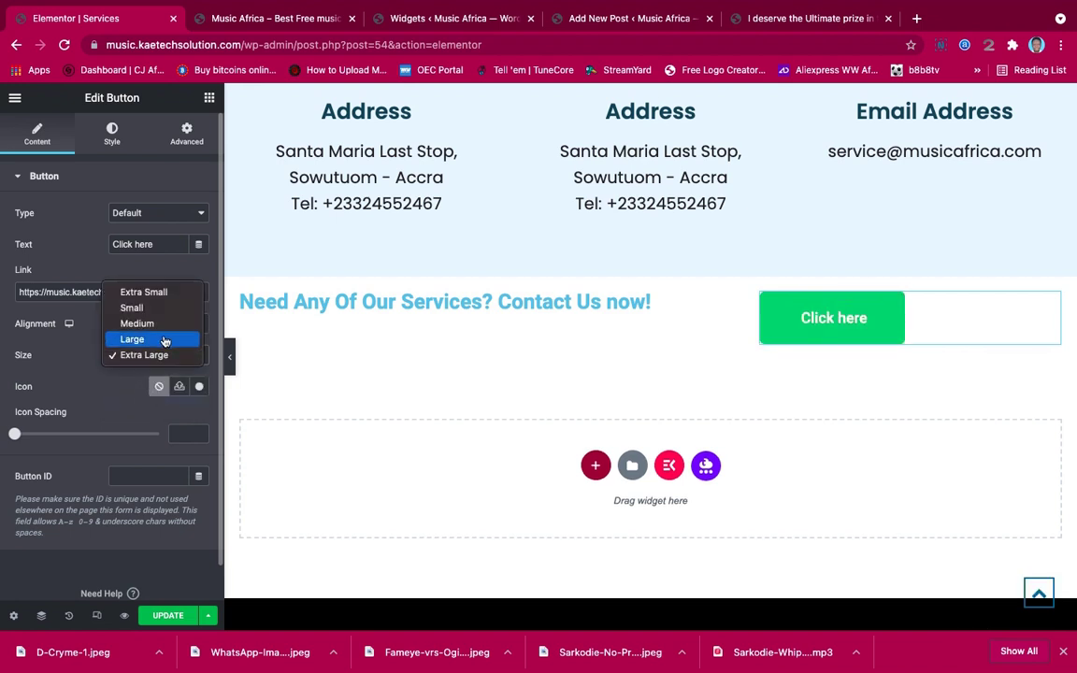
pyautogui.click(163, 340)
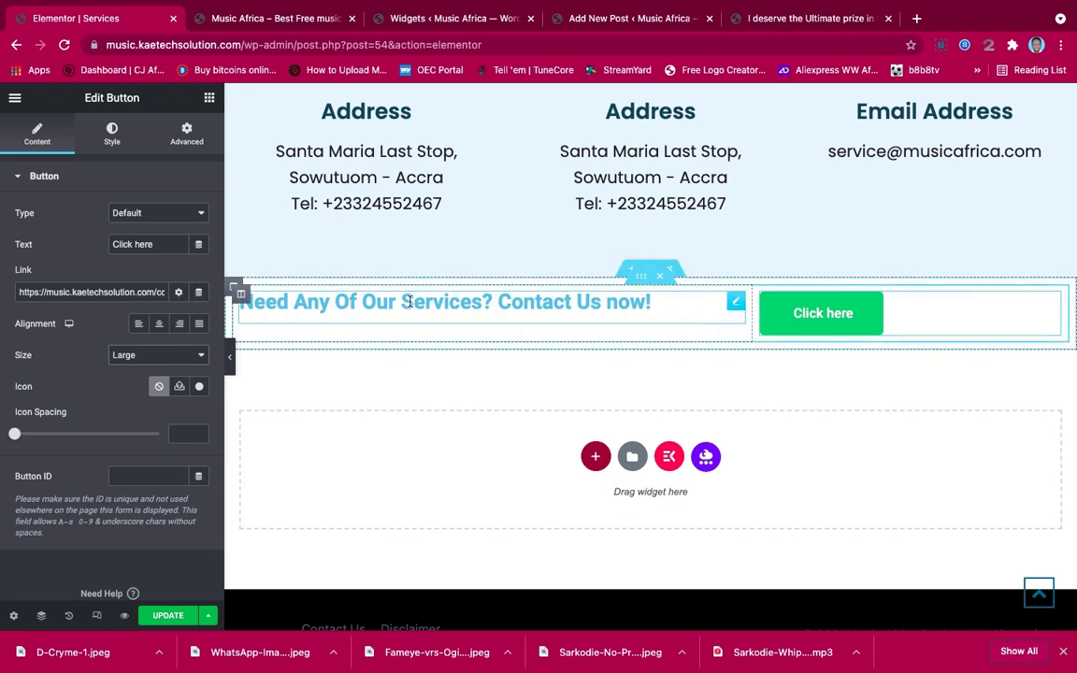
# Set the heading column's vertical alignment to Middle
pyautogui.click(241, 297)
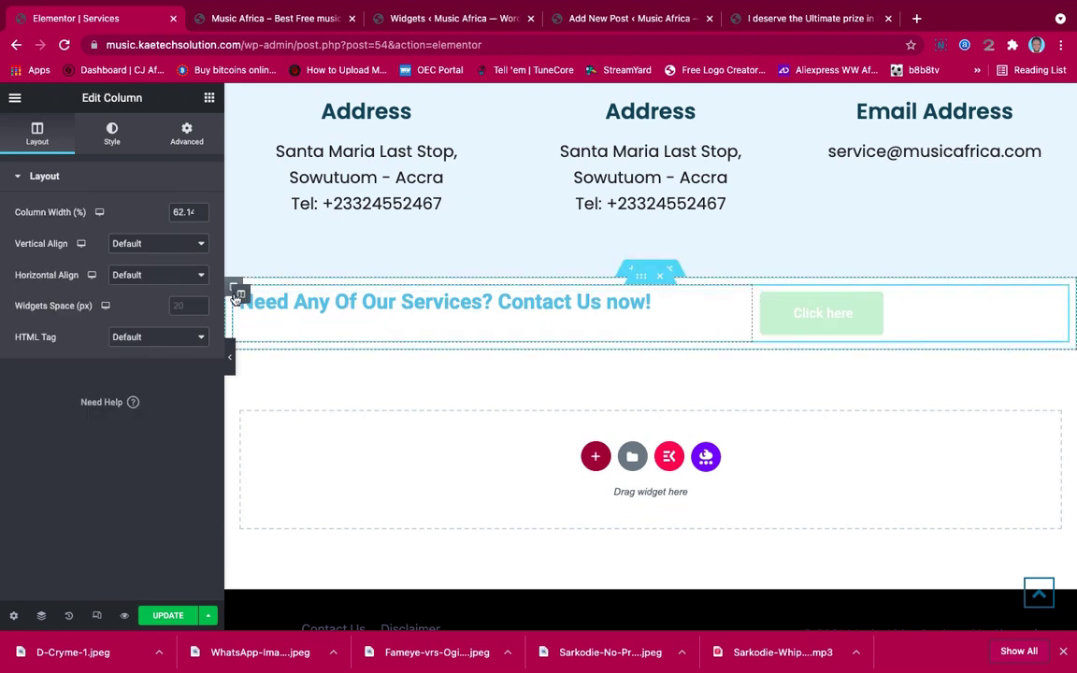
pyautogui.click(158, 245)
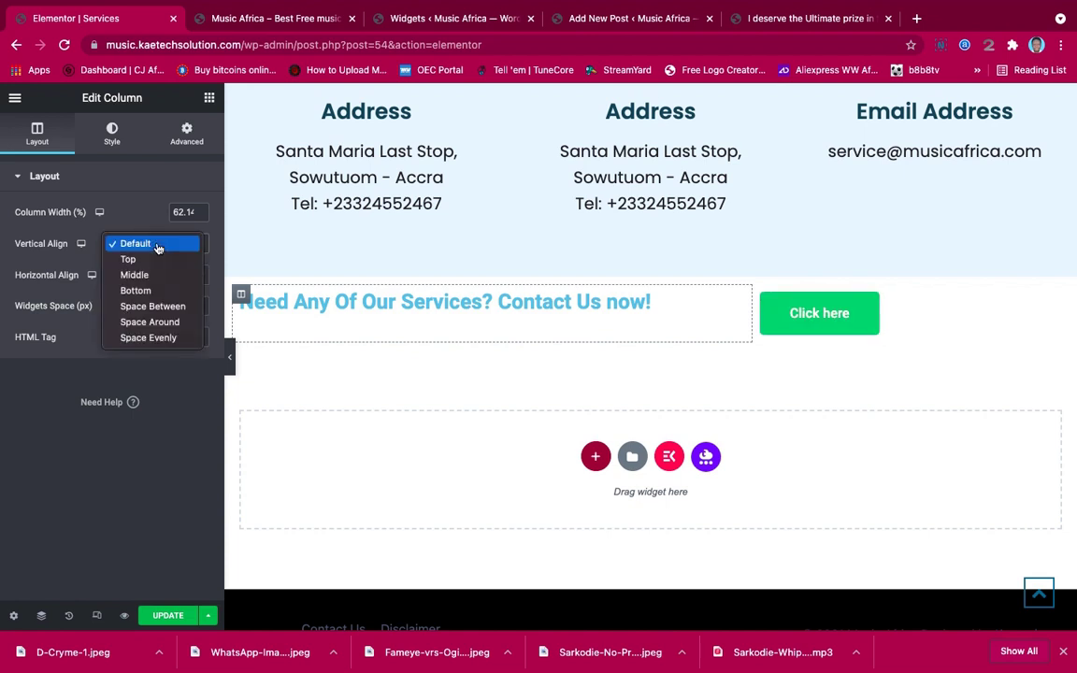
pyautogui.click(148, 276)
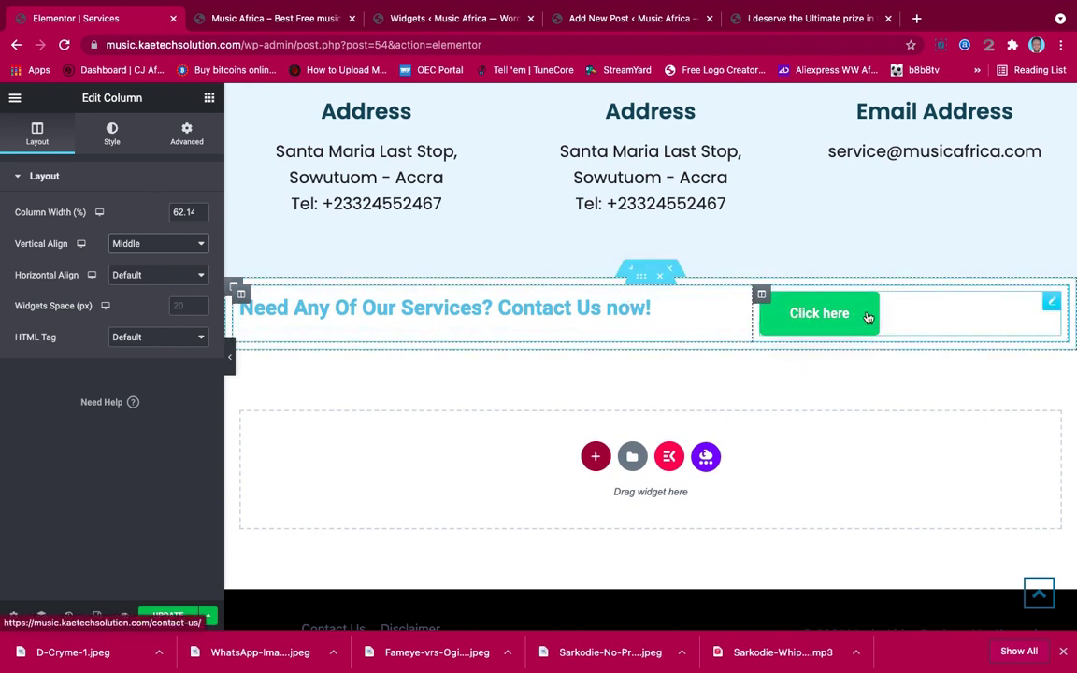
pyautogui.click(1050, 301)
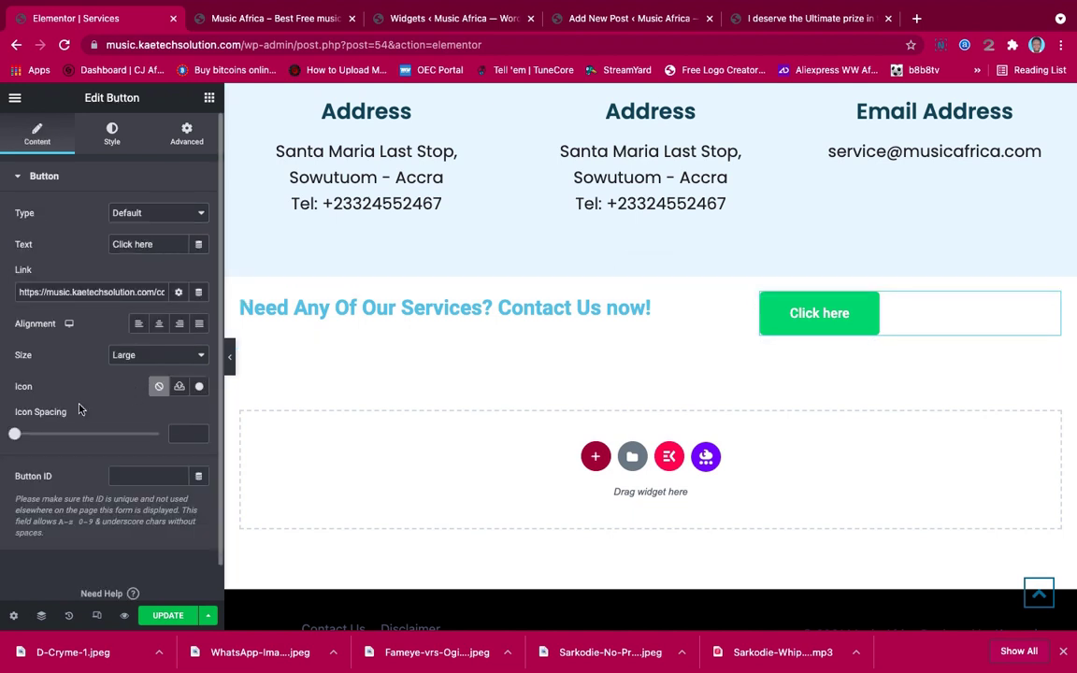
# Change the button label from 'Click here' to 'Contact Us Now'
pyautogui.click(112, 133)
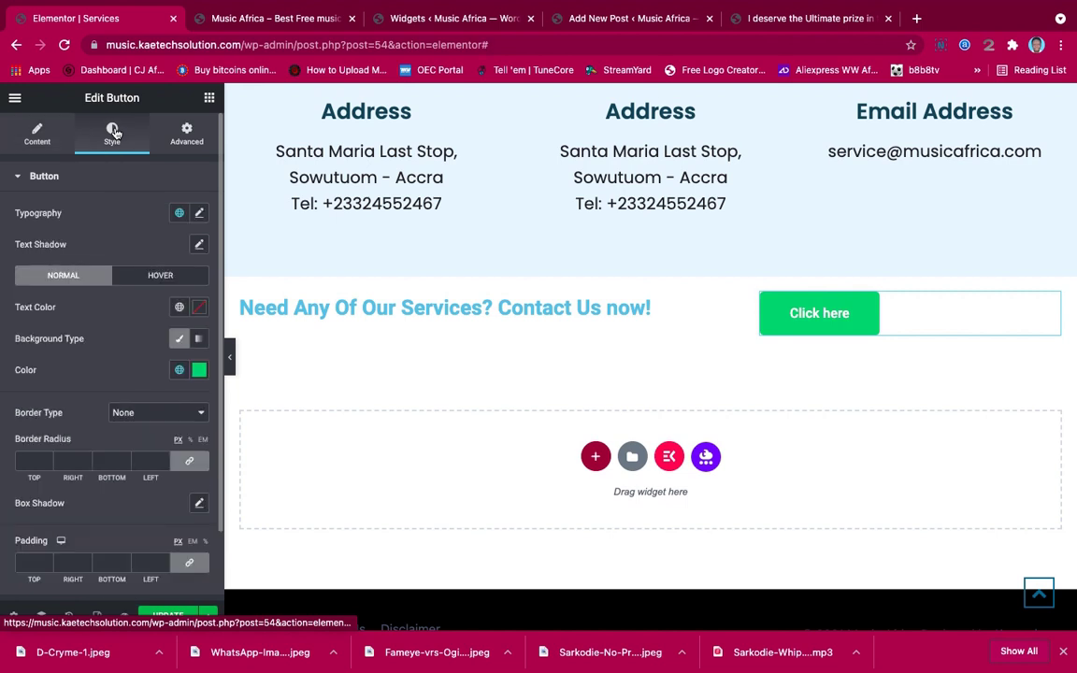
pyautogui.click(37, 133)
pyautogui.moveTo(153, 244); pyautogui.dragTo(49, 244)
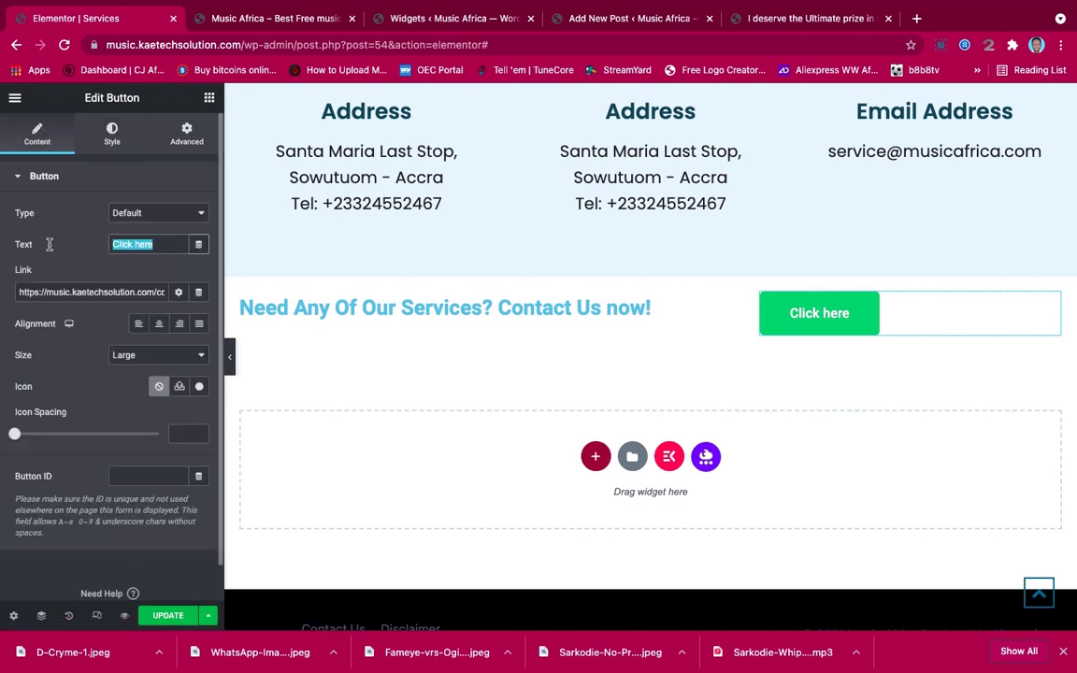
pyautogui.write('Con')
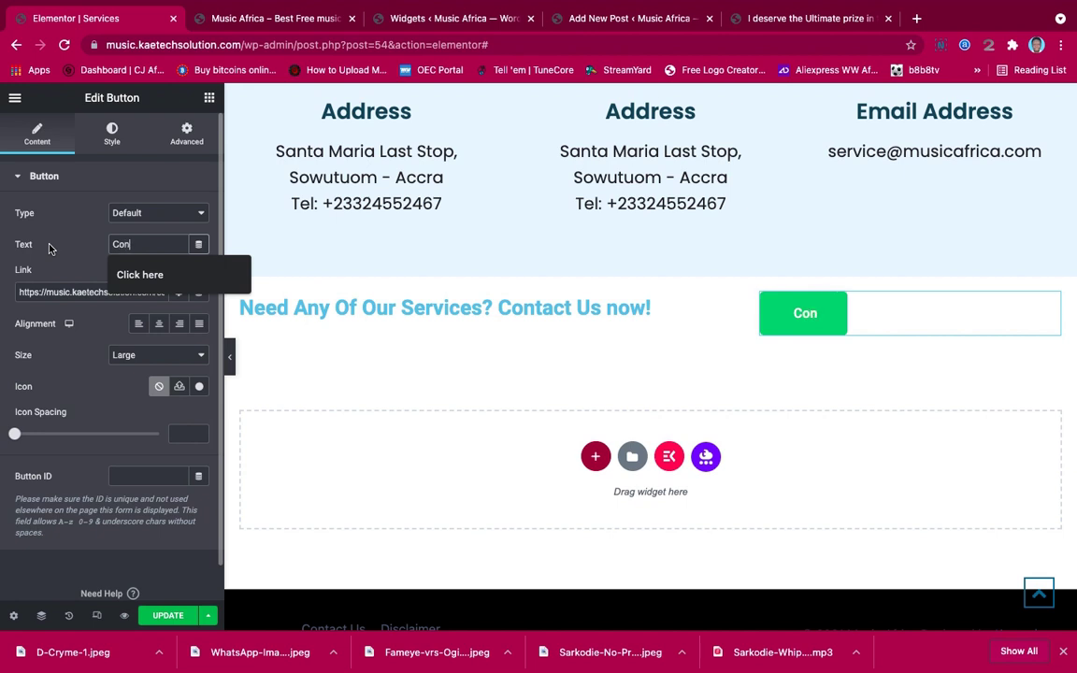
pyautogui.write('tact Us')
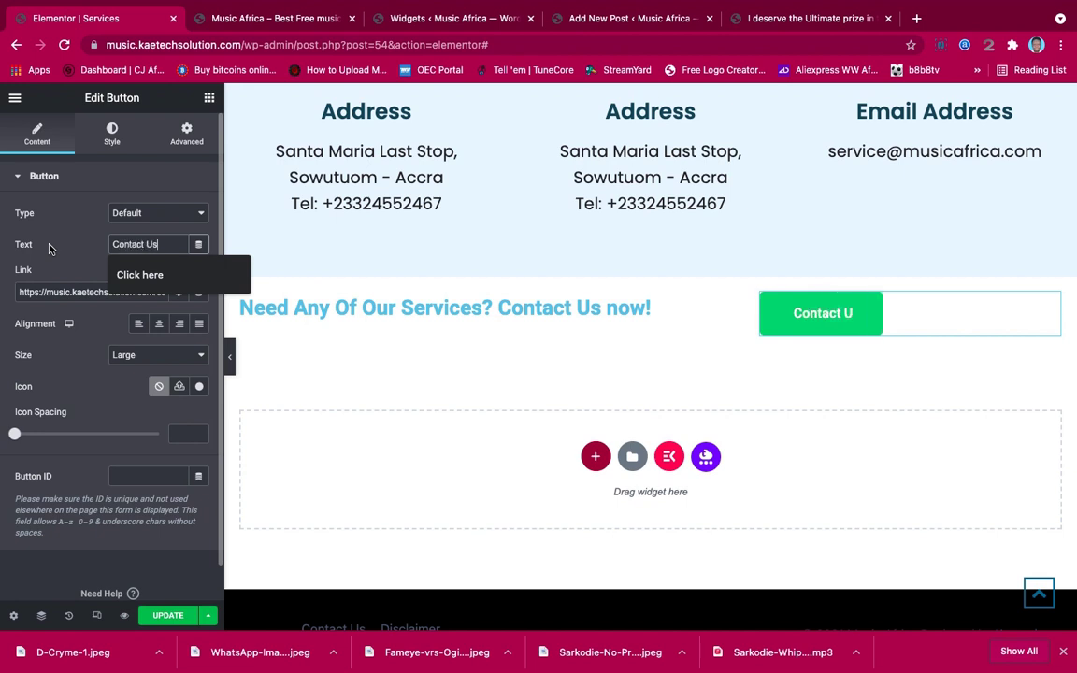
pyautogui.write(' Now')
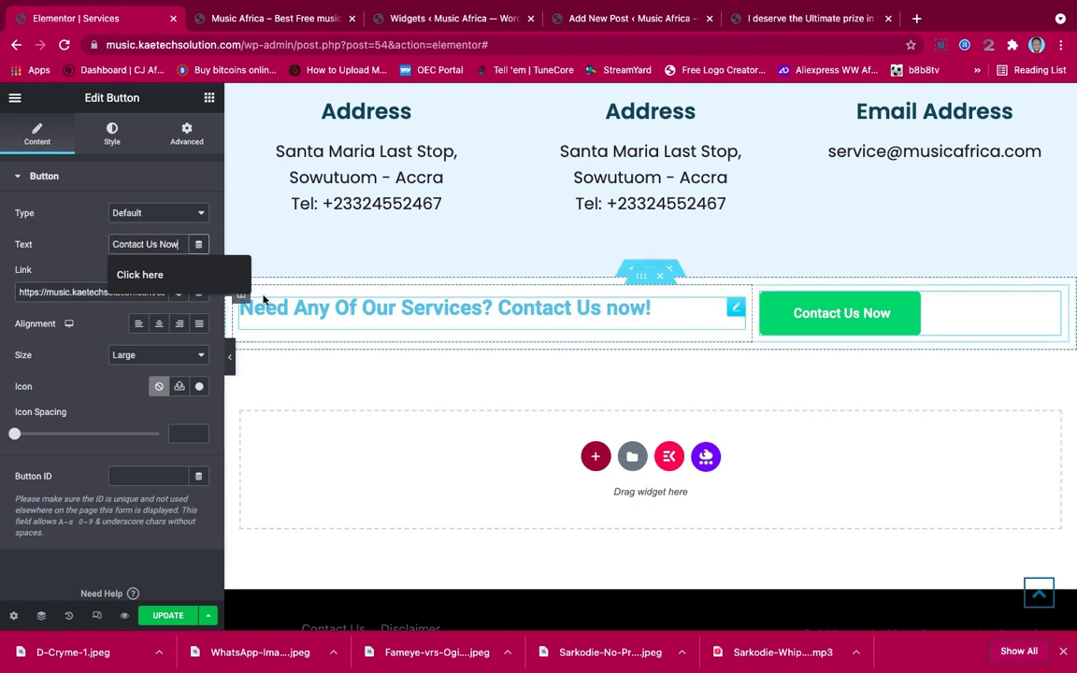
# Set the button background colour to dark navy blue #1B3F59
pyautogui.click(104, 131)
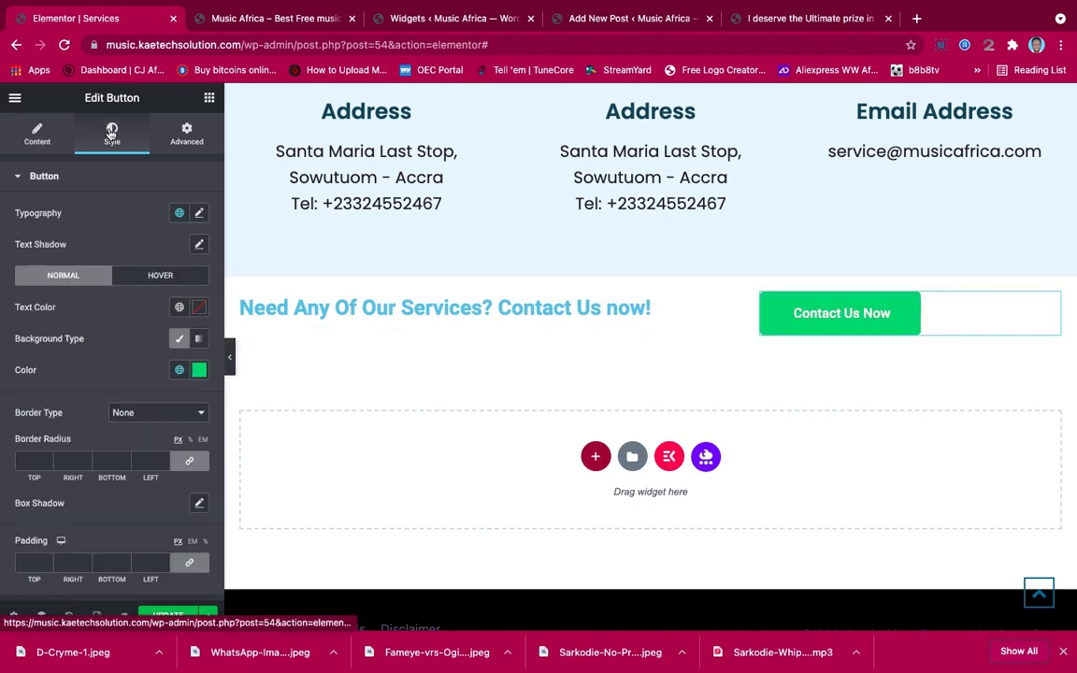
pyautogui.click(197, 371)
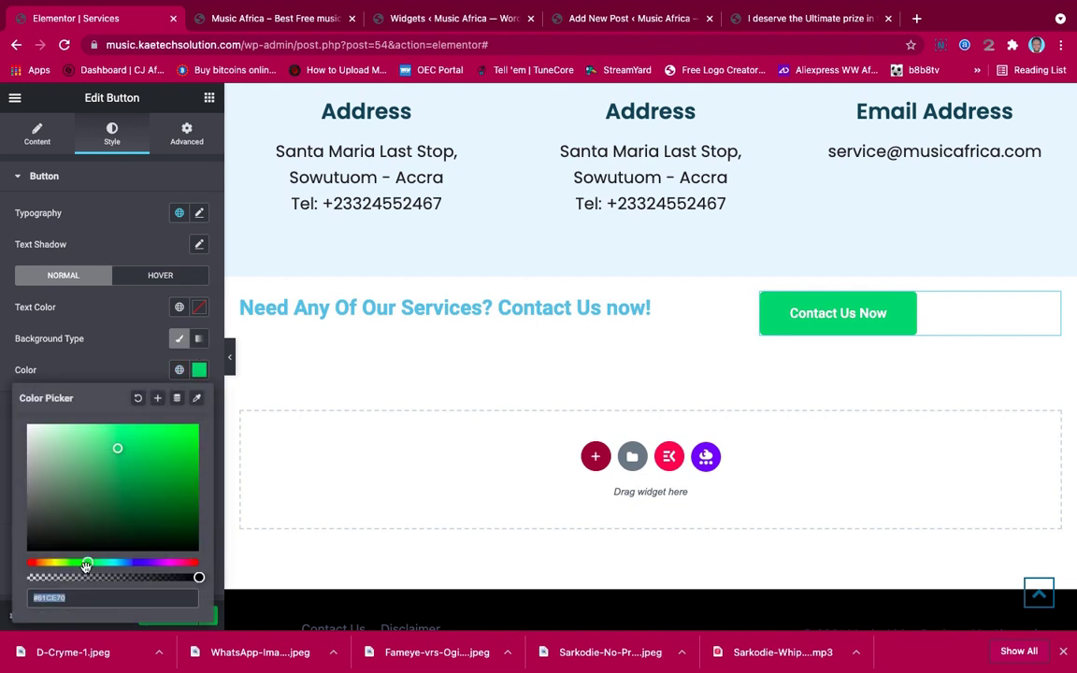
pyautogui.moveTo(97, 563); pyautogui.dragTo(124, 563)
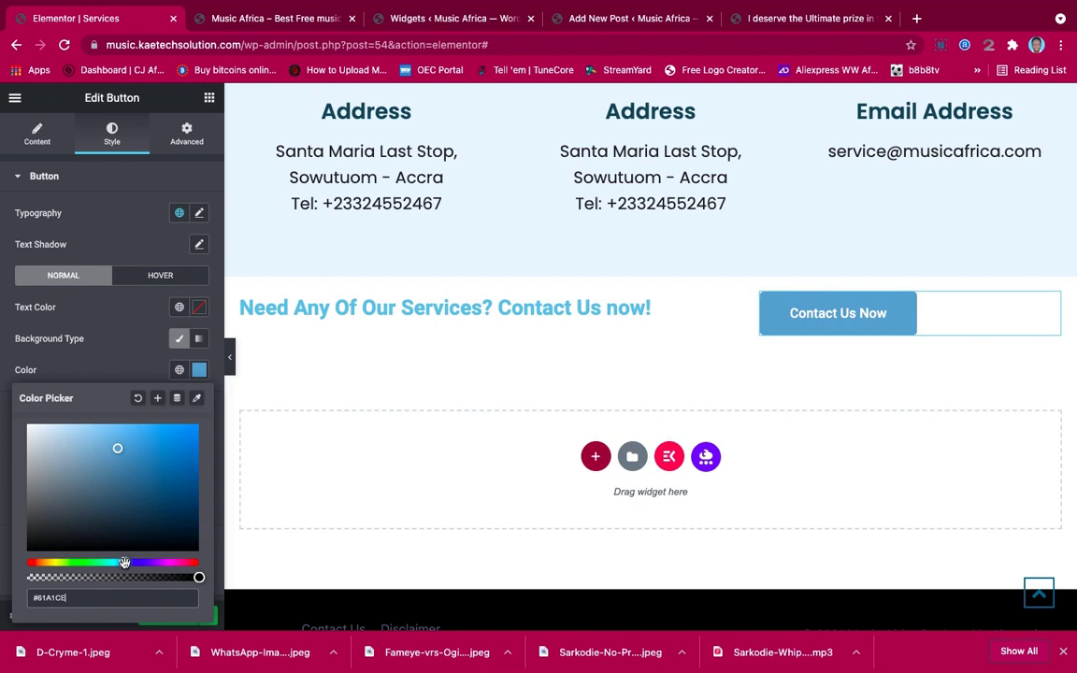
pyautogui.click(144, 512)
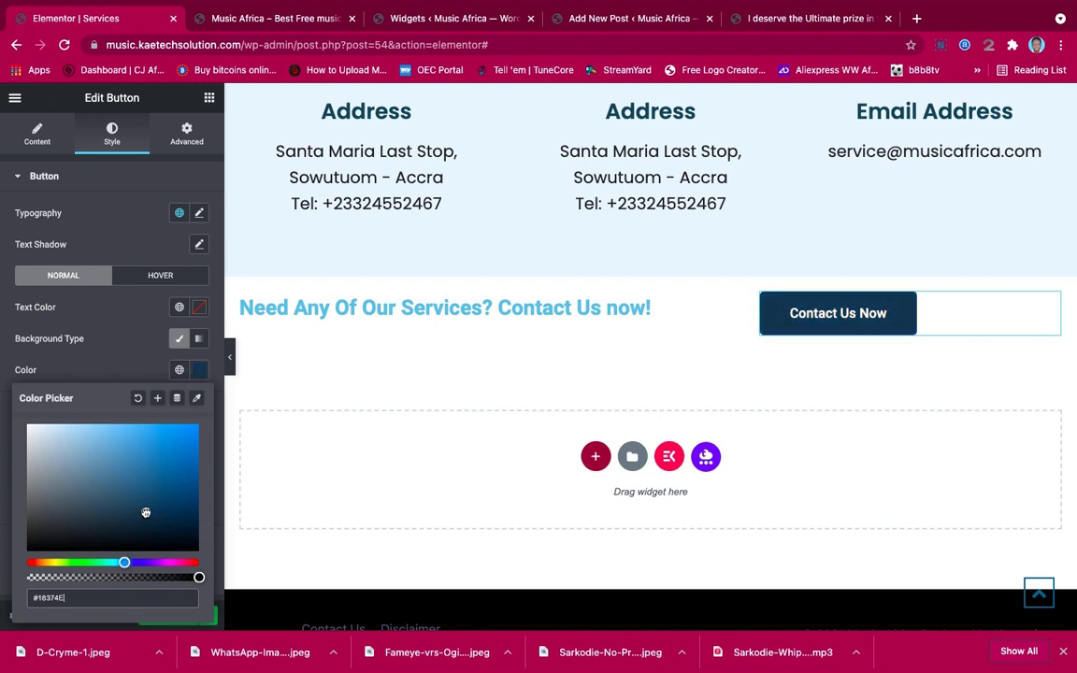
pyautogui.moveTo(145, 512); pyautogui.dragTo(145, 506)
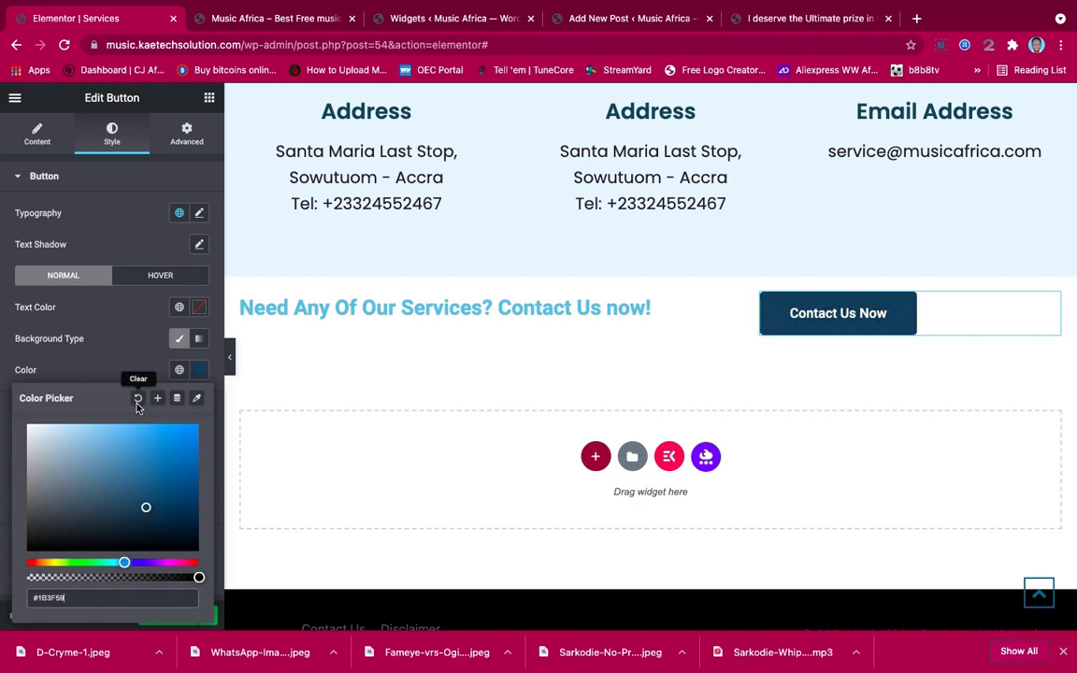
pyautogui.click(198, 369)
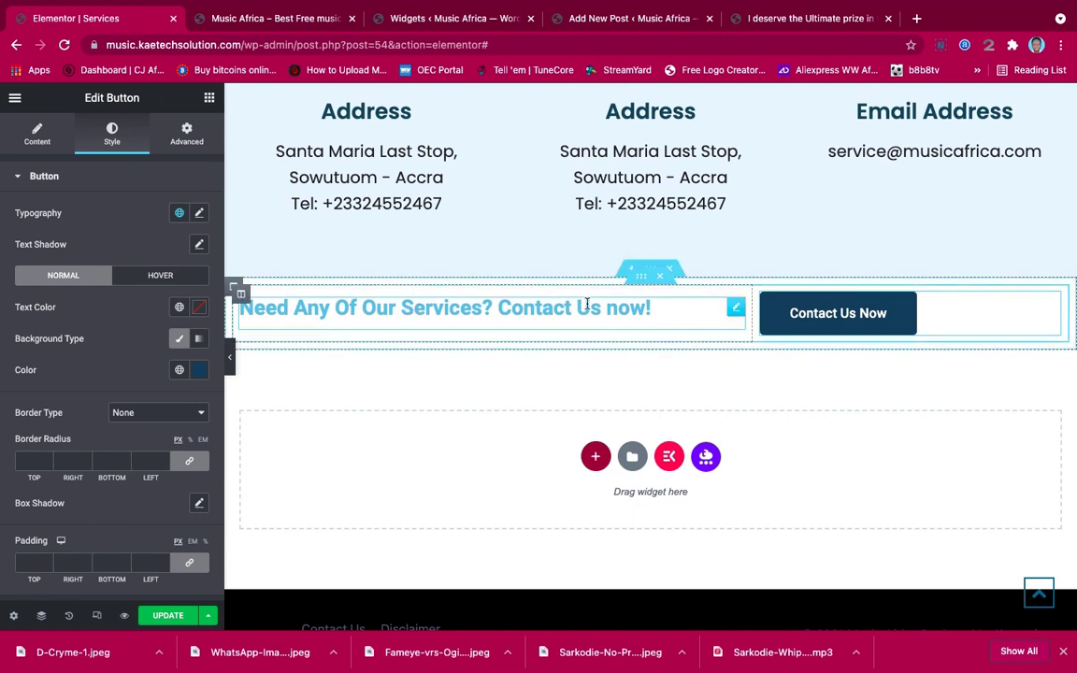
pyautogui.click(710, 315)
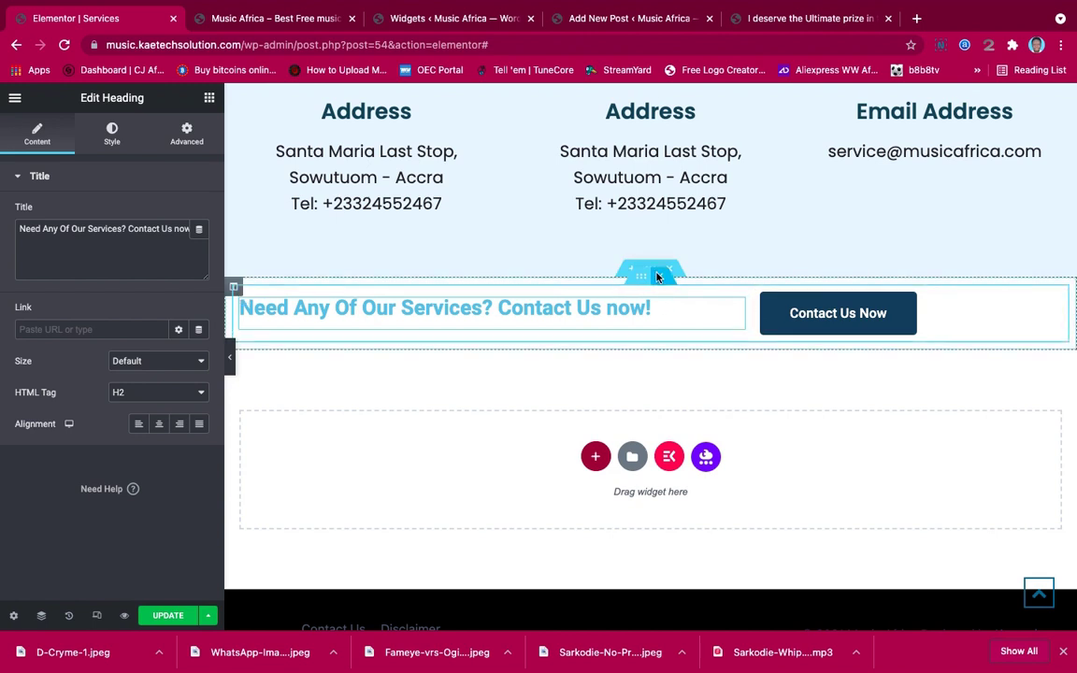
# Make the section full width with no column gap, 400 px minimum height, and a classic background
pyautogui.click(648, 268)
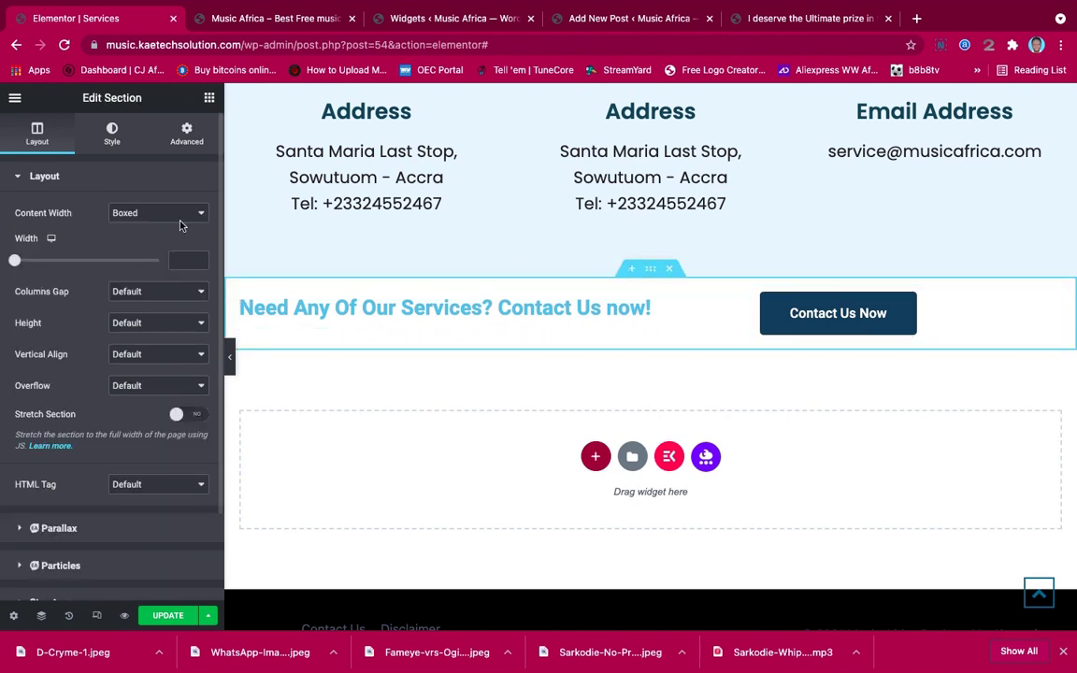
pyautogui.click(113, 133)
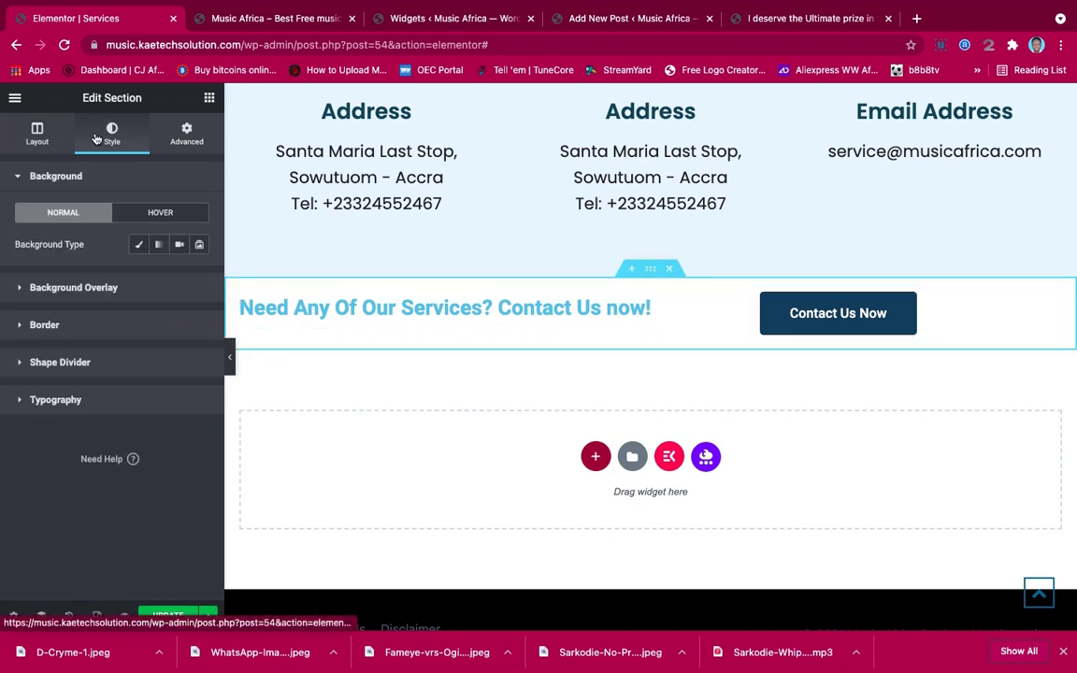
pyautogui.click(37, 134)
pyautogui.click(144, 213)
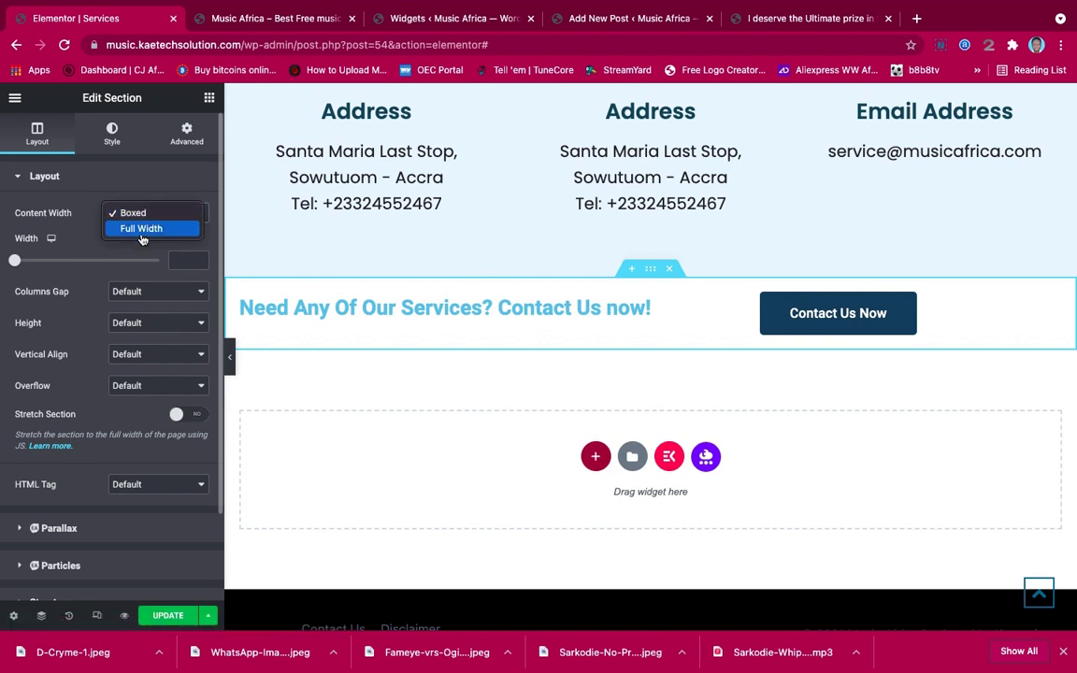
pyautogui.click(141, 228)
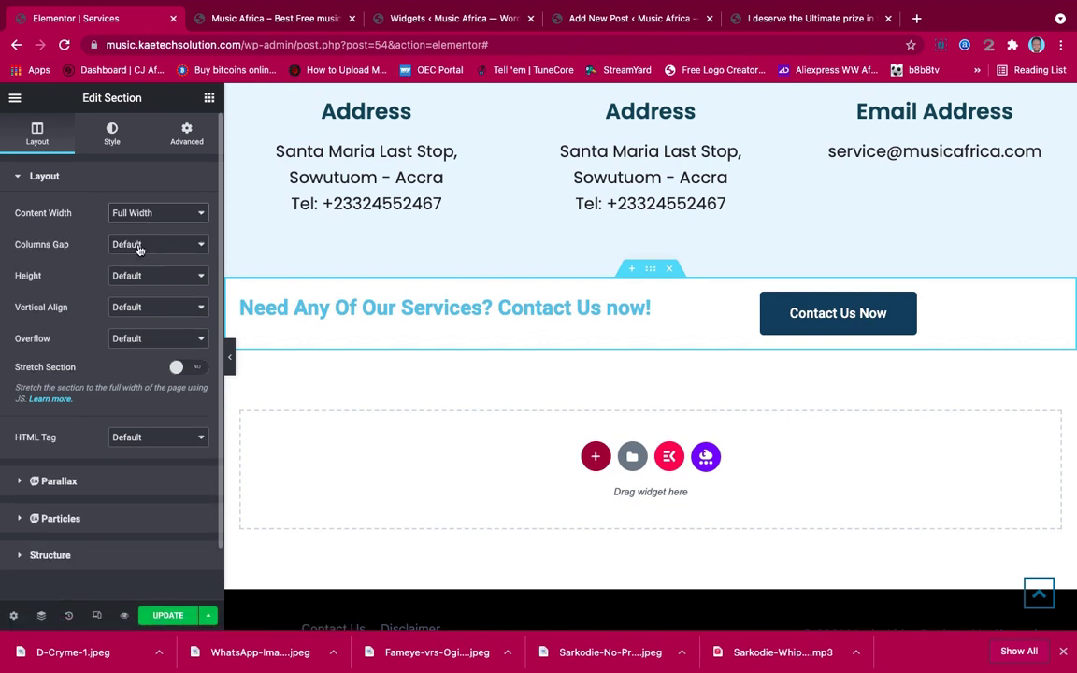
pyautogui.click(136, 247)
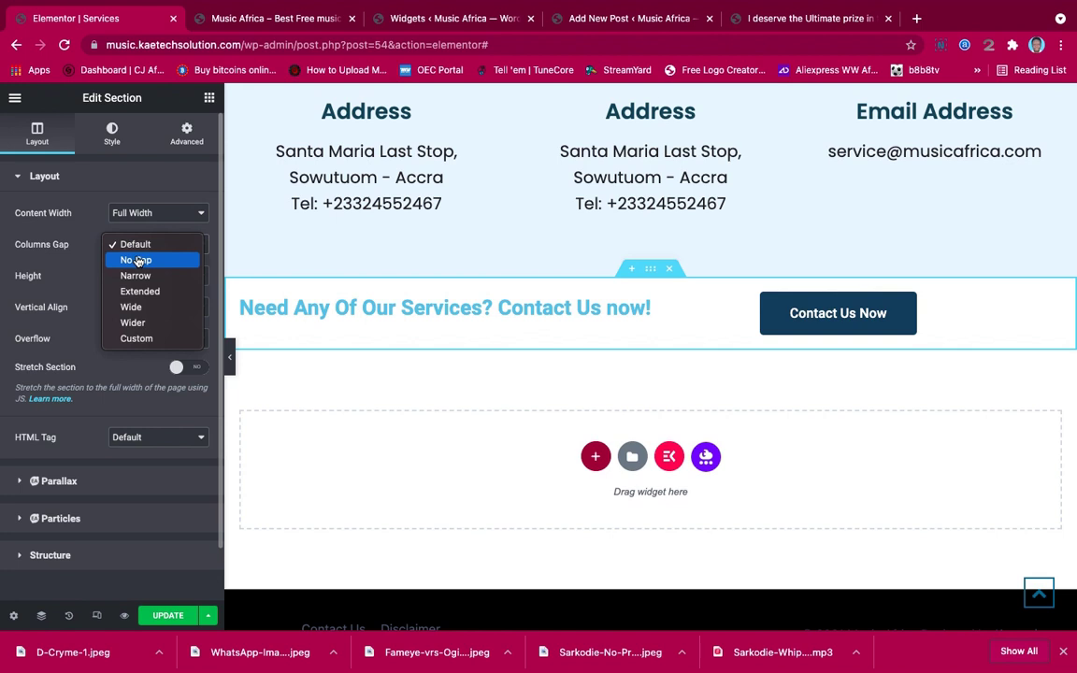
pyautogui.click(136, 261)
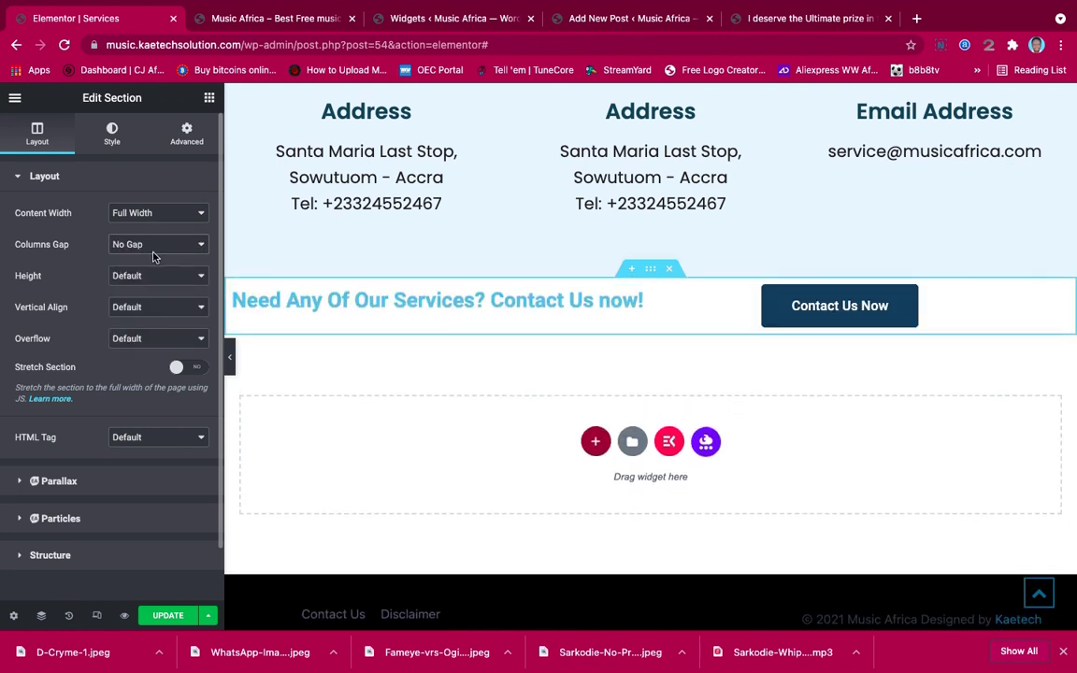
pyautogui.click(147, 274)
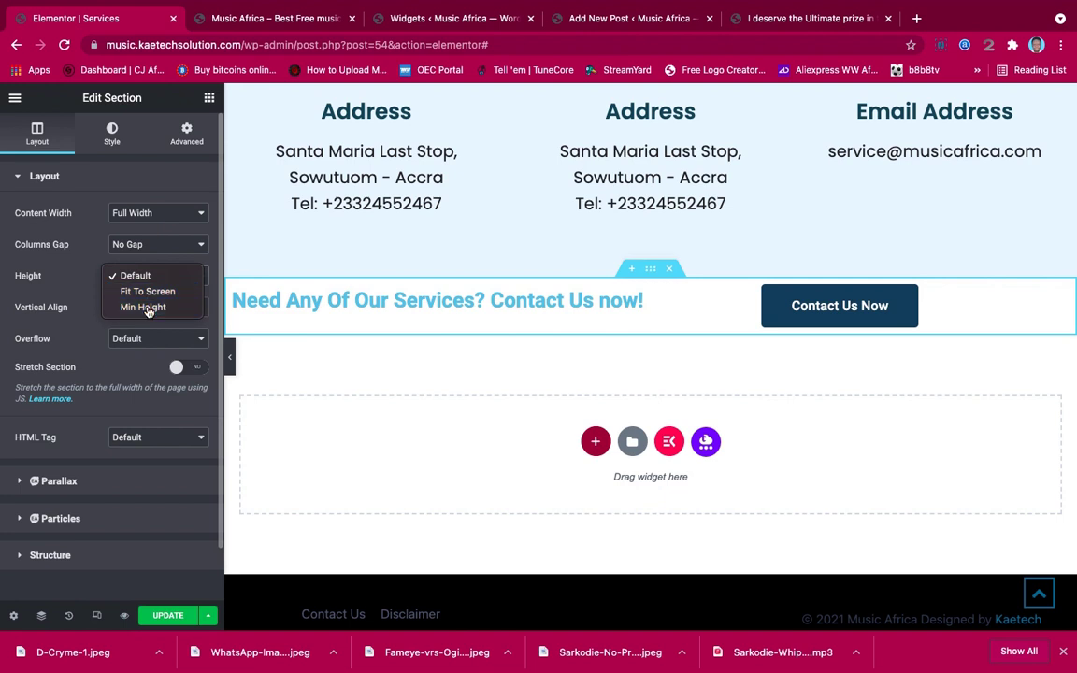
pyautogui.click(147, 307)
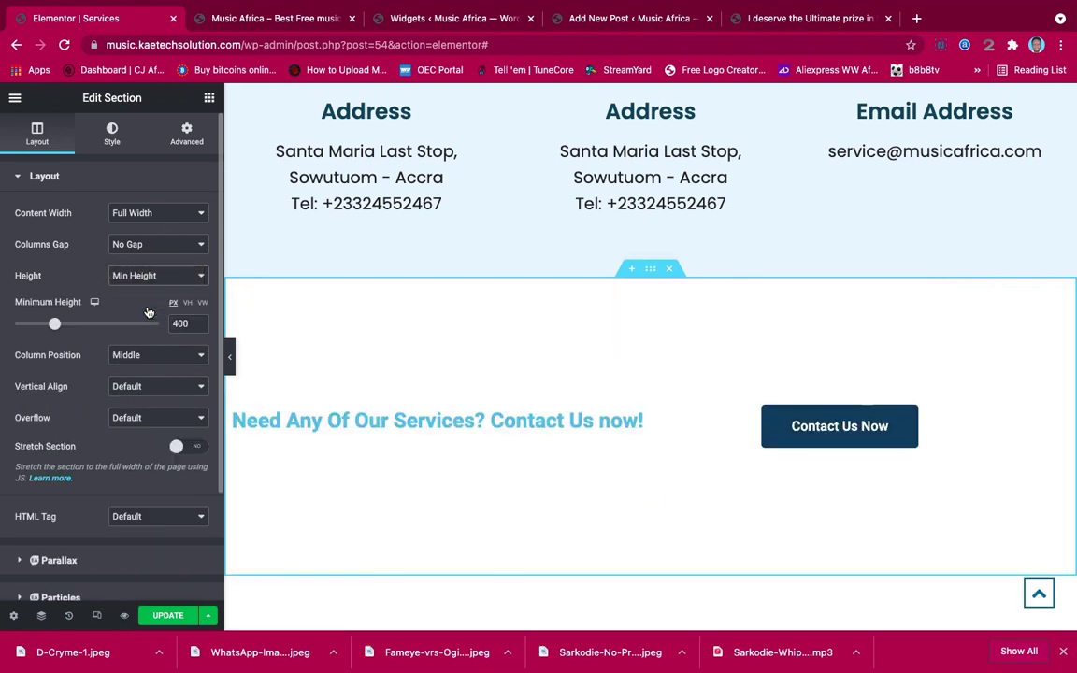
pyautogui.click(114, 131)
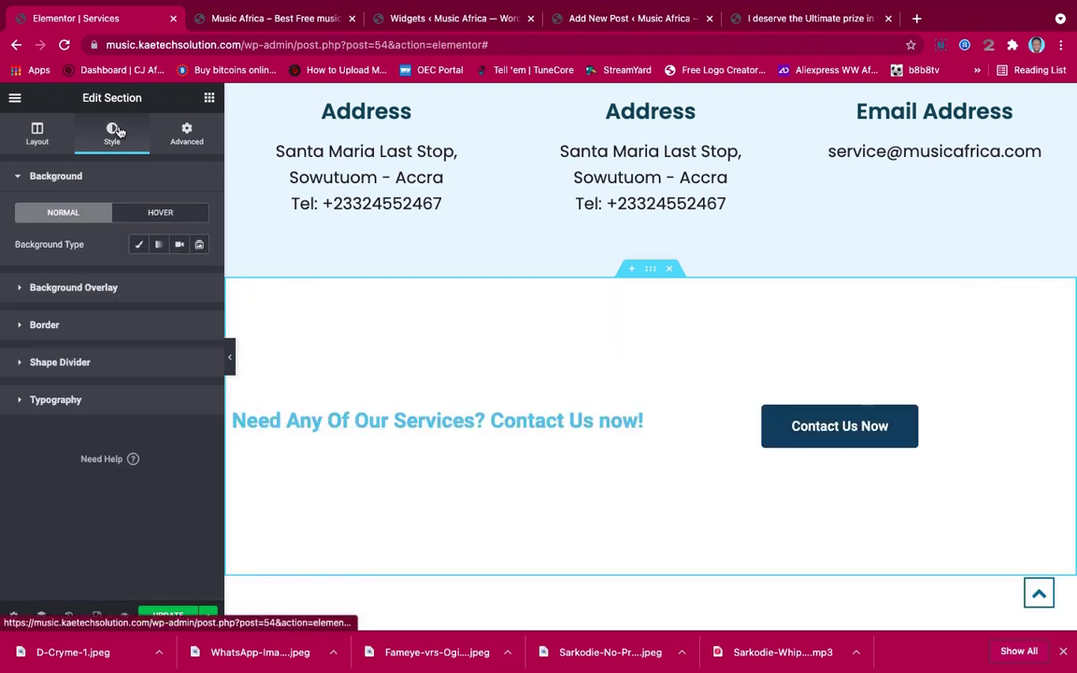
pyautogui.click(139, 246)
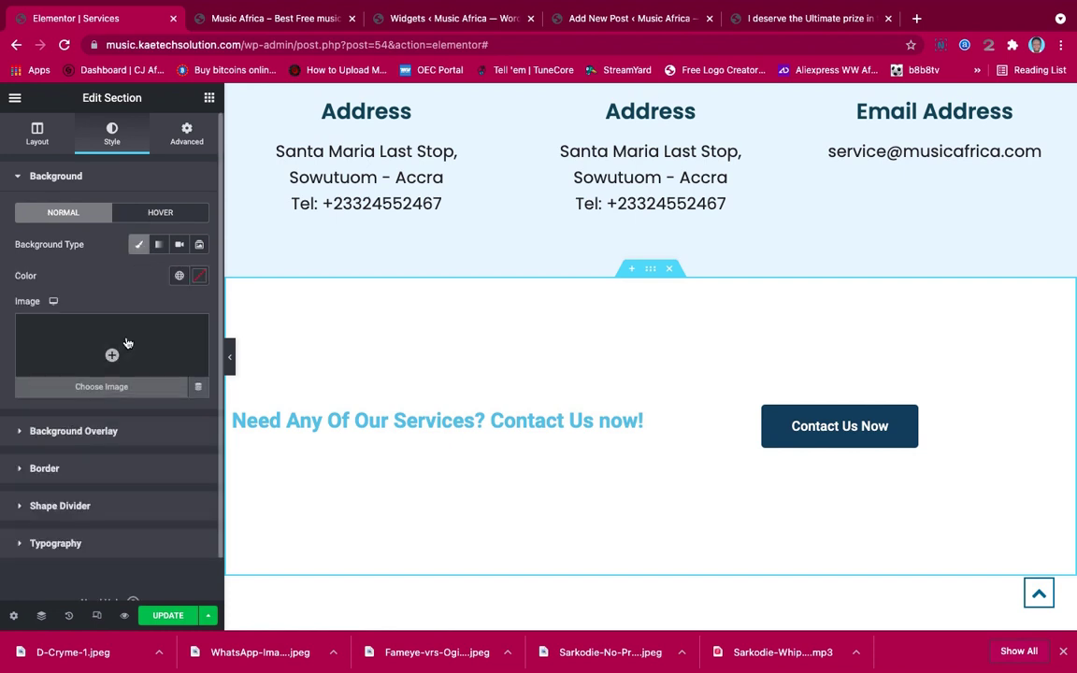
# Set Davido-shopping-spree.jpeg from the Media Library as the section's background image
pyautogui.click(126, 346)
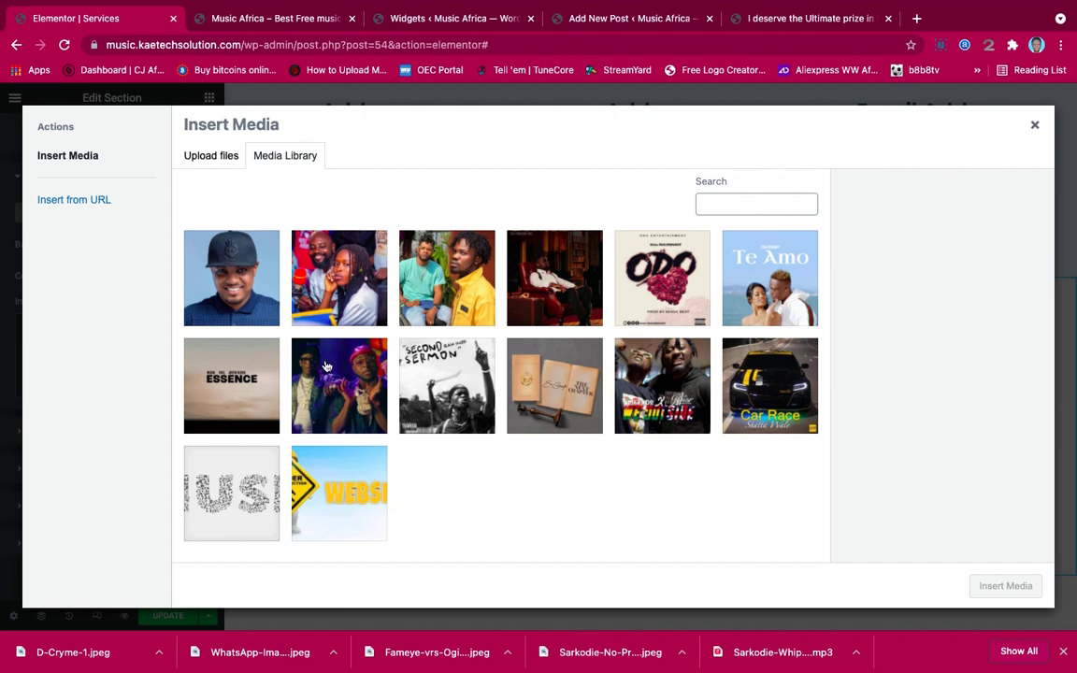
pyautogui.click(558, 284)
pyautogui.click(338, 383)
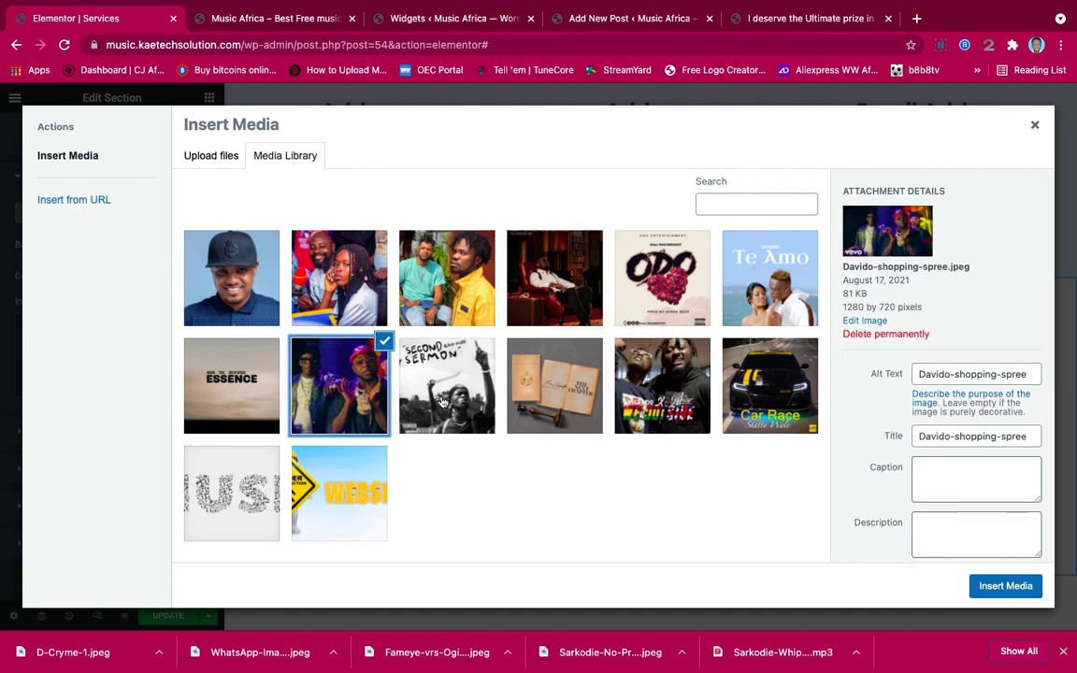
pyautogui.click(1005, 586)
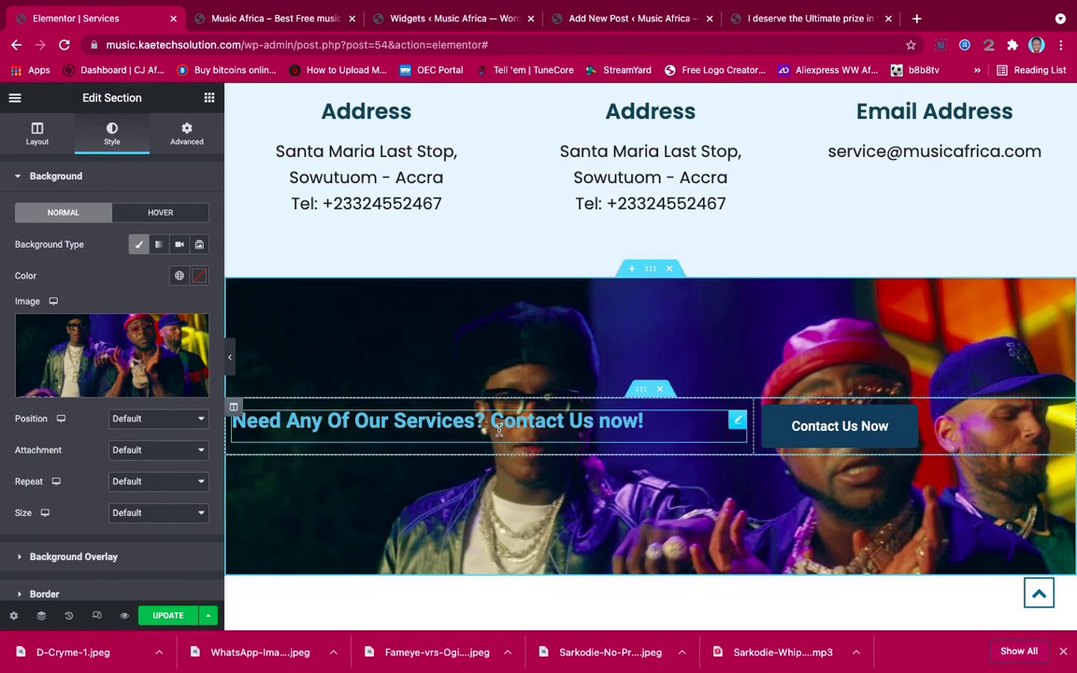
pyautogui.click(75, 557)
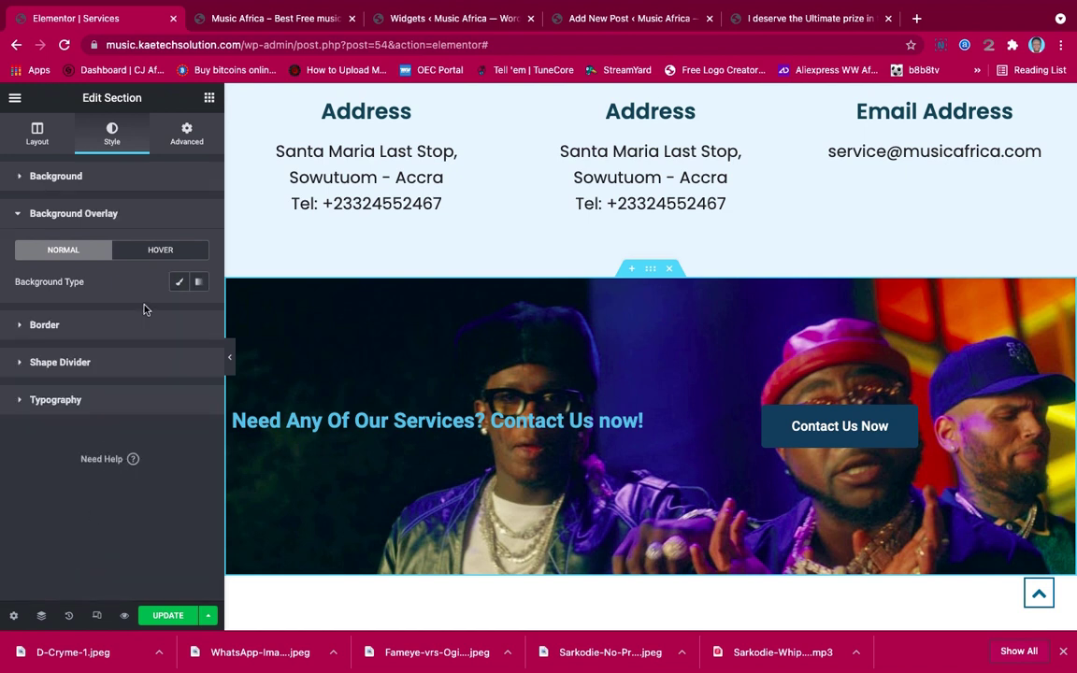
# Add a classic #1B0F0F background overlay at 0.62 opacity over the photo
pyautogui.click(179, 282)
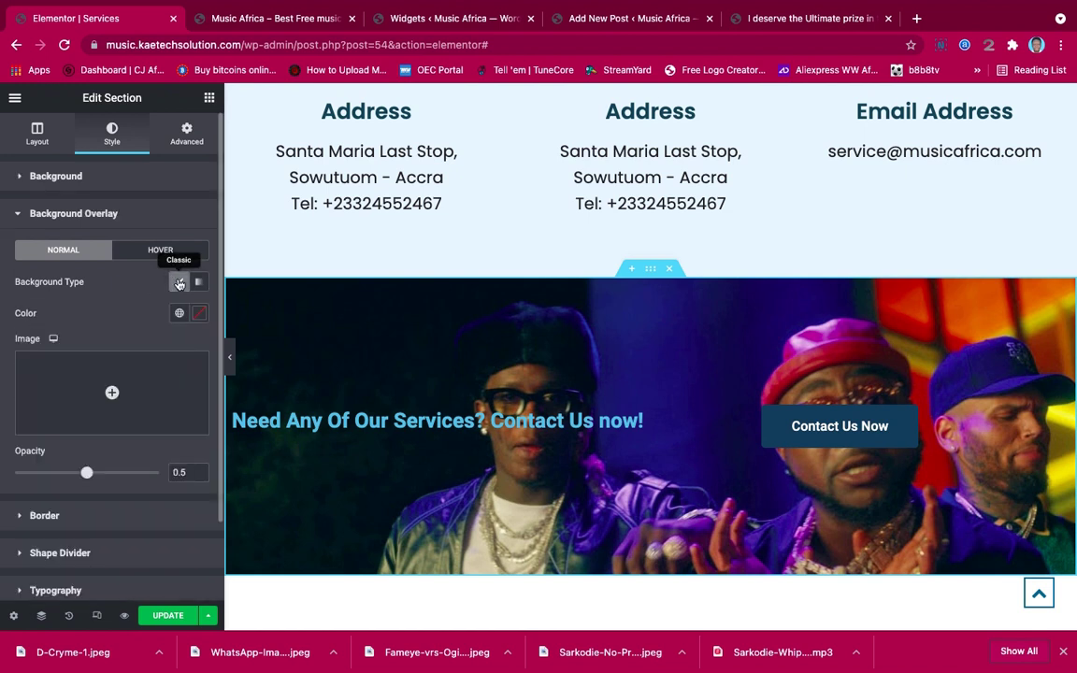
pyautogui.click(199, 313)
pyautogui.click(114, 492)
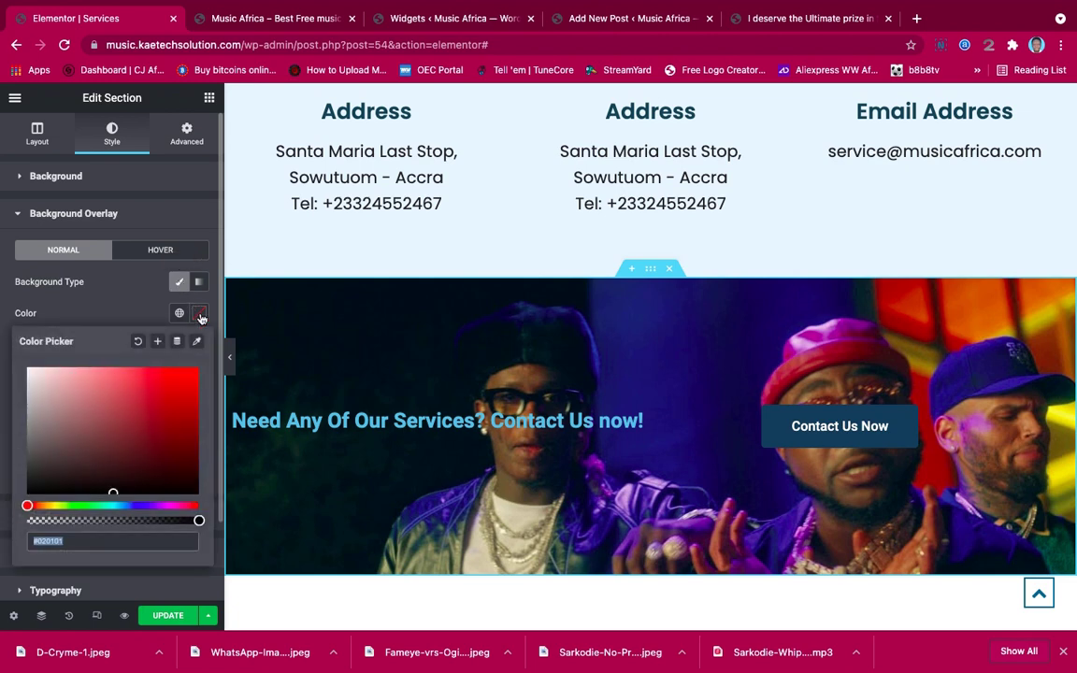
pyautogui.moveTo(120, 489)
pyautogui.mouseDown()
pyautogui.moveTo(115, 499)
pyautogui.moveTo(115, 476)
pyautogui.mouseUp()
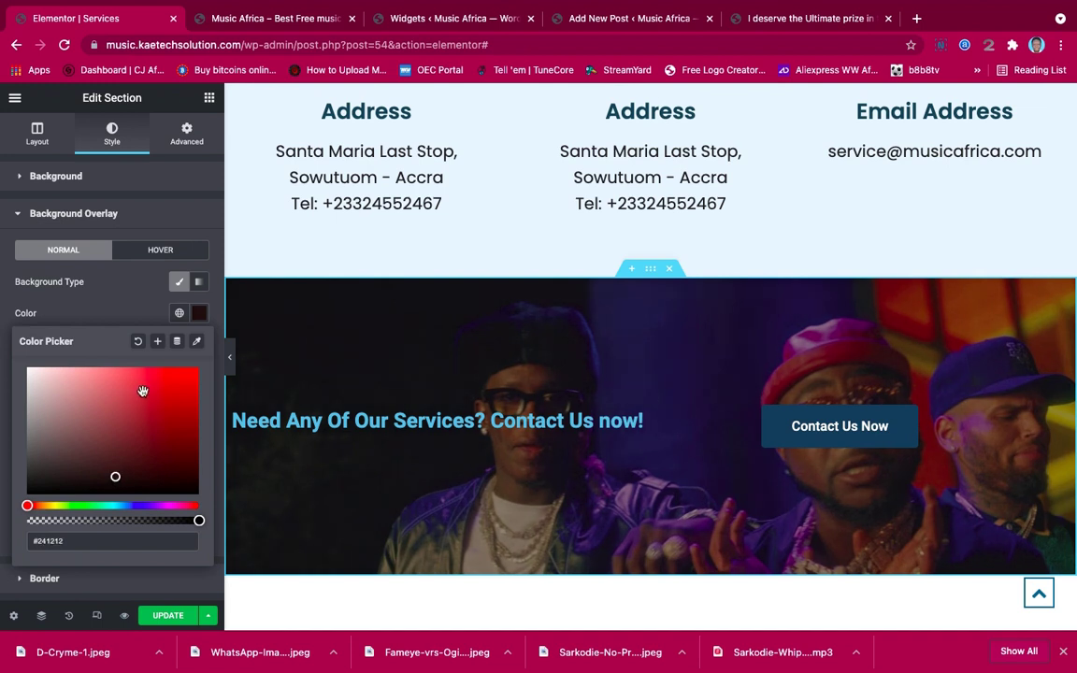
pyautogui.click(114, 470)
pyautogui.rightClick(114, 470)
pyautogui.click(114, 469)
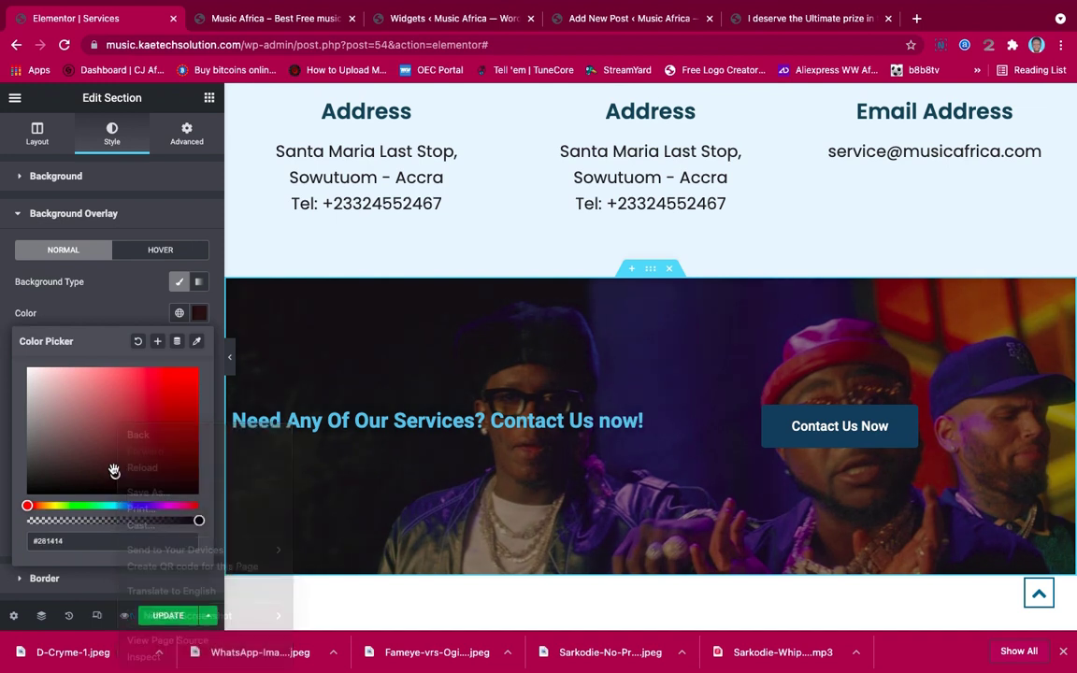
pyautogui.click(114, 477)
pyautogui.rightClick(113, 477)
pyautogui.click(111, 473)
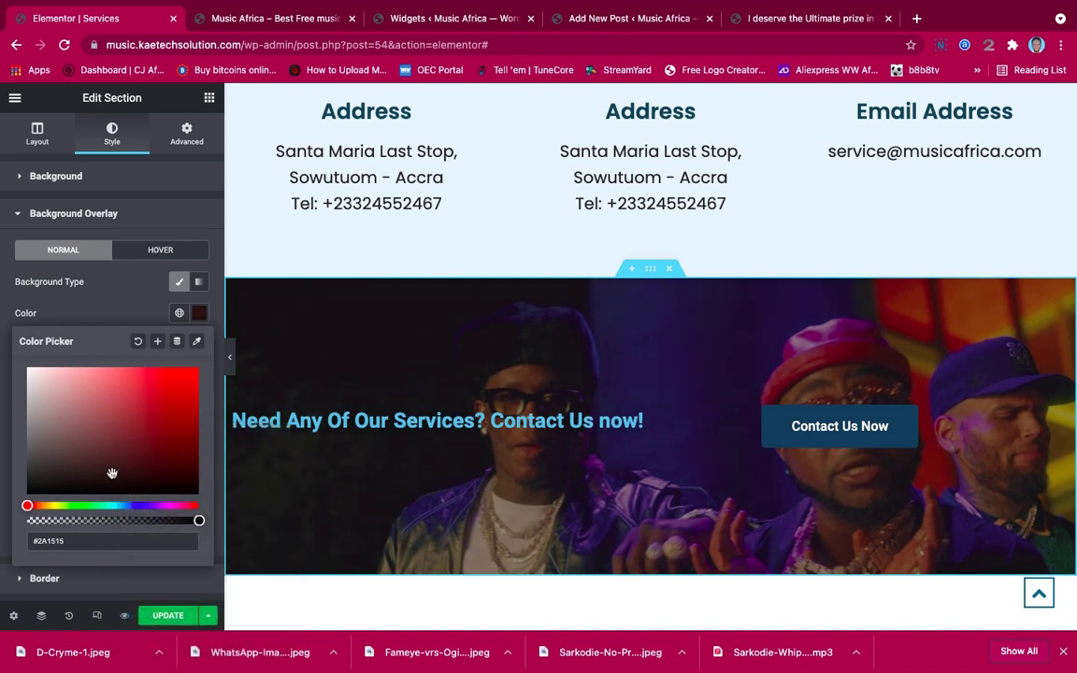
pyautogui.click(112, 466)
pyautogui.click(102, 480)
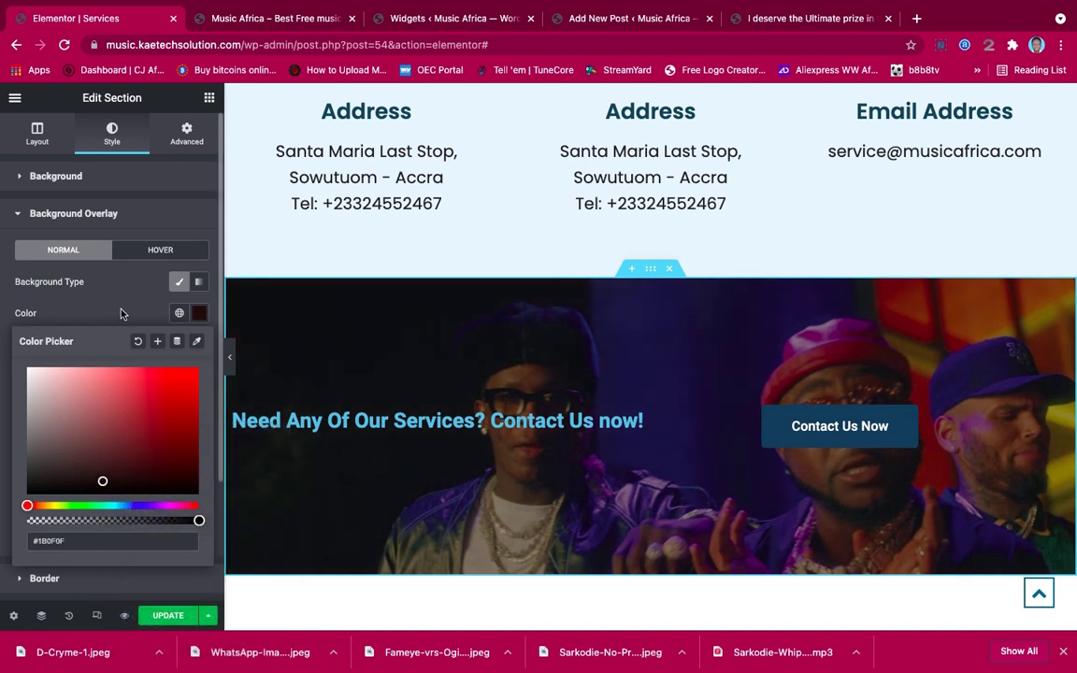
pyautogui.click(109, 277)
pyautogui.moveTo(87, 474); pyautogui.dragTo(105, 474)
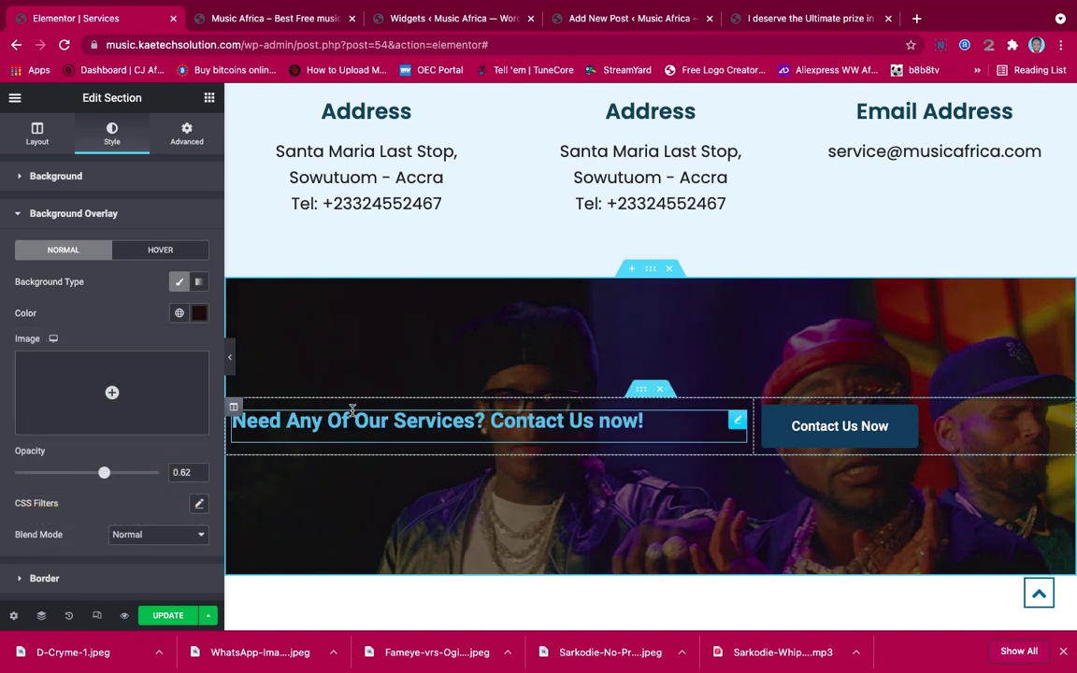
pyautogui.click(439, 421)
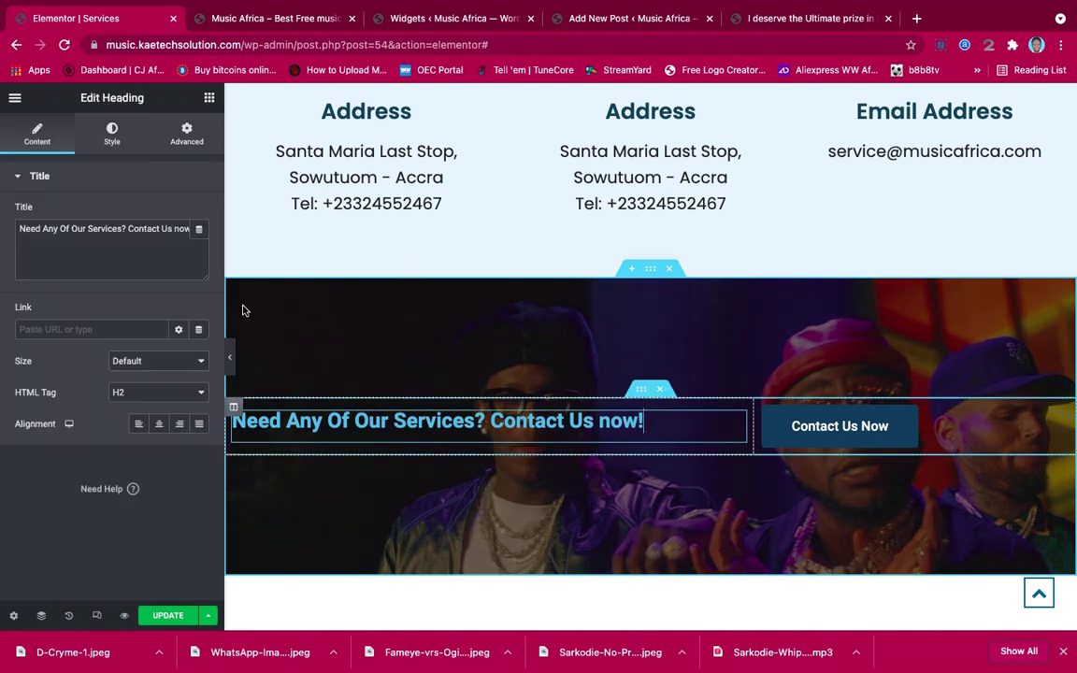
# Make the banner heading text white
pyautogui.click(99, 122)
pyautogui.click(199, 213)
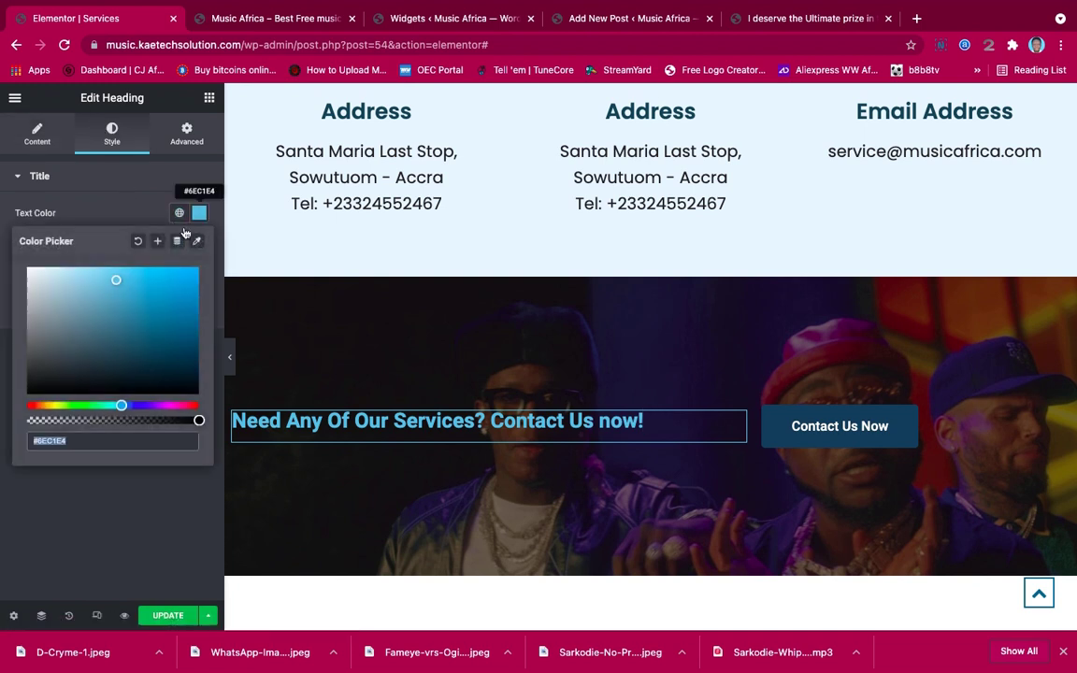
pyautogui.click(37, 279)
pyautogui.moveTo(36, 278); pyautogui.dragTo(17, 254)
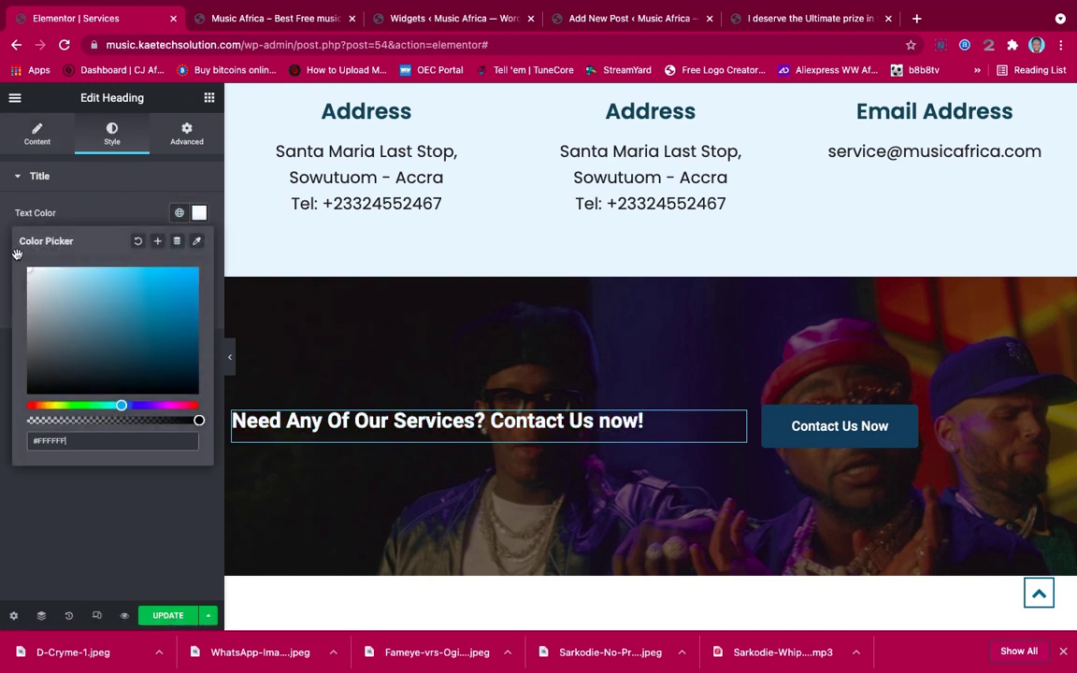
pyautogui.click(181, 186)
pyautogui.click(190, 181)
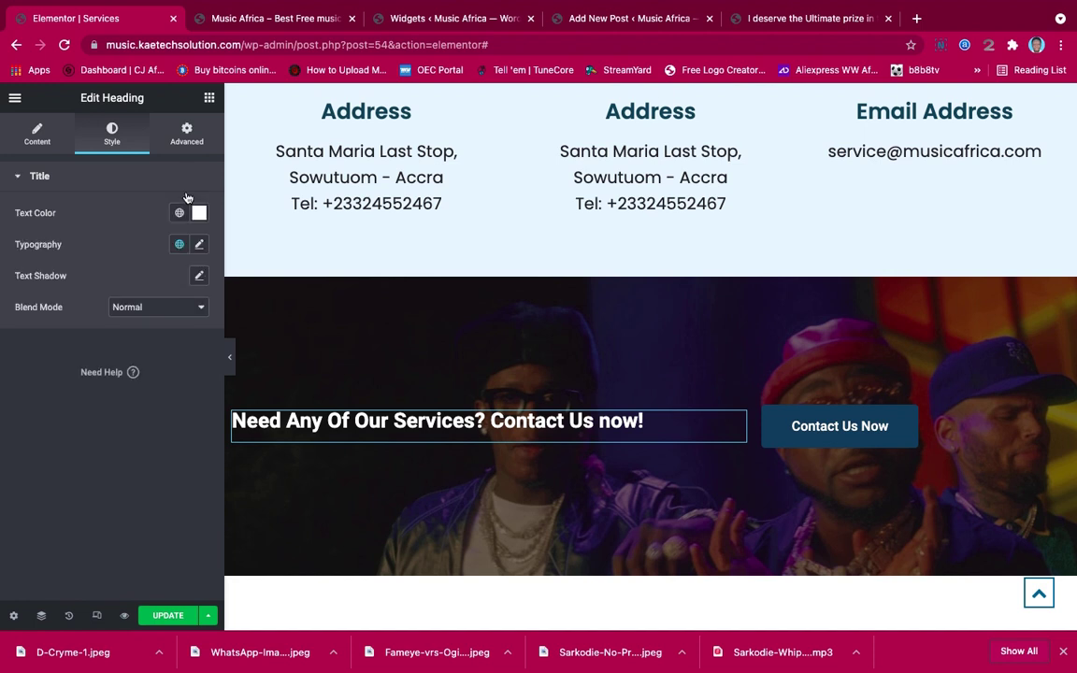
# Set the heading typography to Poppins at about 41 px
pyautogui.click(198, 245)
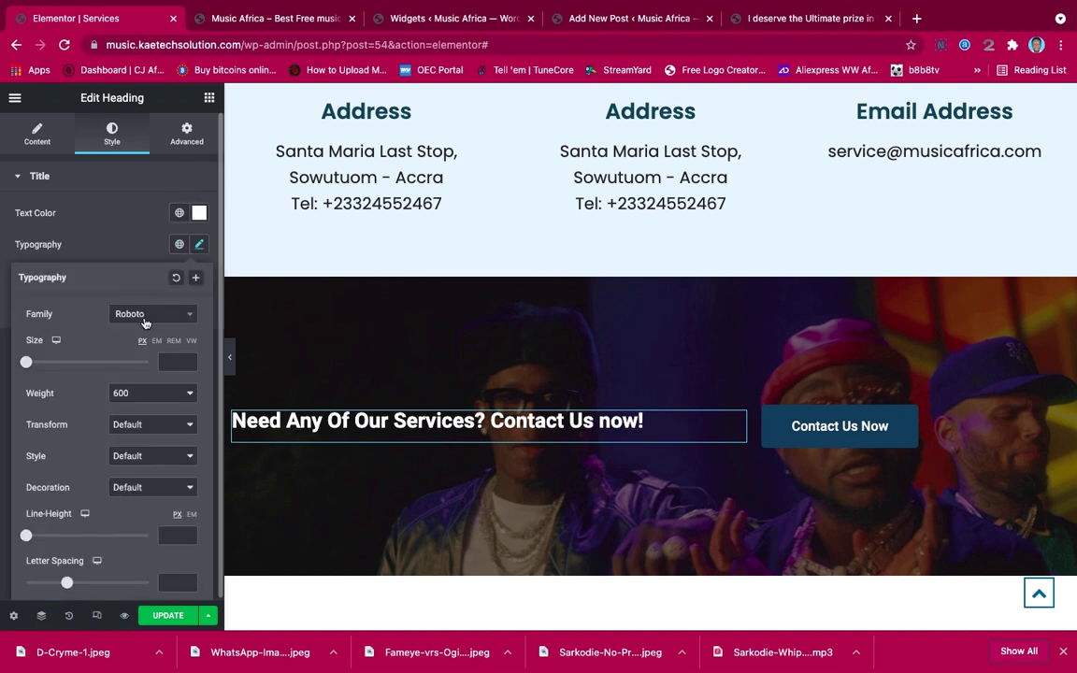
pyautogui.click(145, 318)
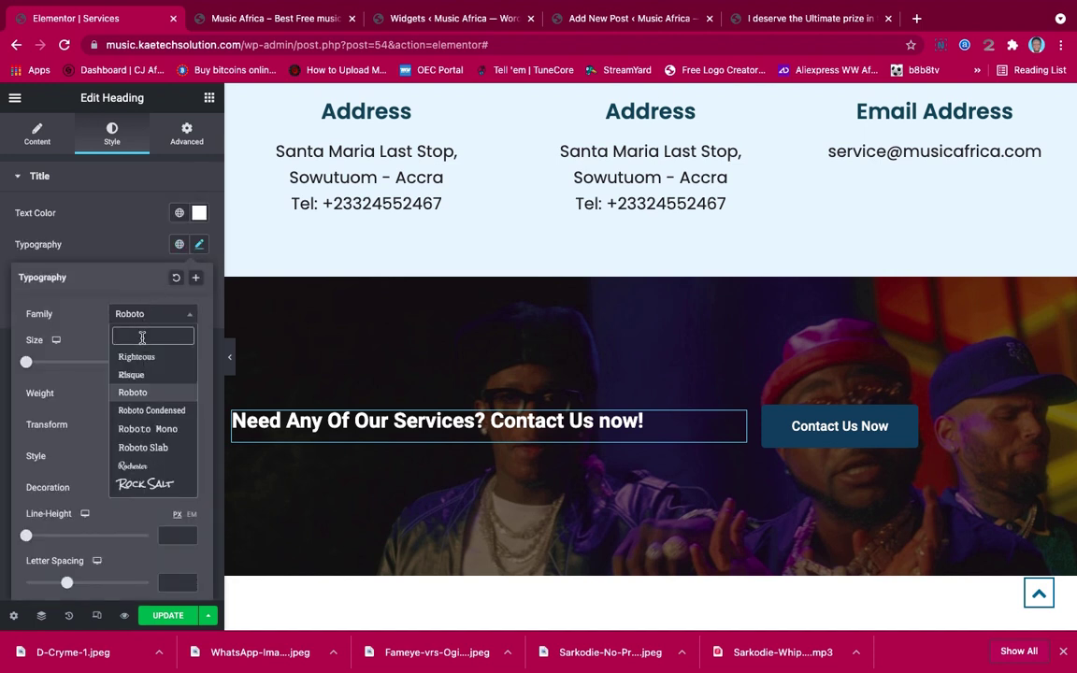
pyautogui.write('Popp')
pyautogui.click(142, 372)
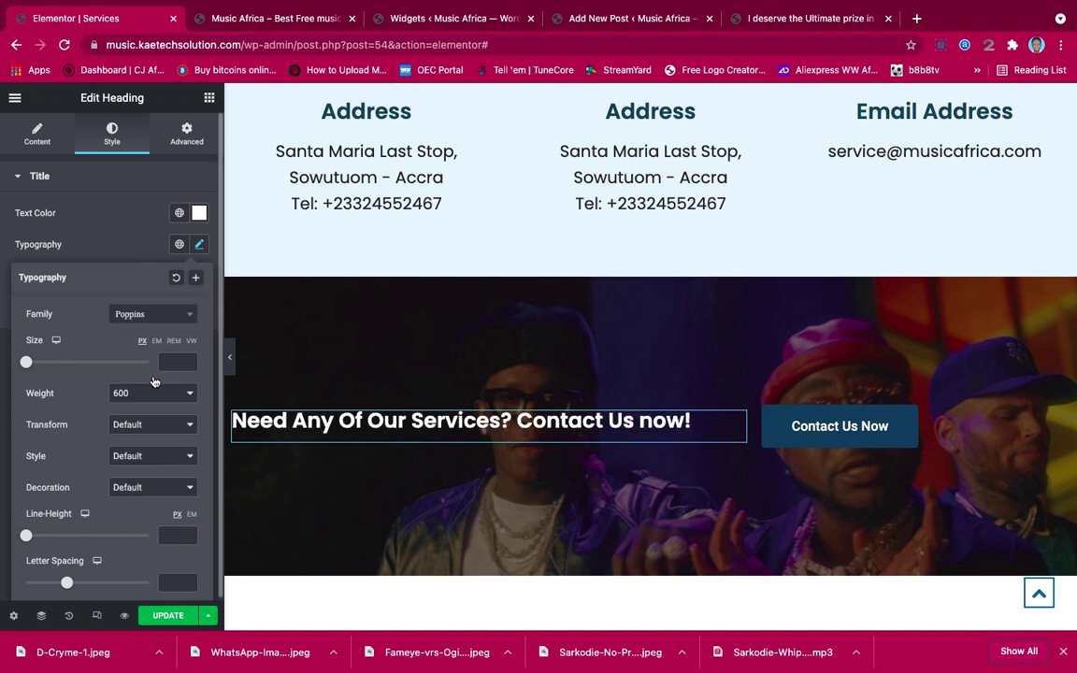
pyautogui.moveTo(26, 362); pyautogui.dragTo(53, 365)
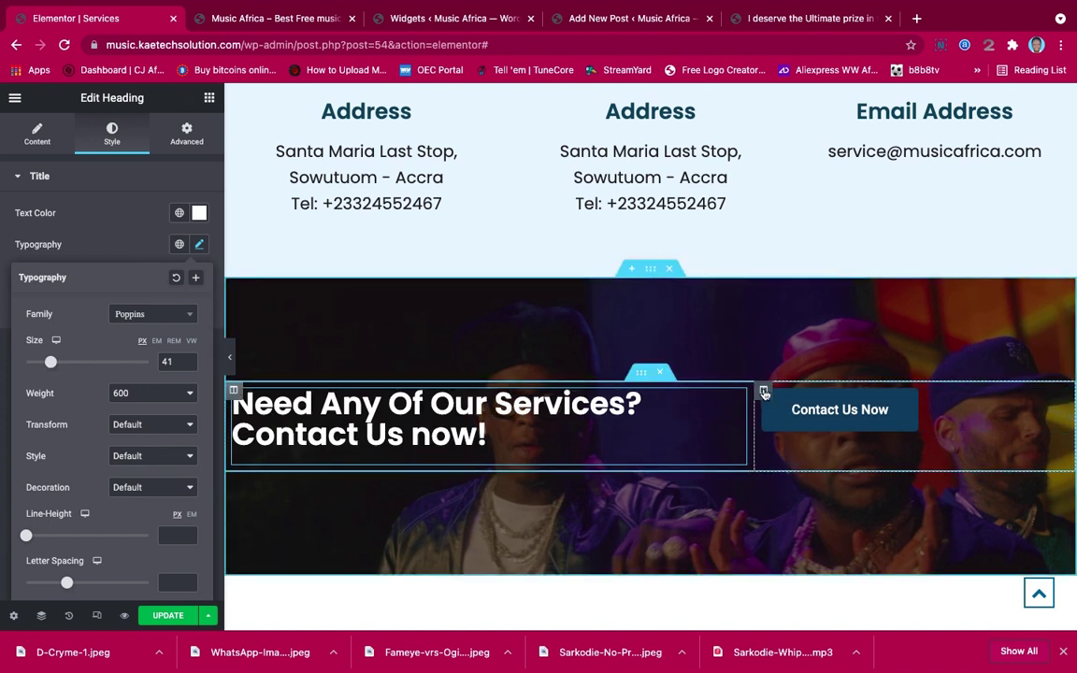
pyautogui.click(763, 391)
# Middle-align the button column vertically and widen the heading column
pyautogui.click(150, 243)
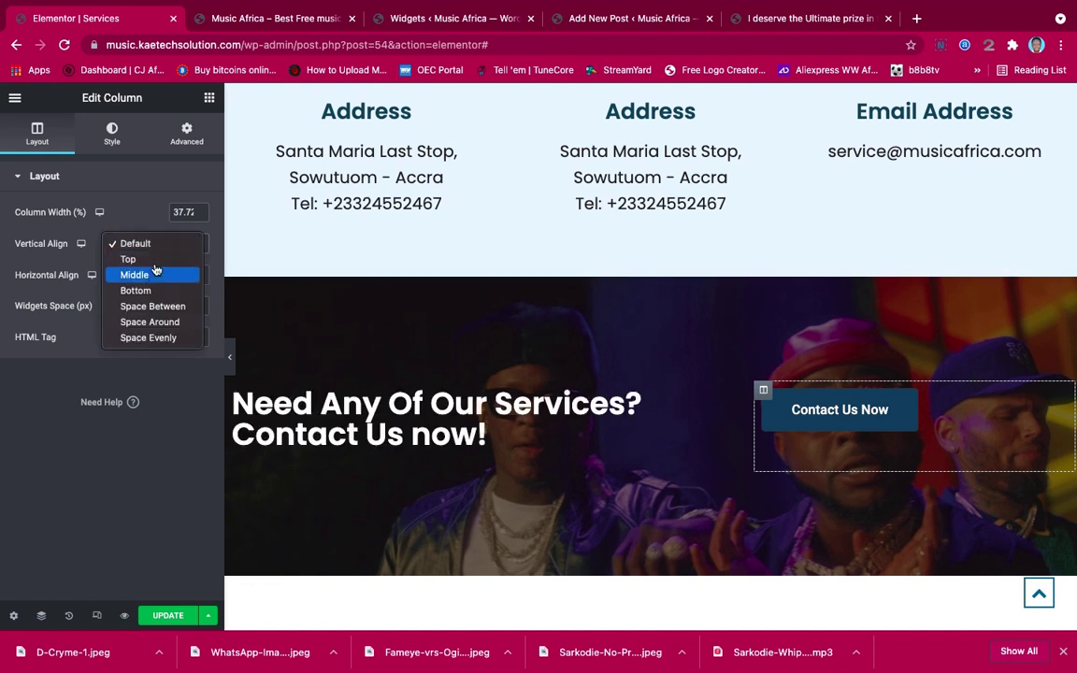
pyautogui.click(153, 276)
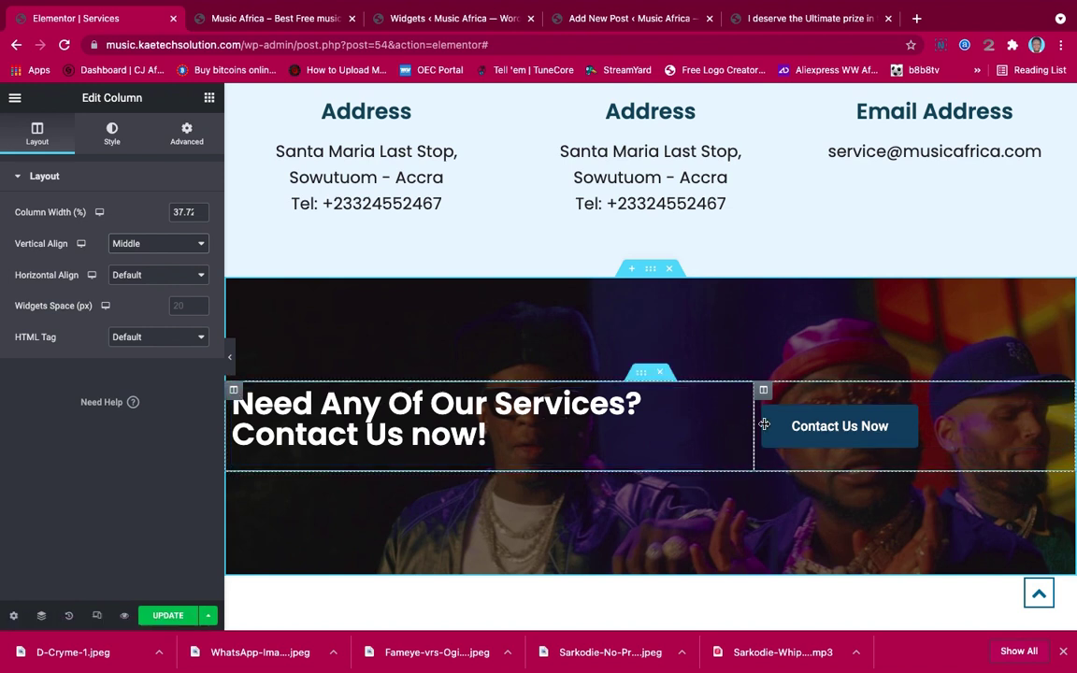
pyautogui.moveTo(764, 425); pyautogui.dragTo(804, 421)
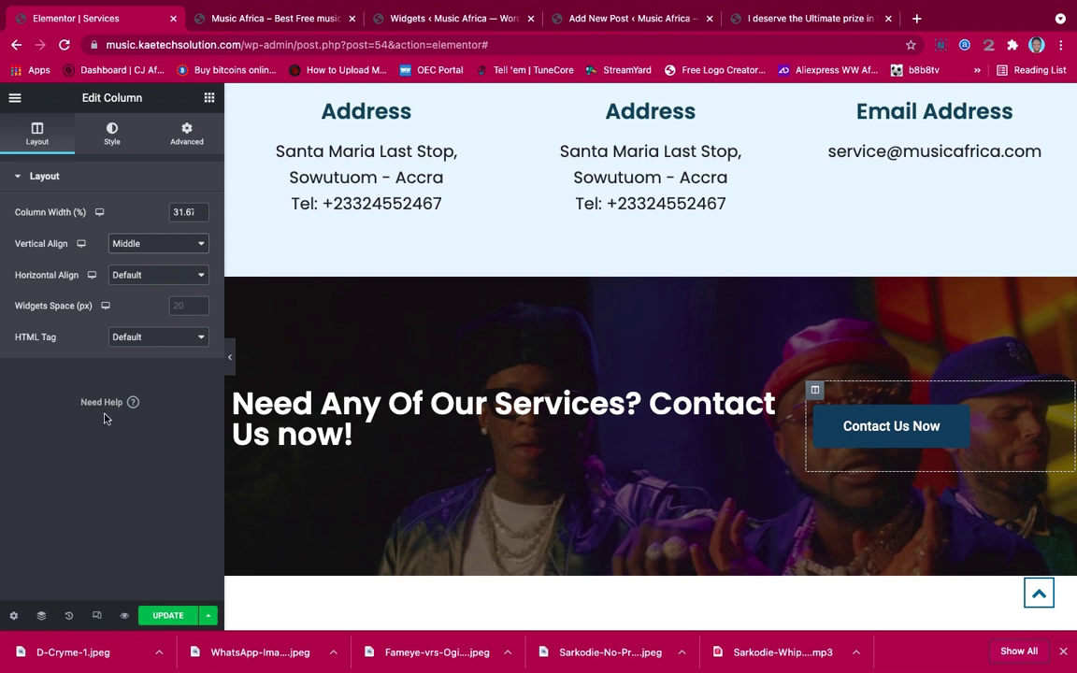
pyautogui.click(228, 360)
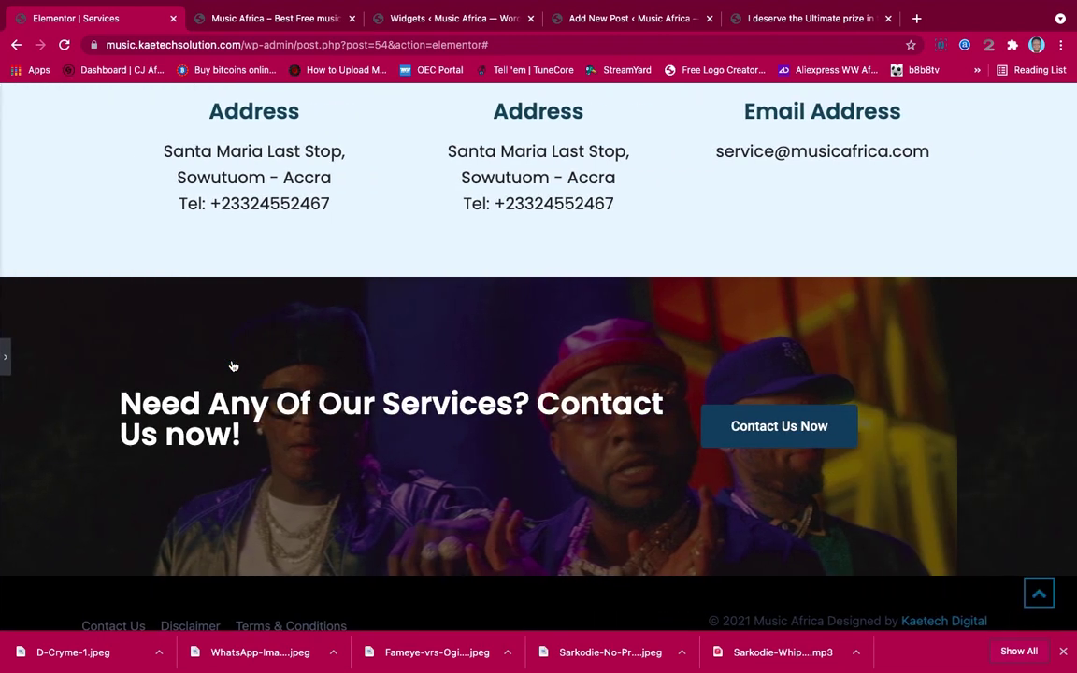
pyautogui.click(3, 360)
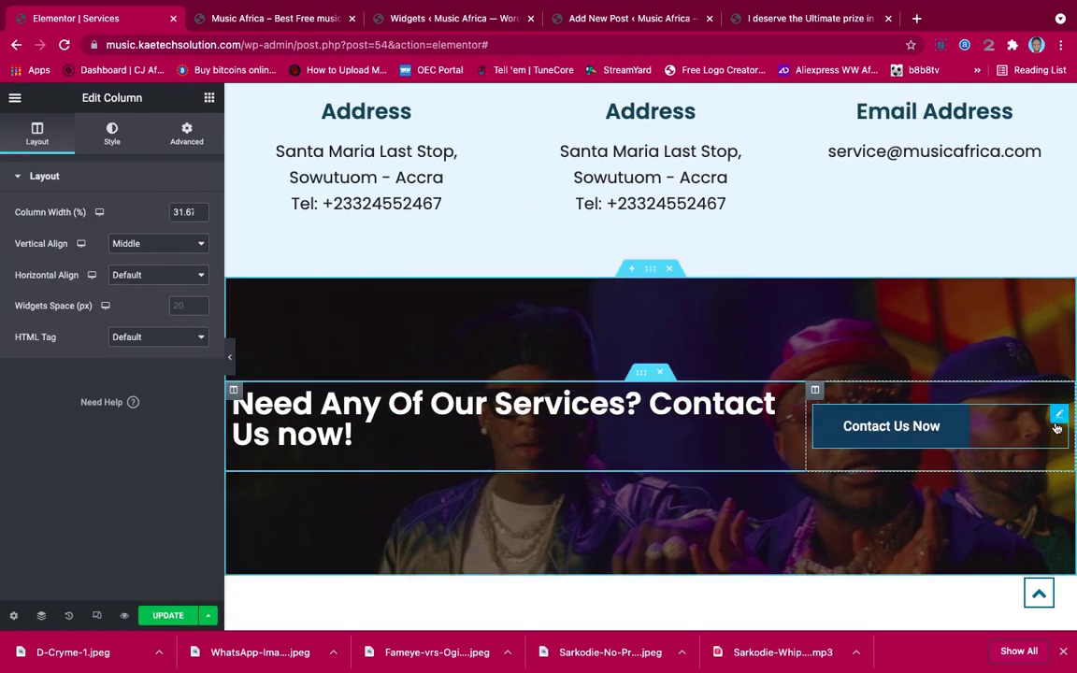
# Right-align the Contact Us Now button and widen the heading column to 73.6%
pyautogui.click(1058, 413)
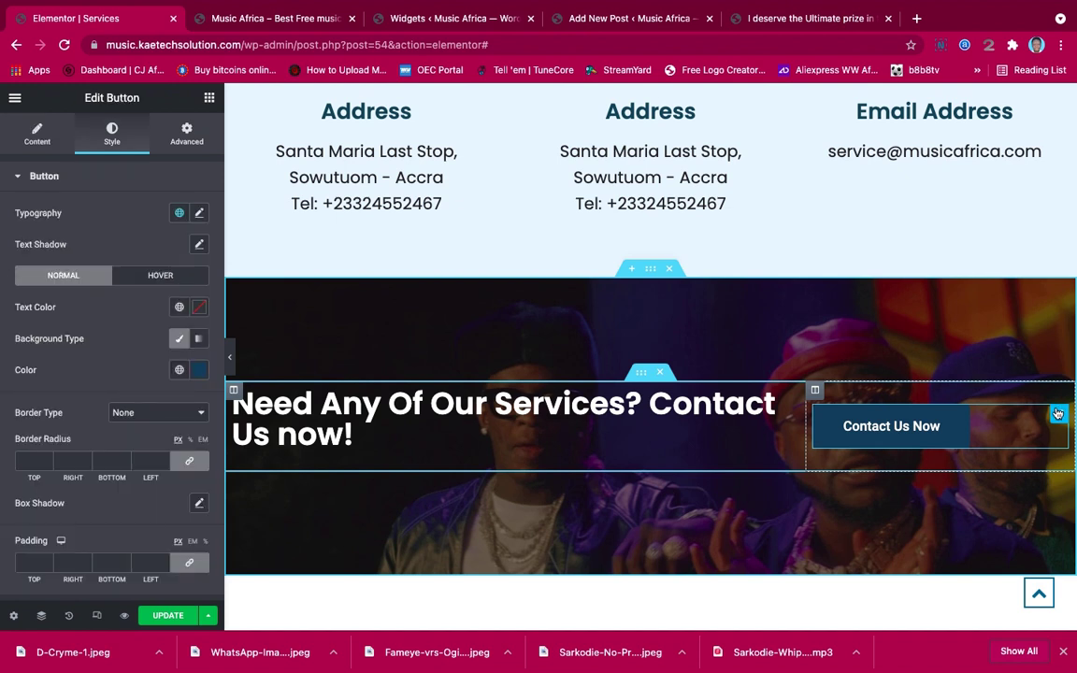
pyautogui.click(45, 137)
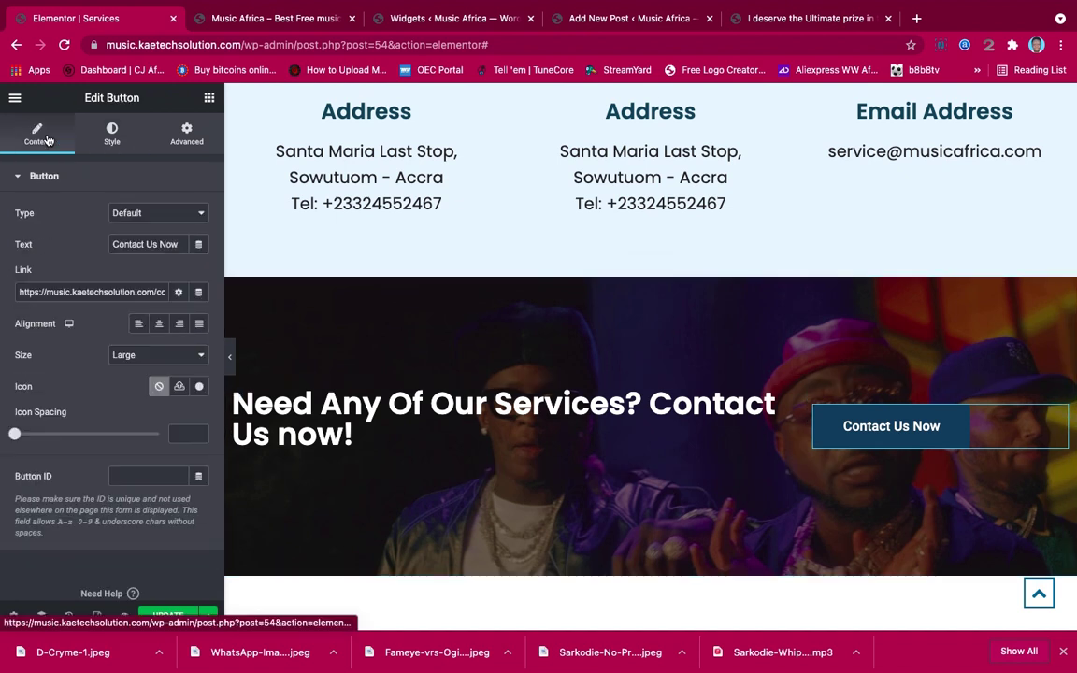
pyautogui.click(180, 323)
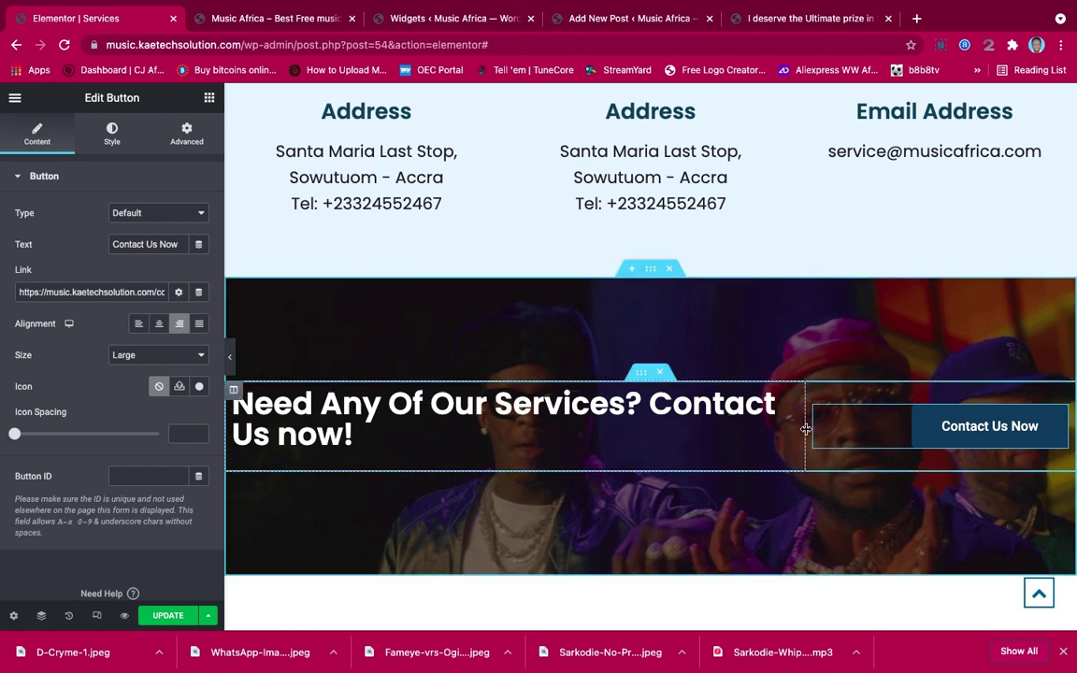
pyautogui.moveTo(805, 429); pyautogui.dragTo(849, 429)
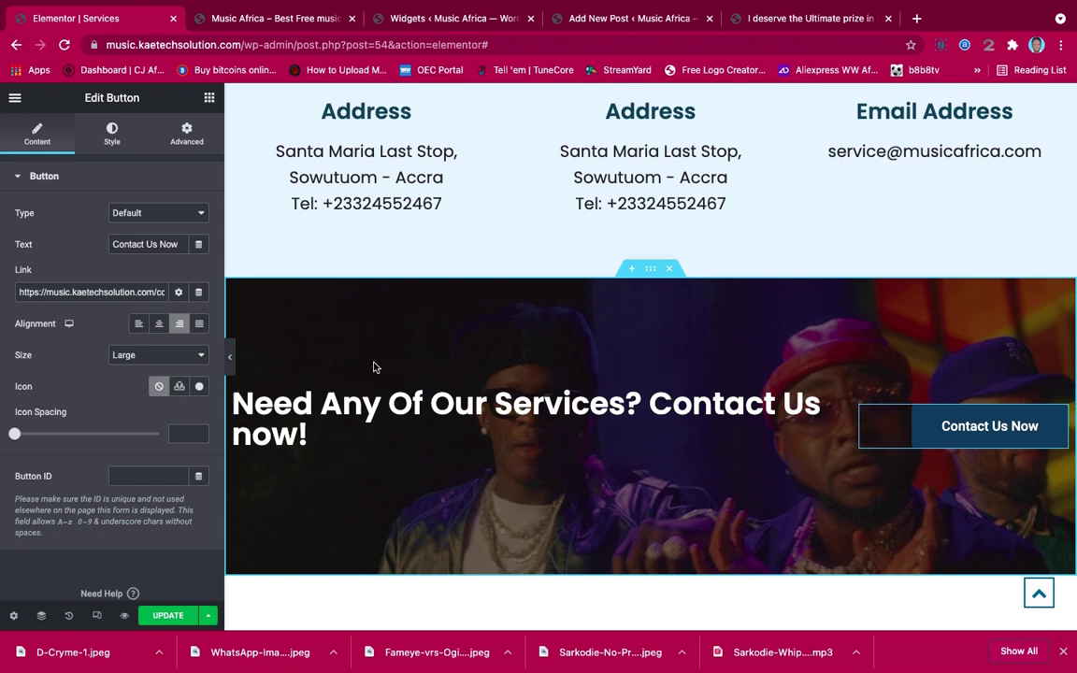
pyautogui.click(234, 362)
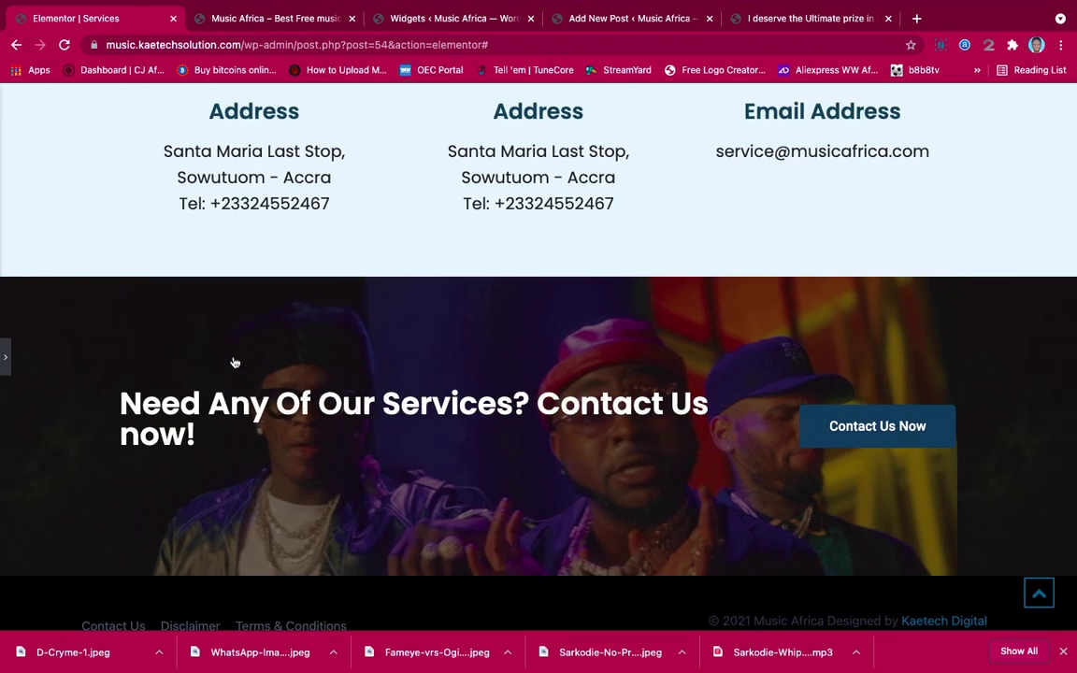
pyautogui.click(6, 363)
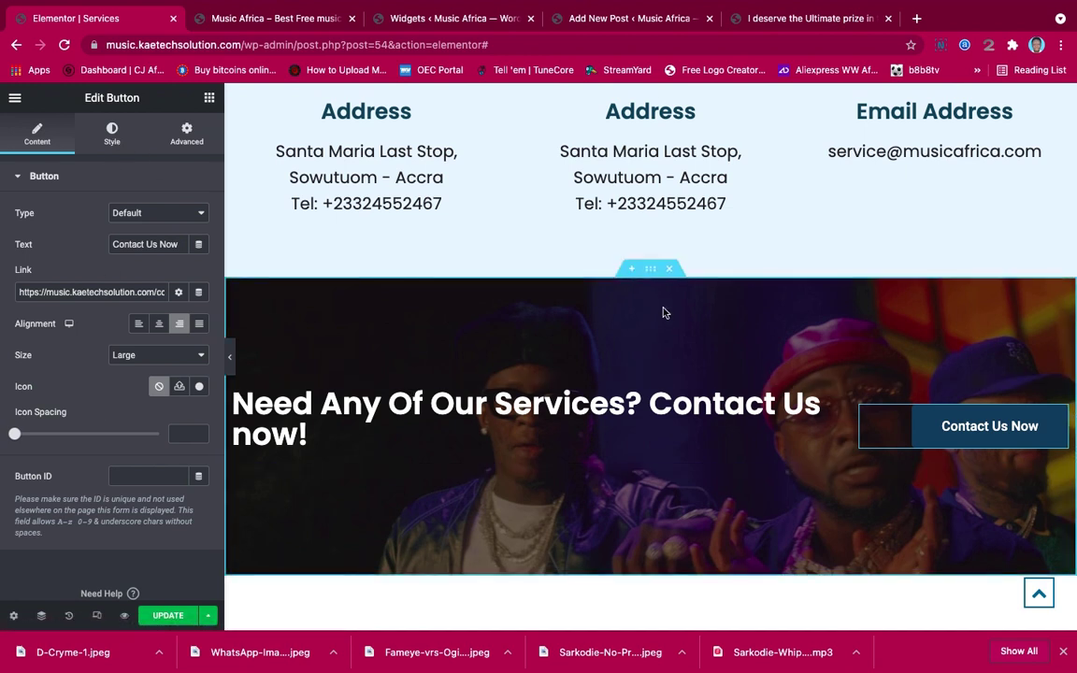
# Try Clouds, Mountains, Tilt Opacity and Waves Brush as the banner's top shape divider
pyautogui.click(653, 271)
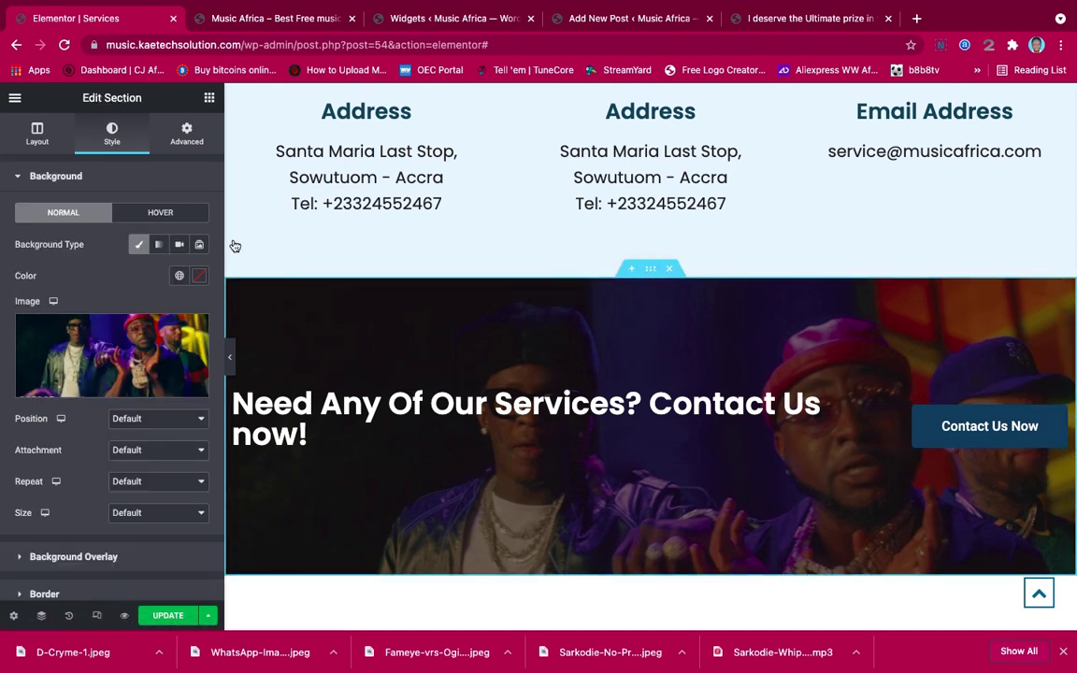
pyautogui.scroll(-3, 92, 451)
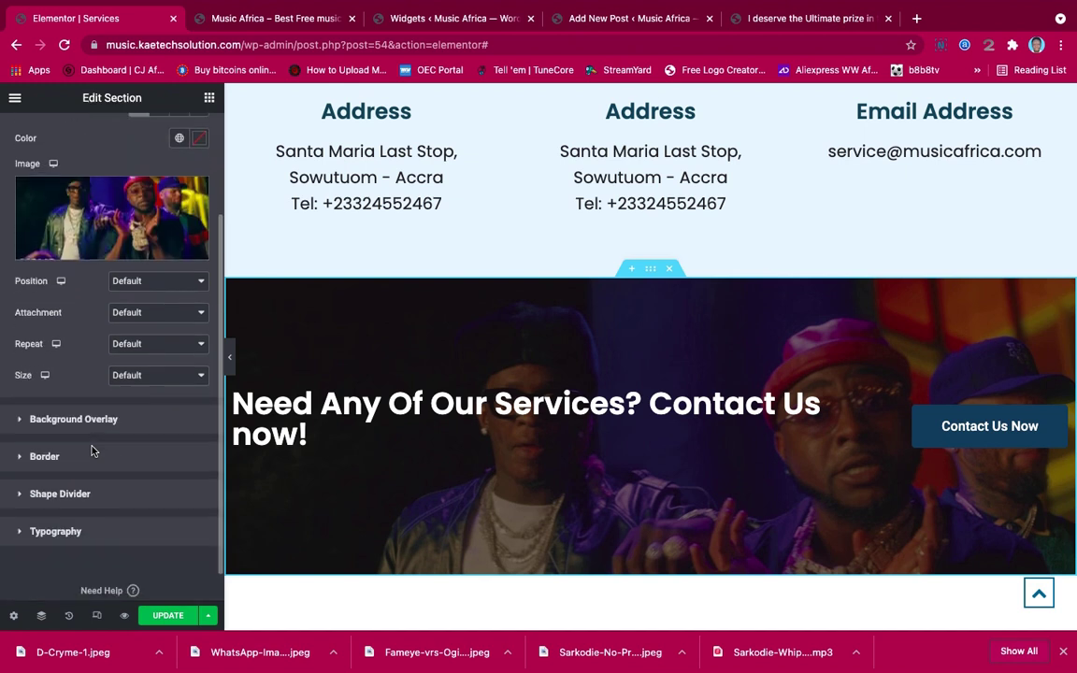
pyautogui.click(89, 458)
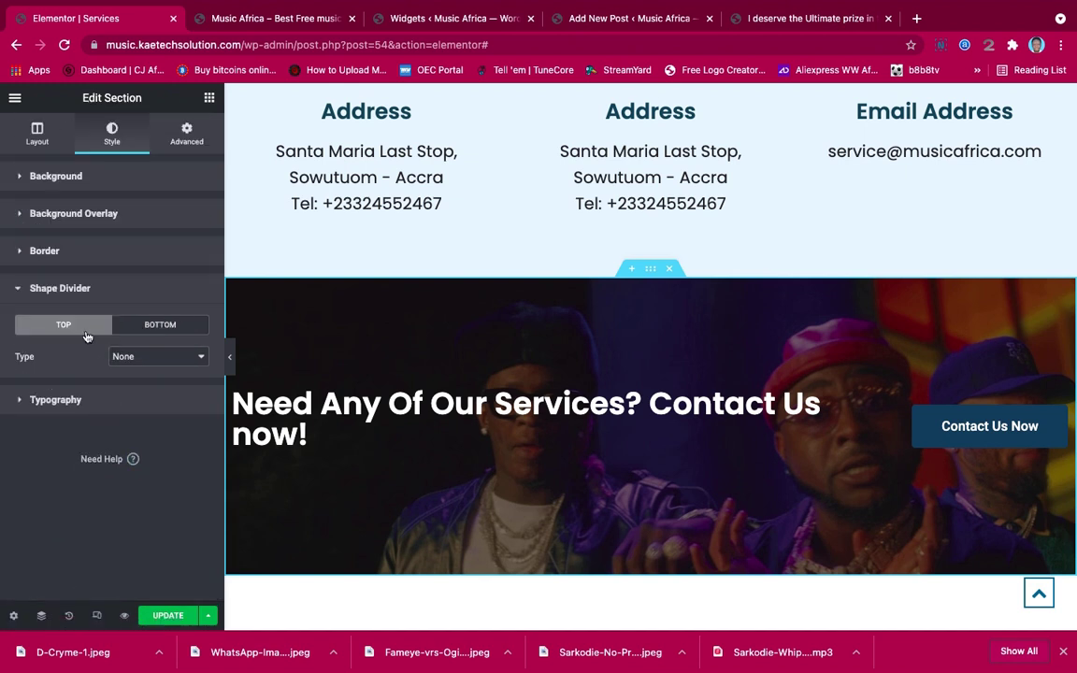
pyautogui.click(140, 356)
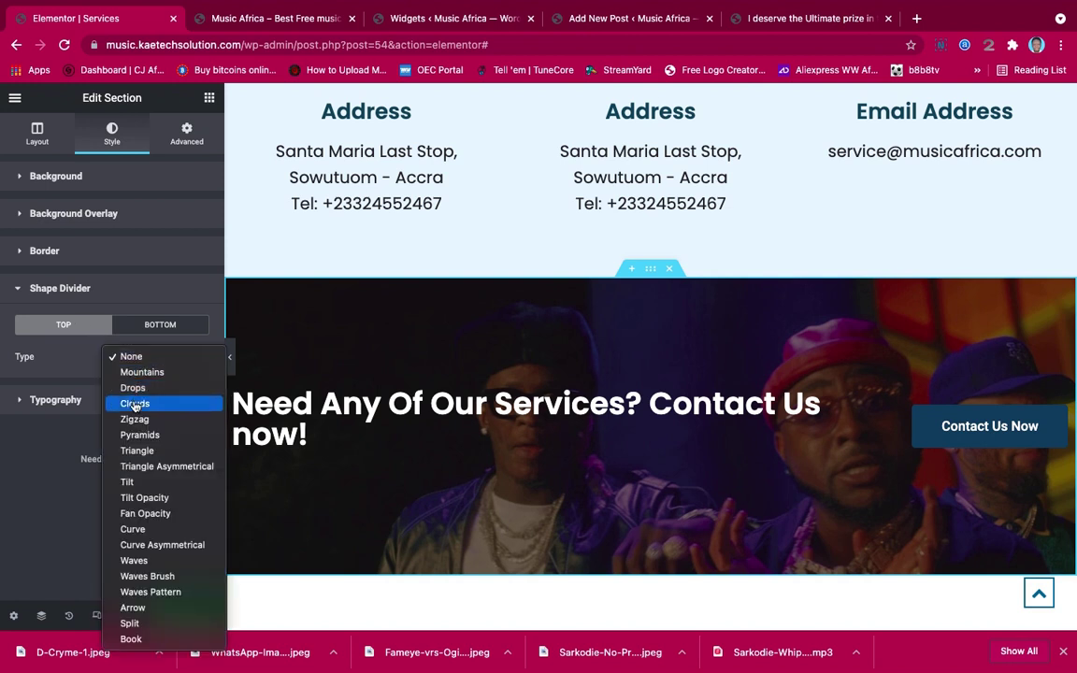
pyautogui.click(135, 403)
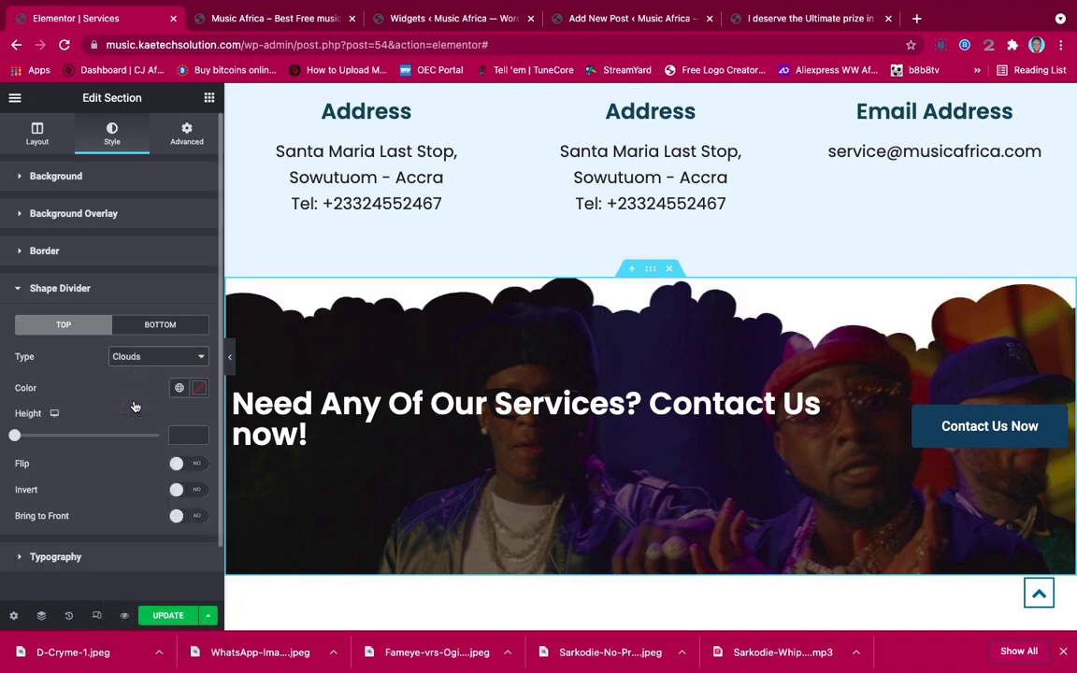
pyautogui.click(137, 357)
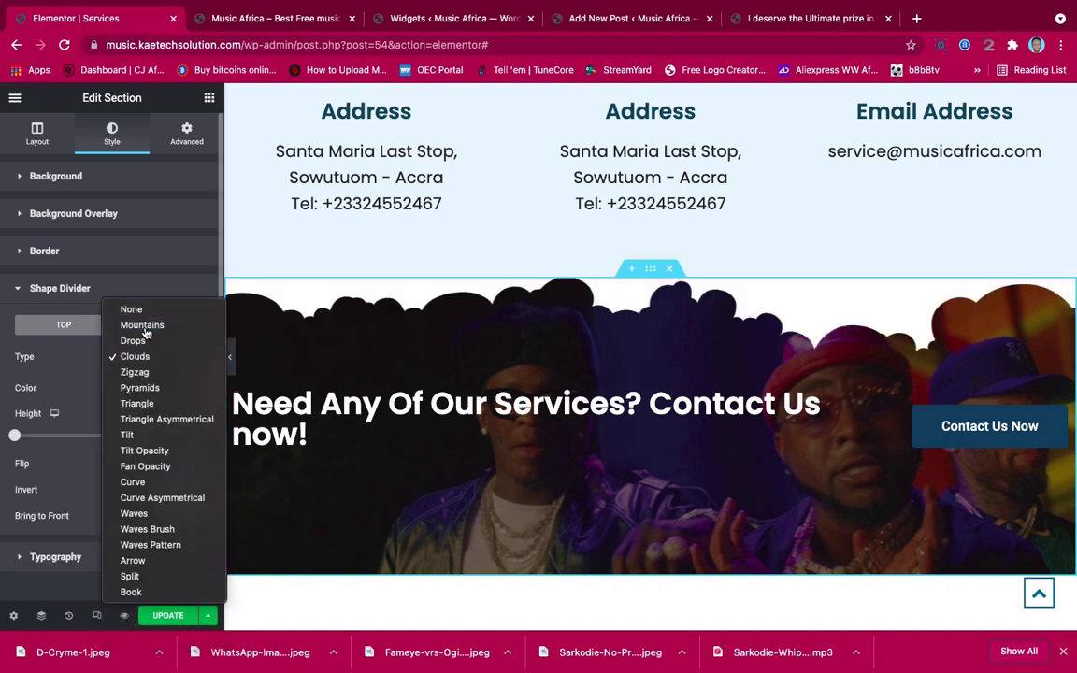
pyautogui.click(145, 327)
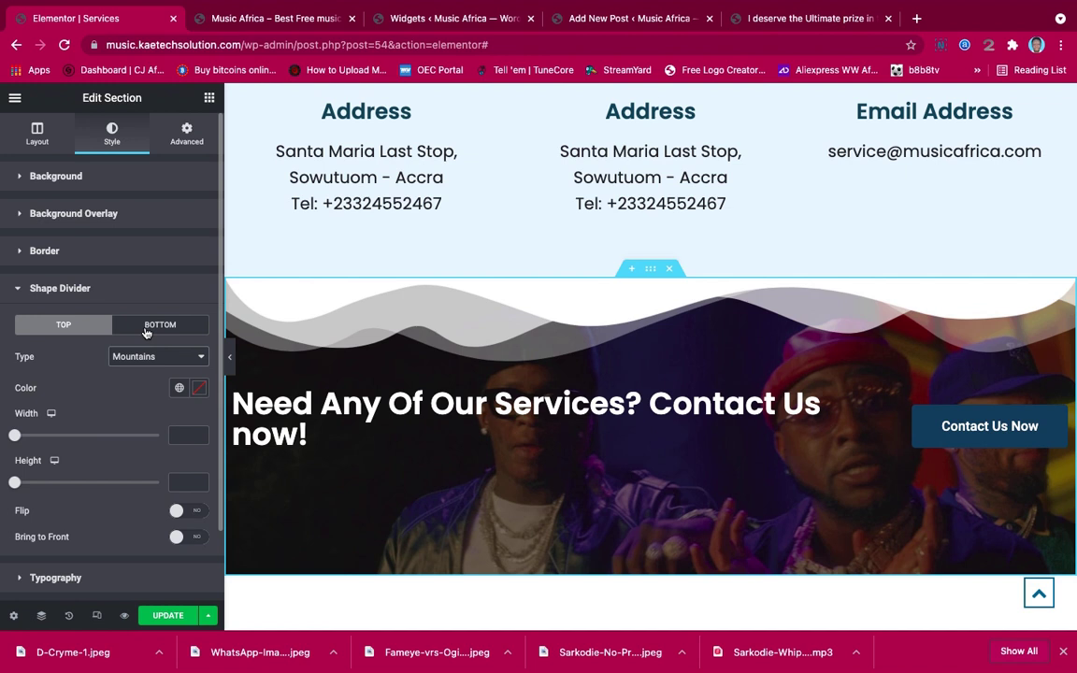
pyautogui.click(143, 358)
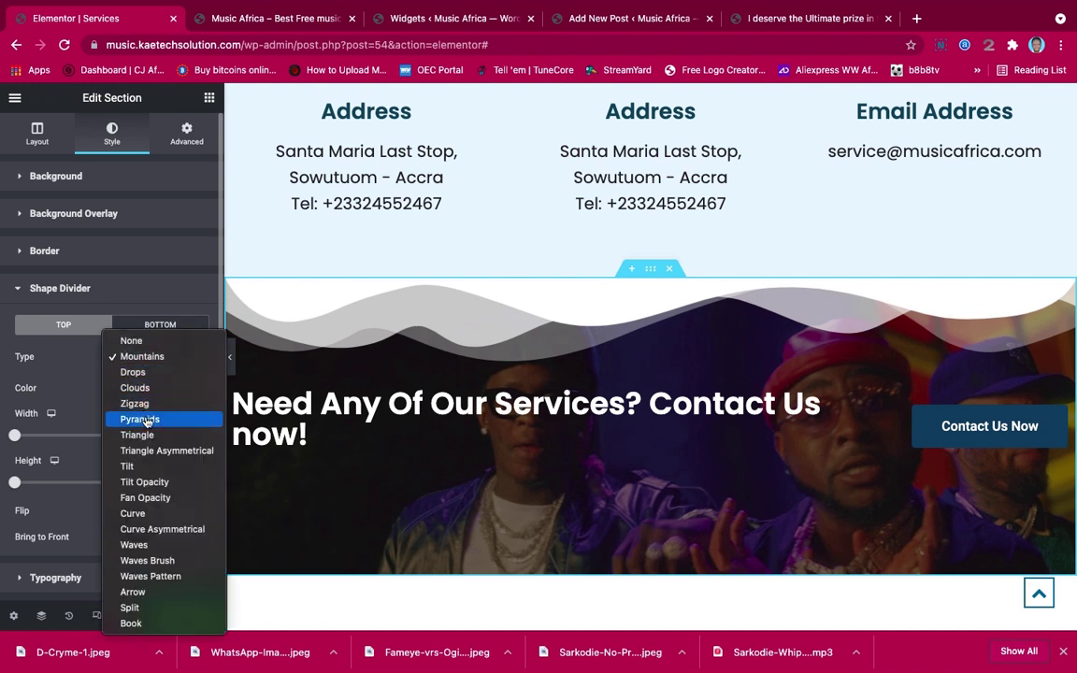
pyautogui.click(148, 484)
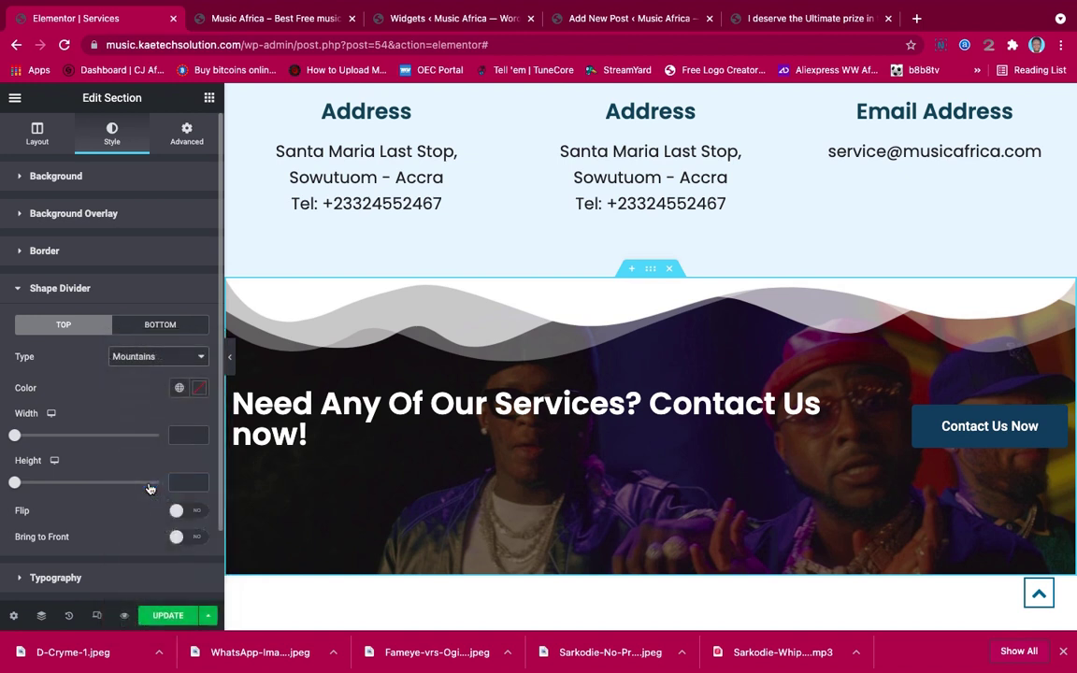
pyautogui.click(157, 354)
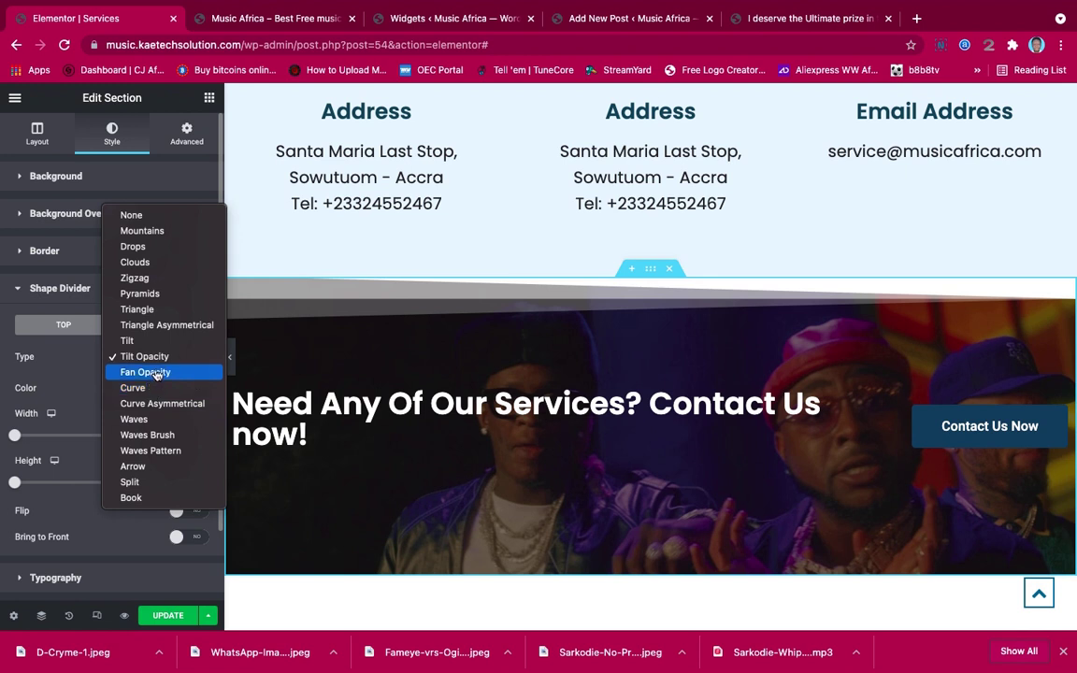
pyautogui.click(145, 434)
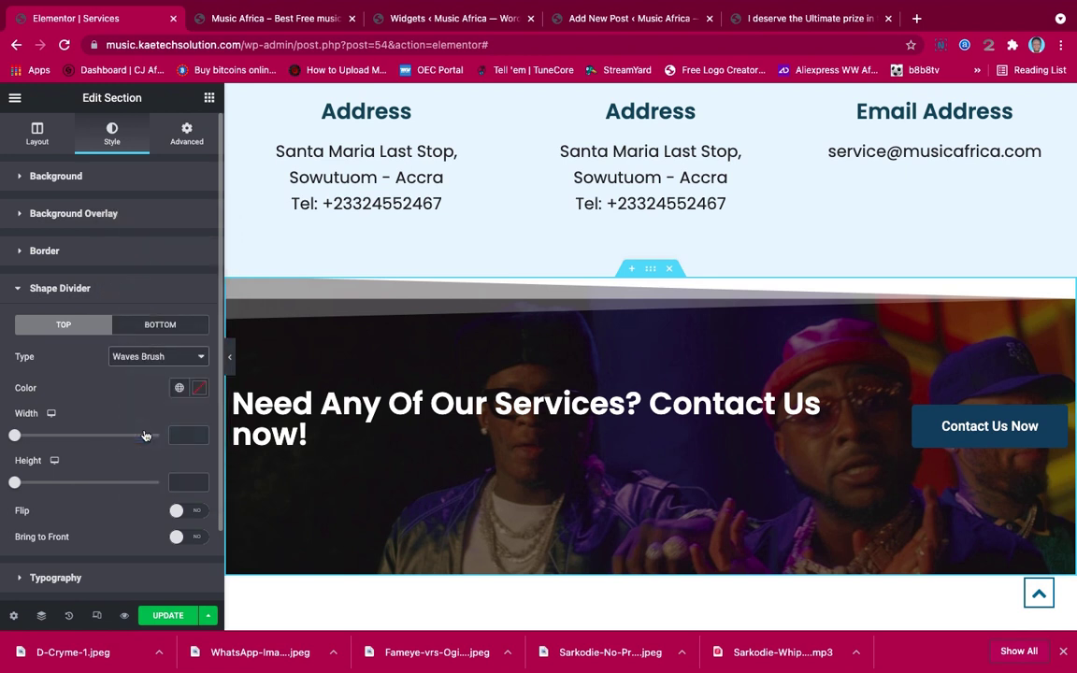
# Preview the Waves Brush divider on the banner by scrolling the page
pyautogui.click(234, 367)
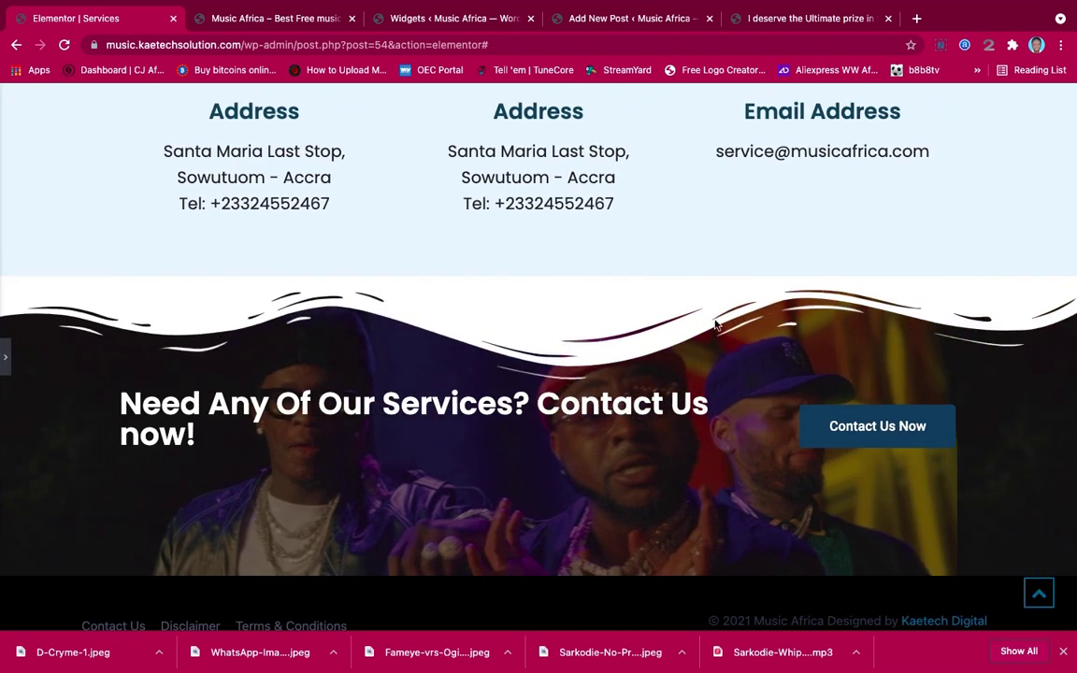
pyautogui.scroll(-1, 718, 328)
pyautogui.scroll(10, 720, 334)
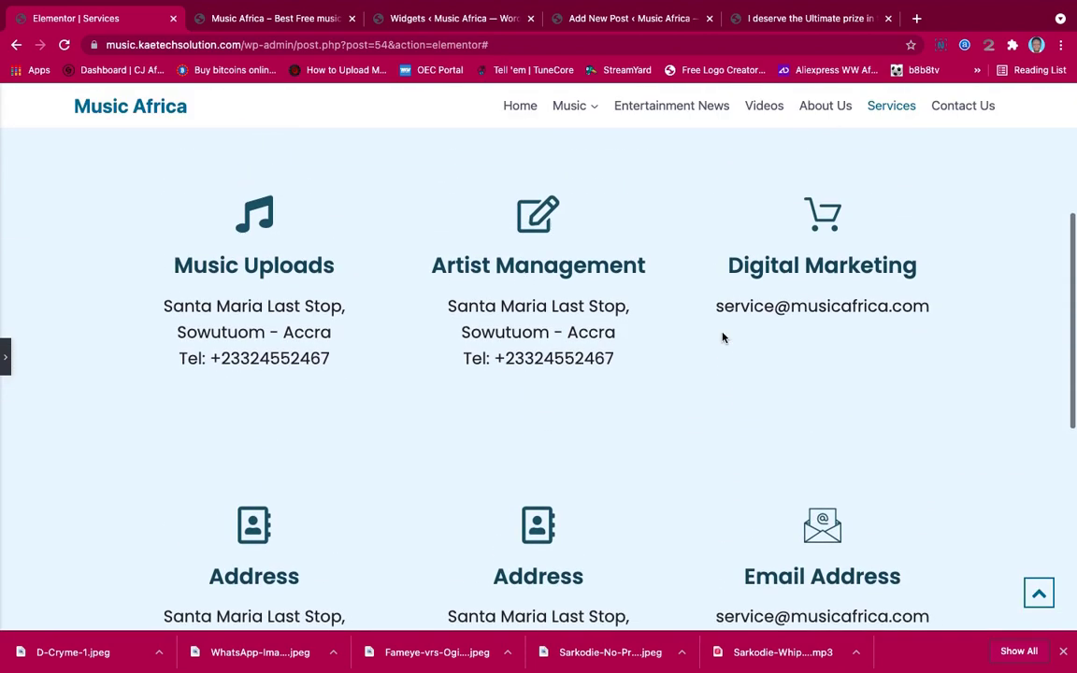
pyautogui.scroll(-5, 723, 338)
pyautogui.scroll(1, 723, 337)
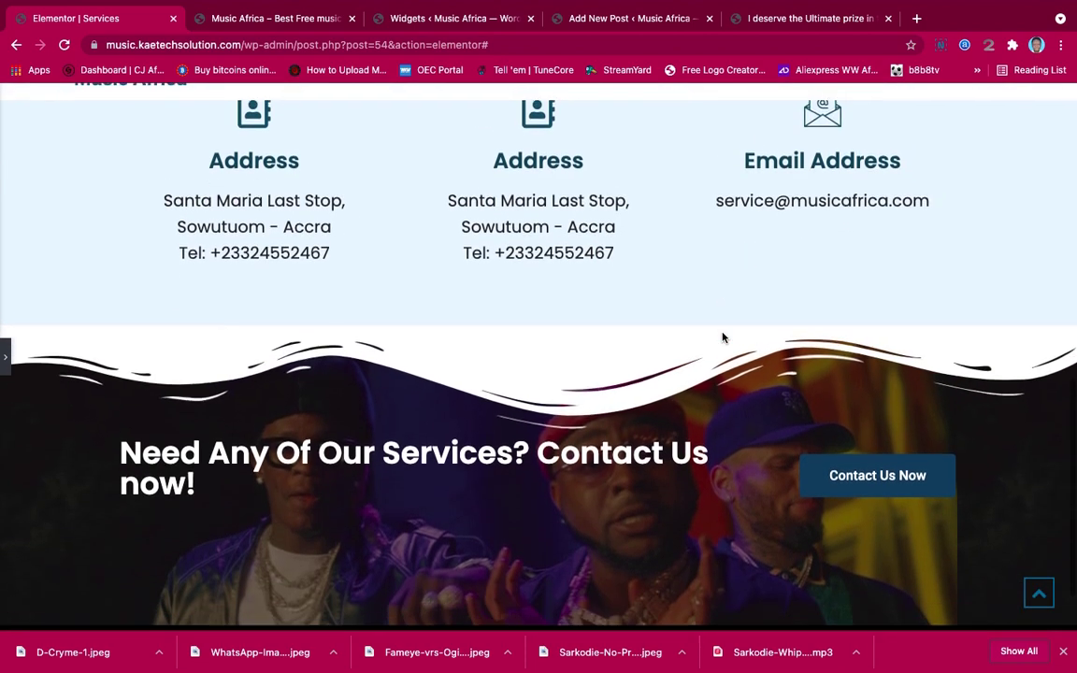
pyautogui.scroll(-2, 723, 337)
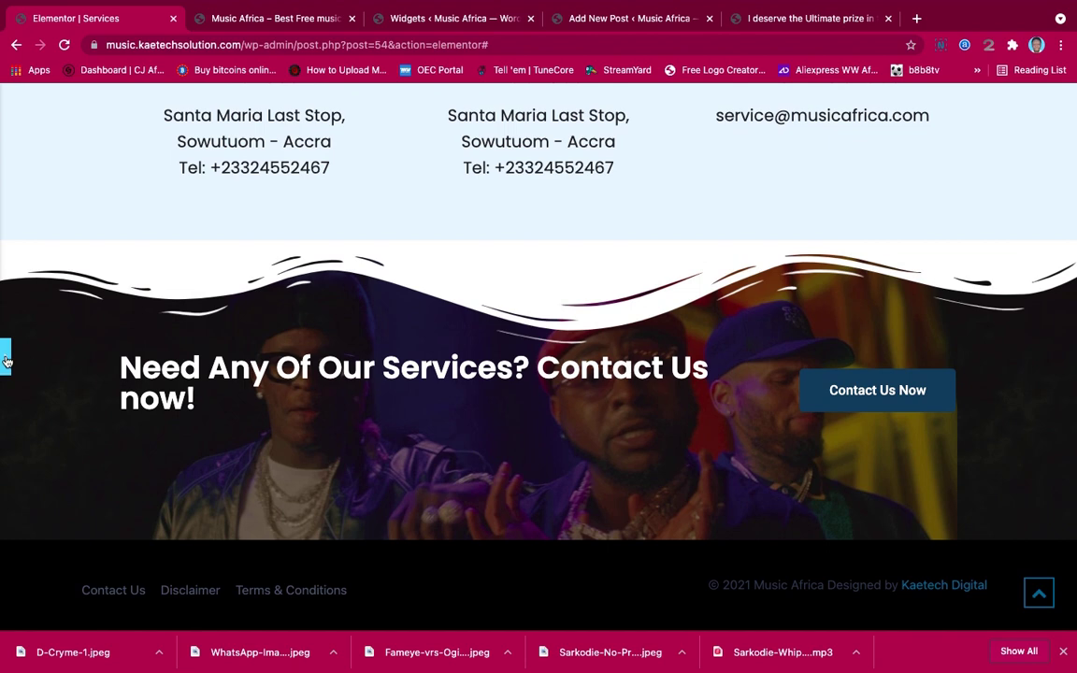
pyautogui.click(4, 357)
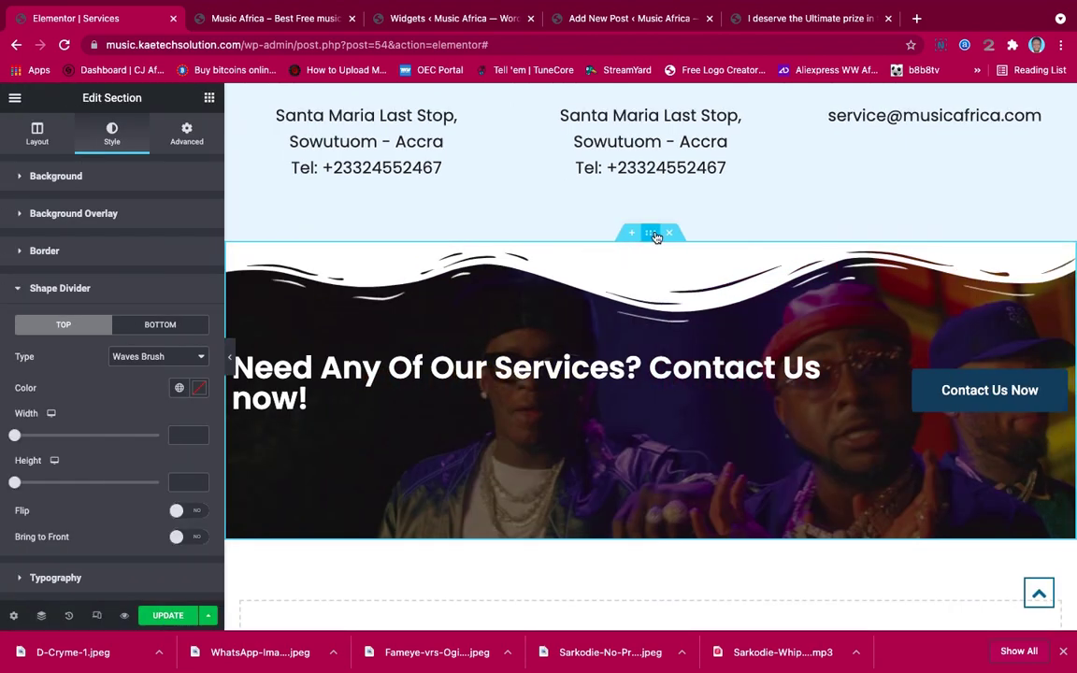
pyautogui.click(231, 363)
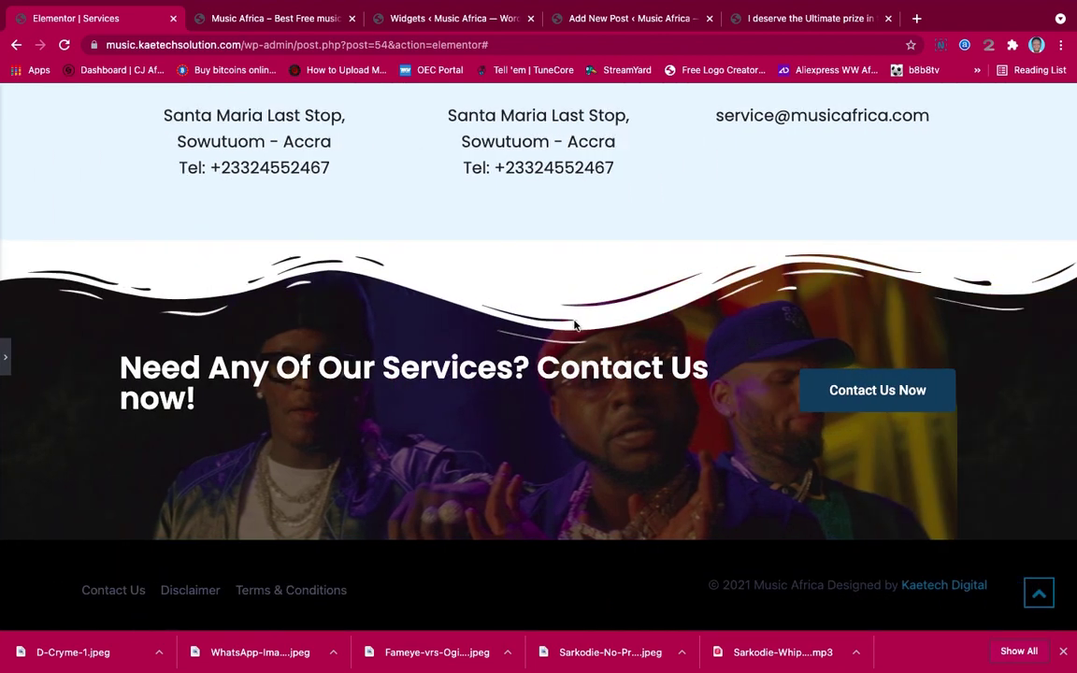
pyautogui.scroll(15, 573, 324)
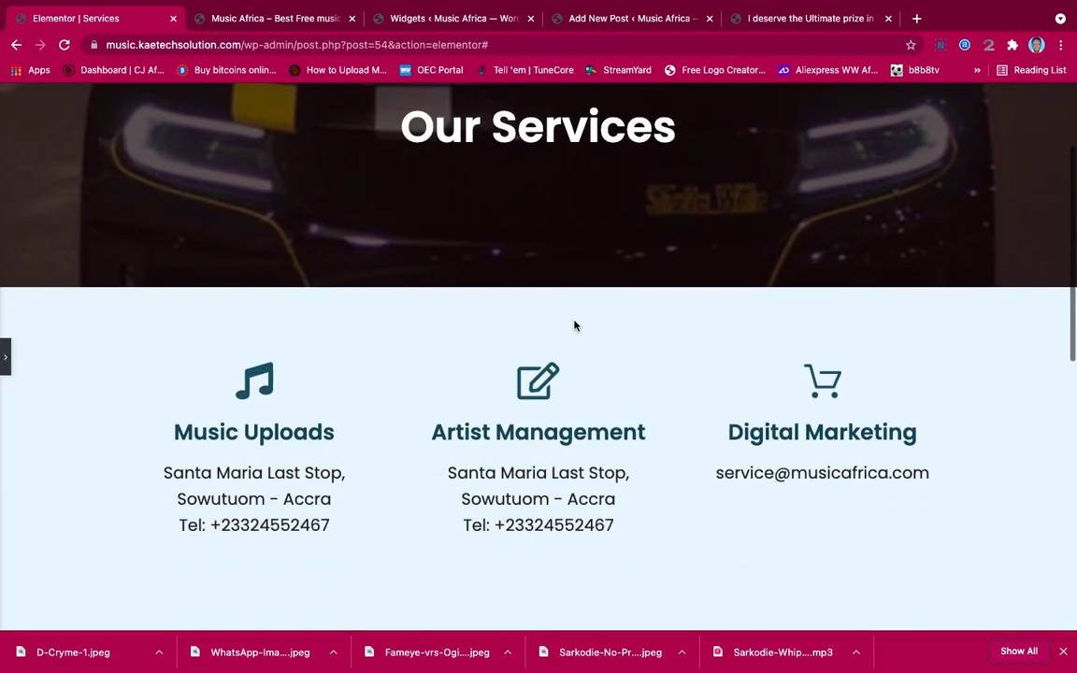
pyautogui.scroll(-4, 574, 324)
pyautogui.scroll(2, 574, 324)
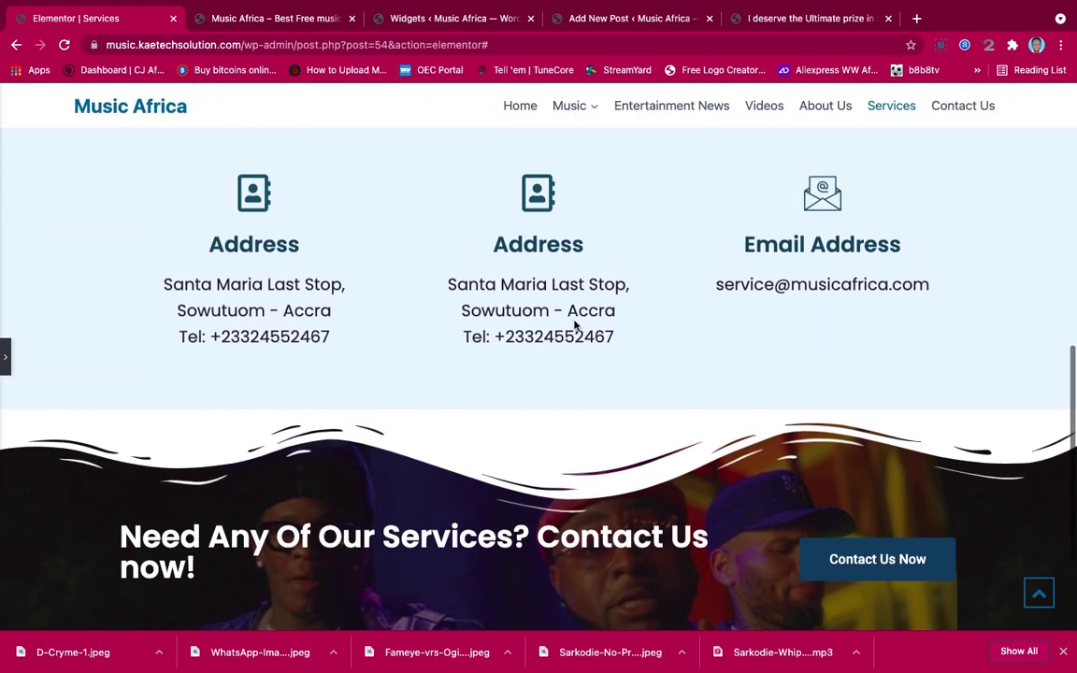
pyautogui.scroll(-2, 574, 323)
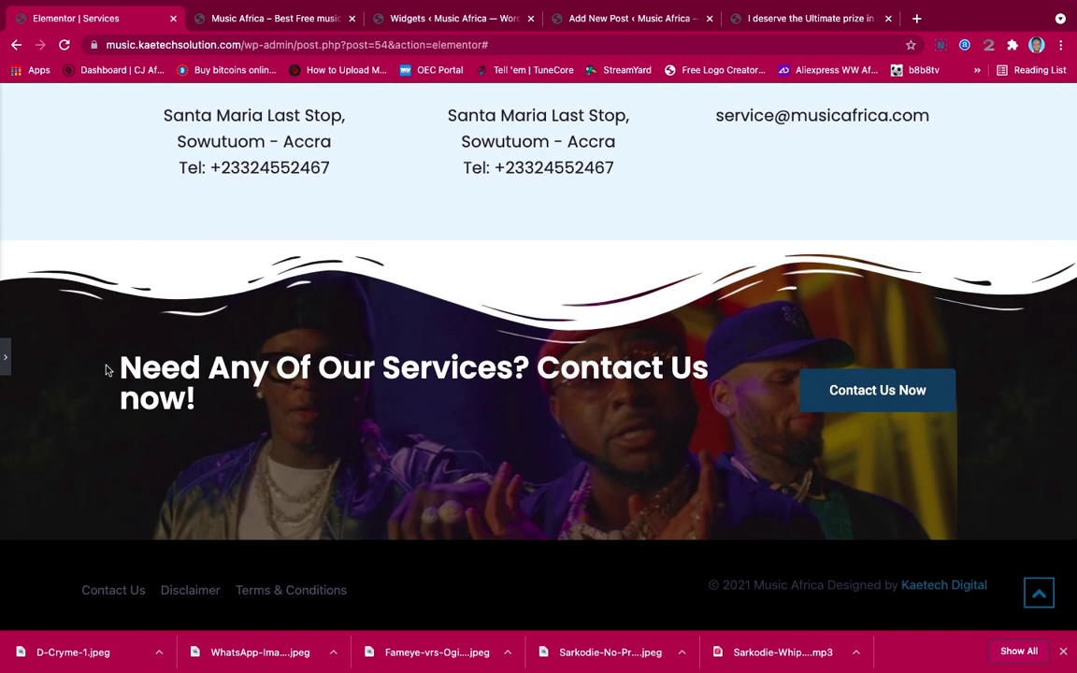
# Try Waves, Waves Pattern and Fan Opacity dividers, then set the top divider to None
pyautogui.click(5, 367)
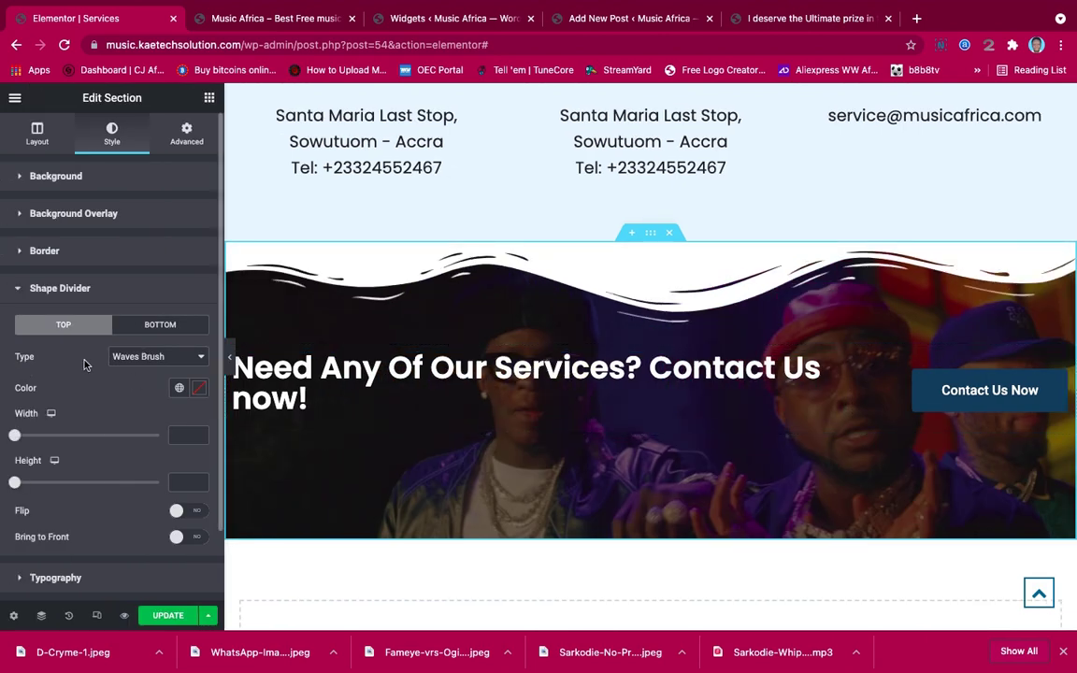
pyautogui.click(146, 357)
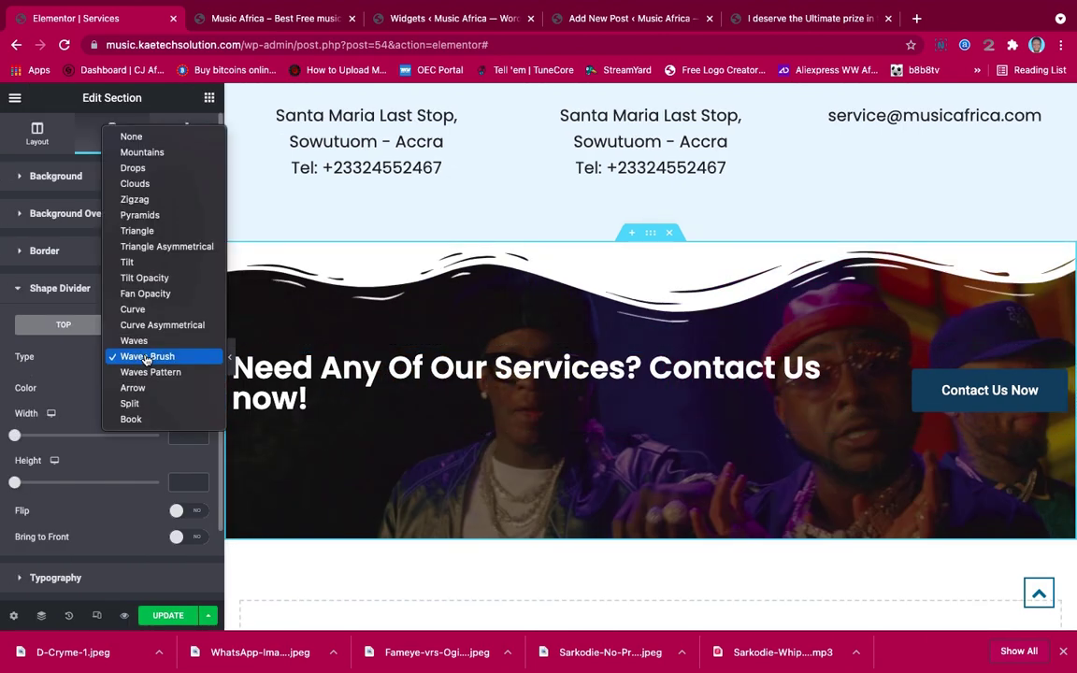
pyautogui.click(142, 340)
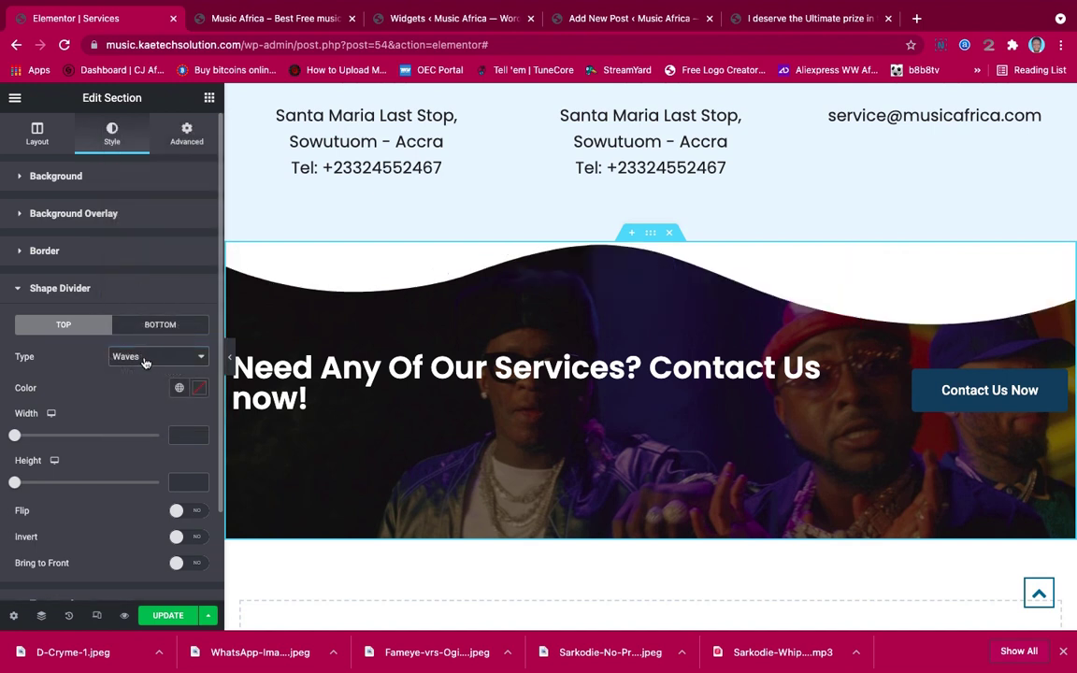
pyautogui.click(145, 360)
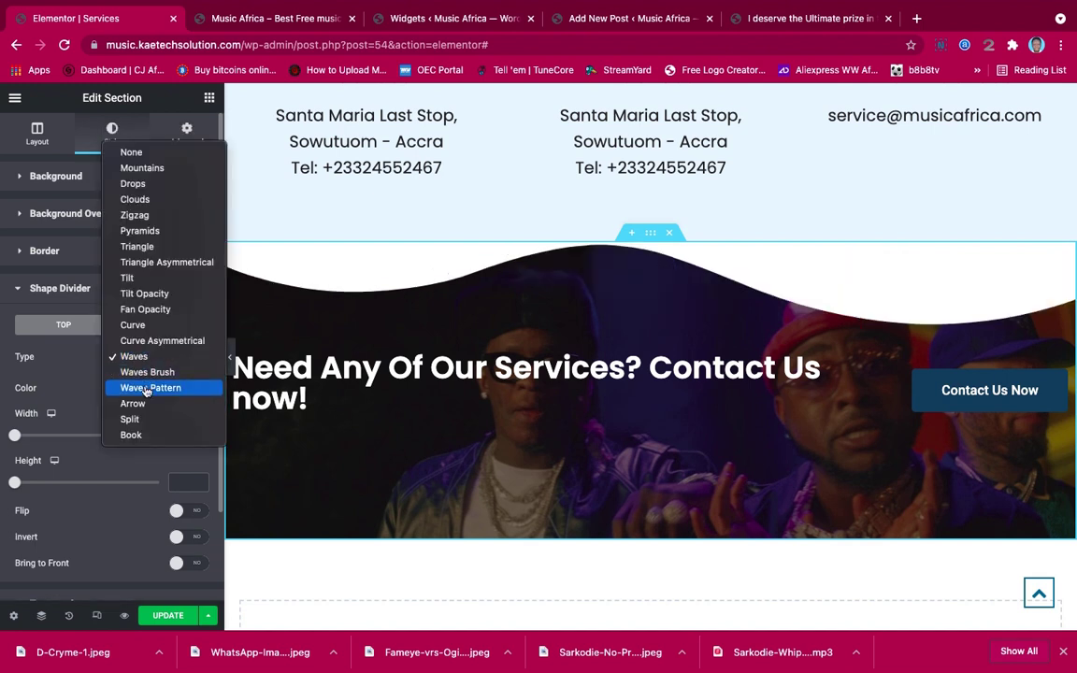
pyautogui.click(146, 389)
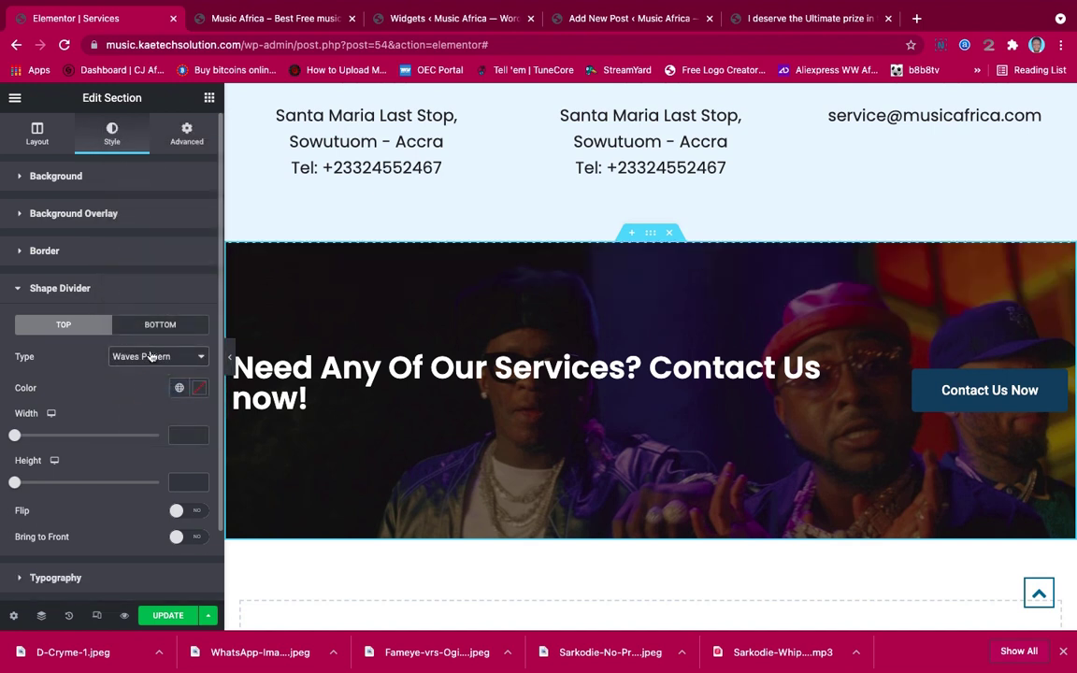
pyautogui.click(152, 354)
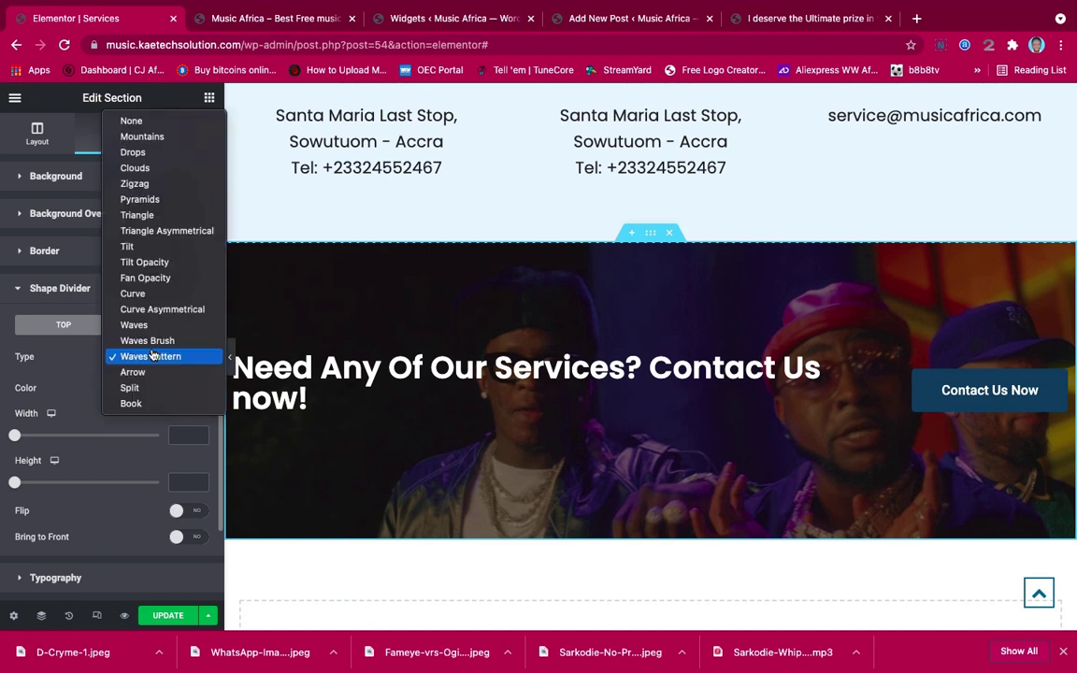
pyautogui.click(157, 279)
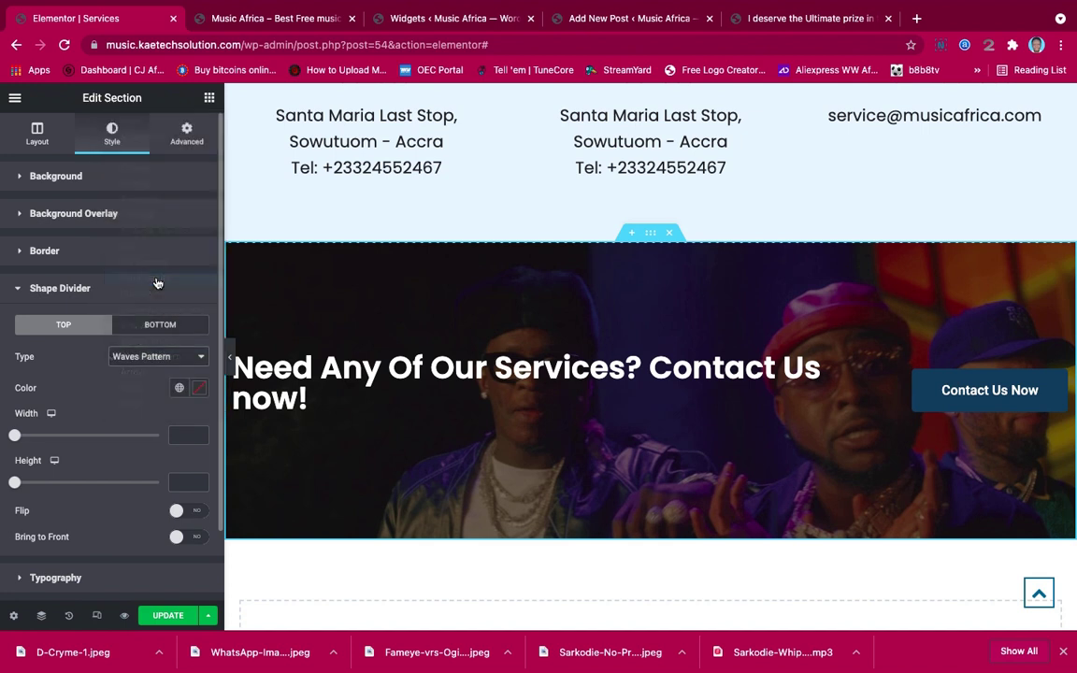
pyautogui.click(150, 358)
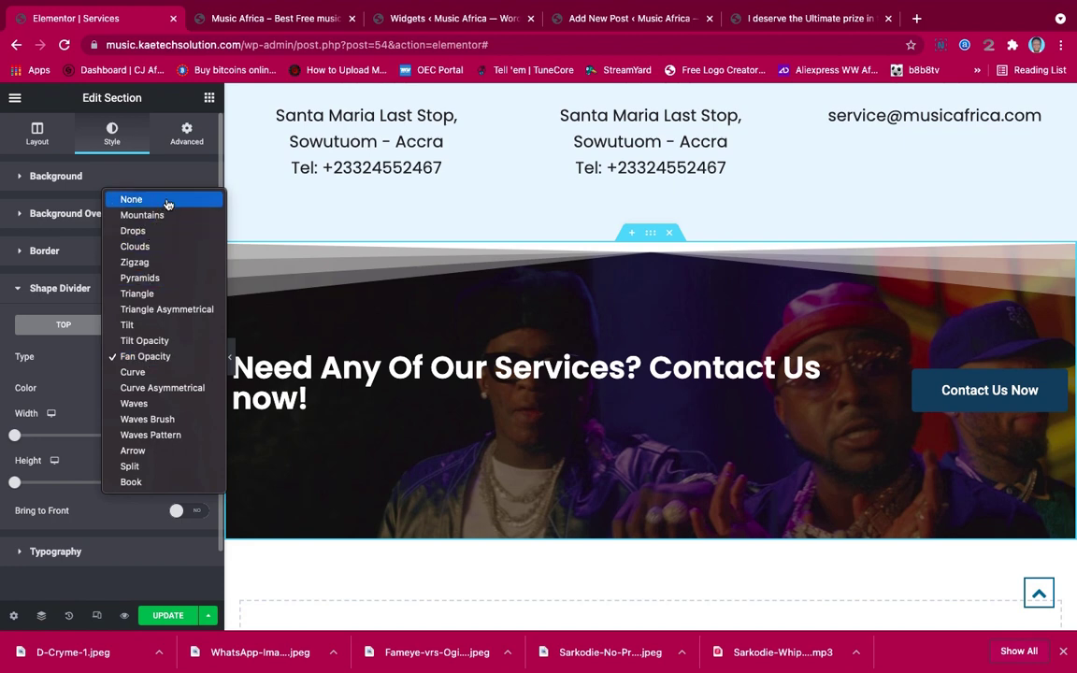
pyautogui.click(136, 199)
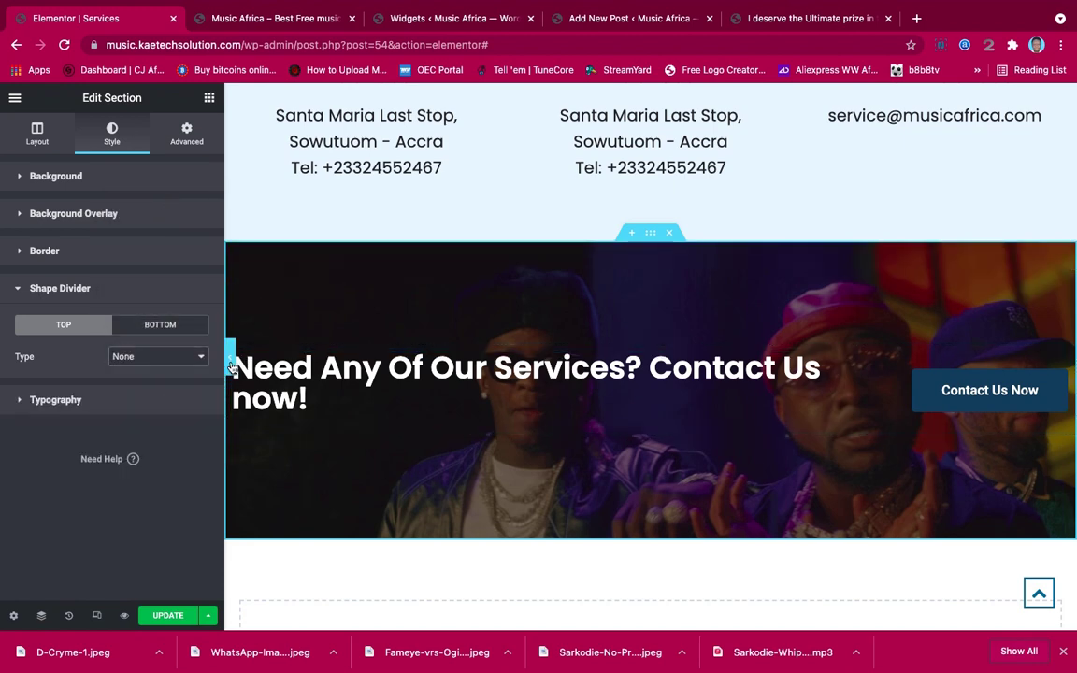
pyautogui.click(230, 359)
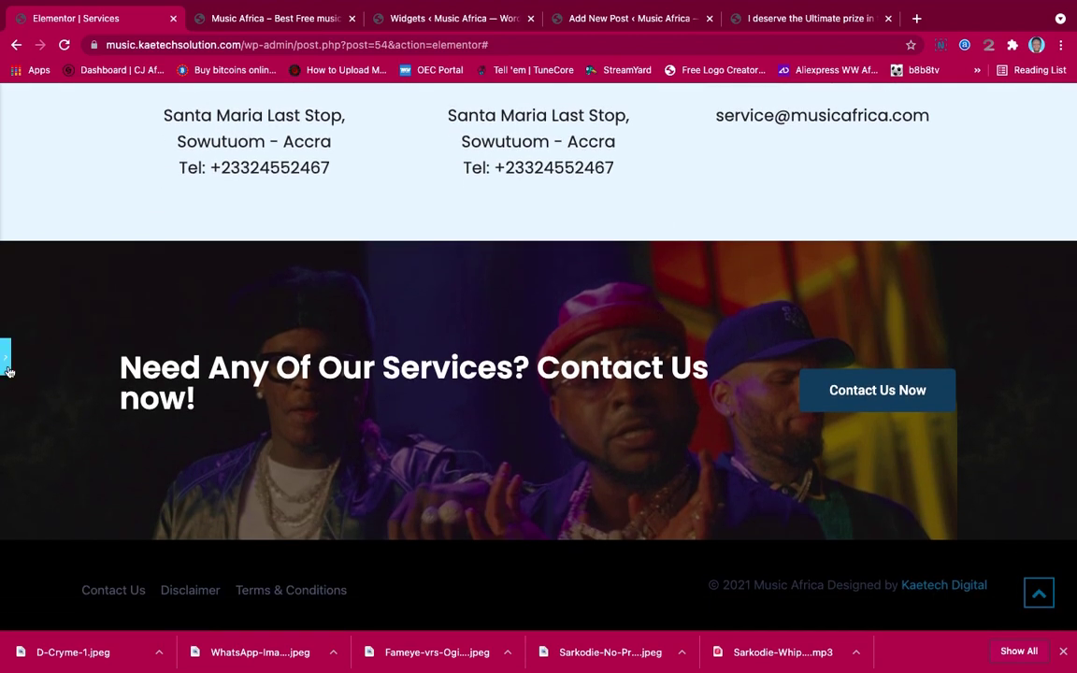
# Set the banner background to Center Center, Fixed attachment, No-repeat and Cover size
pyautogui.click(7, 369)
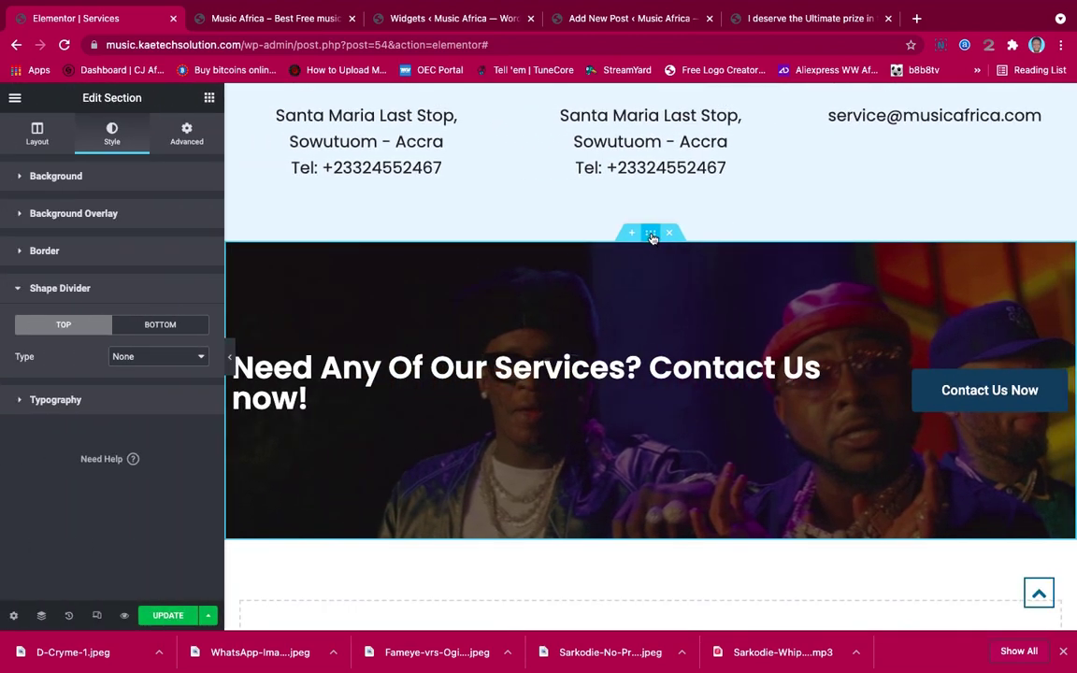
pyautogui.click(85, 186)
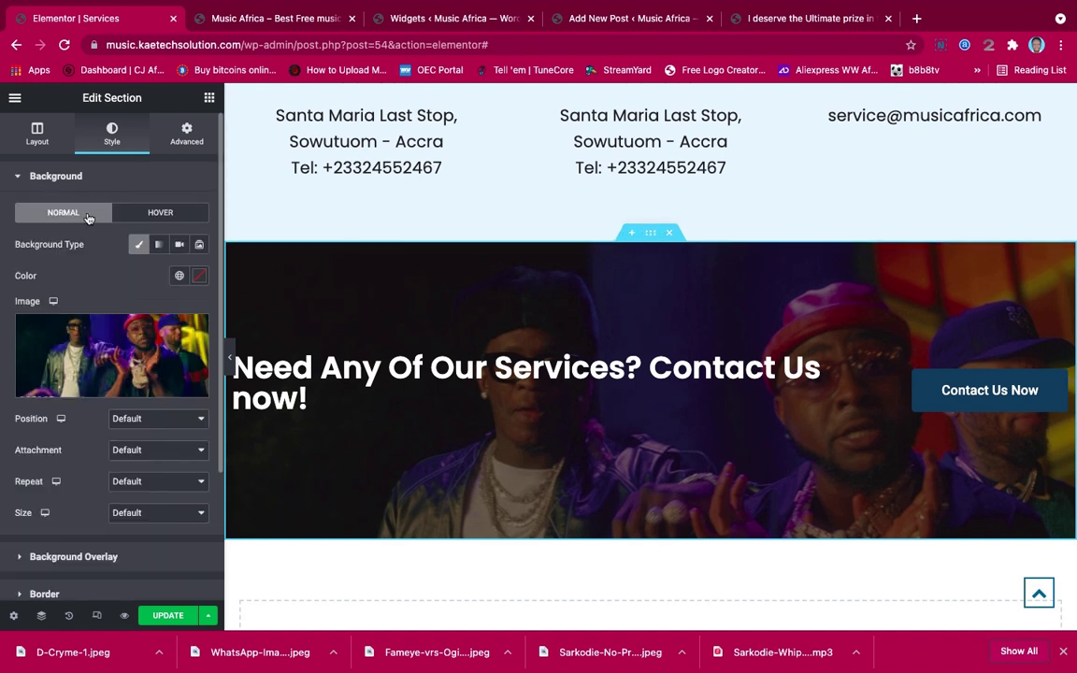
pyautogui.scroll(-3, 104, 346)
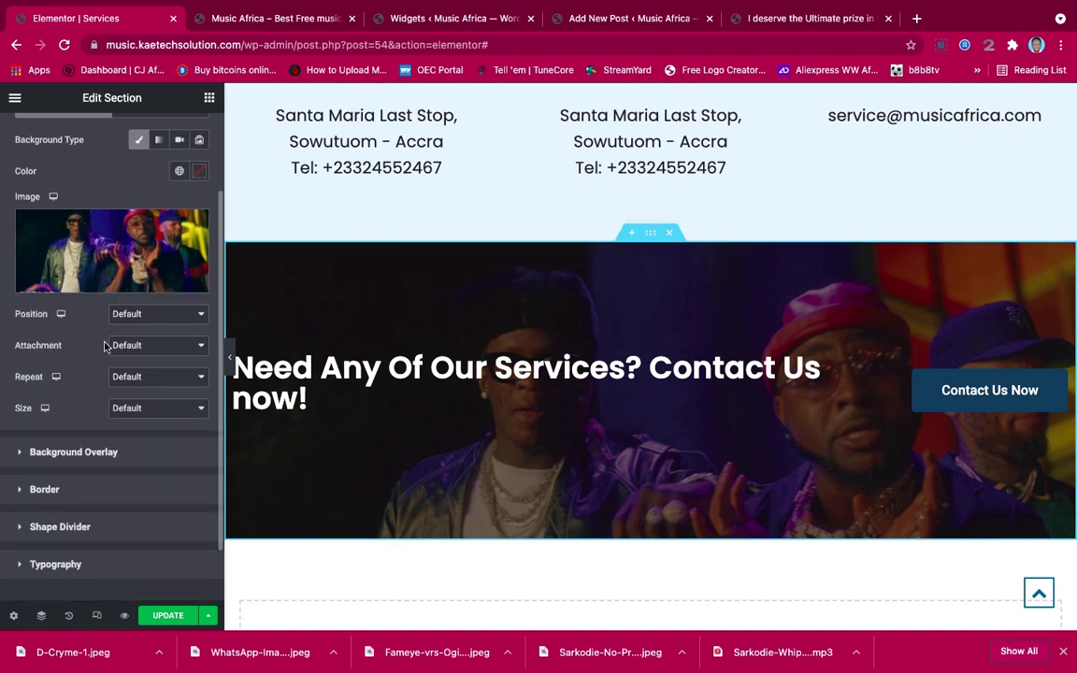
pyautogui.click(157, 316)
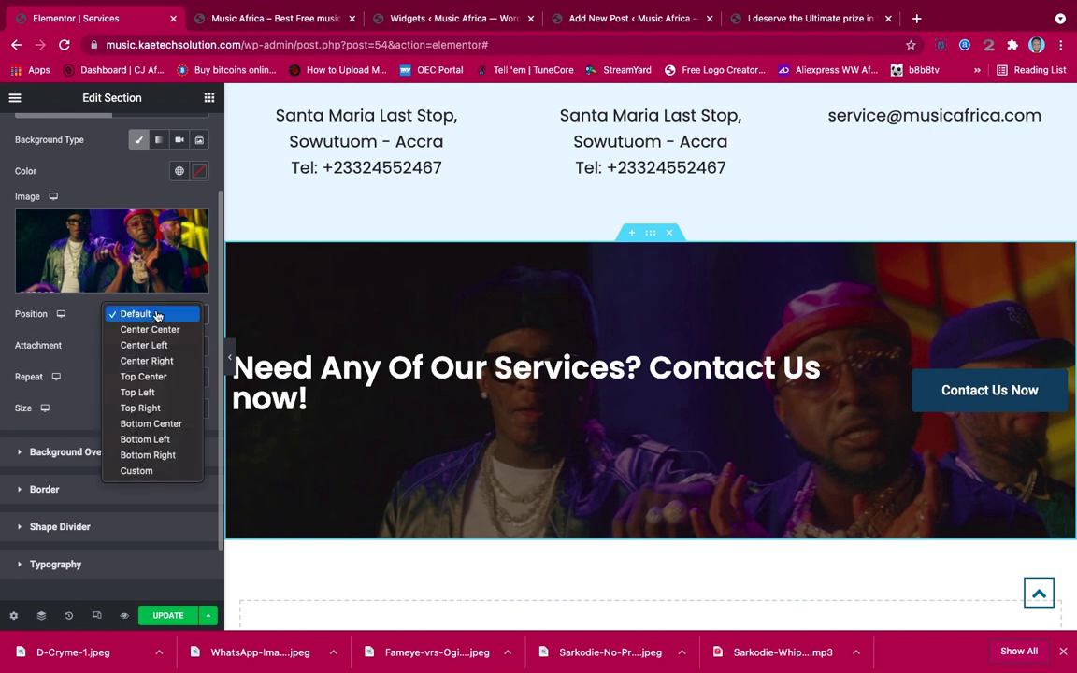
pyautogui.click(155, 330)
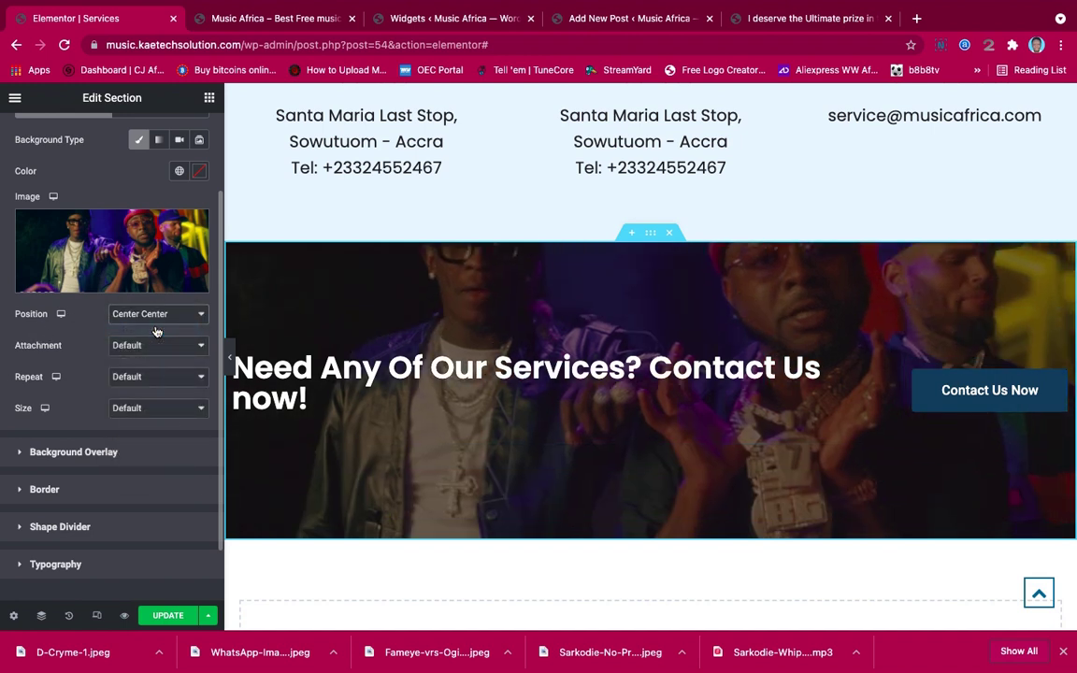
pyautogui.click(152, 346)
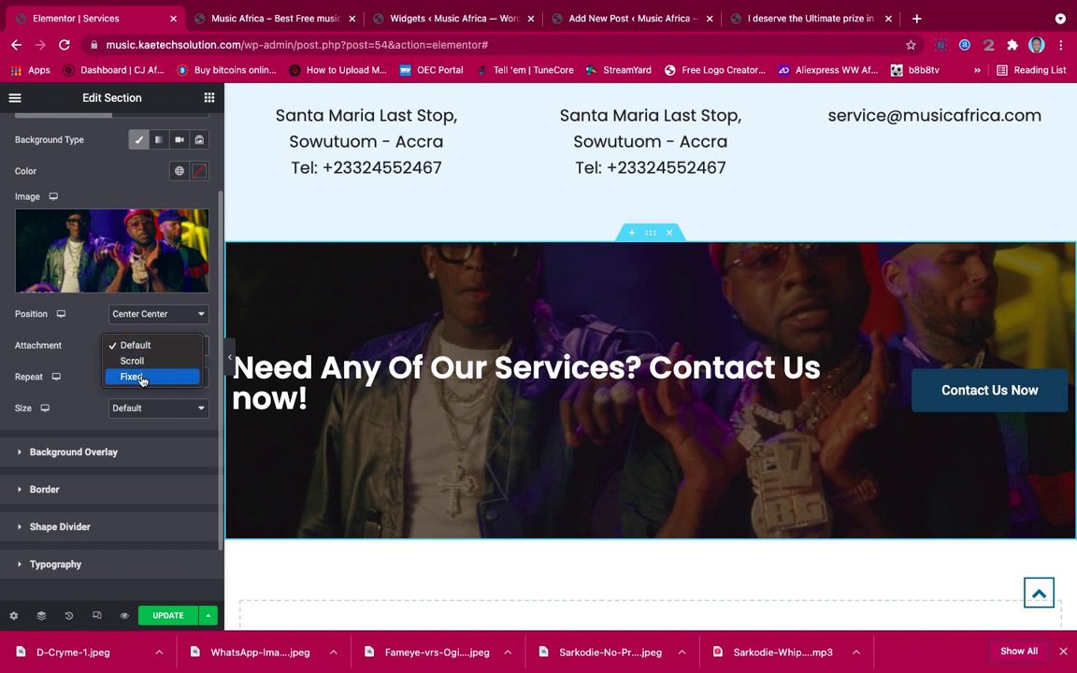
pyautogui.click(140, 376)
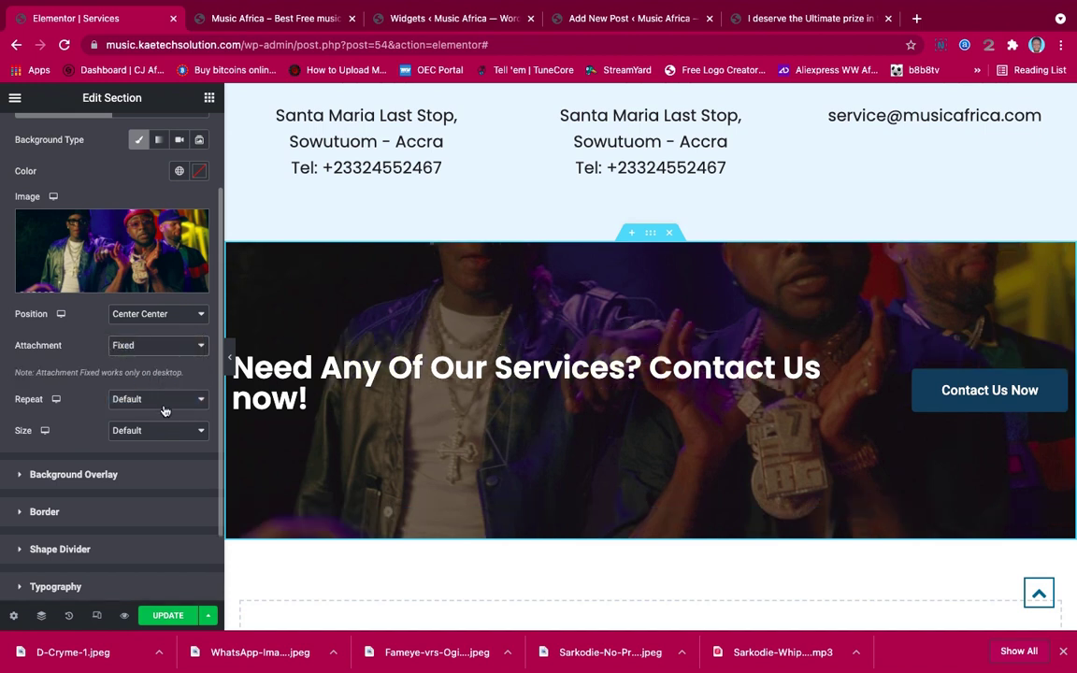
pyautogui.click(164, 406)
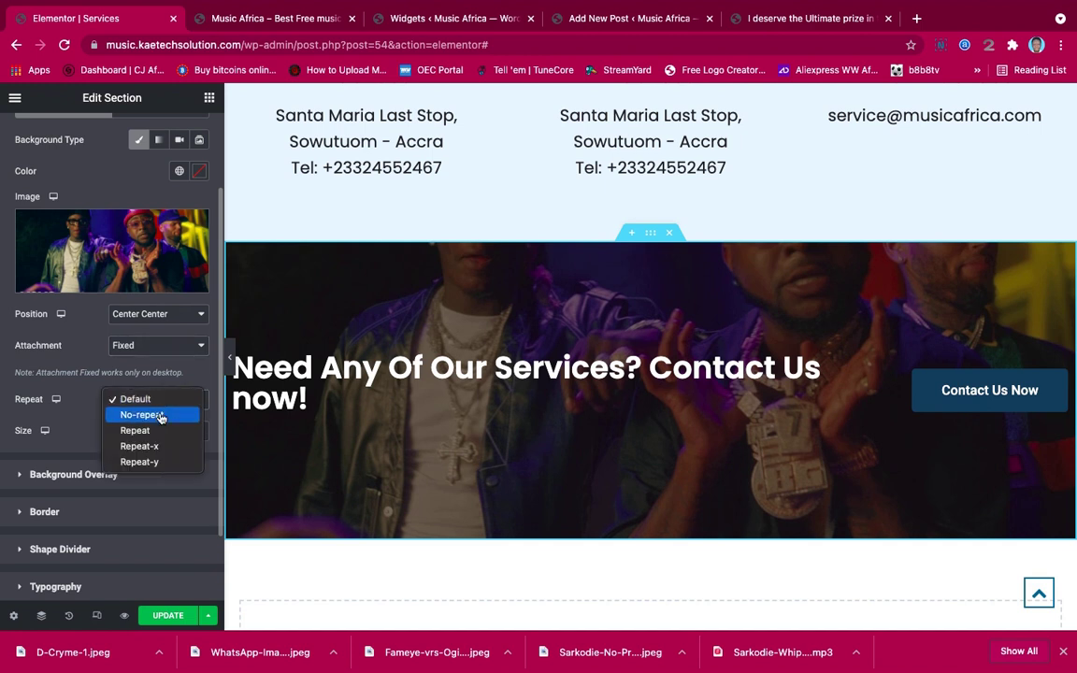
pyautogui.click(160, 416)
pyautogui.click(155, 430)
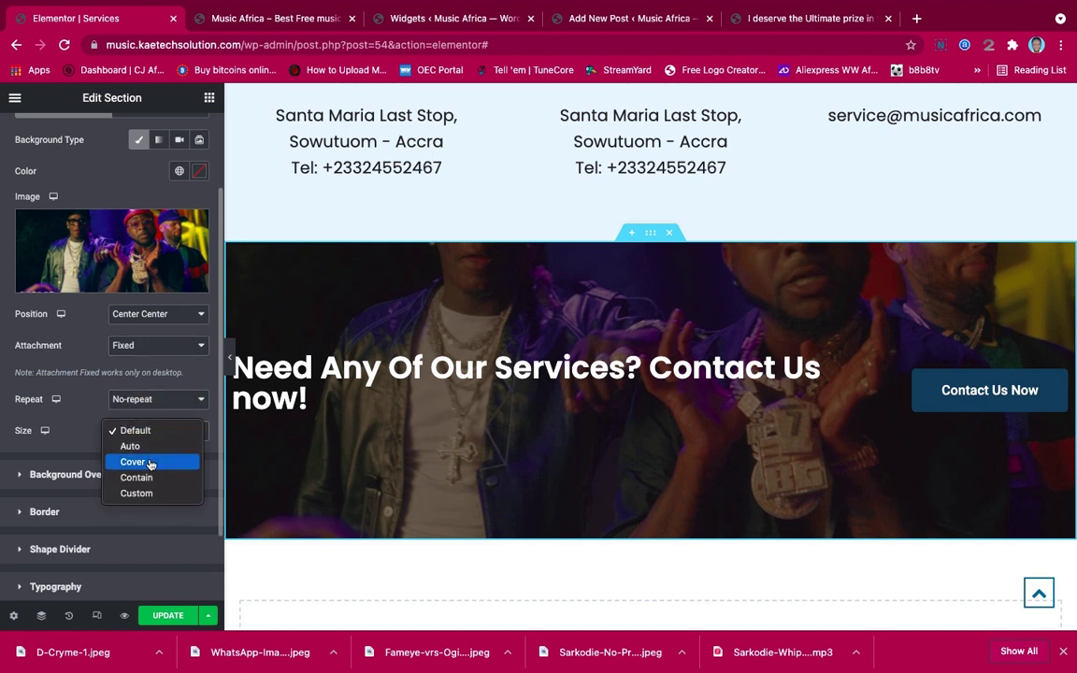
pyautogui.click(150, 462)
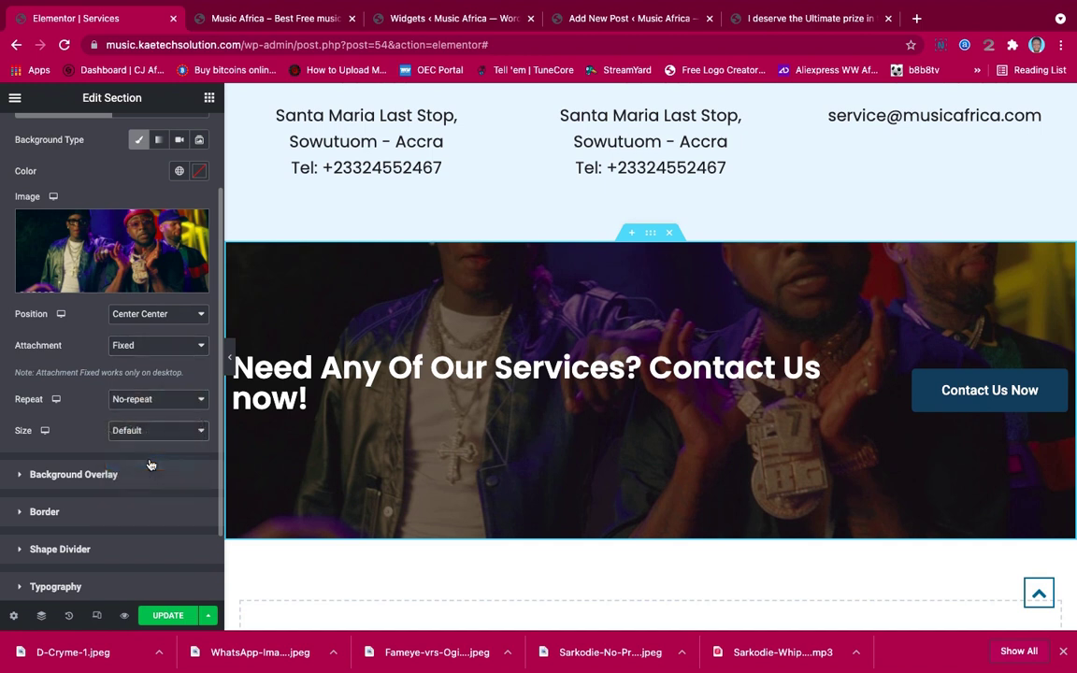
# Preview the parallax banner with the panel hidden, then bring the section settings back
pyautogui.click(234, 358)
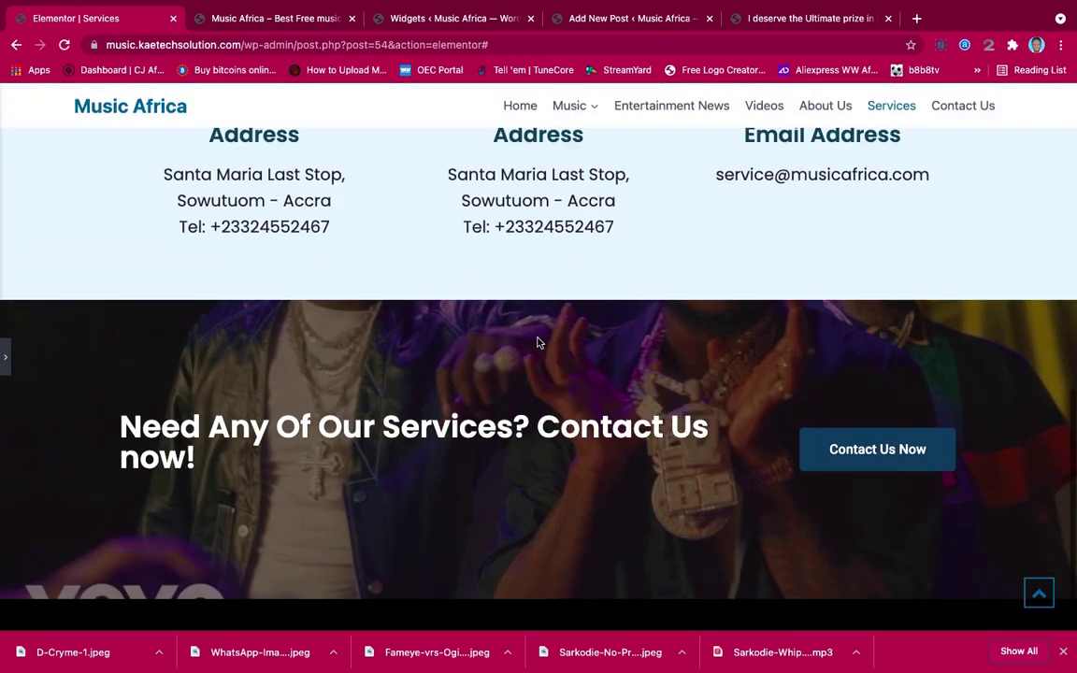
pyautogui.scroll(1, 537, 343)
pyautogui.scroll(-2, 536, 341)
pyautogui.scroll(2, 535, 346)
pyautogui.scroll(-2, 535, 350)
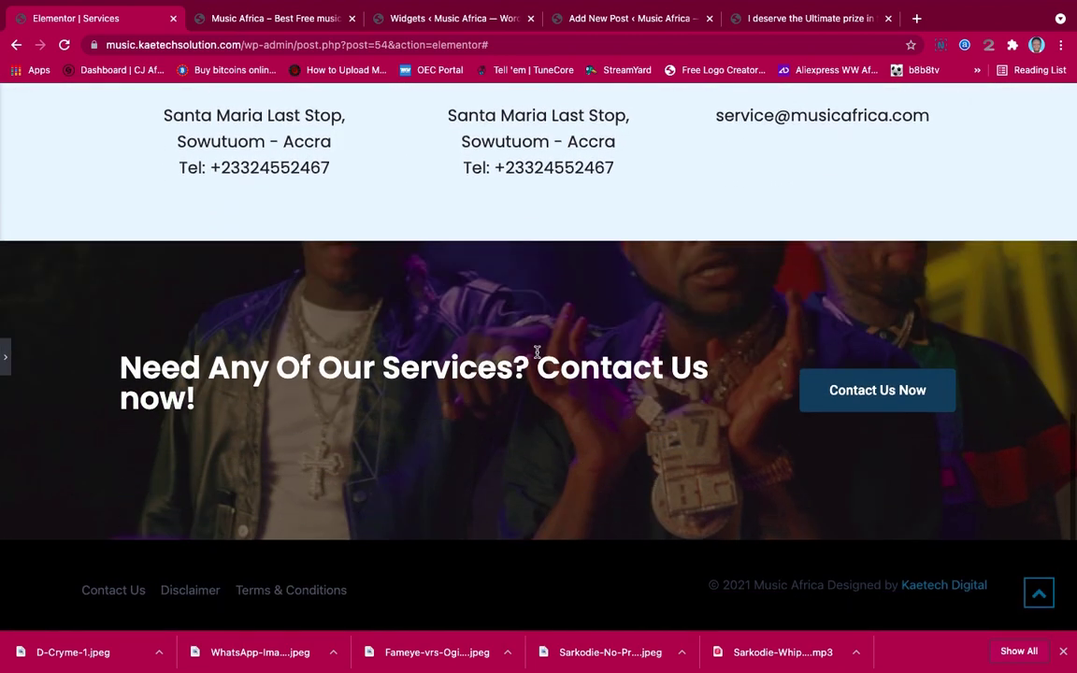
pyautogui.scroll(10, 536, 353)
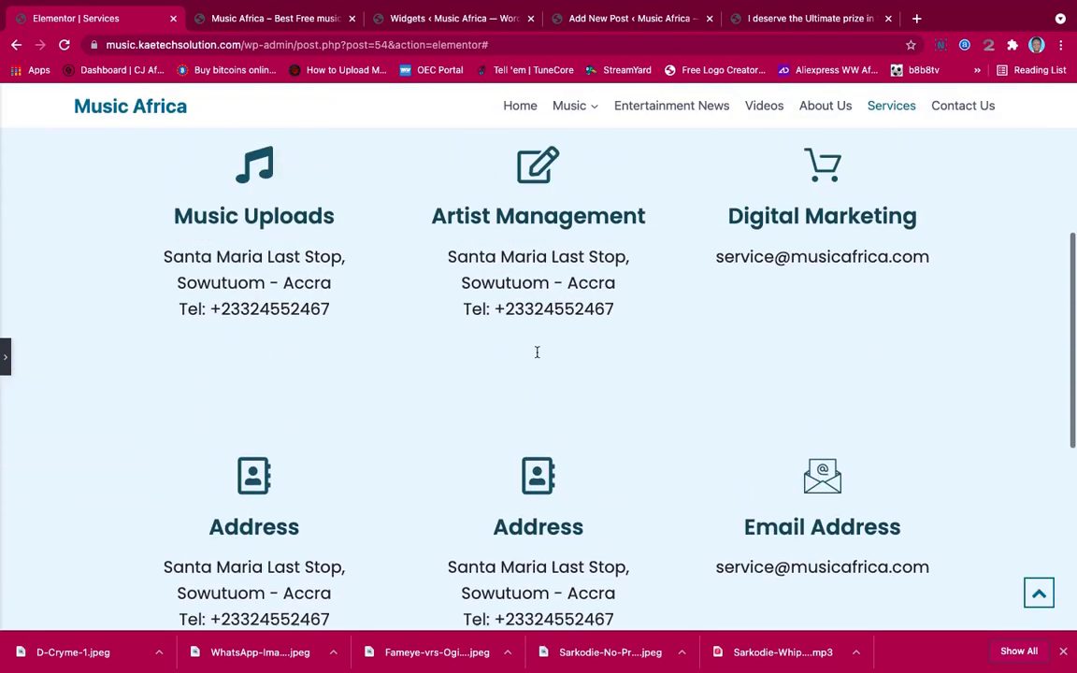
pyautogui.scroll(-5, 537, 356)
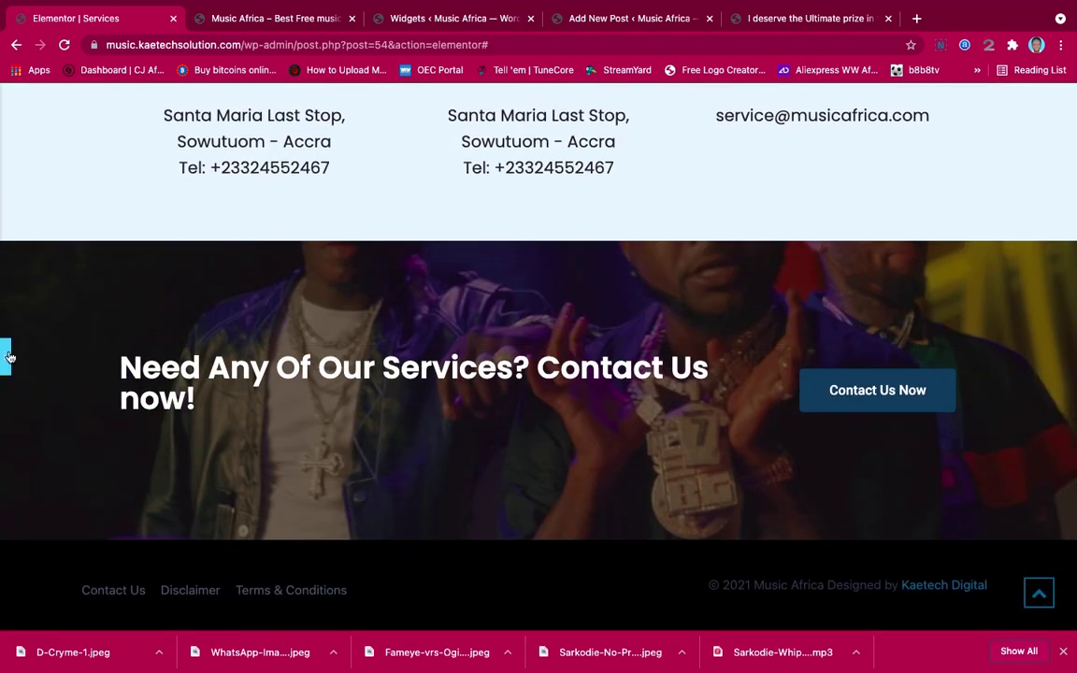
pyautogui.click(7, 358)
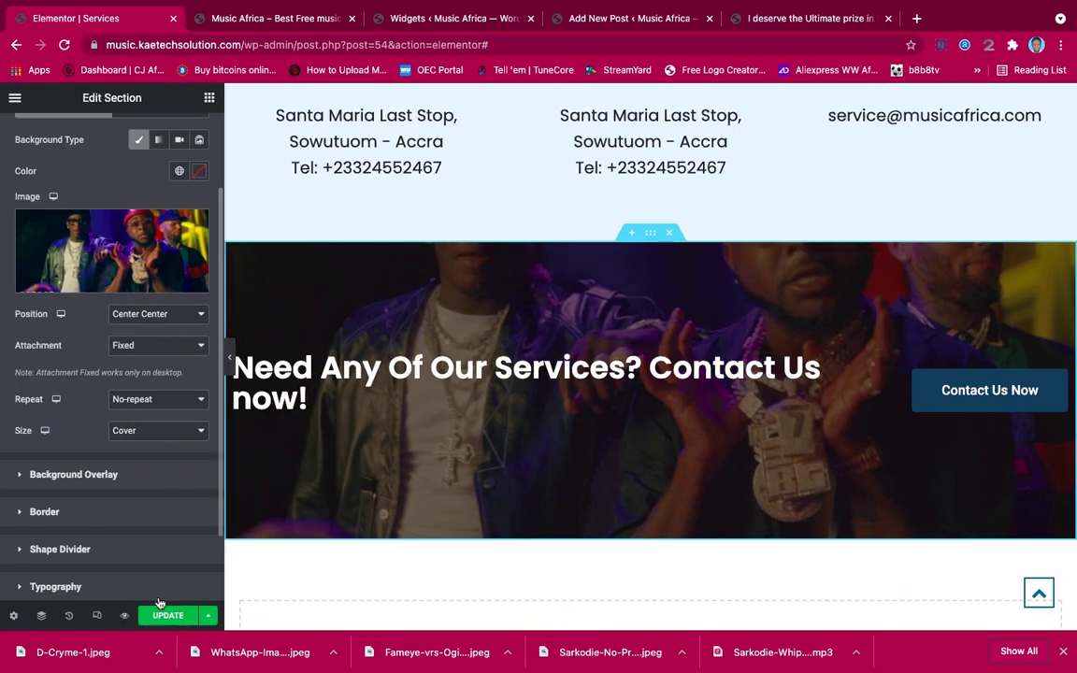
# Save the Services page changes and glance over the preview
pyautogui.click(157, 618)
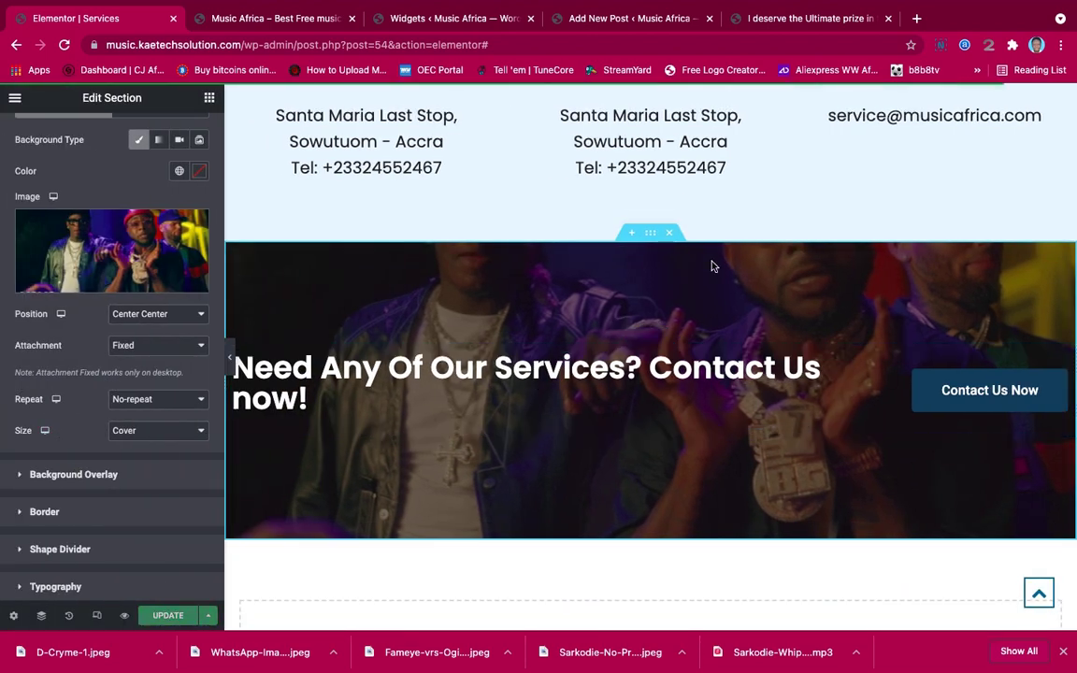
pyautogui.scroll(10, 710, 267)
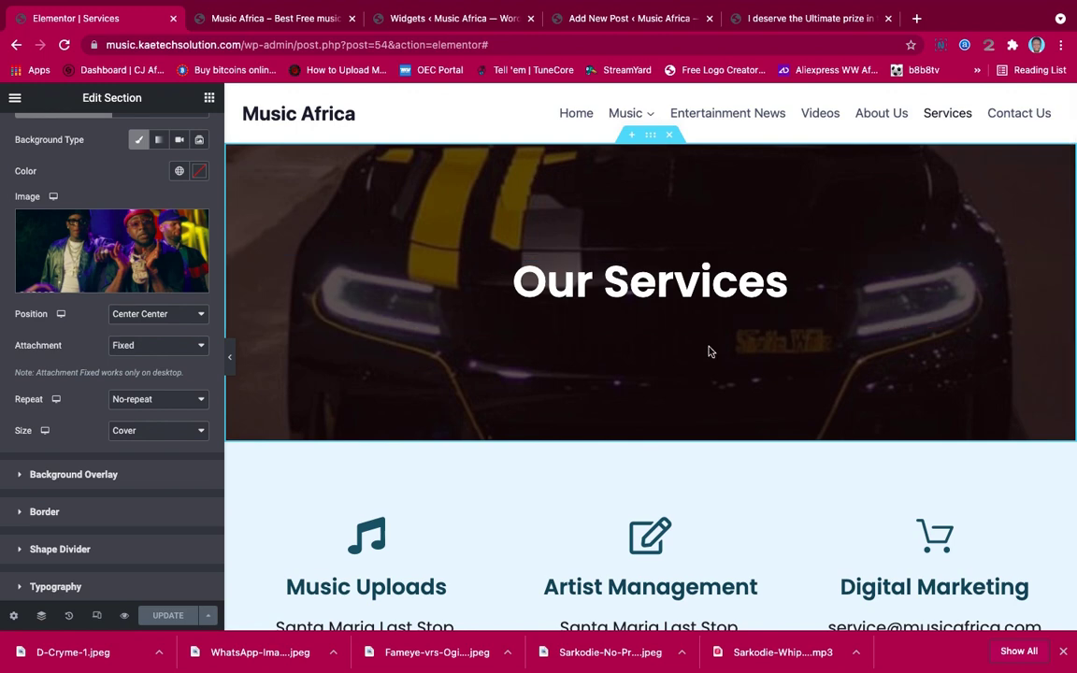
pyautogui.scroll(-10, 708, 352)
pyautogui.scroll(10, 709, 351)
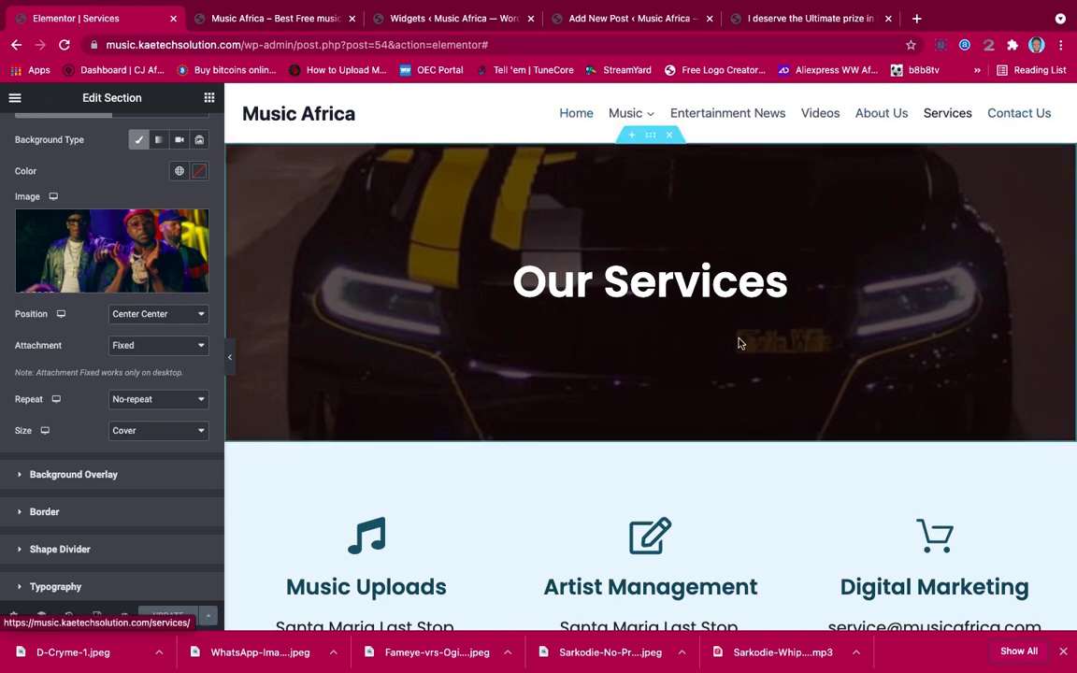
# Scroll up to the Our Services hero and bring up the Elementor main menu
pyautogui.scroll(-15, 738, 343)
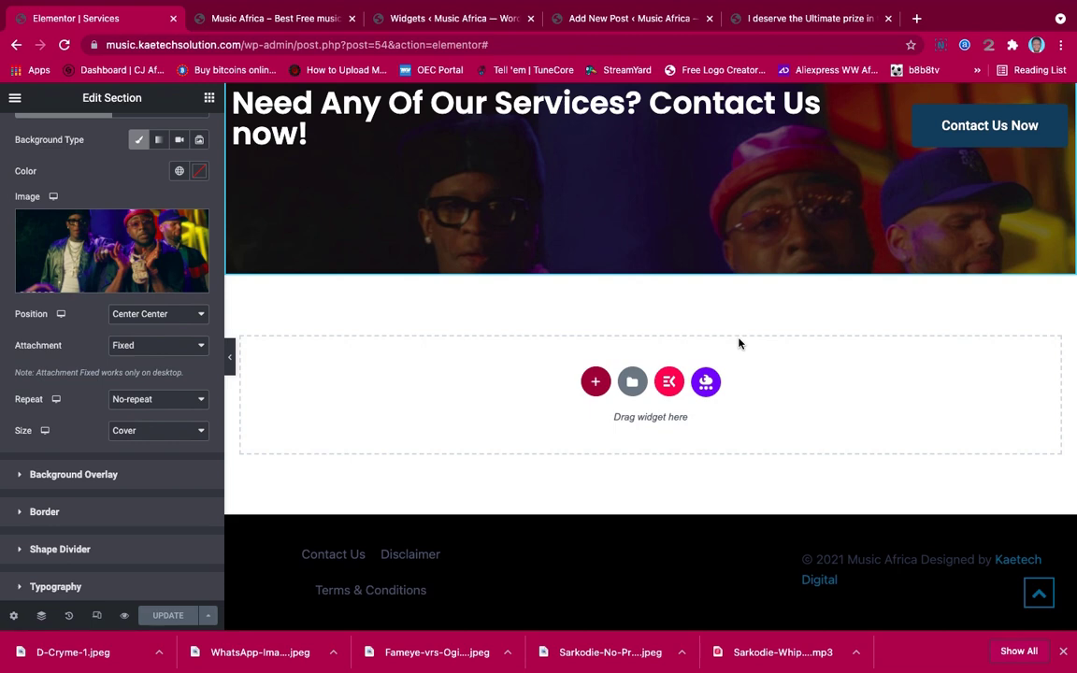
pyautogui.scroll(5, 738, 343)
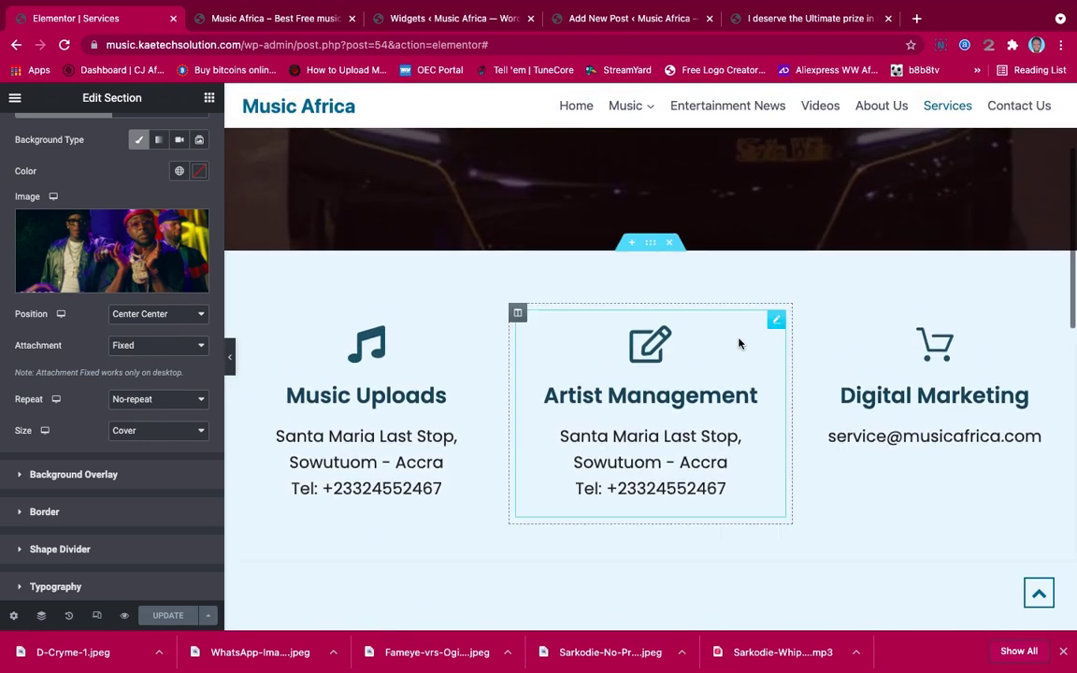
pyautogui.scroll(3, 738, 343)
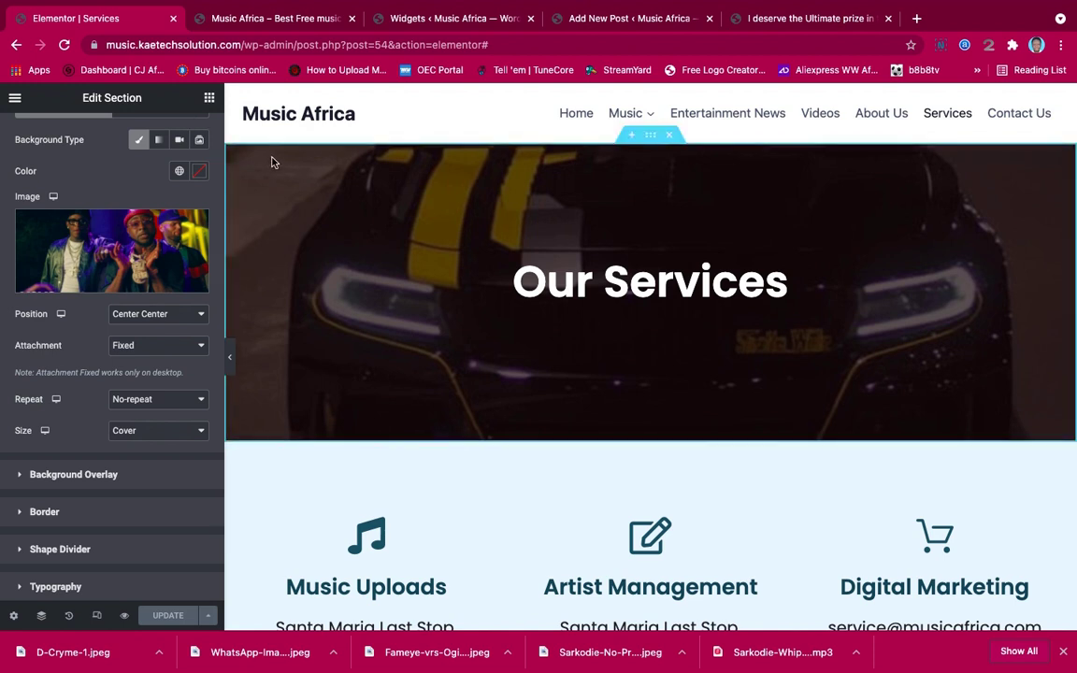
pyautogui.click(15, 100)
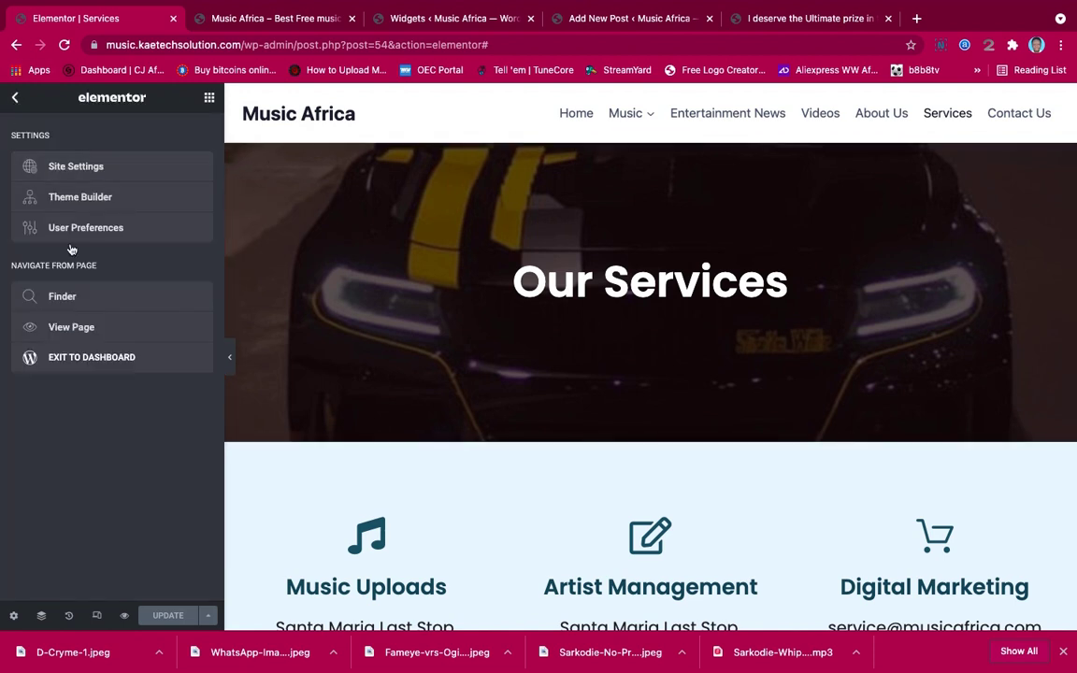
# View the live page and scroll through the homepage's Just Arrived grid and video posts
pyautogui.click(75, 327)
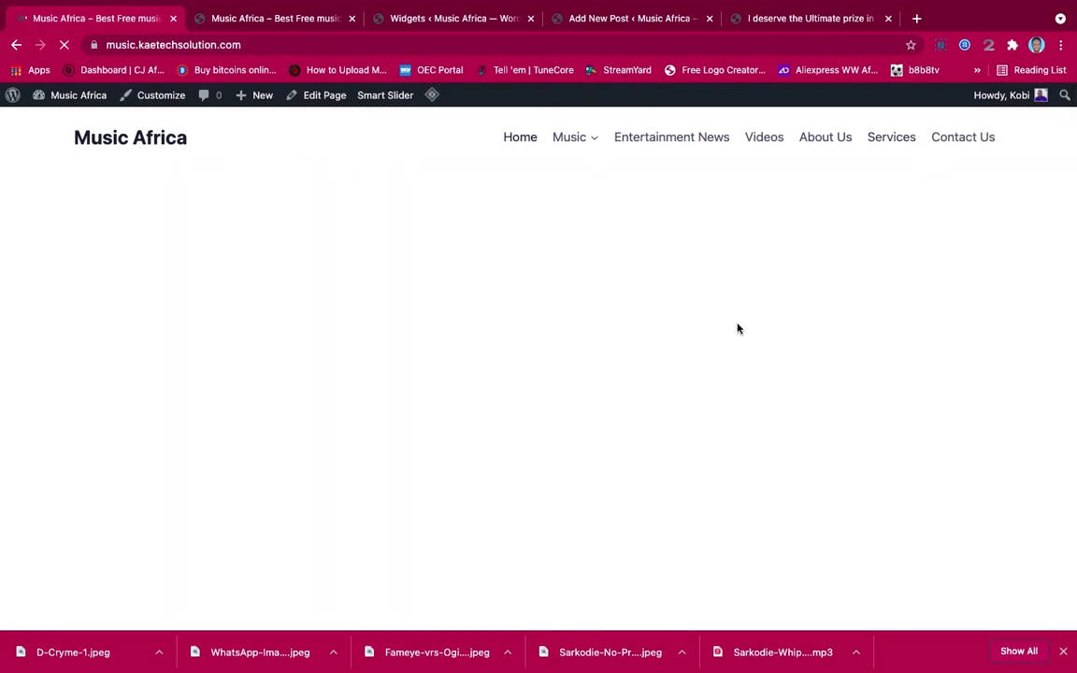
pyautogui.scroll(-4, 737, 326)
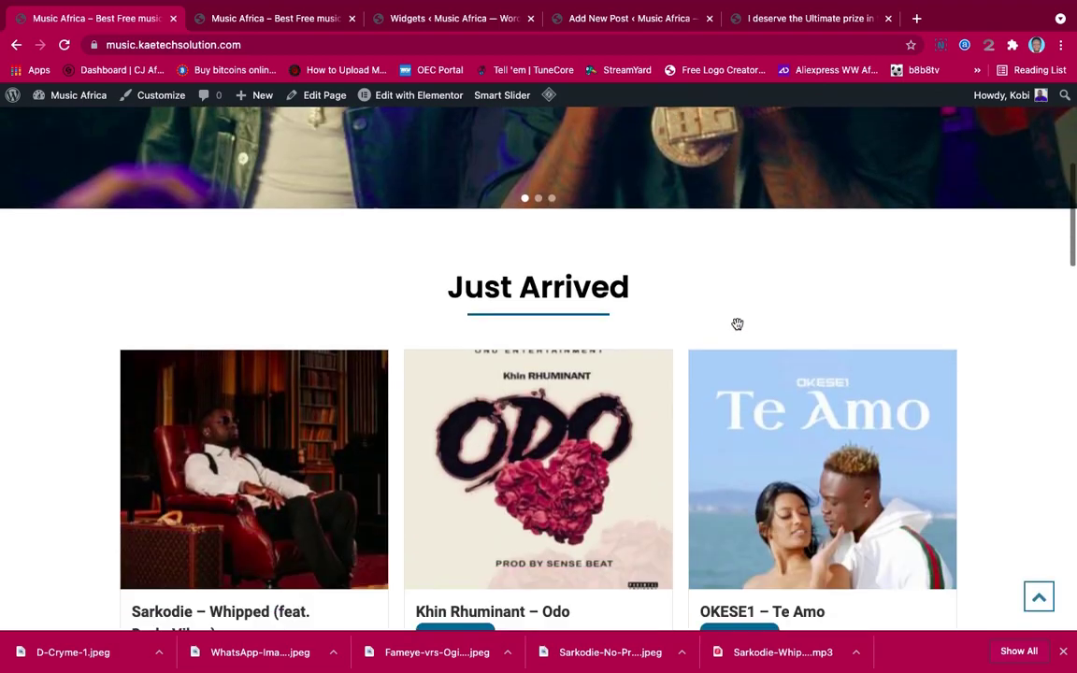
pyautogui.scroll(-14, 737, 326)
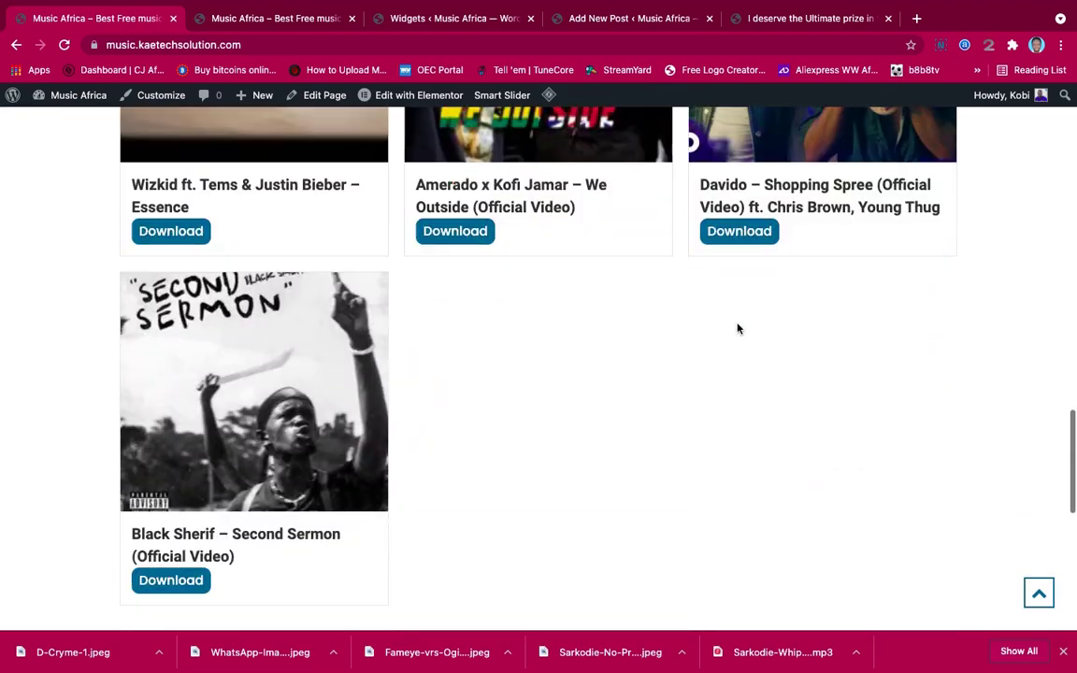
pyautogui.scroll(-2, 738, 328)
pyautogui.scroll(2, 737, 328)
pyautogui.scroll(-7, 737, 328)
pyautogui.scroll(5, 738, 328)
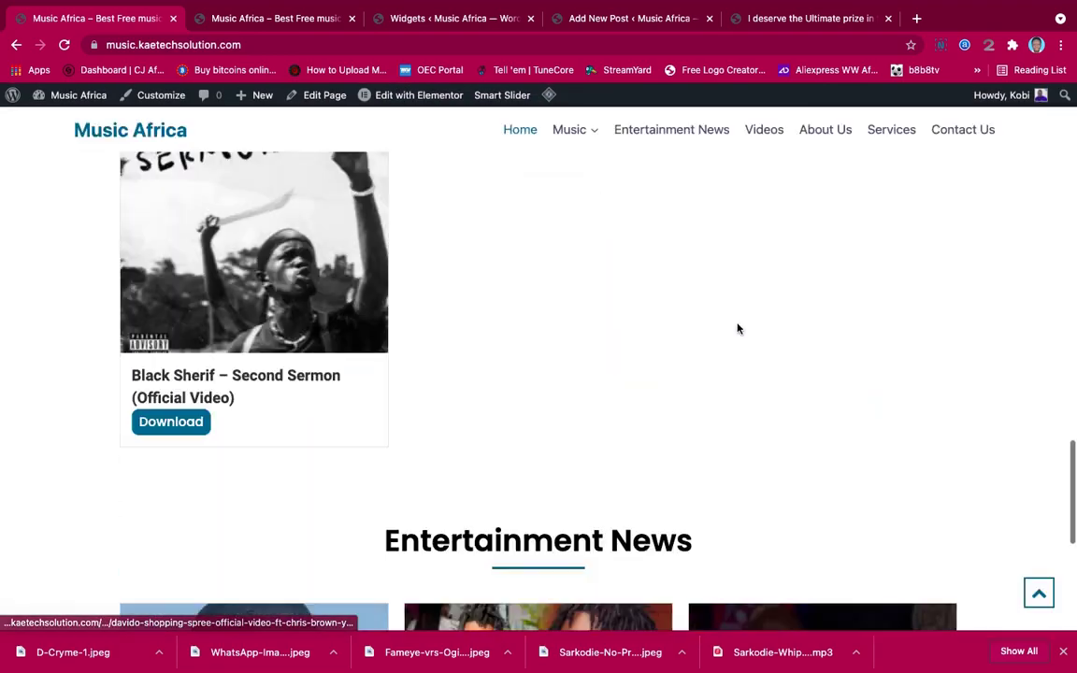
pyautogui.scroll(12, 737, 328)
pyautogui.scroll(-2, 617, 411)
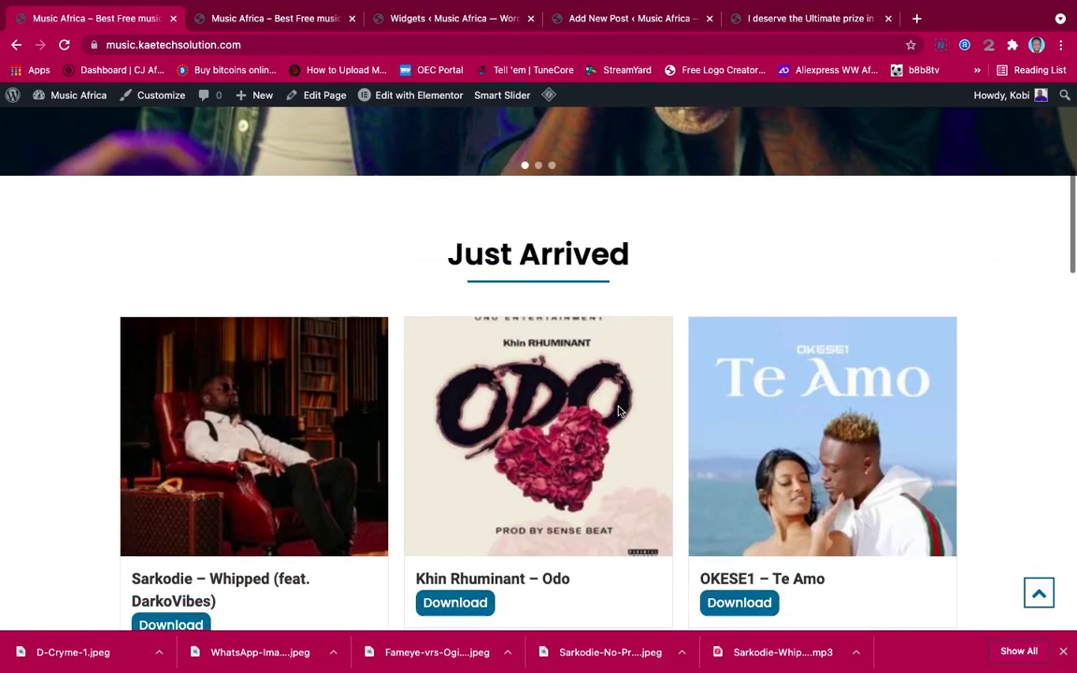
pyautogui.scroll(-2, 618, 412)
# Open the Sarkodie – Whipped post, play and pause its audio, and download the song
pyautogui.click(247, 462)
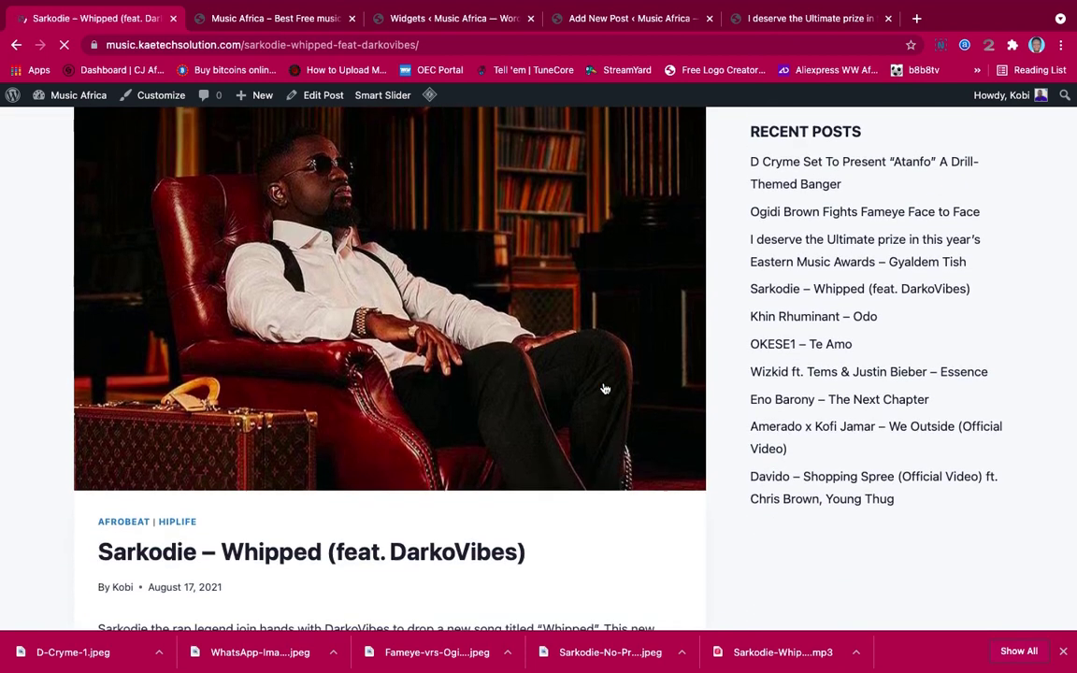
pyautogui.scroll(-5, 604, 387)
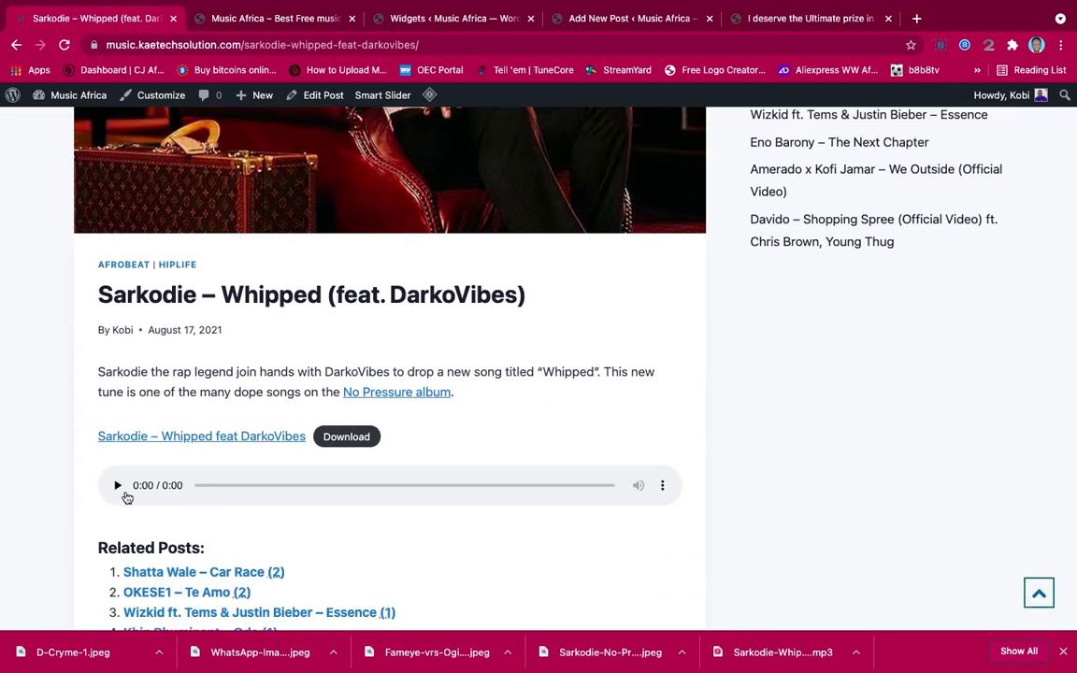
pyautogui.click(117, 486)
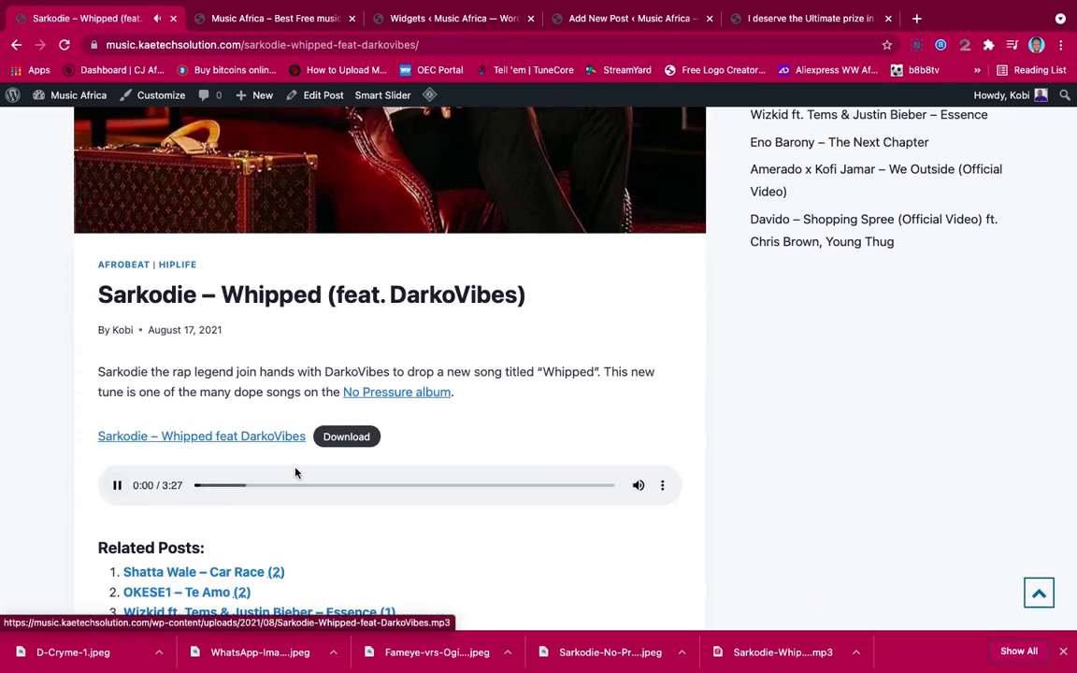
pyautogui.click(115, 486)
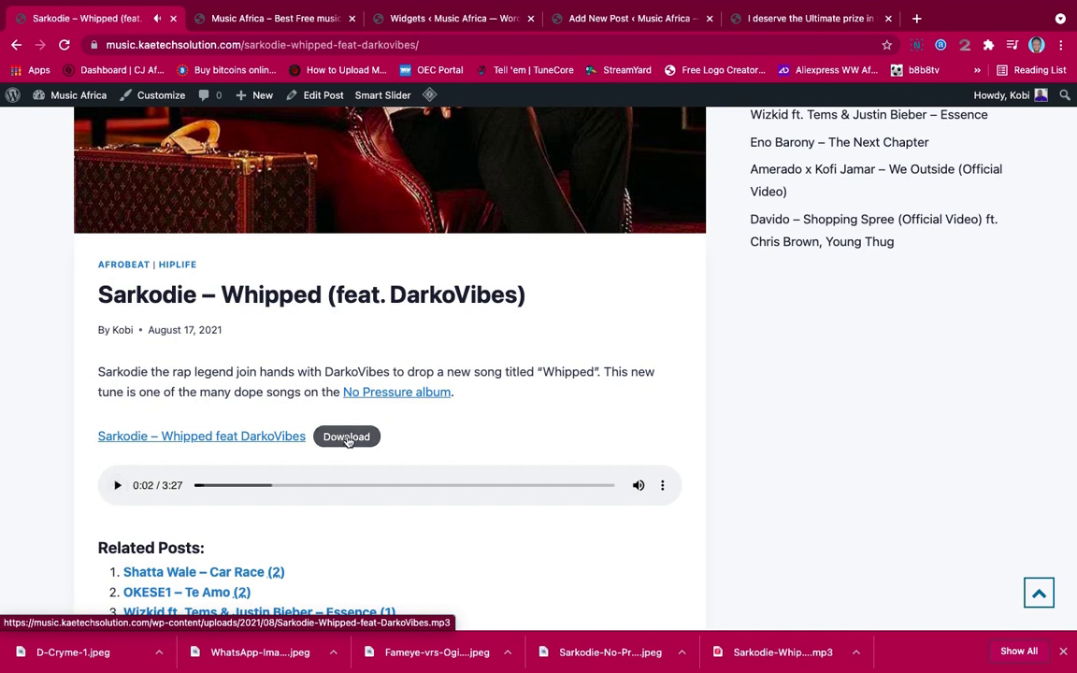
pyautogui.click(347, 437)
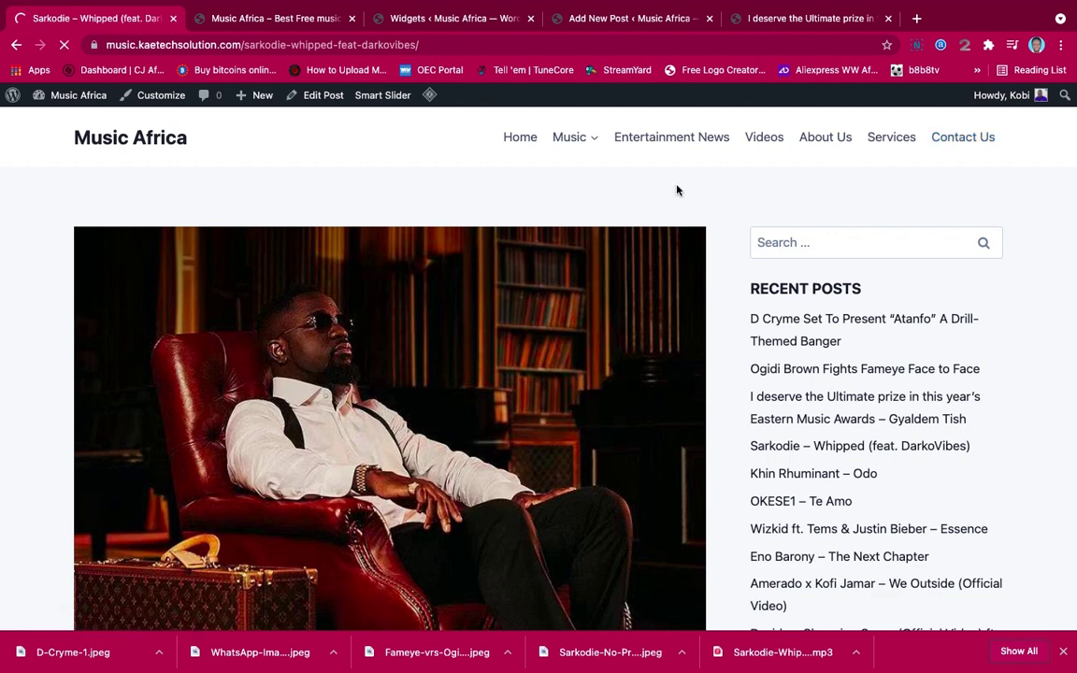
# Scroll through the live Contact Us page's hero banner and contact form
pyautogui.scroll(-5, 678, 190)
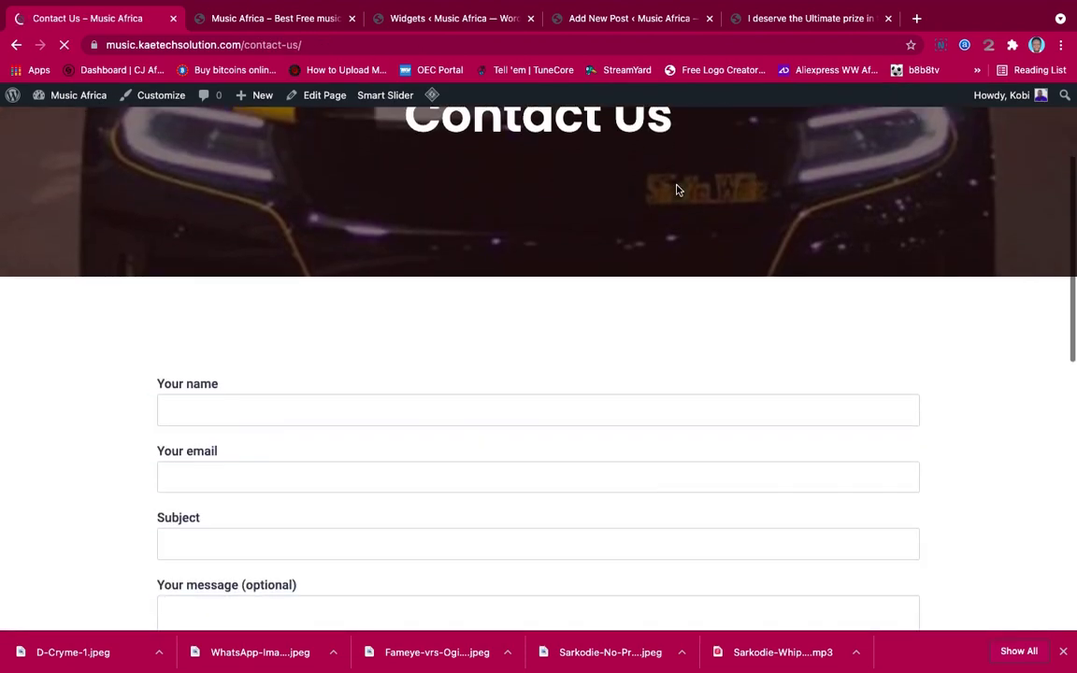
pyautogui.scroll(-5, 677, 190)
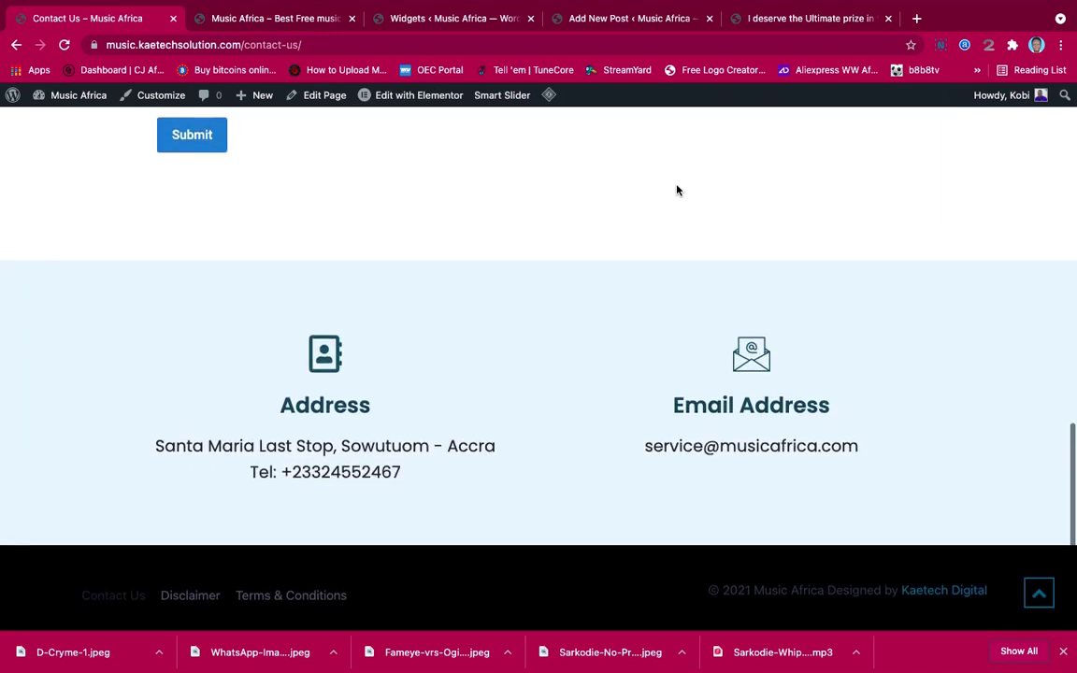
pyautogui.scroll(3, 678, 190)
pyautogui.scroll(1, 677, 190)
pyautogui.scroll(-4, 678, 189)
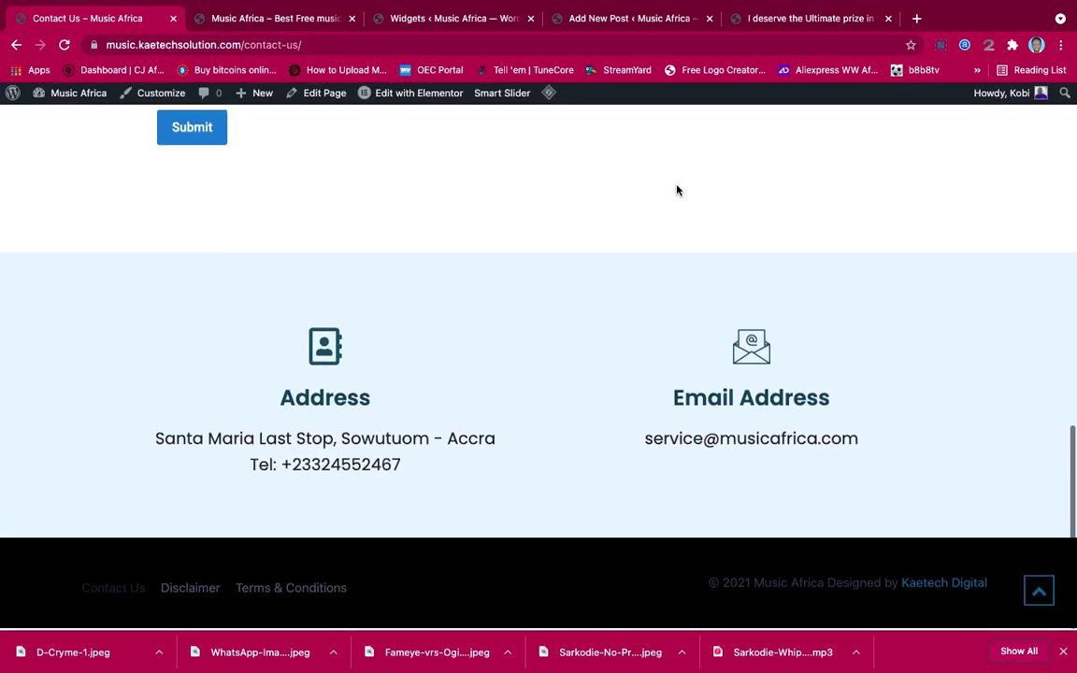
pyautogui.scroll(10, 678, 189)
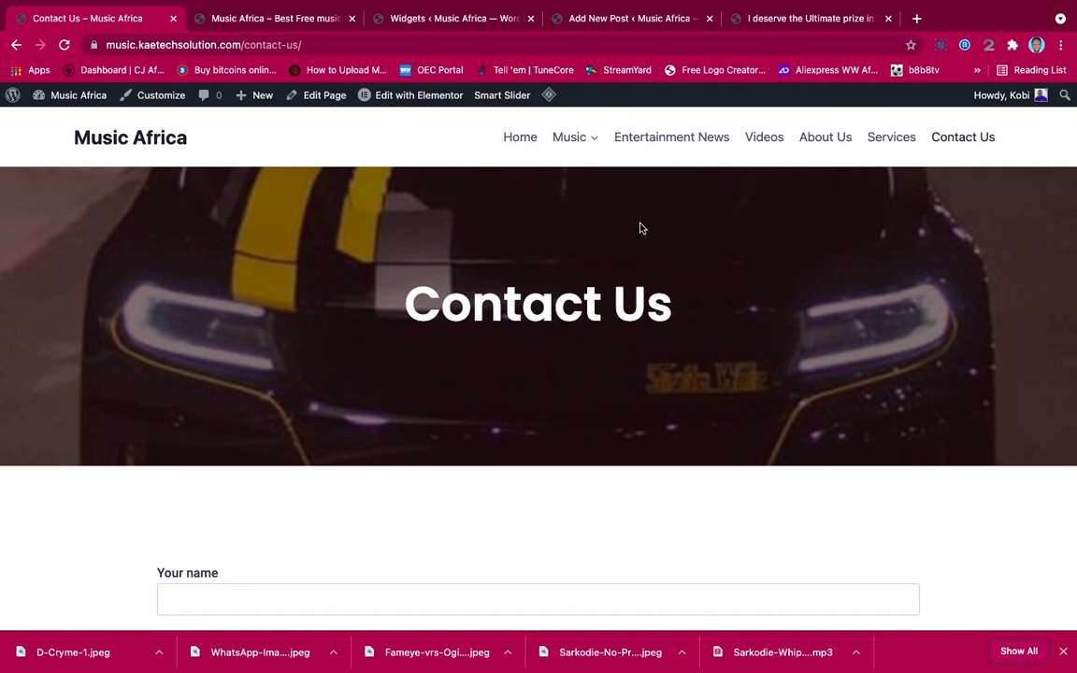
# Go to the live Services page and scroll through it
pyautogui.click(877, 138)
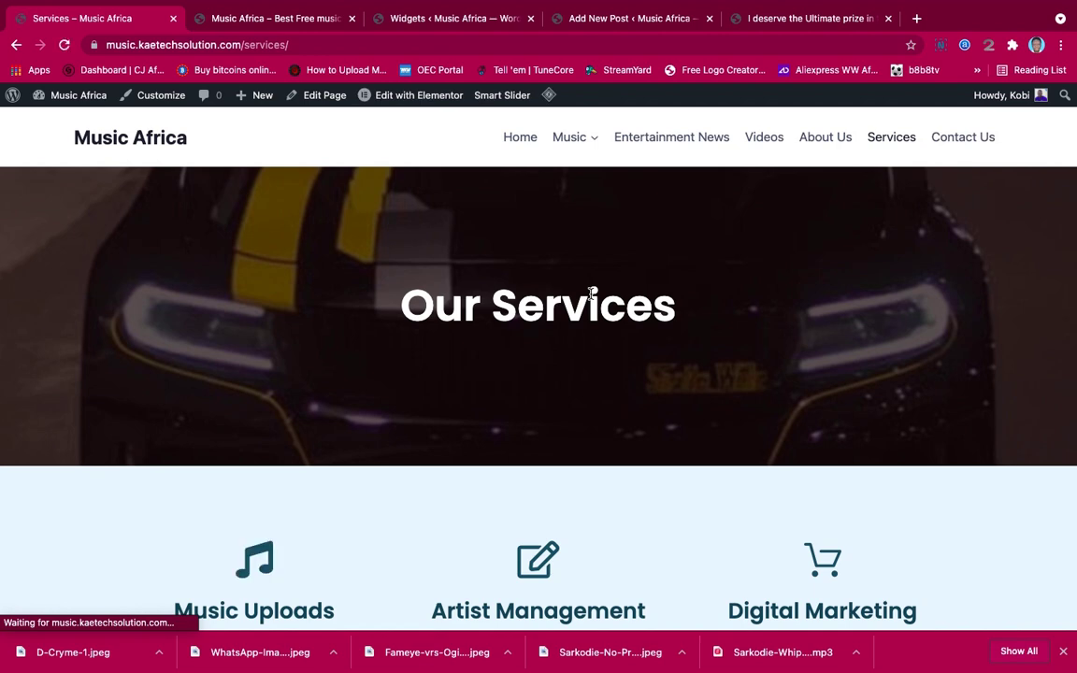
pyautogui.scroll(-10, 591, 293)
pyautogui.scroll(5, 591, 293)
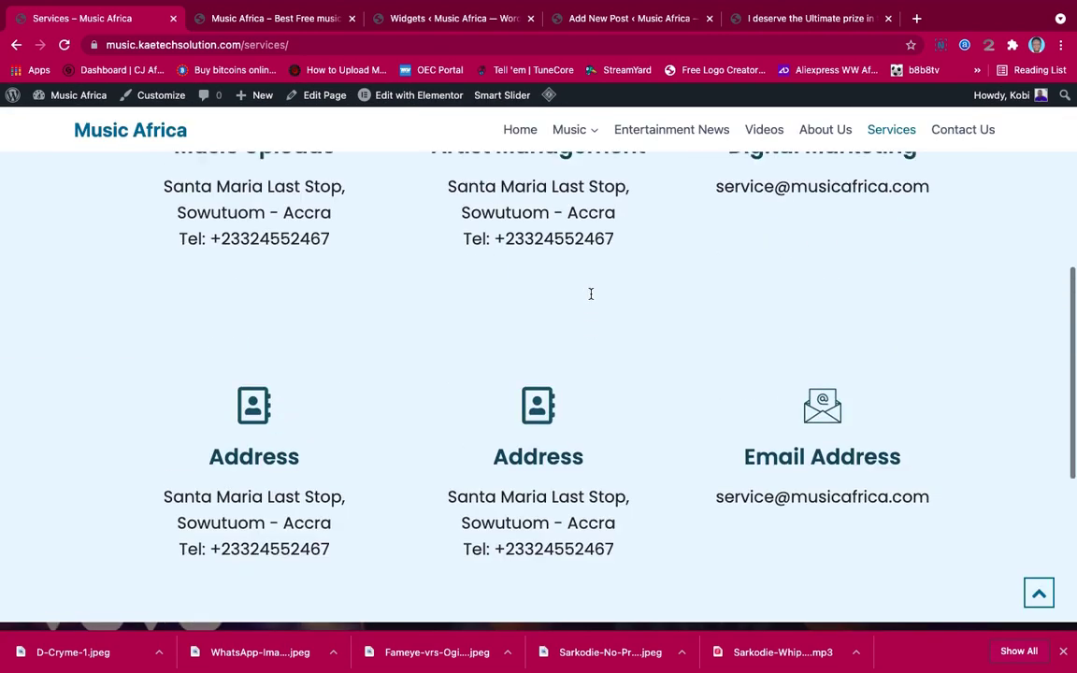
pyautogui.scroll(5, 590, 294)
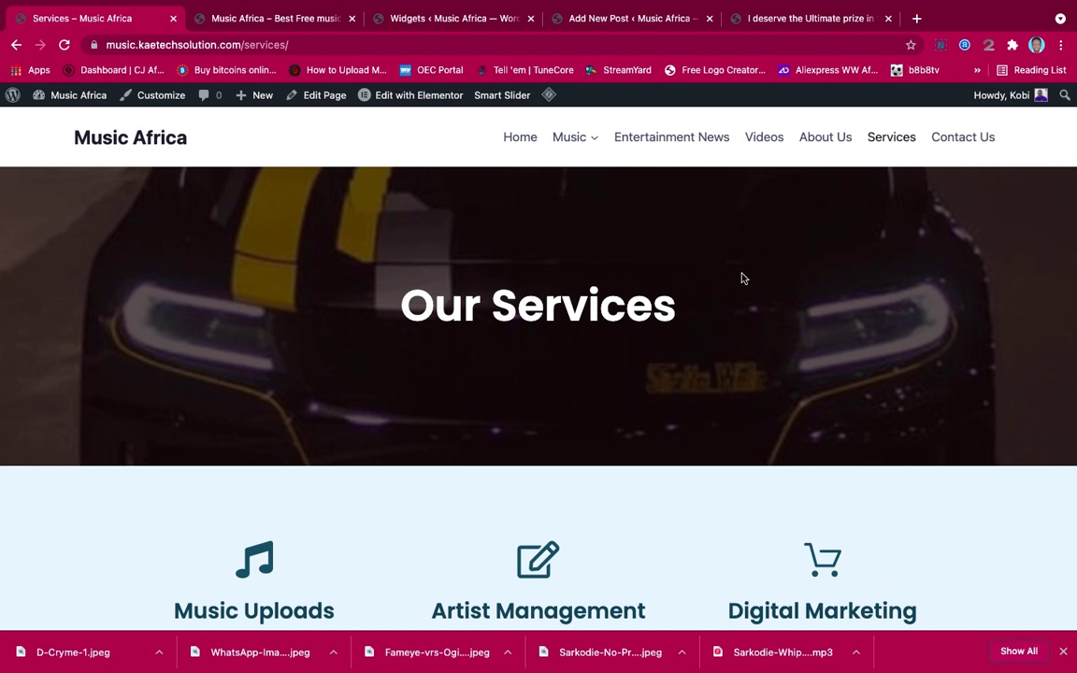
# Go to the About Us page and review its About Music Africa section
pyautogui.click(831, 138)
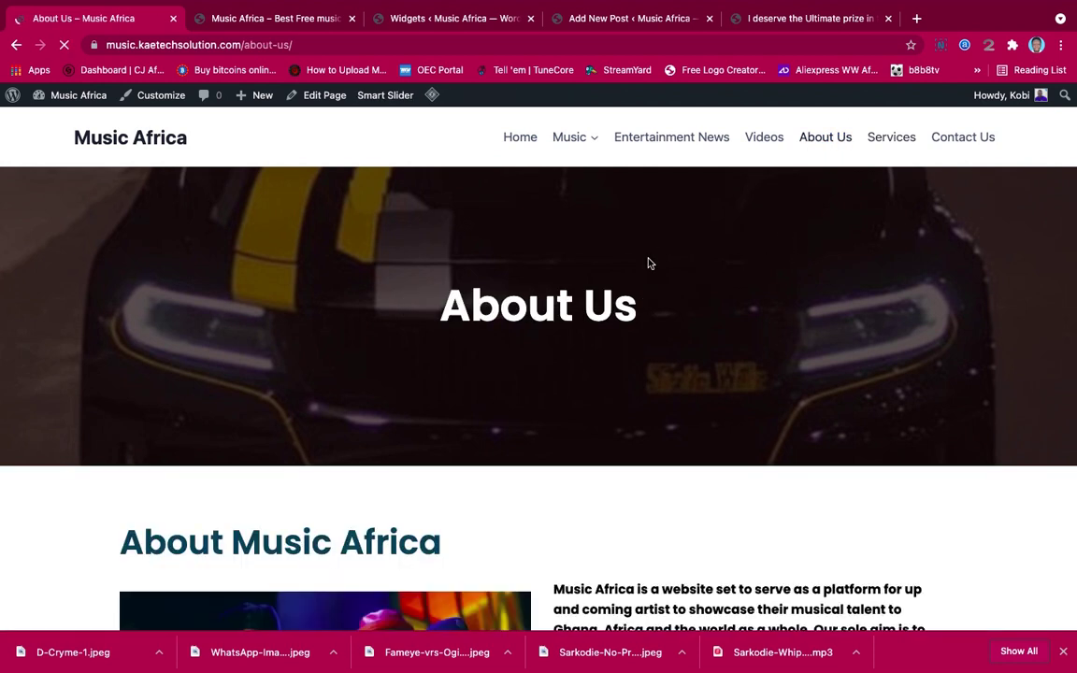
pyautogui.scroll(-5, 650, 264)
pyautogui.scroll(3, 650, 263)
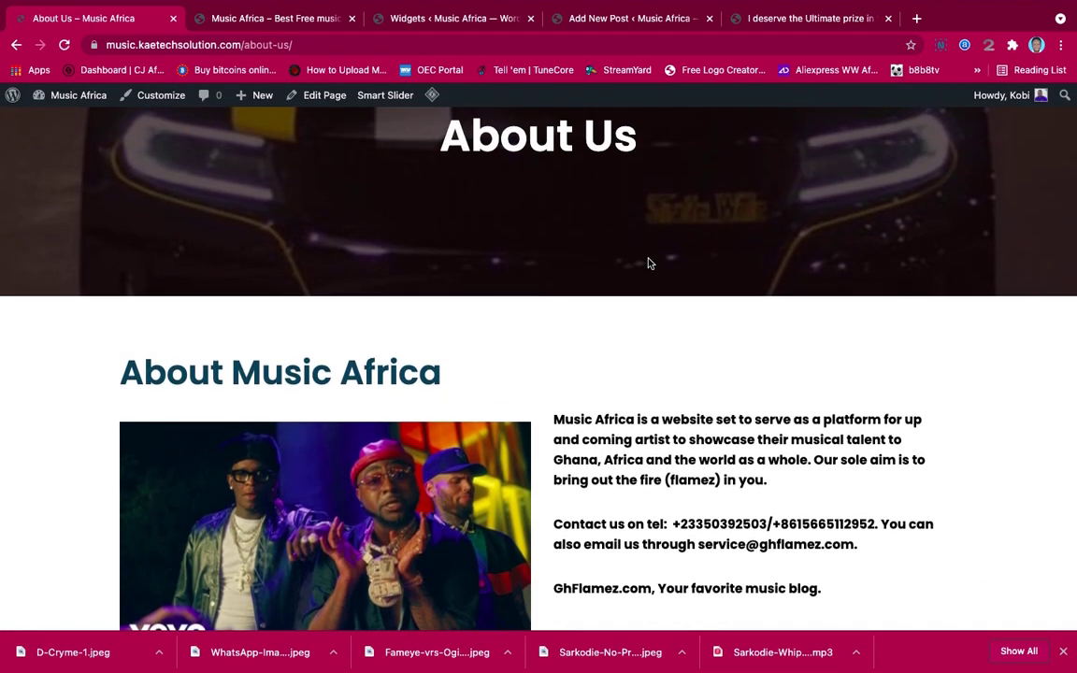
pyautogui.scroll(2, 650, 264)
pyautogui.scroll(-4, 650, 263)
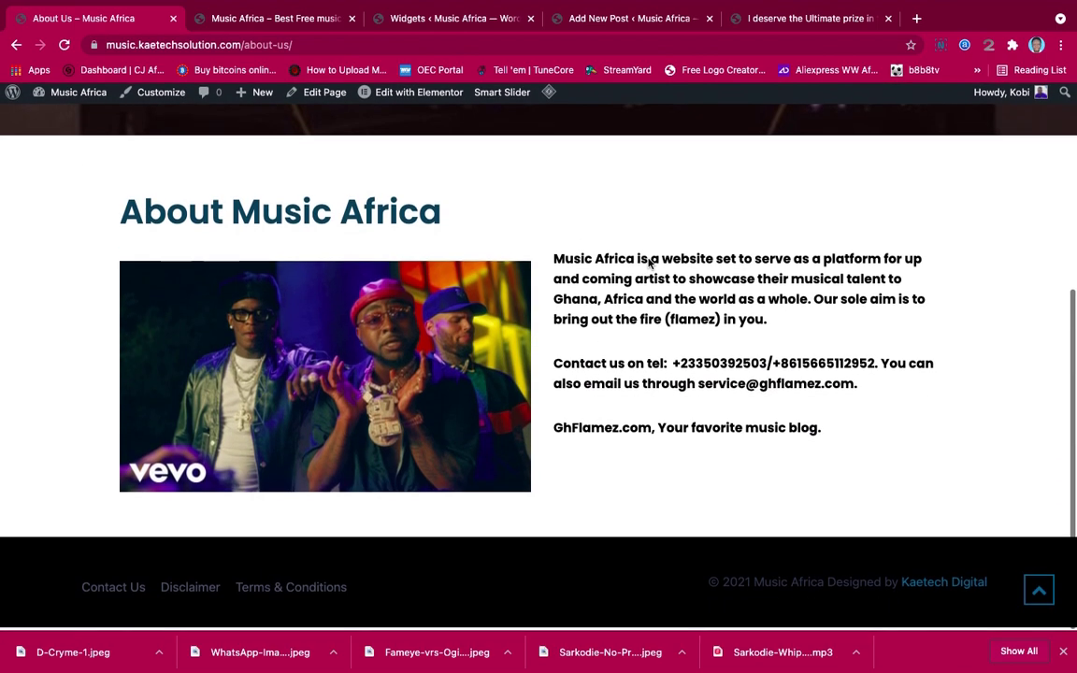
pyautogui.scroll(4, 650, 264)
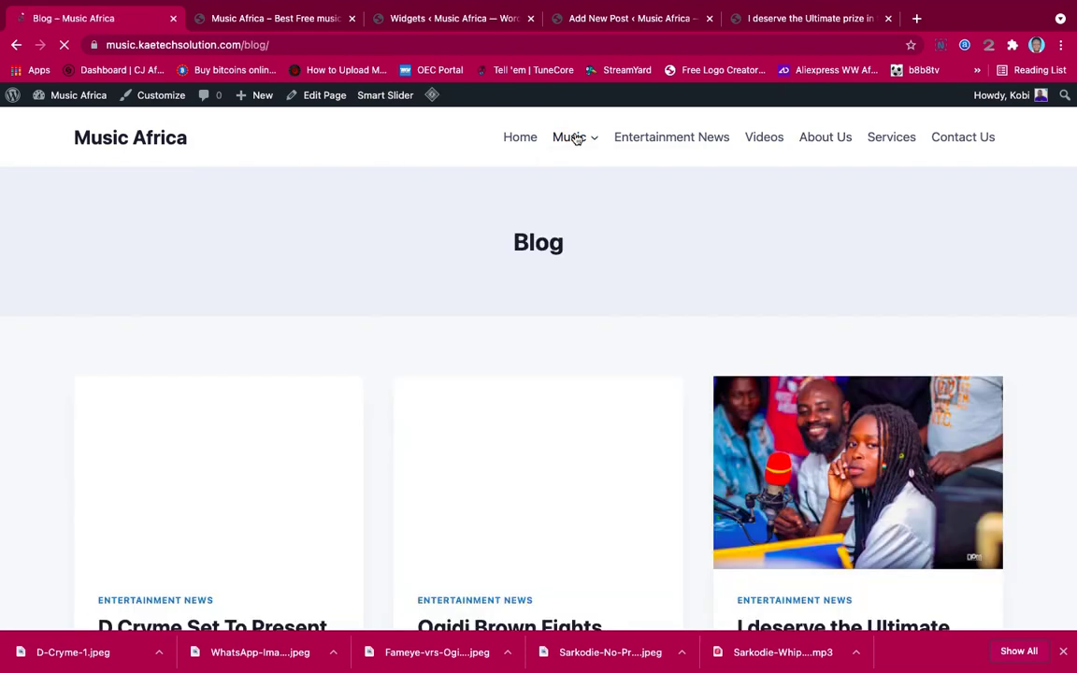
# Scroll through the live Blog page's posts
pyautogui.scroll(-5, 582, 468)
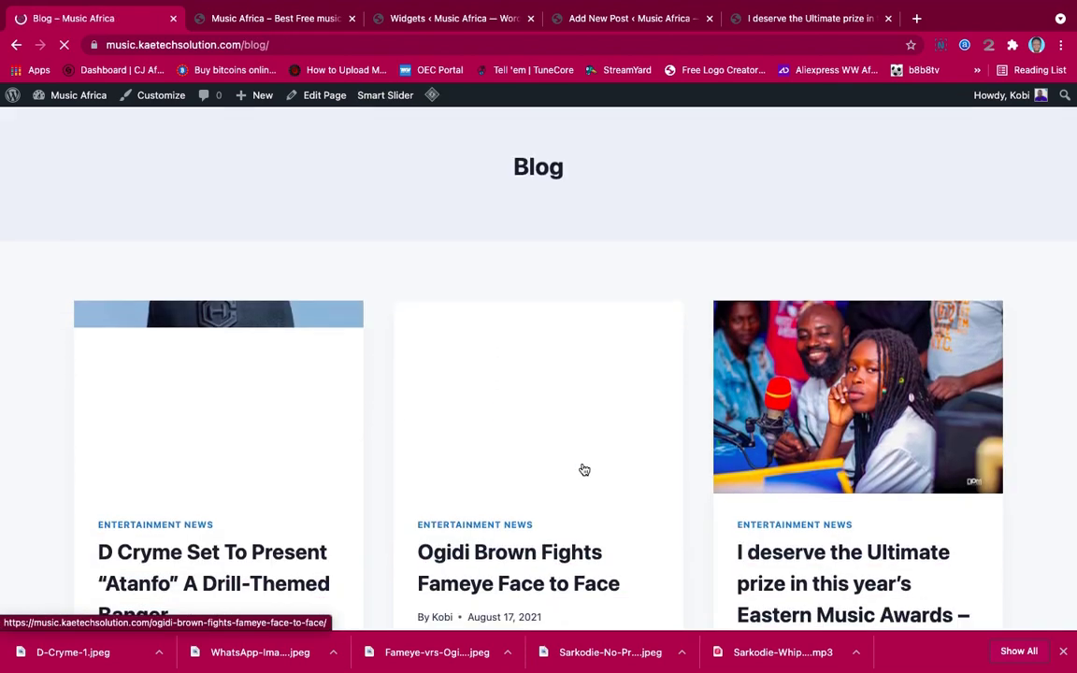
pyautogui.scroll(-15, 584, 469)
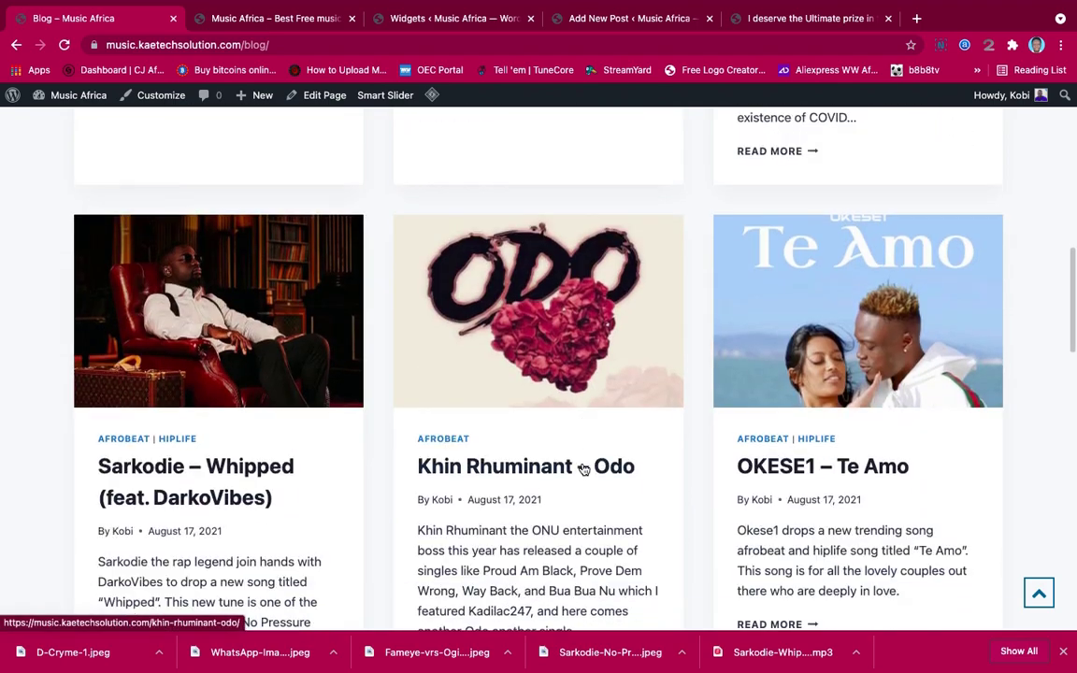
pyautogui.scroll(-15, 582, 468)
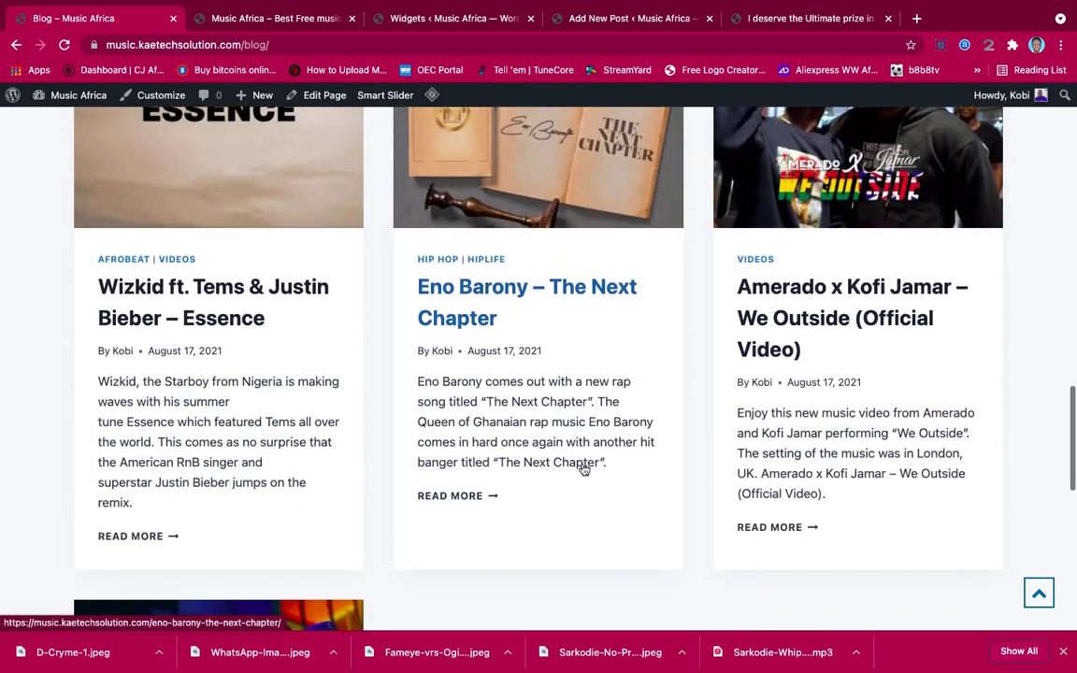
pyautogui.scroll(15, 582, 468)
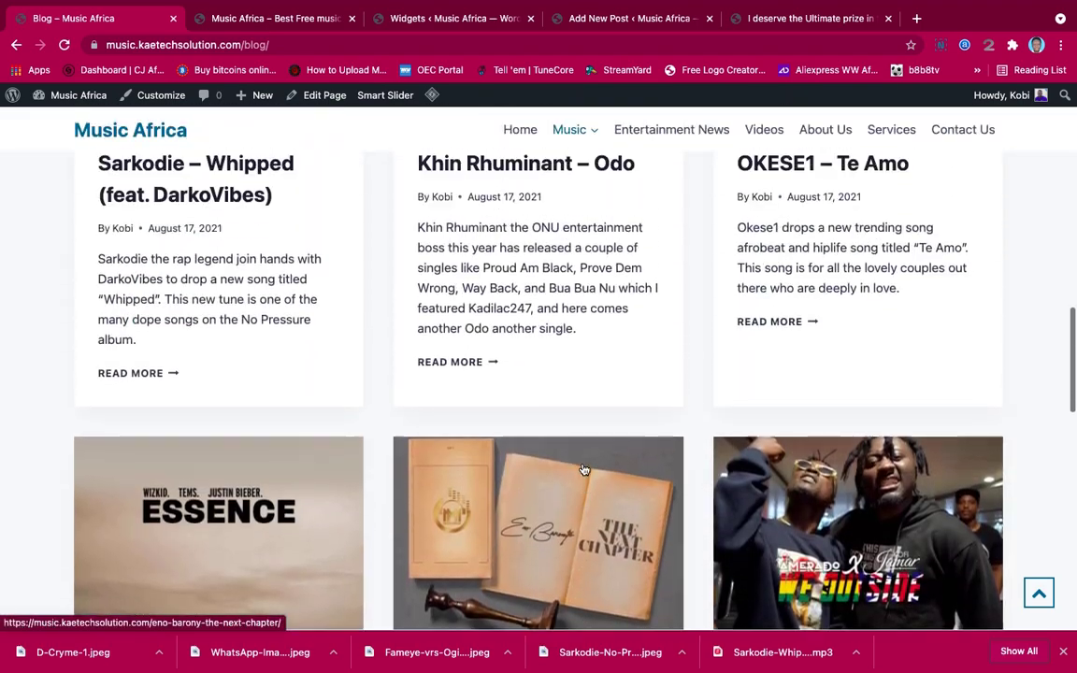
pyautogui.scroll(10, 582, 469)
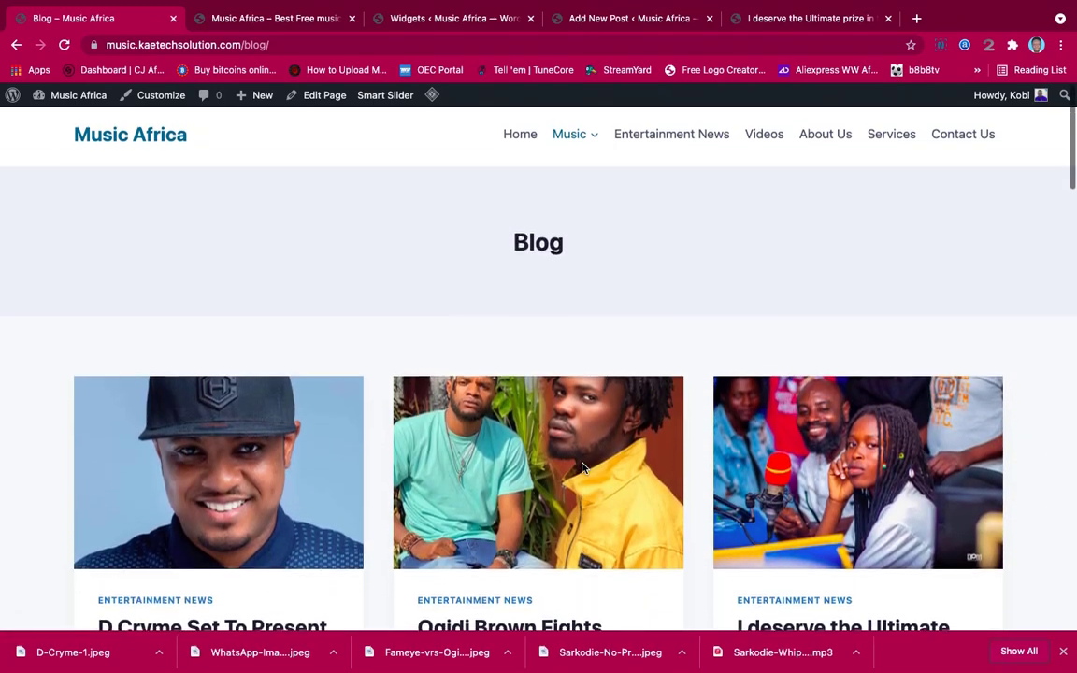
pyautogui.scroll(-3, 582, 468)
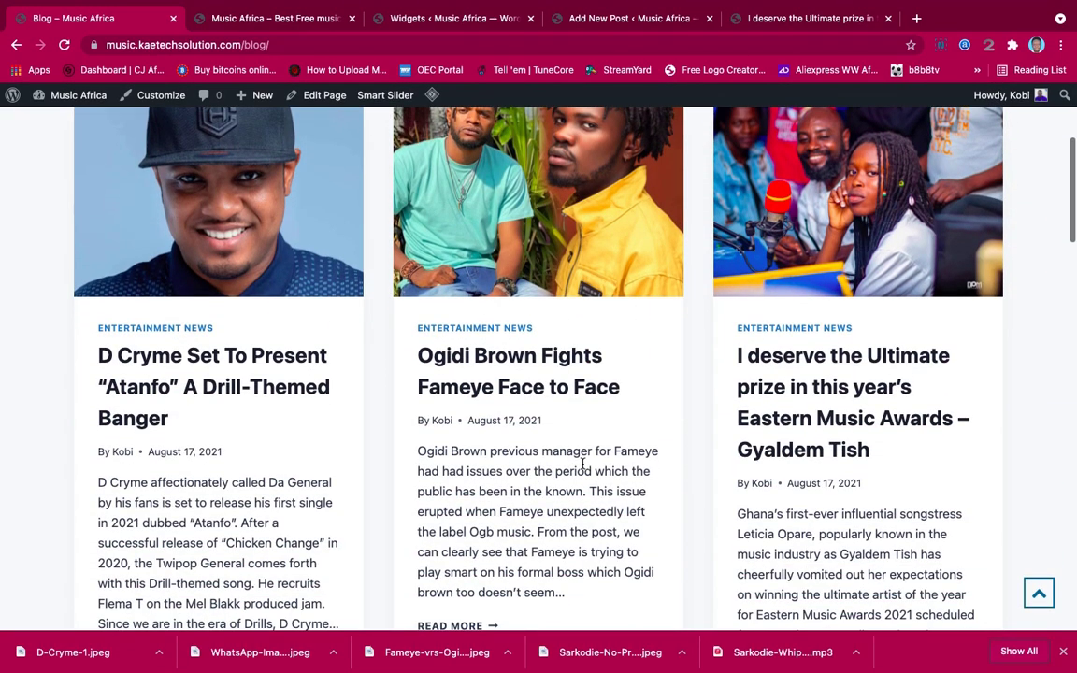
pyautogui.scroll(-6, 582, 463)
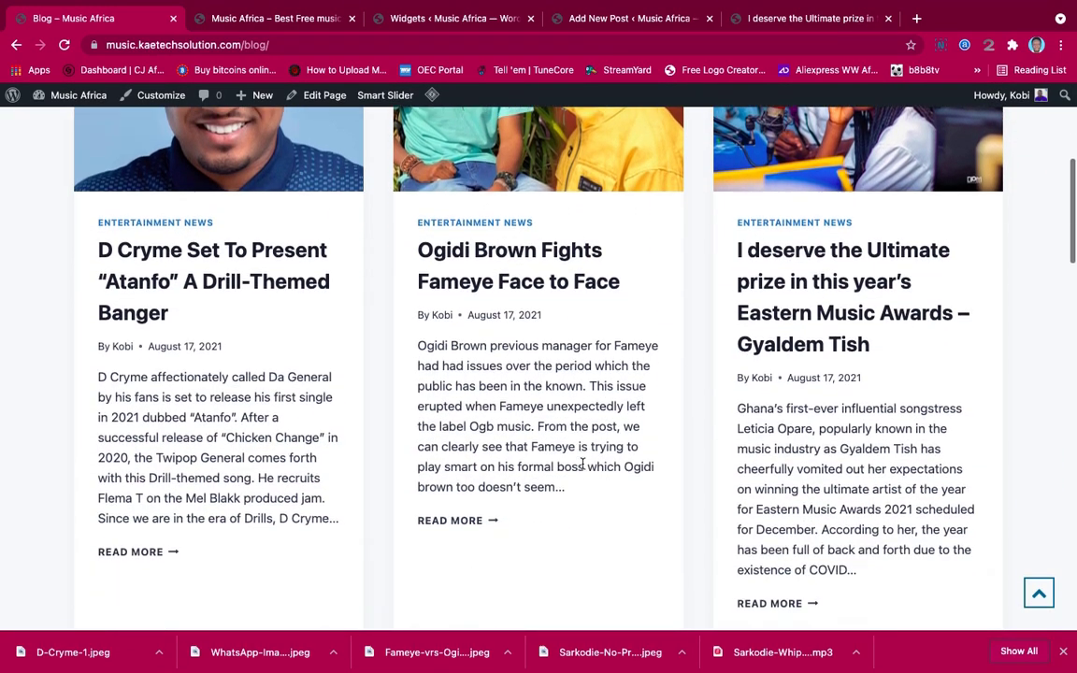
pyautogui.scroll(10, 582, 468)
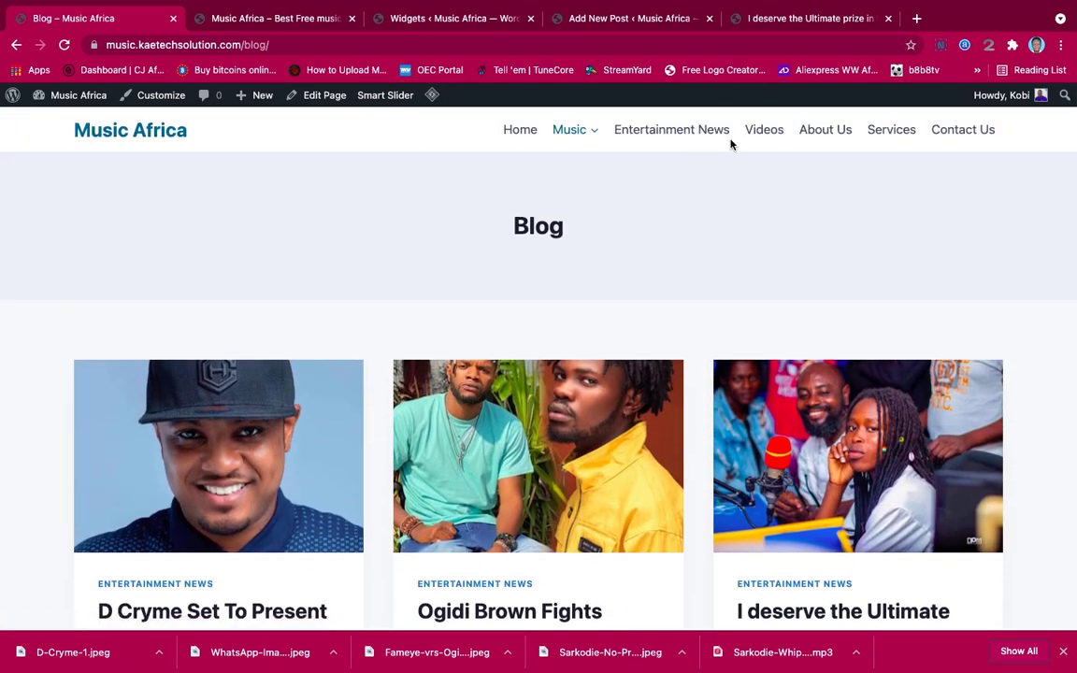
# Open the Entertainment News category page and scroll through its posts
pyautogui.click(696, 136)
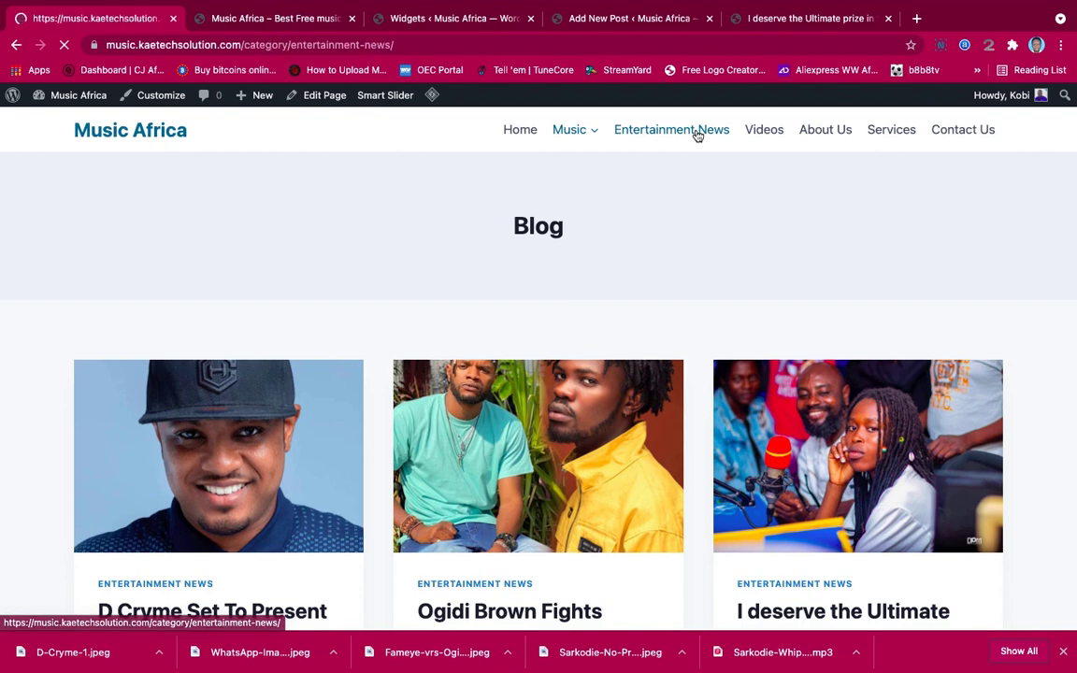
pyautogui.scroll(-5, 635, 344)
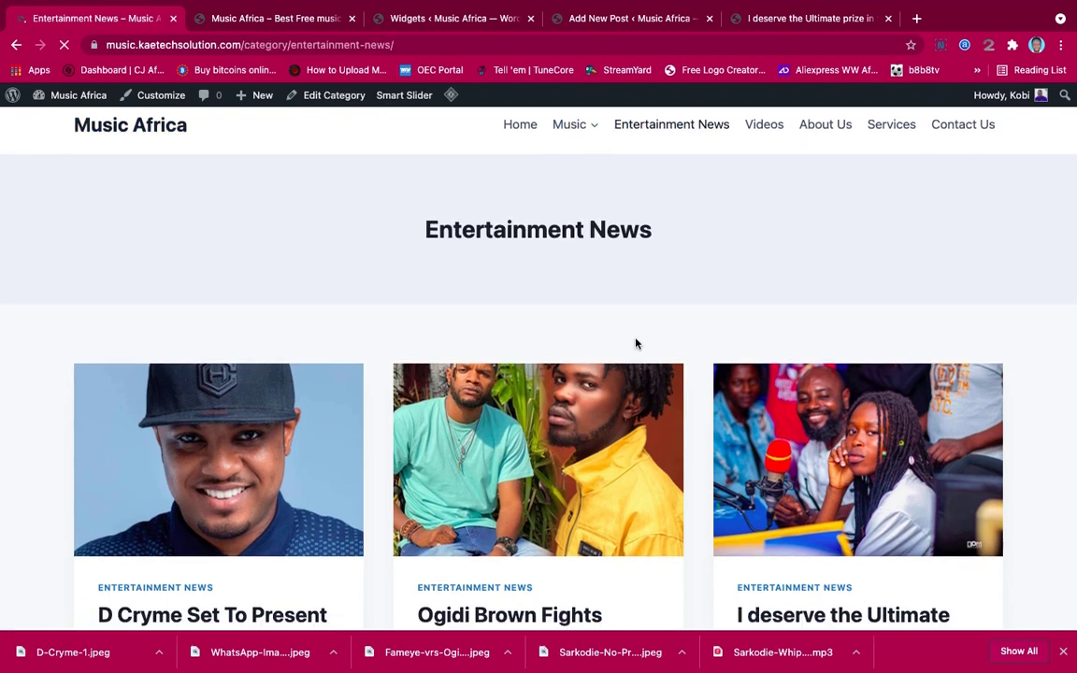
pyautogui.scroll(5, 634, 344)
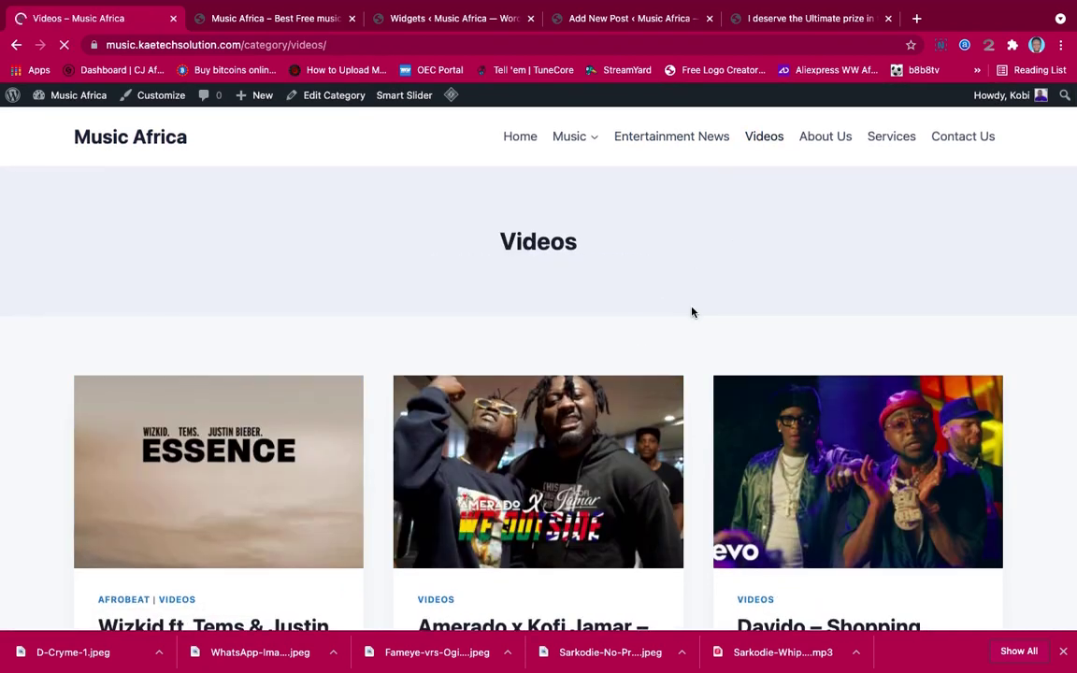
pyautogui.scroll(-5, 691, 311)
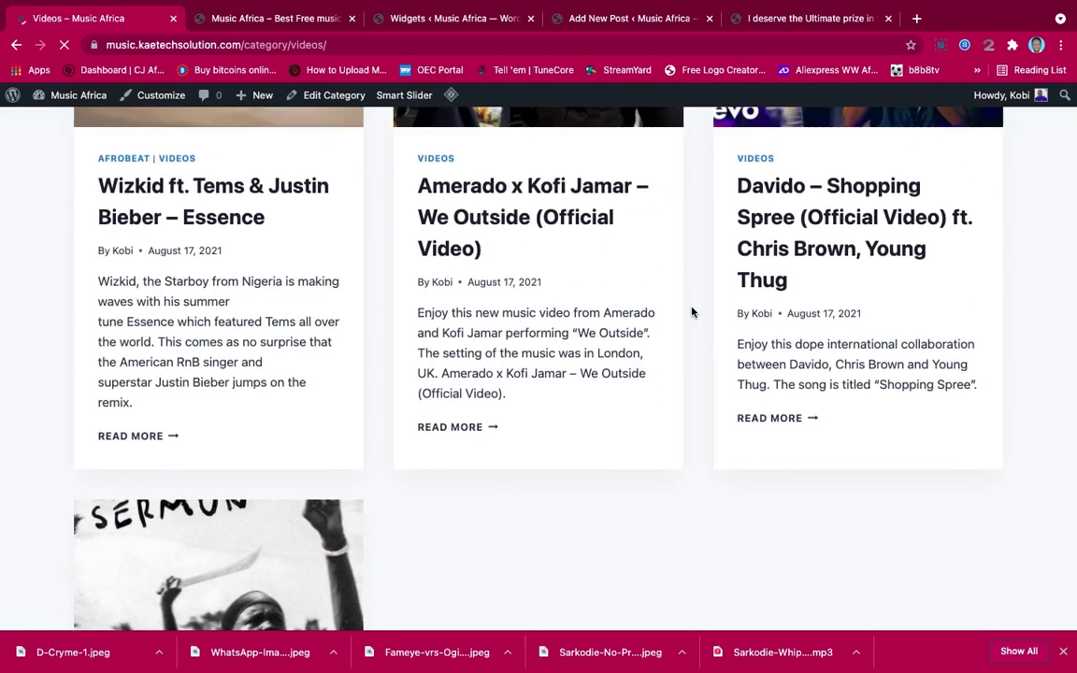
pyautogui.scroll(2, 692, 311)
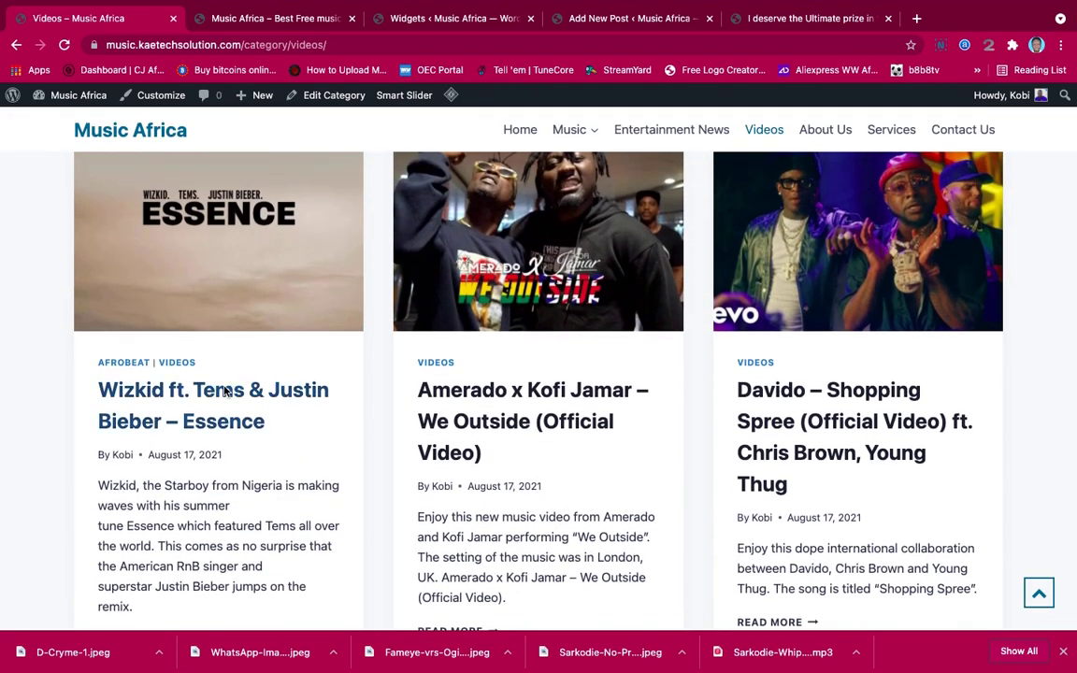
# Open the Wizkid ft. Tems & Justin Bieber – Essence post and scroll to its YouTube embed
pyautogui.click(223, 393)
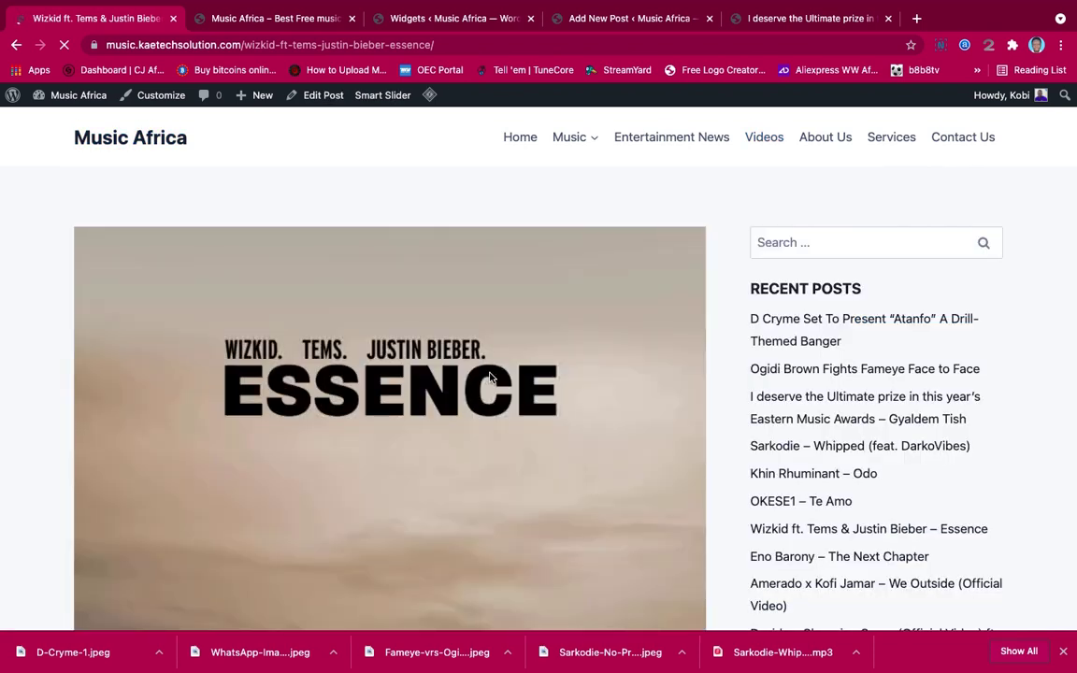
pyautogui.scroll(-10, 489, 377)
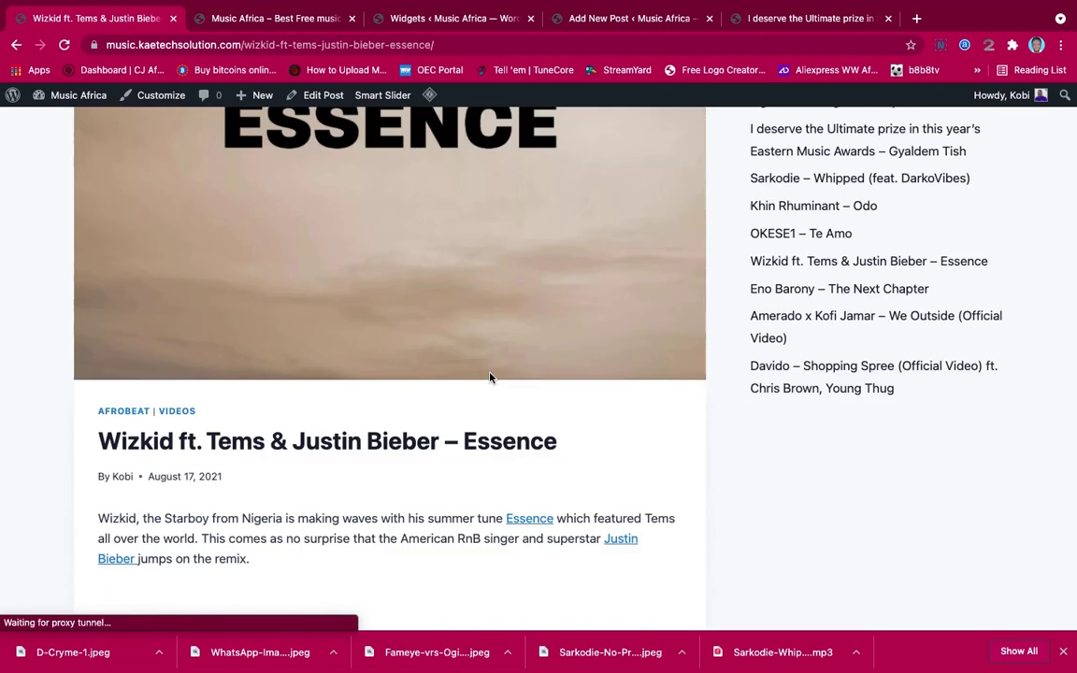
pyautogui.scroll(-2, 489, 373)
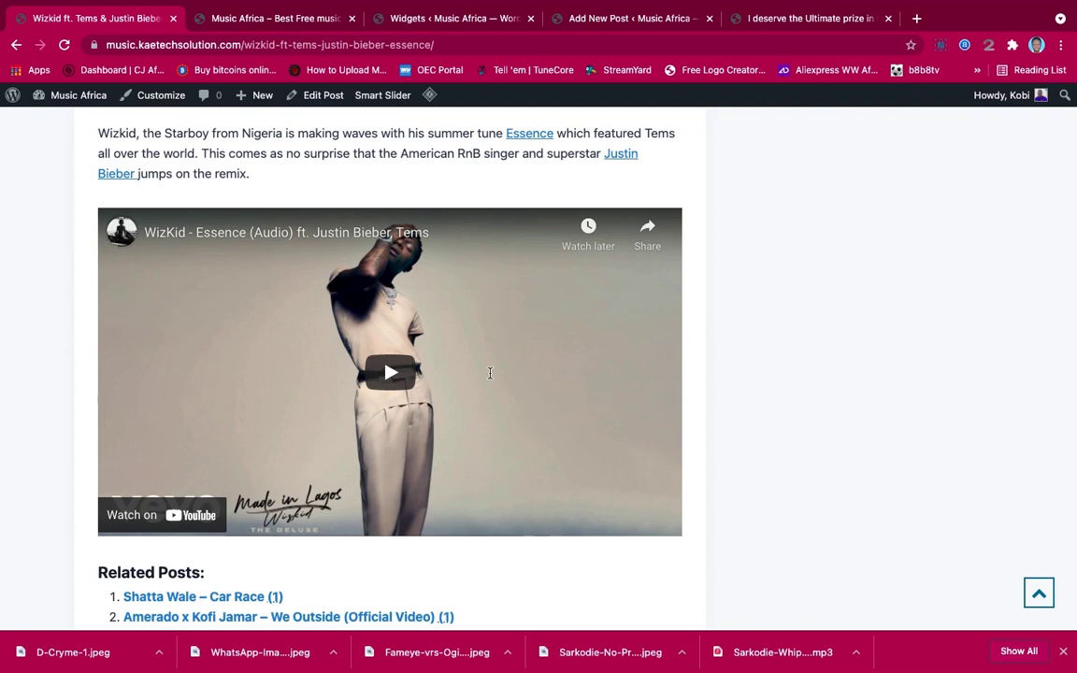
pyautogui.scroll(-3, 489, 372)
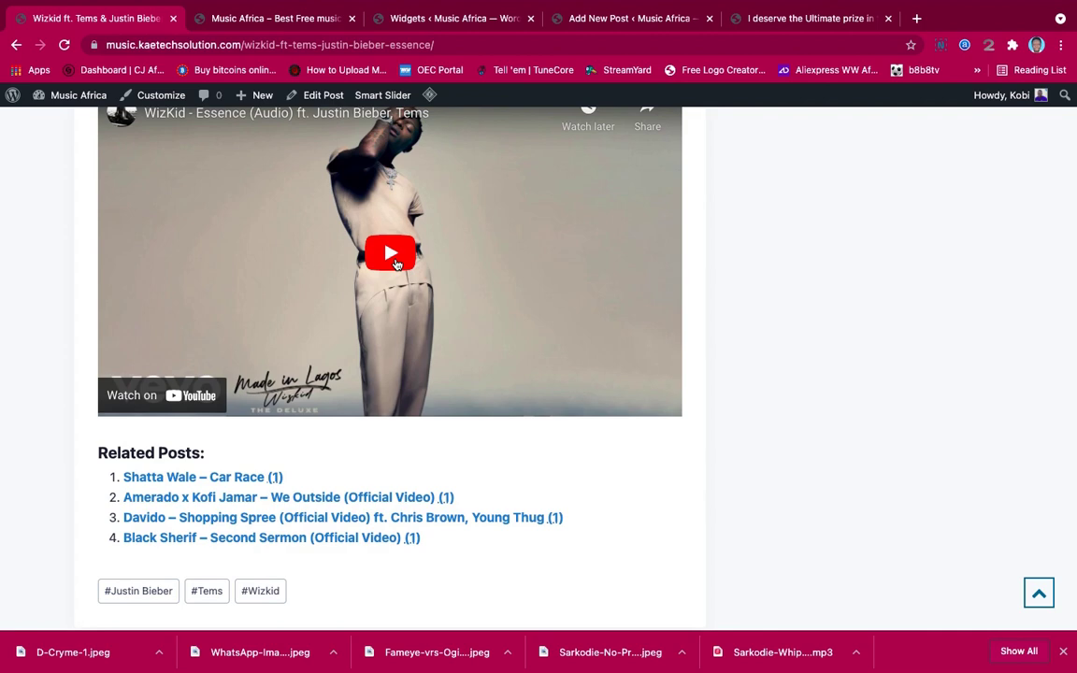
# Play the embedded Essence video, then pause it and return to the top
pyautogui.click(393, 257)
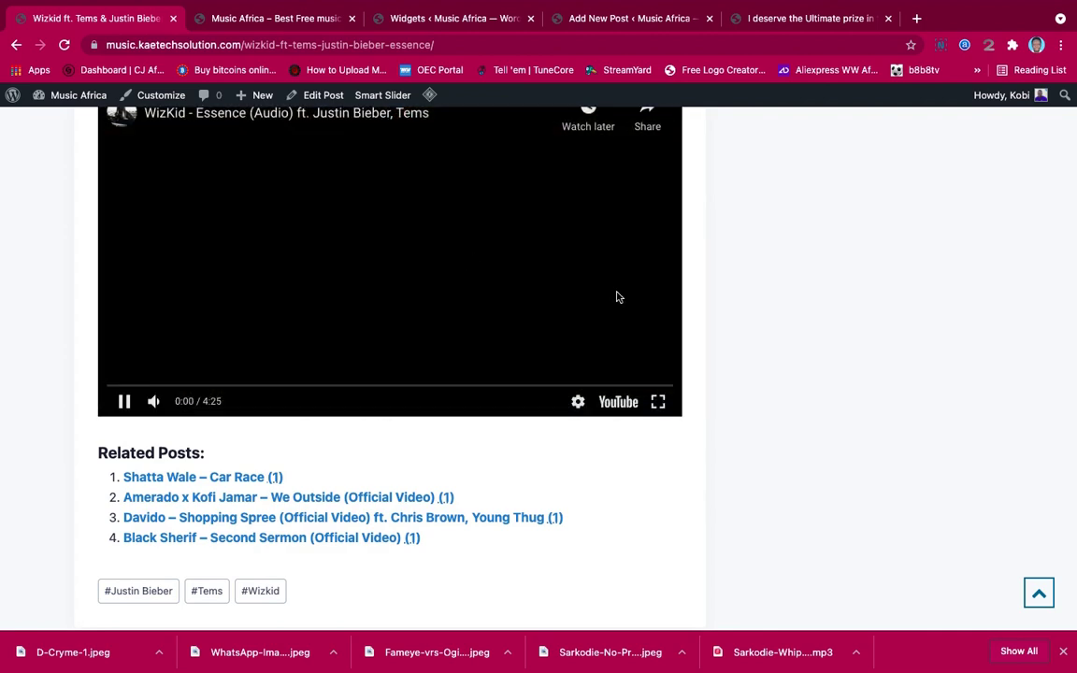
pyautogui.scroll(2, 616, 297)
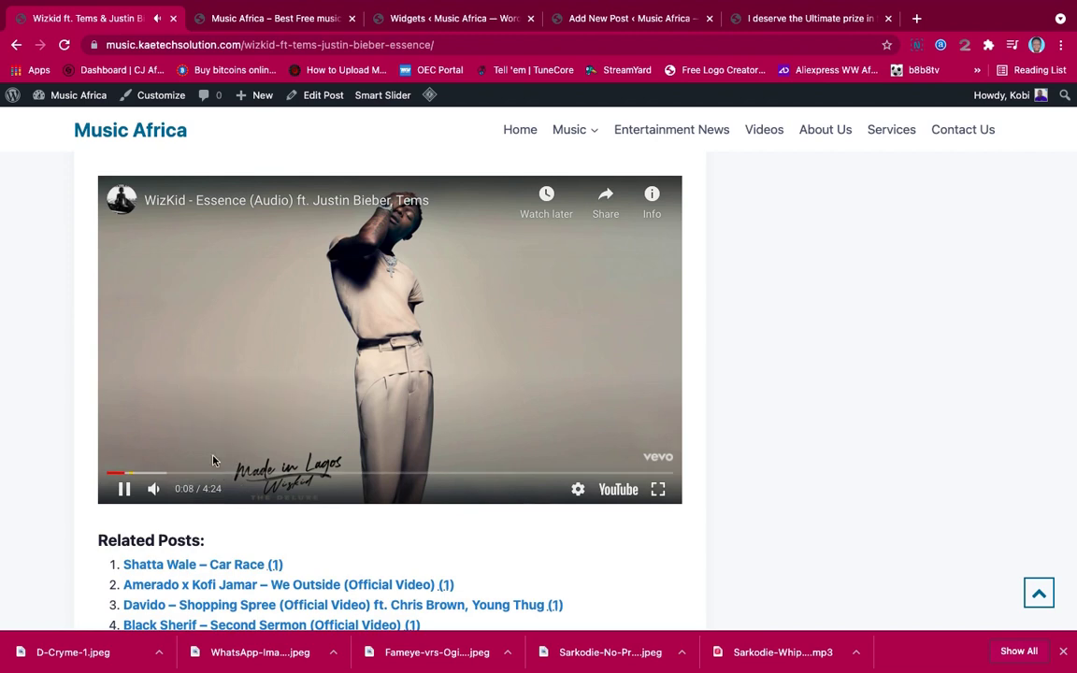
pyautogui.click(123, 488)
pyautogui.scroll(4, 418, 329)
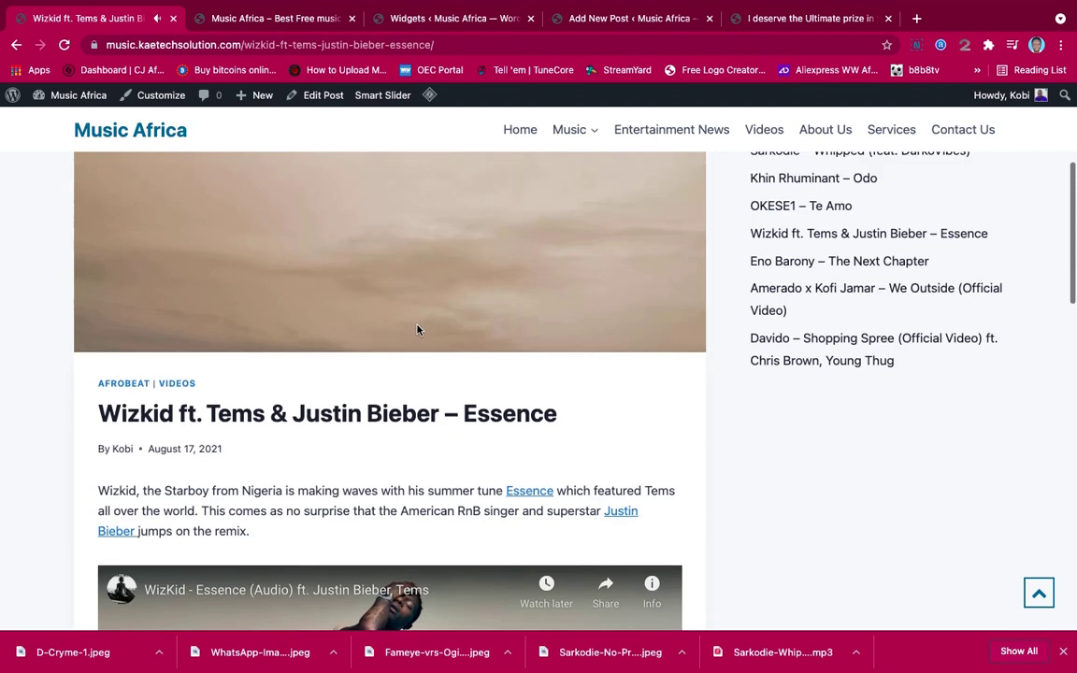
pyautogui.scroll(5, 418, 329)
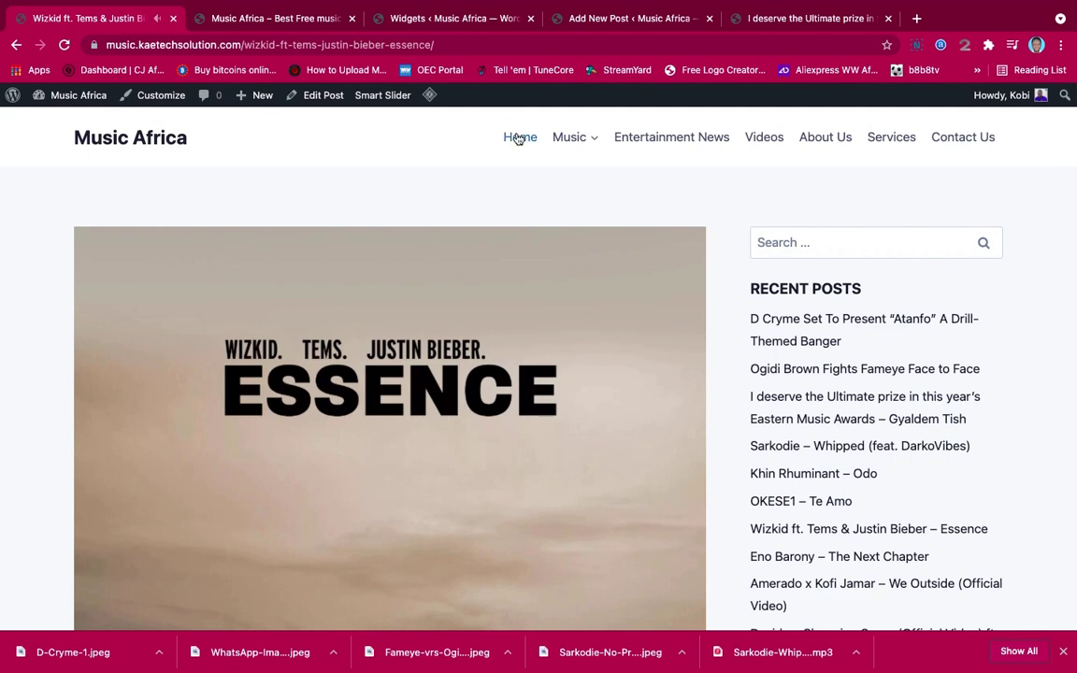
# Go Home and scroll past the slider, Just Arrived, Videos and Entertainment News sections and back
pyautogui.click(519, 138)
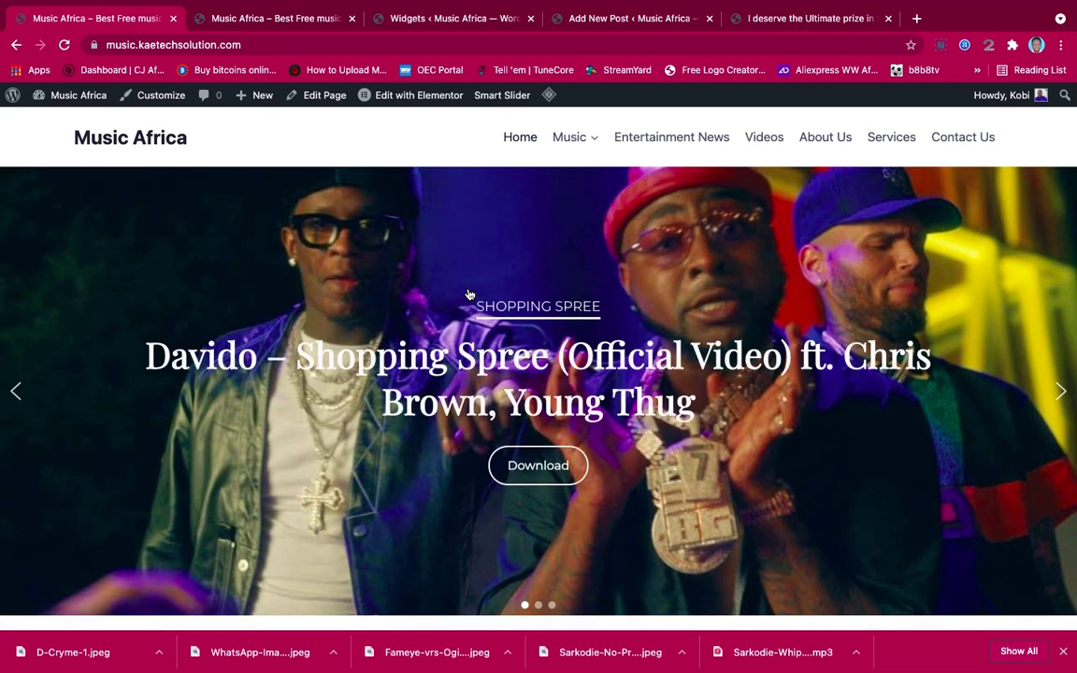
pyautogui.scroll(-12, 702, 430)
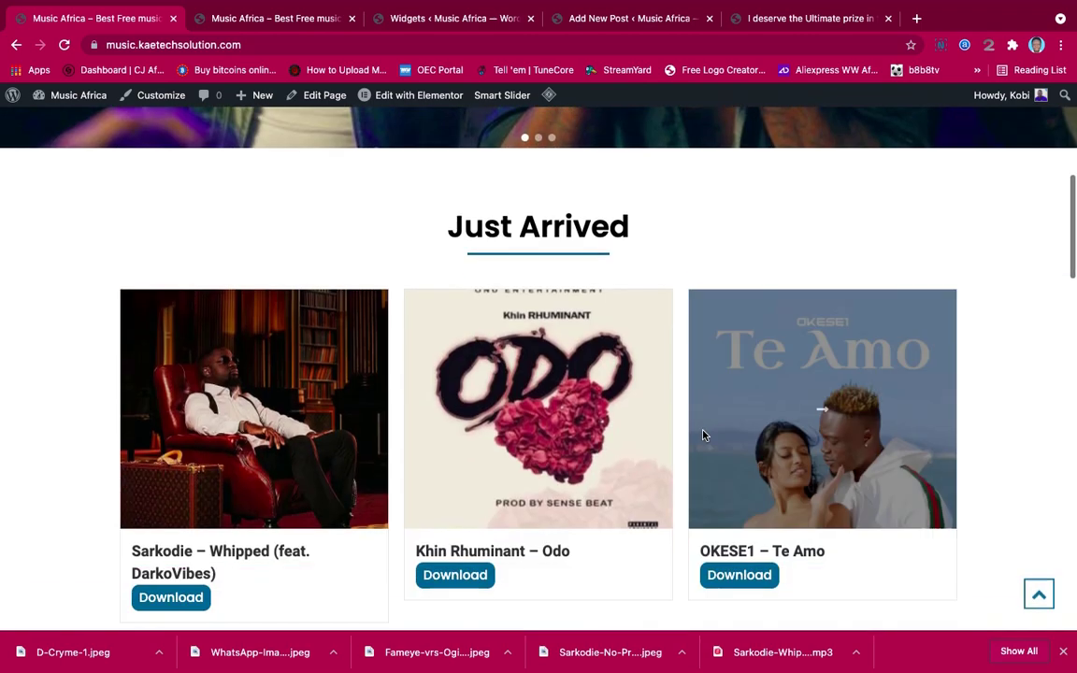
pyautogui.scroll(-7, 704, 436)
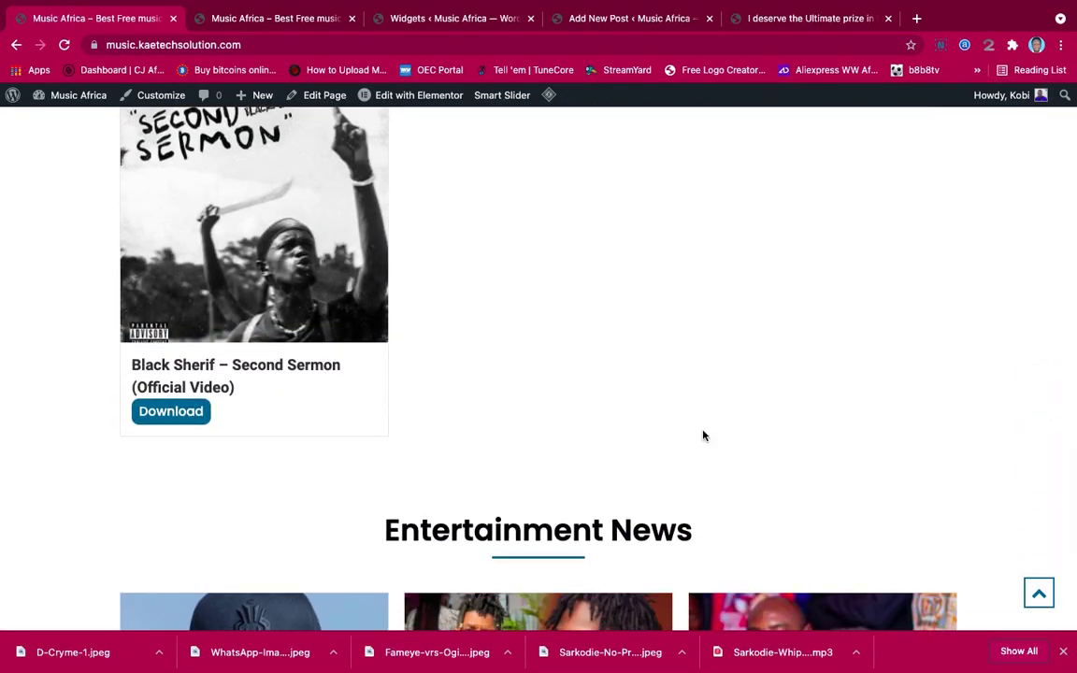
pyautogui.scroll(-5, 704, 436)
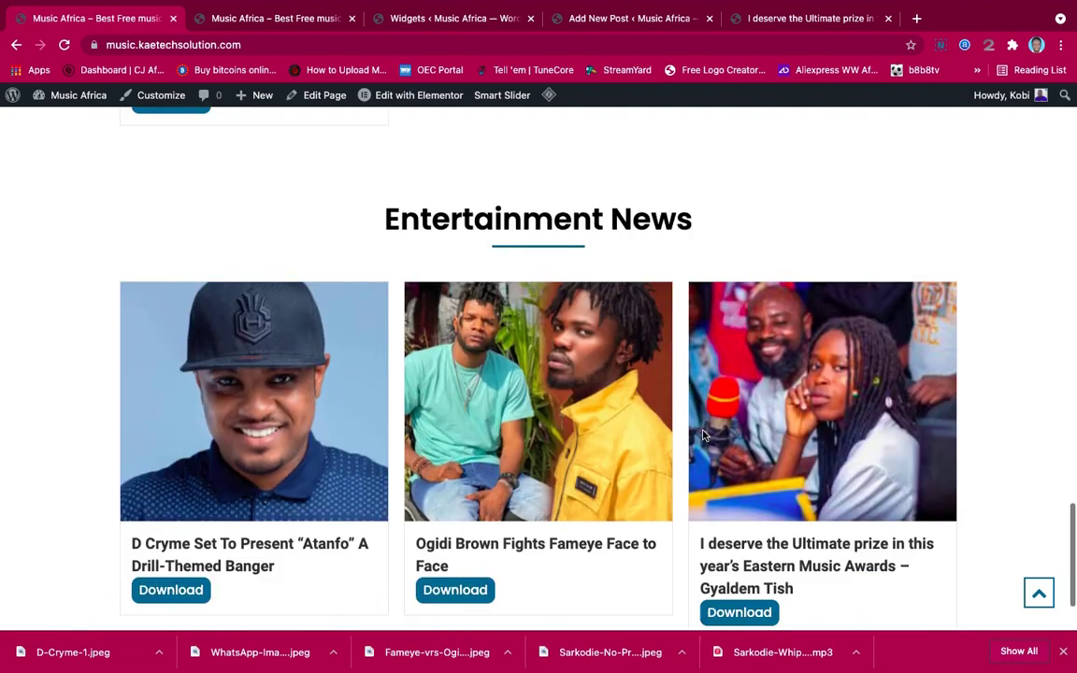
pyautogui.scroll(2, 703, 436)
pyautogui.scroll(10, 703, 436)
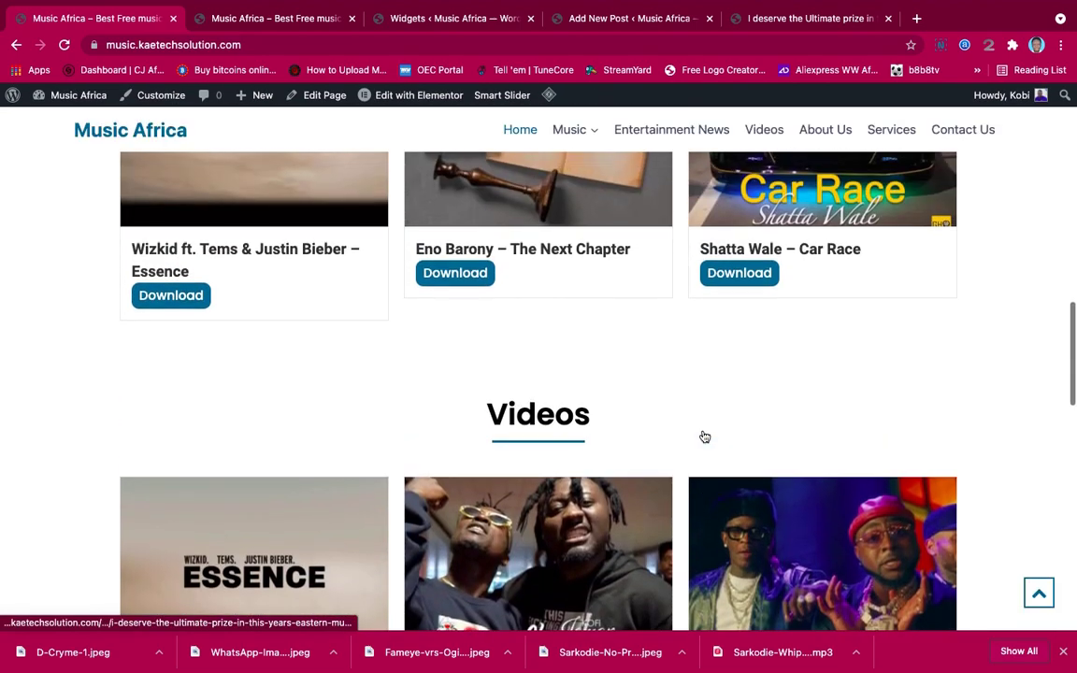
pyautogui.scroll(2, 703, 435)
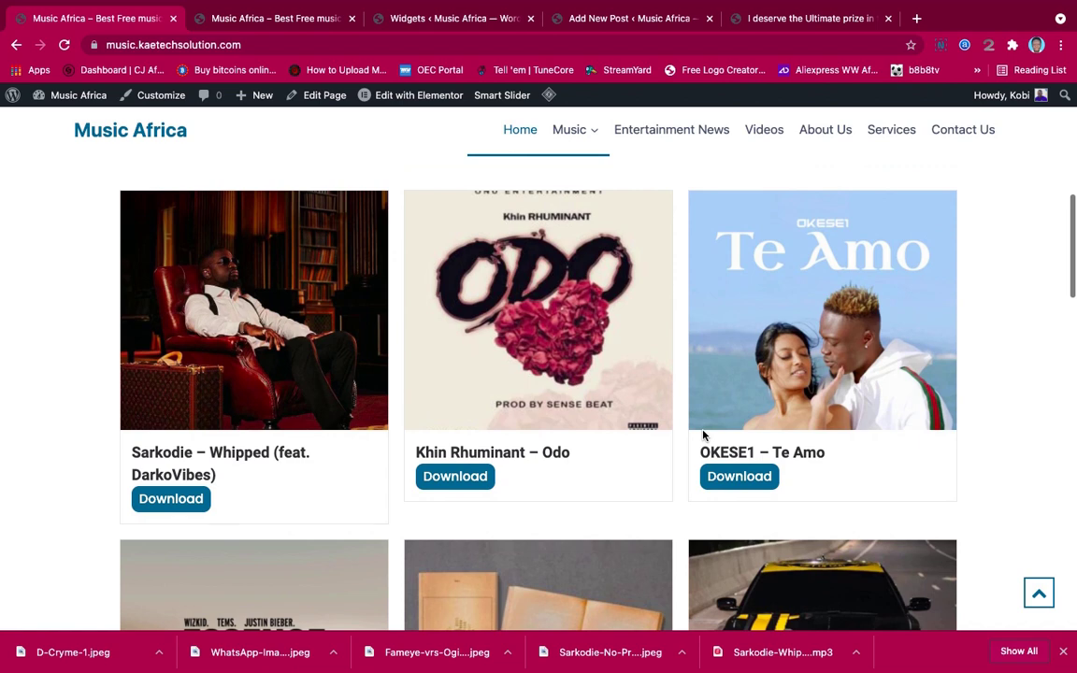
pyautogui.scroll(6, 703, 436)
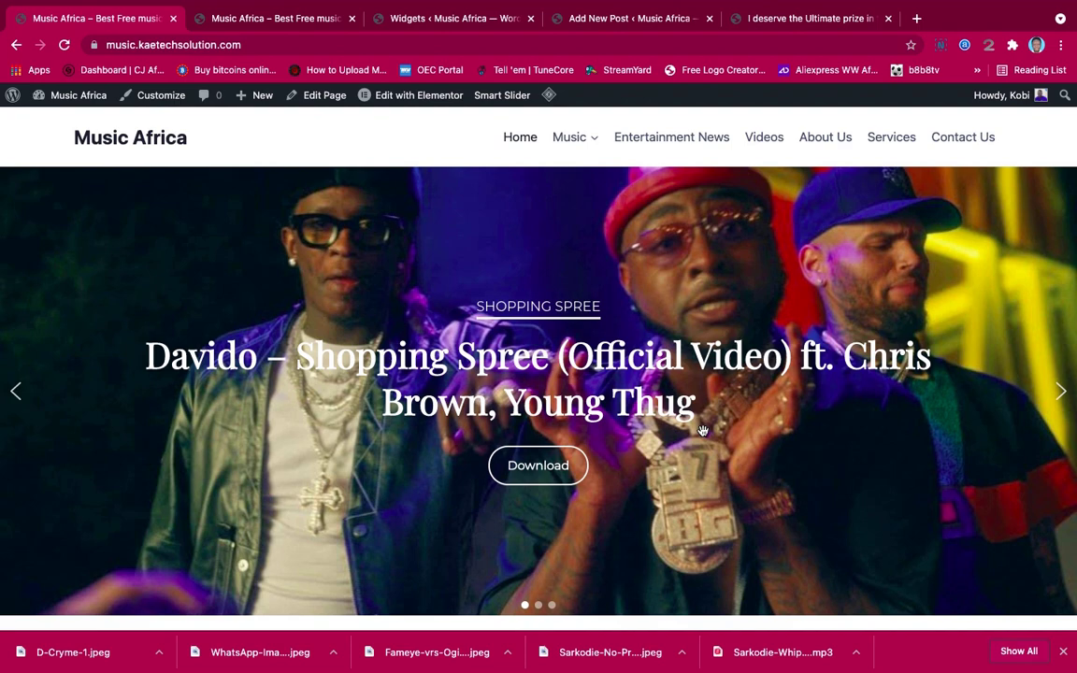
pyautogui.scroll(-10, 702, 430)
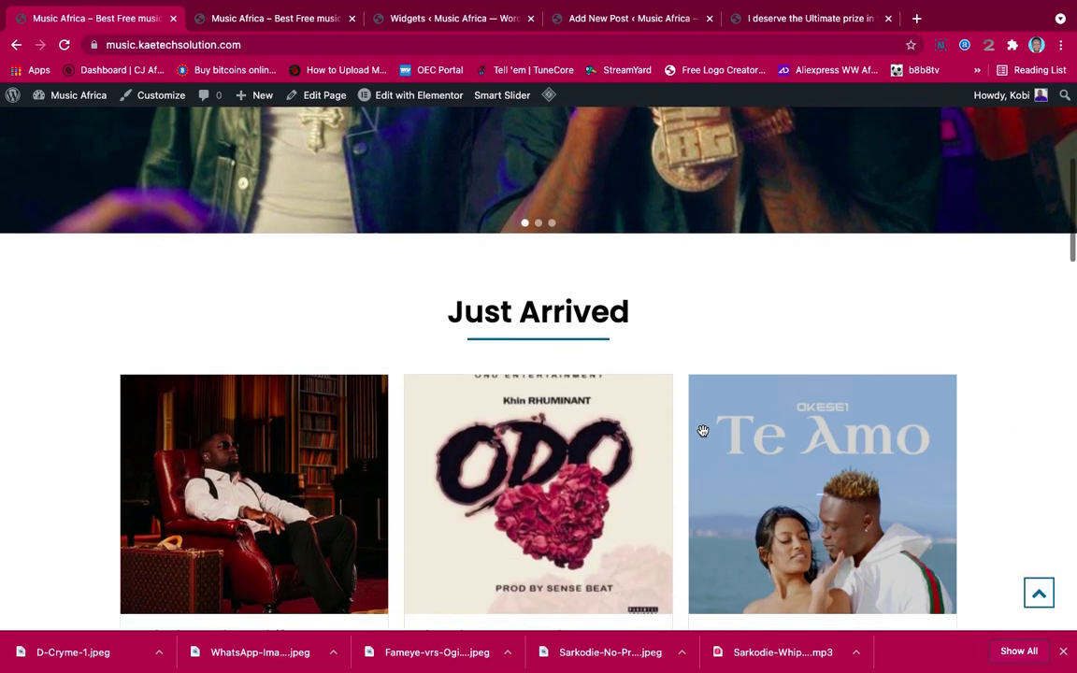
pyautogui.scroll(9, 703, 433)
pyautogui.scroll(1, 703, 433)
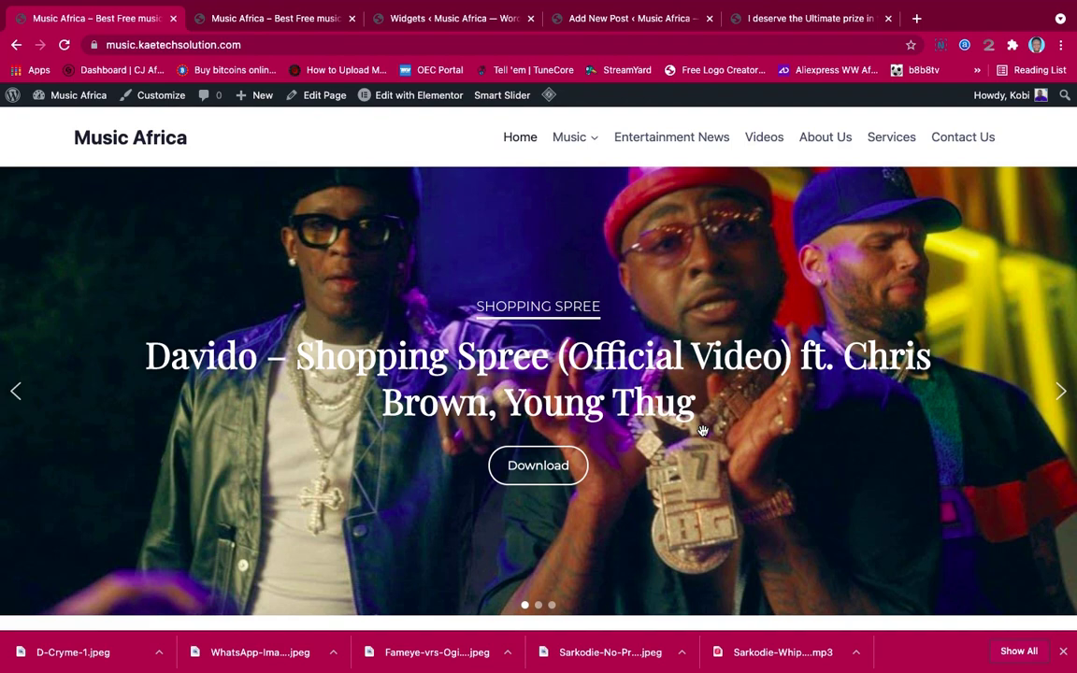
pyautogui.scroll(-8, 703, 430)
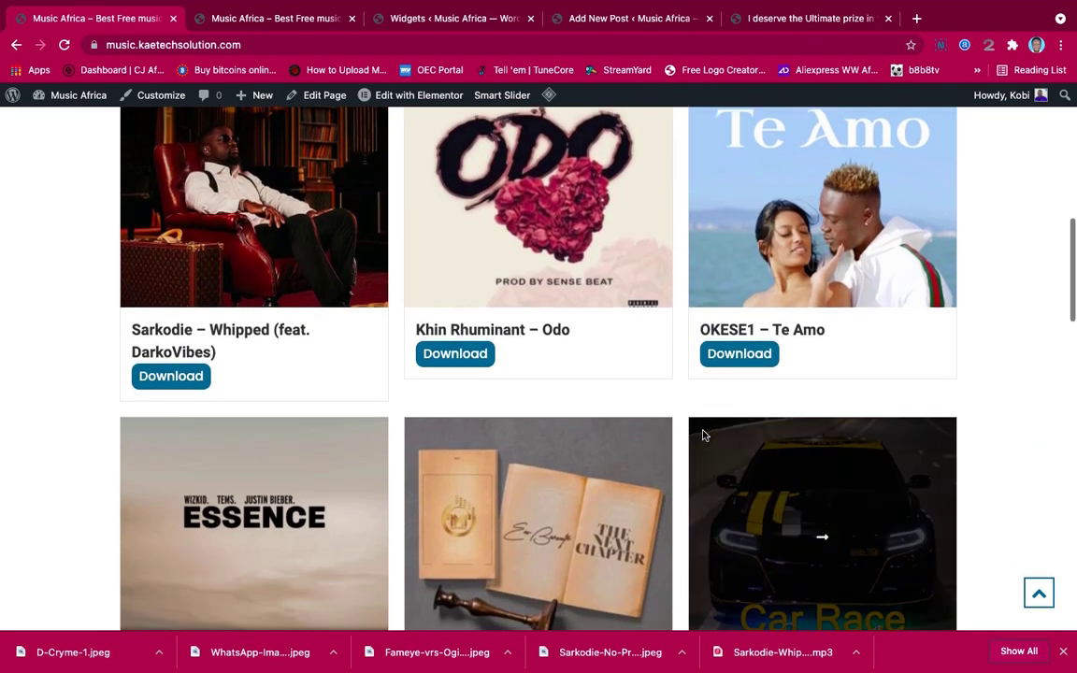
pyautogui.scroll(-3, 703, 435)
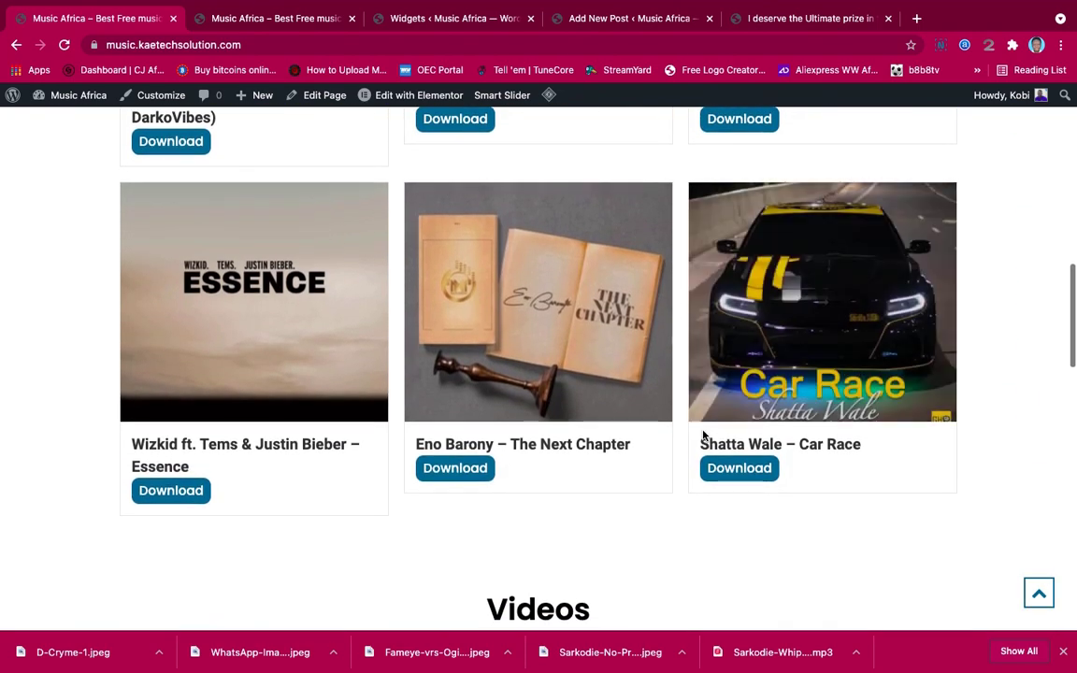
pyautogui.scroll(-5, 668, 514)
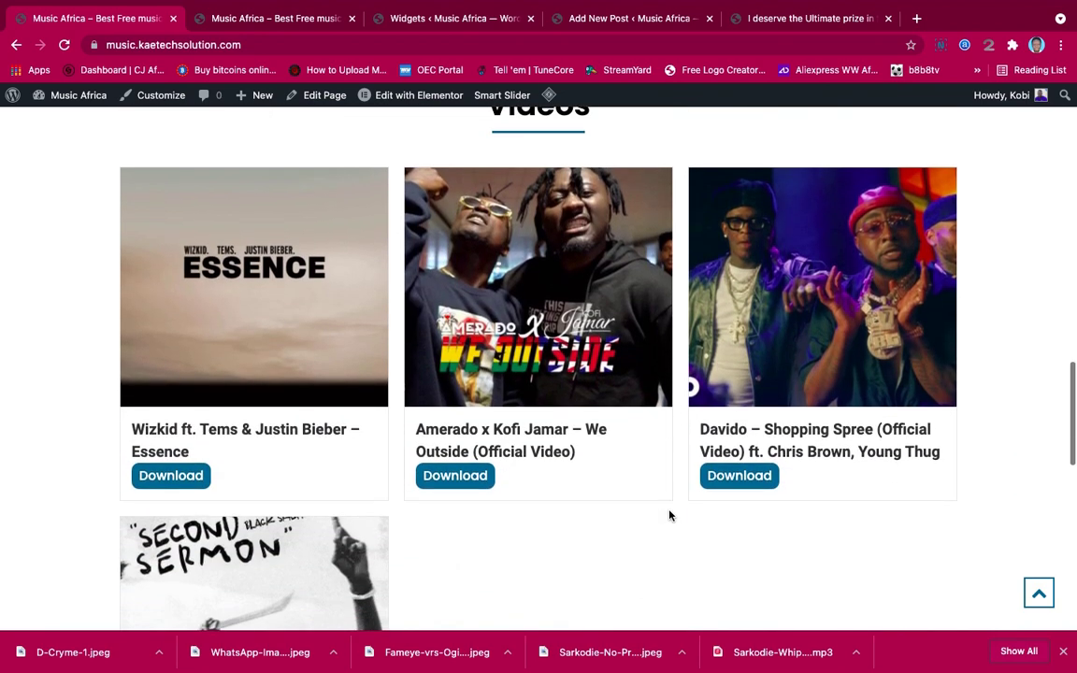
pyautogui.scroll(-2, 668, 514)
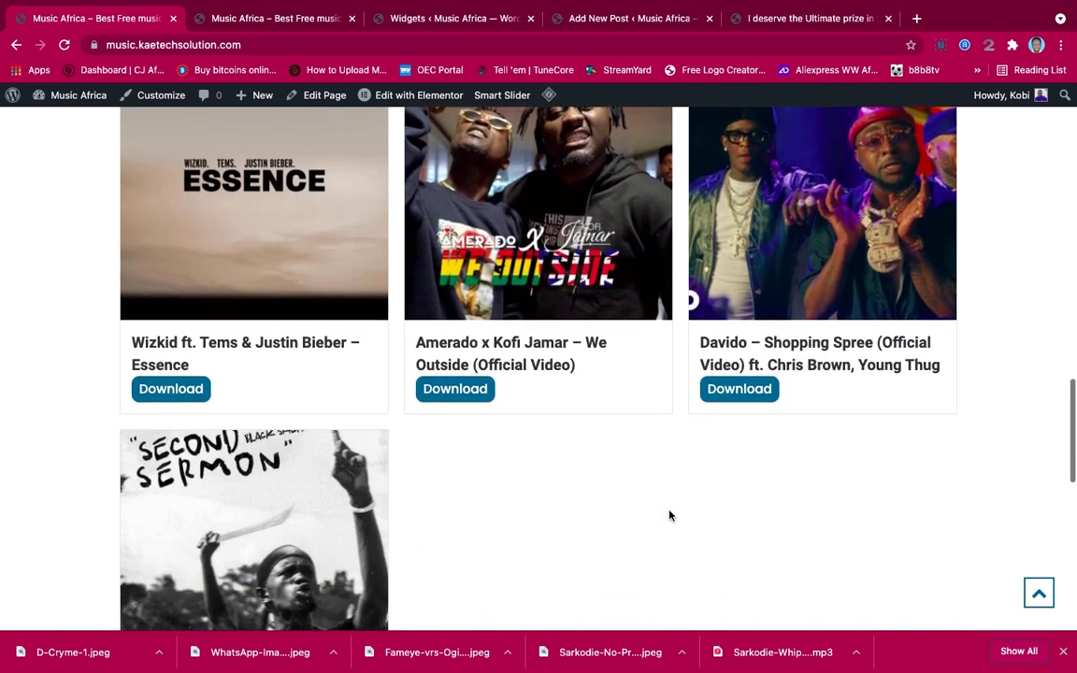
pyautogui.scroll(7, 668, 515)
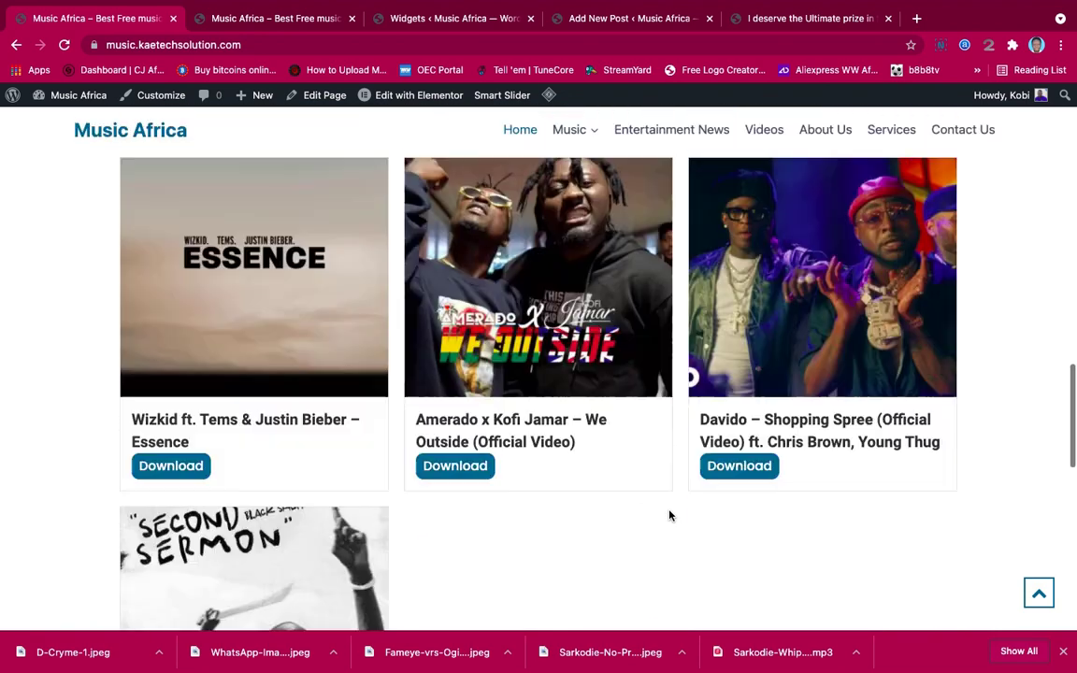
pyautogui.scroll(6, 669, 514)
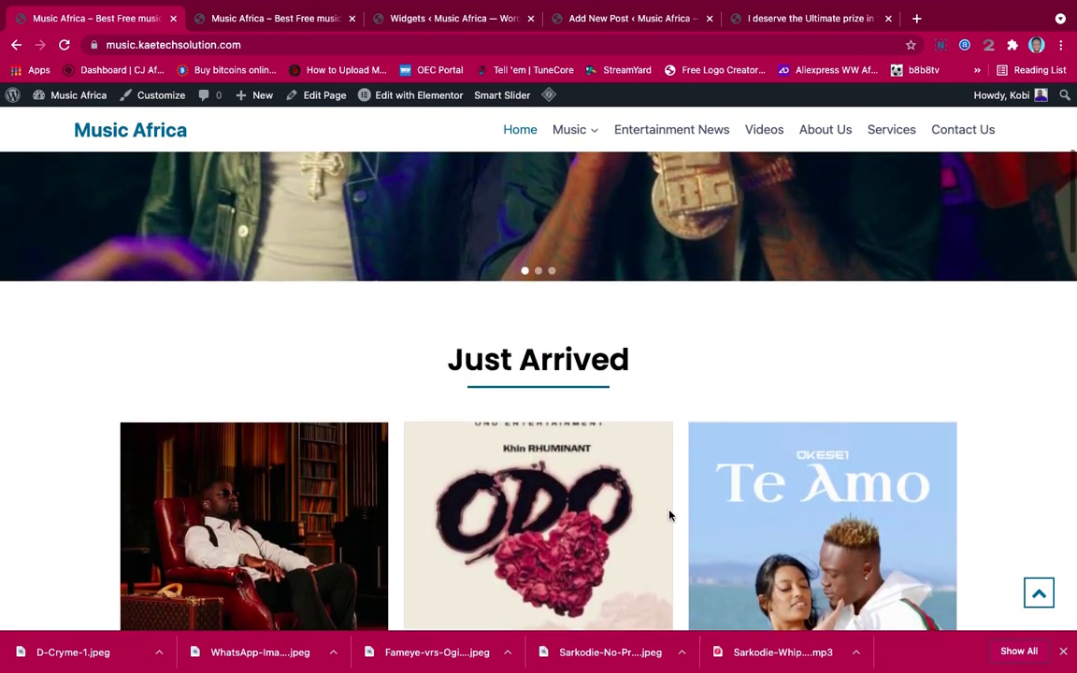
pyautogui.scroll(3, 669, 515)
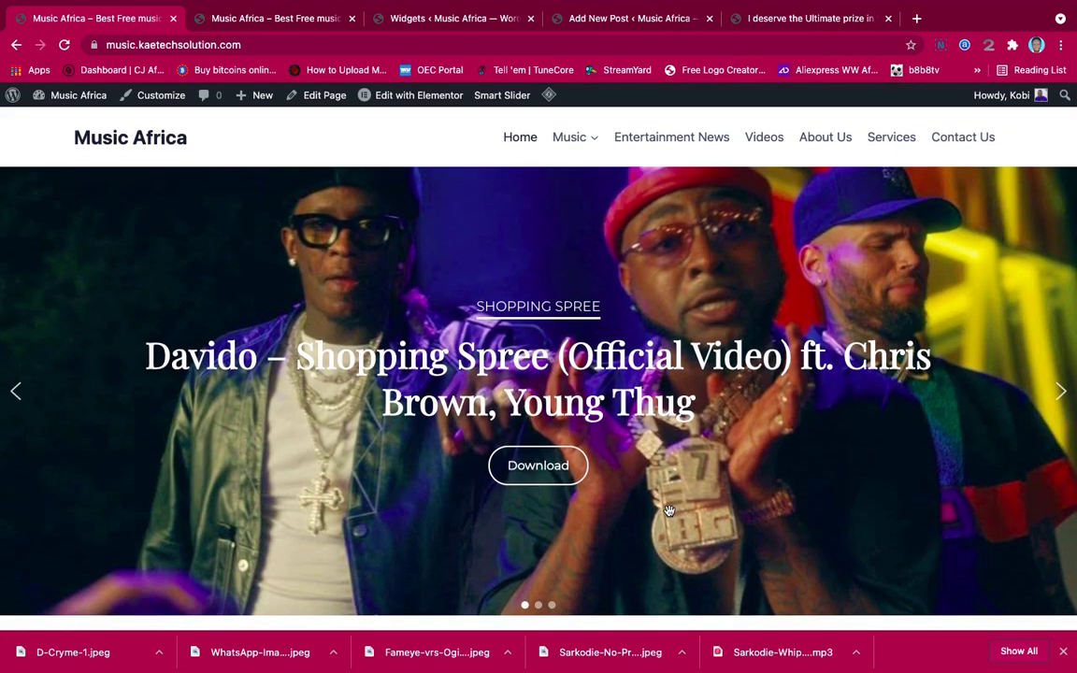